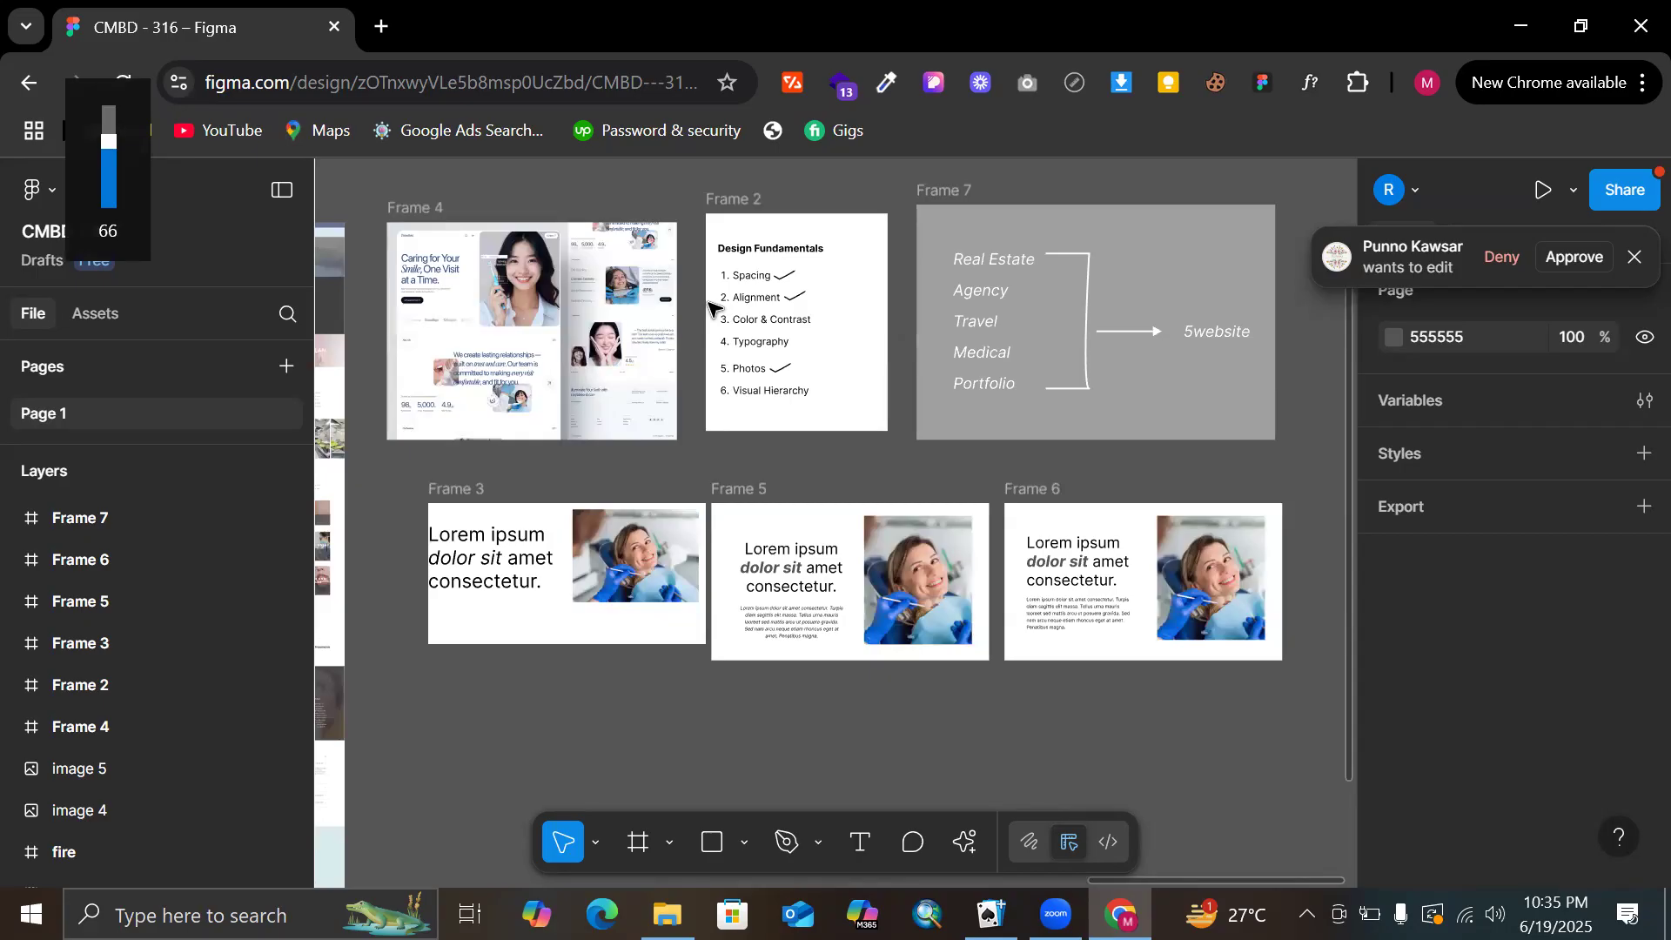
Examine the Design Fundamentals list, the sample layout frames and the "Transforming visions into conversion website" reference image
scroll(850, 479, "up", 5)
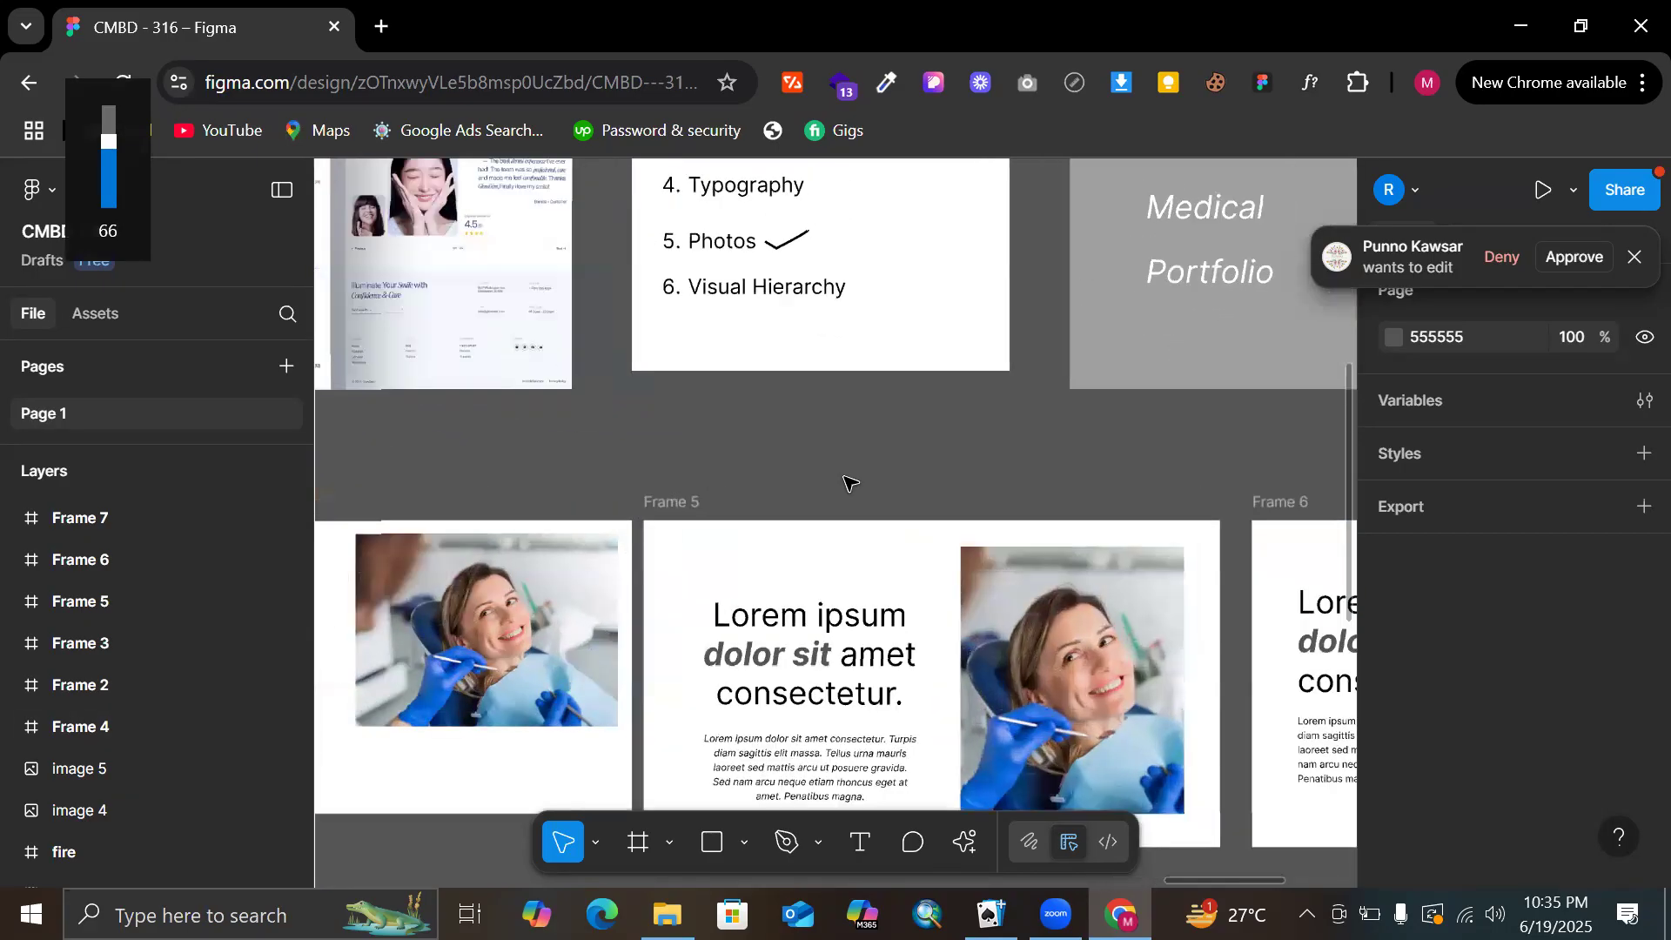
scroll(850, 482, "up", 4)
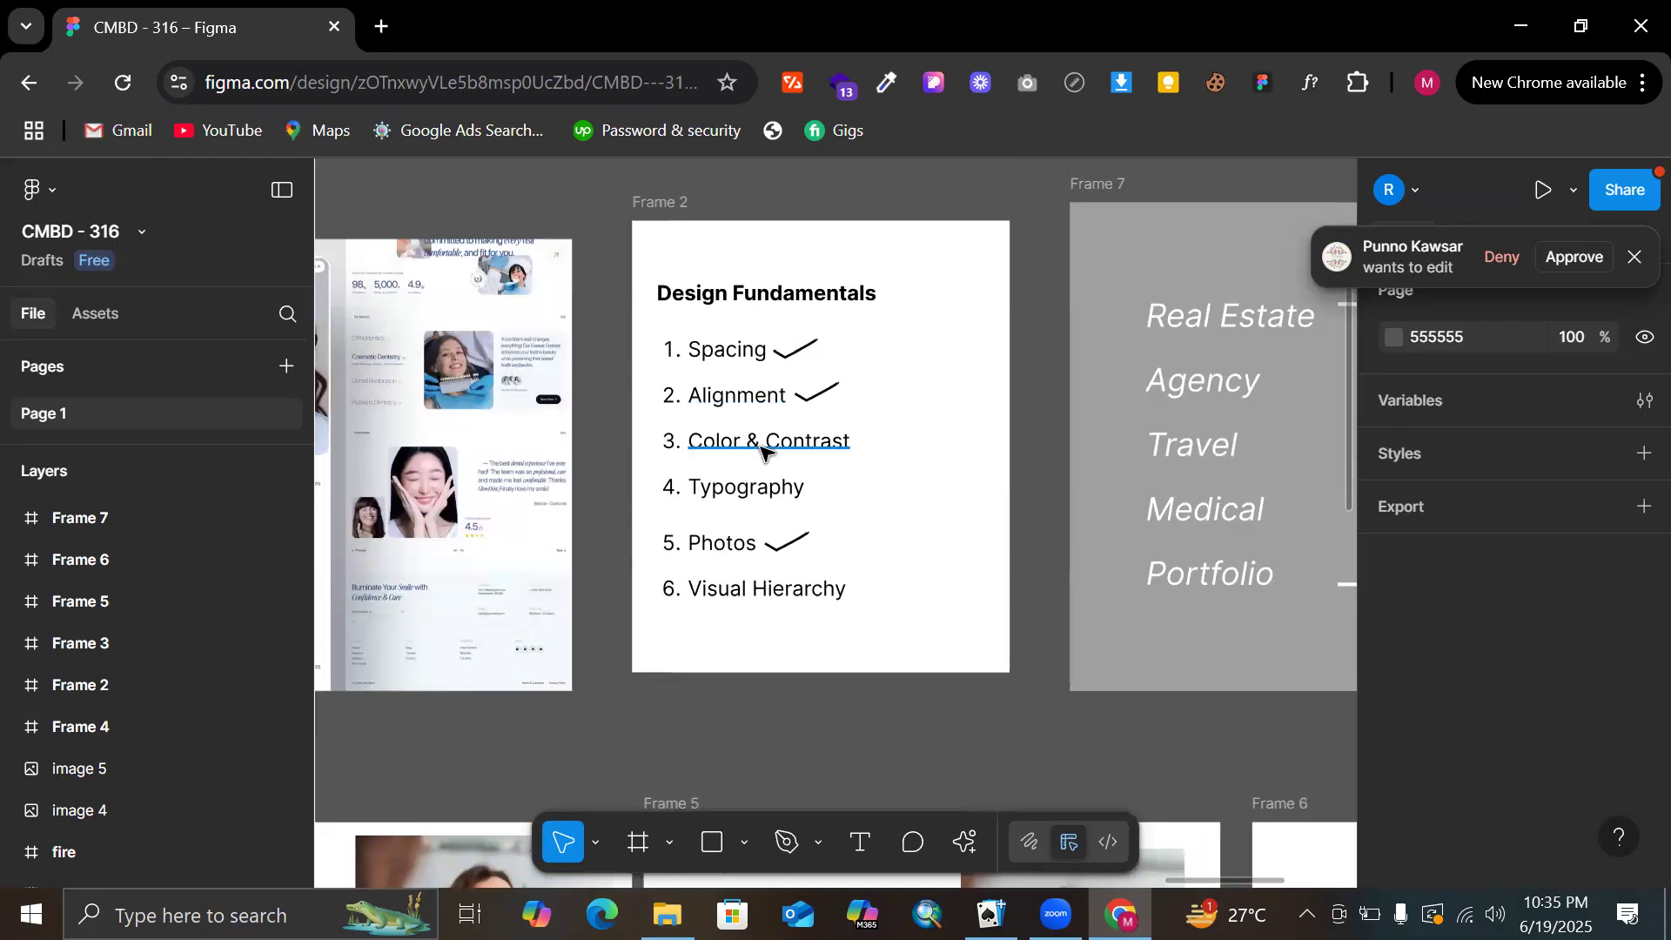
scroll(762, 448, "left", 3)
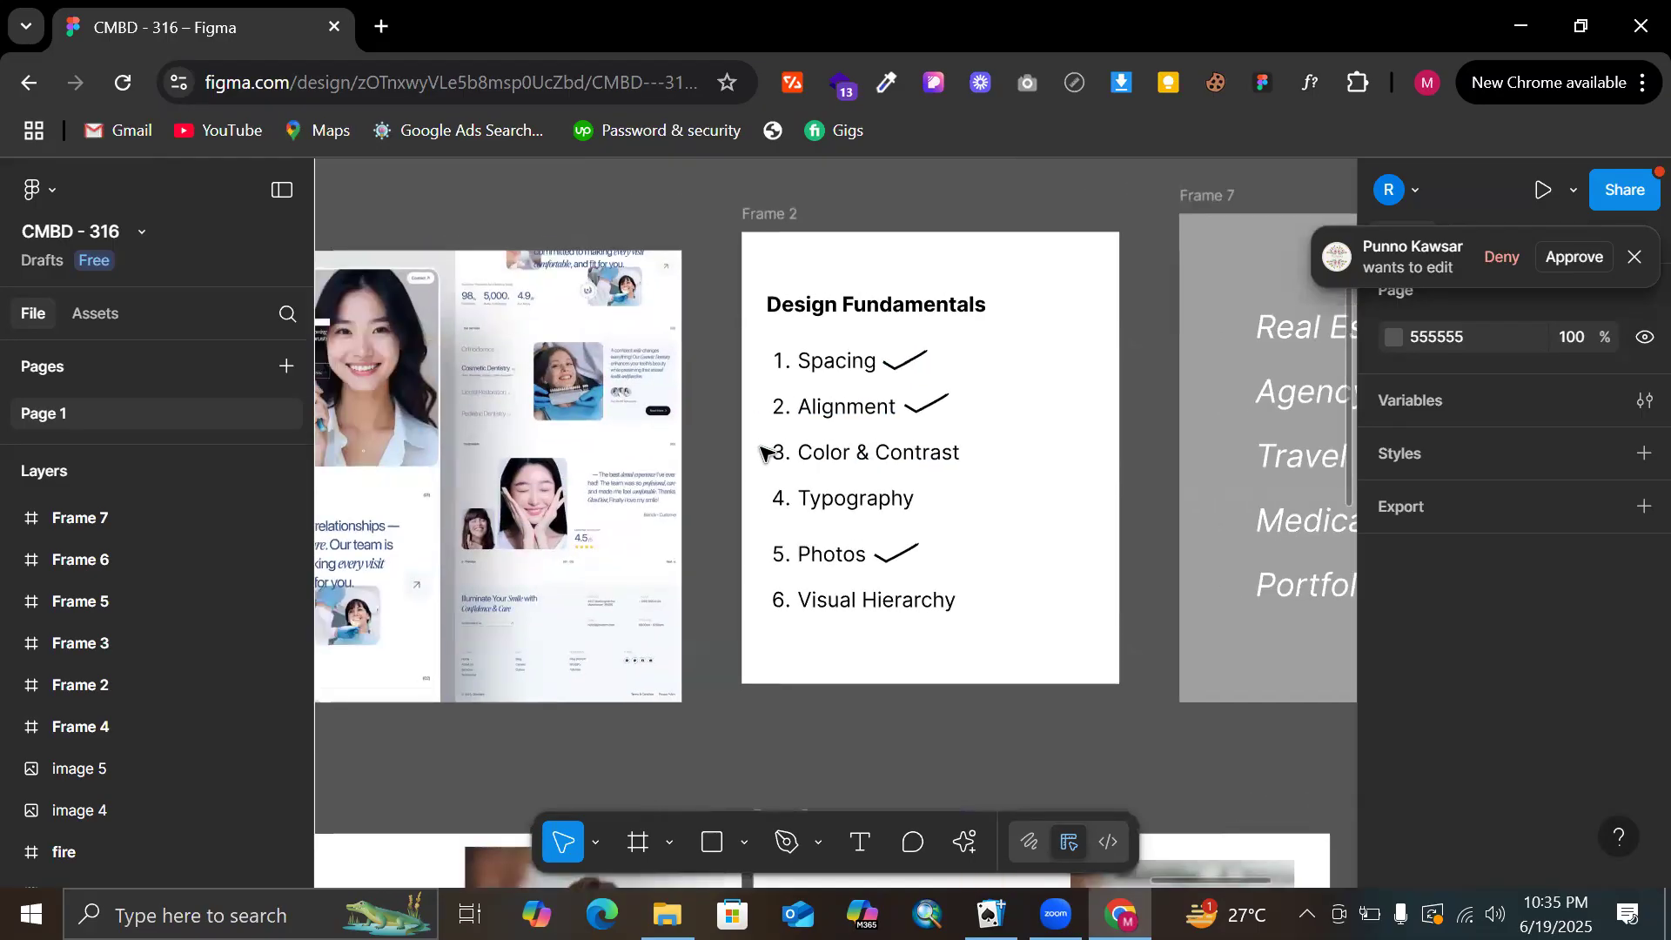
scroll(762, 452, "left", 2)
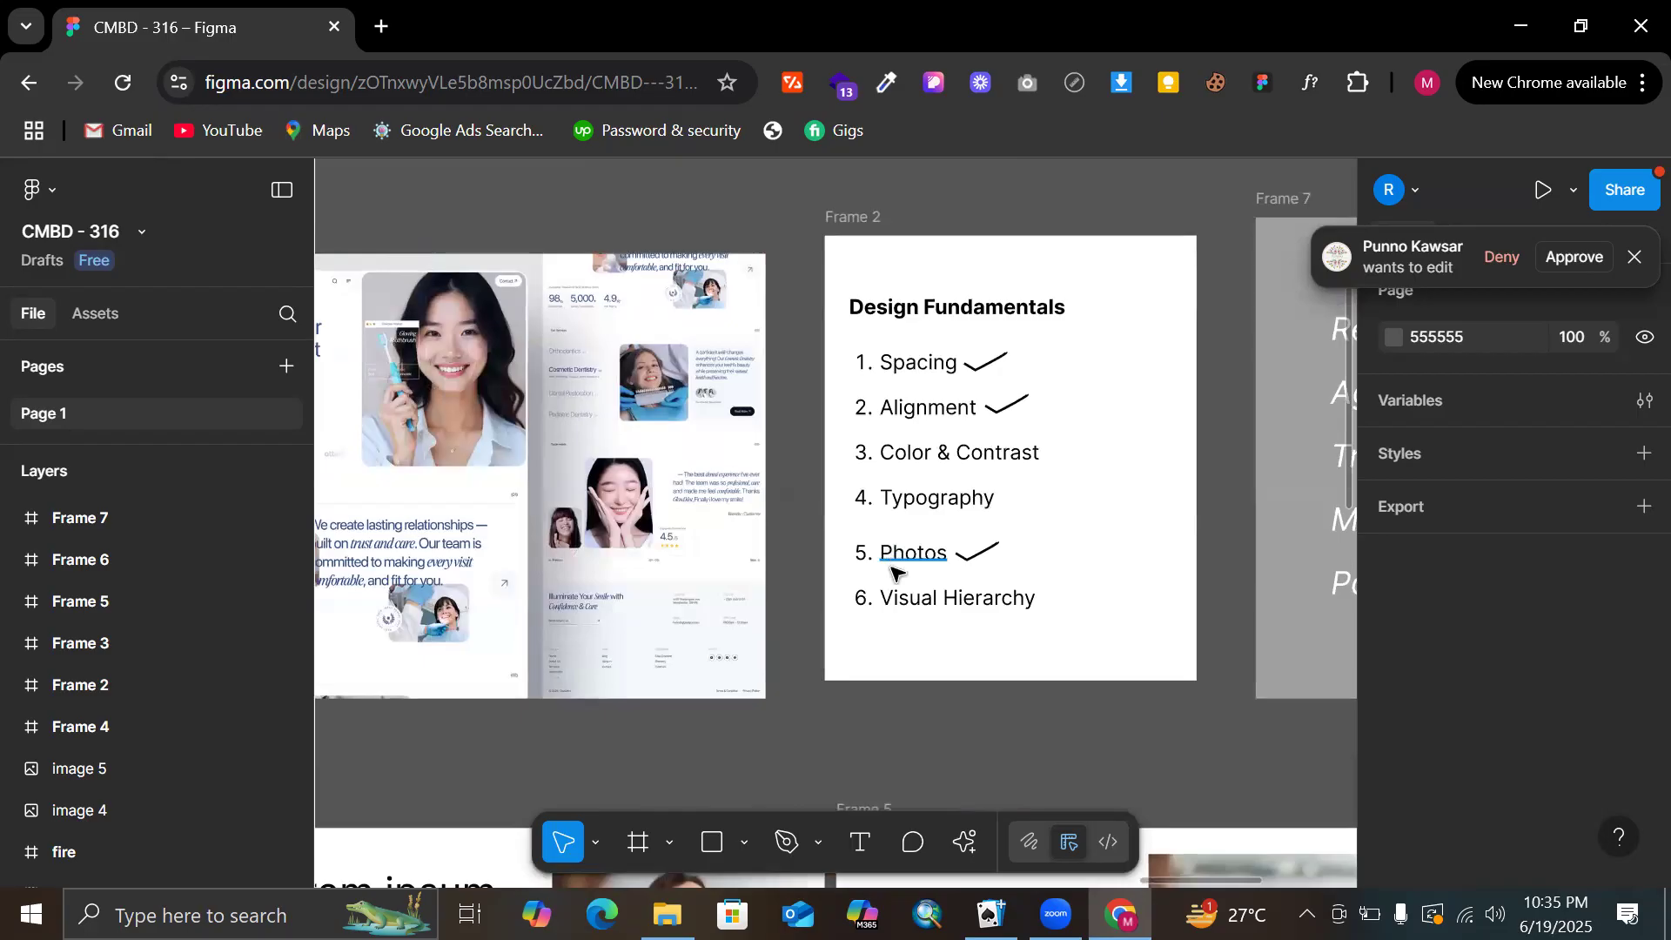
scroll(958, 601, "down", 4, "ctrl")
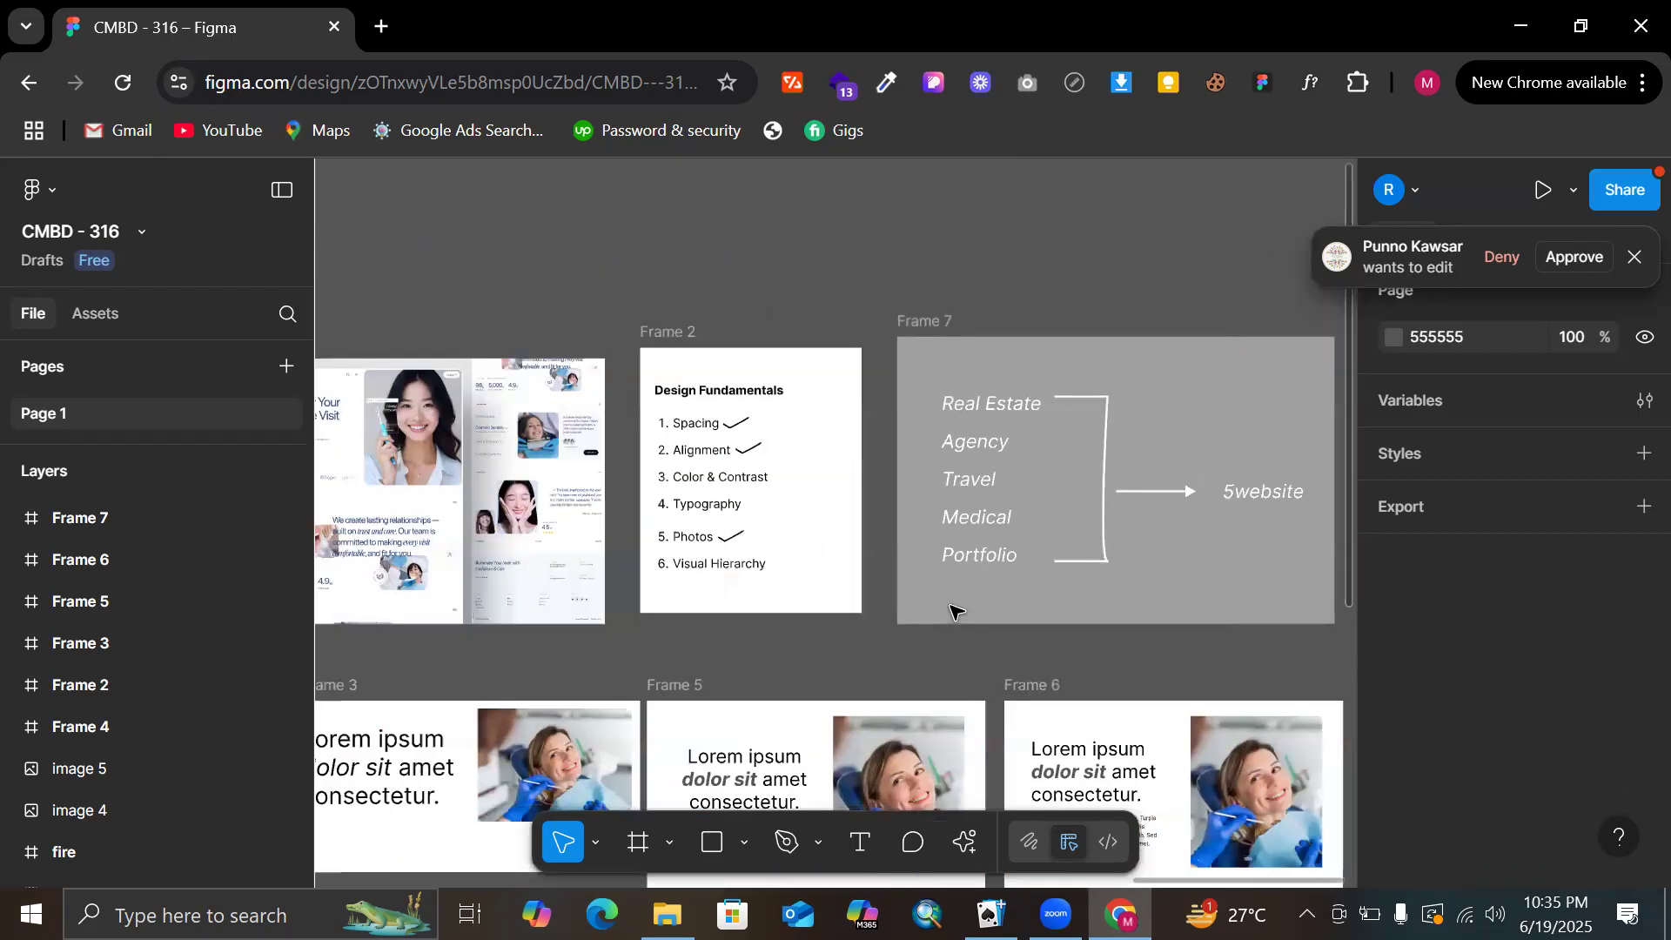
scroll(957, 610, "right", 2)
scroll(957, 610, "down", 2, "ctrl")
scroll(956, 610, "down", 3)
scroll(957, 610, "left", 3)
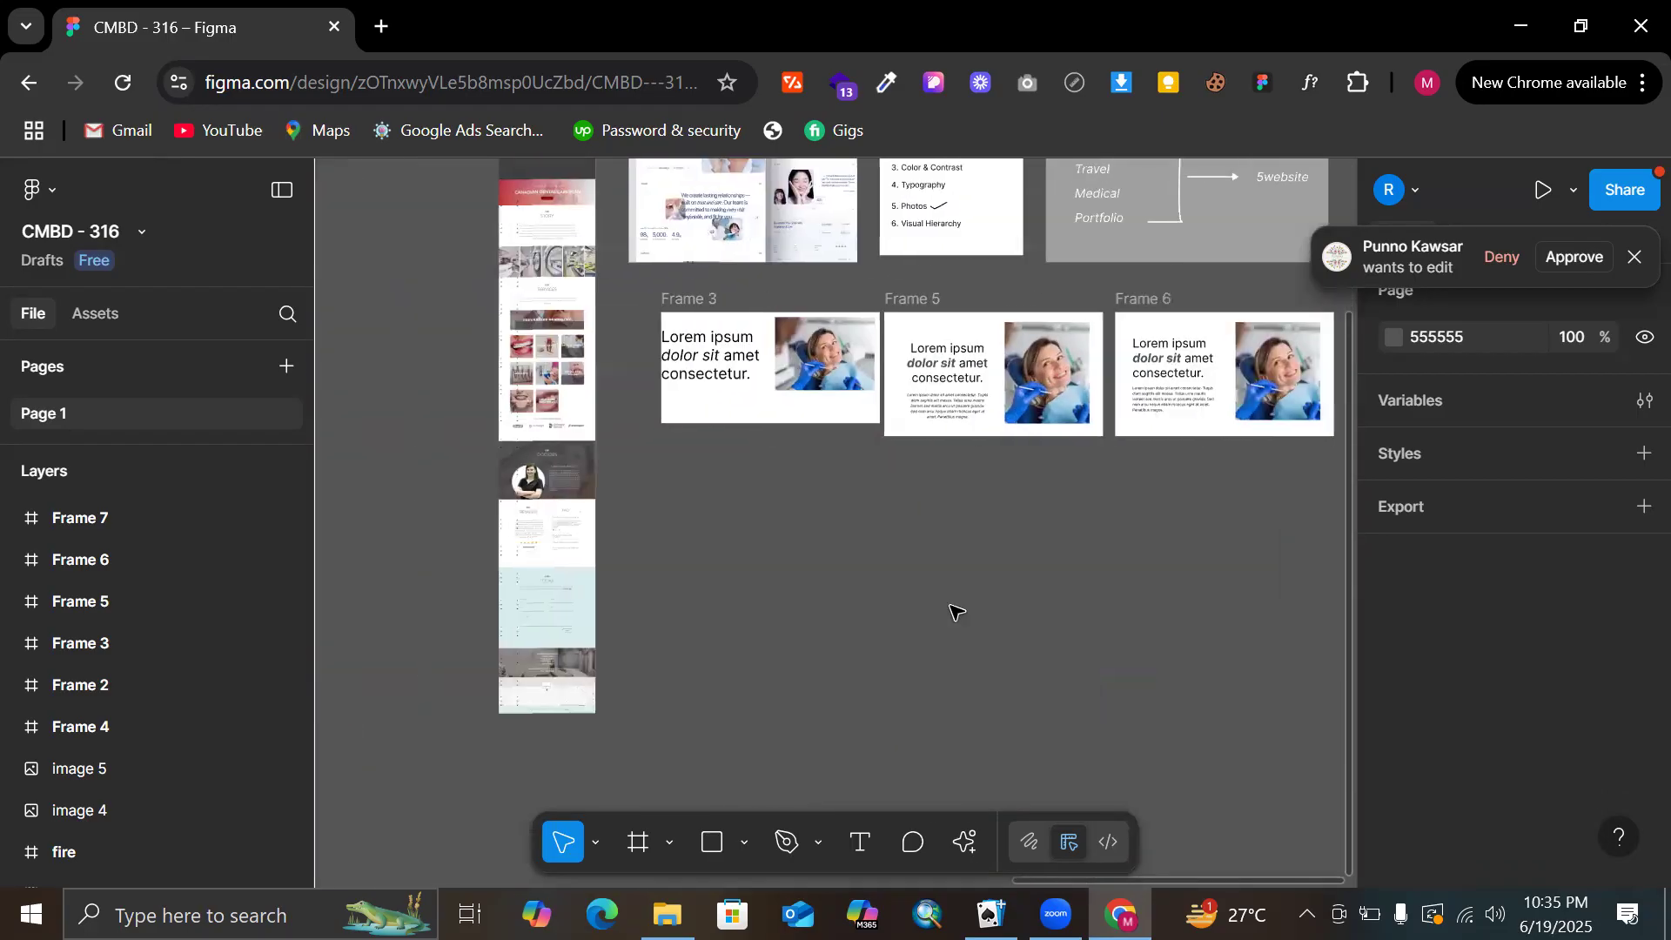
scroll(956, 612, "left", 15)
scroll(957, 612, "down", 3)
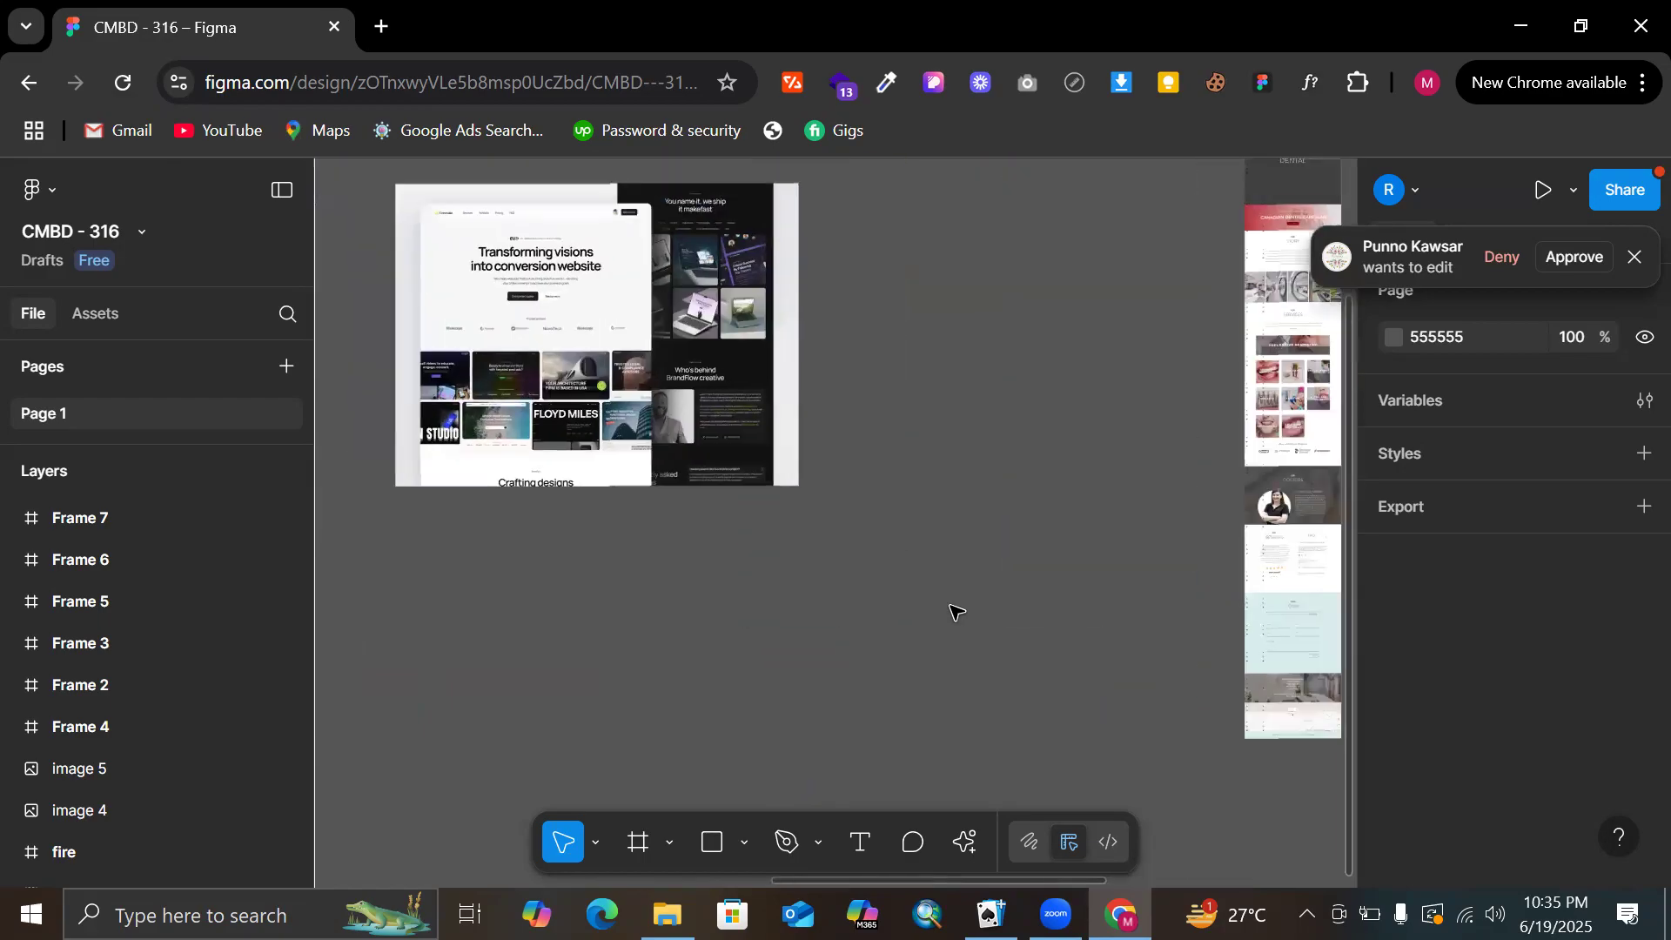
scroll(958, 612, "left", 5)
scroll(958, 612, "up", 2)
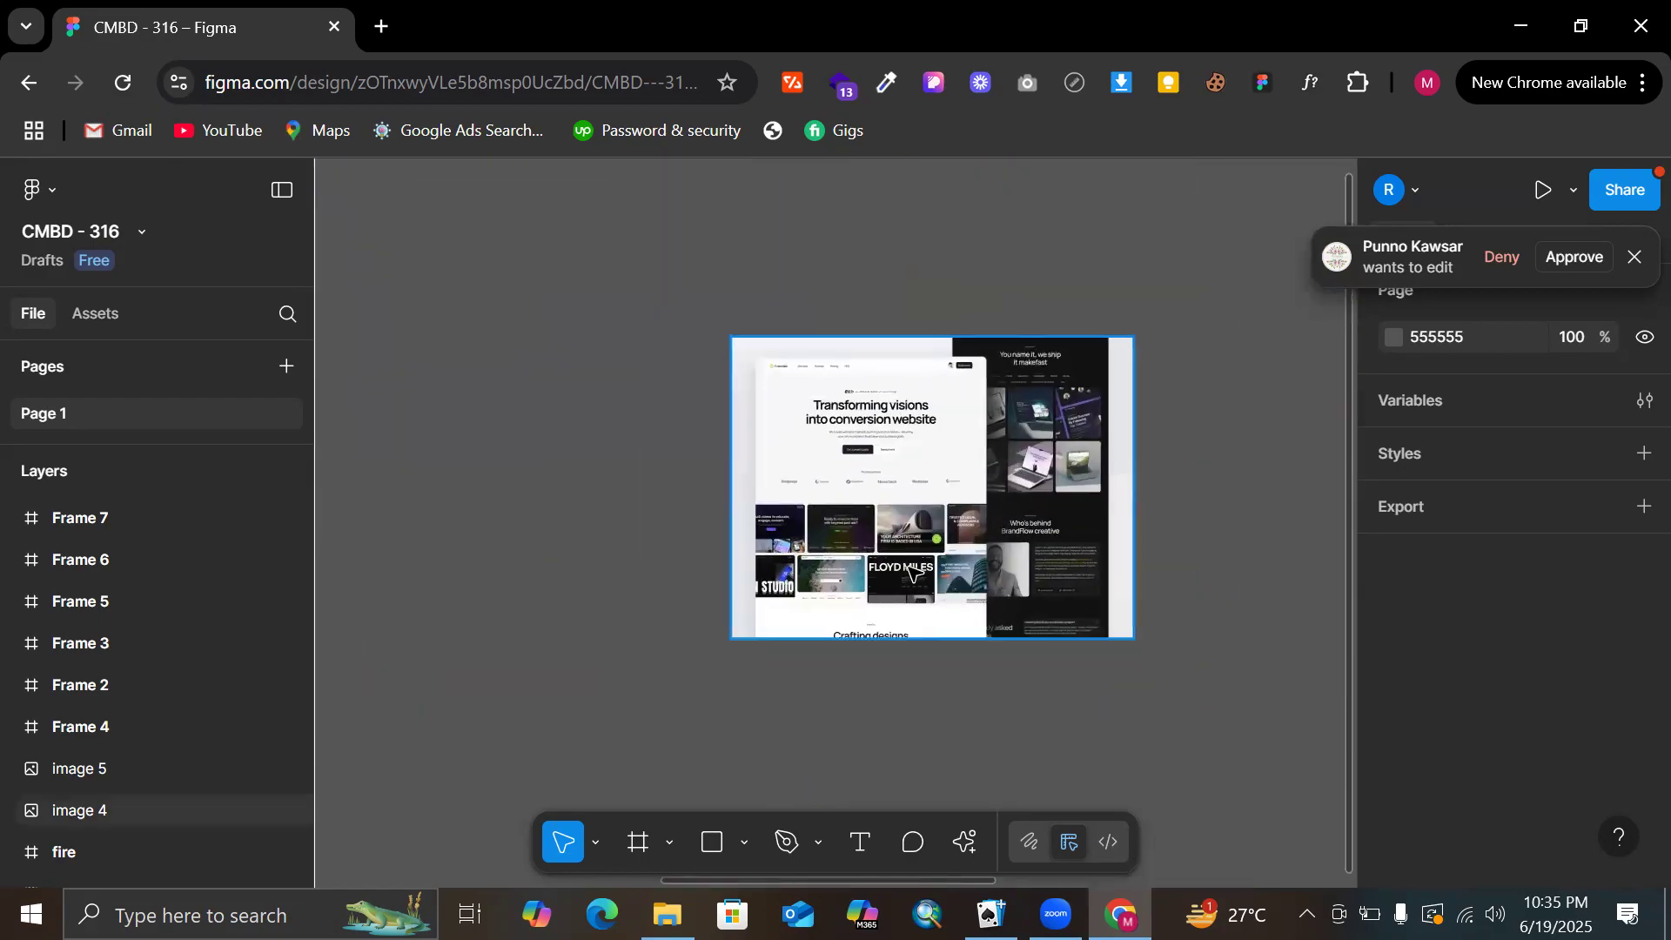
scroll(911, 572, "right", 2)
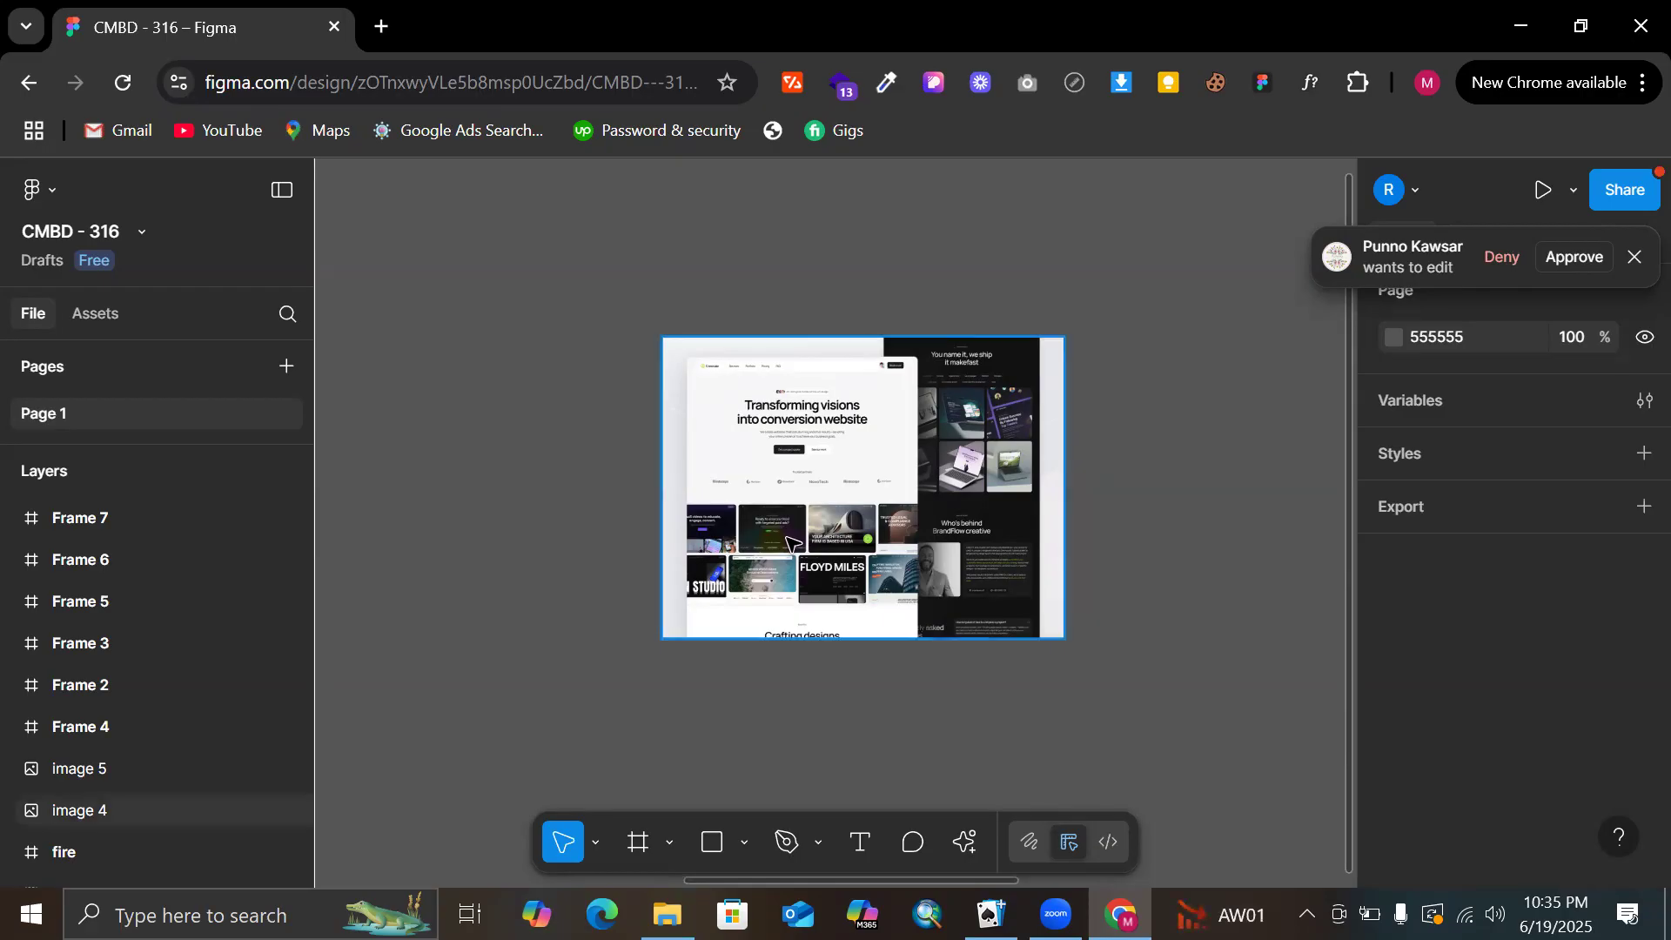
Draw a rectangle about 1539 × 704 on the empty canvas above the website reference image
scroll(740, 452, "up", 5)
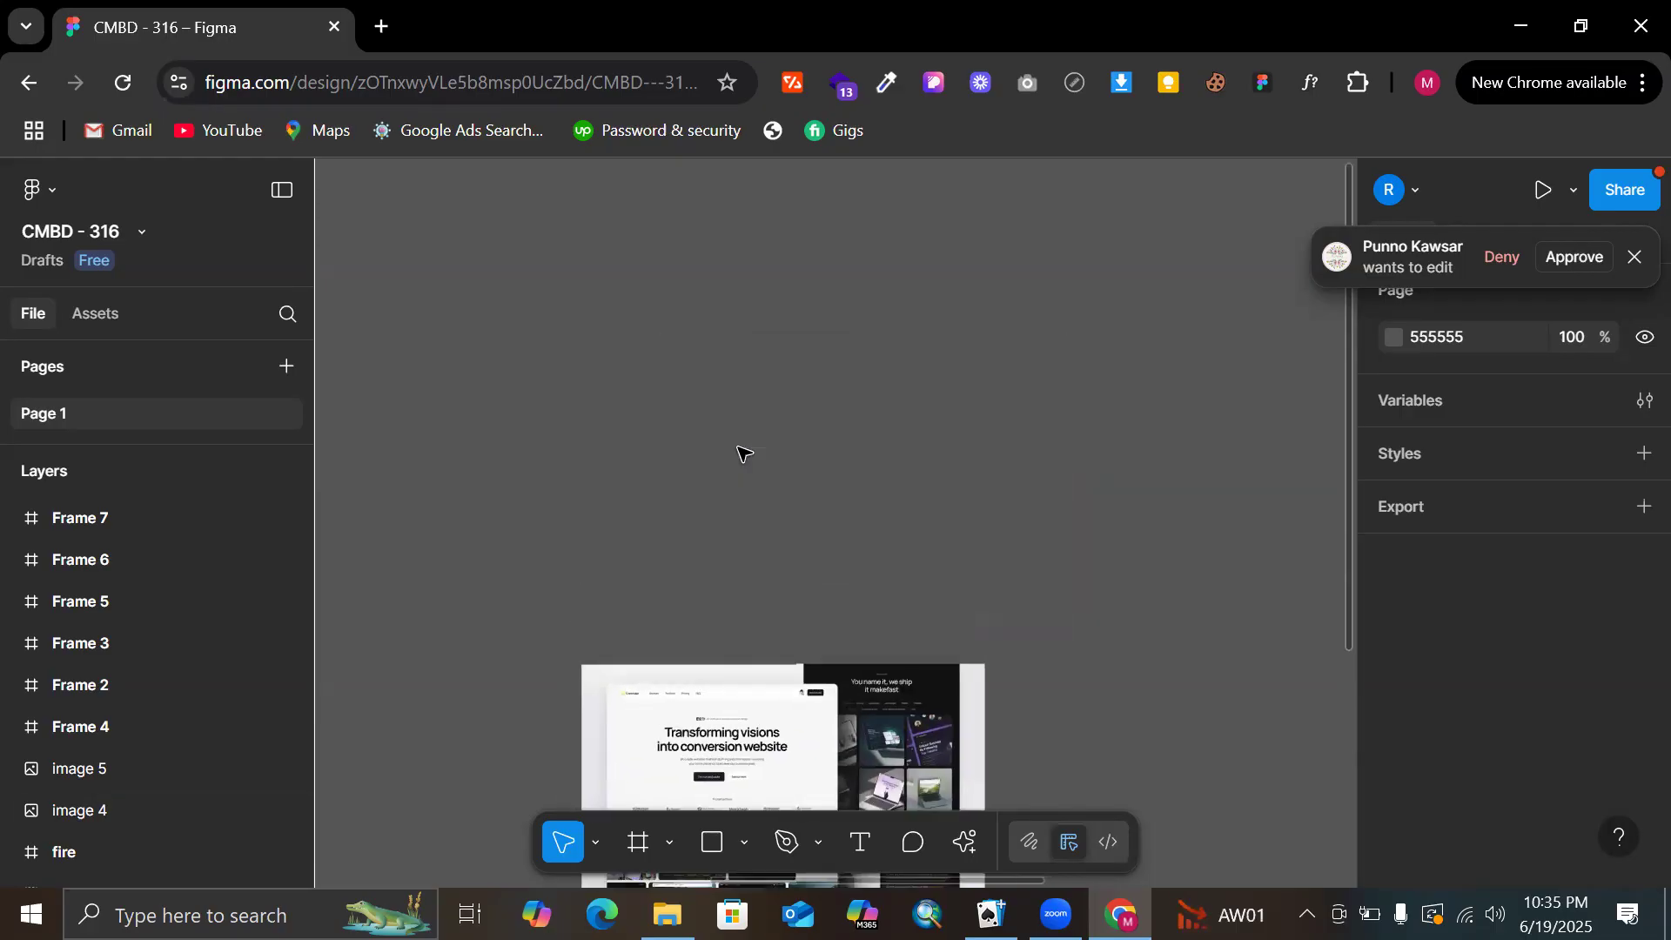
key("r")
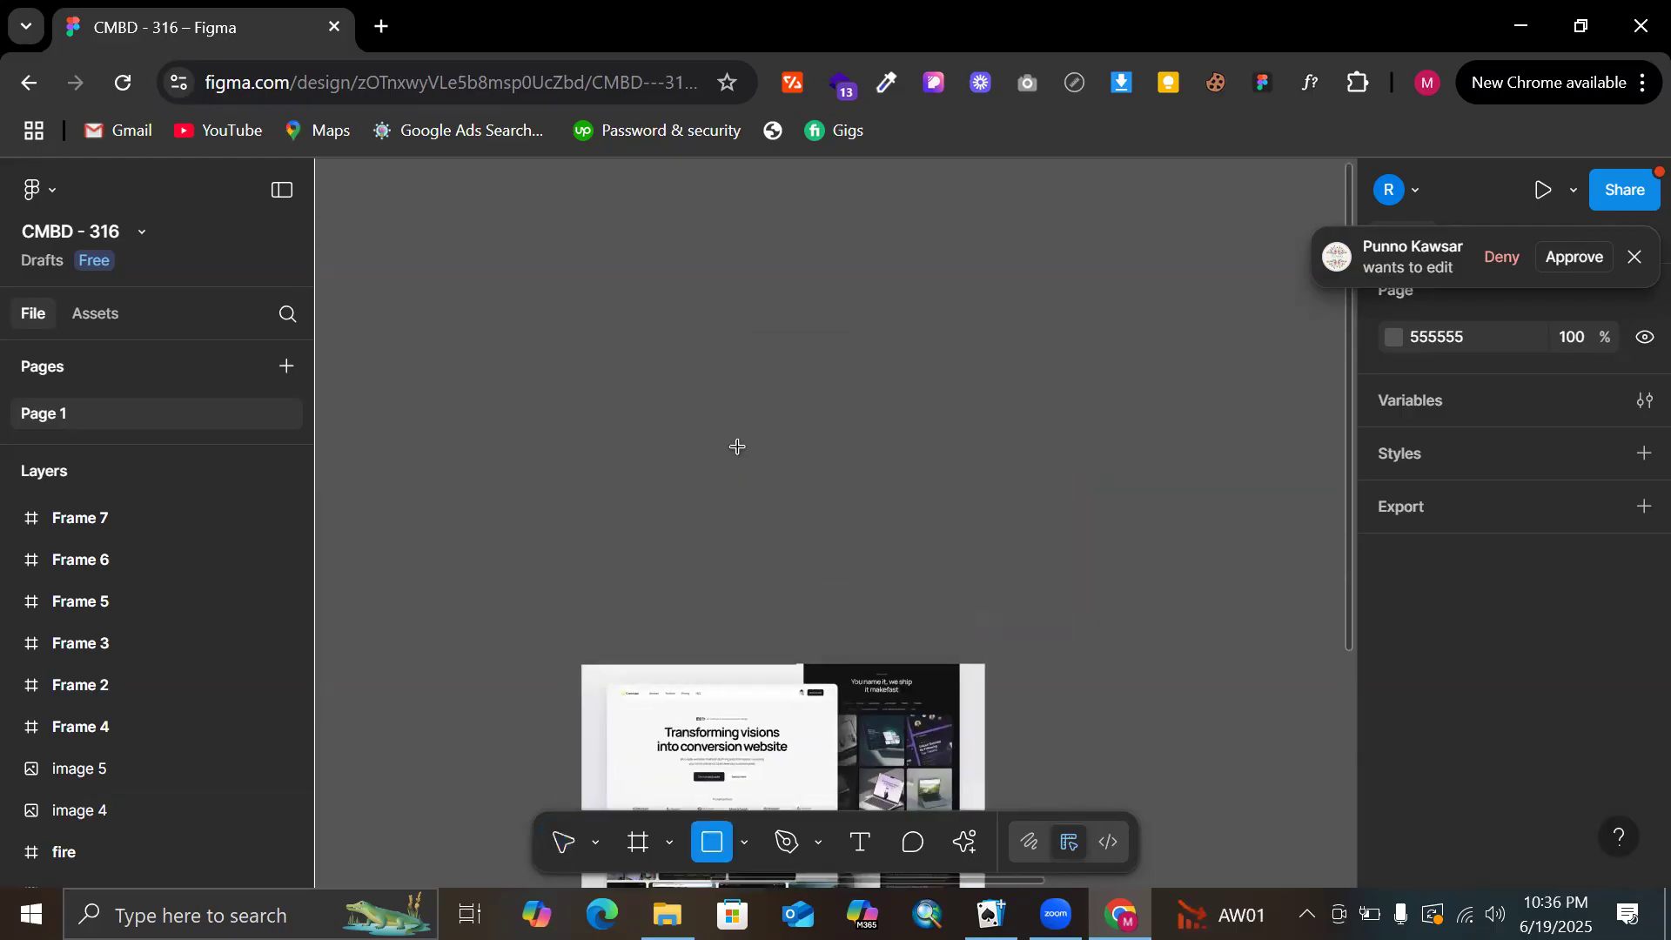
mouse_move(557, 393)
left_mouse_down()
mouse_move(858, 514)
mouse_move(868, 539)
mouse_move(861, 500)
mouse_move(784, 470)
left_mouse_up()
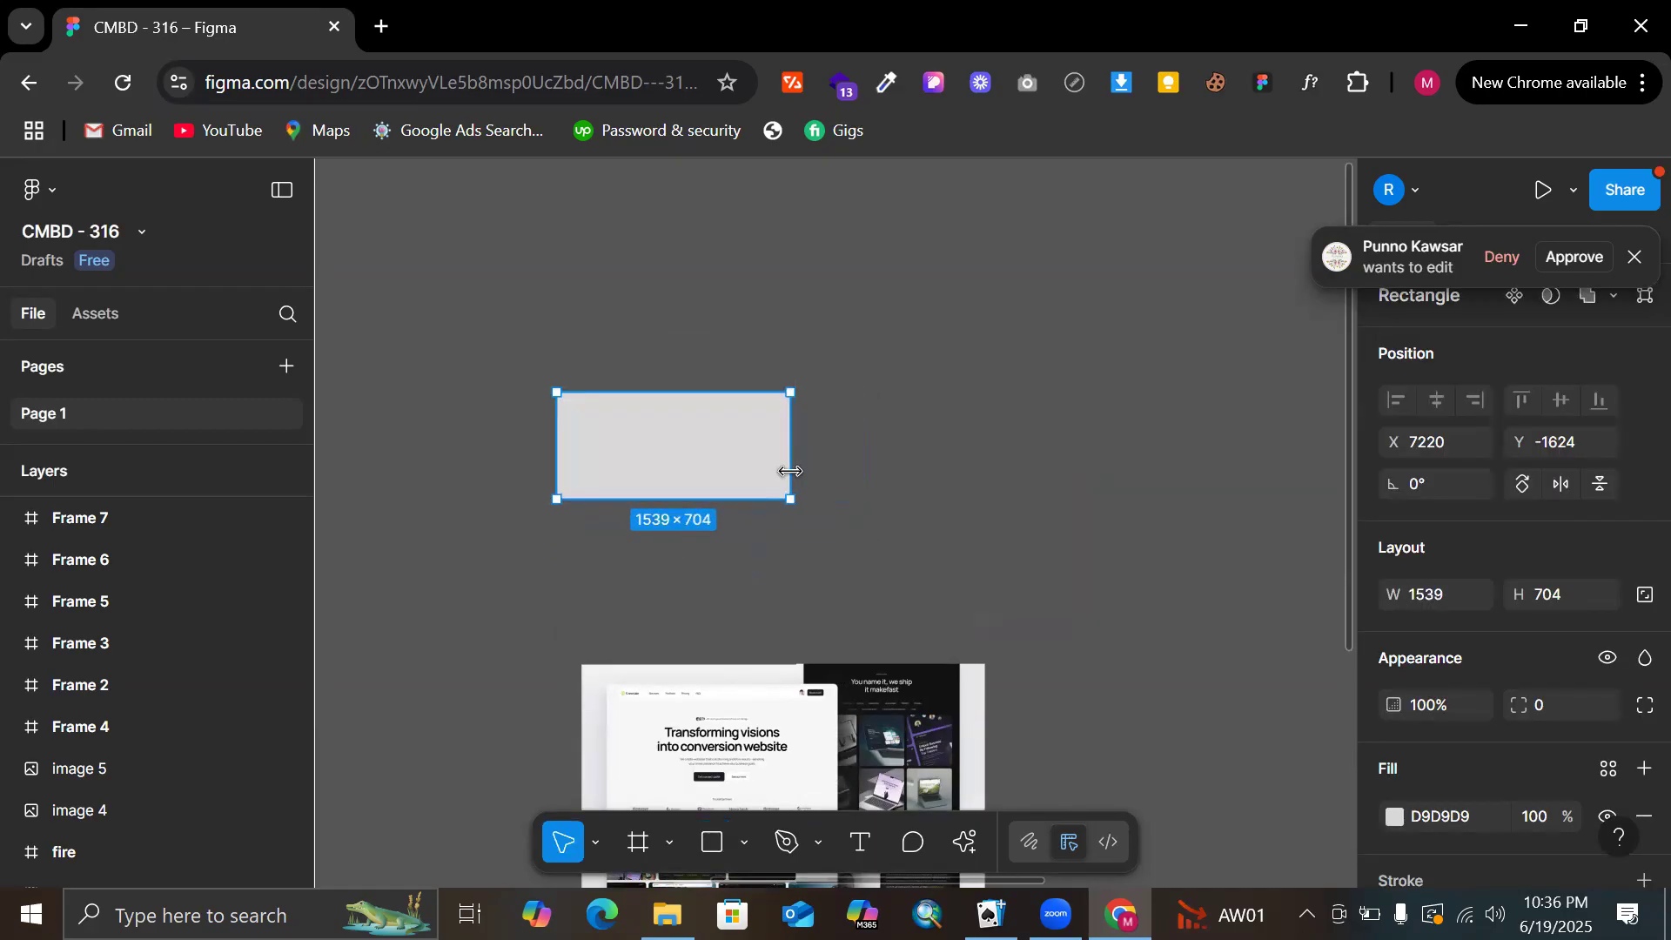
Stack two progressively smaller copies of the rectangle centred on top of it to form a stepped pyramid
scroll(783, 470, "up", 3)
left_click_drag(683, 466, 653, 253, "alt")
left_click_drag(788, 231, 615, 336, "alt+shift")
left_click(760, 312)
scroll(760, 311, "down", 3)
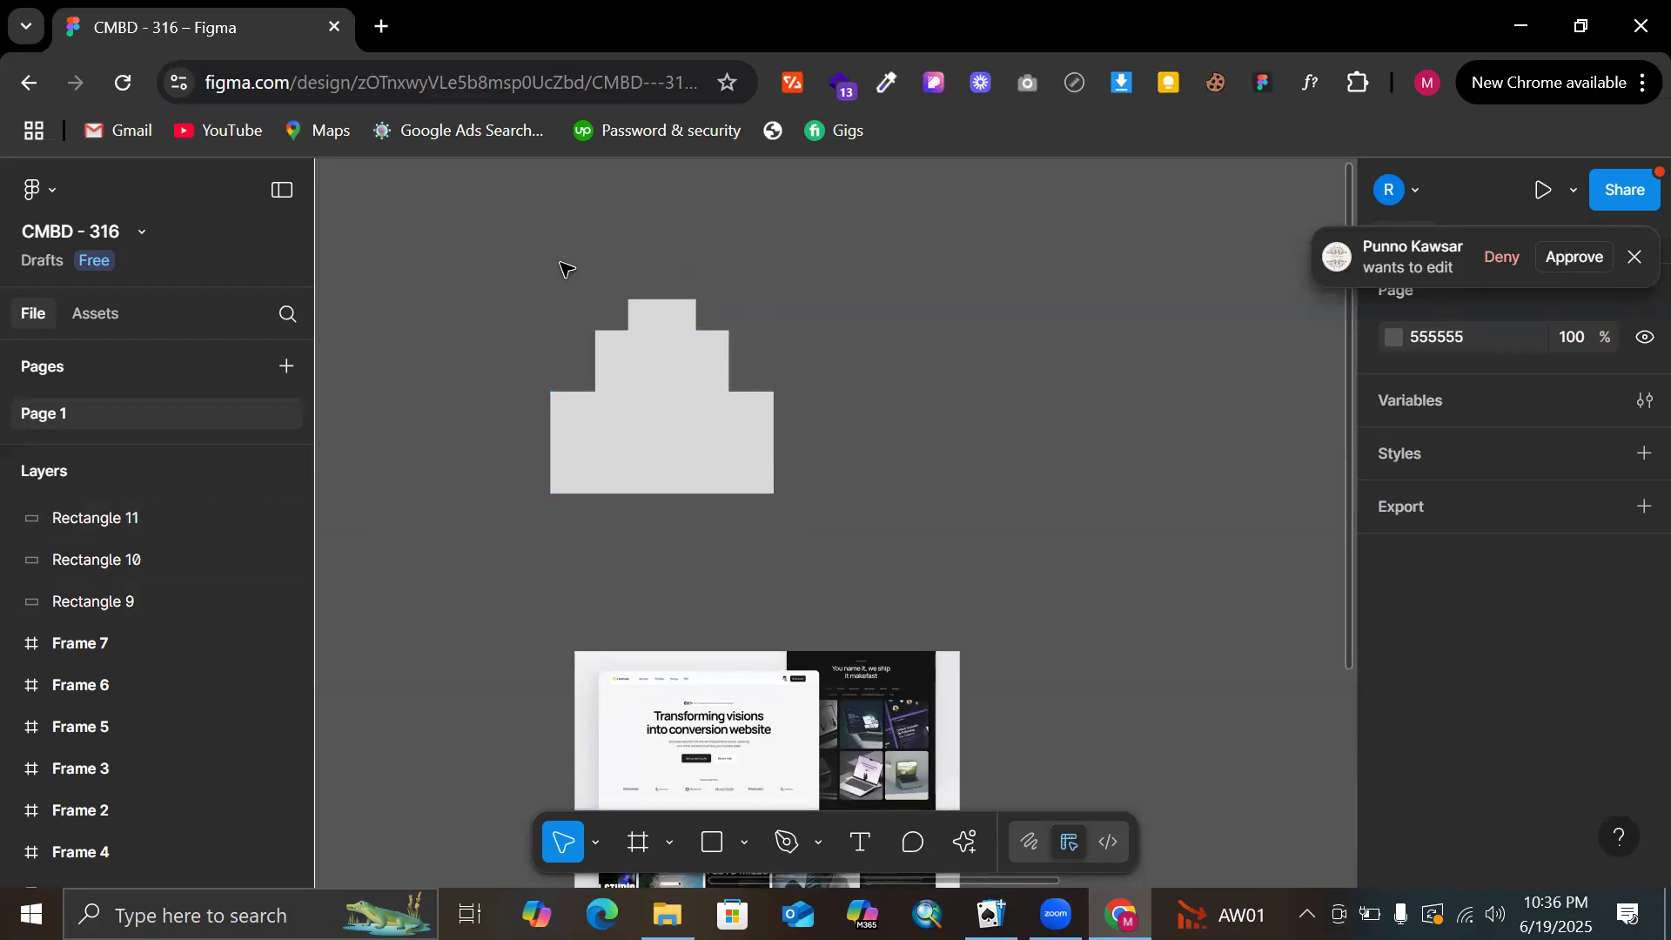
left_click_drag(559, 265, 744, 539)
left_click(851, 454)
Examine the hero section of the website reference image, comparing its badge, headline, paragraph, buttons and partner logos
scroll(925, 269, "down", 4)
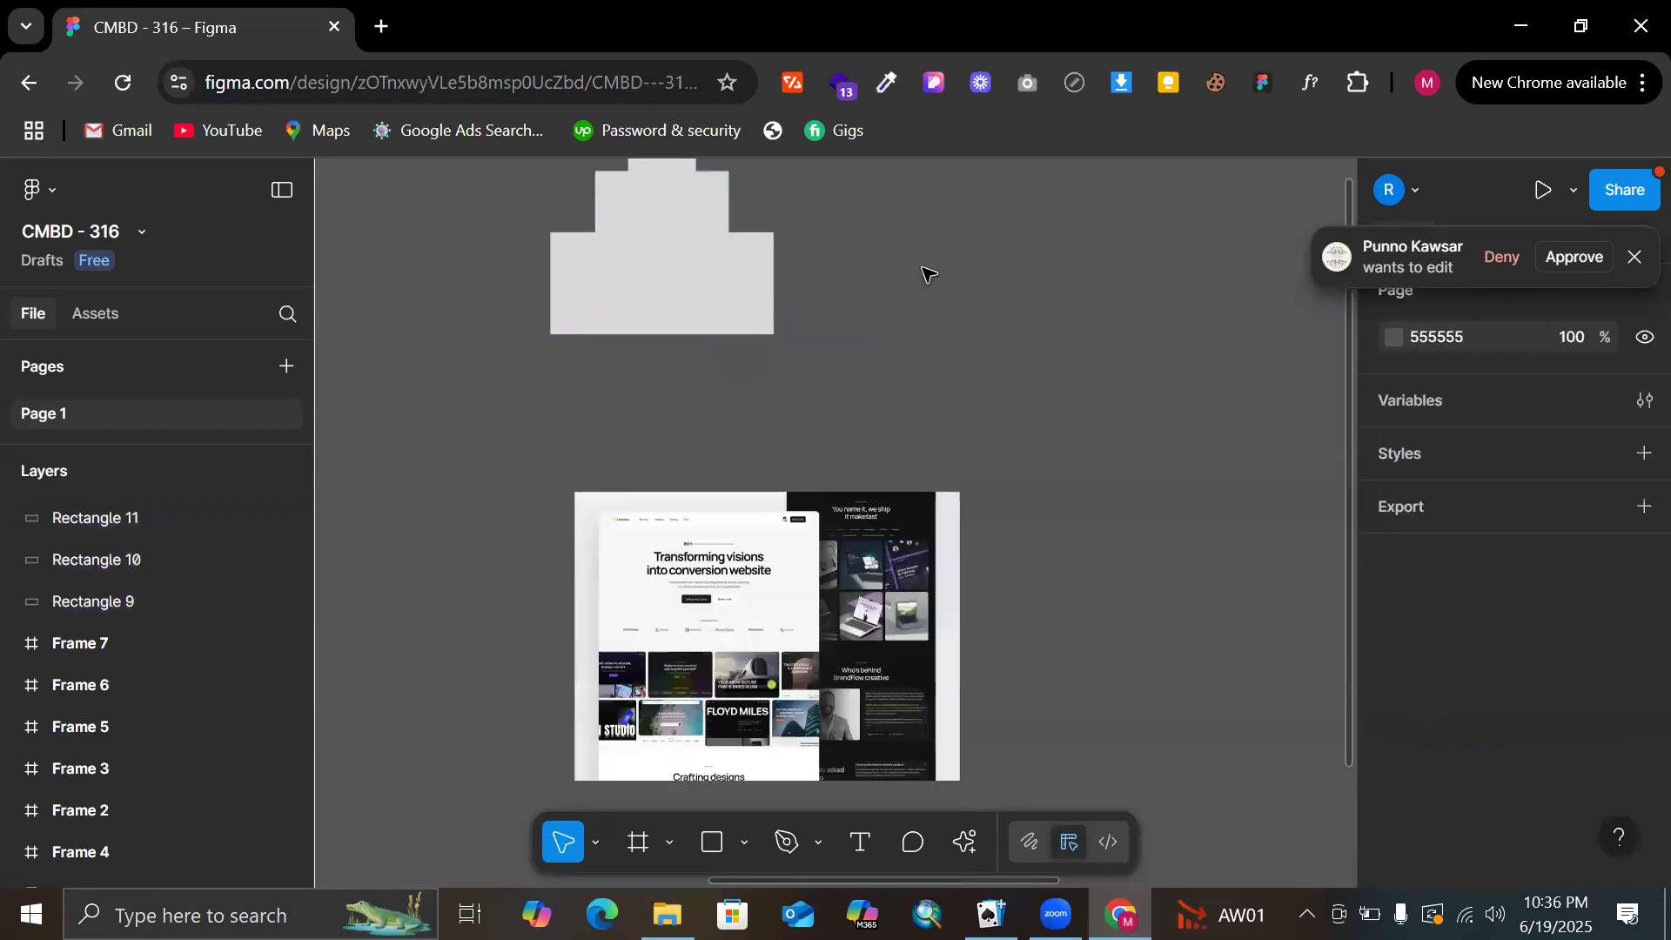
scroll(844, 442, "up", 8)
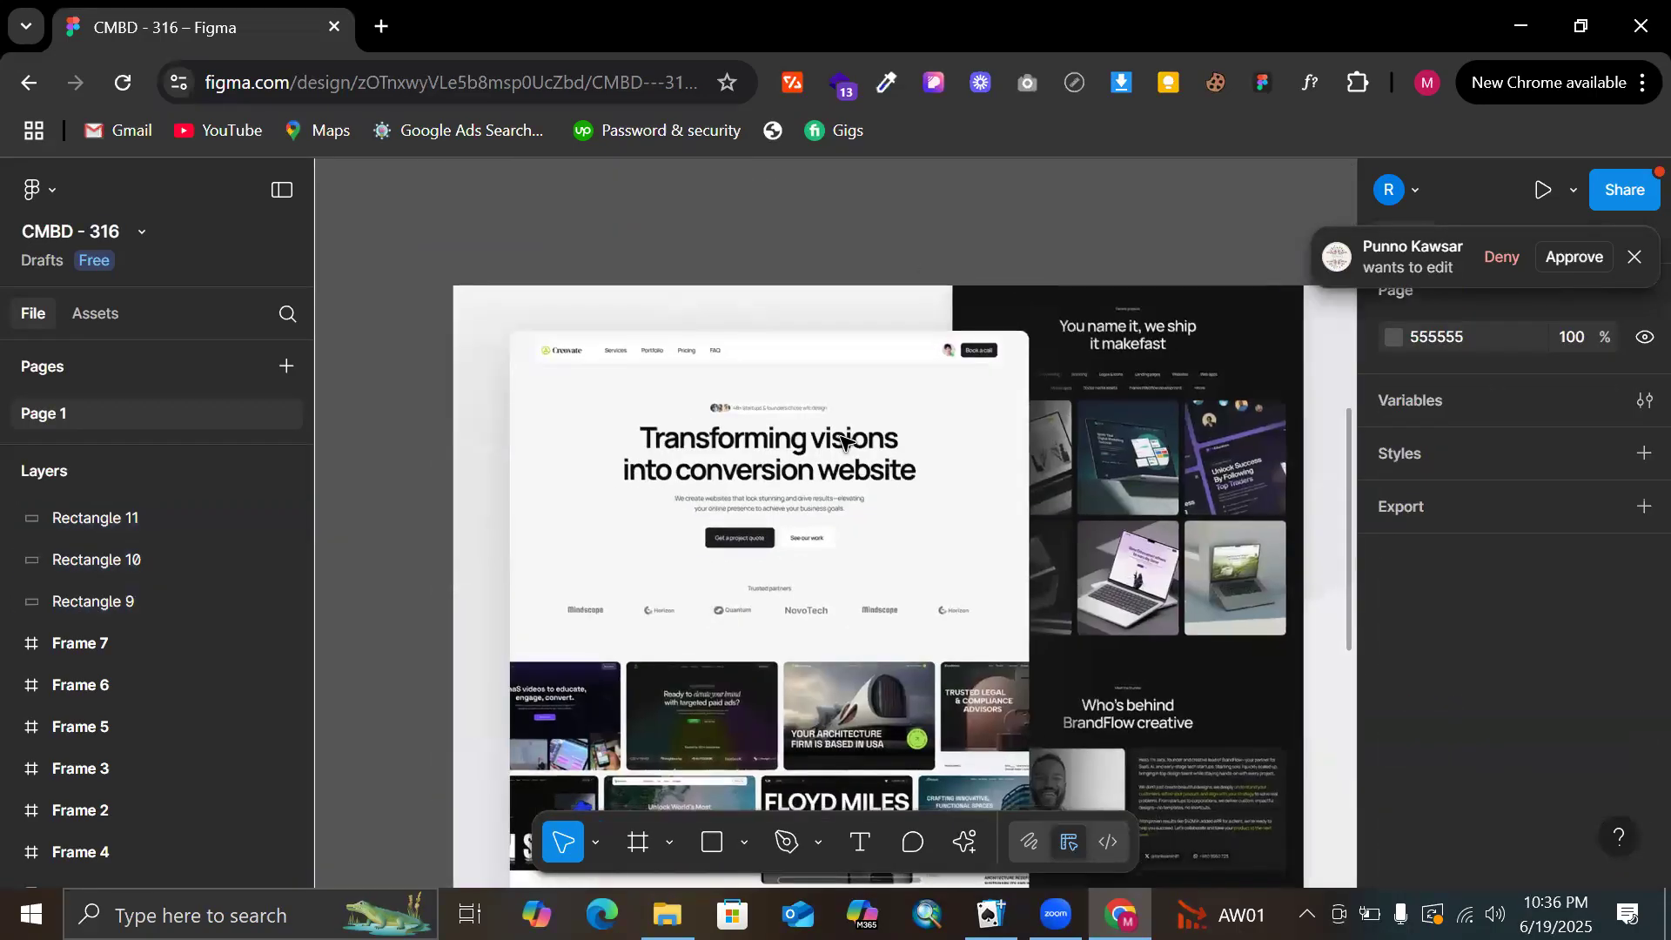
scroll(644, 370, "up", 1)
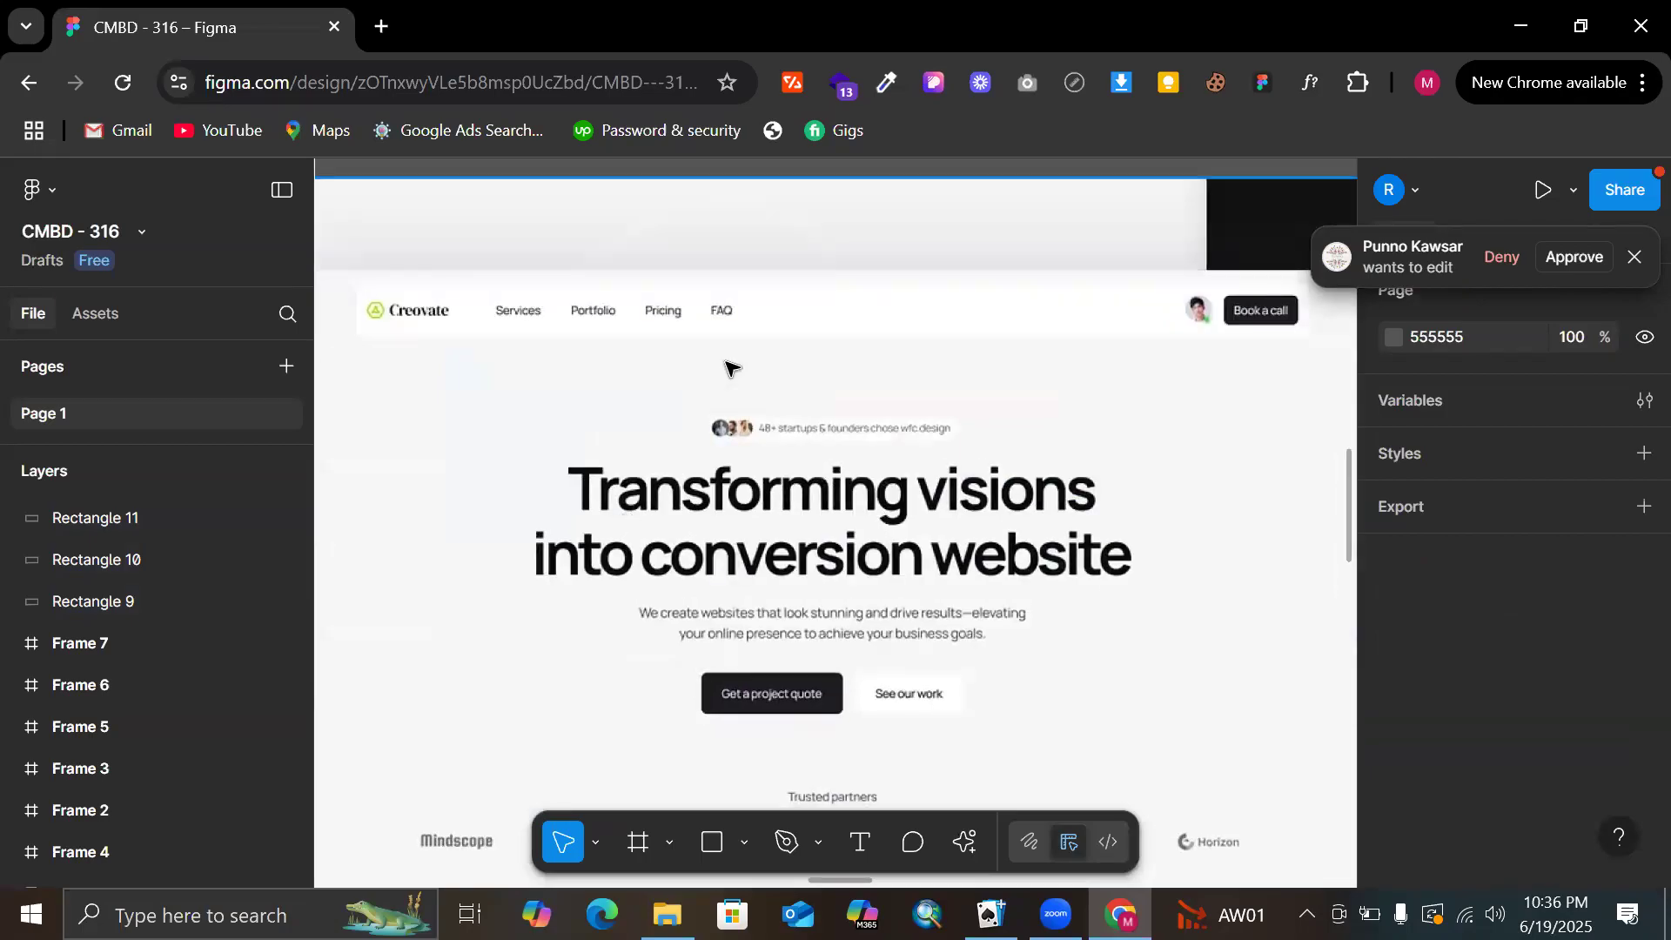
left_click(772, 539)
scroll(772, 540, "up", 2)
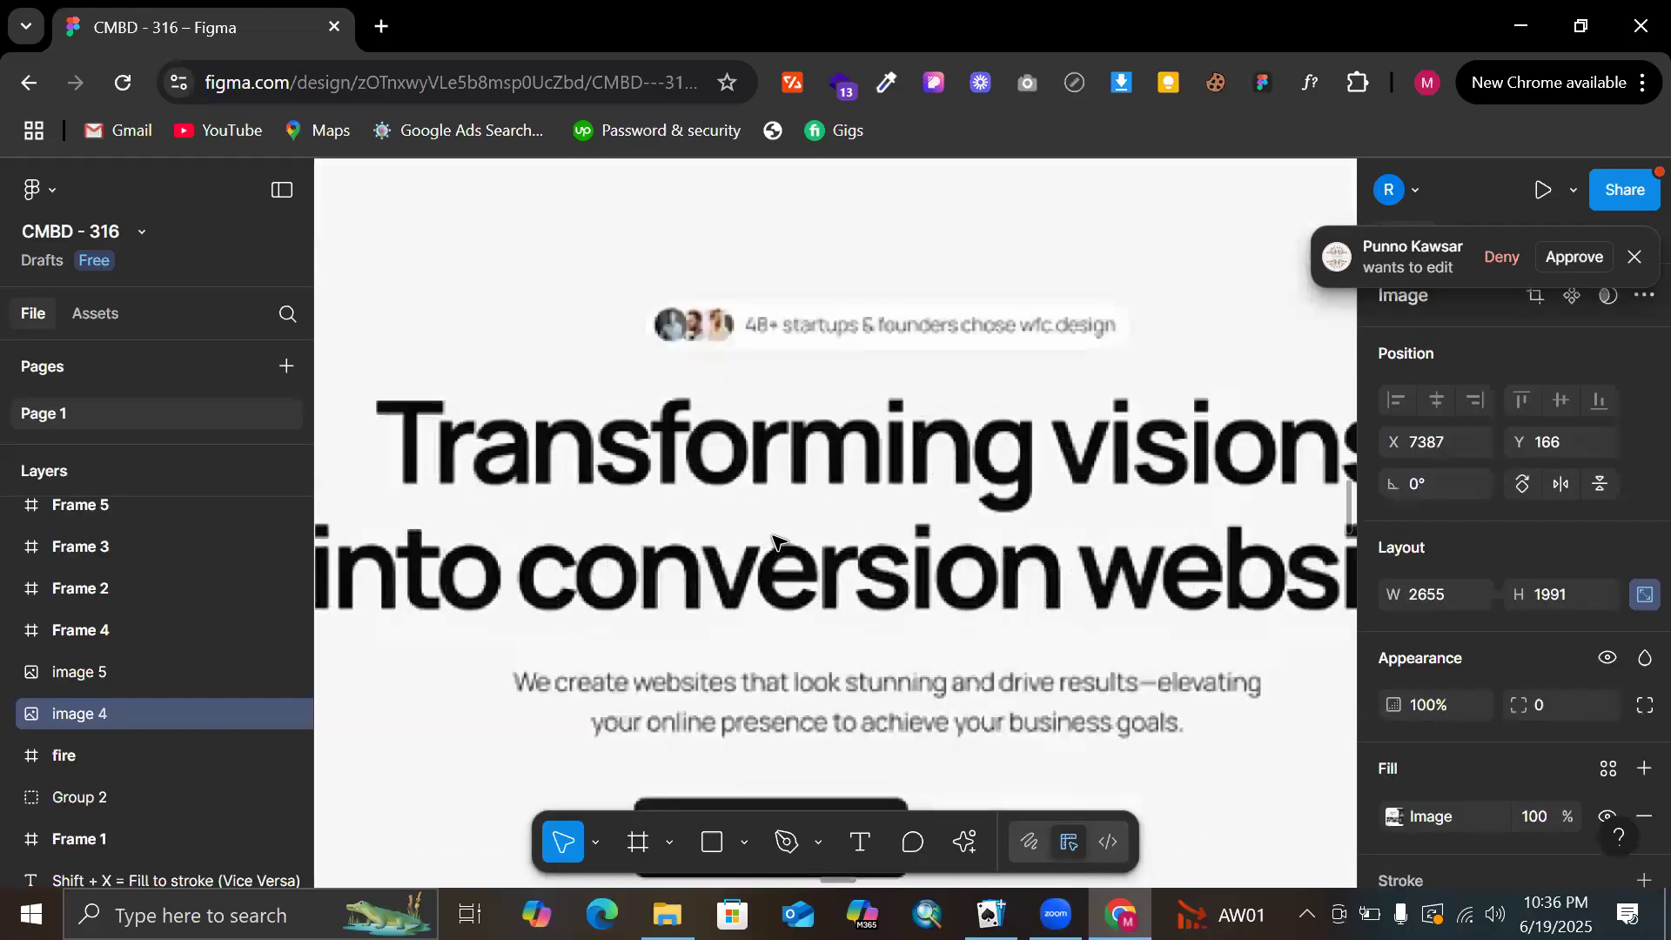
scroll(772, 540, "down", 3)
scroll(628, 459, "up", 1)
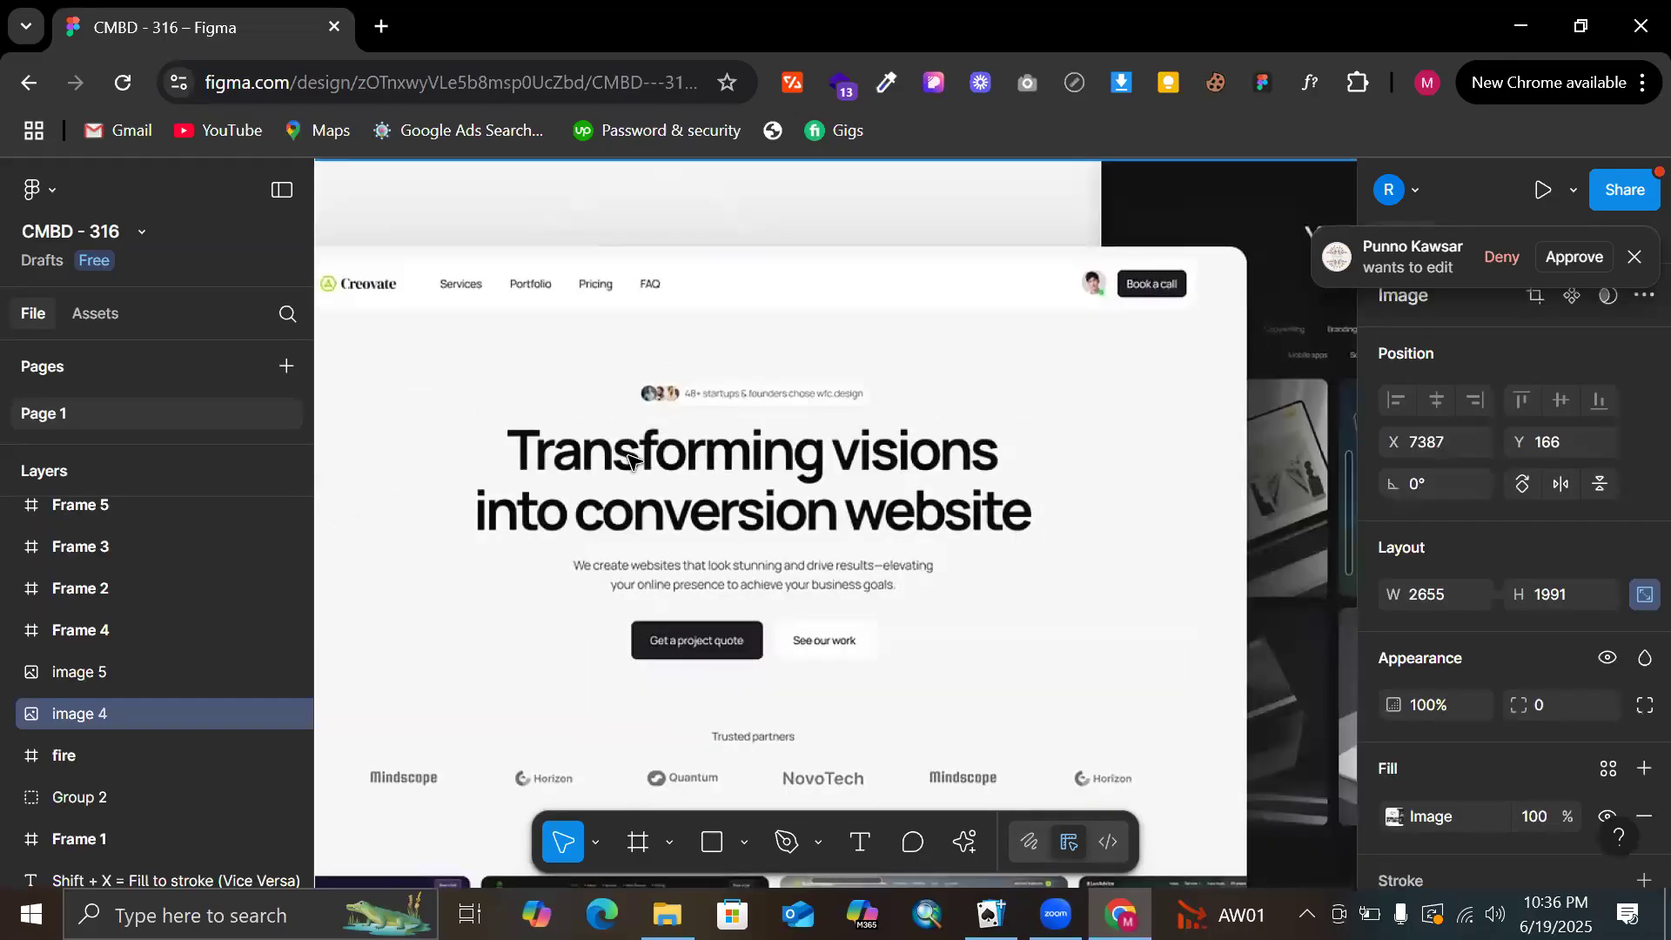
scroll(628, 459, "up", 1)
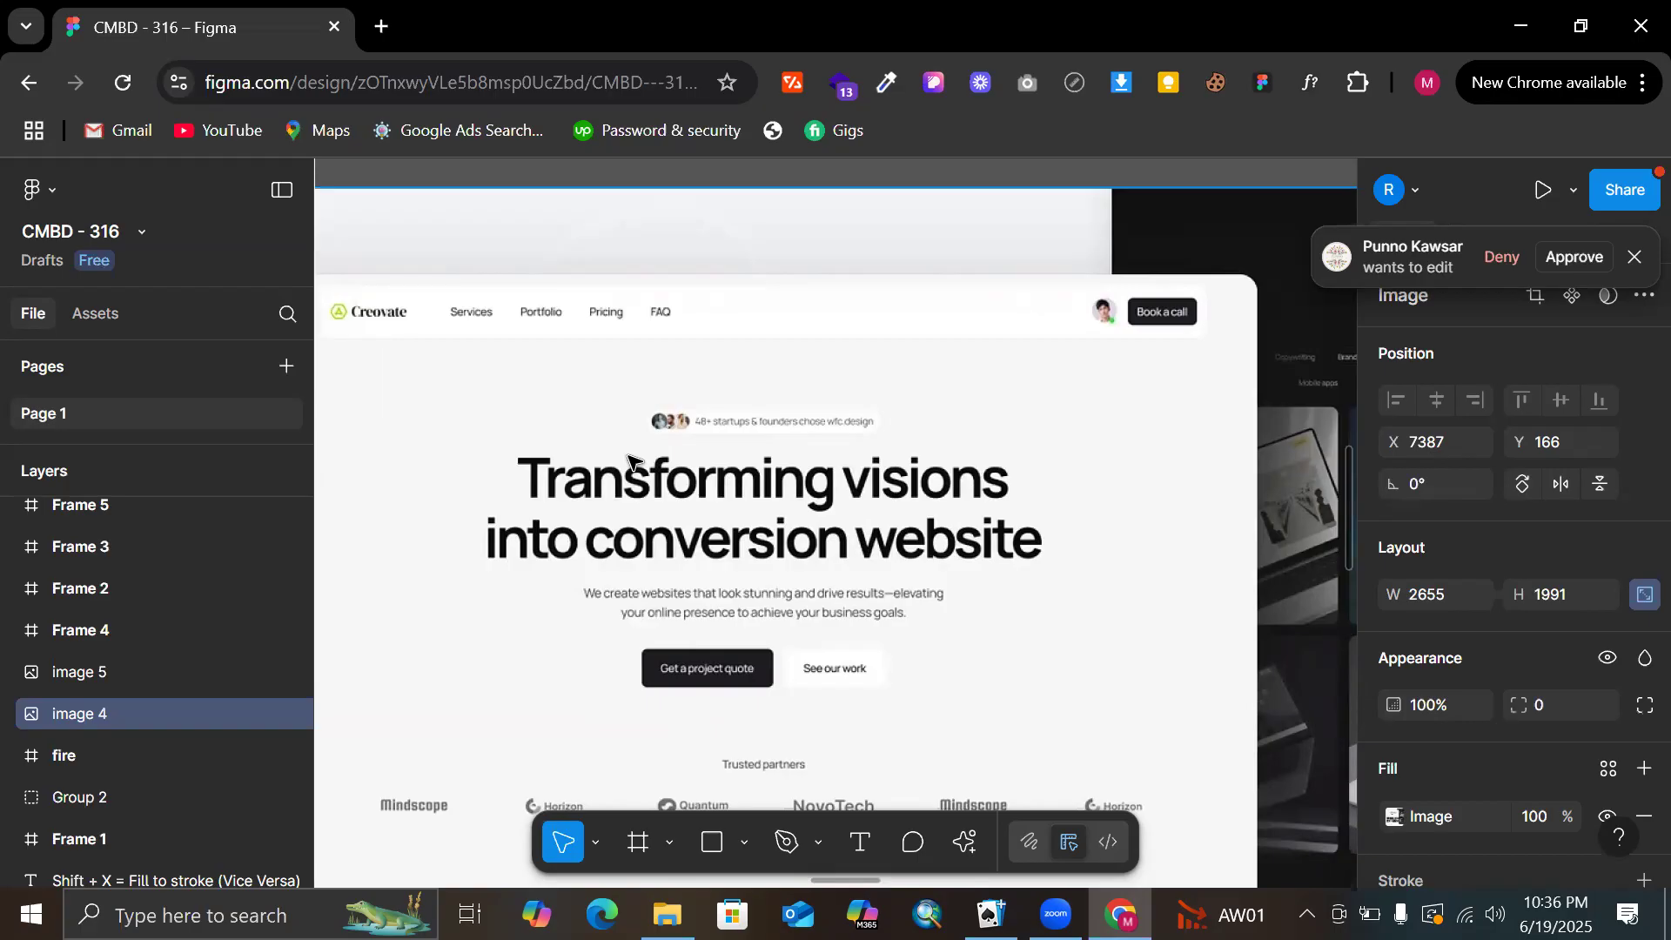
scroll(675, 370, "down", 2)
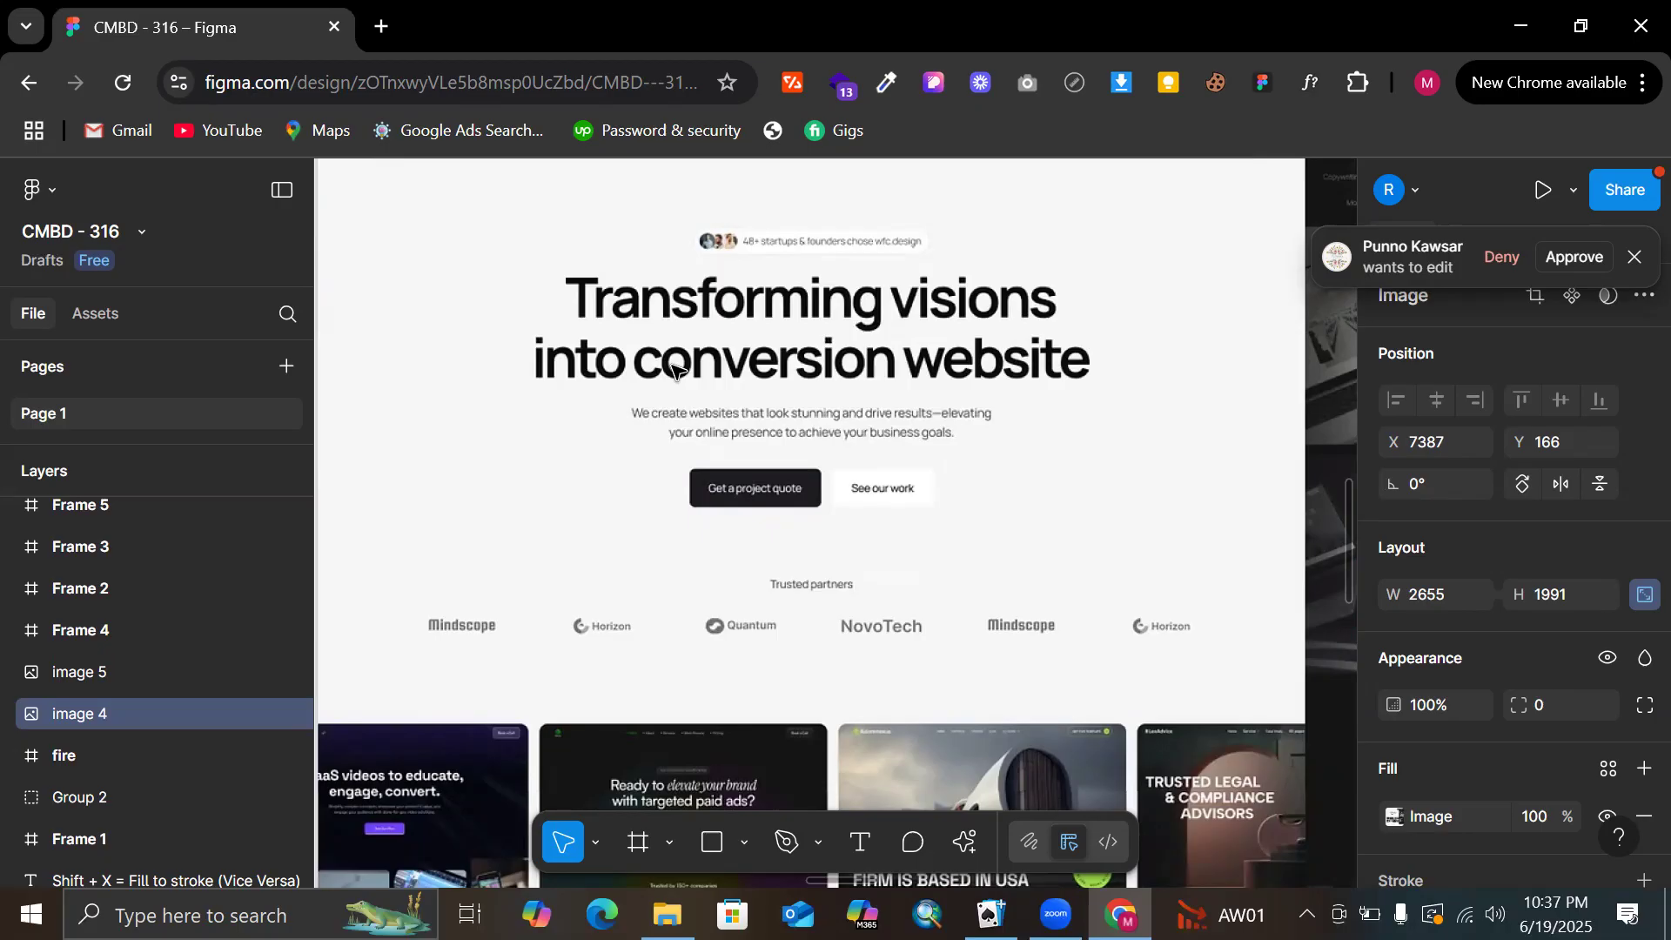
Open the Dribbble search page for medical websites in a new browser tab
left_click(380, 26)
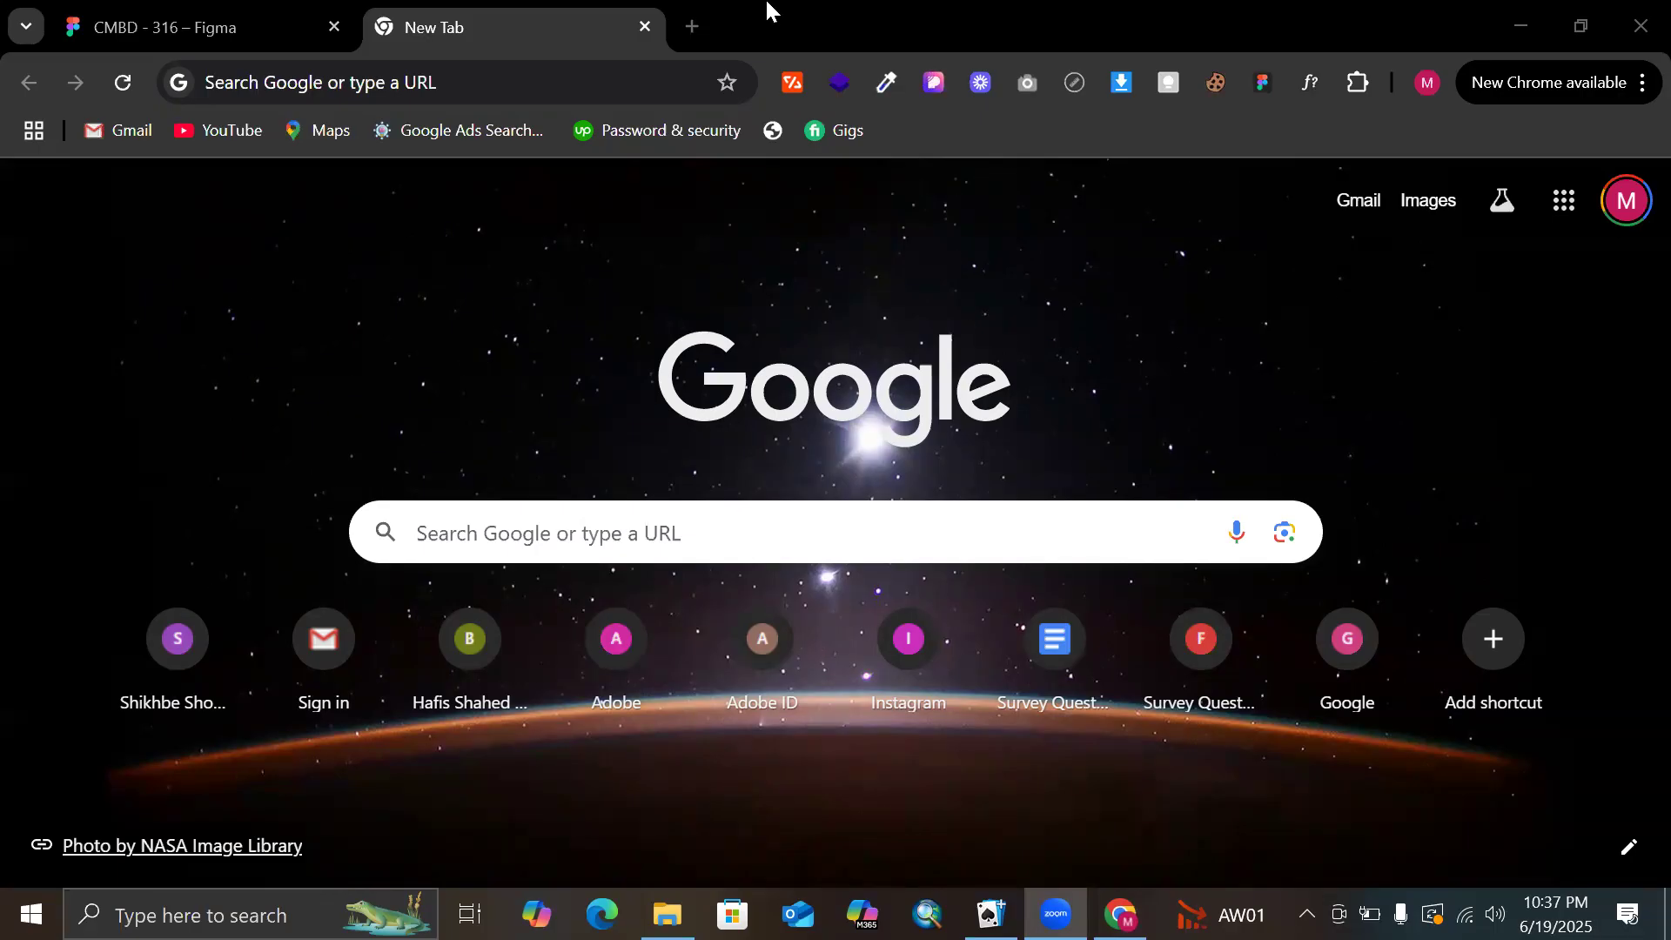
left_click(632, 81)
type("dr")
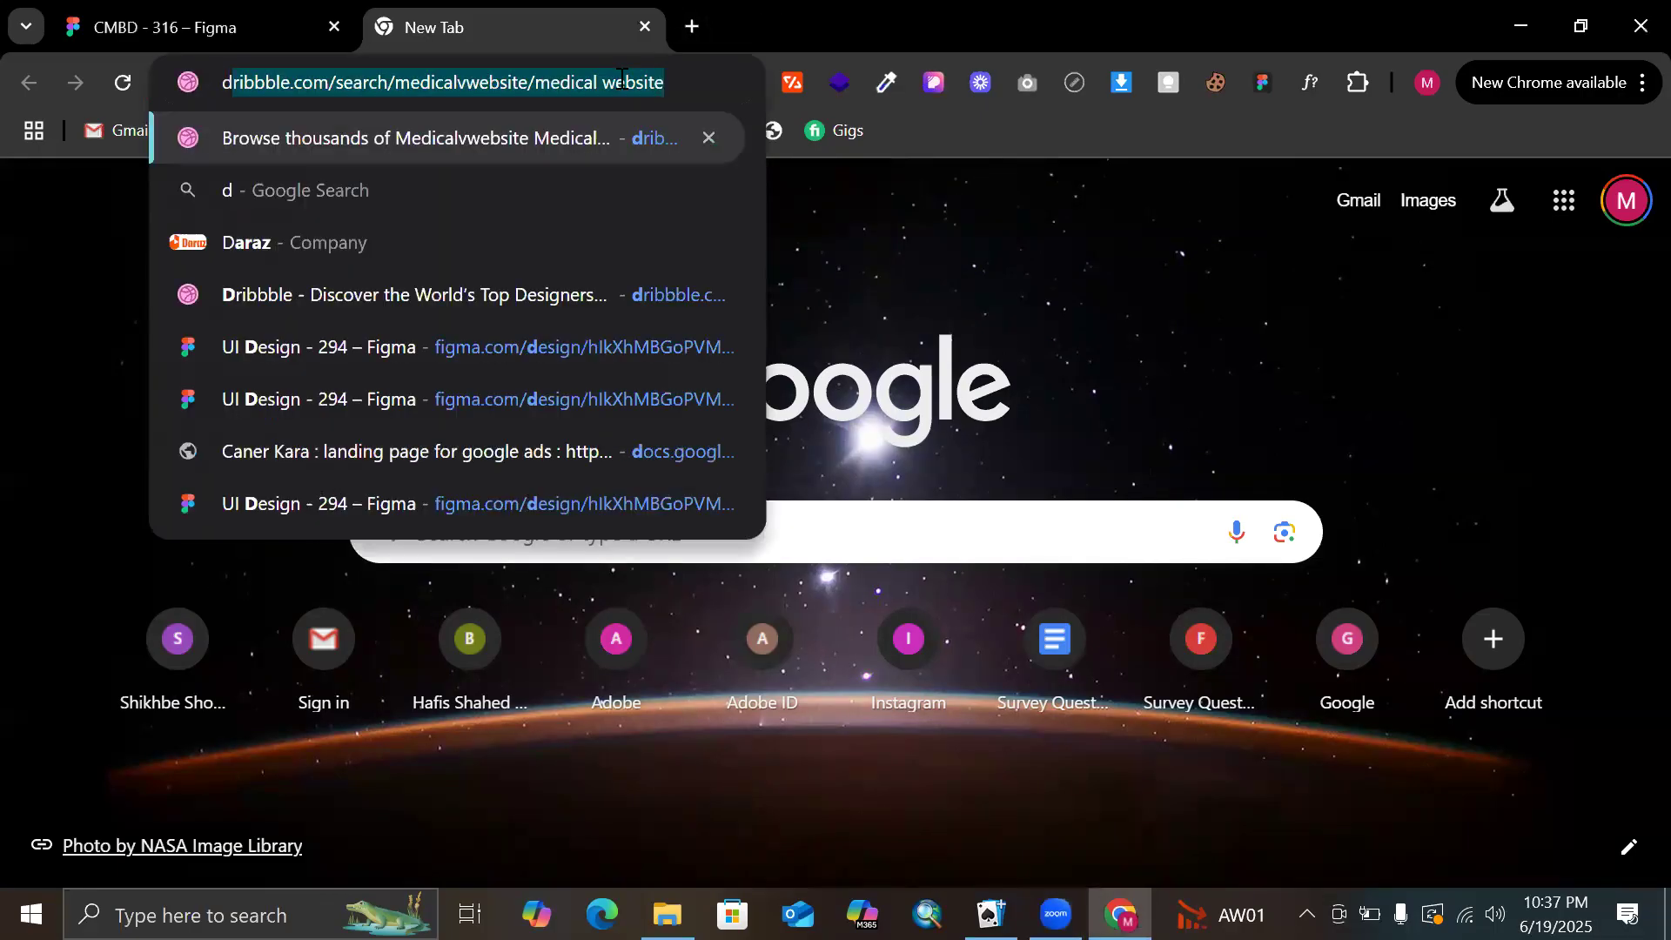
key("Return")
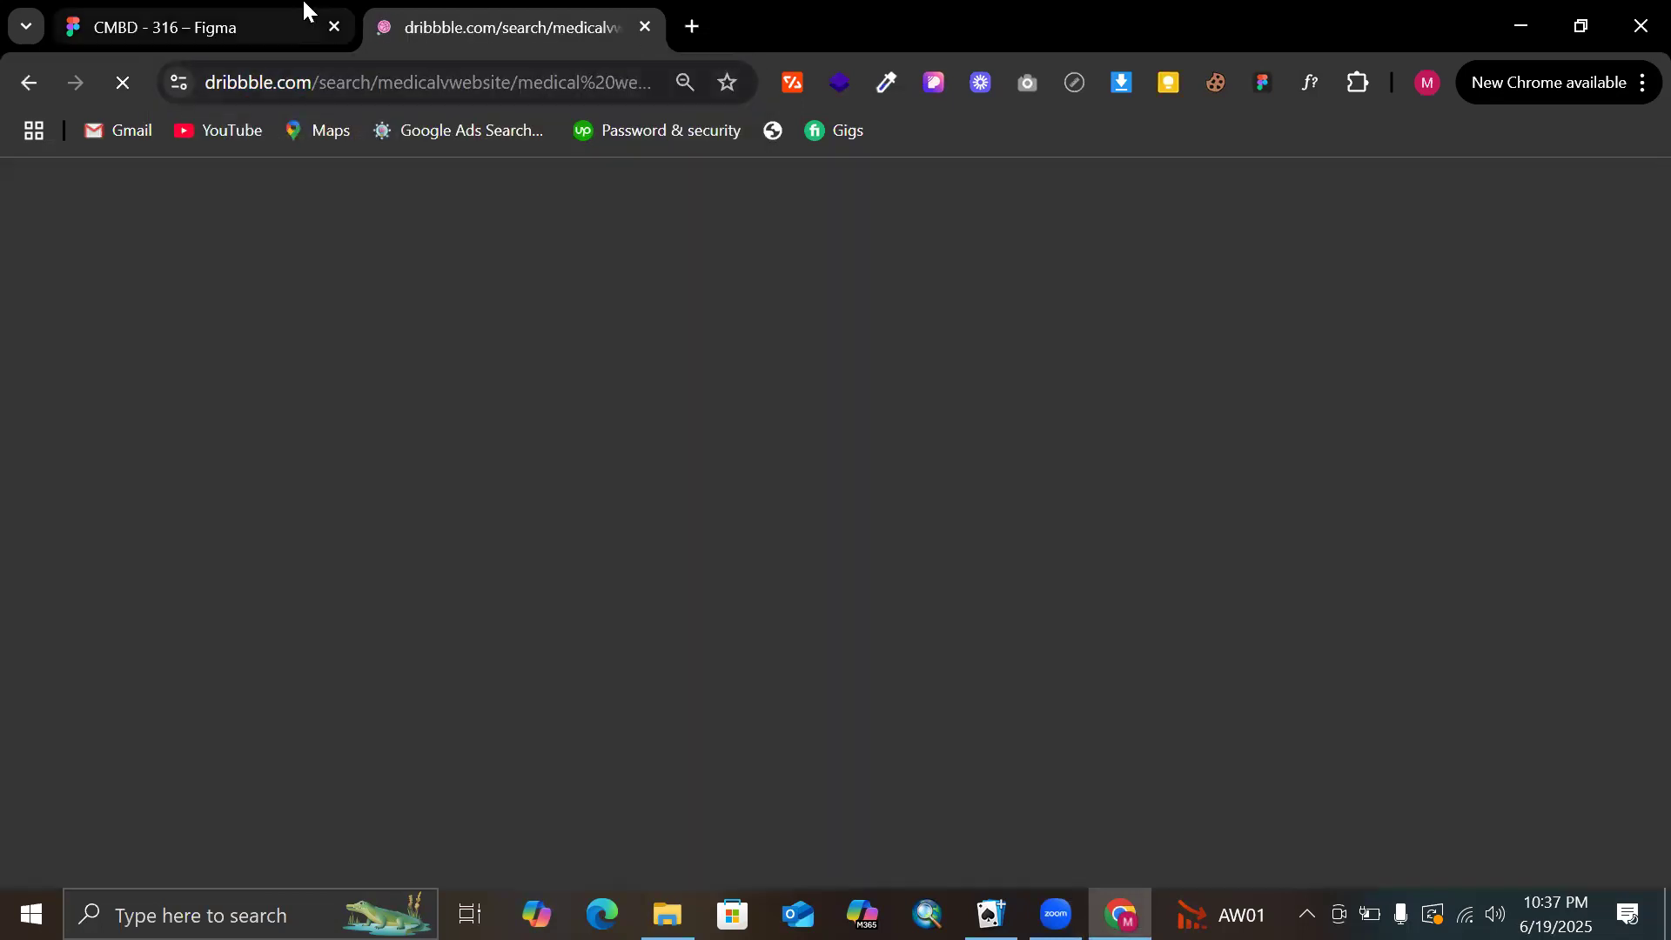
Switch back to the CMBD - 316 Figma file and examine the hero headline and buttons of the website image
left_click(304, 10)
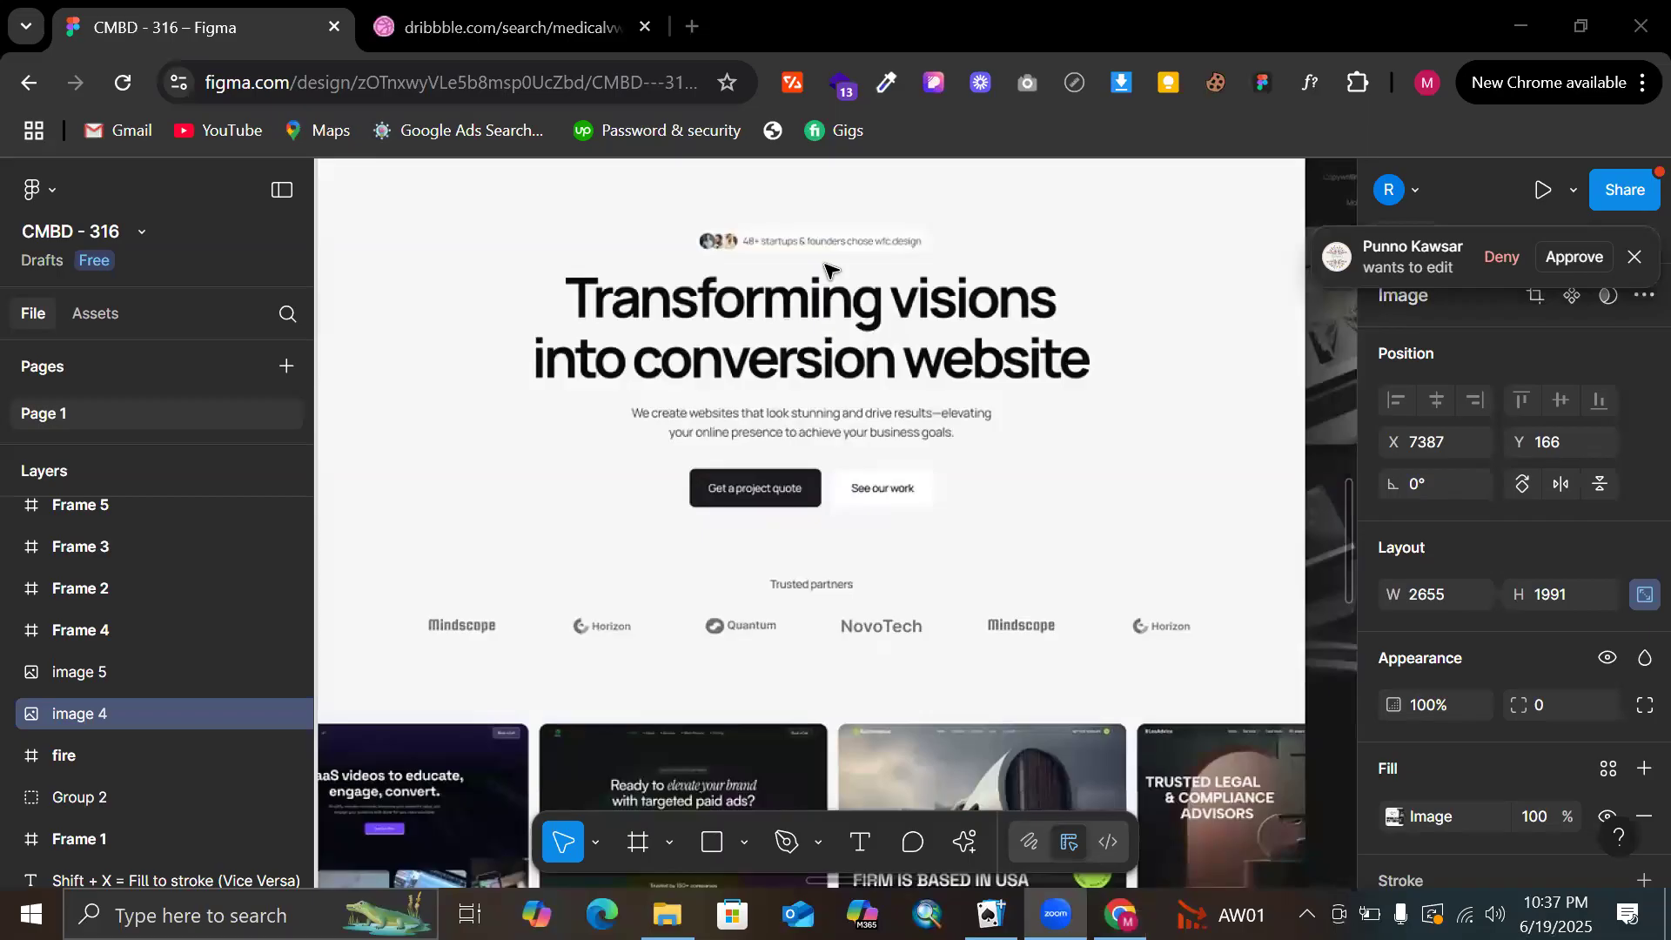
scroll(740, 279, "up", 5)
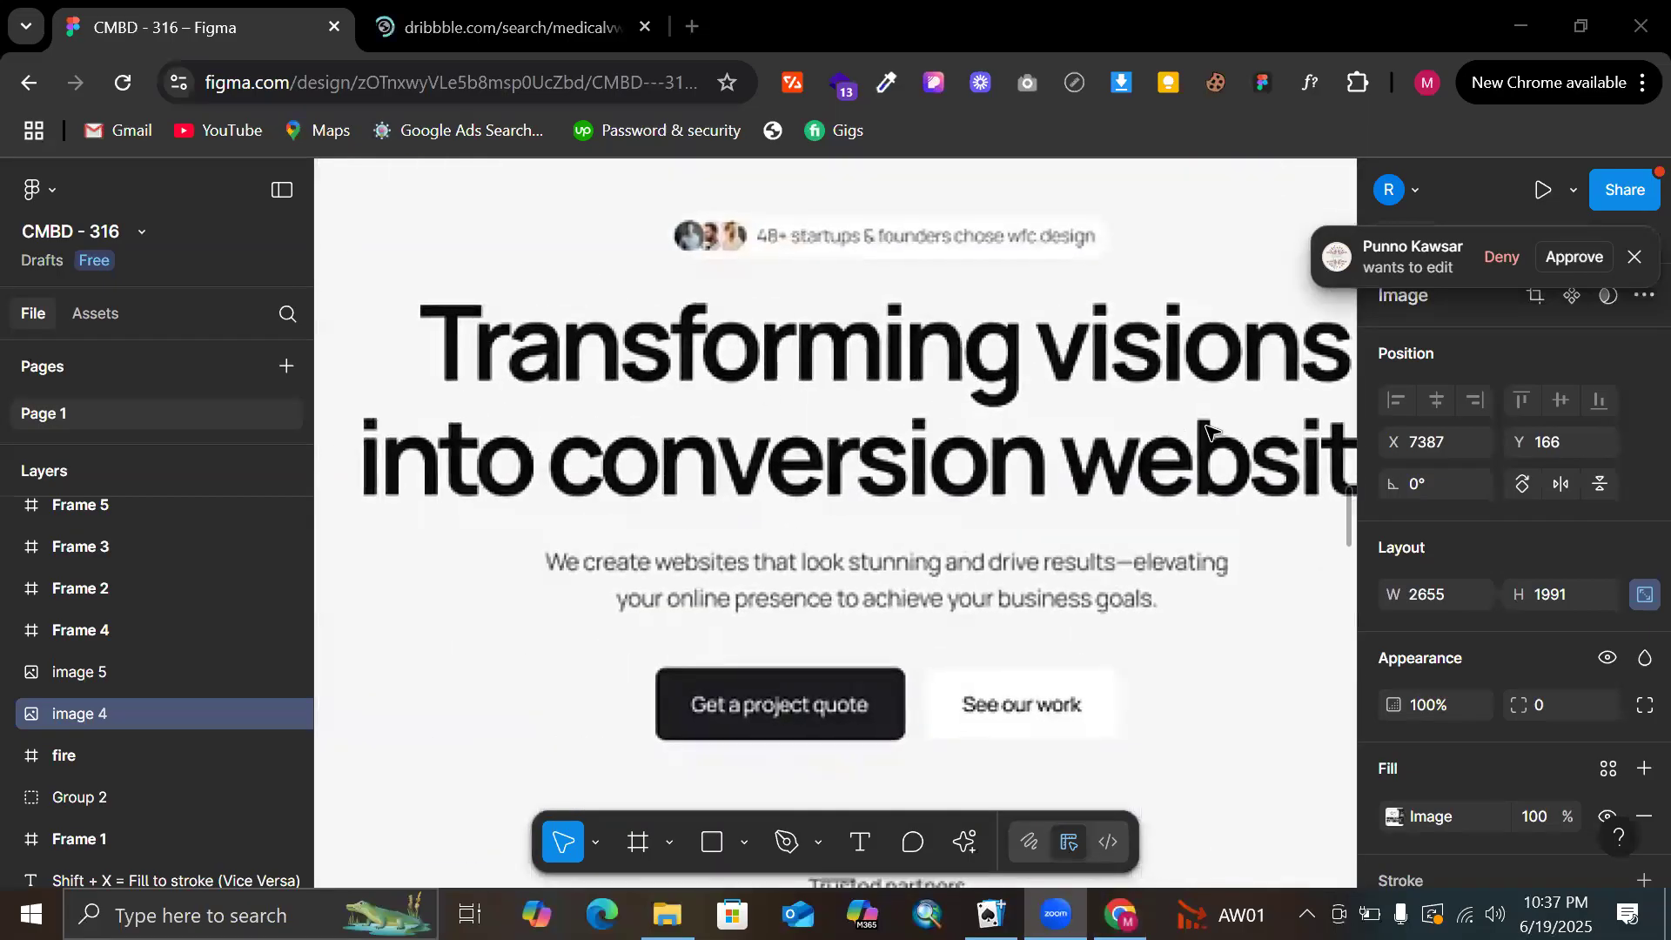
scroll(944, 348, "down", 1)
scroll(948, 339, "down", 5)
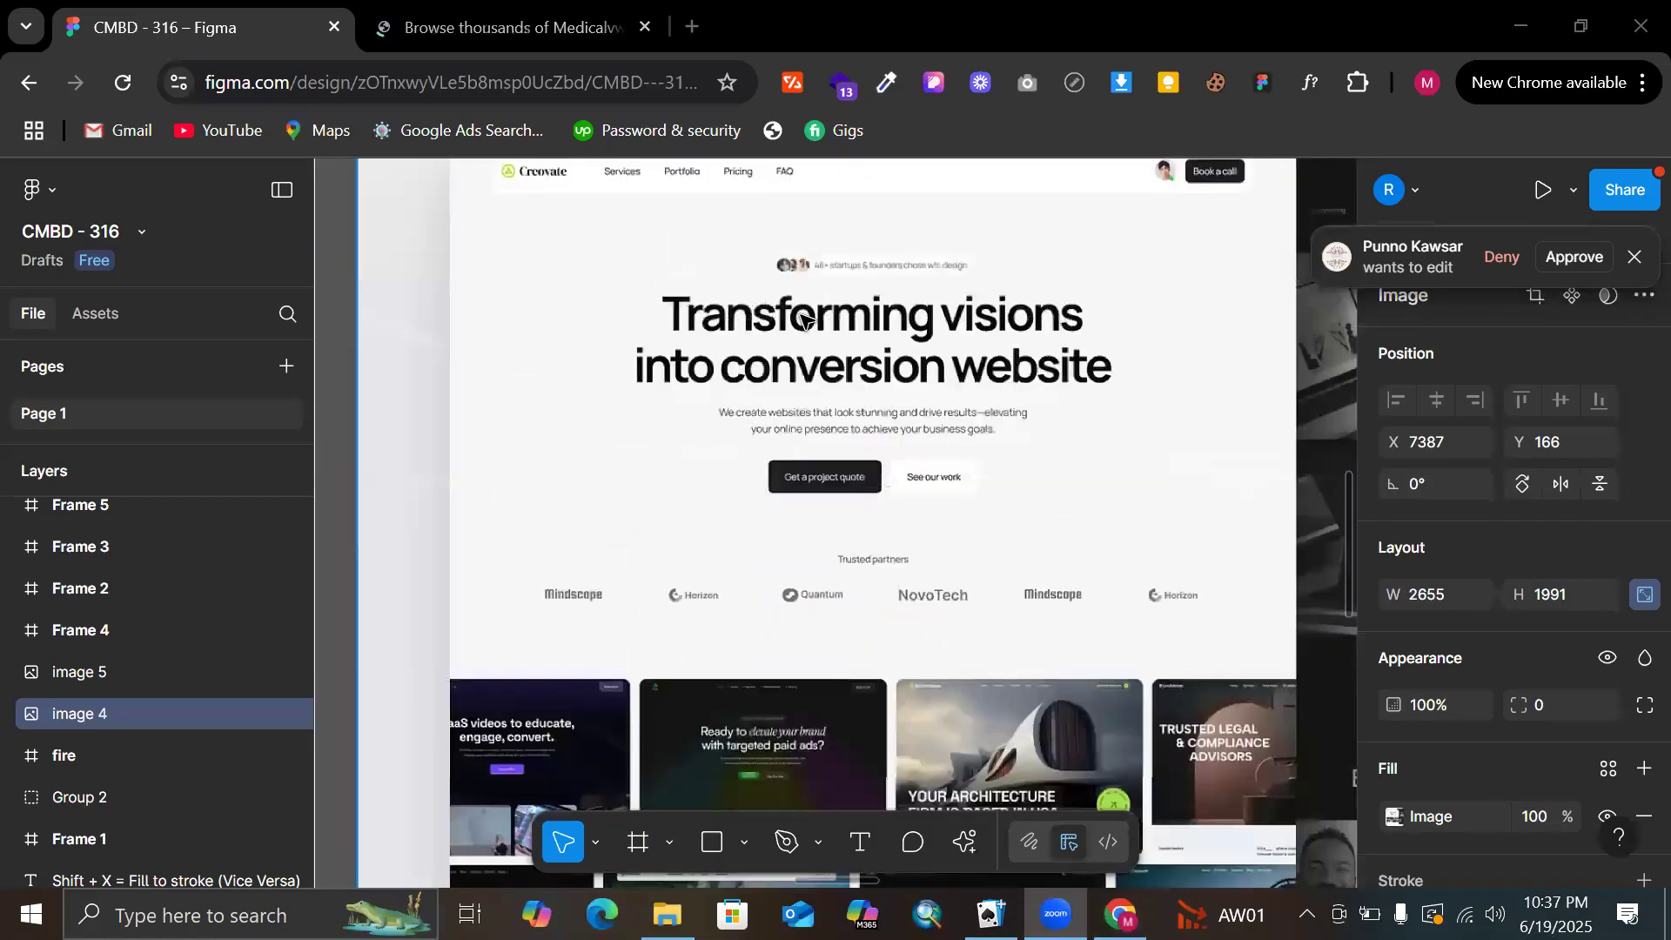
Add the text "f" on the empty canvas beside the website image and set its box to auto width
scroll(803, 322, "left", 6)
scroll(803, 322, "up", 1)
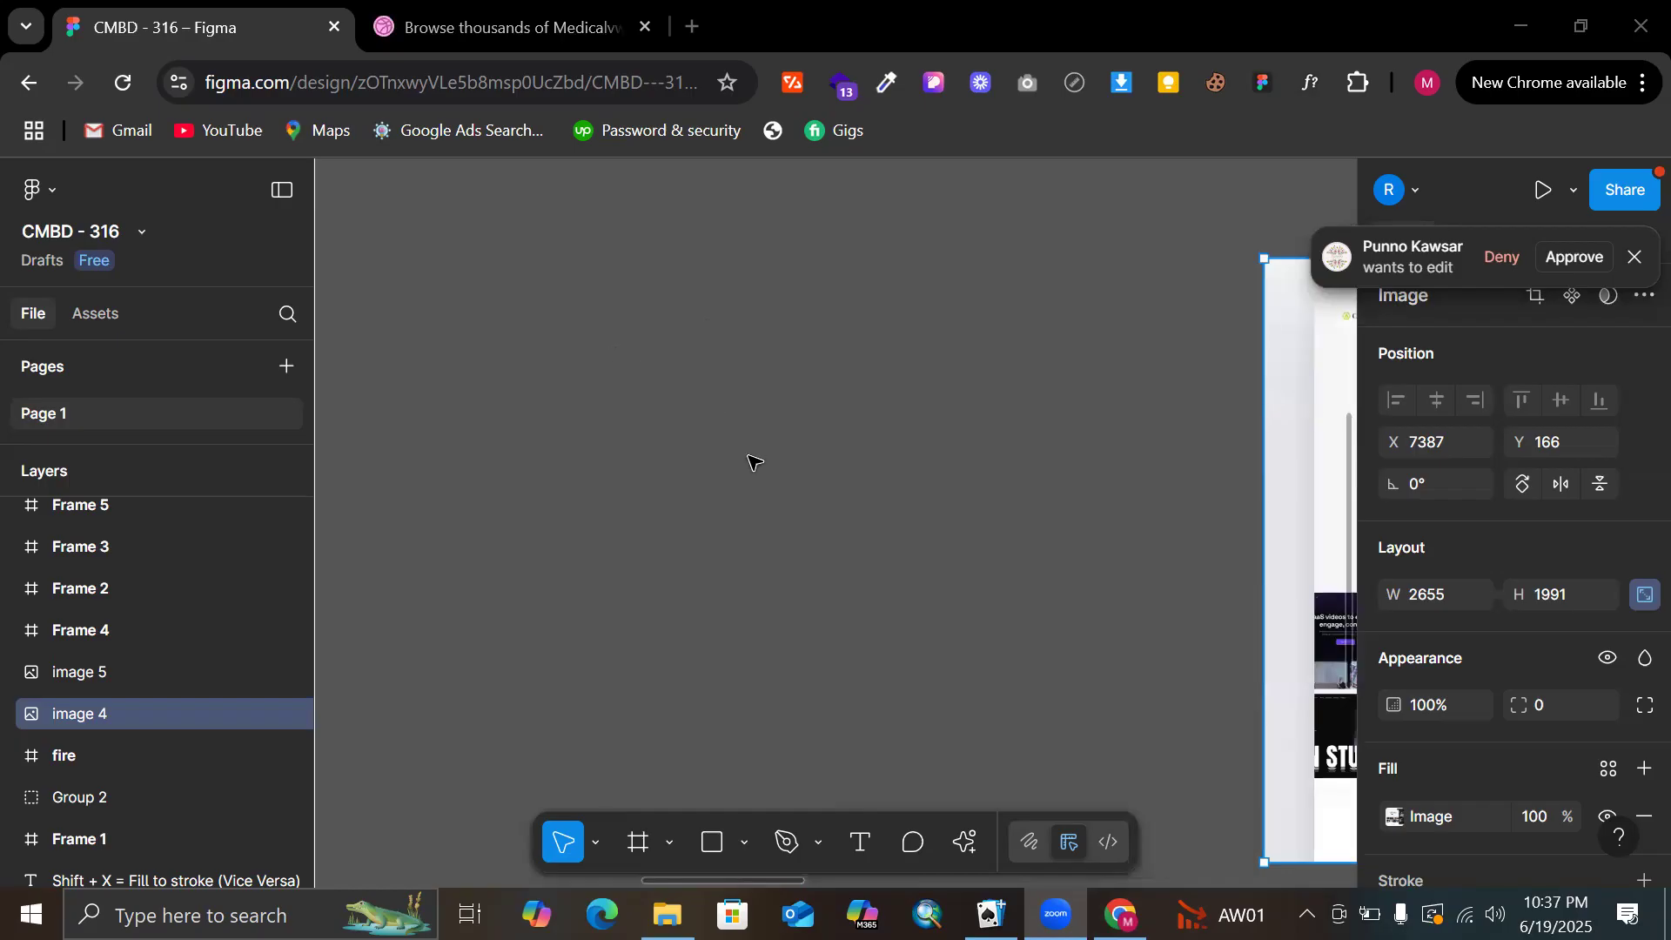
left_click(736, 526)
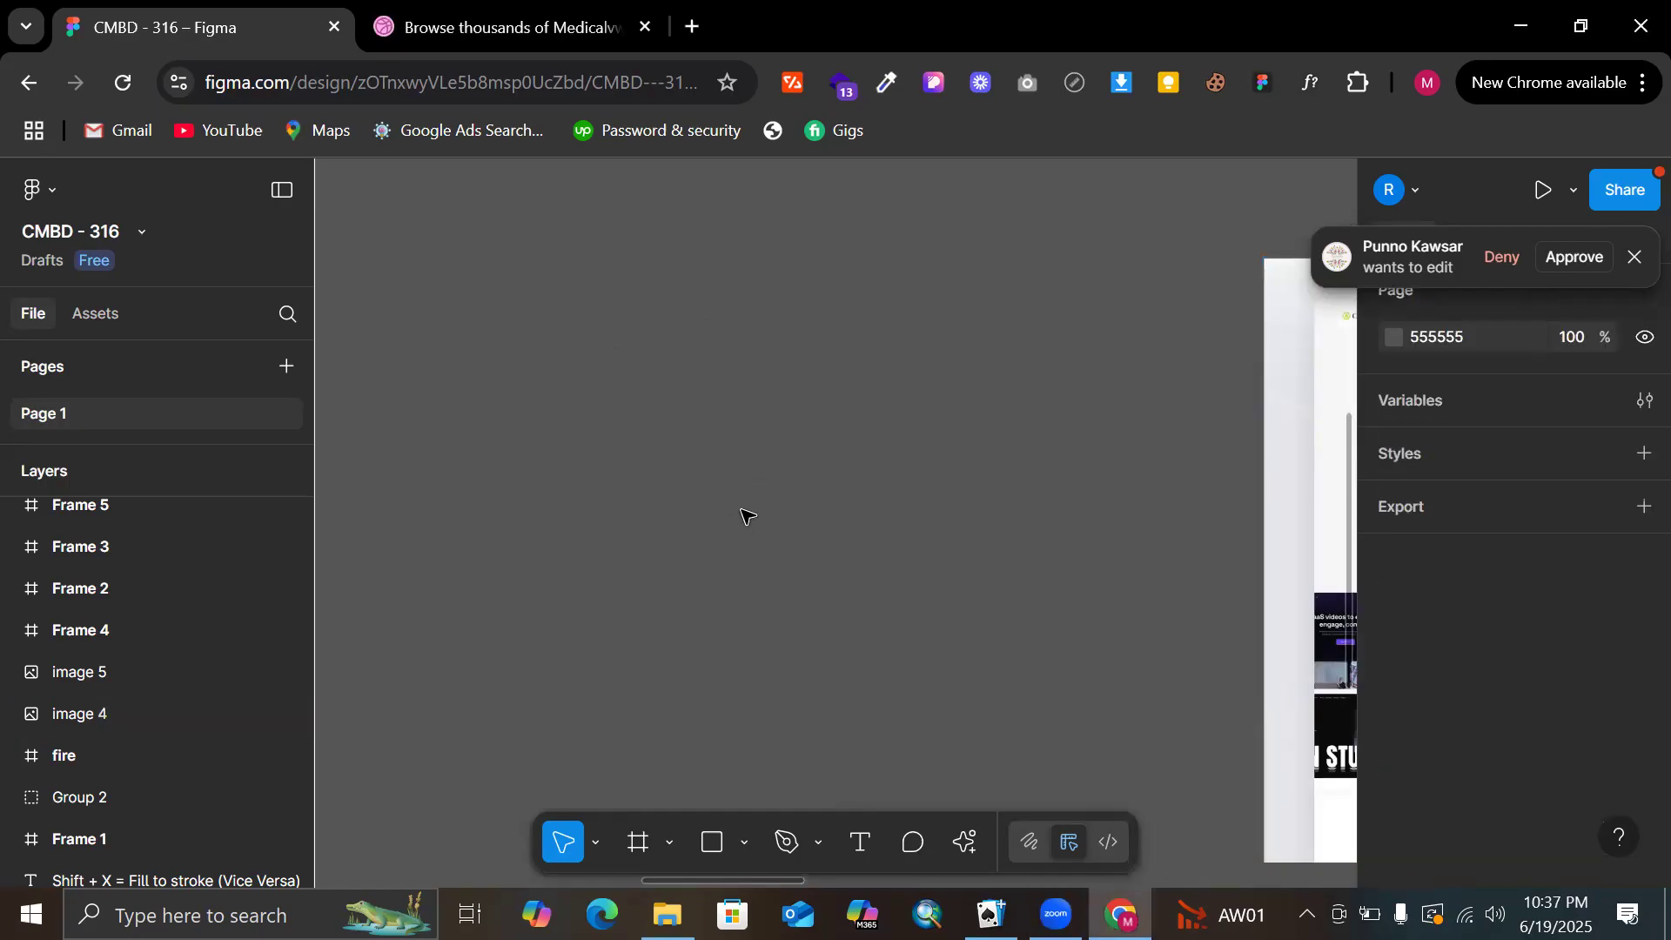
key("t")
left_click_drag(771, 409, 792, 340)
type("f")
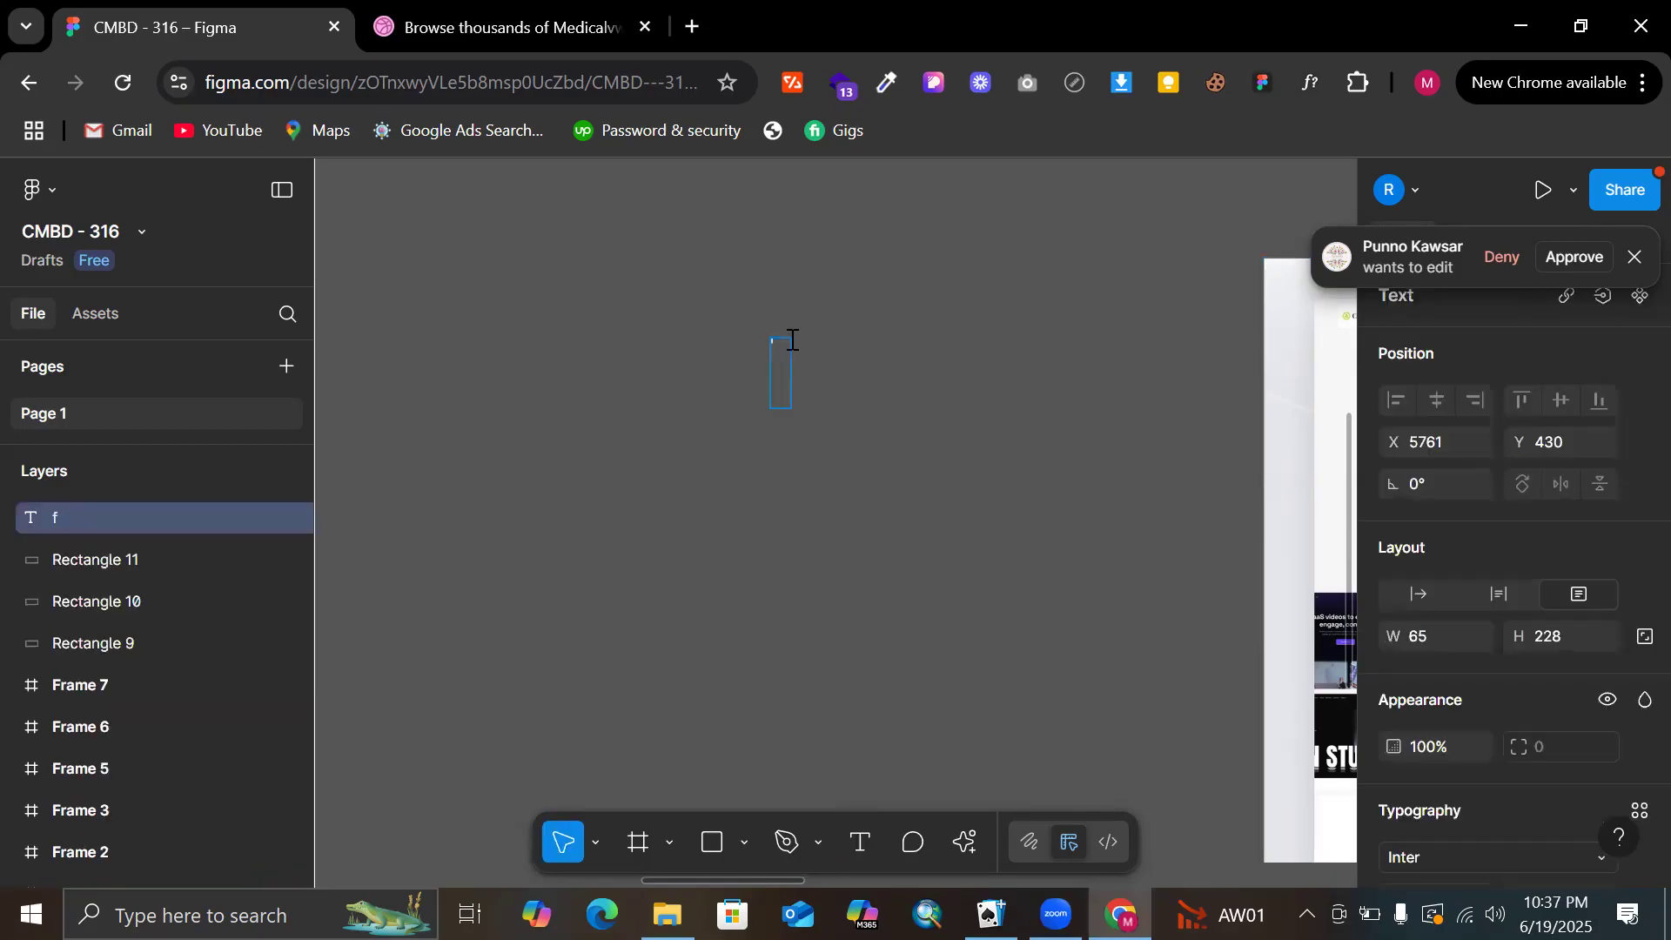
key("Escape")
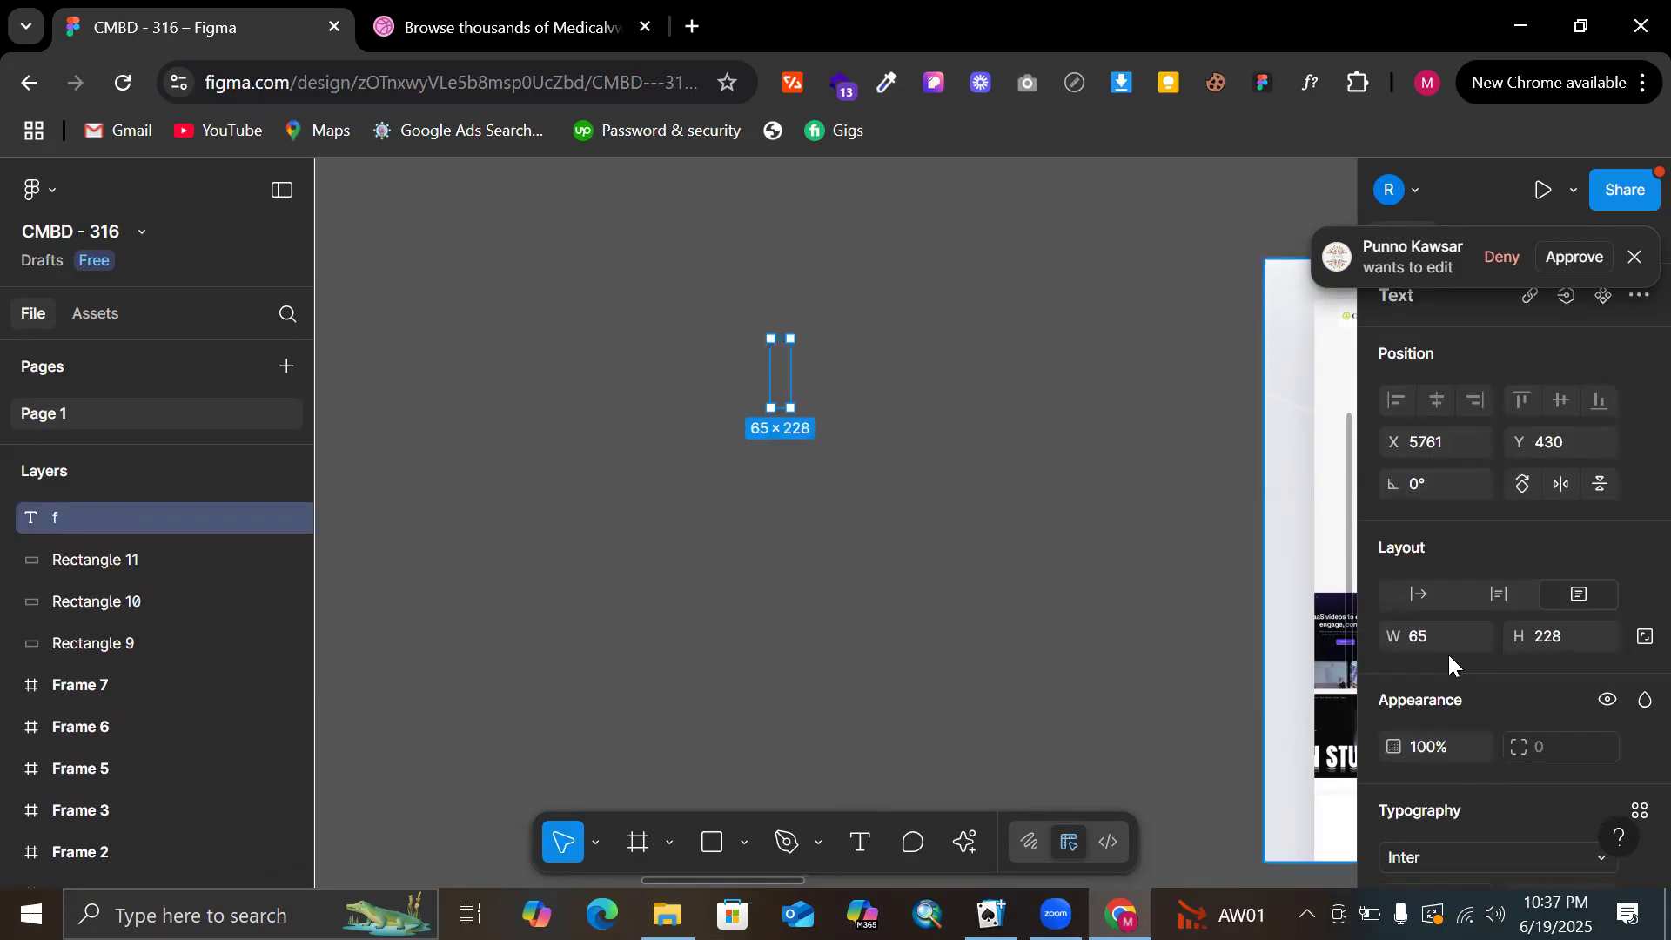
left_click(1442, 590)
Scale the "f" text up to about 127 × 424
key("k")
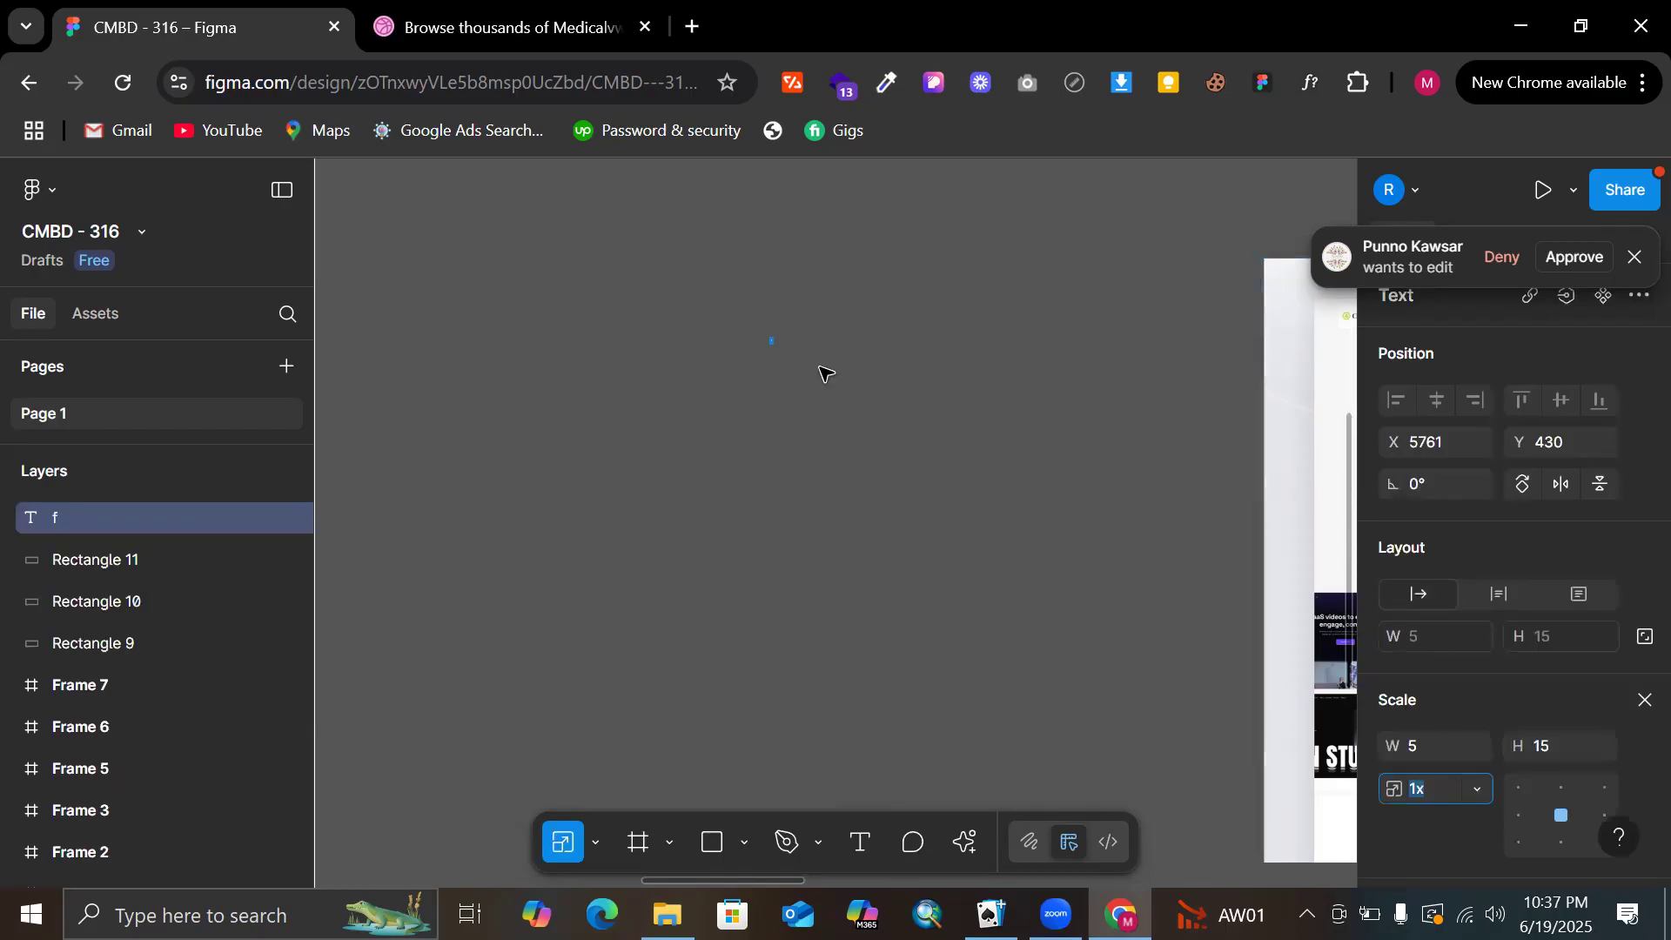
scroll(783, 362, "up", 5)
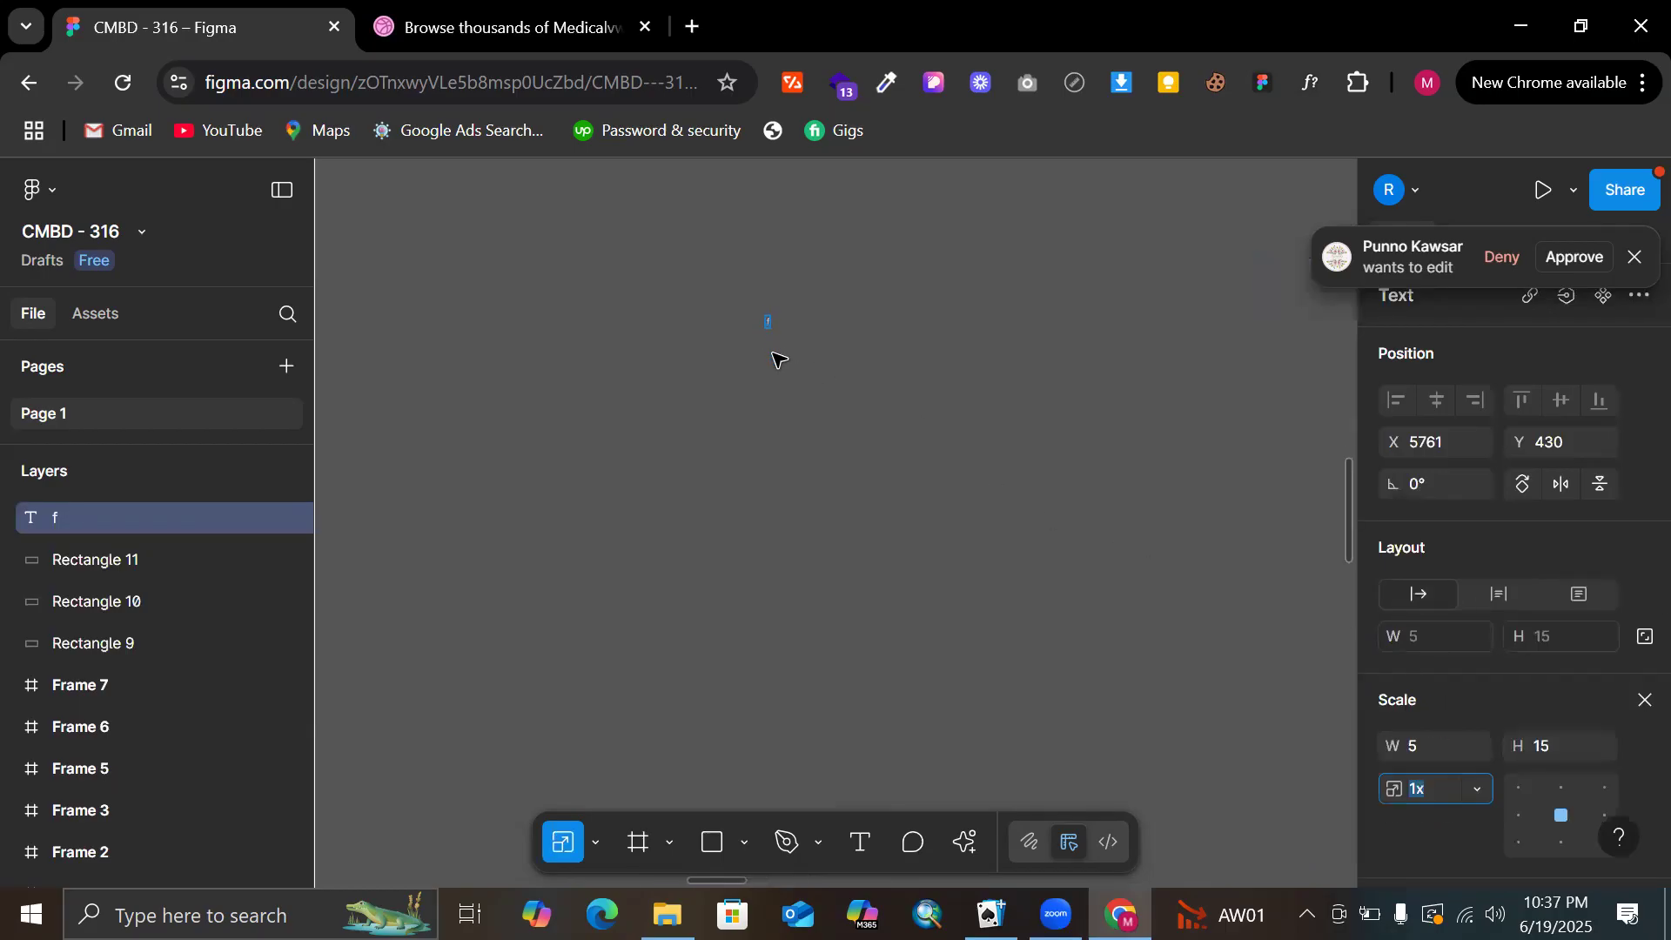
left_click_drag(763, 272, 1060, 657)
scroll(1106, 664, "down", 4)
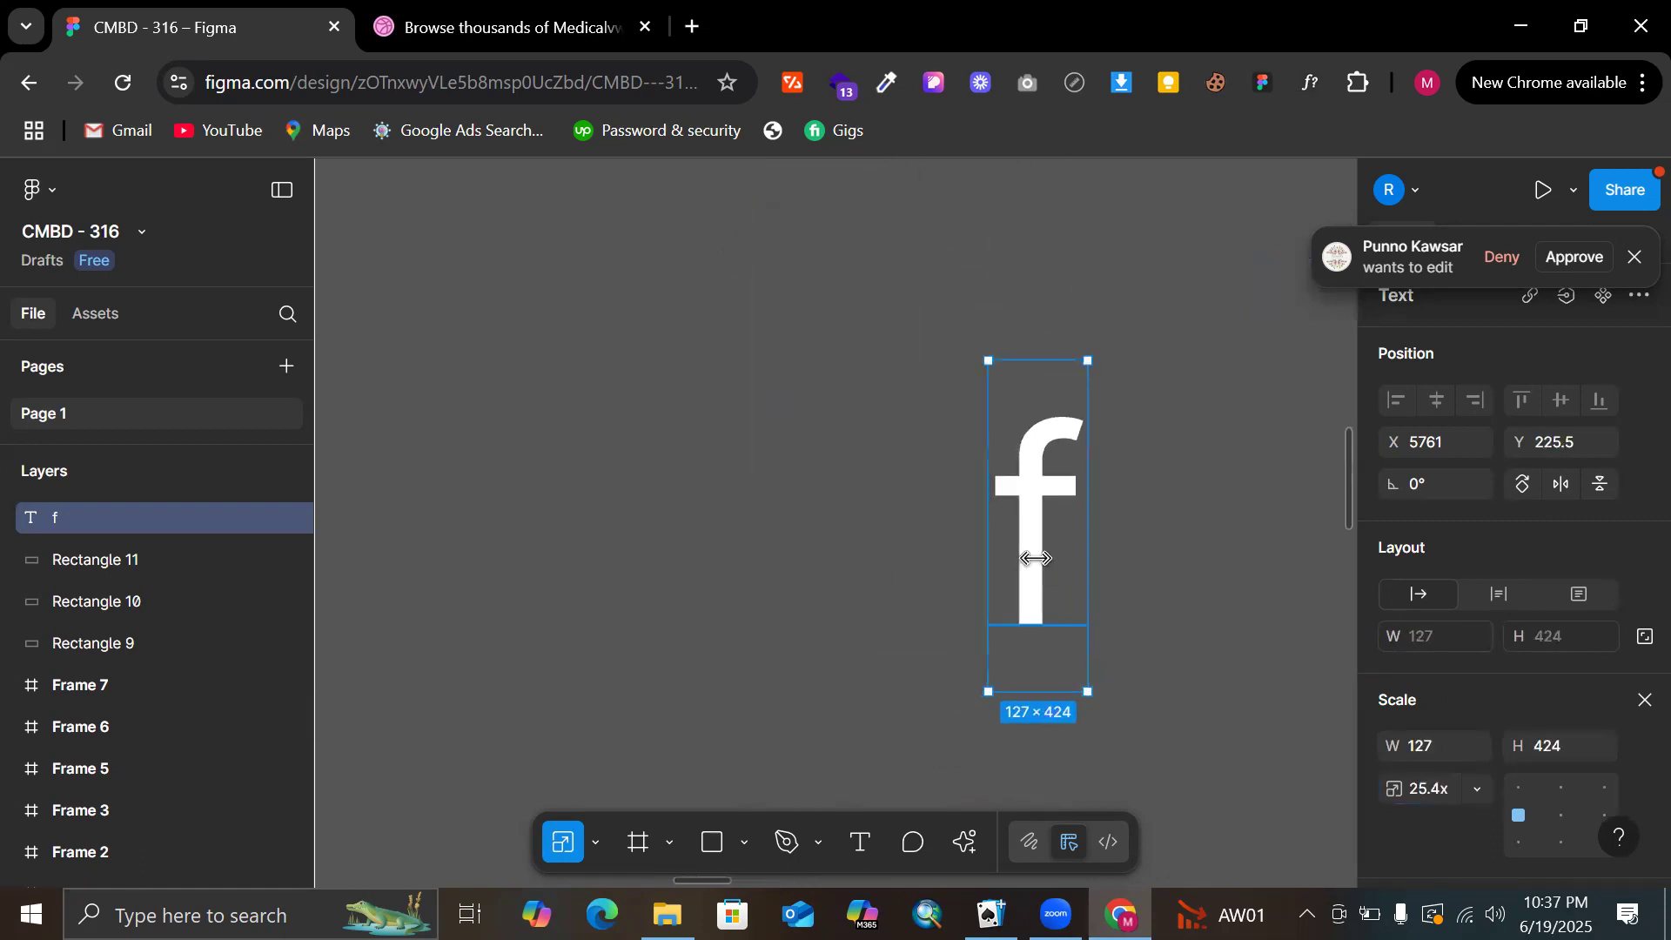
Replace the content of the enlarged text with a capital "F"
double_click(1024, 541)
key("BackSpace")
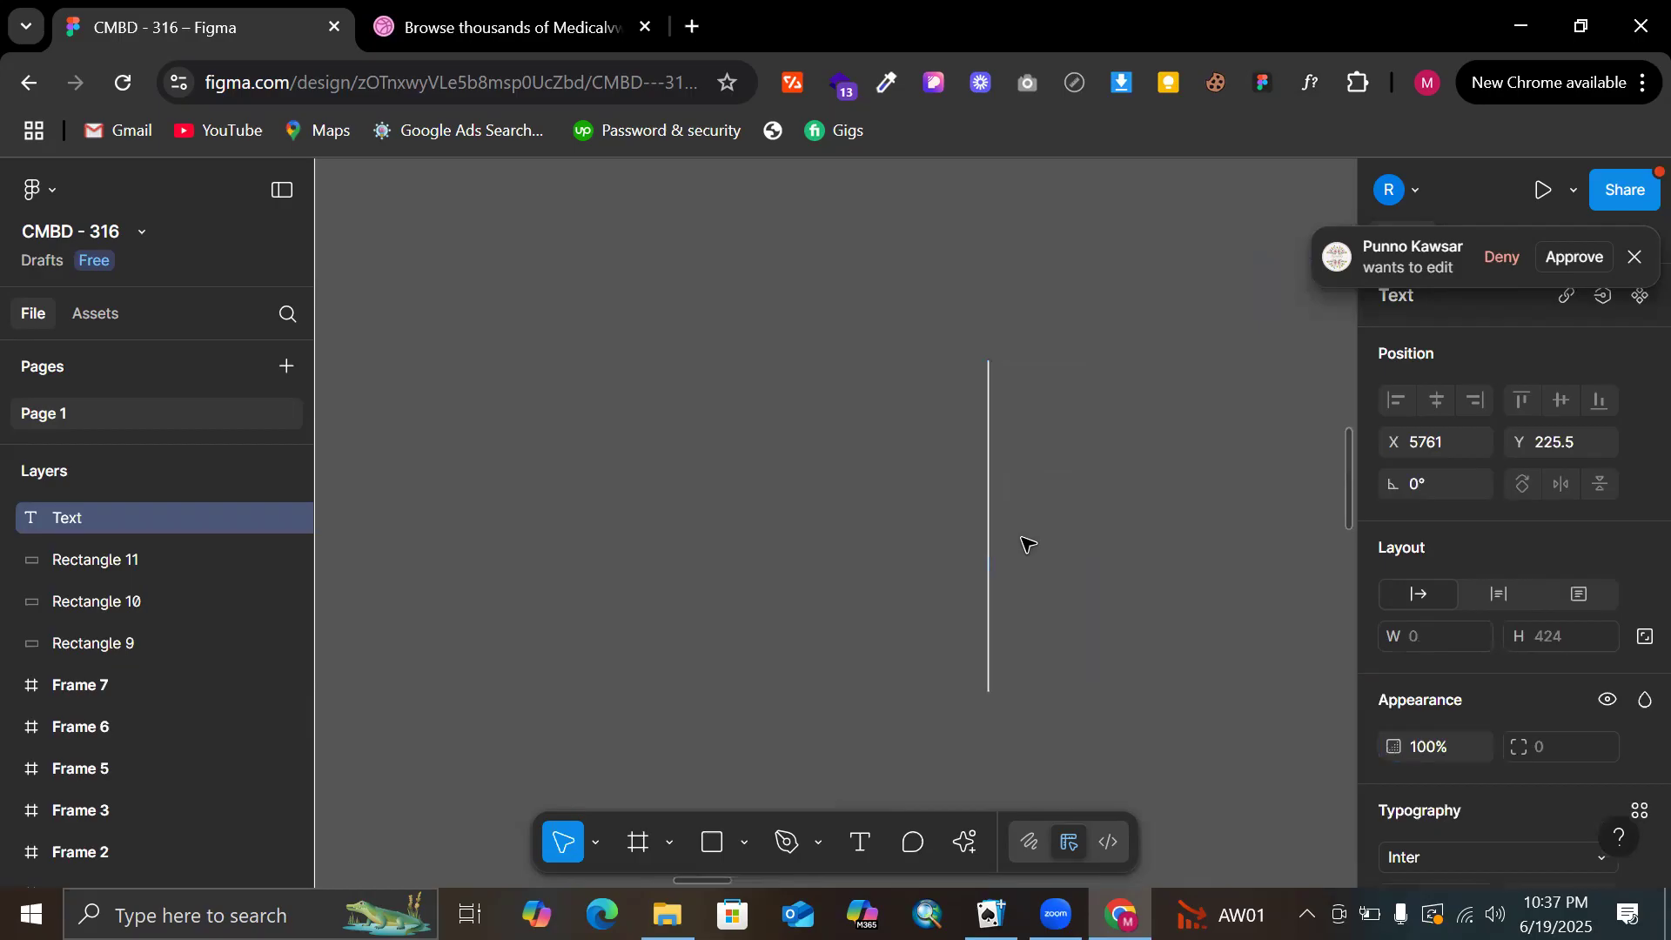
type("F")
key("Escape")
scroll(945, 391, "right", 3)
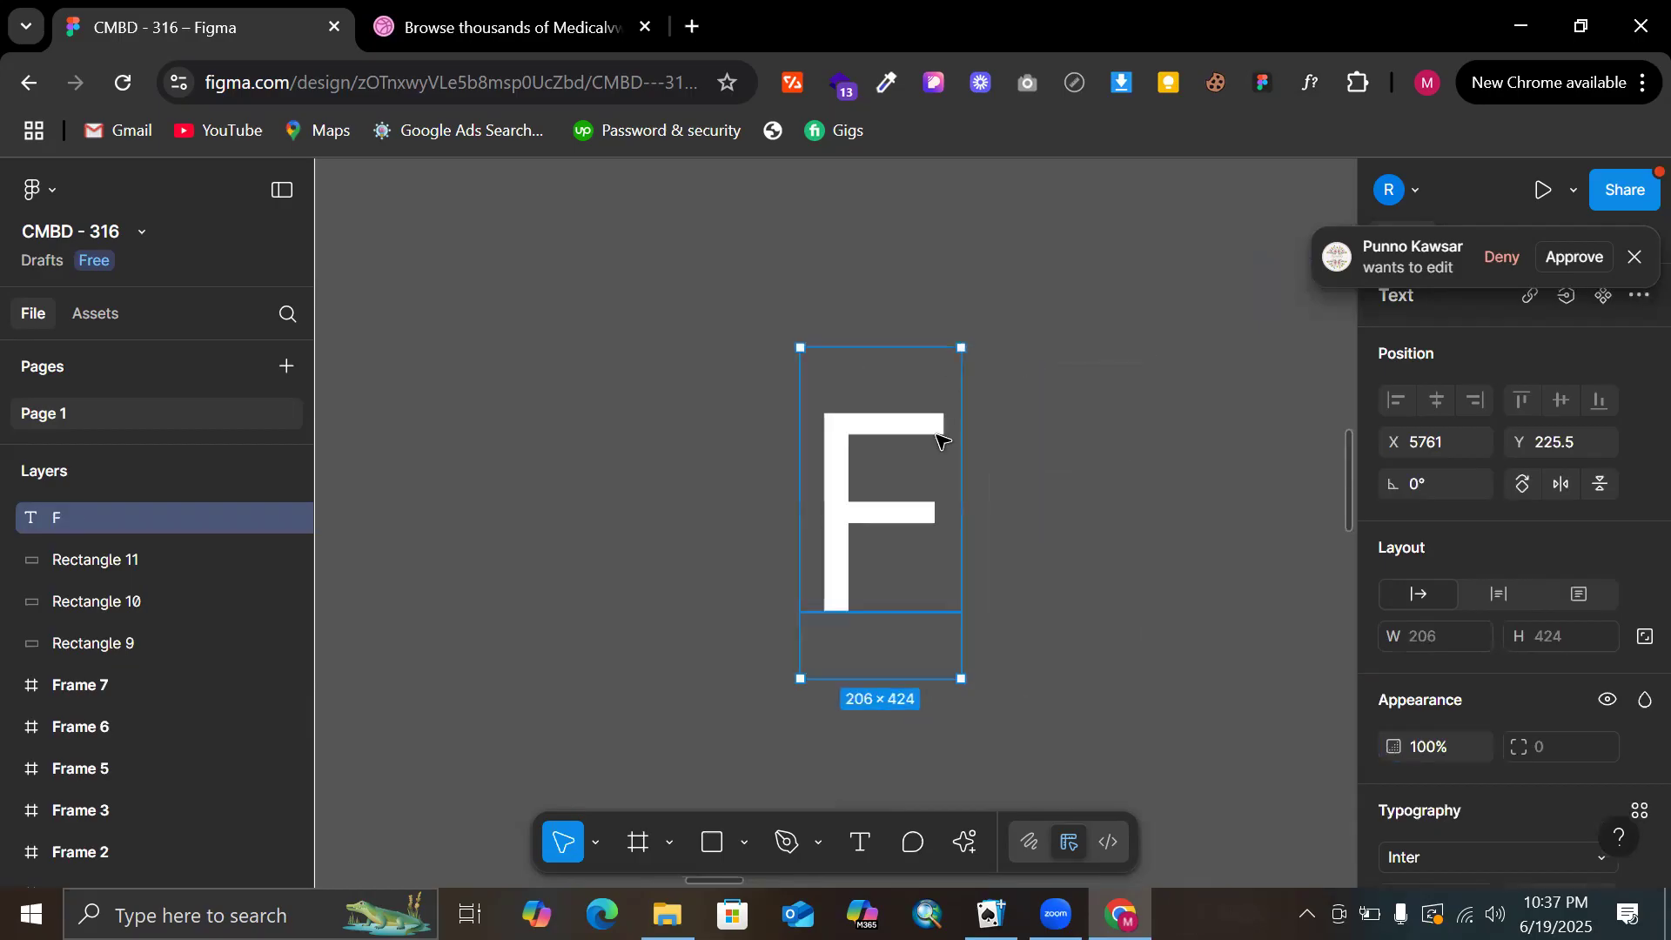
Duplicate the enlarged "F" text beside the original at X 6035 and change the copy's content to a capital "Z"
left_click_drag(1103, 468, 1153, 470)
double_click(1152, 470)
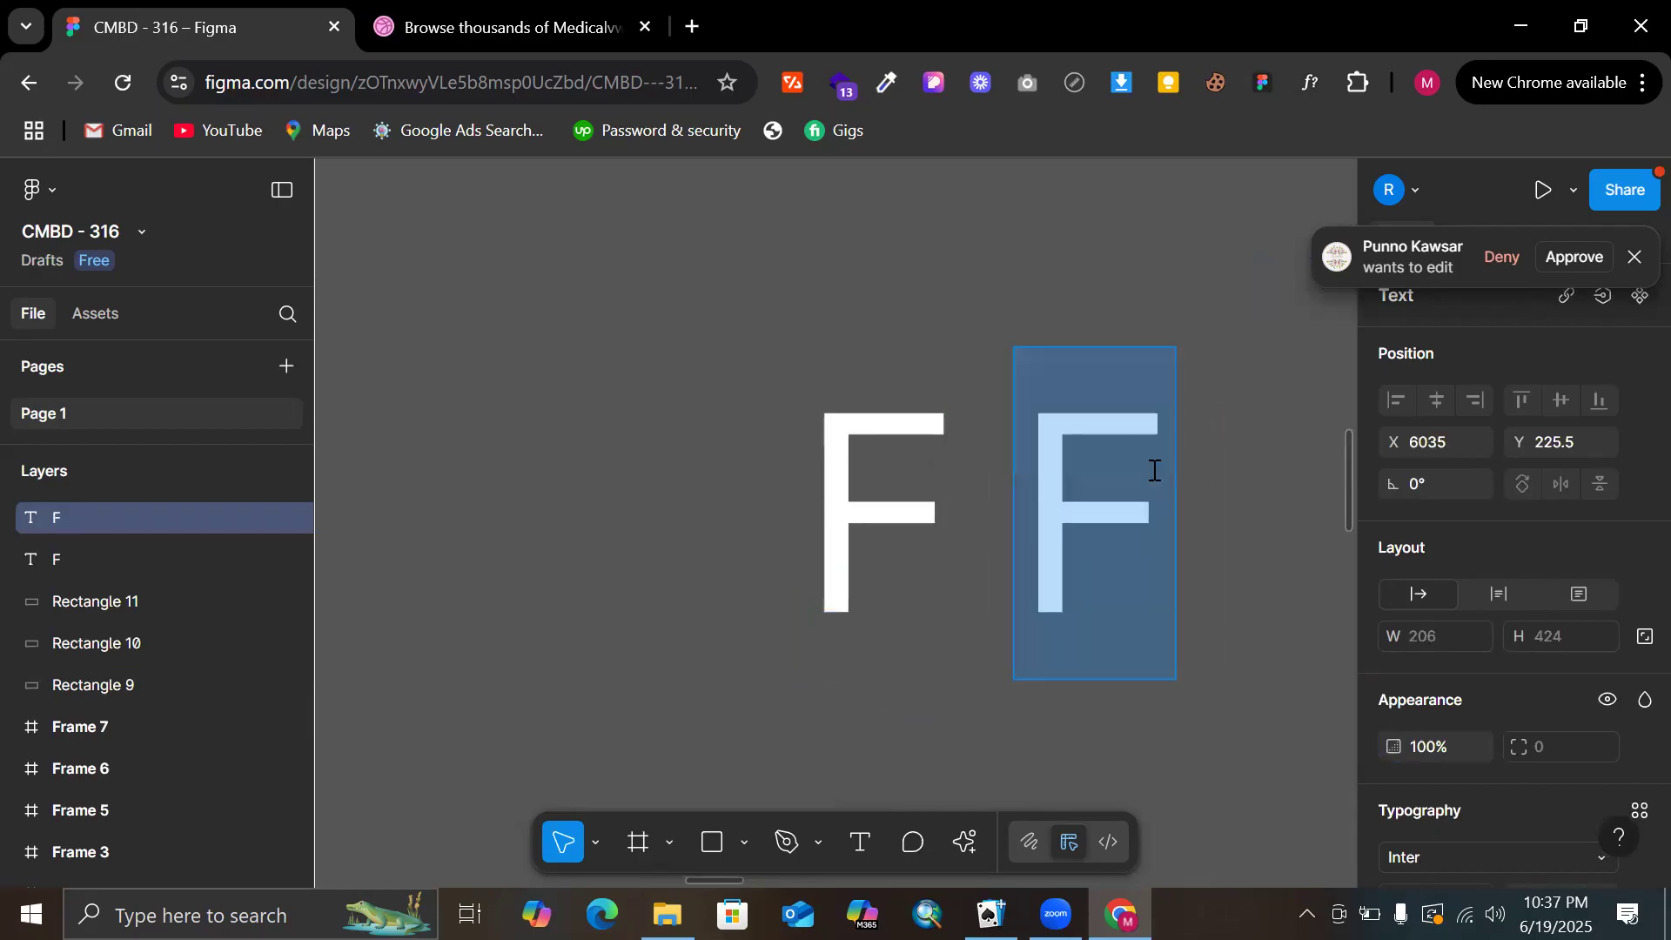
type("Z")
left_click(846, 362)
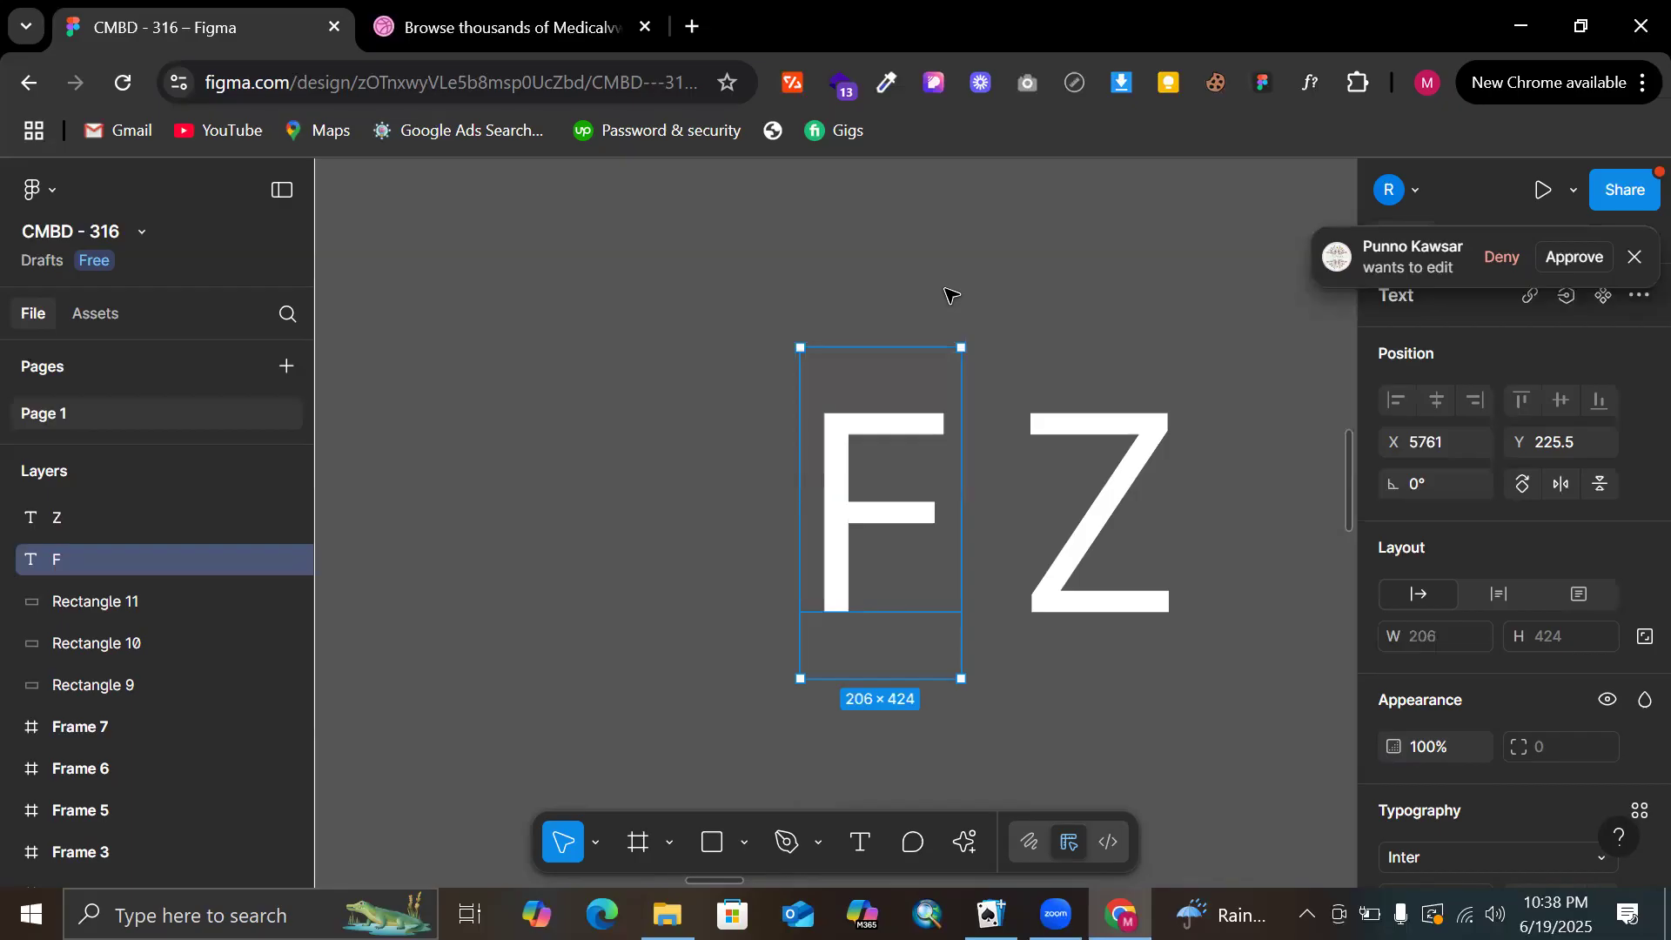
scroll(914, 552, "up", 3)
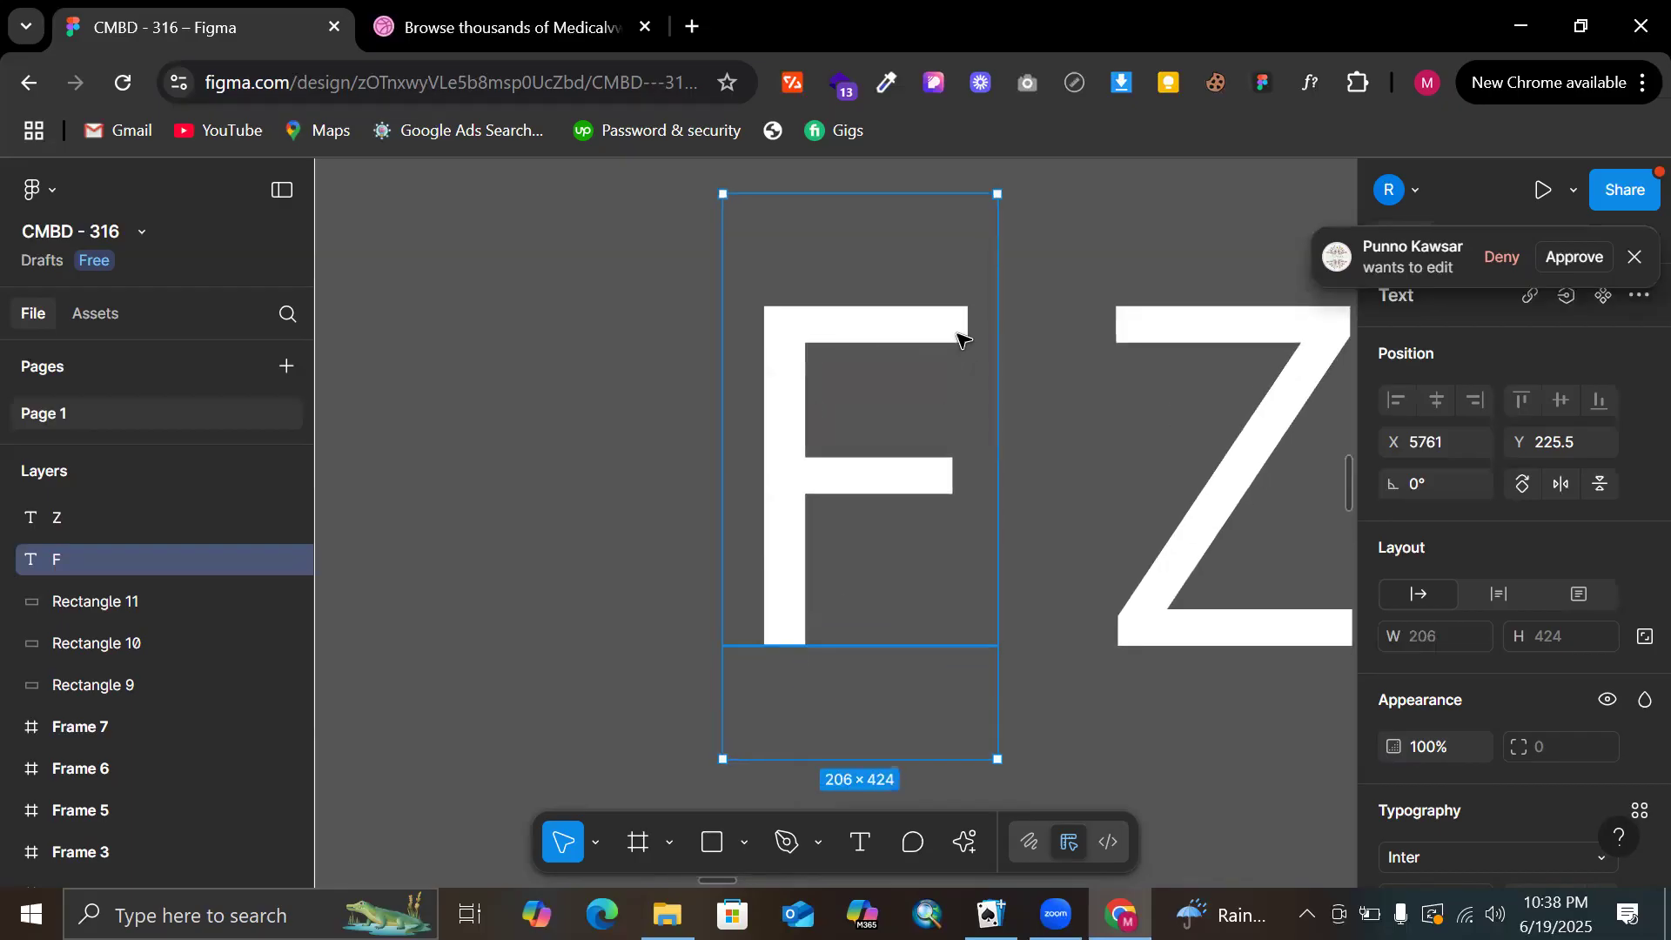
scroll(941, 331, "down", 5)
scroll(923, 357, "up", 1)
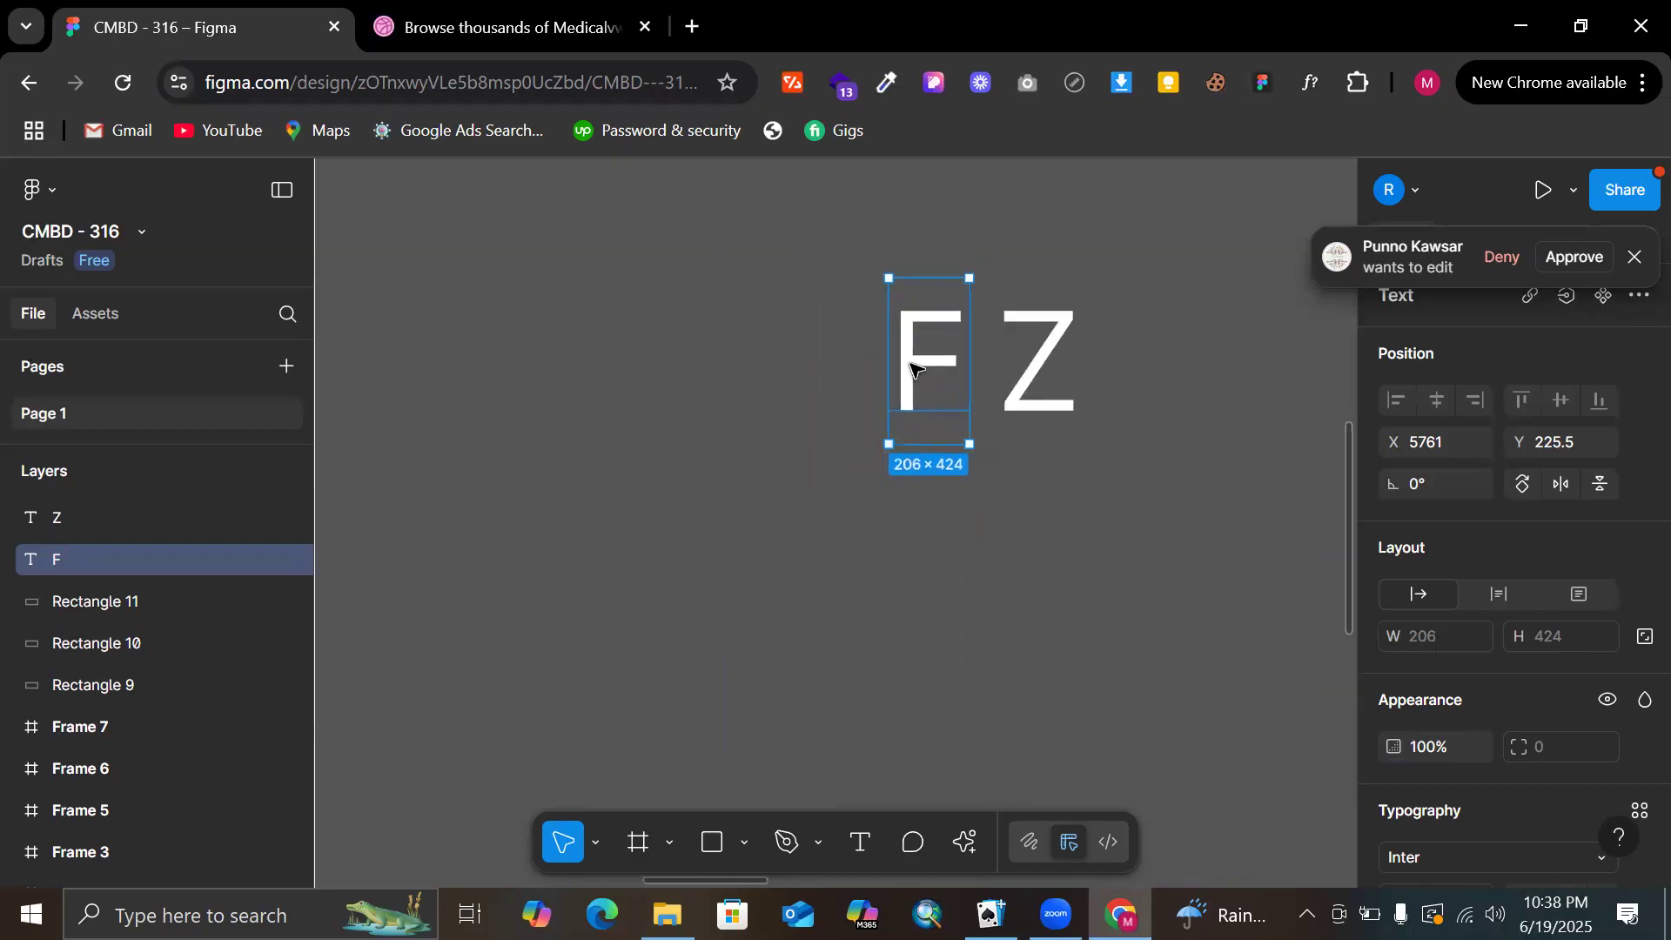
scroll(911, 330, "up", 2)
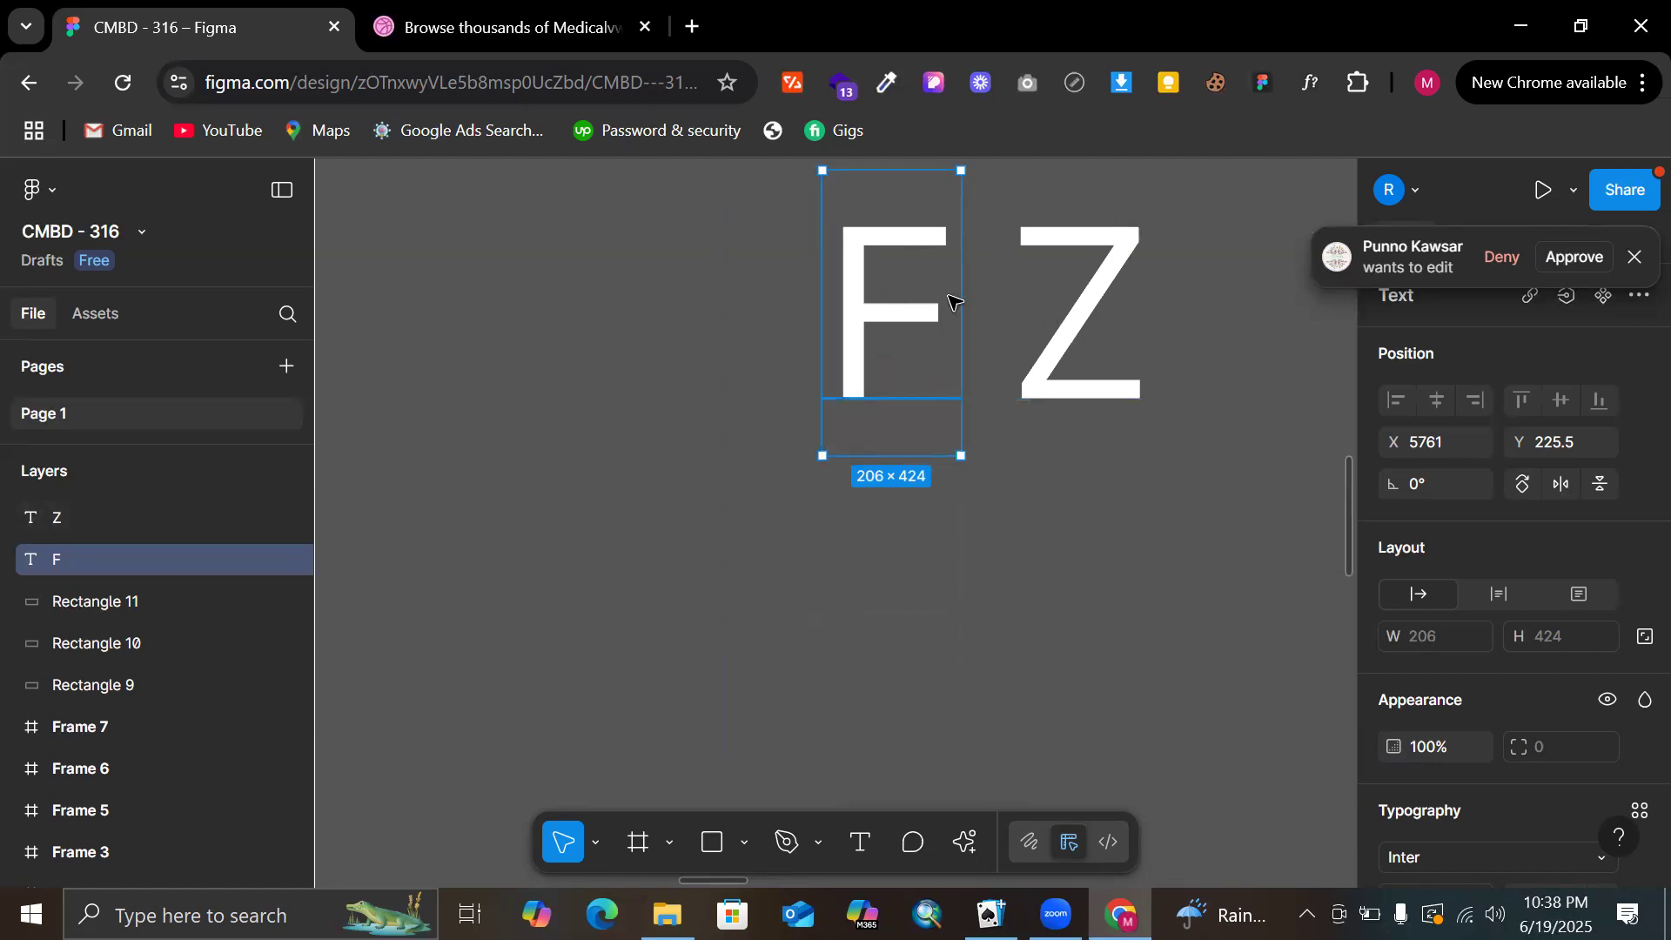
scroll(953, 301, "right", 1)
Switch to the Dribbble search results, open the "Medihealth Dapartement Page – Medical Website UI Figma" shot and copy its main image
left_click(417, 26)
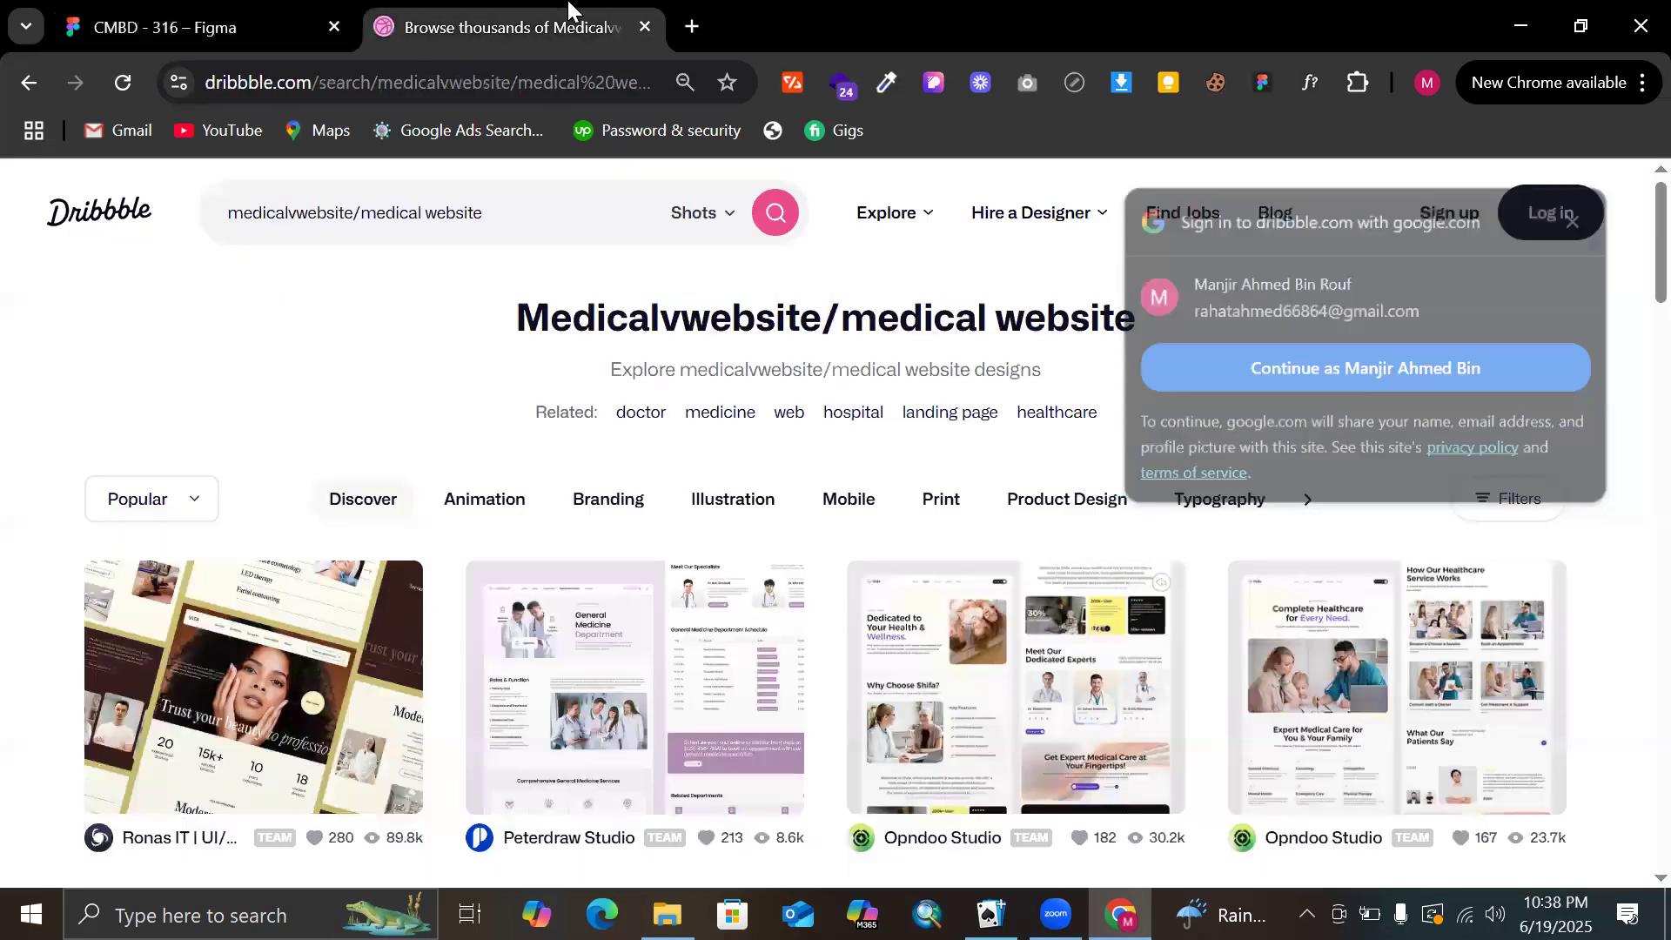
scroll(690, 536, "down", 1)
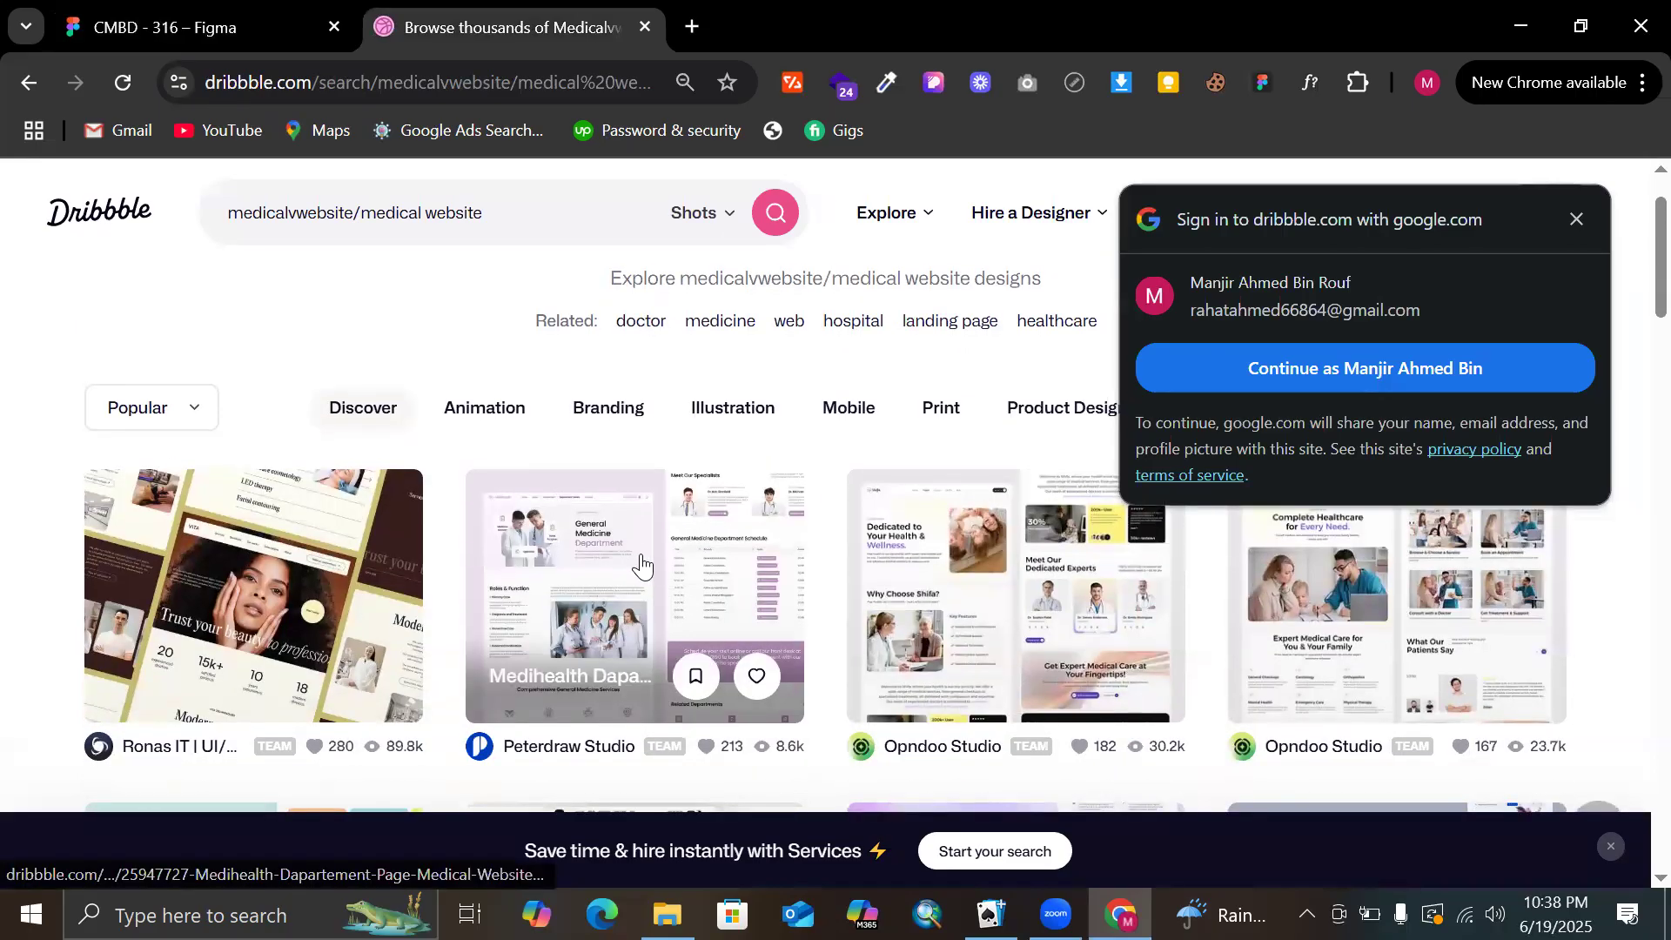
left_click(756, 567)
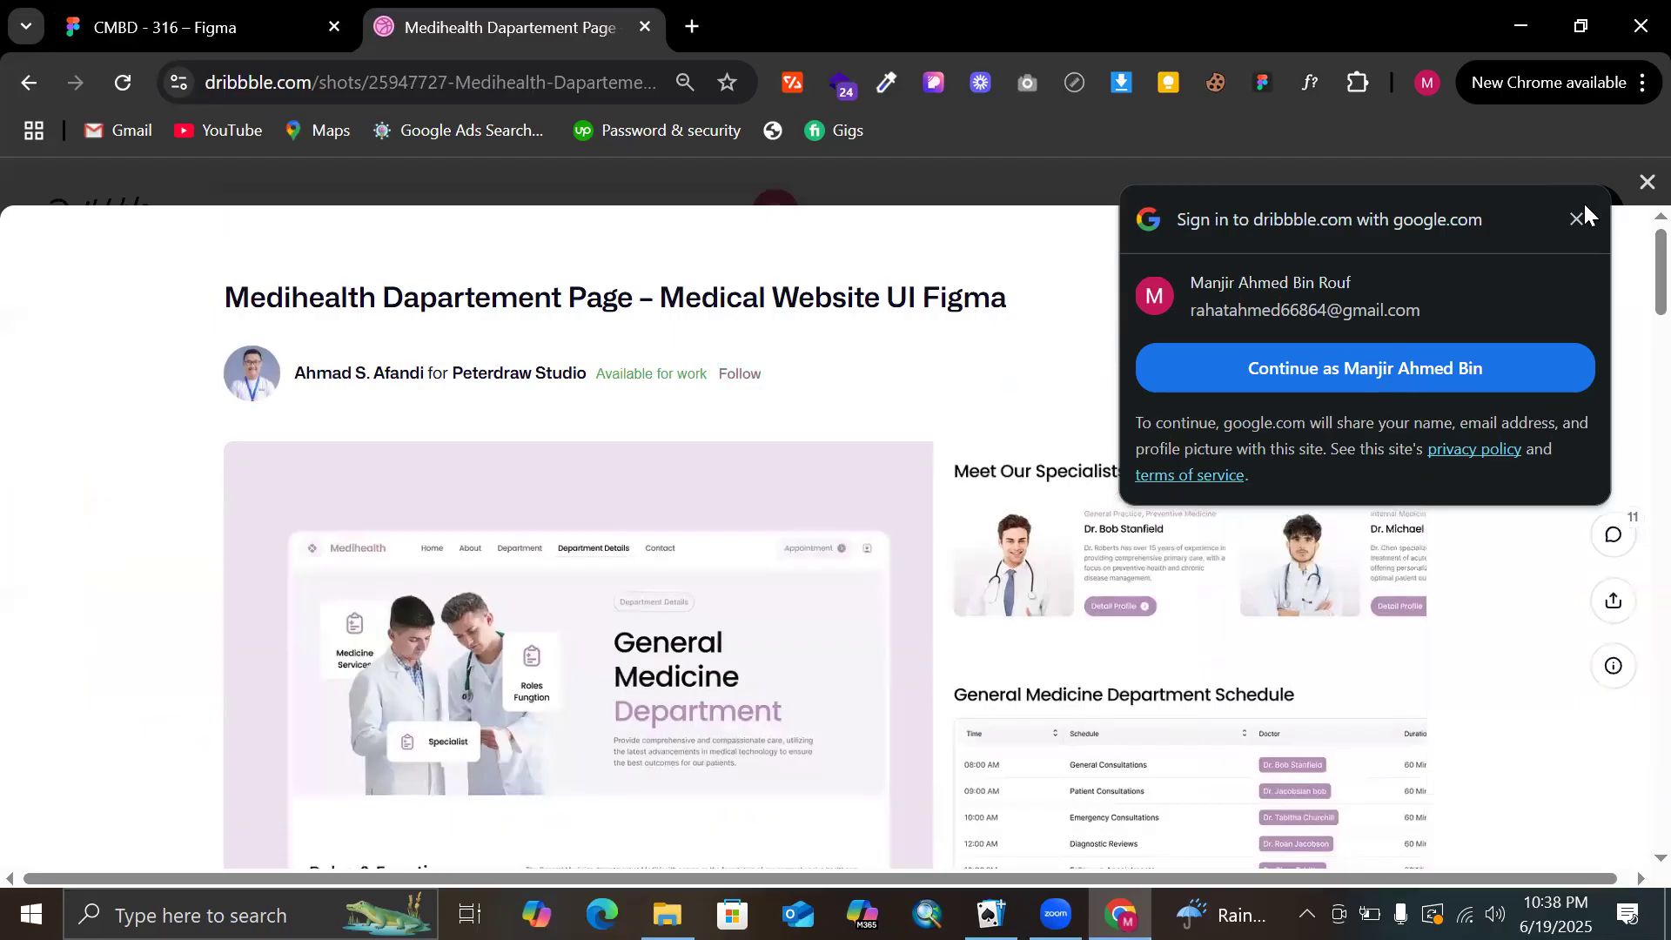
scroll(891, 422, "down", 1)
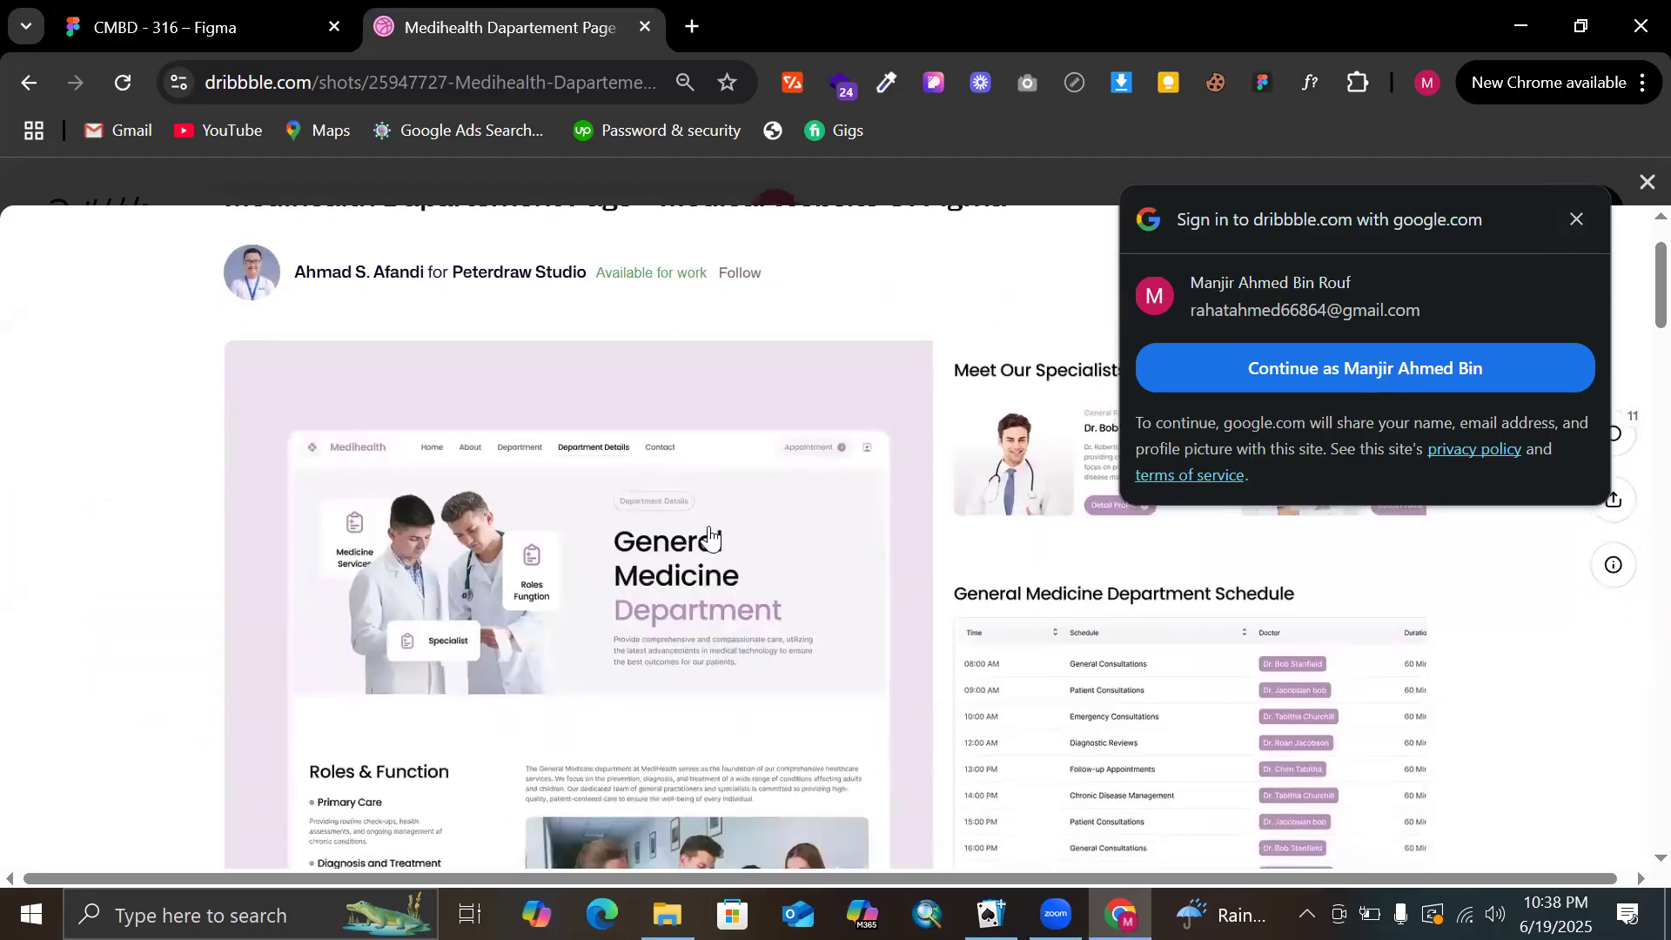
right_click(712, 531)
left_click(829, 656)
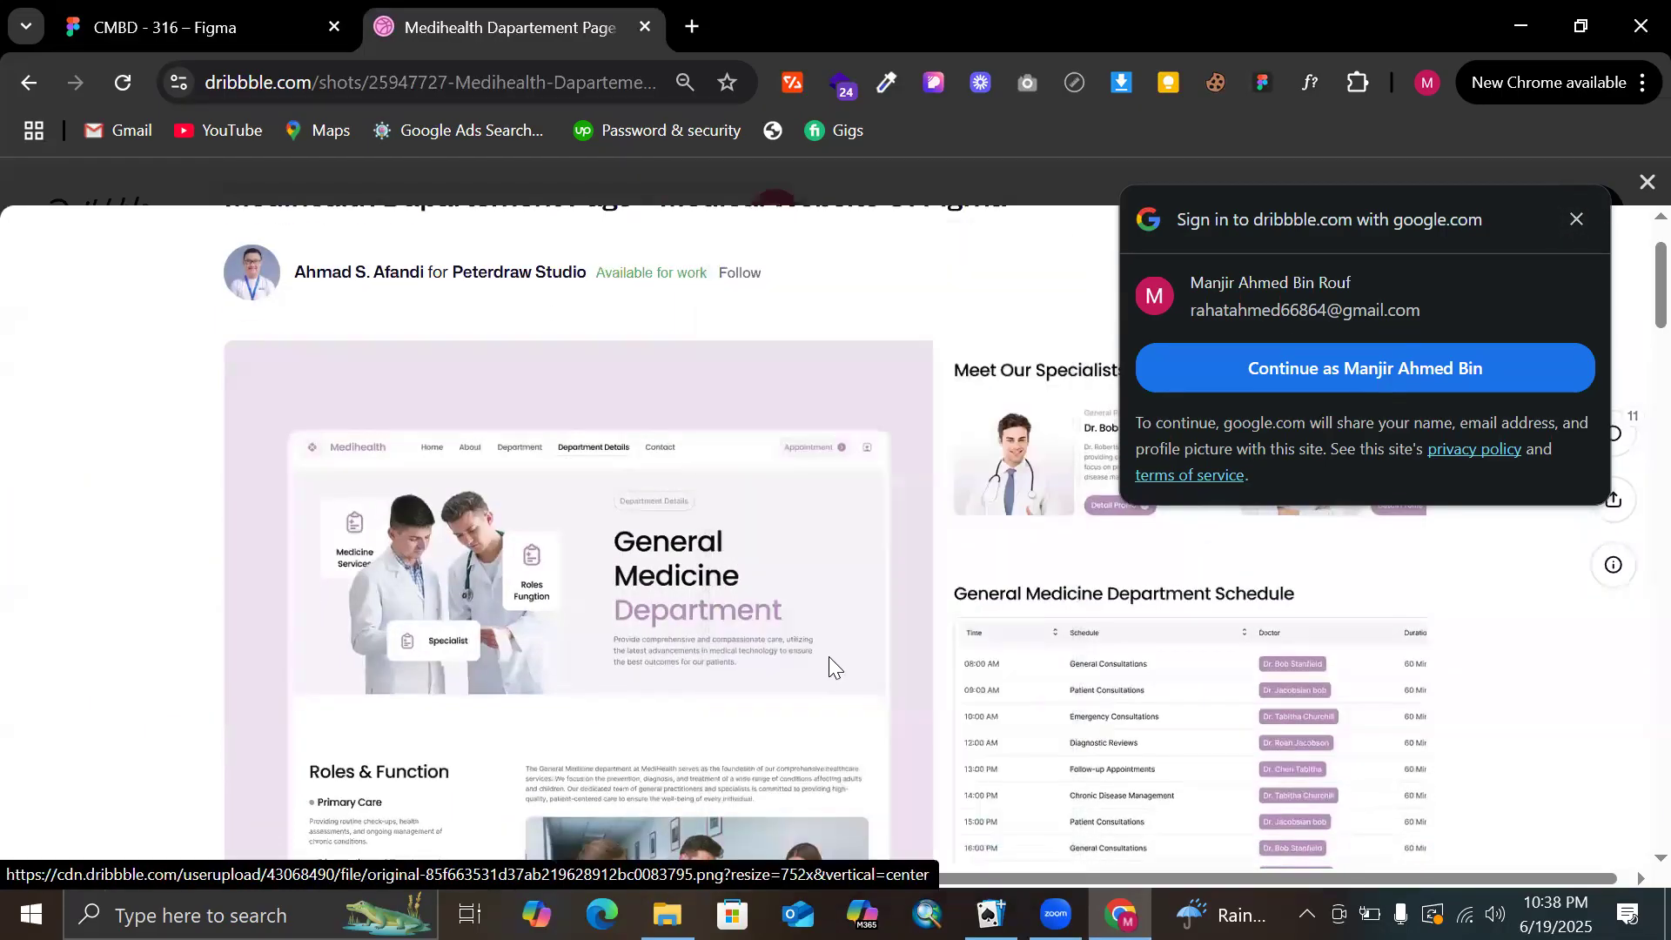
Return to the CMBD - 316 Figma file, paste the Medihealth page image and move it clear of the letters to X 3987, Y 226
left_click(200, 26)
scroll(697, 544, "left", 5)
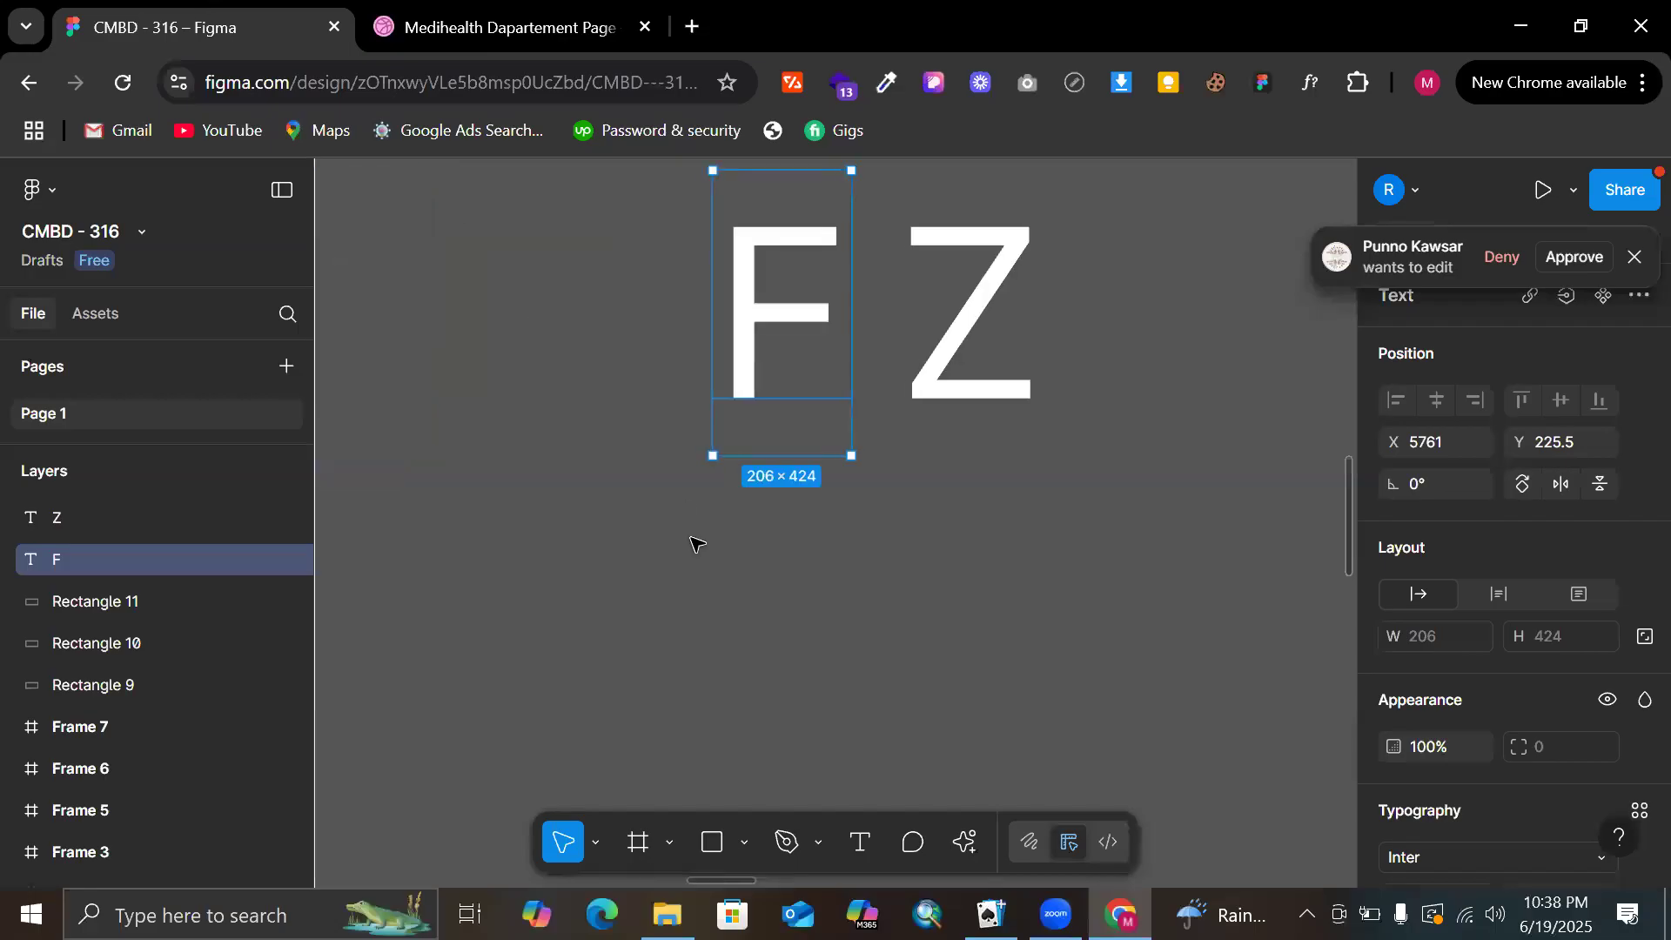
key("ctrl+v")
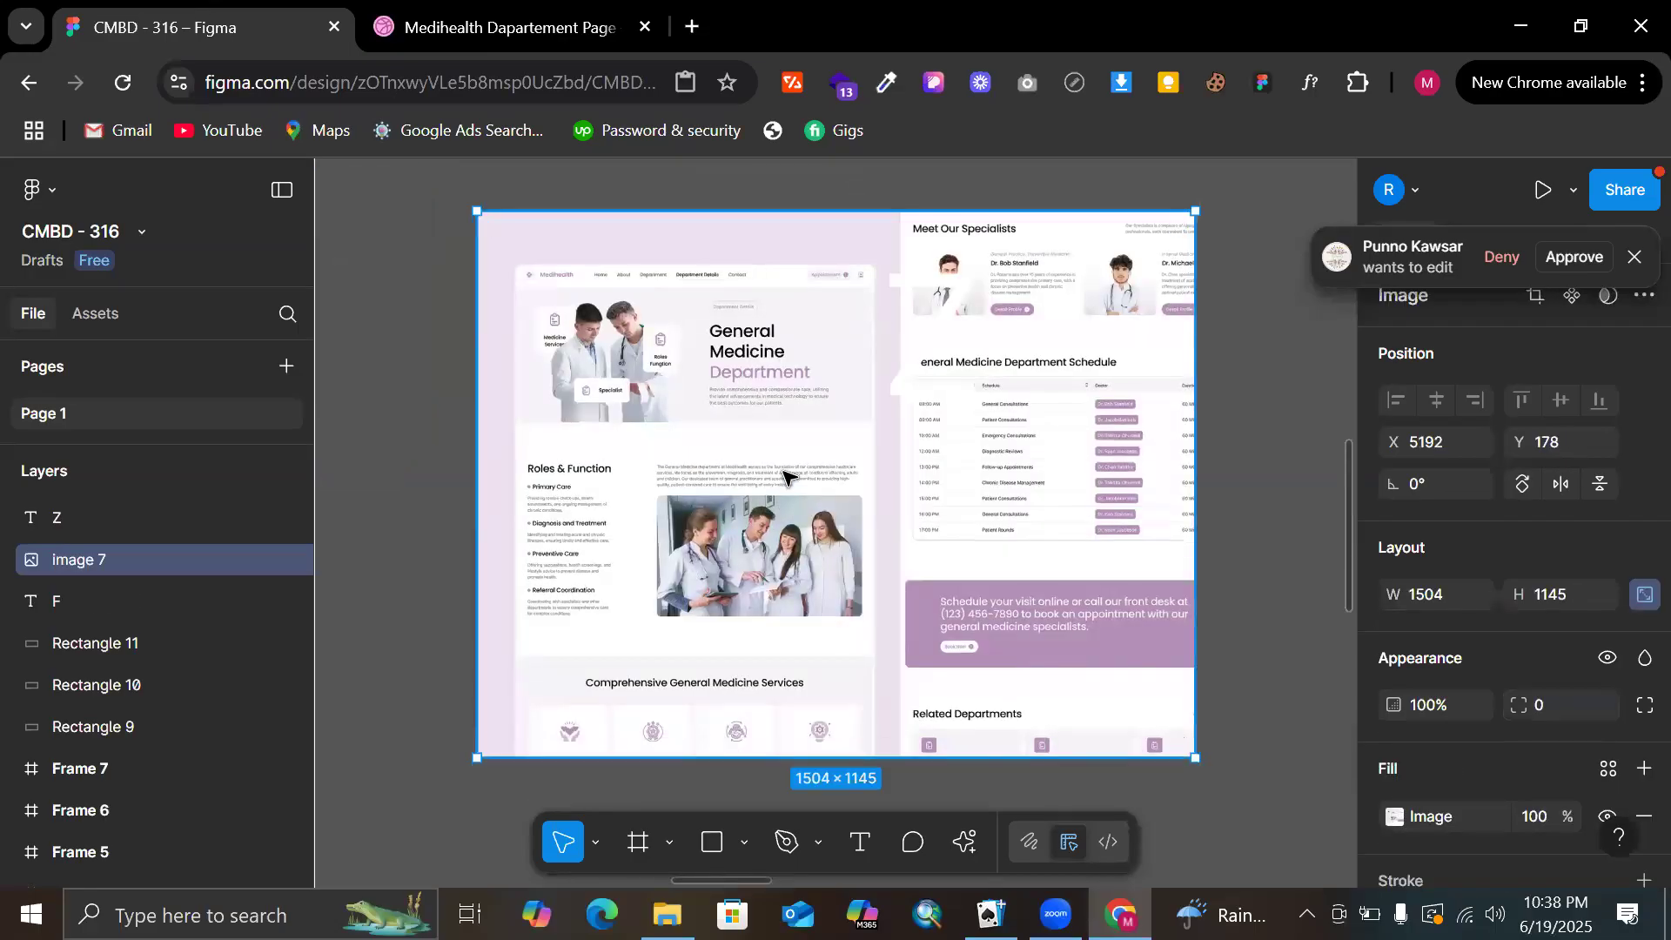
scroll(783, 474, "down", 3)
left_click_drag(783, 475, 626, 496)
Examine the Medihealth page layout, from its hero heading to the sections below, and compare it with the F and Z letter shapes
scroll(627, 496, "up", 10)
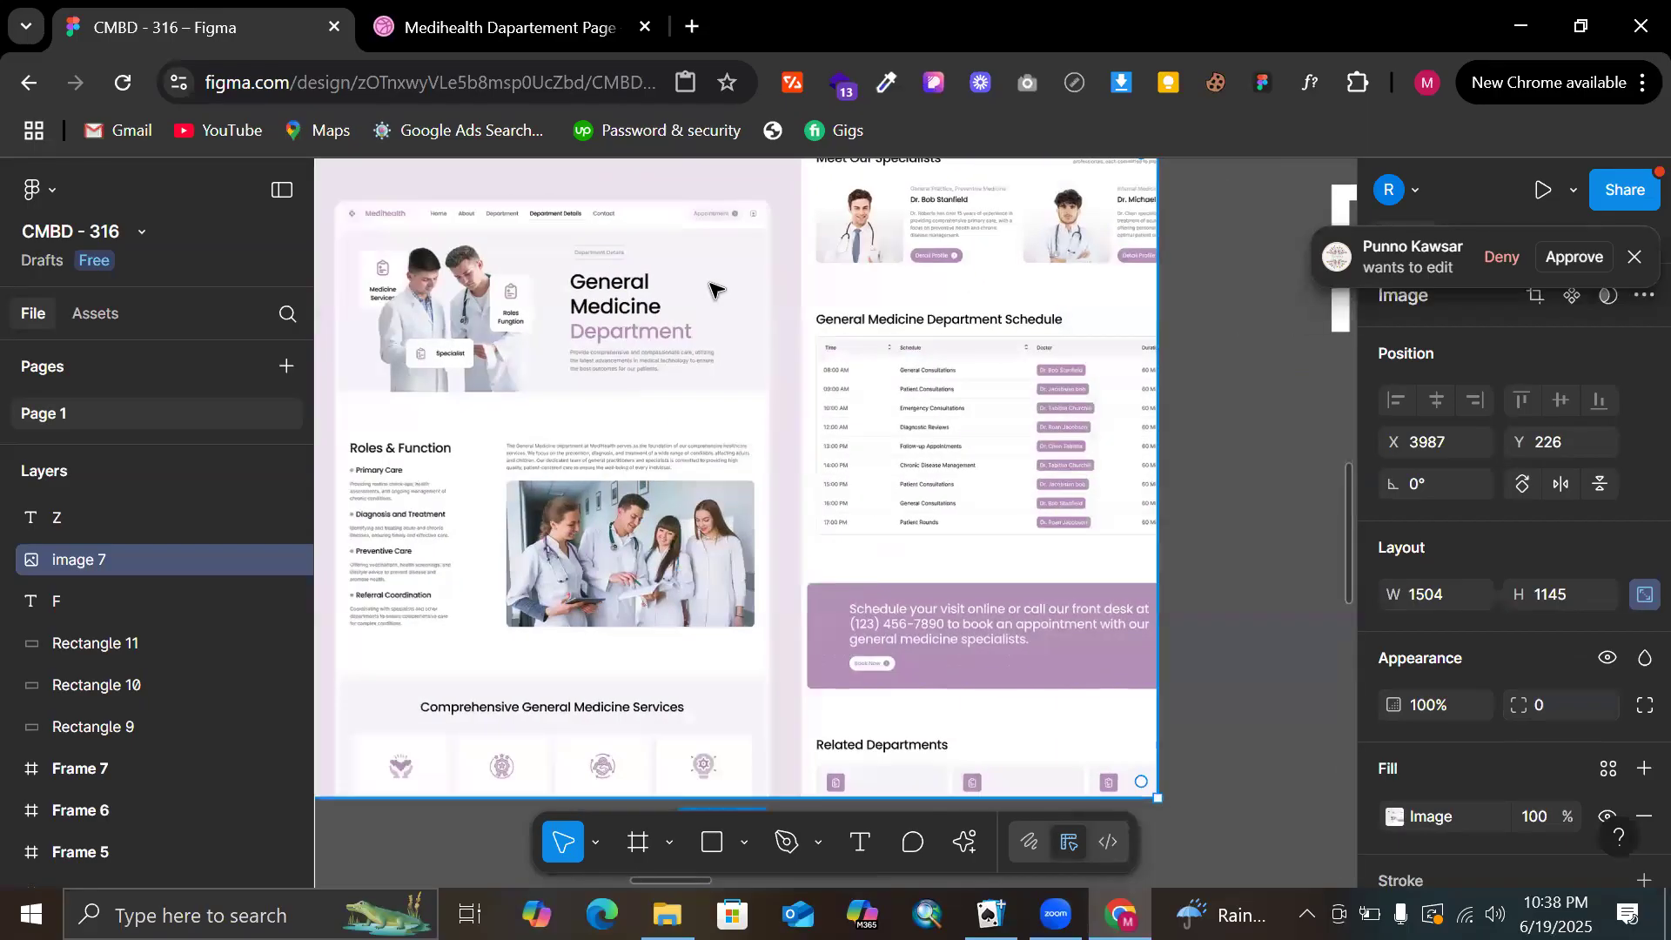
scroll(545, 293, "down", 3)
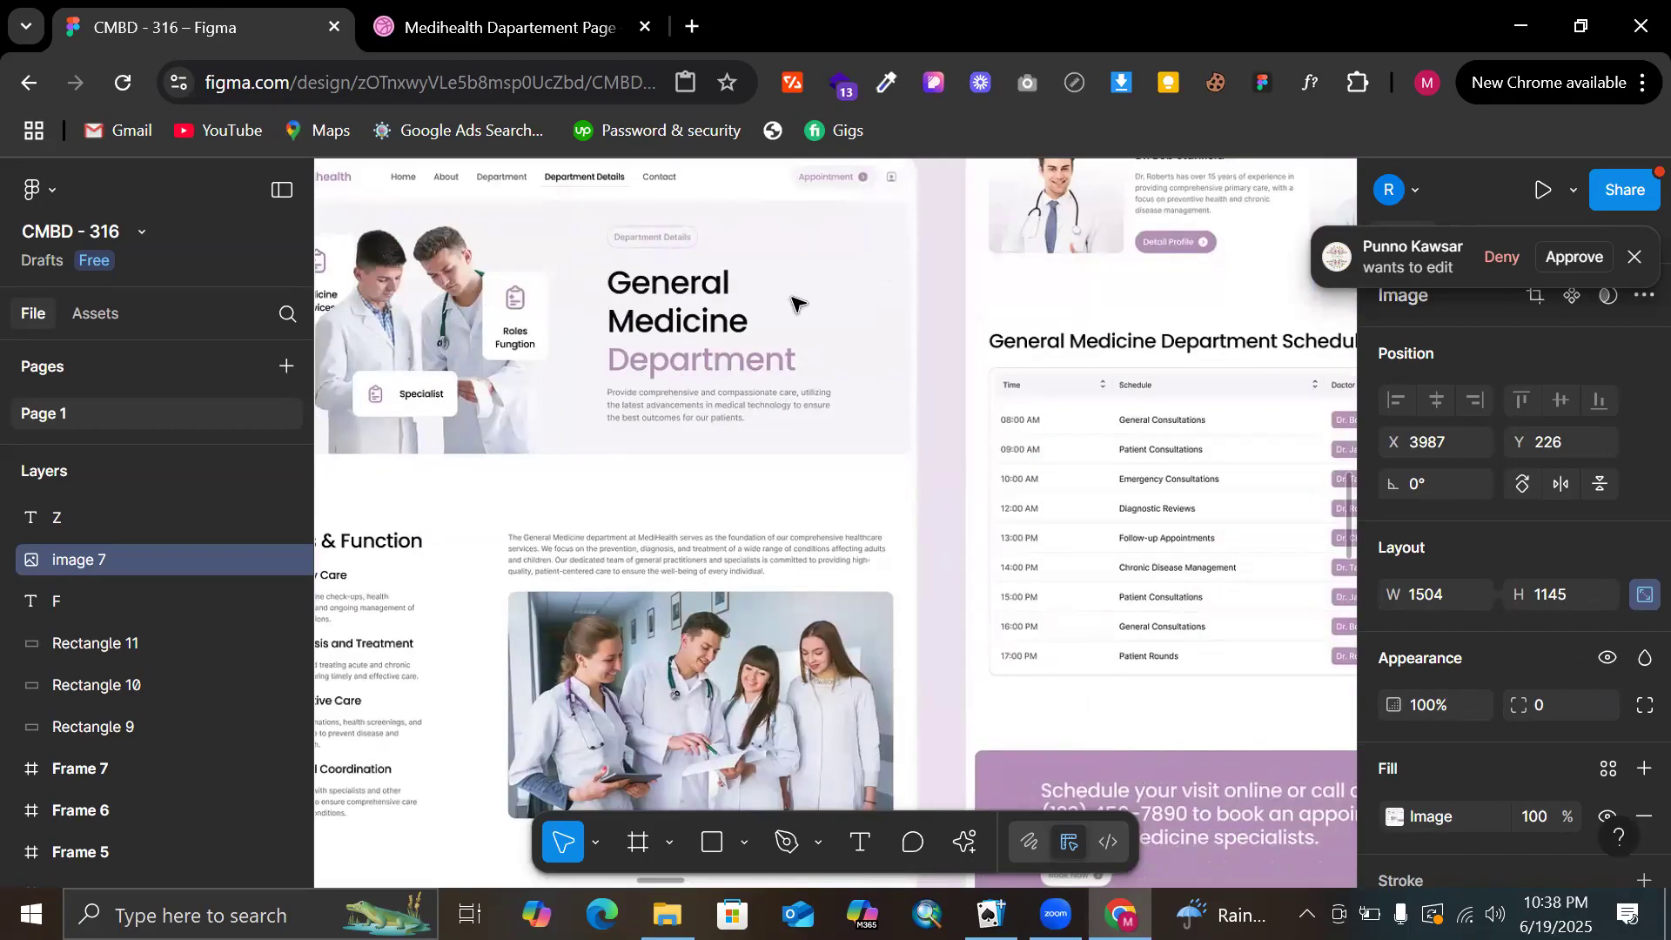
scroll(644, 340, "right", 4)
scroll(644, 340, "down", 3)
scroll(1049, 326, "left", 5)
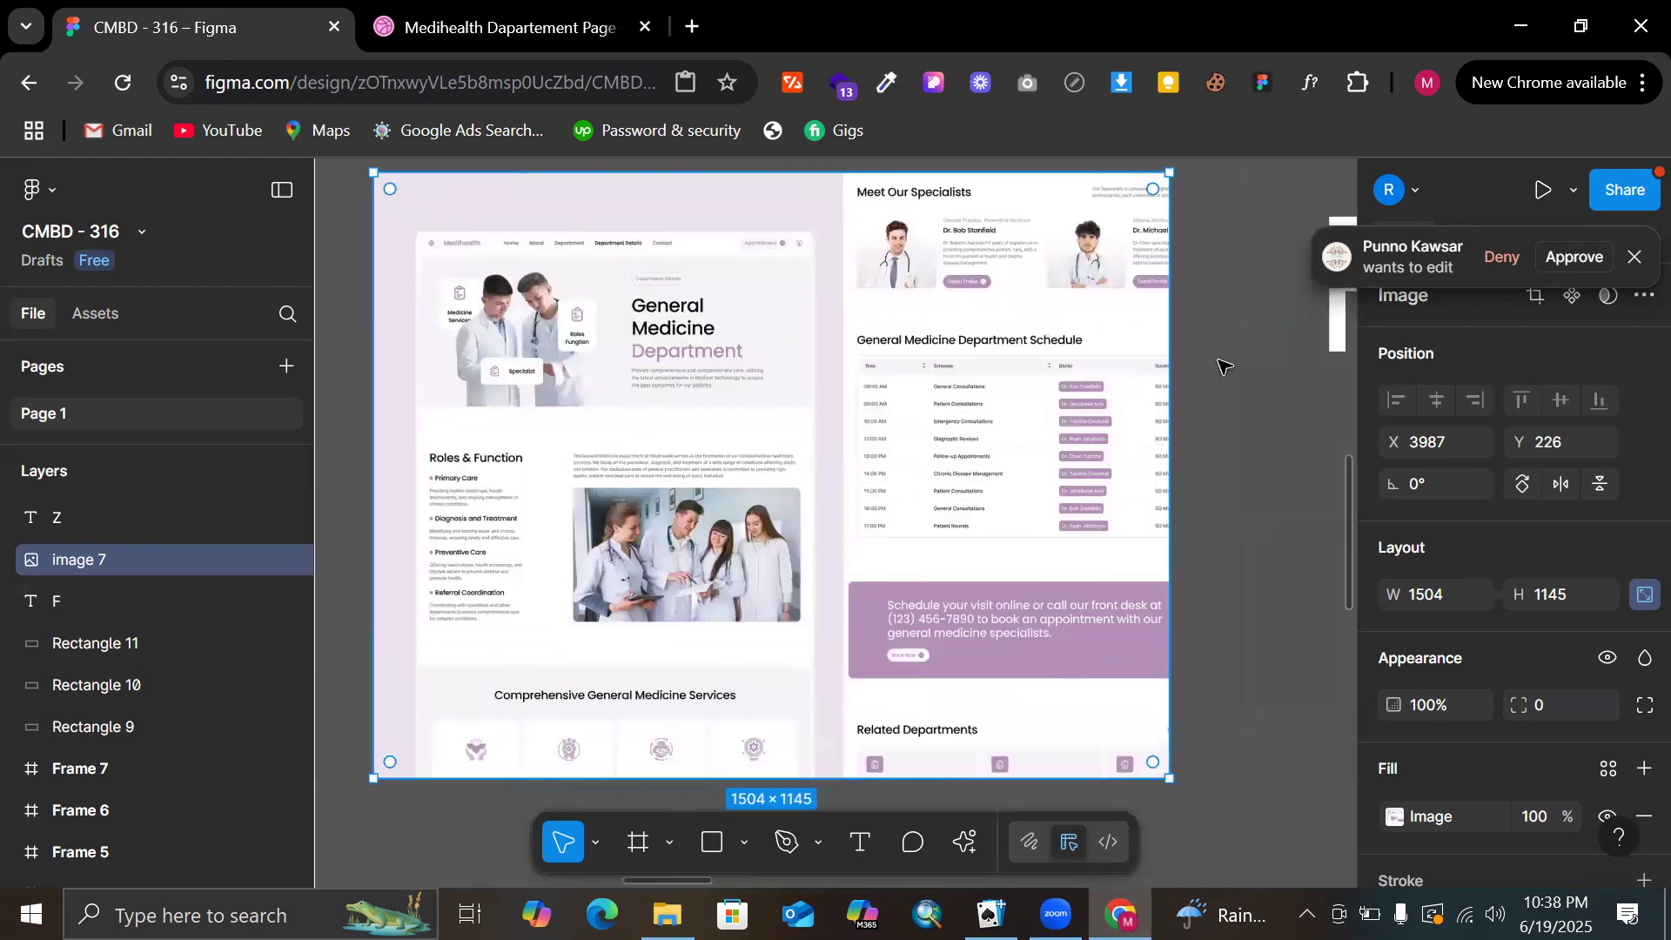
scroll(1213, 362, "right", 1)
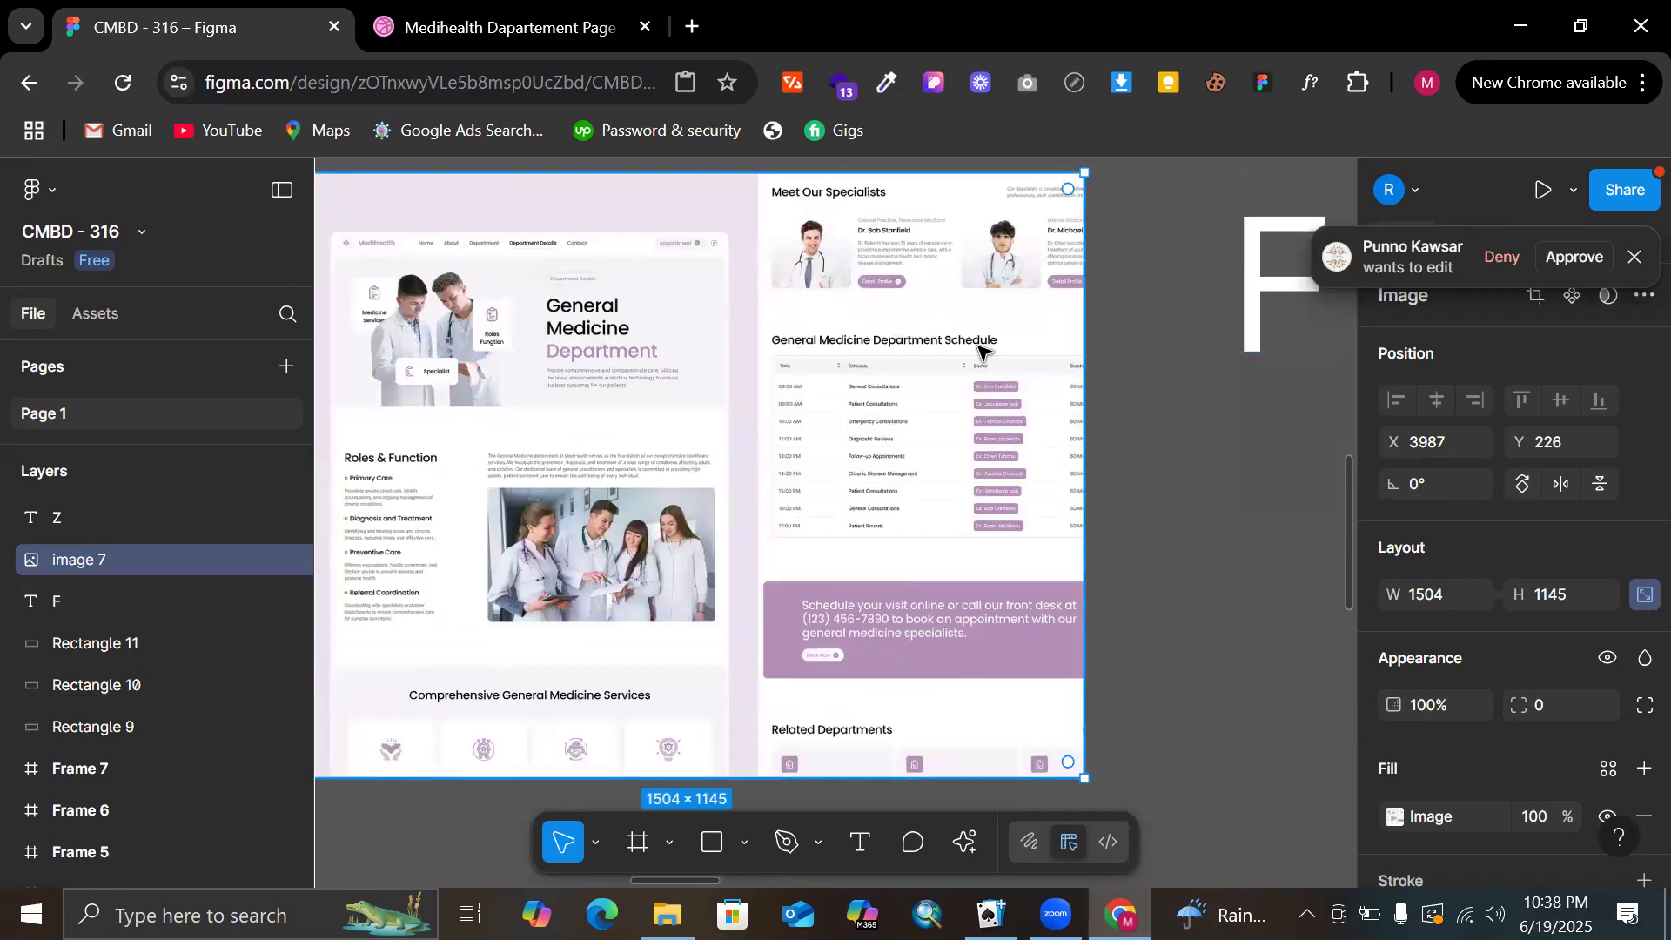
scroll(703, 438, "right", 5)
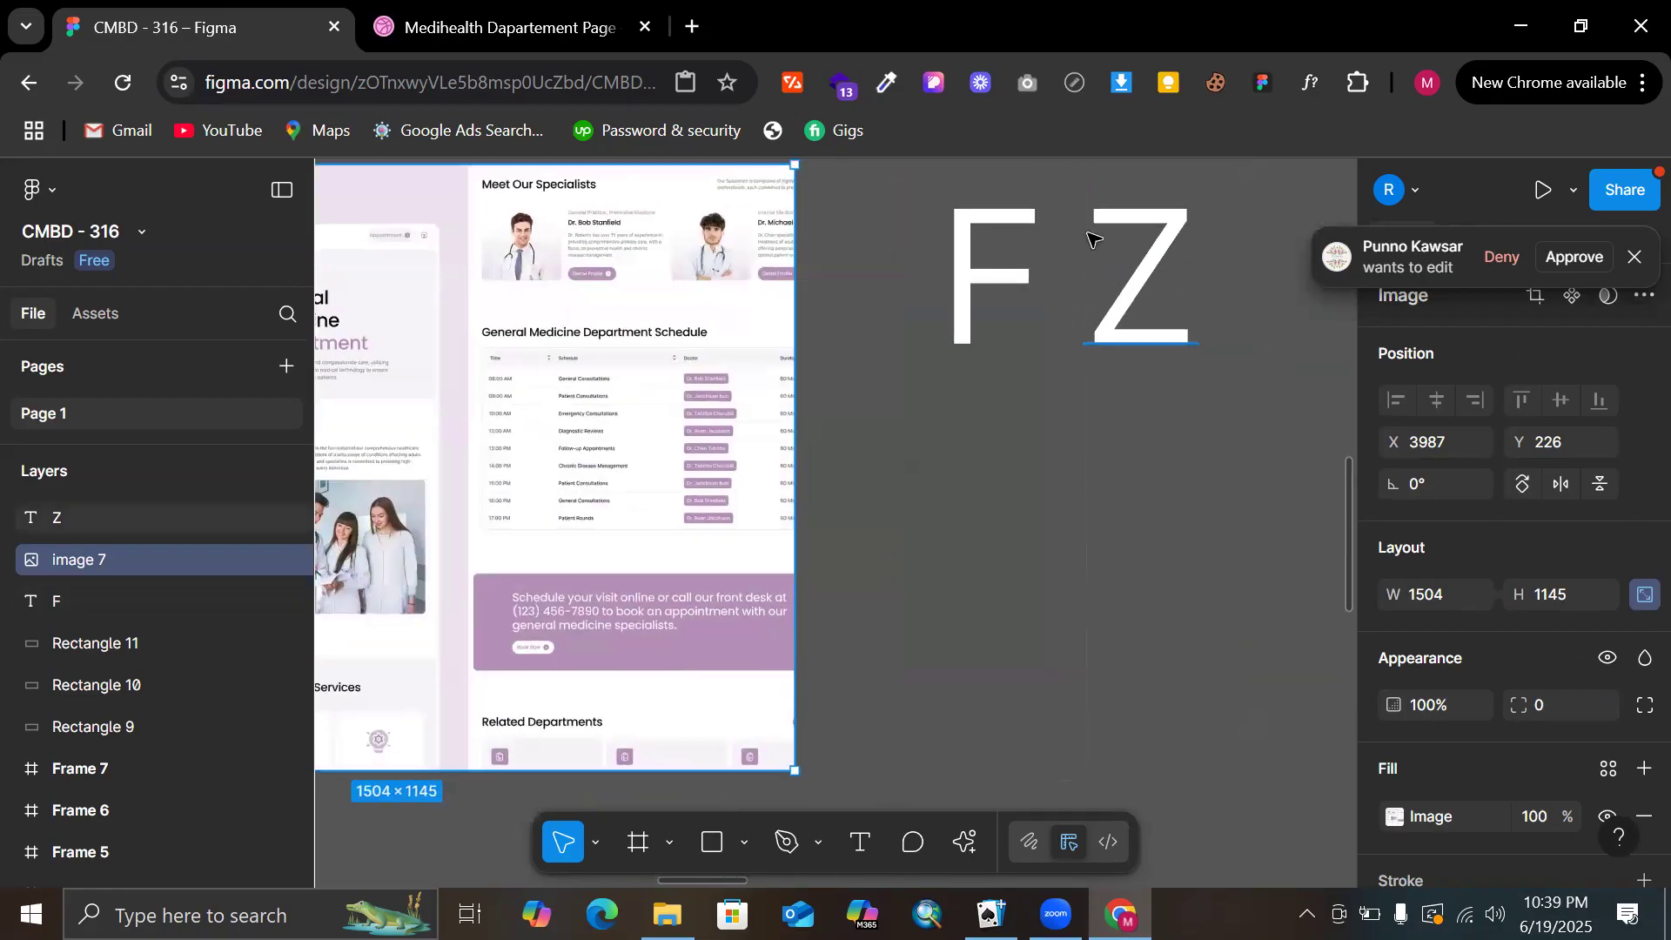
scroll(1078, 228, "left", 10)
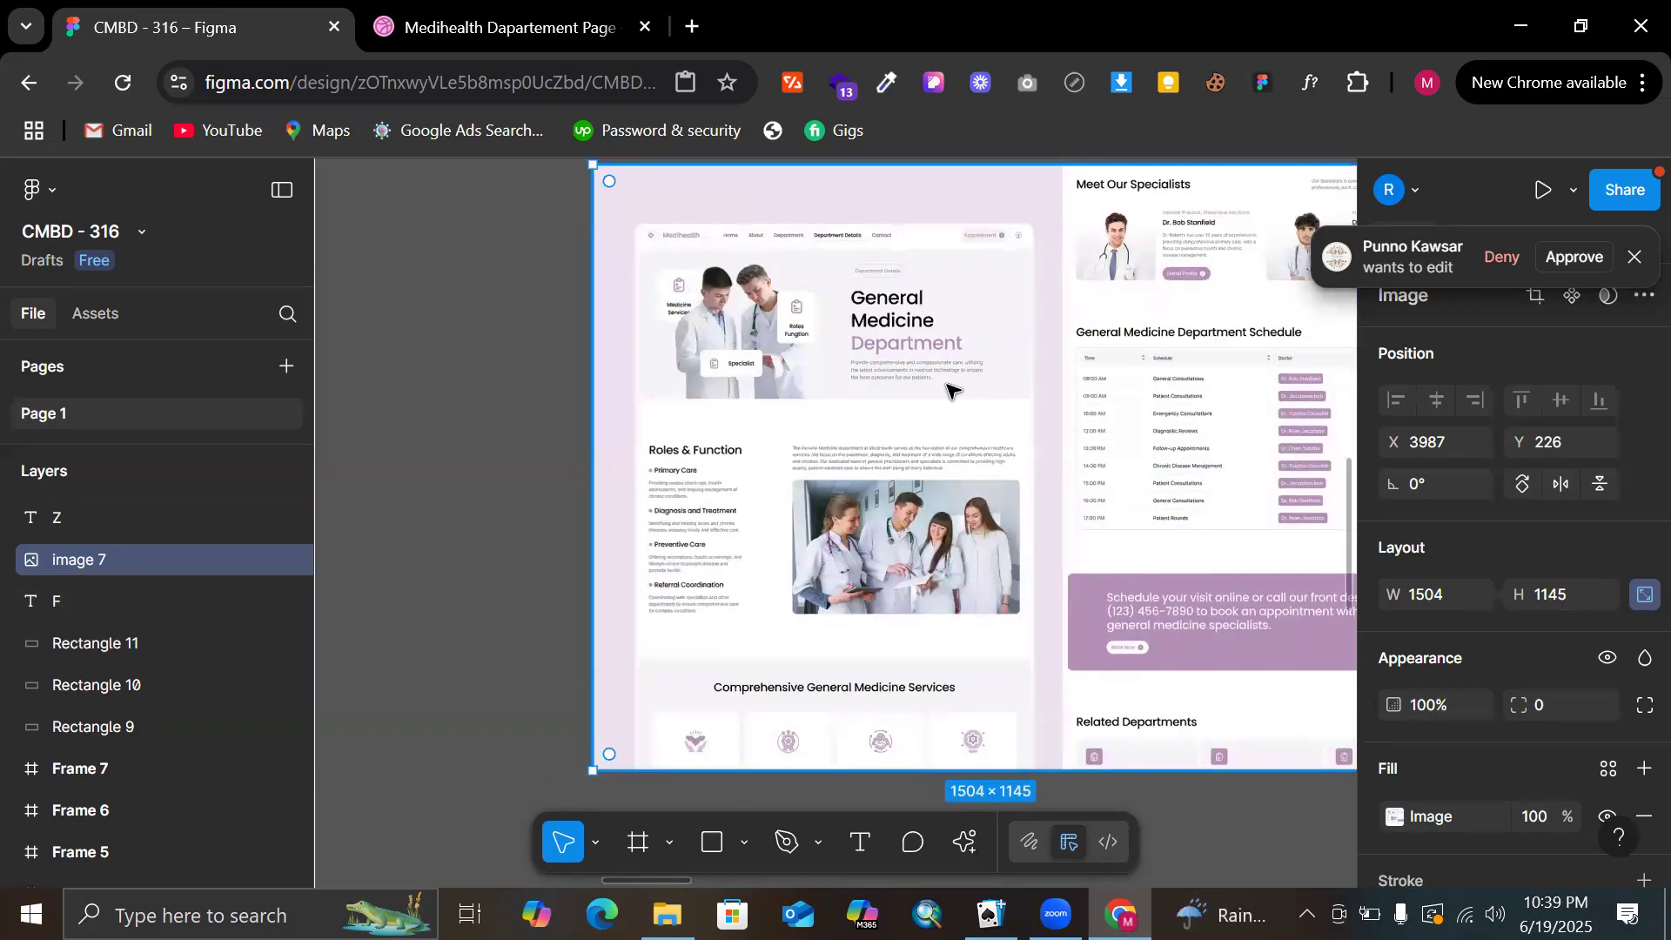
scroll(951, 388, "right", 12)
scroll(514, 328, "left", 11)
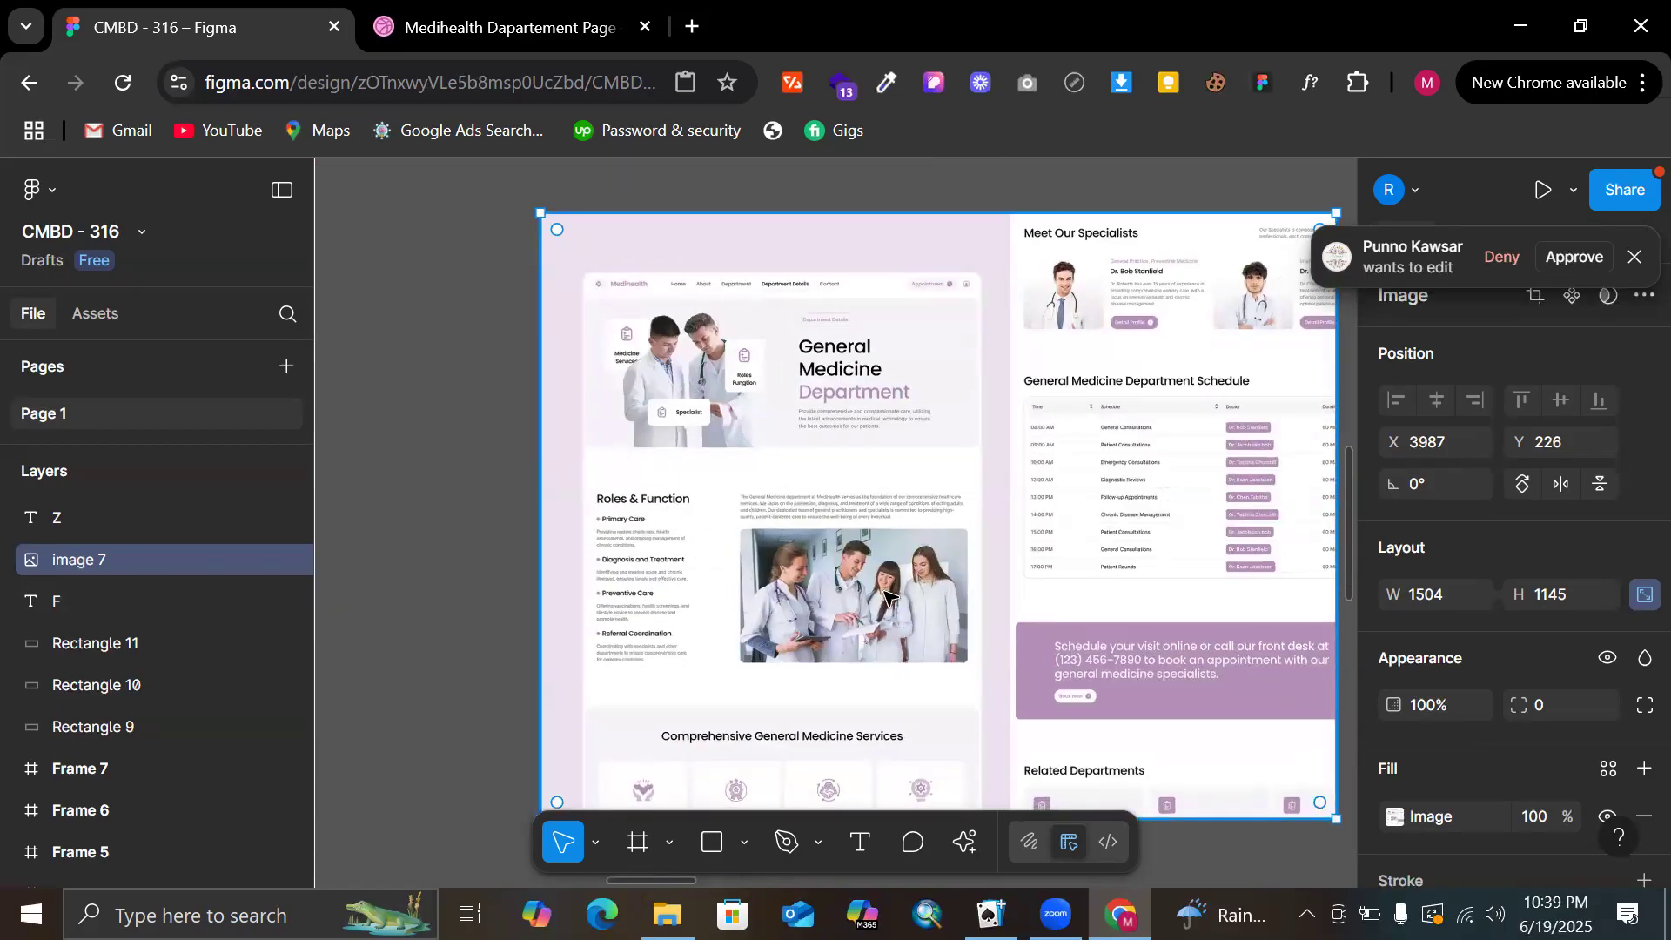
scroll(833, 570, "up", 3)
scroll(833, 571, "down", 5)
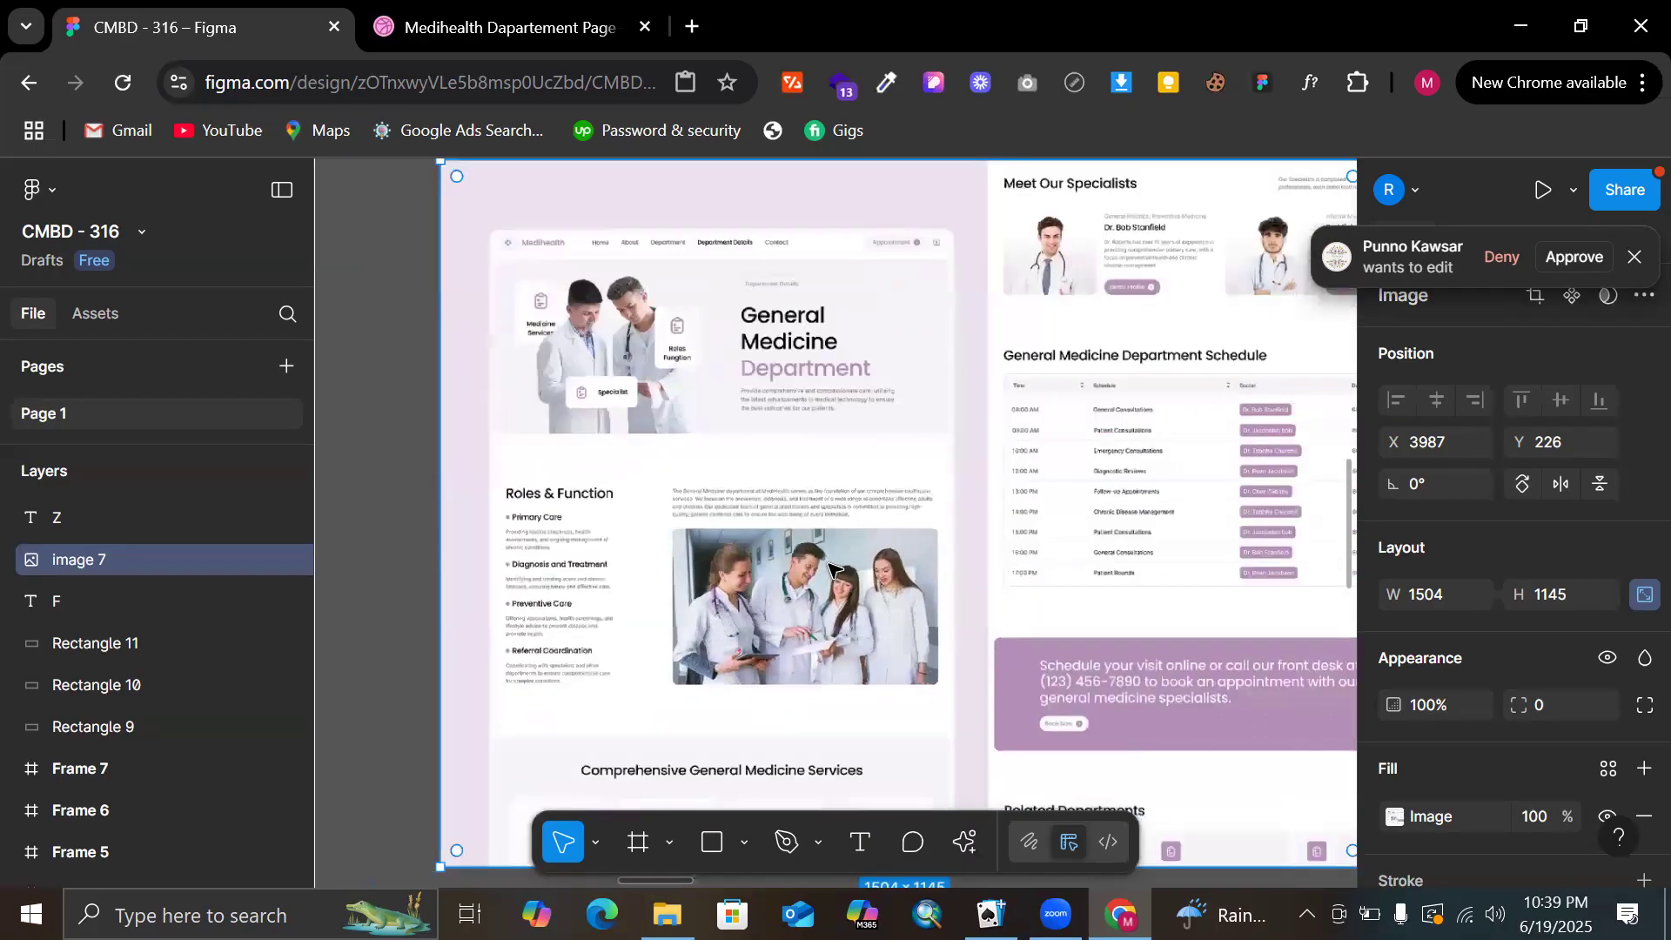
scroll(833, 570, "right", 6)
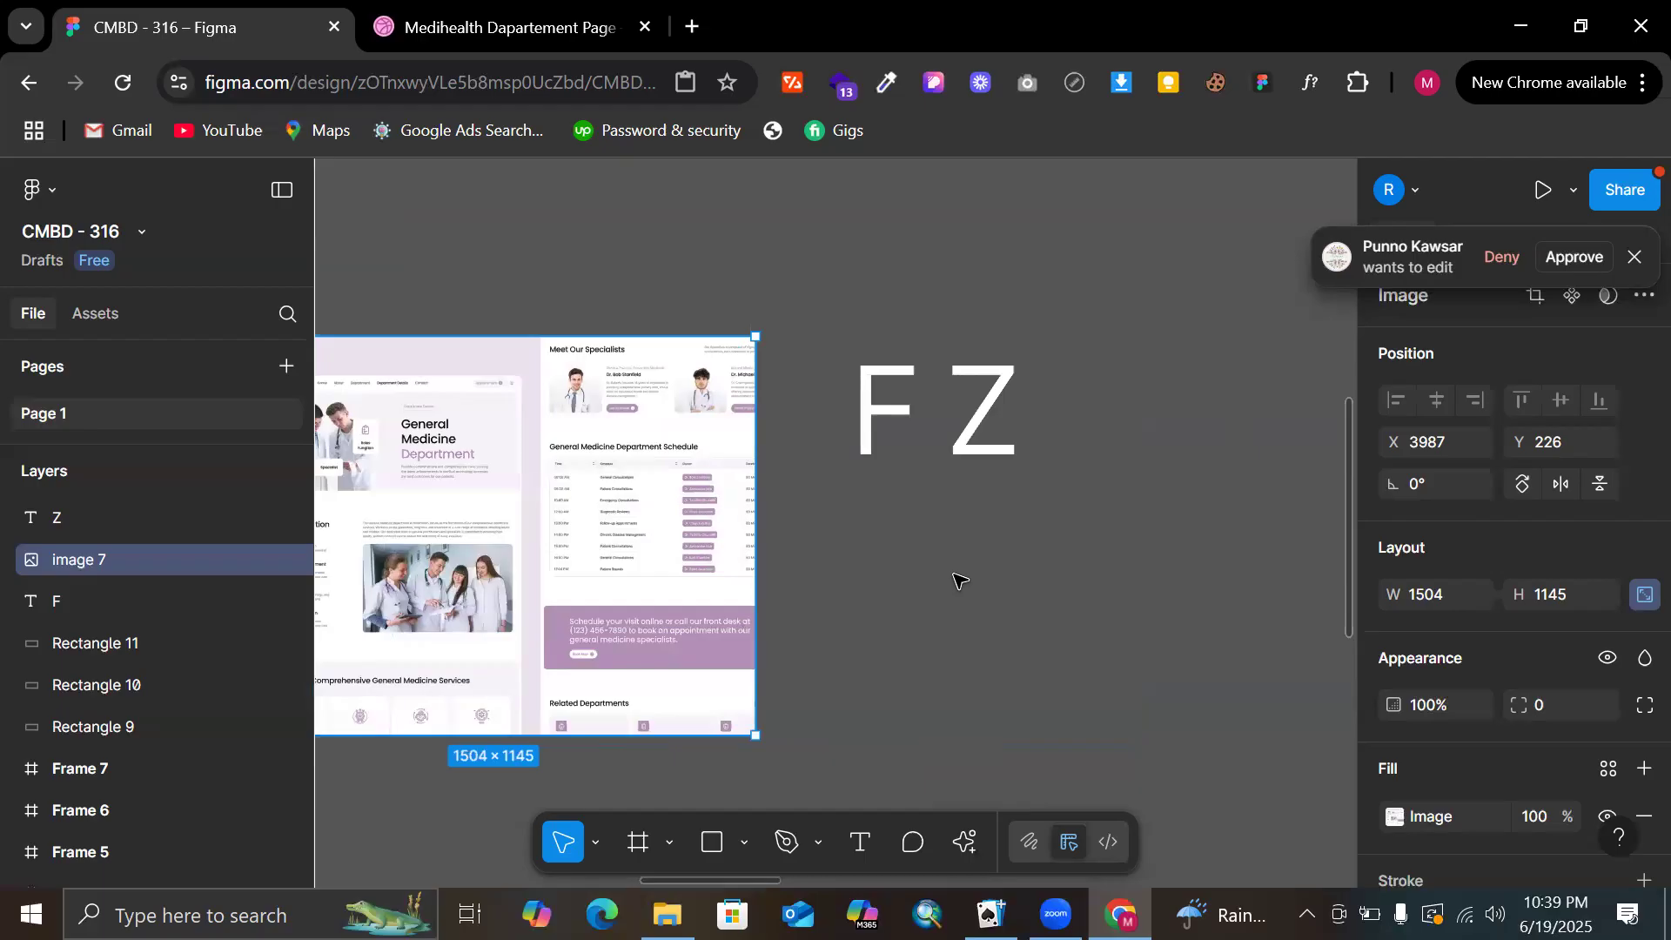
Examine the Creovate website image's hero headline, supporting text and two buttons against the F and Z reading patterns
scroll(955, 574, "right", 5)
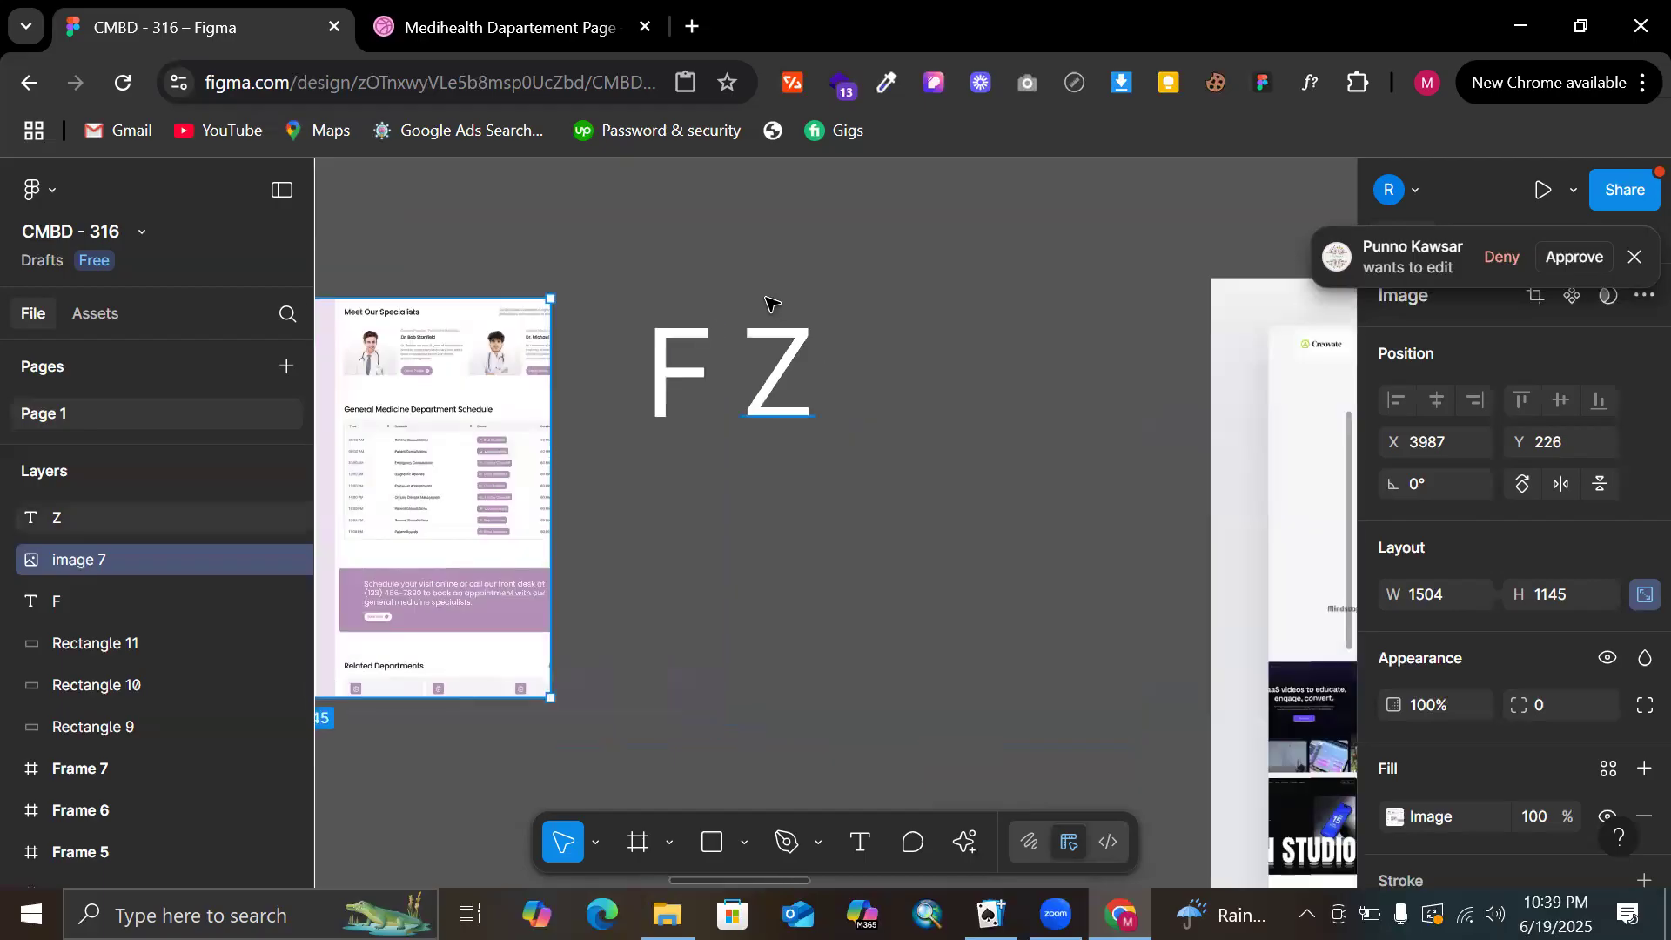
scroll(945, 346, "down", 2)
scroll(945, 347, "right", 6)
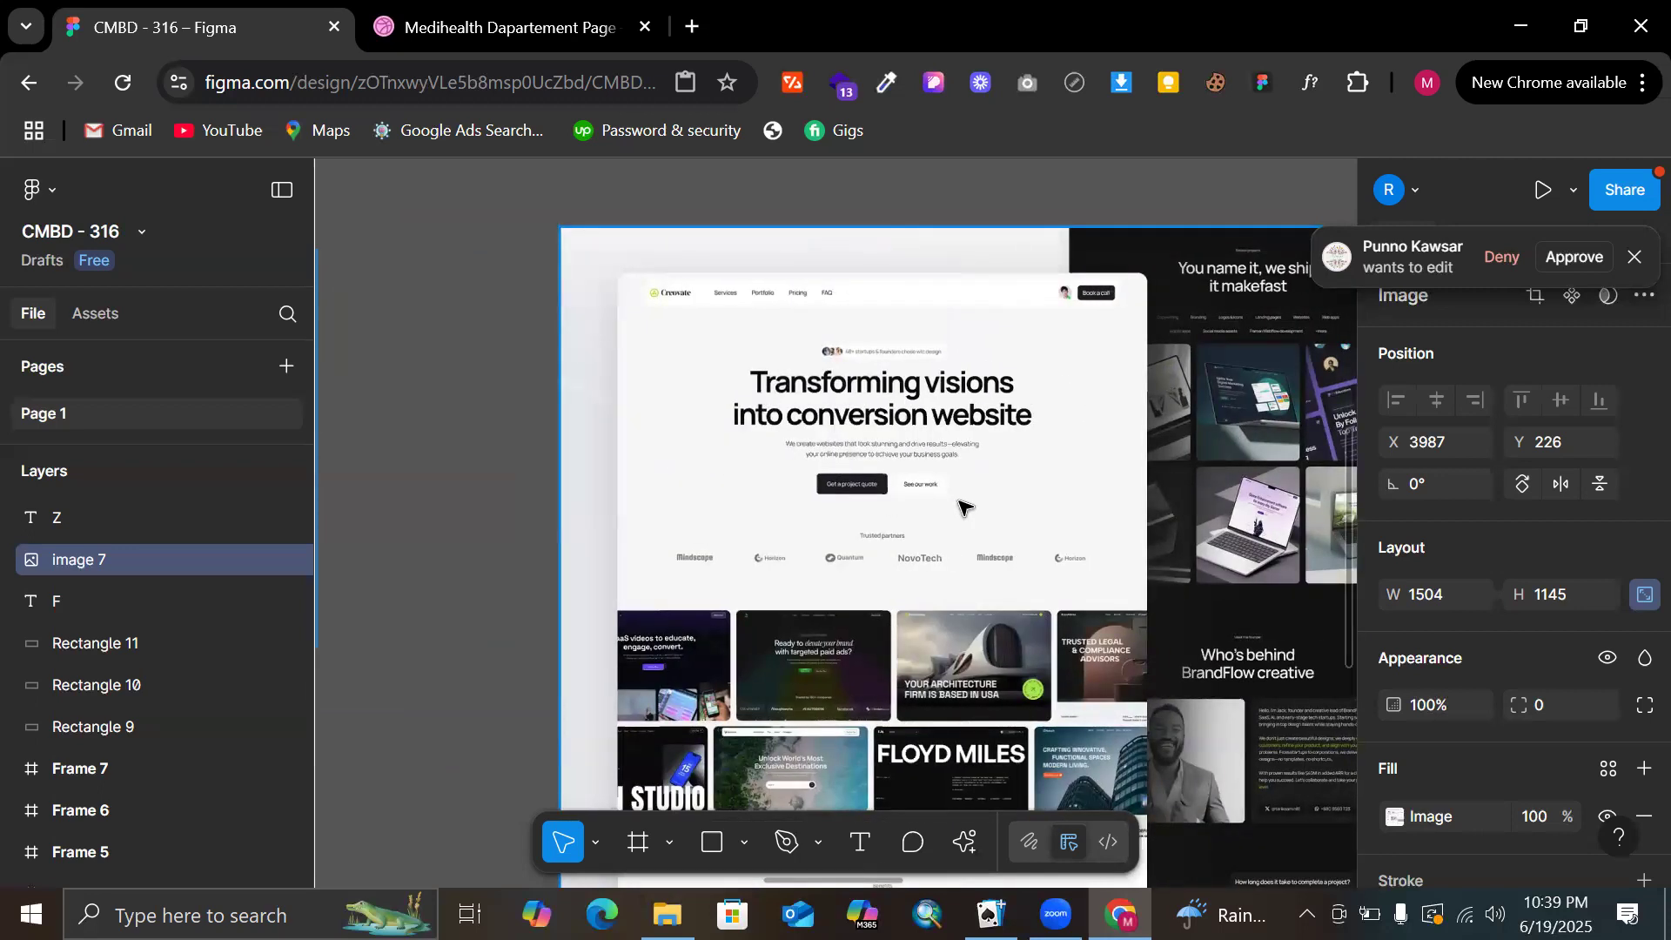
scroll(962, 507, "up", 5)
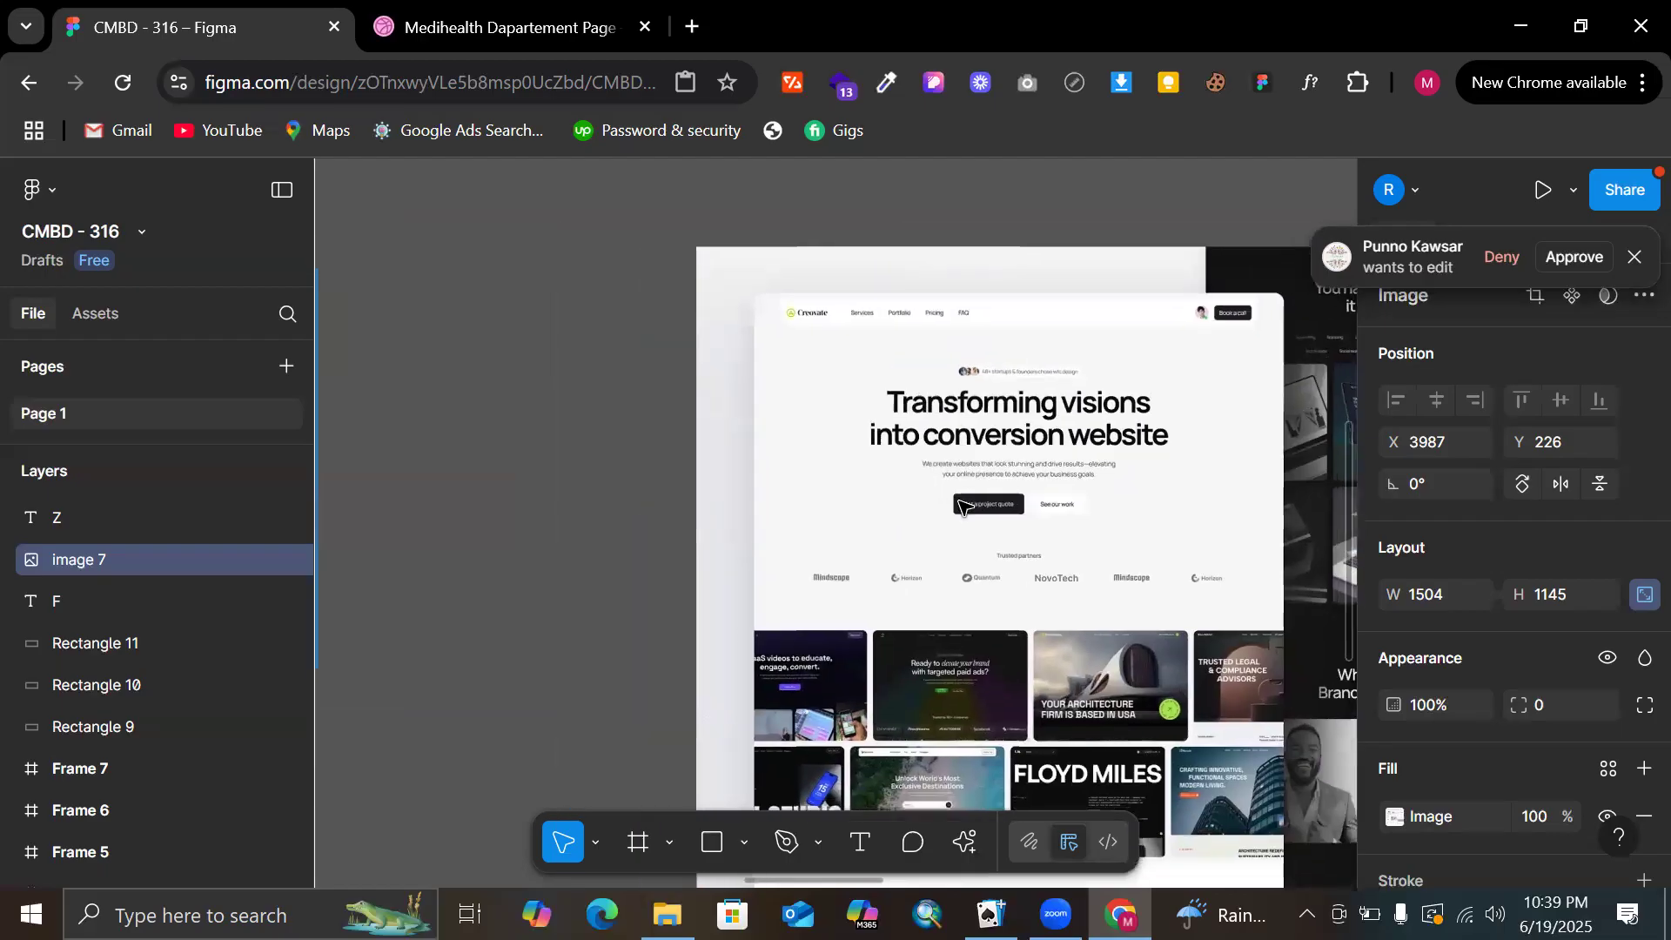
scroll(1079, 496, "up", 3)
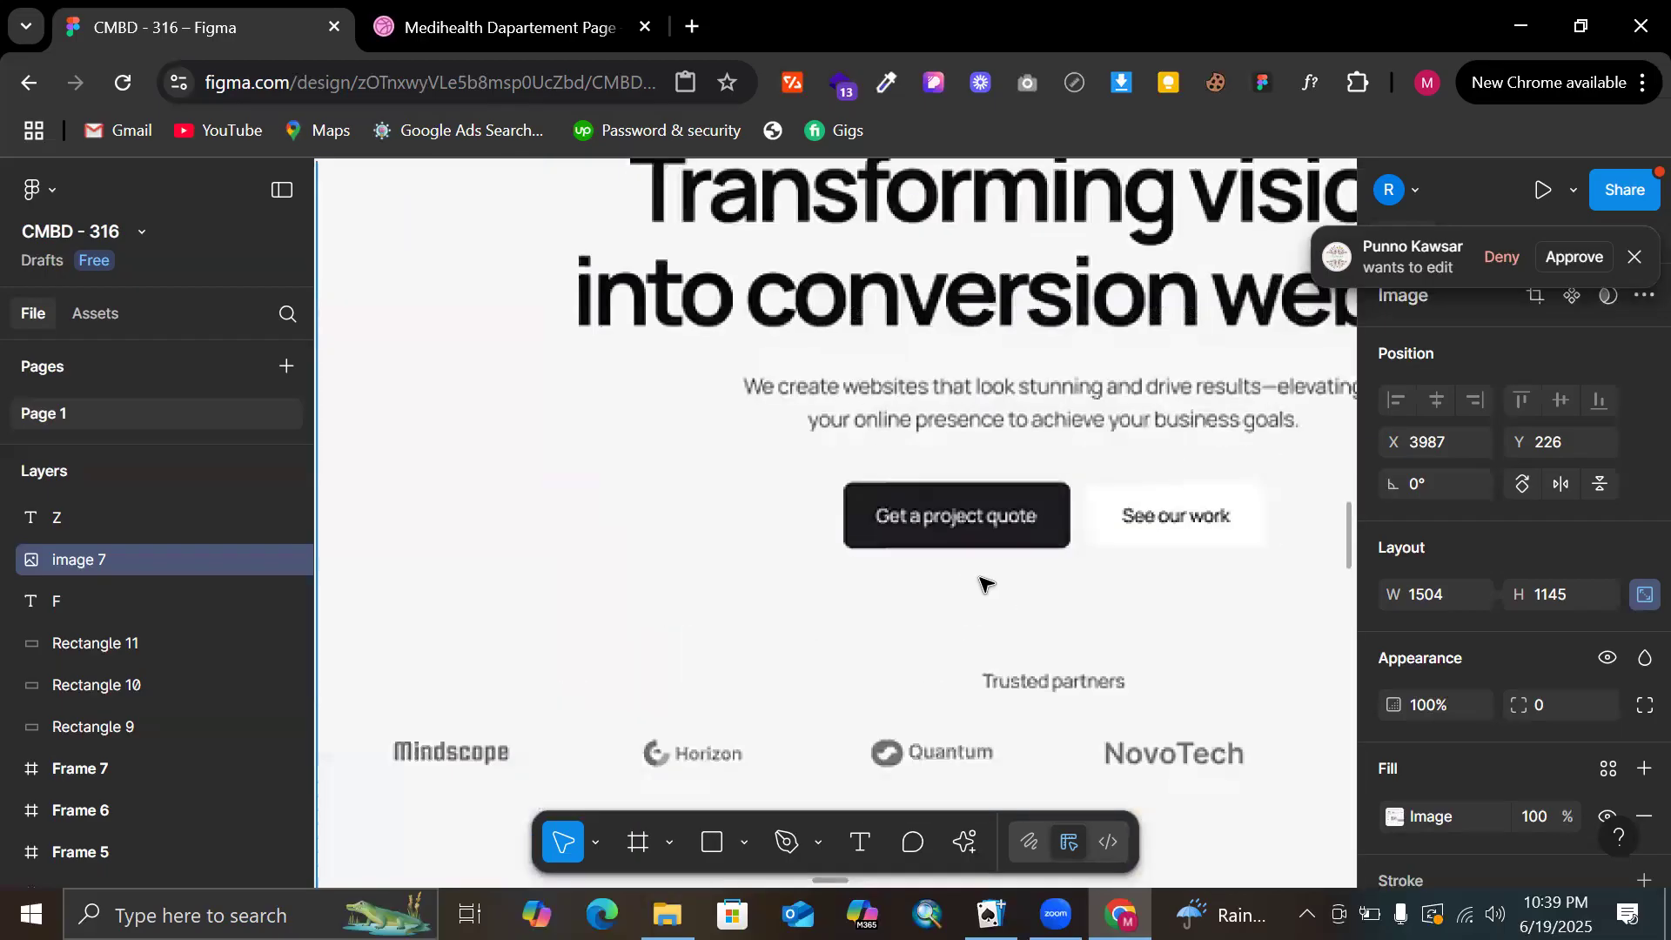
scroll(1029, 583, "down", 5)
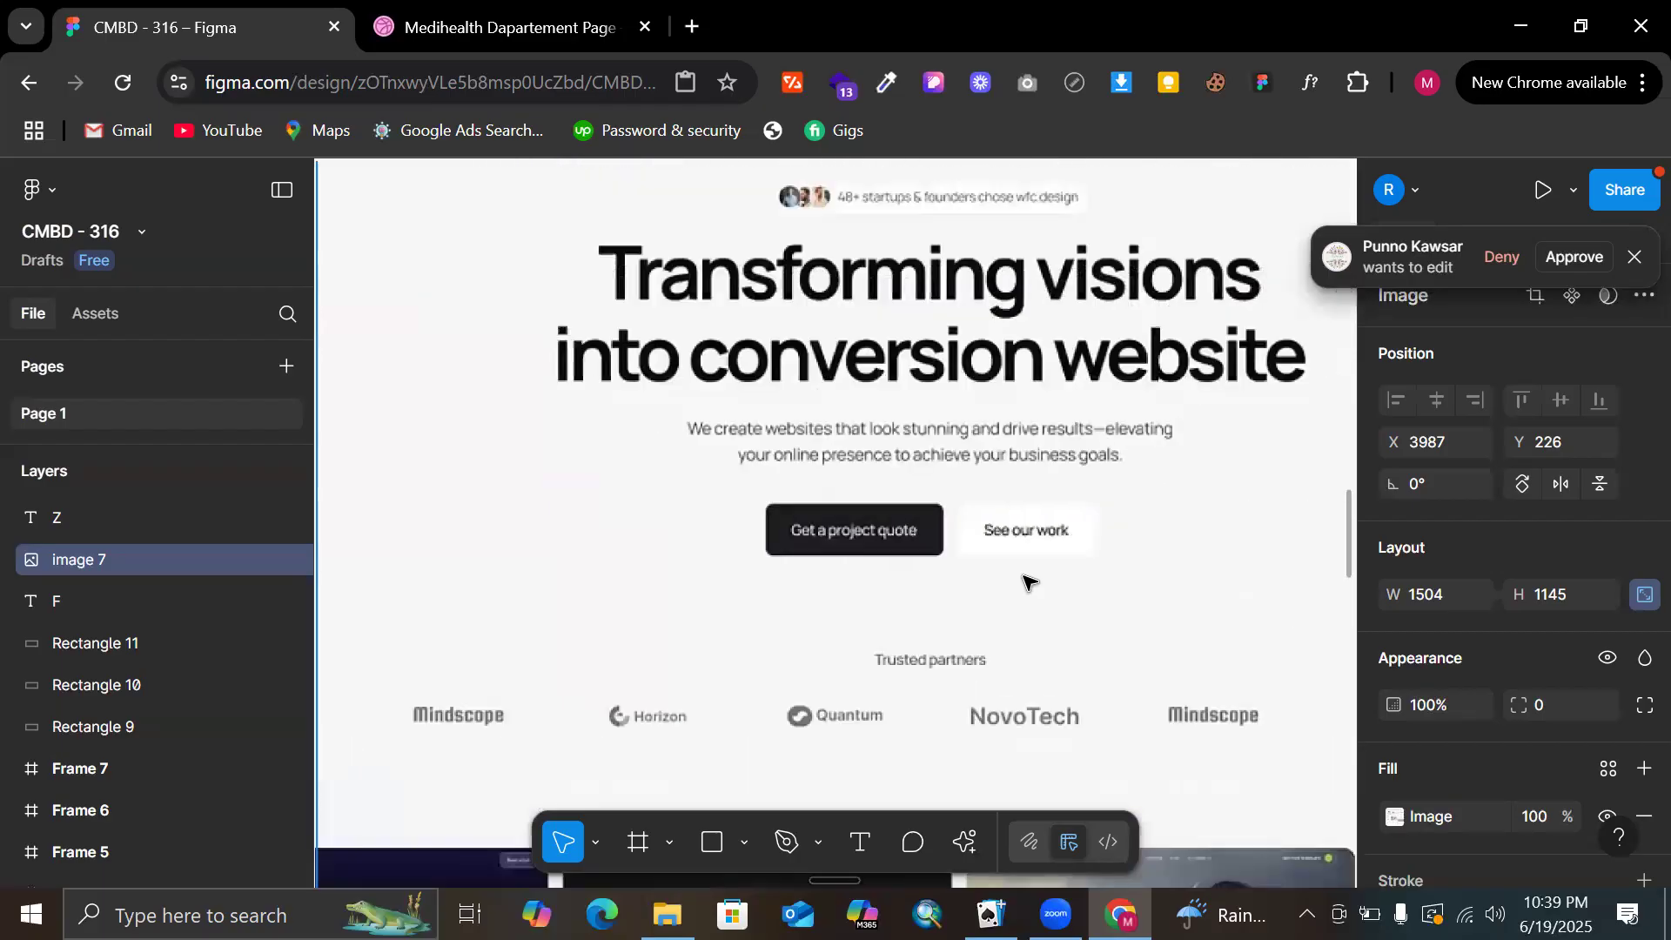
scroll(1029, 583, "down", 6)
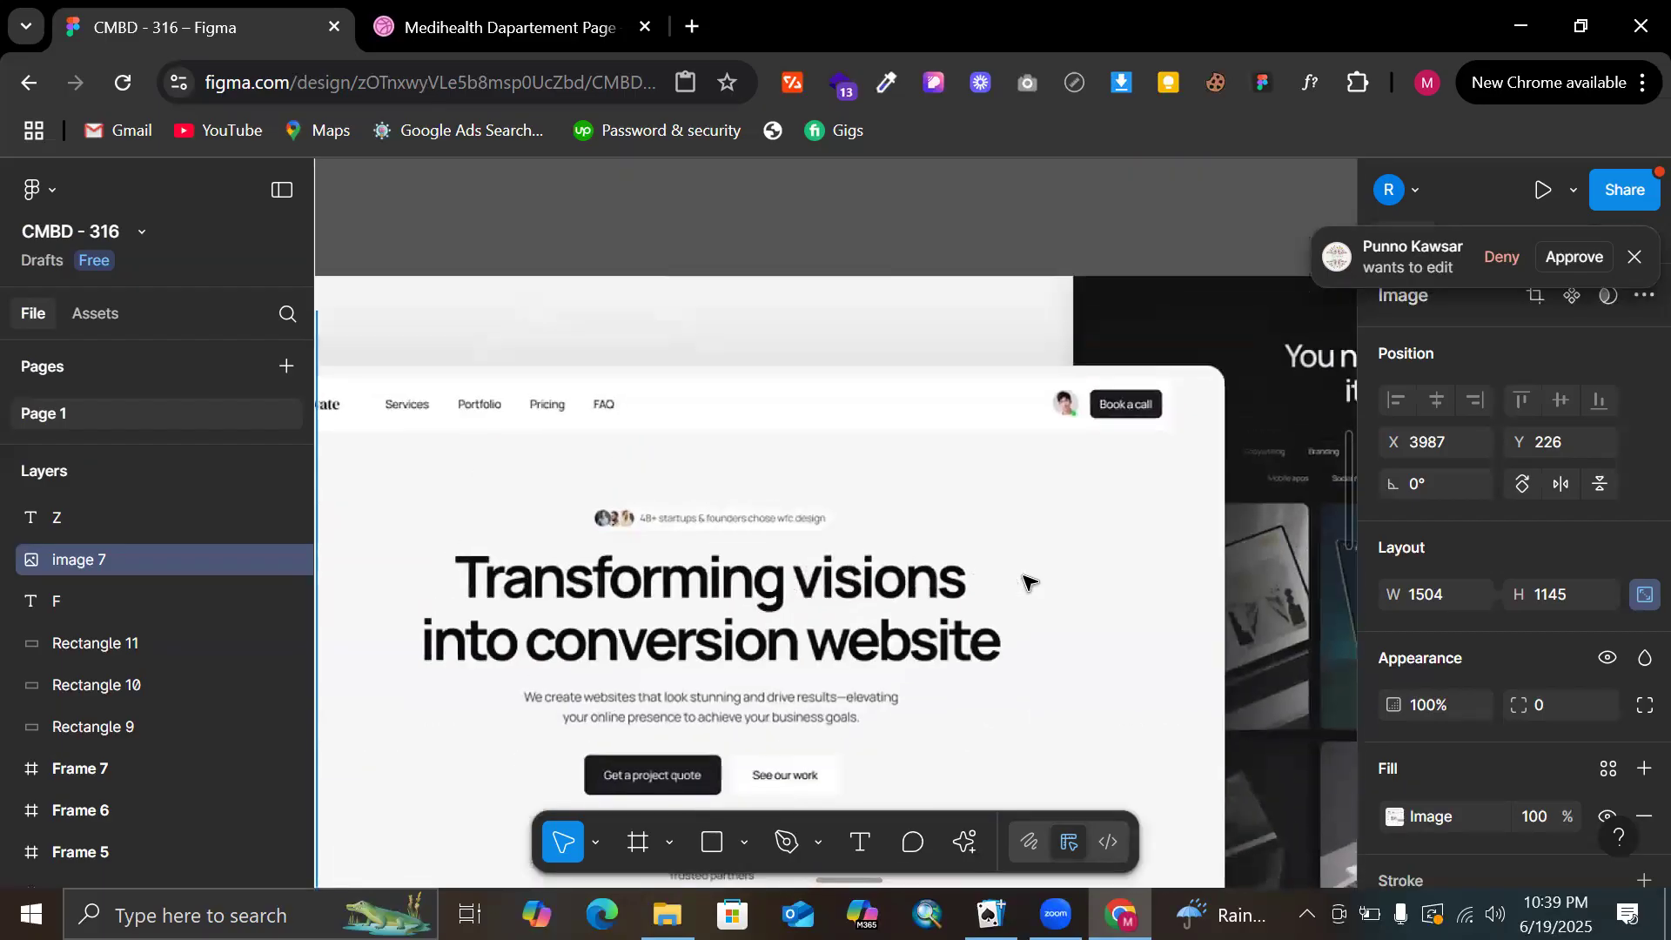
scroll(1036, 357, "down", 1)
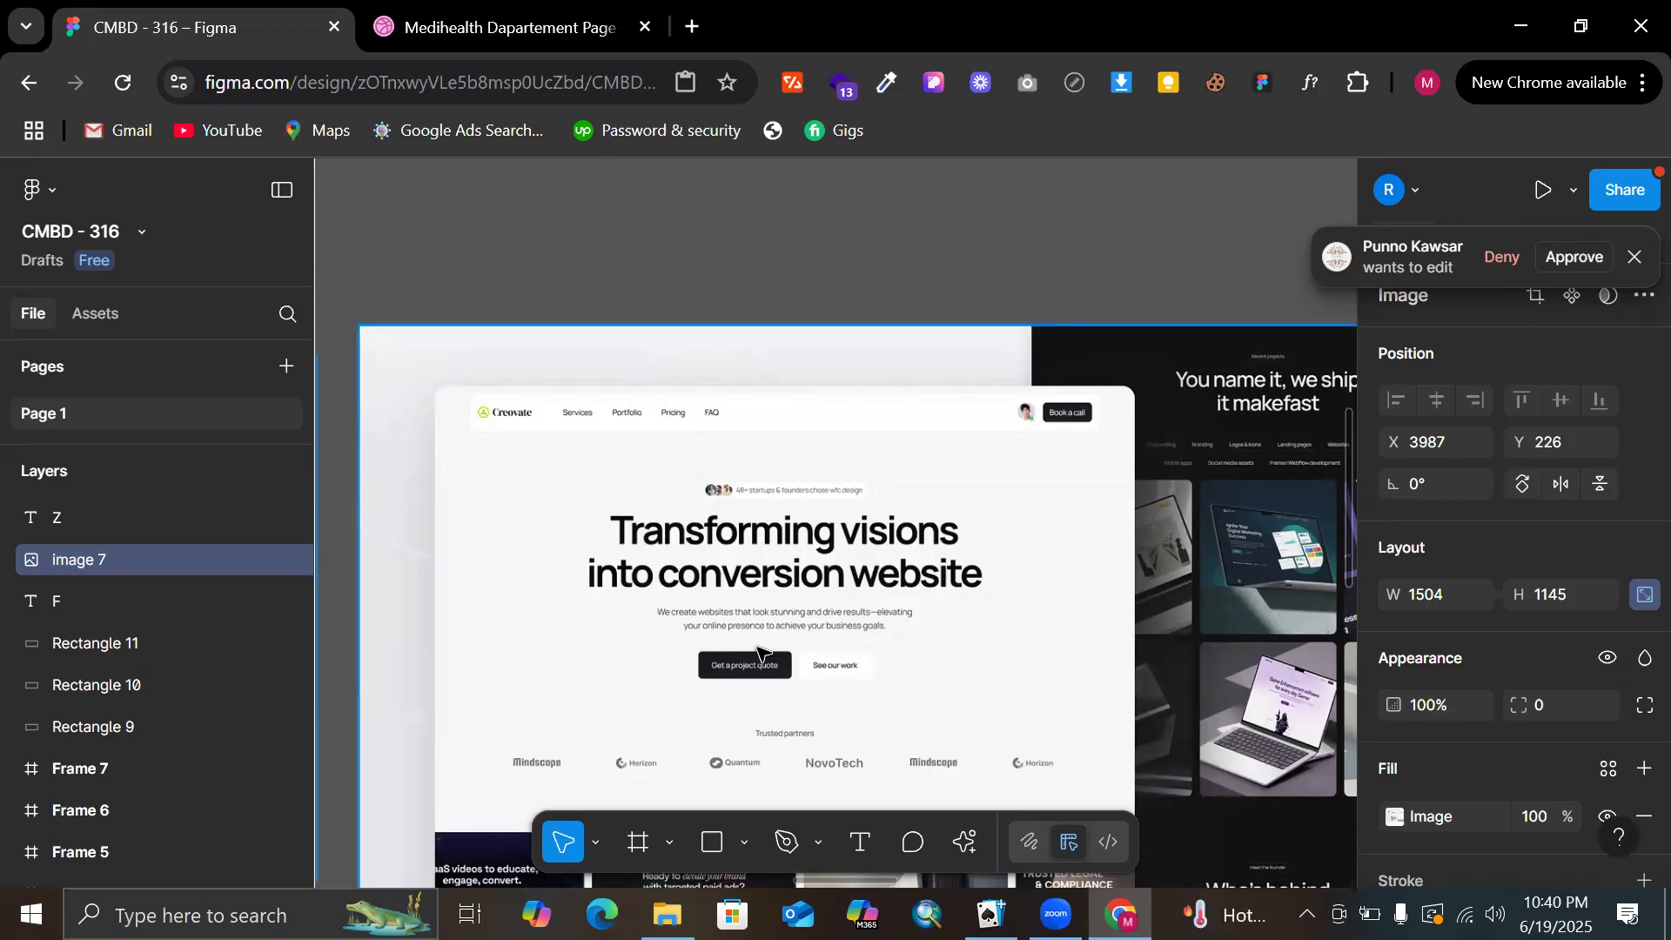
scroll(1001, 388, "down", 1)
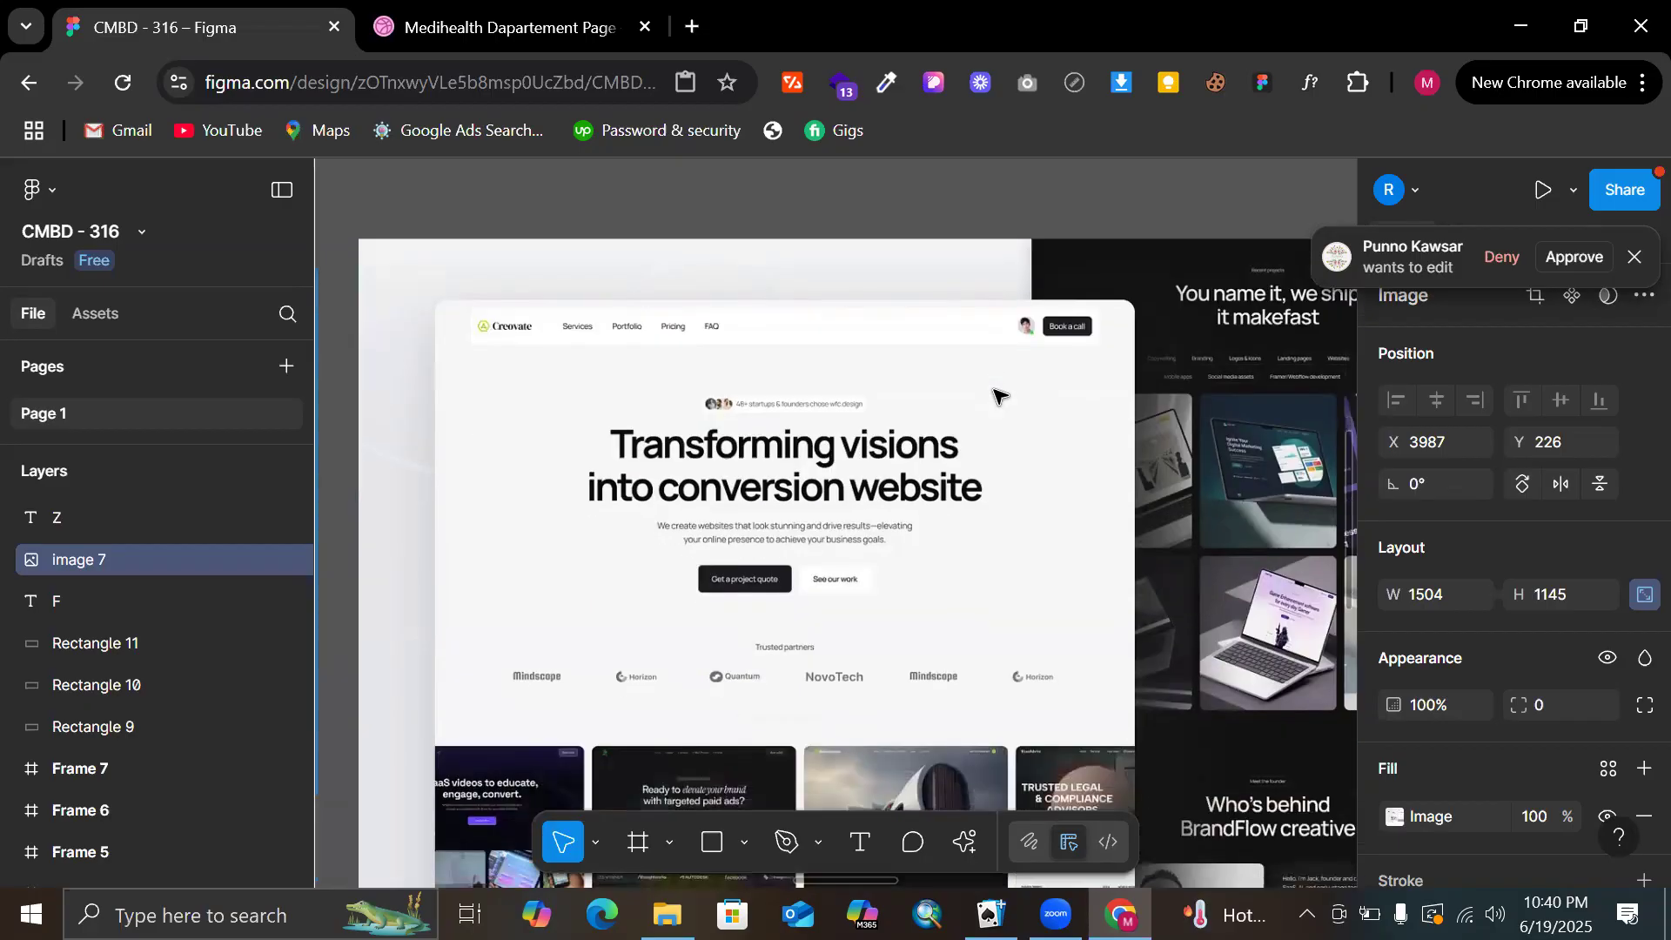
Inspect the "Book a call" button in the Creovate image's header and its relation to the hero section
scroll(1000, 388, "up", 3, "ctrl")
left_click(802, 552)
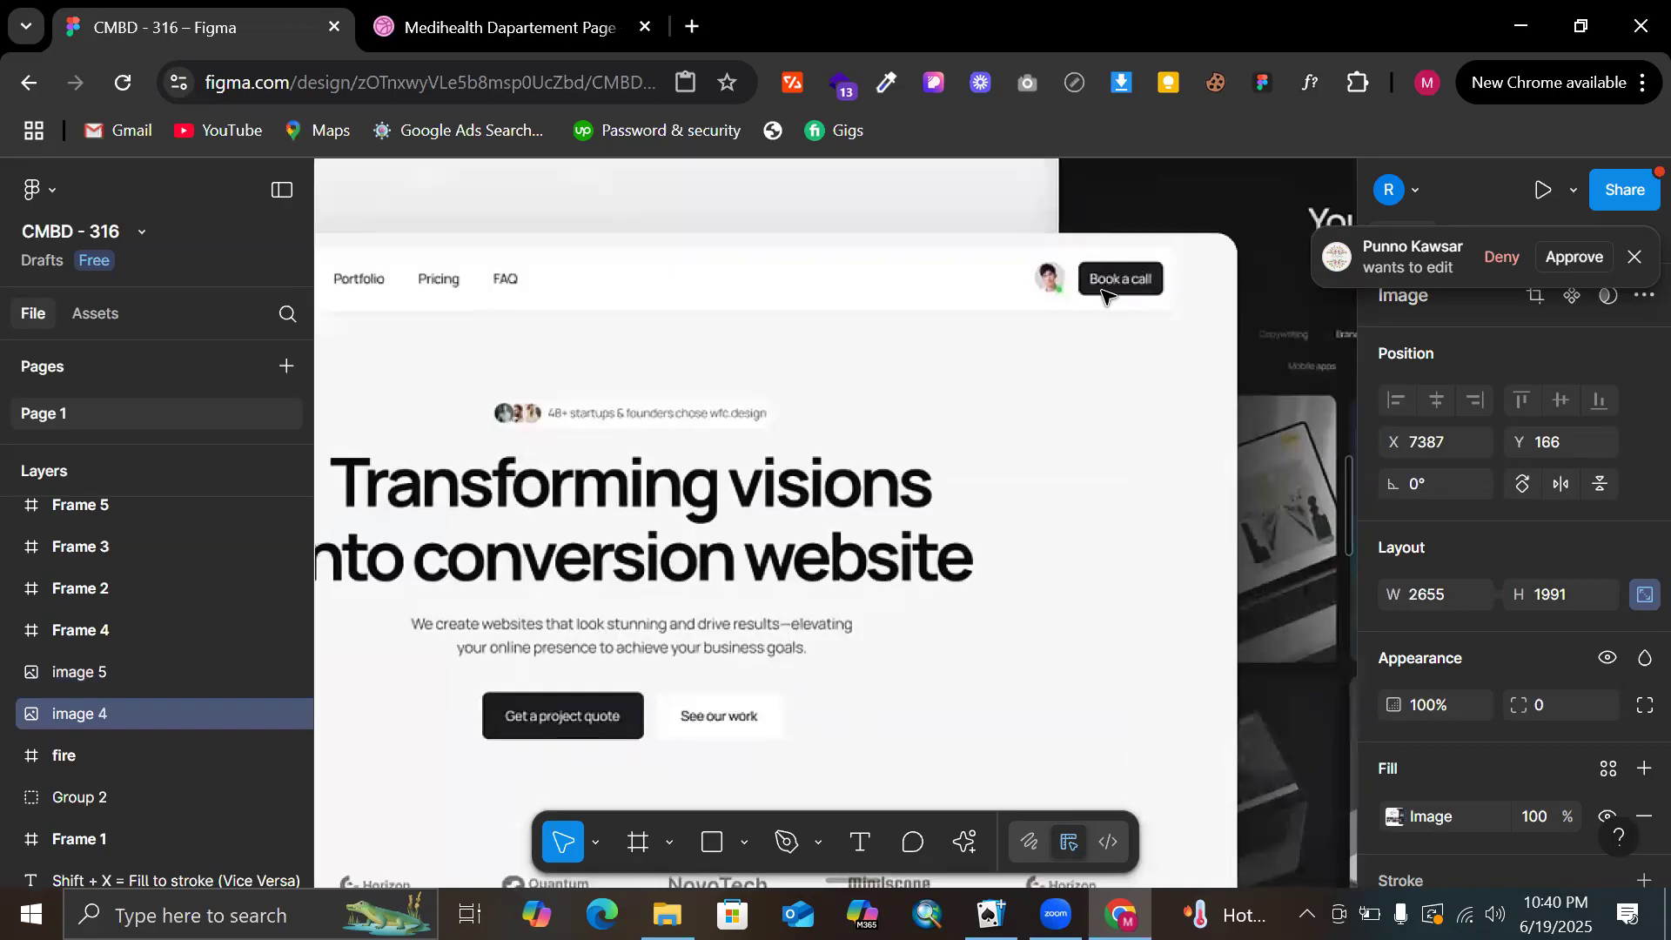
scroll(1088, 276, "down", 5, "ctrl")
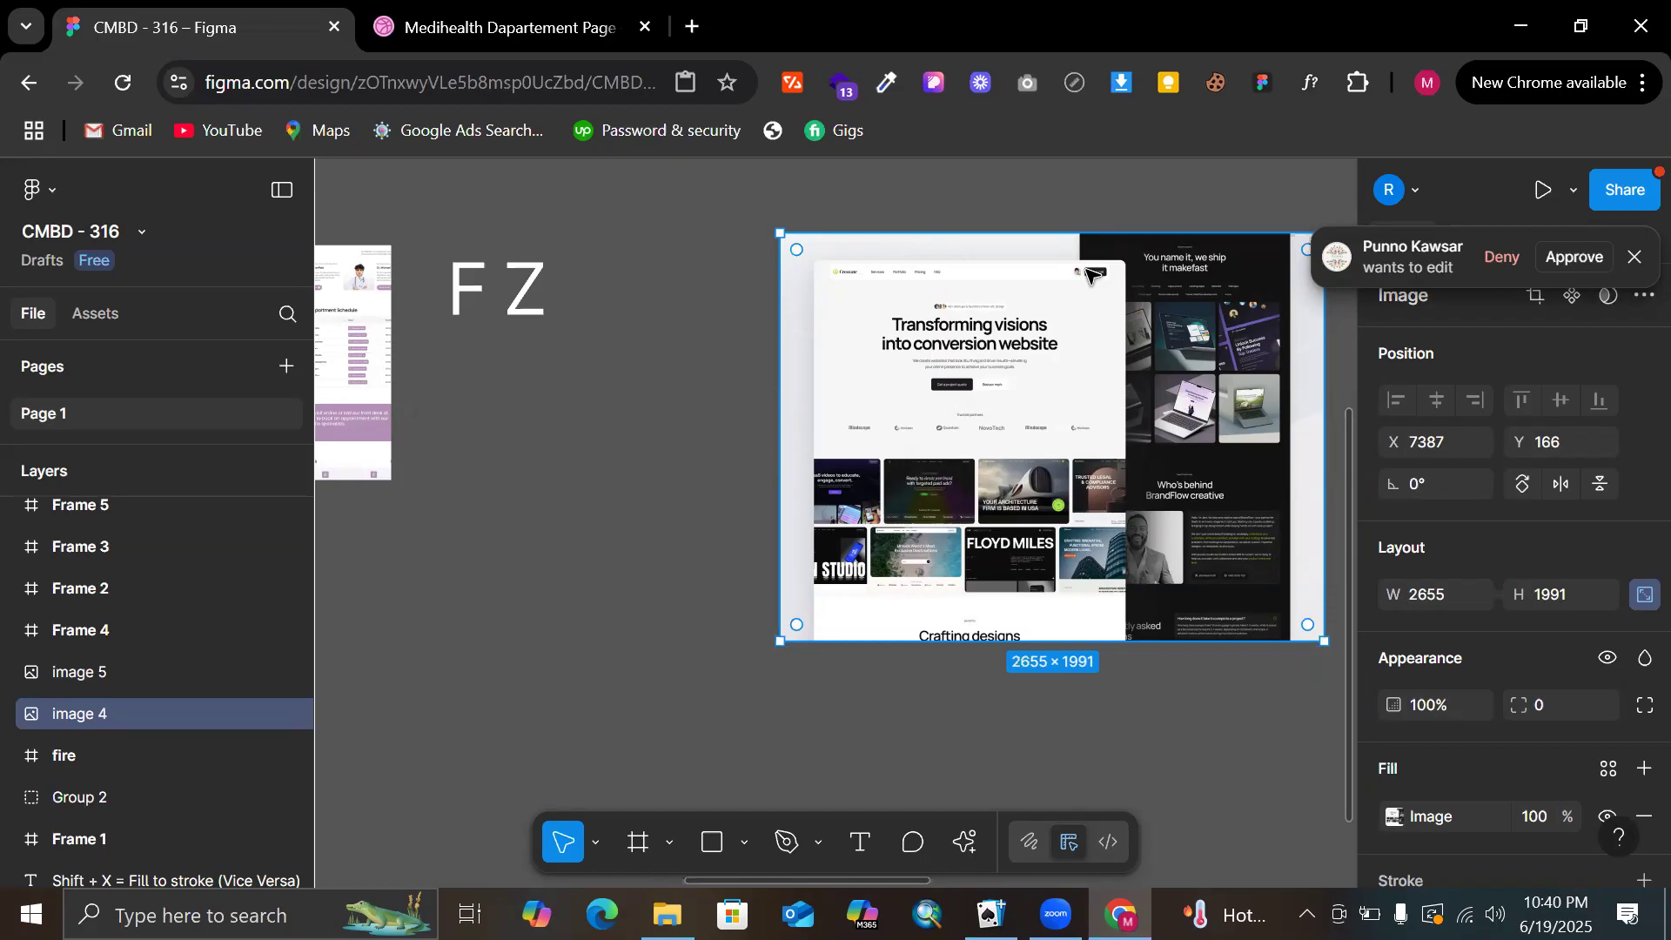
scroll(1088, 276, "up", 3, "ctrl")
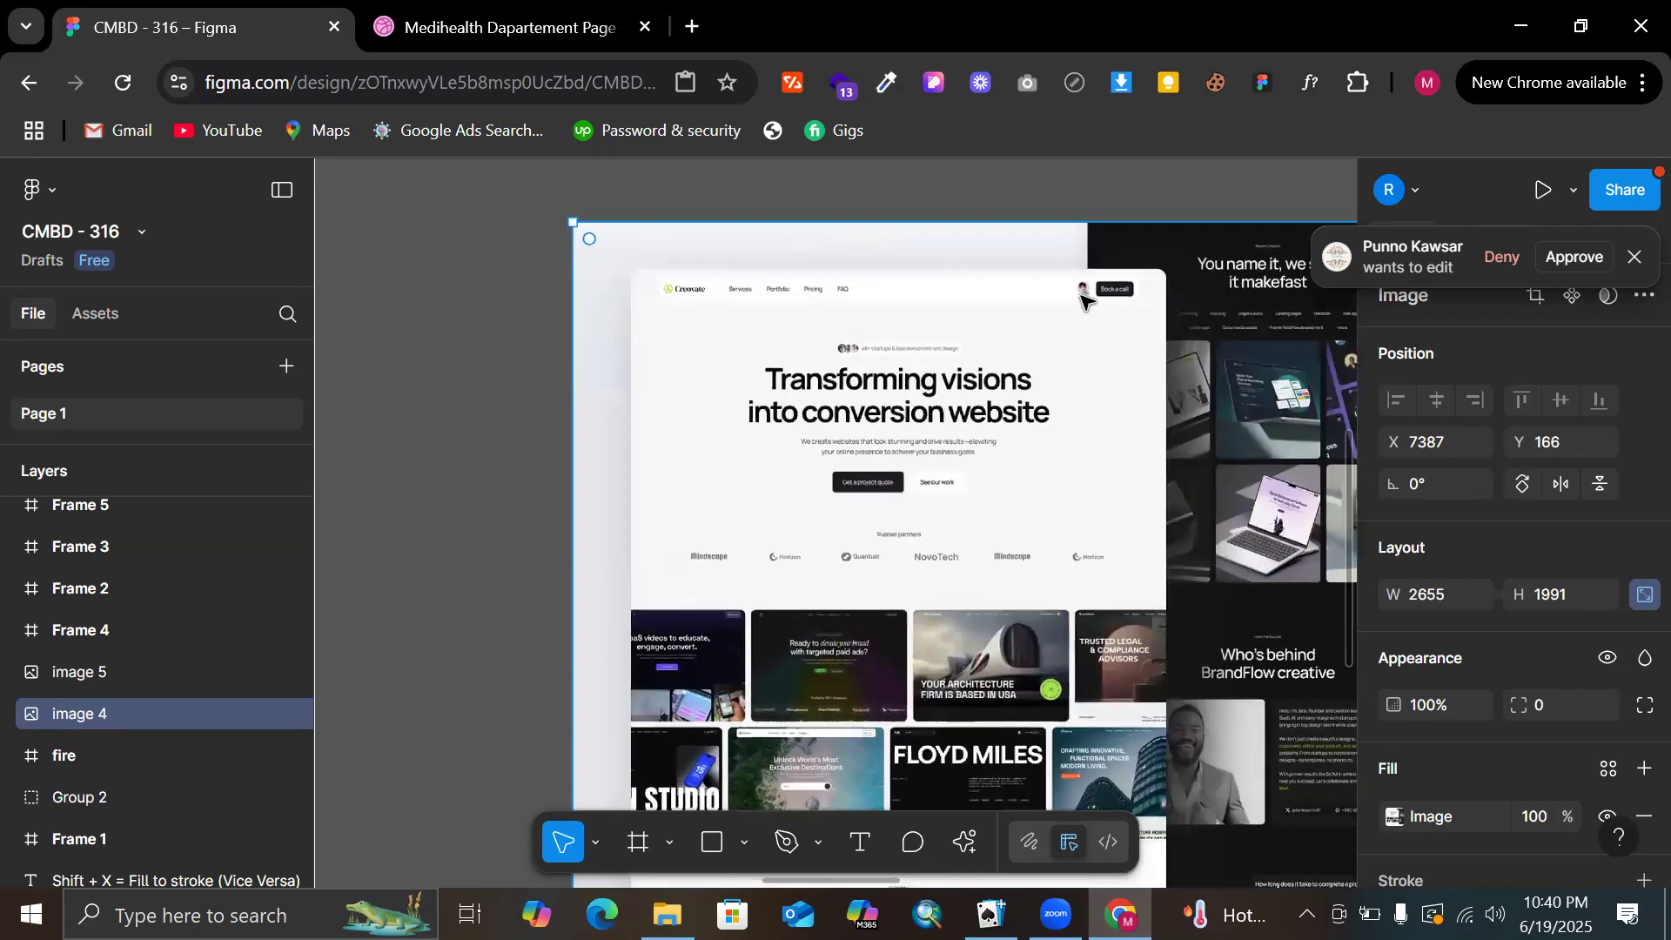
scroll(1082, 299, "up", 5, "ctrl")
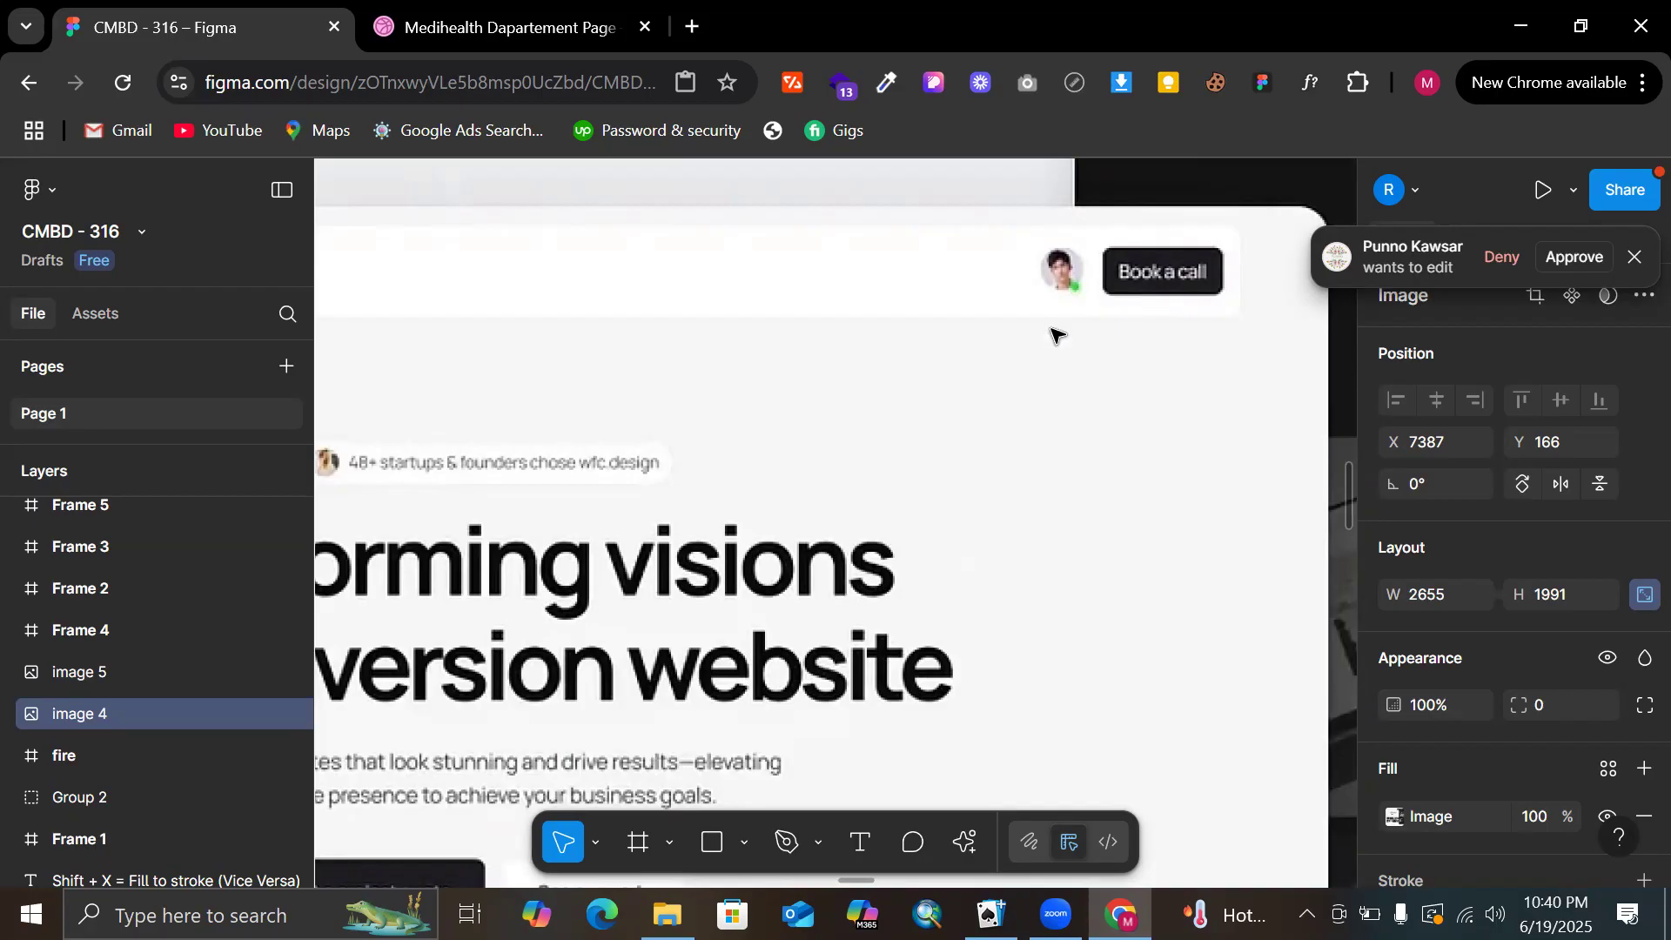
scroll(1057, 336, "down", 5)
left_click(1090, 182)
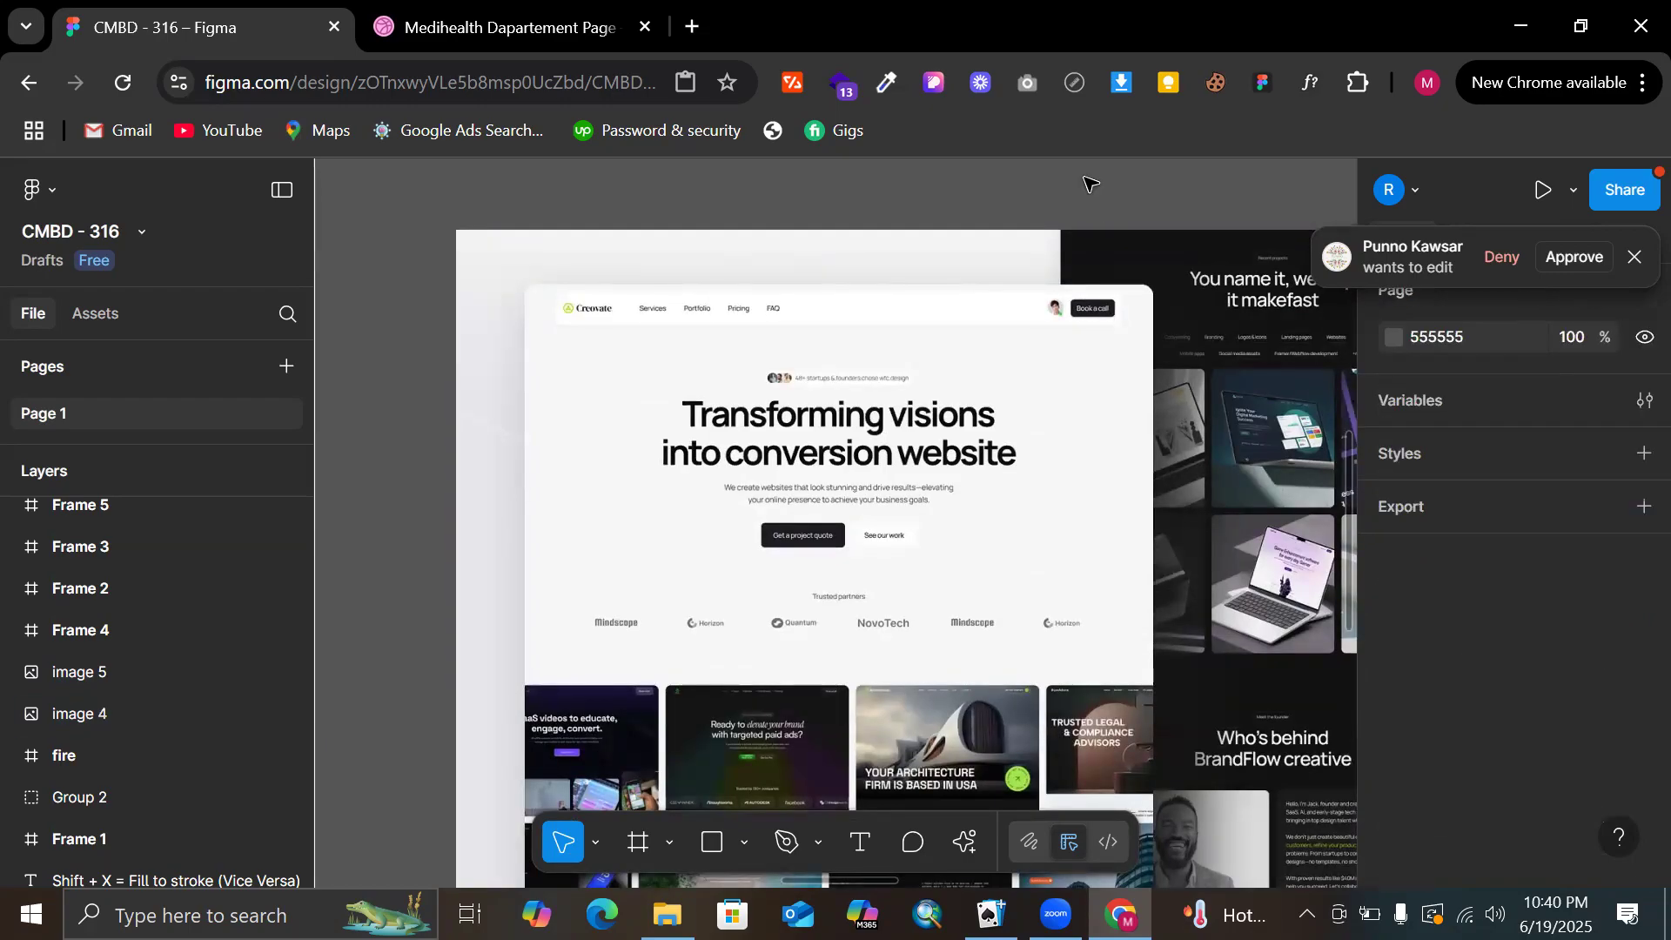
Select the F and Z letters together and move them into the space between the Medihealth and Creovate images, at Y 520
left_click(989, 246)
scroll(989, 247, "left", 7)
scroll(719, 364, "down", 3)
scroll(719, 363, "right", 1)
scroll(715, 357, "left", 3)
left_click_drag(616, 284, 1005, 435)
scroll(1005, 435, "right", 2)
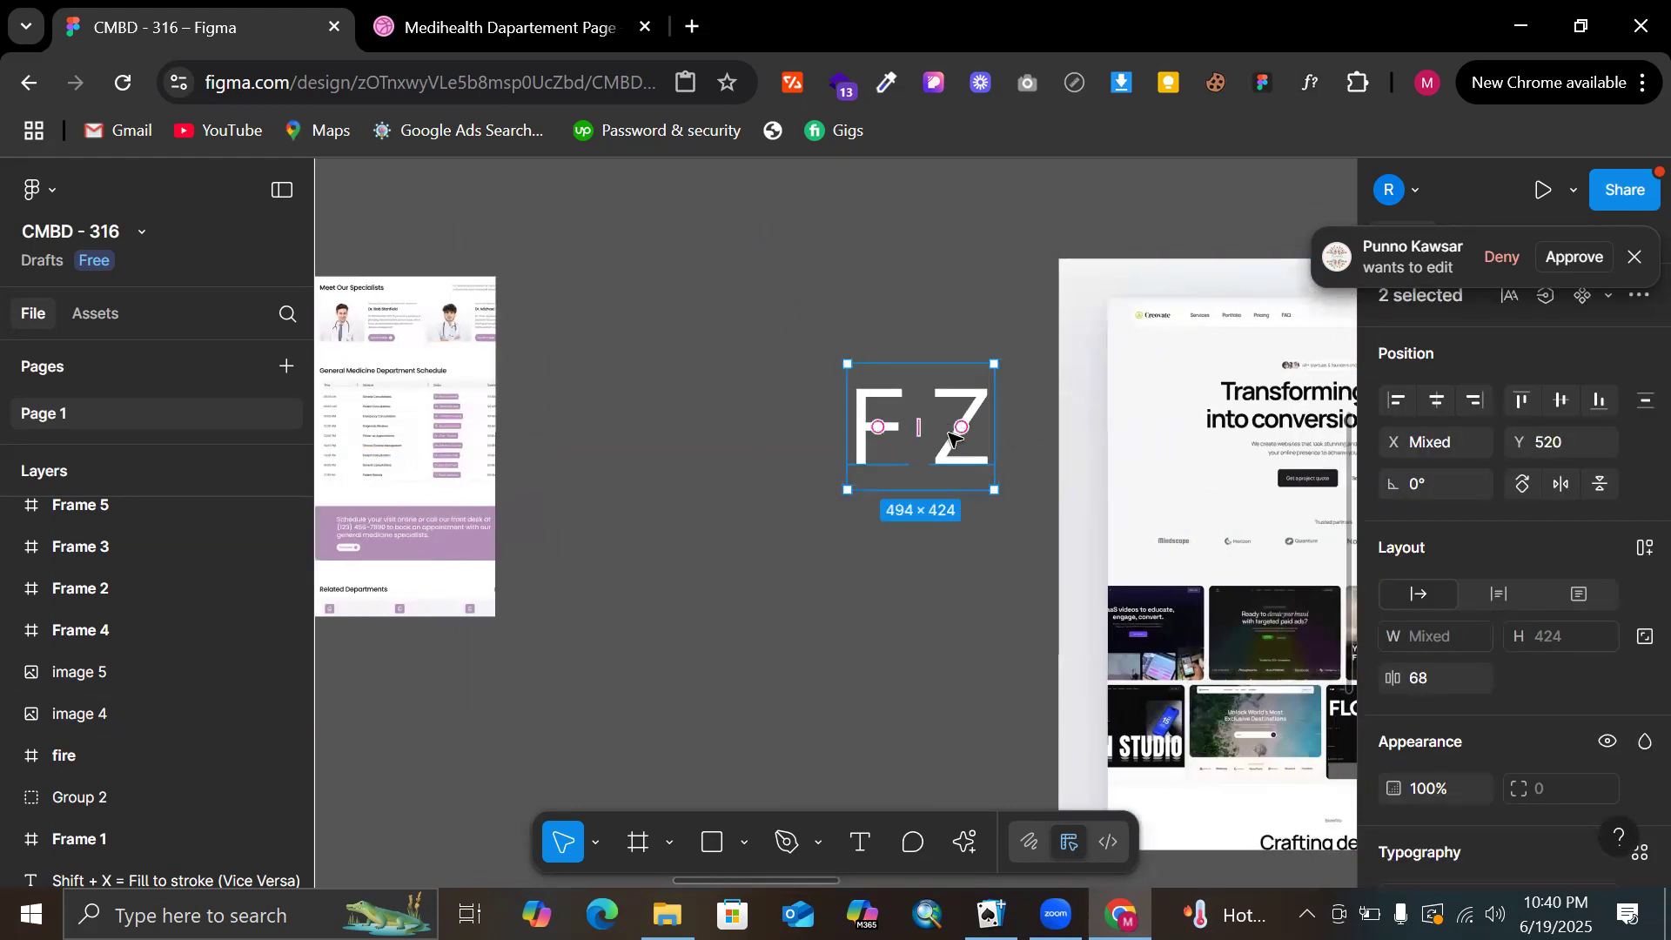
Compare the Creovate page's header, hero headline and content below with the F and Z letter shapes beside it
scroll(958, 436, "up", 5)
scroll(862, 414, "down", 5)
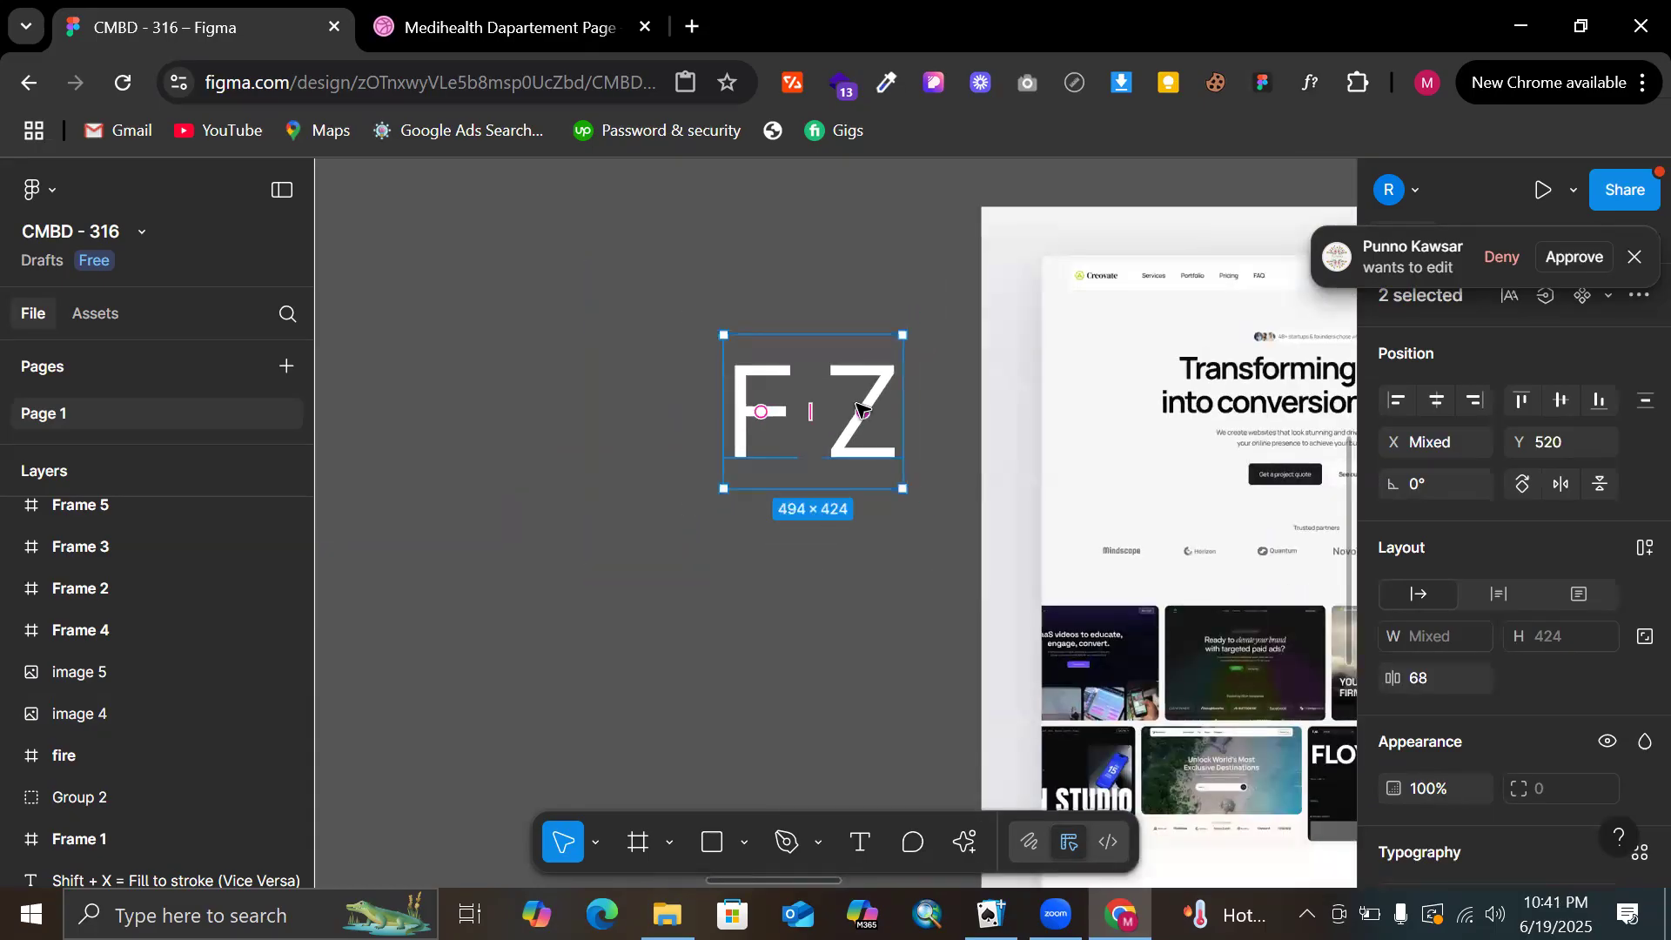
scroll(978, 373, "right", 3)
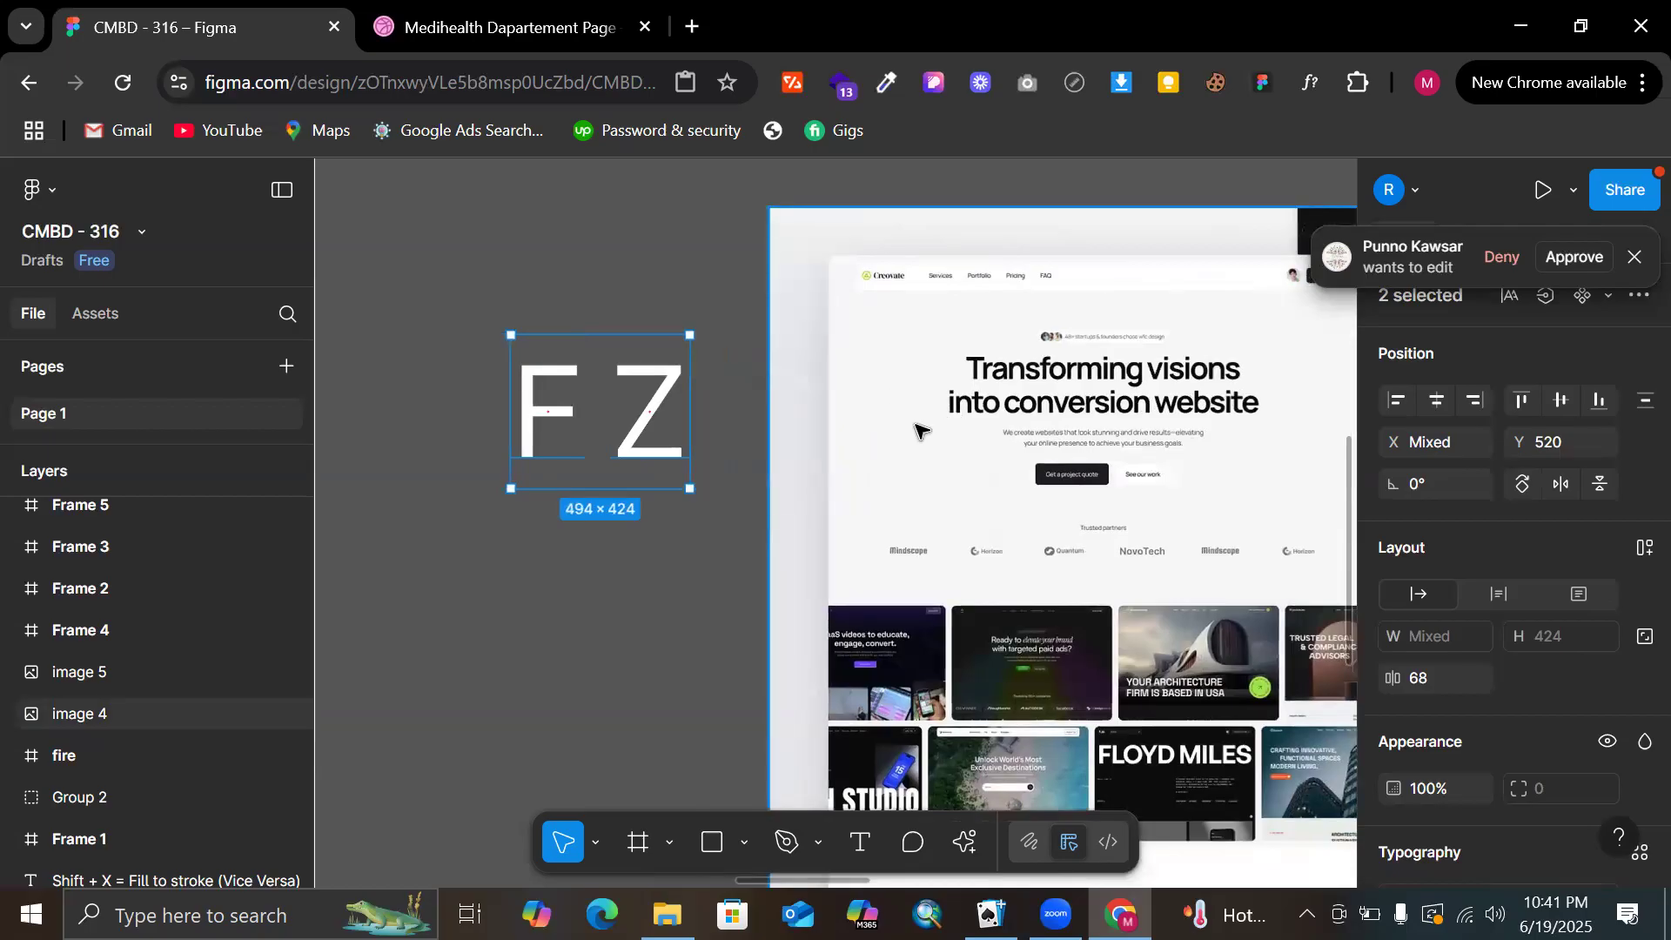
scroll(1124, 440, "right", 2)
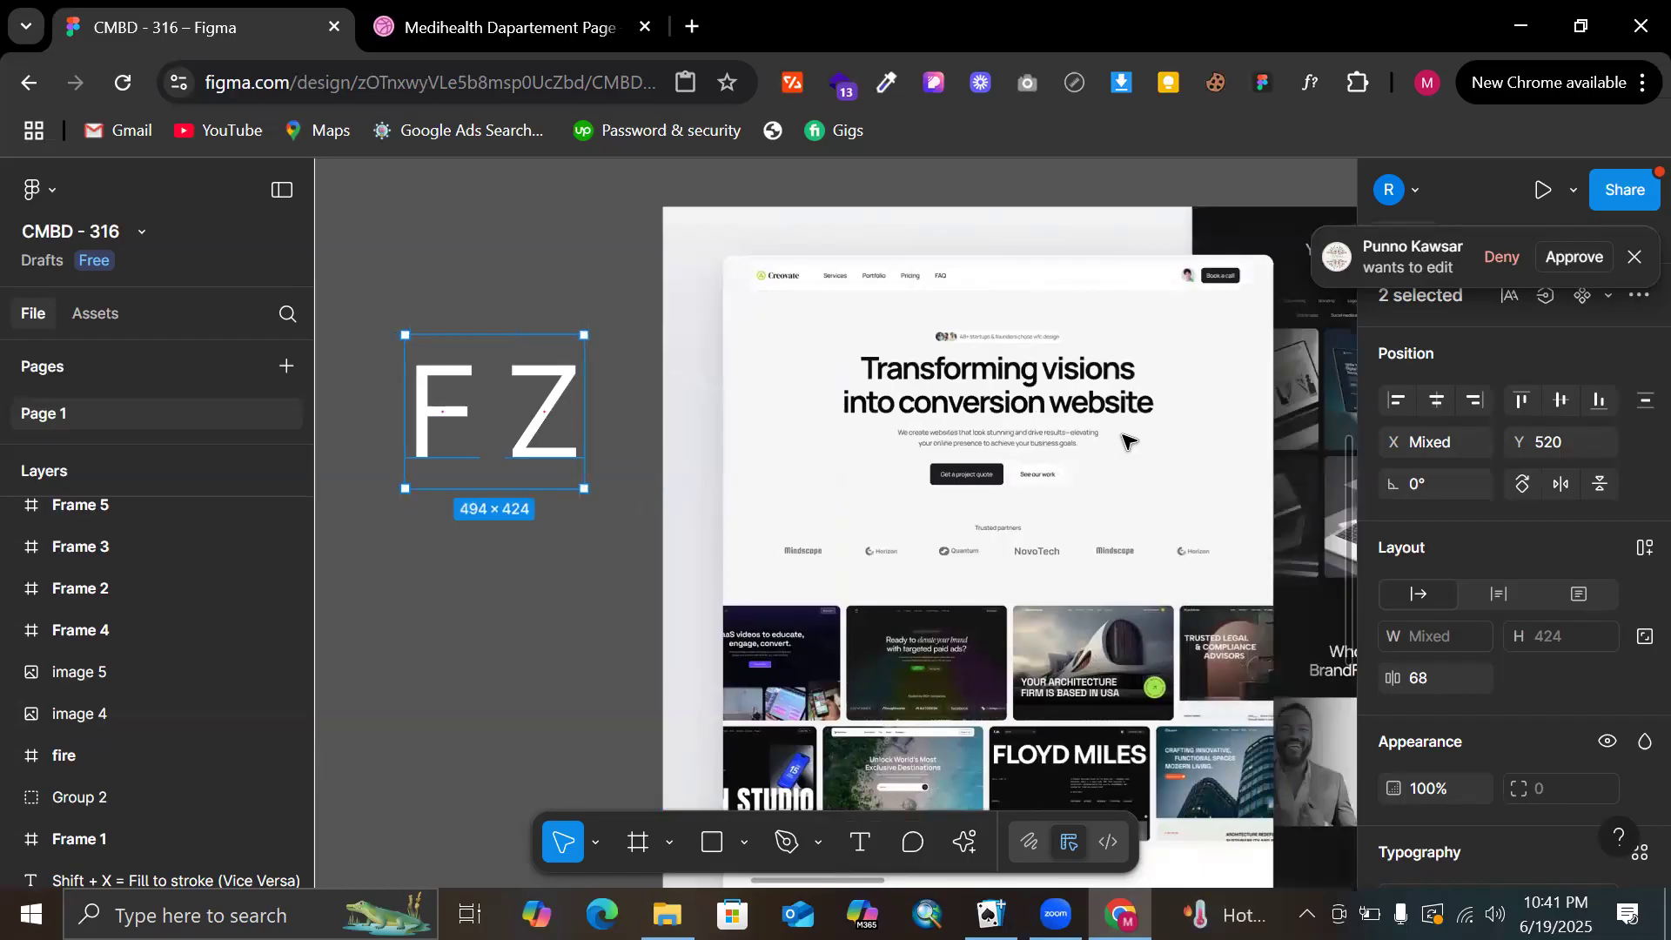
scroll(679, 454, "left", 5)
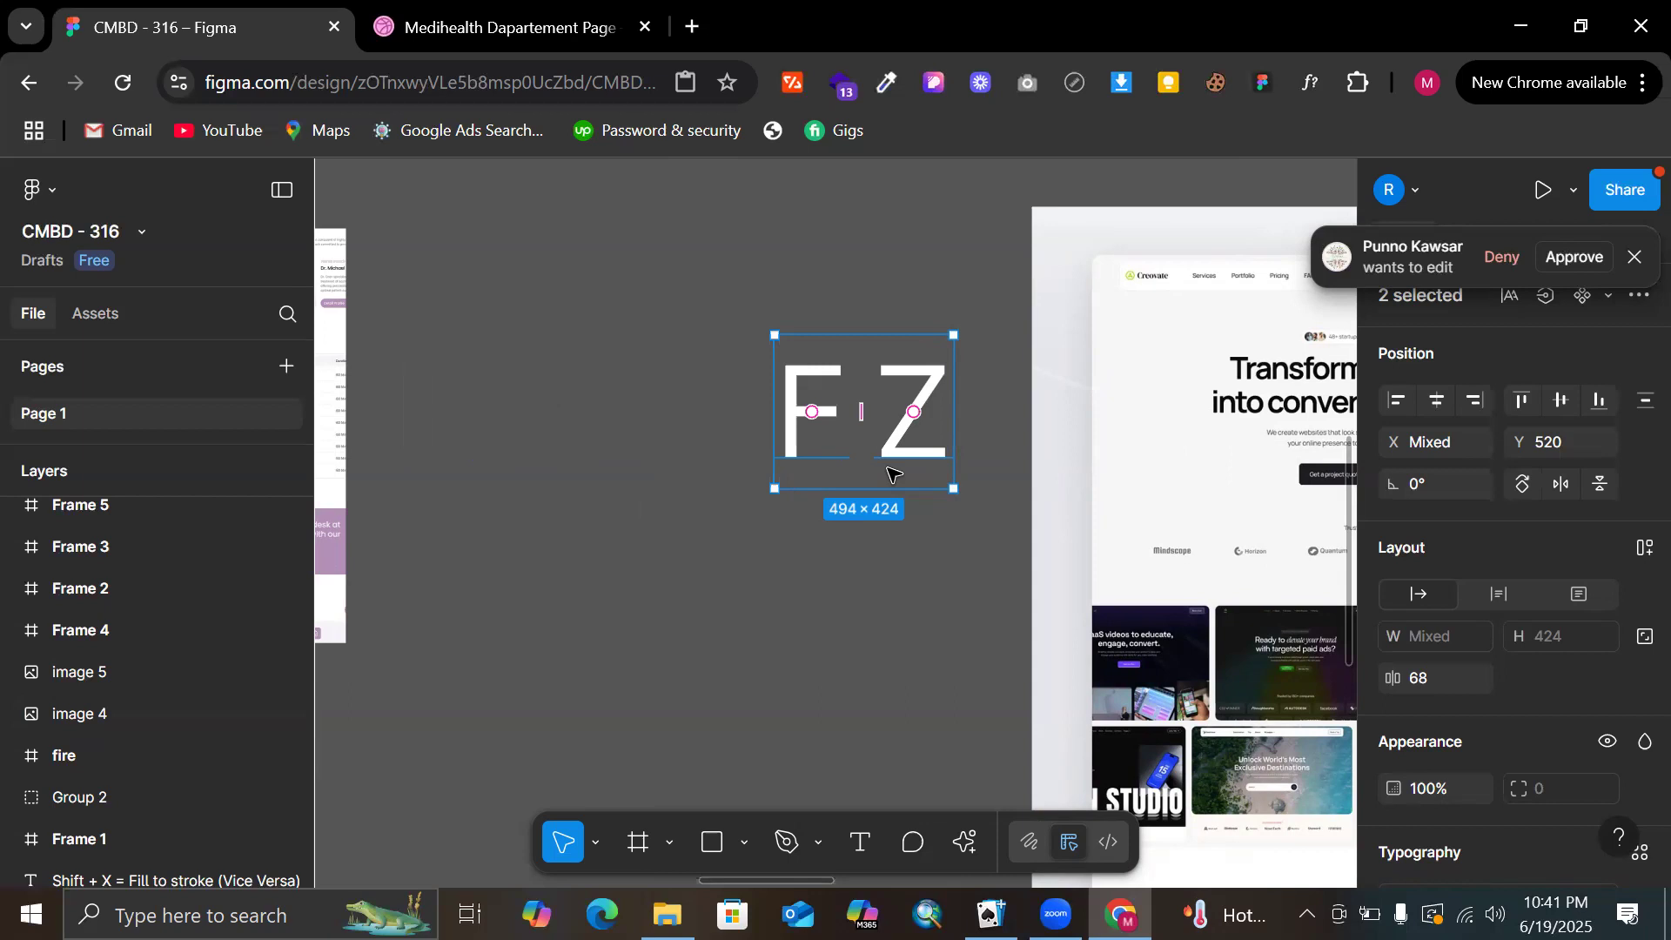
scroll(887, 474, "right", 3)
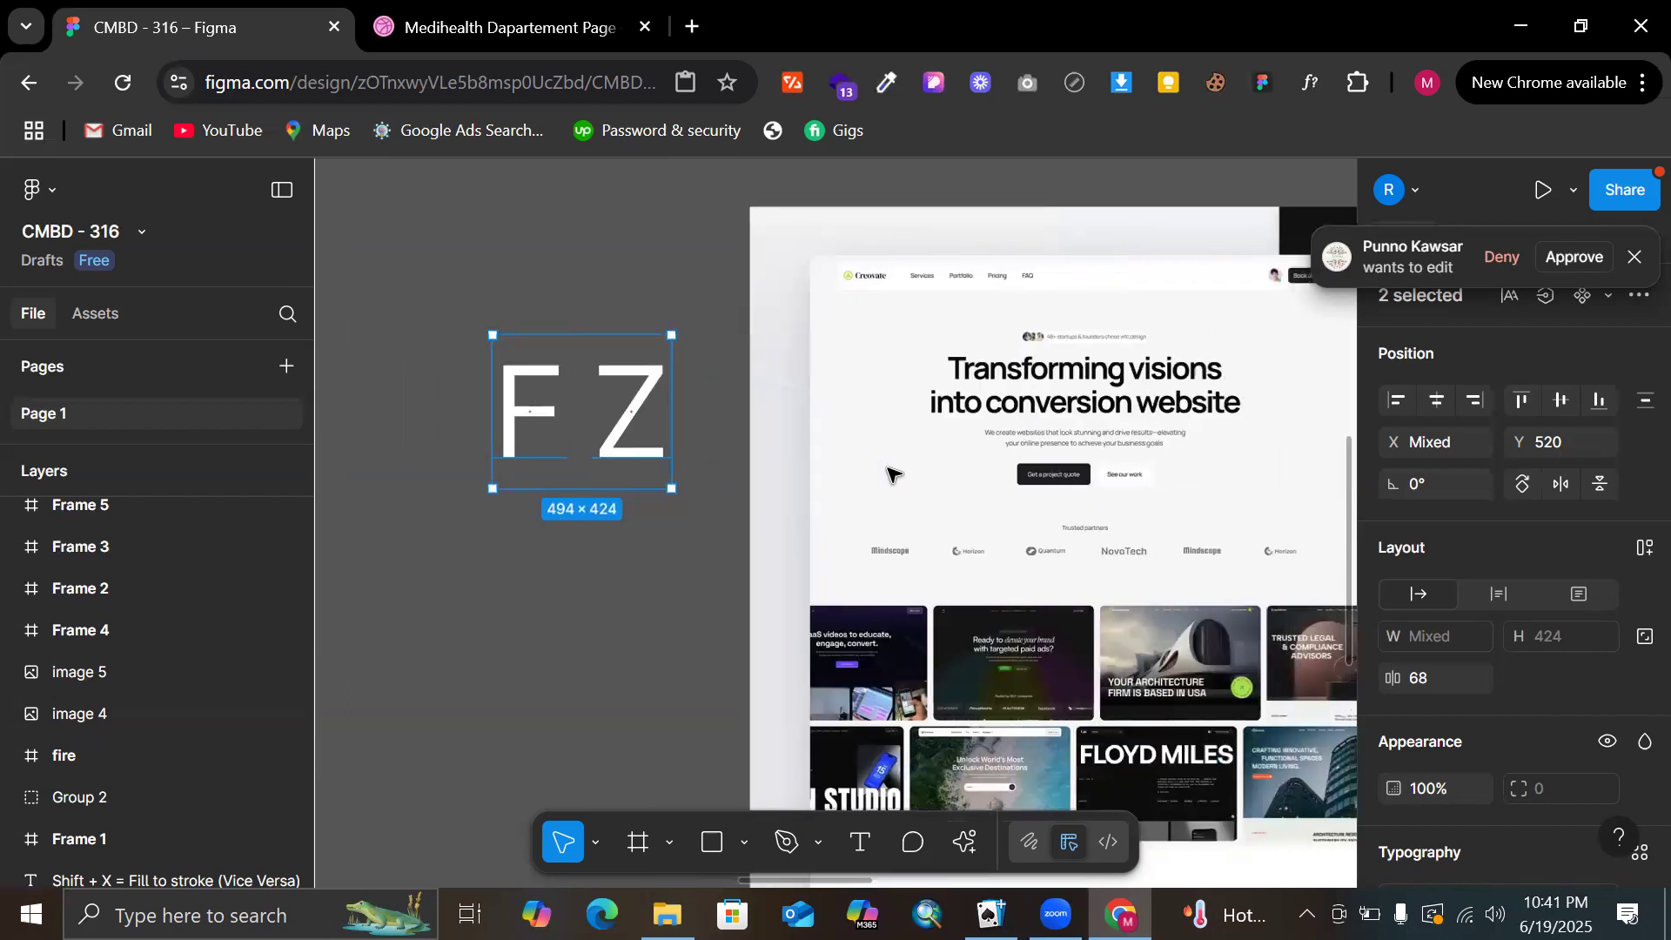
Switch to the Dribbble page and browse the medical website search results for hero layout examples
left_click(610, 19)
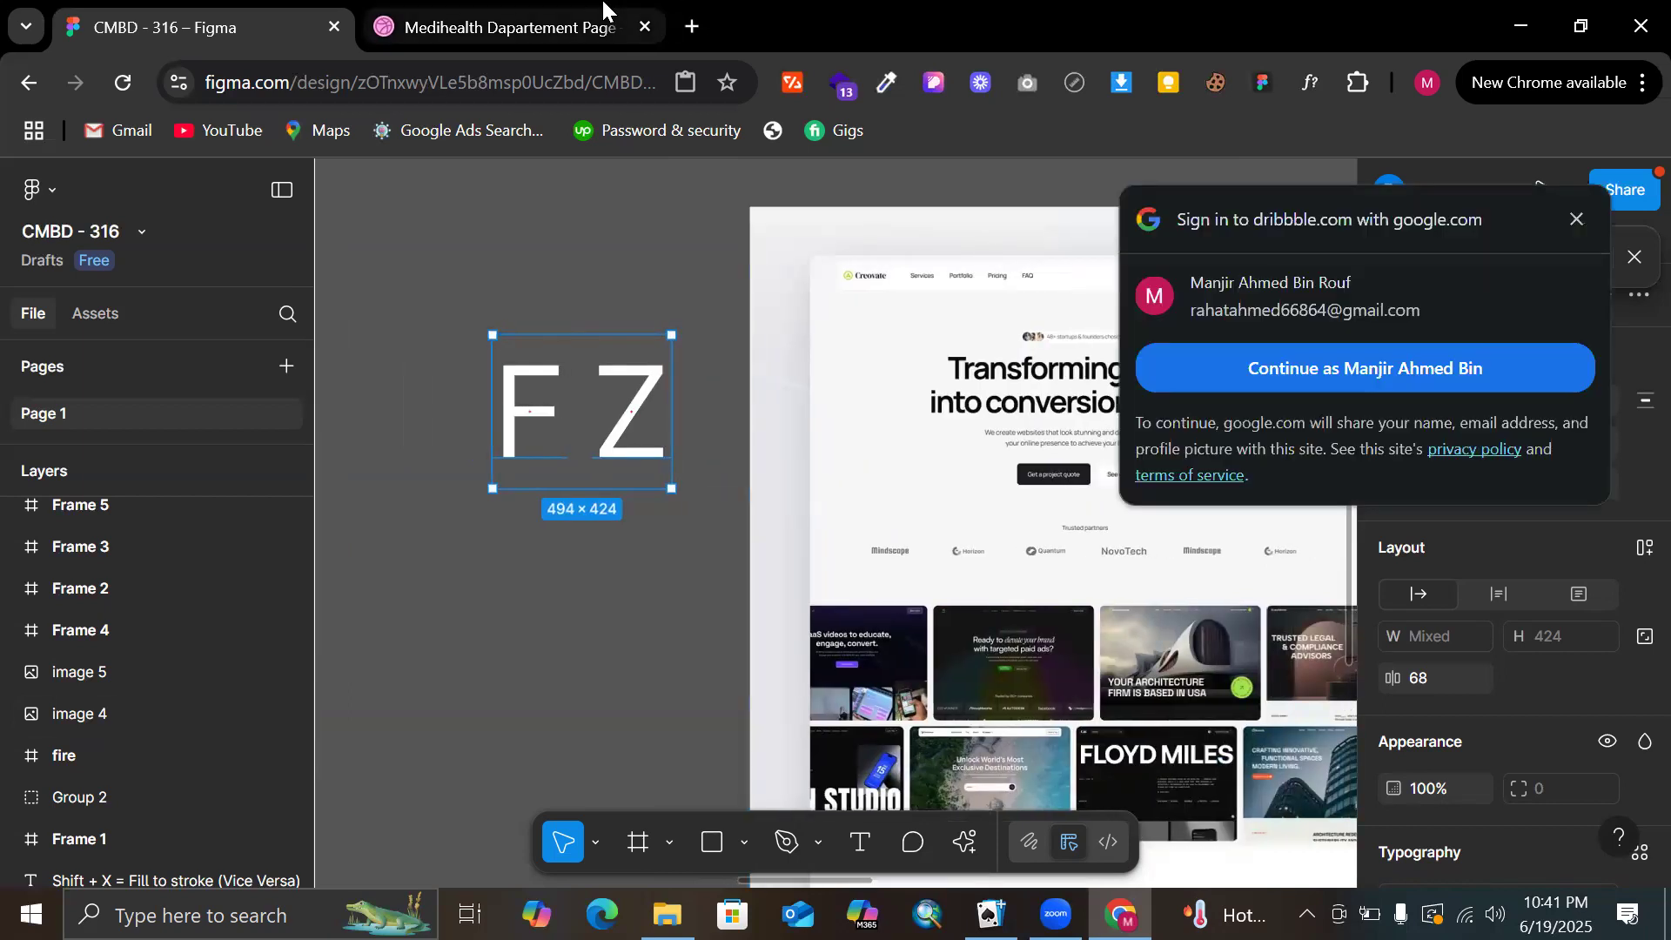
left_click(1645, 181)
scroll(700, 592, "down", 3)
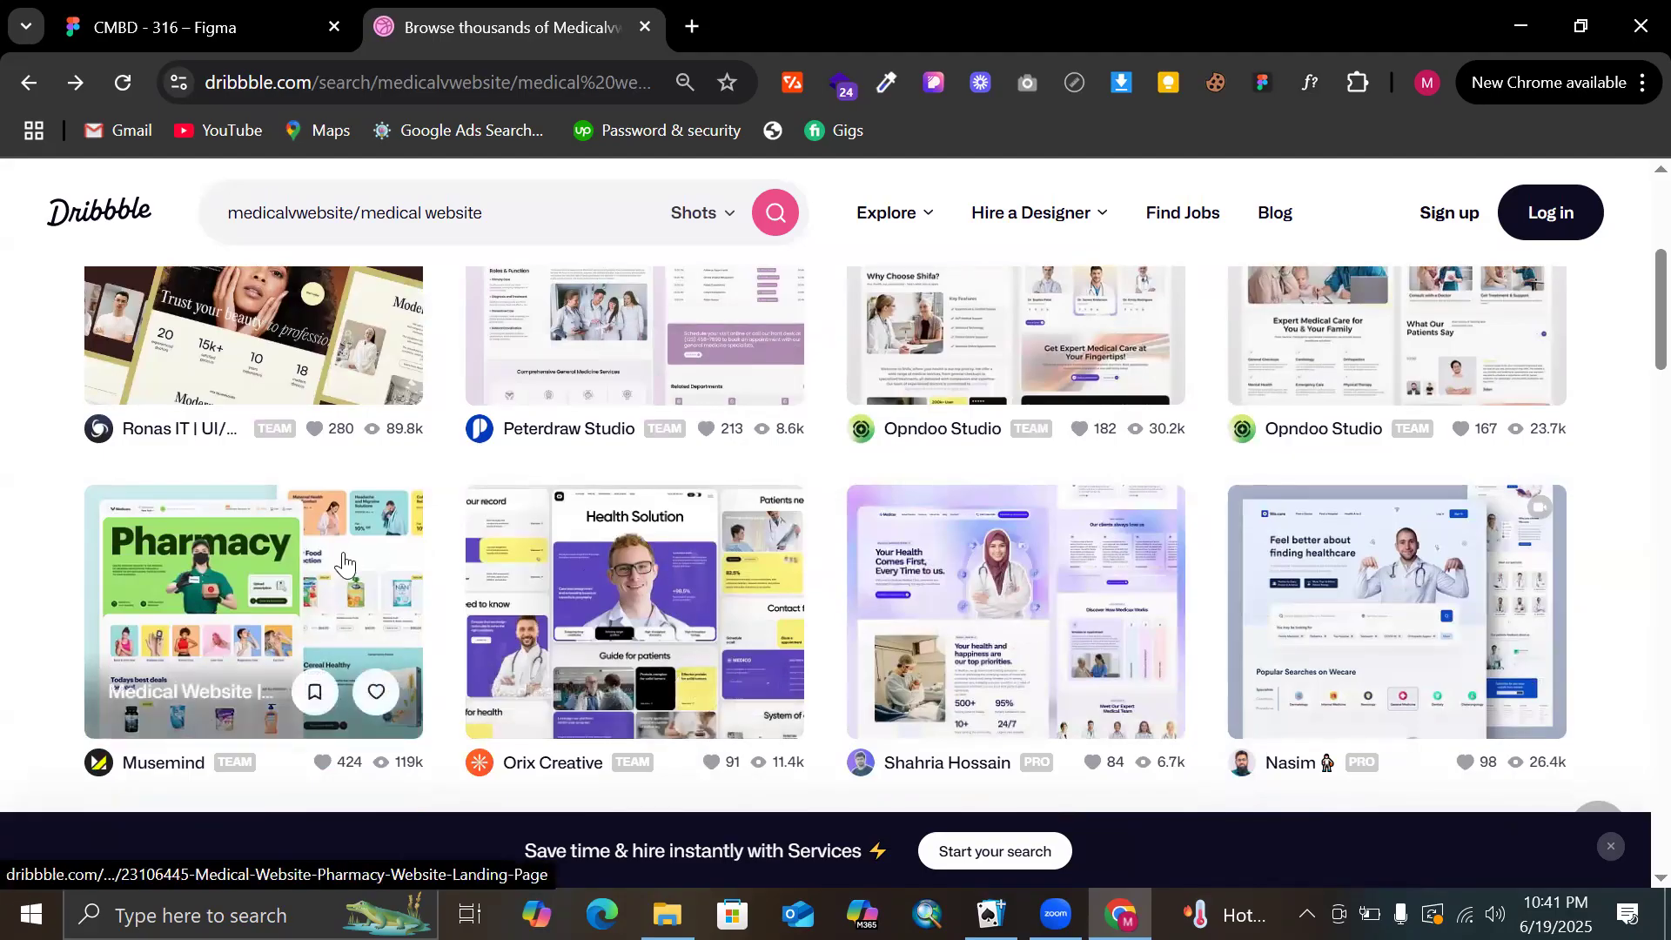
scroll(345, 564, "down", 1)
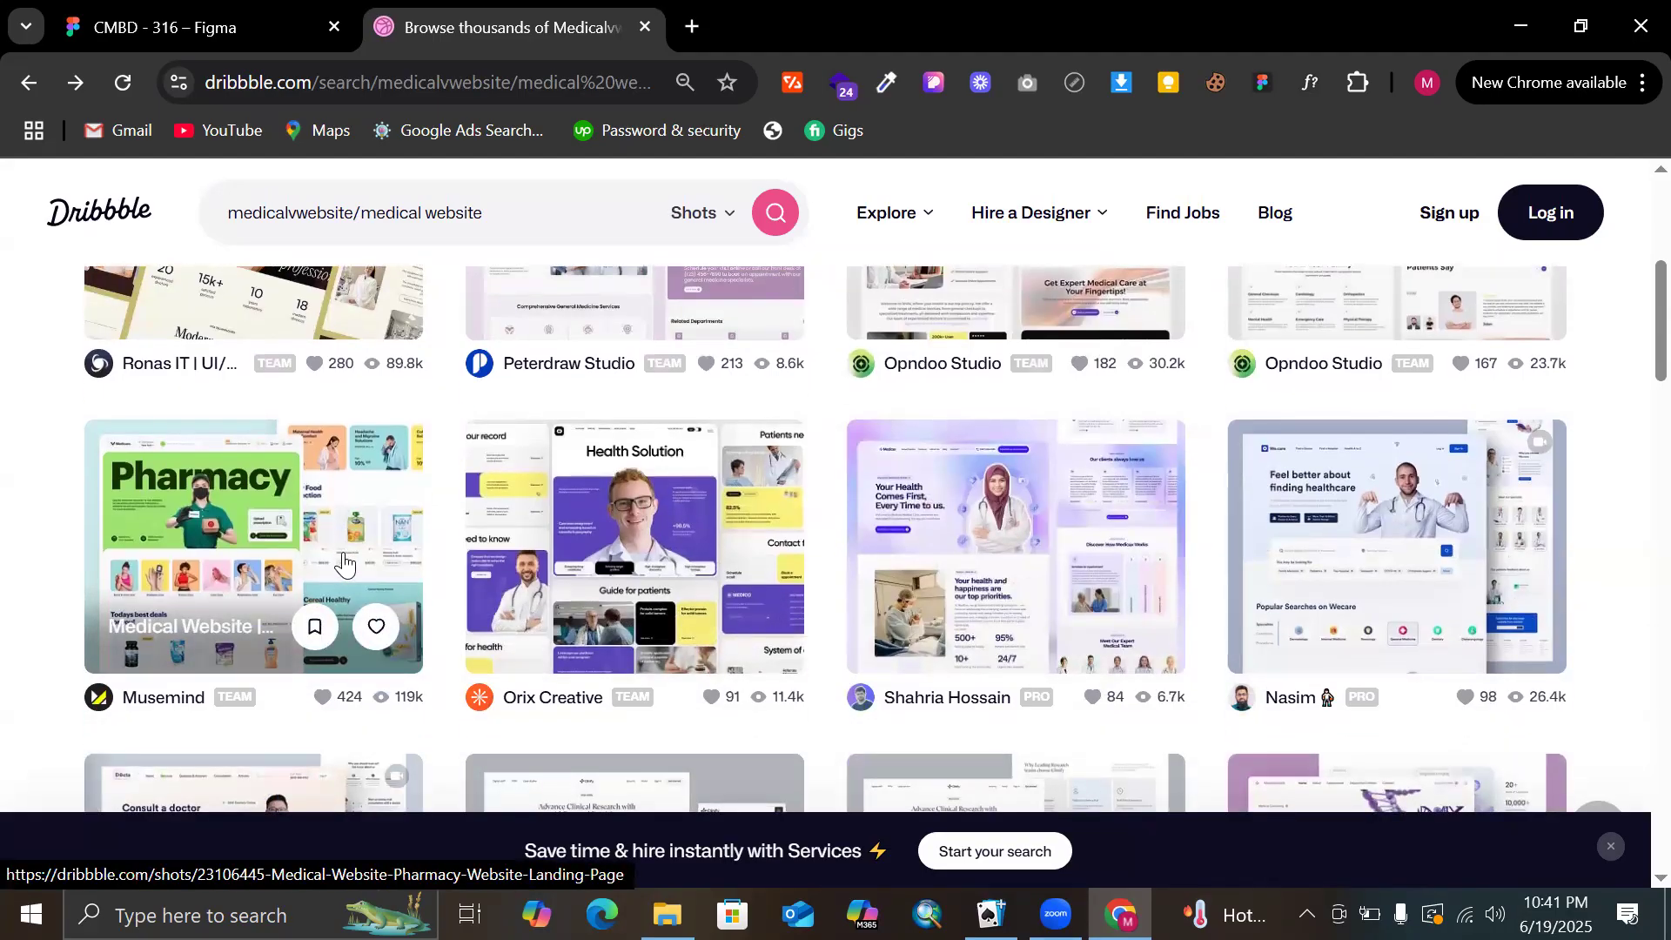
scroll(344, 564, "down", 5)
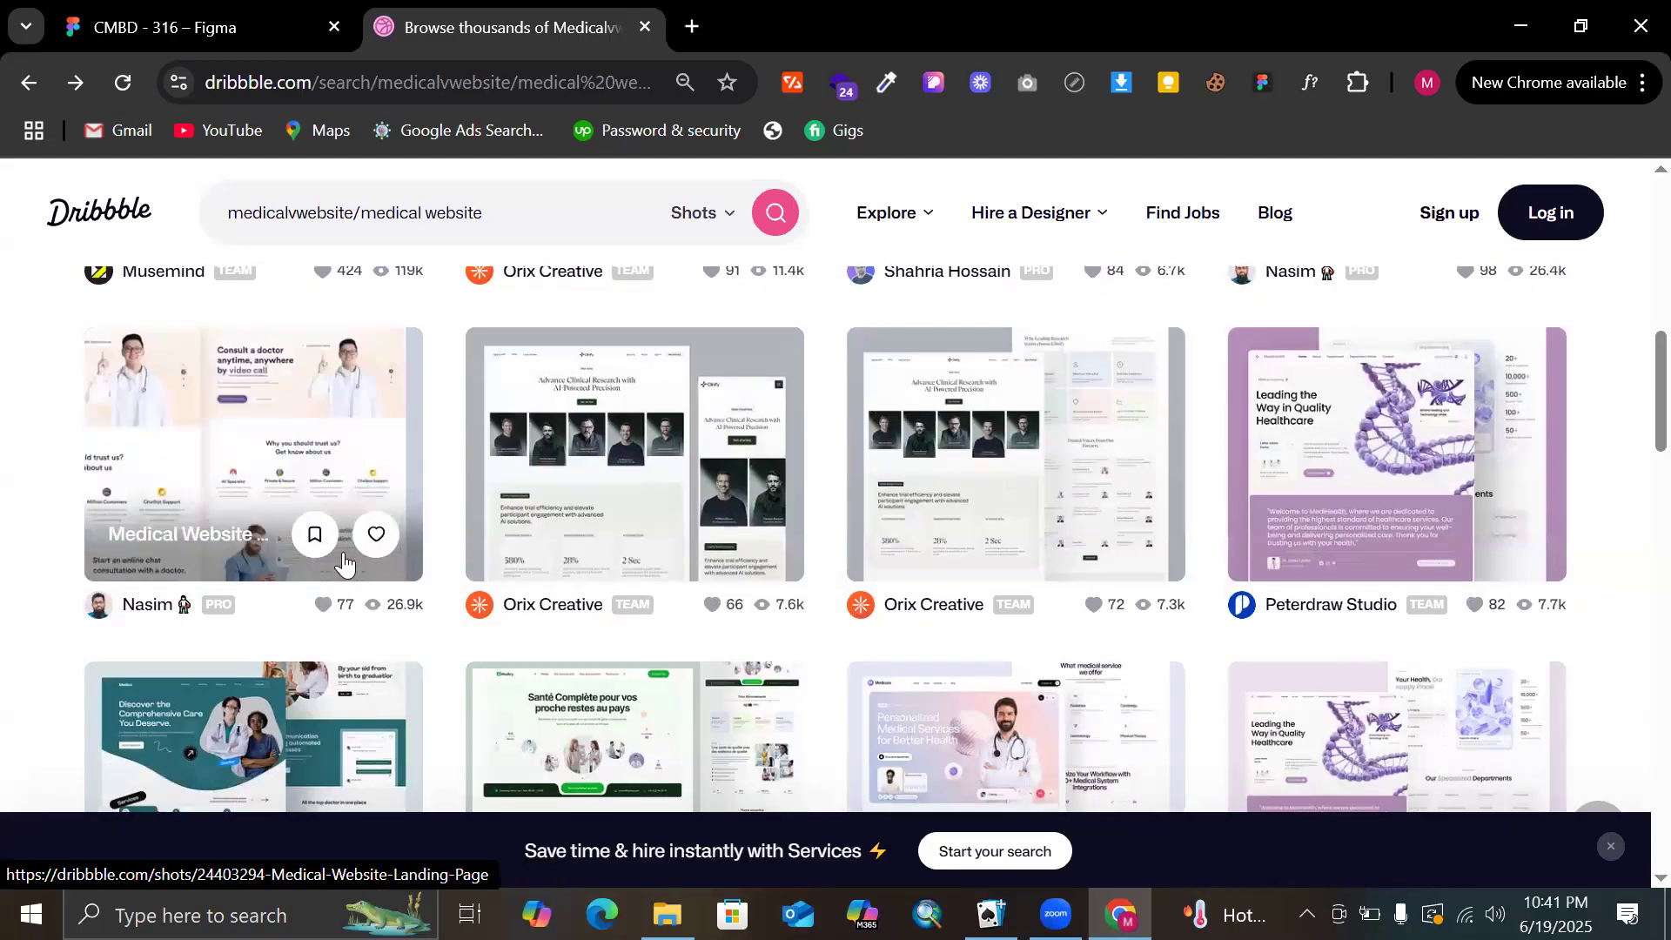
scroll(696, 557, "down", 3)
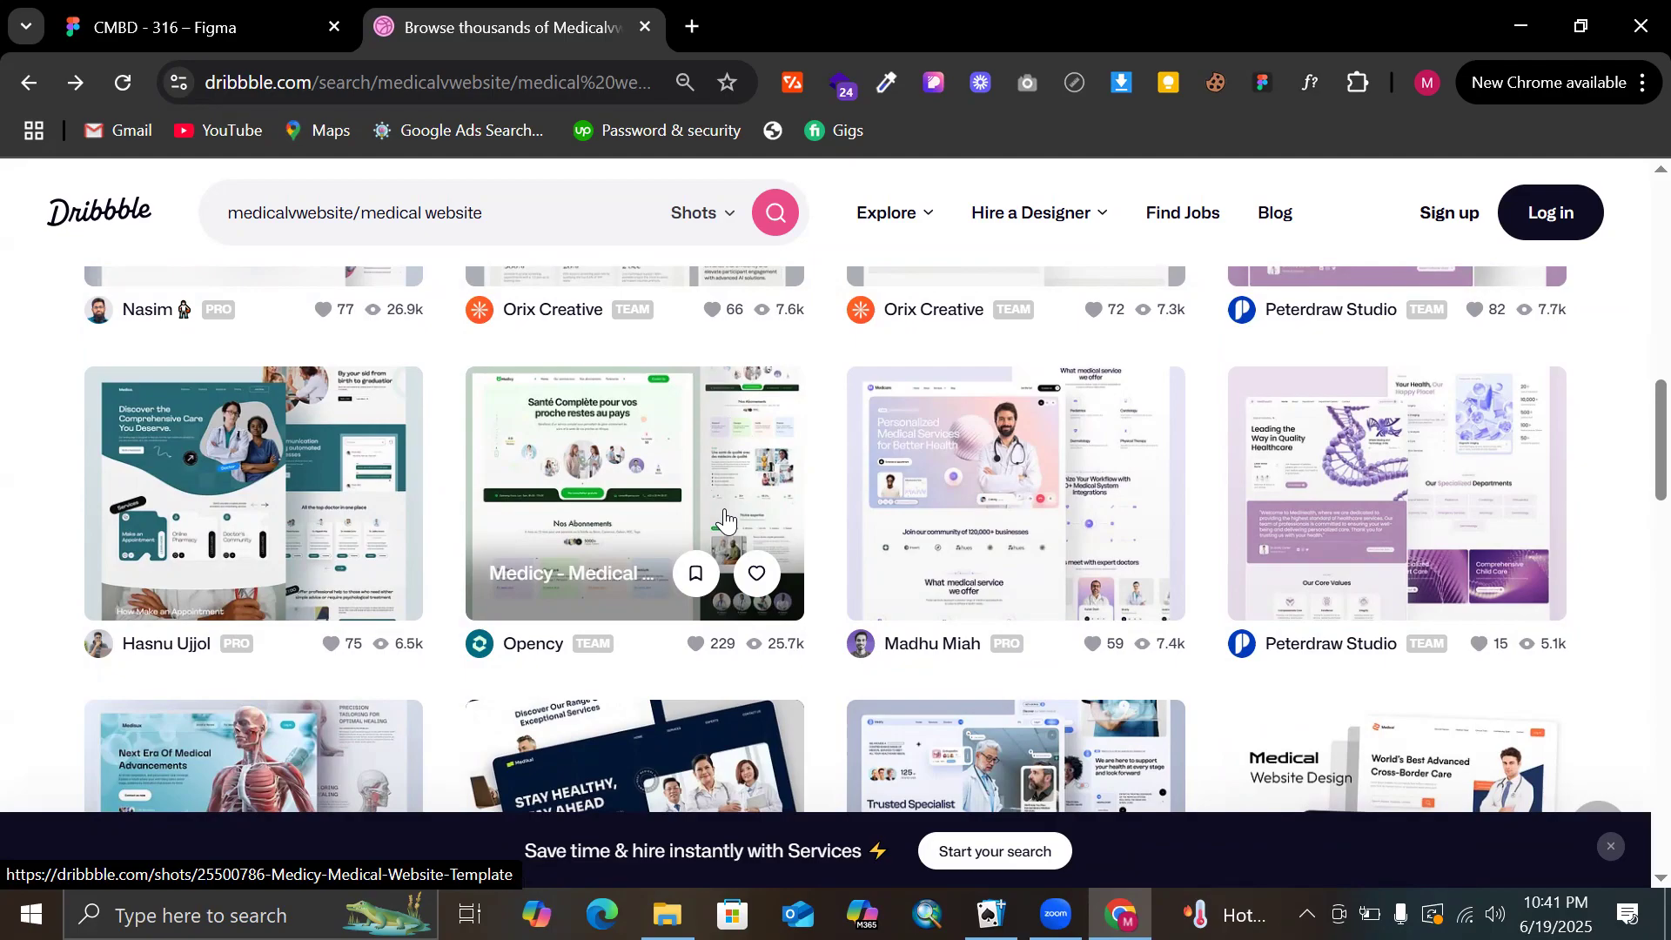
Return to the Figma file and deselect the F and Z letters beside the Creovate image
left_click(121, 9)
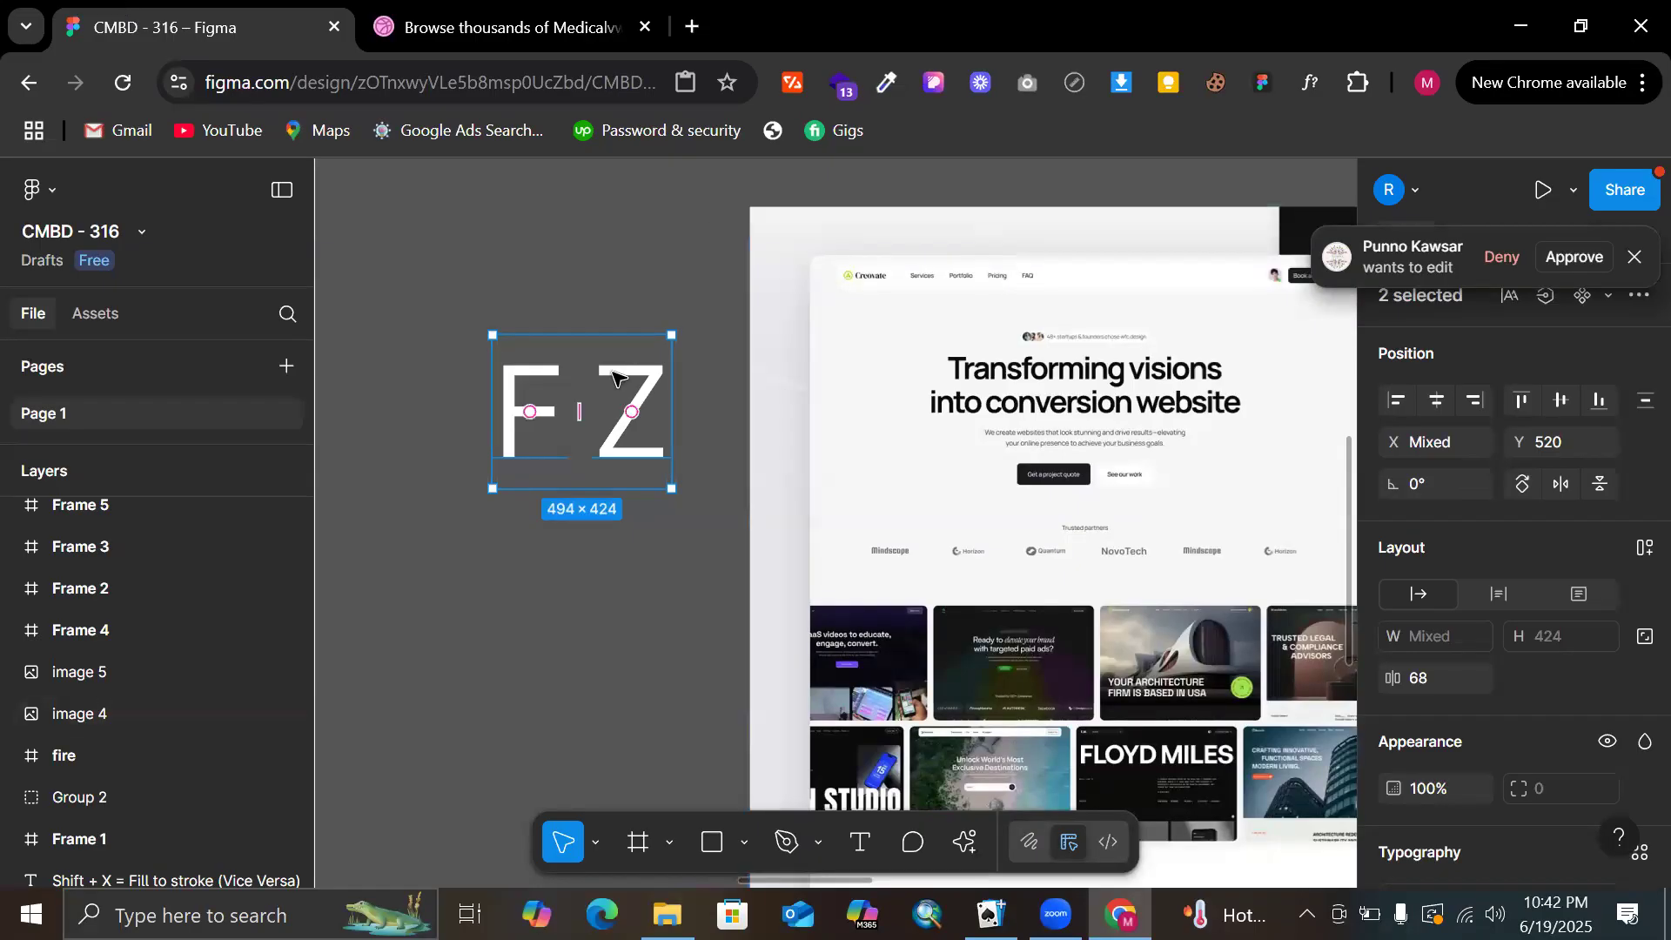
scroll(620, 373, "right", 3)
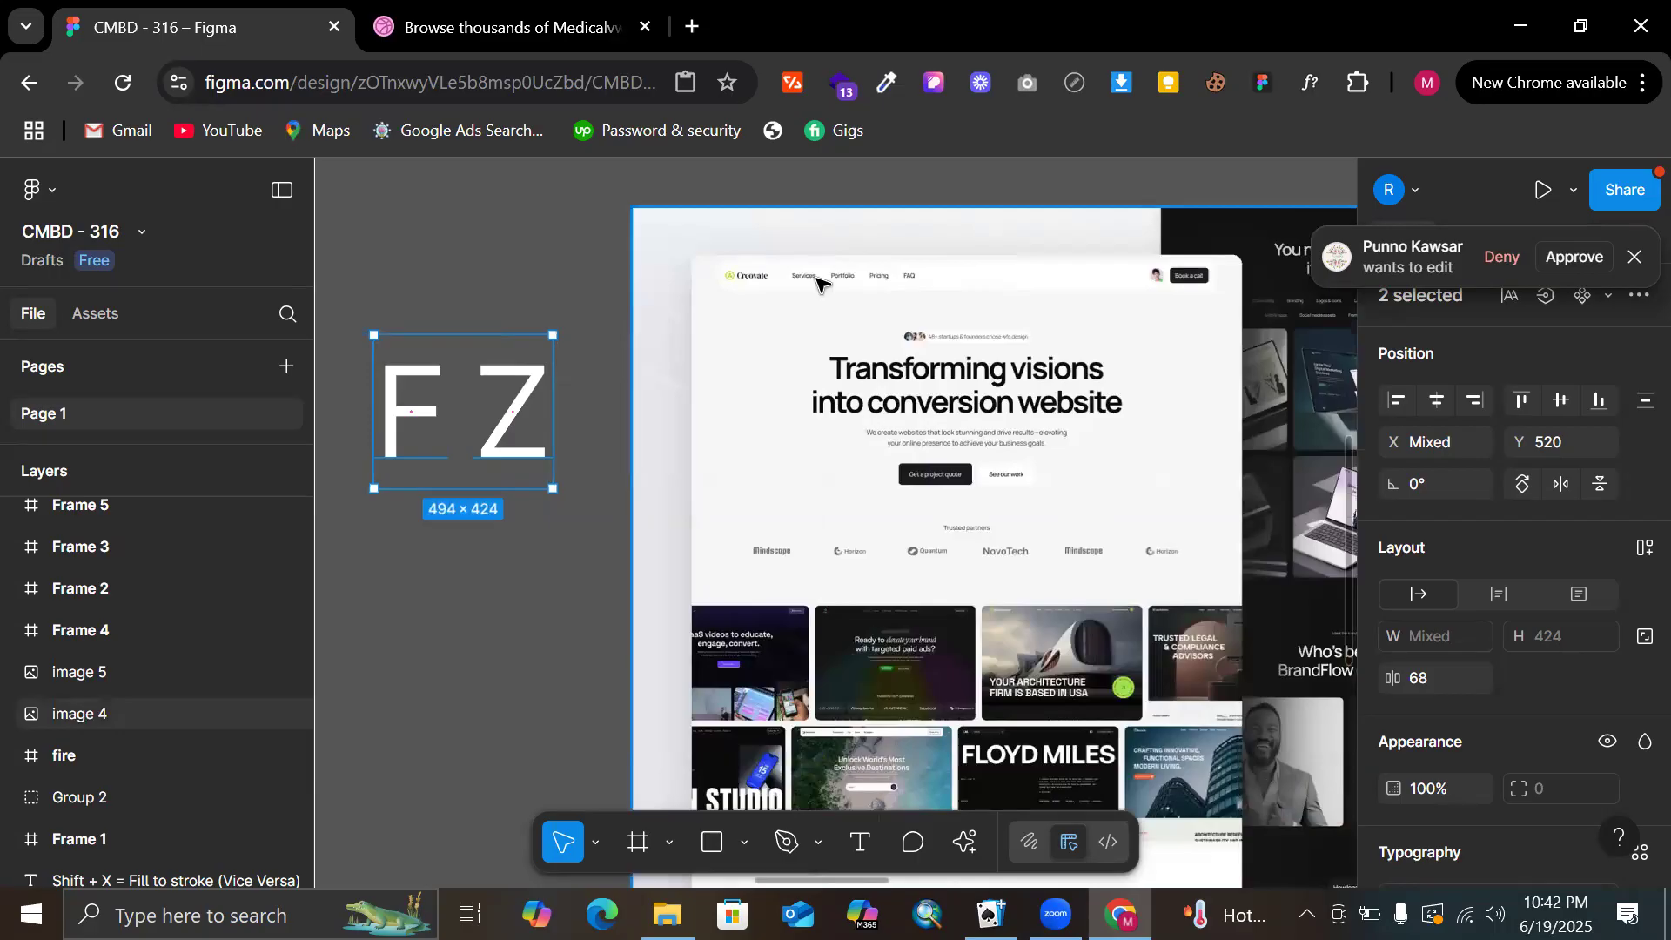
left_click(590, 291)
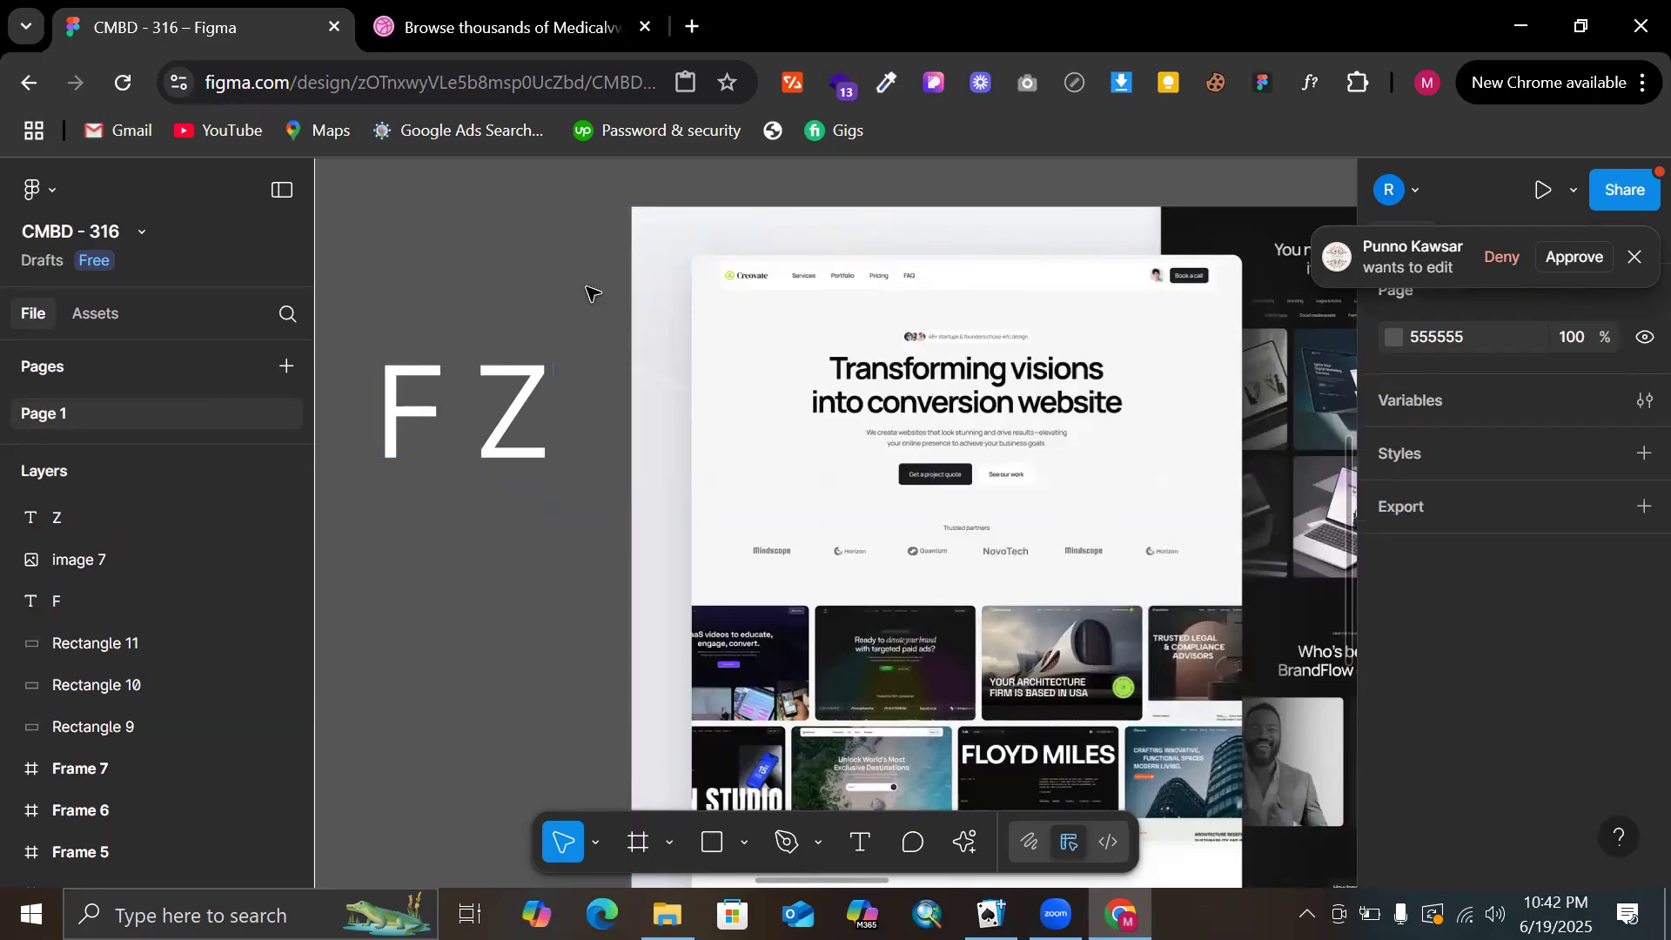
Extend Frame 5 downward to a height of about 1283 and move the frame to about X 15586, Y 1246
scroll(590, 290, "right", 15)
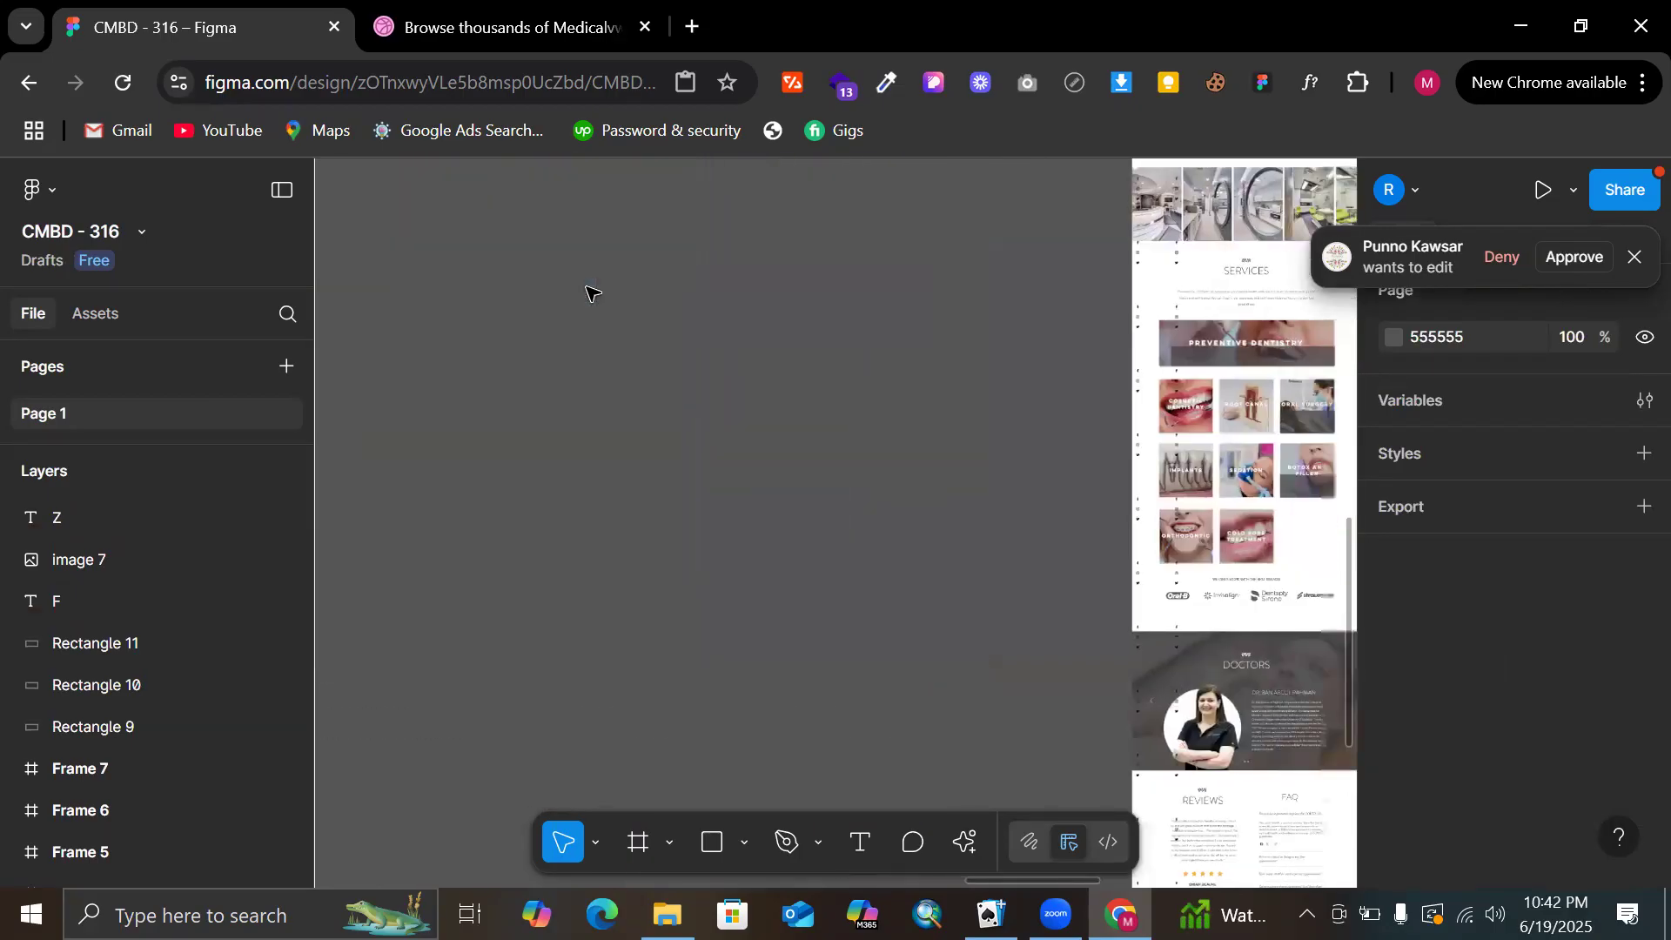
scroll(590, 291, "right", 15)
scroll(501, 493, "up", 3)
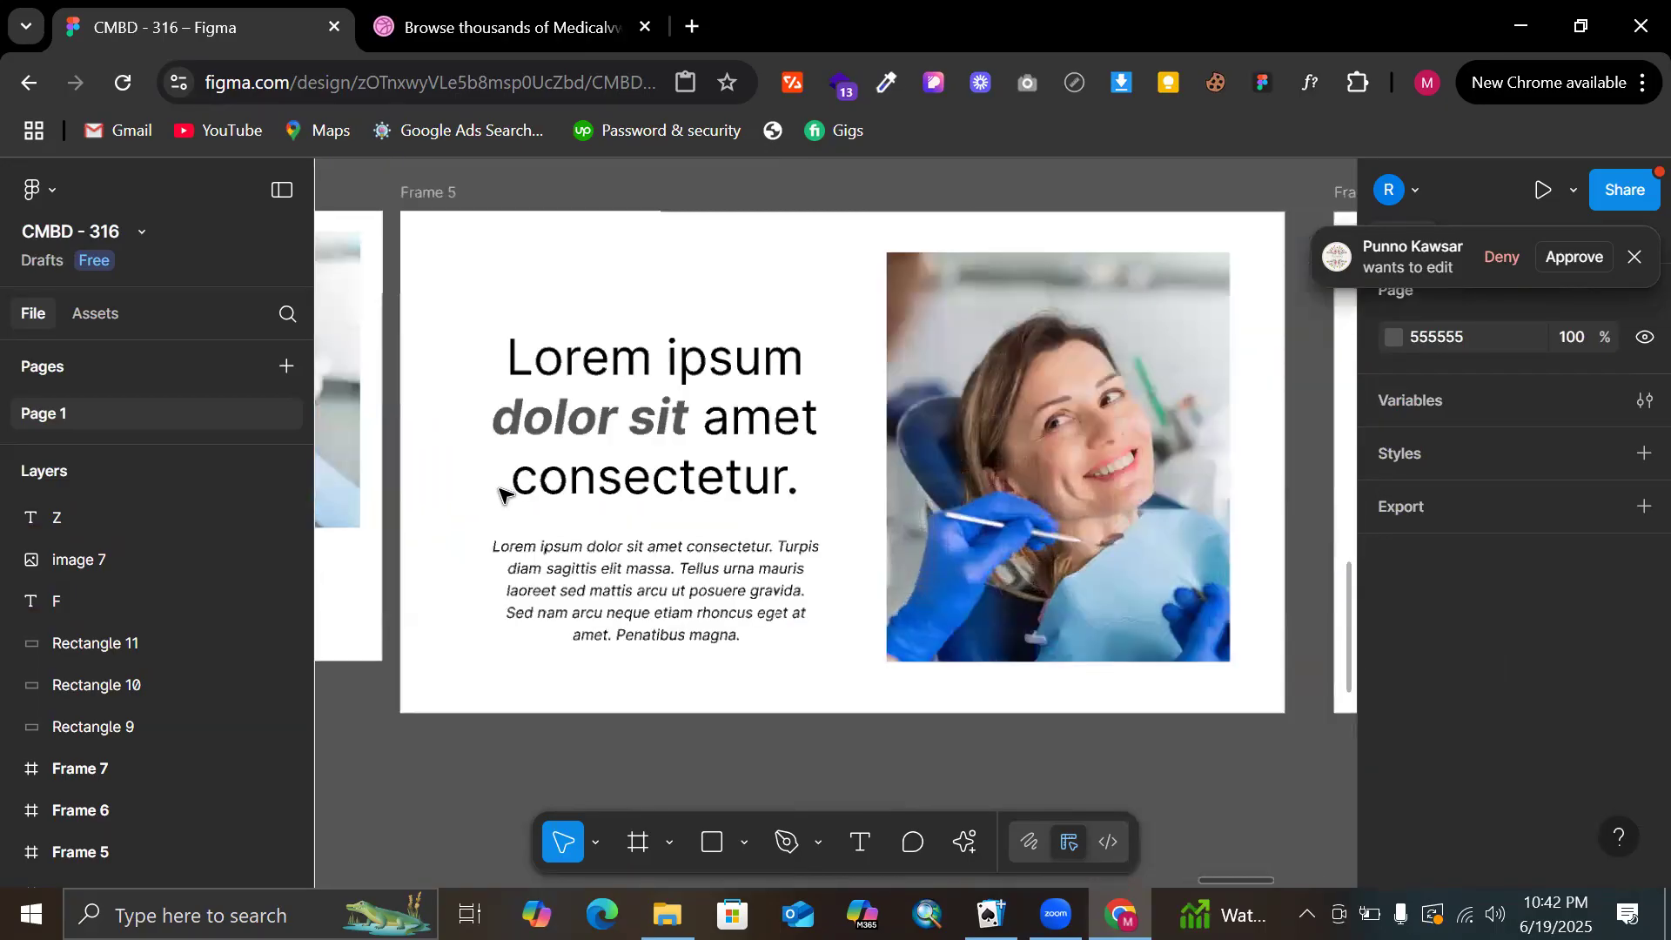
scroll(500, 493, "up", 1)
scroll(500, 494, "right", 10)
scroll(747, 362, "left", 10)
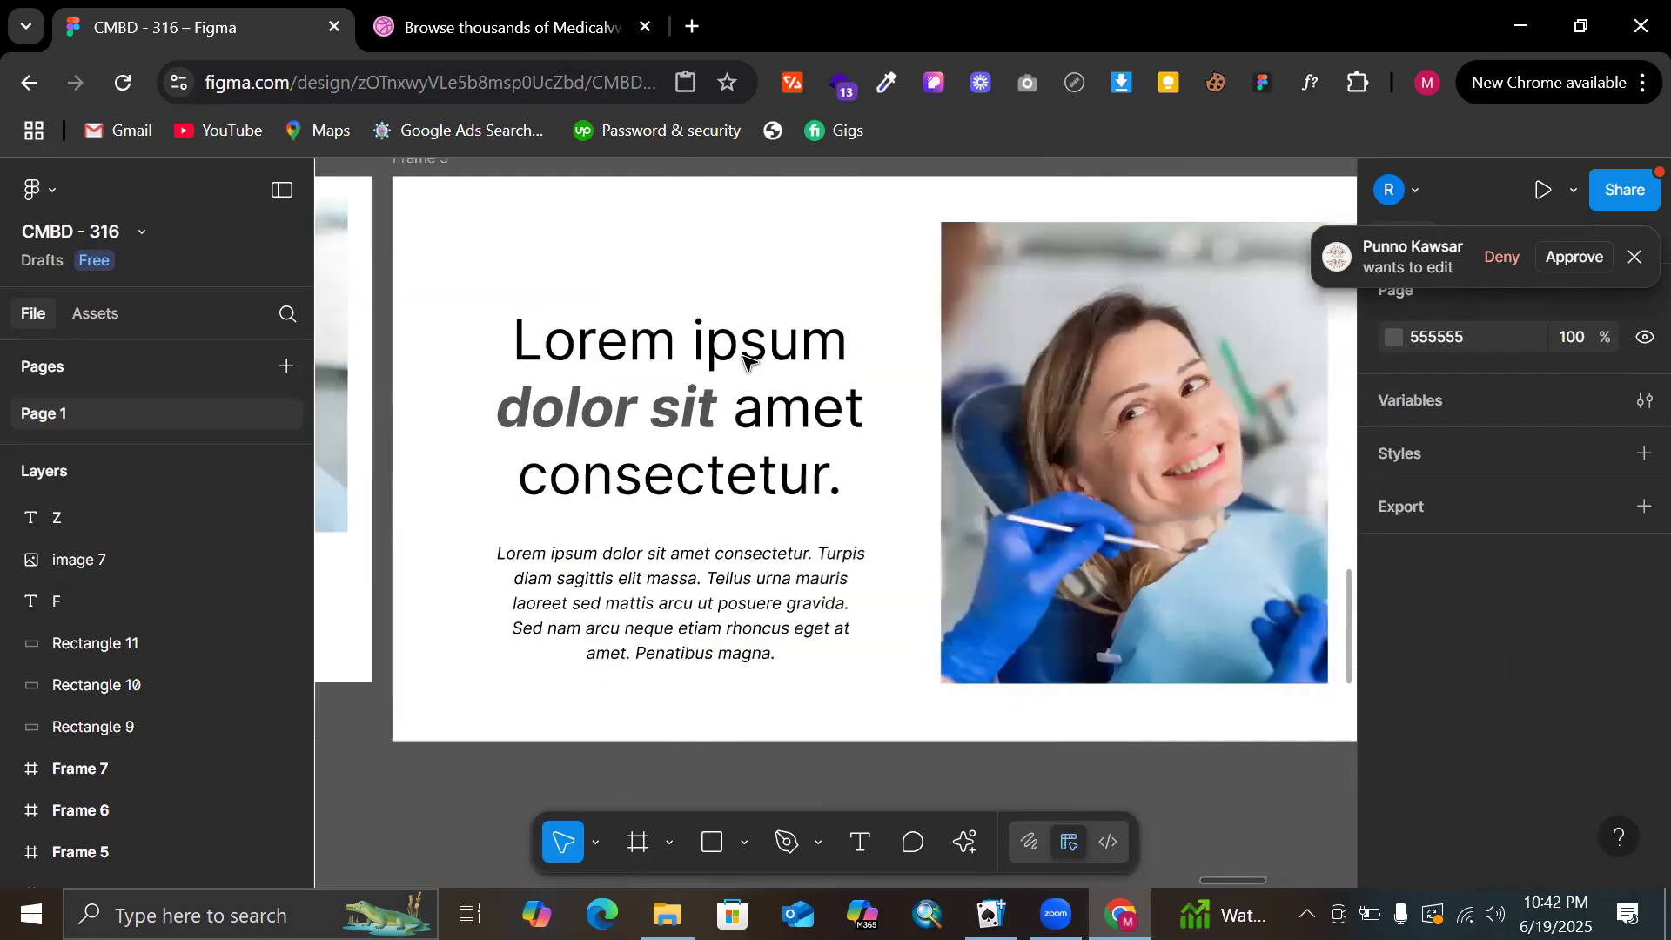
scroll(549, 261, "down", 3)
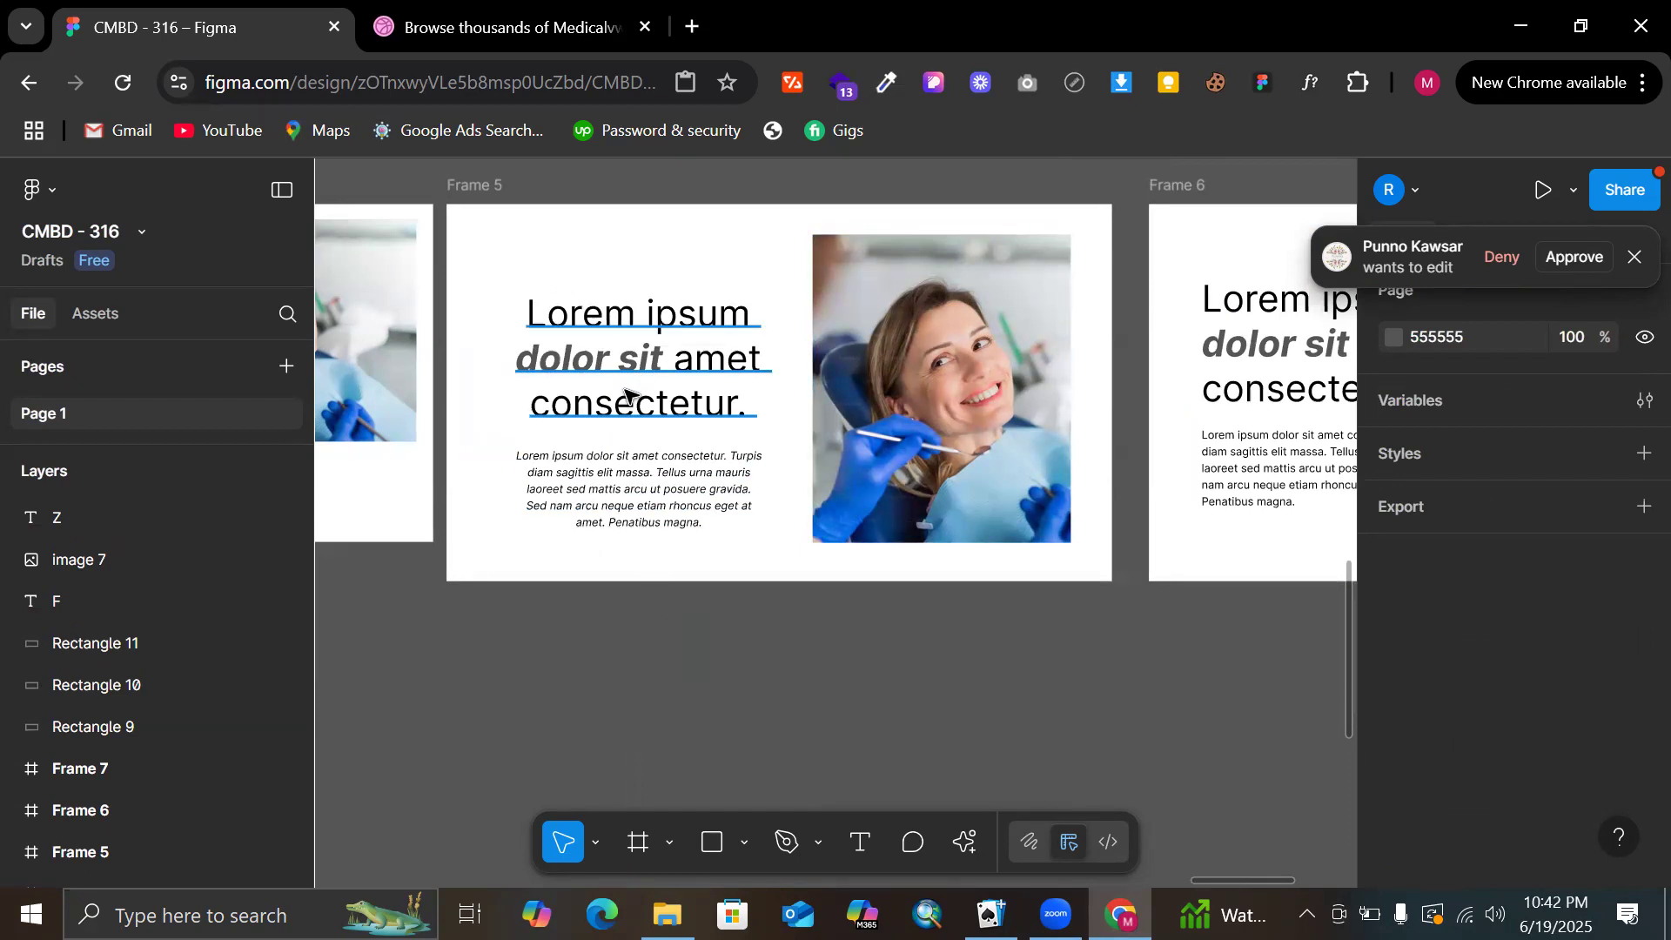
left_click(850, 583)
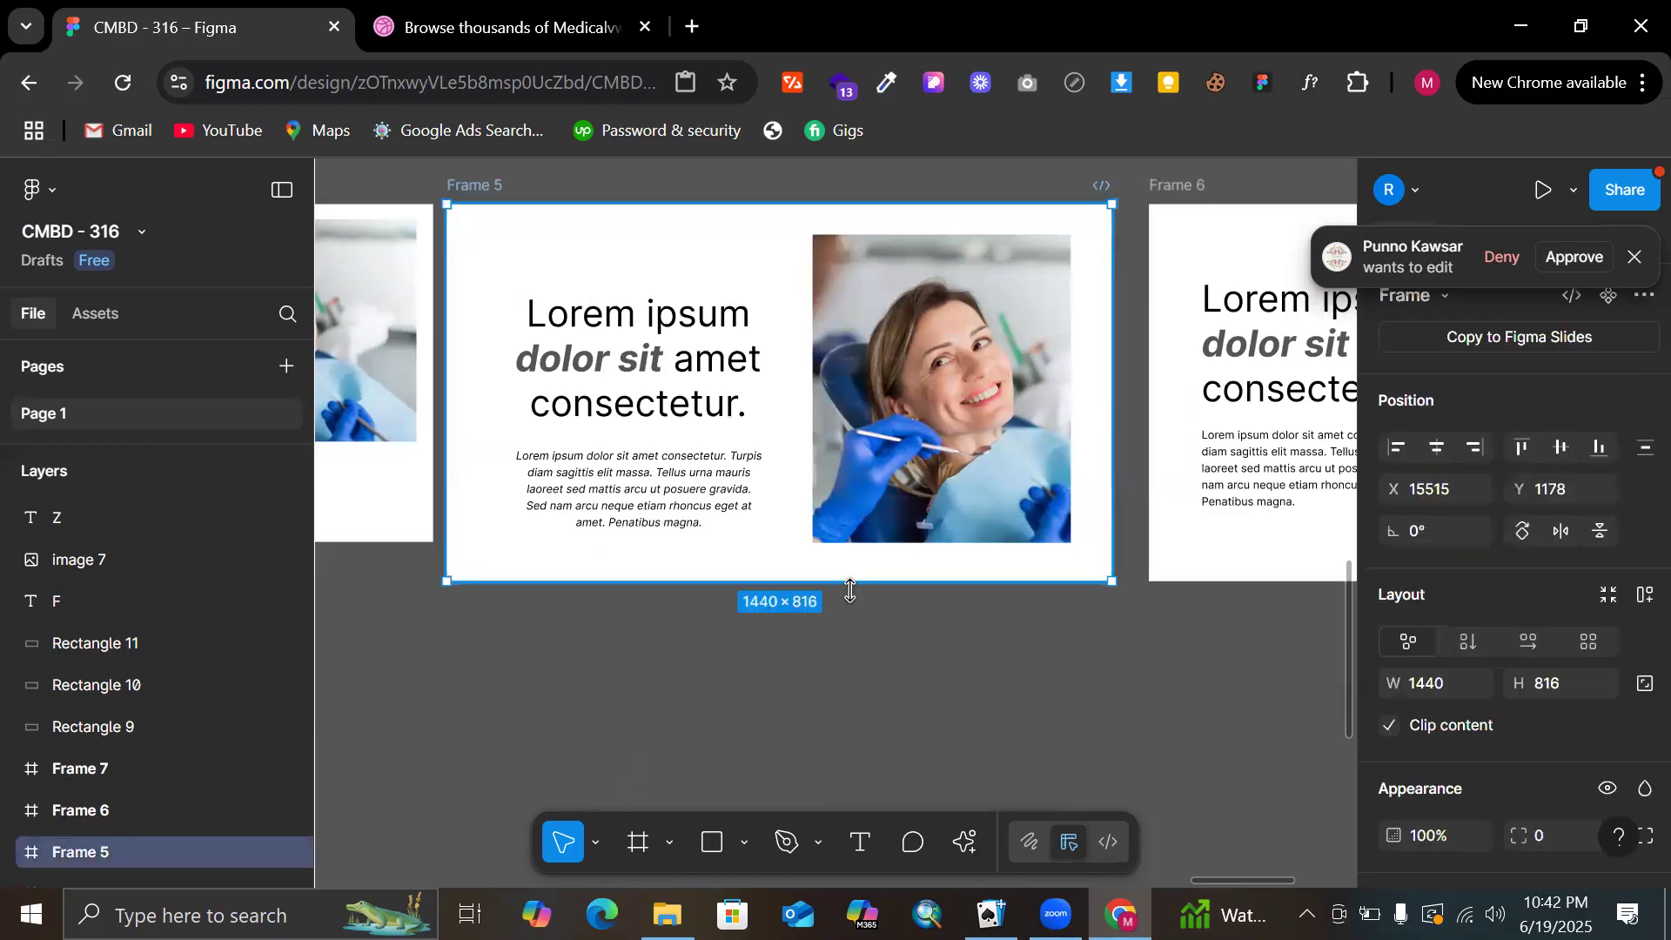
left_click_drag(850, 591, 849, 762)
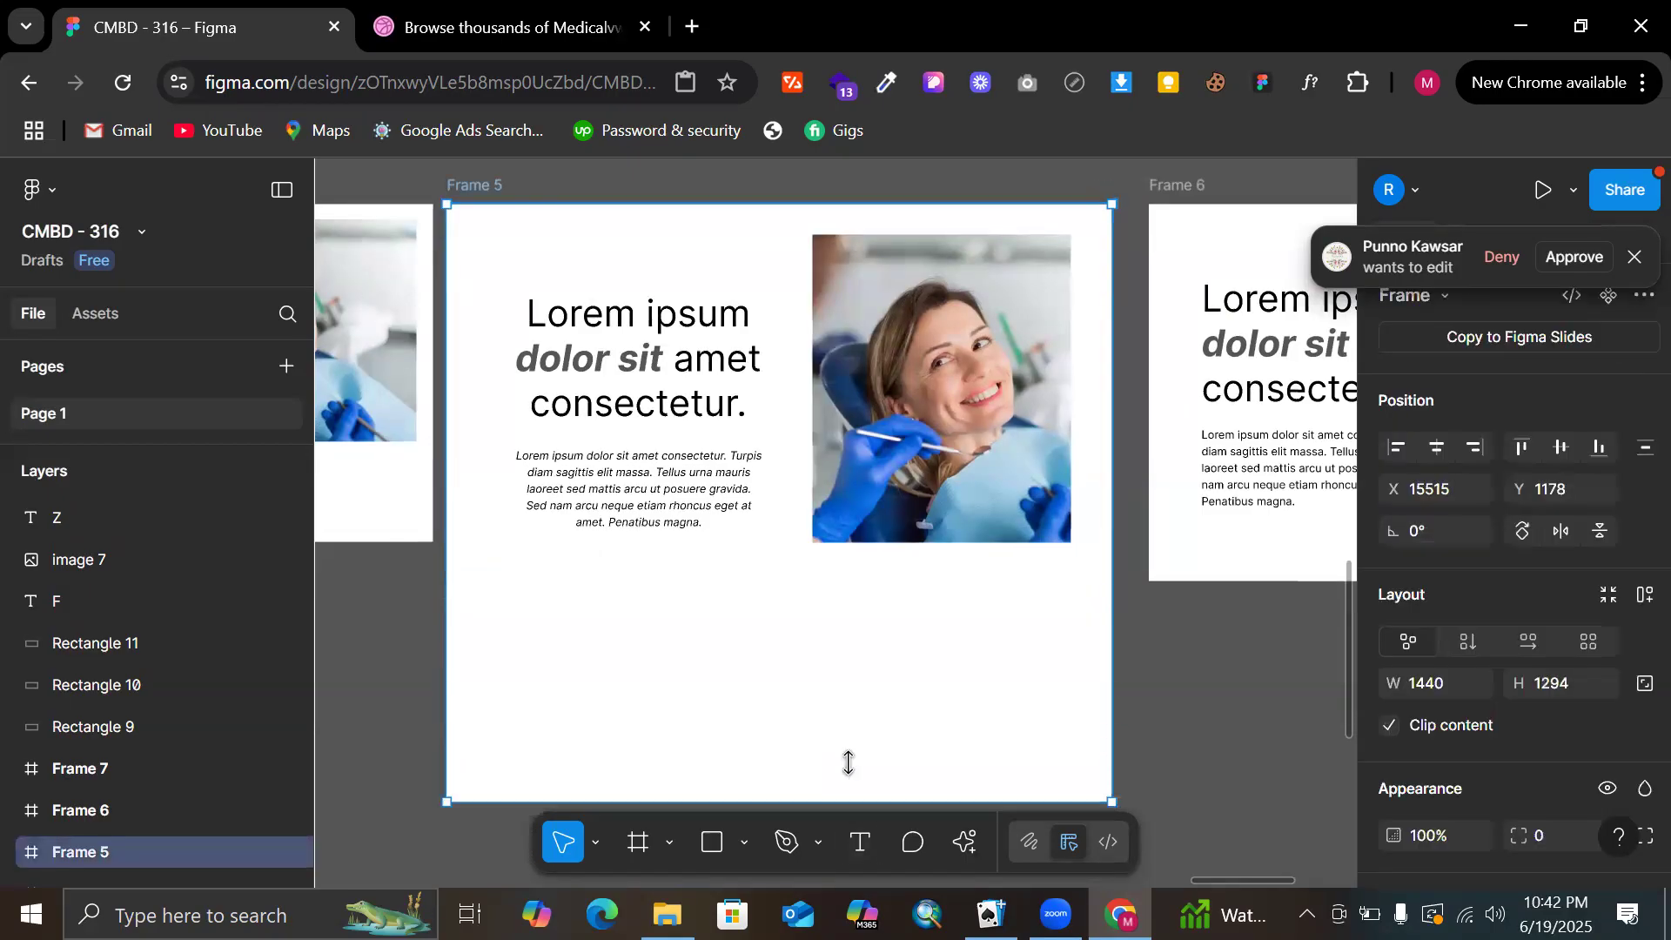
left_click_drag(858, 583, 1080, 296)
left_click_drag(1119, 230, 1152, 261)
scroll(1151, 261, "down", 2)
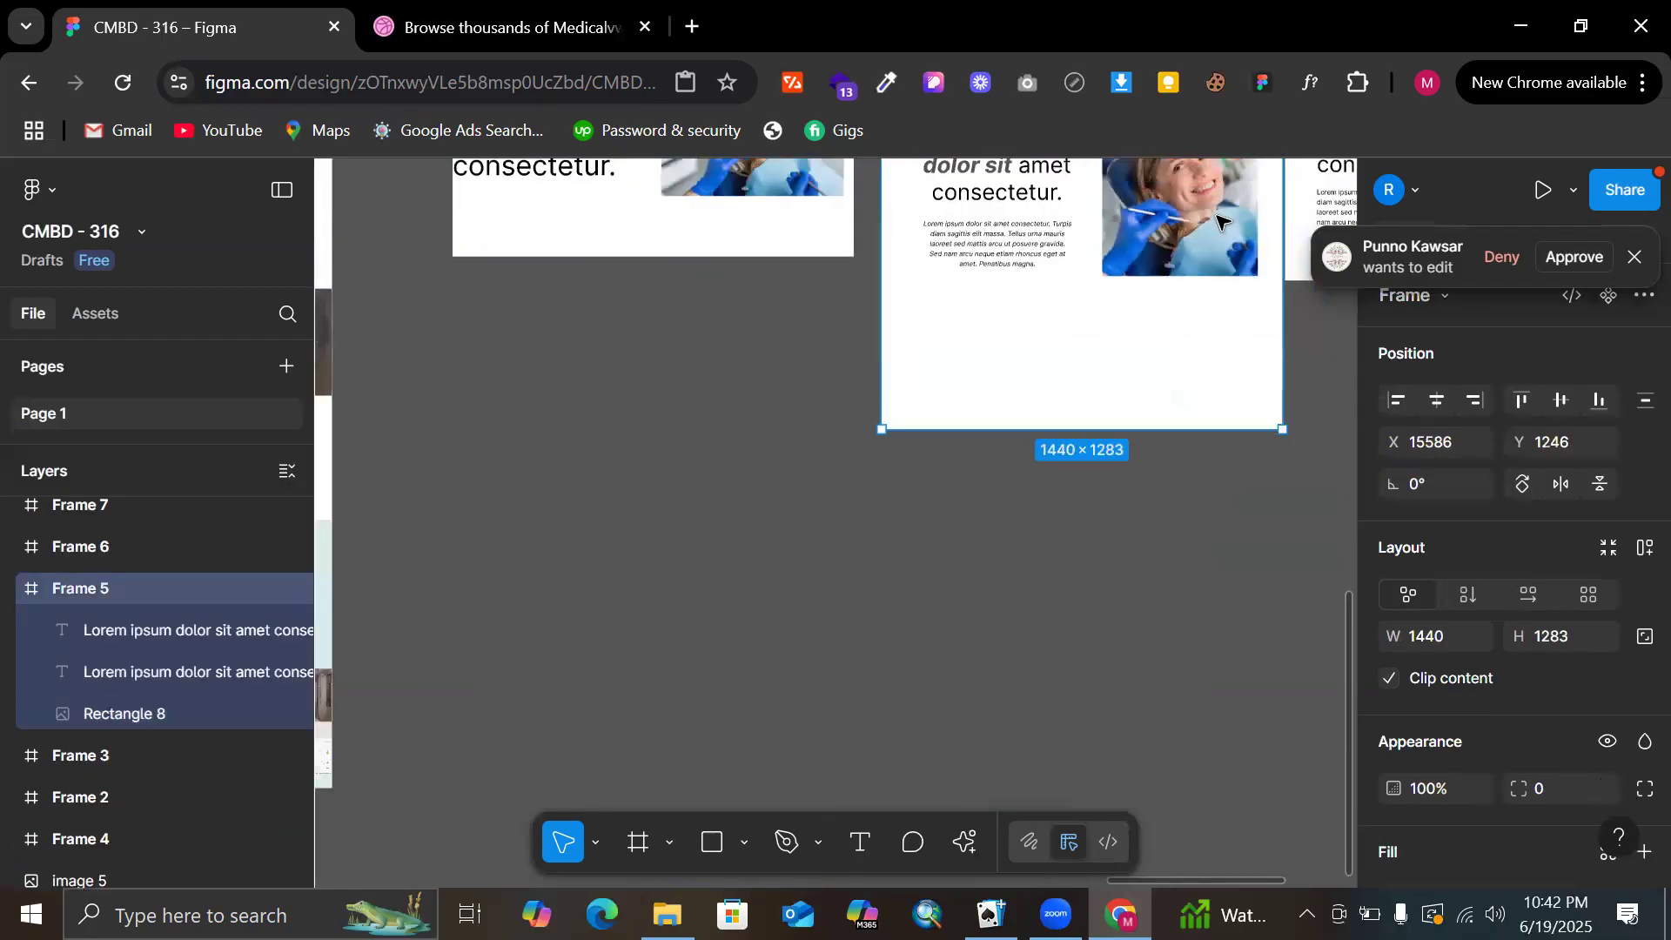
Move the dental patient image in Frame 5 down below the paragraph, to about X 15872, Y 2057
left_click_drag(1201, 195, 1137, 313)
key("ctrl+z")
left_click(1157, 201)
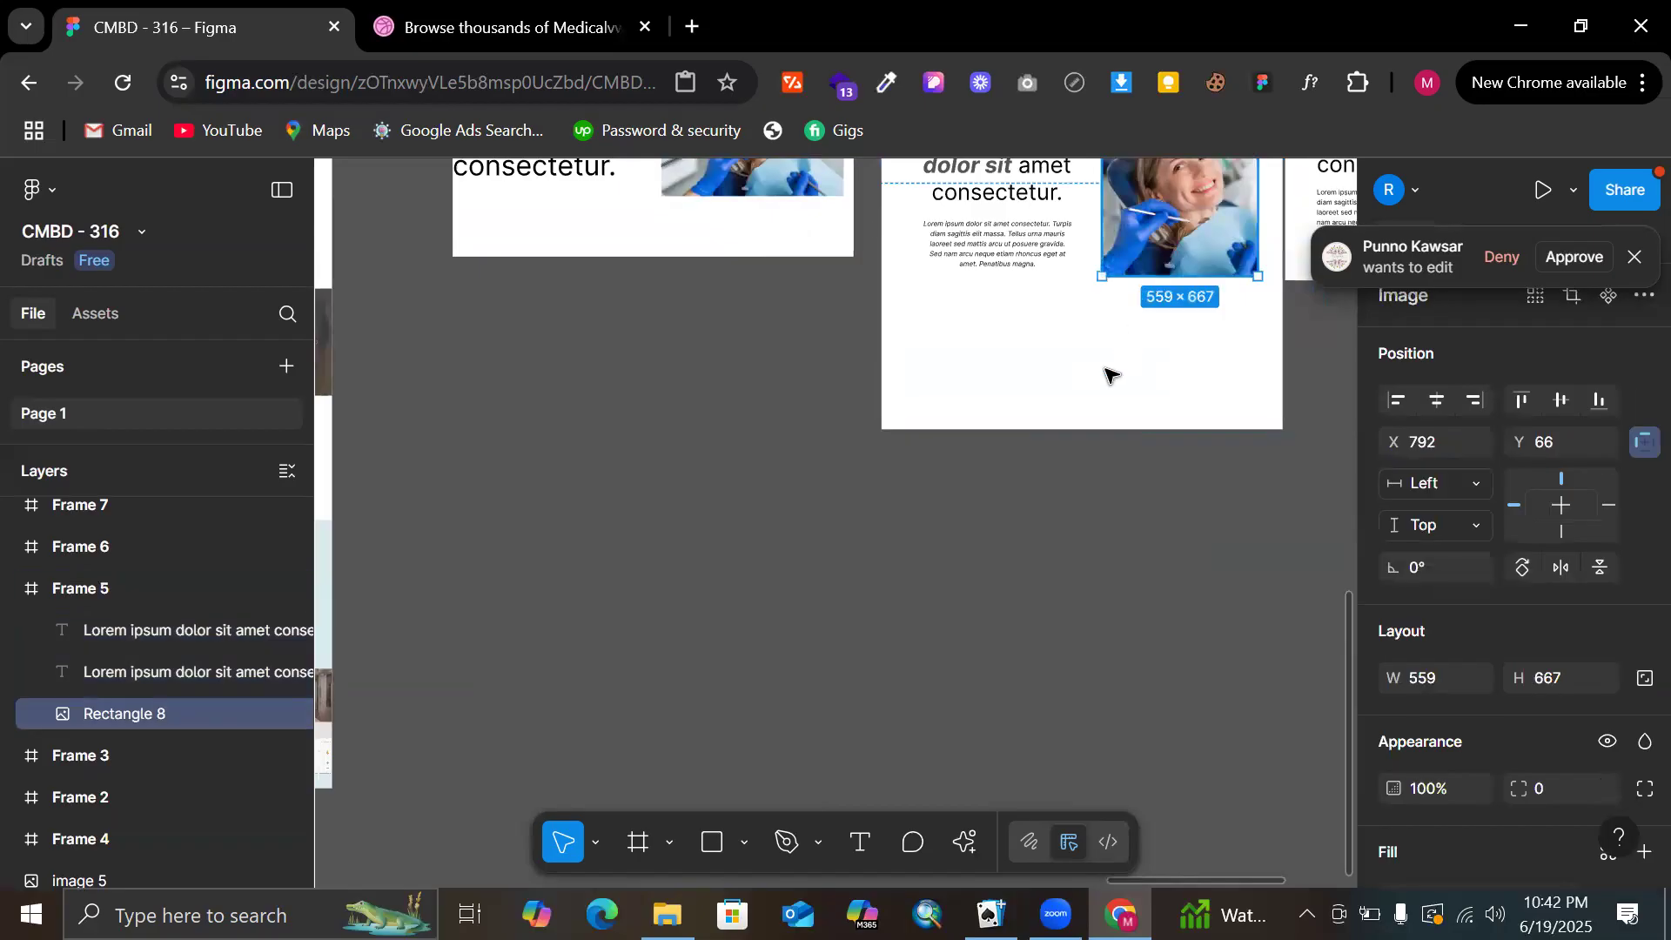
left_click_drag(1139, 258, 998, 470)
scroll(992, 401, "up", 2)
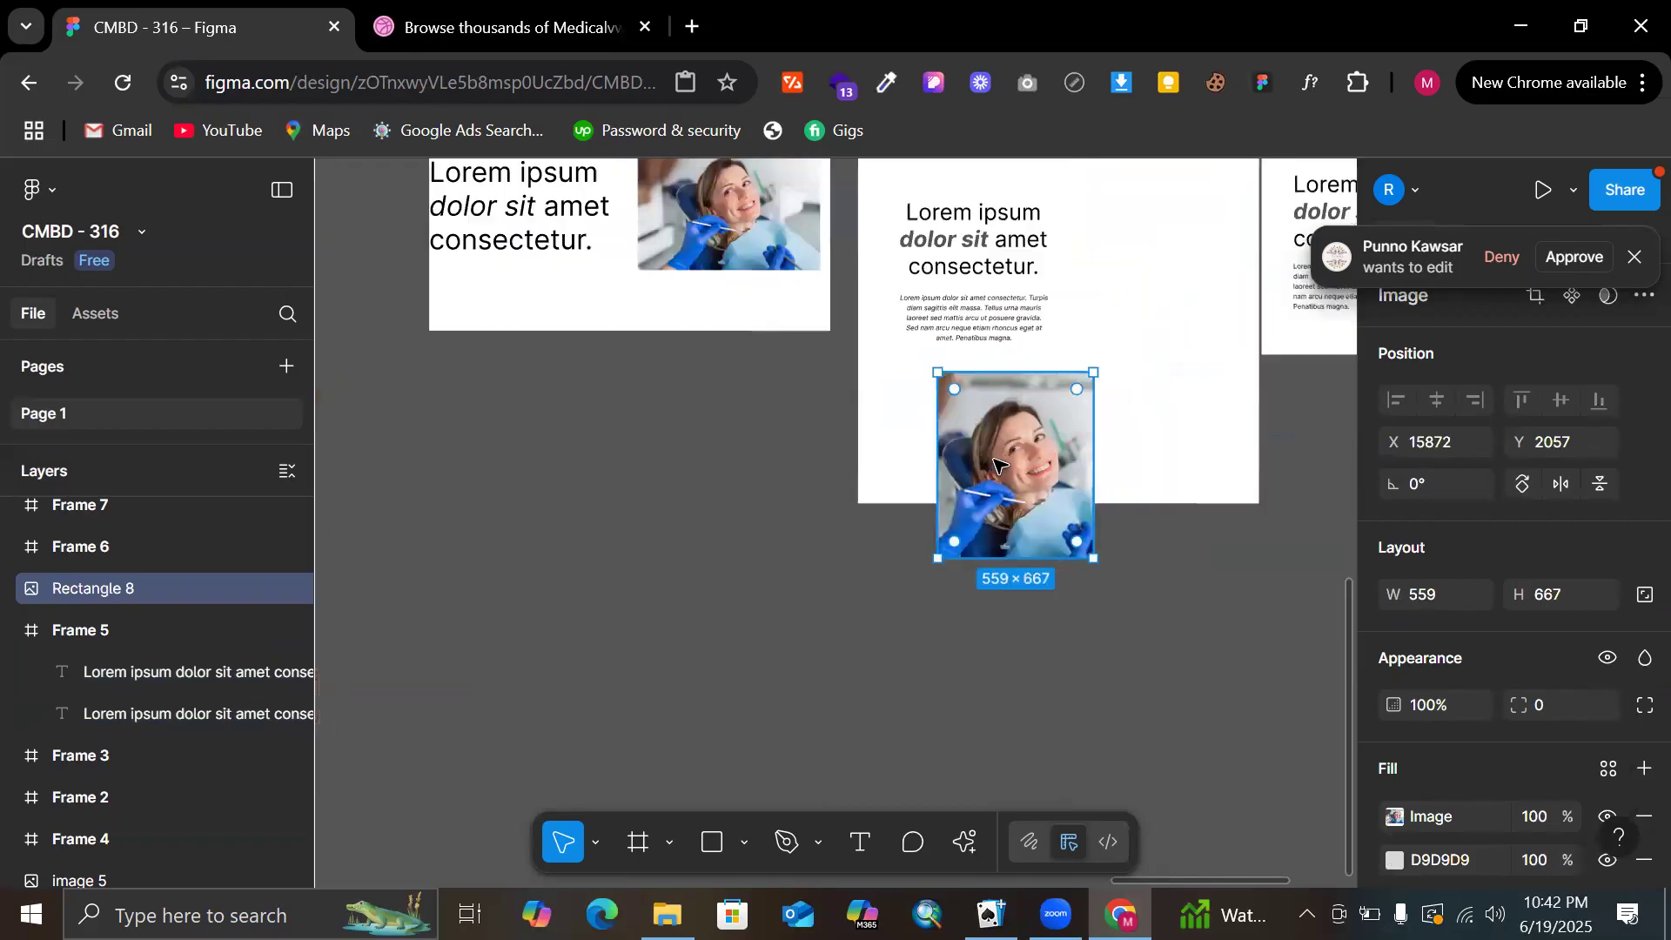
Widen the Frame 5 heading to about 1163 so it wraps onto two lines, and centre it horizontally in the frame
left_click(969, 222)
left_click_drag(1060, 239, 1118, 259)
scroll(1121, 261, "up", 2)
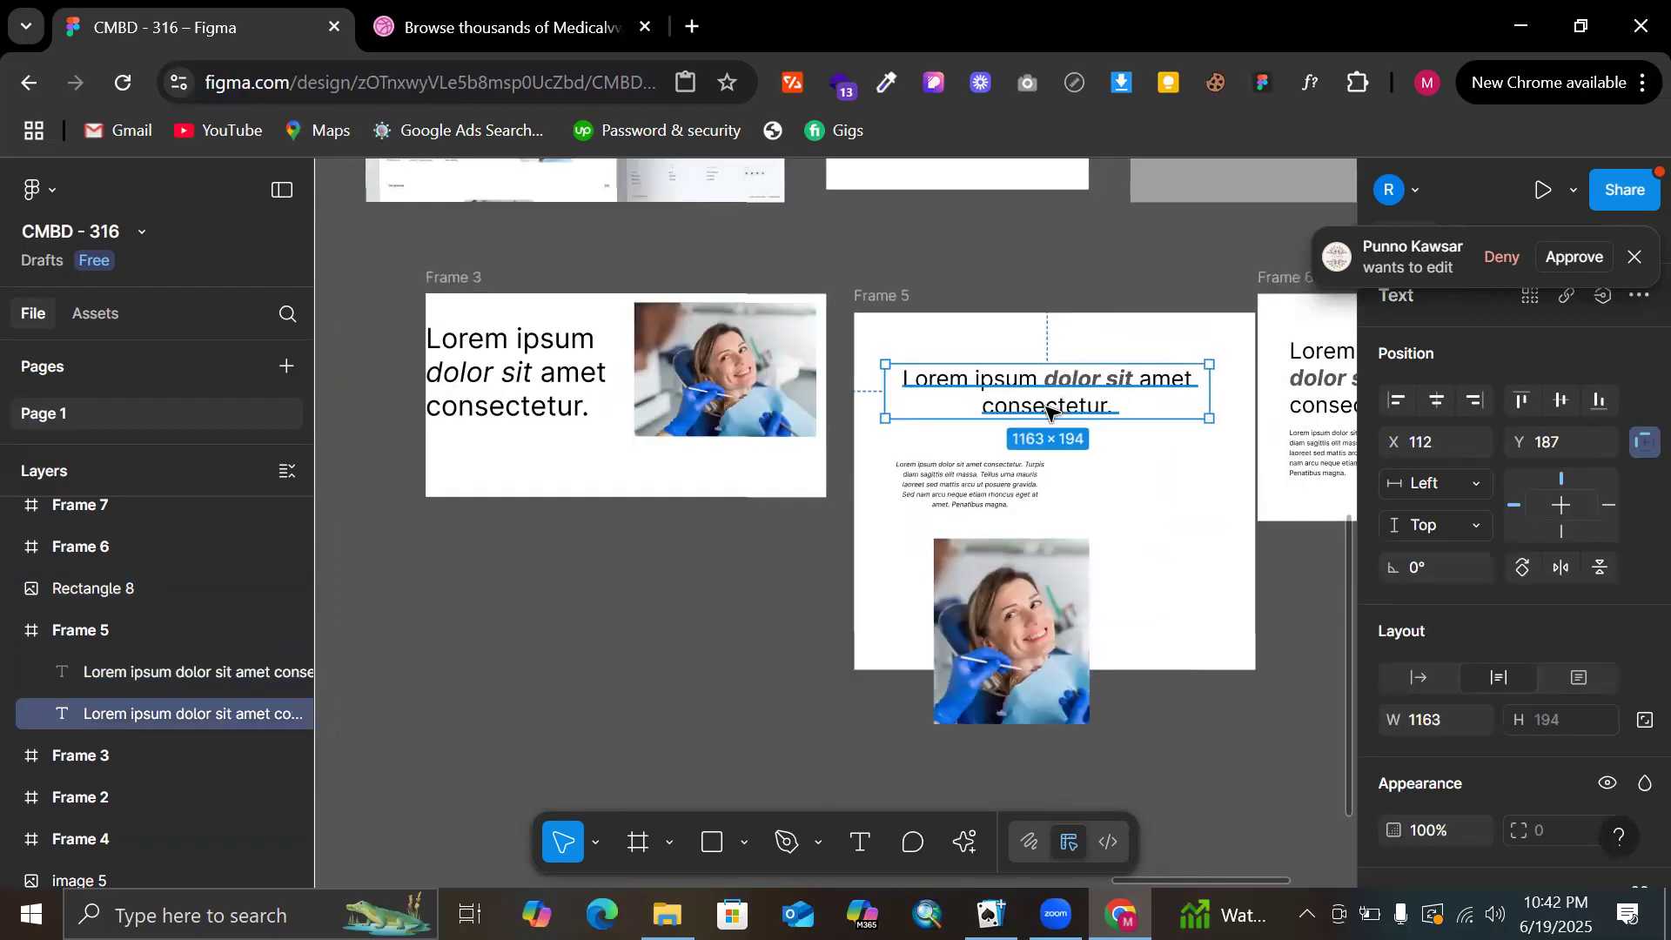
left_click(1445, 395)
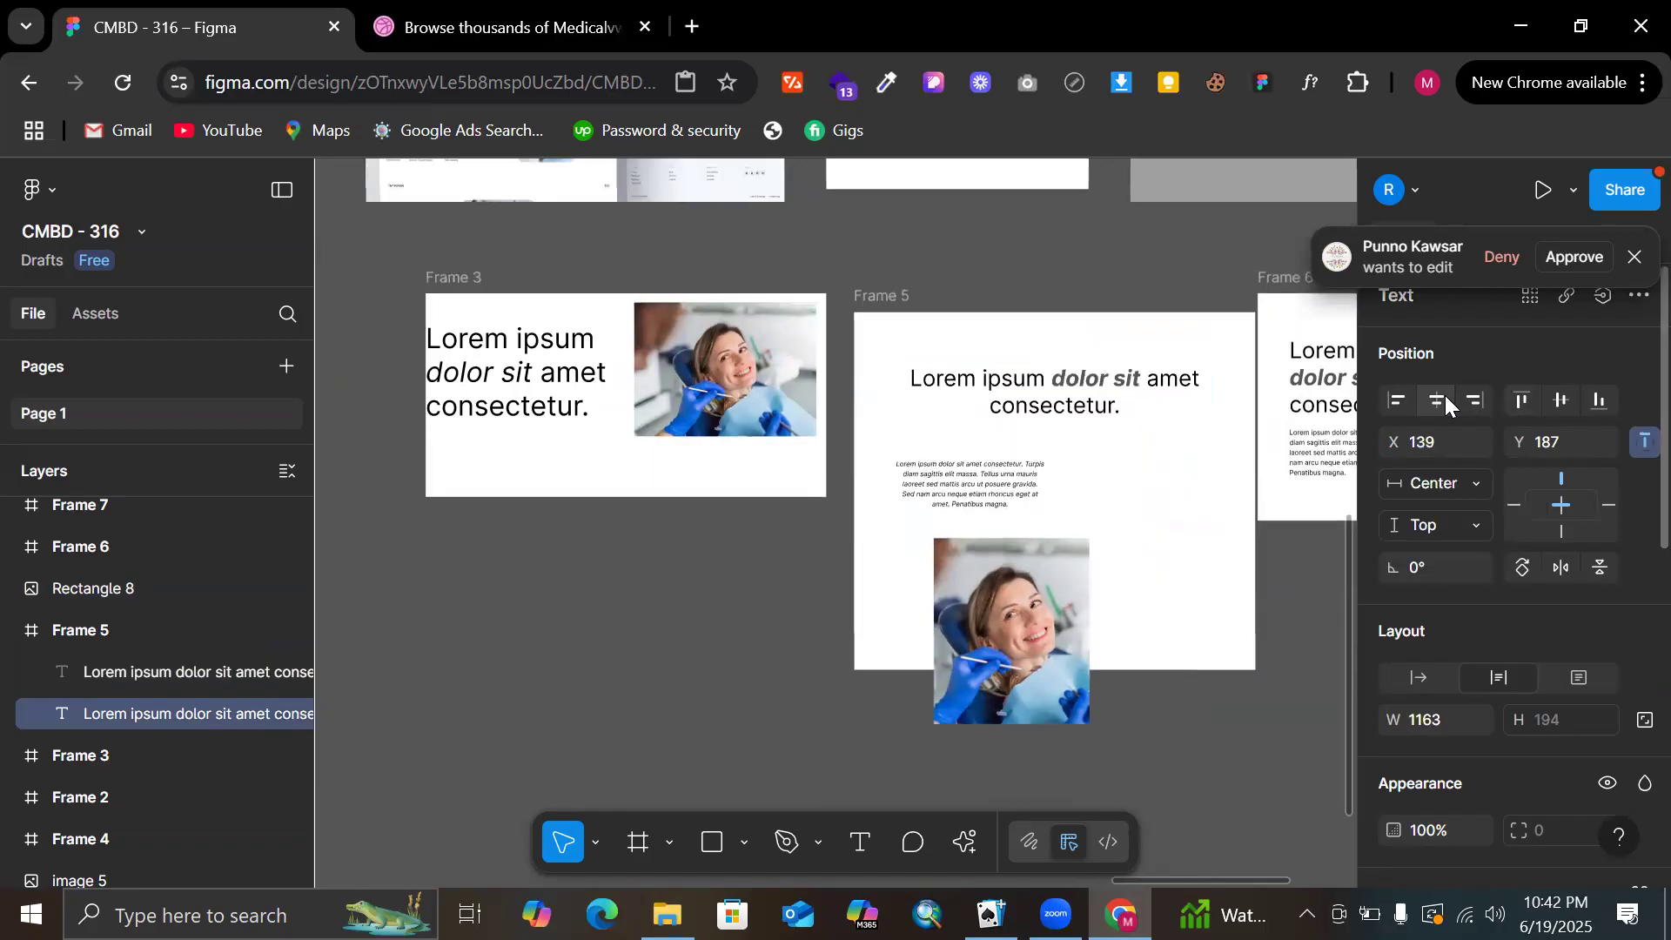
Widen the Frame 5 paragraph to about 1114, set it to auto height, and place it closer beneath the heading
left_click(1031, 483)
left_click_drag(1045, 483, 1206, 478)
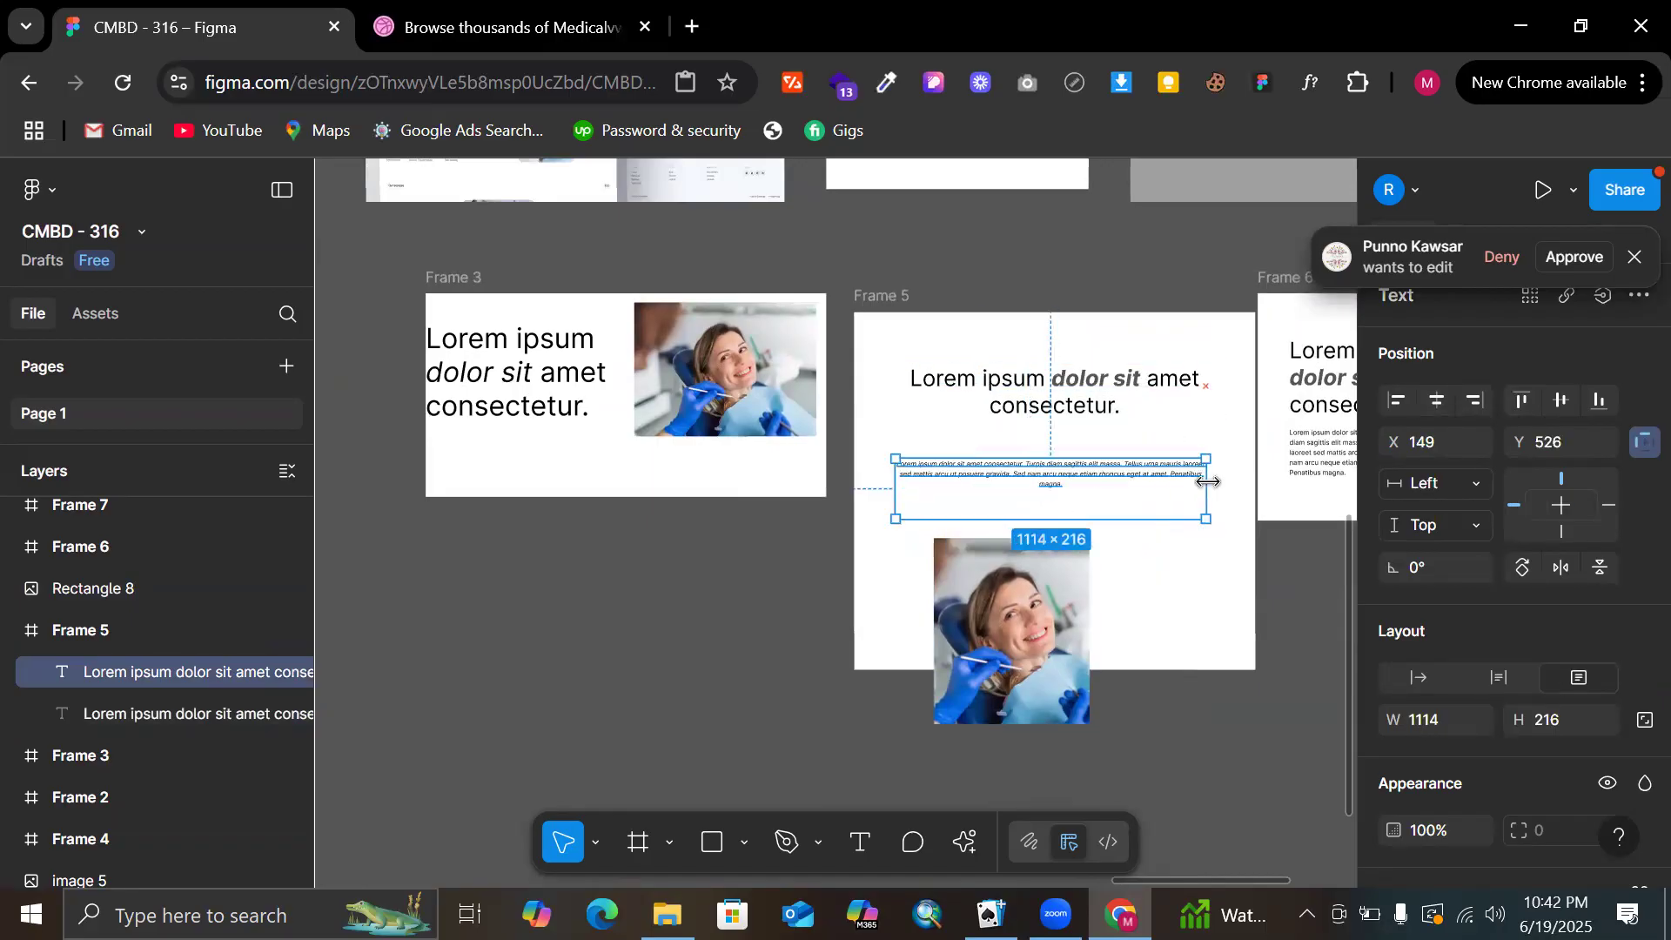
left_click(1497, 679)
scroll(1126, 540, "up", 5, "ctrl")
left_click_drag(1017, 409, 1045, 358)
Move the dental patient image up beneath the paragraph and widen it on both sides to about 1216 × 667
left_click(928, 666)
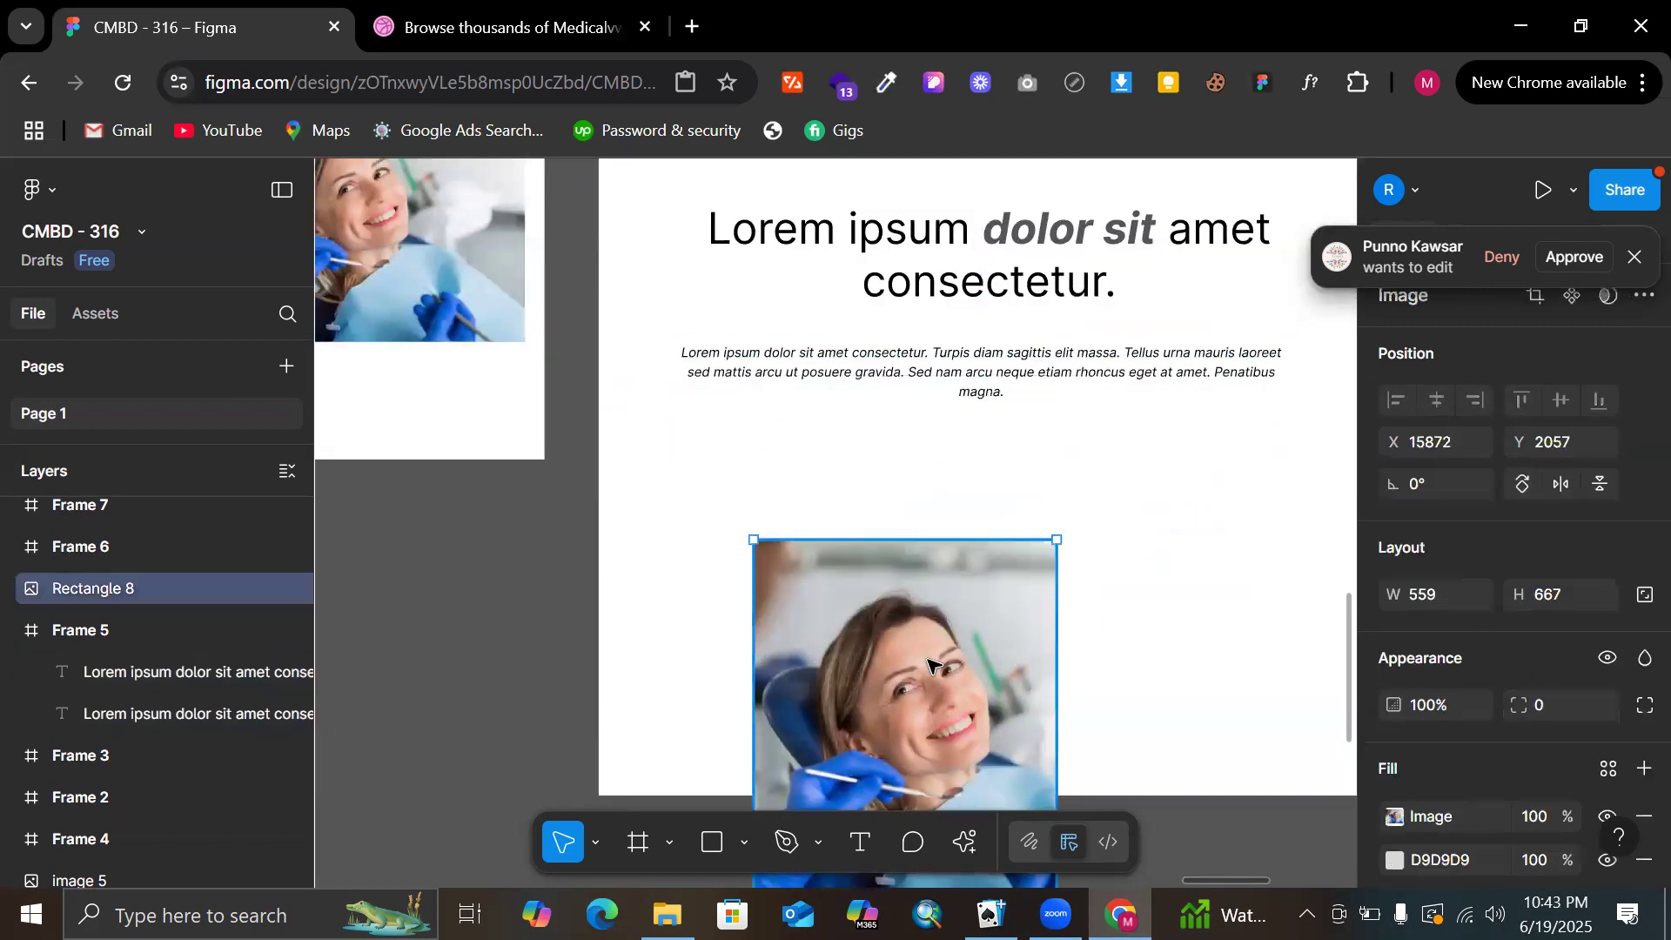
left_click_drag(928, 666, 972, 559)
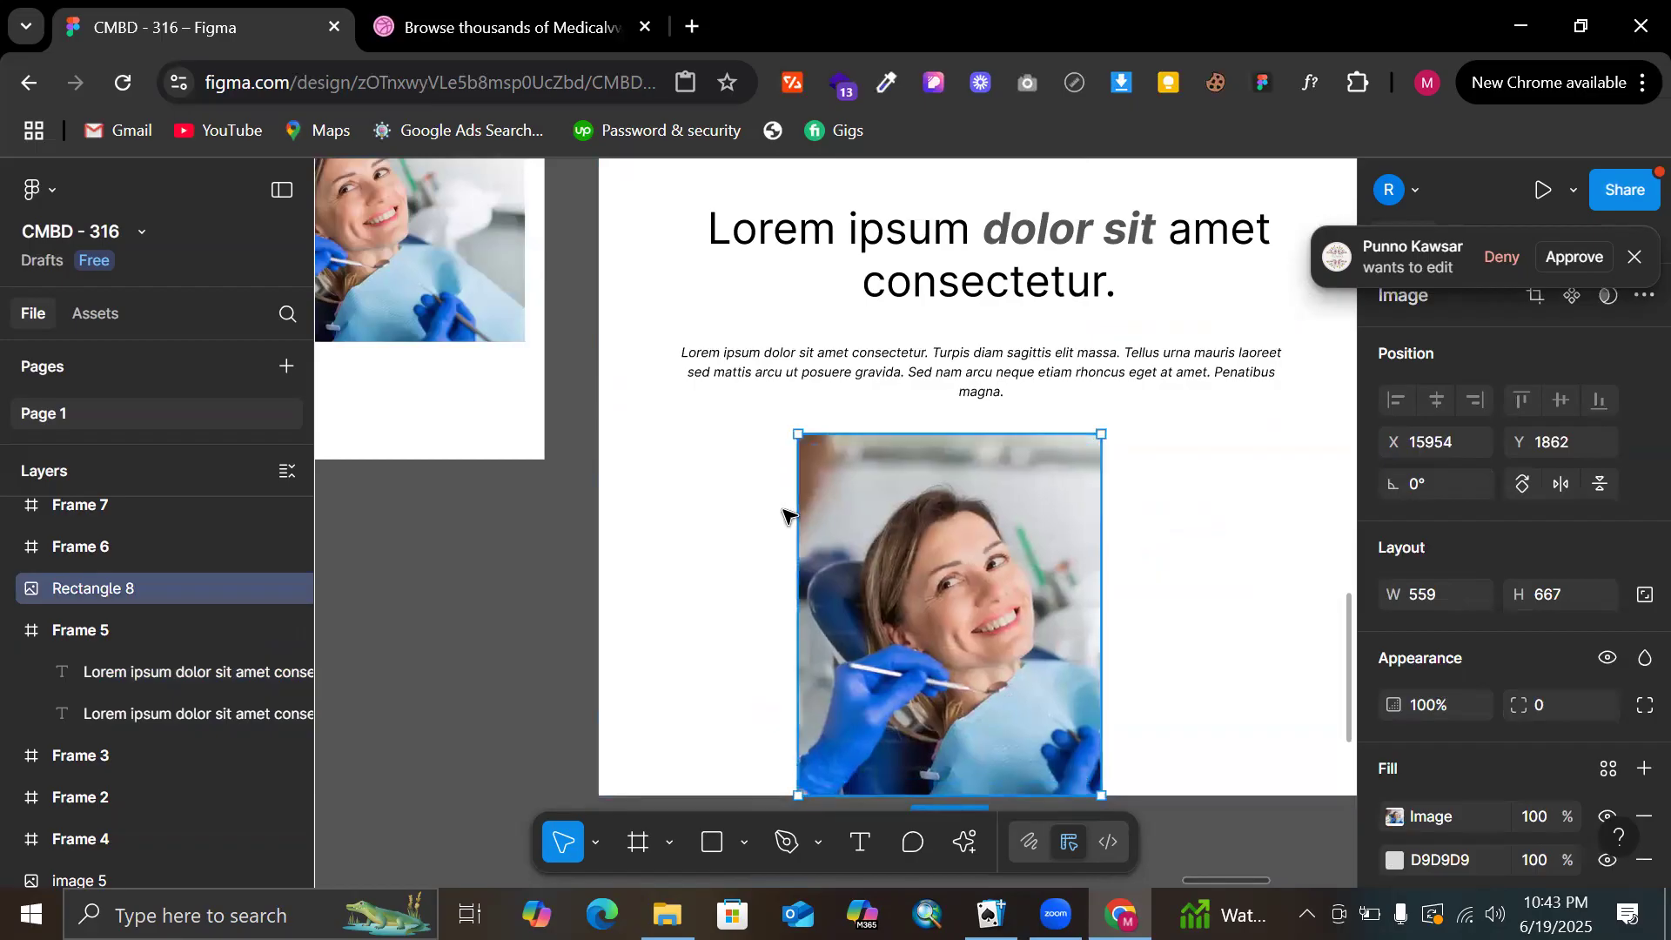
left_click_drag(797, 512, 664, 516)
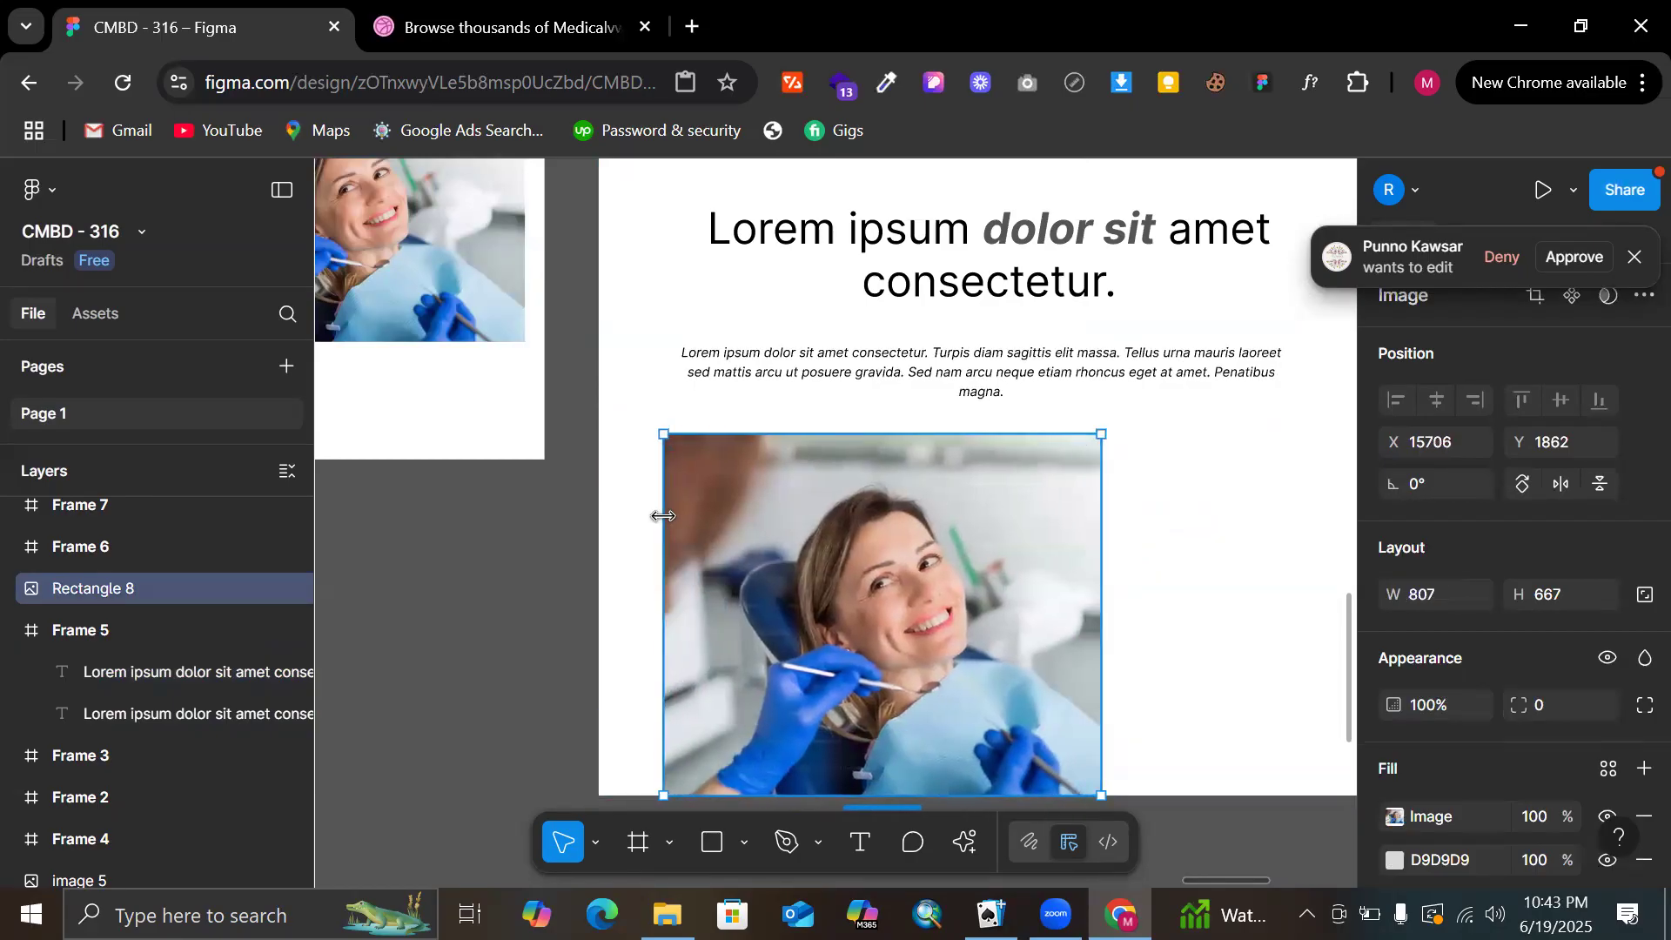
scroll(663, 517, "right", 3)
left_click_drag(968, 555, 1193, 589)
Place the dental patient image inside Frame 5 as a child layer and centre it horizontally in the frame
scroll(1193, 590, "down", 3)
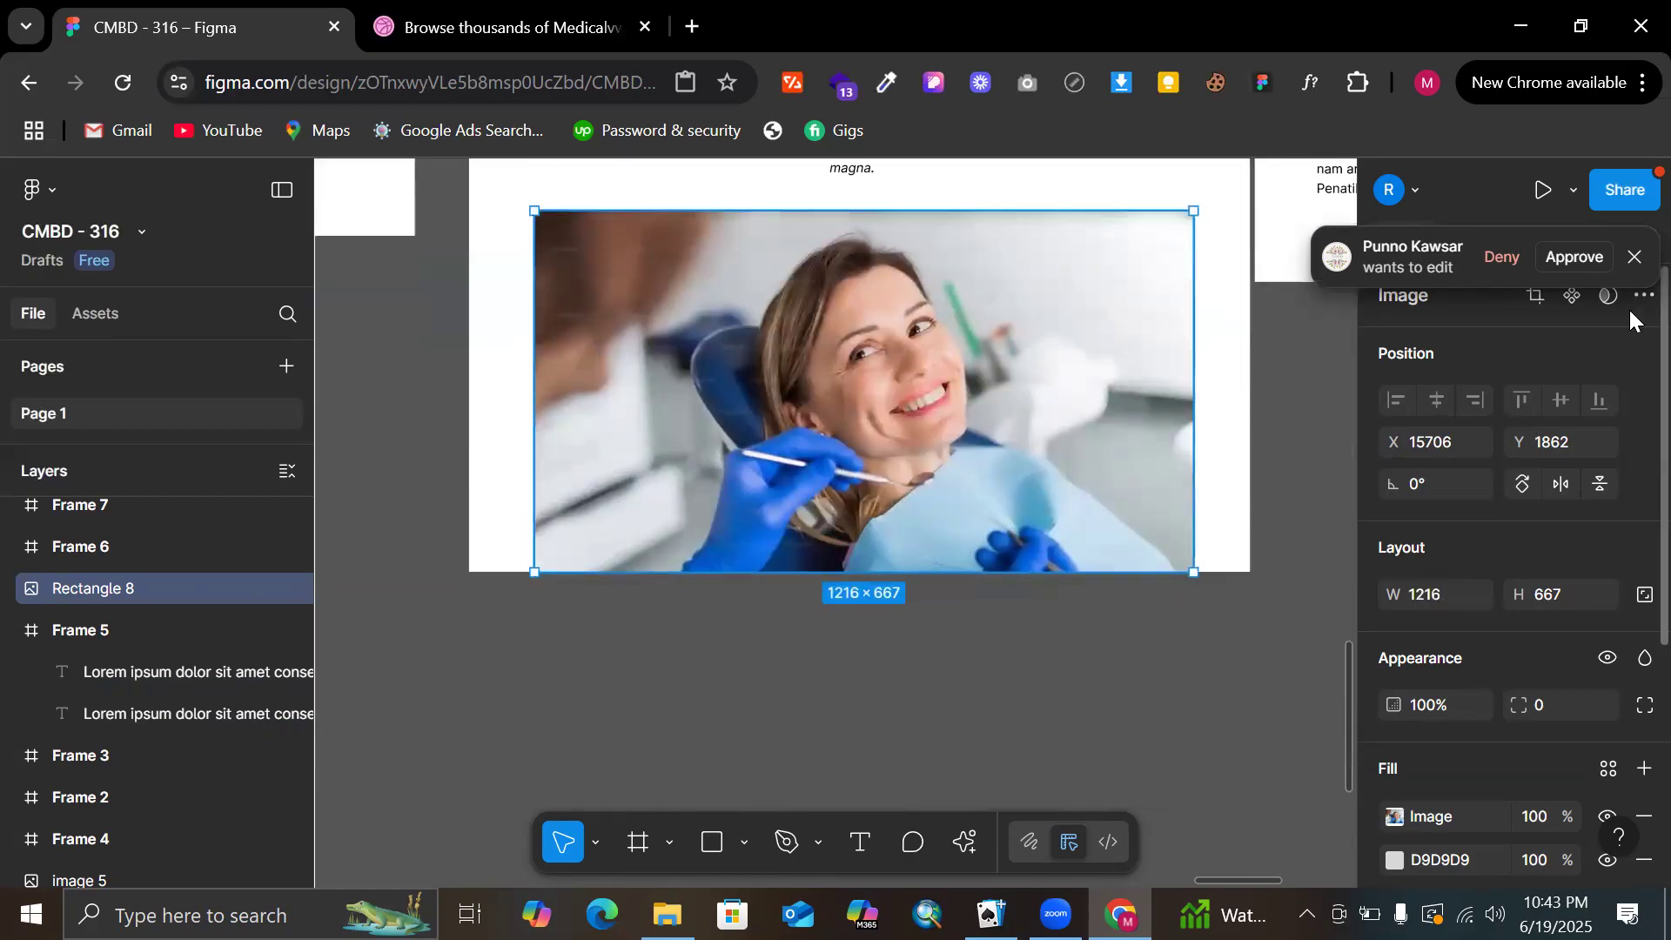
key("Delete")
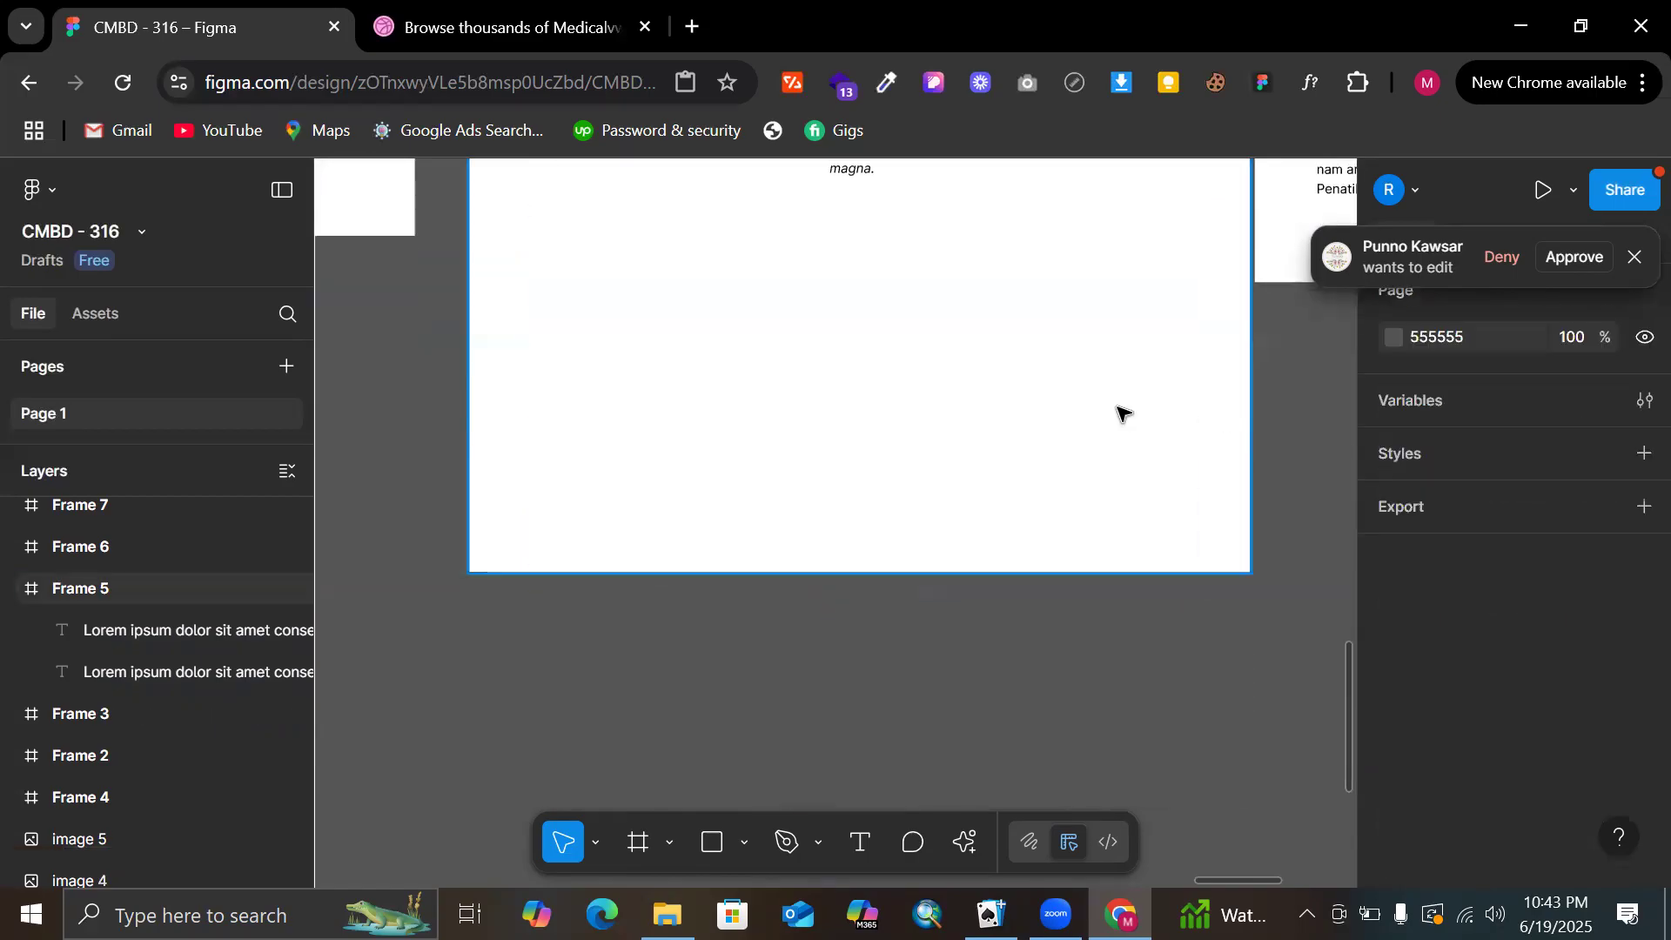
key("ctrl+z")
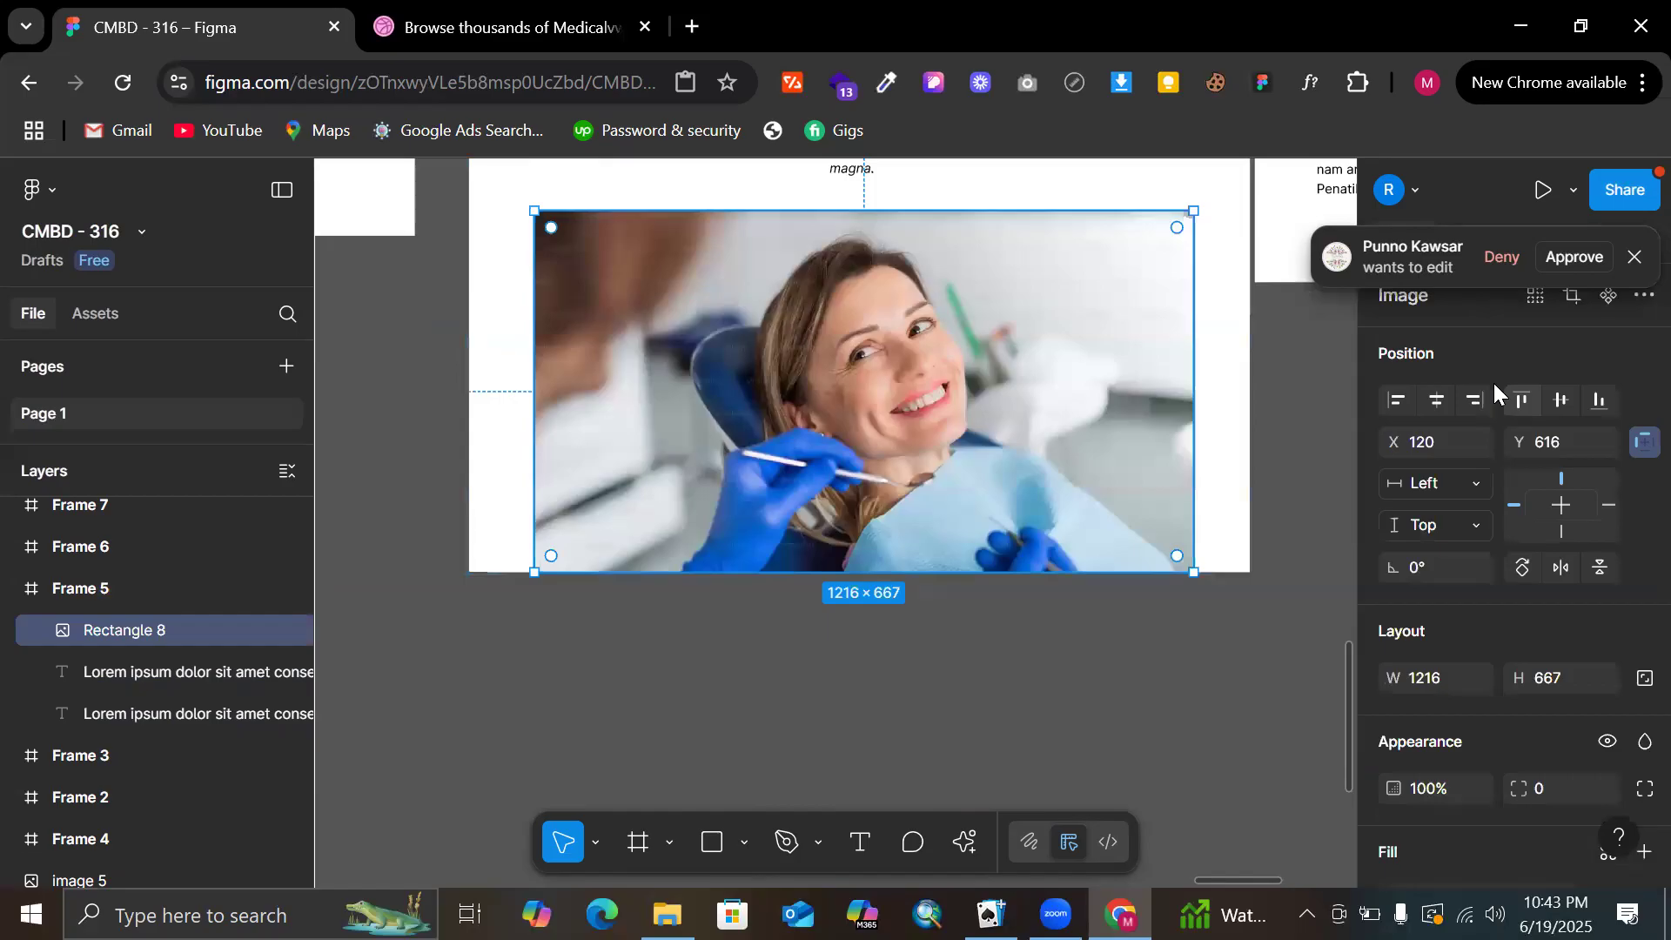
left_click(1438, 400)
Resize the dental patient image to about 1081 × 501 and centre it horizontally in Frame 5 again
left_click_drag(1025, 553, 1025, 481)
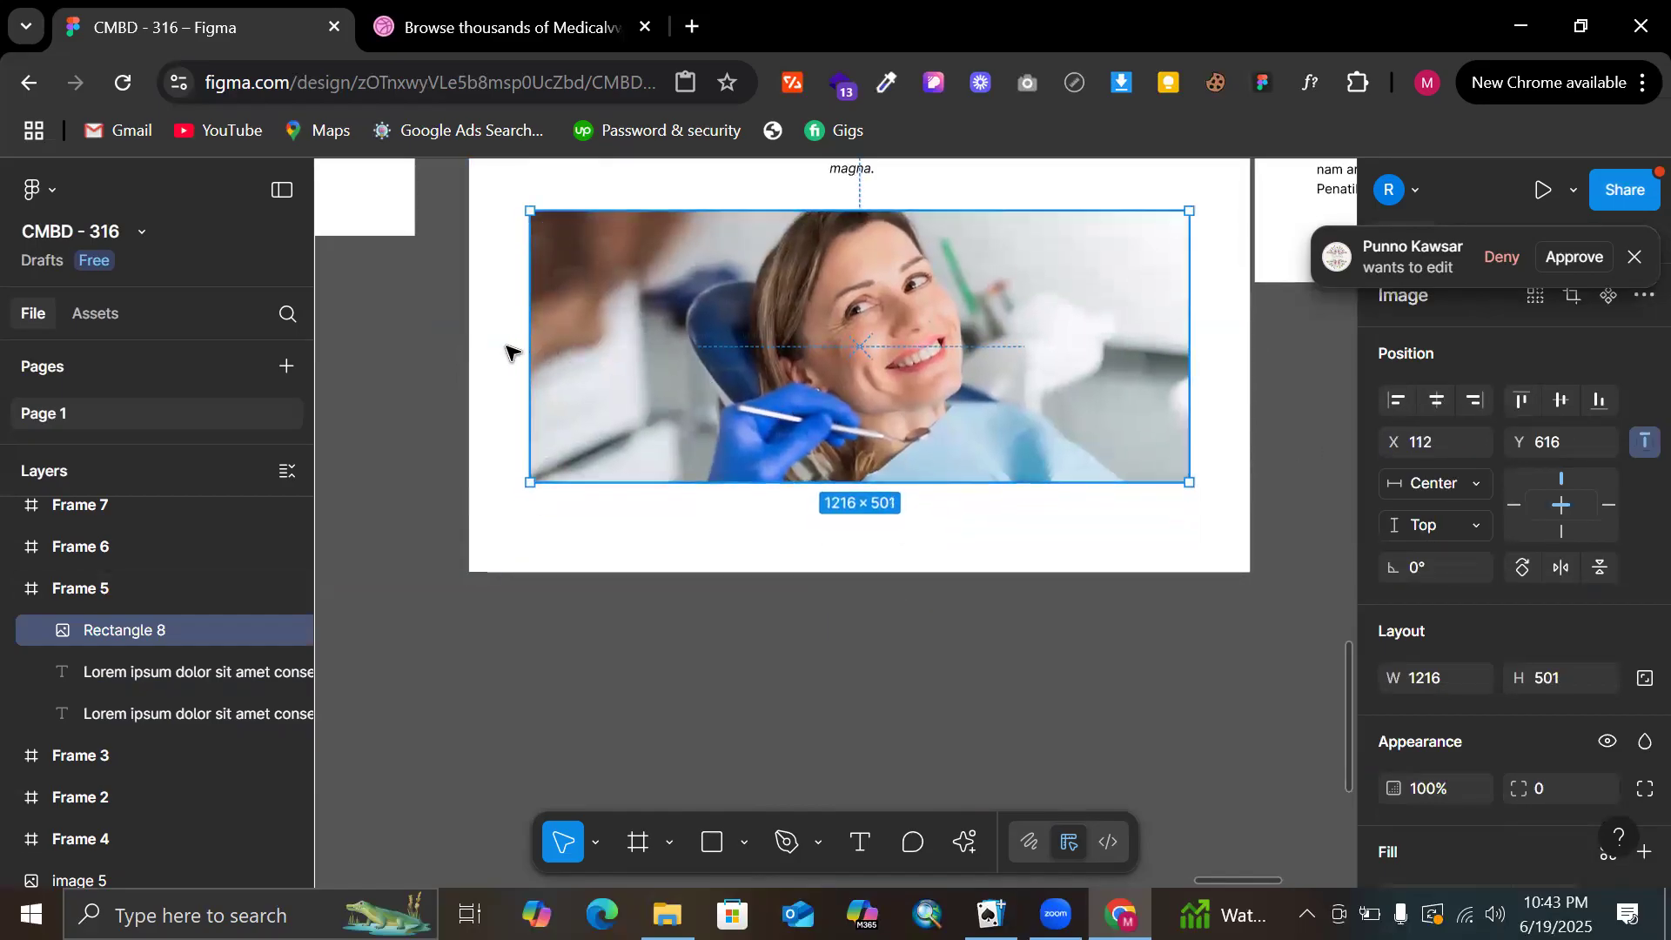
left_click_drag(530, 359, 602, 384)
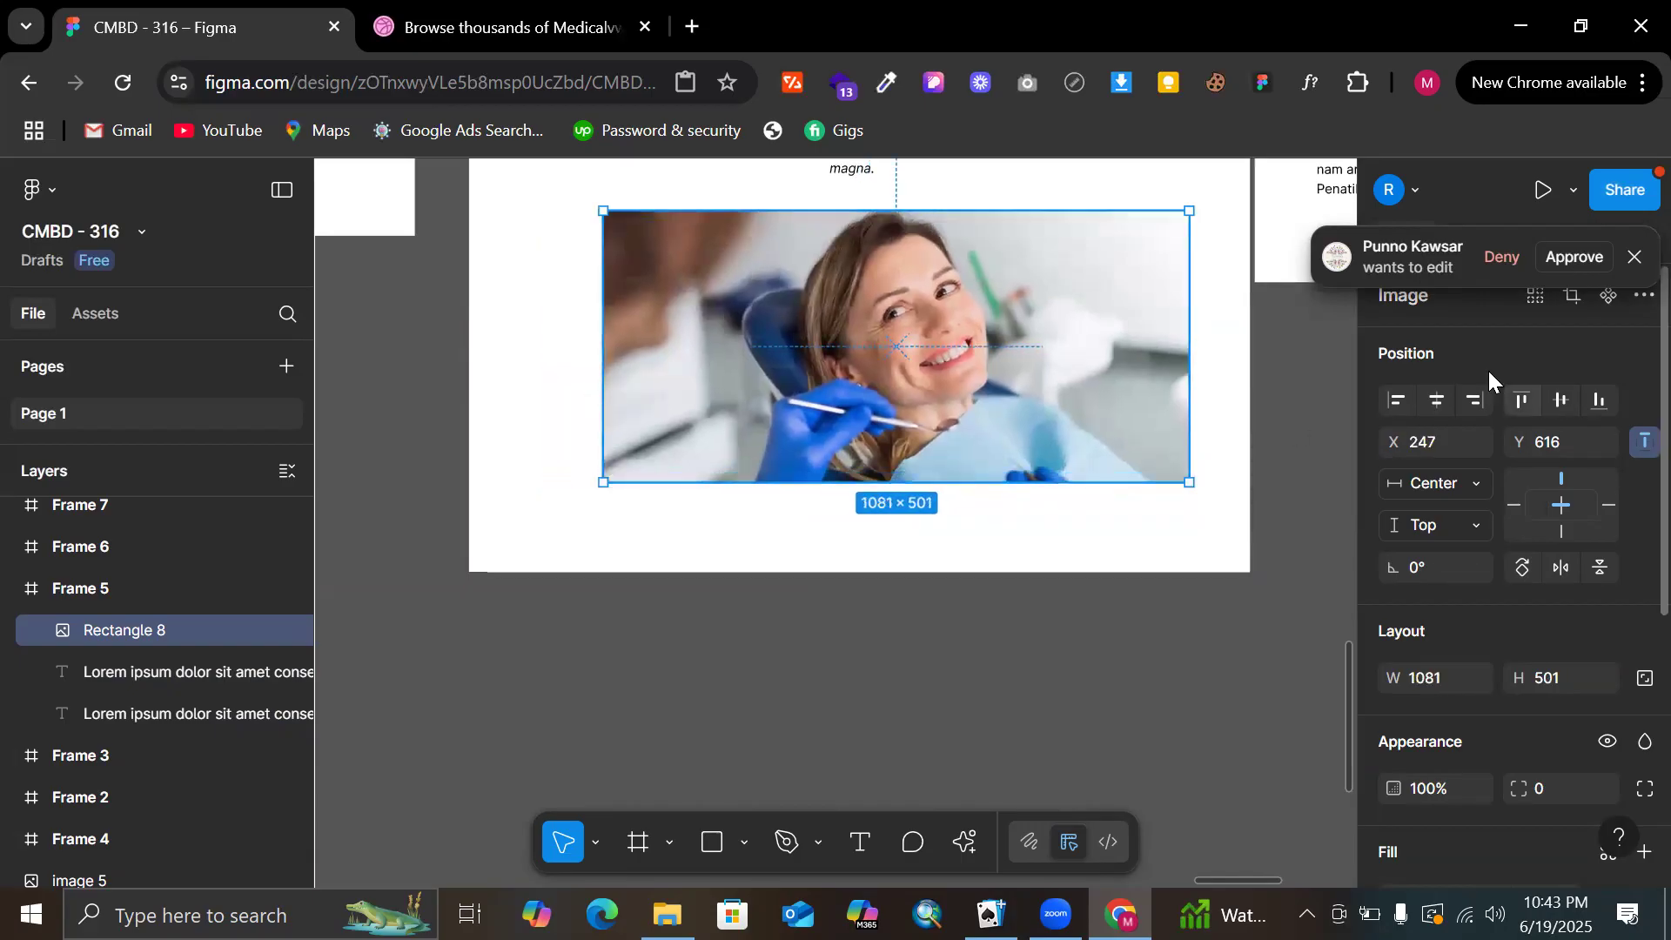
left_click(1434, 402)
scroll(1015, 324, "up", 2)
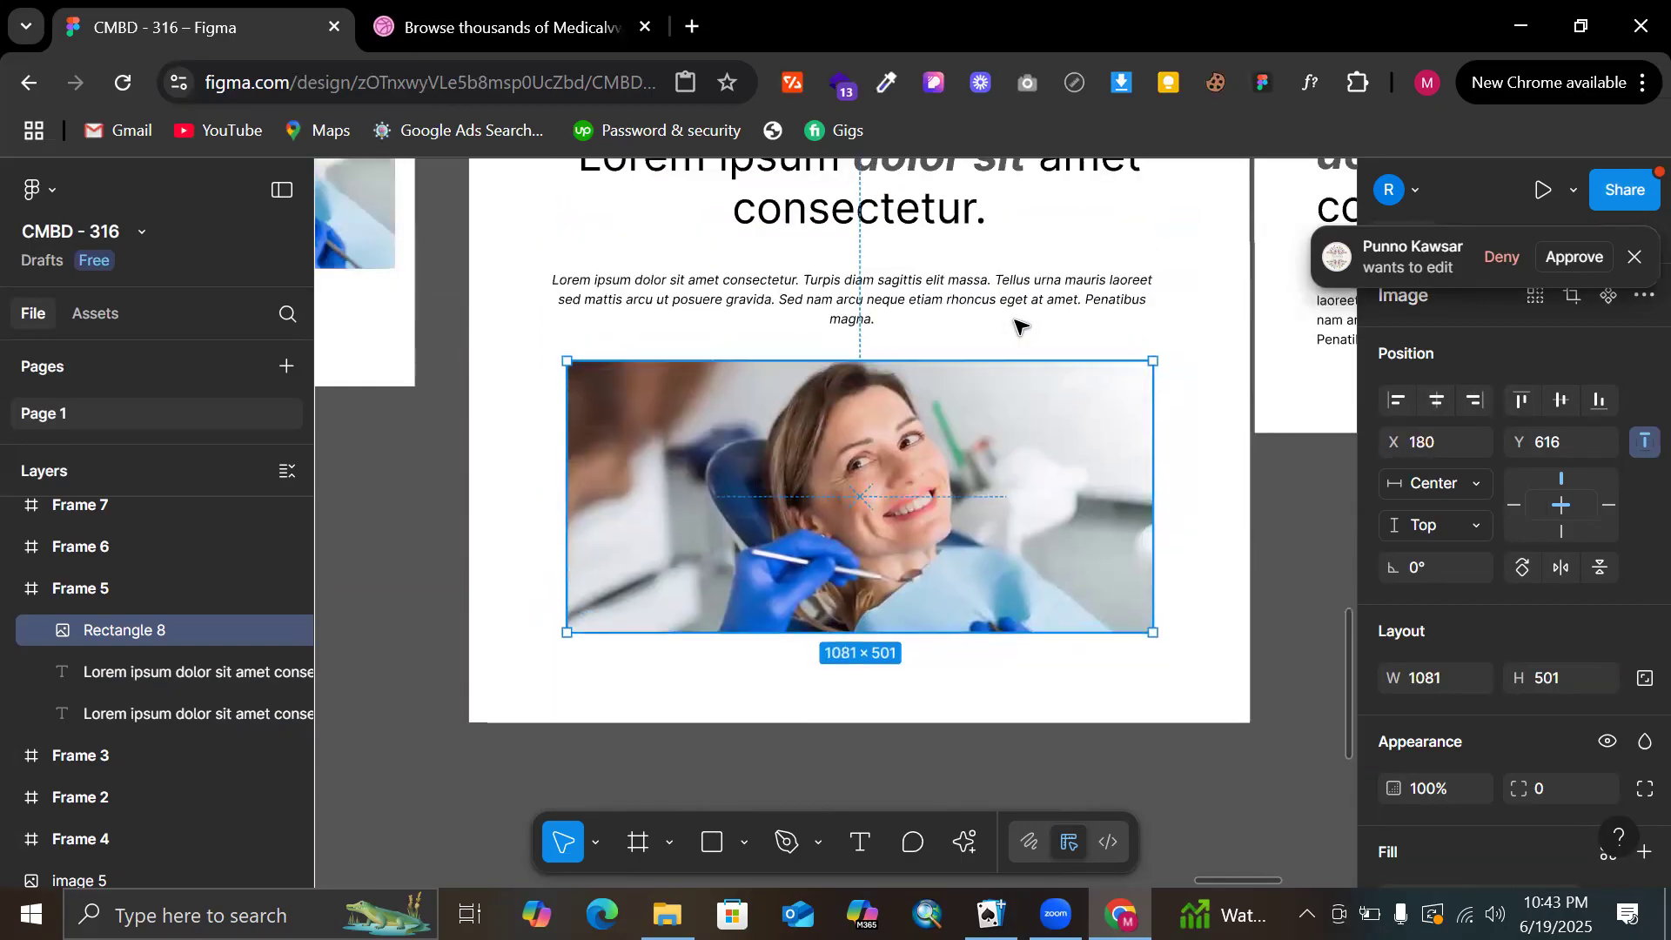
scroll(1015, 324, "down", 3)
scroll(979, 312, "up", 2)
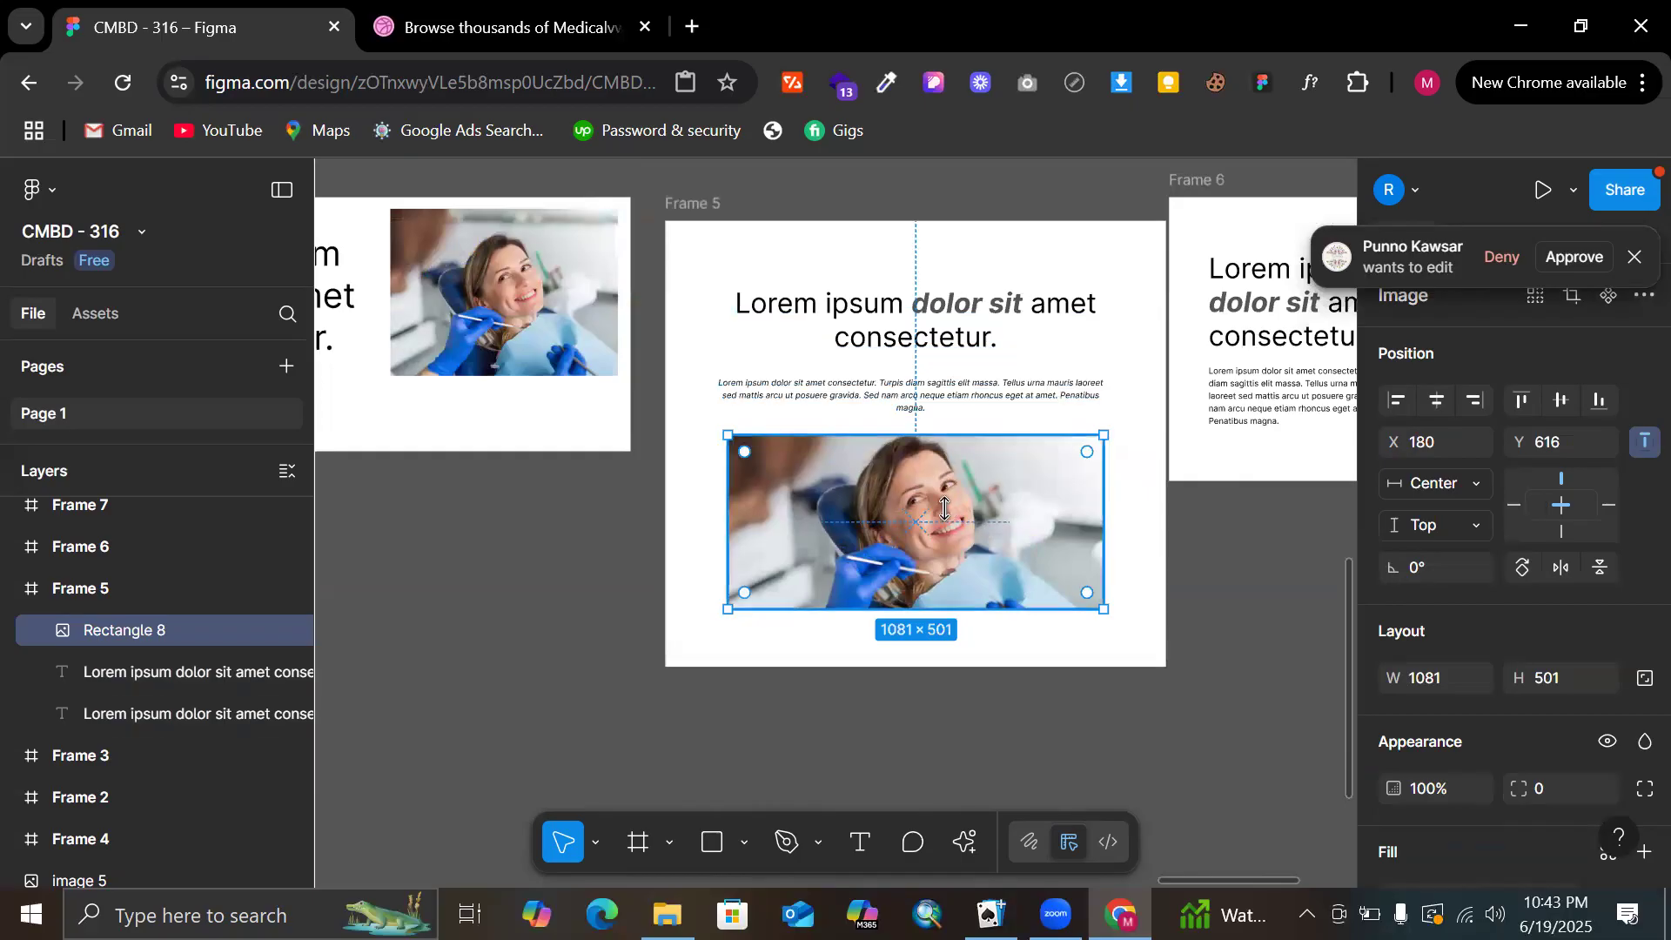
Move Frame 5 up to Y 1178 so its top edge aligns with Frame 6
scroll(867, 443, "down", 2)
scroll(869, 444, "up", 4)
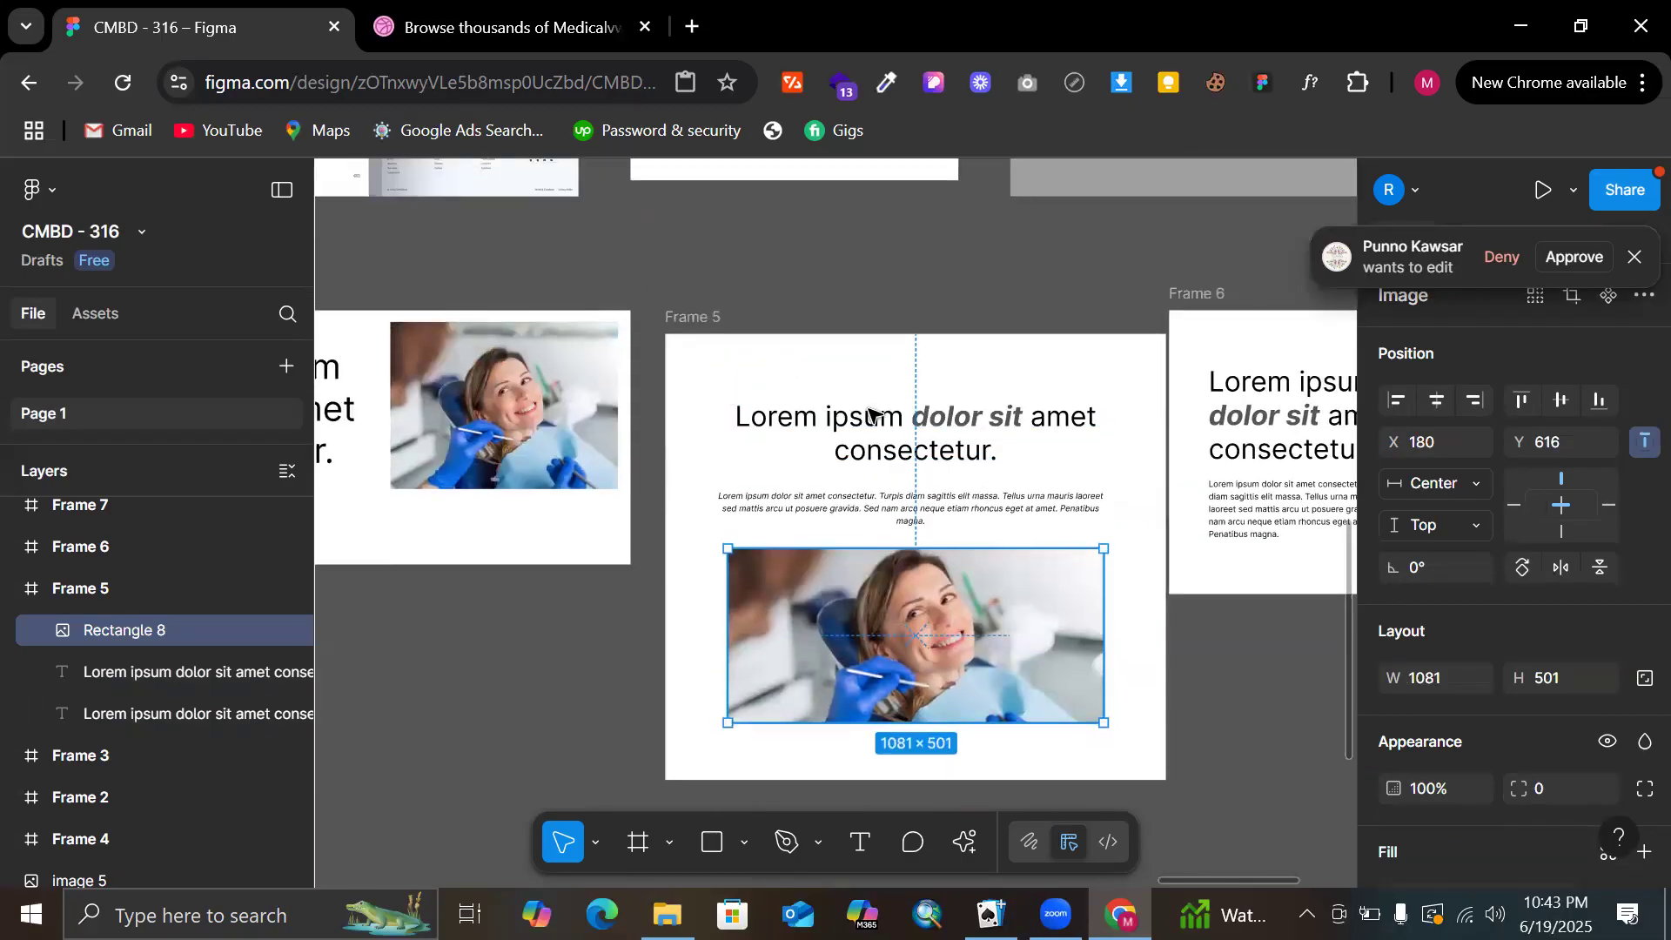
mouse_move(691, 315)
left_mouse_down()
mouse_move(683, 289)
mouse_move(712, 297)
left_mouse_up()
scroll(989, 448, "right", 5)
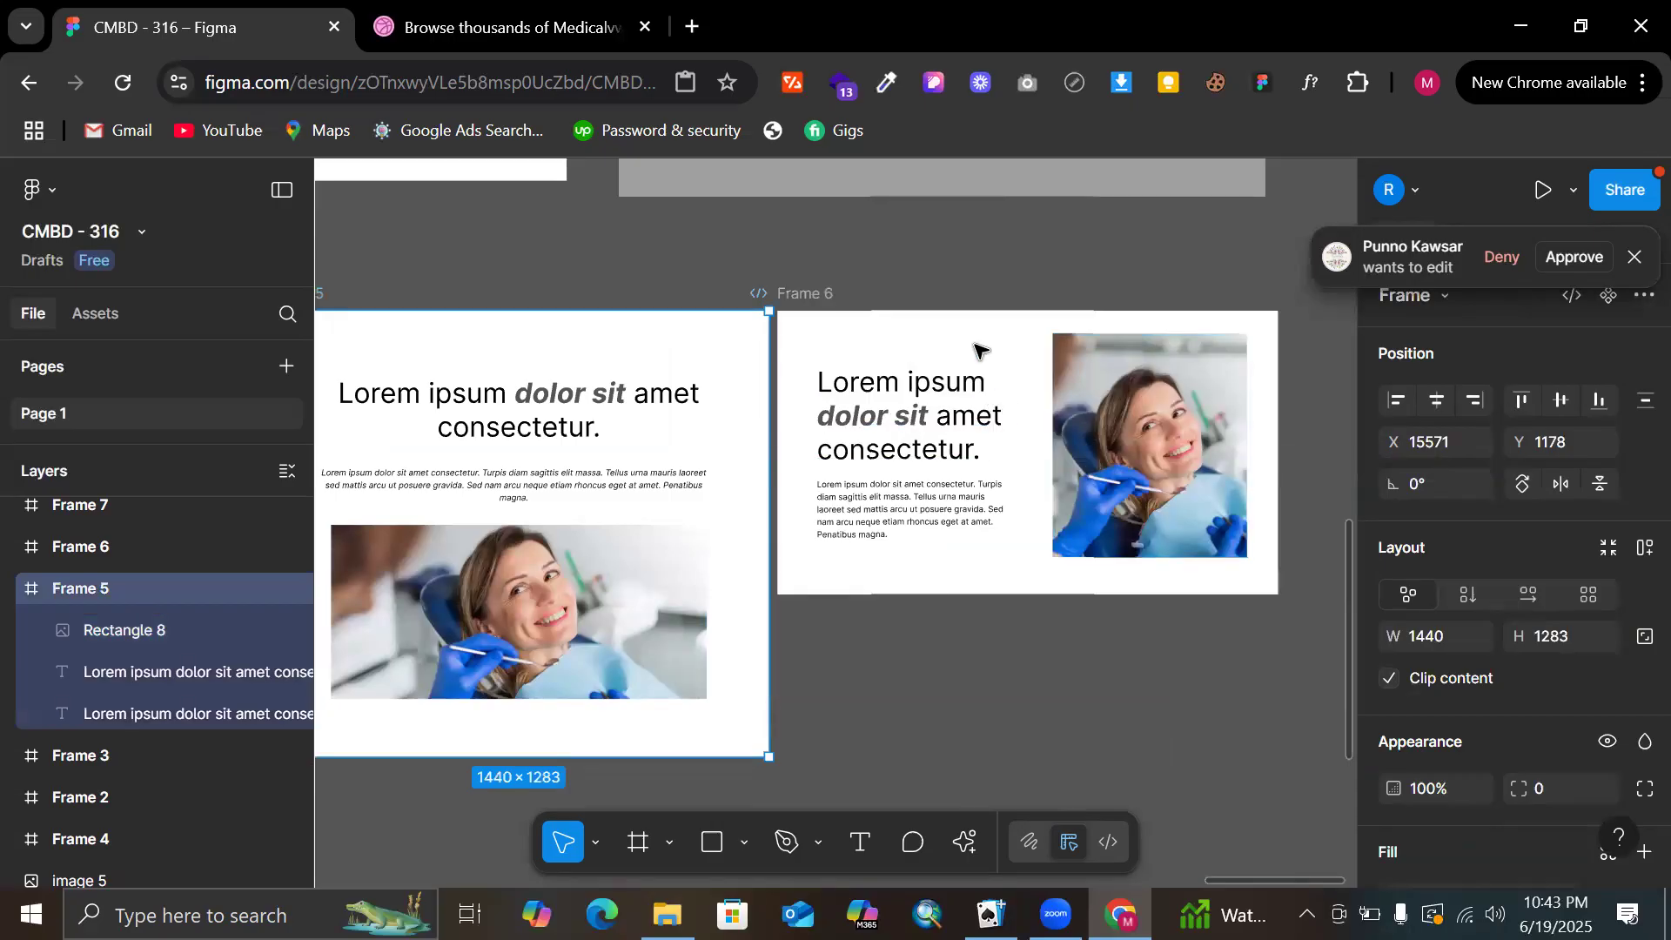
Examine the bold italic "dolor sit" emphasis within the Frame 6 heading up close
scroll(960, 379, "up", 3)
scroll(958, 383, "up", 3)
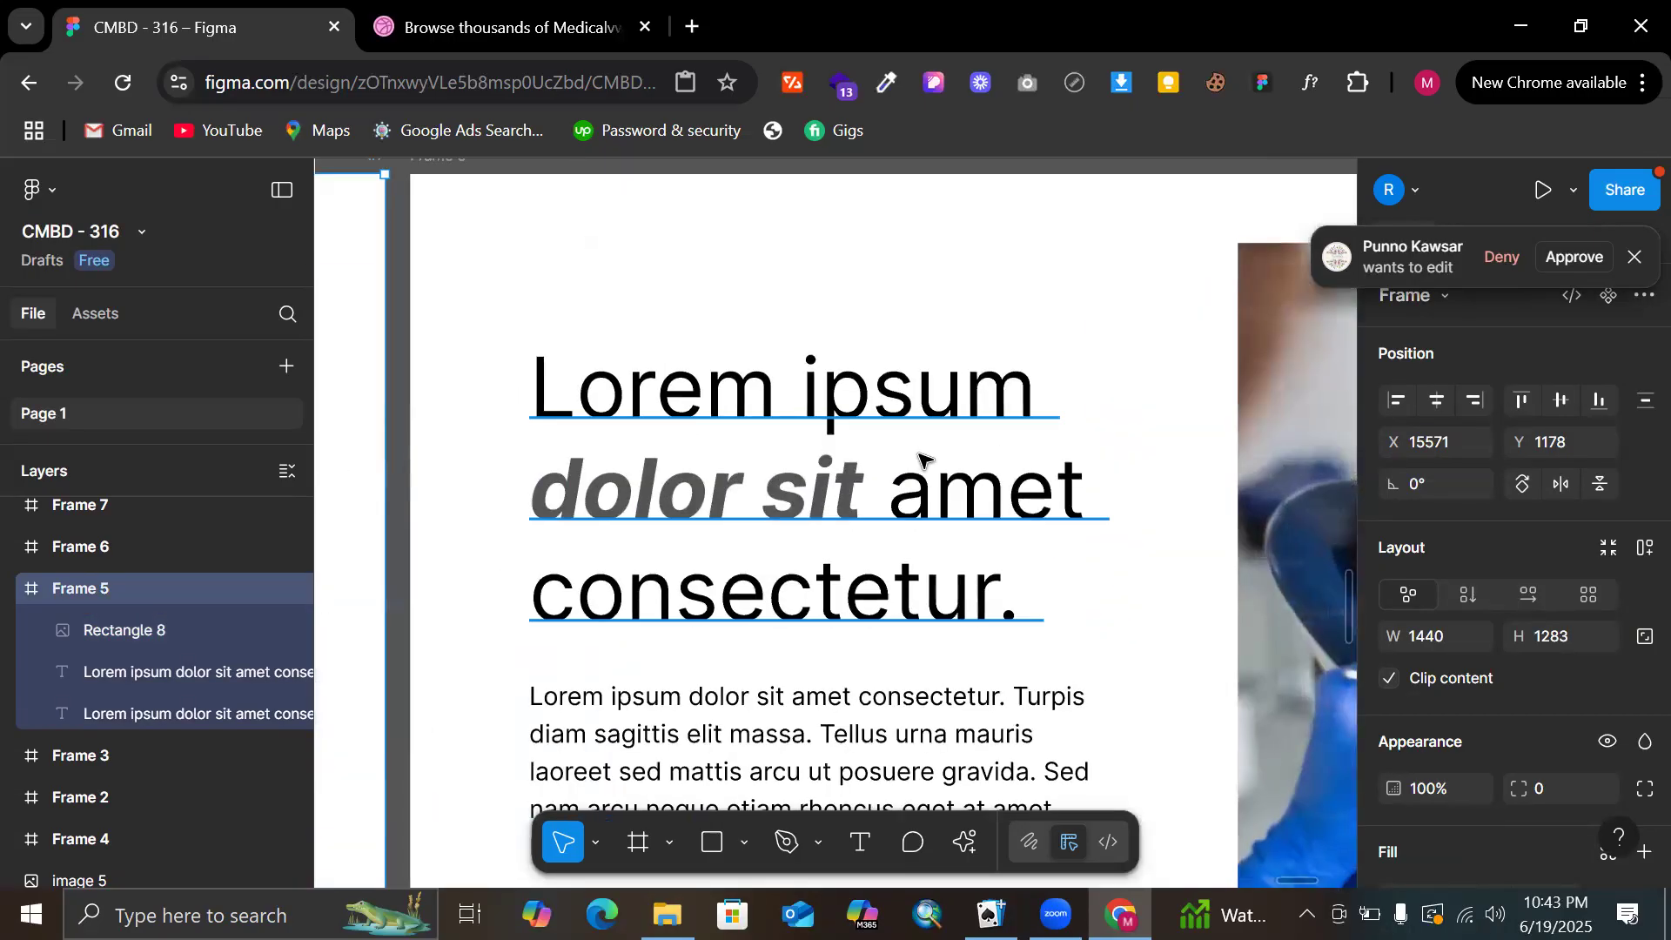
scroll(881, 470, "right", 1)
scroll(610, 487, "up", 4)
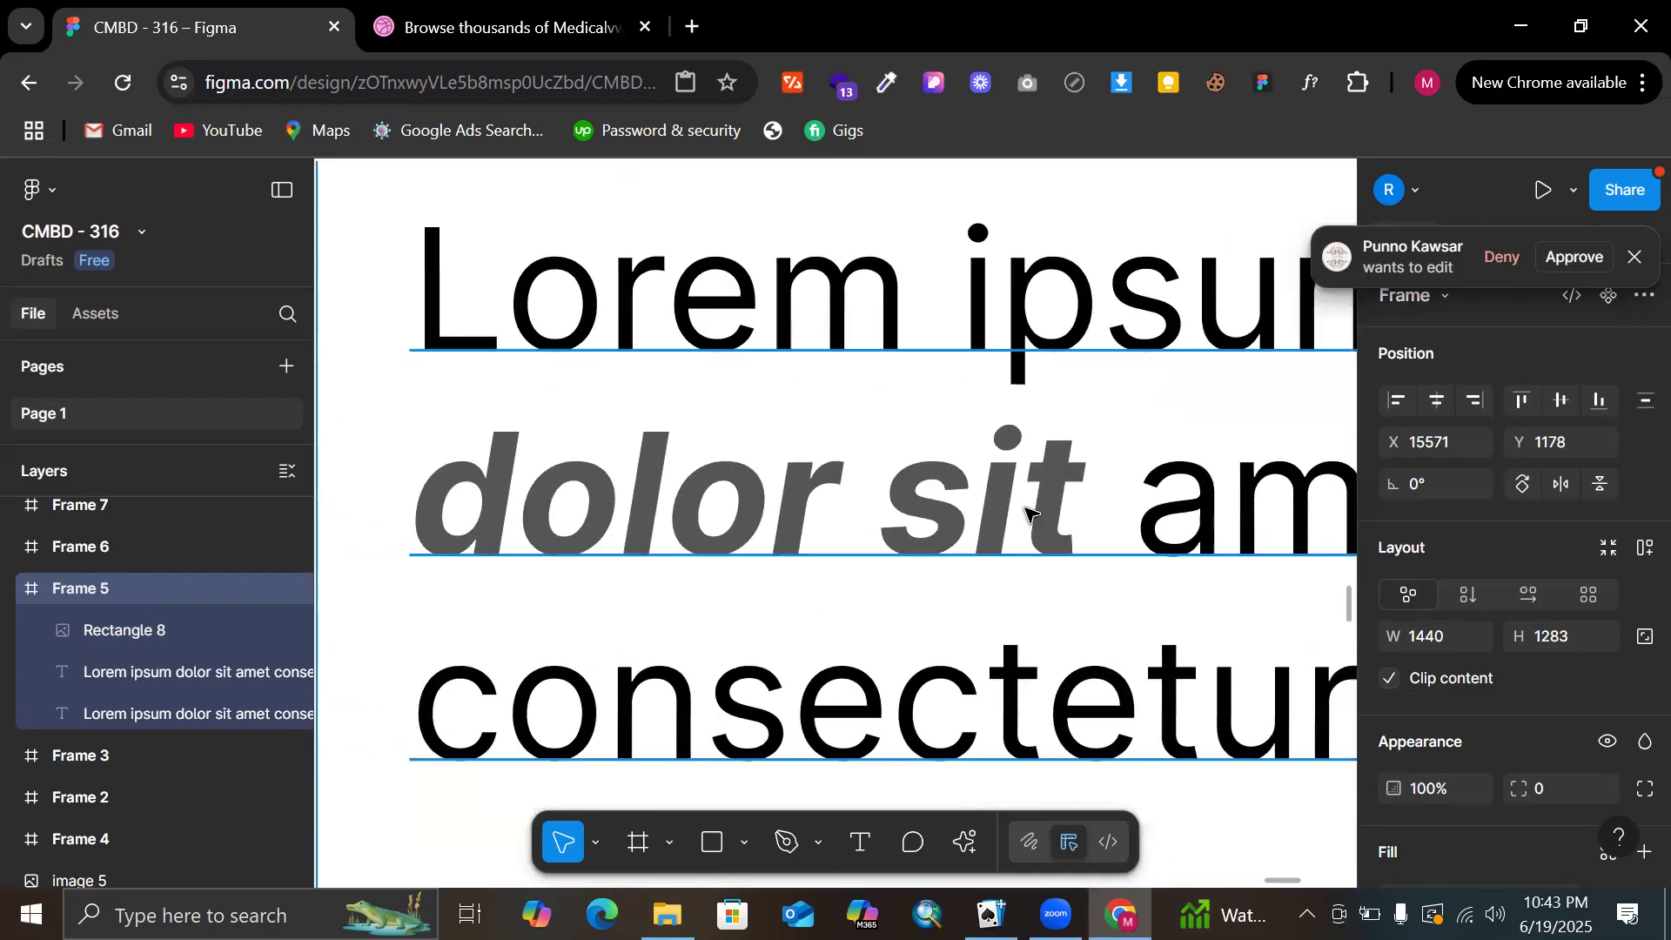
double_click(1089, 509)
left_click_drag(1090, 508, 435, 496)
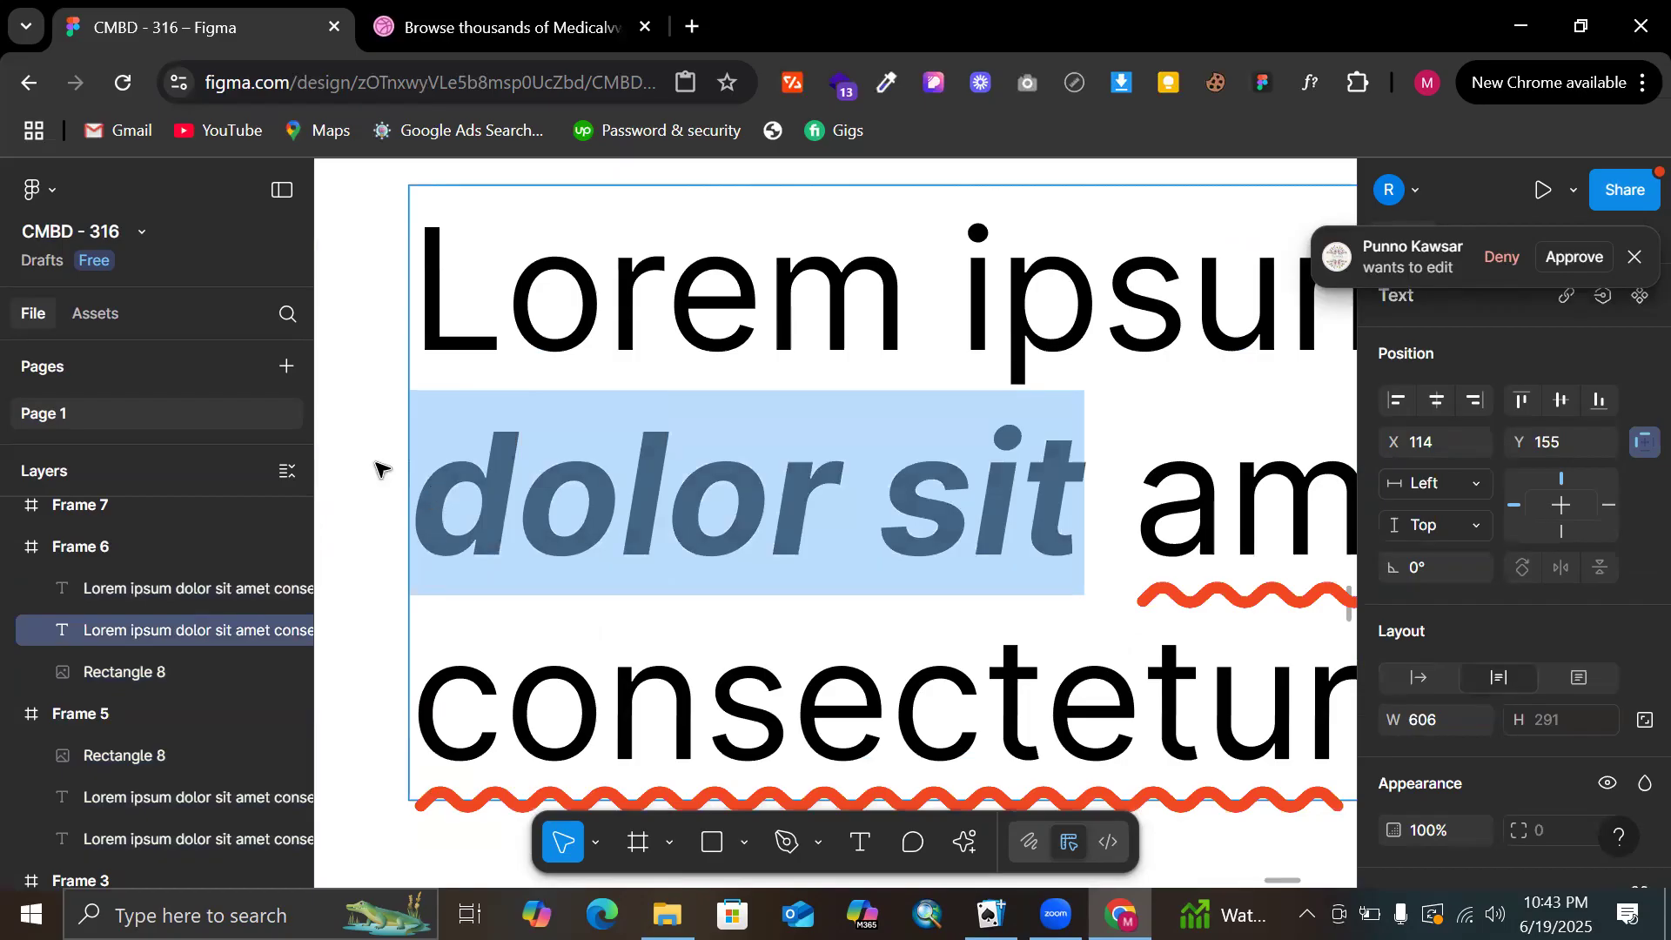
key("Escape")
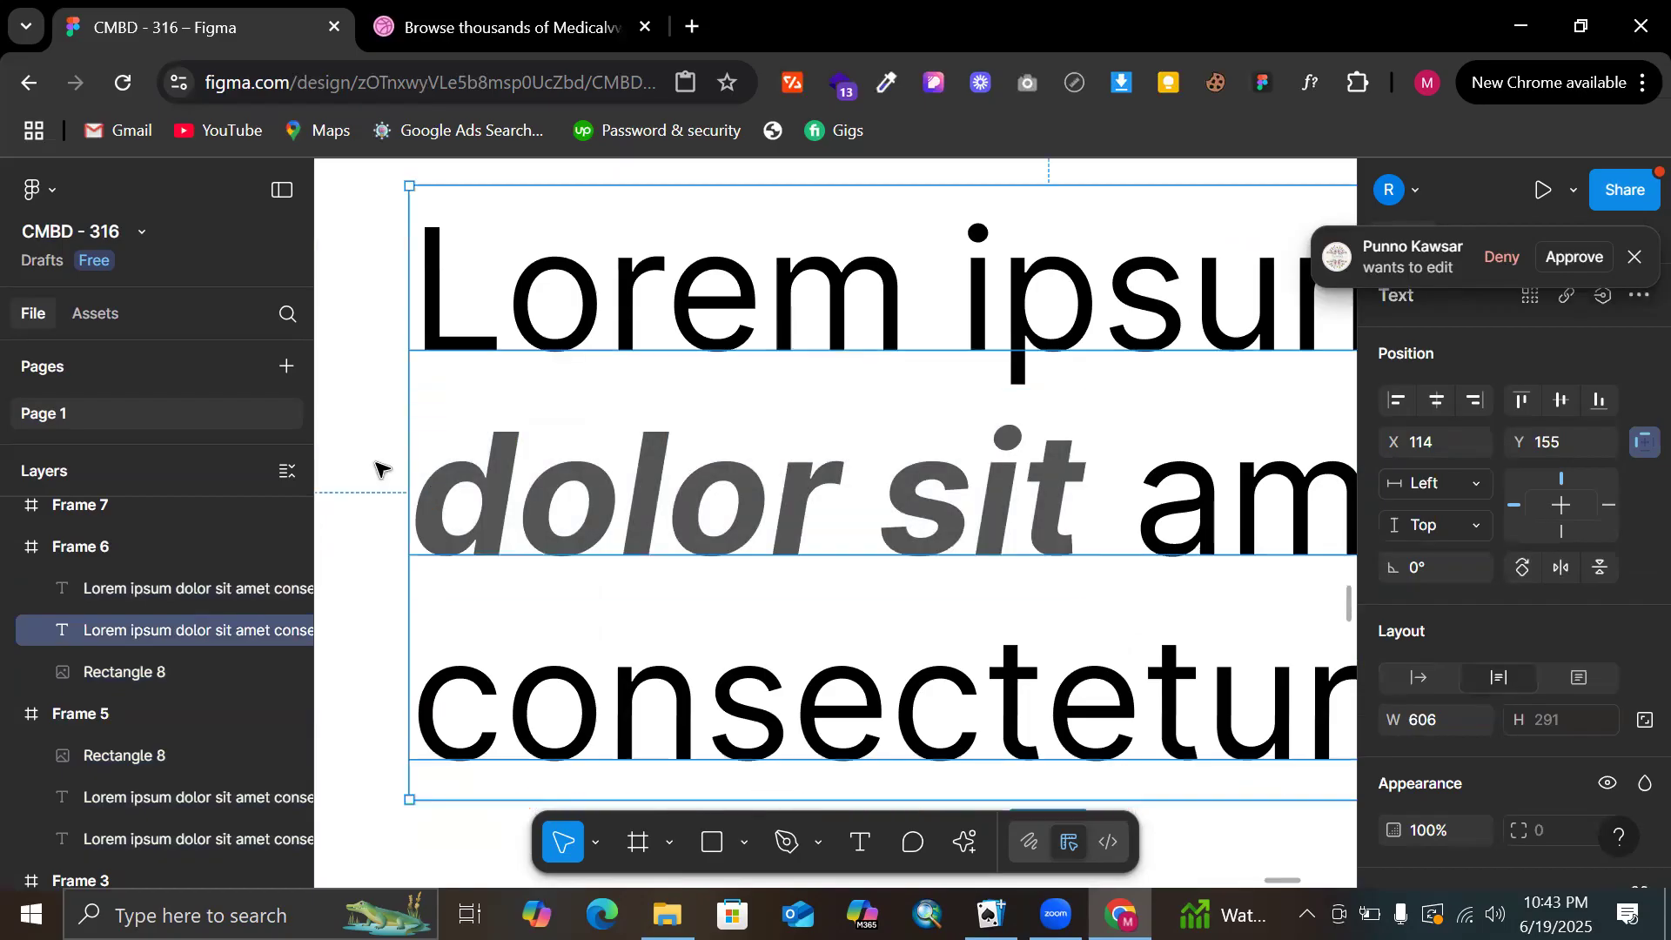
scroll(375, 470, "down", 4)
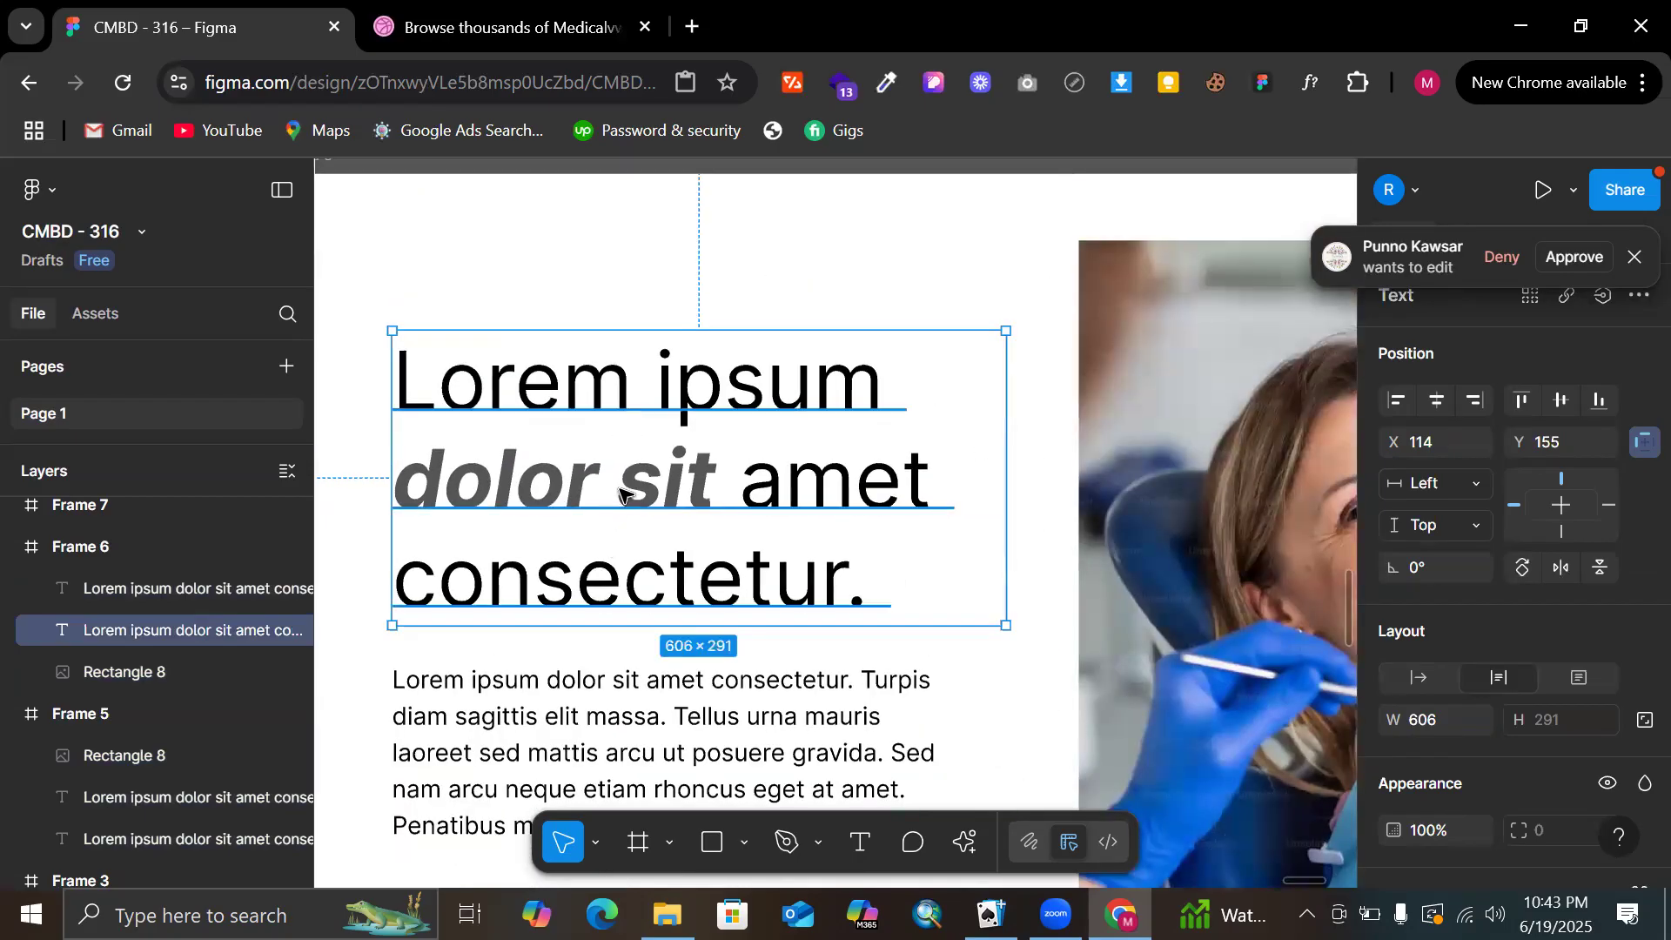
double_click(628, 487)
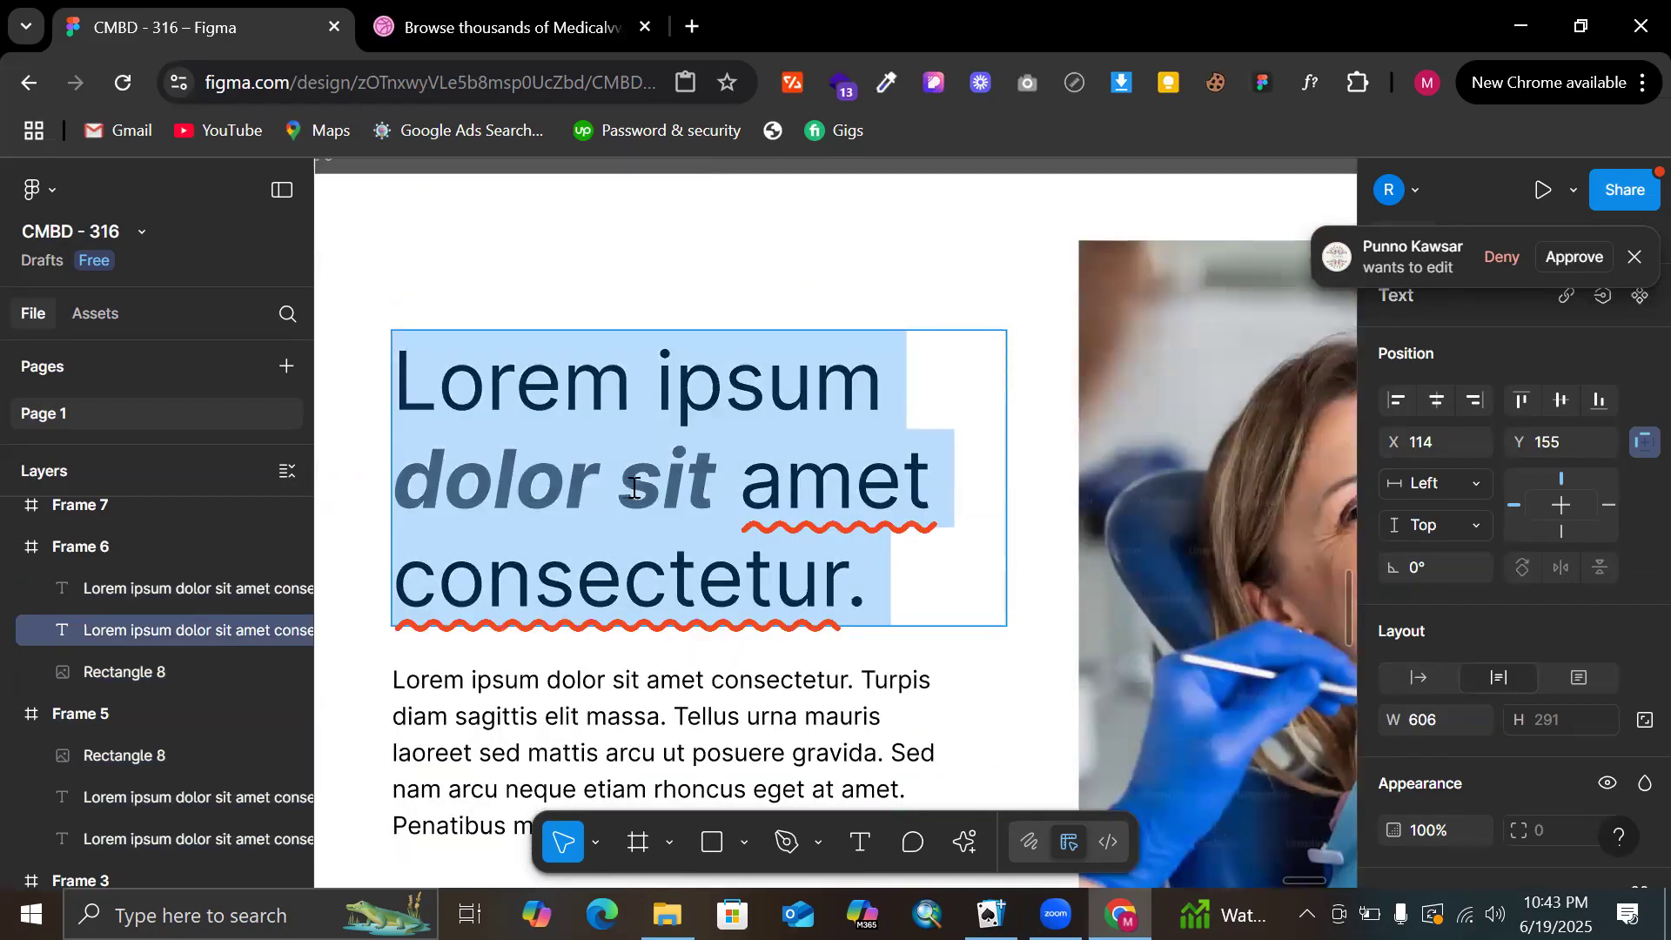
left_click(727, 501)
key("shift+Right")
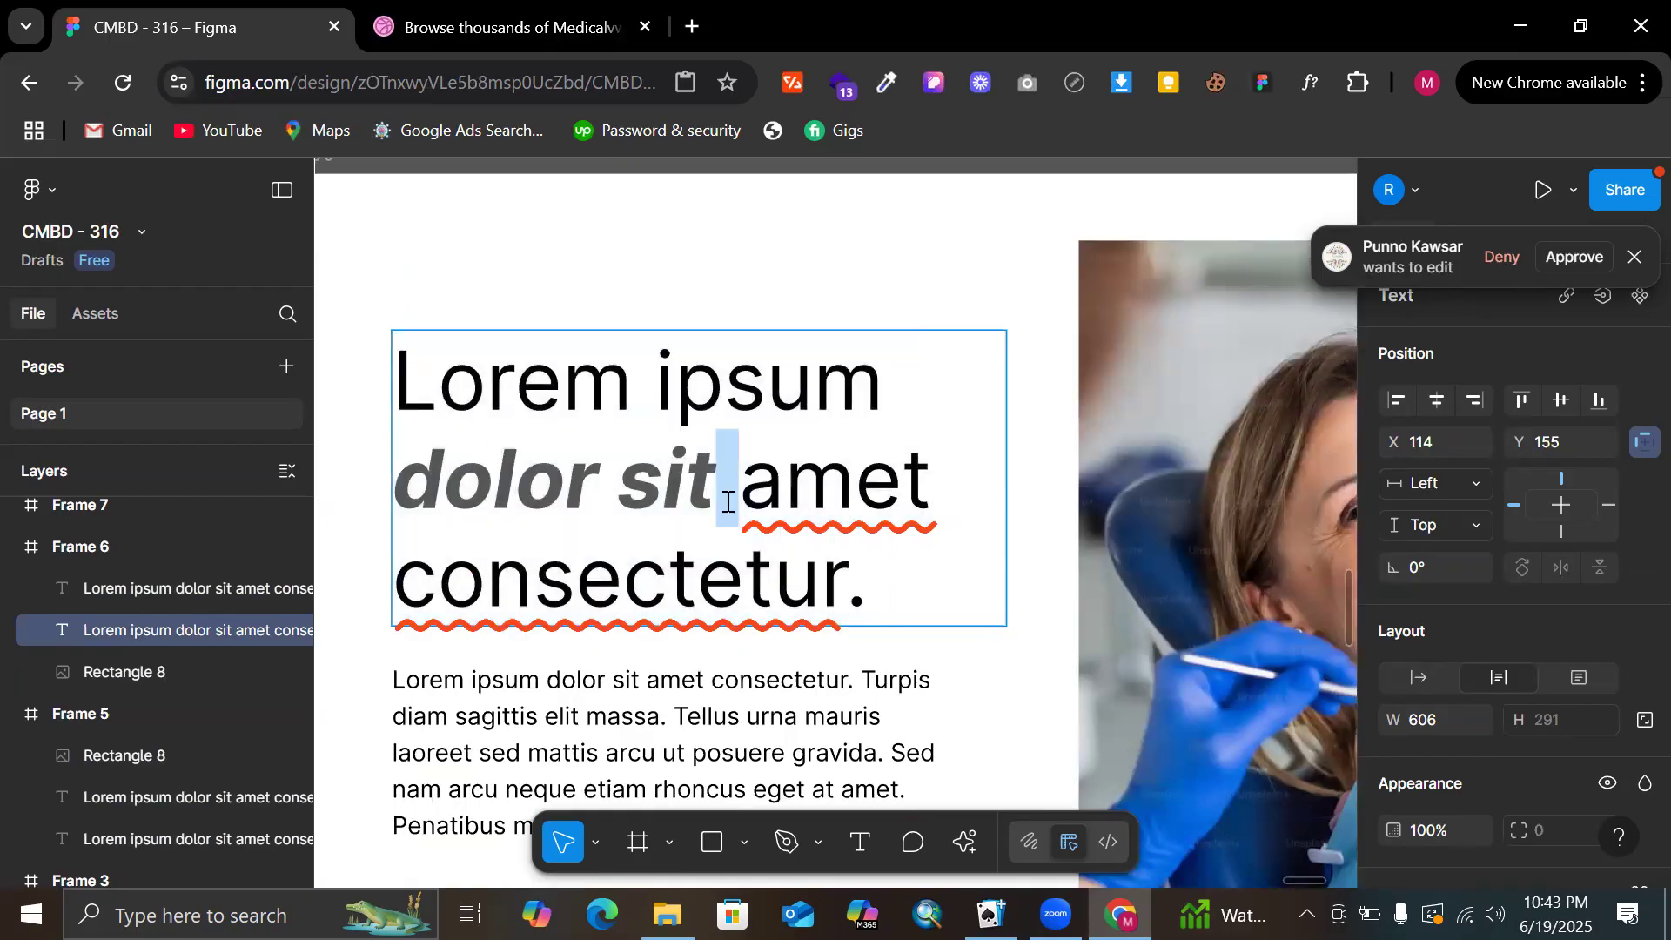
key("Escape")
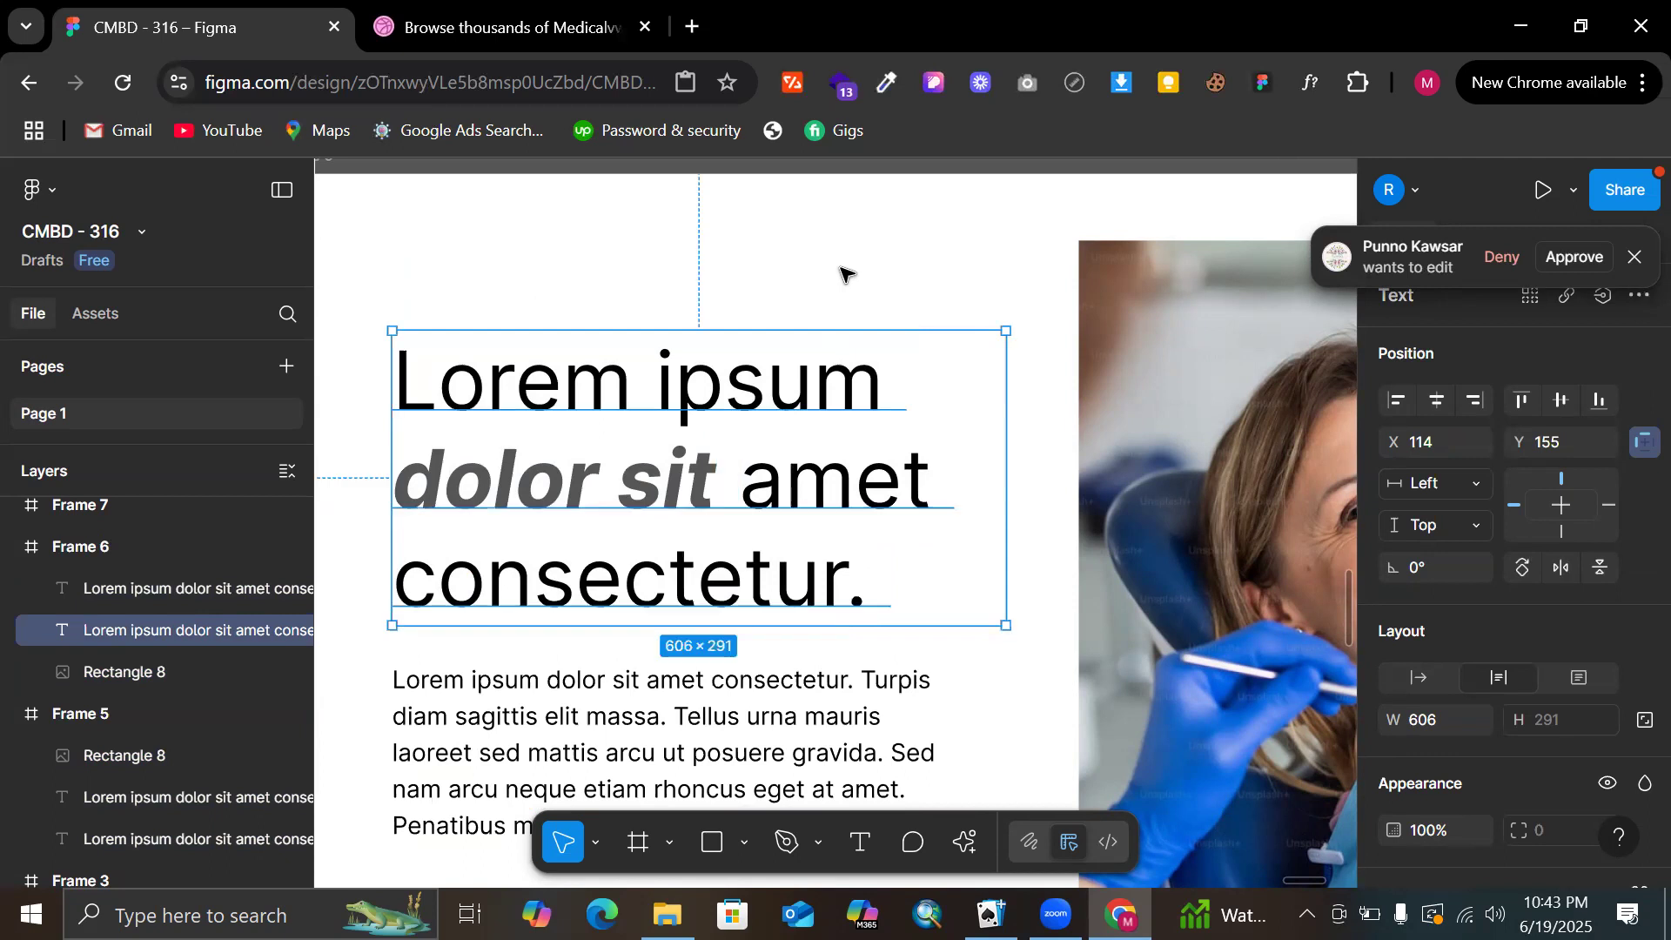
Move Frame 6 to the right to X 17101, widening its gap from Frame 5, and deselect it
scroll(843, 272, "down", 5)
left_click_drag(634, 205, 660, 209)
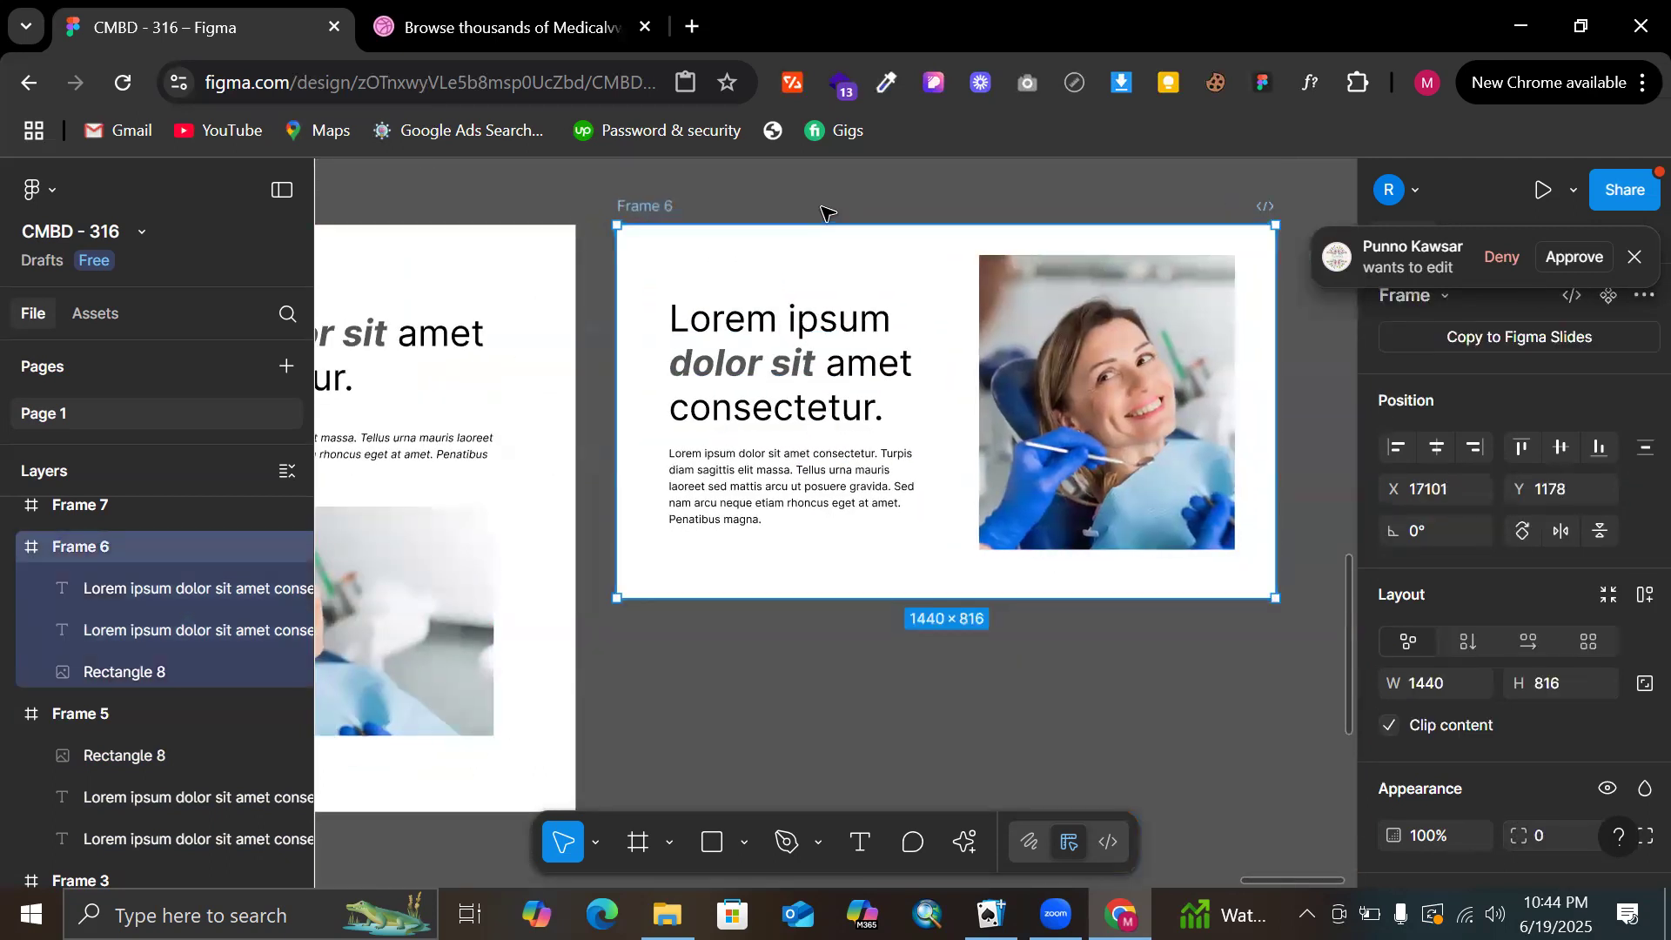
left_click(827, 213)
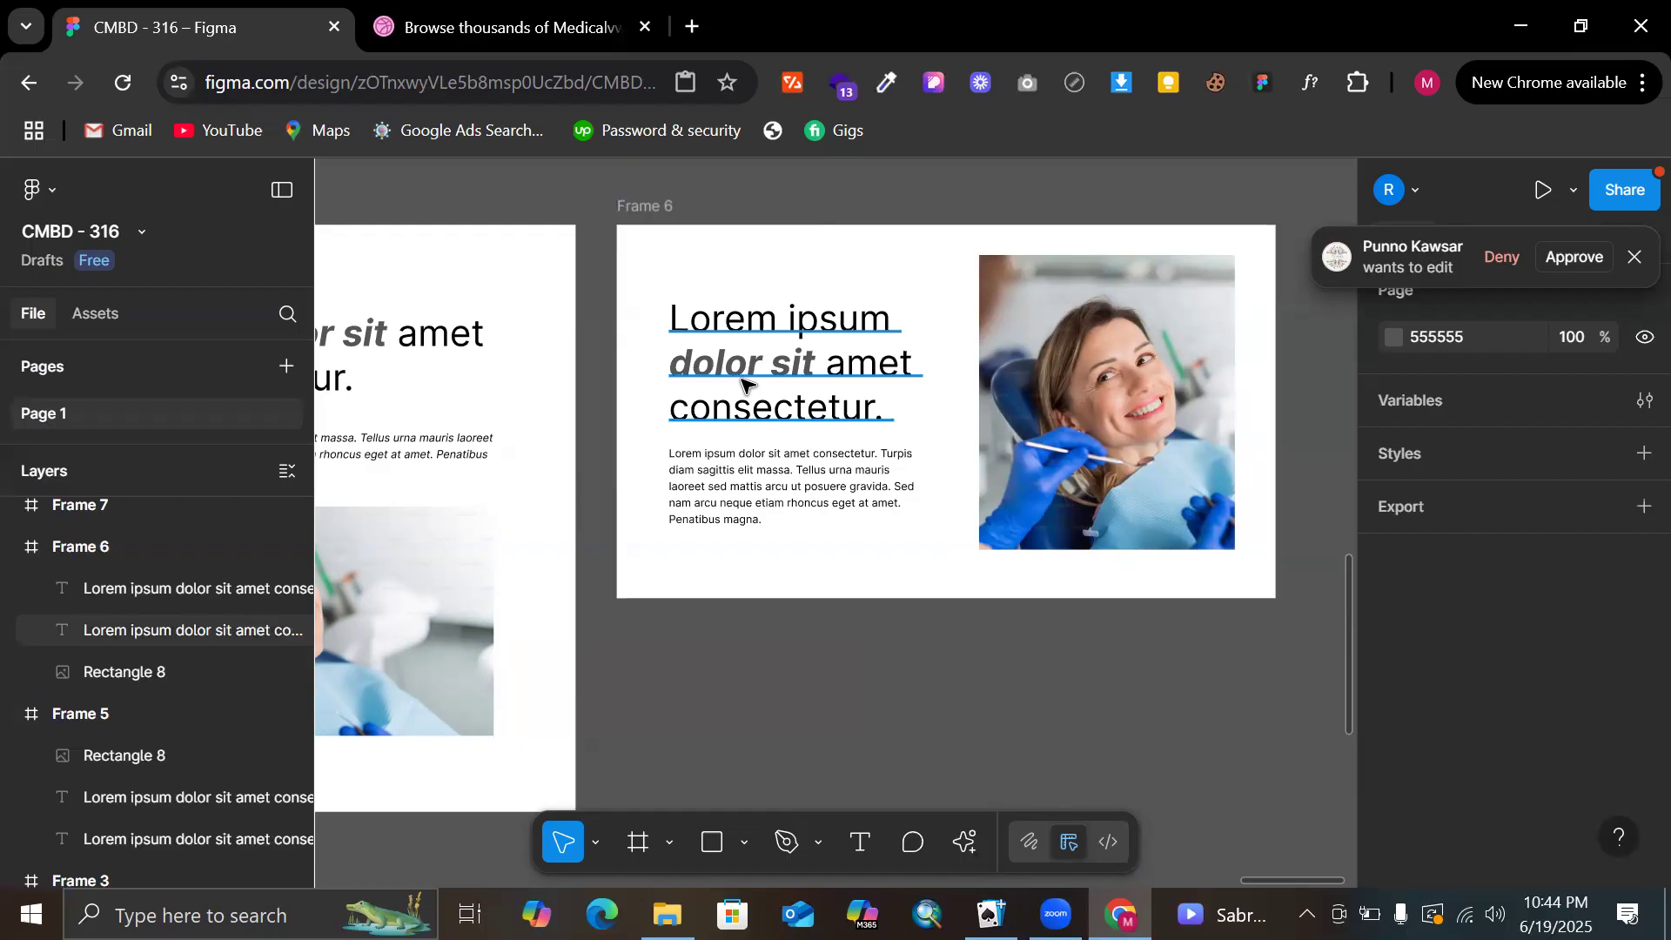
Examine the highlighted "dolor sit" words in the Frame 6 heading and the paragraph text beneath it
left_click(809, 366)
double_click(812, 362)
left_click_drag(812, 362, 634, 377)
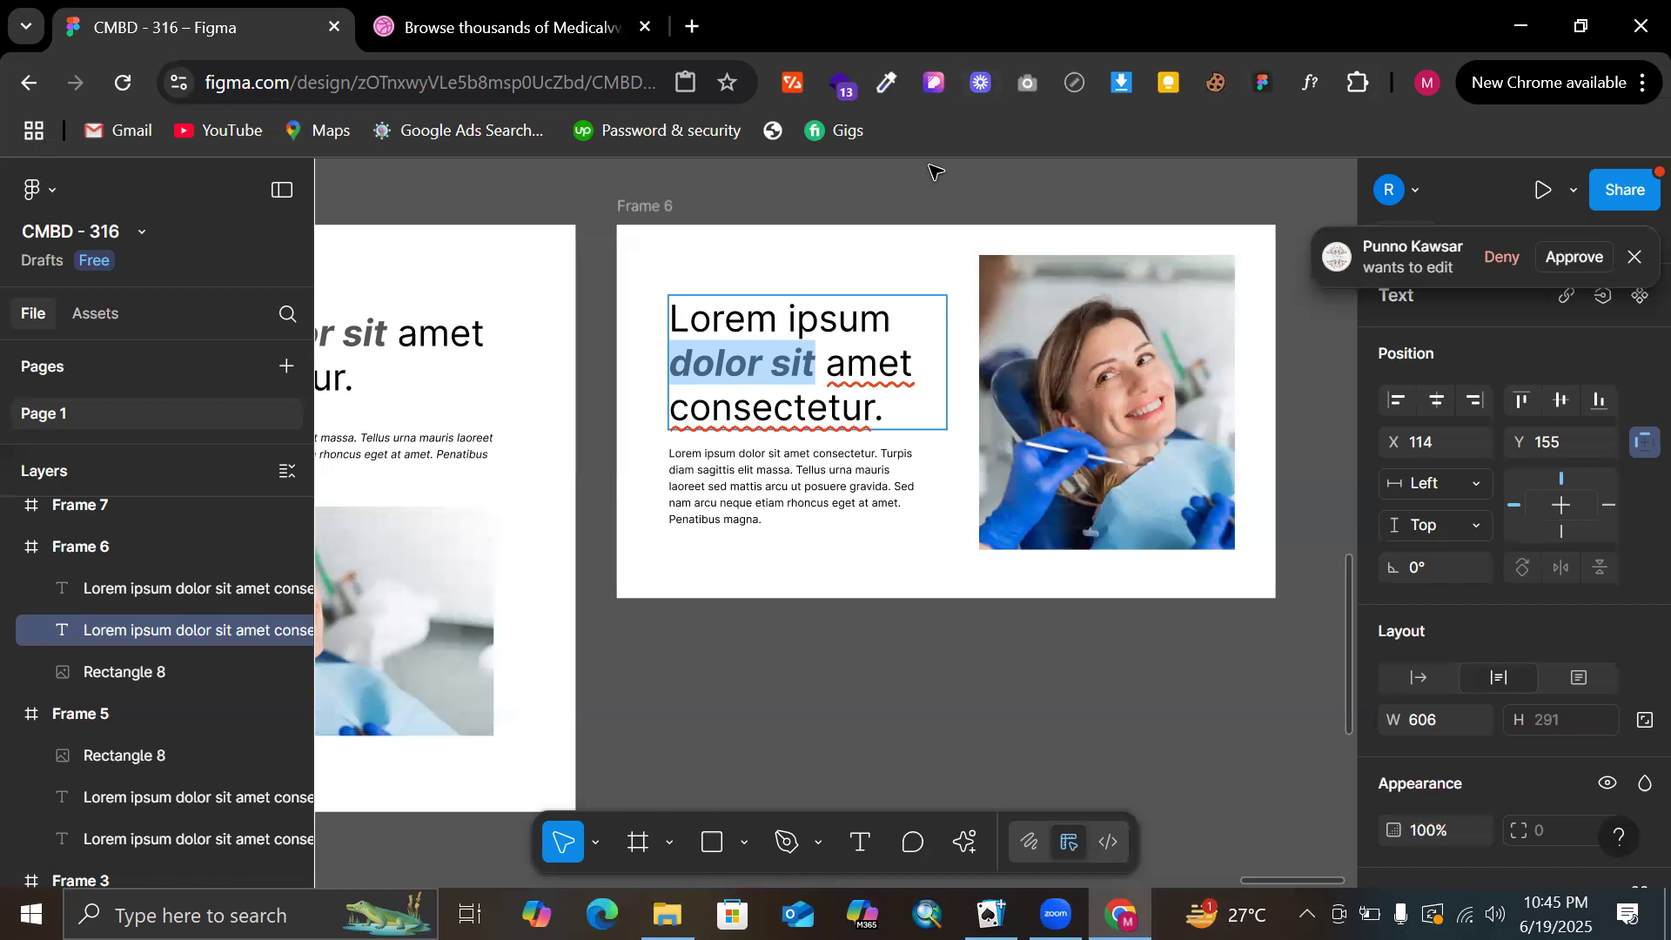
key("Escape")
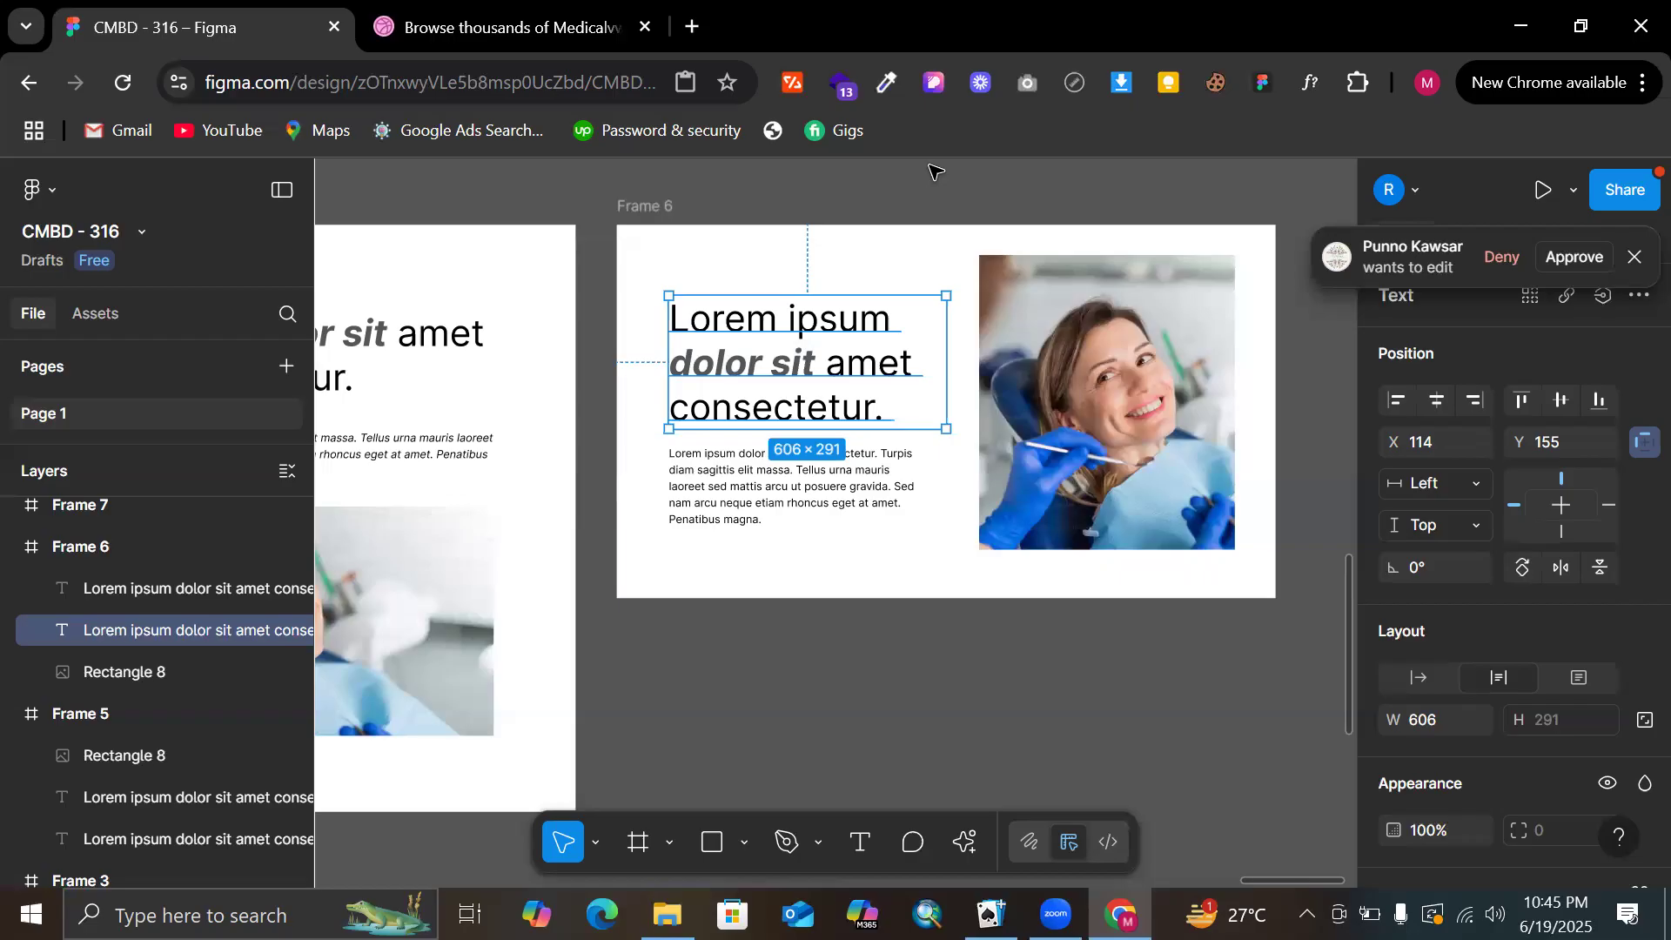
scroll(675, 693, "up", 5)
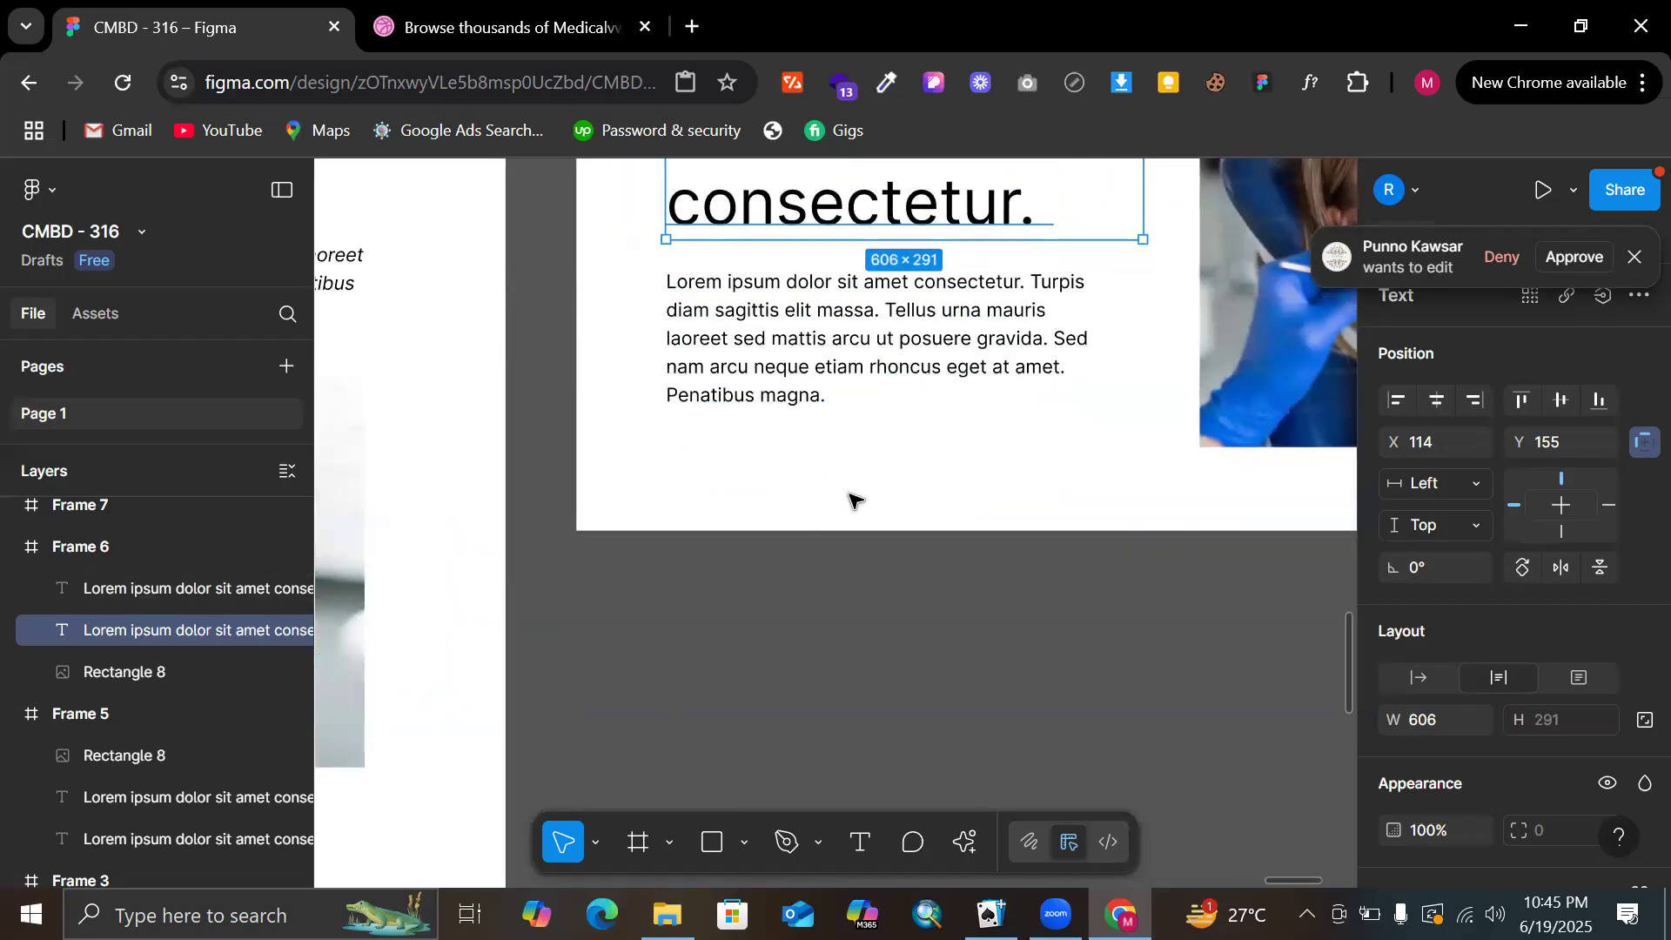
scroll(671, 609, "down", 5)
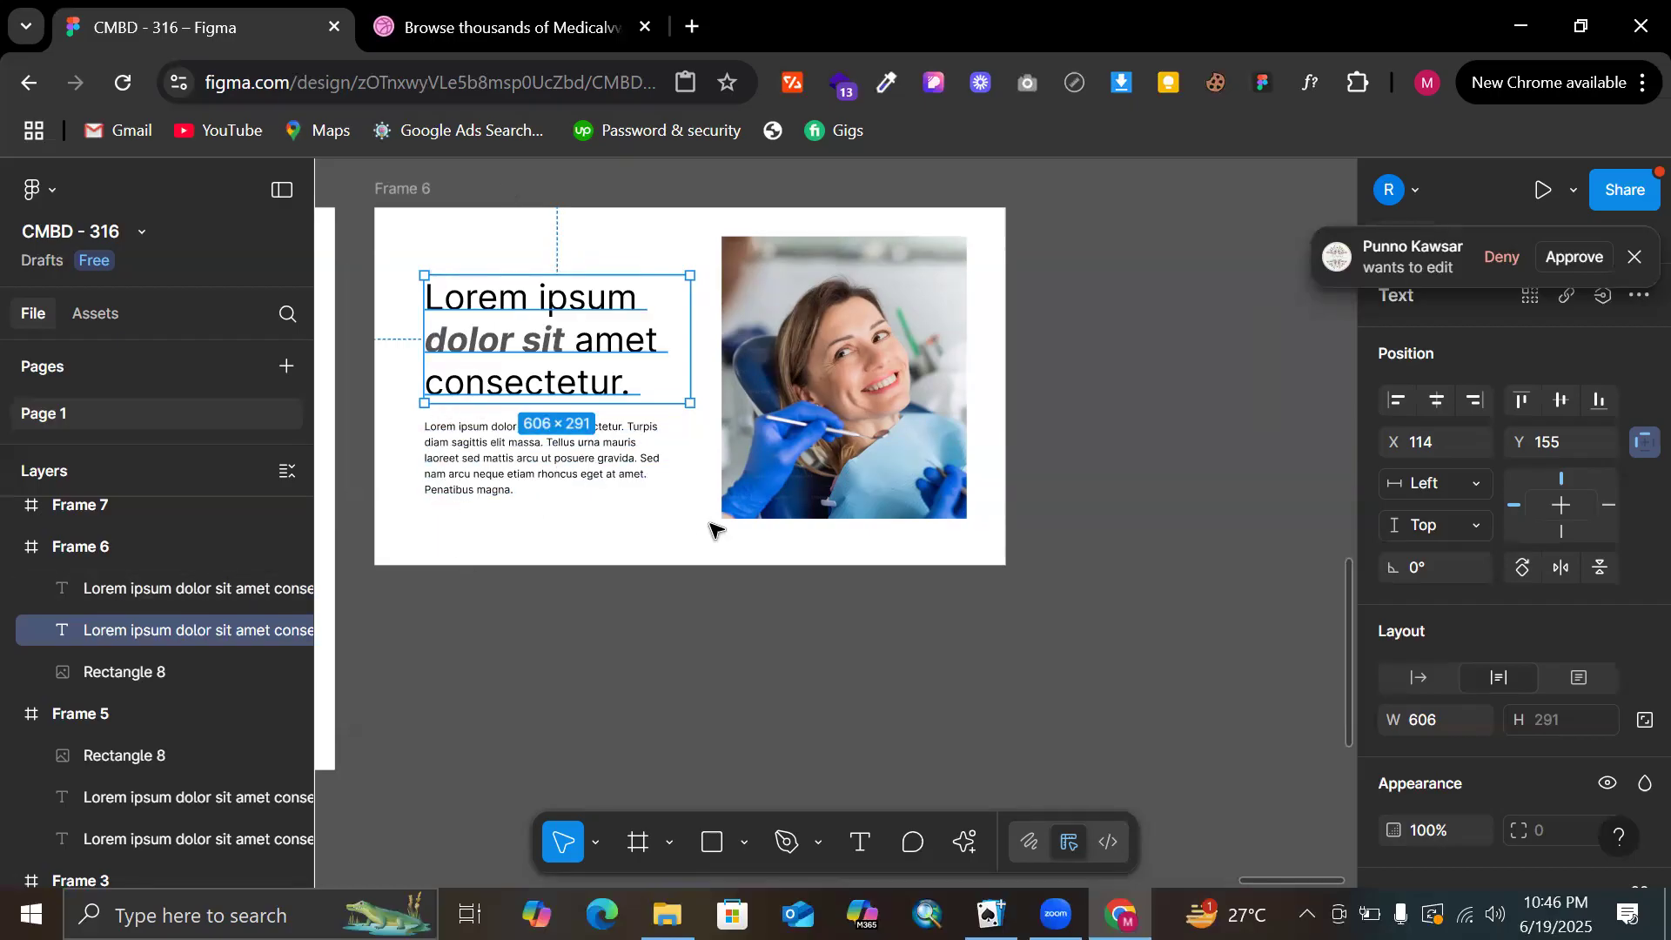
scroll(508, 518, "up", 3)
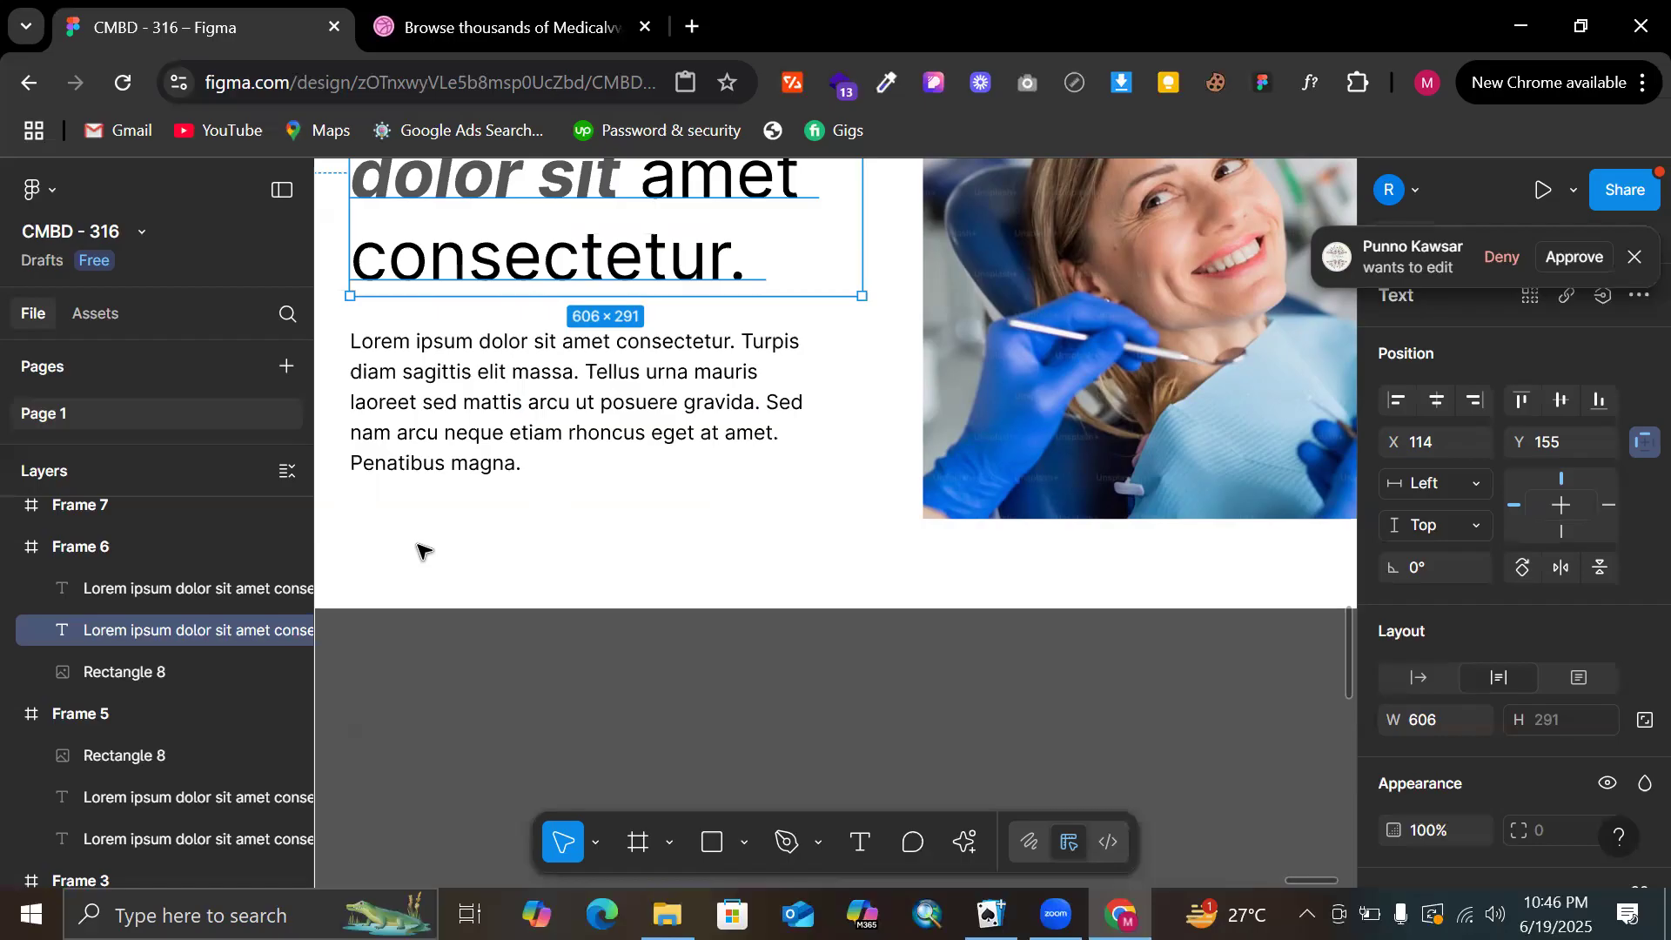
left_click_drag(418, 544, 634, 422)
scroll(636, 422, "down", 3)
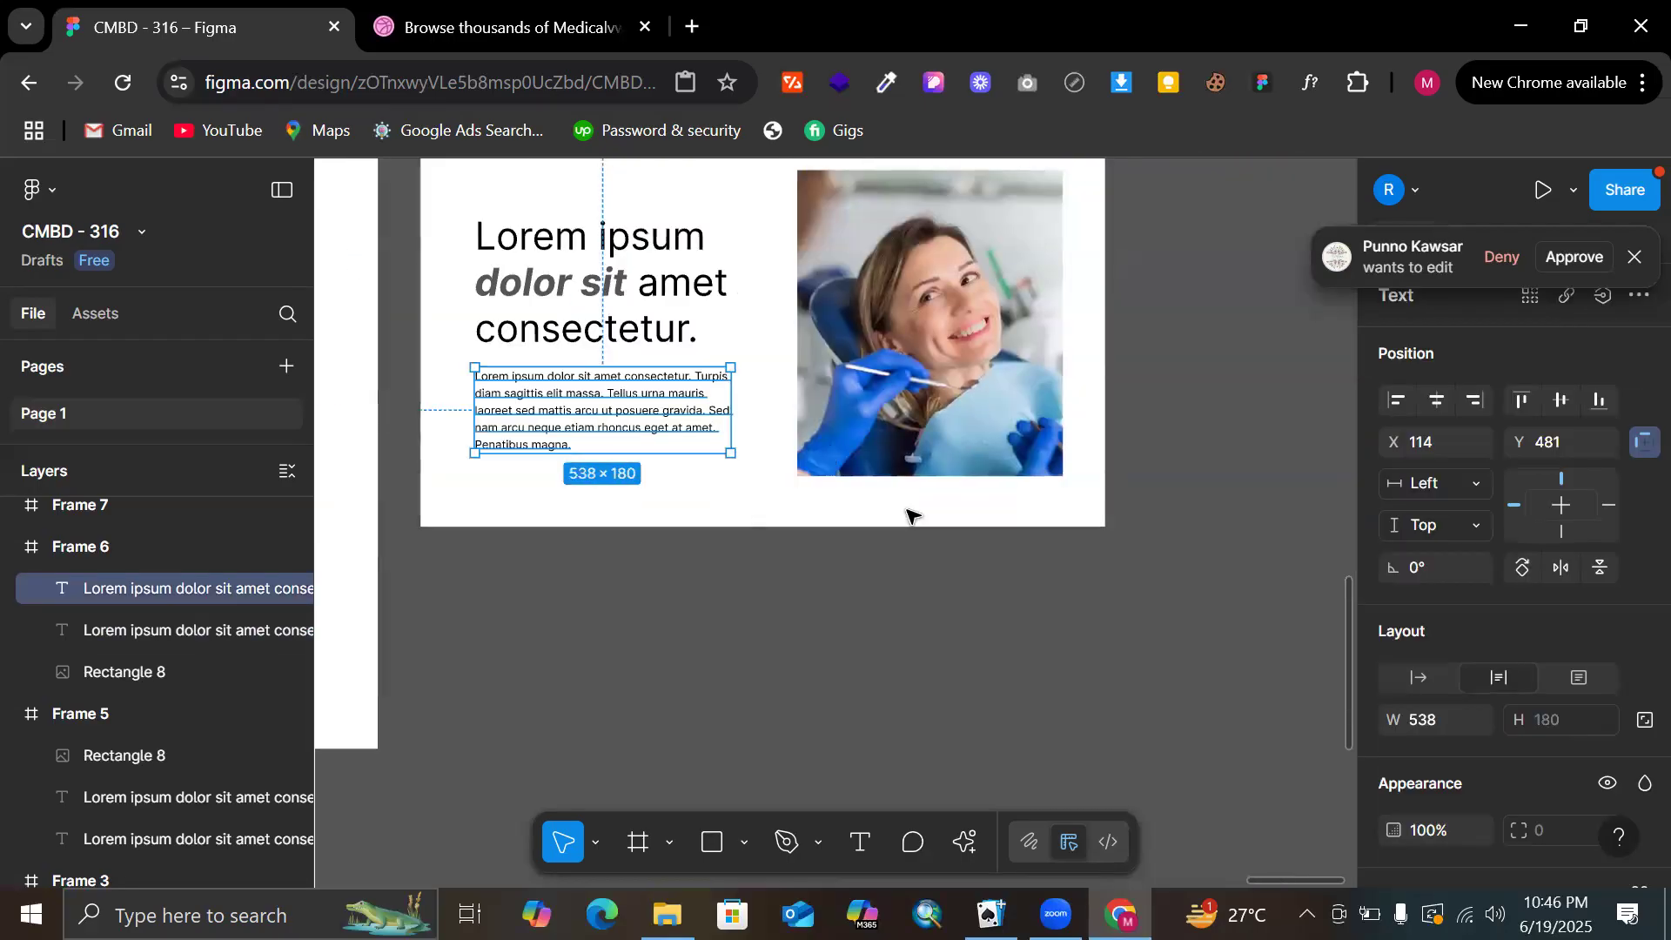
left_click(1093, 523)
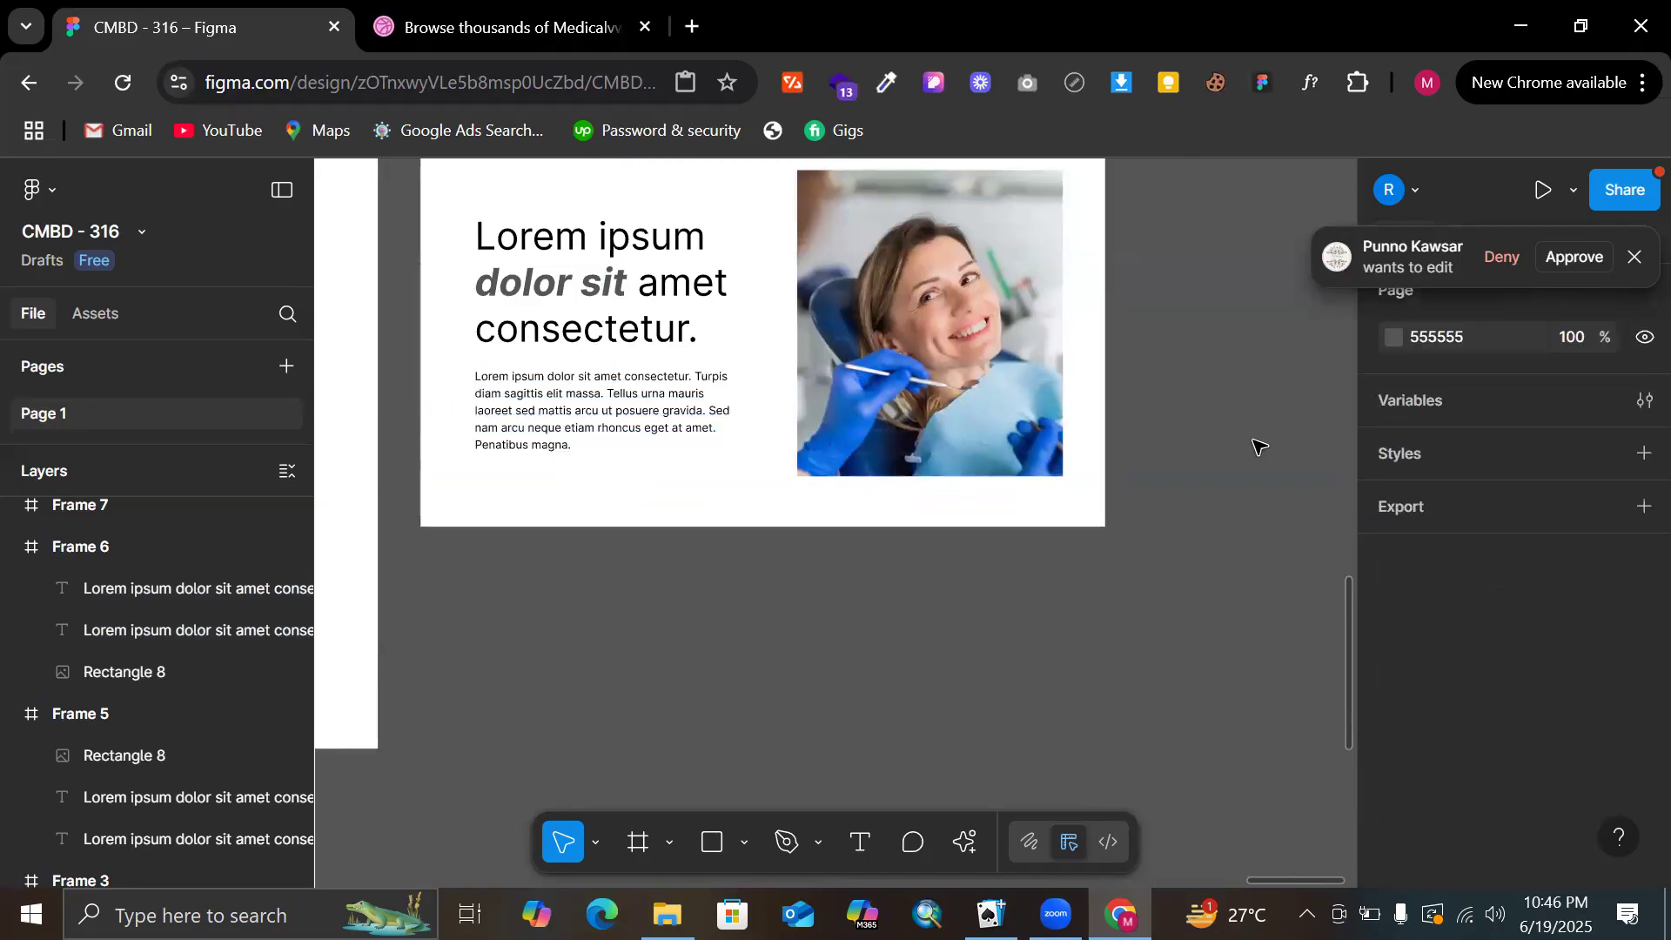
Review the Design Fundamentals list in Frame 2, the website categories in Frame 7 and the sample hero frames beneath them
scroll(1257, 446, "up", 8)
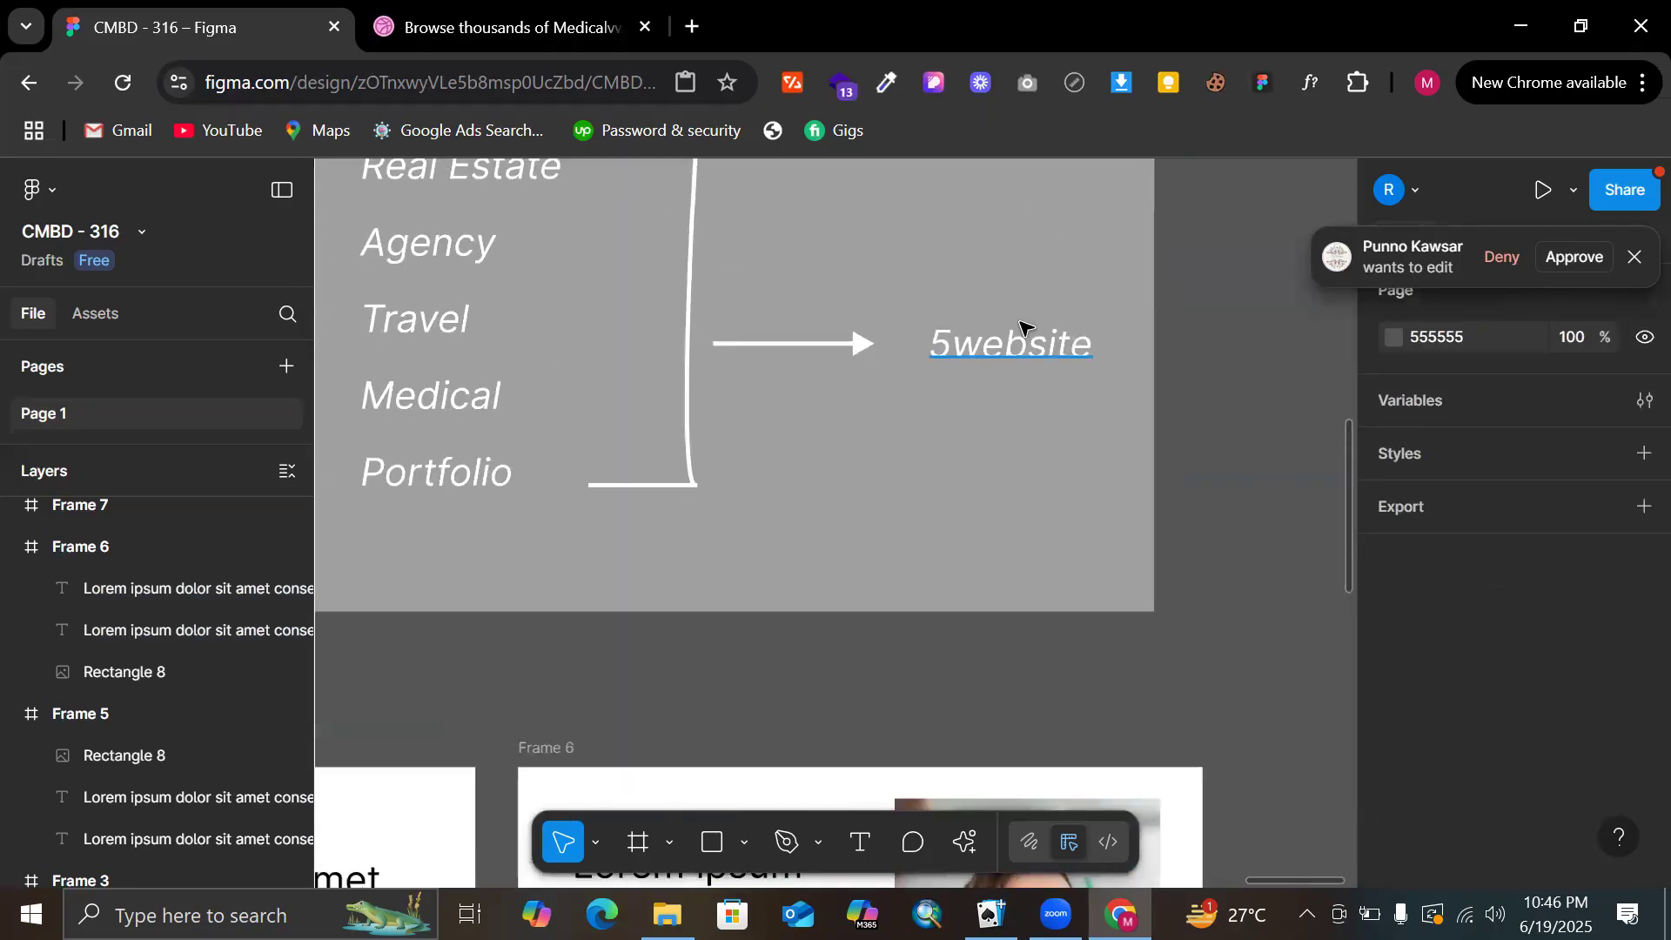
scroll(1025, 329, "left", 7)
scroll(1004, 315, "up", 1)
scroll(1026, 588, "right", 2)
scroll(1027, 590, "down", 2)
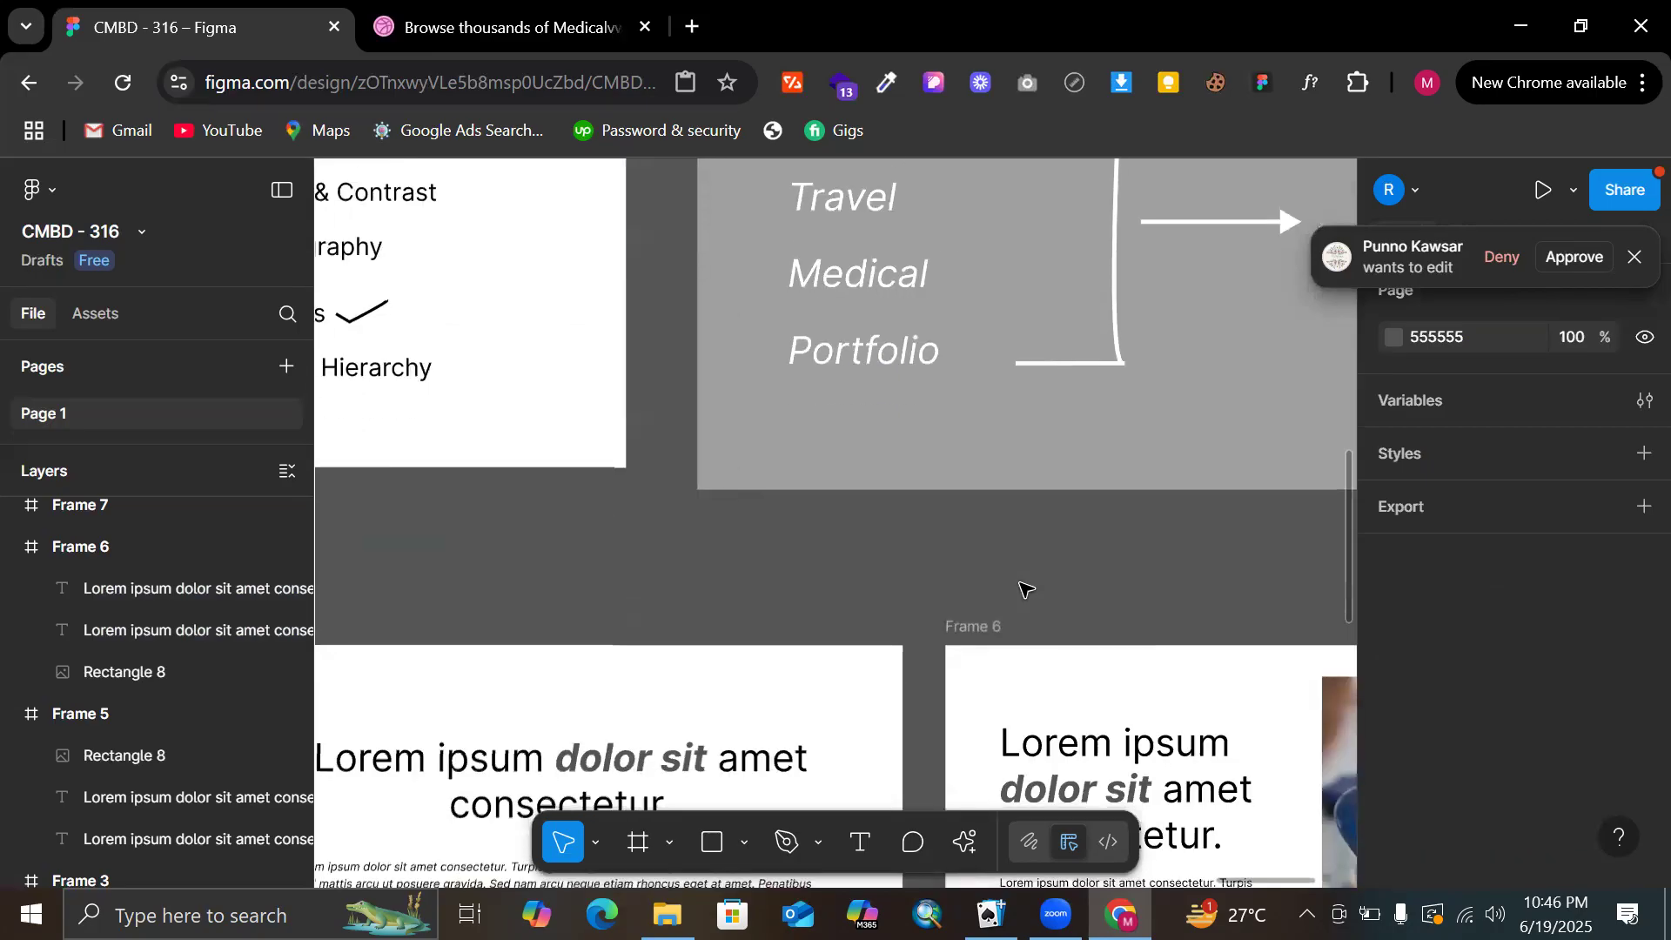
scroll(1097, 592, "up", 1)
scroll(1095, 590, "left", 2)
scroll(1095, 590, "up", 1)
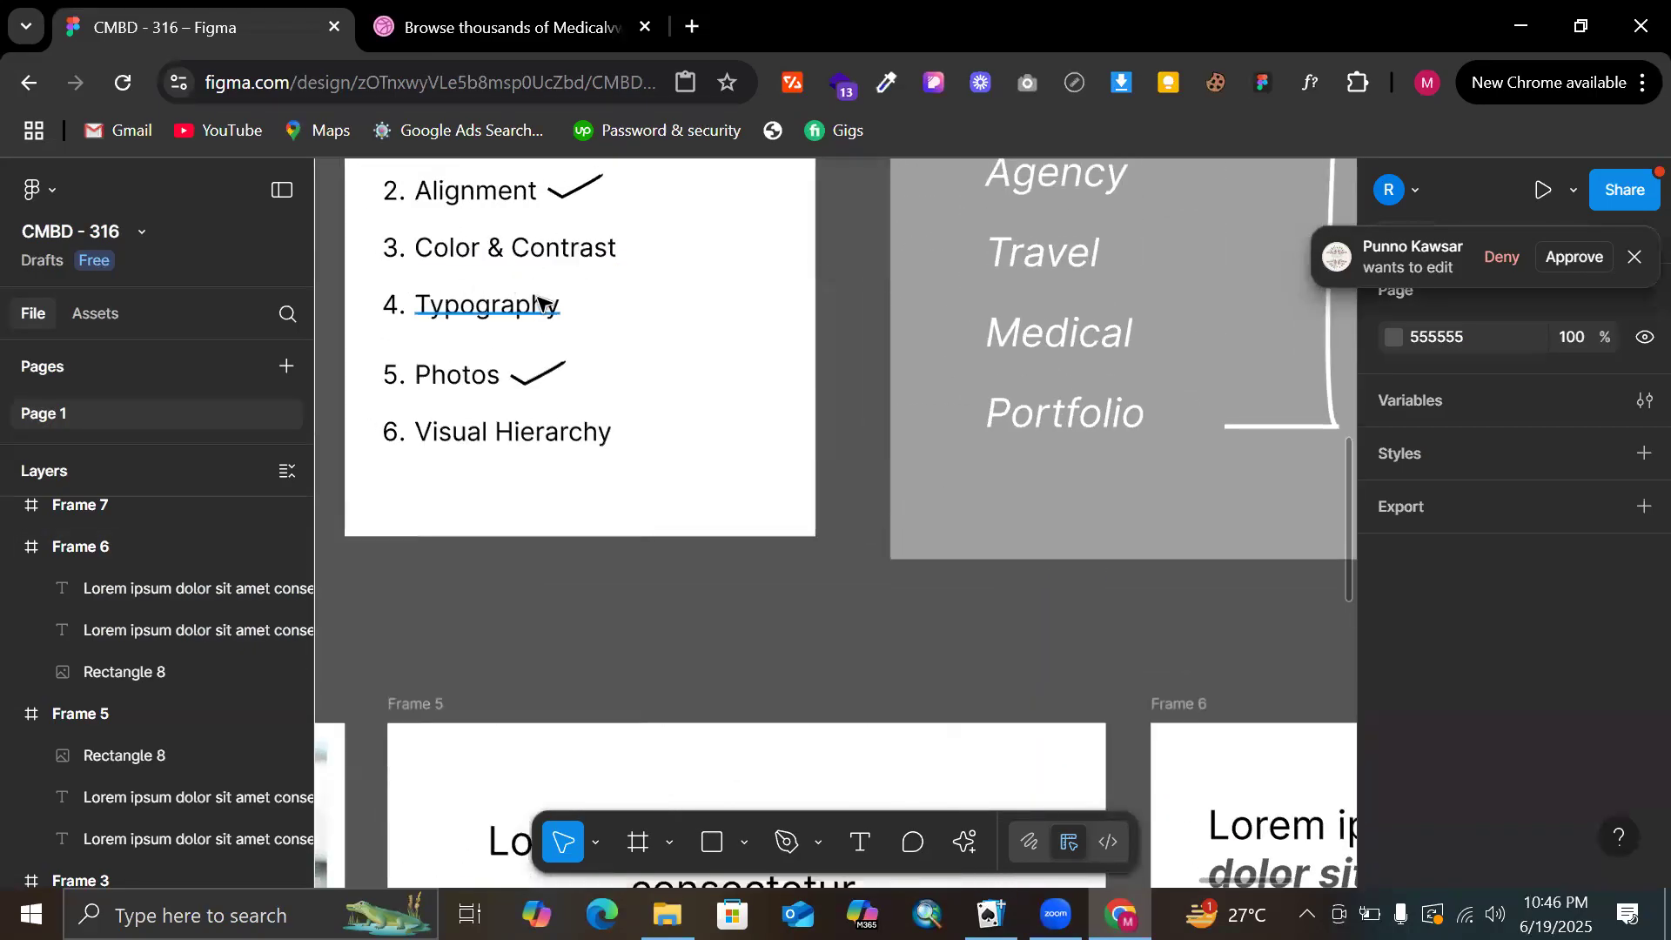
scroll(539, 300, "right", 3)
scroll(765, 642, "down", 3)
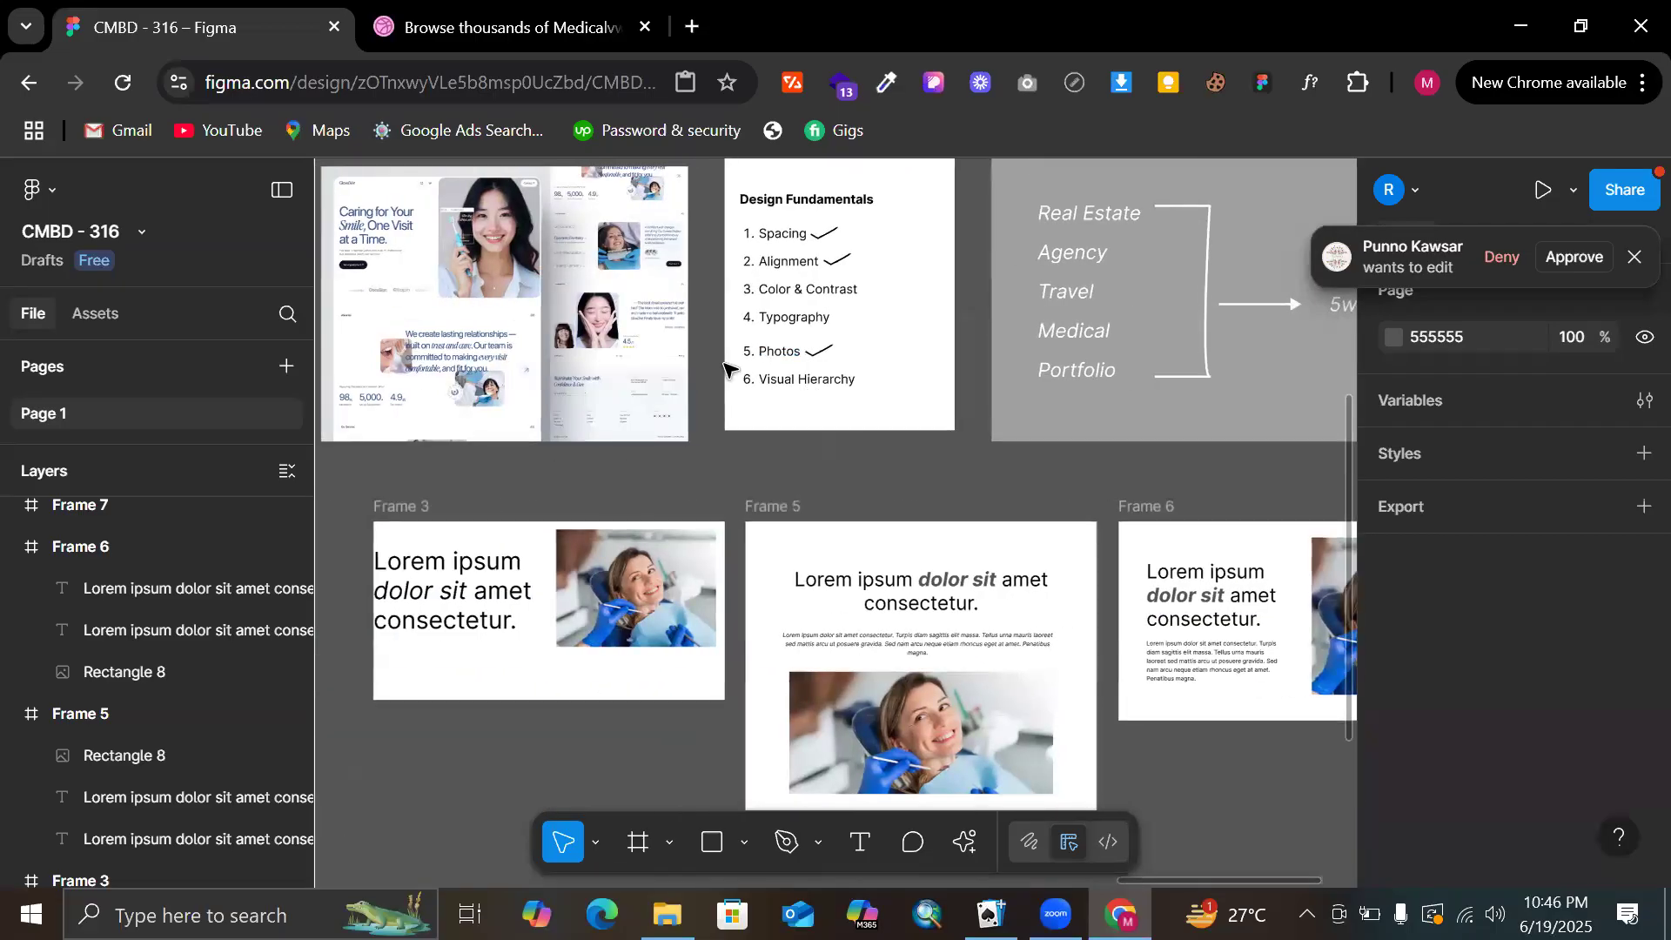
scroll(729, 370, "left", 4)
scroll(731, 373, "down", 2)
scroll(731, 372, "right", 6)
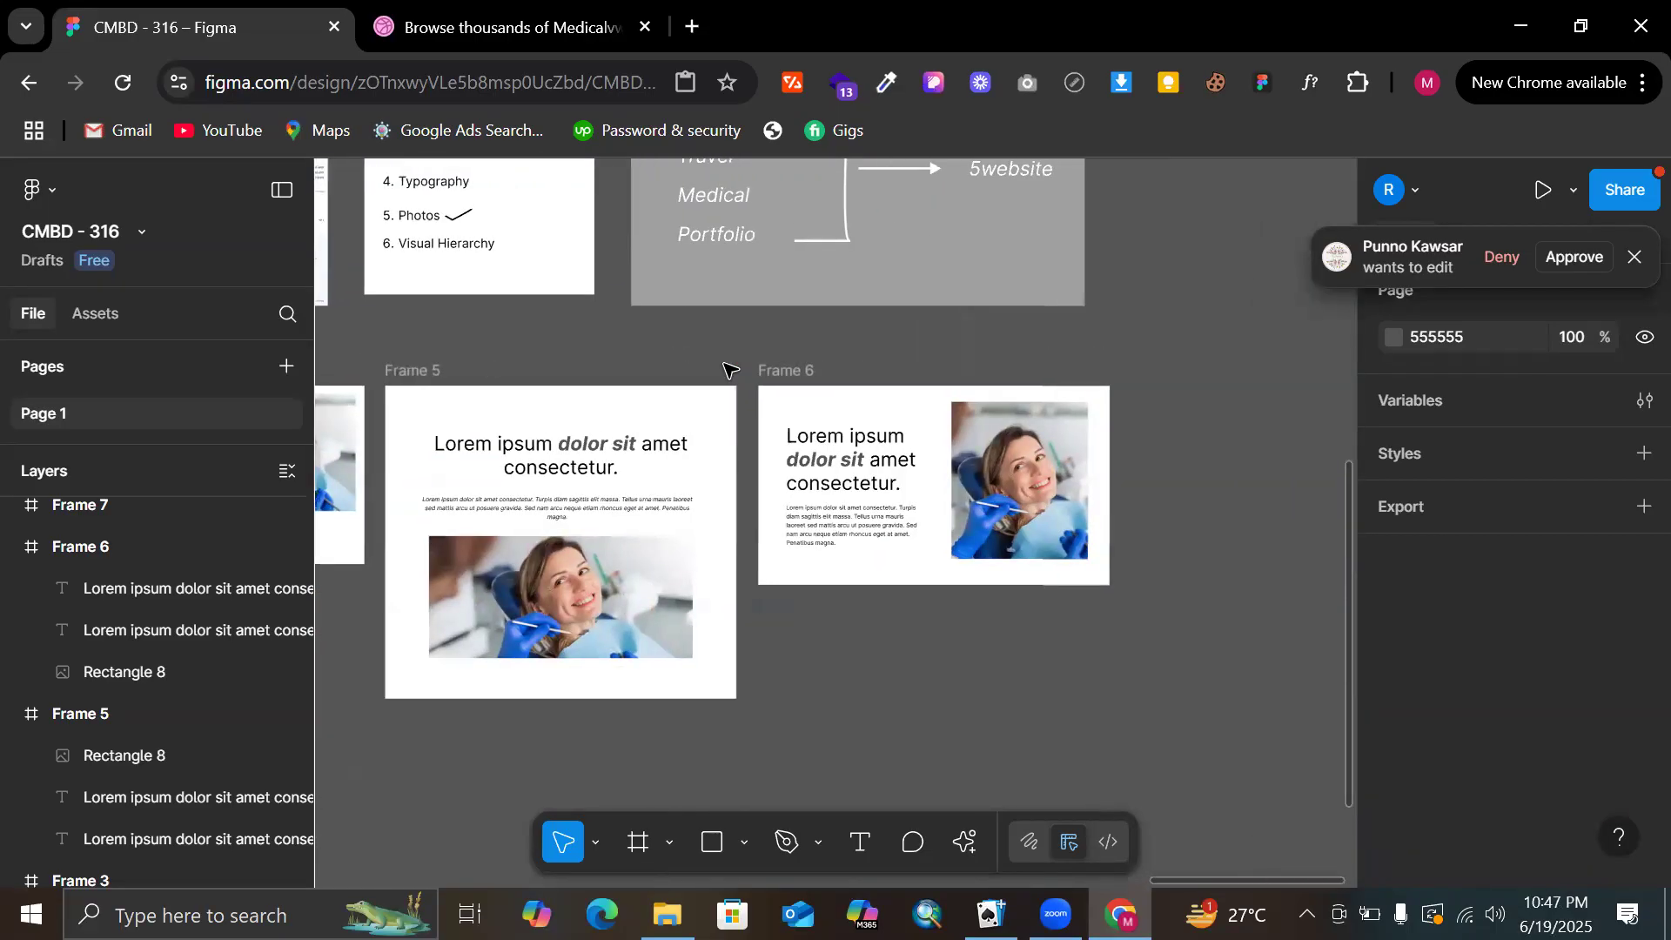
scroll(1030, 459, "down", 1)
scroll(933, 432, "up", 1)
scroll(932, 433, "down", 5)
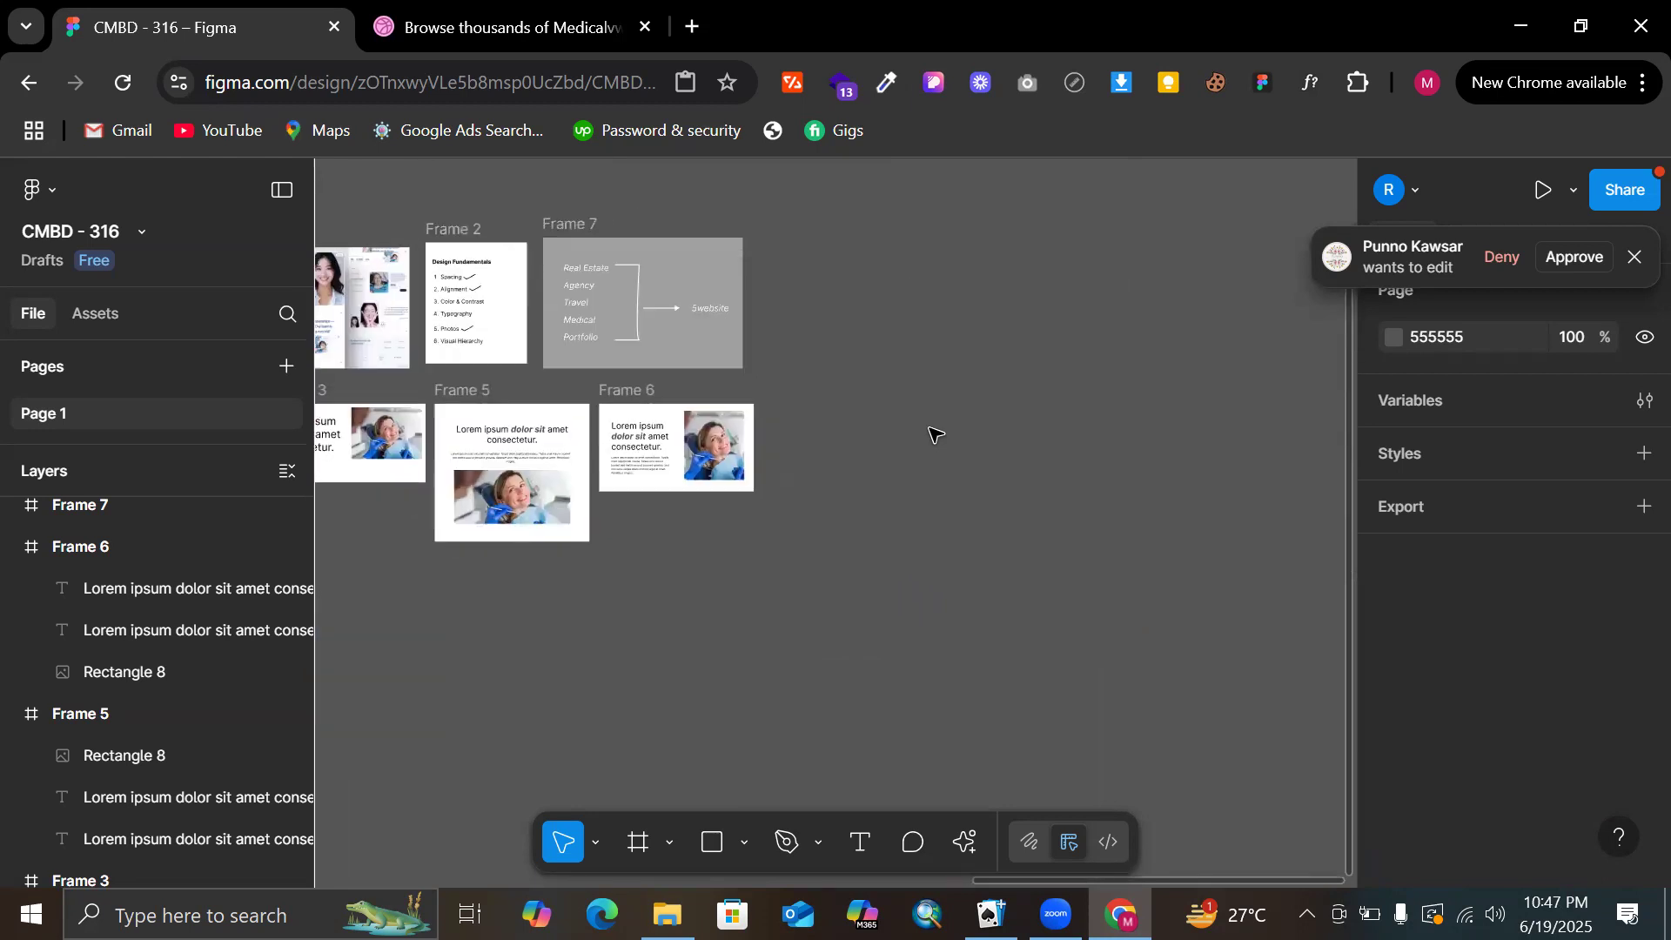
scroll(932, 433, "down", 3)
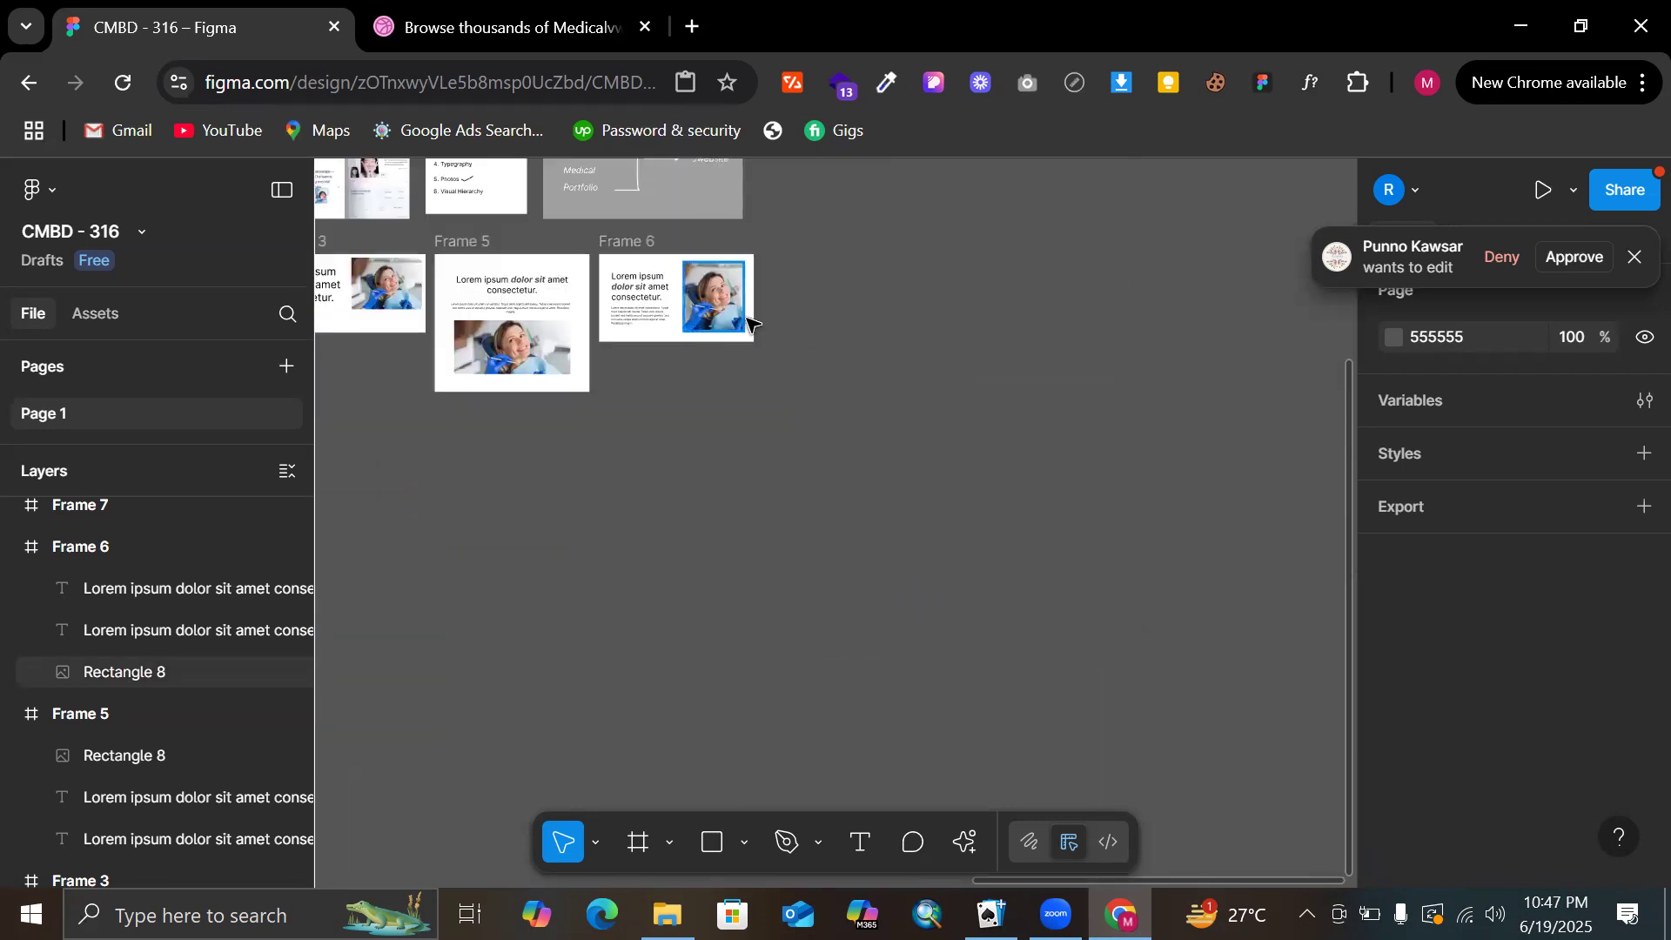
Look over the whole canvas, from the plugin list in Frame 1 and the shape exercises to the F and Z references and hero frames
scroll(748, 324, "left", 10)
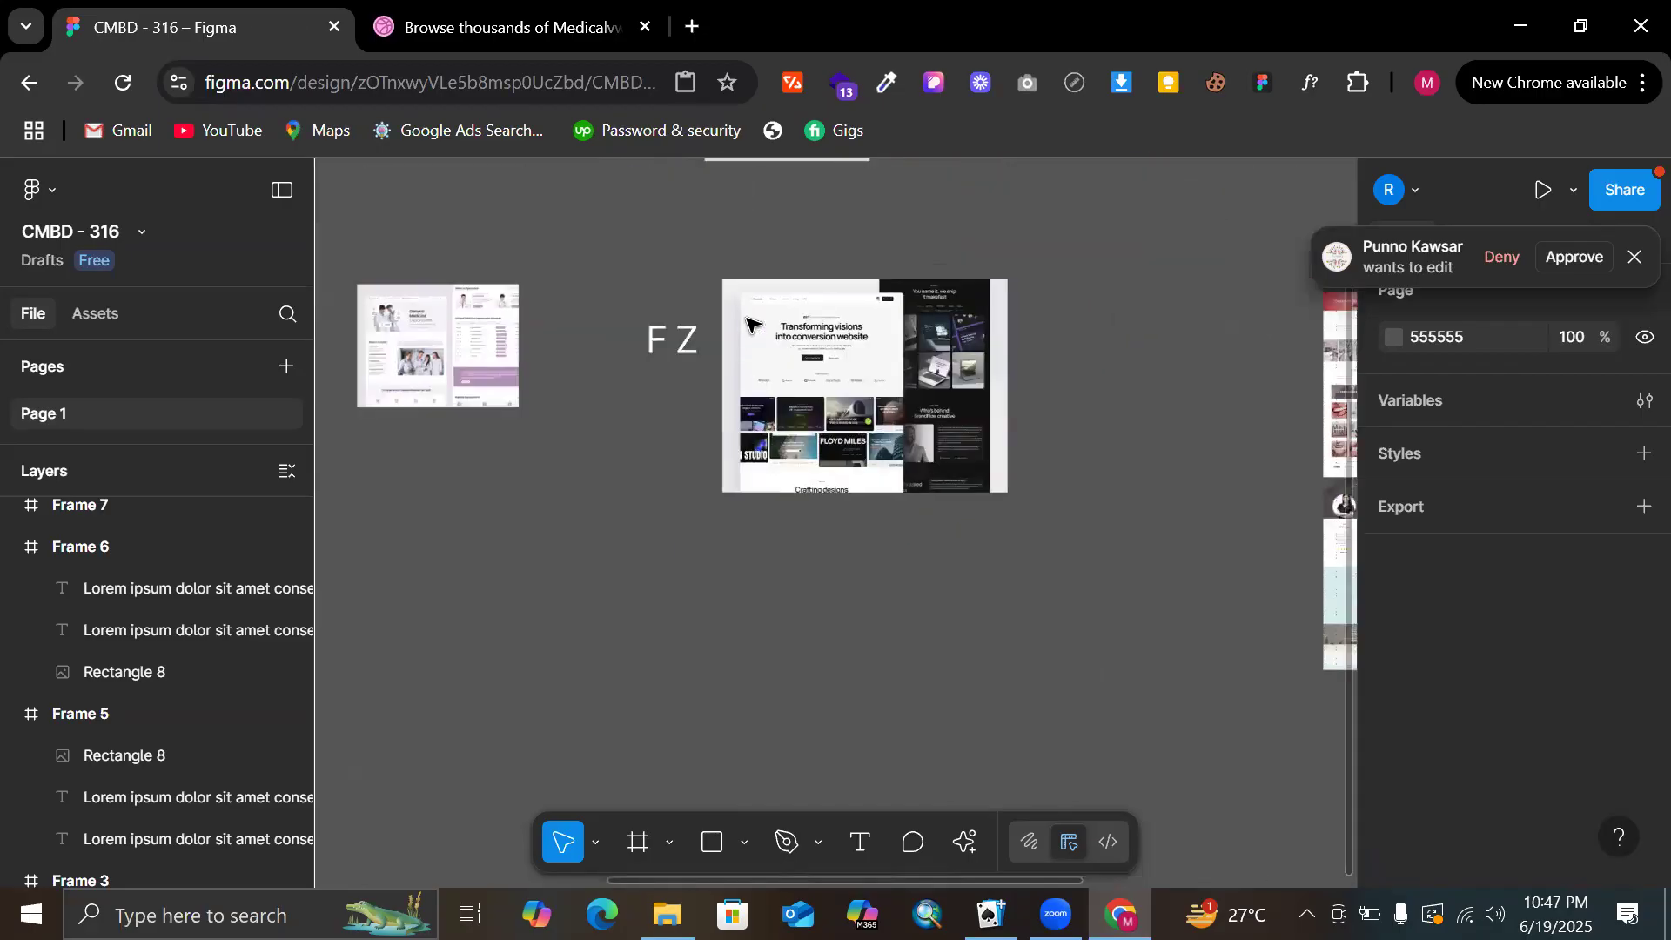
scroll(750, 323, "up", 2)
scroll(750, 323, "left", 10)
scroll(918, 261, "up", 2)
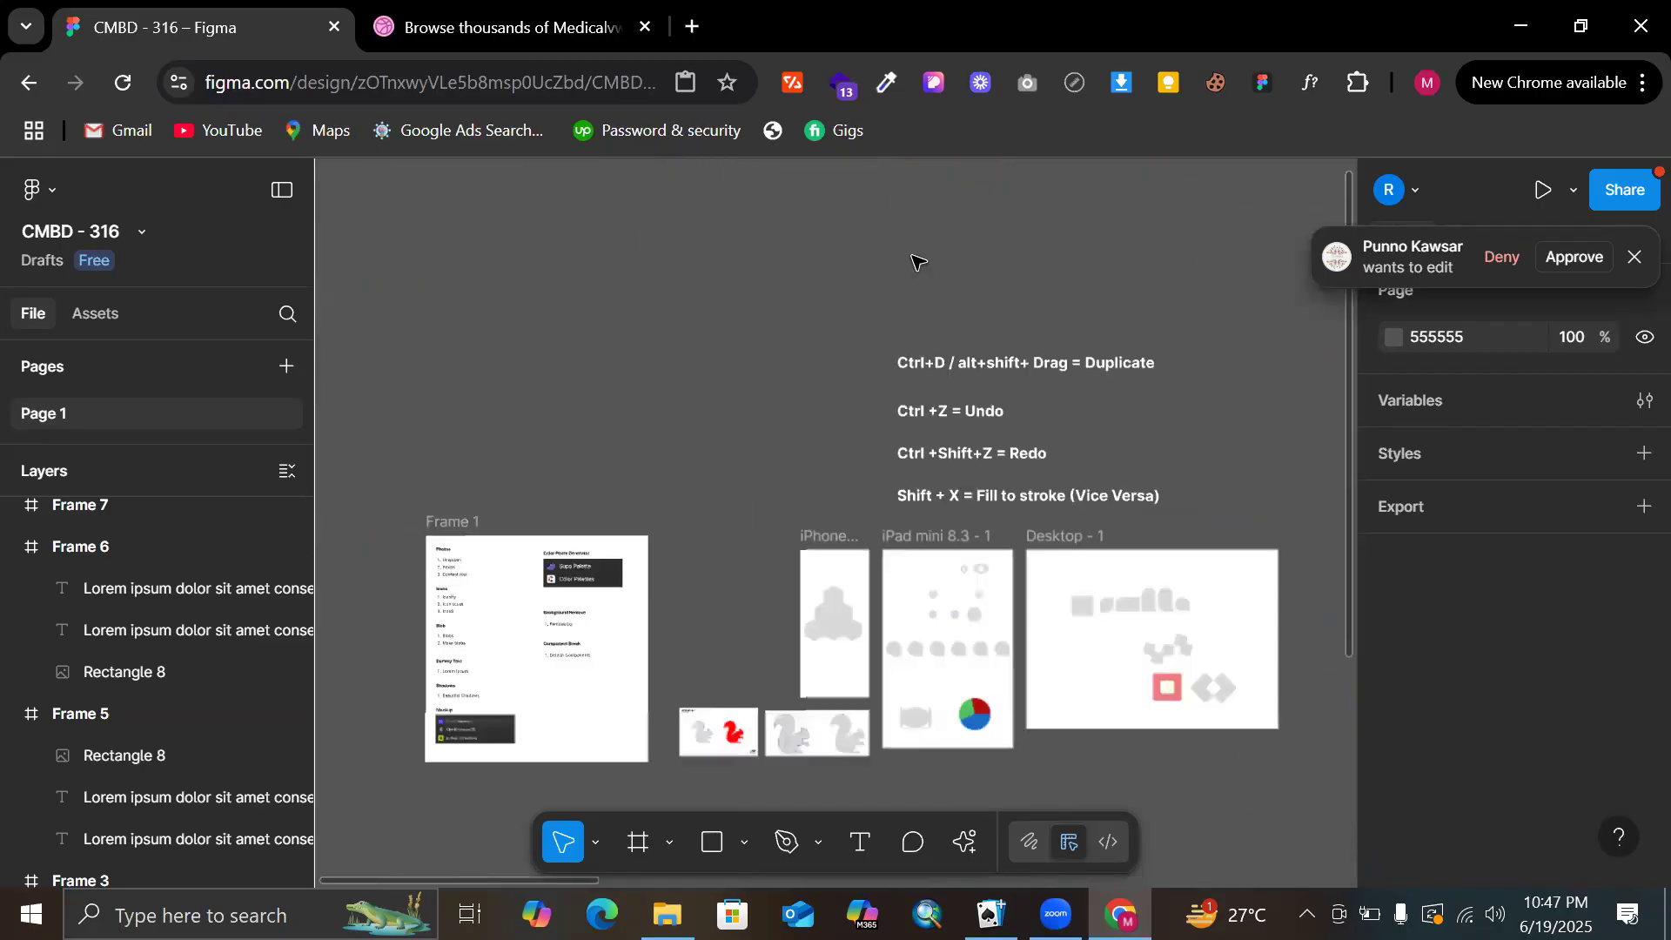
scroll(918, 262, "up", 2)
scroll(1008, 297, "down", 4)
scroll(1008, 298, "left", 2)
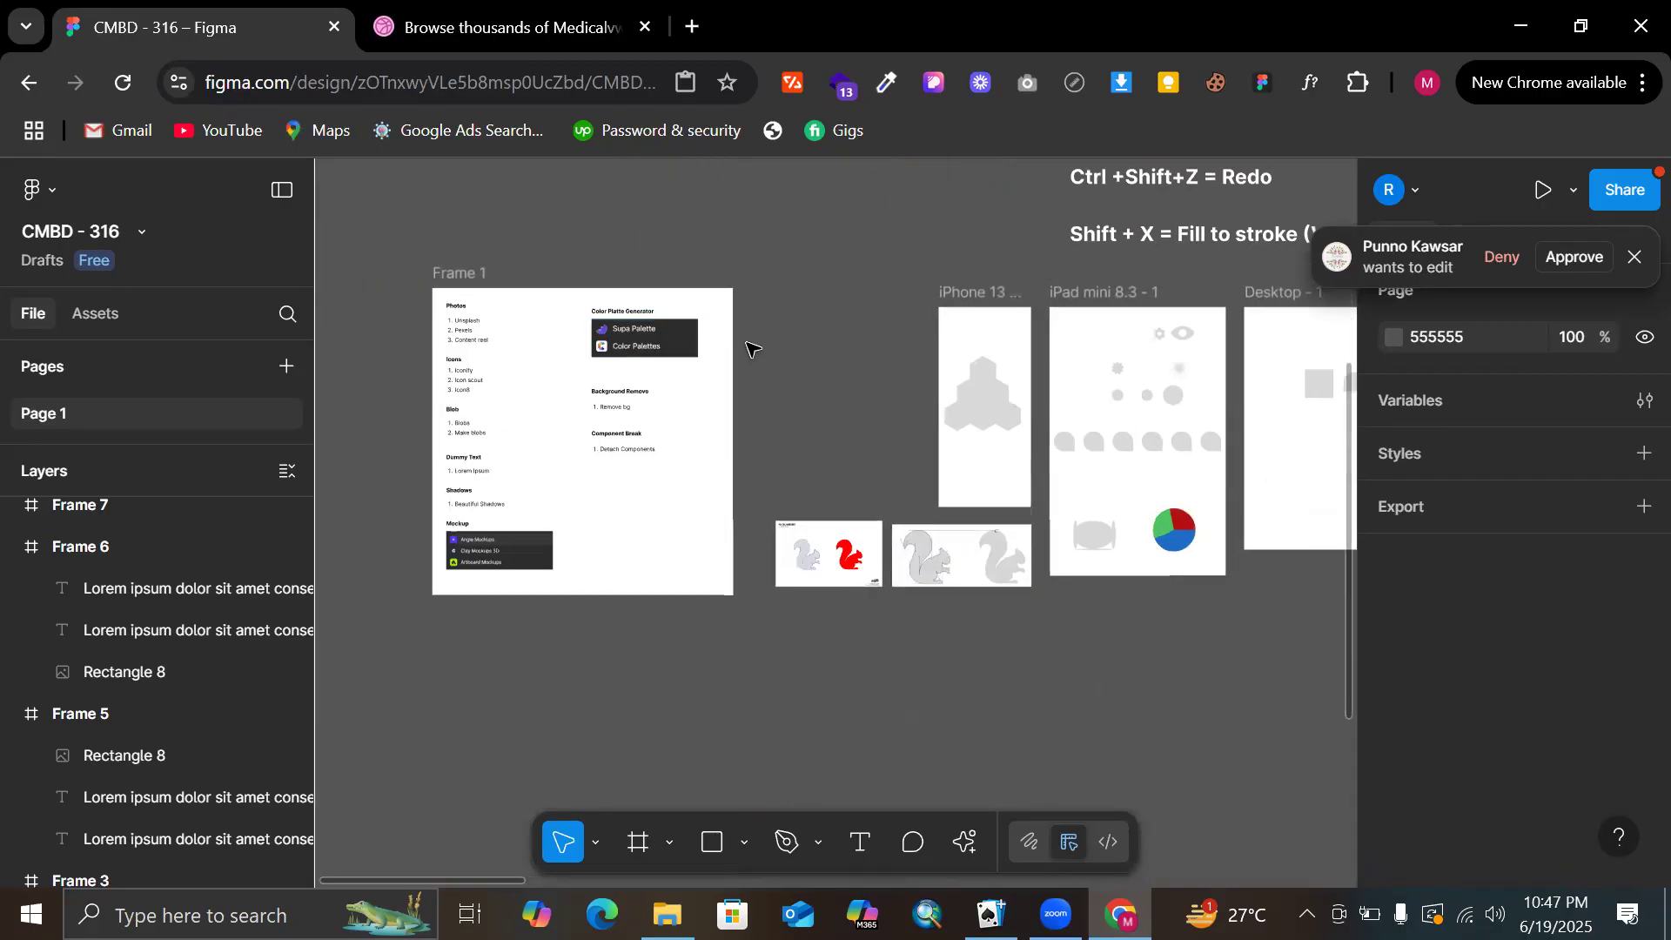
scroll(750, 348, "right", 10)
scroll(750, 348, "down", 2)
scroll(751, 349, "right", 4)
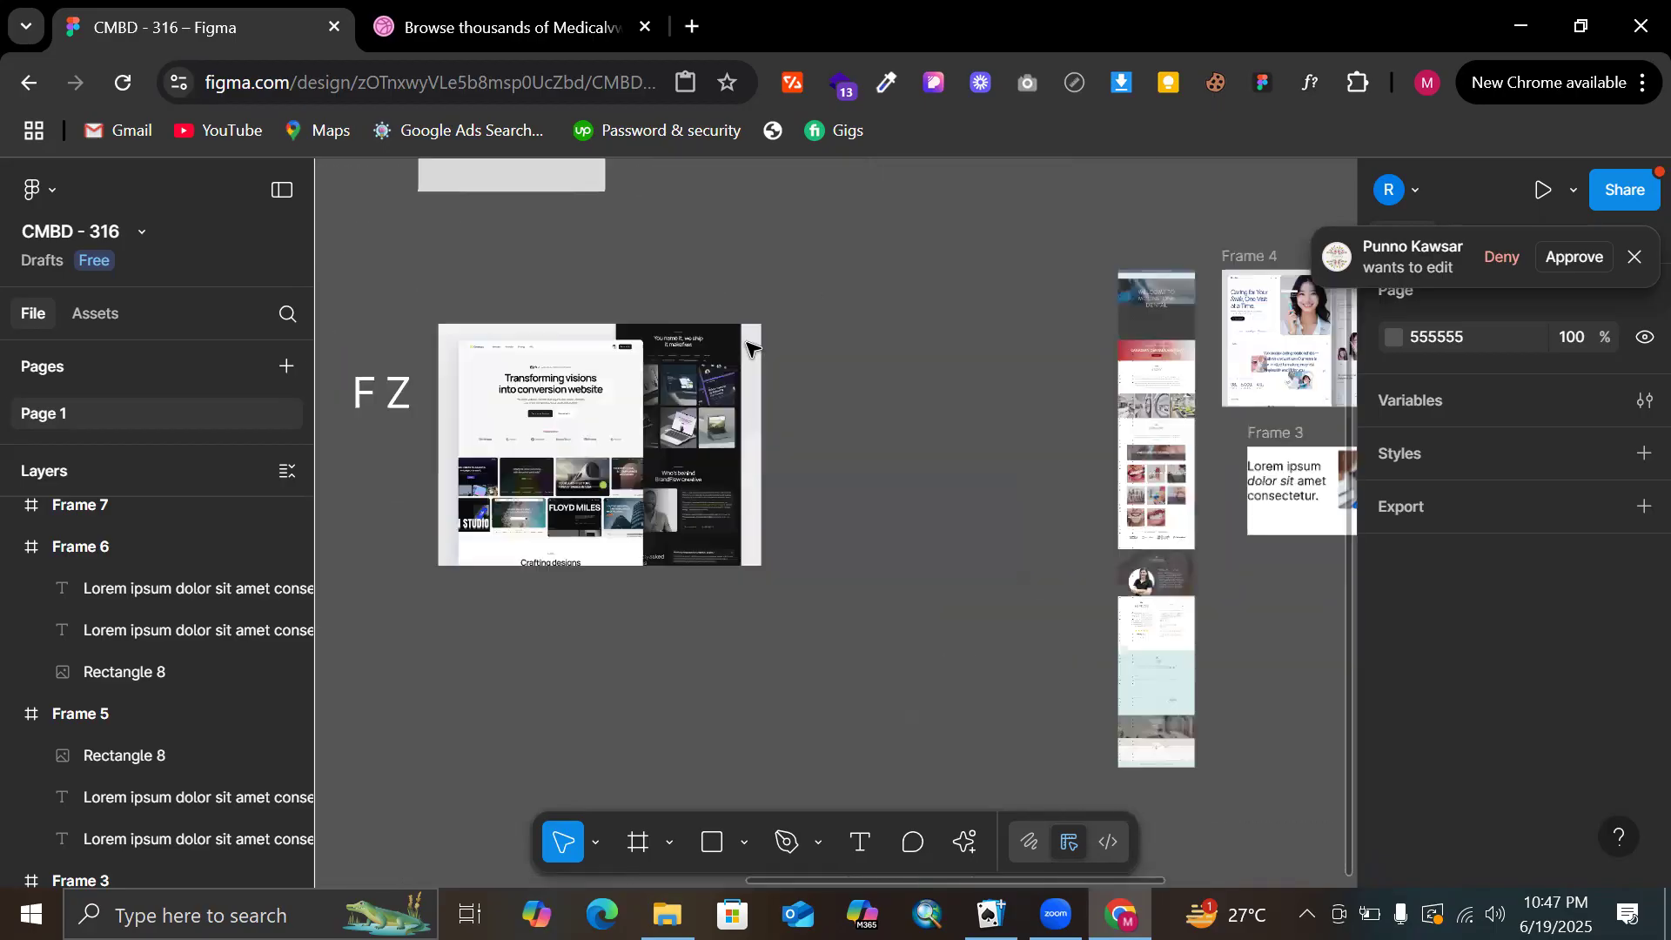
scroll(747, 348, "right", 8)
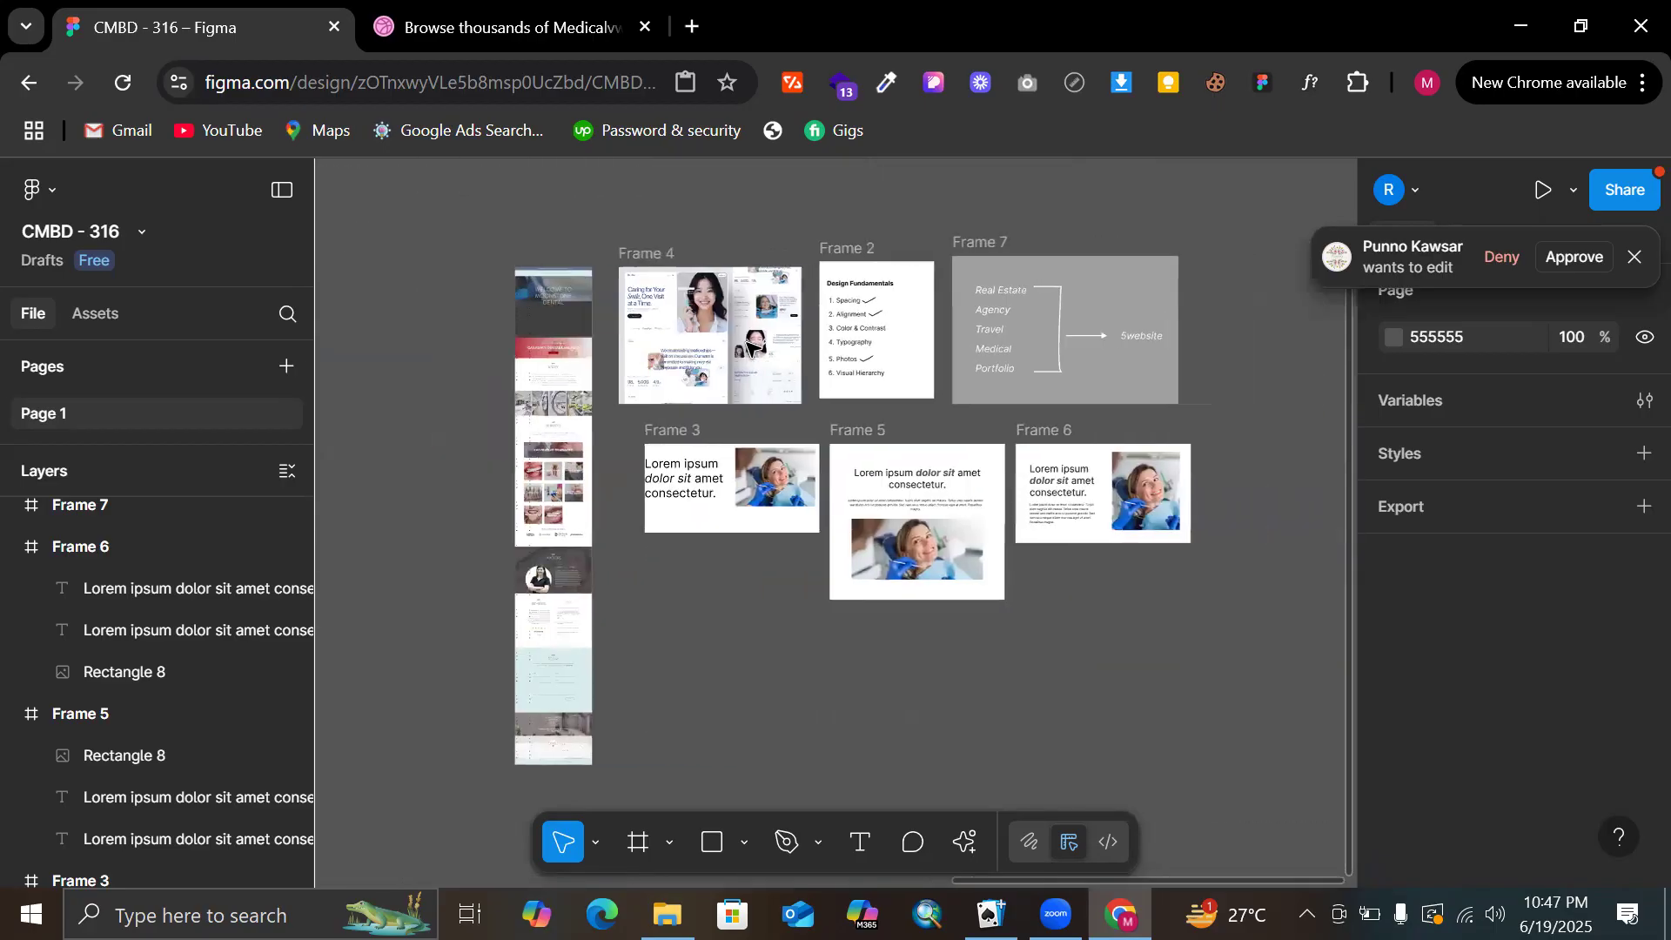
scroll(750, 348, "right", 8)
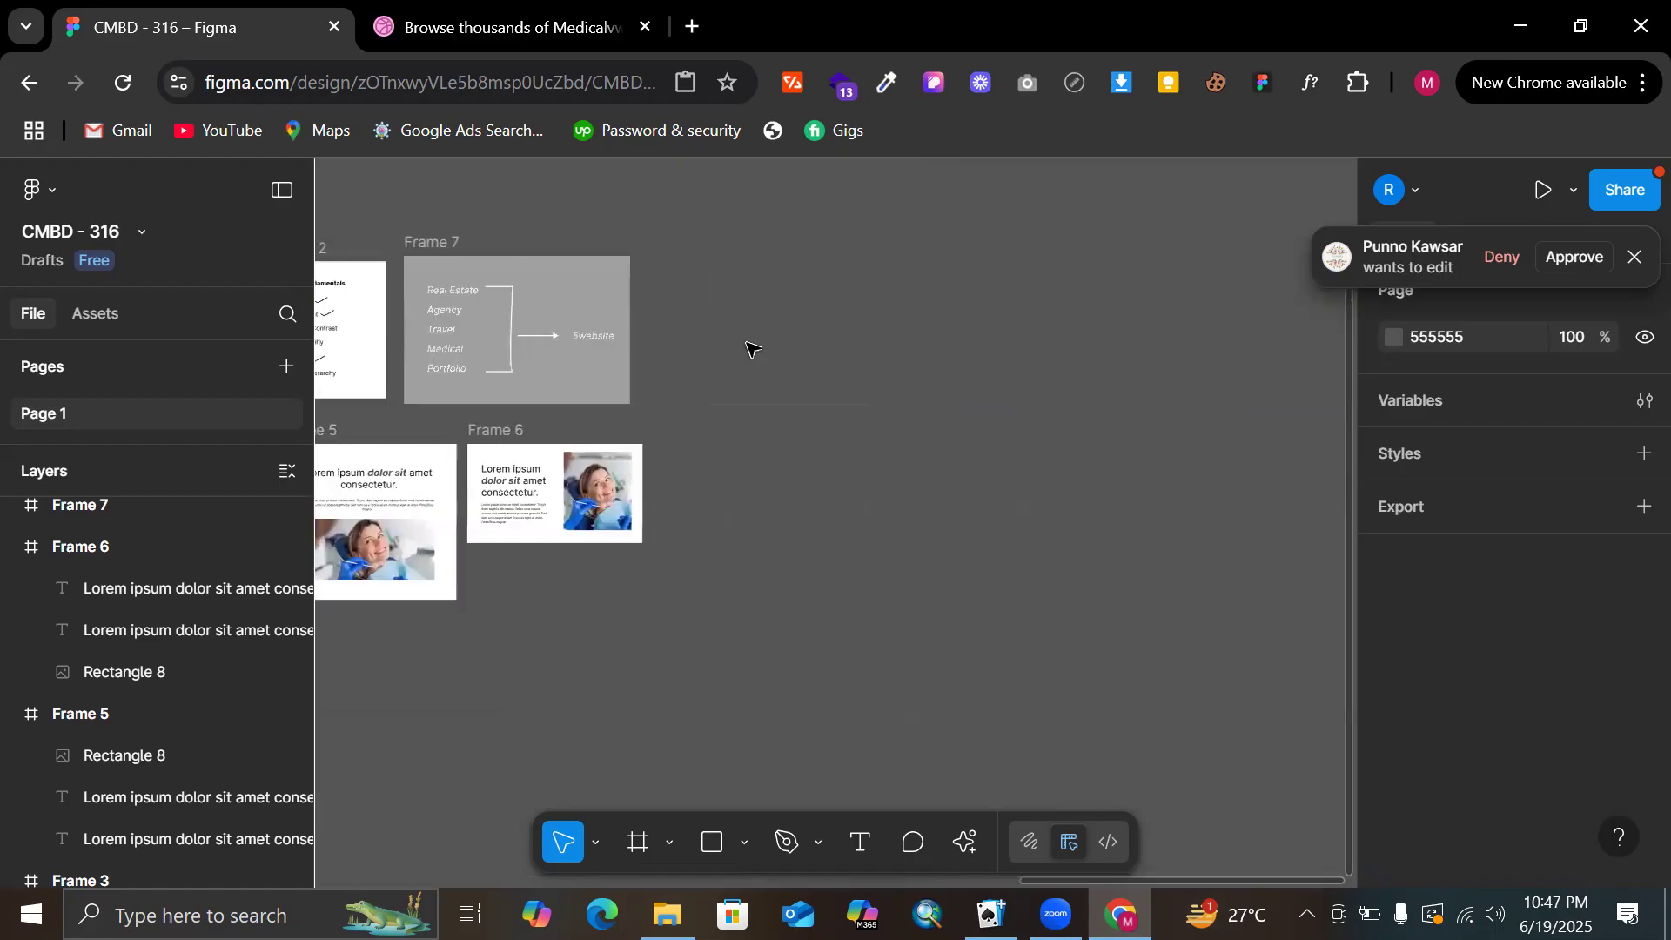
scroll(751, 348, "right", 1)
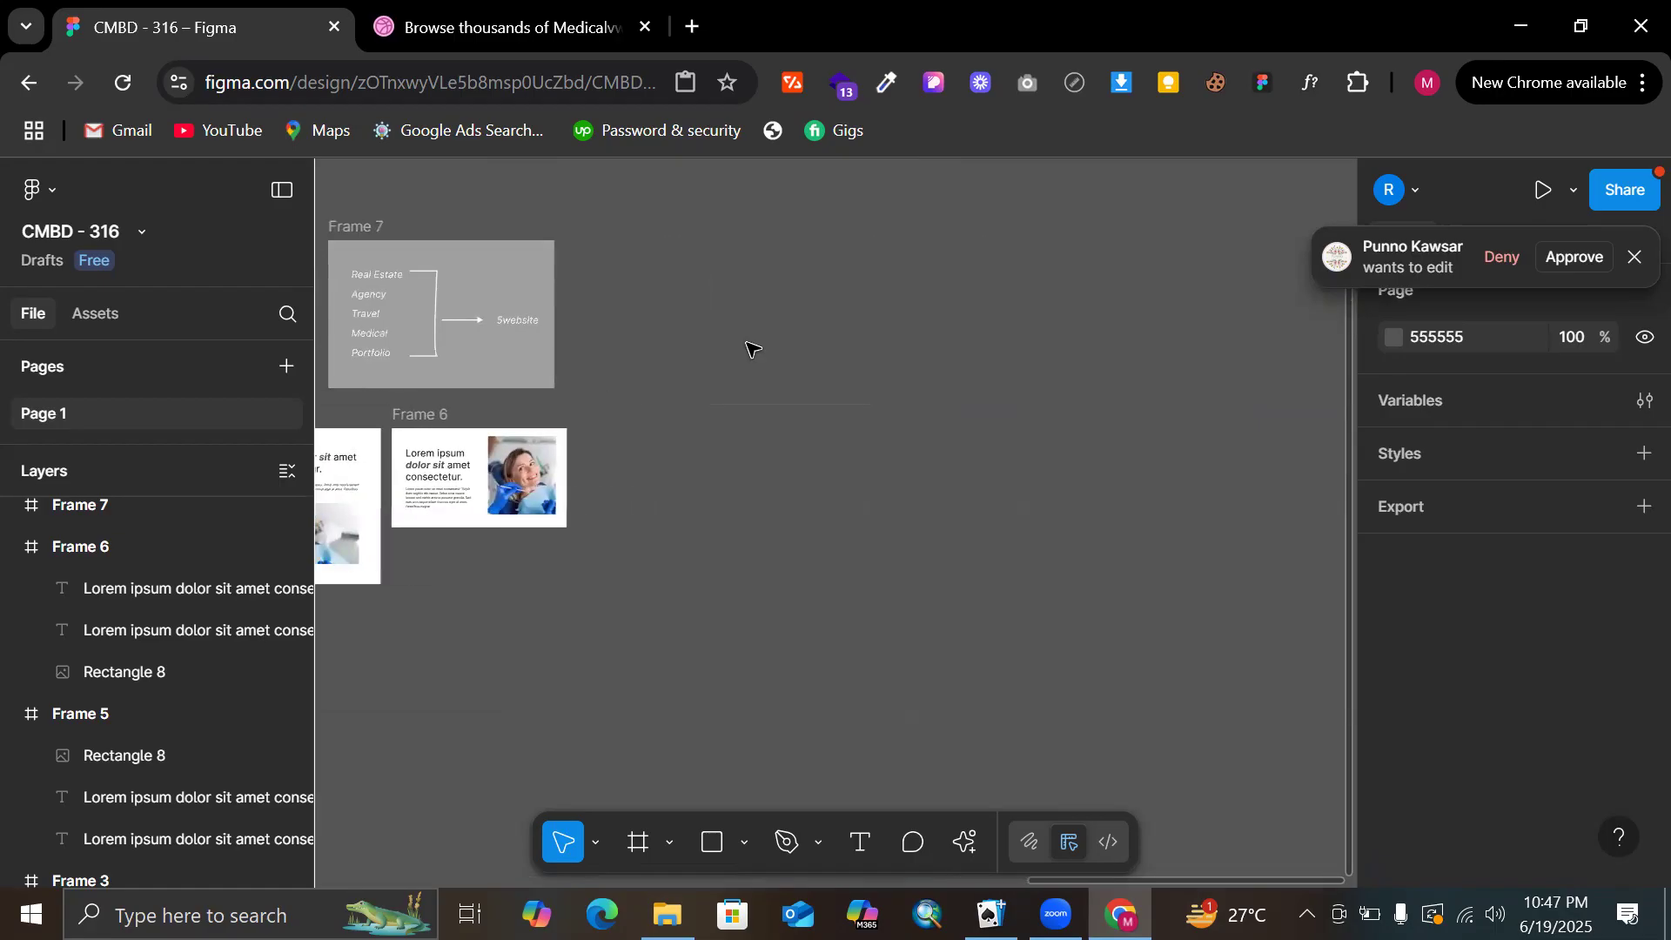
Switch to Dribbble and replace the medical website query with a search for "coffee app"
left_click(583, 16)
triple_click(569, 198)
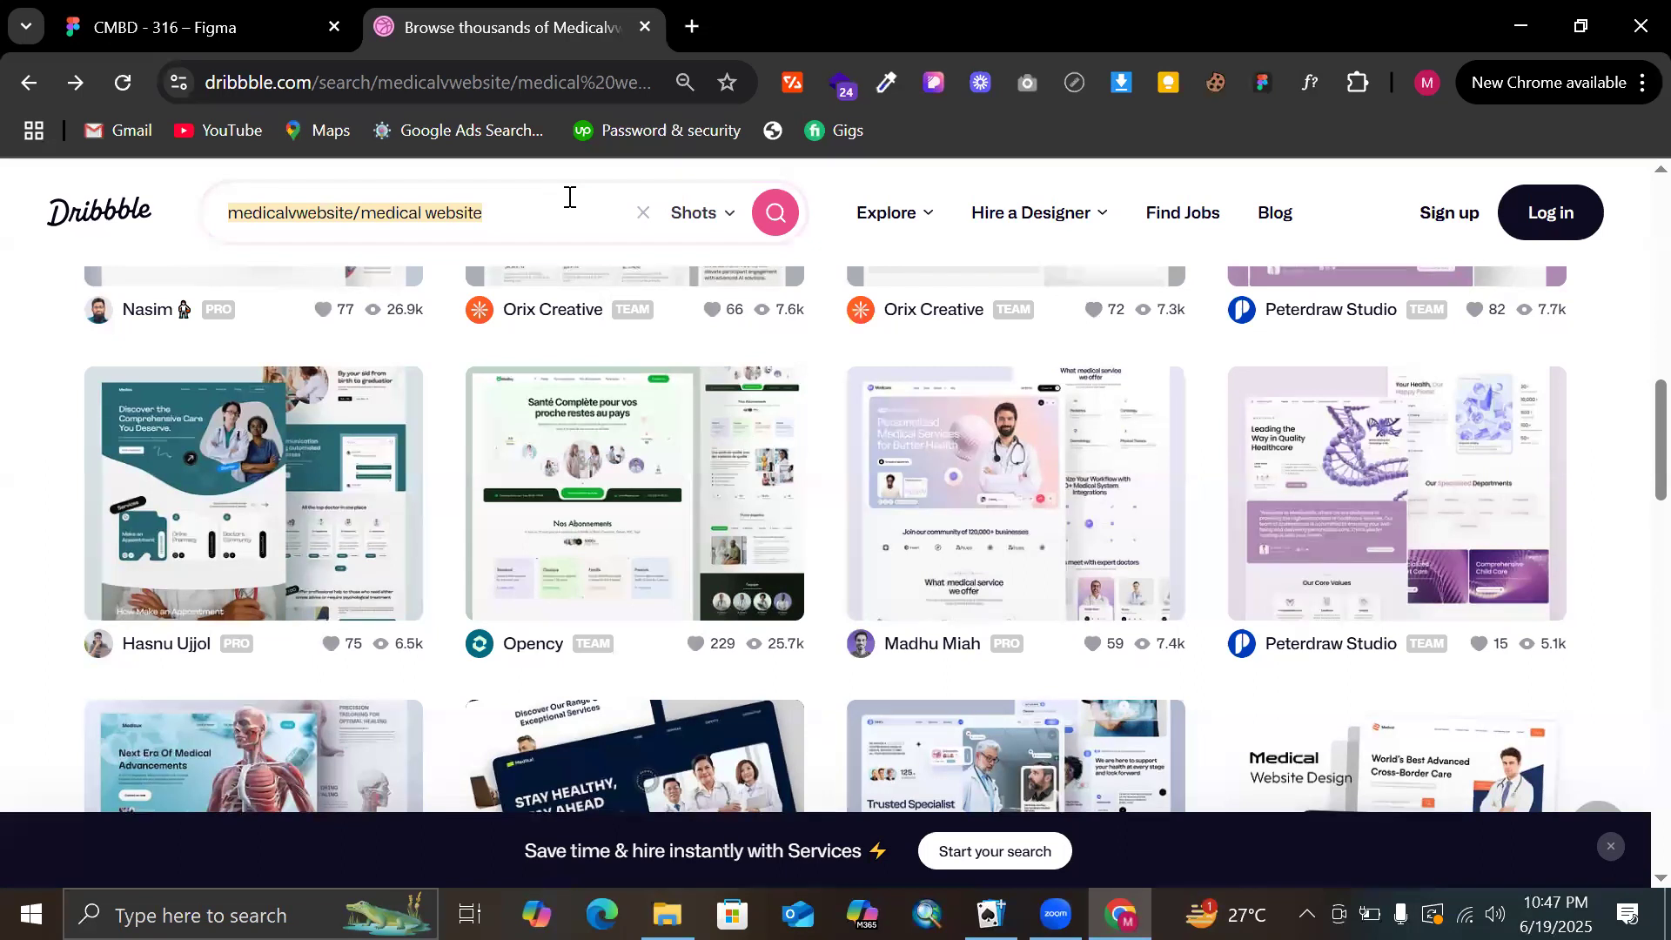
type("co")
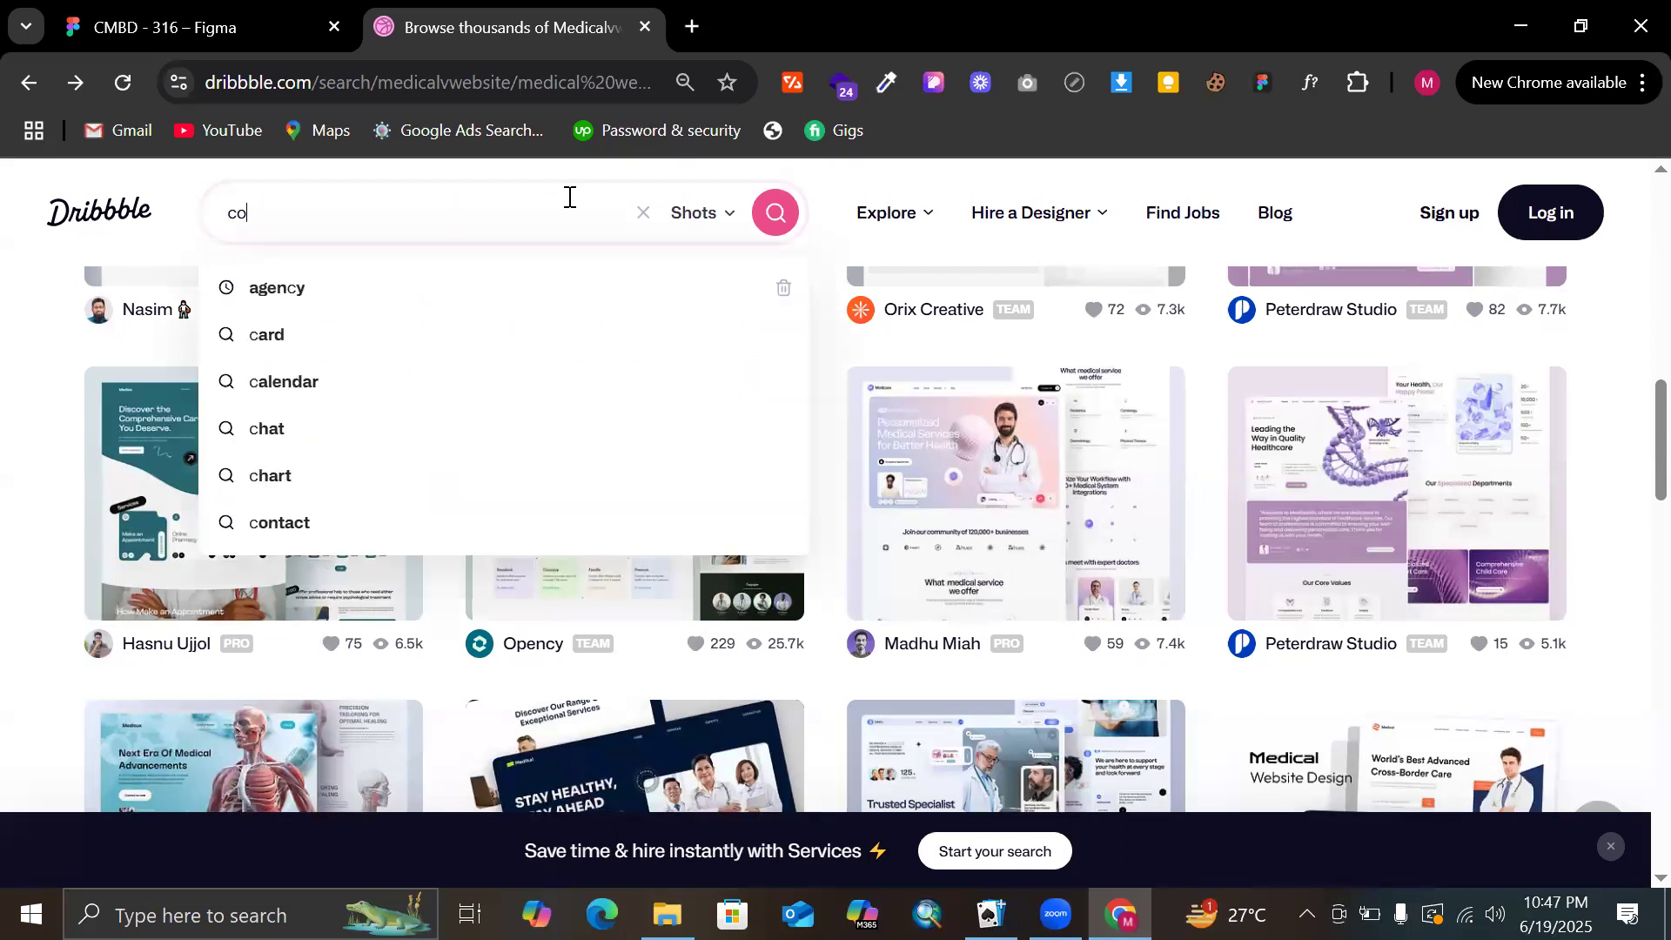
type("ffeevq")
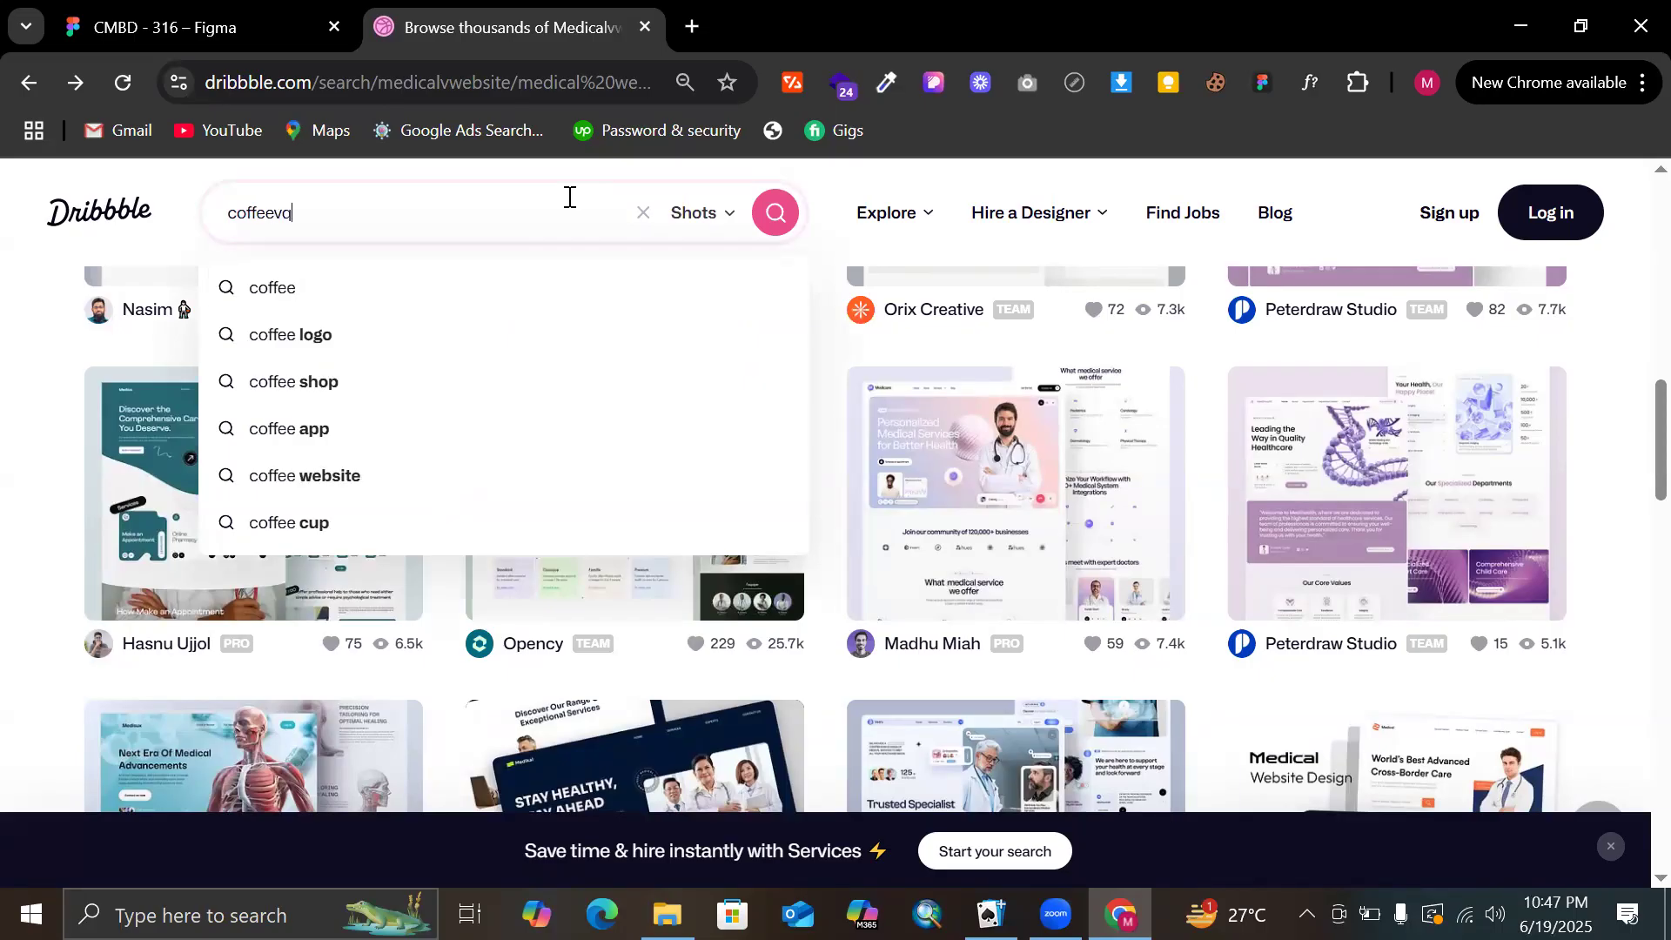
key("BackSpace")
type("app")
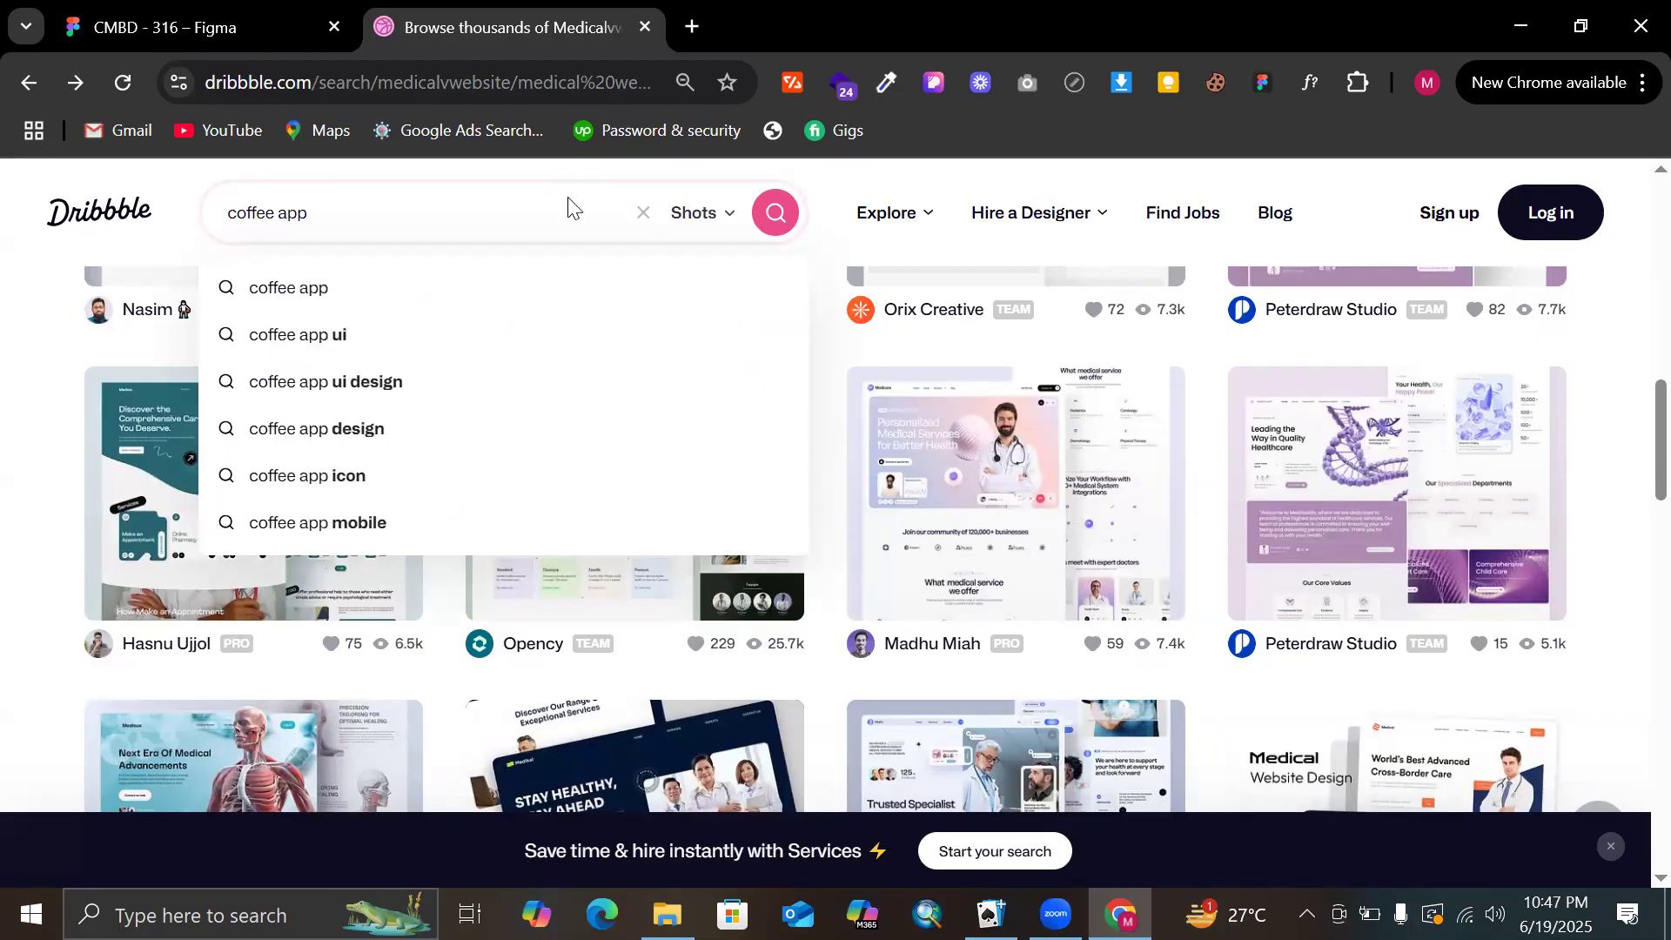
key("Return")
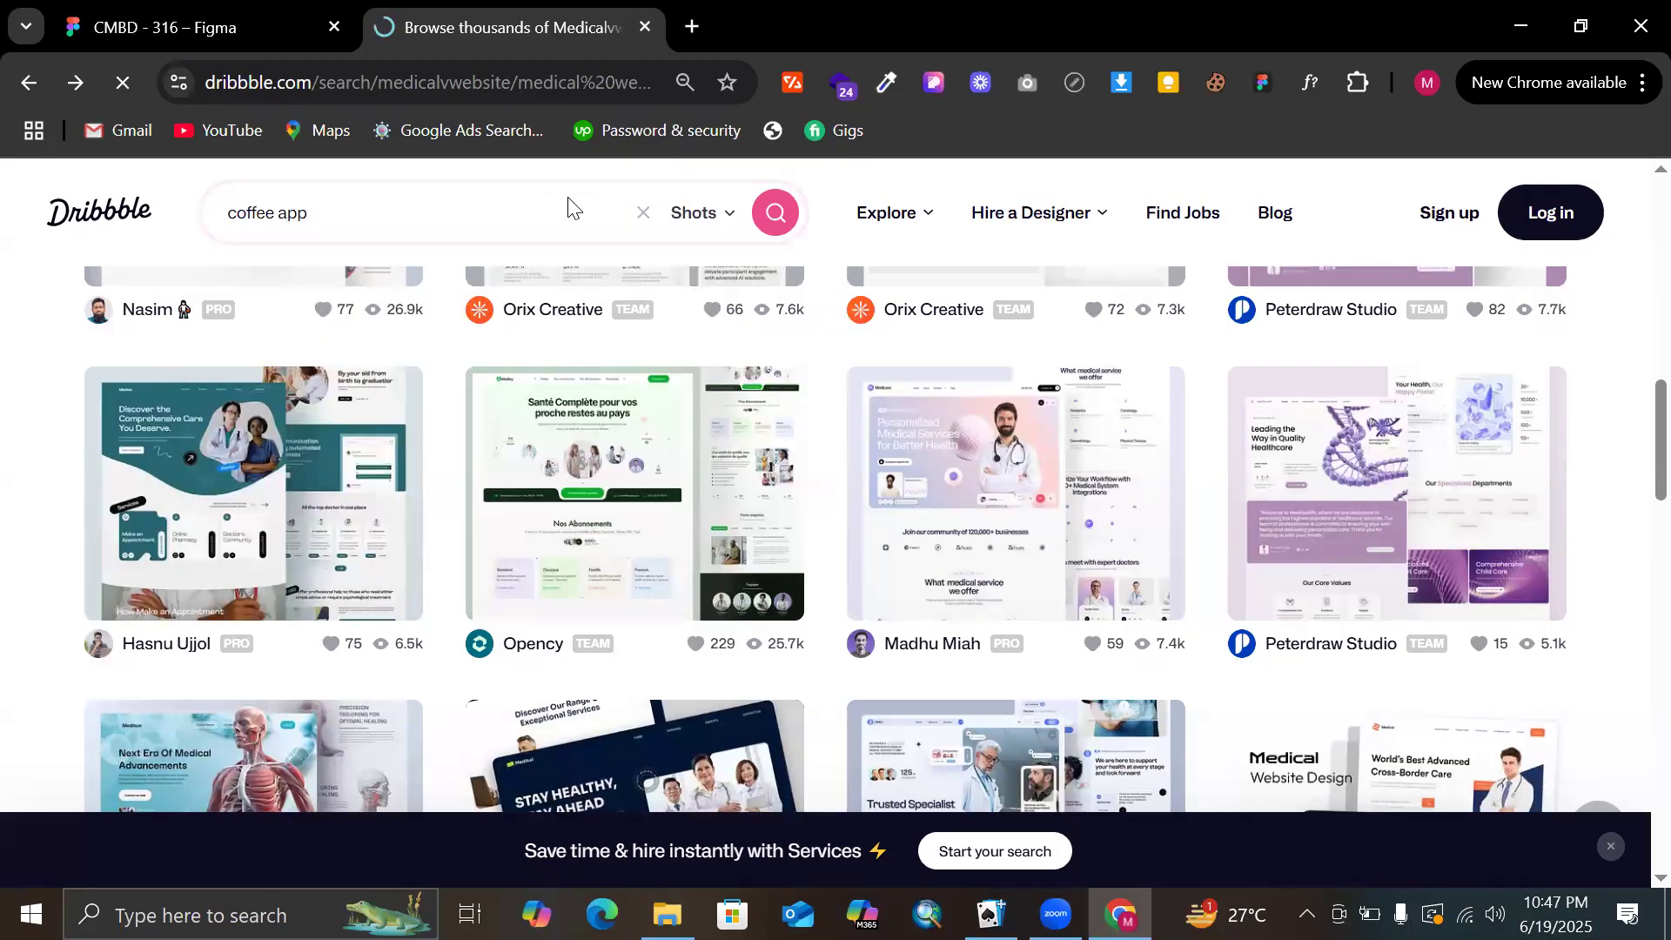
Open SylGraph's coffee app design from the results and look over its three phone screens
scroll(486, 386, "down", 1)
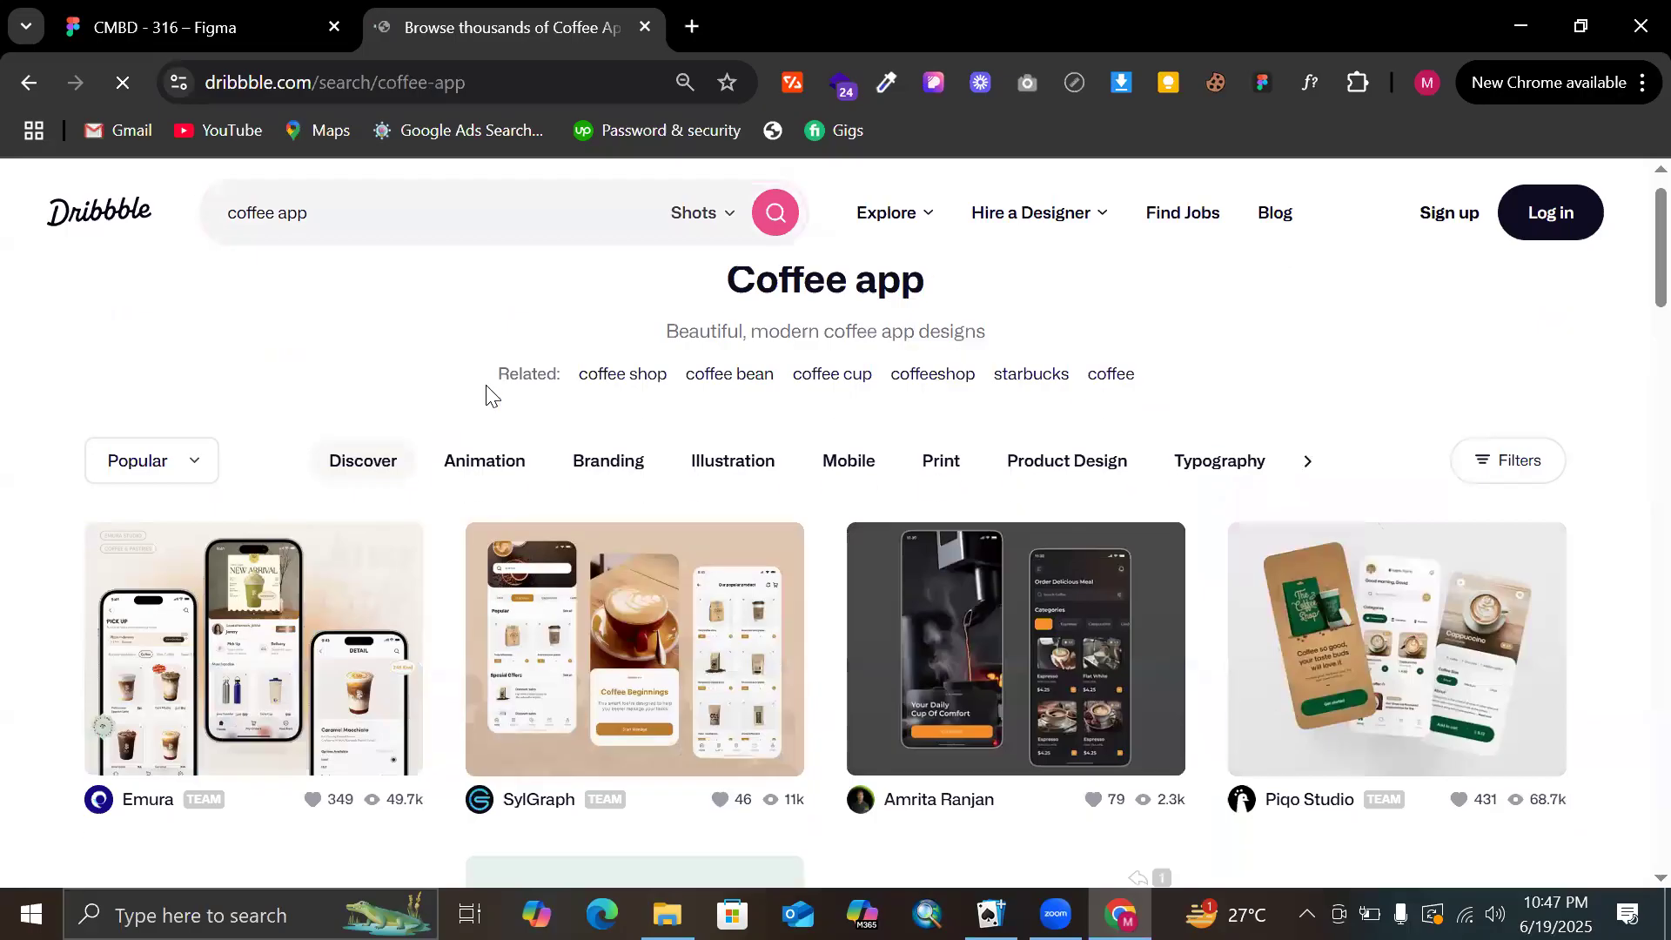
scroll(486, 394, "down", 1)
left_click(608, 567)
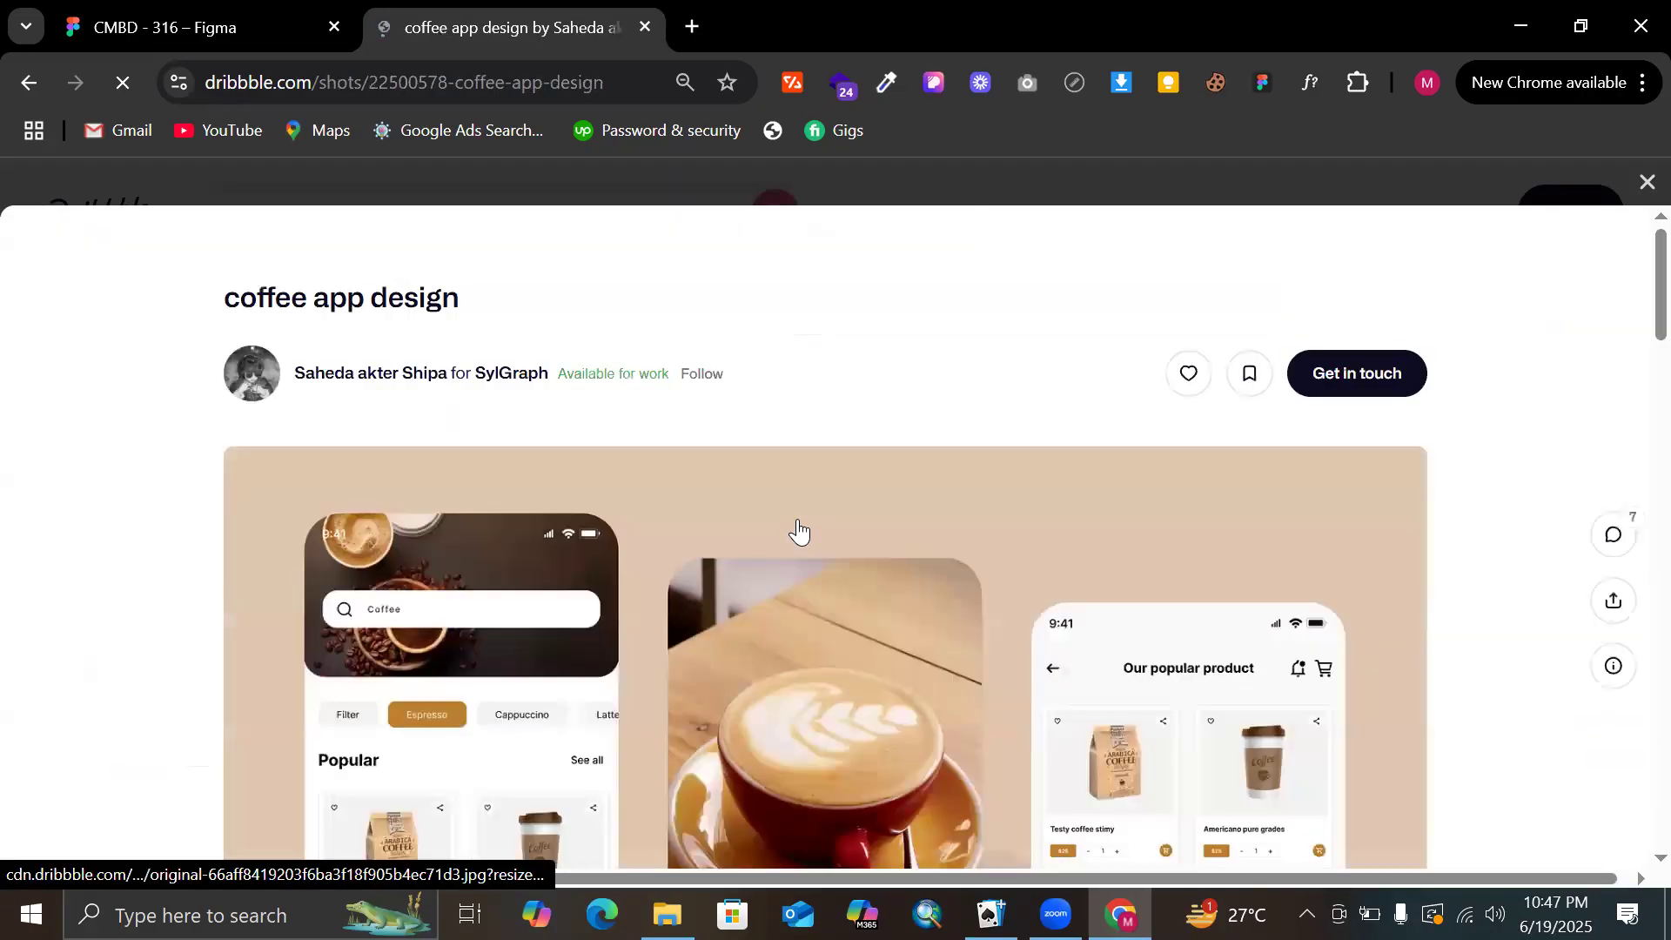
scroll(798, 531, "down", 3)
scroll(798, 531, "down", 5)
scroll(798, 530, "up", 2)
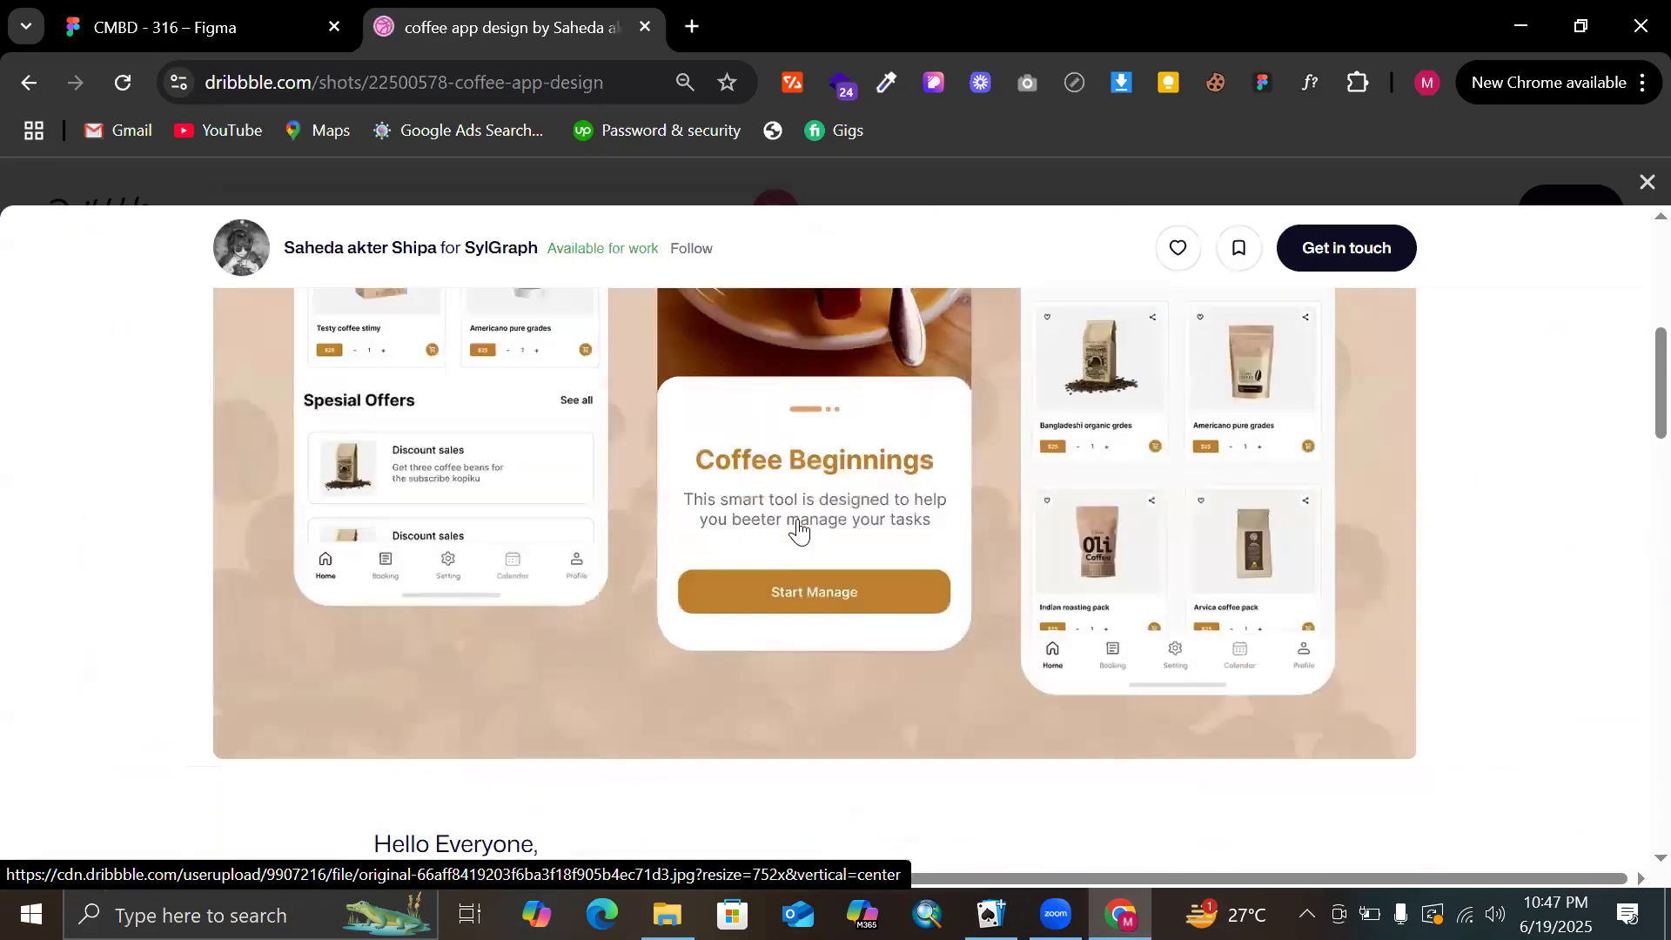
scroll(798, 525, "up", 1)
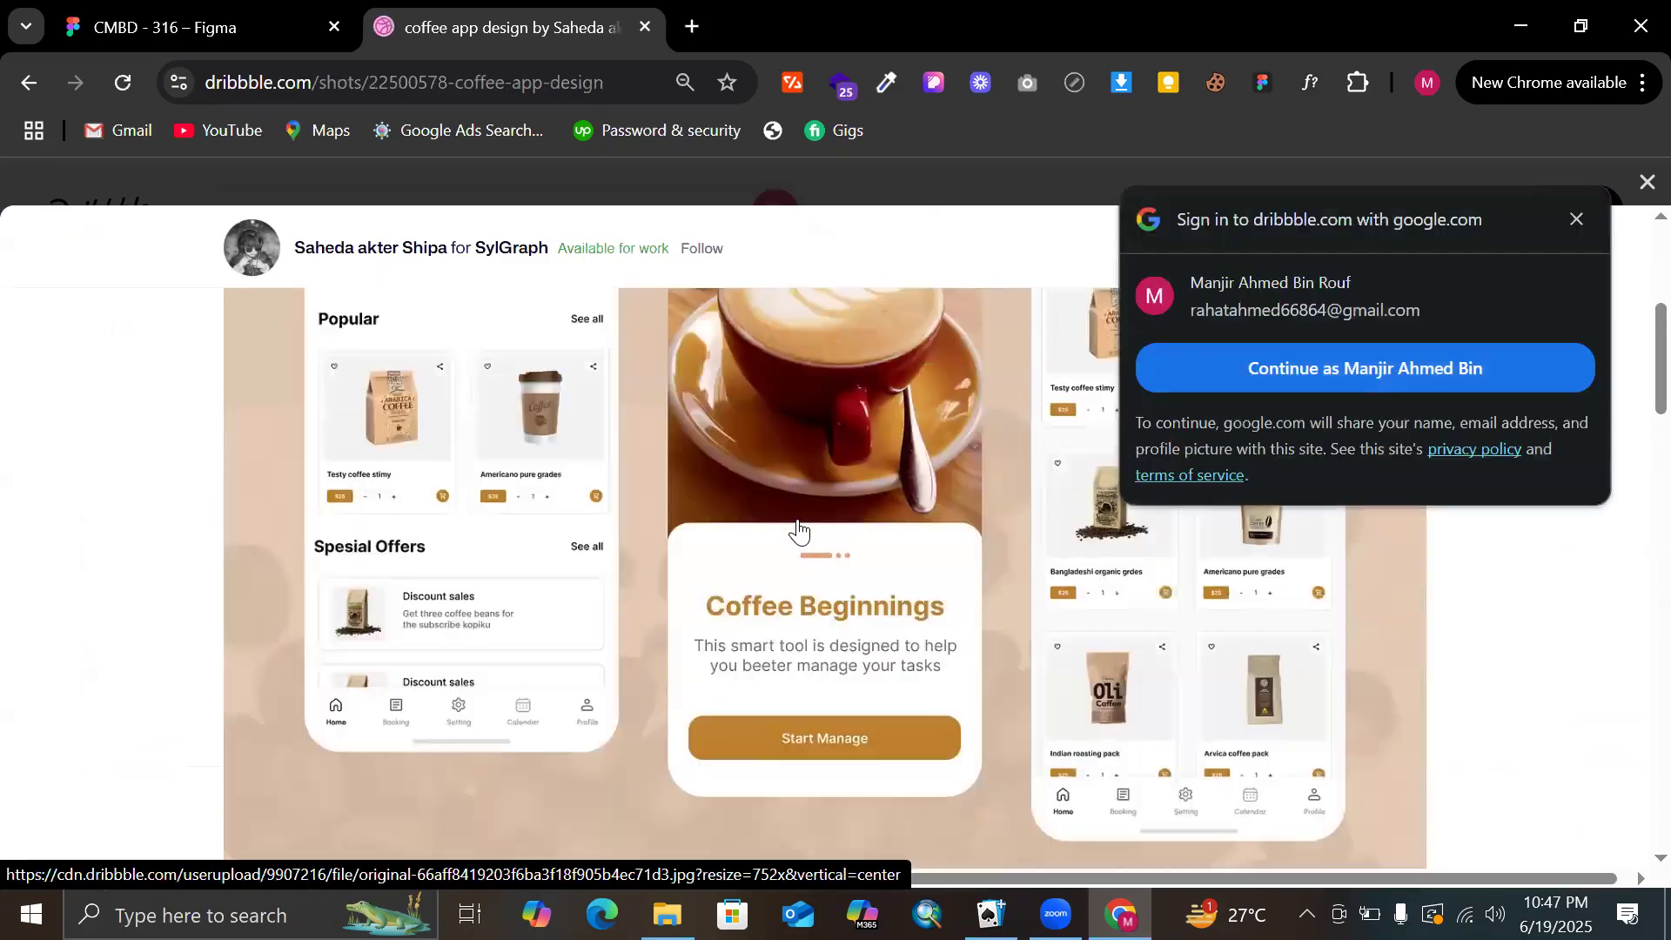
Dismiss the Google sign-in prompt, review the coffee app screens again, and close the shot to return to the results
left_click(1579, 230)
scroll(1206, 387, "up", 1)
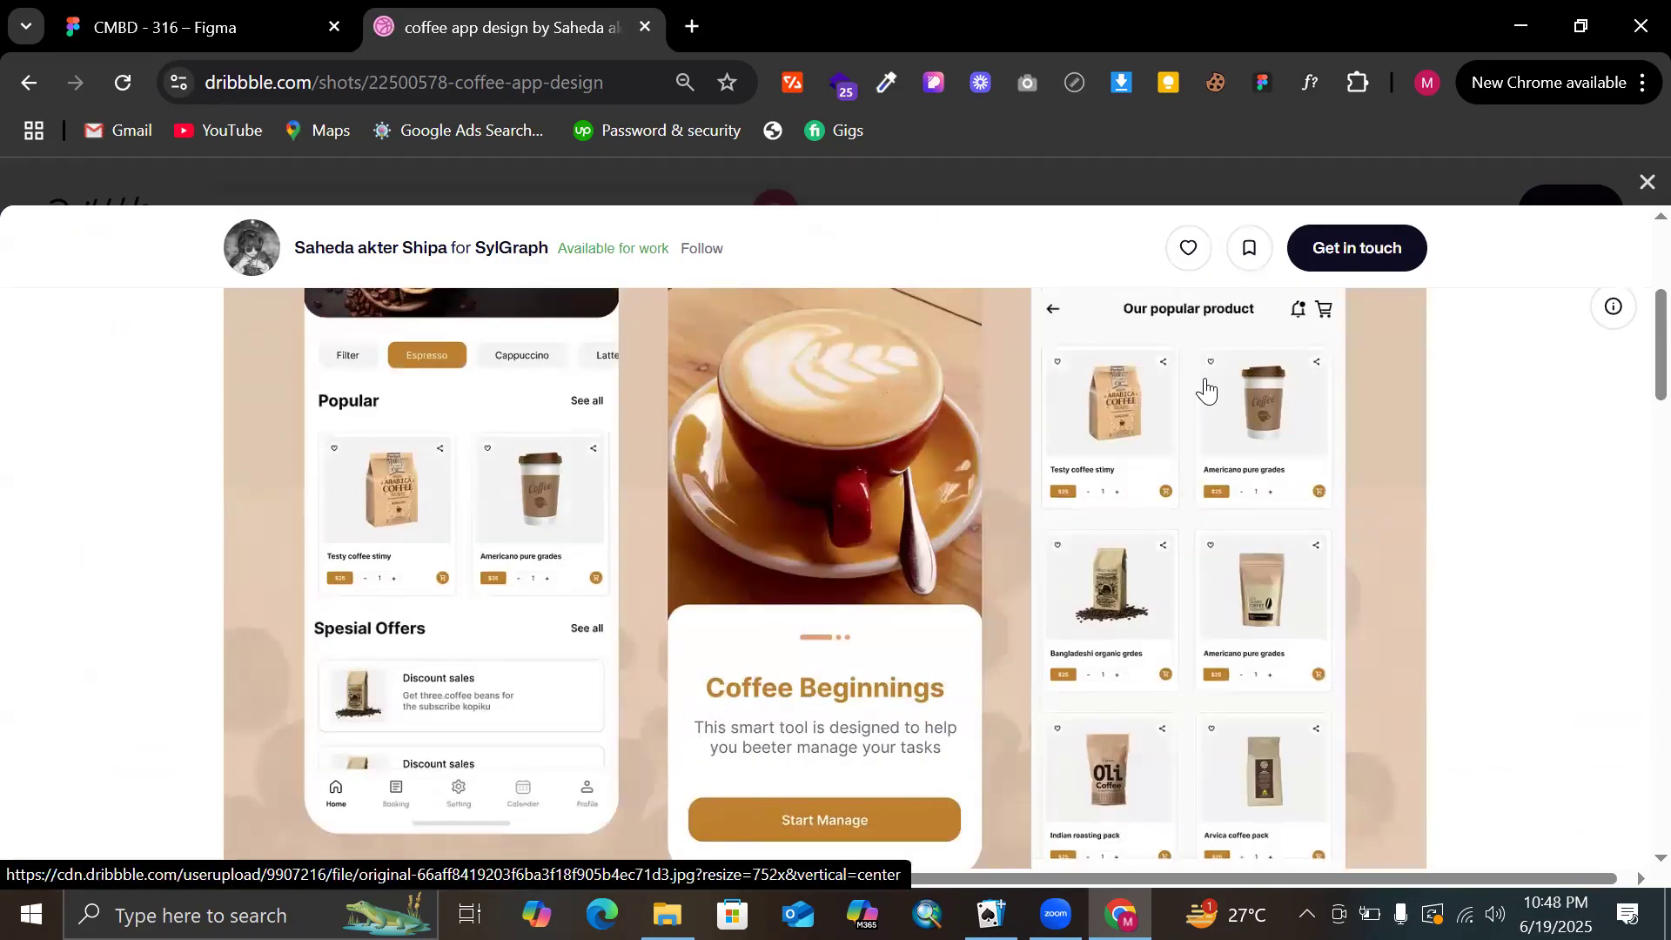
scroll(1206, 387, "up", 1)
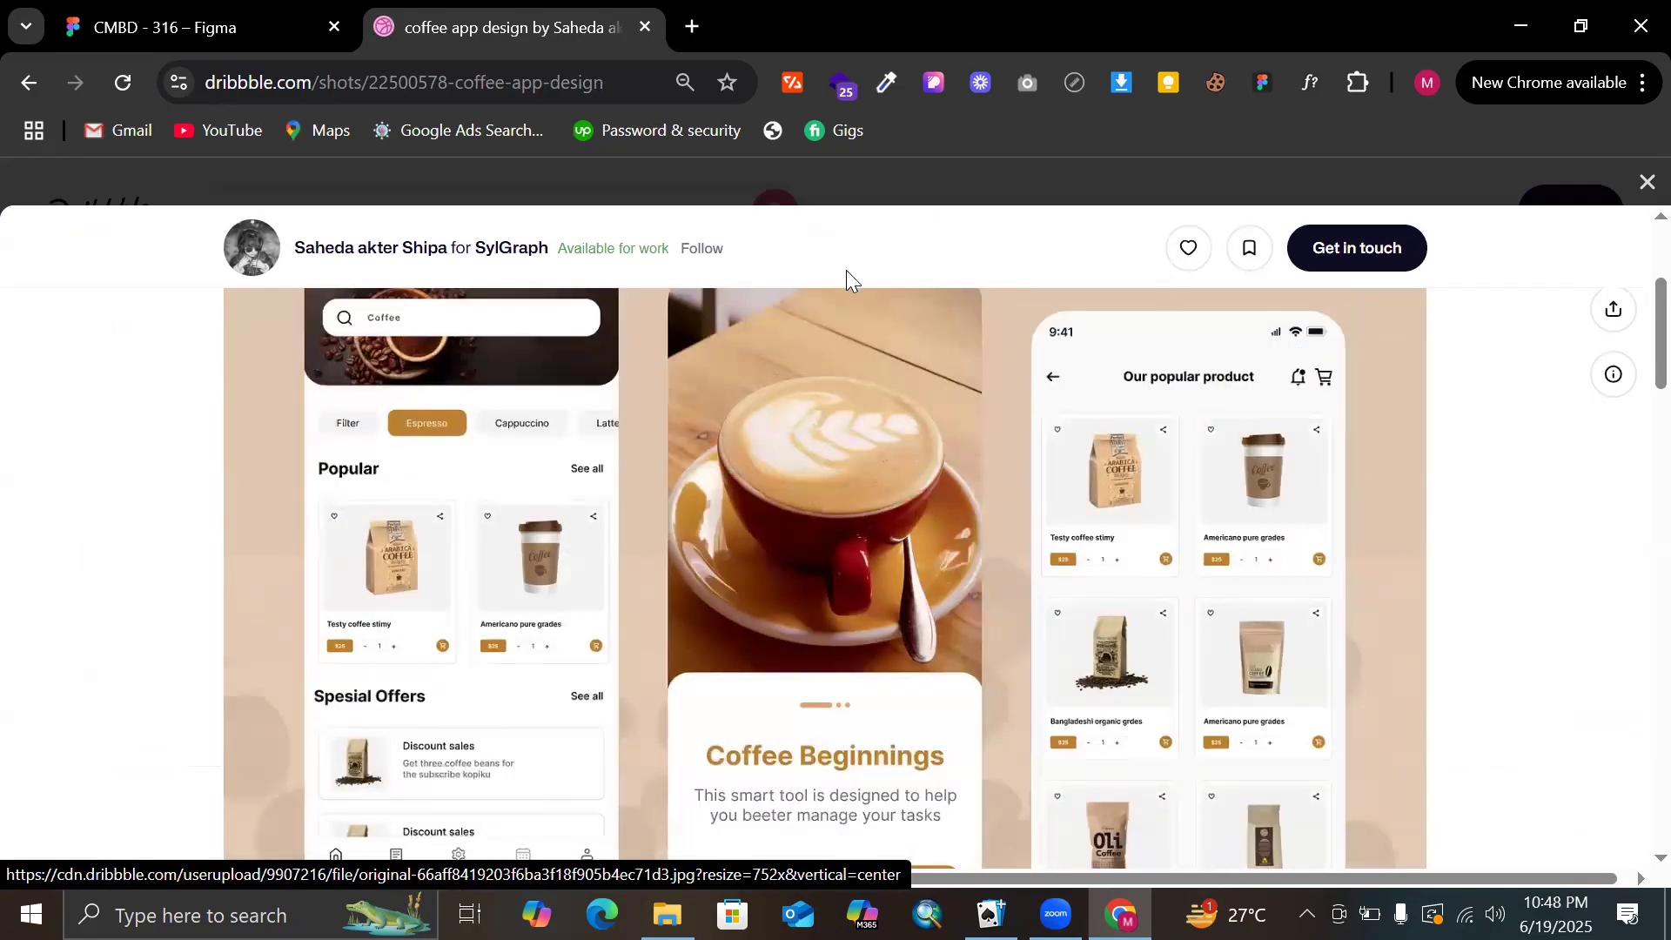
scroll(846, 270, "down", 3)
scroll(799, 413, "up", 2)
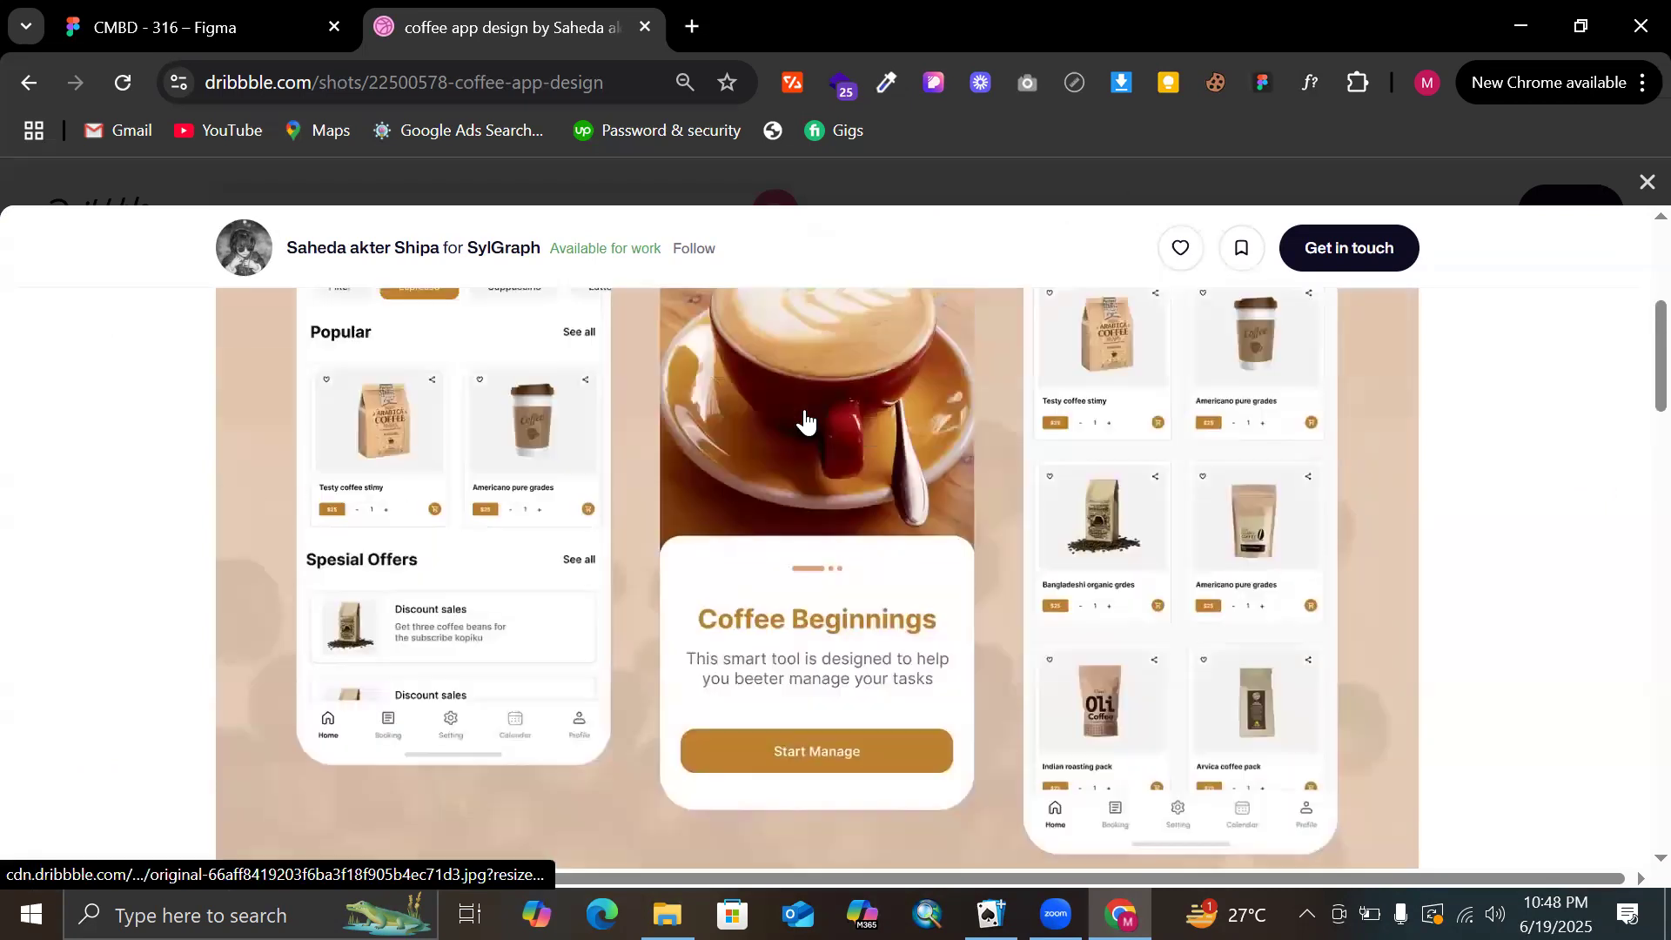
scroll(614, 485, "up", 2)
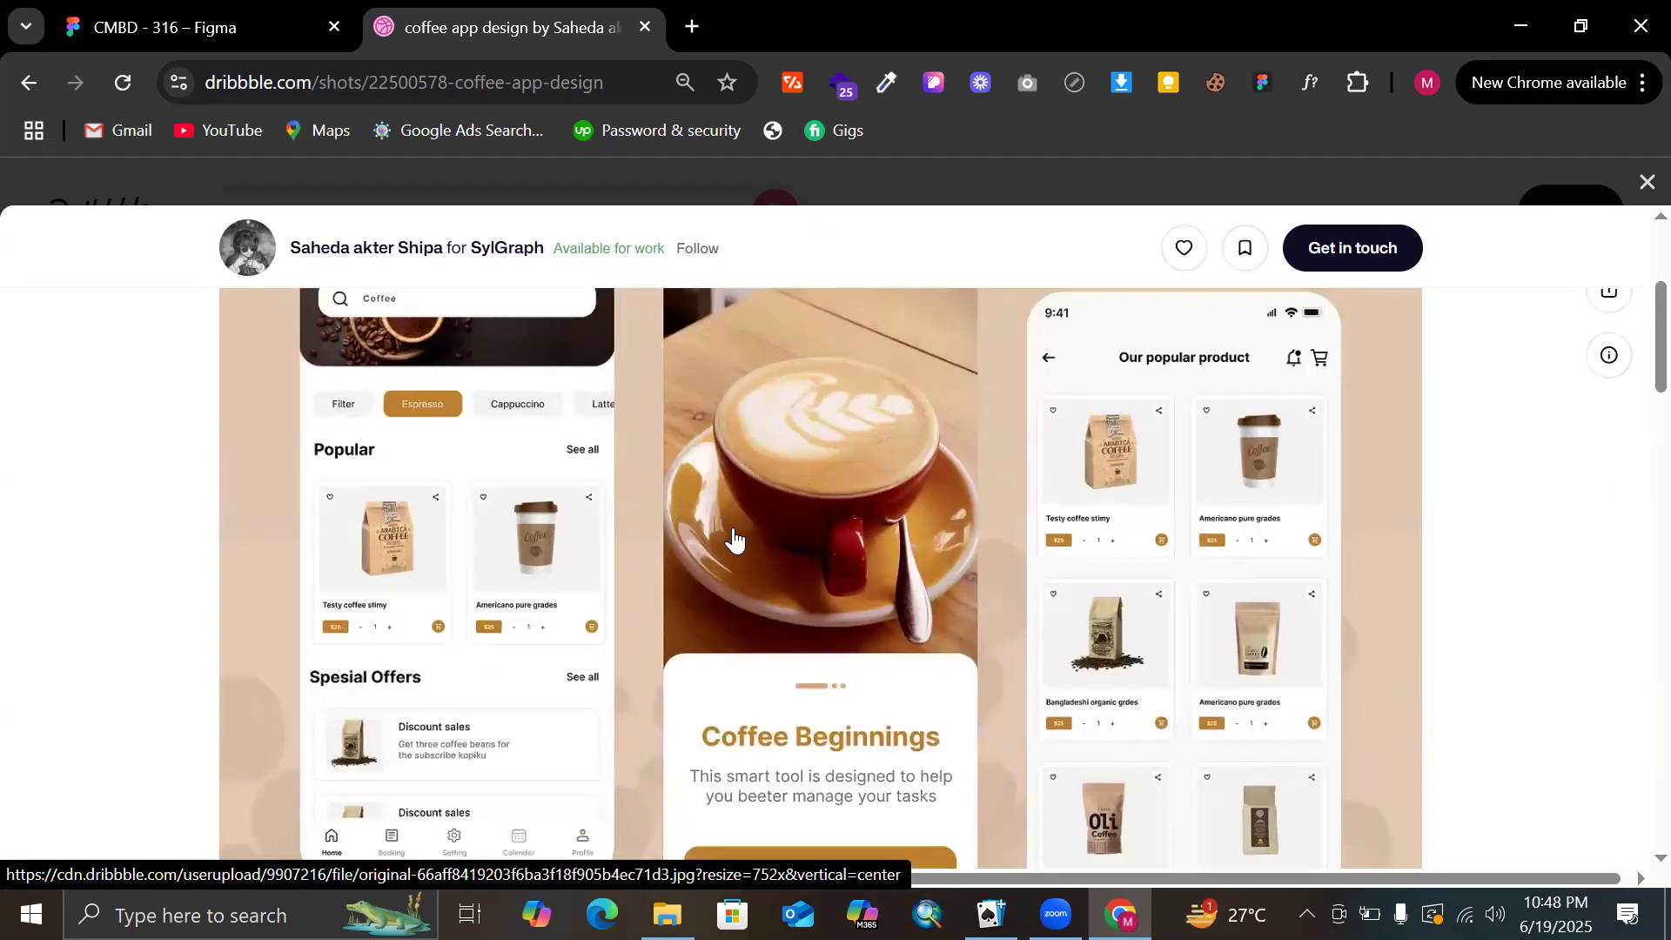
right_click(734, 540)
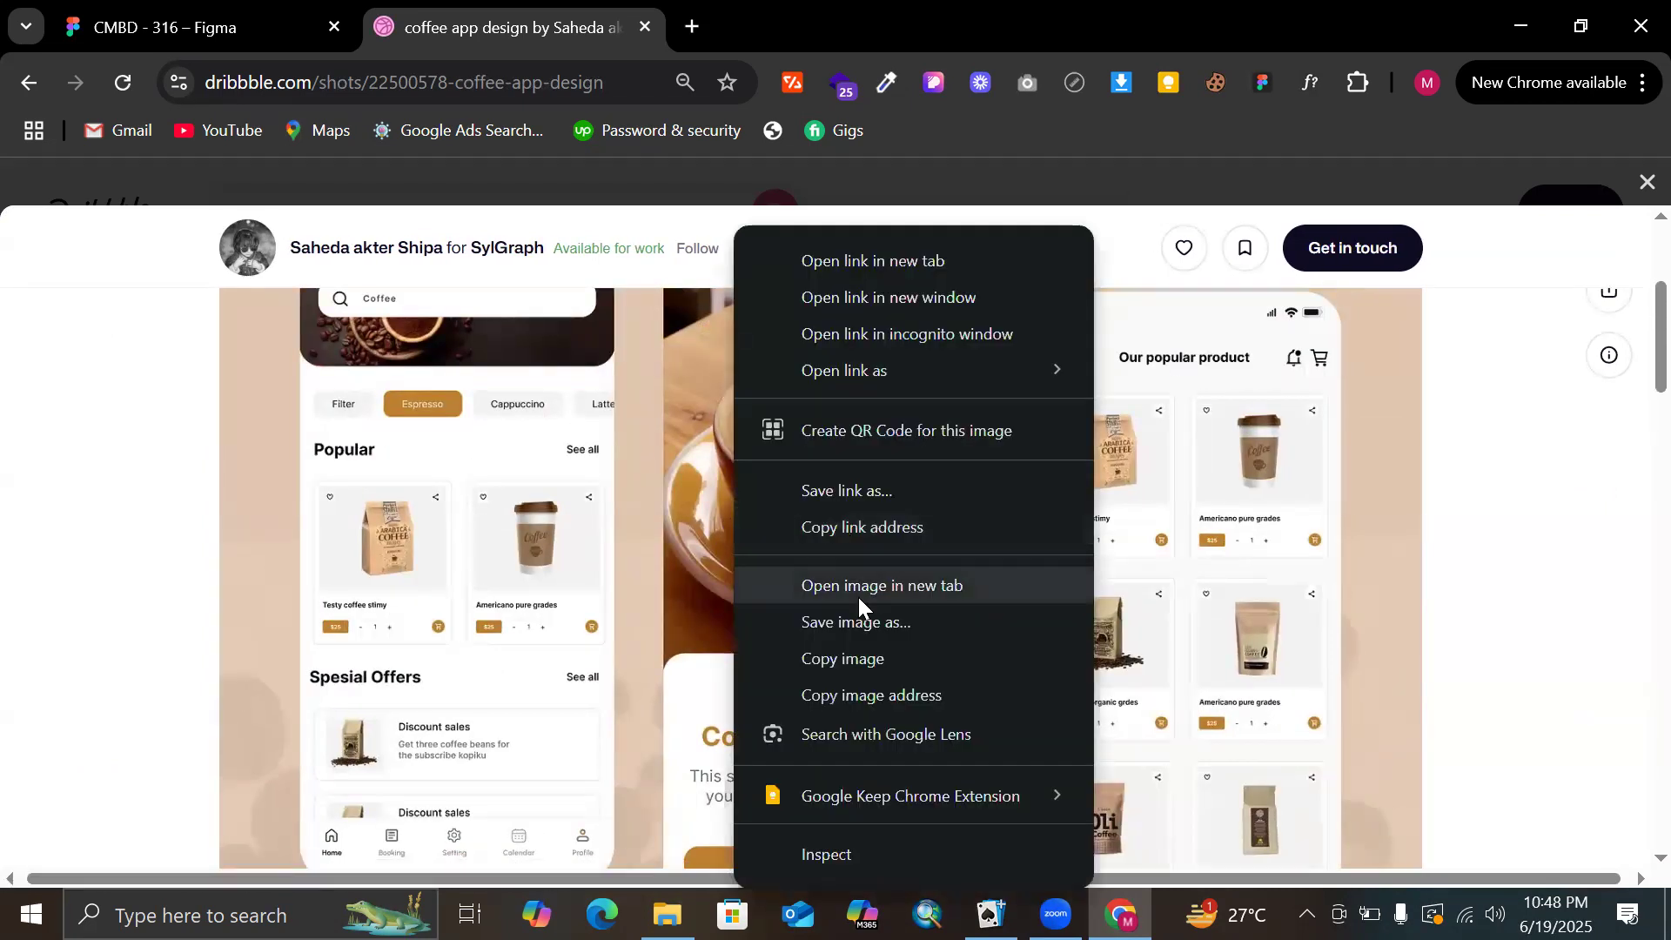
left_click(1645, 183)
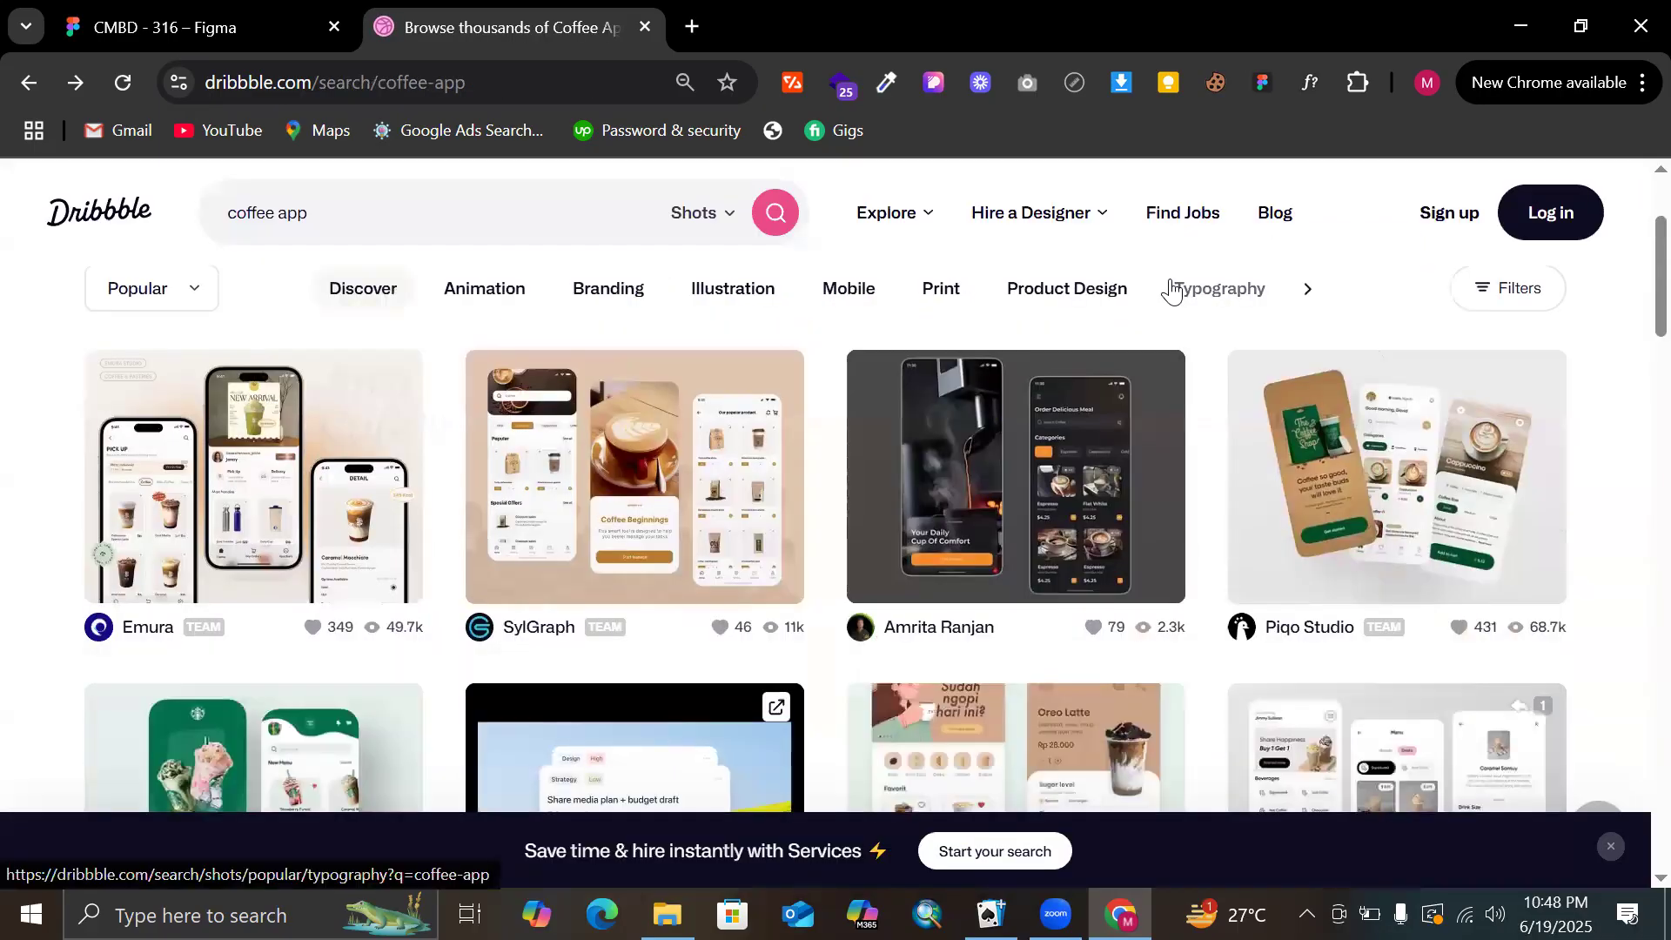
Browse the coffee app results to compare the layouts and colours of the different mobile designs
scroll(1173, 290, "down", 2)
scroll(1172, 290, "down", 1)
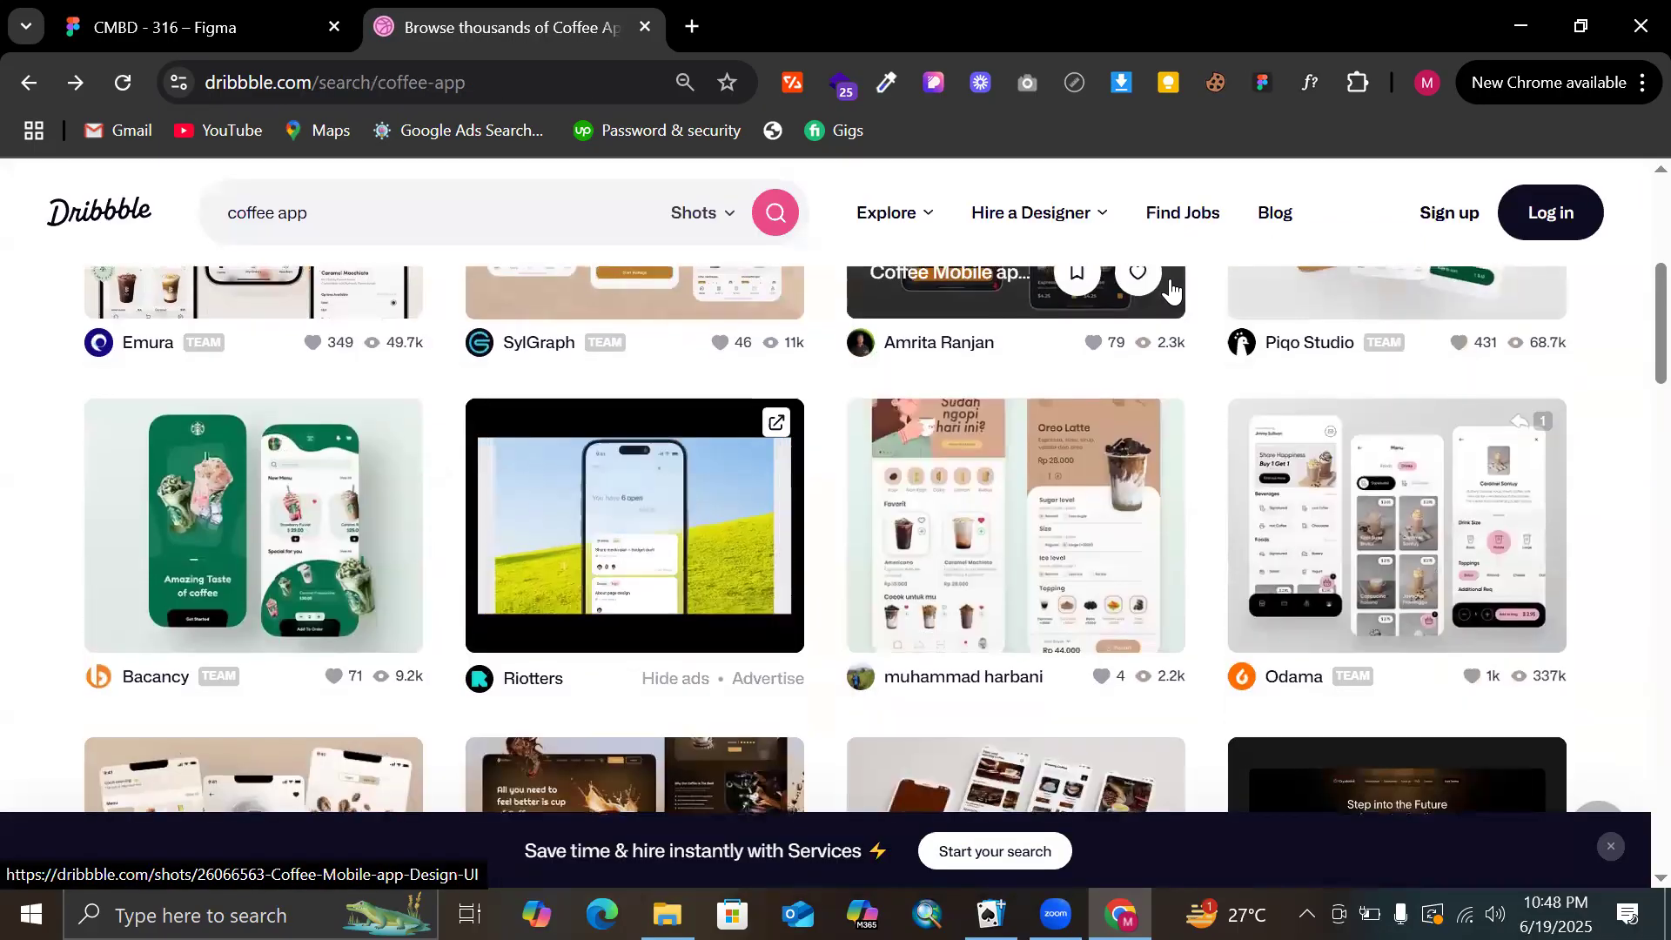
scroll(1173, 290, "up", 2)
scroll(1172, 290, "down", 3)
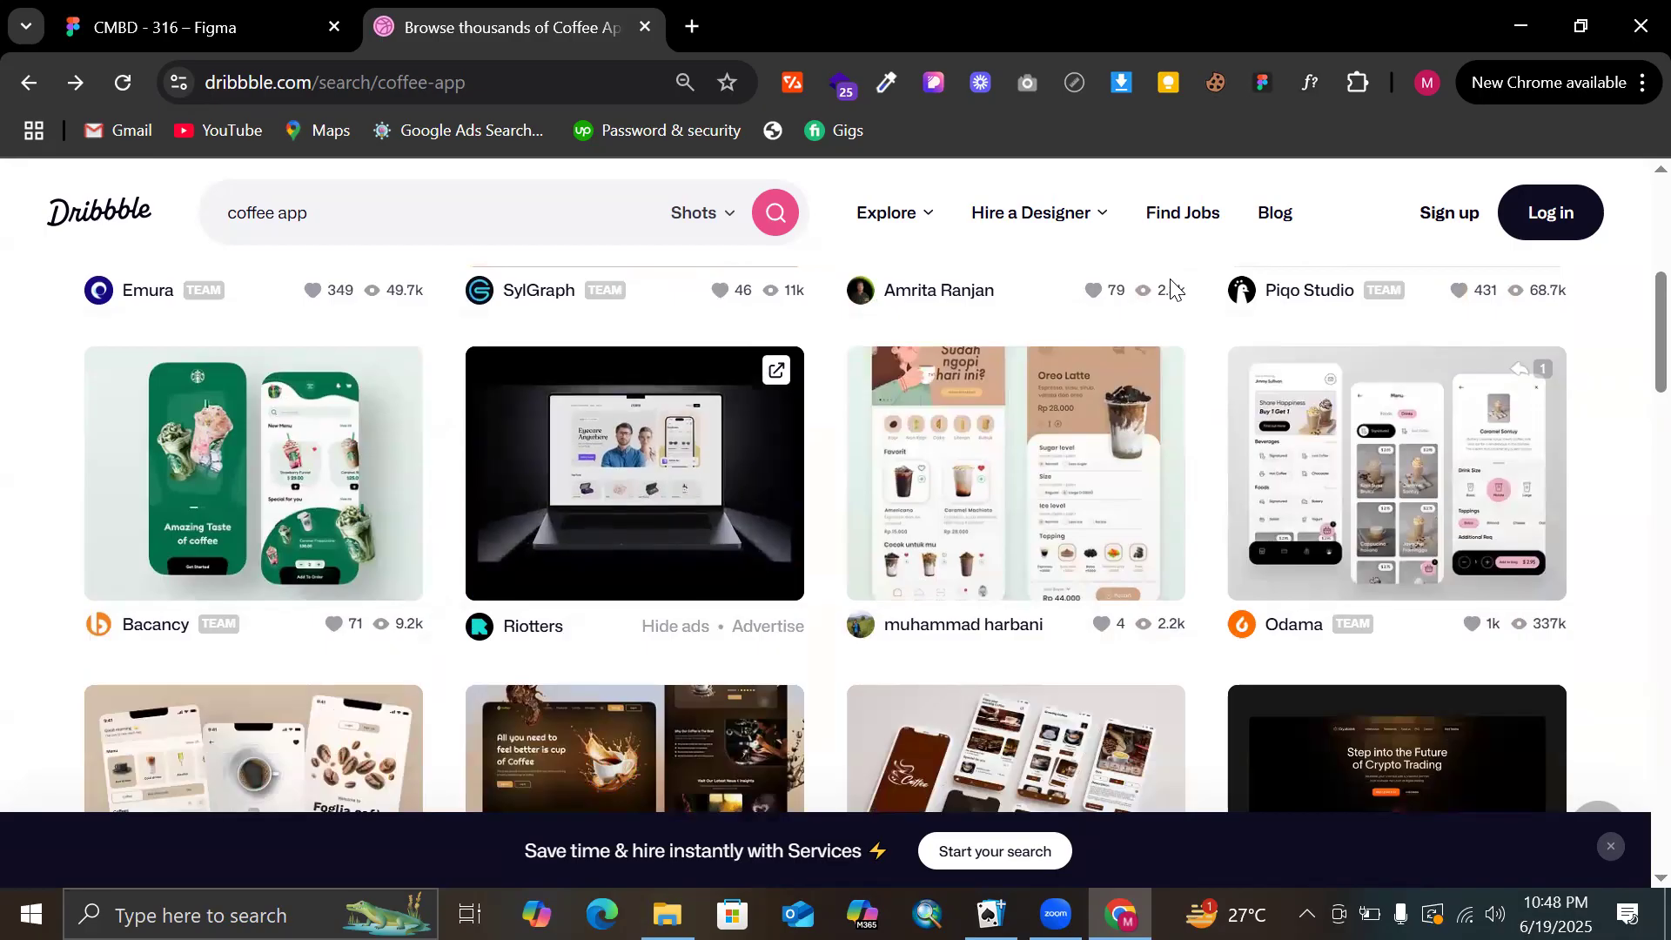
scroll(977, 299, "up", 2)
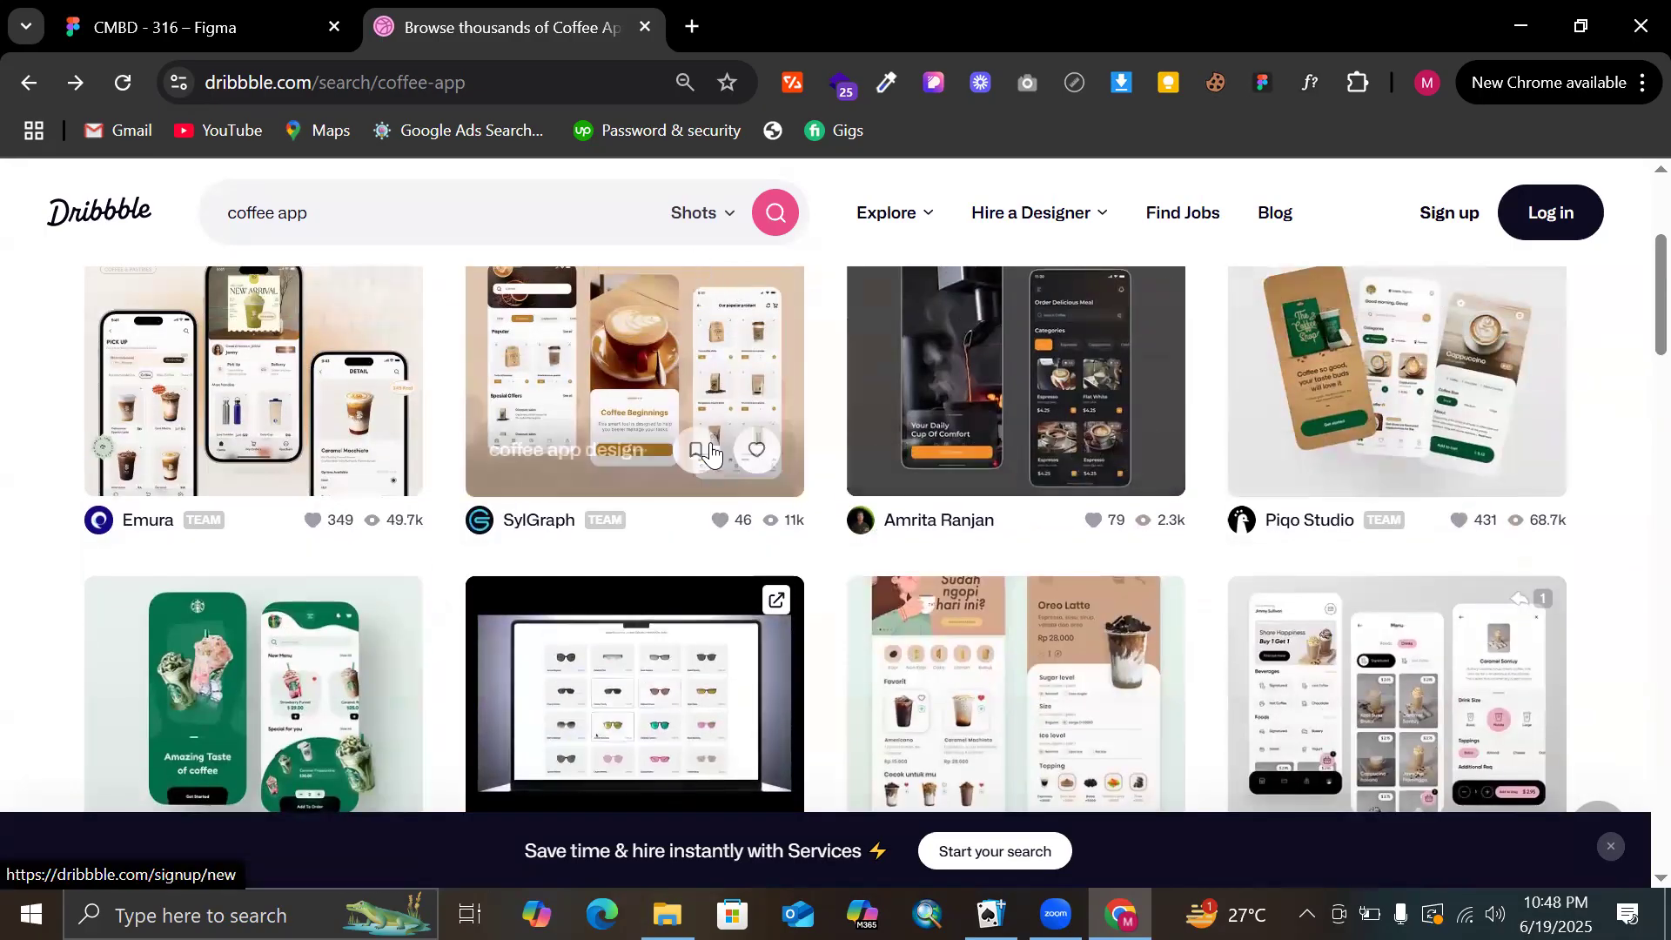
scroll(1633, 487, "down", 1)
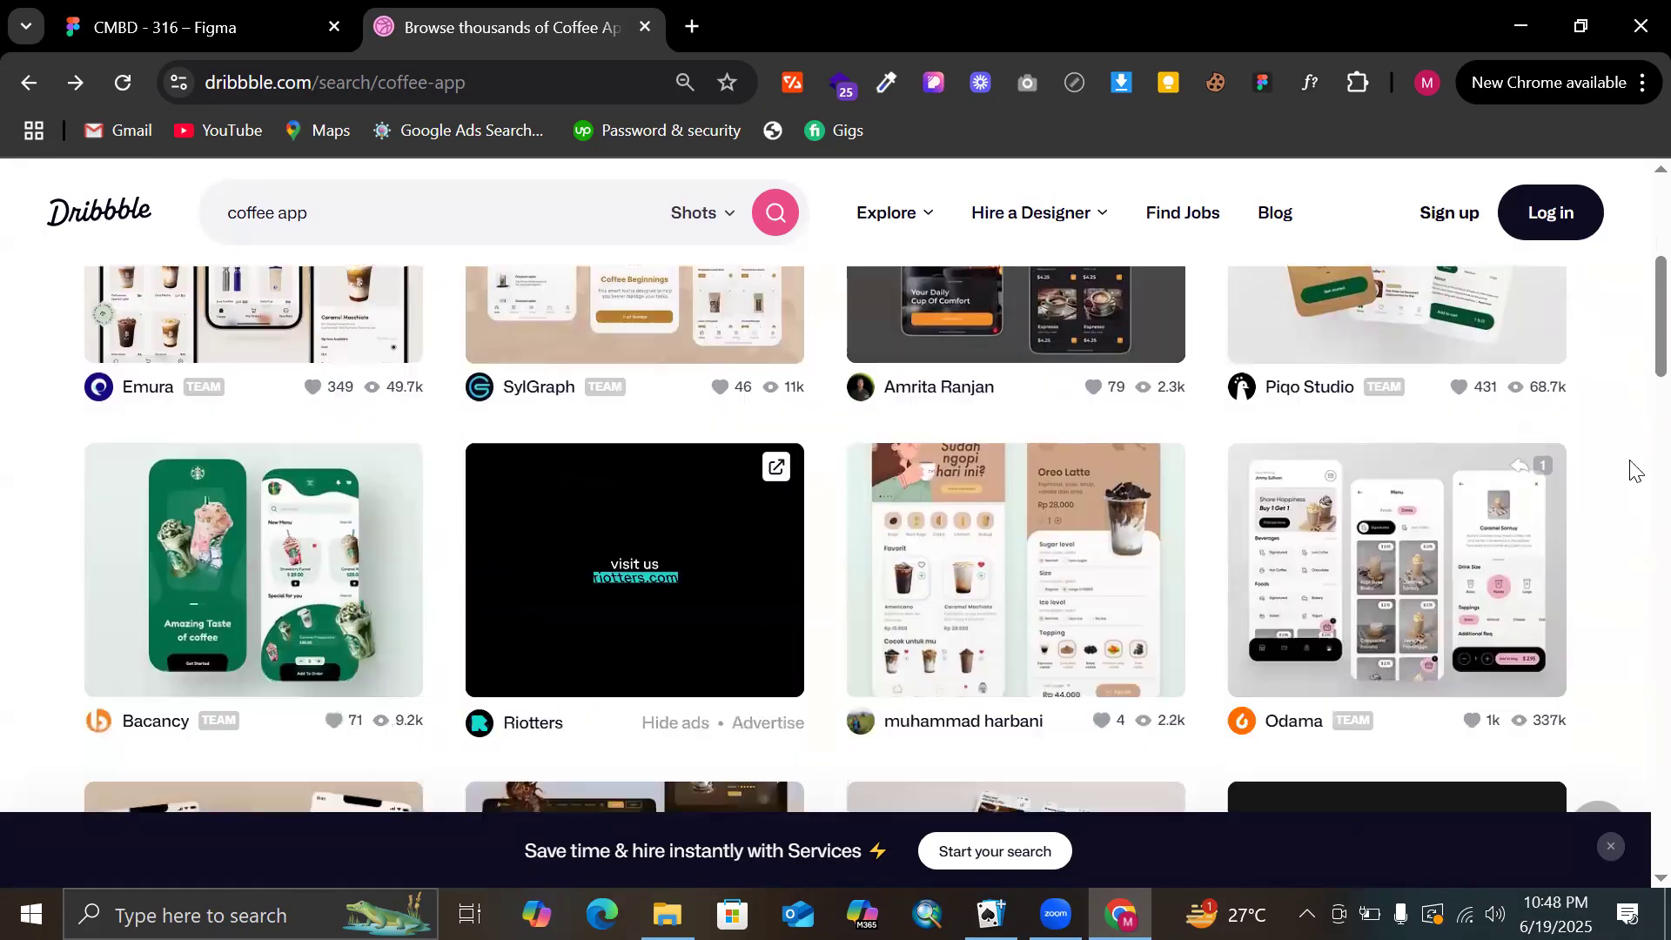
scroll(1633, 470, "down", 3)
scroll(1633, 470, "up", 1)
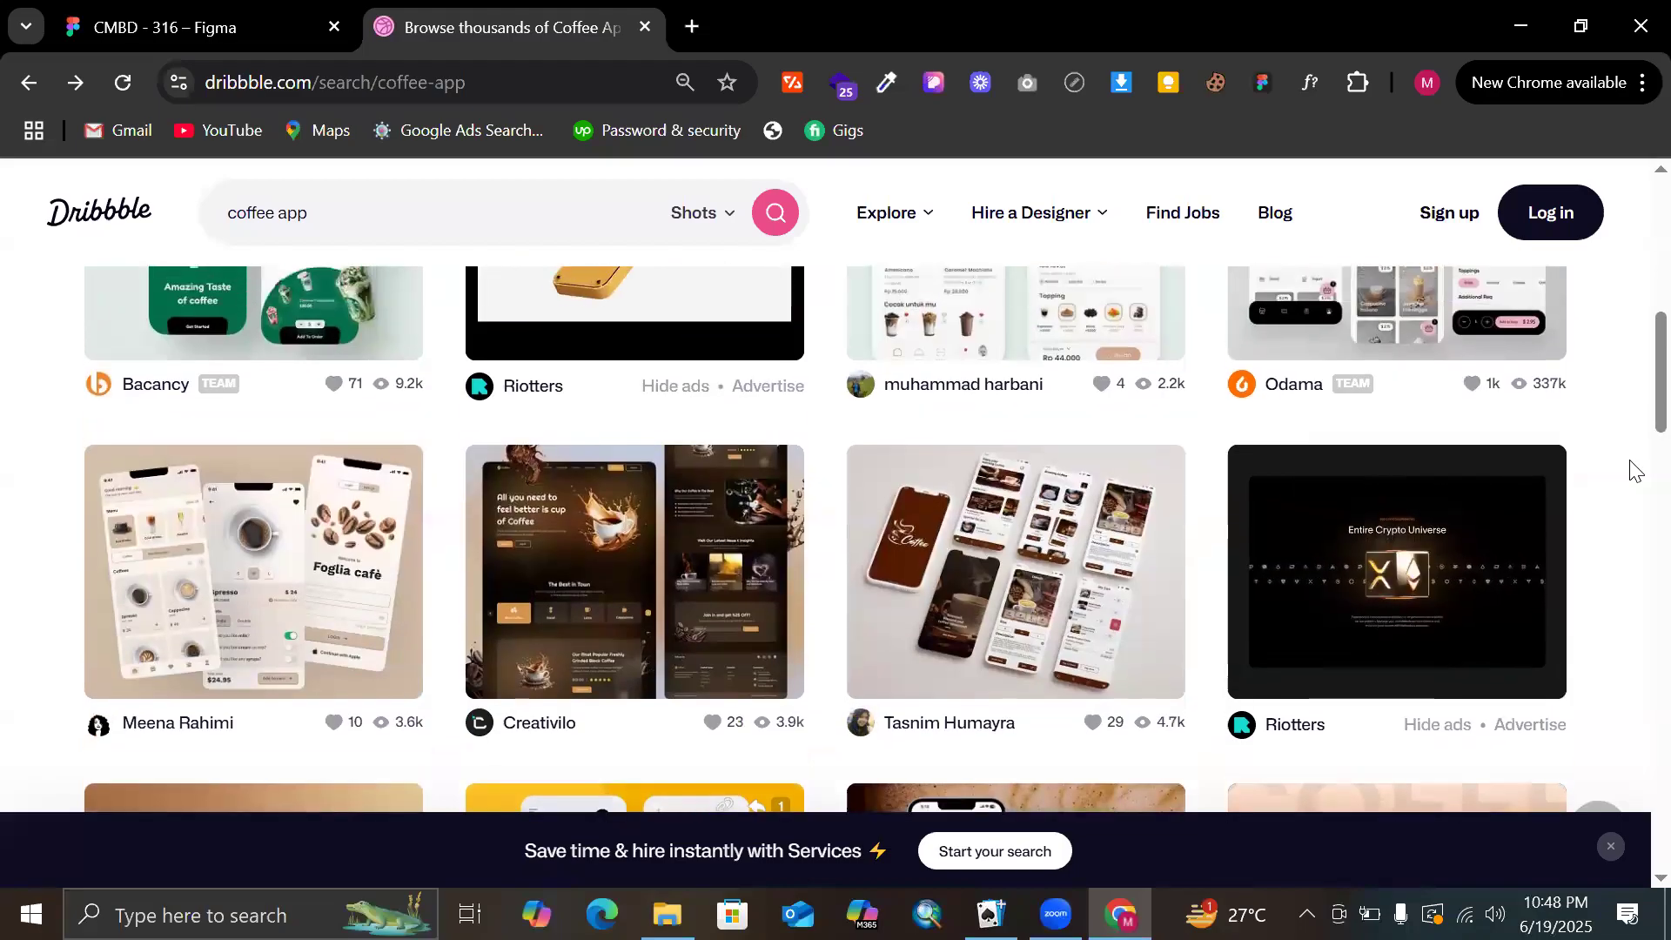
scroll(1633, 470, "up", 5)
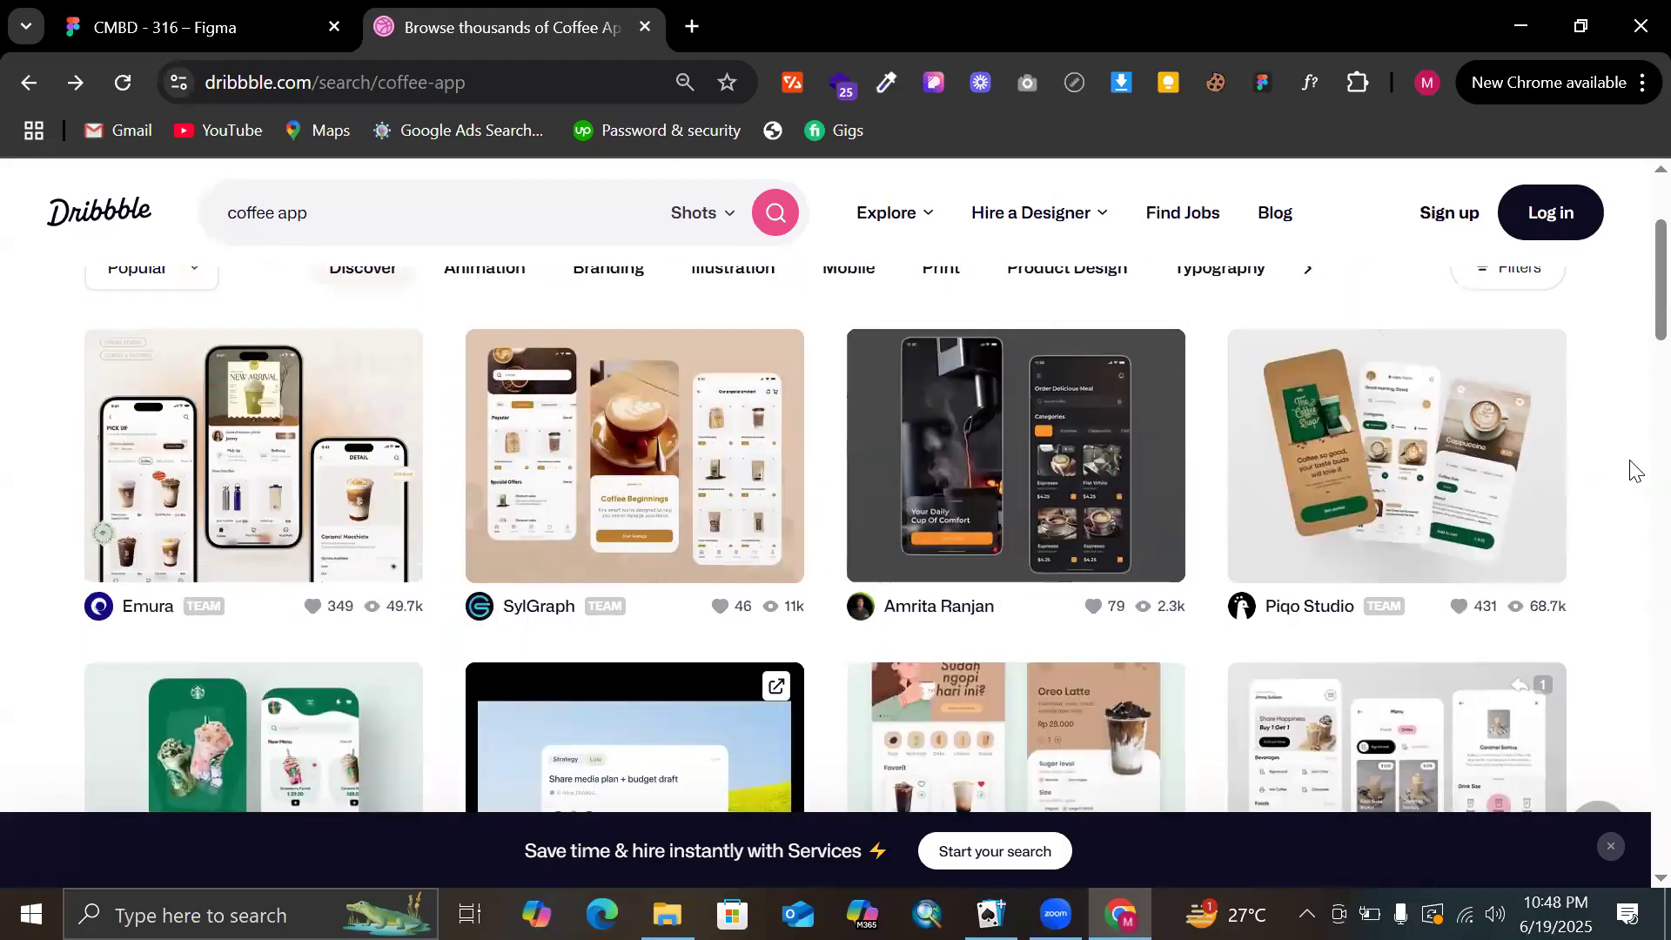
scroll(1633, 470, "down", 1)
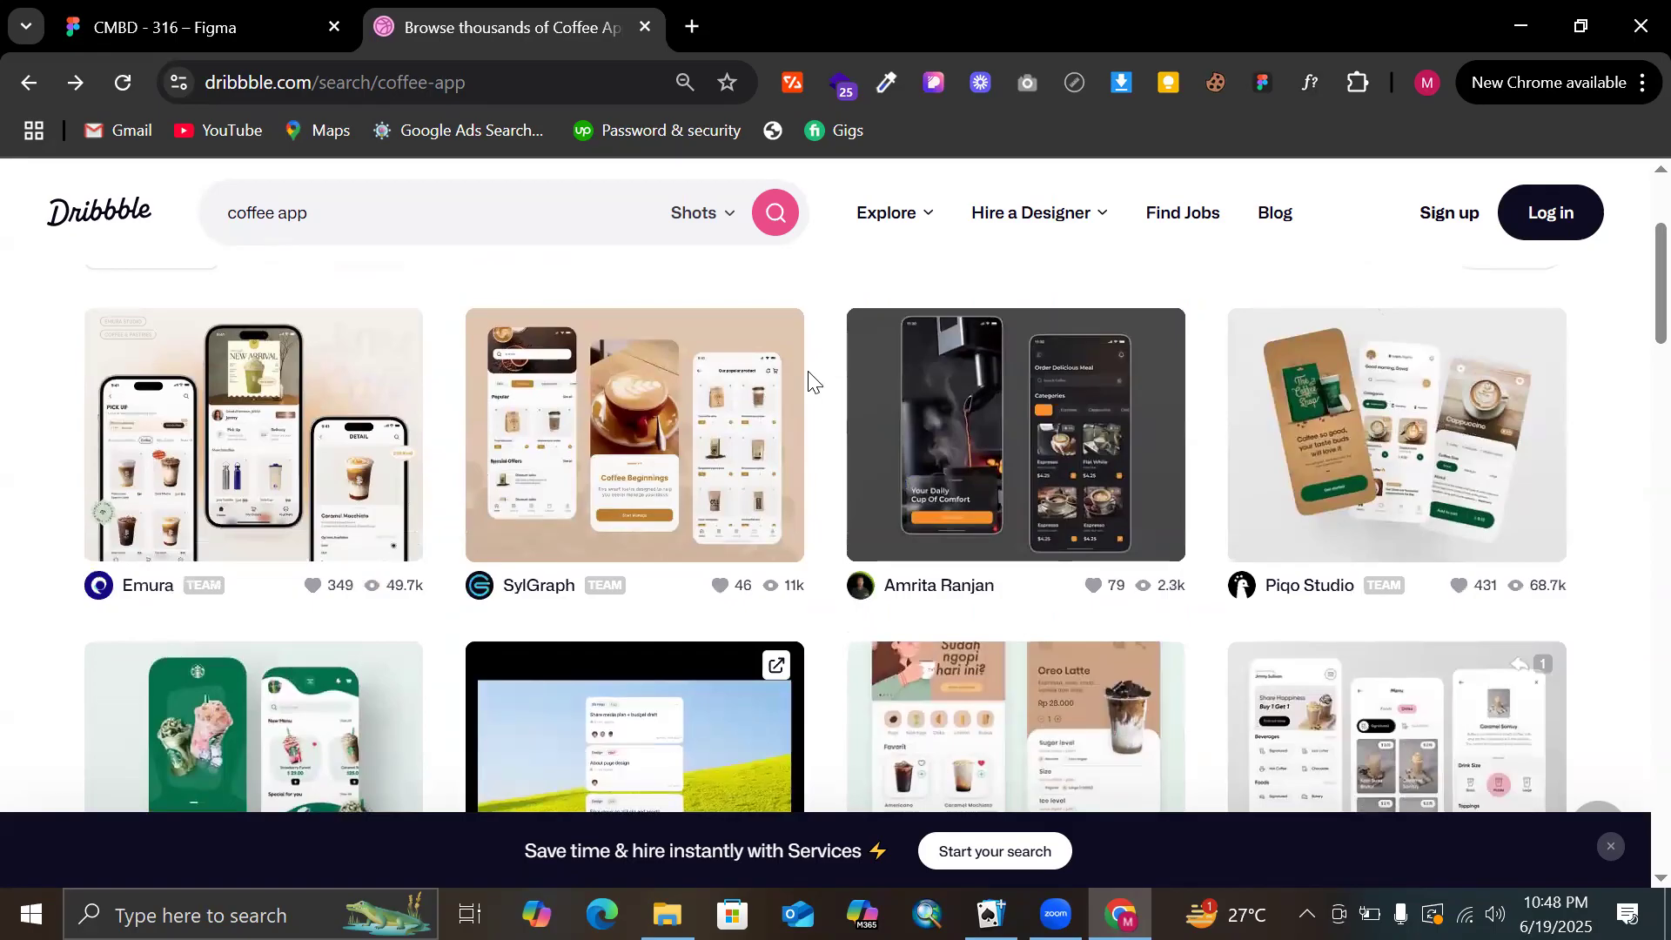
mouse_move(755, 401)
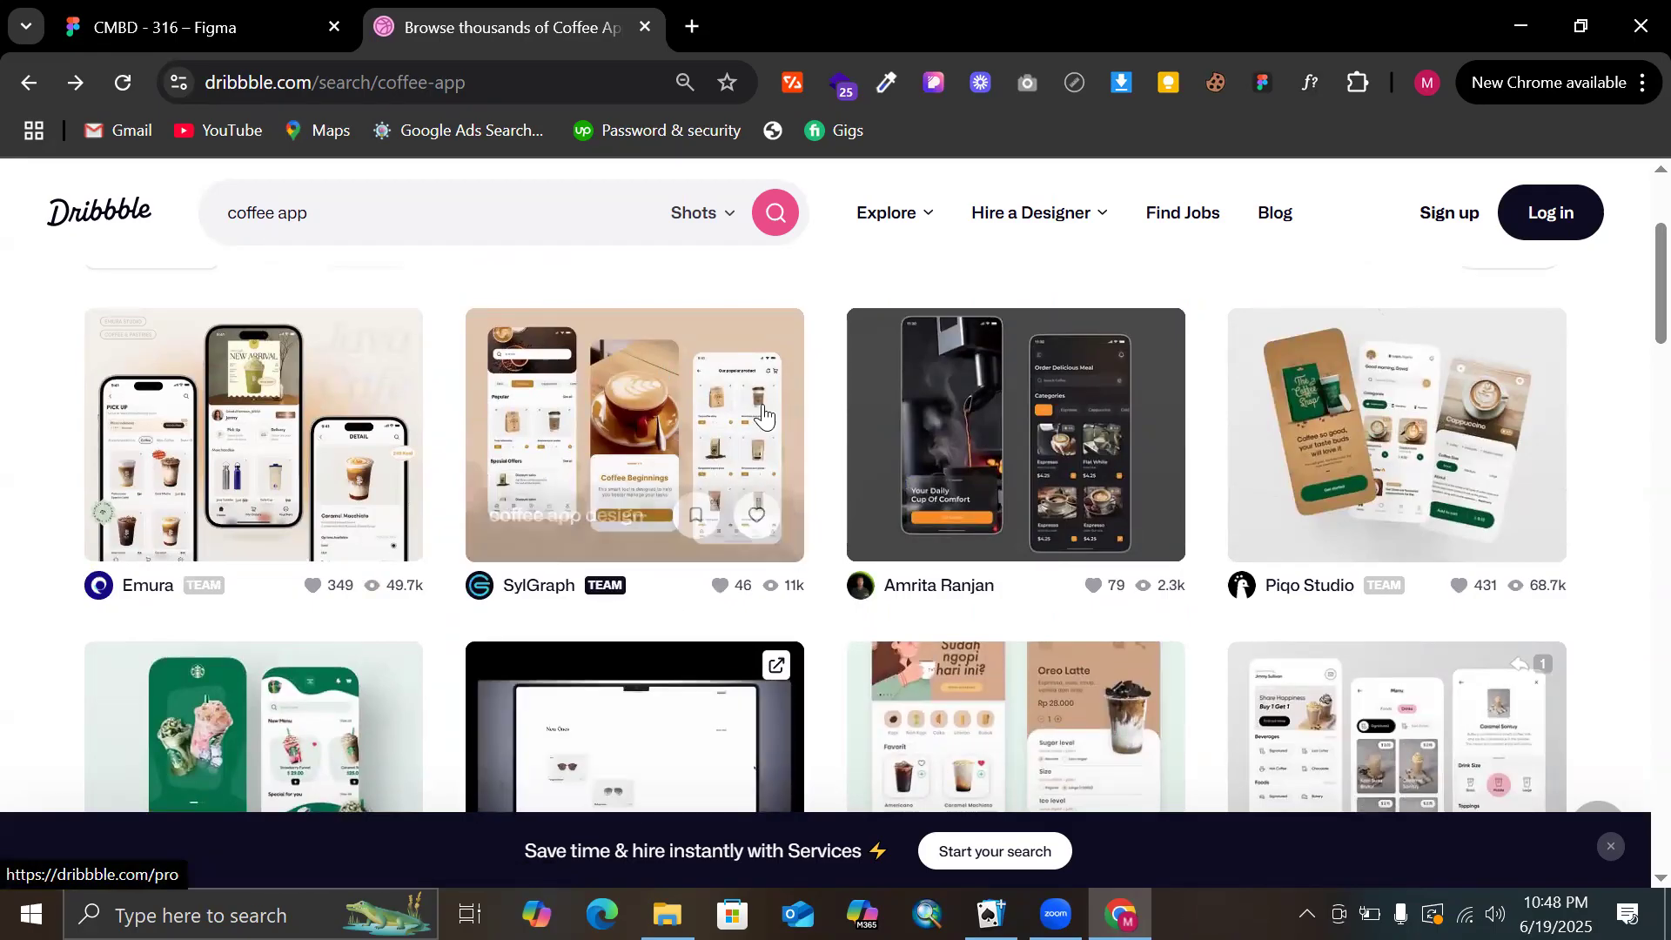
scroll(670, 392, "down", 4)
scroll(670, 391, "down", 9)
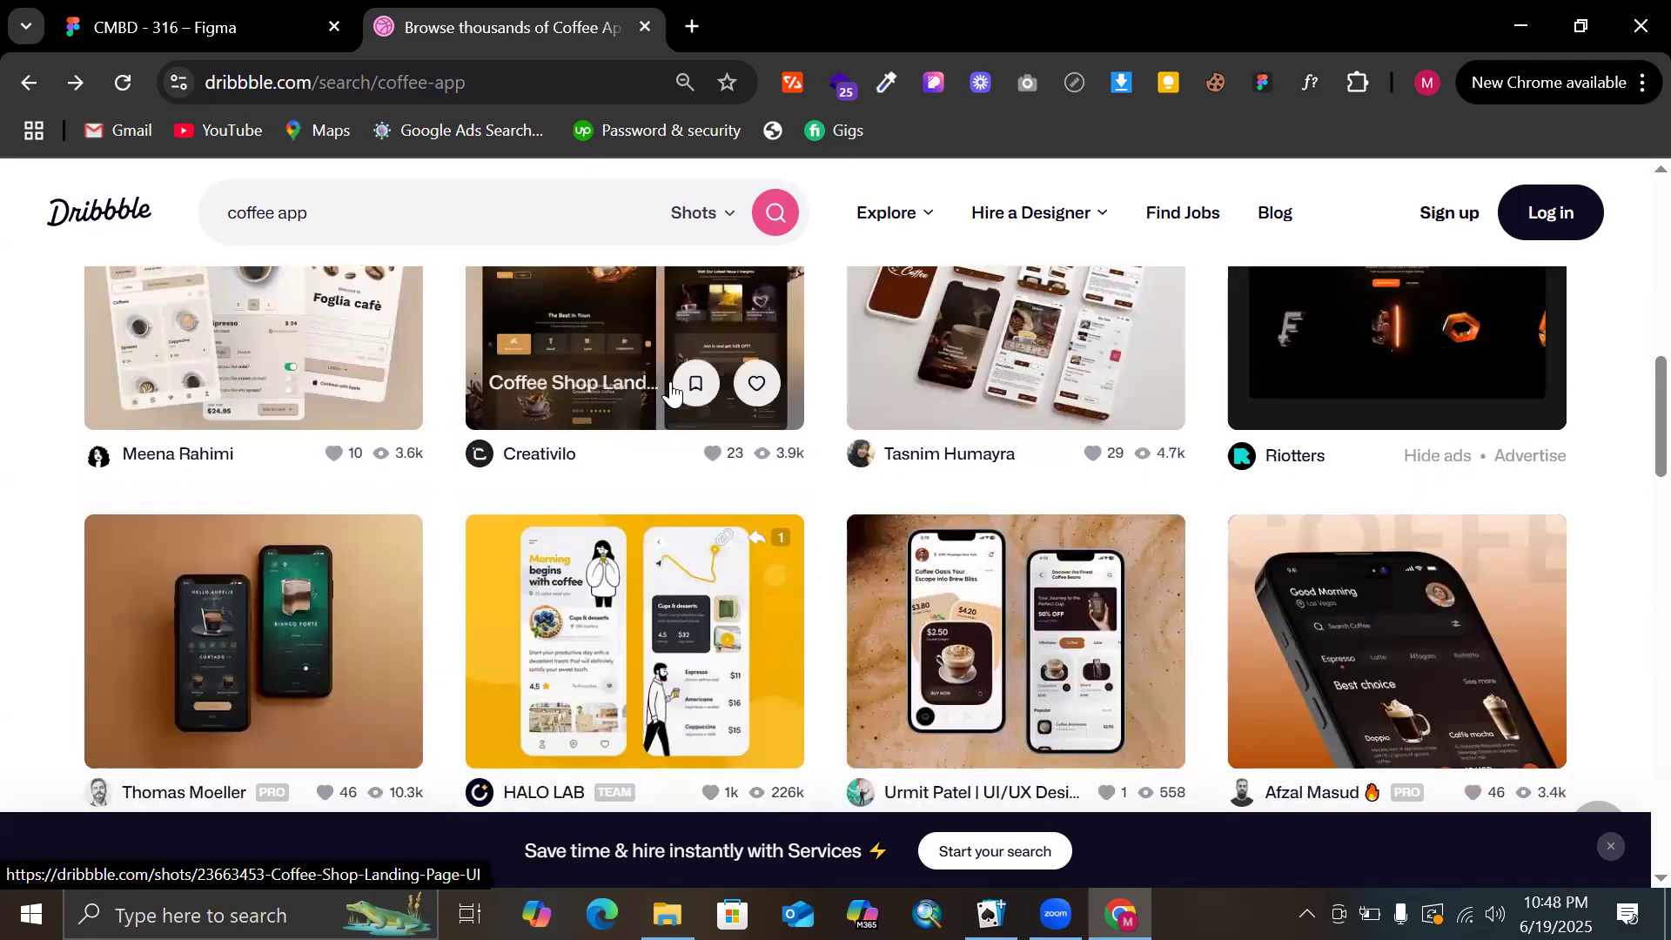
scroll(670, 392, "up", 1)
scroll(670, 392, "up", 3)
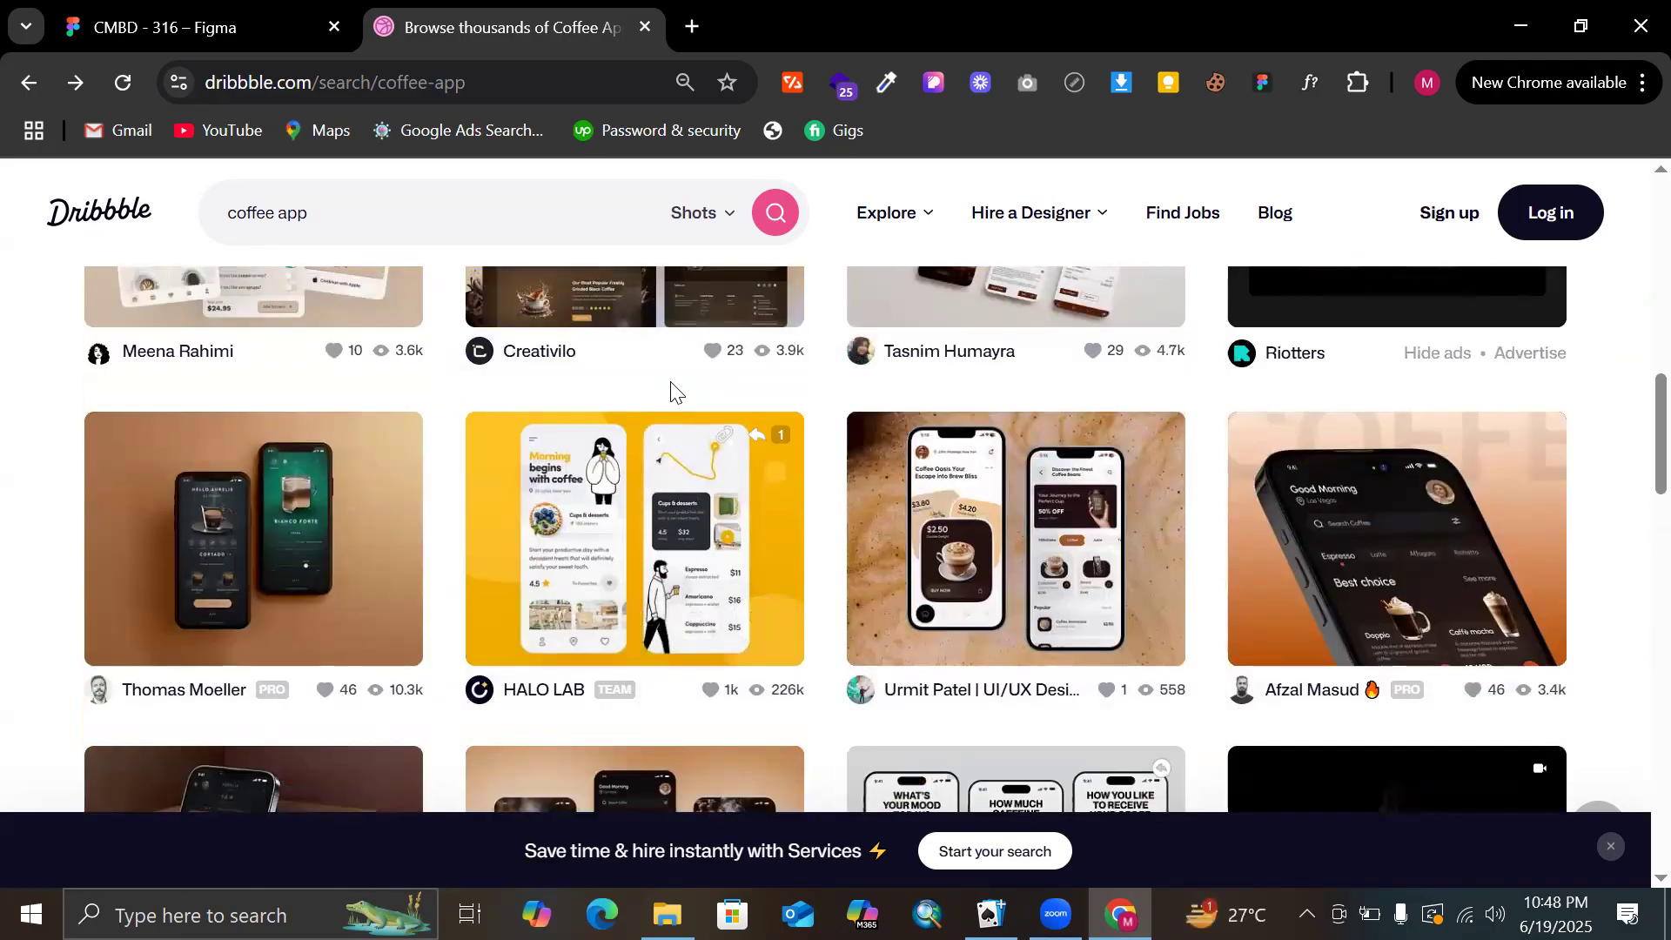
scroll(670, 392, "up", 5)
scroll(670, 393, "up", 8)
scroll(656, 508, "down", 3)
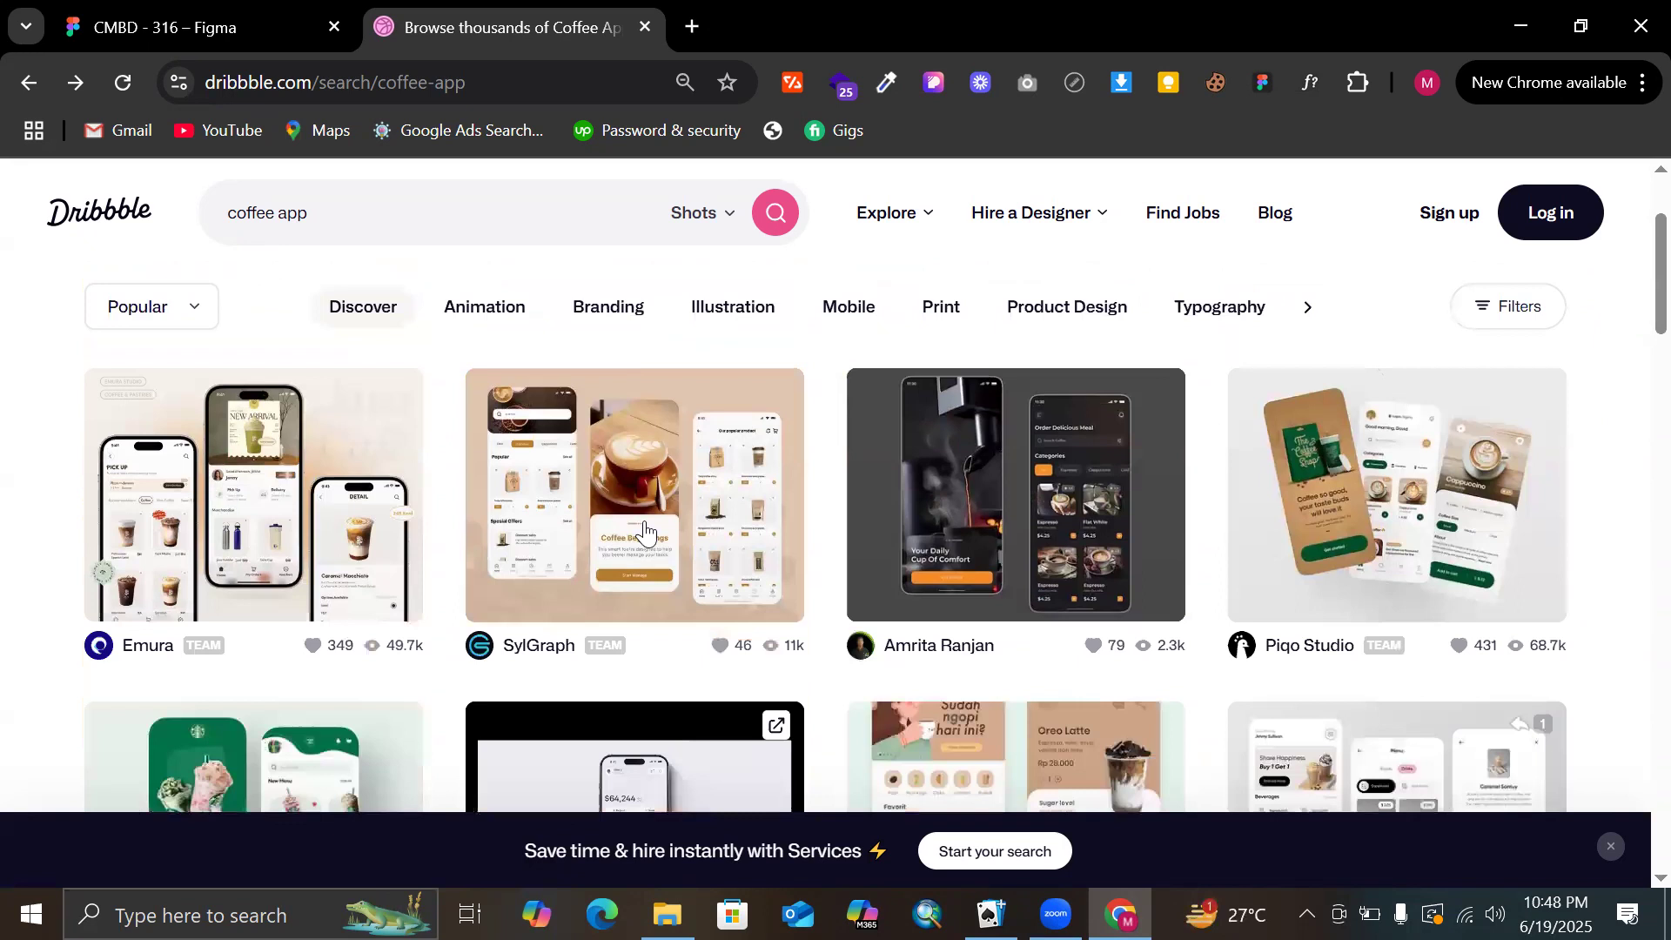
Reopen SylGraph's coffee app design and copy its image with the three phone screens
left_click(601, 449)
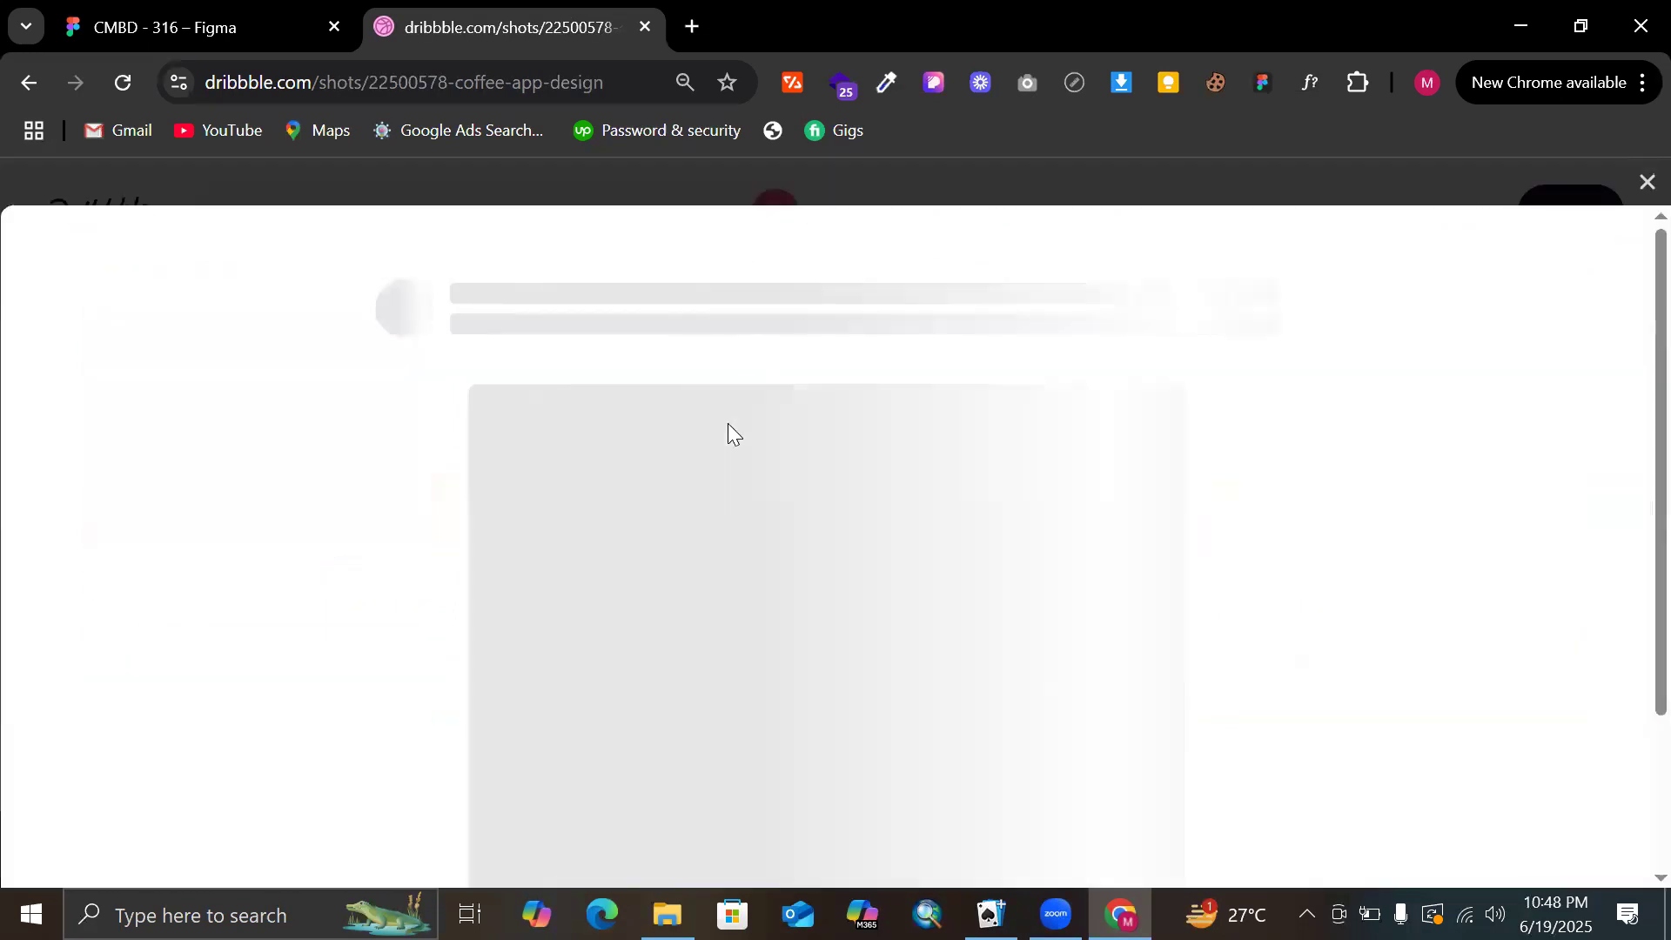
scroll(728, 433, "down", 2)
scroll(729, 435, "down", 1)
right_click(732, 440)
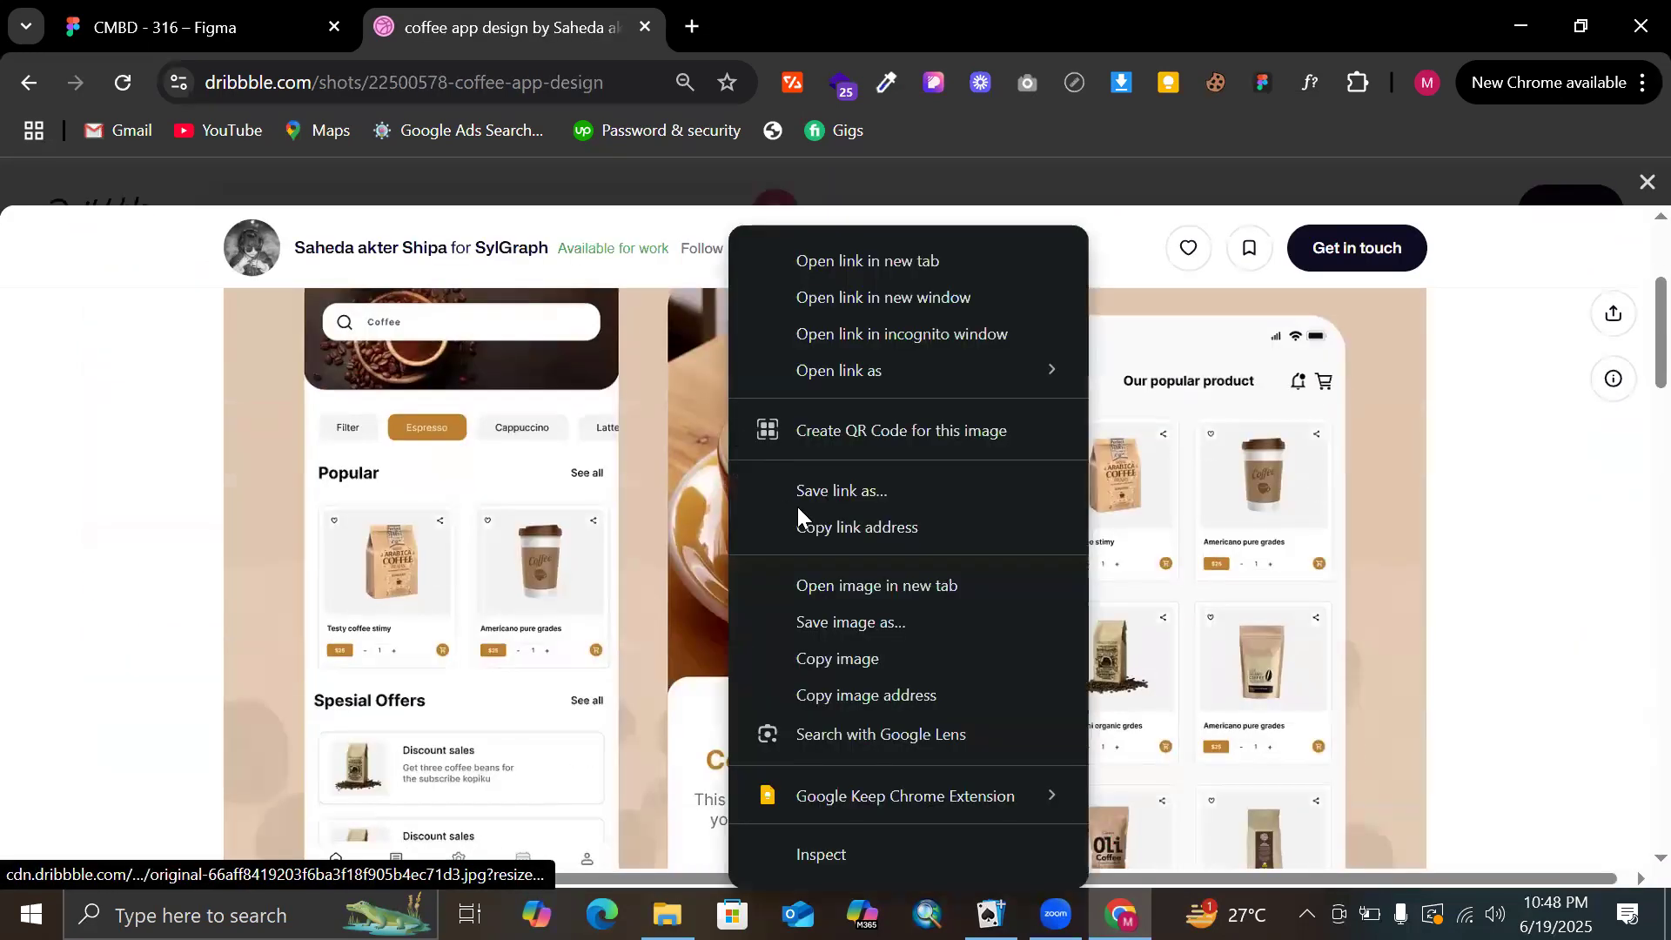
left_click(839, 659)
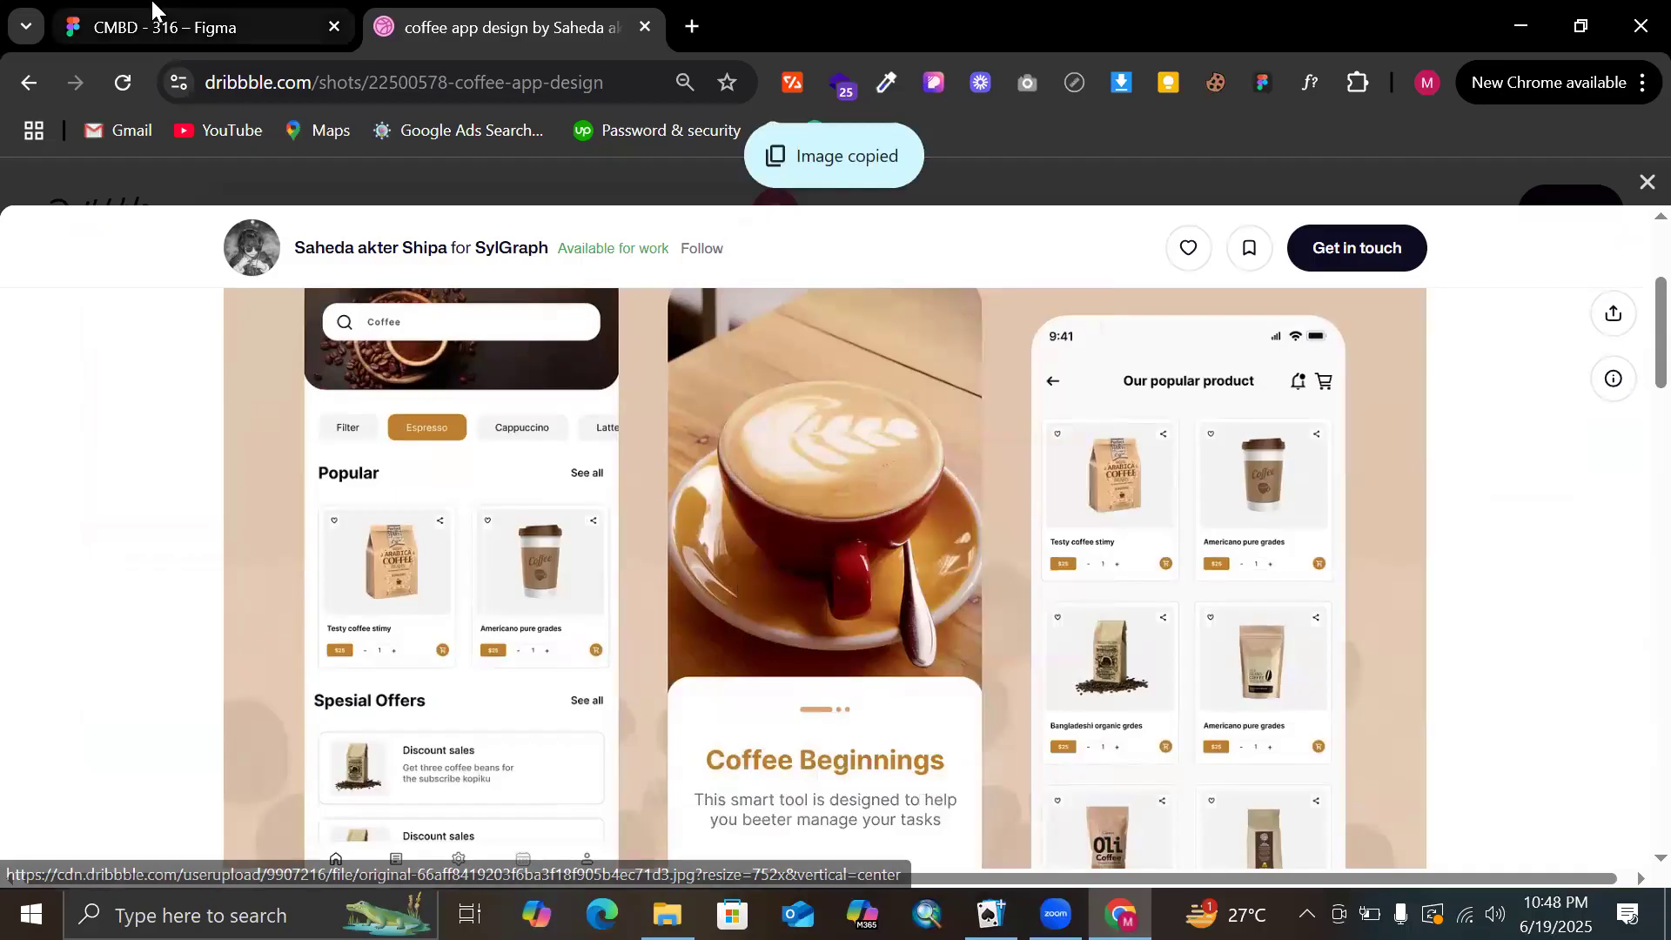
Switch to the CMBD - 316 Figma file, paste the coffee app image on empty canvas beyond Frame 6, and deselect it
left_click(161, 27)
scroll(717, 343, "right", 5)
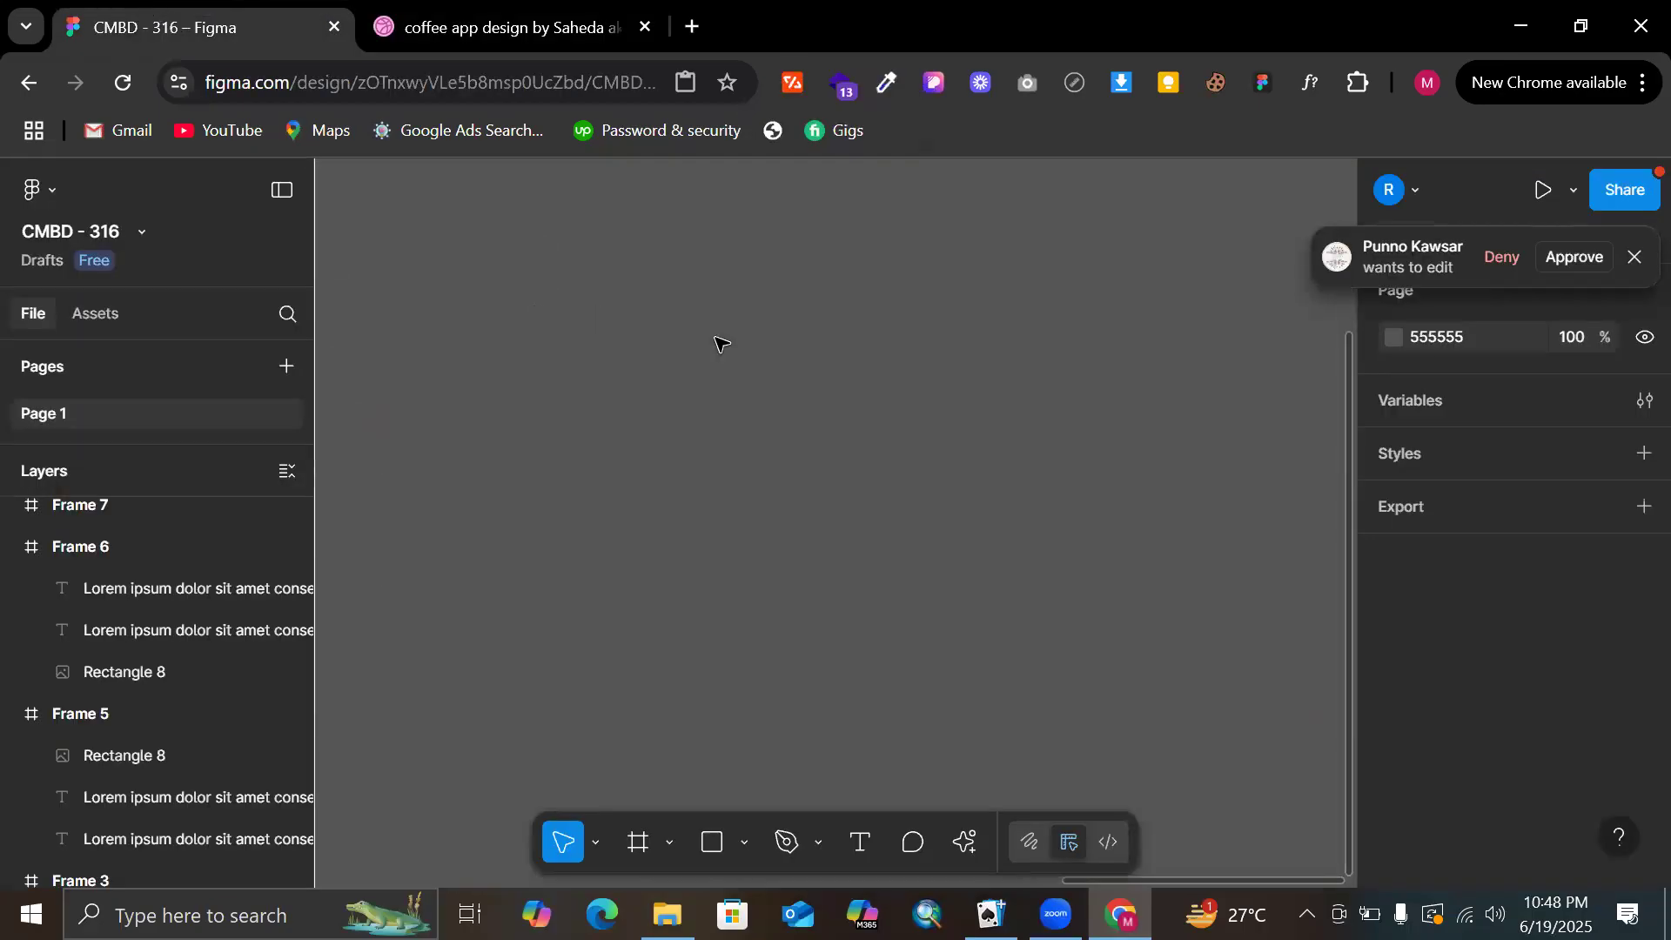
key("ctrl+v")
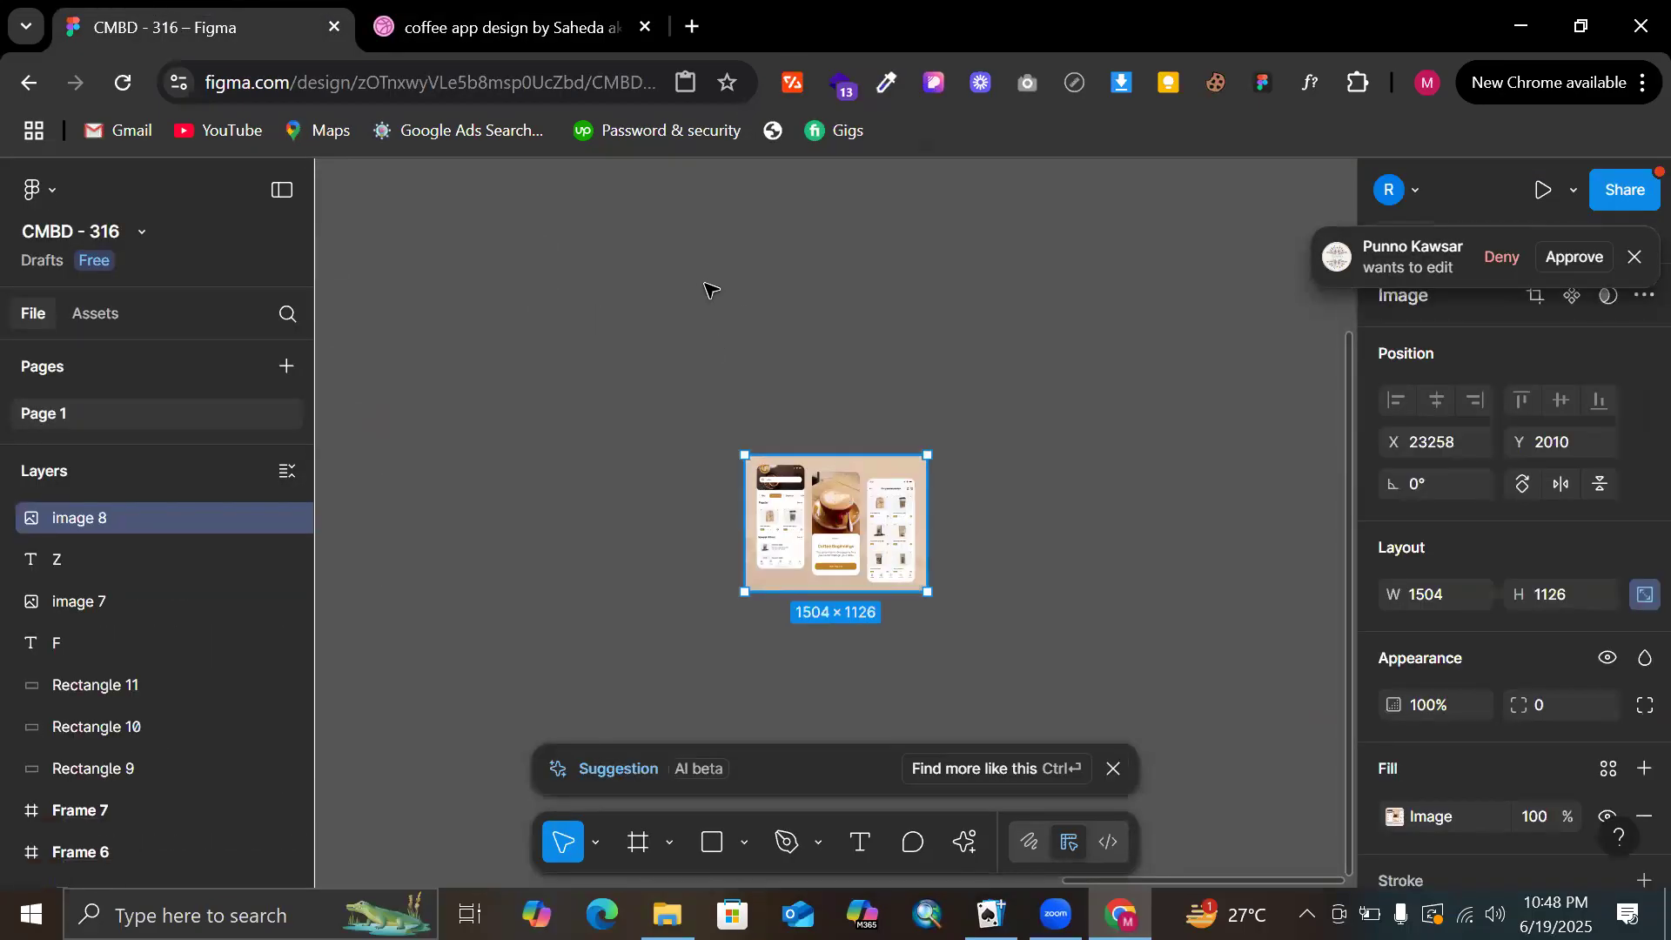
left_click(968, 270)
Examine the pasted coffee app image up close, including the Coffee Beginnings screen and the product lists beside it
scroll(967, 270, "up", 2)
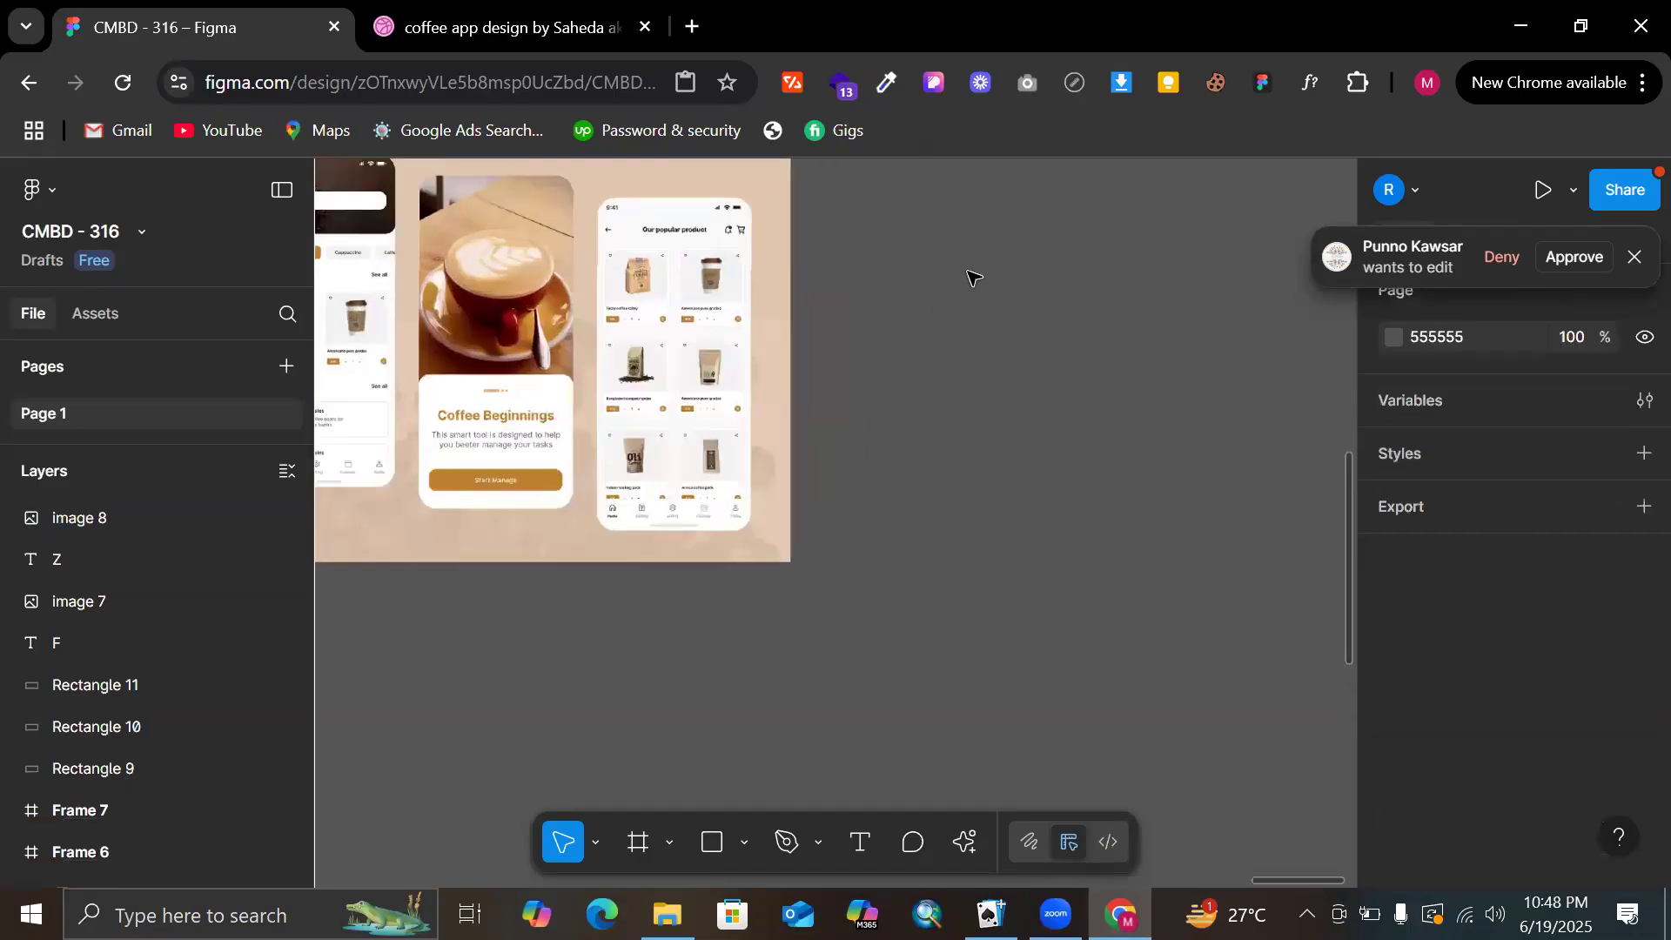
scroll(968, 270, "left", 3)
scroll(968, 271, "down", 3)
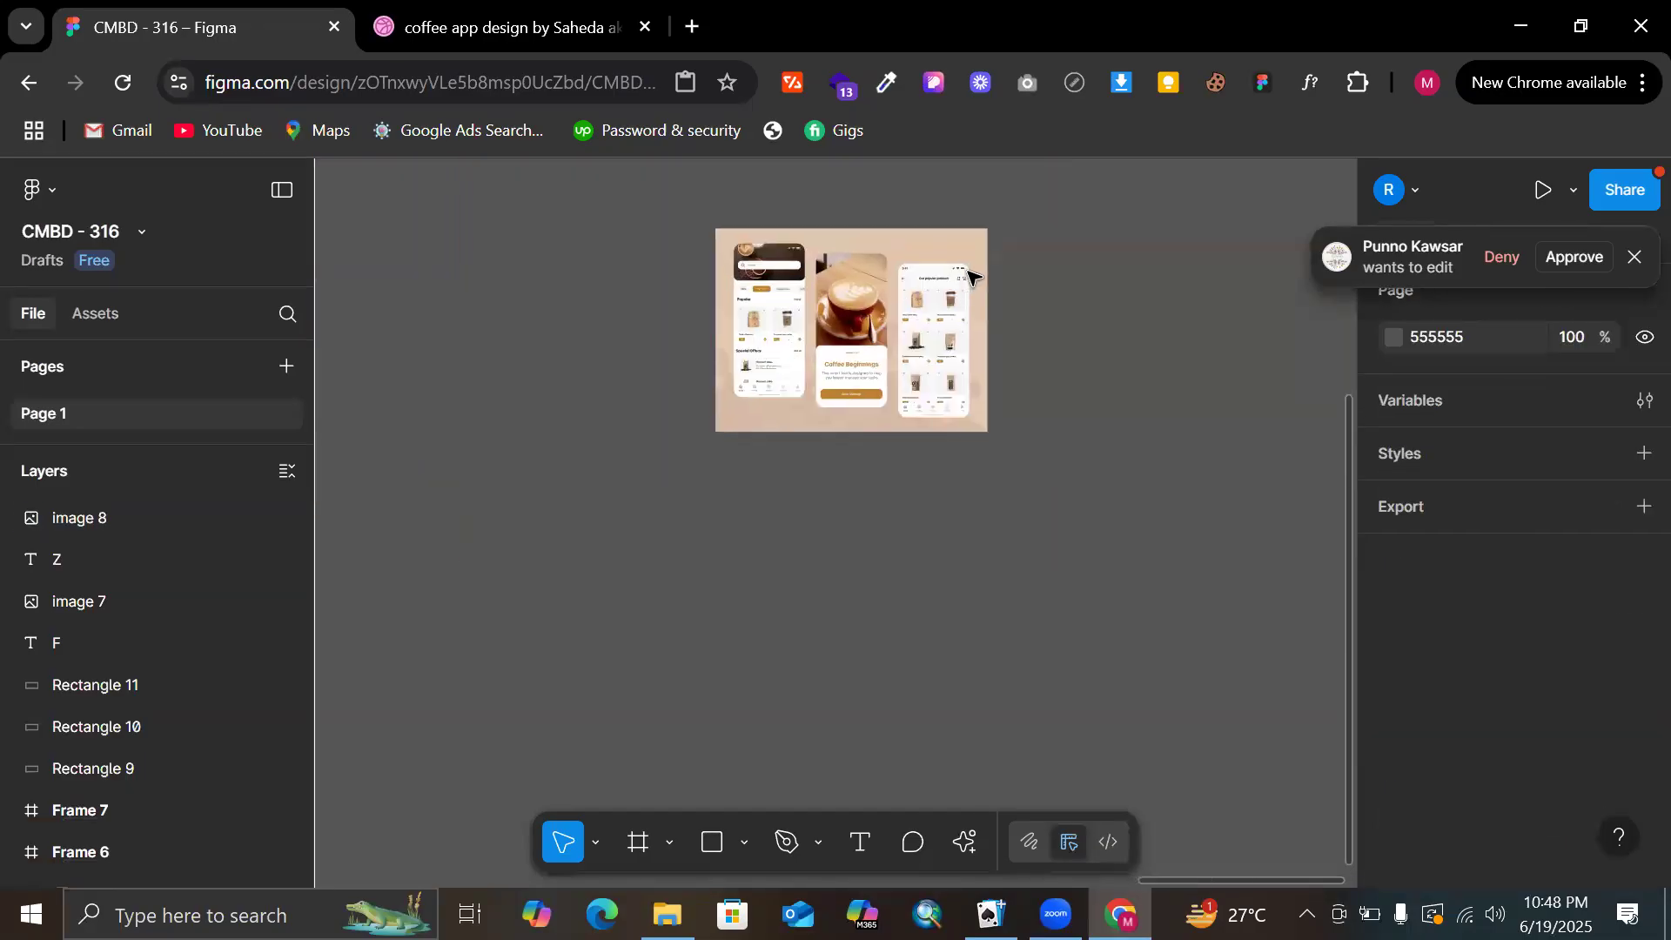
scroll(828, 231, "up", 3)
scroll(972, 406, "up", 3)
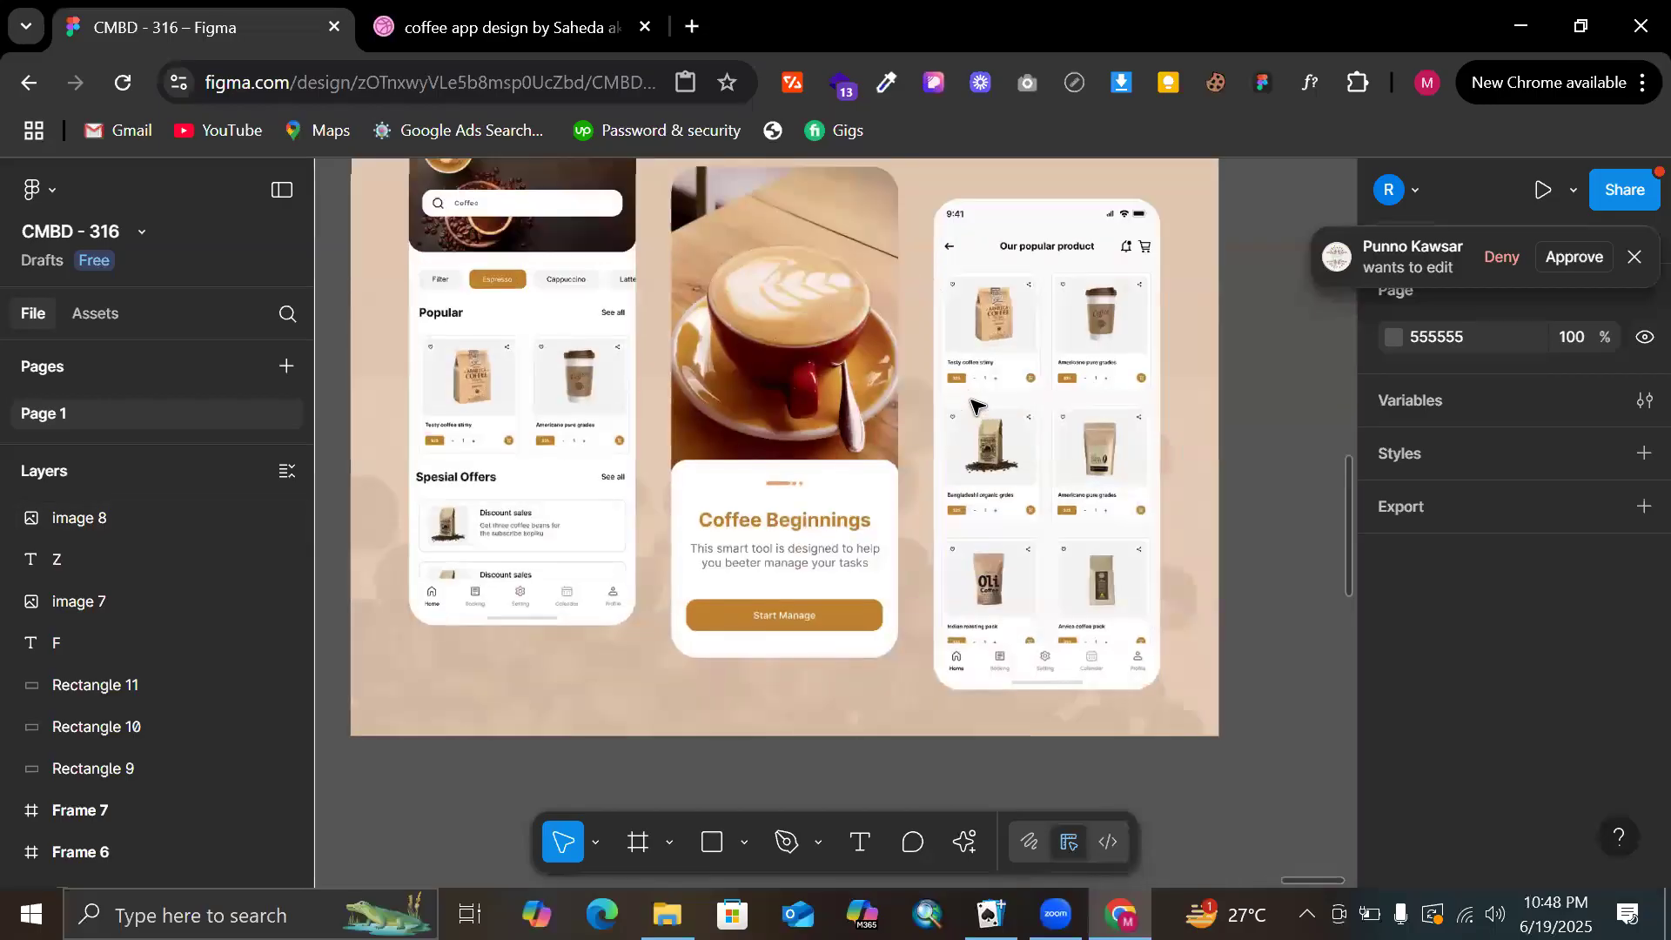
scroll(822, 418, "up", 3)
scroll(823, 421, "down", 3)
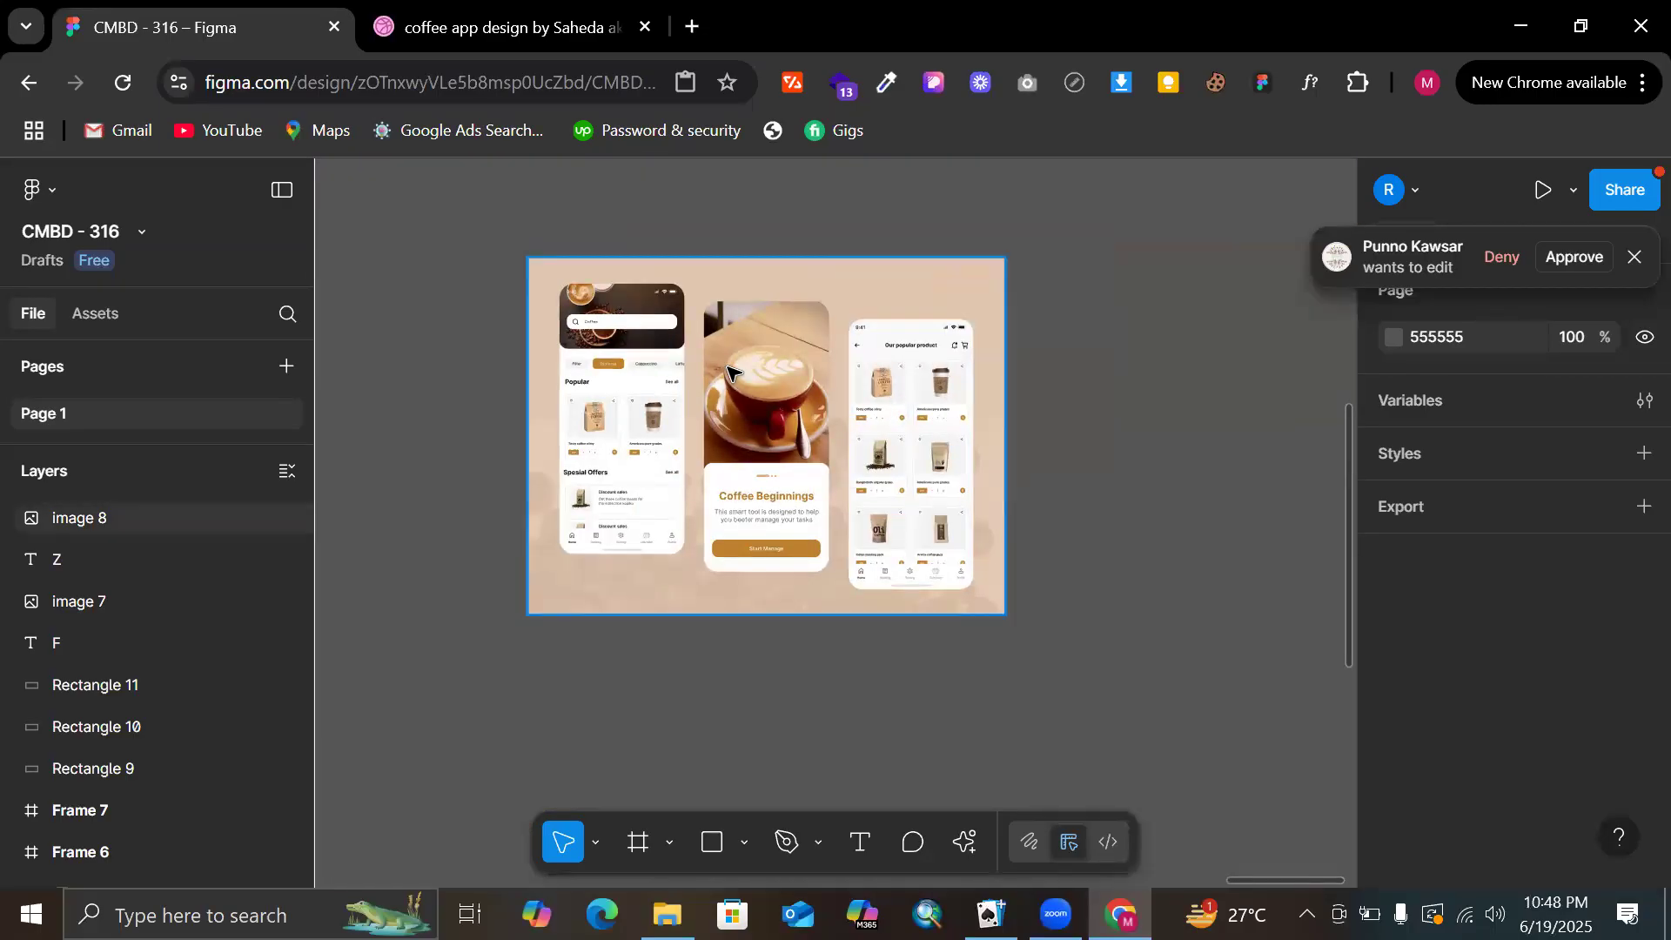
Examine the Coffee Beginnings screen in the pasted image, from the cup photo down to the Start Manage button
scroll(749, 368, "up", 3)
scroll(696, 287, "up", 2)
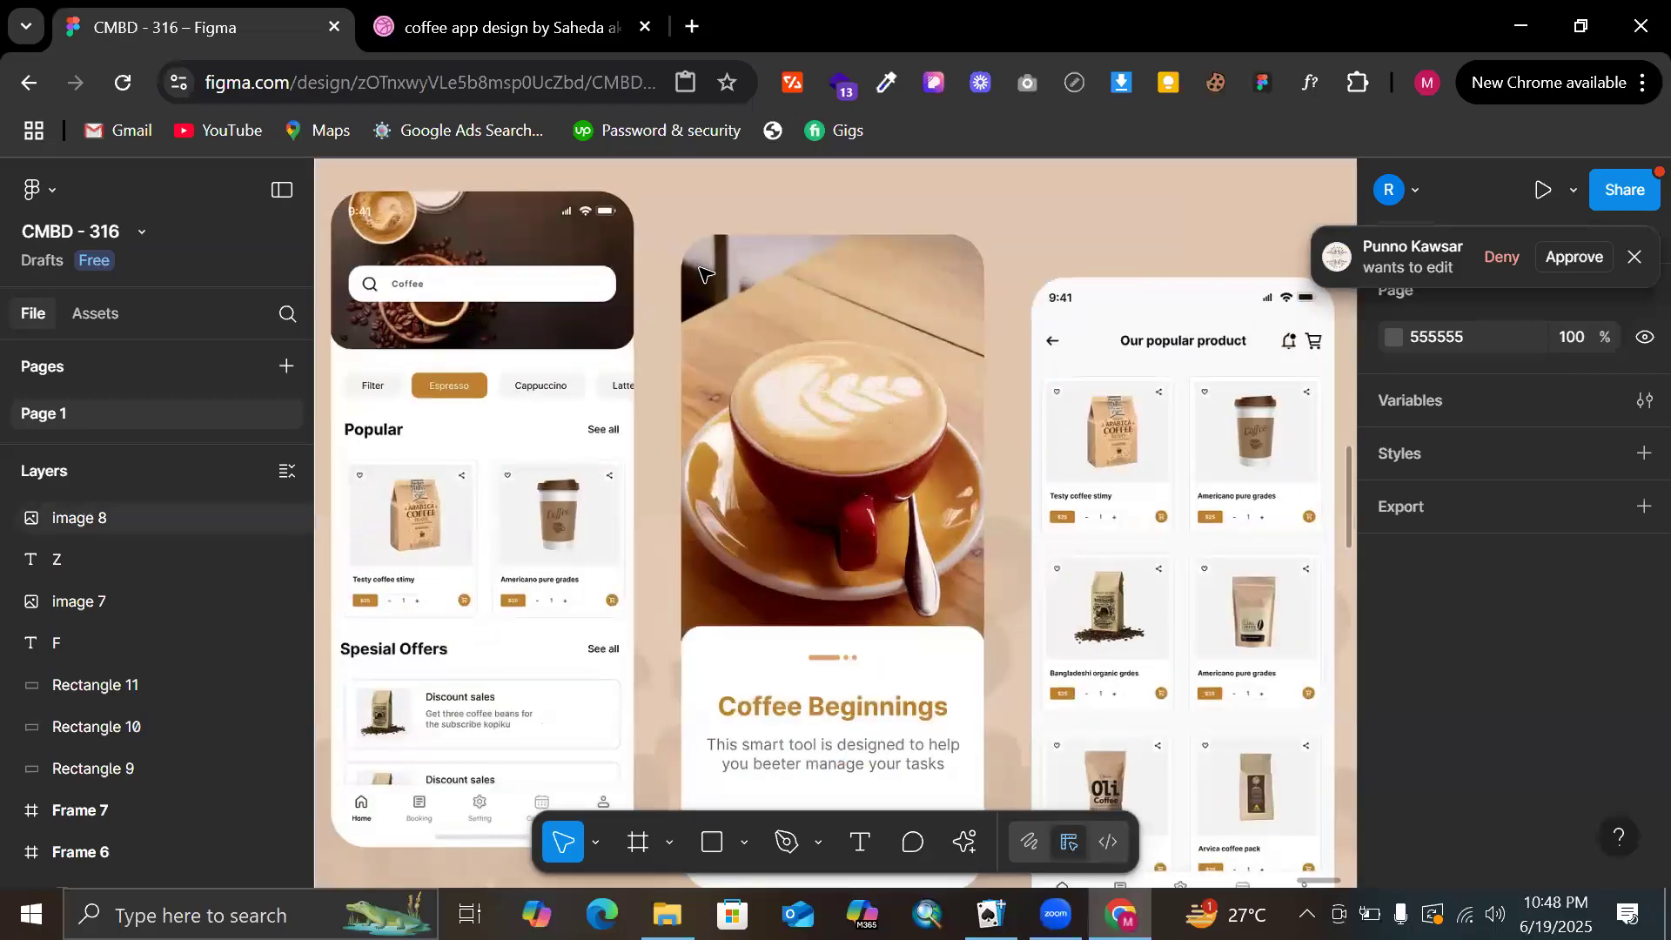
scroll(705, 276, "down", 1)
scroll(770, 595, "down", 2)
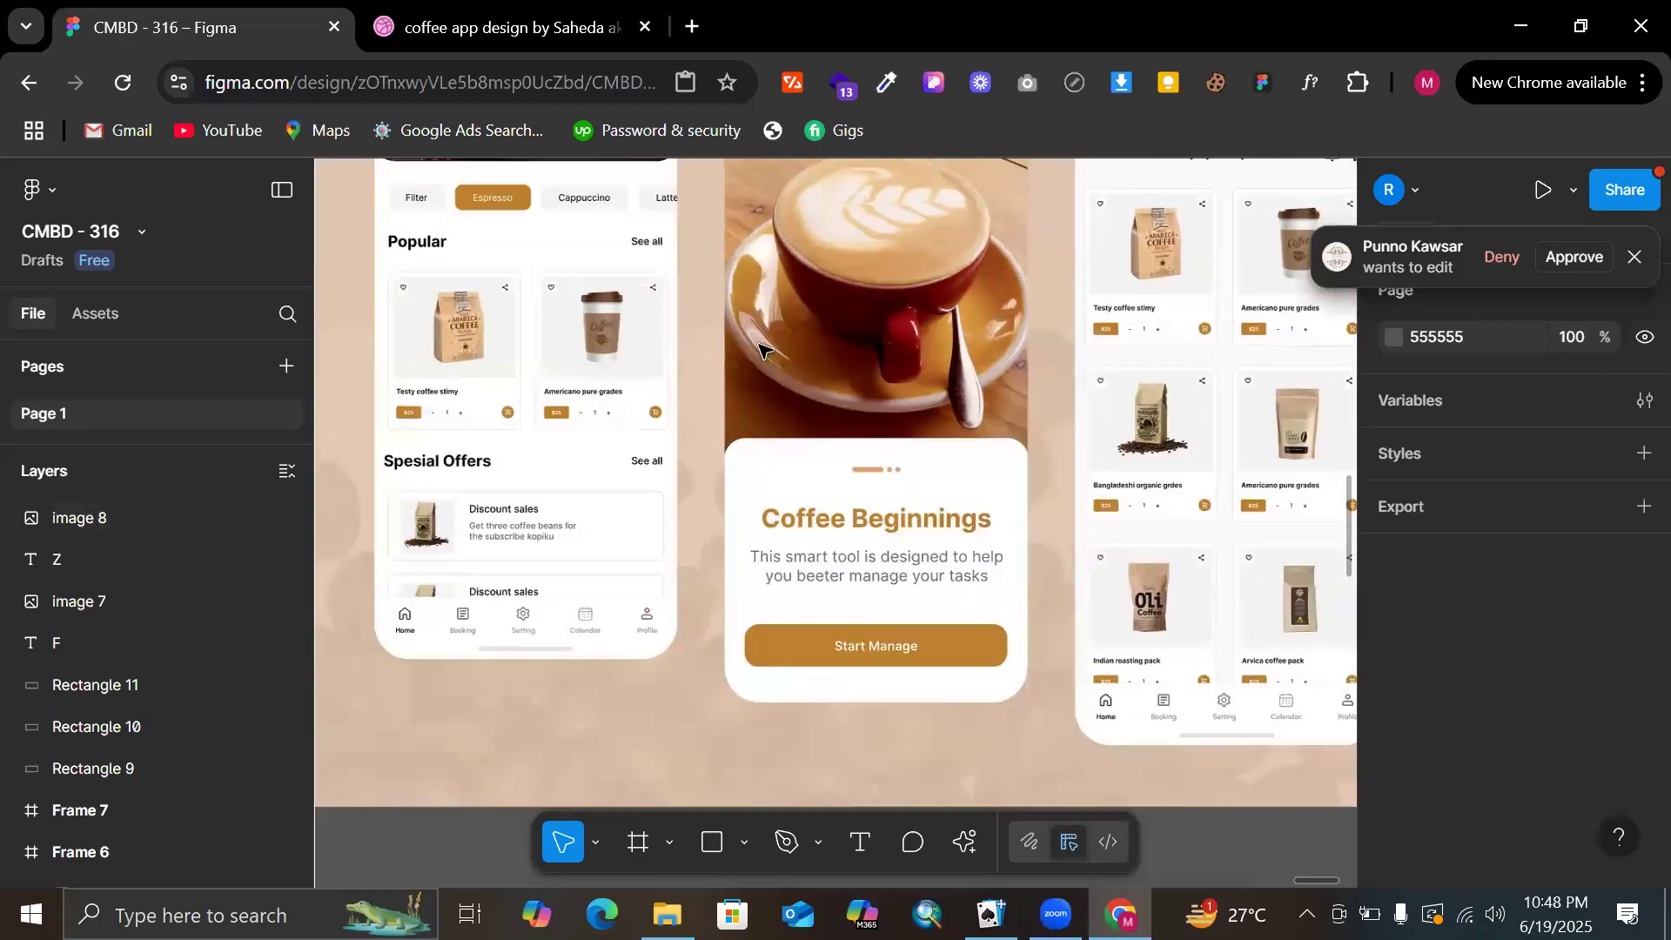
scroll(764, 346, "up", 2)
scroll(955, 433, "down", 1)
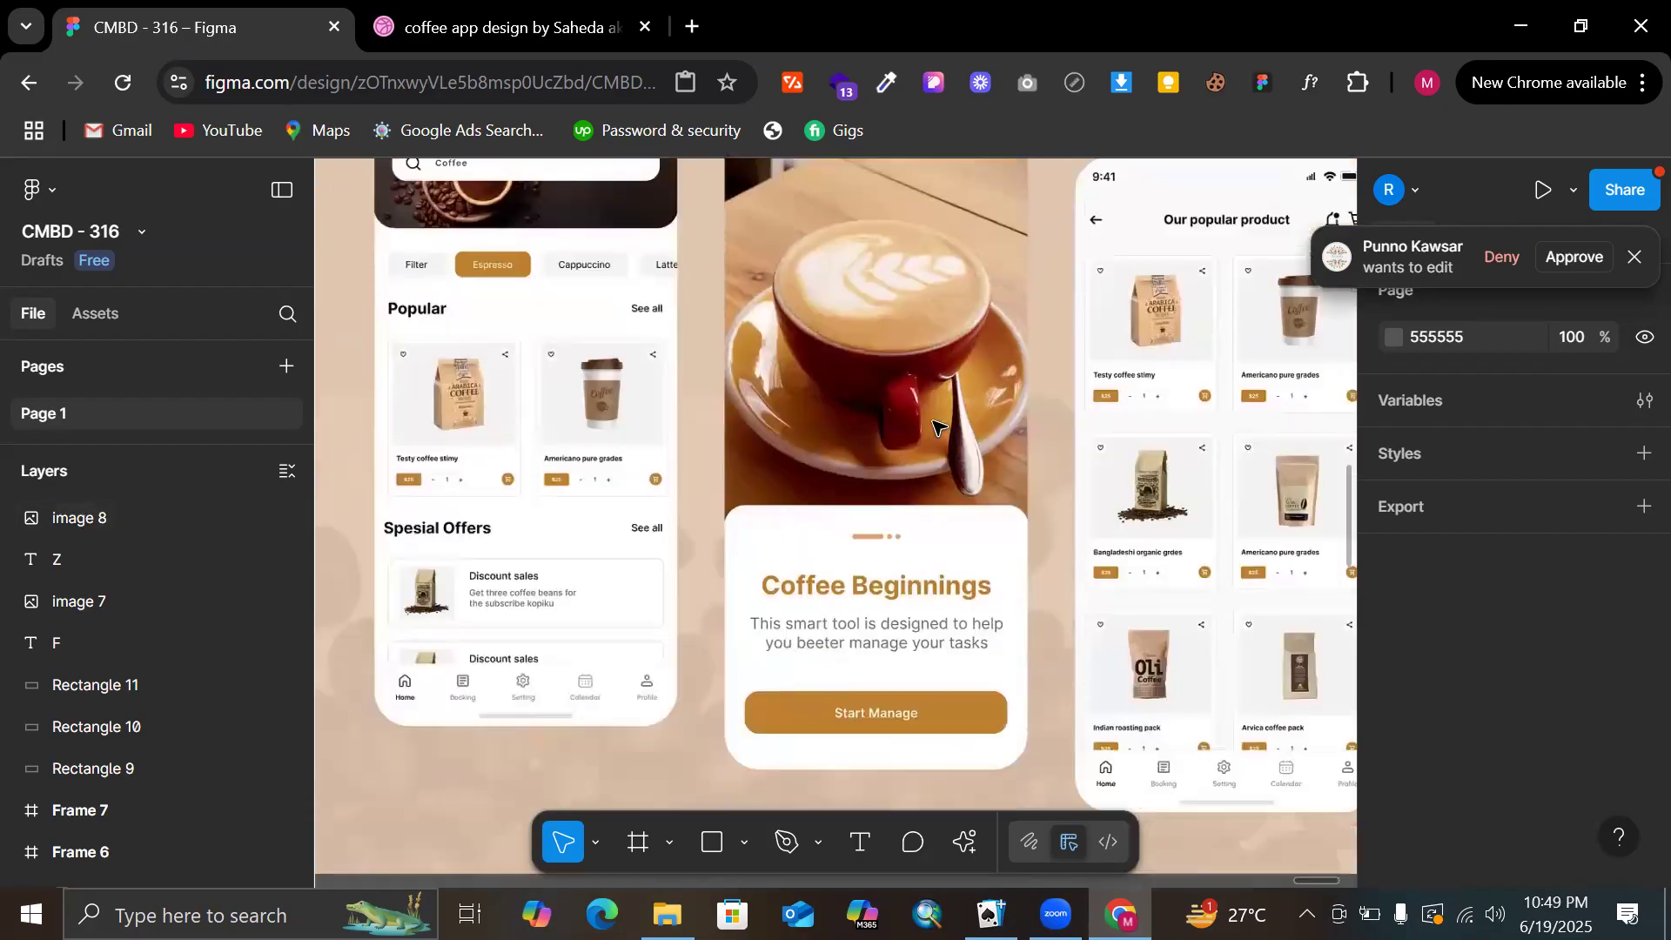
scroll(983, 603, "down", 4)
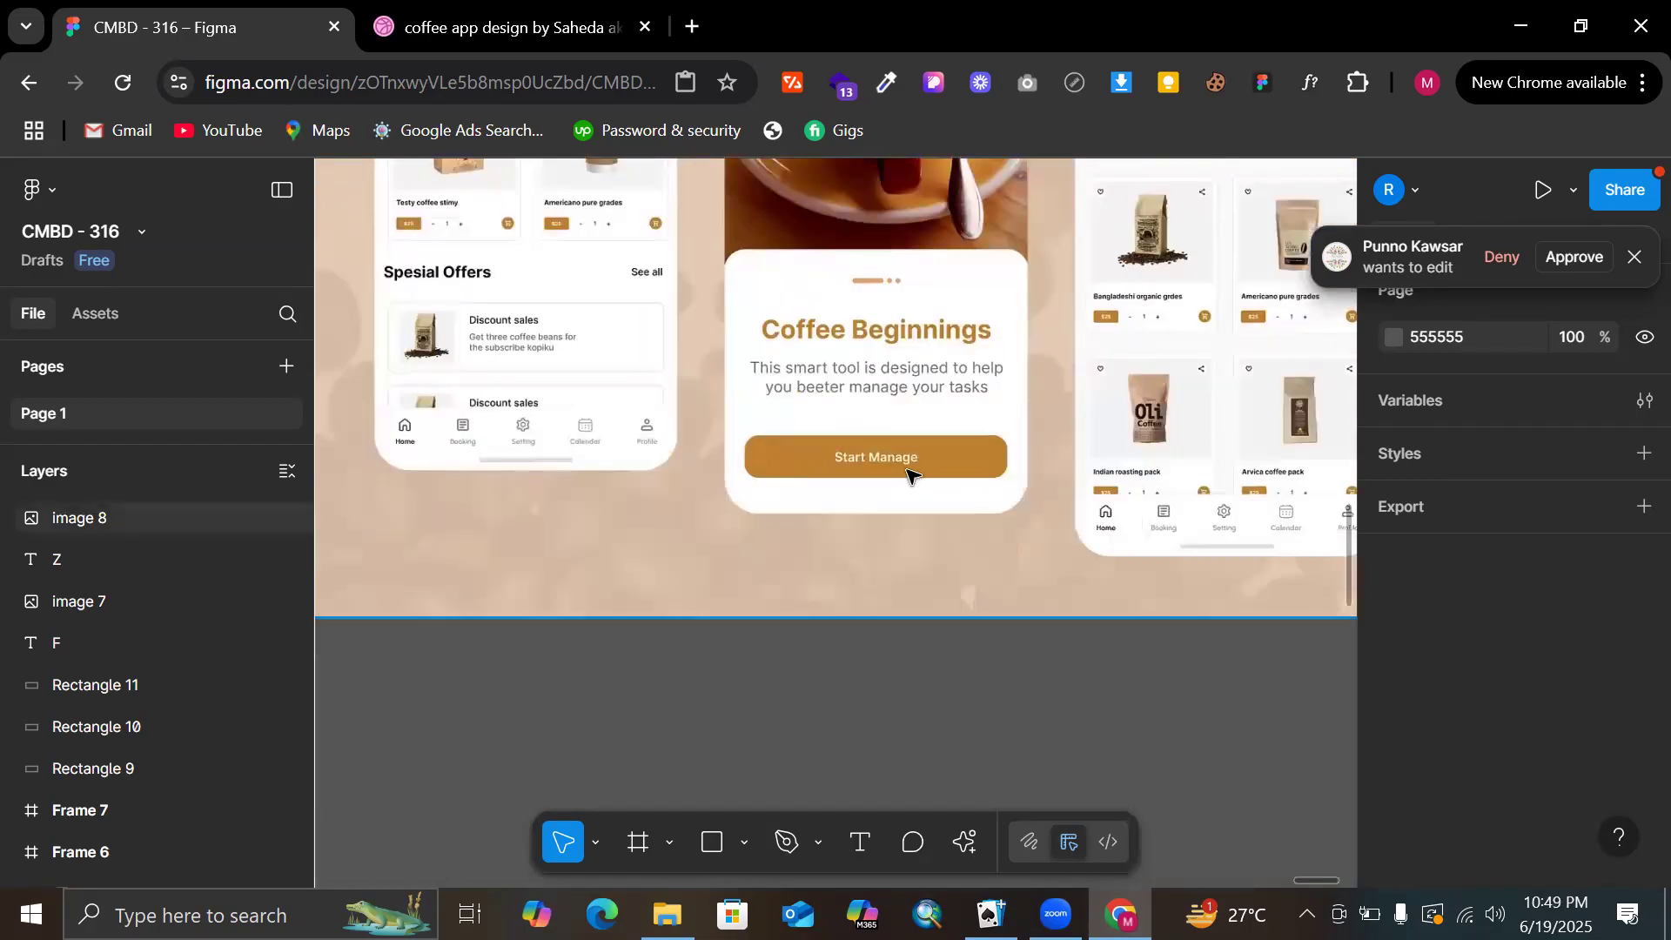
scroll(923, 487, "up", 4)
scroll(936, 505, "up", 3)
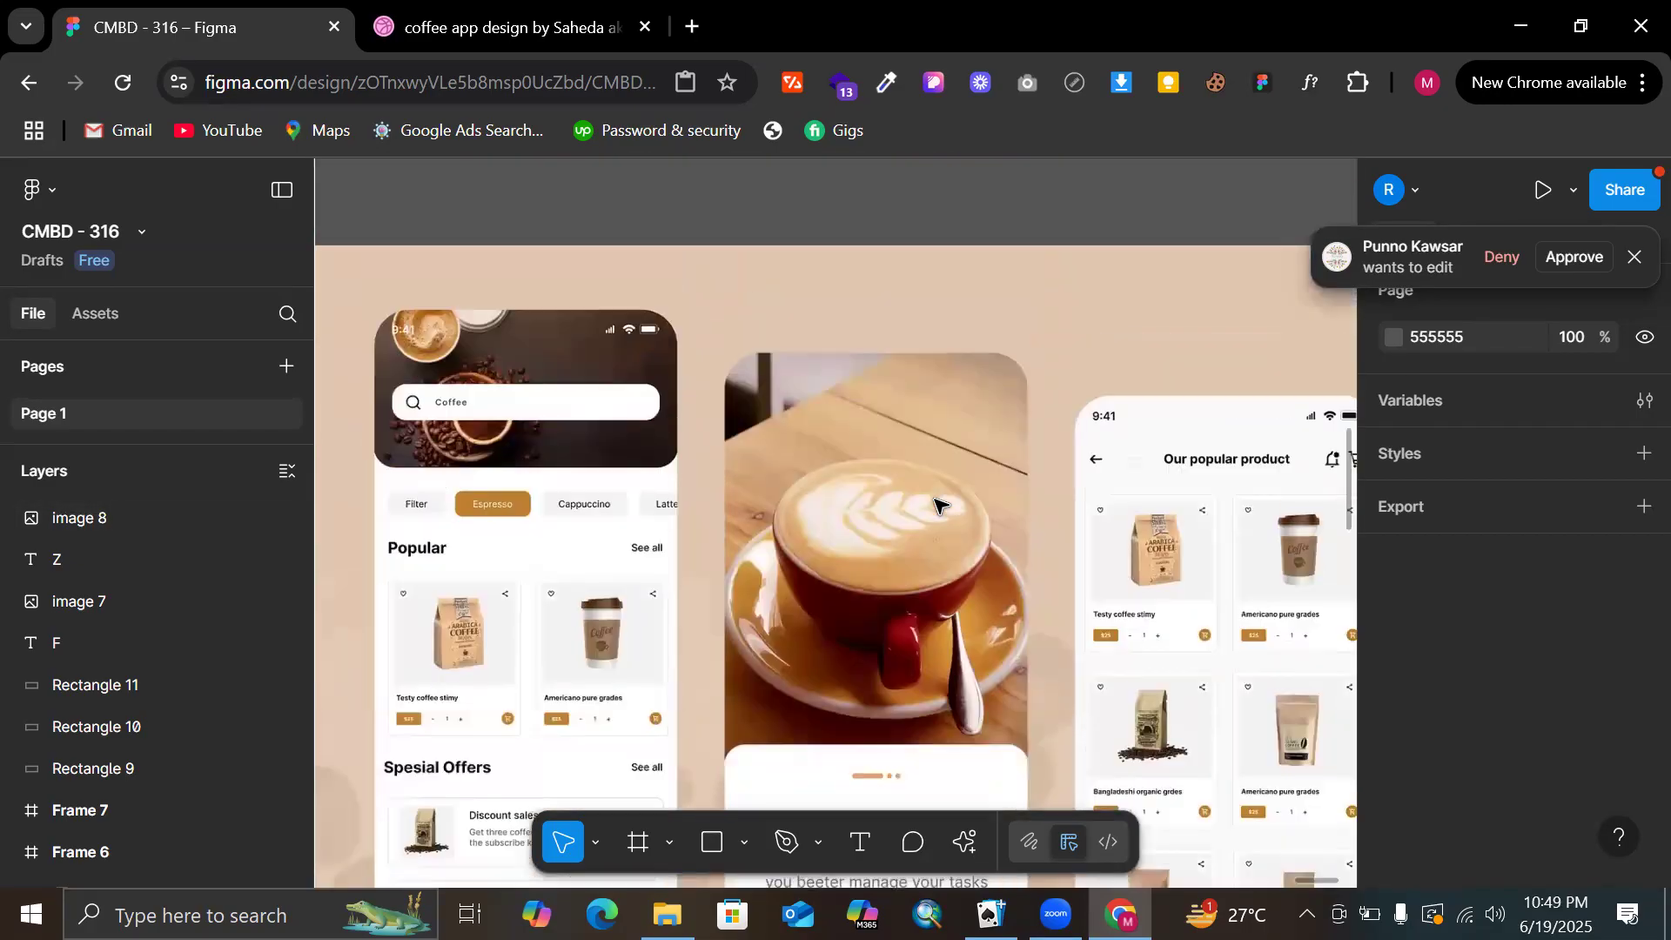
scroll(935, 505, "down", 1)
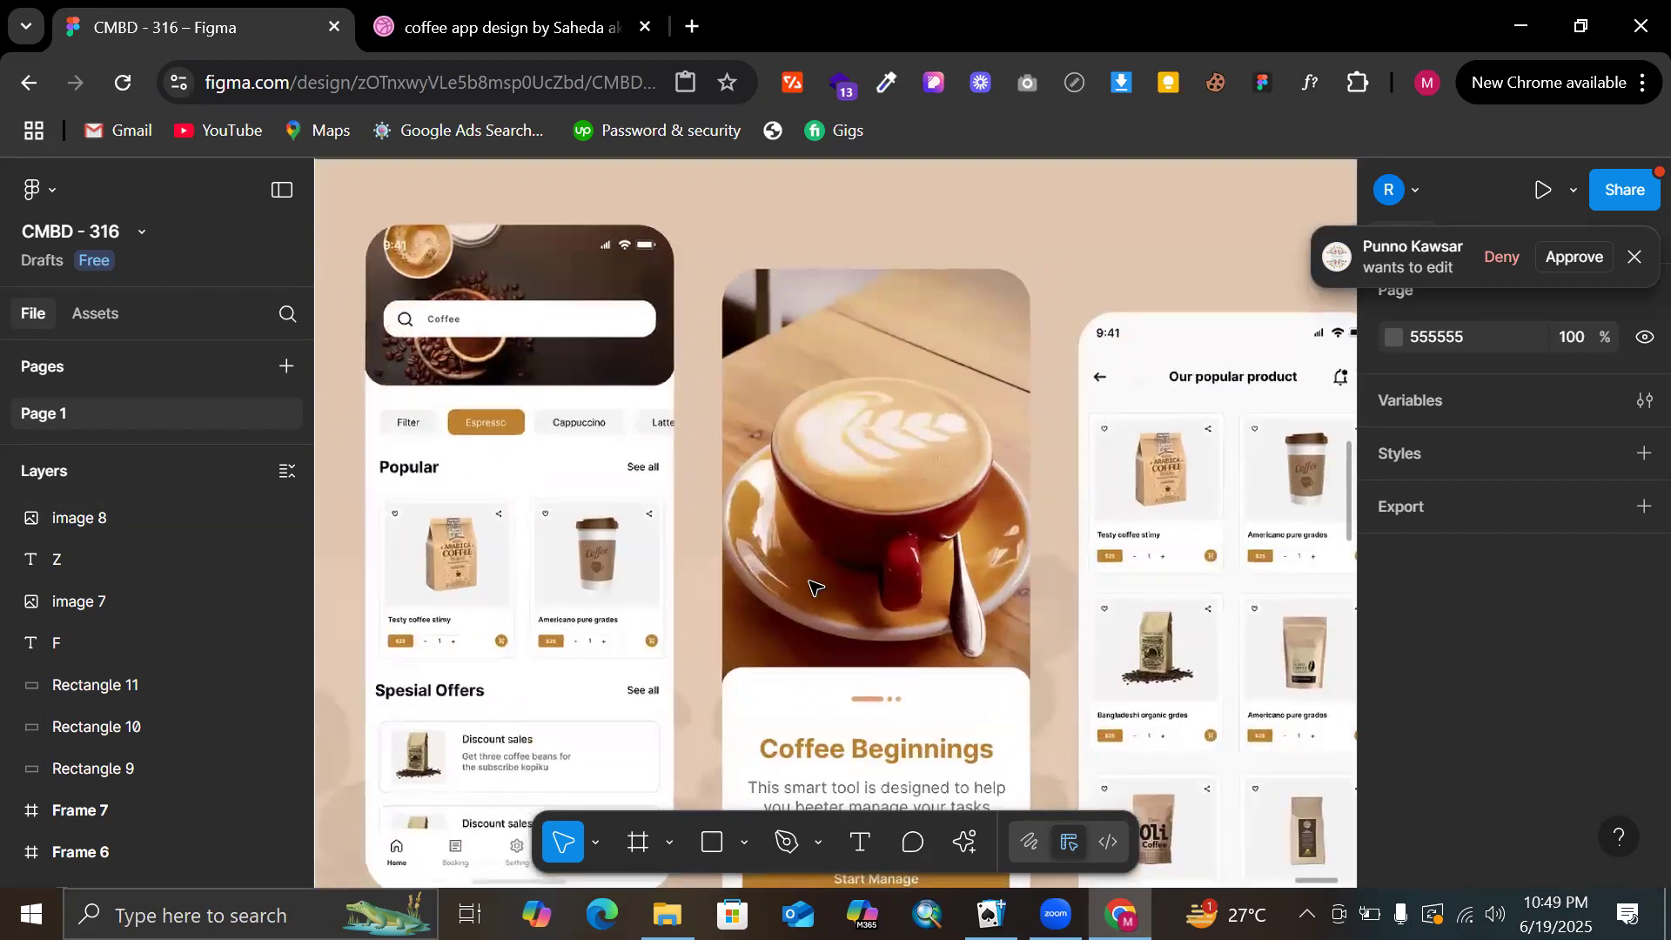
scroll(814, 589, "down", 2)
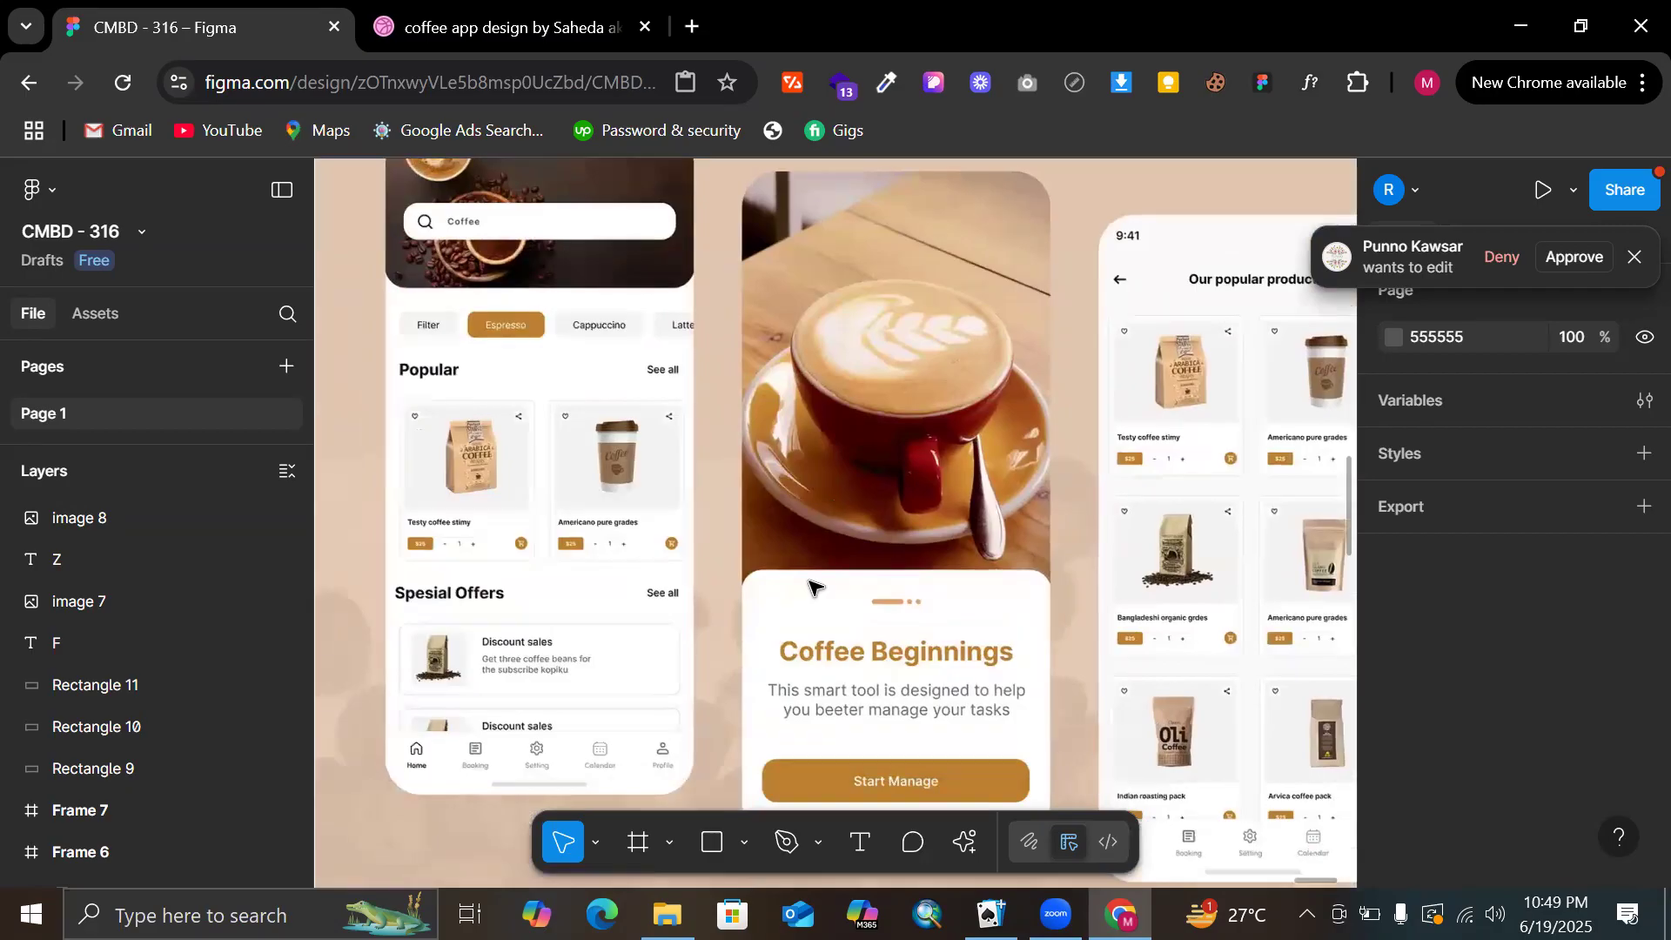
scroll(815, 588, "up", 1)
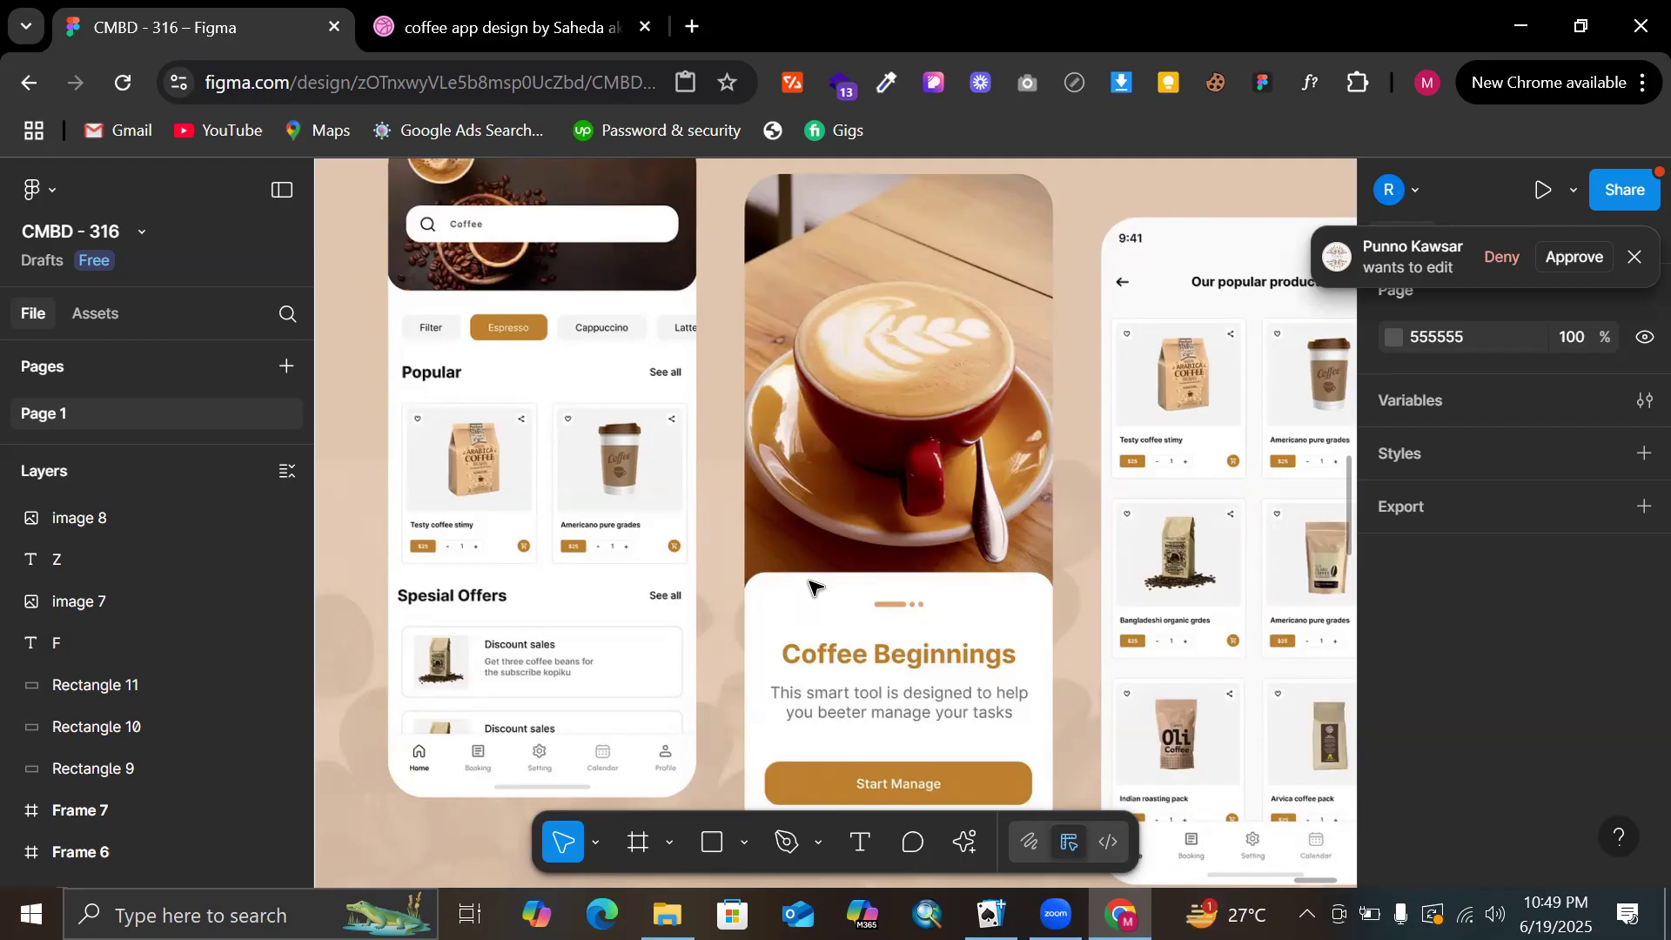
Compare the three phone screens of the coffee app image side by side as a whole layout
scroll(956, 605, "down", 5)
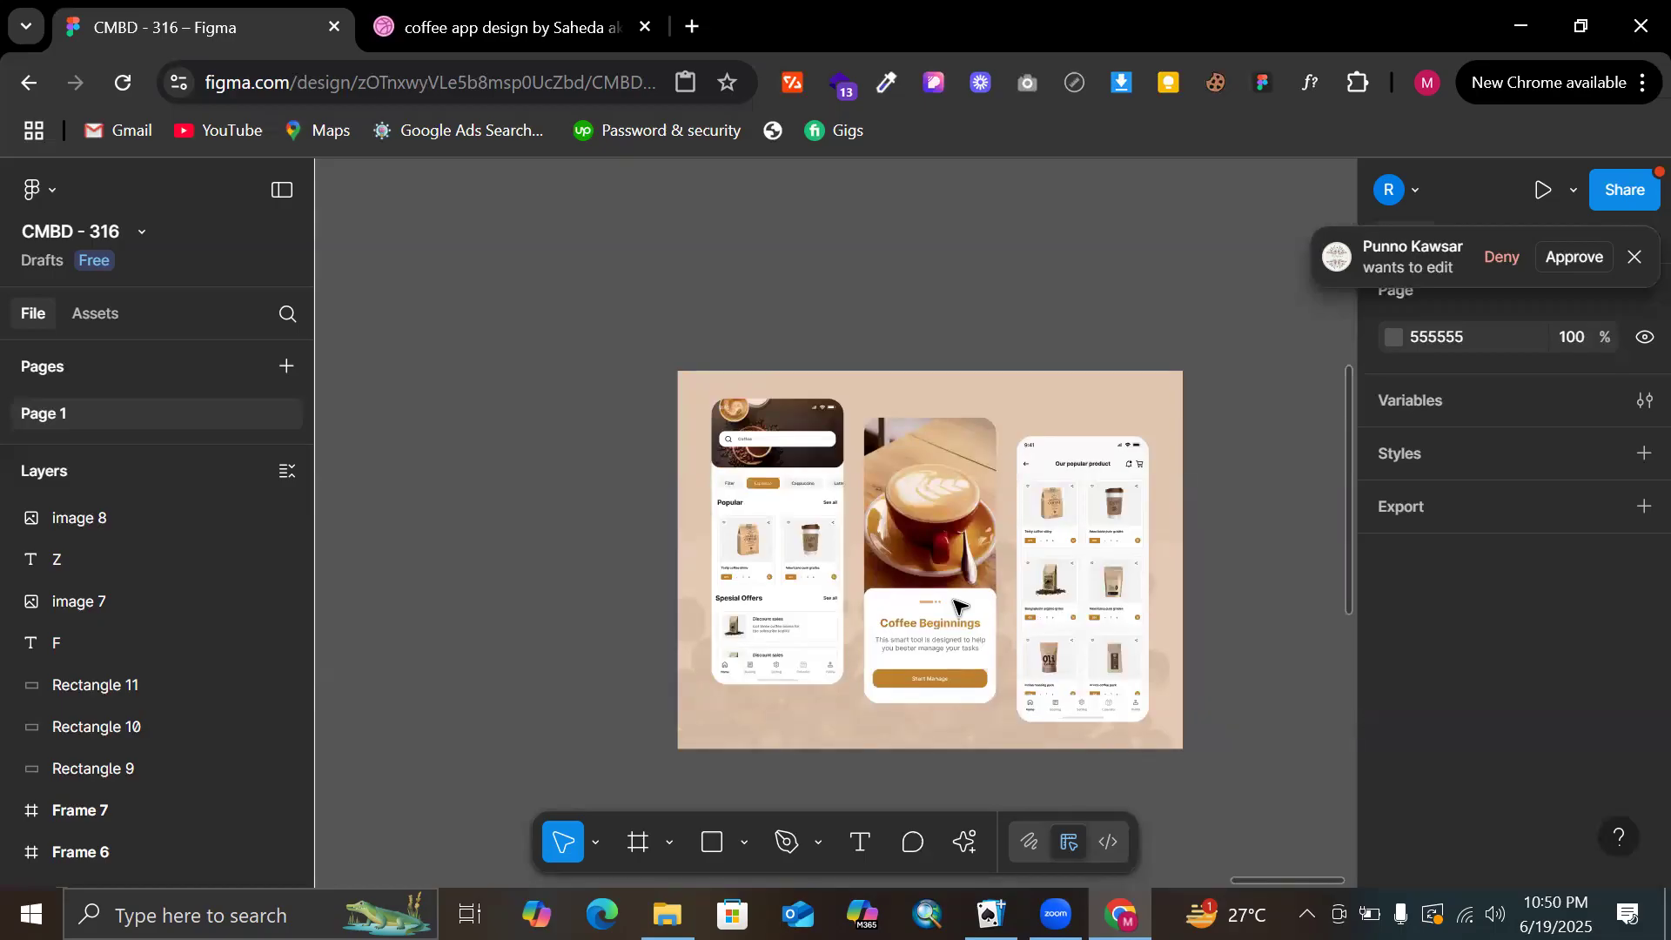
scroll(955, 603, "down", 3)
left_click(958, 600)
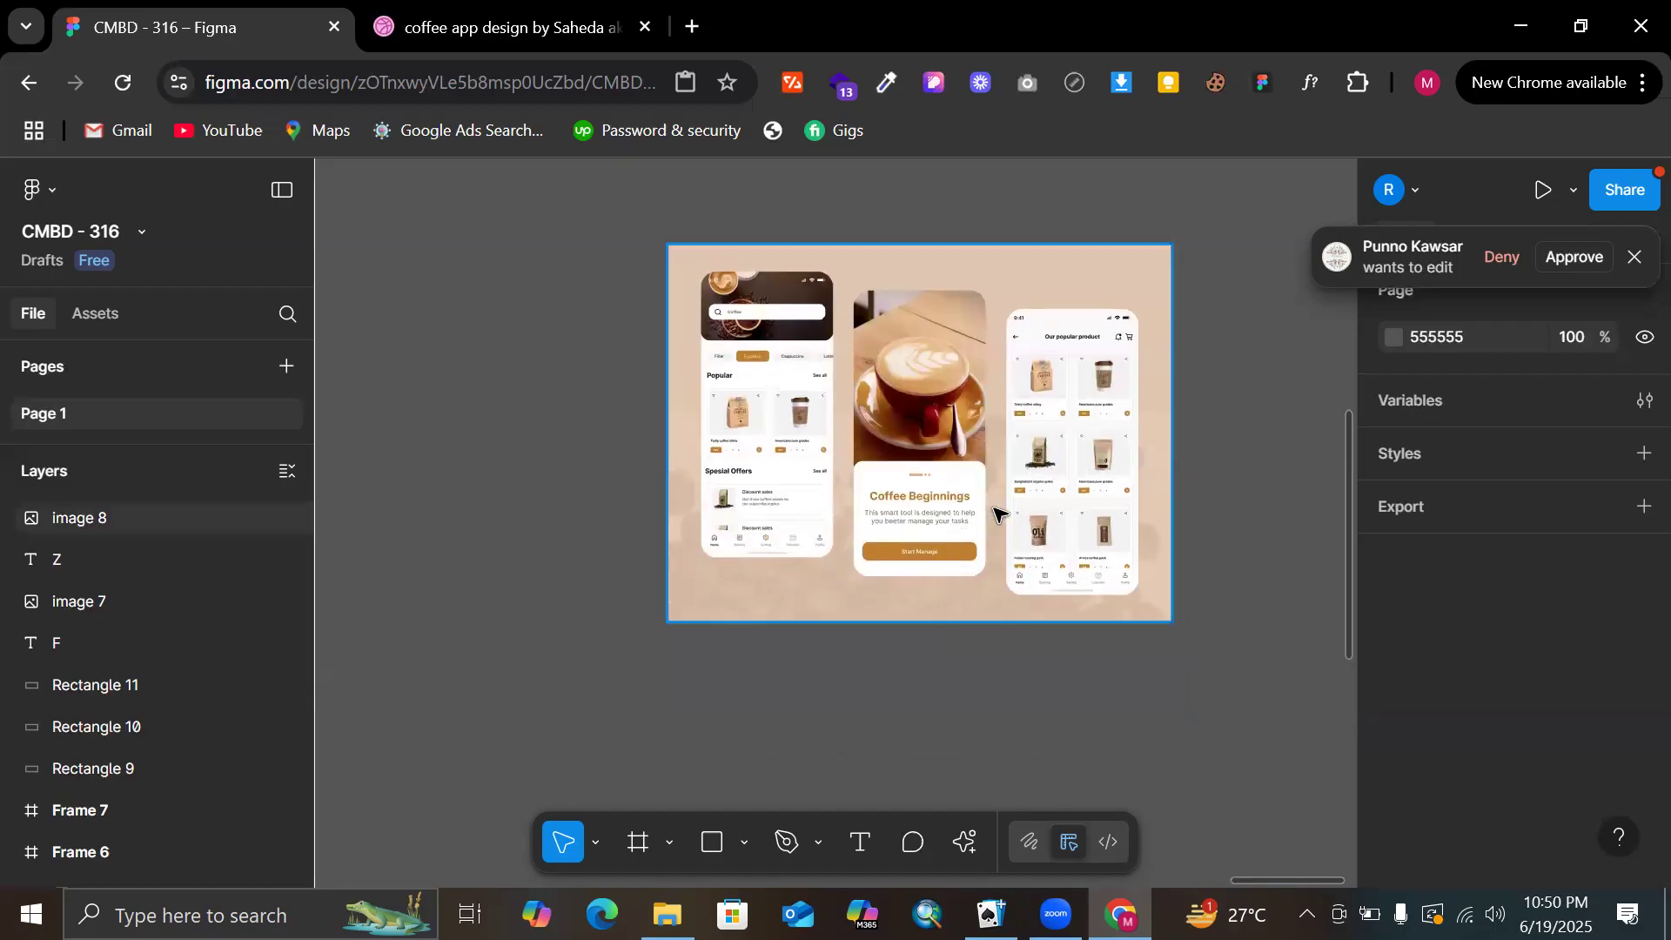
scroll(994, 508, "right", 2)
scroll(994, 509, "down", 1)
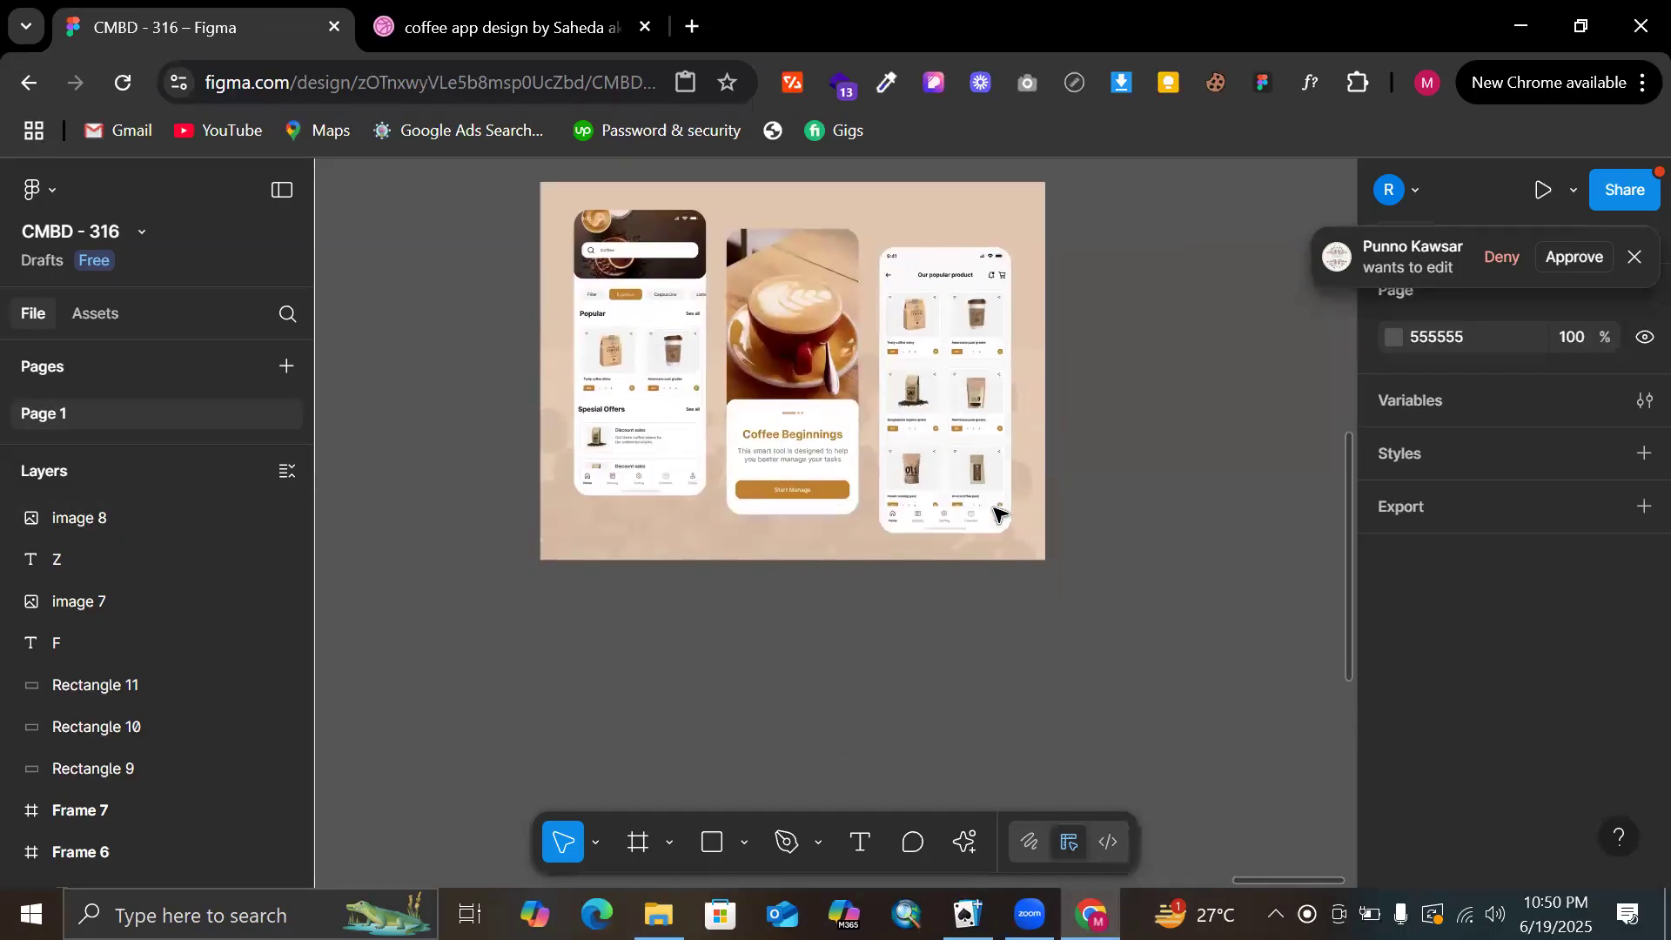
scroll(1064, 281, "up", 2)
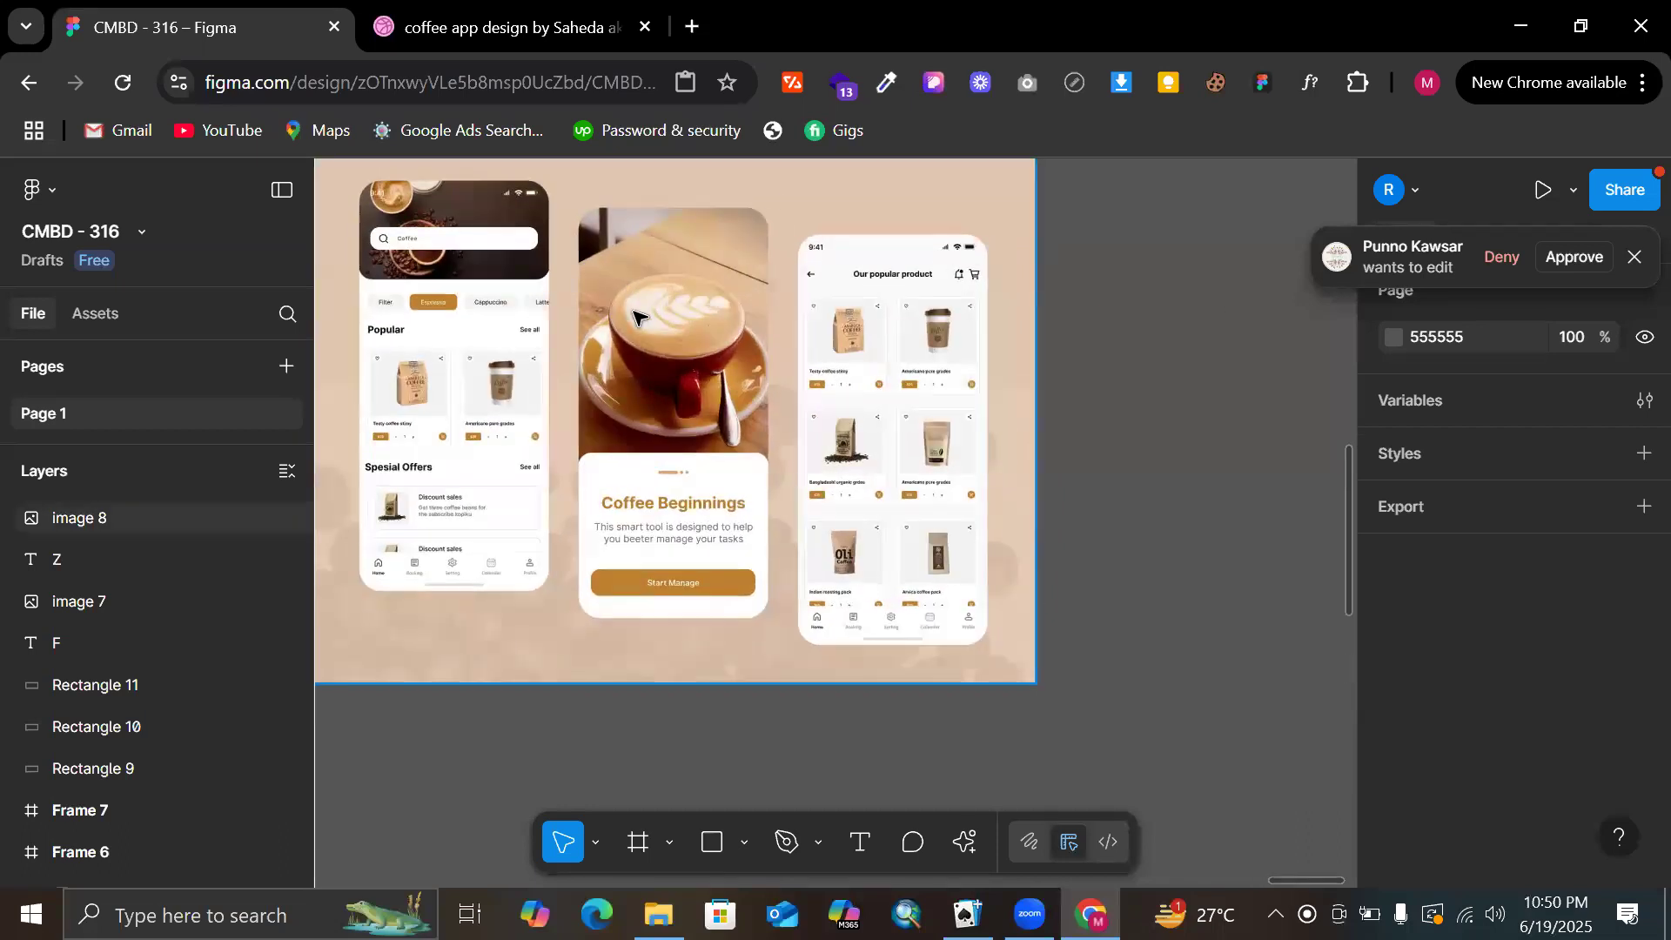
scroll(883, 615, "down", 2)
scroll(880, 592, "up", 5)
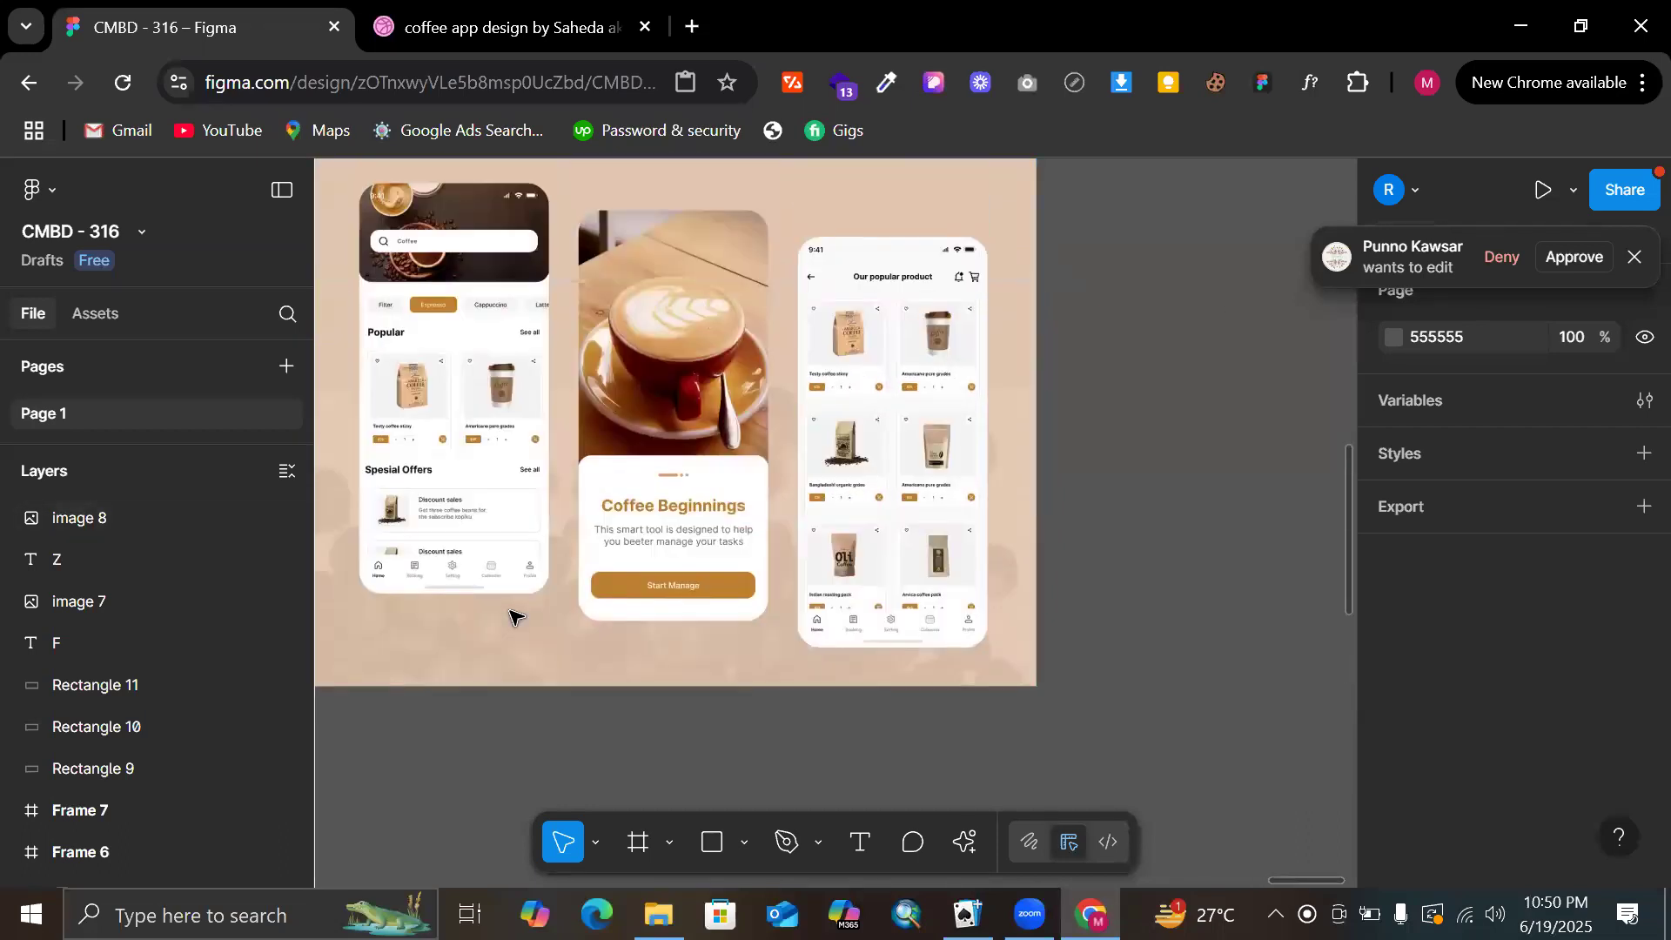
scroll(881, 572, "down", 2)
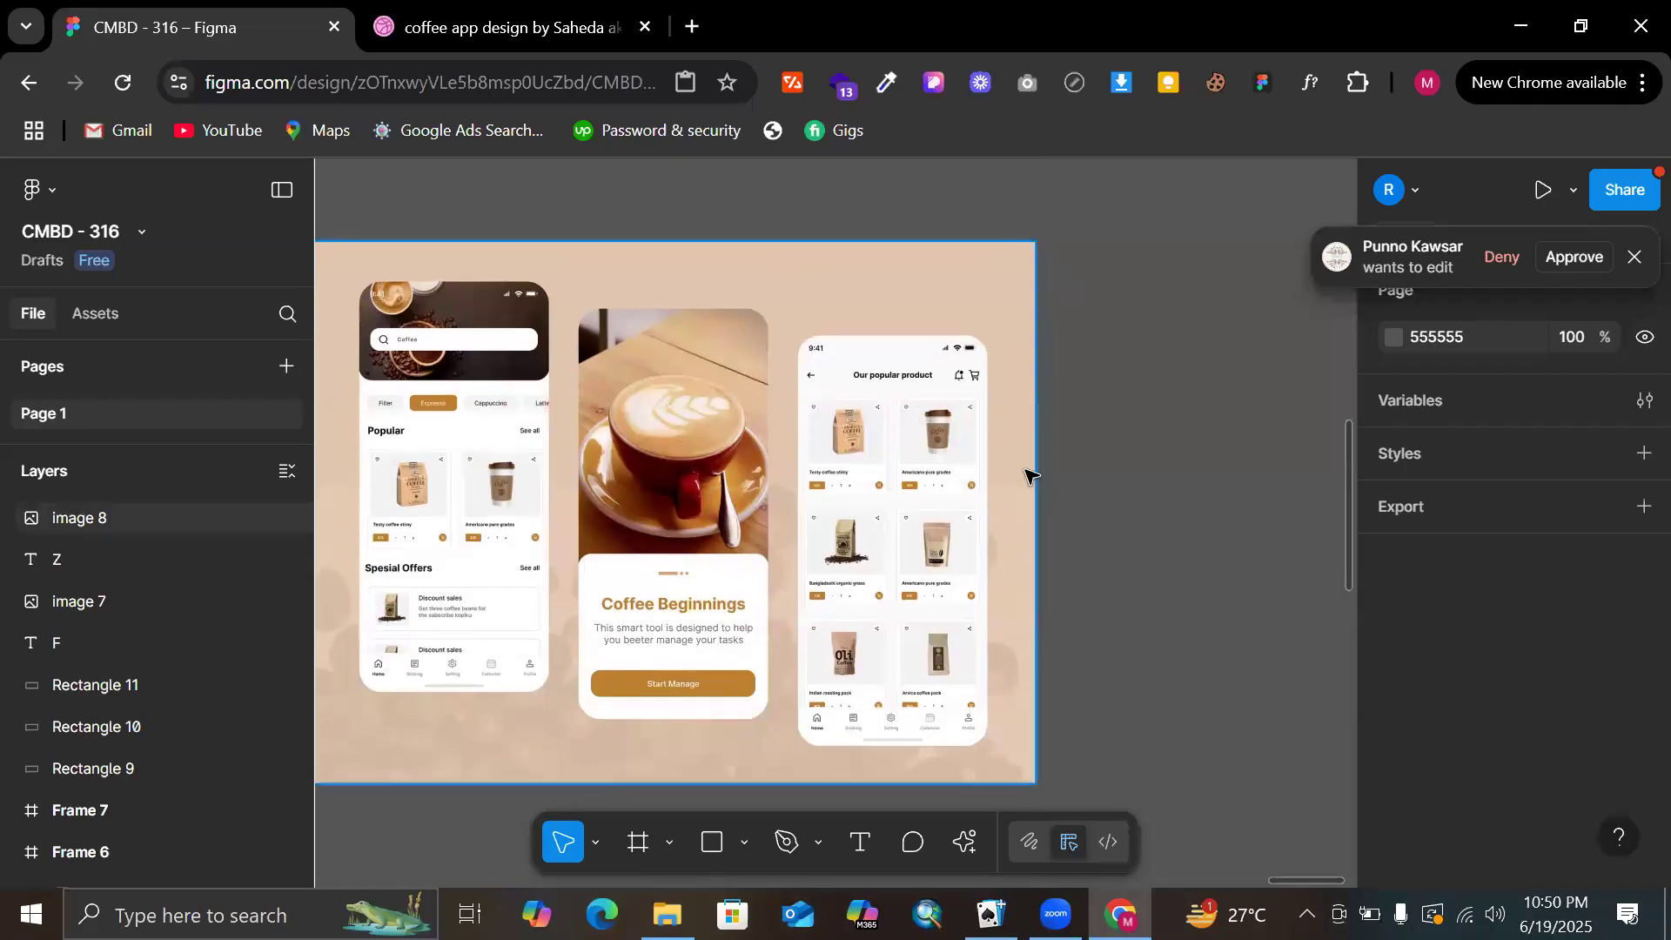
scroll(825, 626, "down", 2)
Move the coffee app image leftward on the canvas to about X 21585, Y 73
left_click(828, 627)
scroll(828, 626, "left", 4)
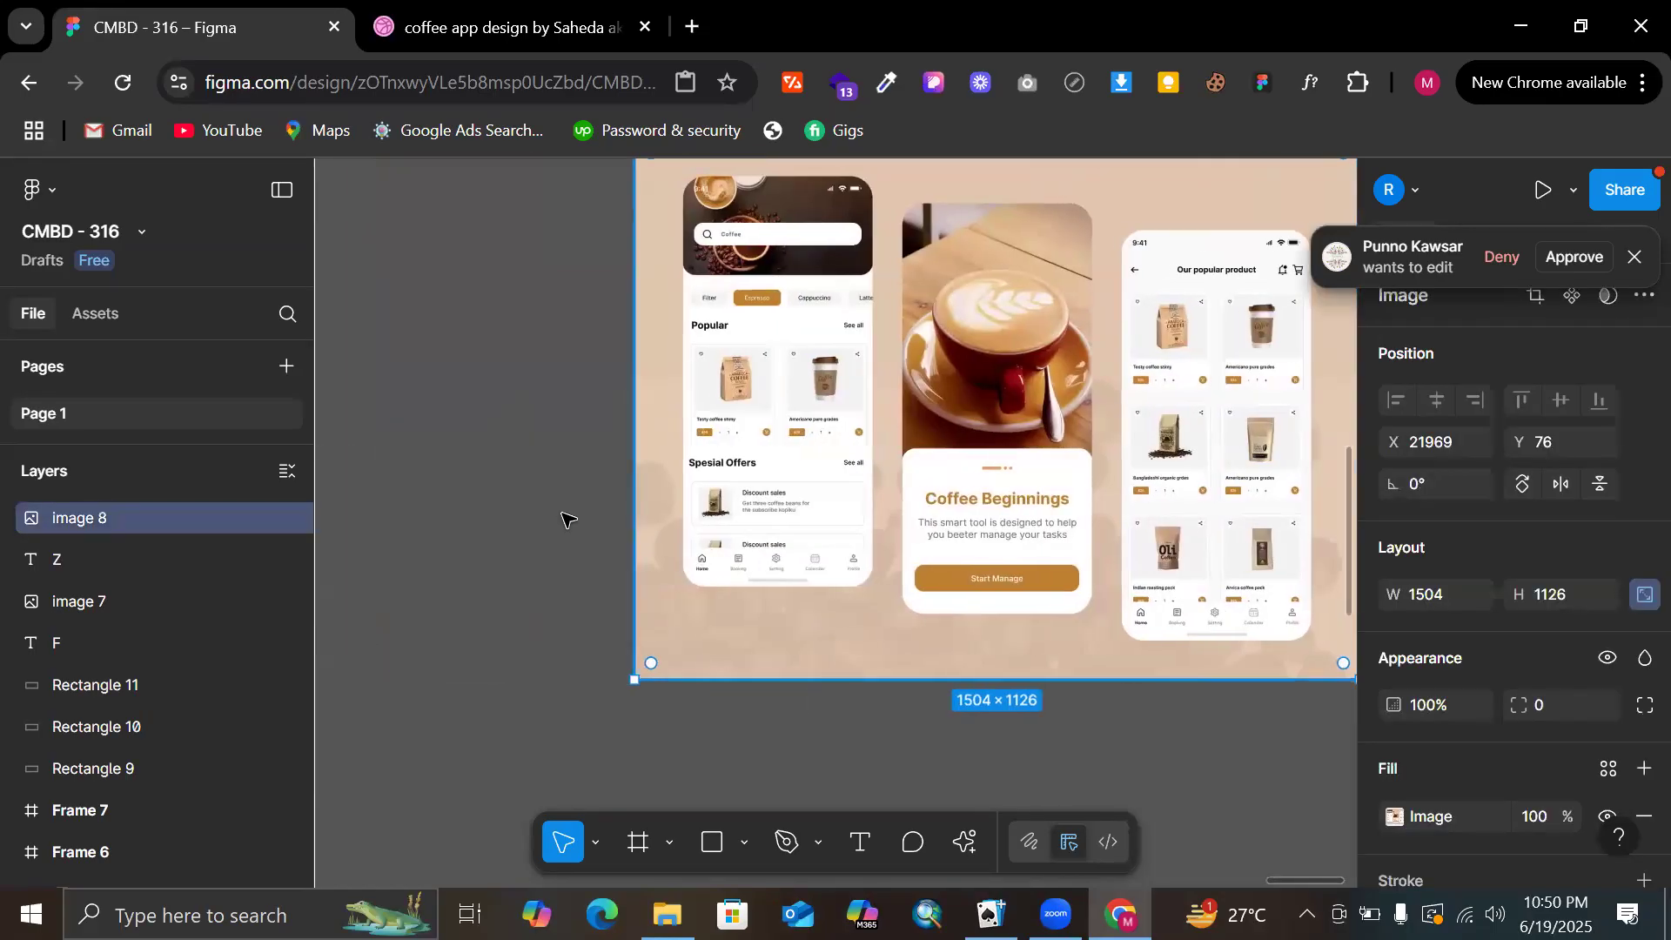
left_click(509, 482)
scroll(512, 484, "right", 1)
left_click_drag(759, 444, 573, 442)
Dismiss the edit-access request and add a 375×812 frame using the iPhone 13 mini phone preset
key("f")
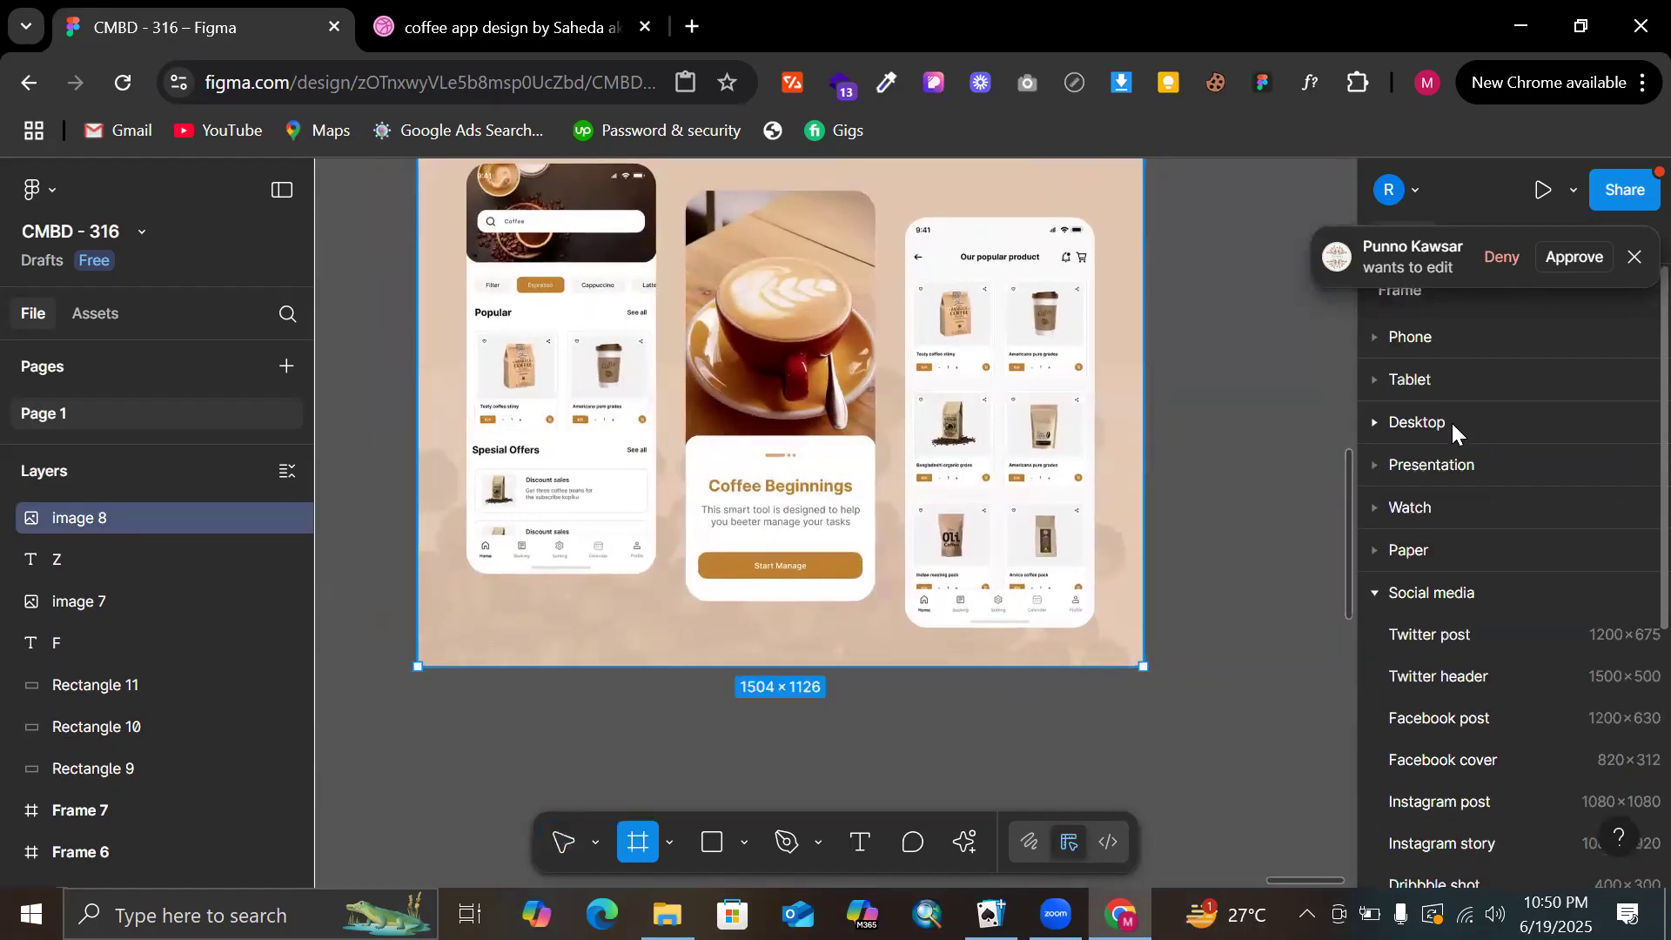
left_click(1634, 258)
left_click(1385, 327)
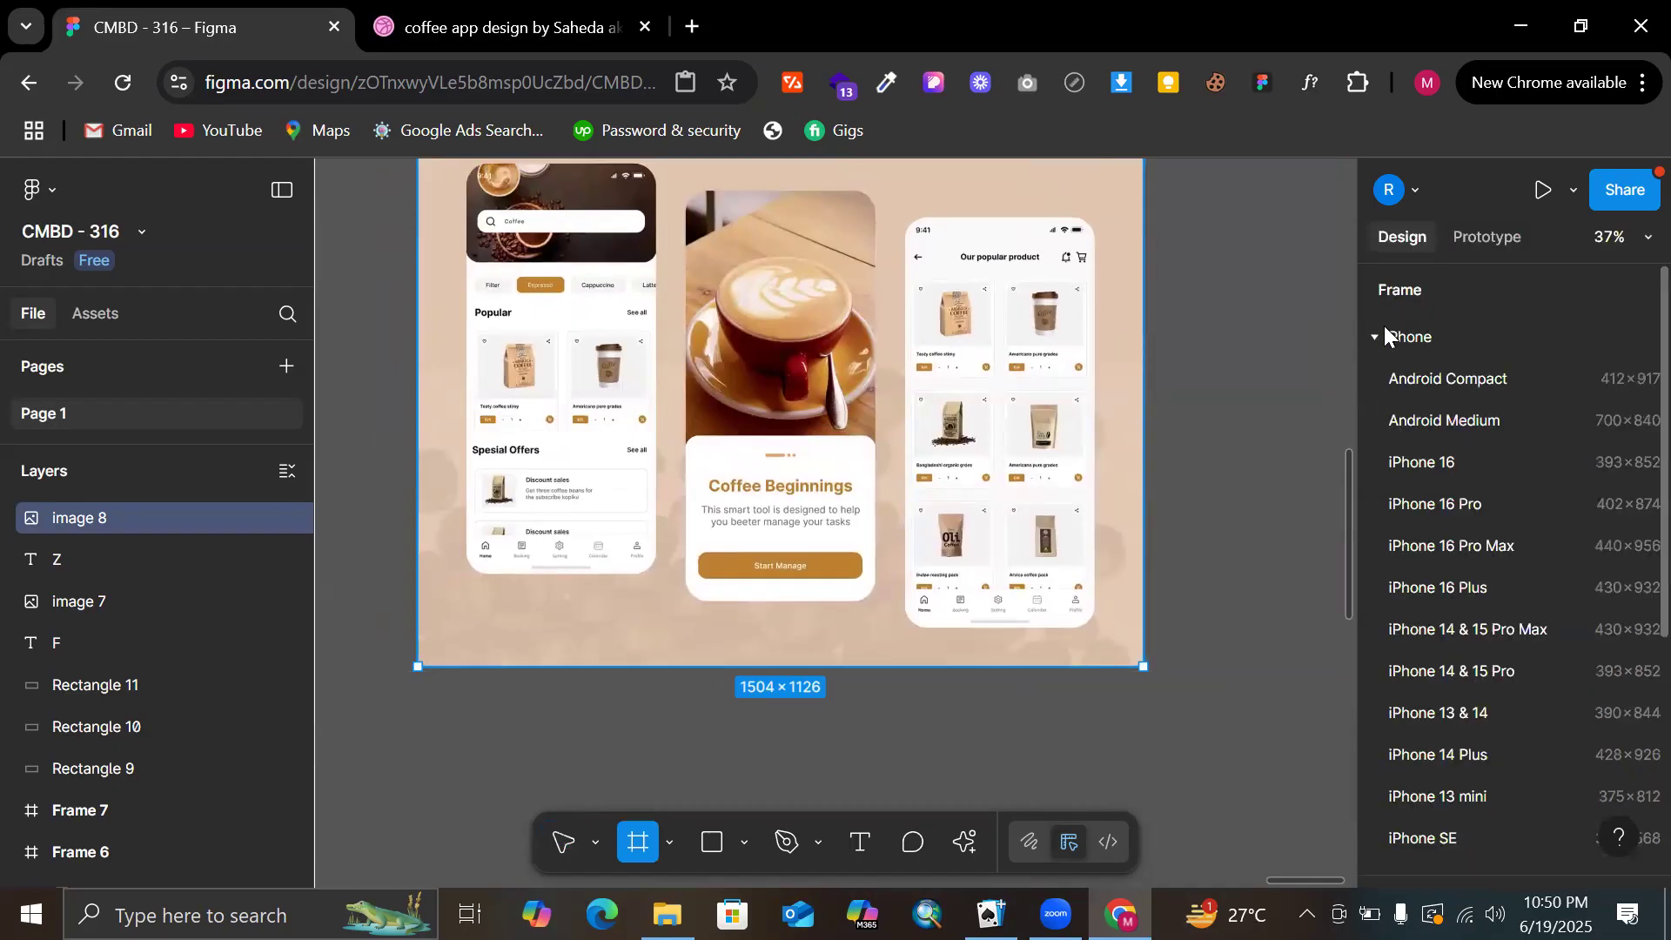
left_click(1389, 321)
left_click(1389, 320)
scroll(1431, 566, "down", 1)
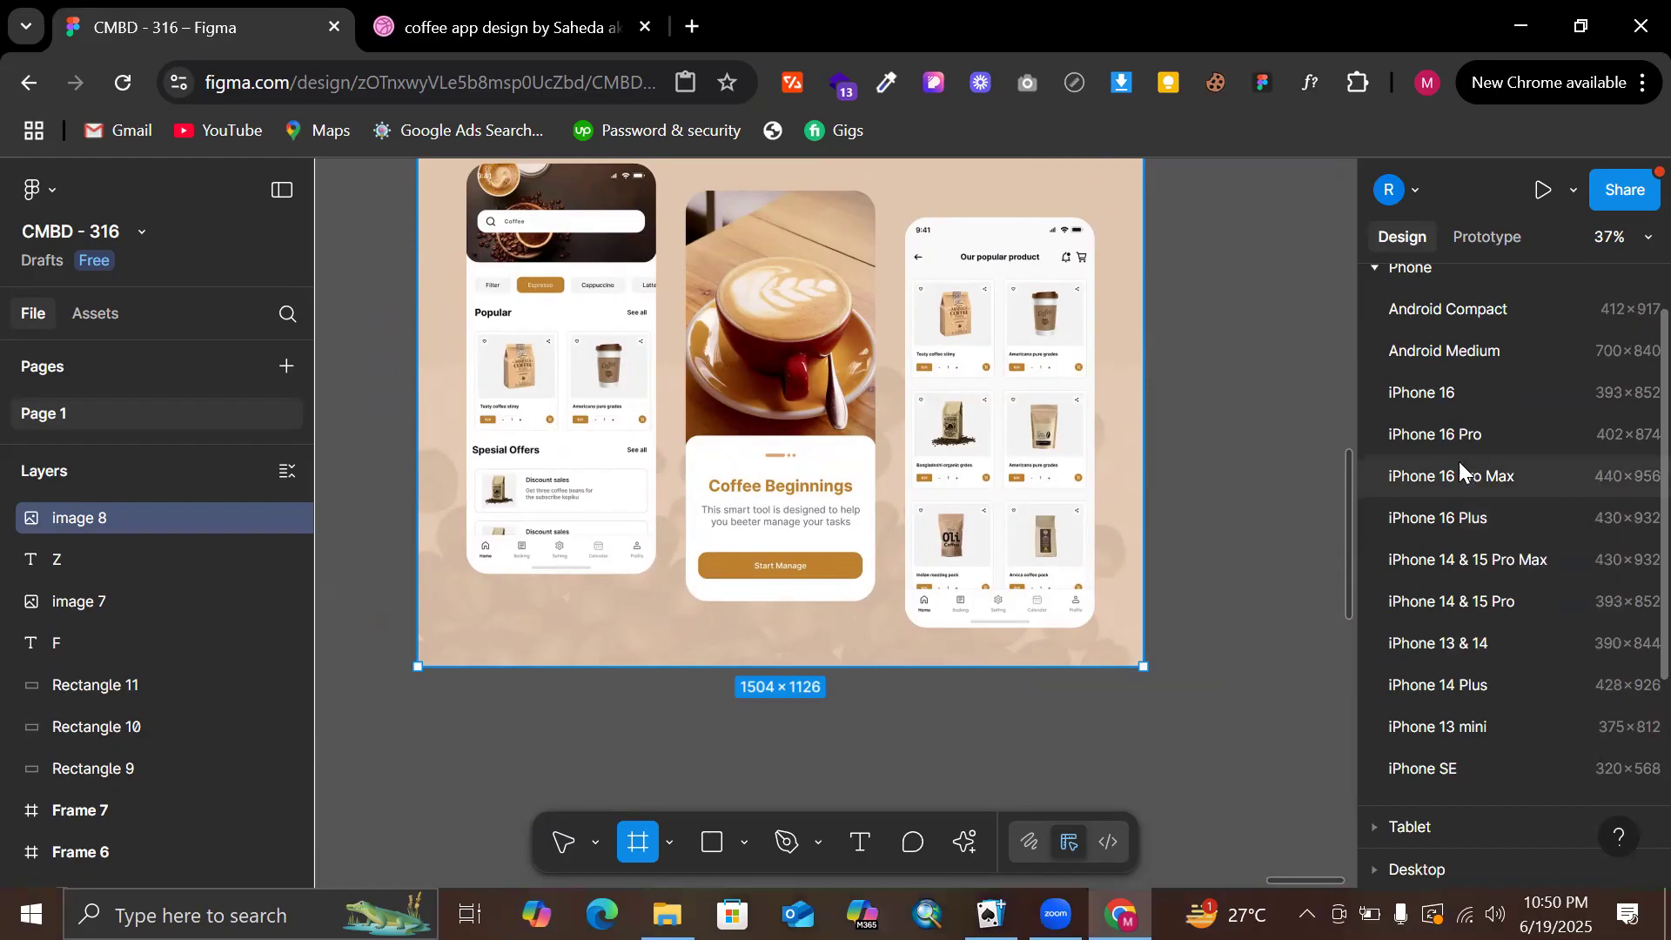
scroll(1463, 565, "down", 1)
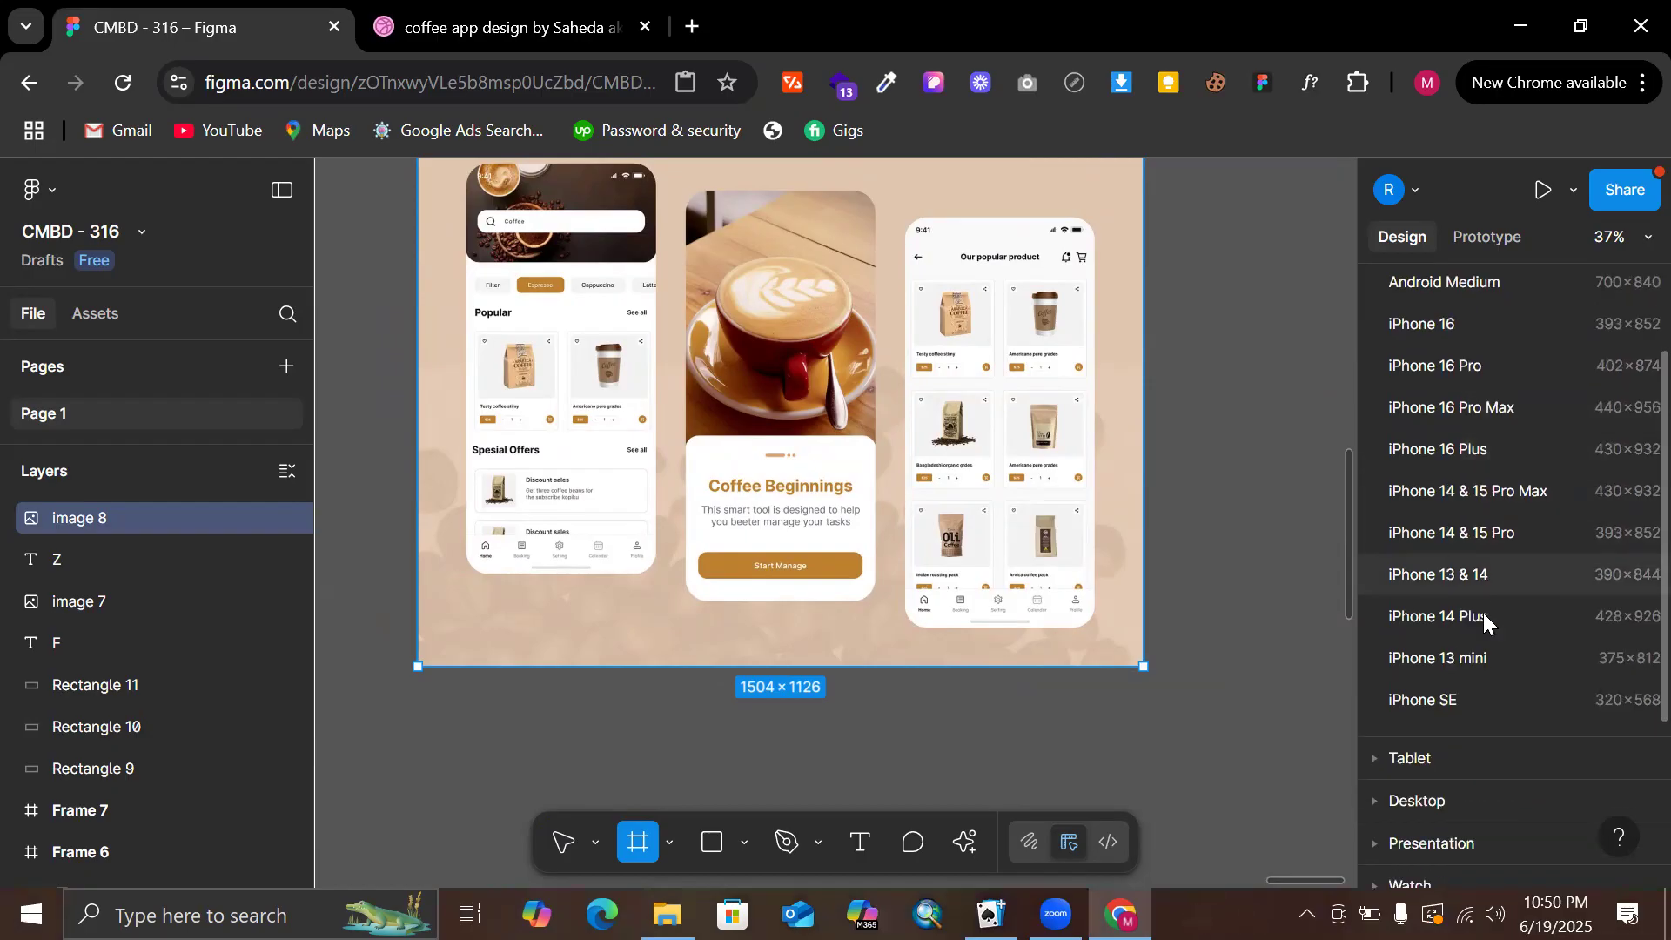
left_click(1485, 661)
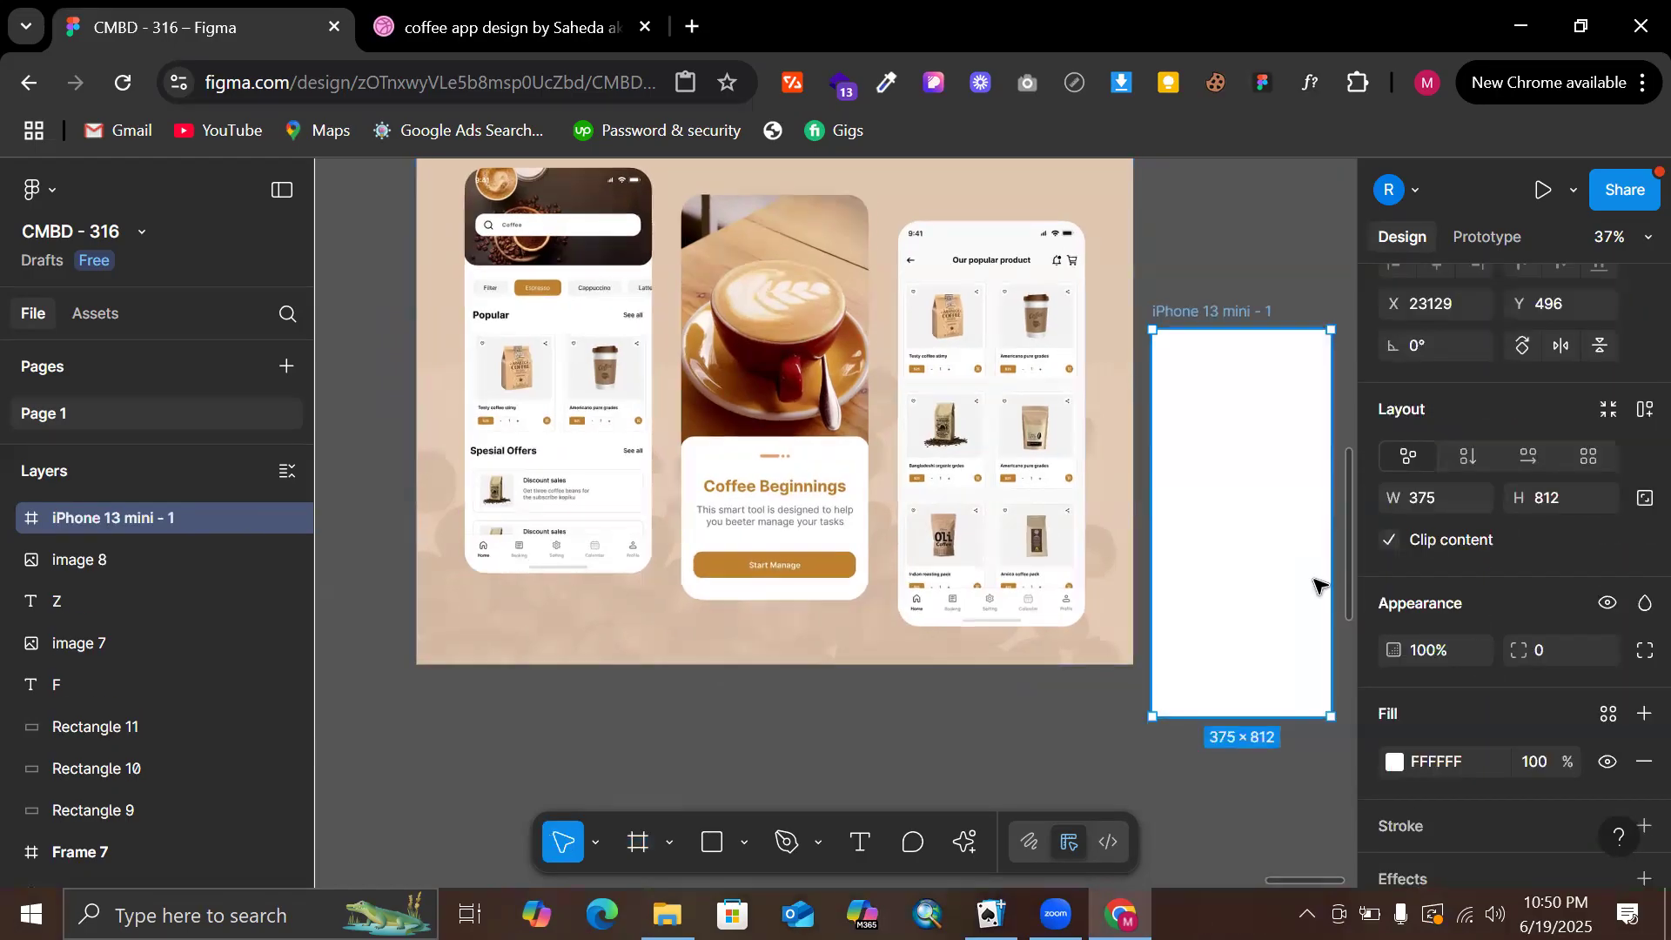
Move the iPhone 13 mini frame away from the coffee app image to X 23400, Y 73, and deselect it
scroll(1320, 587, "right", 3)
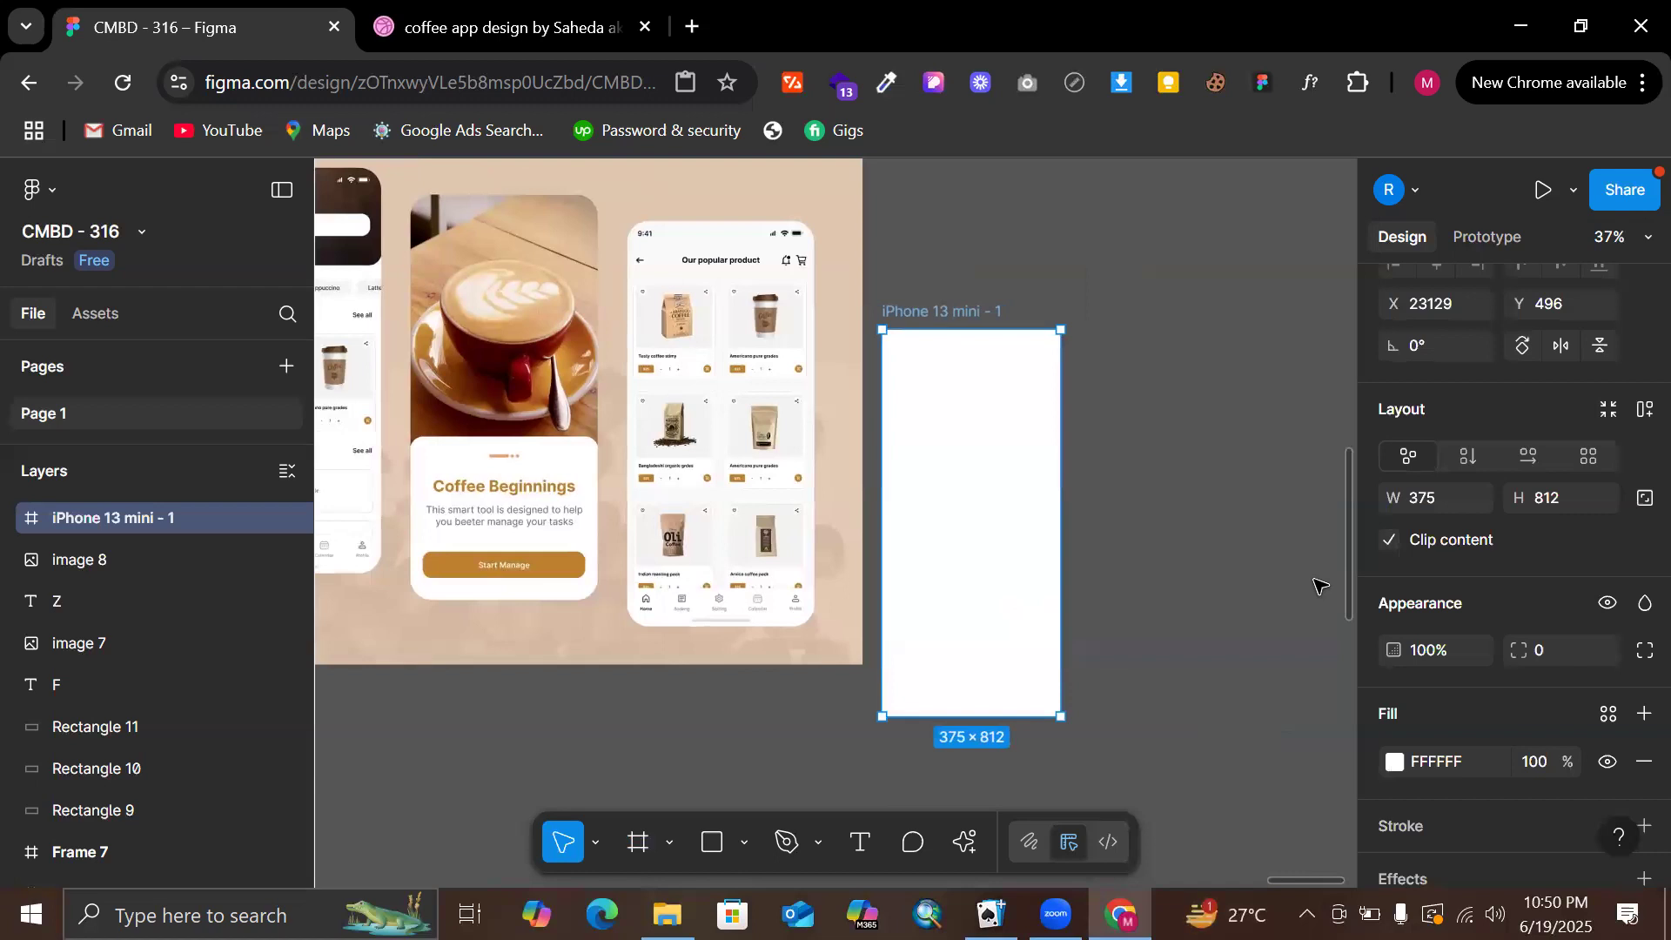
scroll(1123, 650, "up", 1)
left_click_drag(970, 604, 1103, 406)
scroll(871, 383, "left", 3)
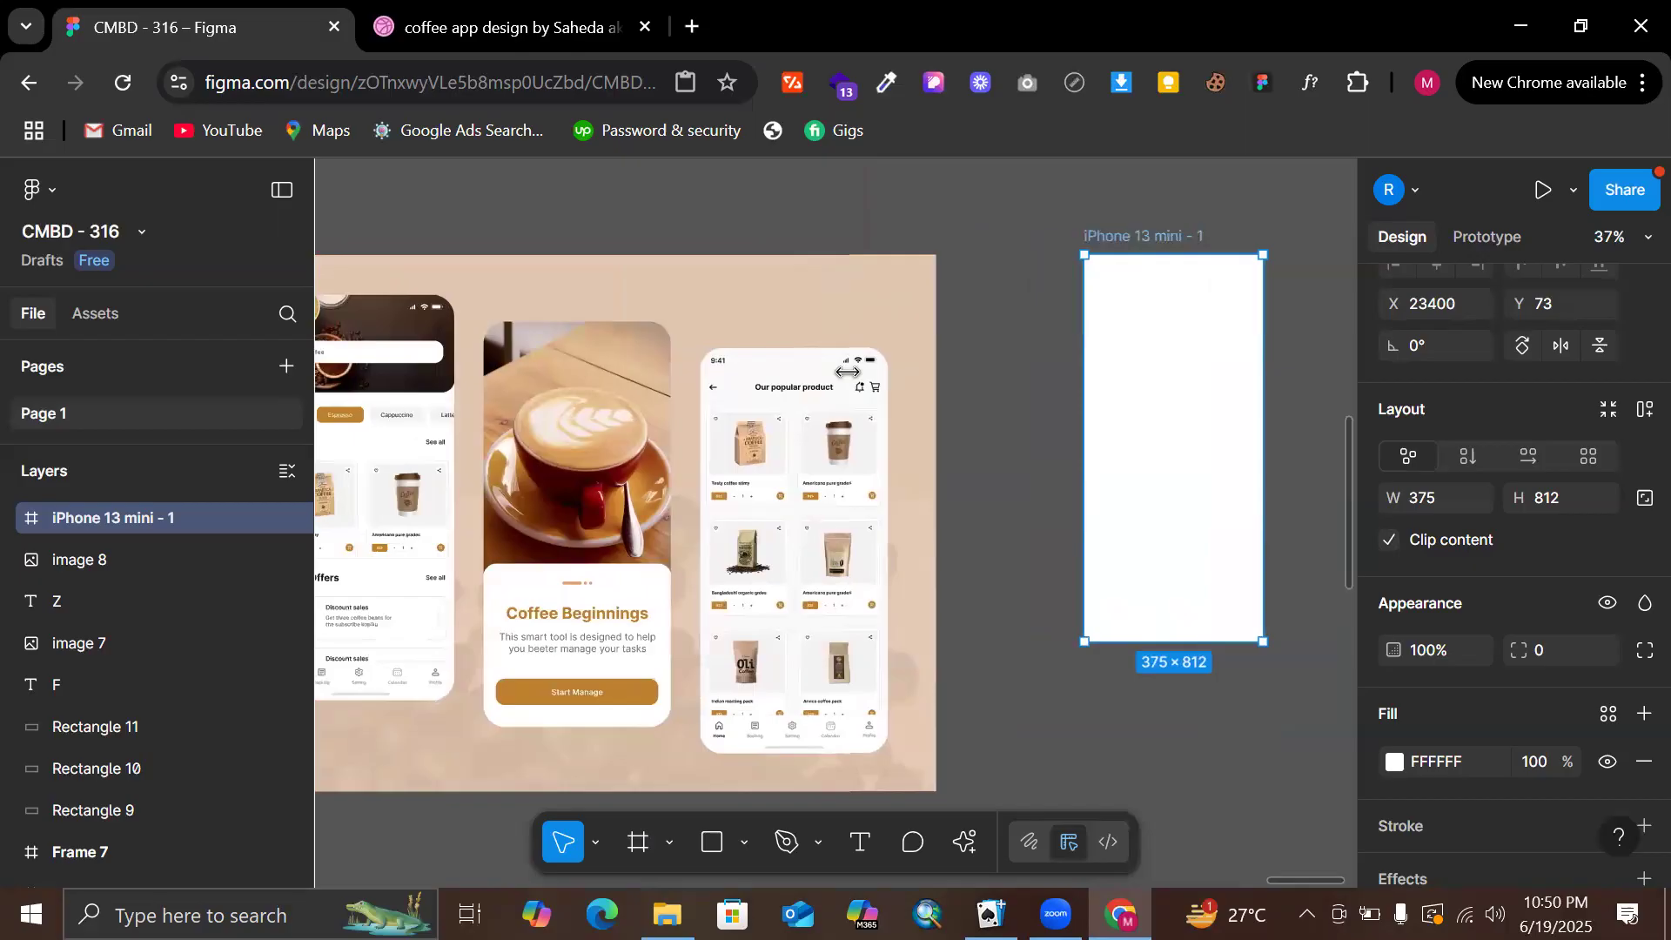
left_click(985, 410)
Duplicate the coffee app image and place the copy on the far side of the iPhone 13 mini frame at X 24157, Y 73
scroll(984, 409, "down", 4)
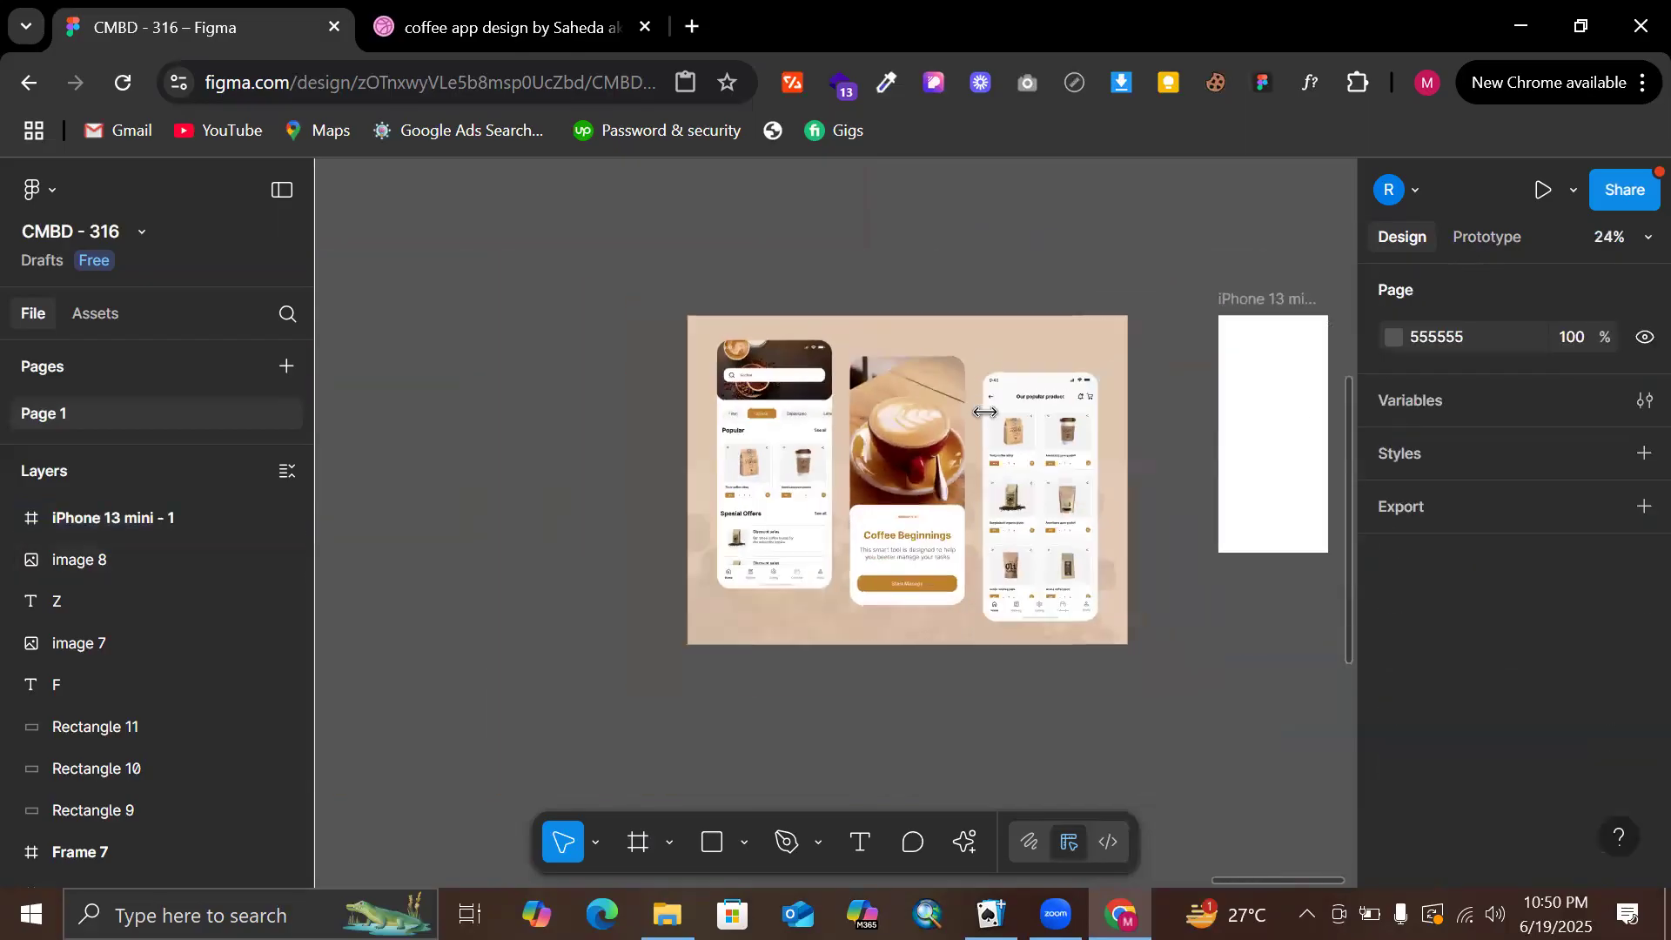
left_click(970, 469)
scroll(969, 468, "right", 5)
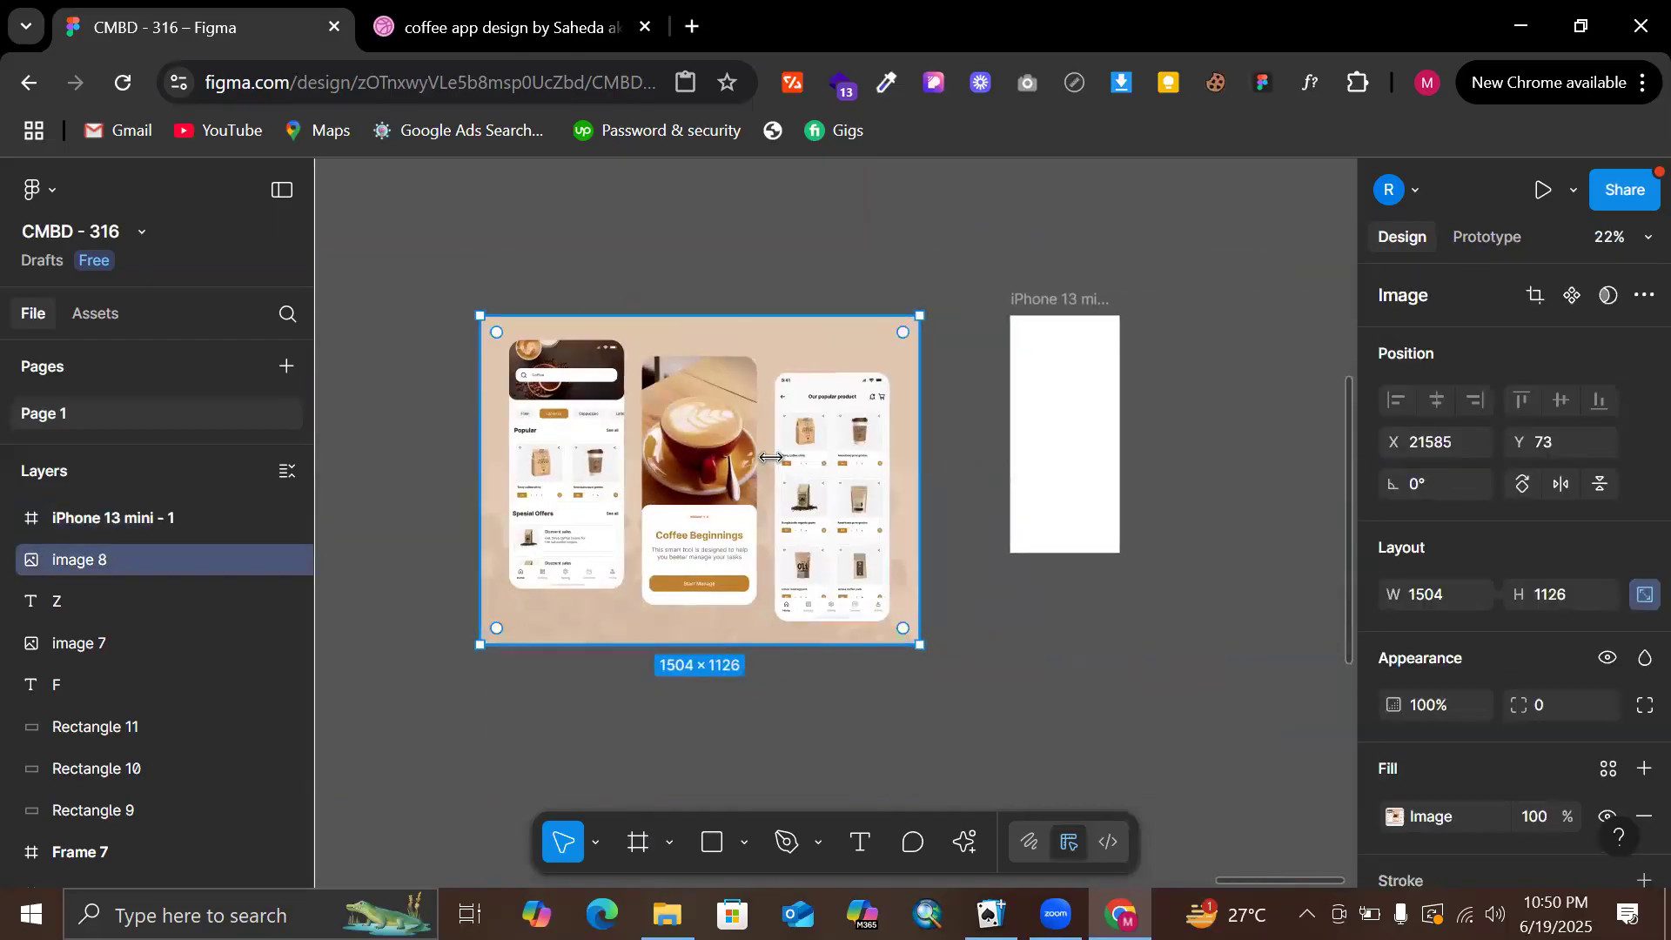
left_click_drag(964, 479, 1177, 413)
scroll(1177, 414, "up", 1)
scroll(1079, 422, "up", 4)
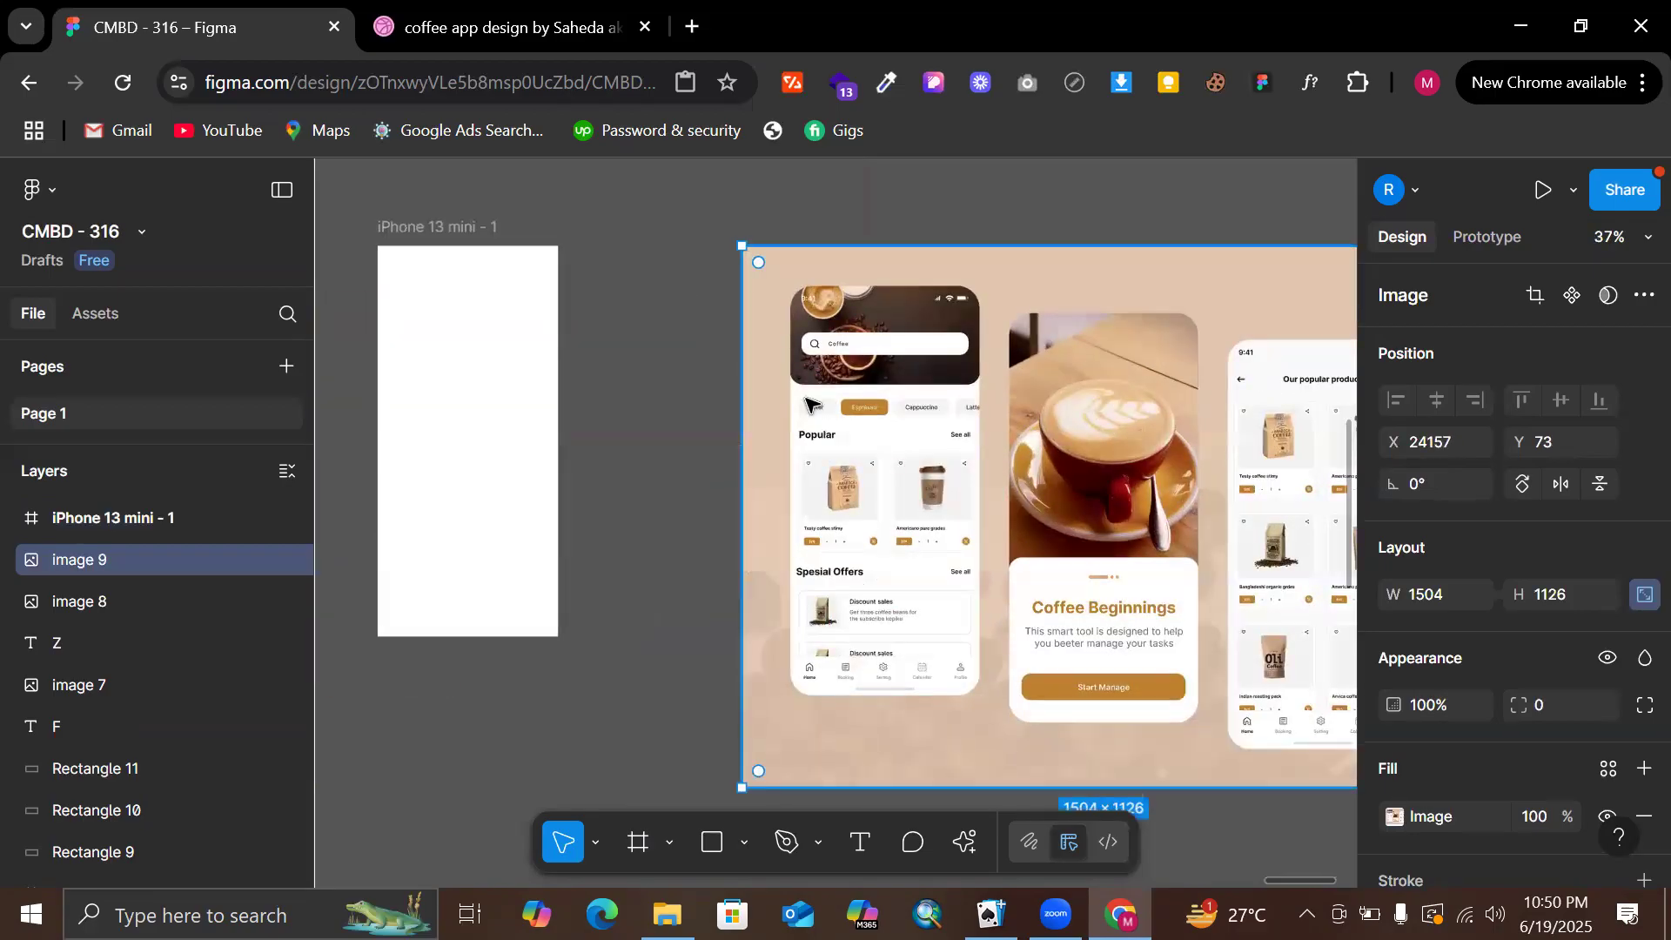
Crop the duplicated image around the Coffee Beginnings screen to about 424 px wide and 850 px high
left_click_drag(741, 430, 998, 526)
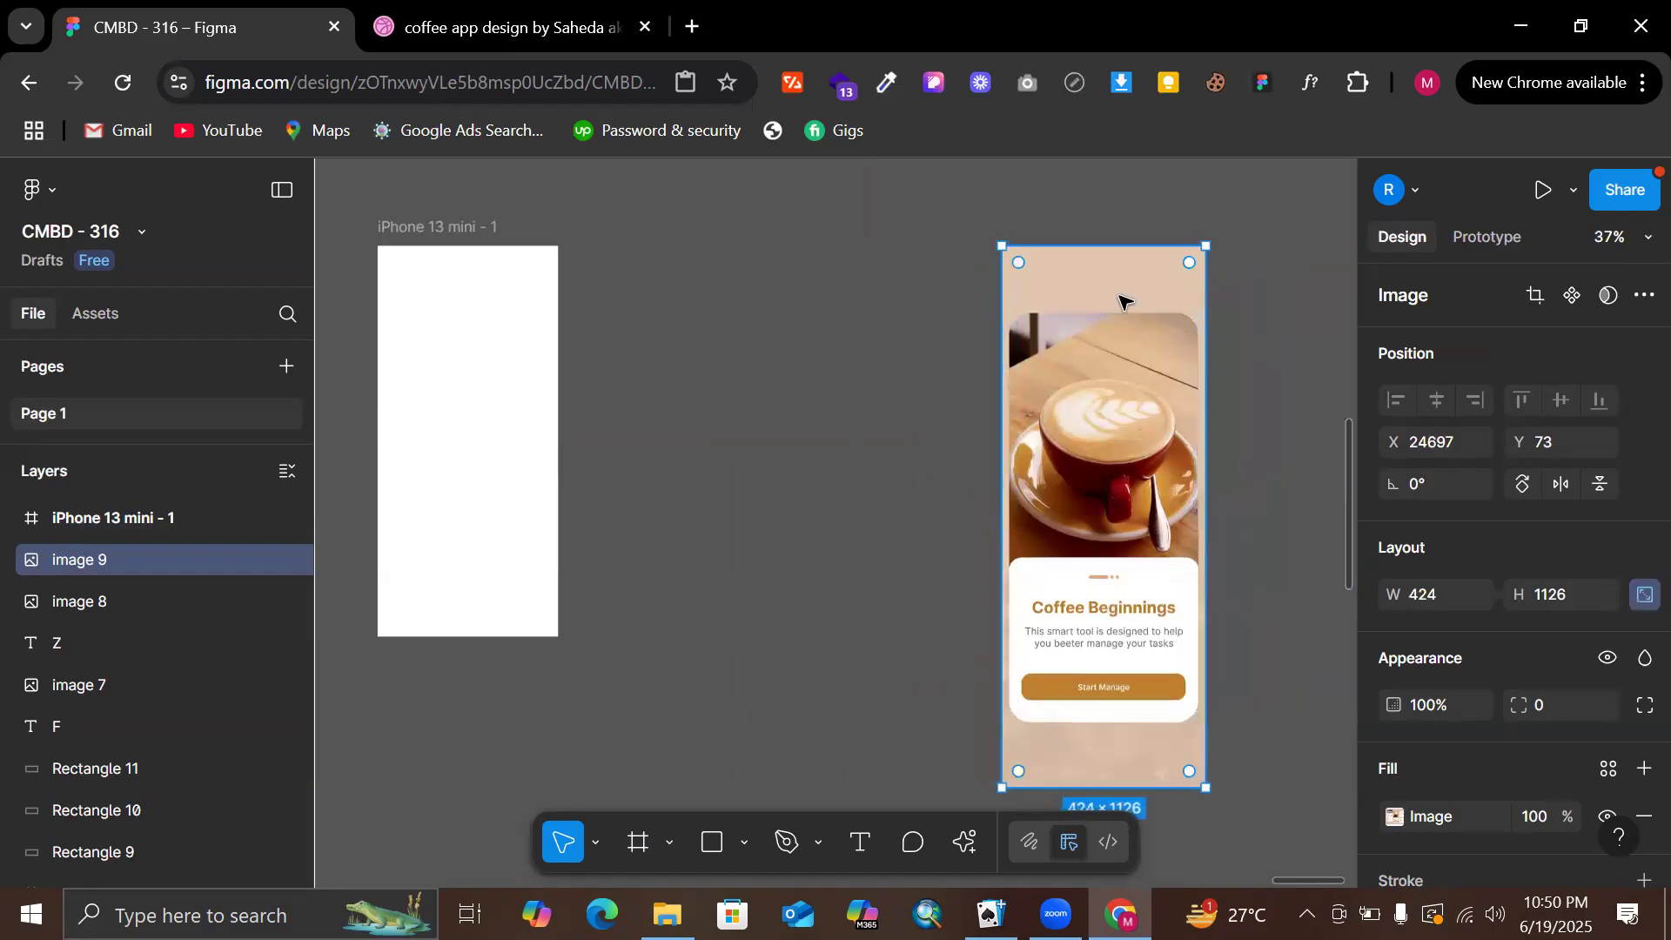
left_click_drag(1141, 246, 1146, 299)
scroll(1147, 299, "up", 3)
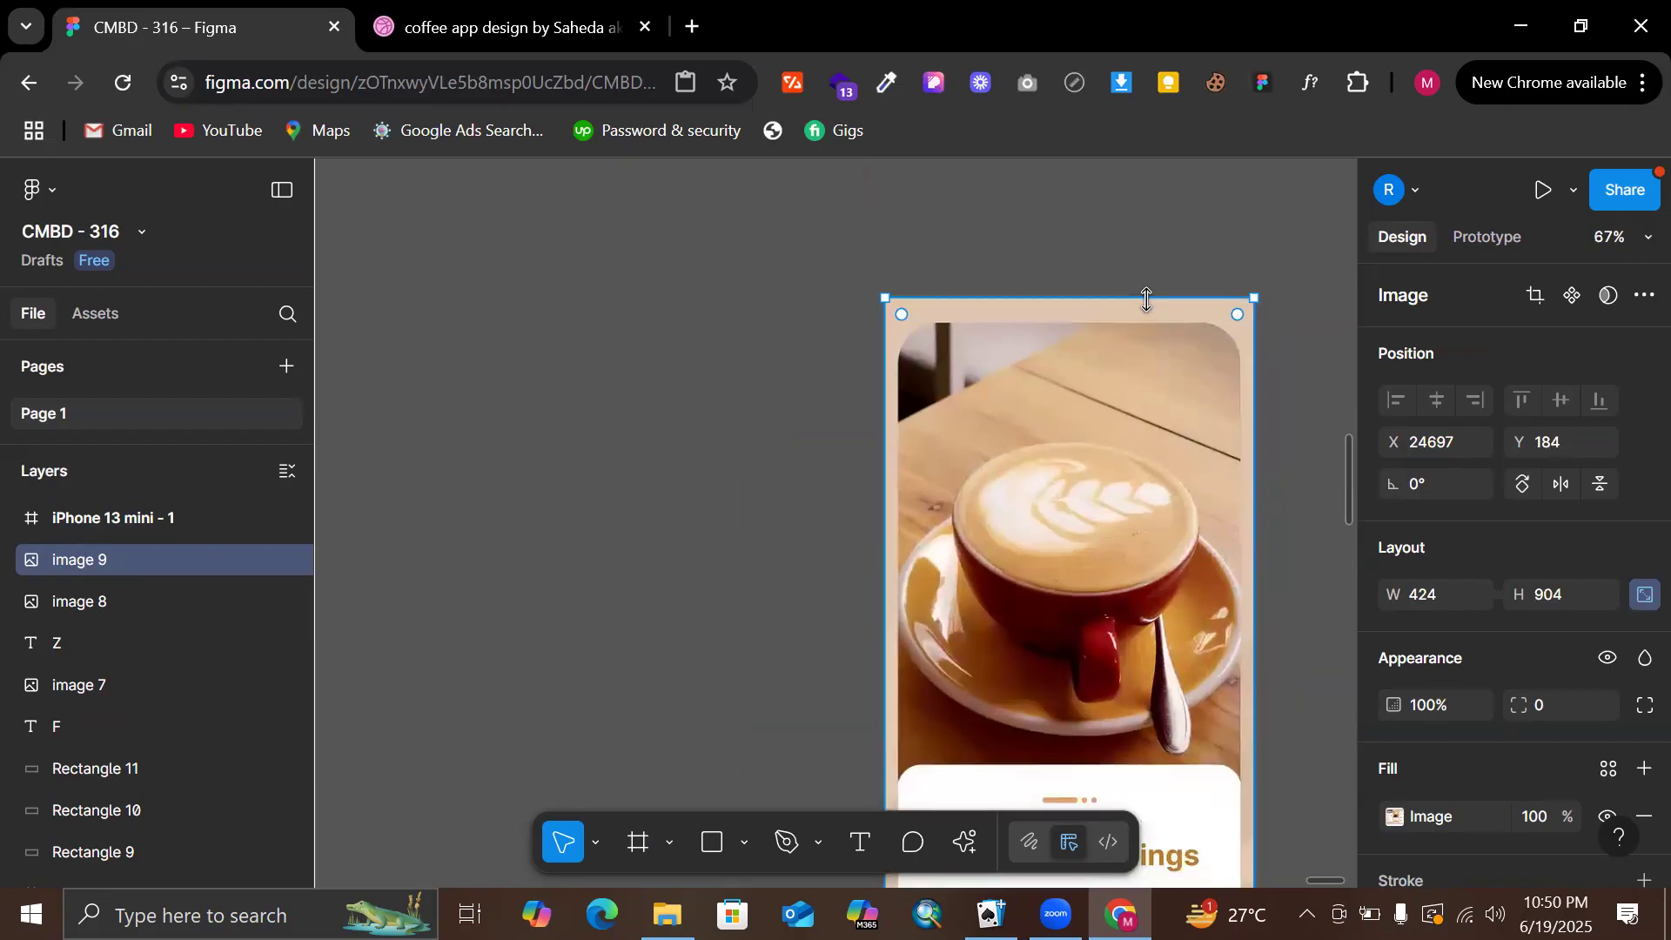
scroll(1147, 300, "up", 2)
left_click_drag(1152, 310, 1156, 321)
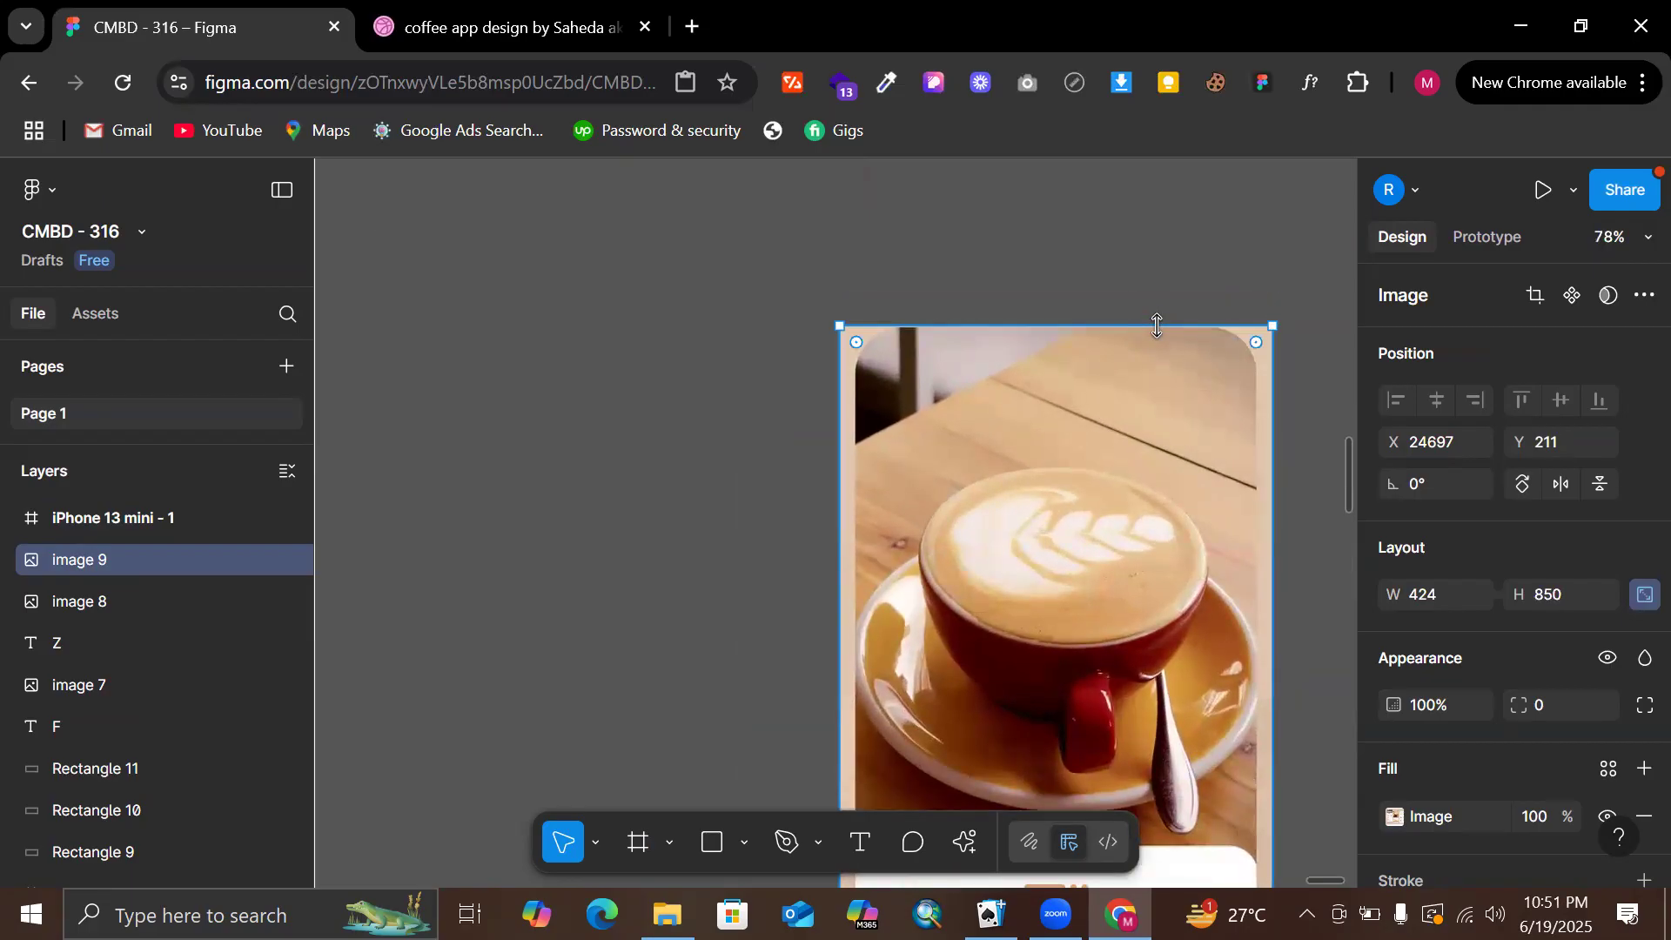
scroll(1158, 324, "down", 2)
Narrow the cropped image to 392 px and place it inside the iPhone 13 mini frame at X -17, Y 0
left_click_drag(841, 452, 446, 427)
scroll(853, 462, "down", 3)
scroll(853, 462, "down", 5)
scroll(447, 426, "up", 4)
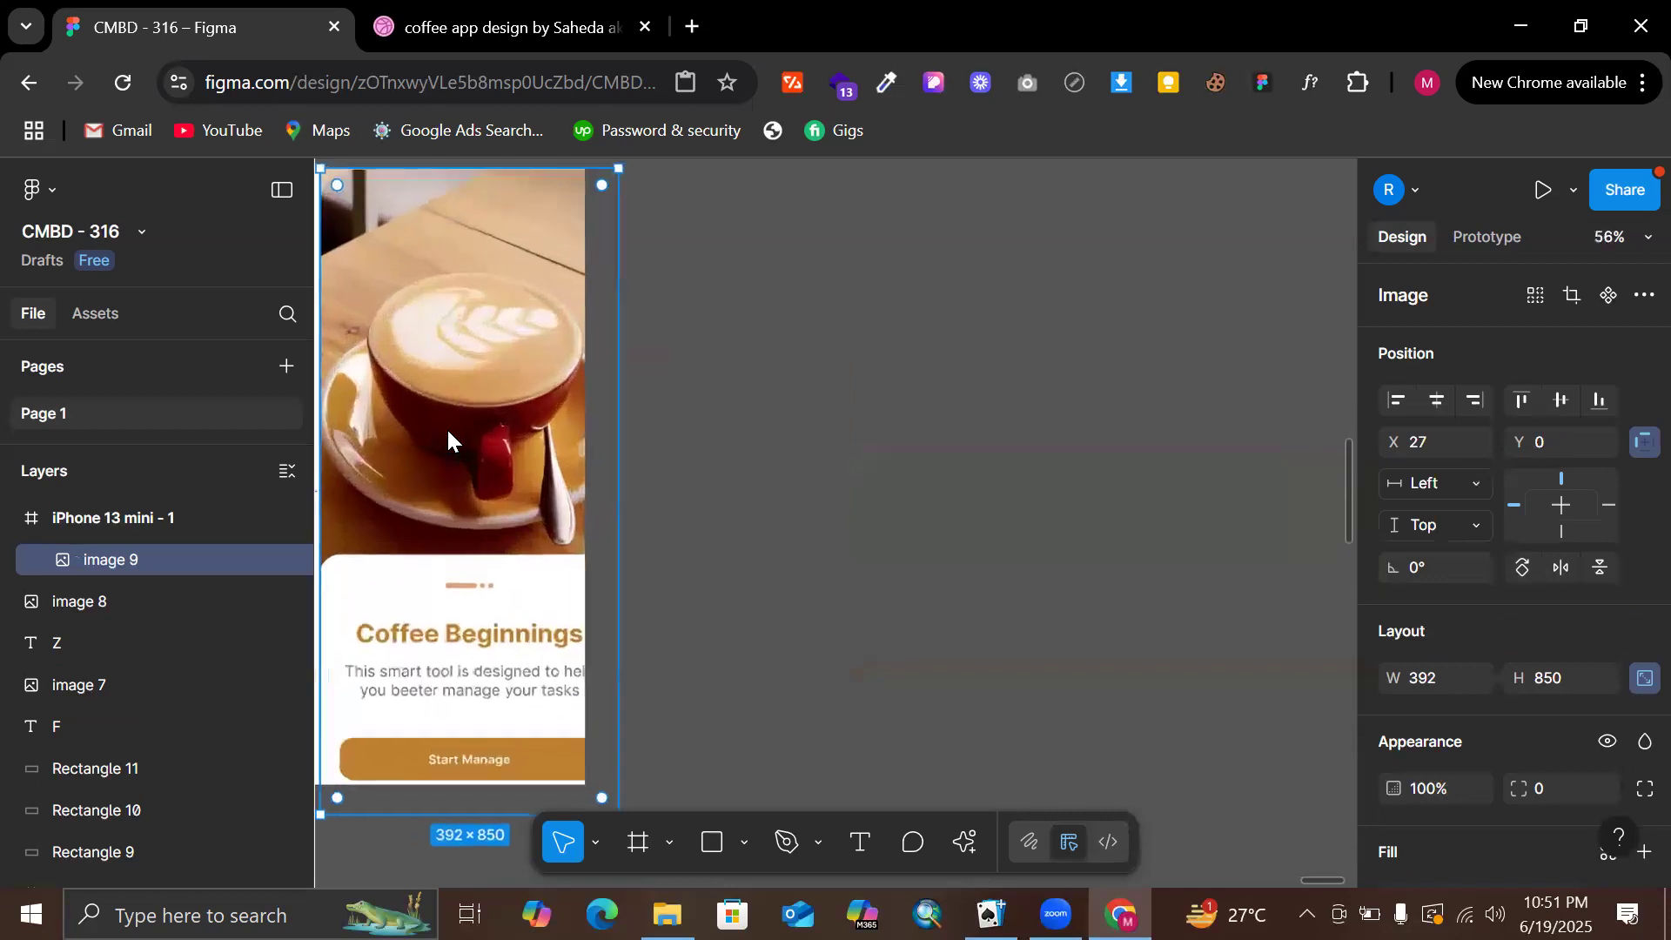
scroll(452, 431, "left", 4)
left_click_drag(676, 470, 643, 468)
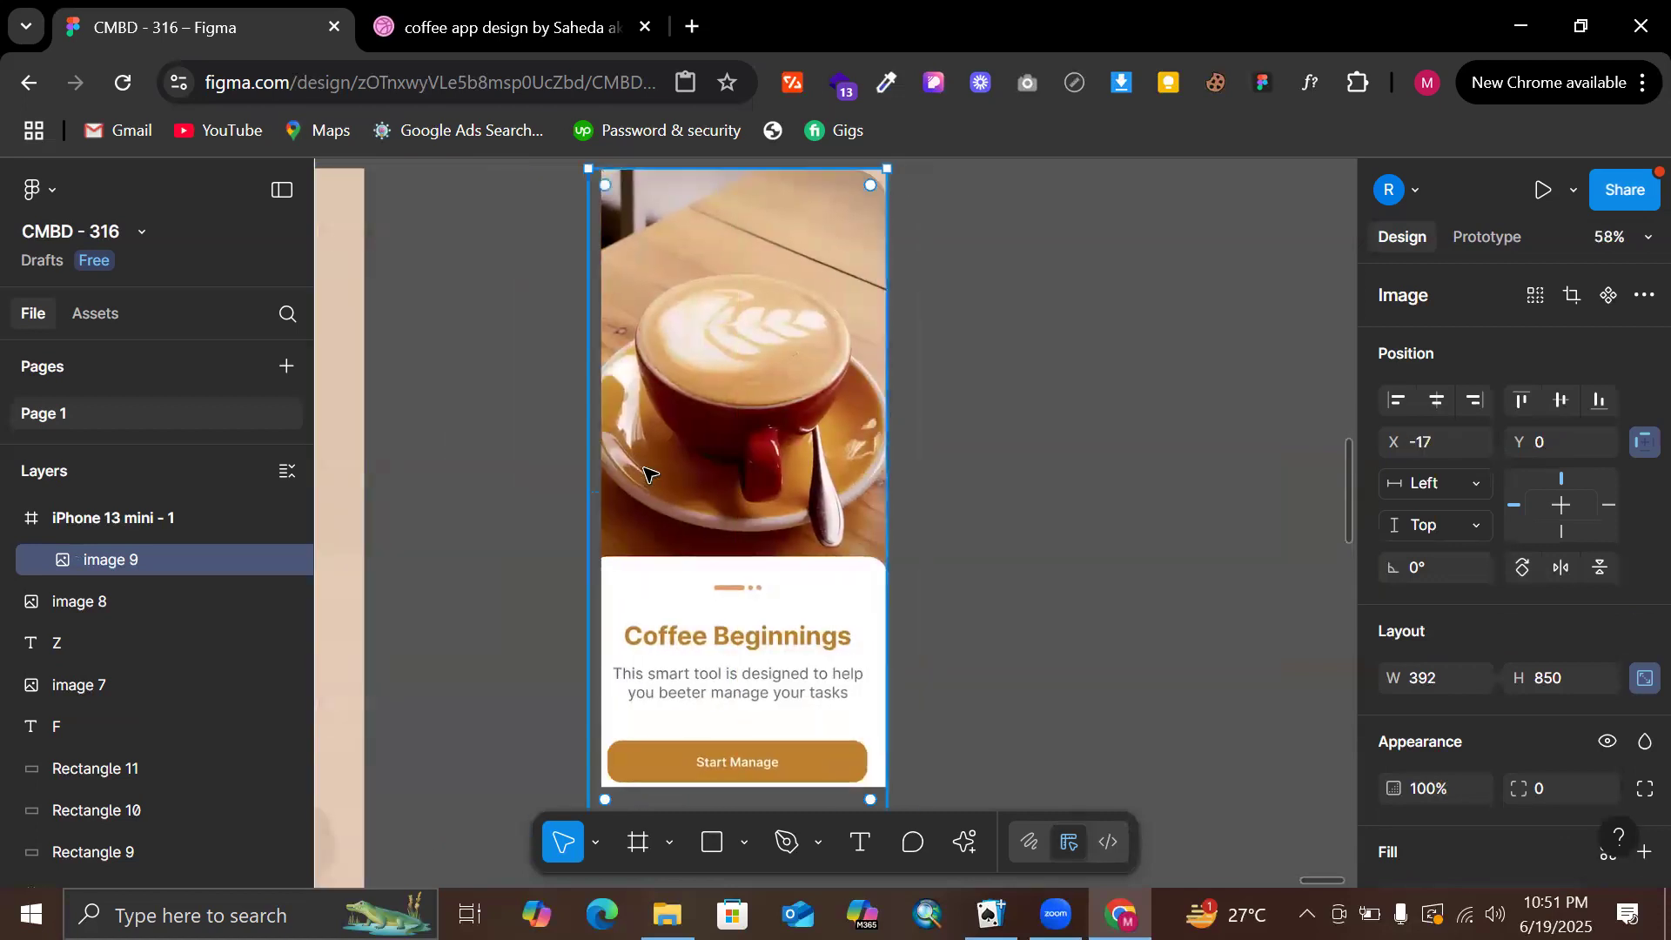
Scale the Coffee Beginnings image proportionally to 375 px wide so it fits the iPhone 13 mini frame's width
scroll(697, 539, "down", 2)
key("k")
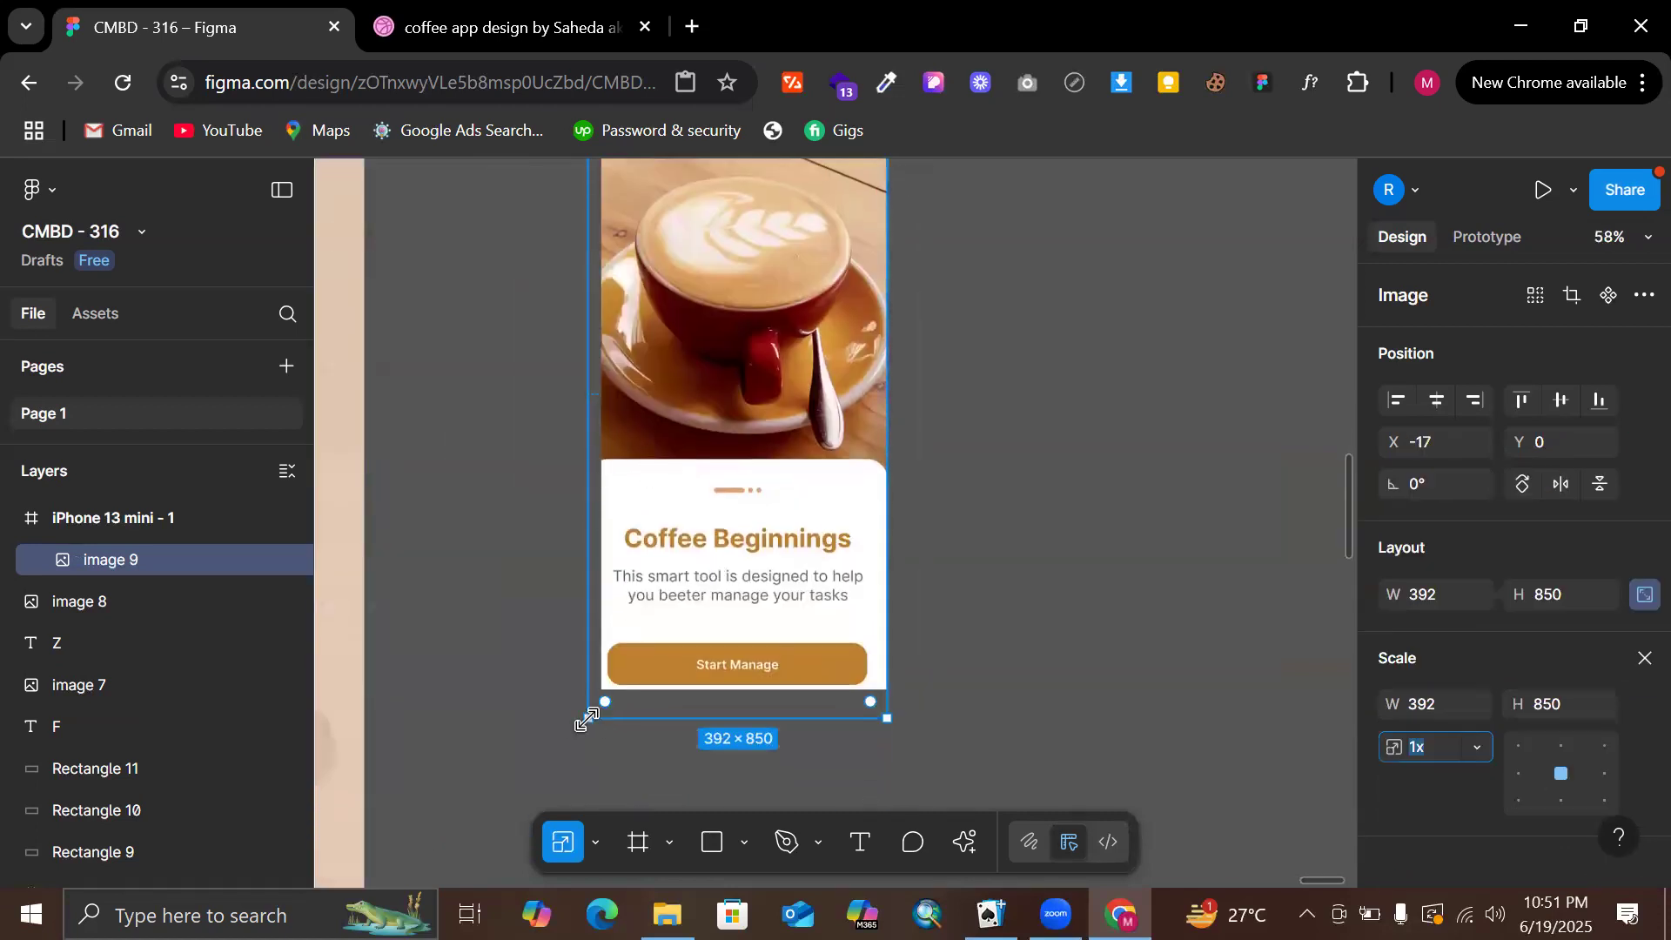
left_click_drag(581, 719, 601, 690)
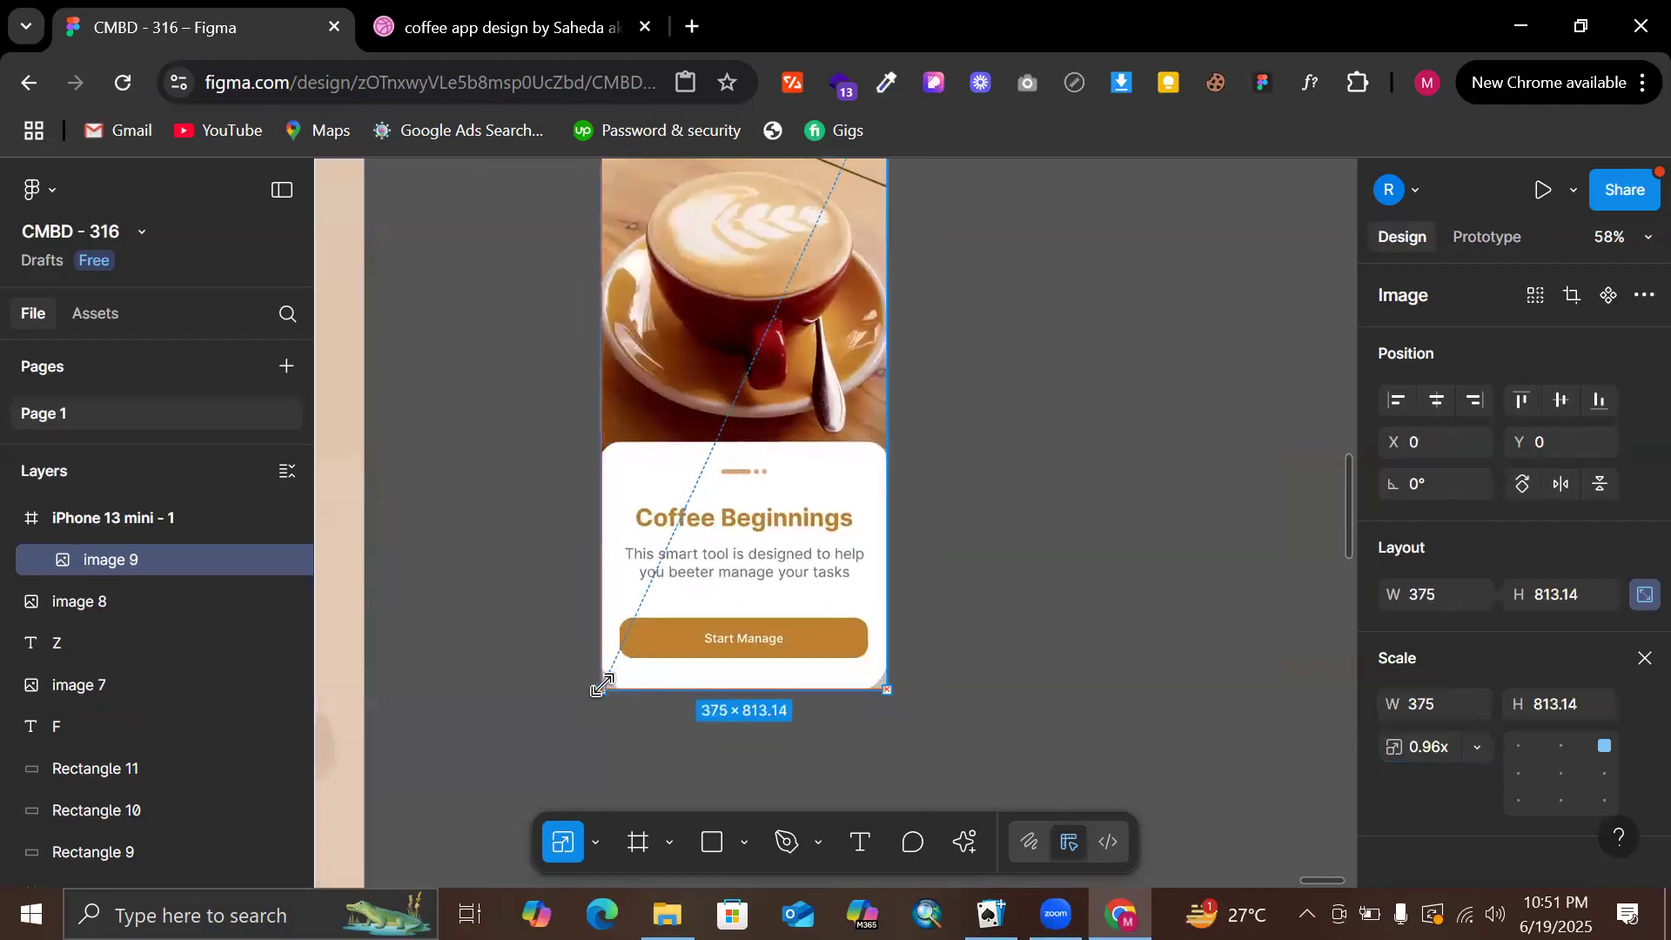
Round the corners of the iPhone 13 mini frame to follow the rounded corners of the Coffee Beginnings screen
scroll(896, 535, "up", 2)
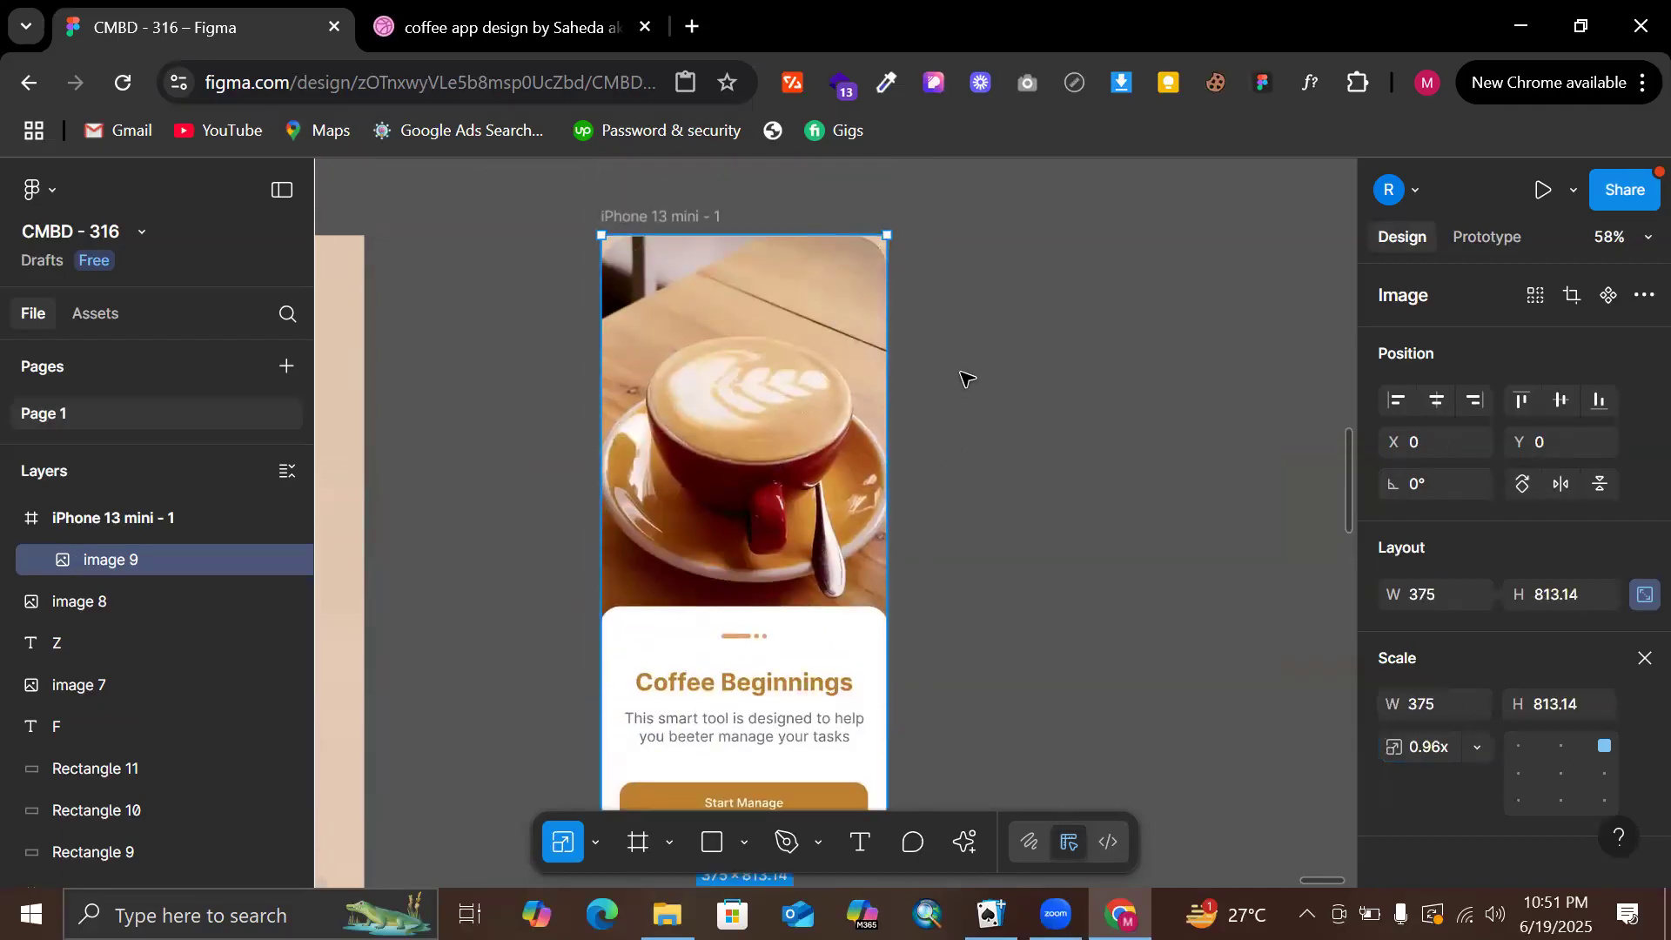
scroll(787, 325, "up", 5)
scroll(1225, 294, "up", 1)
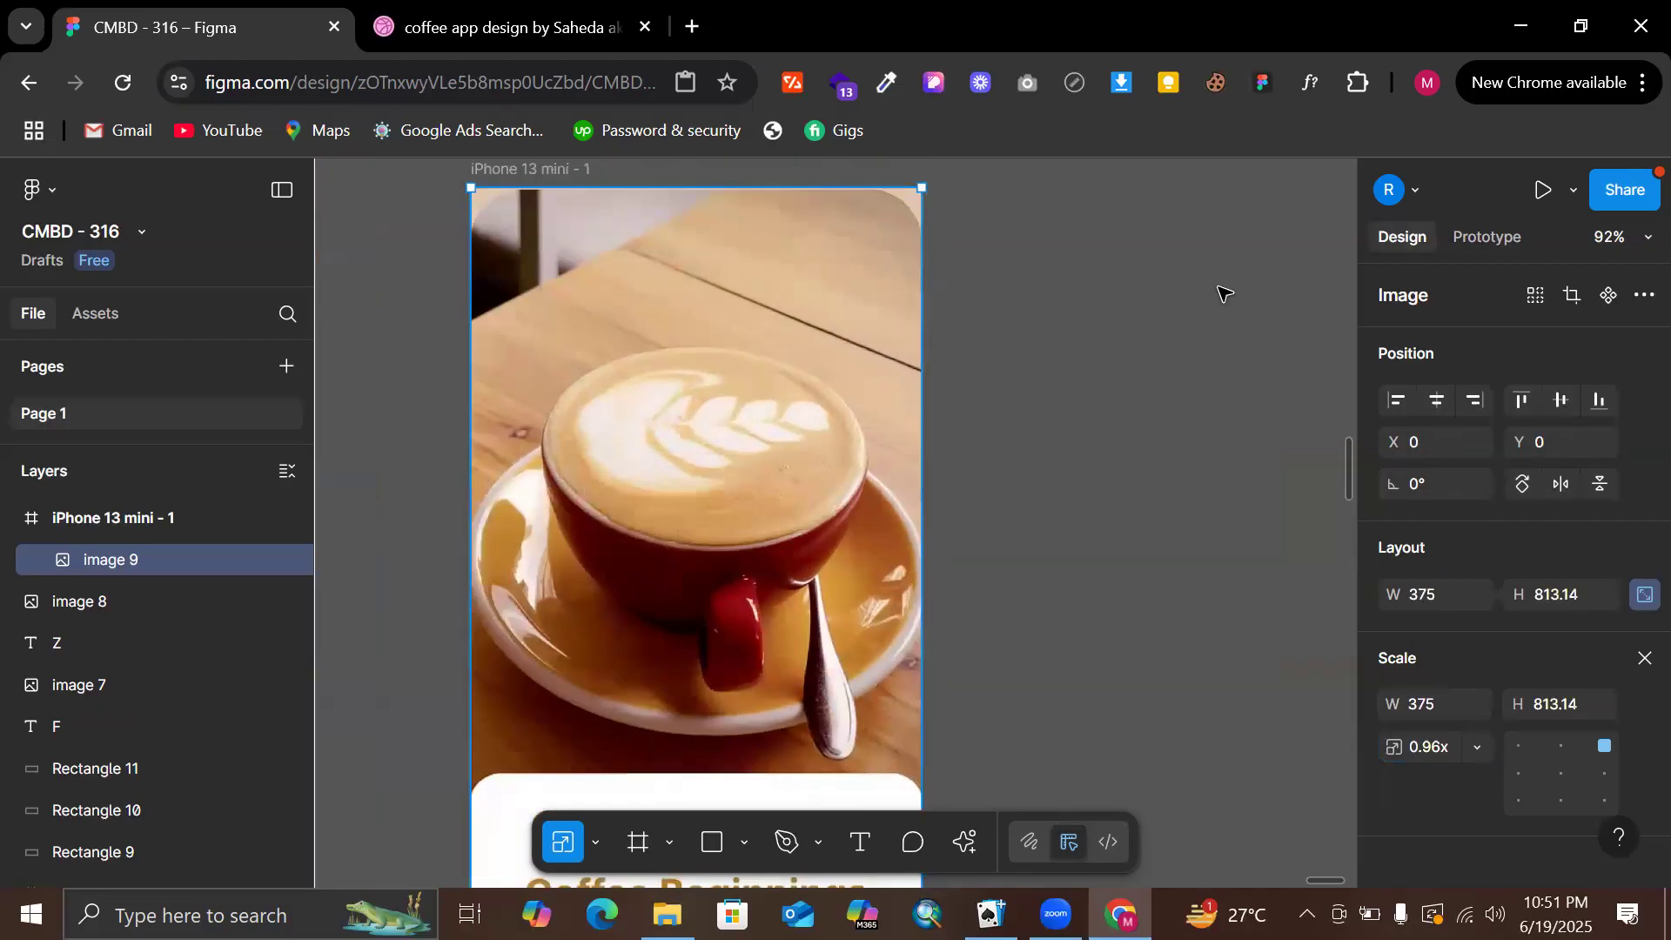
left_click(1010, 257)
left_click(519, 186)
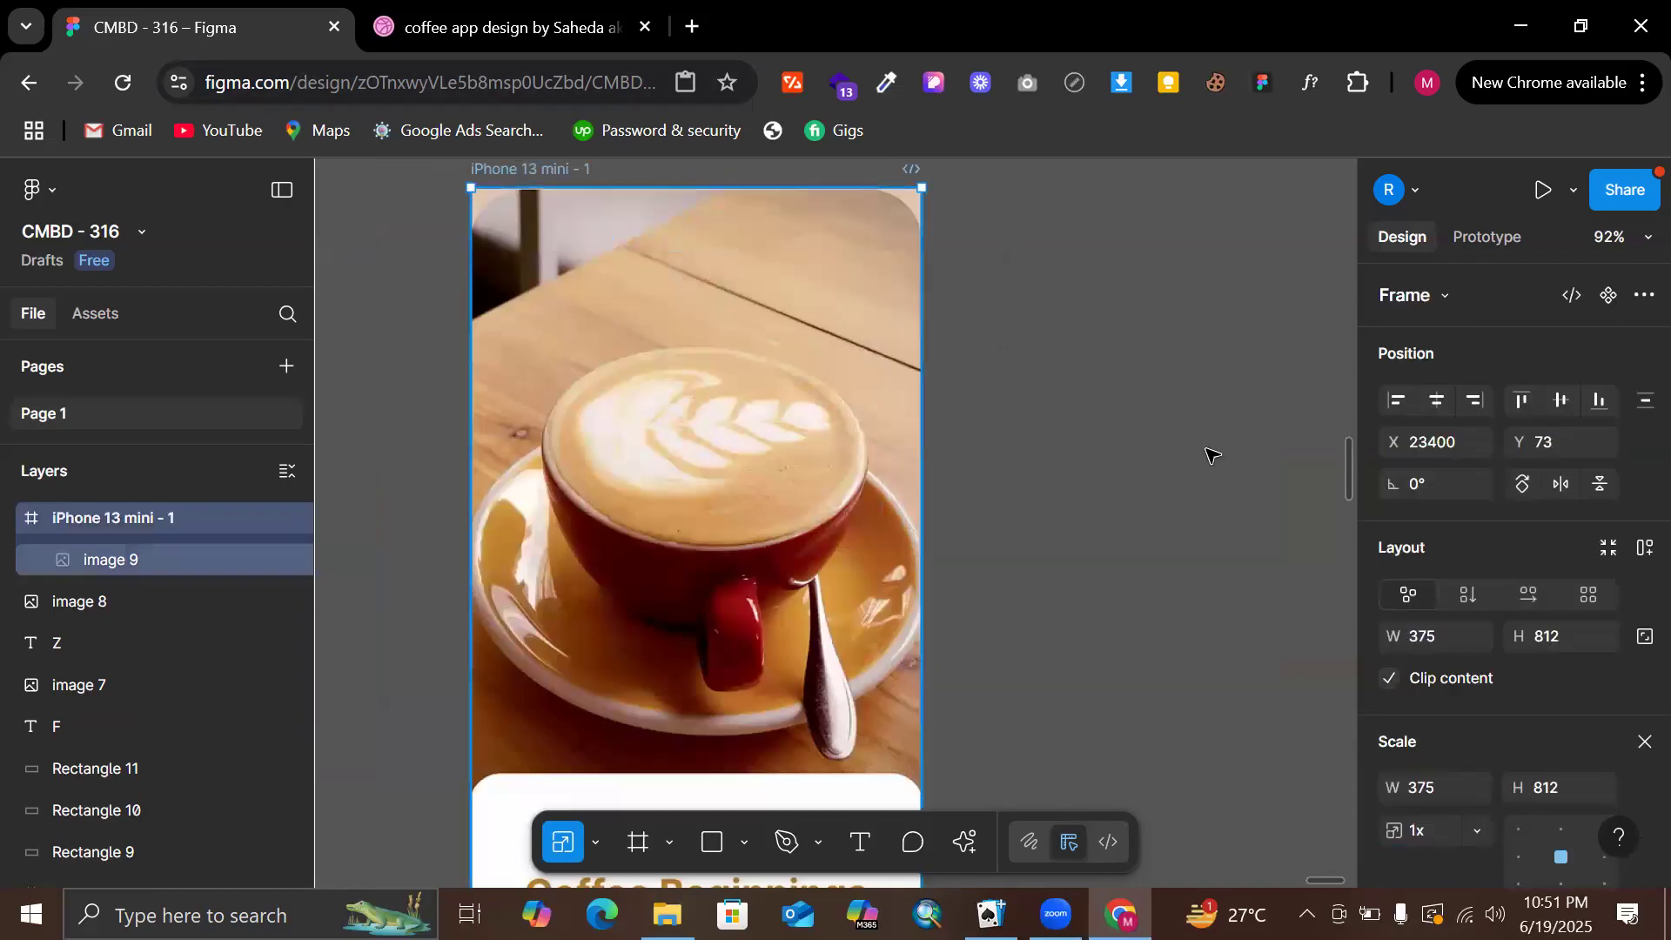
scroll(1393, 587, "down", 1)
scroll(1580, 714, "down", 1)
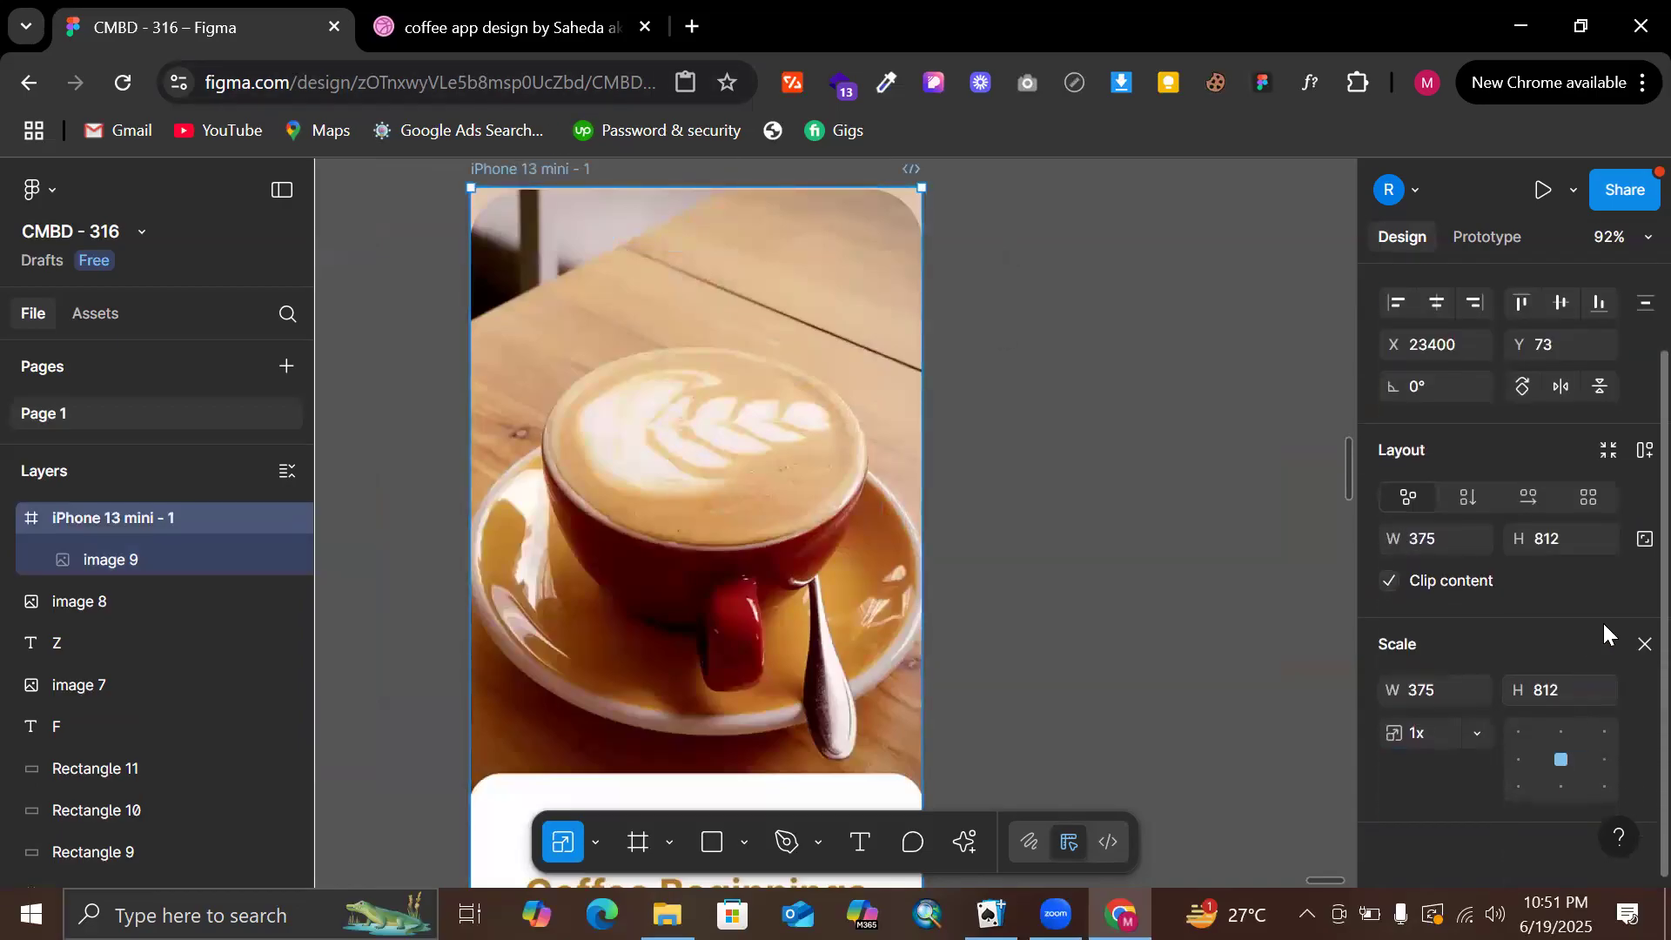
left_click(1633, 636)
left_click(1548, 693)
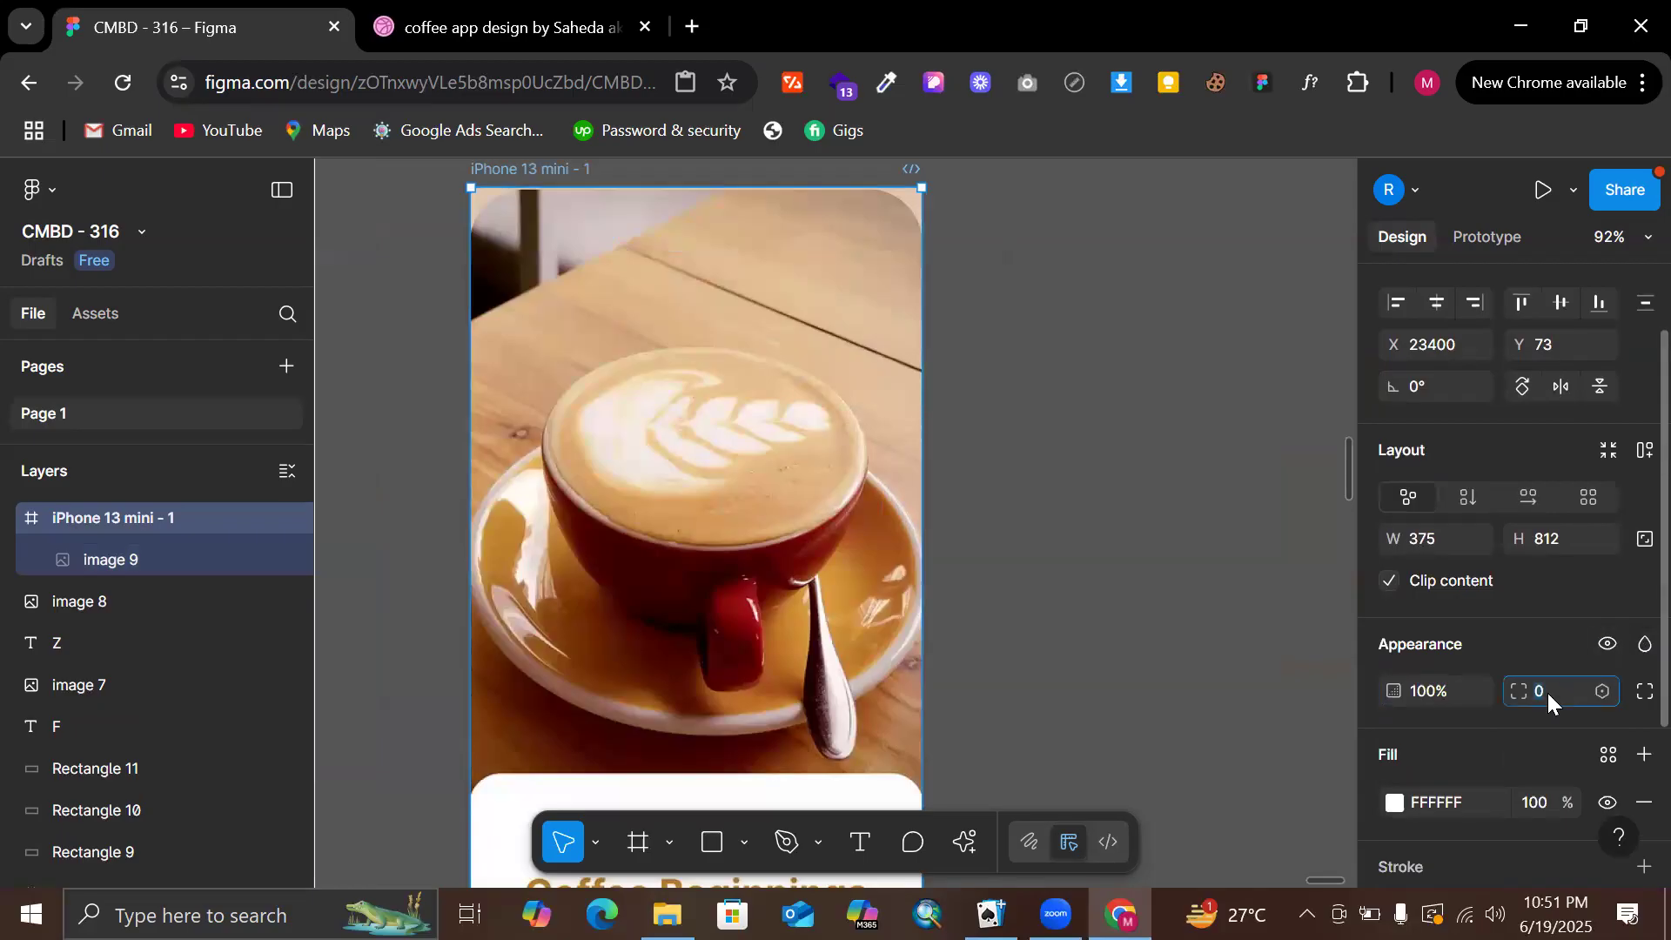
key("Return")
left_click(1295, 432)
Lock the Coffee Beginnings image inside the iPhone 13 mini frame
scroll(1295, 432, "down", 5)
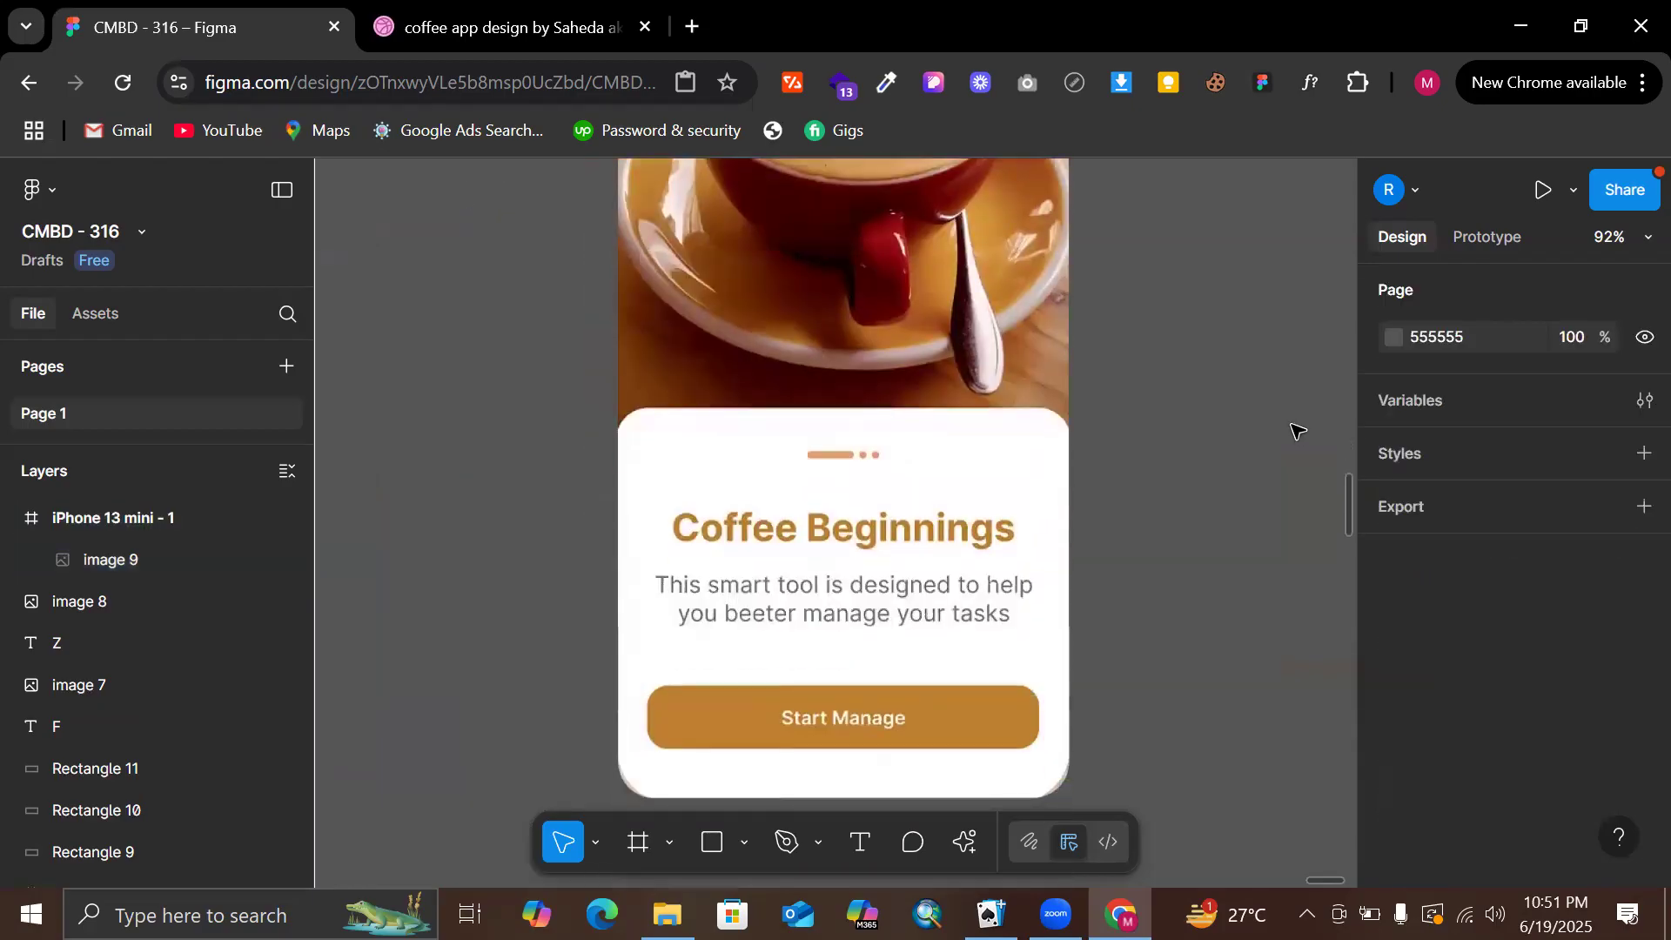
left_click(849, 490)
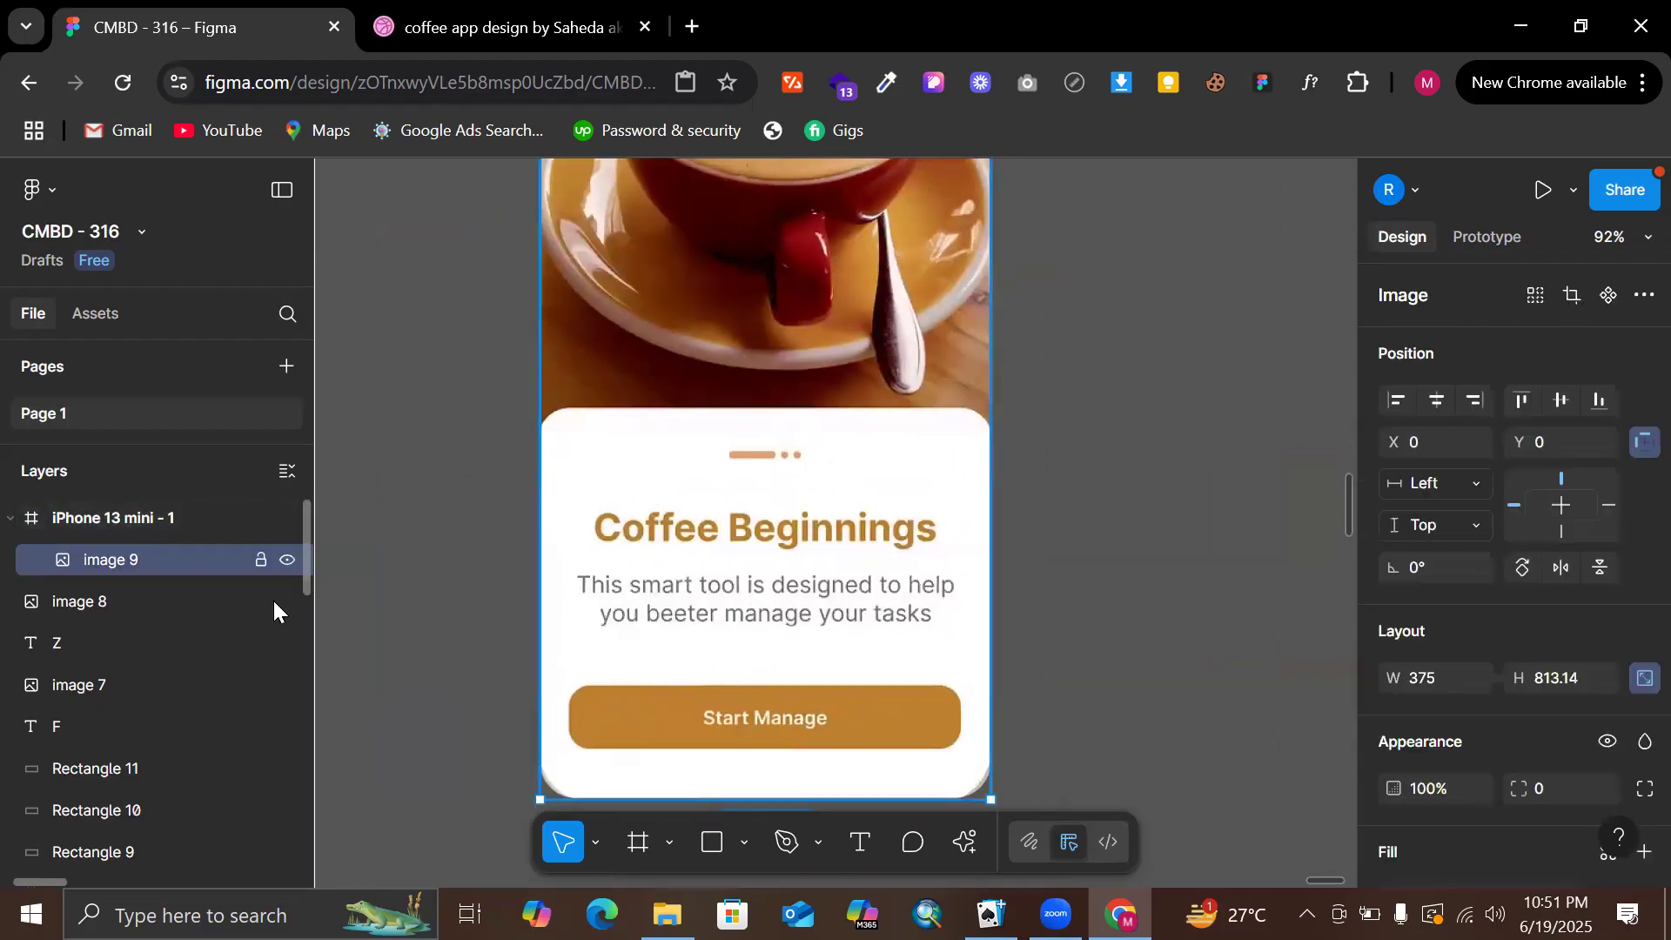
left_click(259, 560)
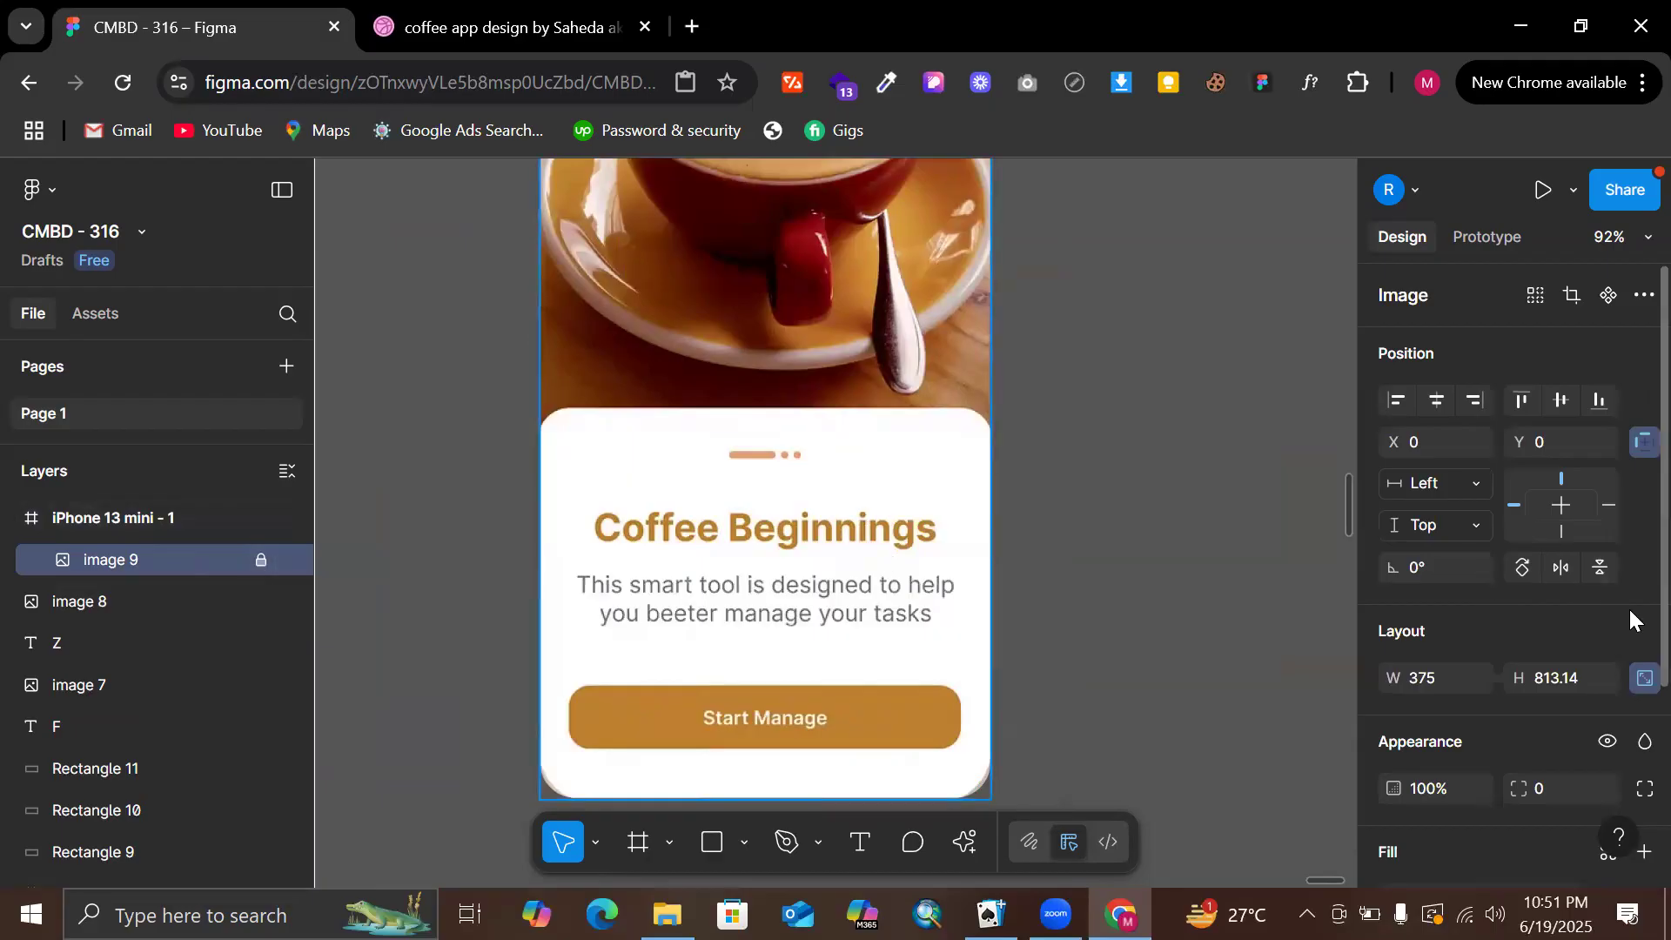
left_click(1123, 368)
Examine the Coffee Beginnings screen's heading, description and Start Manage button up close and at reduced size
scroll(1149, 375, "up", 6)
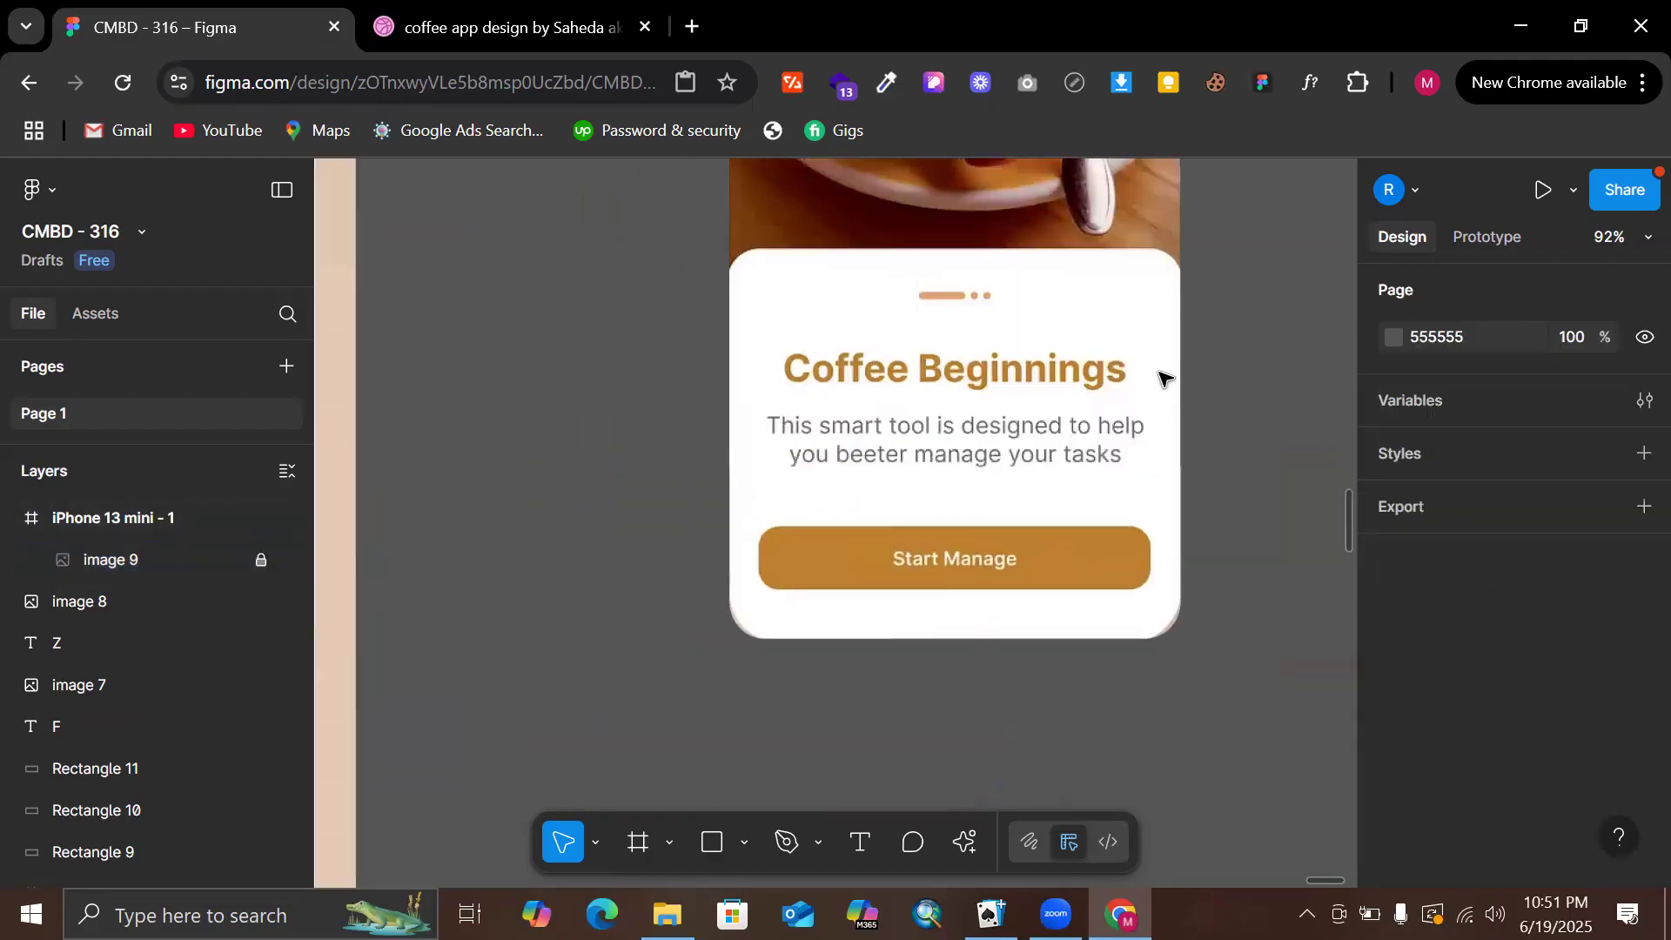
scroll(742, 297, "up", 4)
scroll(1142, 346, "right", 4)
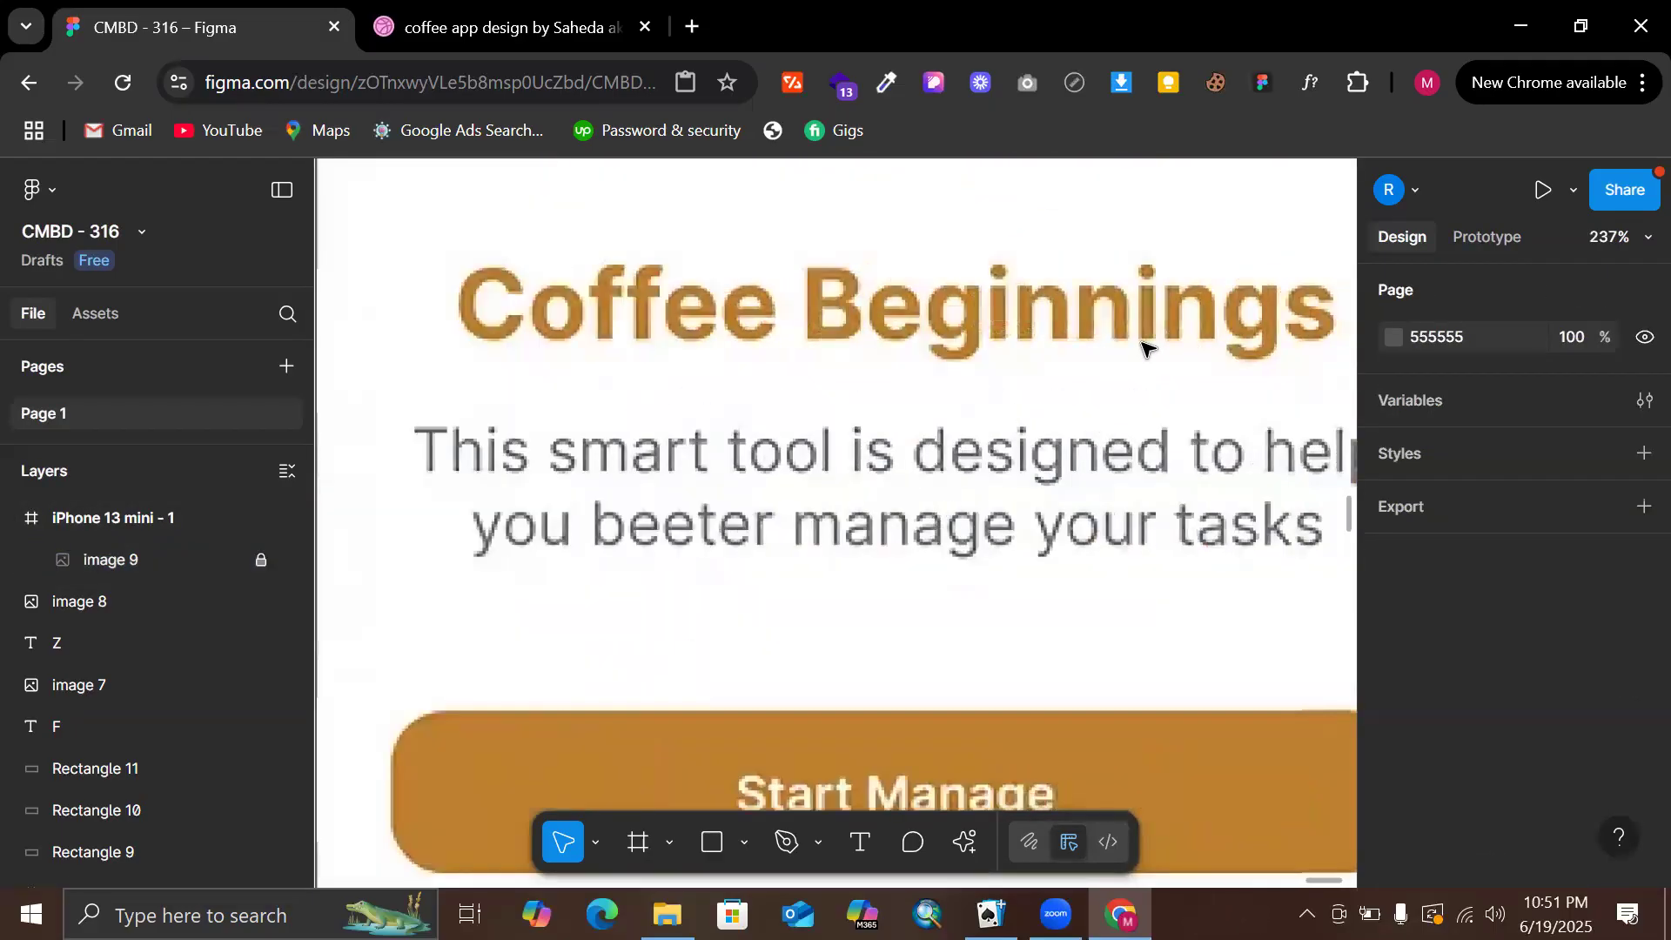
scroll(1143, 345, "down", 3)
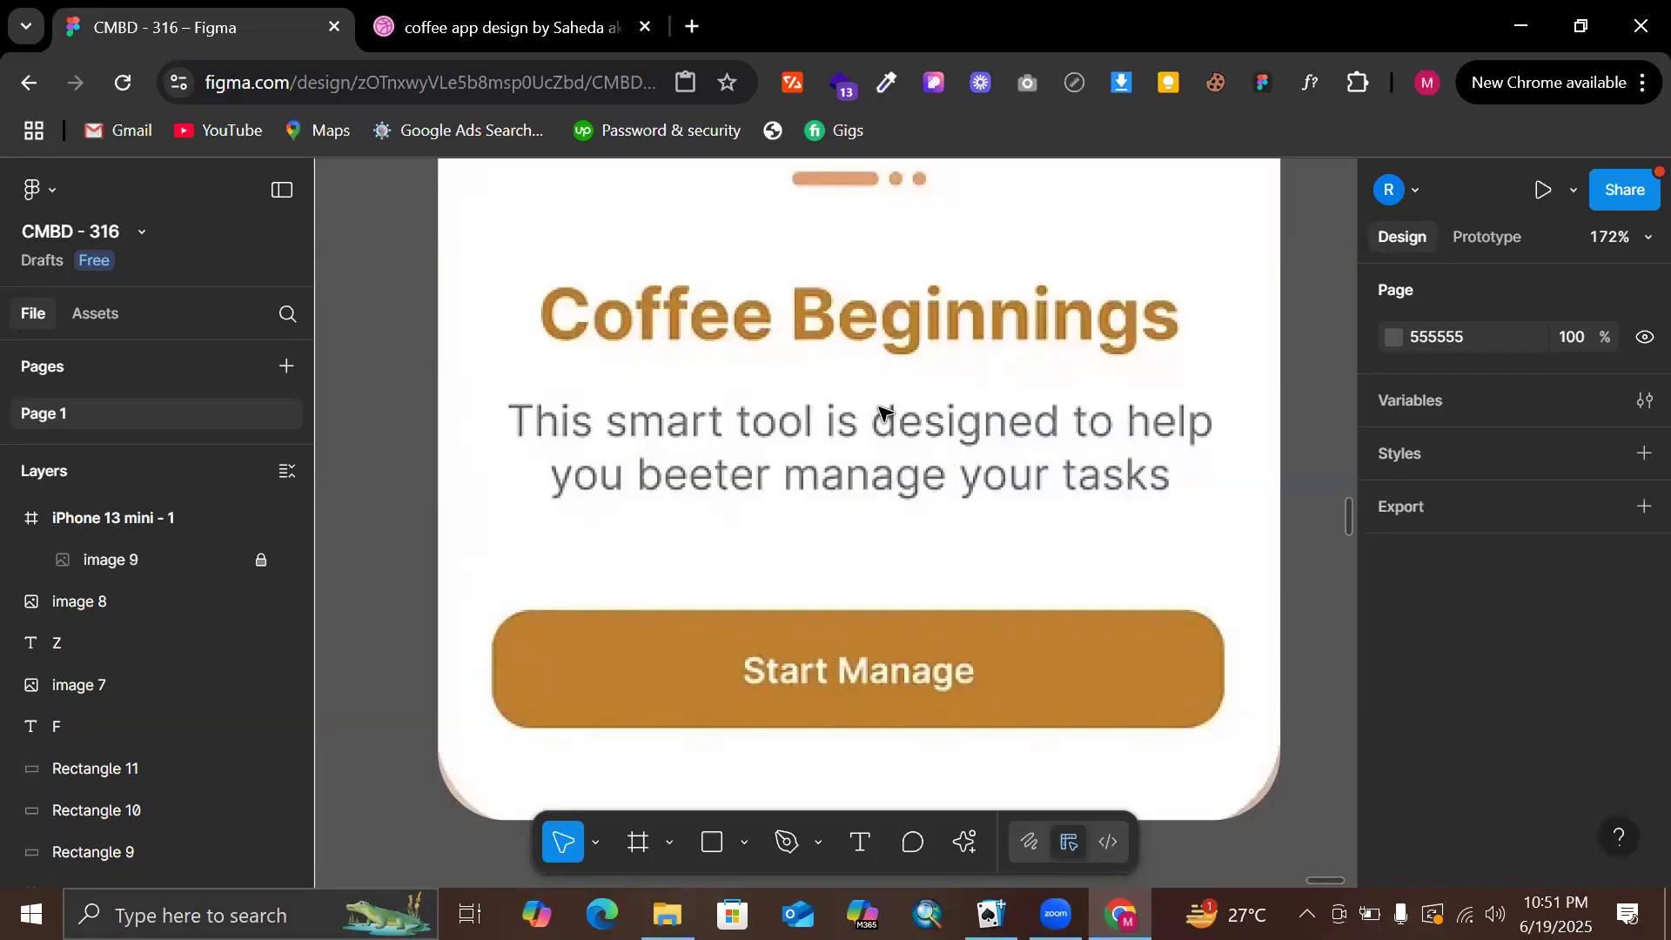
scroll(914, 373, "down", 5)
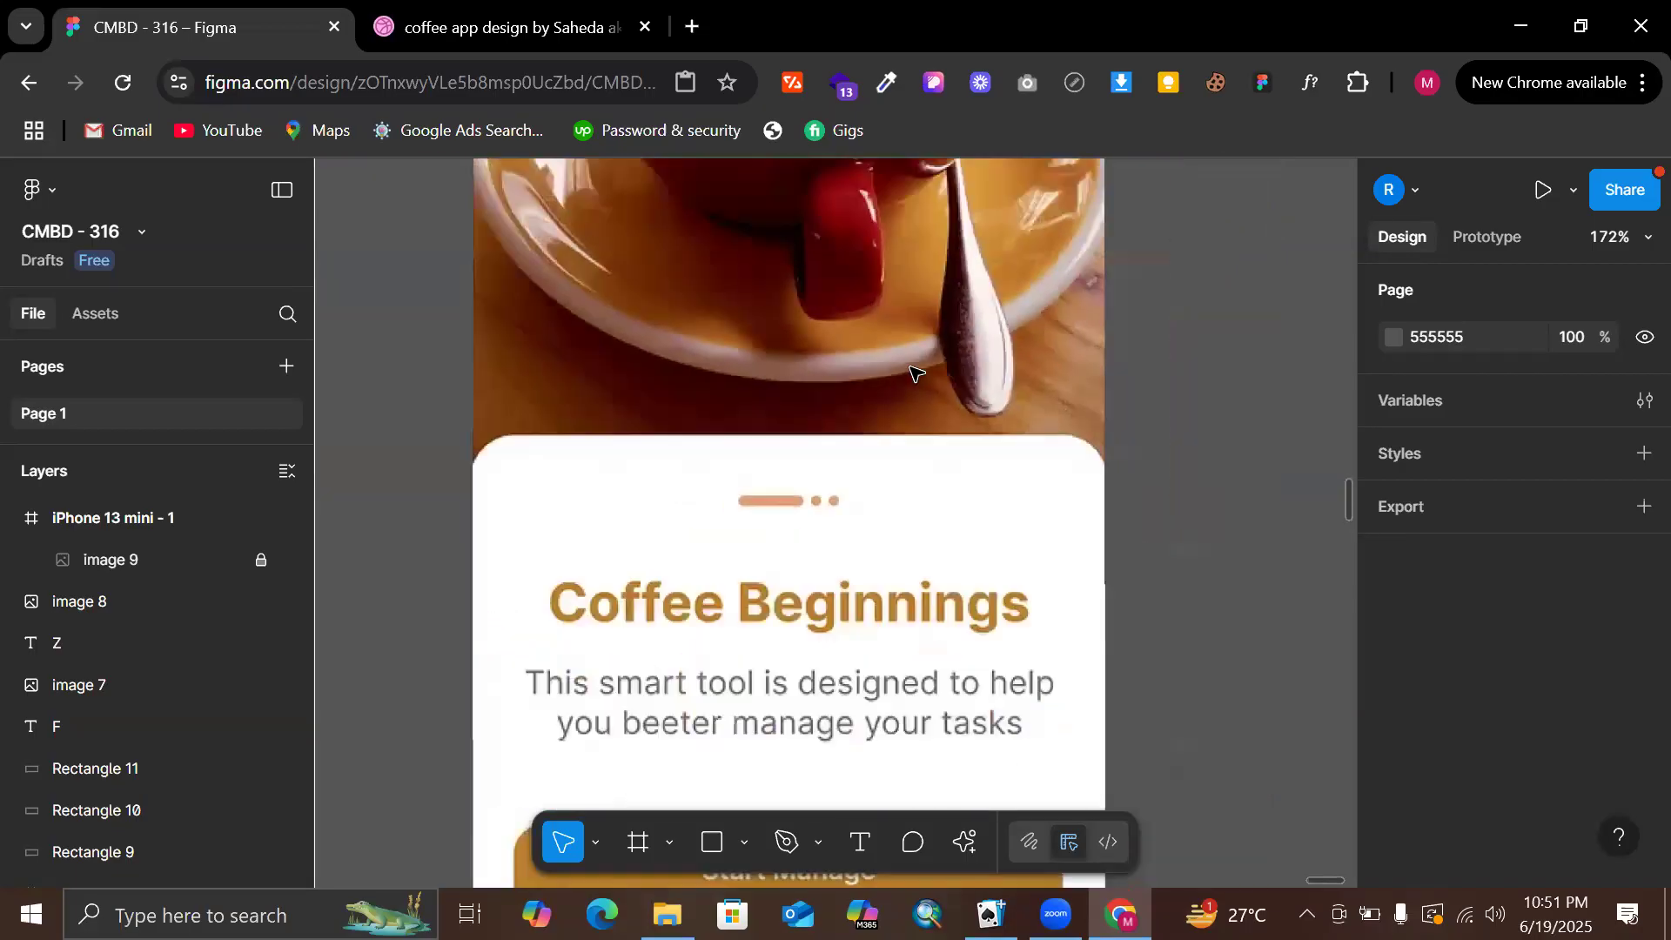
scroll(914, 373, "down", 3)
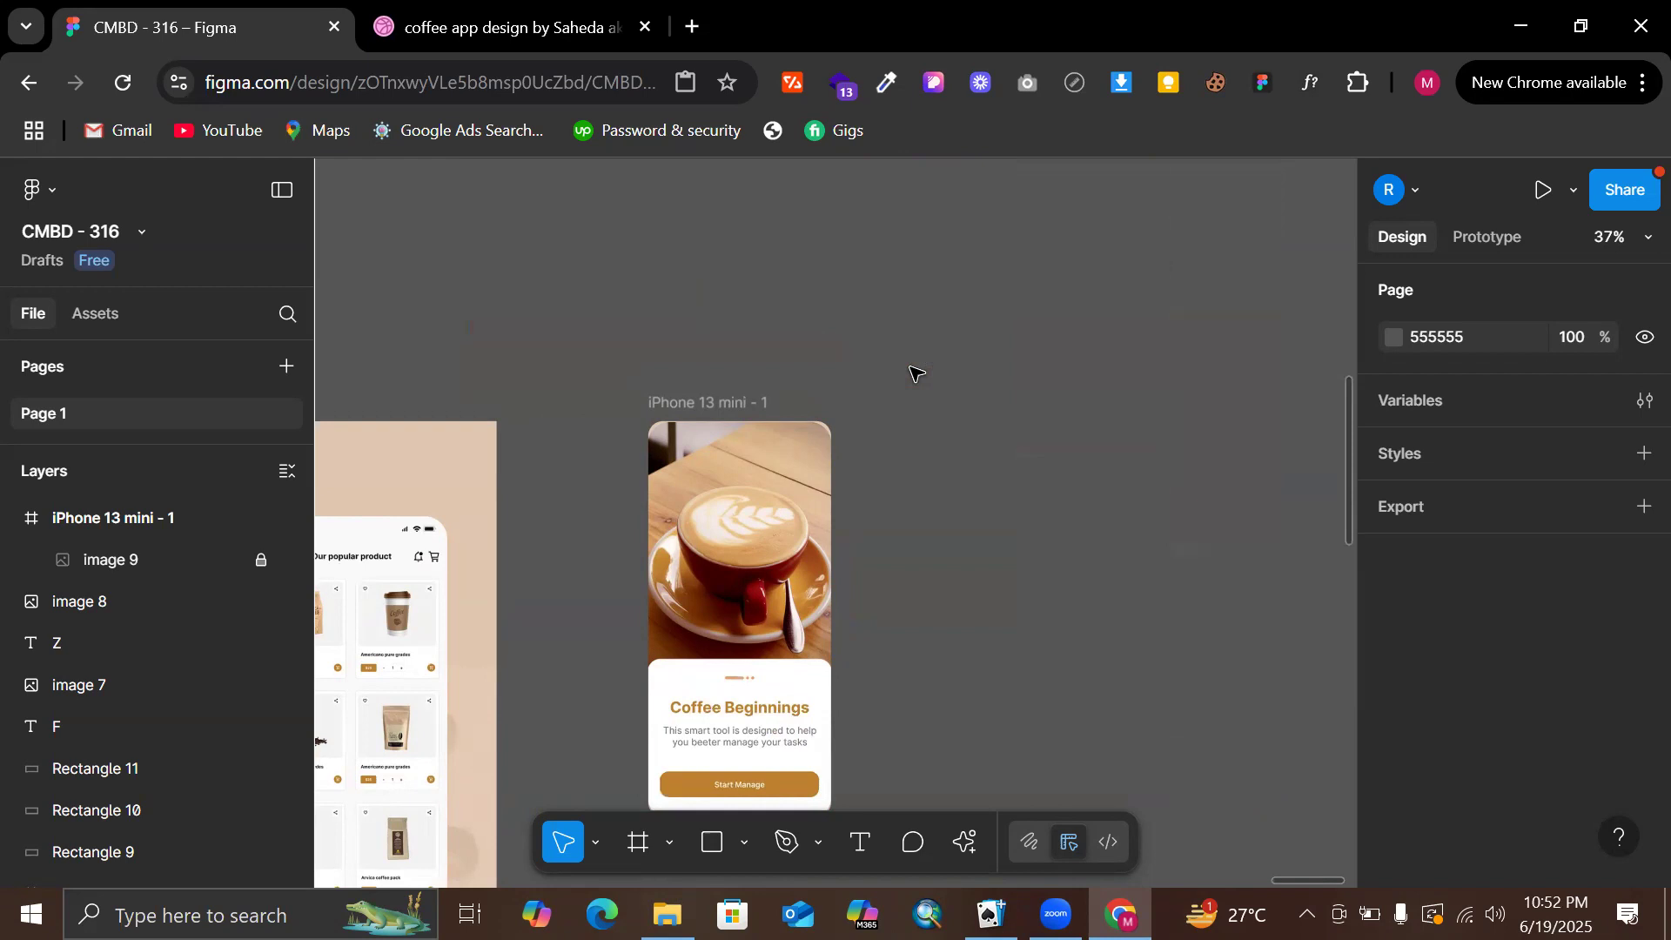
scroll(916, 372, "down", 5)
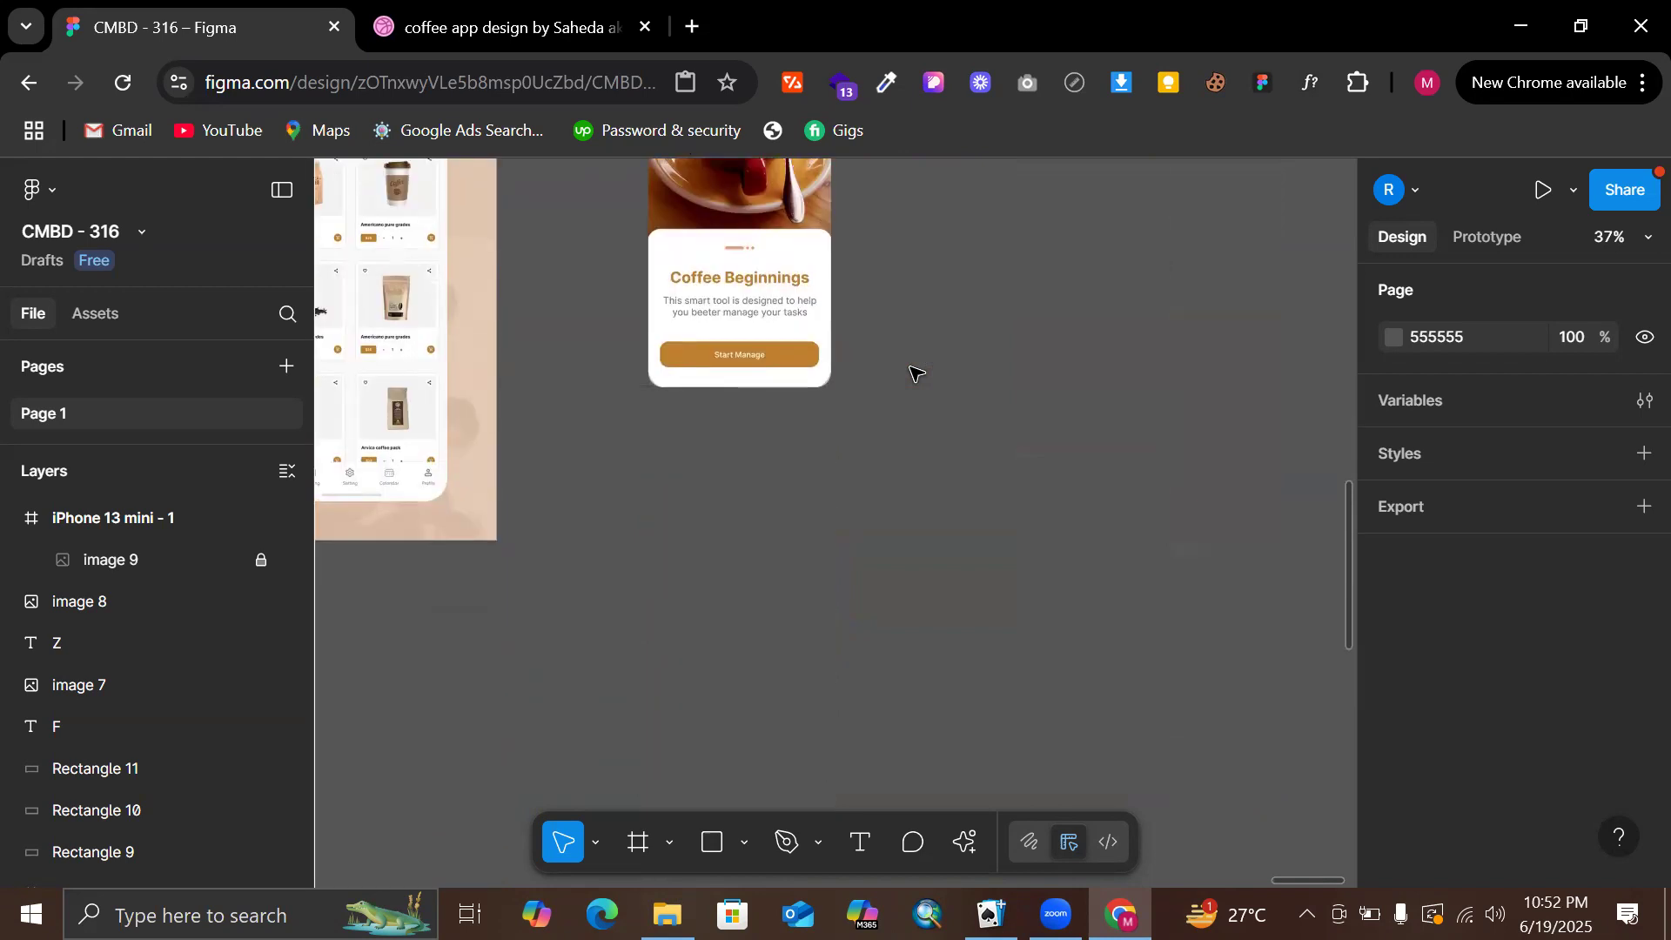
scroll(797, 388, "up", 5)
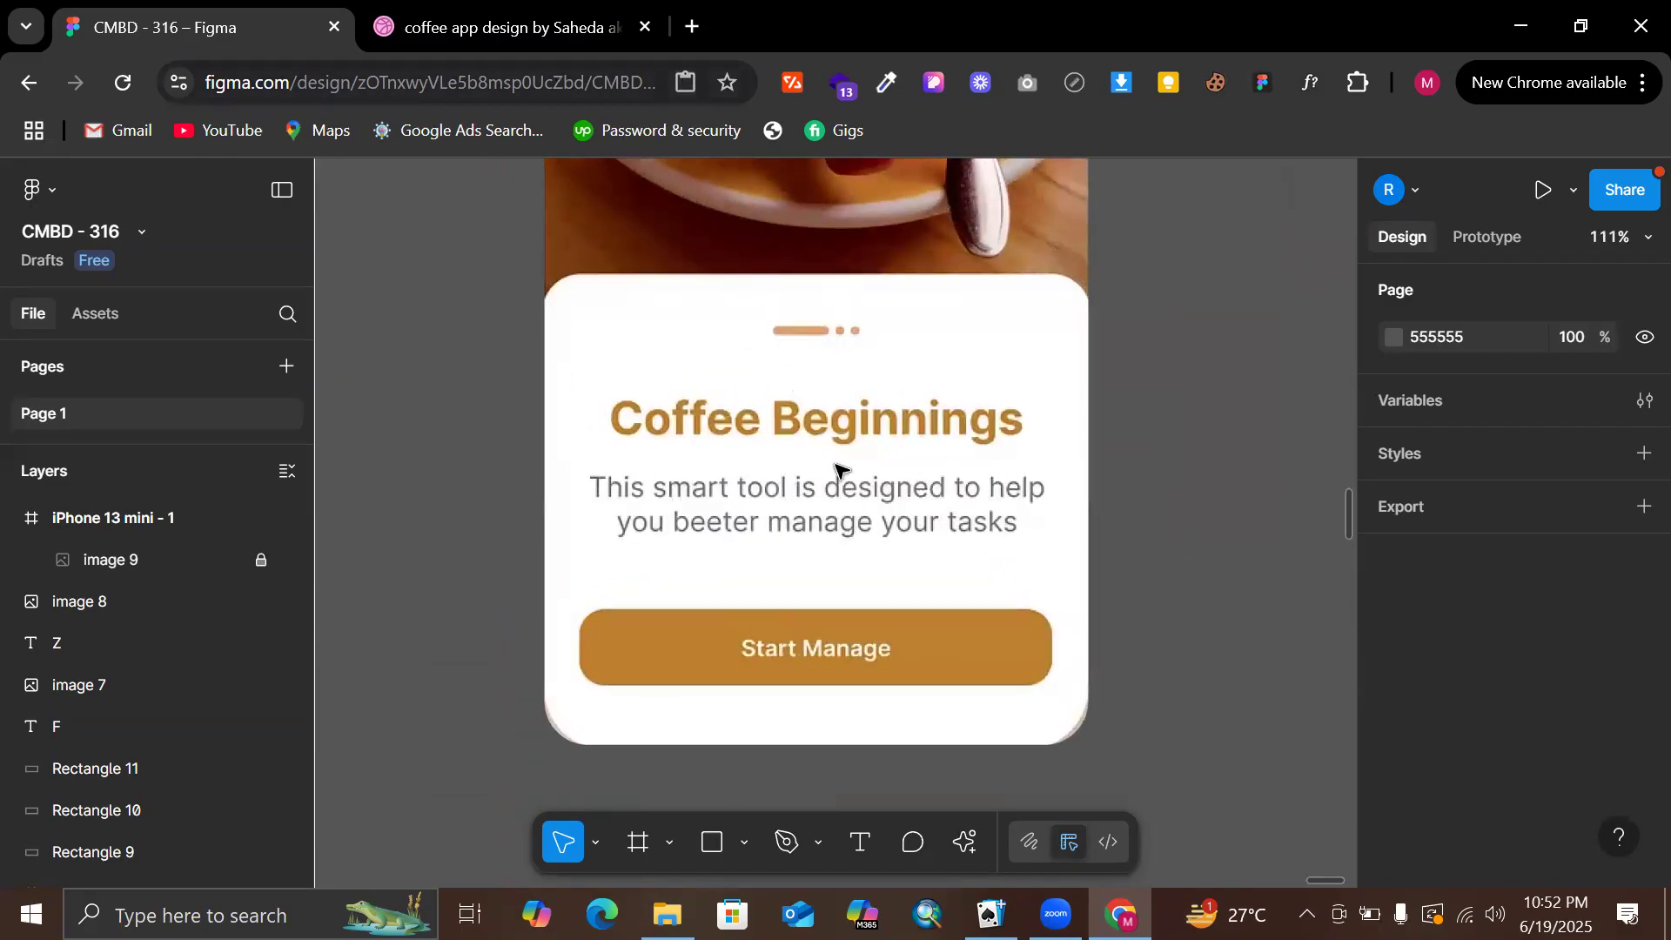
scroll(836, 470, "up", 4)
scroll(1067, 428, "up", 2)
scroll(1070, 428, "down", 3)
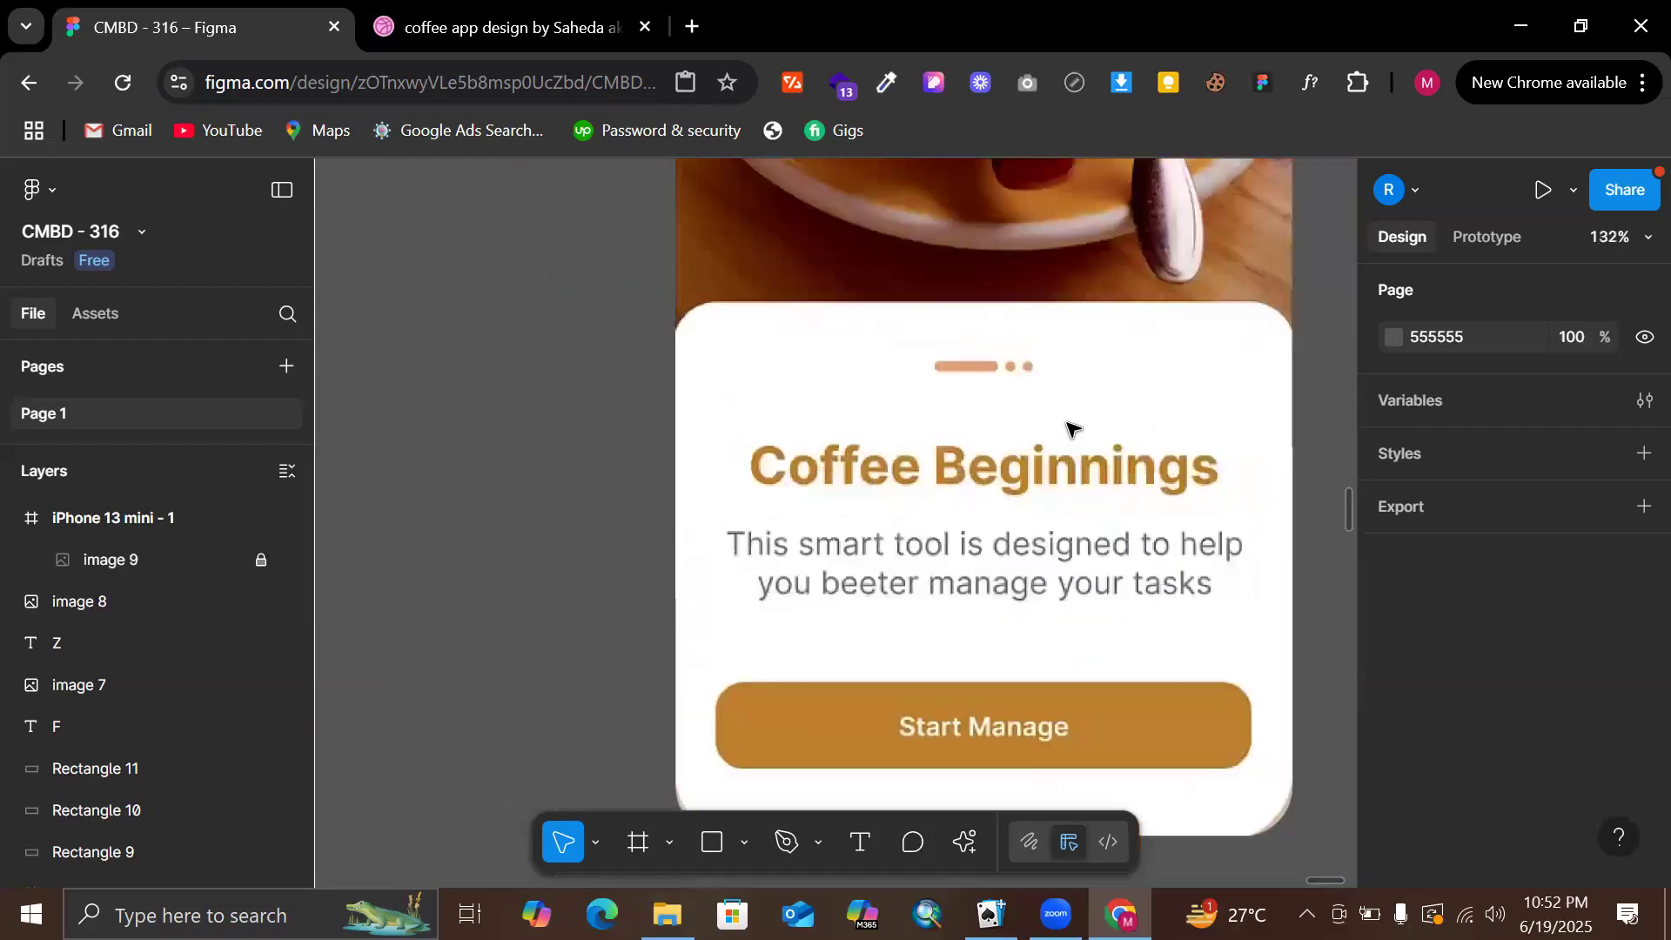
scroll(1071, 428, "down", 1)
scroll(1001, 487, "right", 3)
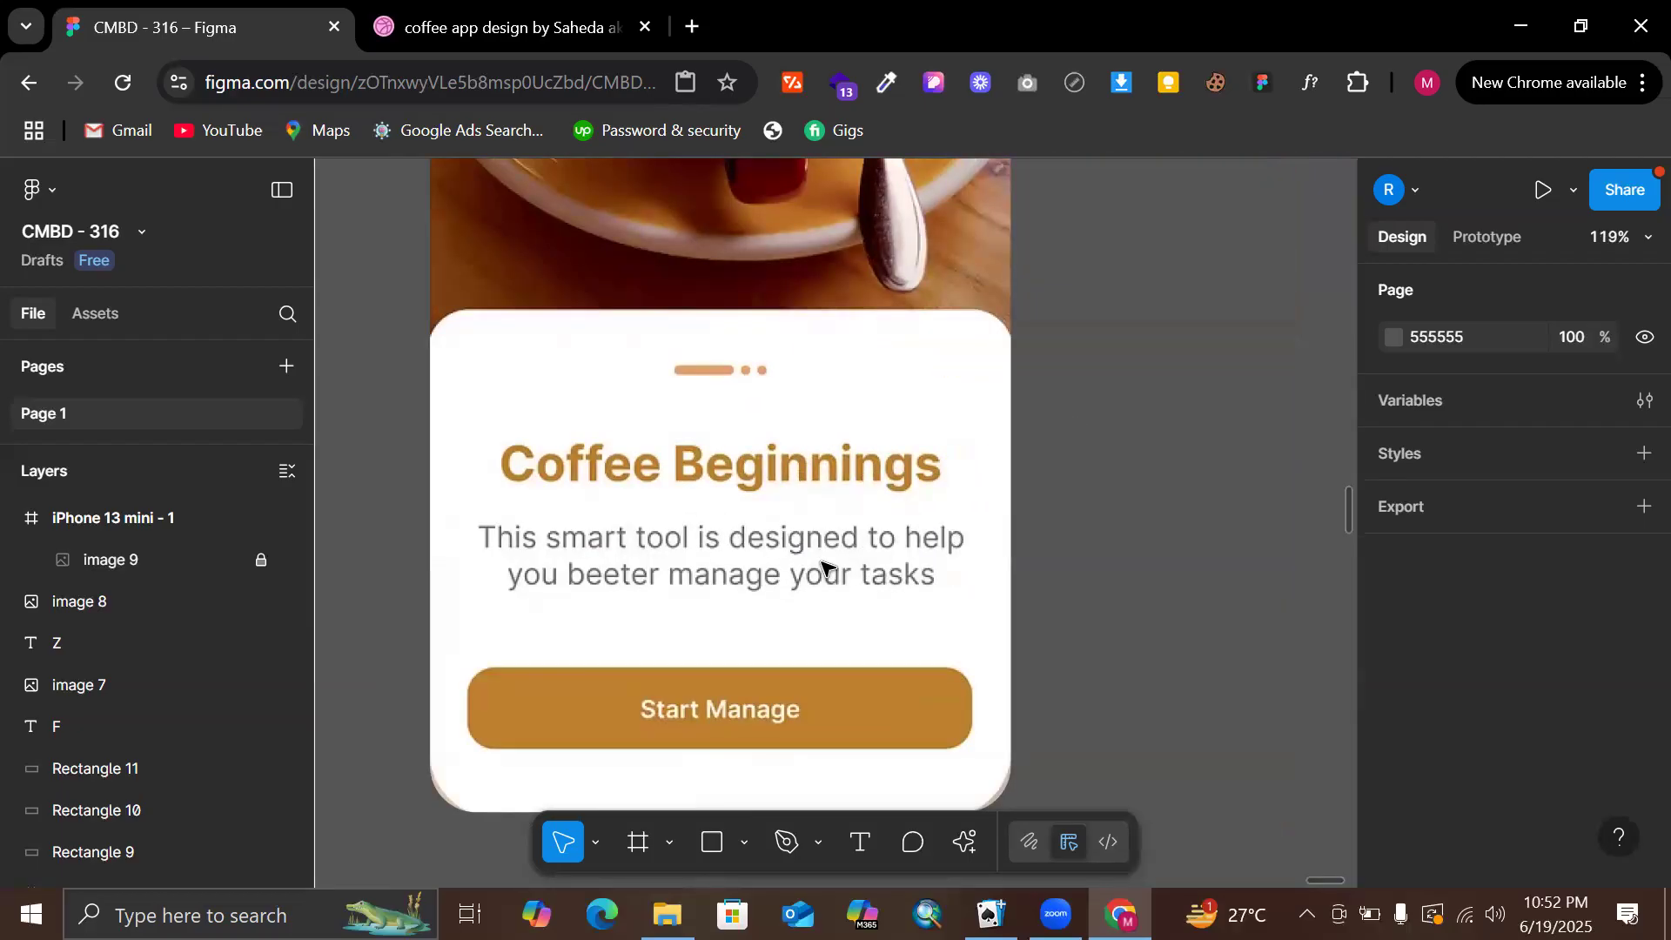
Review the coffee app reference image and the Design Fundamentals frames on the canvas
scroll(824, 567, "left", 8)
scroll(824, 568, "down", 4)
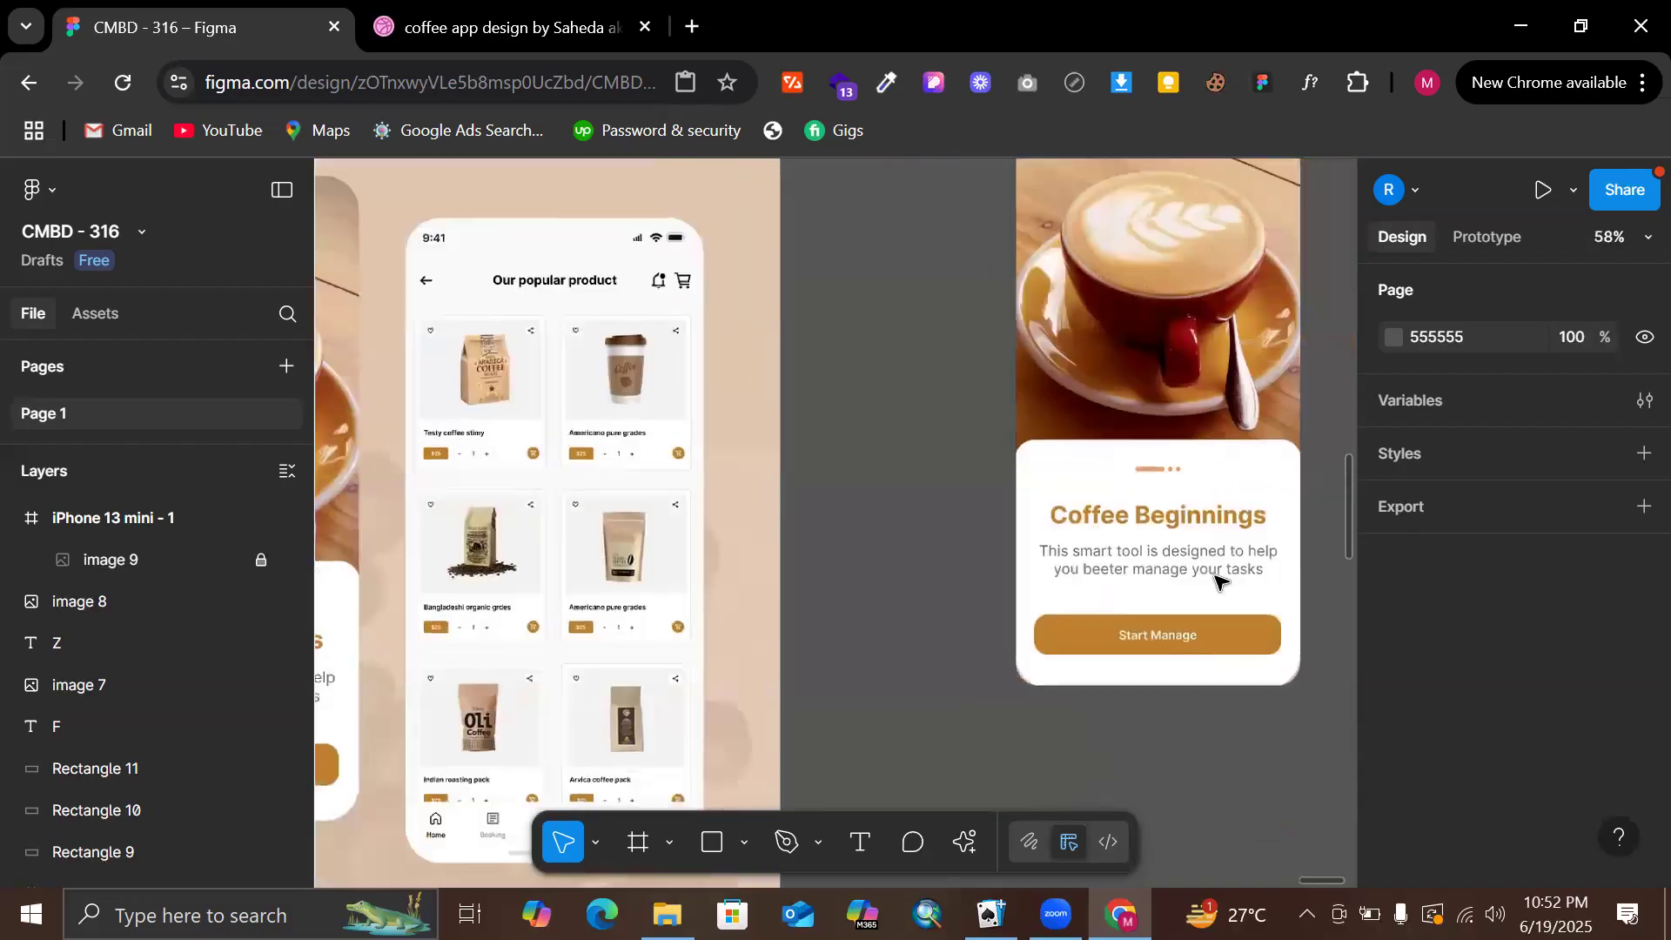
scroll(1215, 575, "down", 2)
scroll(1168, 575, "left", 13)
scroll(1168, 575, "down", 4)
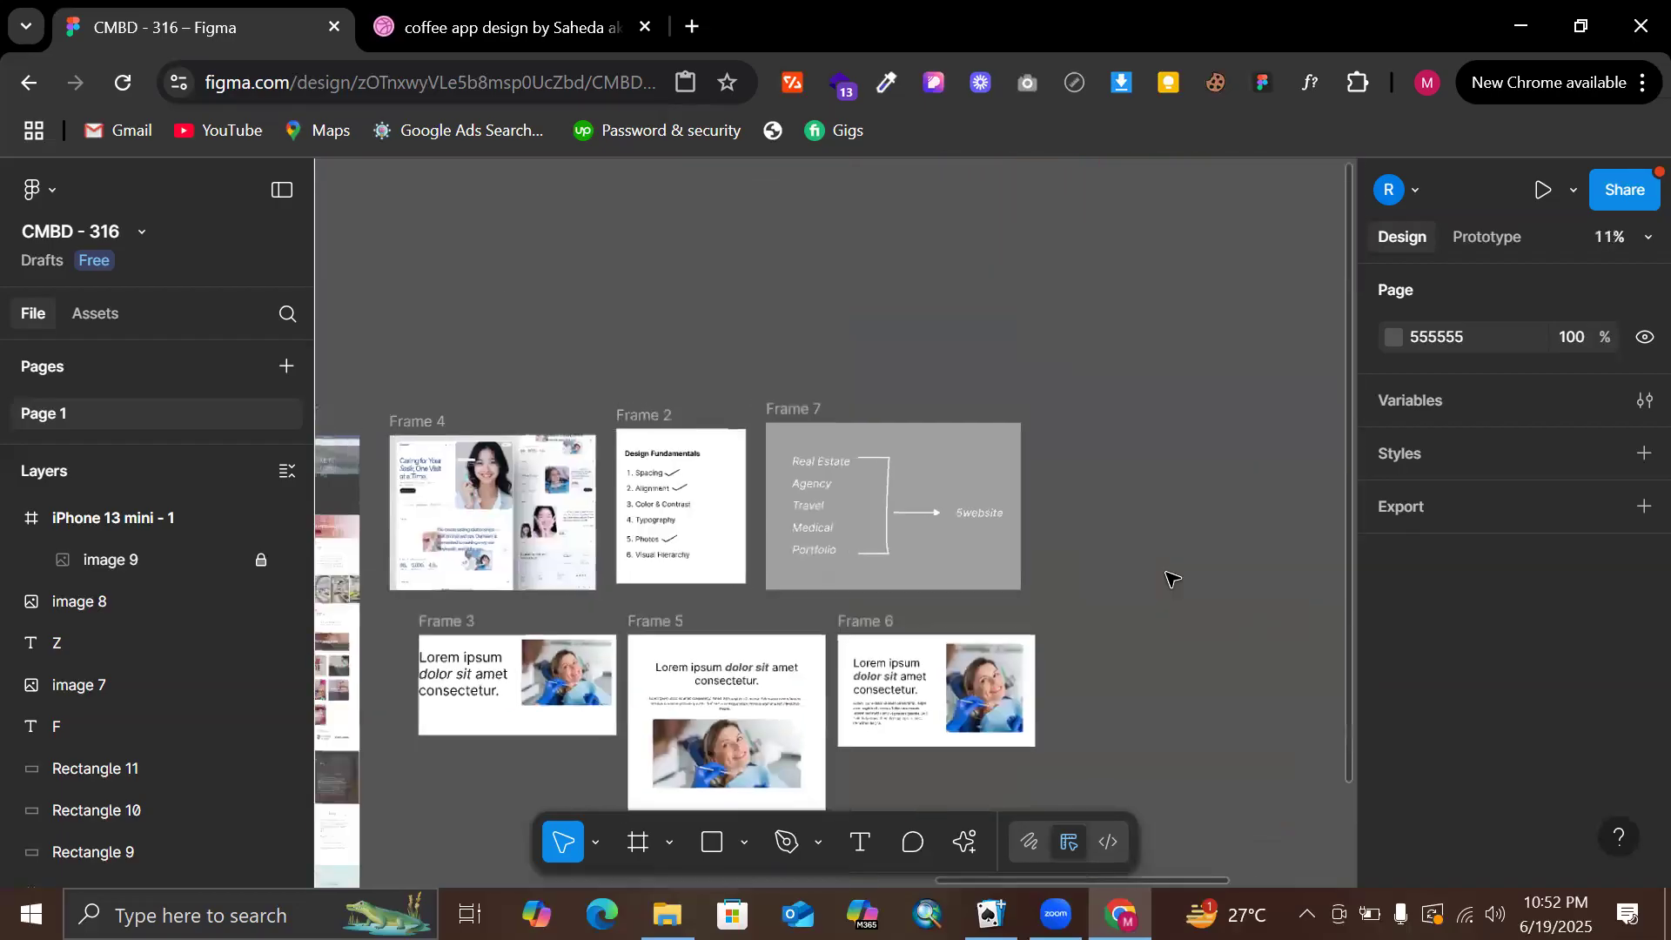
scroll(1168, 575, "right", 4)
scroll(777, 606, "right", 4)
scroll(867, 616, "up", 6)
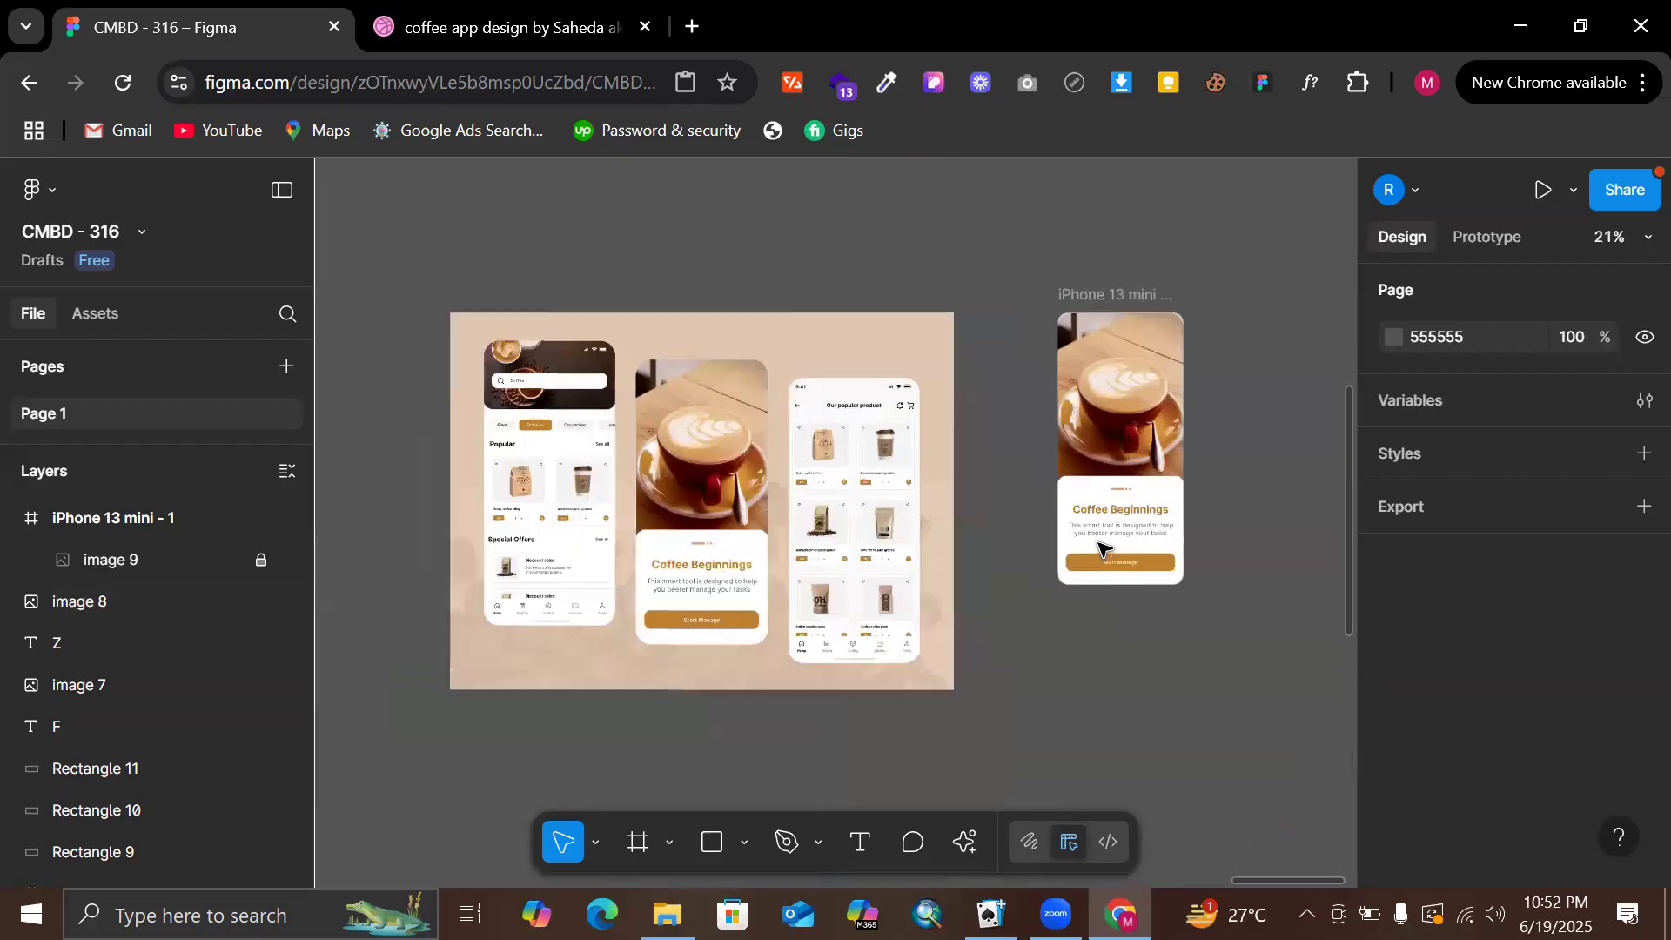
Add a text layer reading "Coffee Beginnings" over the heading area of the screen in the iPhone 13 mini frame
scroll(1079, 499, "right", 2)
scroll(1082, 498, "up", 5)
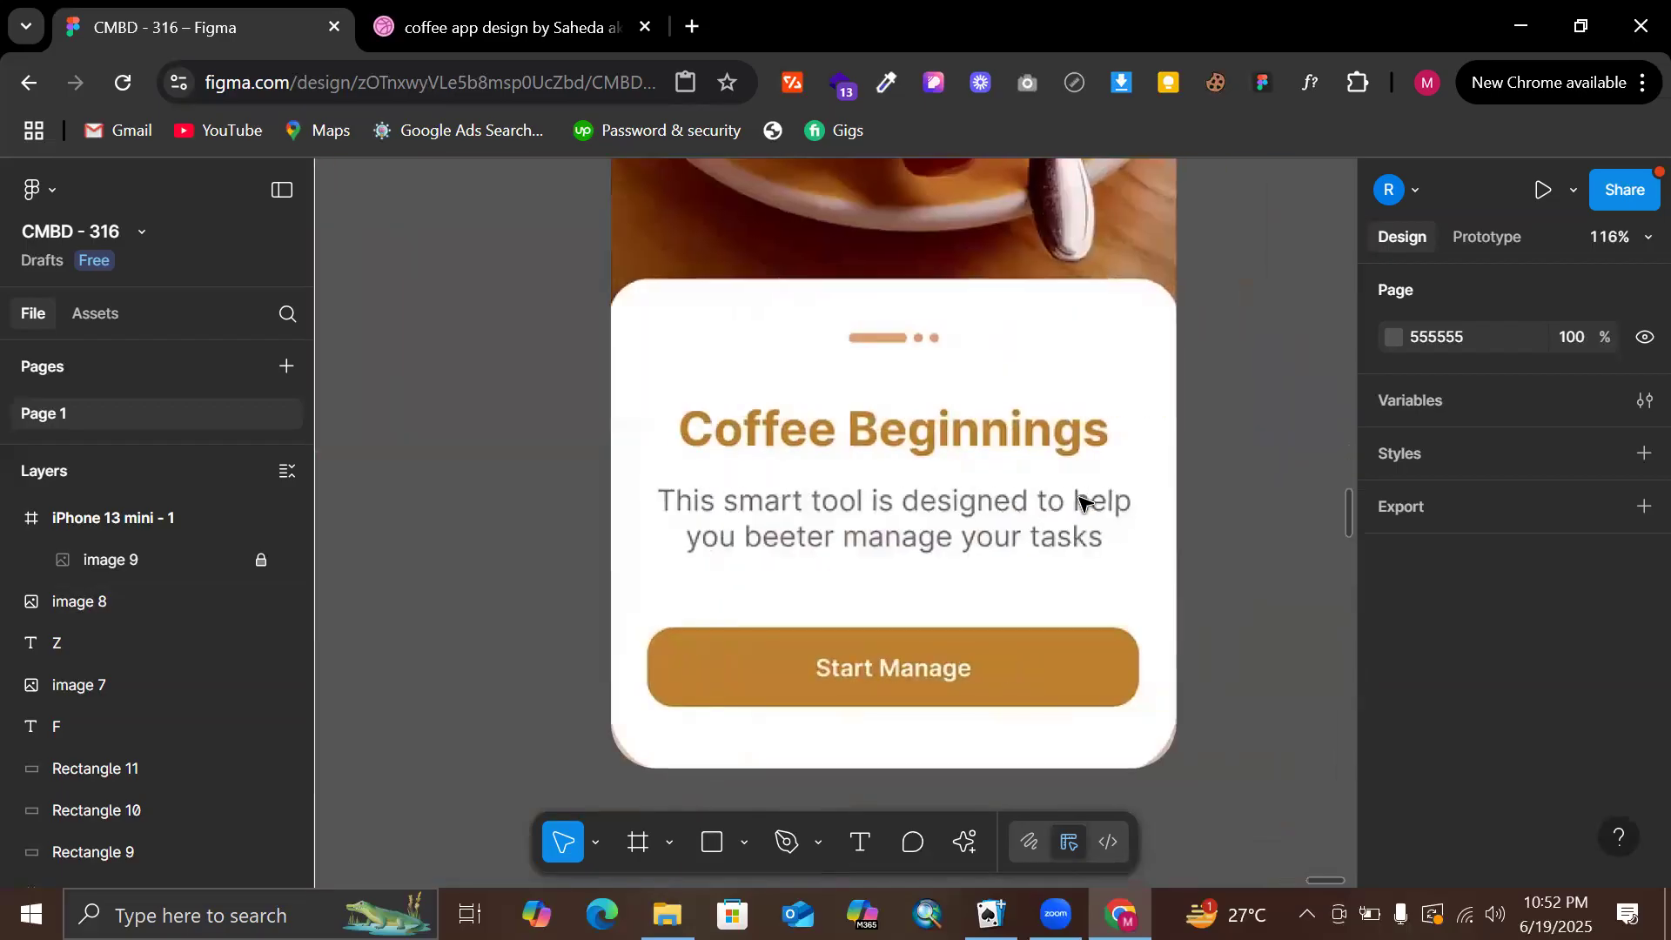
key("t")
scroll(968, 430, "up", 4)
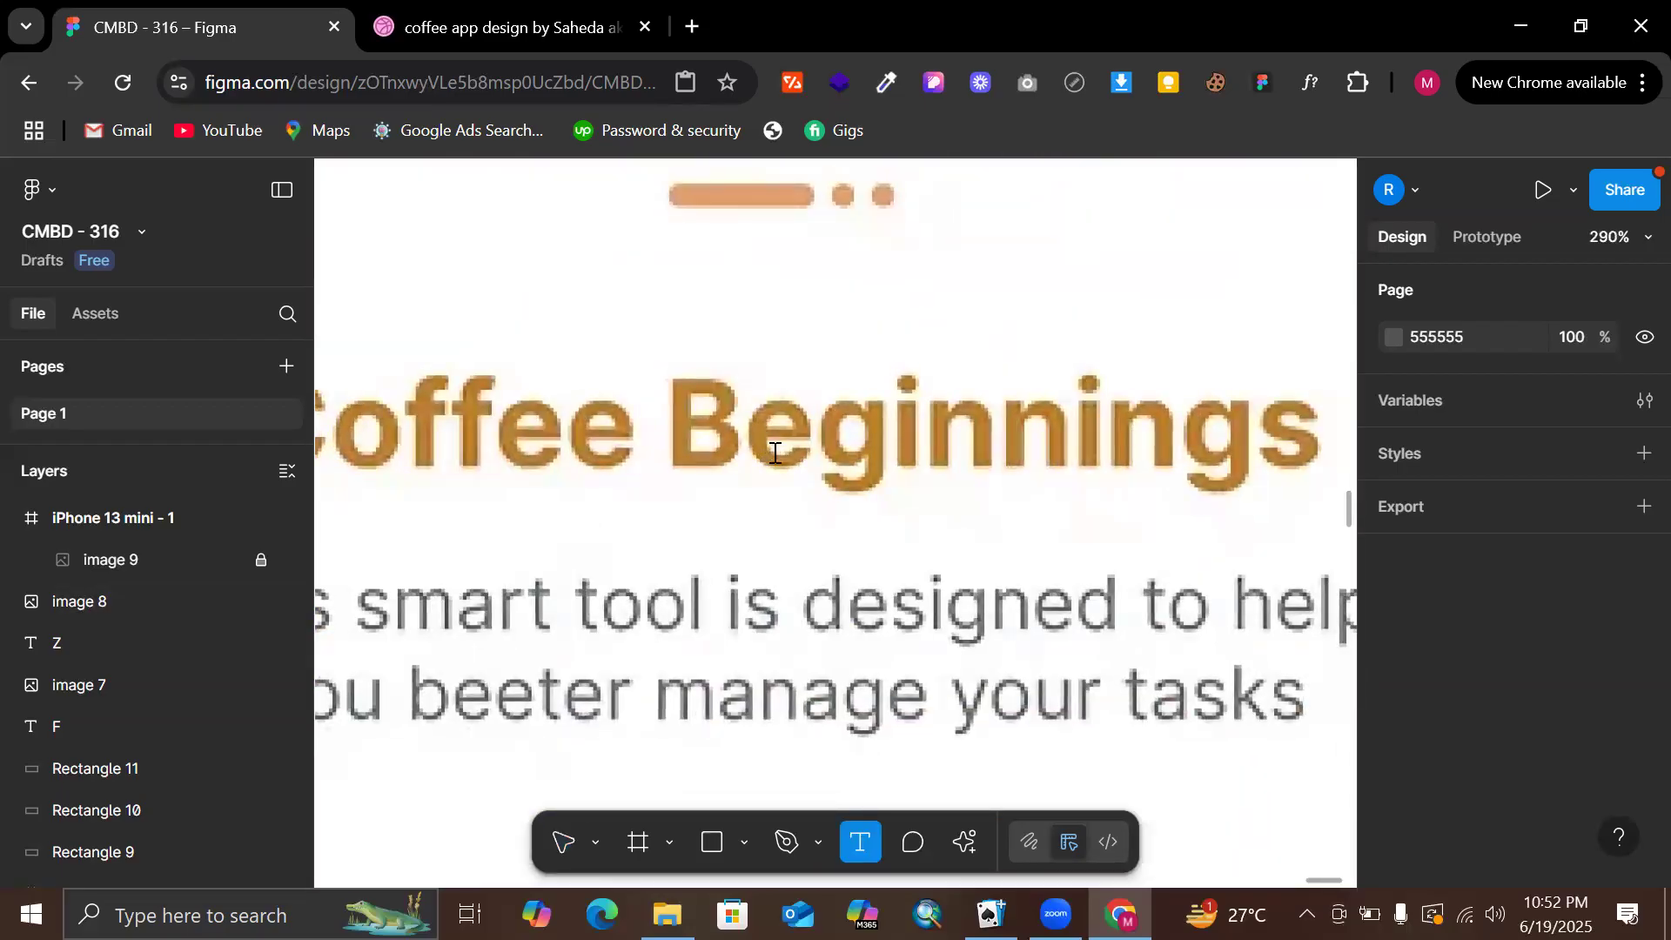
left_click(775, 453)
type("Cof")
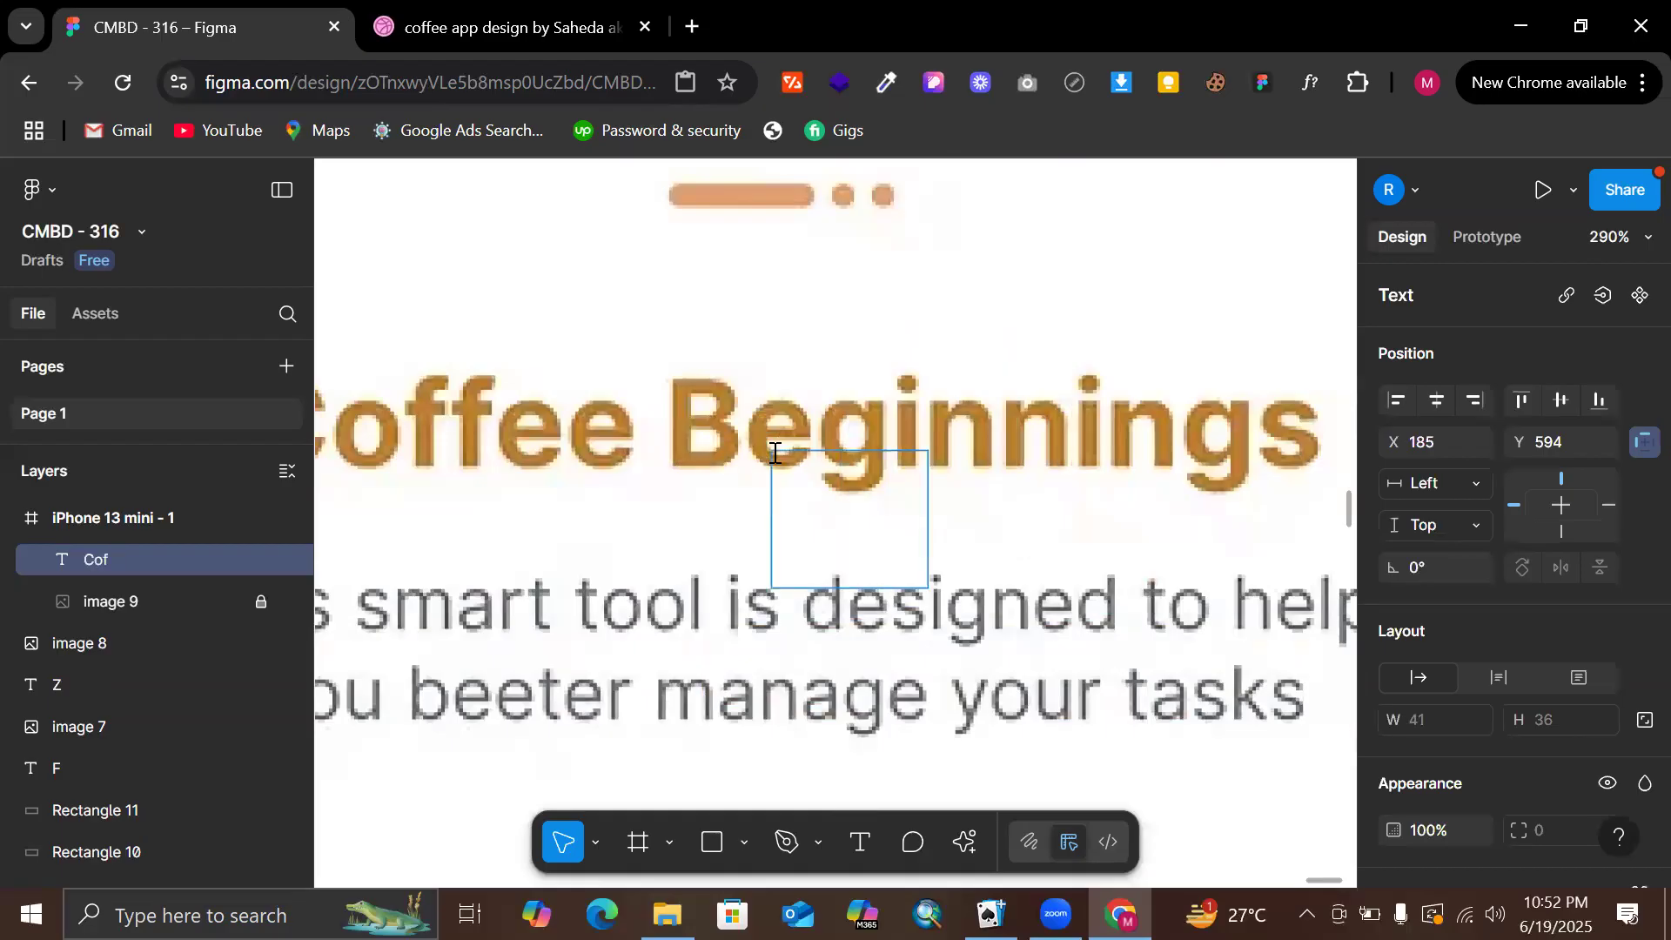
type("fee Be")
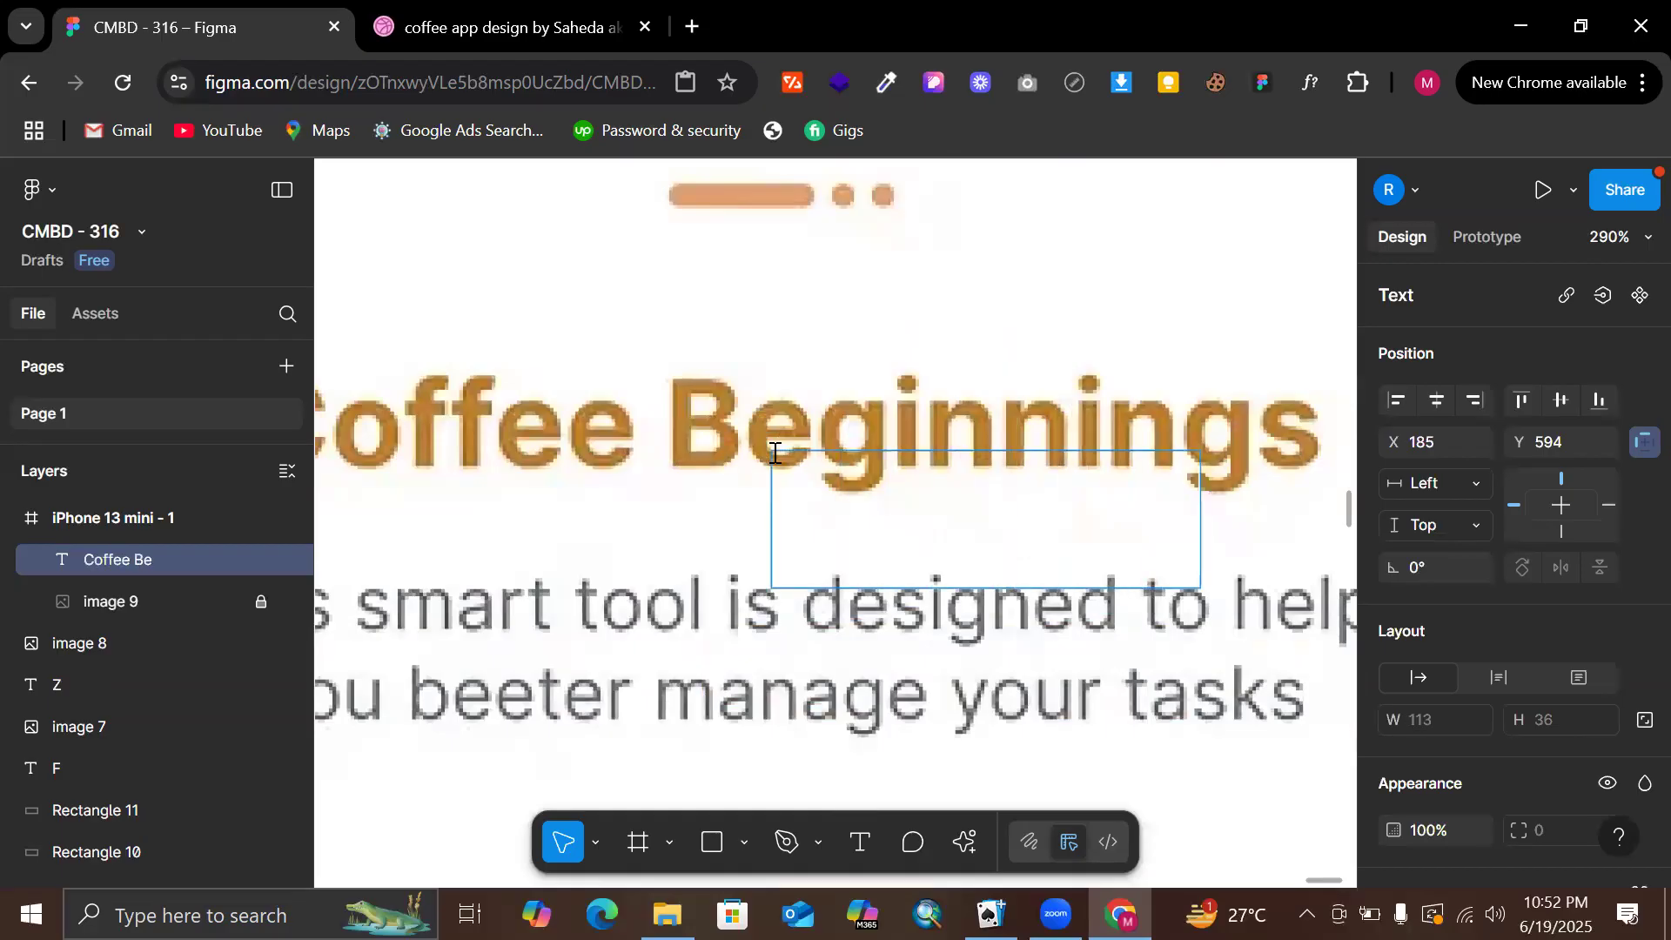
type("ginnings")
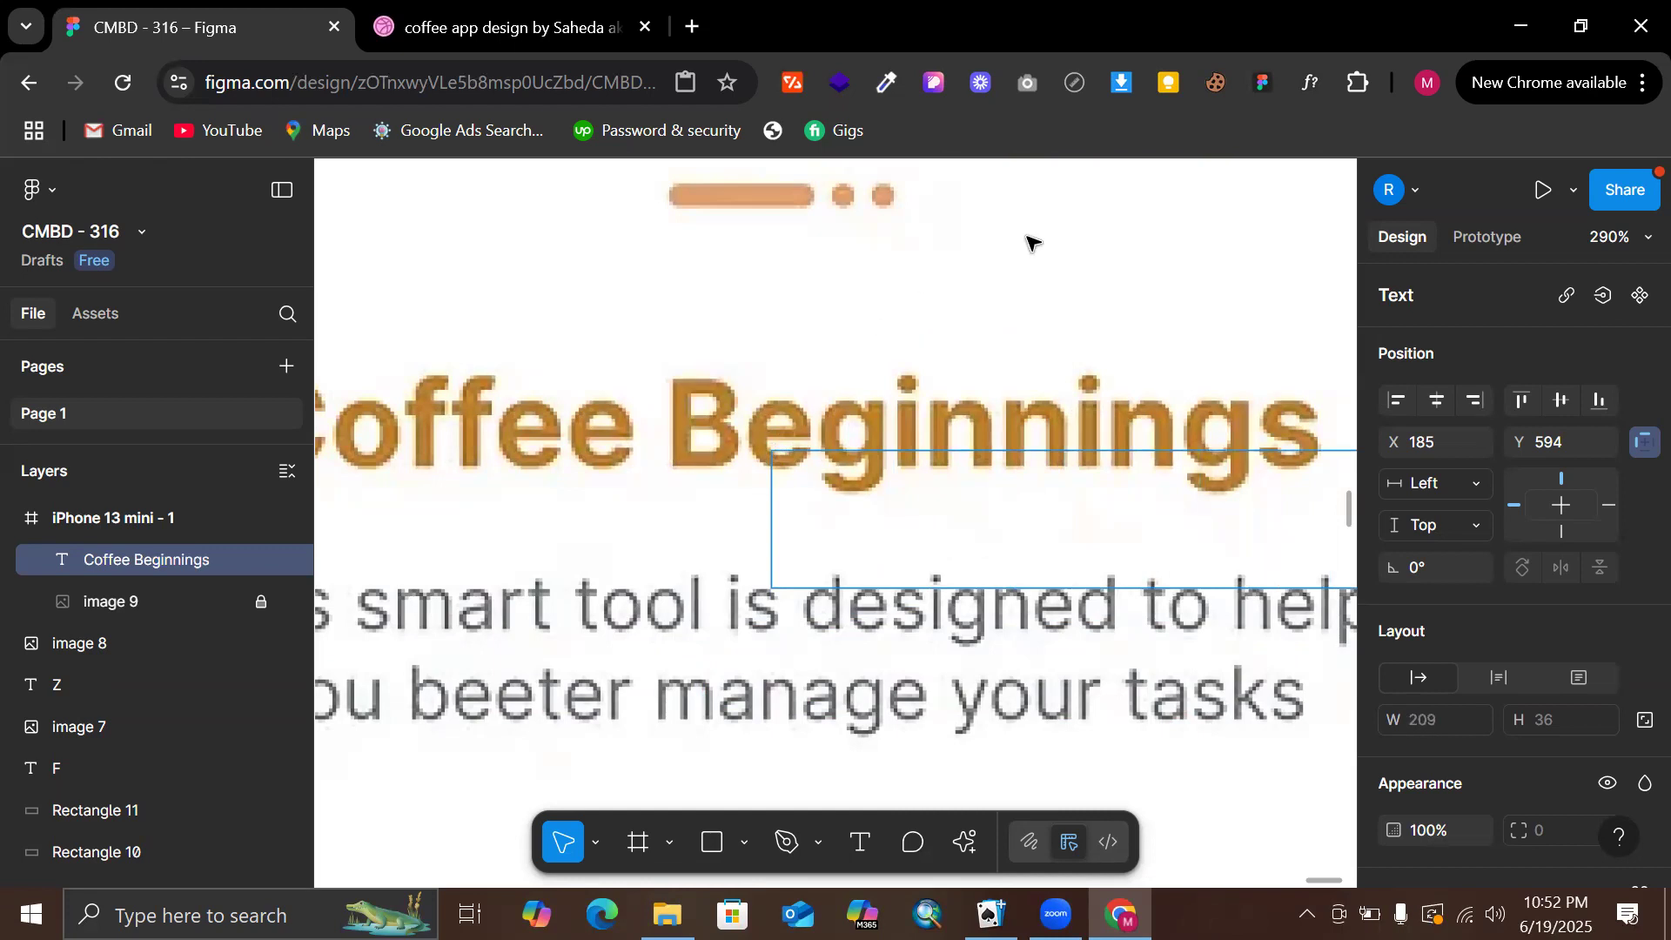
key("Escape")
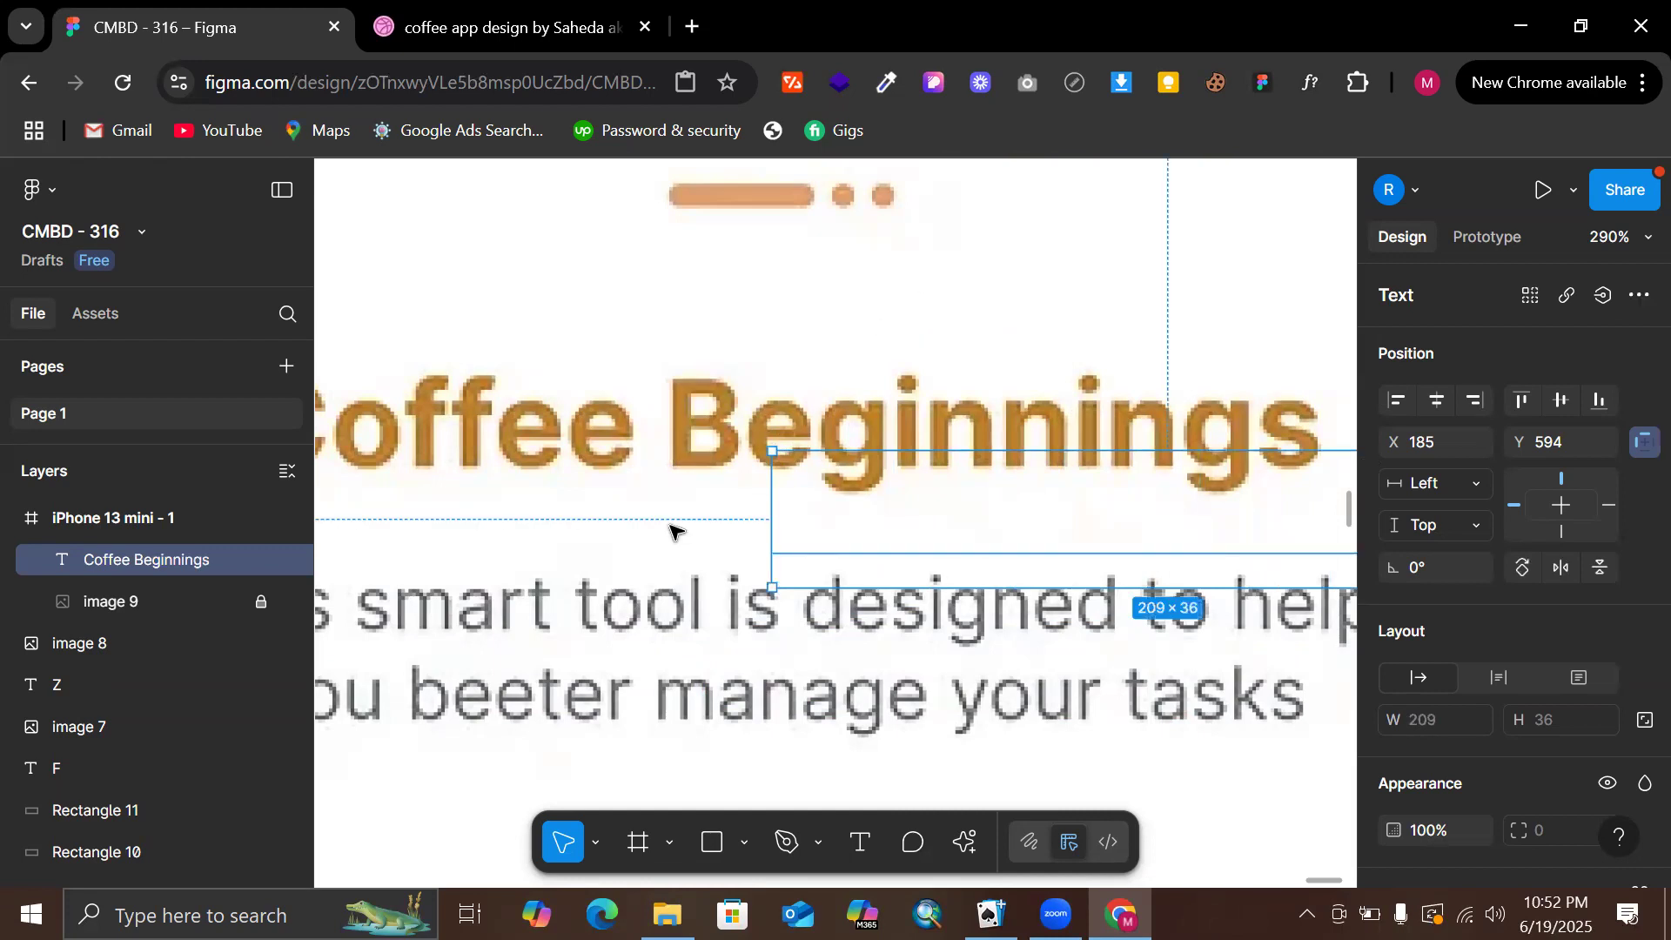
Fill the new Coffee Beginnings text with the brown BE802F sampled from the original heading in the image
key("i")
scroll(653, 429, "up", 3)
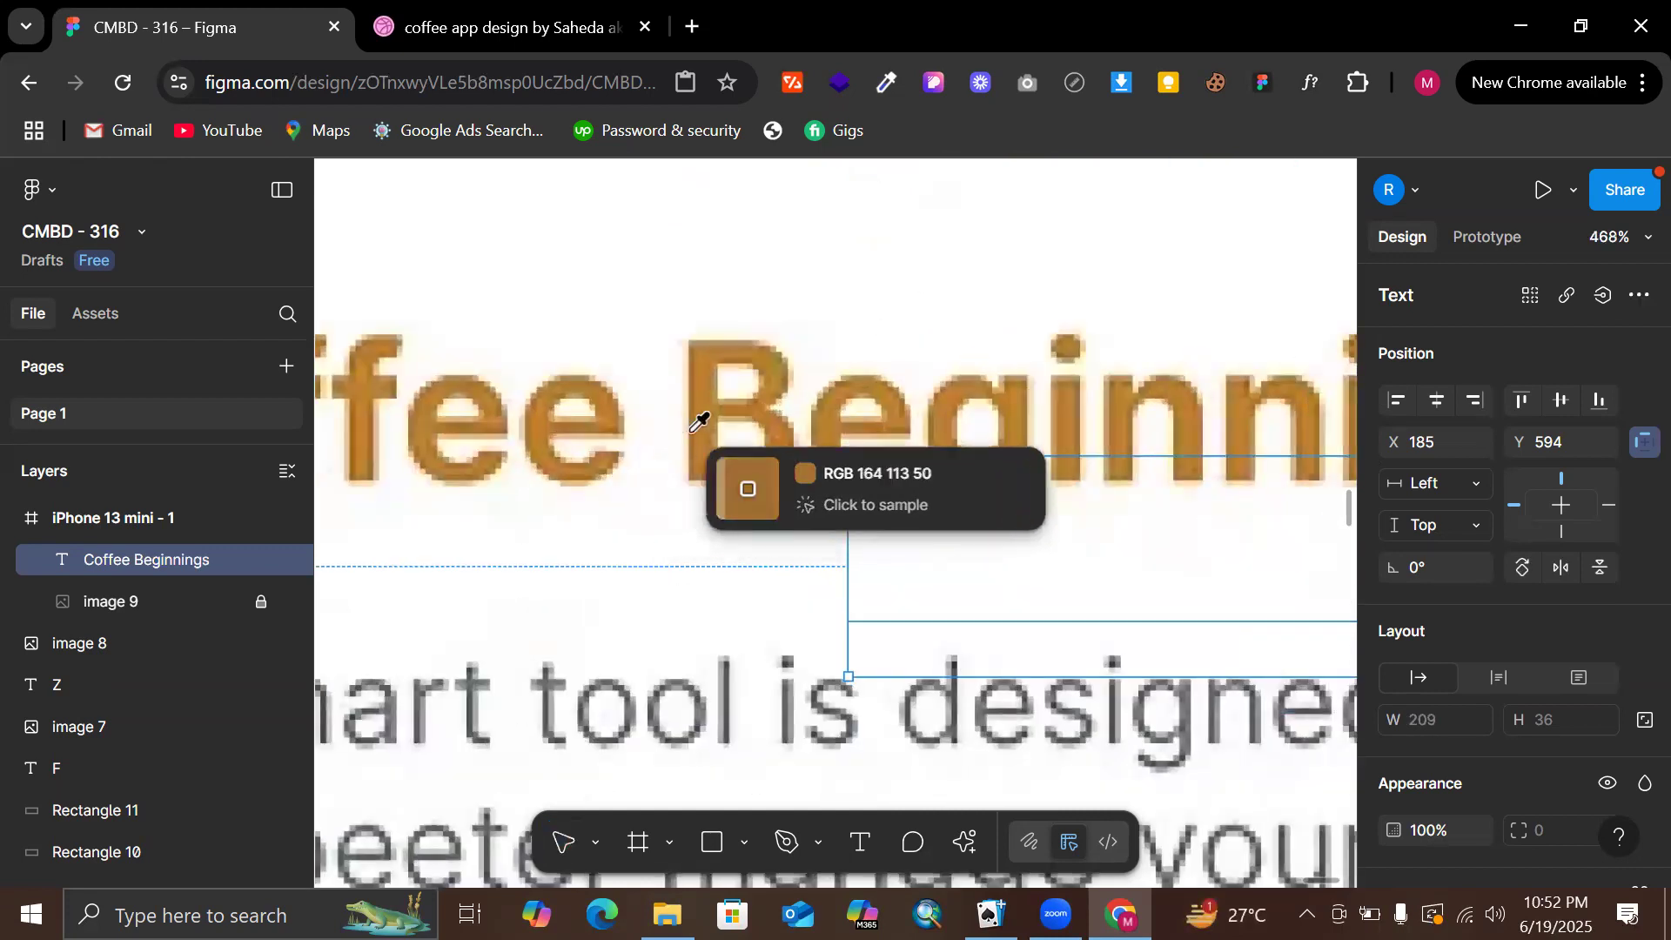
left_click(708, 410)
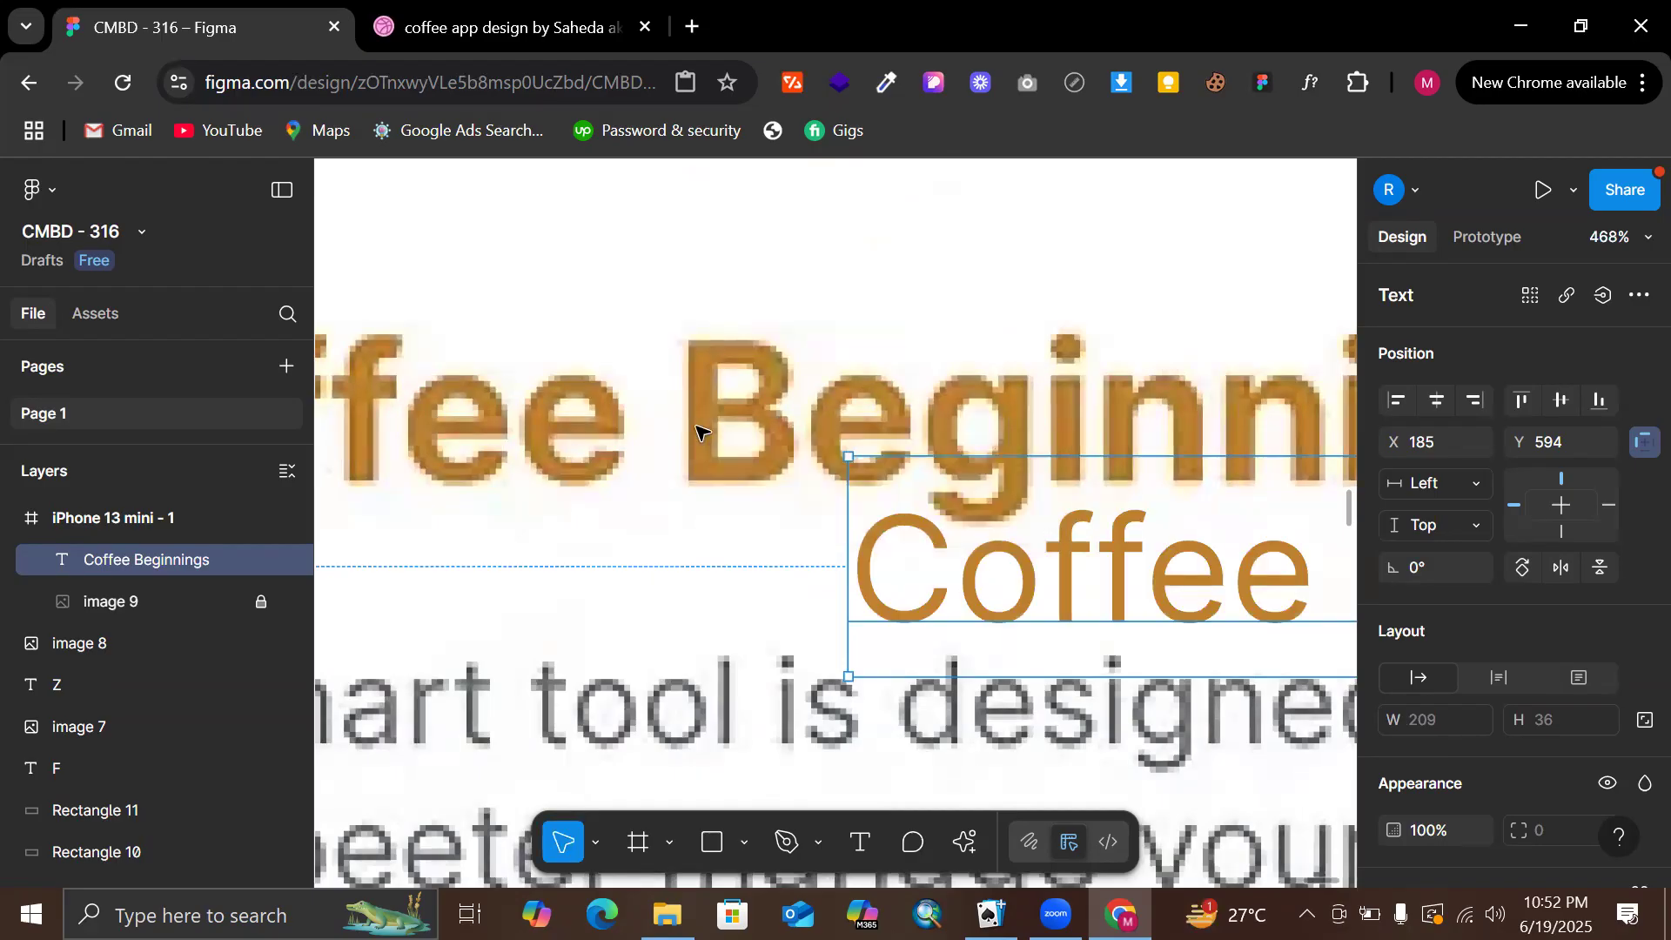
scroll(697, 430, "down", 5)
scroll(1448, 639, "down", 5)
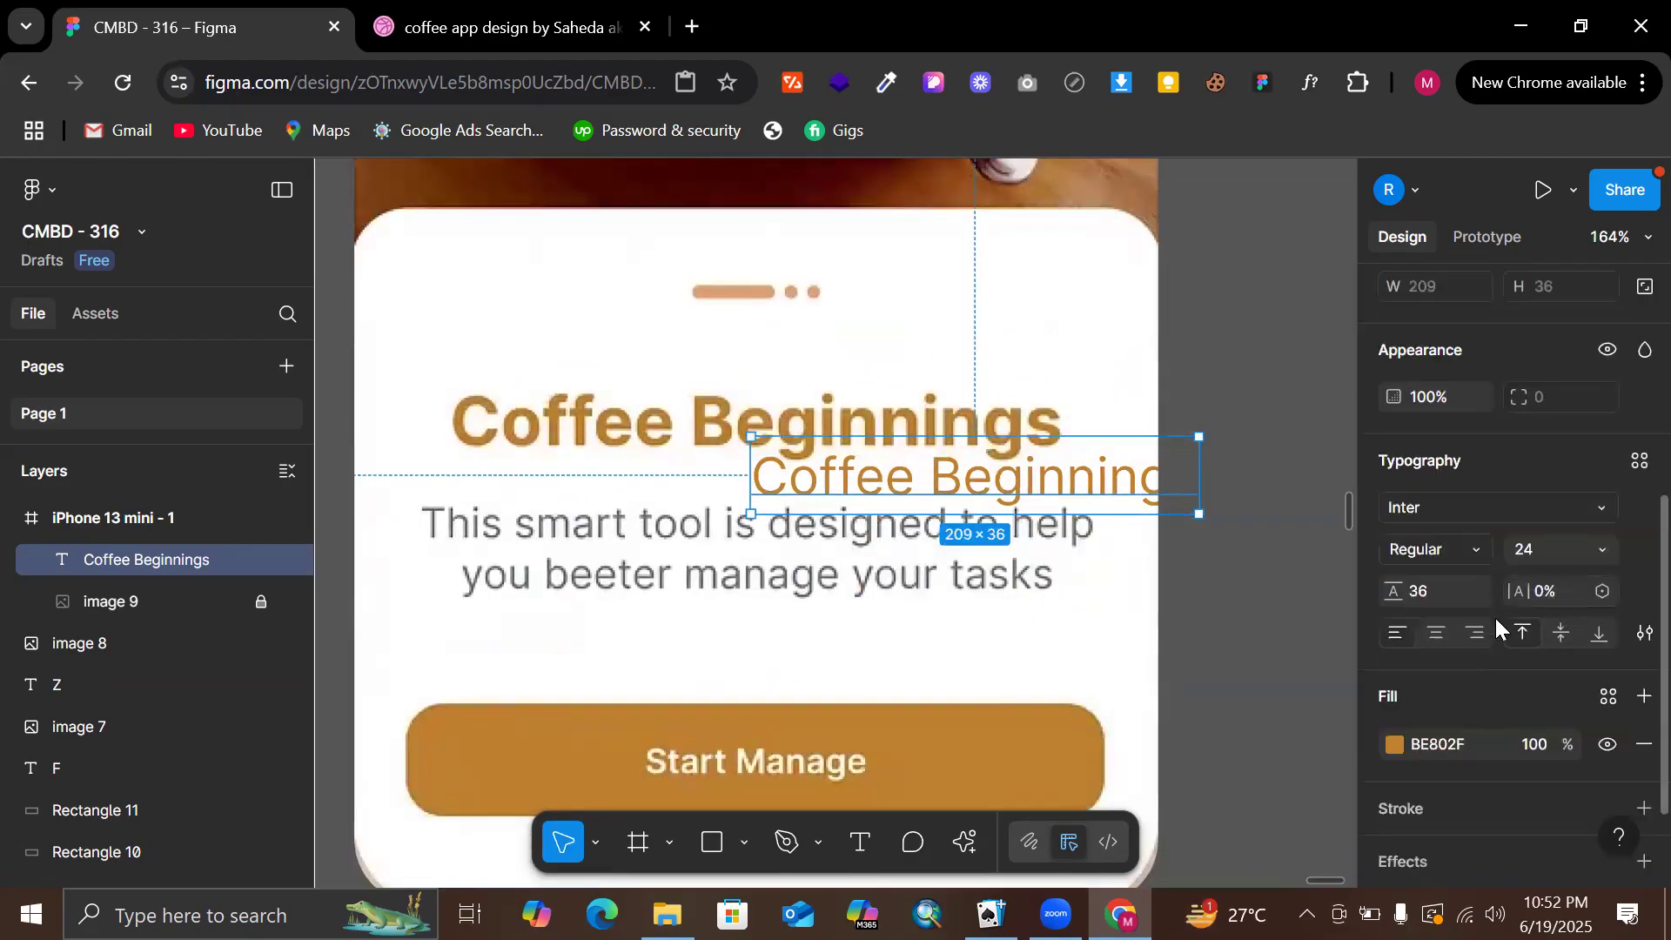
Set the new Coffee Beginnings text to Bold and move it directly beneath the original heading for comparison
scroll(1504, 696, "down", 1)
left_click(1456, 456)
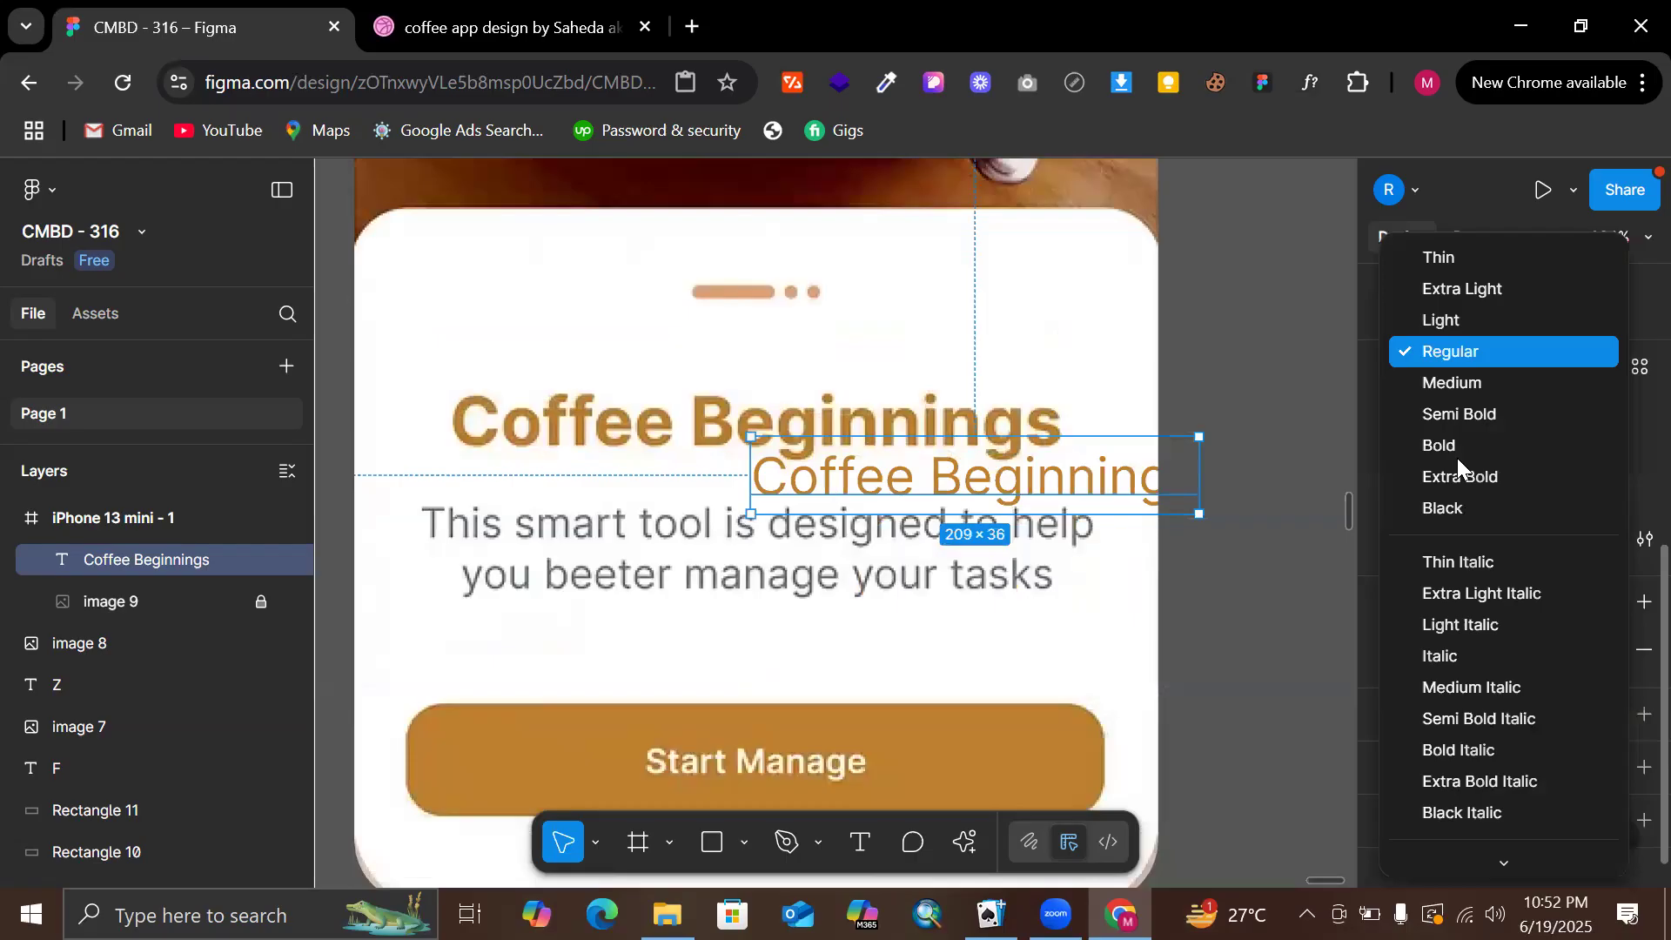
left_click(1459, 446)
left_click(957, 501)
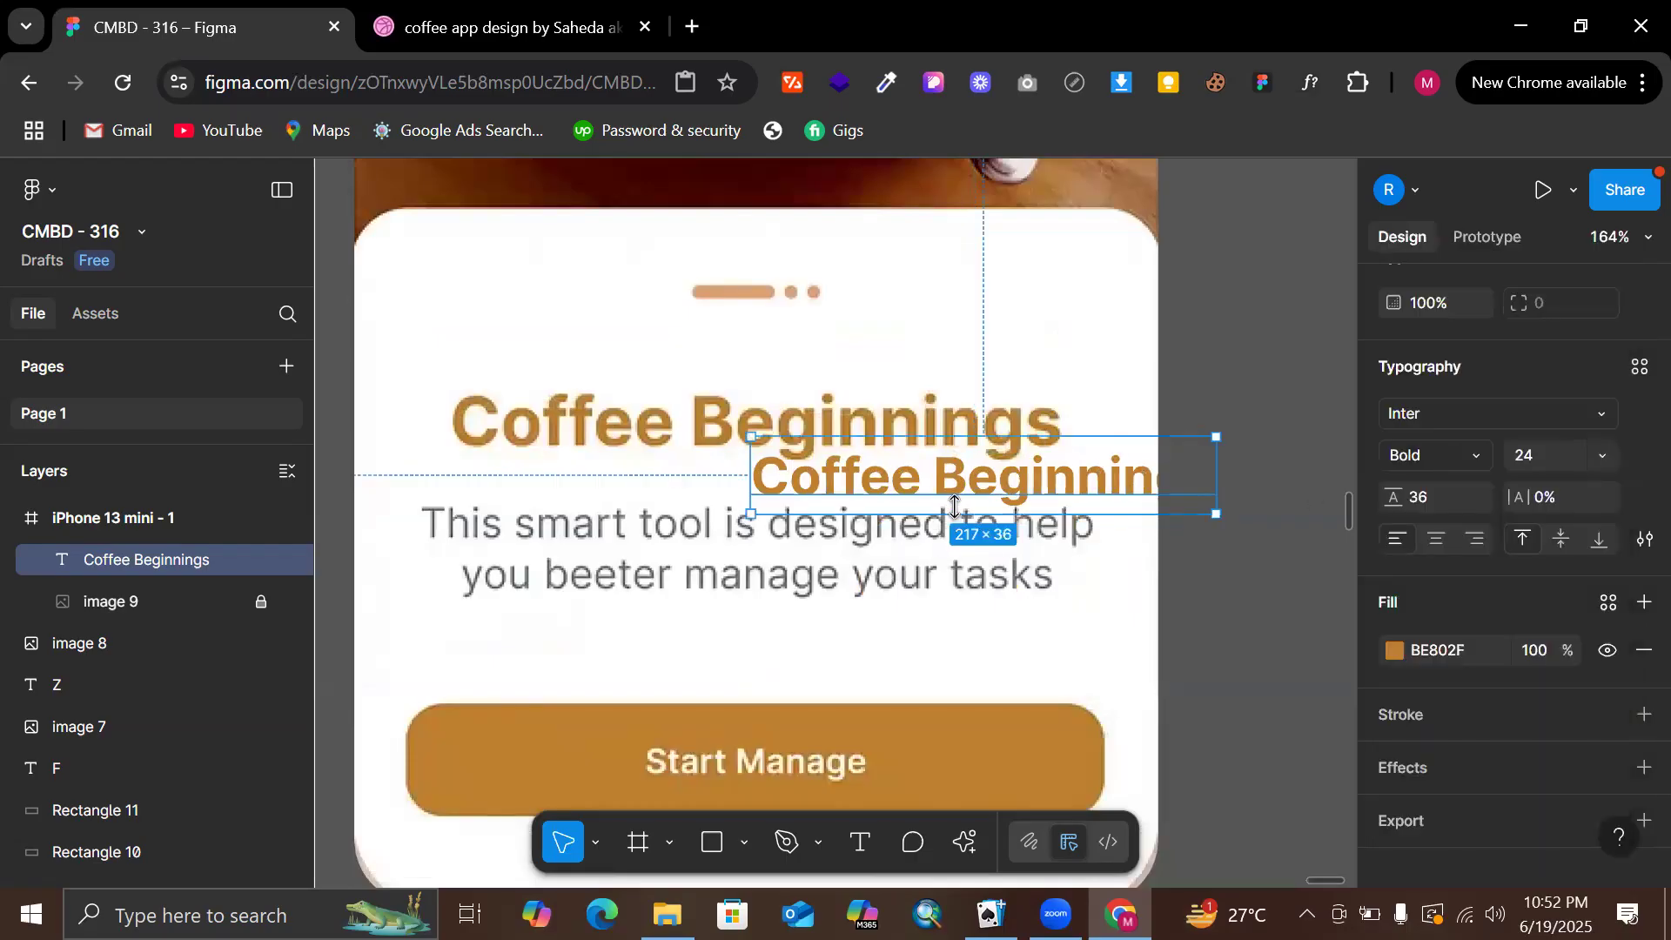
left_click_drag(810, 497, 545, 484)
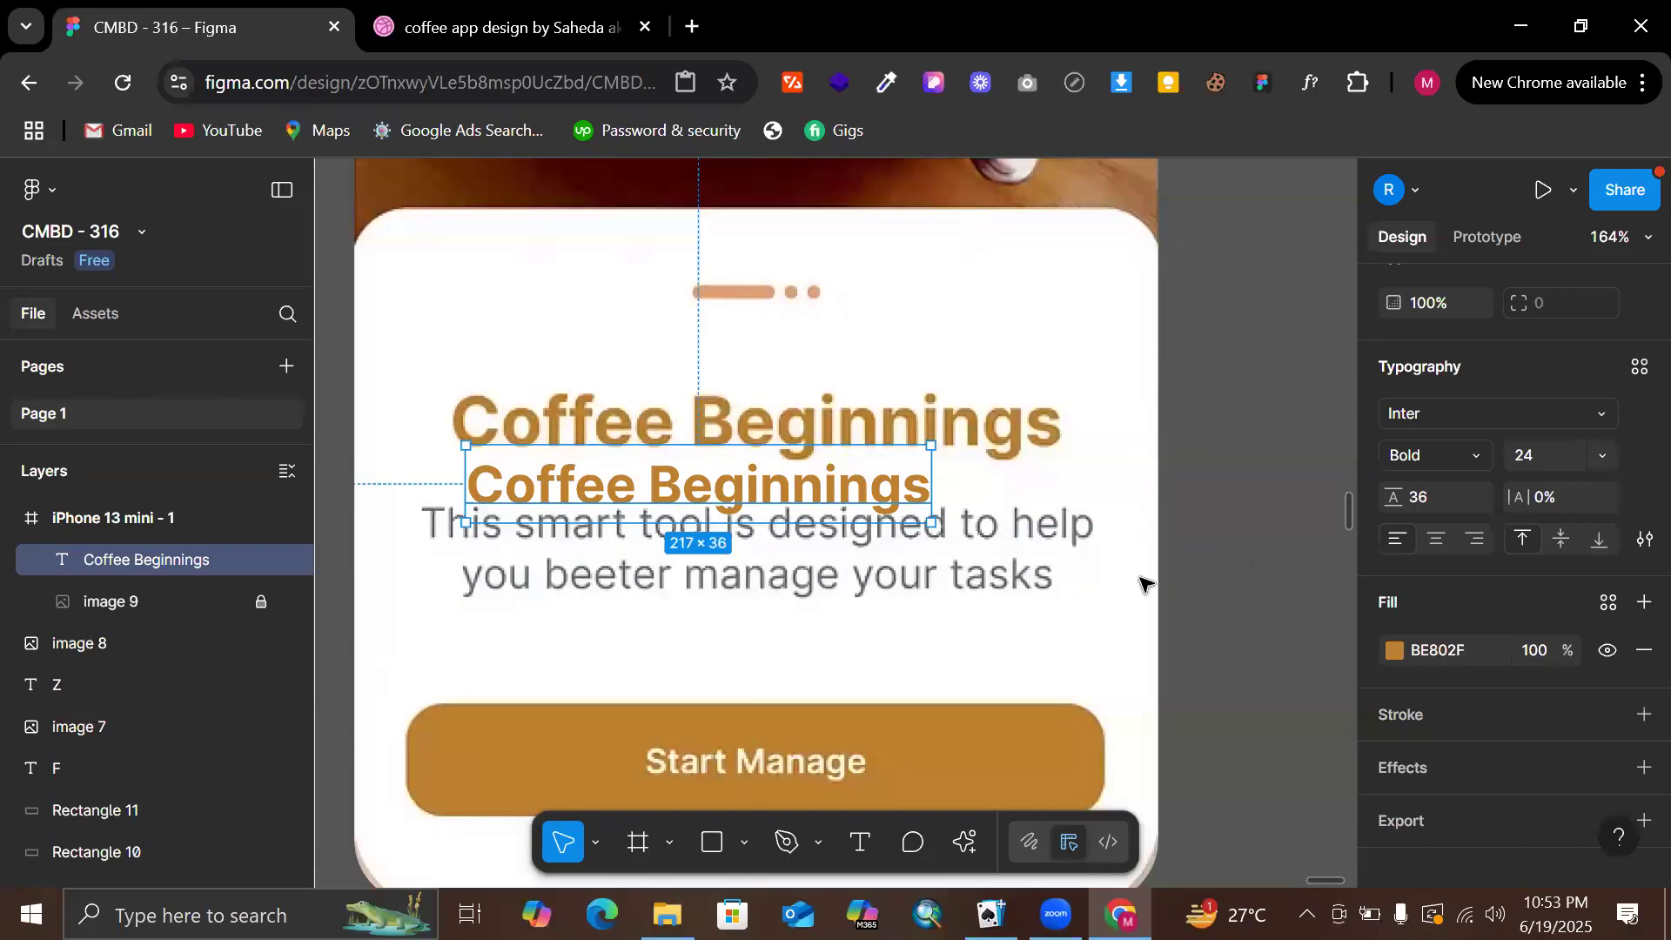
Copy the new Coffee Beginnings text and try to open font.google.com in a new browser tab
double_click(890, 506)
key("ctrl+c")
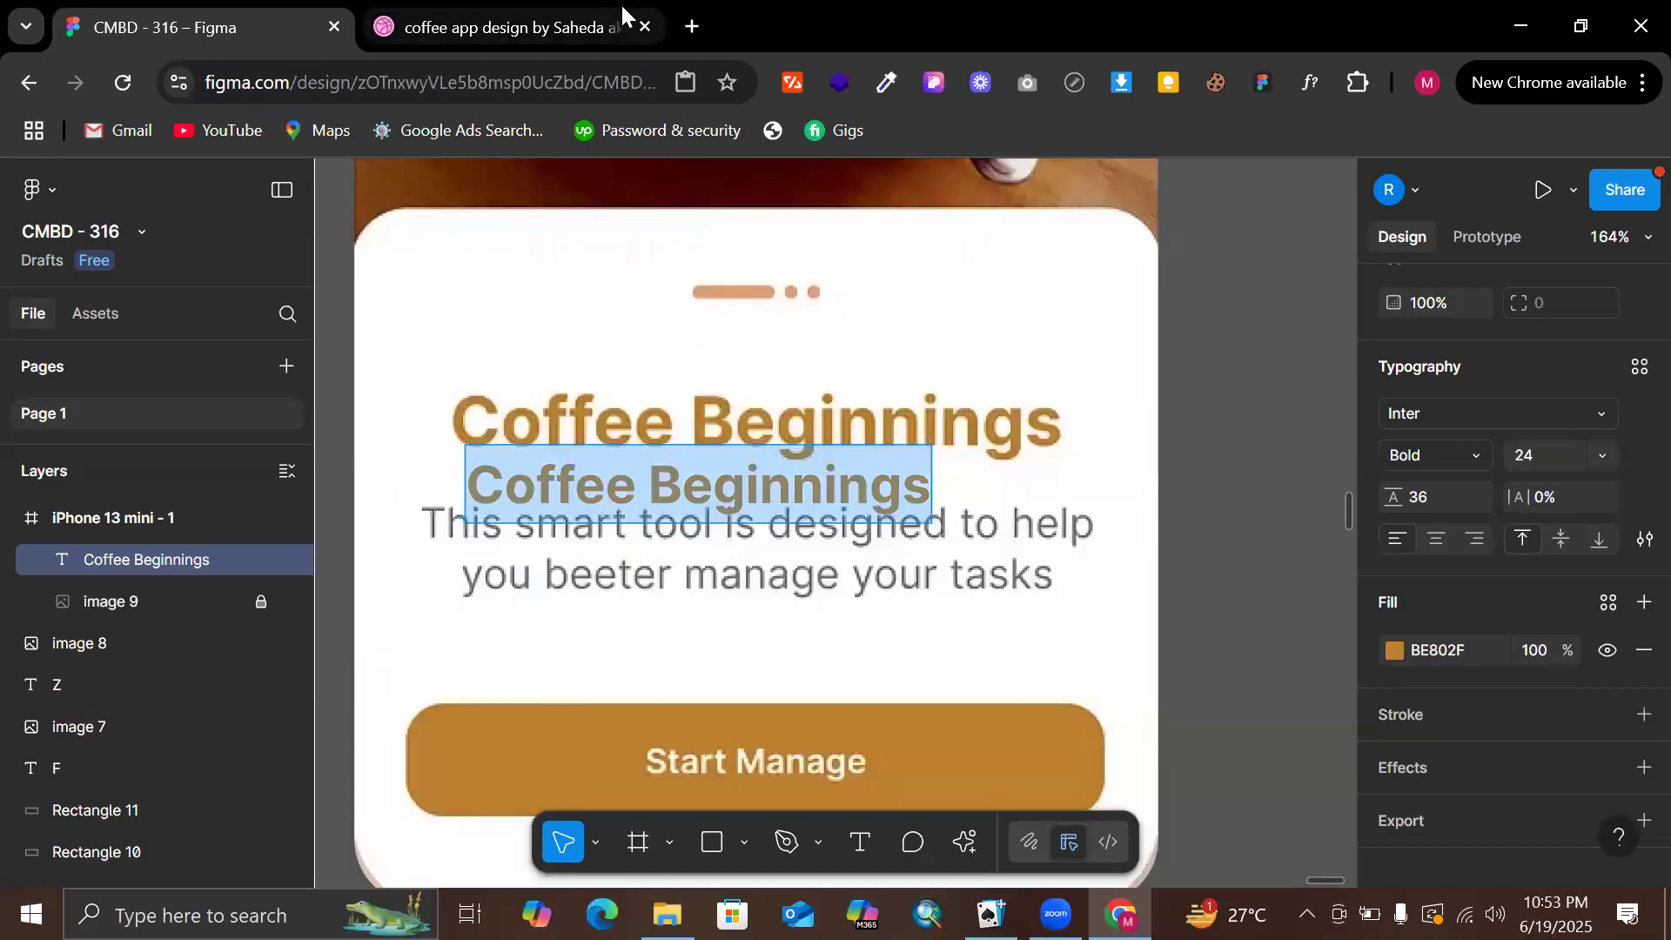
left_click(695, 13)
type("font")
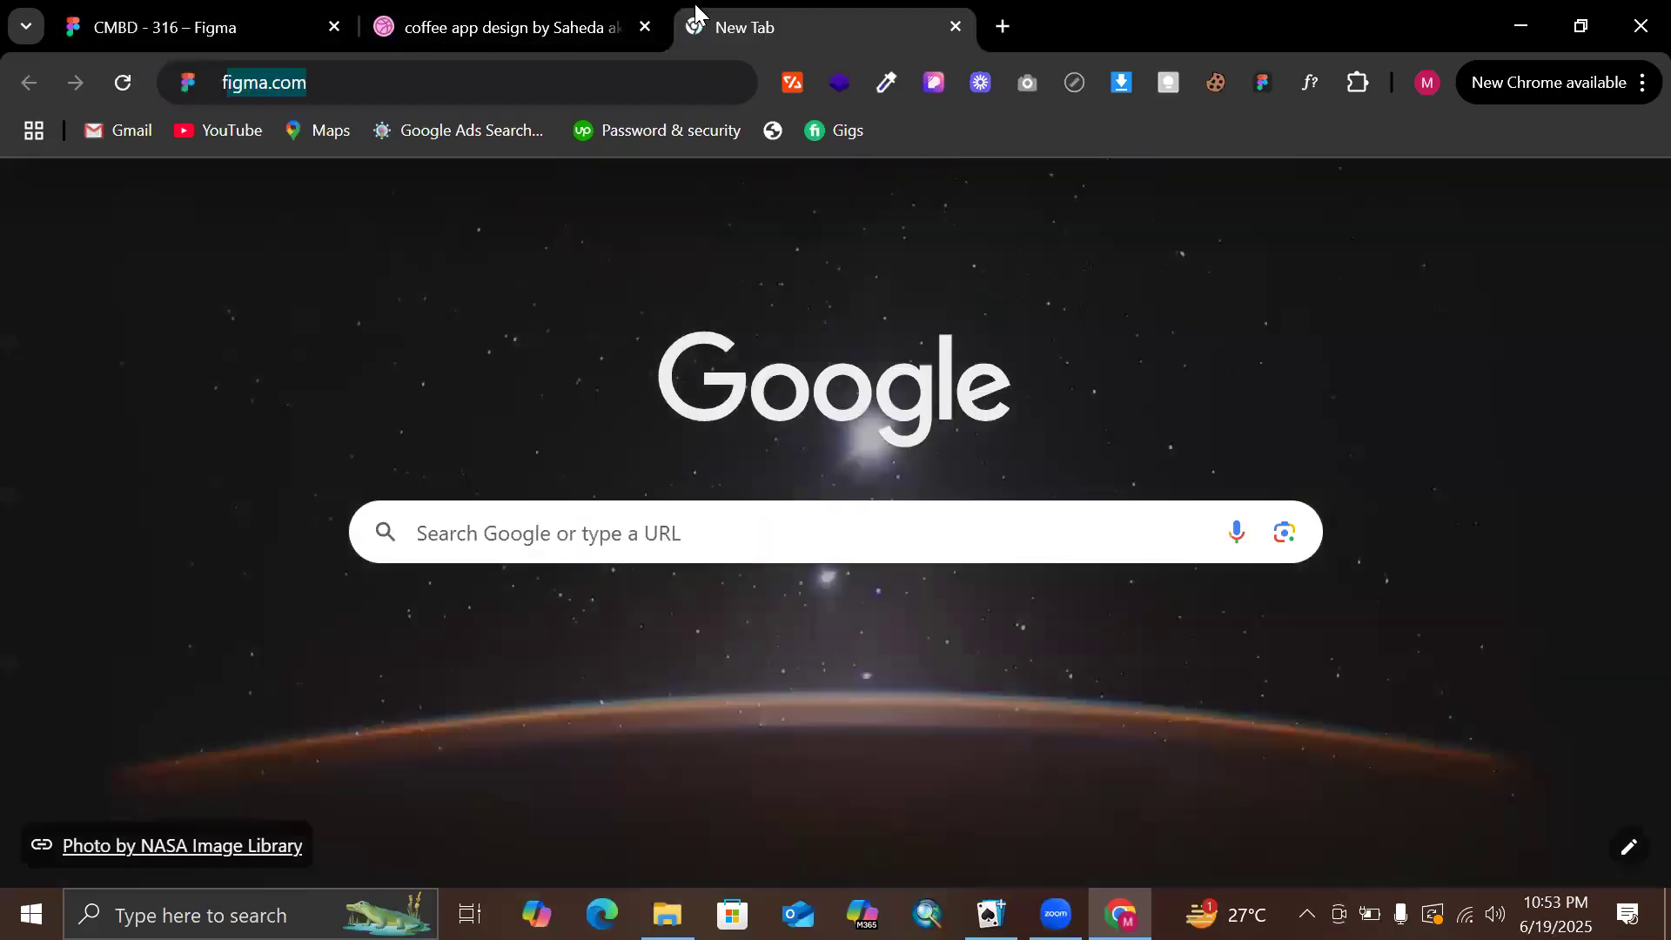
type(".goo")
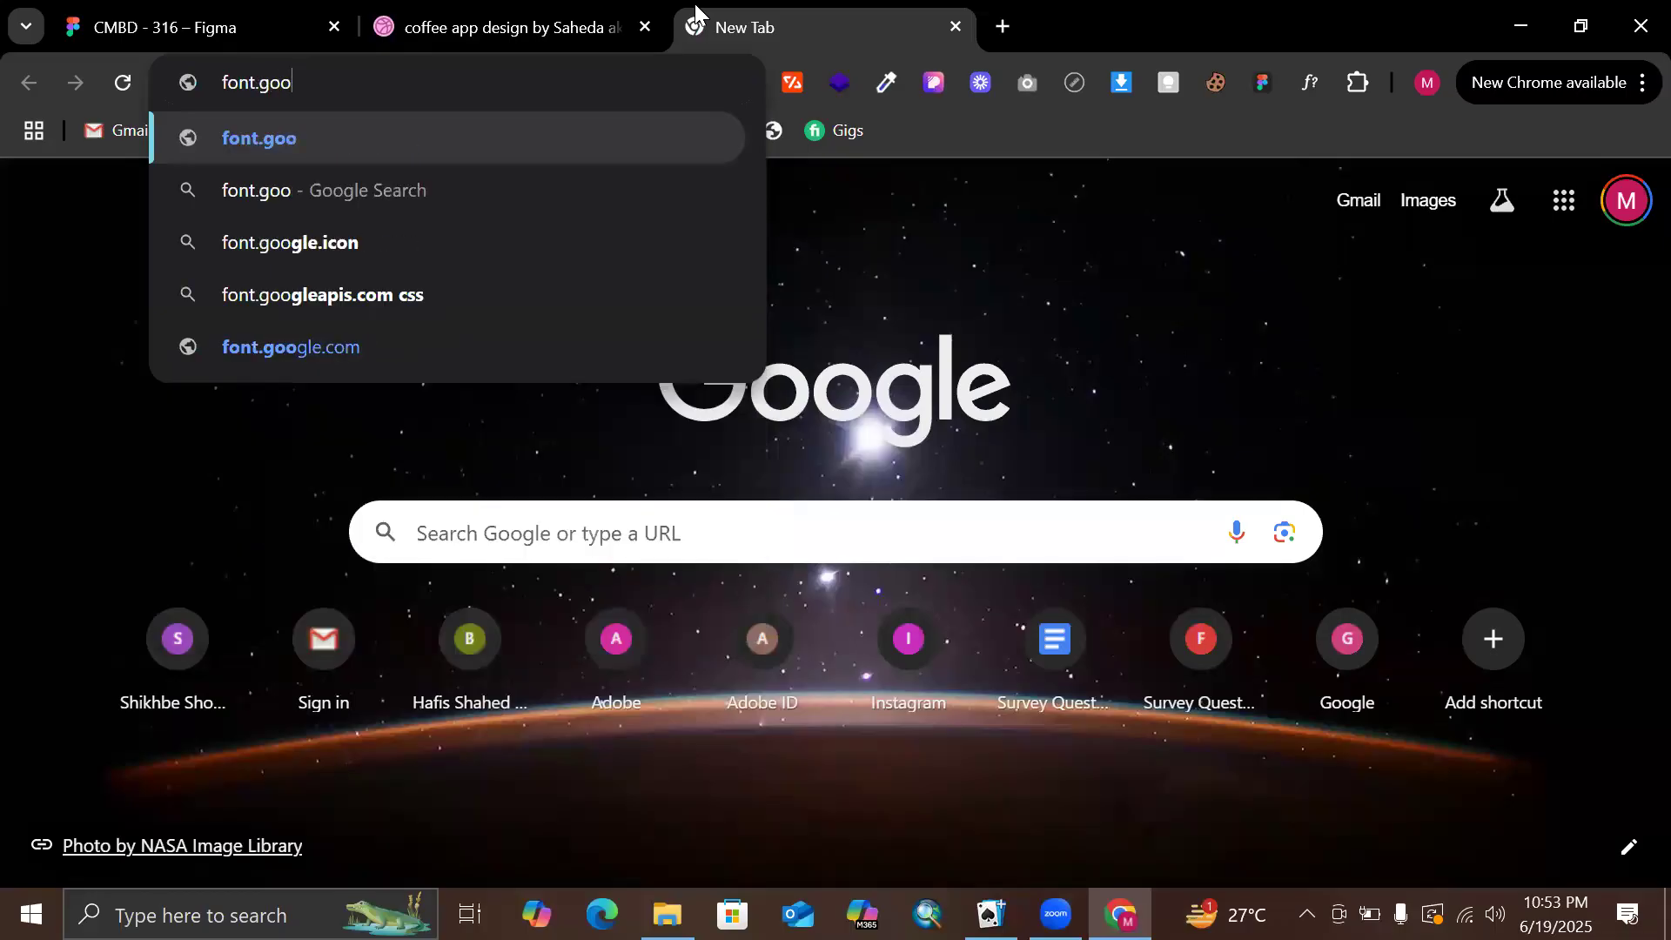
key("Down")
key("Down")
key("Down")
key("Down")
key("Return")
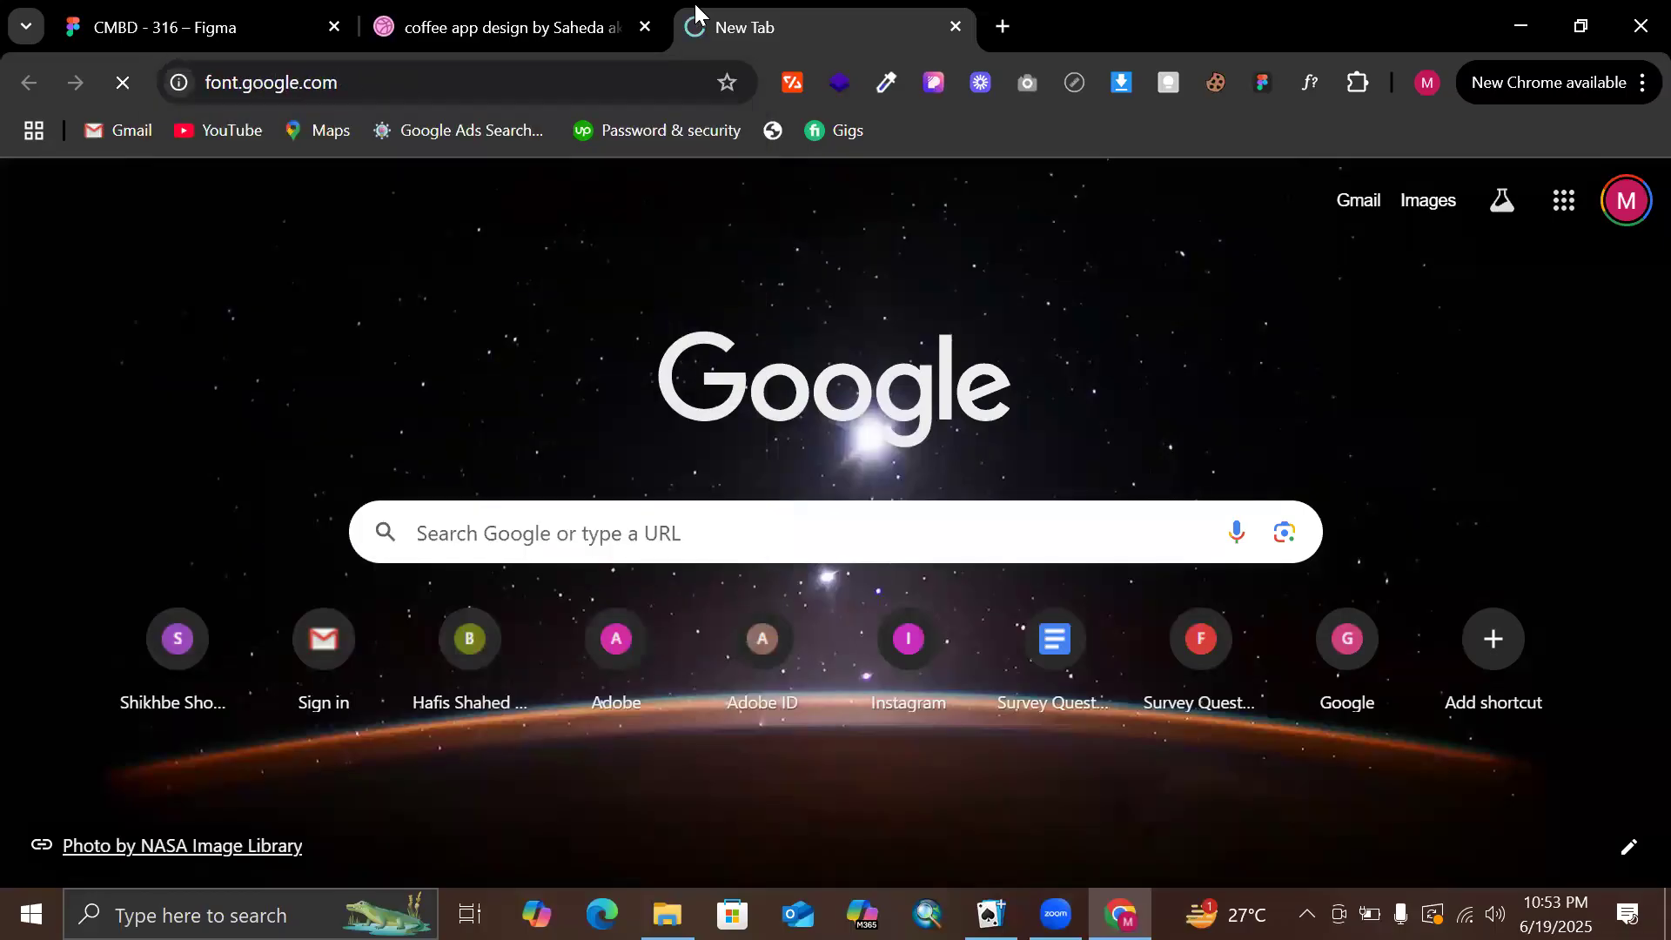
Open the Google Fonts site through a web search for "google fonts" and paste Coffee Beginnings as the preview text
left_click(496, 84)
type("google fonts")
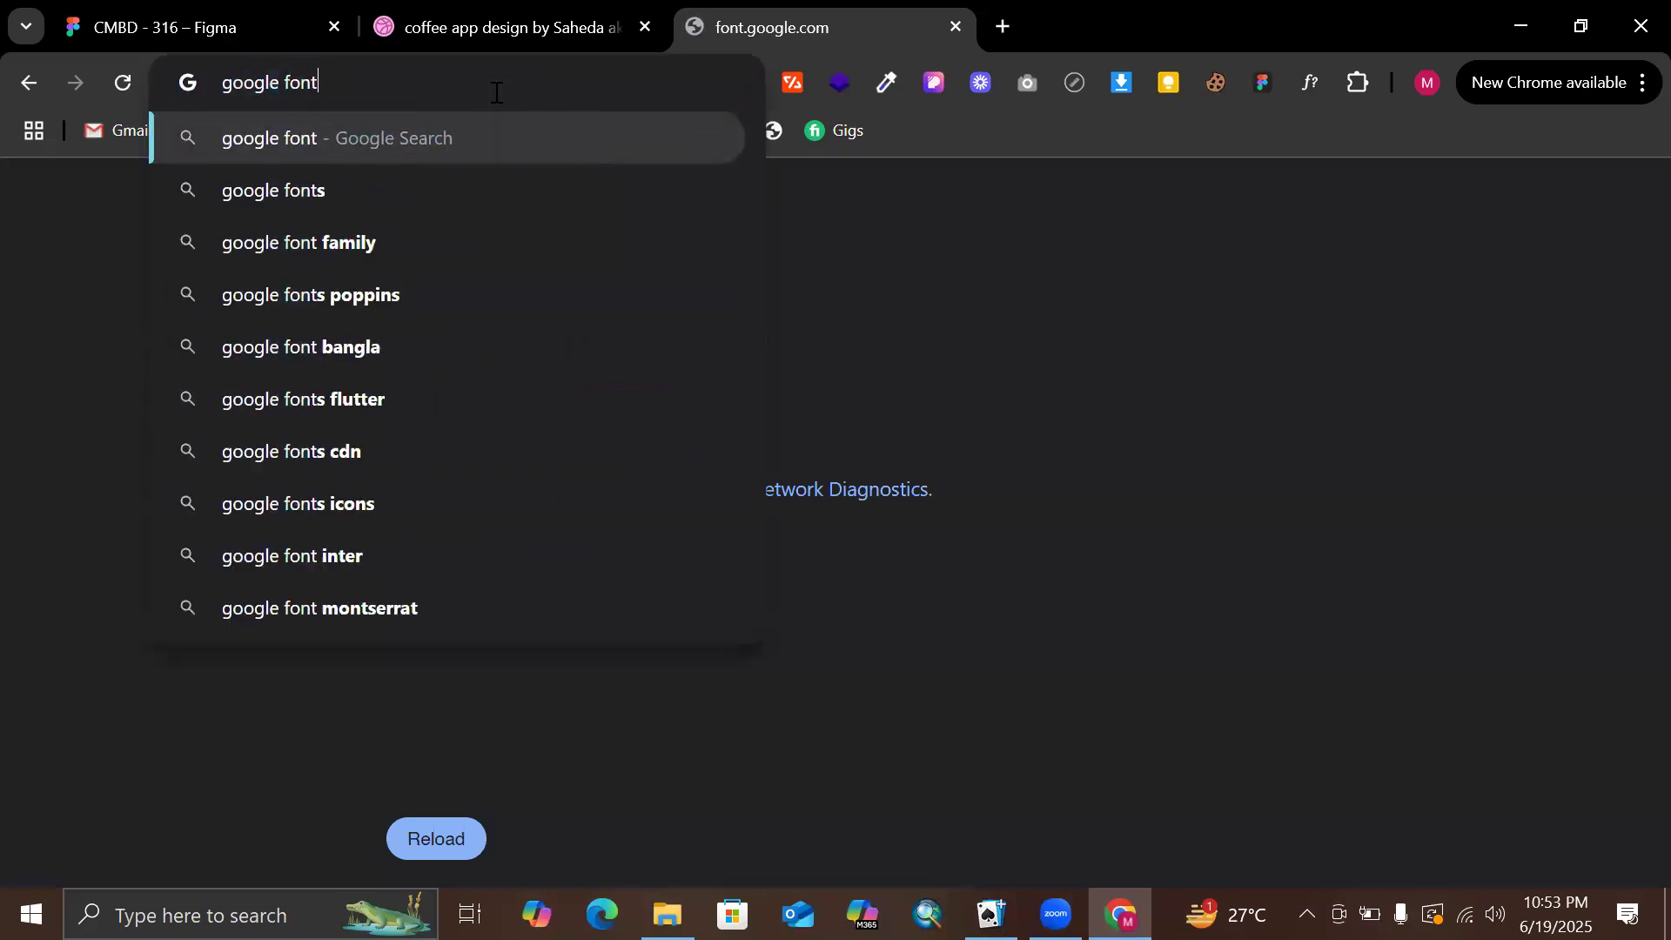
key("Return")
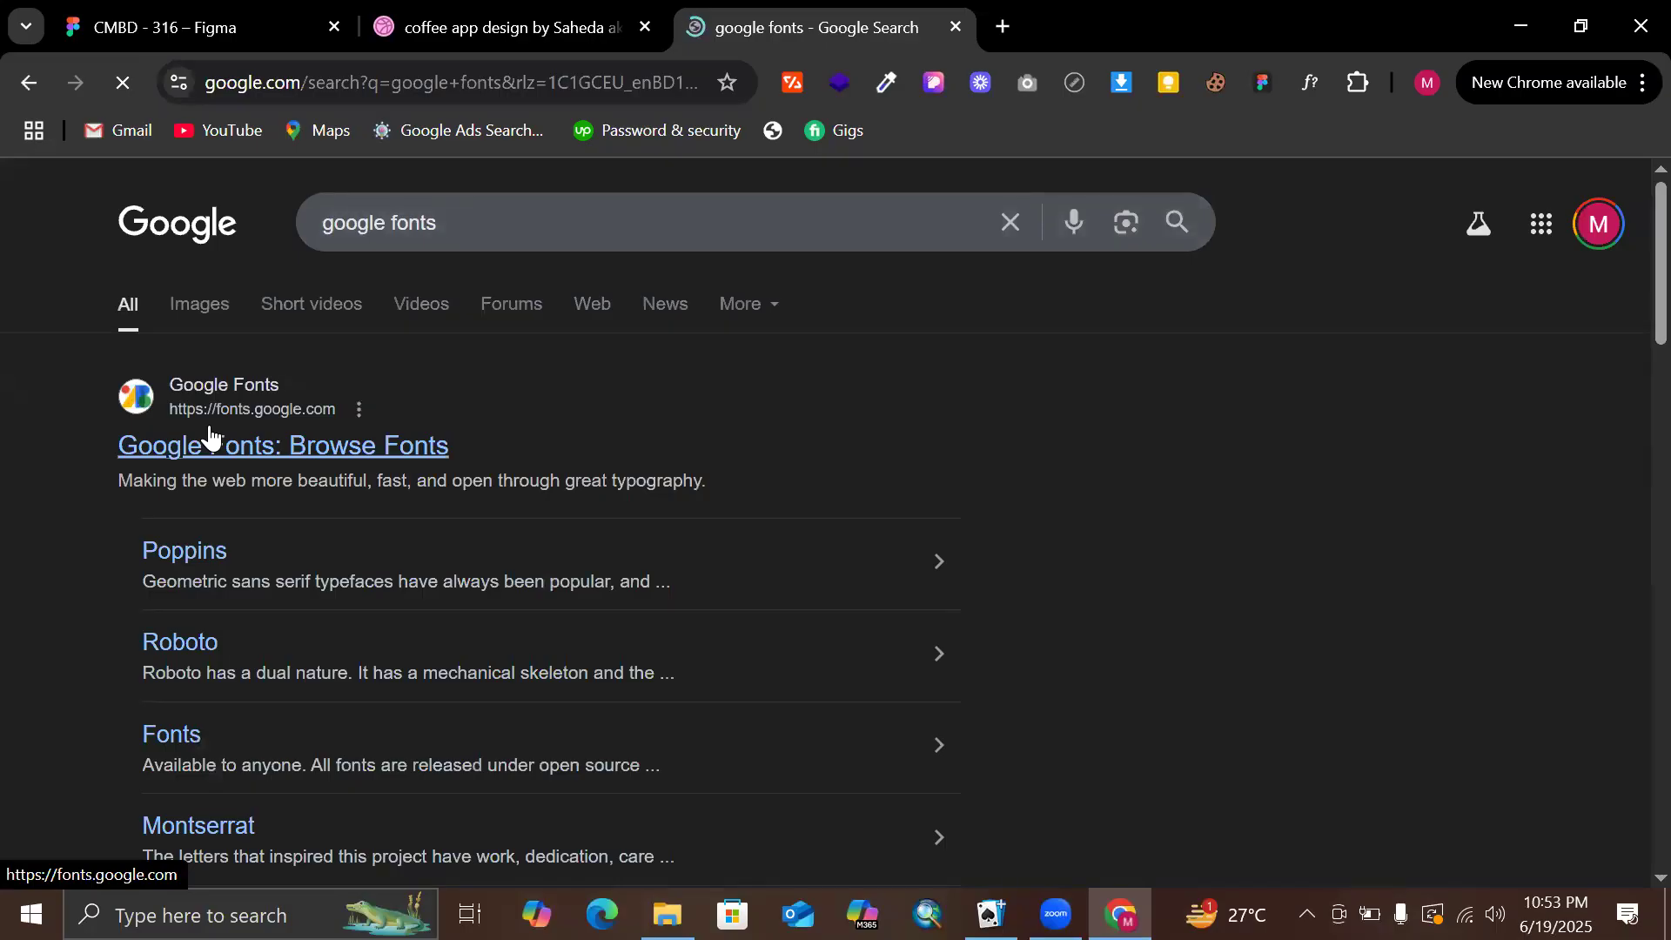
left_click(209, 427)
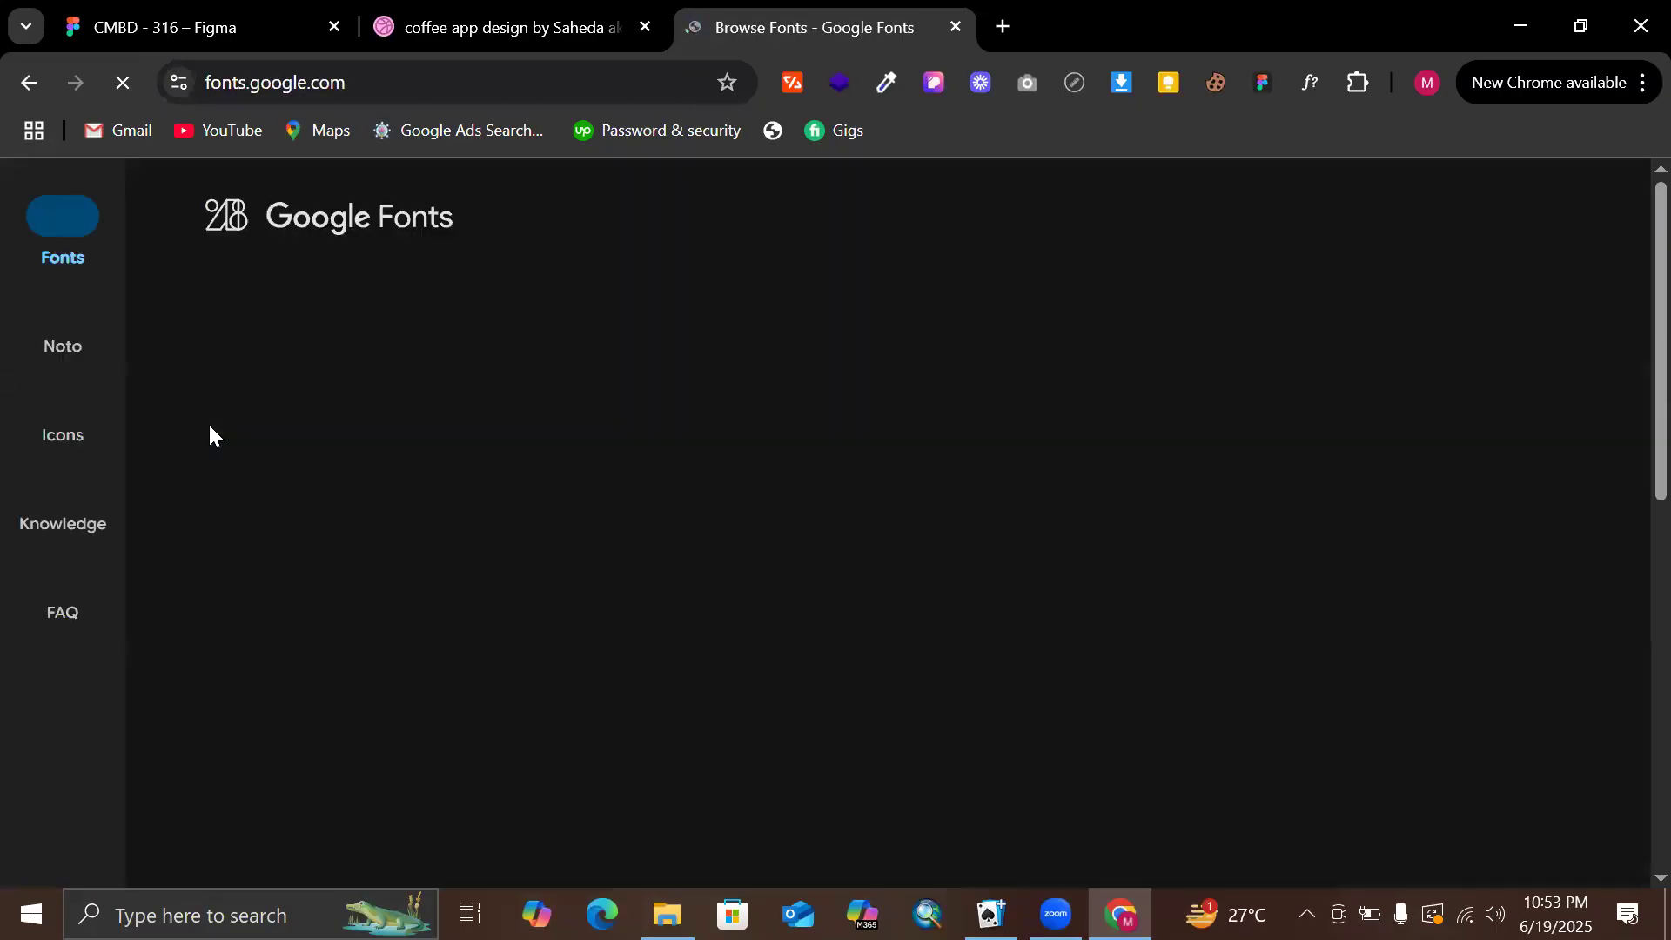
left_click(284, 340)
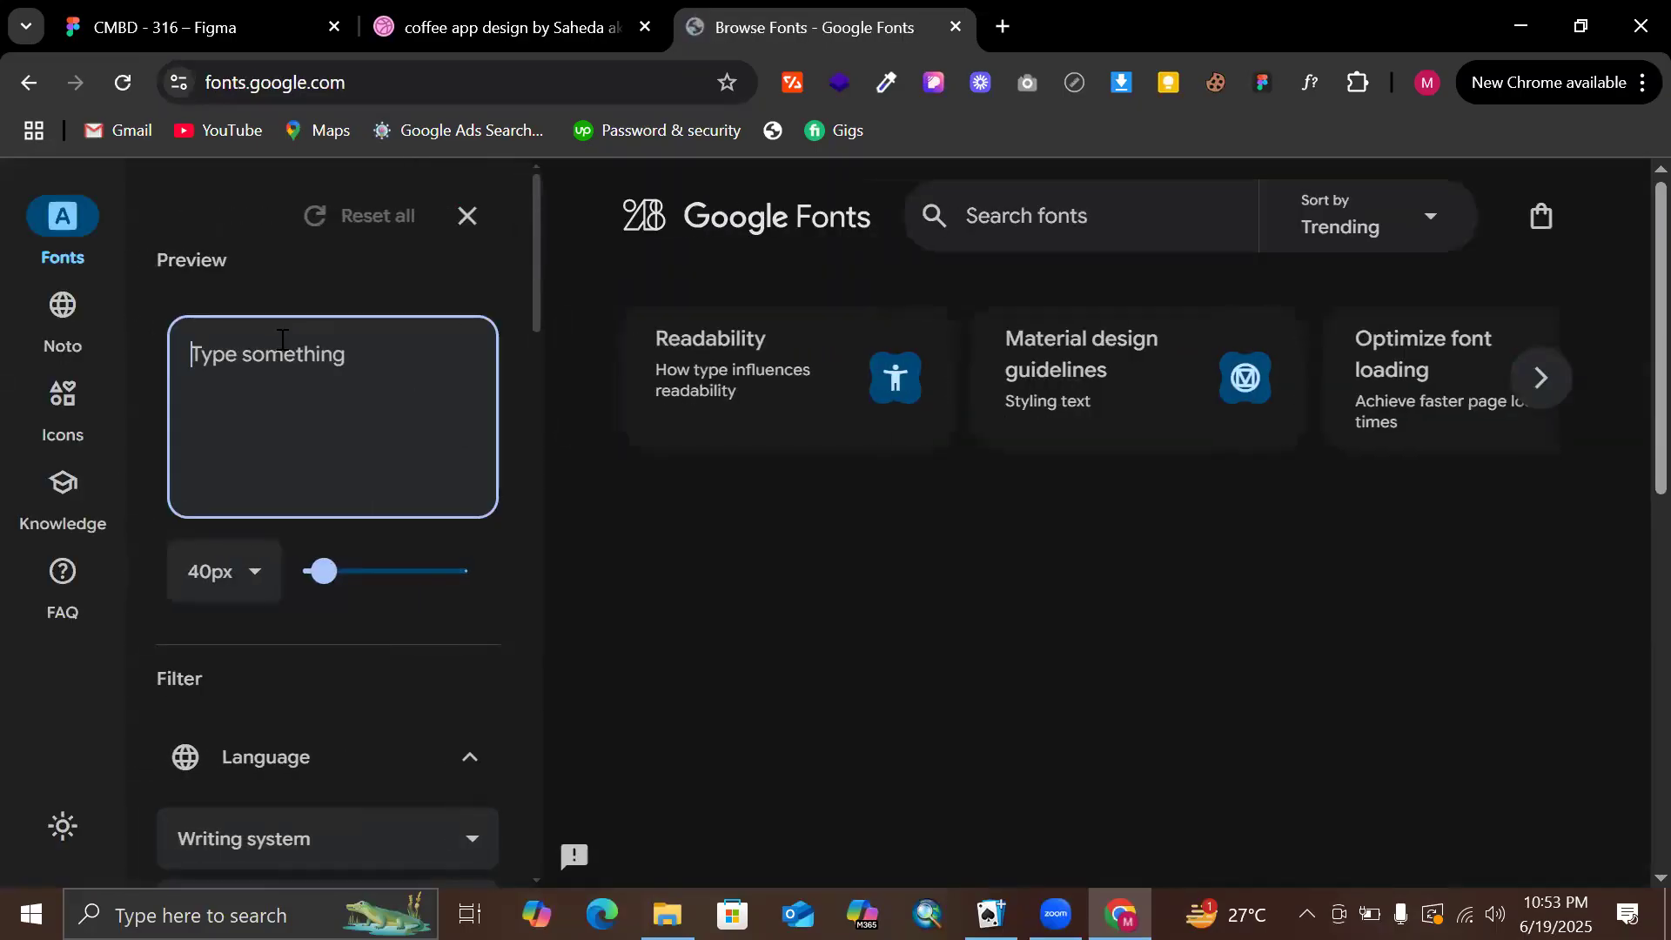
key("ctrl+v")
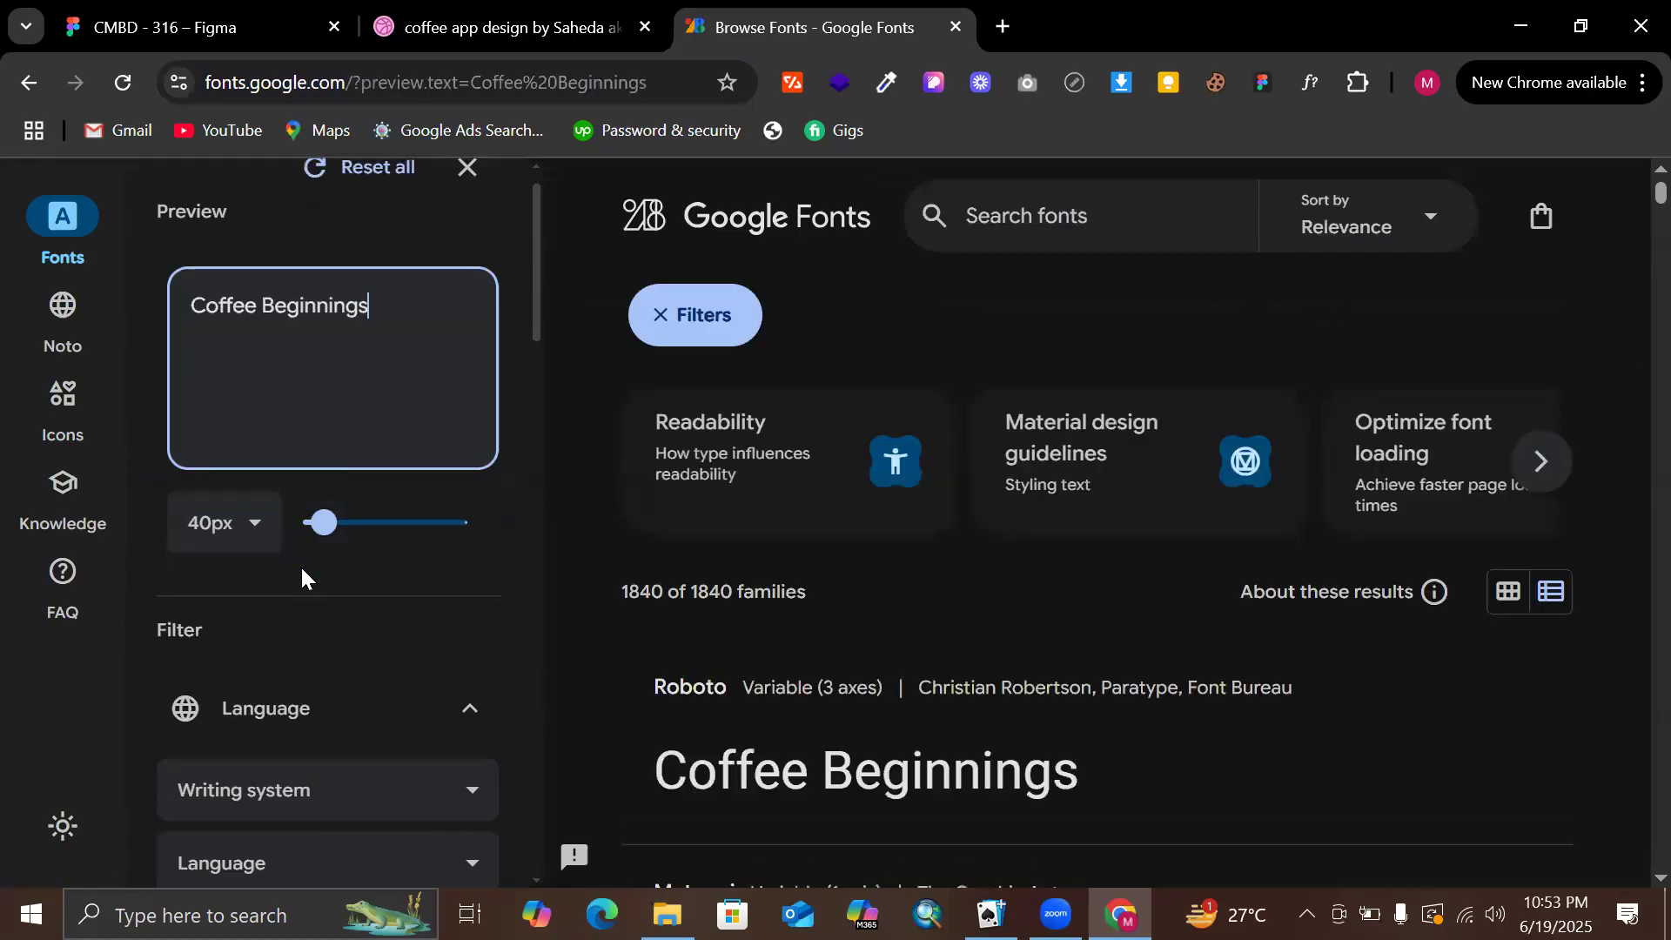
Switch back to Figma and move the new Coffee Beginnings text out of the iPhone 13 mini frame onto the empty canvas beside it
left_click(160, 33)
key("Escape")
scroll(1110, 421, "up", 4, "ctrl")
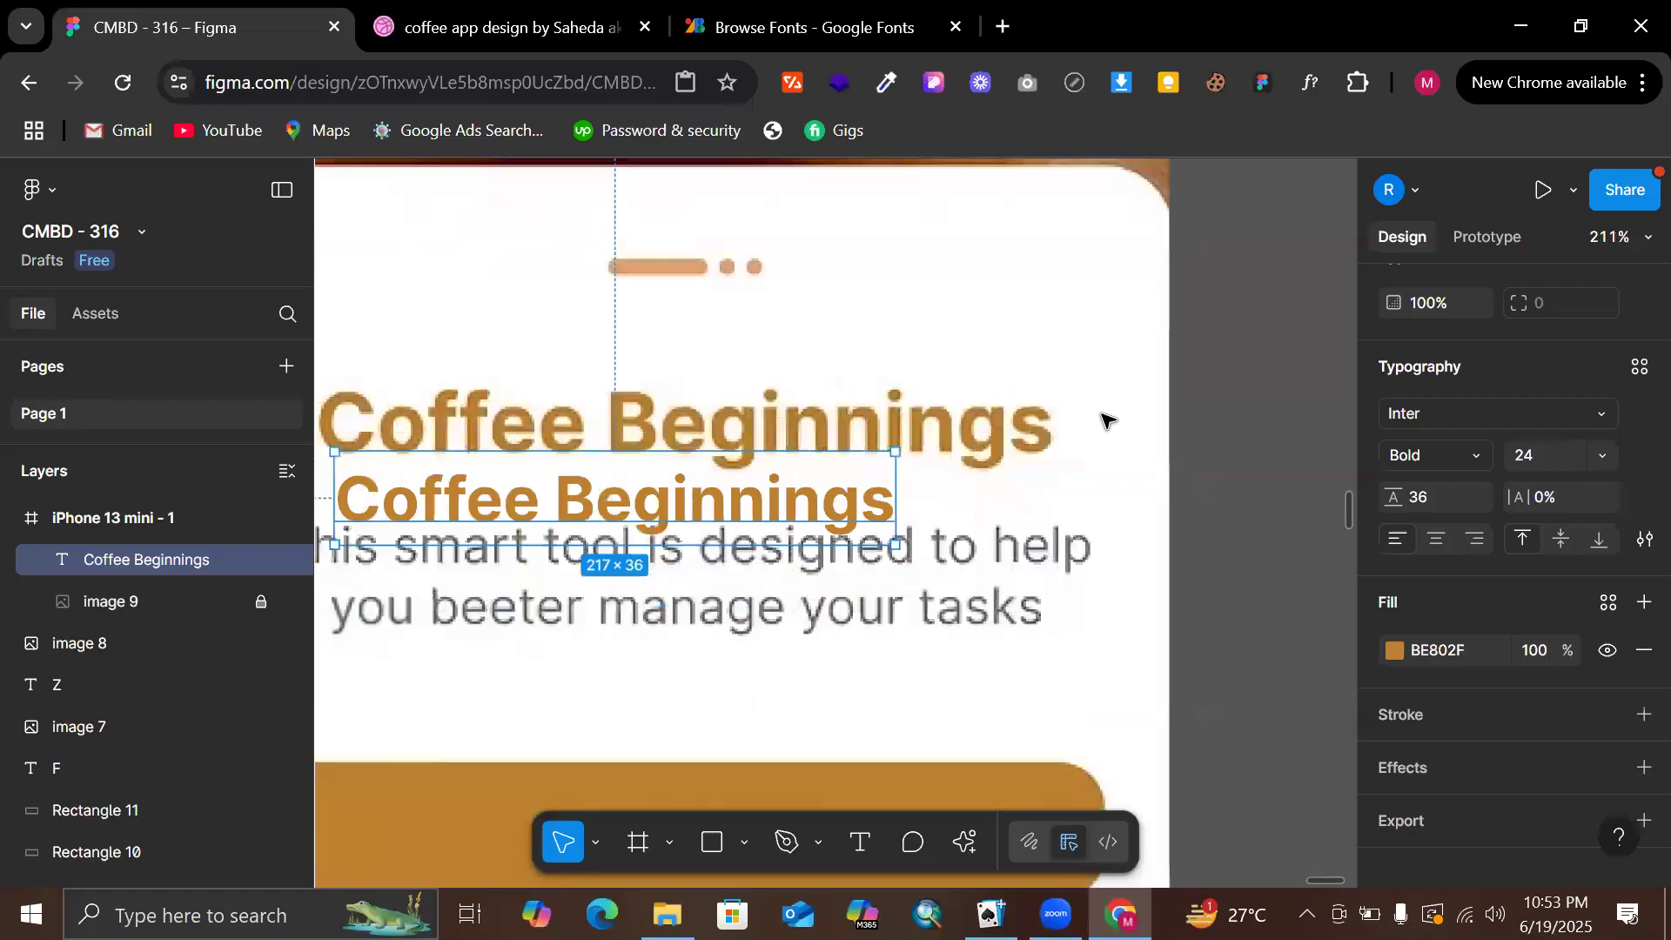
scroll(1107, 421, "down", 5, "ctrl")
left_click_drag(888, 465, 1272, 409)
scroll(1272, 409, "right", 5)
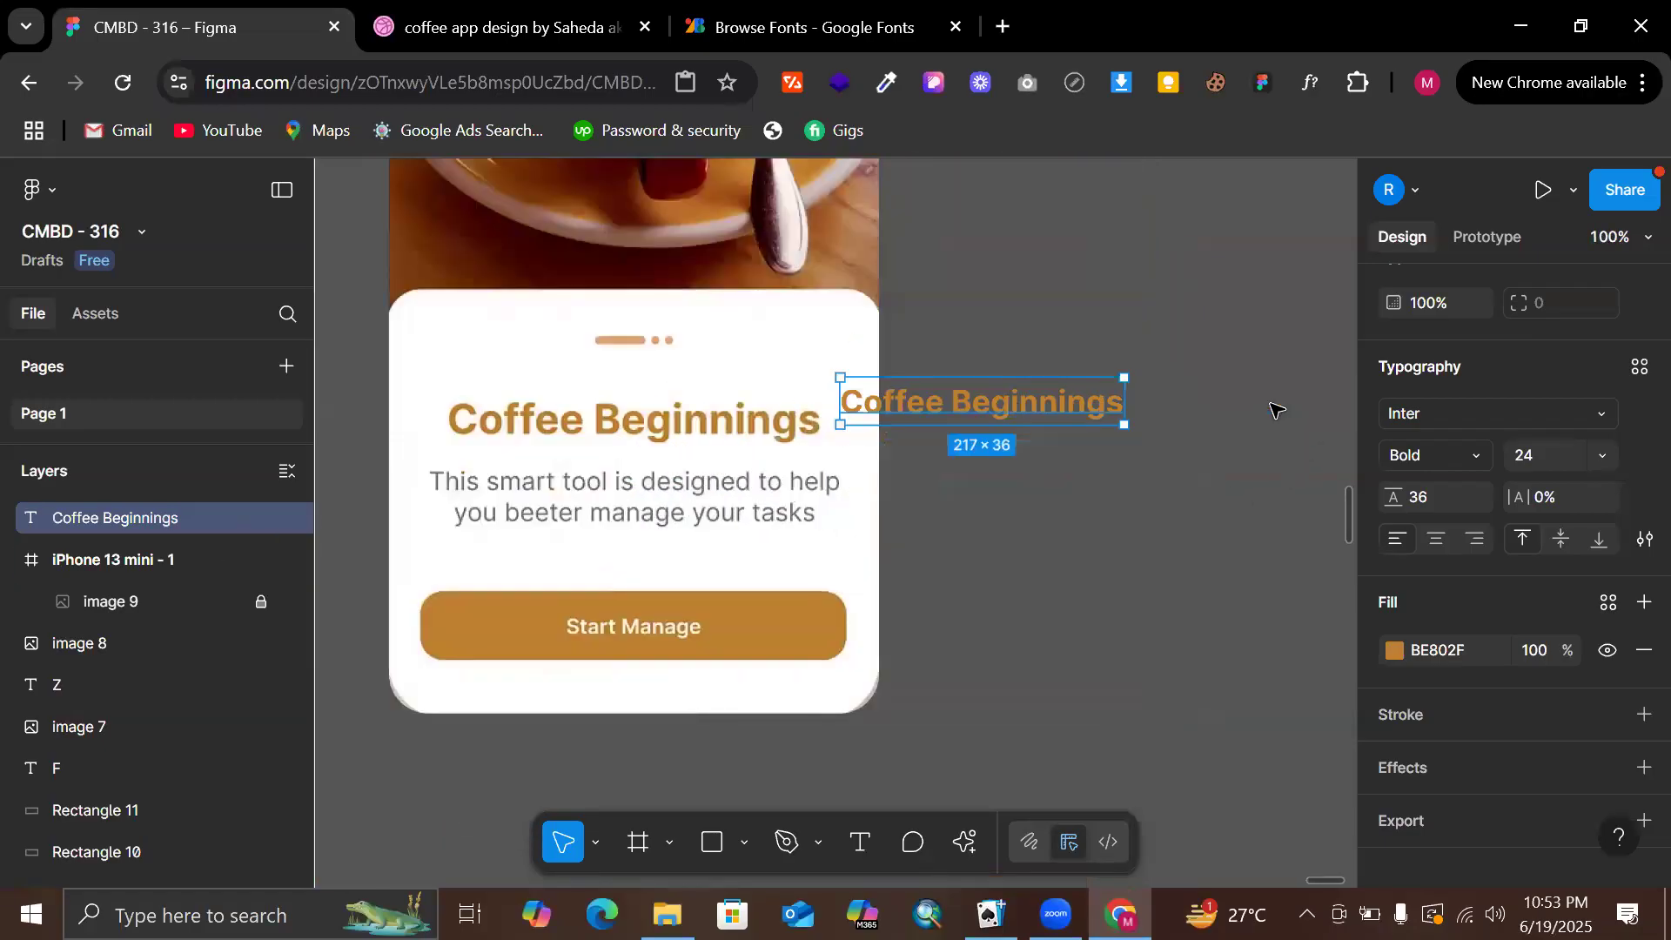
left_click_drag(867, 405, 947, 406)
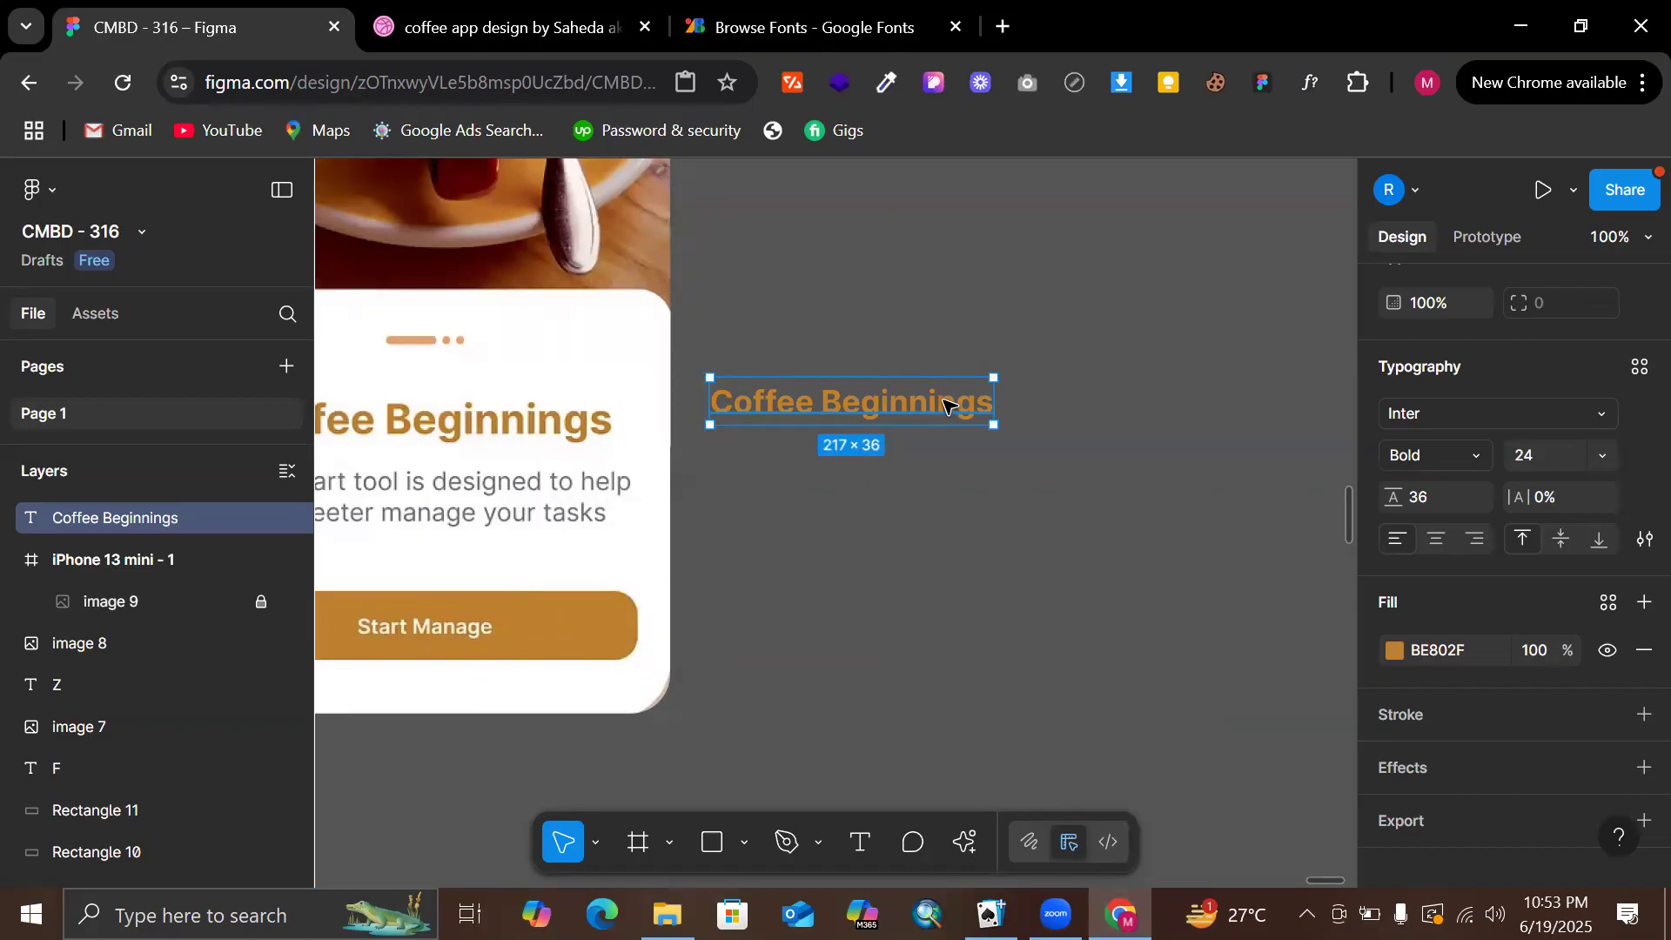
left_click(981, 294)
Switch to Google Fonts, filter the families to Transitional serif and examine the Caprasimo preview of Coffee Beginnings up close
left_click(753, 26)
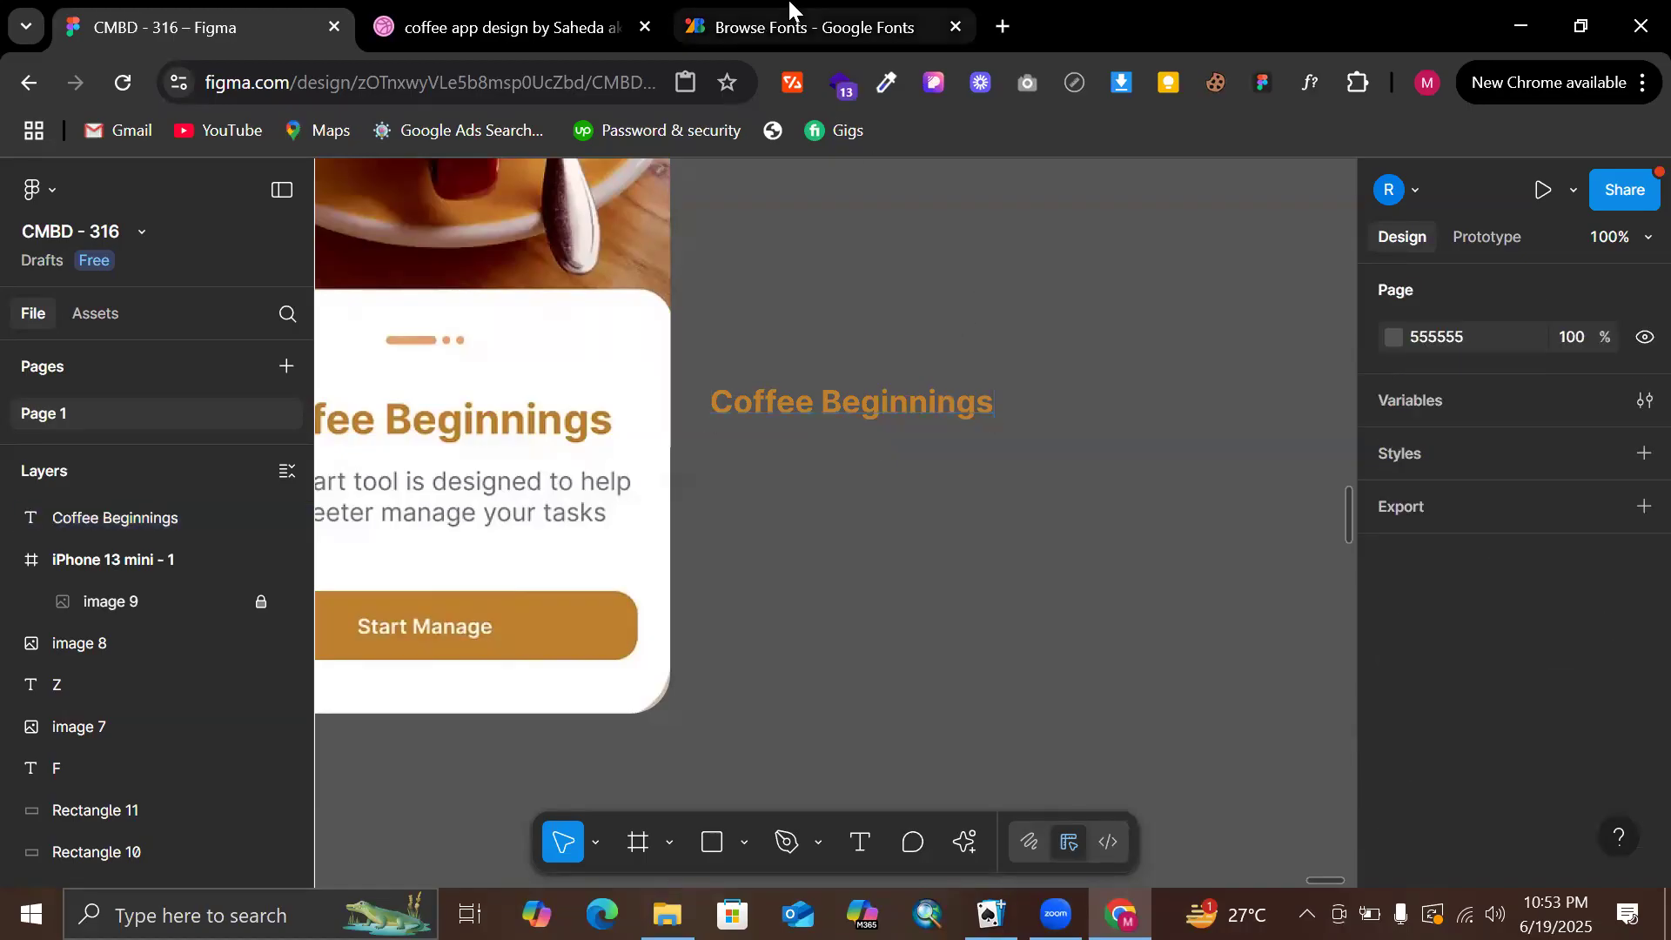
scroll(391, 397, "down", 5)
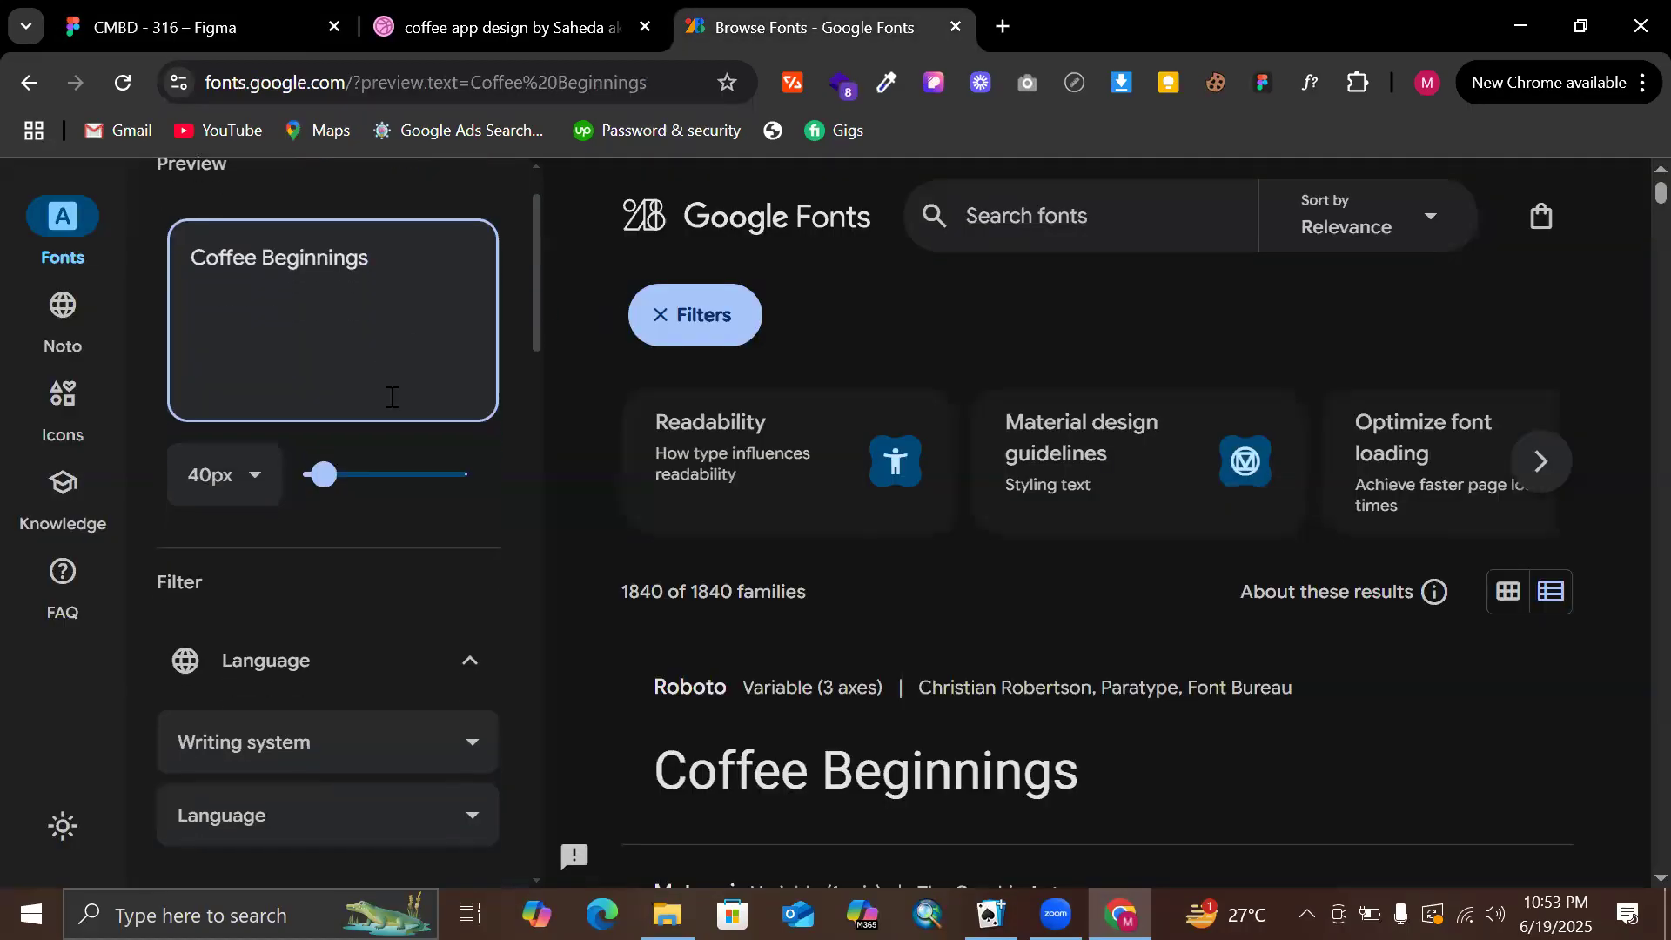
scroll(417, 589, "down", 6)
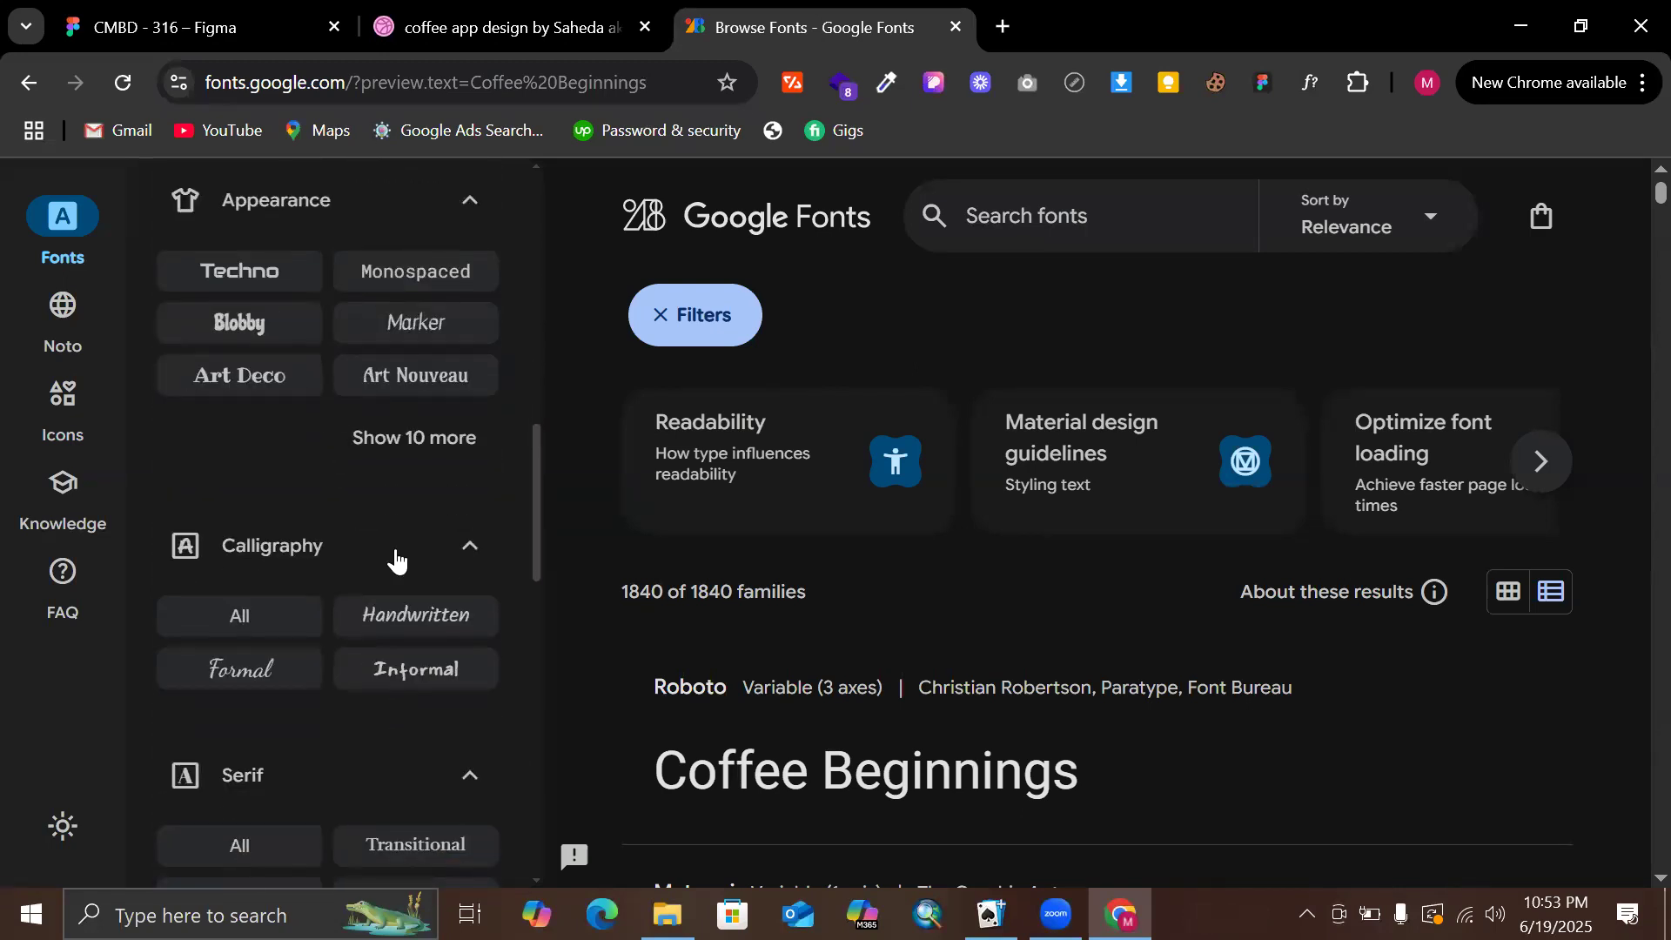
scroll(395, 560, "down", 5)
scroll(343, 418, "up", 3)
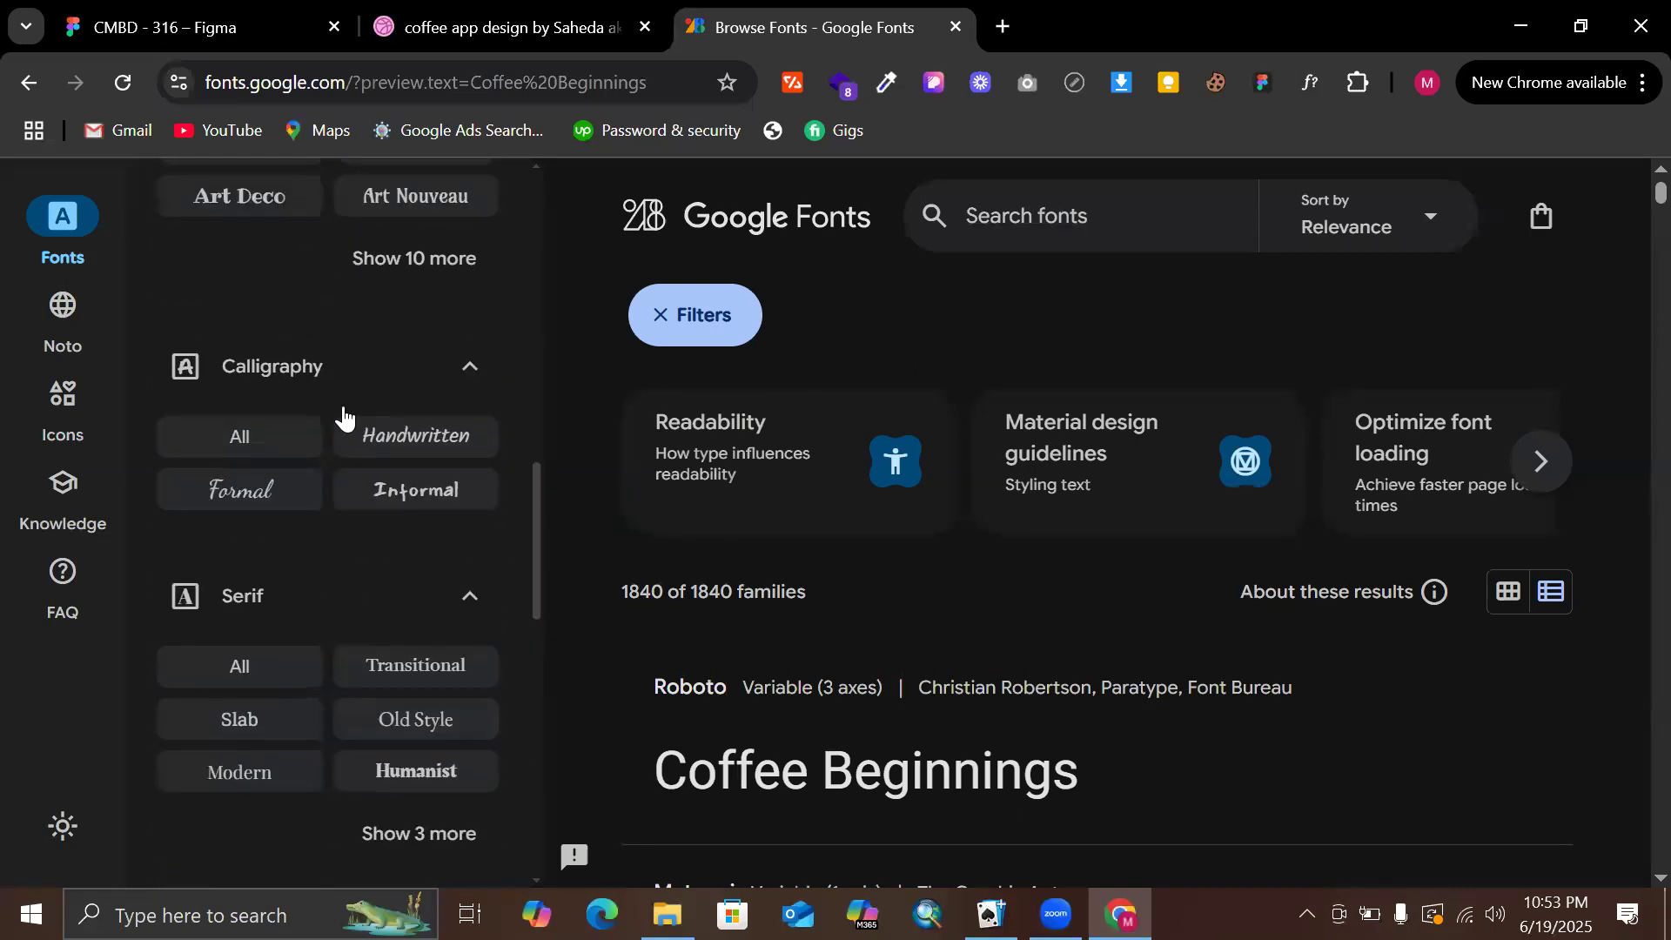
scroll(344, 417, "up", 1)
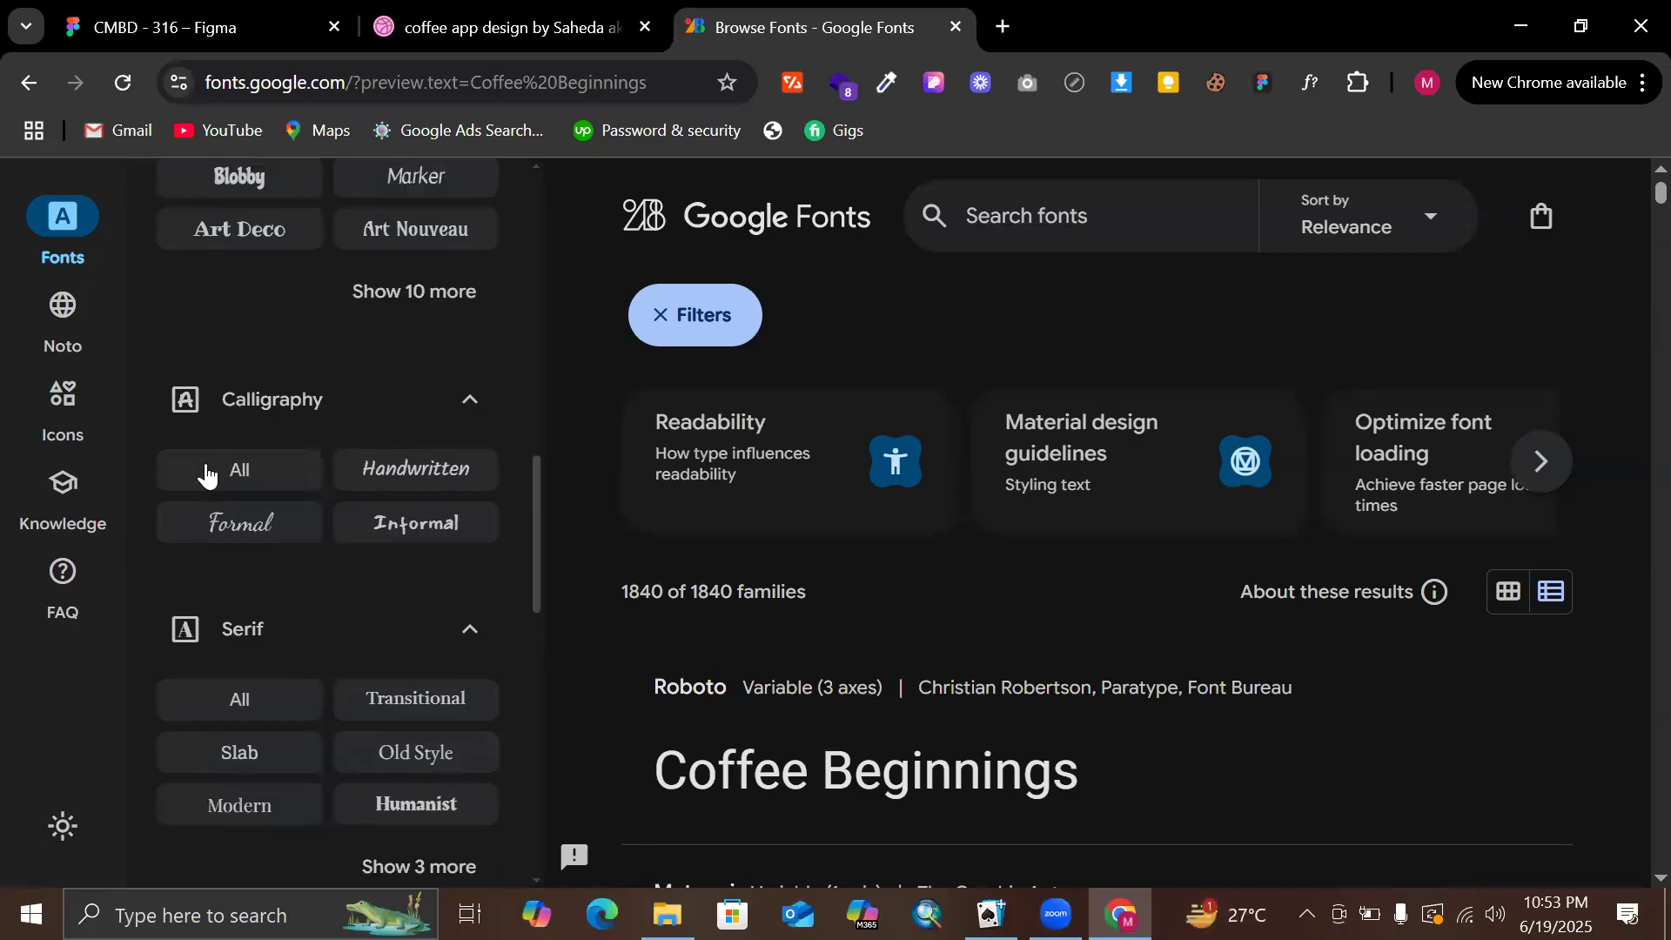
scroll(341, 449, "down", 1)
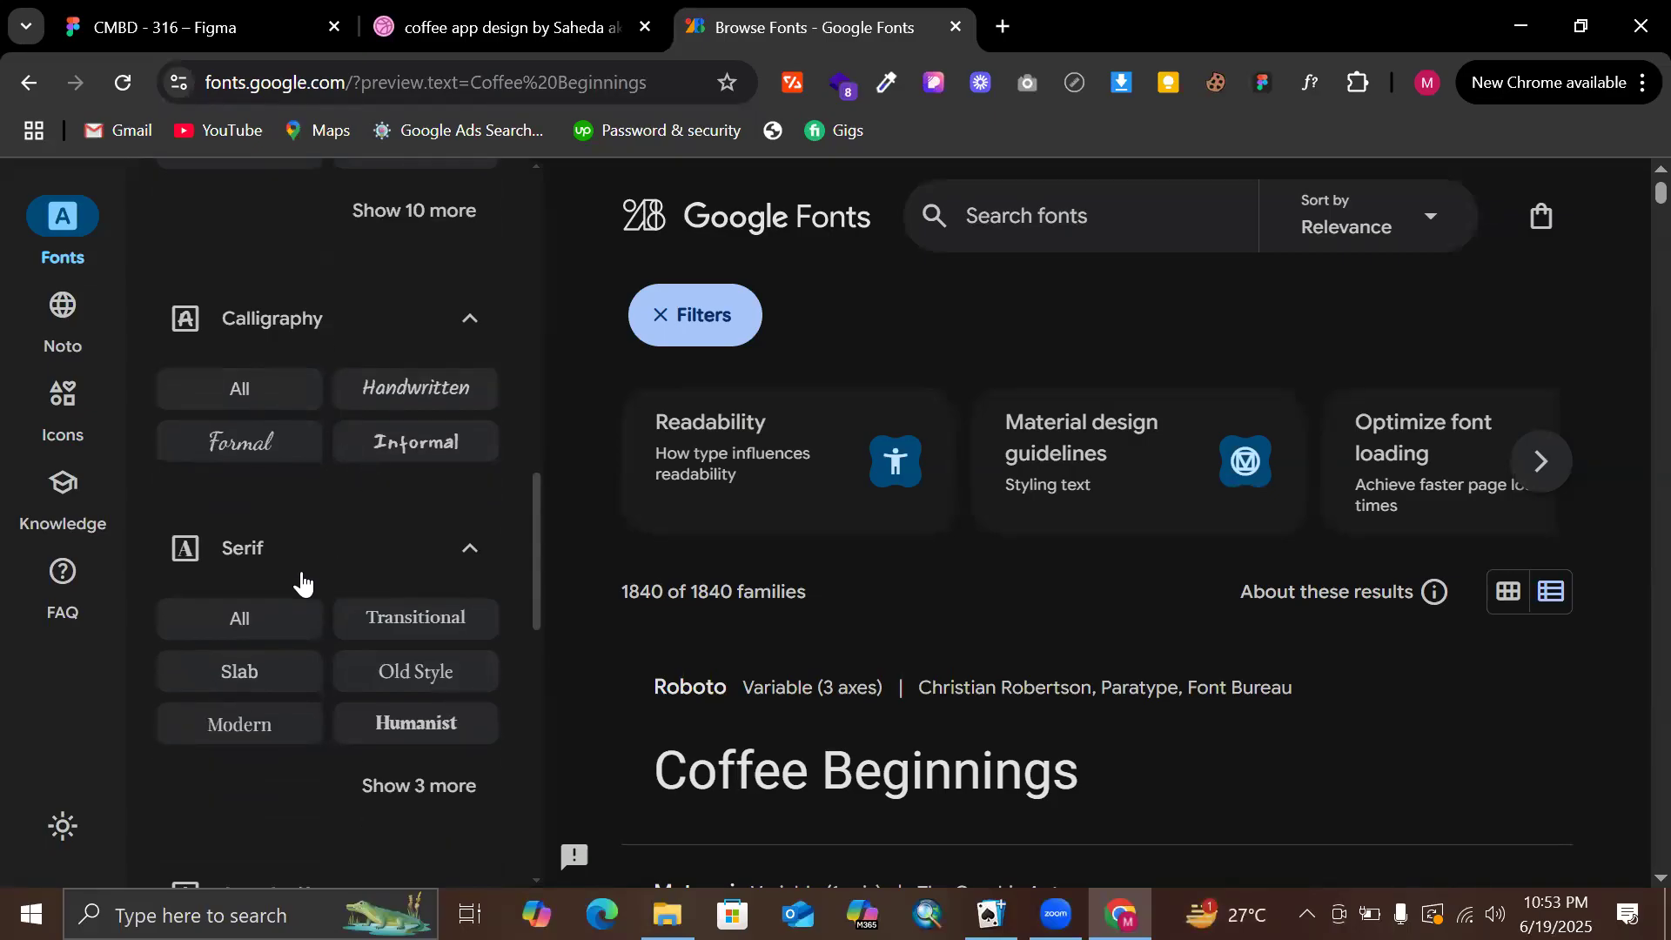
scroll(300, 582, "down", 1)
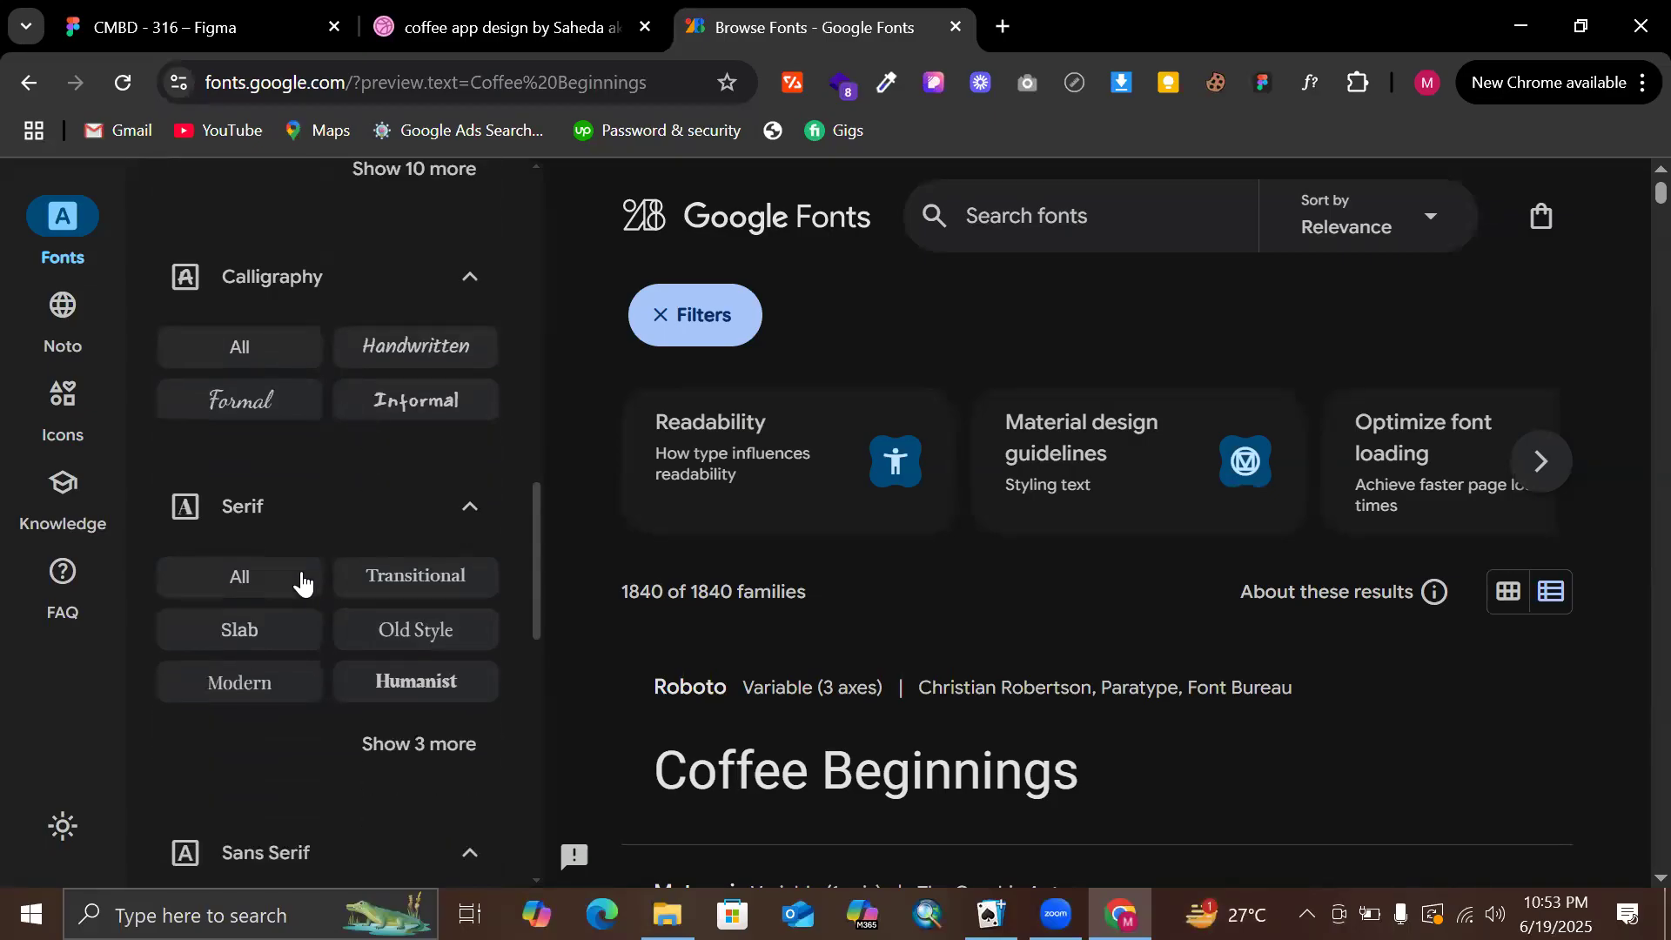
left_click(417, 582)
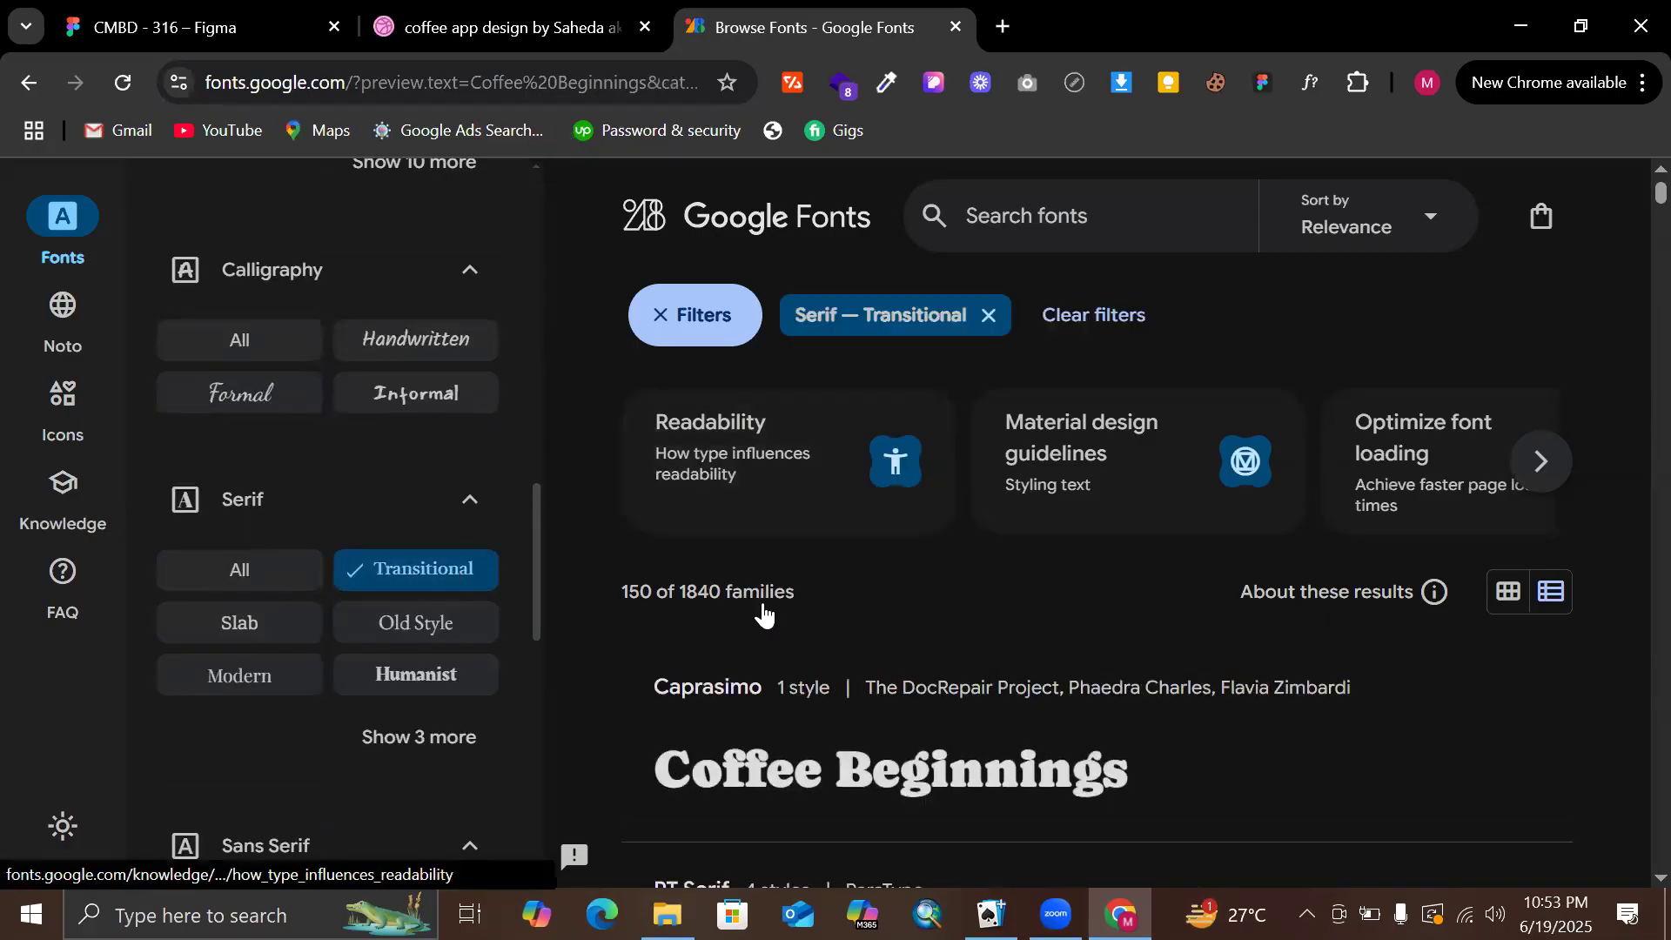
scroll(711, 687, "down", 1)
scroll(727, 652, "up", 10, "ctrl")
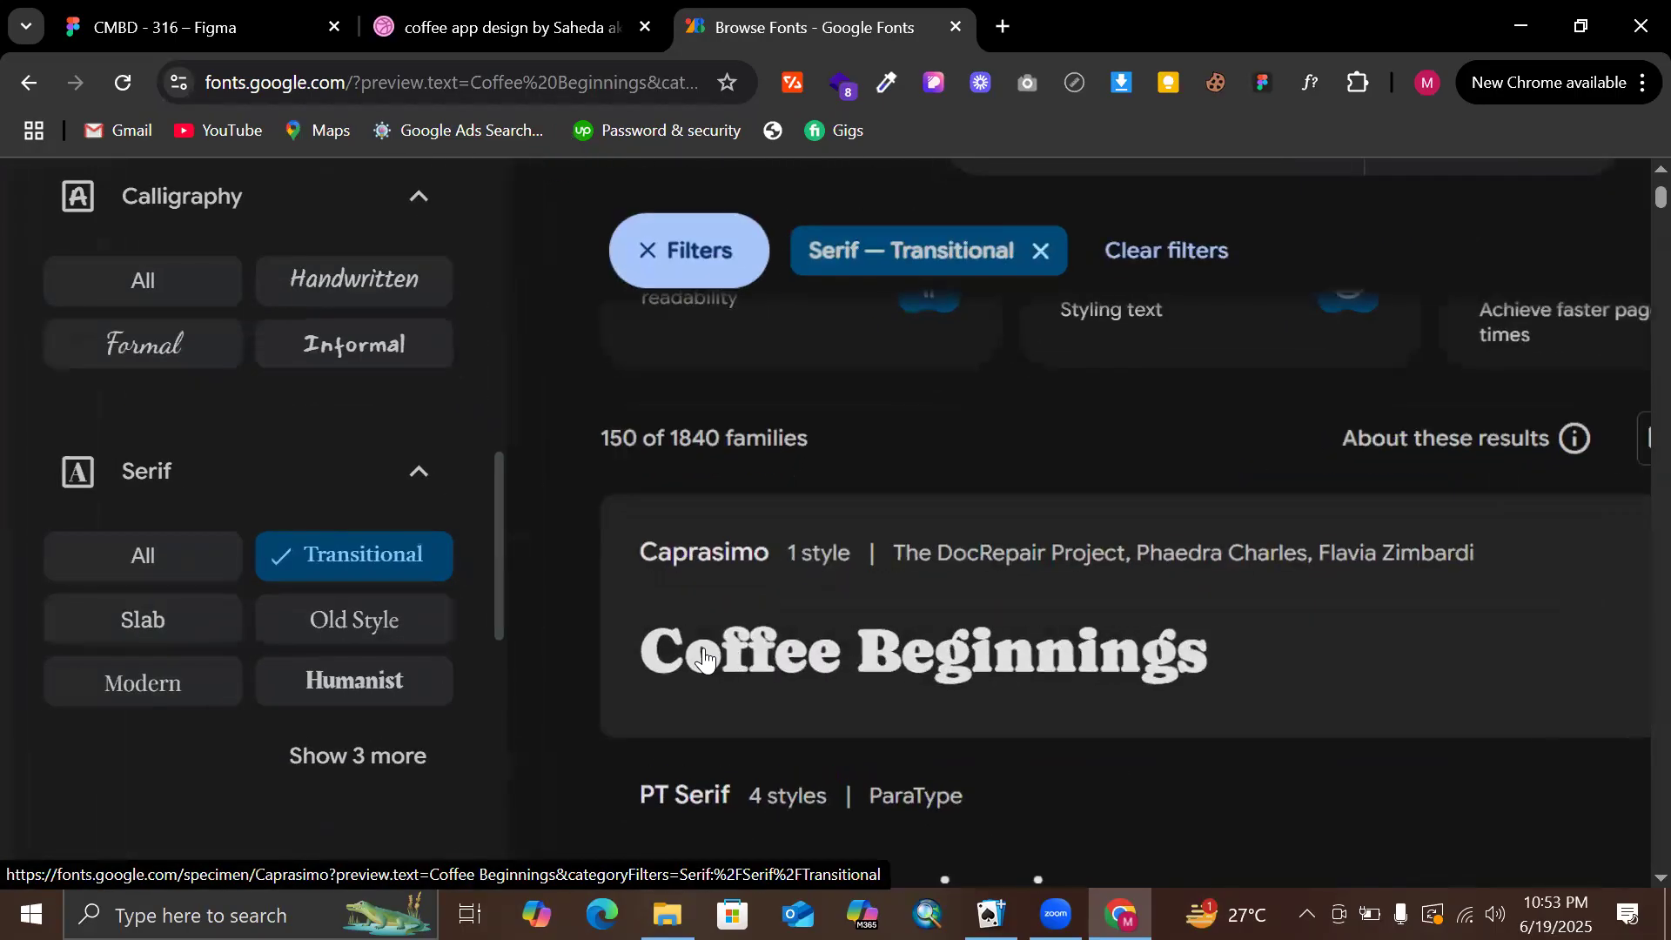
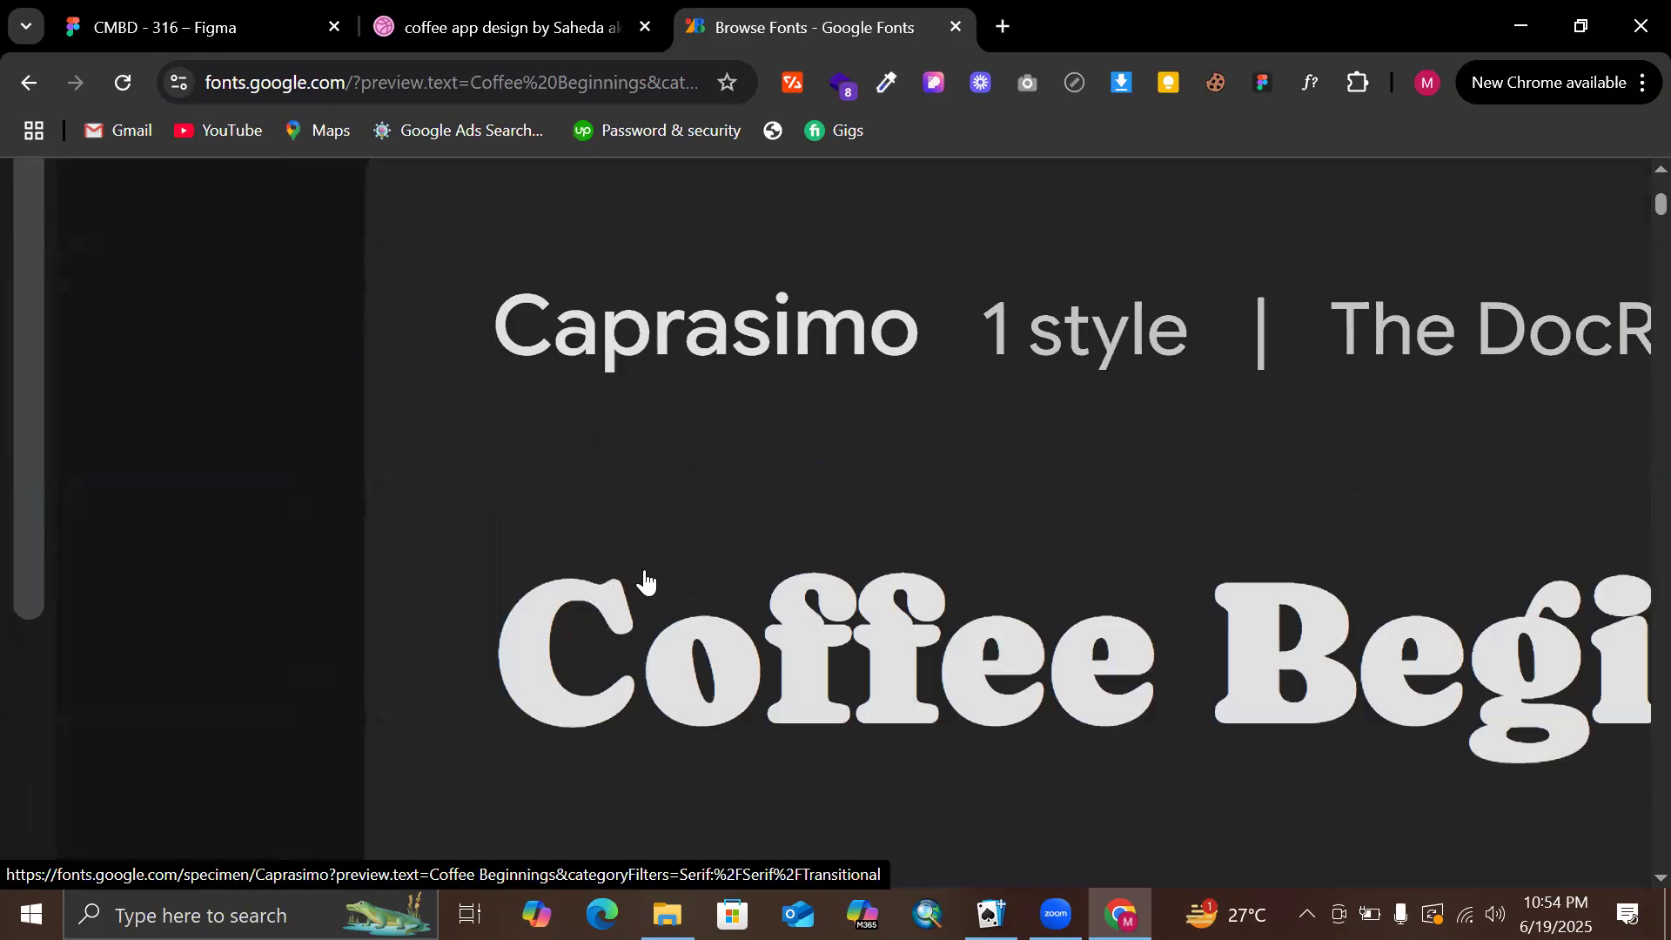
scroll(644, 581, "down", 8, "ctrl")
scroll(644, 581, "down", 4)
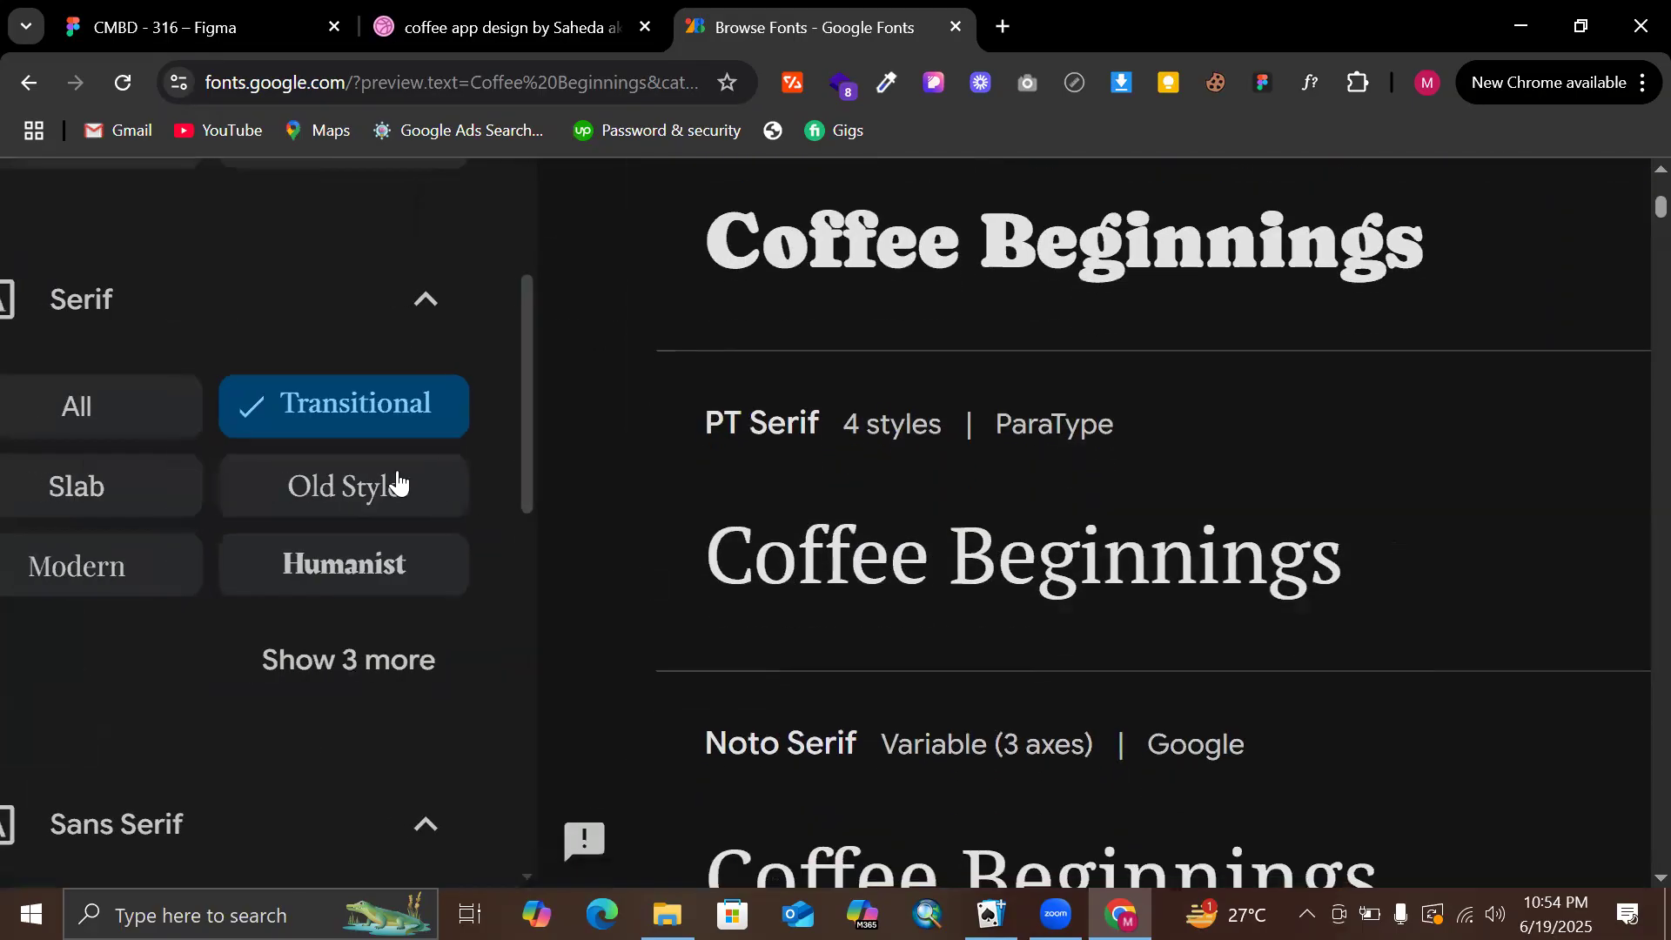
Widen the filter to all Serif fonts and inspect the letterforms of the Caprasimo preview
left_click(180, 414)
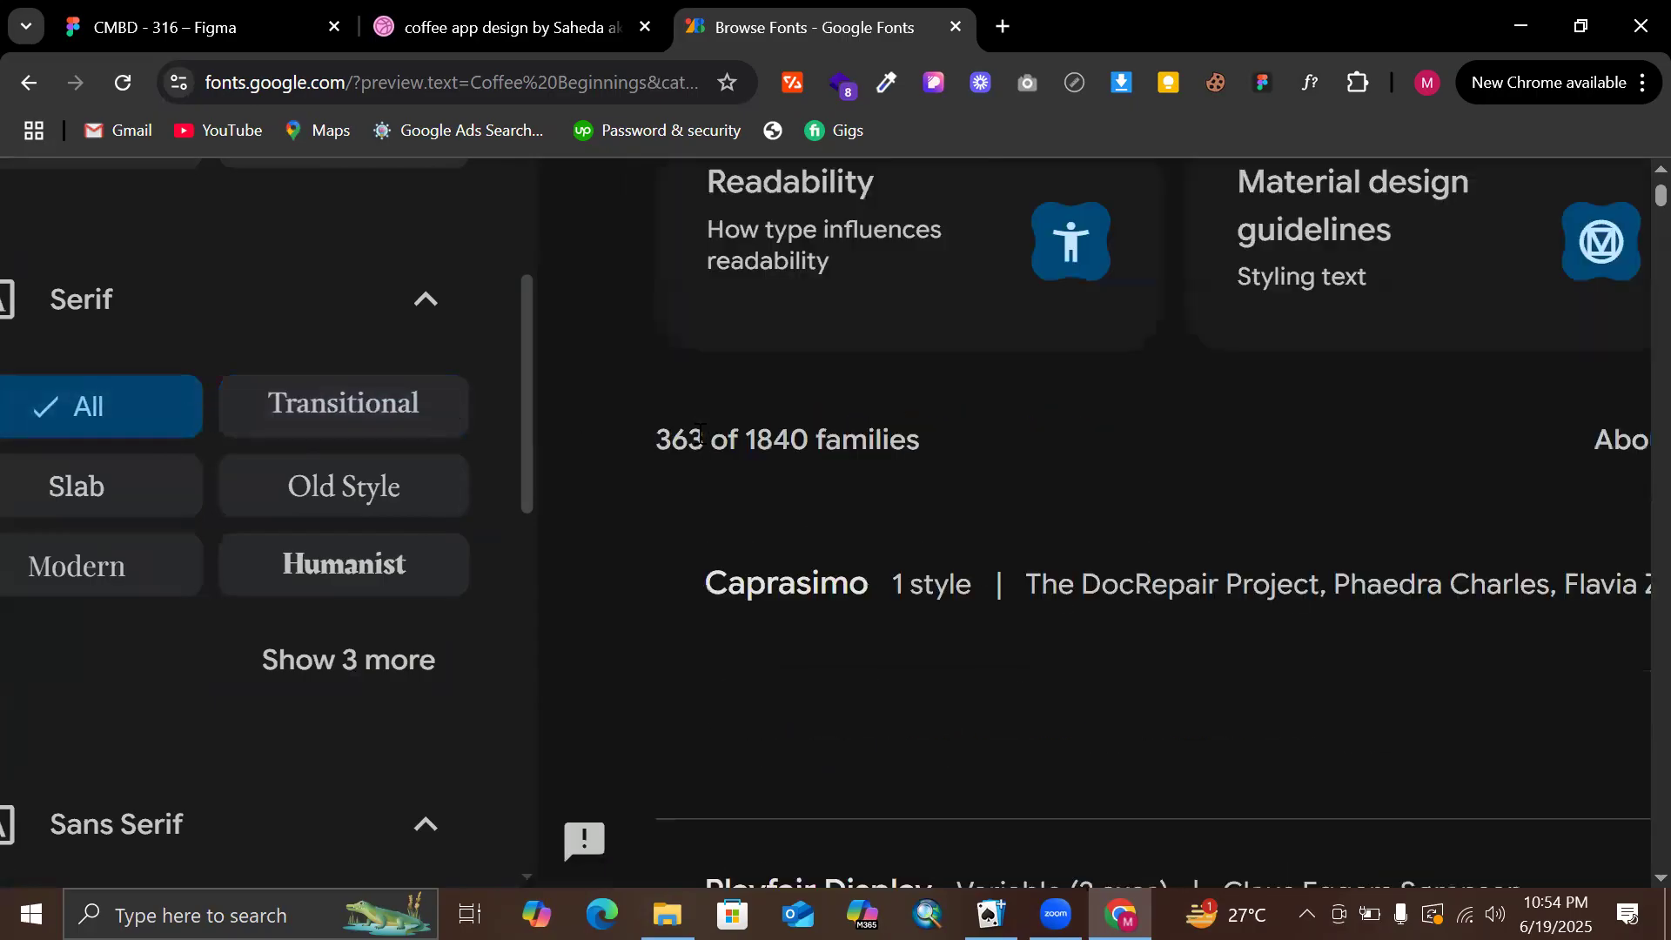
scroll(790, 570, "down", 2)
scroll(791, 570, "up", 3, "ctrl")
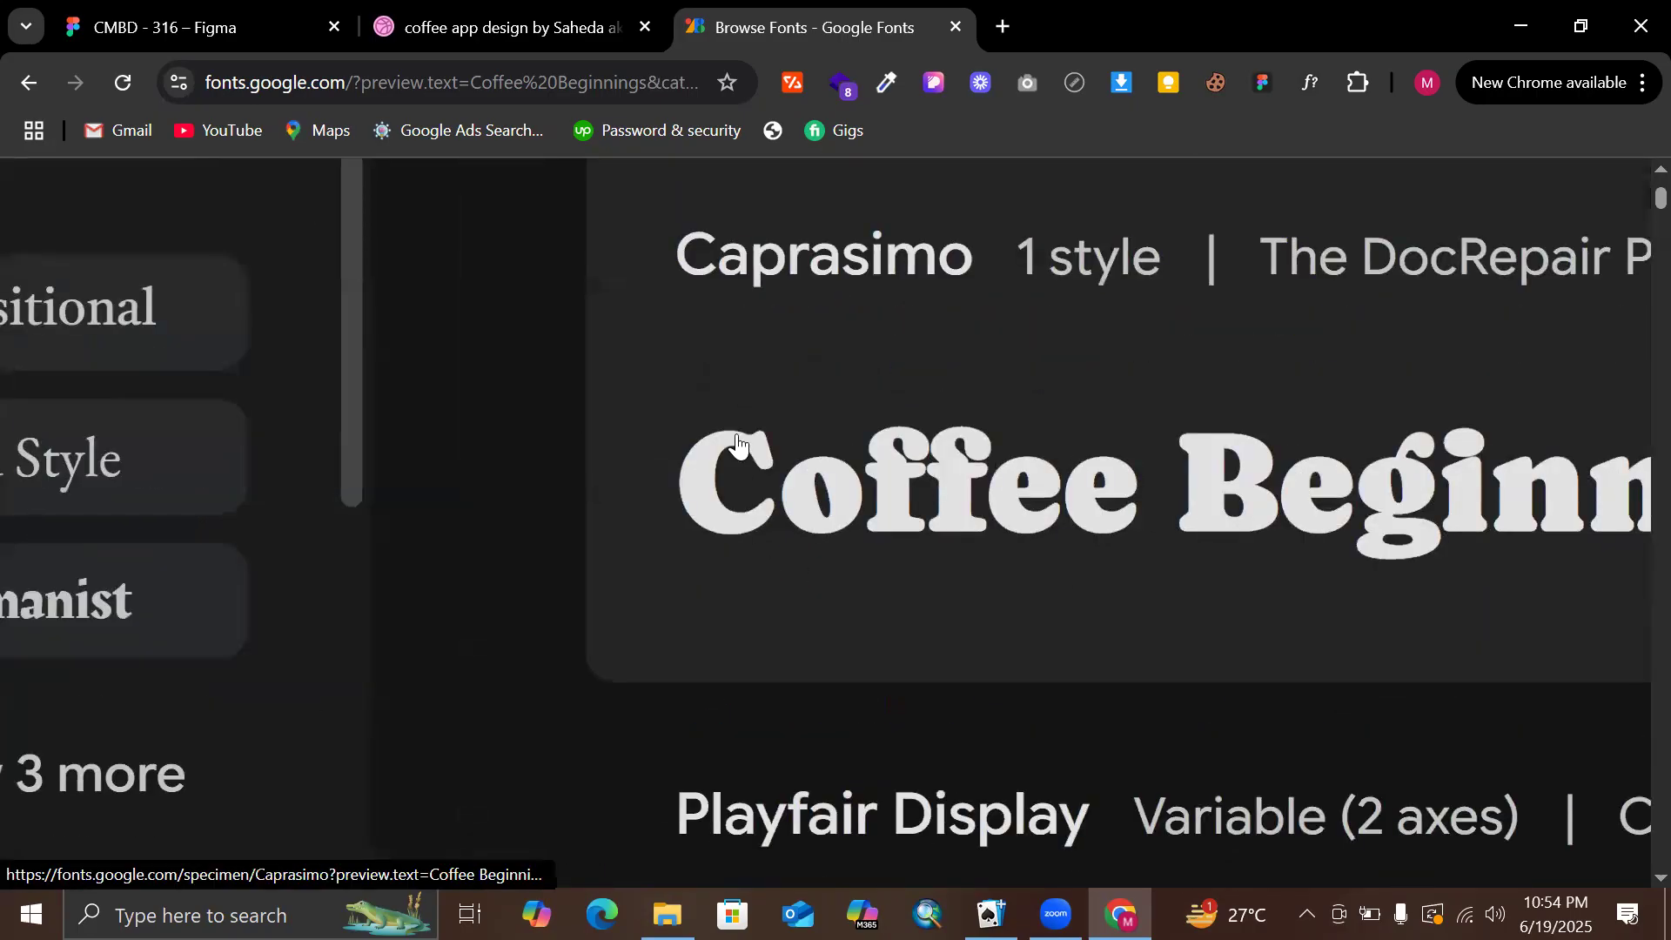
scroll(772, 448, "down", 3, "ctrl")
scroll(772, 448, "down", 3, "ctrl")
Examine the serif strokes on the letters of the Playfair Display preview of Coffee Beginnings
scroll(772, 447, "down", 2)
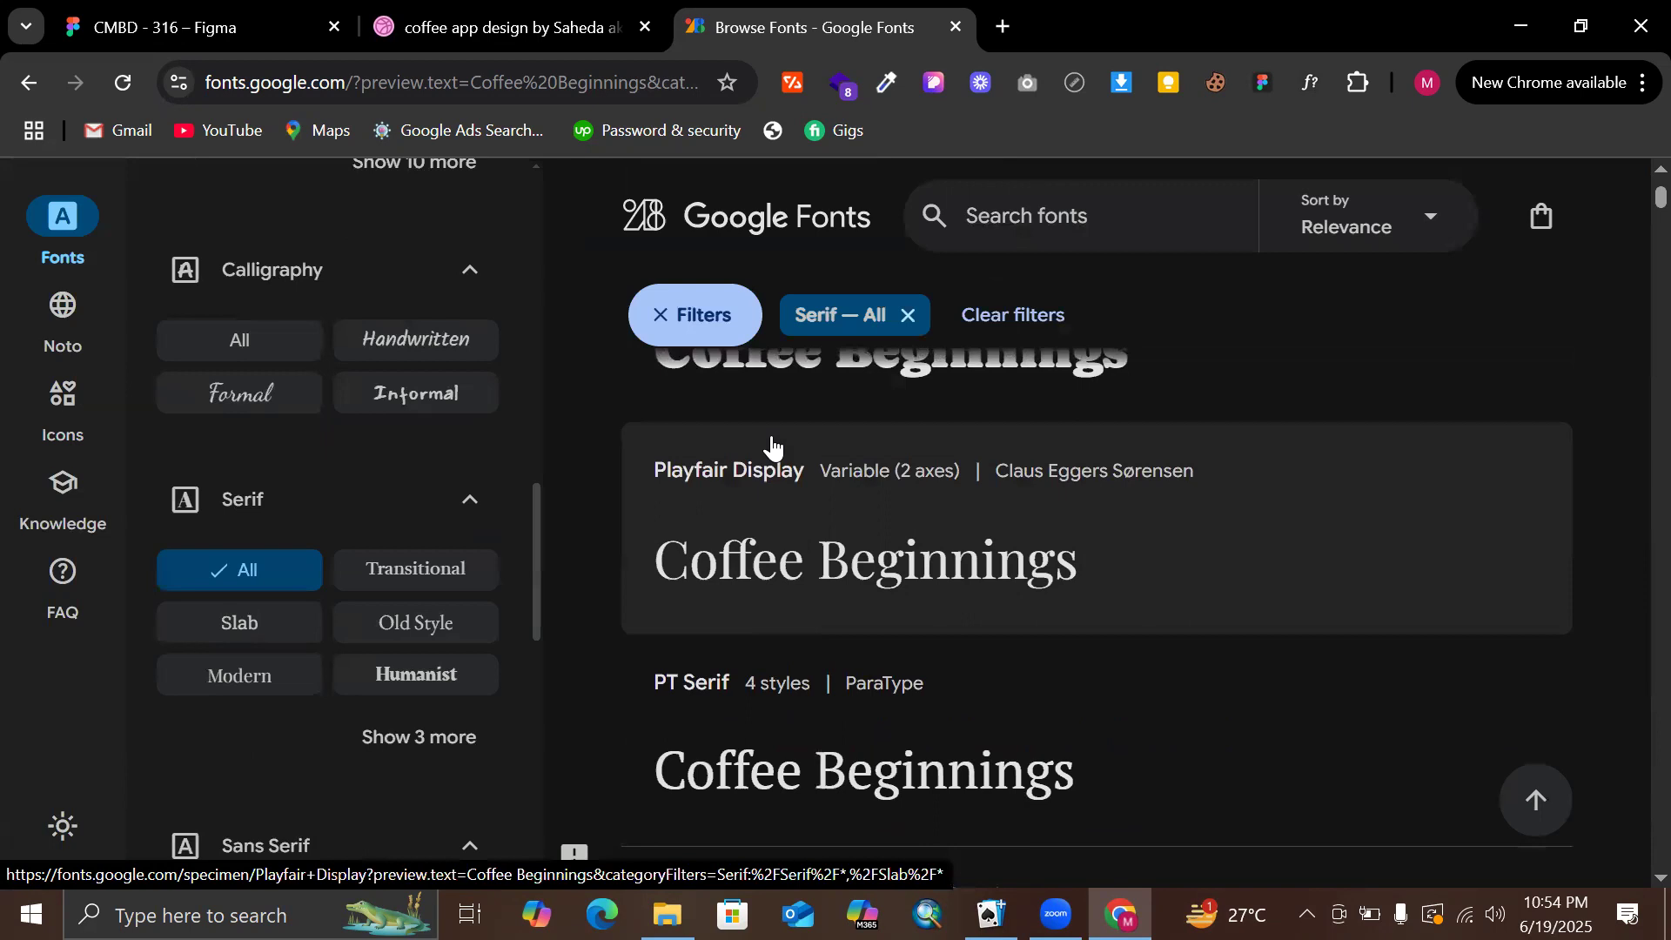
scroll(661, 544, "up", 2, "ctrl")
scroll(662, 544, "up", 3, "ctrl")
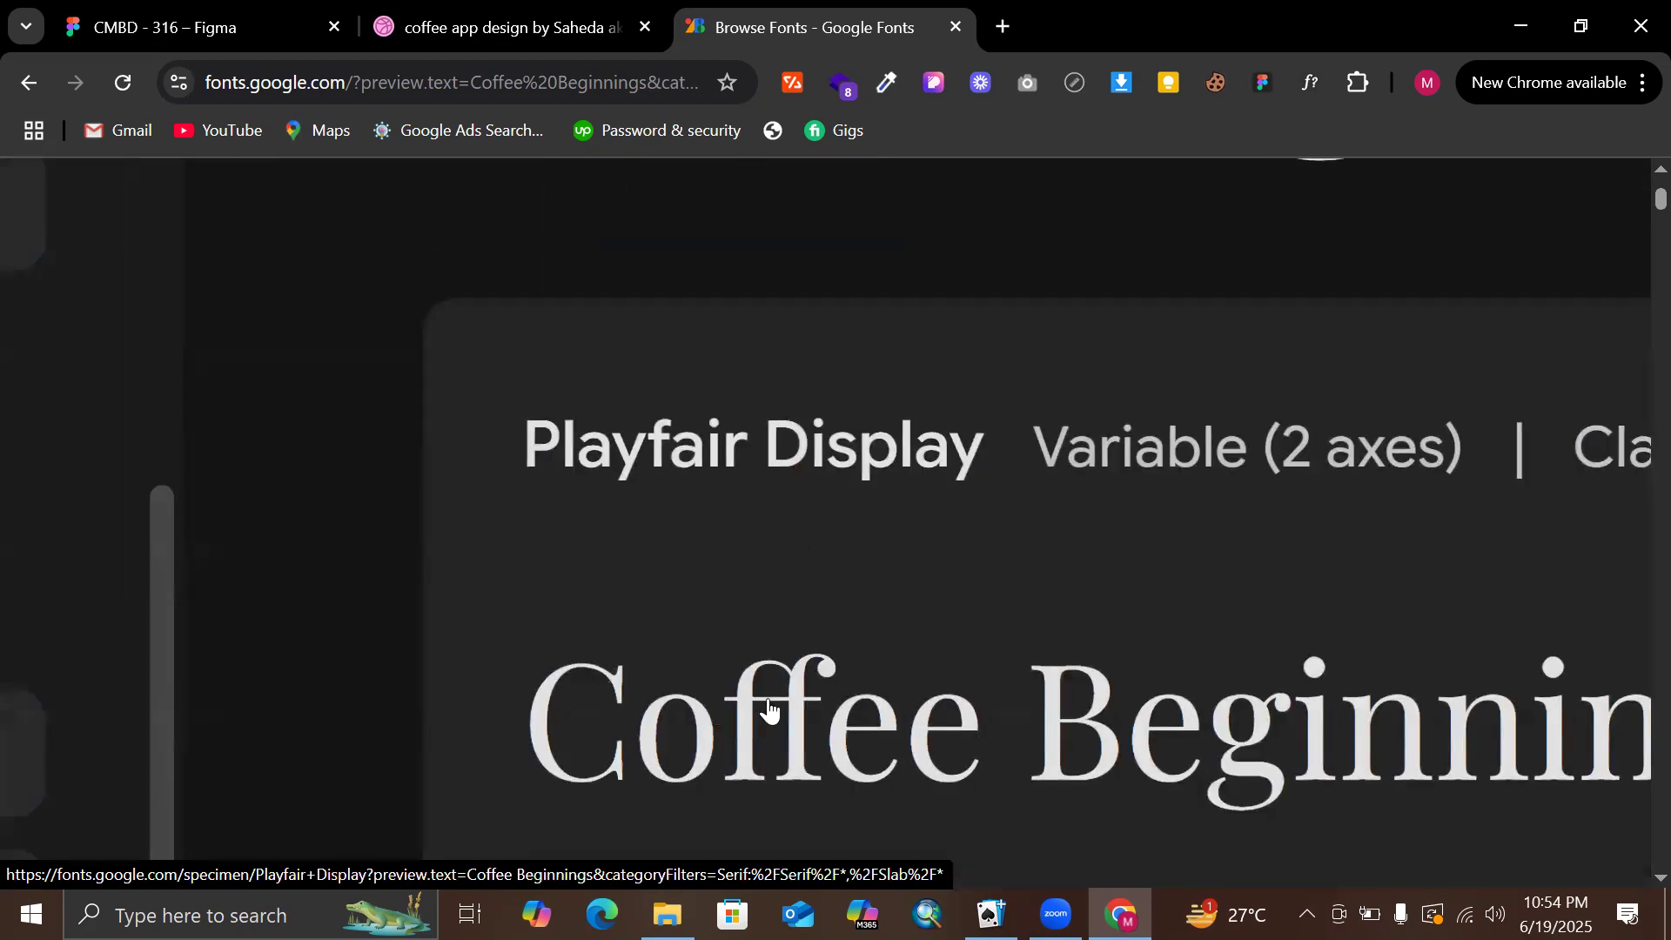
scroll(849, 677, "down", 1)
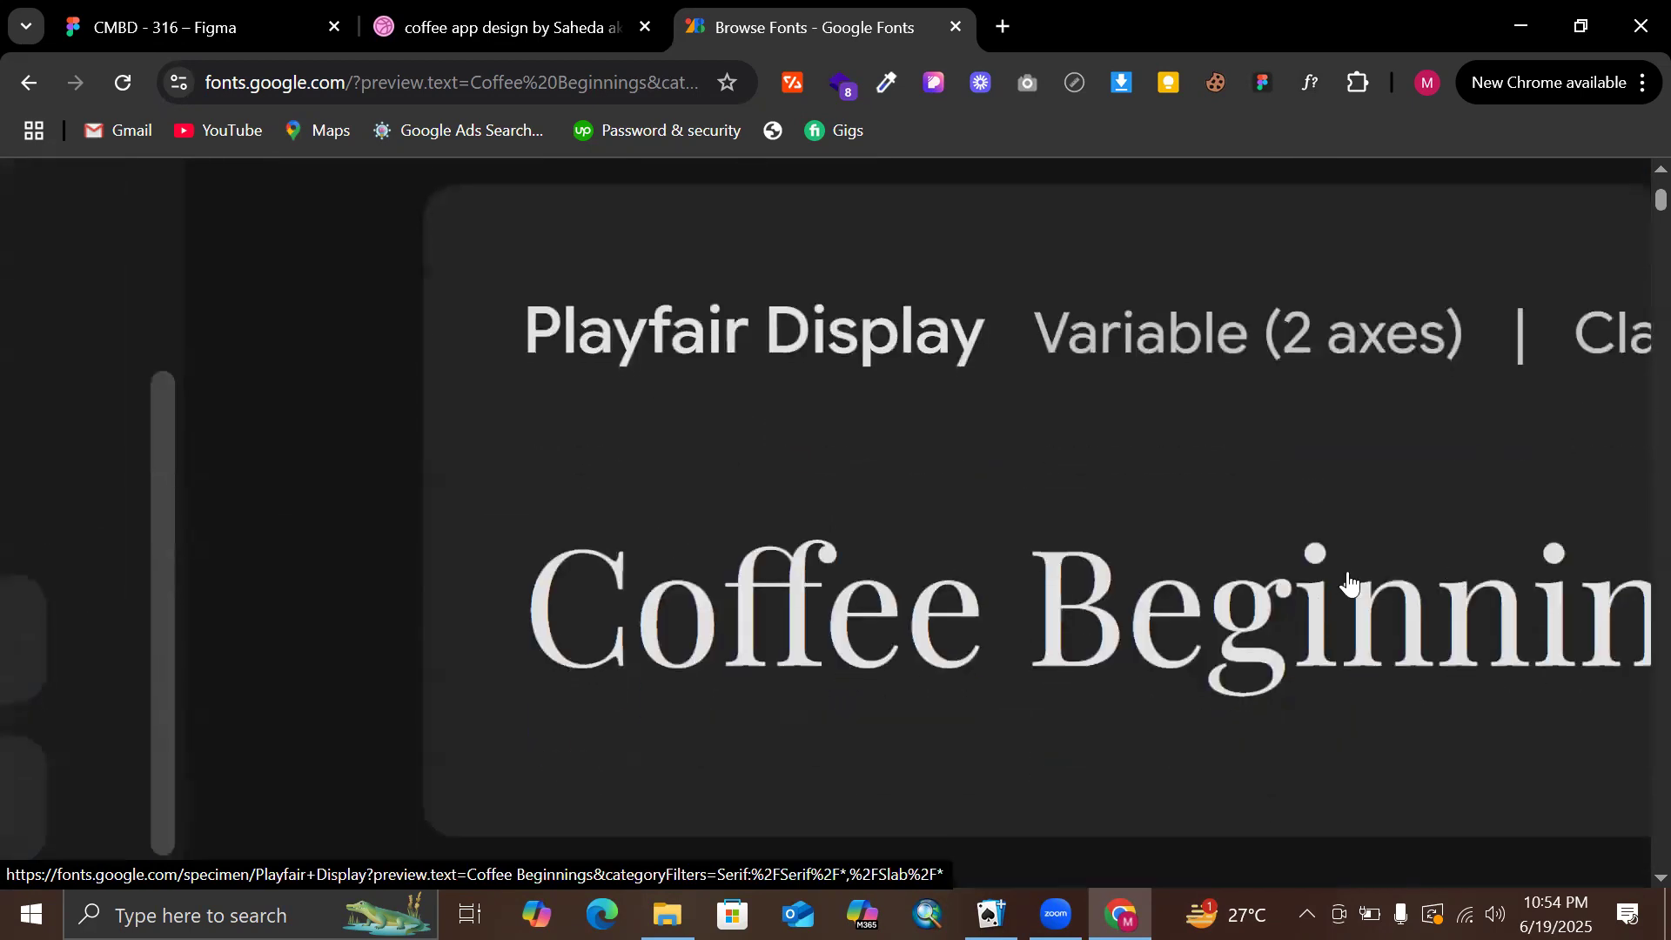
scroll(1347, 583, "right", 2)
scroll(1385, 631, "left", 2)
scroll(1386, 631, "down", 3, "ctrl")
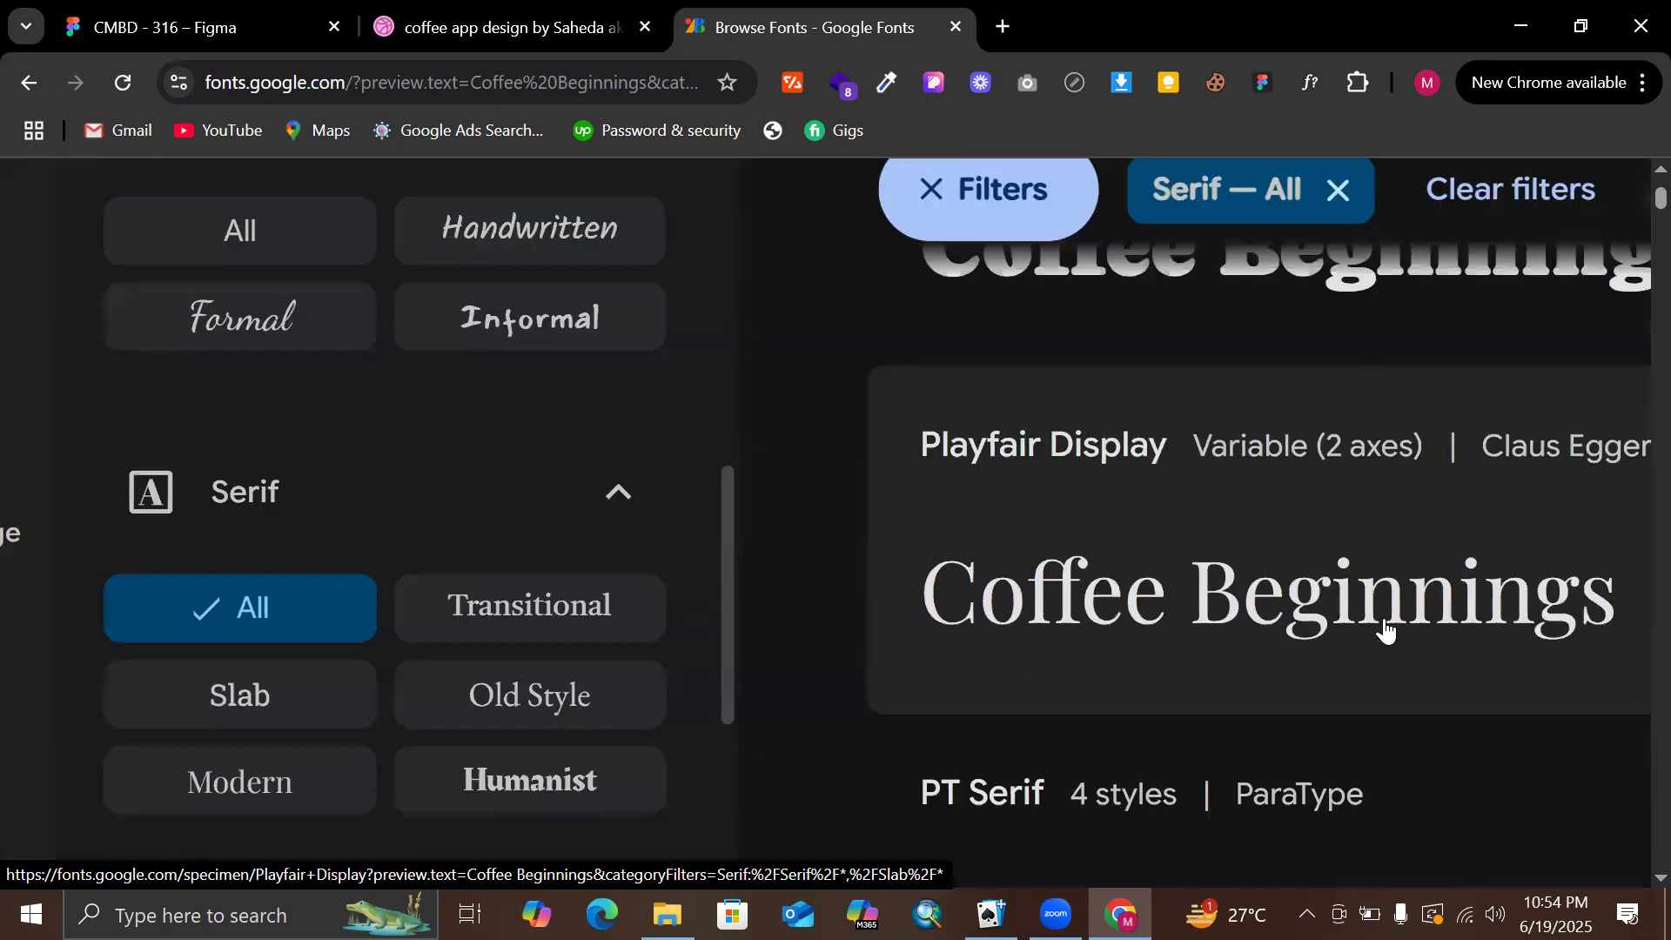
scroll(1384, 633, "down", 2, "ctrl")
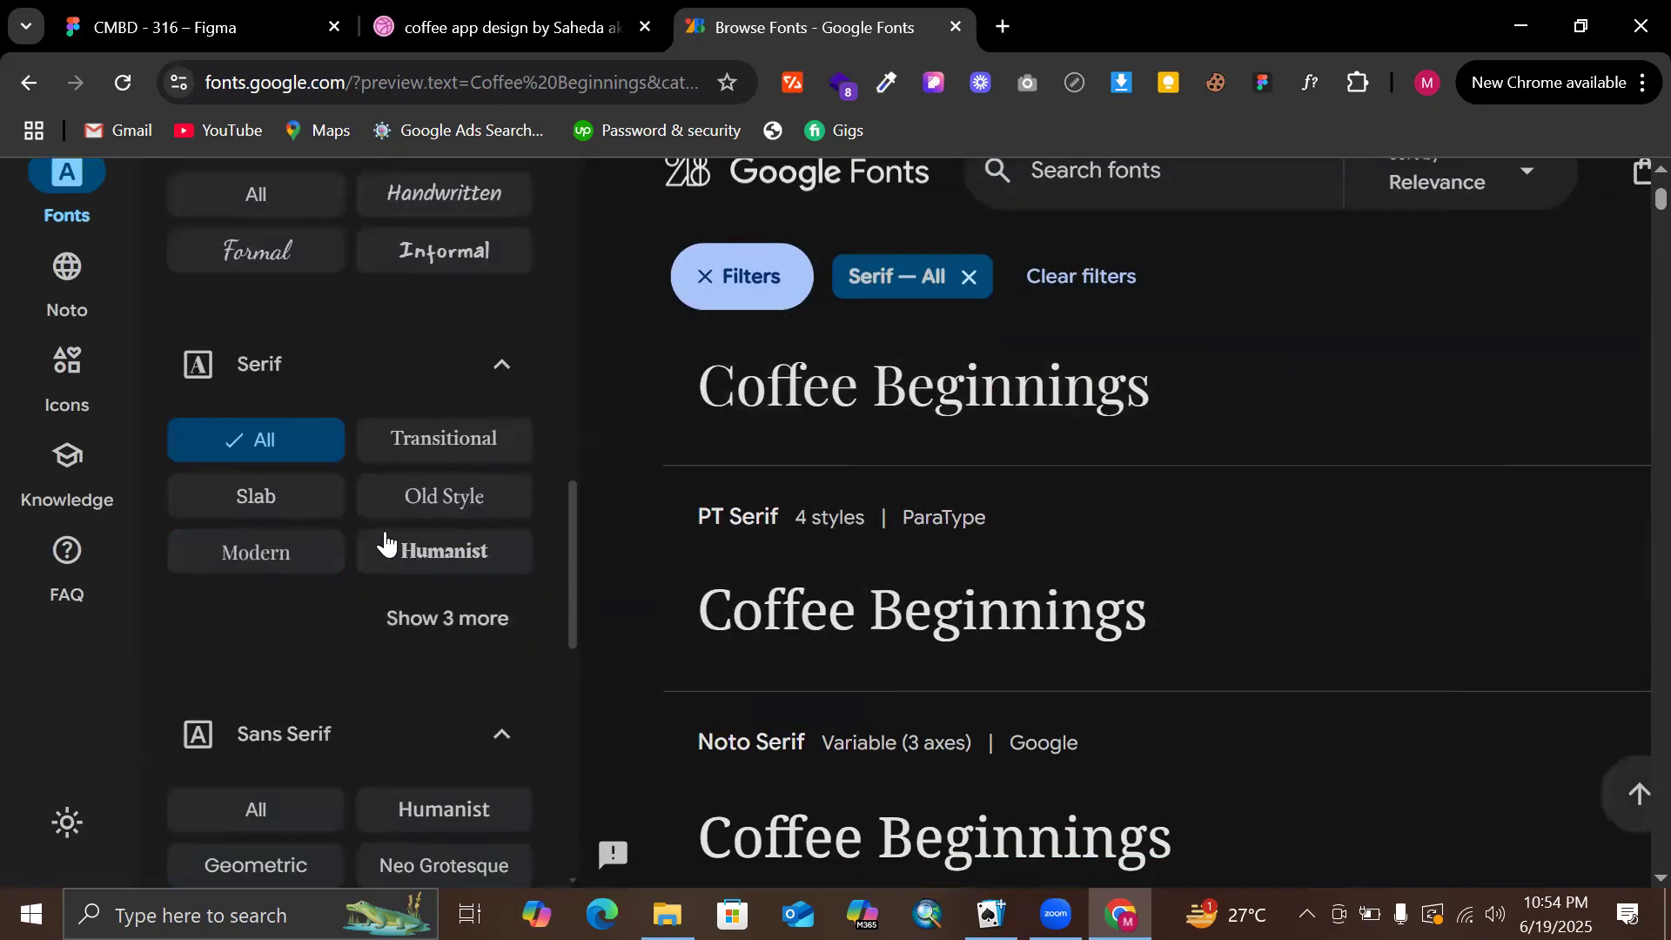
Filter the font list to all Sans Serif families and remove the Serif filter
scroll(388, 536, "up", 2)
scroll(418, 366, "down", 4)
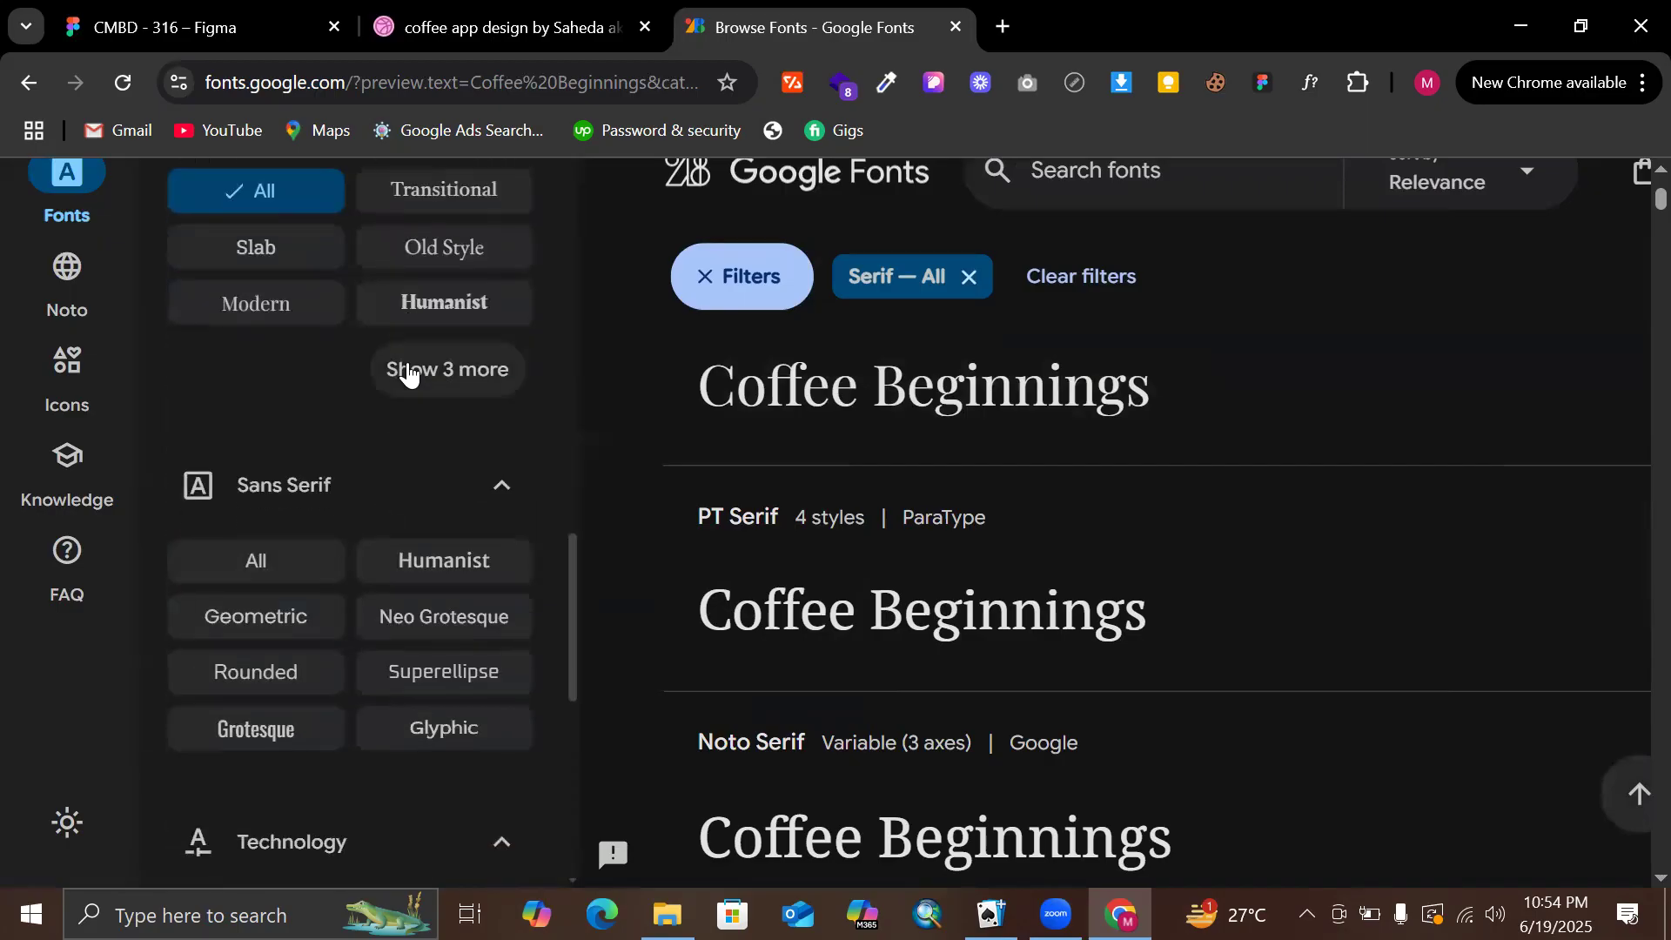
left_click(262, 564)
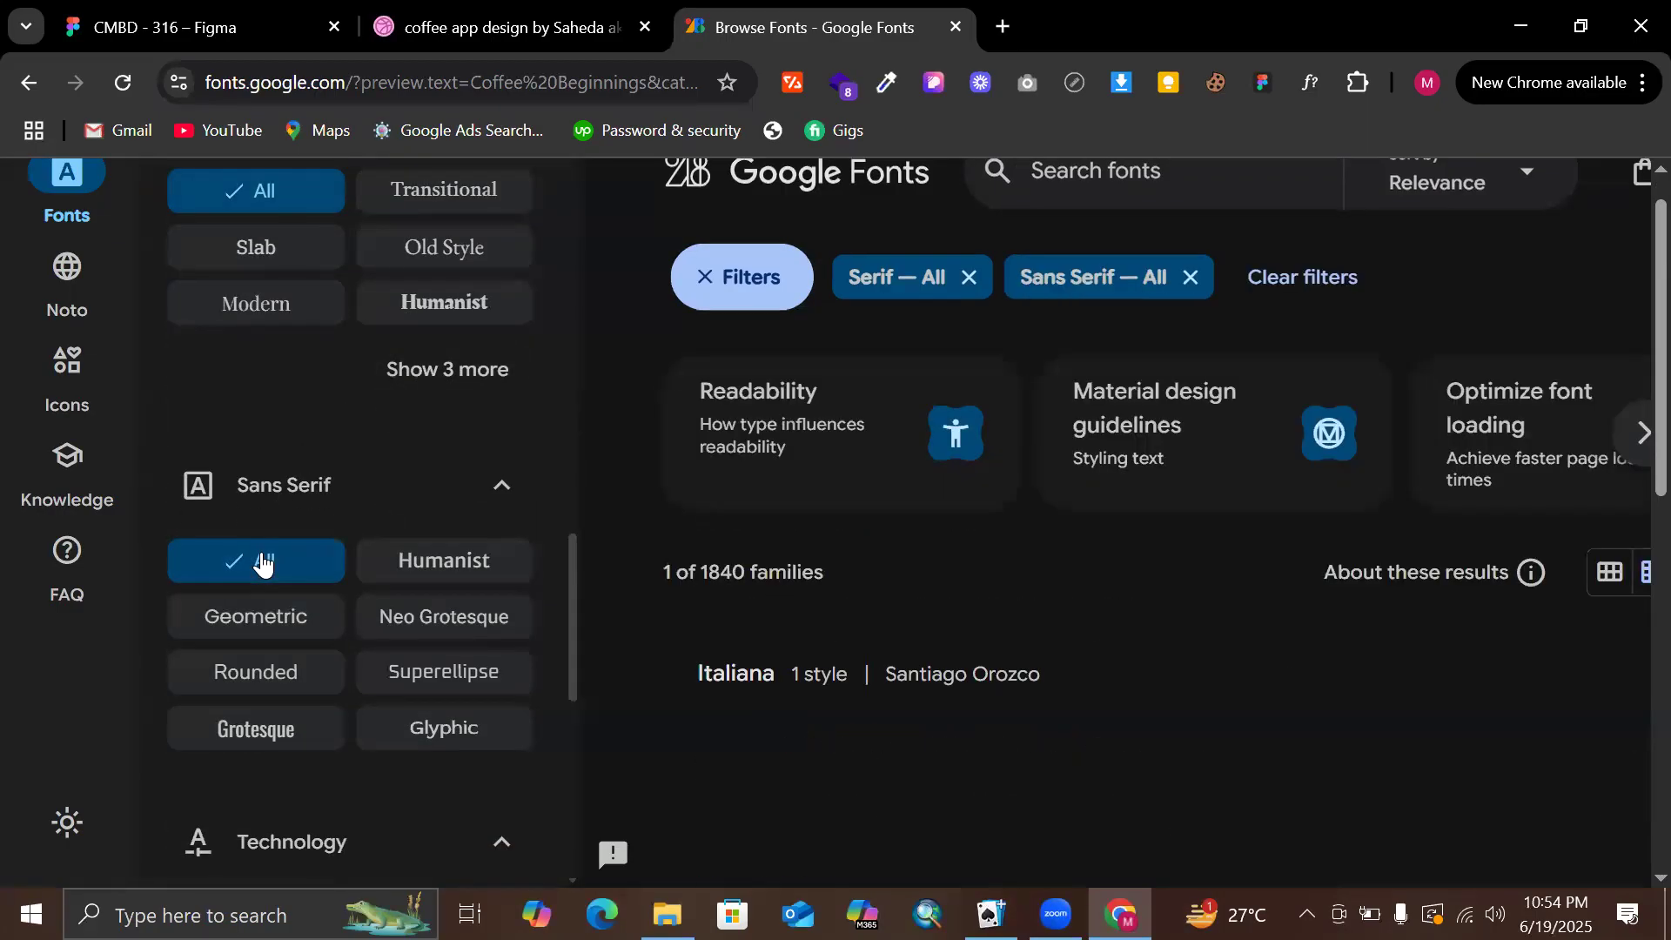
scroll(259, 416, "up", 1)
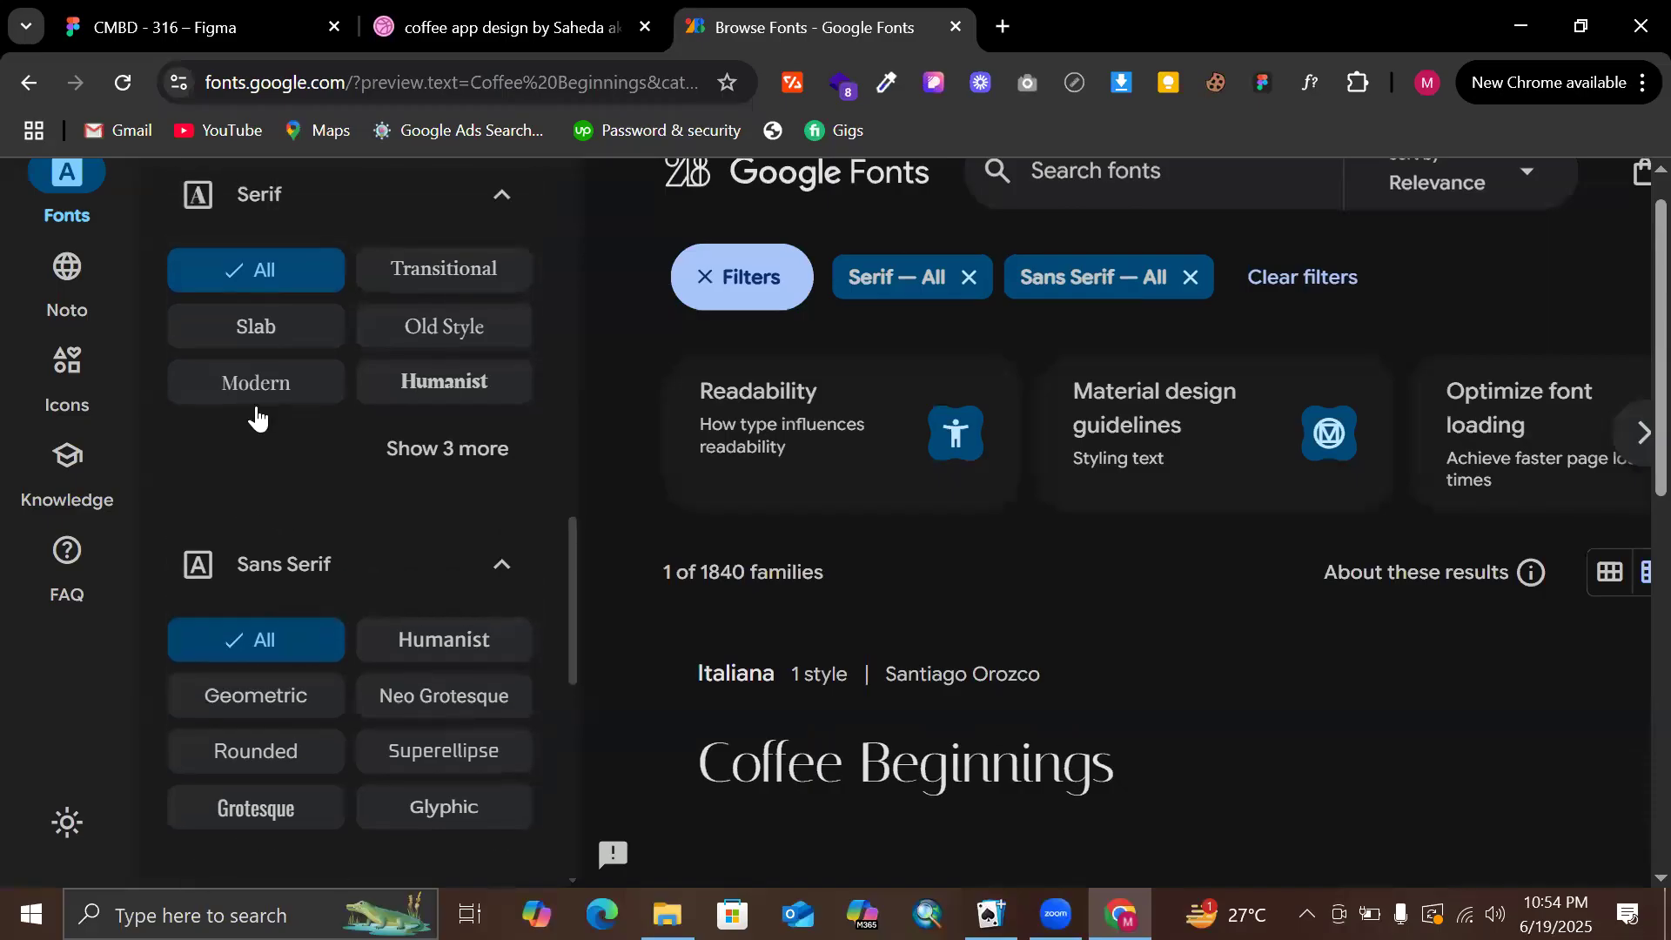
left_click(311, 279)
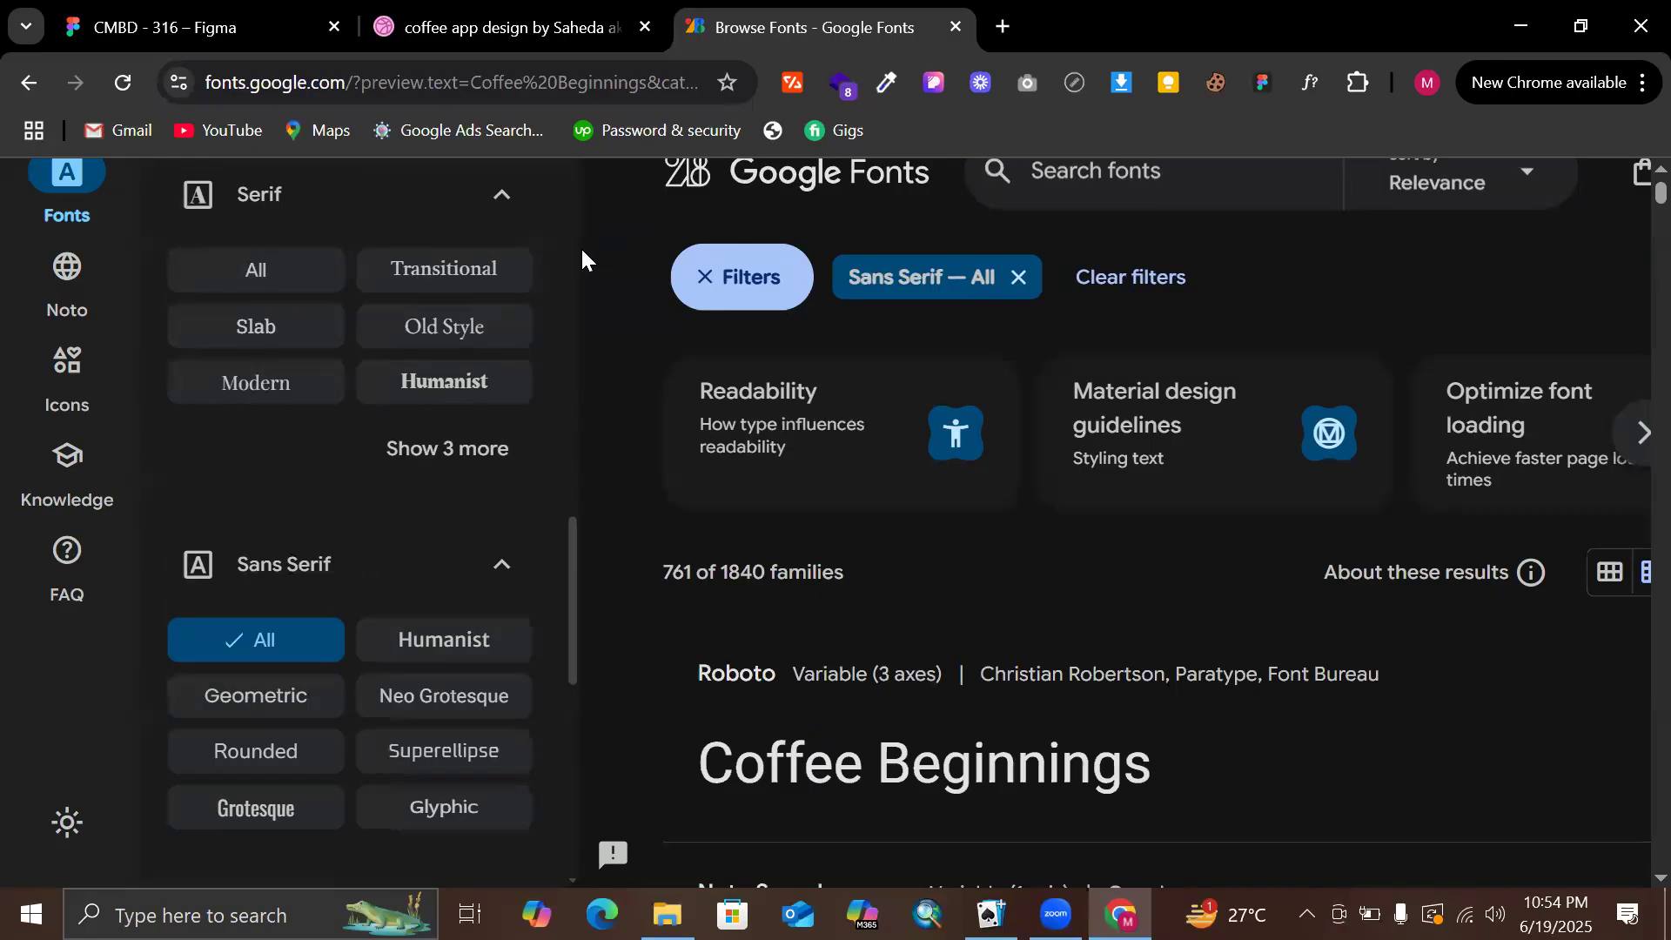
scroll(268, 246, "up", 1)
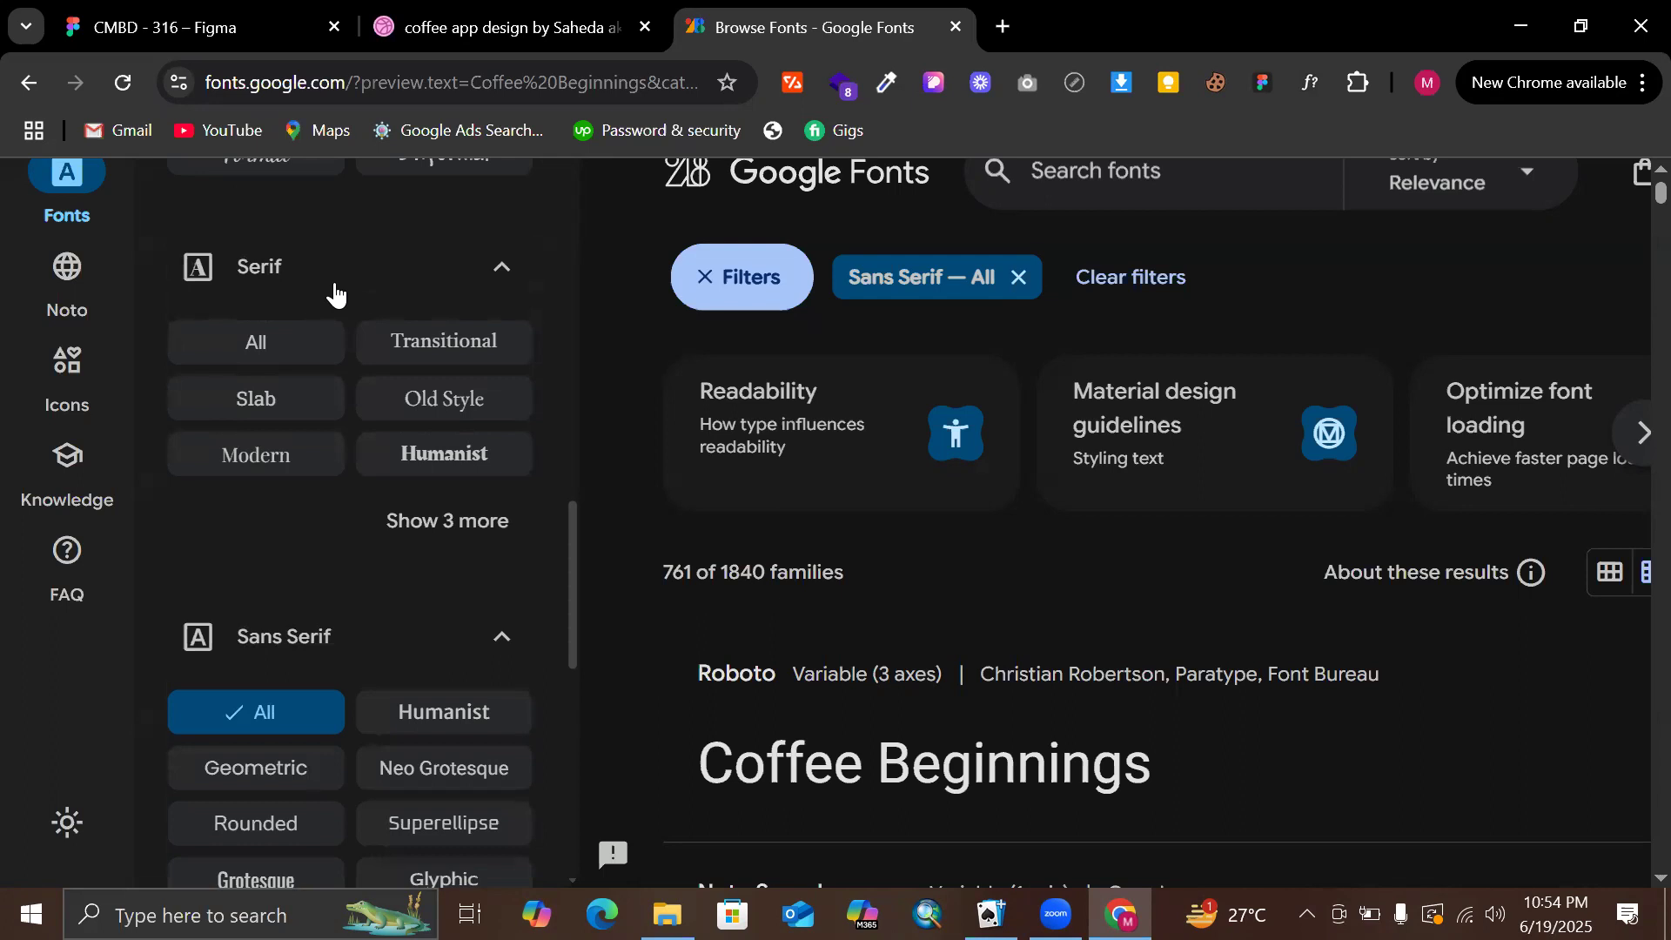
Compare the letterforms of the Coffee Beginnings preview in the sans serif families Roboto, Noto Sans Japanese, Montserrat, Inter and Poppins
scroll(683, 470, "down", 2)
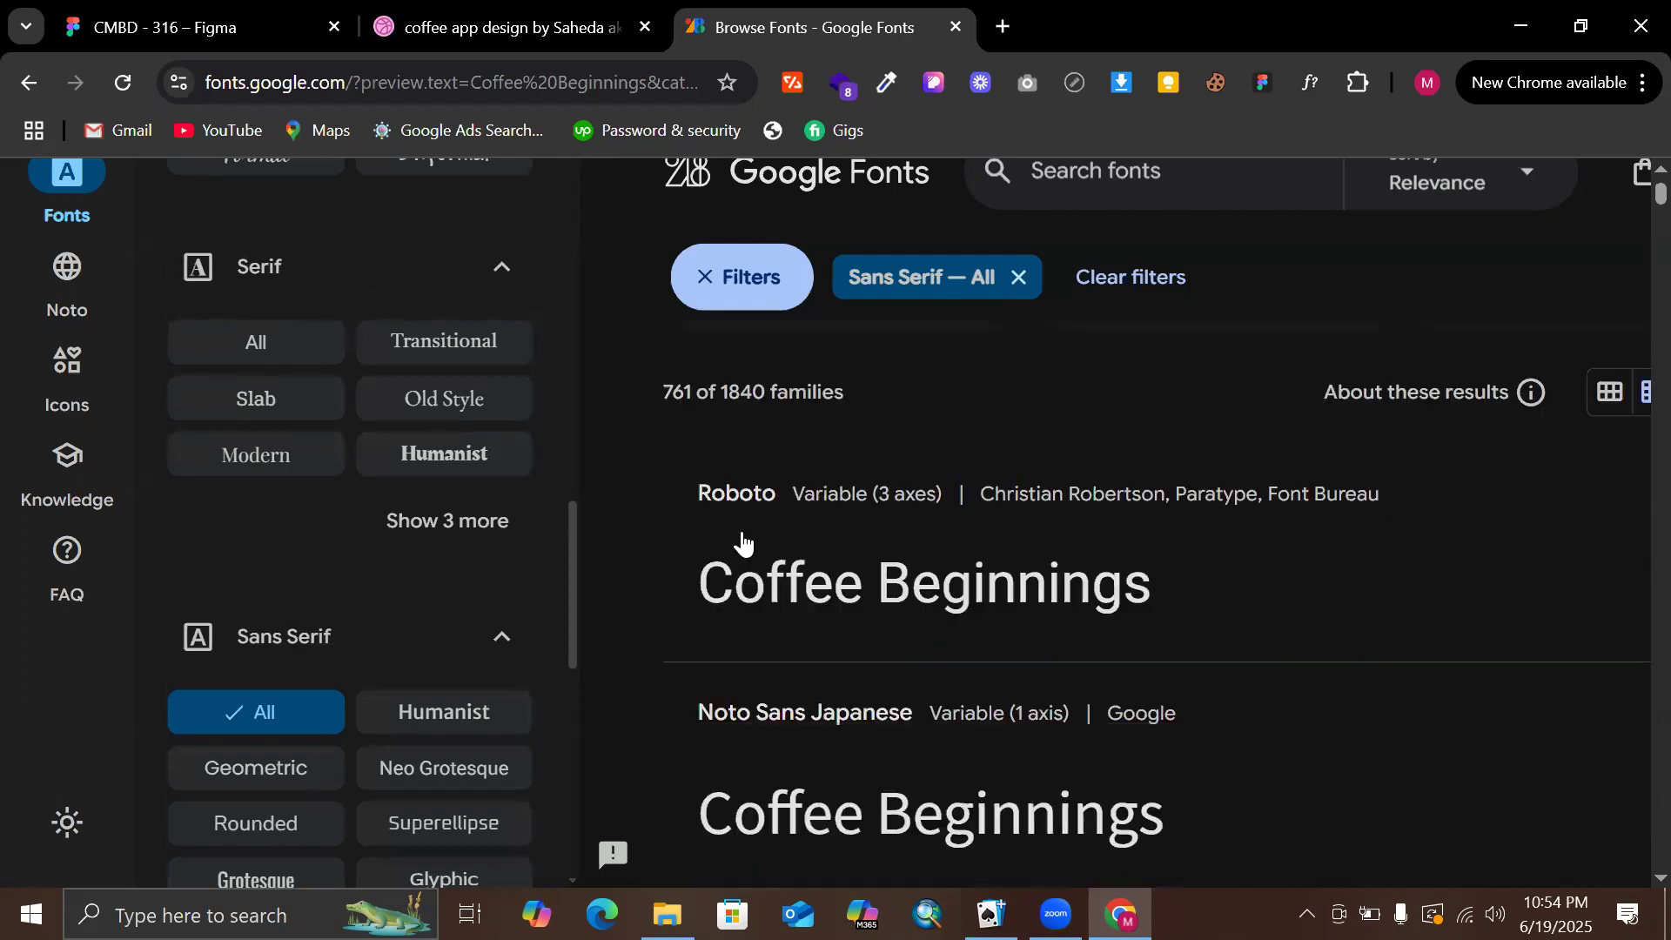
scroll(707, 494, "up", 5)
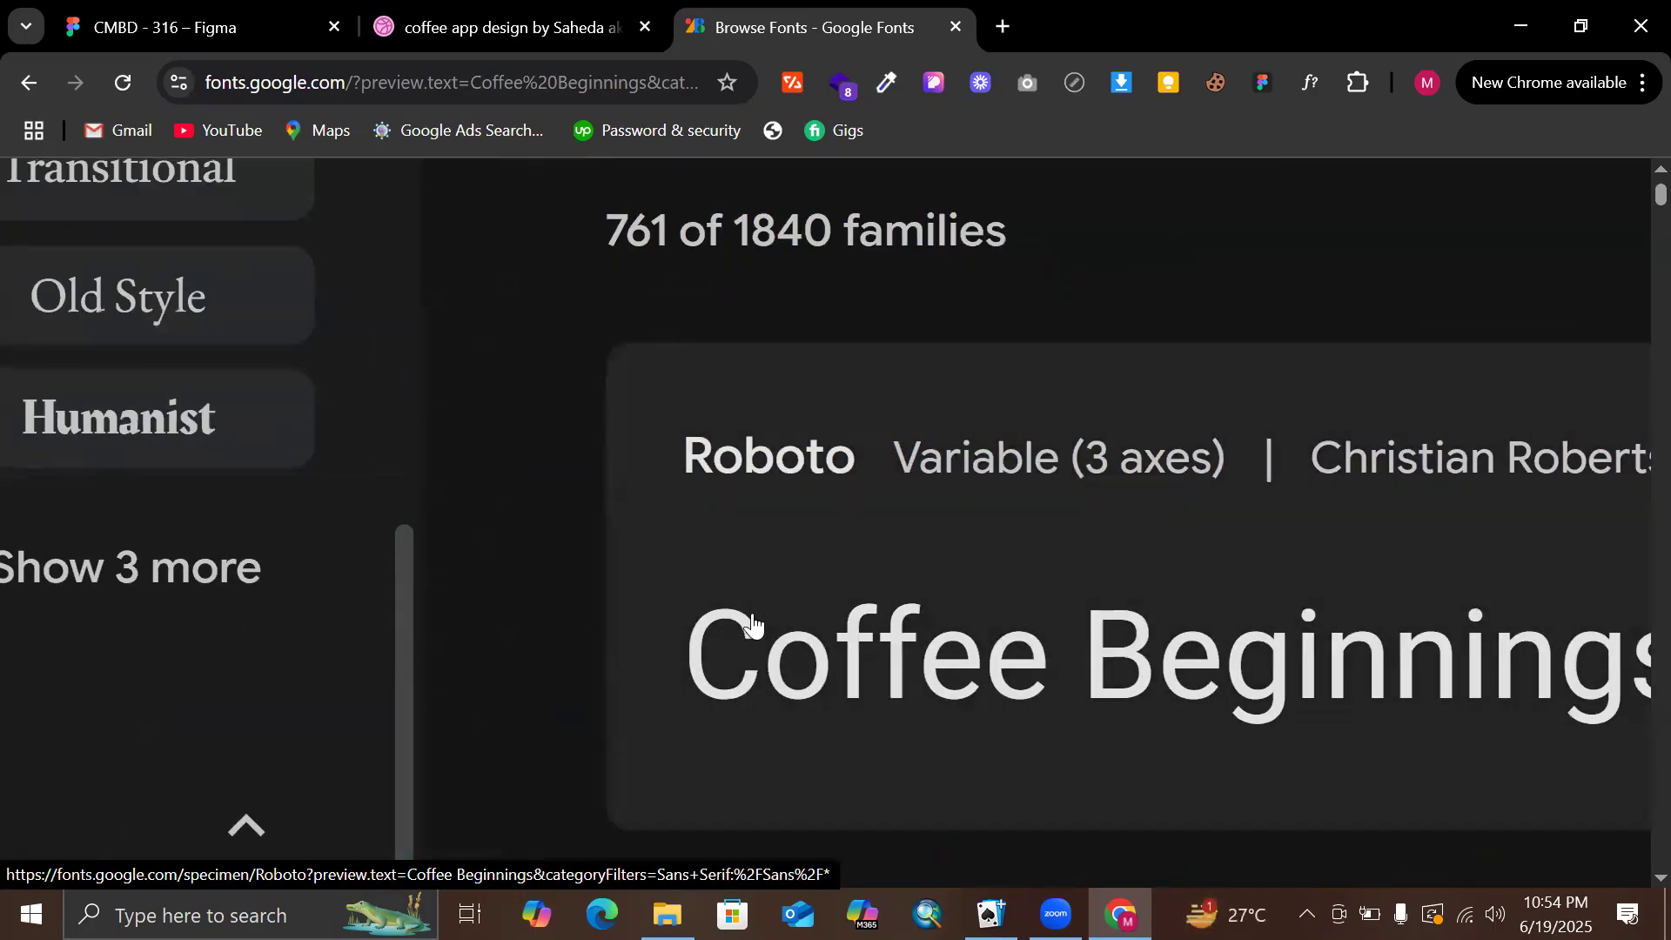
scroll(750, 609, "down", 5)
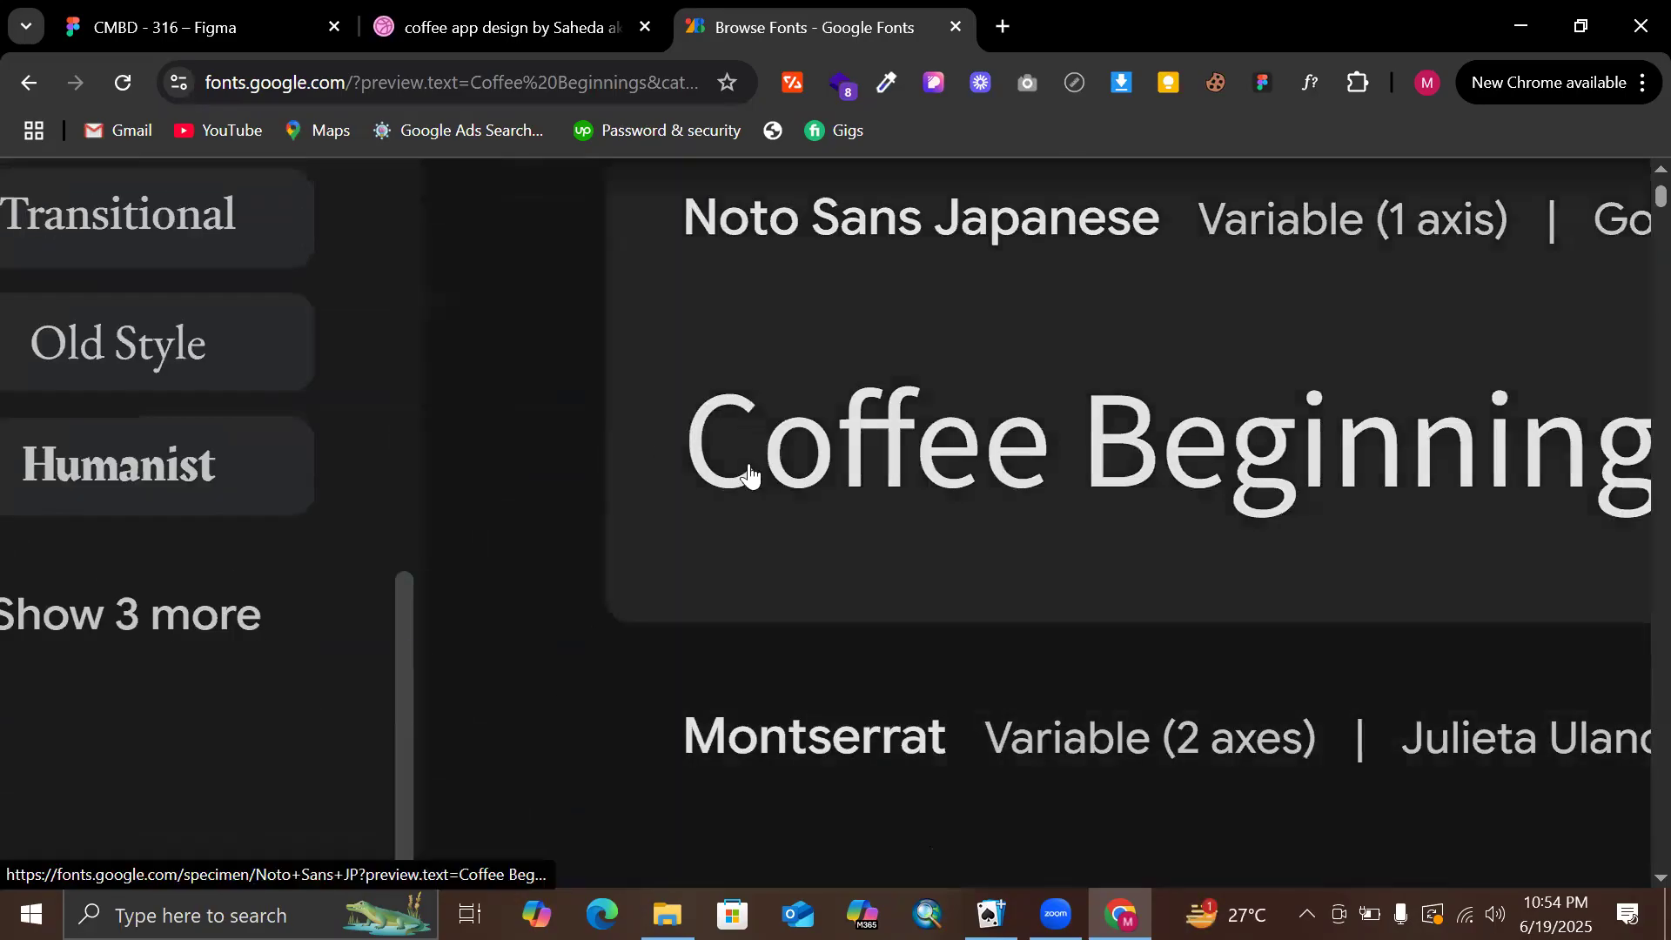
scroll(861, 540, "down", 3)
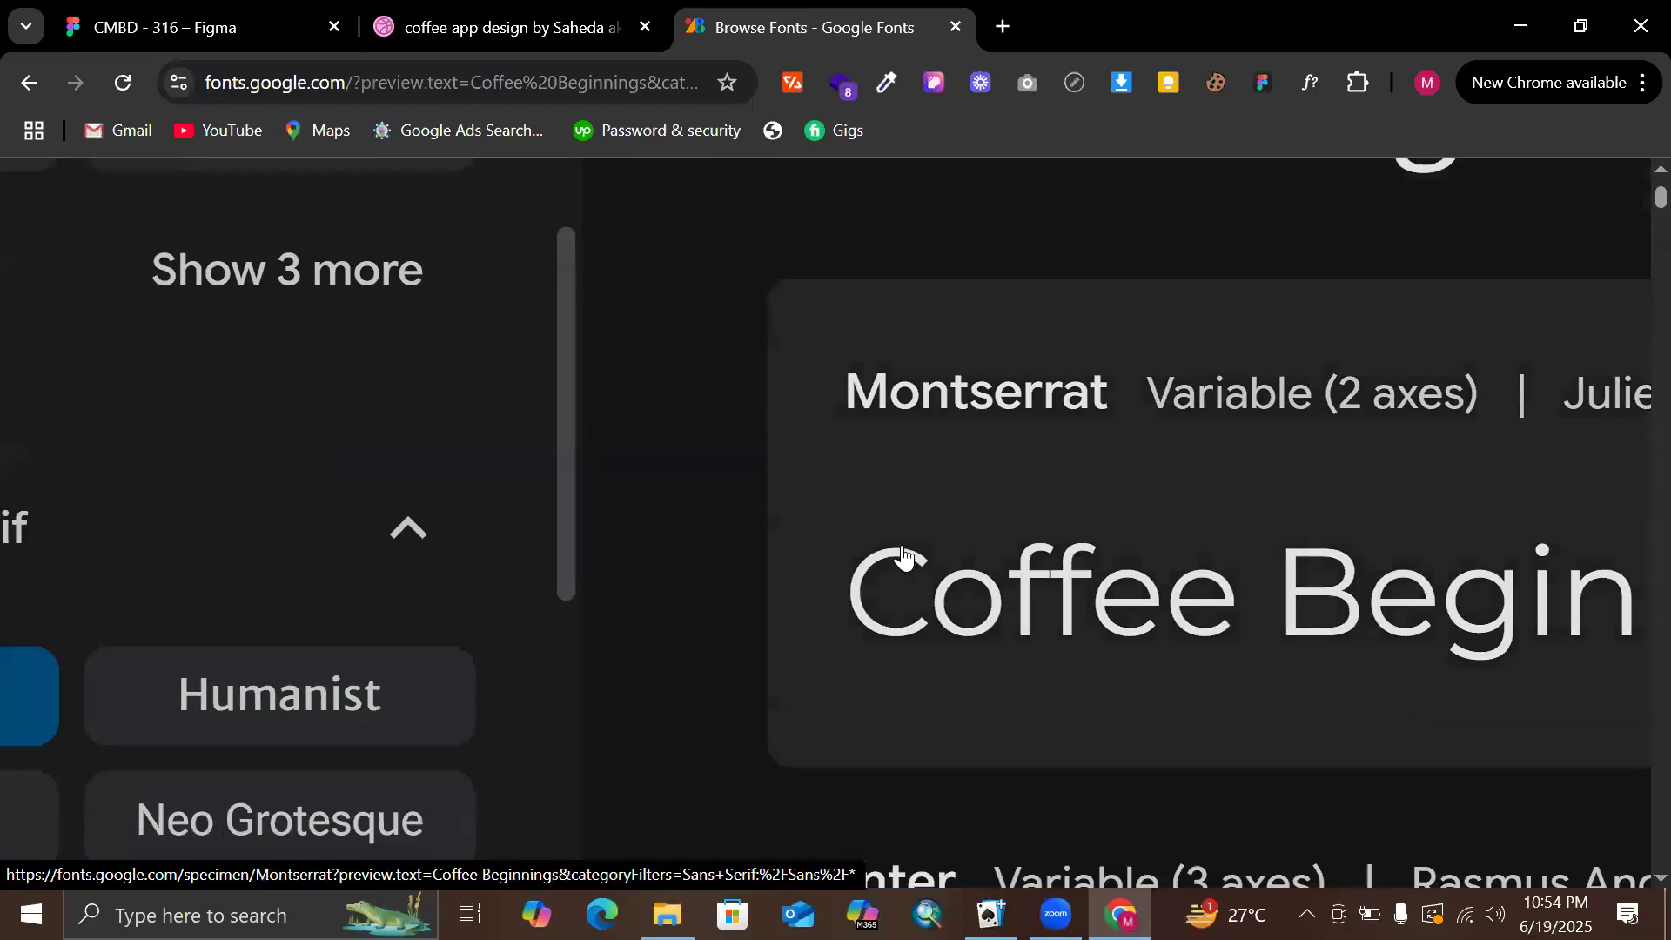
scroll(979, 619, "down", 5)
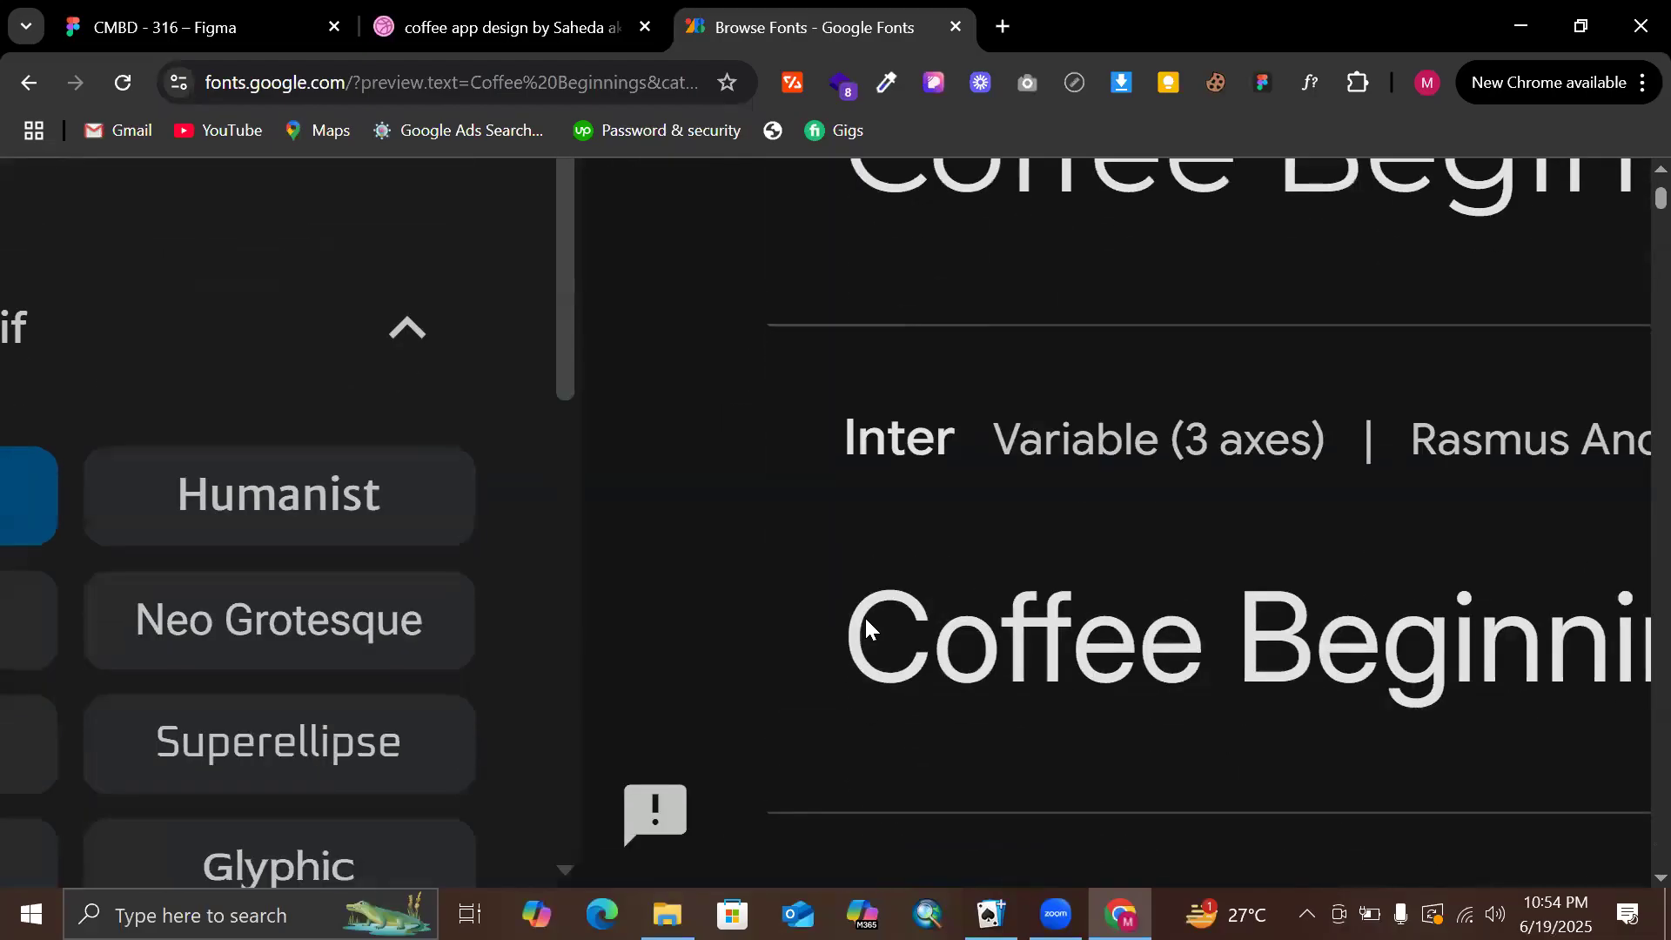
scroll(958, 618, "down", 4)
scroll(959, 701, "down", 3)
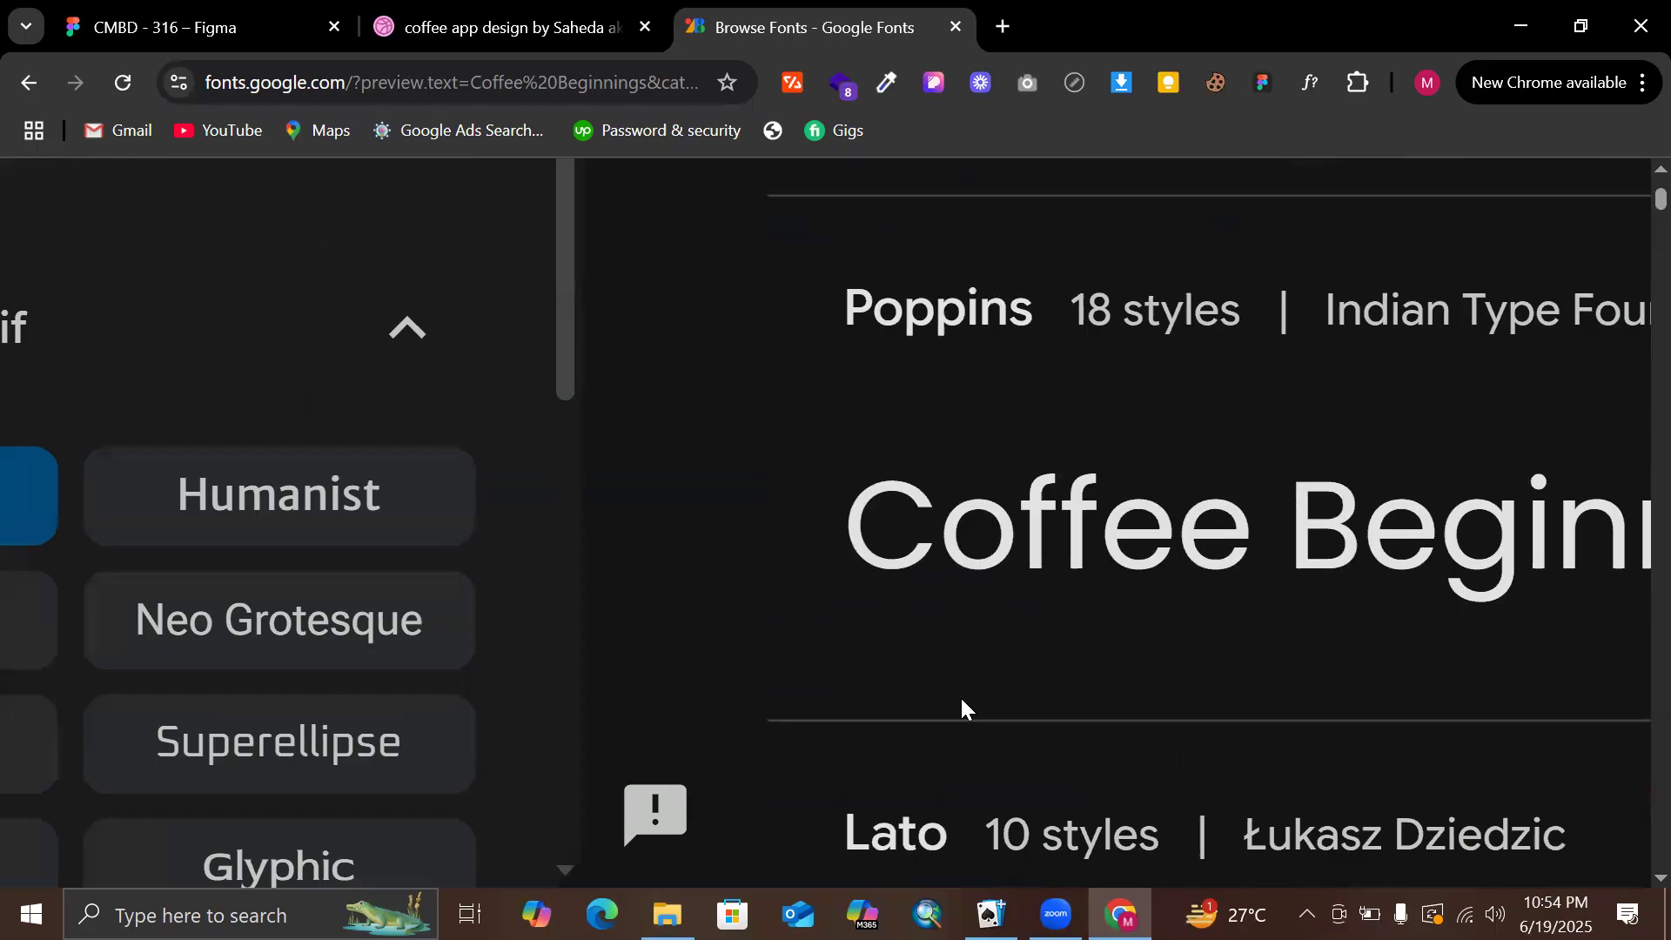
scroll(959, 702, "down", 3)
scroll(1039, 519, "down", 4)
scroll(486, 634, "down", 3)
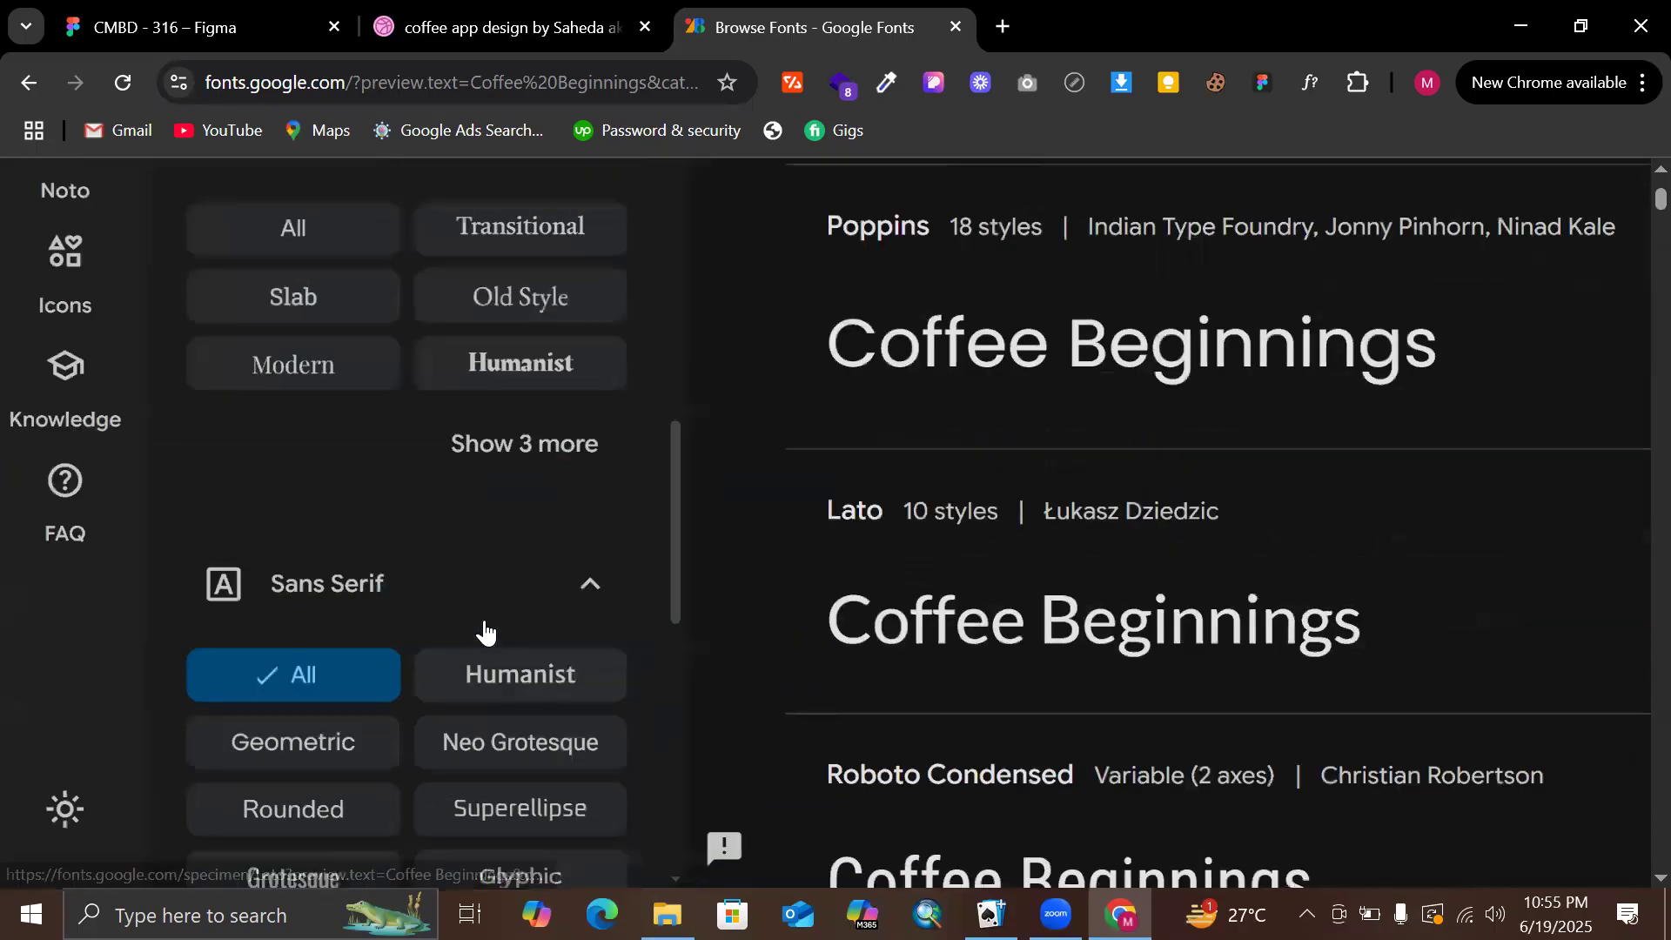
Look through the font filter categories, from Technology and Seasonal back through Calligraphy, Appearance and Feeling to the preview settings
scroll(485, 634, "down", 4)
scroll(348, 625, "down", 1)
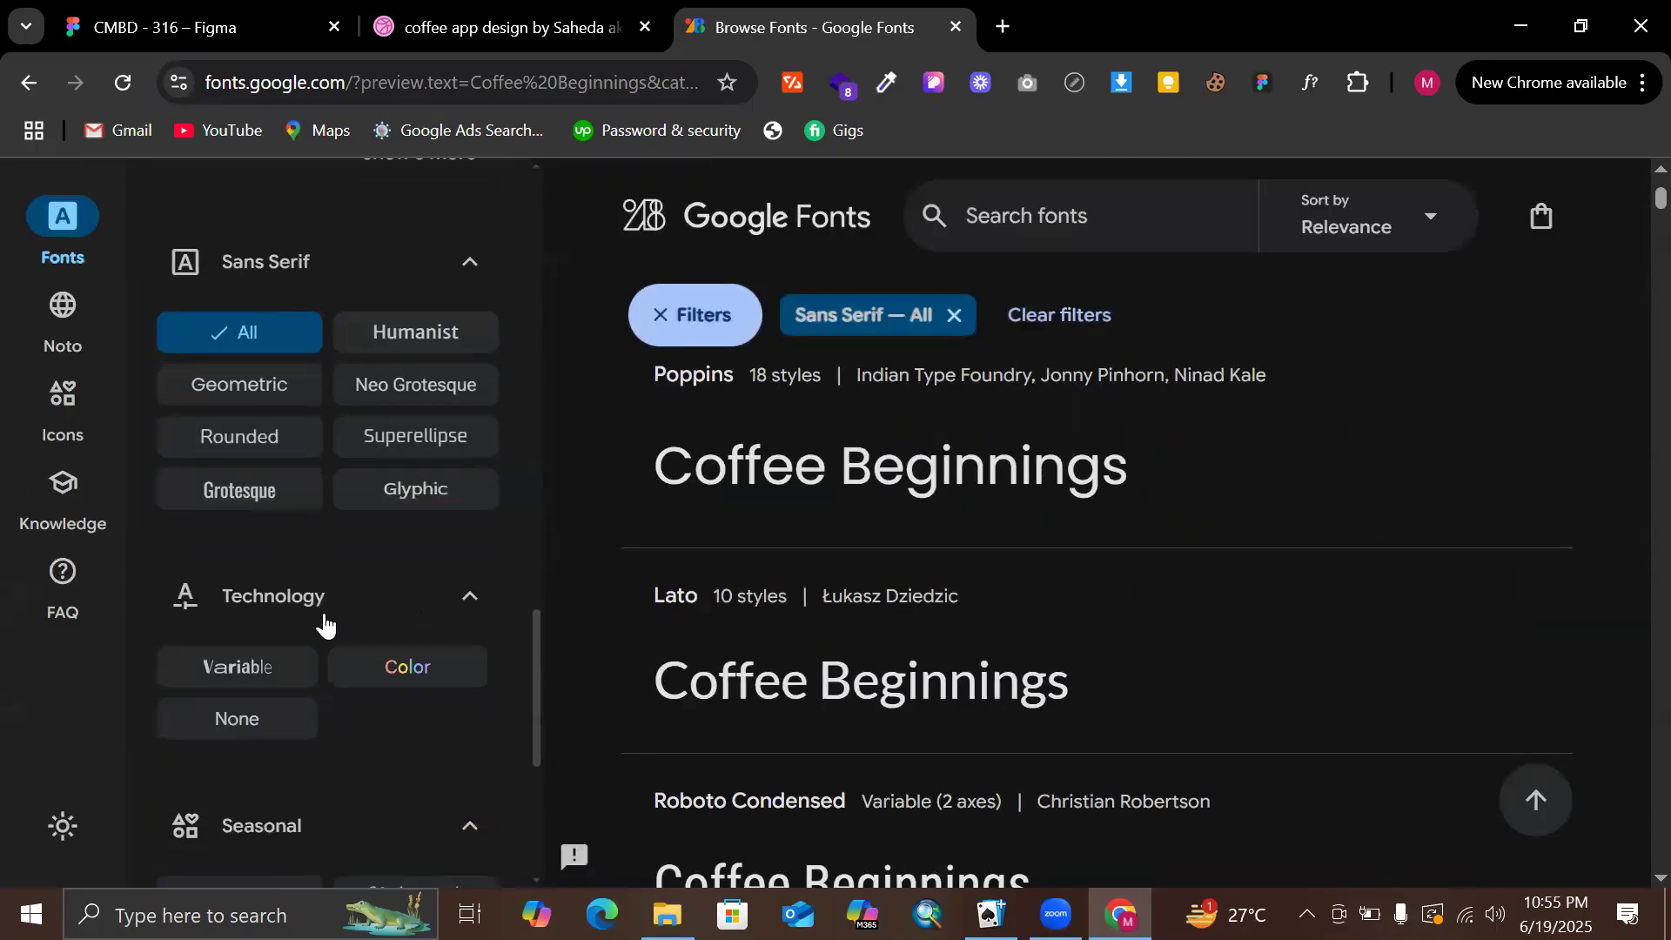
scroll(316, 618, "down", 5)
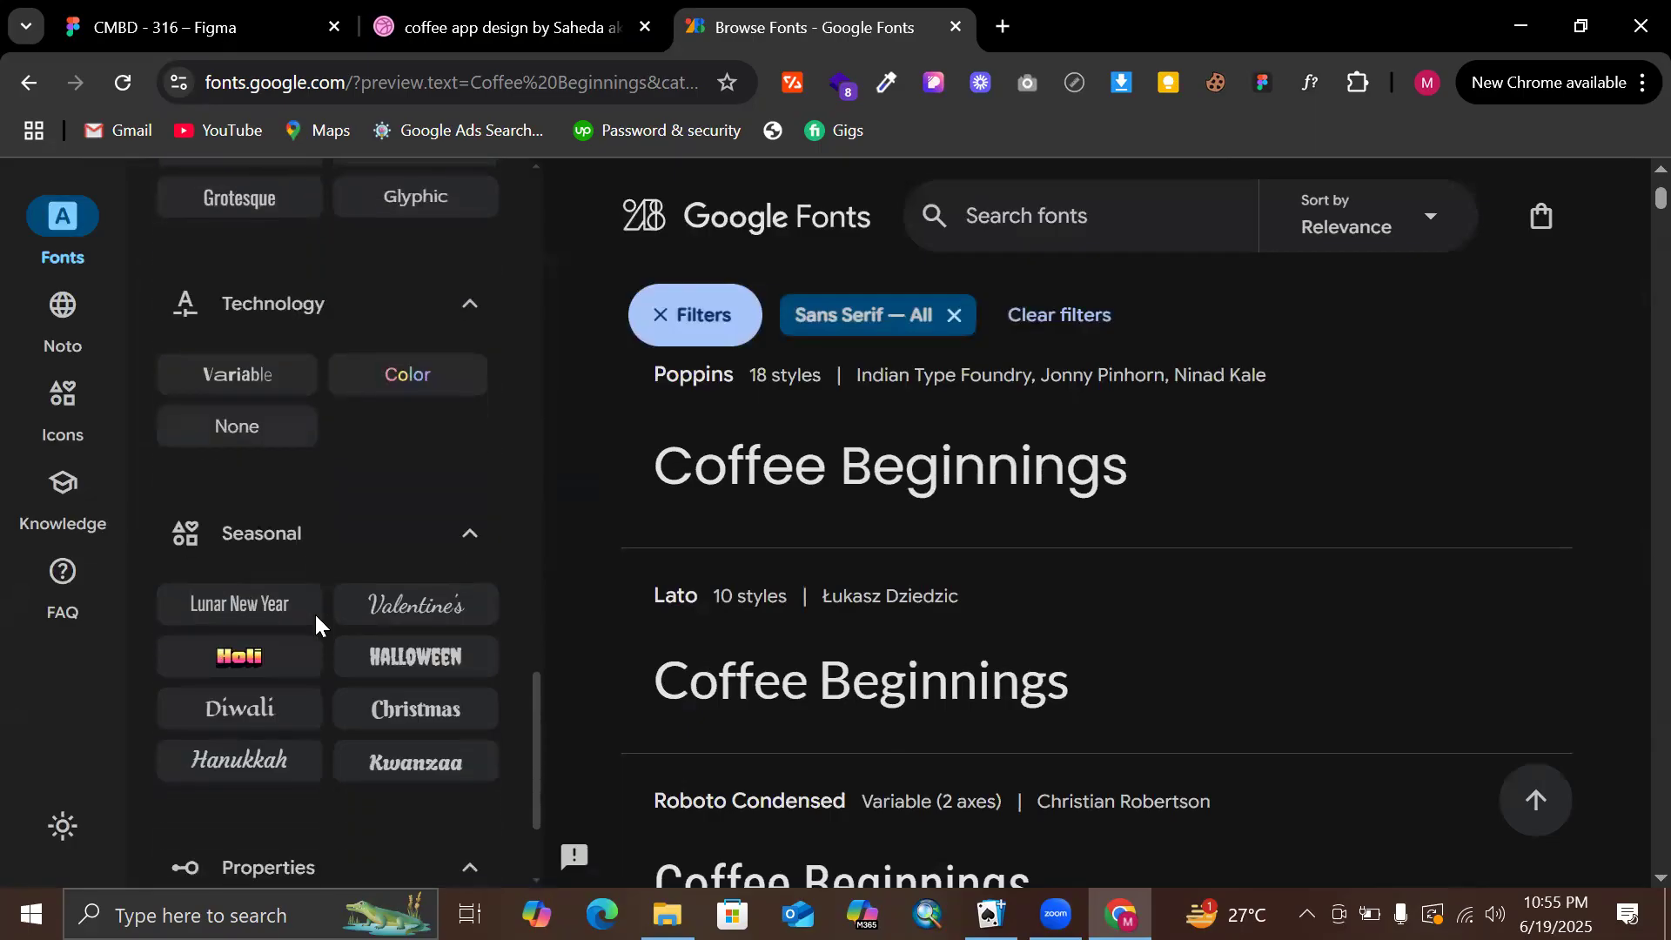
scroll(315, 613, "up", 10)
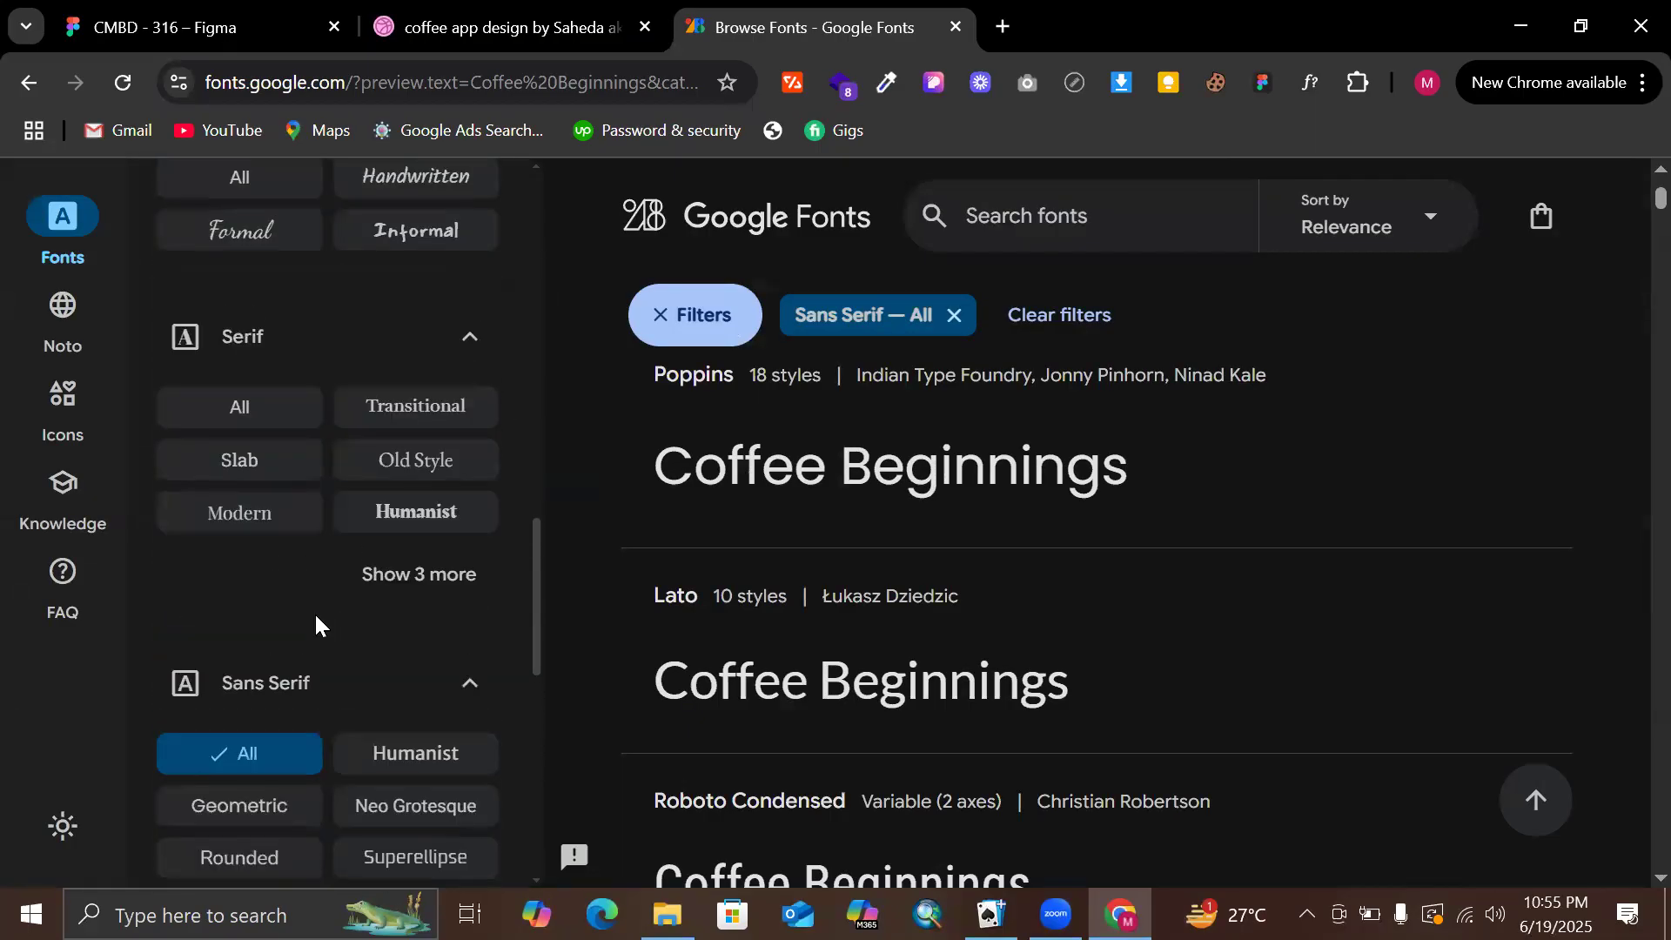
scroll(315, 620, "down", 1)
scroll(315, 619, "up", 5)
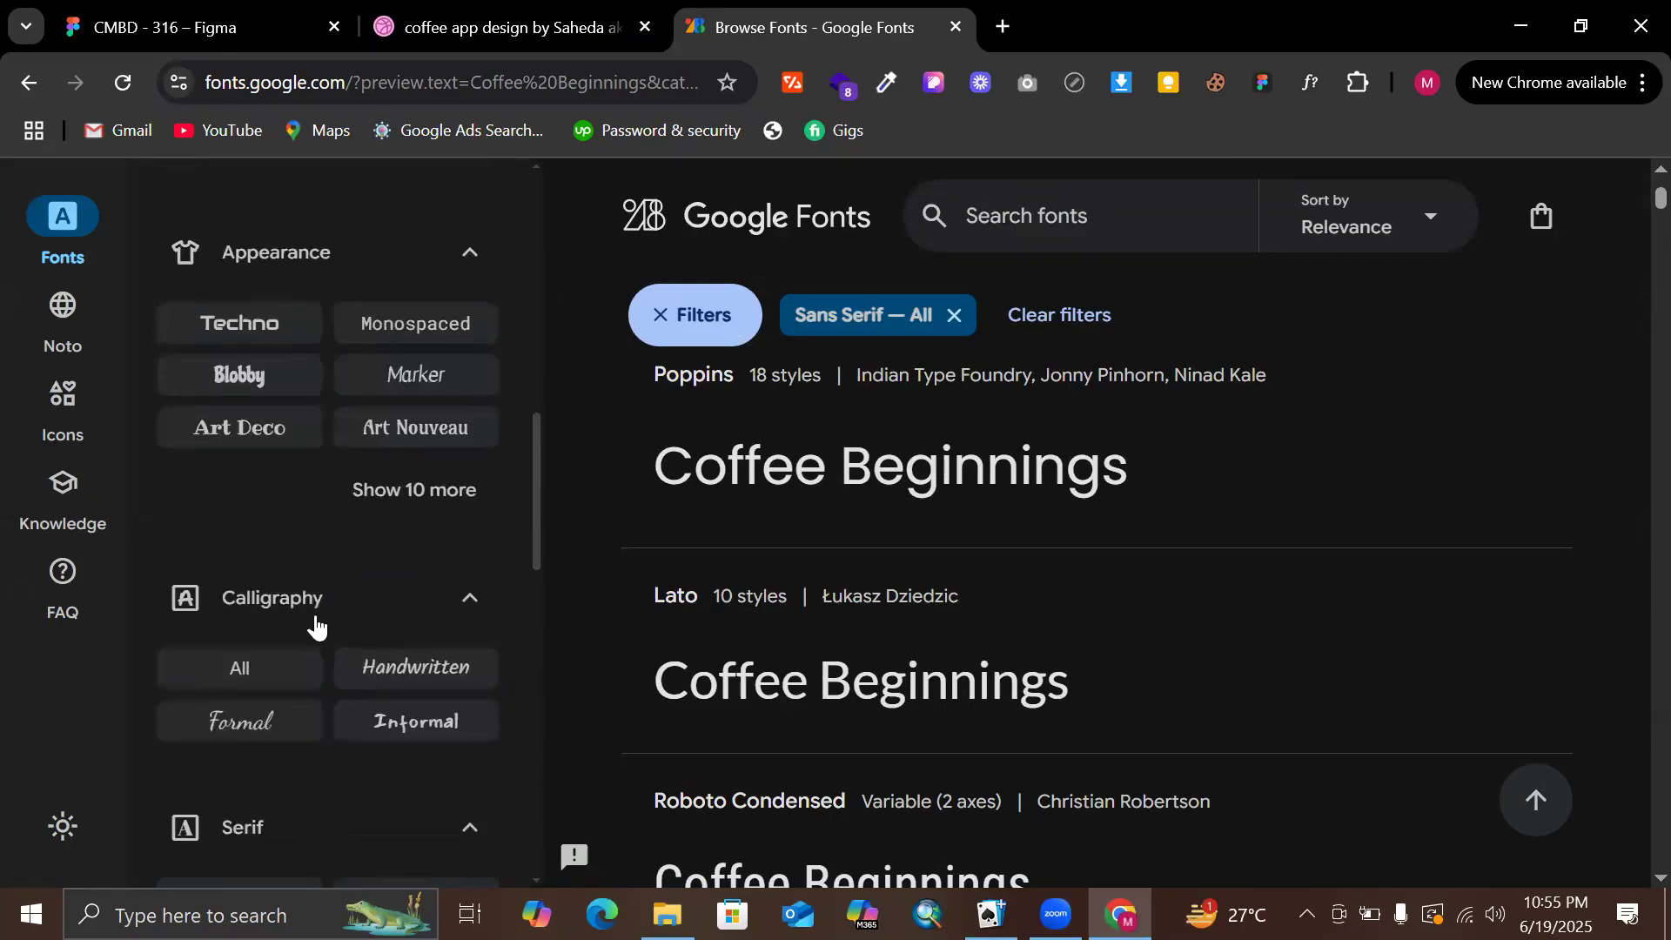
scroll(316, 620, "up", 4)
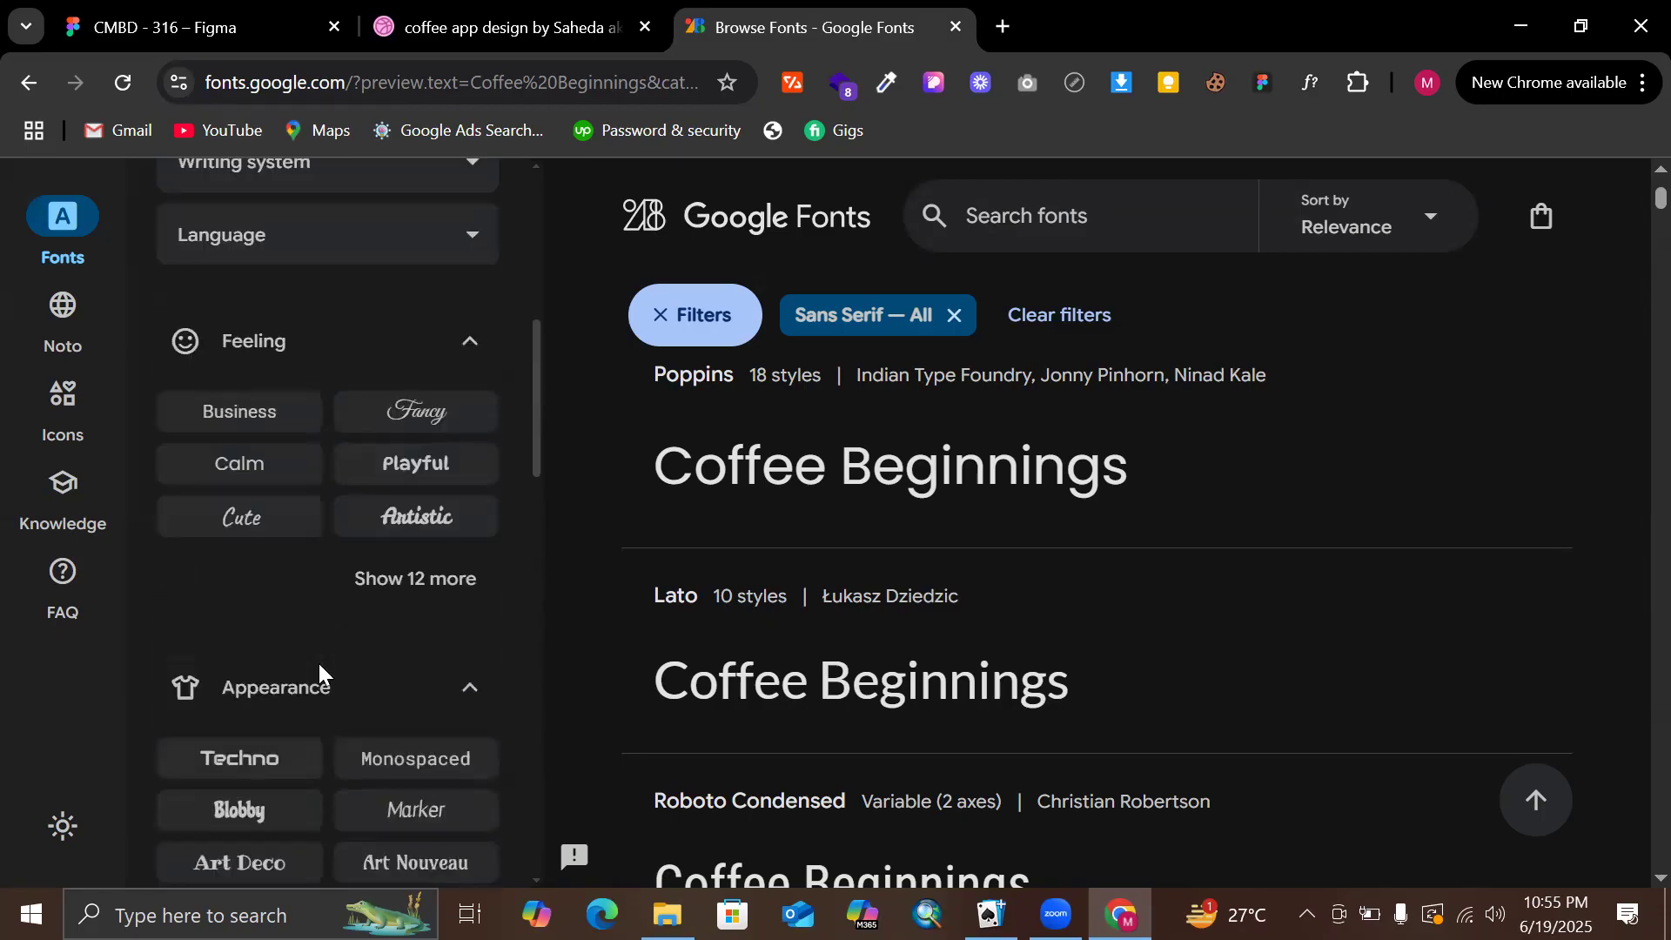
scroll(336, 487, "up", 6)
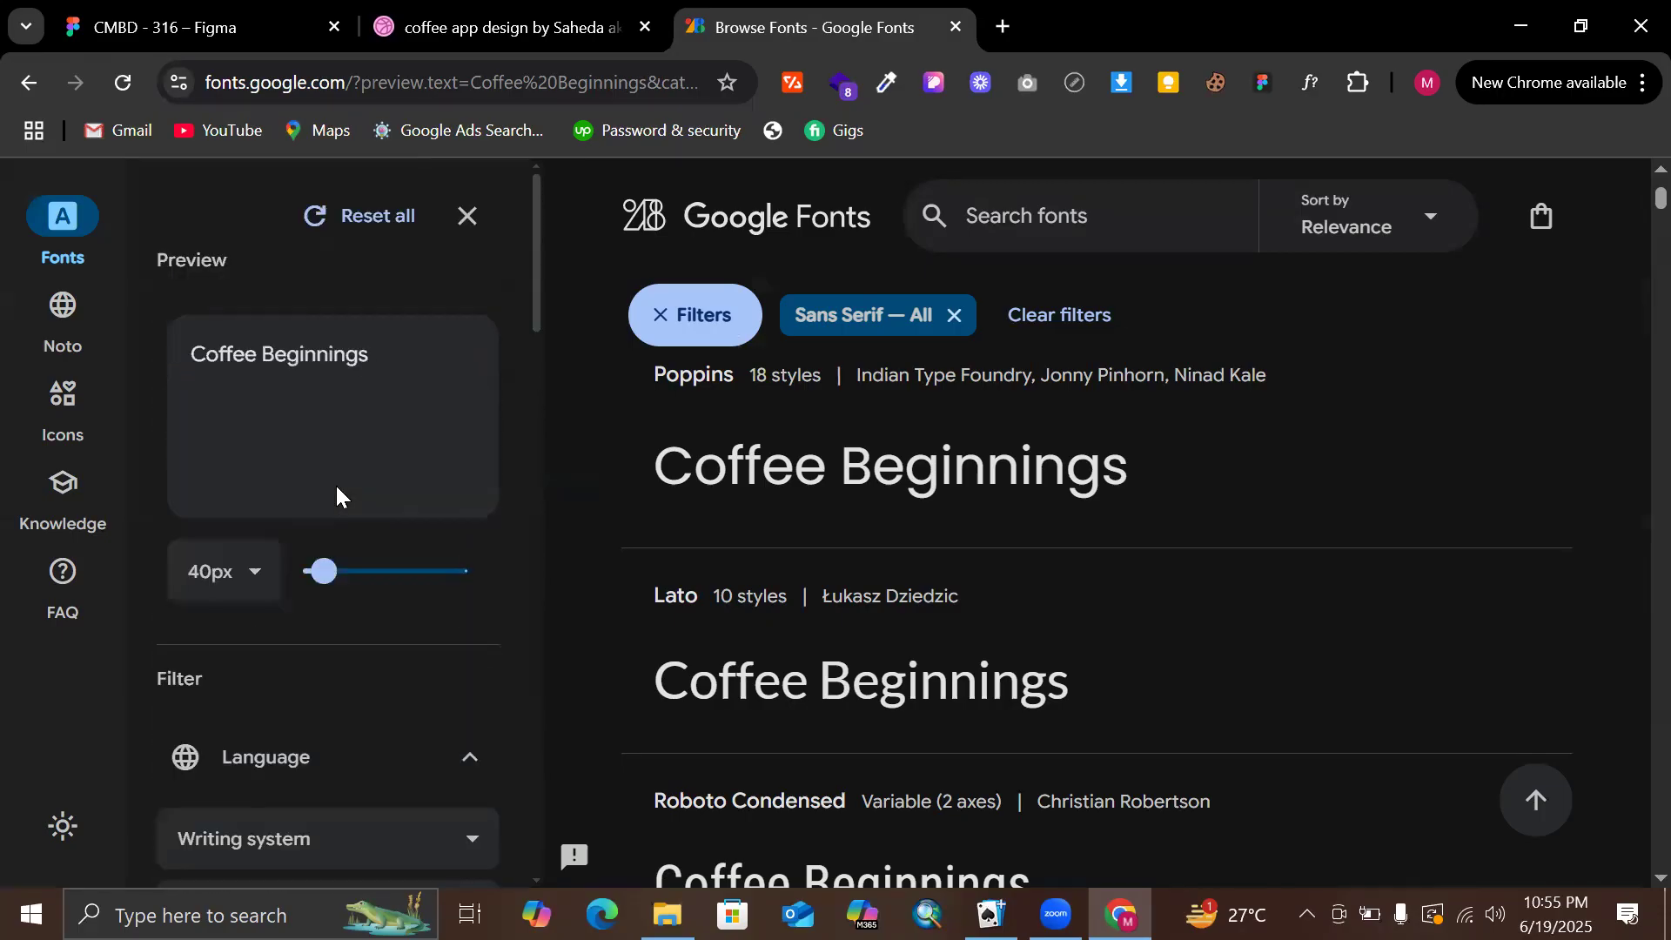
scroll(399, 575, "down", 2)
scroll(398, 575, "up", 3)
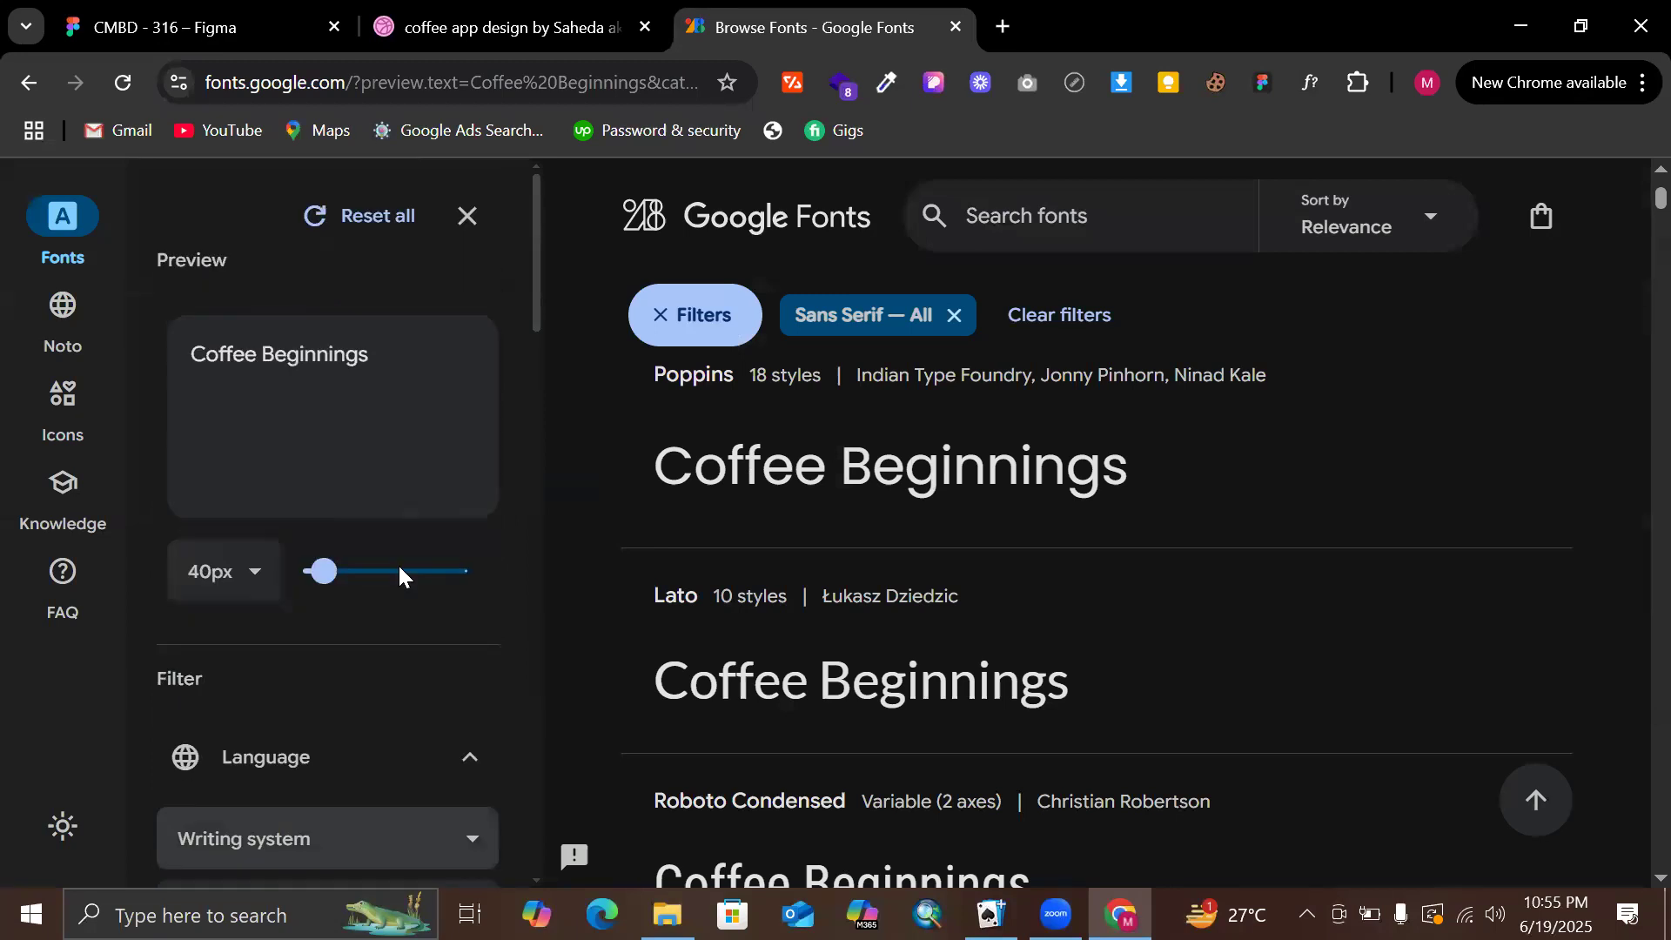
Return to the start of the Fonts list with the filter options open and remove the Sans Serif filter
left_click(470, 219)
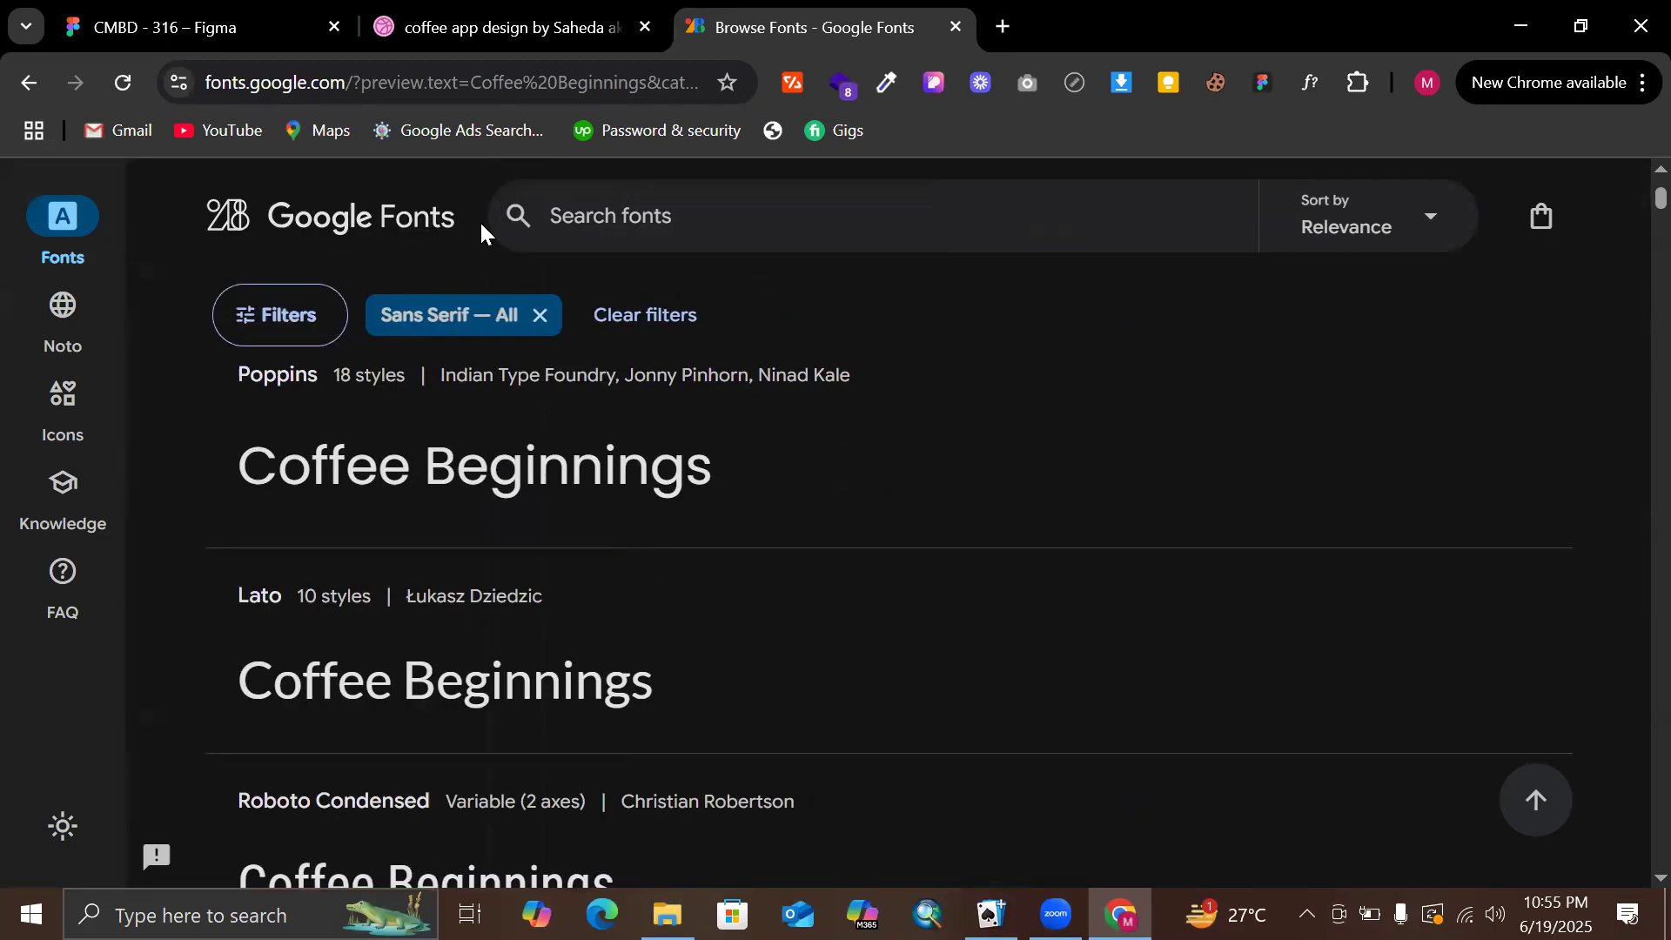
left_click(69, 222)
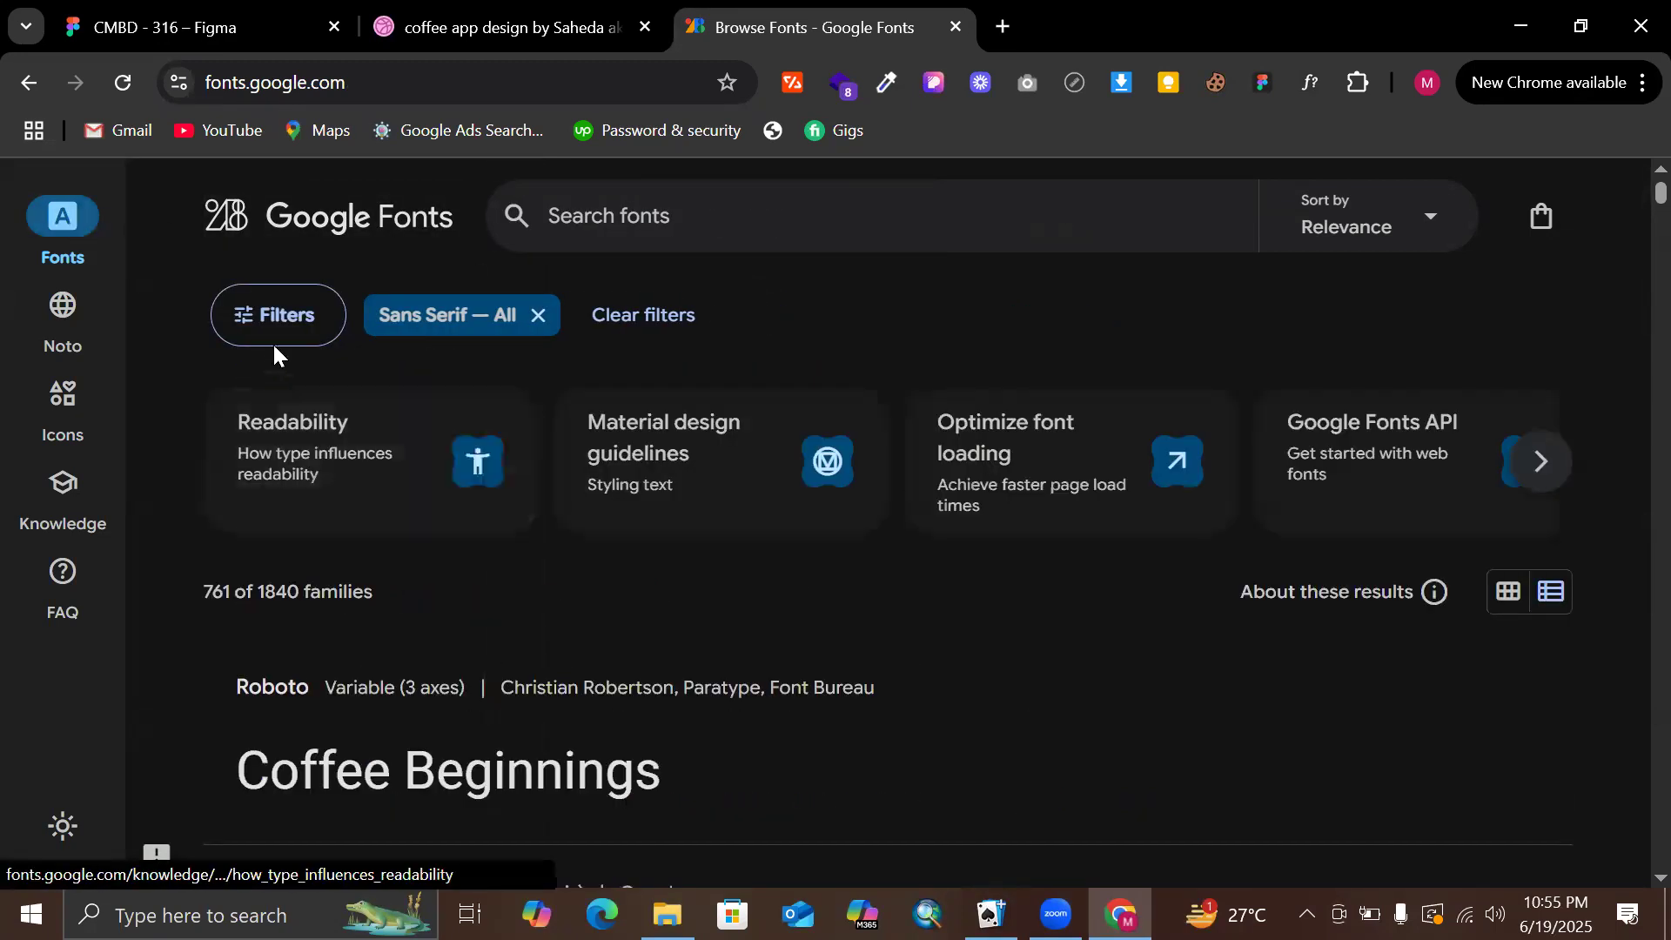
left_click(280, 317)
scroll(306, 424, "down", 10)
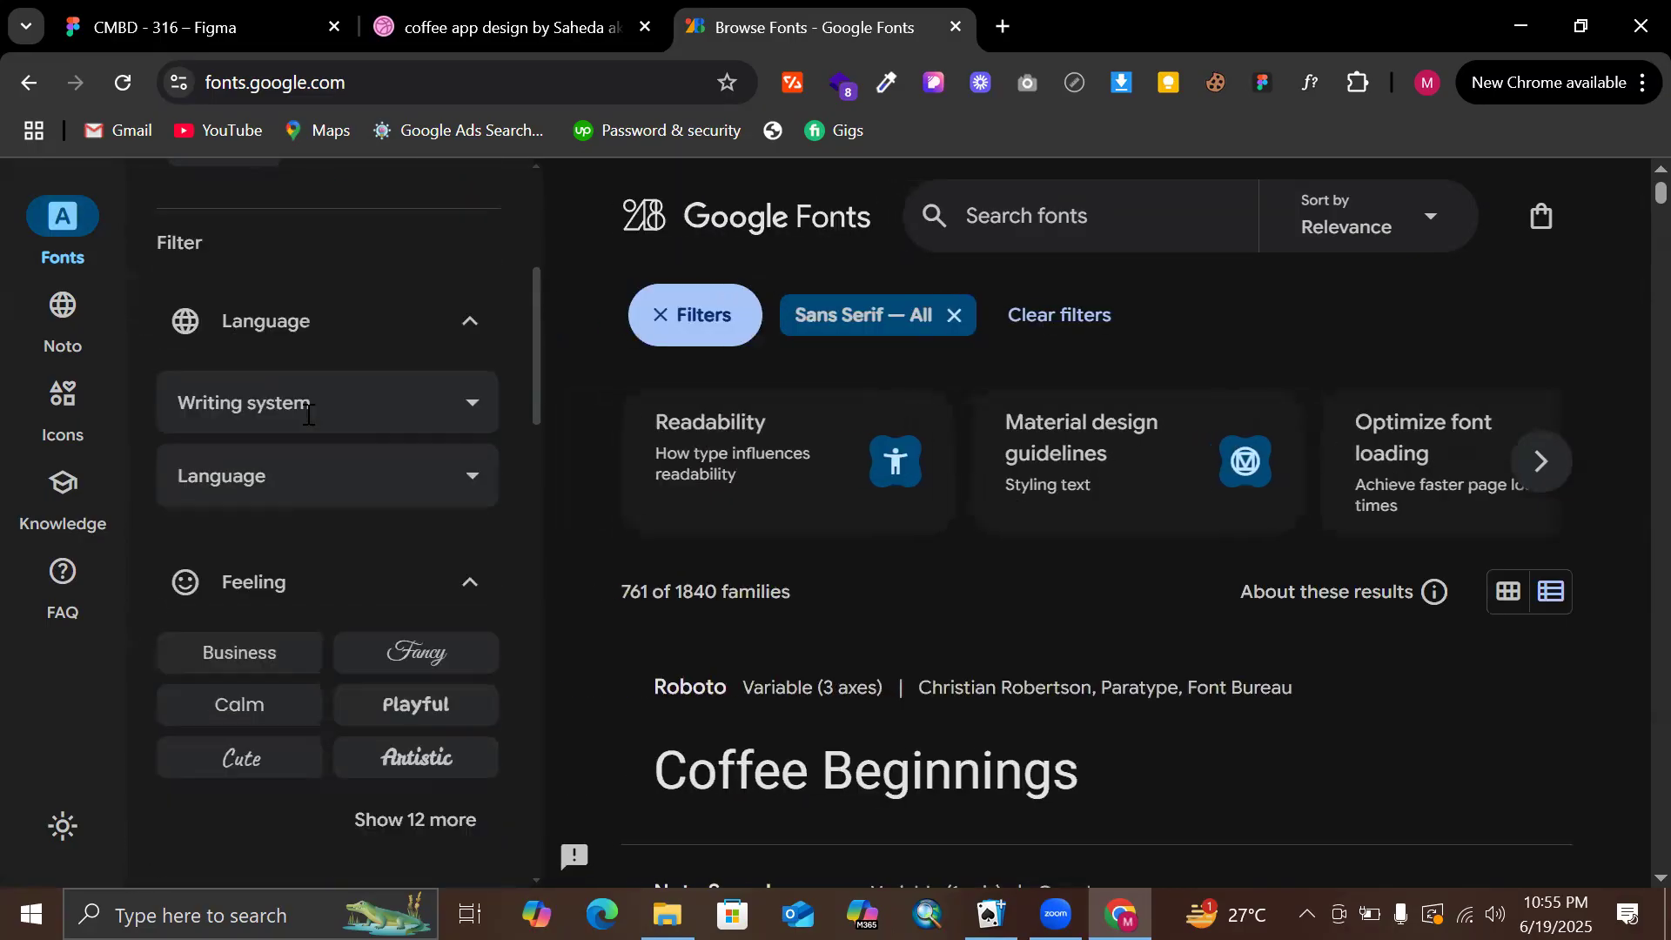
scroll(307, 424, "down", 8)
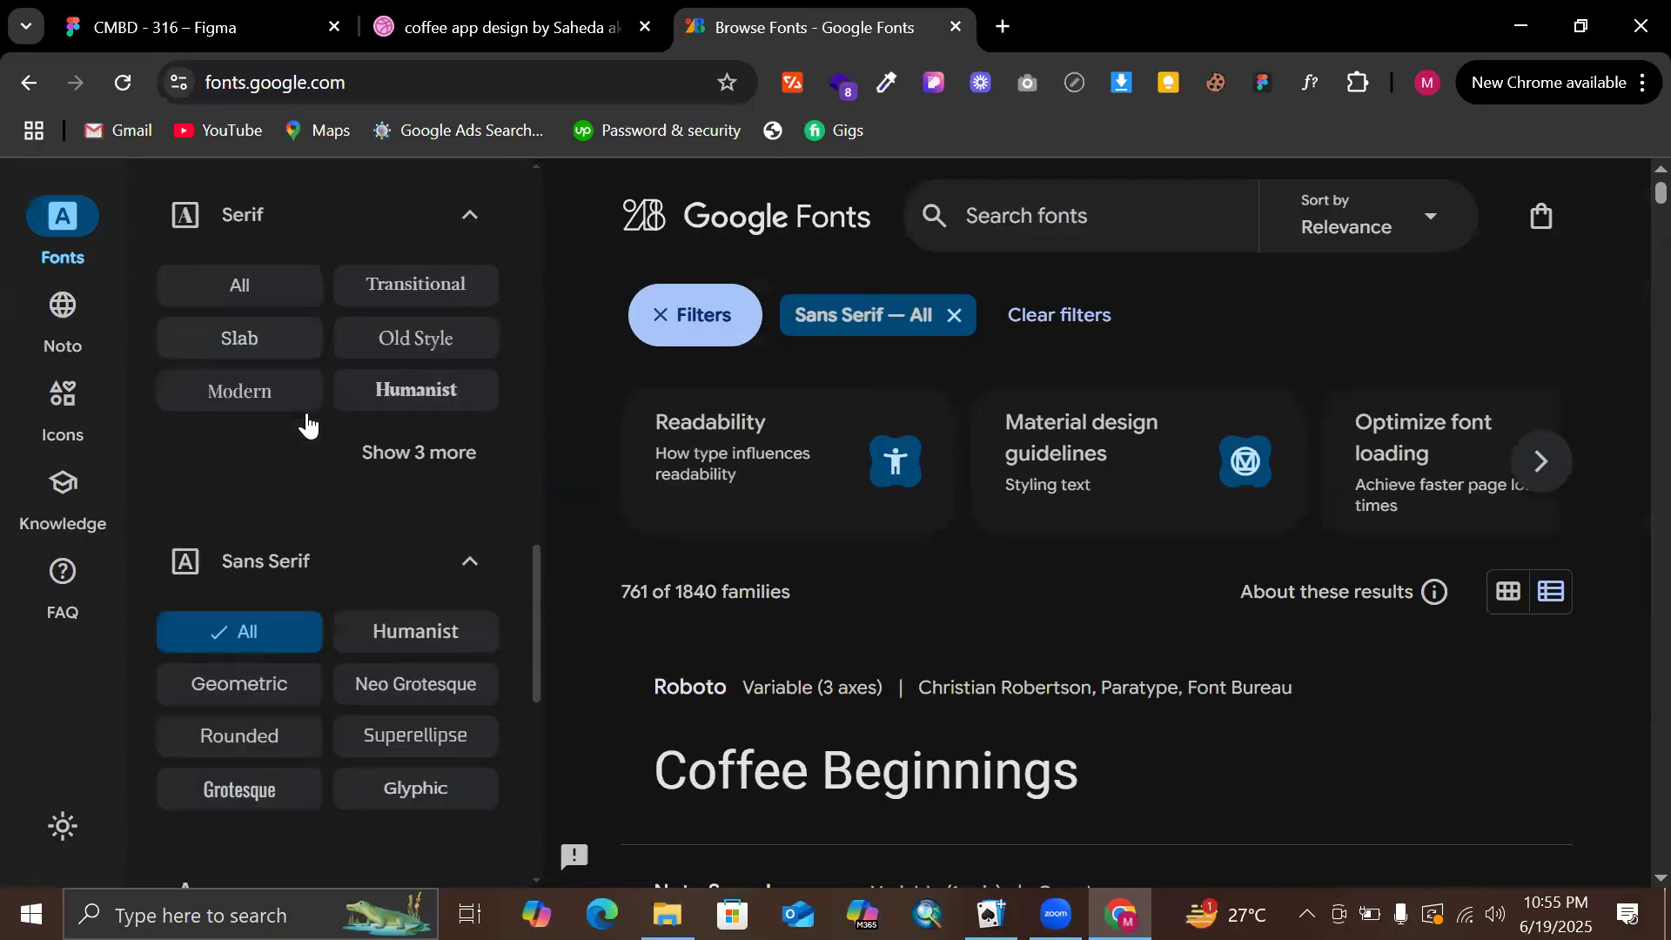
left_click(279, 444)
scroll(320, 430, "down", 7)
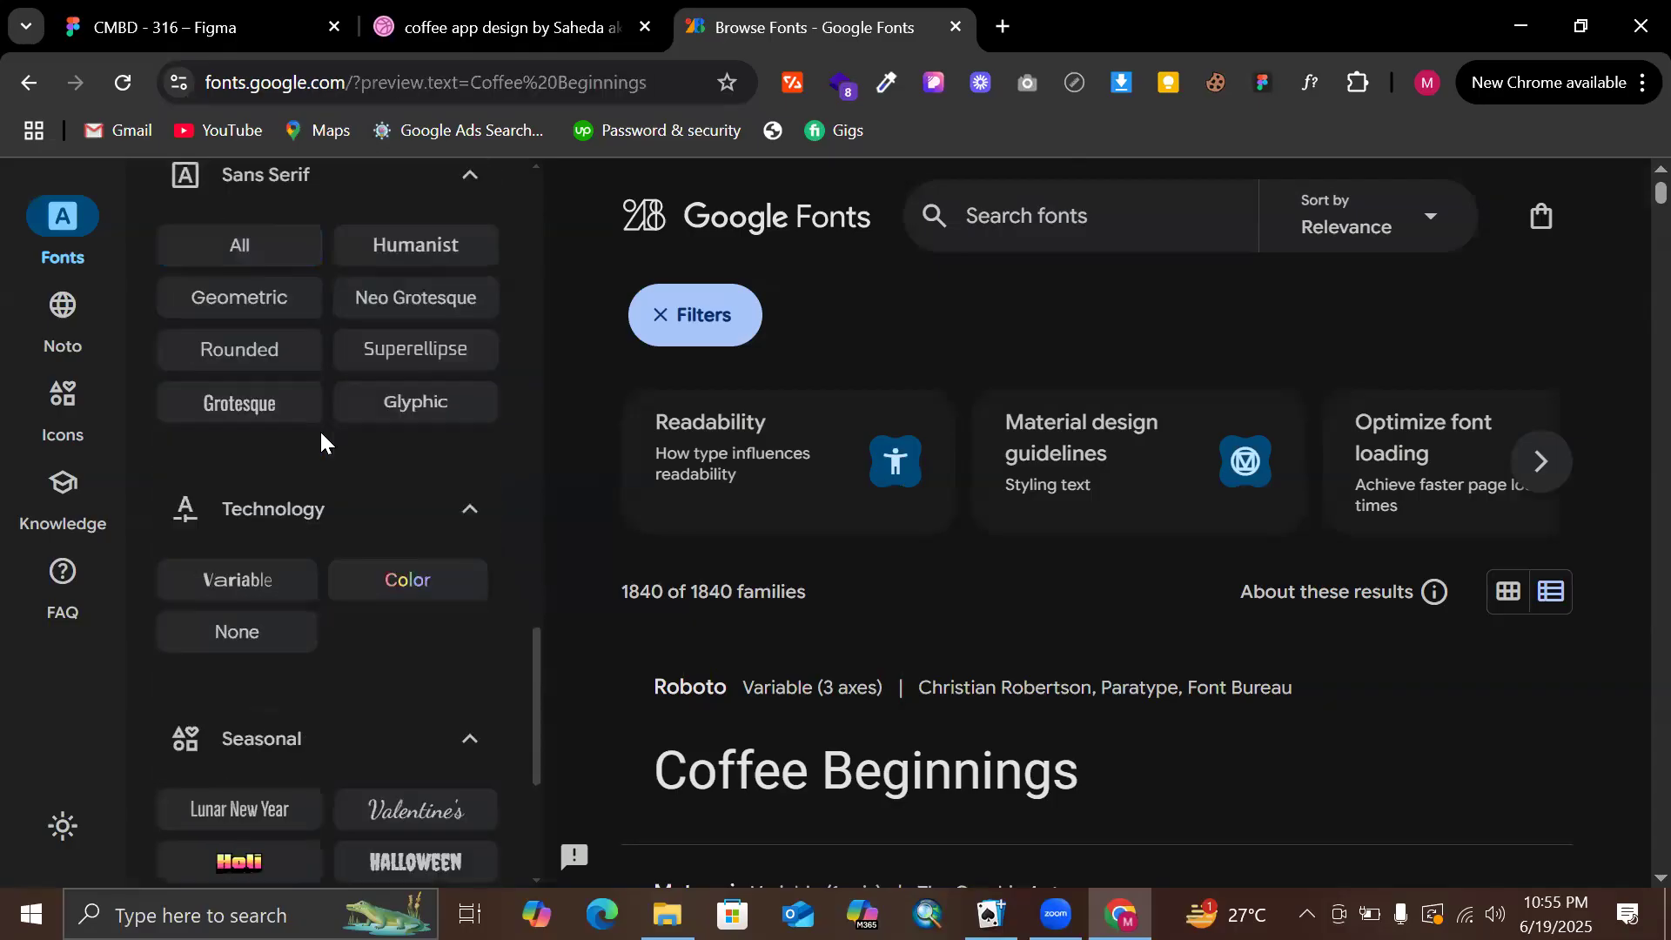
scroll(315, 604, "up", 10)
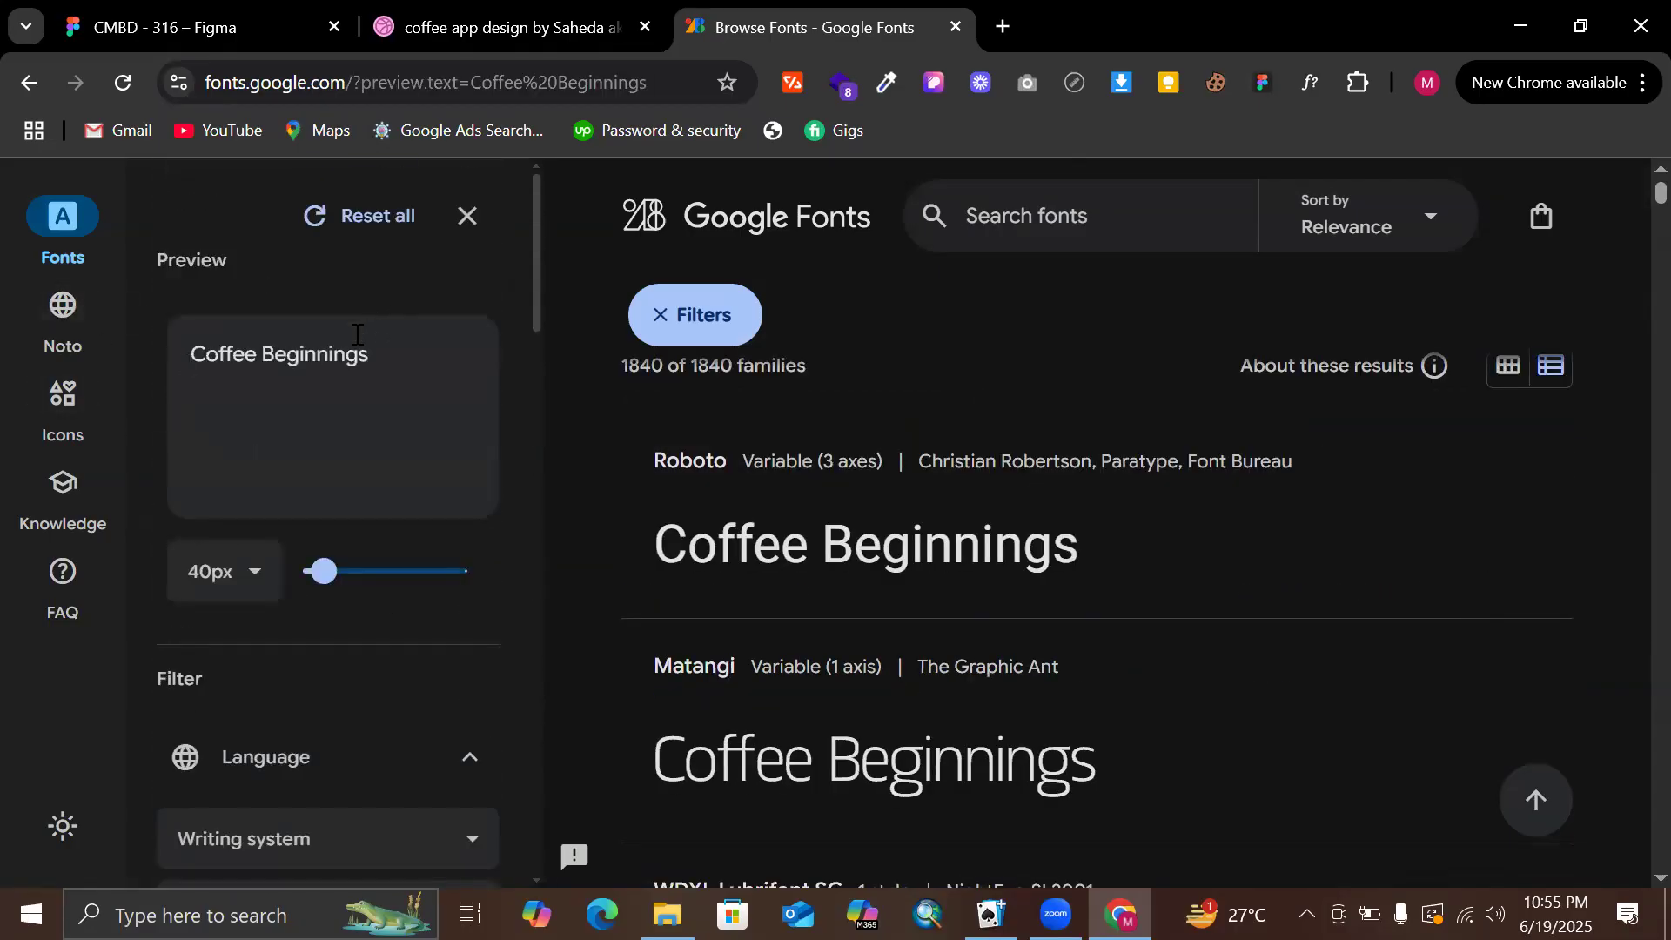
Search the fonts for "baloo" and open the Baloo Da 2 family
left_click(1052, 216)
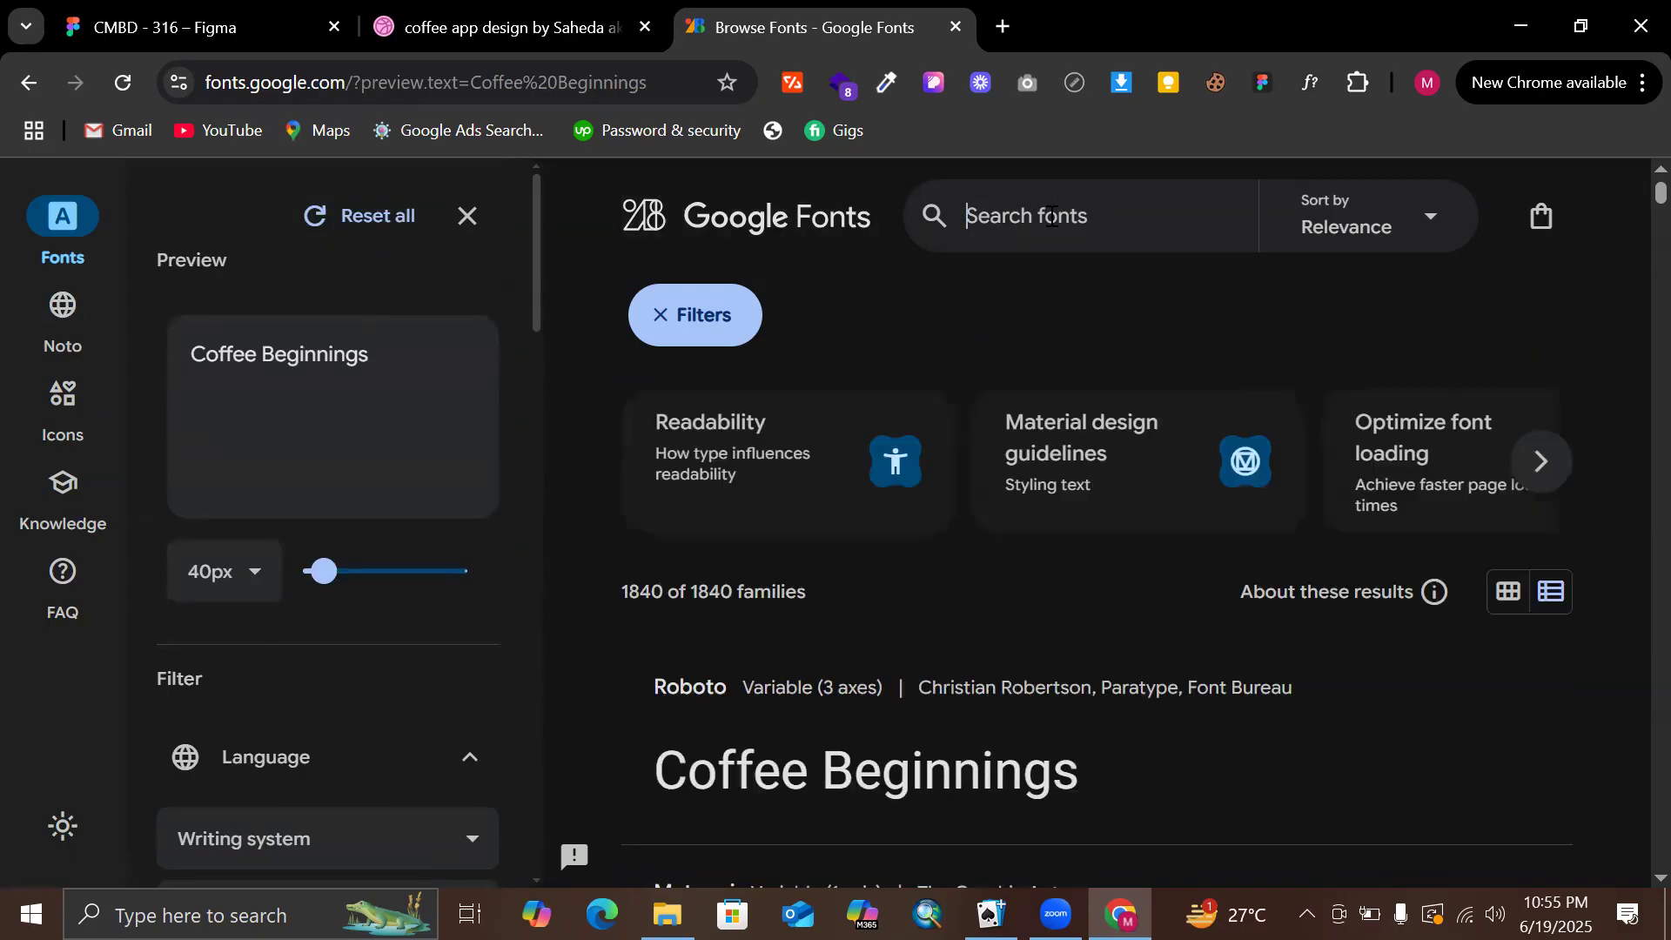
type("baloo")
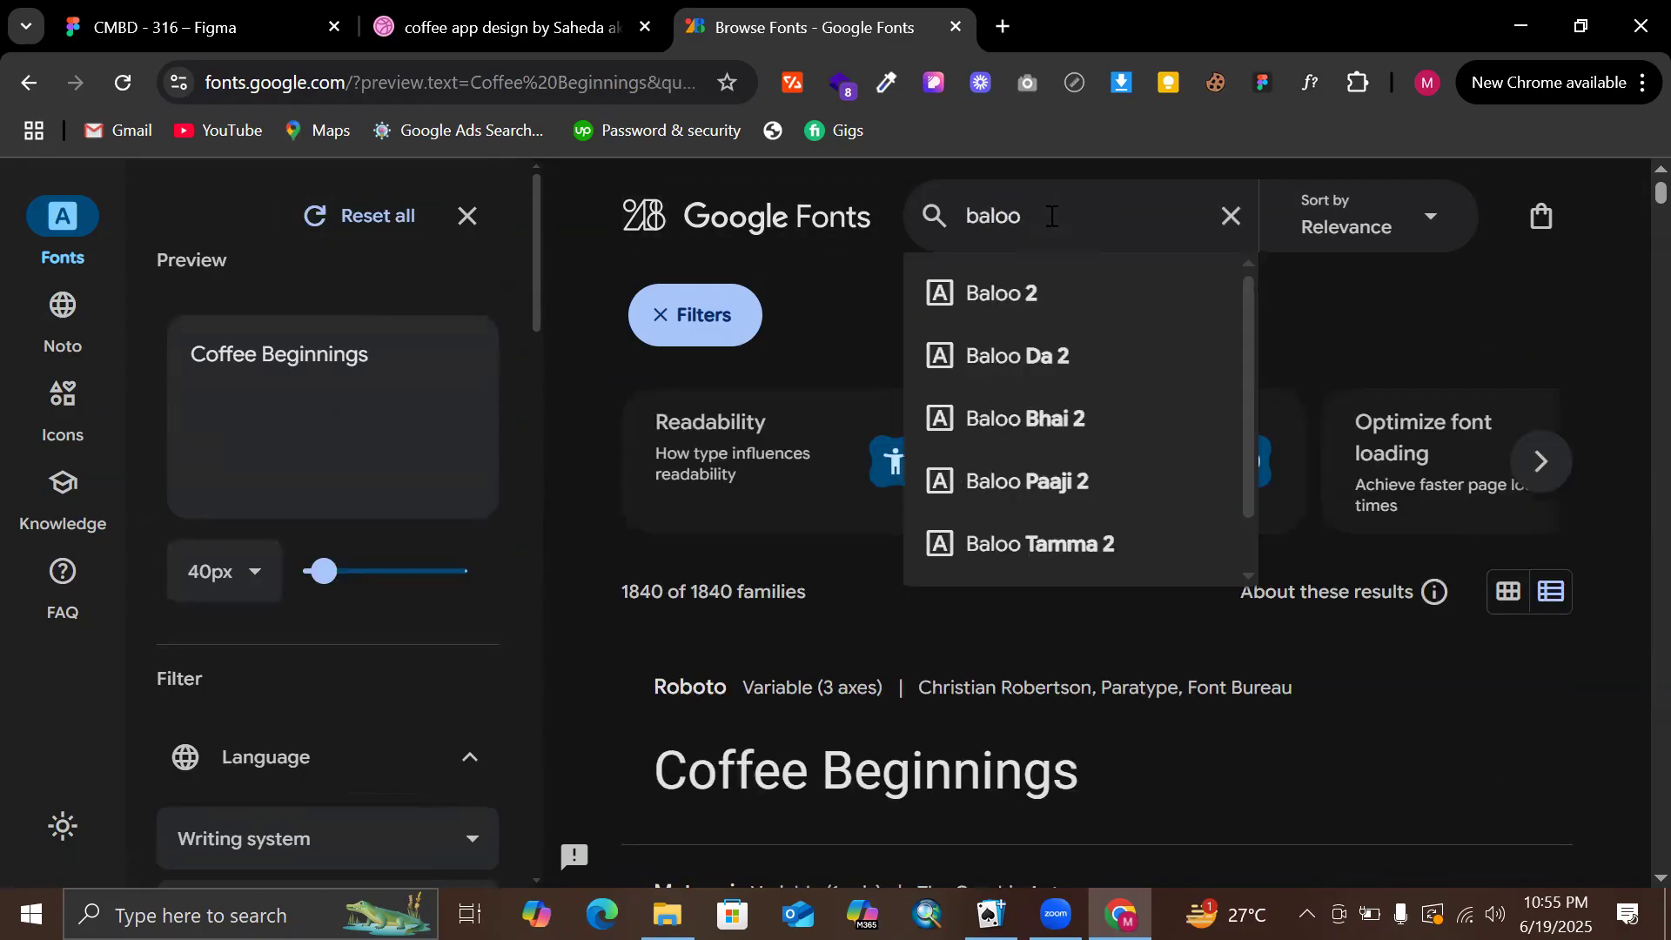
key("Down")
key("Down")
key("Return")
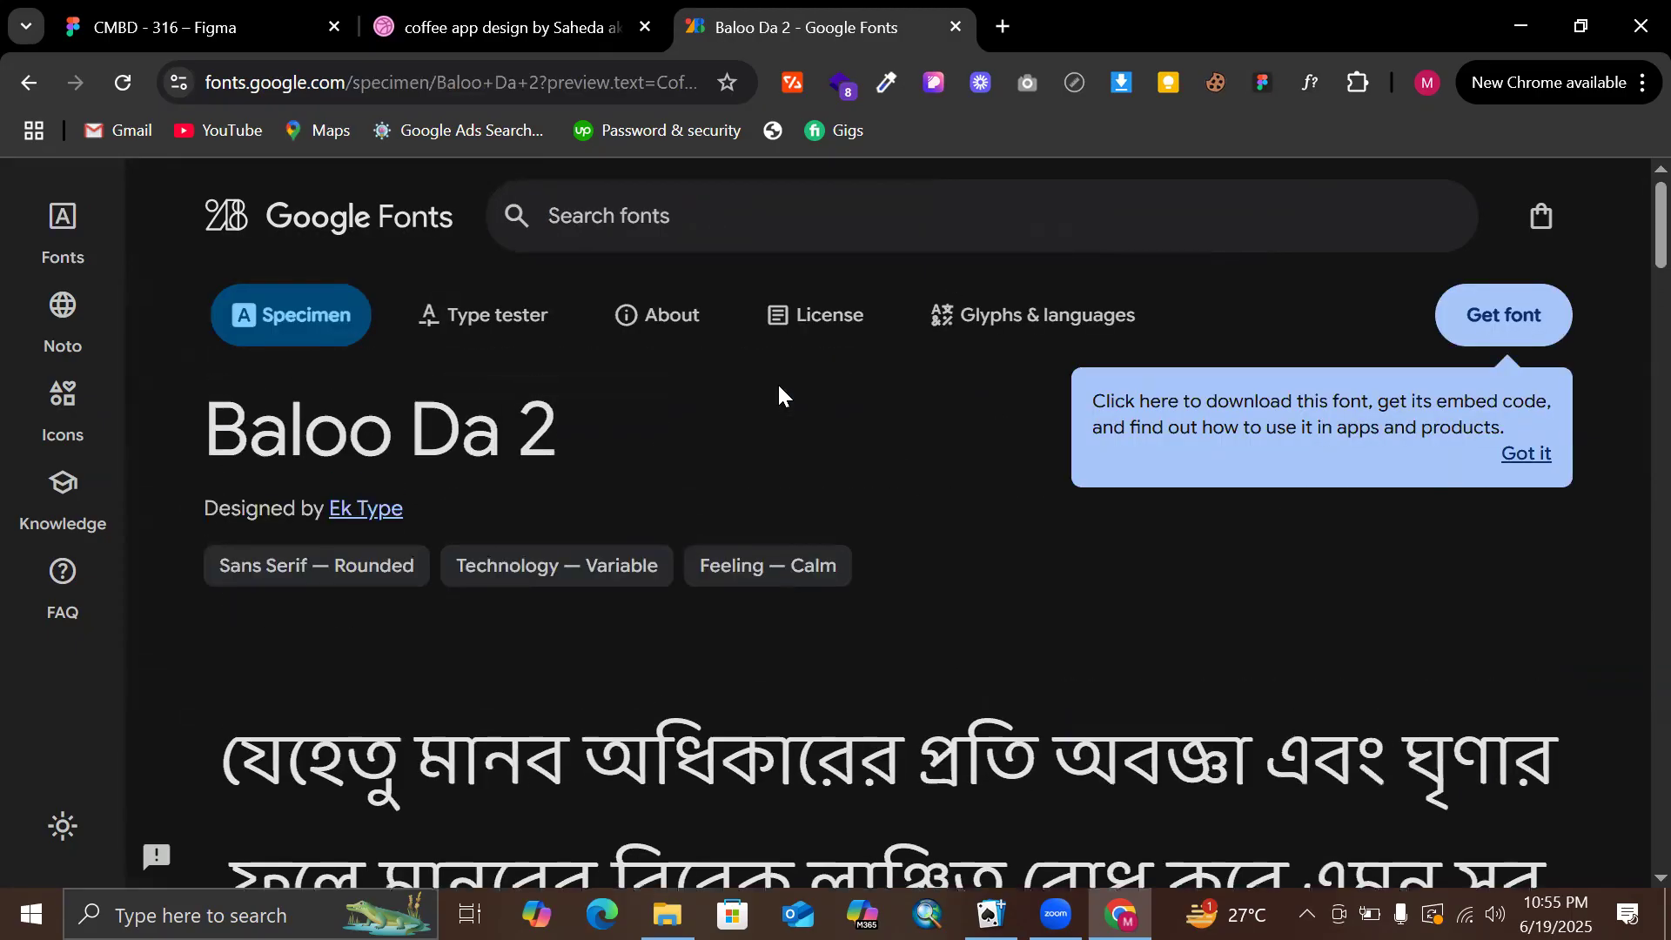
Examine the Baloo Da 2 weights of Coffee Beginnings from Medium 500 to ExtraBold 800 and the Bengali text samples
scroll(550, 440, "down", 8)
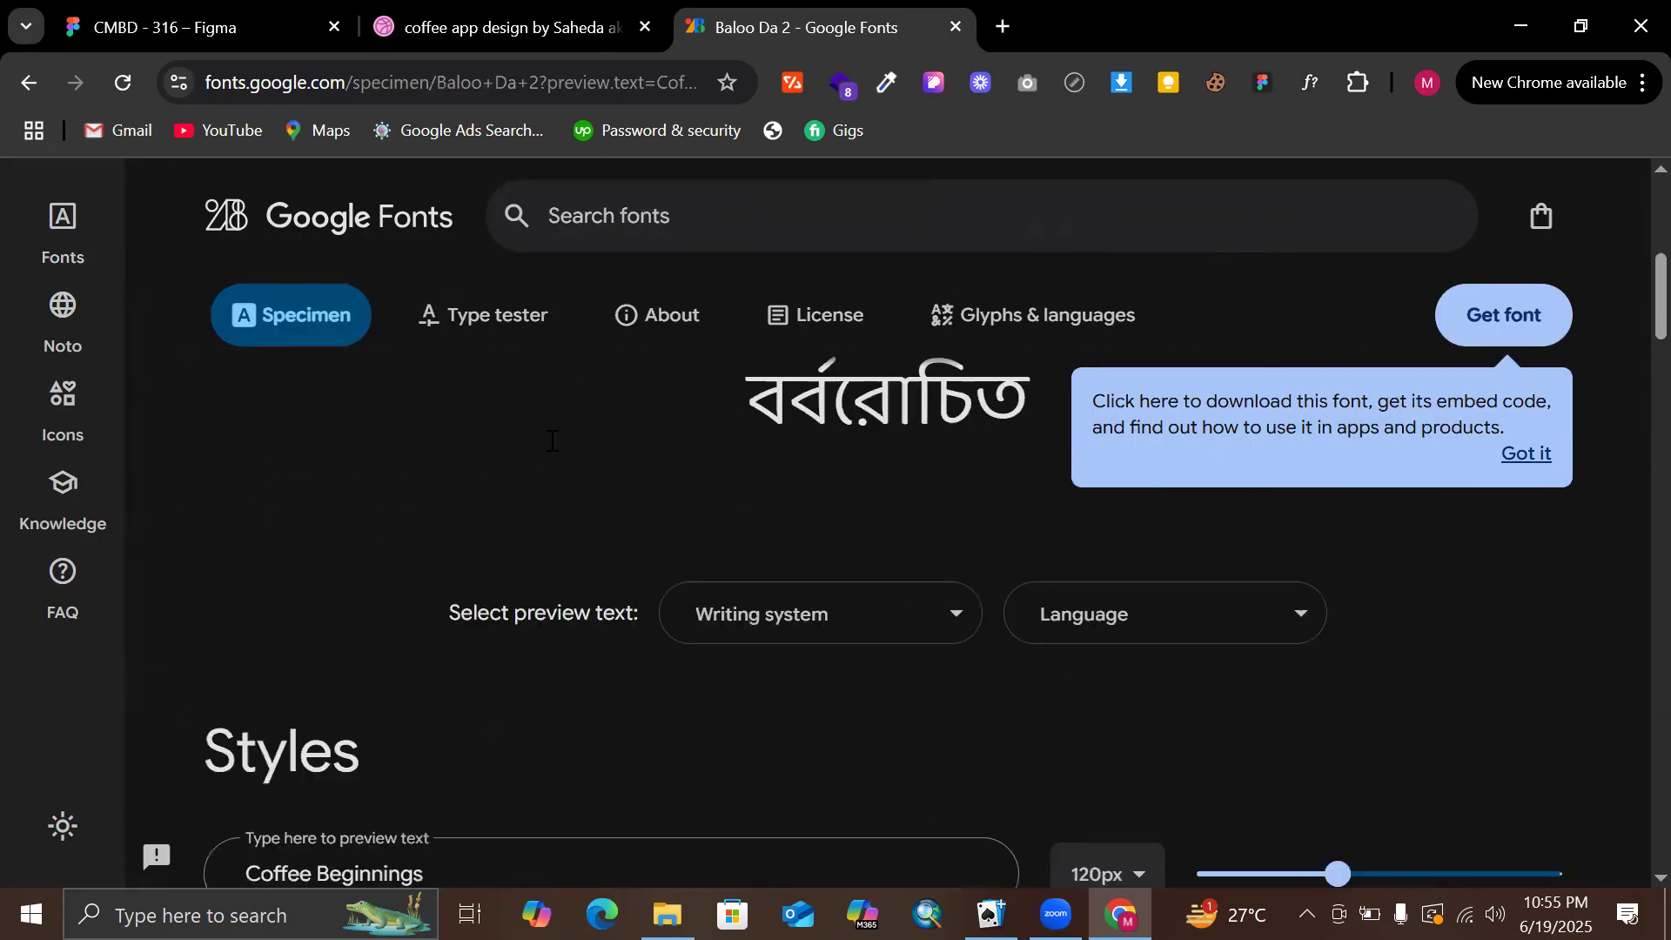
scroll(550, 439, "down", 4)
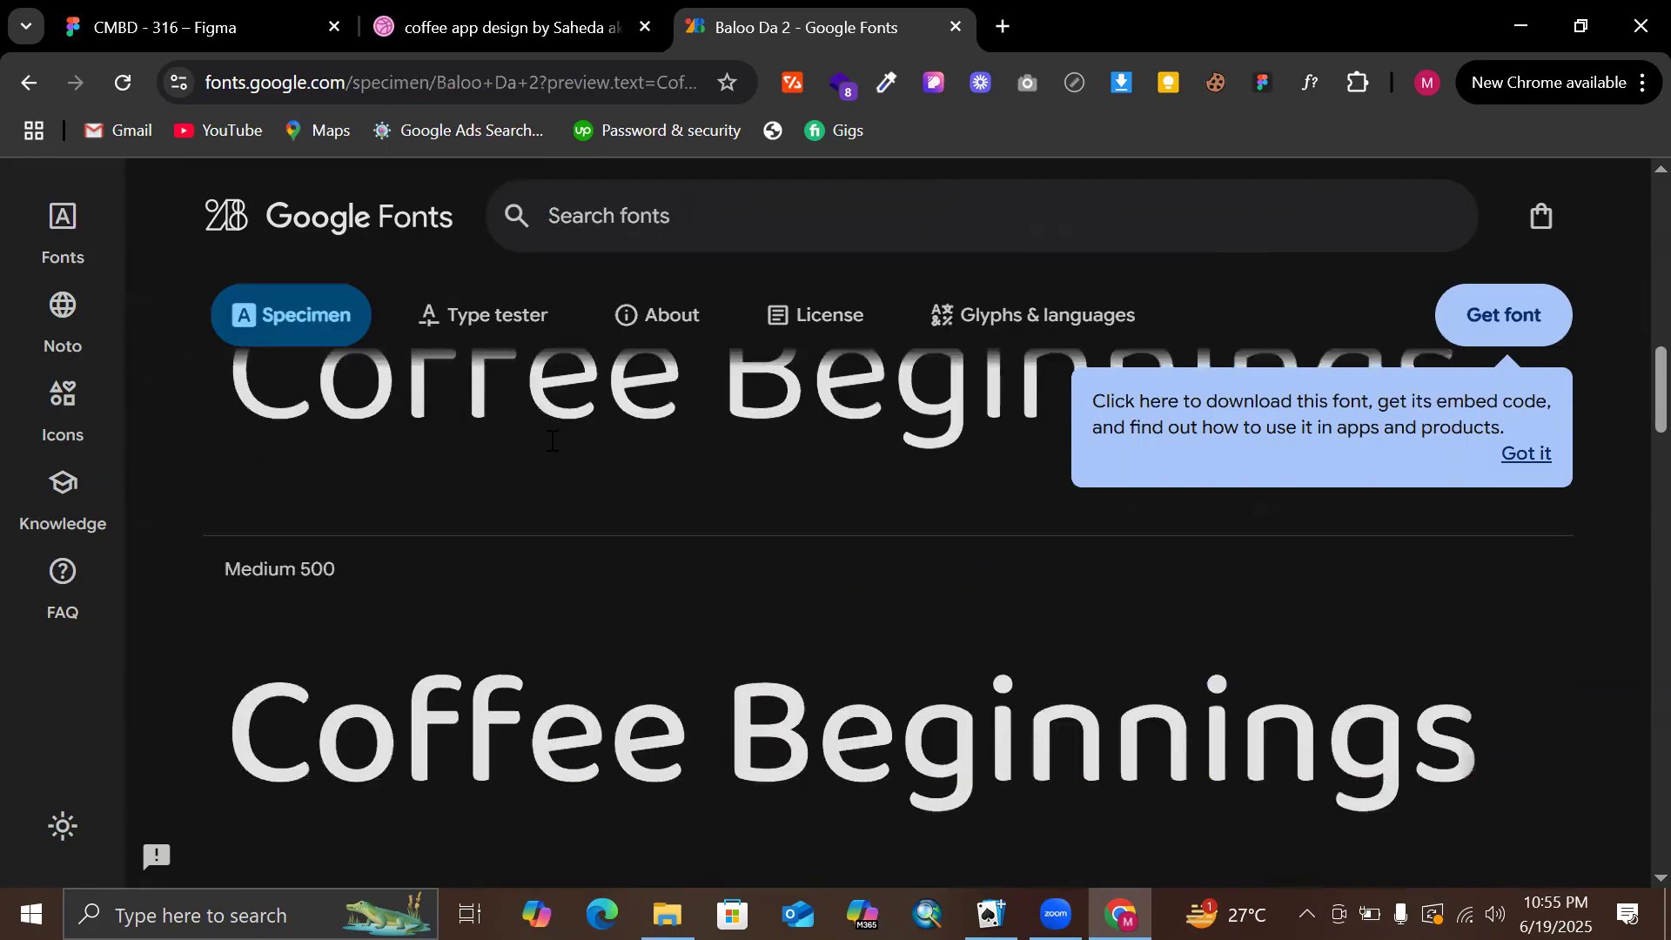
scroll(552, 441, "down", 3)
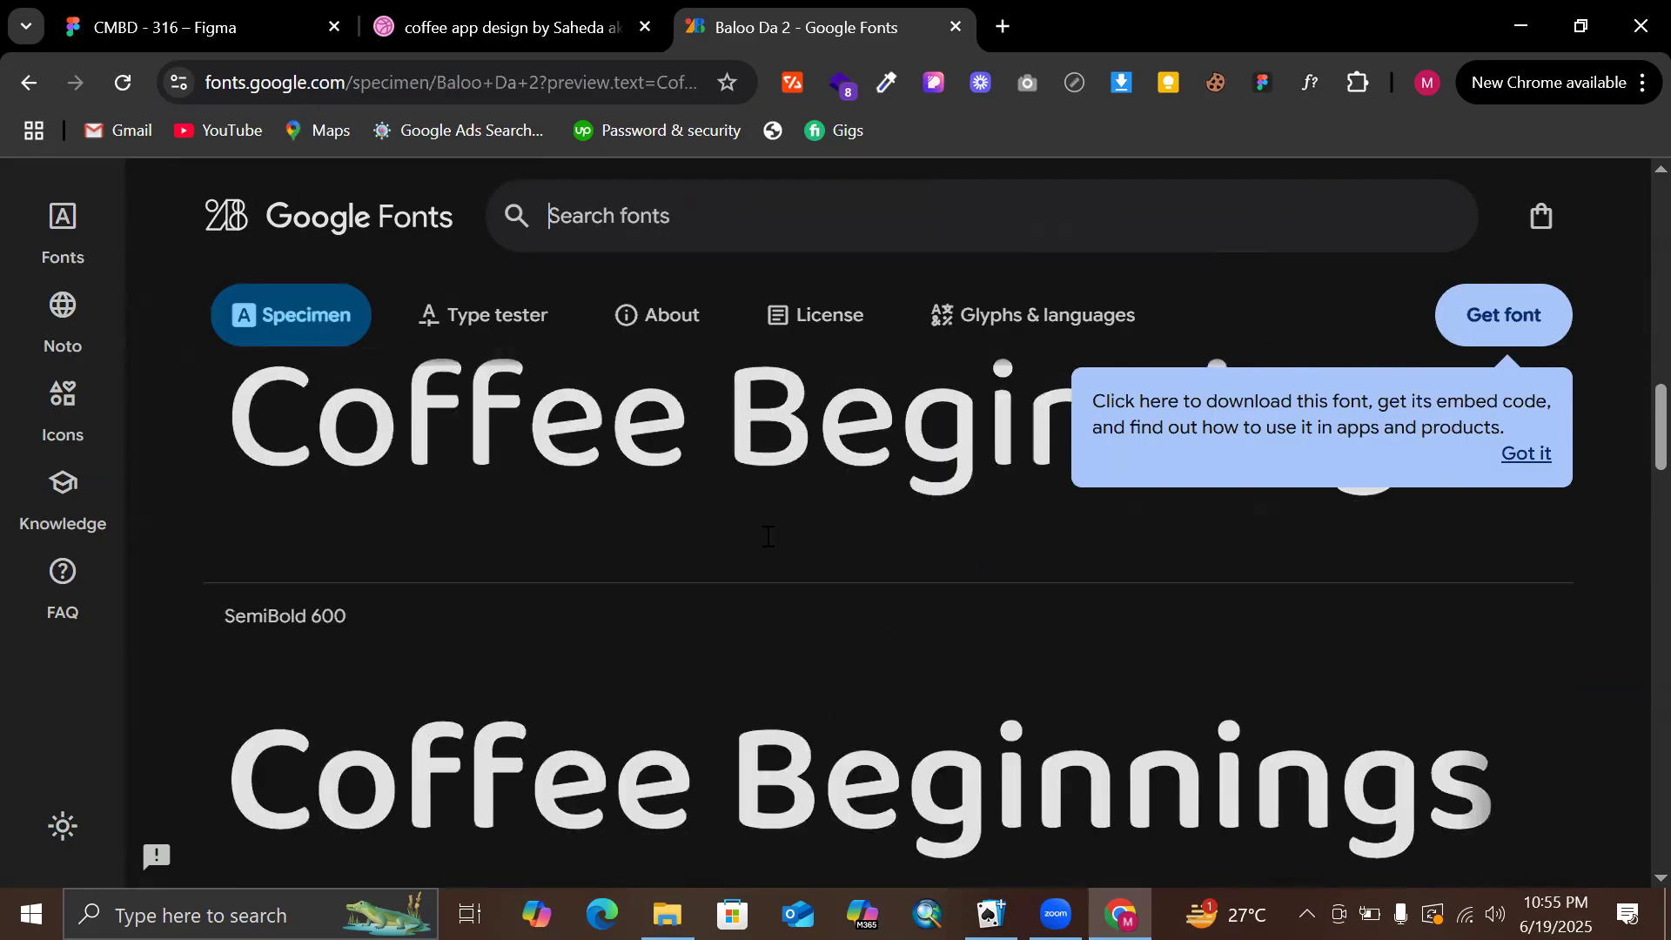
scroll(766, 536, "down", 5)
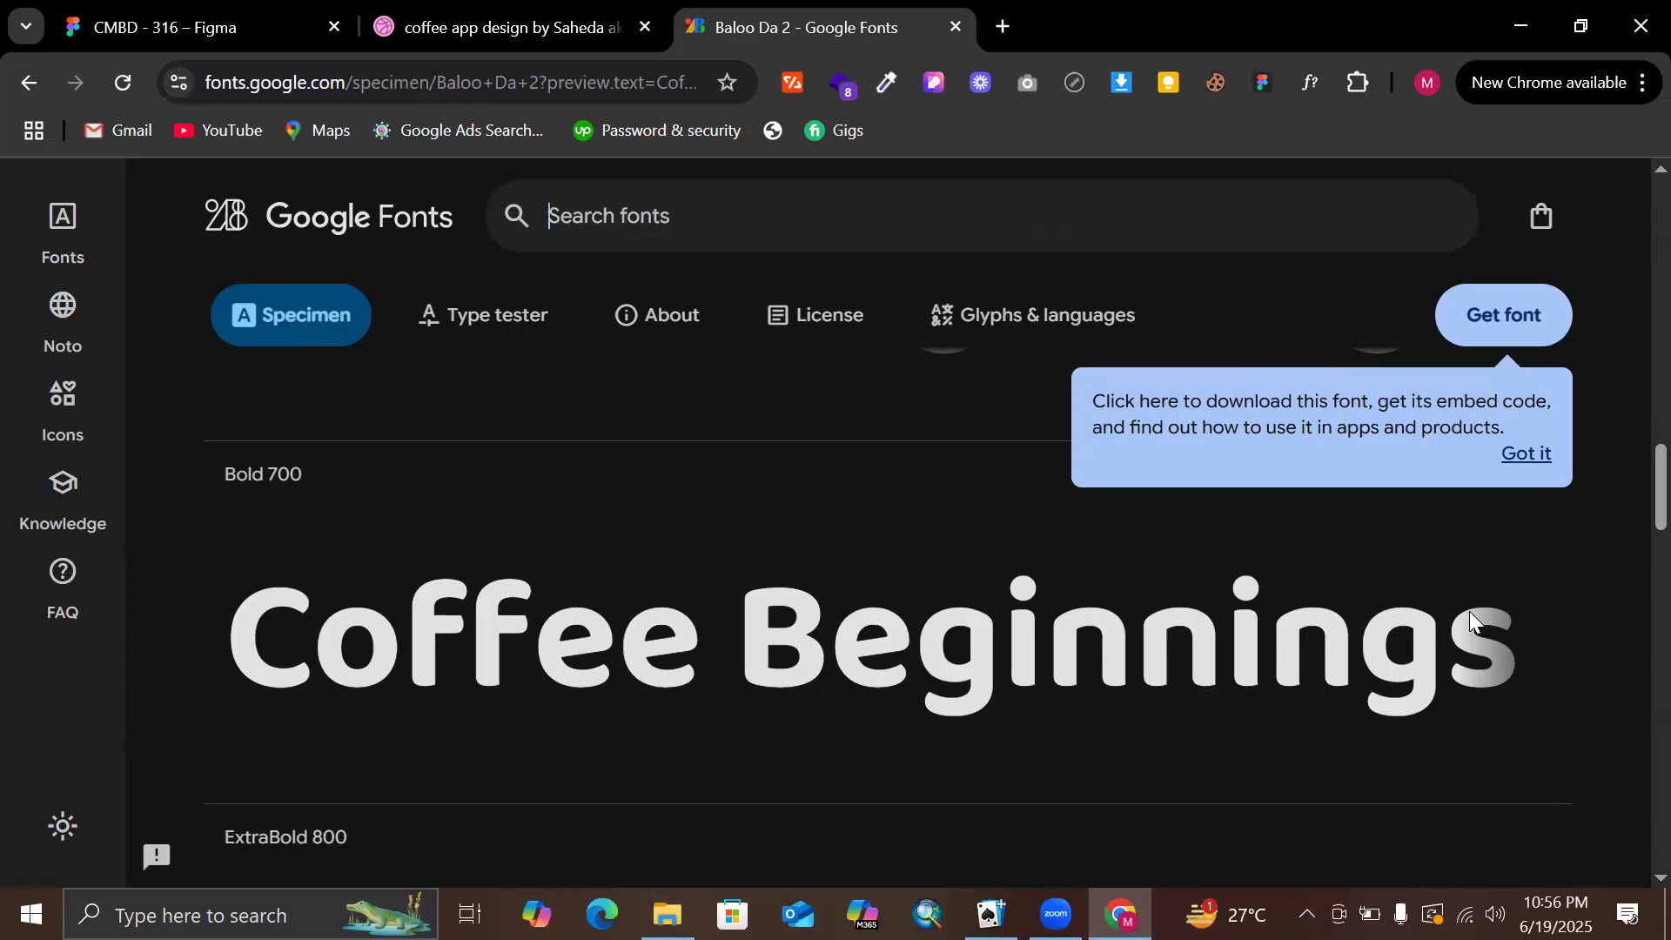
scroll(1454, 644, "down", 2)
scroll(837, 562, "down", 5)
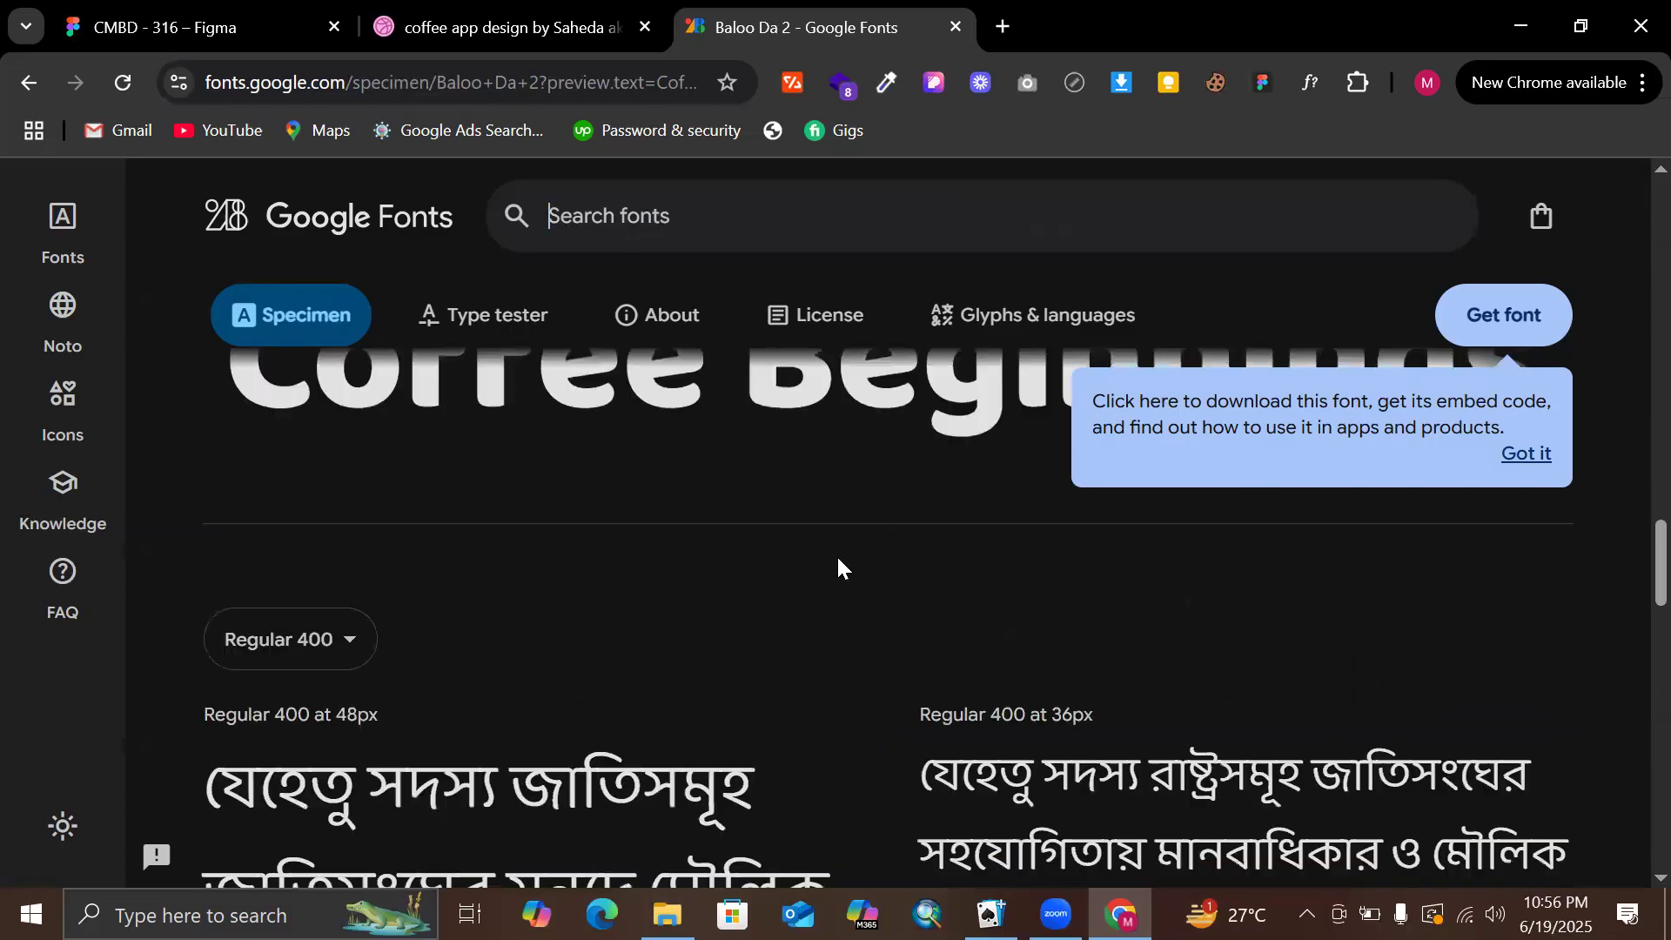
scroll(620, 501, "down", 10)
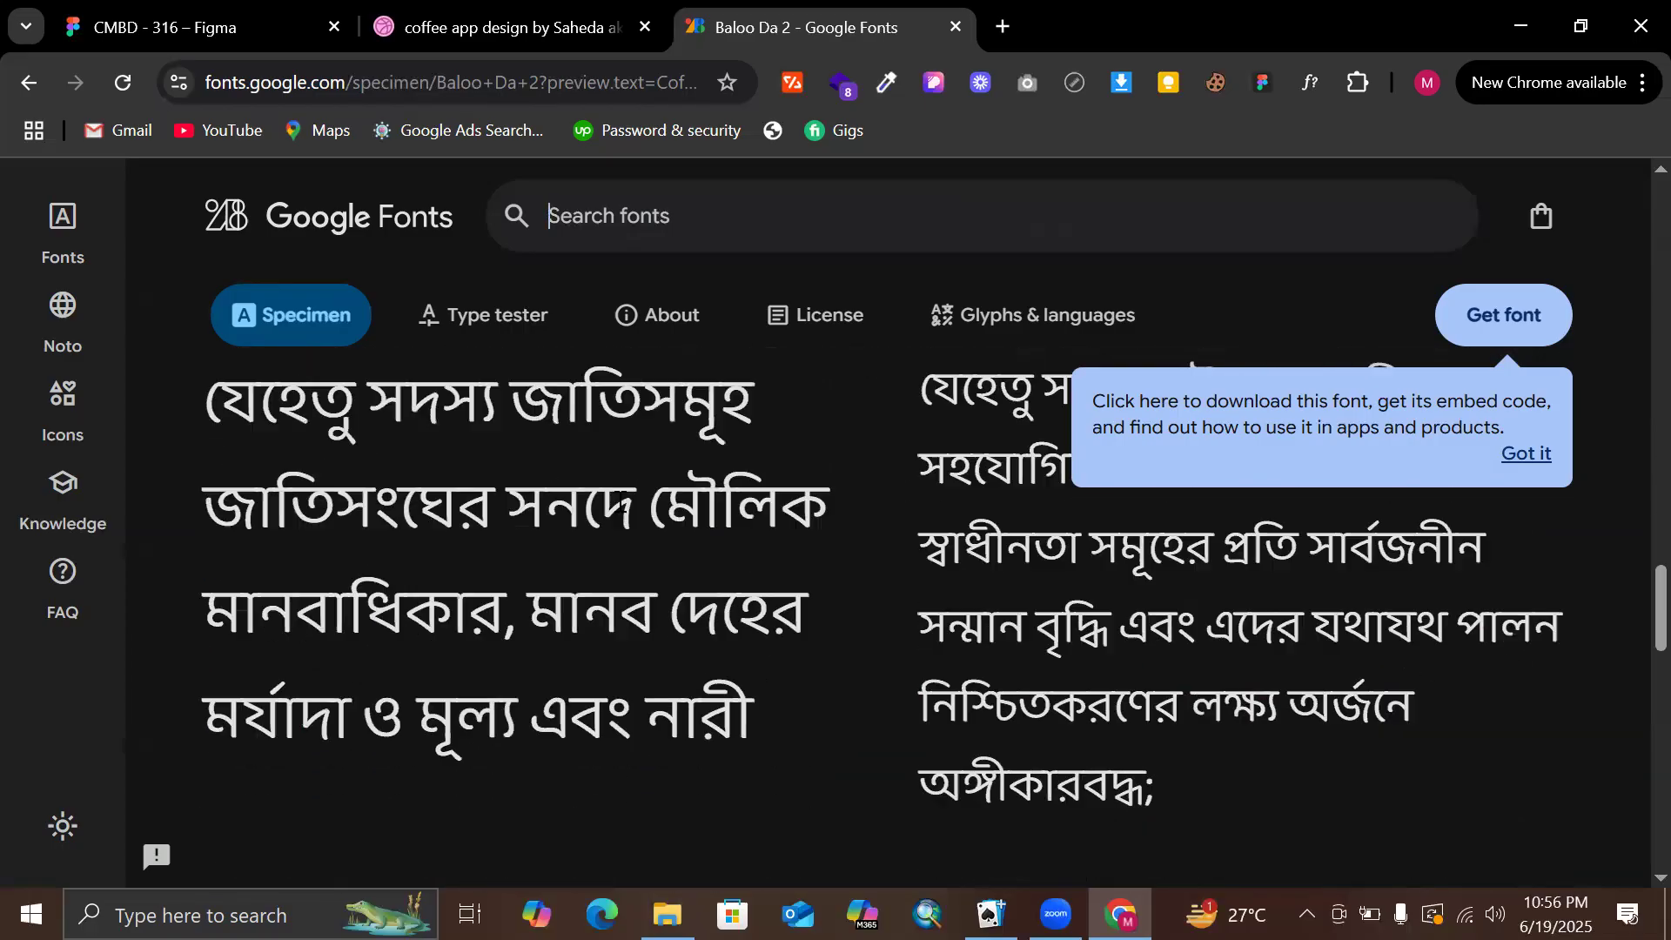
scroll(618, 502, "up", 8)
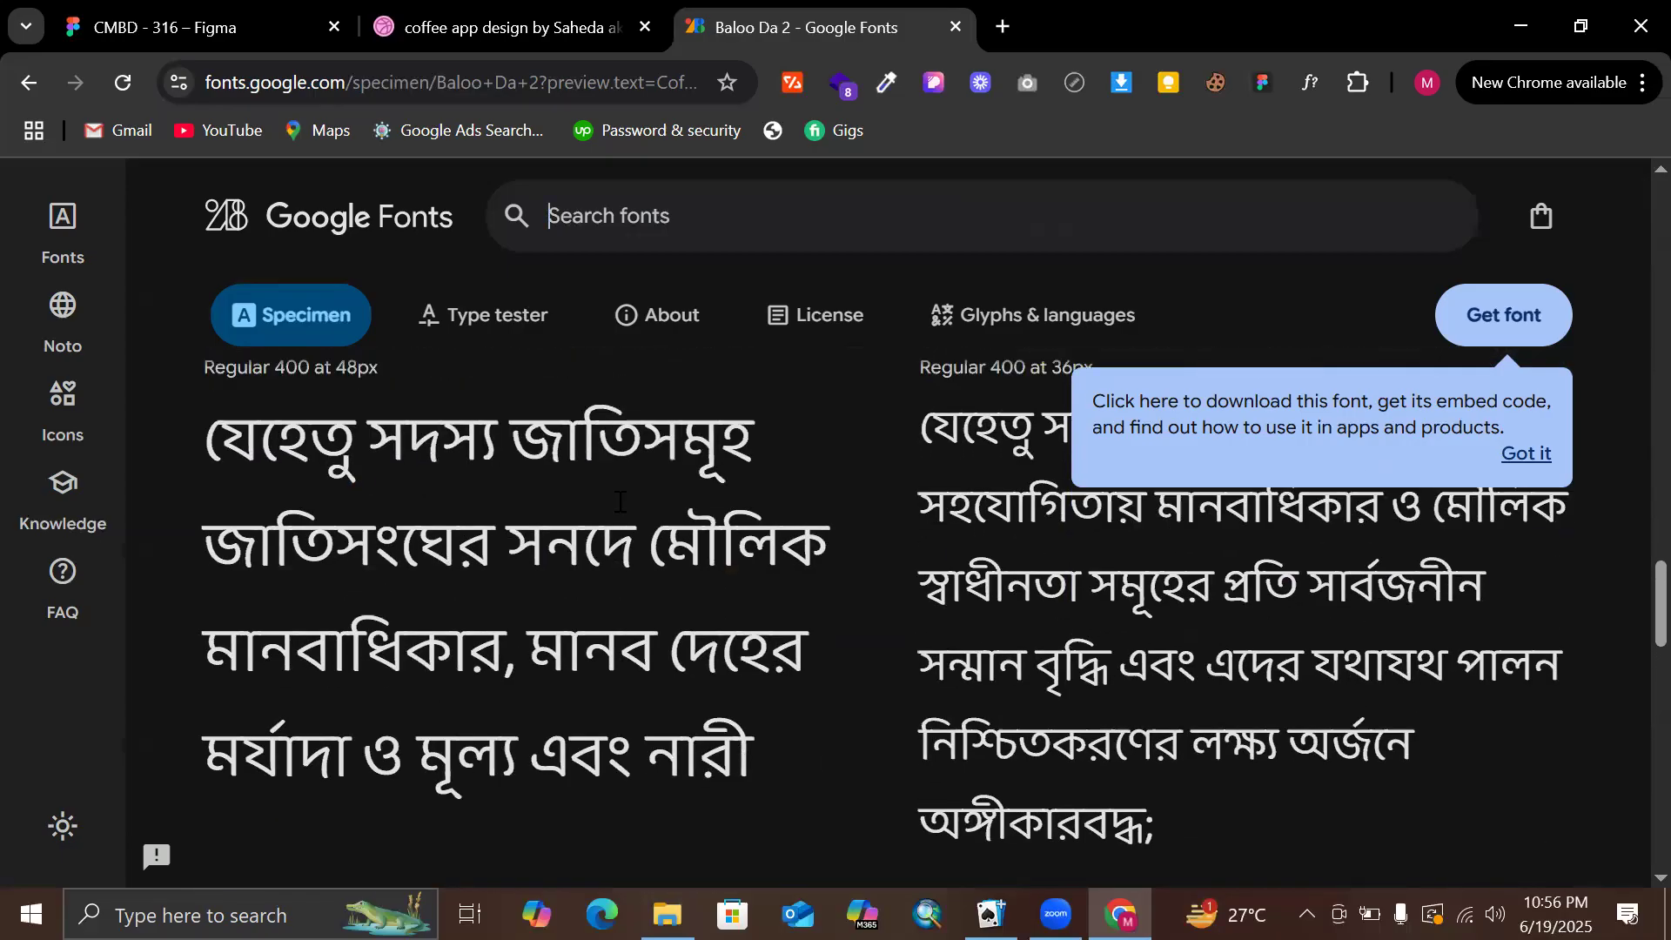
scroll(618, 501, "up", 6)
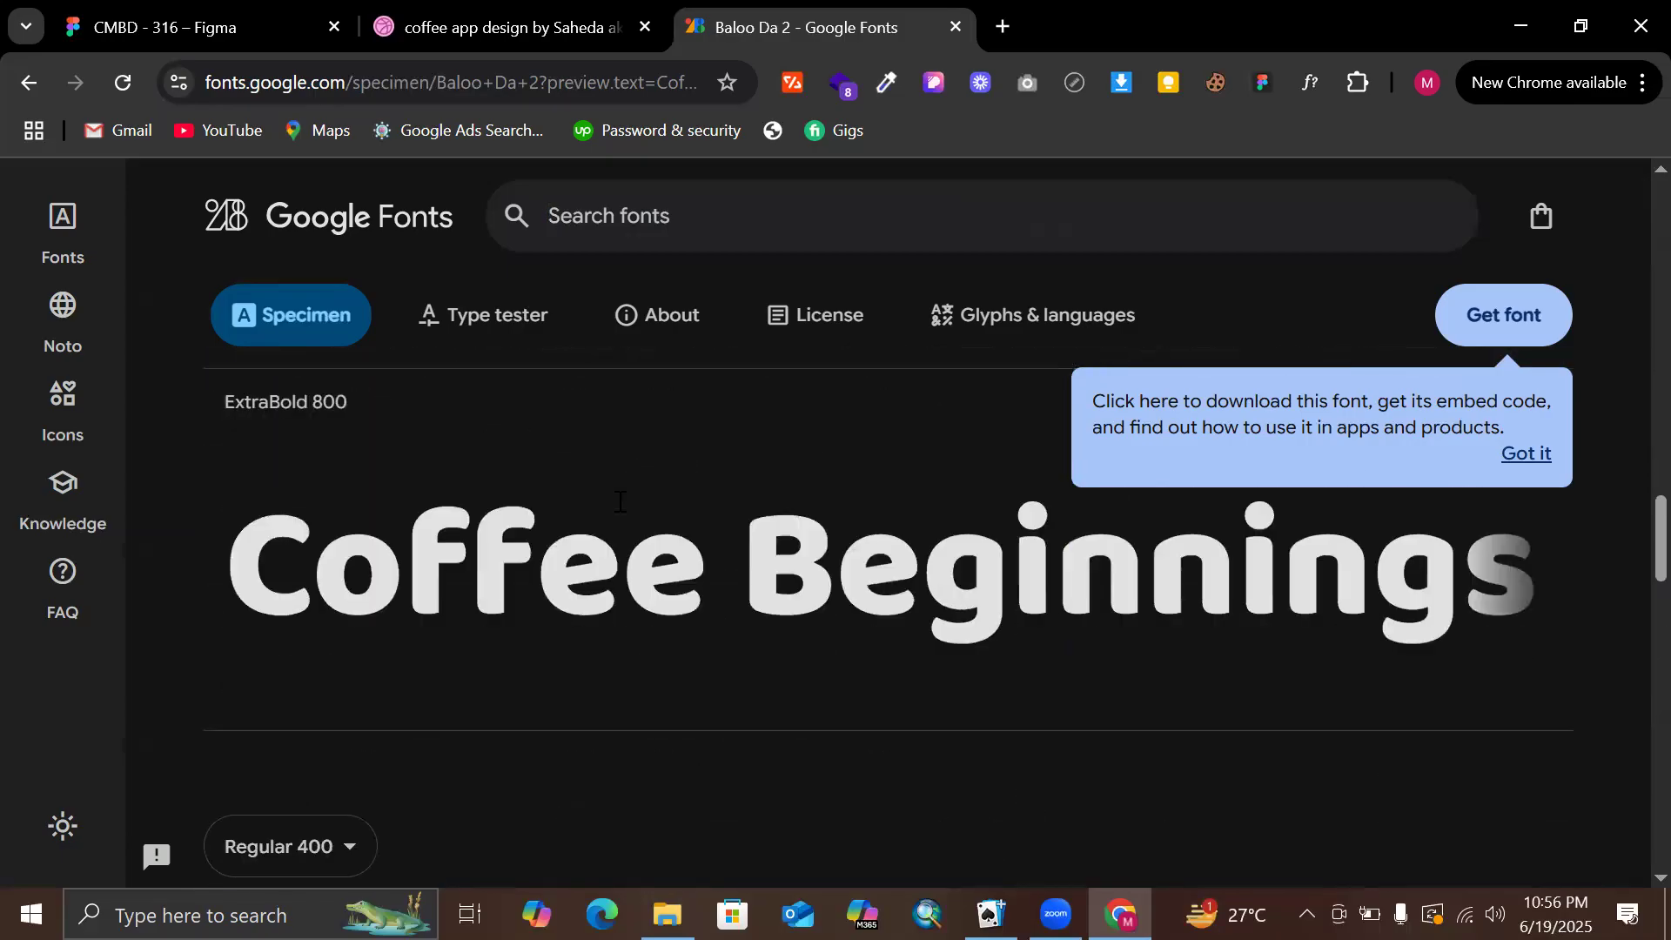
Return to the full Google Fonts list and filter it to all Sans Serif families
scroll(620, 502, "up", 4)
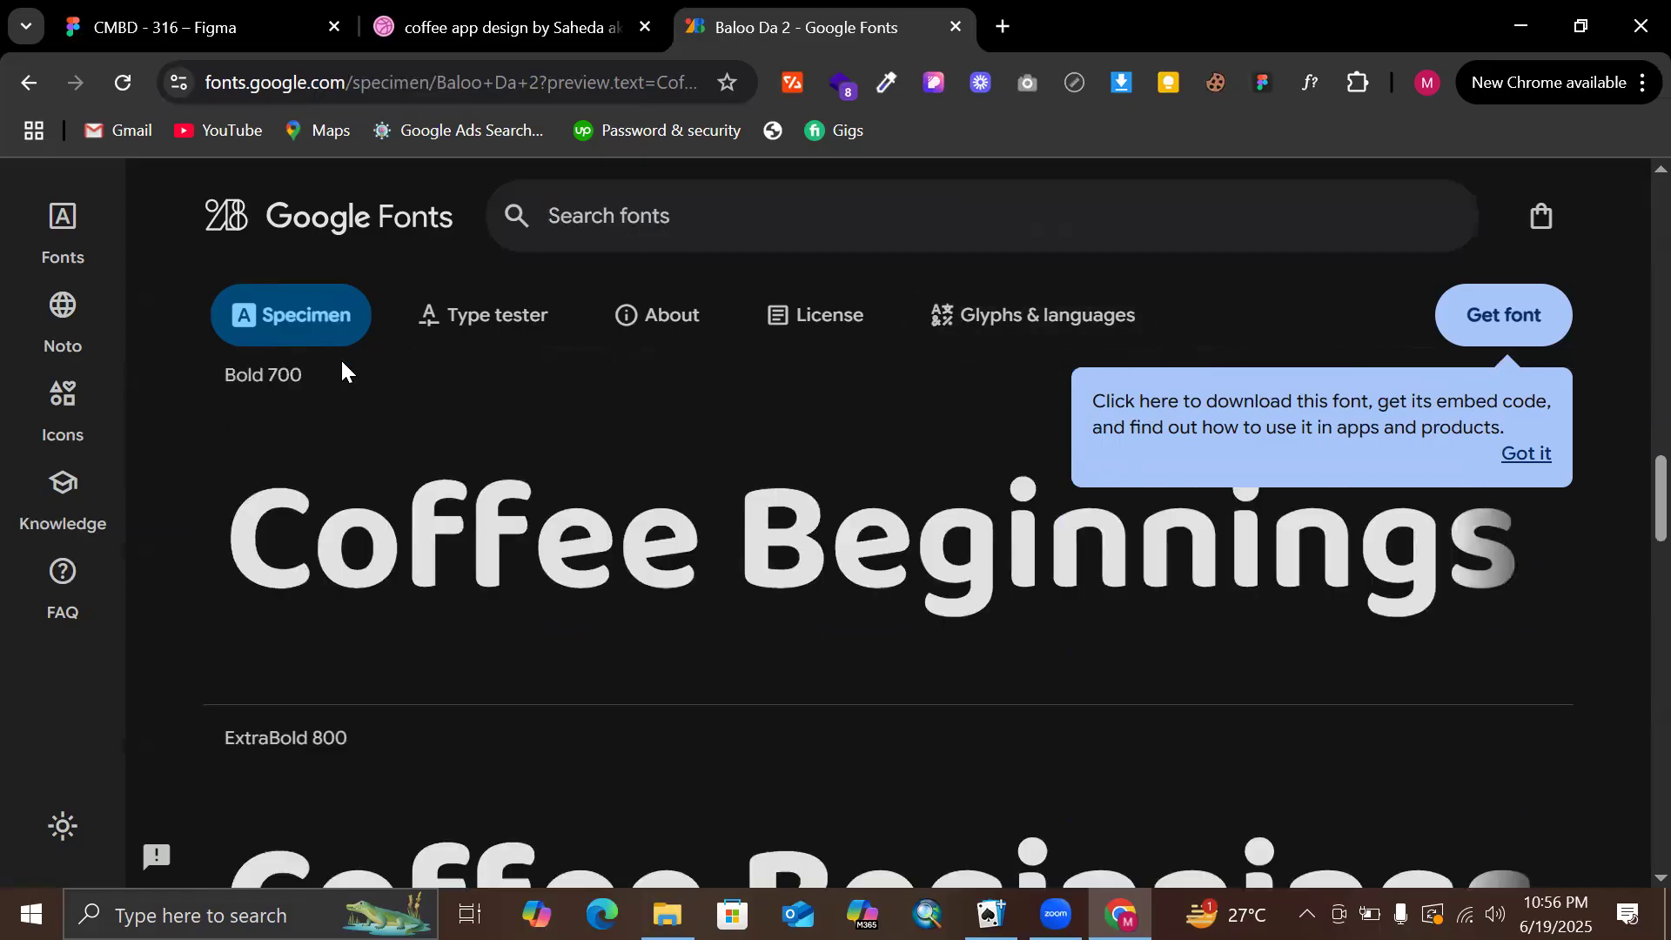
scroll(538, 514, "up", 2)
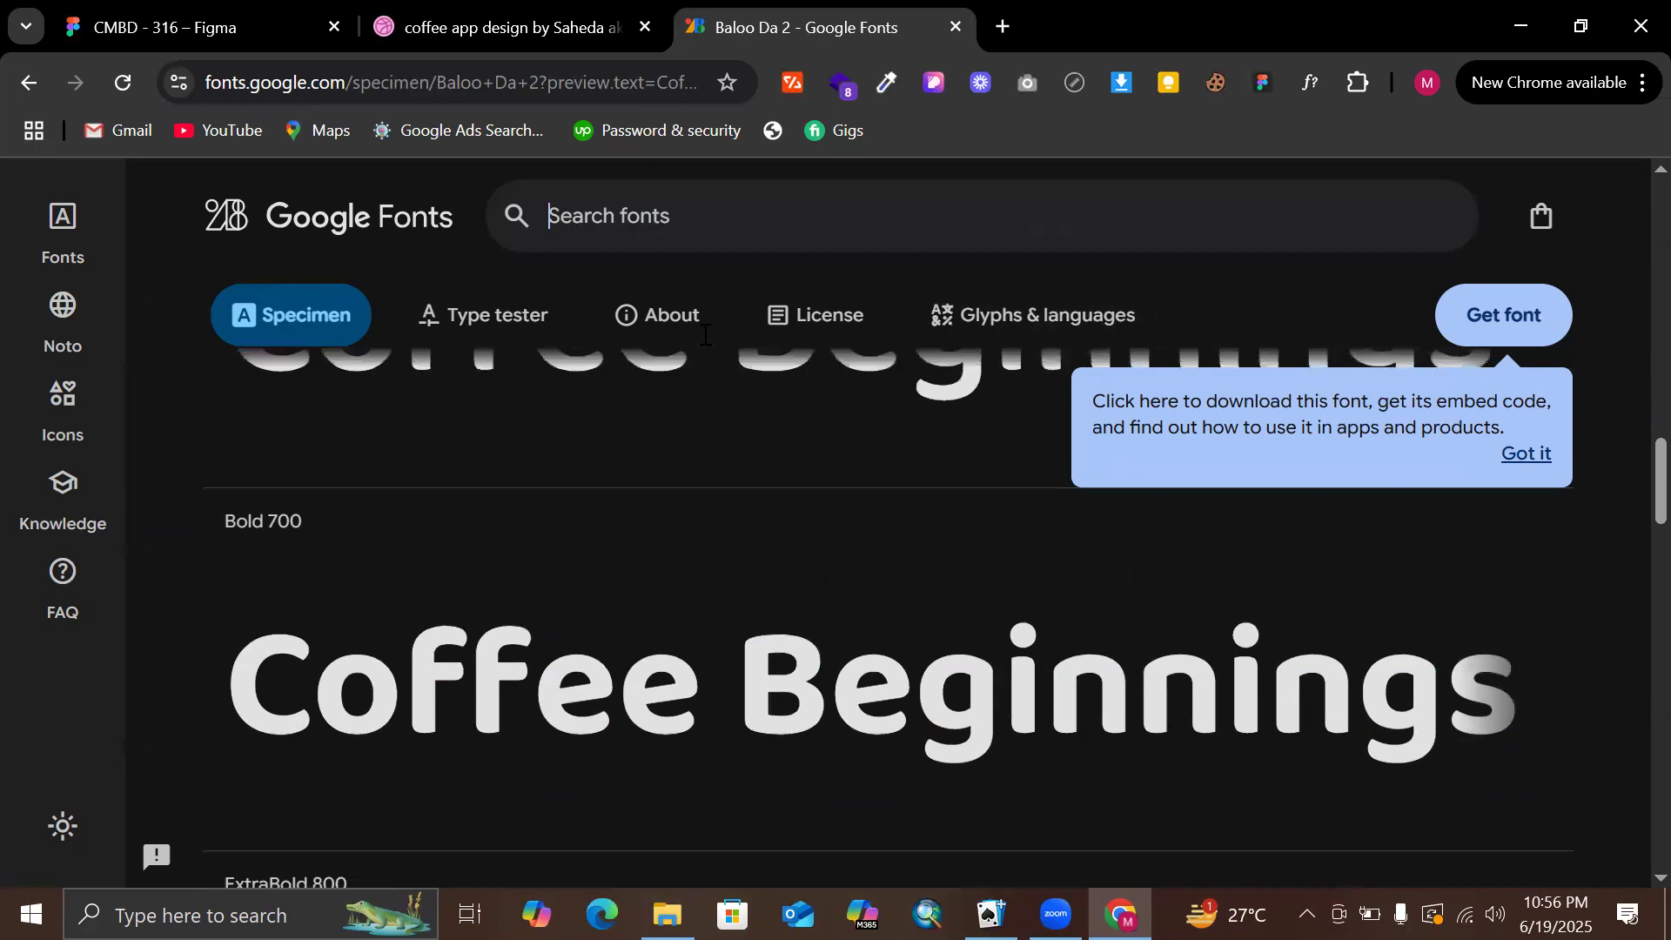
left_click(56, 266)
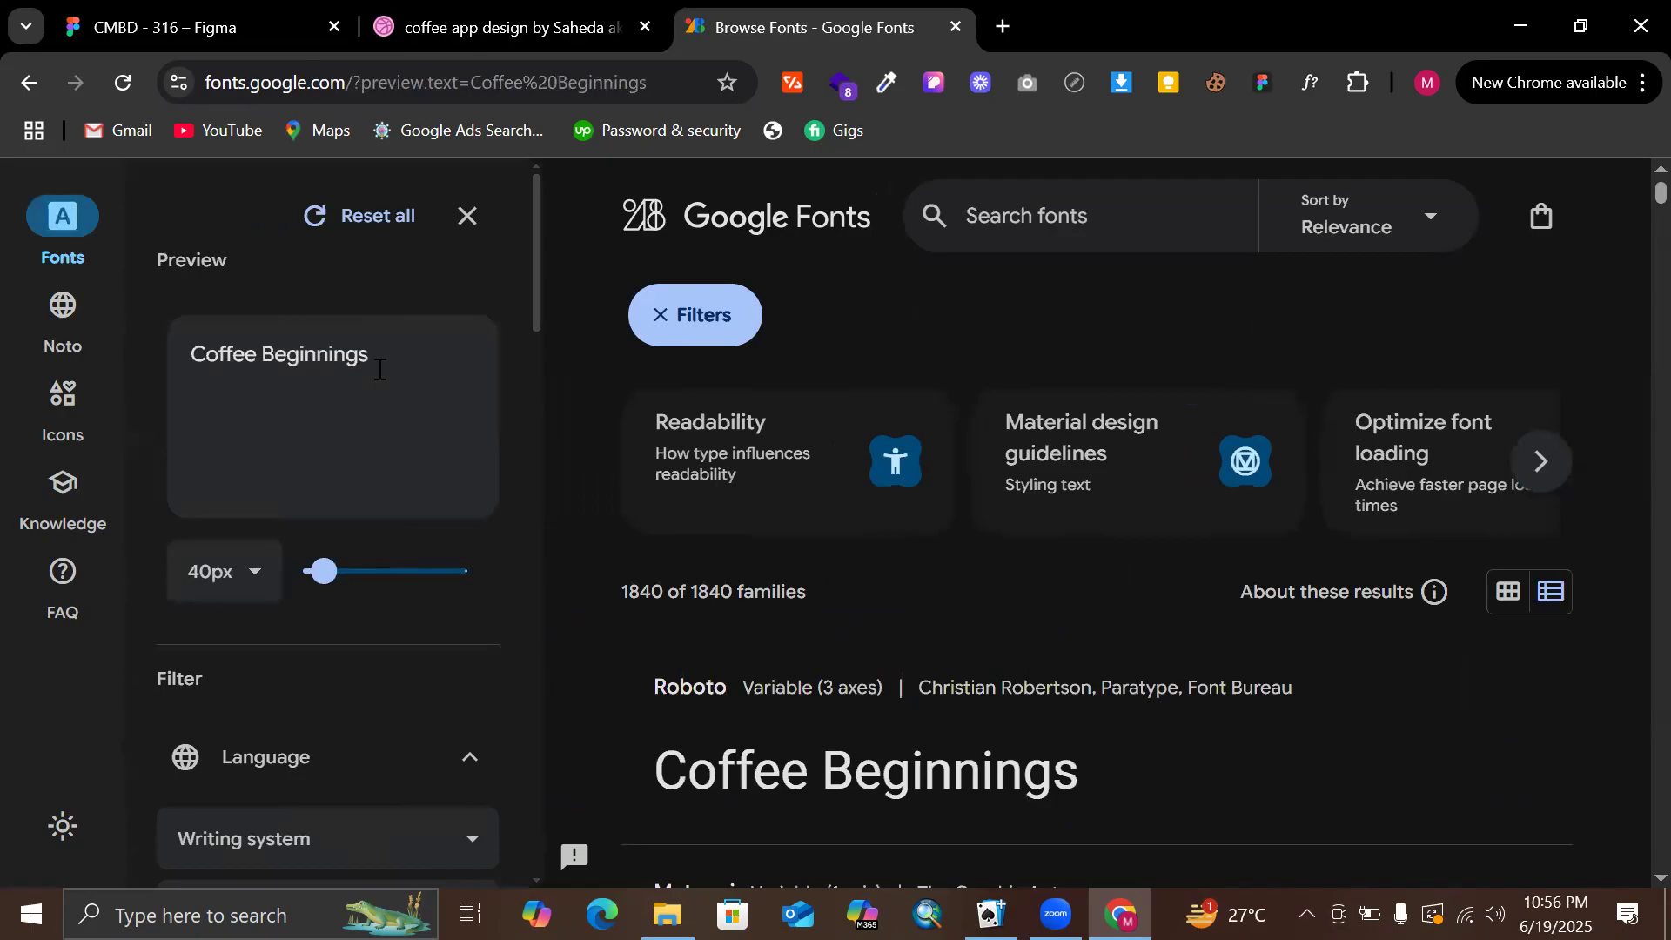
scroll(723, 435, "down", 3)
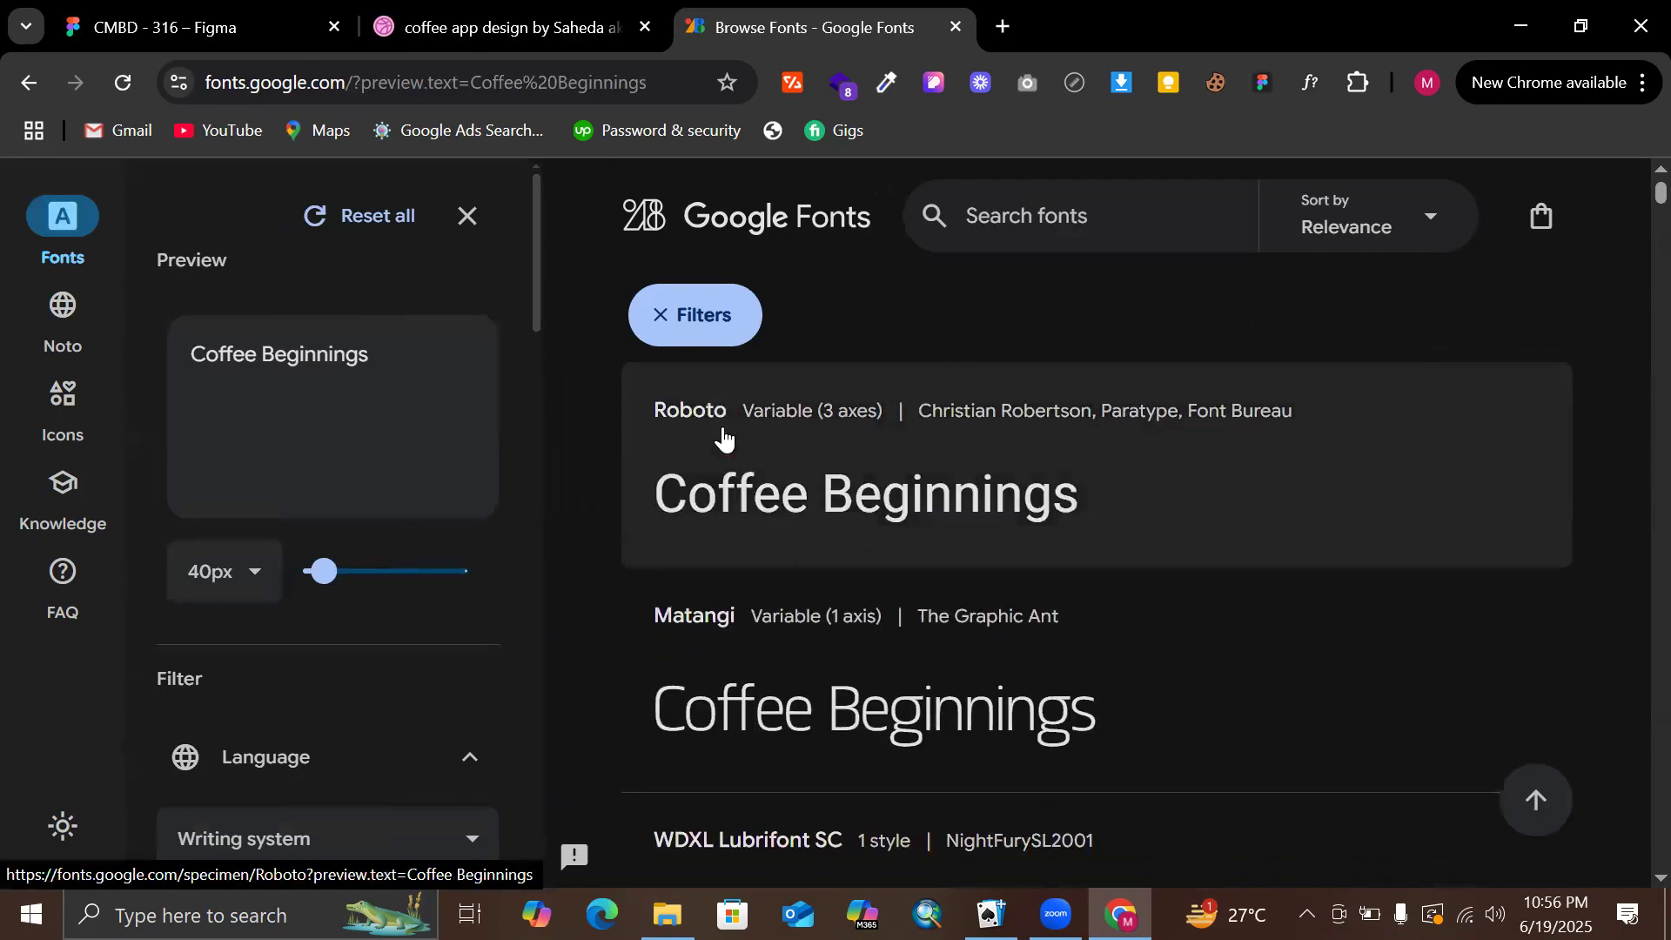
scroll(405, 505, "down", 1)
scroll(405, 505, "down", 12)
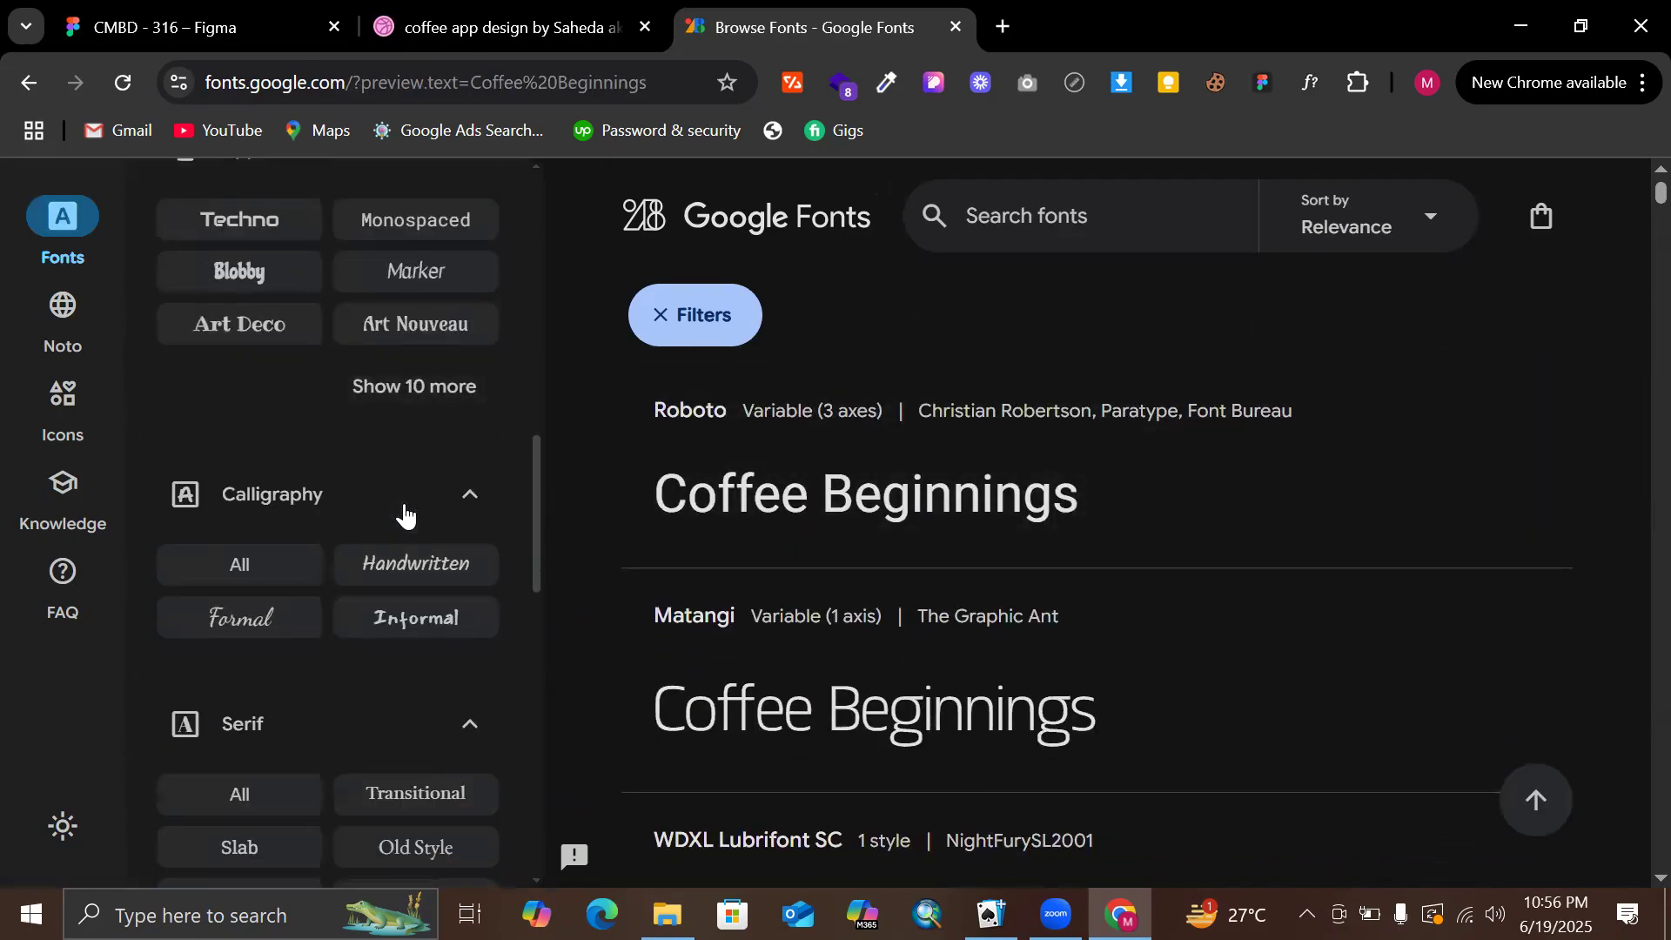
scroll(230, 735, "down", 1)
left_click(232, 805)
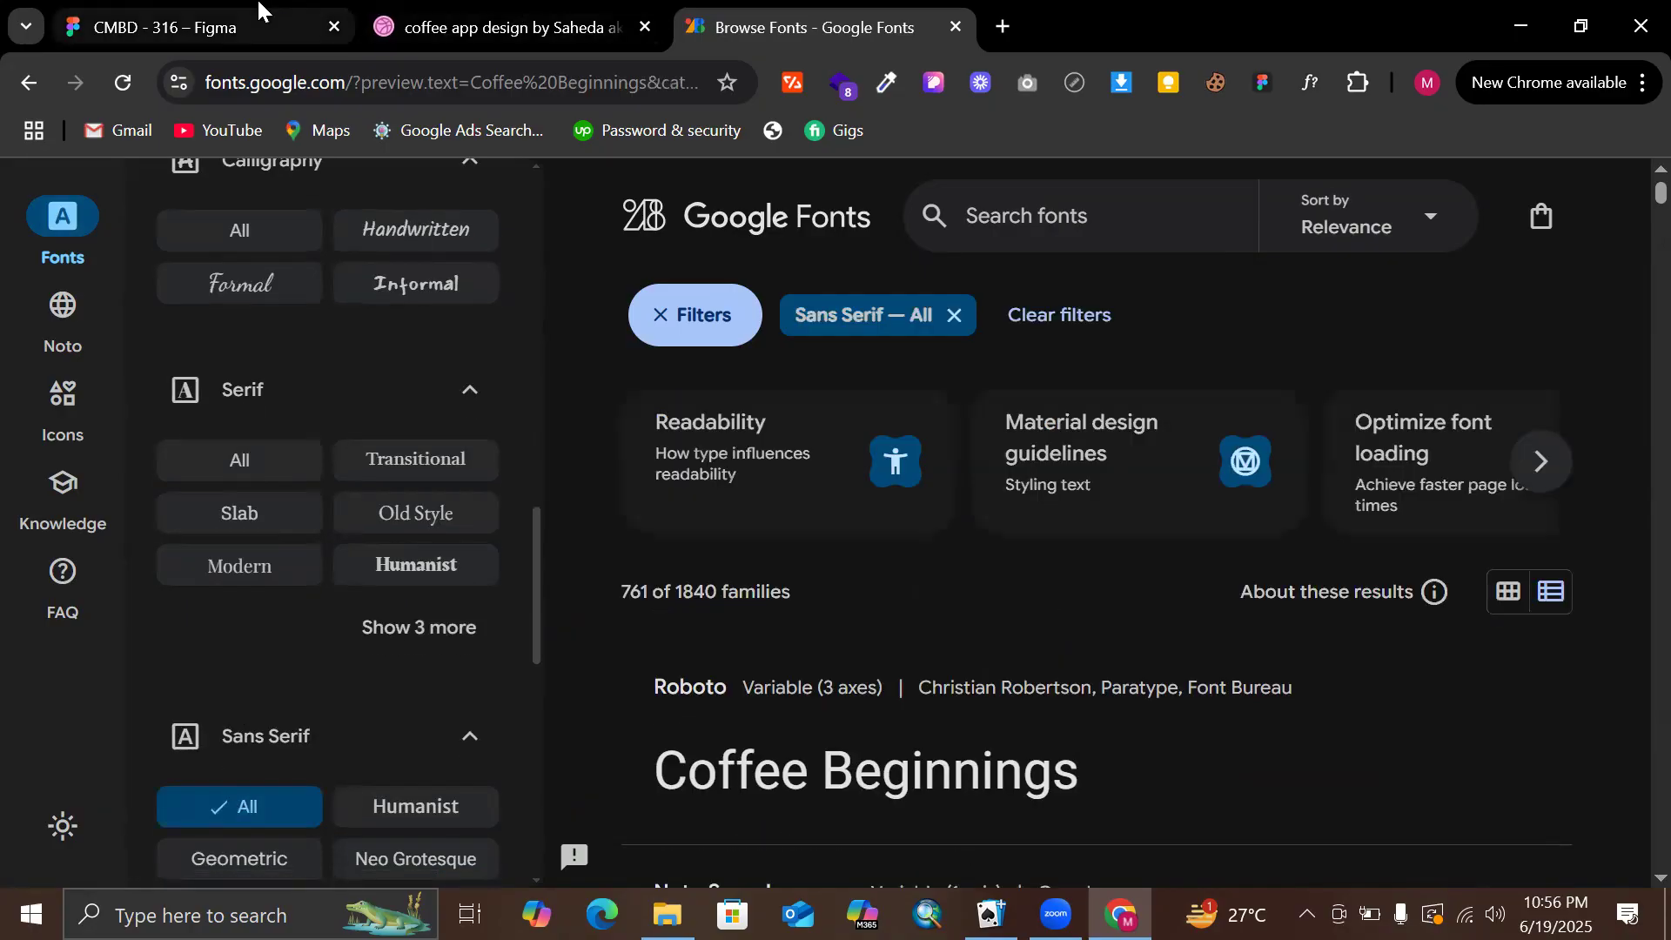
Switch to the CMBD - 316 Figma file, close the coffee app design tab, and inspect the mockup's "Coffee Beginnings" heading
left_click(174, 26)
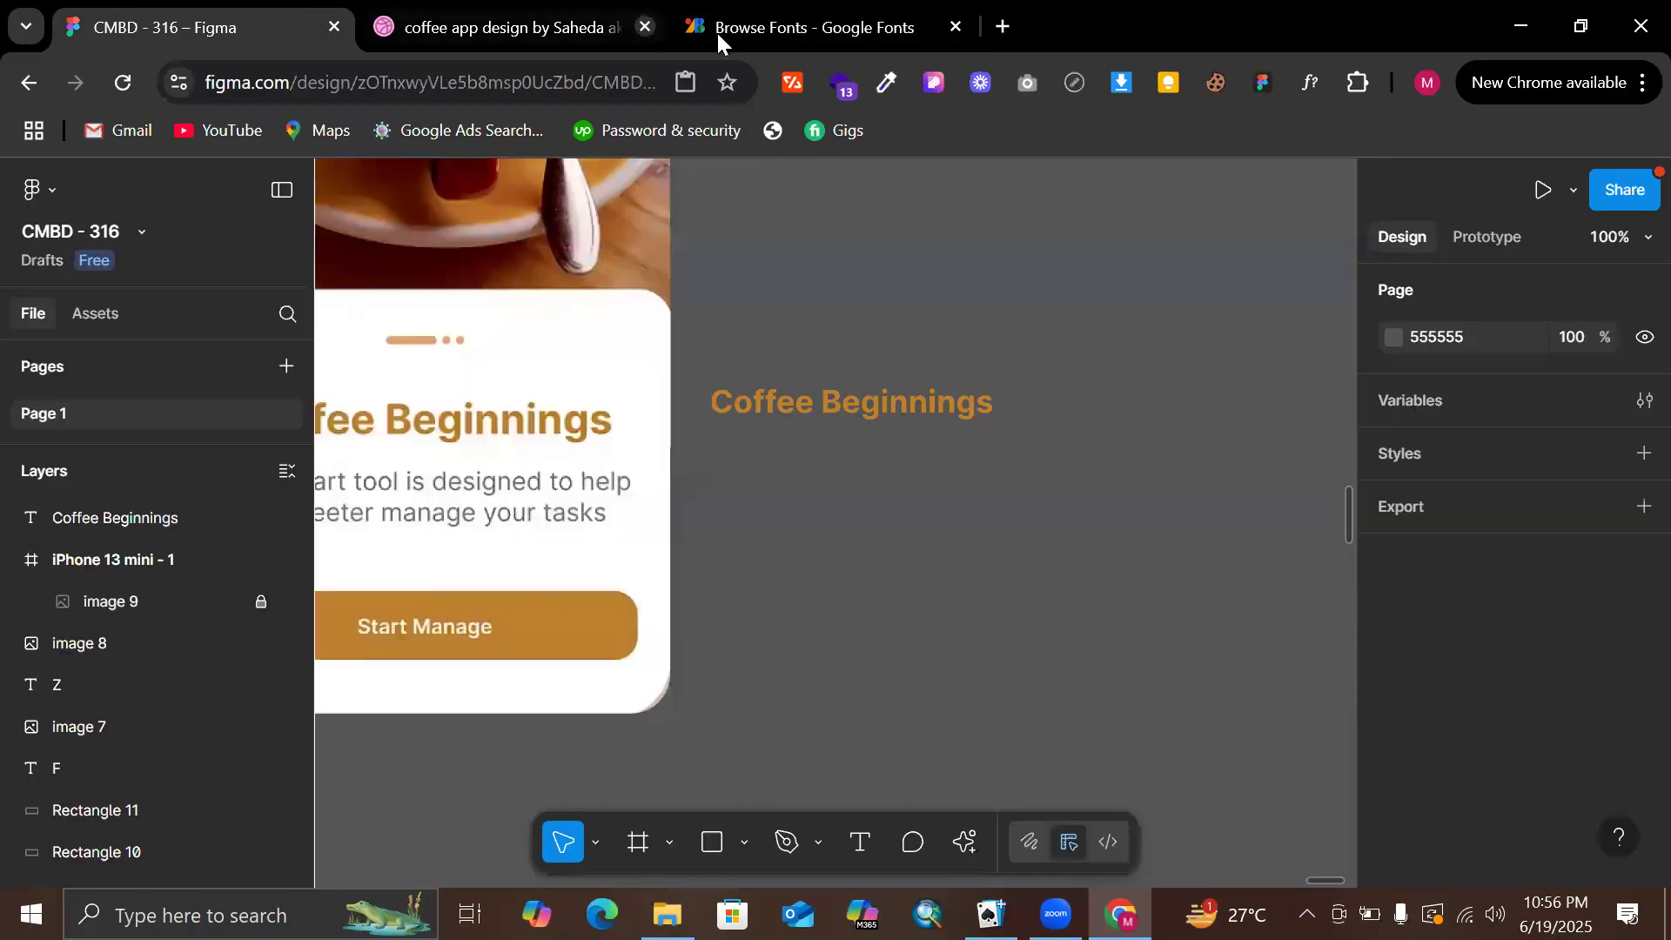
left_click(644, 29)
scroll(669, 365, "up", 3)
scroll(667, 366, "up", 5)
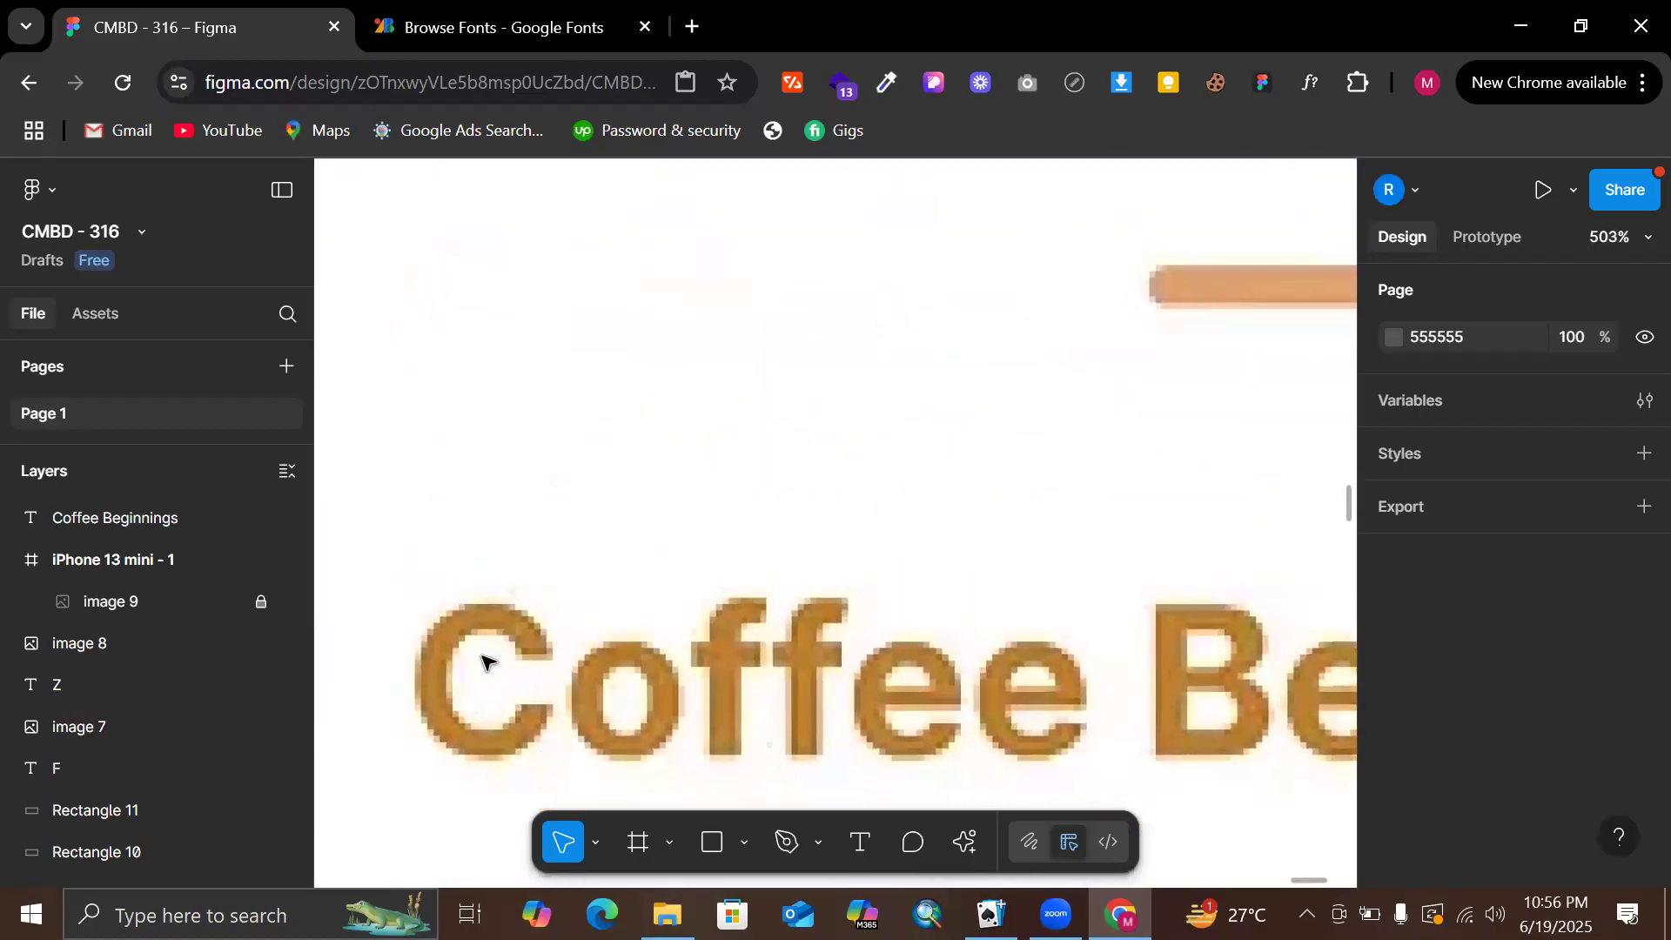
scroll(772, 653, "down", 5)
scroll(757, 617, "up", 4)
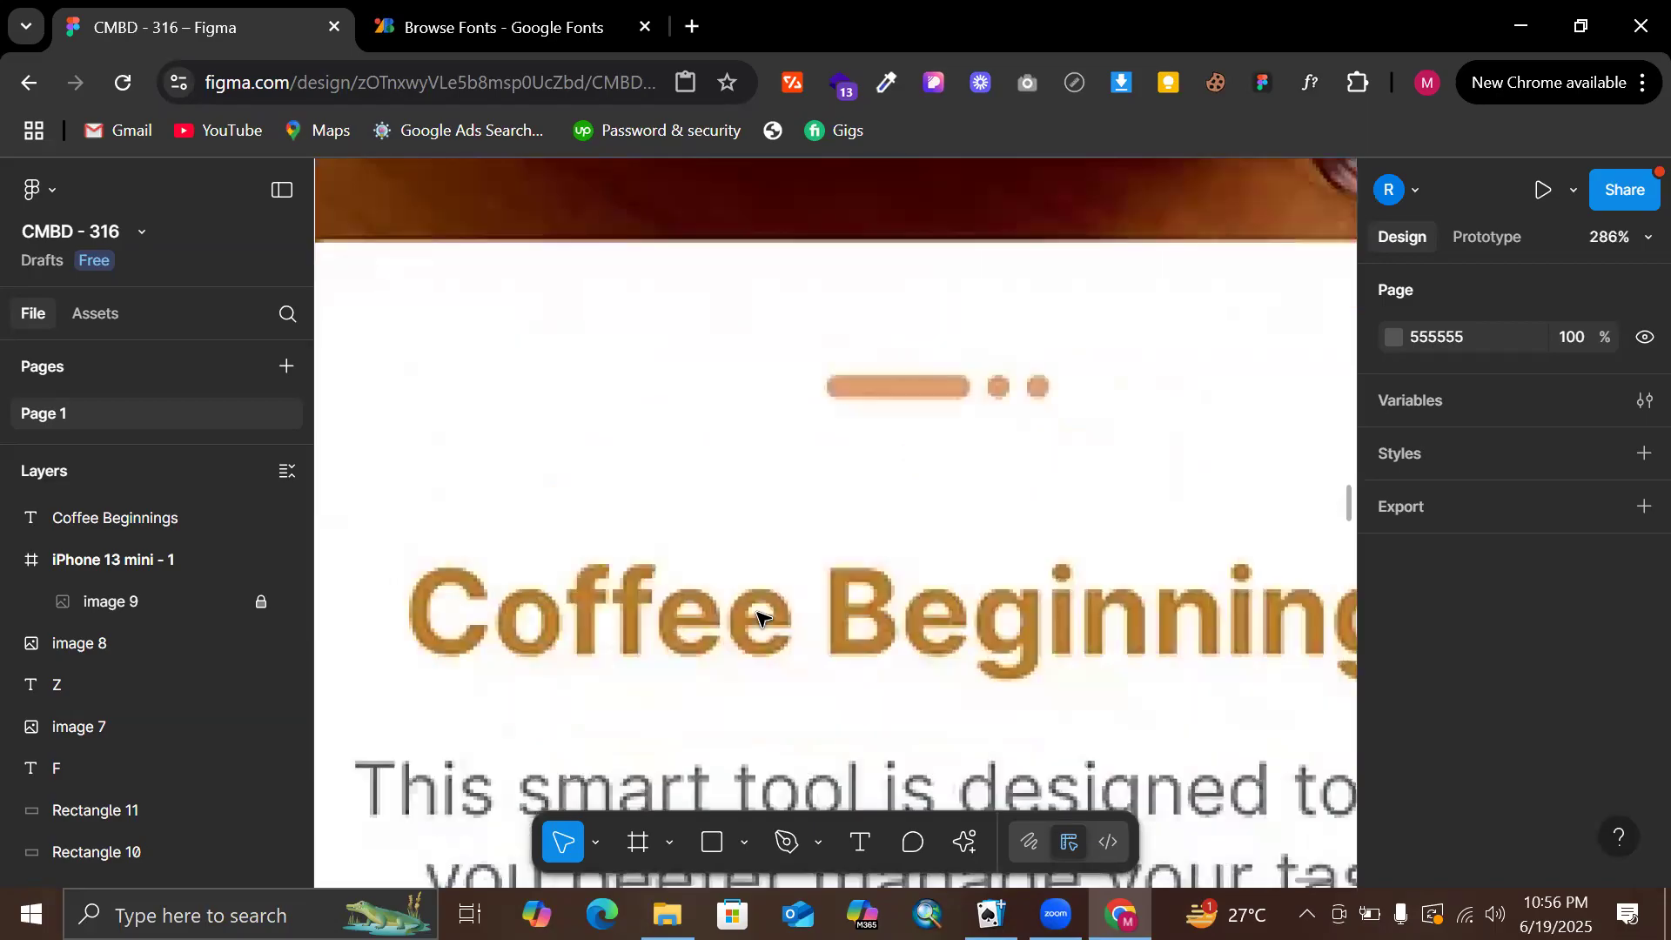
scroll(758, 617, "down", 2)
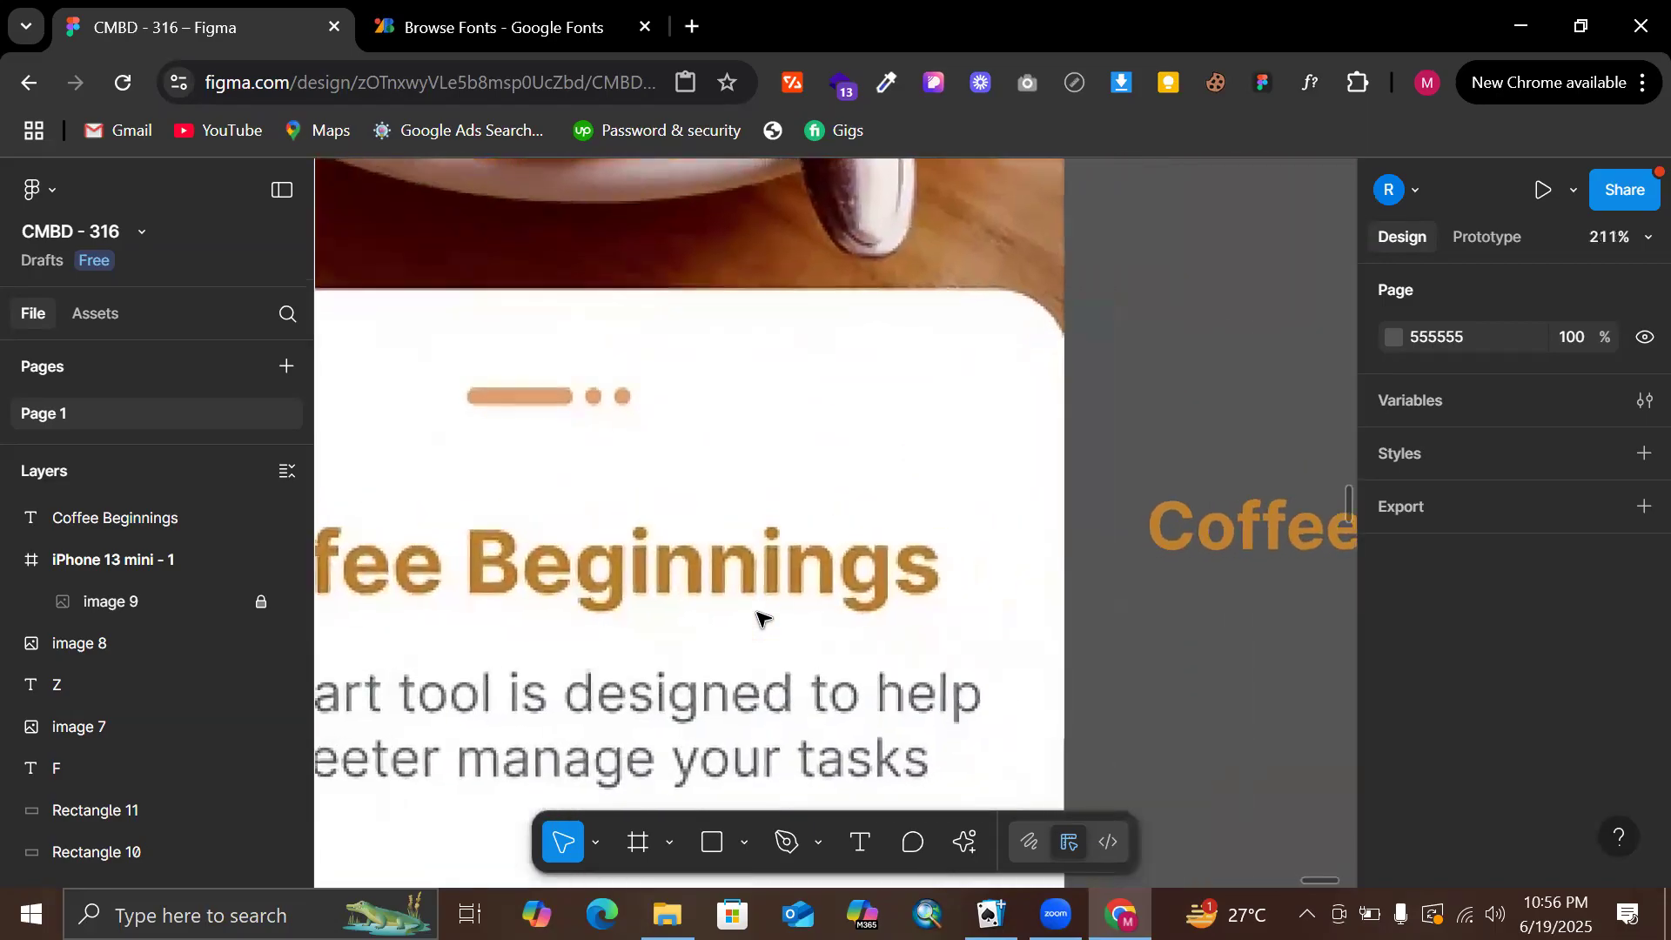
Compare the letter shapes of the mockup's "Coffee Beginnings" heading with the separate text layer beside the frame
scroll(762, 619, "right", 1)
scroll(769, 534, "left", 9)
scroll(739, 514, "up", 4)
scroll(739, 514, "up", 2)
scroll(1034, 560, "right", 4)
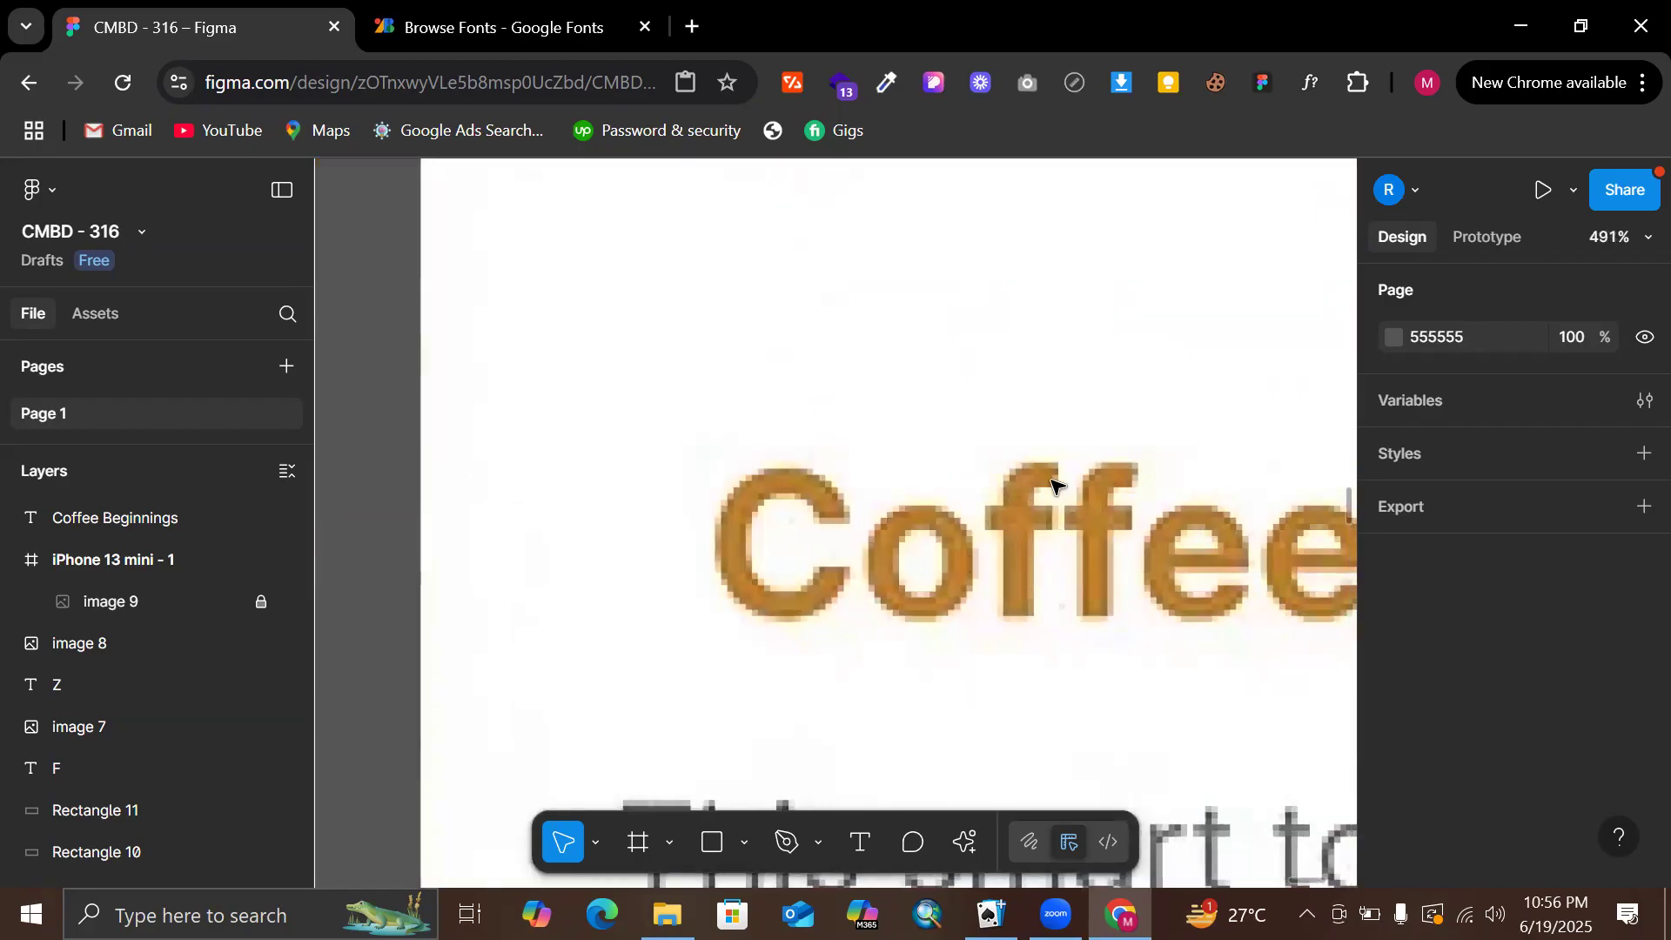
scroll(1041, 485, "right", 12)
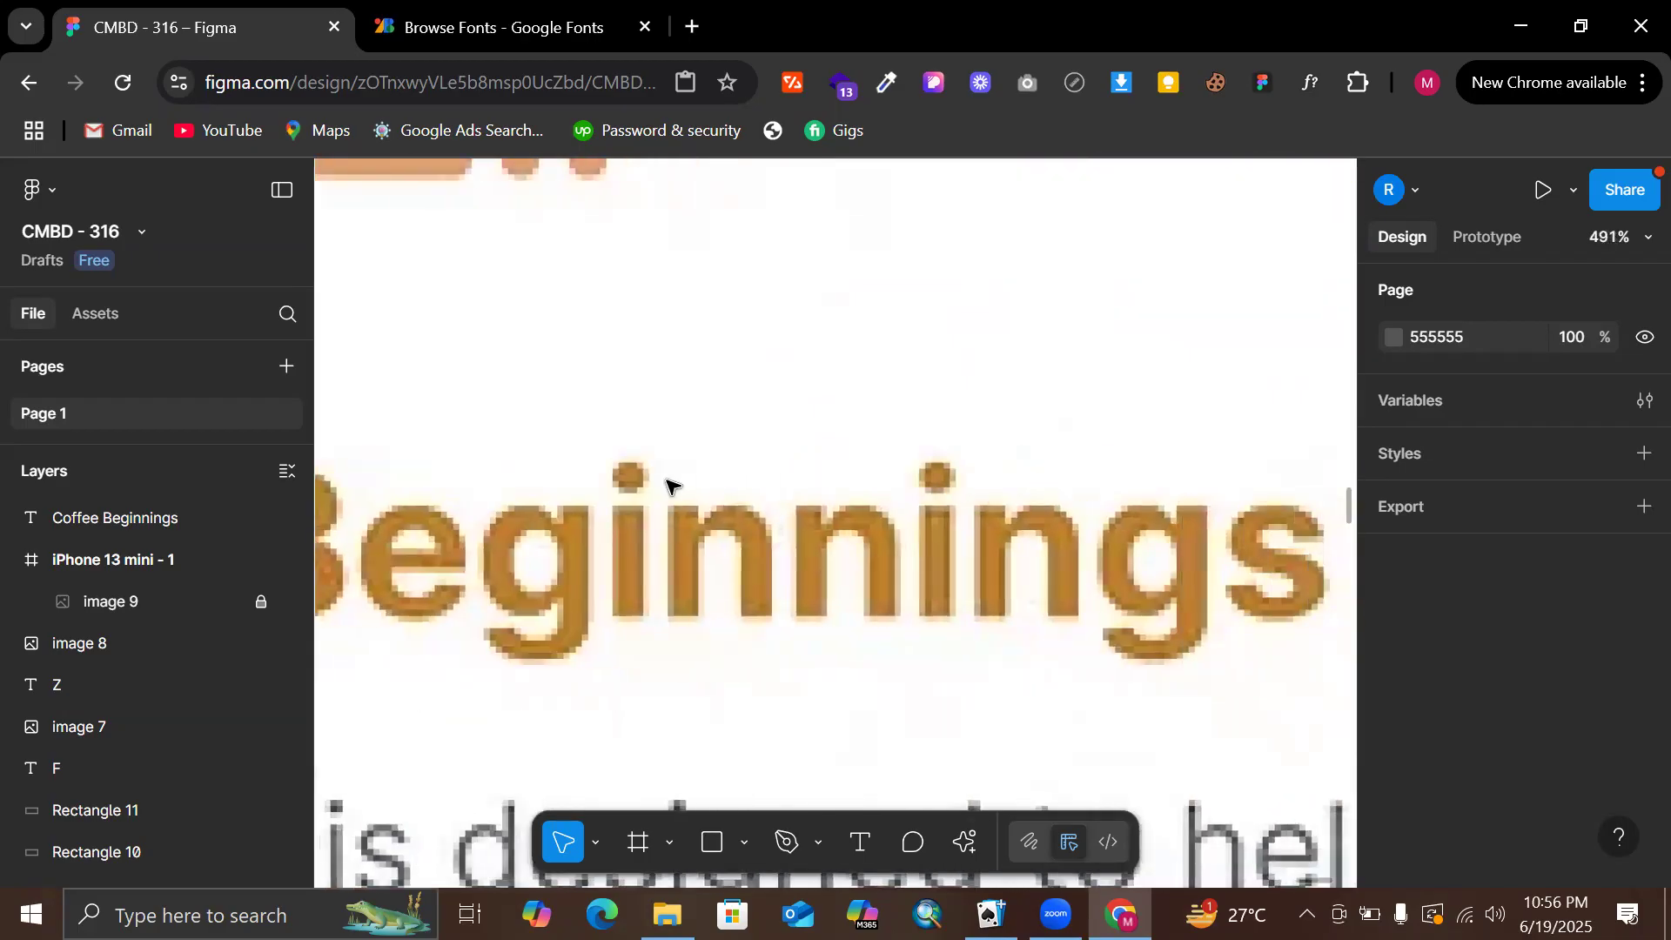
scroll(668, 484, "down", 5)
scroll(667, 485, "down", 1)
scroll(1153, 552, "right", 6)
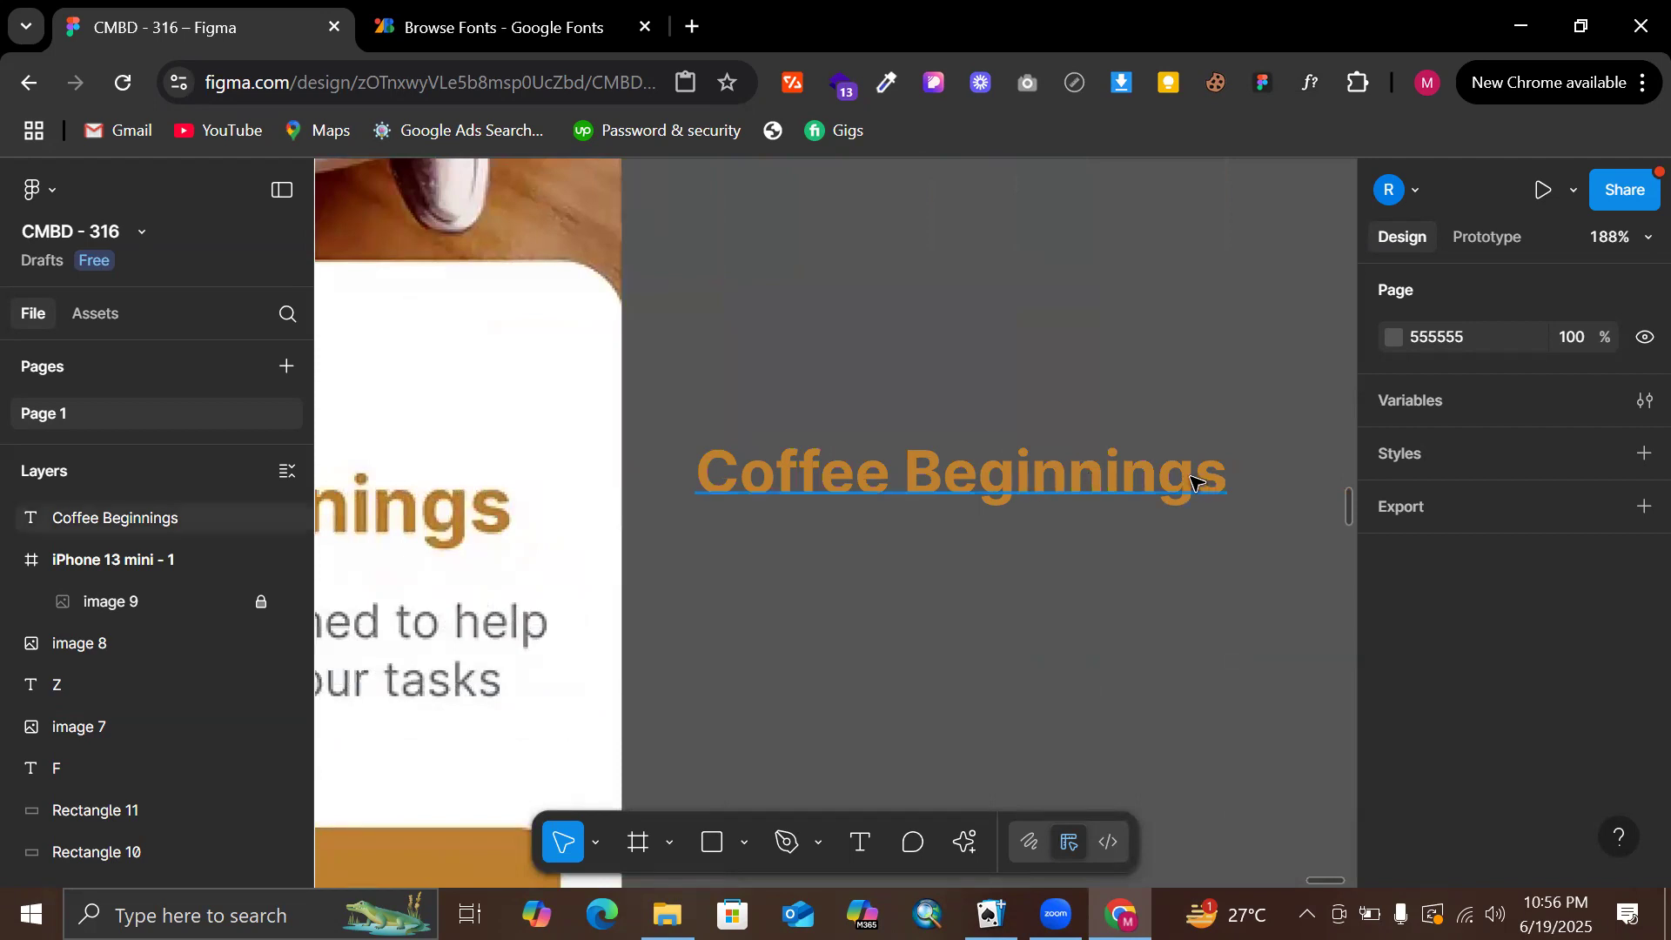
scroll(1194, 481, "left", 2)
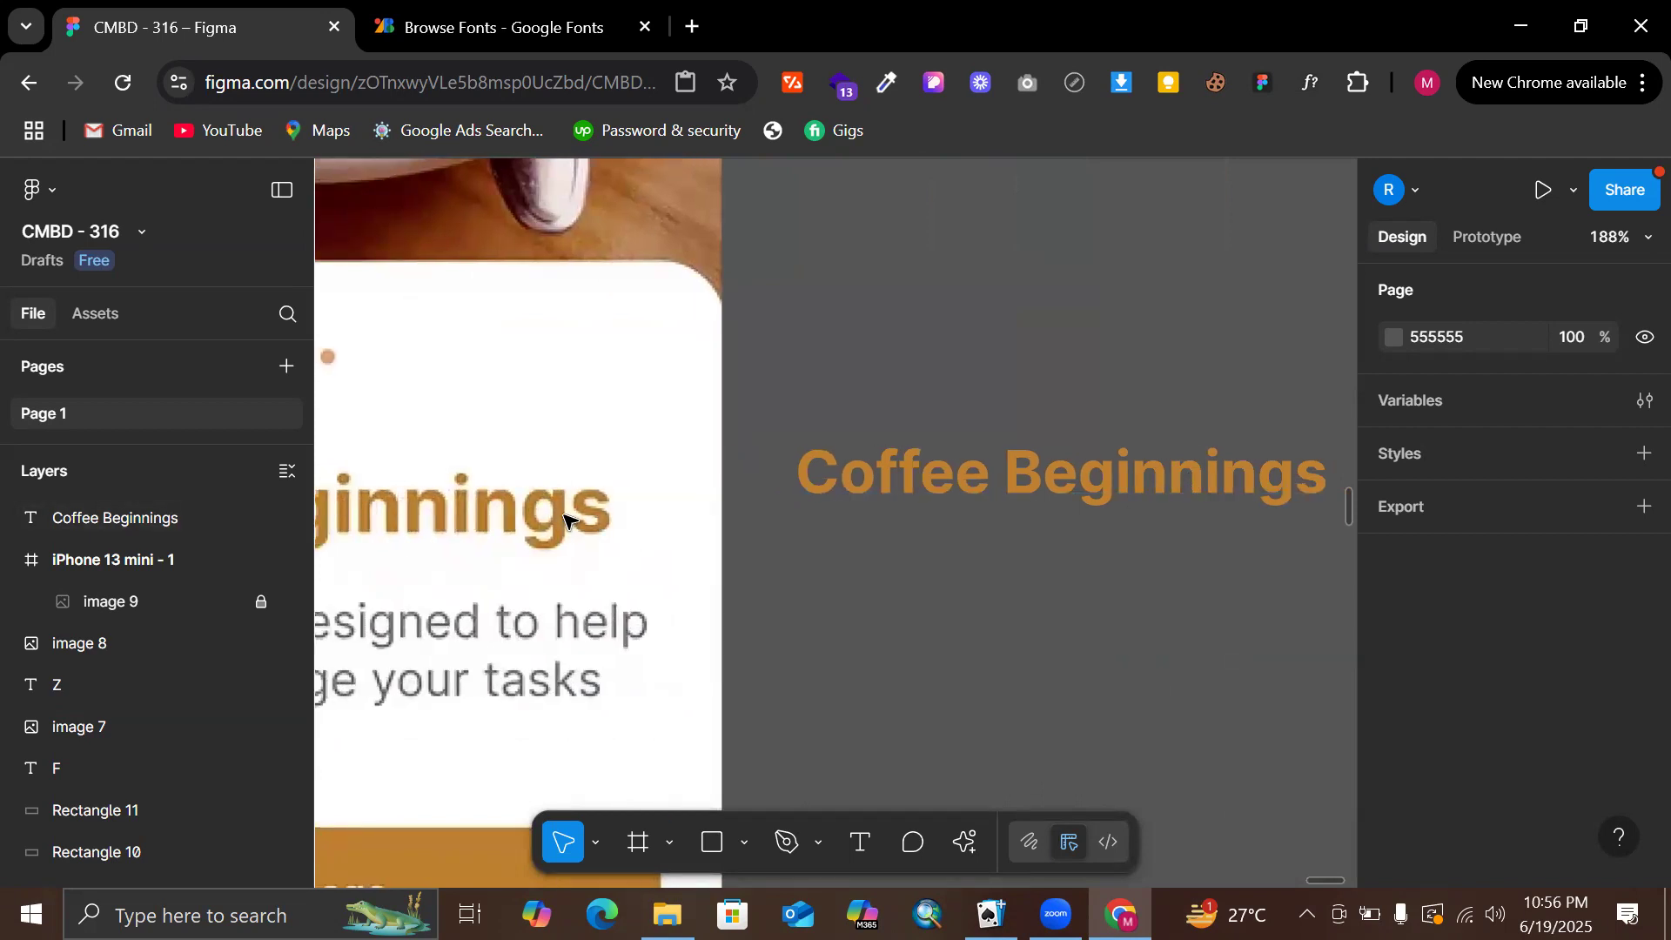
scroll(511, 526, "left", 11)
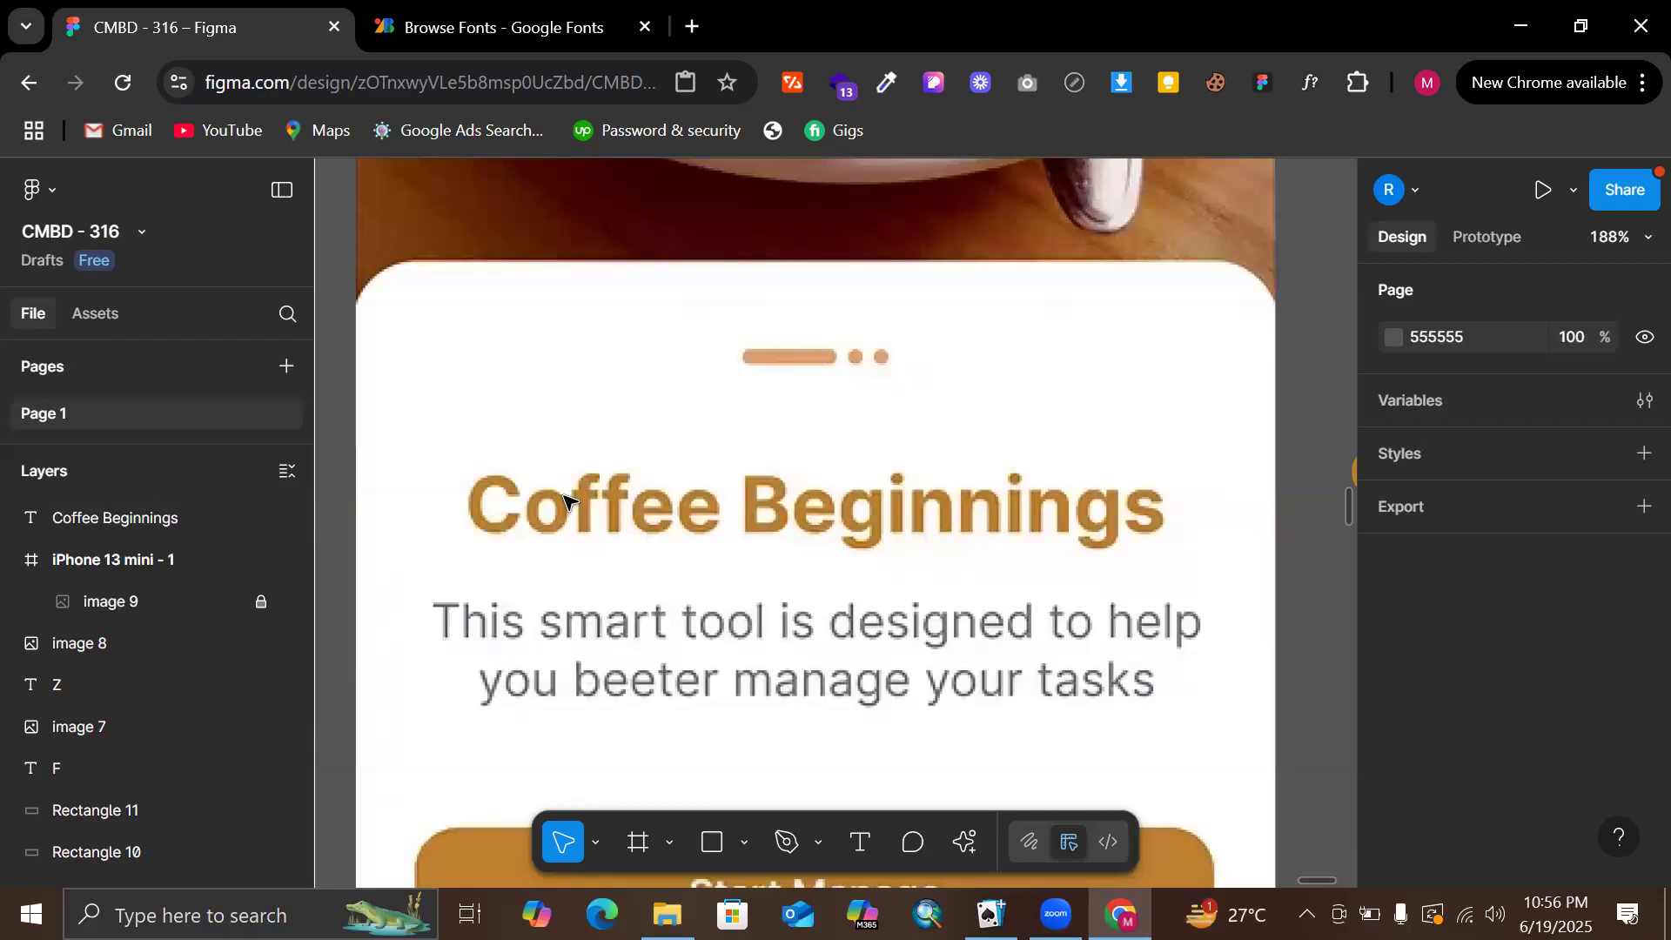
scroll(565, 501, "right", 8)
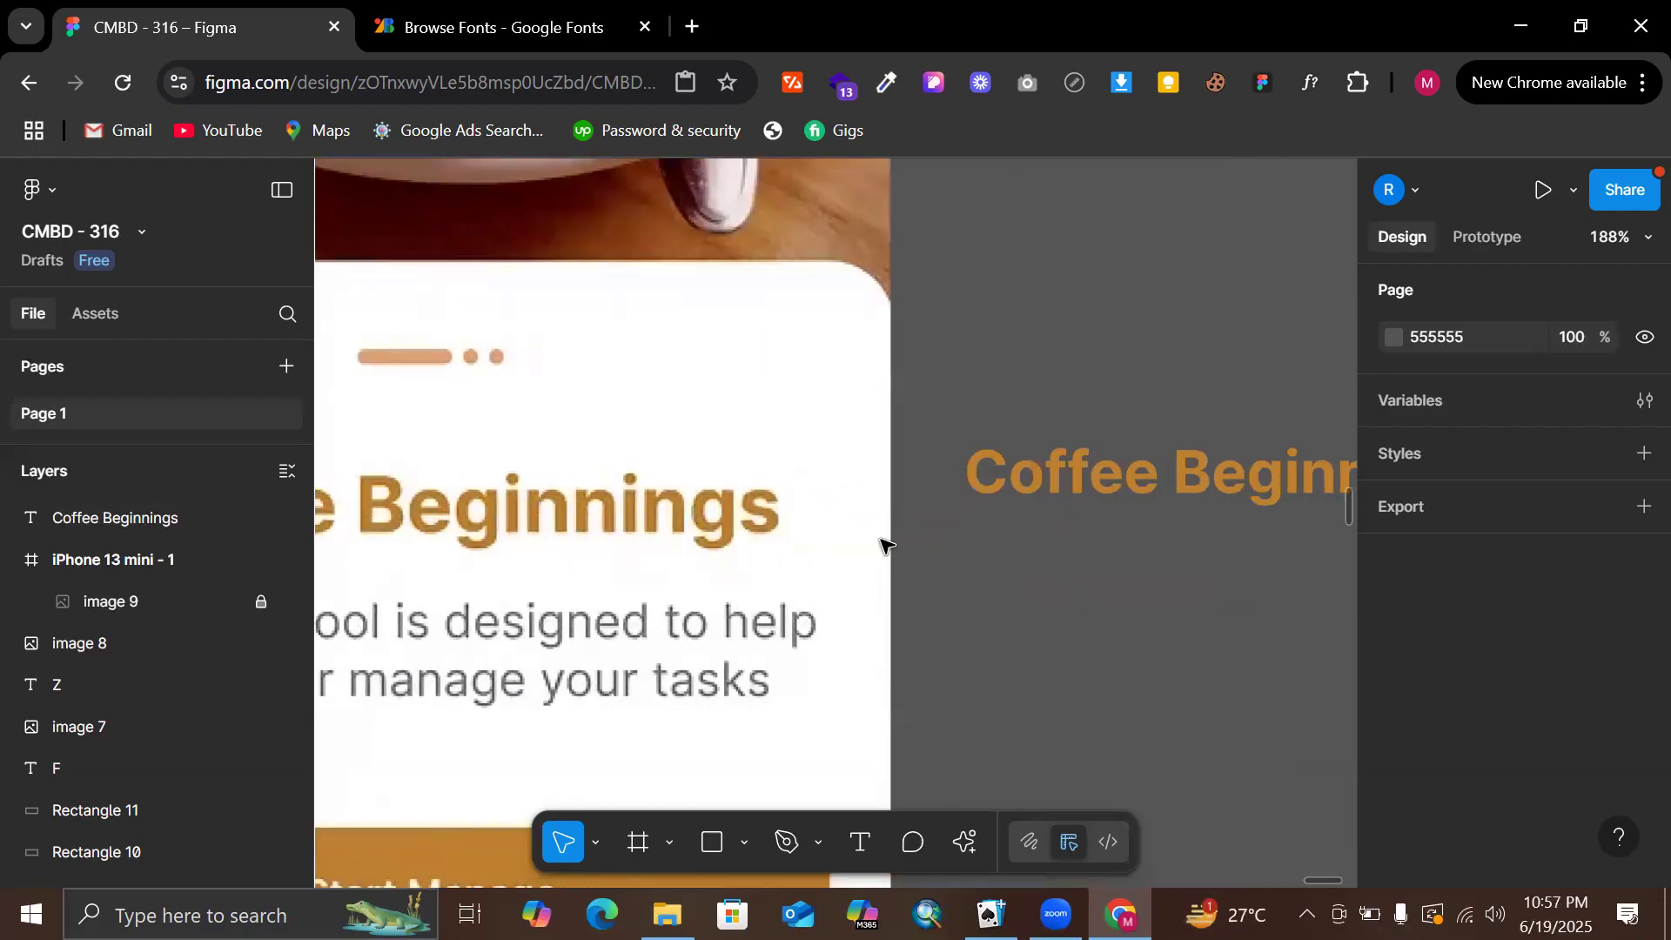
scroll(550, 692, "left", 4)
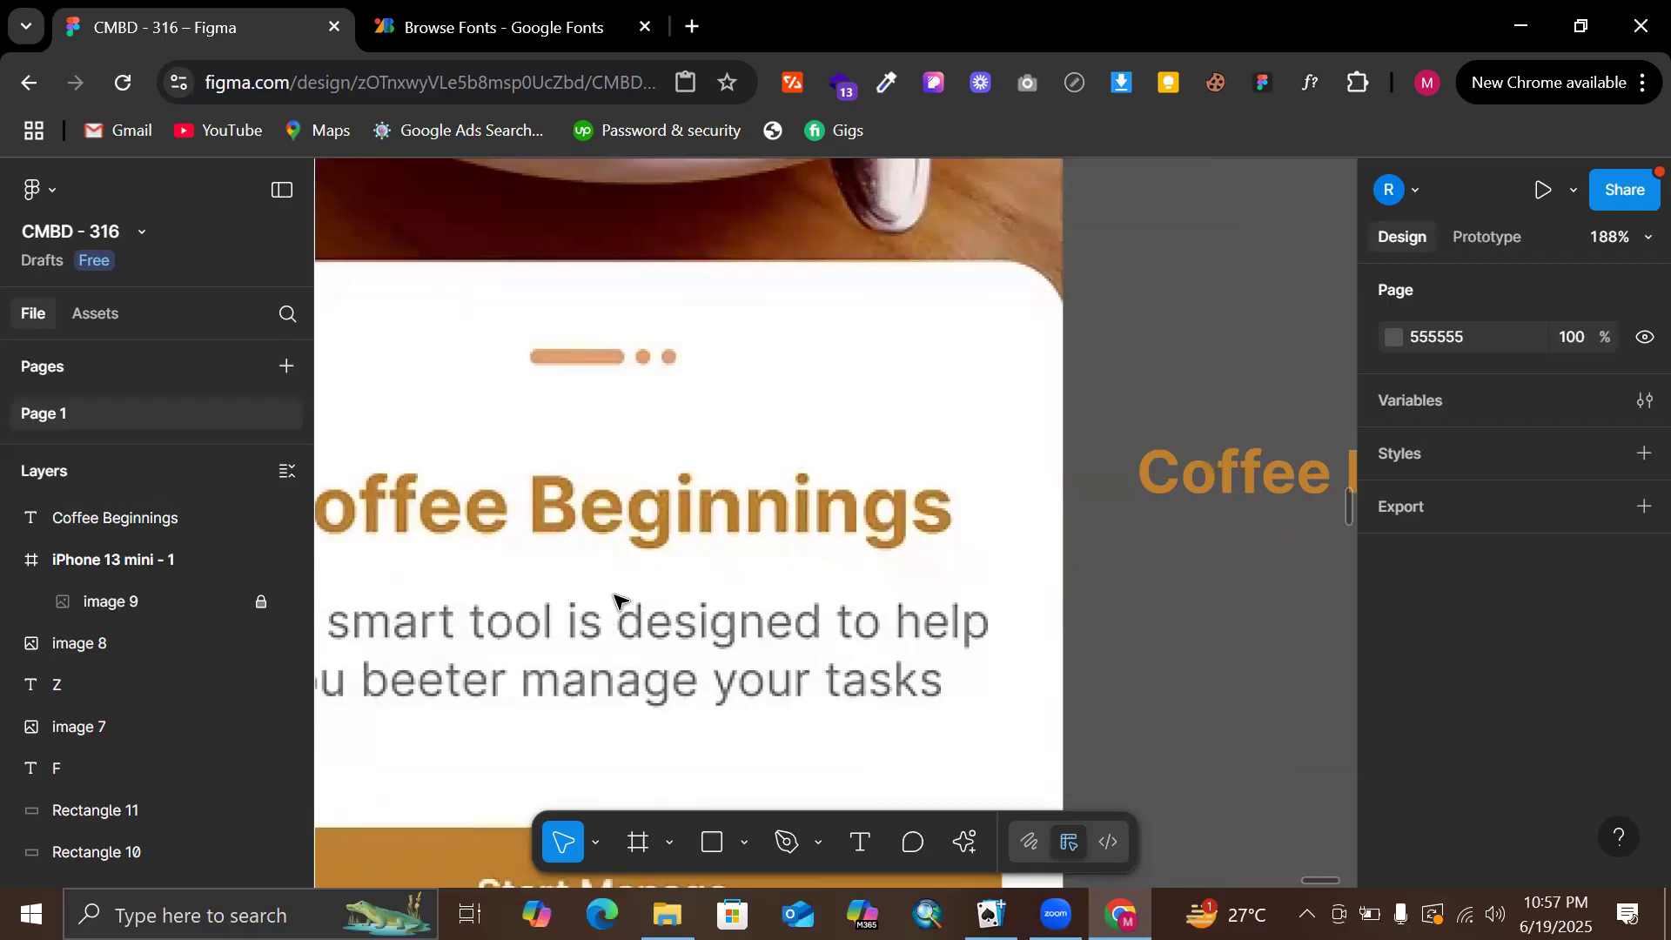
scroll(709, 540, "up", 2)
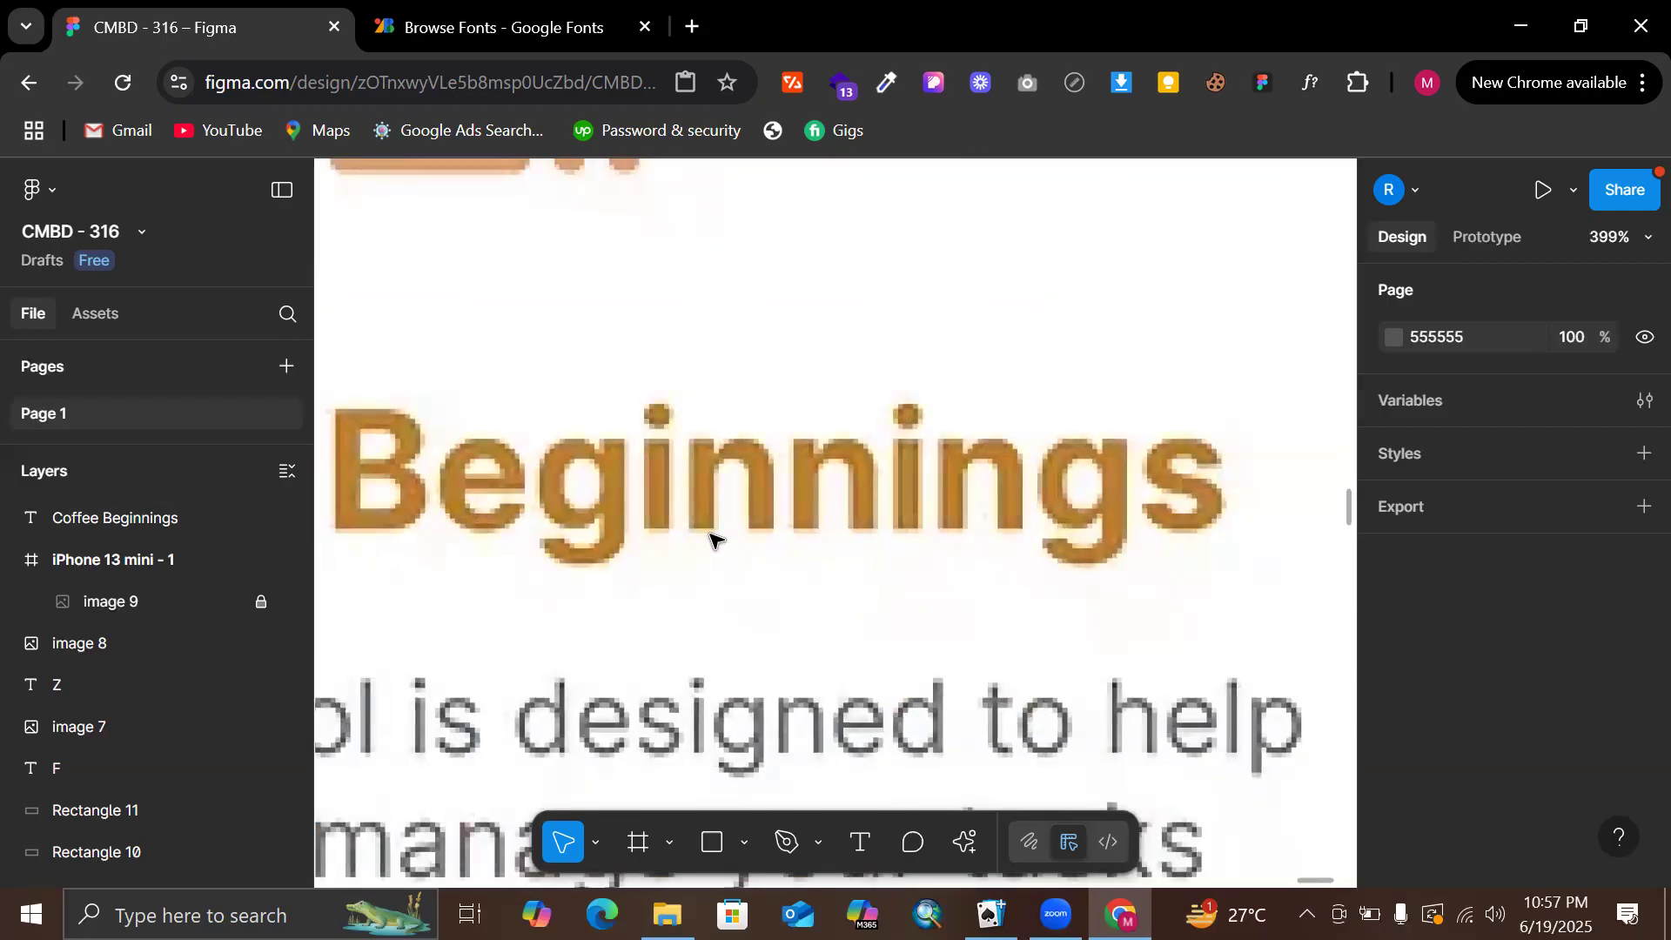
Compare the Roboto preview of "Coffee Beginnings" in Google Fonts with the heading in the Figma mockup
left_click(411, 21)
scroll(892, 626, "down", 2)
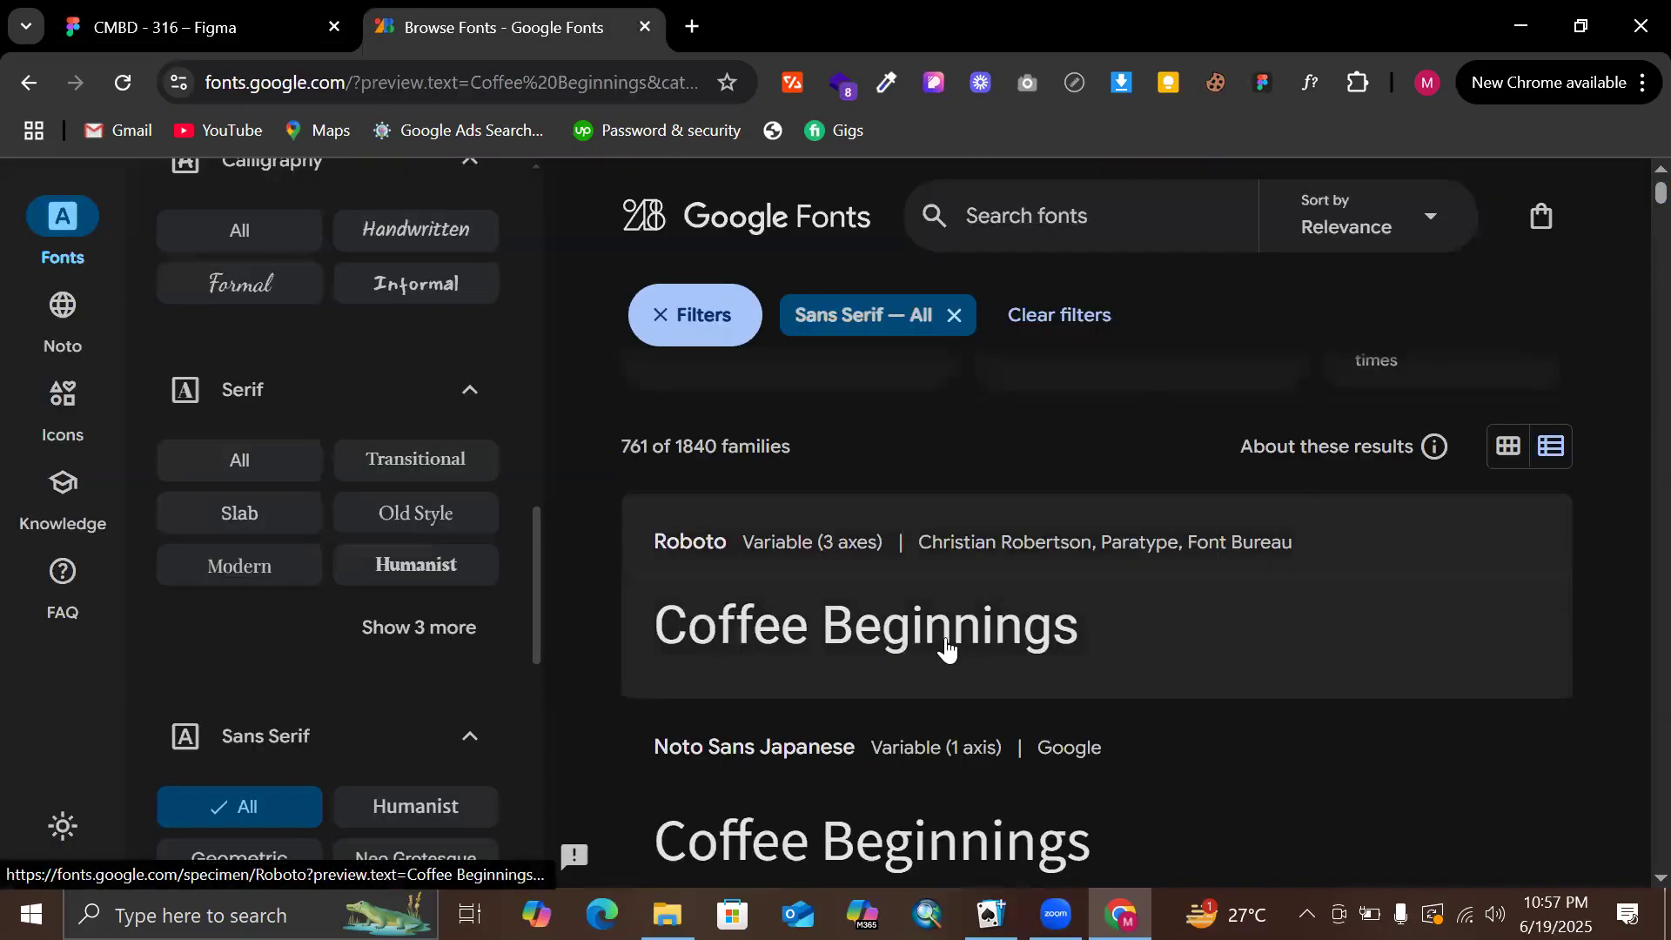
scroll(906, 625, "up", 5)
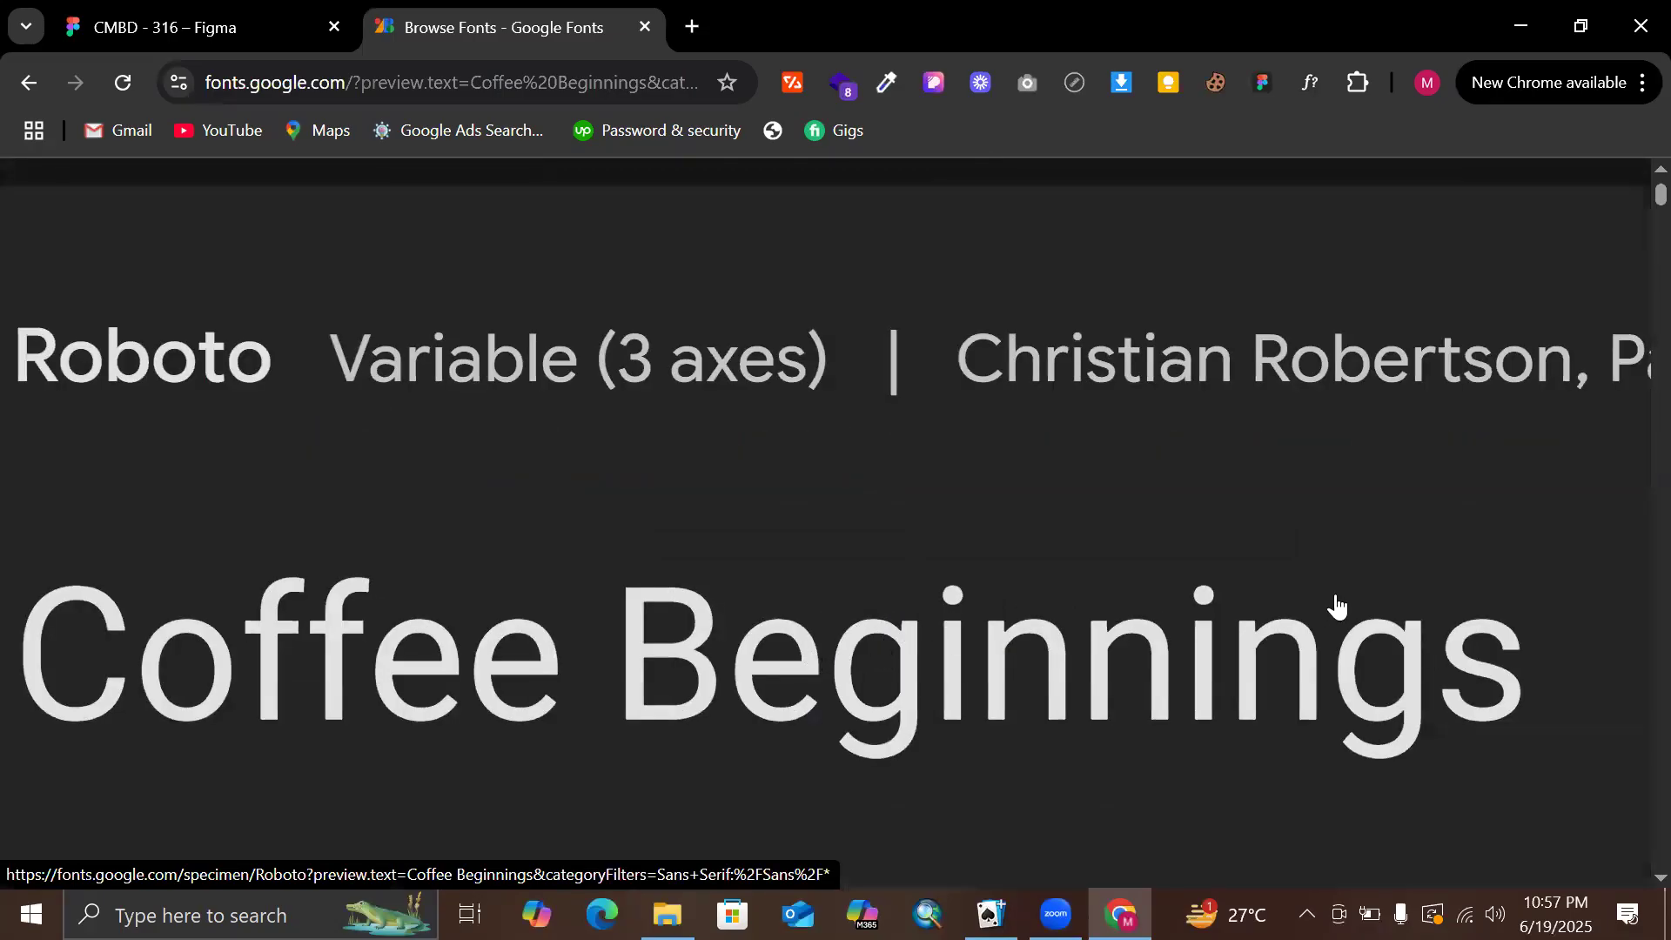
scroll(1338, 610, "down", 5)
left_click(298, 11)
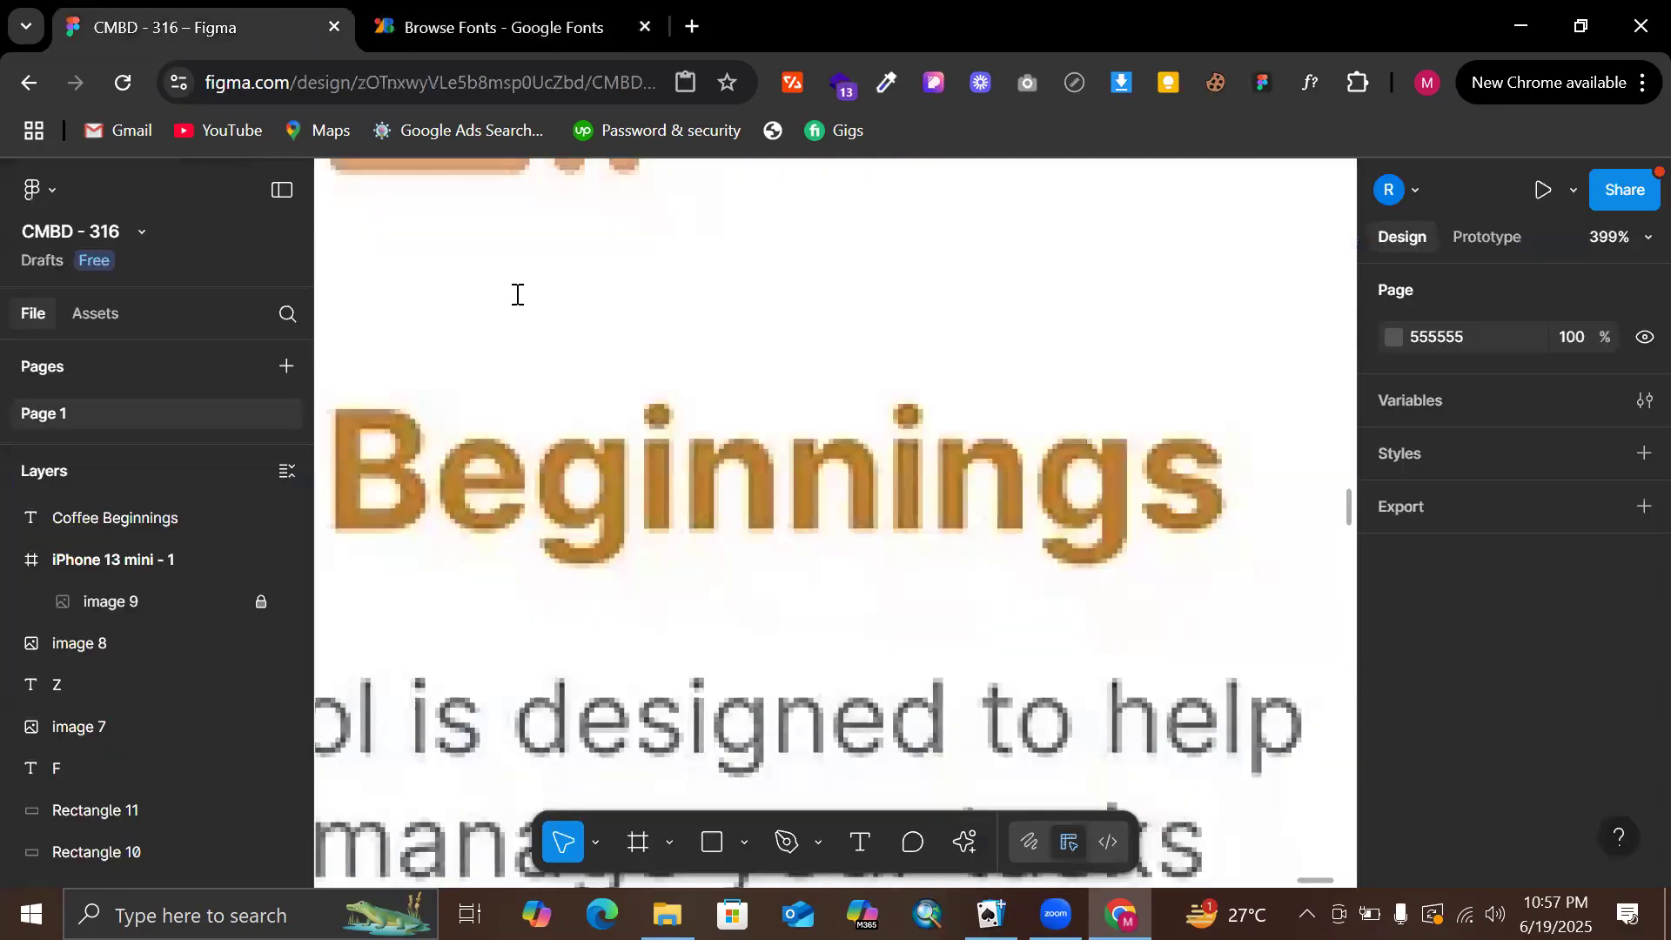
Return to Google Fonts and examine the Noto Sans Japanese and Montserrat previews of "Coffee Beginnings" up close
left_click(388, 17)
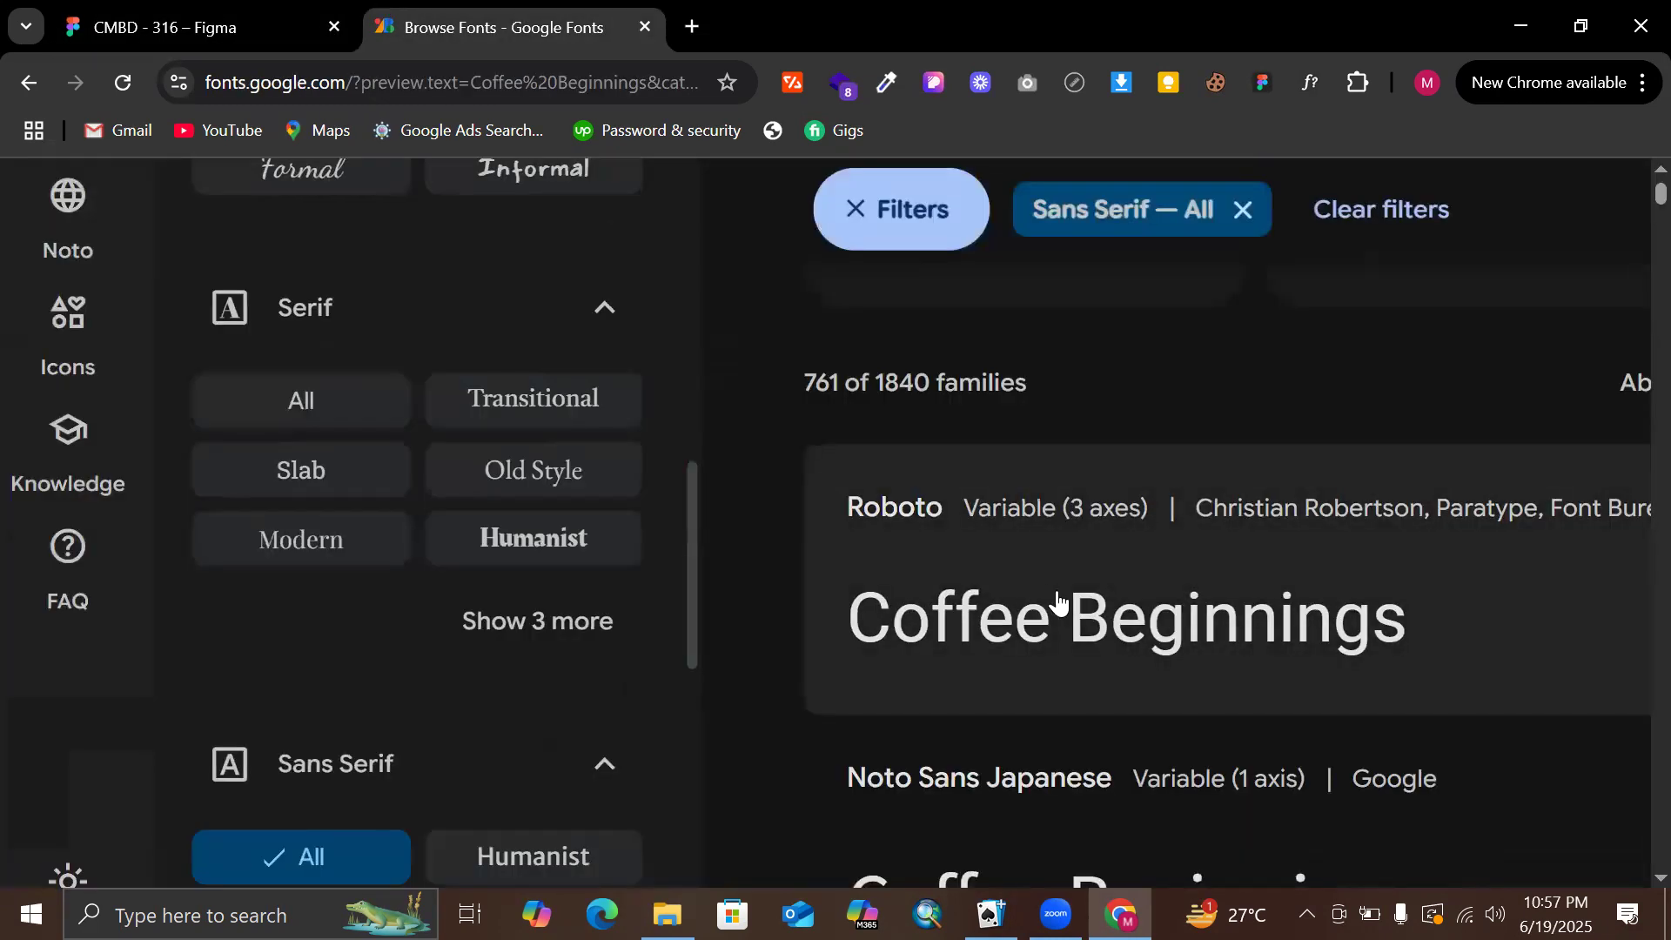
scroll(1072, 614, "down", 3)
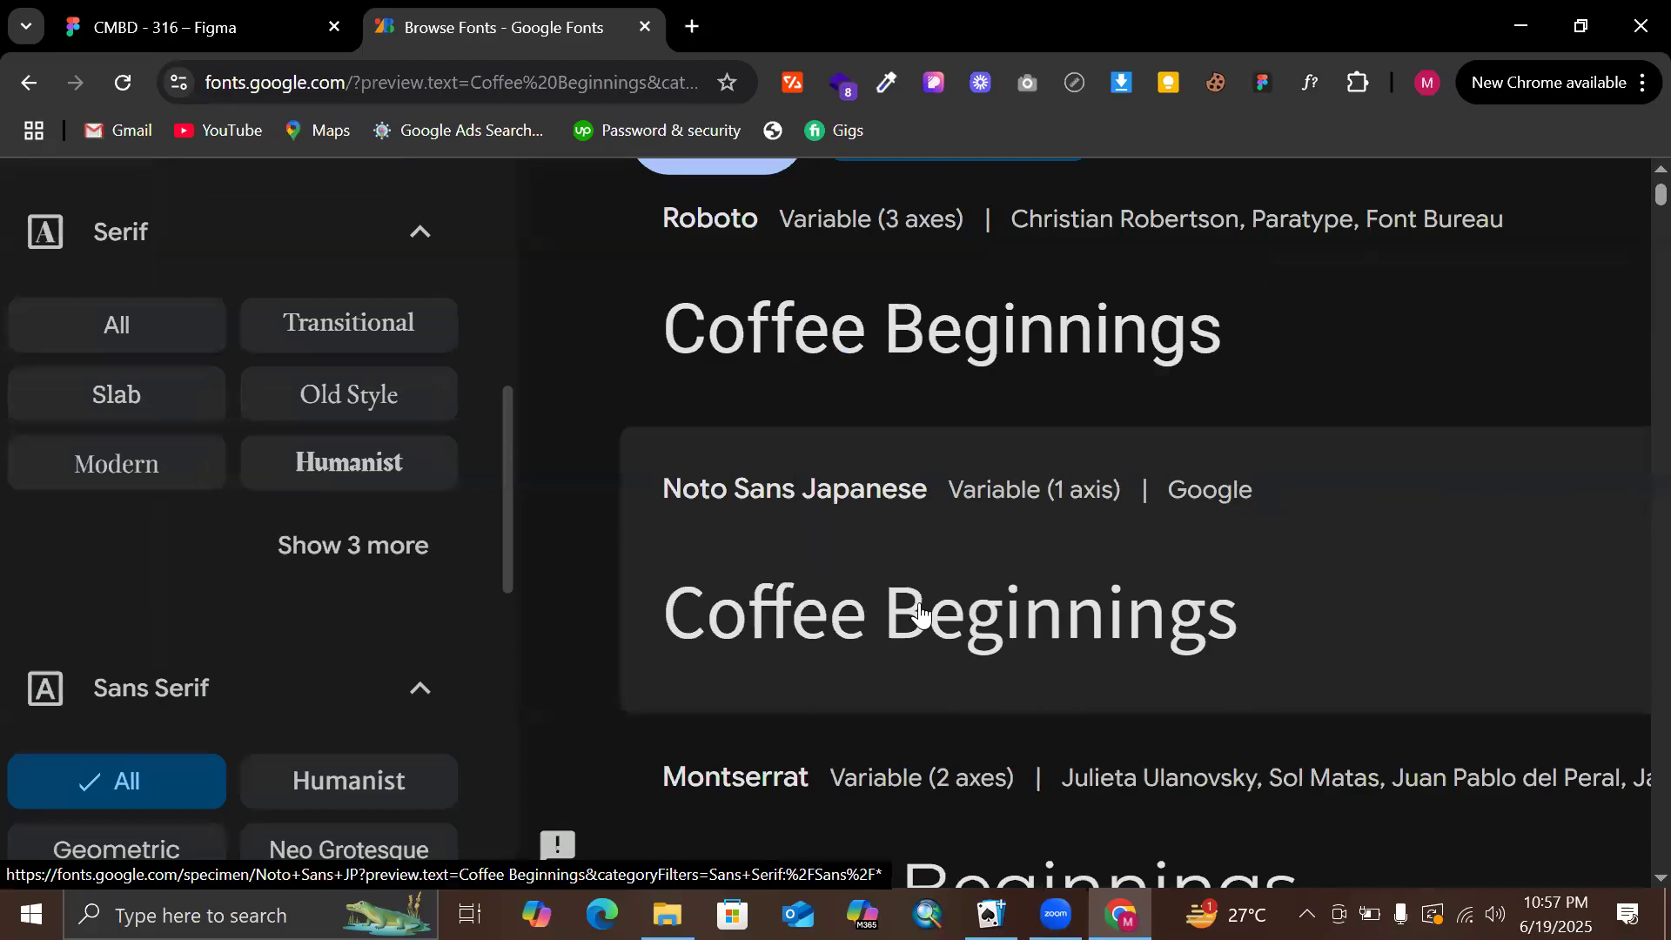
scroll(829, 609, "up", 4, "ctrl")
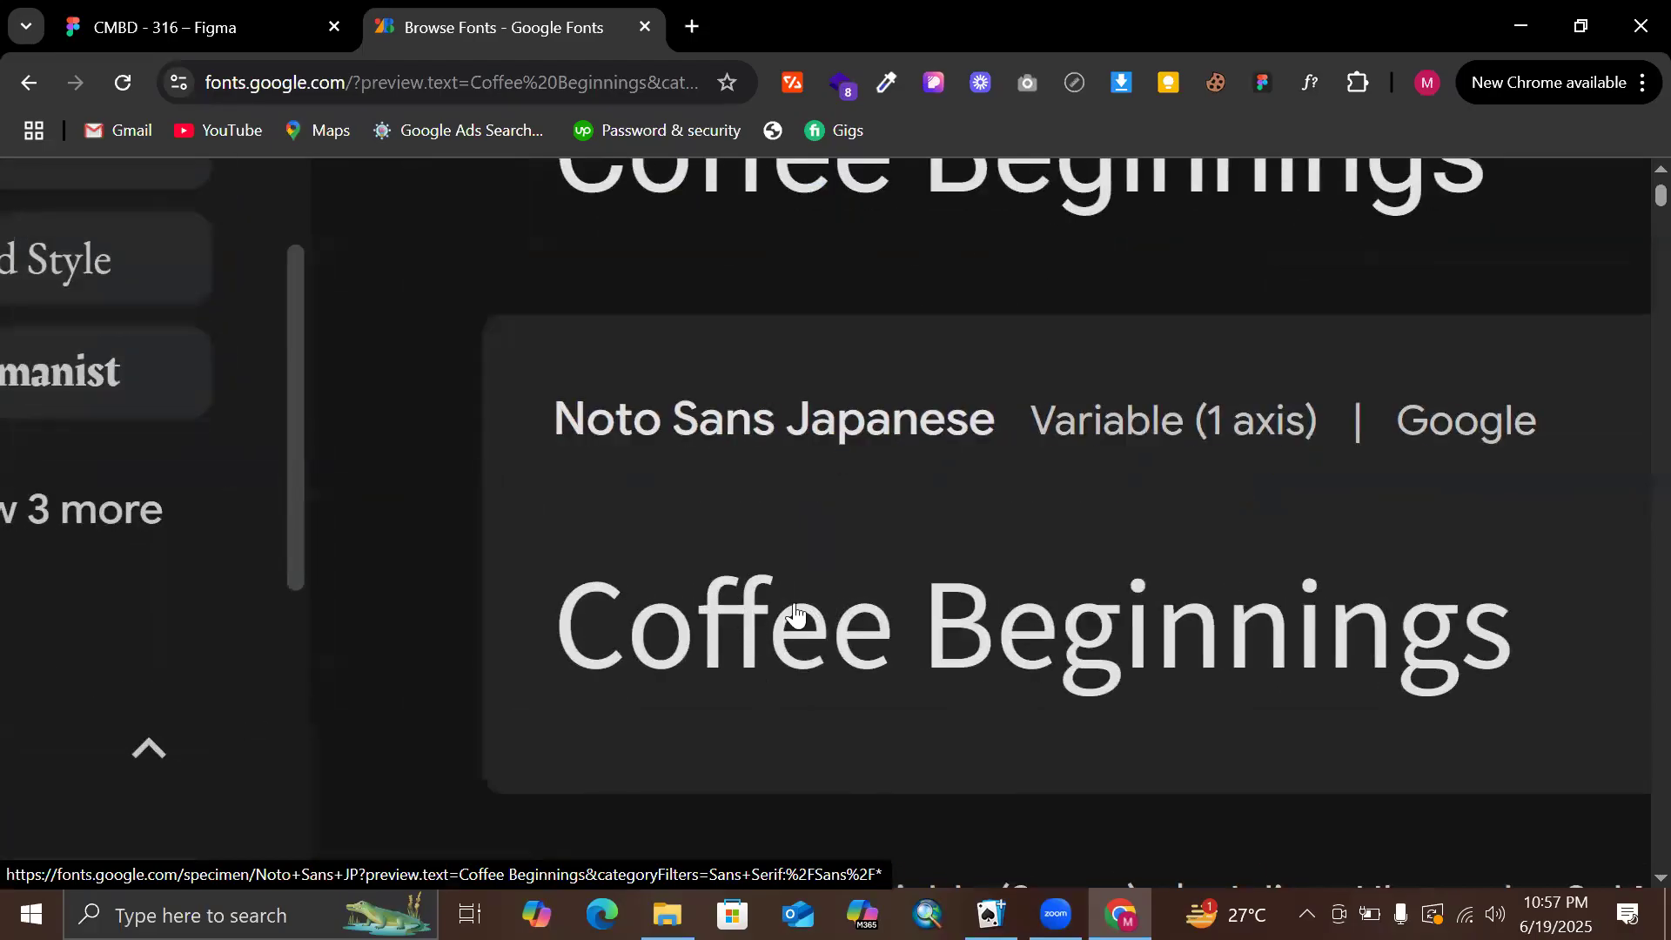
scroll(757, 600, "down", 4, "ctrl")
scroll(720, 592, "down", 4)
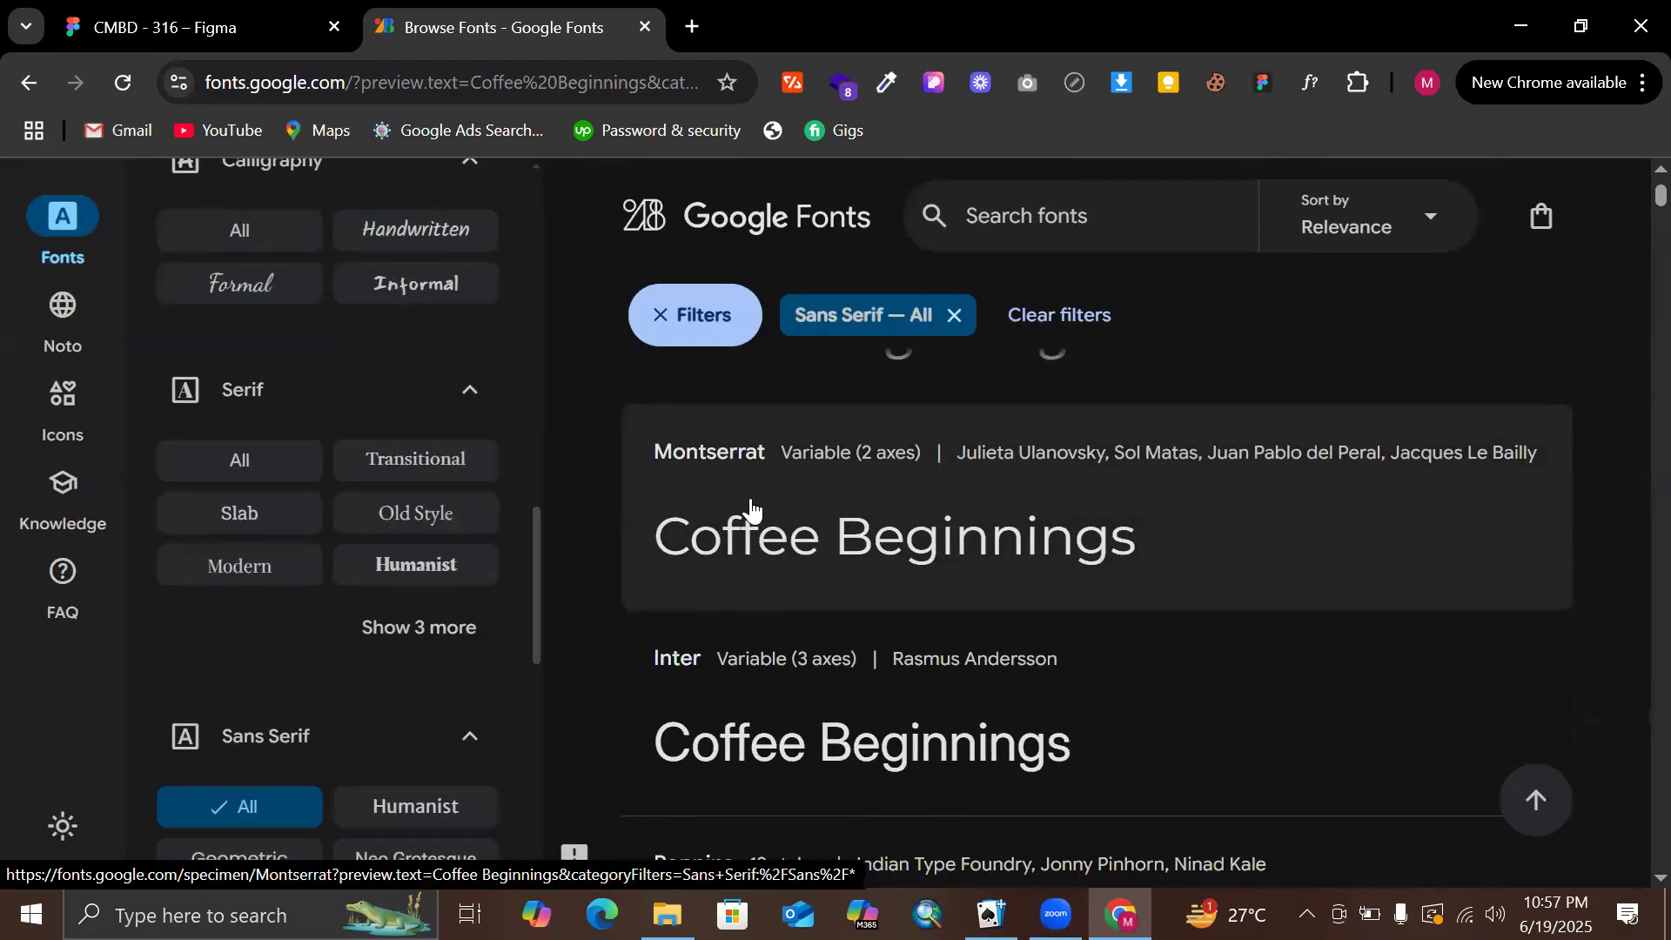
scroll(749, 511, "up", 3, "ctrl")
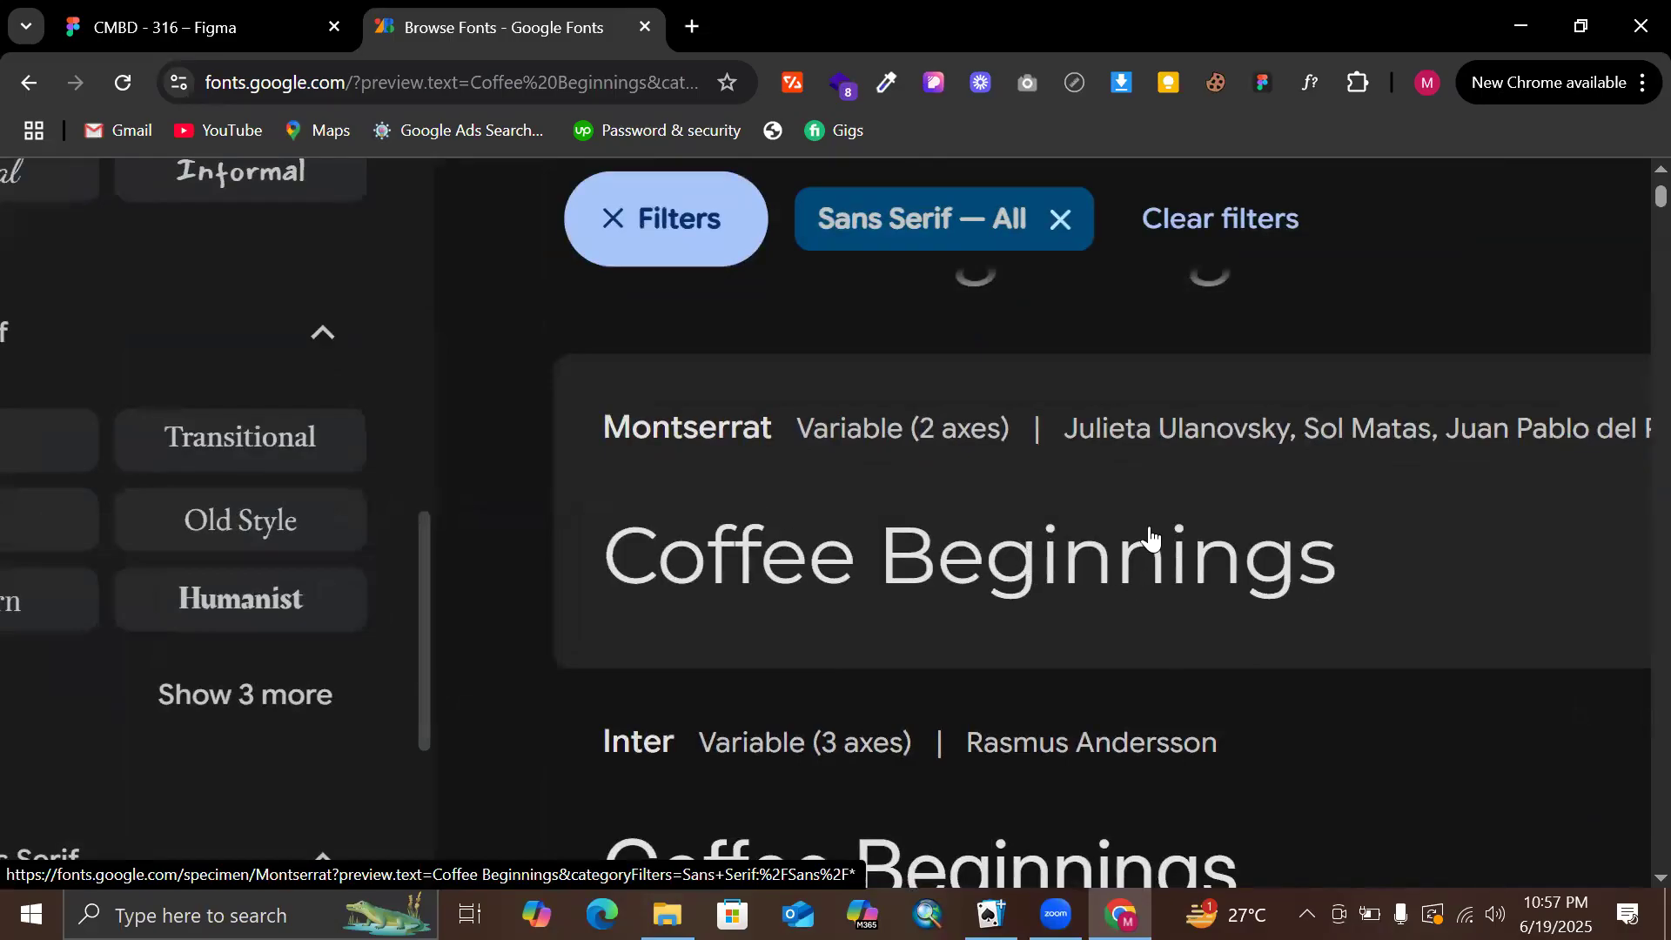
Examine the Inter and Poppins previews of "Coffee Beginnings" in the filtered font list
scroll(1149, 535, "down", 3)
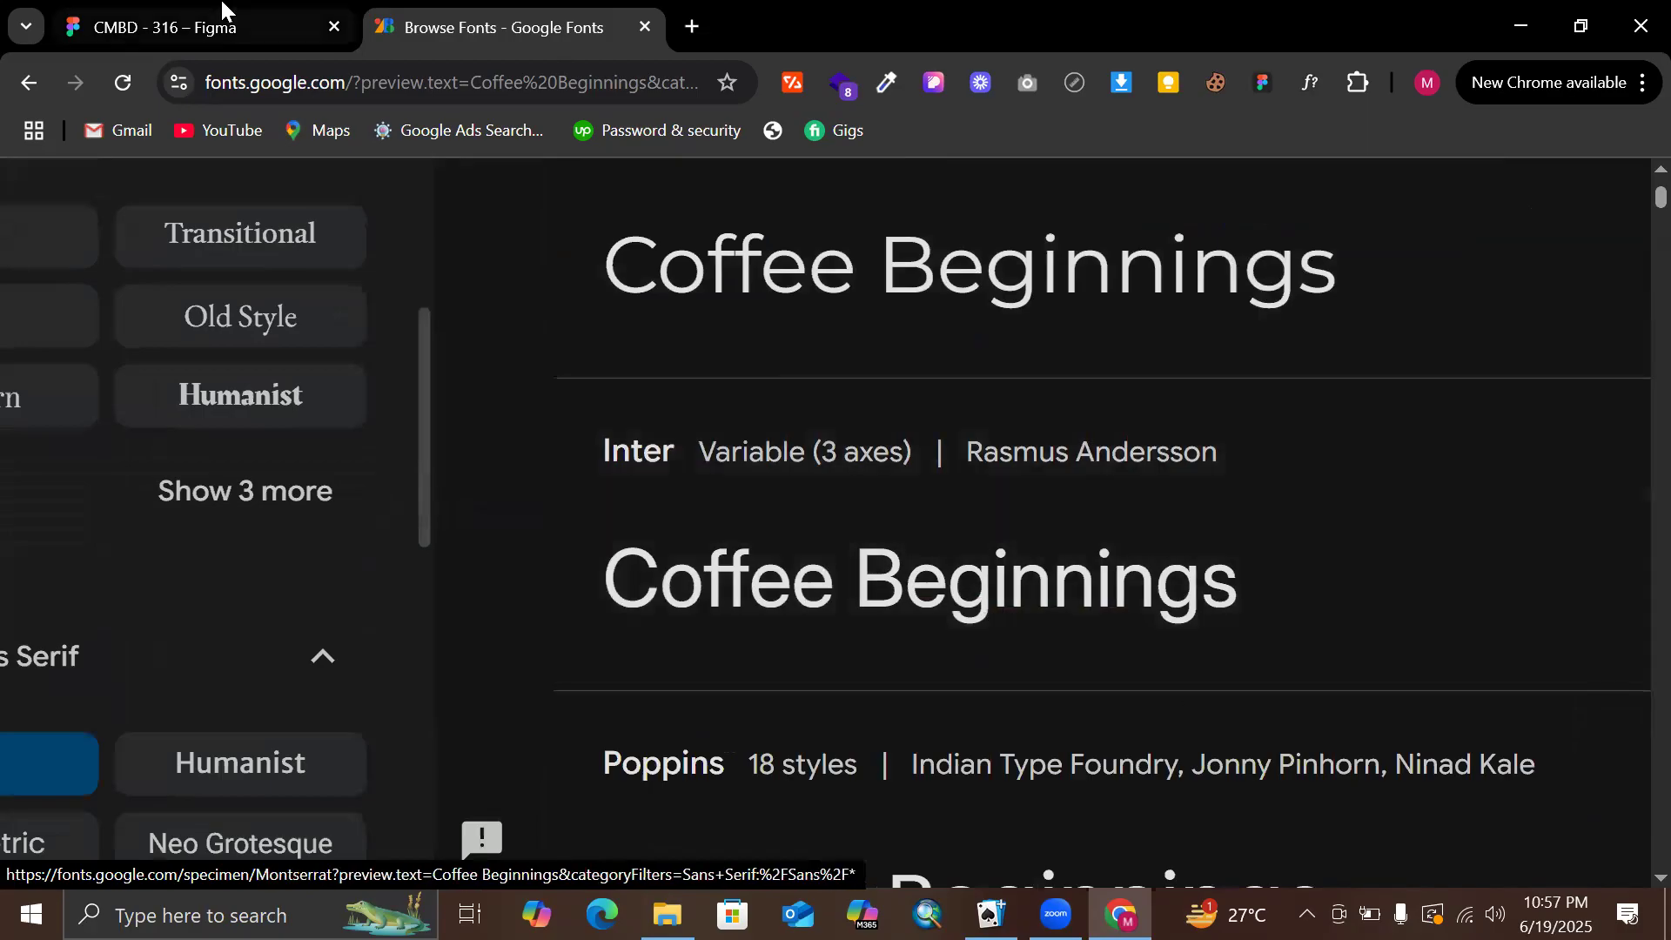
scroll(688, 421, "down", 3)
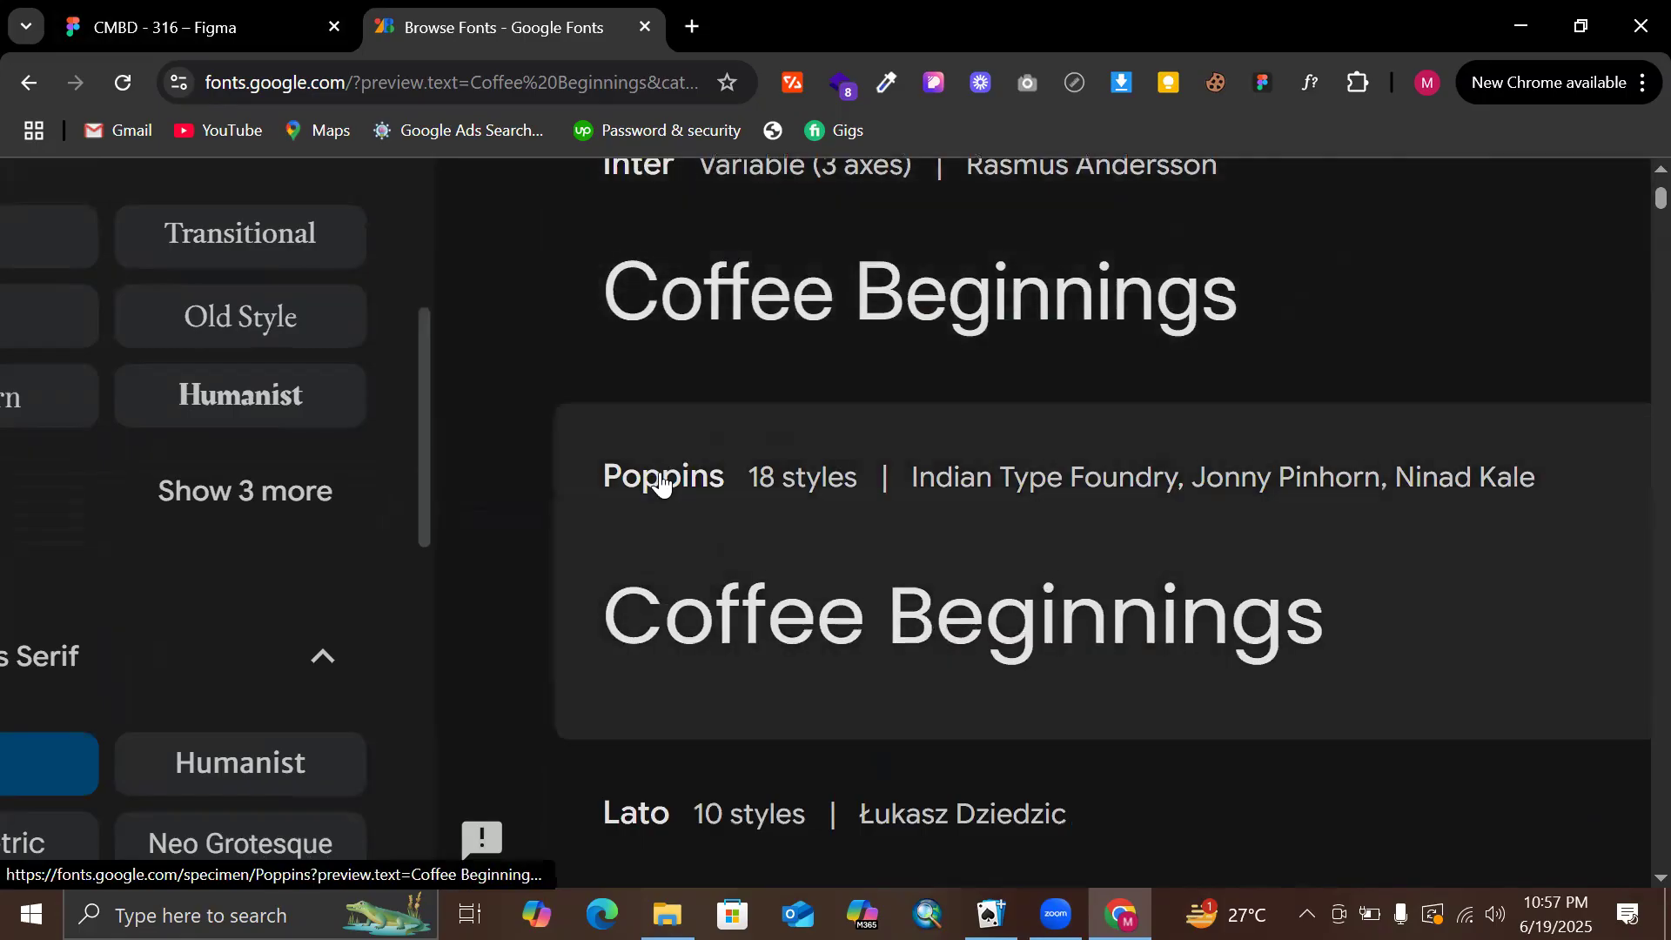
scroll(661, 478, "down", 1)
scroll(663, 479, "up", 1)
scroll(762, 274, "up", 3)
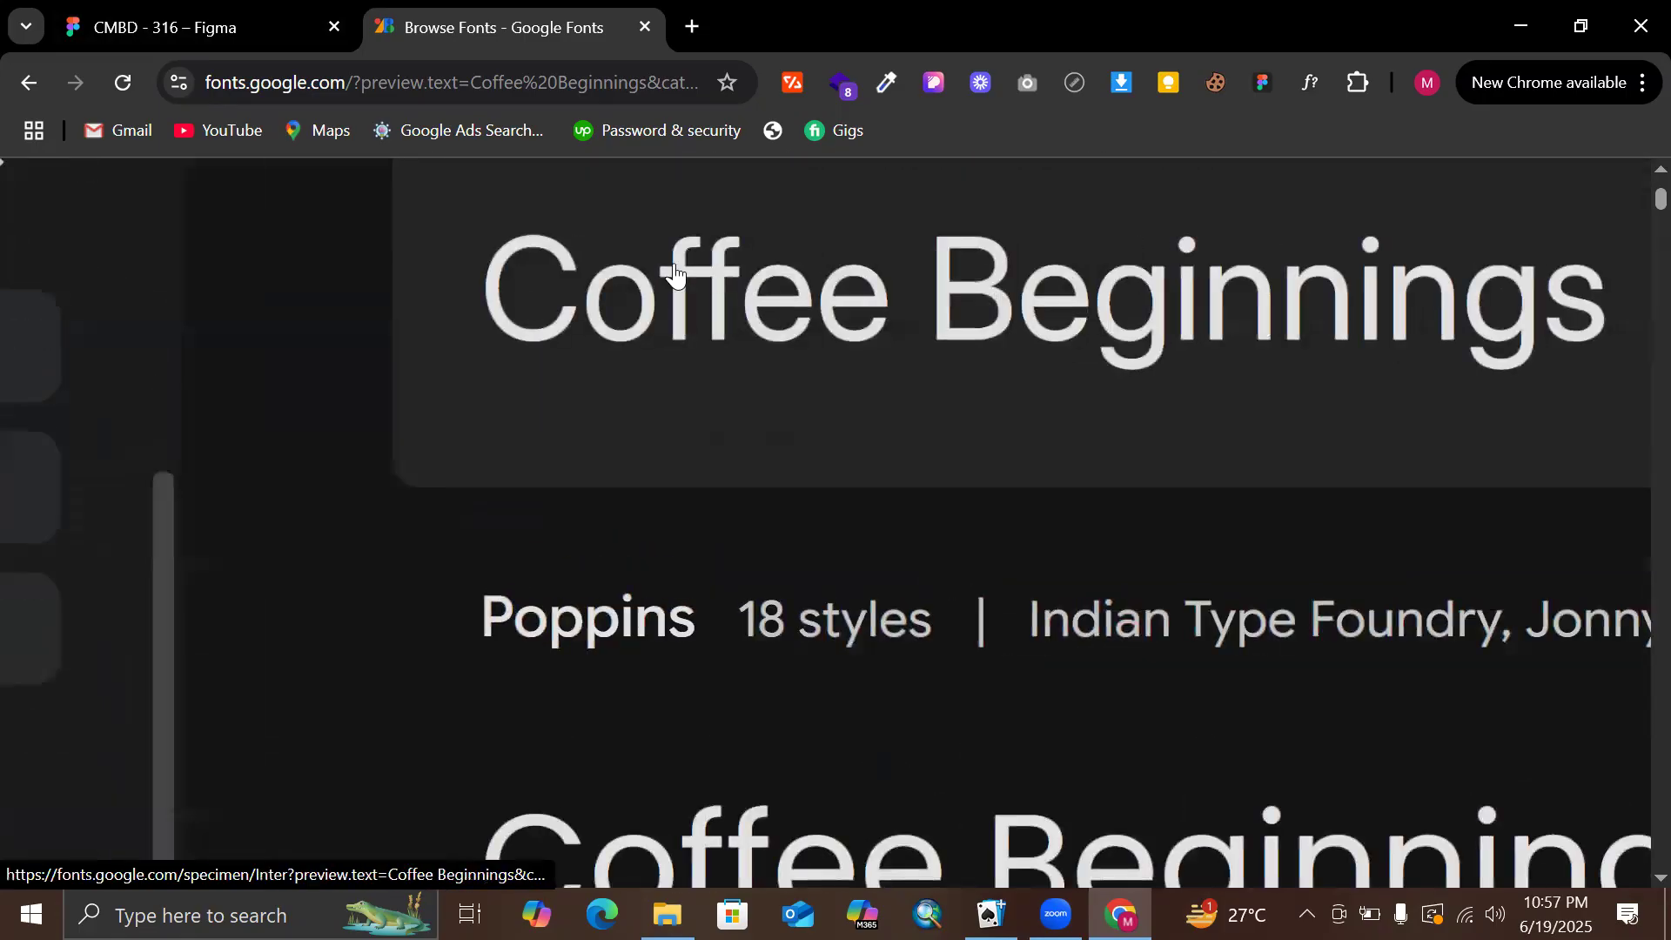
Switch to the Figma file, select the "Coffee Beginnings" text layer outside the frame, and review its typography settings
left_click(277, 8)
scroll(729, 305, "down", 10)
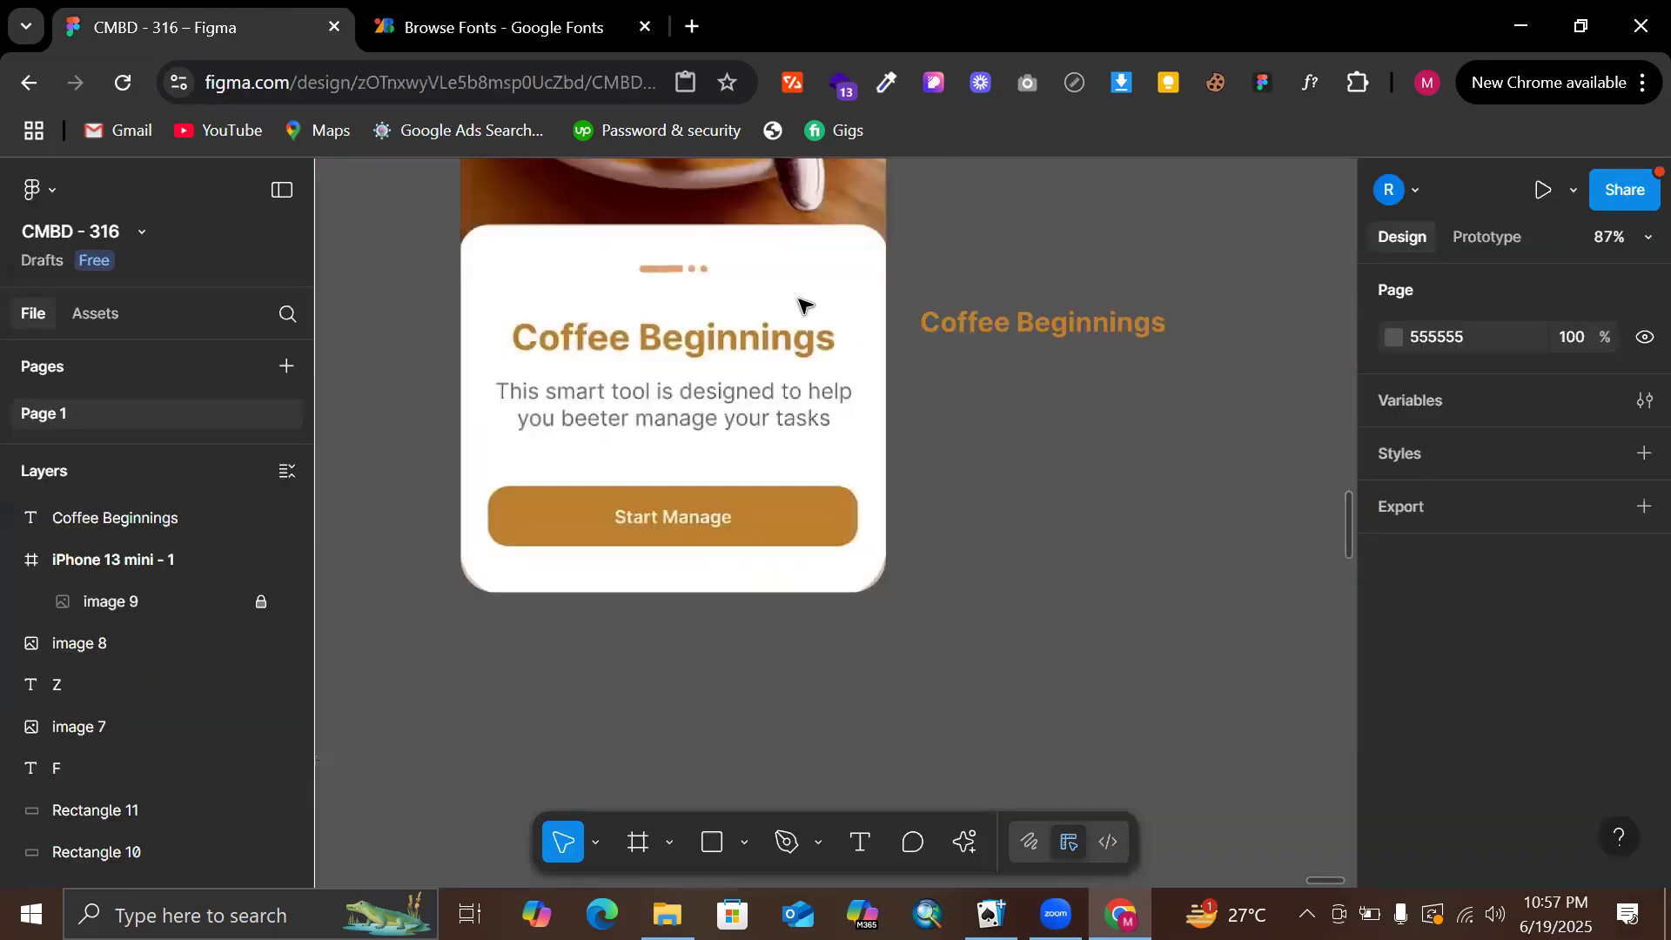
left_click(992, 324)
scroll(992, 322, "up", 2)
scroll(993, 324, "up", 8)
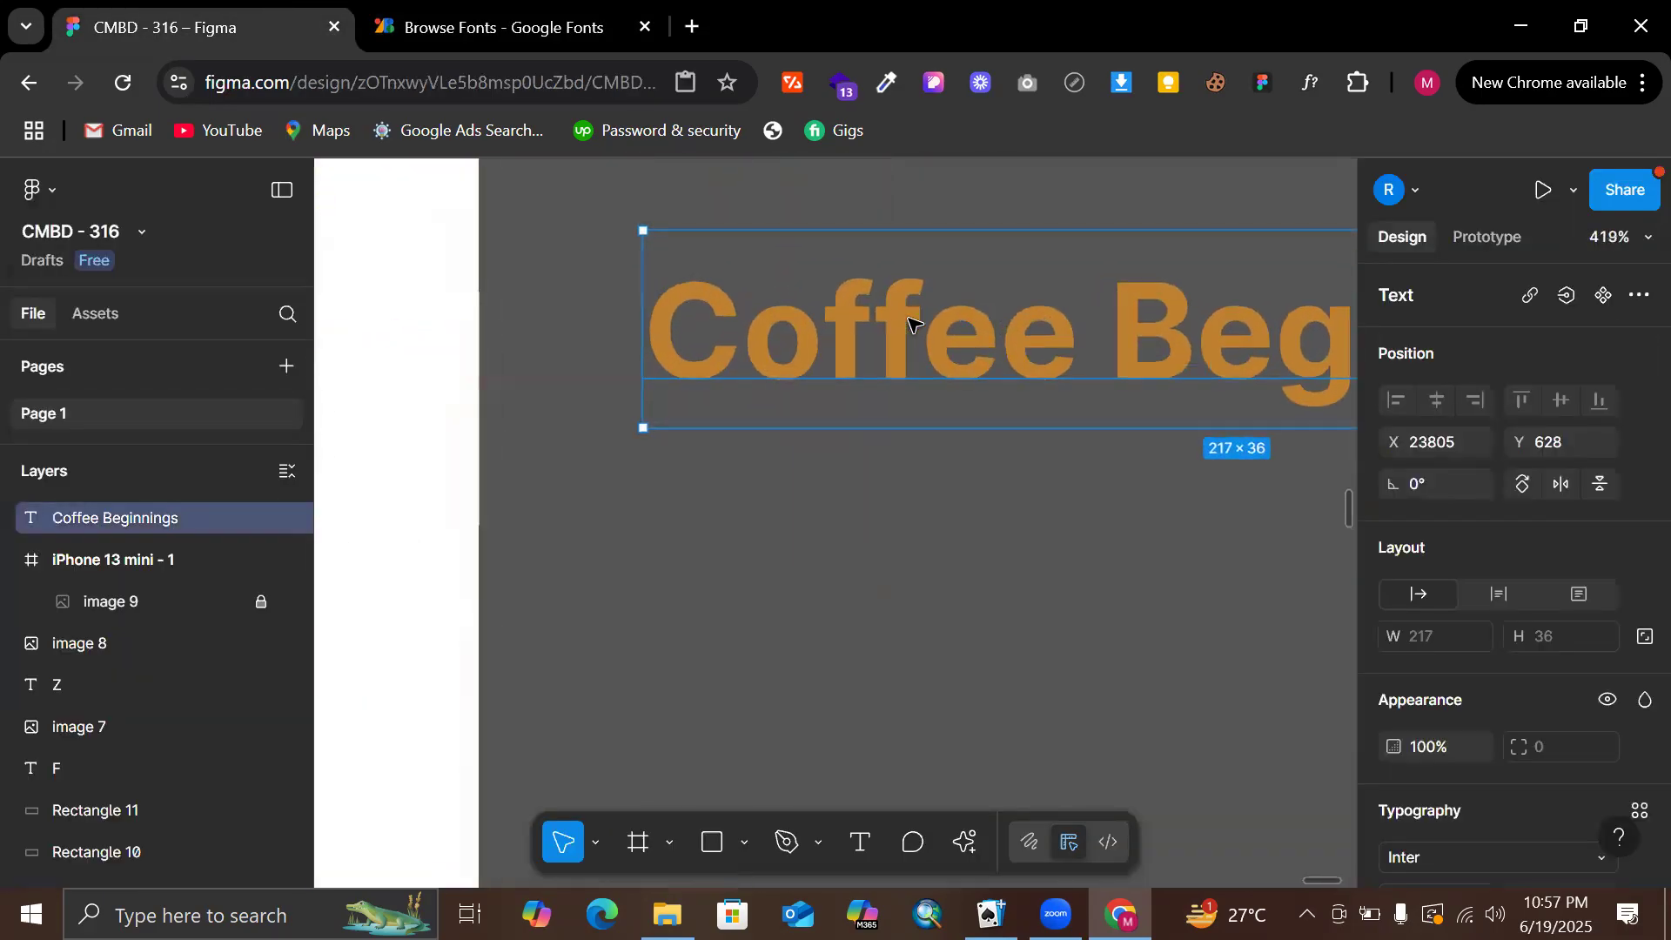
scroll(1516, 597, "down", 1)
scroll(1541, 600, "down", 3)
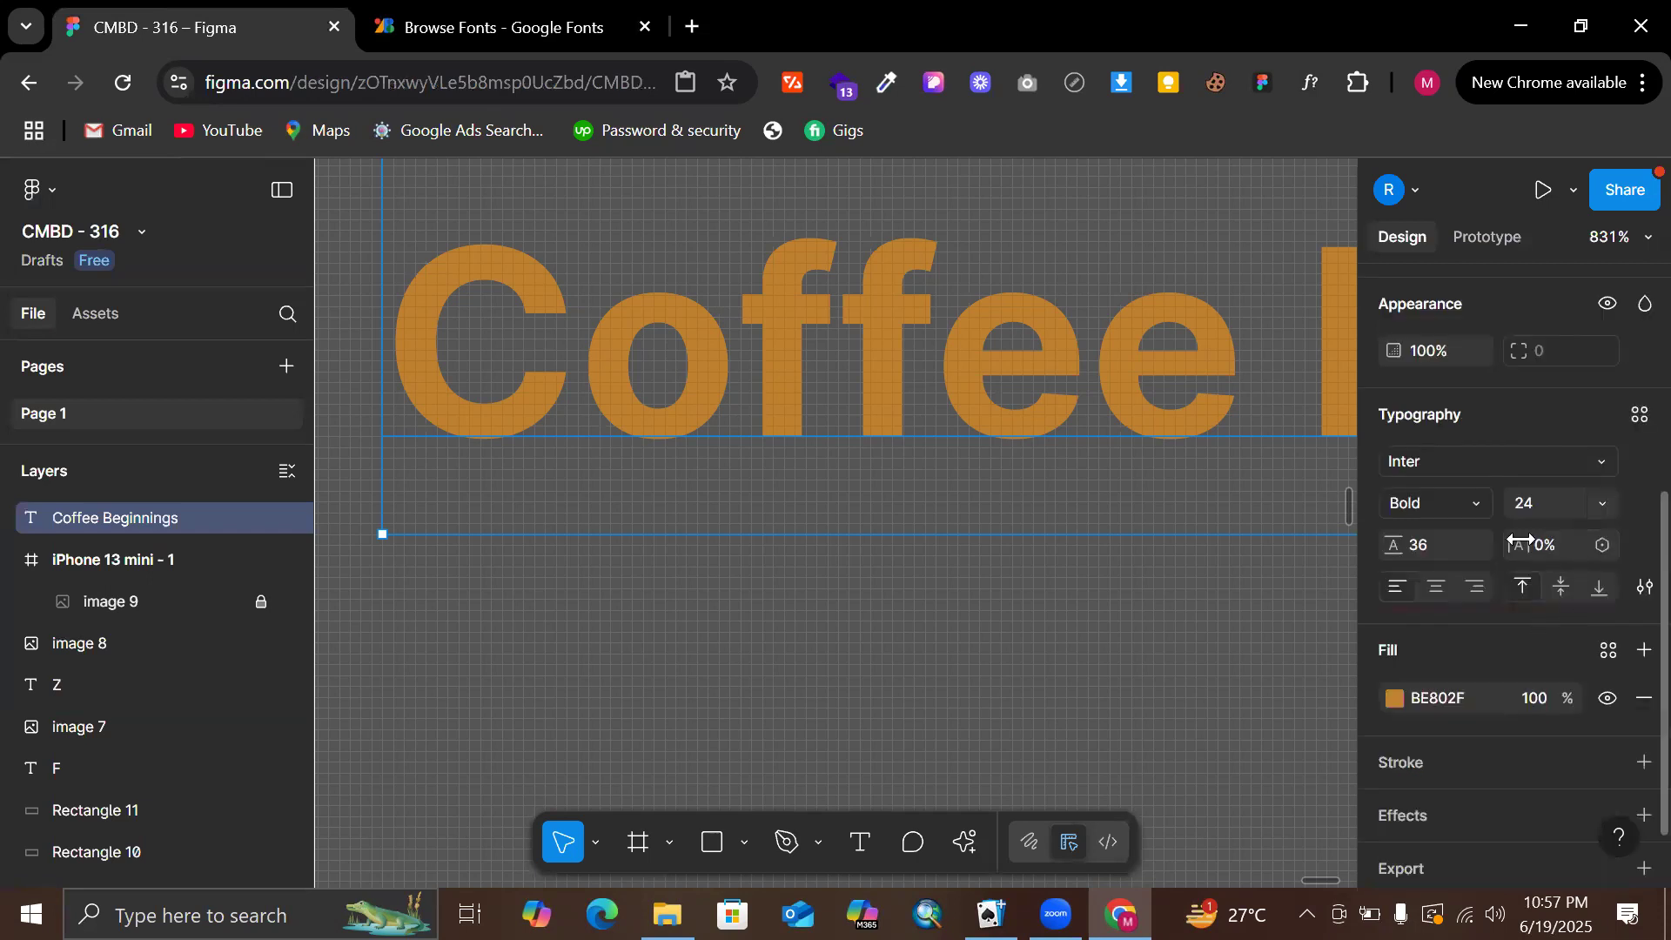
left_click_drag(1539, 546, 1539, 547)
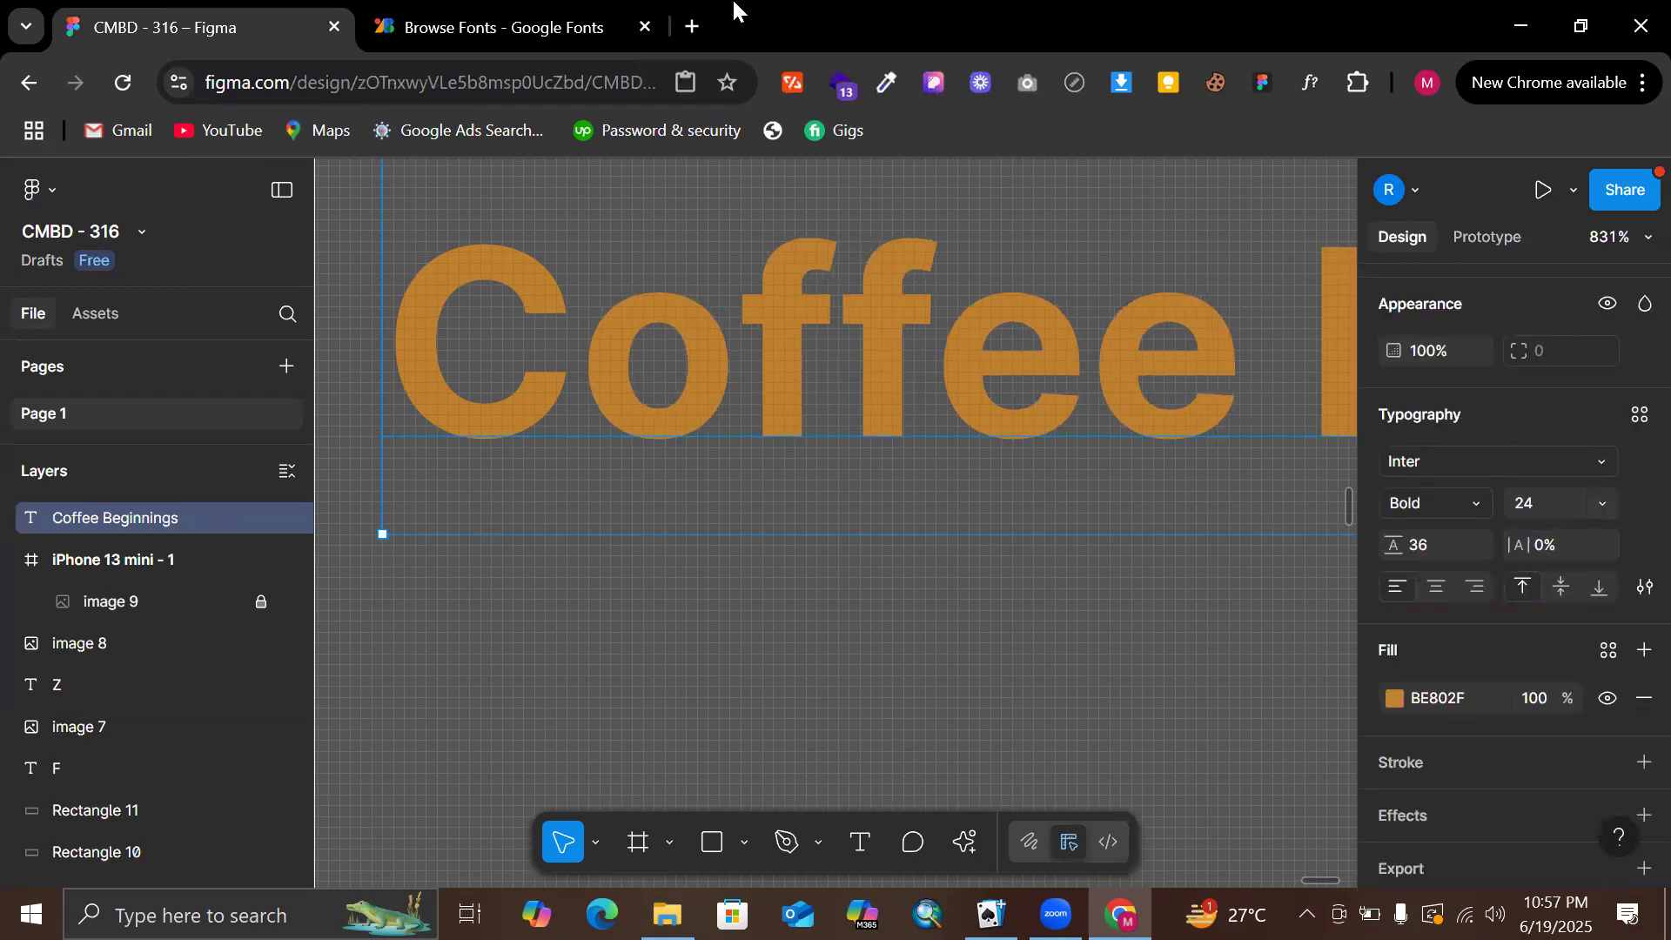
Compare the Inter preview in Google Fonts with the letters of the selected "Coffee Beginnings" text in Figma
left_click(570, 7)
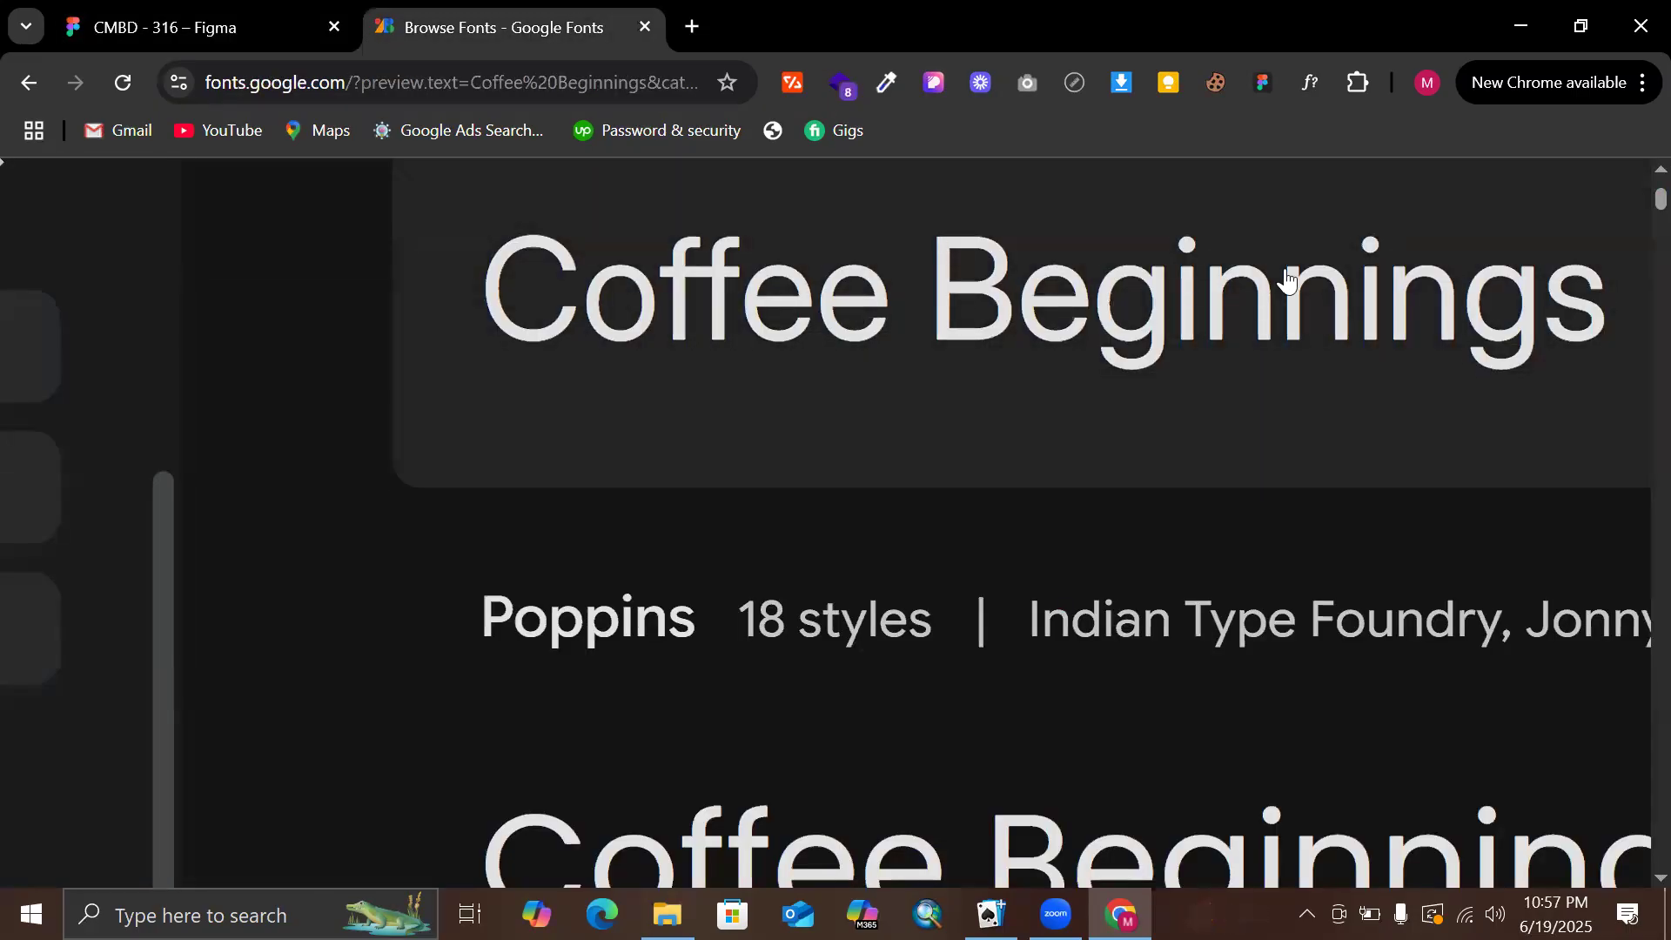
left_click(231, 16)
scroll(756, 467, "right", 8)
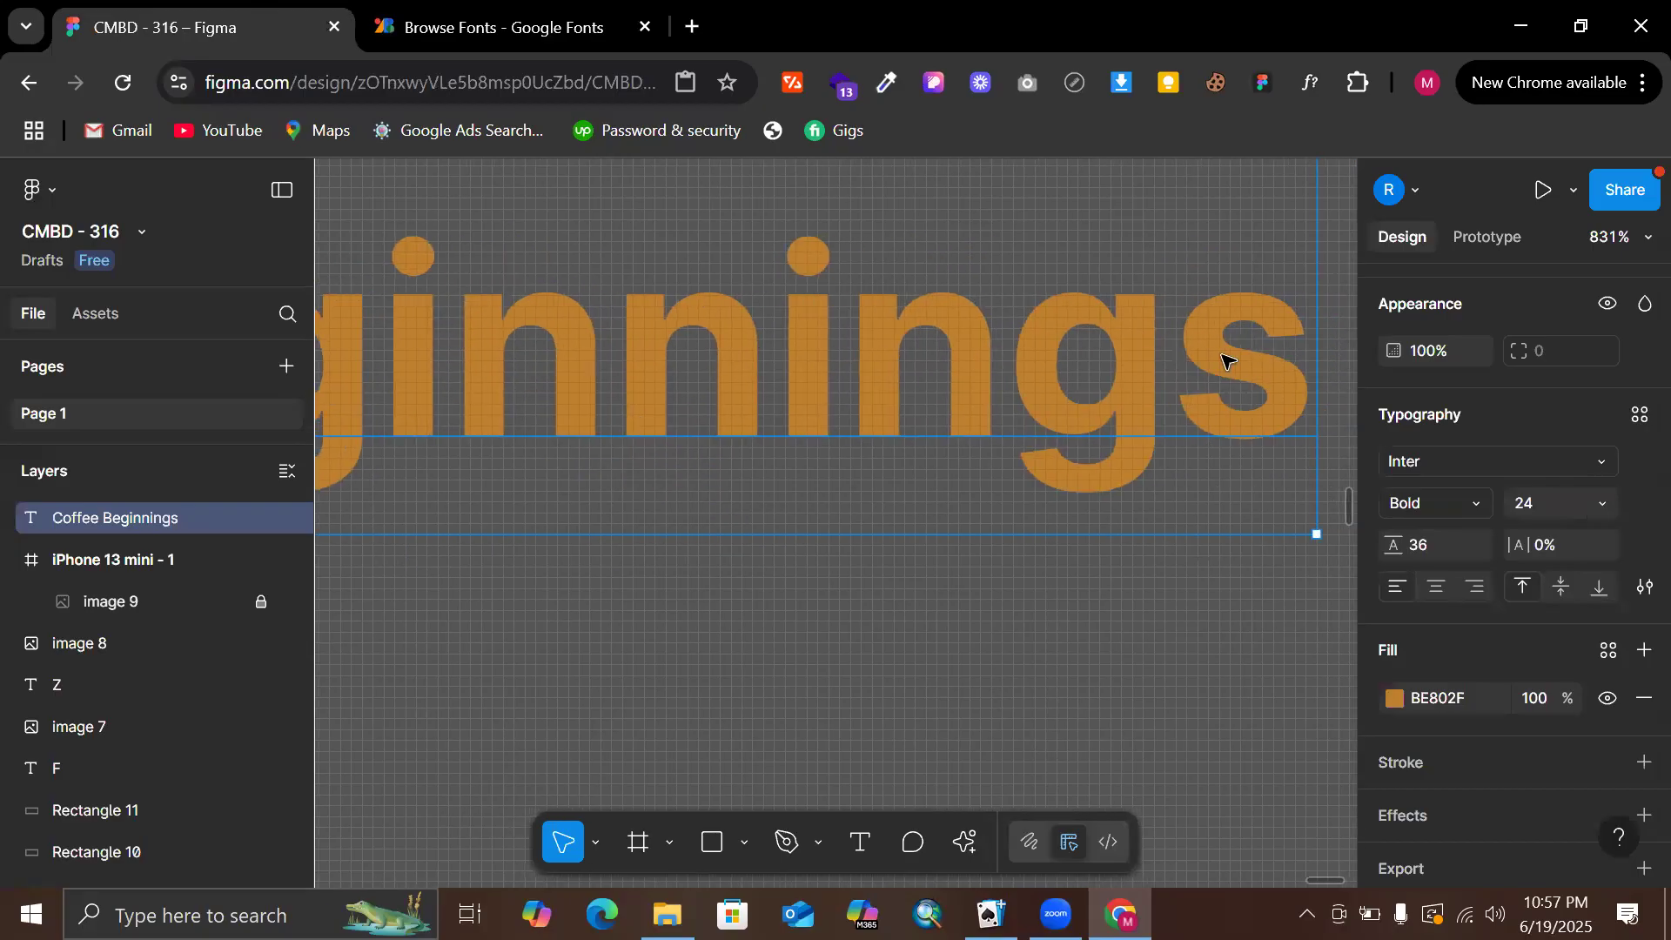
Compare the separate "Coffee Beginnings" text with the heading in the coffee app mockup
scroll(912, 345, "down", 4)
scroll(905, 344, "left", 3)
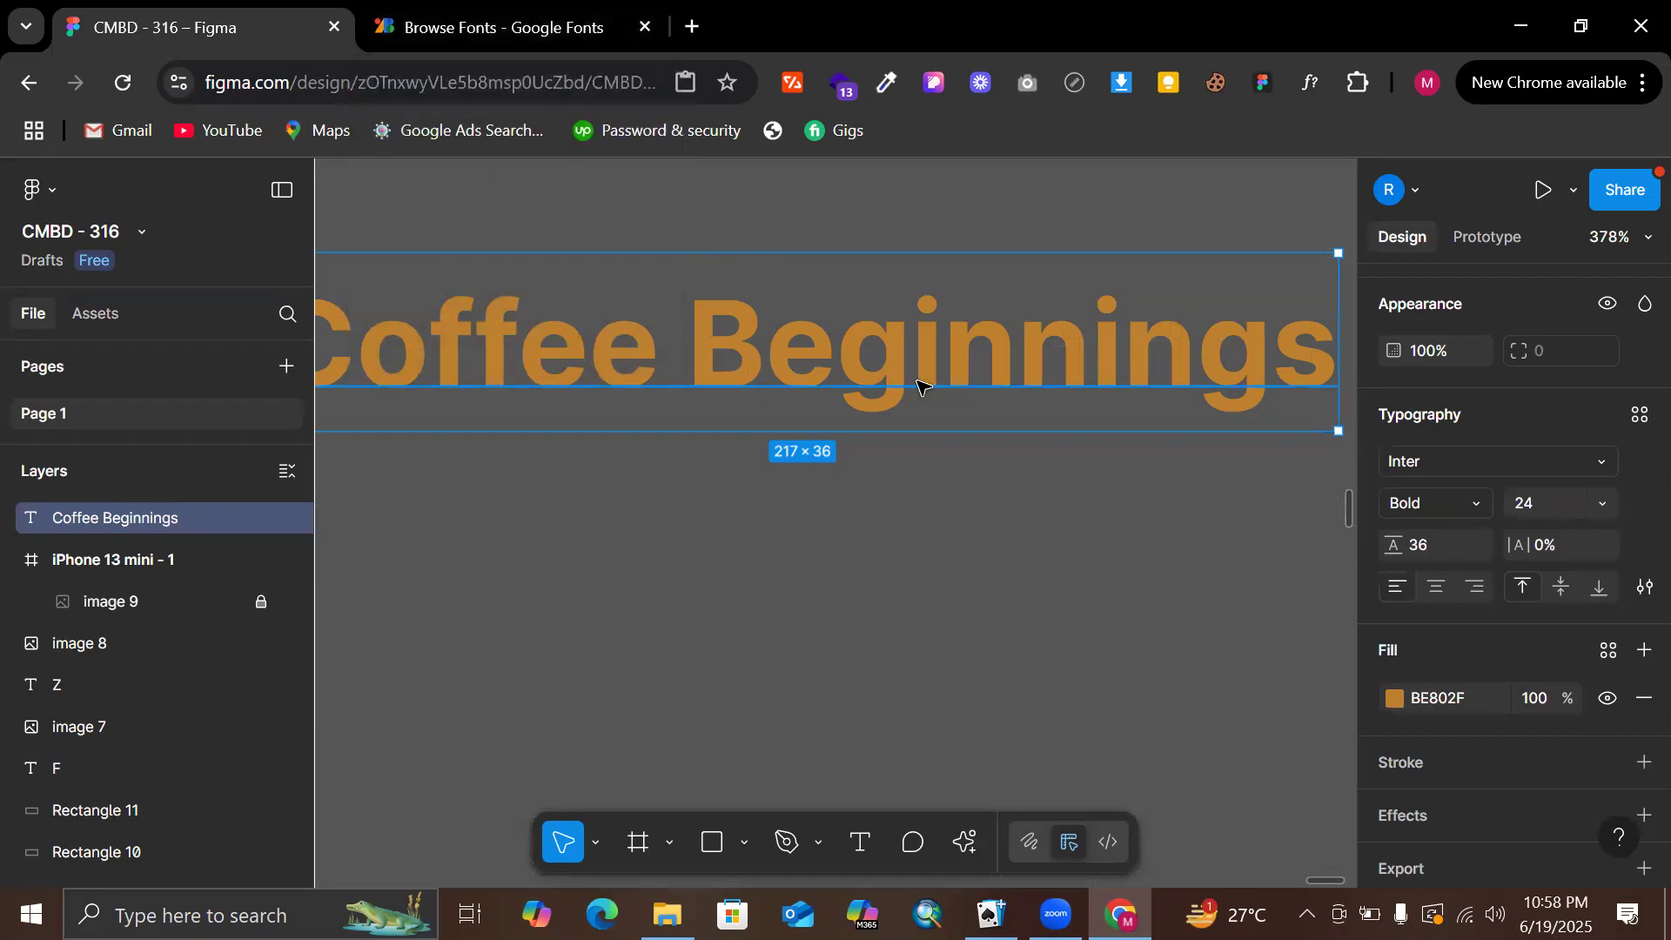
scroll(918, 384, "down", 5)
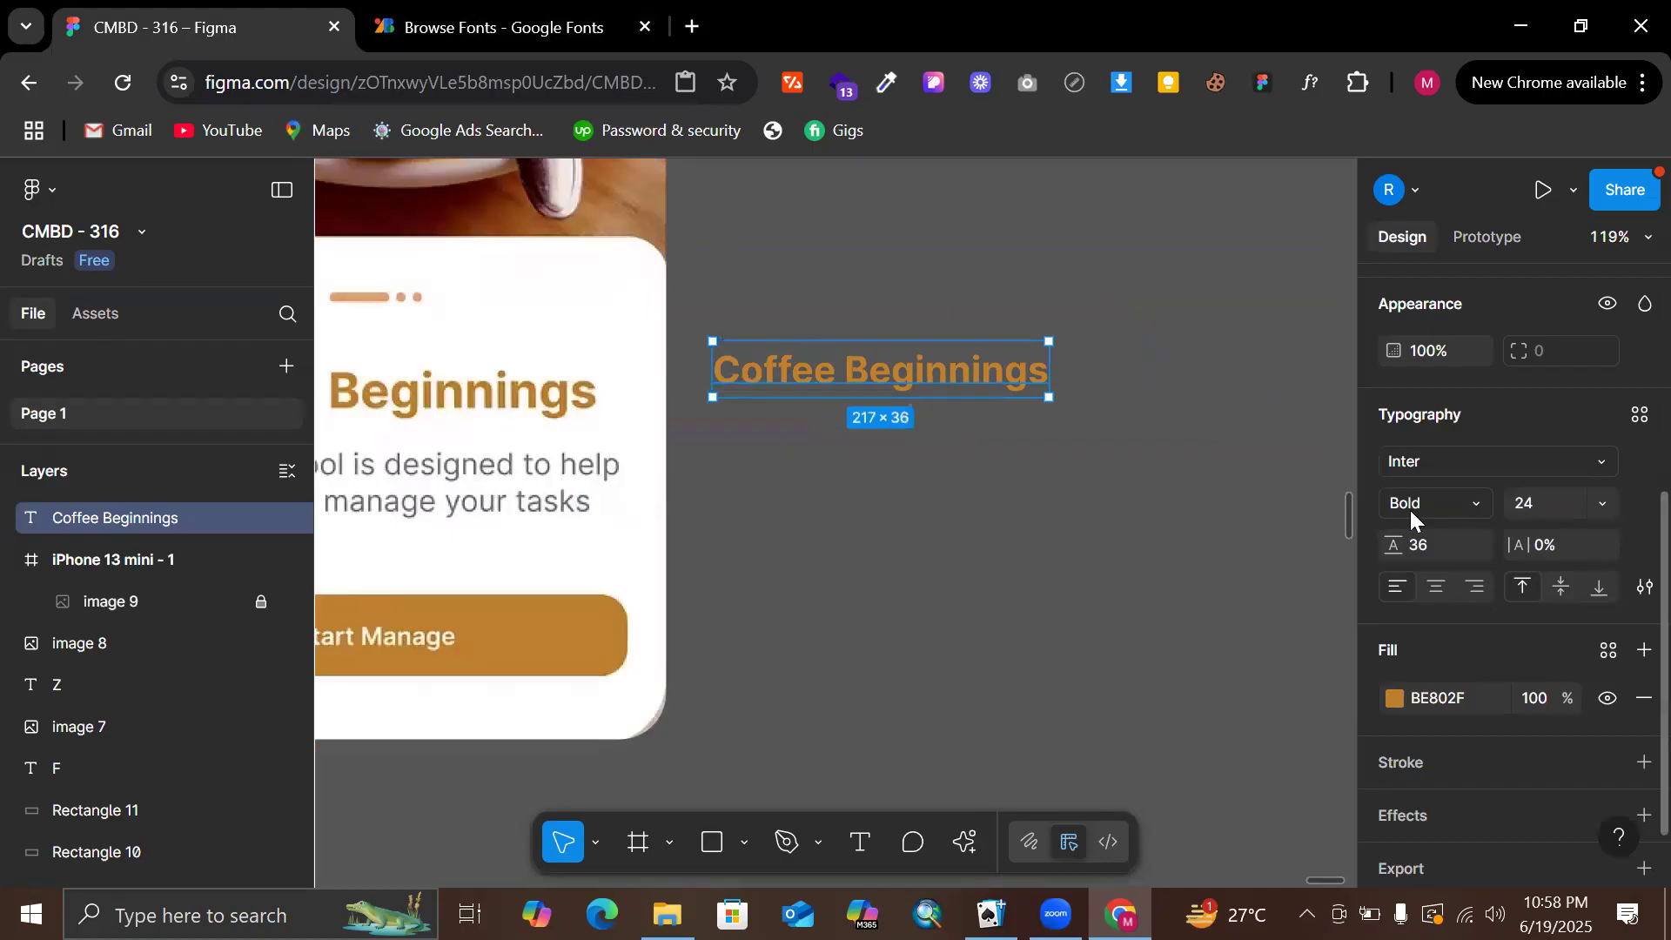
left_click(1299, 501)
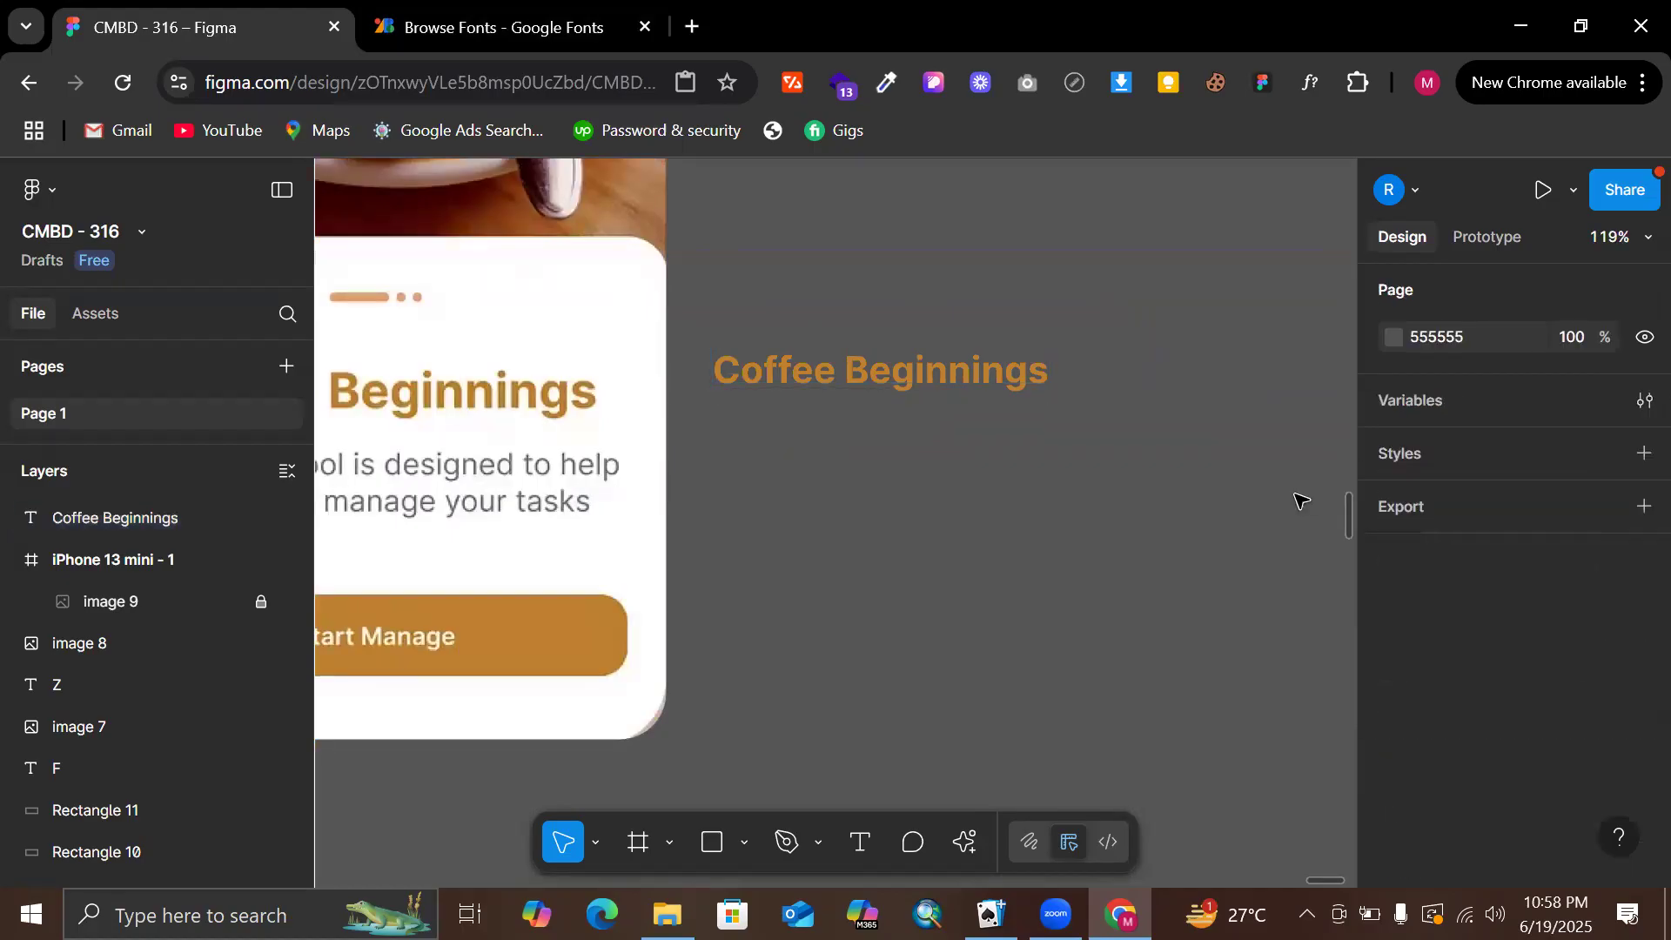
scroll(1299, 500, "left", 1)
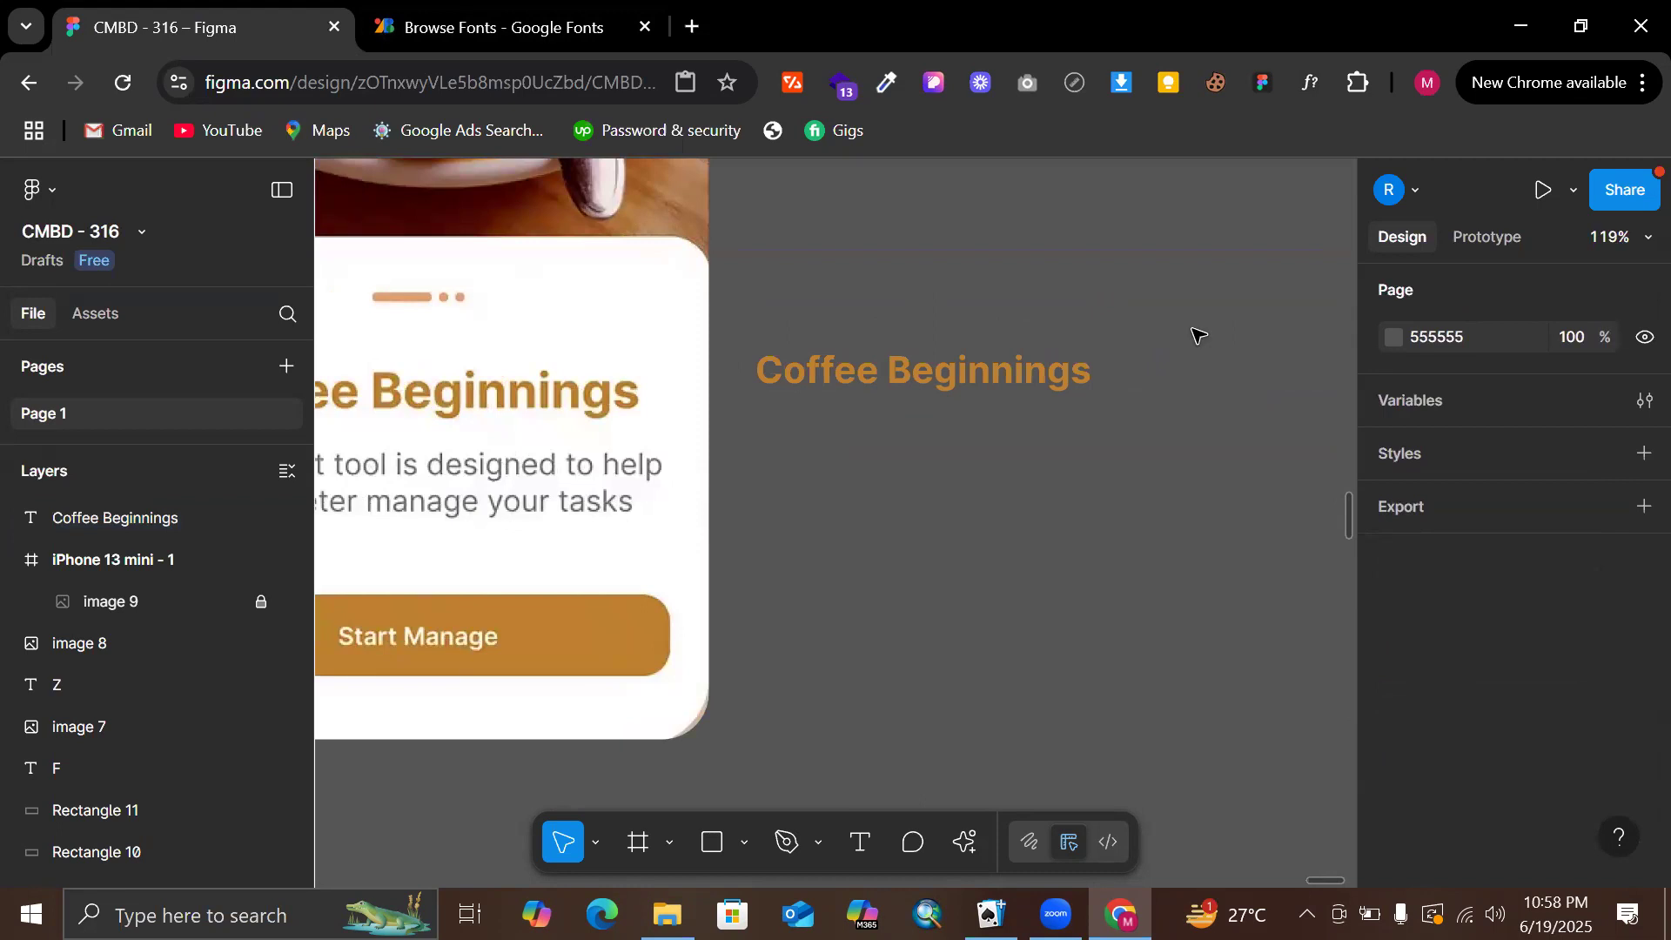
Switch to Google Fonts and examine the Inter, Poppins and Lato previews of "Coffee Beginnings" once more
left_click(535, 9)
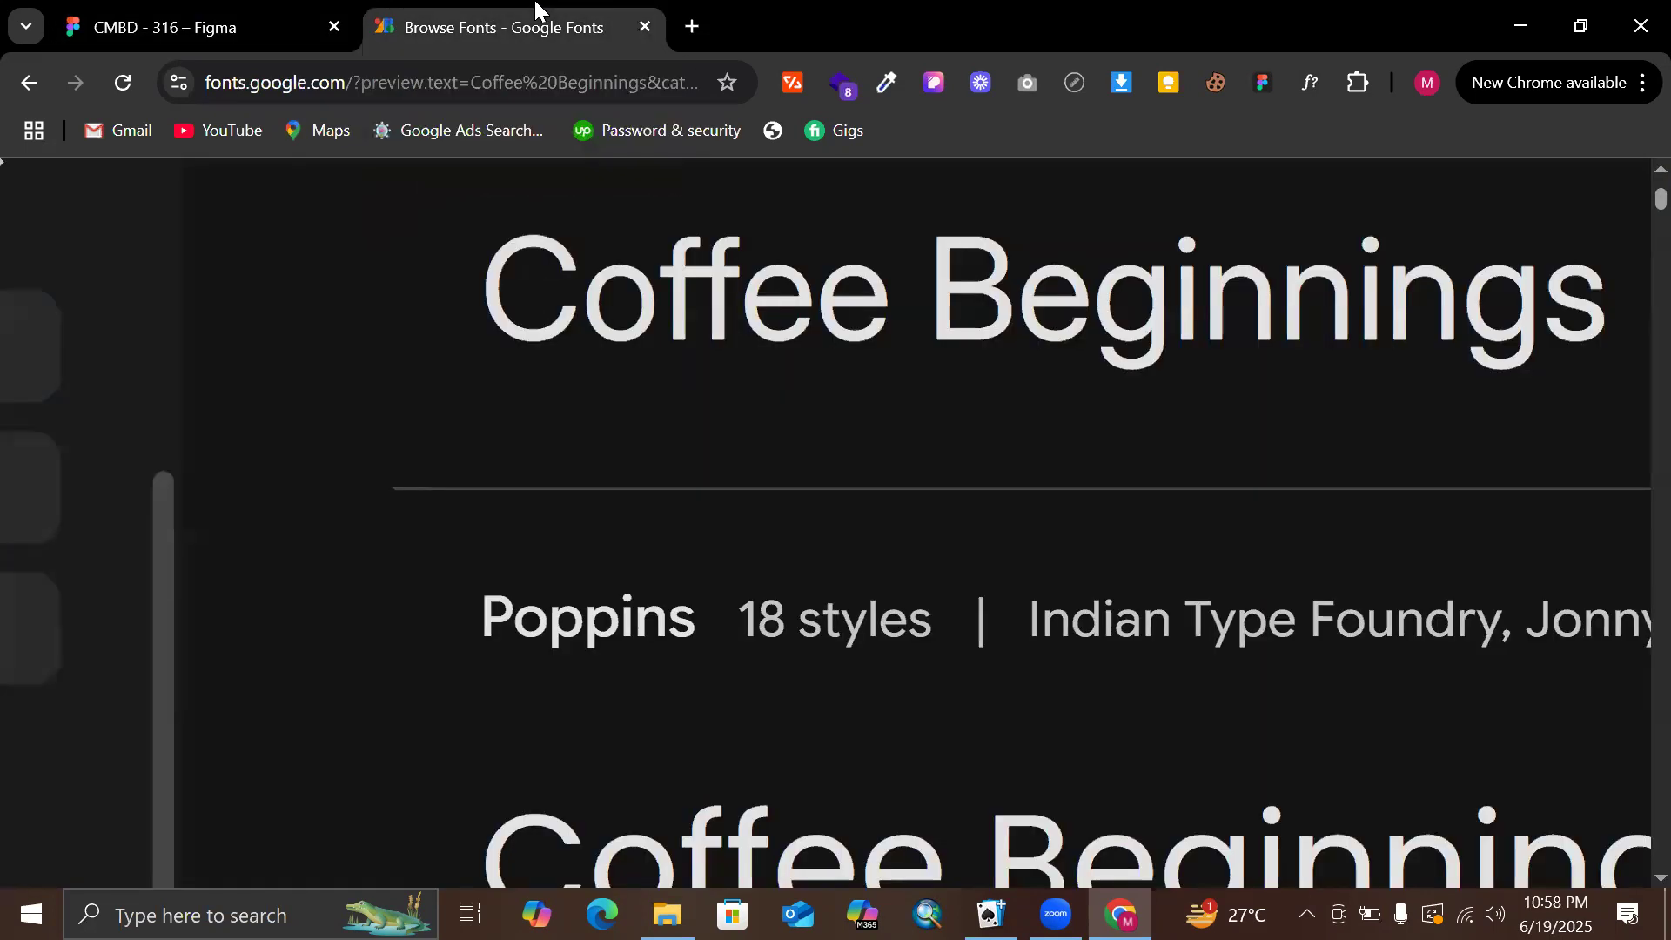
scroll(914, 443, "right", 4)
scroll(919, 457, "down", 3)
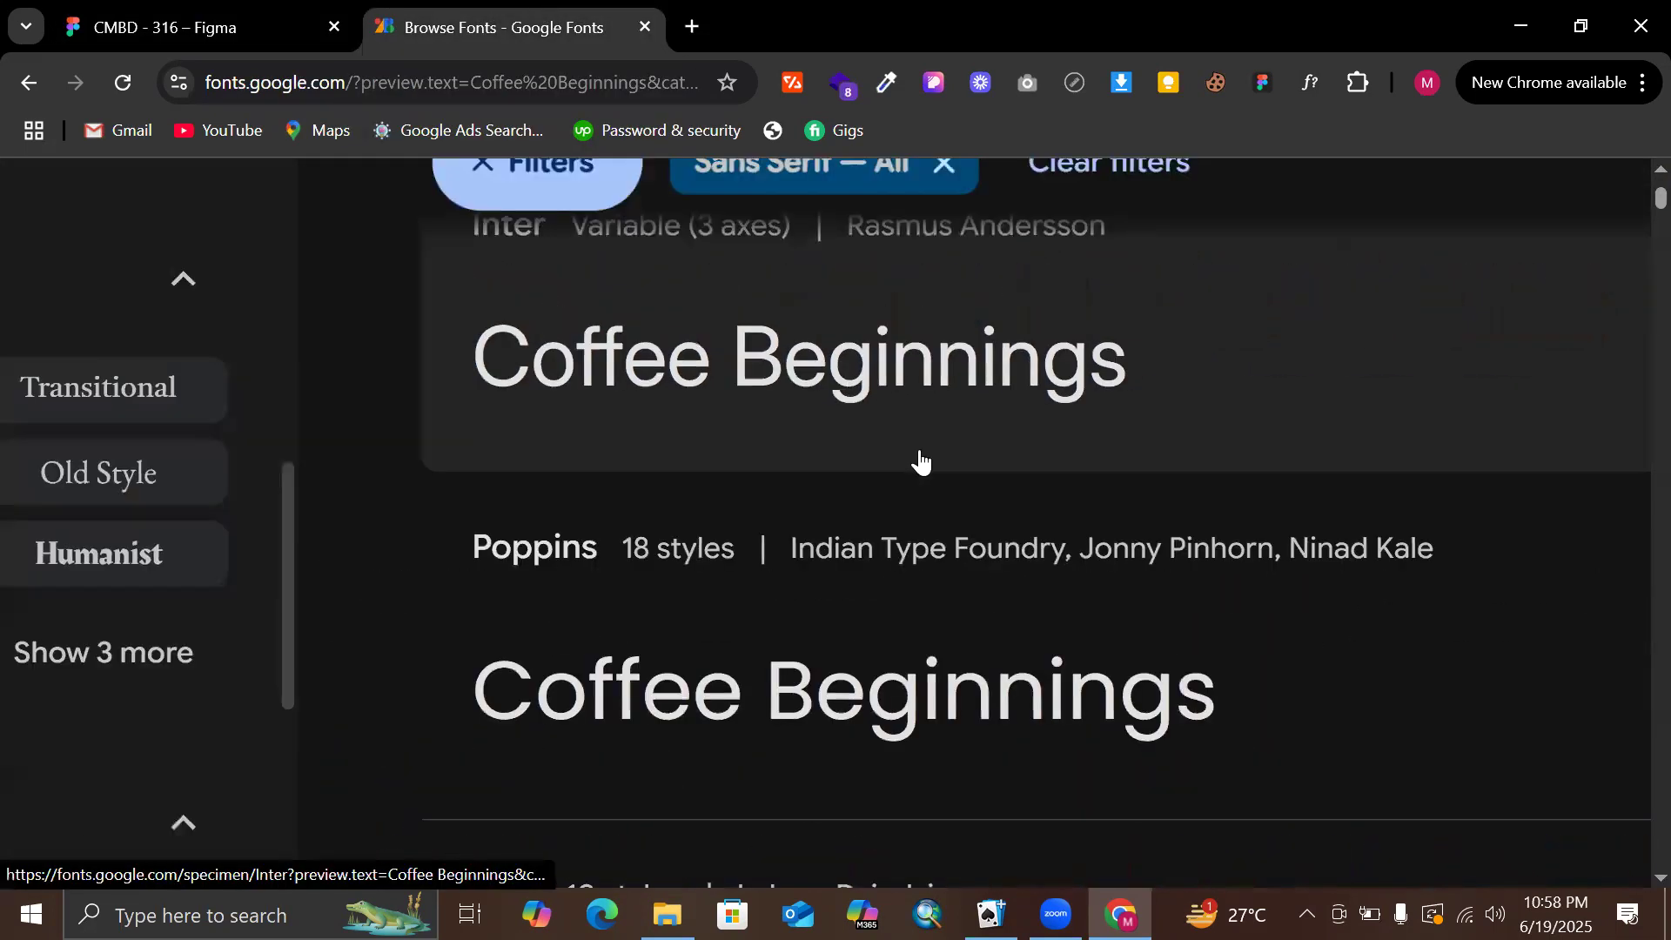
scroll(919, 456, "down", 1)
scroll(1123, 648, "up", 3)
scroll(1120, 659, "left", 4)
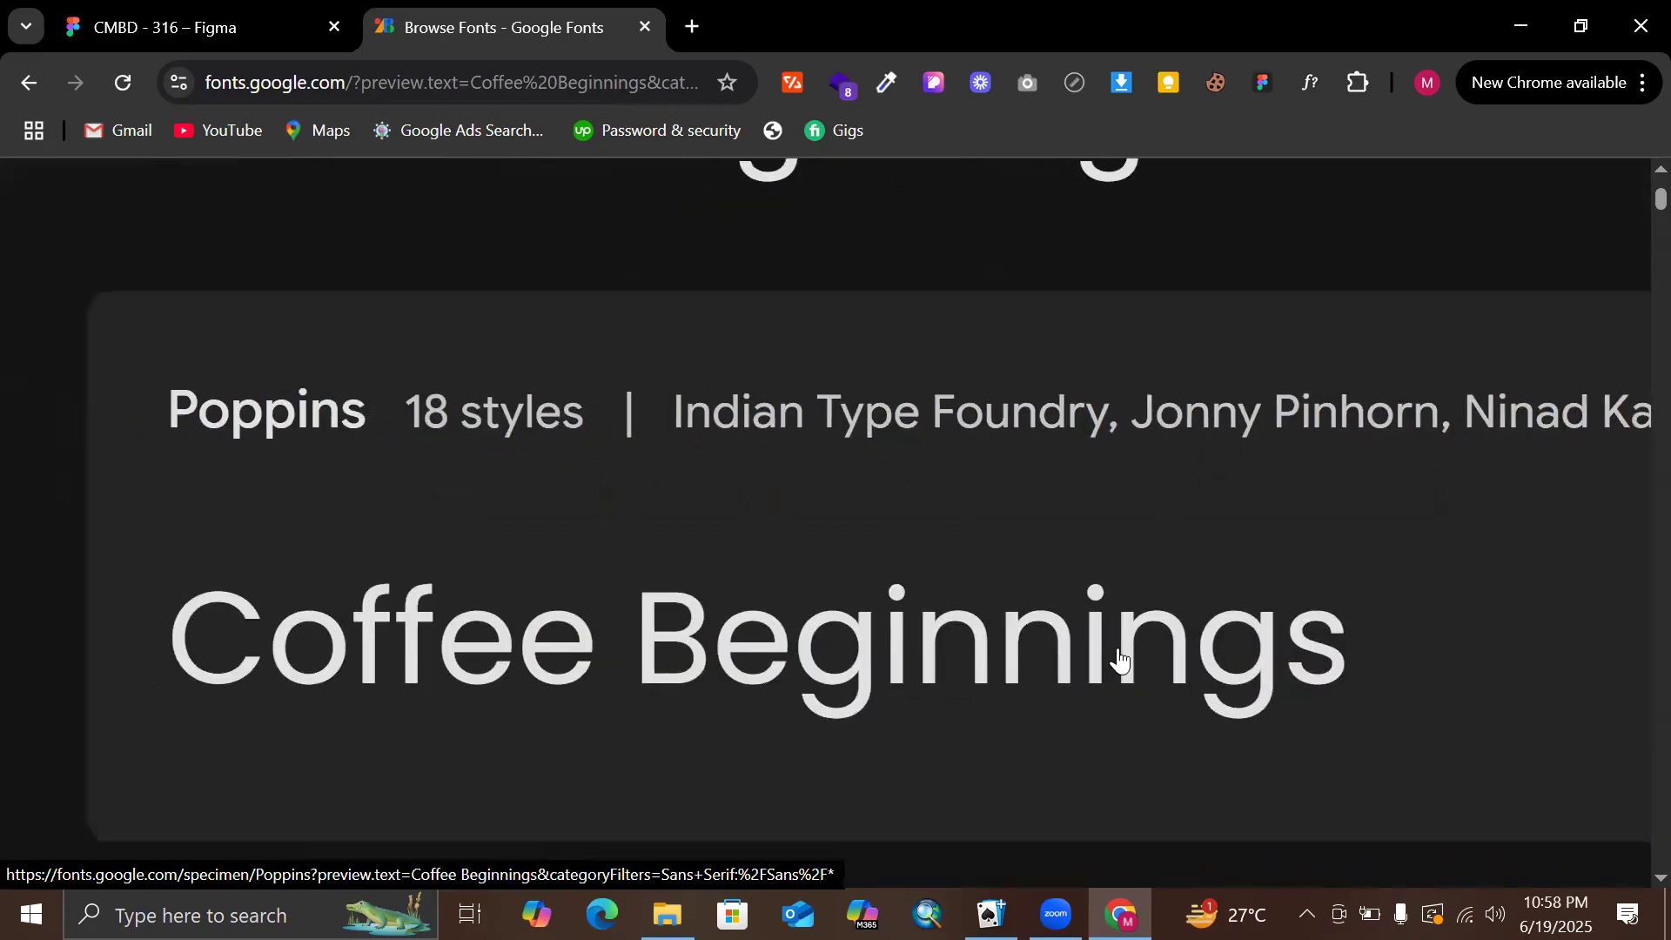
scroll(754, 675, "down", 3)
scroll(754, 675, "down", 5)
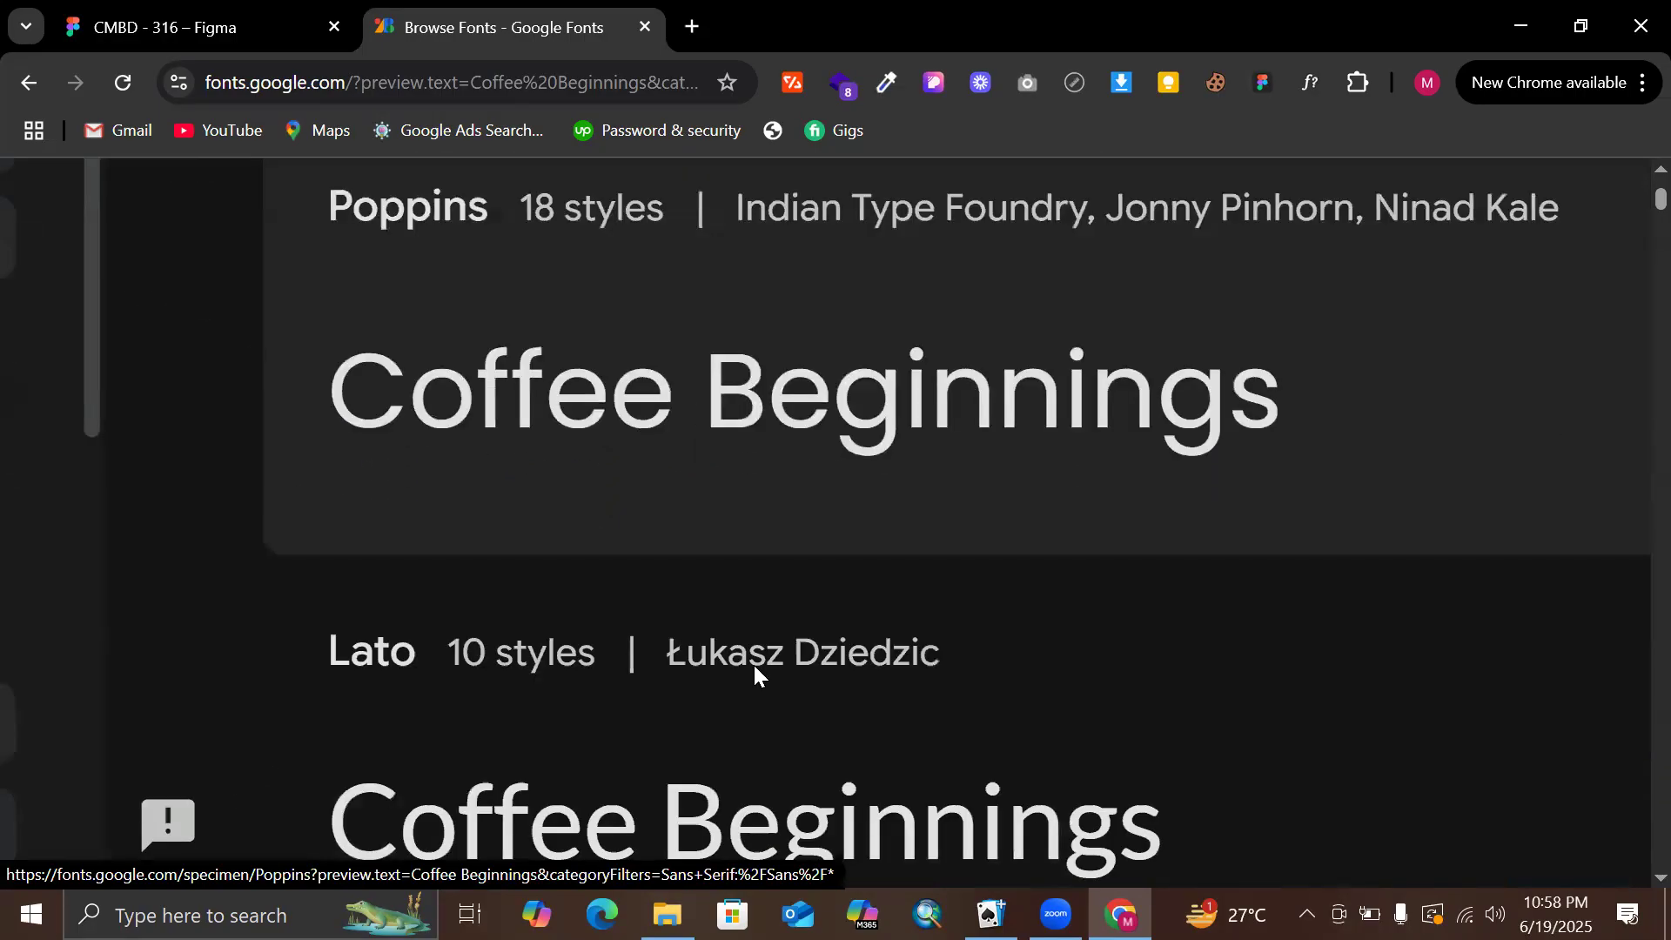
scroll(754, 676, "down", 3)
Return to the Figma file and set the weight of the separate "Coffee Beginnings" text to Semi Bold
left_click(127, 11)
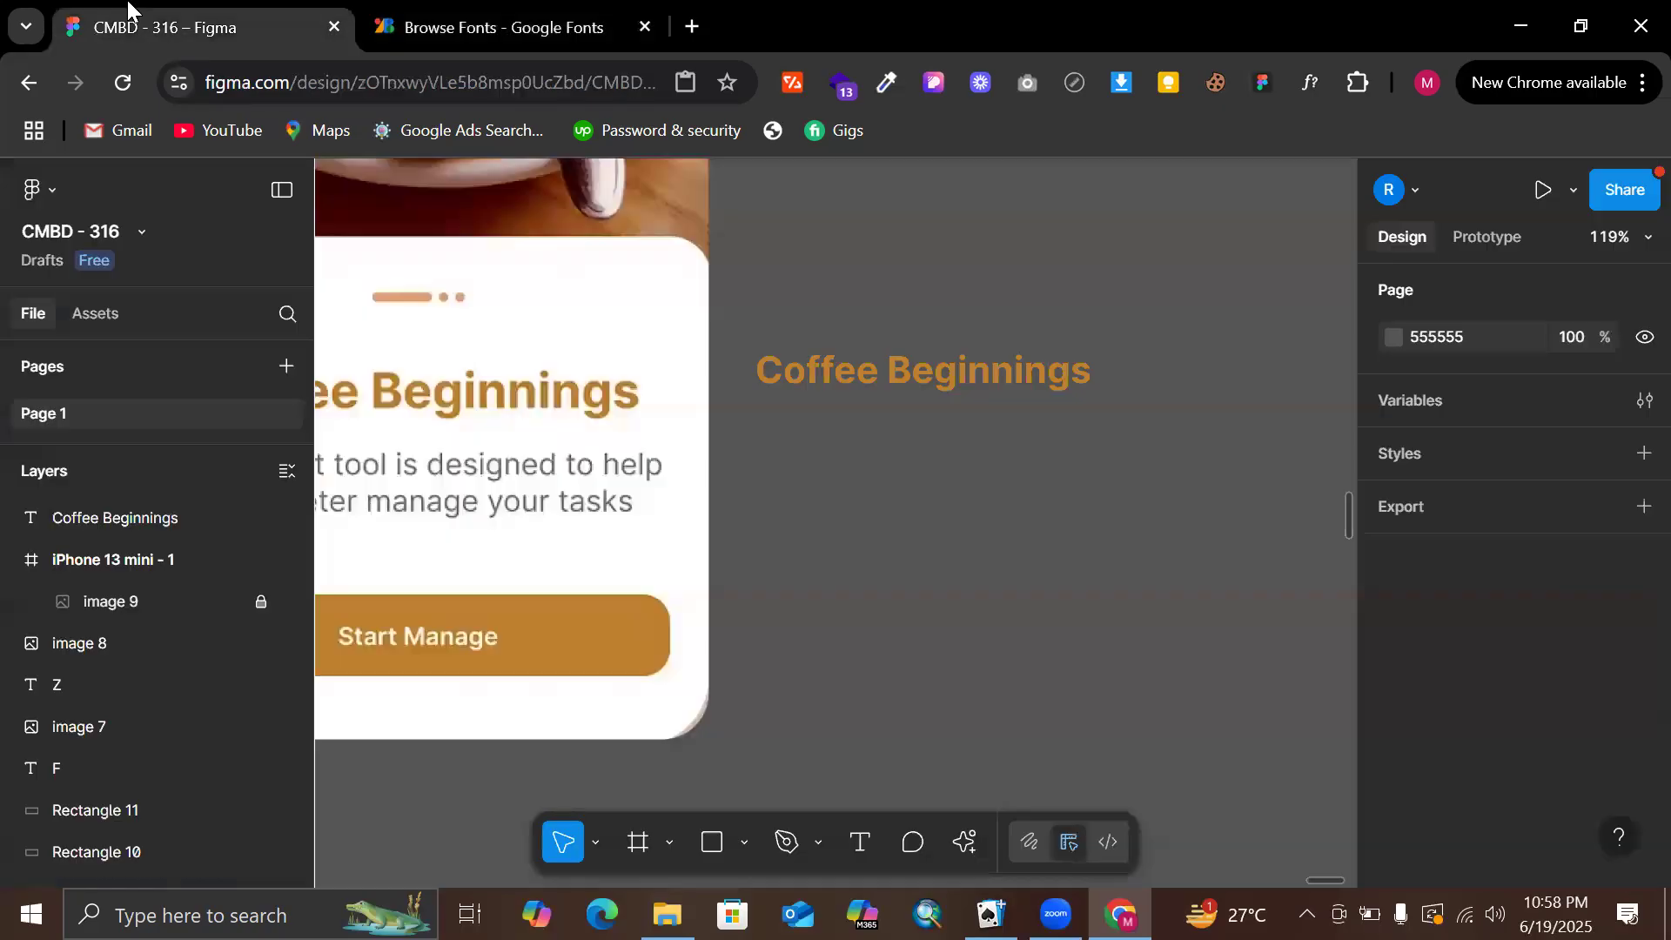
left_click(1015, 369)
scroll(1010, 369, "left", 4)
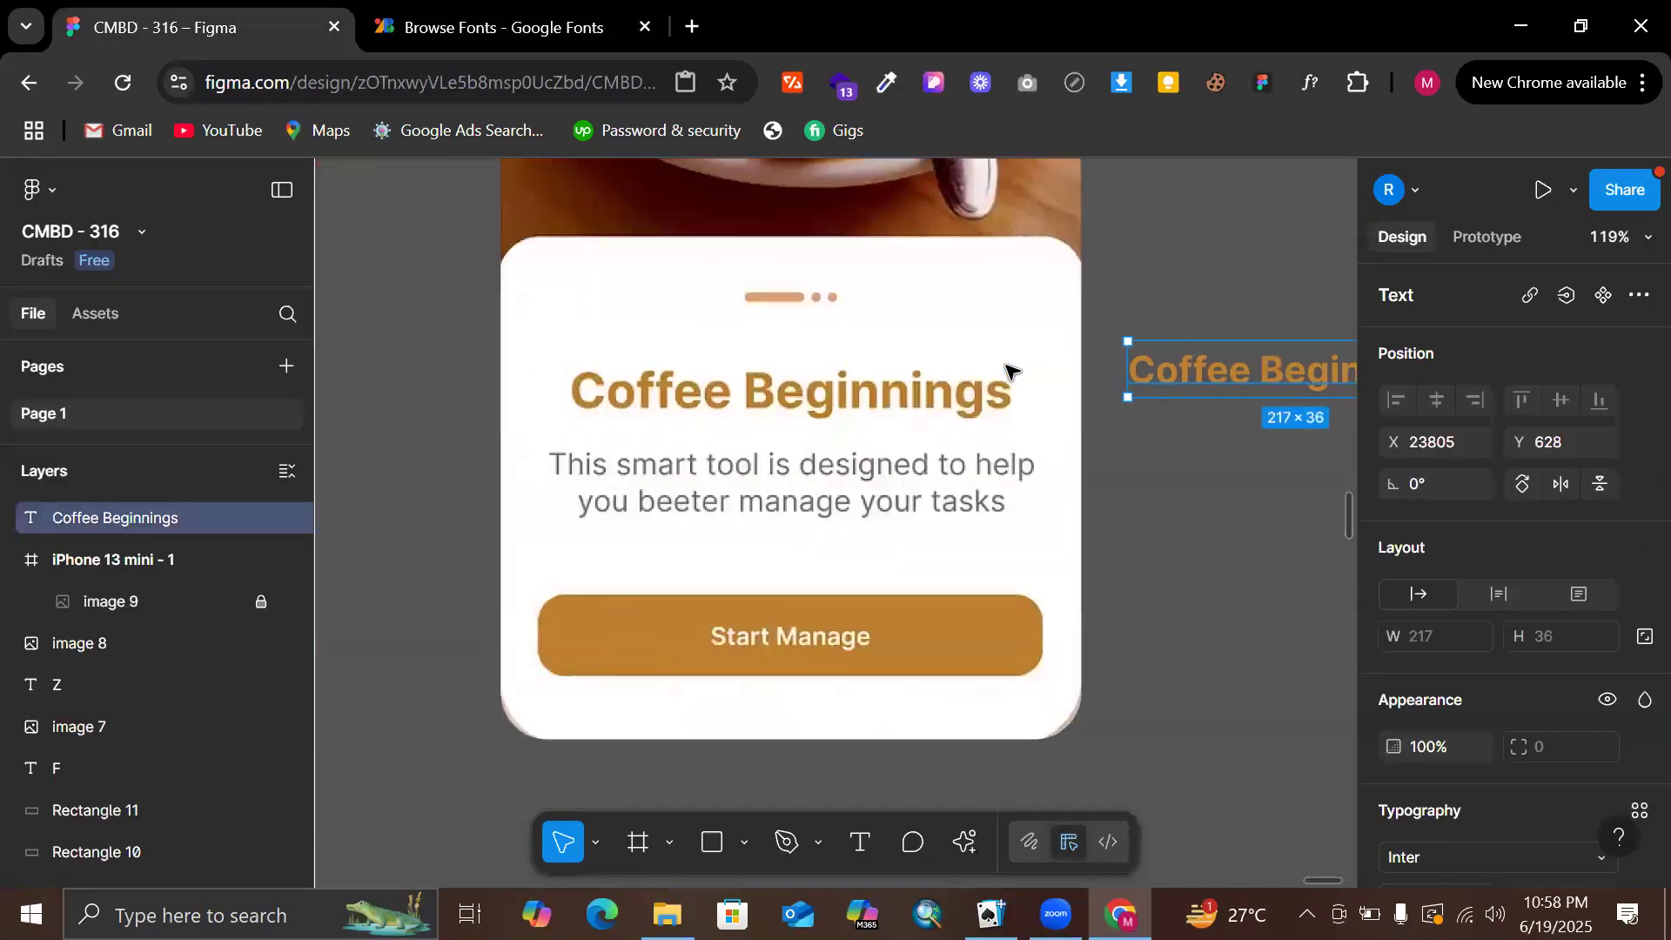
scroll(1628, 588, "down", 5)
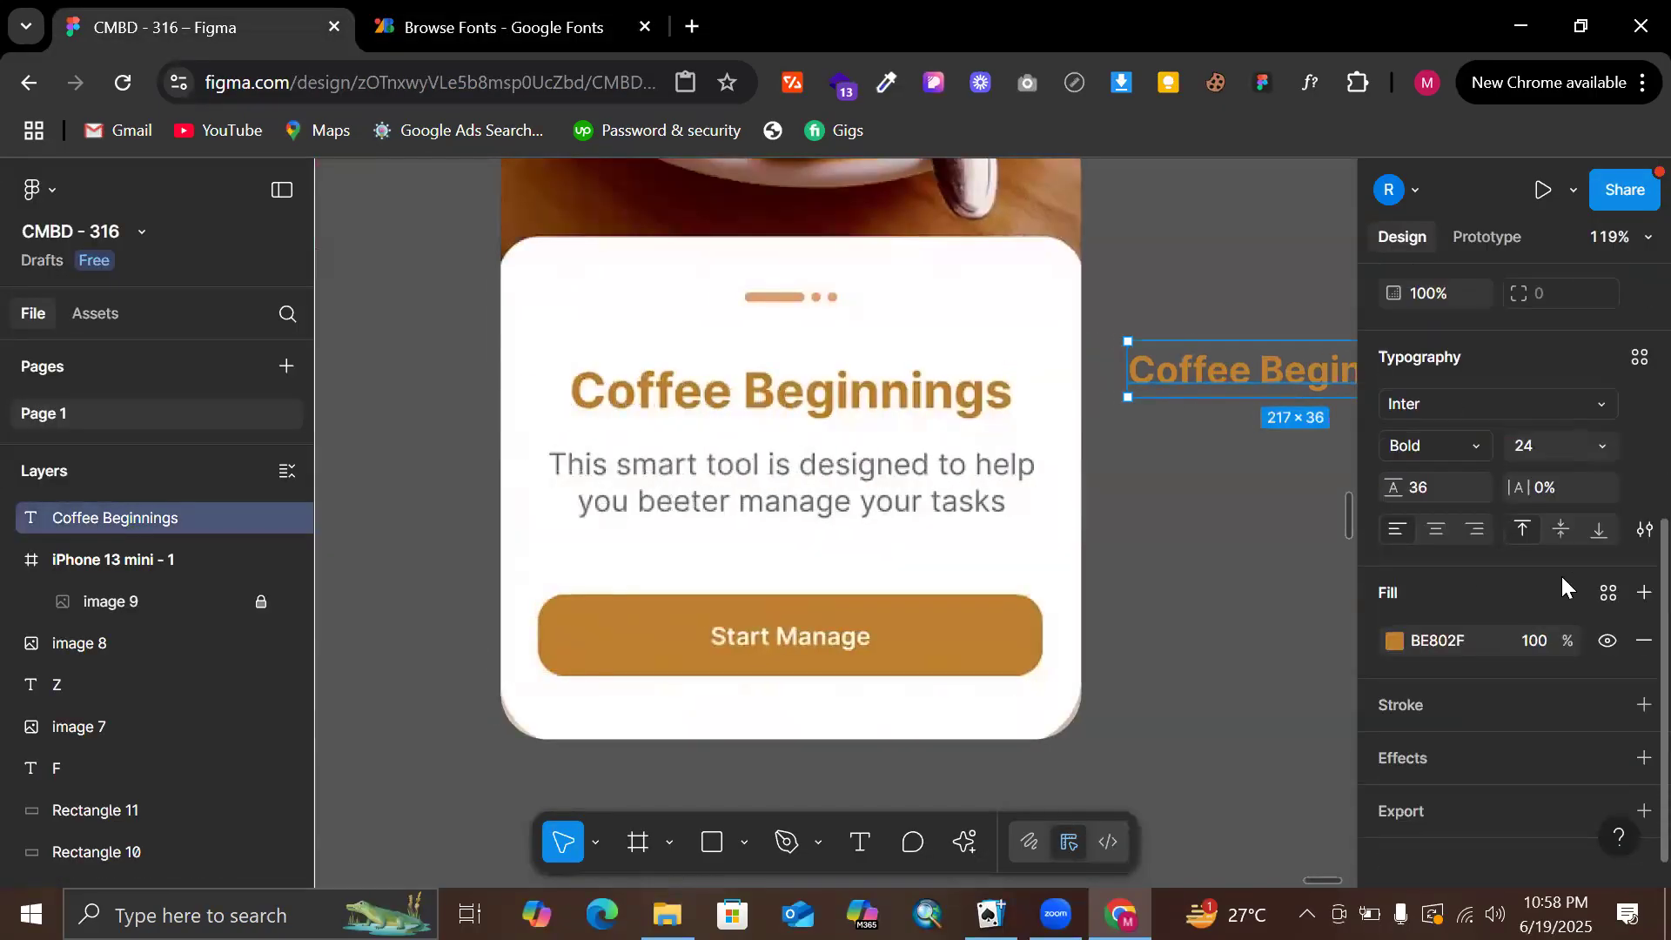
left_click(1482, 444)
left_click(1483, 409)
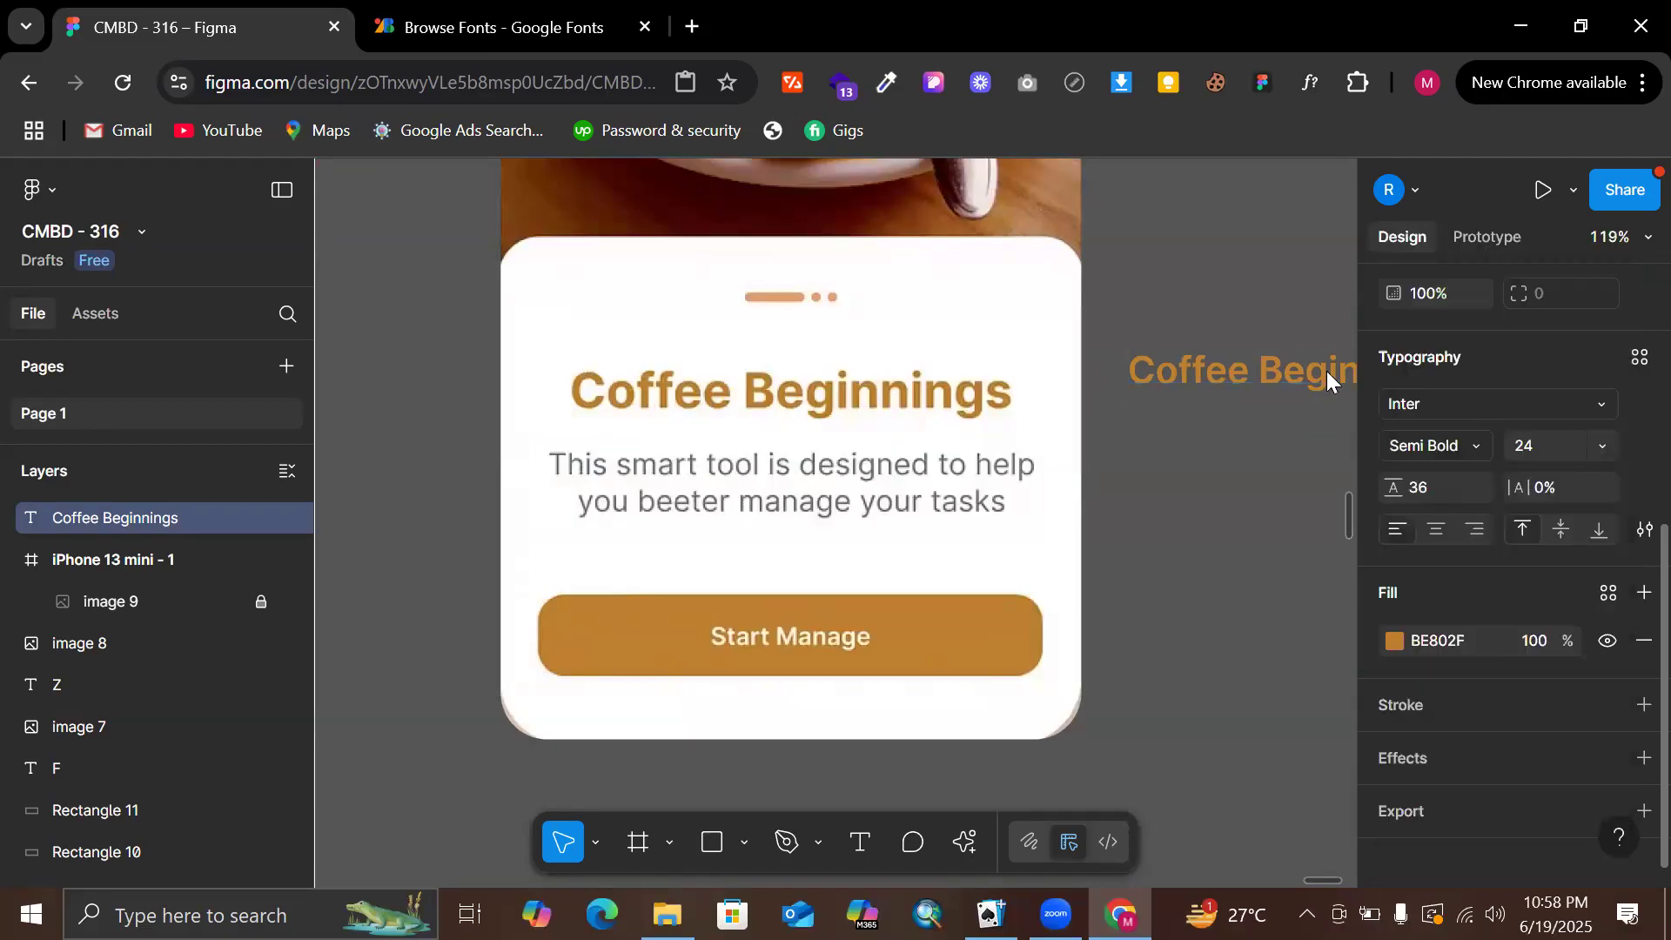
Move the "Coffee Beginnings" text onto the mockup's heading inside the frame and set its font size to 32
left_click_drag(1245, 392, 692, 413)
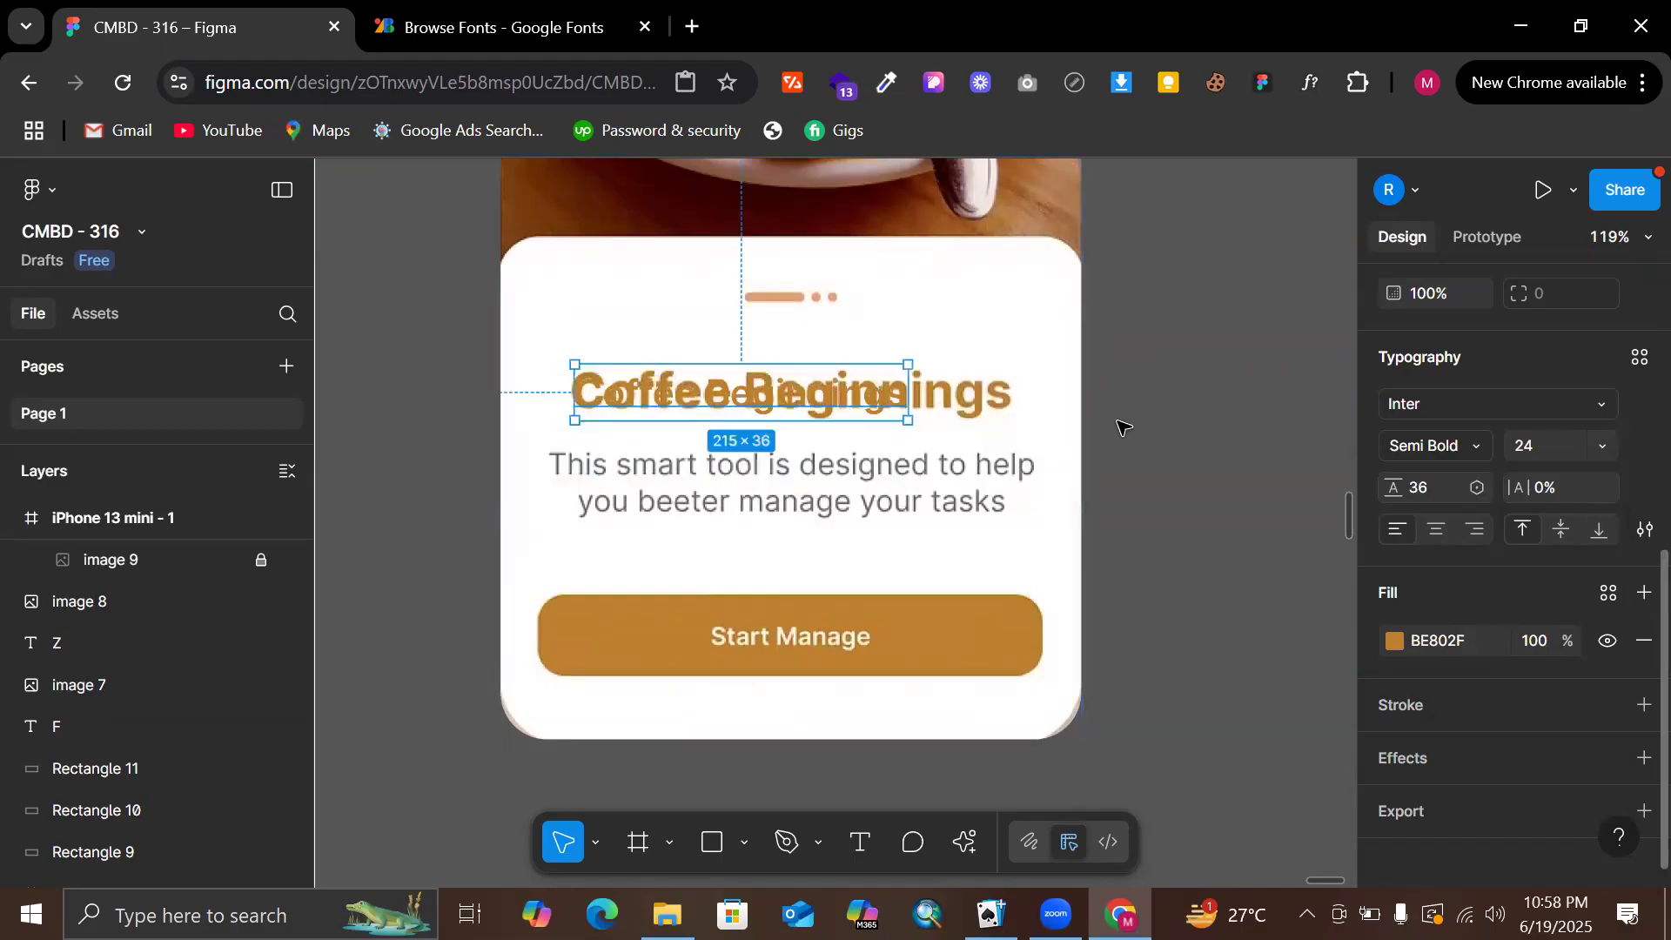
scroll(846, 398, "up", 3)
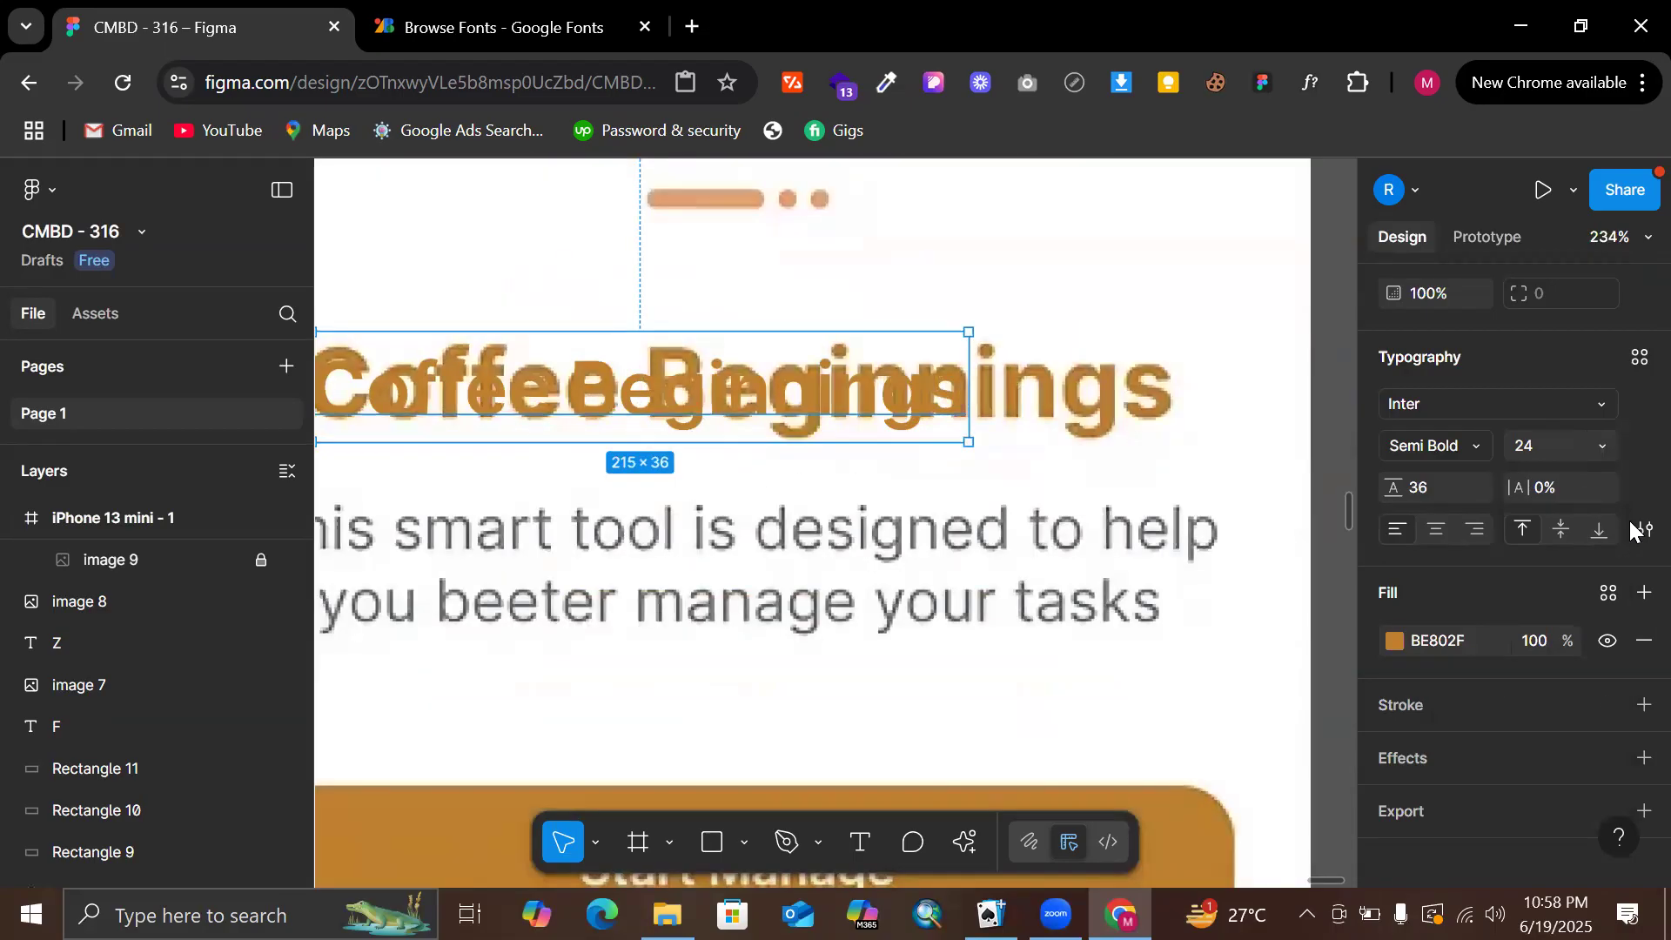
left_click(1565, 447)
type("28")
key("Return")
type("32")
key("Return")
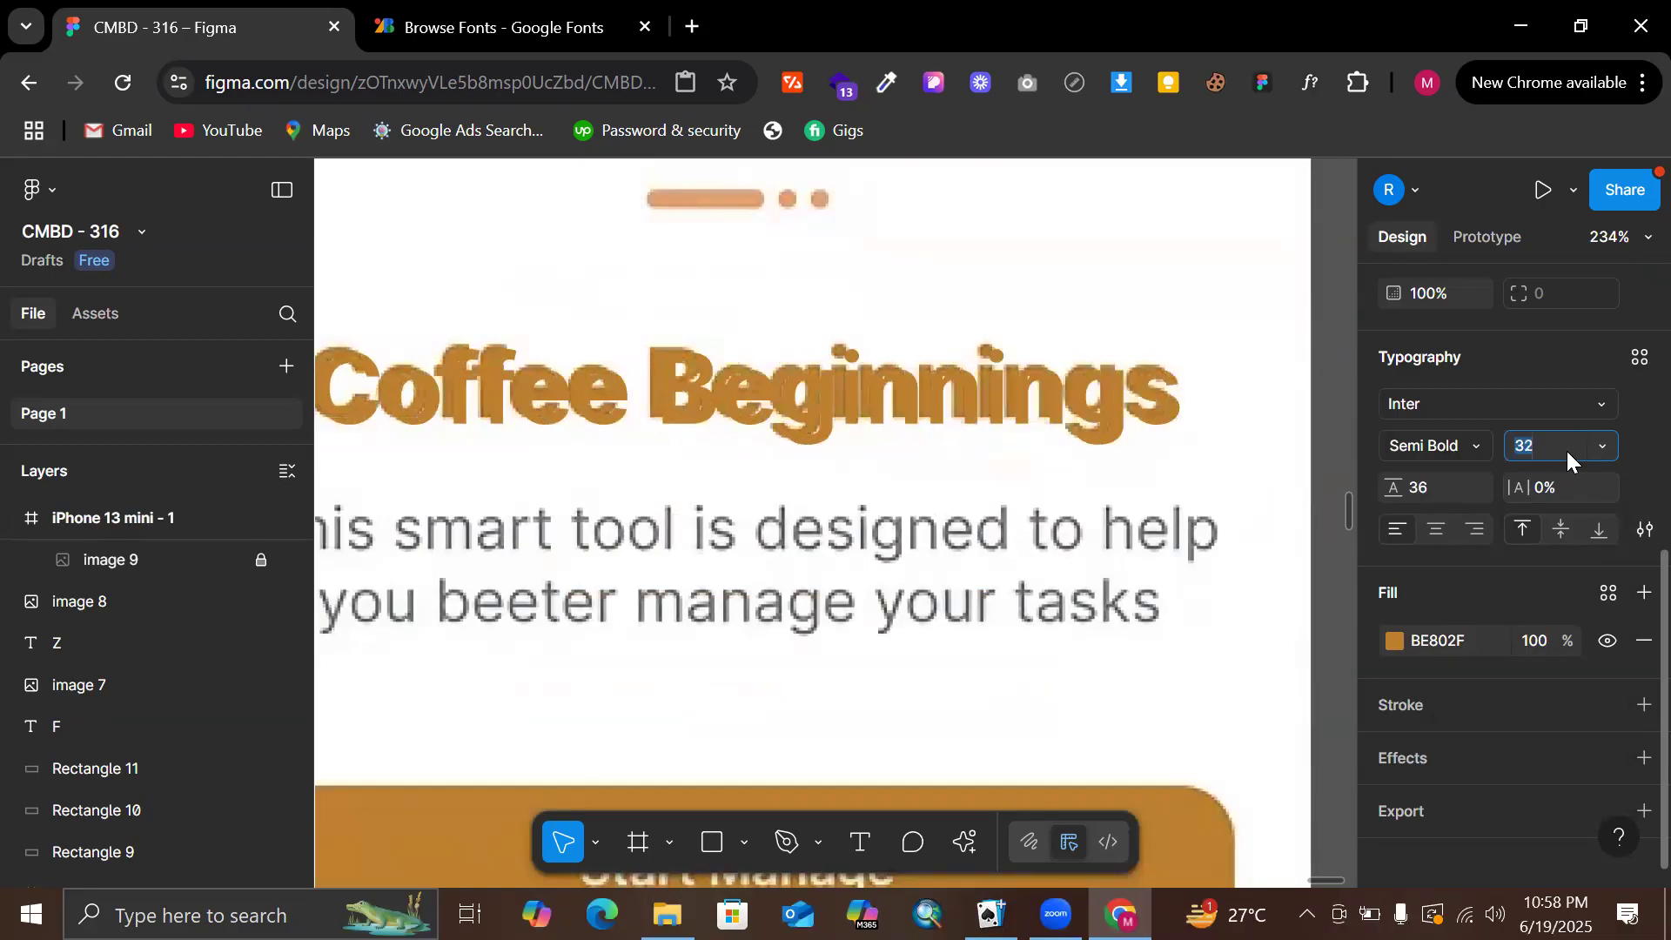
Line up the "Coffee Beginnings" text with the mockup's heading and centre it horizontally in the frame
scroll(954, 396, "left", 3)
left_click_drag(737, 393, 725, 389)
key("Up")
key("Up")
key("Down")
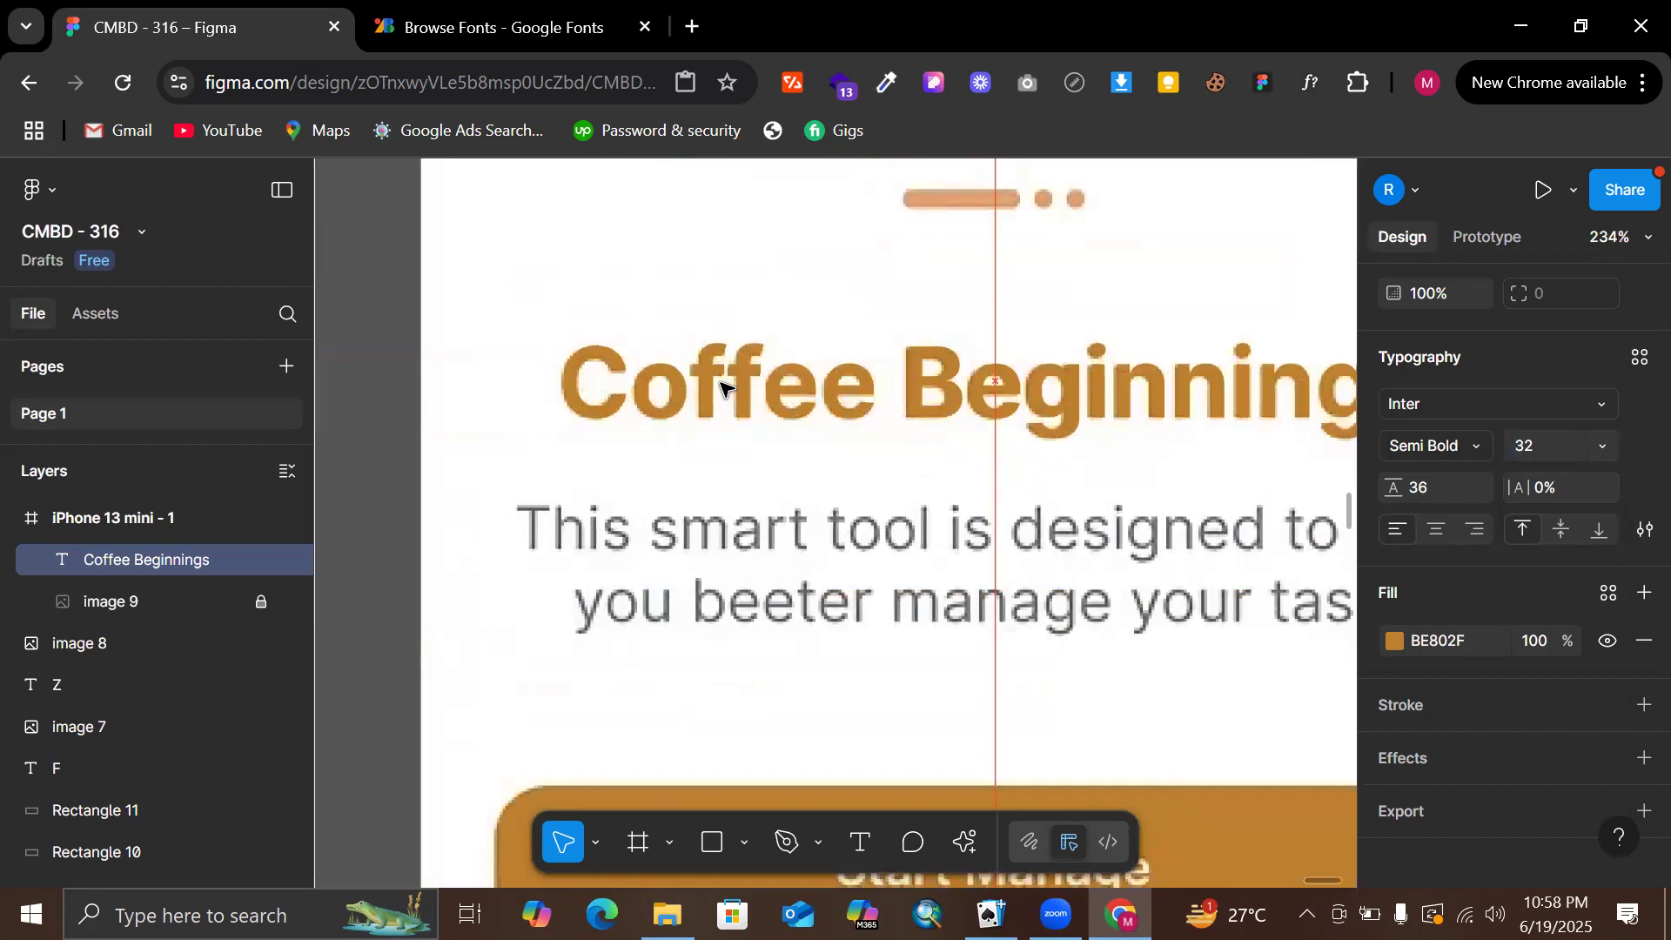
scroll(721, 384, "down", 5)
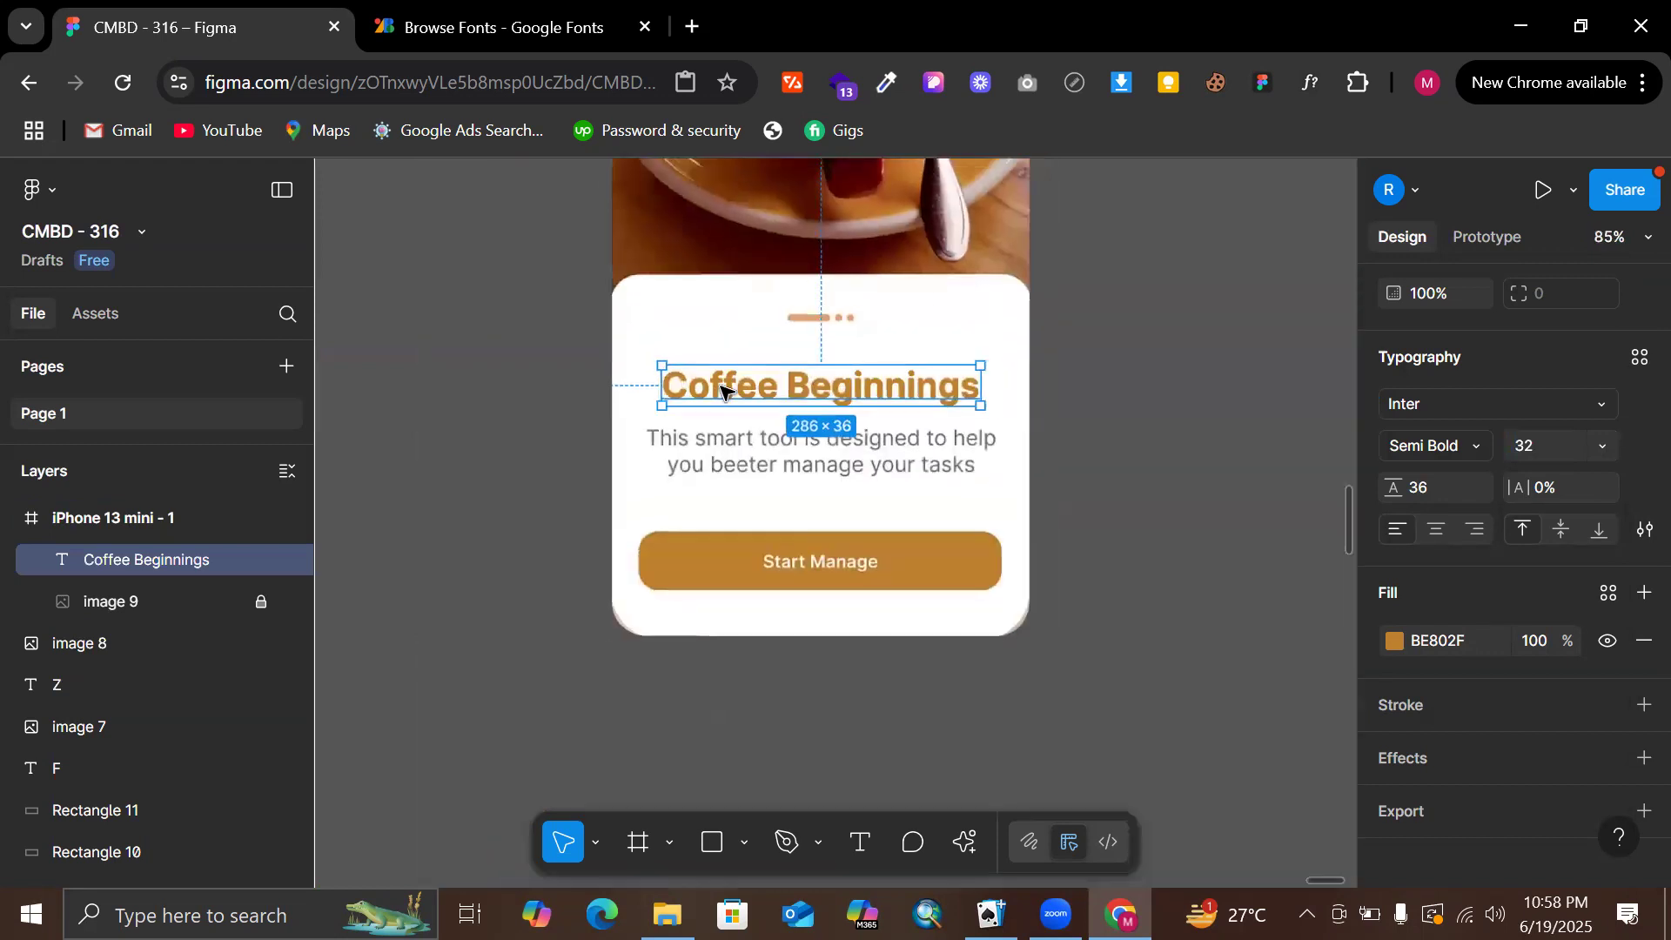
scroll(1464, 442, "up", 6)
left_click(1440, 405)
scroll(996, 429, "up", 5)
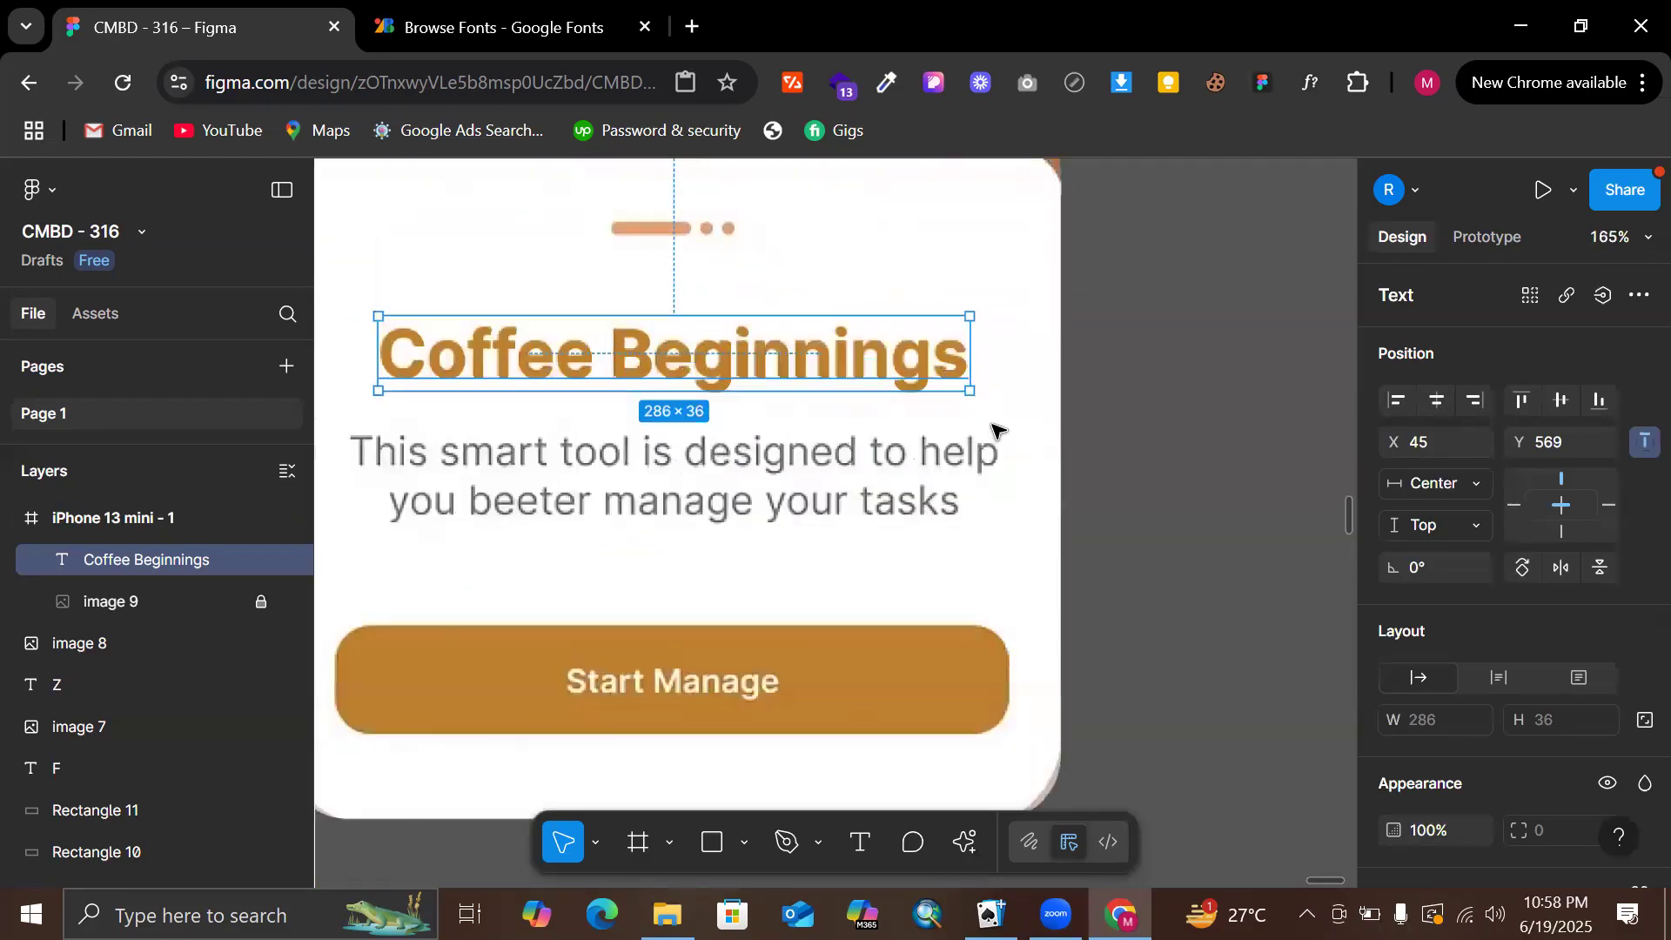
Add a new text over the mockup's description beginning "This is smart tool is designed to help you be"
scroll(765, 484, "left", 3)
scroll(765, 490, "up", 5)
key("Return")
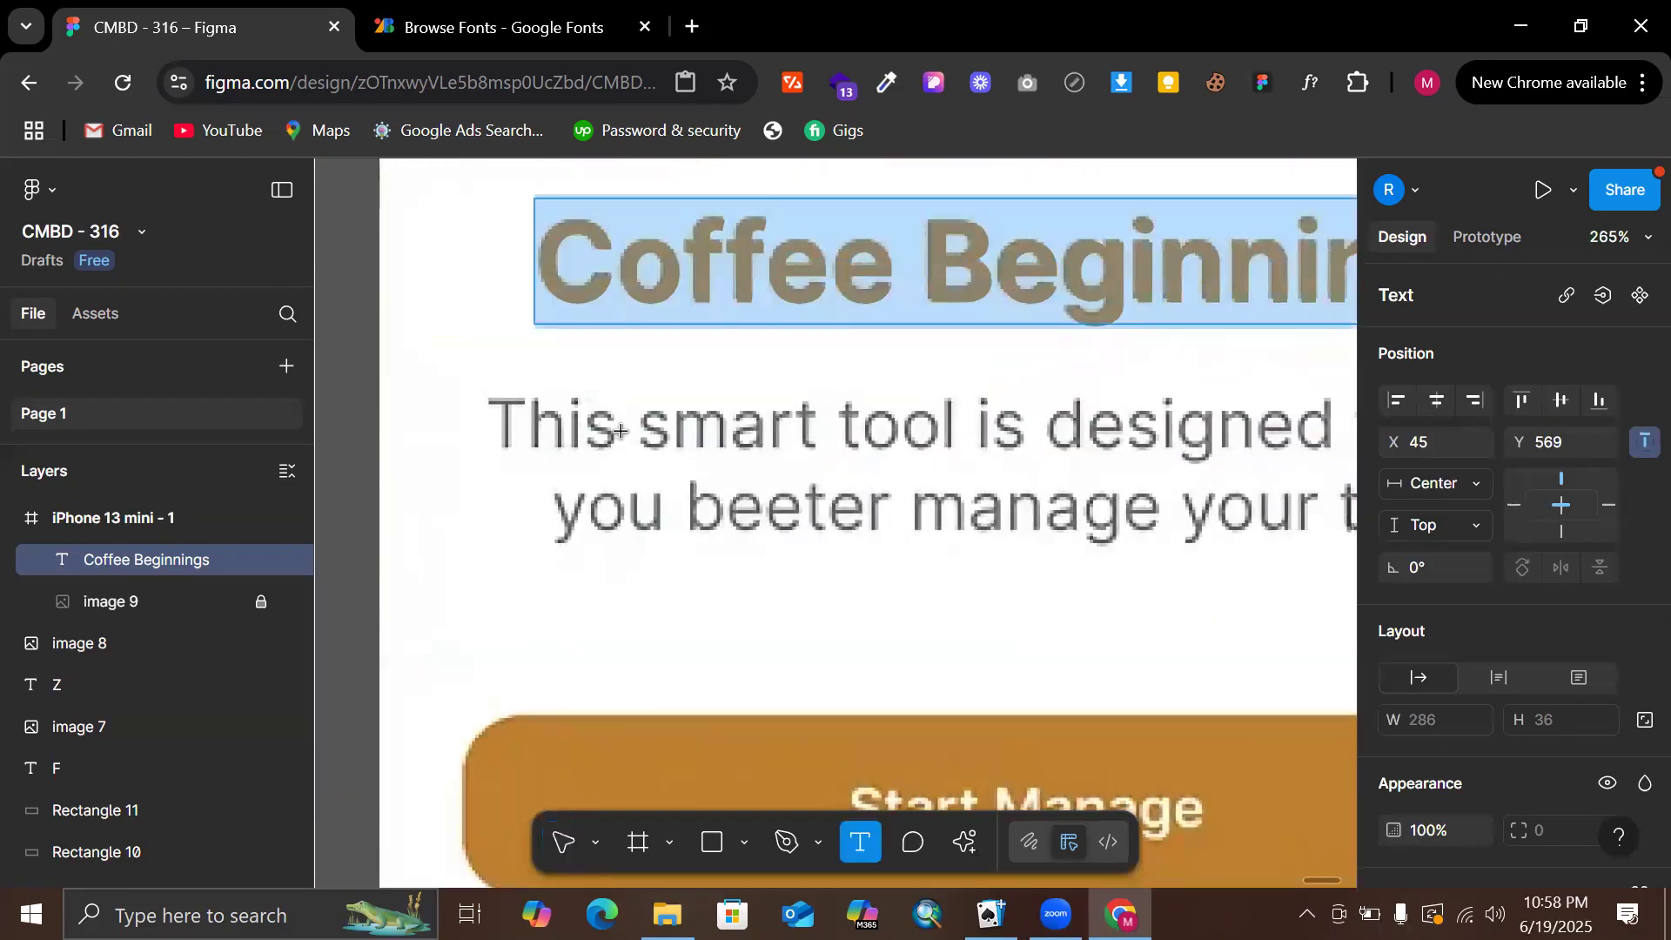
left_click(621, 430)
type("T")
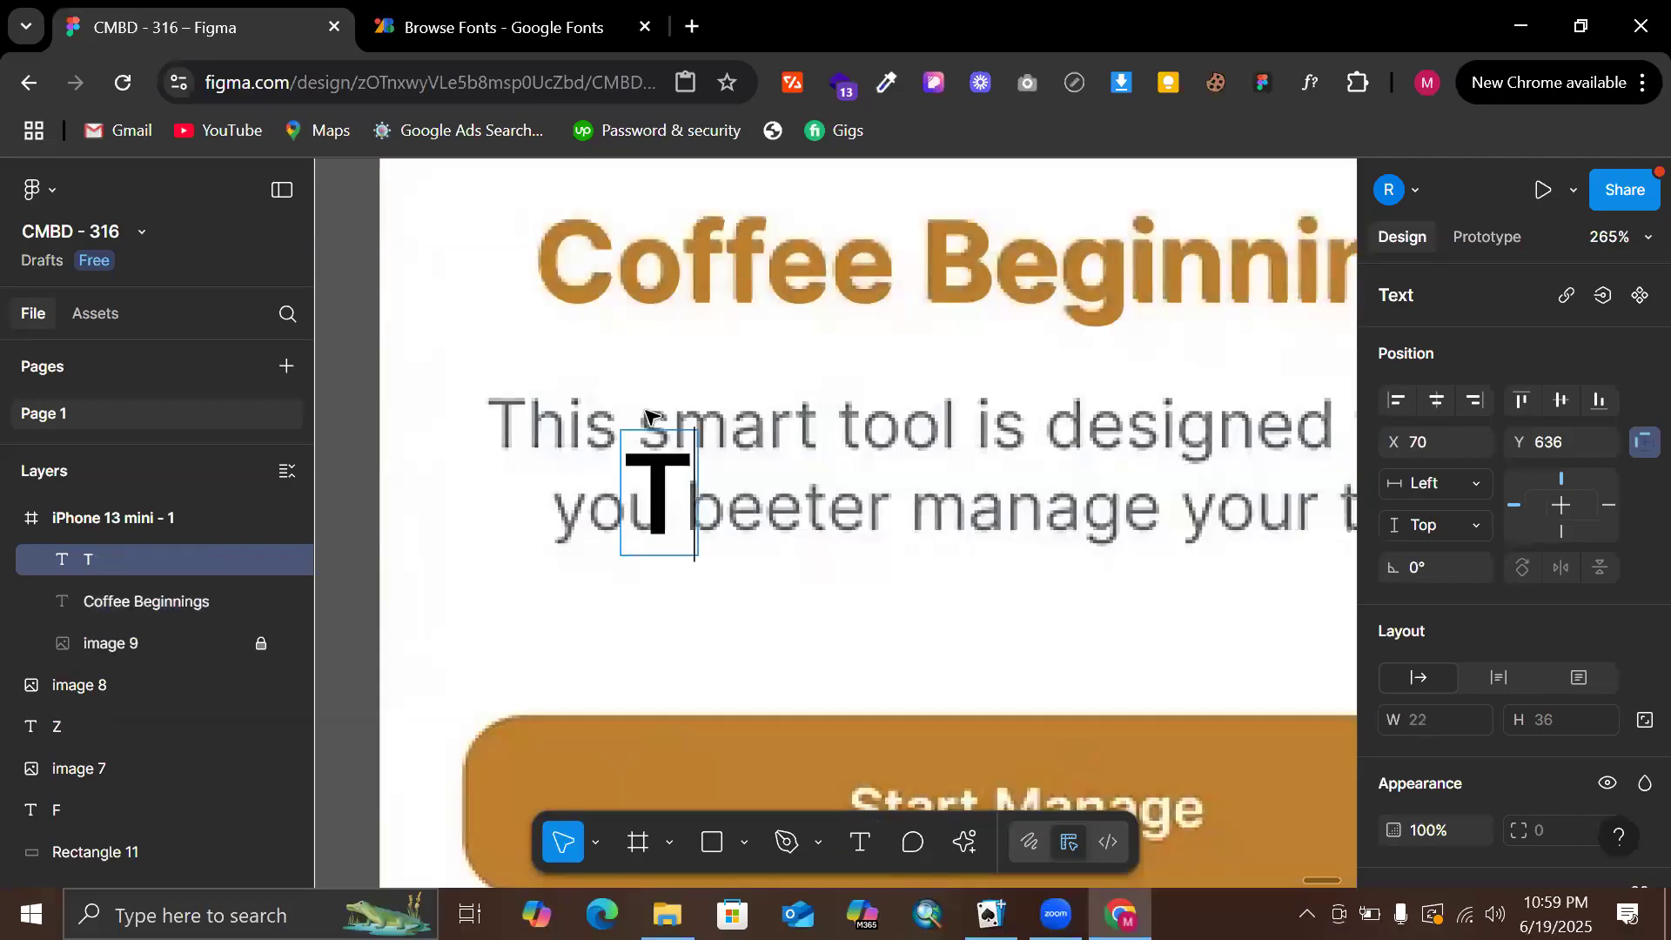
type("his is ")
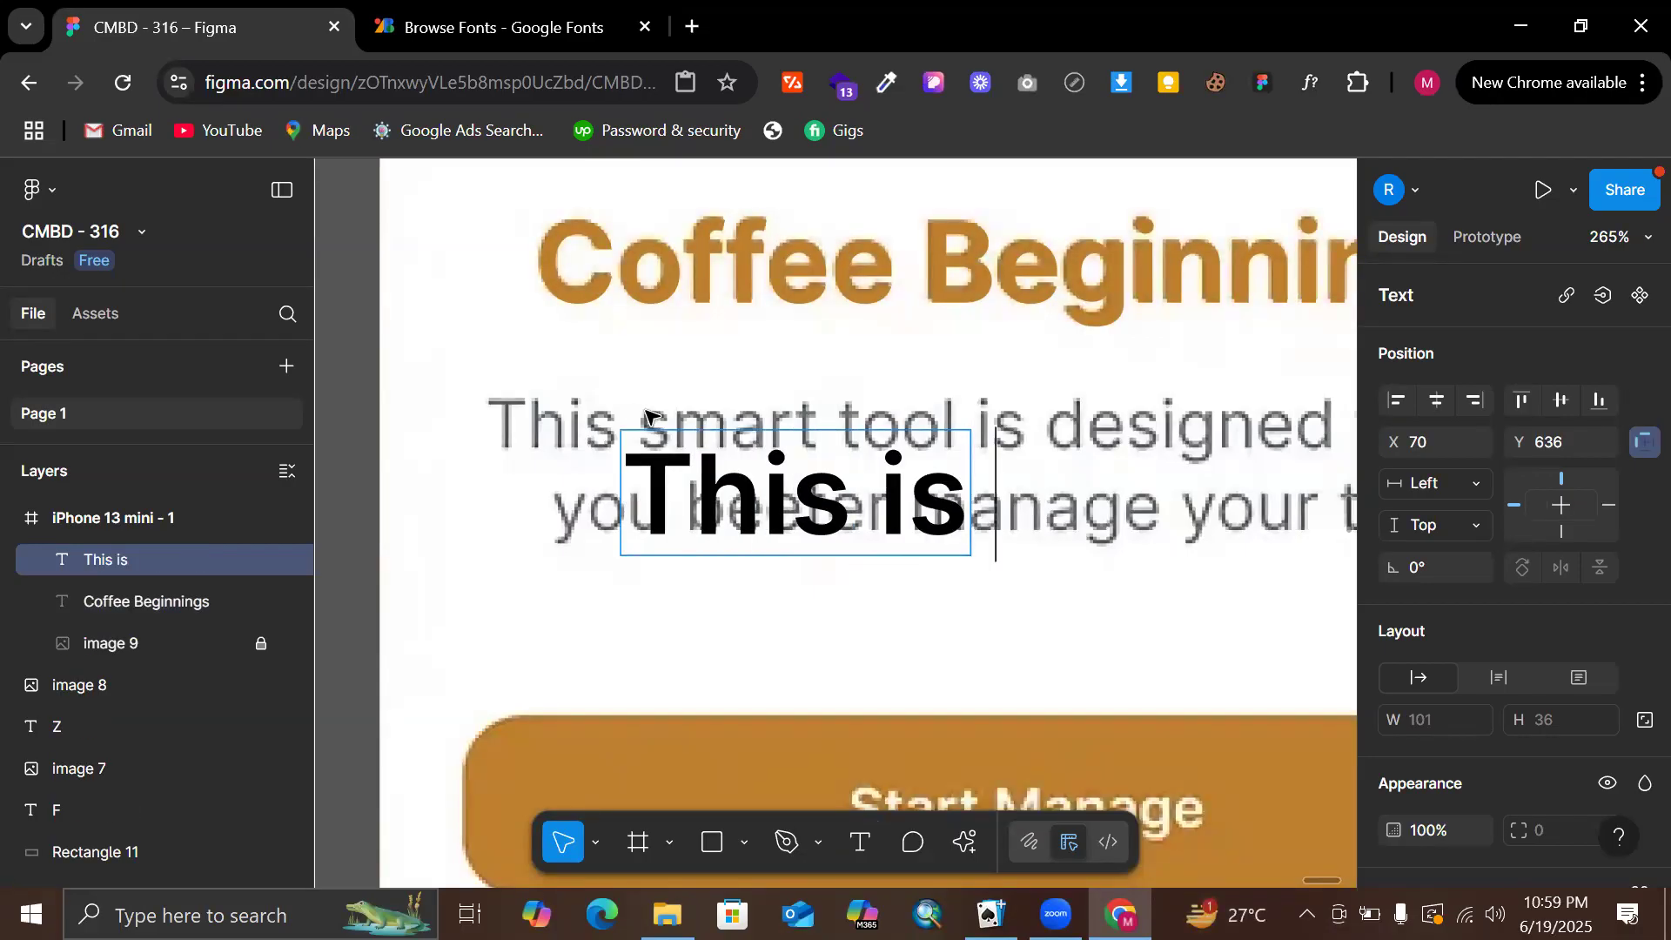
type("smart too")
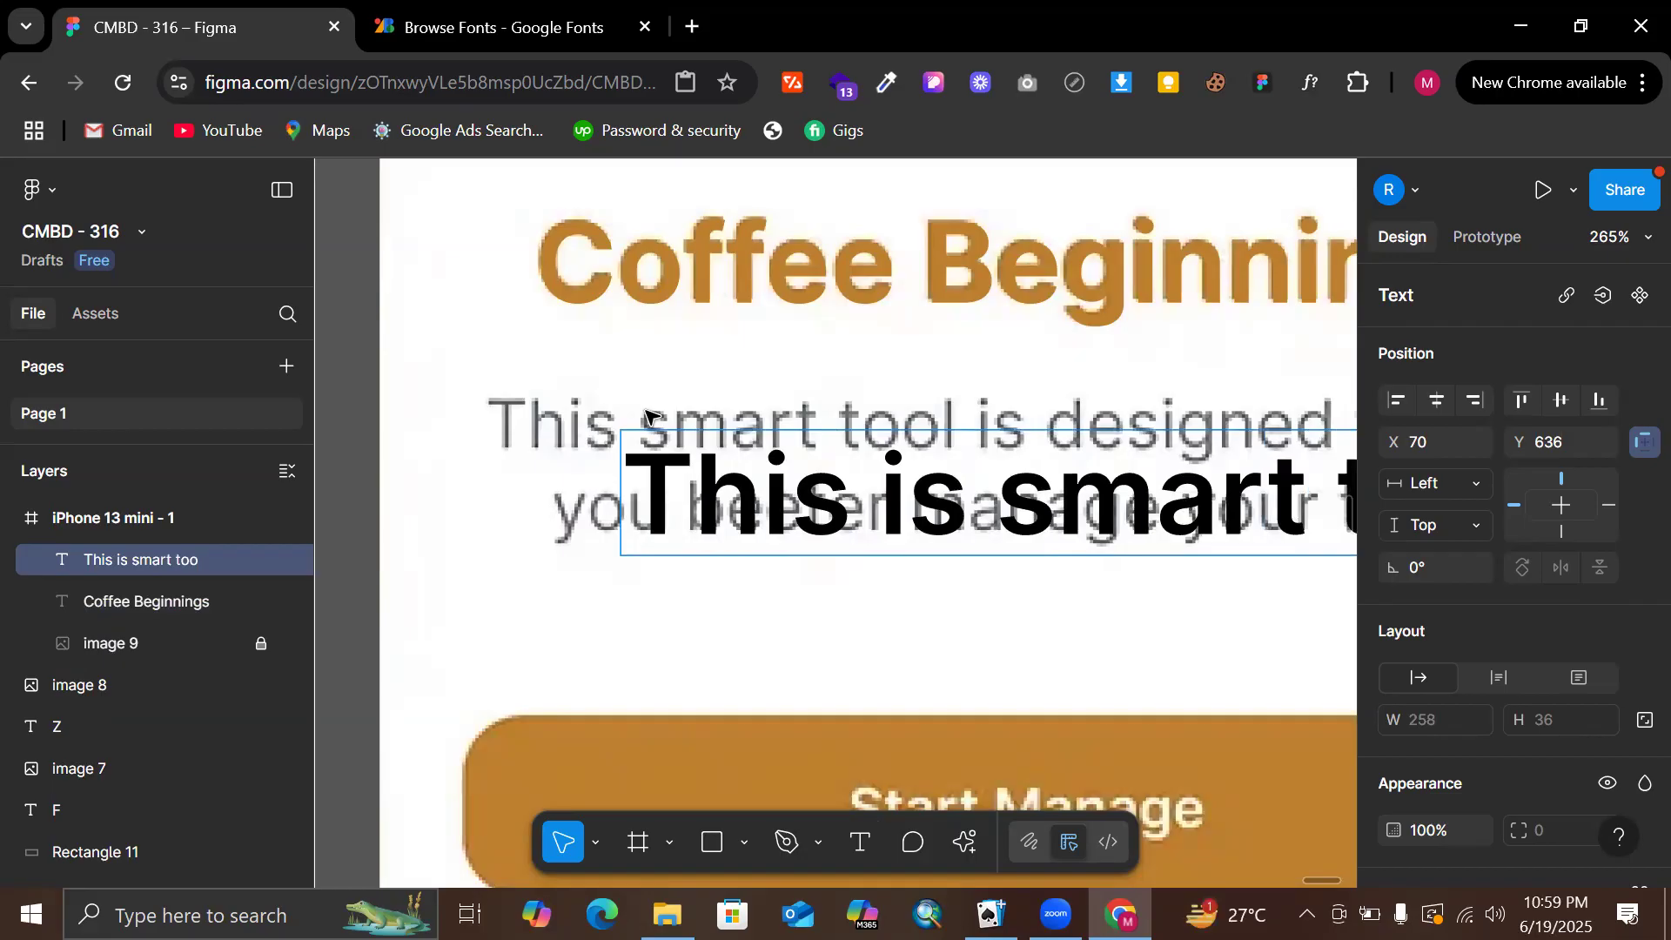
type("l is designe")
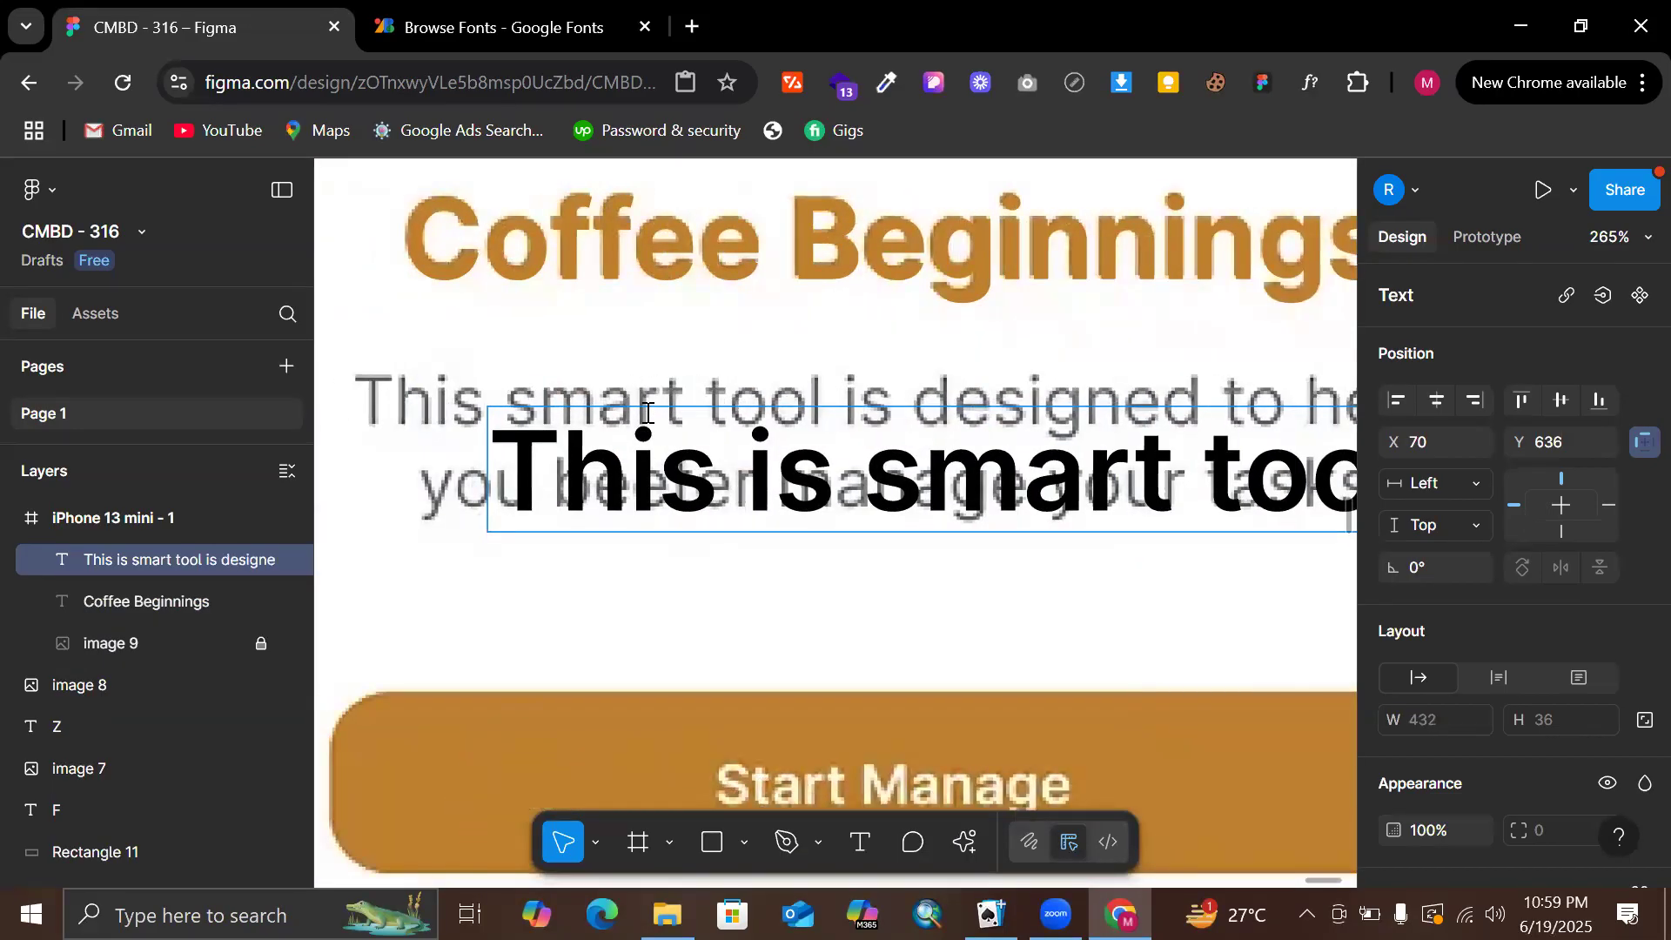
type("d to h")
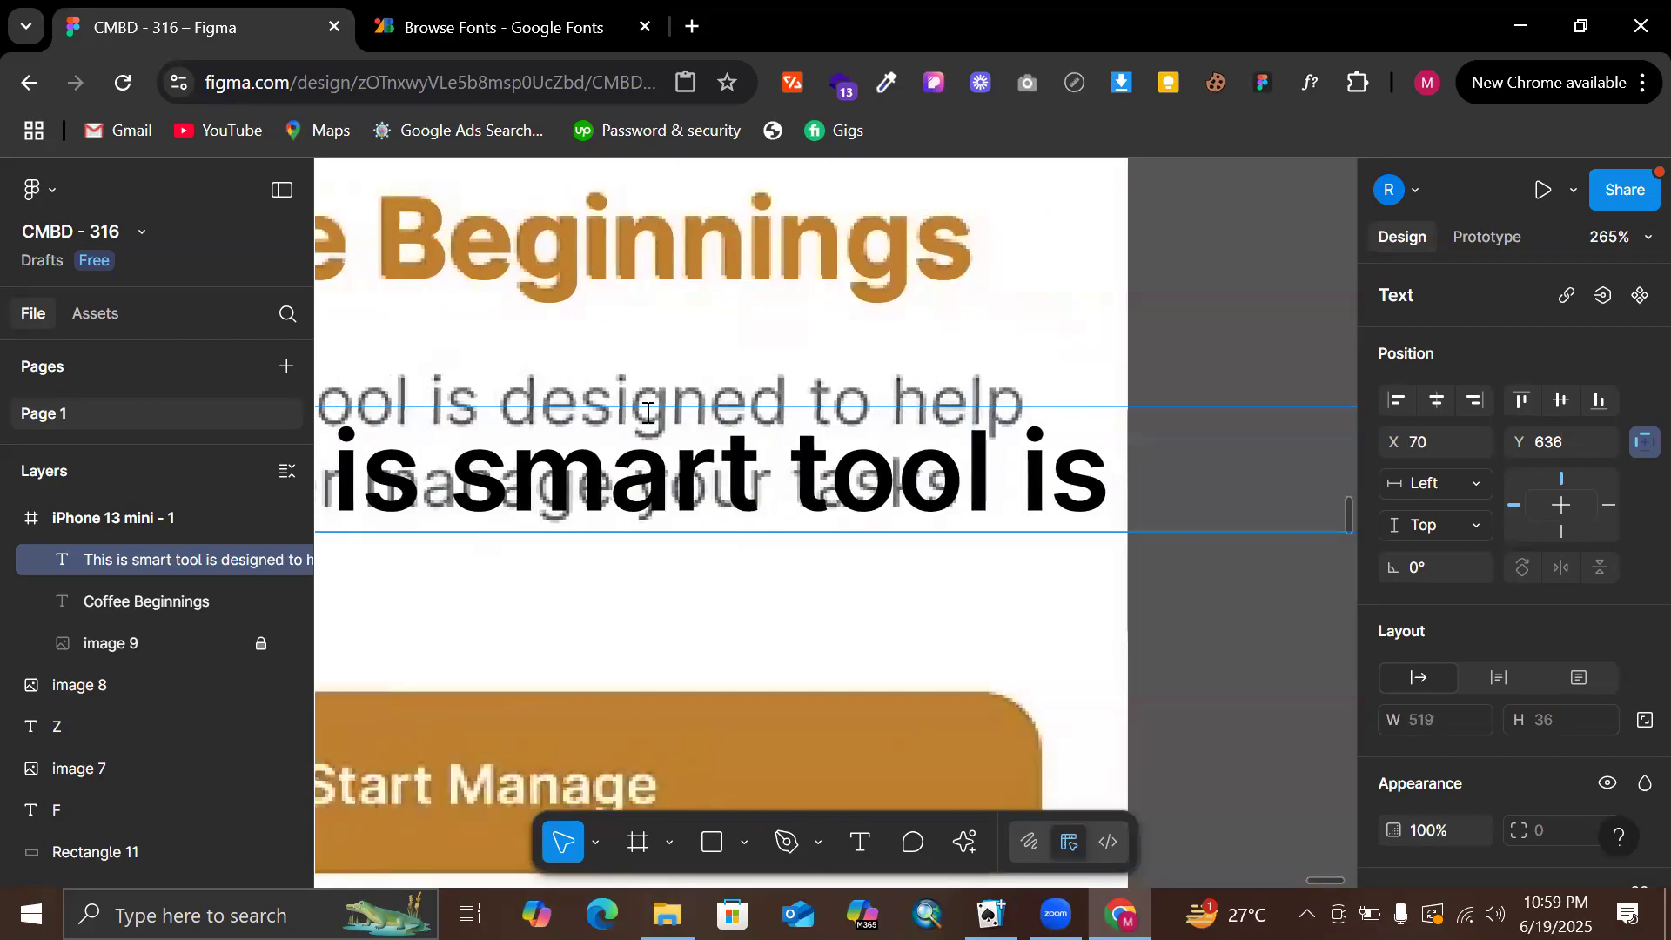
scroll(648, 412, "left", 4)
type("elp you be")
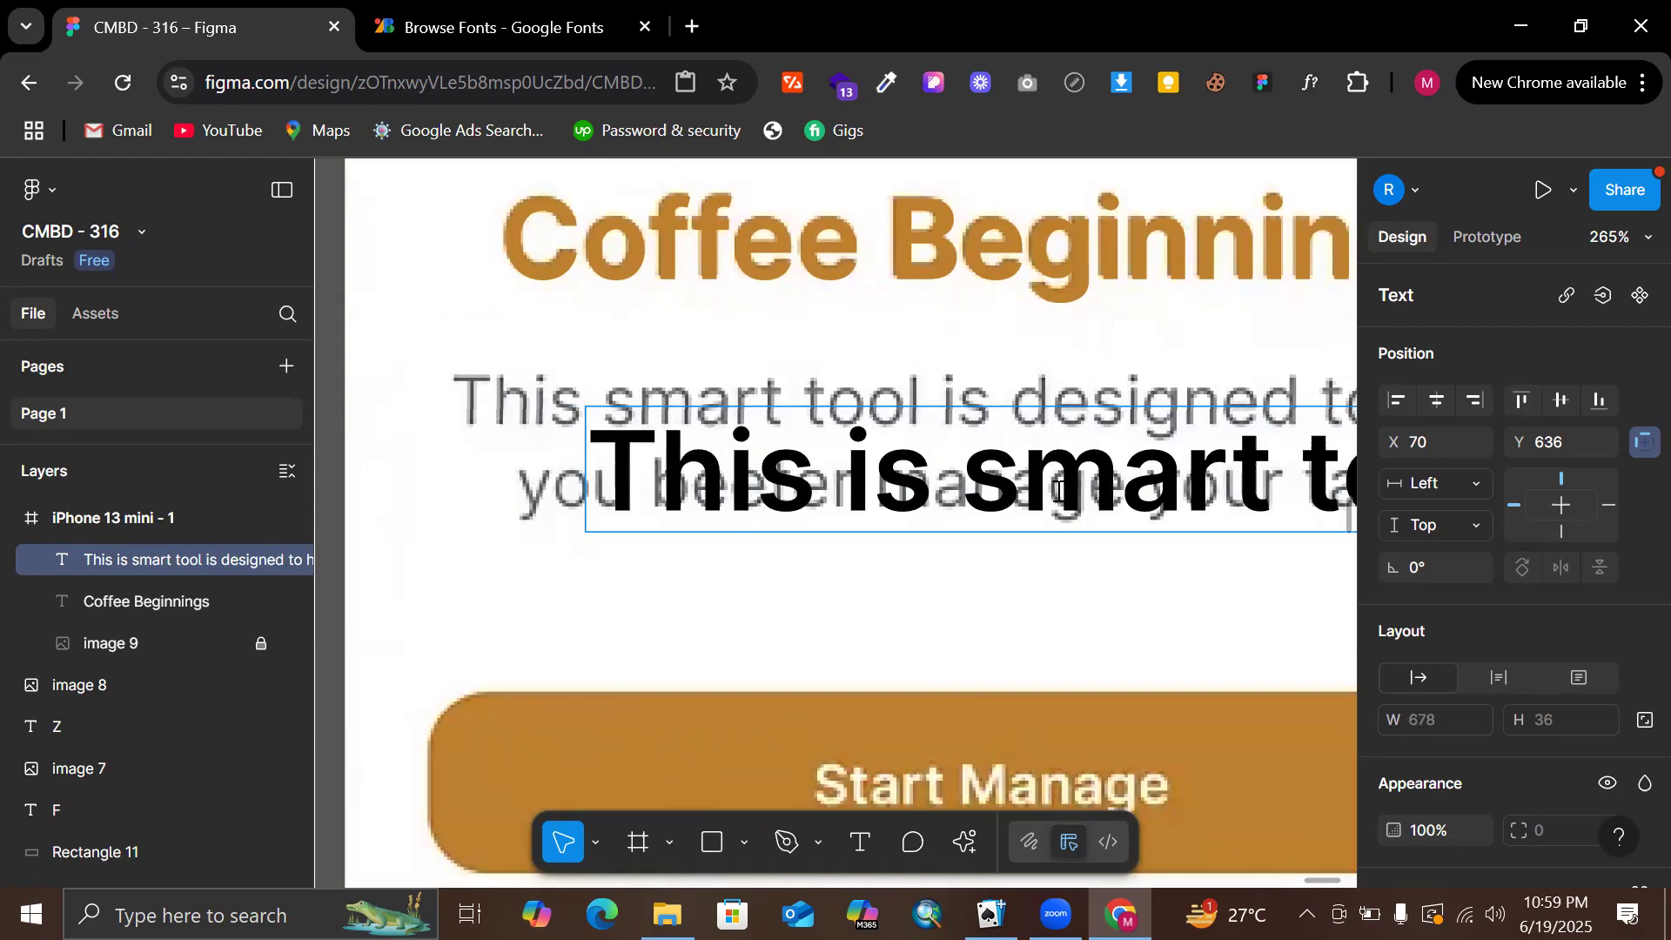
Move the description text up to about X 25, Y 585 and complete its sentence following the mockup's wording
left_click_drag(901, 410, 774, 272)
double_click(775, 283)
left_click(775, 283)
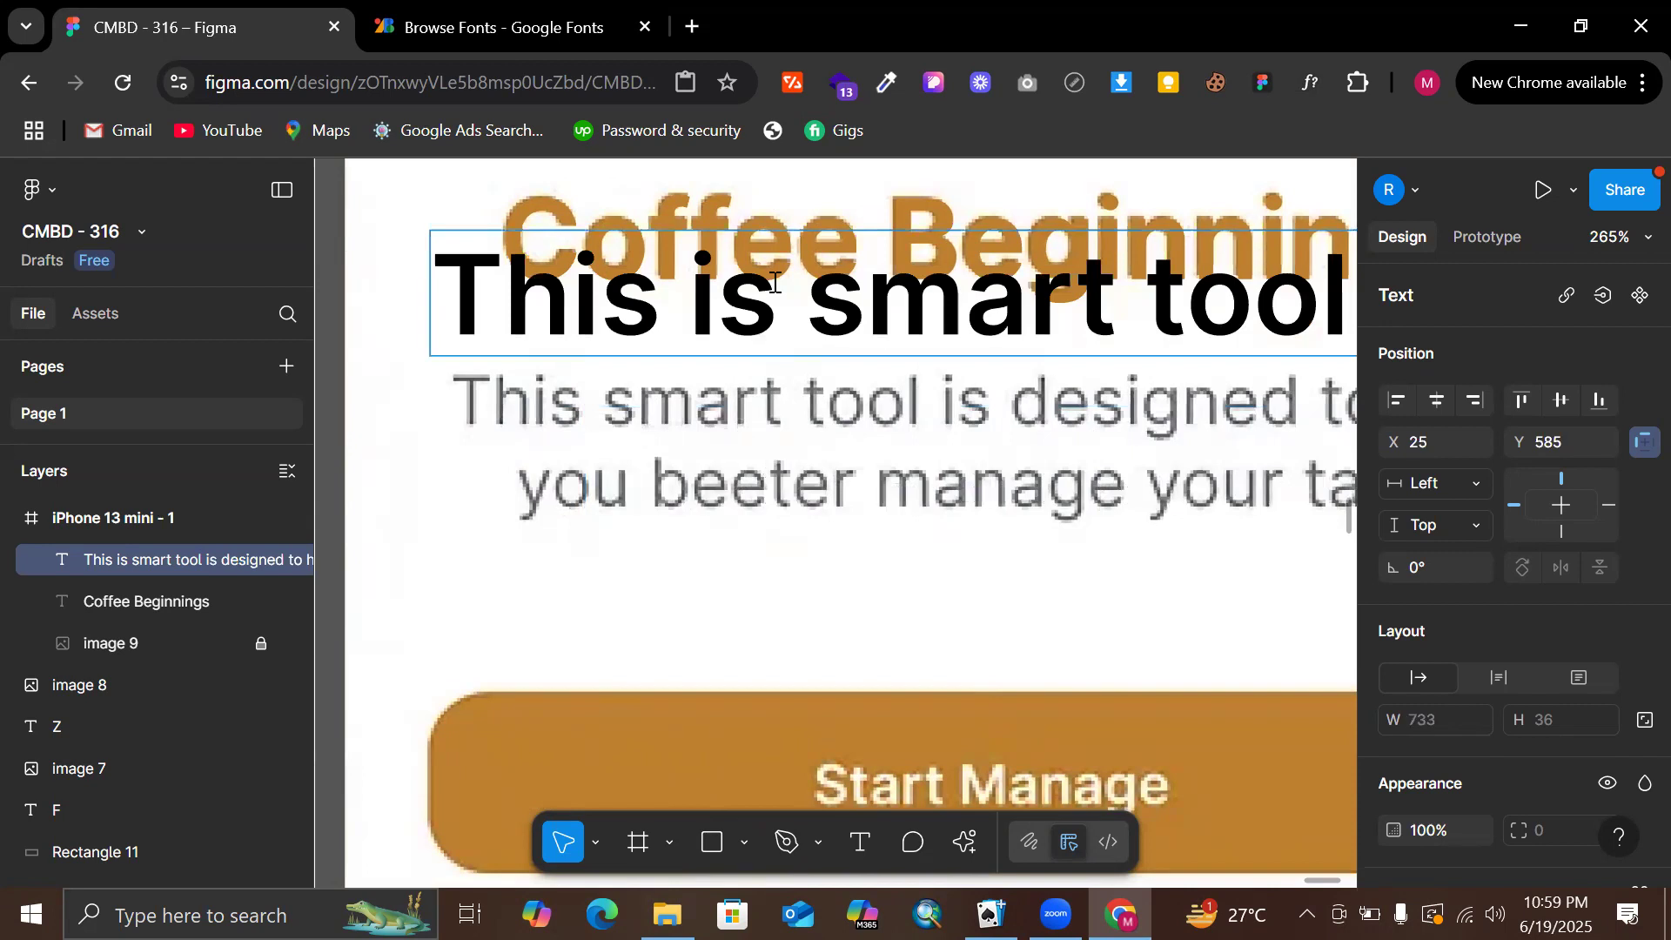
type("anage y")
scroll(702, 257, "right", 4)
type("r tas")
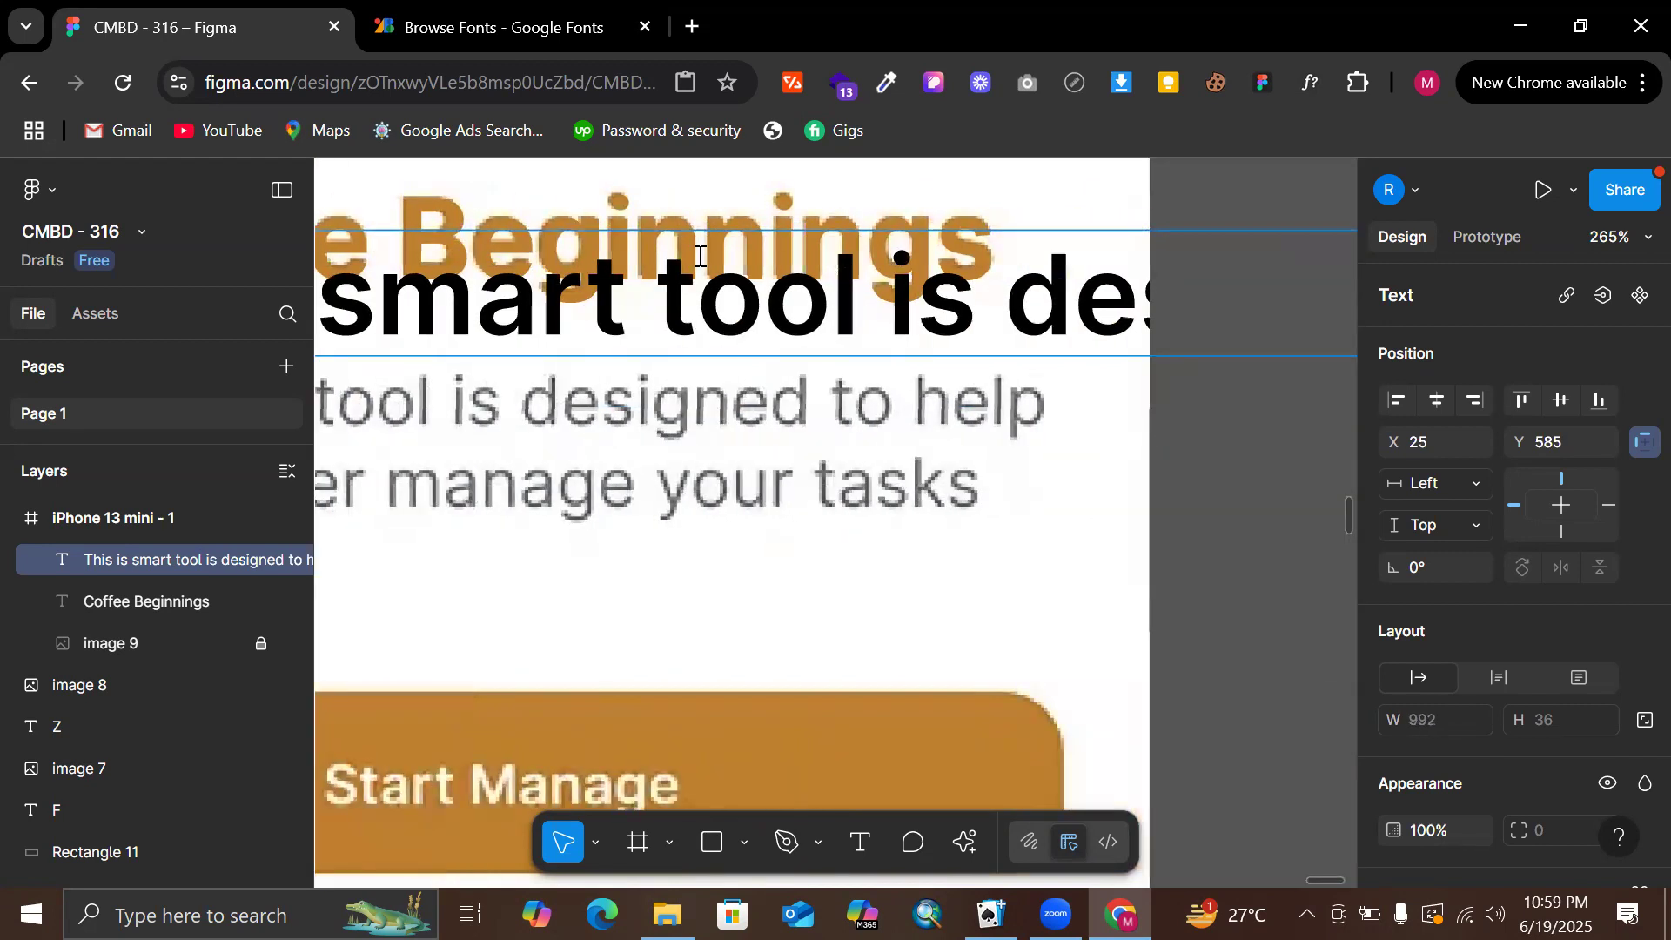
type("ask")
key("Escape")
scroll(1095, 473, "down", 5)
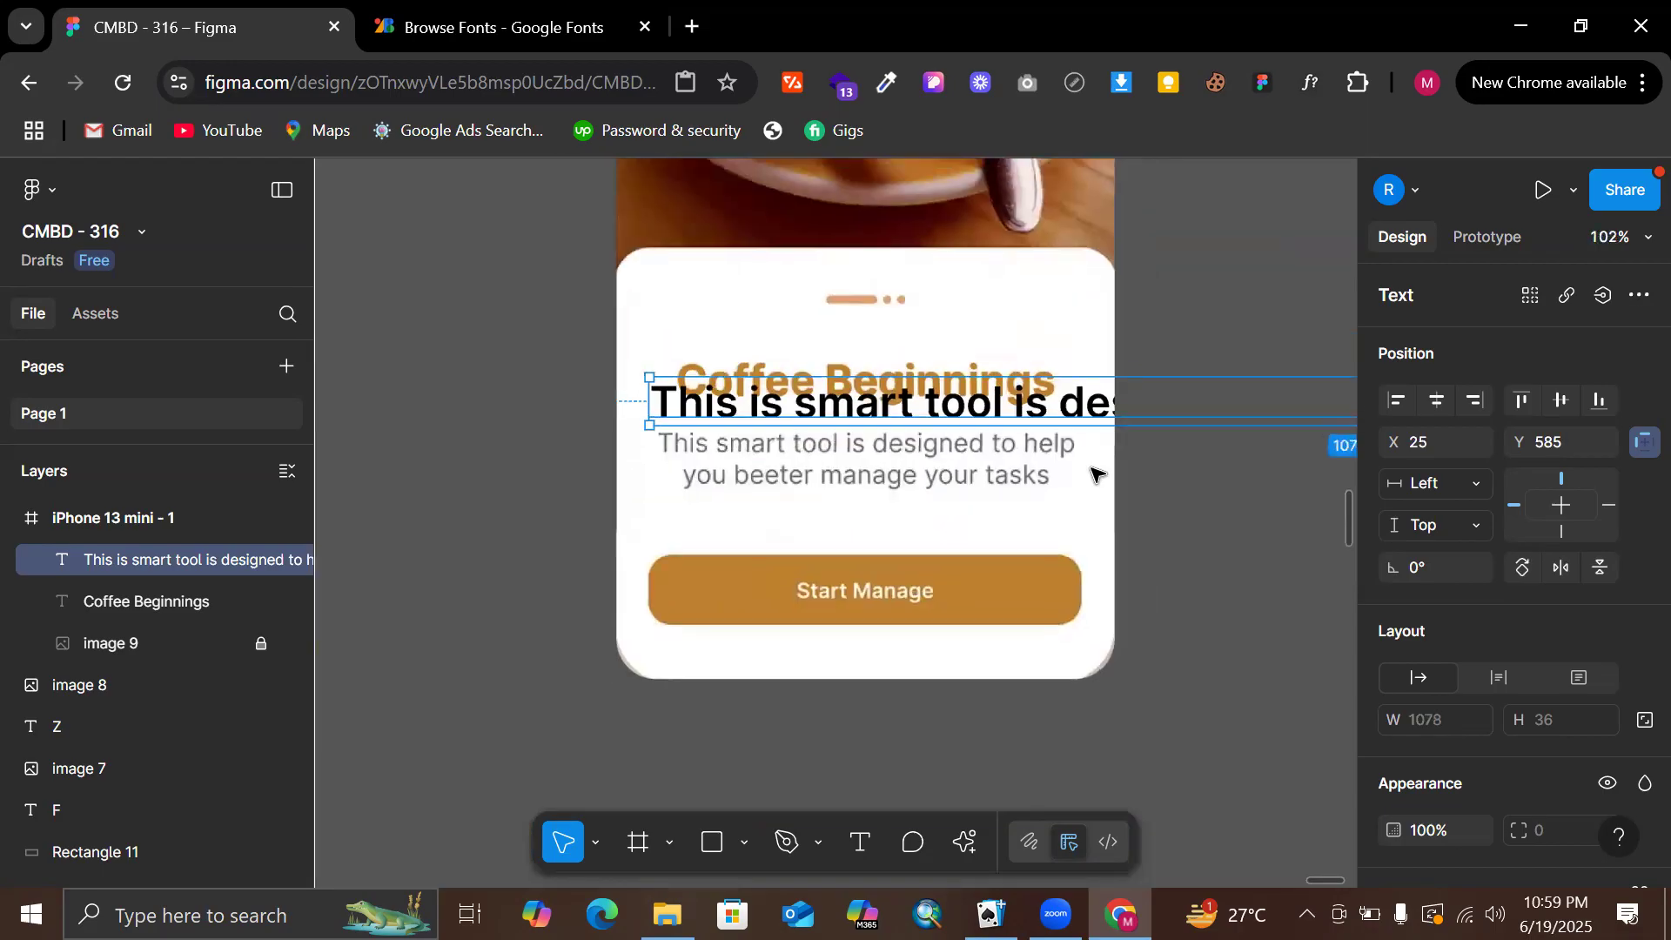
Examine the onboarding and product screens of the reference mockup next to the iPhone 13 mini frame
left_click(1110, 244)
scroll(626, 456, "left", 10)
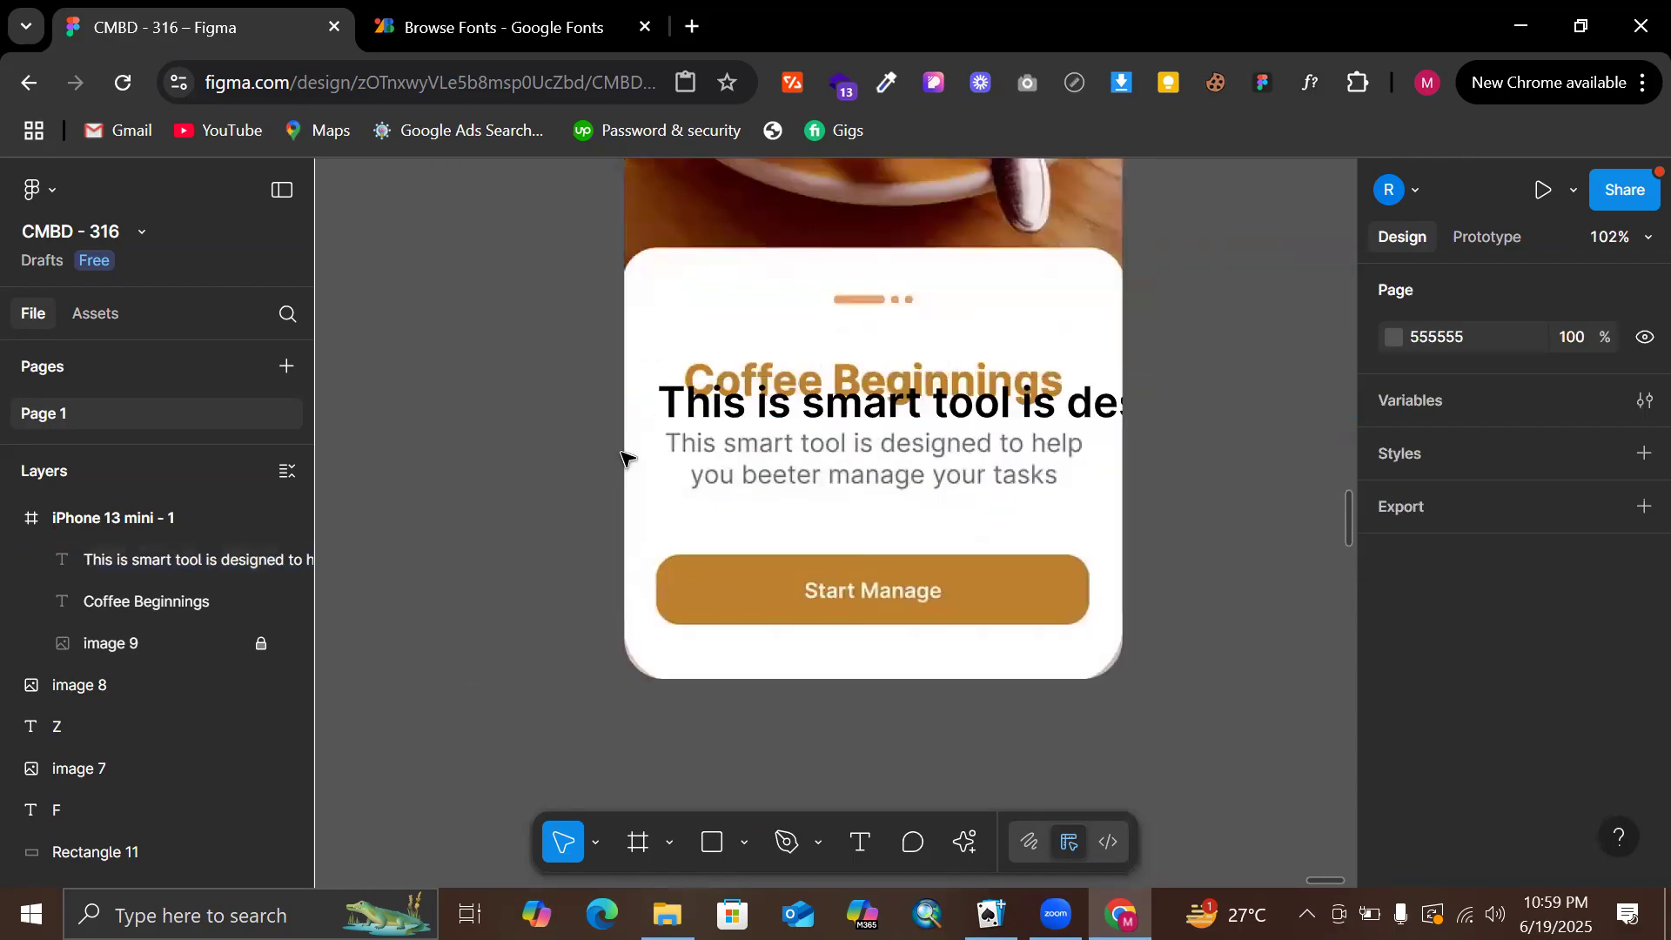
scroll(792, 352, "right", 3)
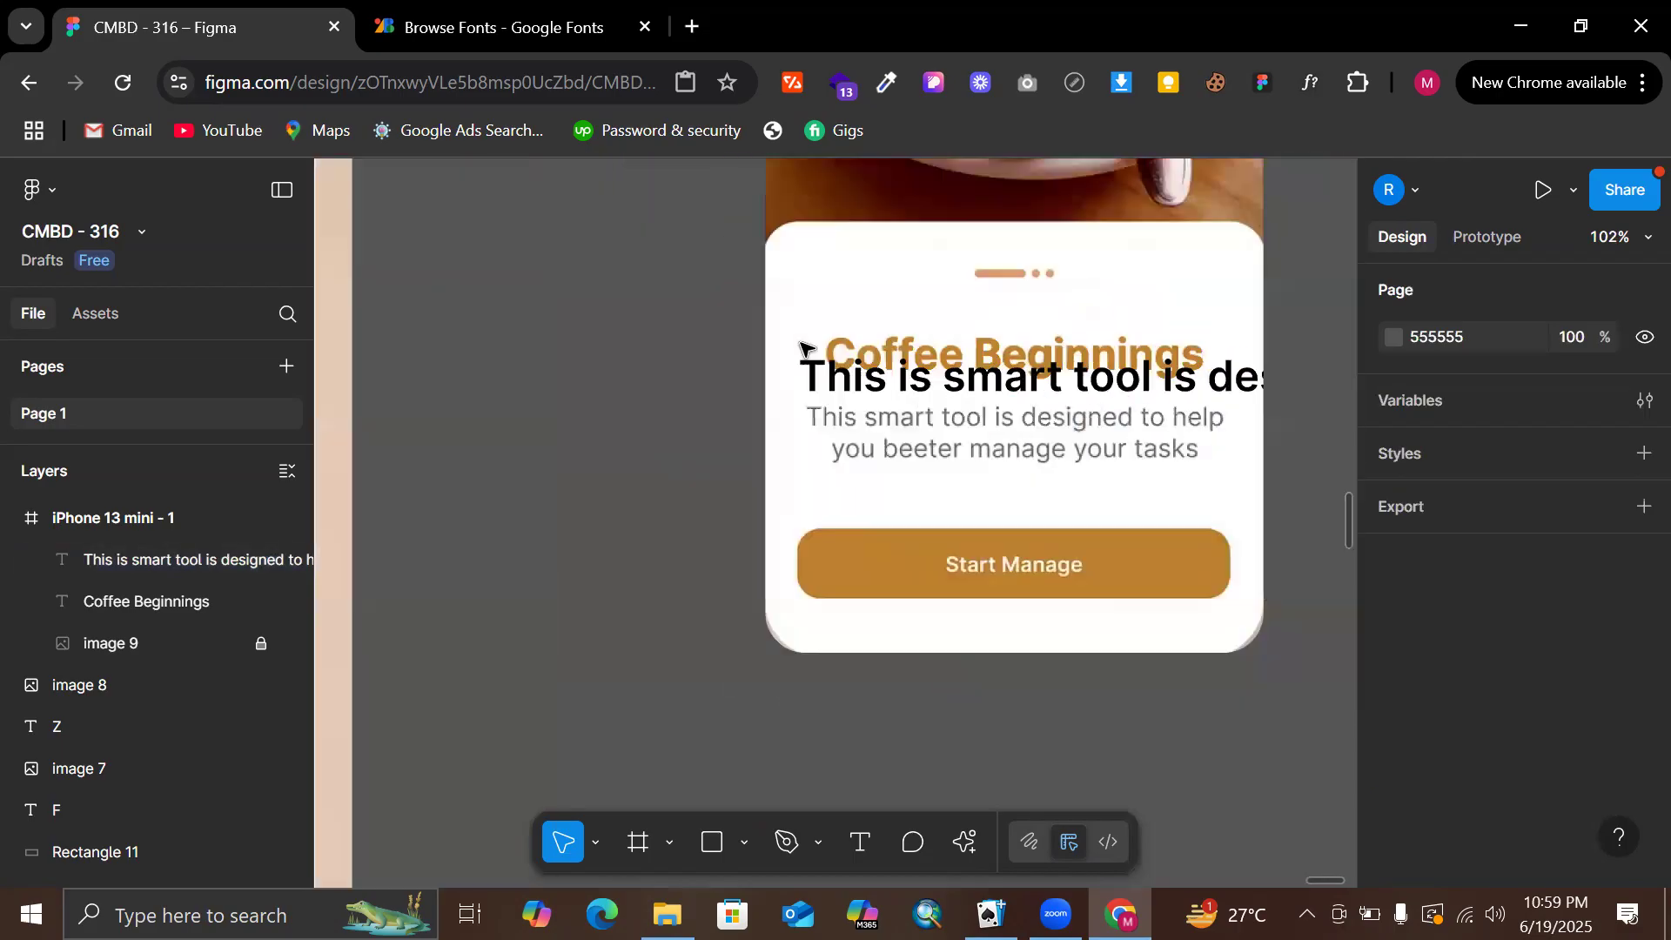
scroll(802, 348, "up", 4)
scroll(944, 272, "down", 3)
scroll(944, 272, "right", 10)
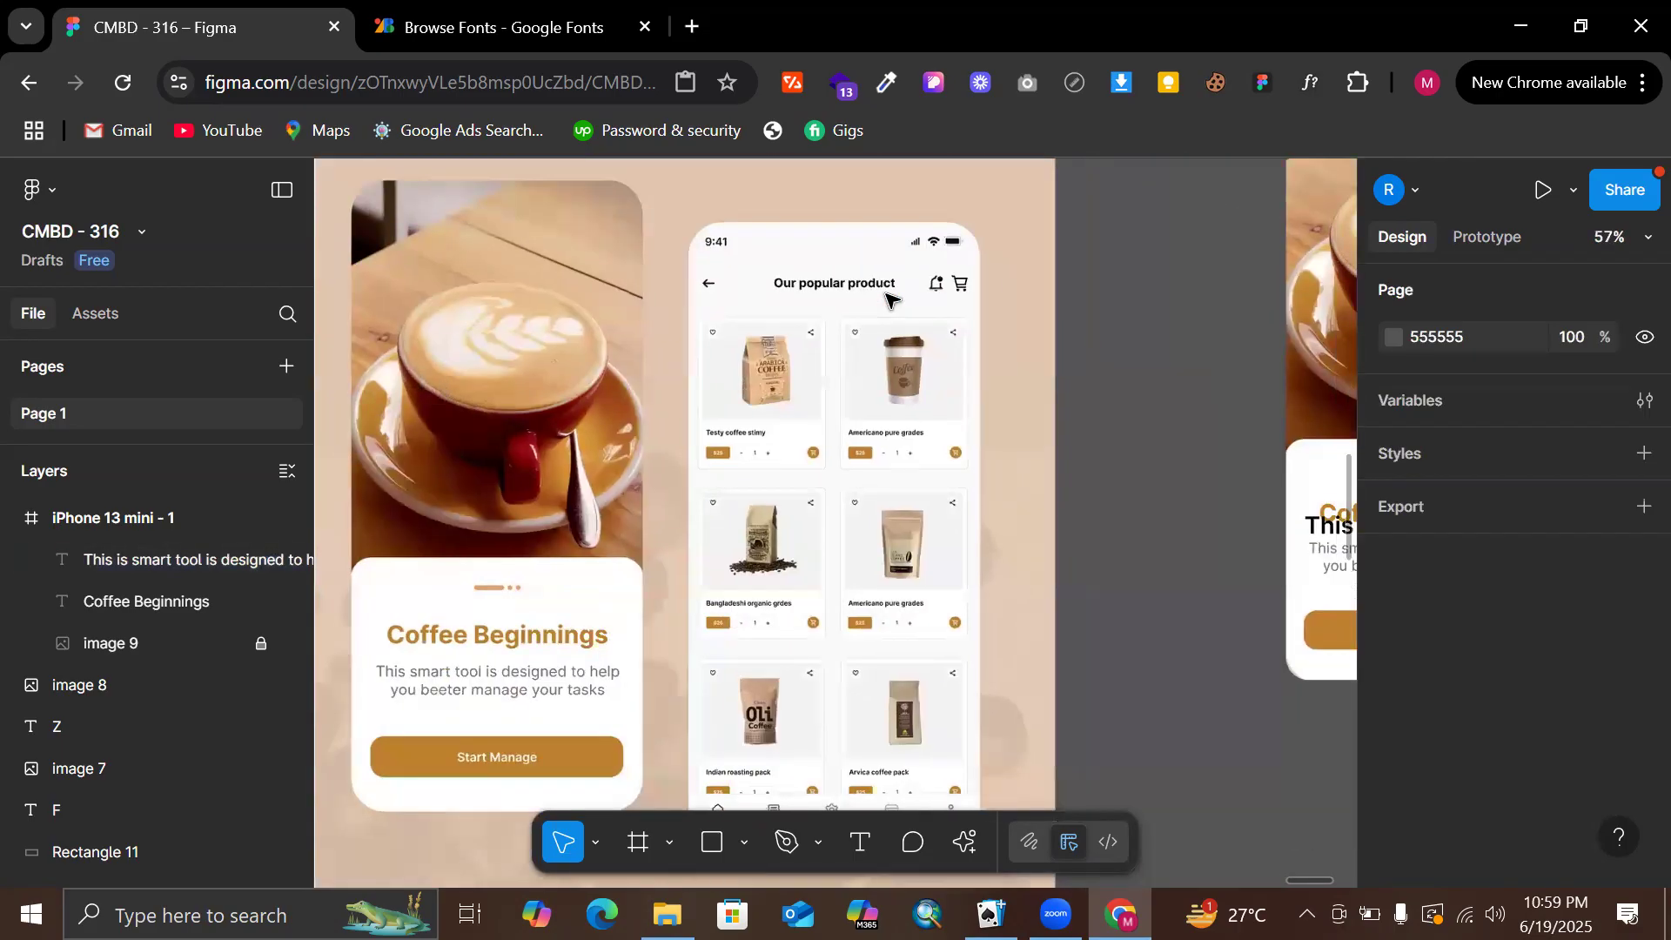
scroll(1016, 266, "up", 2)
scroll(1015, 263, "up", 3)
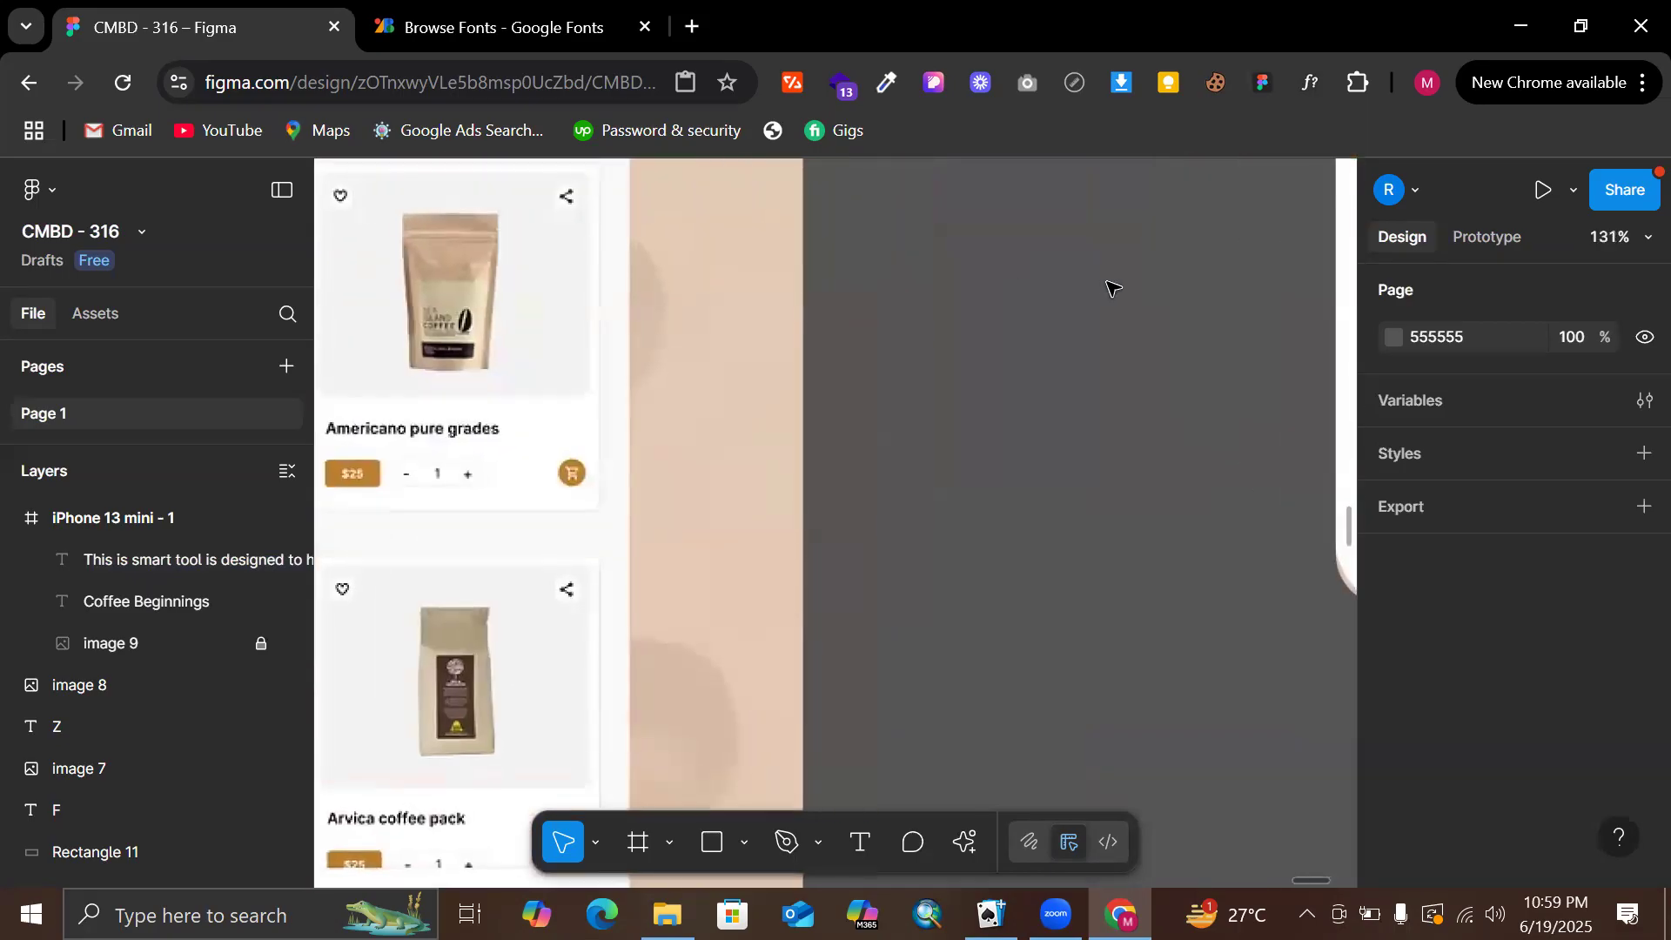
Draw a square of about 109 × 109 between the mockup and the frame, filled with the Start Manage button's sampled colour BE802F
key("r")
scroll(1106, 280, "down", 4)
scroll(1107, 280, "up", 3)
left_click_drag(1010, 210, 1105, 304)
scroll(1073, 482, "right", 4)
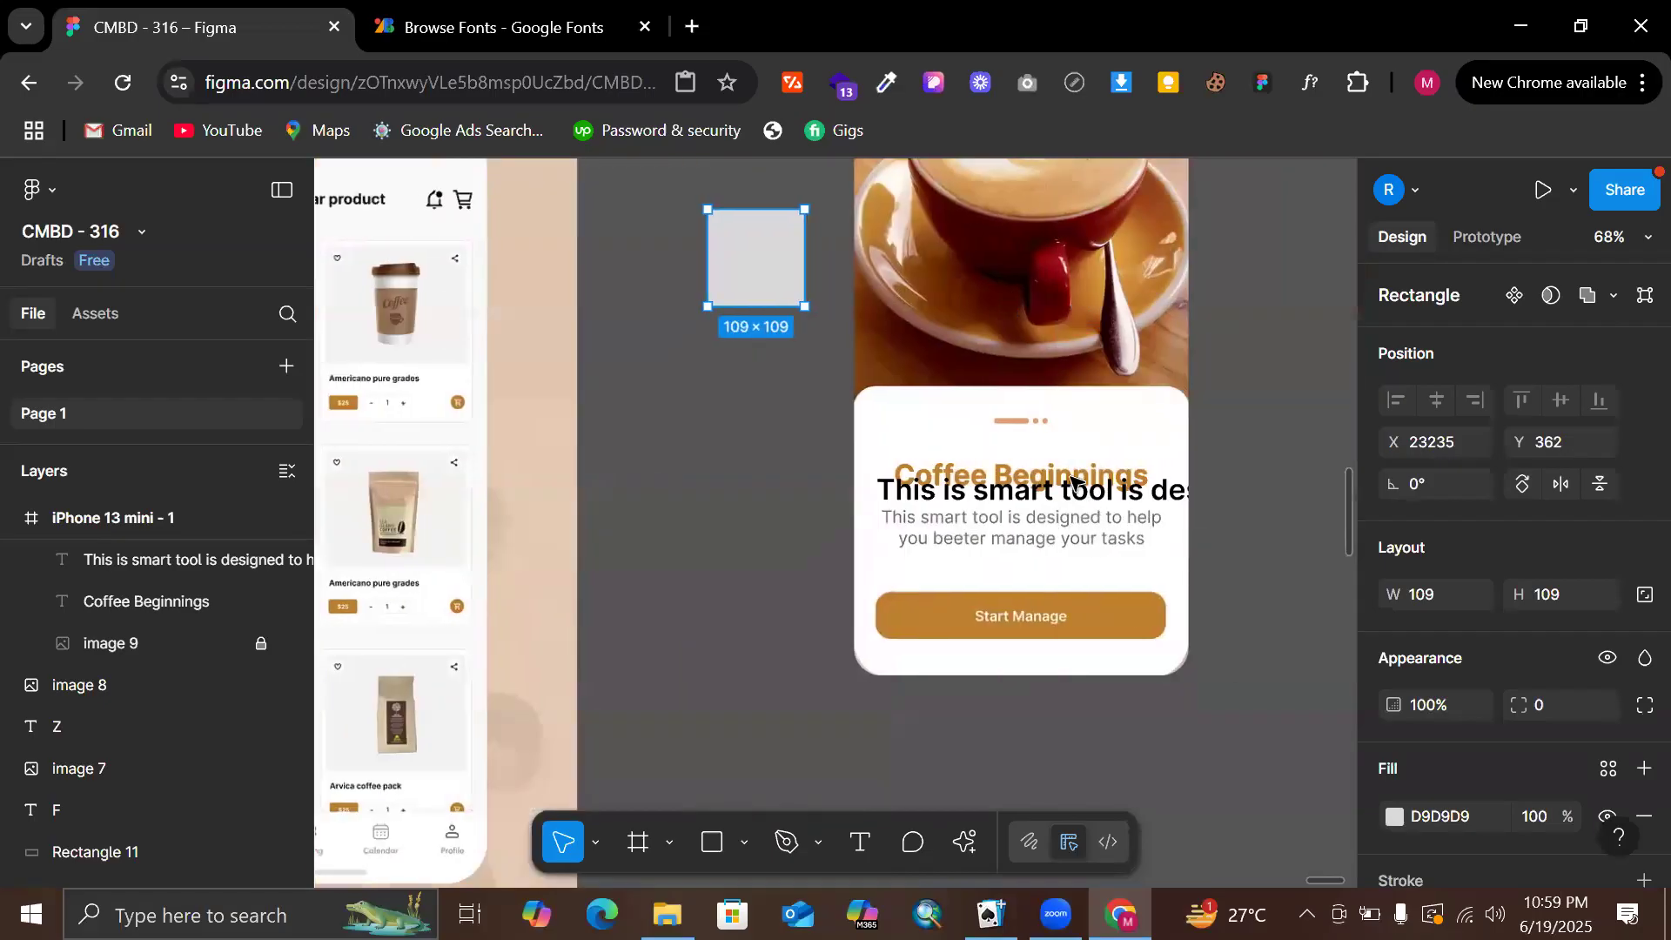
key("i")
left_click(922, 606)
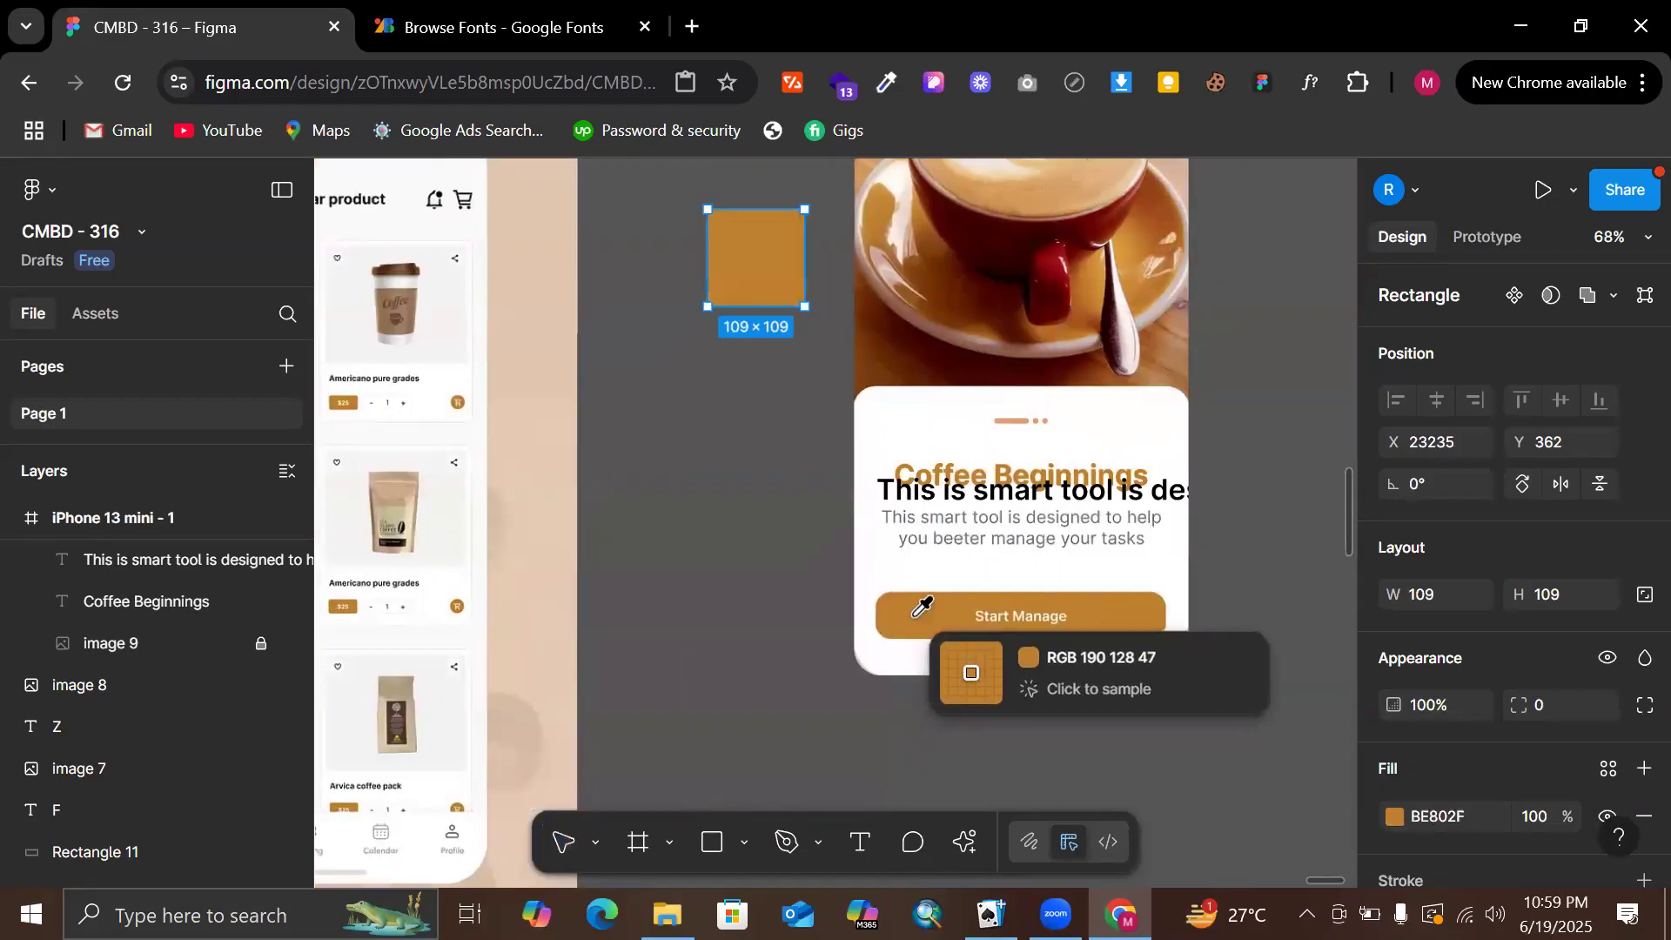
Duplicate the brown square directly below the original, at about Y 506
left_click_drag(744, 260, 728, 377)
scroll(888, 487, "up", 5)
scroll(889, 489, "up", 4)
scroll(889, 487, "down", 6)
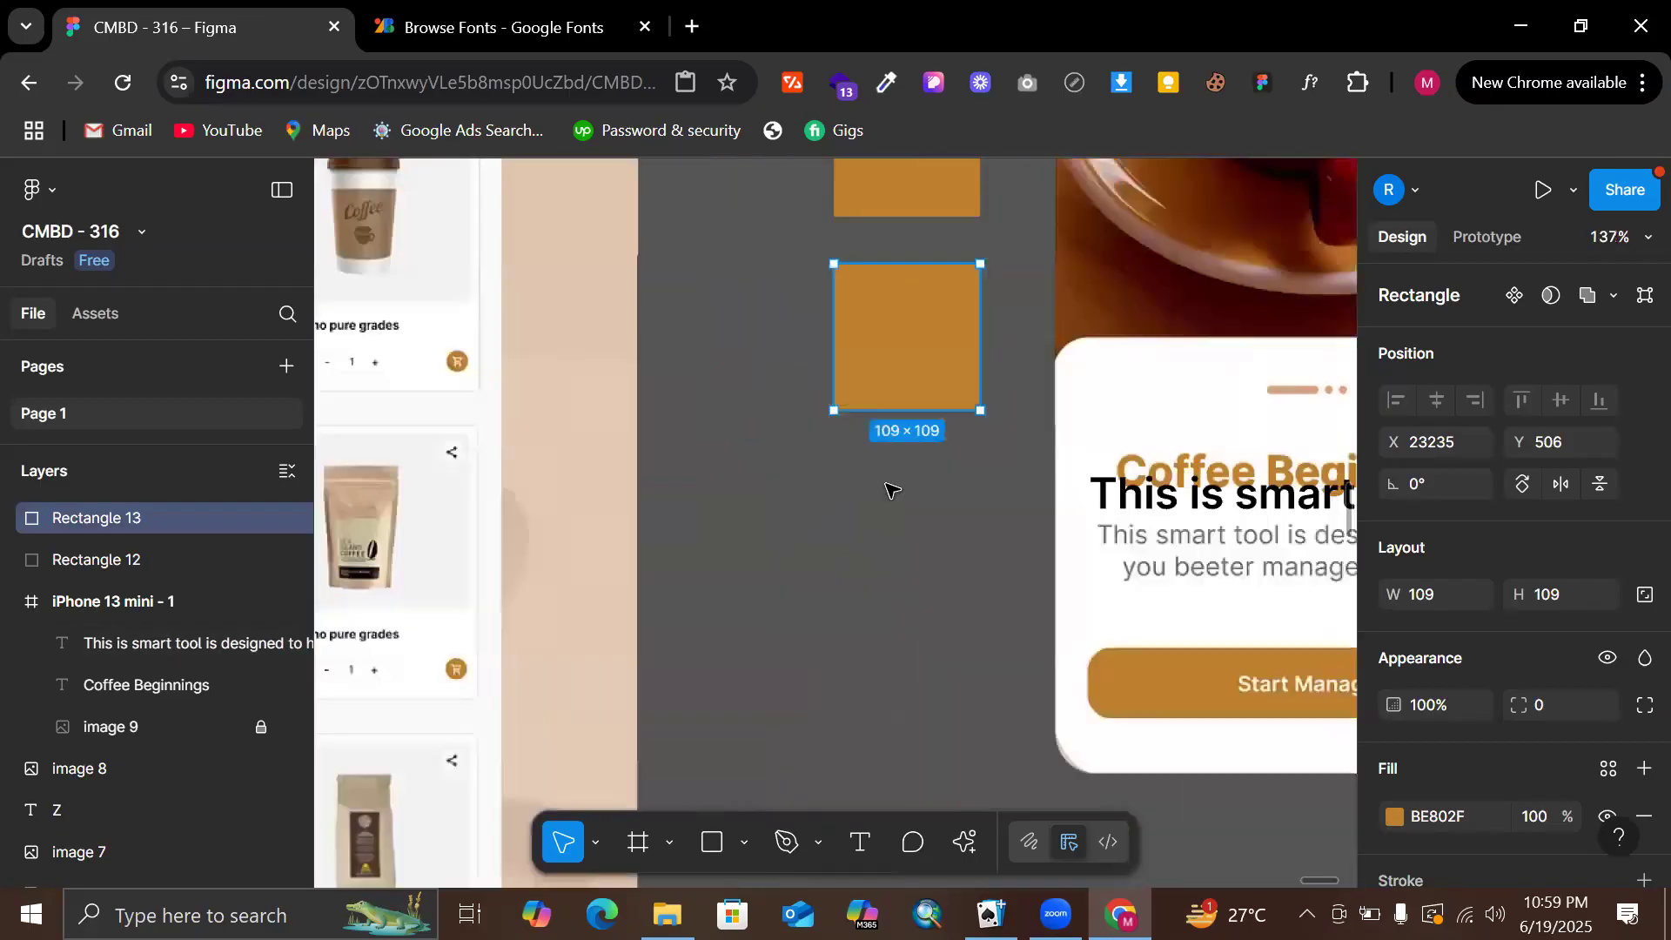
scroll(892, 489, "left", 8)
scroll(870, 566, "left", 3)
left_click(791, 615)
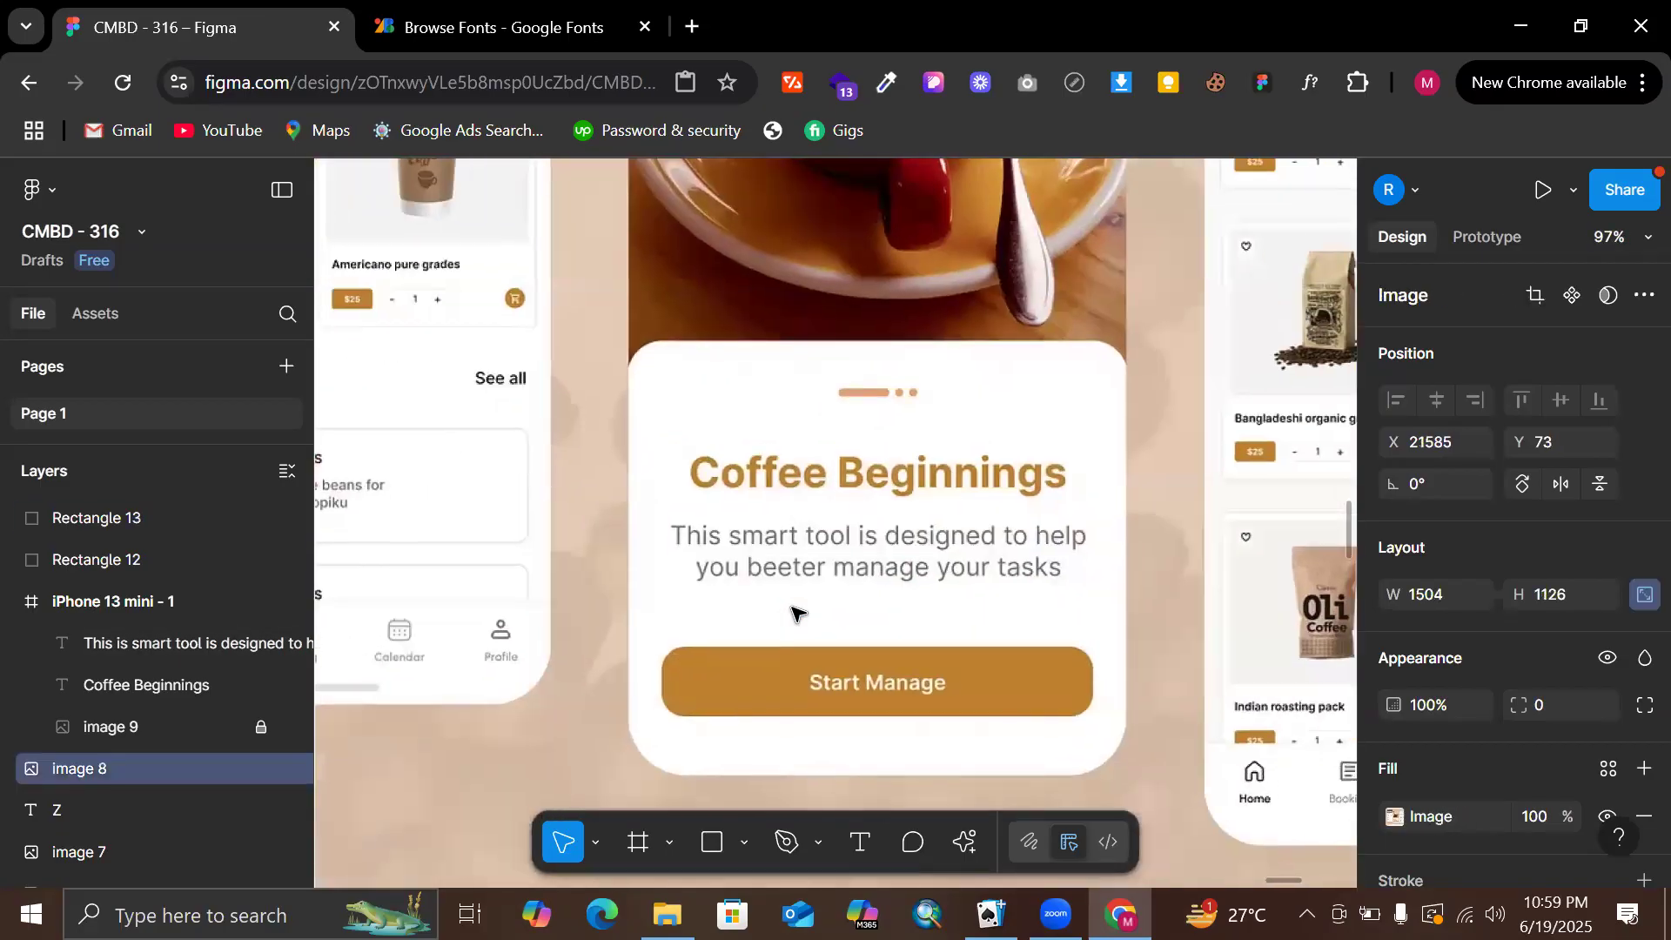
scroll(791, 609, "up", 5)
scroll(791, 609, "left", 4)
scroll(795, 481, "up", 10)
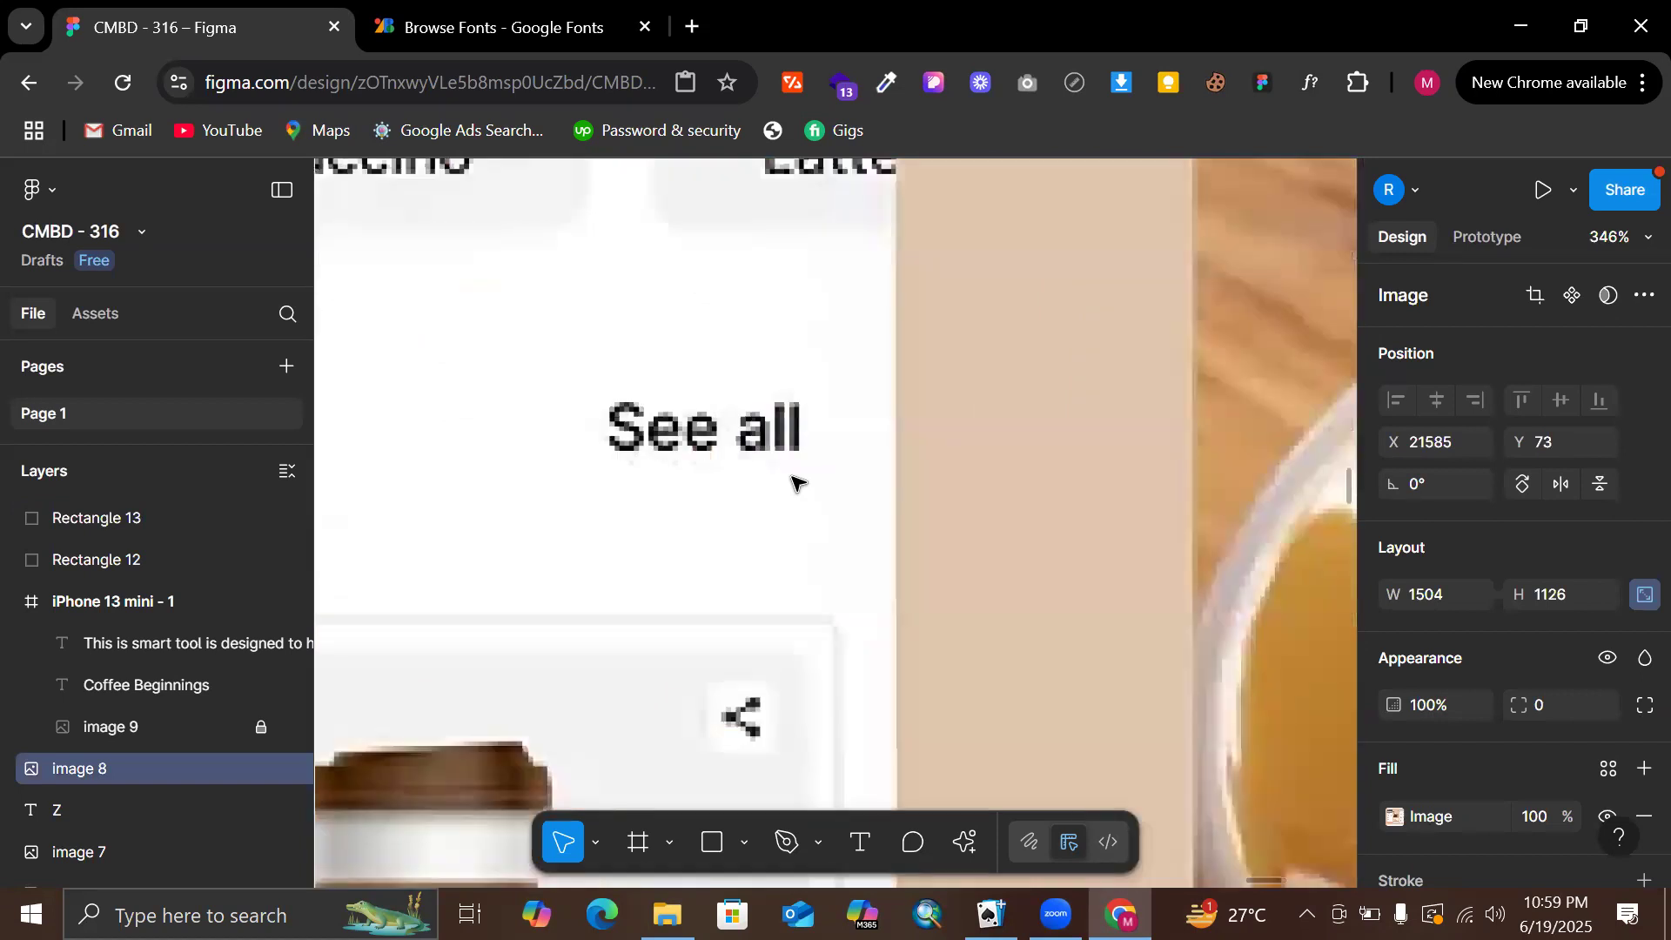
scroll(791, 482, "up", 4)
key("i")
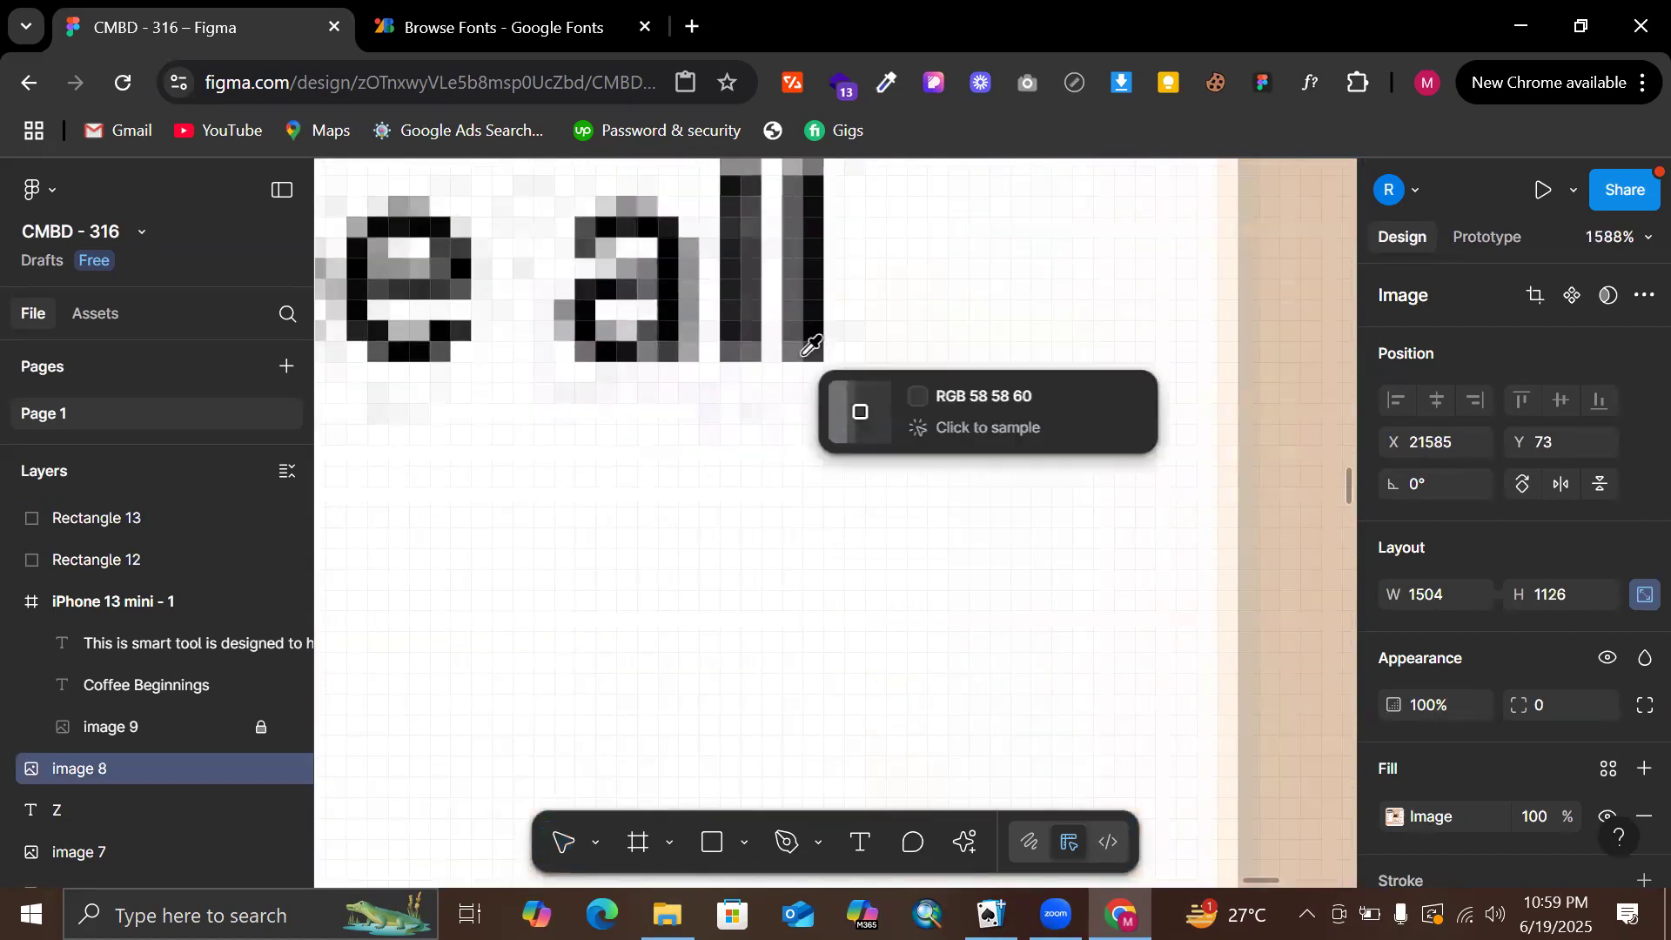
scroll(825, 270, "up", 2)
left_click(825, 273)
scroll(820, 287, "down", 3)
key("ctrl+z")
scroll(823, 287, "down", 8)
scroll(822, 288, "down", 5)
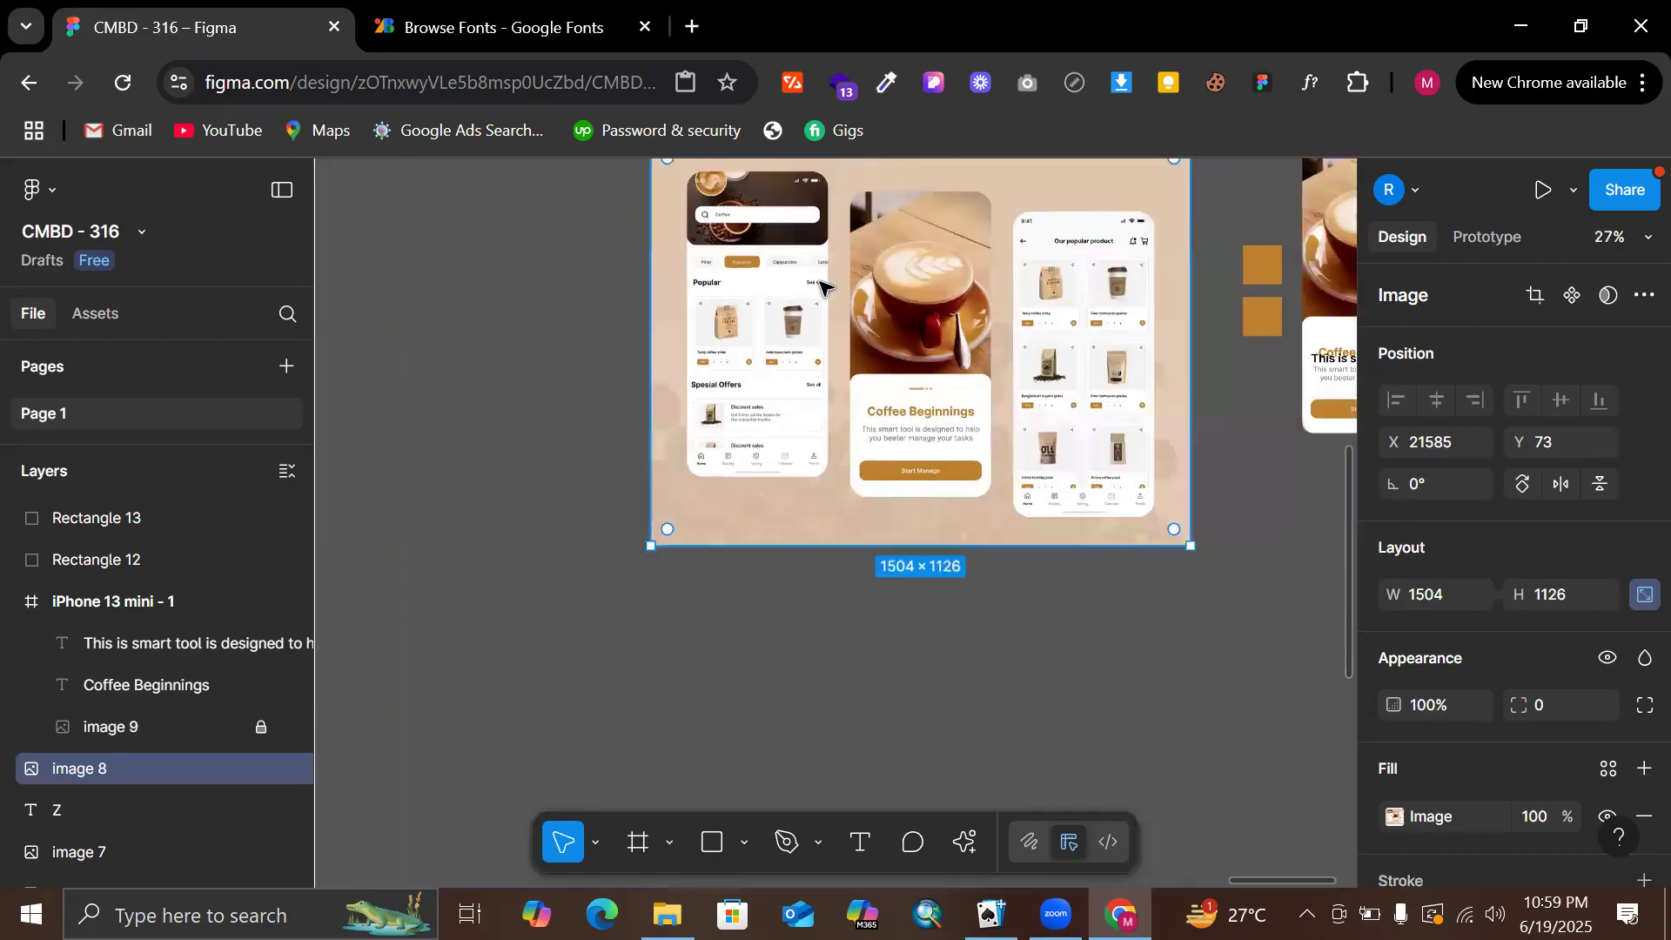
Fill the lower brown square with the near-black 0D0D0D sampled from the mockup's "See all" text
scroll(871, 348, "right", 3)
left_click(1014, 316)
scroll(515, 218, "up", 4)
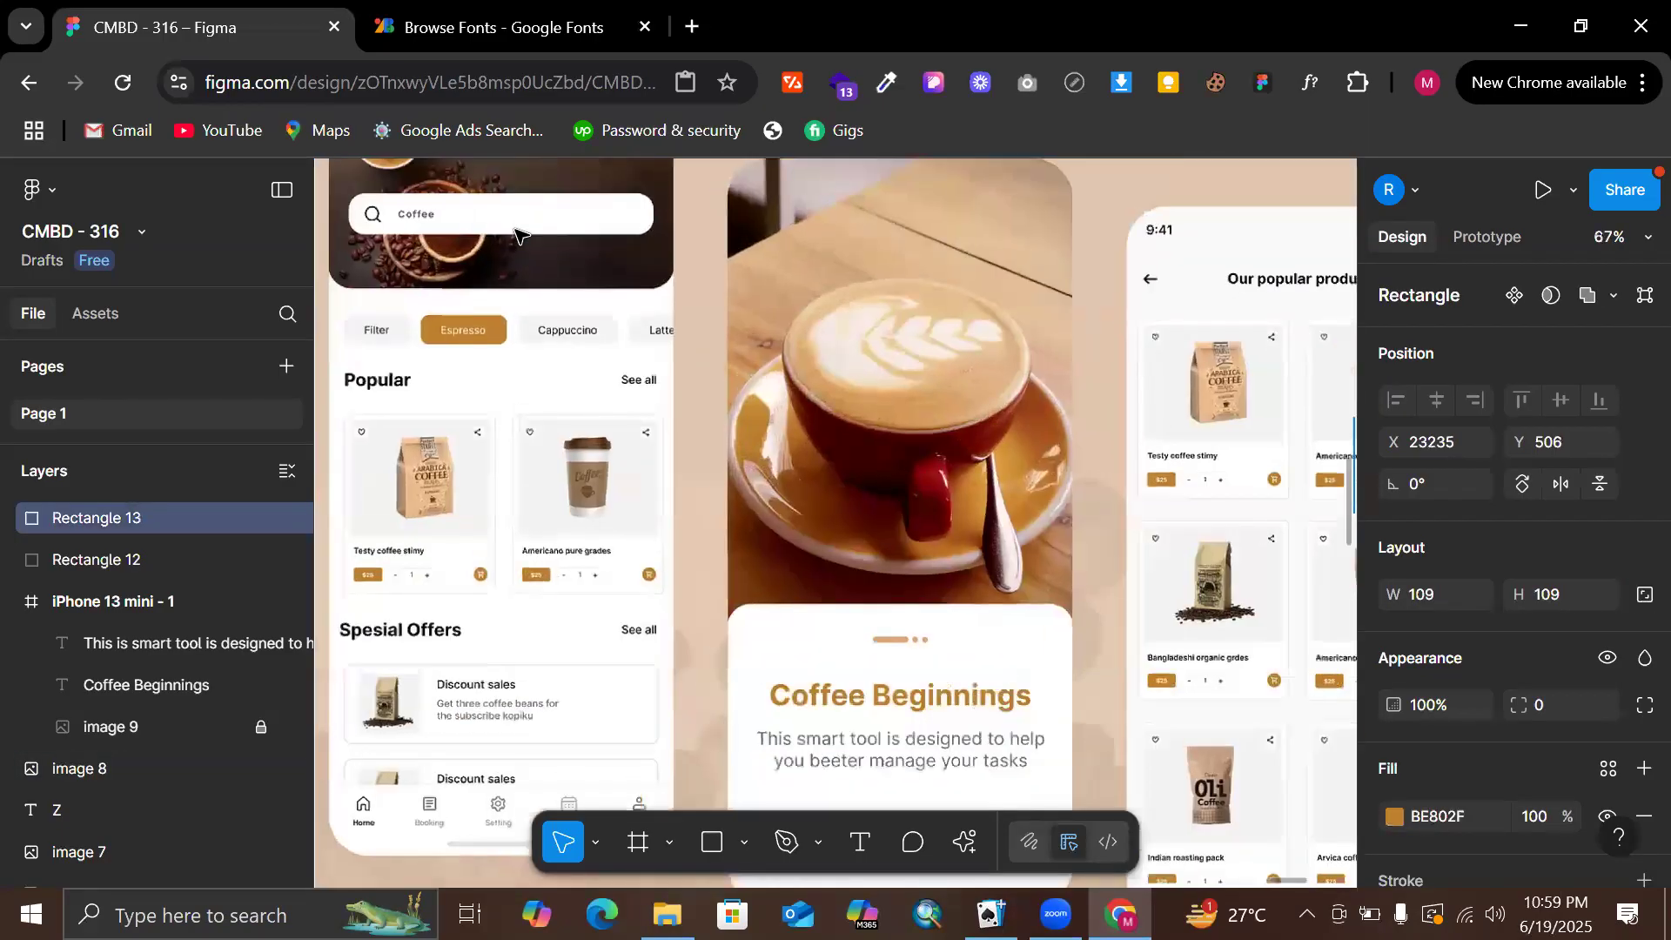
scroll(712, 261, "up", 4)
scroll(712, 262, "up", 5)
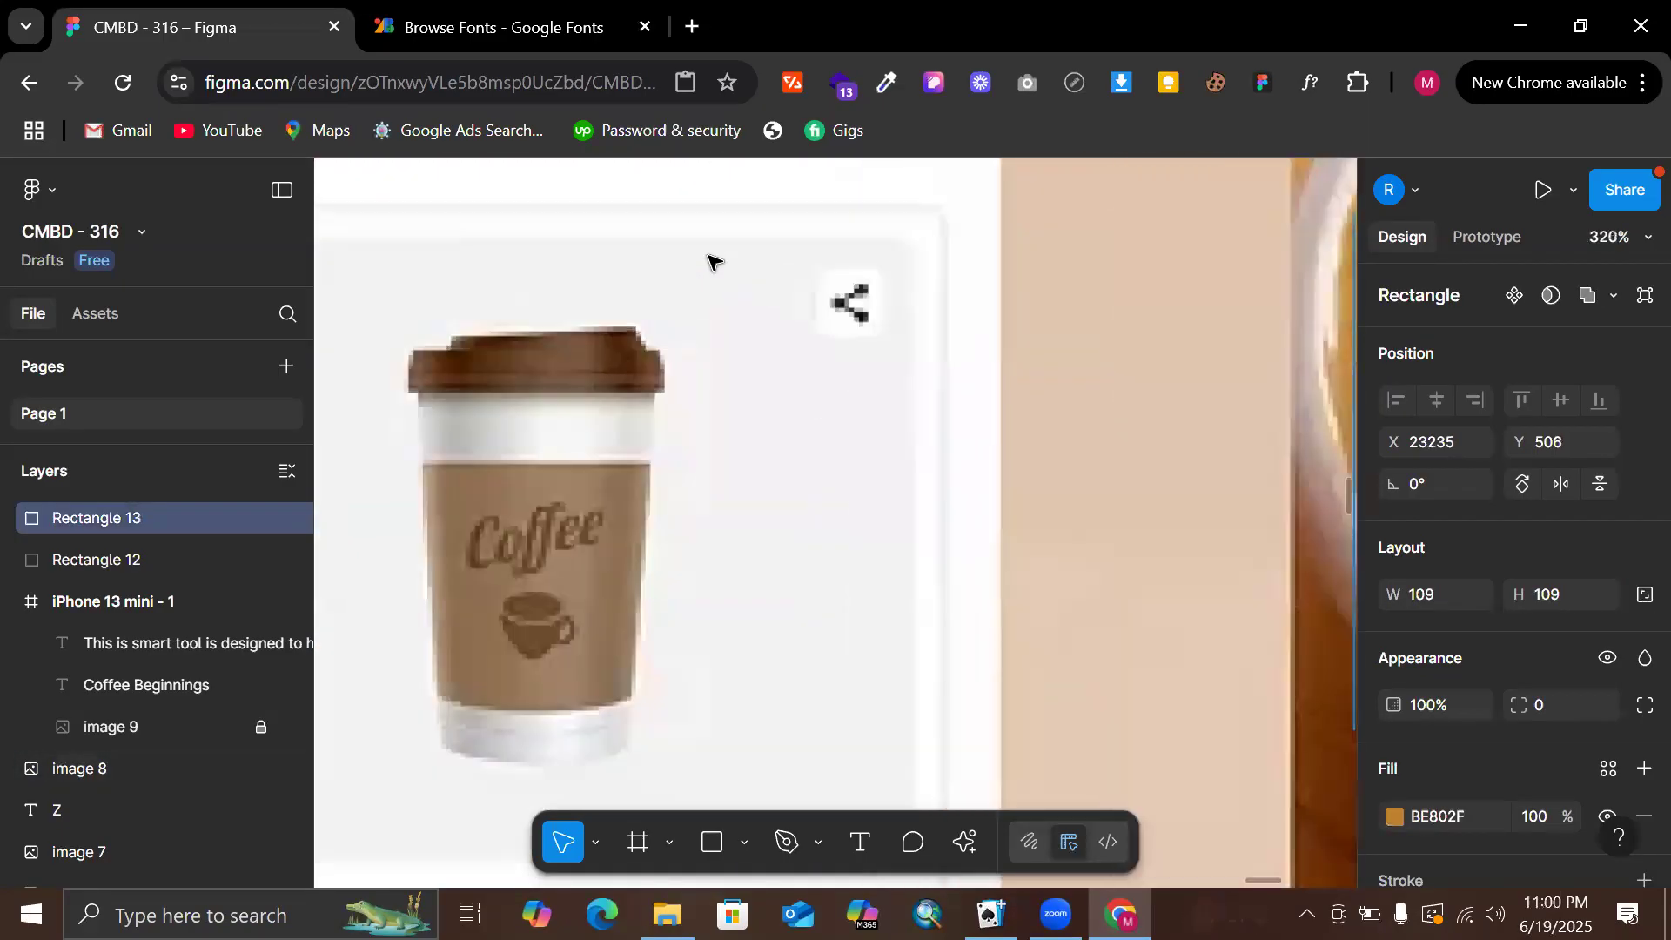
scroll(973, 438, "up", 5)
scroll(973, 438, "up", 3)
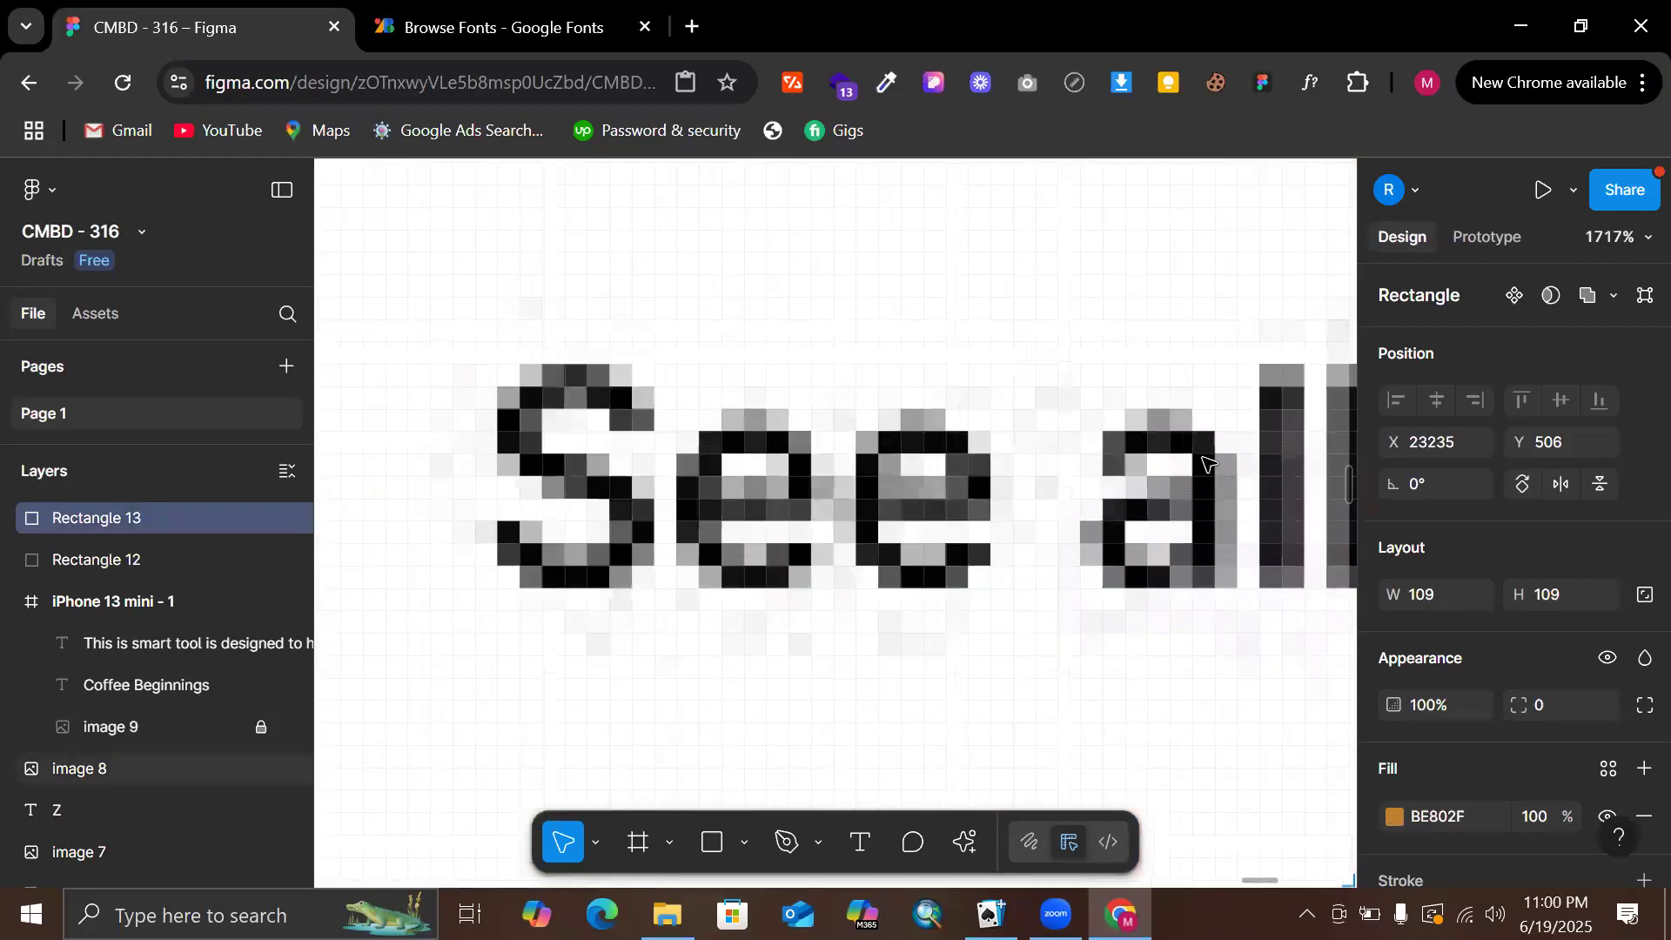
key("i")
scroll(1206, 444, "right", 3)
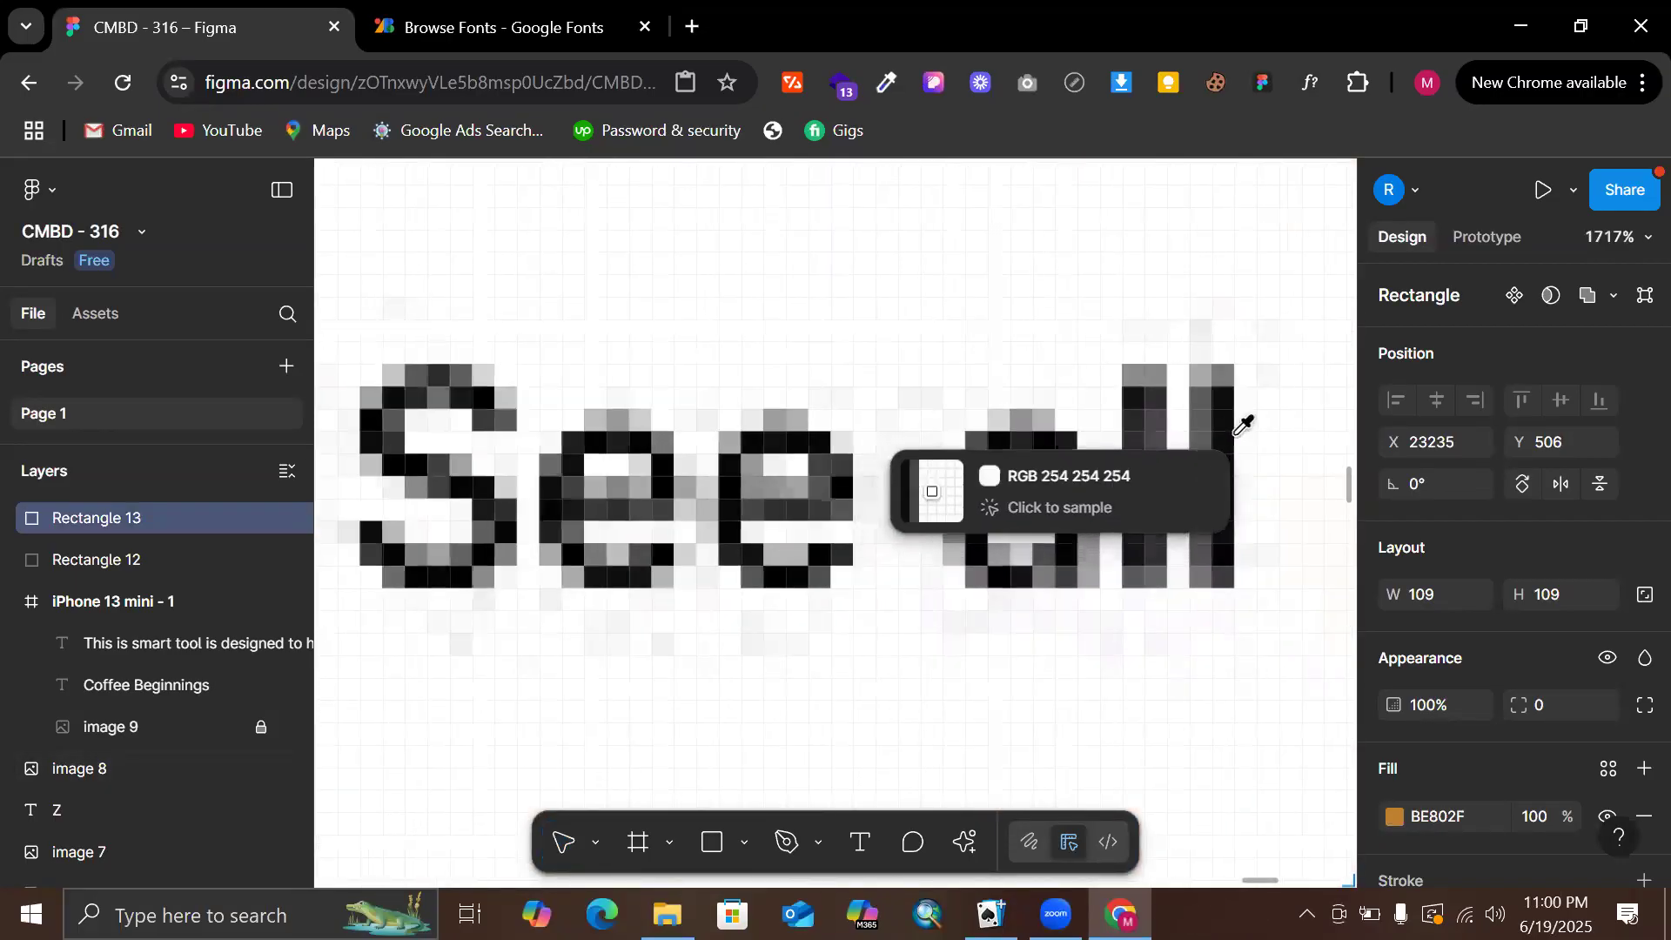
left_click(1233, 428)
scroll(1230, 442, "down", 5)
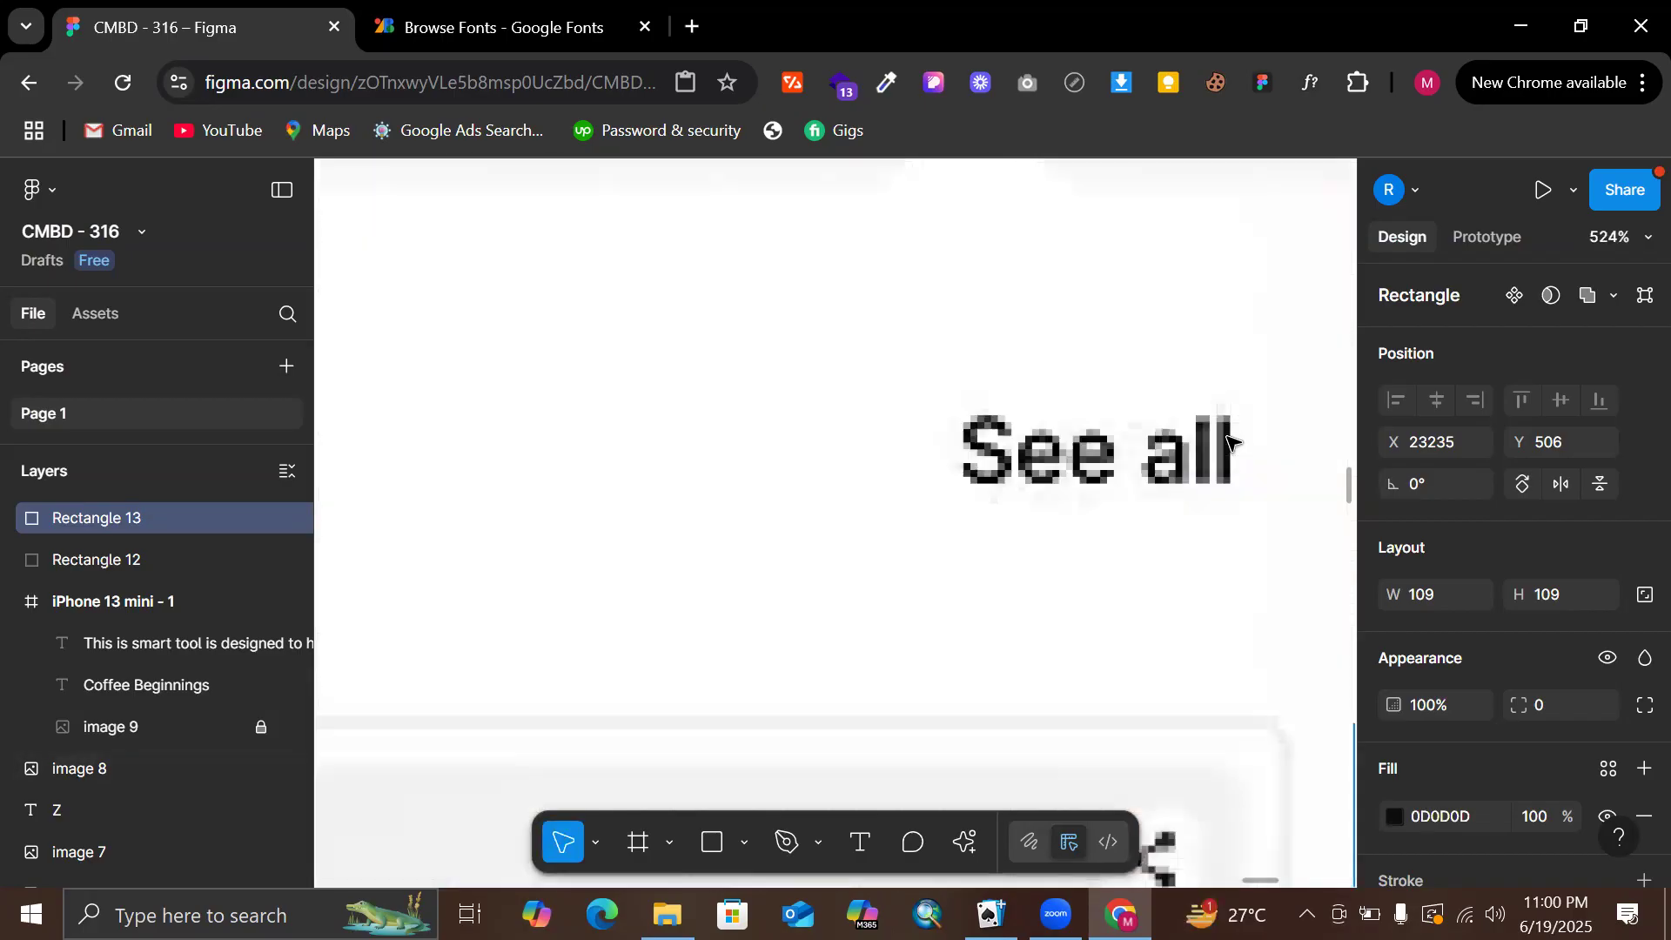
scroll(1230, 442, "down", 5)
scroll(1231, 441, "right", 10)
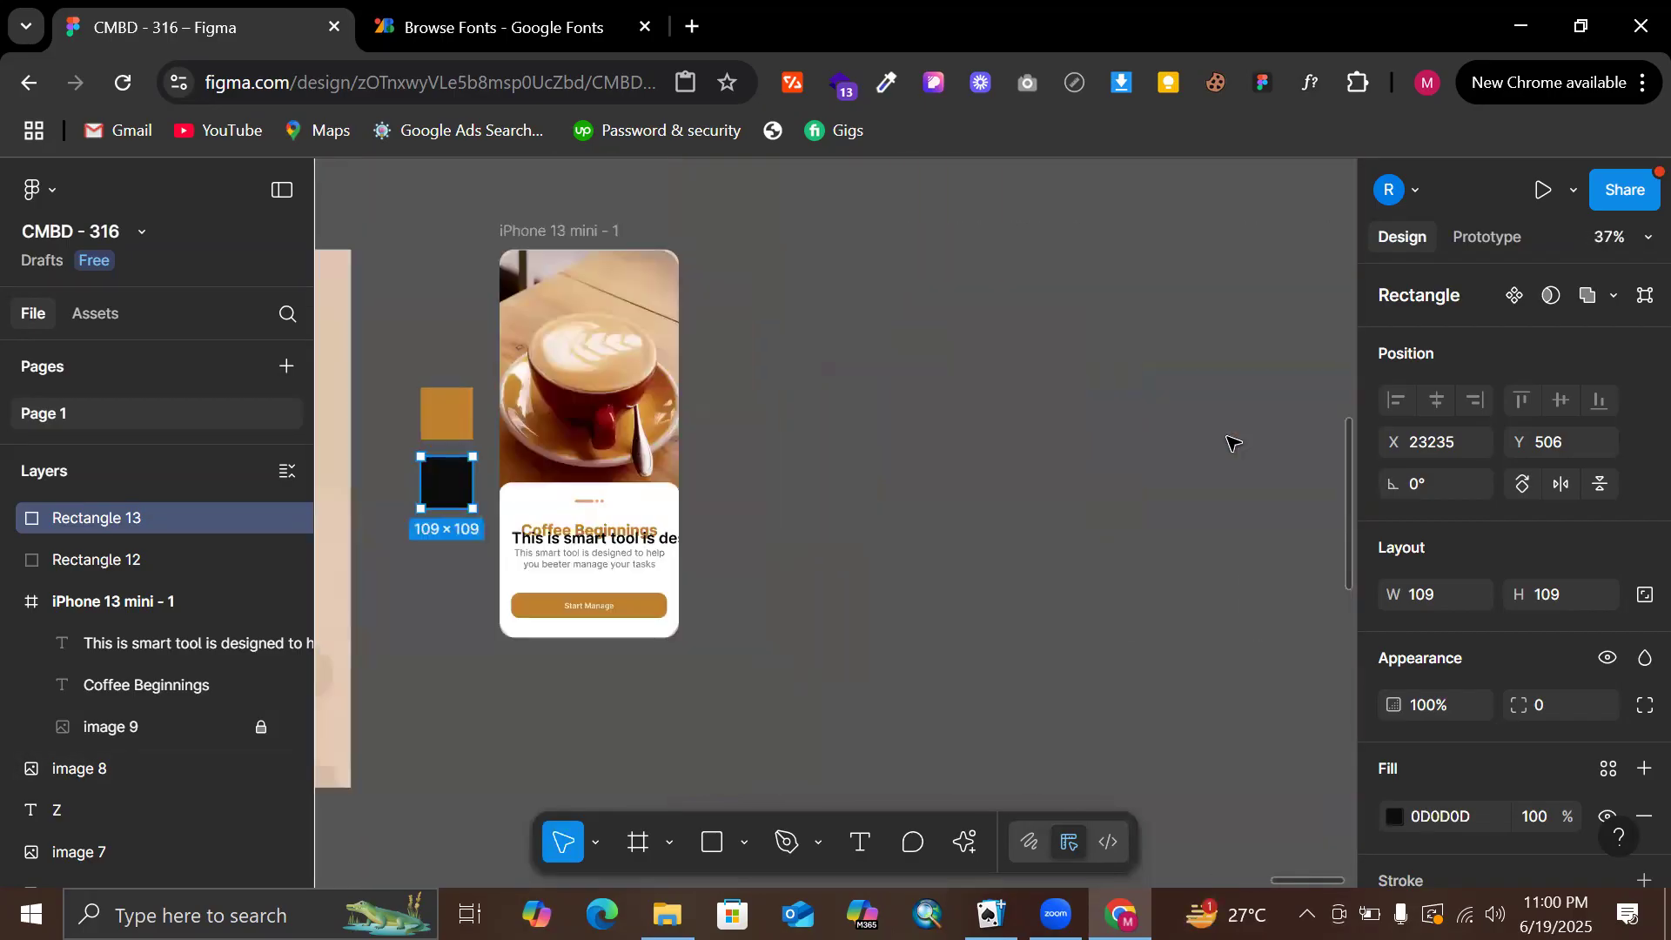
Duplicate the near-black square directly below itself, at about Y 650
scroll(1123, 475, "left", 8)
scroll(1082, 483, "up", 2)
left_click_drag(1088, 487, 1089, 590, "alt")
Fill the lowest square with the light grey F3F3F3 sampled from the mockup's Cappuccino category chip
scroll(1047, 541, "up", 5)
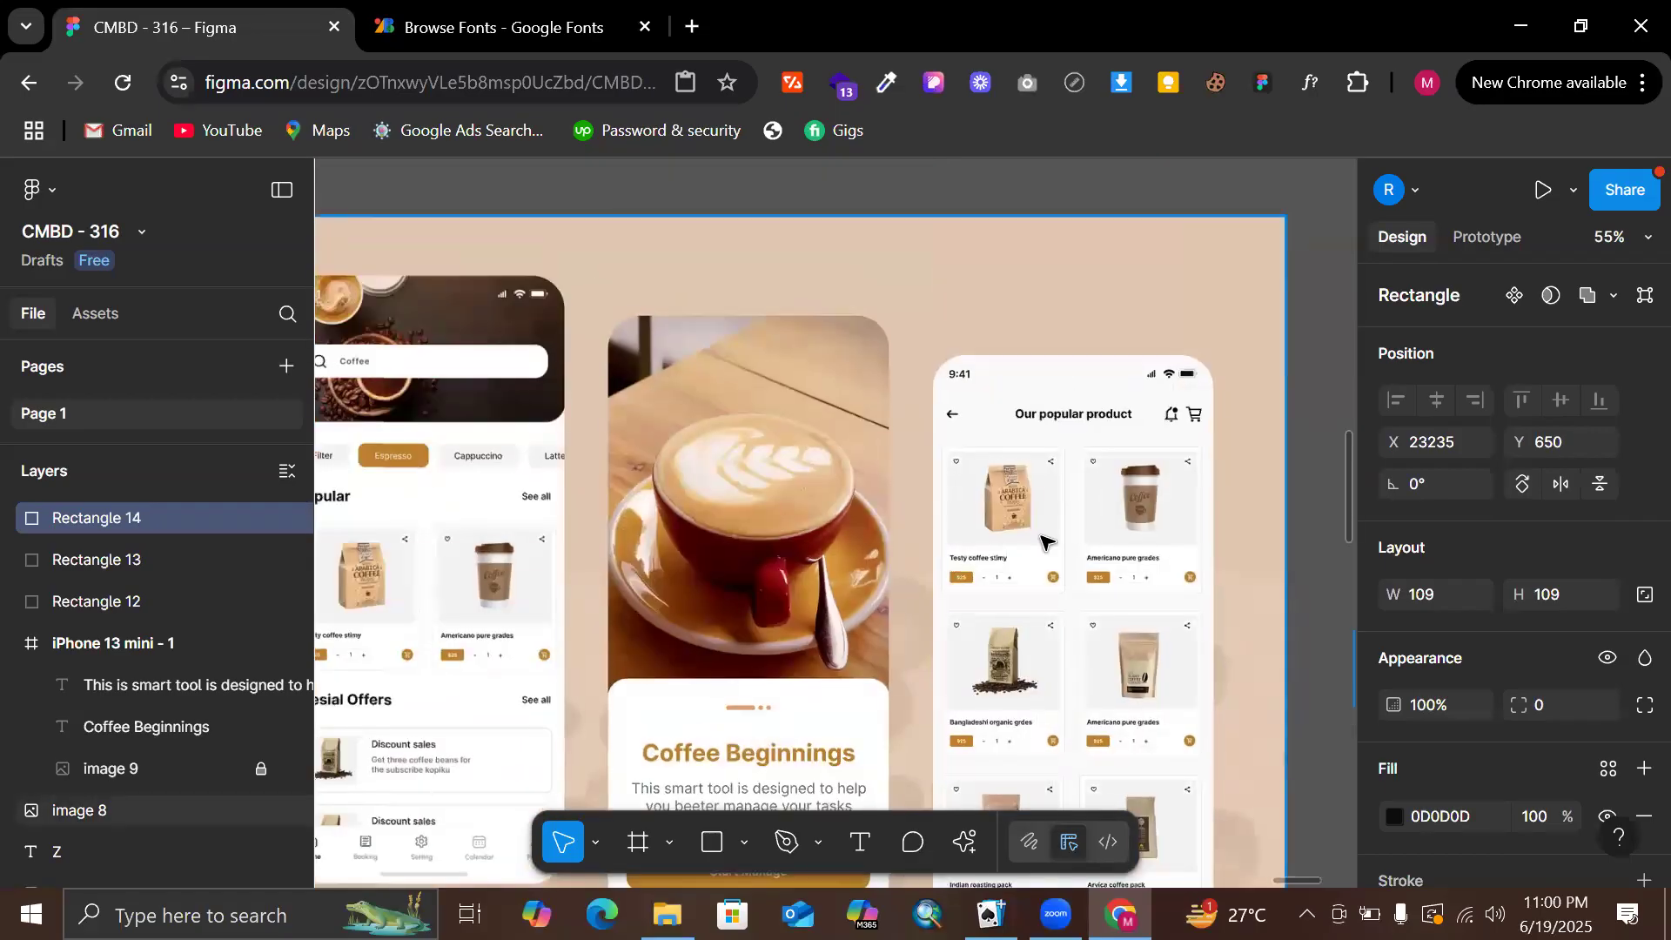
scroll(1047, 541, "up", 8)
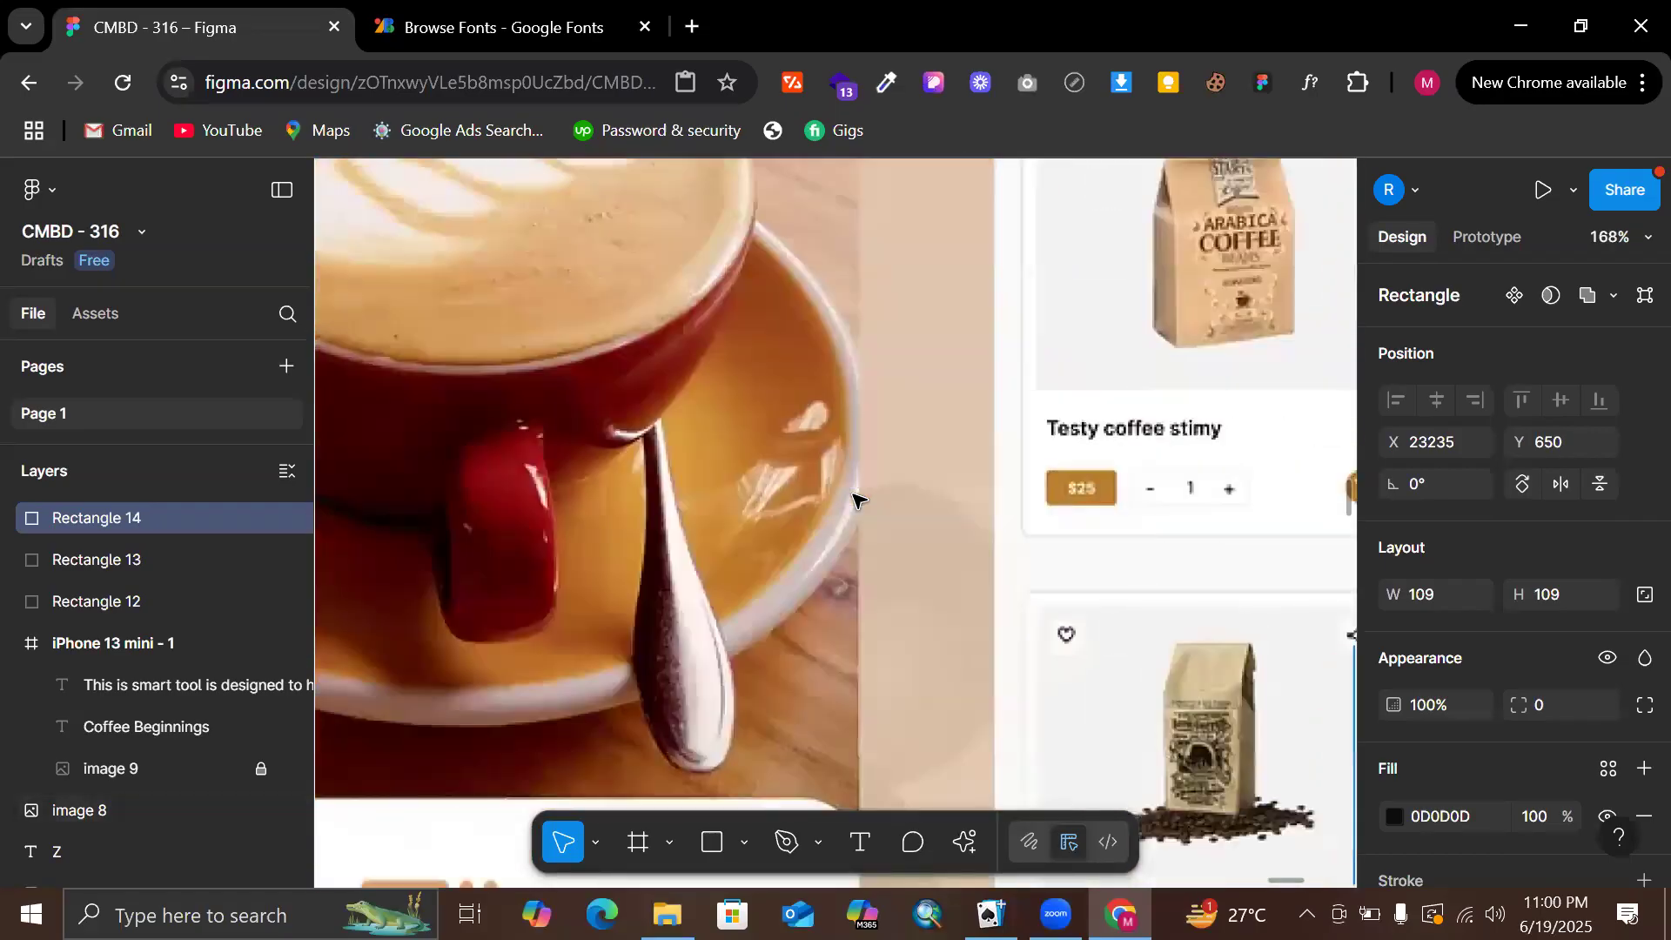
scroll(857, 500, "left", 4)
scroll(861, 492, "down", 2)
scroll(610, 512, "up", 2)
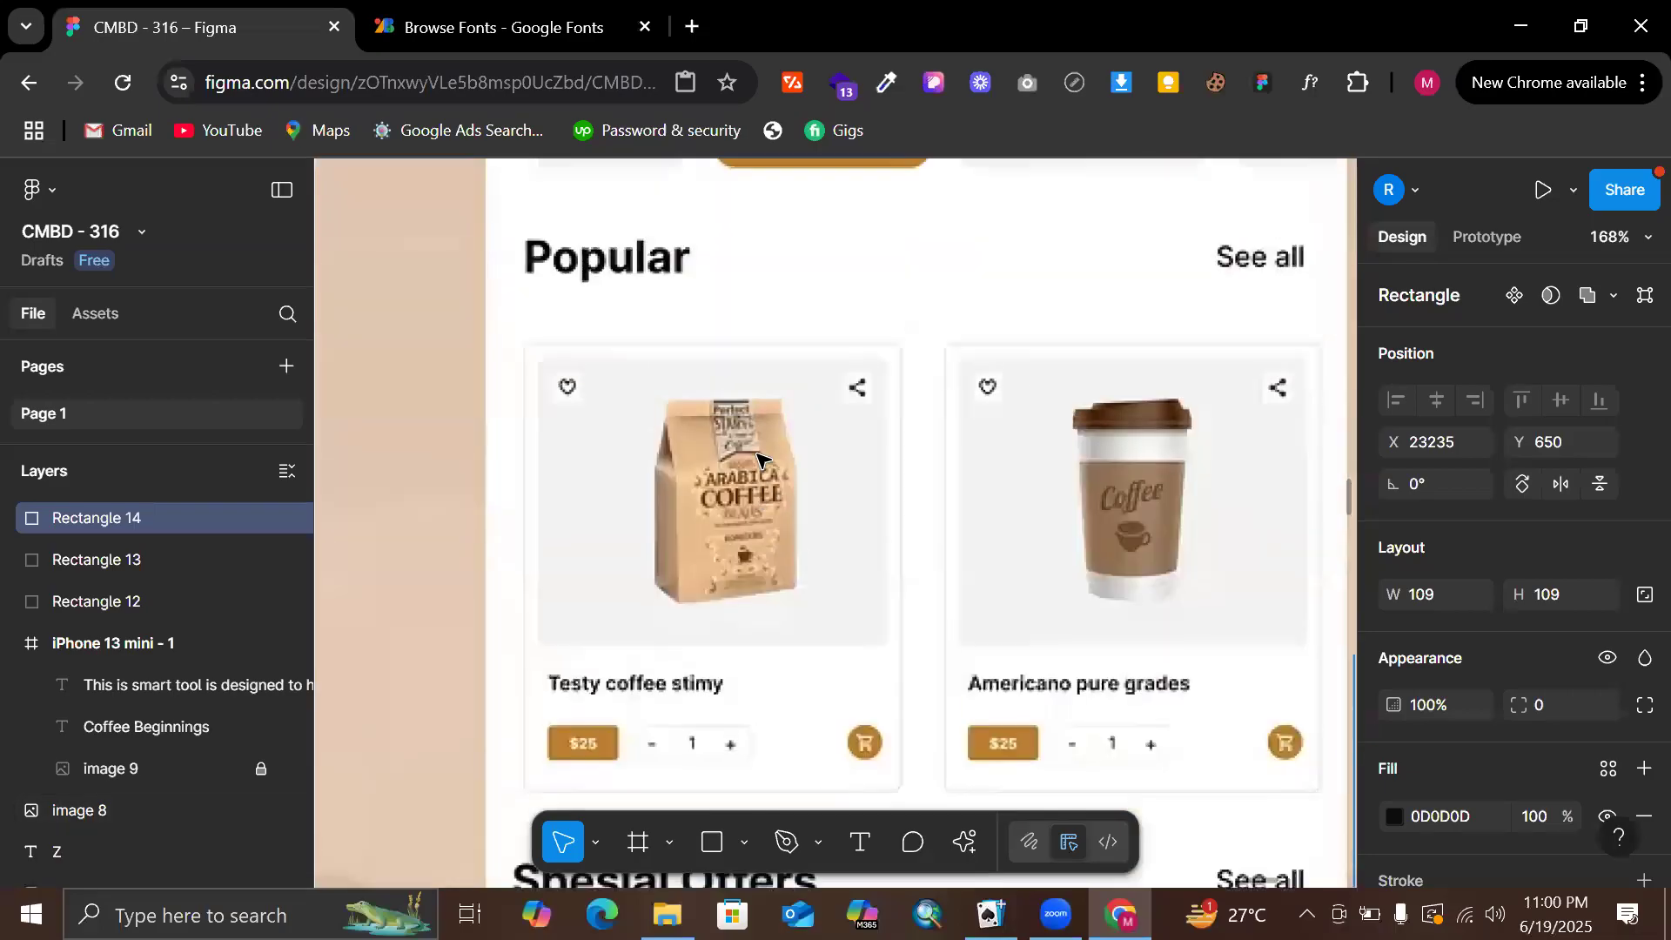
scroll(653, 401, "up", 3)
scroll(943, 384, "down", 3)
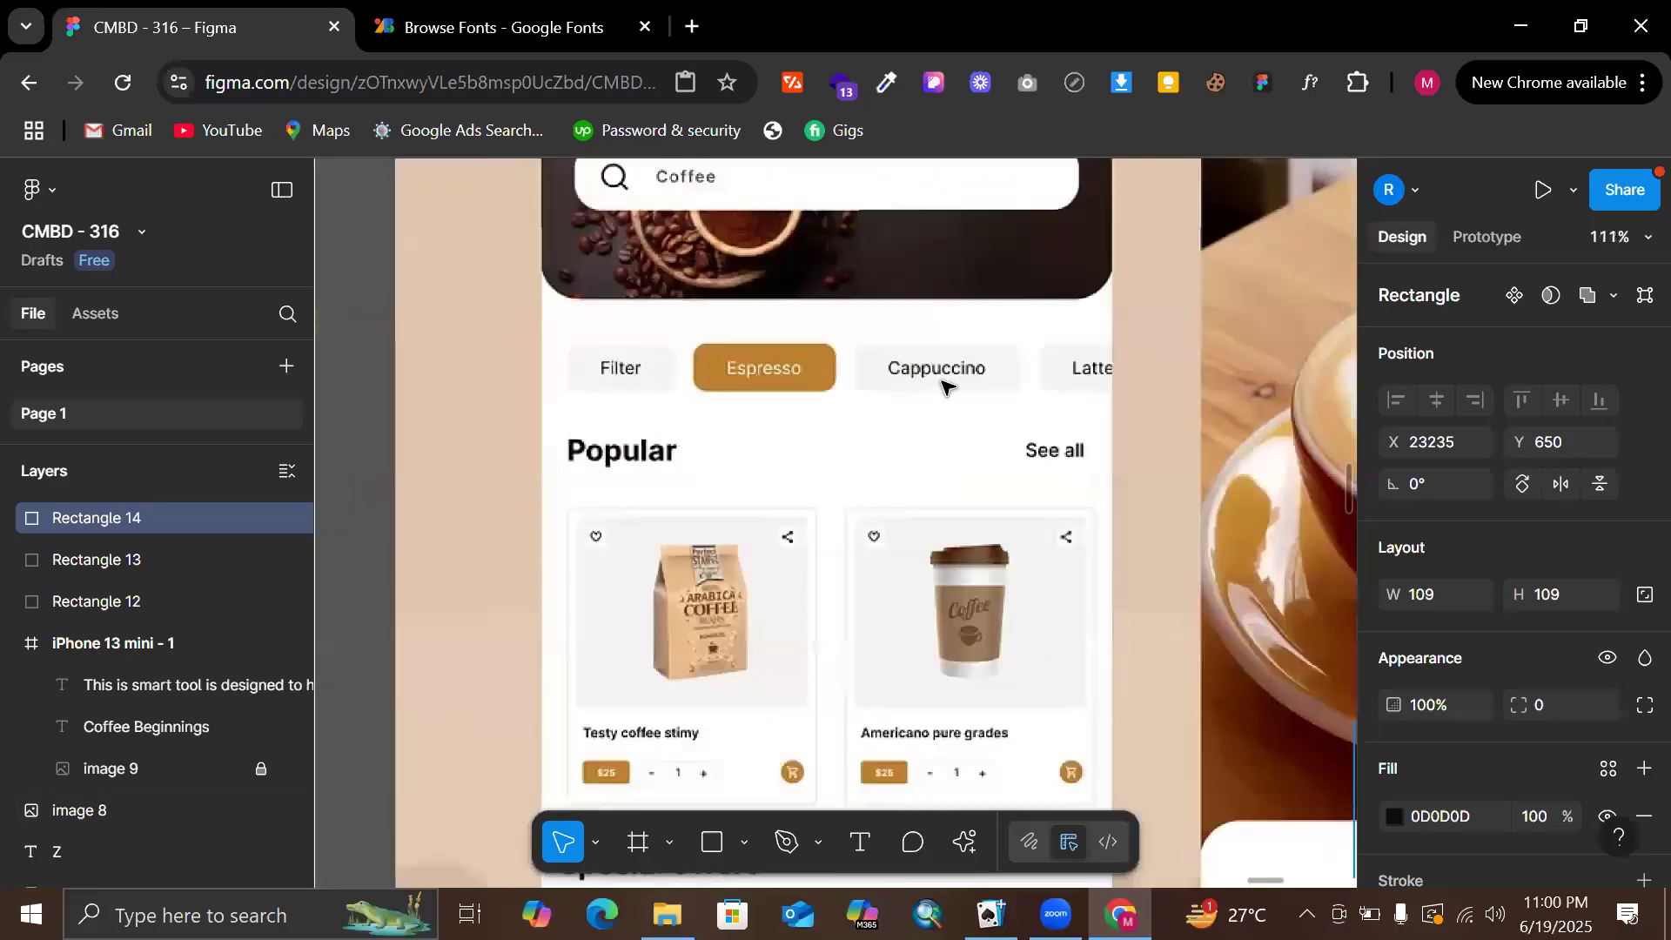
scroll(898, 345, "up", 3)
scroll(897, 346, "up", 3)
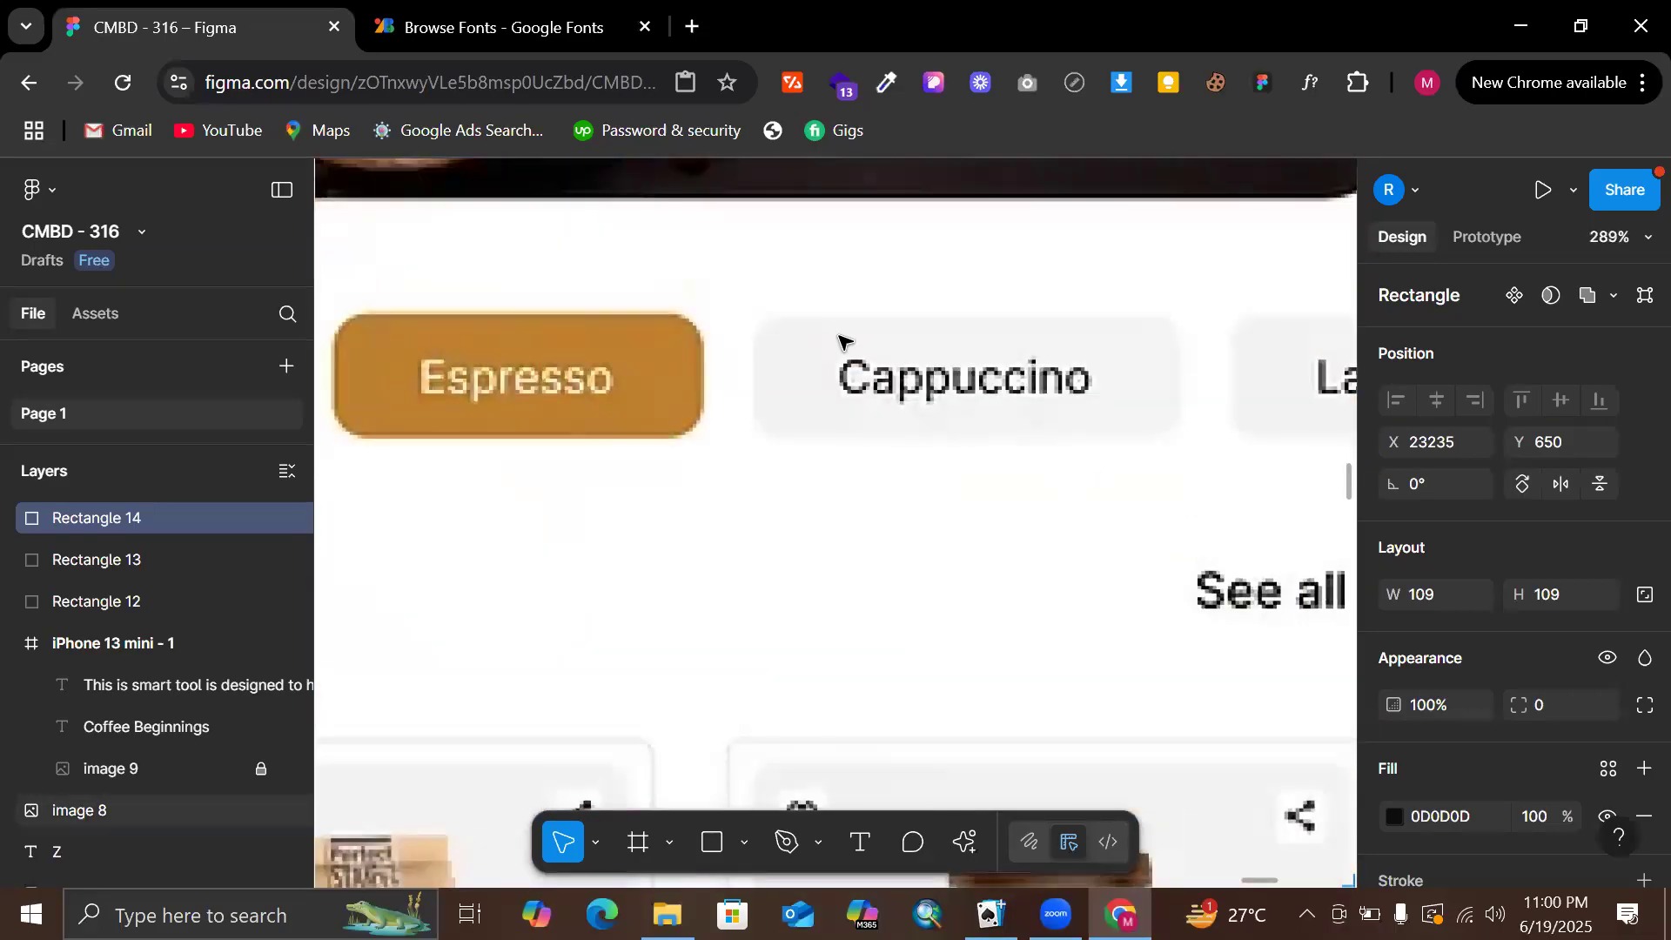
key("i")
left_click(798, 341)
scroll(797, 356, "down", 6)
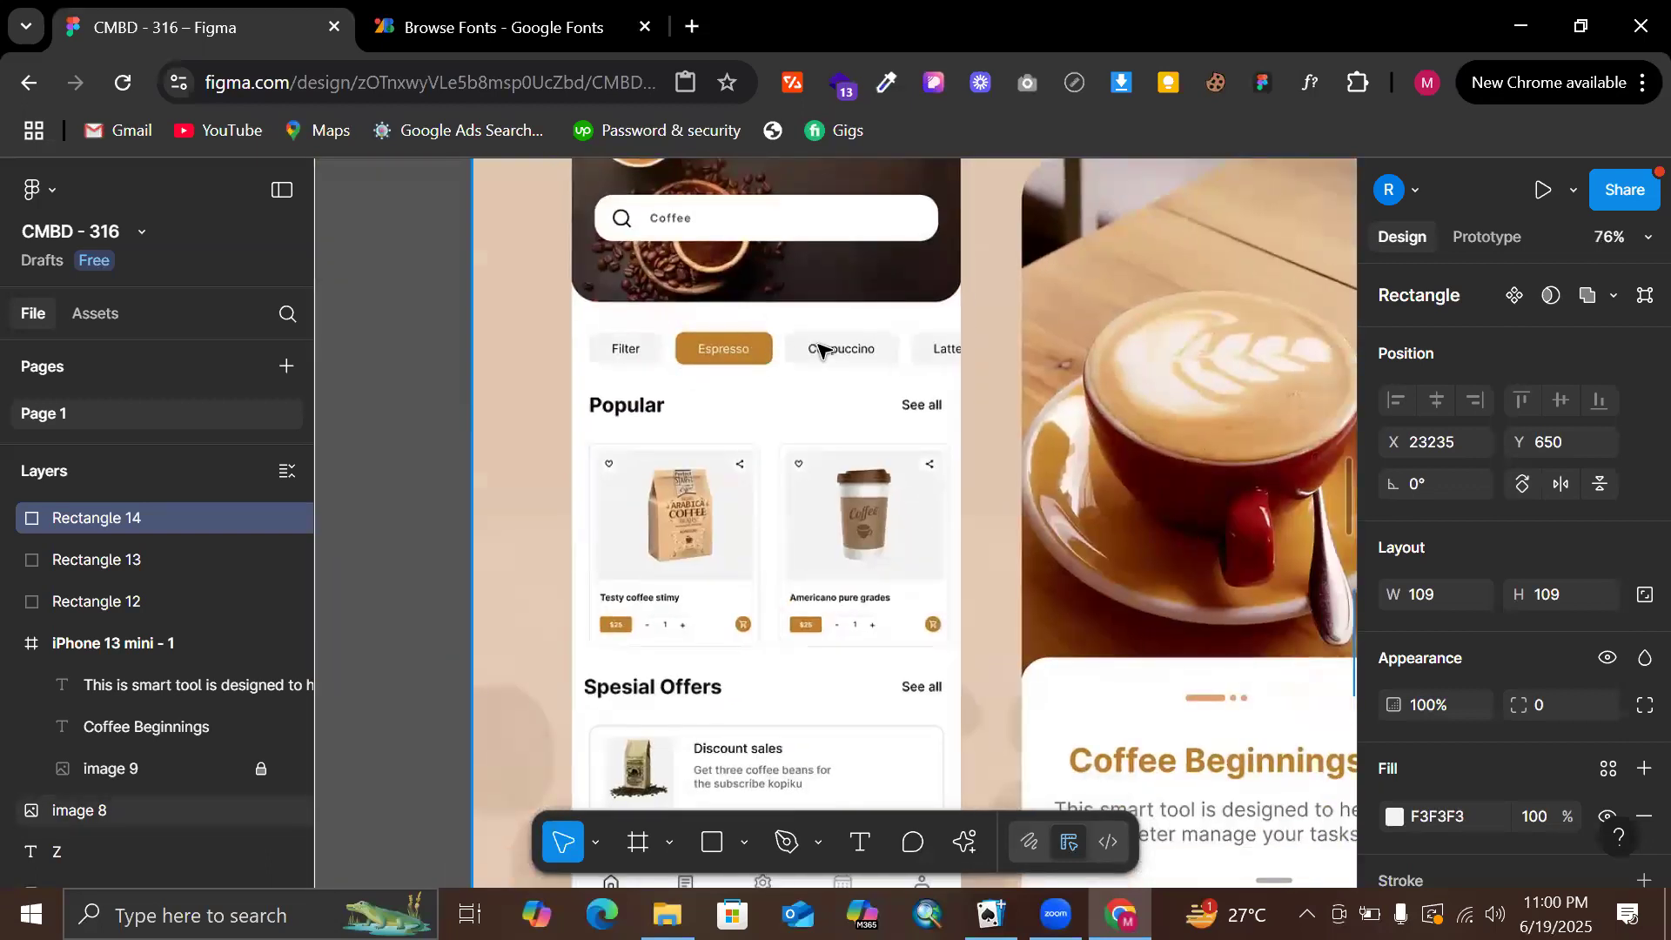
scroll(894, 348, "down", 4)
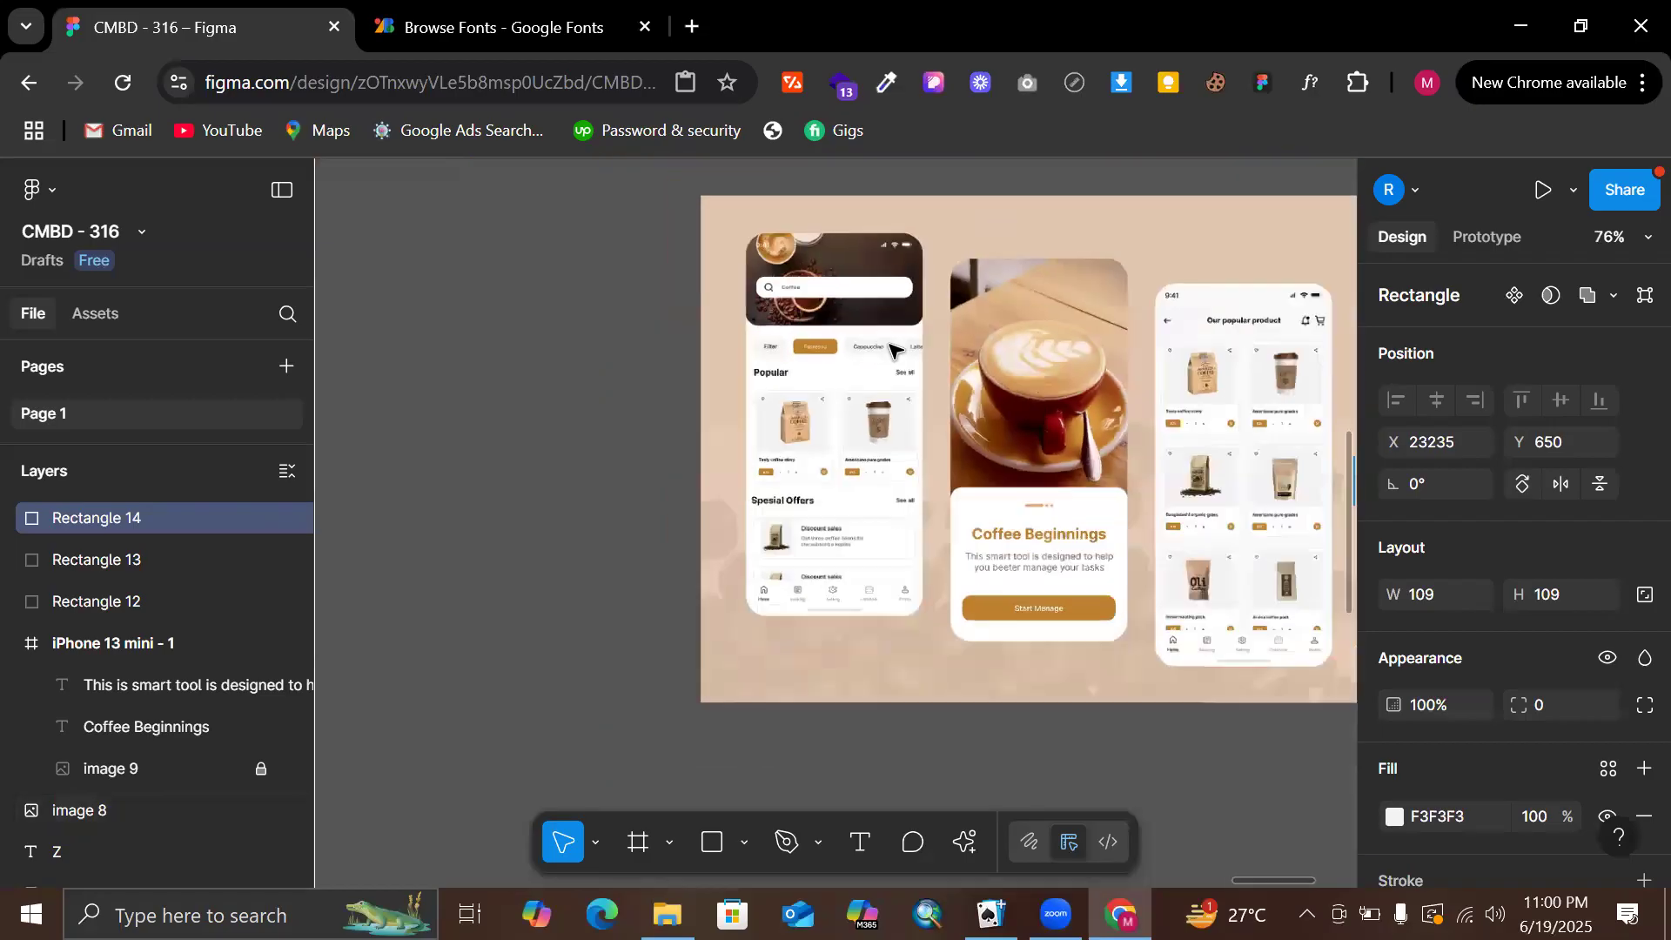
left_click(560, 347)
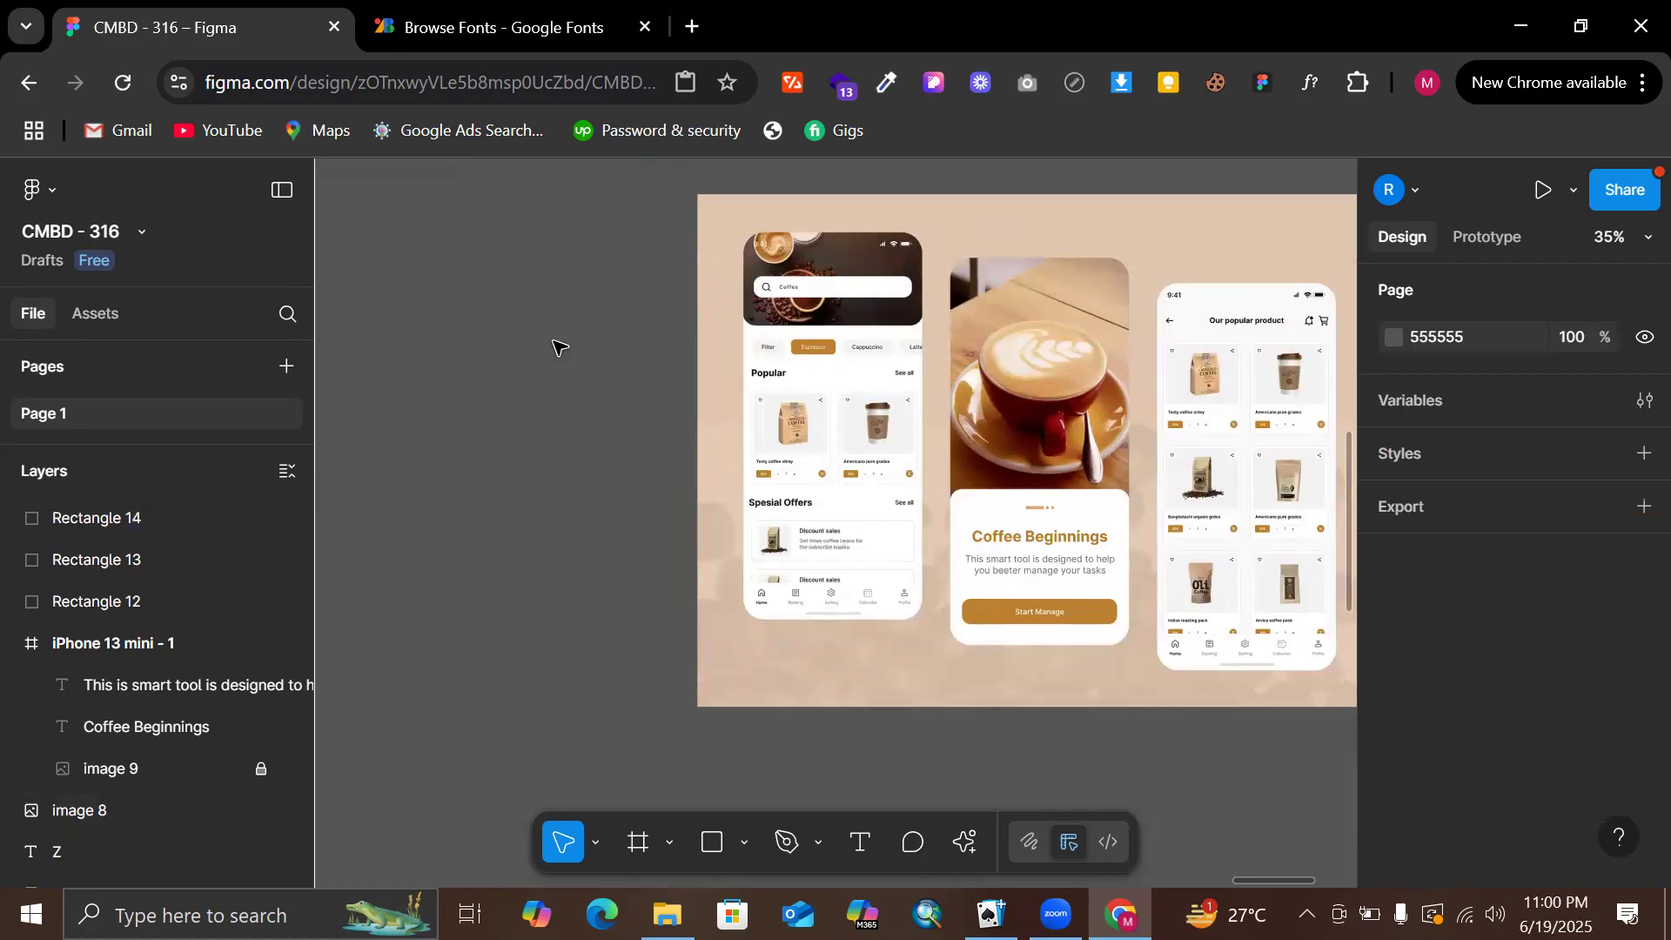
Narrow the description text box in the iPhone 13 mini frame to about 384 wide so its text wraps
scroll(560, 346, "right", 5)
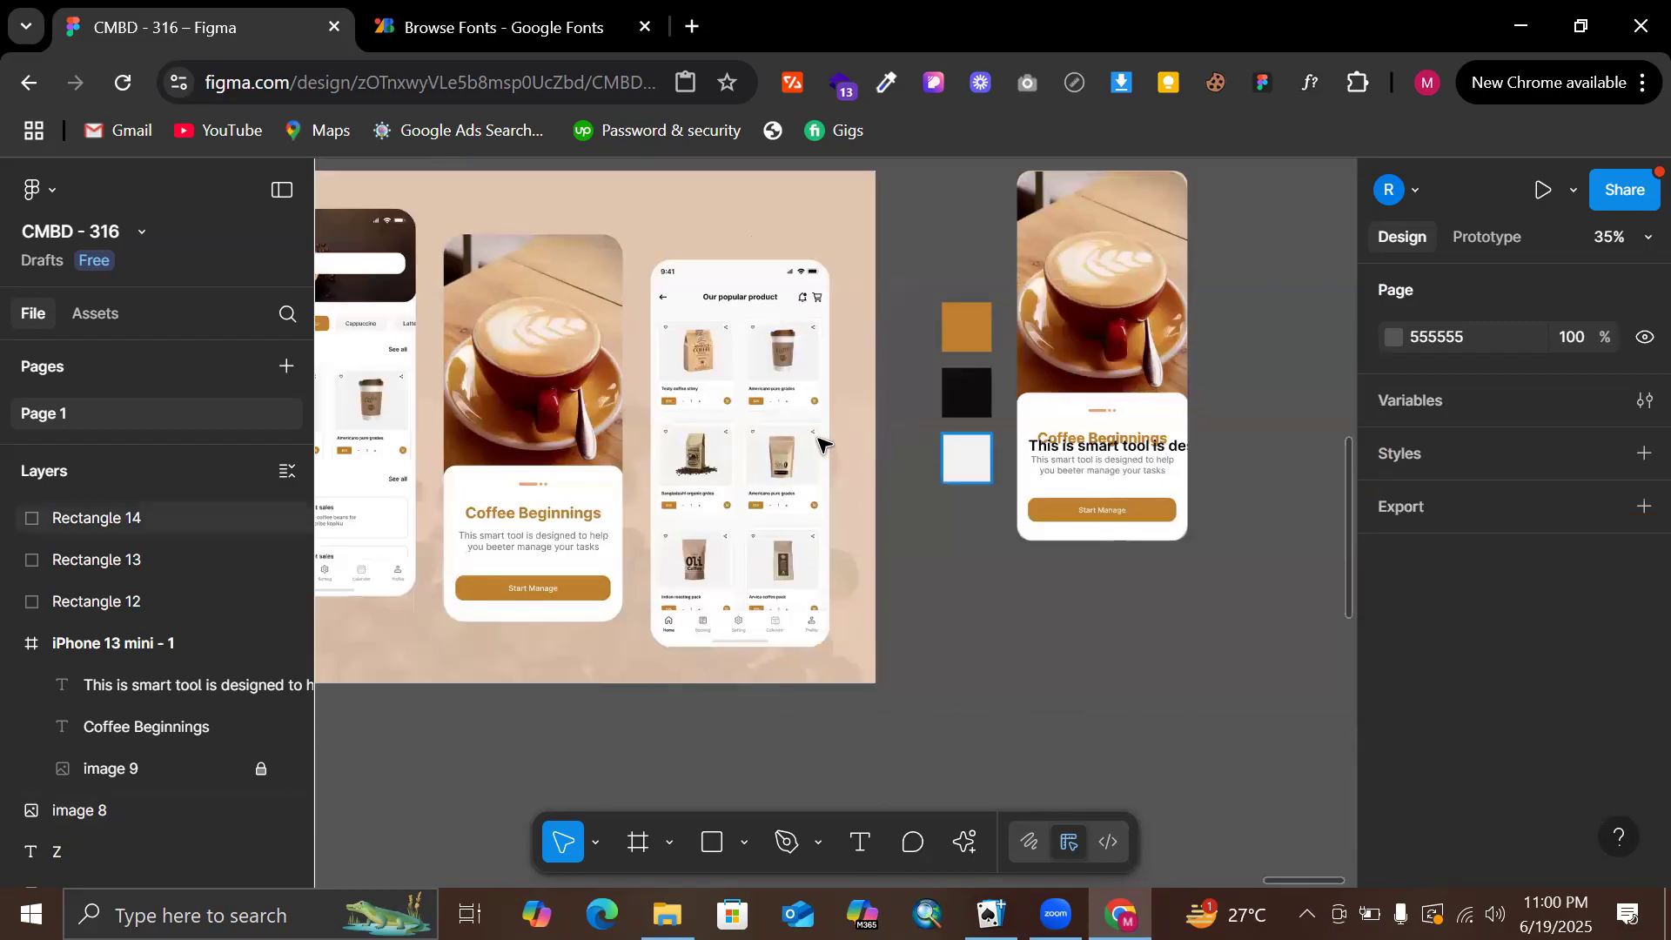
scroll(951, 487, "right", 3)
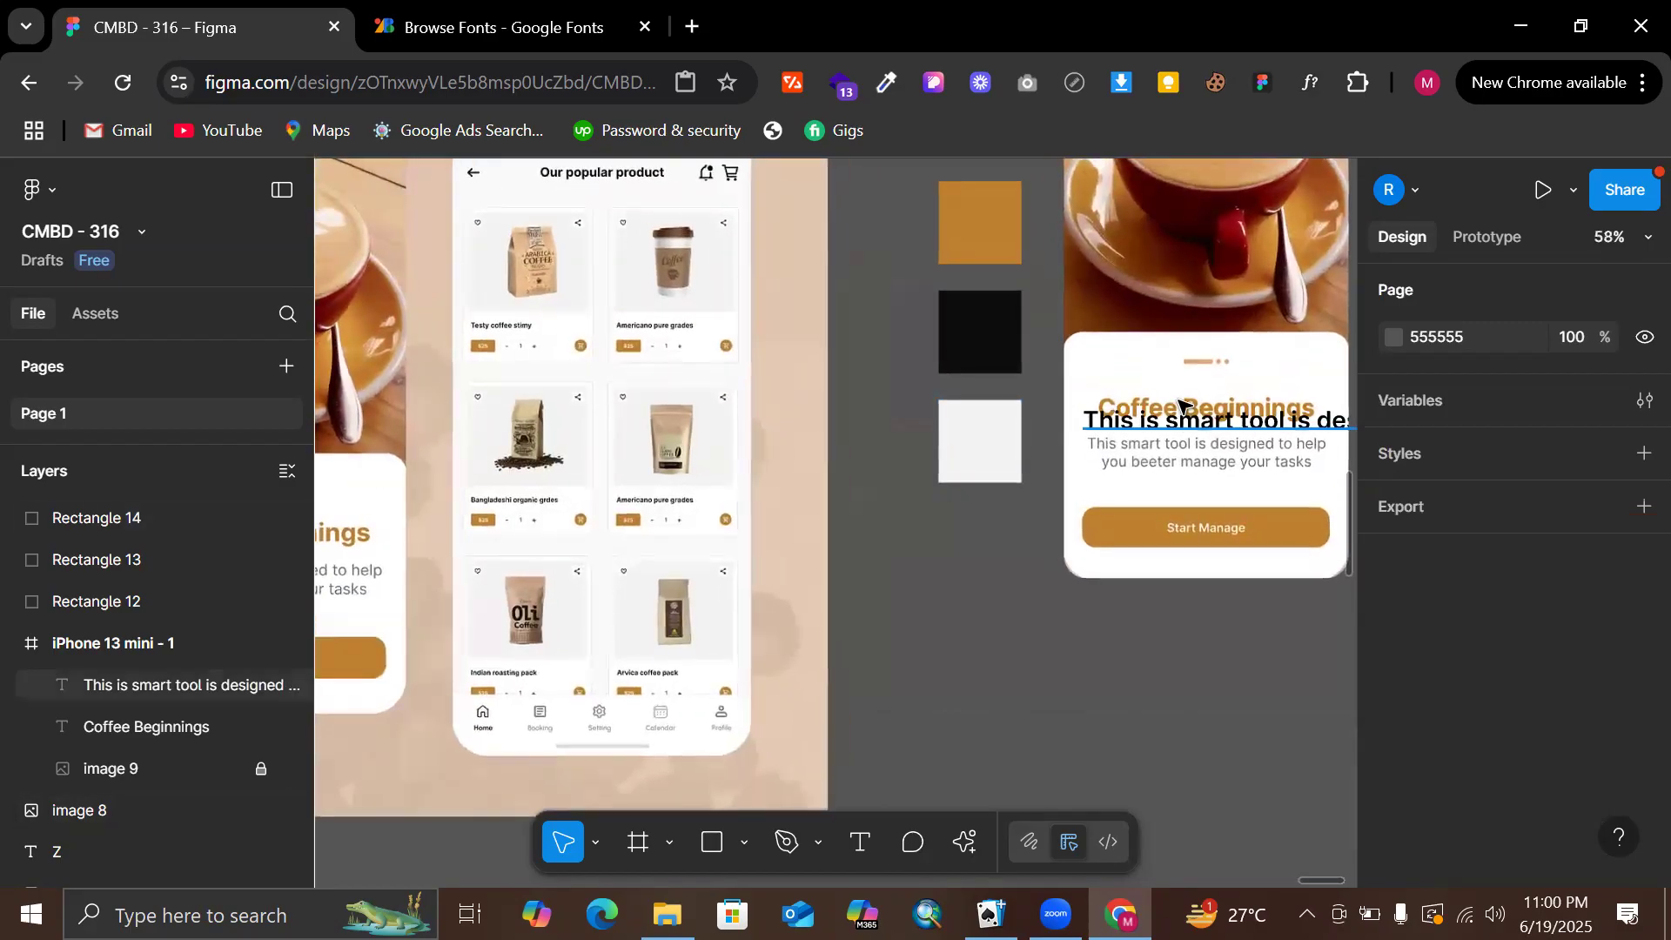
scroll(1204, 427, "up", 5)
left_click(1203, 426)
scroll(1219, 461, "right", 3)
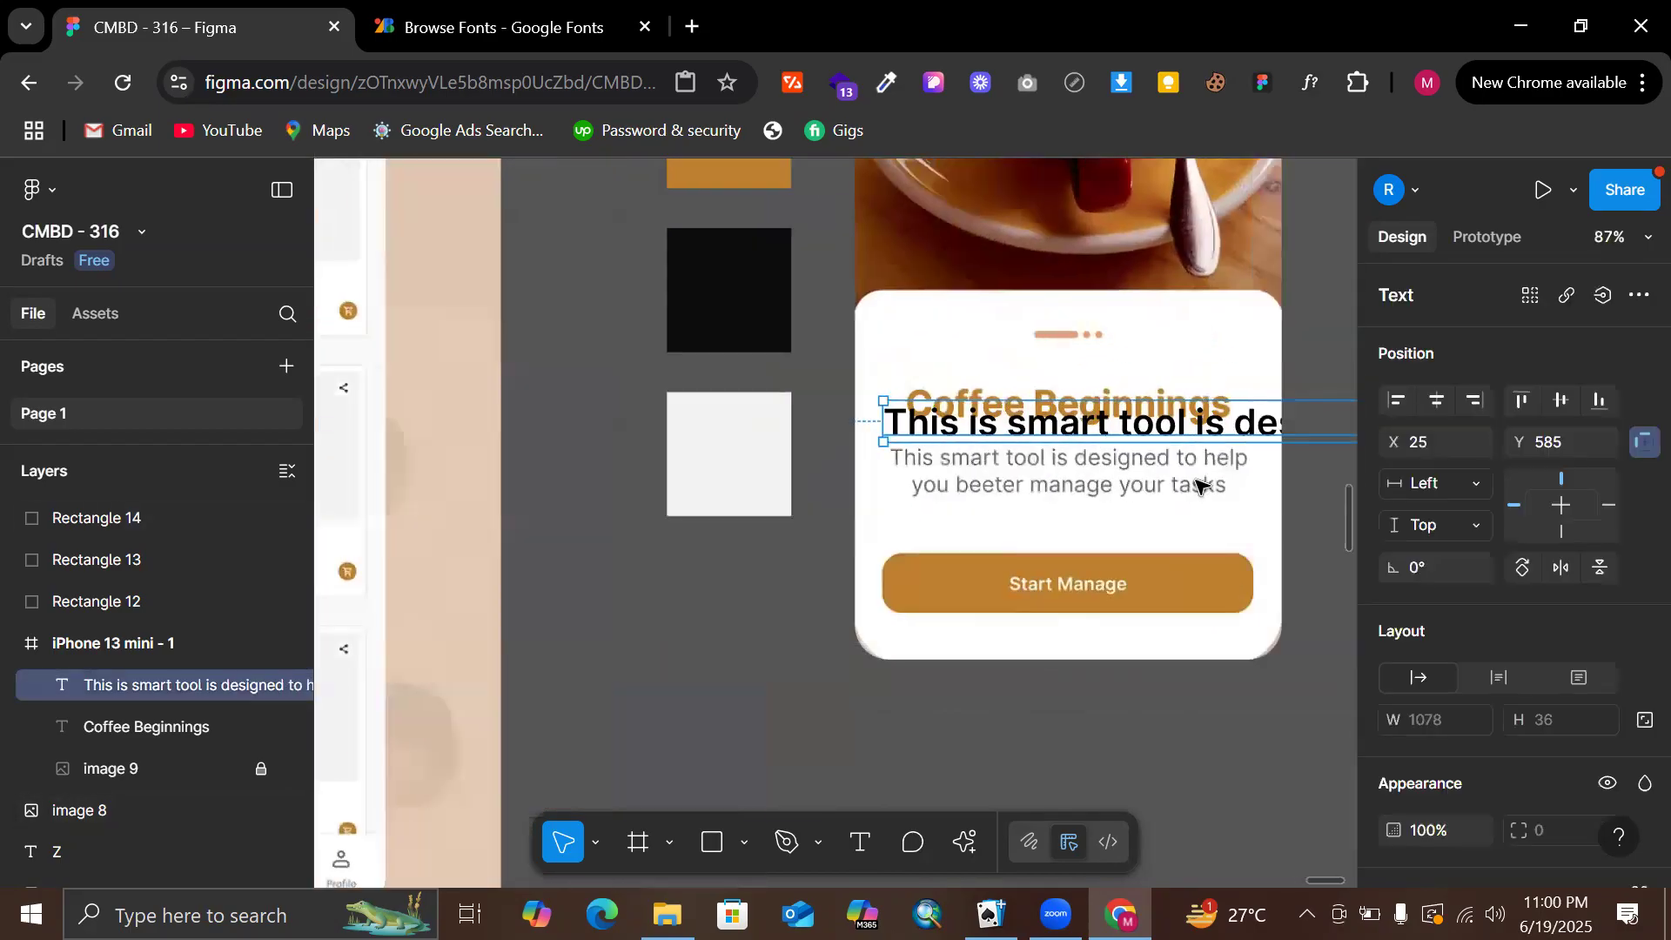
scroll(1198, 451, "right", 8)
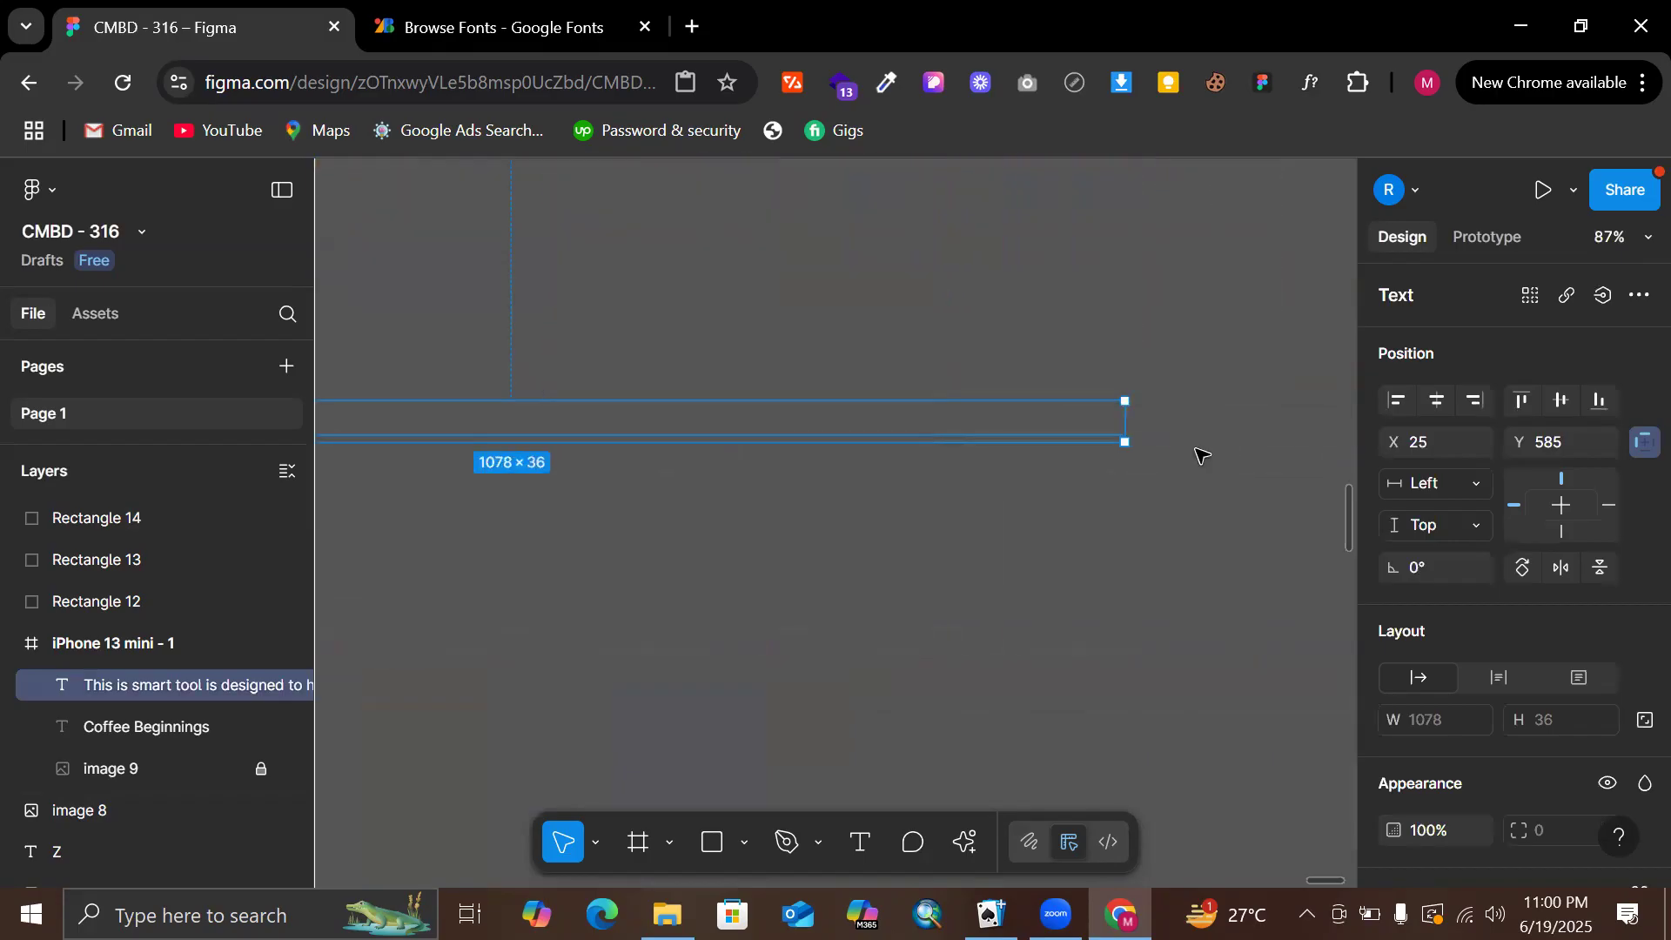
scroll(1192, 450, "down", 3)
left_click_drag(1146, 433, 668, 433)
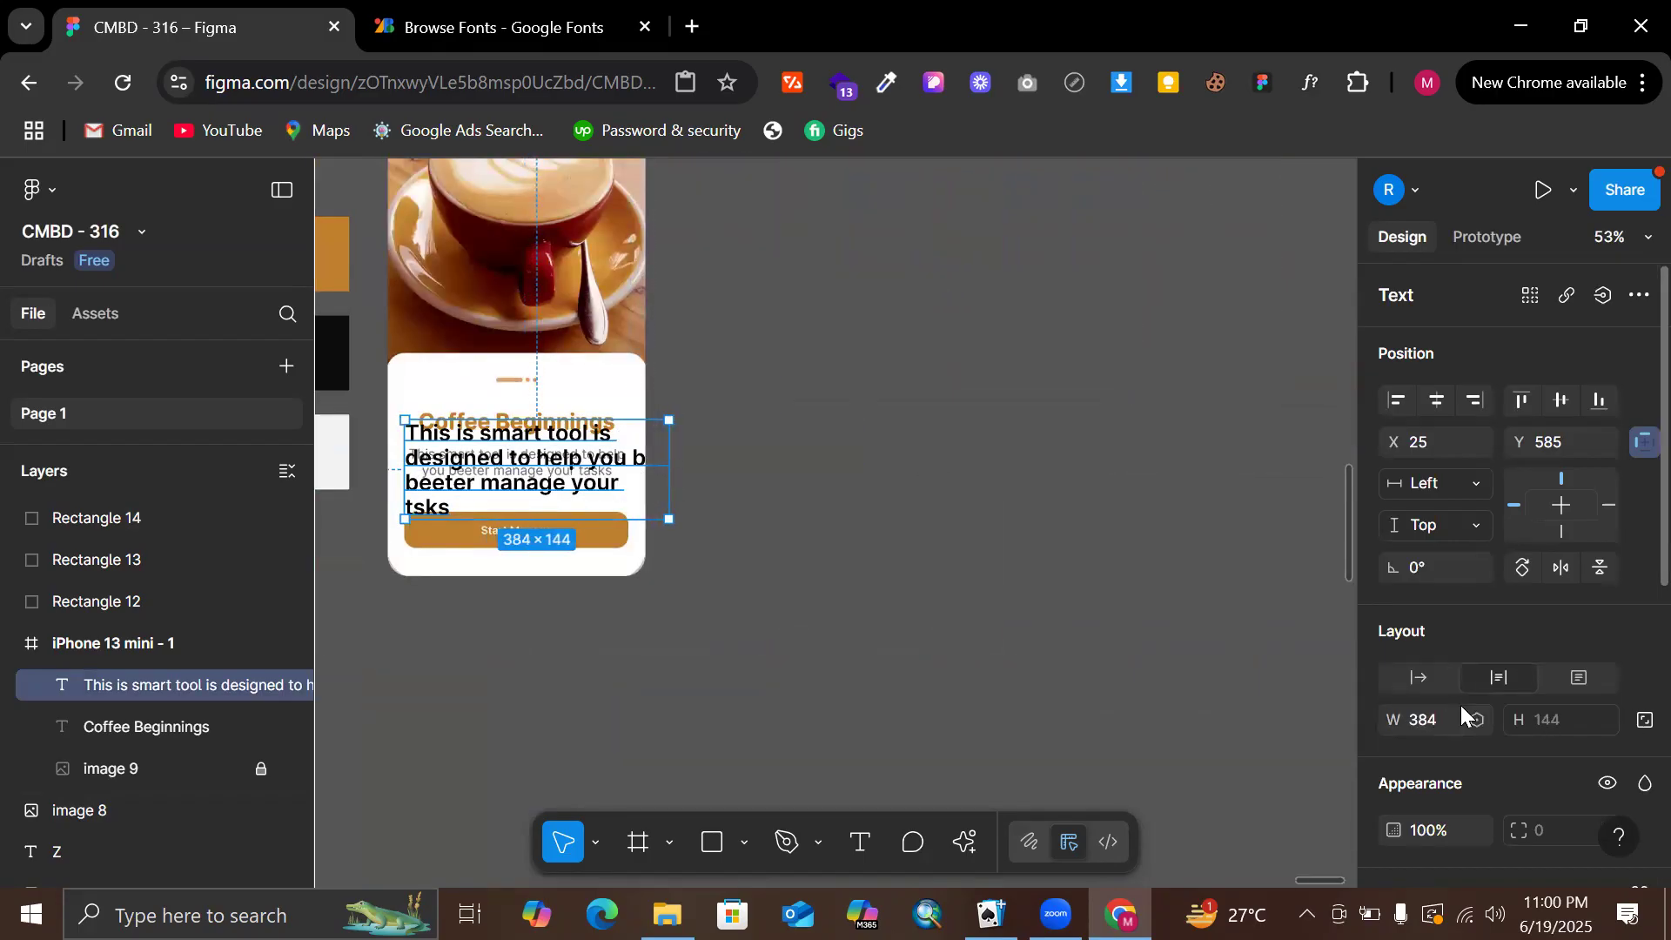
Centre-align the description text horizontally
scroll(1462, 696, "down", 2)
scroll(1485, 650, "down", 2)
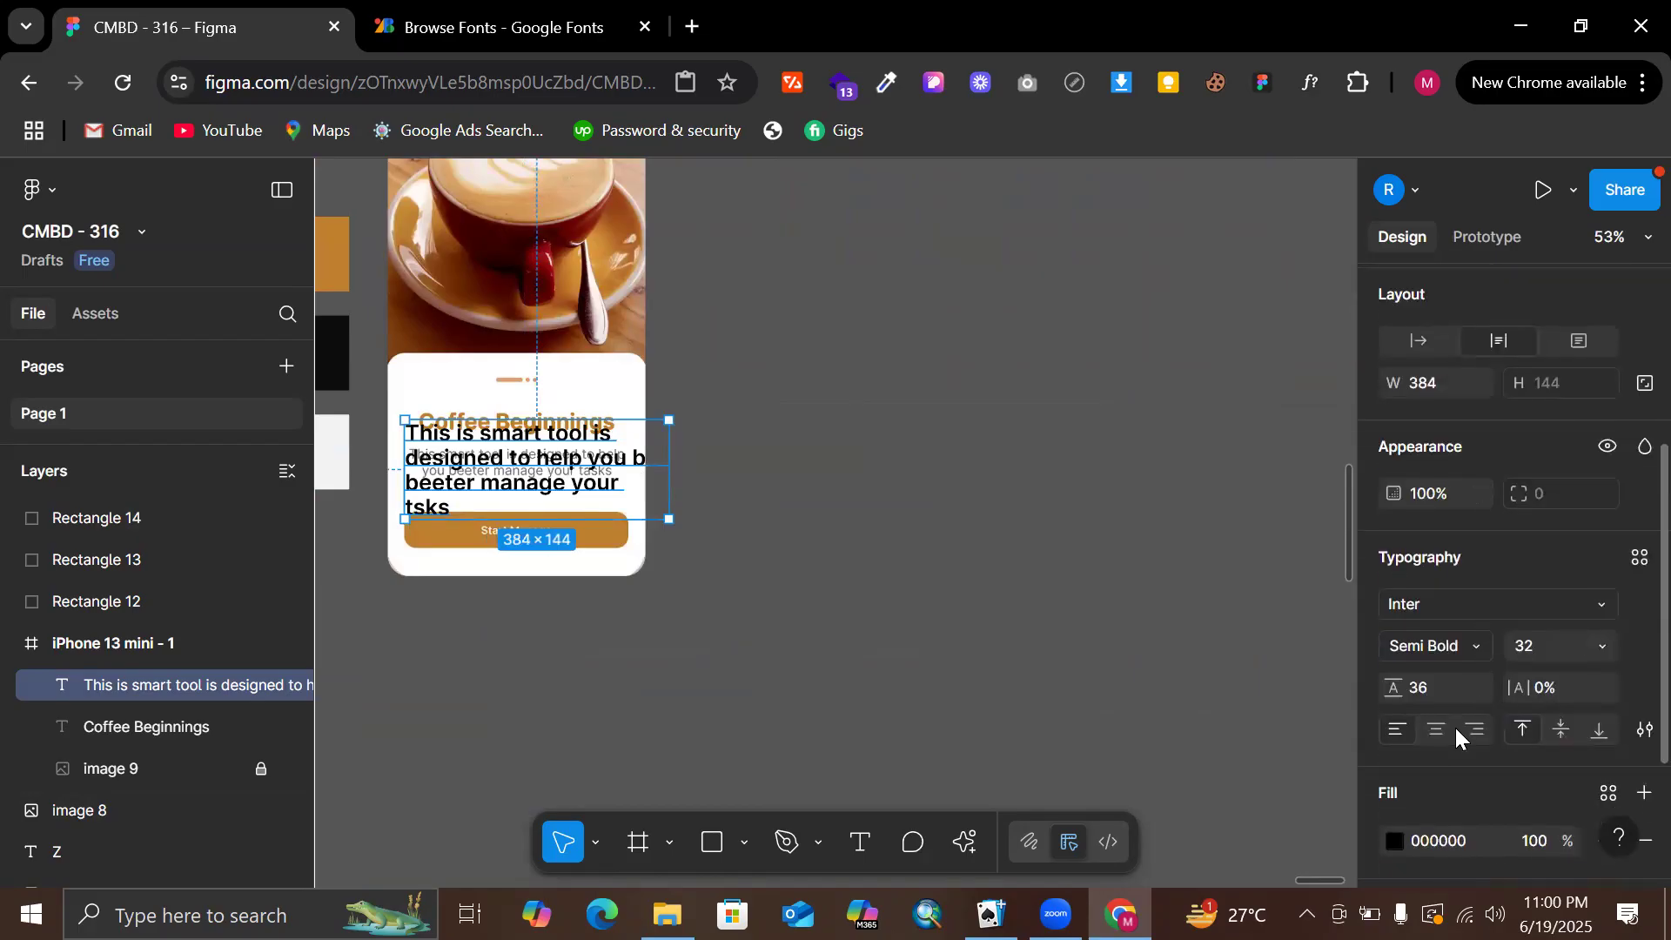
left_click(1438, 732)
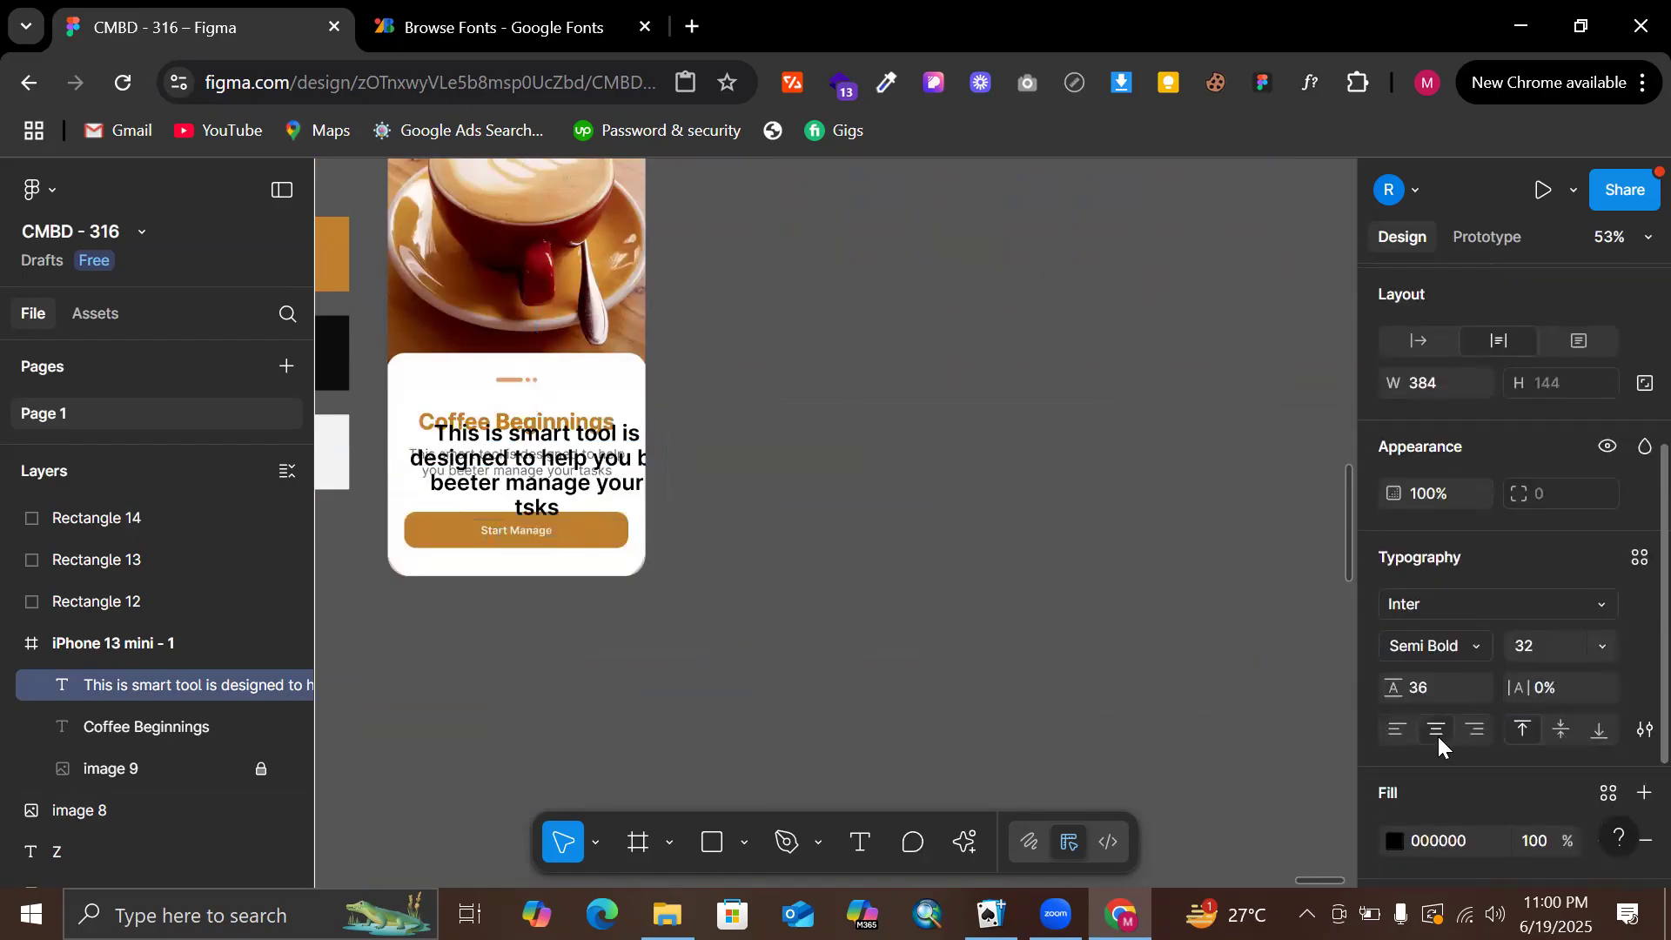
Set the line height of the Coffee Beginnings heading to Auto
left_click(568, 411)
left_click(1447, 685)
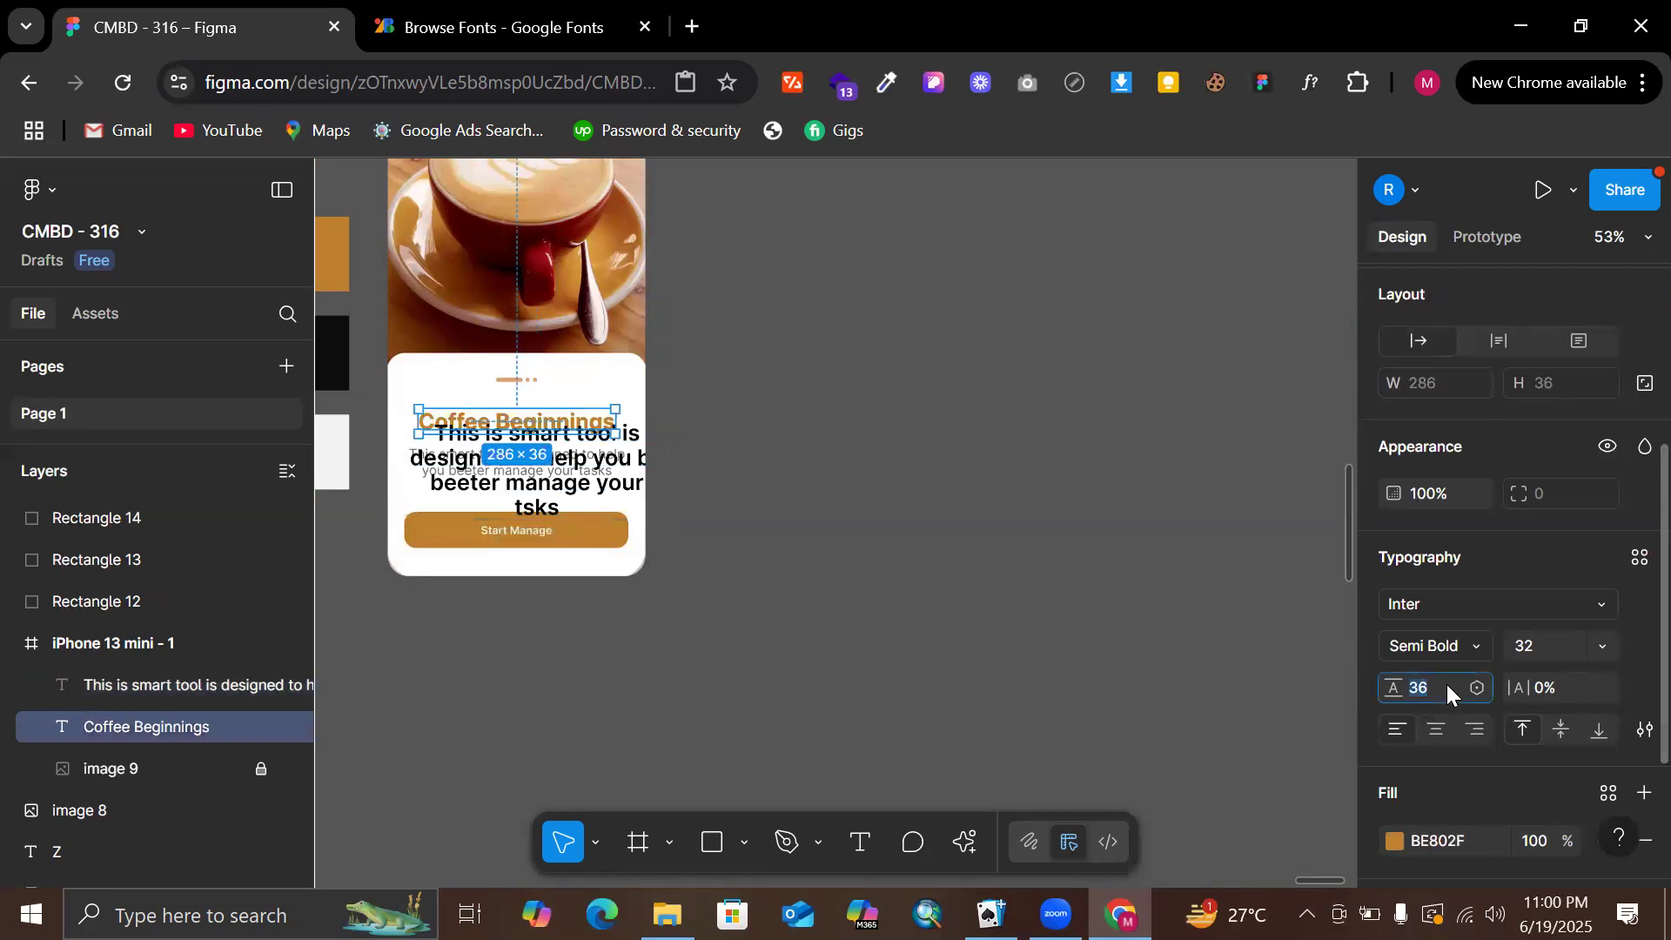
type("auto")
key("Return")
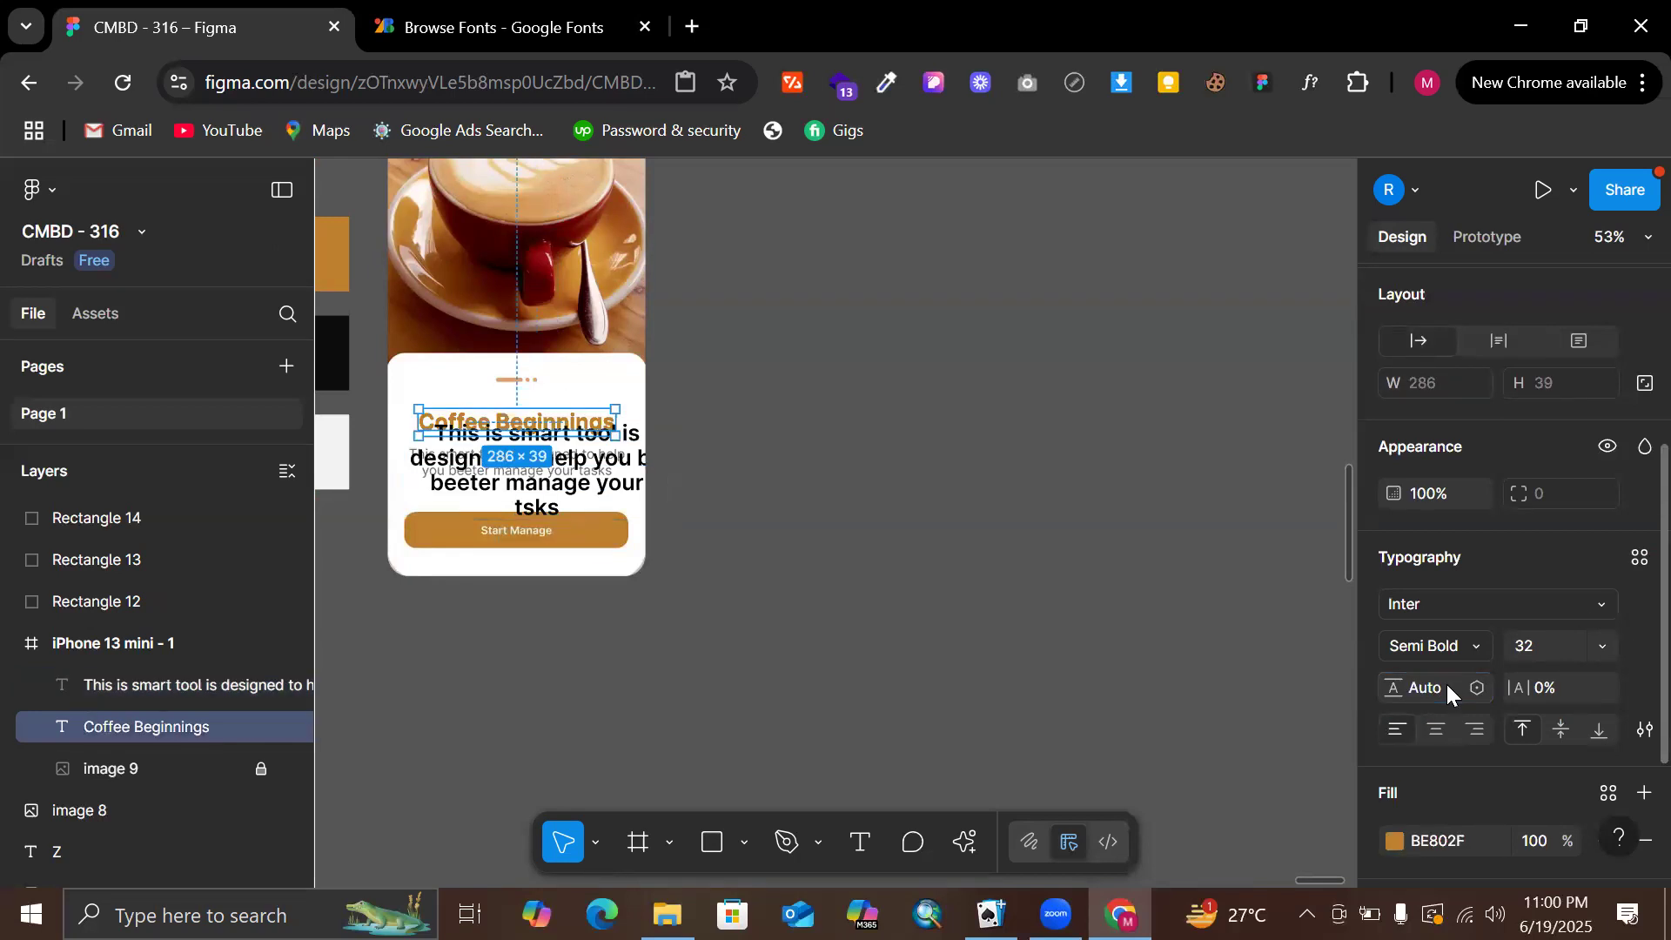
Set the description text's font size to 24 and its line height to Auto
left_click(477, 490)
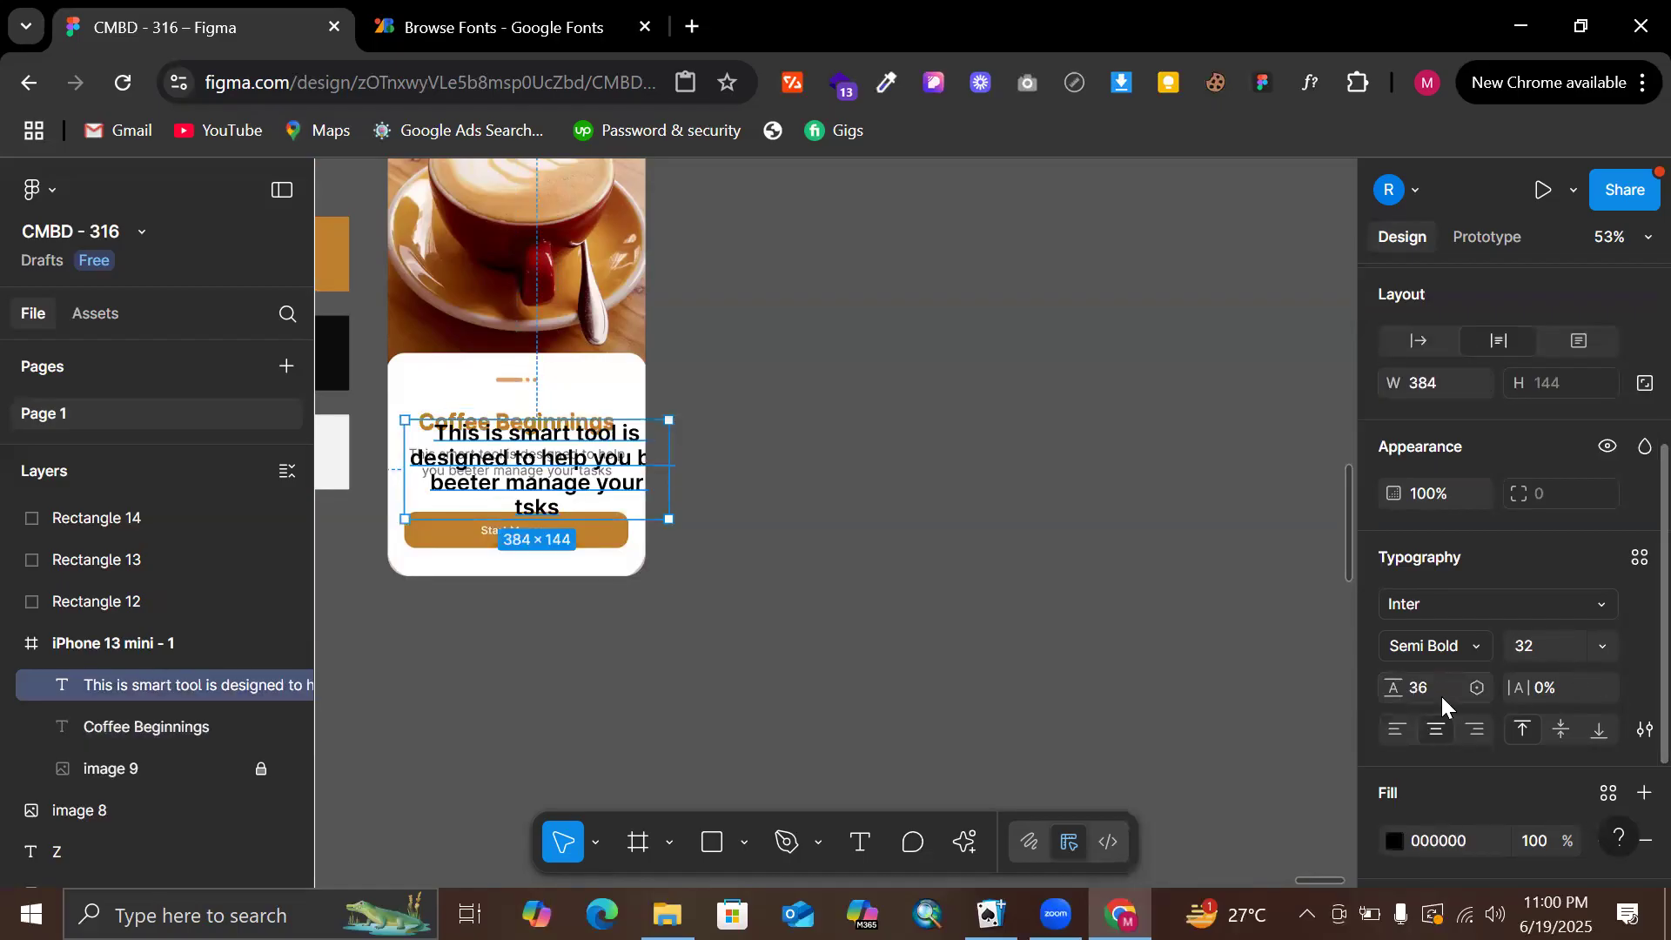
left_click(1551, 658)
type("24")
key("Return")
left_click(1450, 687)
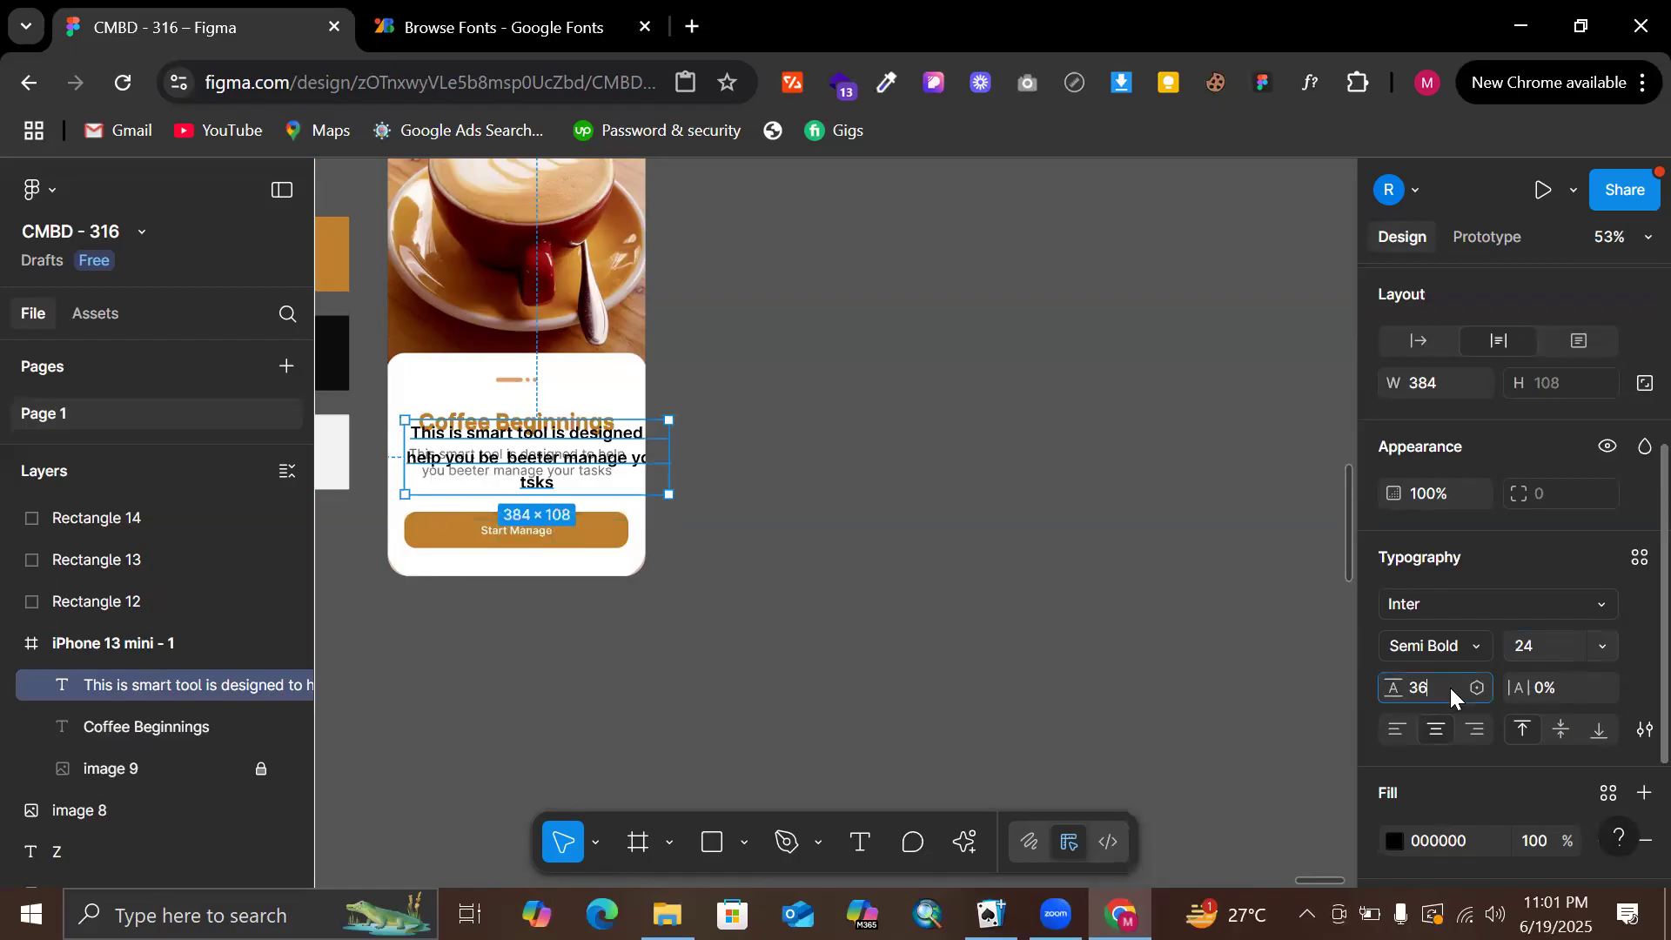
type("auto")
key("Return")
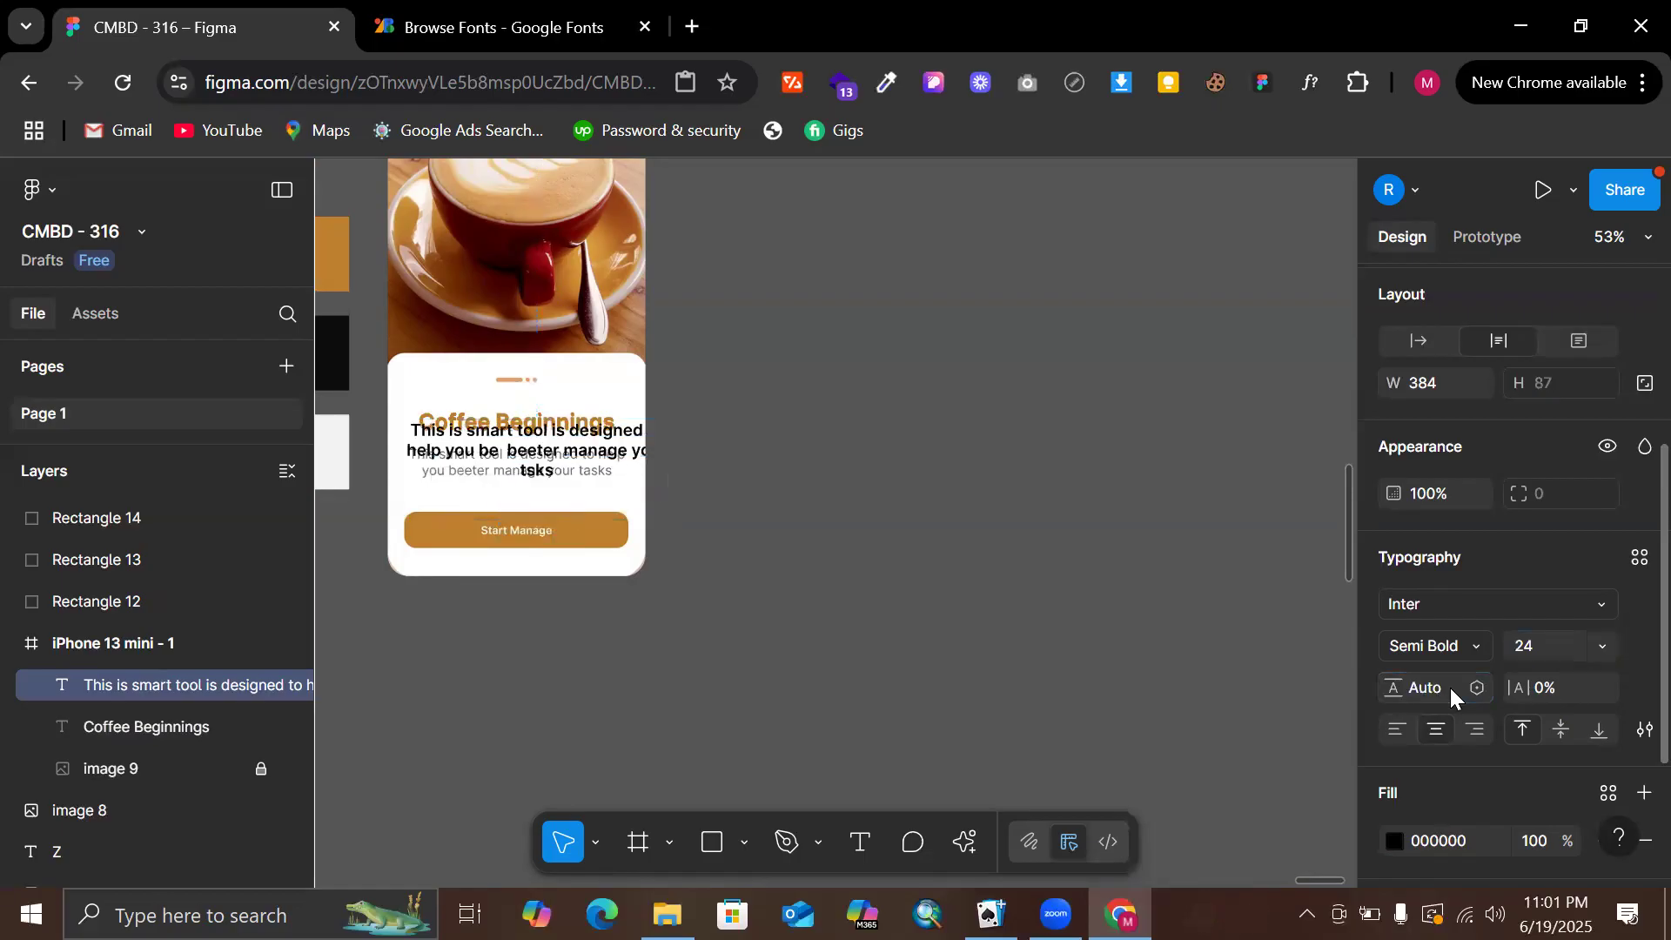
Move the description text down below the Coffee Beginnings heading, over the mockup's own description
scroll(509, 433, "up", 5, "ctrl")
scroll(509, 435, "up", 3)
scroll(511, 436, "left", 5)
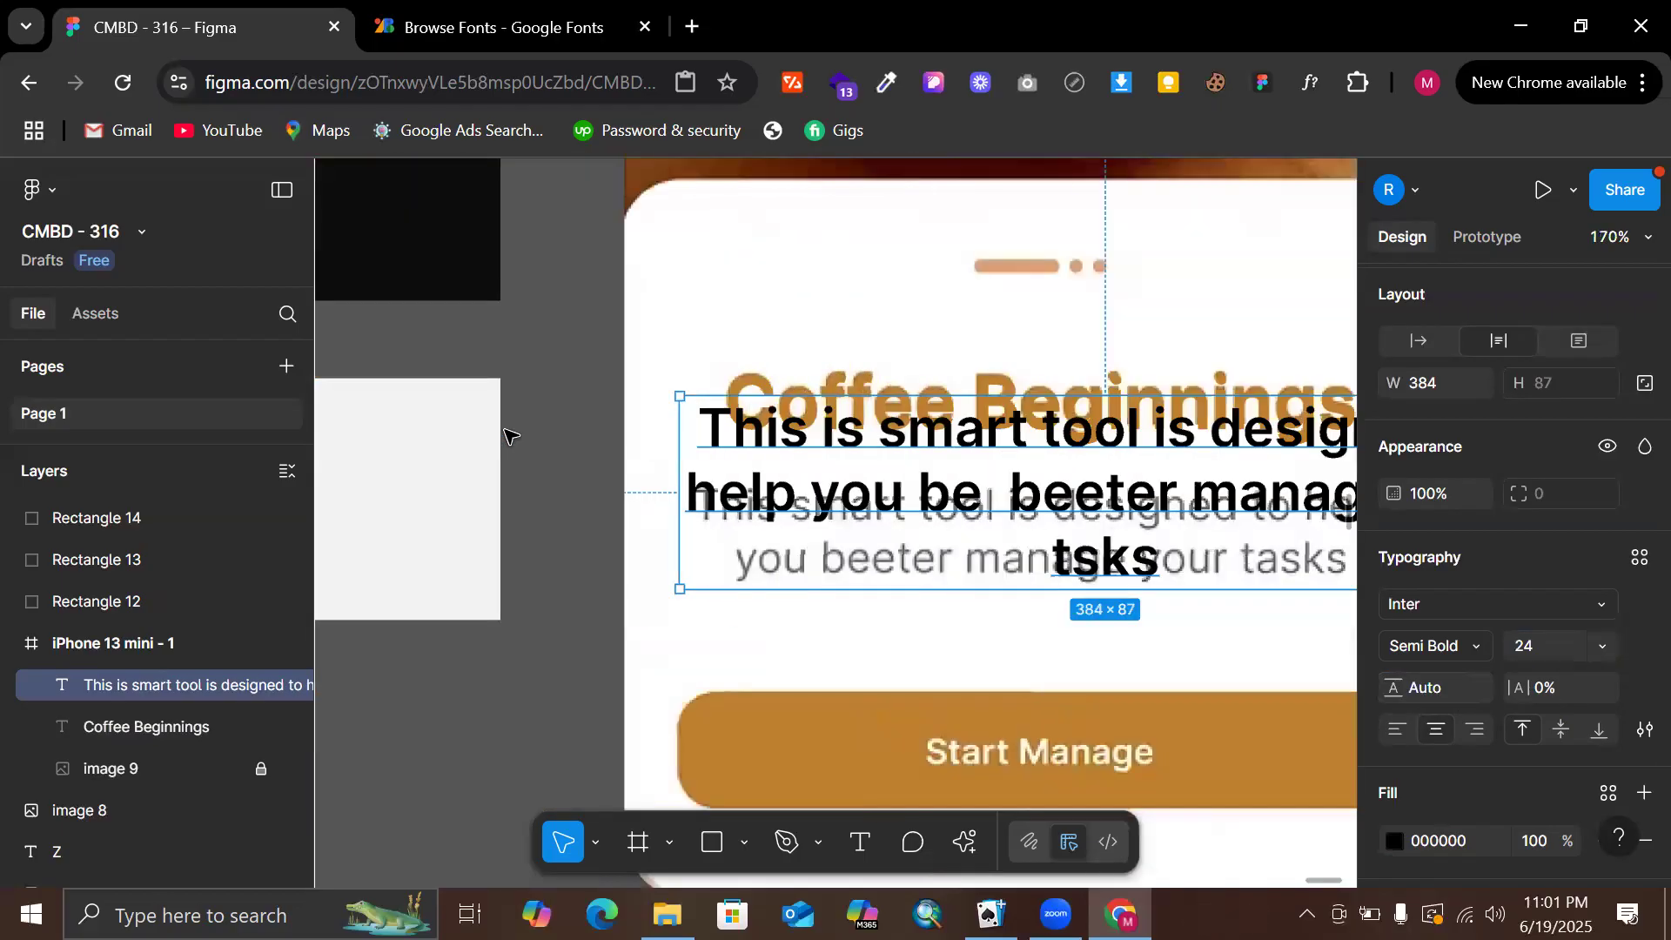
left_click_drag(841, 500, 839, 581)
key("Down")
key("Down")
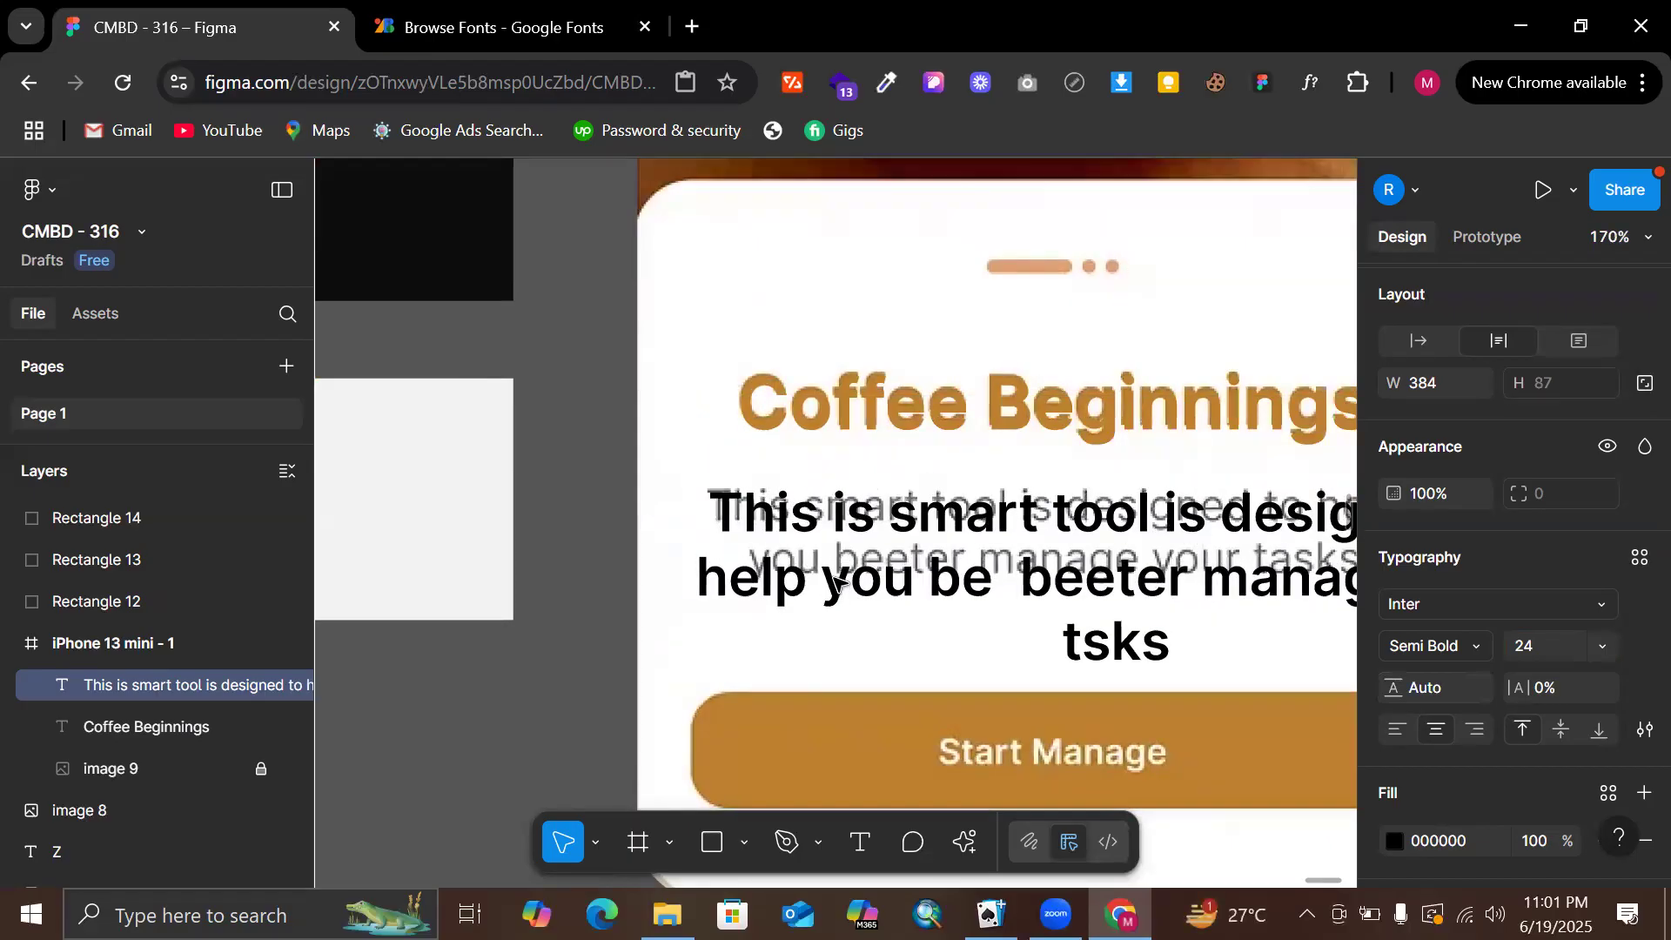
Nudge the description text slightly to the left within the white card and deselect it
scroll(1218, 557, "right", 5)
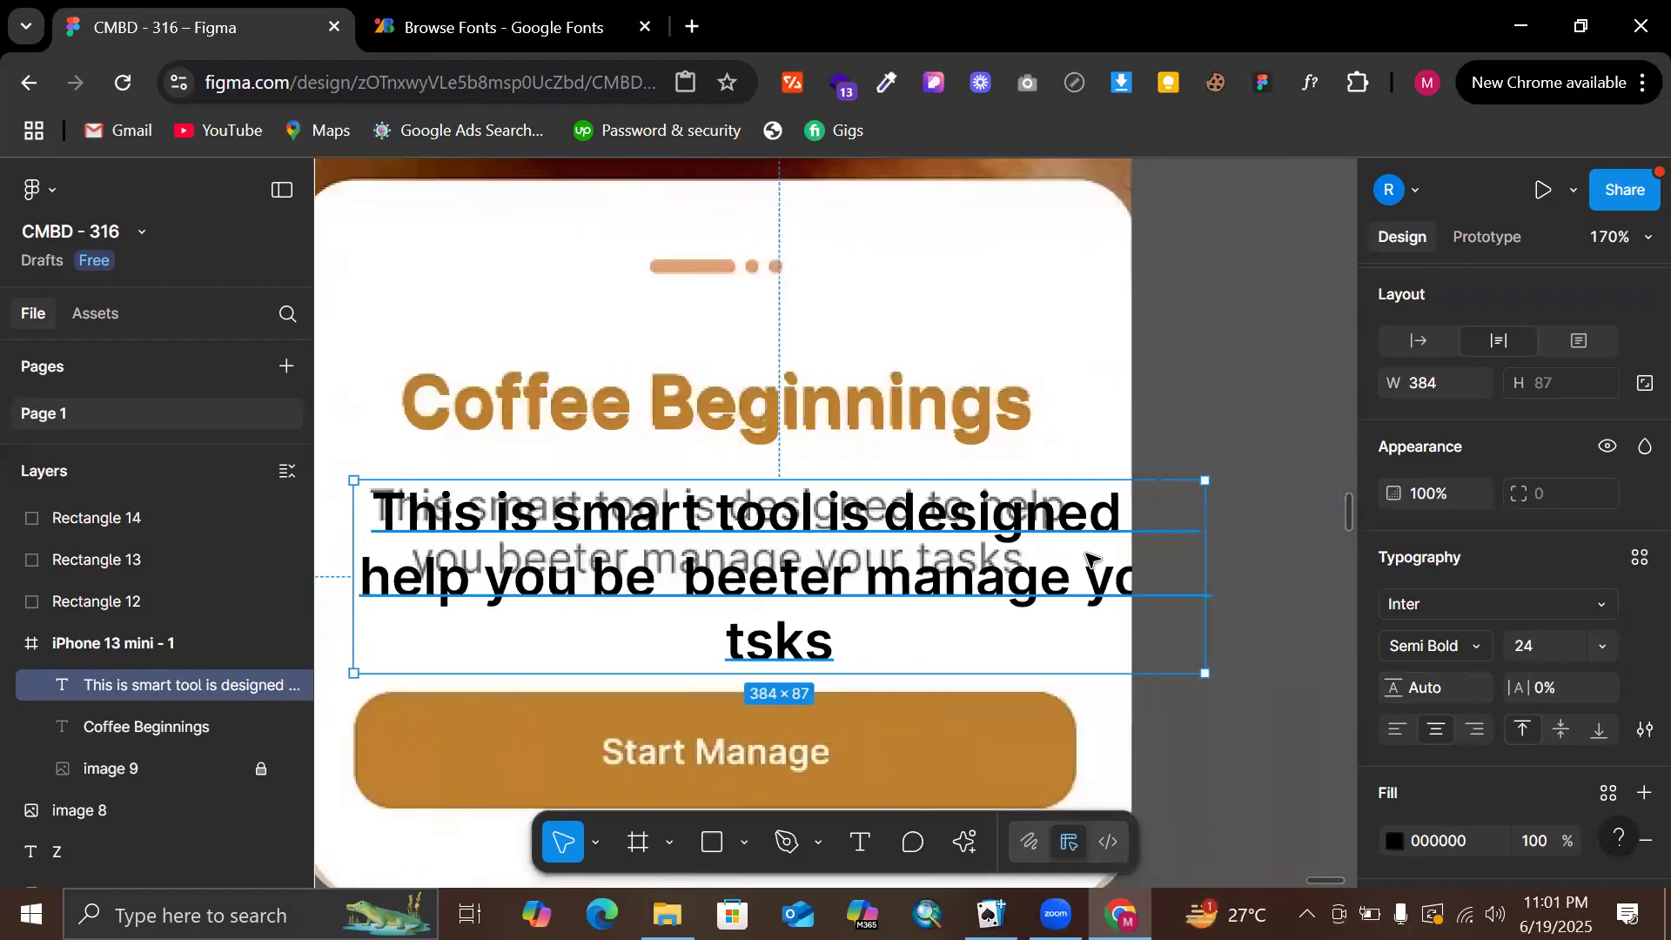
key("Left")
key("Left")
key("Left")
key("Left")
key("Left")
key("Left")
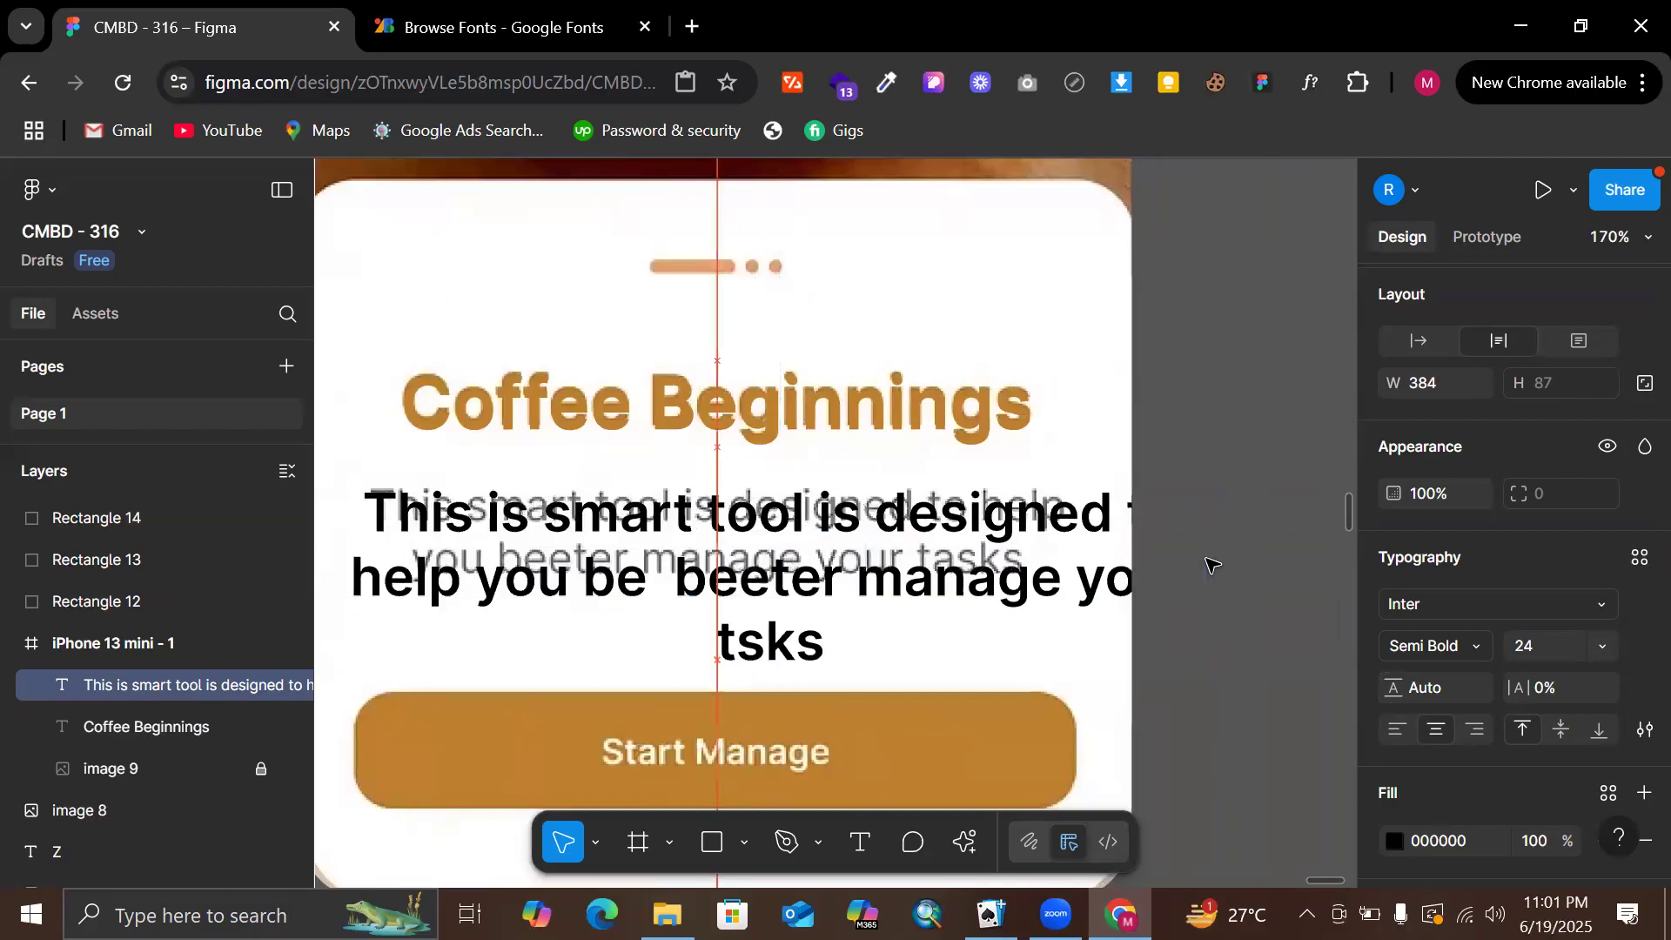
left_click(1206, 566)
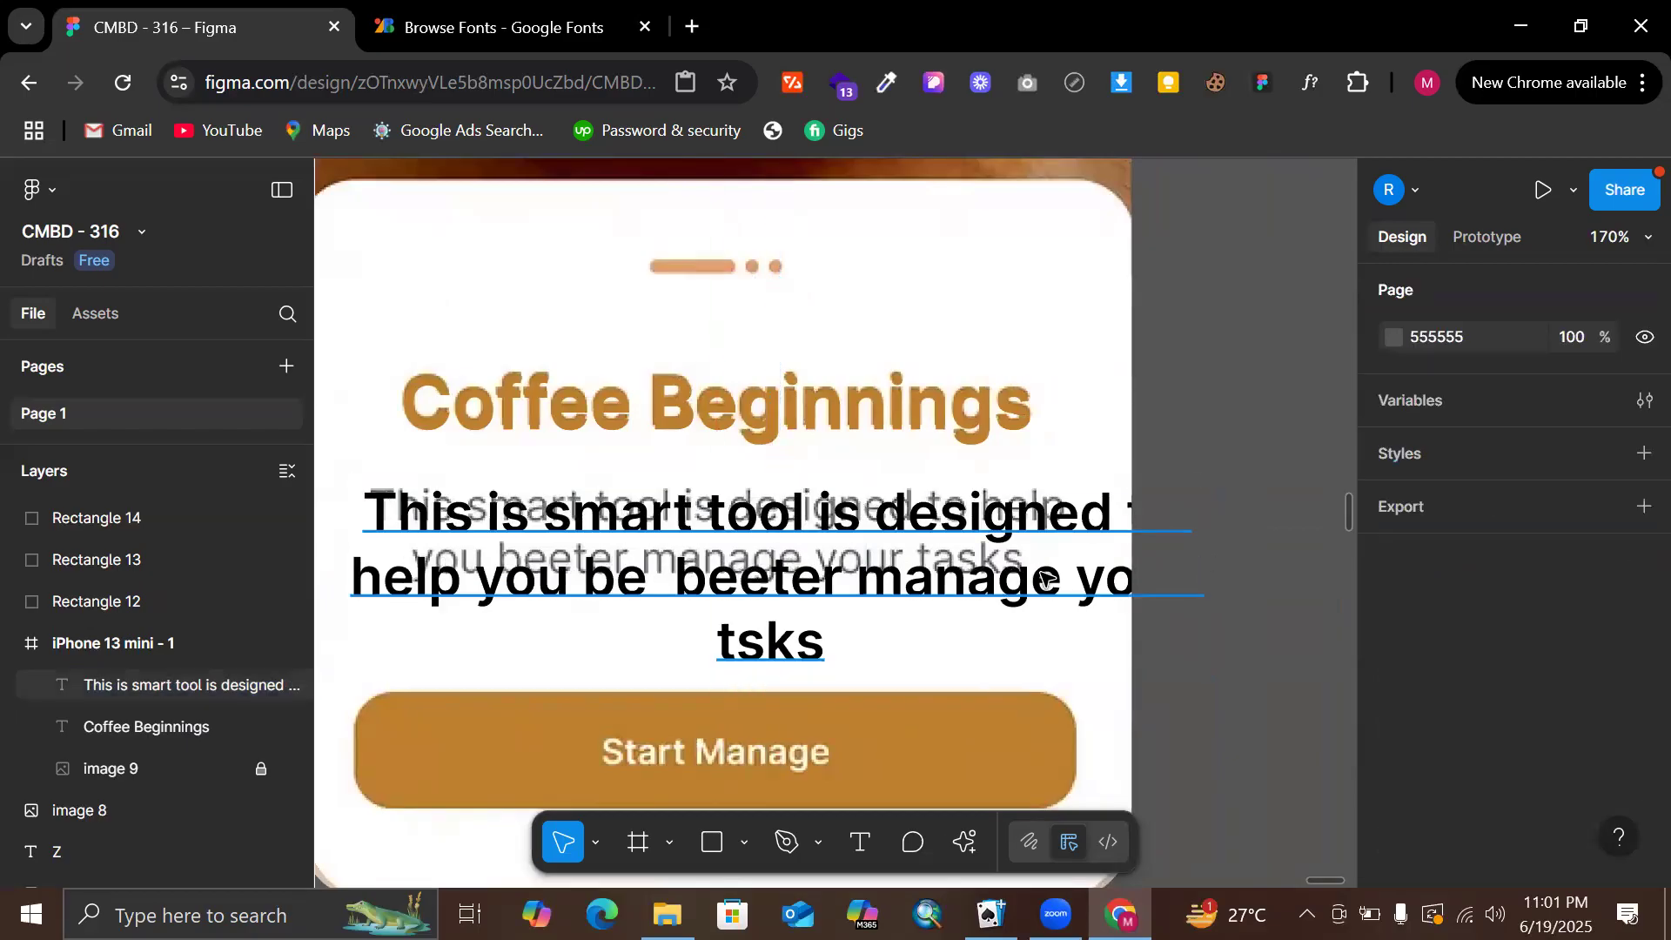
Set the description text's font size to 16, then narrow its box to 296 and position it over the mockup's own description
left_click(1197, 570)
left_click_drag(1198, 570, 1298, 570)
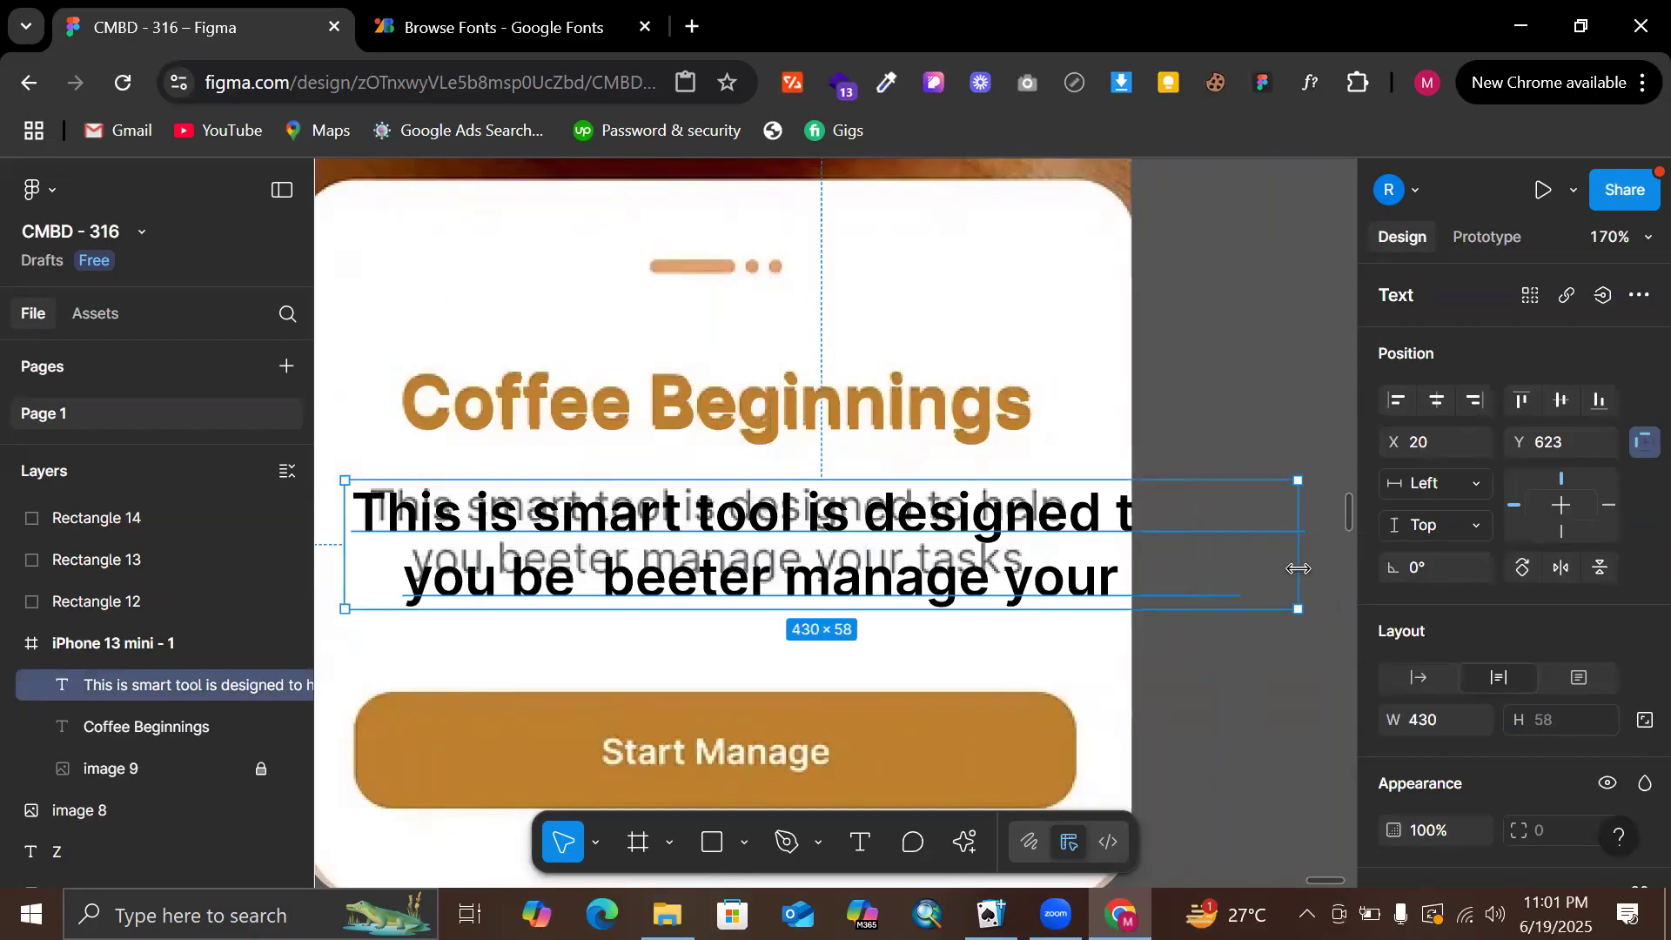
scroll(1580, 640, "down", 3)
left_click(1542, 780)
type("16")
key("Return")
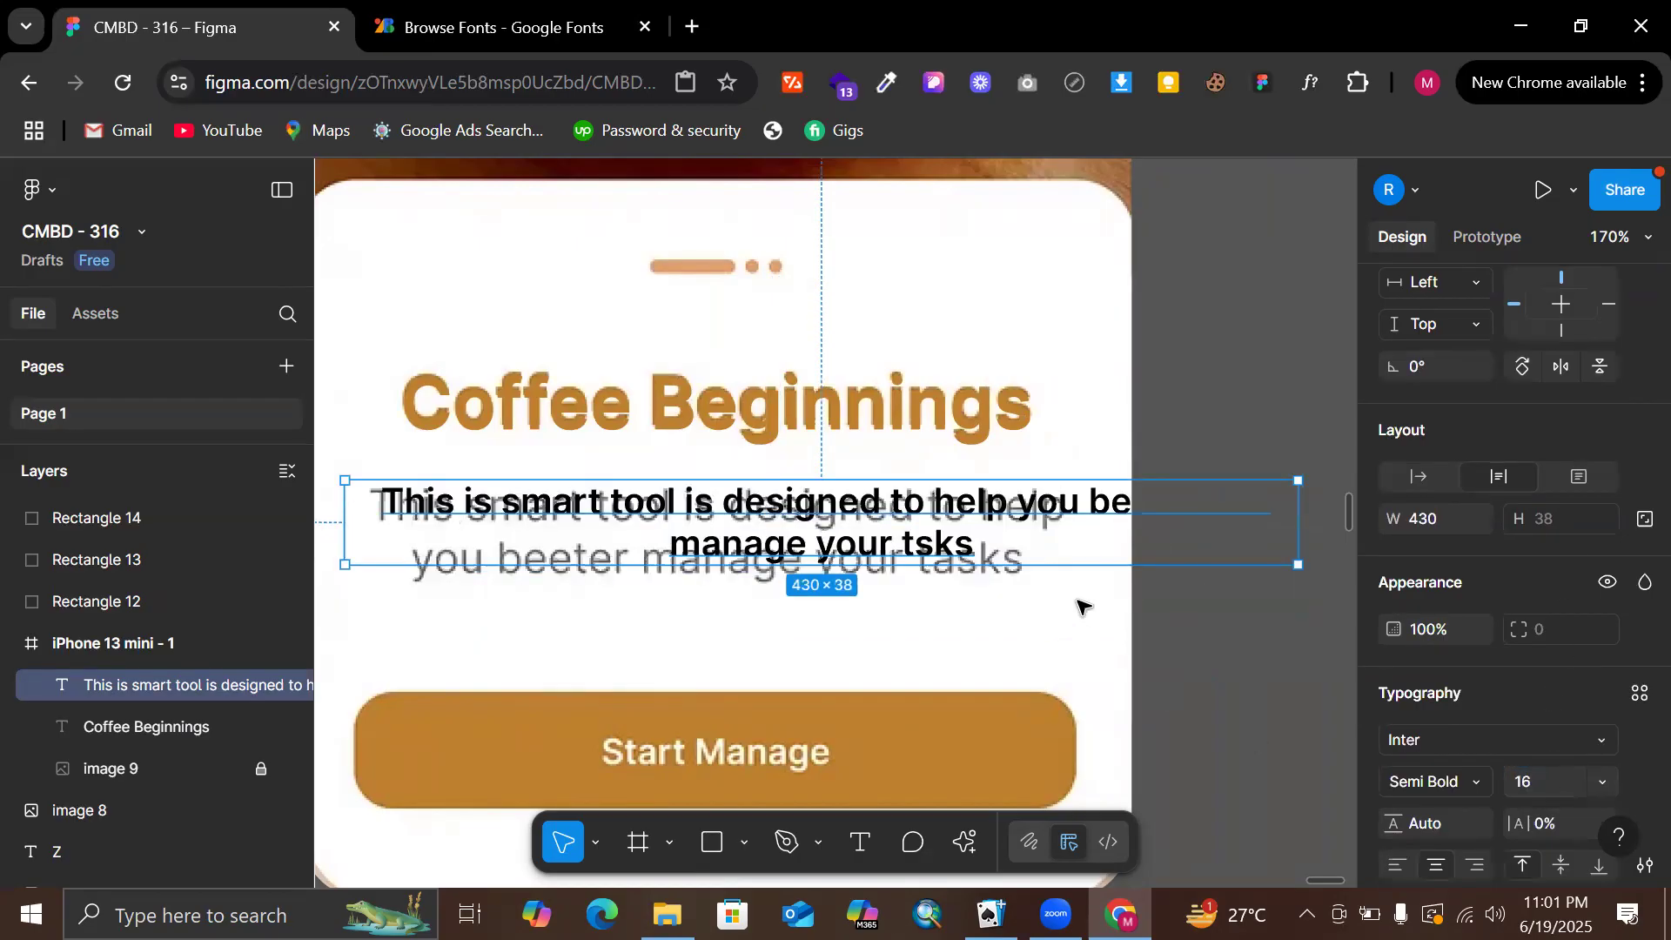
left_click_drag(1301, 534, 1000, 570)
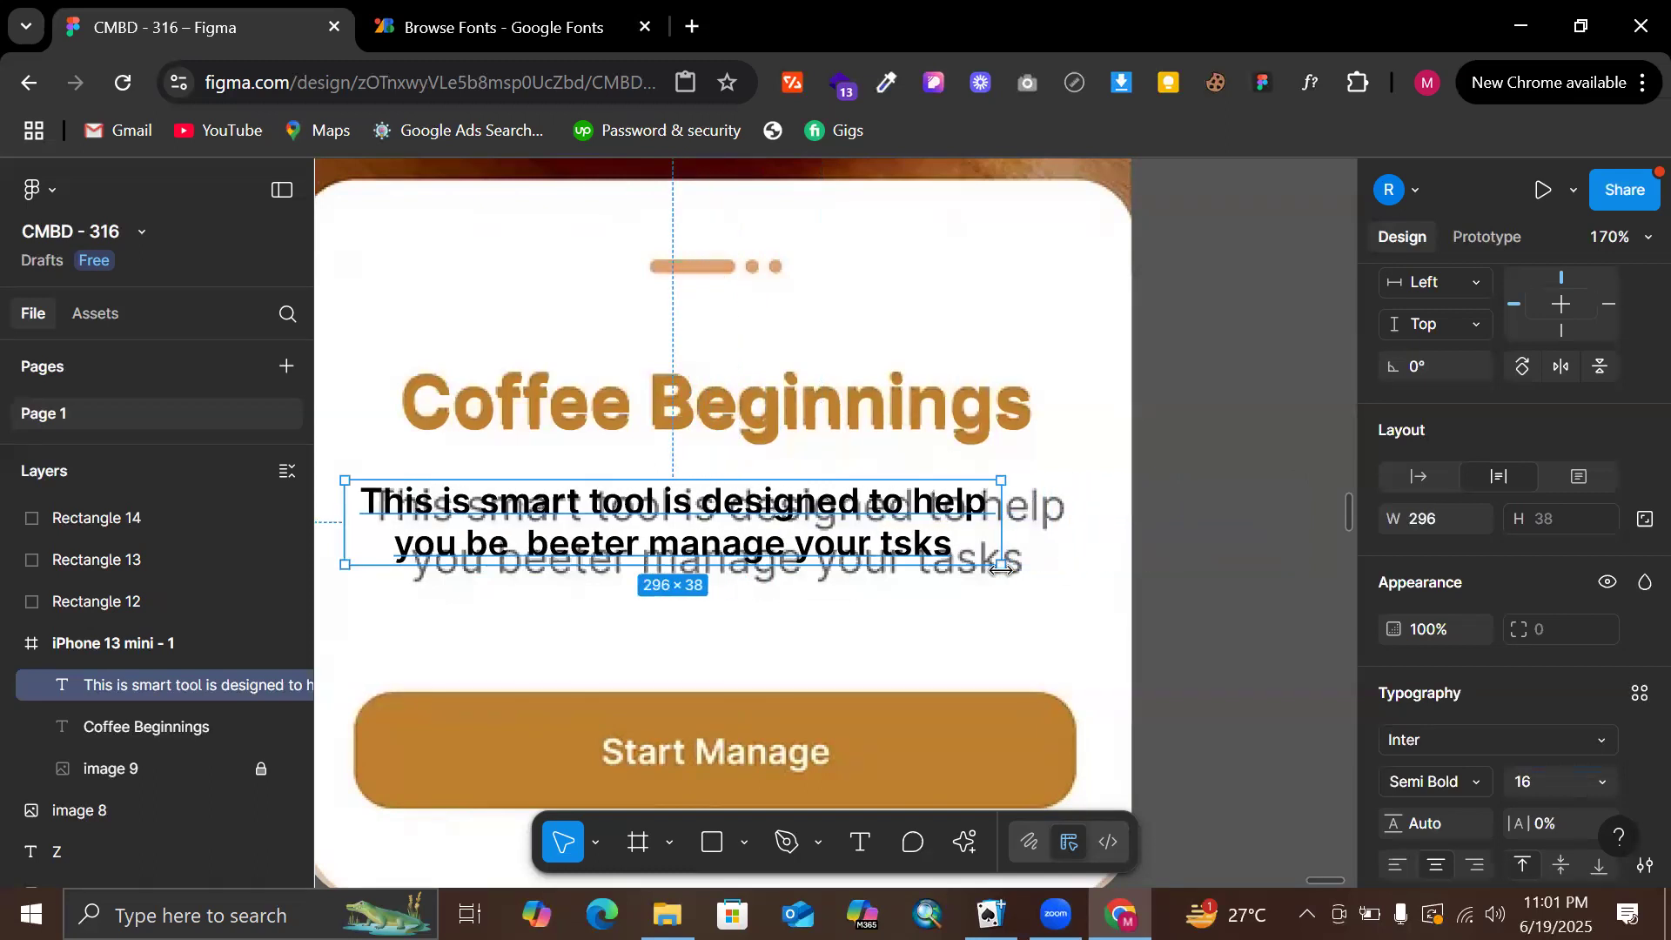
left_click_drag(832, 530, 842, 533)
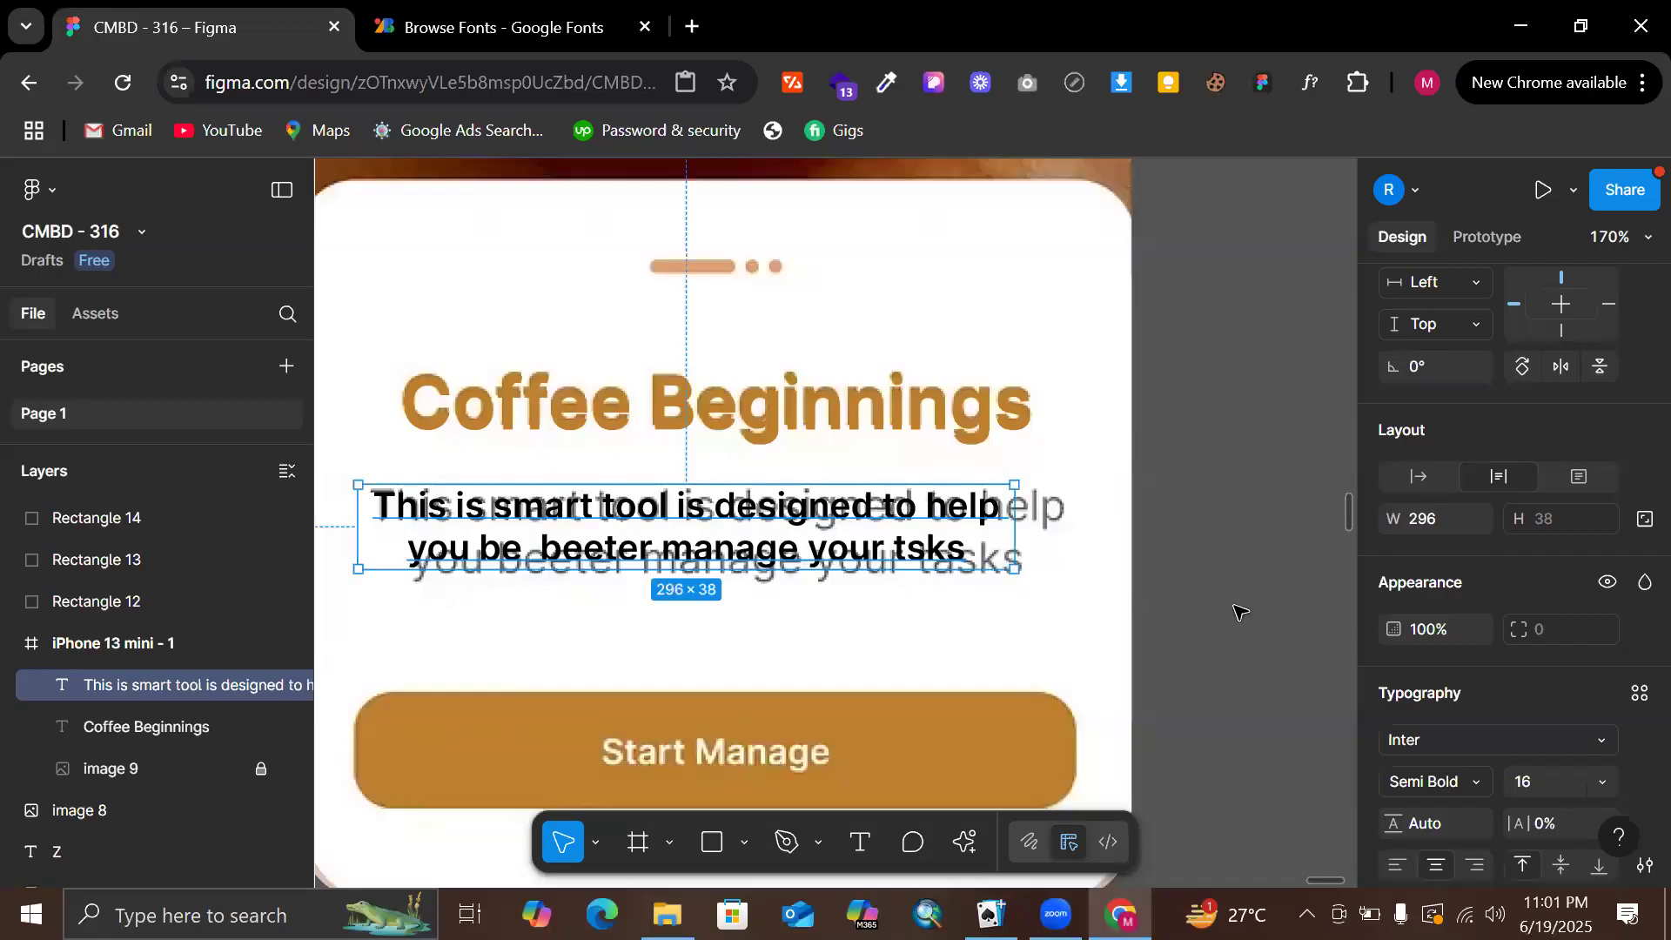
Raise the description text's font size to 18 and widen its text box to 338
scroll(1490, 705, "down", 1)
left_click(1539, 684)
key("Up")
key("Up")
key("Up")
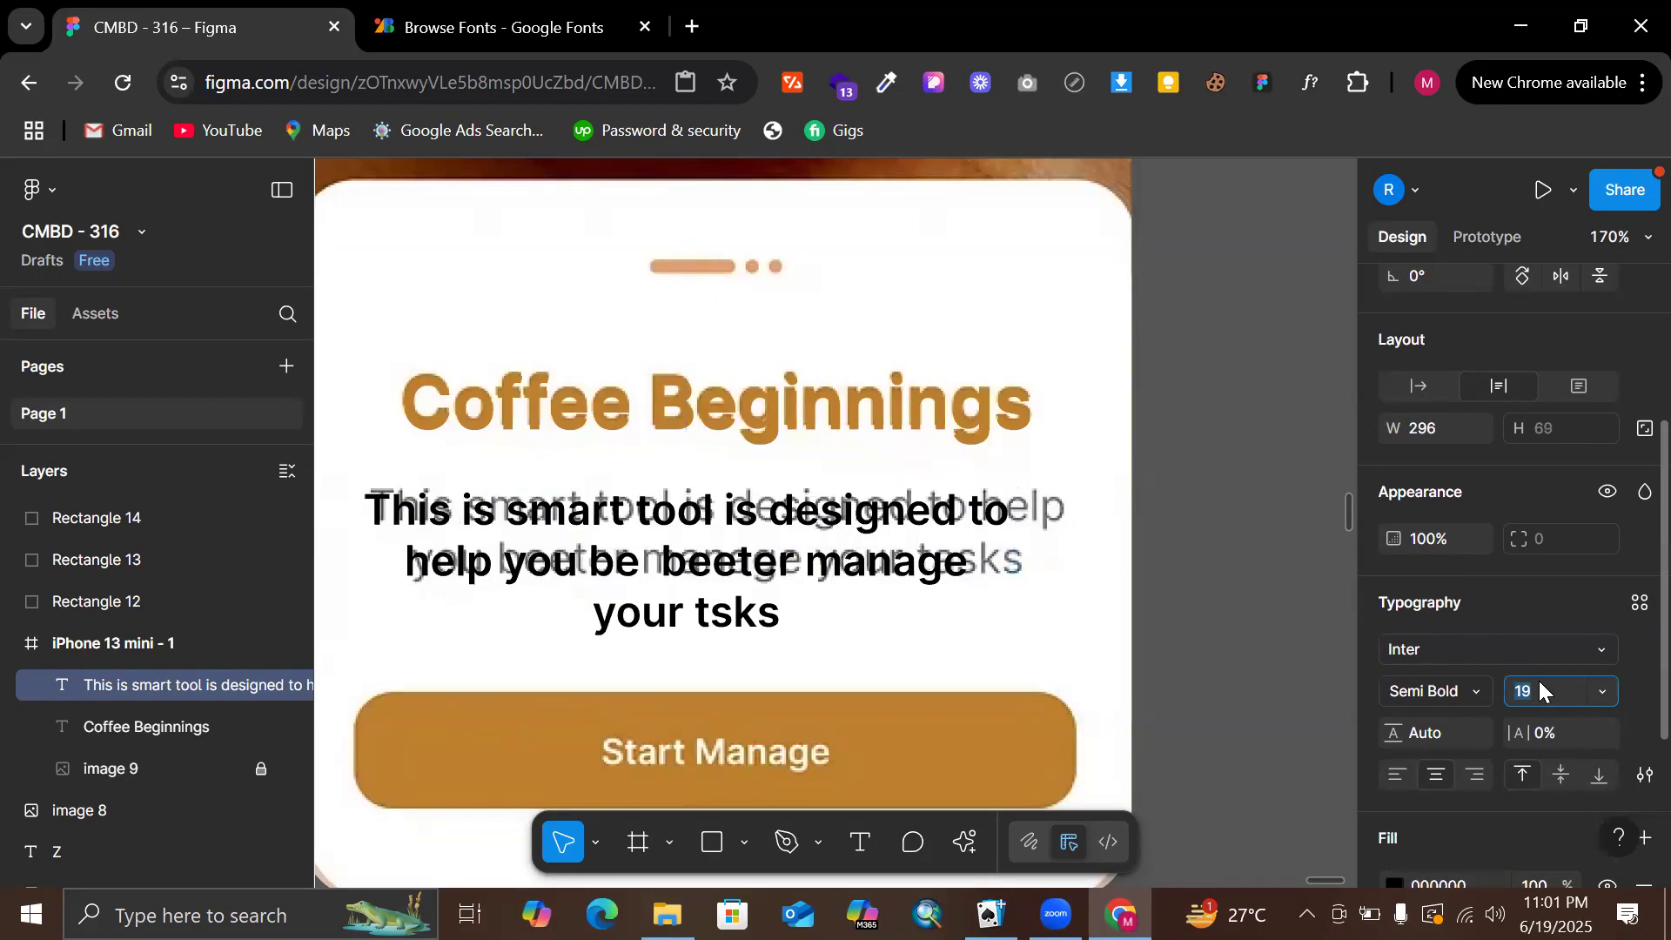
left_click_drag(1010, 530, 1107, 549)
left_click(1567, 691)
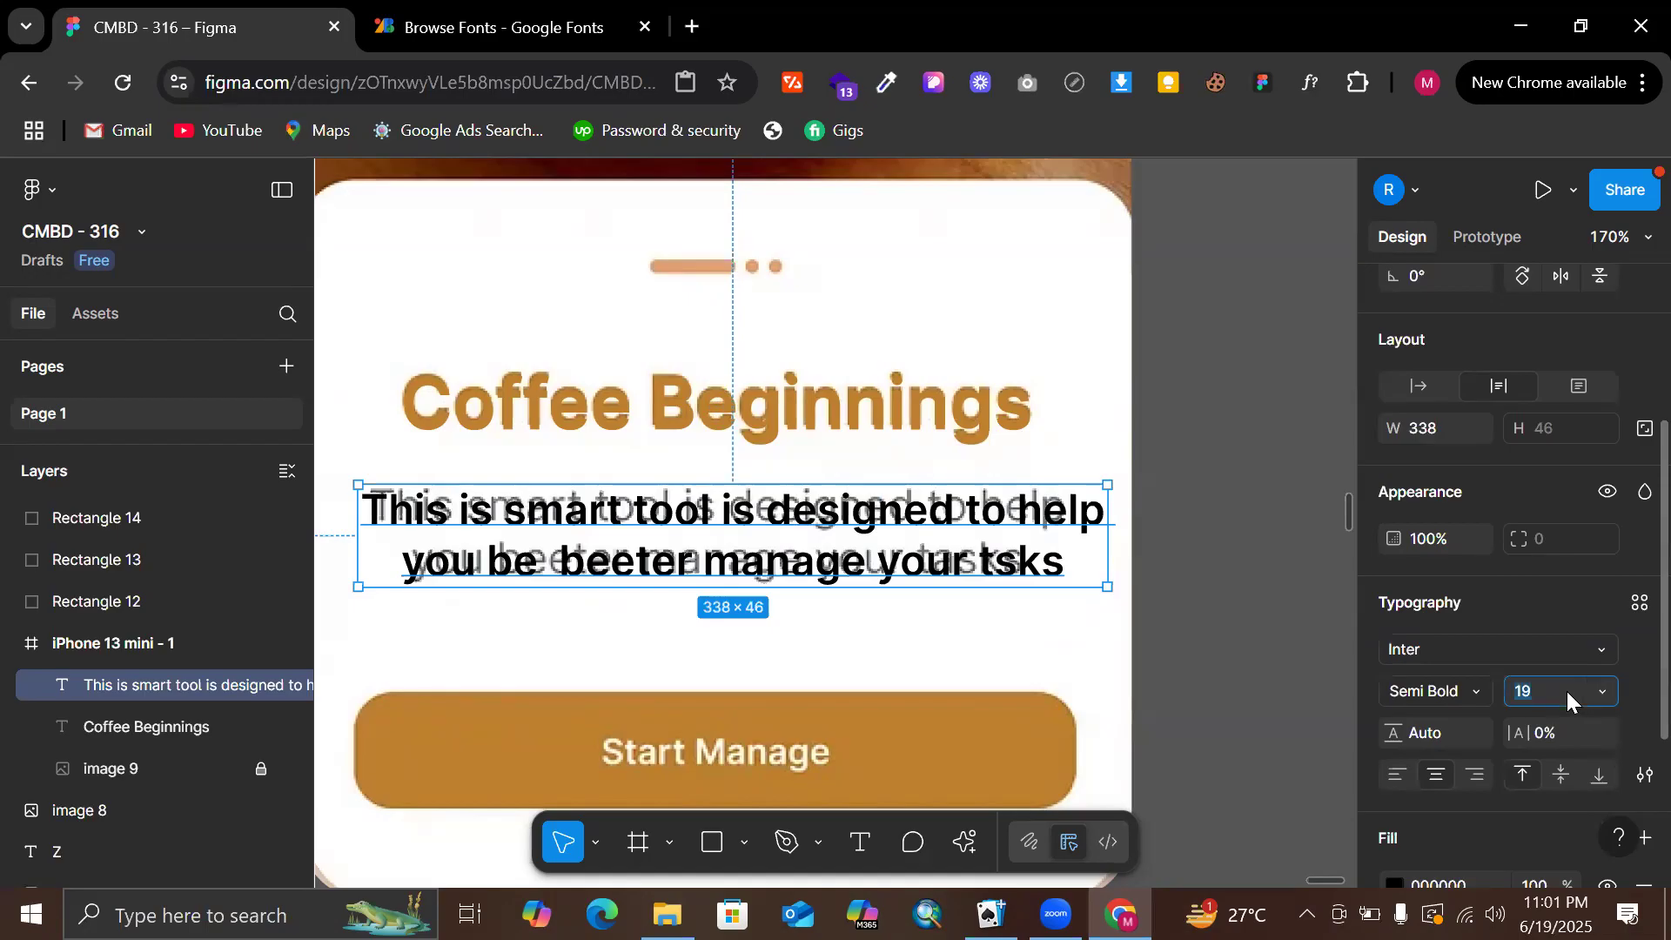
key("Up")
key("Down")
key("Down")
key("Down")
key("Up")
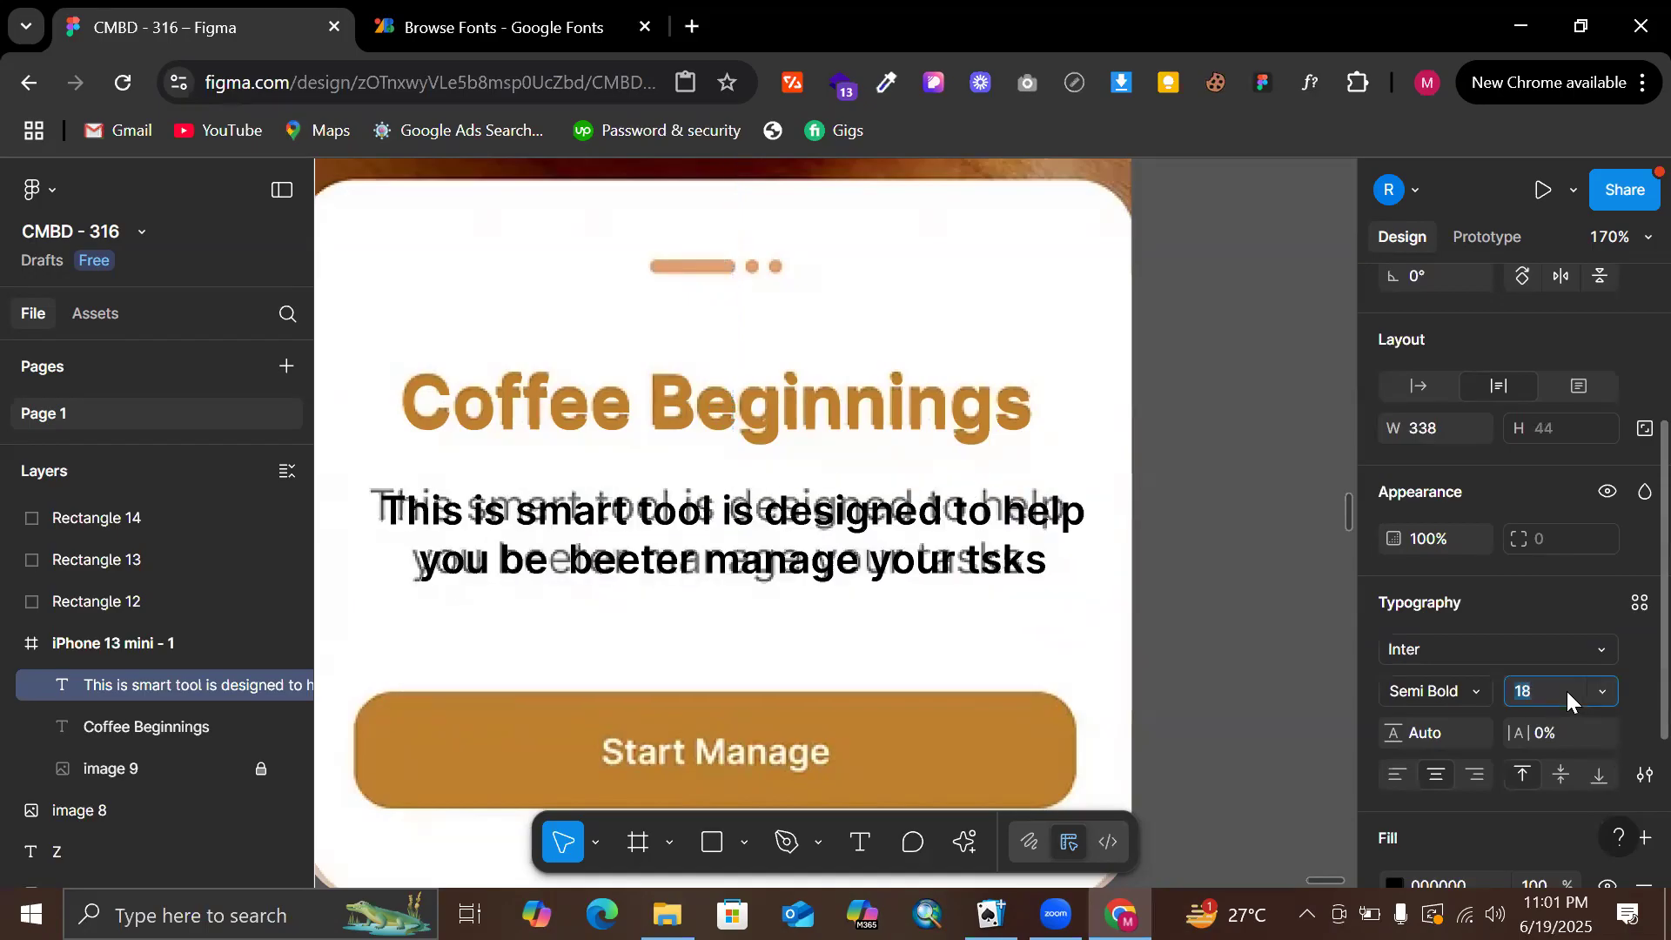
Edit the description's wording, changing "tsks" to "taks" and "beeter" to "better"
double_click(973, 562)
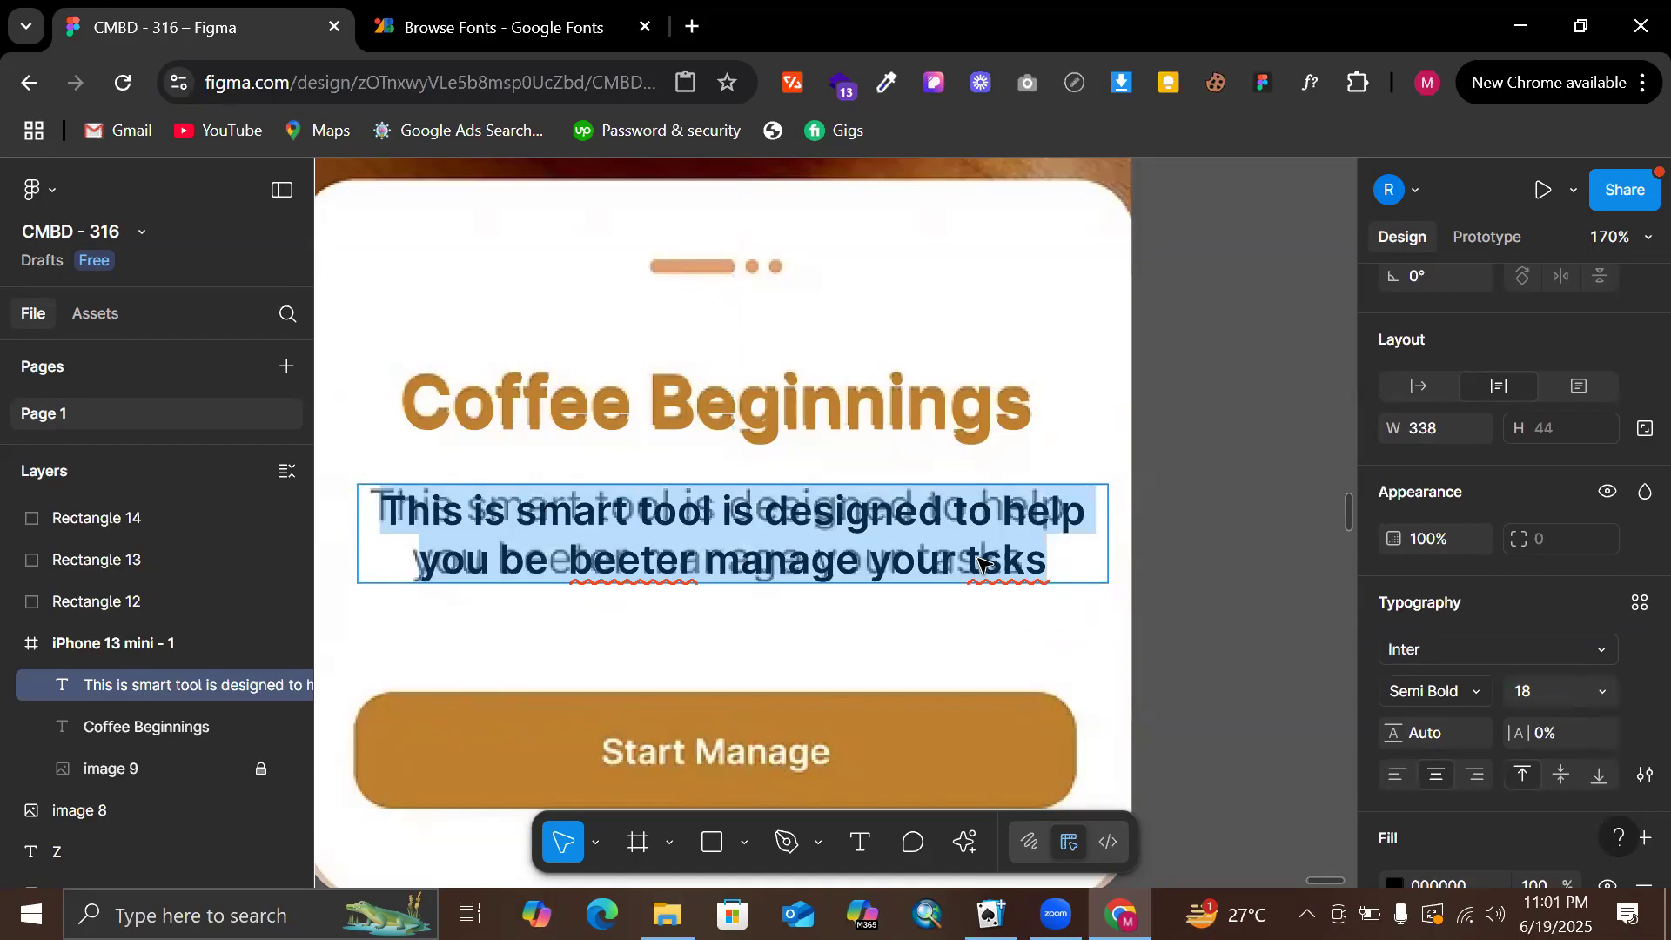
left_click(1001, 561)
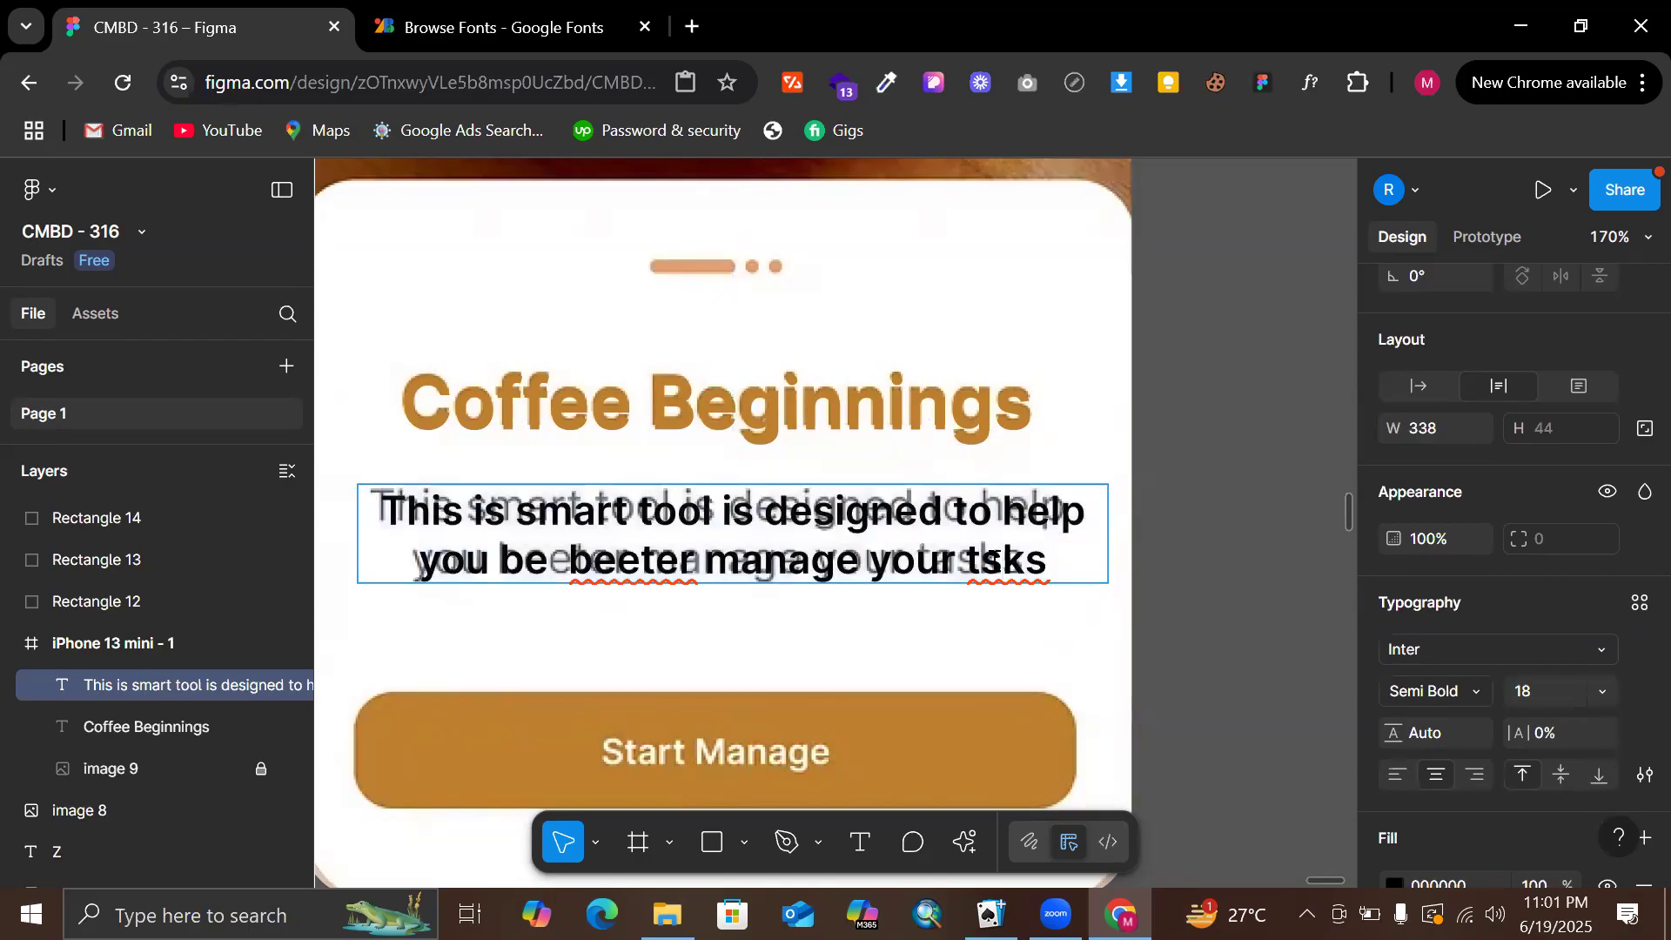
type("a")
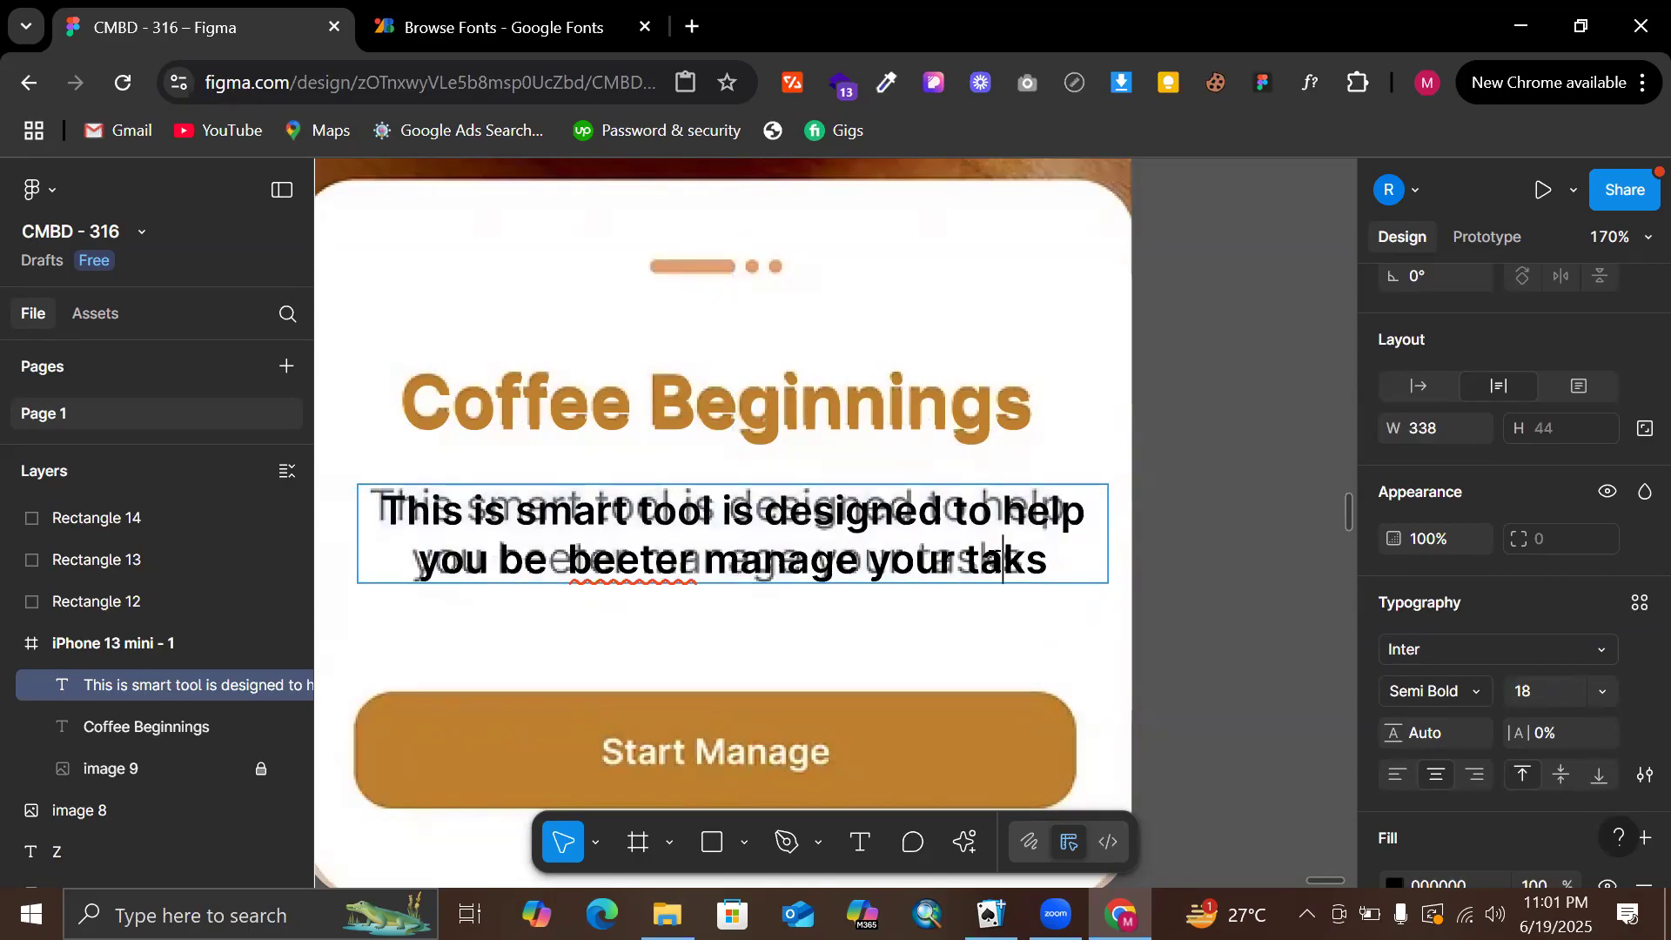
left_click(653, 565)
key("BackSpace")
key("BackSpace")
type("tt")
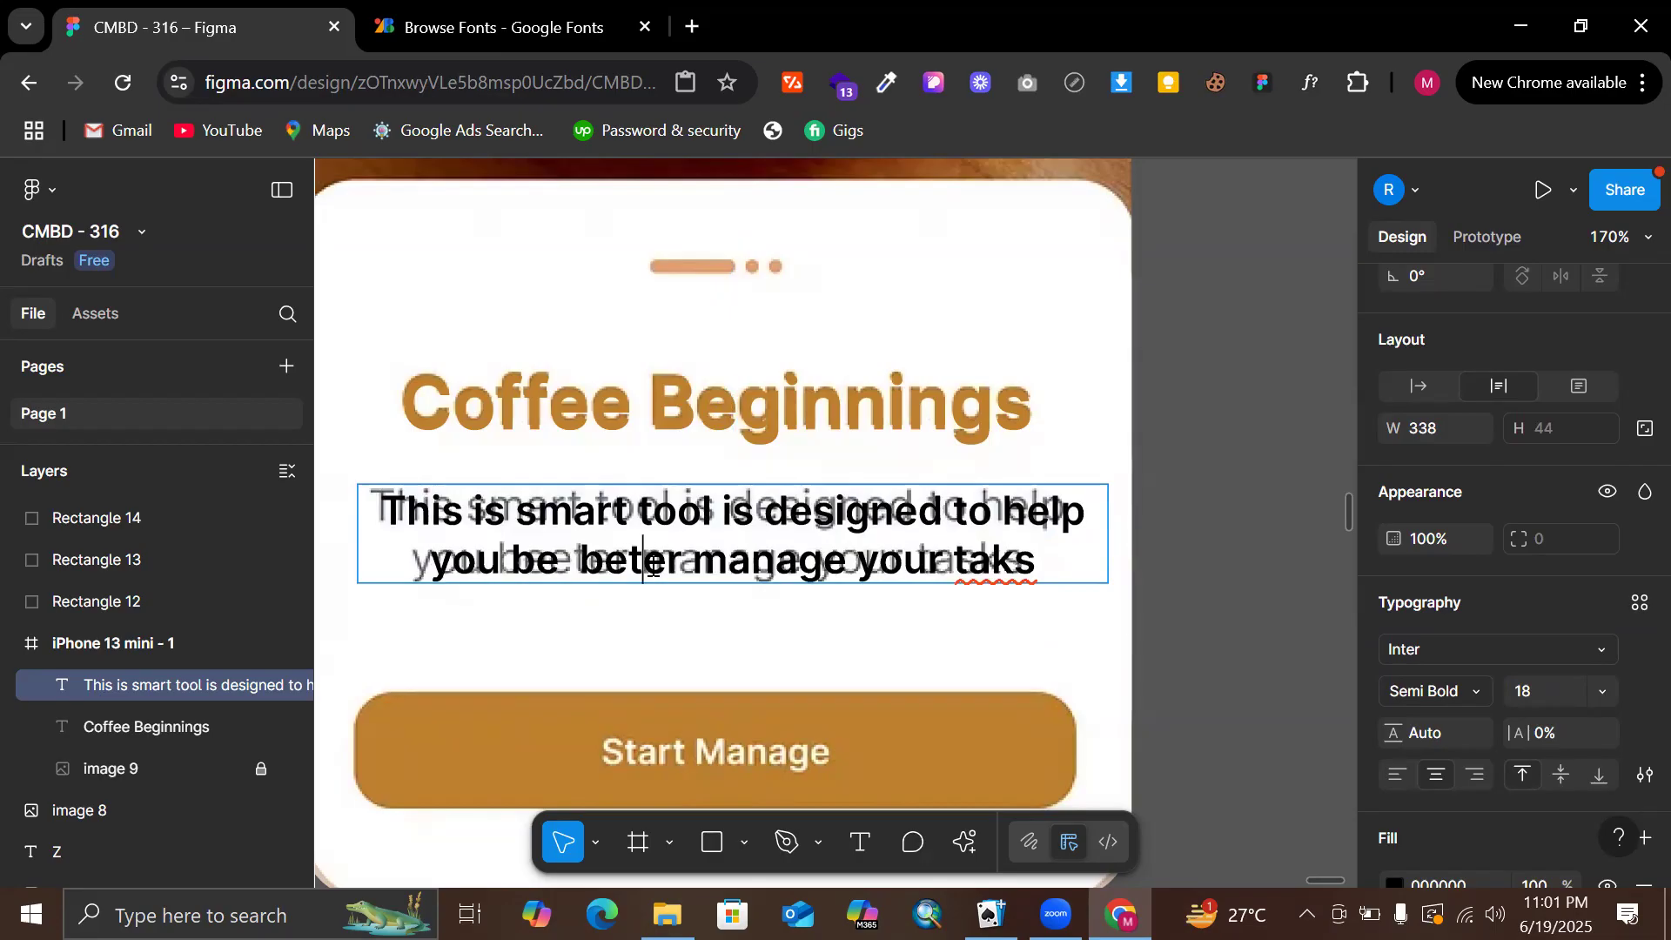
key("Escape")
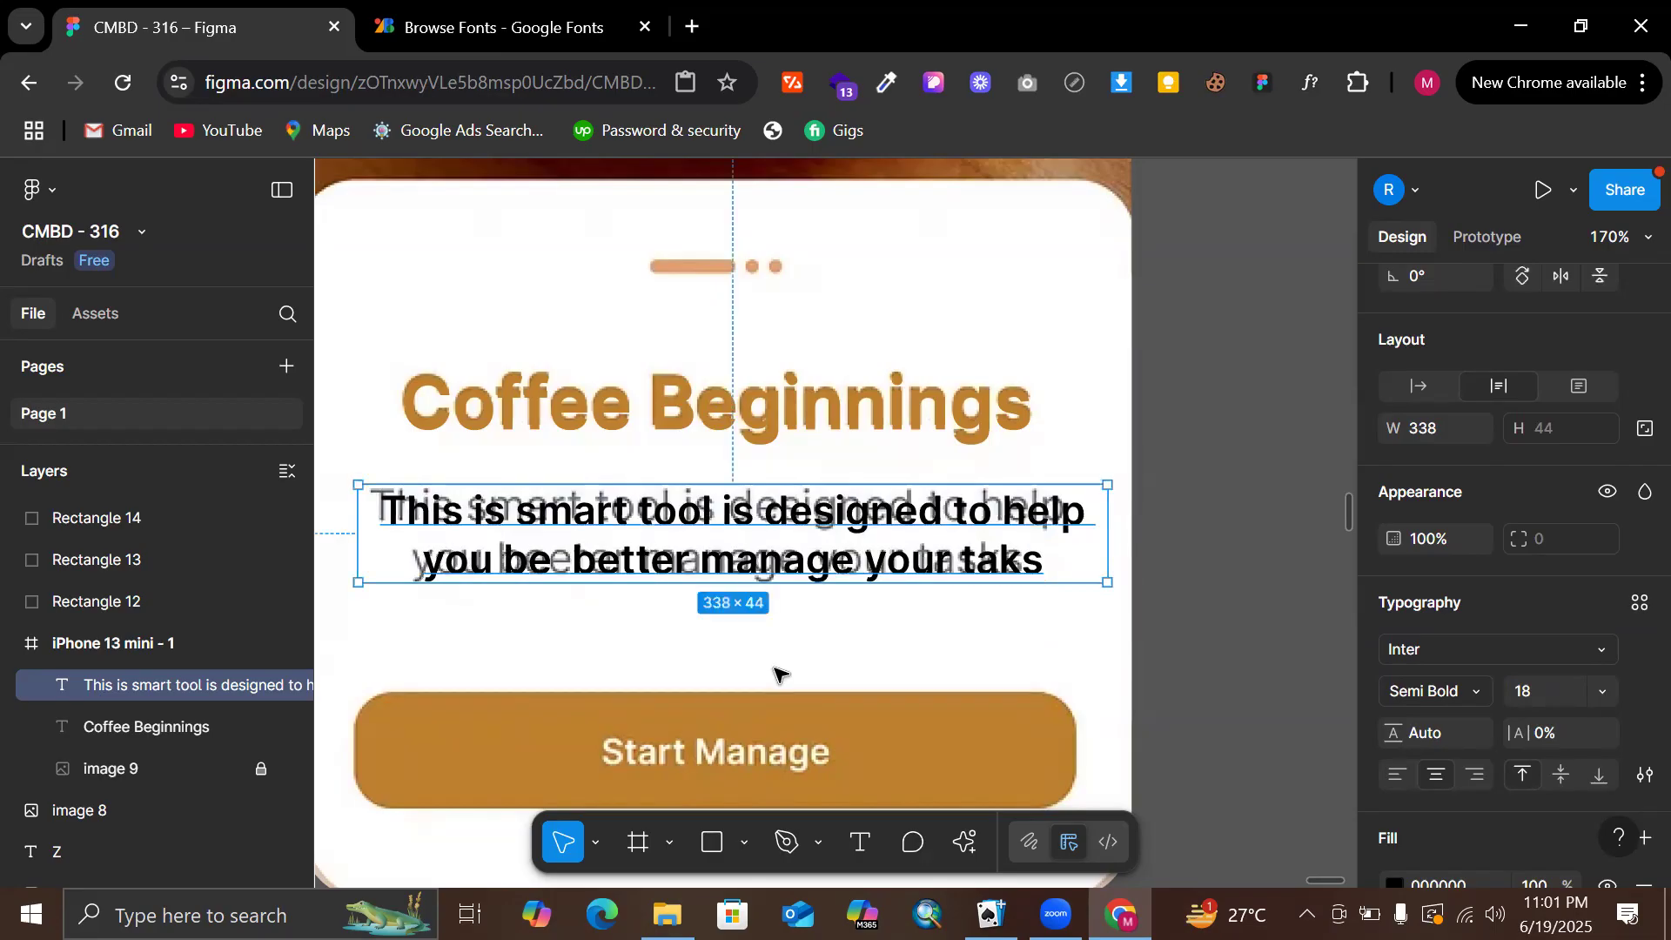
Nudge the description text slightly up and to the left over the mockup's own description
left_click_drag(687, 561, 685, 562)
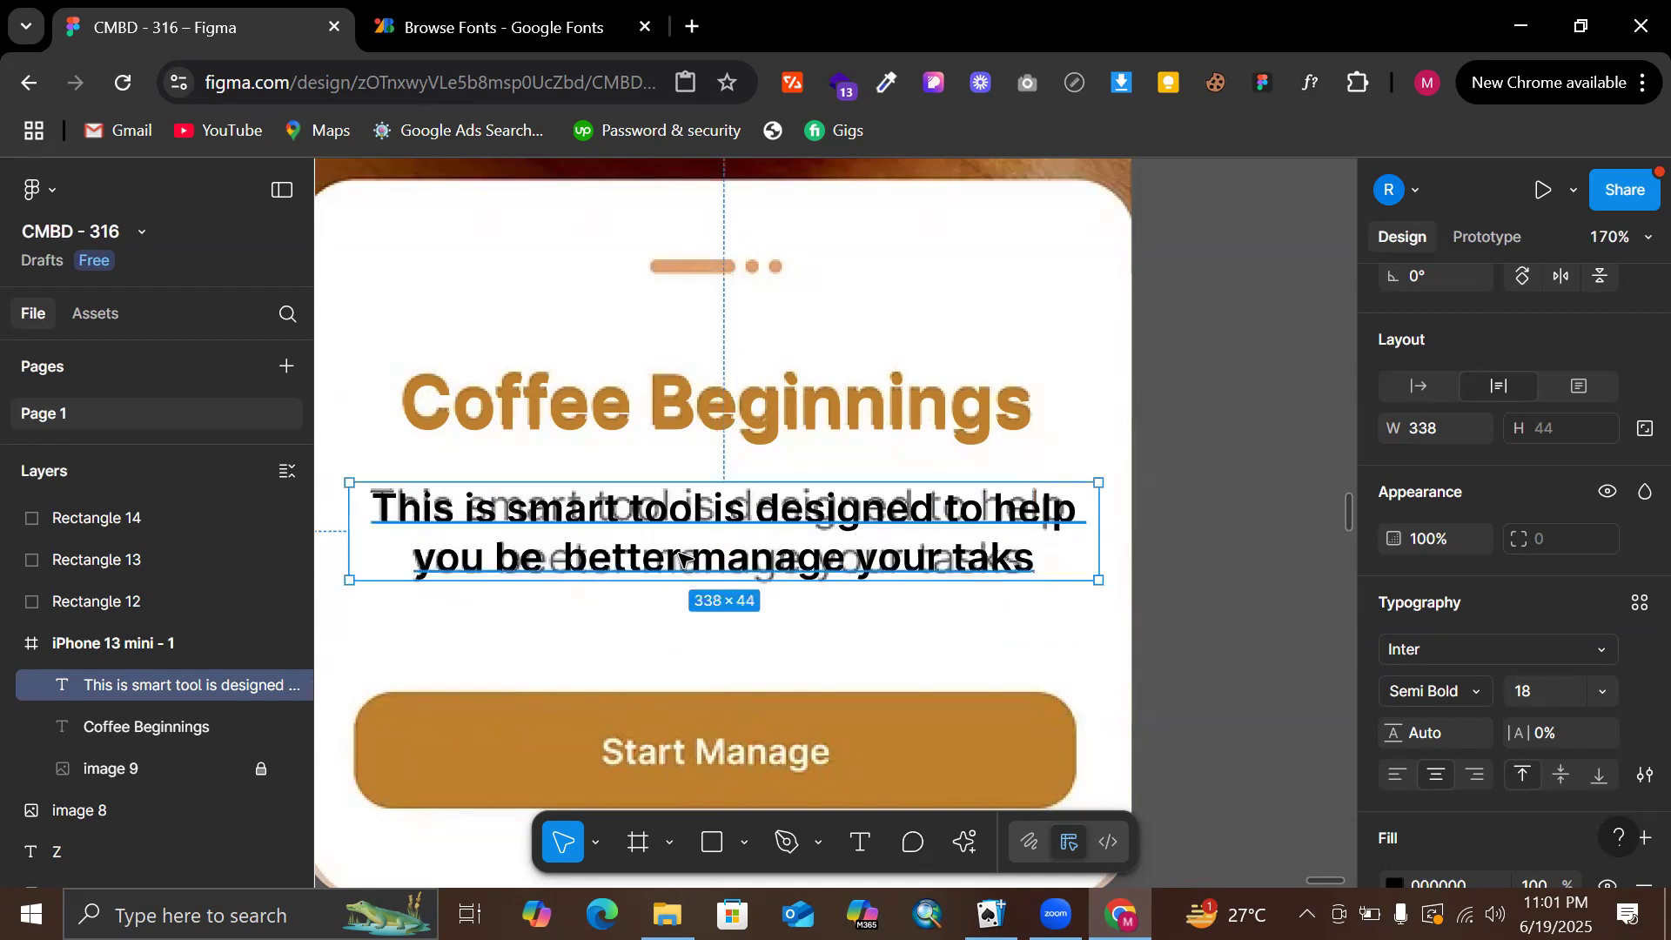
scroll(718, 562, "up", 5)
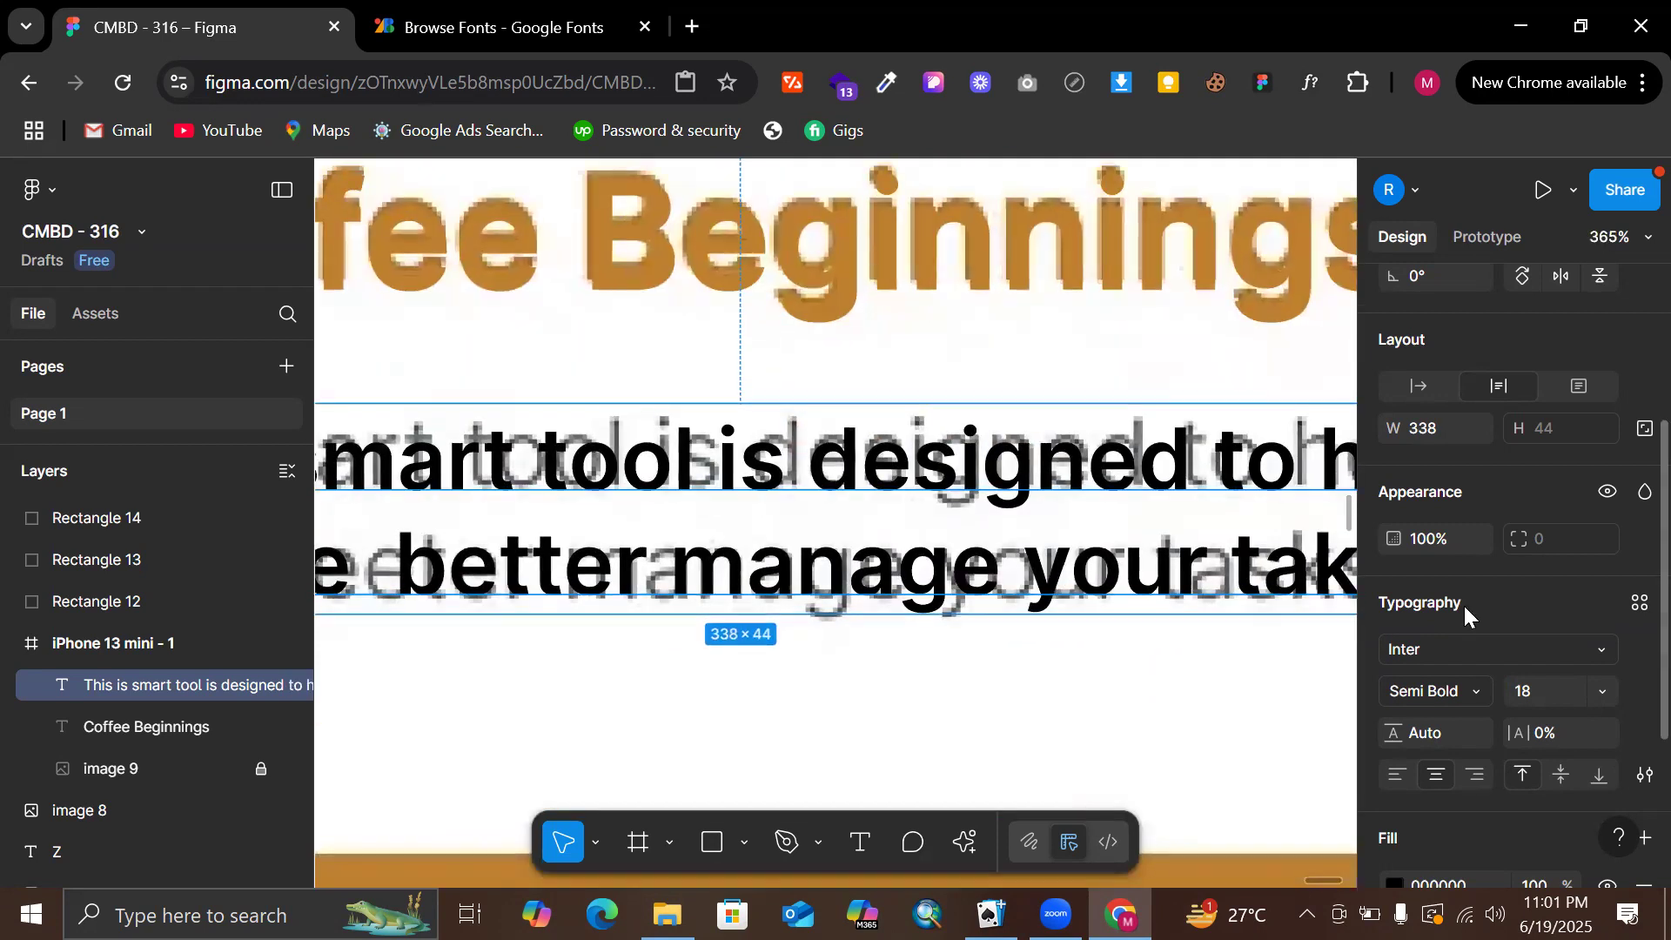
scroll(1464, 603, "down", 2)
left_click_drag(1527, 554, 1527, 554)
key("ctrl+z")
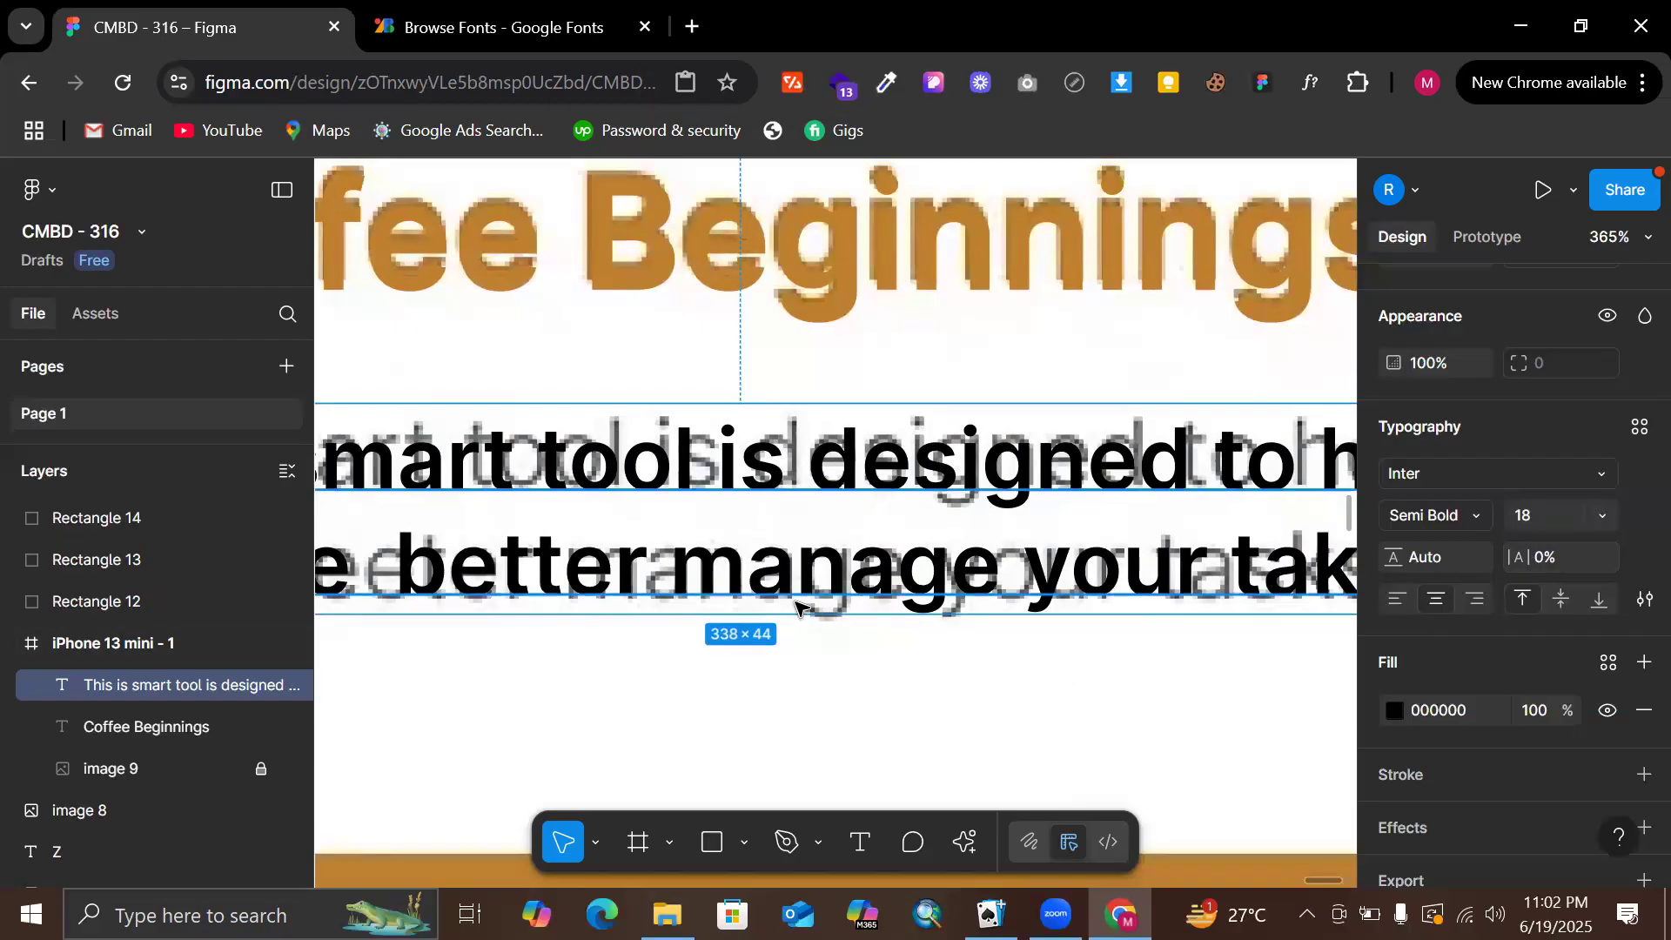
Delete the extra word "be" before "better" in the description text
scroll(801, 609, "left", 1)
scroll(867, 615, "left", 2)
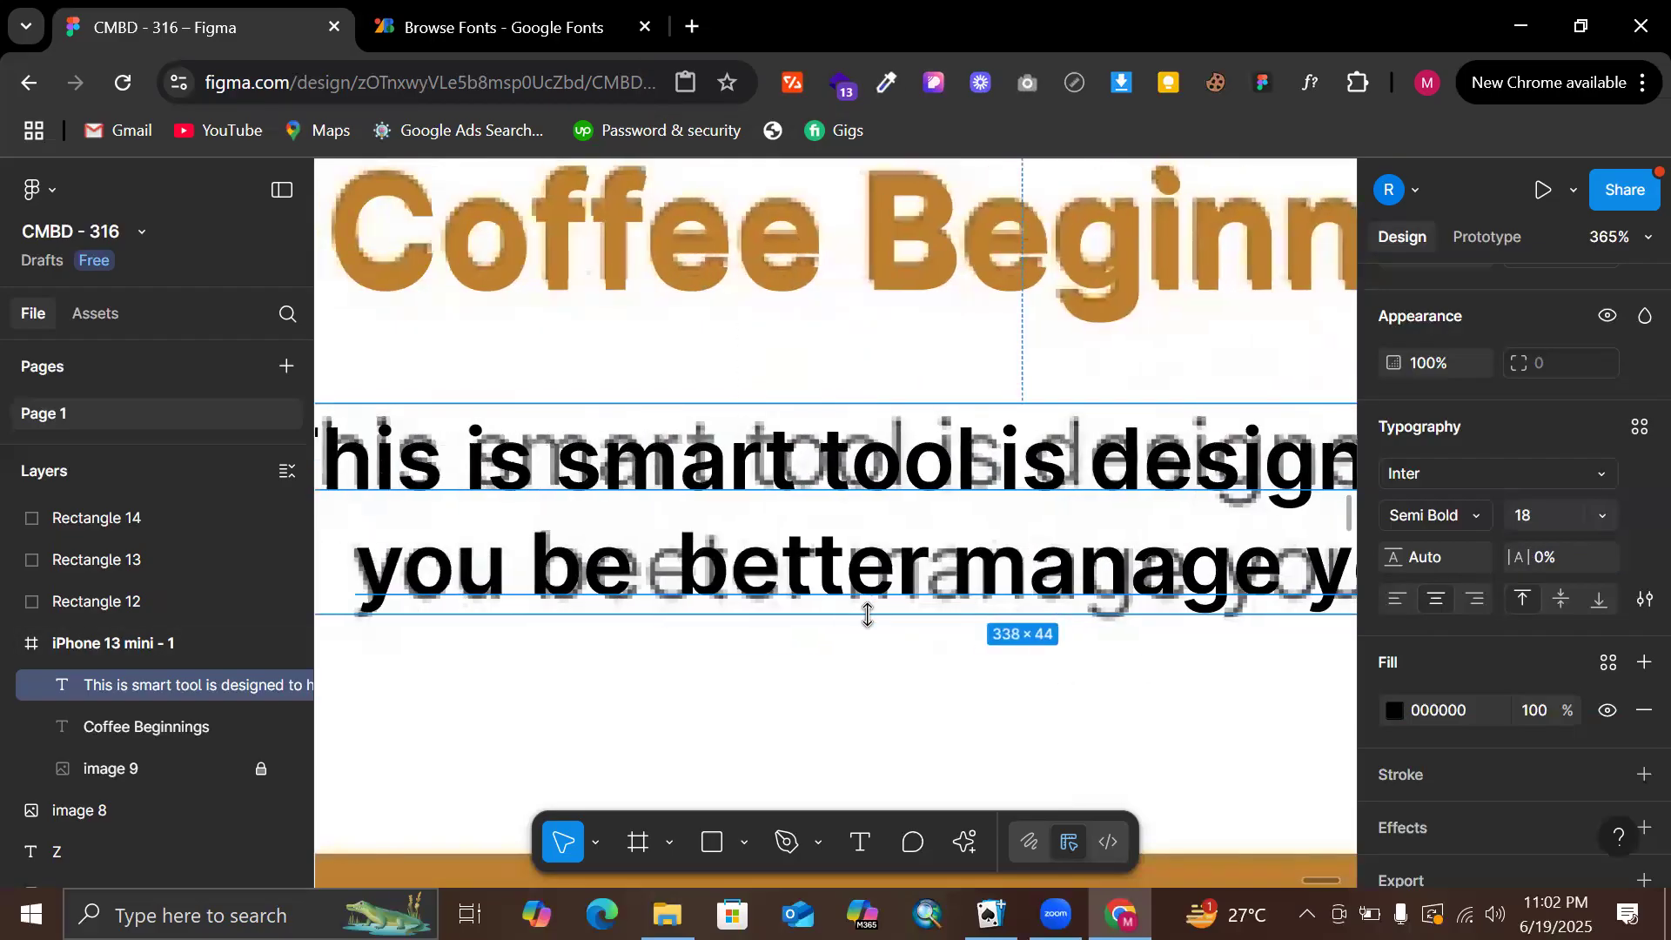
double_click(659, 594)
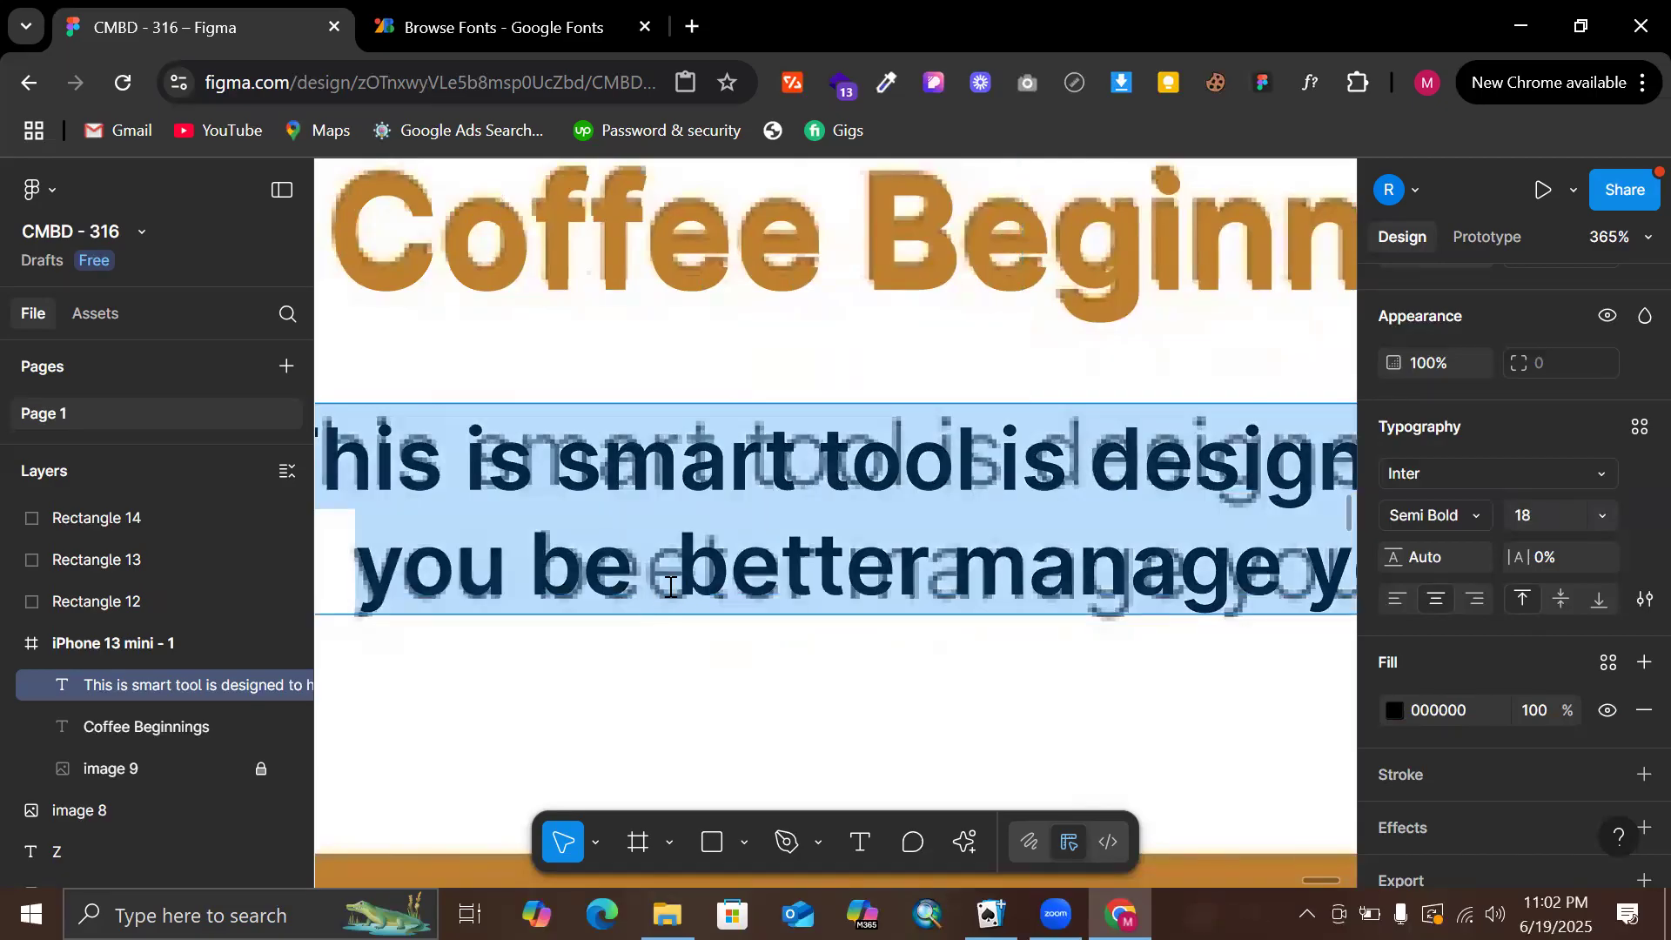
left_click(670, 588)
left_click_drag(650, 586, 504, 586)
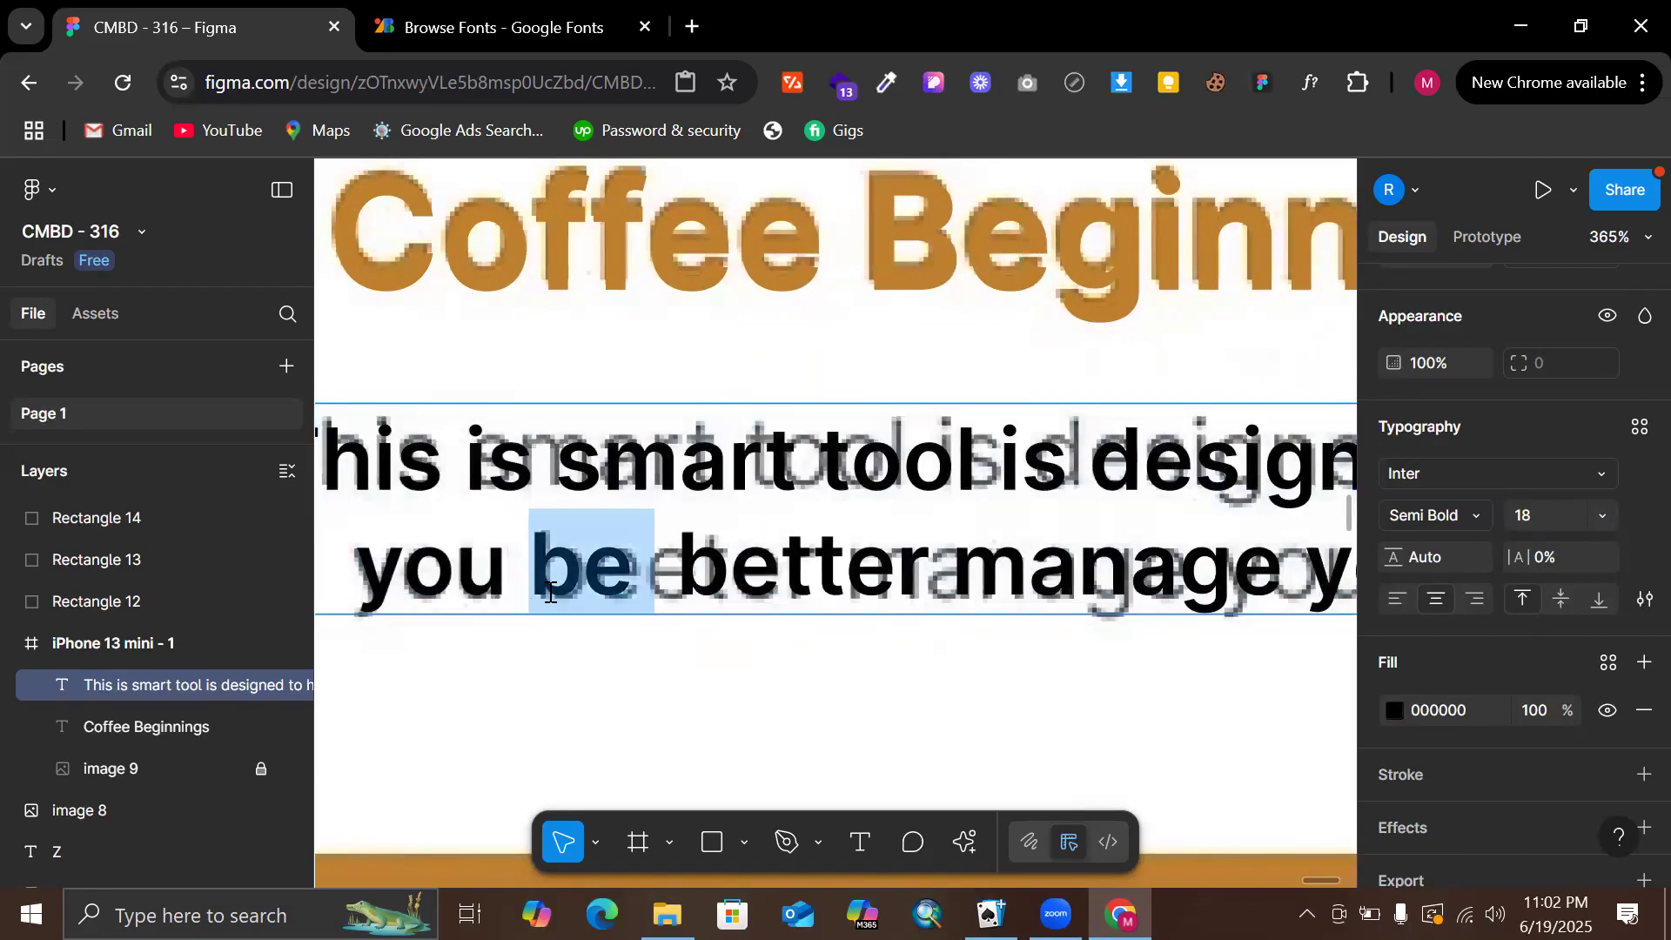
key("BackSpace")
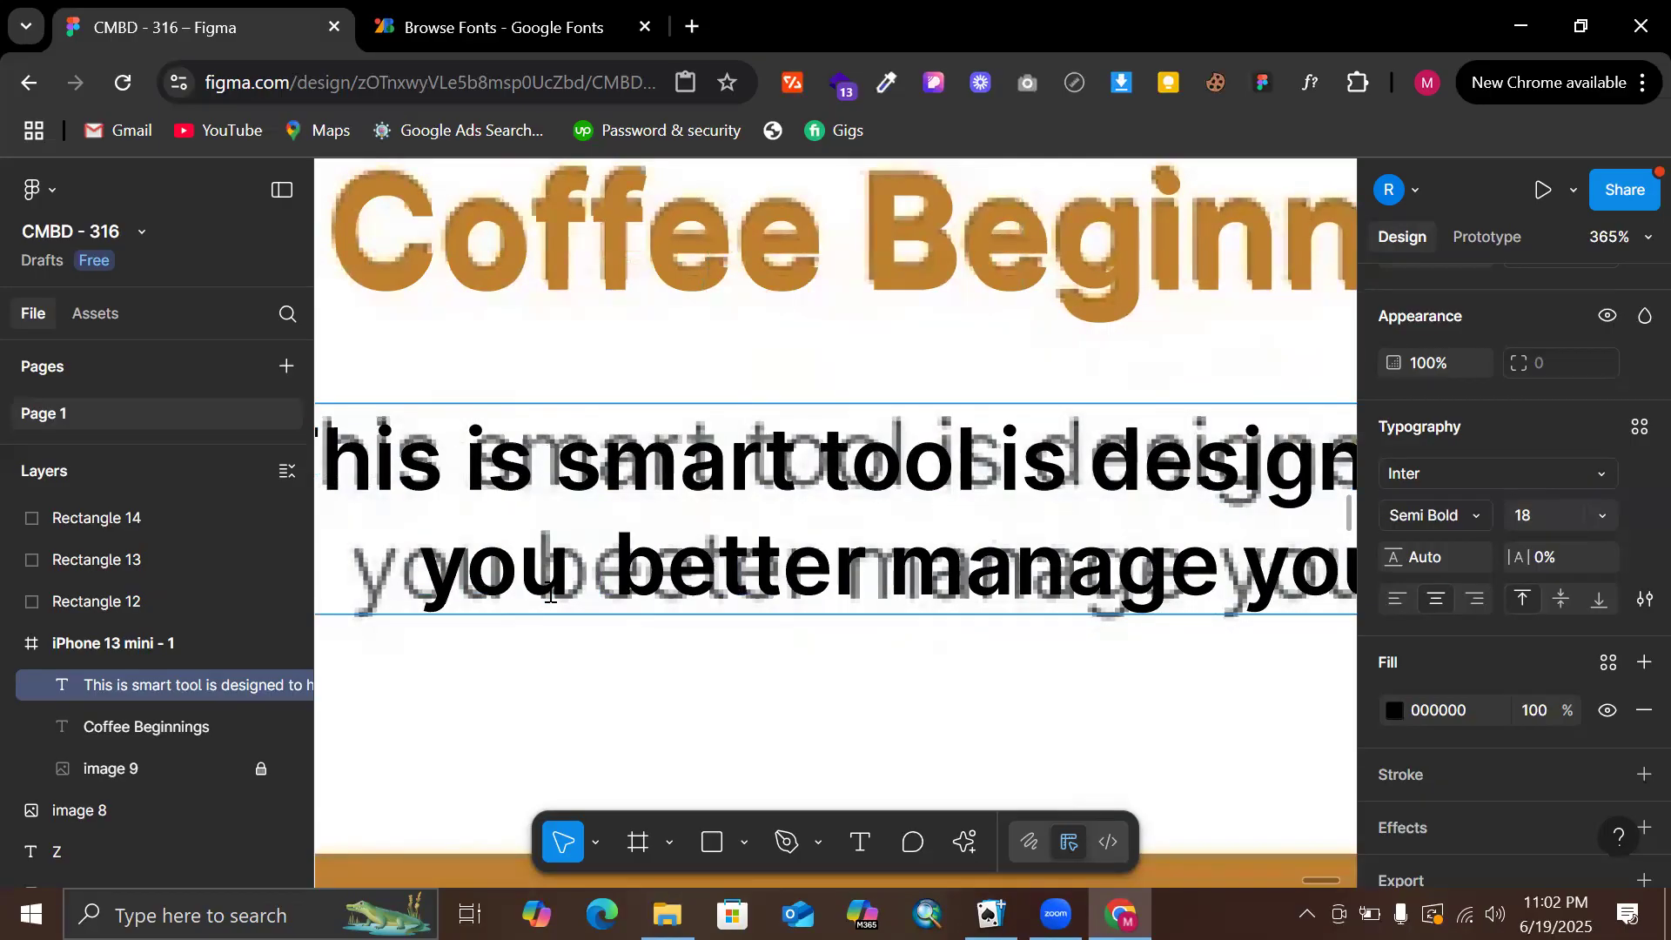
key("Escape")
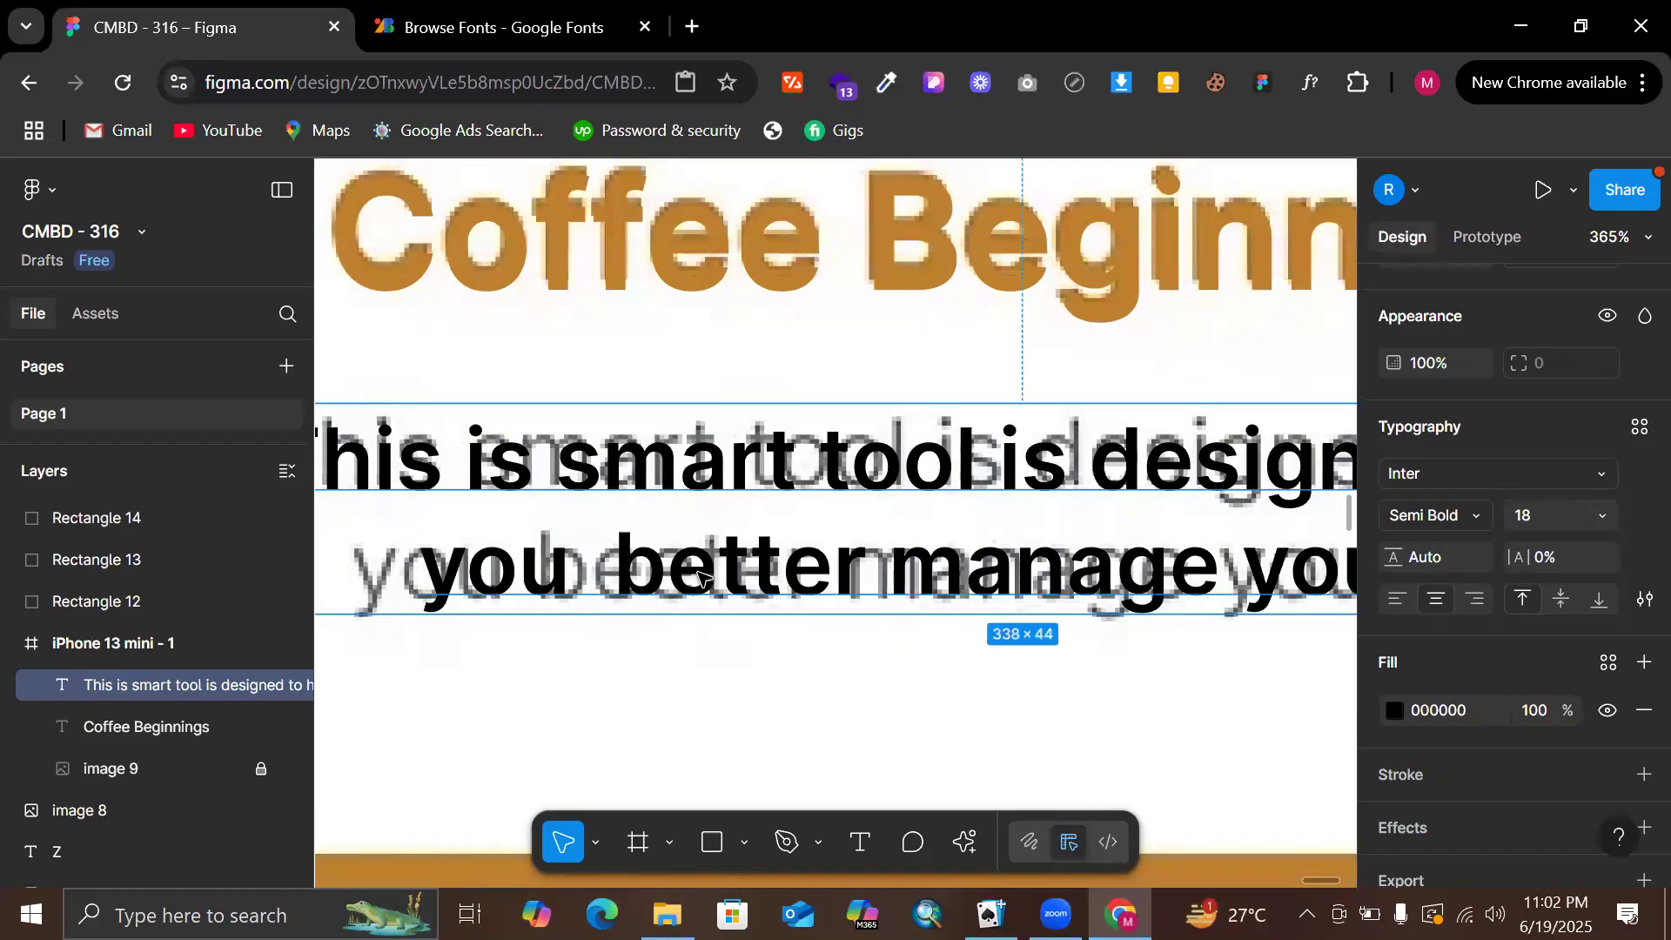
Widen the description text box to 349 and try font sizes 17 and 20 before settling on 18
scroll(699, 577, "down", 5)
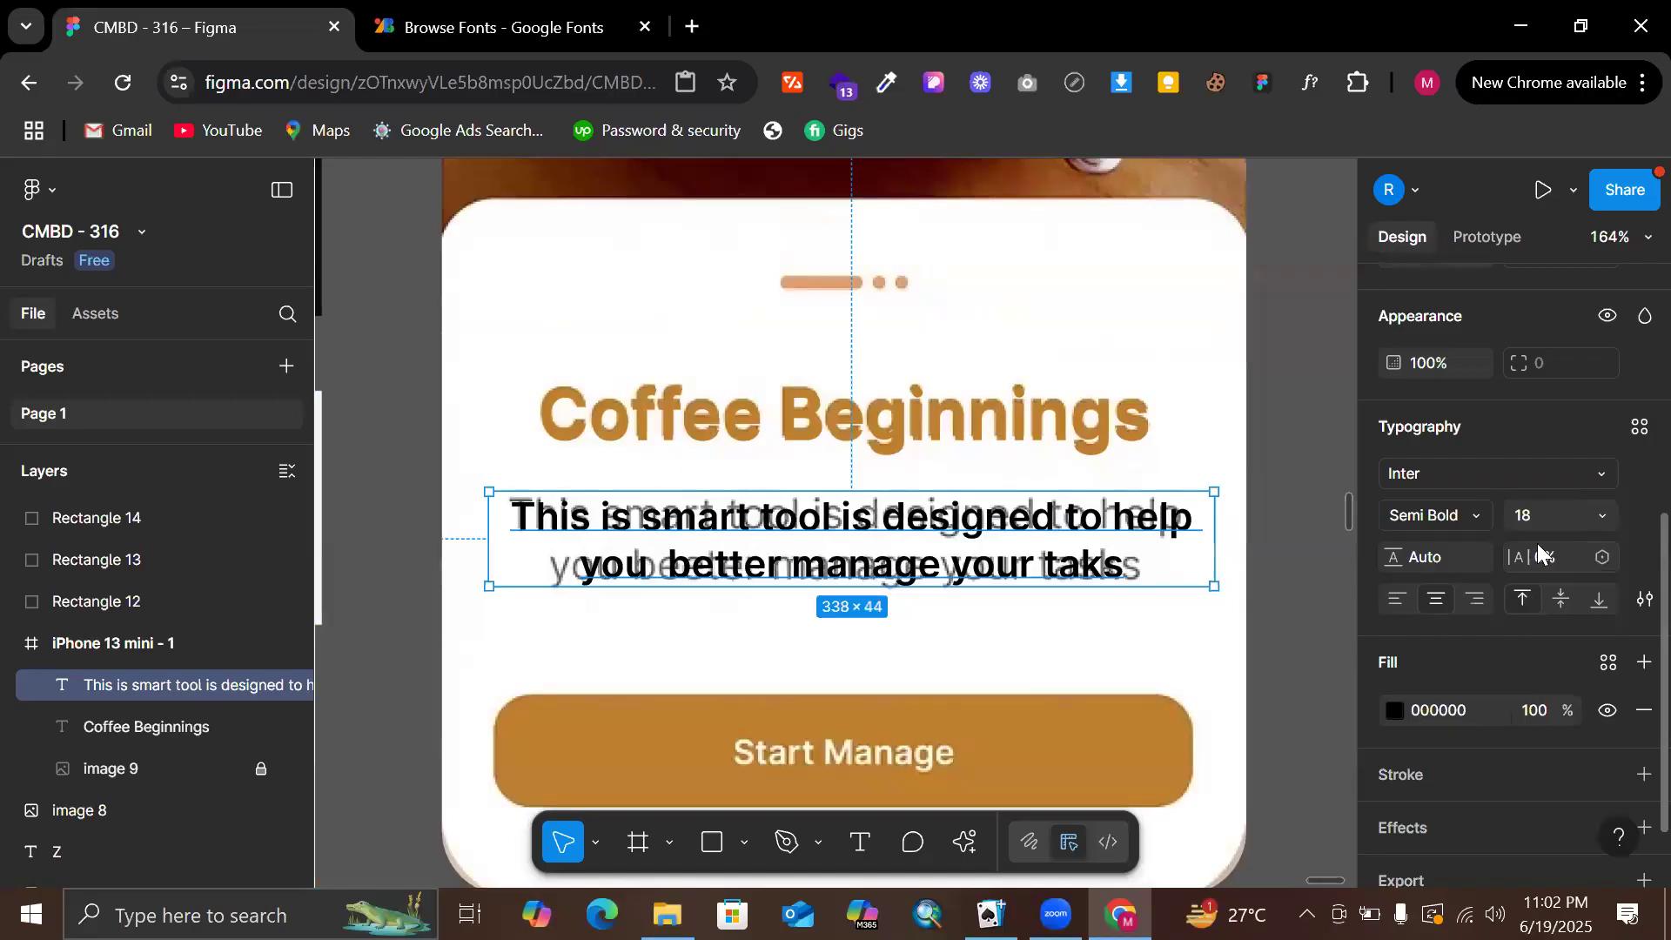
key("Down")
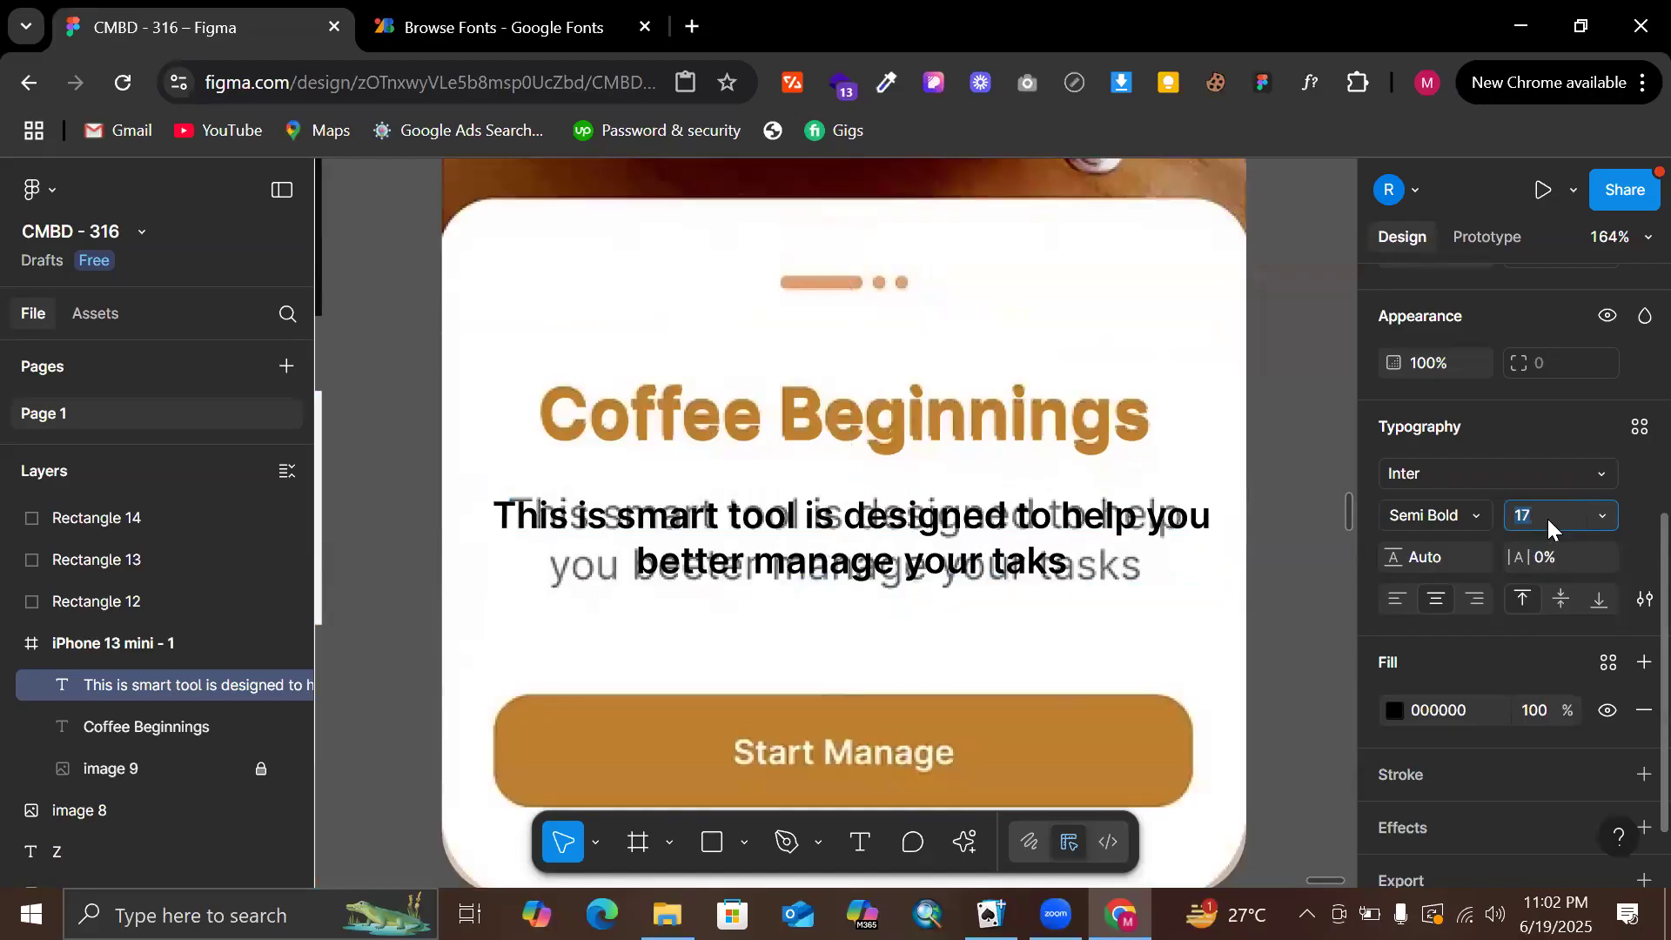
key("Up")
key("Up")
key("Up")
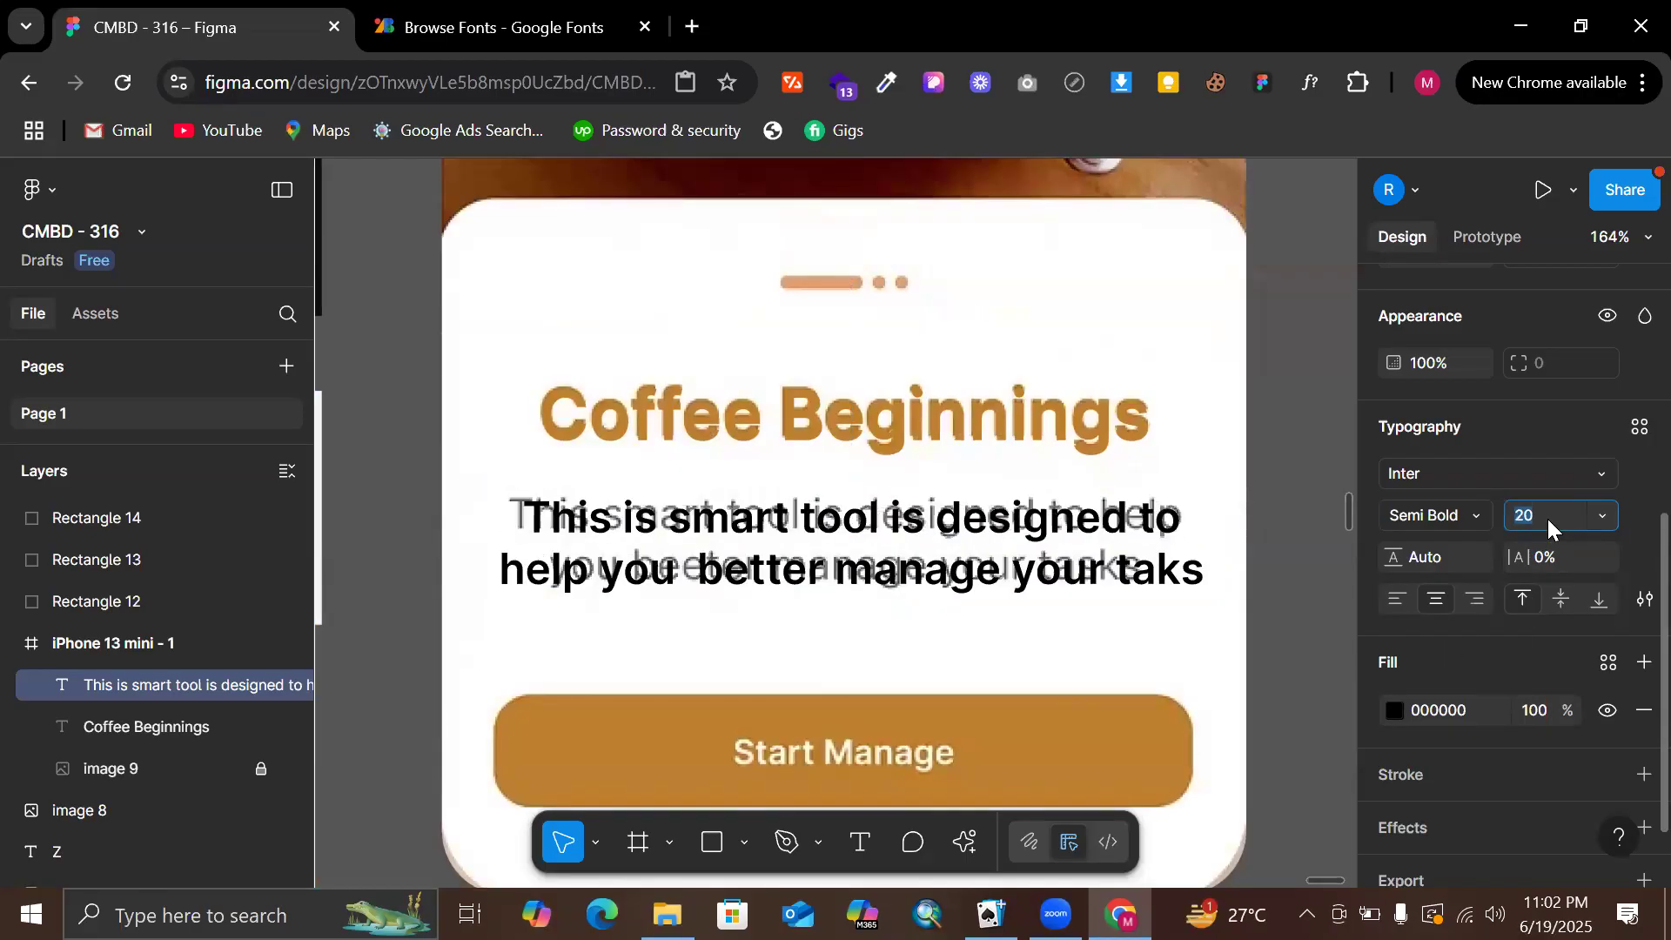
mouse_move(1217, 535)
left_mouse_down()
mouse_move(1272, 538)
mouse_move(1237, 537)
left_mouse_up()
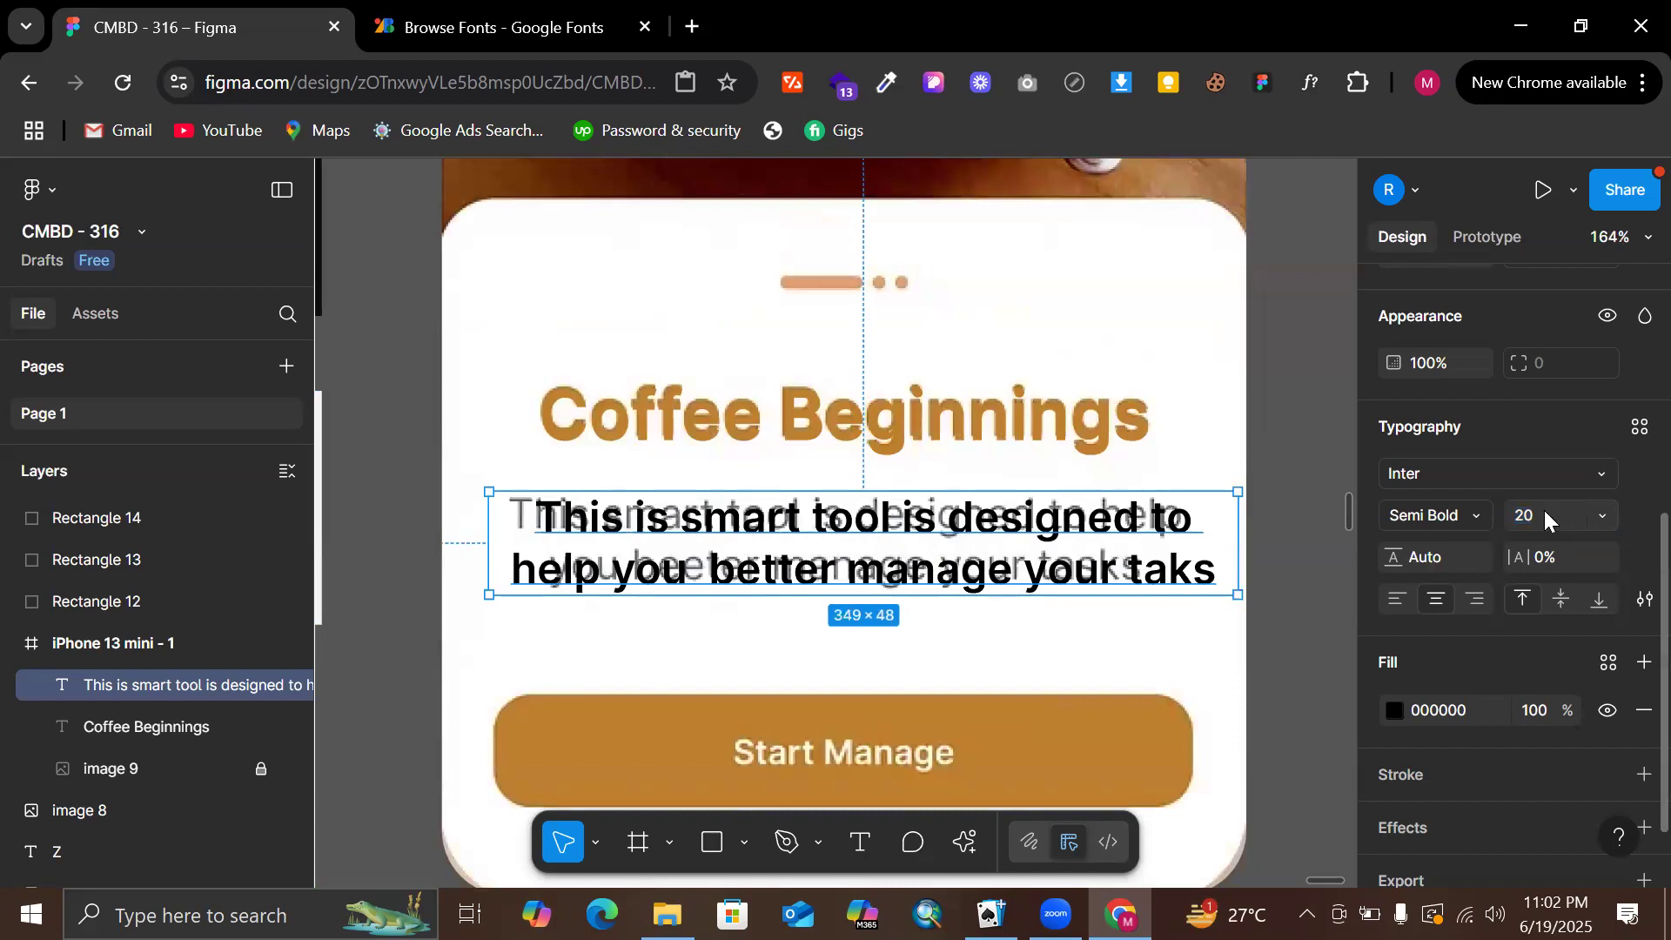
key("Down")
key("Down")
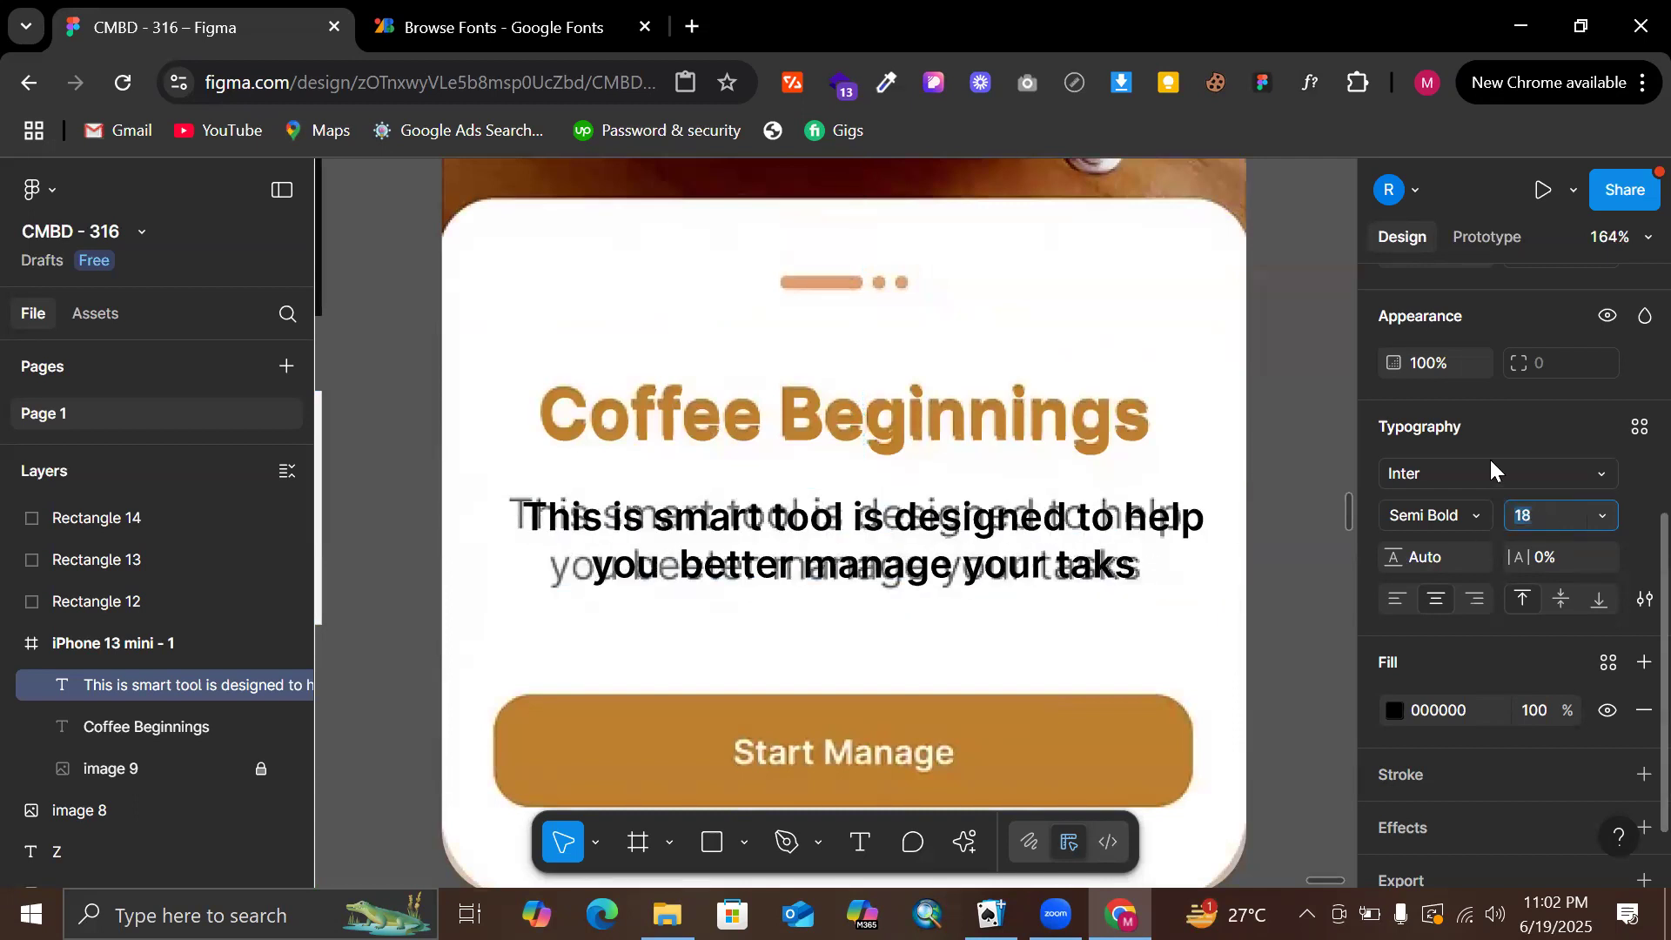
Center the description text horizontally within the phone frame and compare it closely with the mockup's lettering
scroll(1490, 457, "up", 5)
left_click(1434, 400)
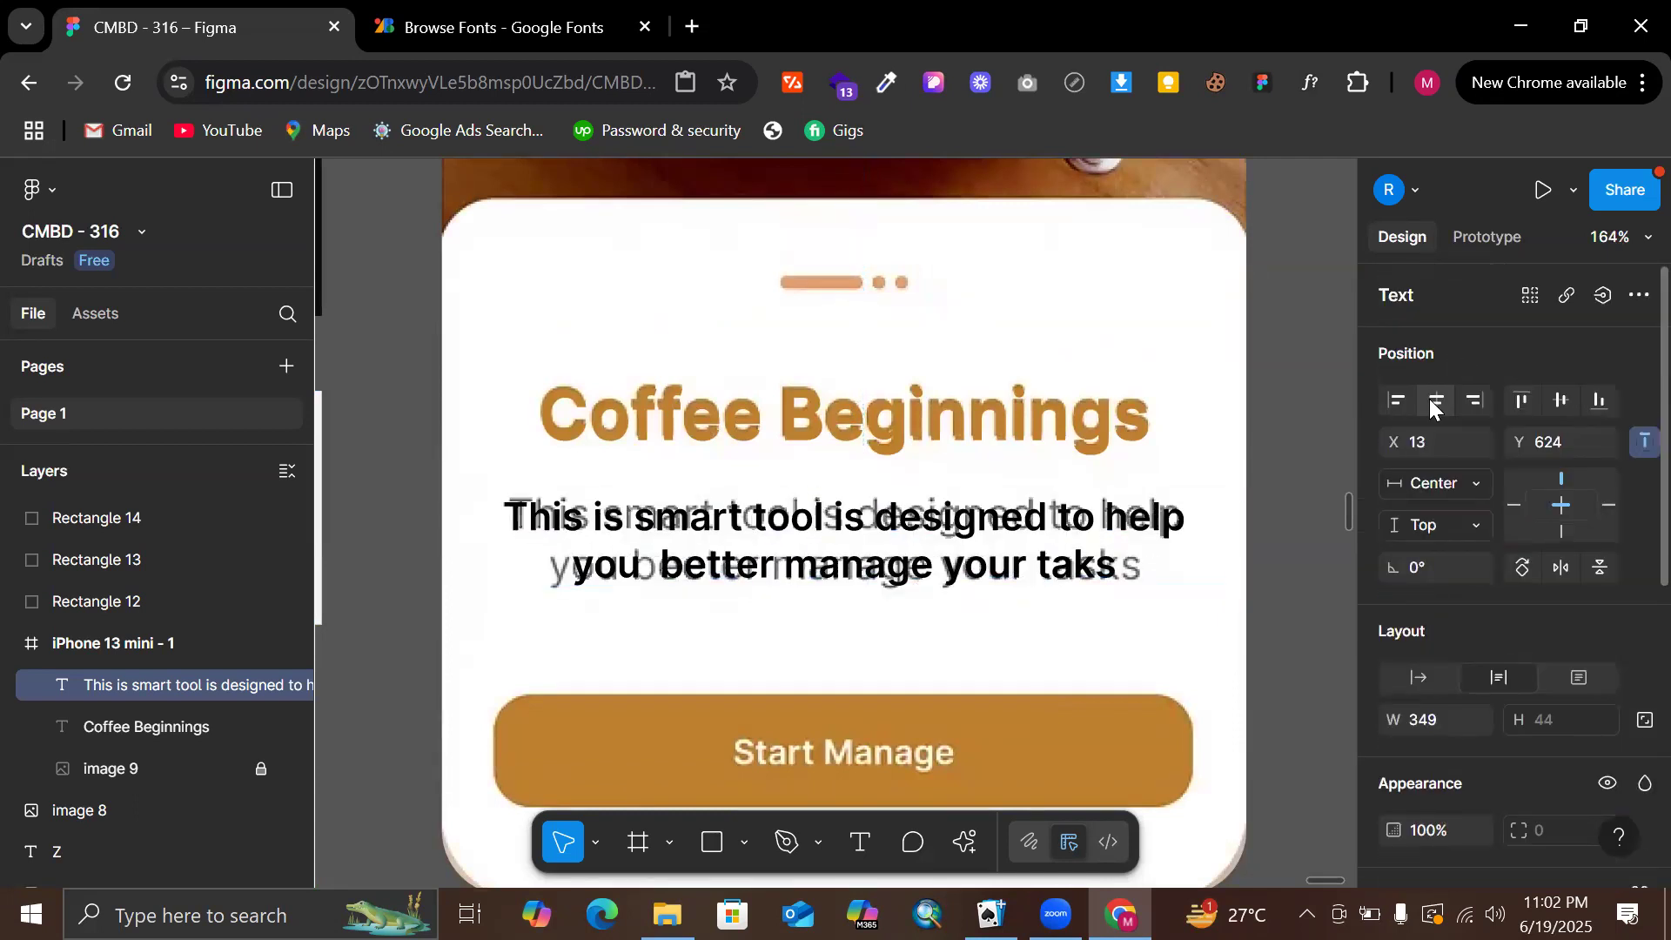
scroll(580, 557, "up", 5)
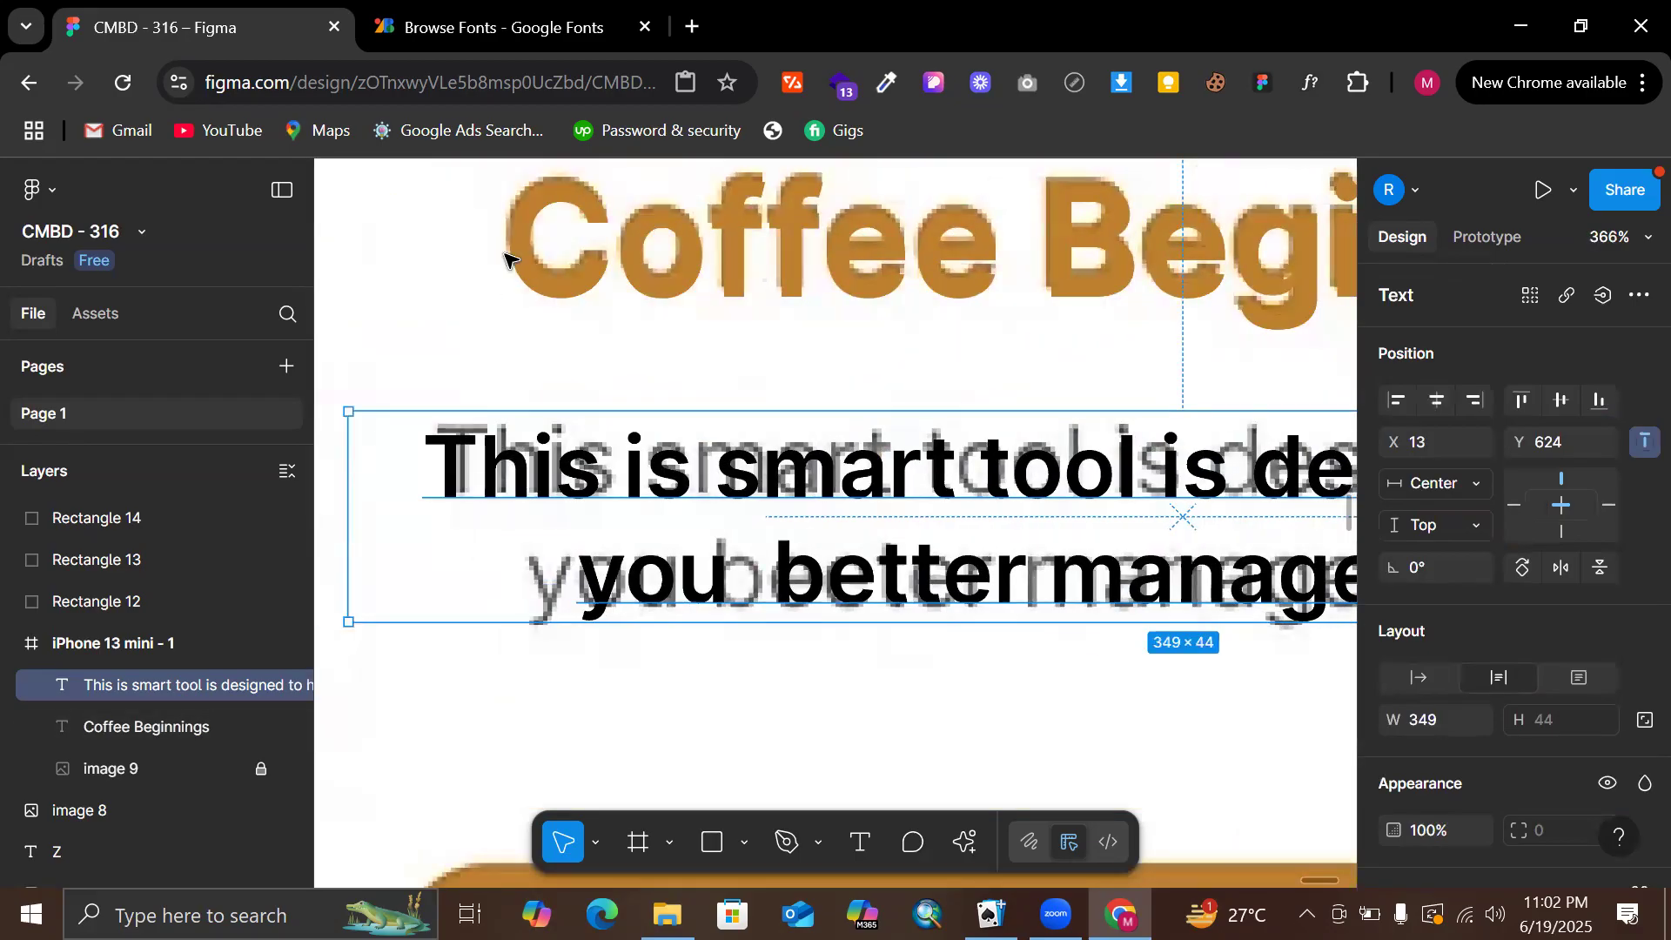
scroll(507, 257, "up", 3)
Move the description text out of the phone frame onto the empty canvas beside it
scroll(766, 202, "down", 6)
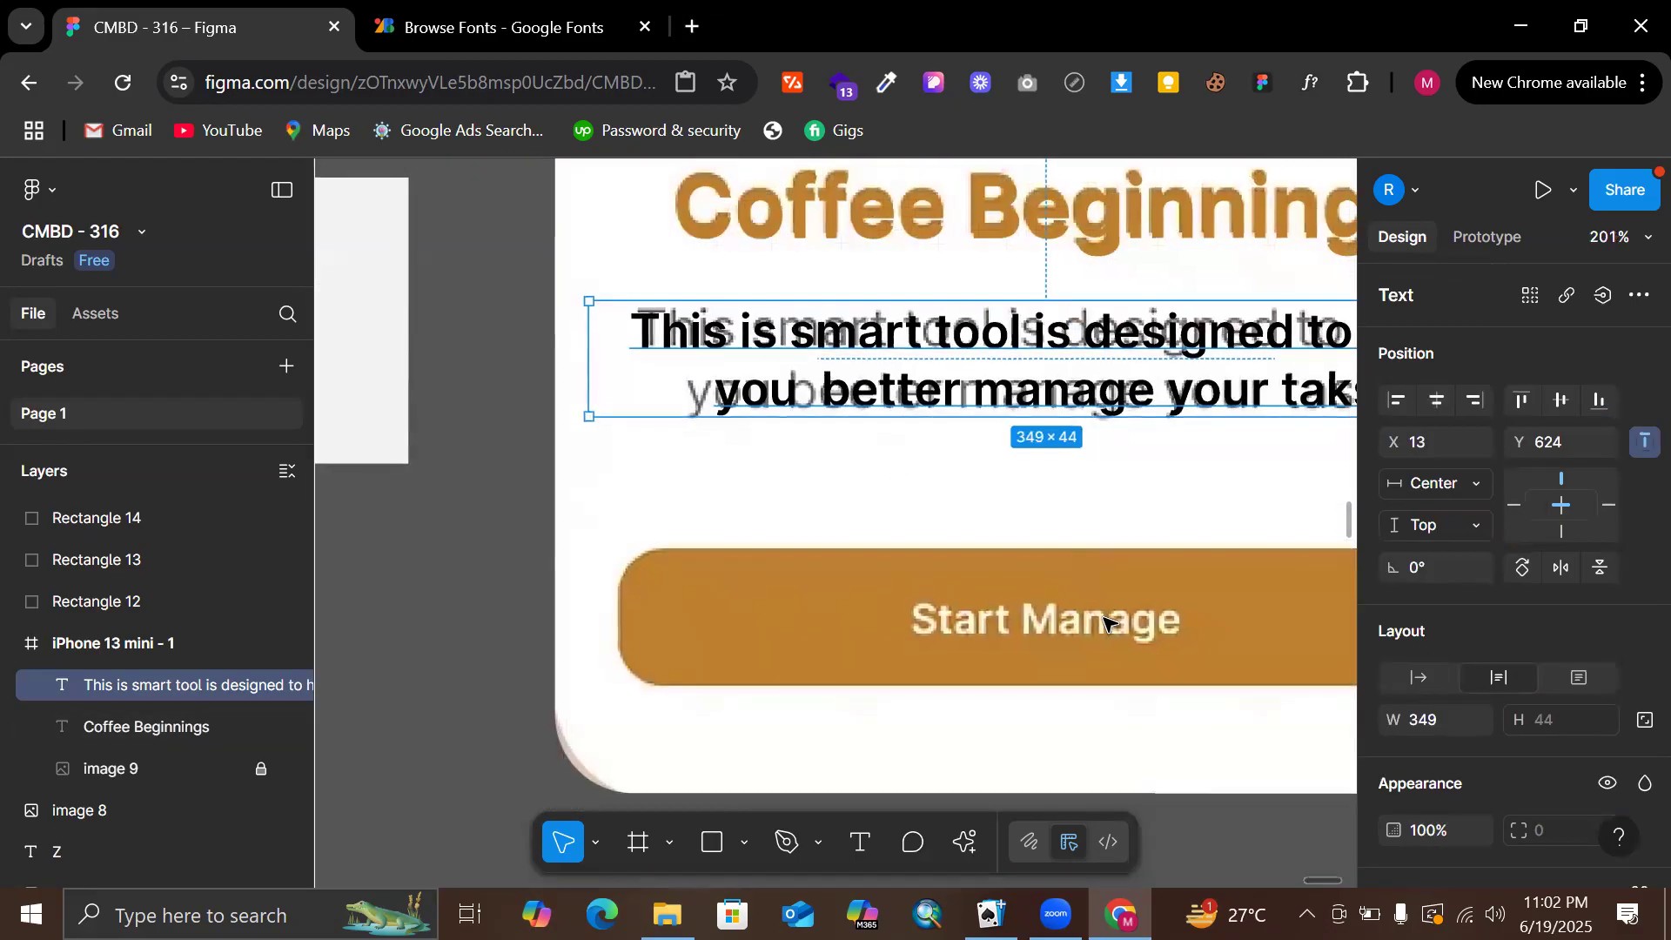
scroll(1600, 708, "down", 1)
scroll(1013, 420, "down", 5)
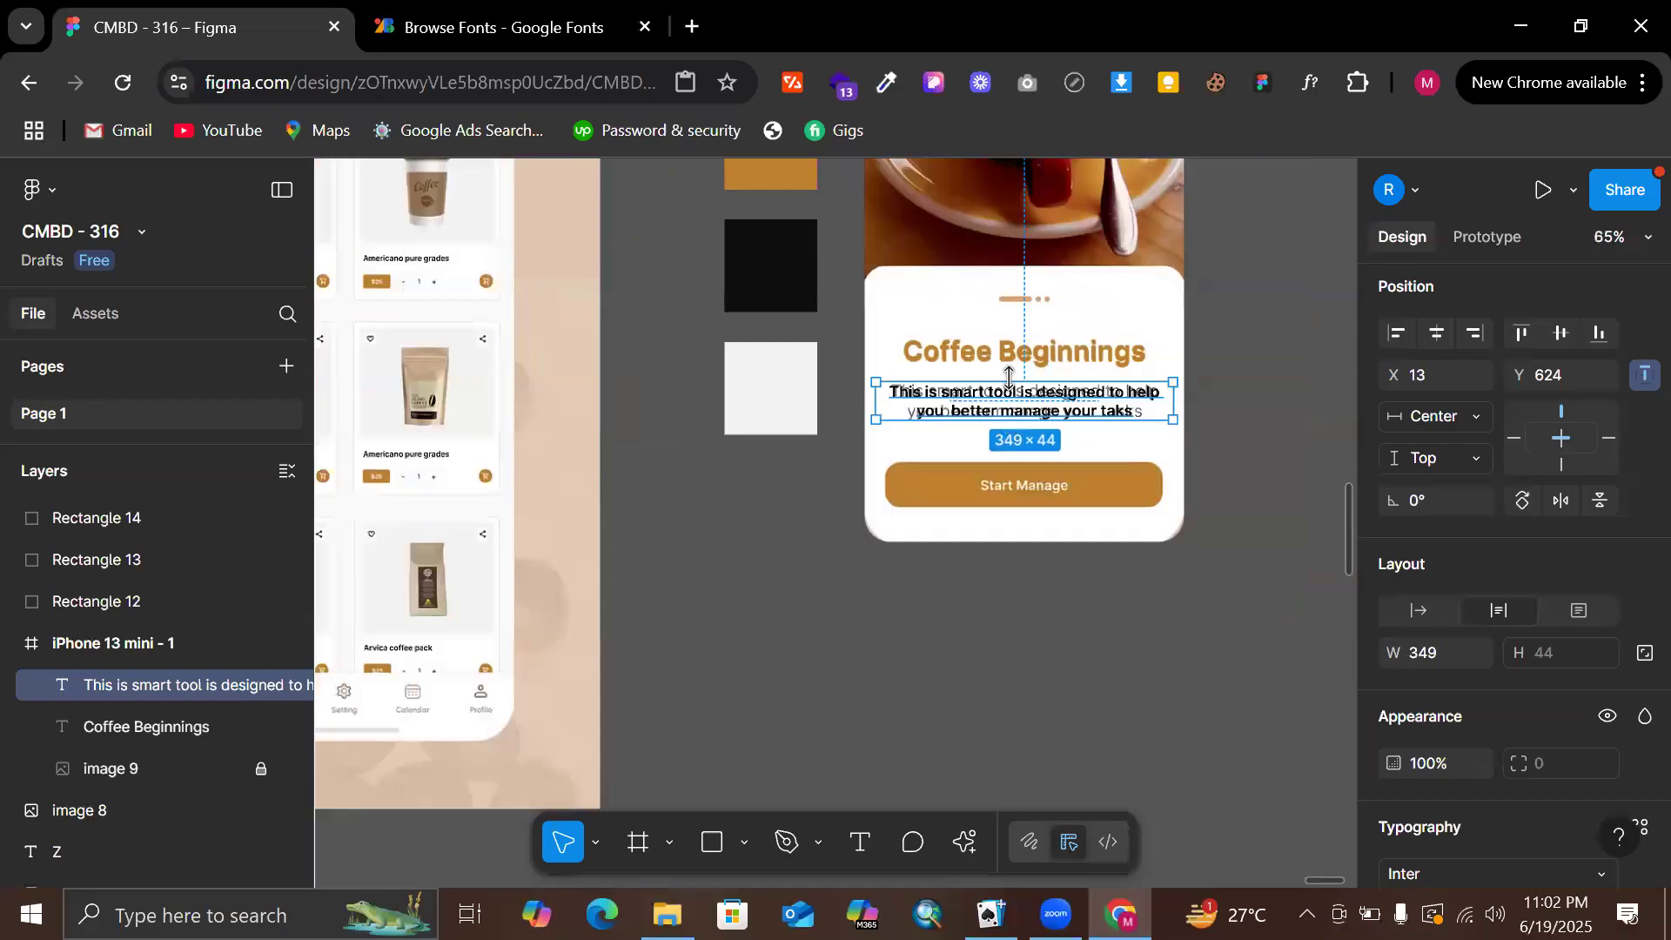
left_click_drag(1011, 404, 1370, 421)
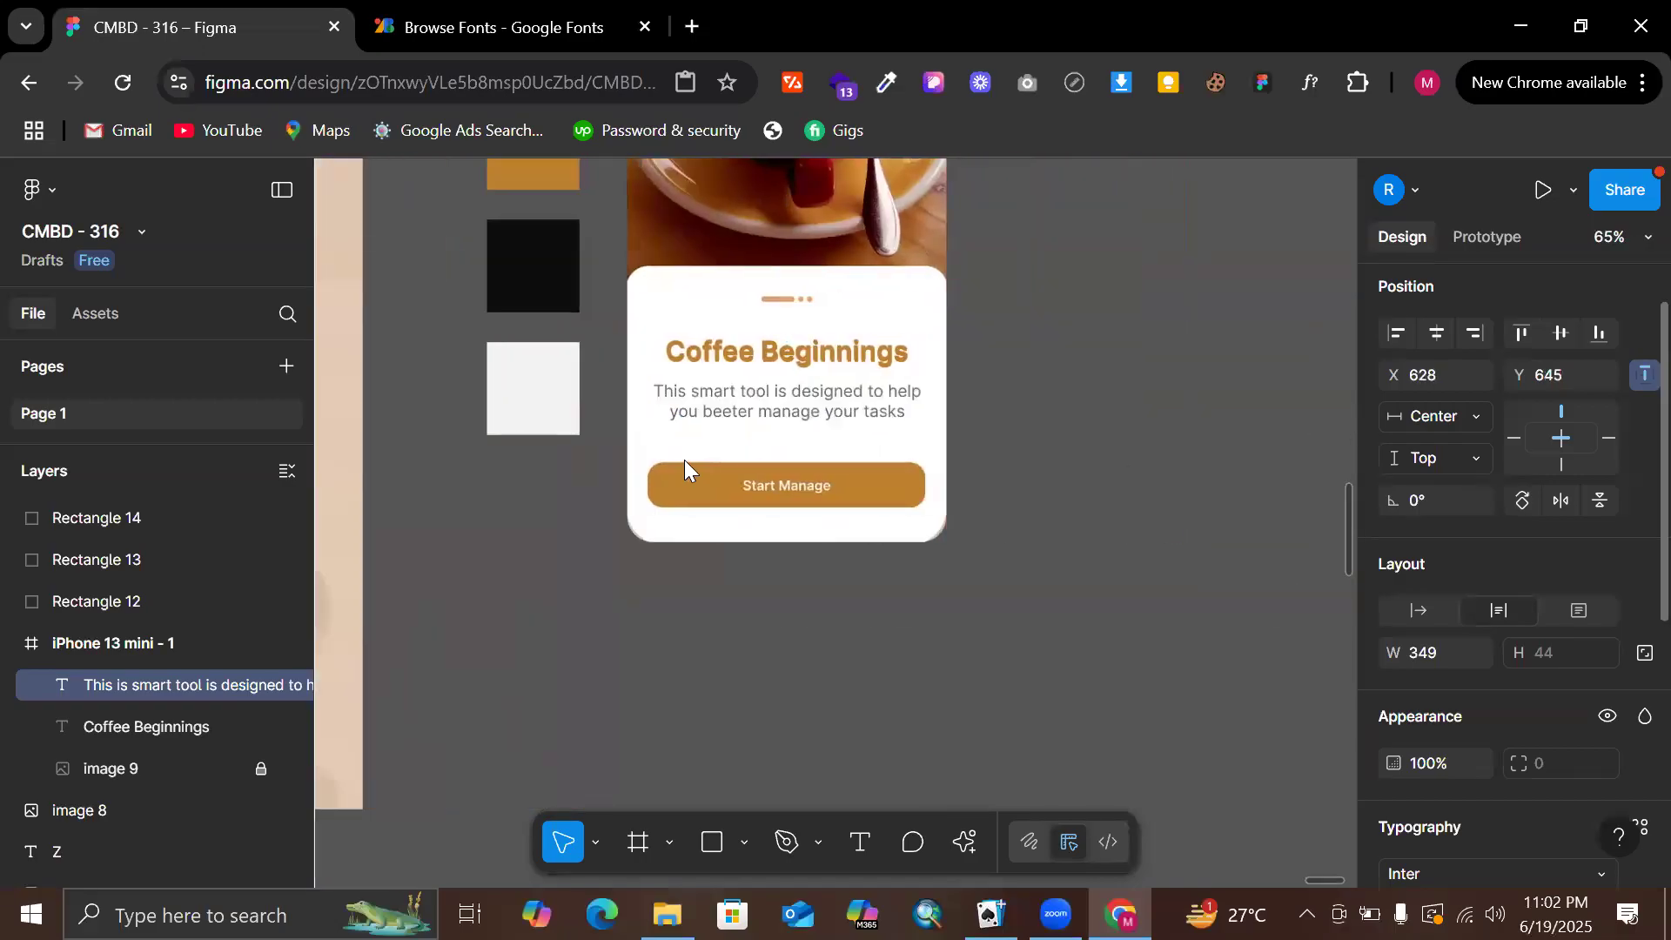
Duplicate the light grey F3F3F3 swatch and place the copy directly below it in the swatch column
left_click(509, 421)
key("ctrl+d")
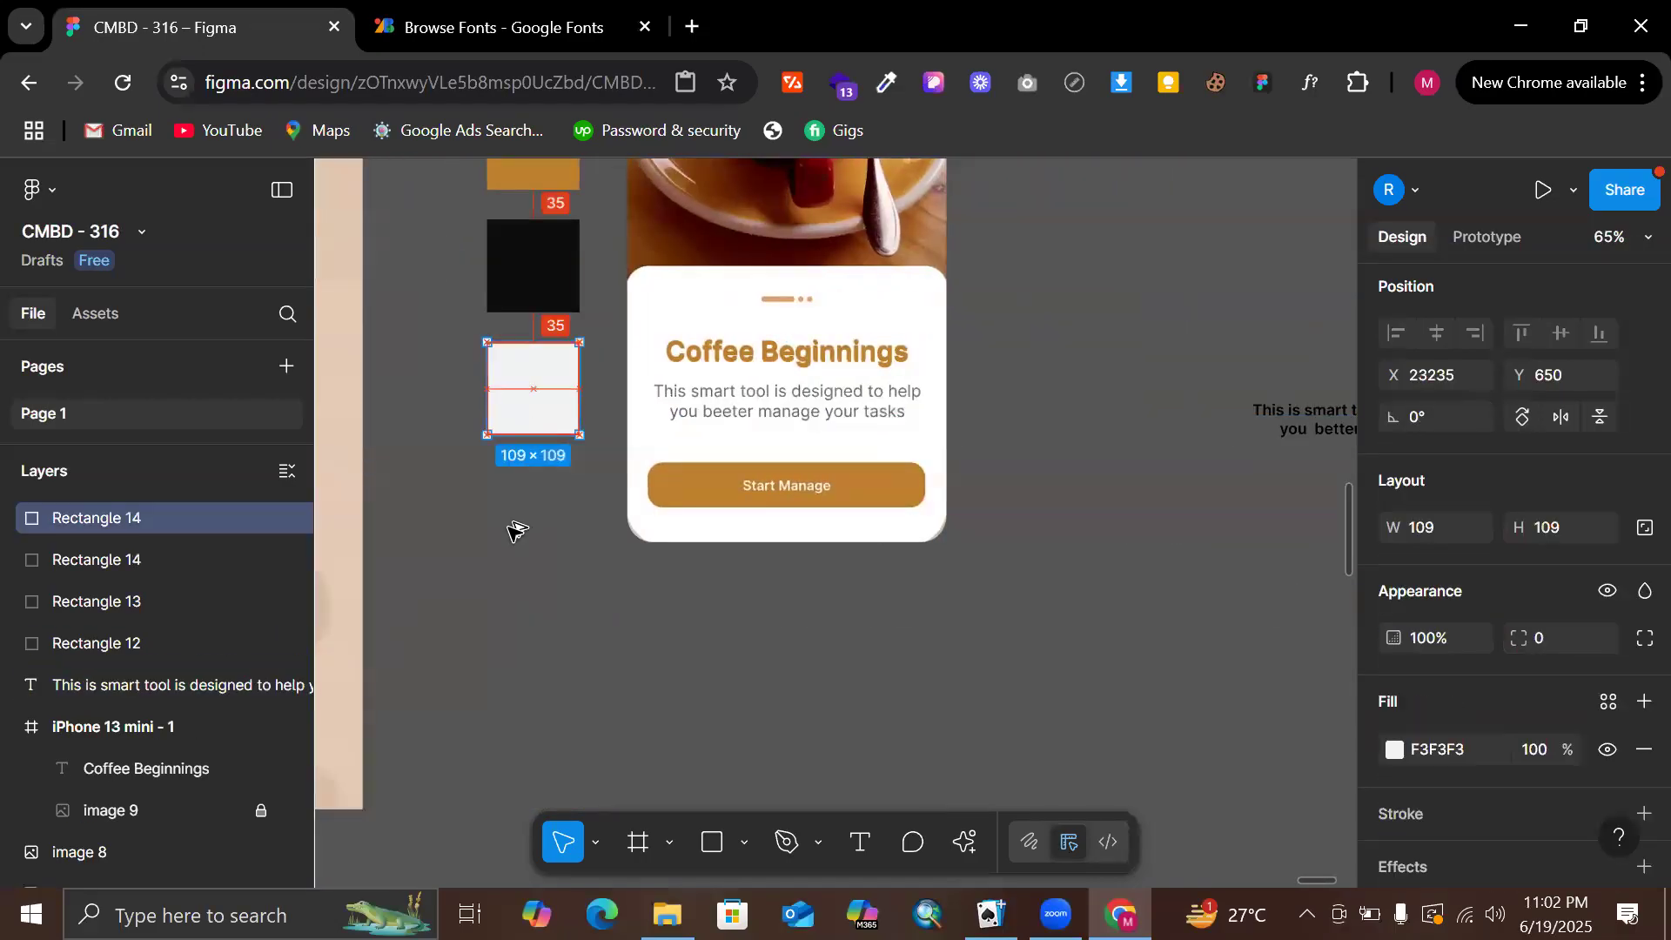
left_click_drag(530, 365, 531, 469)
Sample the dark grey of the mockup's description lettering into the lowest swatch as fill 525456
scroll(721, 442, "up", 5)
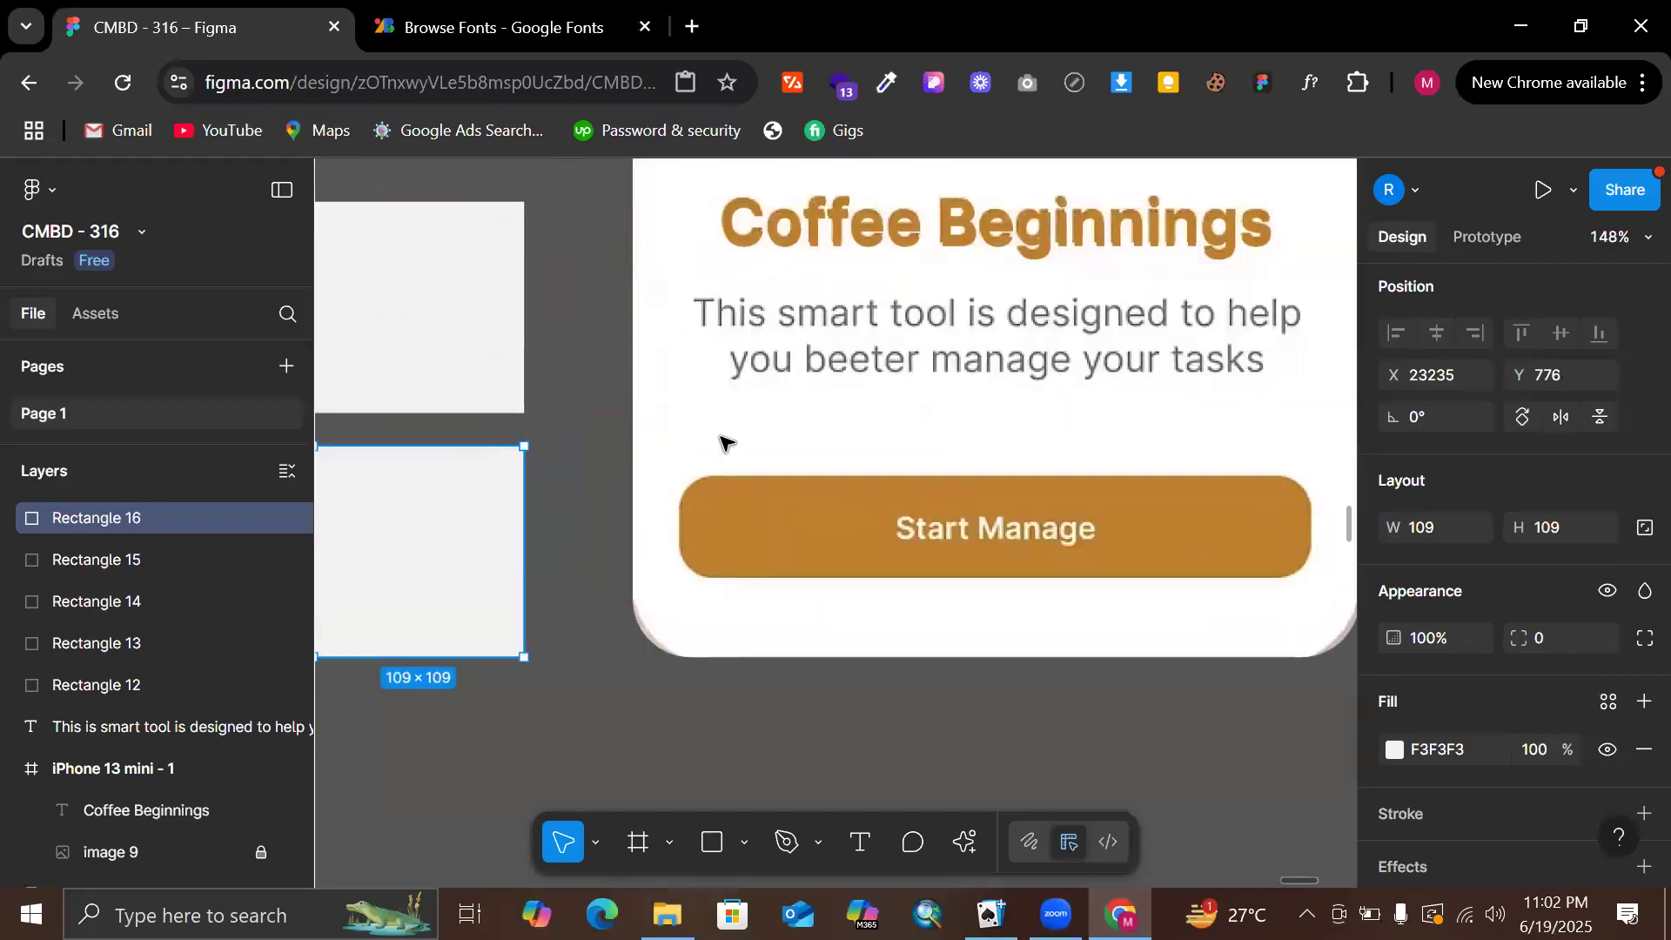
scroll(723, 442, "up", 3)
scroll(722, 441, "up", 3)
scroll(810, 317, "up", 4)
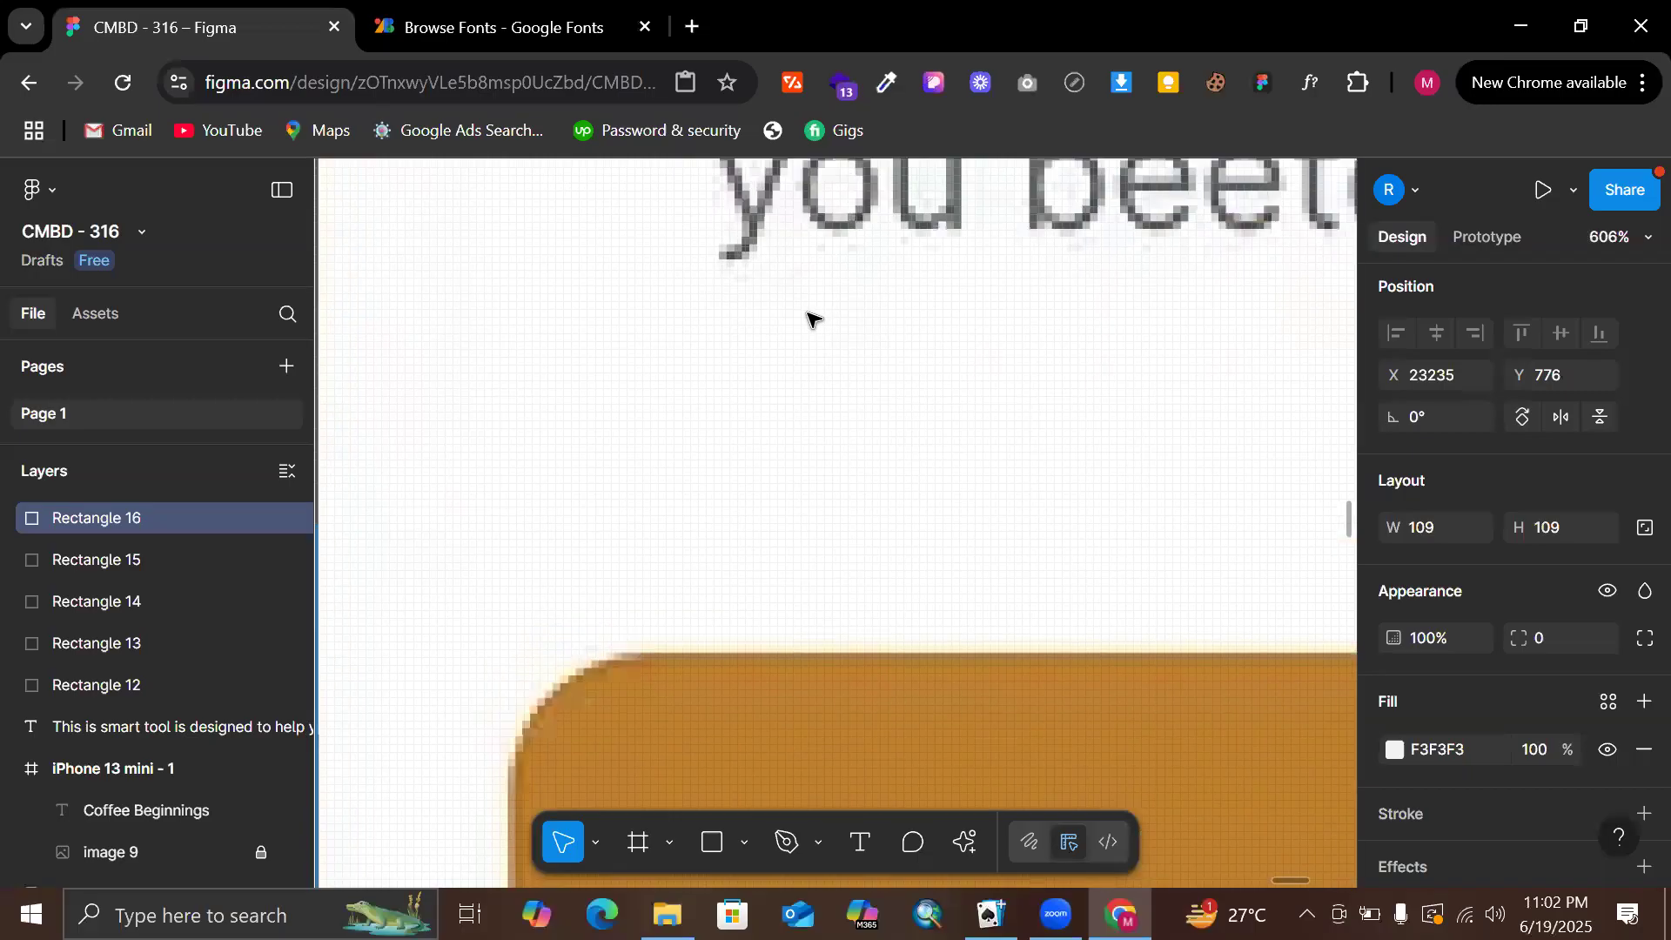
left_click(843, 310)
scroll(843, 310, "up", 4)
scroll(943, 268, "up", 3)
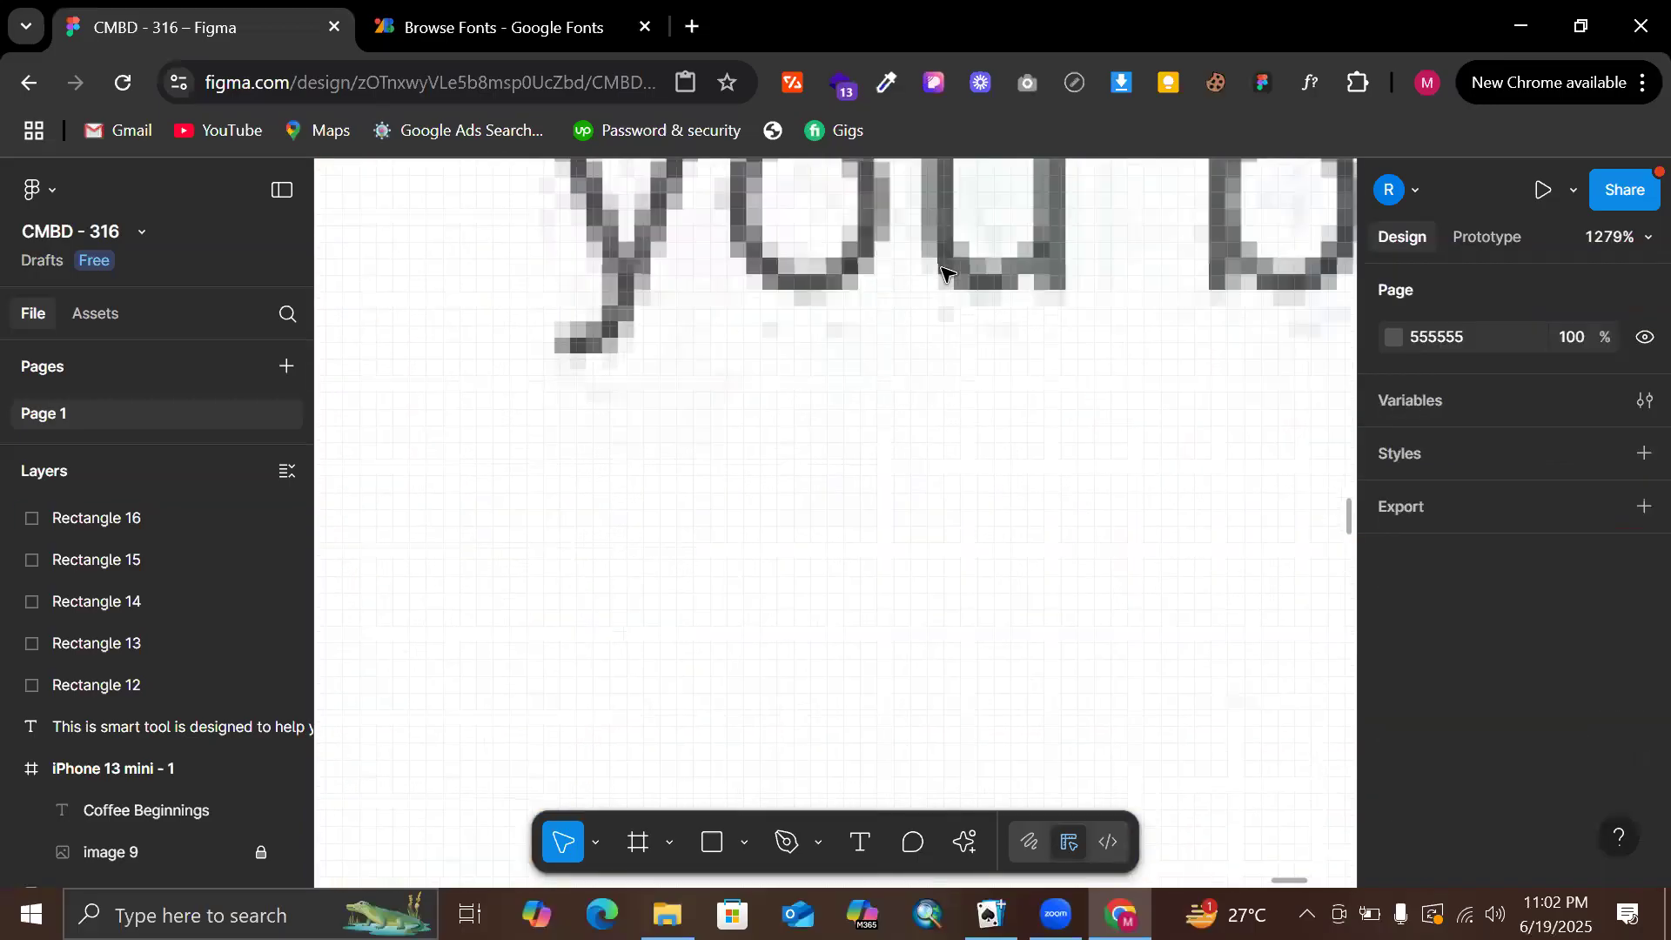
scroll(943, 268, "down", 5)
scroll(947, 272, "down", 4)
left_click(847, 380)
scroll(849, 379, "right", 6)
scroll(848, 378, "up", 2)
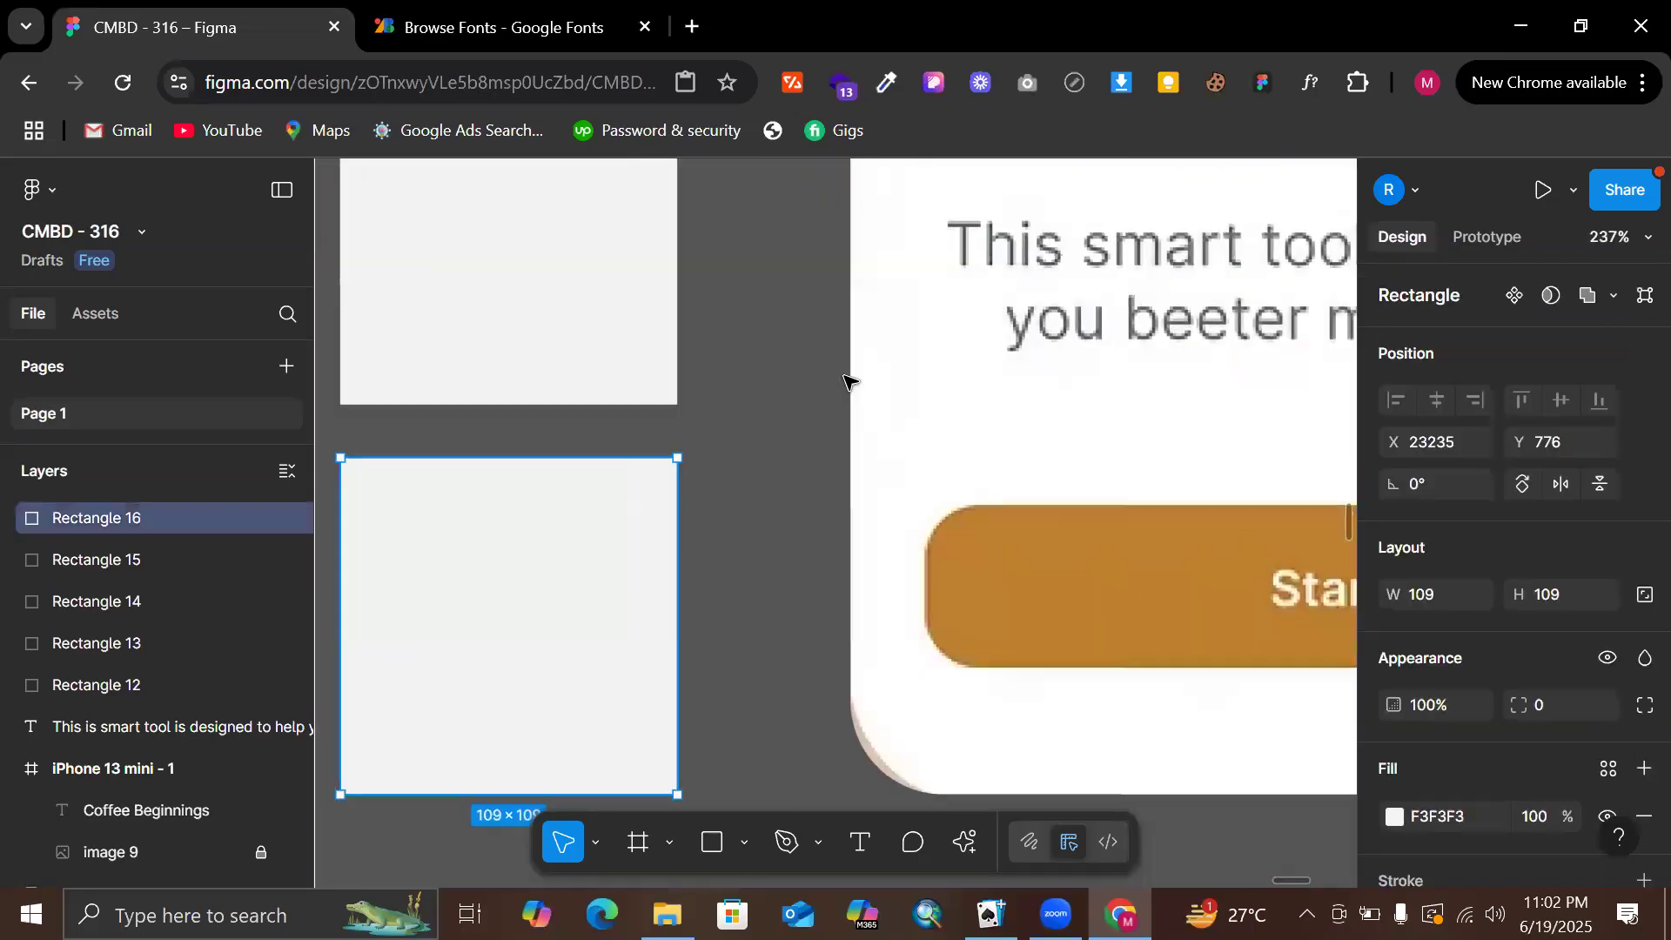
scroll(985, 324, "up", 5)
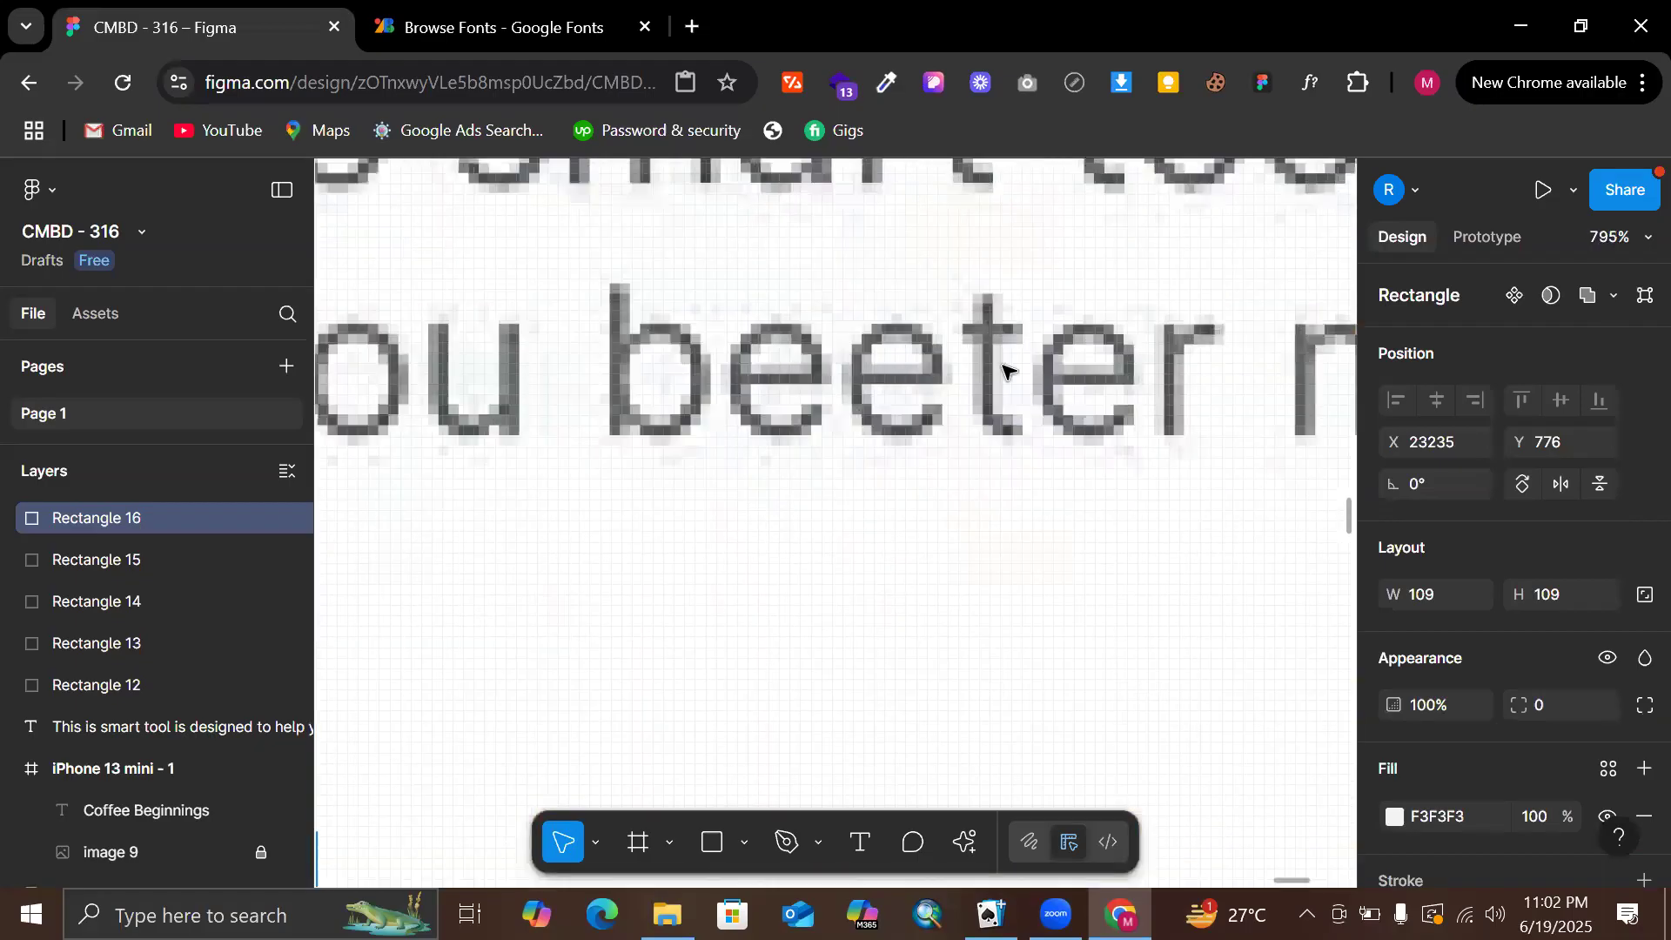
scroll(1007, 372, "up", 2)
key("i")
scroll(996, 371, "up", 3)
left_click(988, 374)
scroll(988, 373, "down", 3)
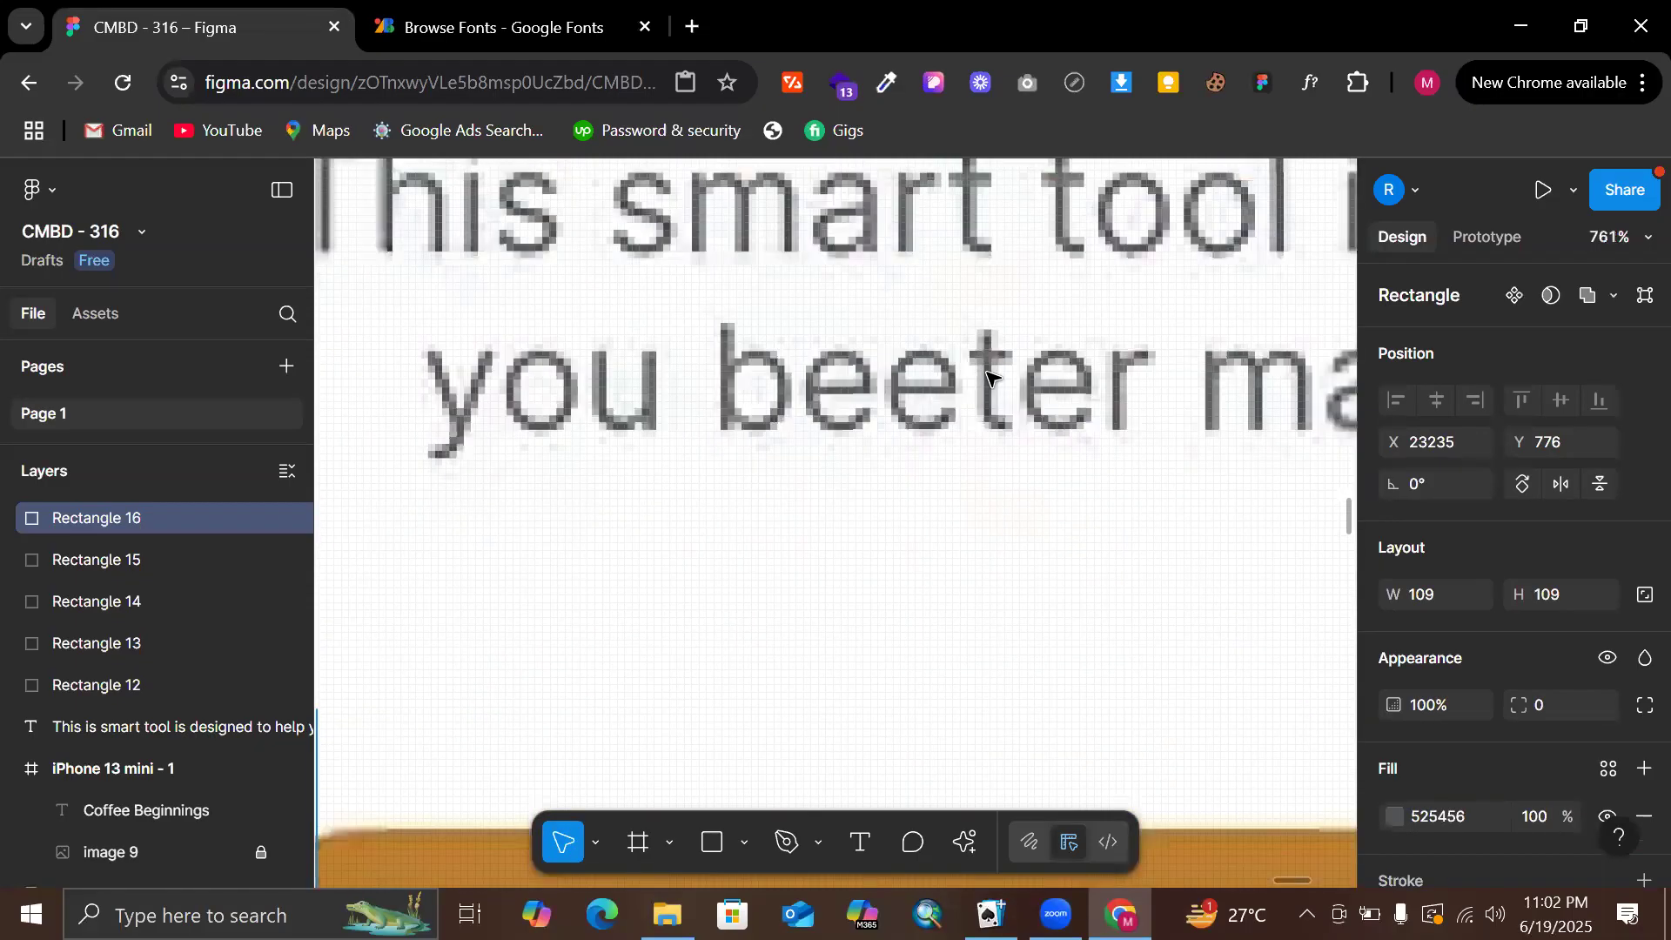
scroll(988, 374, "down", 8)
Lighten the page background to the grey 828282
left_click(907, 598)
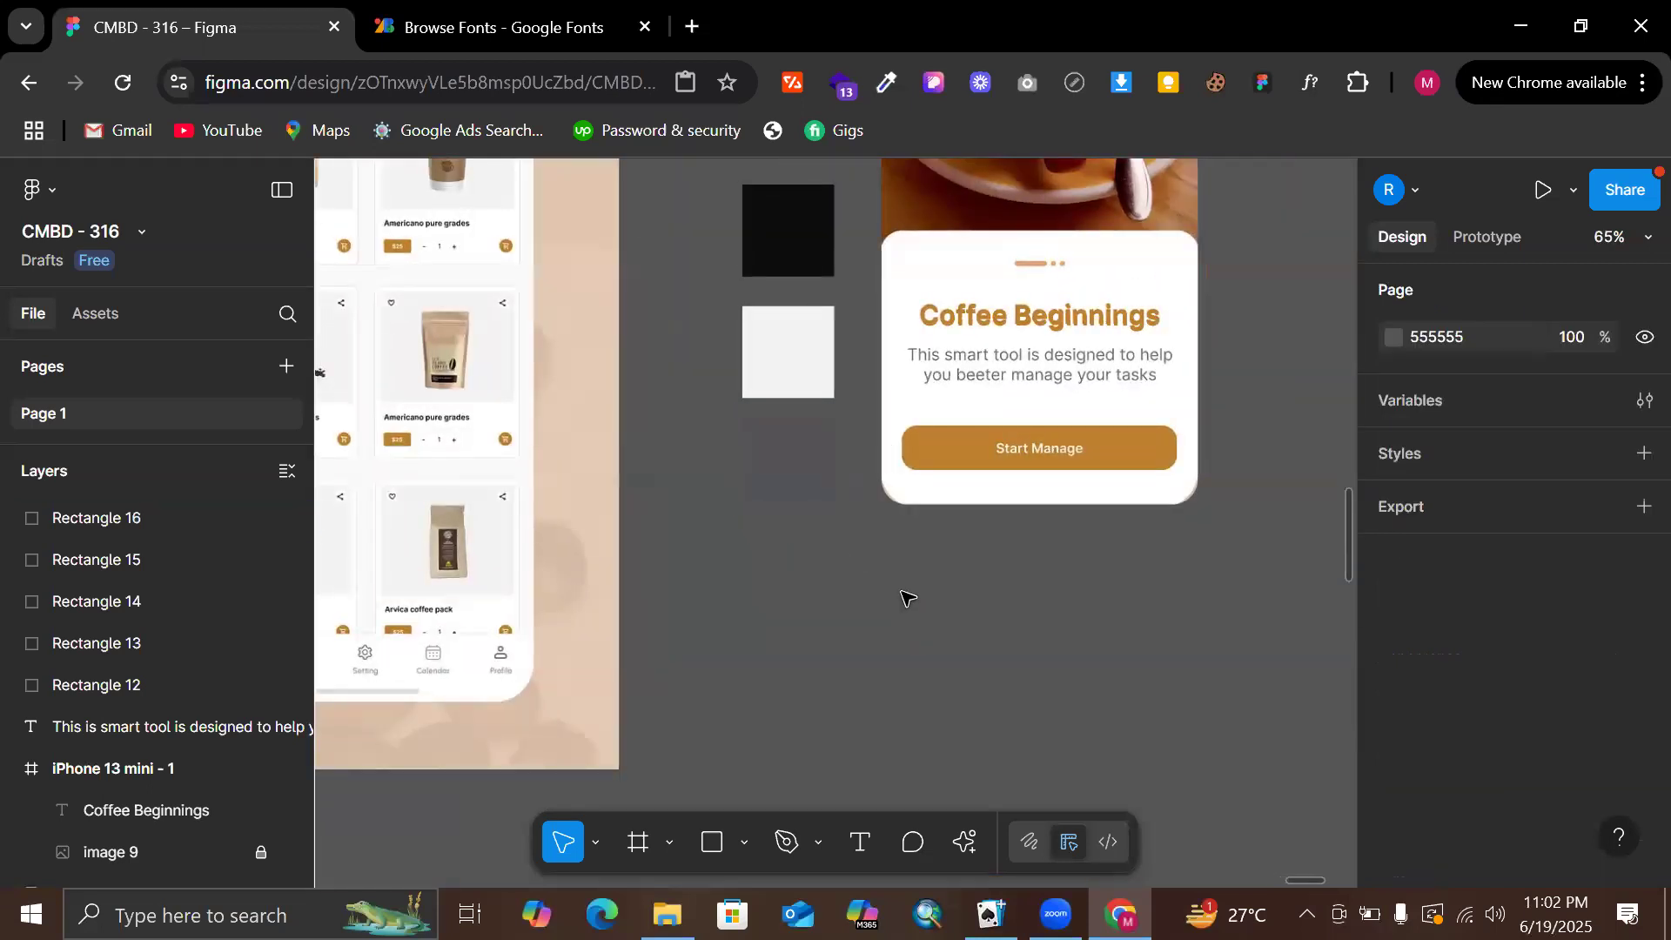
left_click(1392, 339)
left_click_drag(1066, 461, 1037, 489)
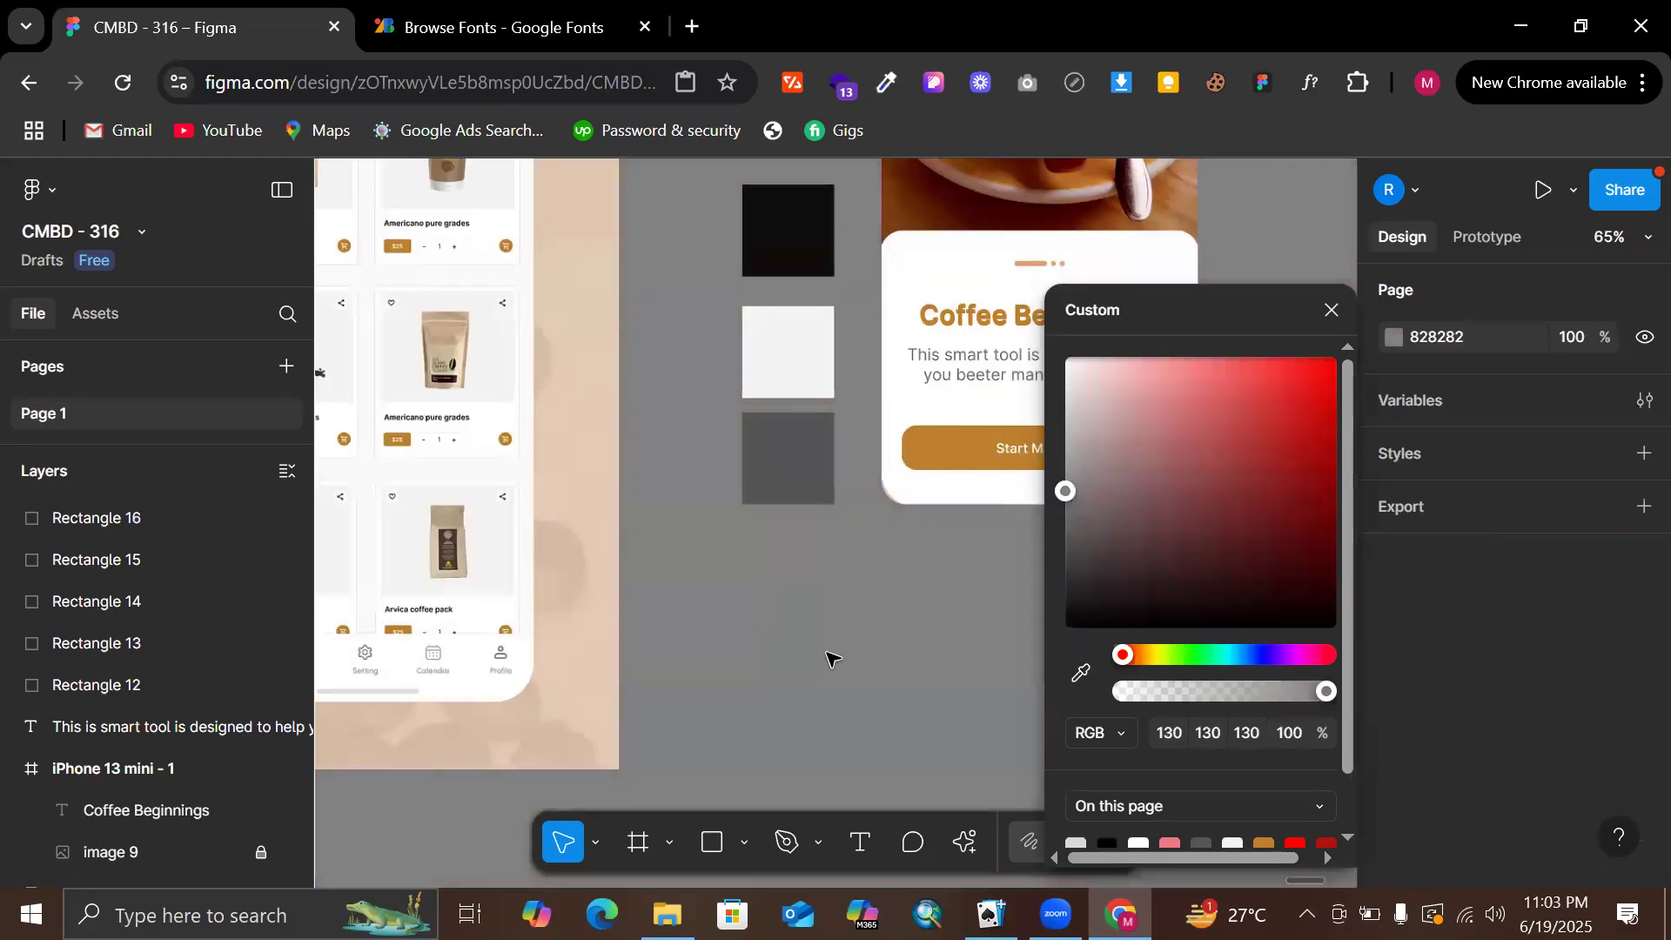
left_click(831, 659)
Change the font weight of the description text beside the phone frame to Regular
scroll(831, 659, "right", 5)
left_click(1230, 393)
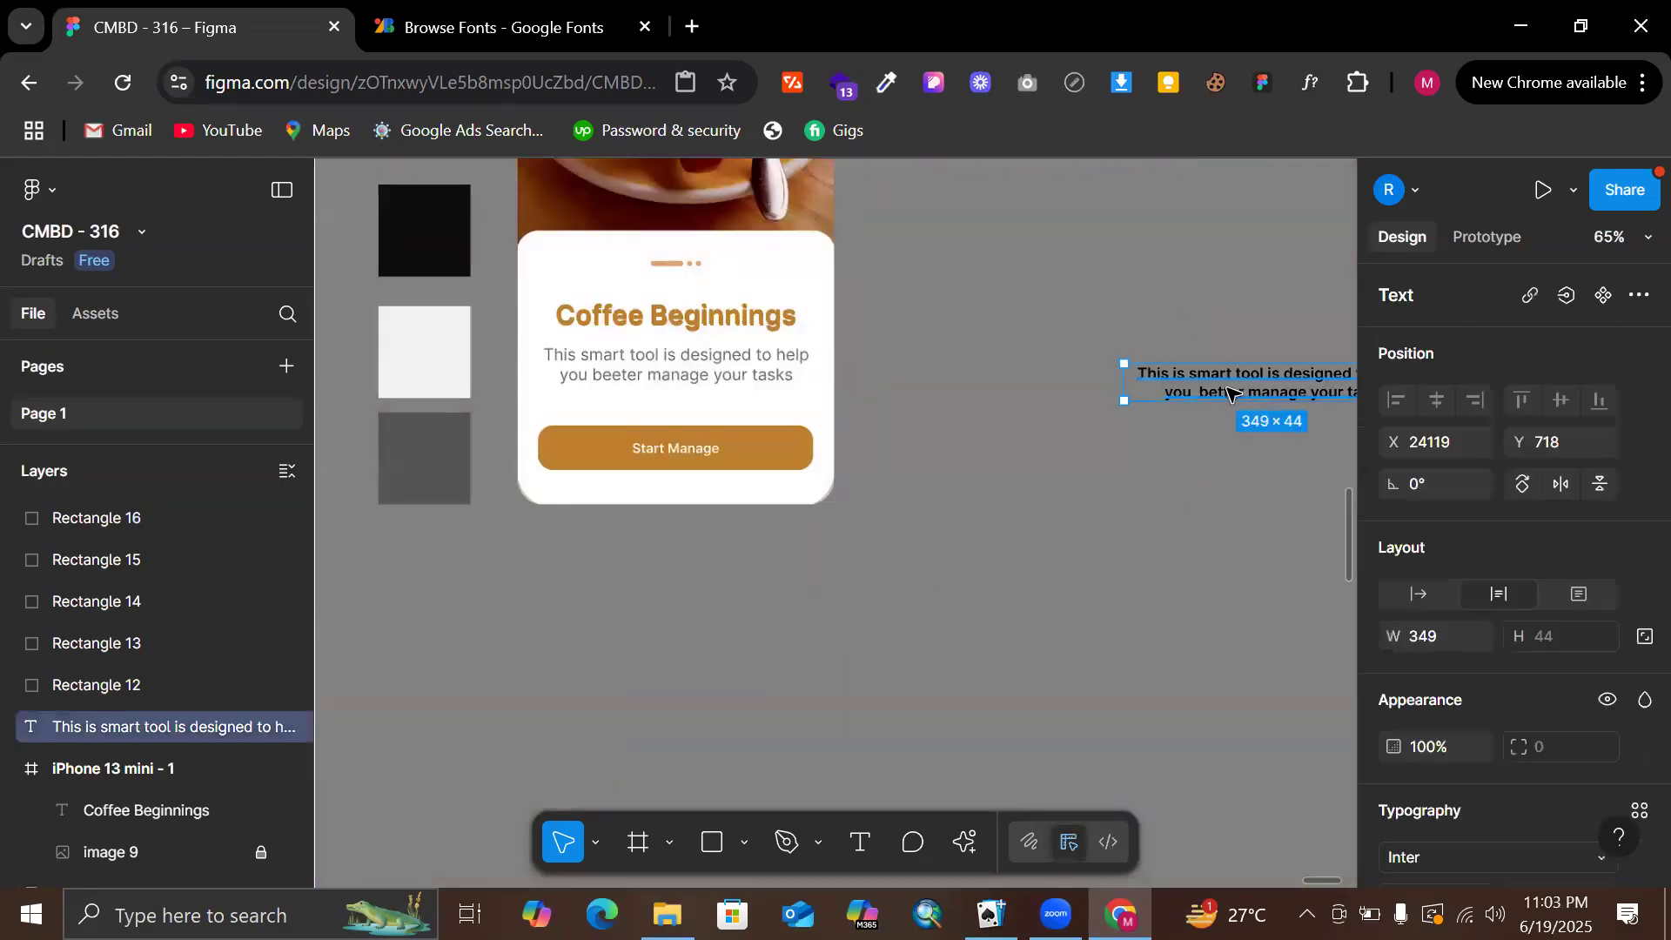
scroll(1414, 568, "down", 3)
left_click(1454, 686)
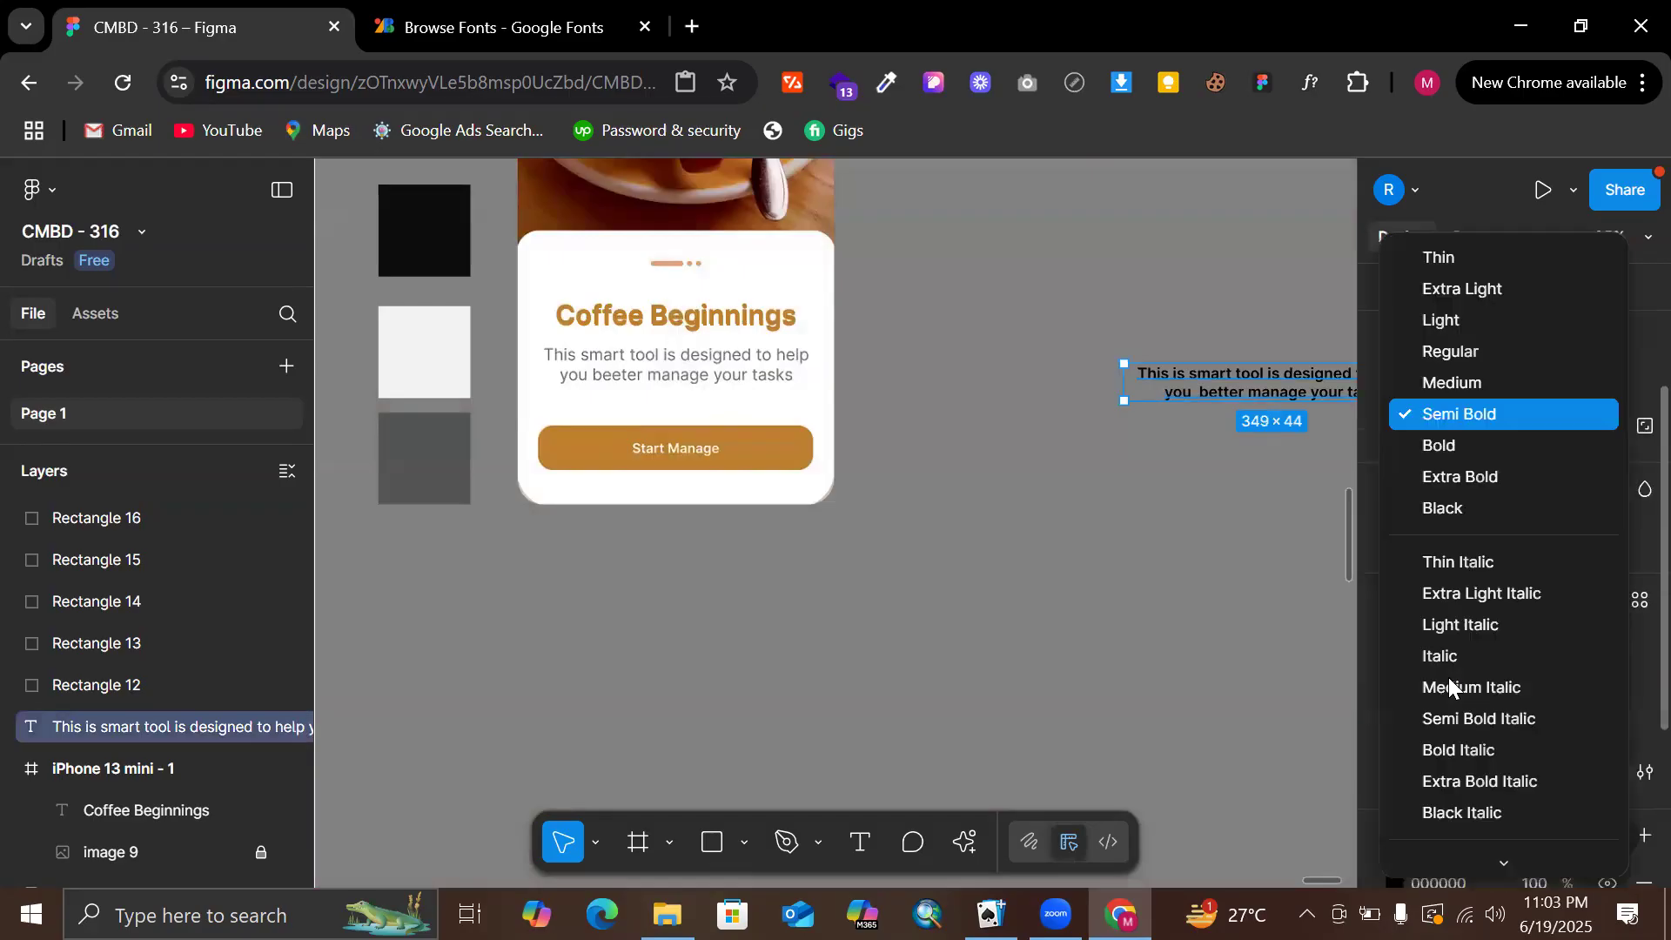
left_click(1468, 351)
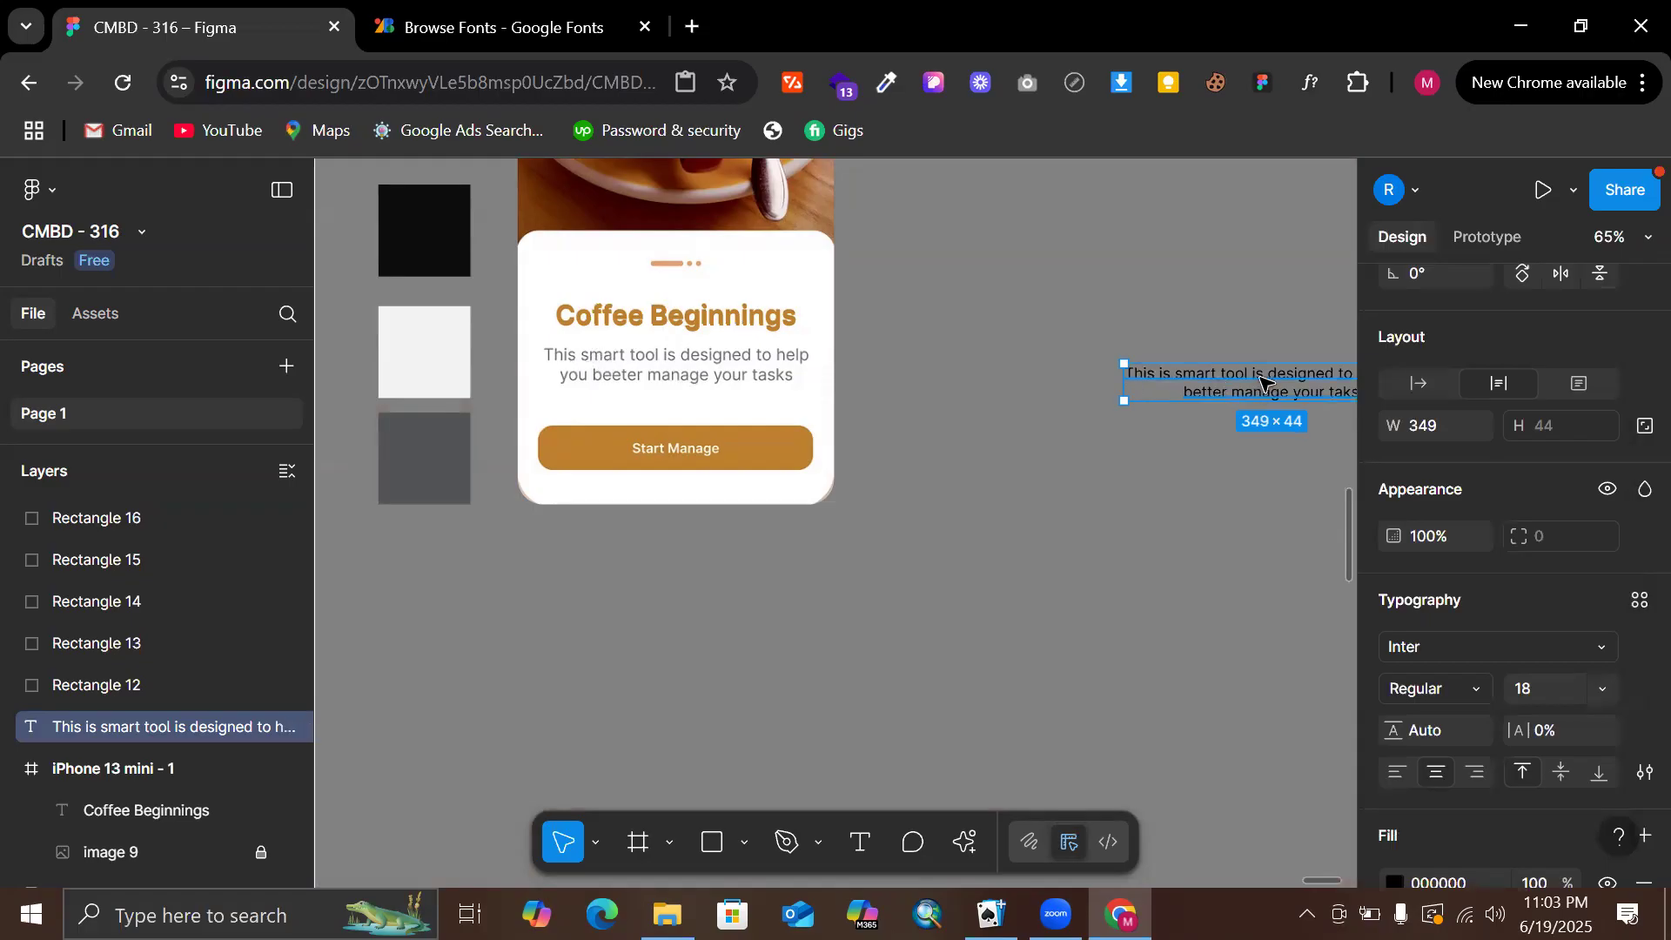
Move the description text back into the phone frame over the mockup's lettering and resize its box to 318 wide
left_click_drag(1254, 396, 681, 387)
scroll(681, 388, "up", 5)
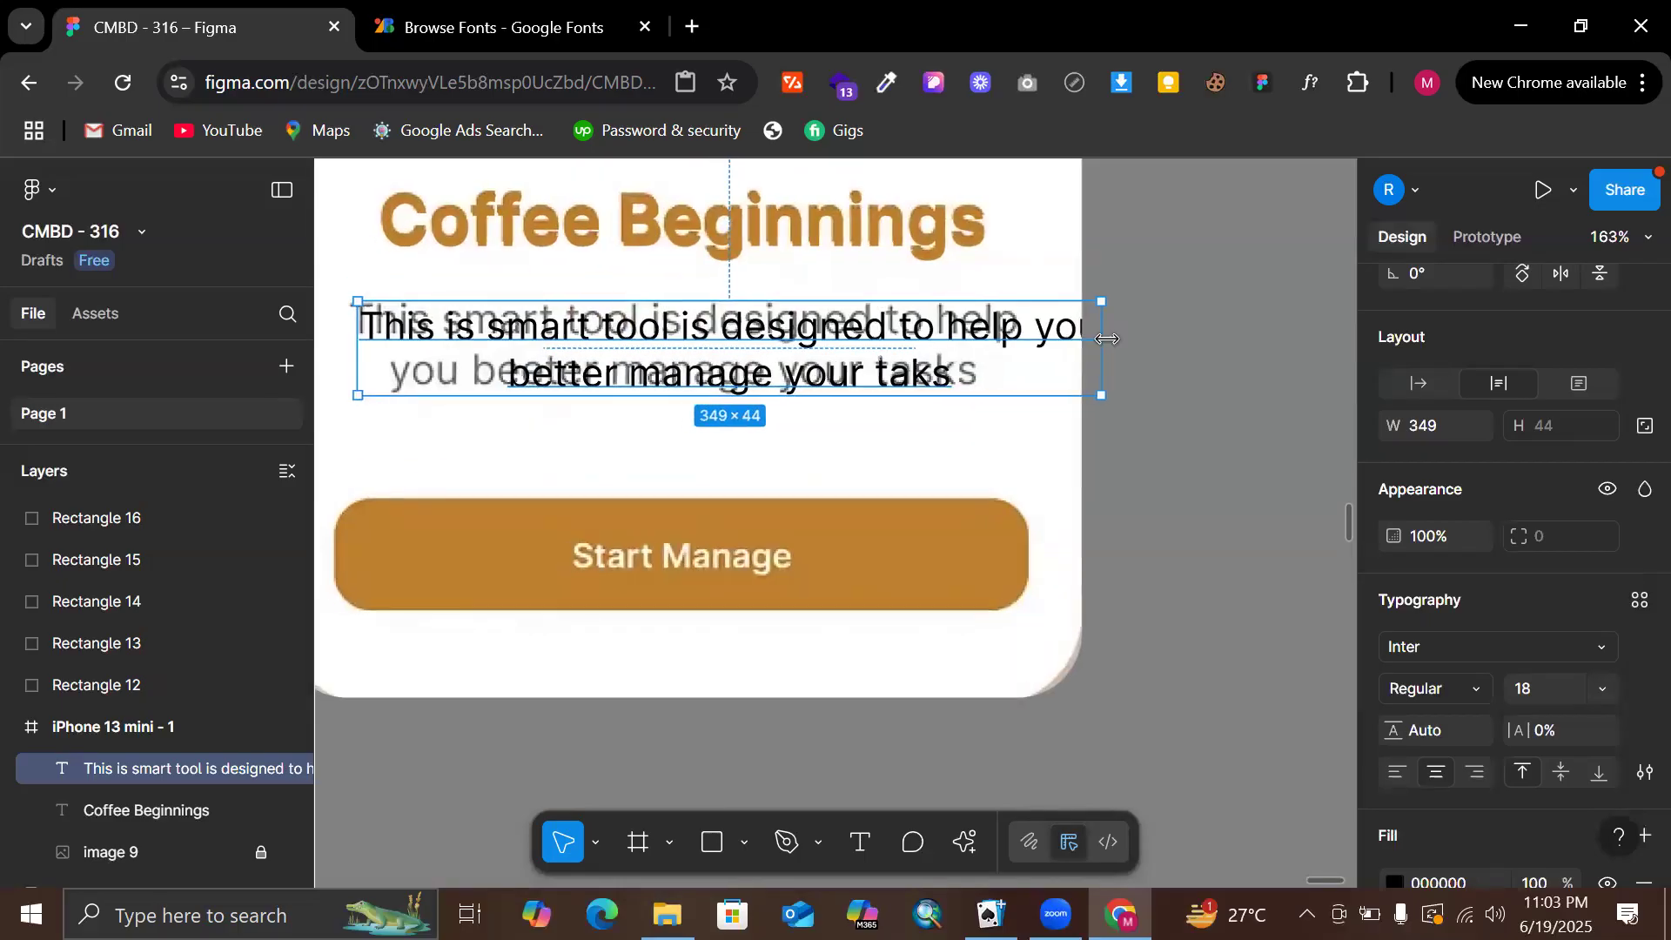
left_click_drag(1002, 343, 1005, 343)
left_click_drag(814, 359, 799, 357)
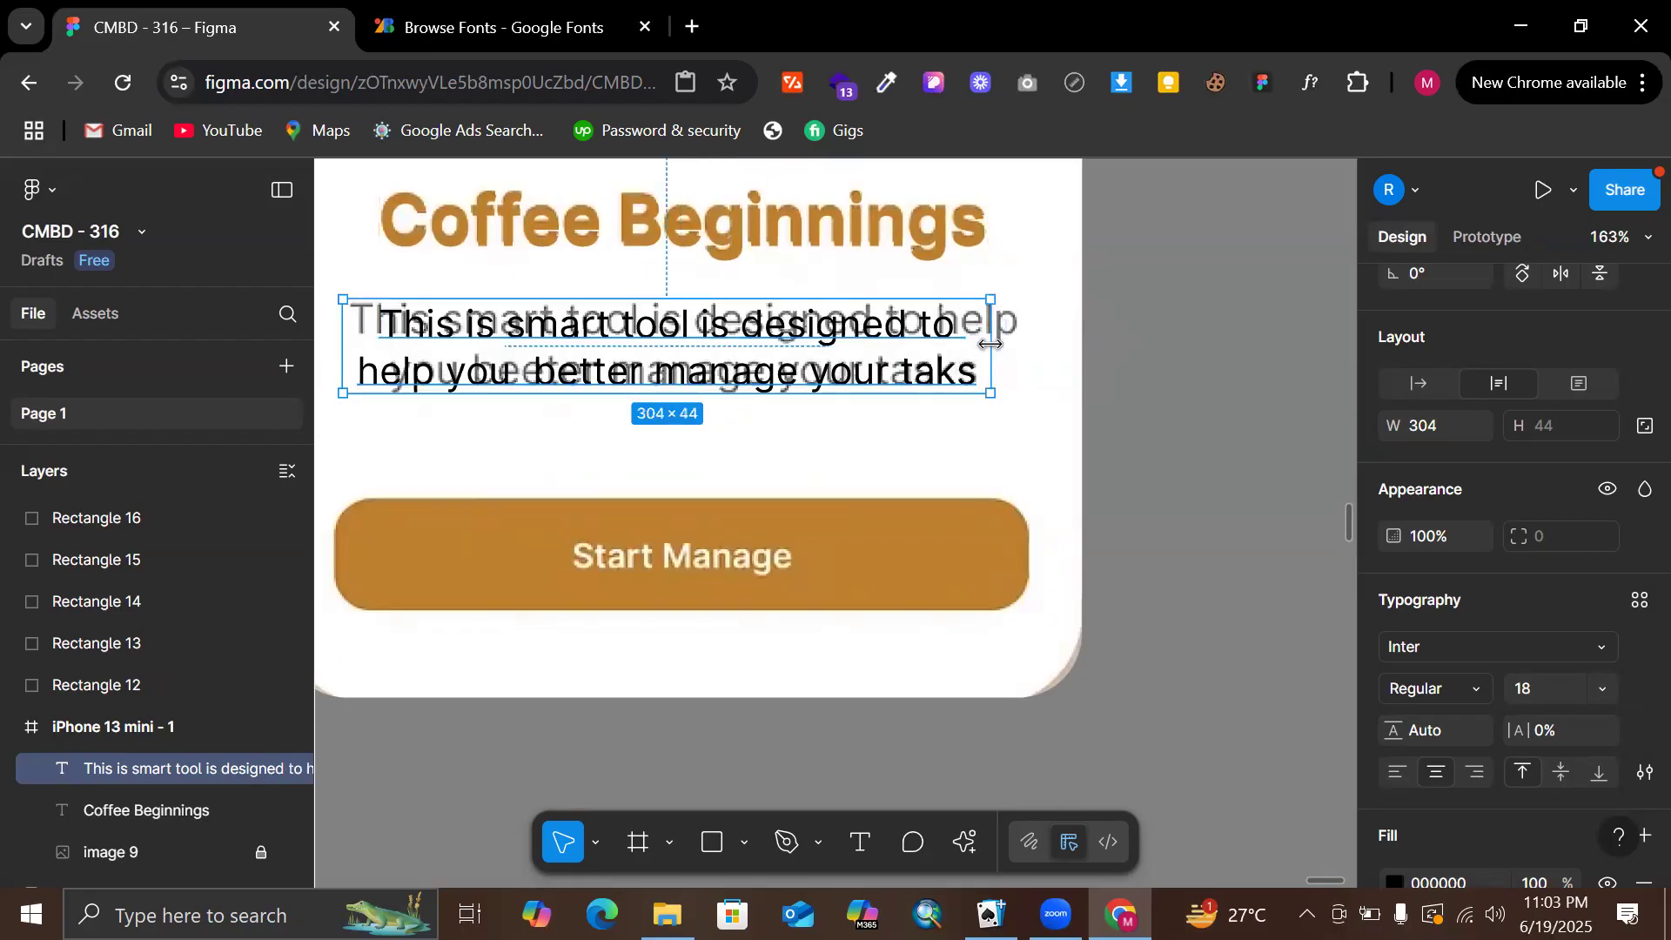
left_click_drag(990, 343, 1021, 344)
left_click_drag(797, 361, 808, 356)
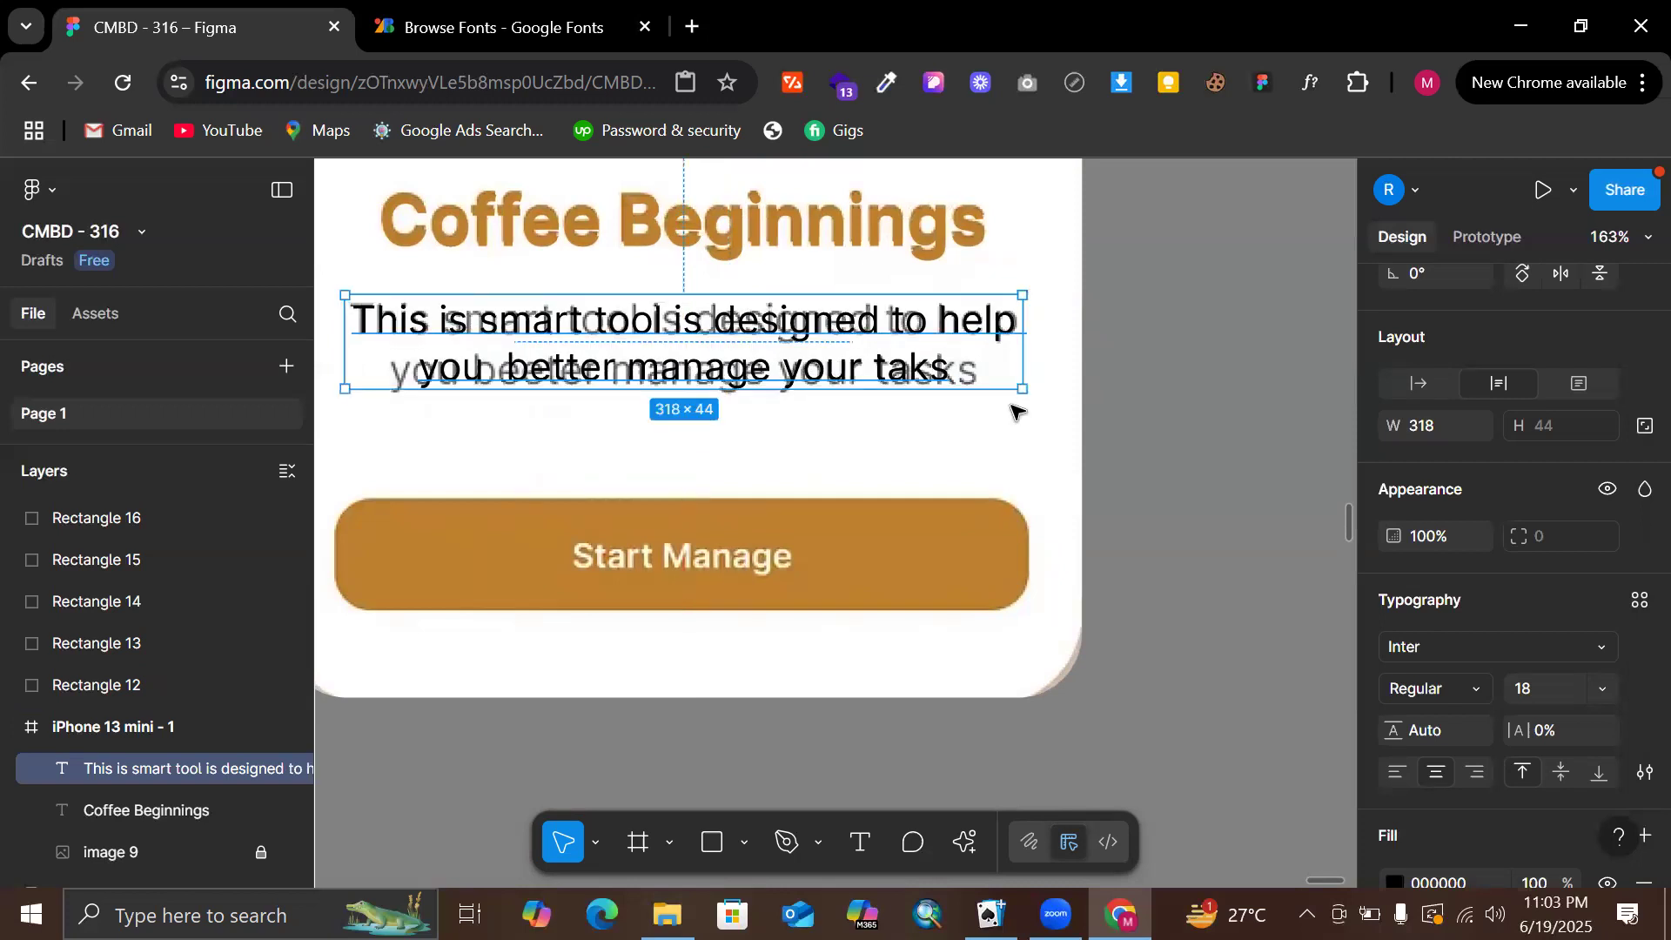
Try font size 19 on the description text, widen its box to 324 and set the size back to 18
left_click(1539, 696)
key("Up")
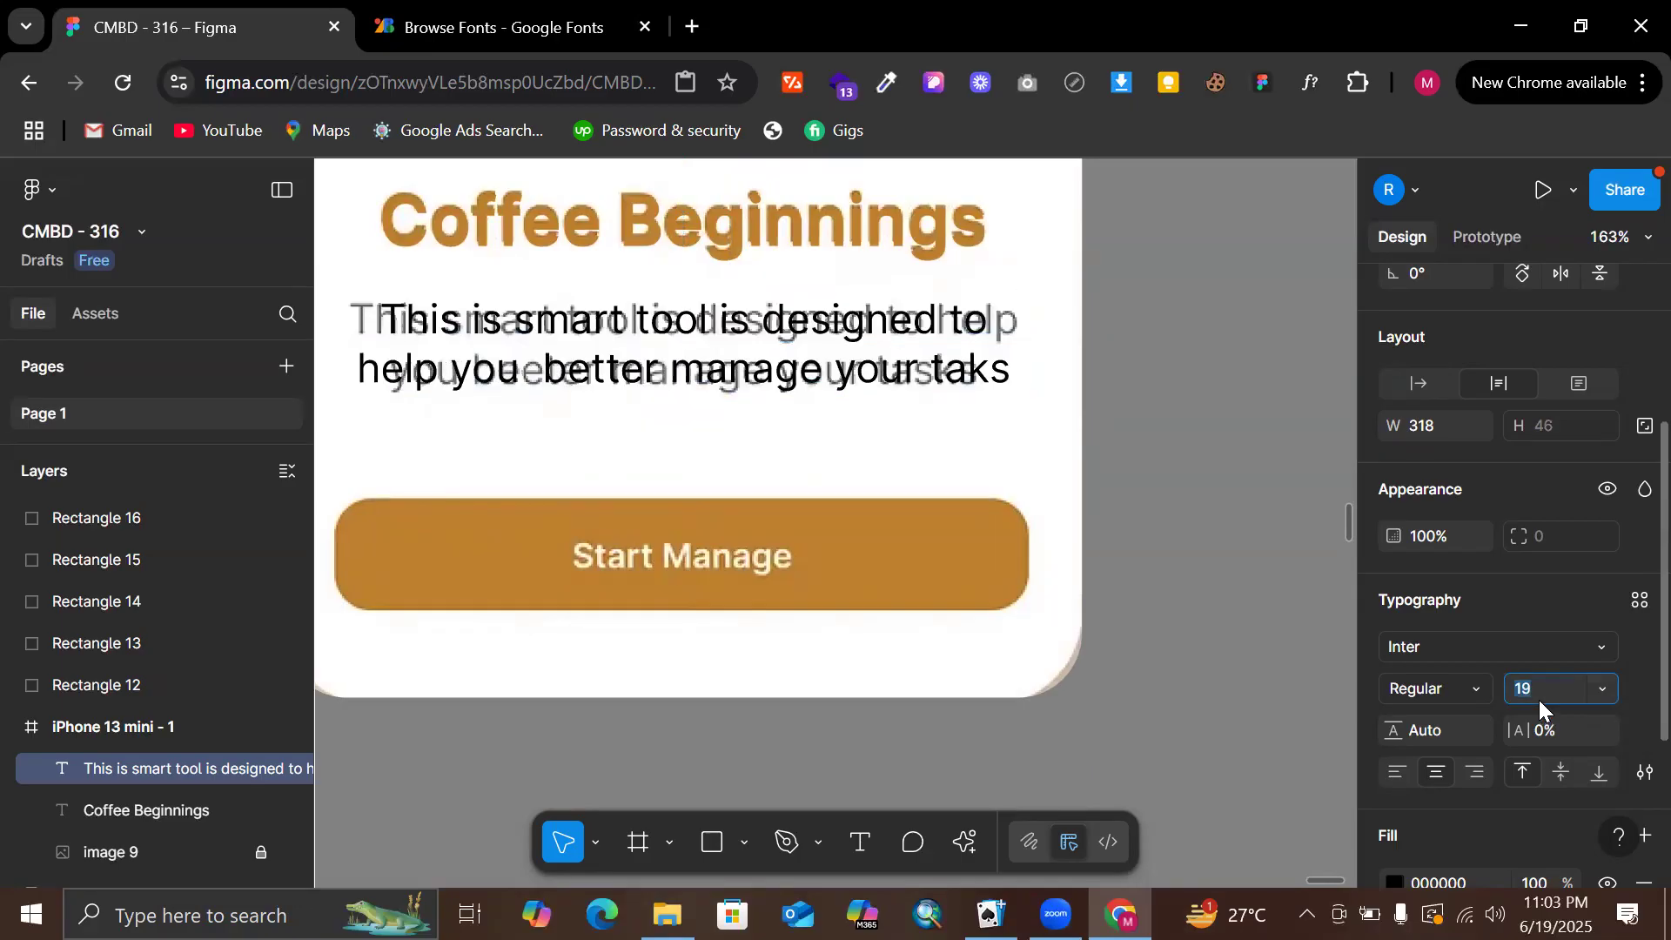
mouse_move(1024, 347)
left_mouse_down()
mouse_move(1053, 353)
mouse_move(1034, 353)
left_mouse_up()
left_click(1561, 692)
type("18")
key("Return")
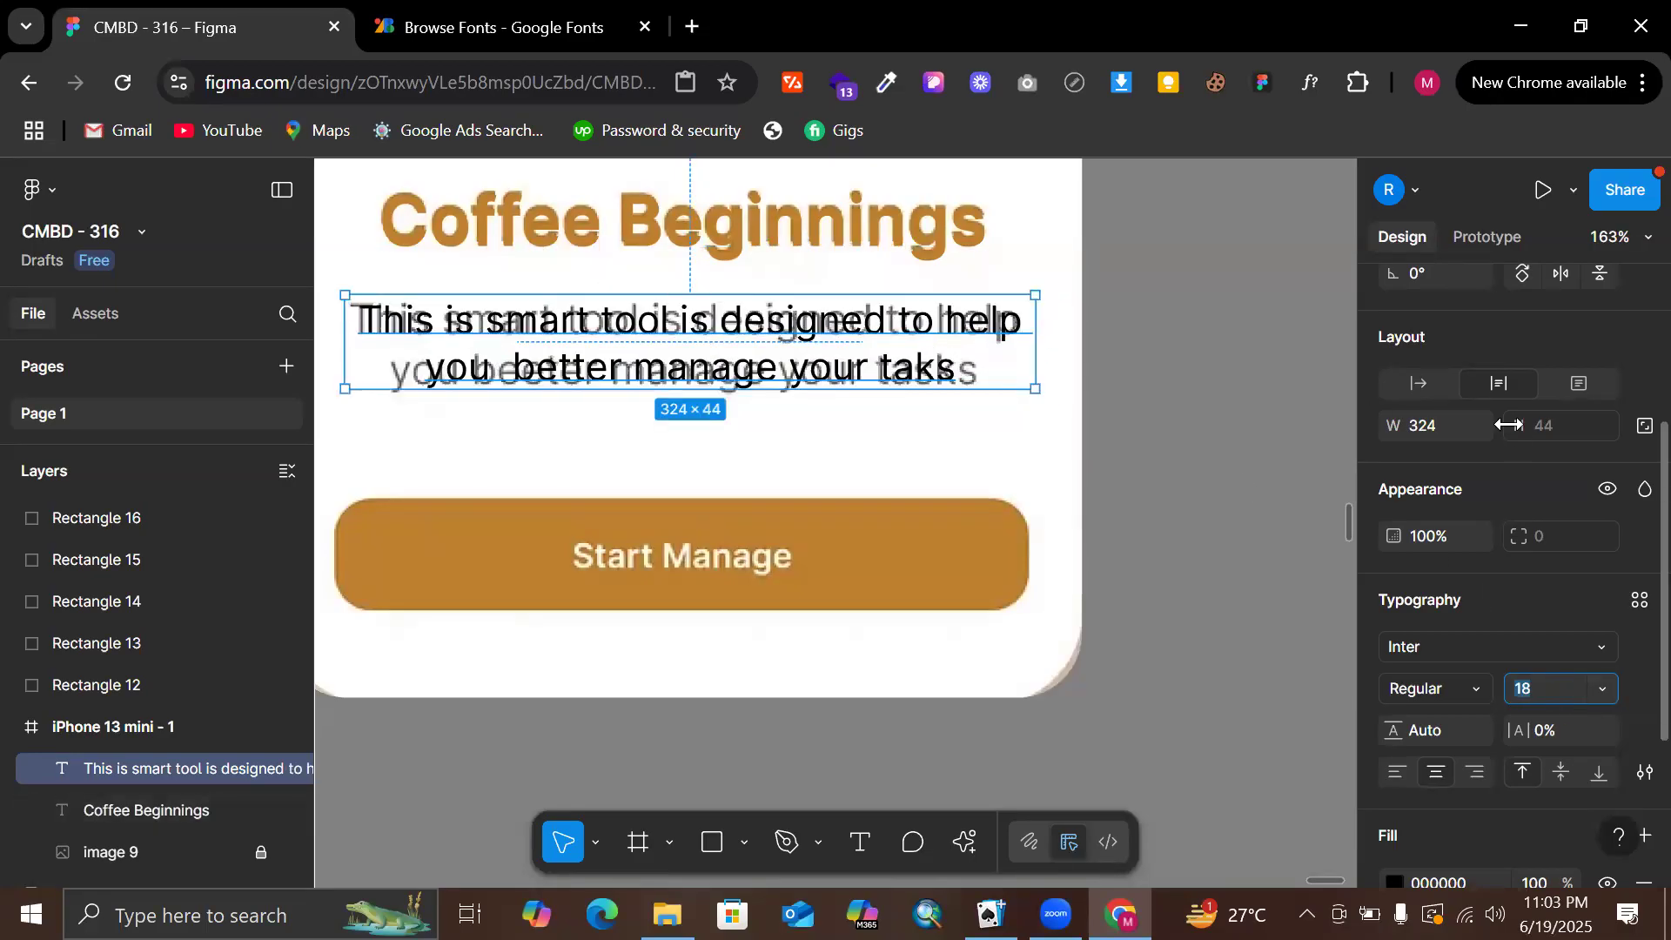
Center the description text horizontally in the phone frame and apply the dark grey sampled from the lowest swatch
scroll(1461, 375, "up", 3)
left_click(1435, 401)
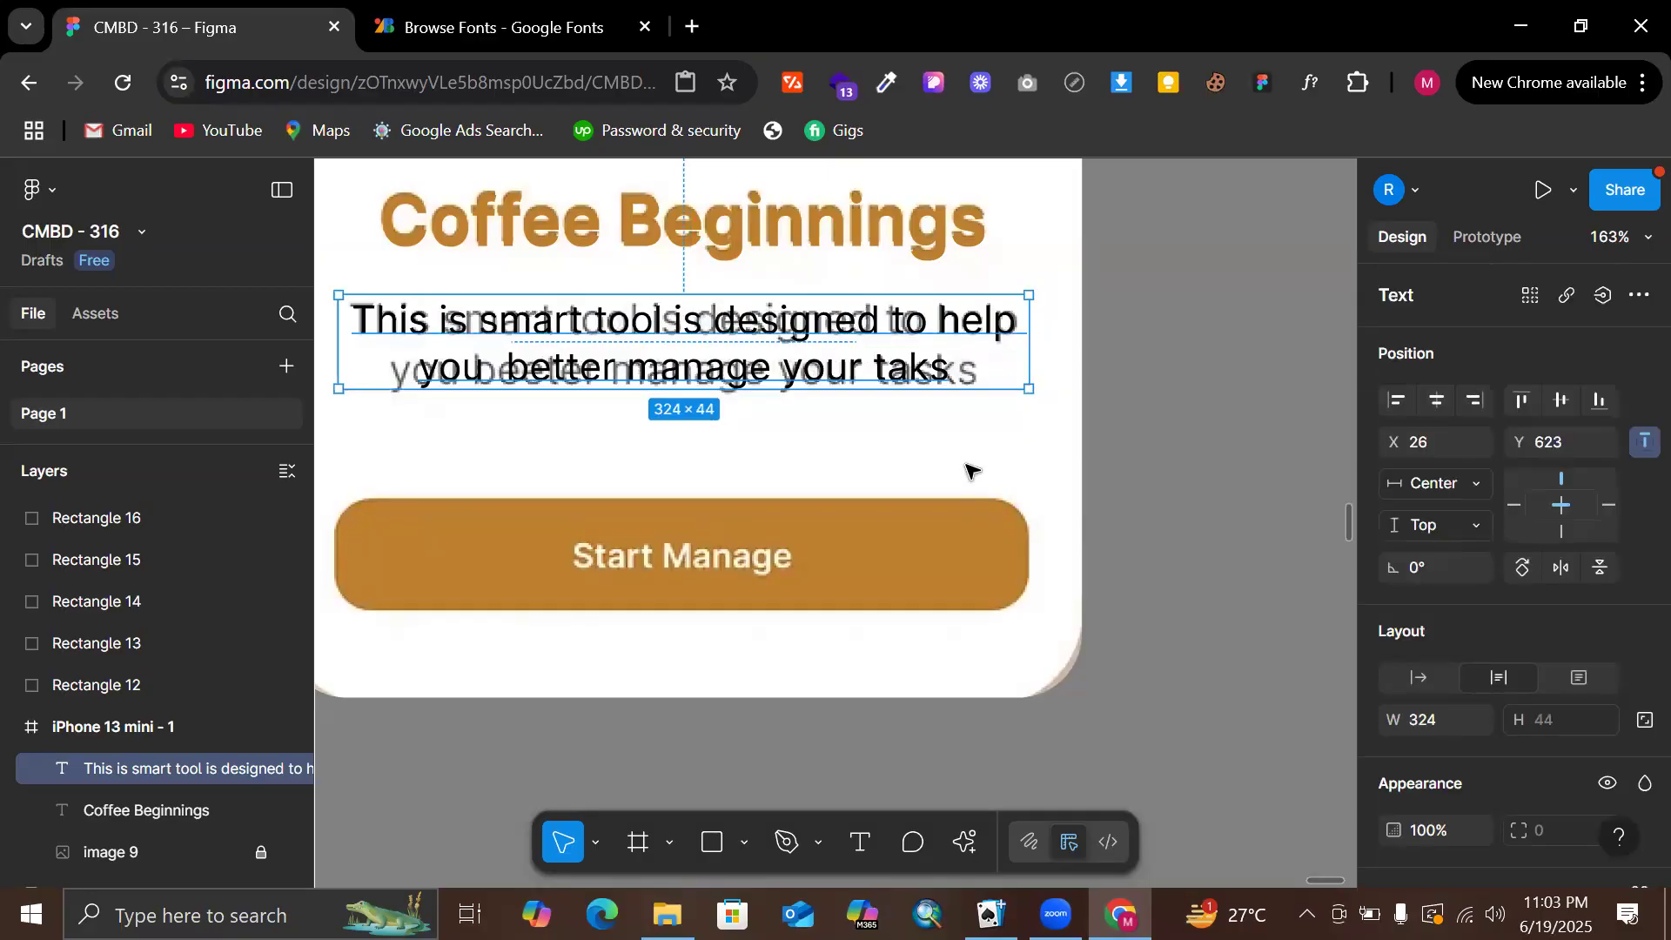
scroll(970, 470, "left", 8)
key("i")
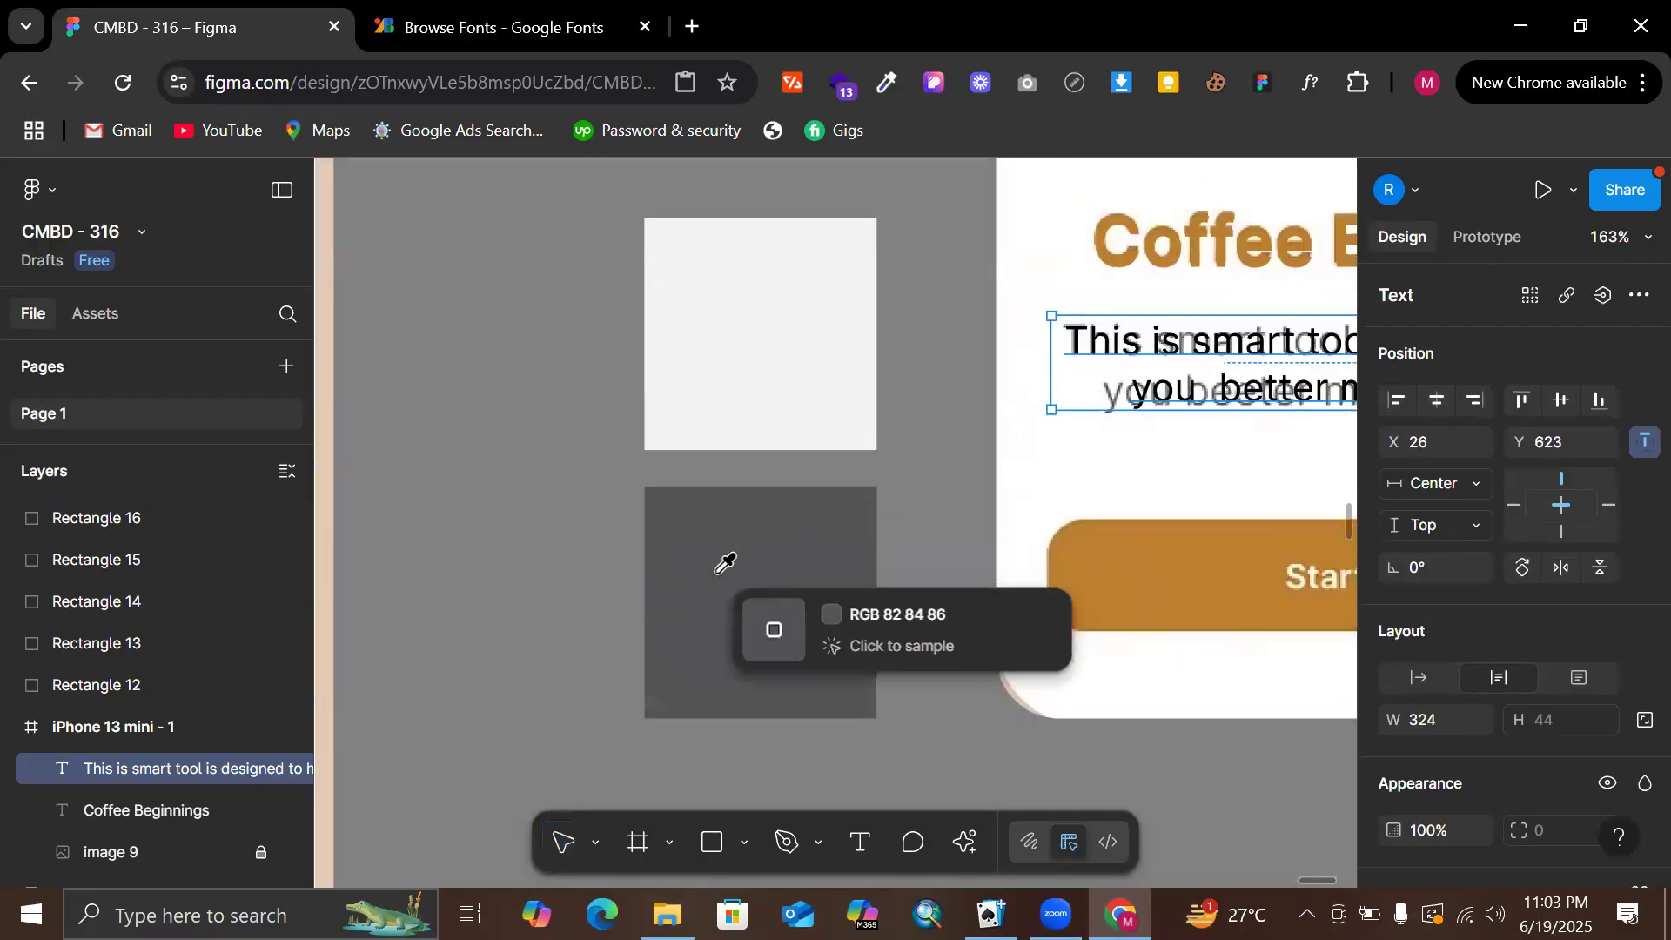
left_click(721, 564)
scroll(720, 576, "right", 8)
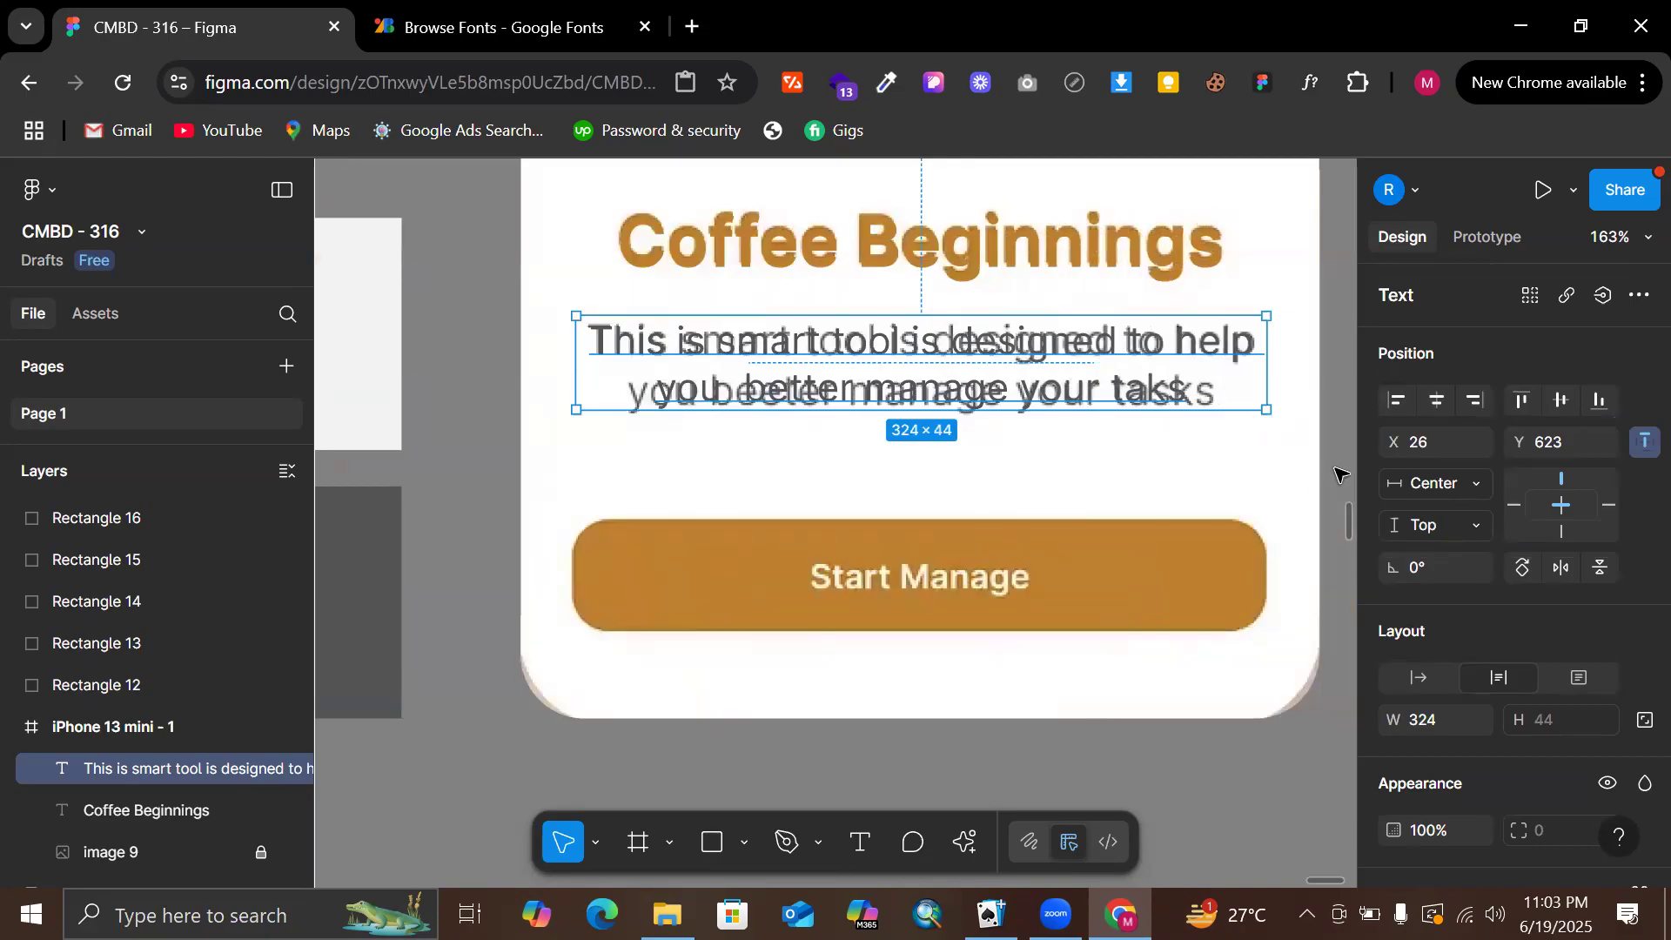
left_click(1341, 475)
scroll(1341, 474, "down", 2)
left_click_drag(1342, 475, 1119, 429)
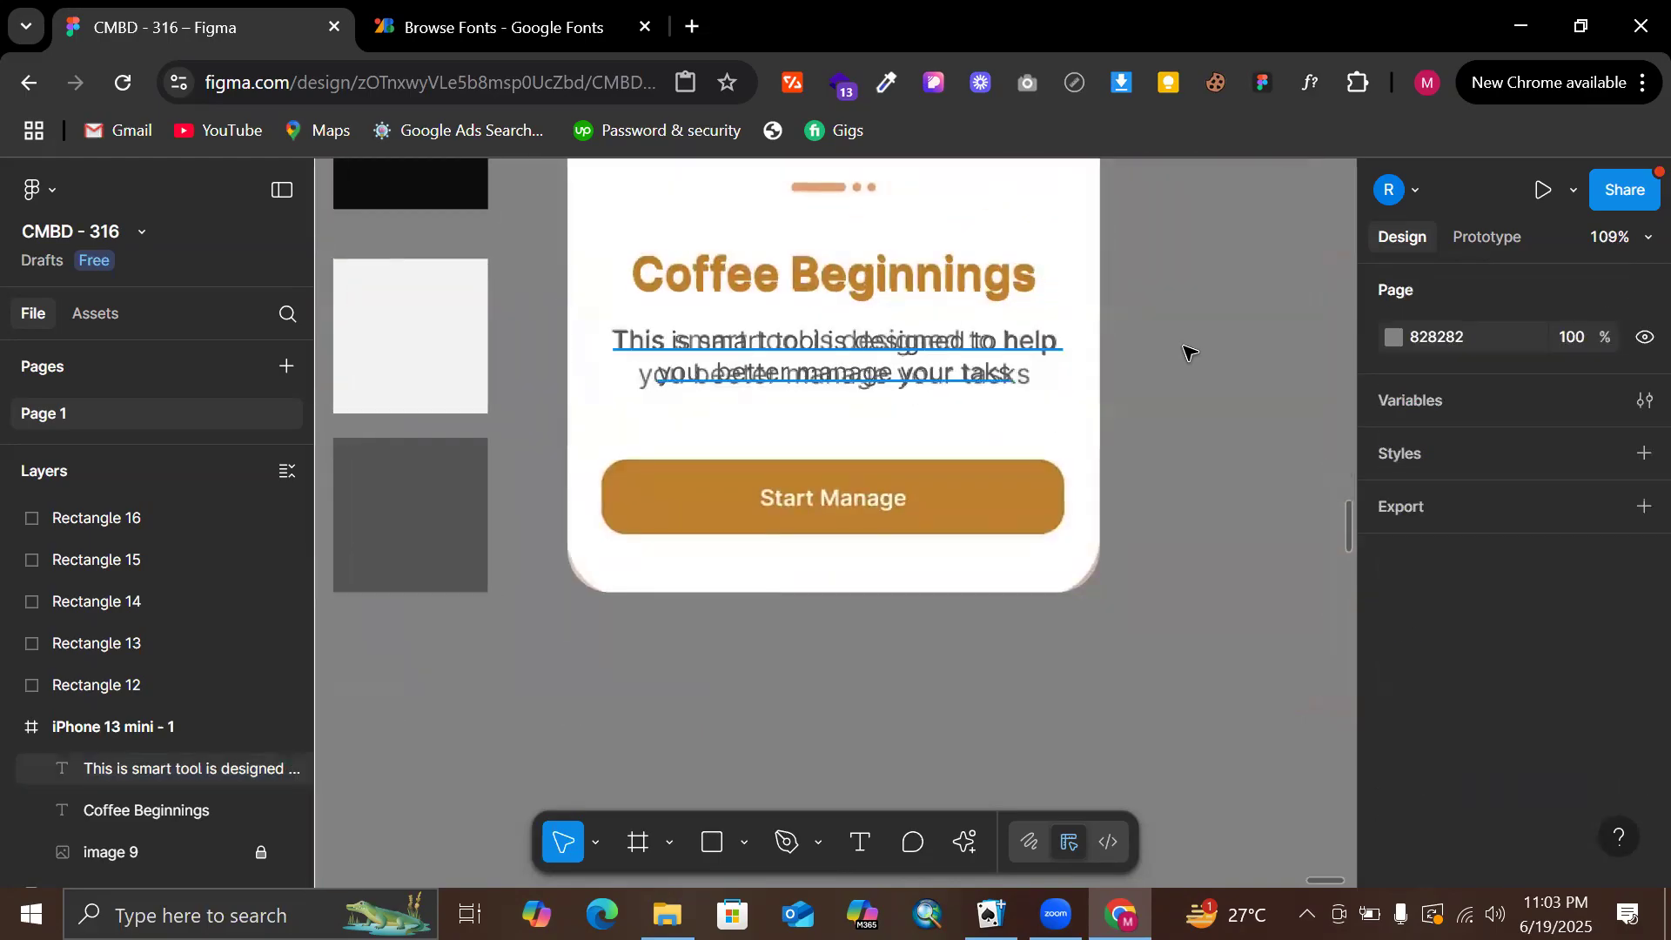
left_click_drag(1190, 350, 1034, 491)
scroll(1249, 387, "down", 2)
scroll(1249, 388, "right", 3)
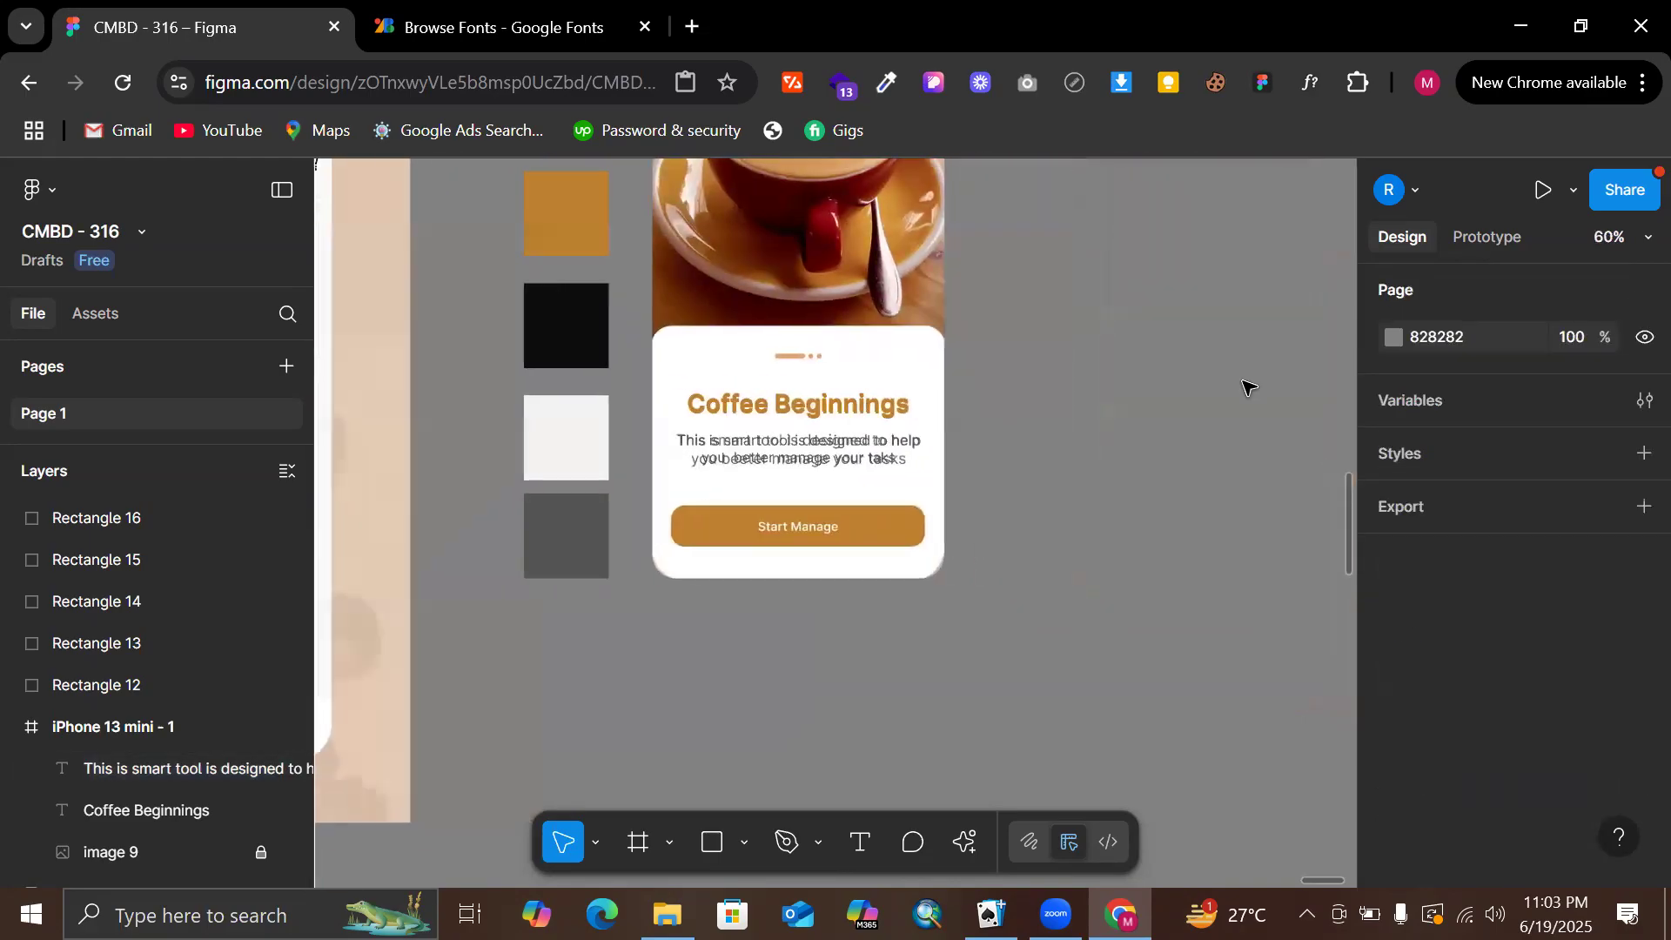
scroll(1249, 388, "up", 1)
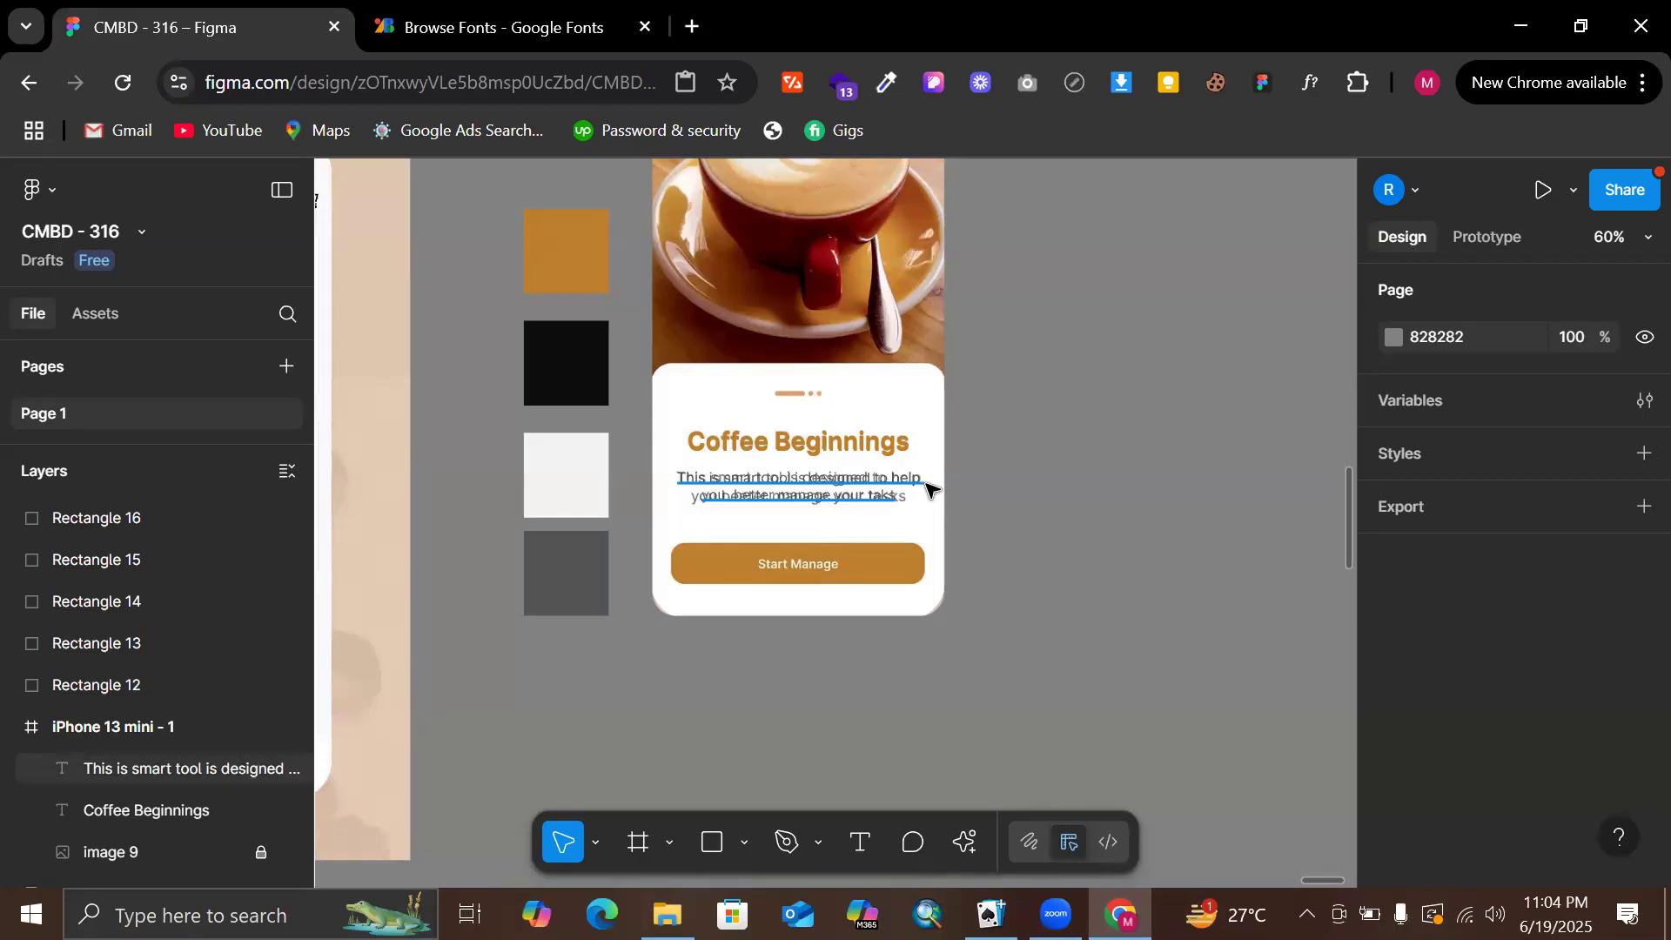
Try another shade for the dark grey swatch's fill and undo the change
left_click(542, 570)
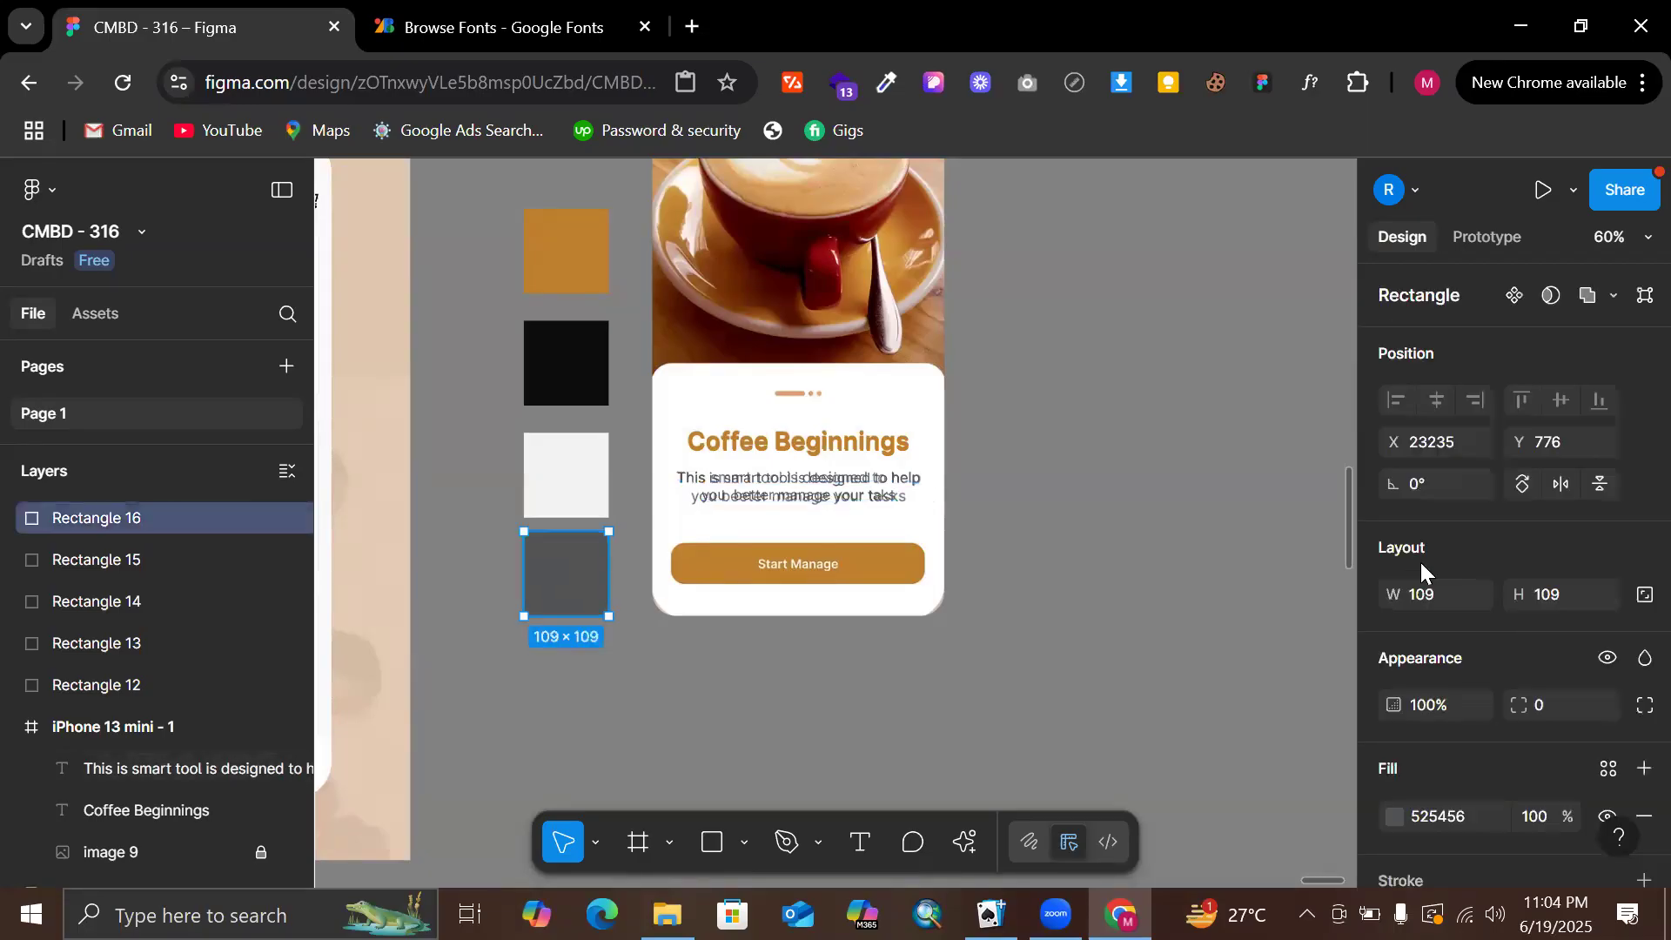
scroll(1410, 566, "down", 3)
left_click(1395, 625)
mouse_move(1067, 623)
left_mouse_down()
mouse_move(1055, 665)
mouse_move(1049, 618)
mouse_move(1049, 648)
left_mouse_up()
key("ctrl+z")
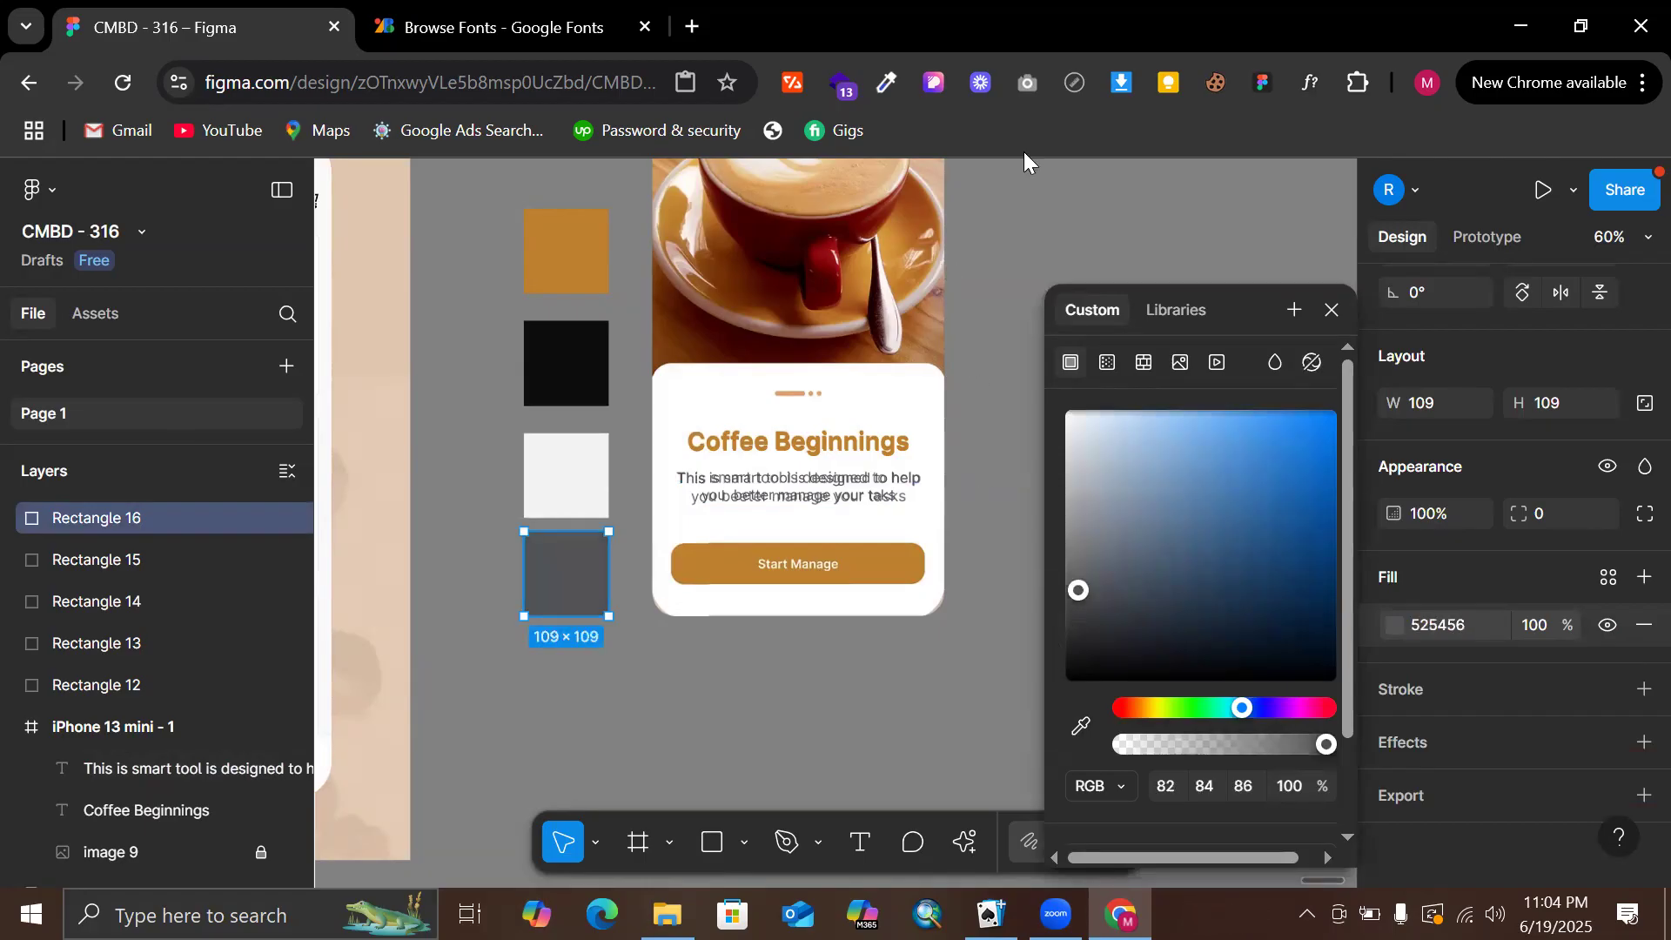
left_click(1045, 194)
Examine the heading and description wording in the original onboarding mockup and compare it with the recreated phone frame
scroll(881, 342, "up", 5)
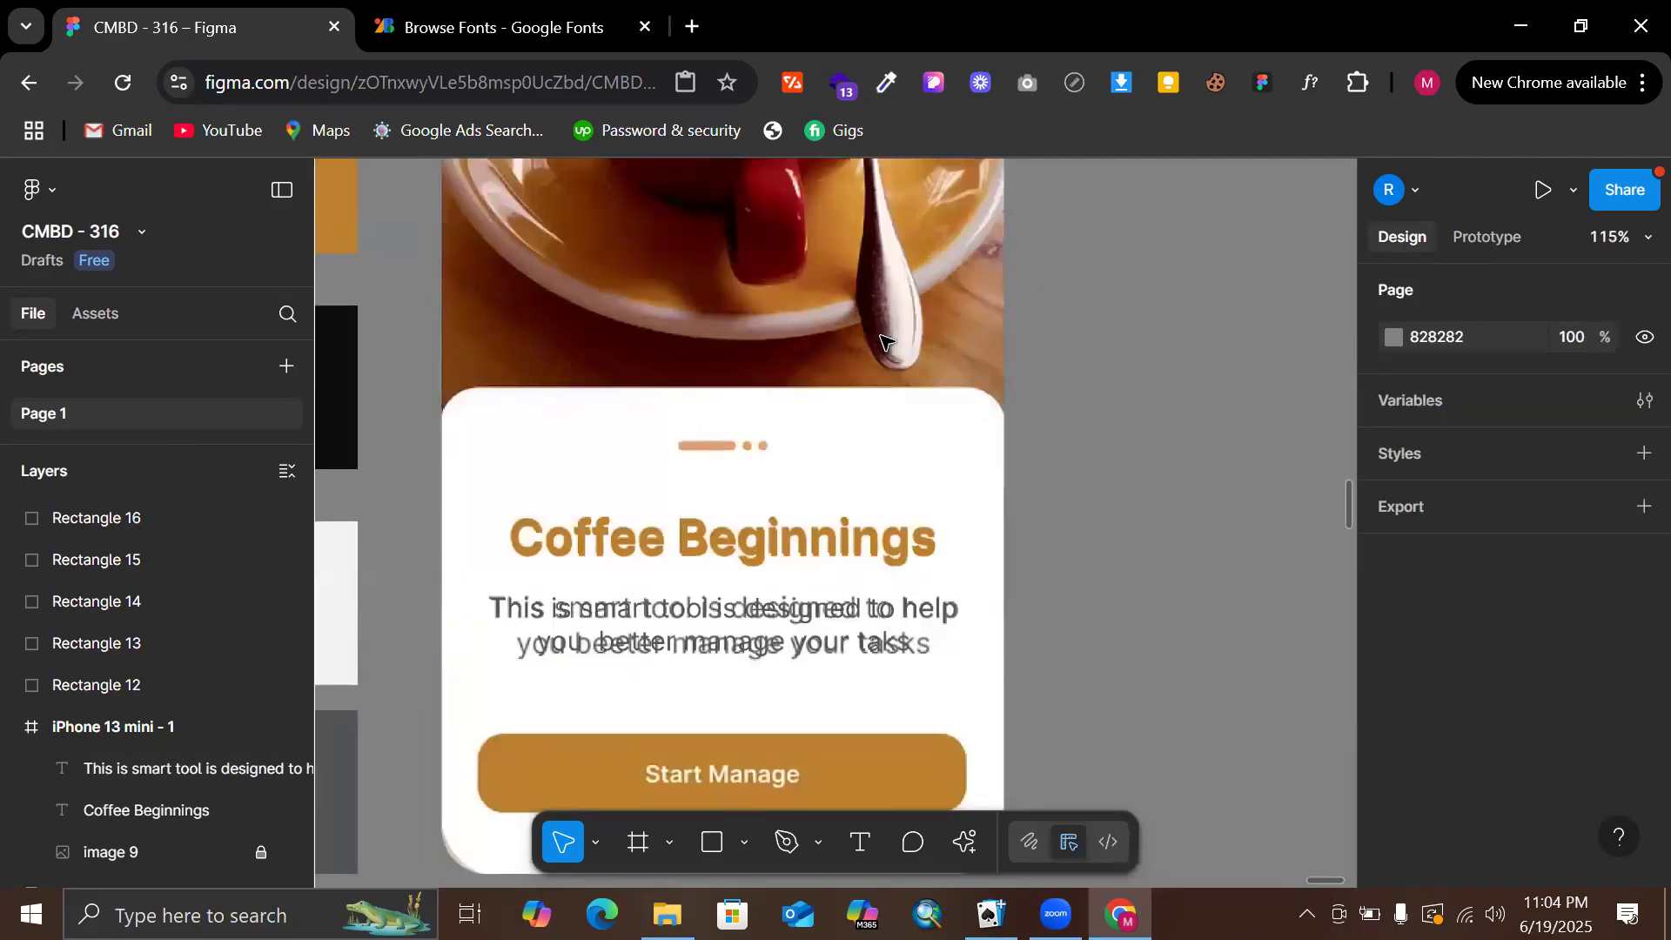
scroll(881, 341, "down", 6)
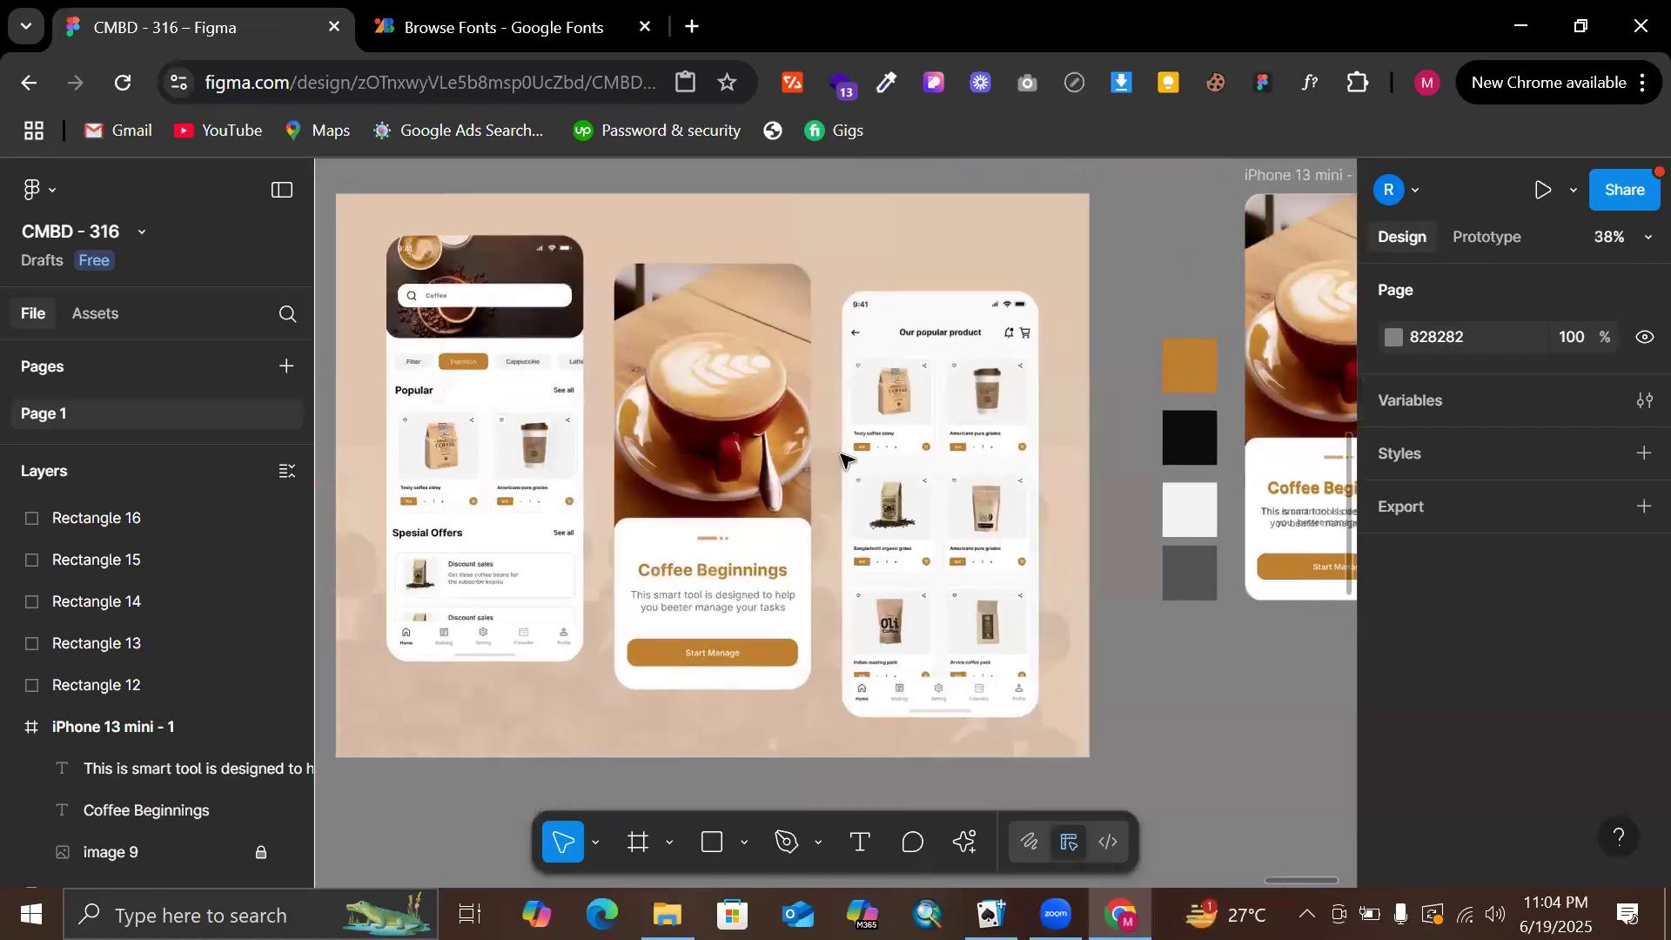
scroll(707, 610, "up", 4)
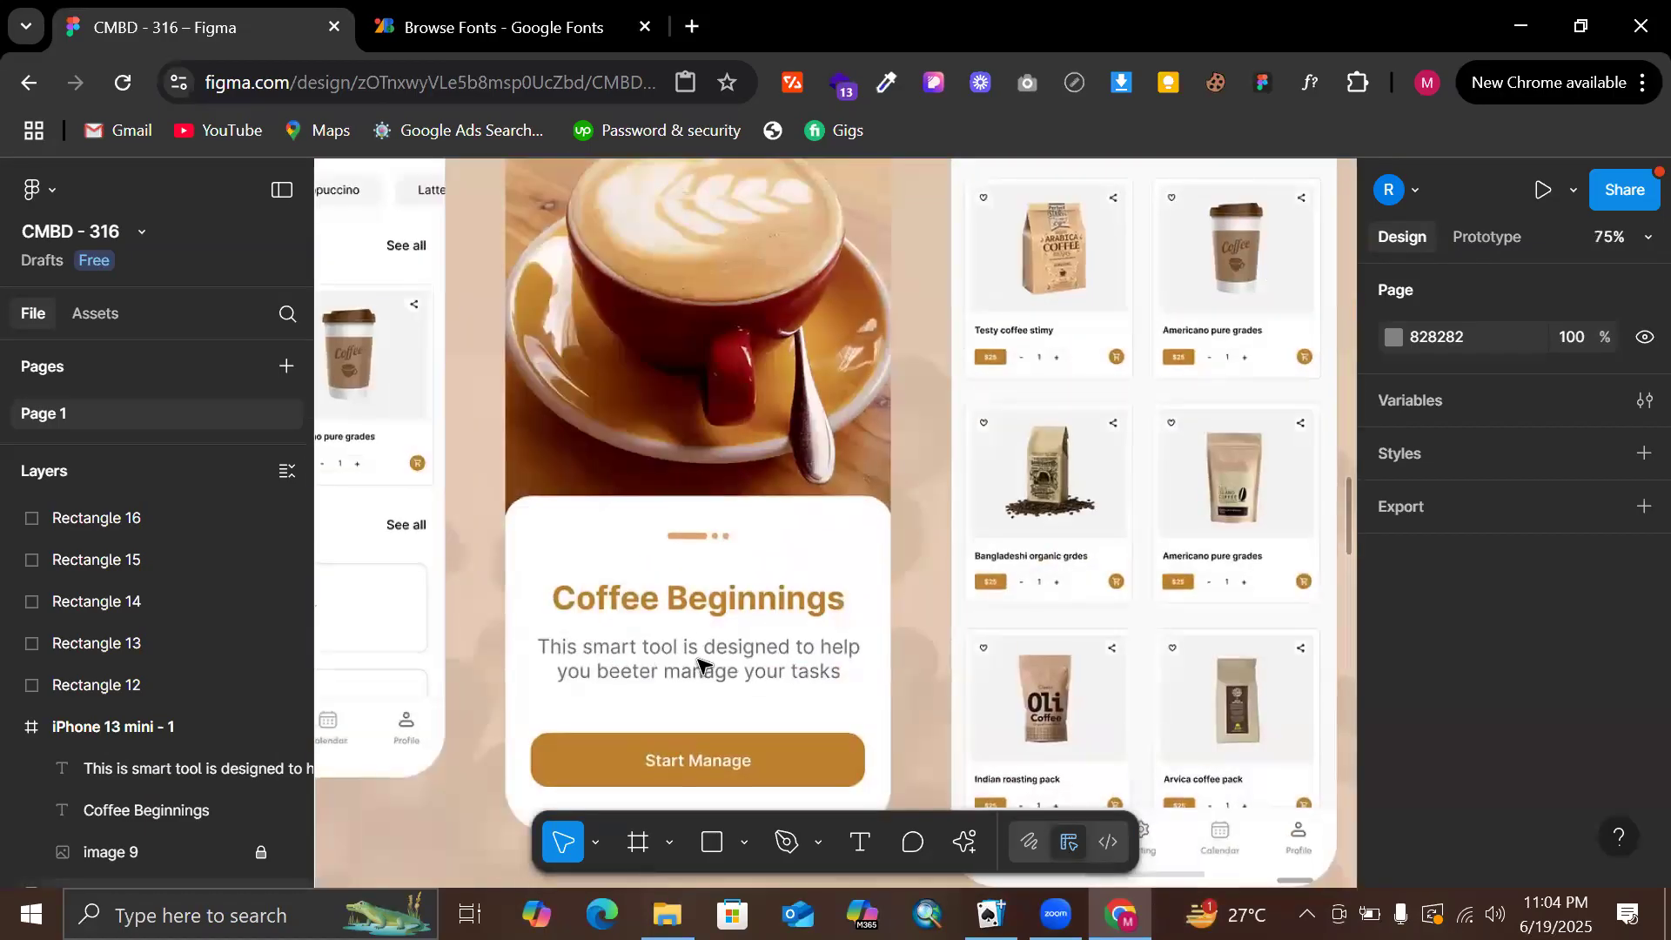
scroll(699, 663, "up", 5)
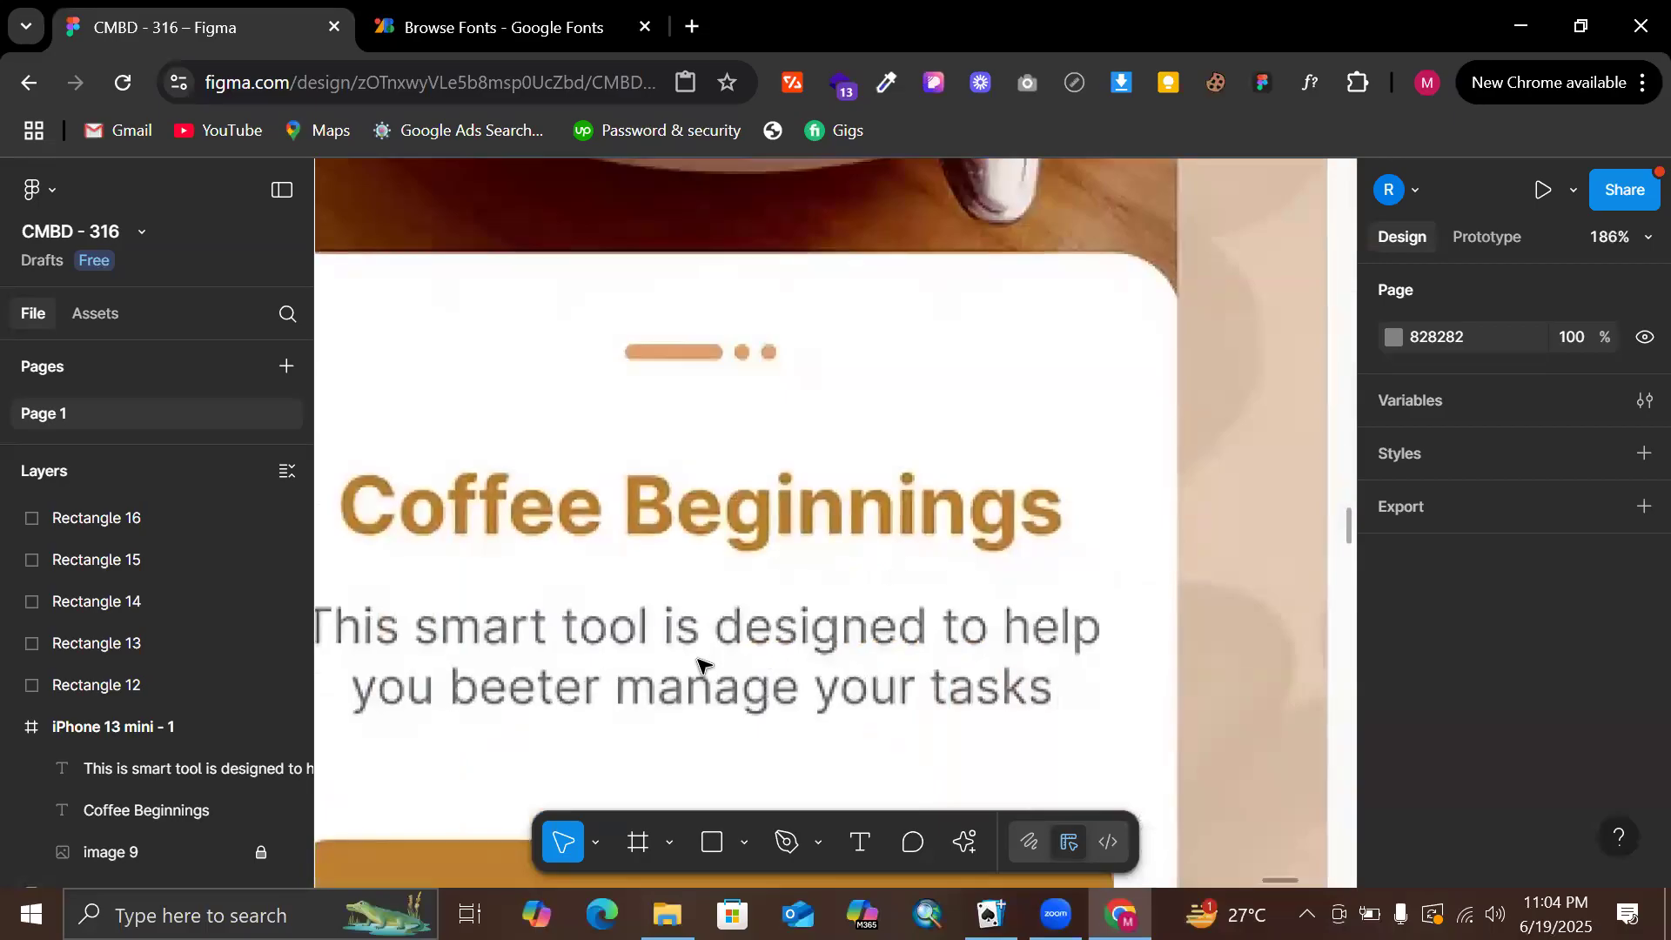
scroll(698, 664, "left", 4)
scroll(679, 640, "down", 1)
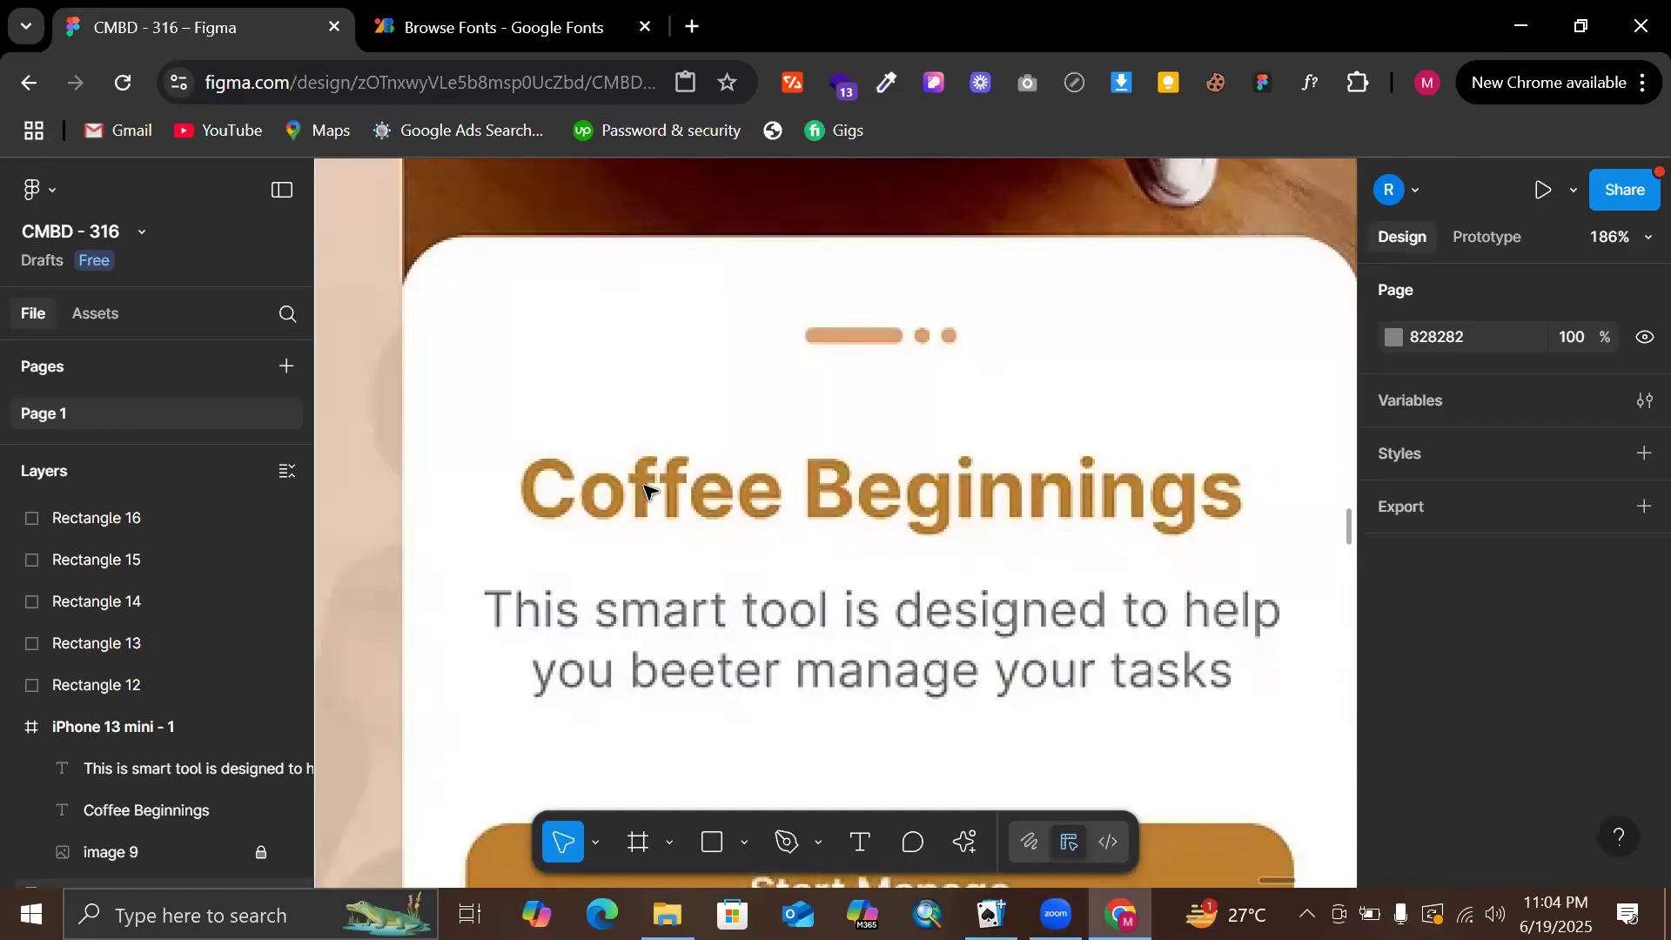
scroll(644, 492, "down", 10)
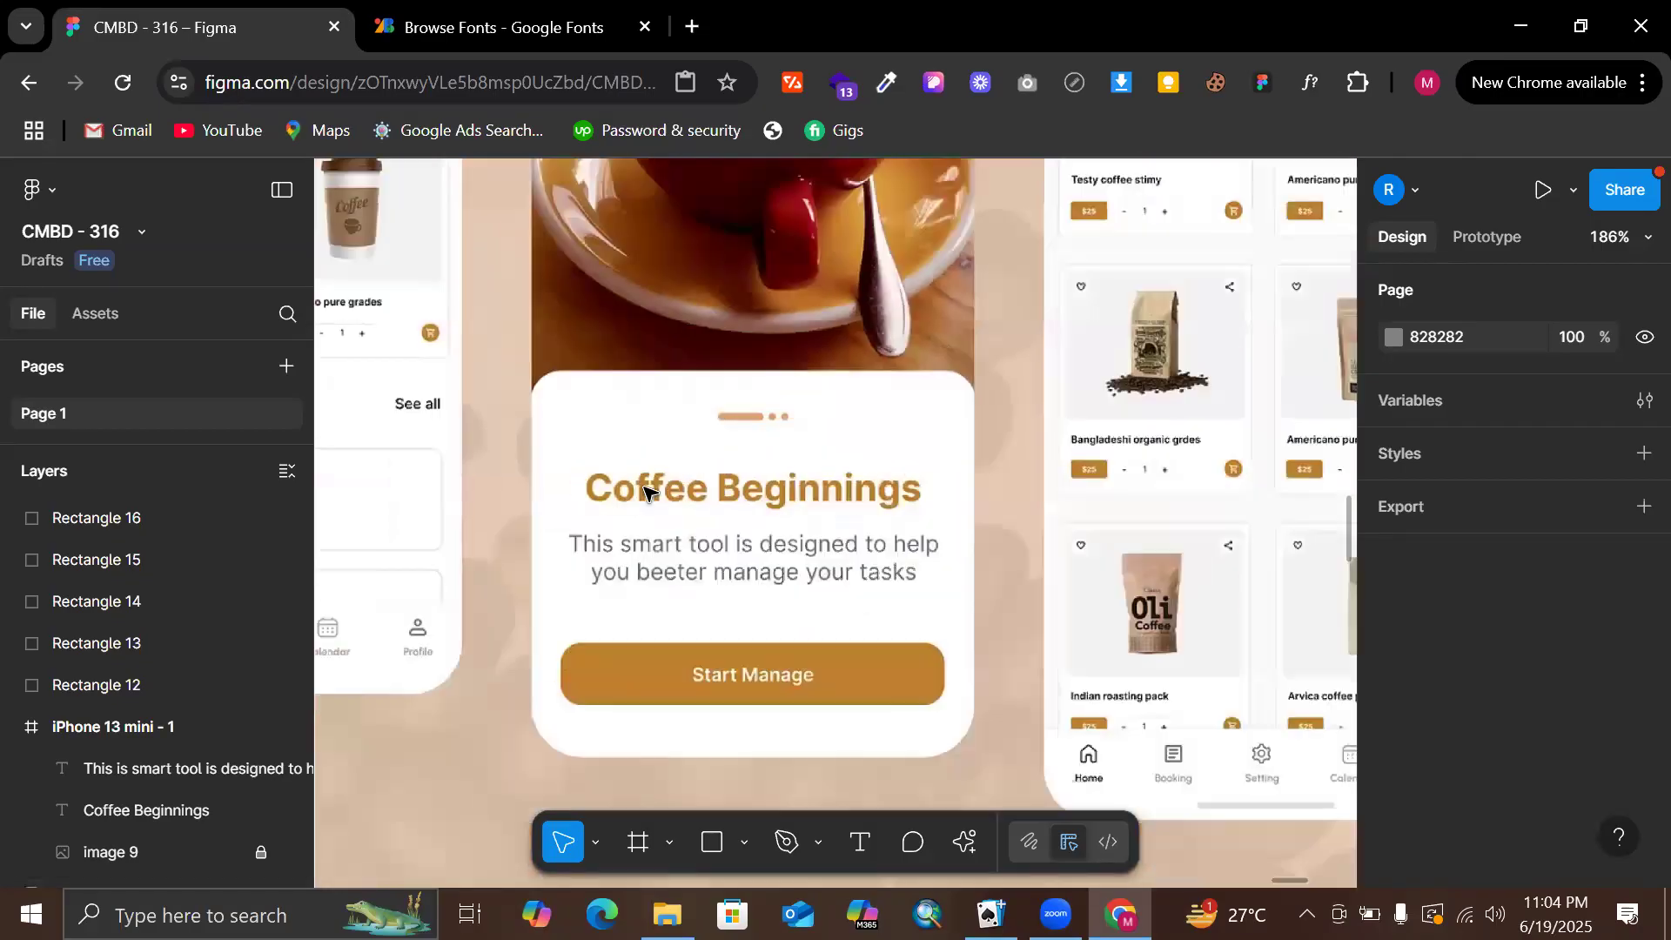
scroll(645, 485, "right", 3)
scroll(1265, 512, "right", 2)
scroll(1063, 455, "up", 7)
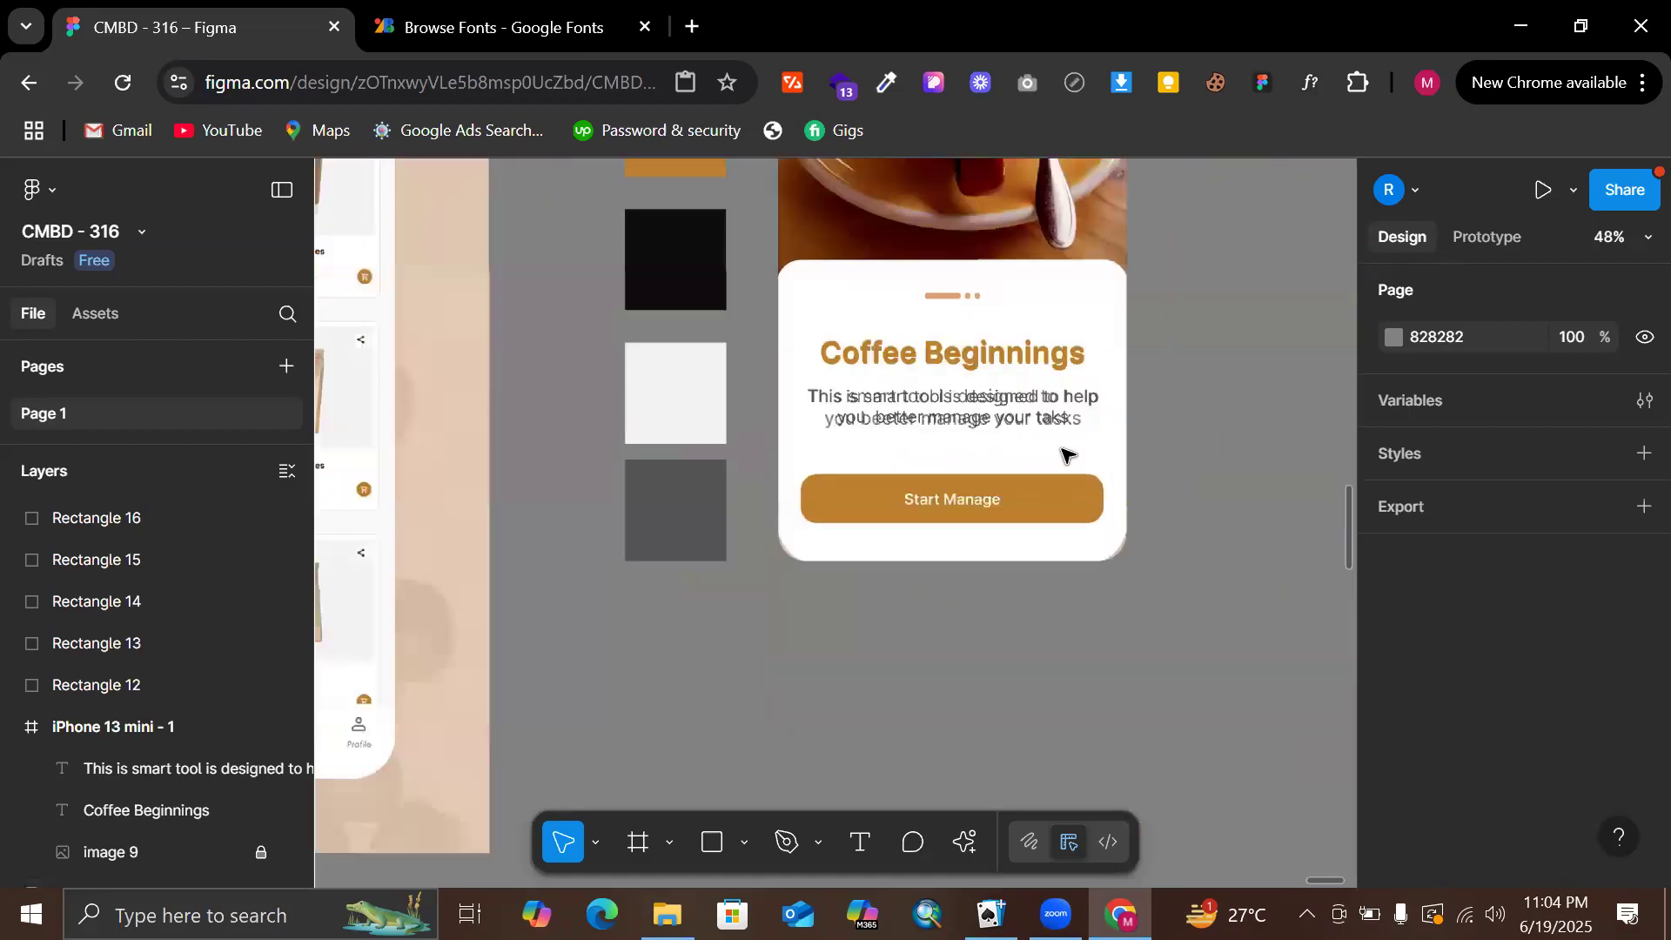
Try a different letter spacing on the description text and undo the adjustment
left_click(947, 413)
scroll(1491, 524, "down", 1)
scroll(1506, 592, "down", 3)
left_click_drag(1517, 724, 1561, 737)
key("ctrl+z")
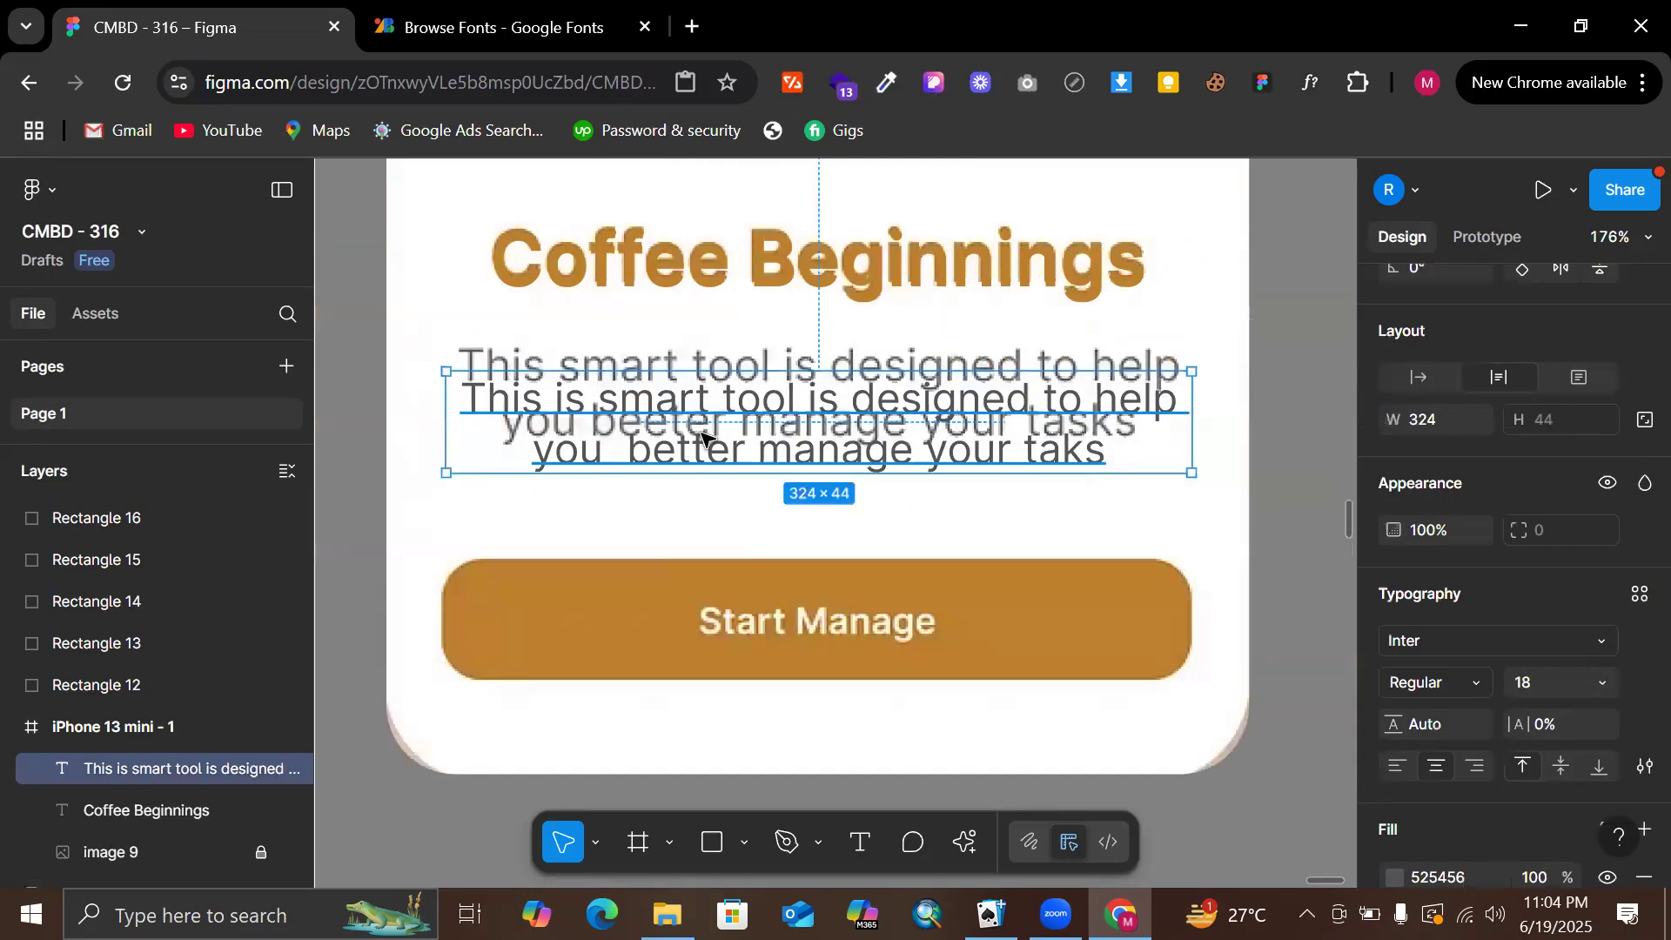
Delete the extra word "is" after "This" in the description text and shift the text to line up with the mockup's lettering
double_click(589, 378)
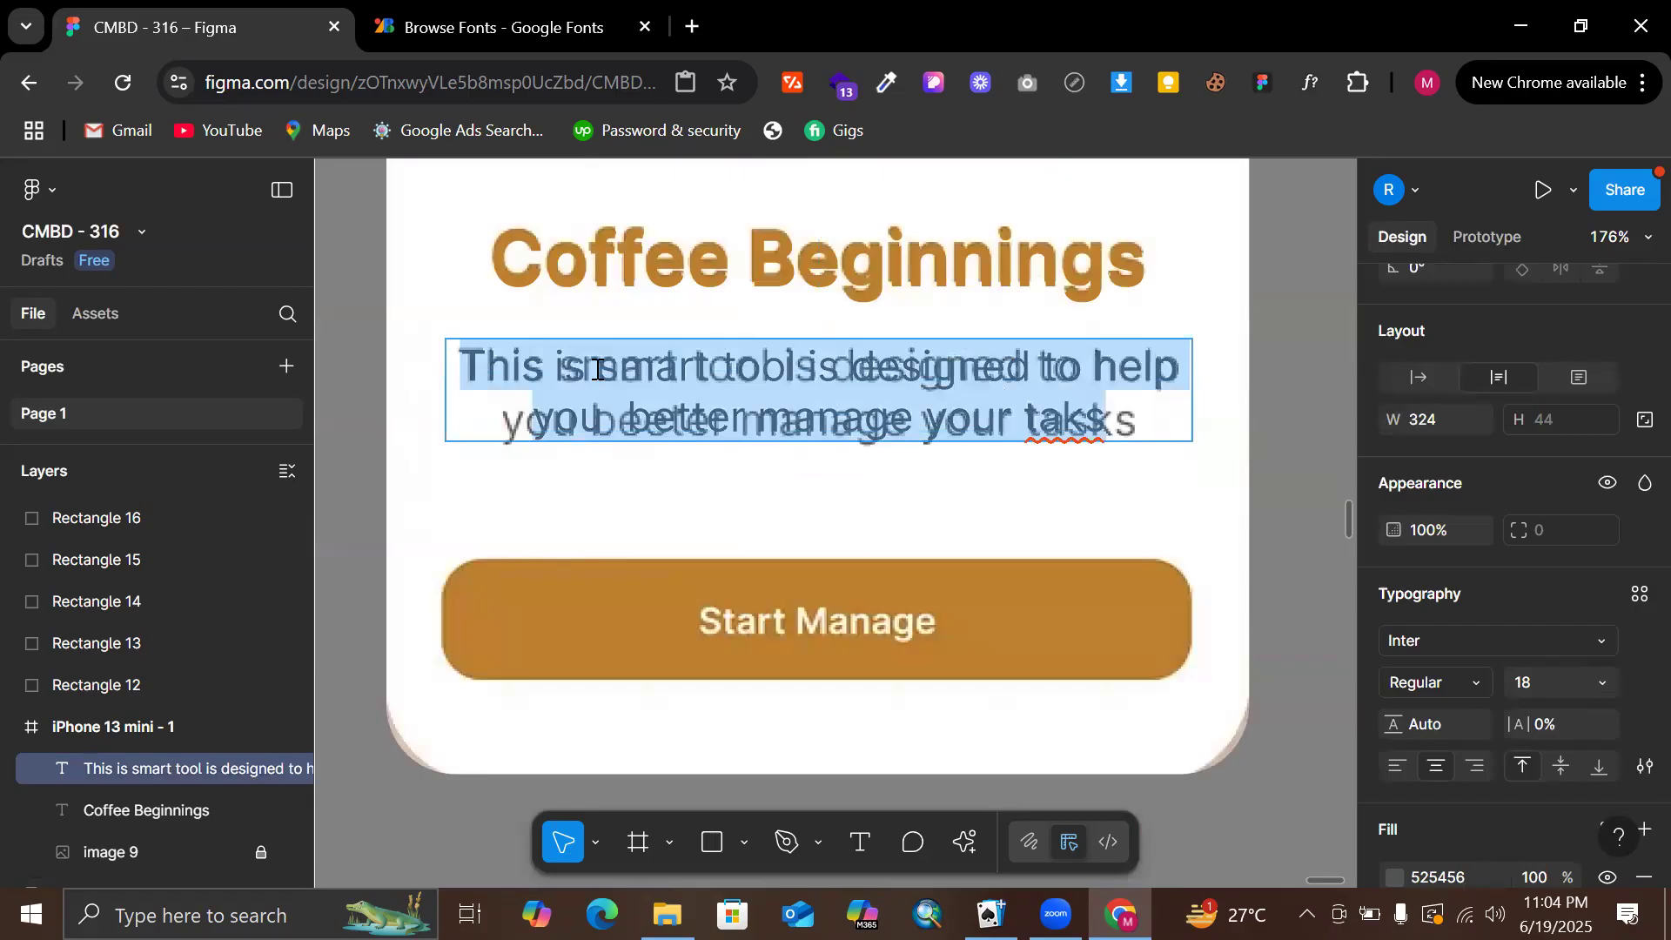
left_click(598, 369)
key("BackSpace")
key("BackSpace")
key("BackSpace")
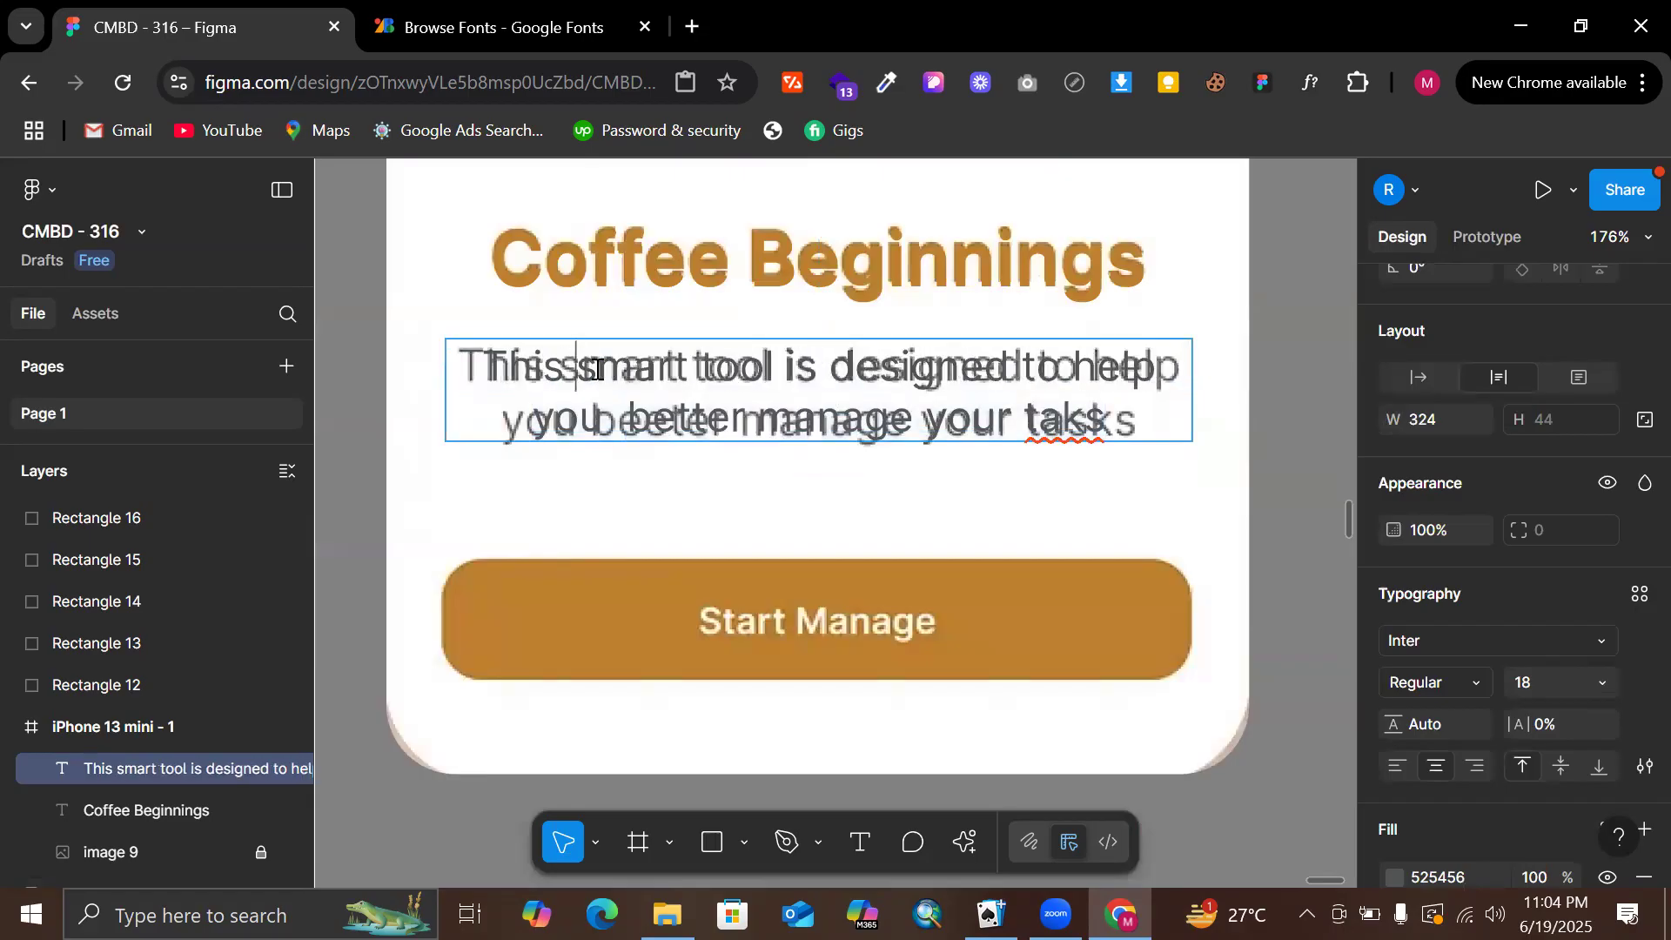
key("Escape")
left_click_drag(697, 394, 676, 397)
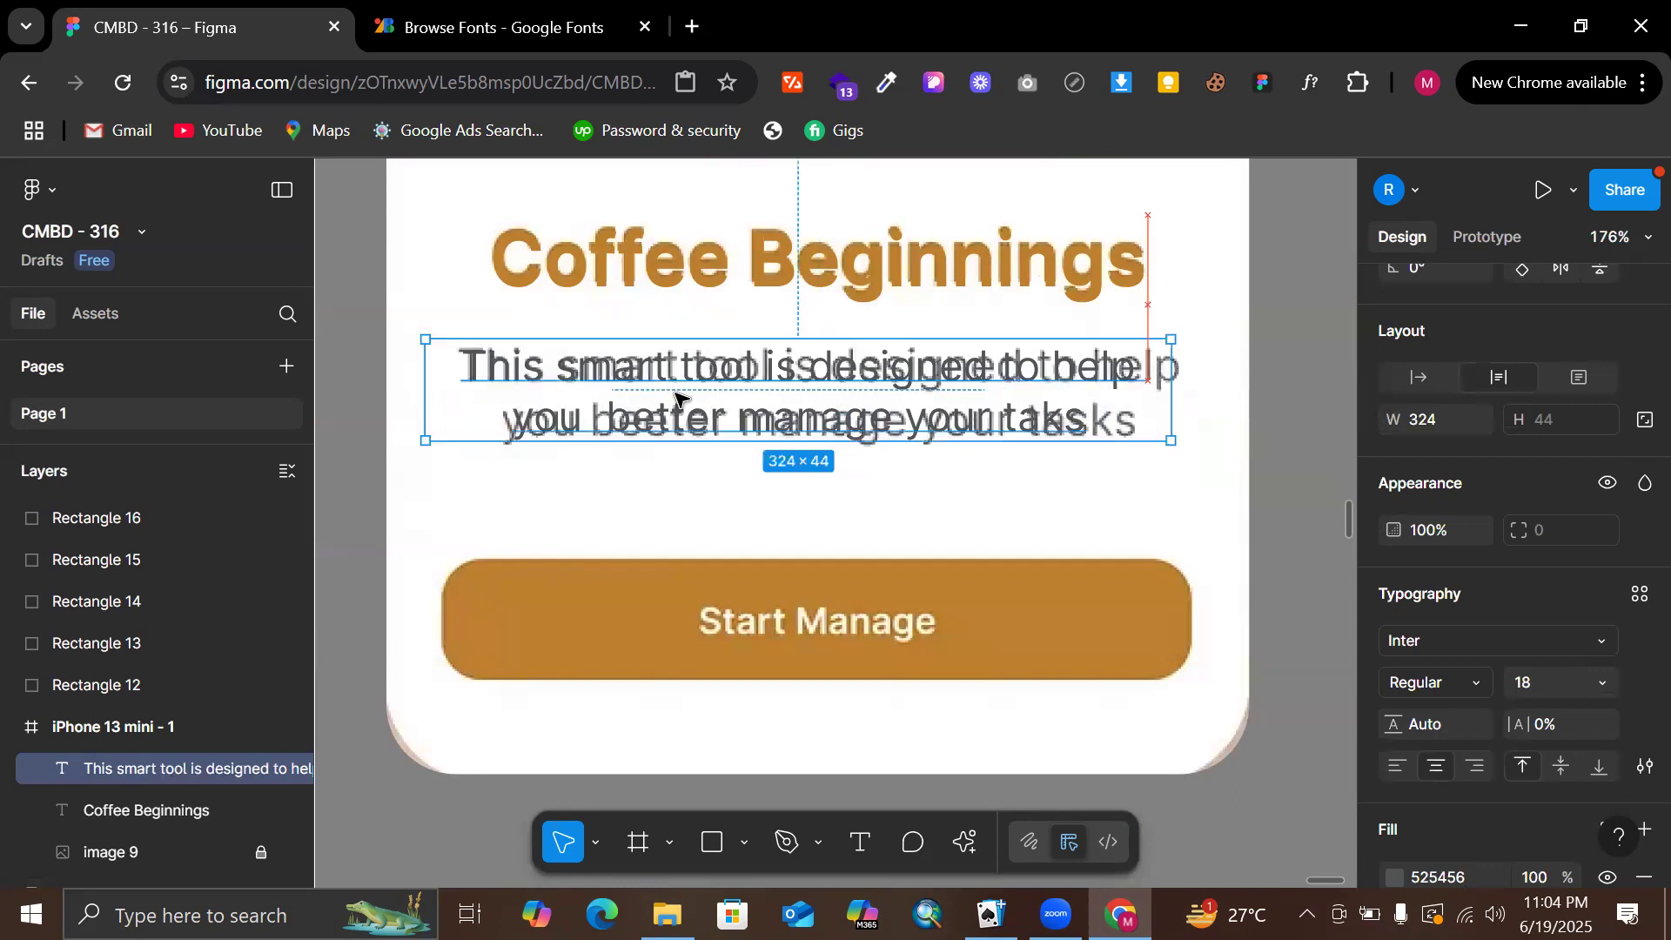
Set the description text's font size to 19 and nudge it over the mockup's lettering
scroll(1519, 655, "down", 1)
mouse_move(1514, 690)
left_mouse_down()
mouse_move(1530, 690)
mouse_move(1514, 690)
left_mouse_up()
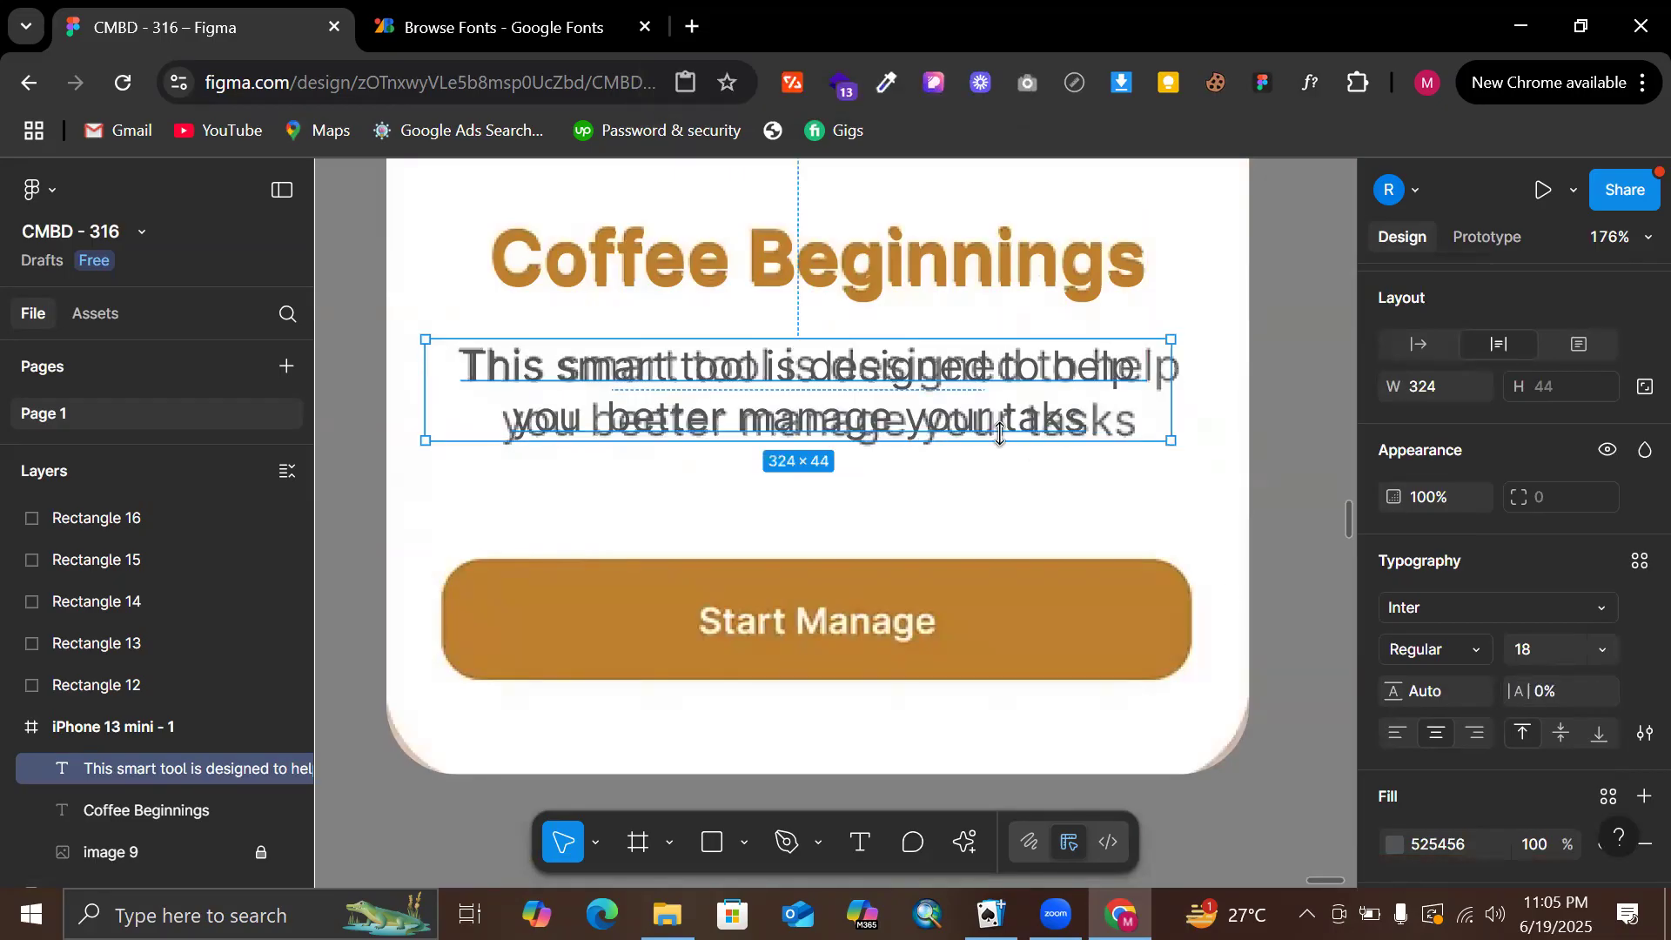
scroll(1576, 672, "down", 1)
left_click(1556, 623)
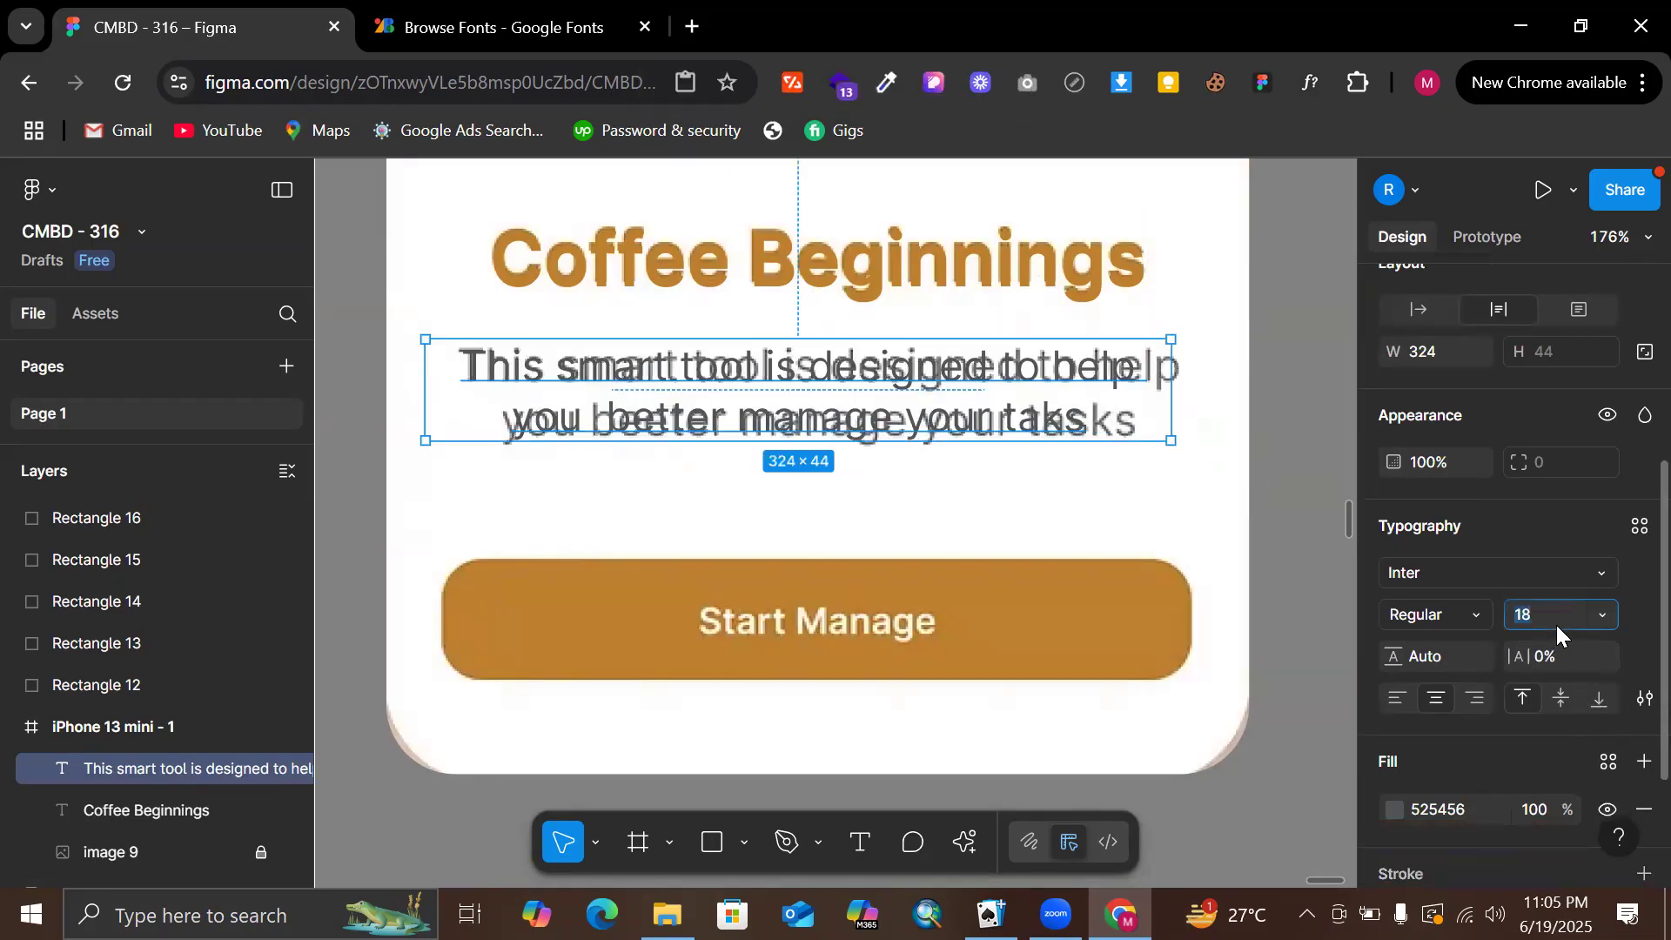
type("19")
key("Return")
left_click_drag(842, 425, 842, 428)
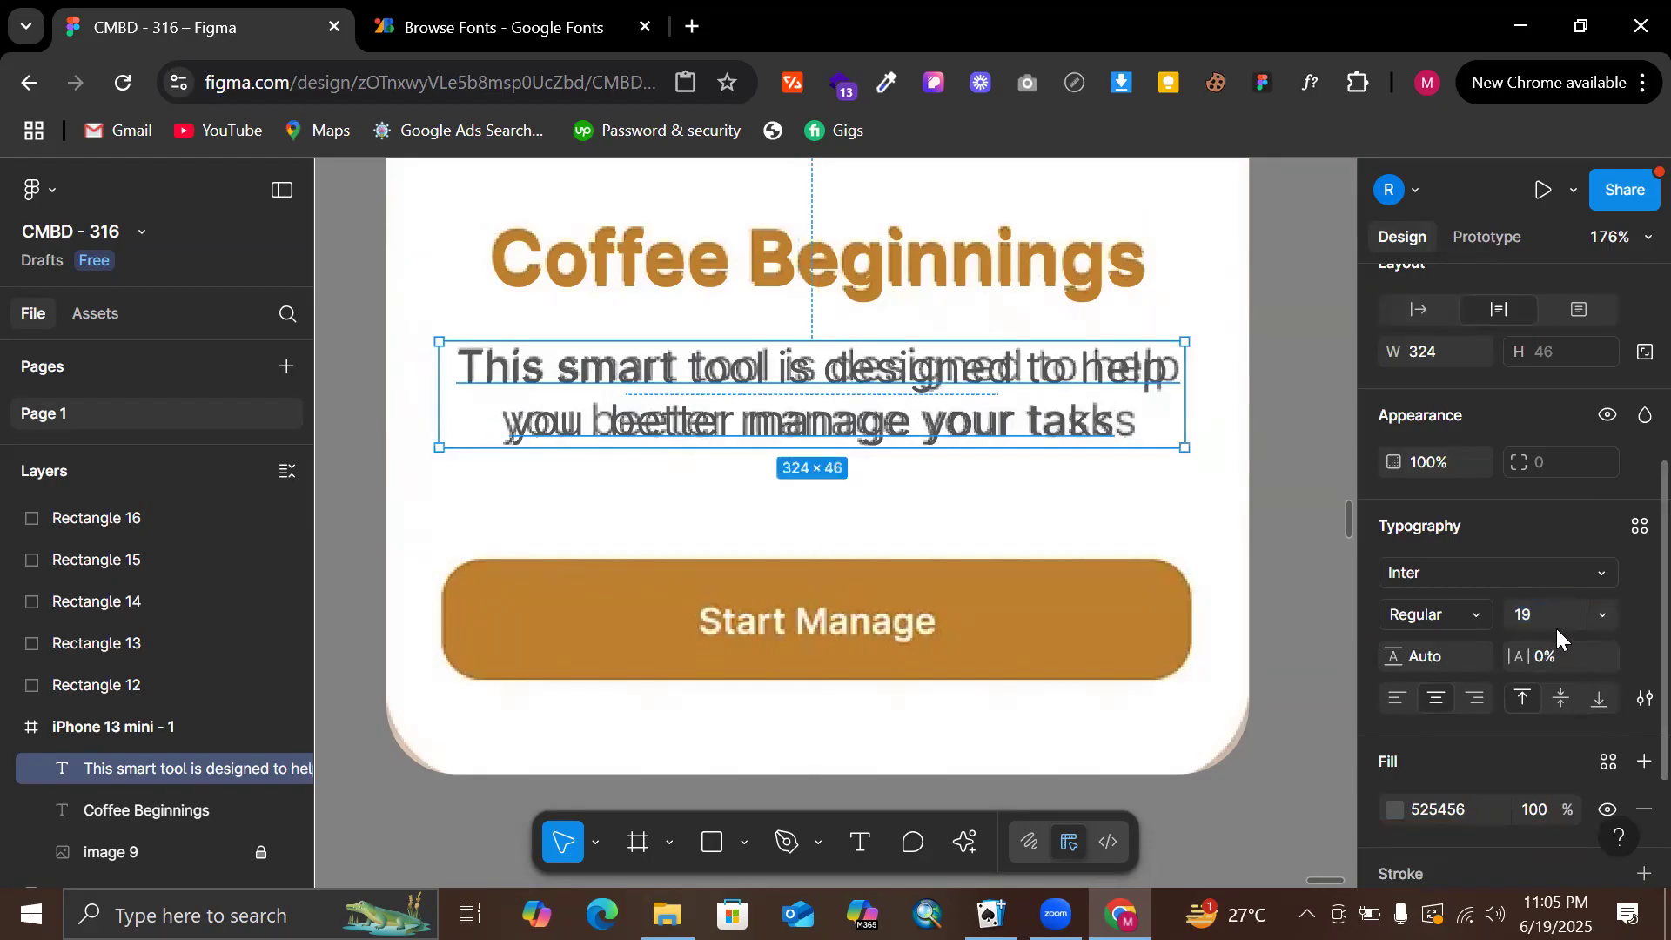
Set the description text to Medium weight at size 20, and widen its box to 332 over the mockup's two lines
left_click(1478, 613)
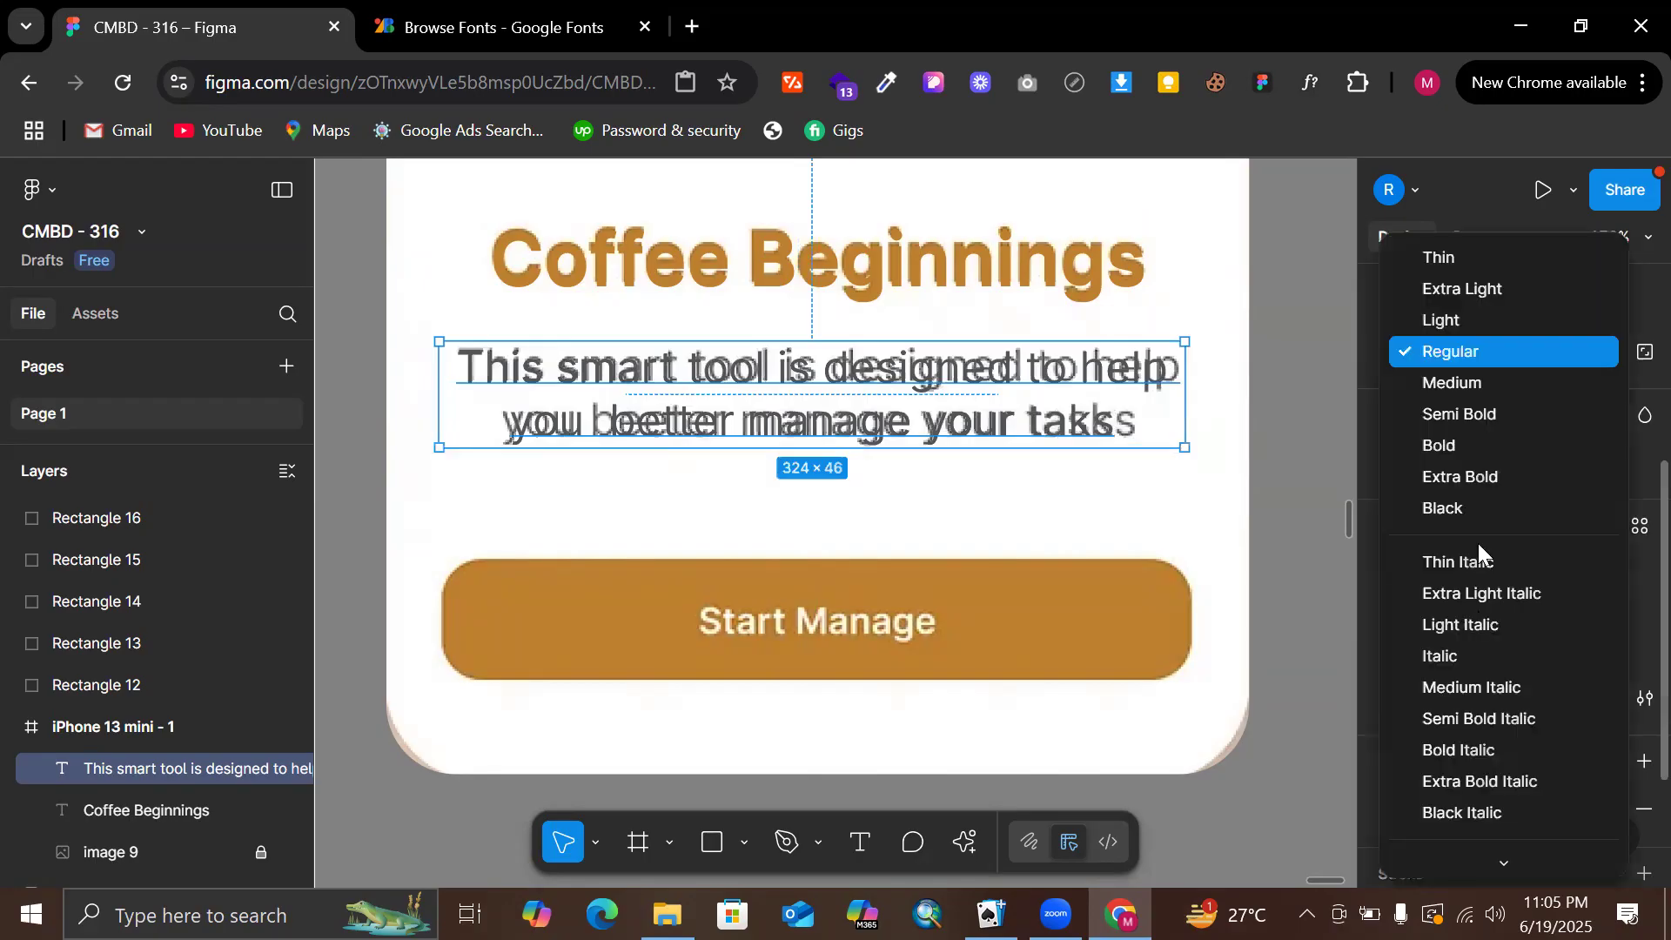
left_click(1480, 385)
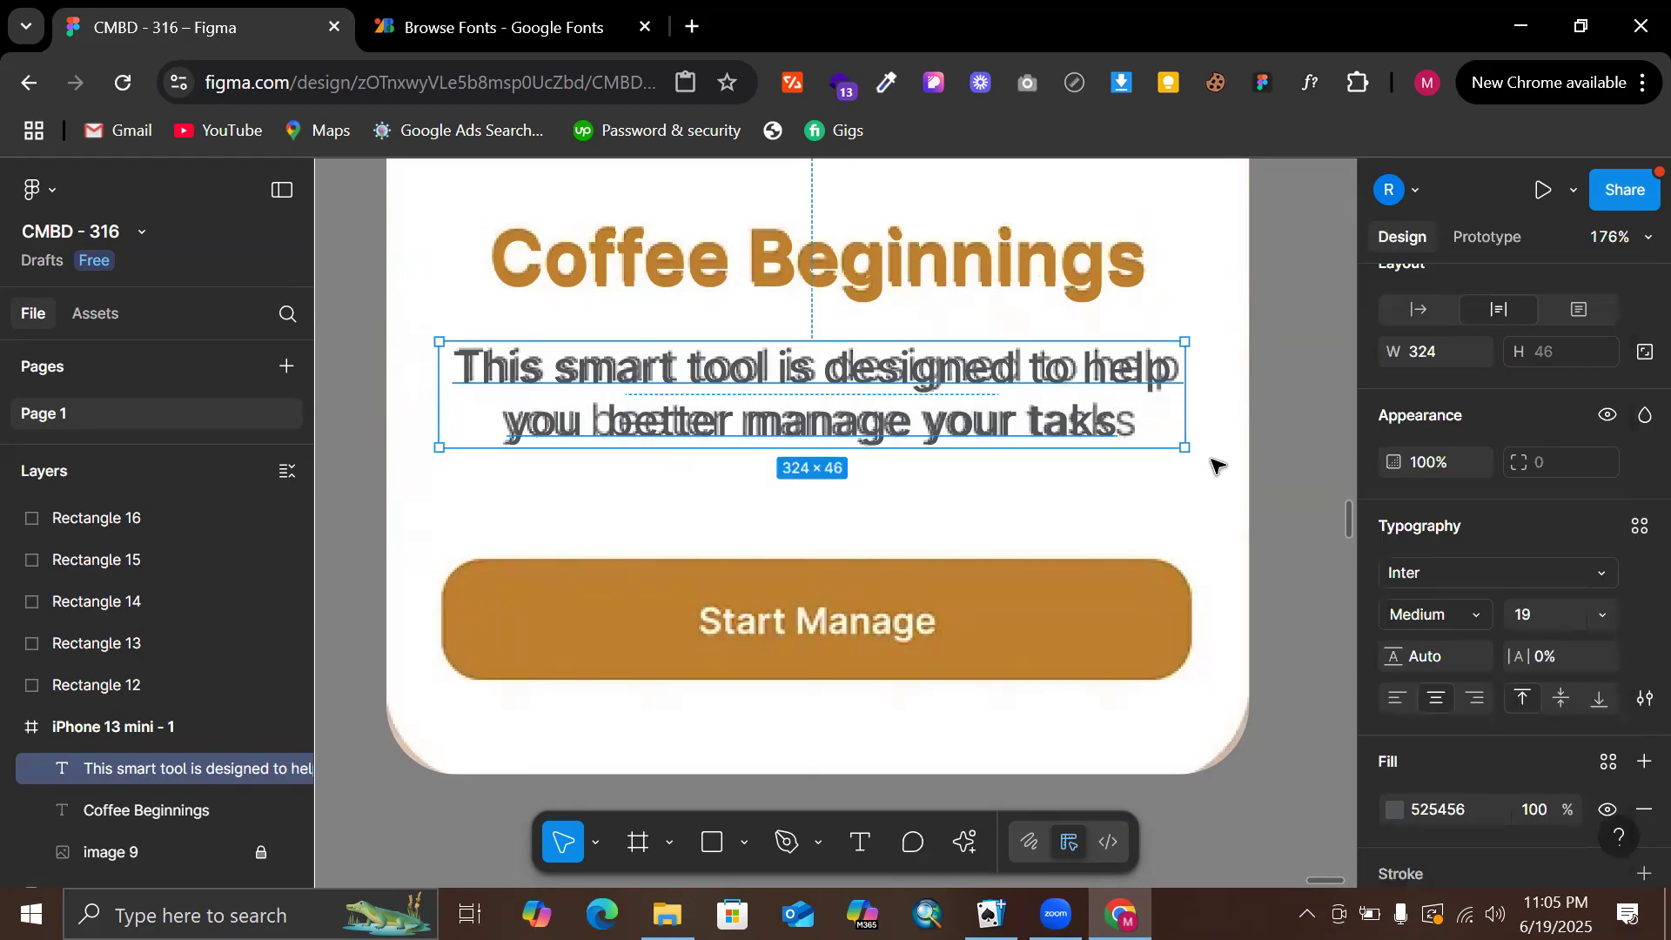
left_click(1548, 610)
type("20")
key("Return")
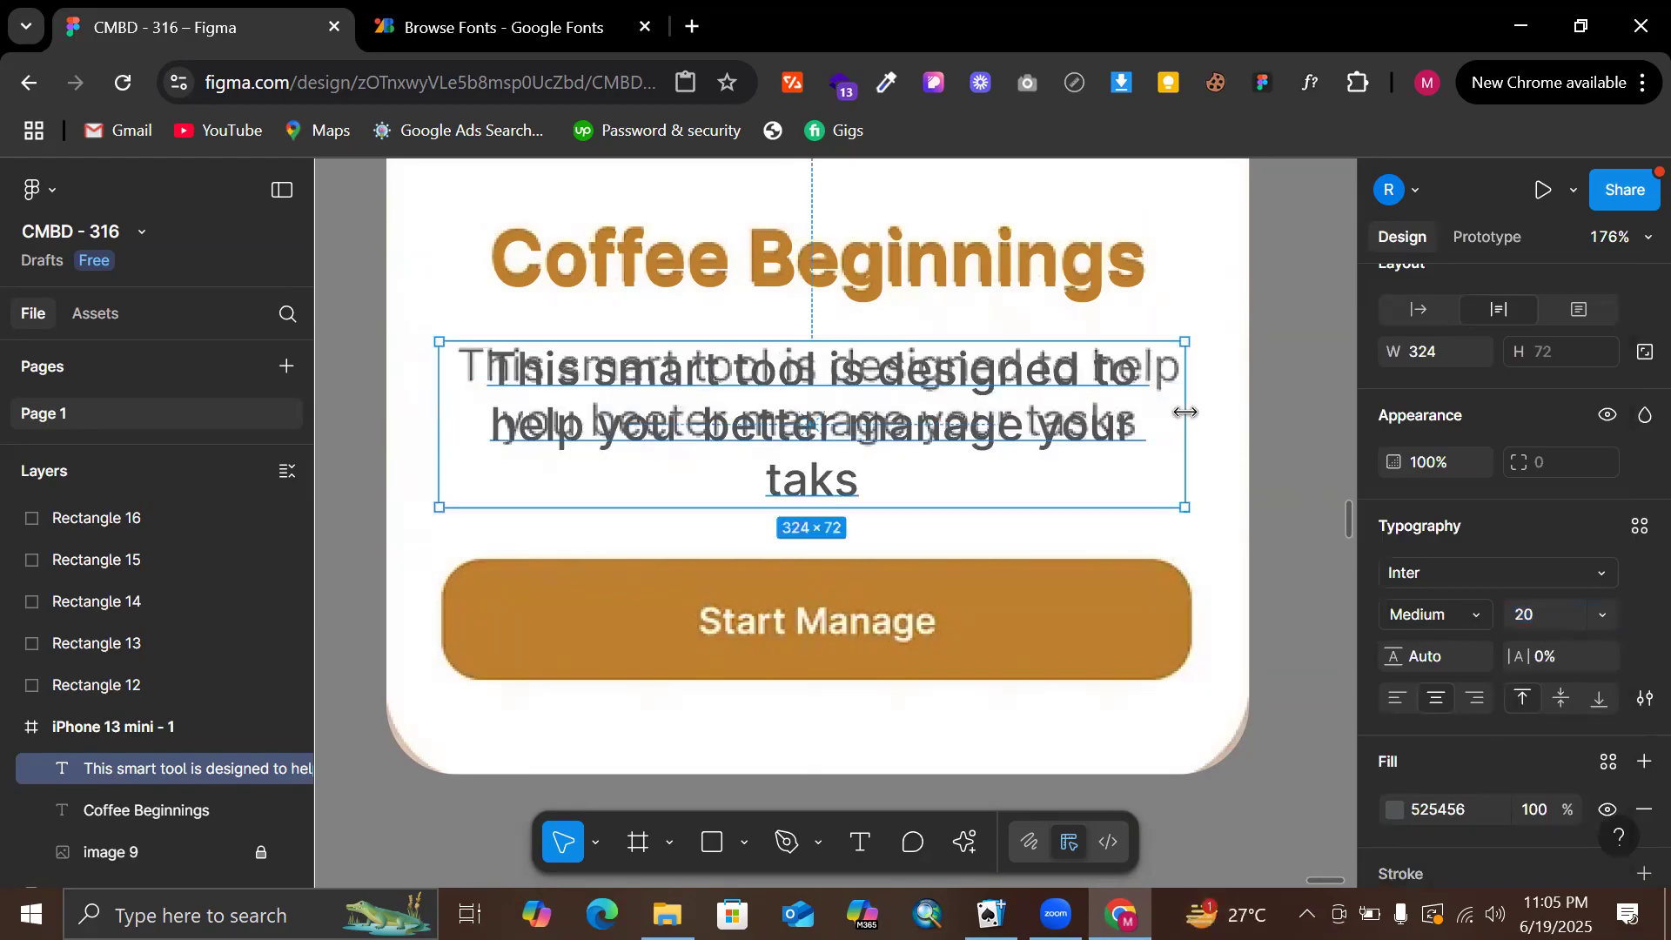
left_click_drag(1186, 417, 1204, 416)
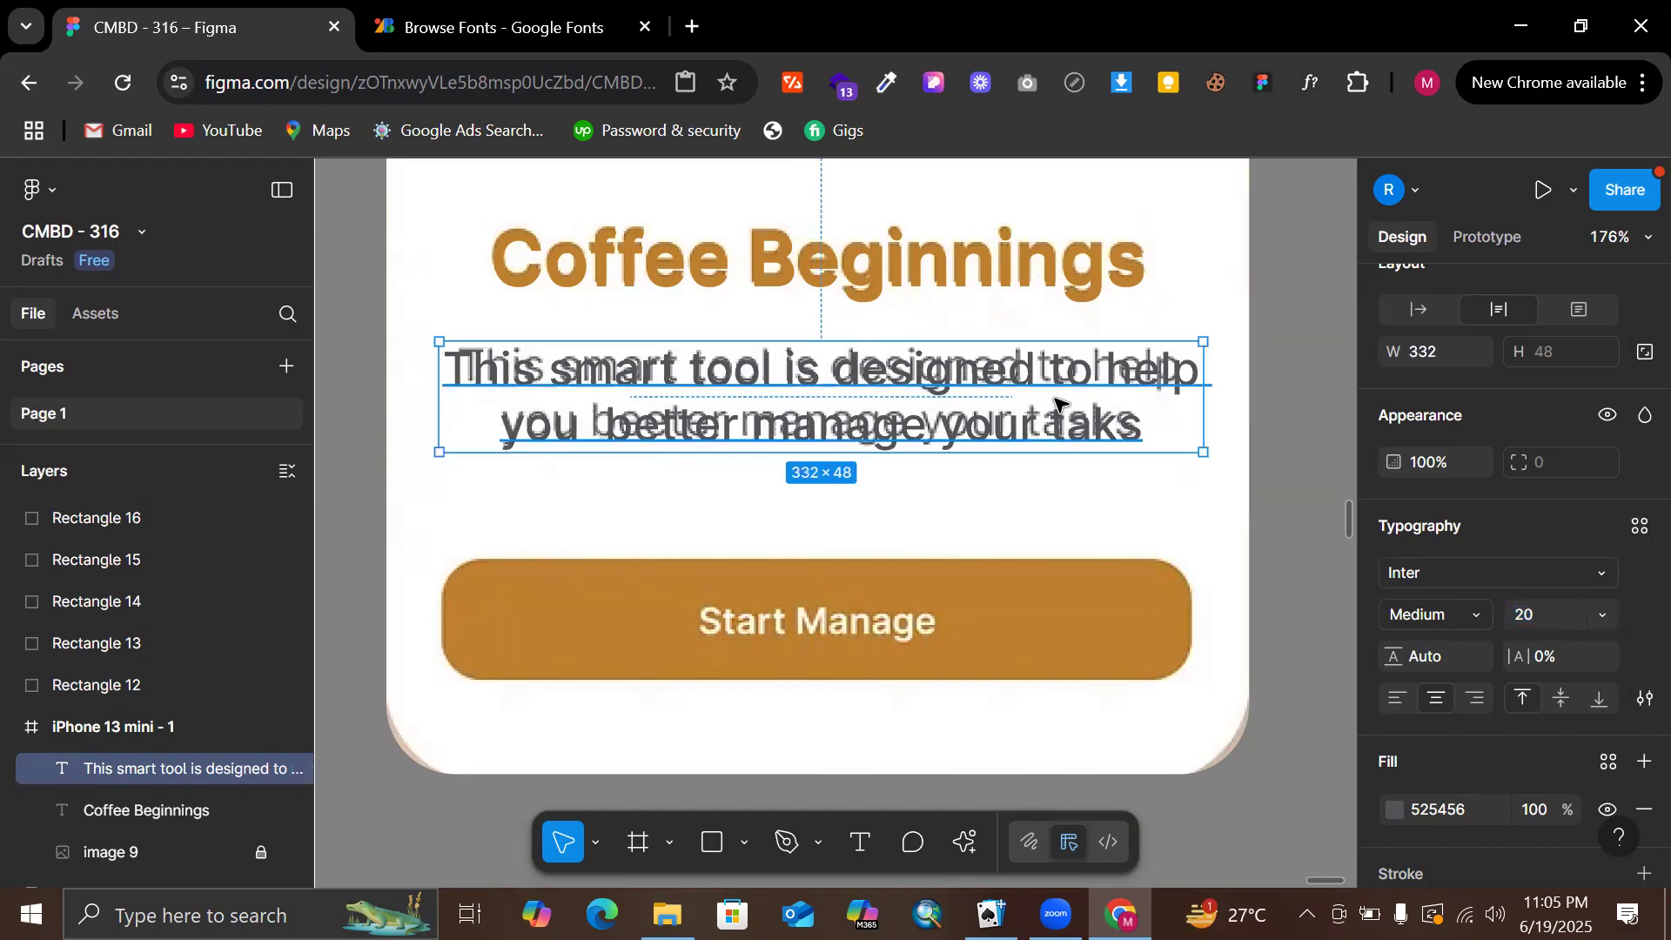
left_click_drag(1060, 399, 1070, 399)
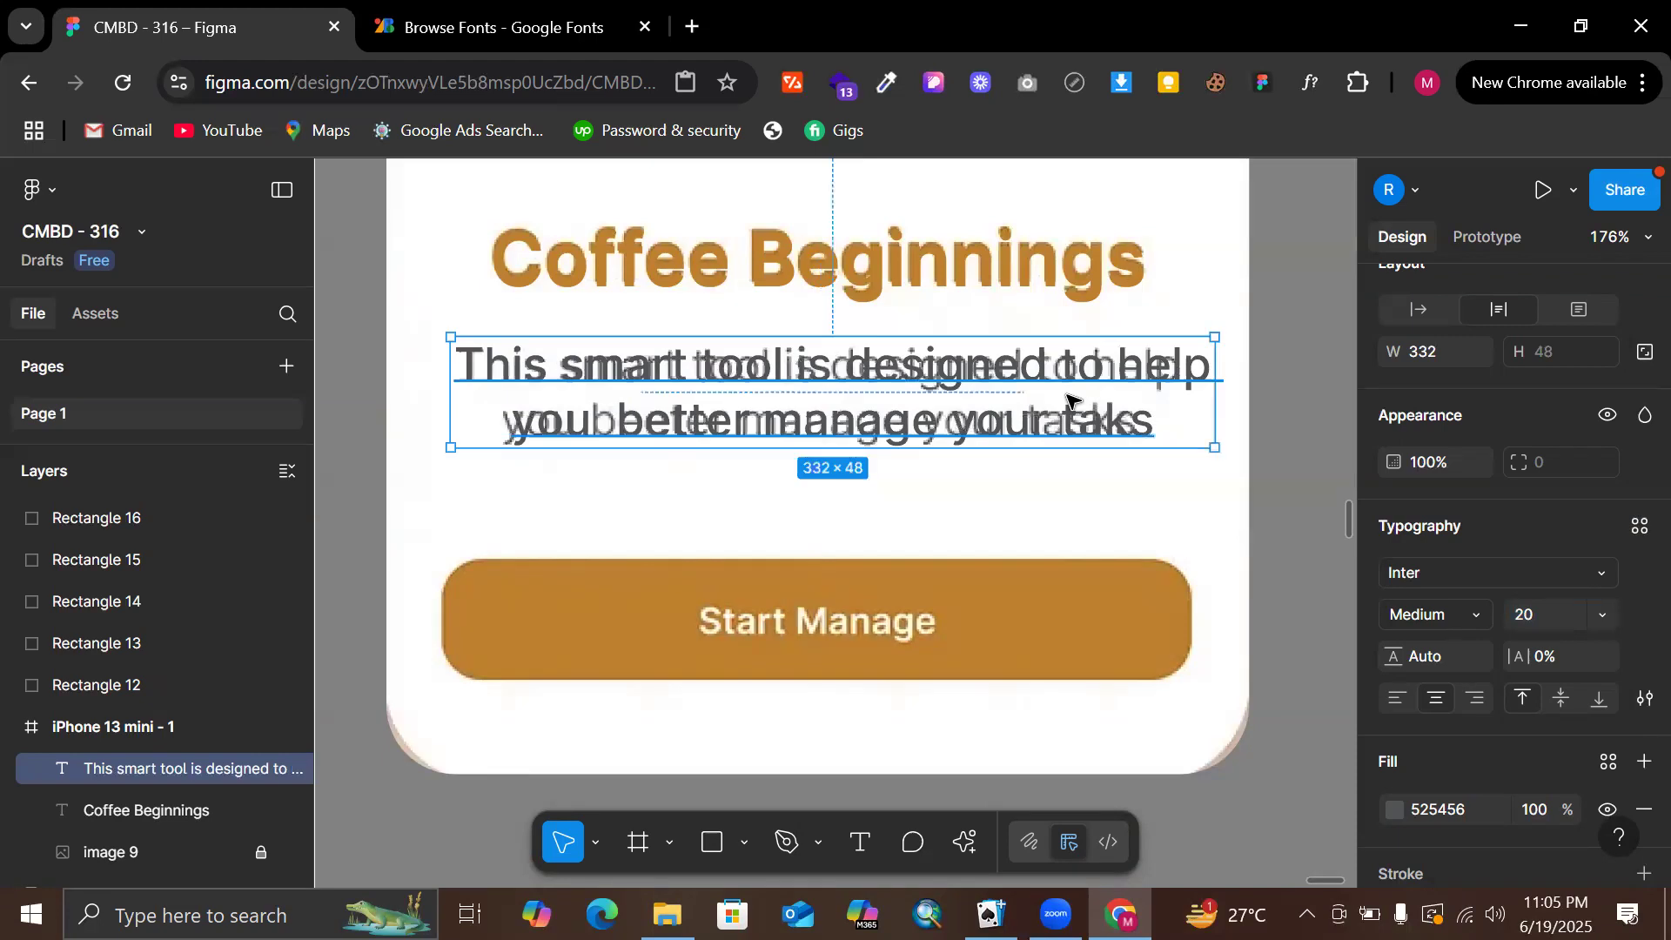
Set the description text's letter spacing to -2% and realign its first line with the mockup's lettering
left_click(1544, 660)
type("-1")
key("Return")
key("Down")
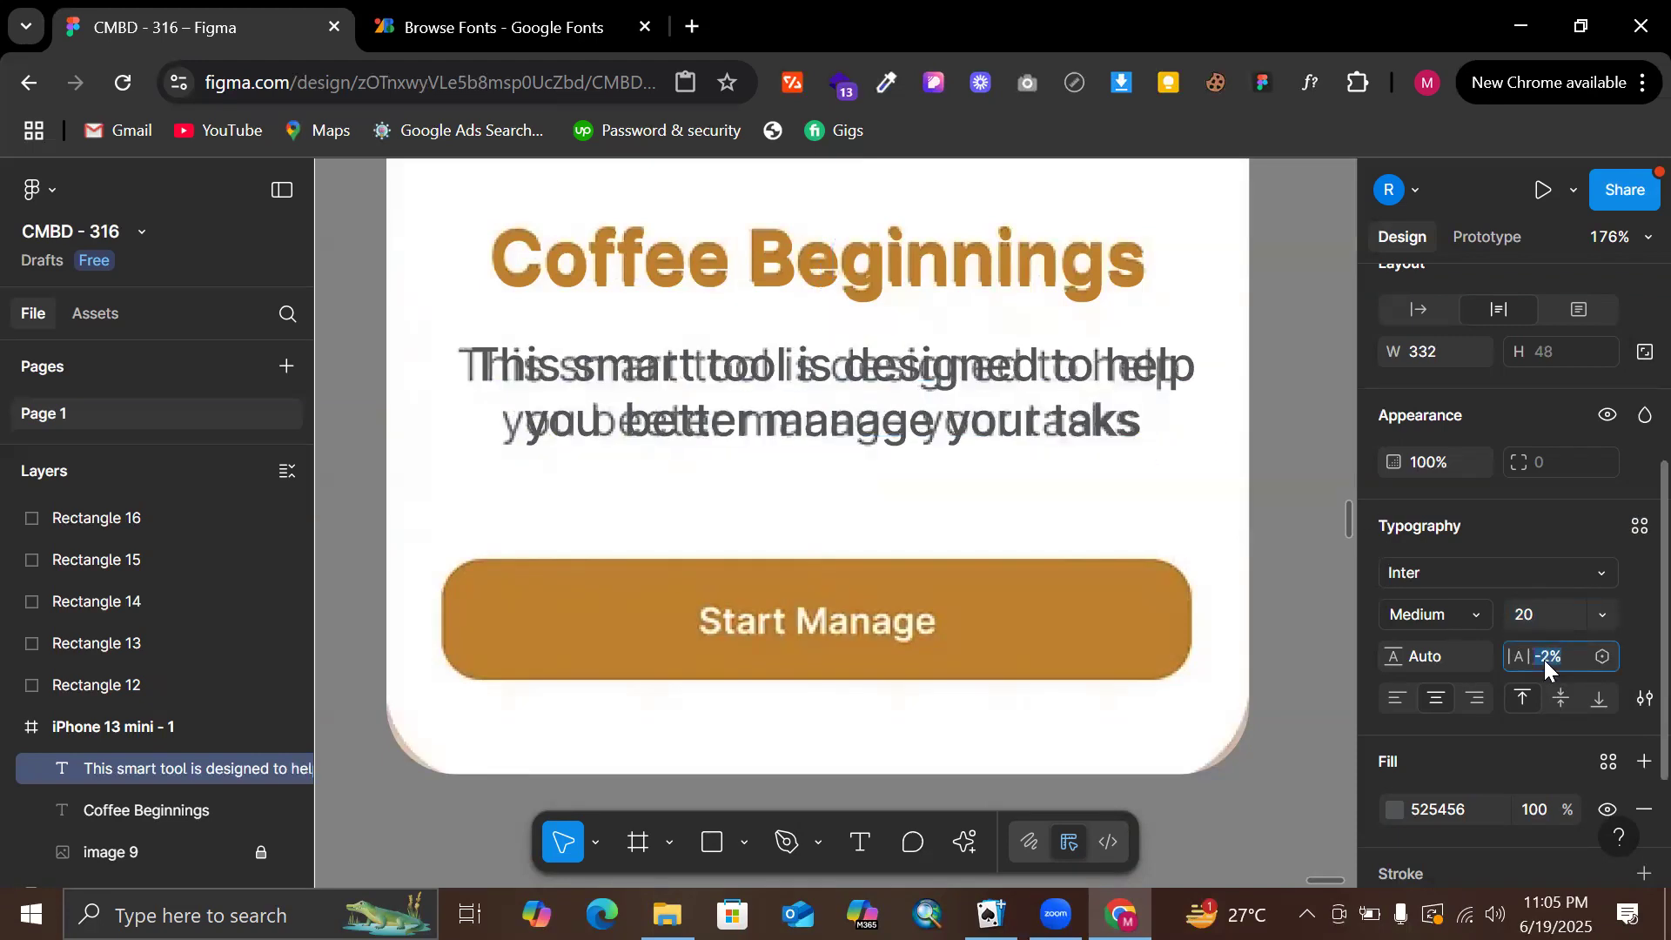
left_click_drag(1115, 370, 1103, 375)
left_click(1312, 507)
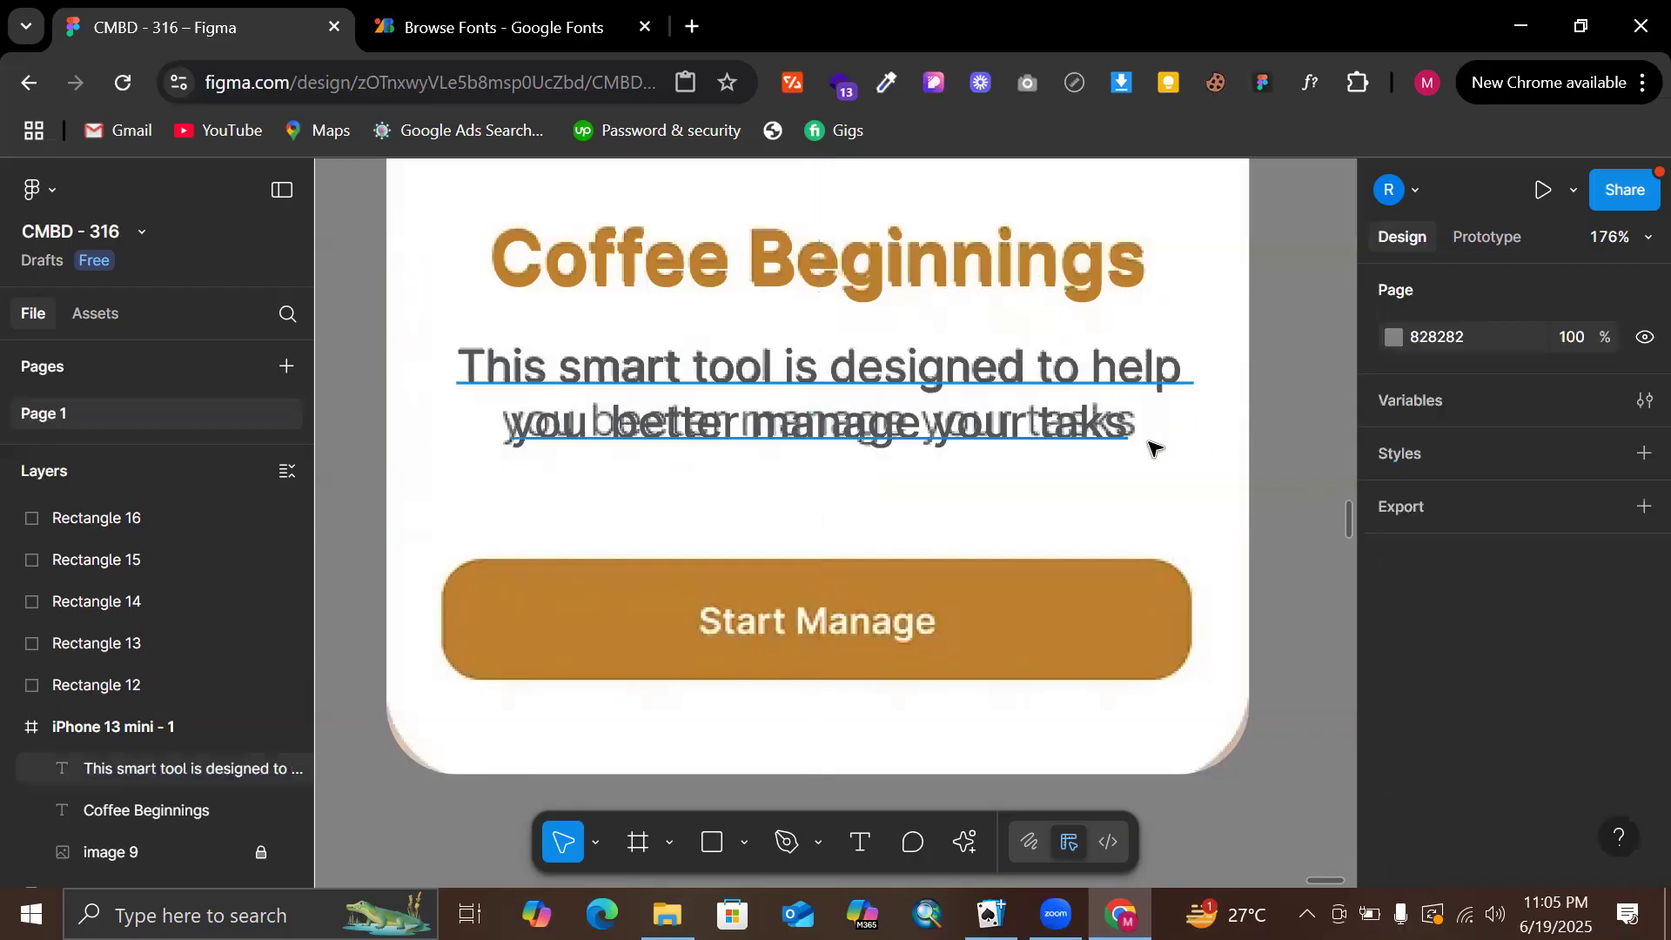
Draw a rectangle over the mockup's Start Manage button and adjust its edges to 325 × 56
scroll(1063, 467, "down", 5)
scroll(940, 545, "left", 2)
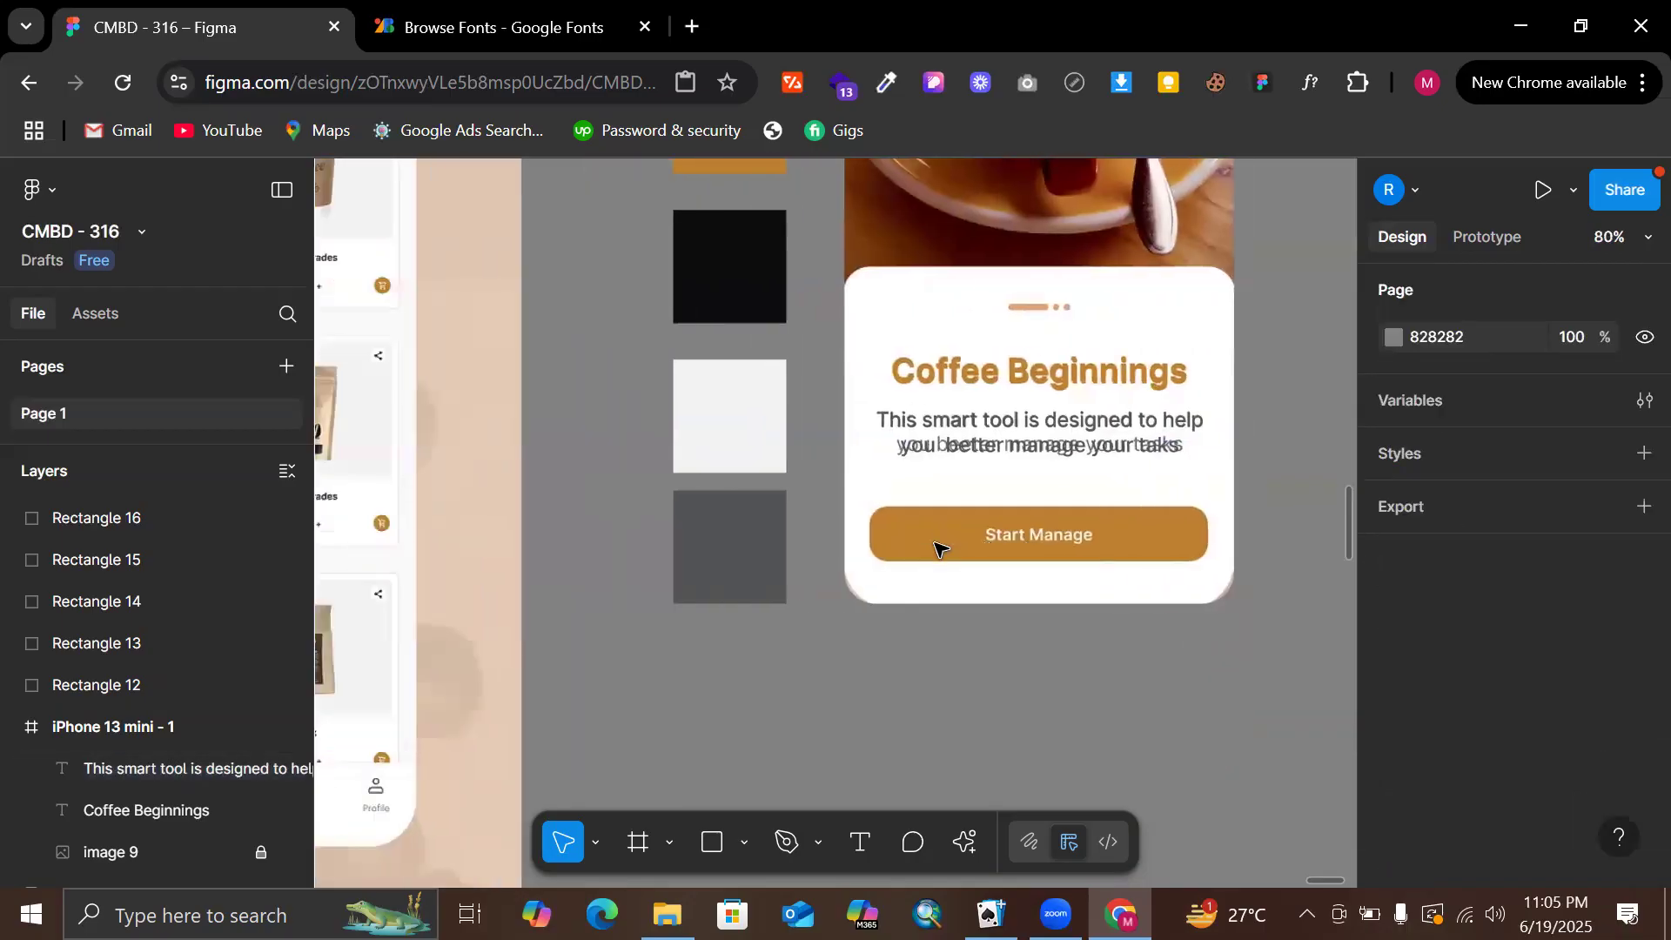
key("r")
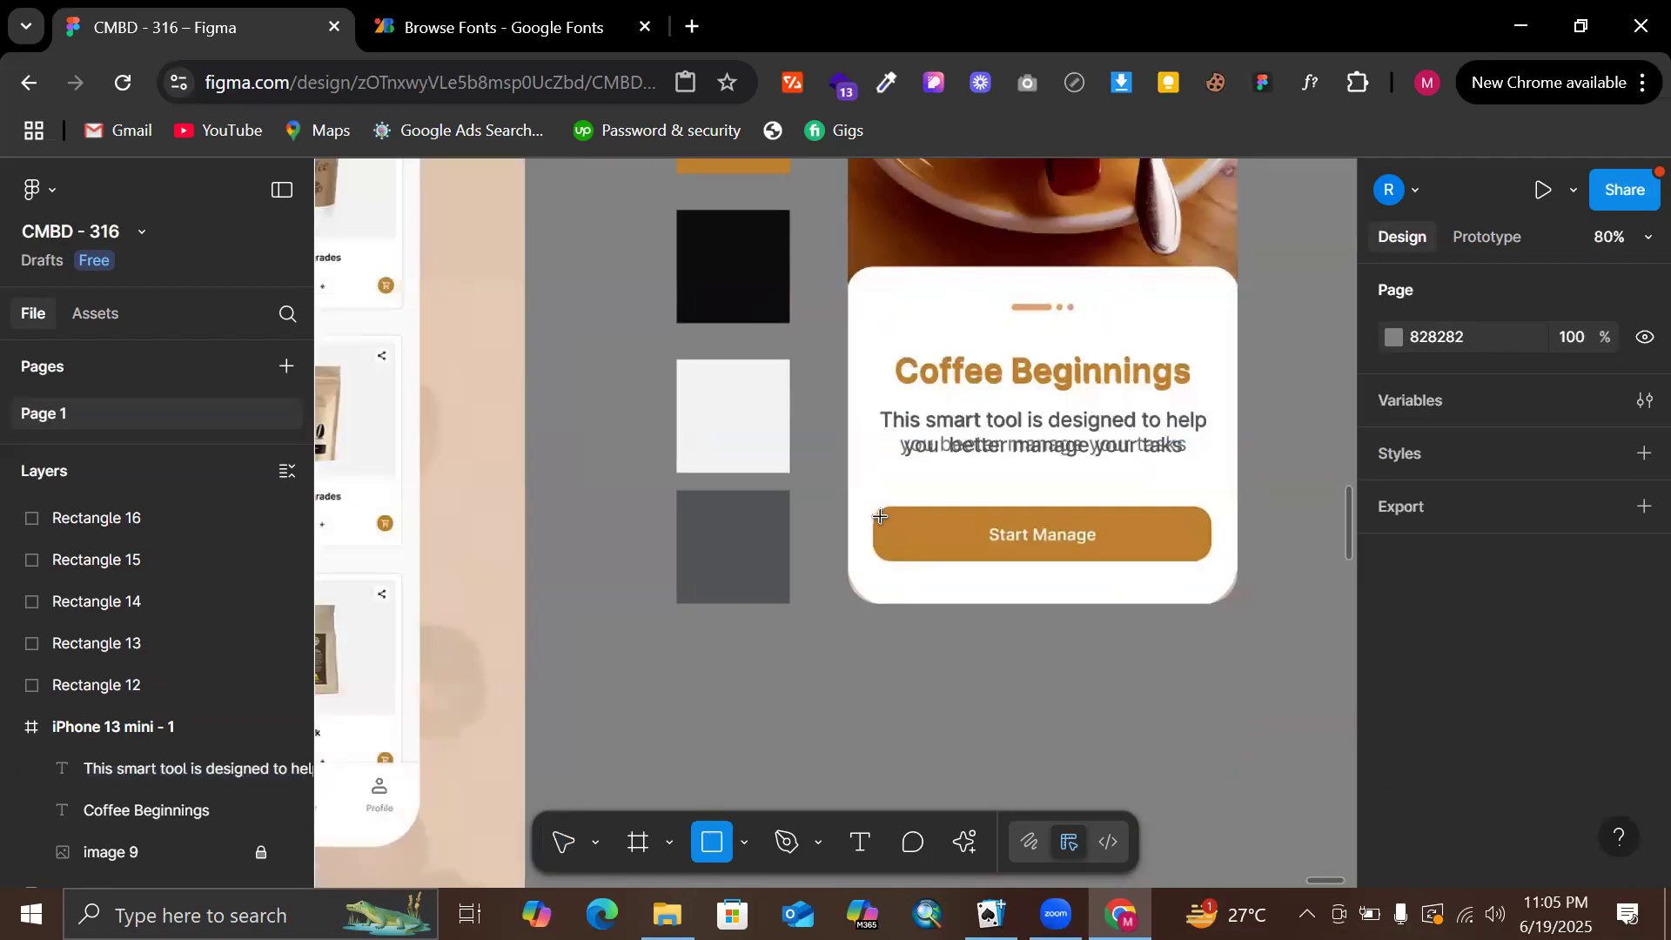
mouse_move(1216, 573)
left_mouse_down()
mouse_move(880, 518)
mouse_move(964, 504)
left_mouse_up()
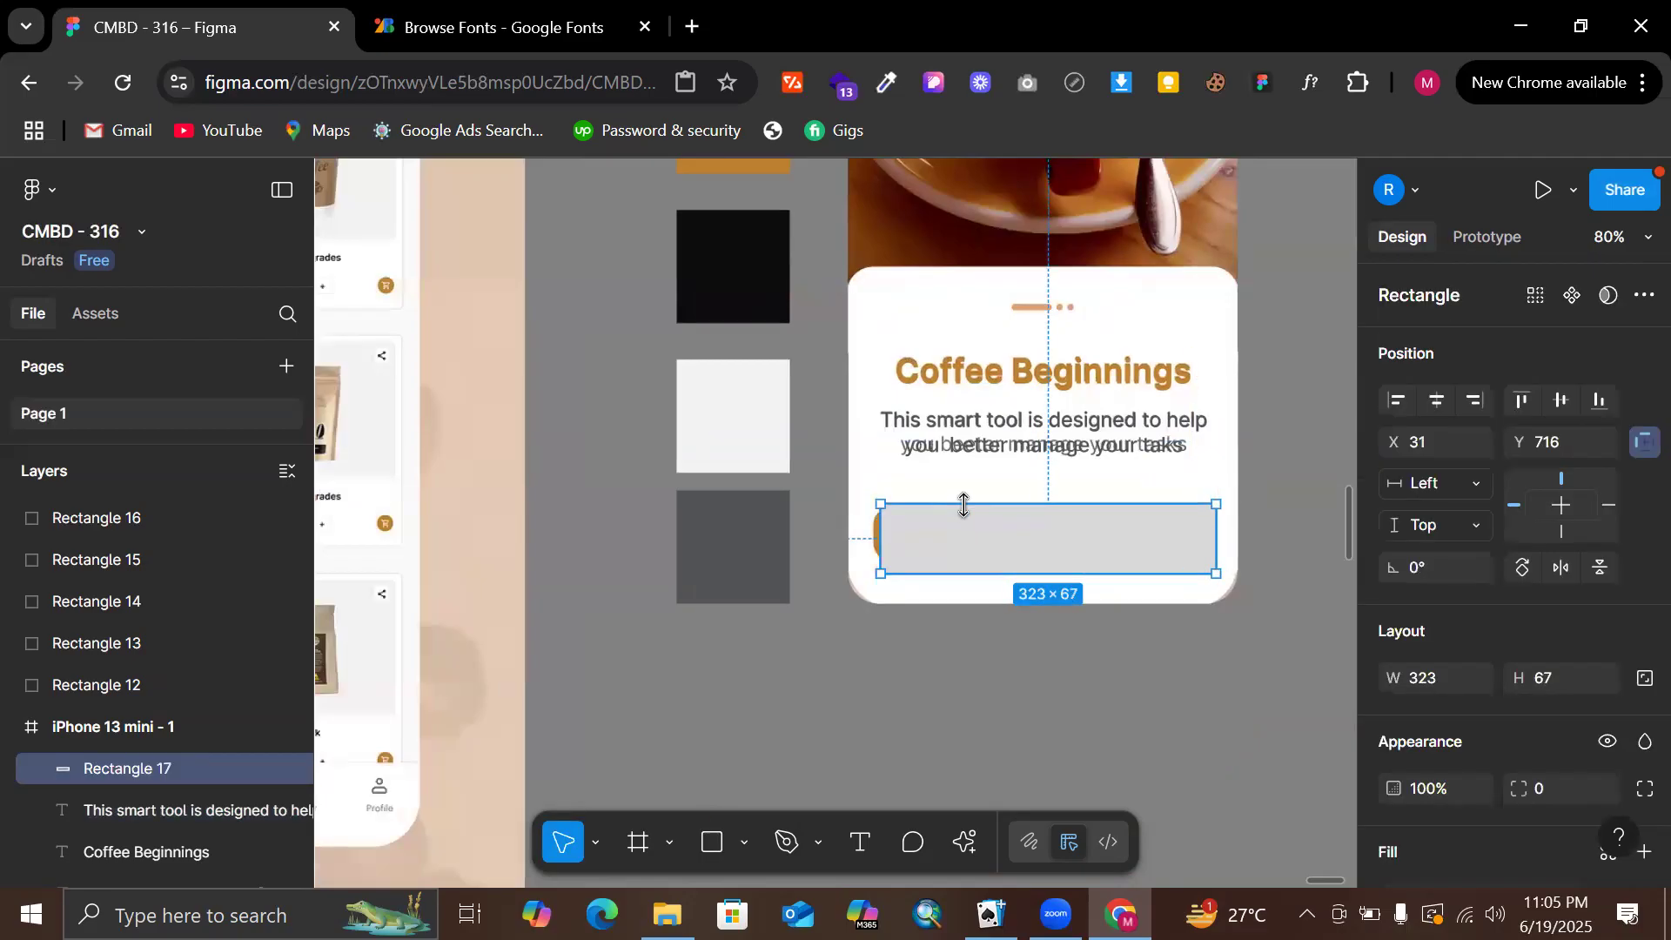
scroll(964, 504, "up", 5)
left_click_drag(891, 645, 894, 621)
left_click_drag(791, 575, 781, 575)
scroll(809, 576, "right", 5)
mouse_move(979, 578)
left_mouse_down()
mouse_move(929, 578)
mouse_move(972, 579)
left_mouse_up()
scroll(1558, 629, "down", 2)
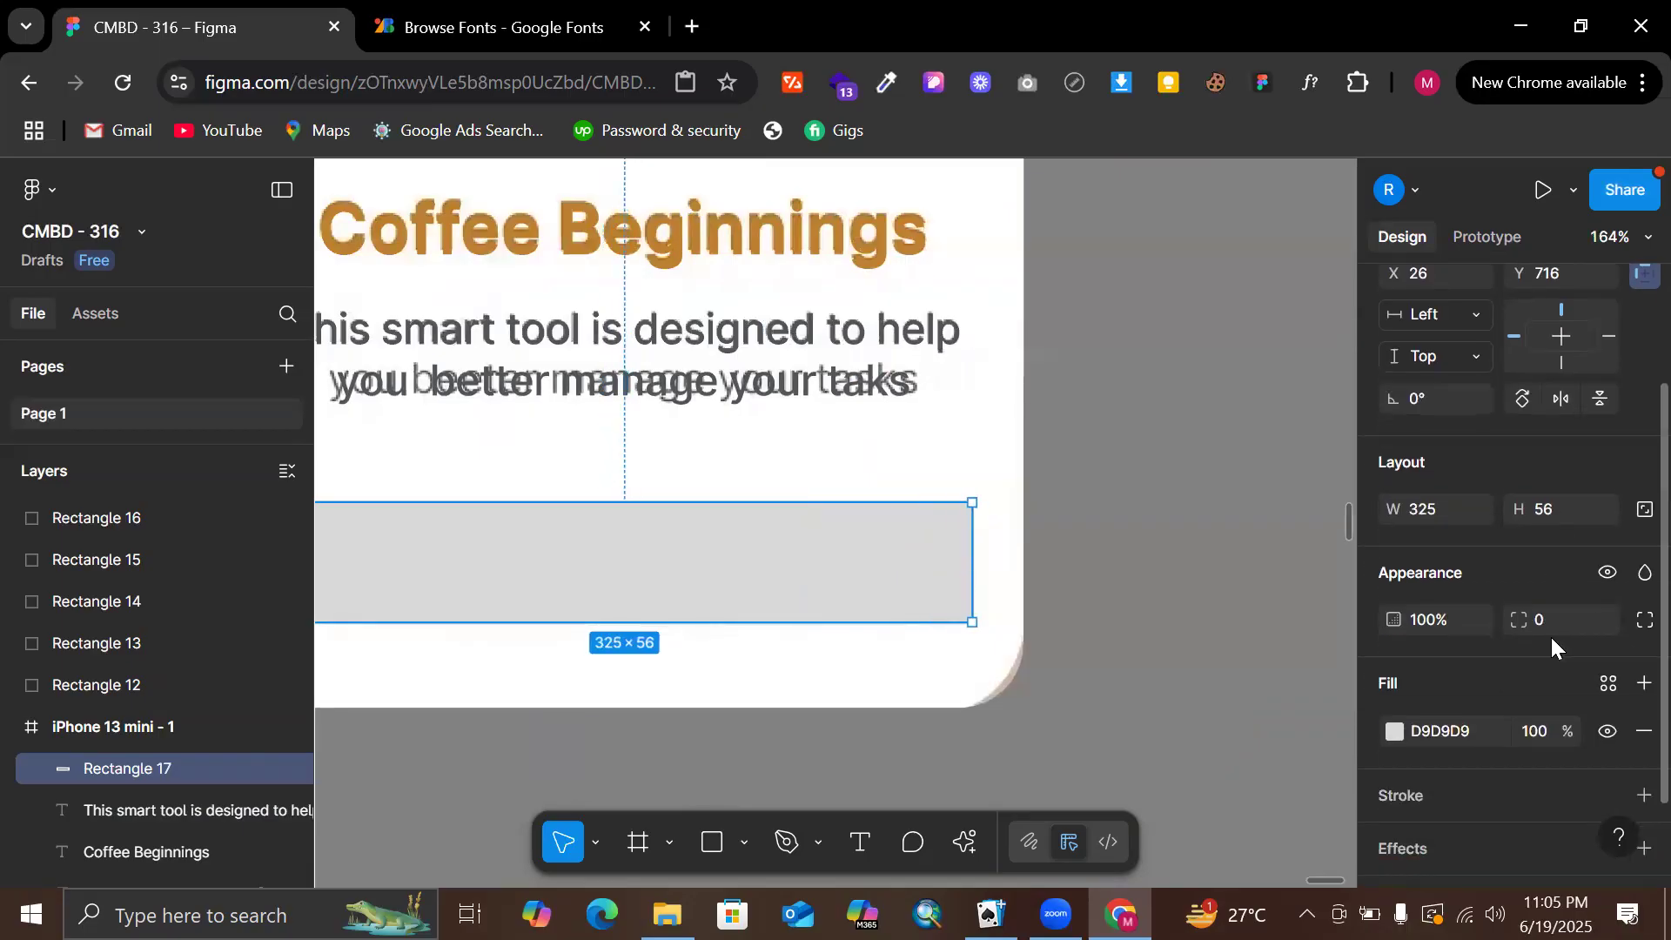
Give the button rectangle a corner radius of 12 and fill it with the brown swatch's colour BE802F
left_click(1572, 620)
type("12")
key("Return")
scroll(1462, 575, "up", 1)
scroll(1085, 501, "down", 5)
key("i")
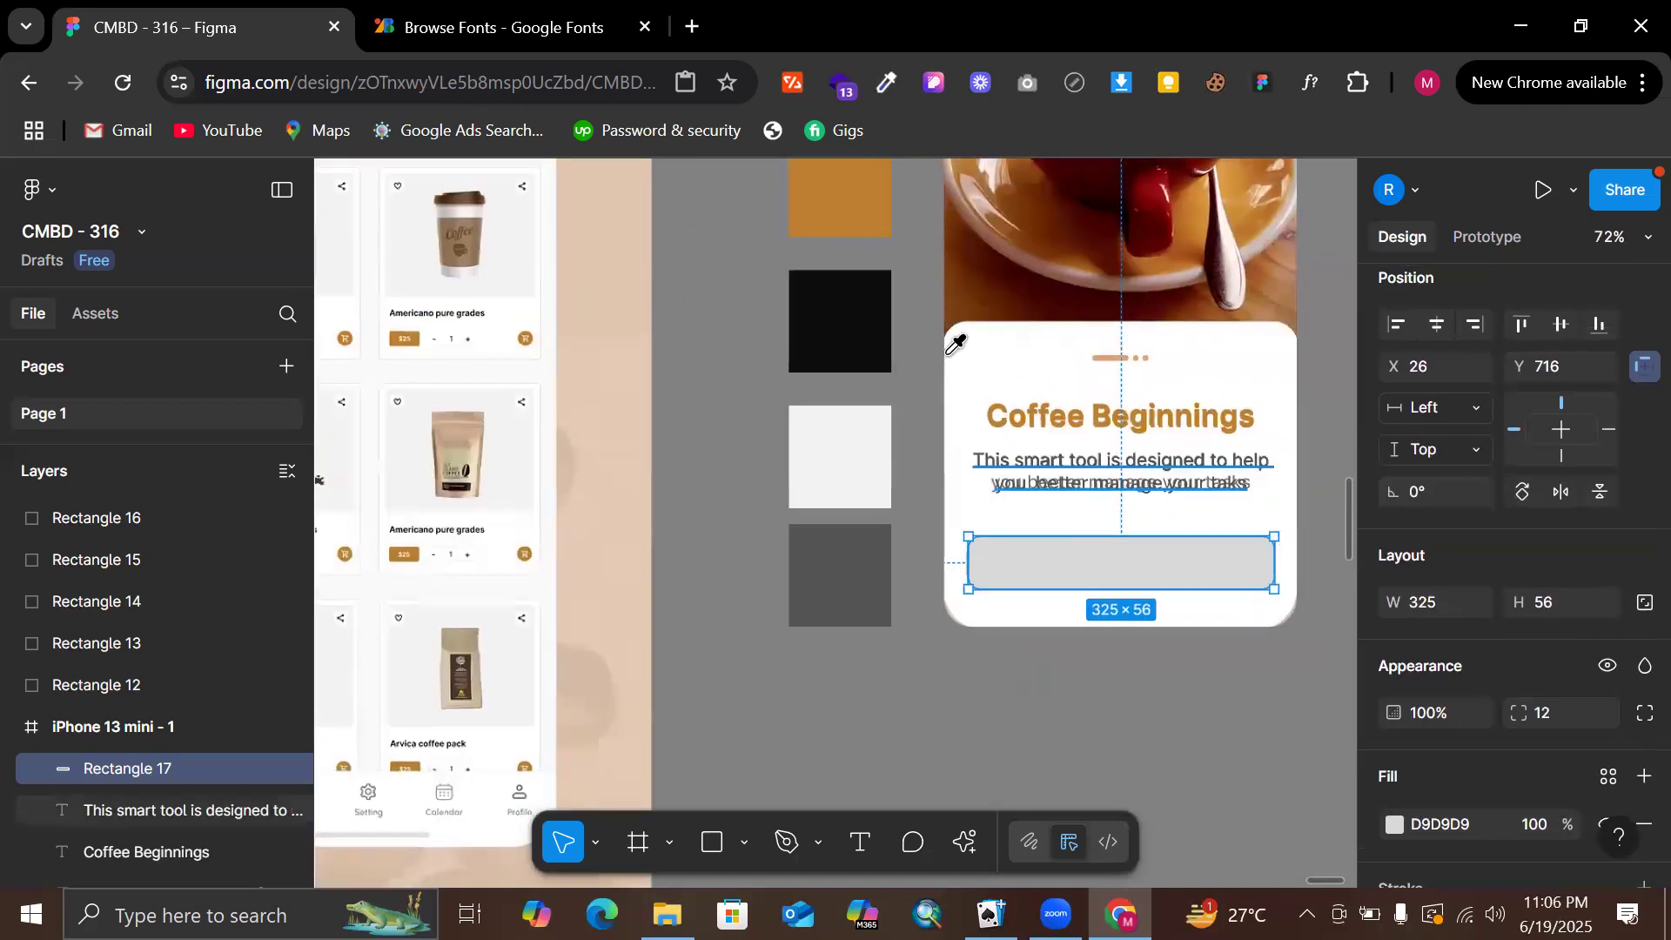
left_click(853, 187)
scroll(1132, 418, "right", 2)
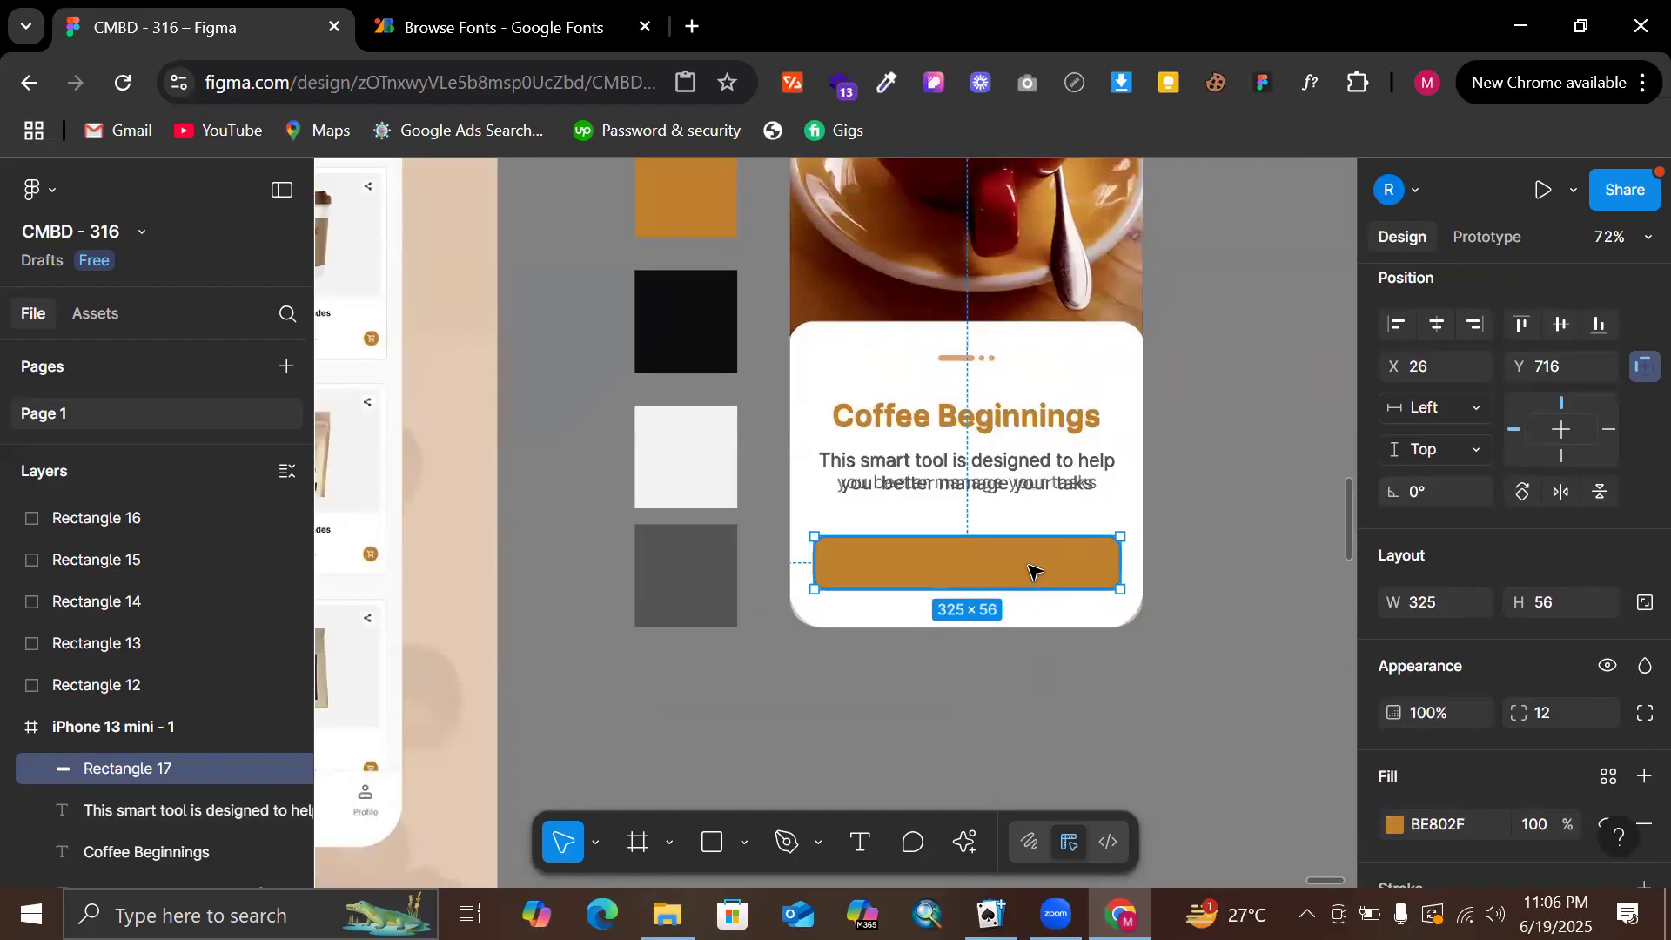
Move the button rectangle down to check the mockup's label underneath, and undo the move
left_click_drag(1036, 572, 1033, 625)
key("ctrl+z")
scroll(828, 268, "up", 5)
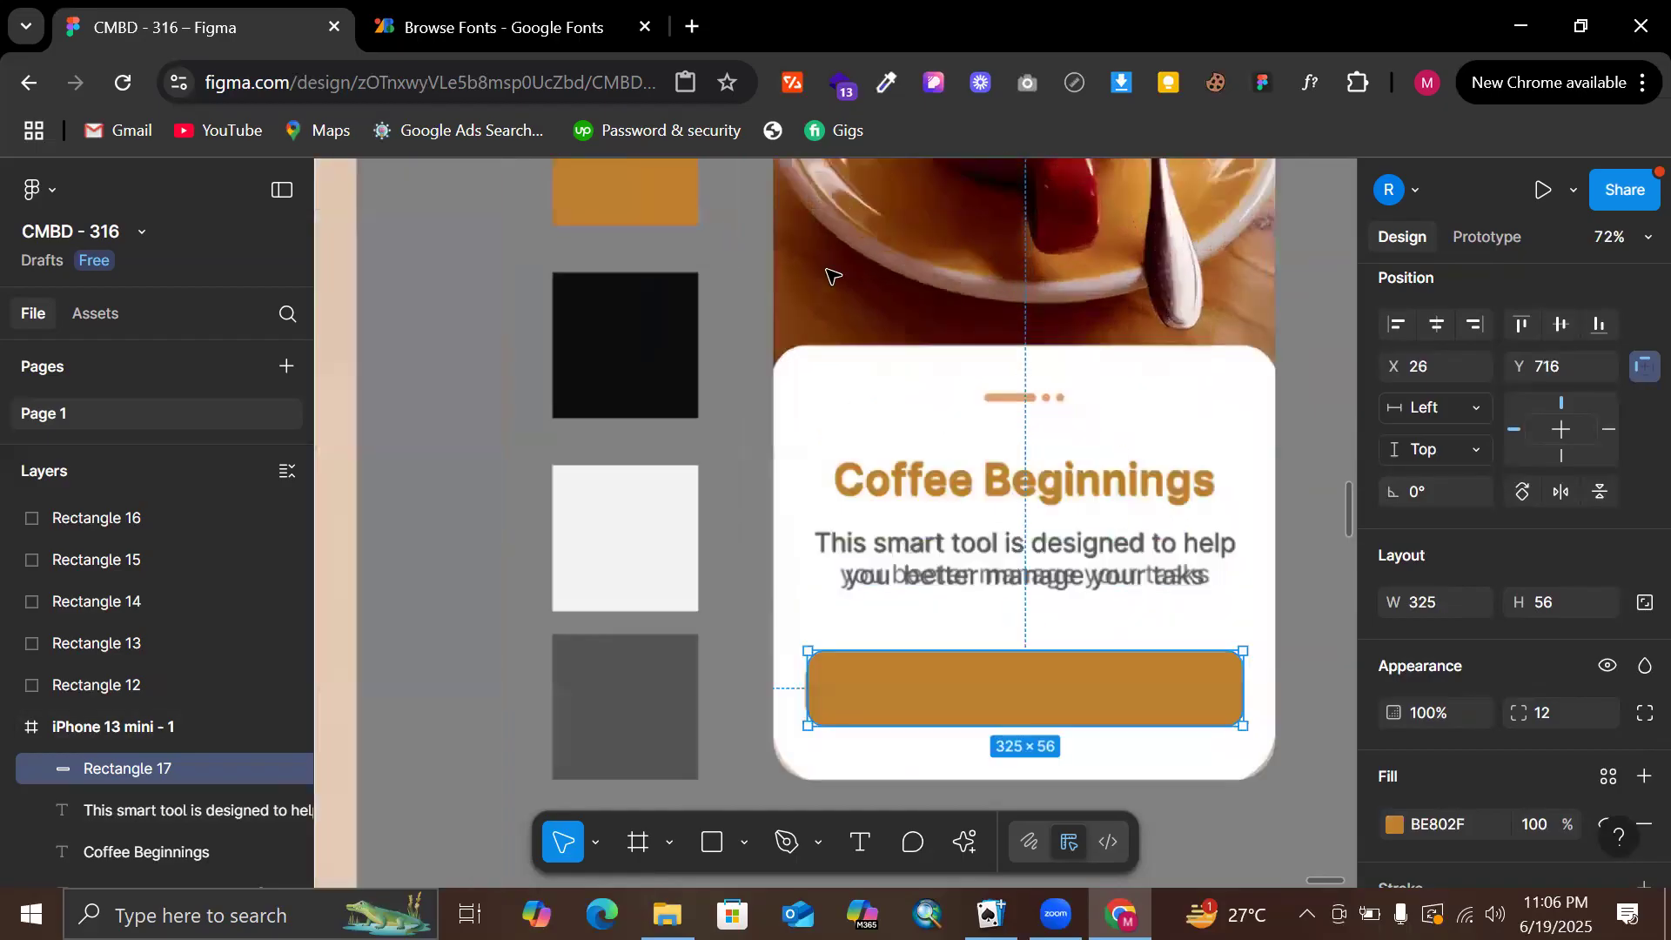
Add the white text label "Start Manage" on the brown button rectangle
scroll(838, 268, "down", 1)
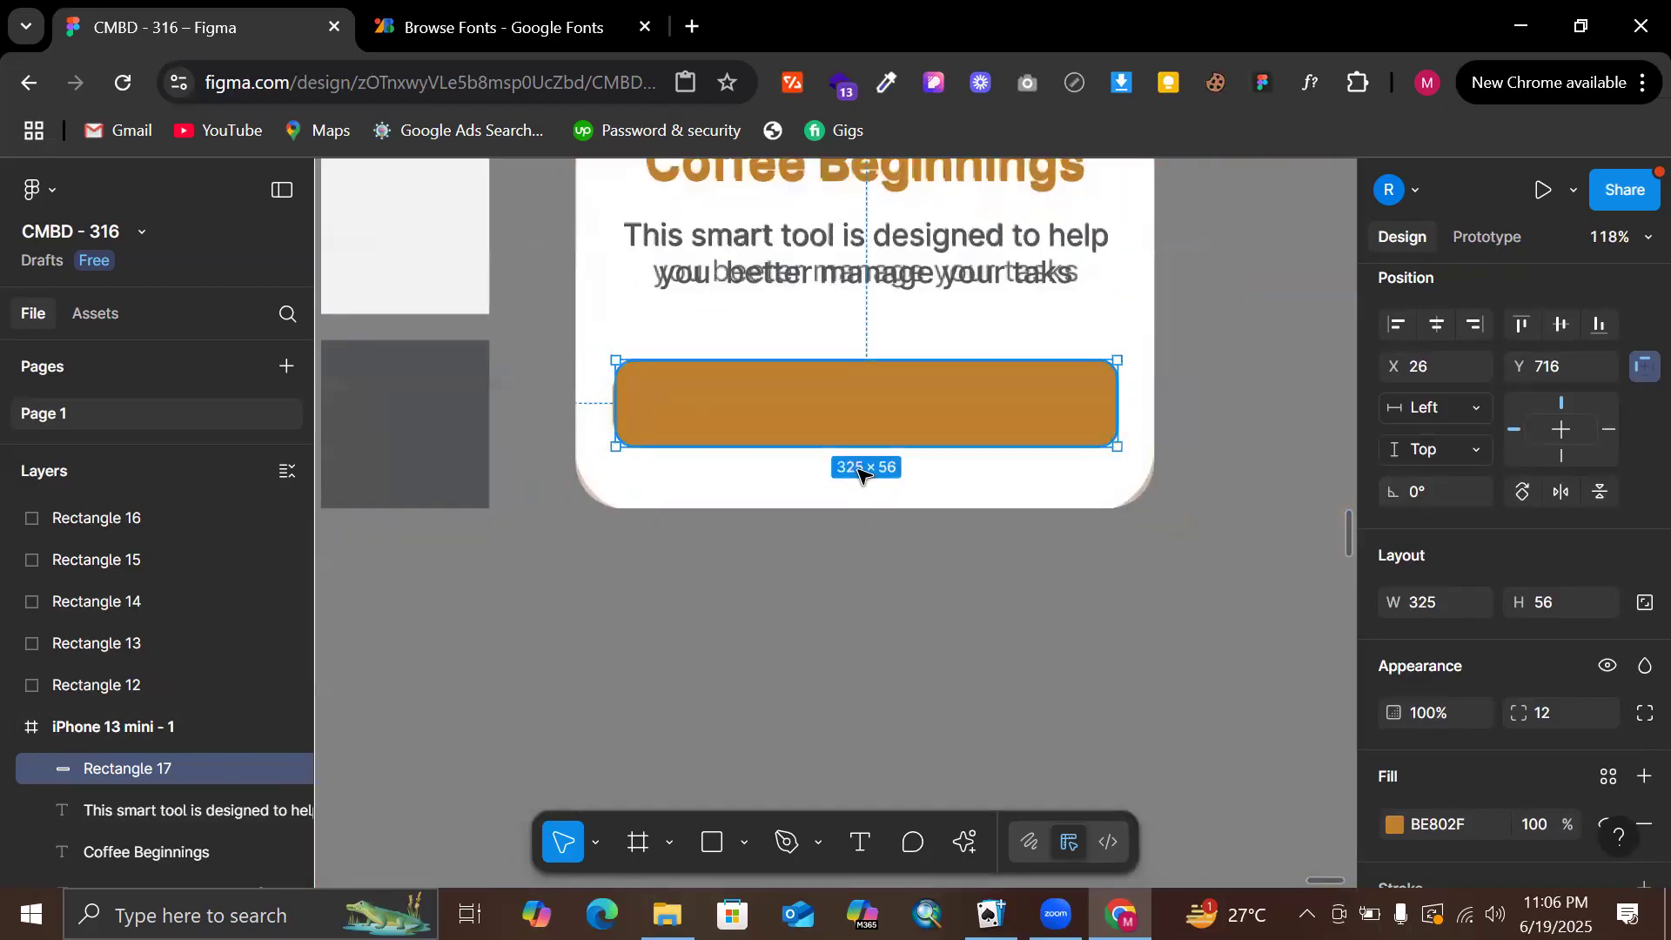
scroll(858, 473, "up", 5)
key("t")
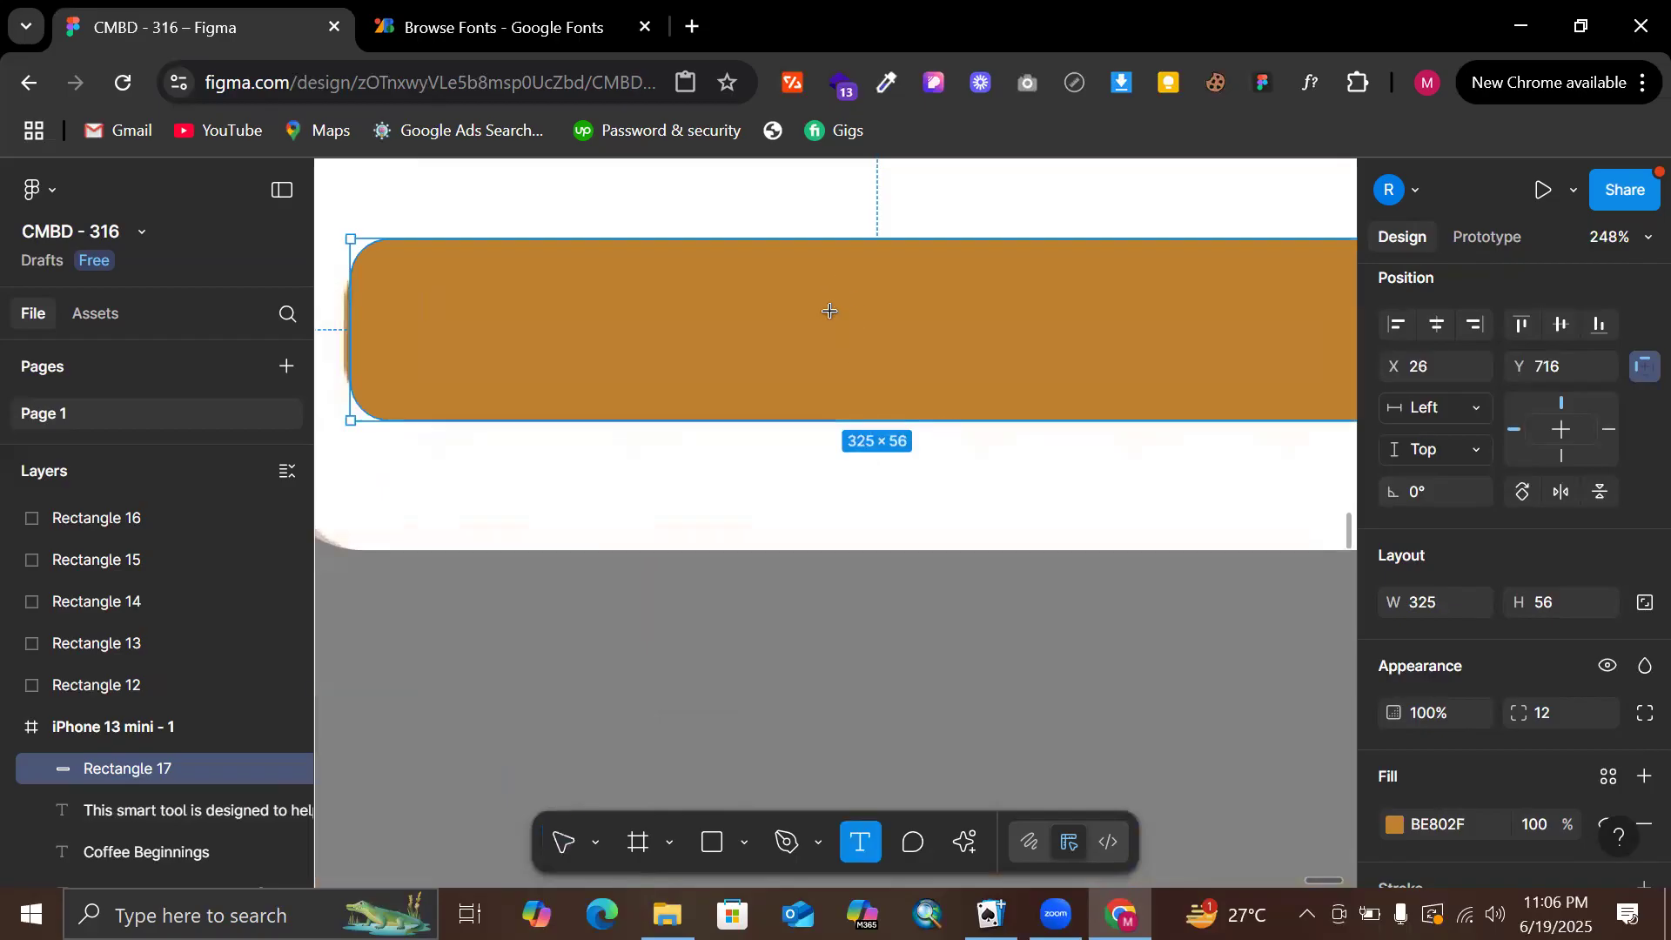
left_click(830, 310)
type("St")
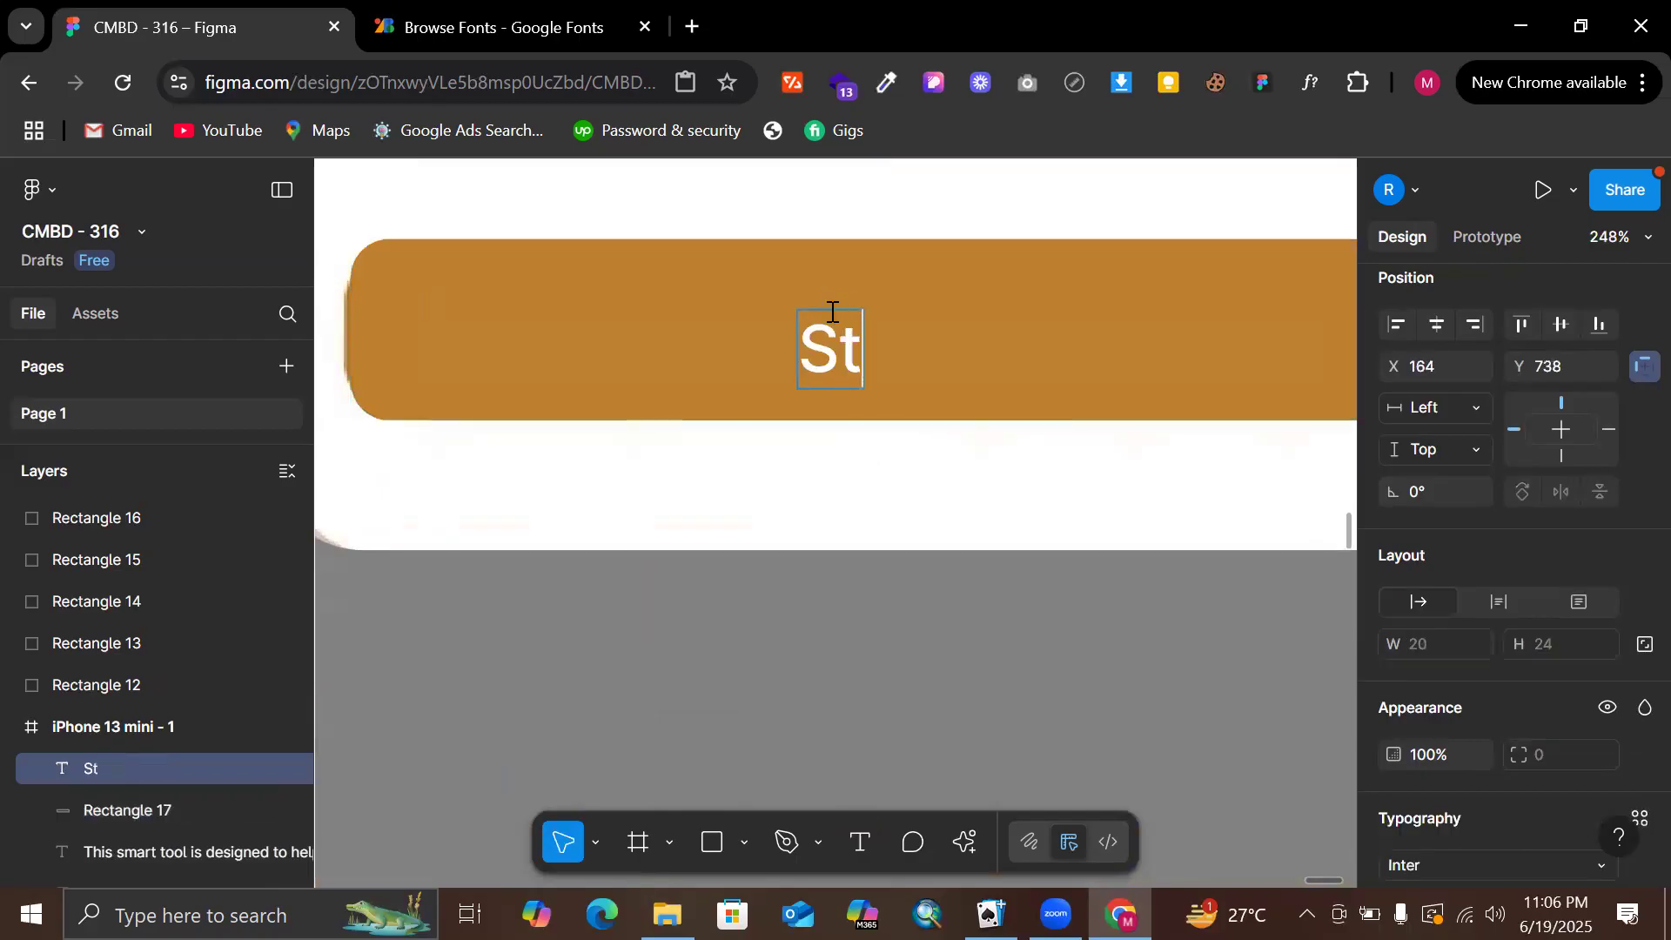
type("art Manage")
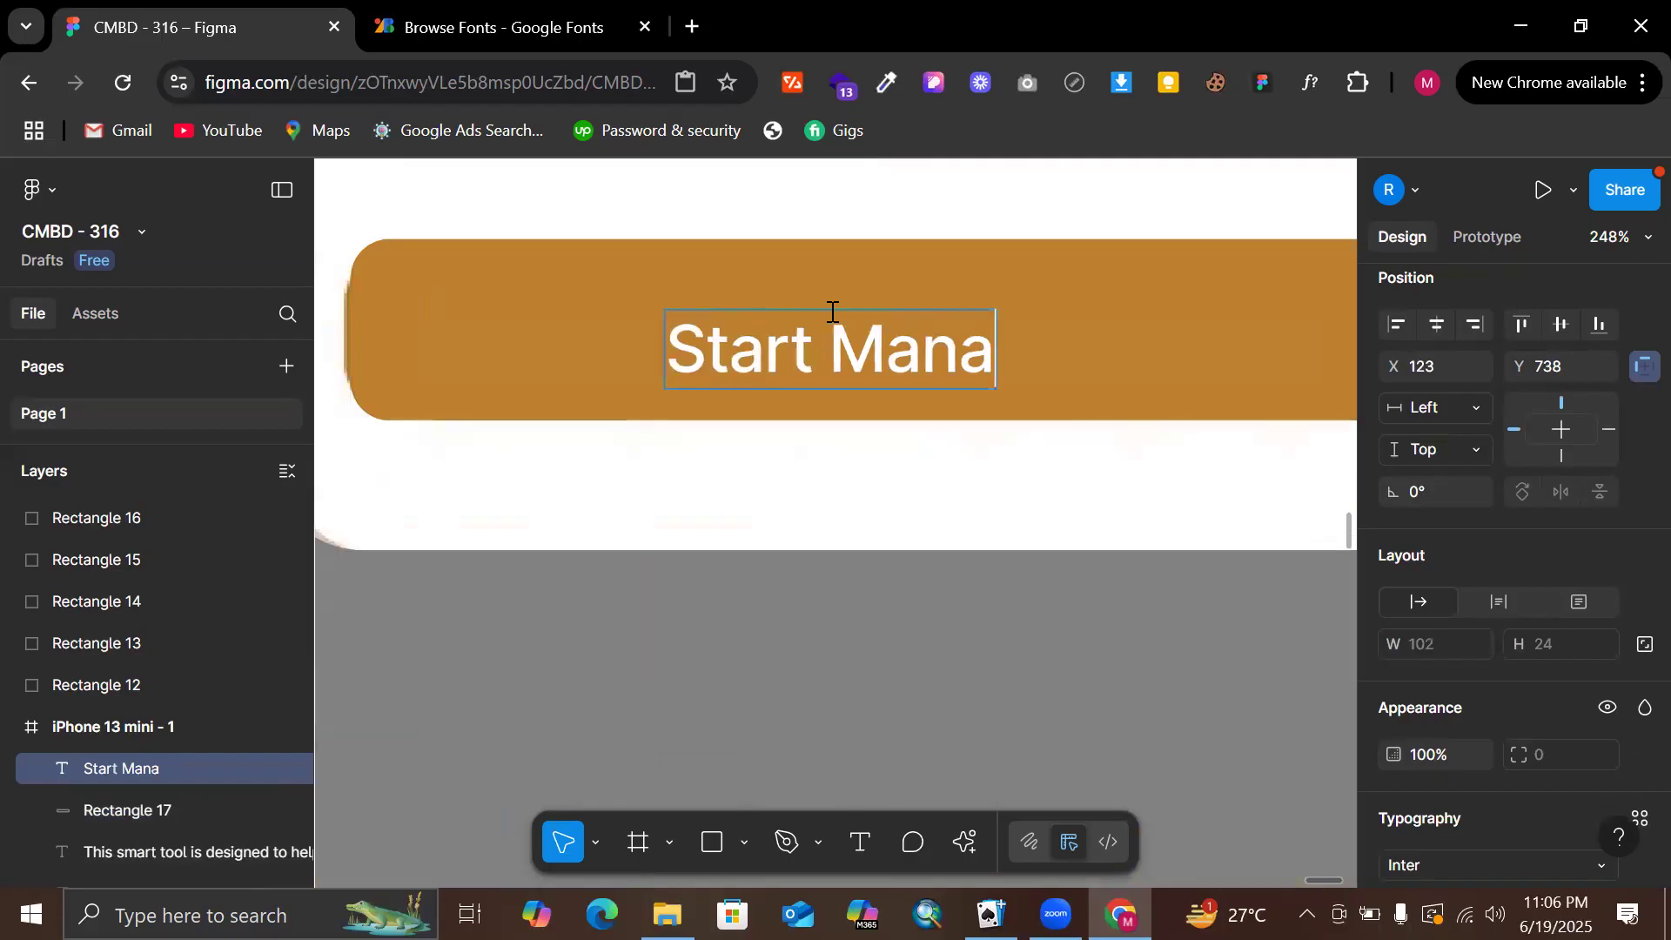
key("Escape")
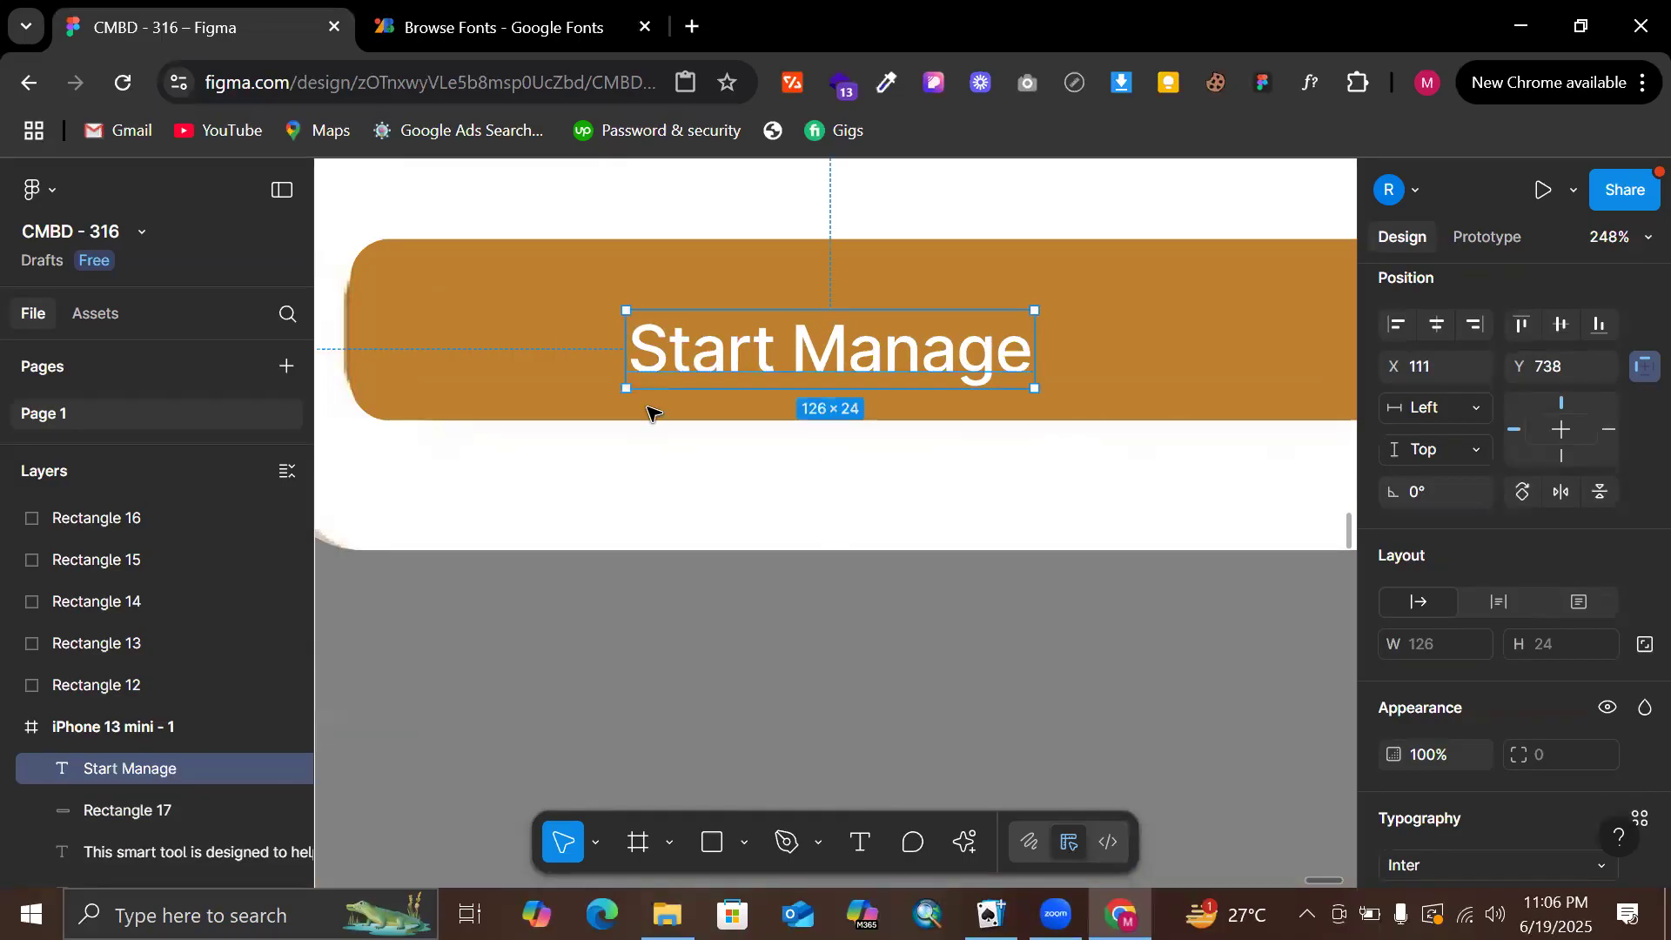
Centre the "Start Manage" label horizontally and vertically on the button rectangle and group the two
left_click(571, 342, "shift")
left_click(1432, 334)
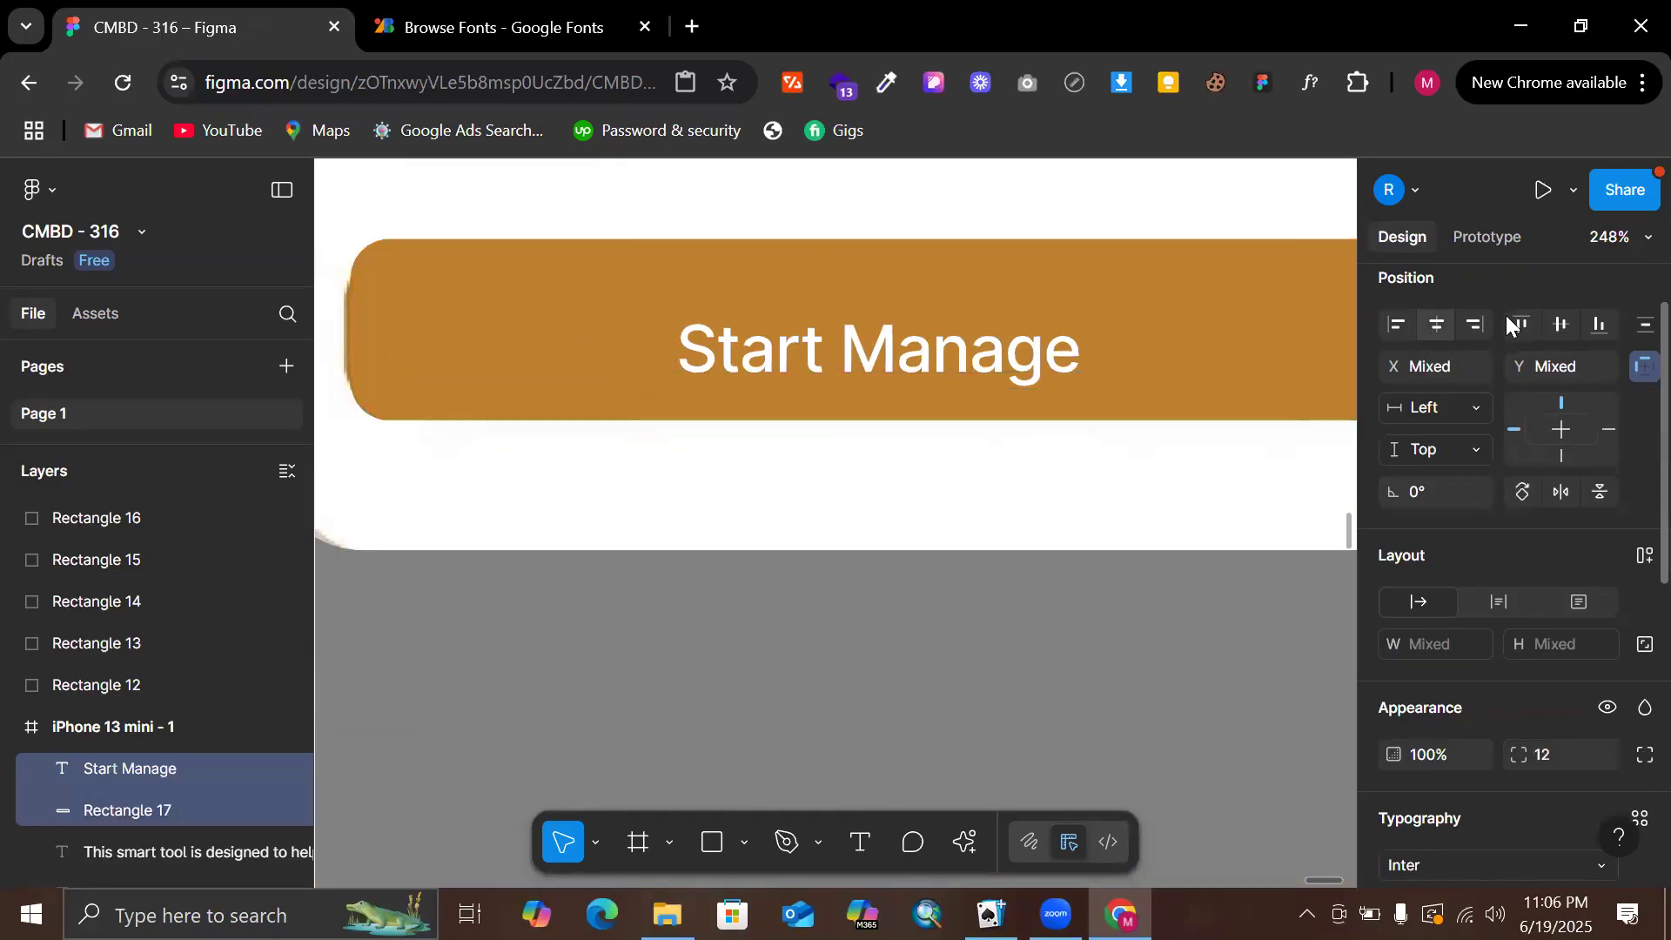
left_click(1558, 321)
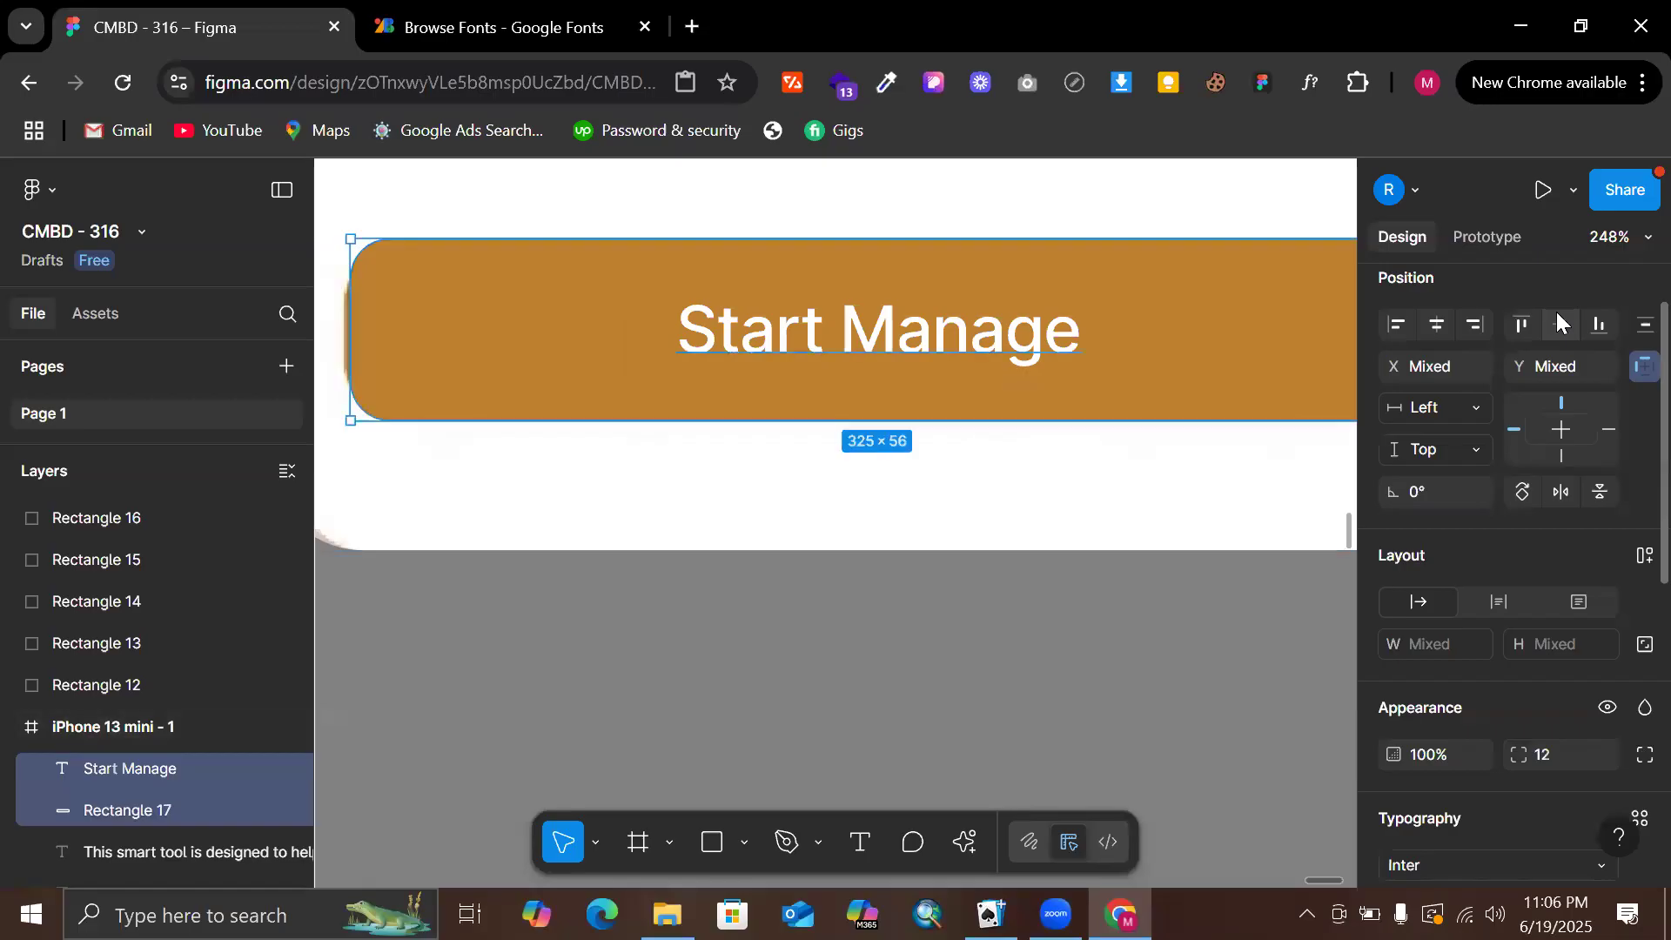
key("ctrl+g")
scroll(932, 419, "down", 5, "ctrl")
left_click(952, 568)
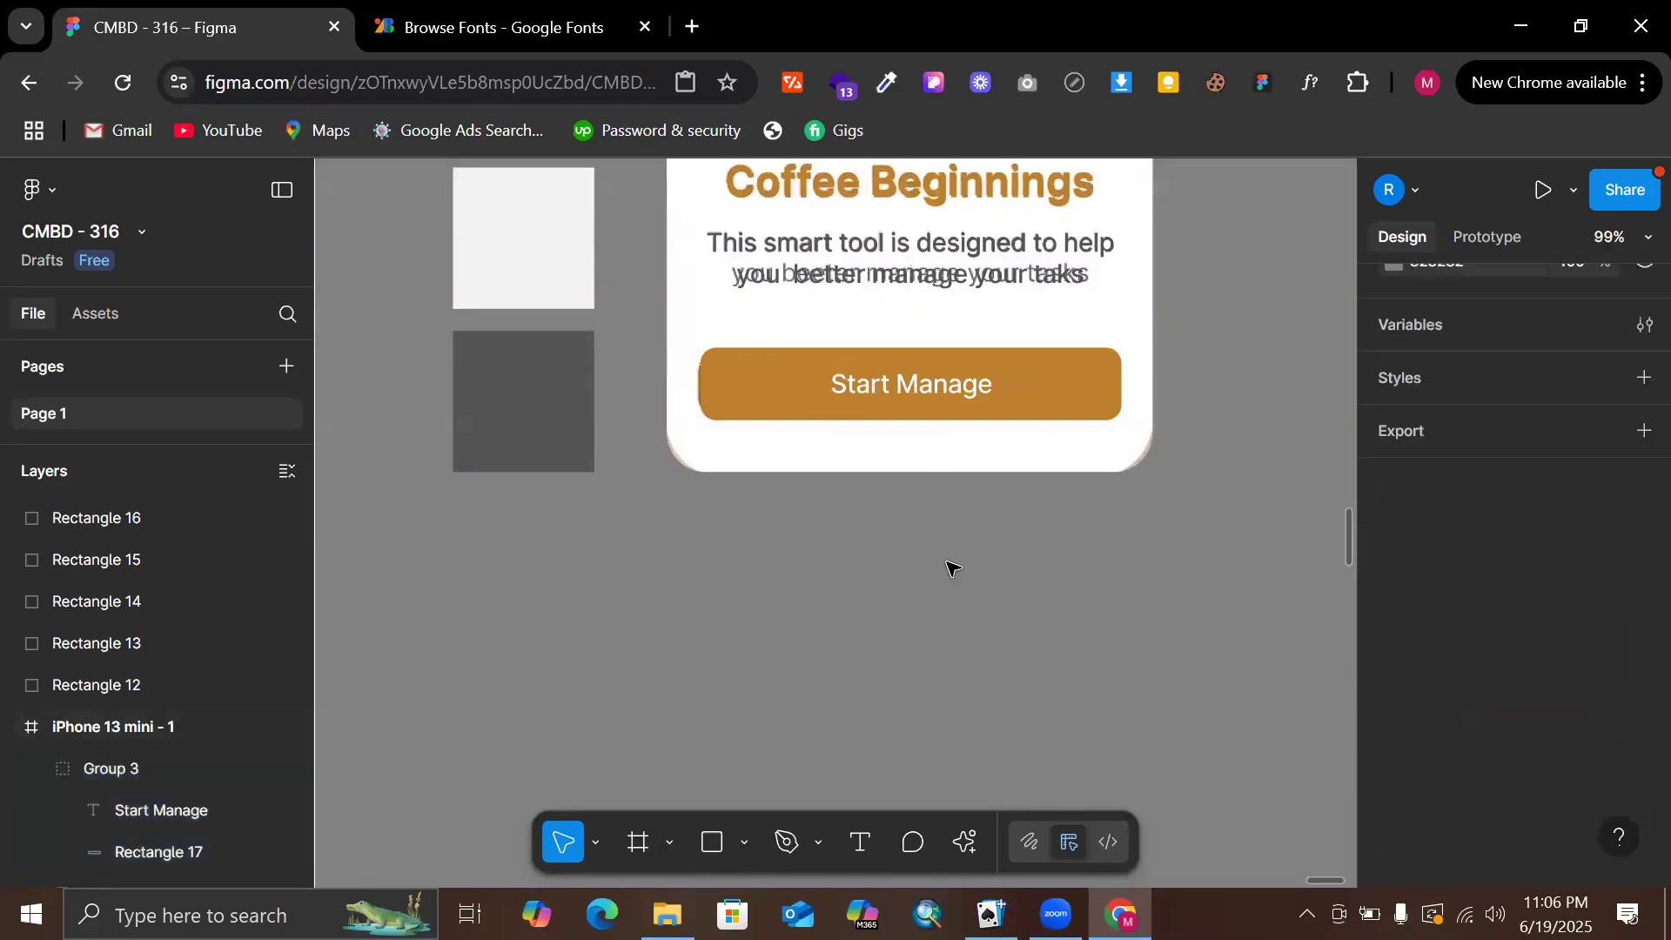
Hide the reference mockup image 9 inside the iPhone 13 mini - 1 frame
scroll(952, 567, "down", 3, "ctrl")
left_click(219, 716)
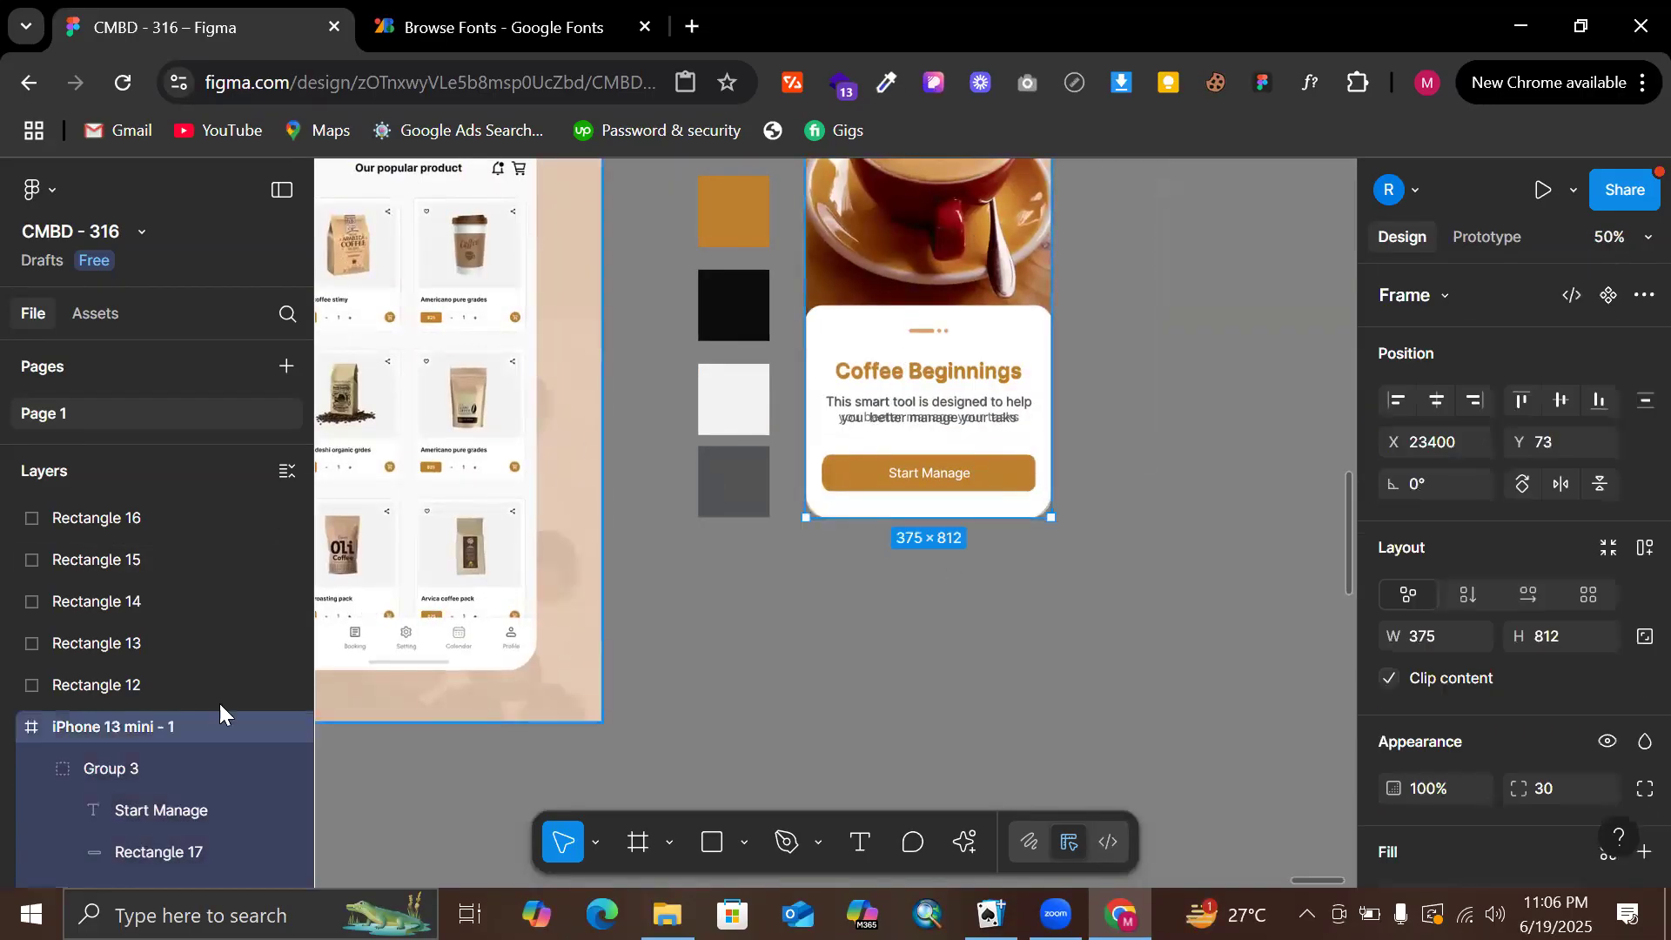
scroll(141, 757, "down", 2)
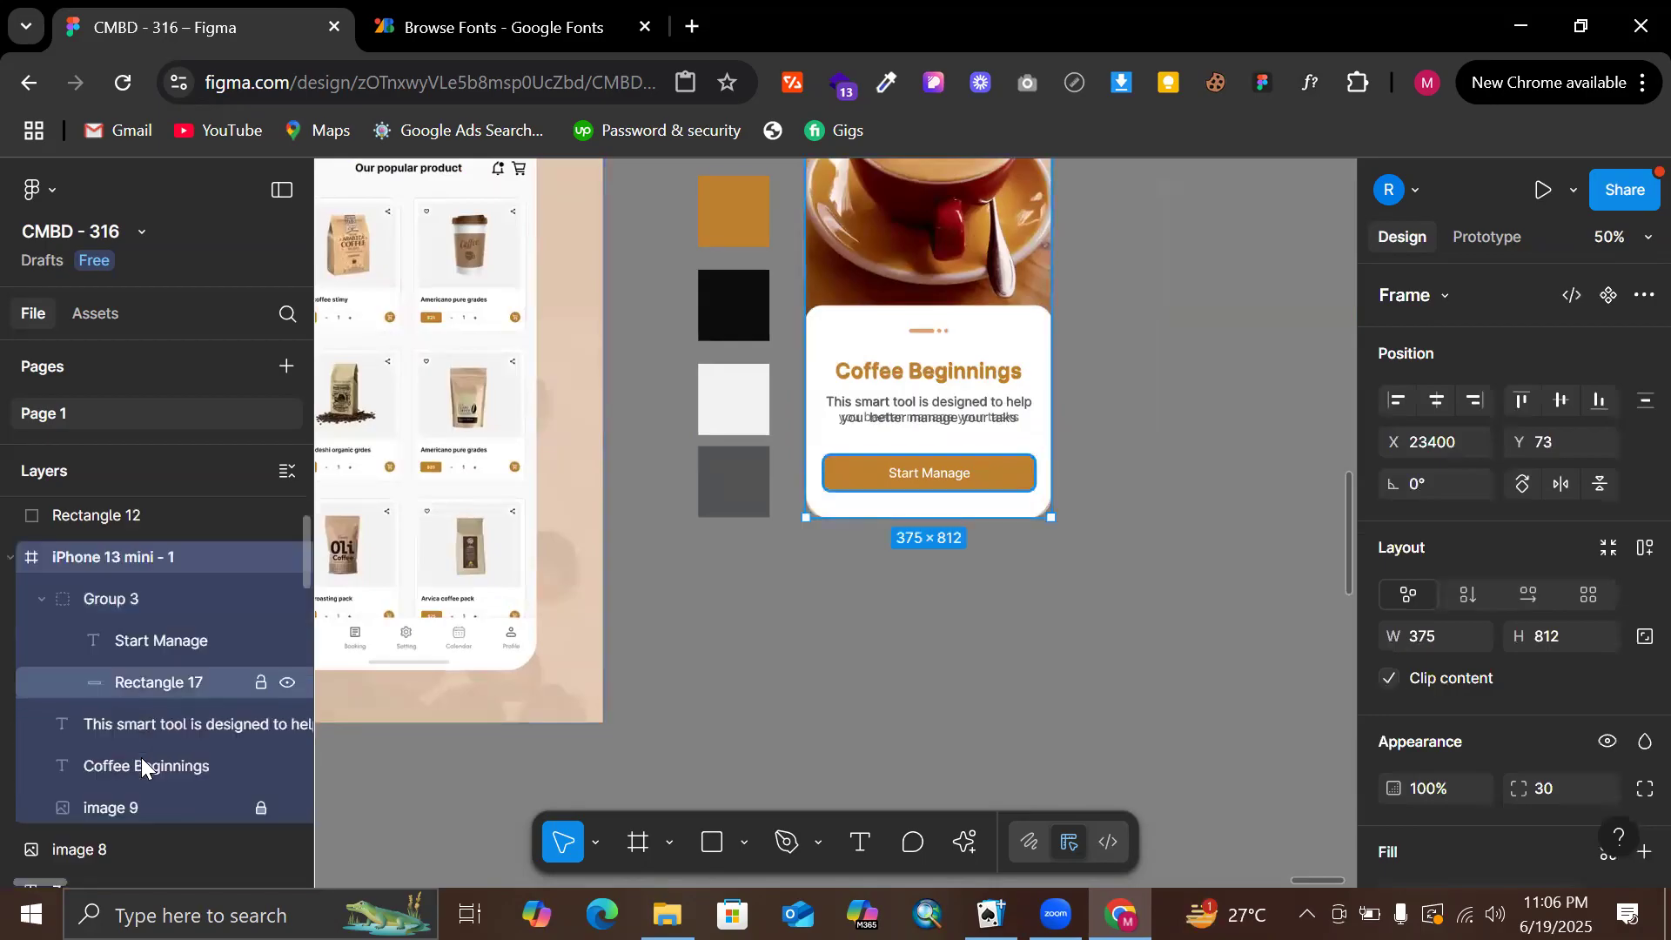
left_click(216, 788)
left_click(259, 803)
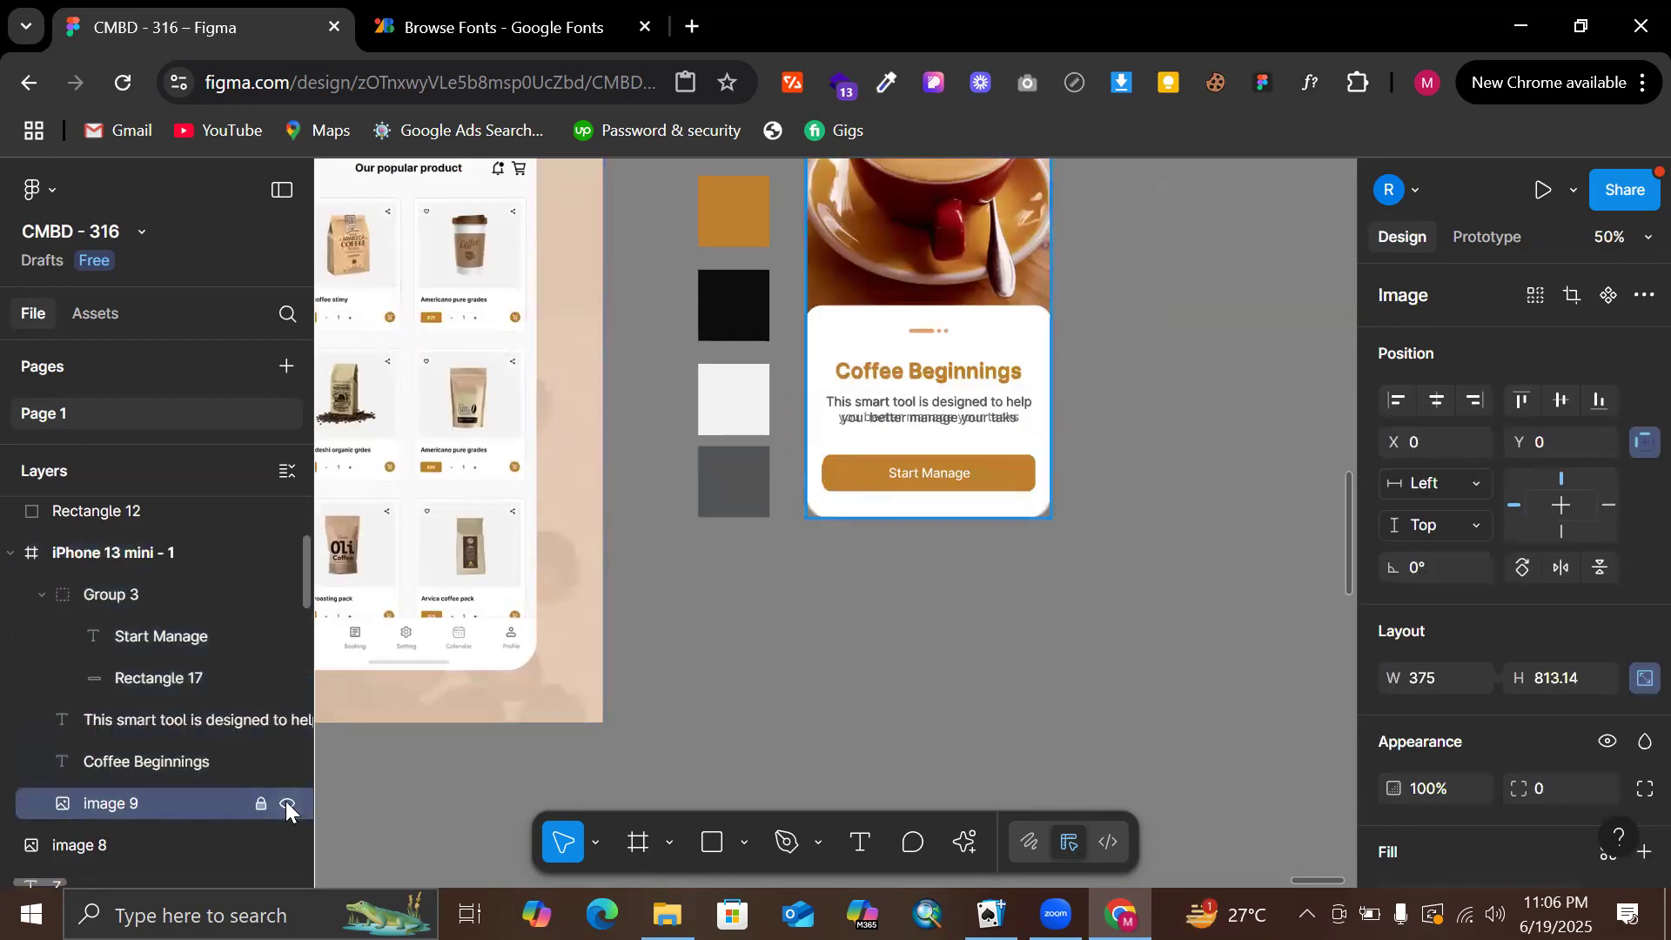
left_click(286, 802)
Examine the recreated heading, description and button up close without the mockup image, checking the wording and spacing
scroll(1185, 491, "up", 3)
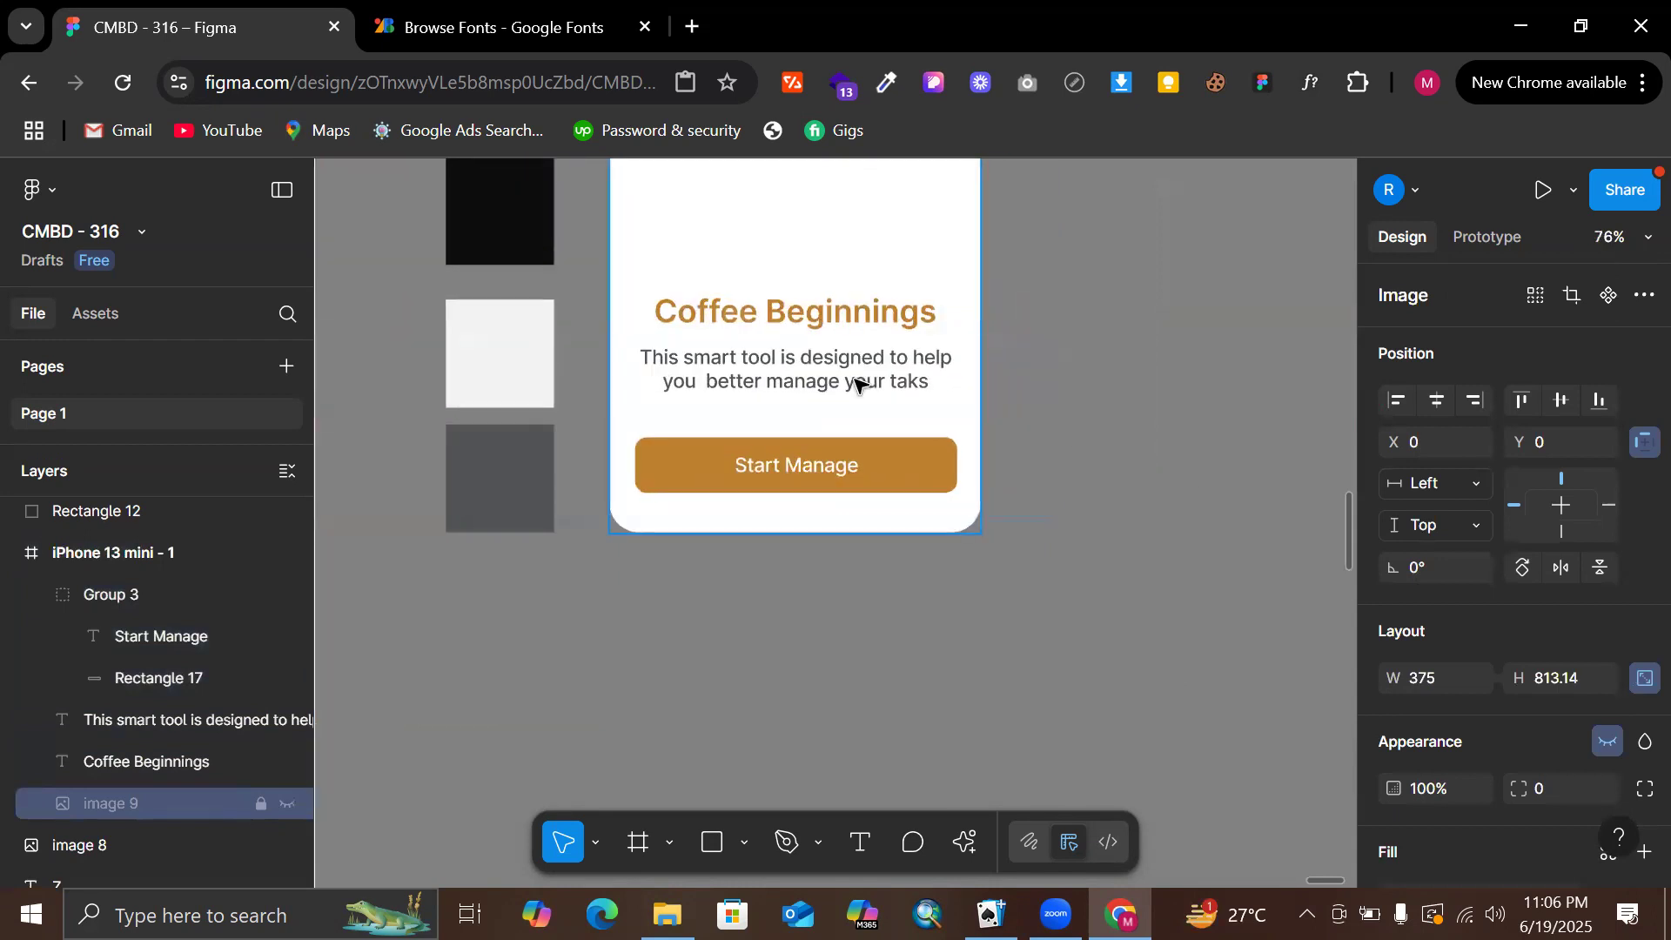
scroll(828, 374, "up", 3)
scroll(729, 316, "down", 4)
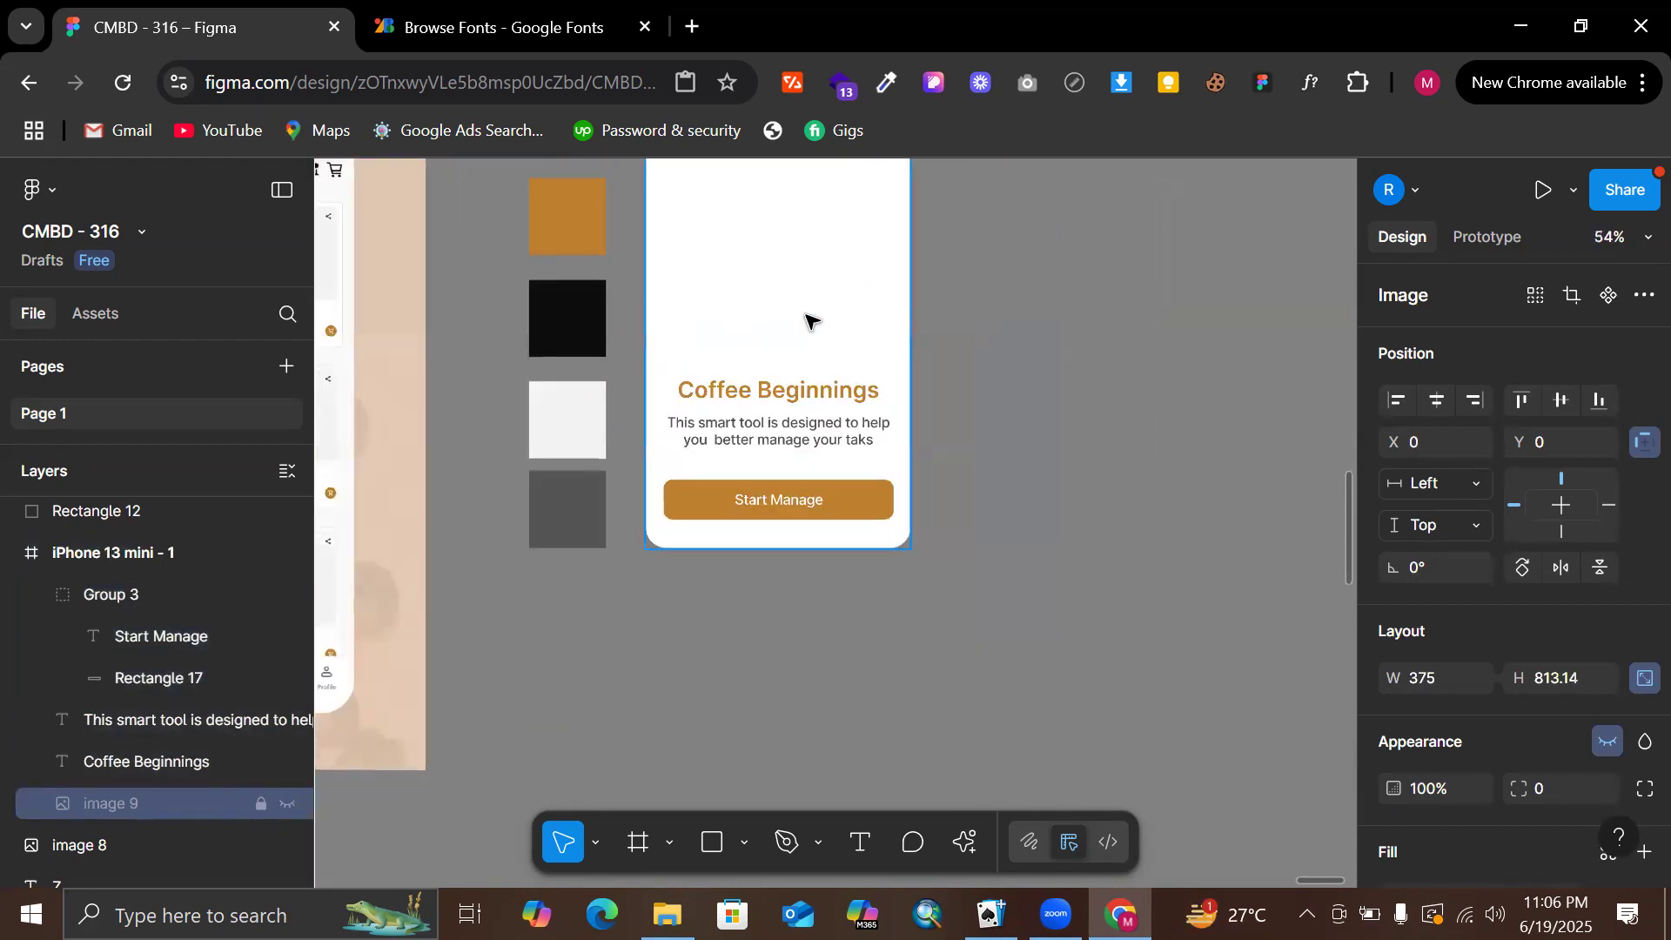
scroll(828, 389, "up", 1)
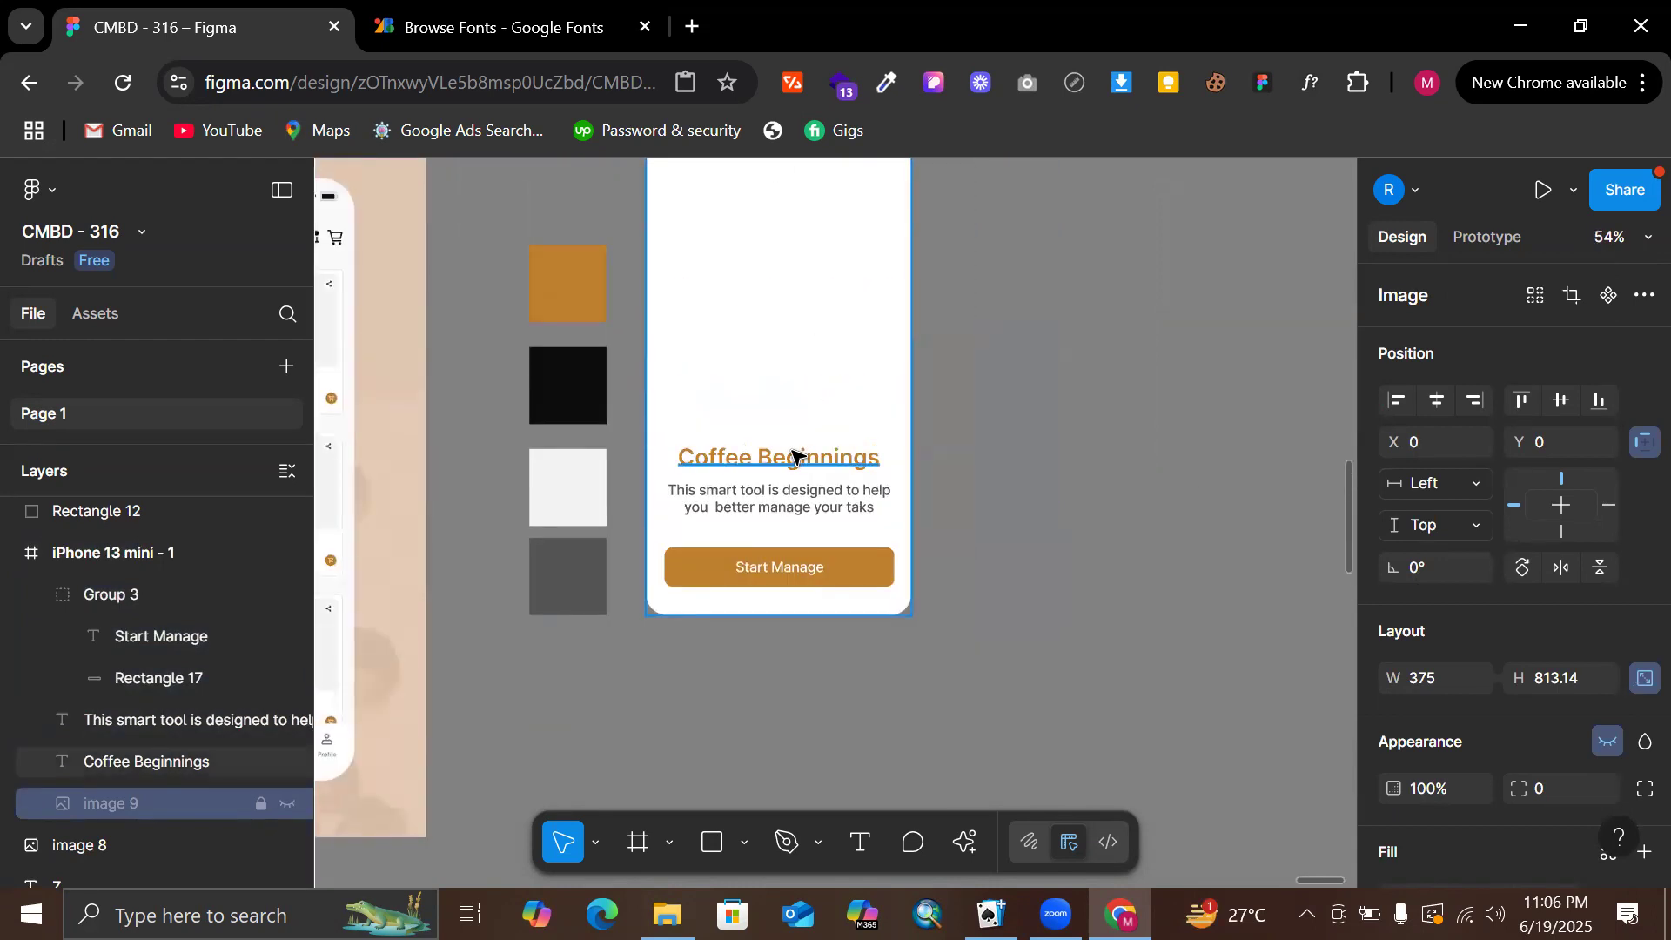
scroll(794, 456, "up", 2)
scroll(766, 570, "up", 1)
scroll(766, 570, "up", 2)
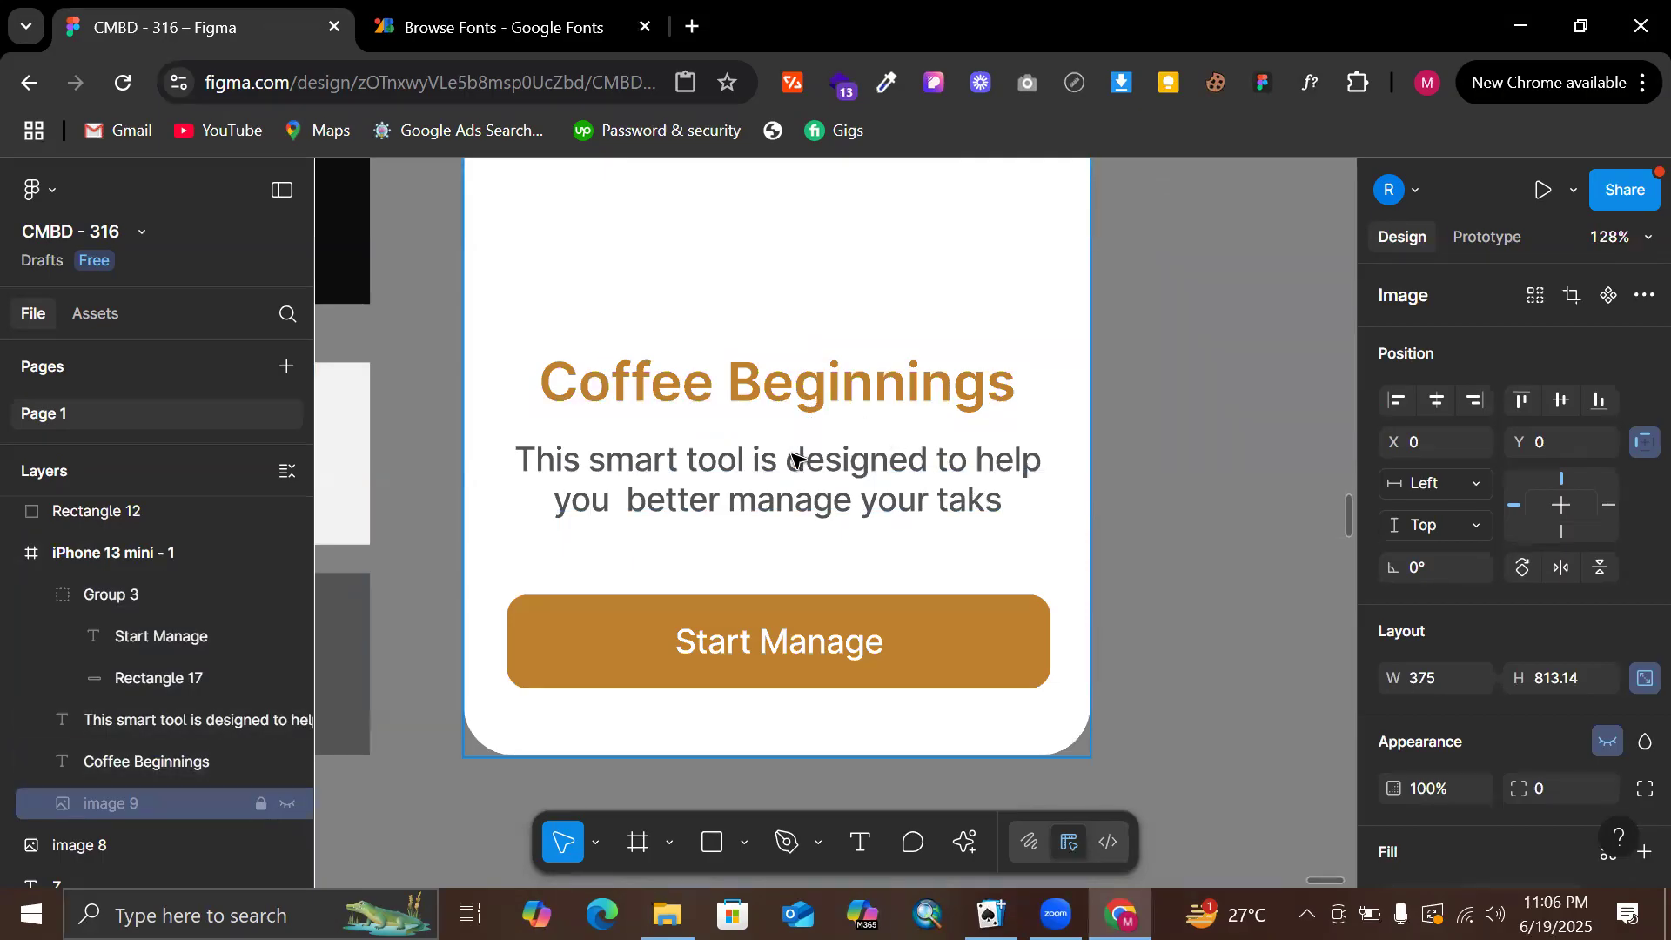
left_click(853, 428)
scroll(635, 512, "up", 4)
scroll(600, 428, "up", 3)
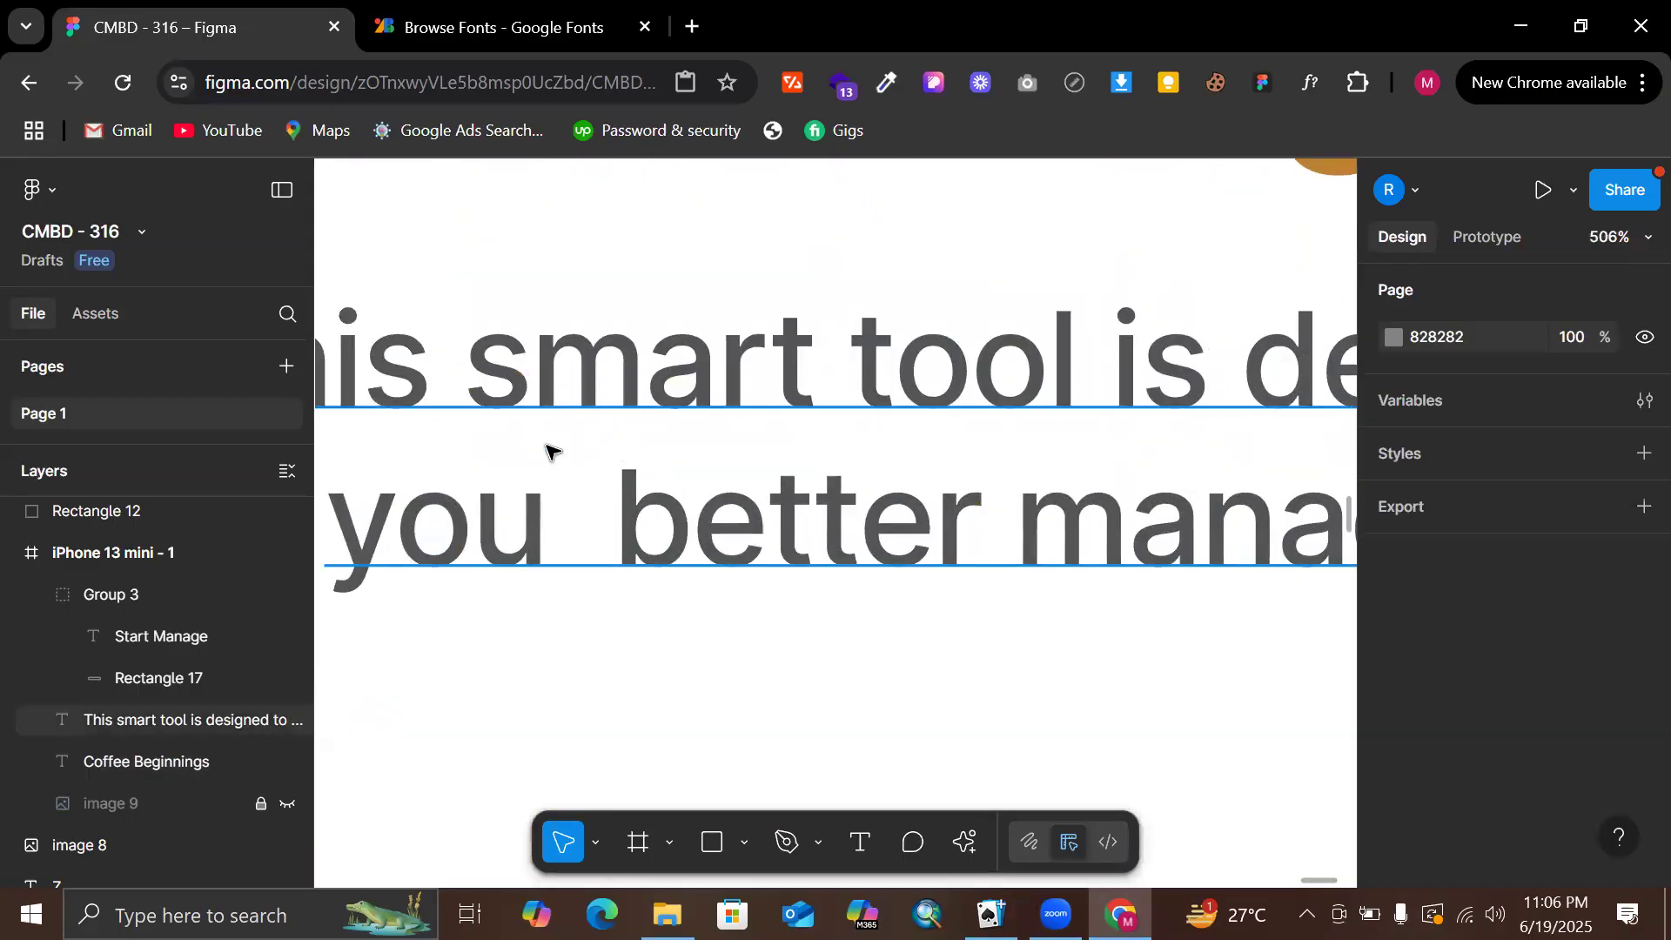
scroll(548, 450, "down", 5)
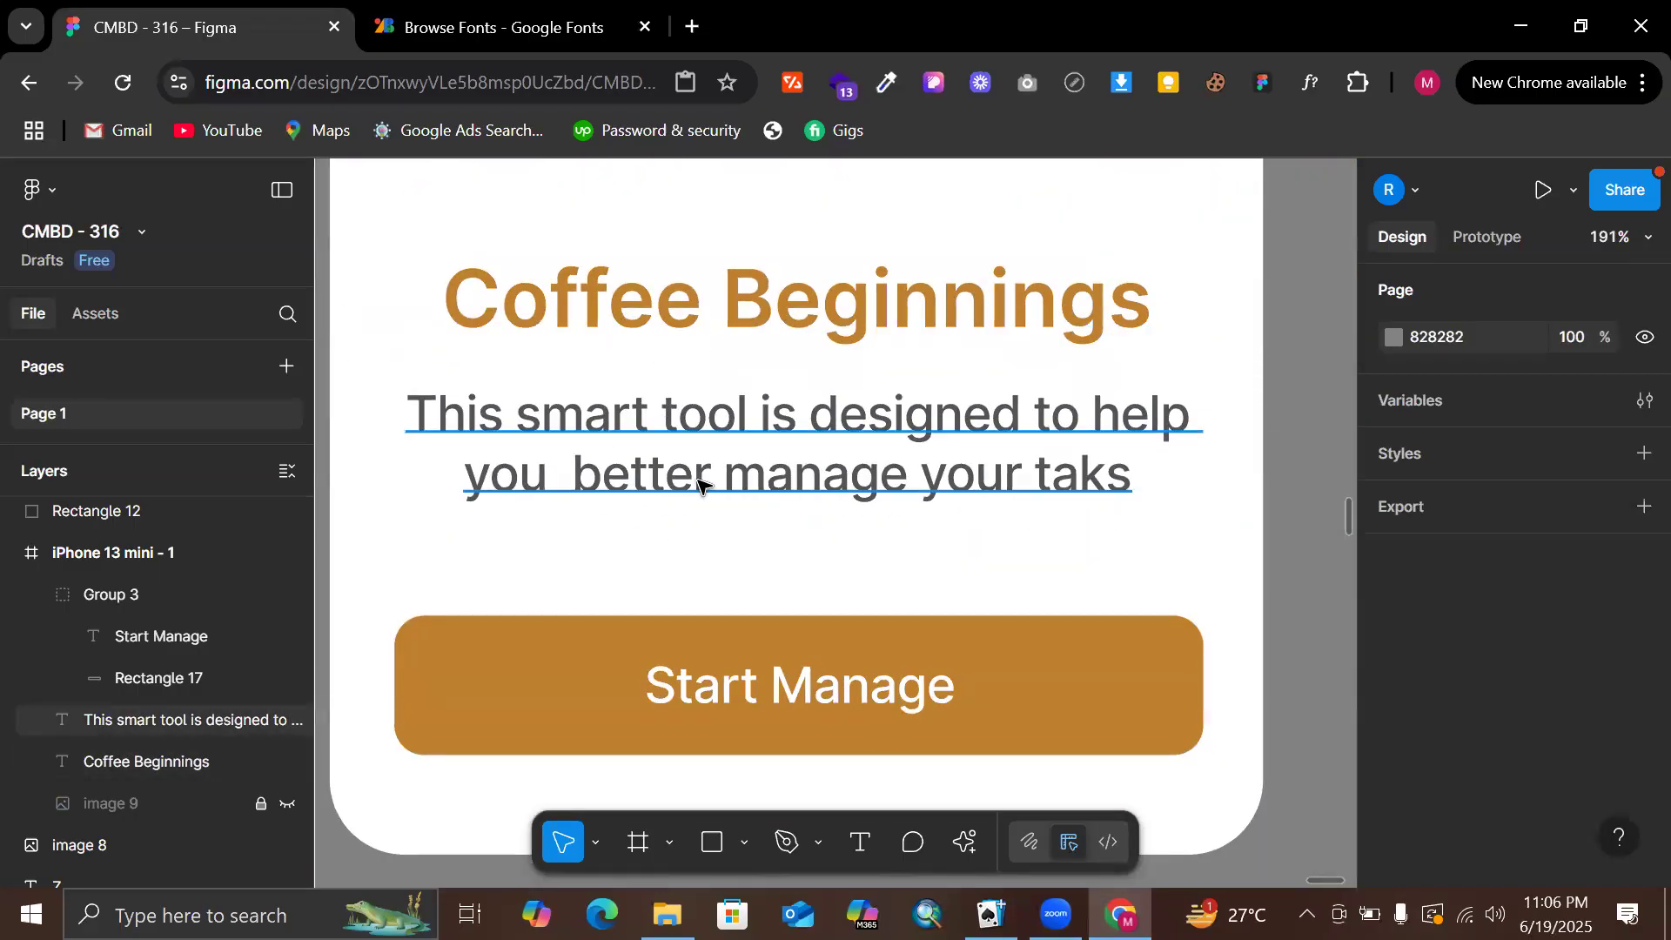
scroll(700, 485, "down", 1)
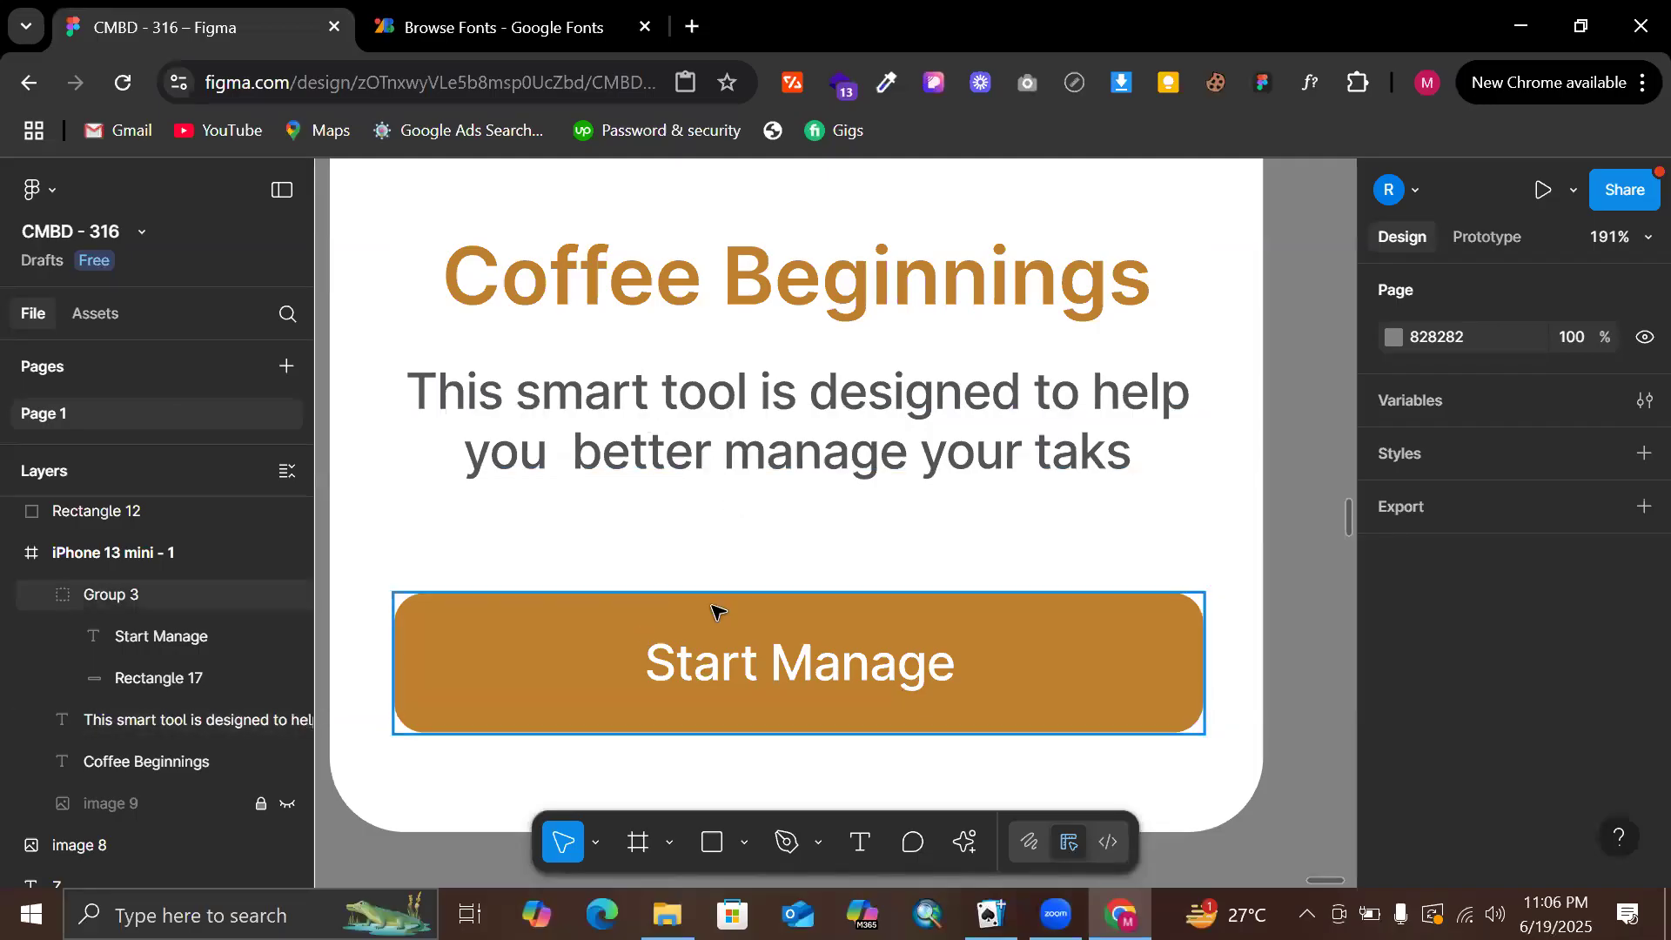
Try moving the Start Manage button group up directly beneath the description text, and undo the move
left_click_drag(714, 600, 729, 514)
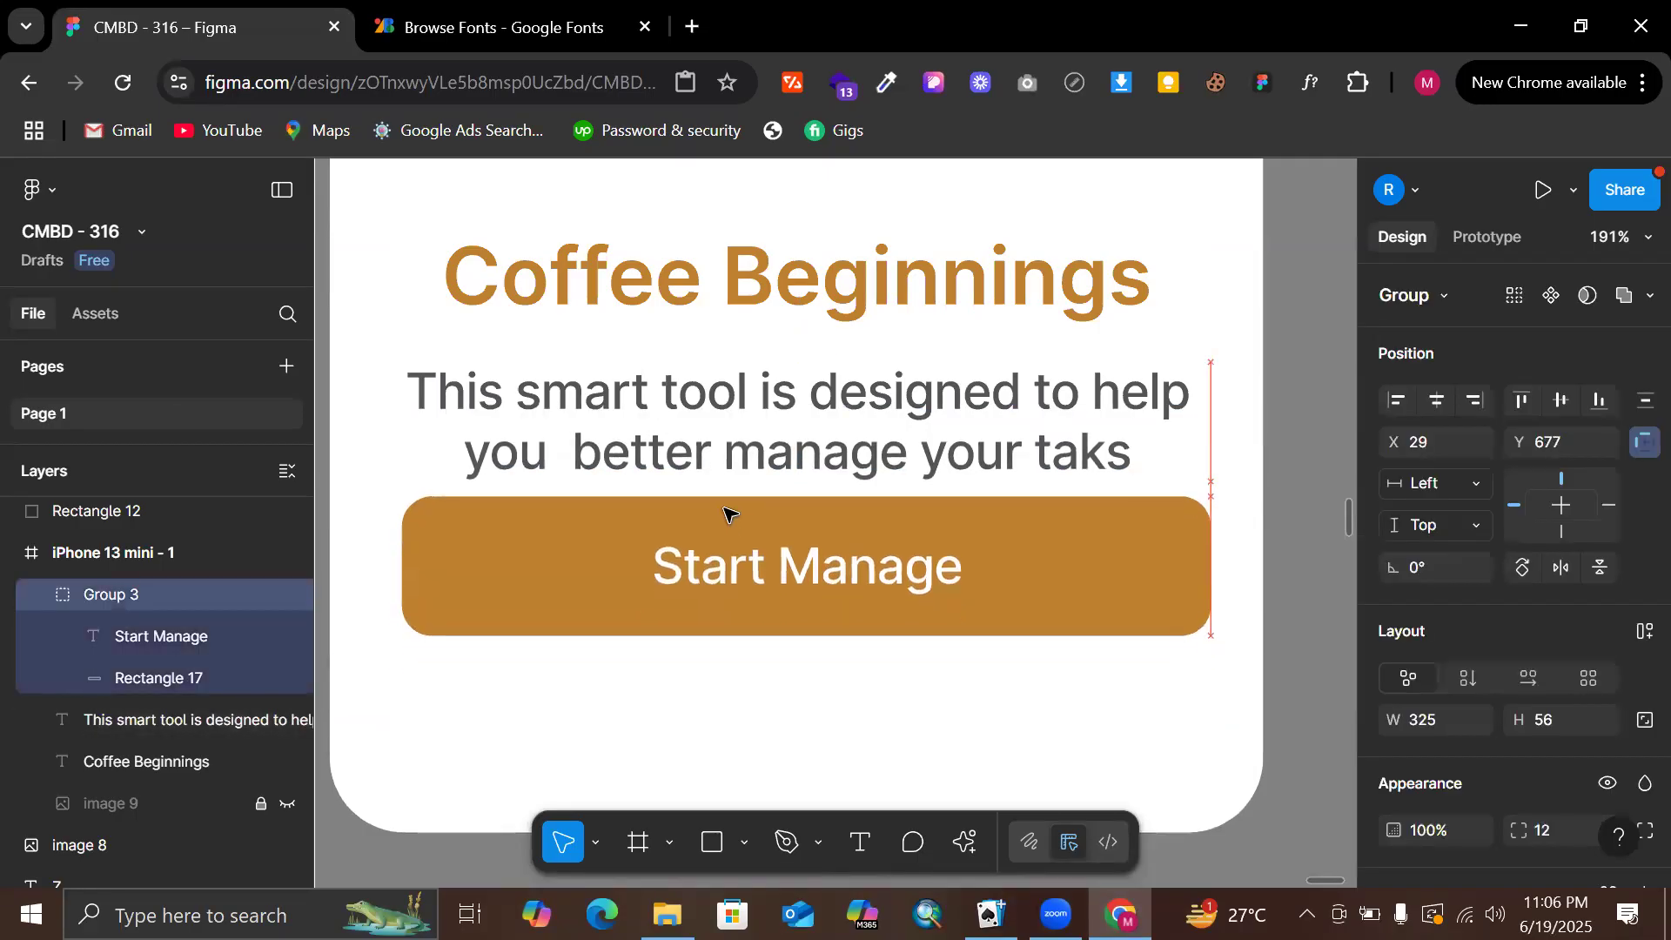
scroll(729, 514, "down", 5)
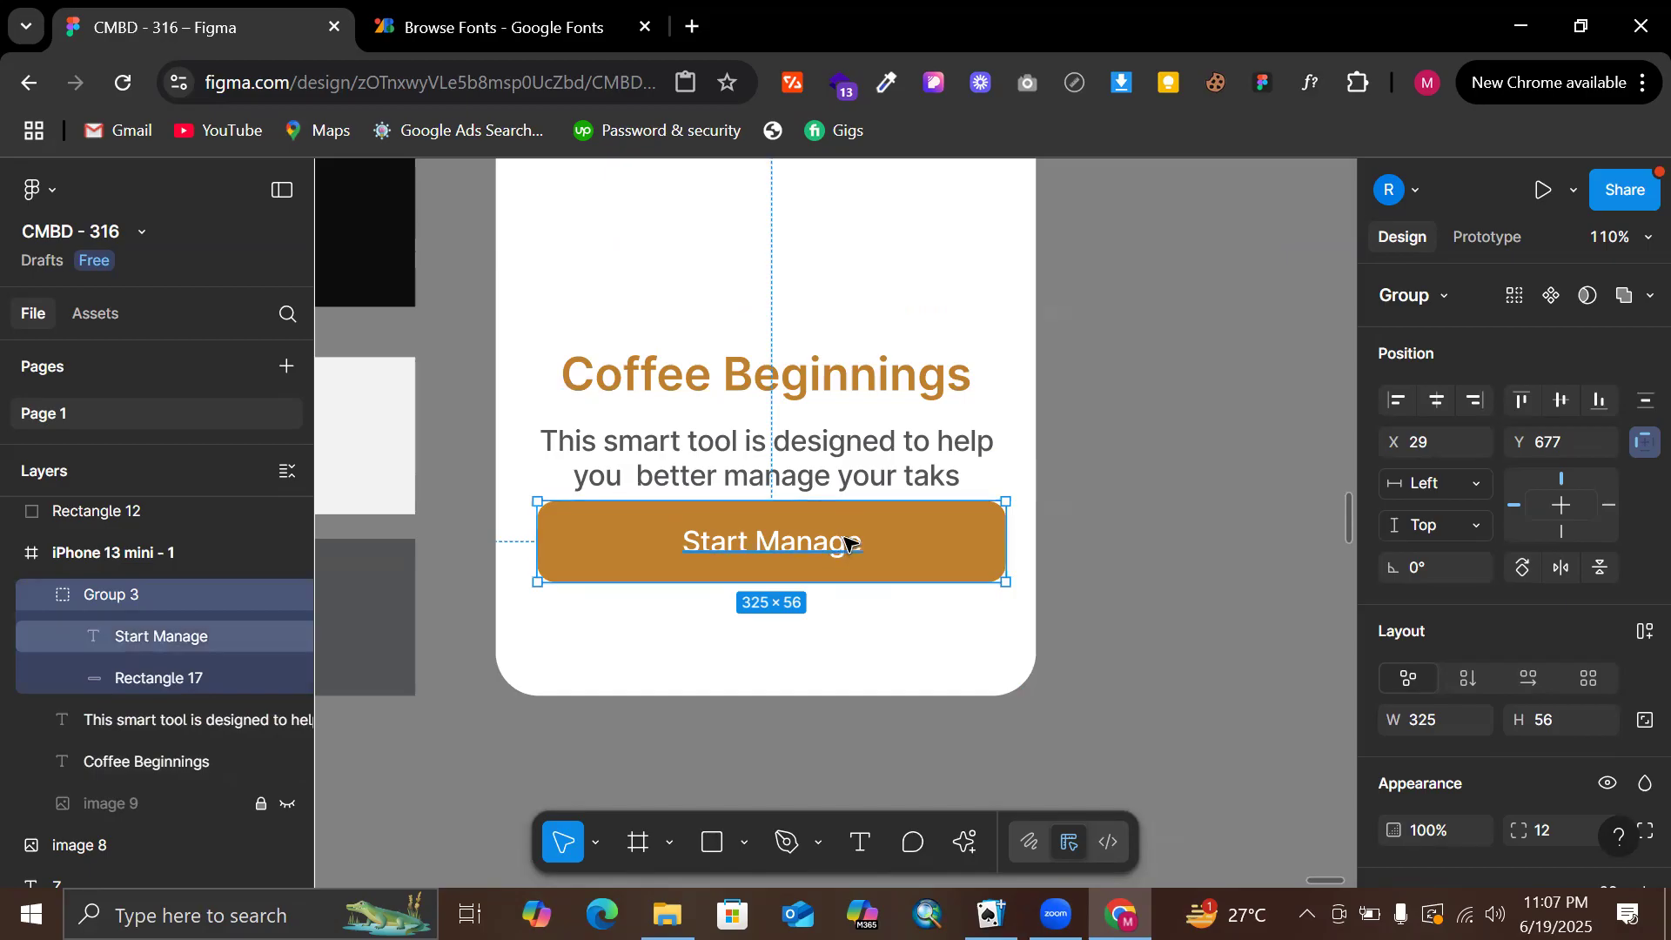
key("ctrl+z")
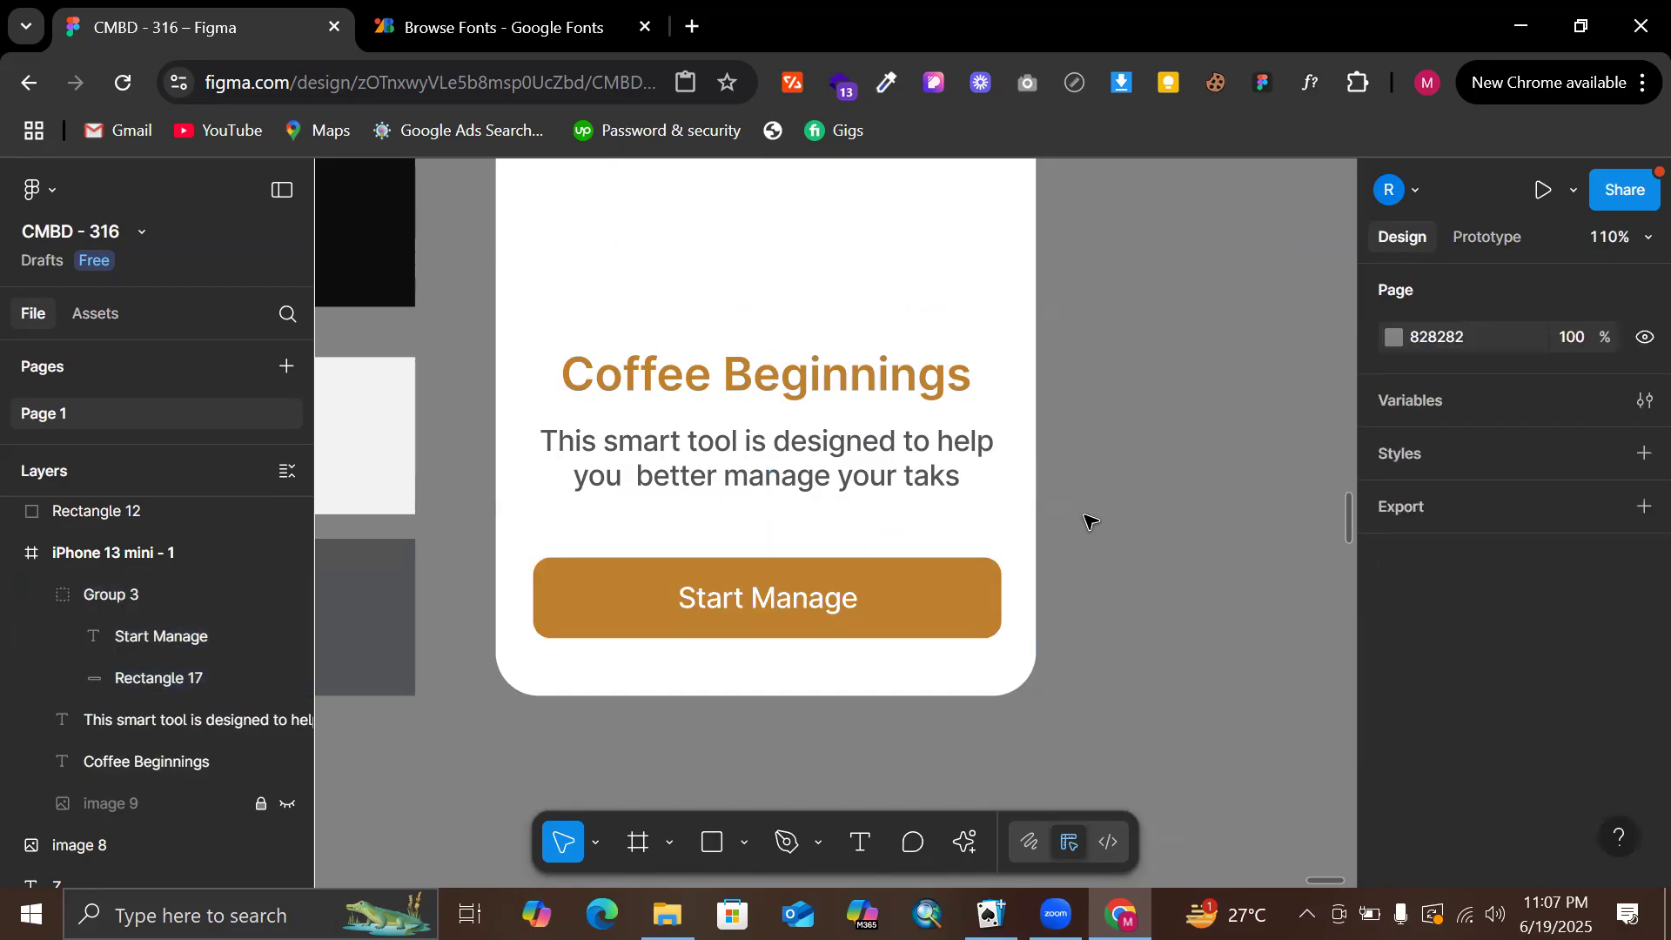
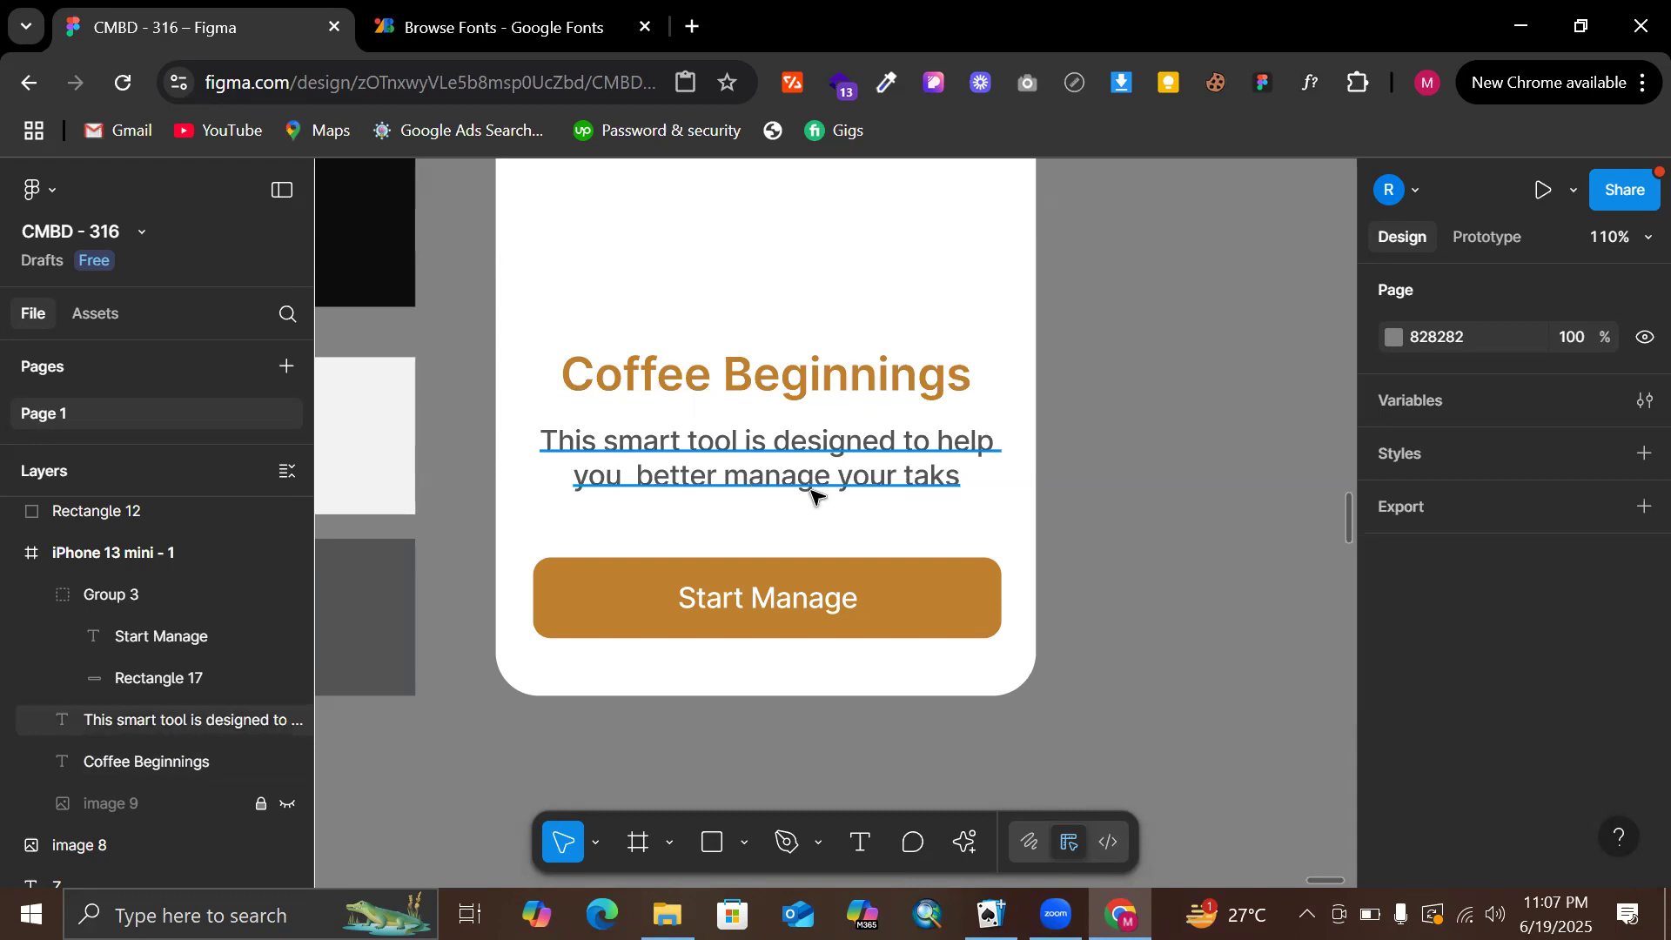
Examine the heading, description and button alongside the colour swatches, comparing the spacing and the orange used on the screen
scroll(675, 485, "up", 3)
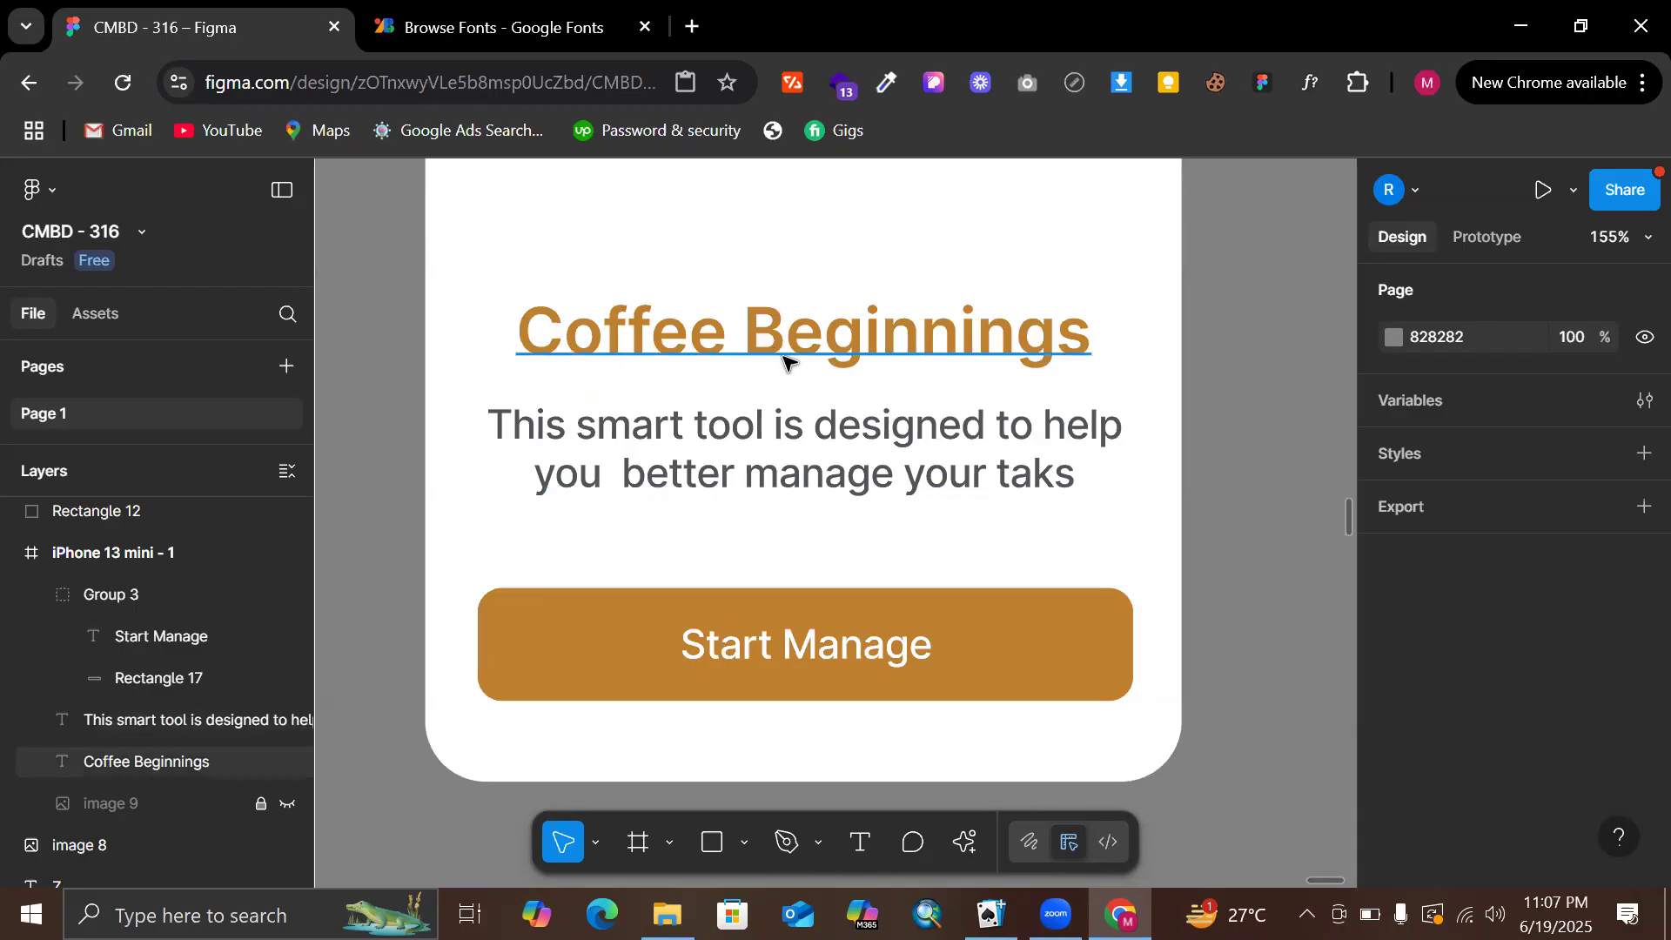
left_click(858, 649)
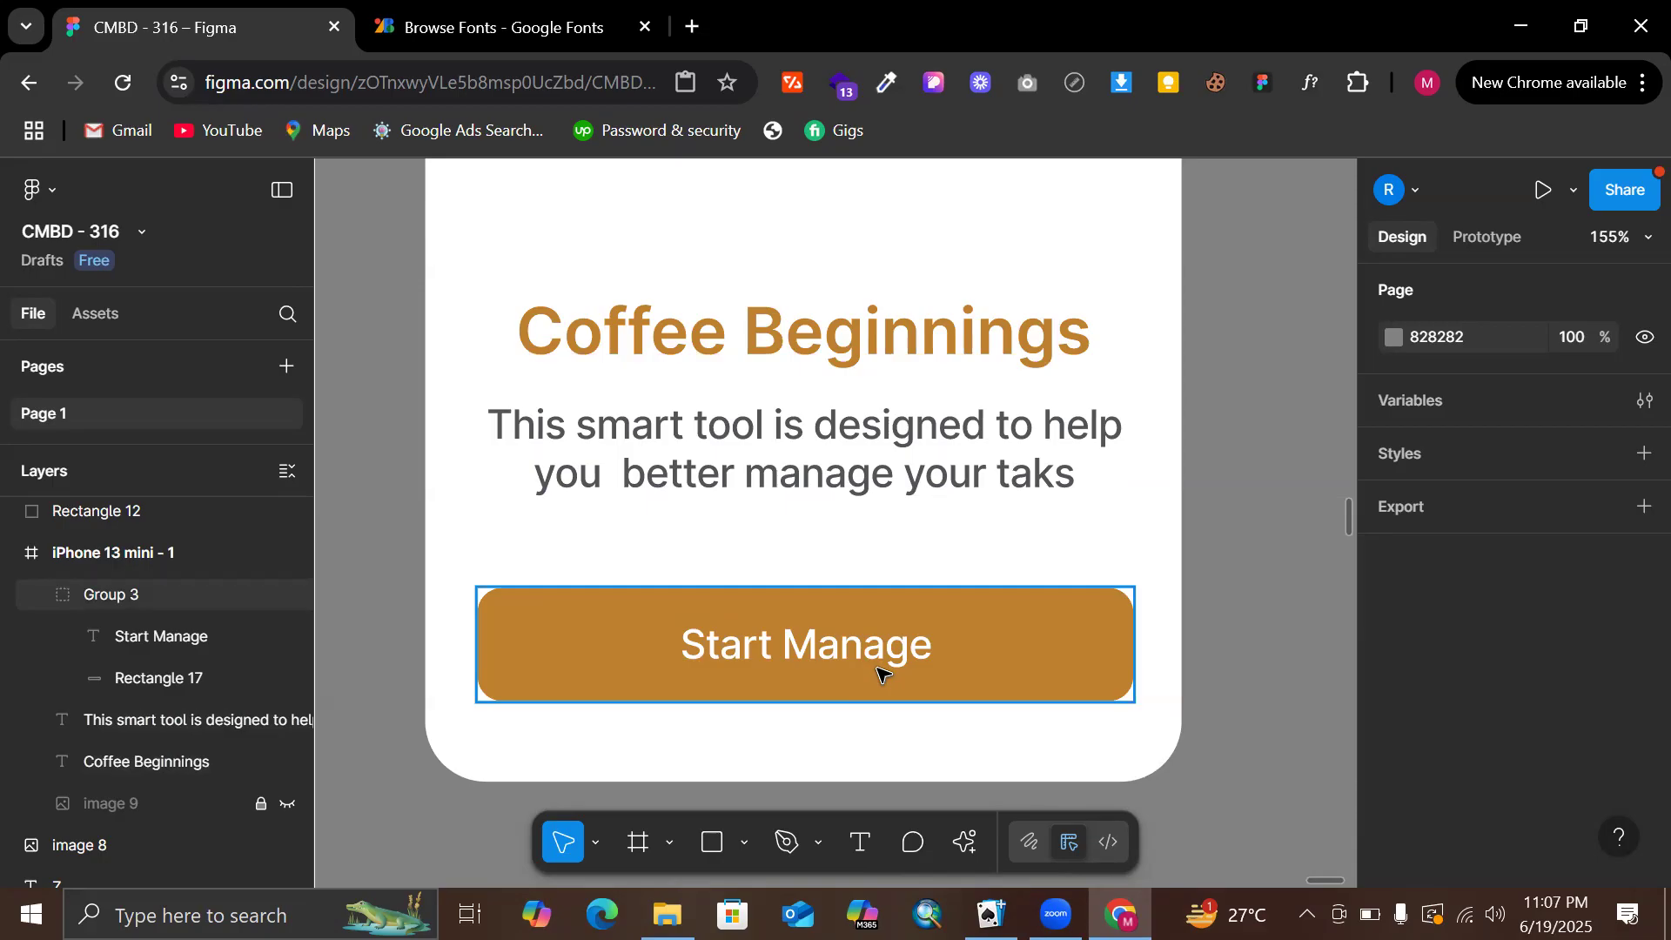
scroll(875, 588, "down", 3)
scroll(875, 587, "up", 1)
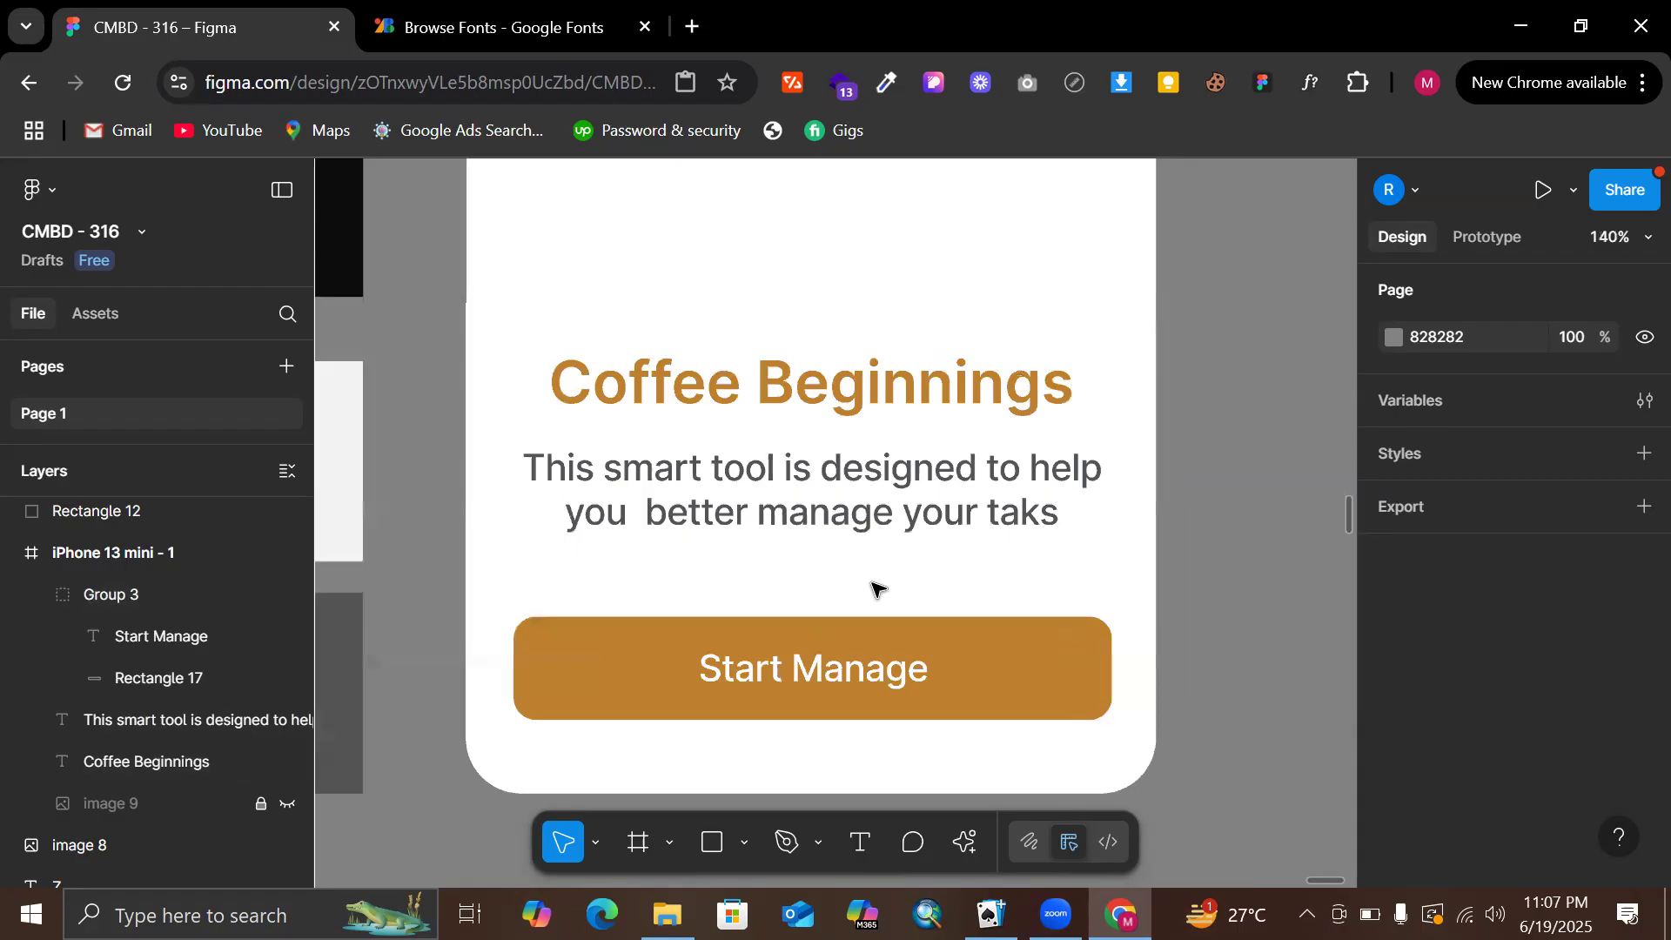
scroll(875, 587, "down", 3)
scroll(875, 588, "up", 1)
scroll(885, 563, "up", 3)
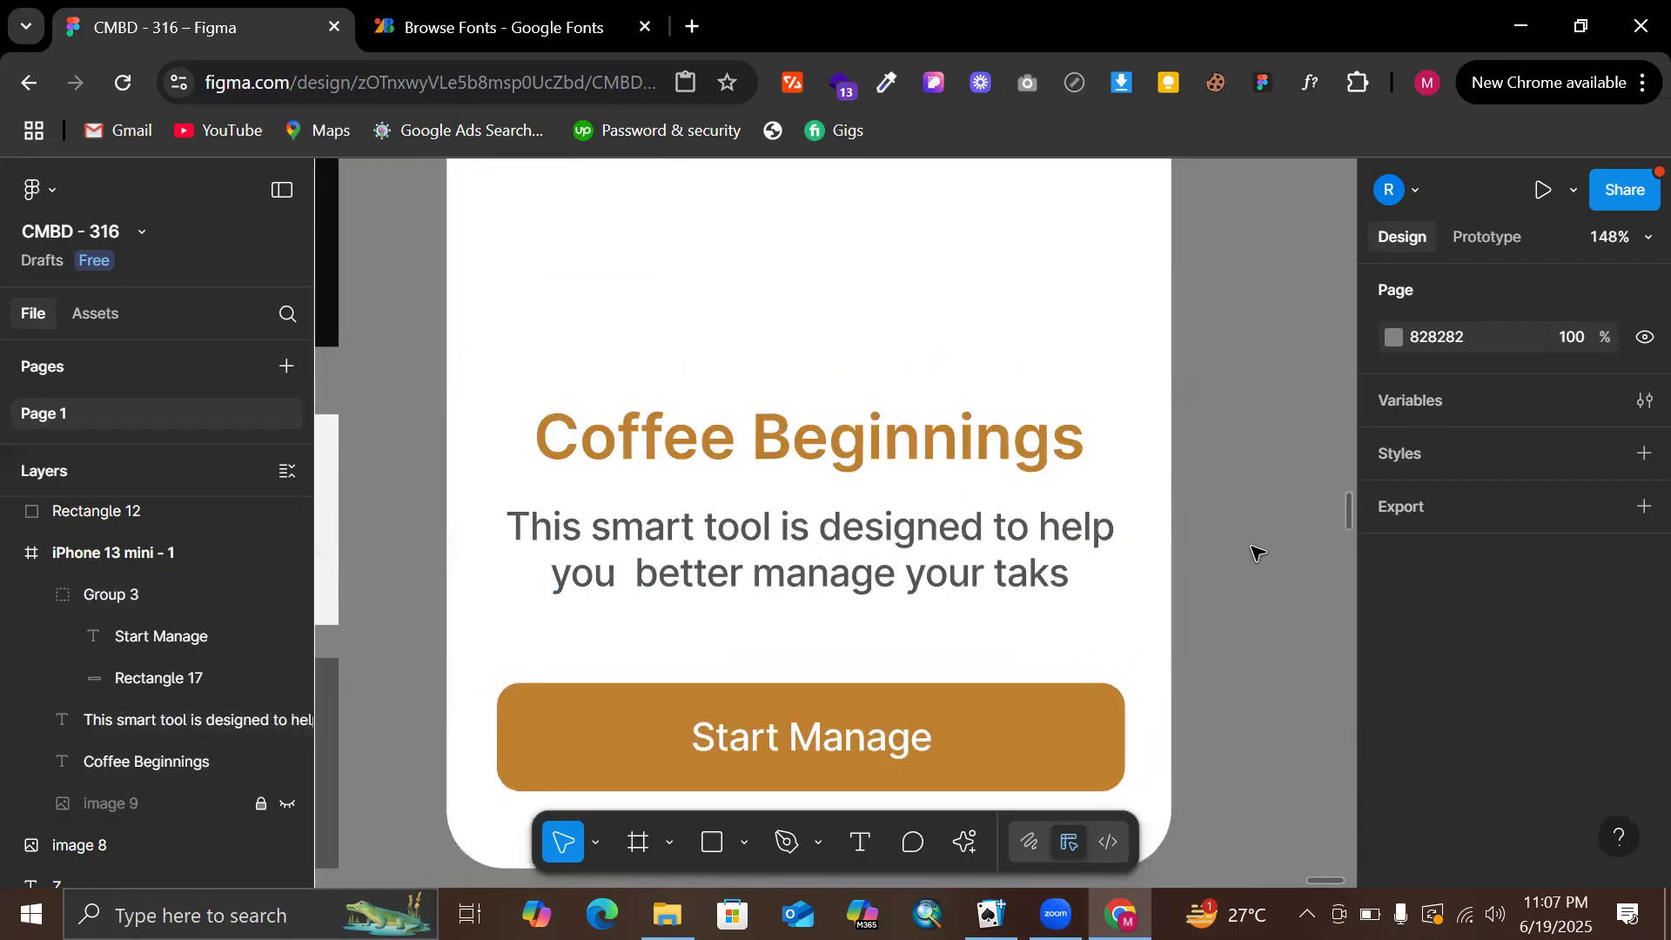
scroll(1256, 554, "down", 4)
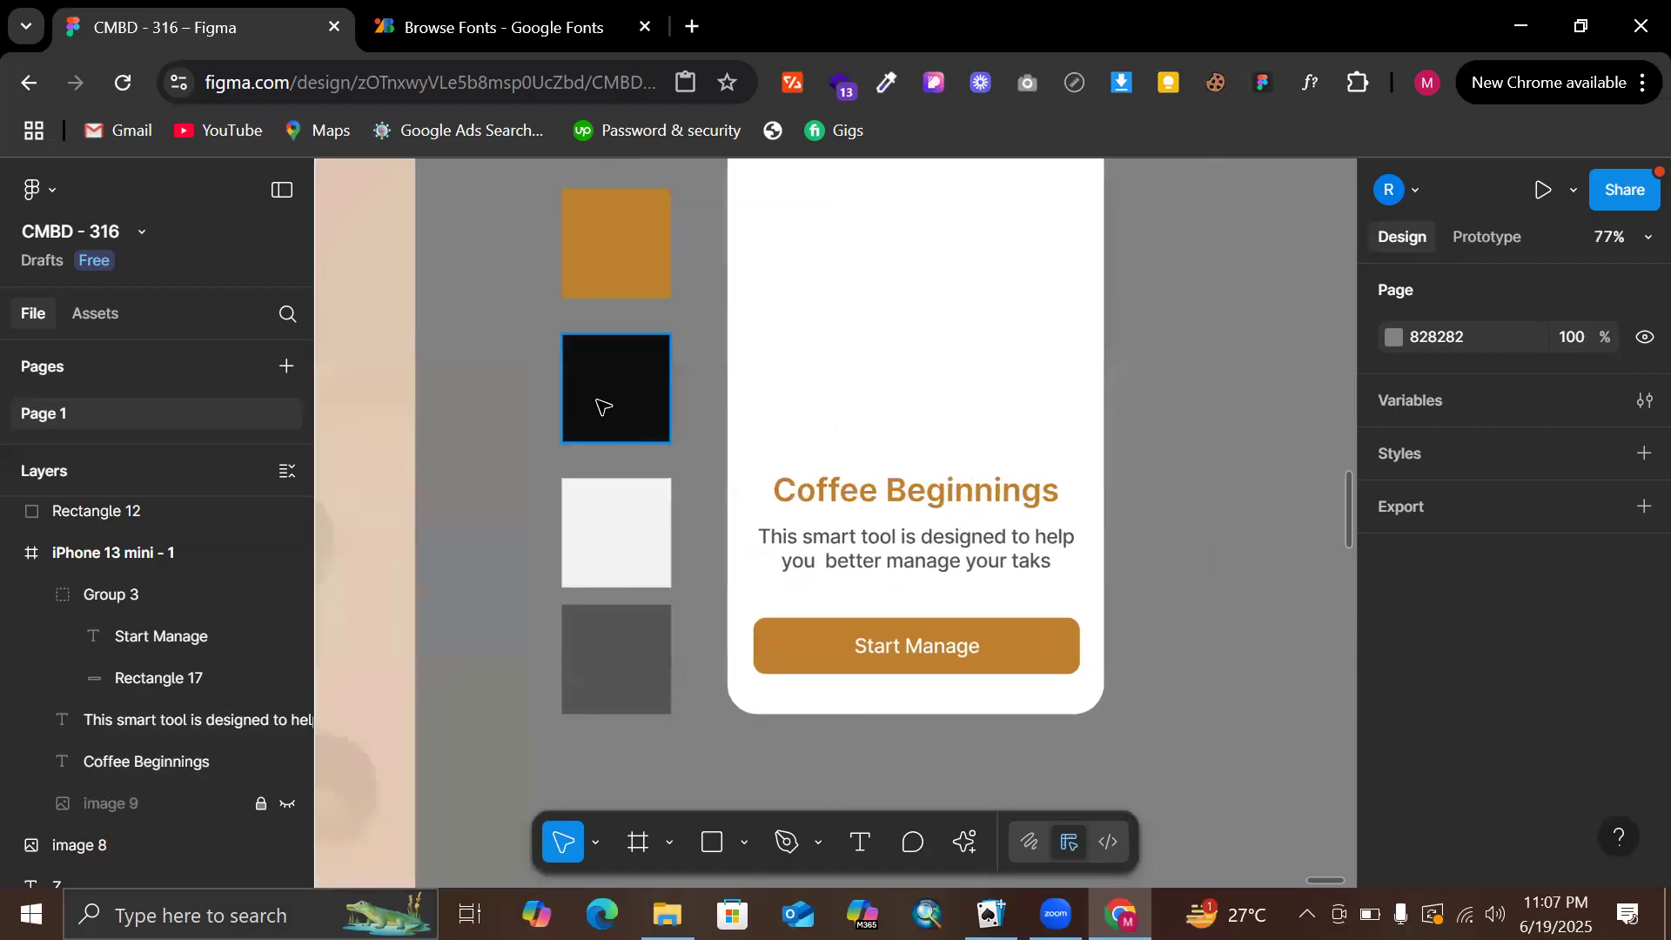
scroll(531, 279, "up", 2)
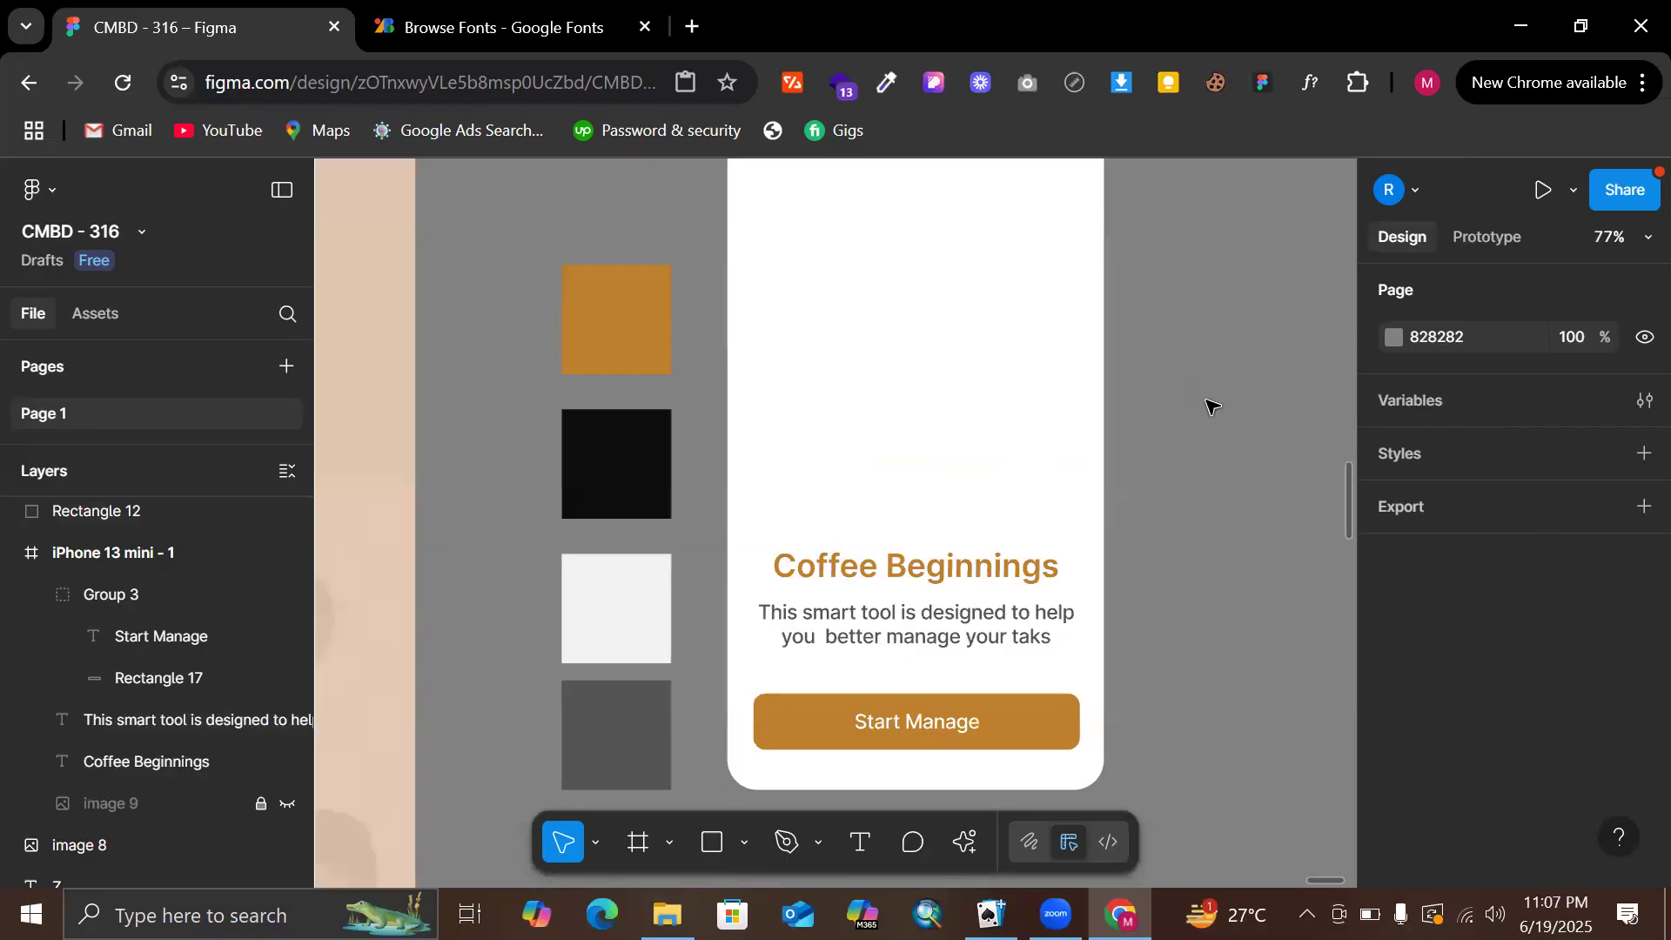
left_click(634, 339)
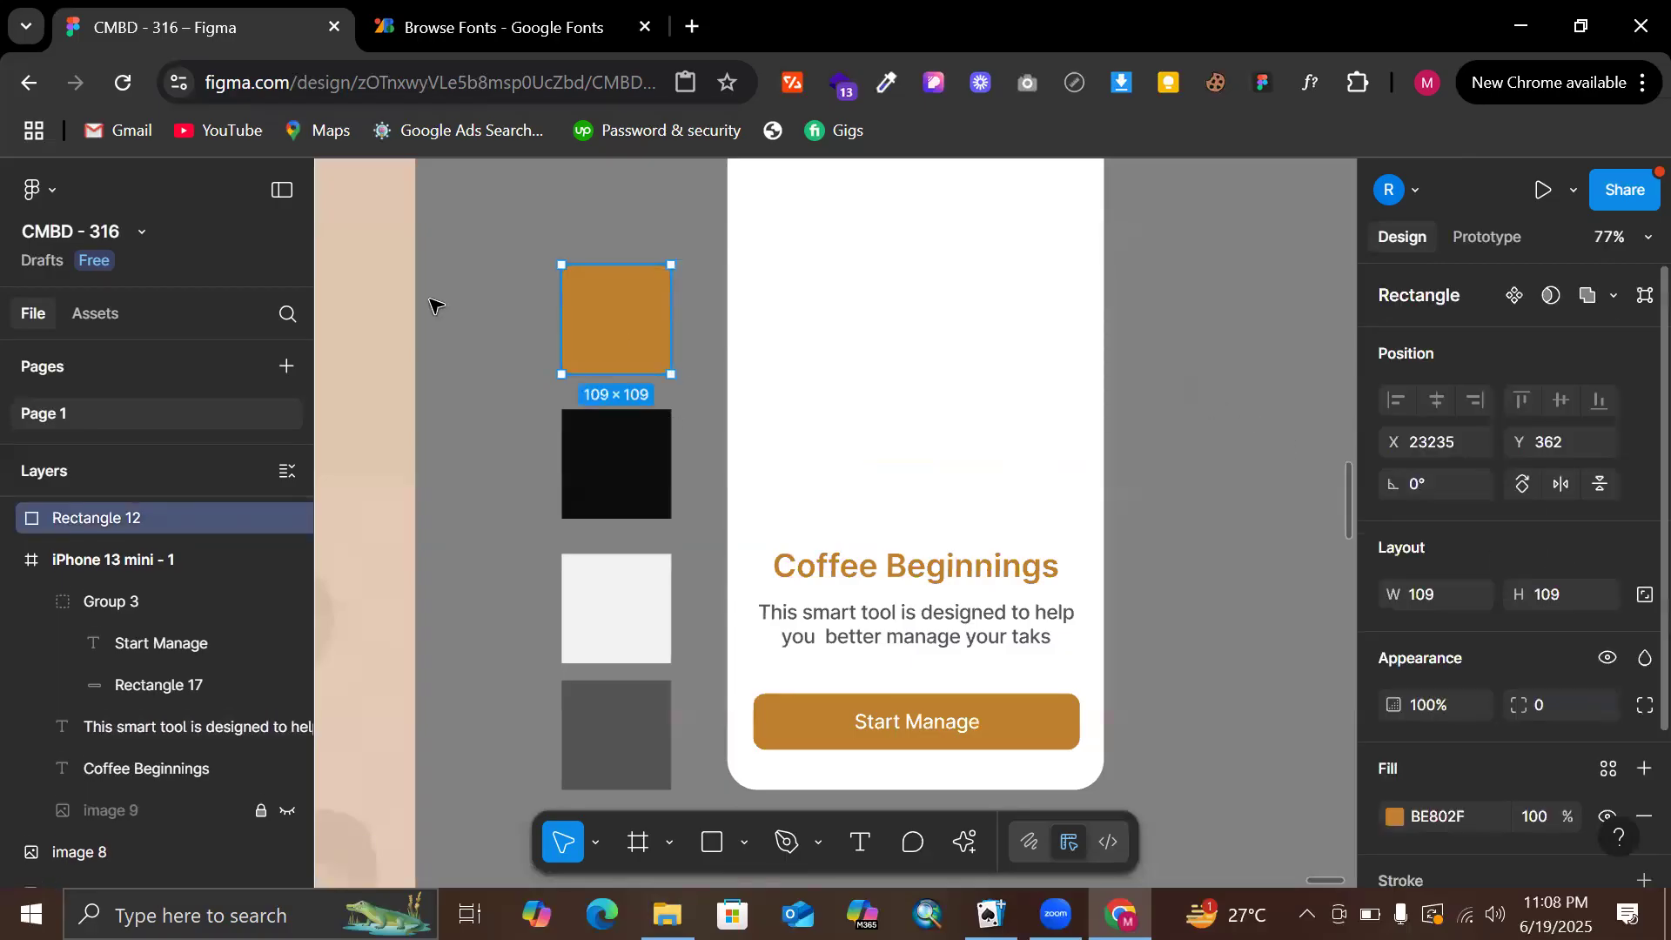
scroll(1591, 442, "down", 2)
scroll(1480, 366, "up", 2)
scroll(1095, 329, "up", 2)
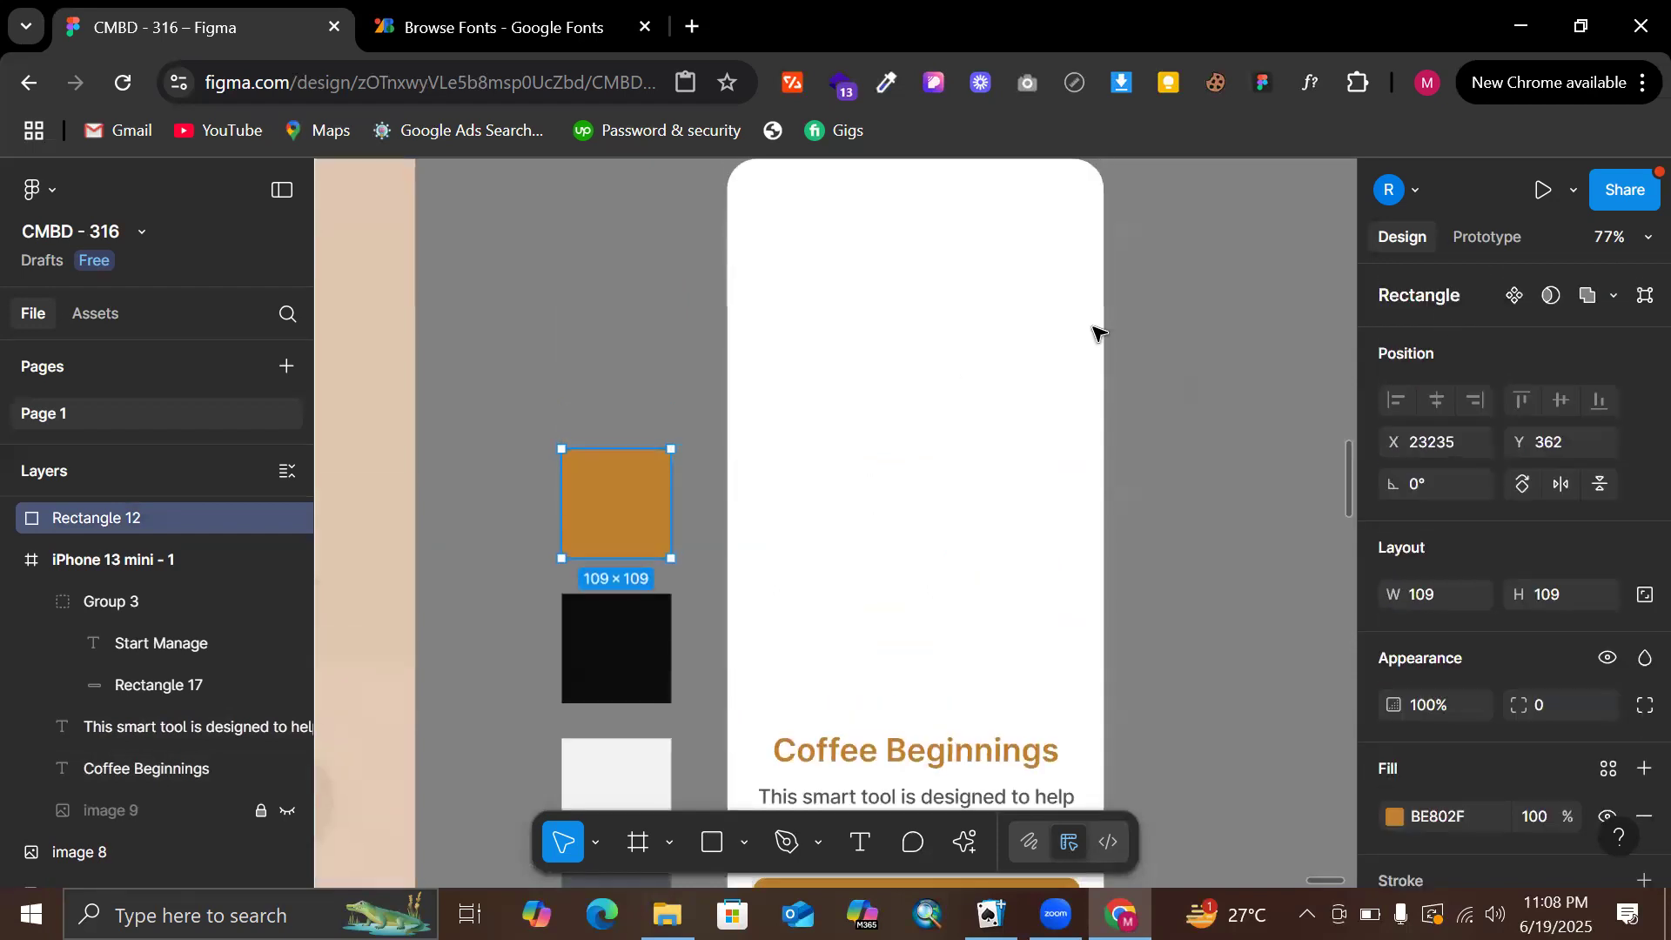
scroll(1095, 331, "down", 5)
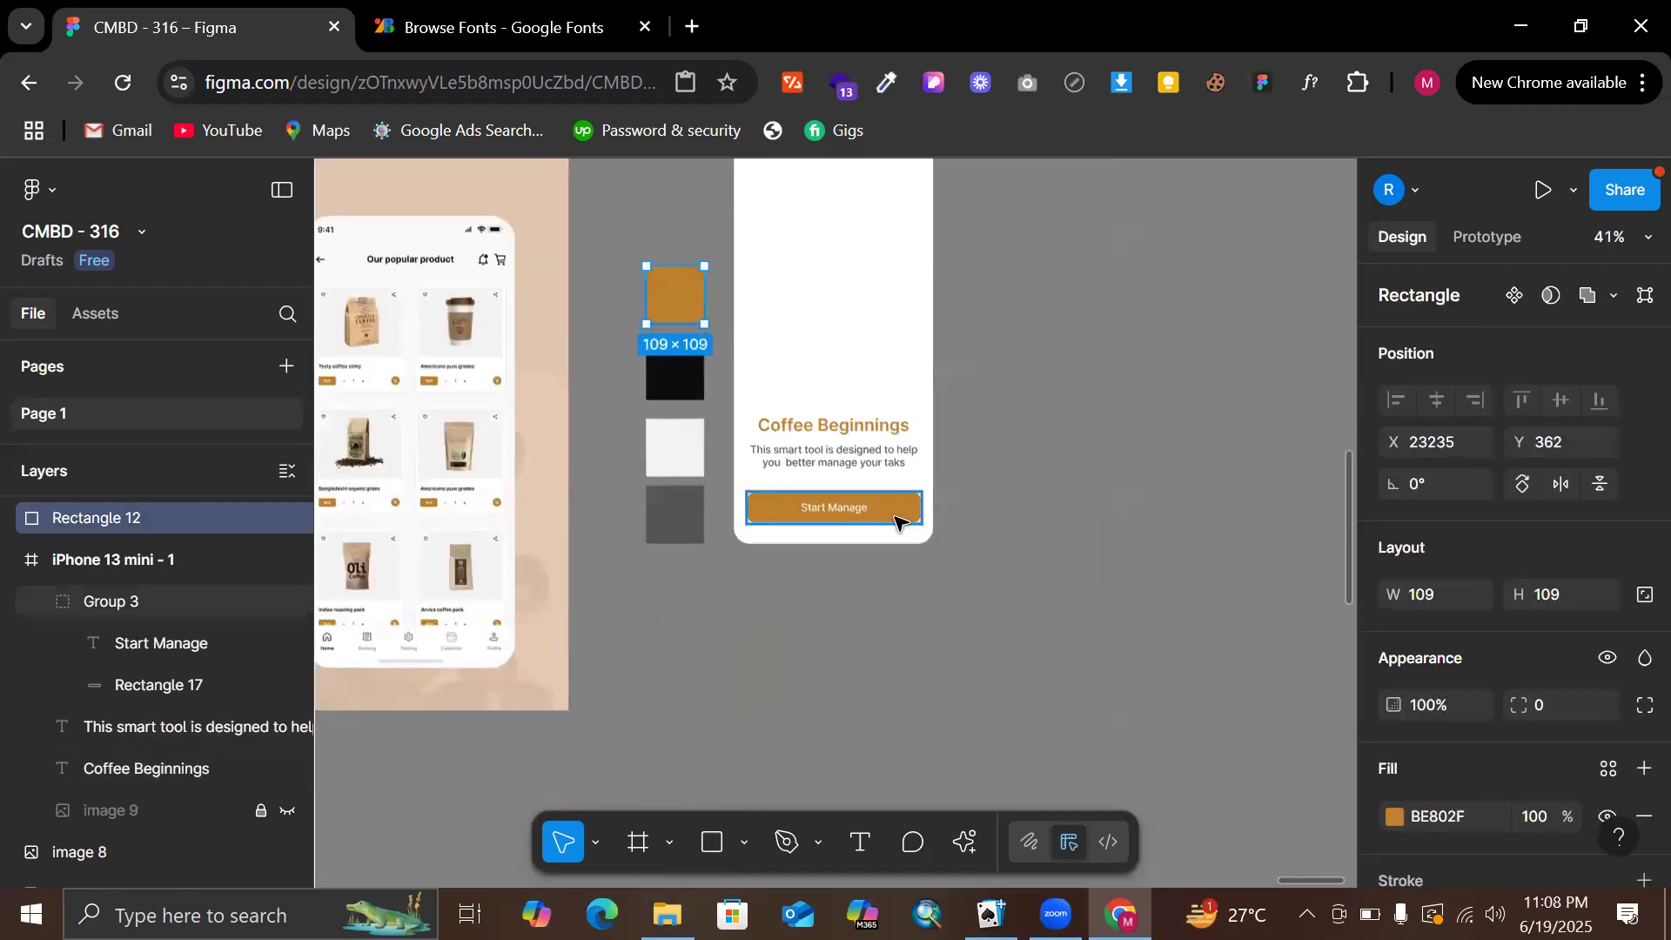
Try sampling the orange swatch's colour for the Start Manage button group and for the description text
left_click(896, 522)
key("i")
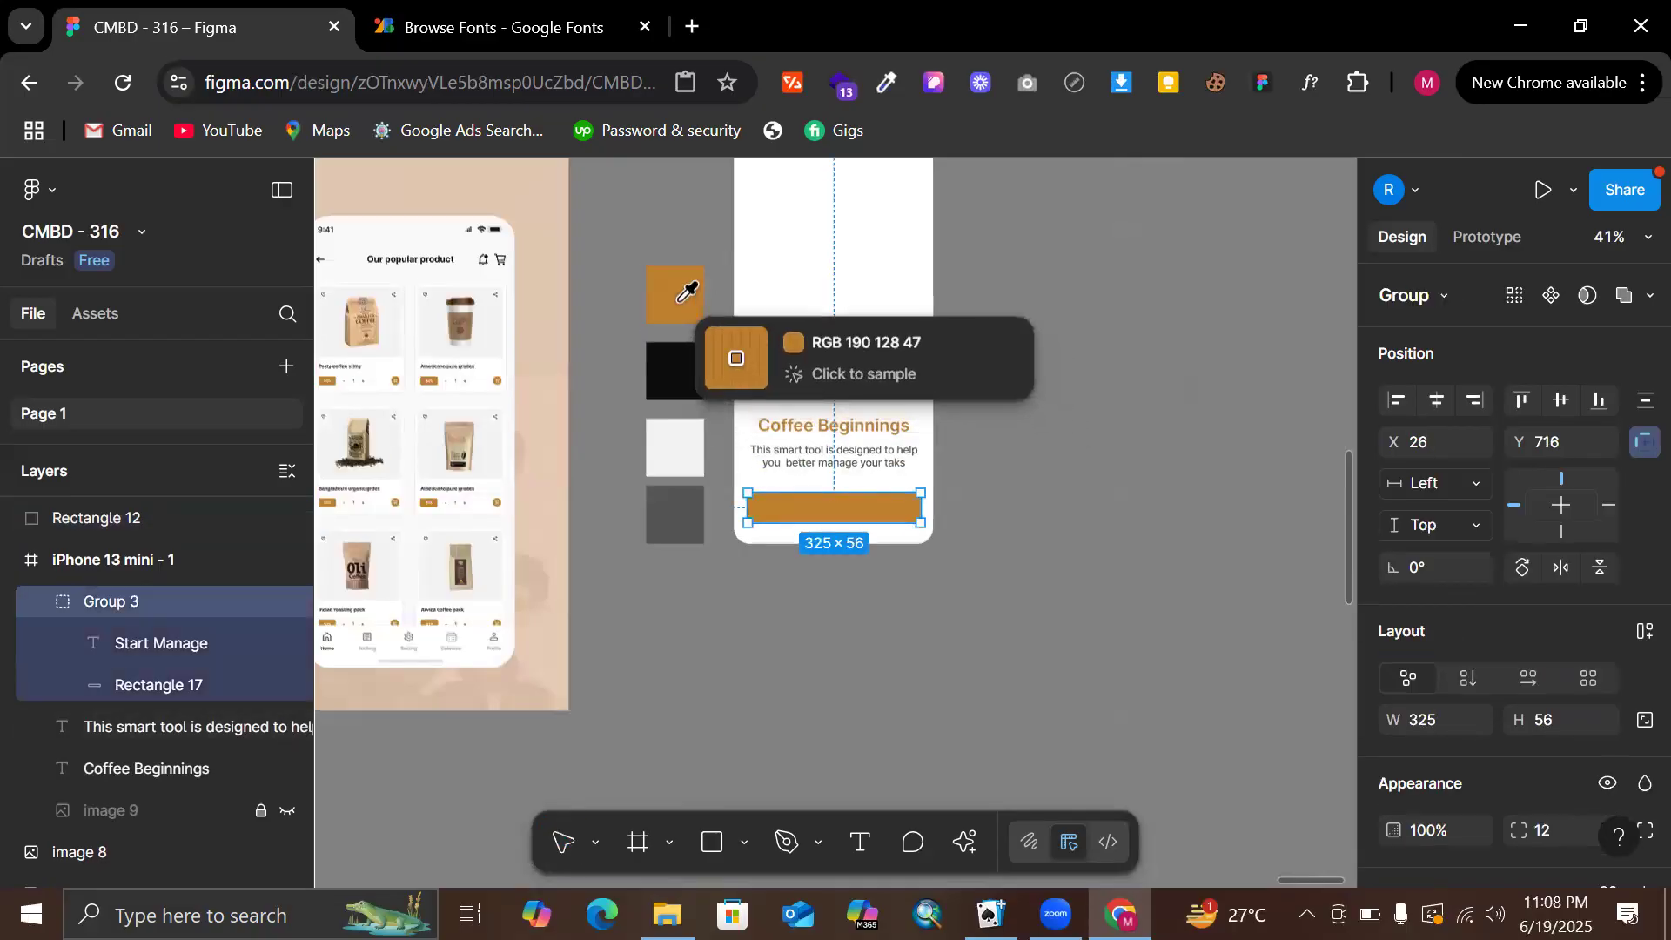
left_click(679, 303)
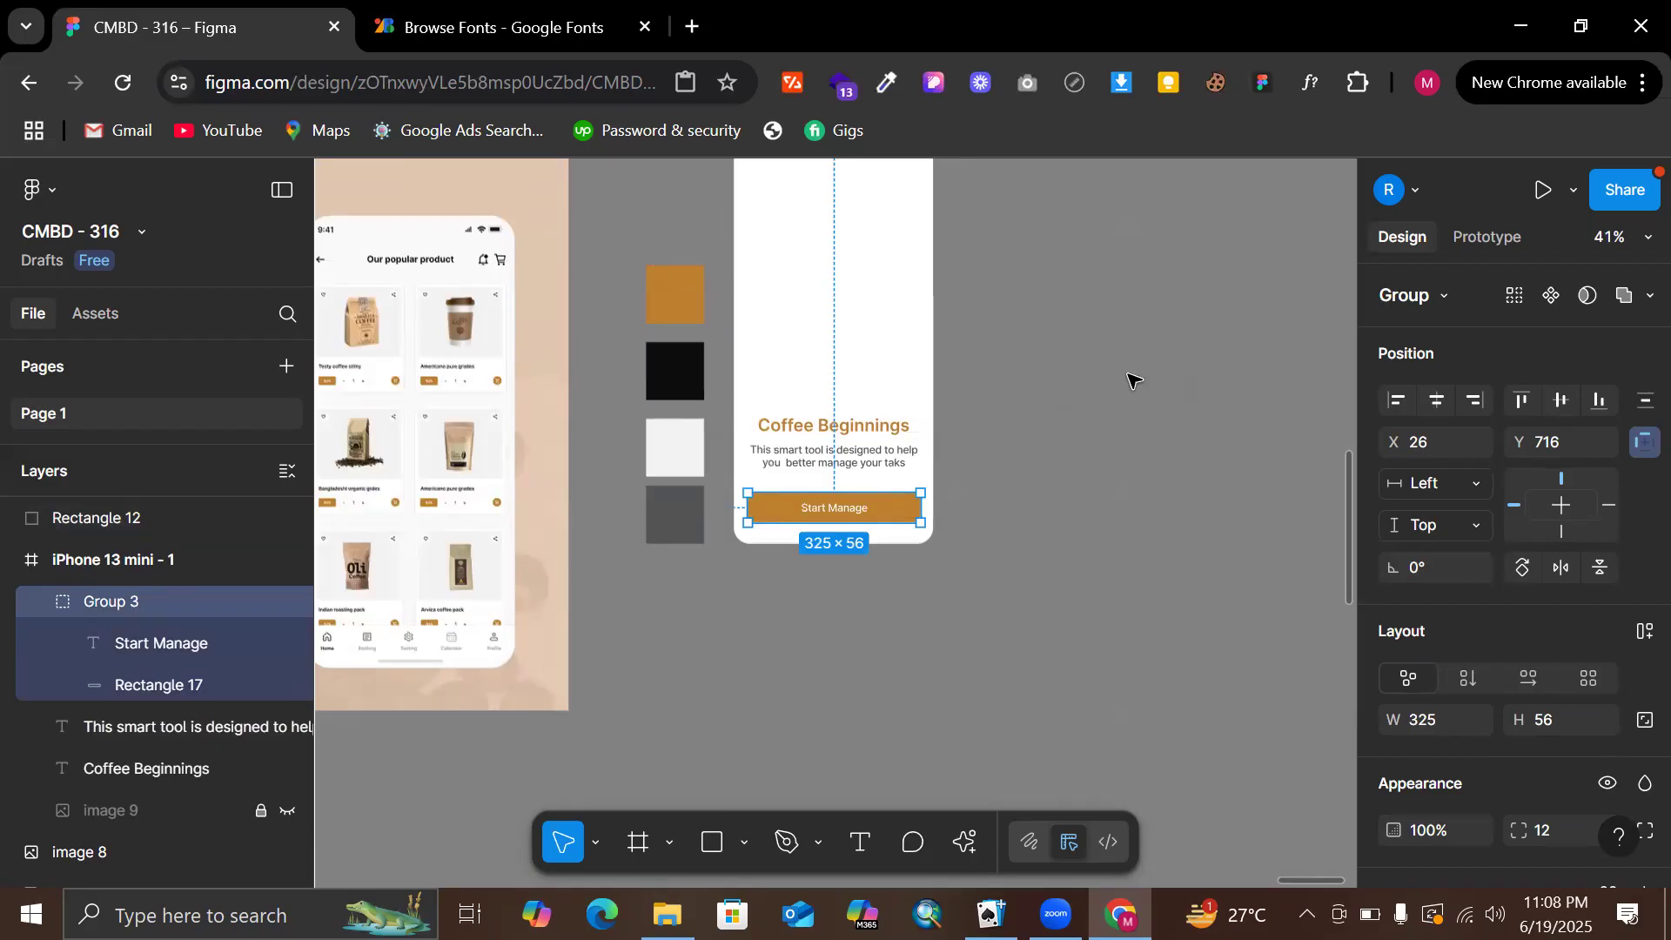
left_click(824, 471)
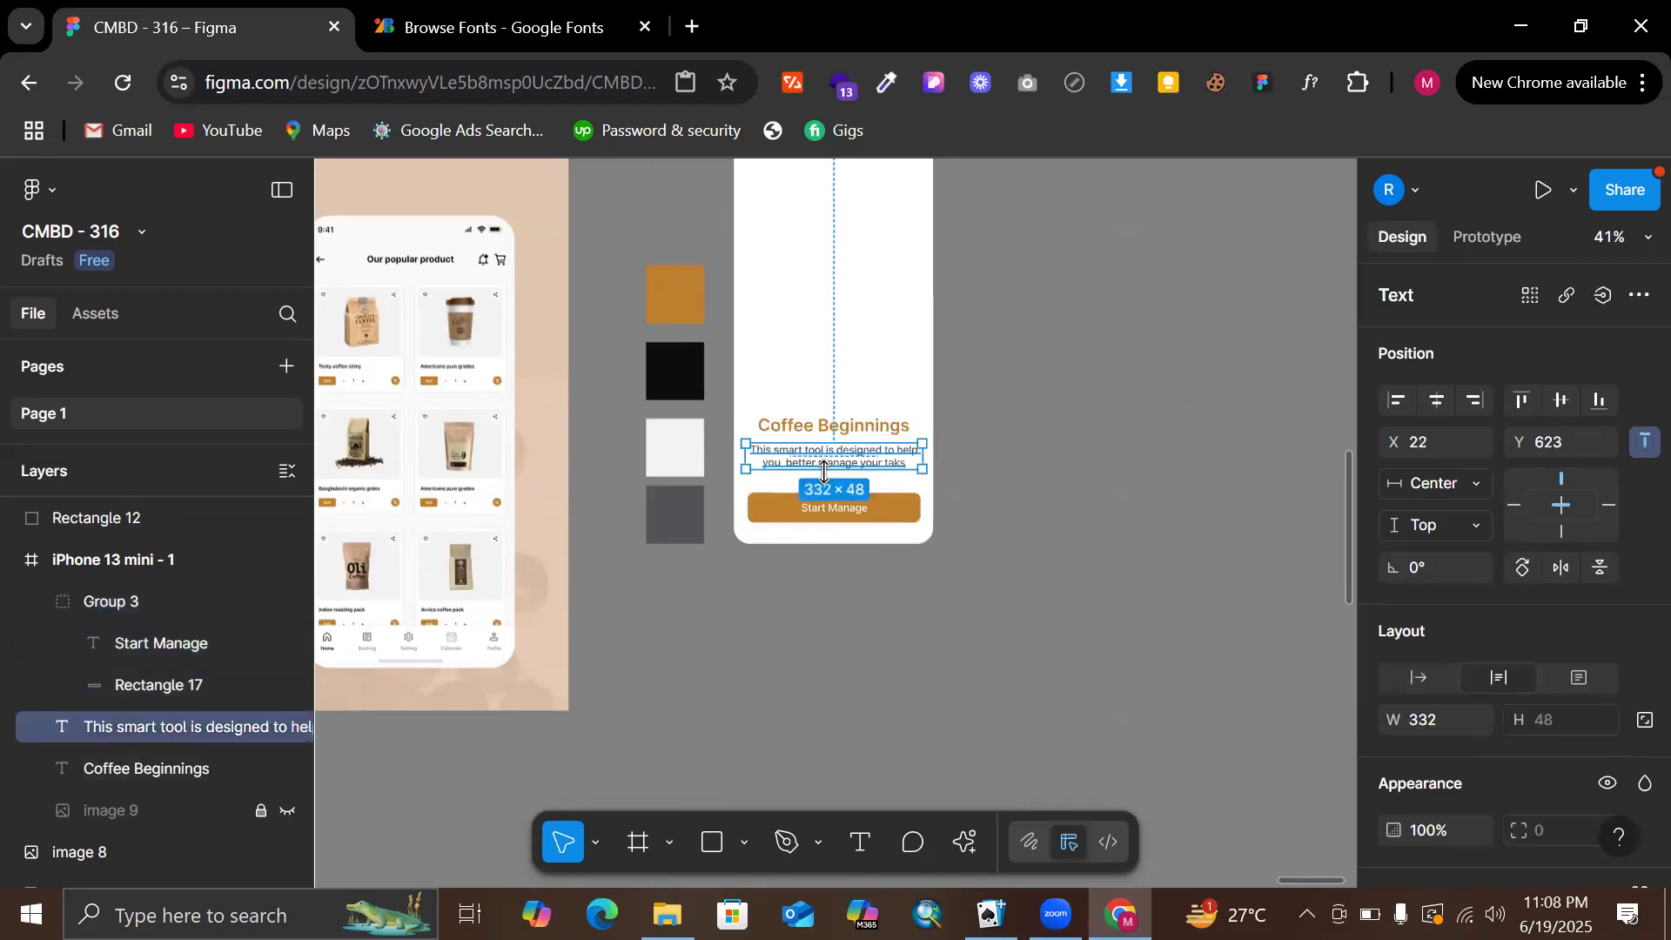
key("i")
left_click(703, 296)
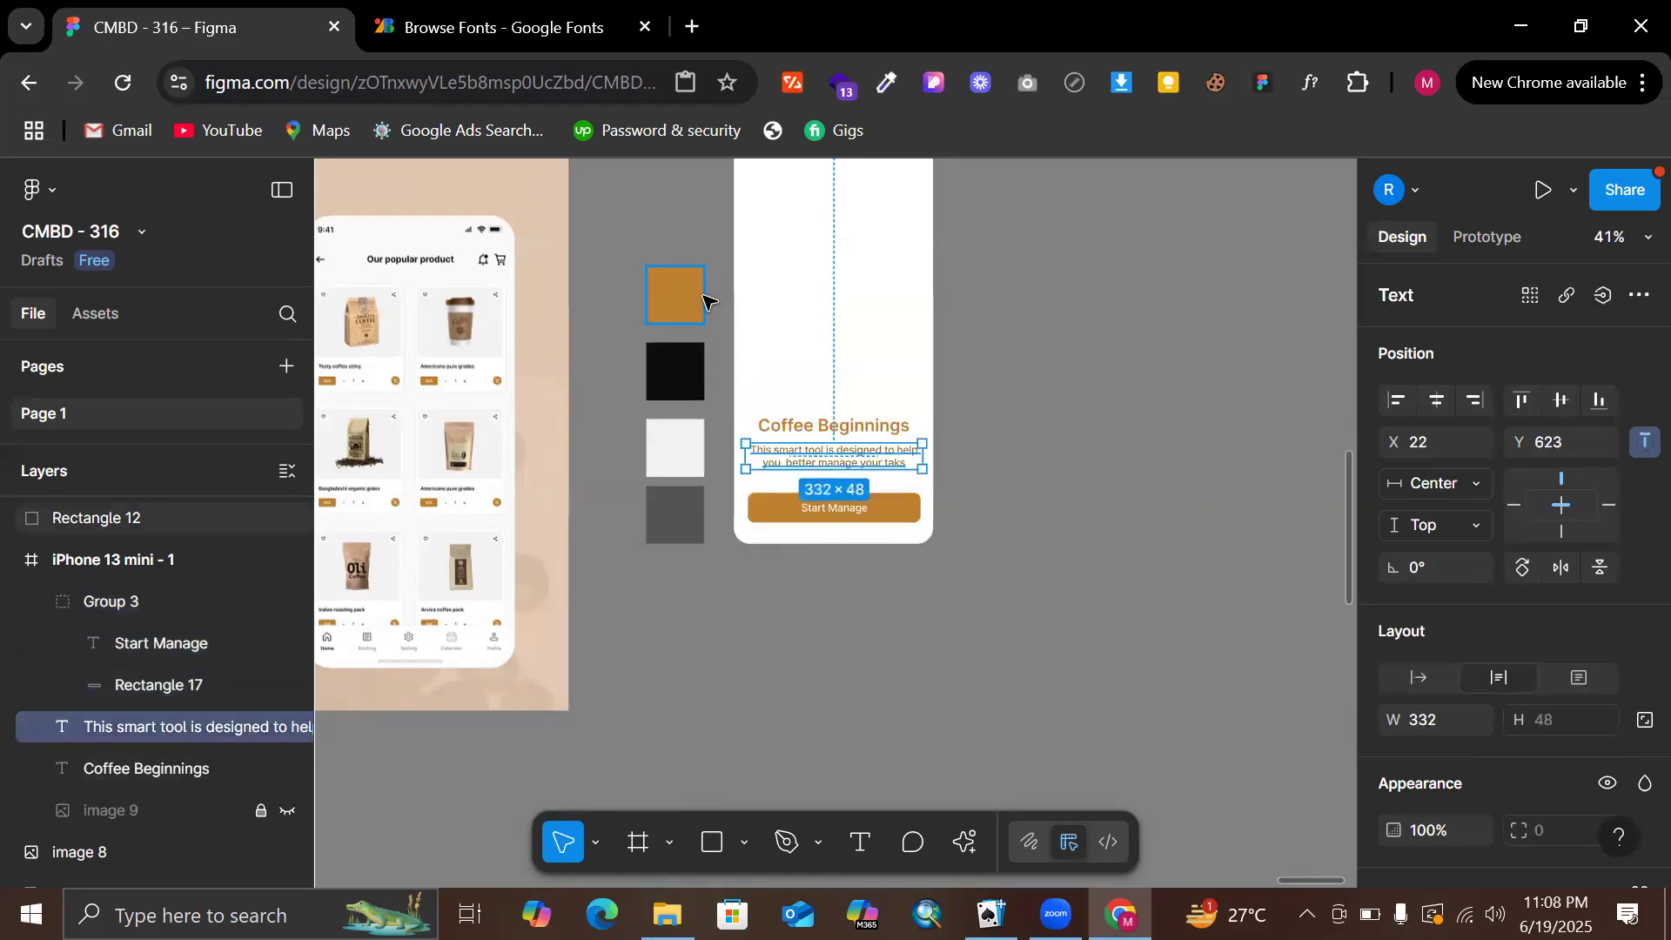
left_click(990, 355)
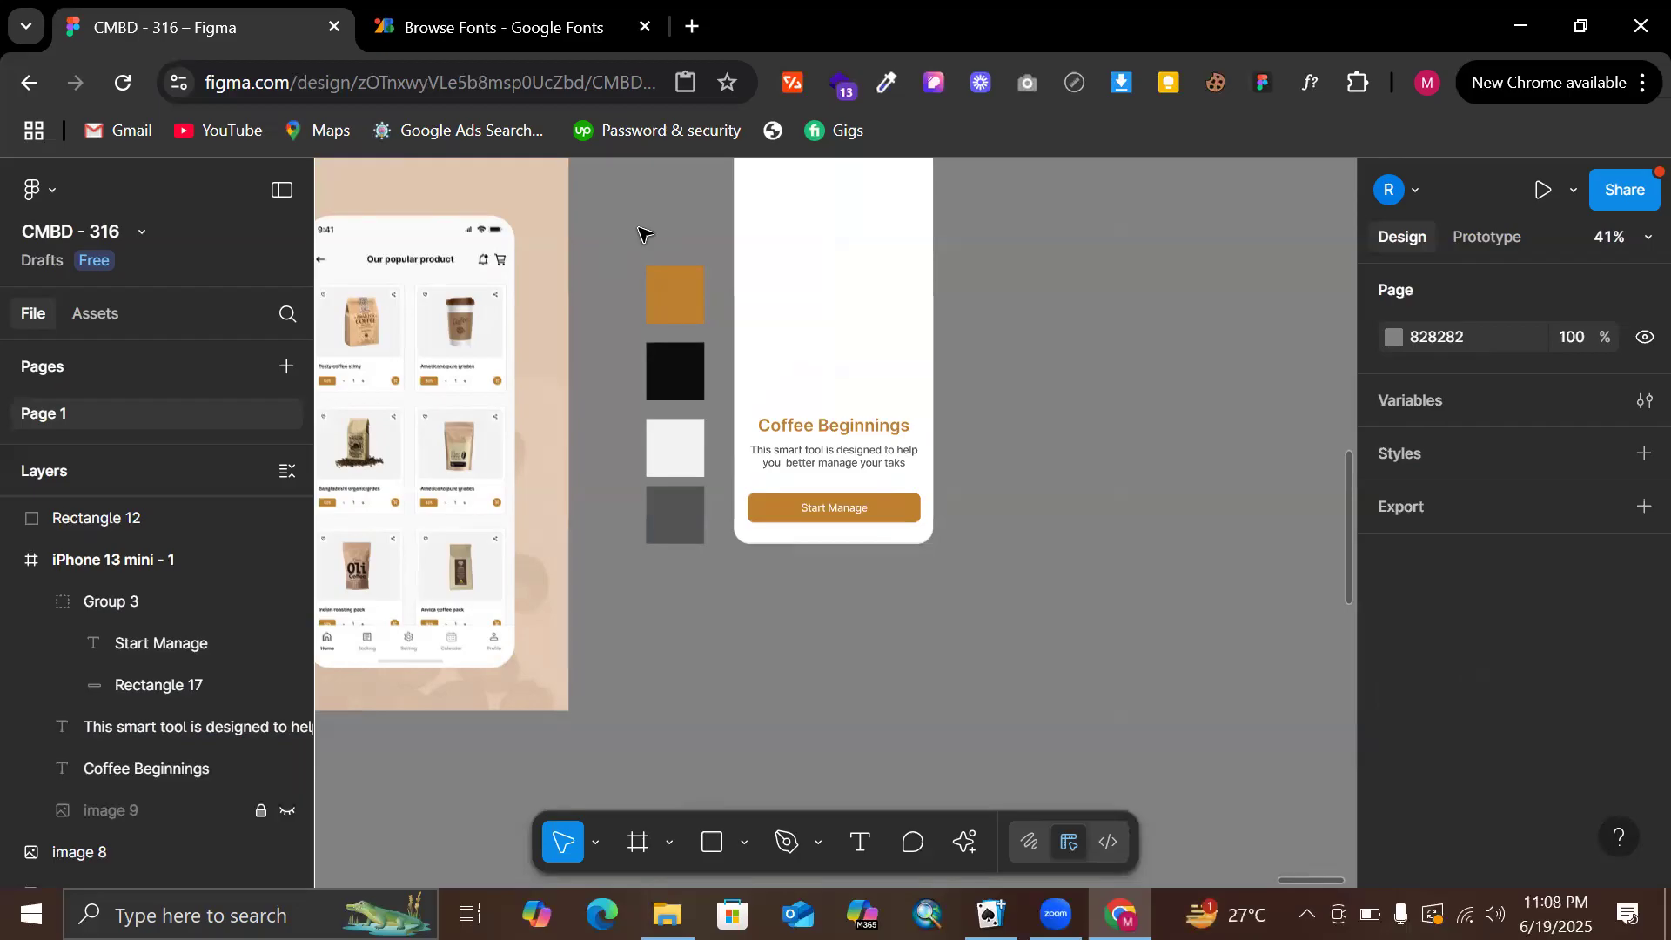
Try adding a second fill to the orange swatch and remove the extra fill again
left_click(678, 306)
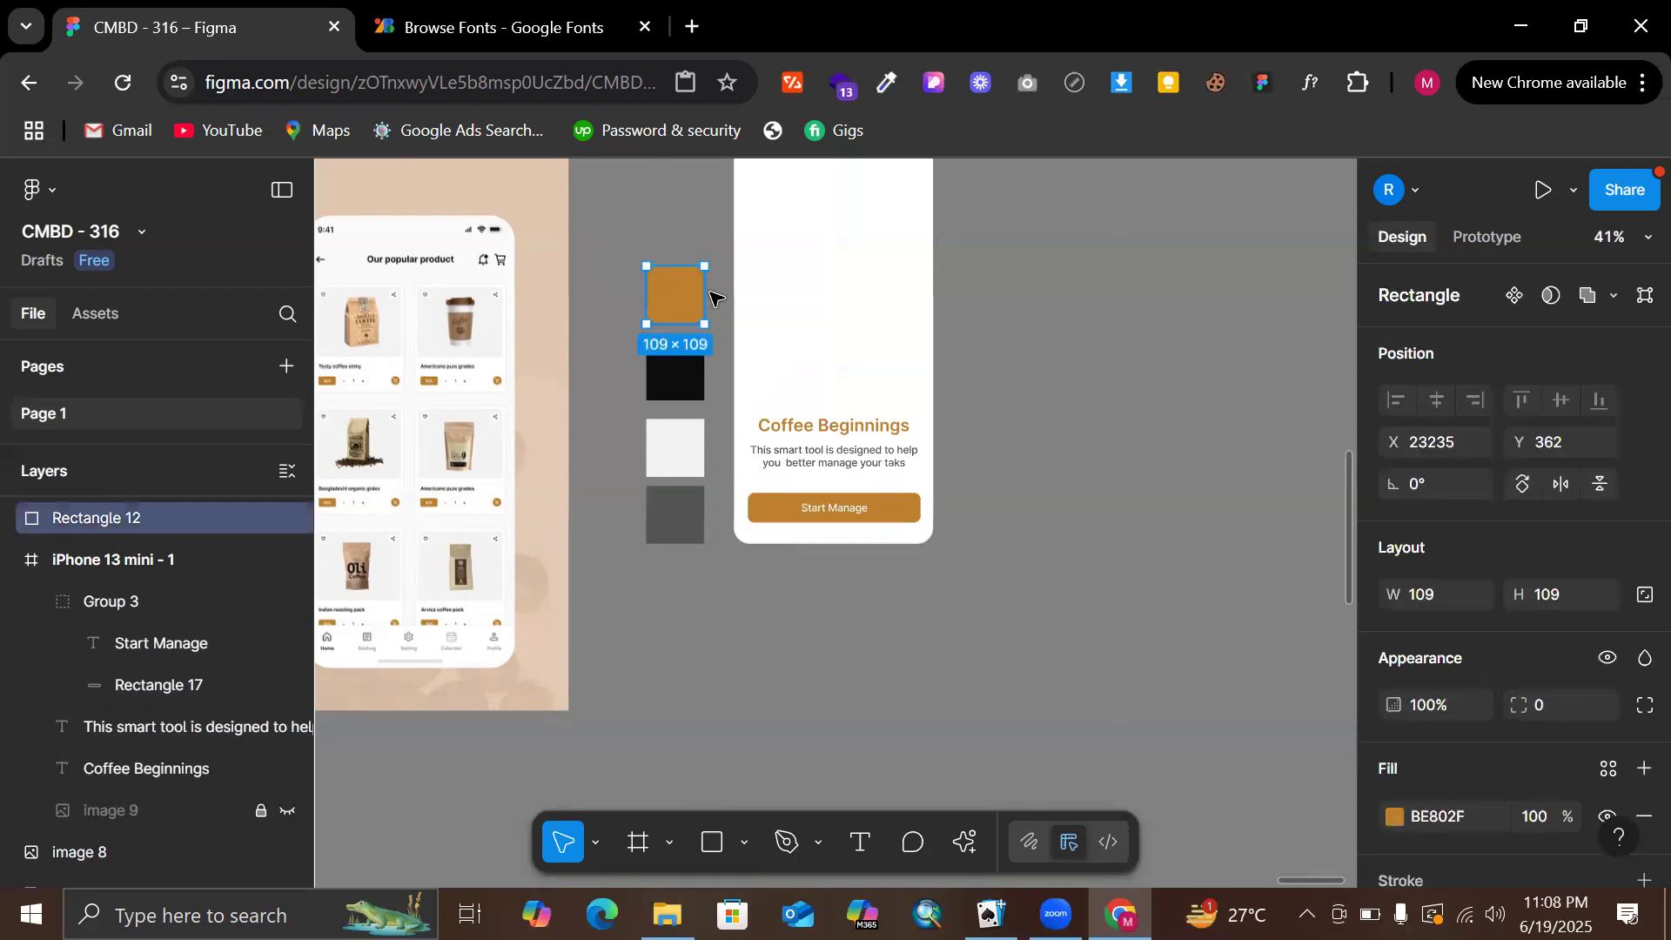
scroll(1427, 514, "down", 3)
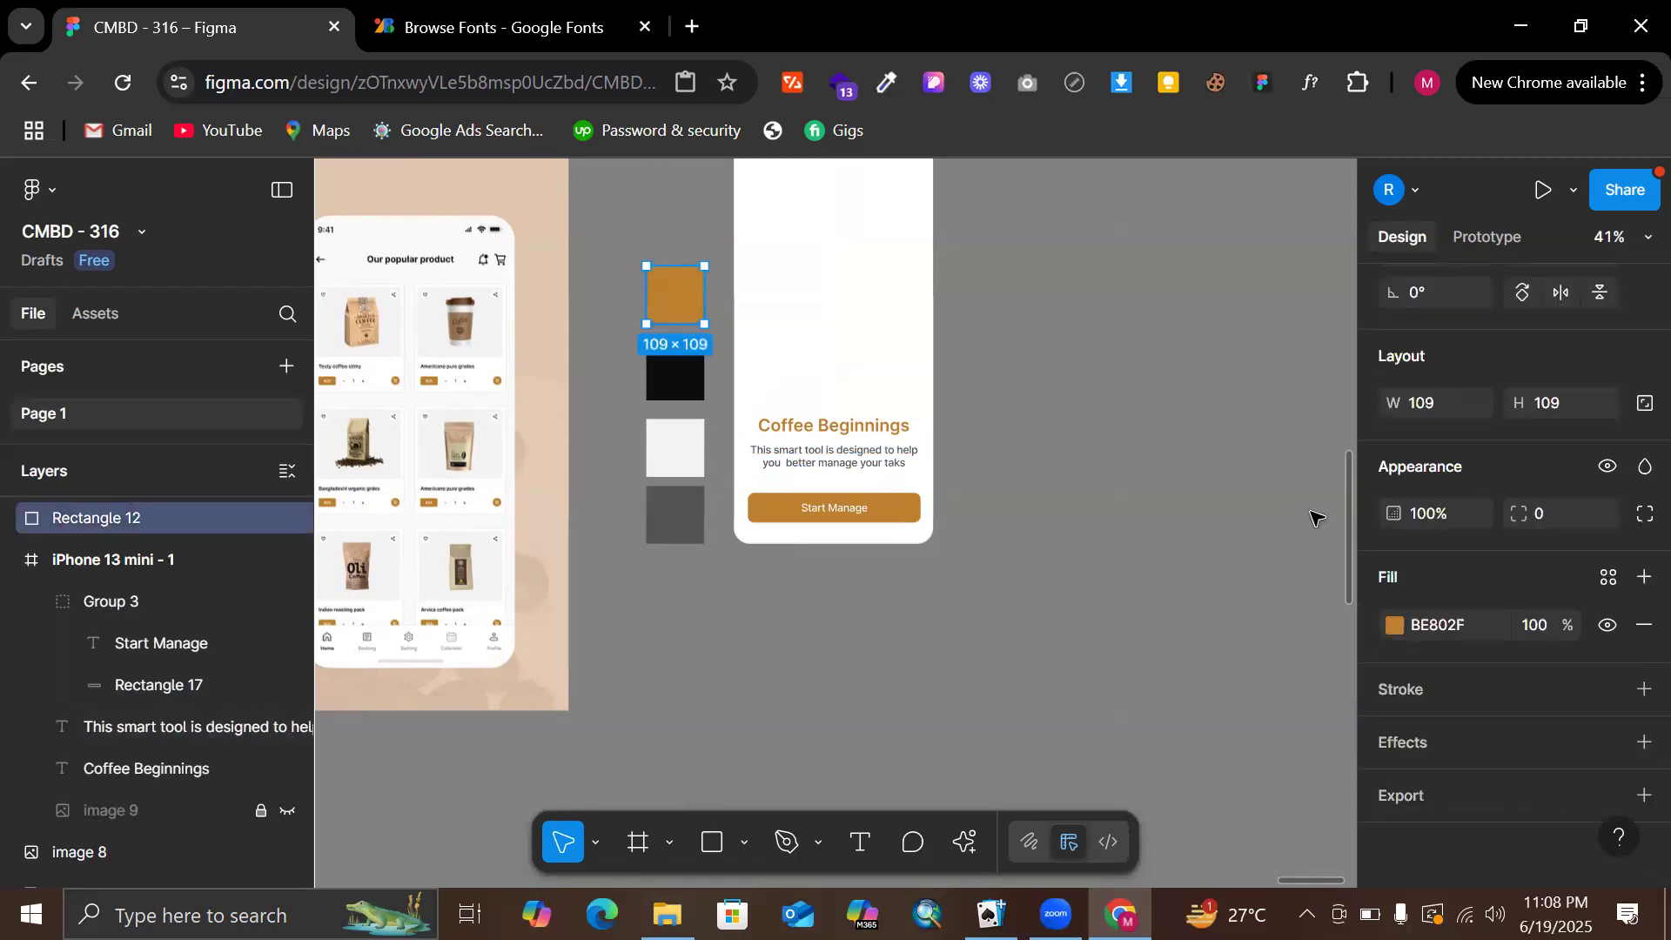
left_click(1238, 490)
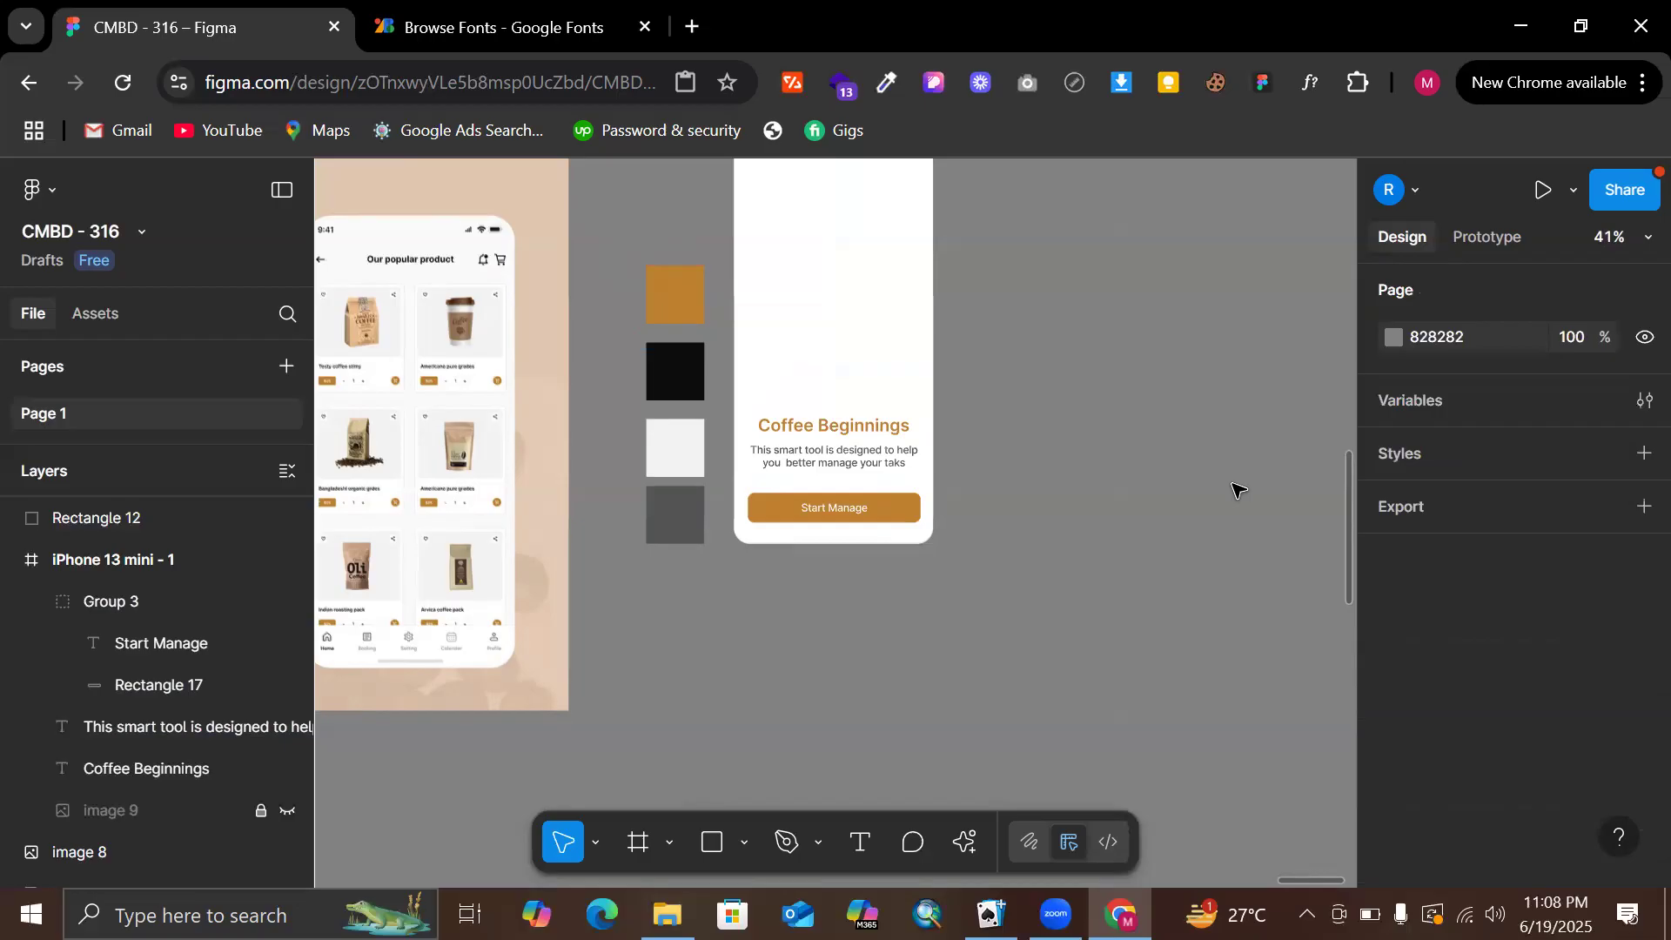
left_click(683, 288)
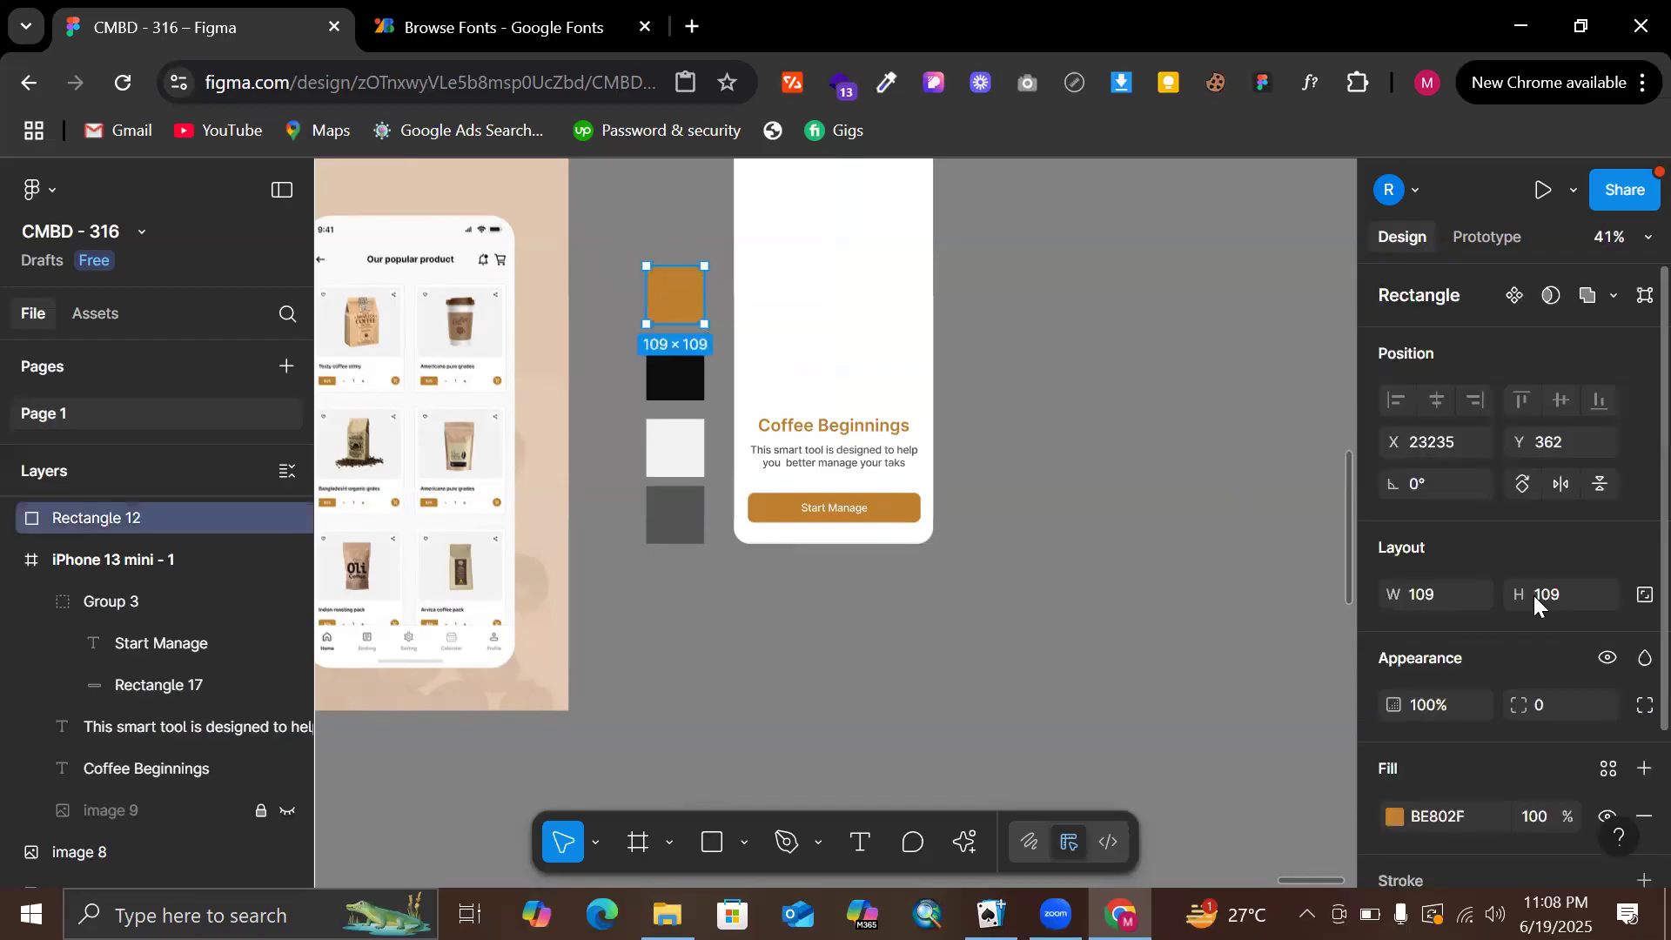
scroll(1532, 599, "down", 3)
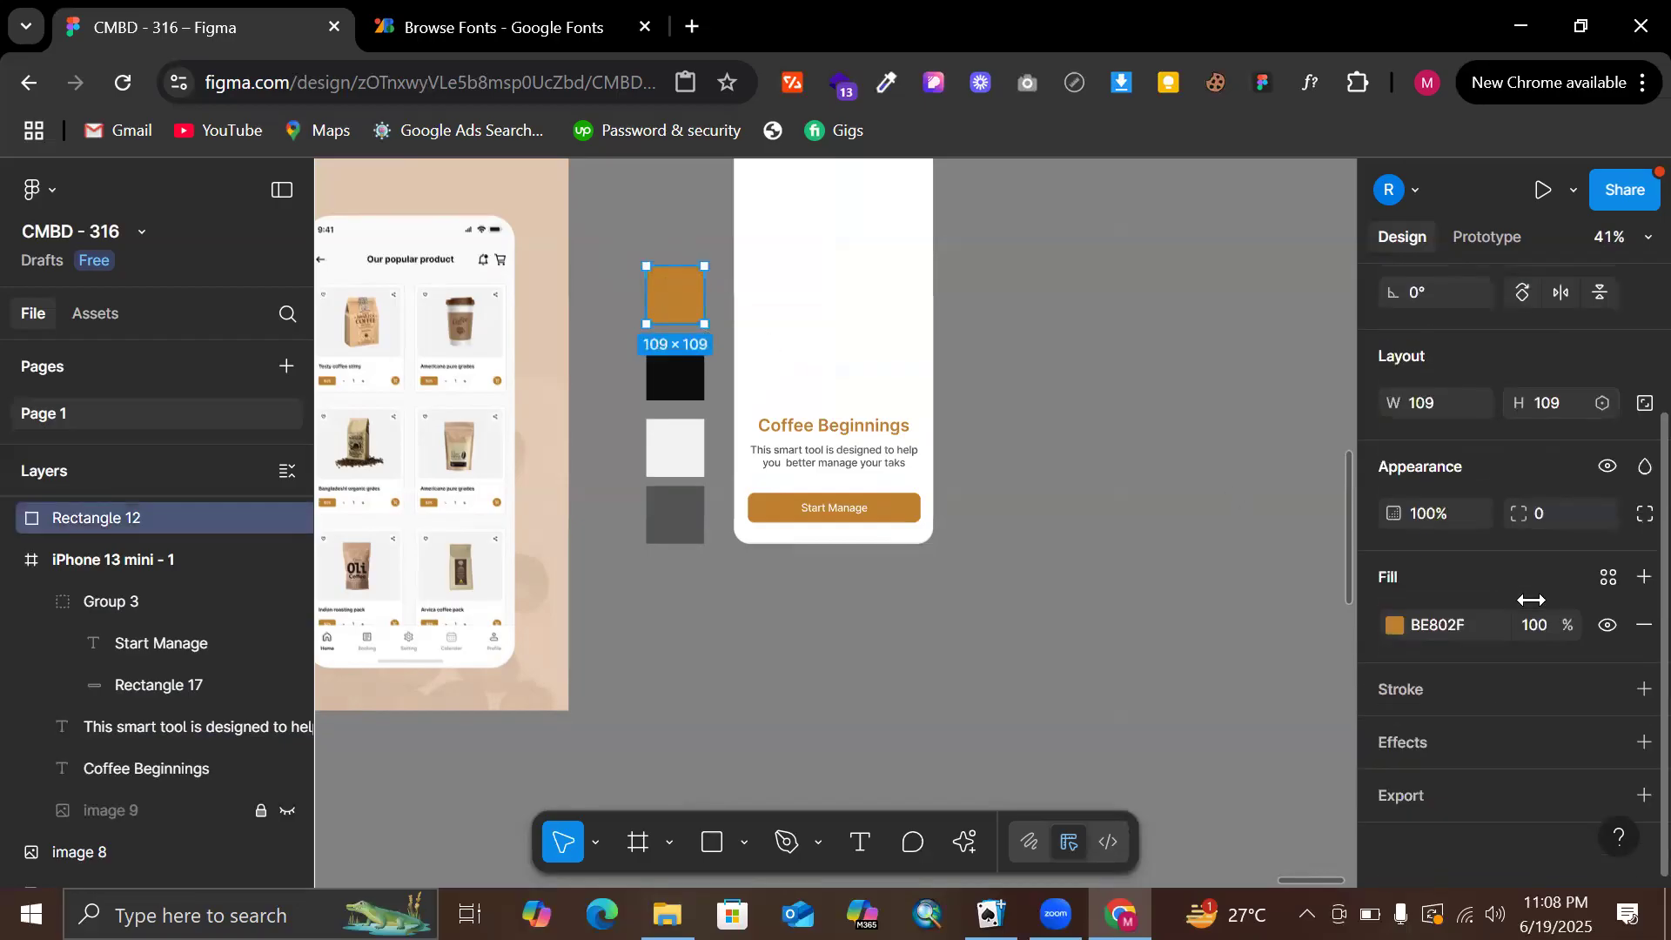
left_click(1636, 578)
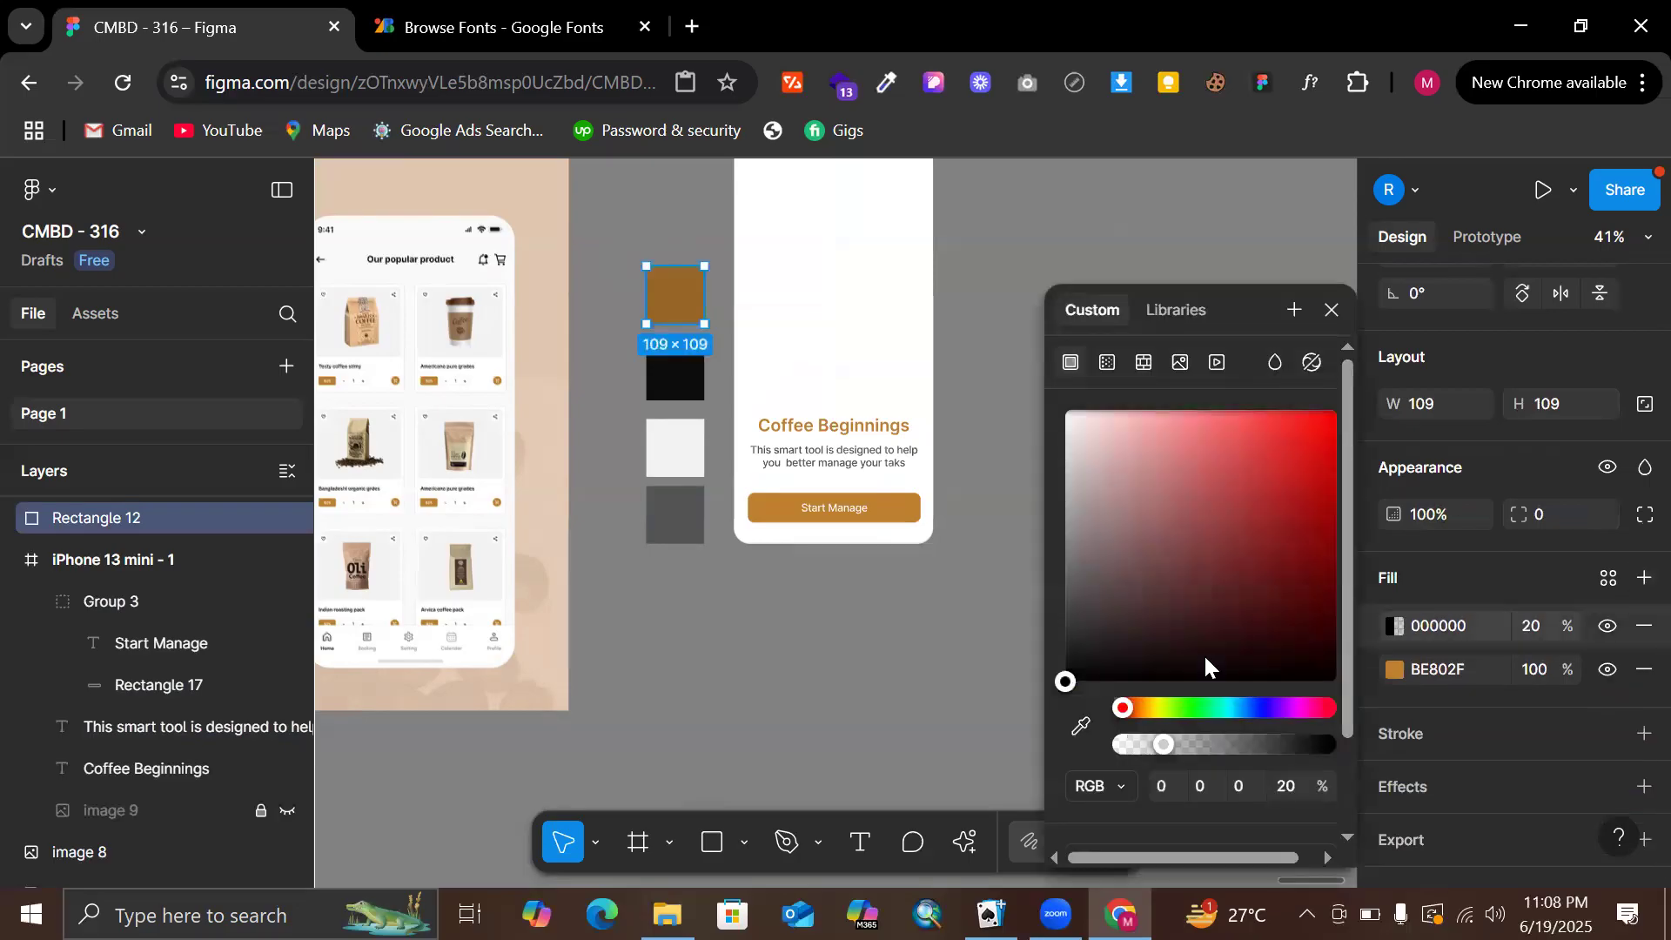
scroll(1204, 658, "down", 2)
scroll(1204, 658, "up", 1)
left_click(1643, 626)
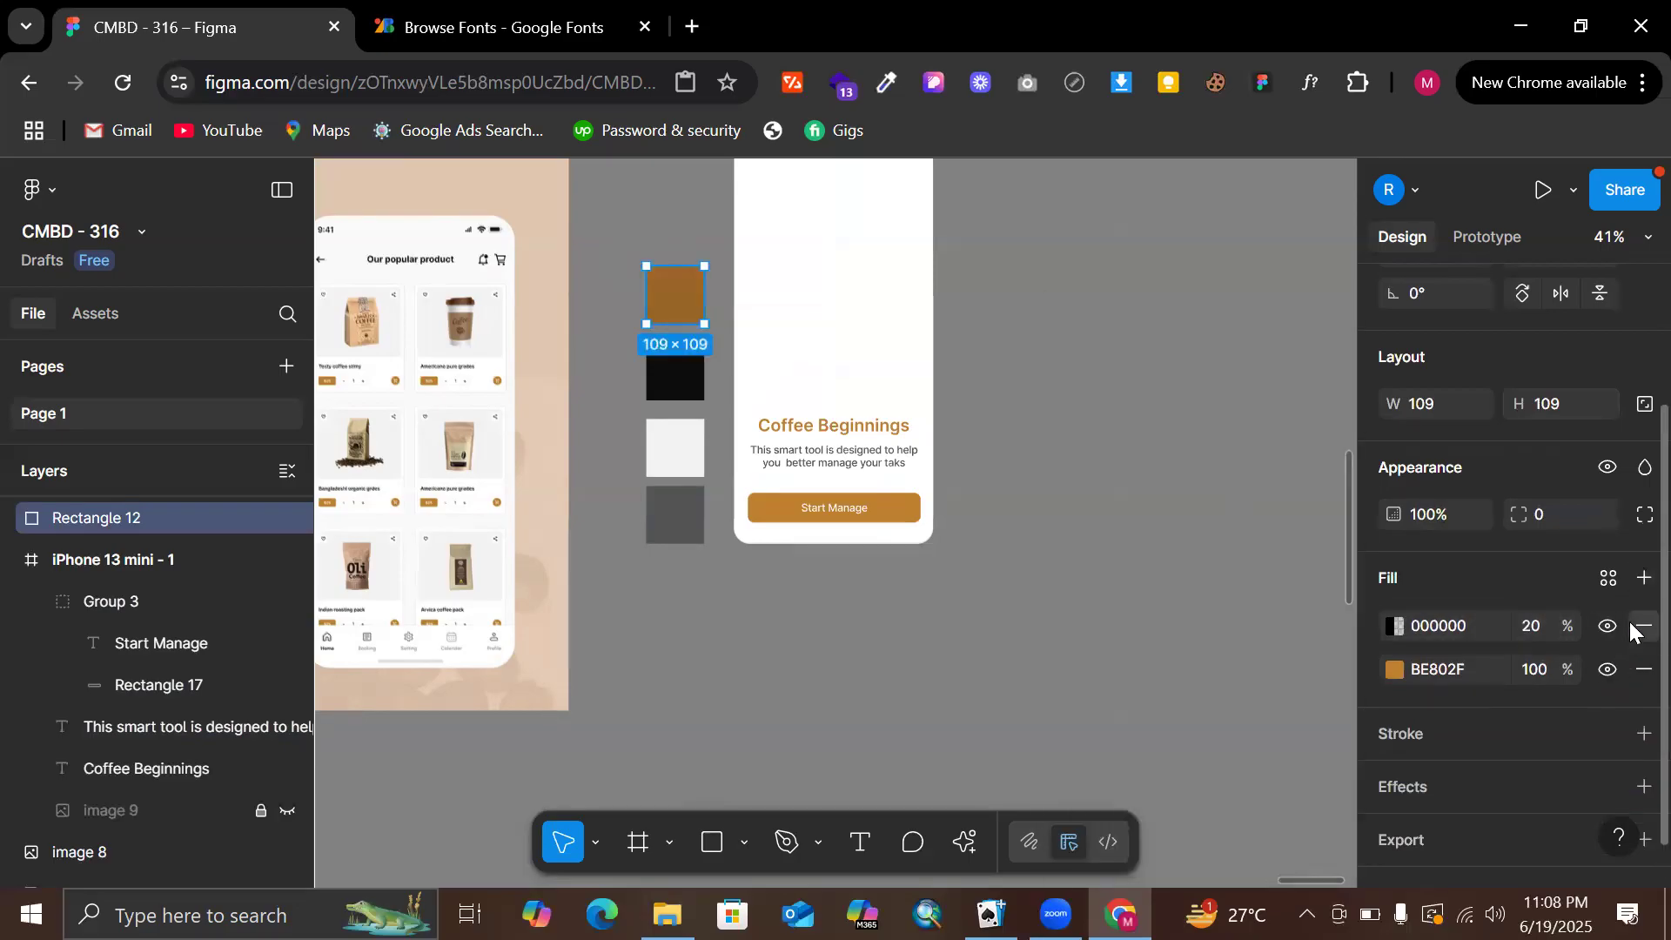
left_click(1633, 581)
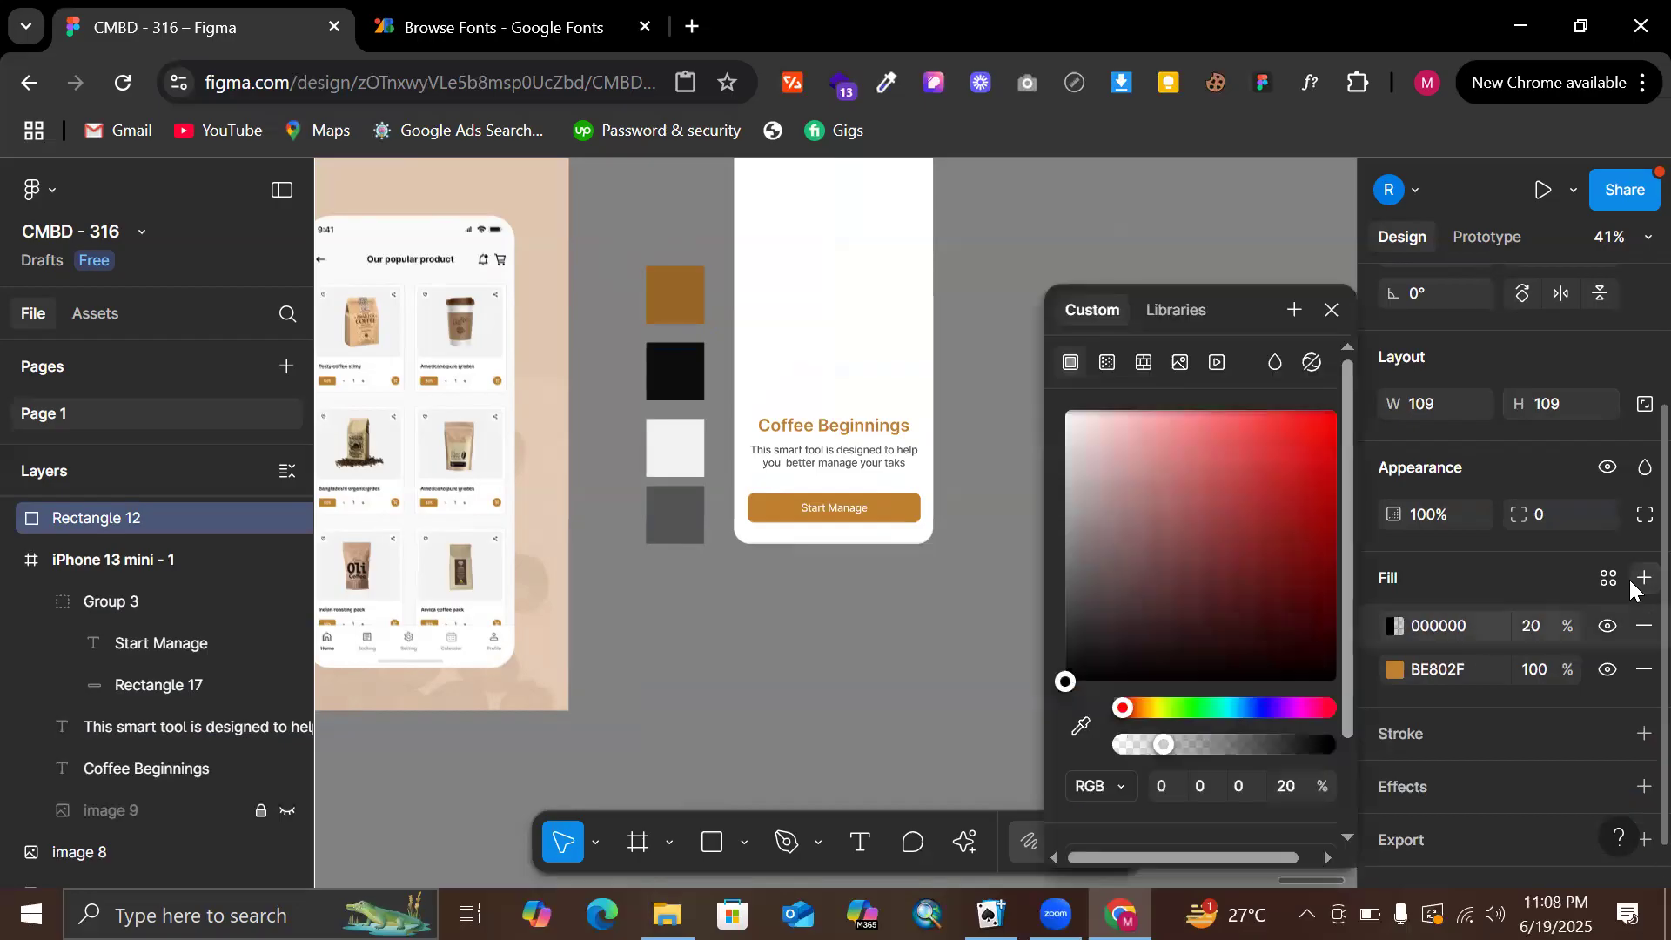
left_click(1642, 627)
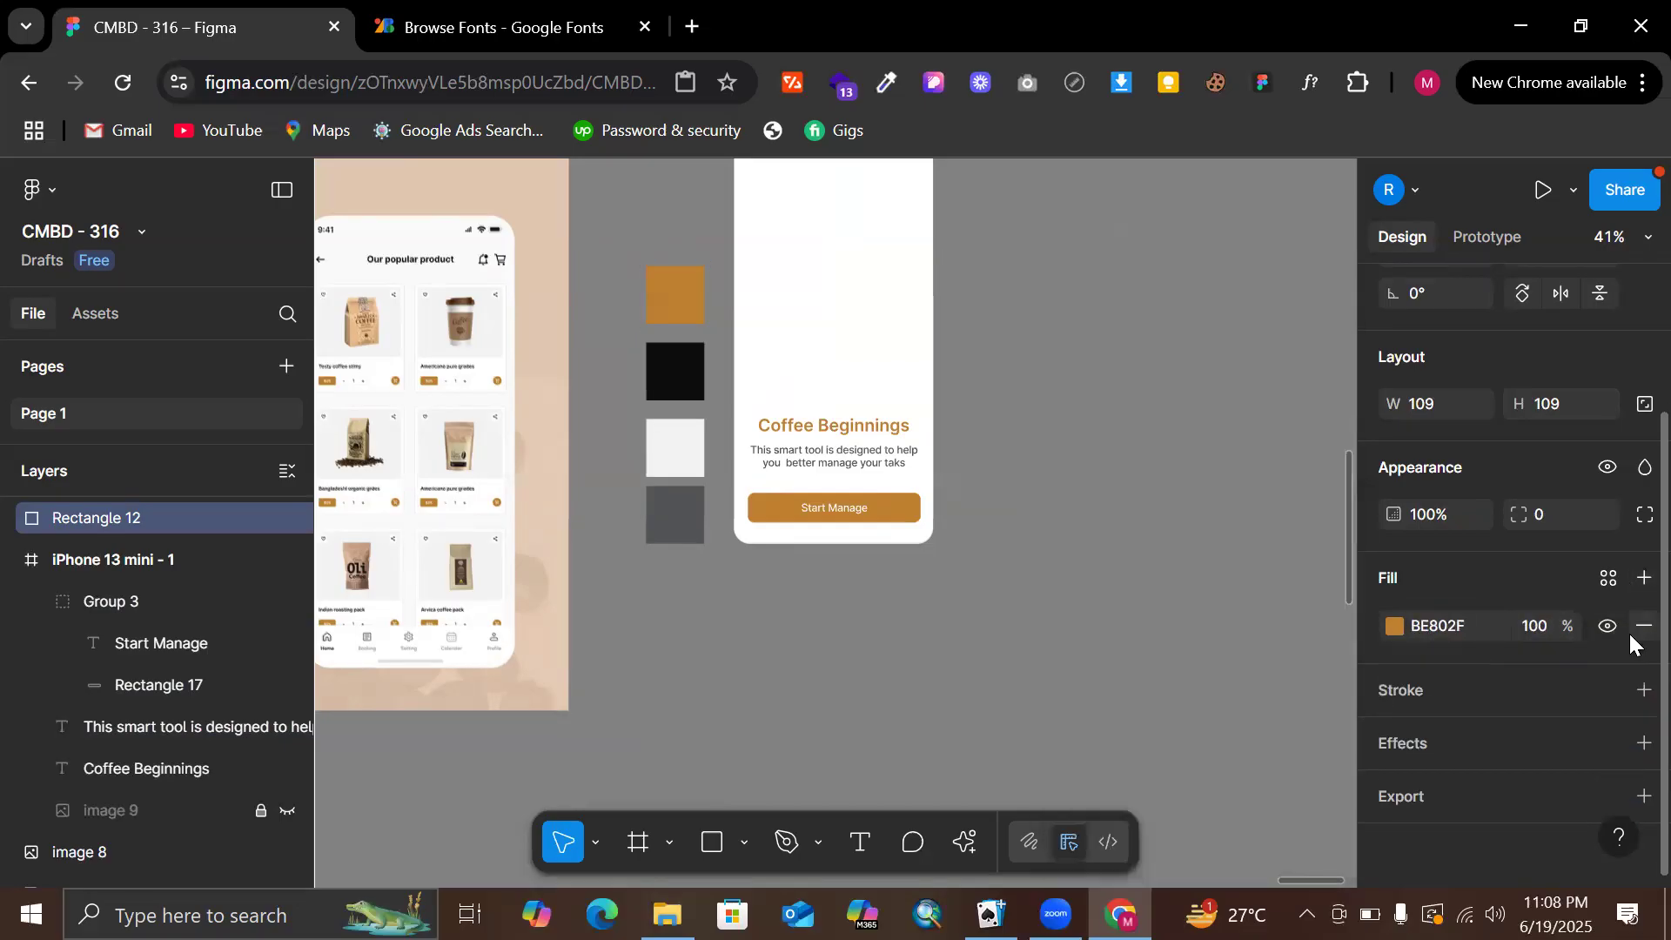
Draft a colour style named "Primary/100" from the orange swatch's fill and discard it without creating the style
left_click(1603, 581)
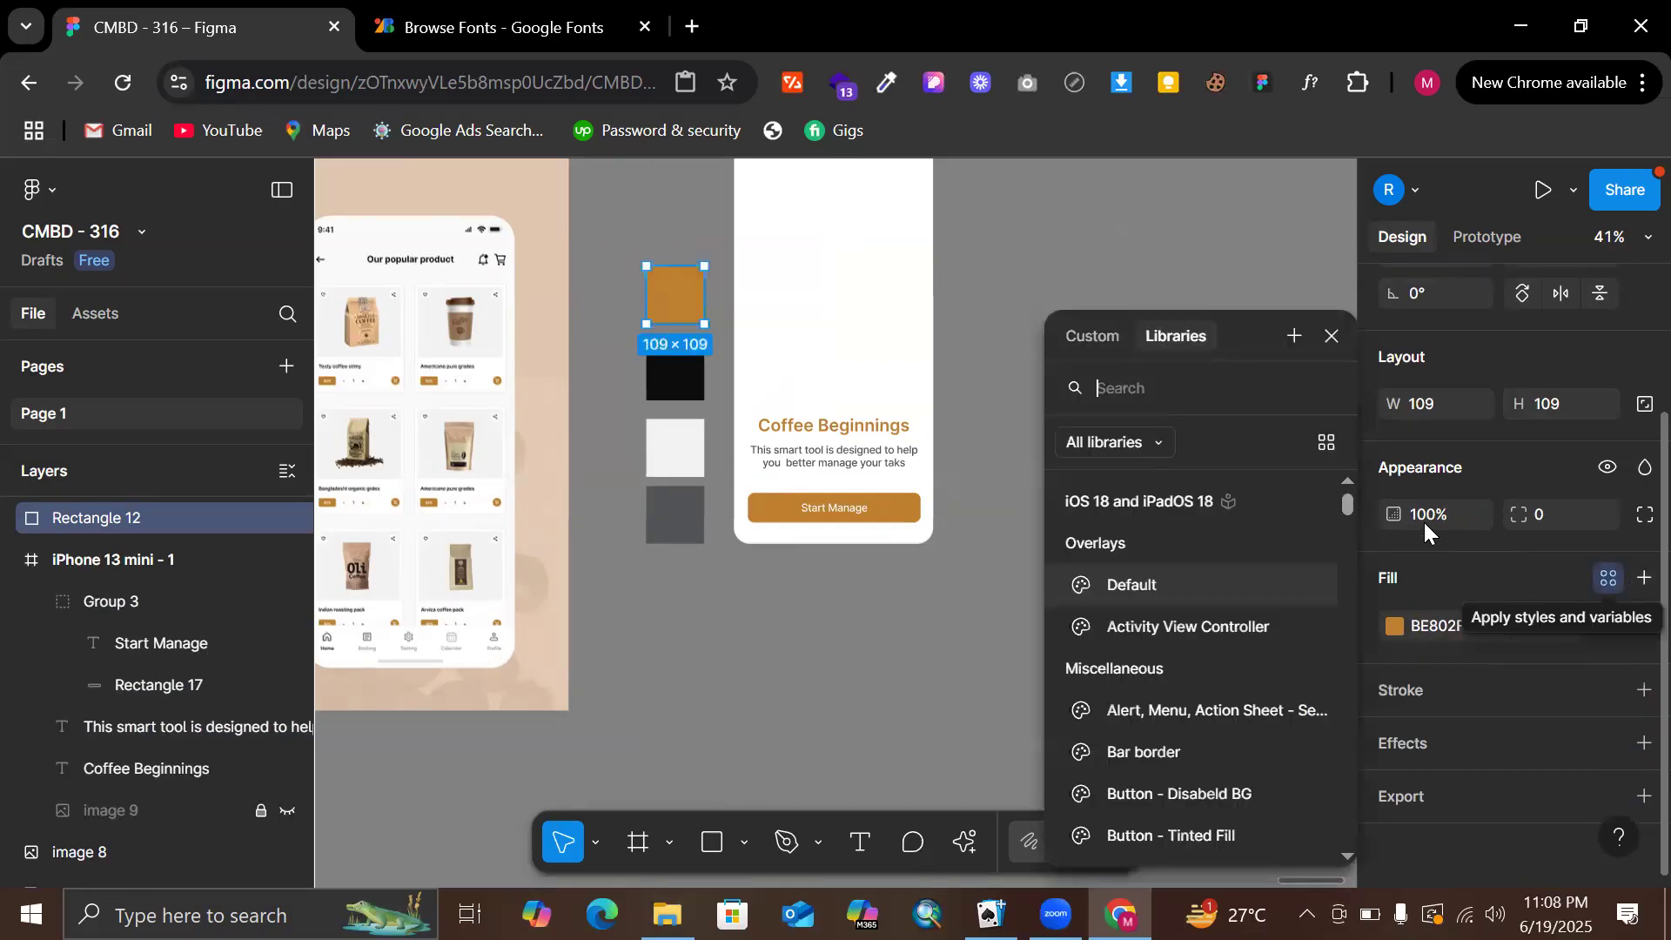
left_click(1294, 338)
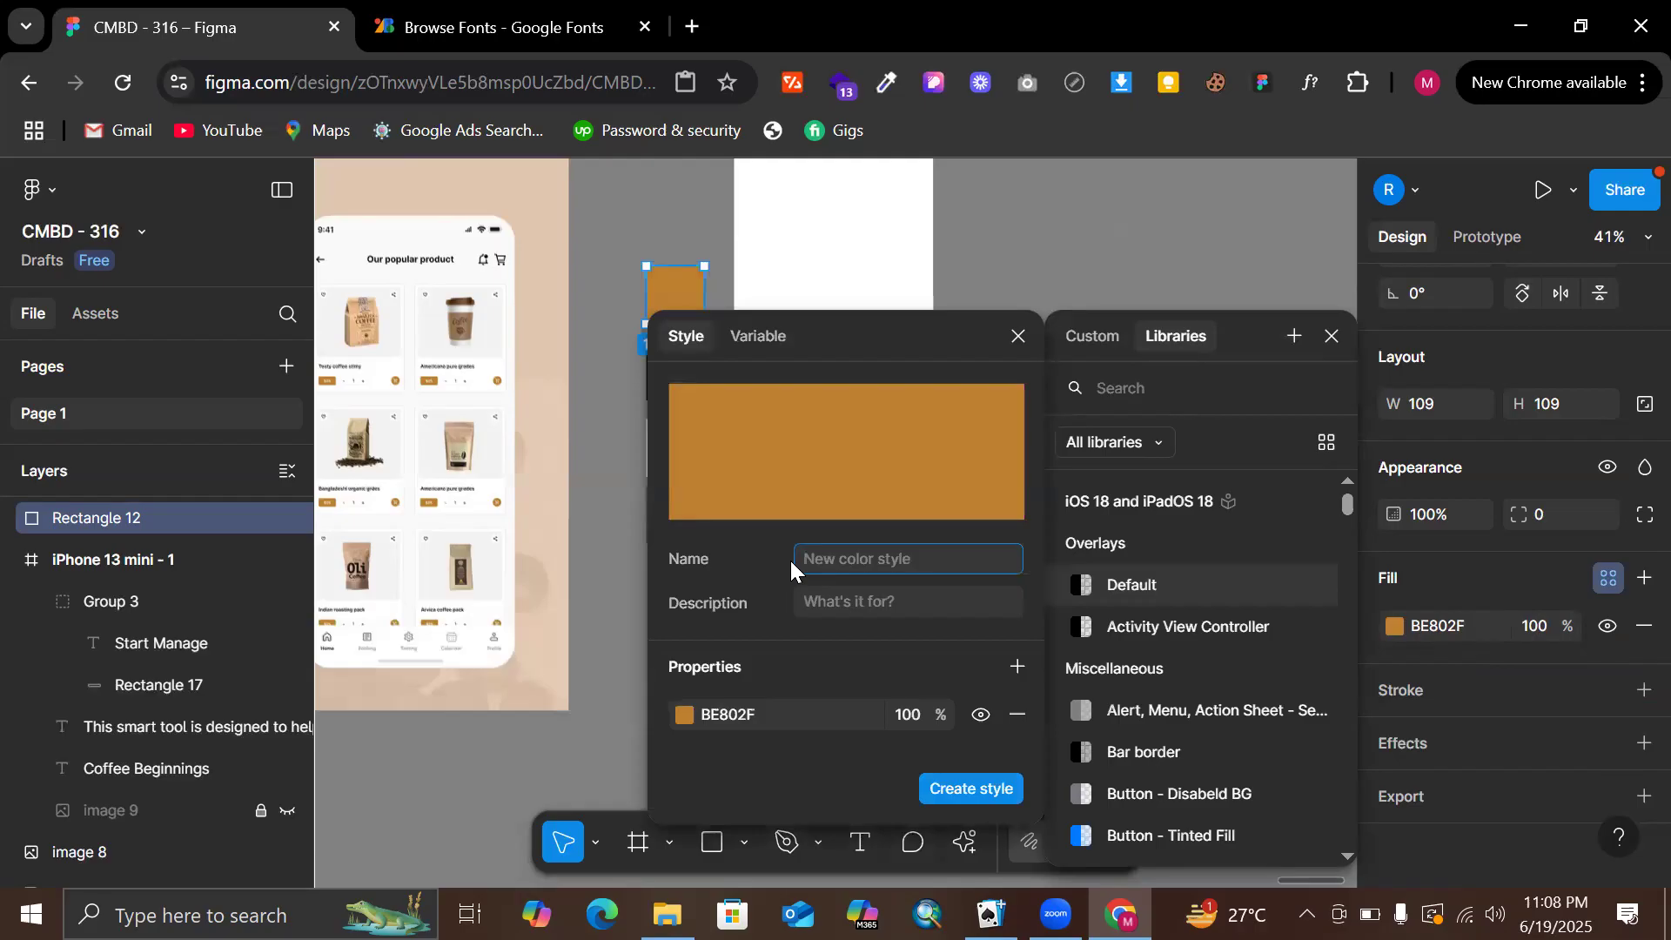
type("Primary/")
scroll(657, 293, "up", 3)
scroll(722, 235, "down", 3)
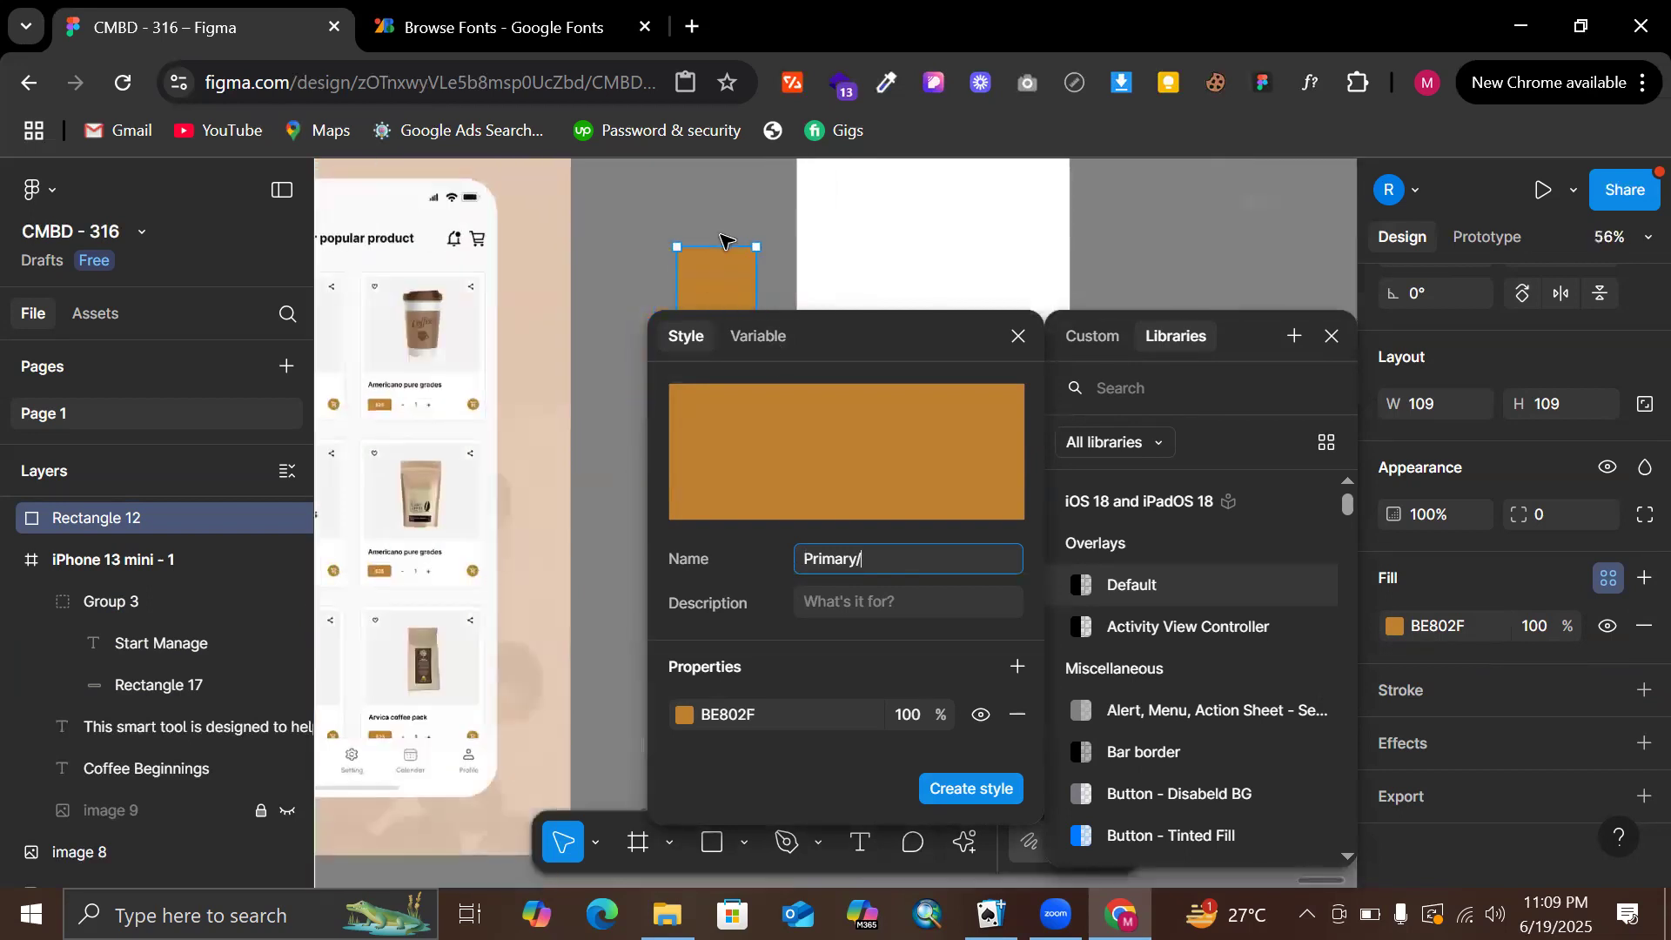
type("100")
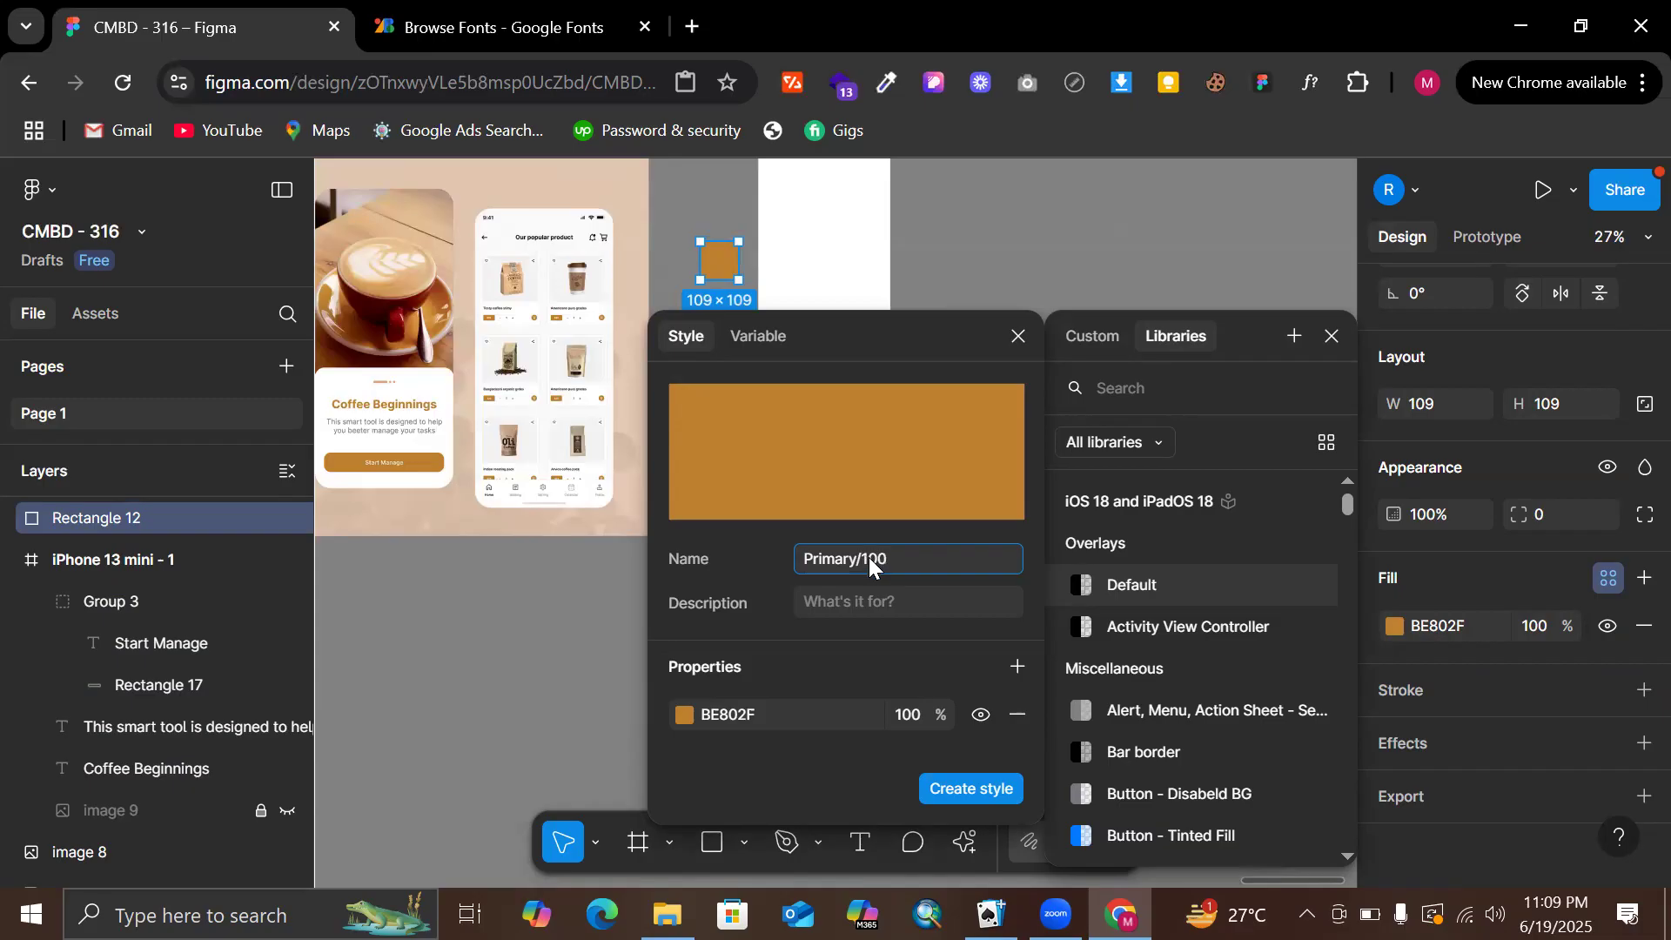
left_click(1016, 338)
left_click(1064, 264)
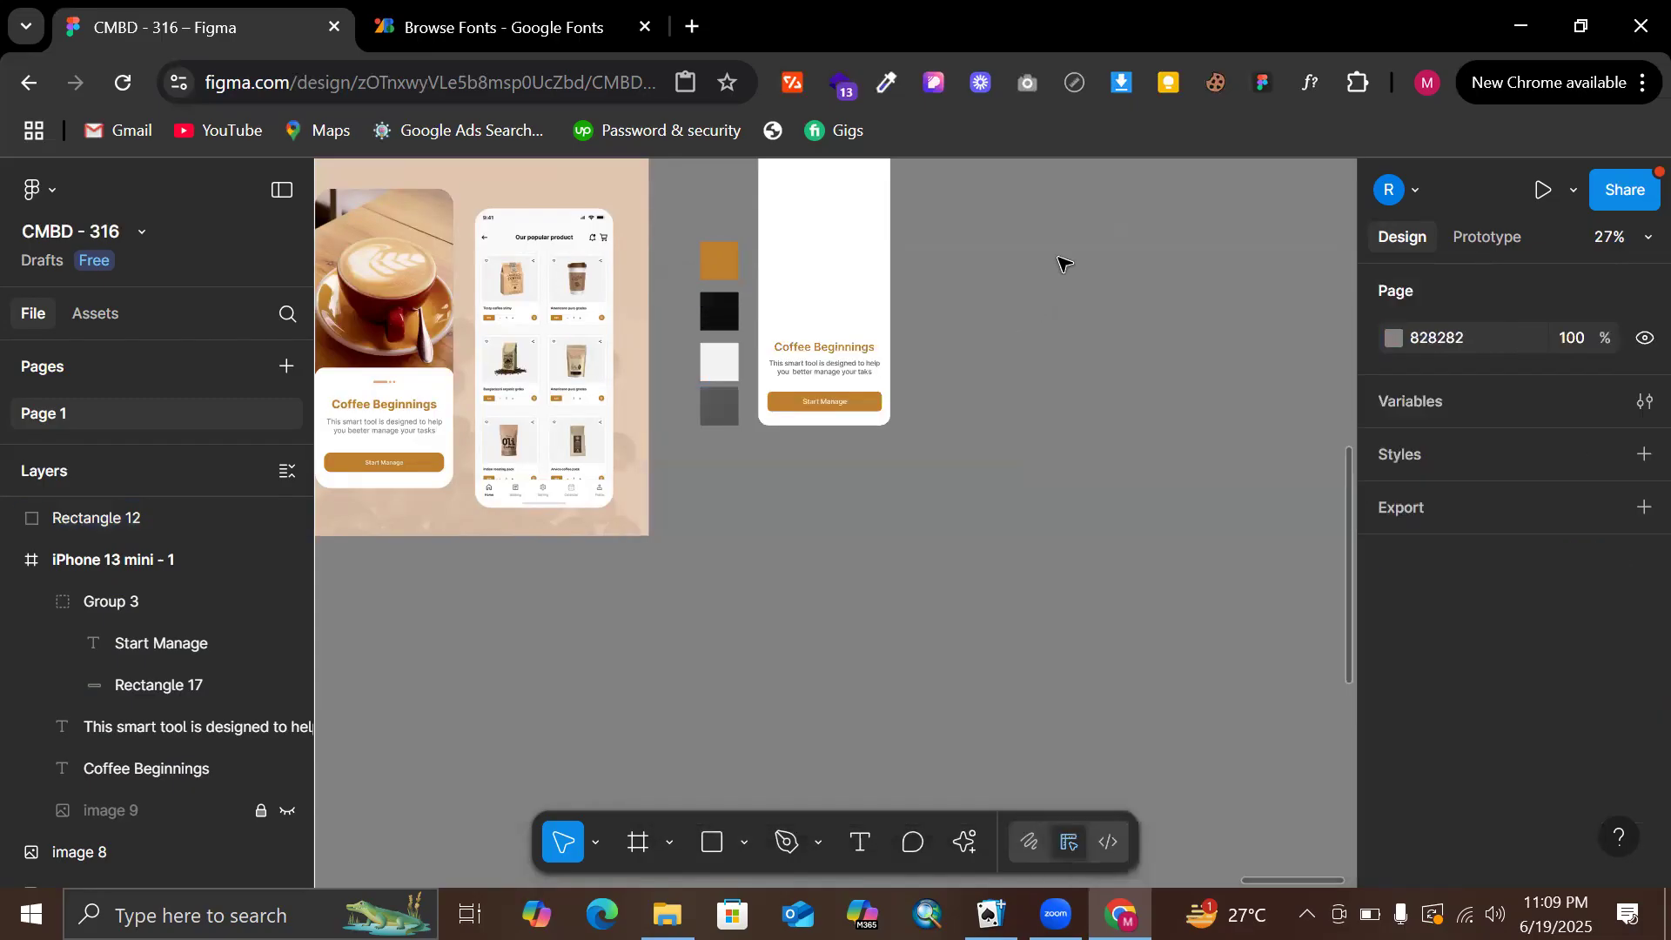
Add a text label reading "Primary/100" on the empty canvas beside the coffee onboarding screen
scroll(1064, 263, "right", 2)
scroll(1063, 264, "up", 5, "ctrl")
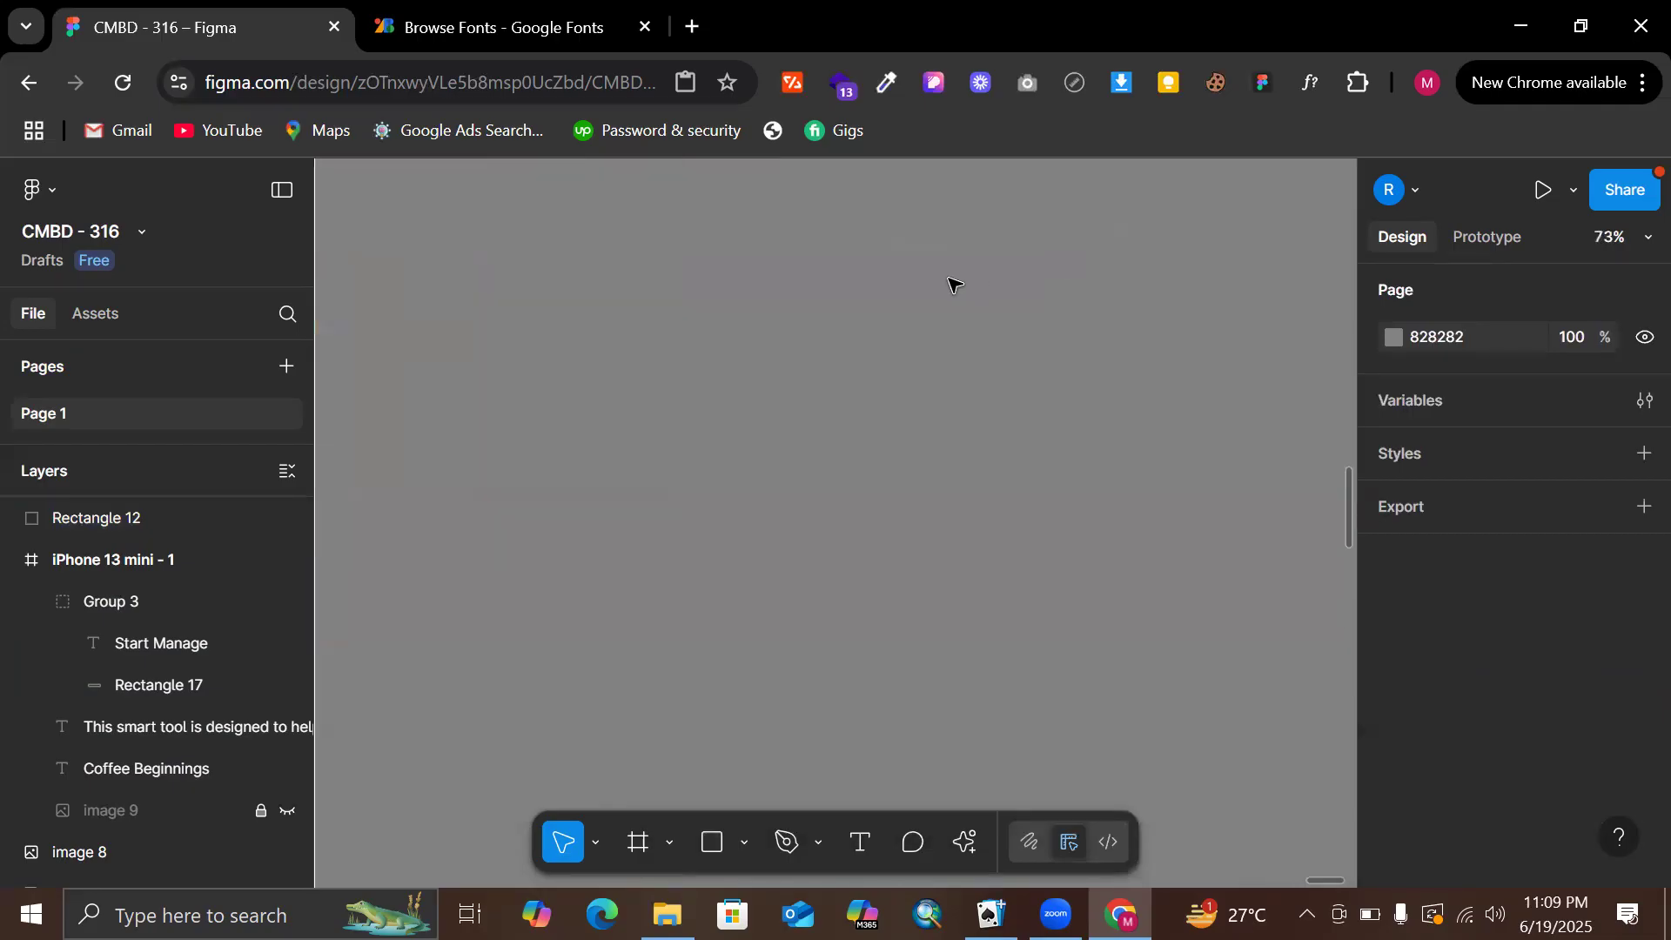
scroll(949, 285, "up", 1, "ctrl")
key("t")
left_click(727, 354)
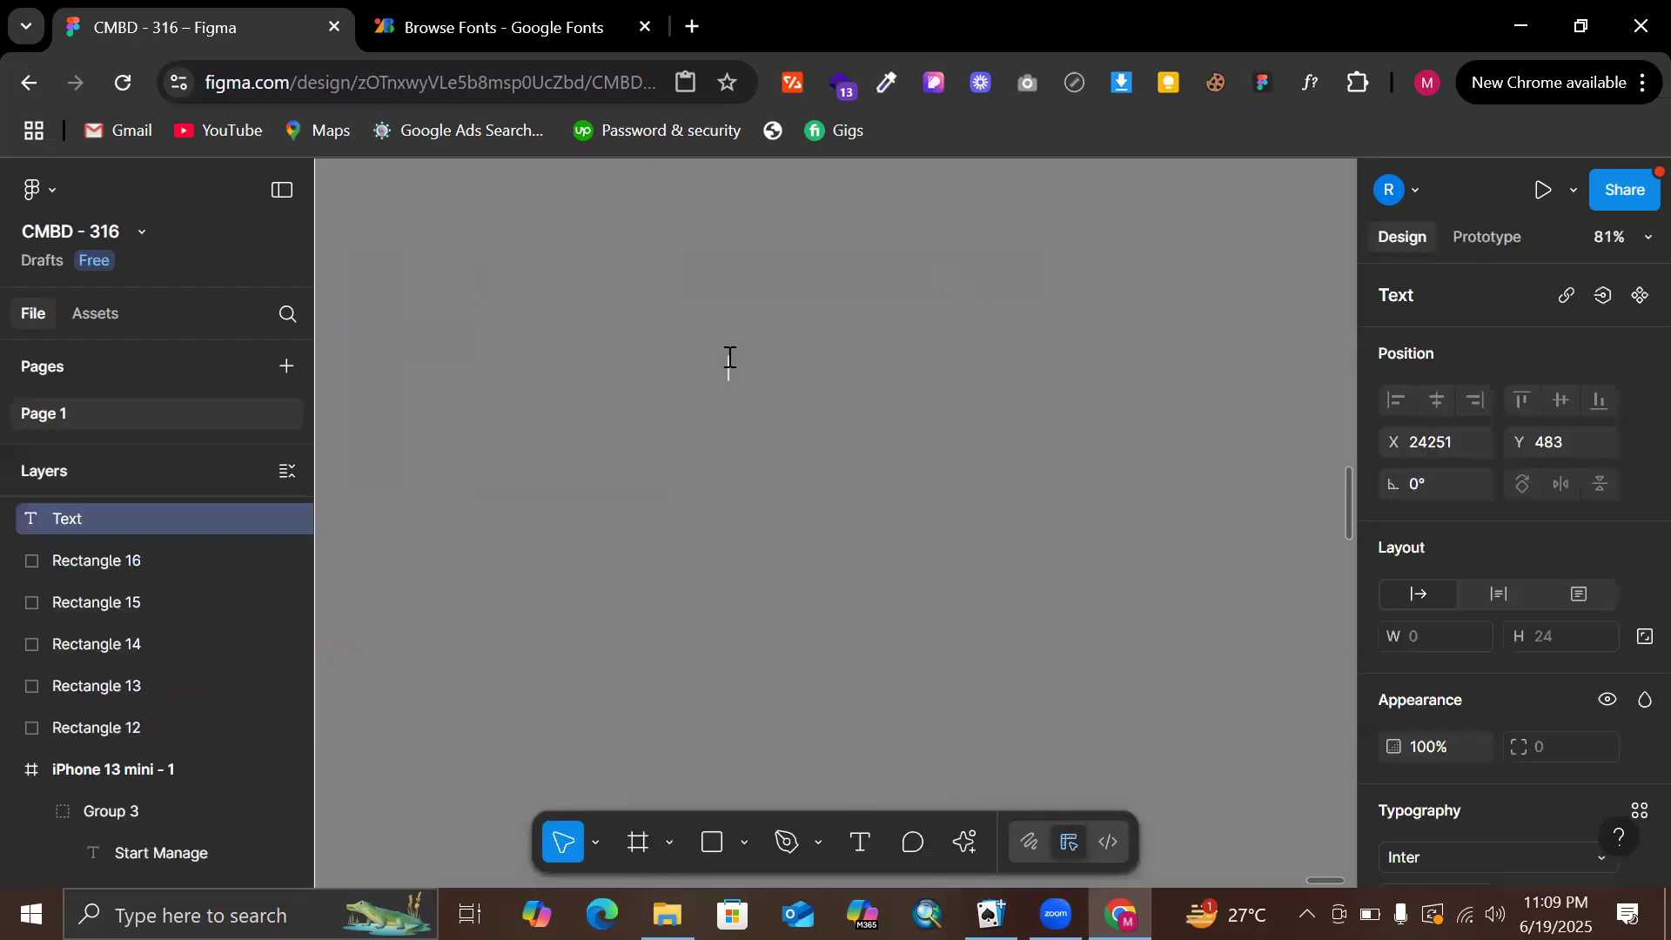
type("Primar")
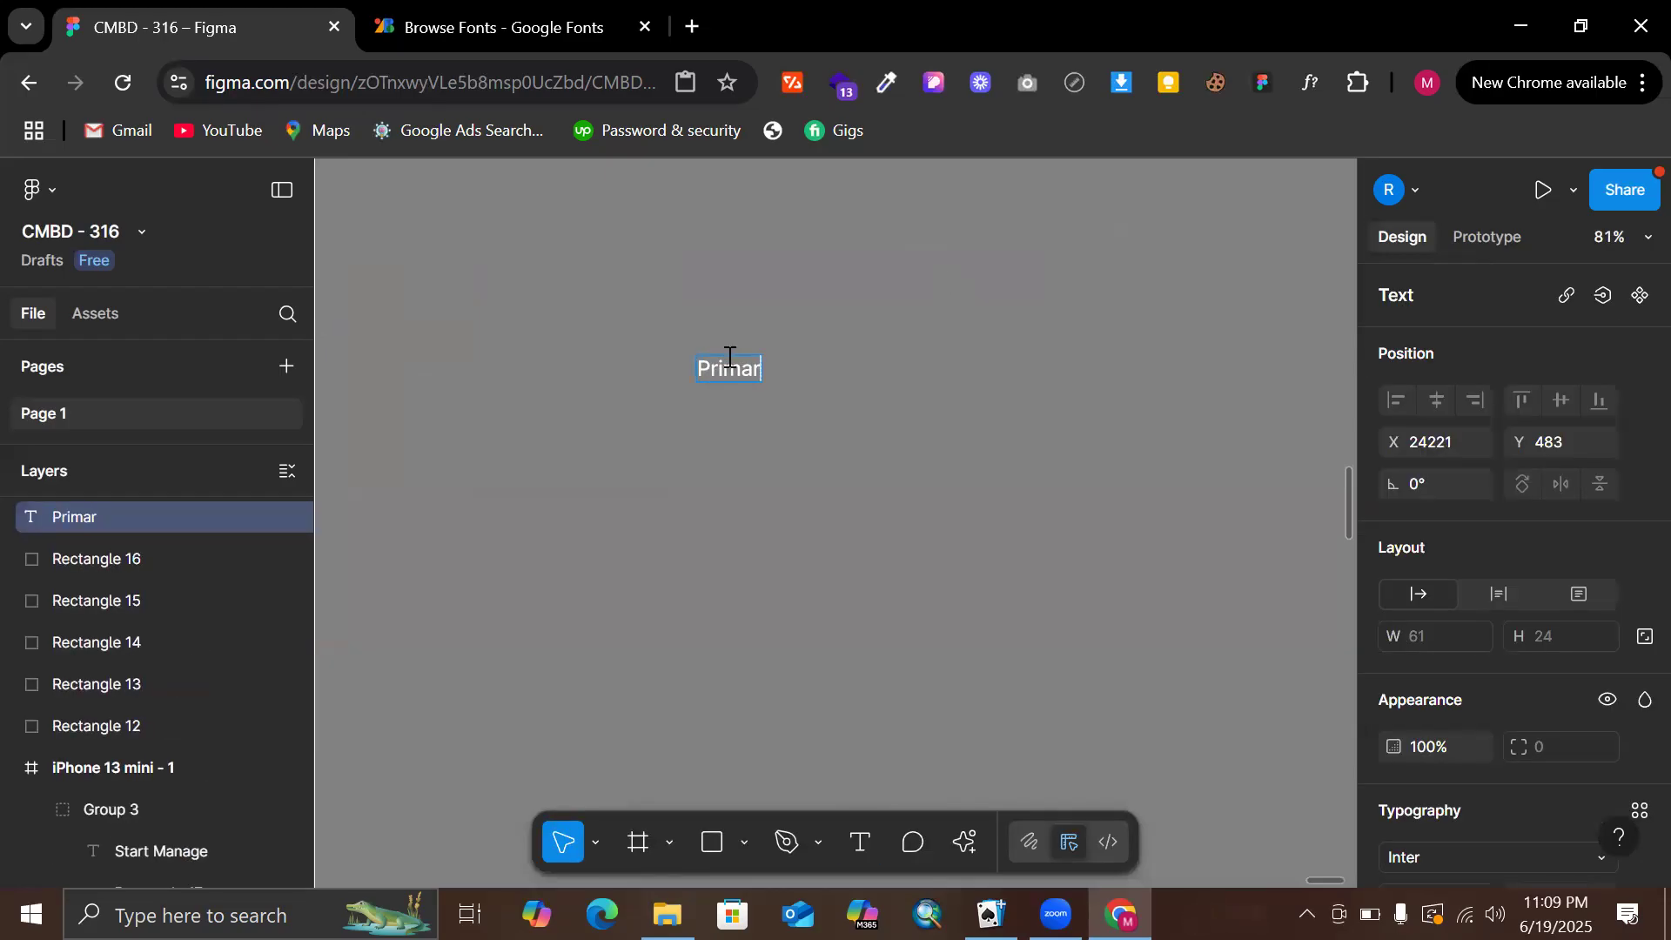
type("y/10p")
key("BackSpace")
type("0")
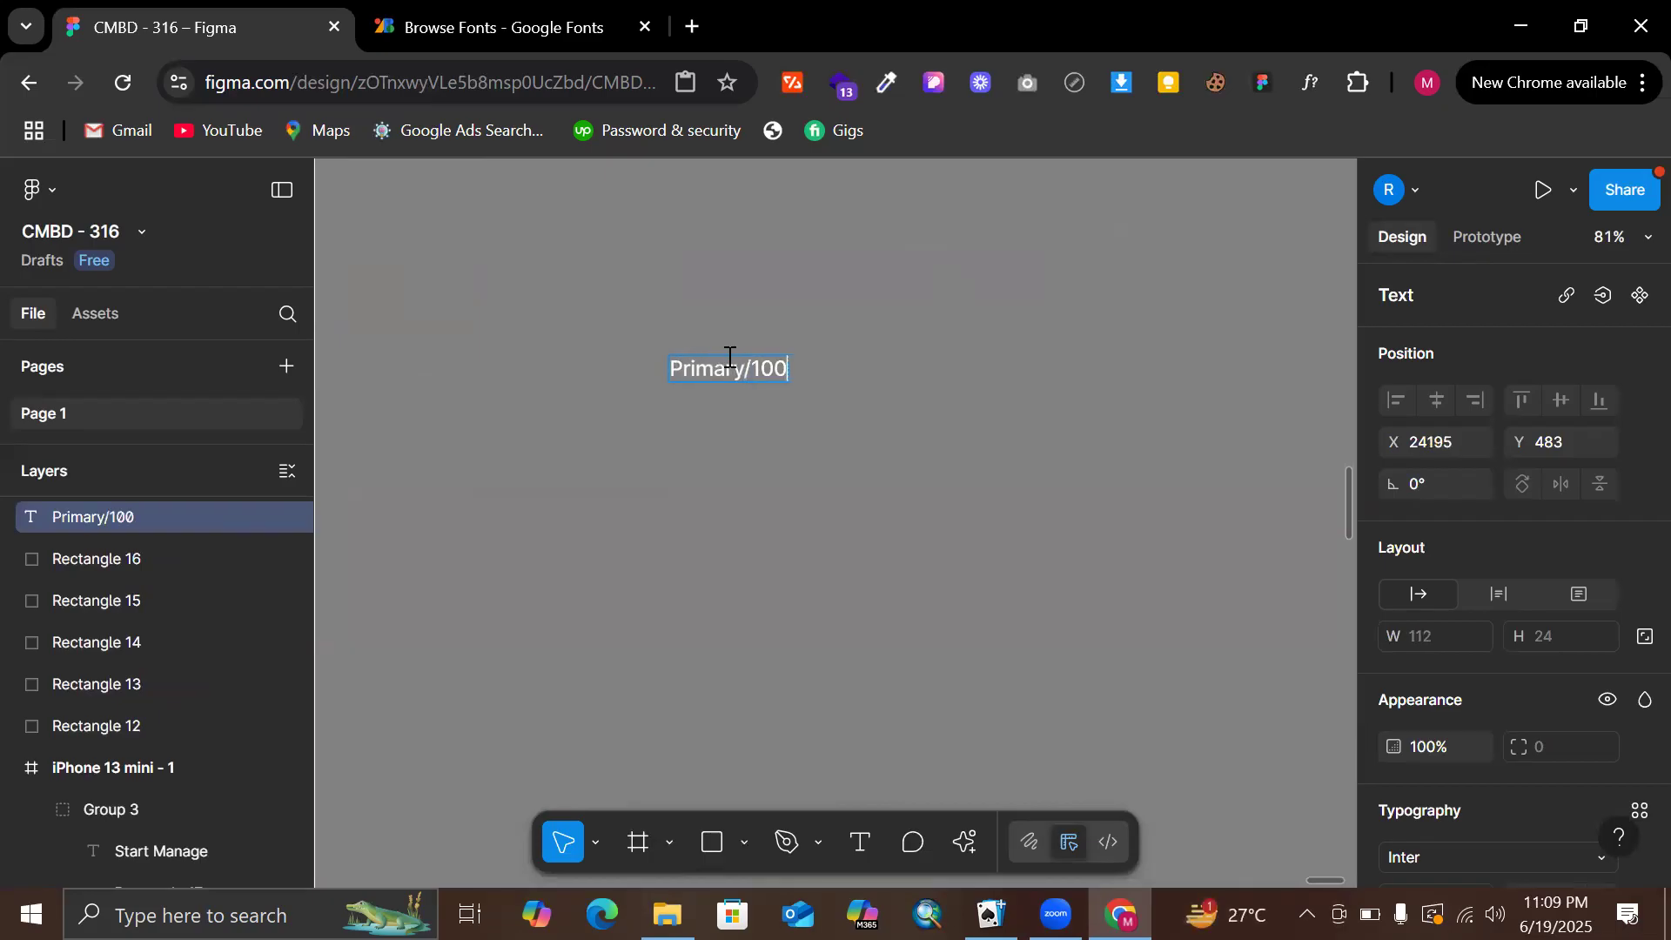
key("Escape")
scroll(754, 494, "up", 6)
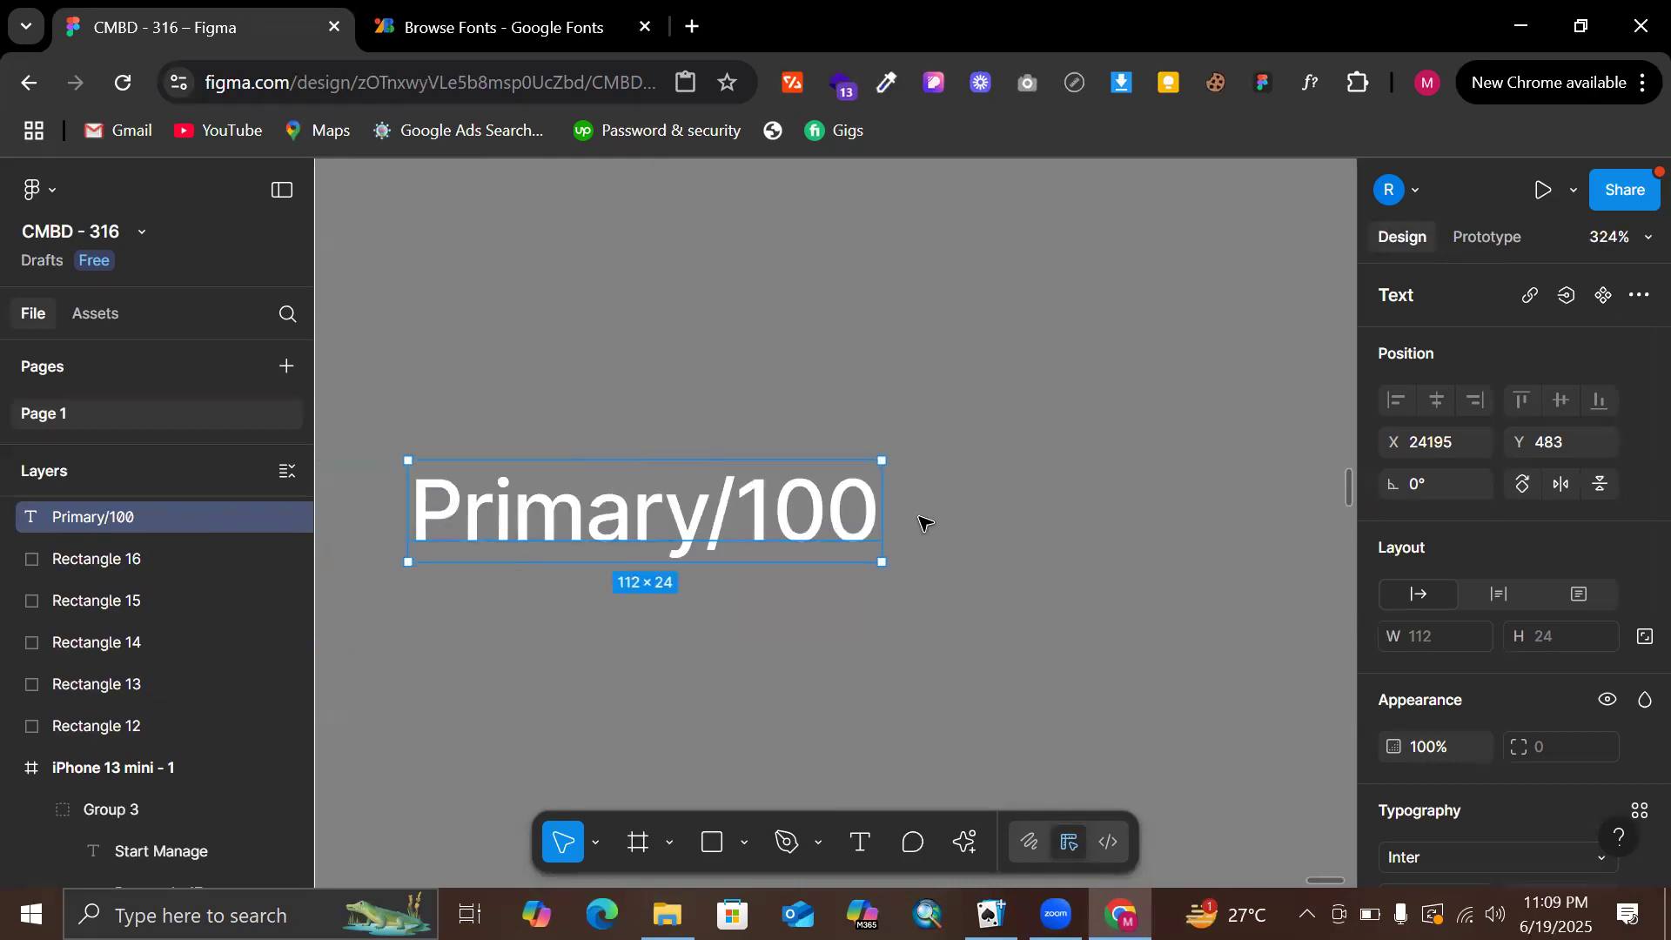
scroll(1601, 609, "down", 5)
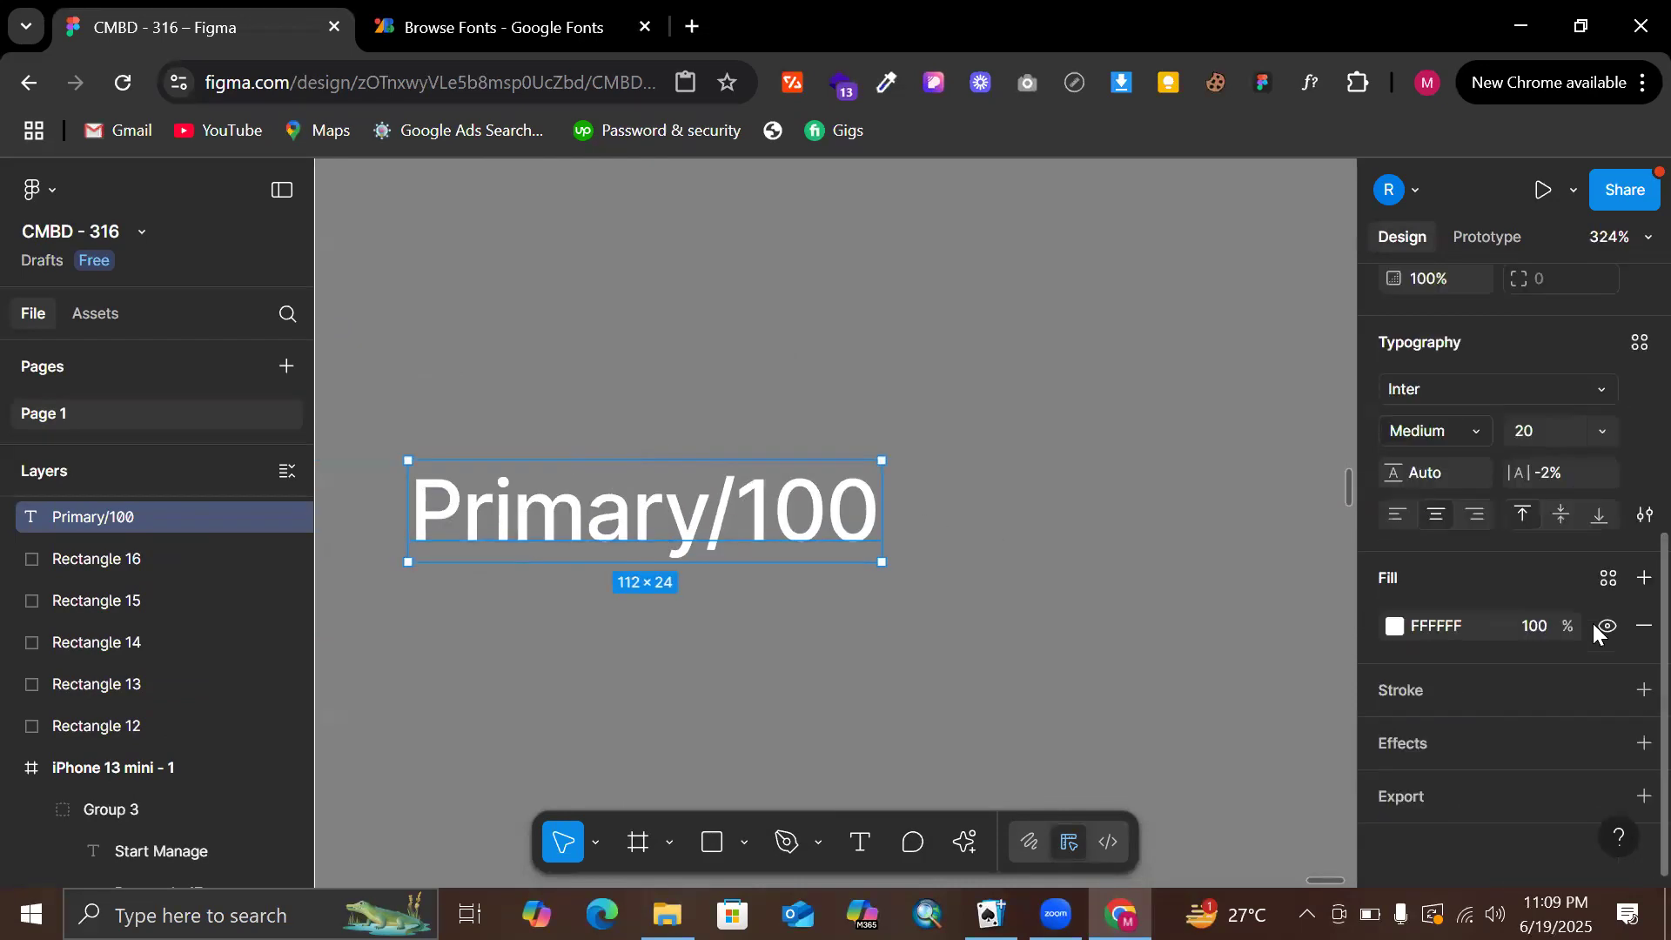
left_click(1630, 350)
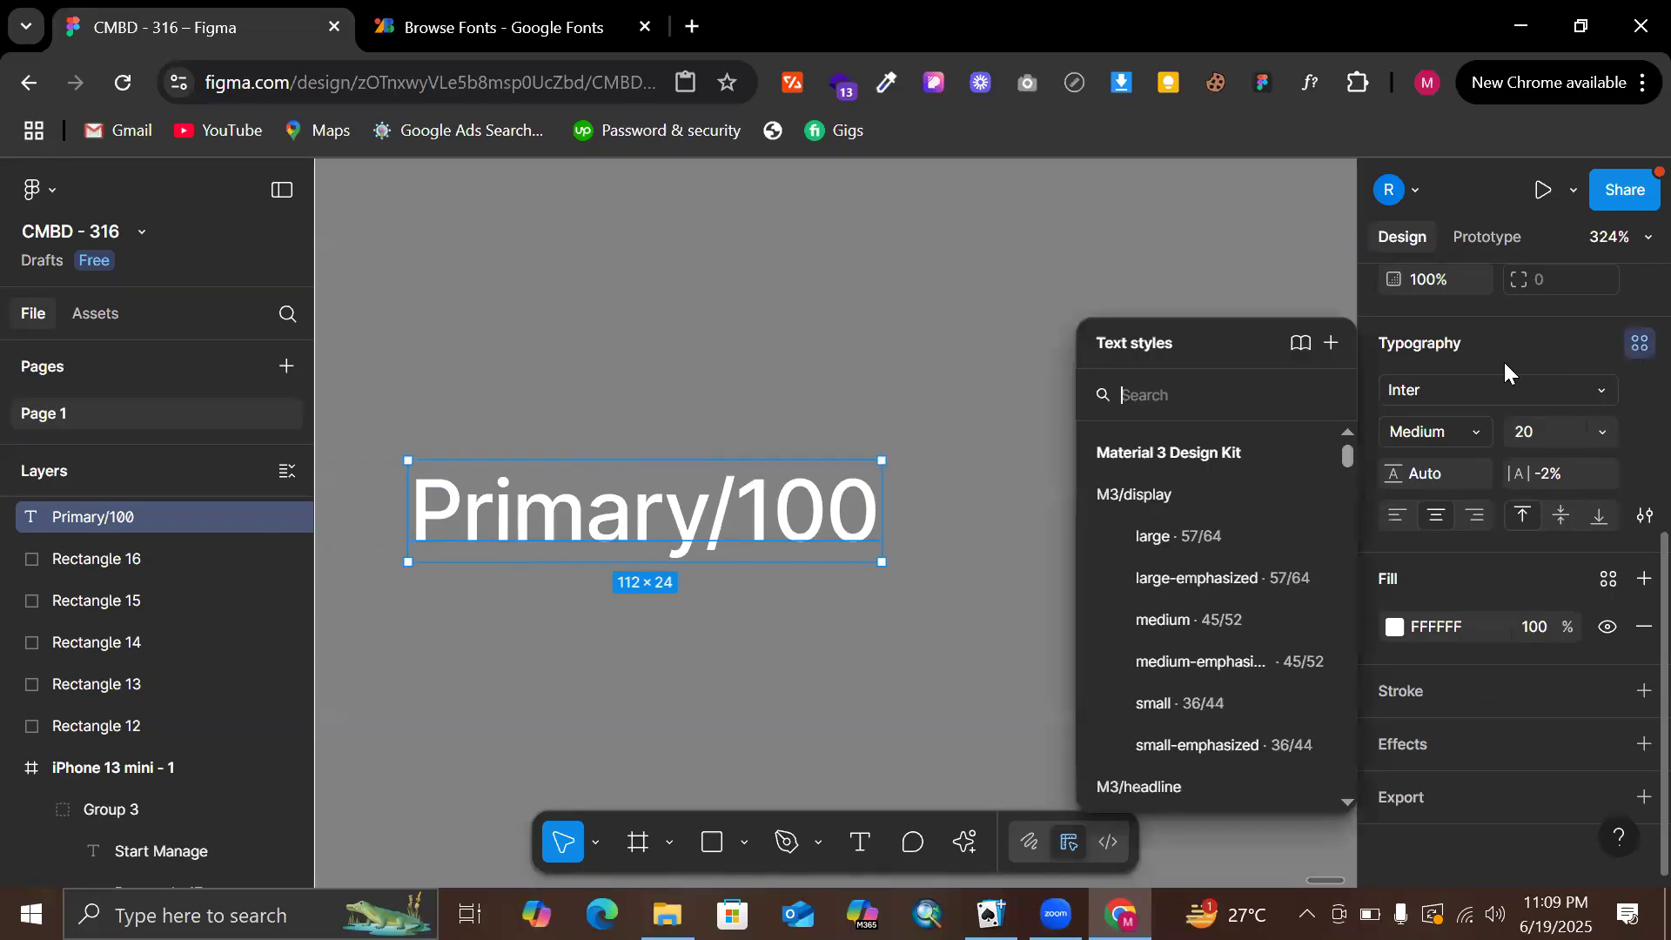
left_click(1331, 342)
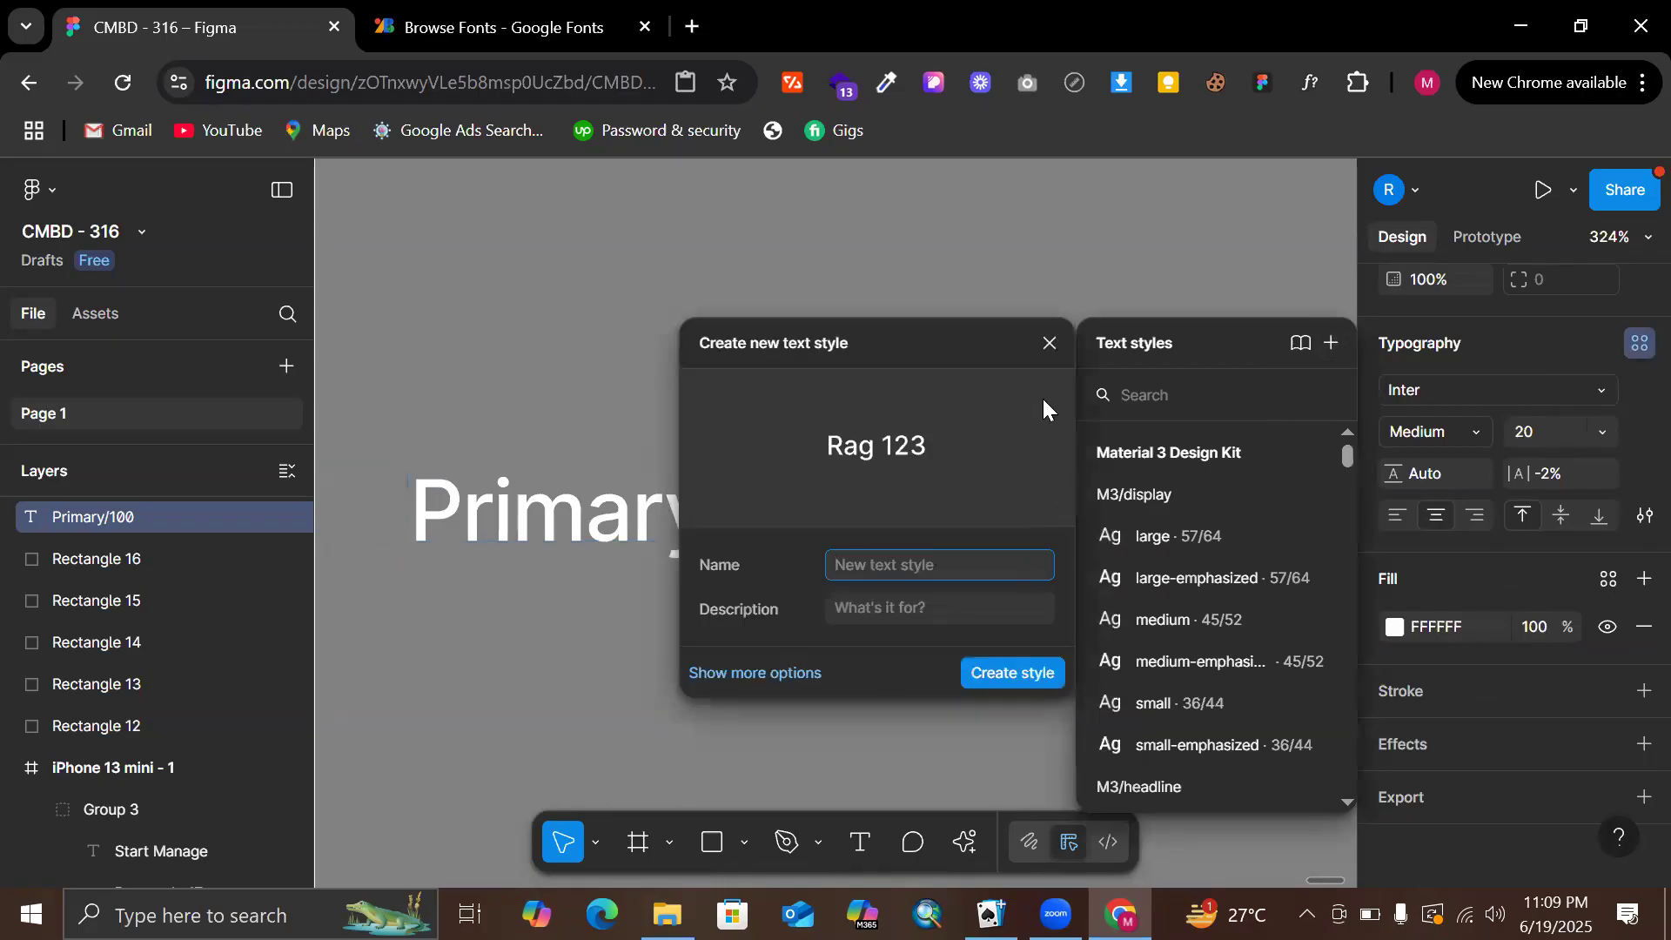
left_click(1047, 347)
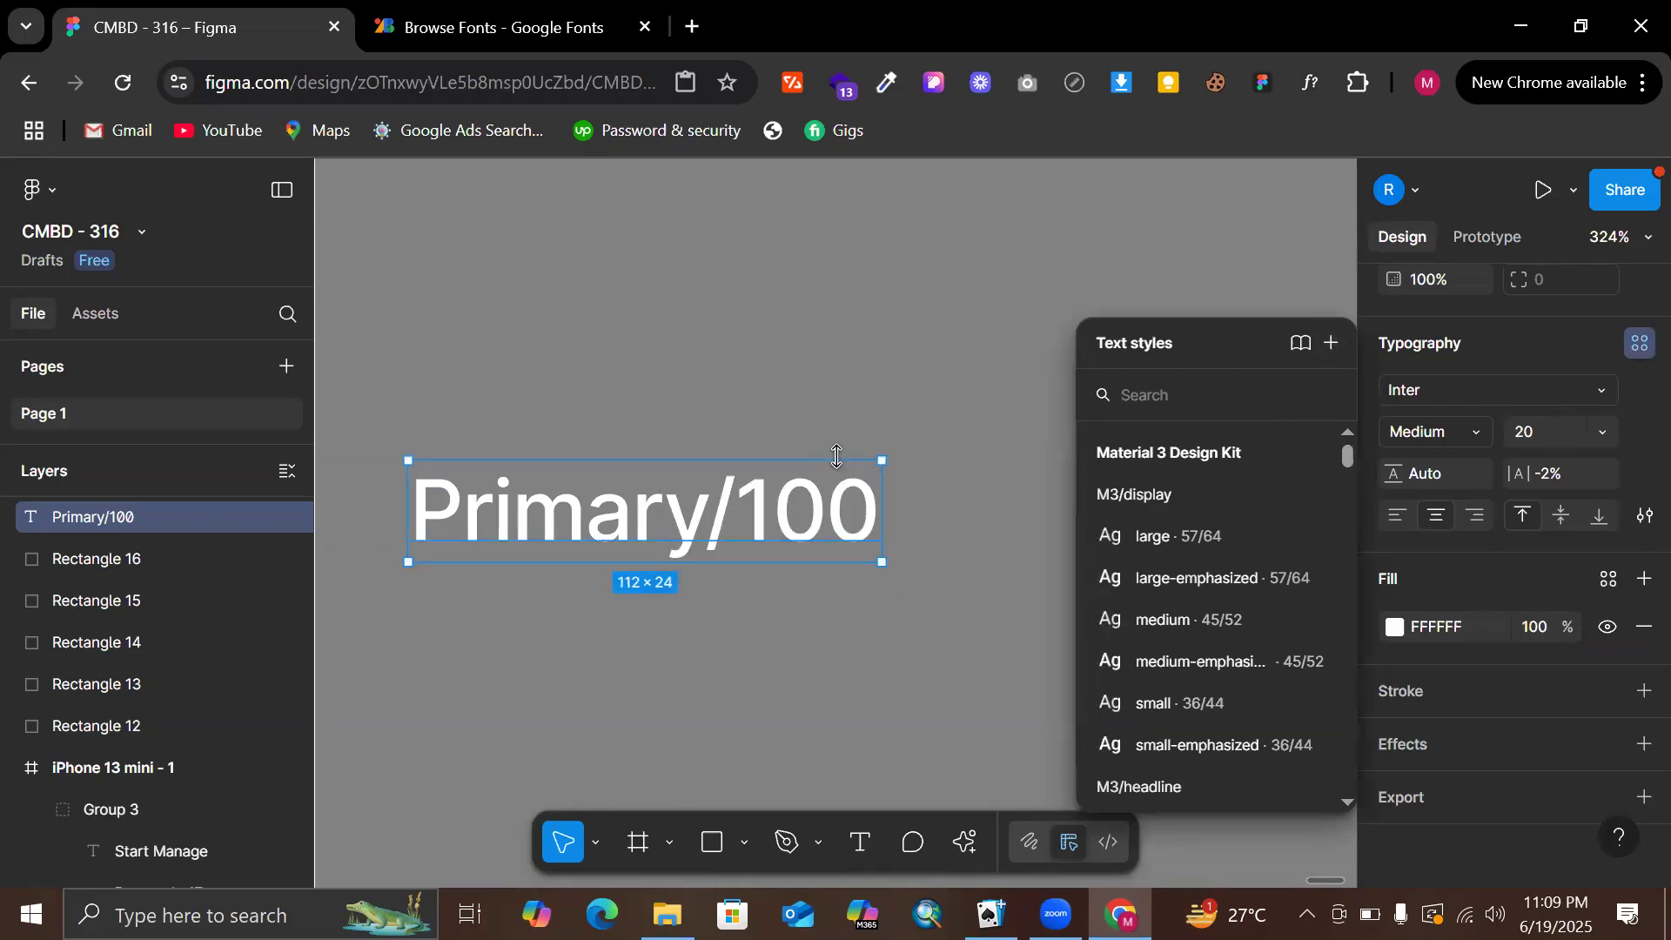
Examine the Primary/100 label up close and alongside the onboarding screen and colour swatches
scroll(664, 545, "up", 3)
scroll(664, 544, "down", 5)
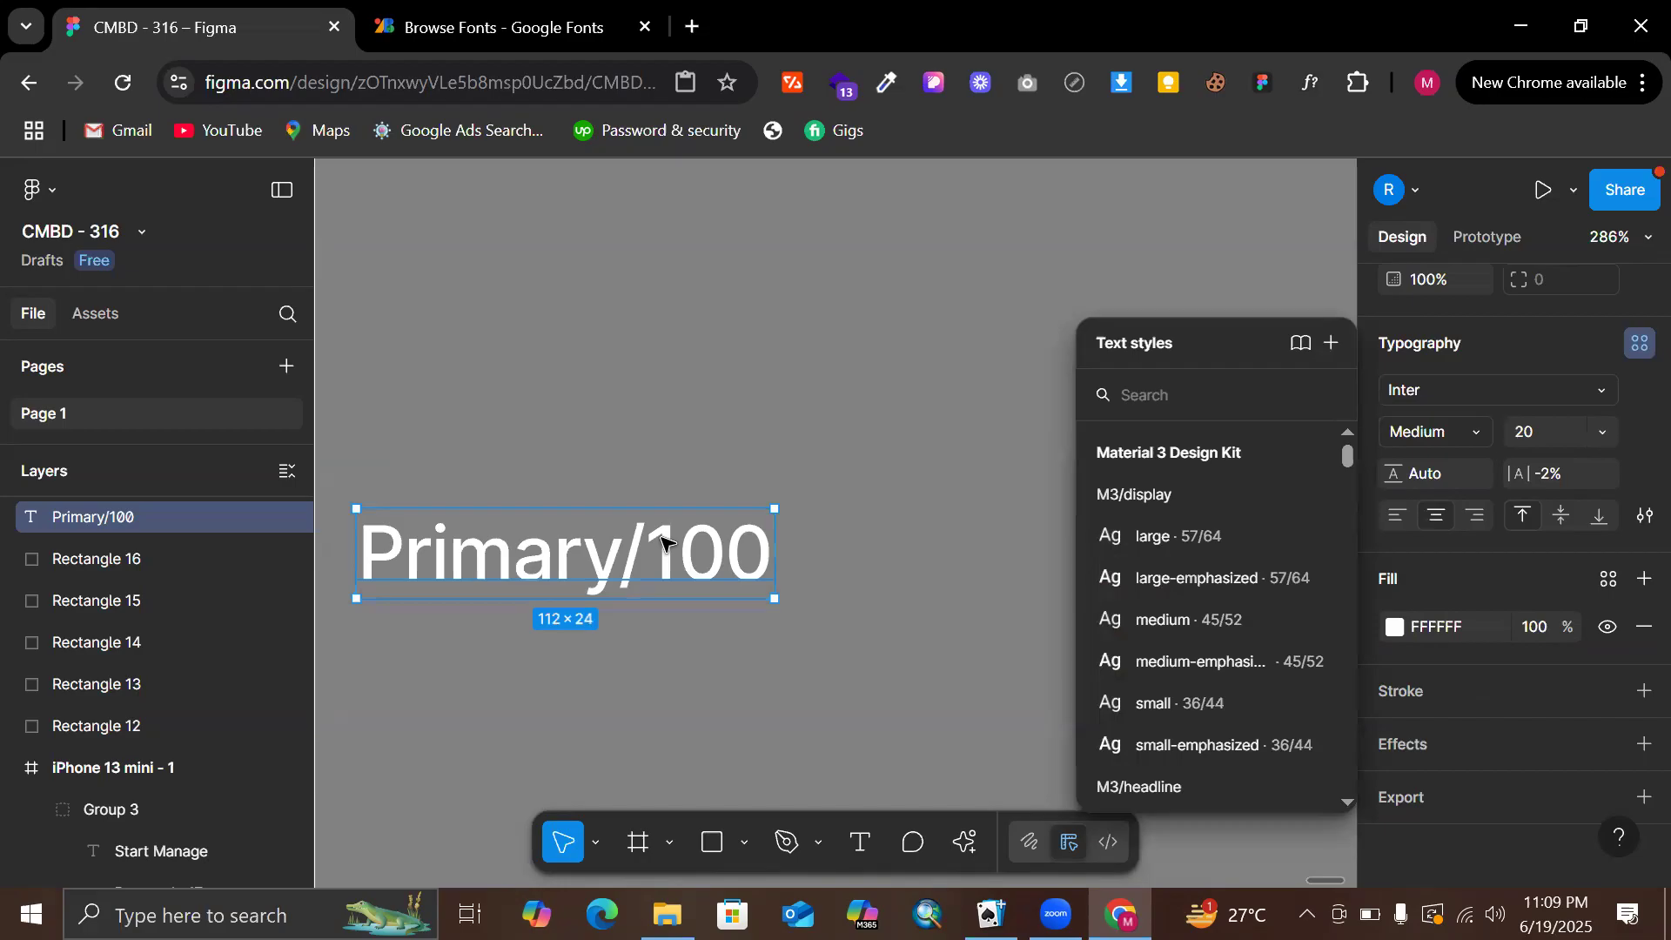
scroll(665, 545, "up", 3)
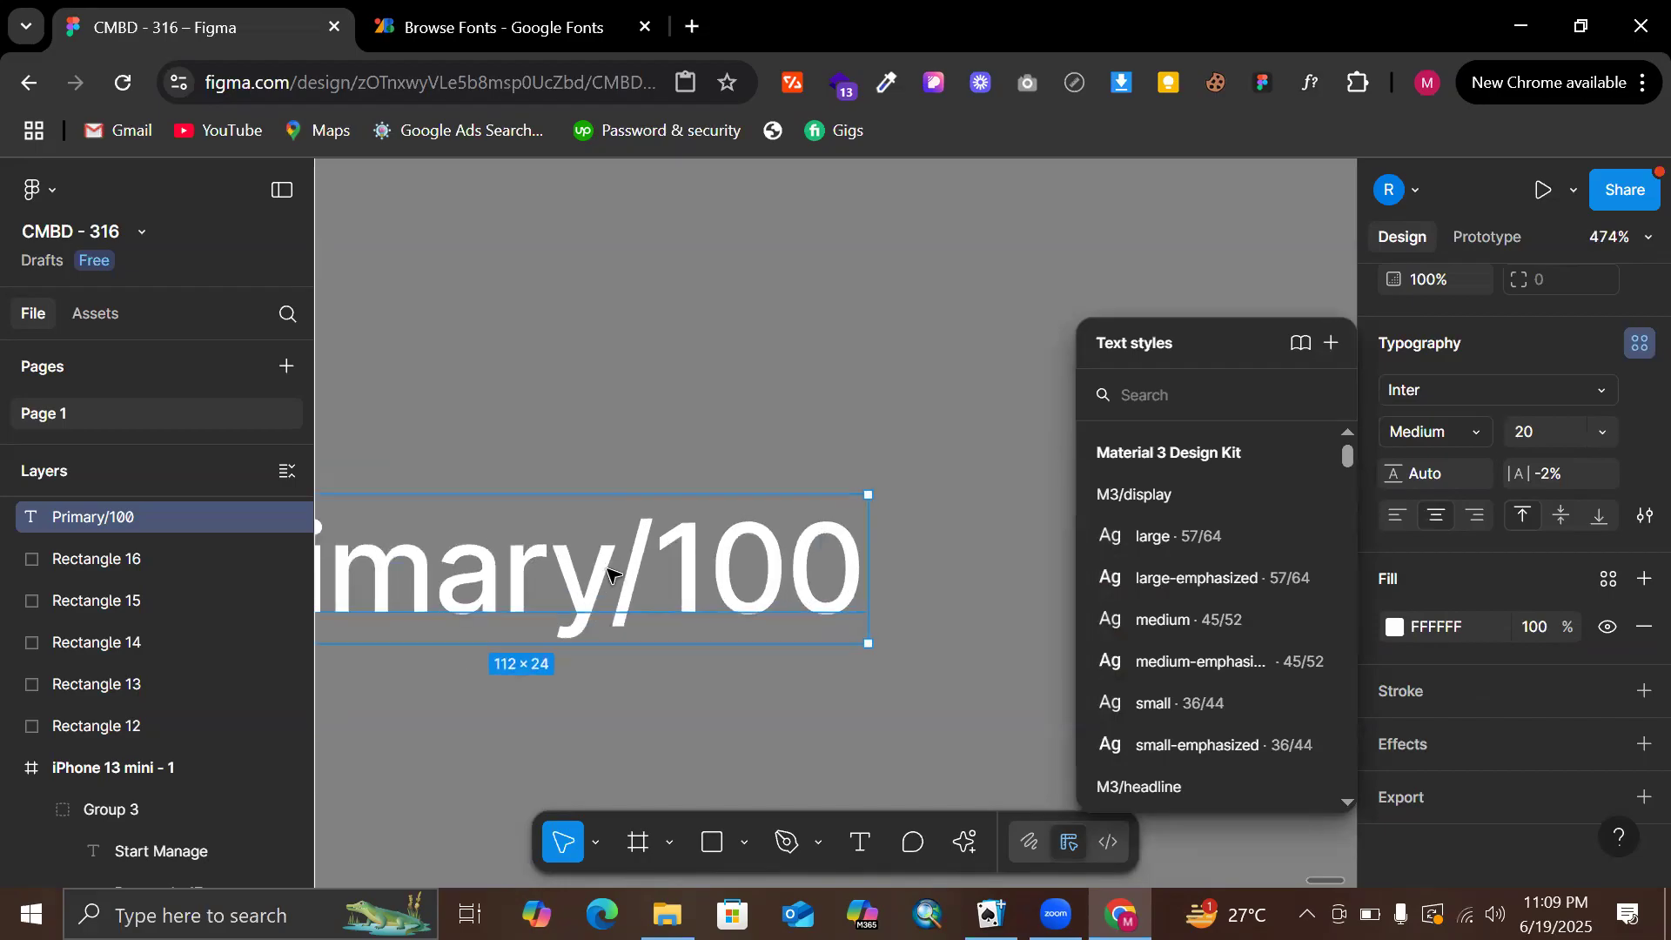
scroll(612, 575, "left", 2)
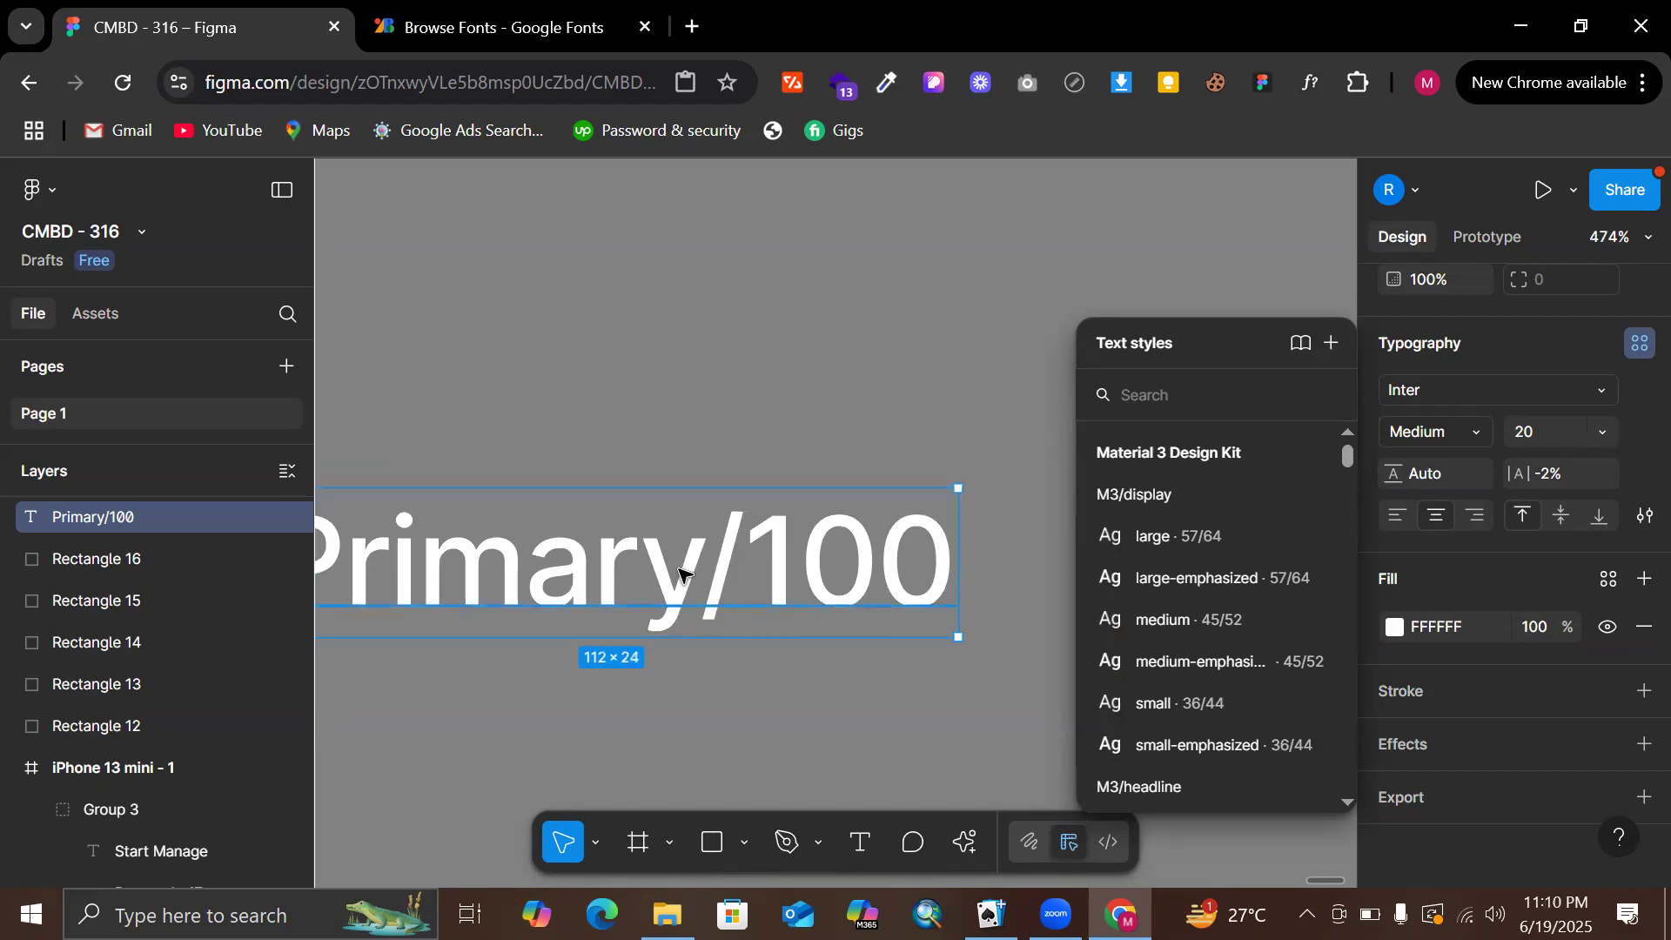
scroll(679, 573, "left", 3)
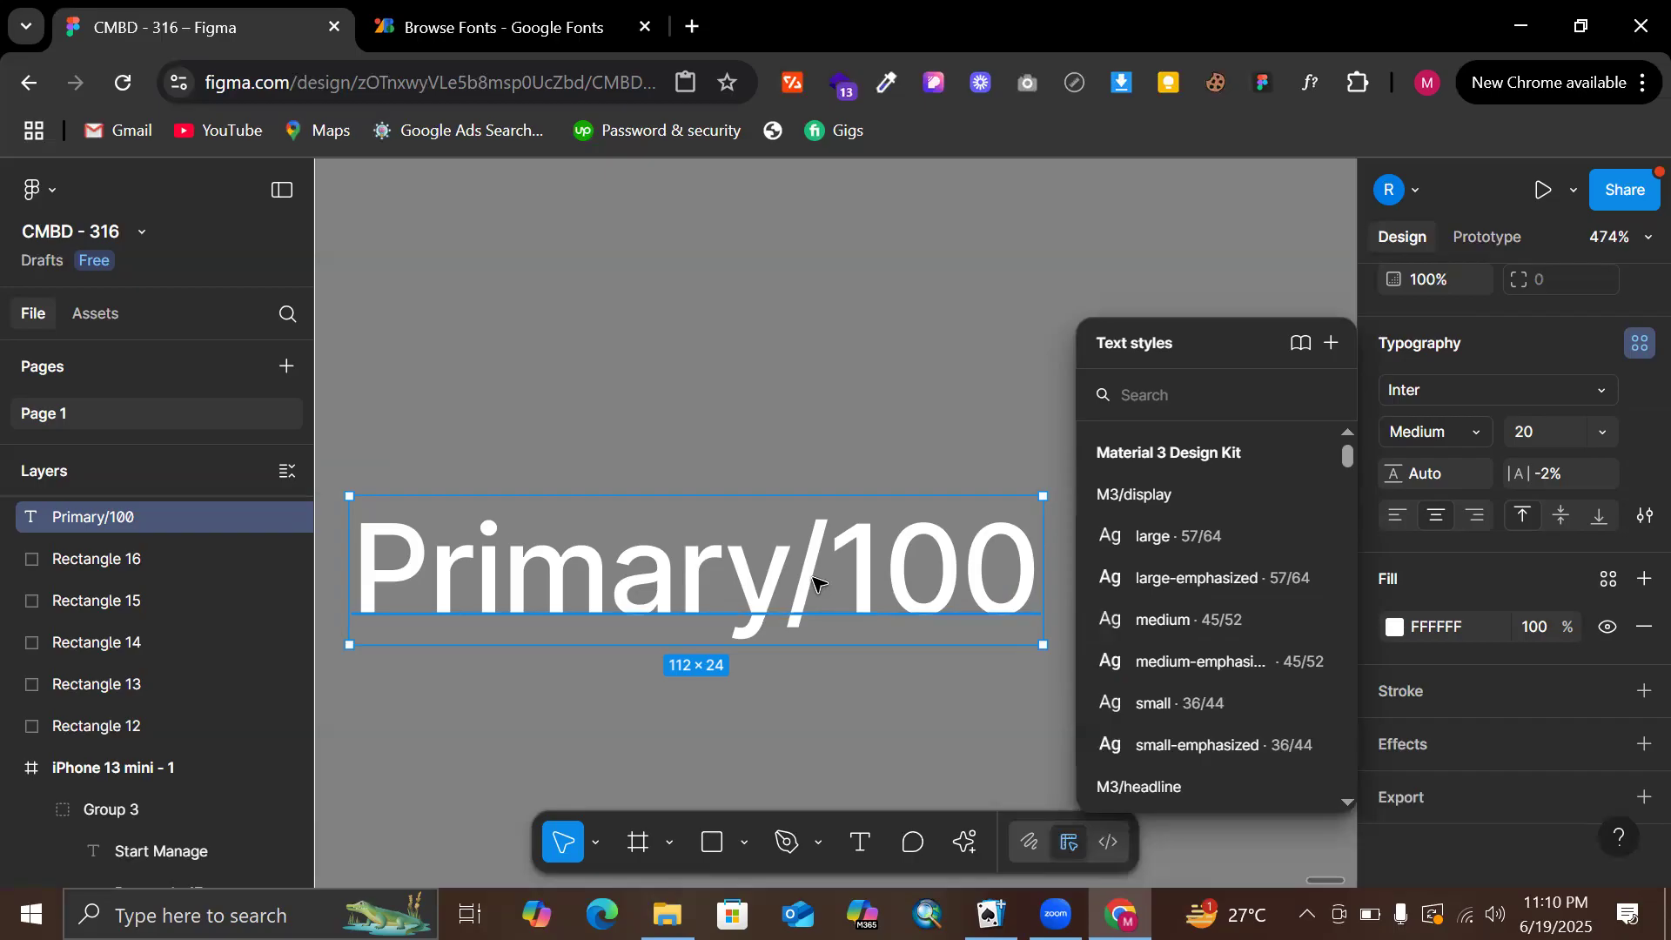
scroll(816, 579, "down", 5)
scroll(815, 578, "down", 8)
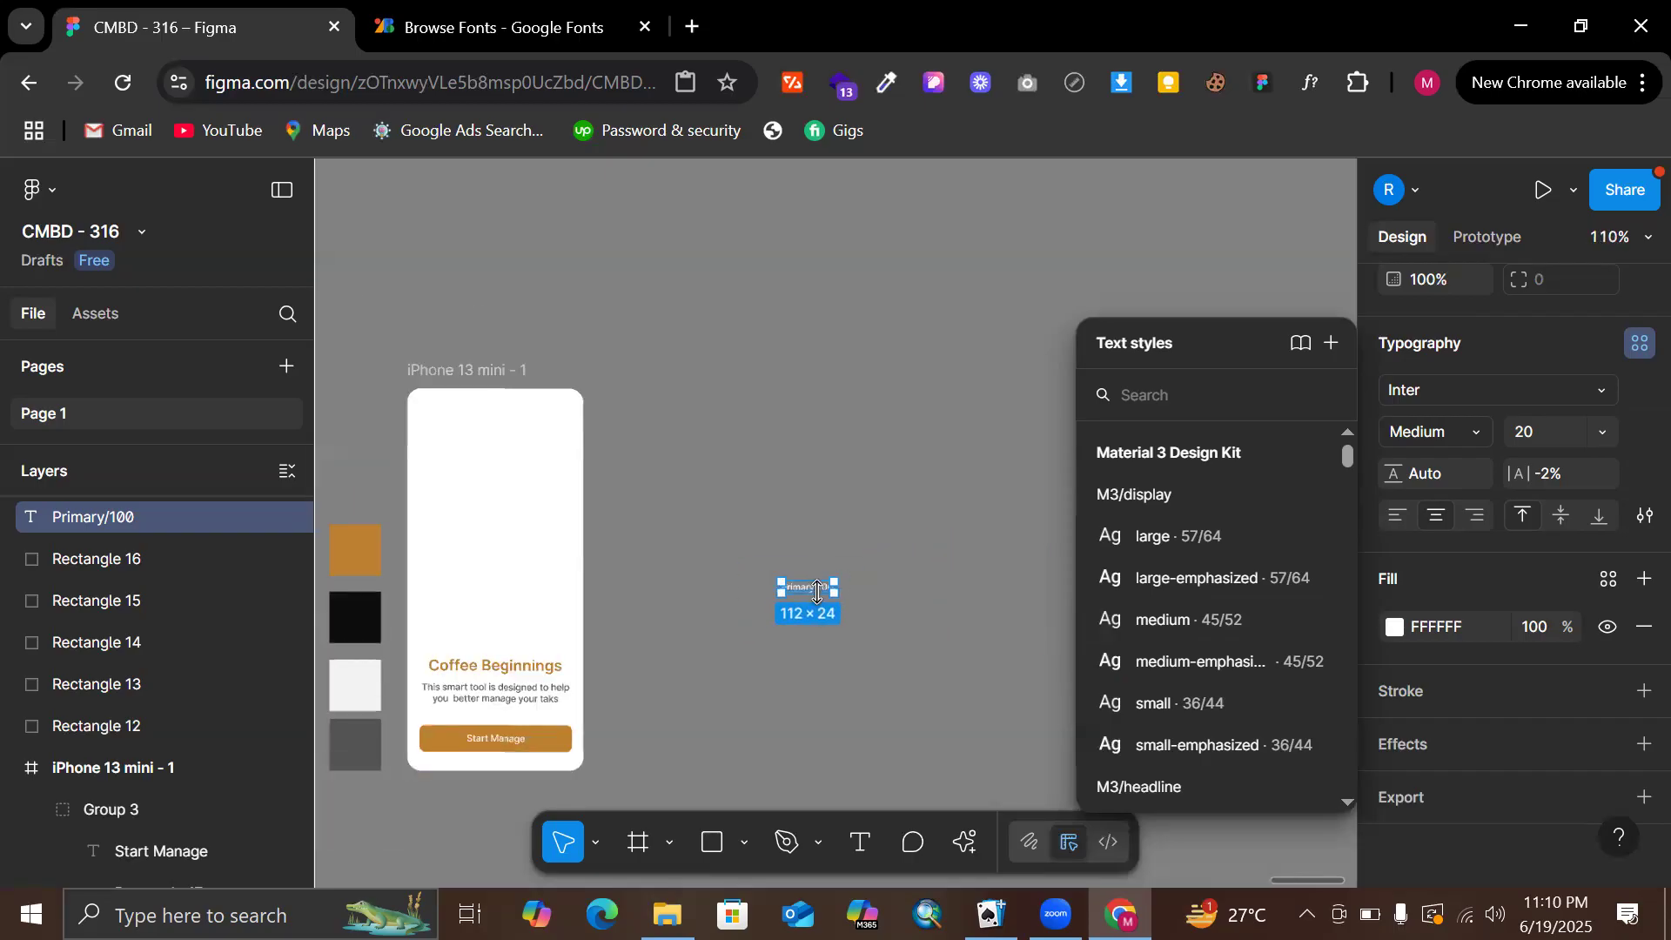
scroll(701, 564, "right", 3)
scroll(937, 568, "up", 4)
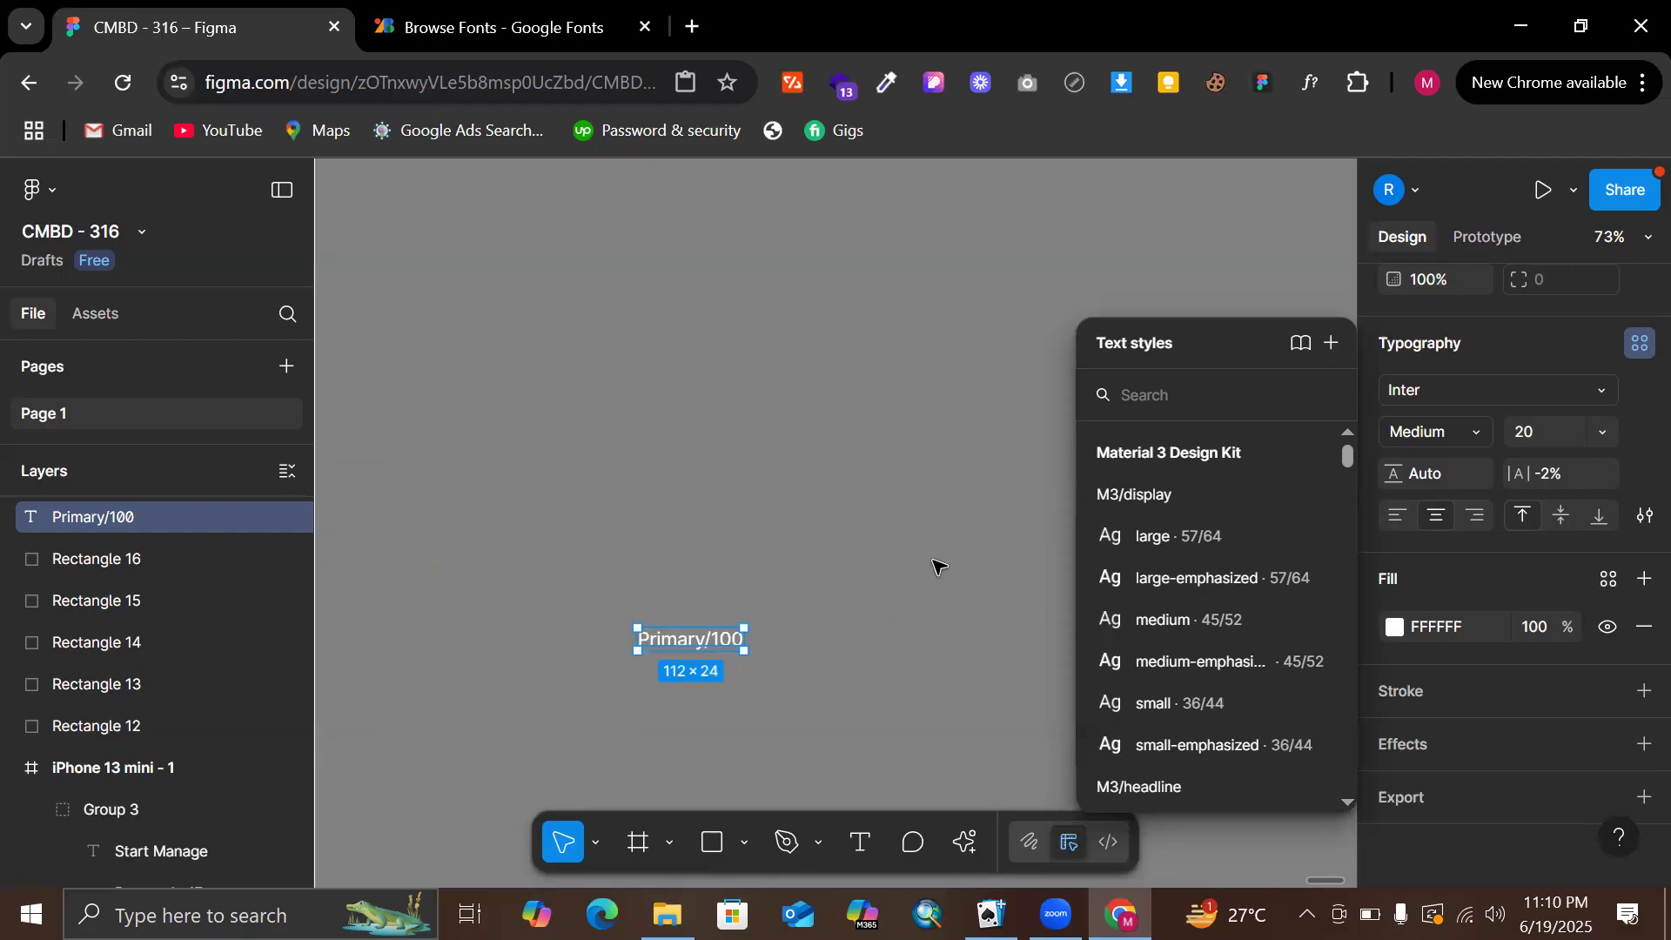
Insert "Color/" at the start of the label so that it reads "Color/Primary/100"
double_click(688, 642)
left_click(687, 647)
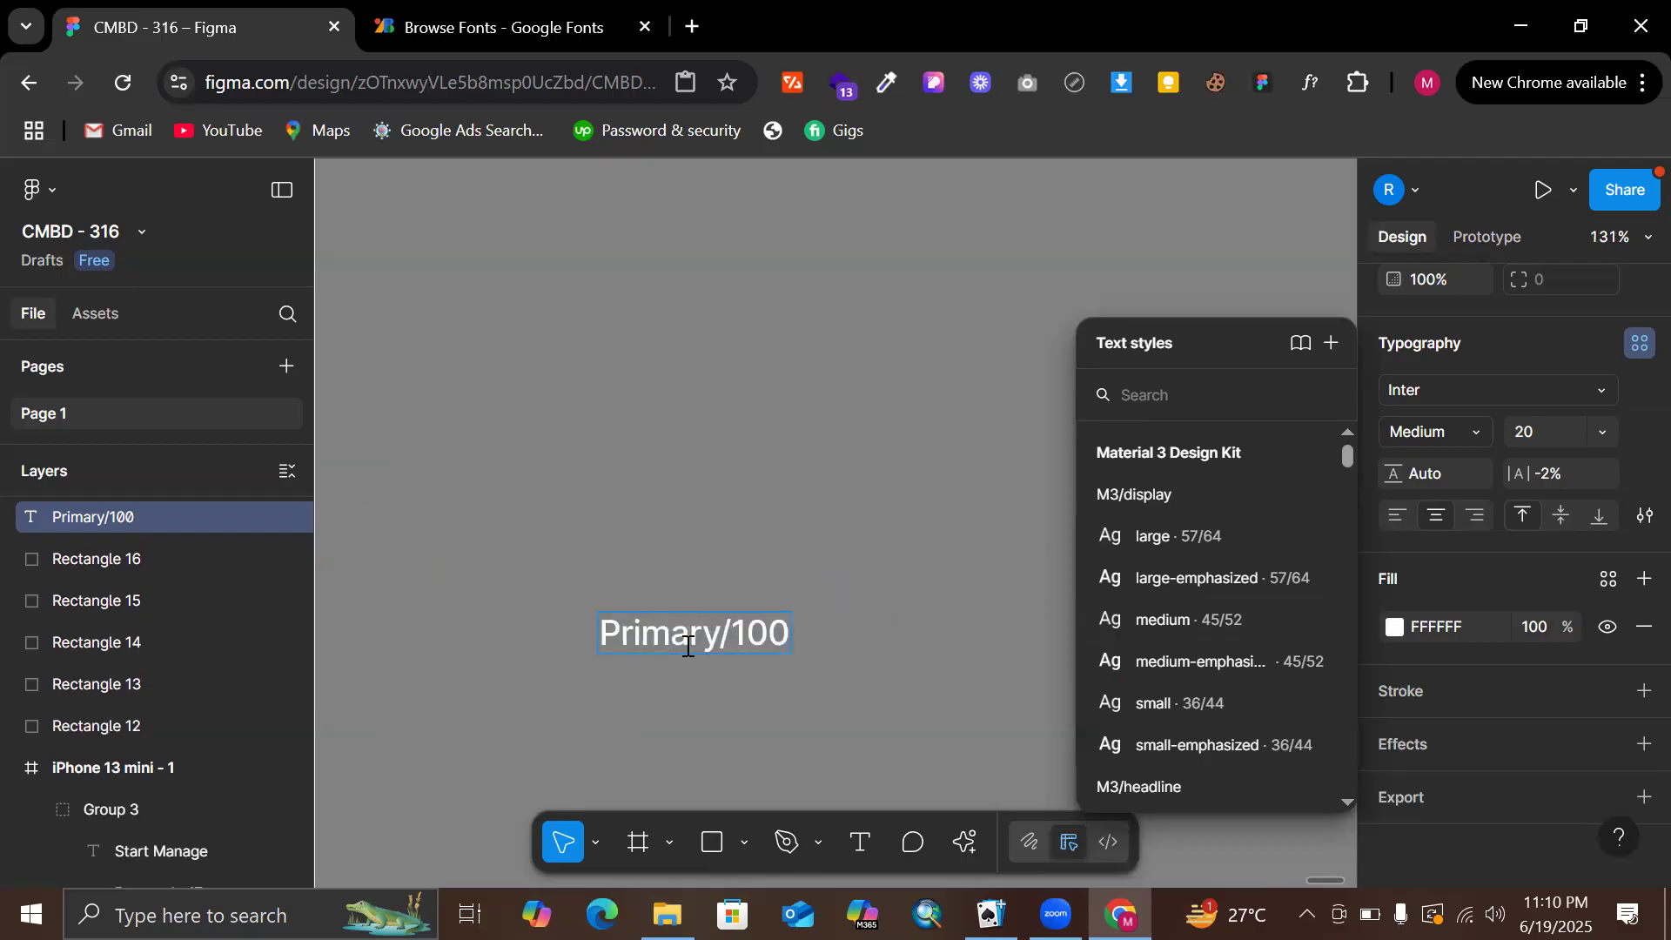
left_click(608, 619)
type("/")
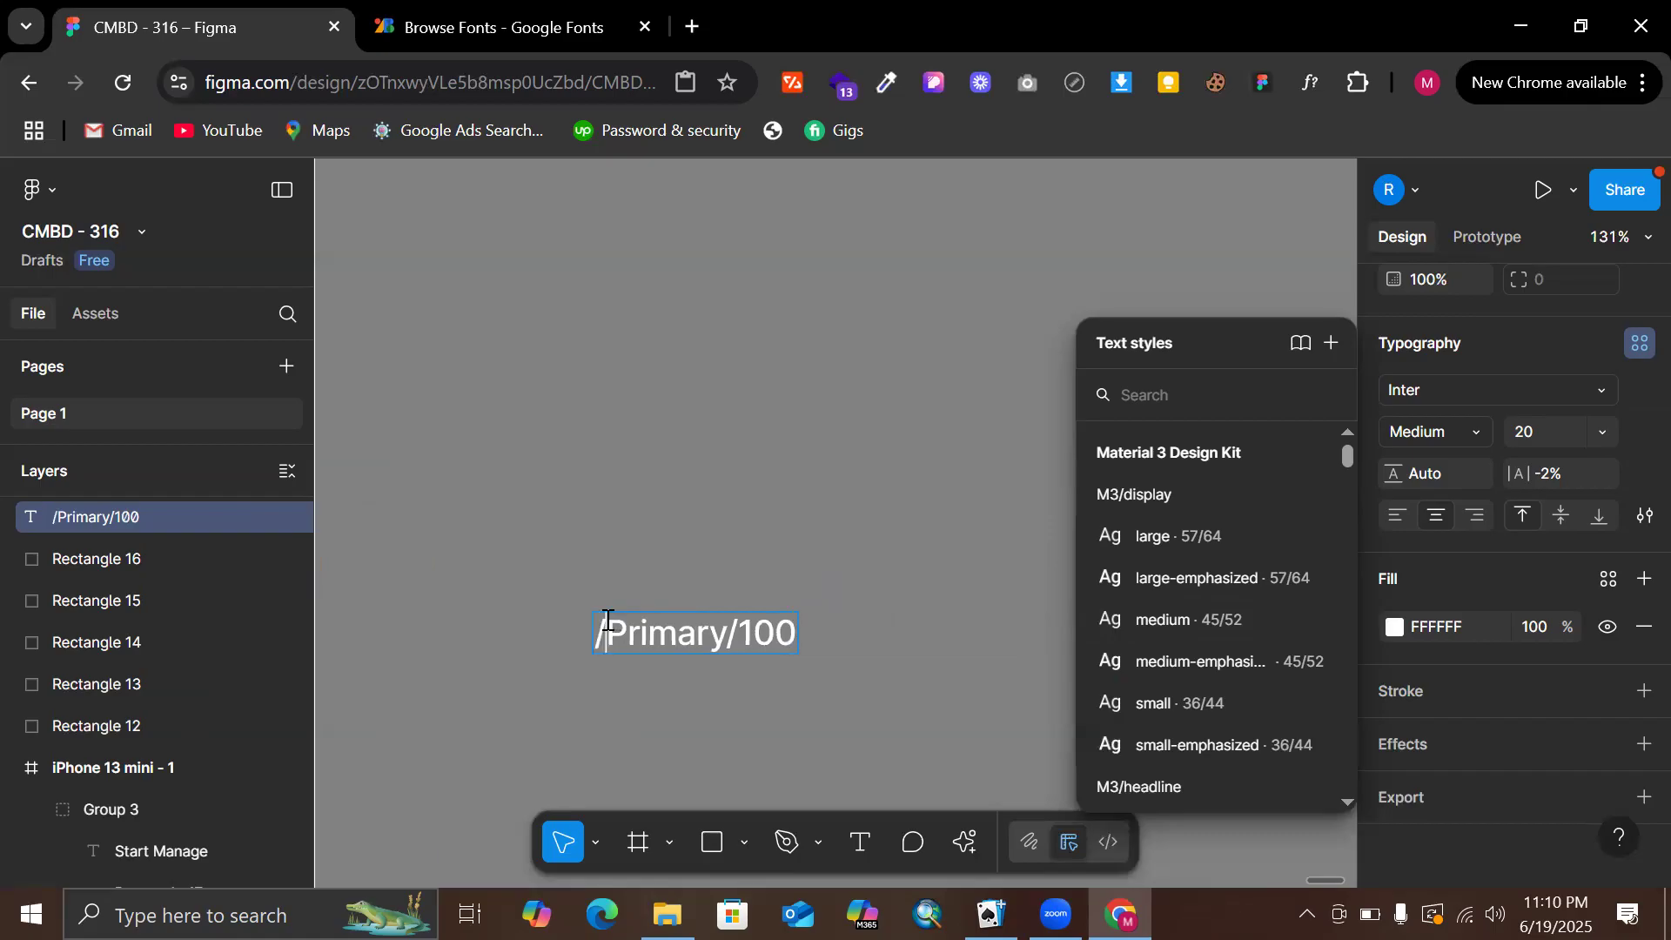
key("Left")
type("Co")
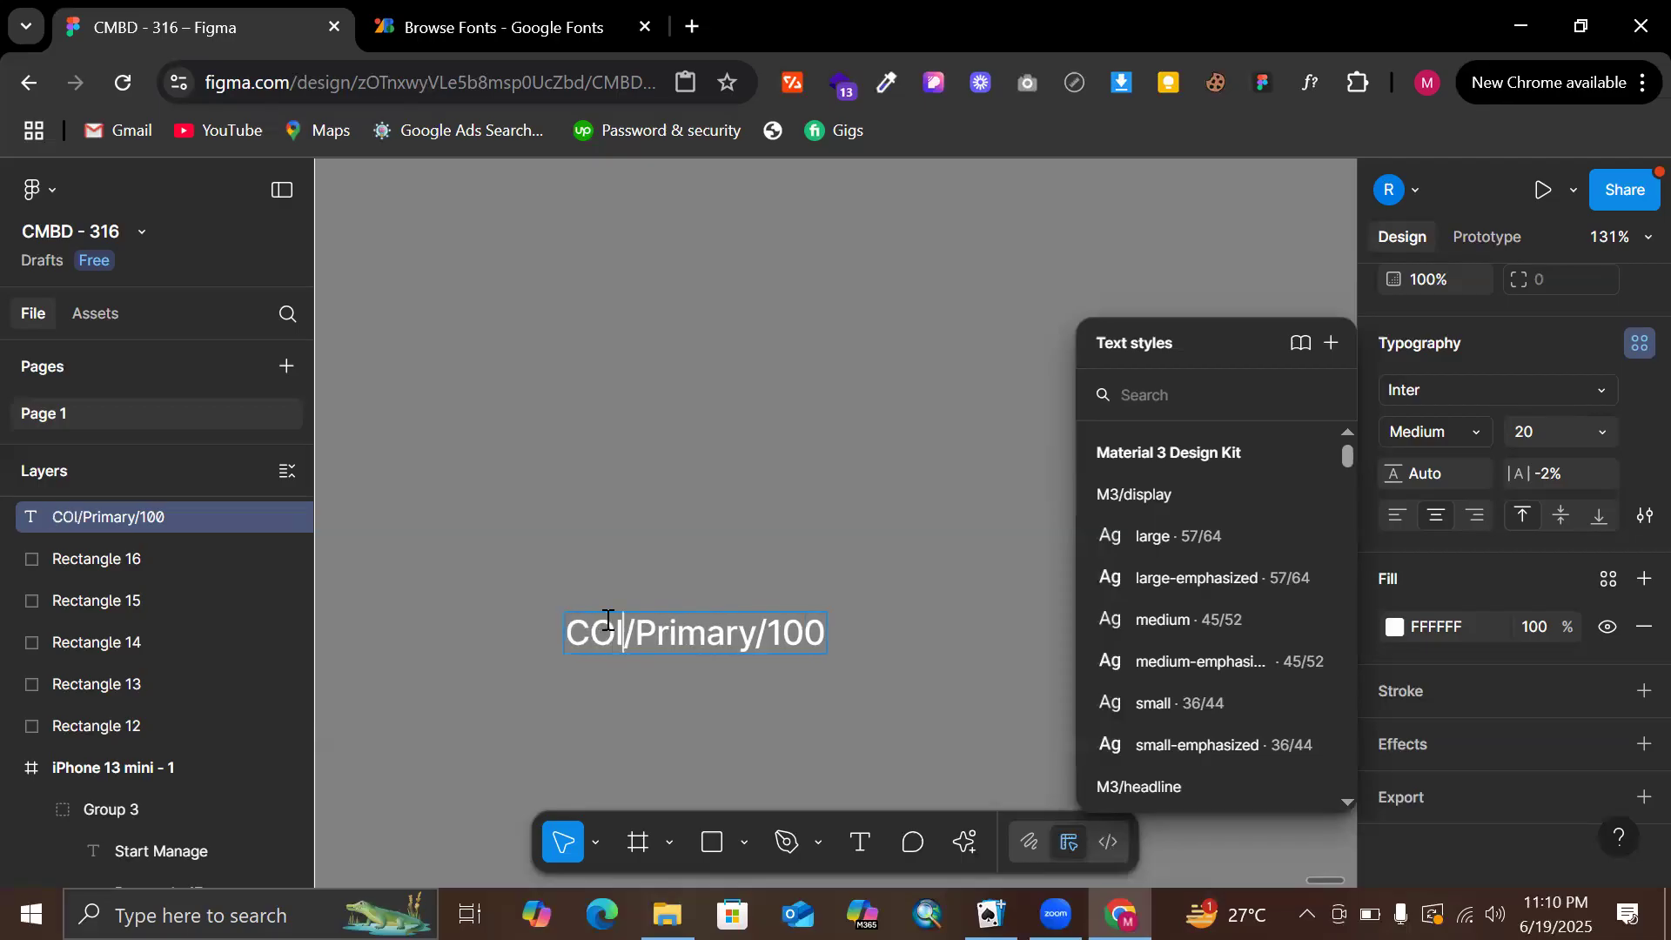
type("lor")
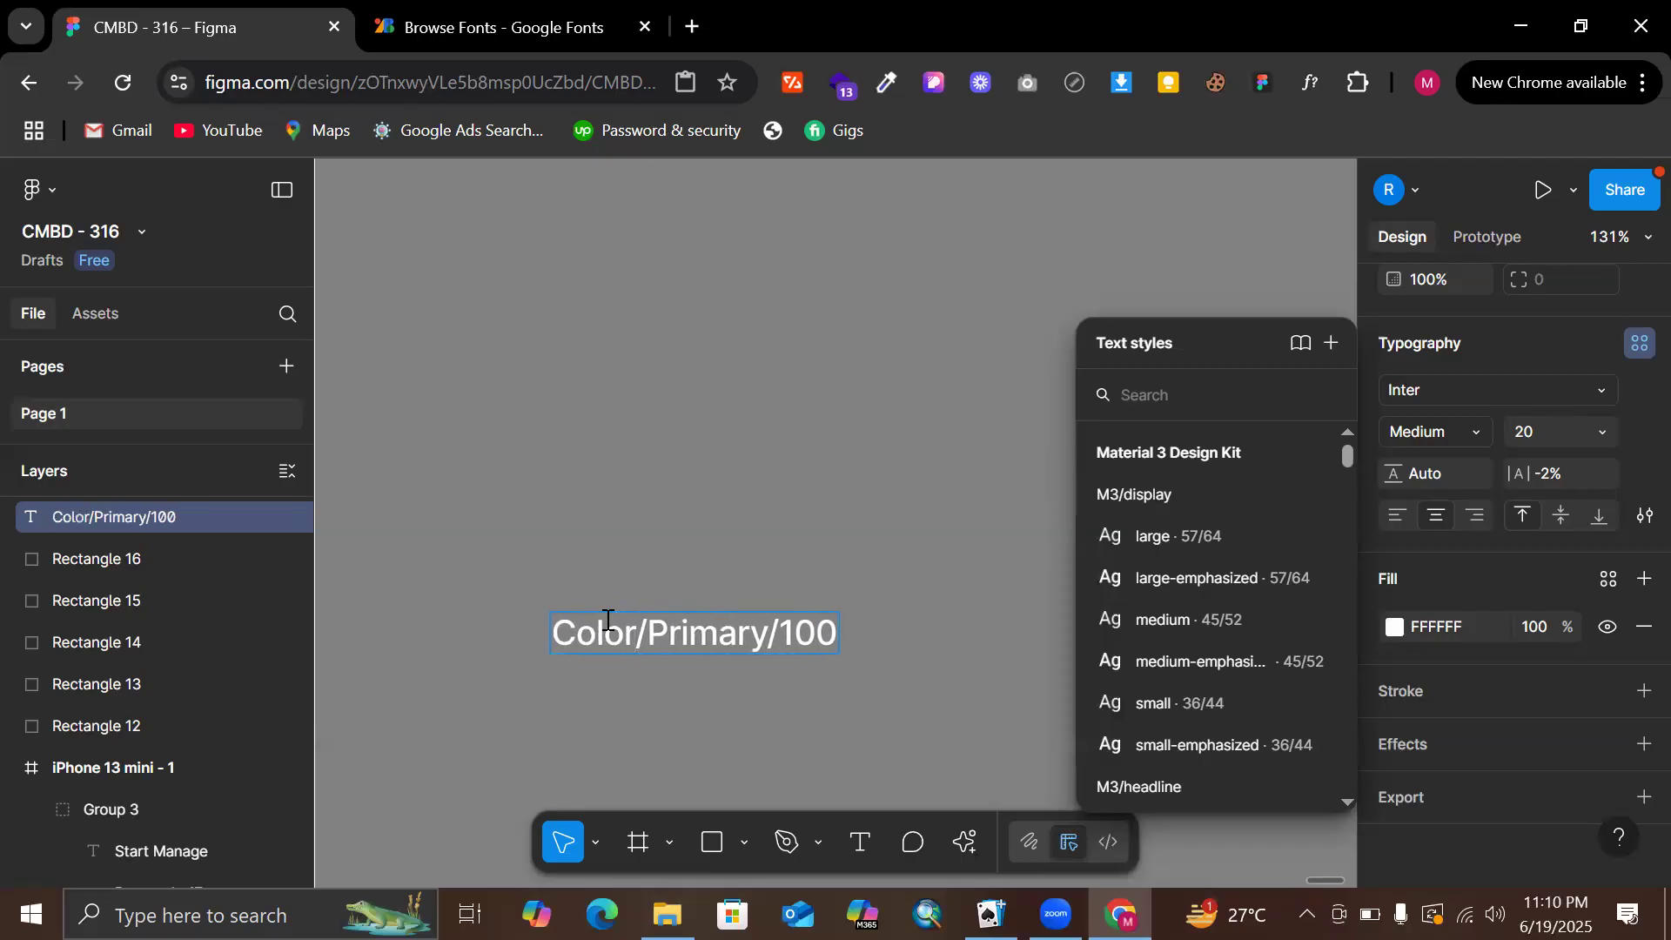
key("Escape")
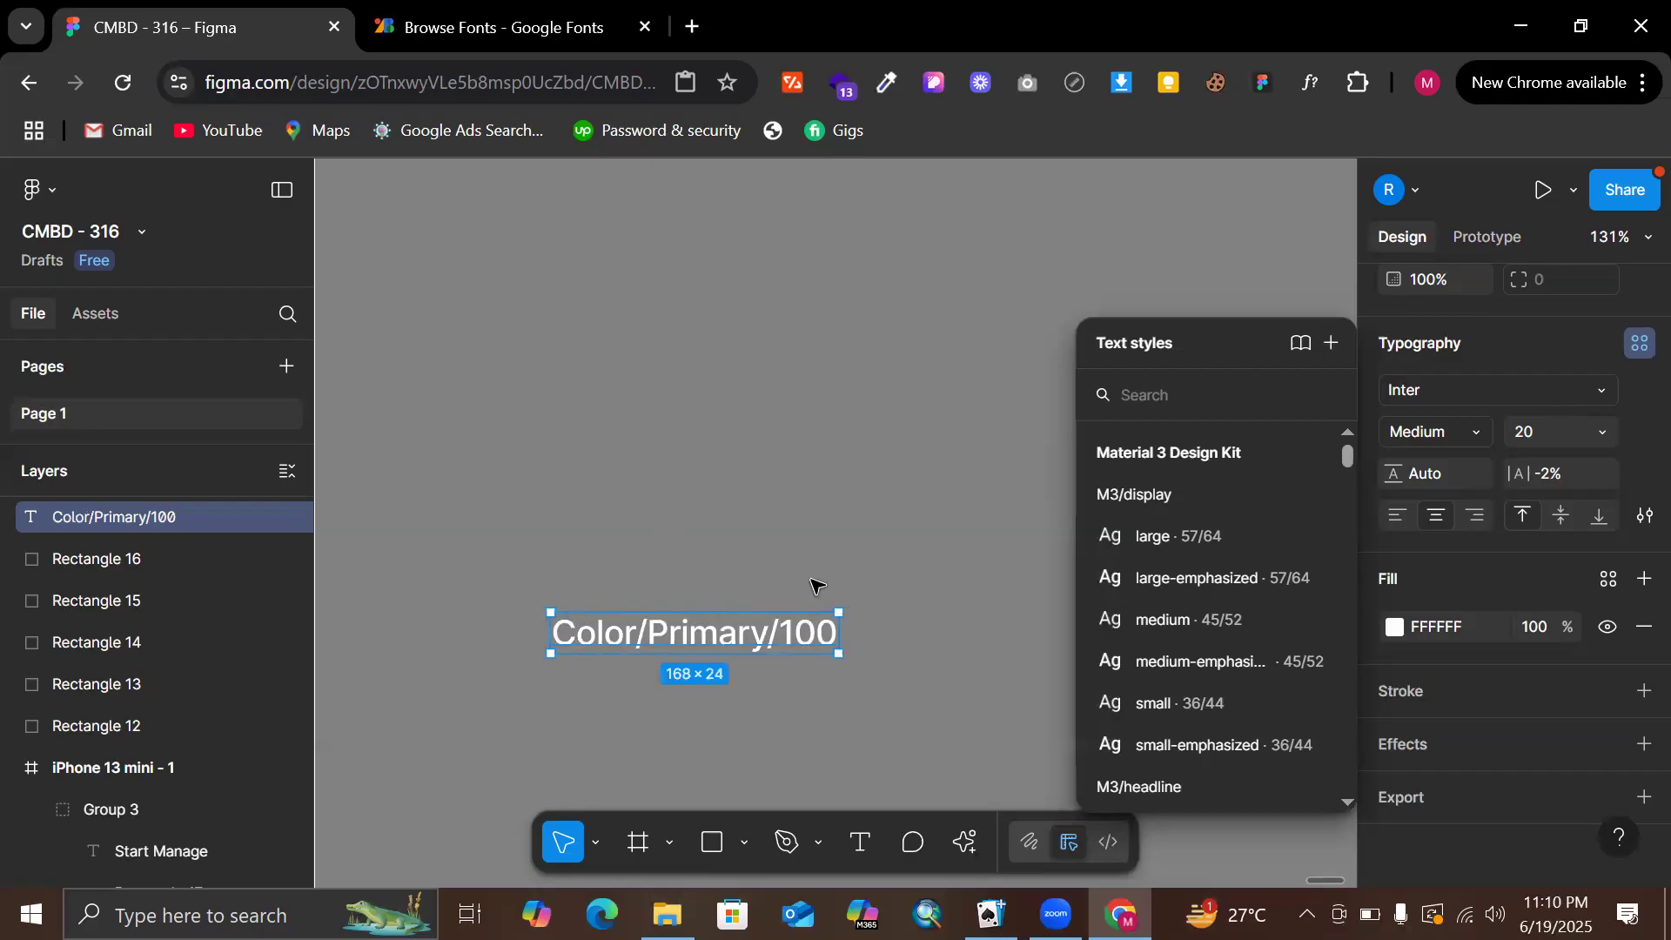
Replace the label's final part with "Main" so that it reads "Color/Primary/Main"
double_click(779, 634)
left_click_drag(777, 636, 919, 655)
type("Main")
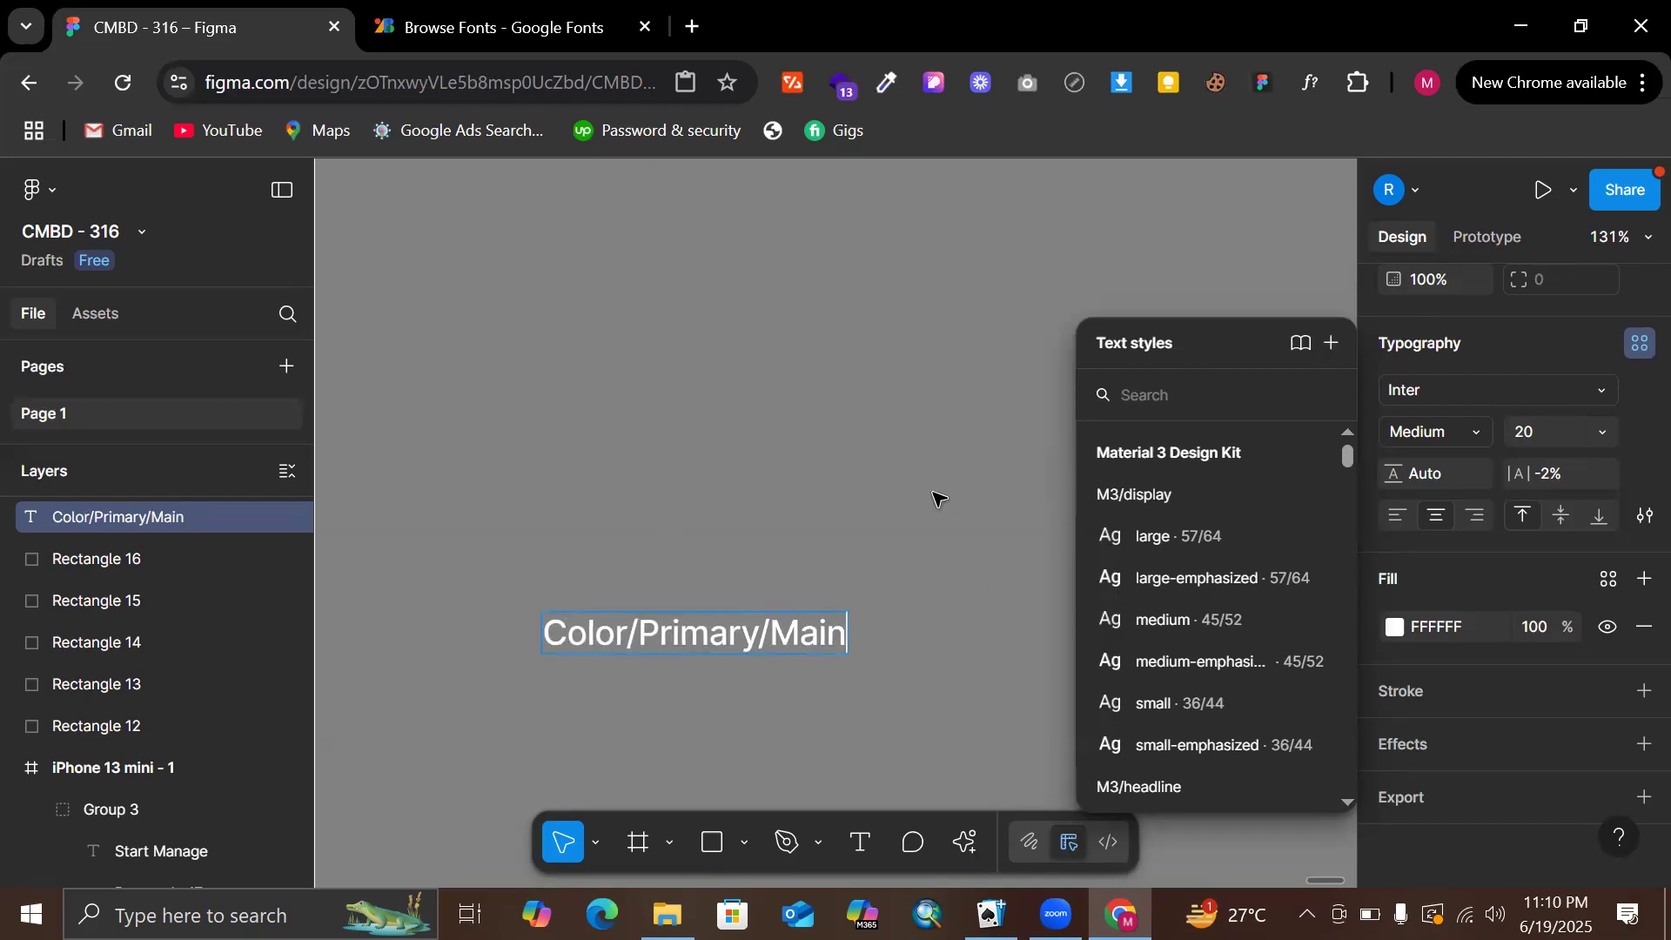
key("Escape")
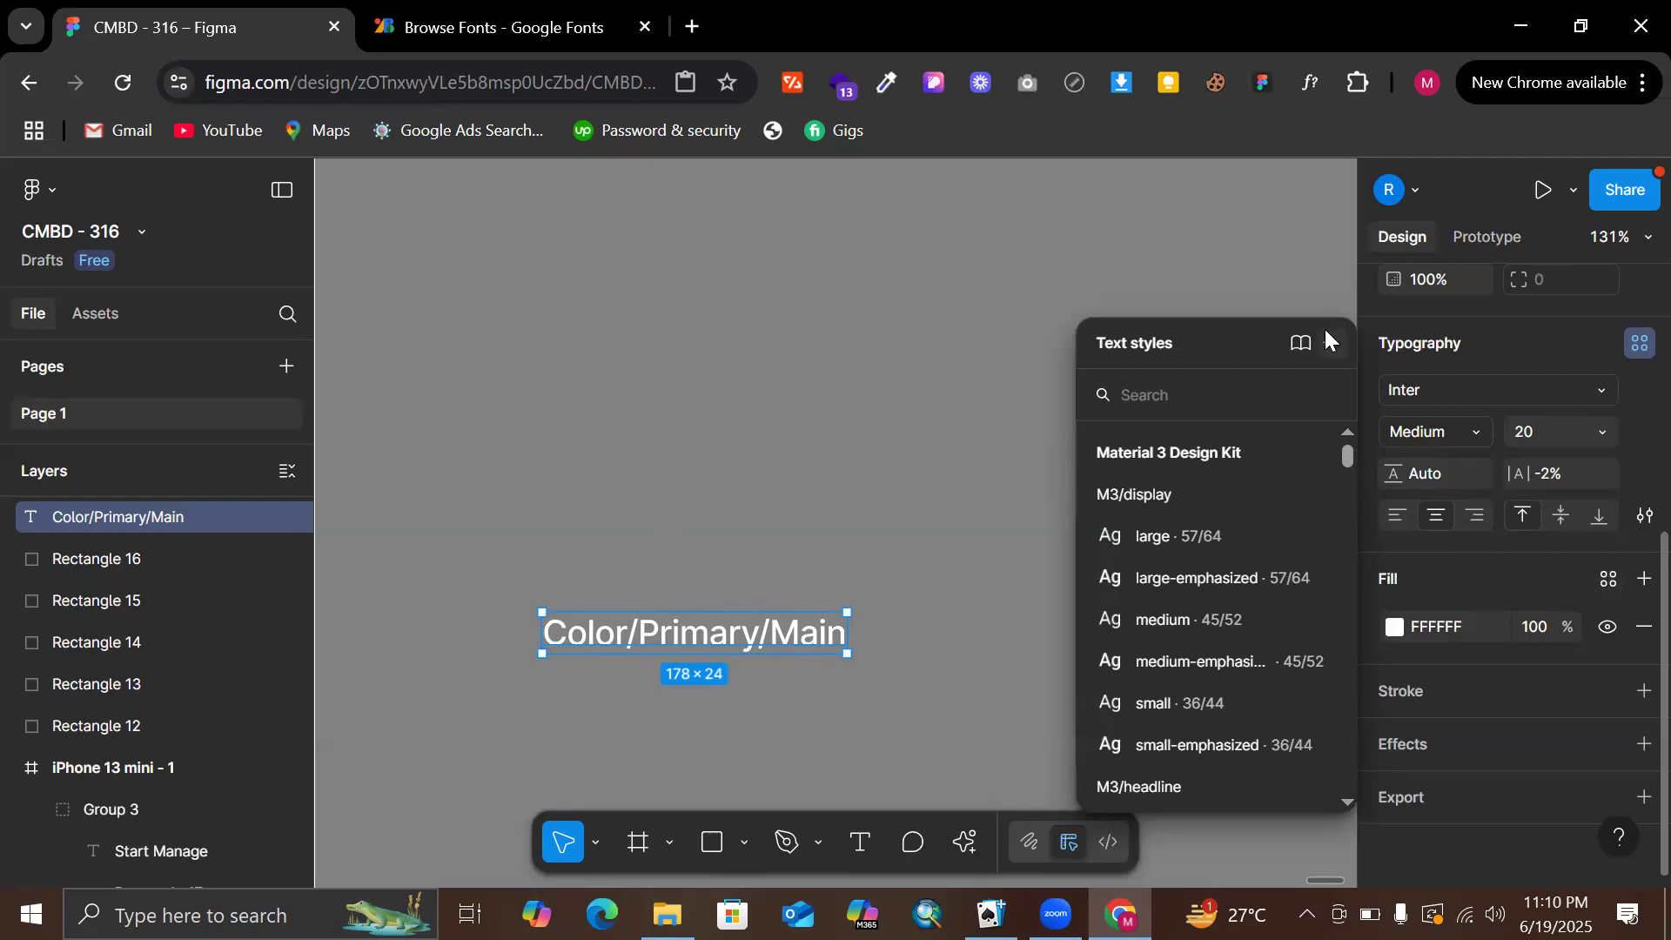
Create a colour style named "Primary" from the orange swatch's fill and close the style window
scroll(802, 564, "left", 4)
scroll(802, 563, "down", 4)
scroll(802, 564, "left", 2)
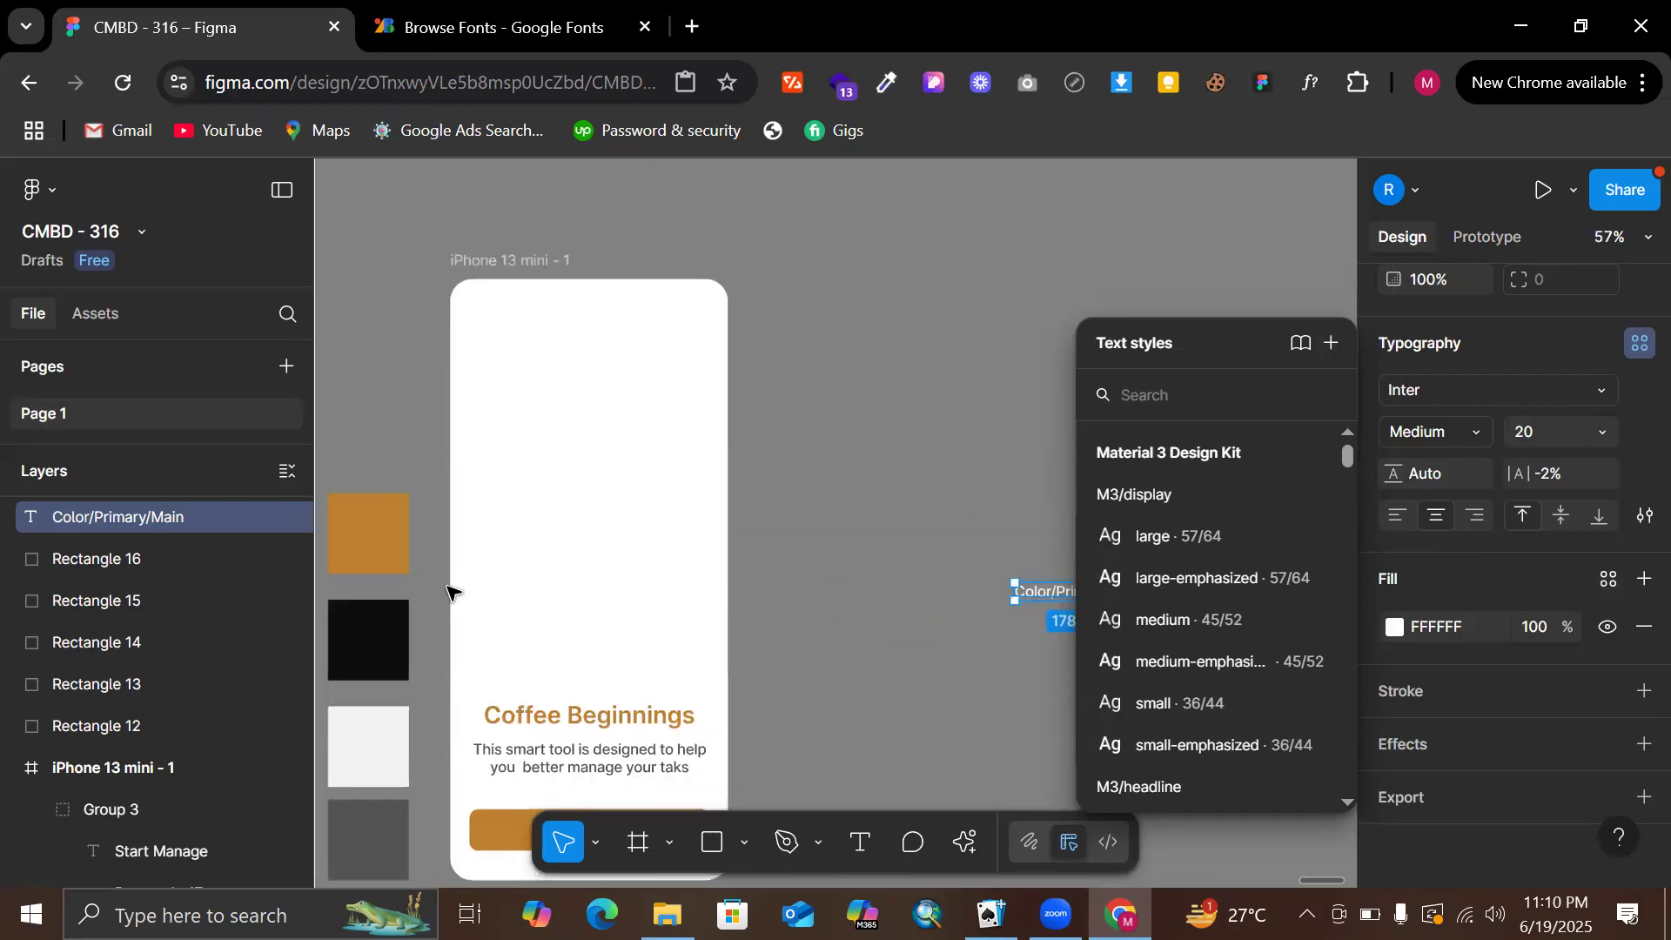
left_click(376, 571)
scroll(1610, 578, "up", 3)
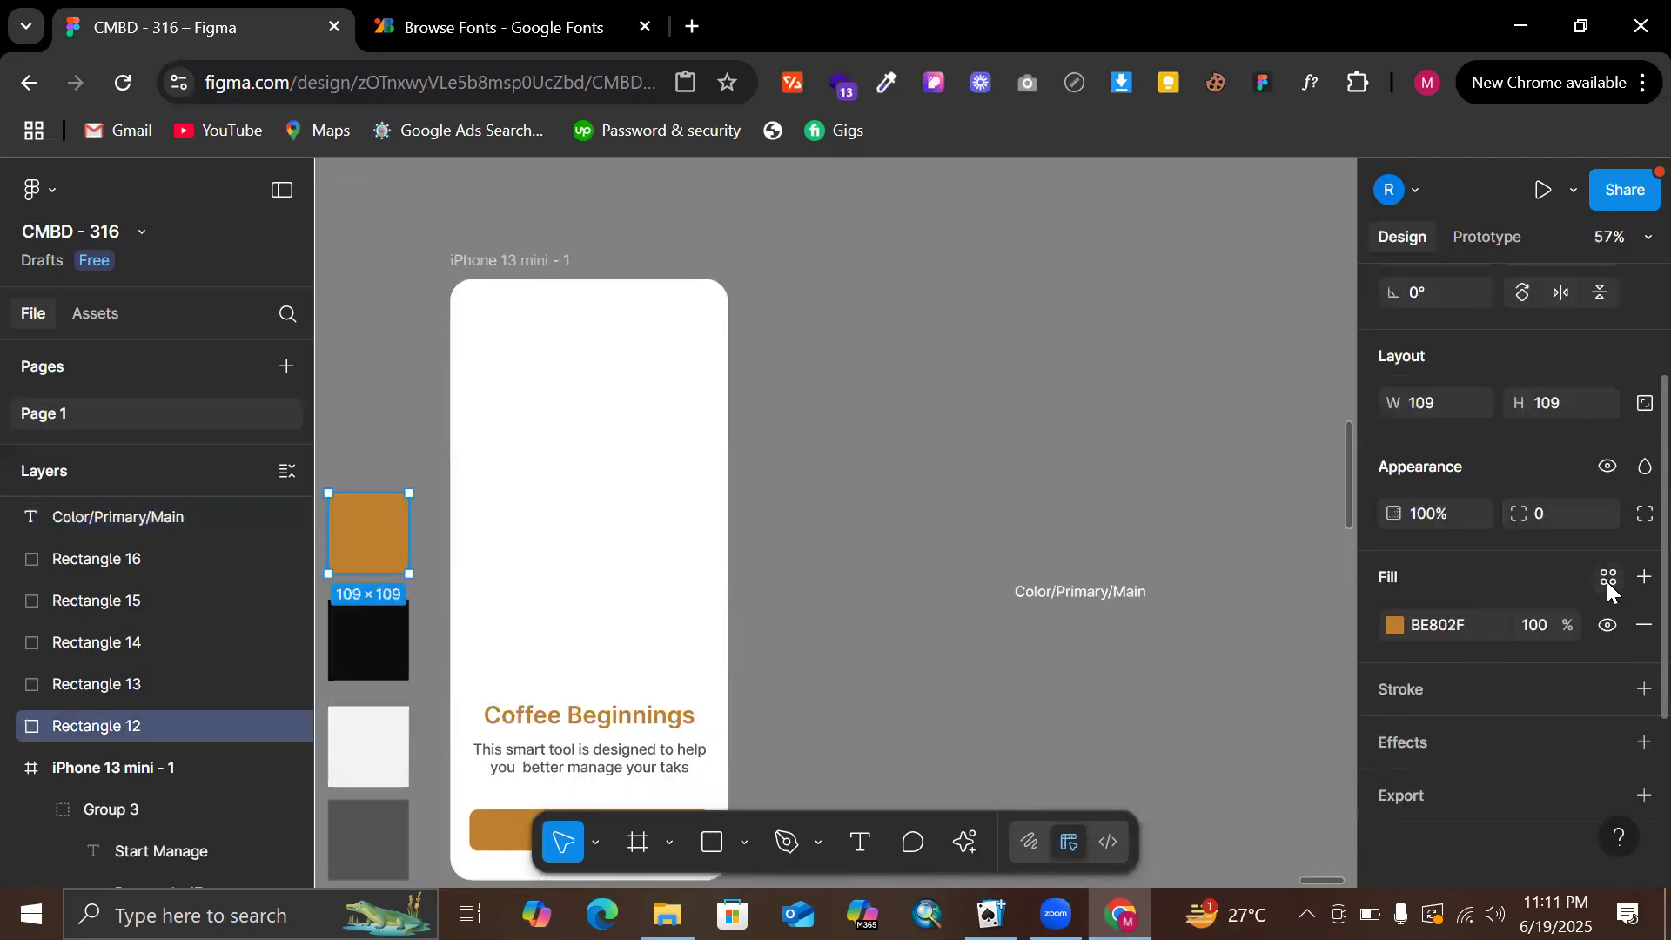
left_click(1607, 578)
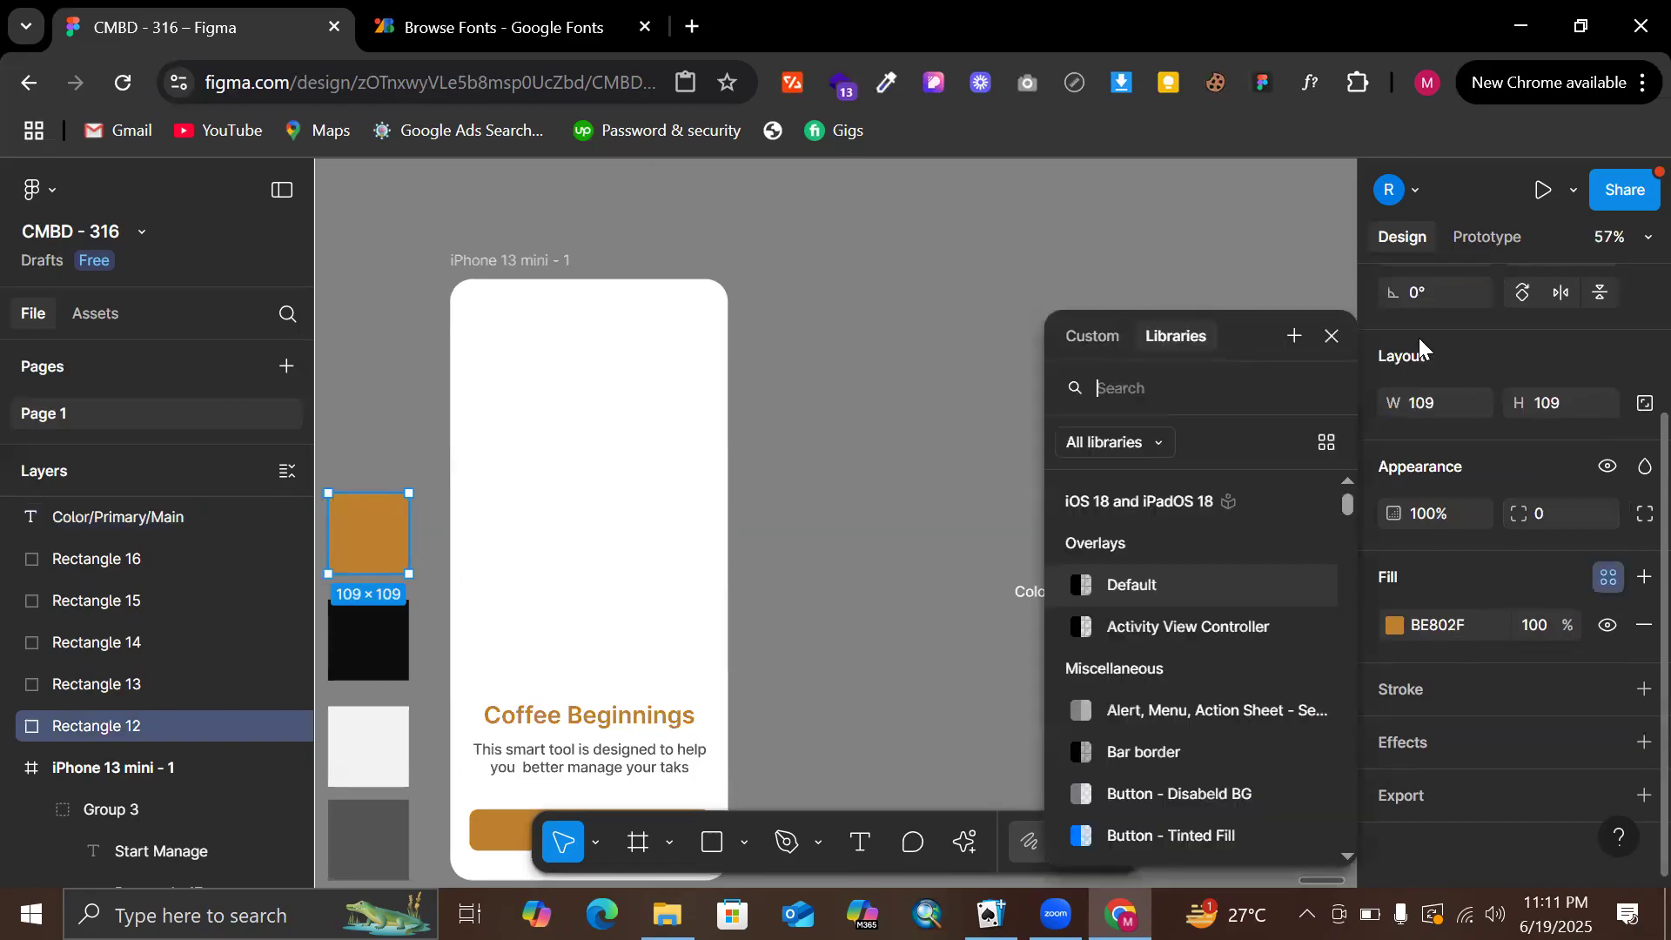
left_click(1297, 338)
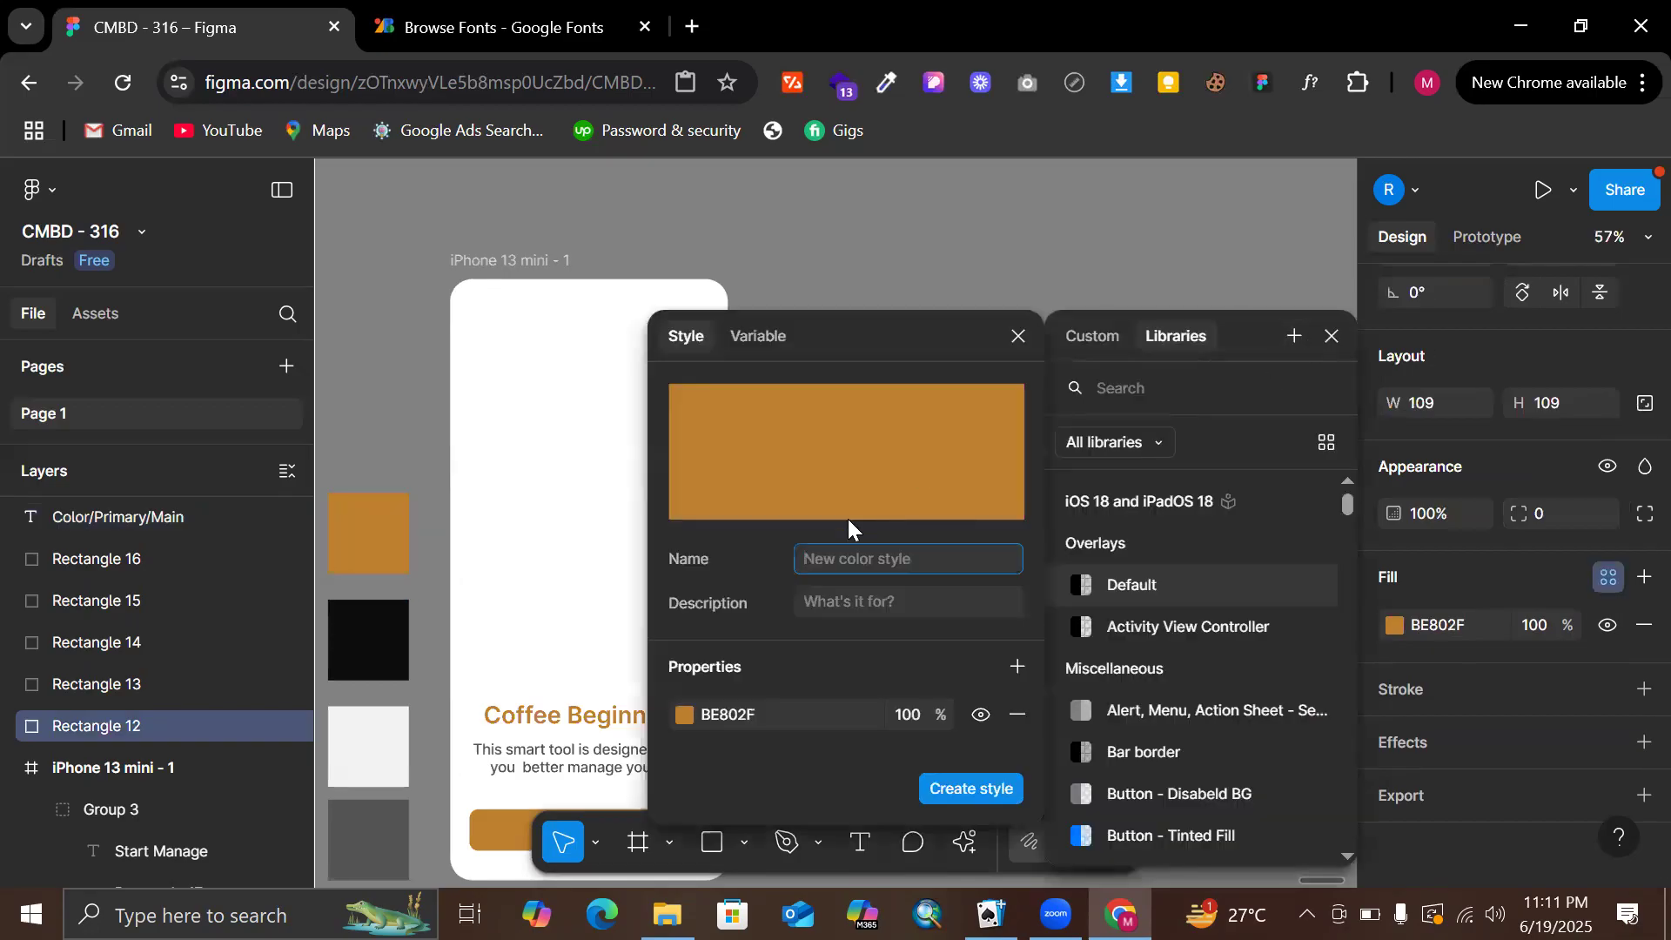
type("Pi")
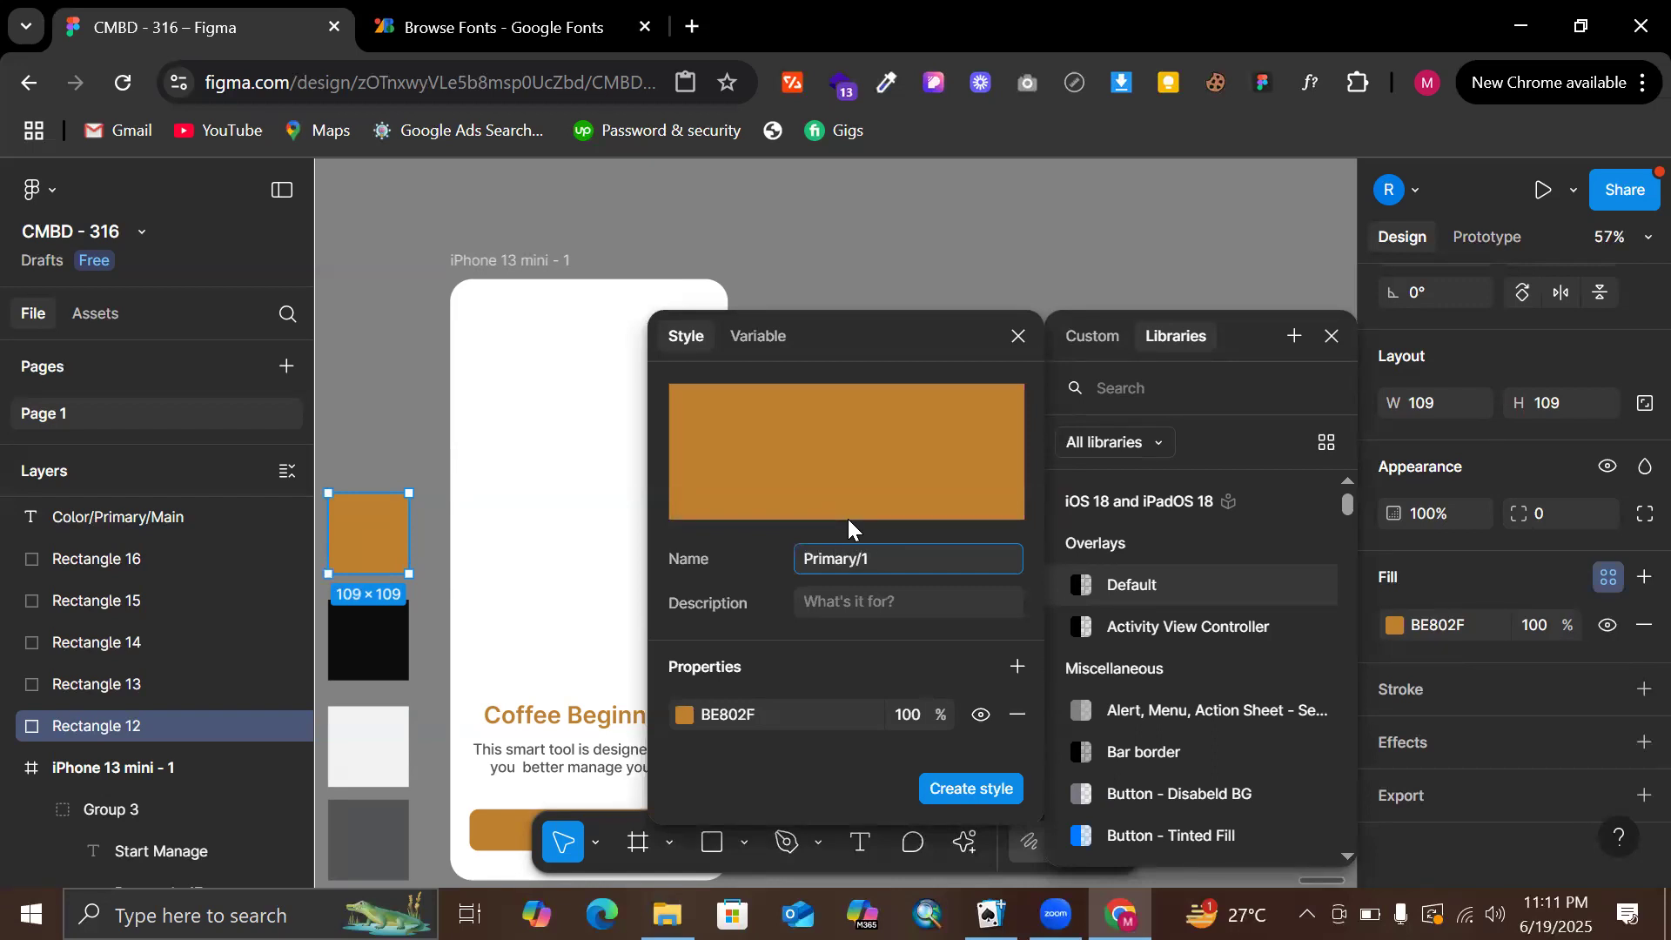
key("BackSpace")
key("BackSpace")
type("P")
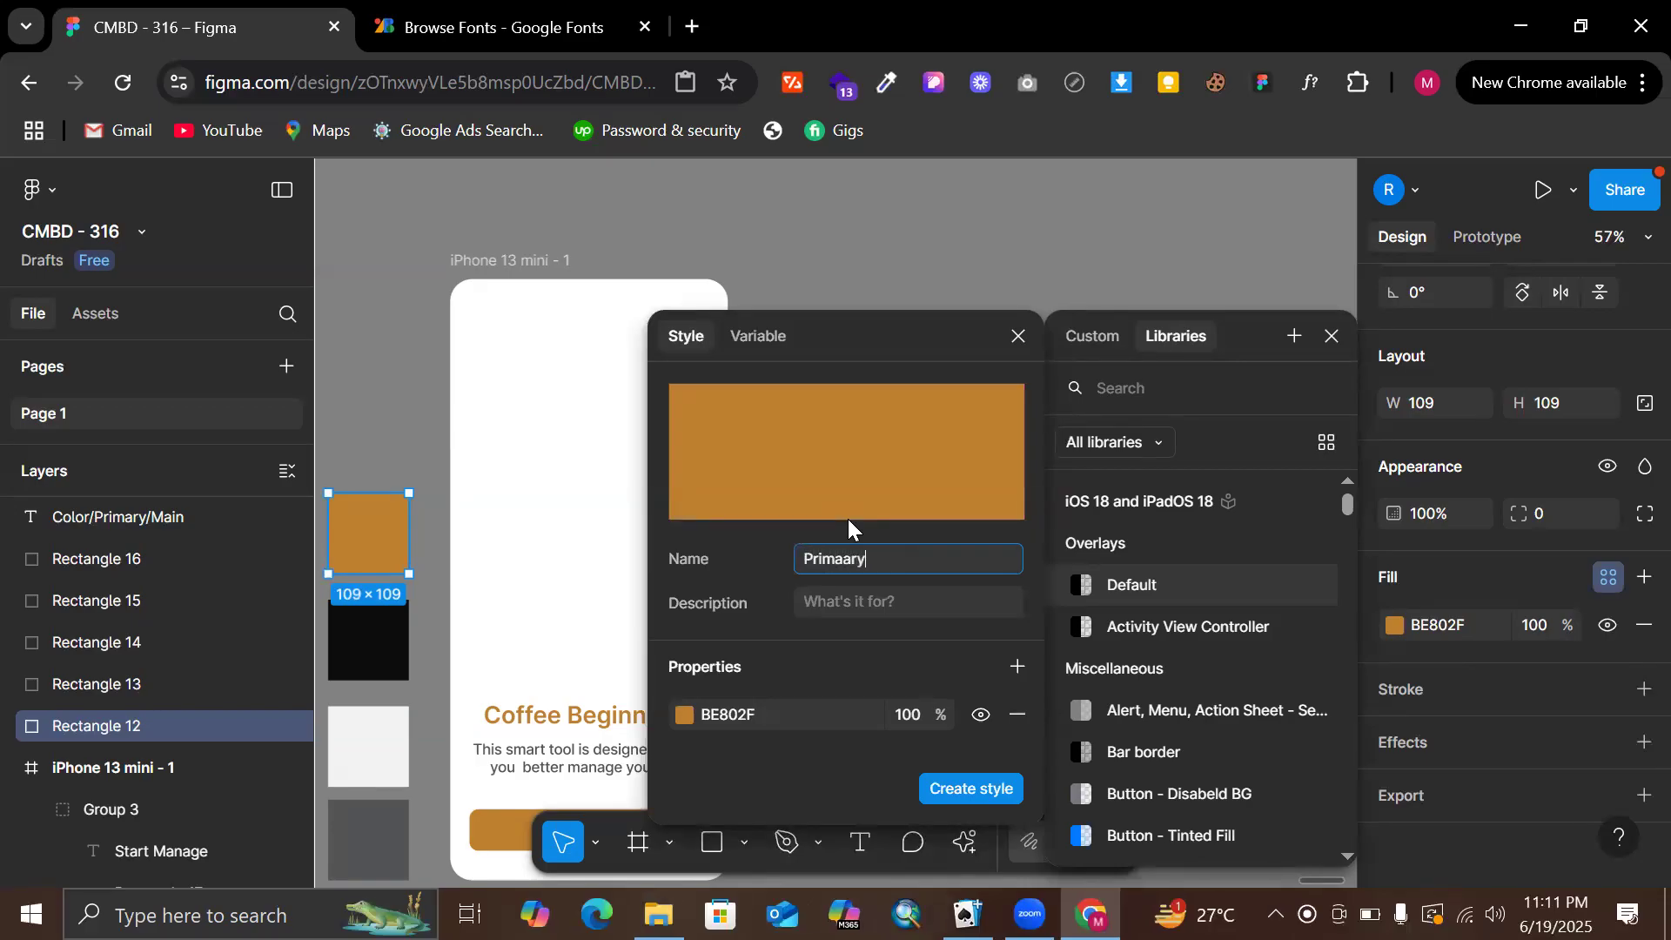
type("rimary")
key("Return")
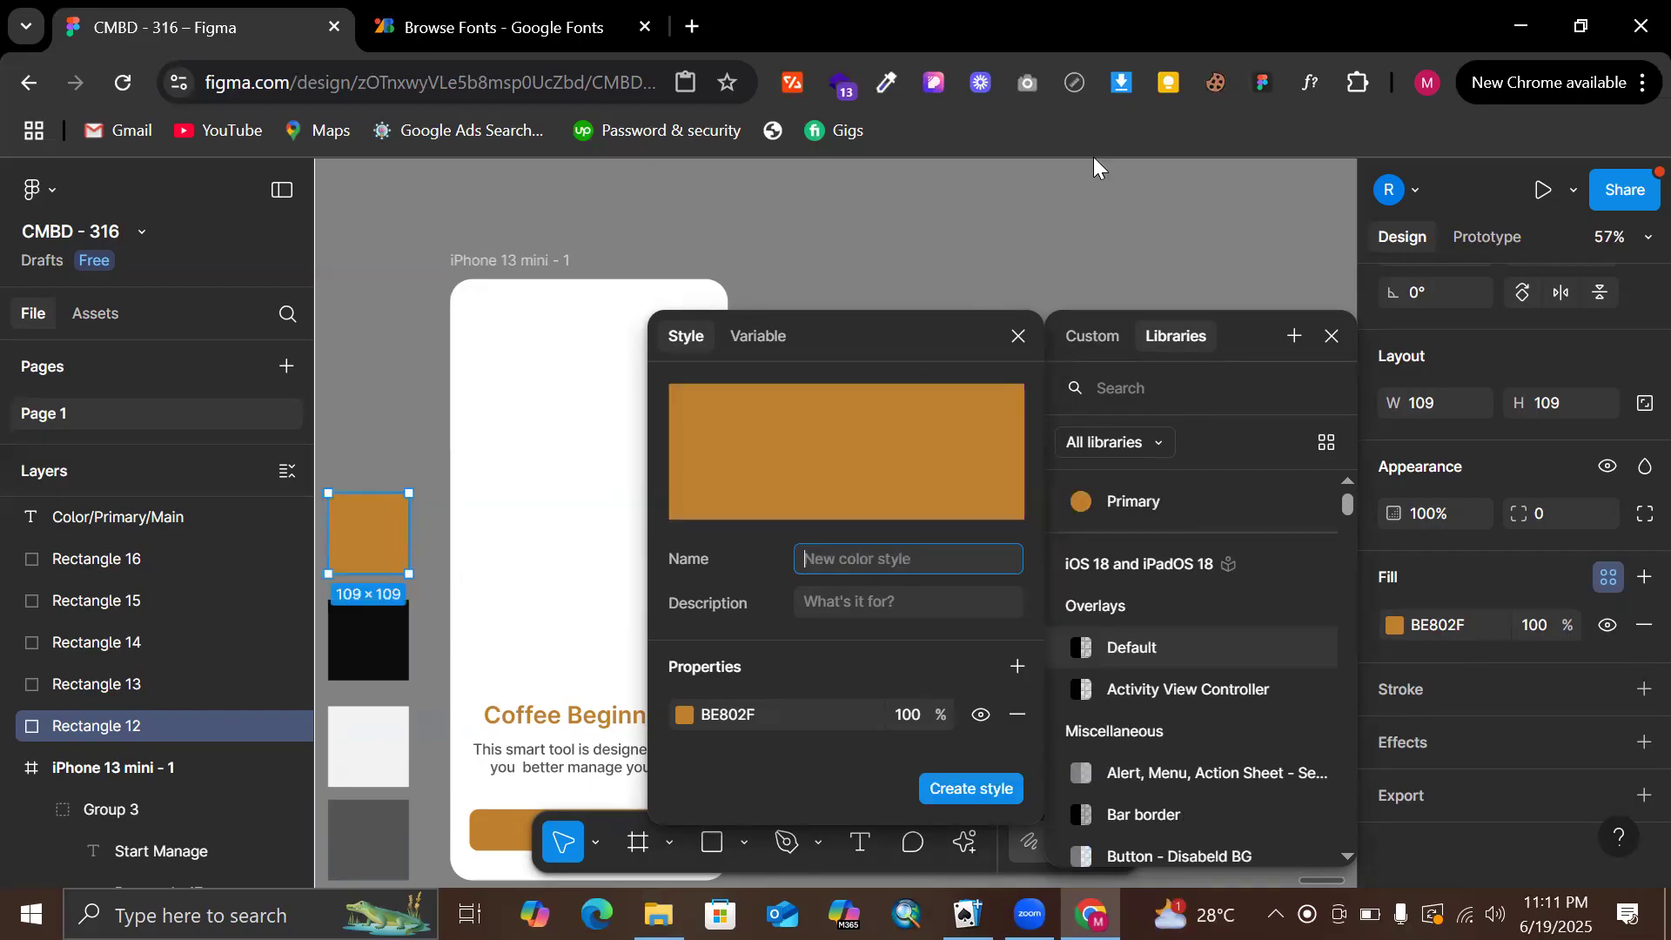
left_click(1102, 217)
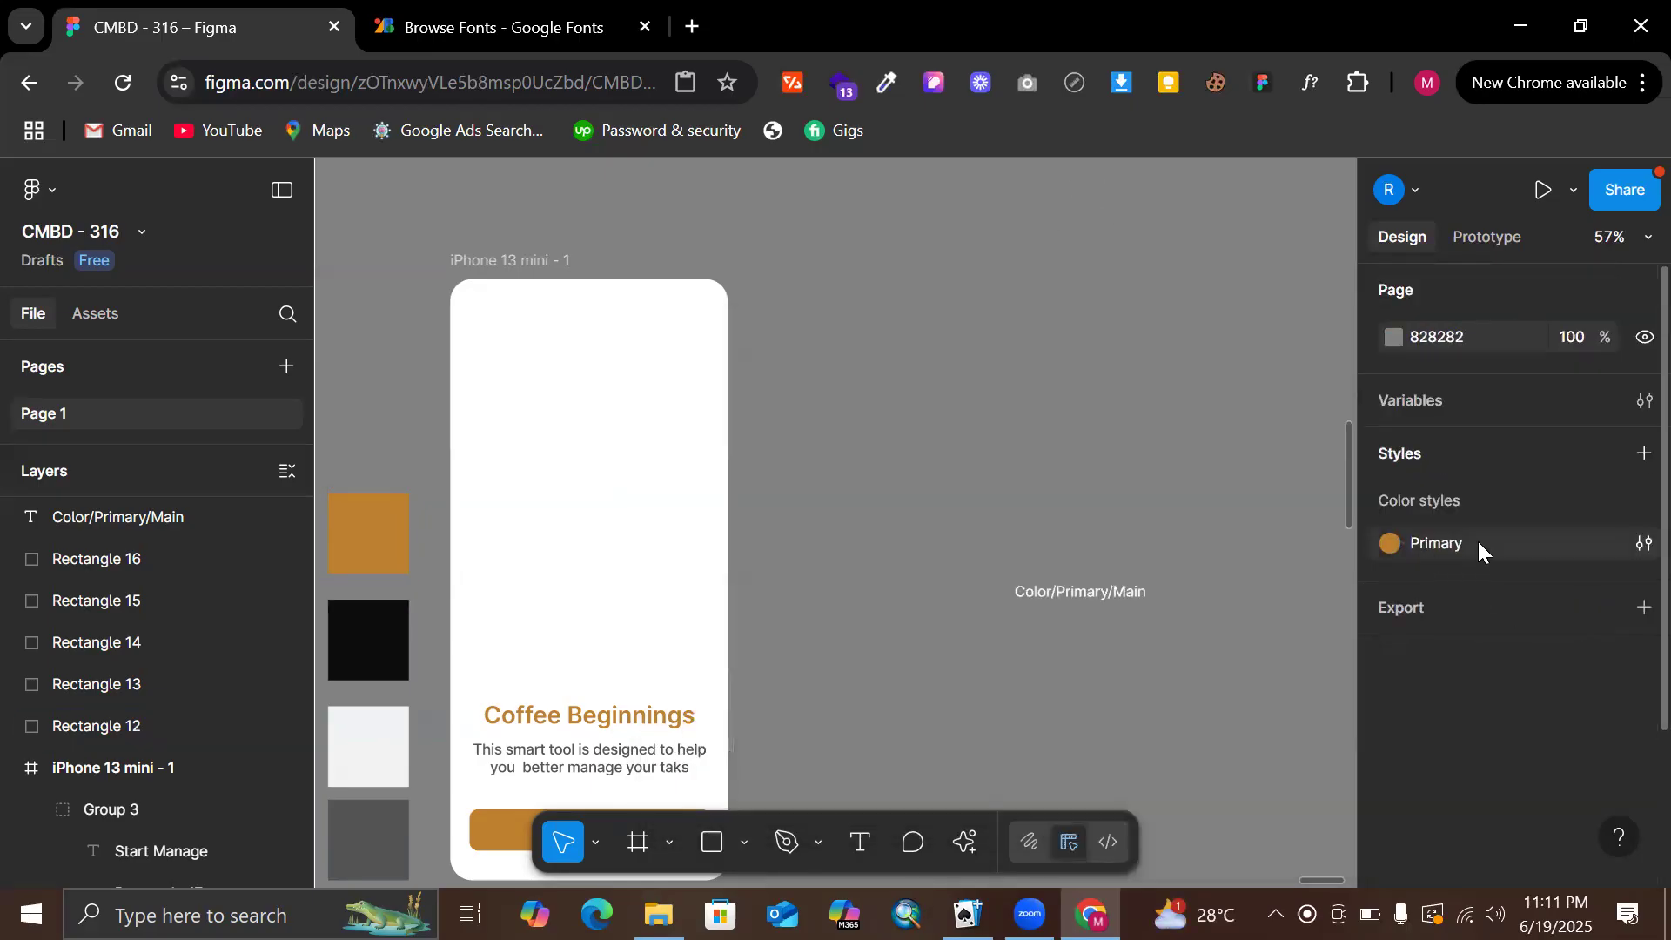
Apply the Primary colour style to the fill of the description text under the Coffee Beginnings heading
scroll(847, 522, "down", 3)
scroll(847, 523, "left", 3)
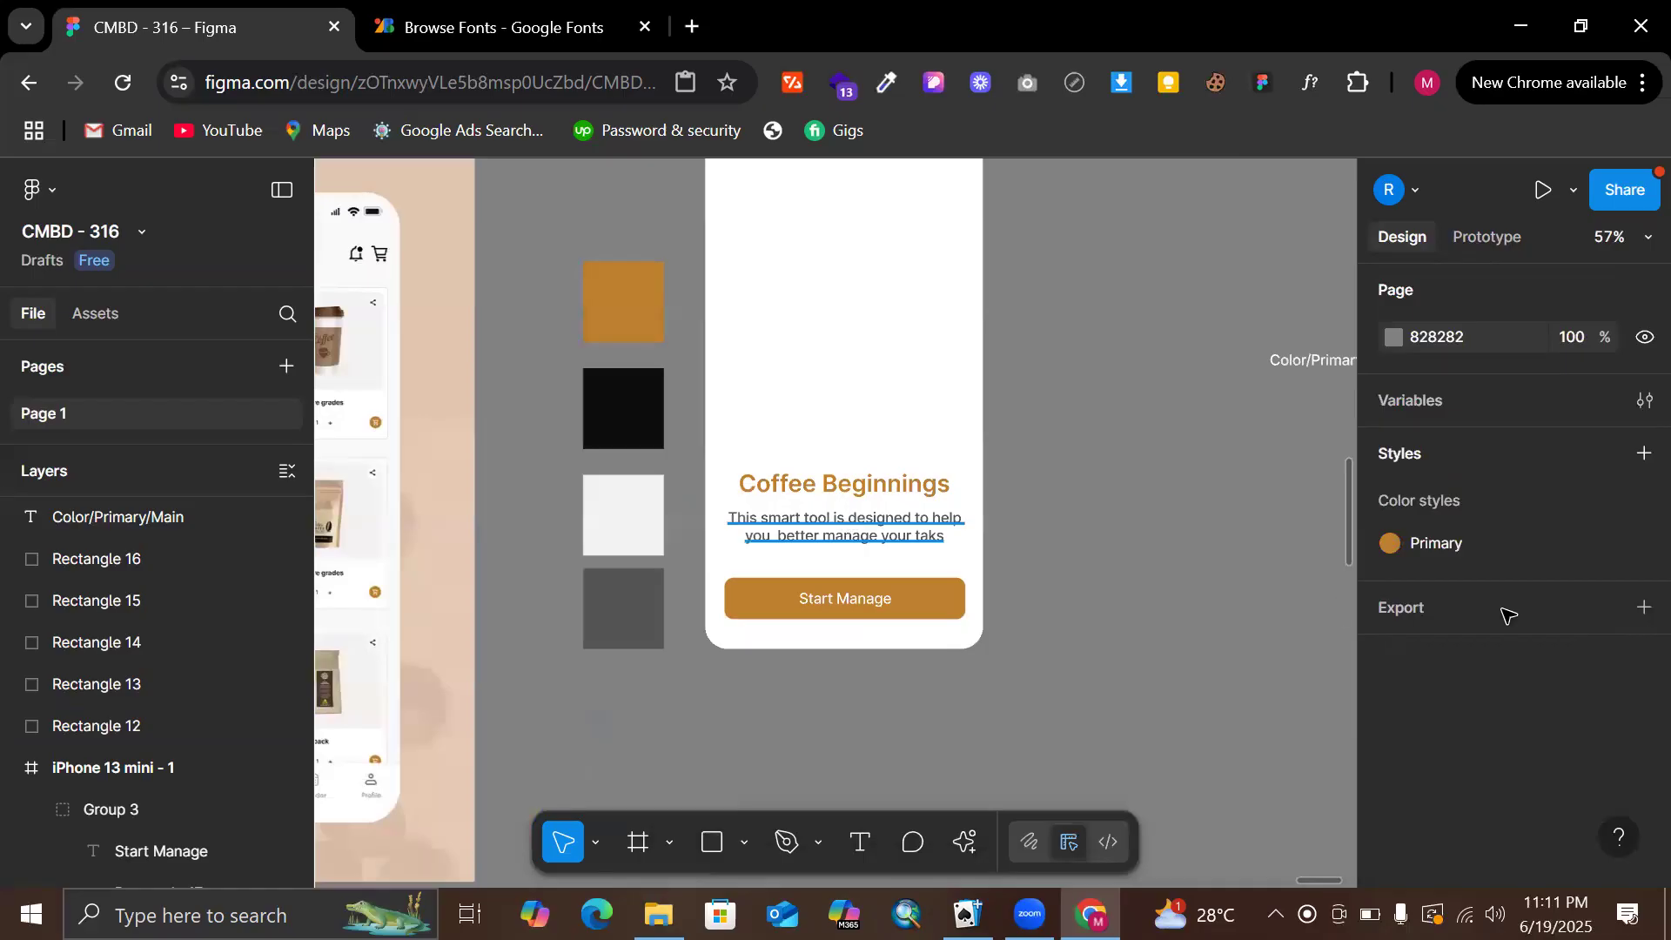
left_click(844, 522)
scroll(1523, 609, "down", 5)
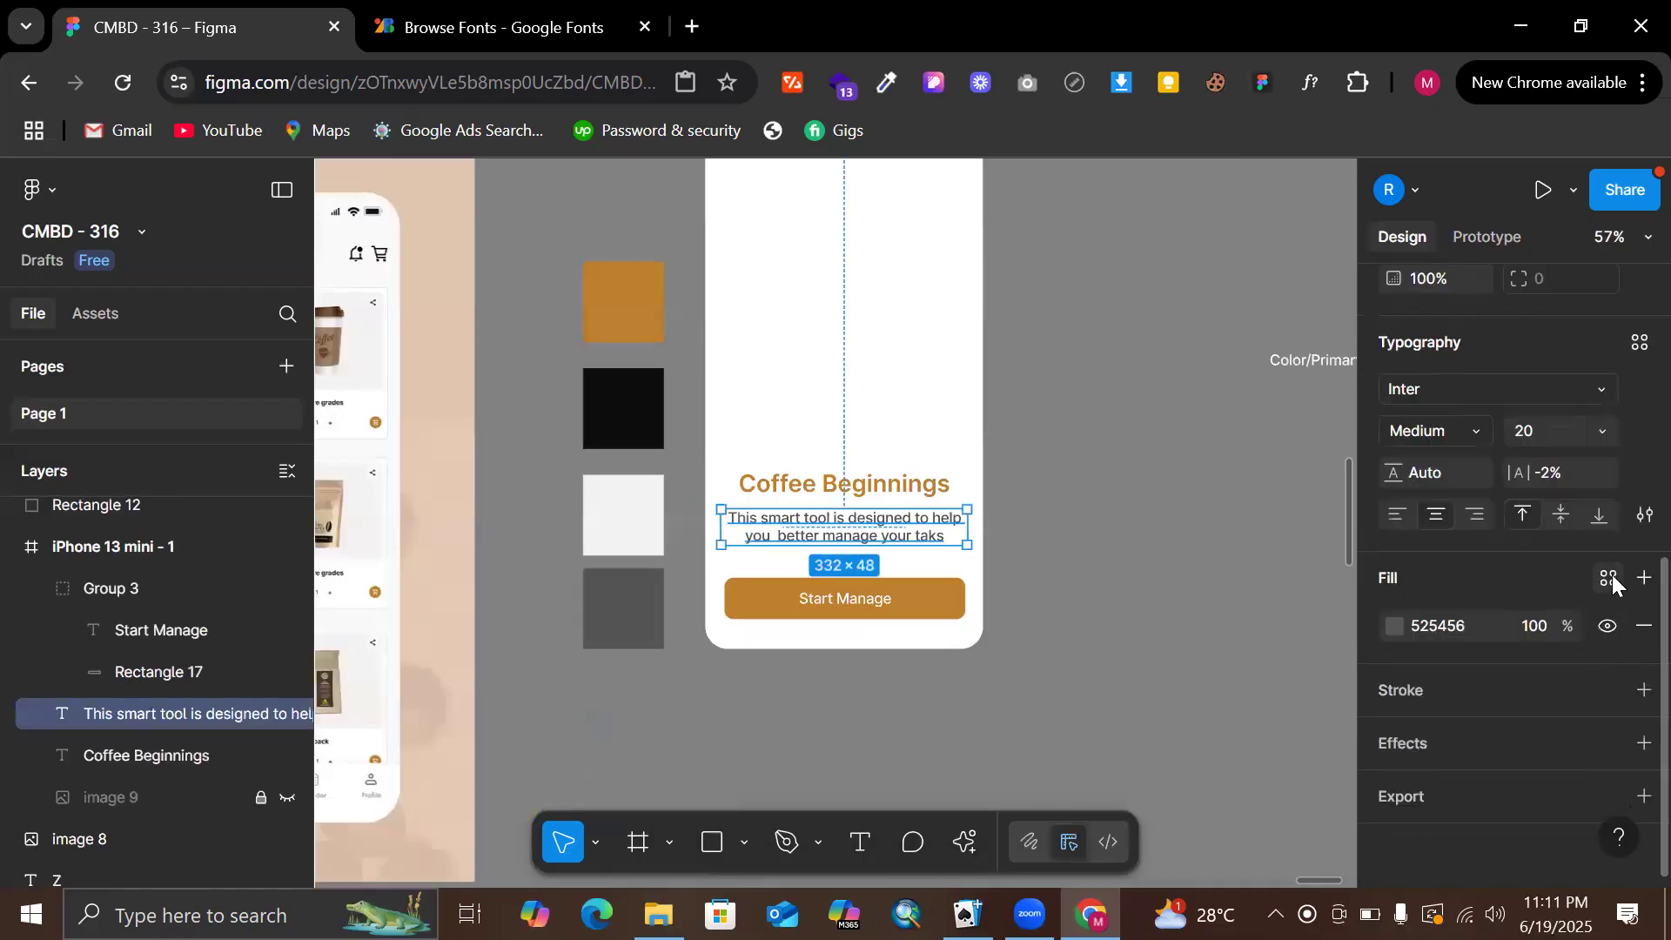
left_click(1611, 581)
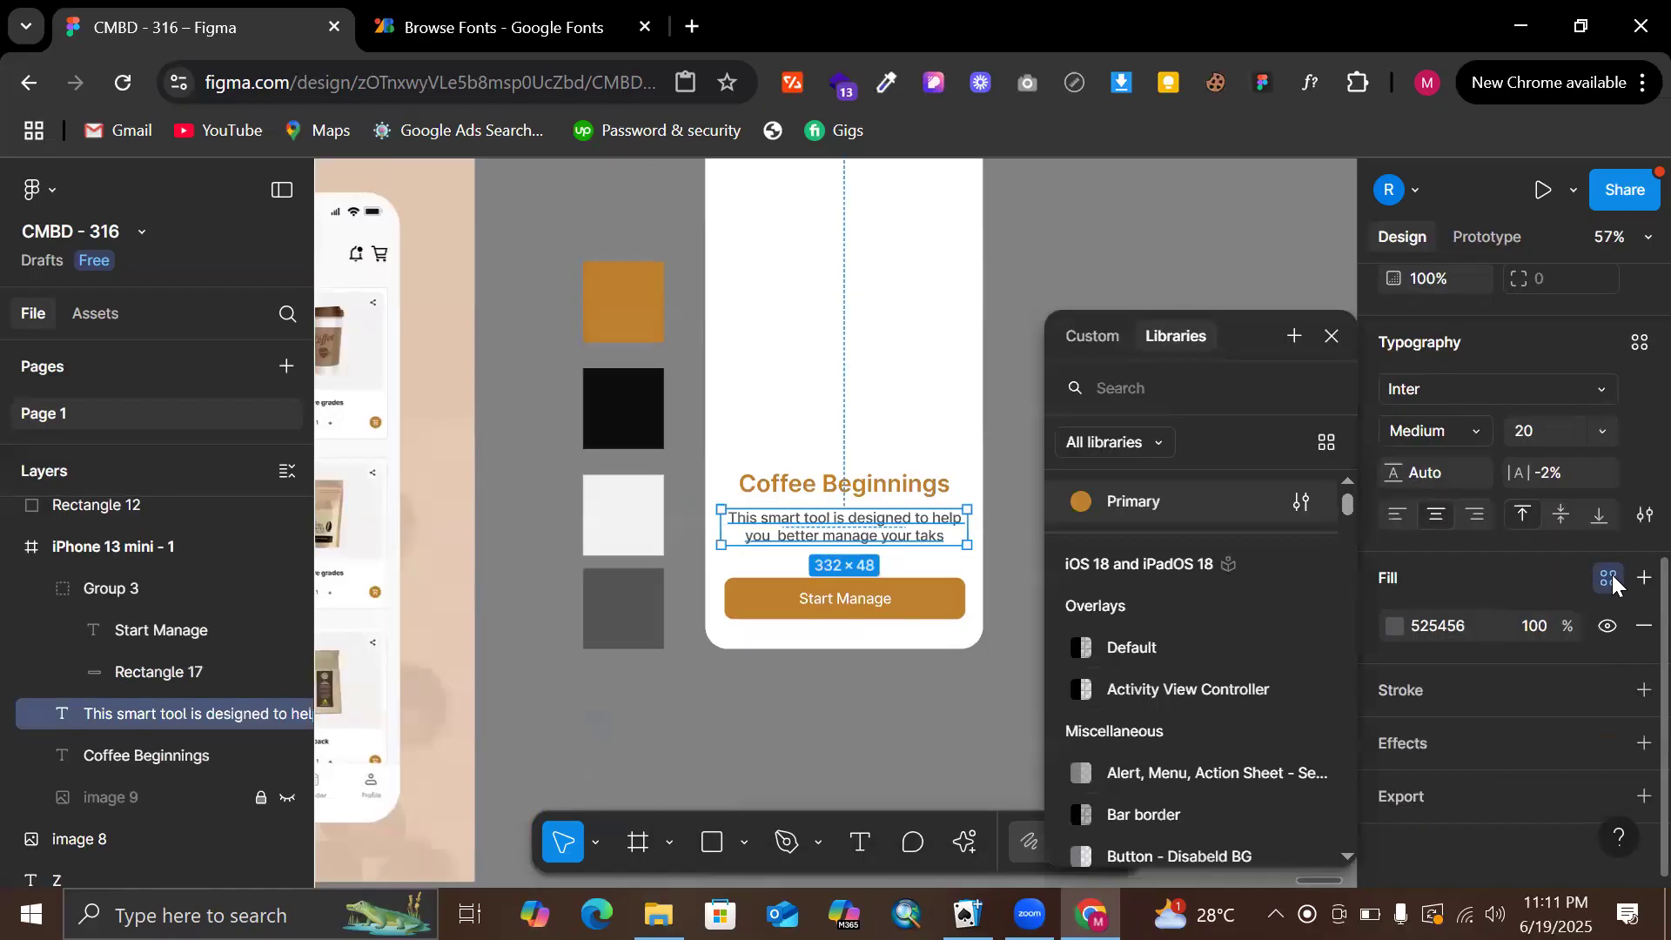
left_click(1163, 508)
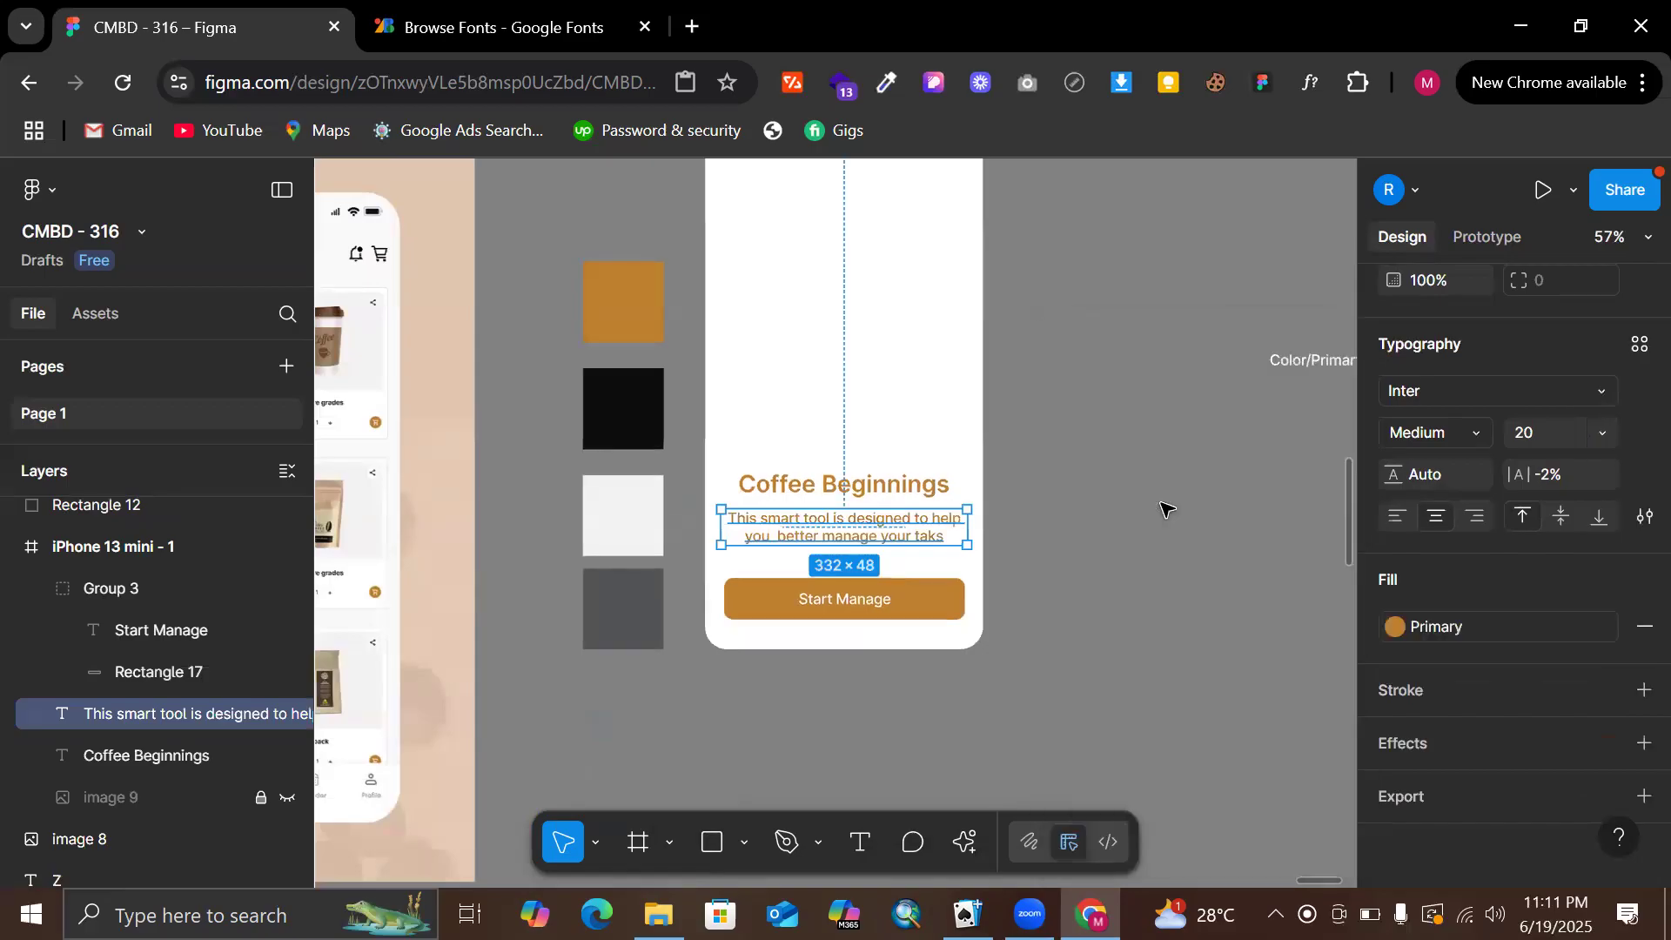
scroll(1015, 500, "right", 2)
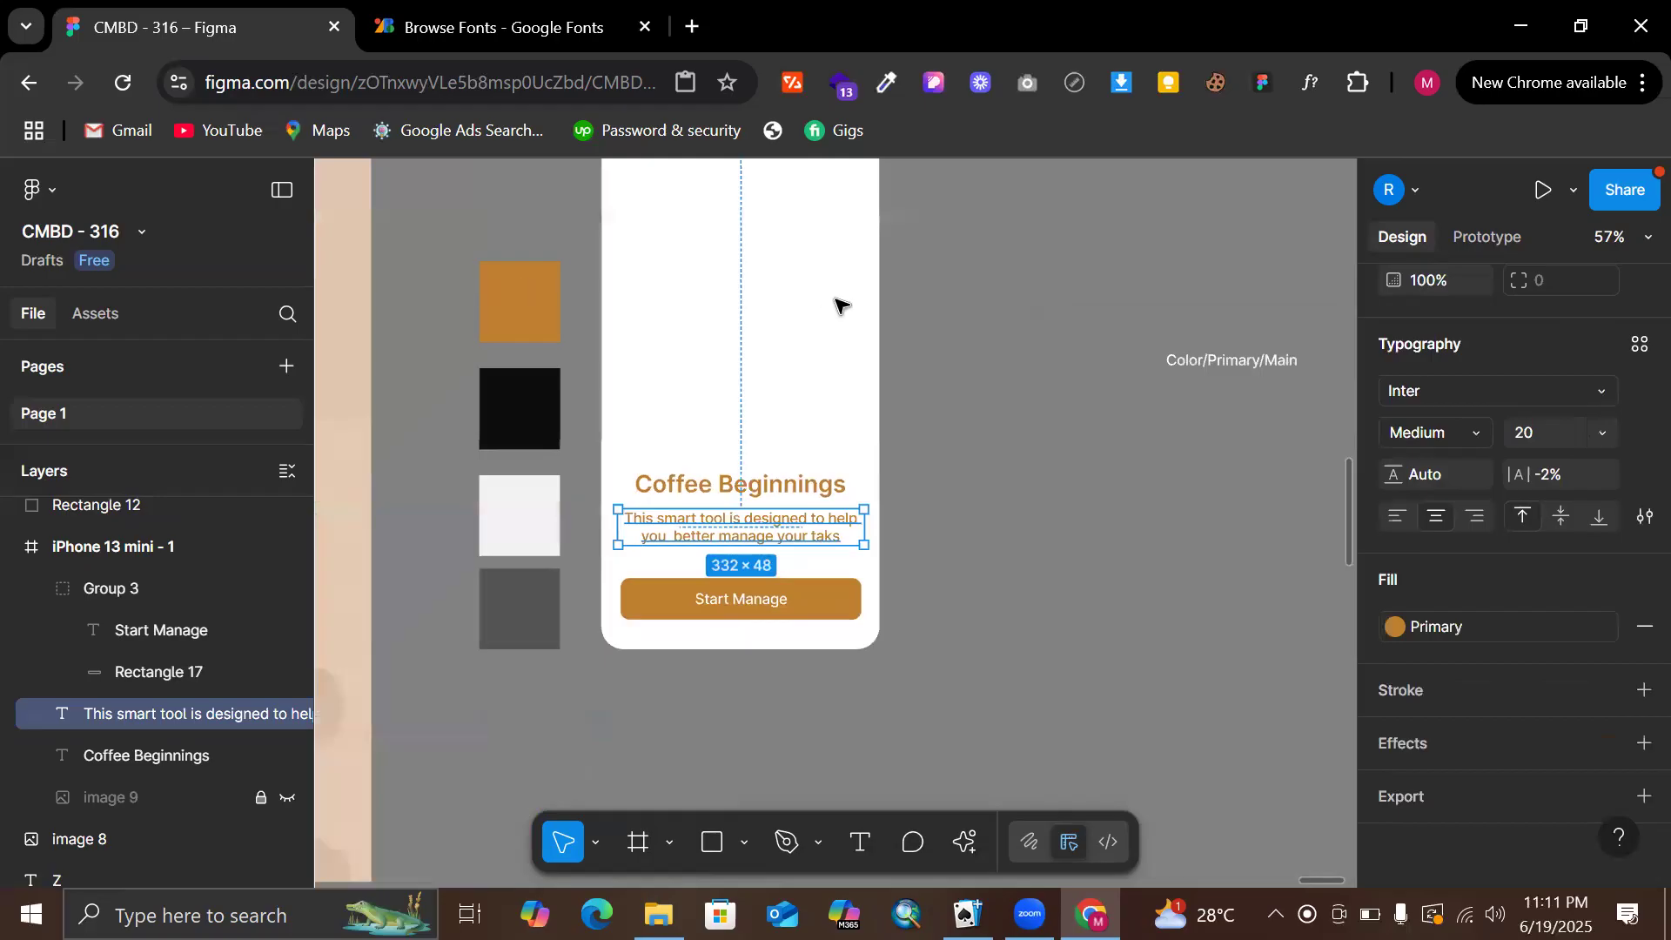
Open the Primary colour style for editing from the description text's fill and shift its hue to crimson, RGB 190, 47, 78
left_click(1441, 626)
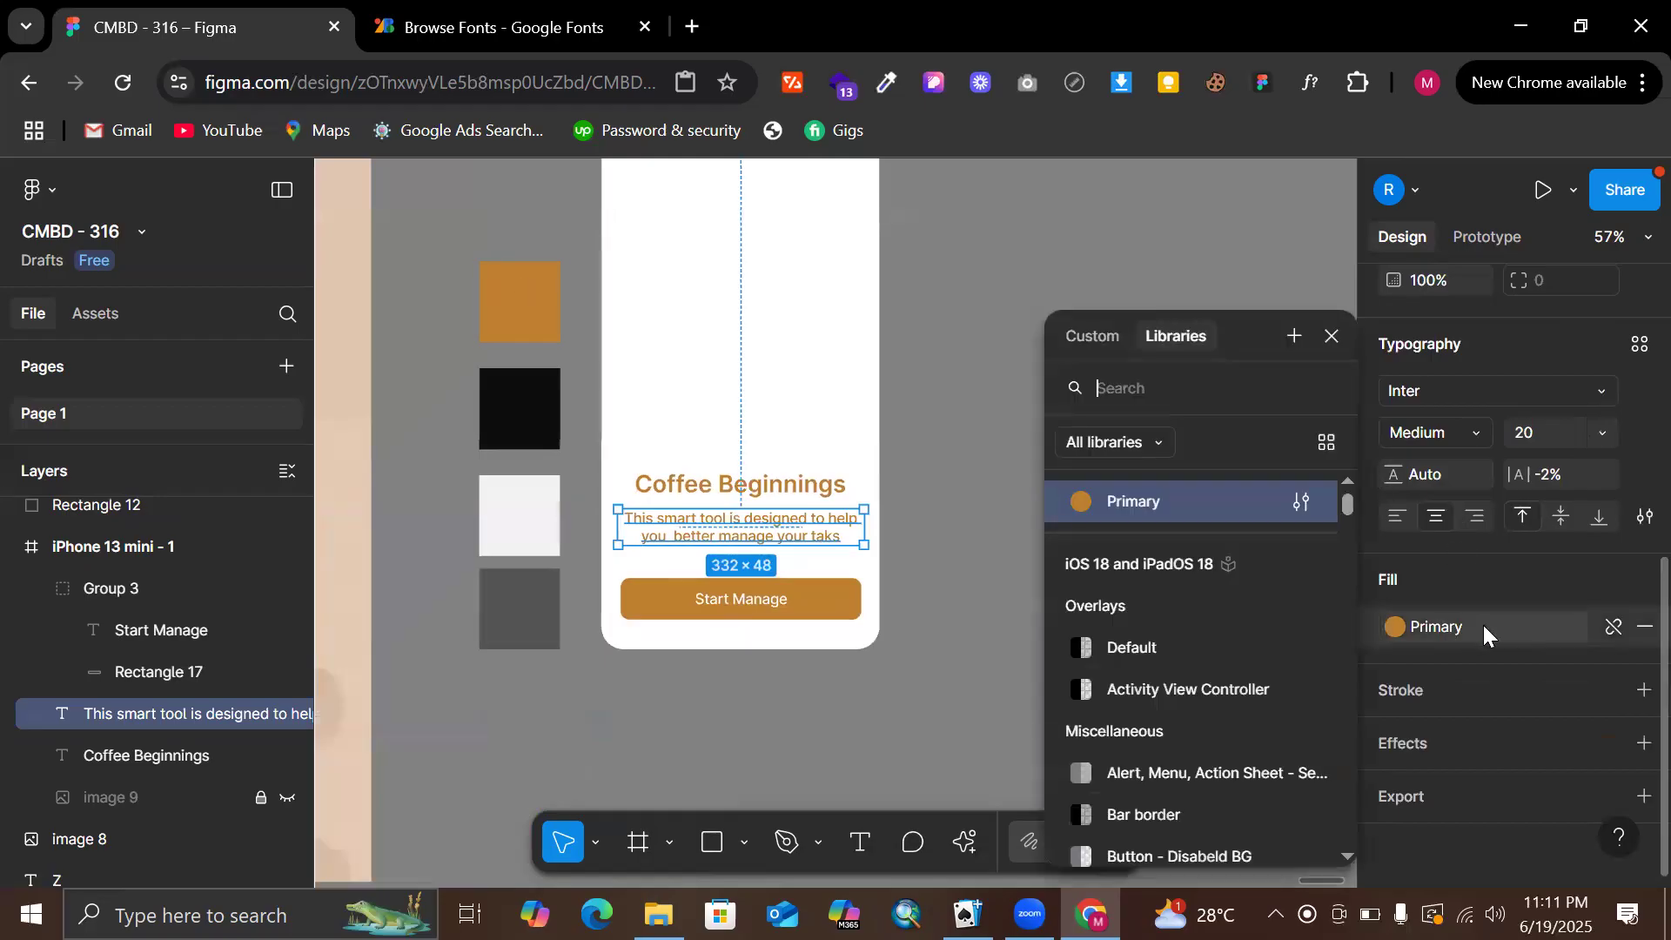
left_click(1292, 505)
left_click_drag(903, 453, 1076, 252)
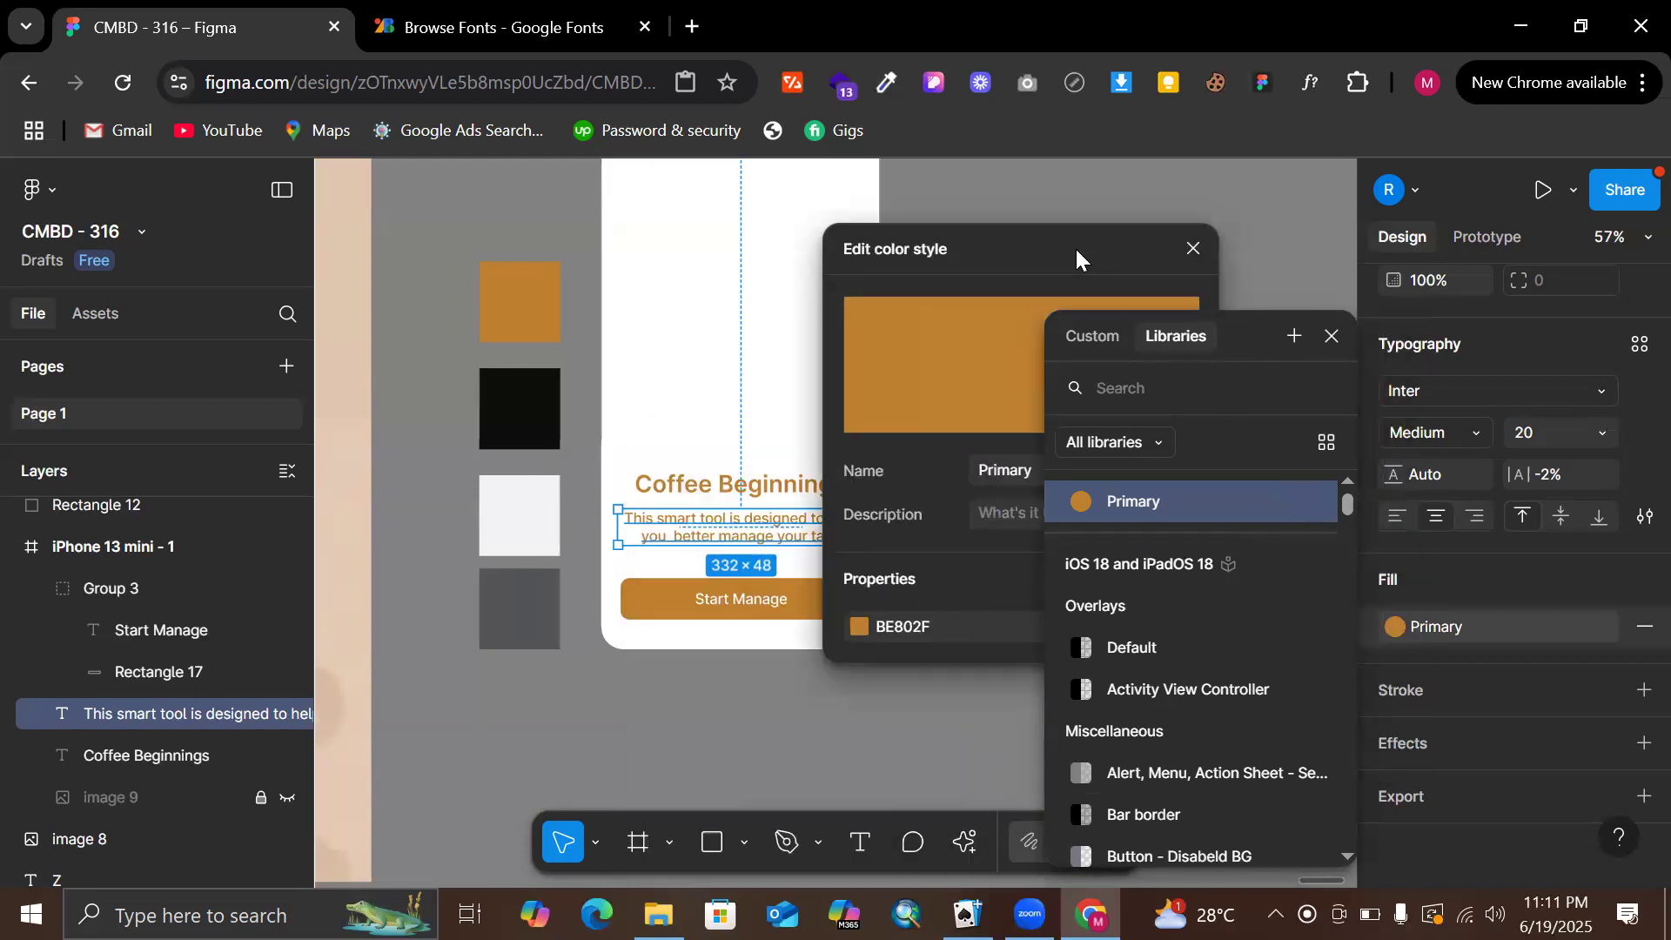
scroll(675, 291, "down", 5)
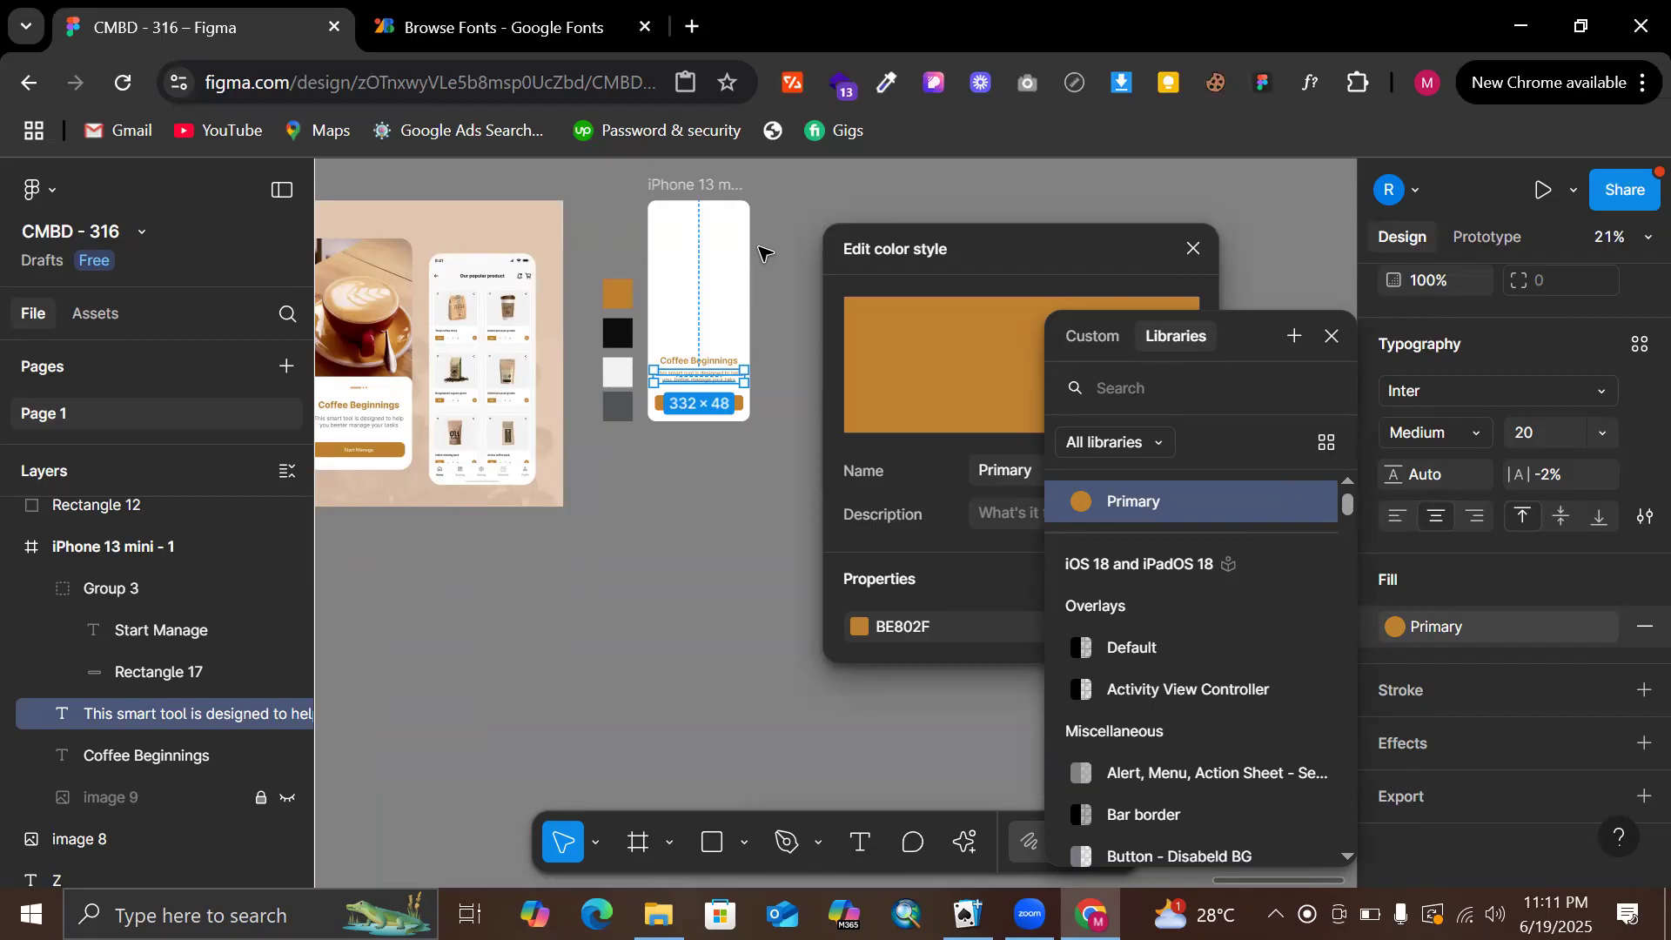
scroll(764, 252, "up", 3)
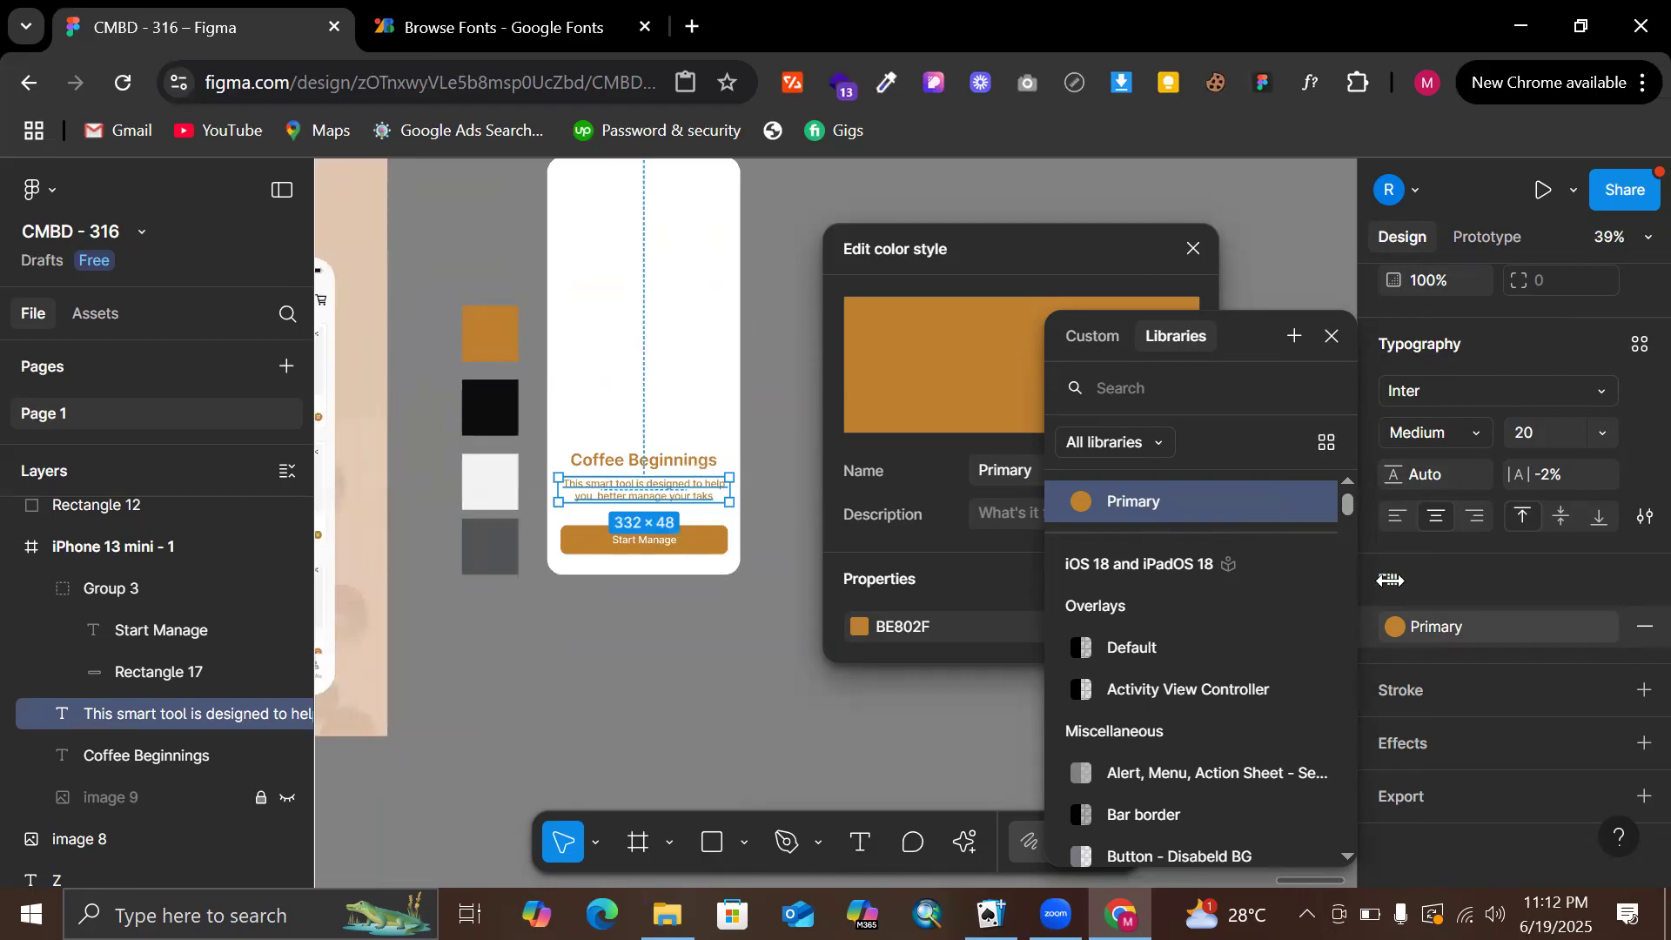
scroll(617, 469, "down", 3)
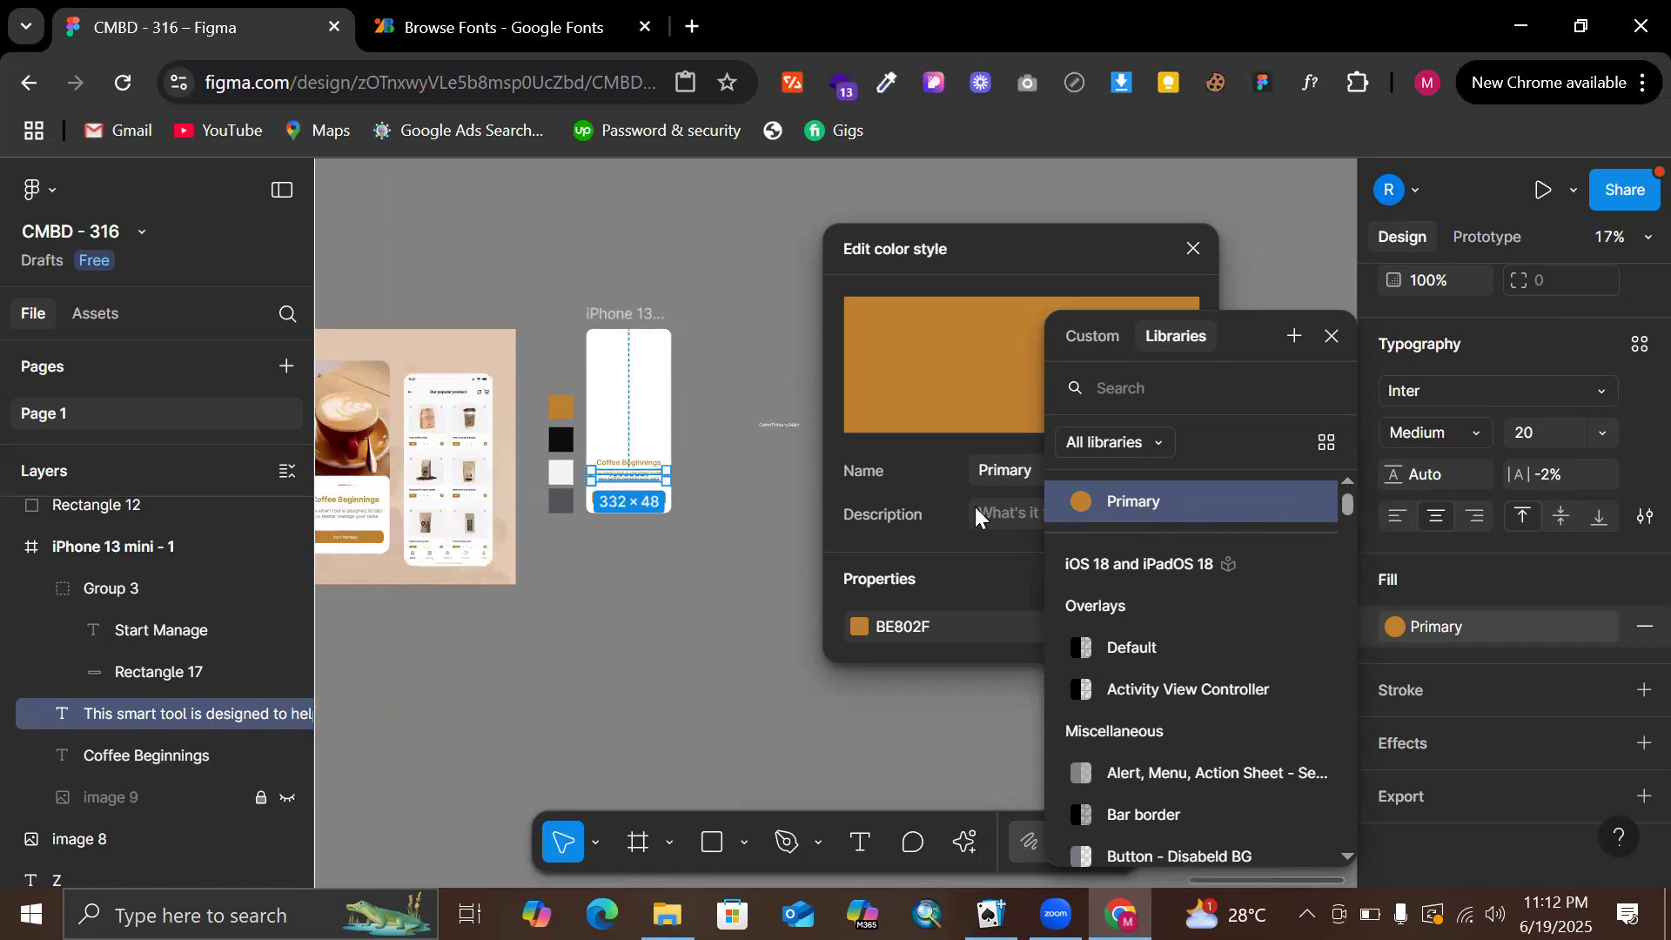
left_click(858, 628)
left_click_drag(713, 311, 1111, 212)
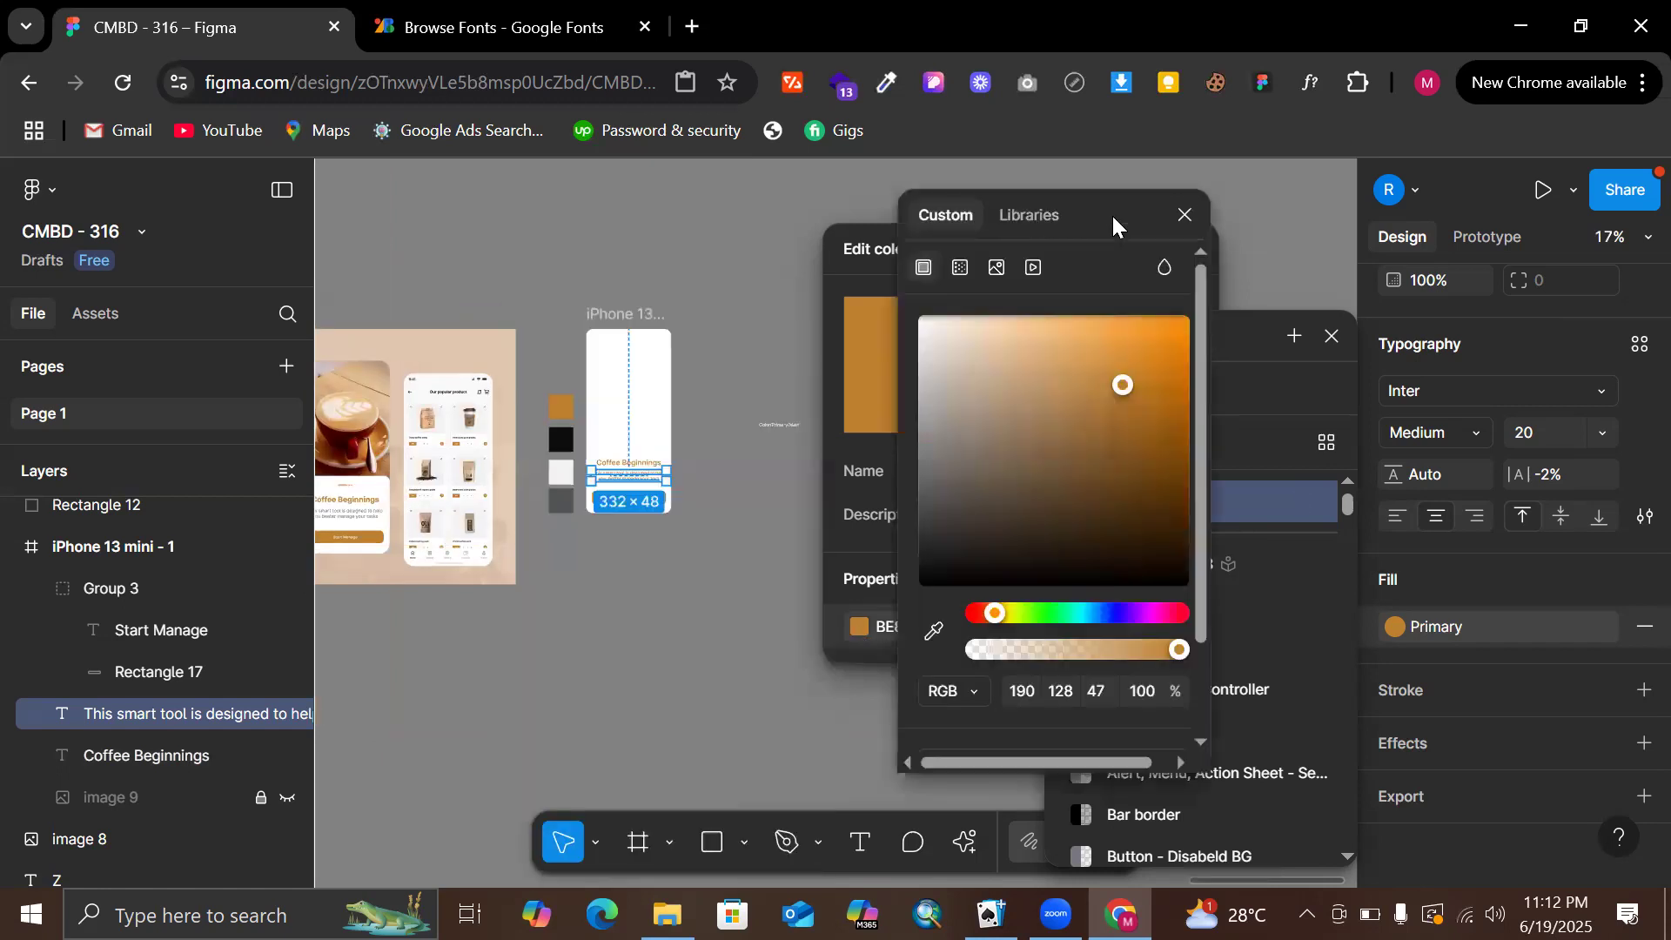
left_click(1174, 616)
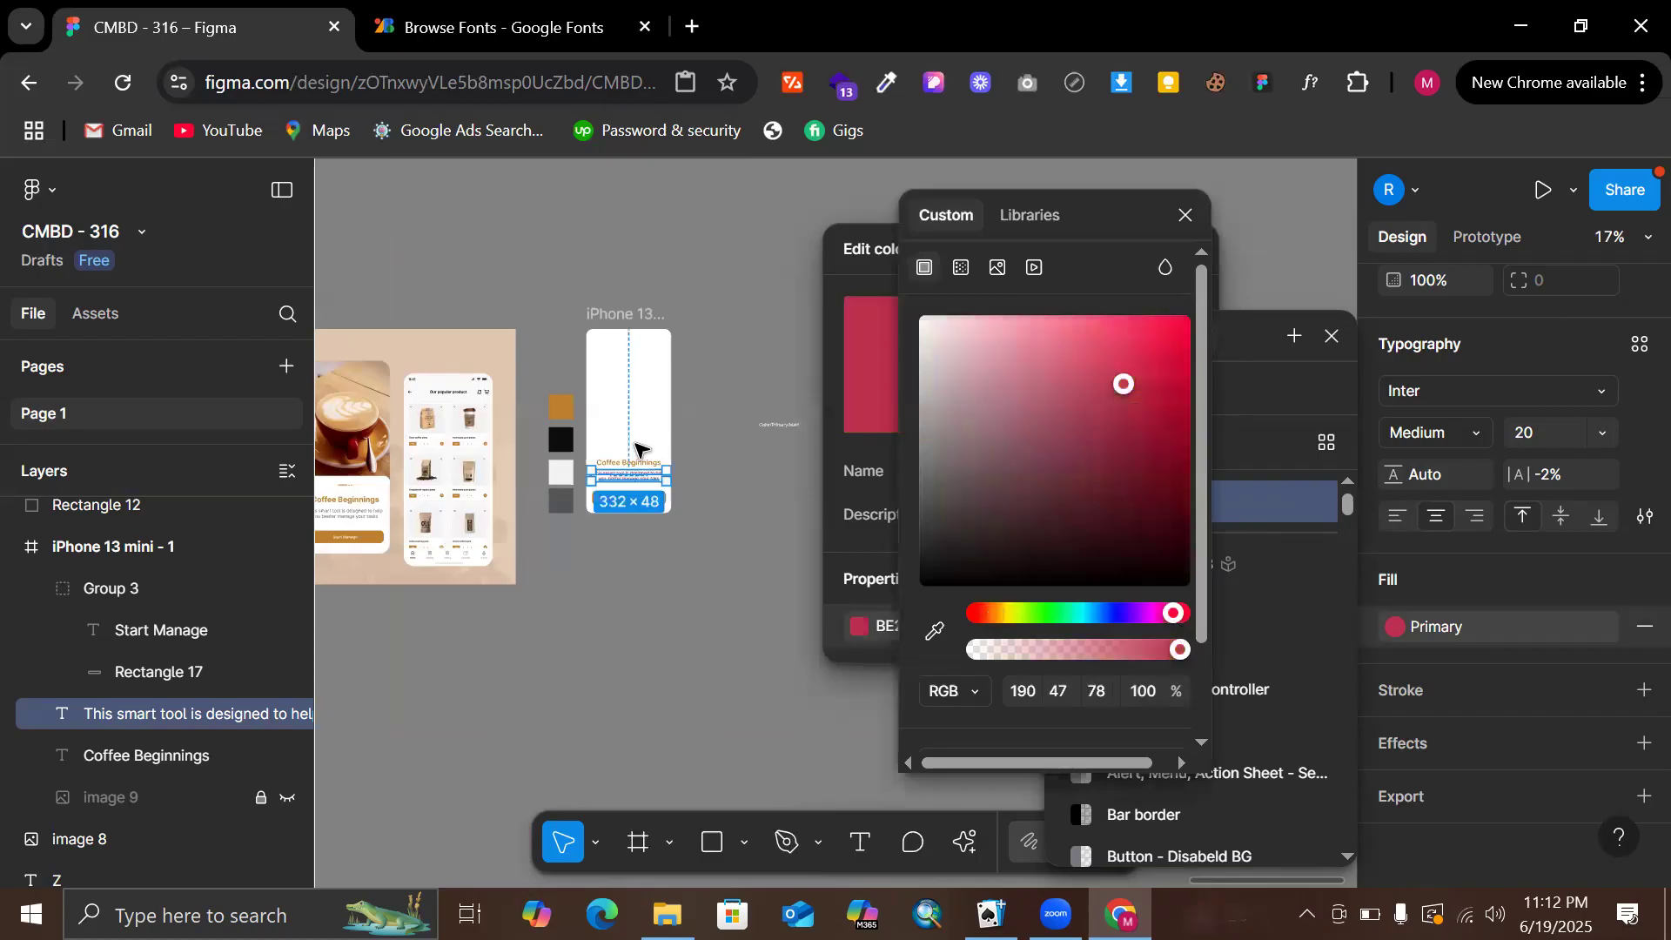
scroll(633, 445, "up", 3)
scroll(627, 479, "up", 2)
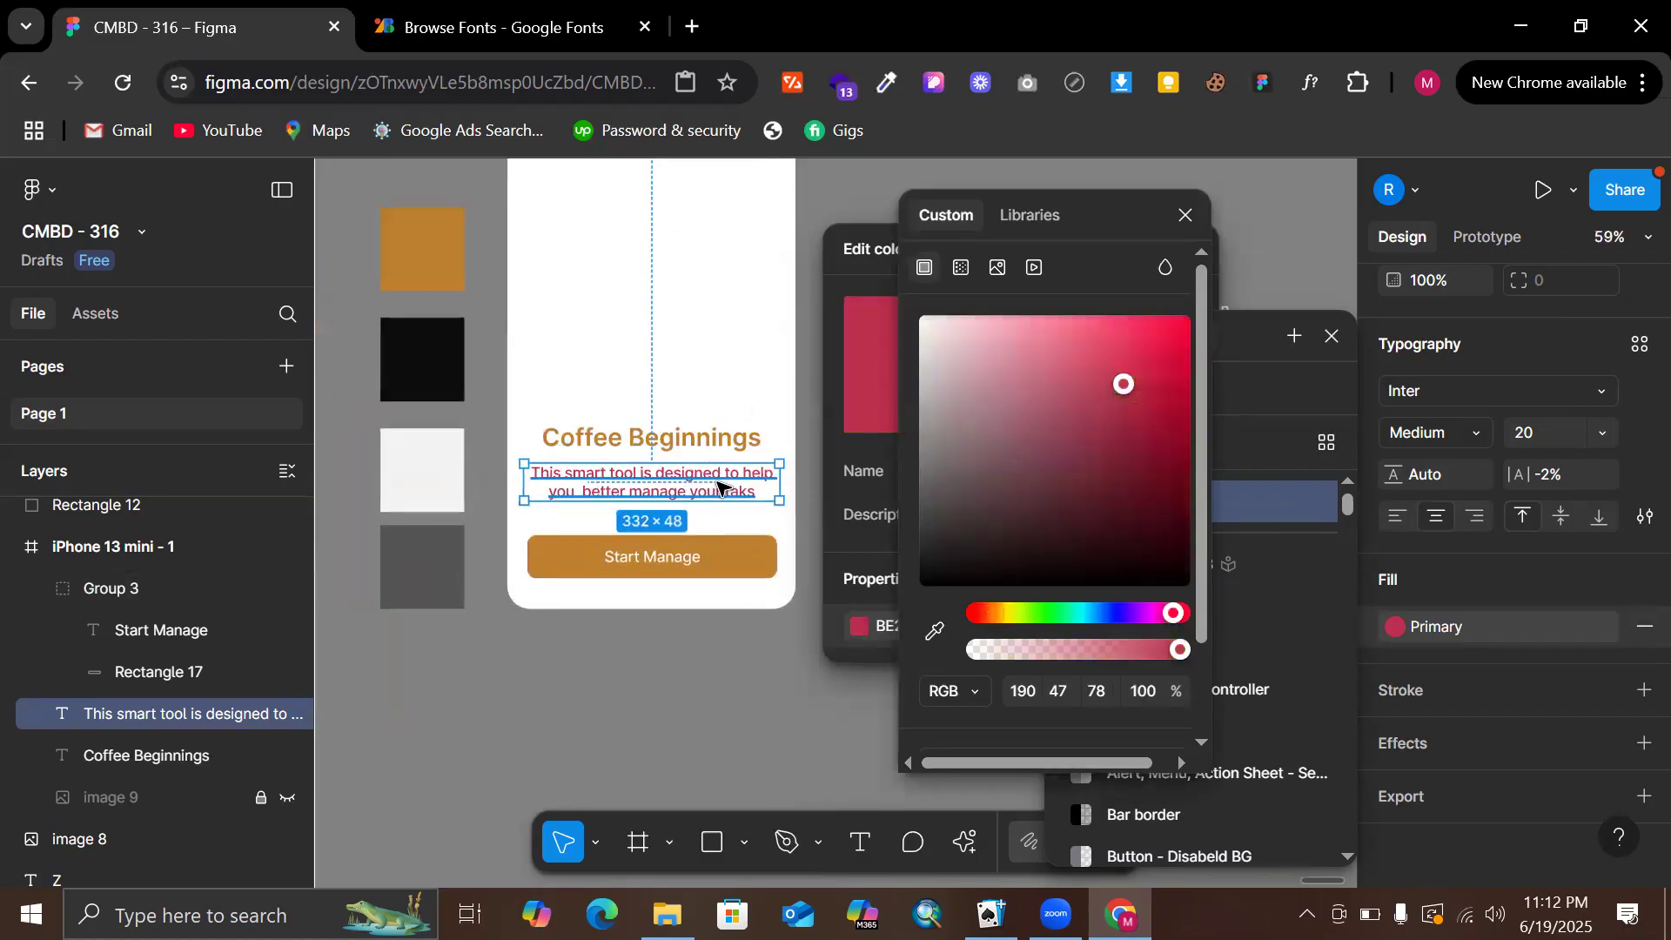
Brighten the Primary colour style to a pinkish red with RGB 241, 70, 107
scroll(719, 486, "down", 4)
scroll(720, 487, "down", 1)
scroll(722, 488, "right", 6)
scroll(473, 449, "left", 6)
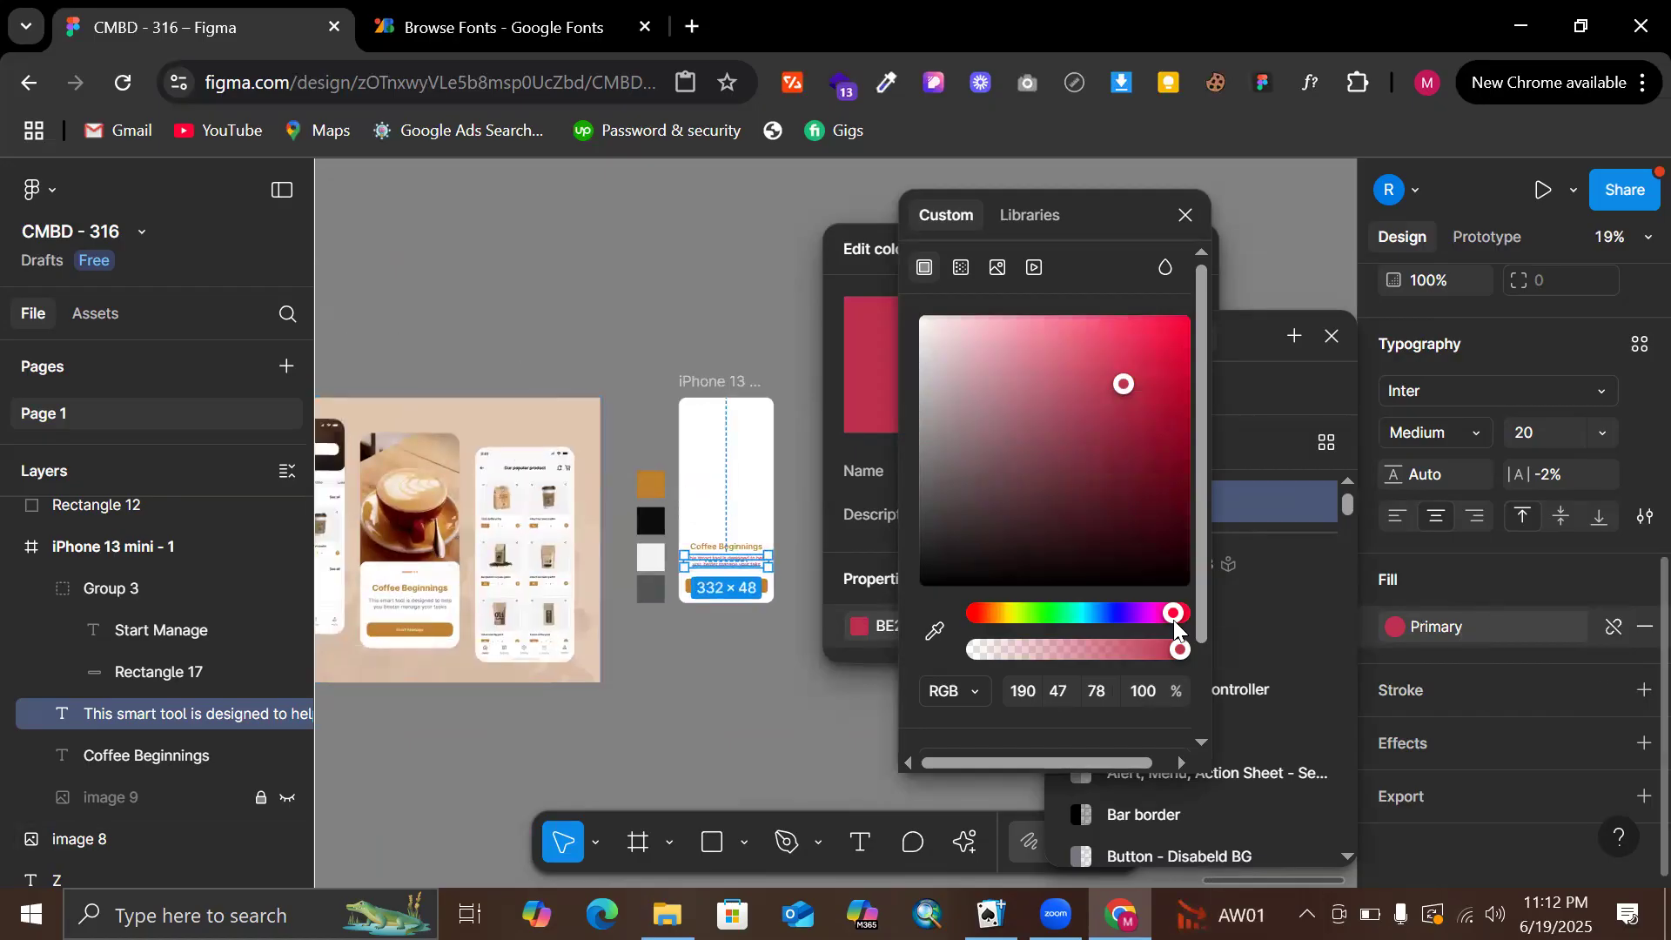
left_click_drag(1121, 465, 1111, 336)
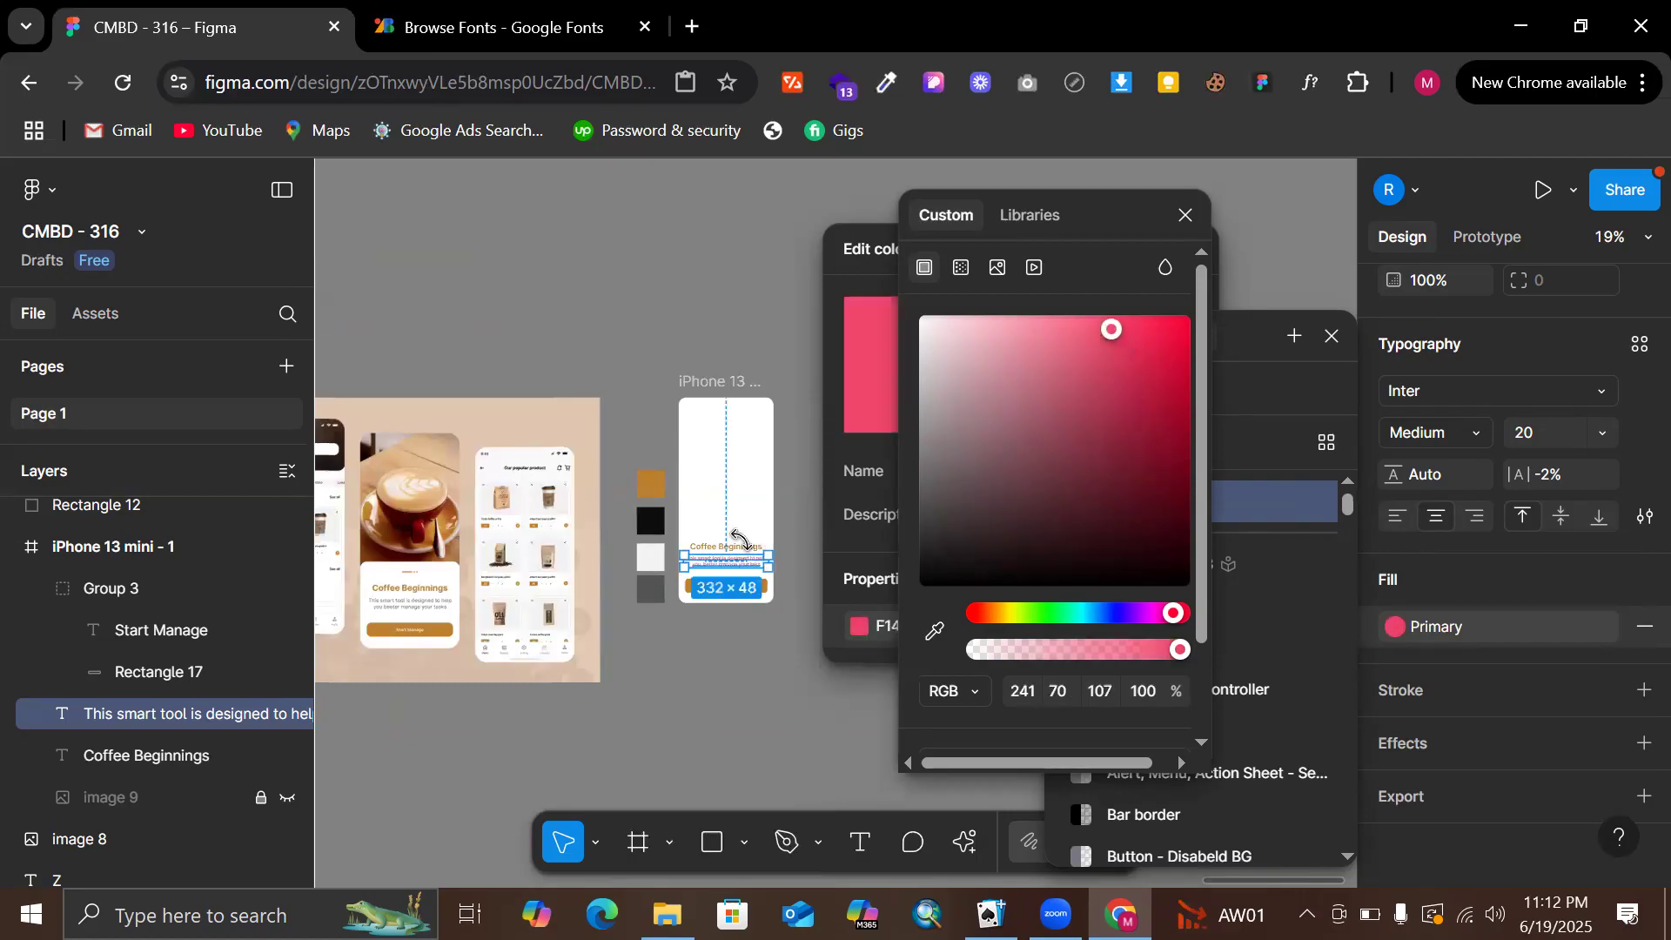
Place two copies of the description text side by side on the empty canvas above the phone frame
left_click(564, 310)
left_click_drag(563, 311, 954, 266)
scroll(718, 263, "up", 3)
Edit the Primary colour style from the copied text's fill to a light green, RGB 172, 232, 185, and close the style windows
left_click(1417, 629)
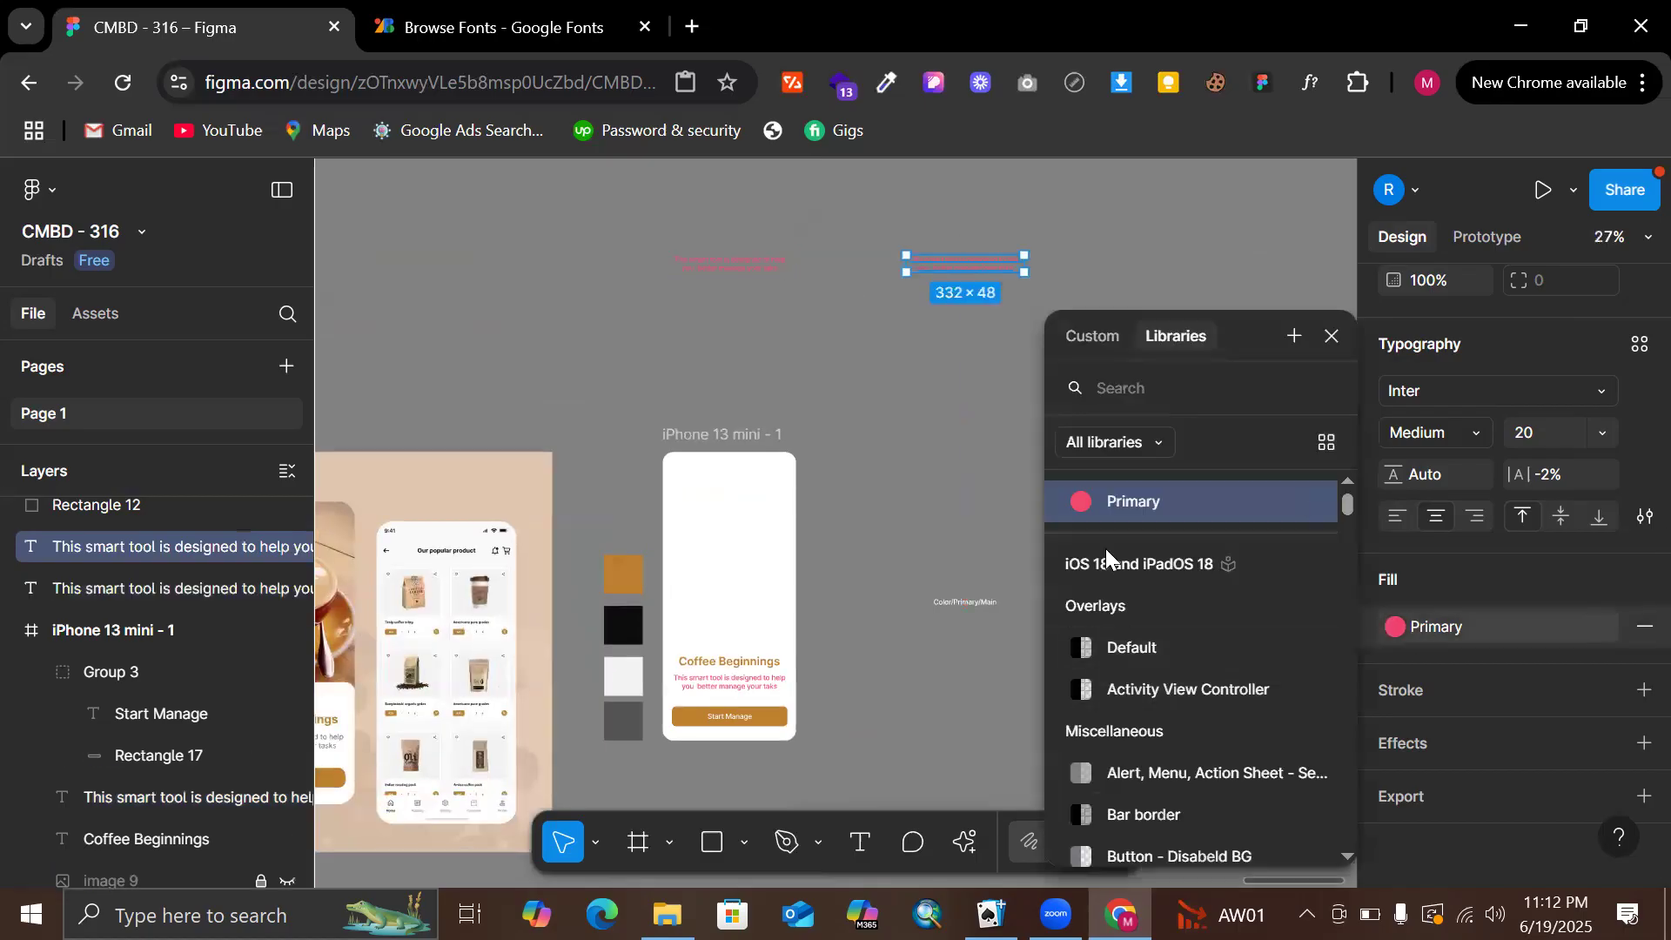
left_click(1297, 505)
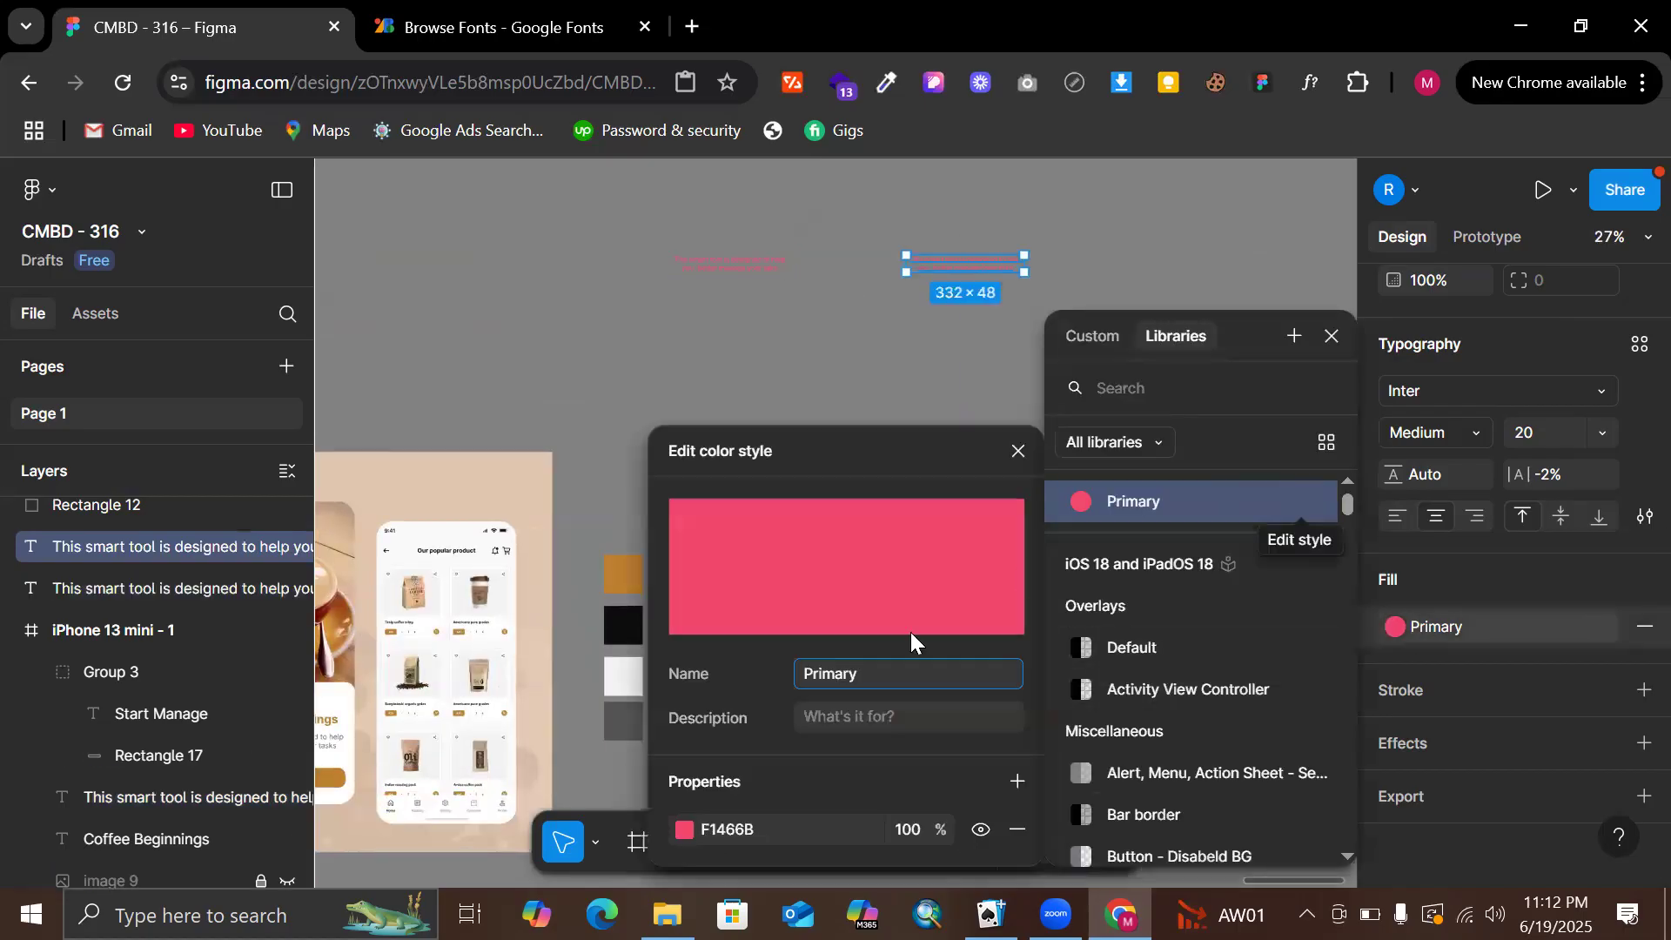
left_click_drag(896, 446, 1224, 321)
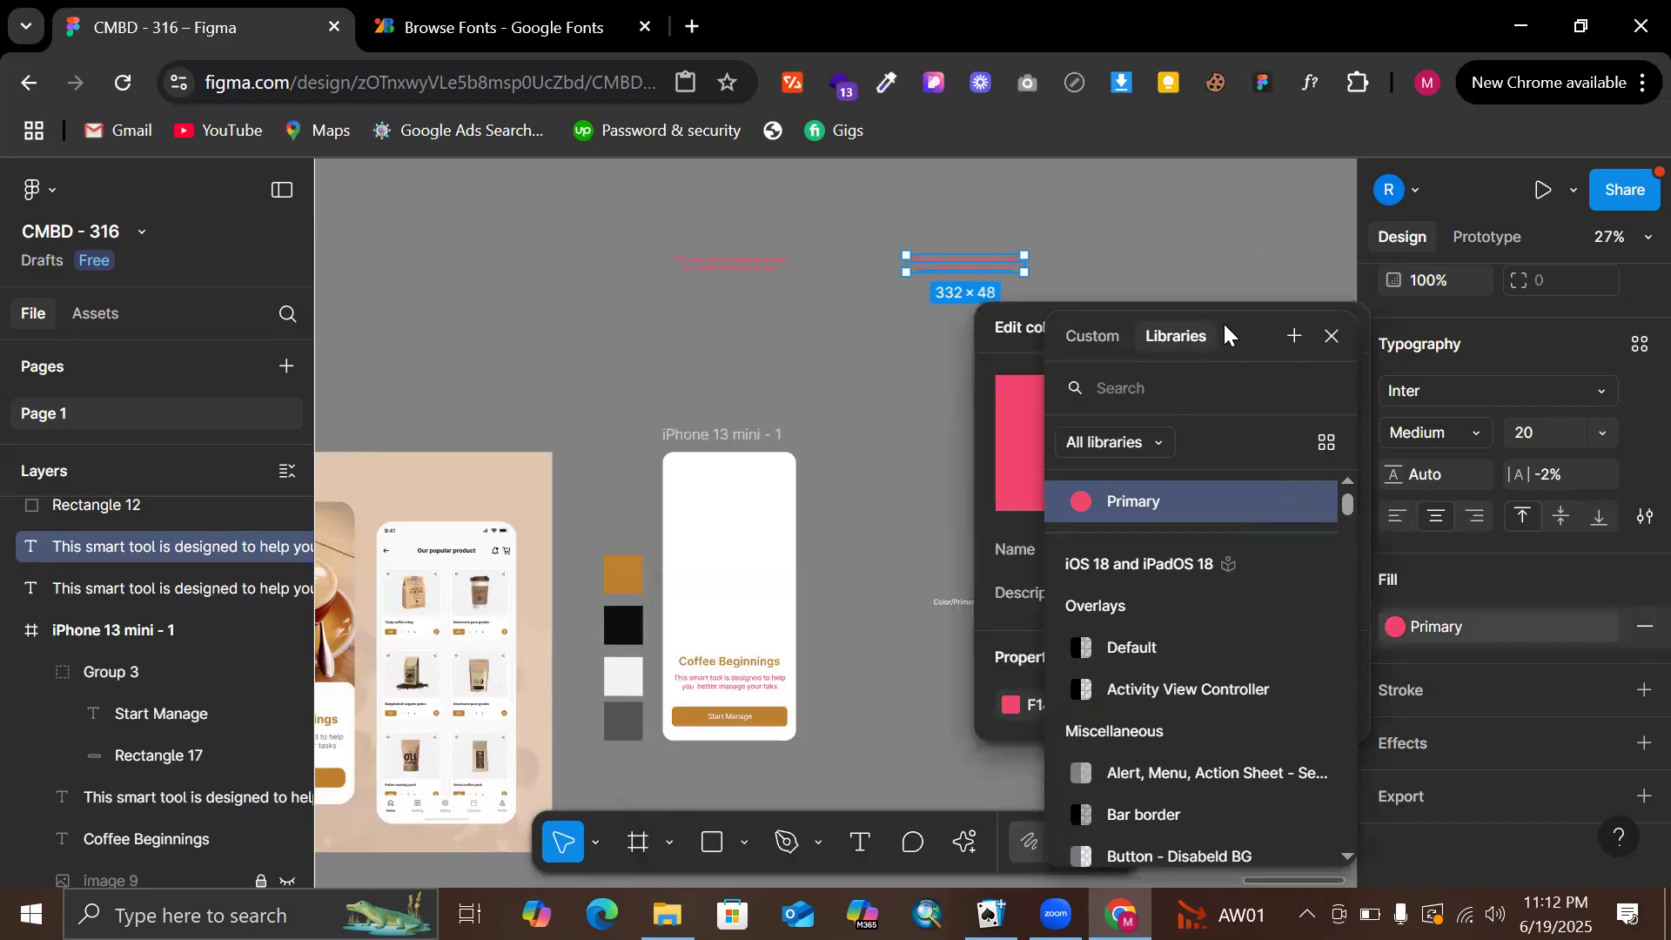
left_click(1012, 705)
left_click_drag(842, 326, 1217, 273)
left_click(1190, 648)
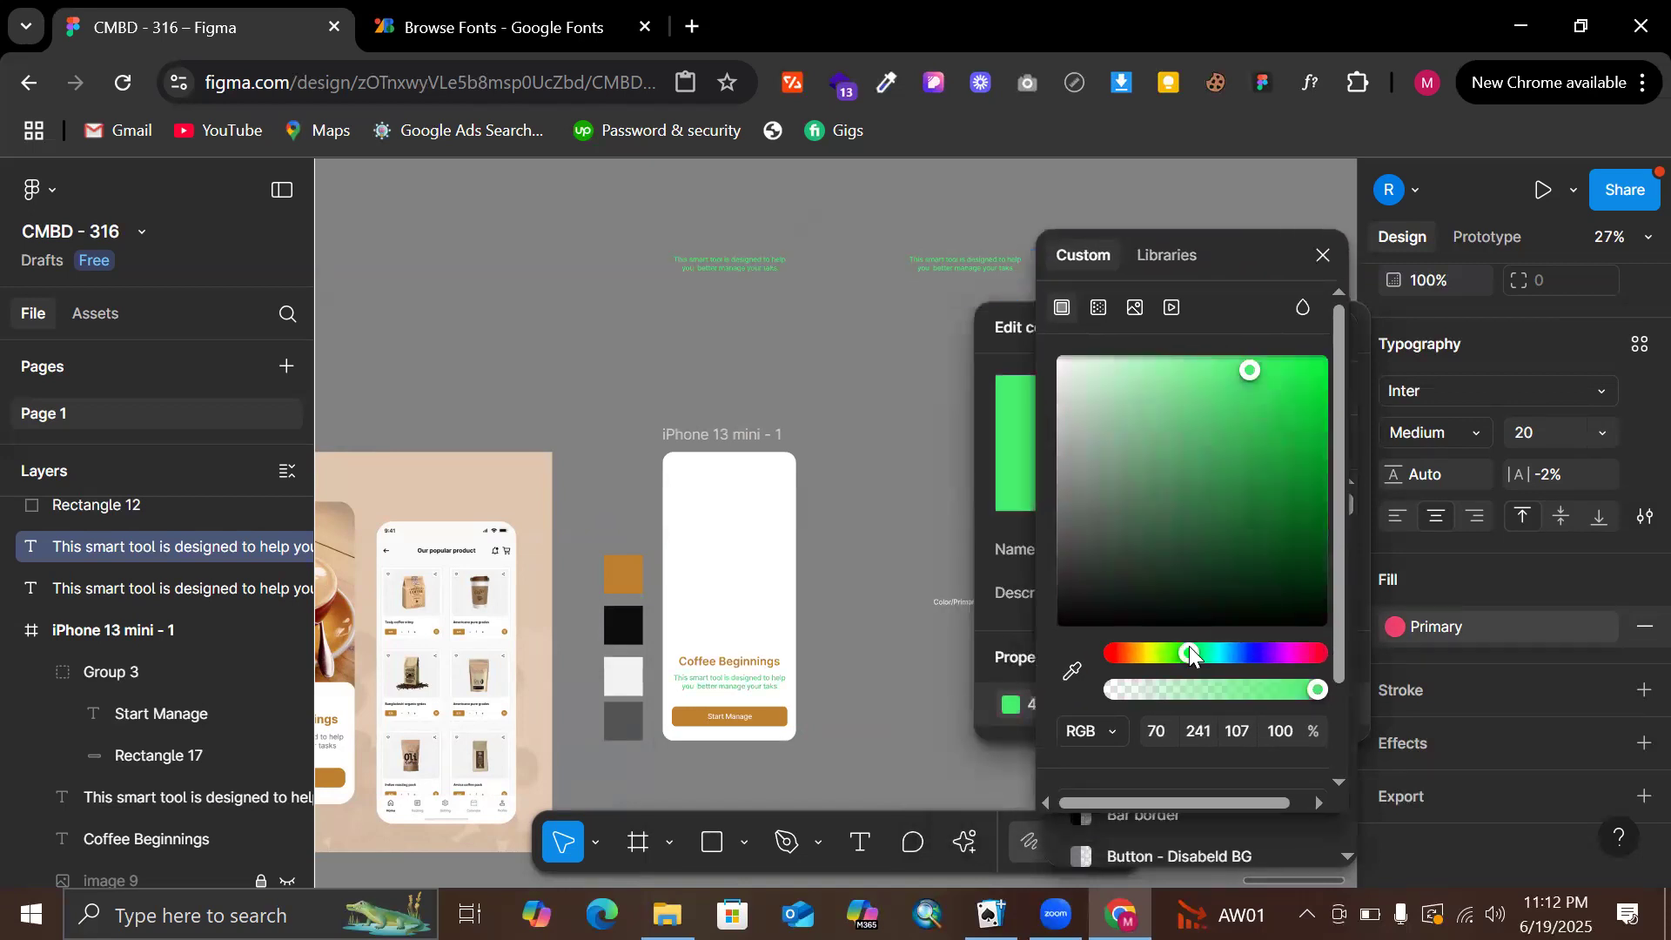
left_click_drag(1168, 509, 1305, 309)
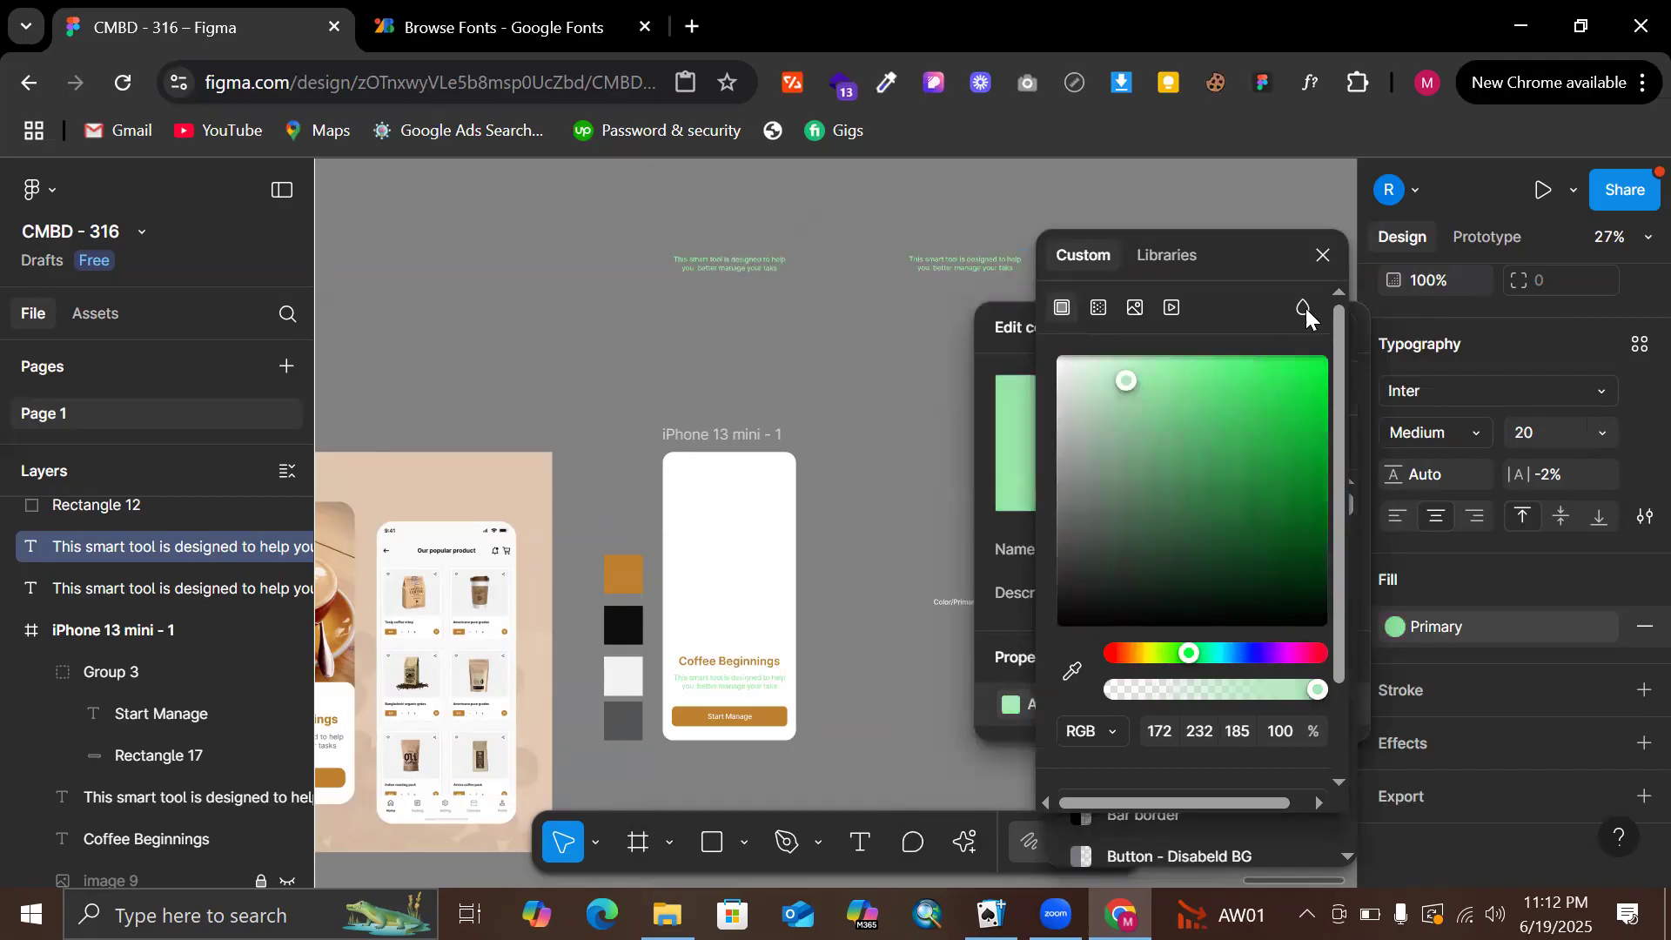
left_click(1322, 254)
left_click(1239, 254)
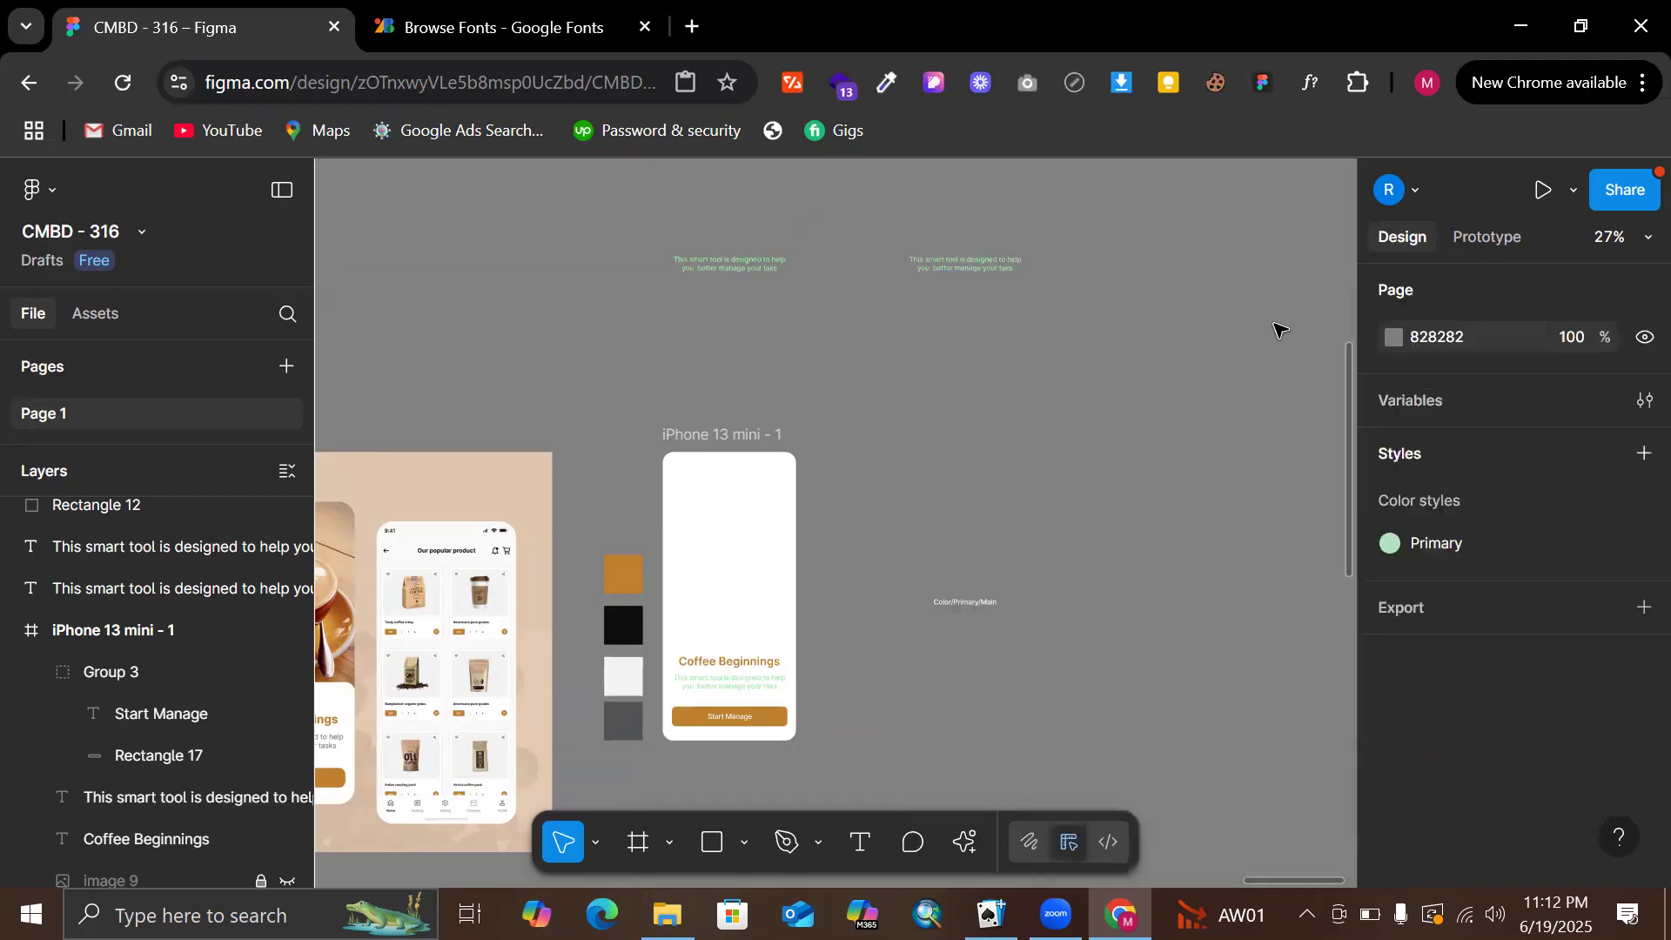
Delete both copies of the description text above the phone frame
left_click_drag(609, 221, 1109, 372)
key("Delete")
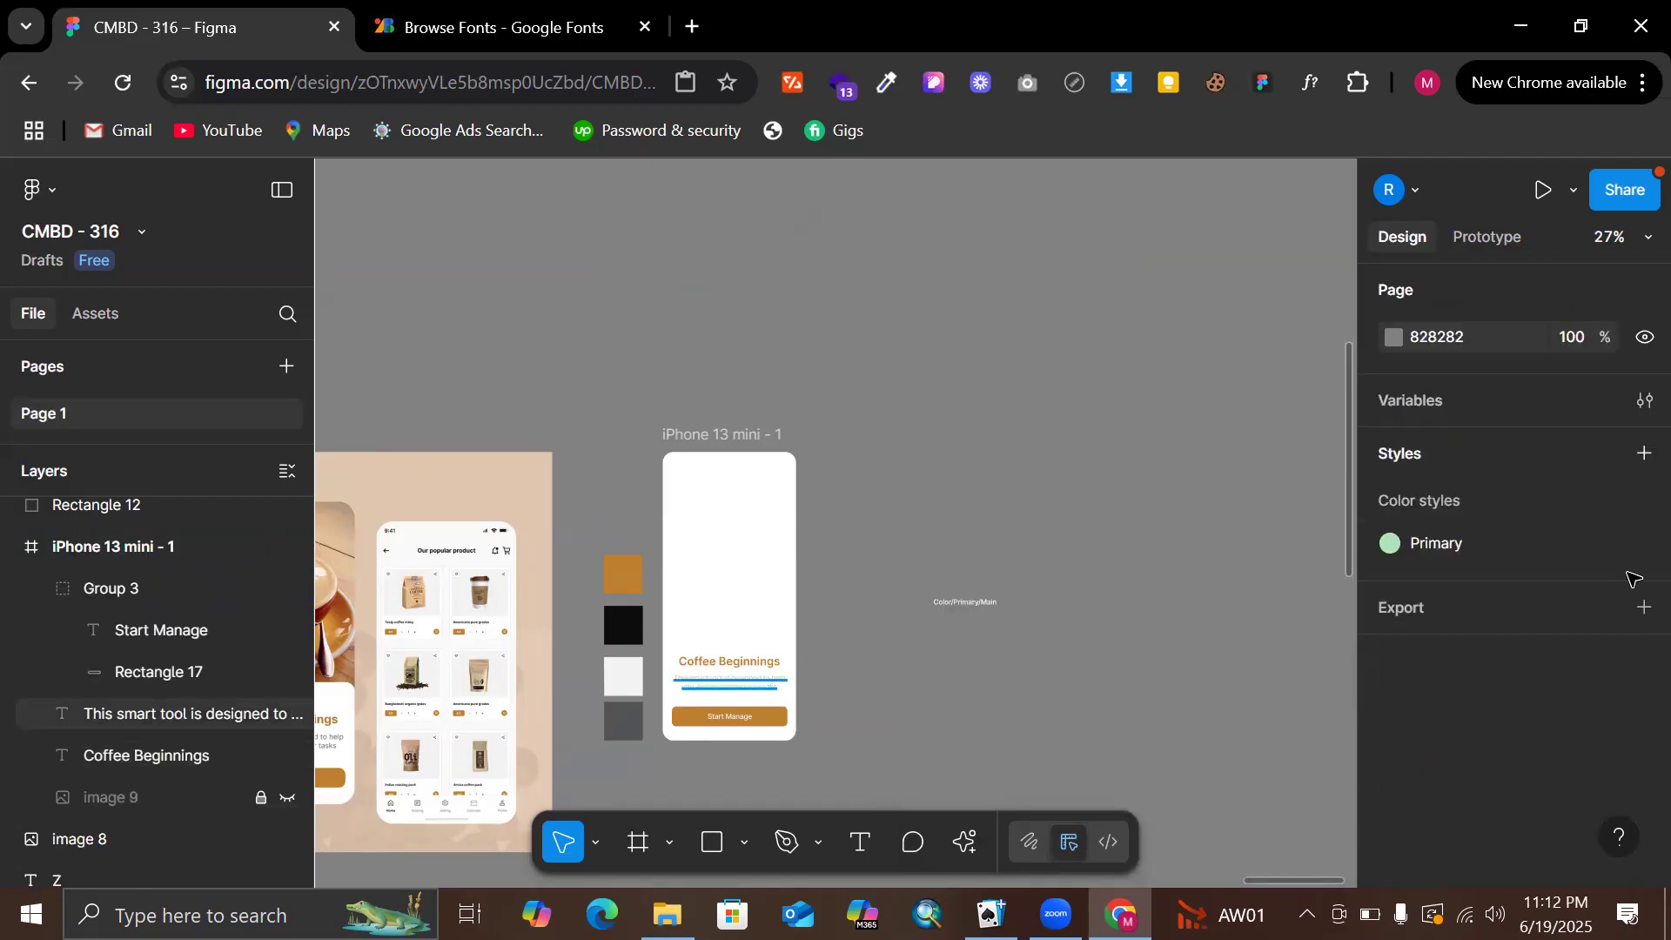
Detach the Primary style from the description text in the phone frame and sample the dark grey swatch, 525456, as its fill
scroll(1626, 696, "down", 2)
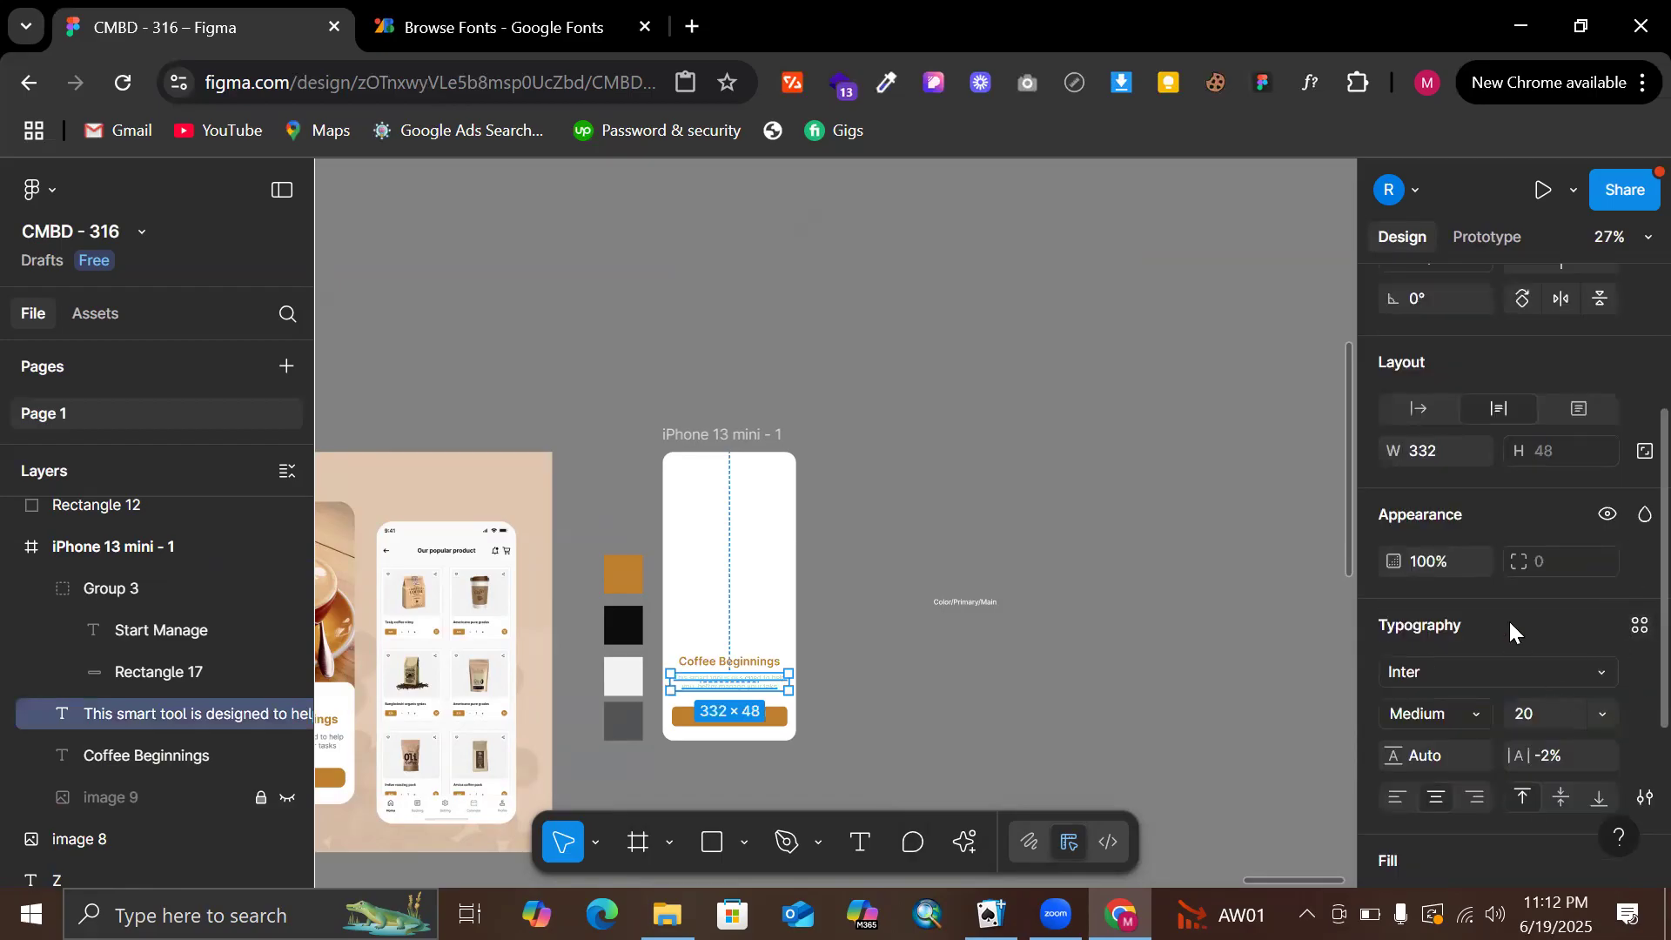
scroll(1524, 633, "up", 1)
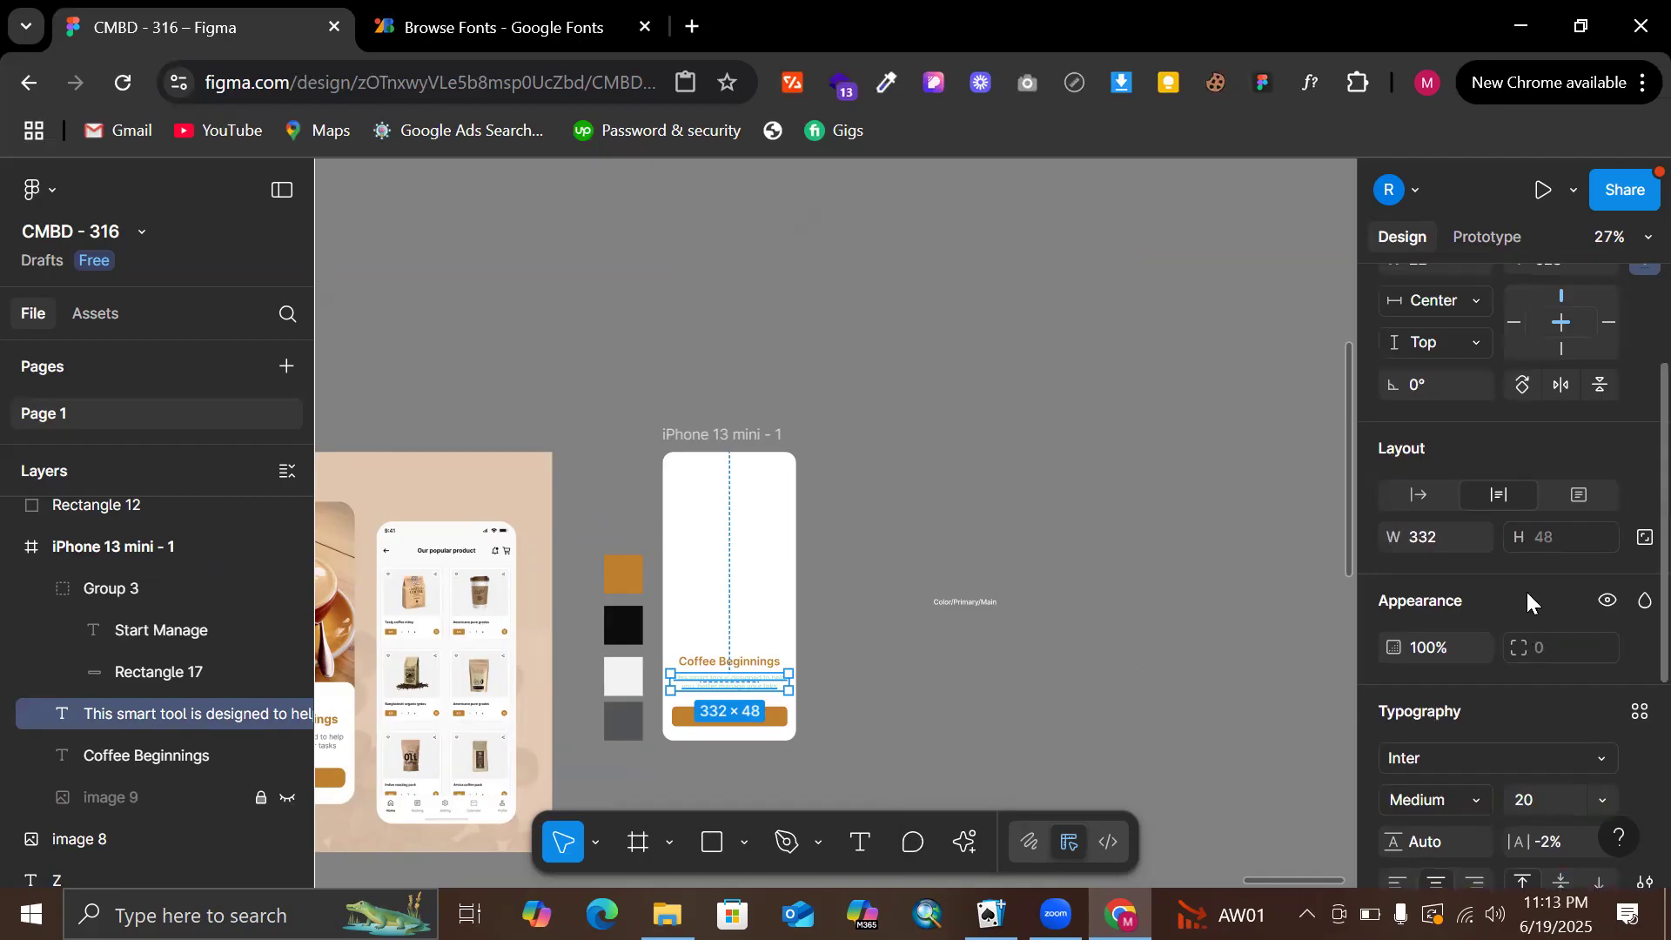
scroll(1529, 601, "down", 4)
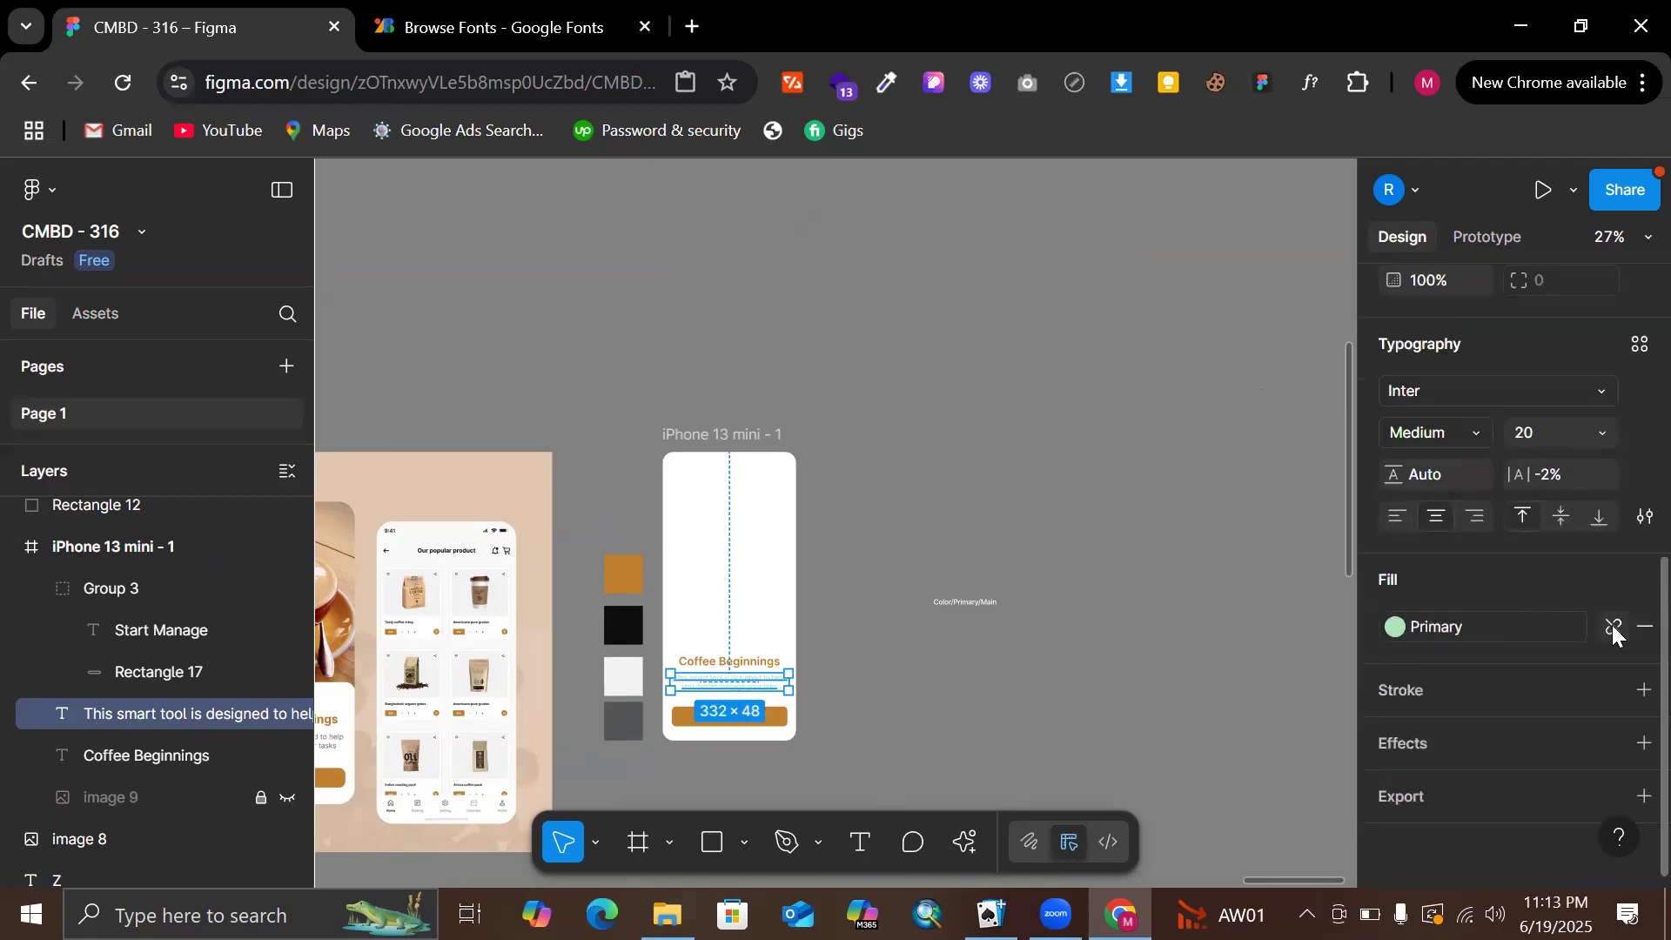
left_click(1615, 628)
scroll(649, 709, "up", 3)
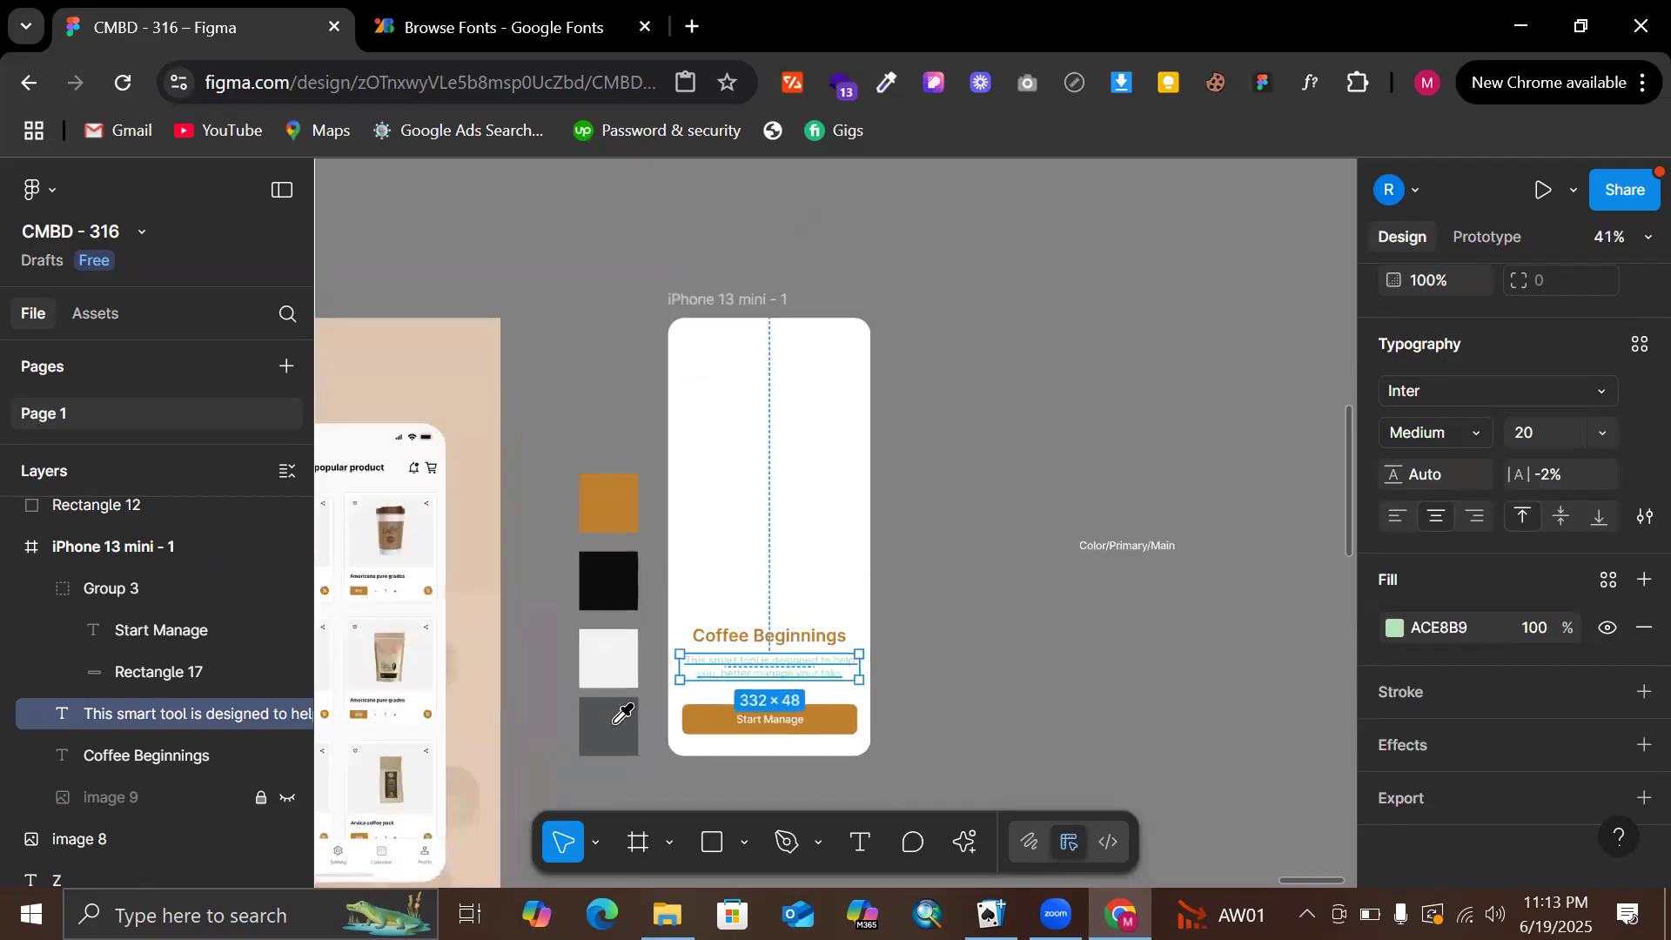
key("i")
left_click(624, 715)
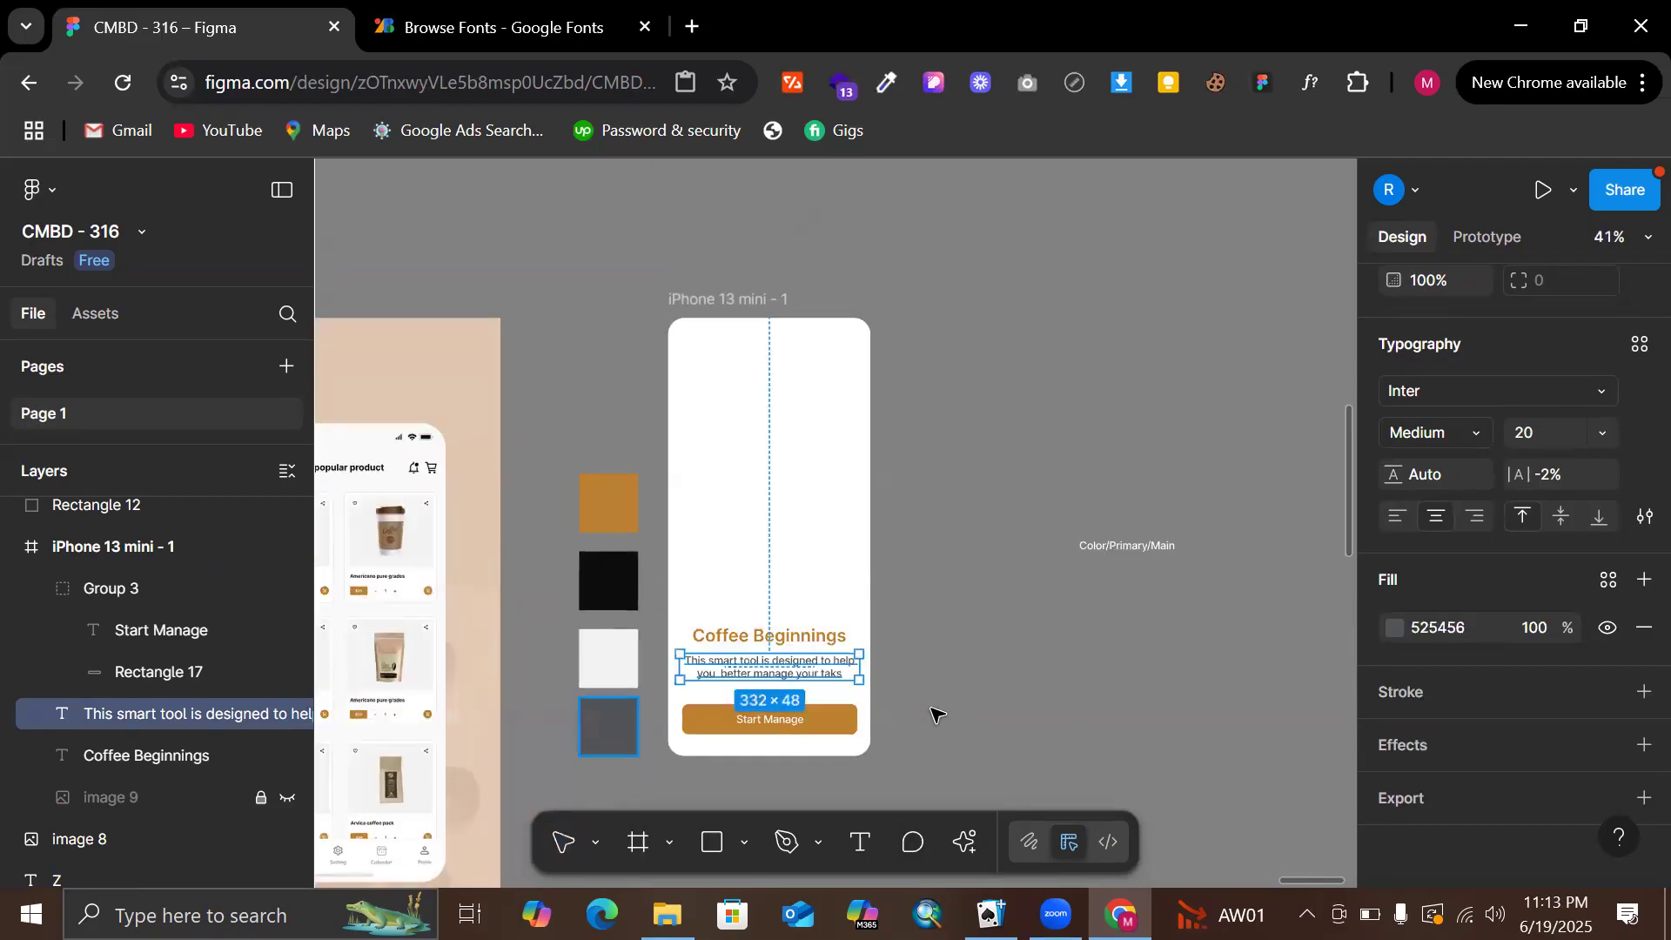
Examine the Color/Primary/Main label, the colour swatches and the reference coffee app screens
scroll(1183, 578, "up", 2)
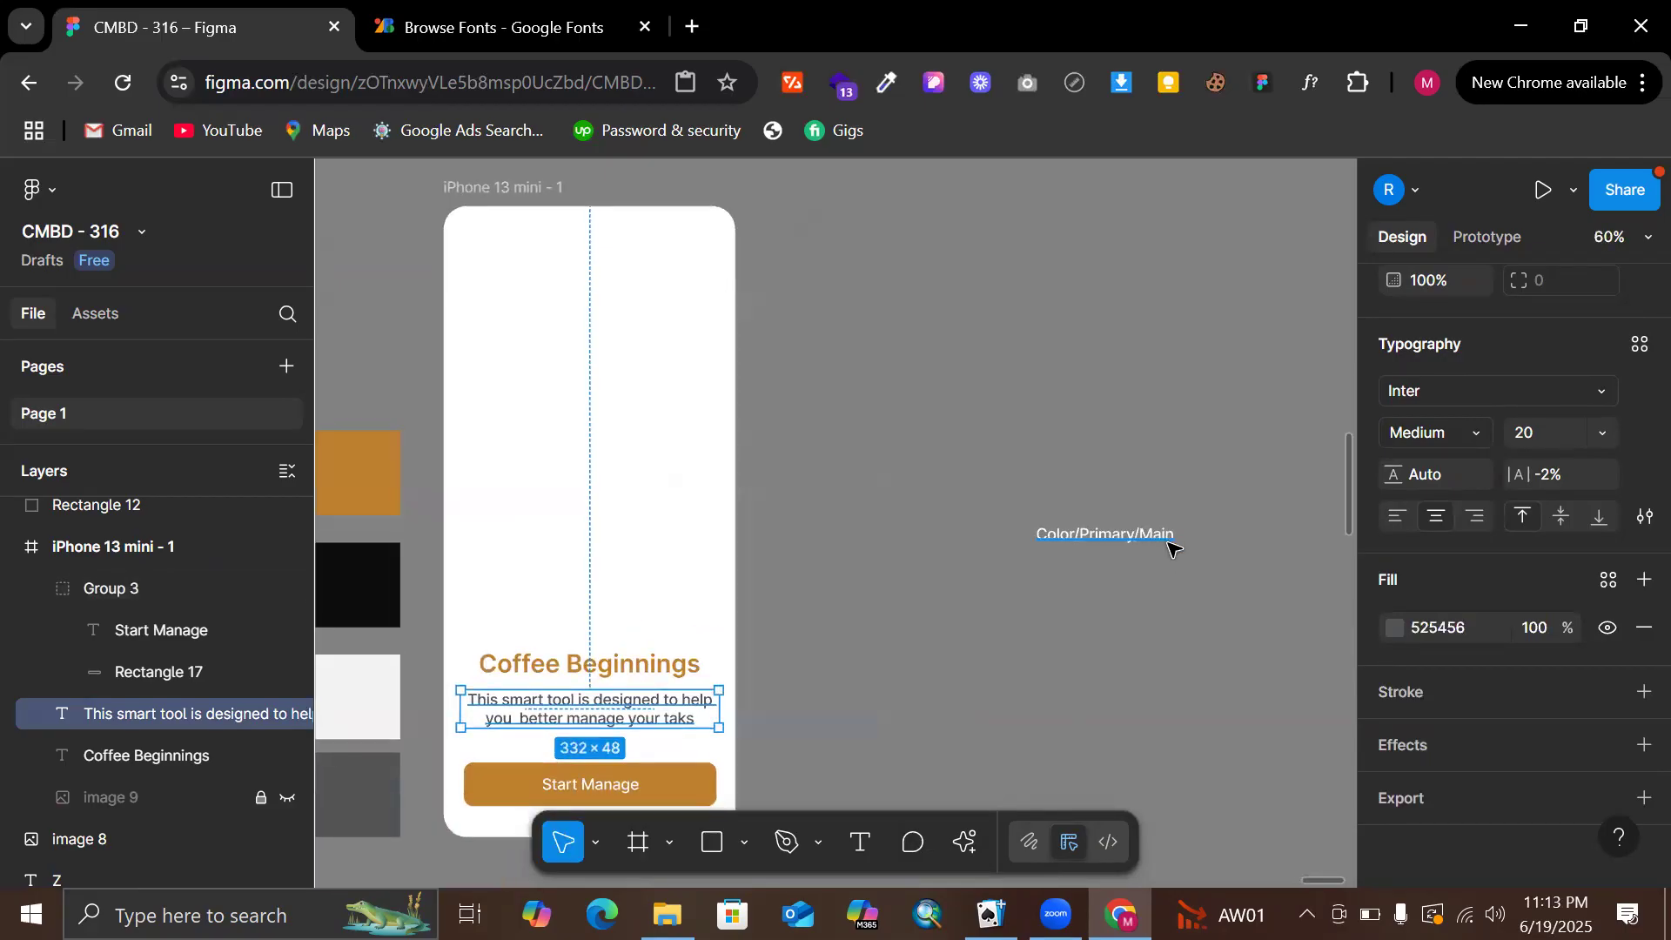
left_click(1170, 546)
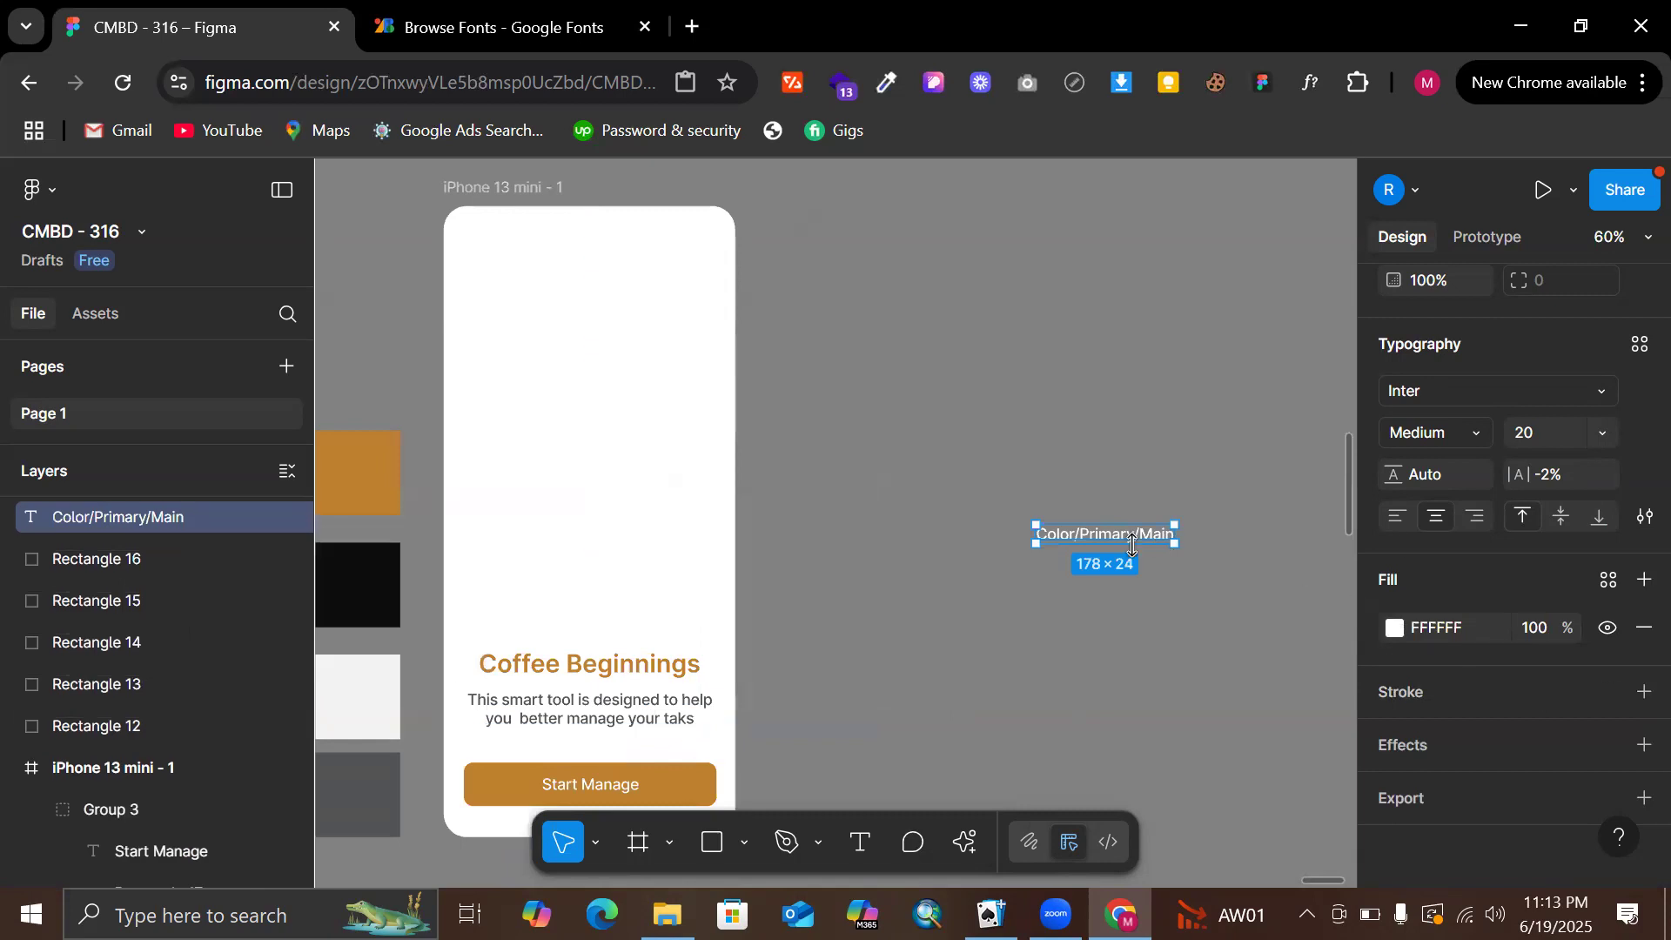
scroll(1135, 550, "right", 2)
scroll(1135, 550, "right", 1)
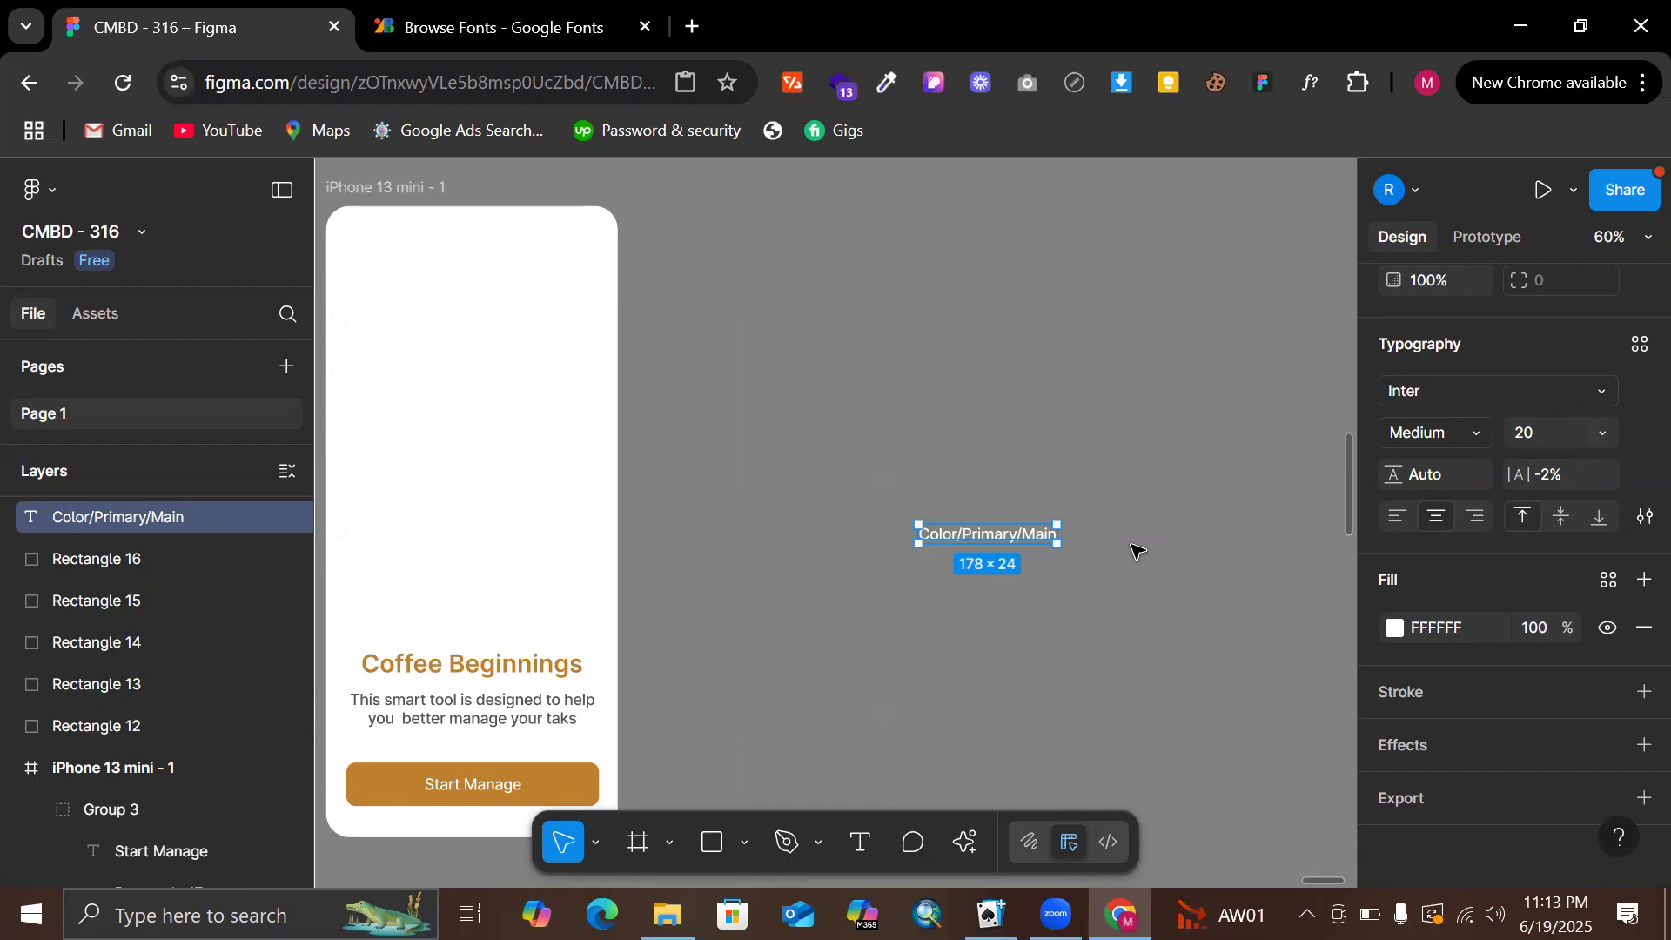
scroll(1134, 548, "left", 10)
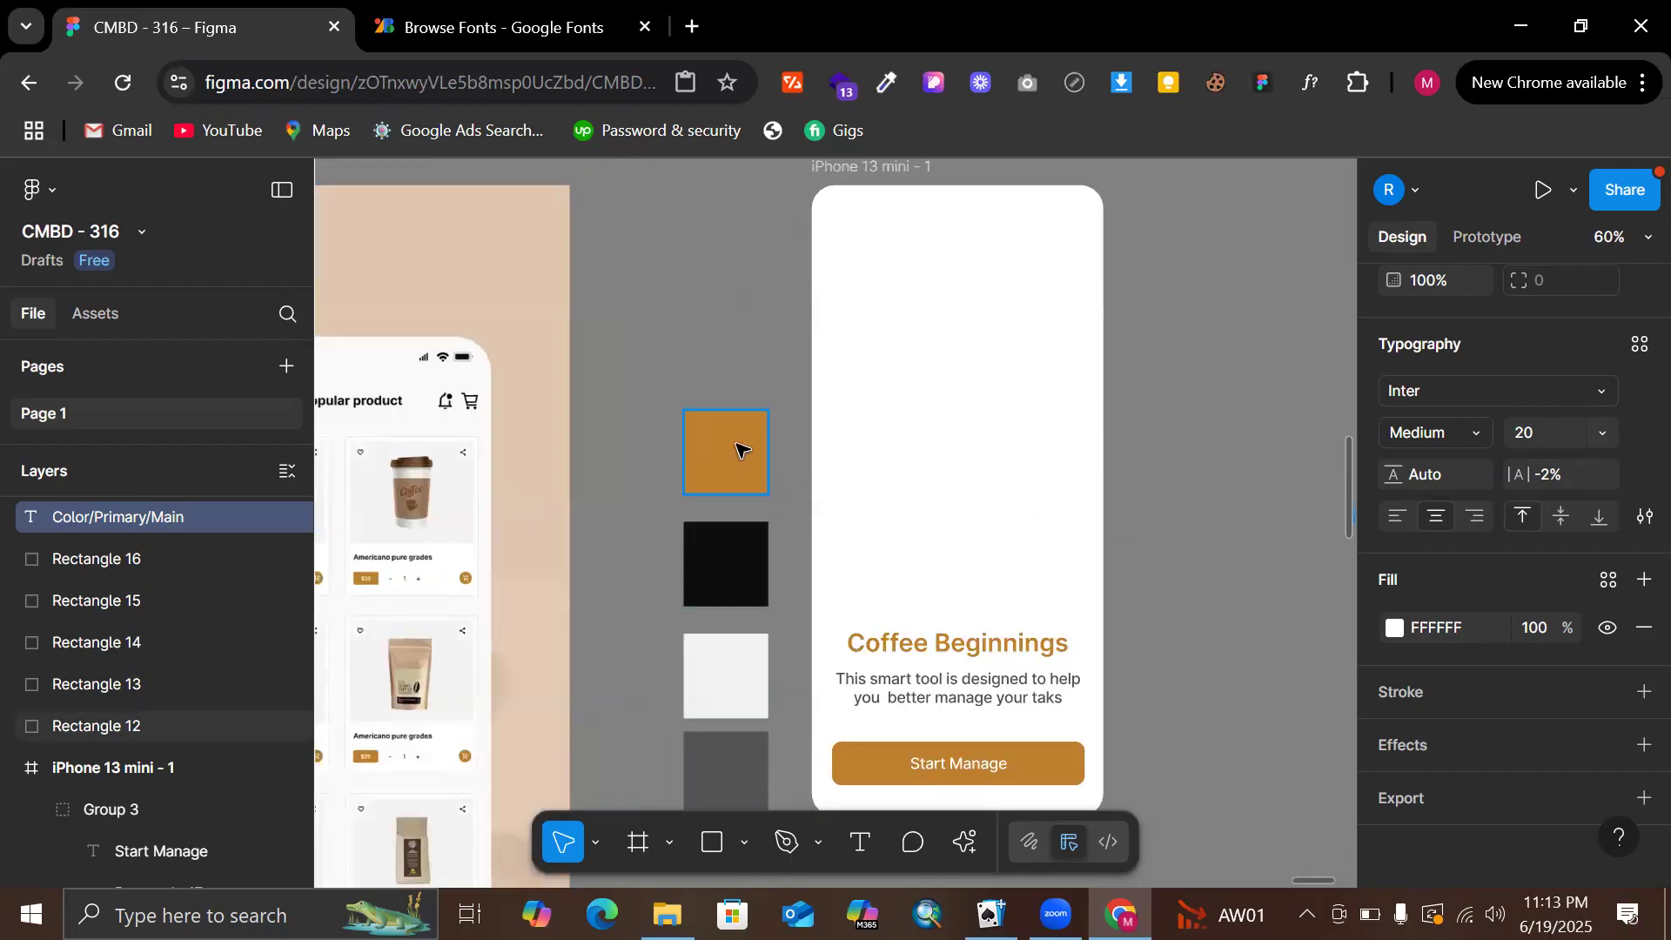
scroll(737, 446, "up", 5)
scroll(735, 470, "down", 5)
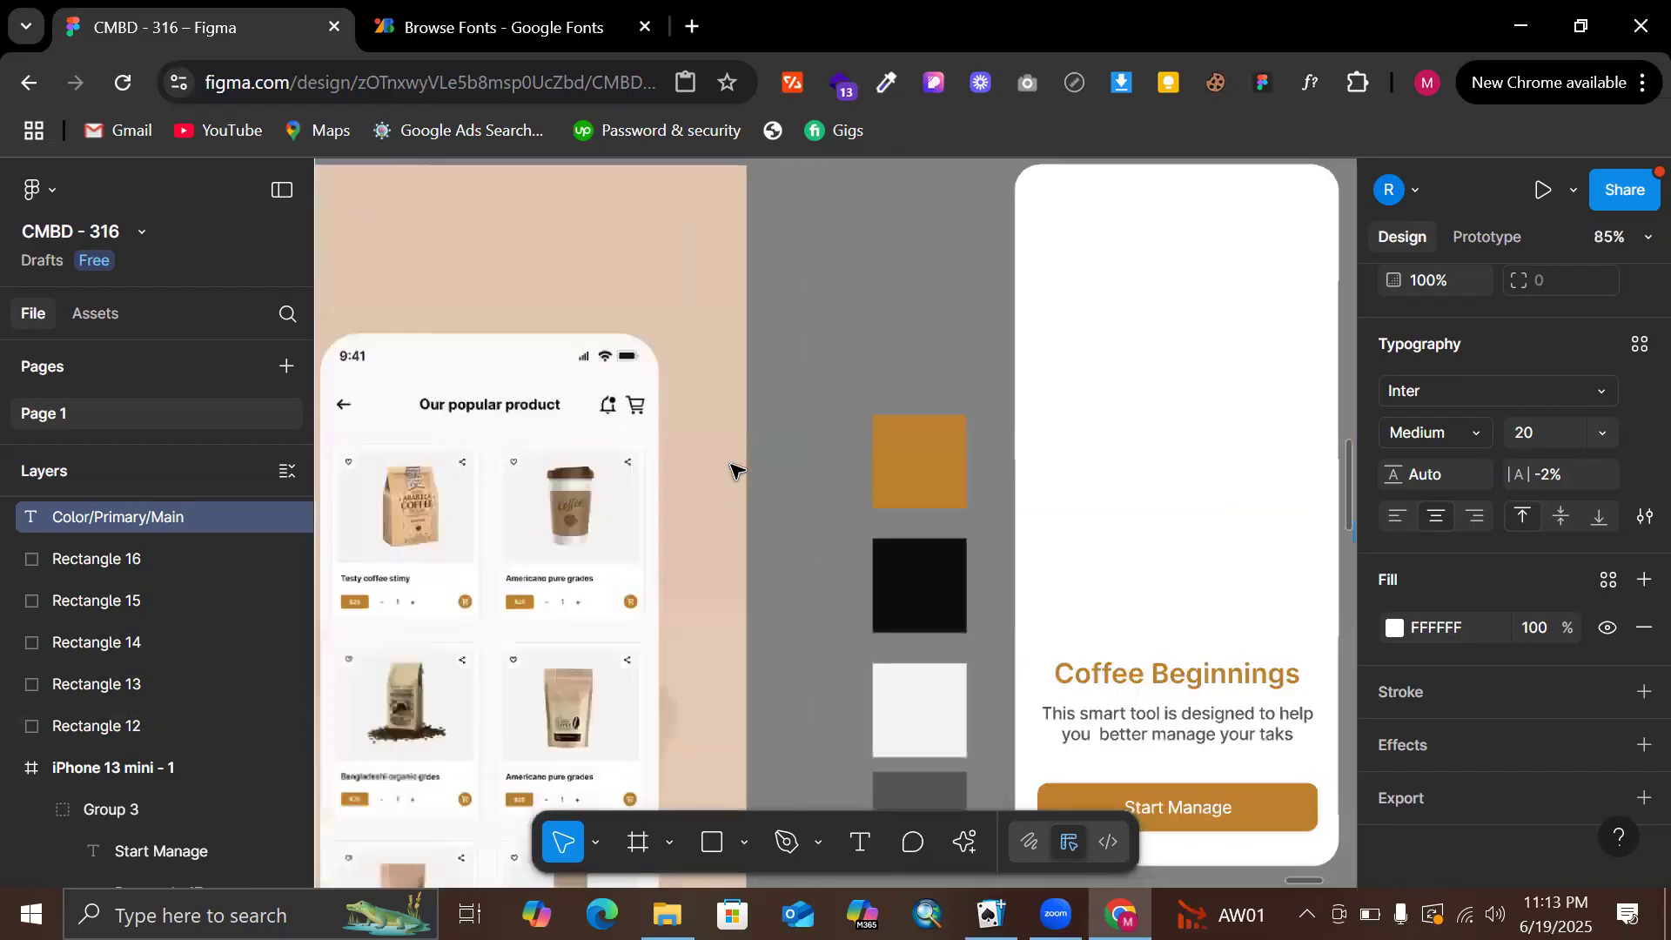
scroll(1135, 578, "left", 4)
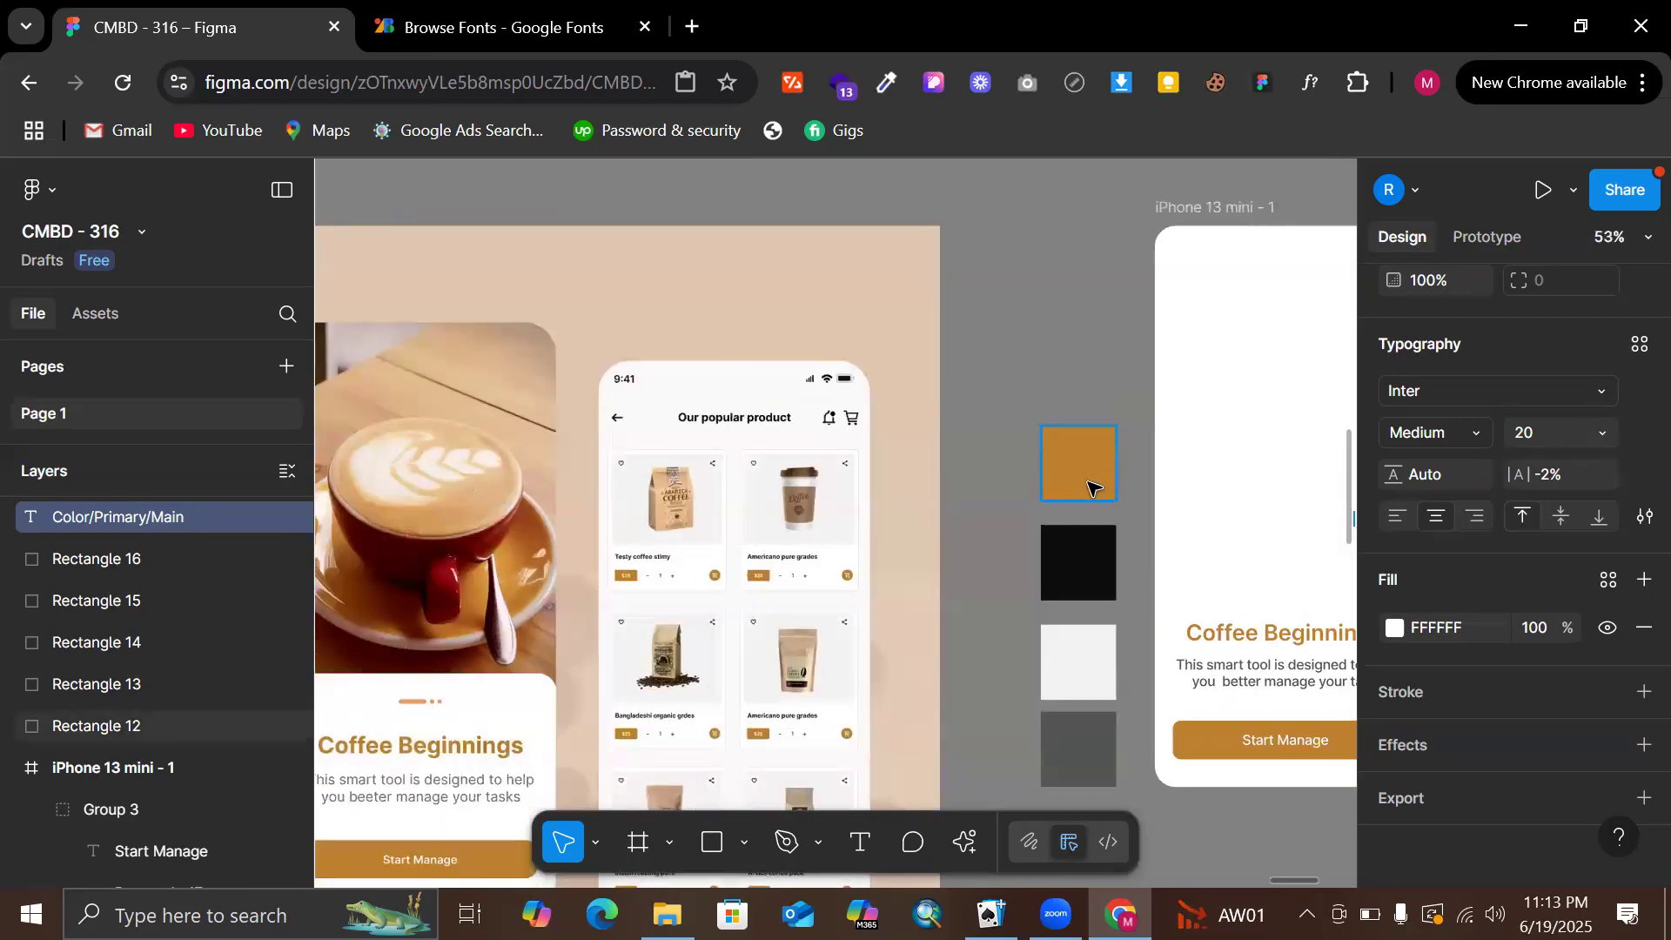
scroll(746, 572, "up", 5)
scroll(747, 572, "left", 8)
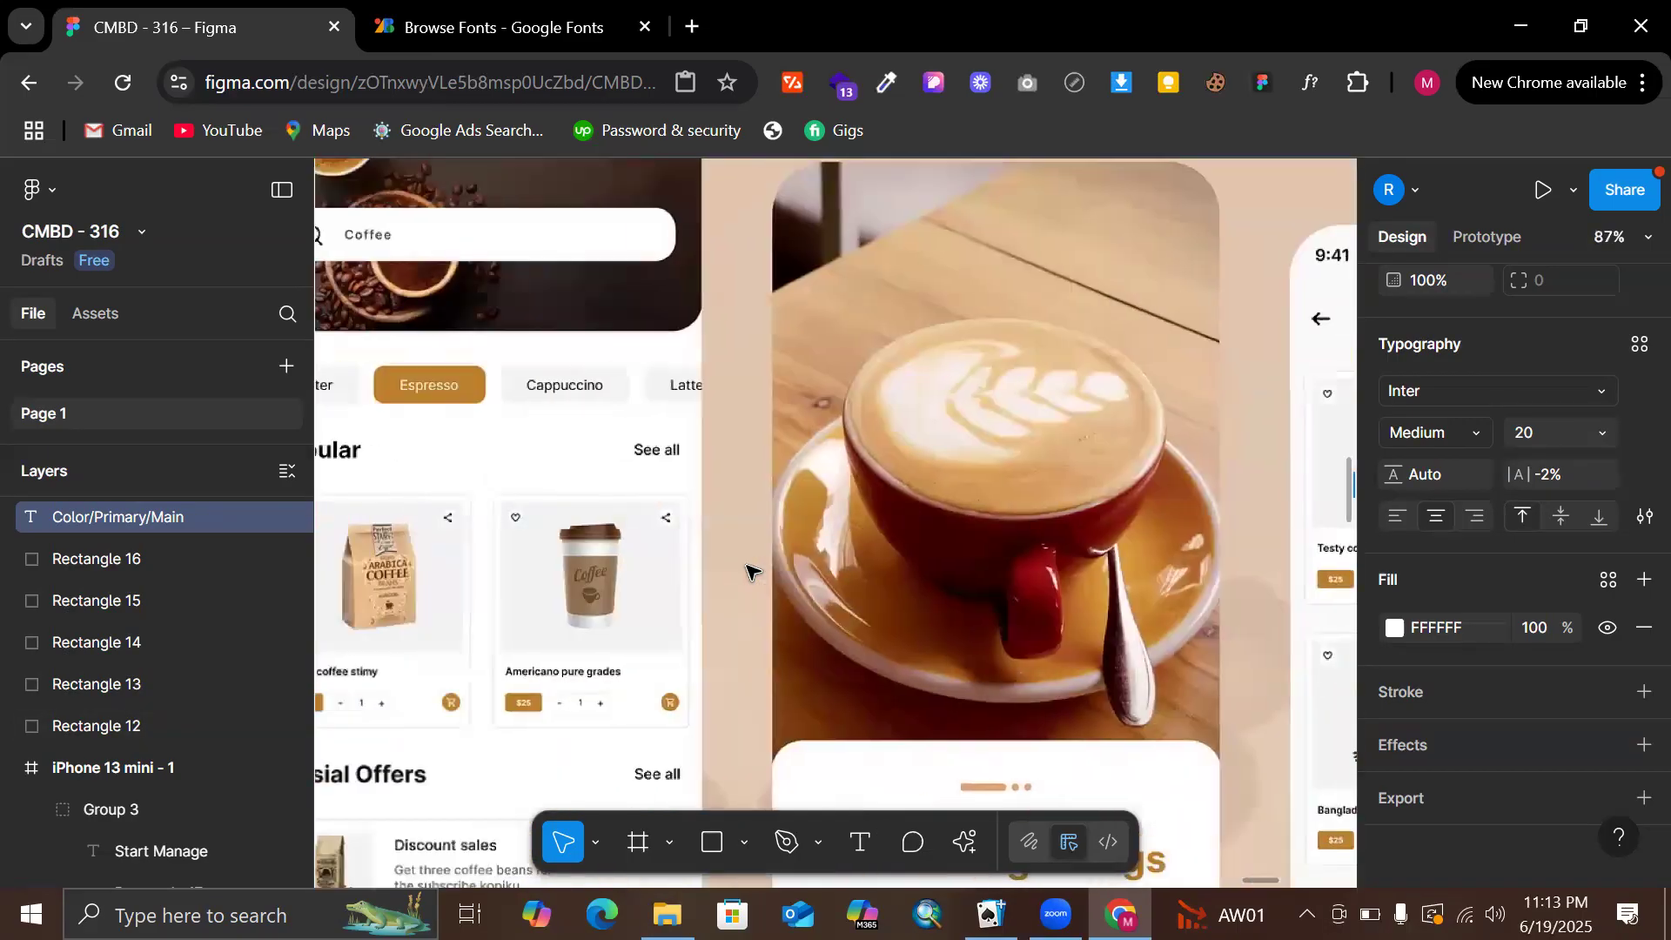
Look over the coffee app screens, the Color/Primary/Main label and the page's existing color styles
scroll(720, 429, "up", 3)
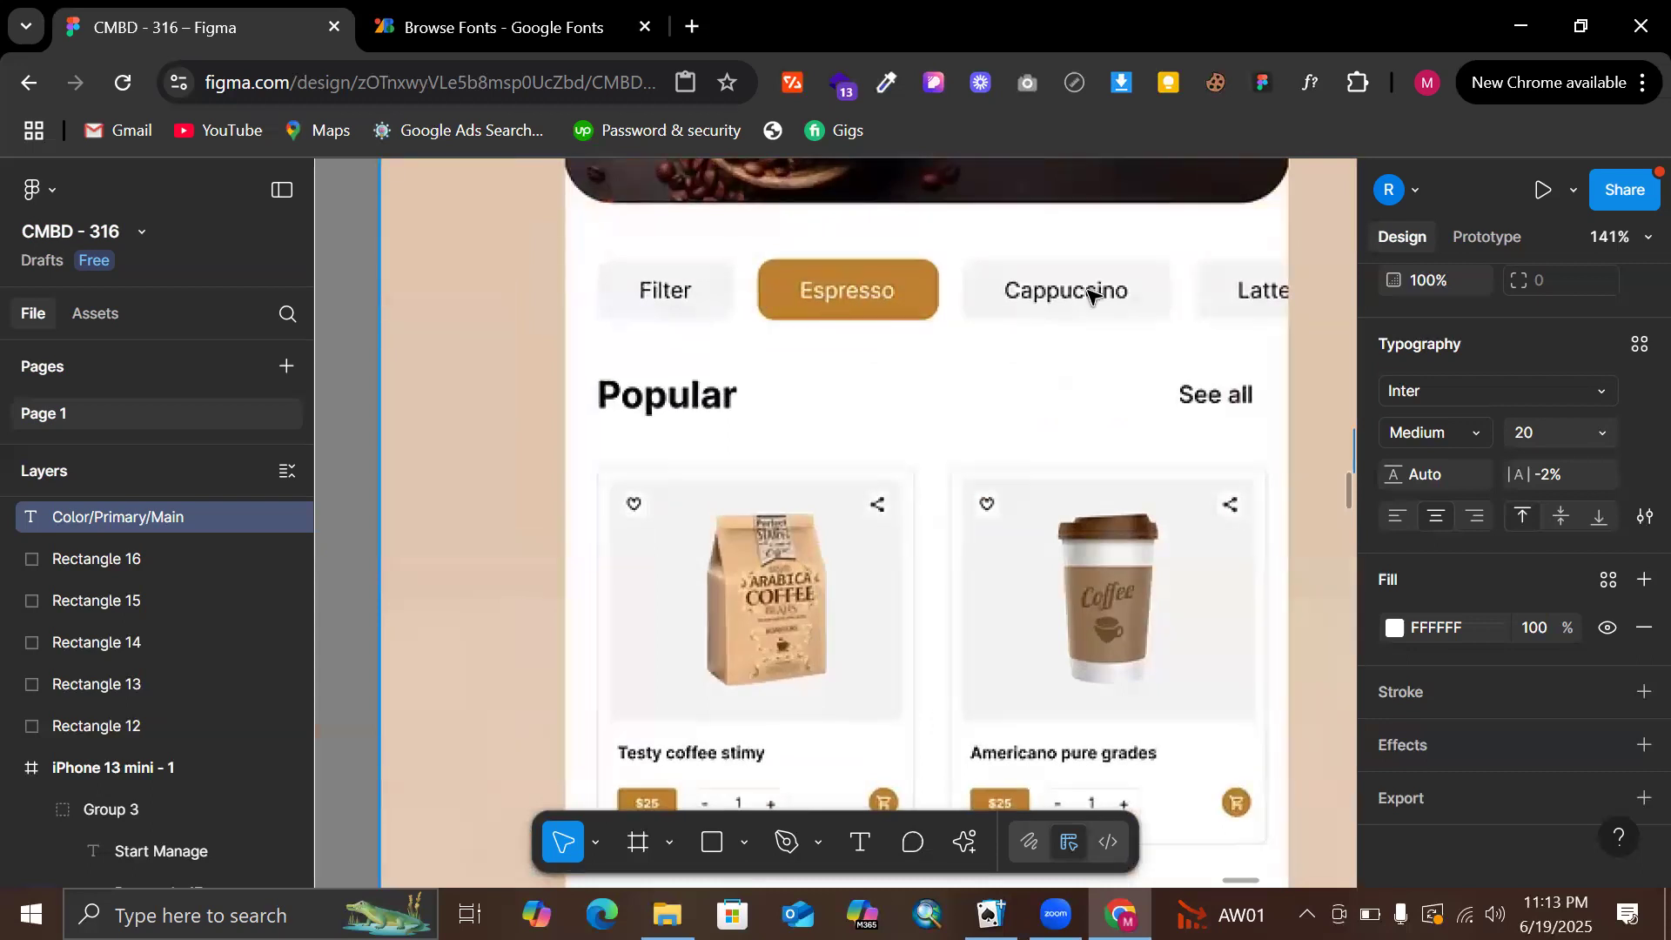
scroll(1102, 289, "down", 3)
scroll(1102, 289, "down", 3)
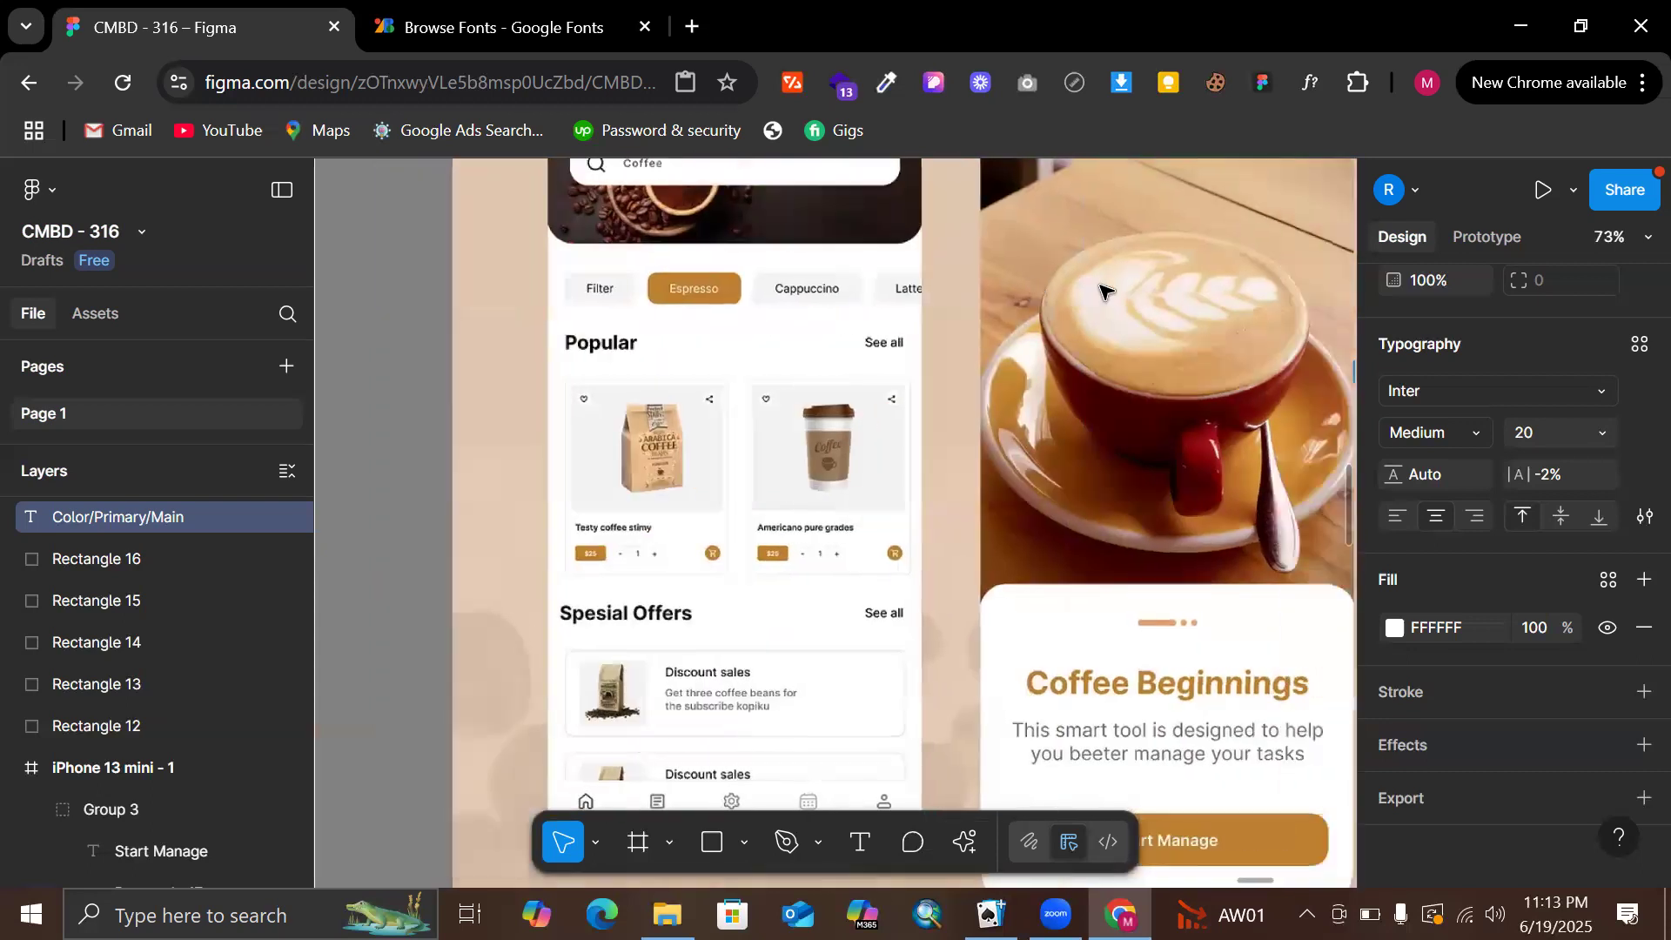
scroll(835, 416, "down", 2)
scroll(827, 418, "up", 3)
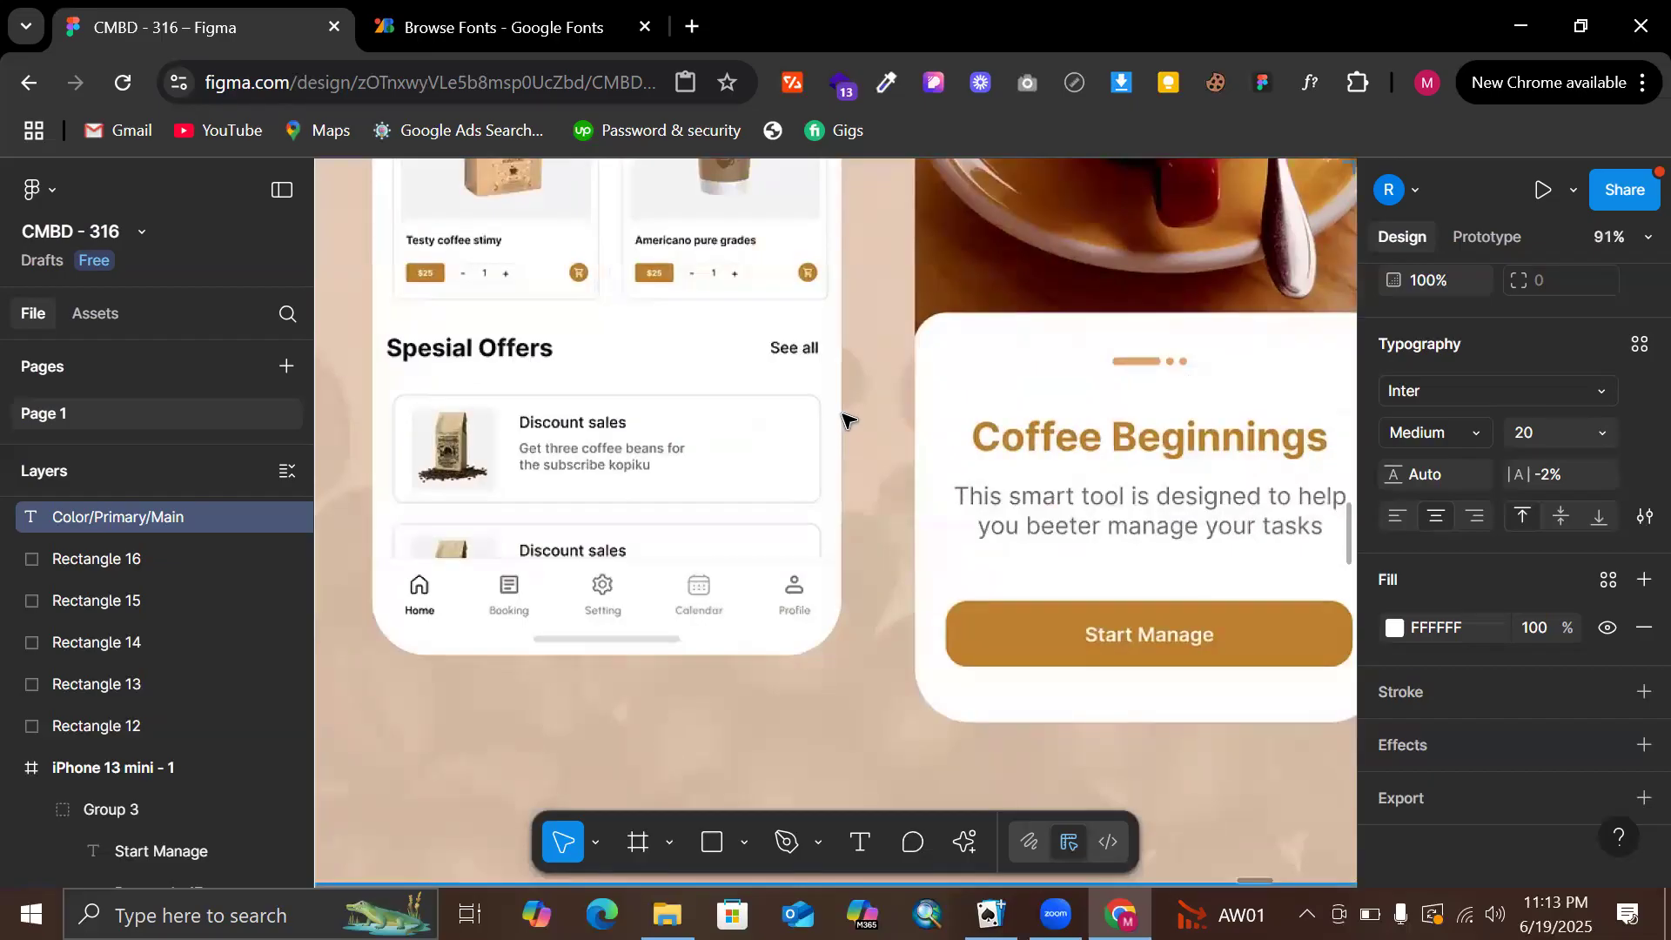
scroll(843, 418, "right", 3)
scroll(843, 418, "down", 5)
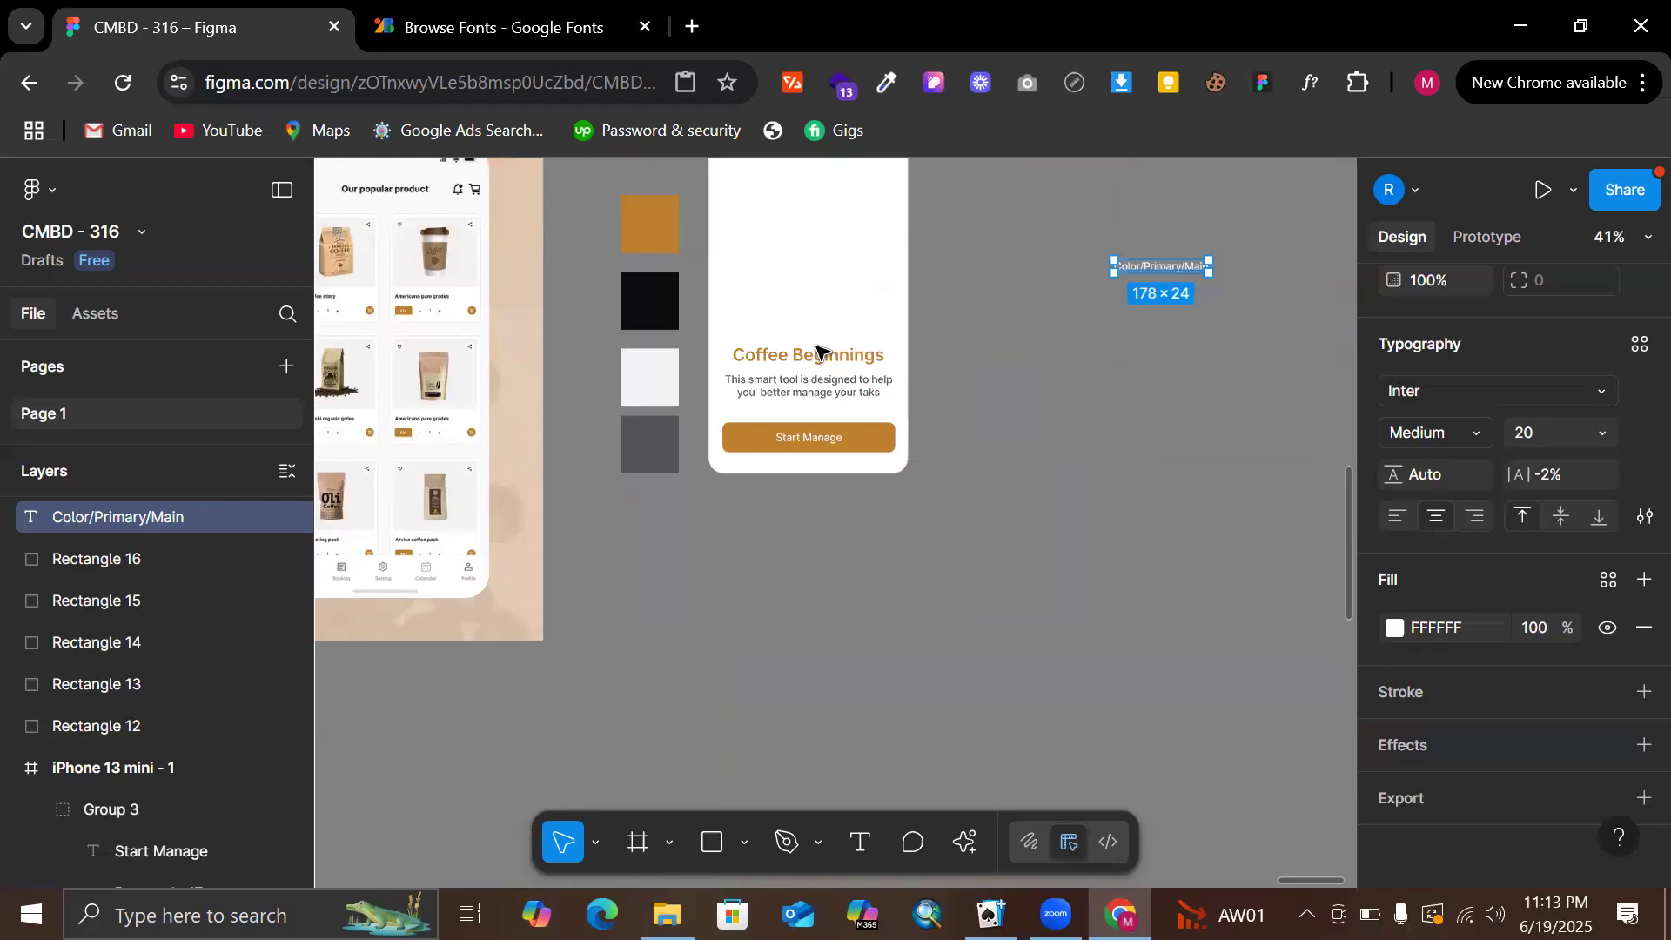
left_click(1001, 261)
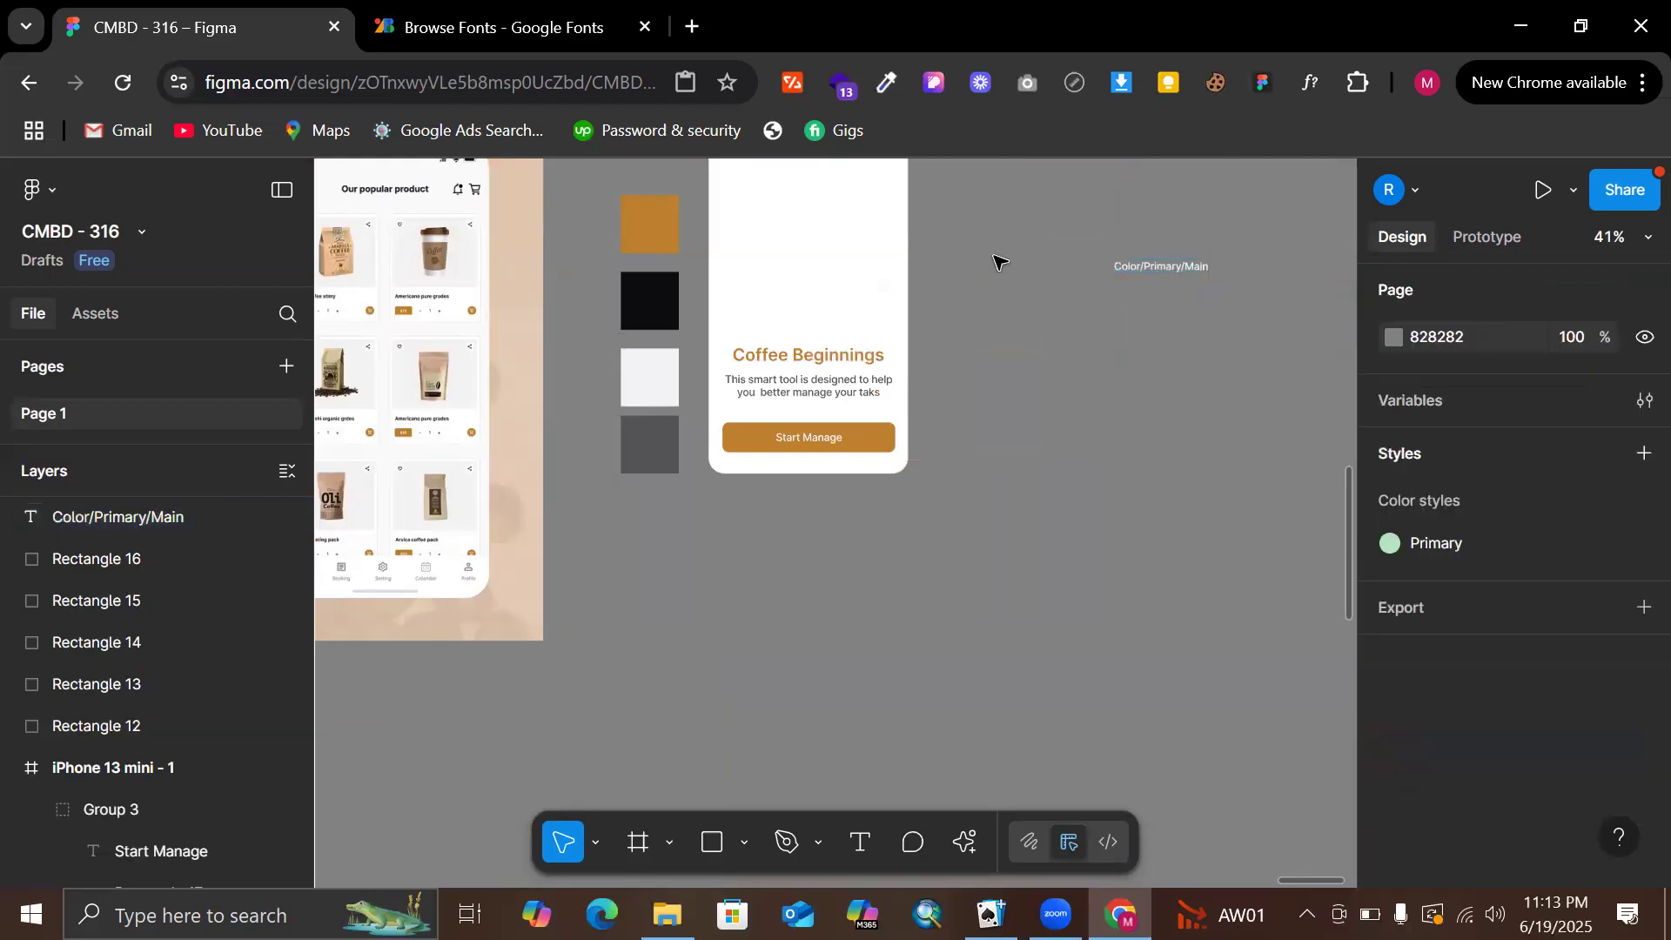
left_click(1162, 266)
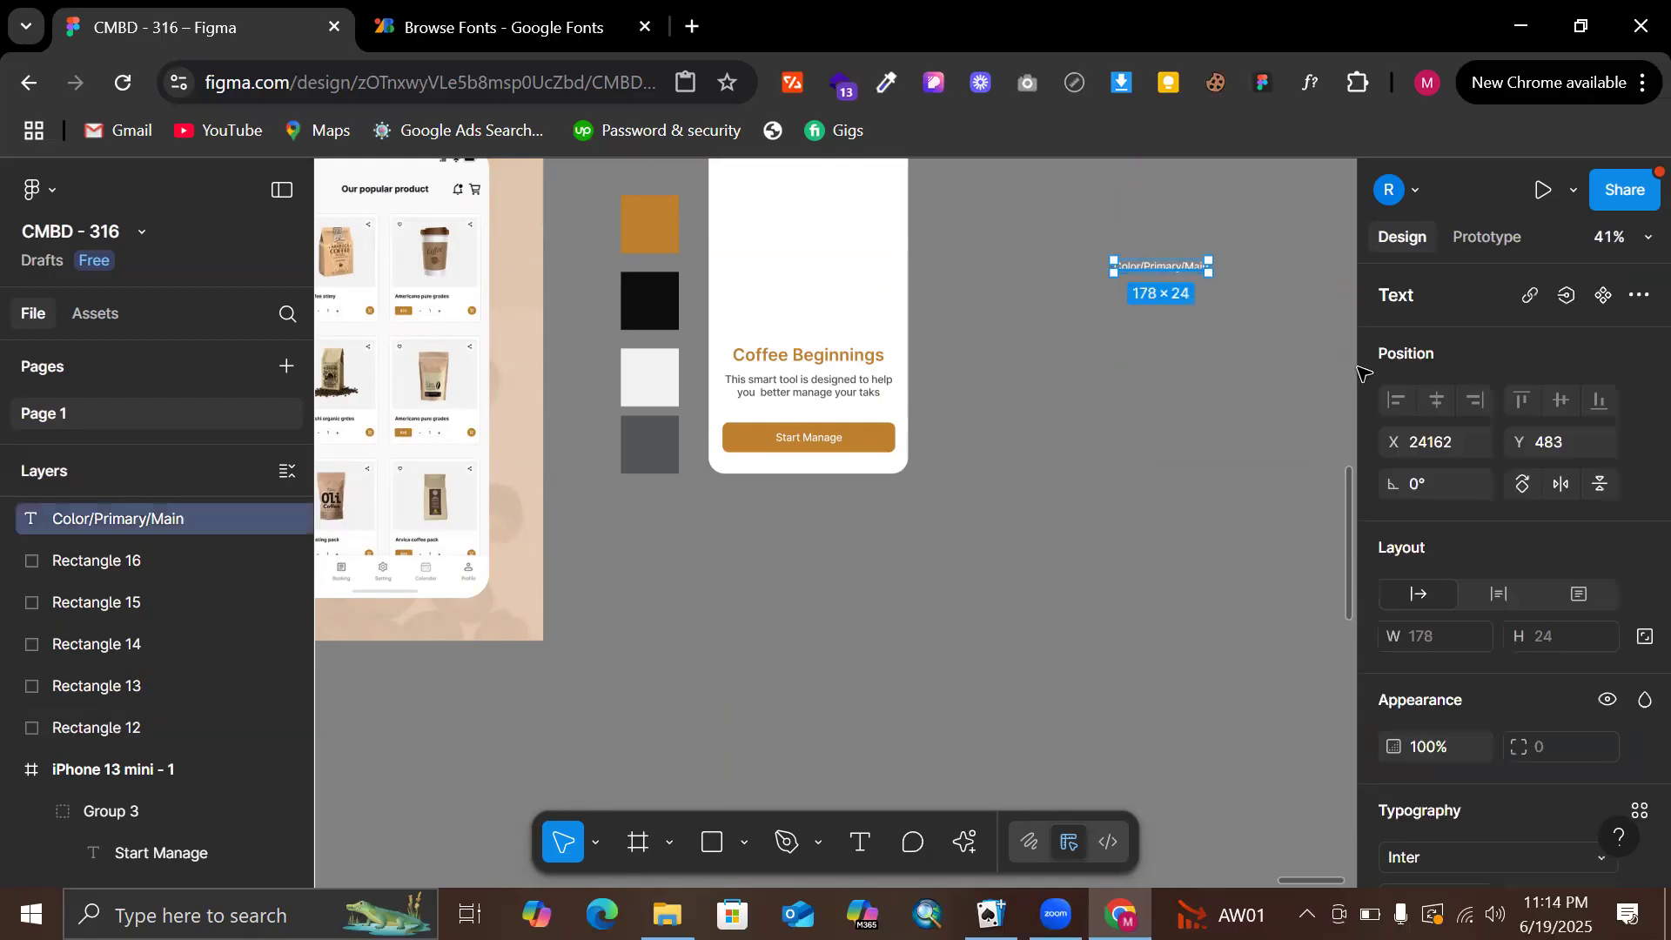
left_click(1188, 440)
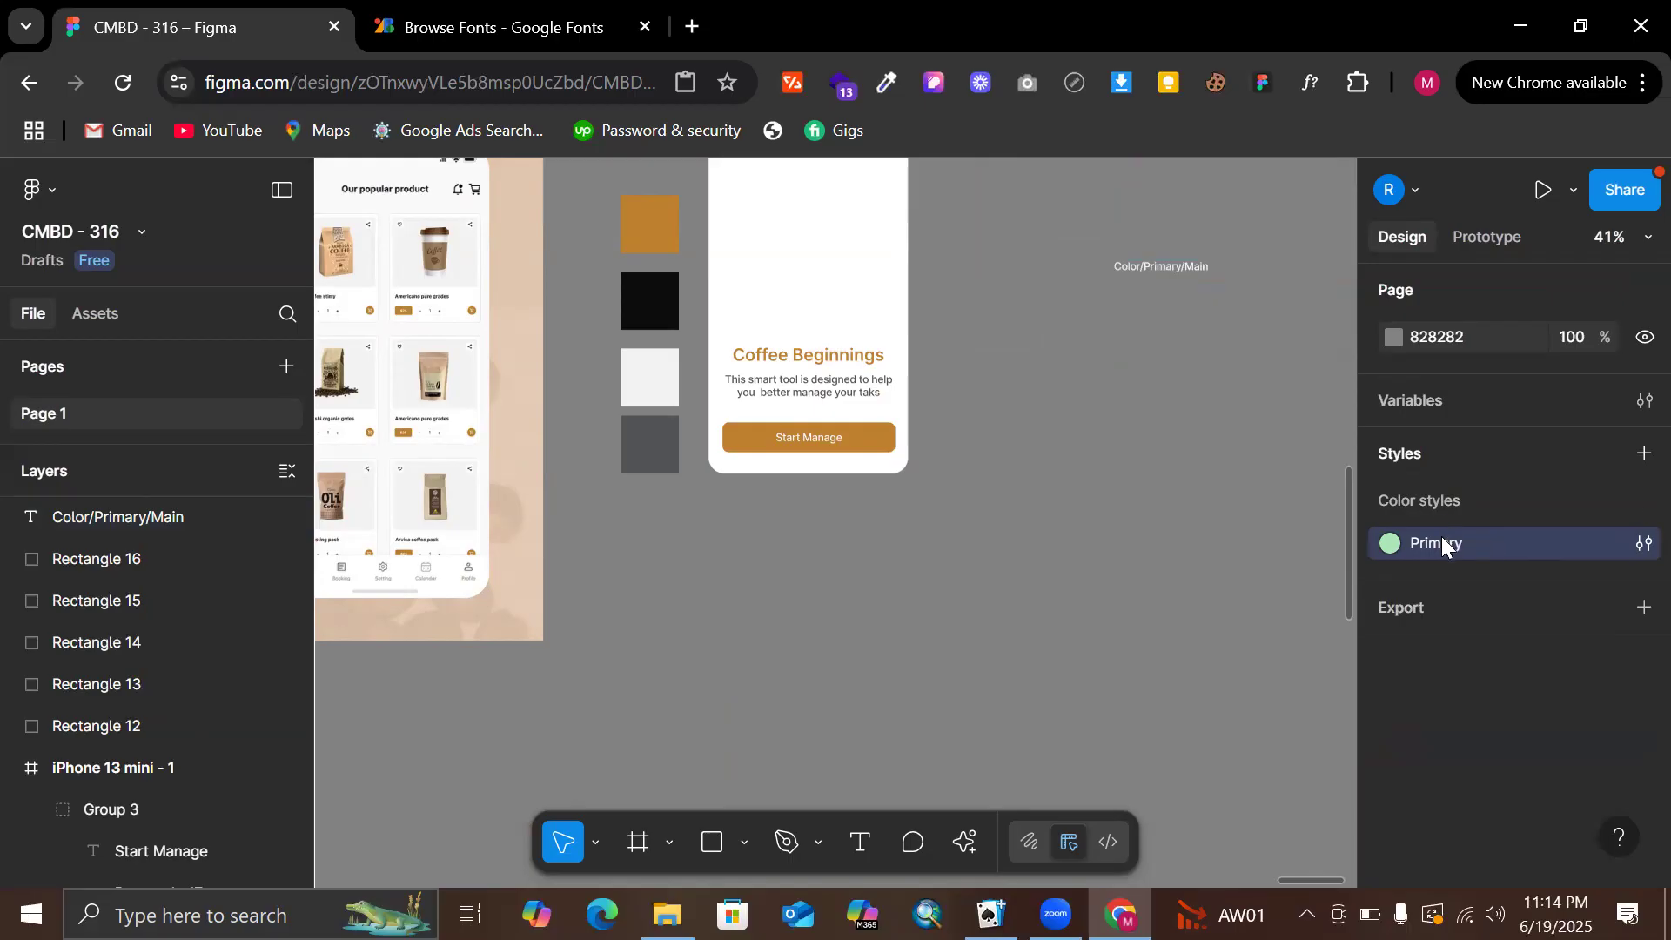
Place a copy of the orange-brown swatch just below and beside the Color/Primary/Main label and fill it with purple 402FBE
left_click(659, 228)
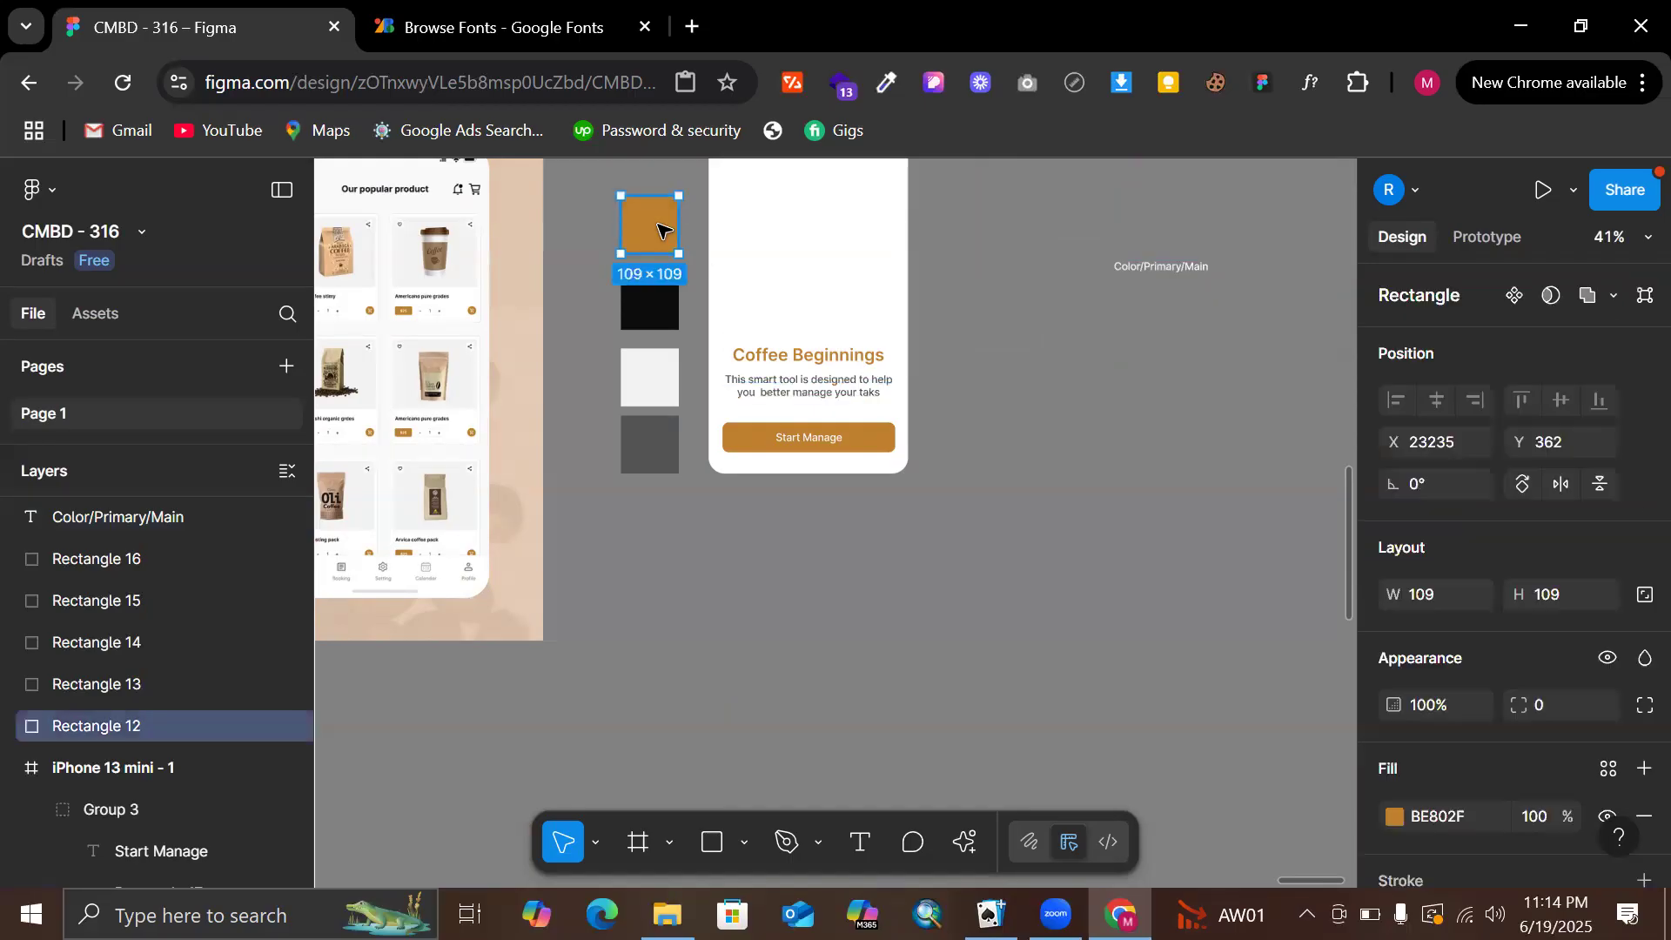
left_click_drag(660, 226, 1071, 306, "alt+shift")
scroll(1593, 637, "down", 3)
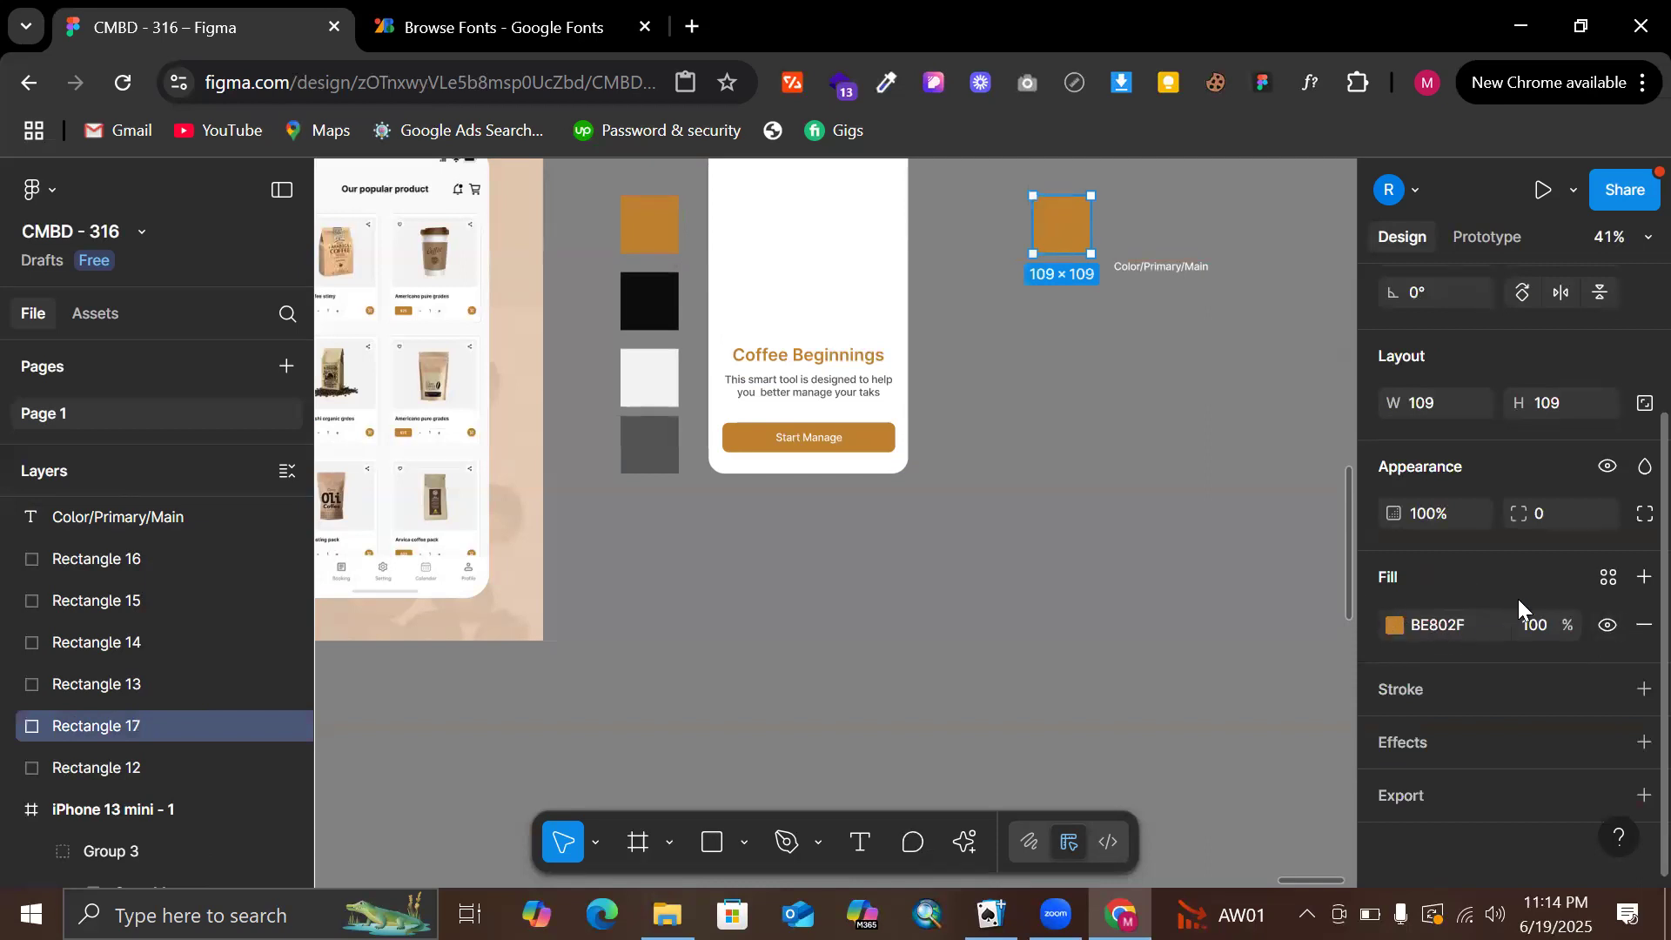
left_click(1395, 624)
left_click(1263, 707)
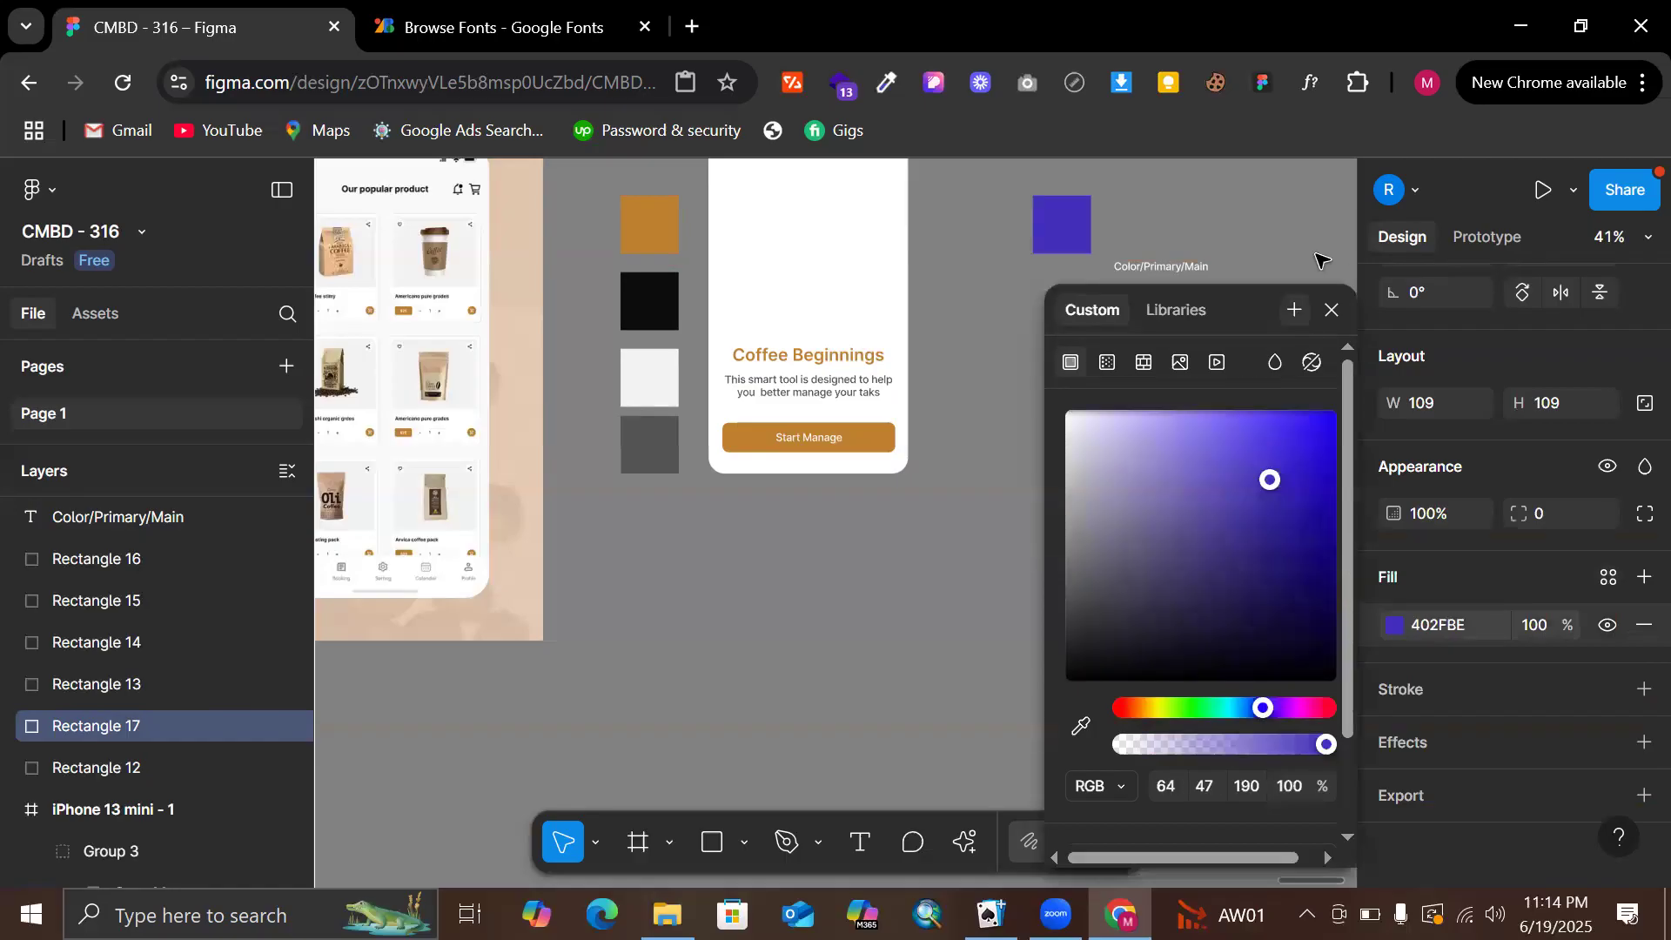
left_click(1331, 310)
left_click_drag(1060, 228, 1028, 362)
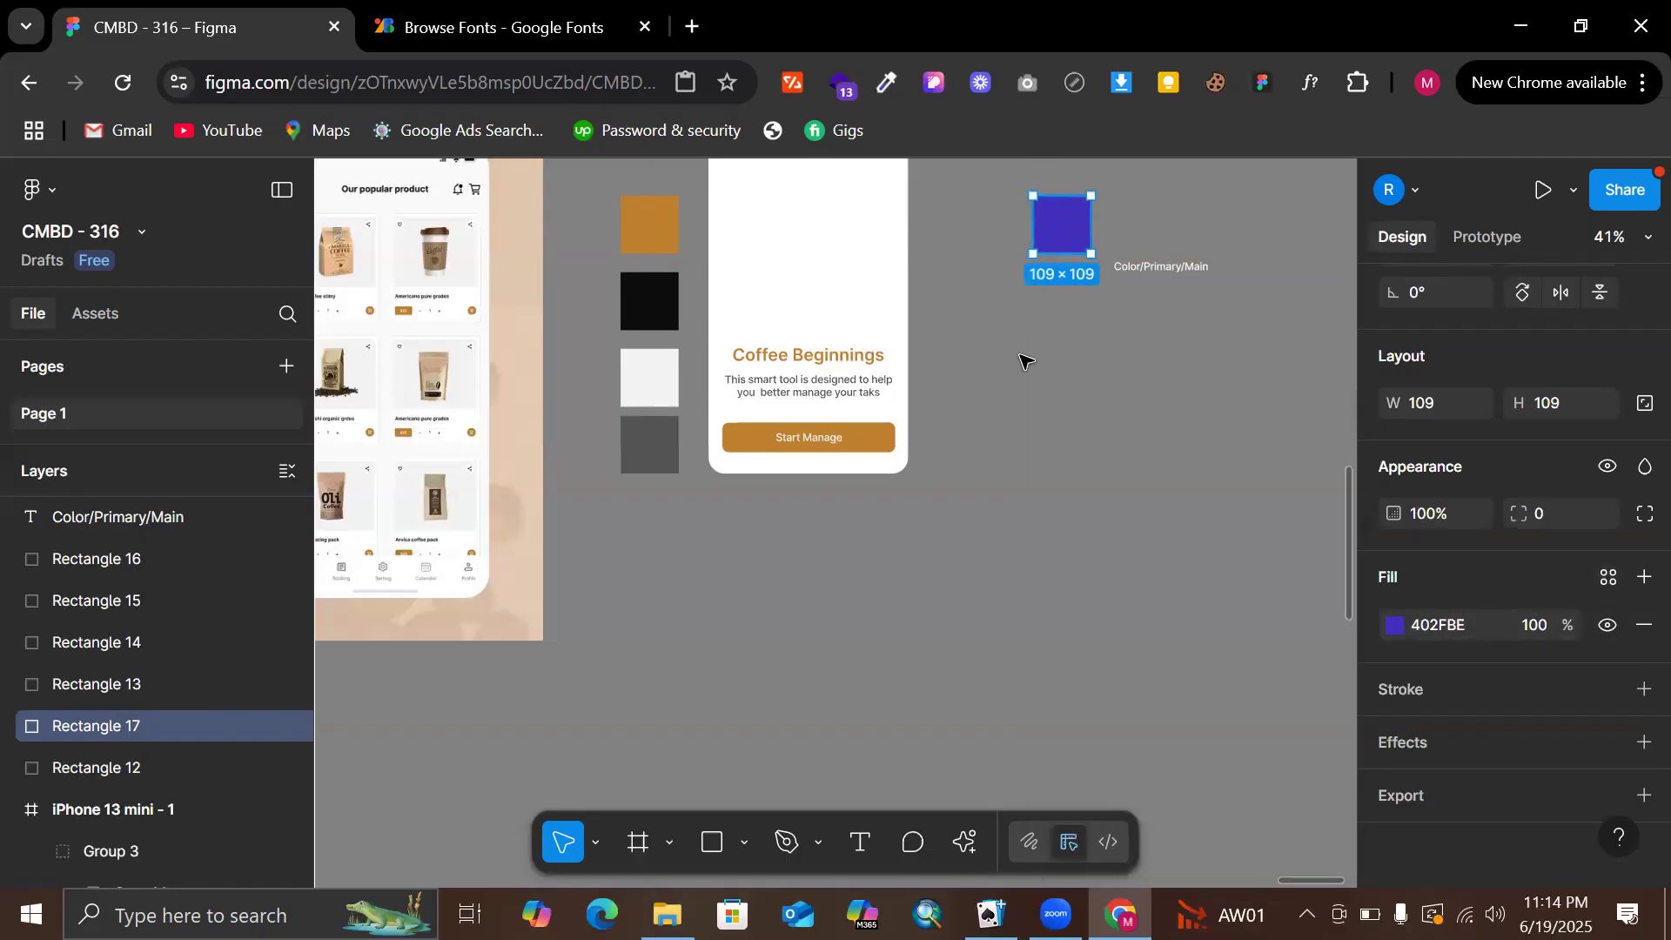
Create a color style named Secondary/100 from the purple square's fill
left_click(1611, 578)
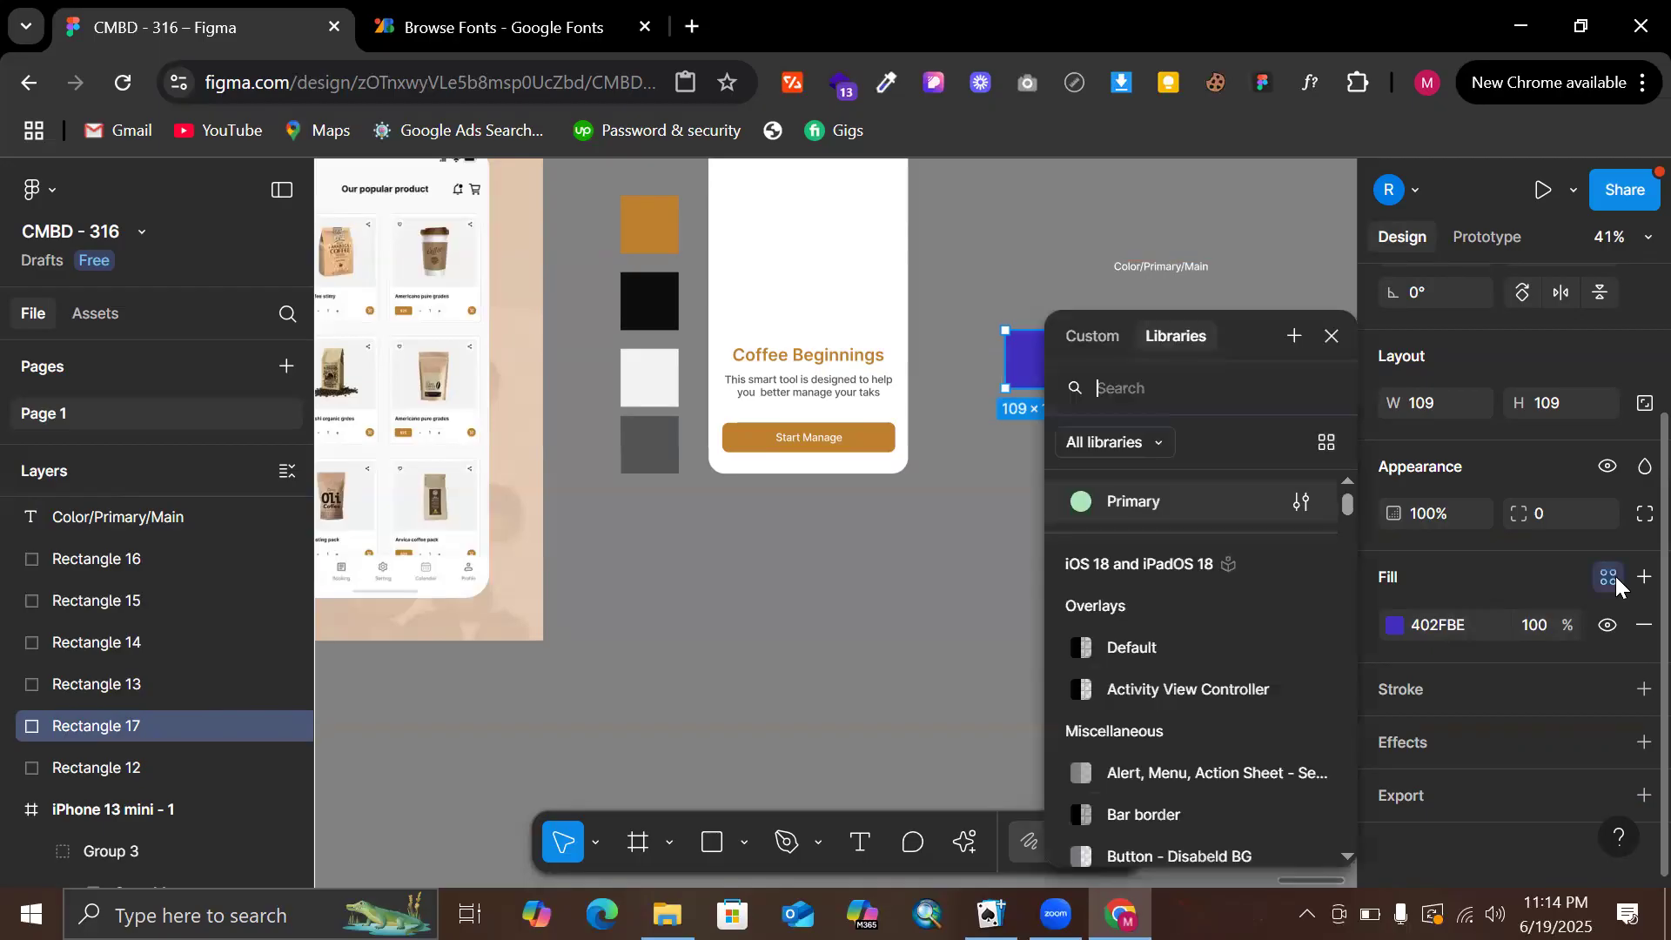
left_click(1294, 337)
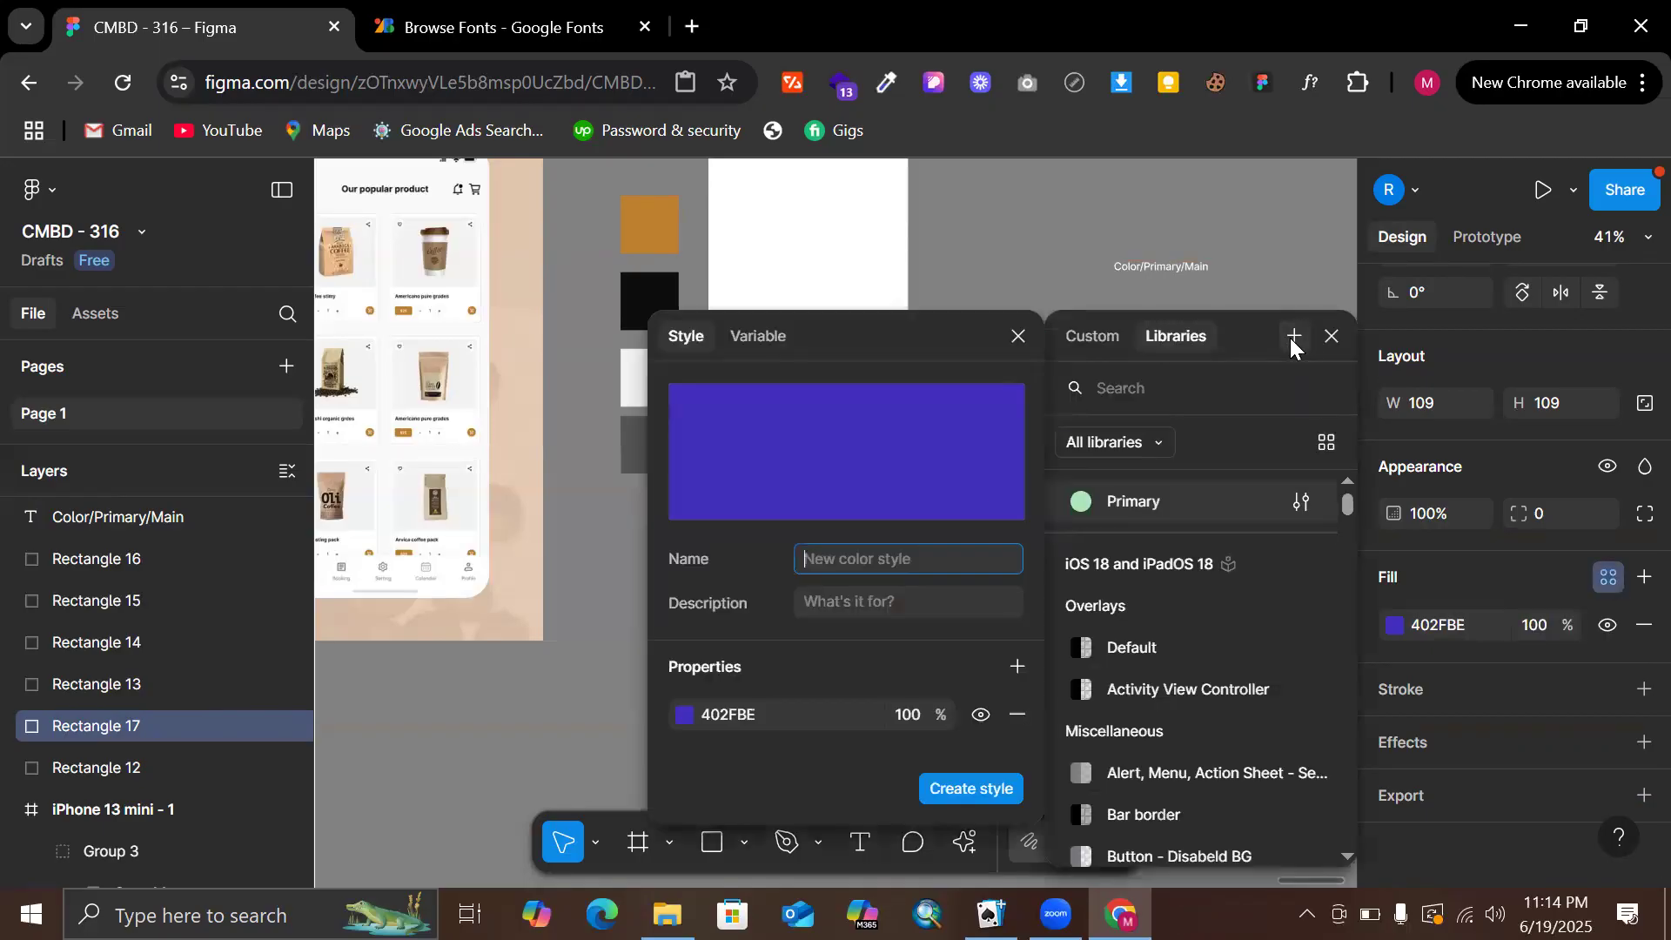
type("Secondary/100")
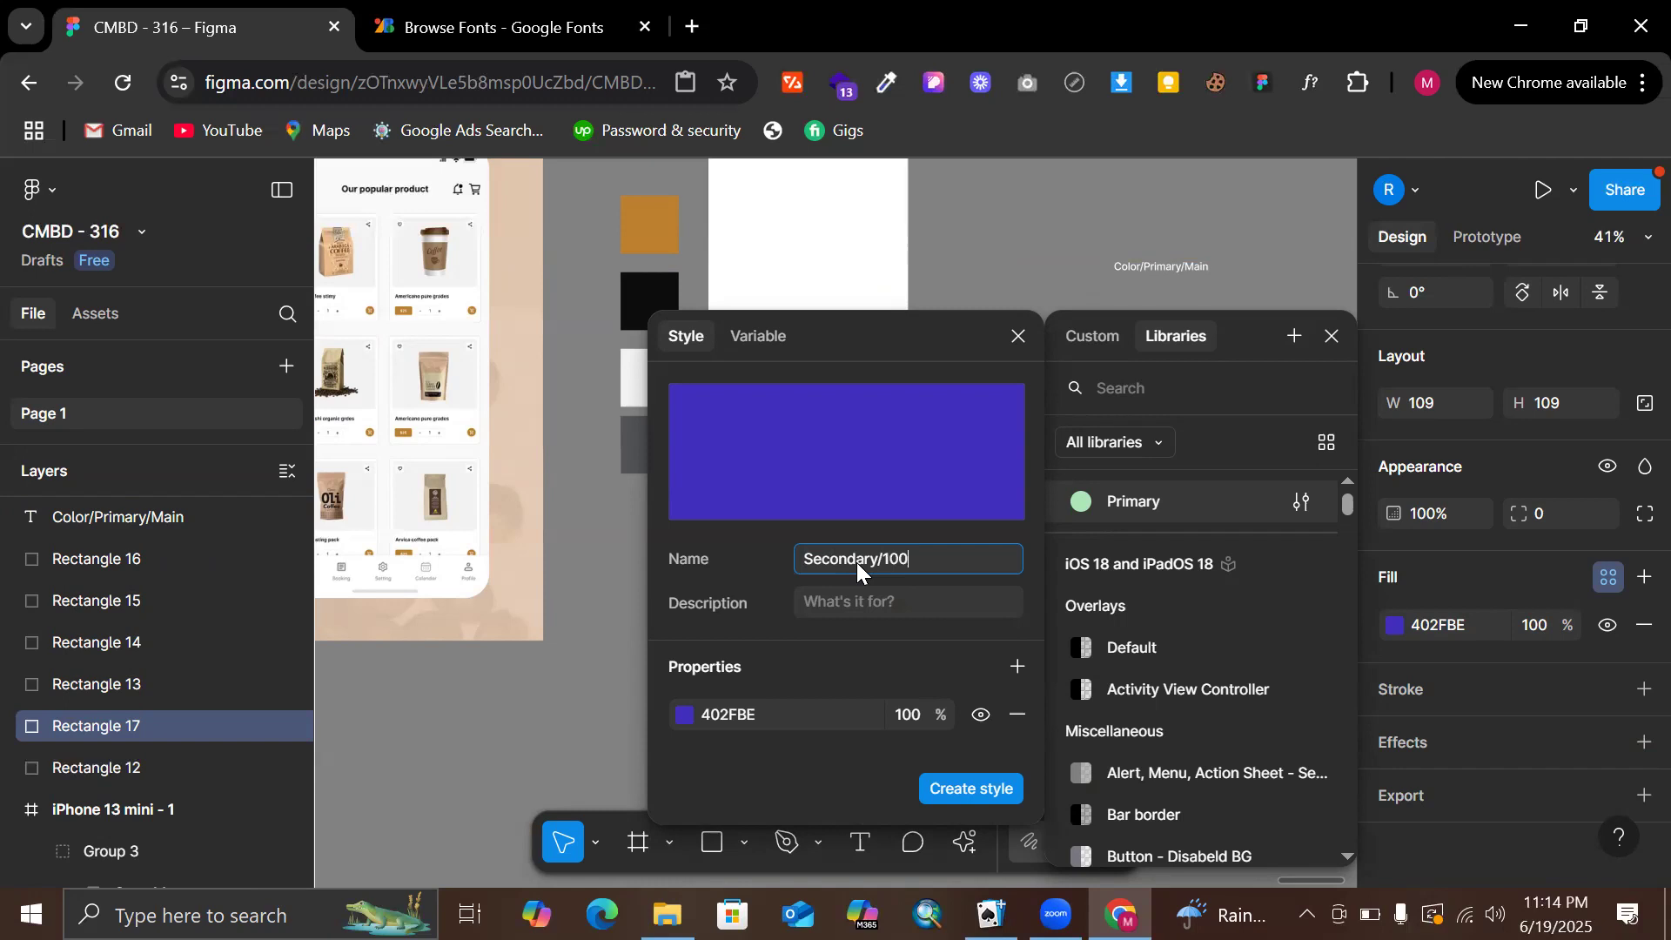
left_click_drag(863, 327, 548, 332)
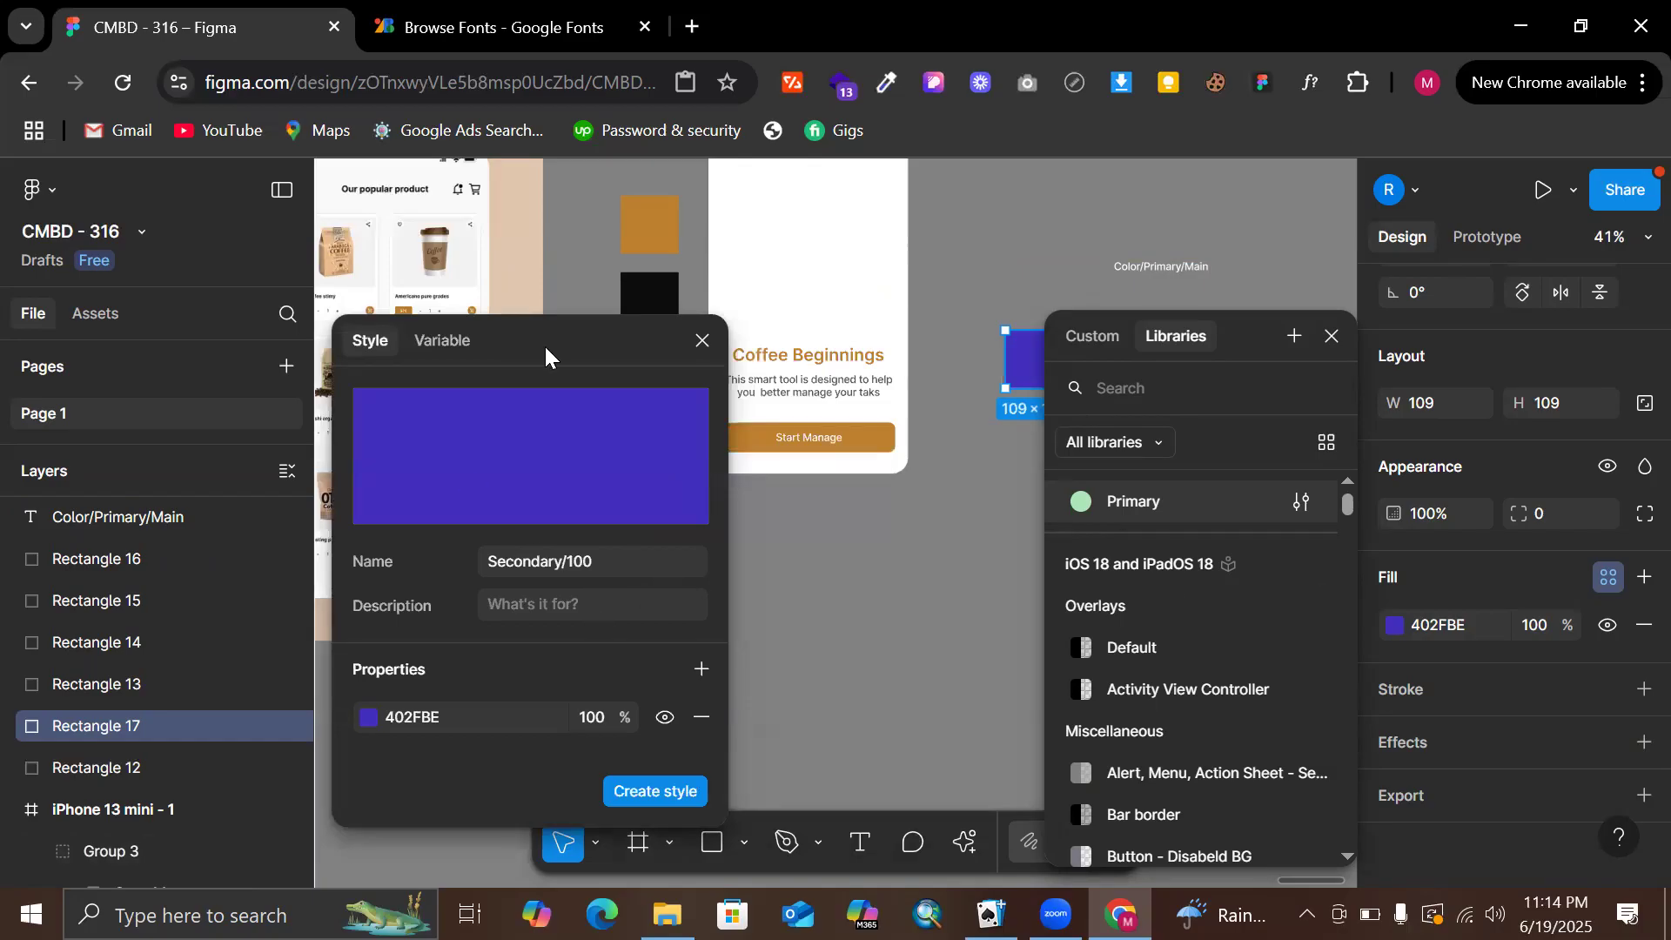
left_click_drag(545, 343, 475, 234)
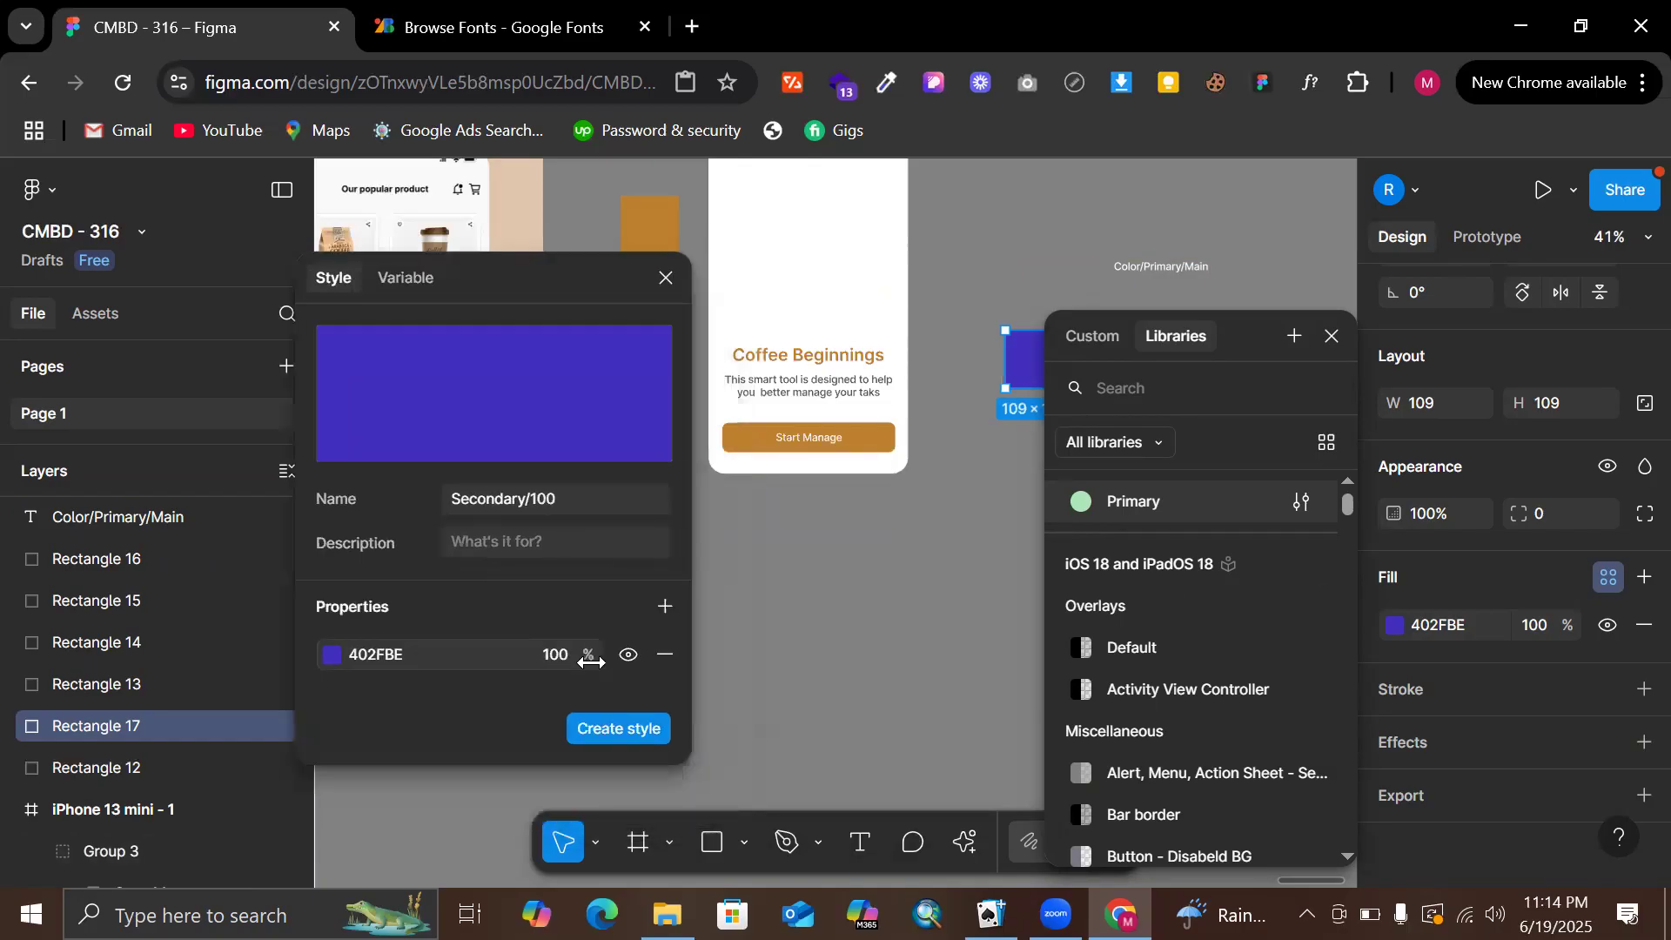
left_click(601, 726)
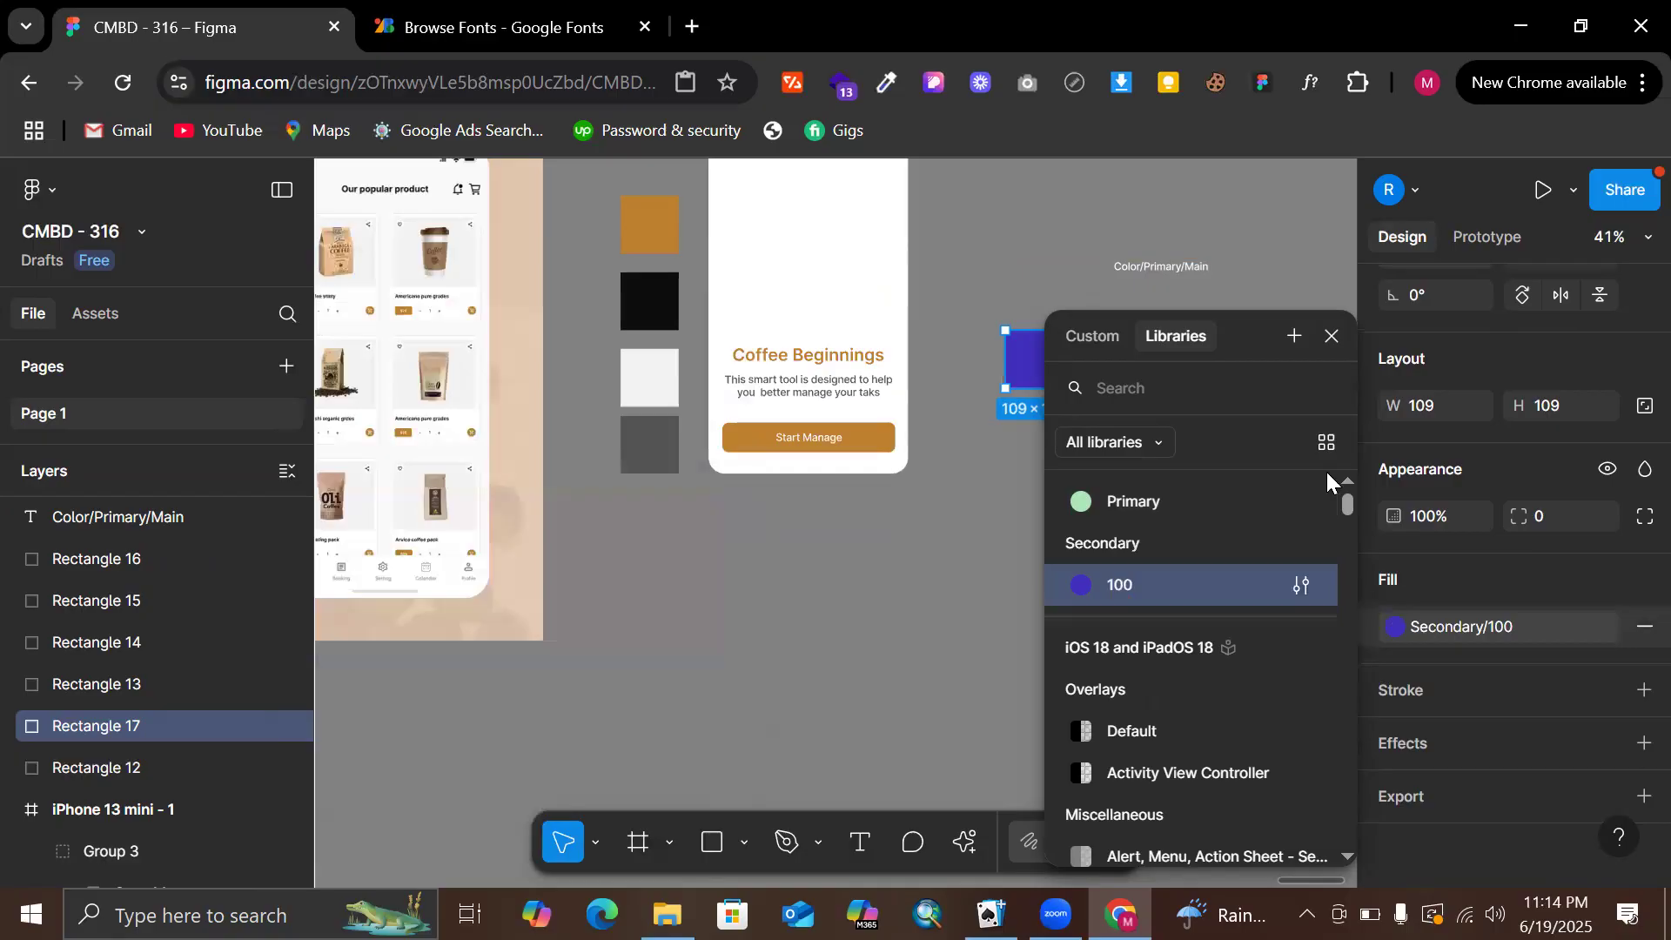
left_click(1331, 335)
left_click(1201, 475)
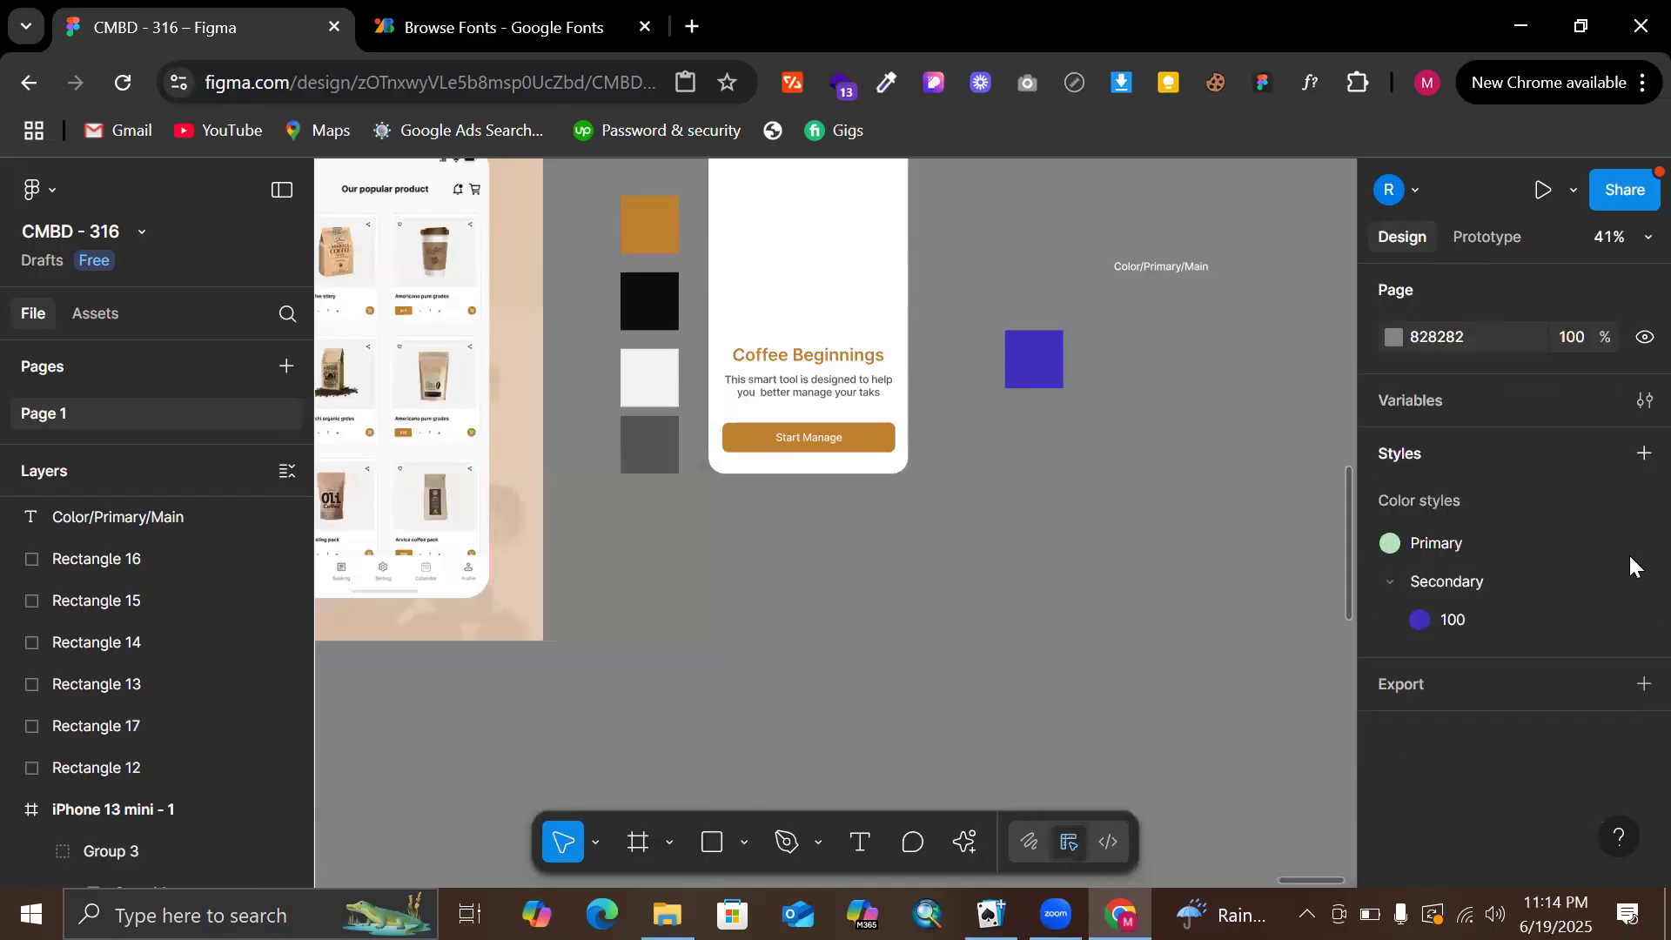
left_click(1389, 583)
left_click(1389, 583)
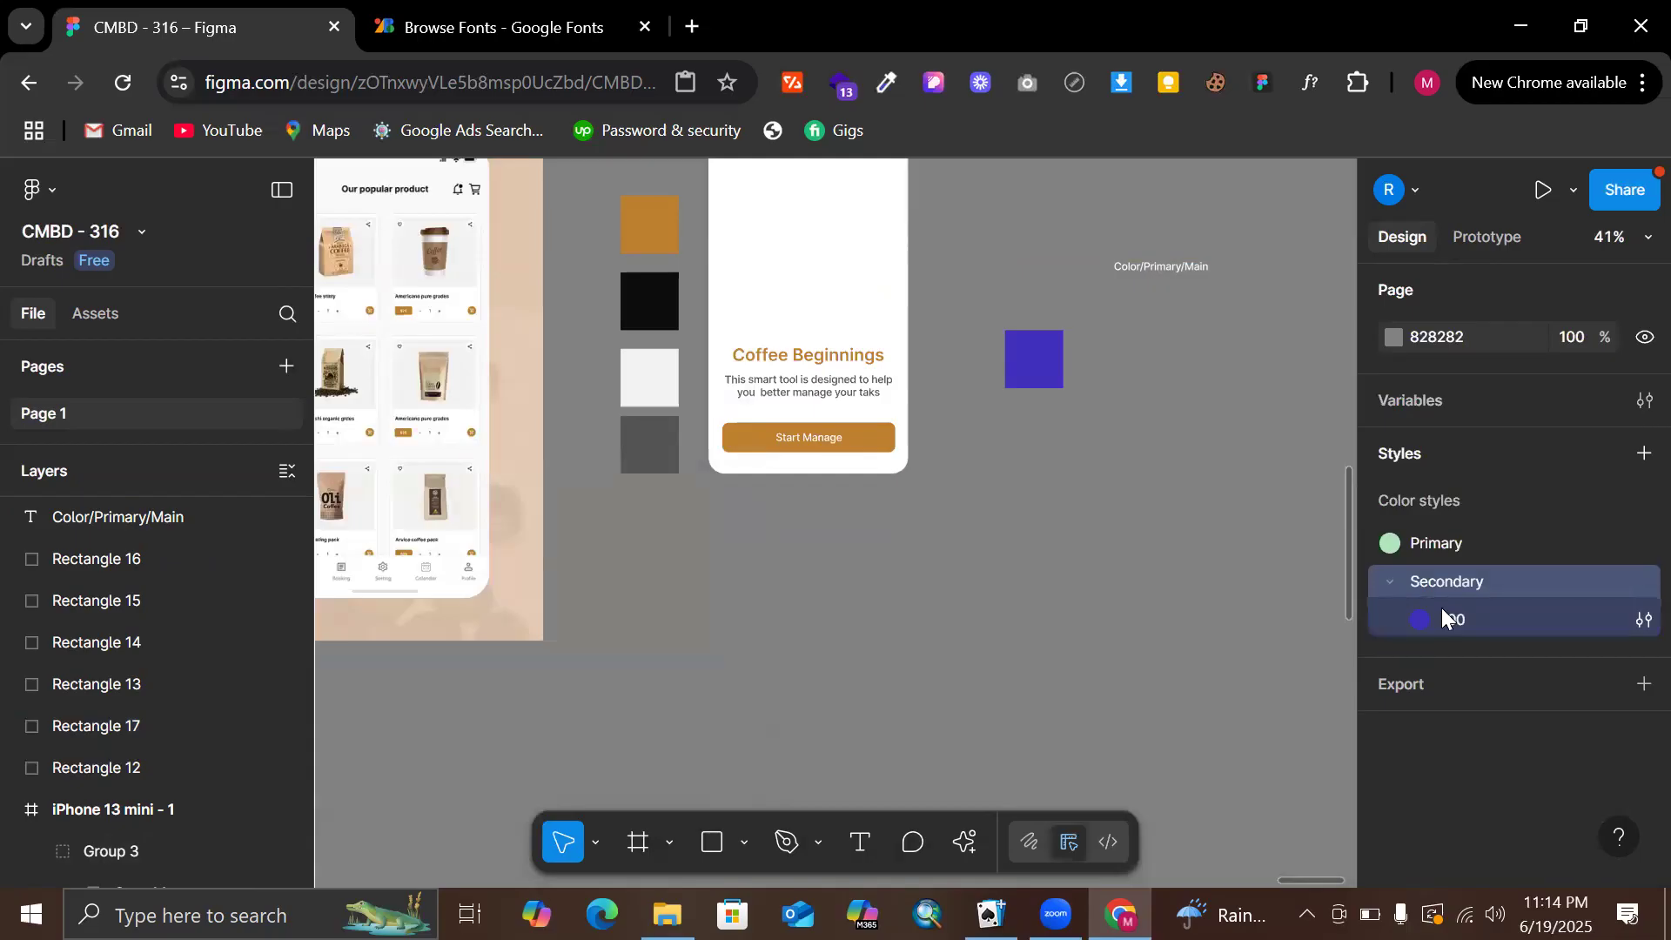
Duplicate the purple square 52 px below the original and detach the copy's fill from the Secondary/100 style
left_click(1034, 366)
left_click_drag(1044, 376, 1057, 464)
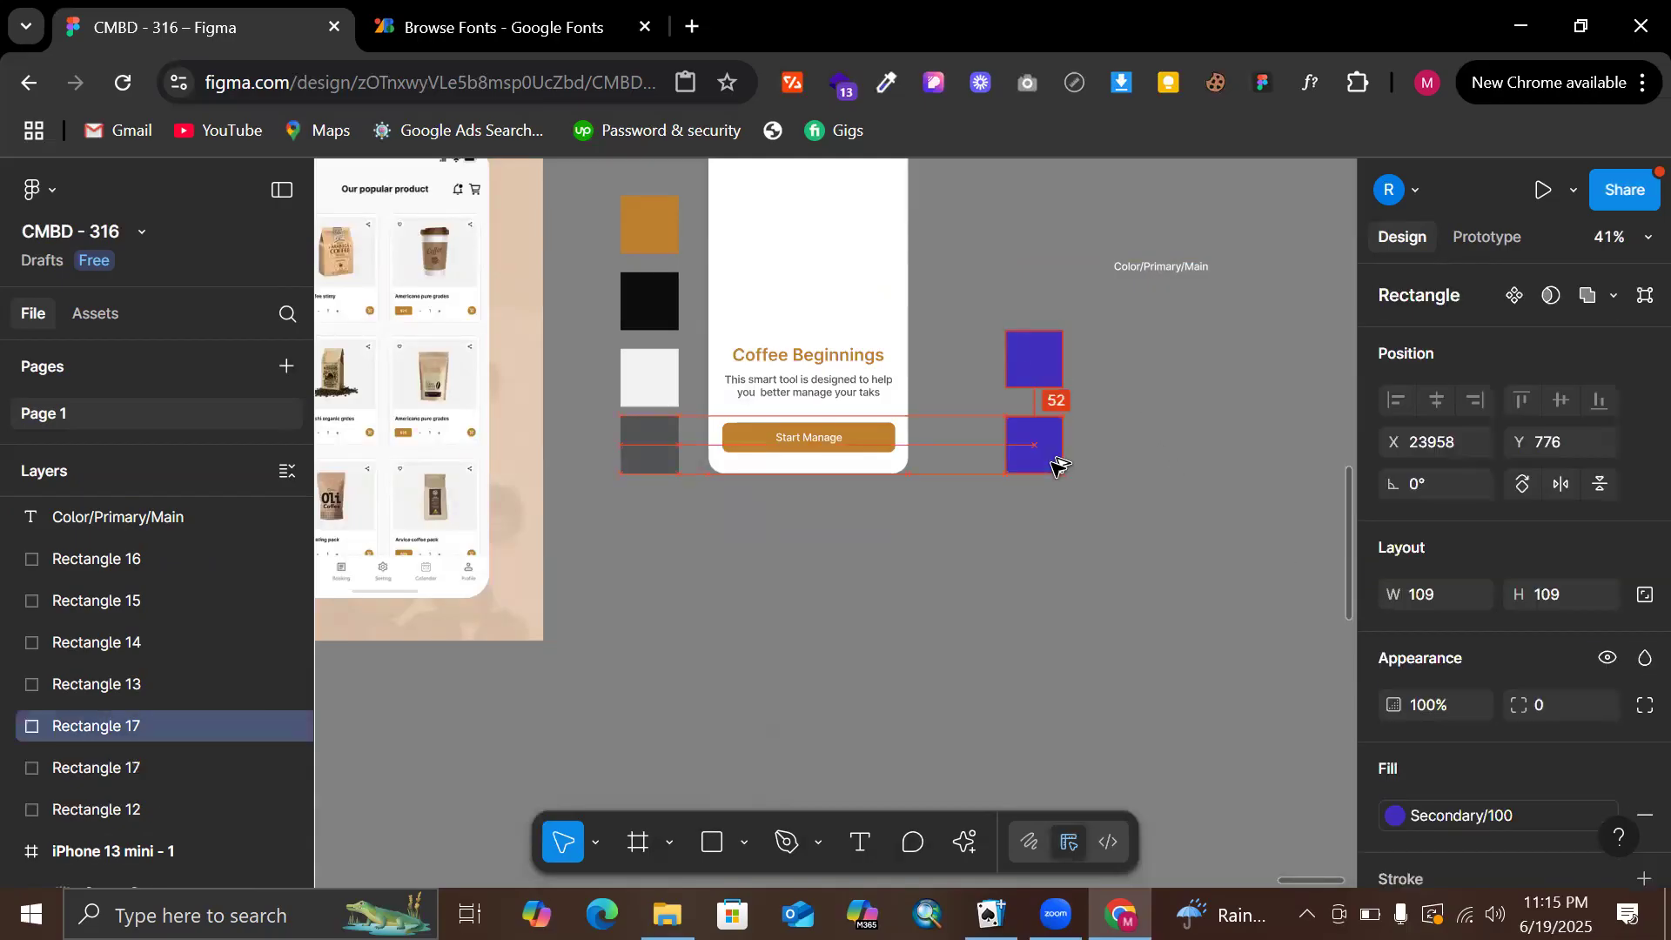
scroll(1519, 597, "down", 2)
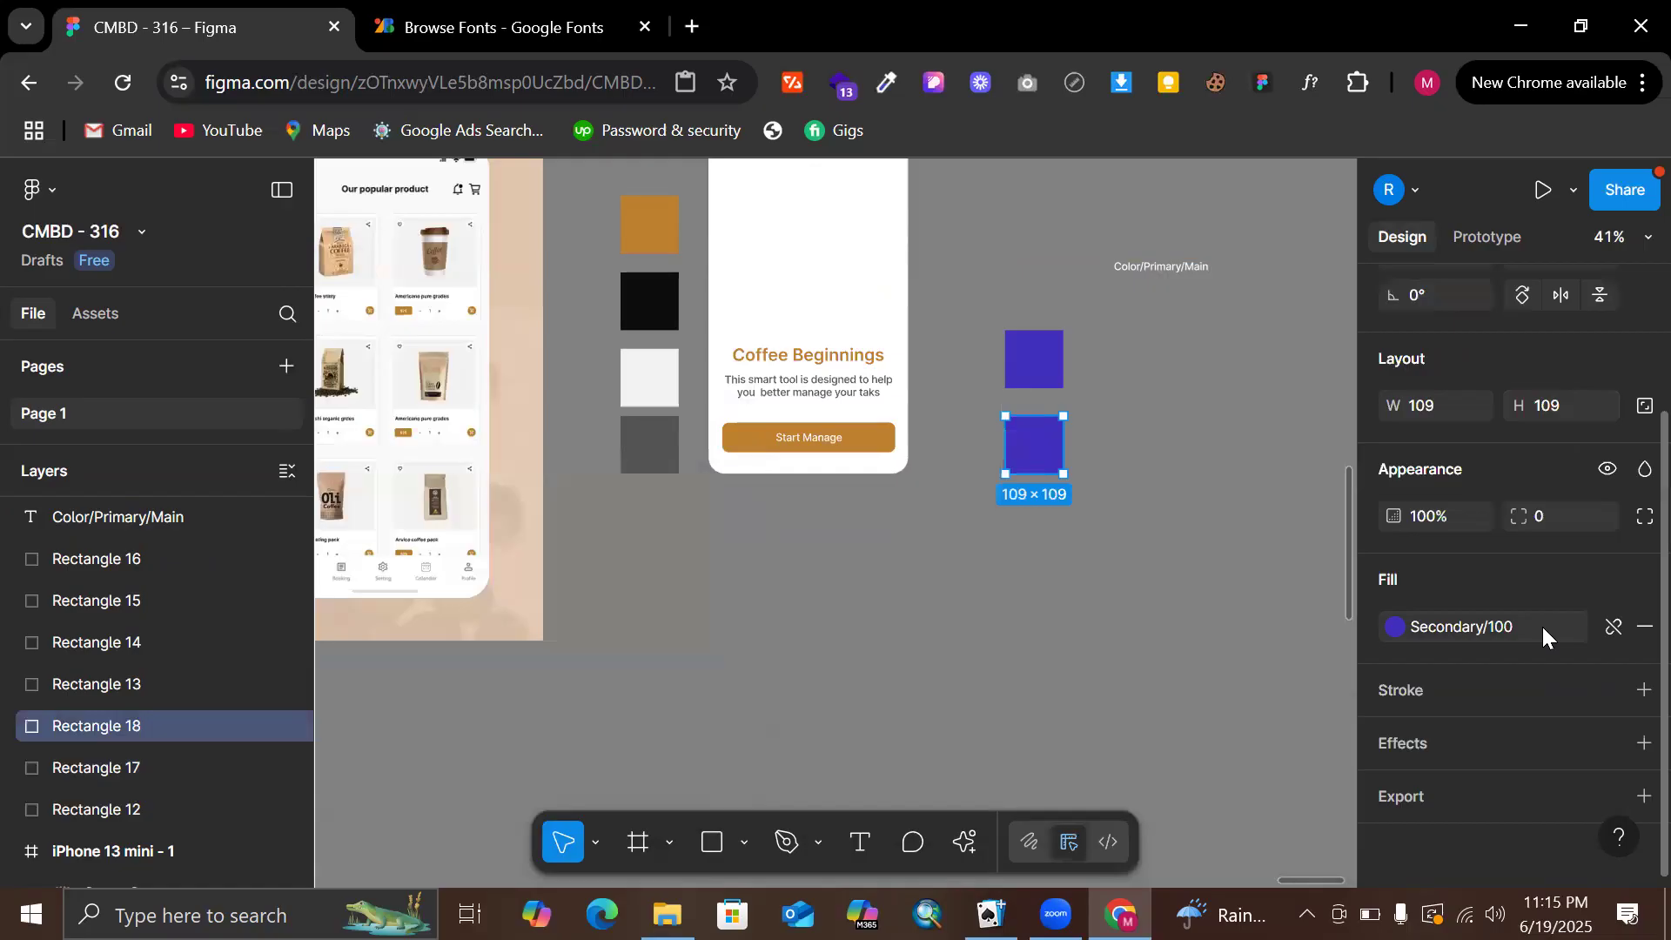
left_click(1542, 626)
left_click(1612, 629)
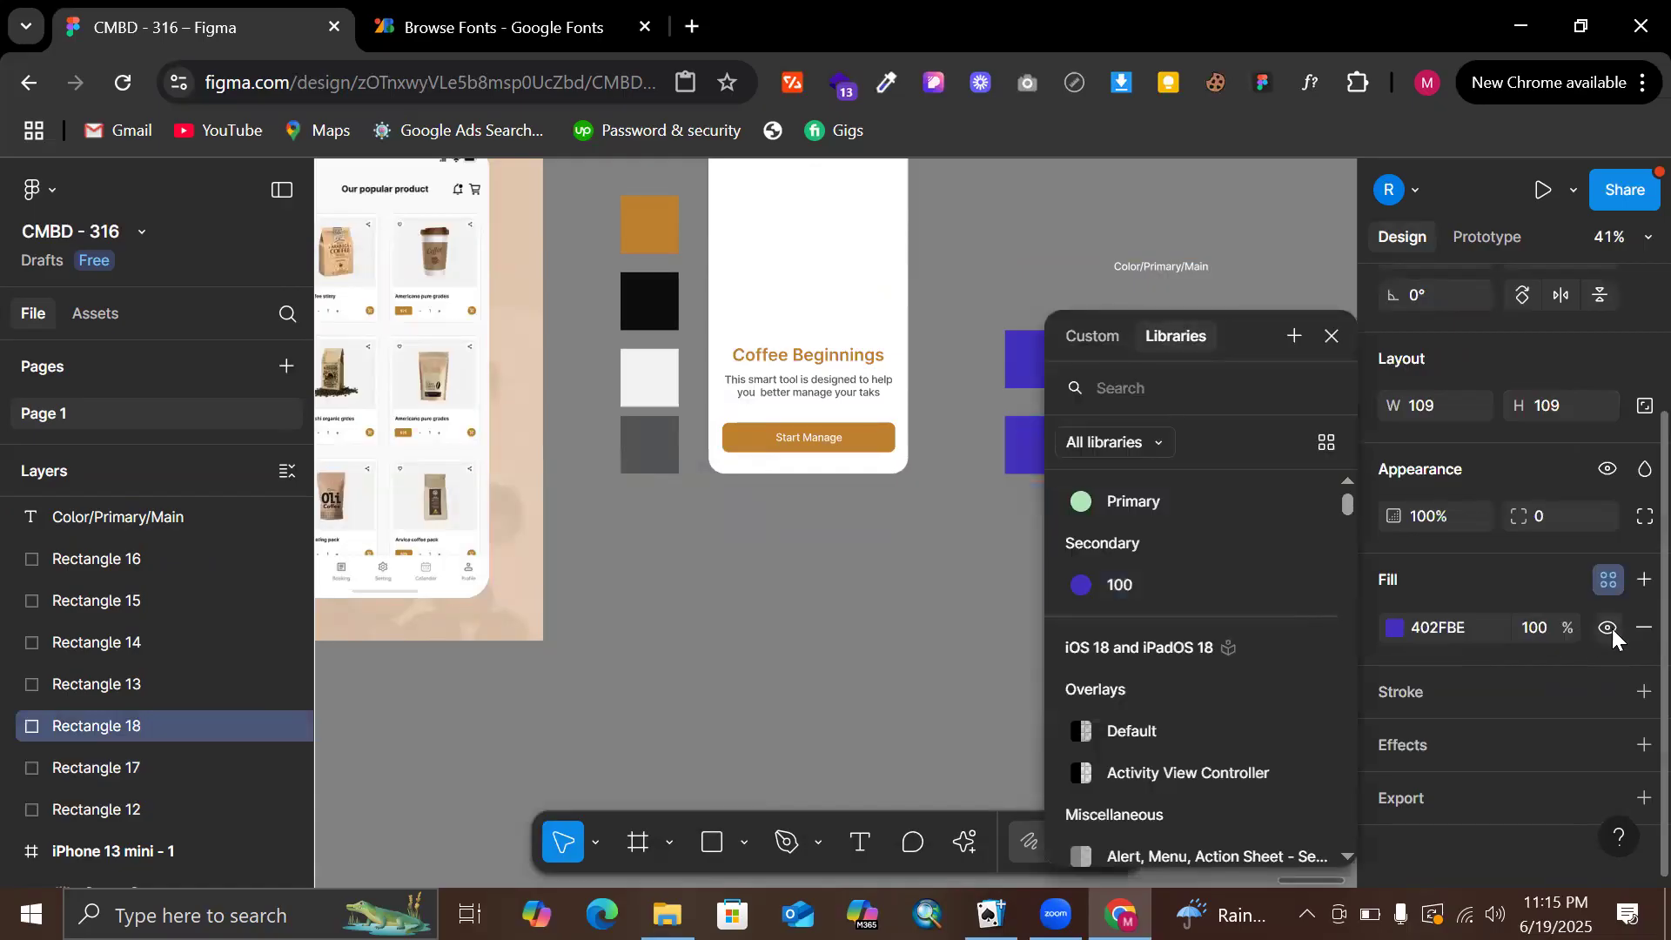
Start defining a new color style named Secondary/50 from the lower square's fill
left_click(1394, 628)
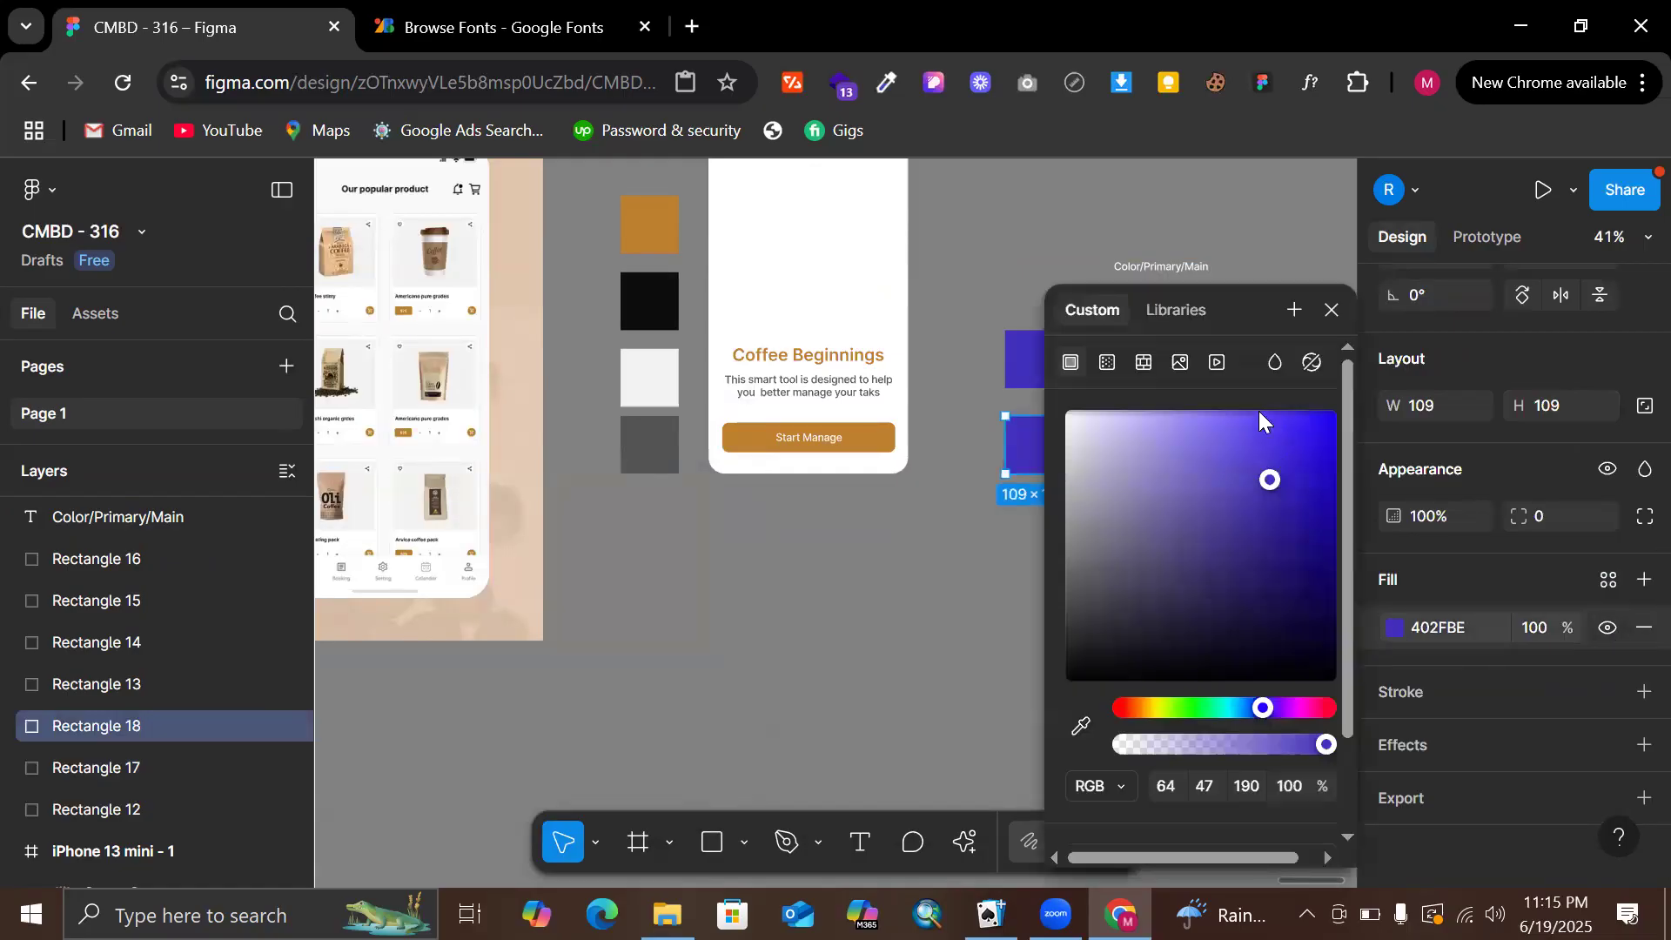
left_click(1294, 309)
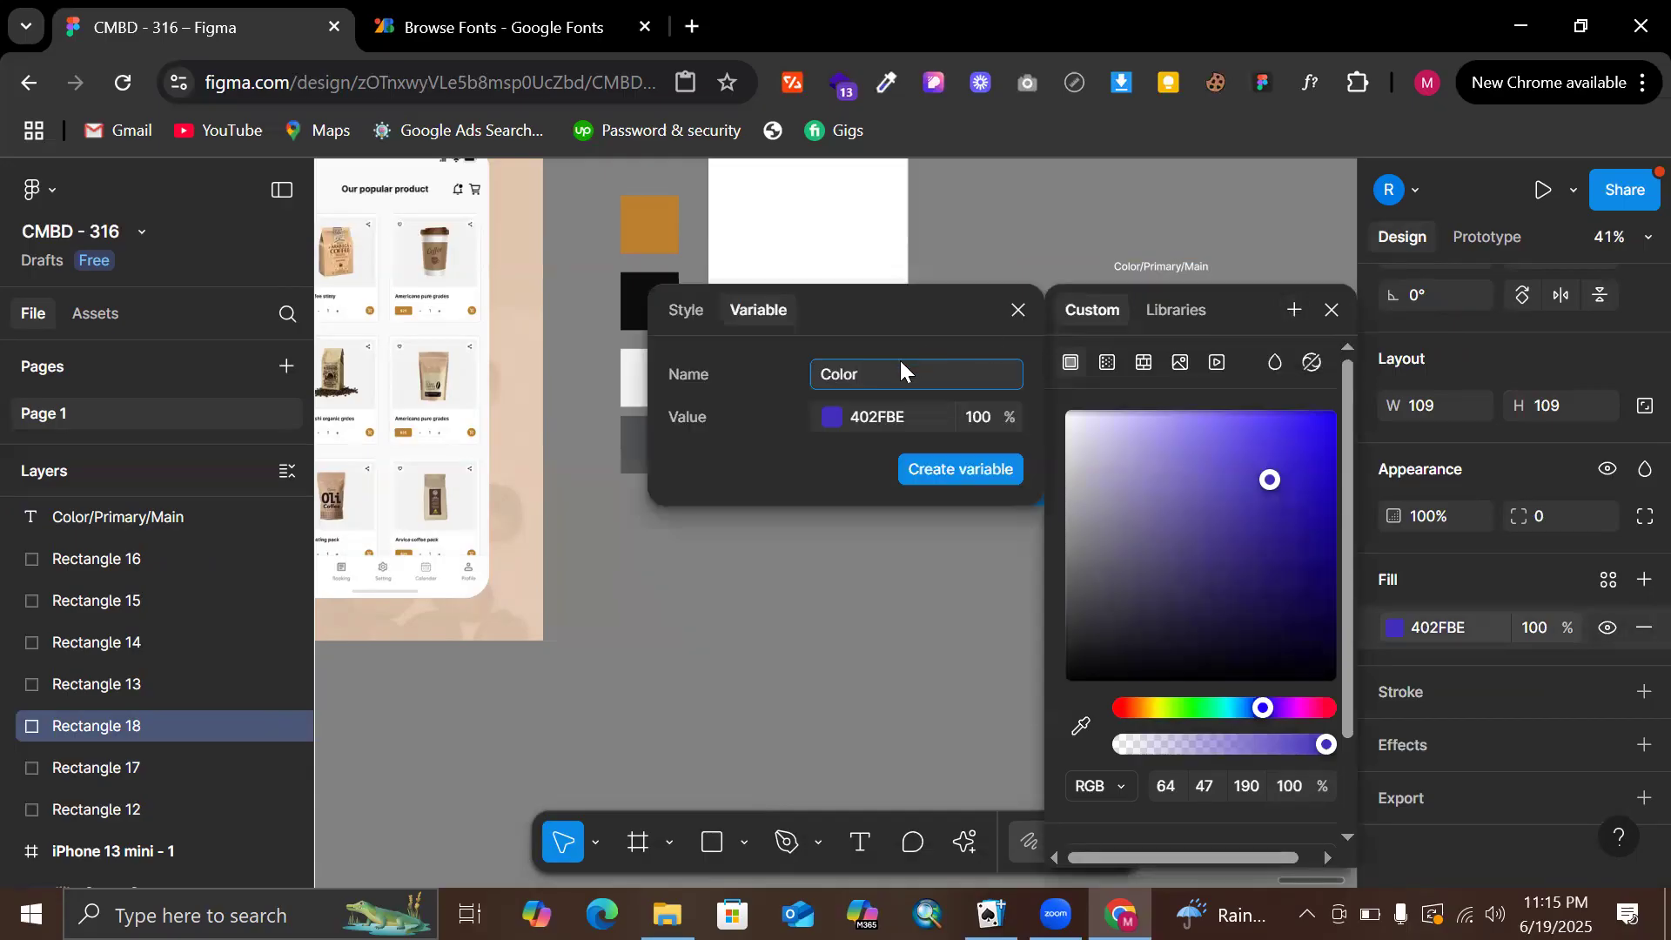
left_click(685, 311)
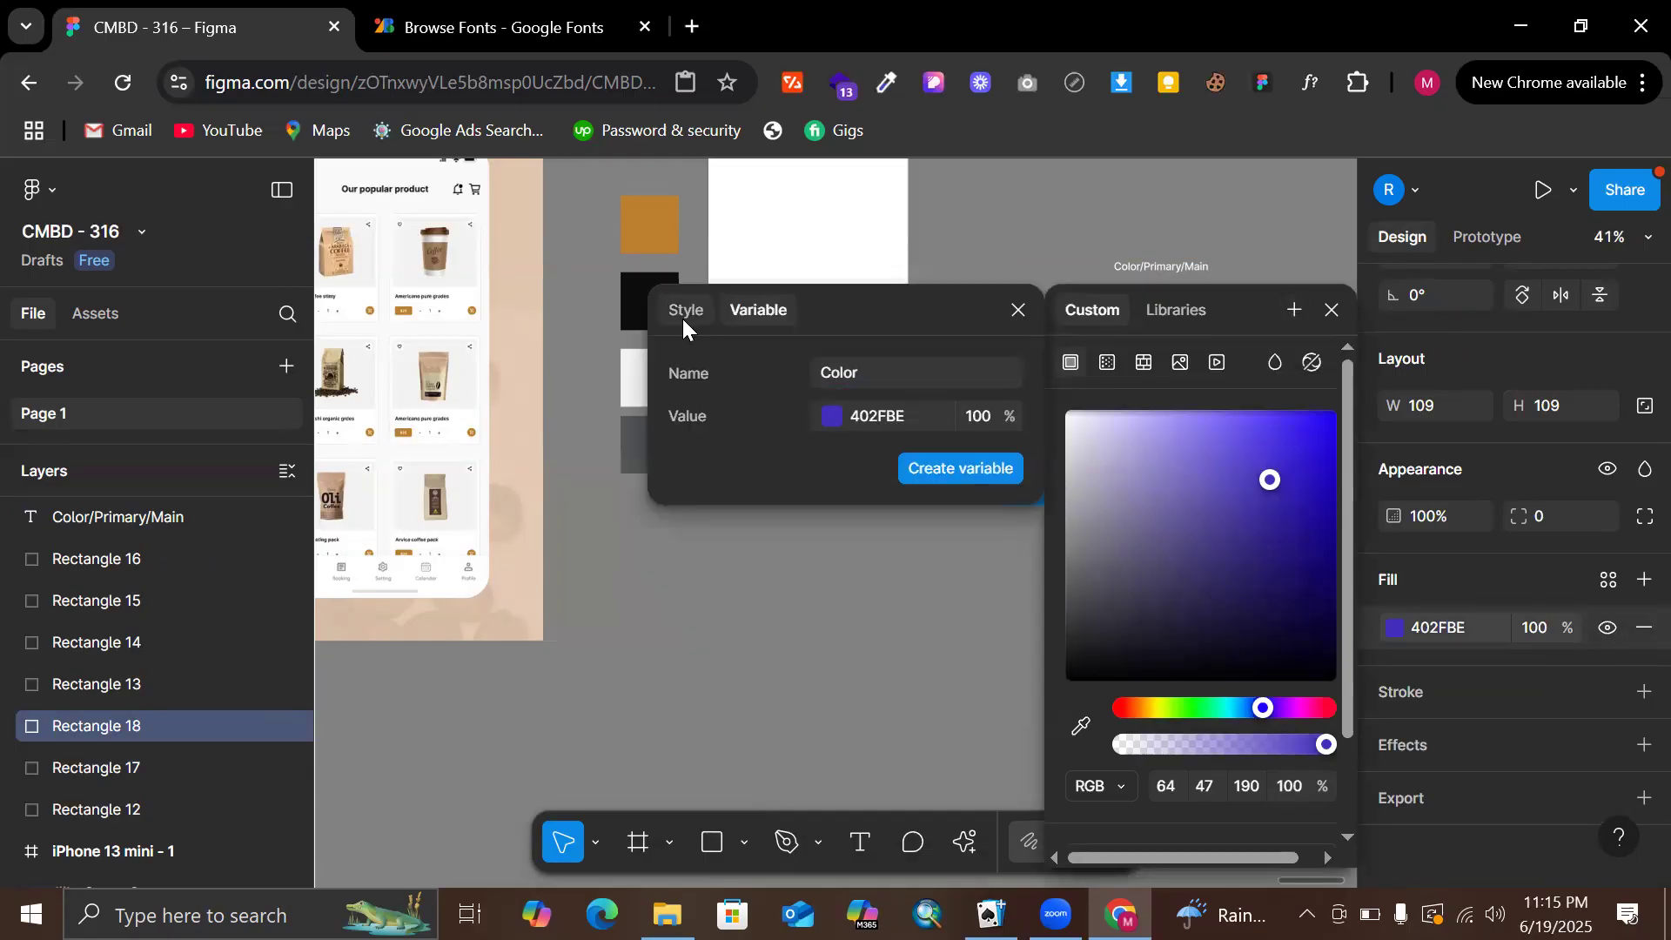
type("Se")
left_click(779, 310)
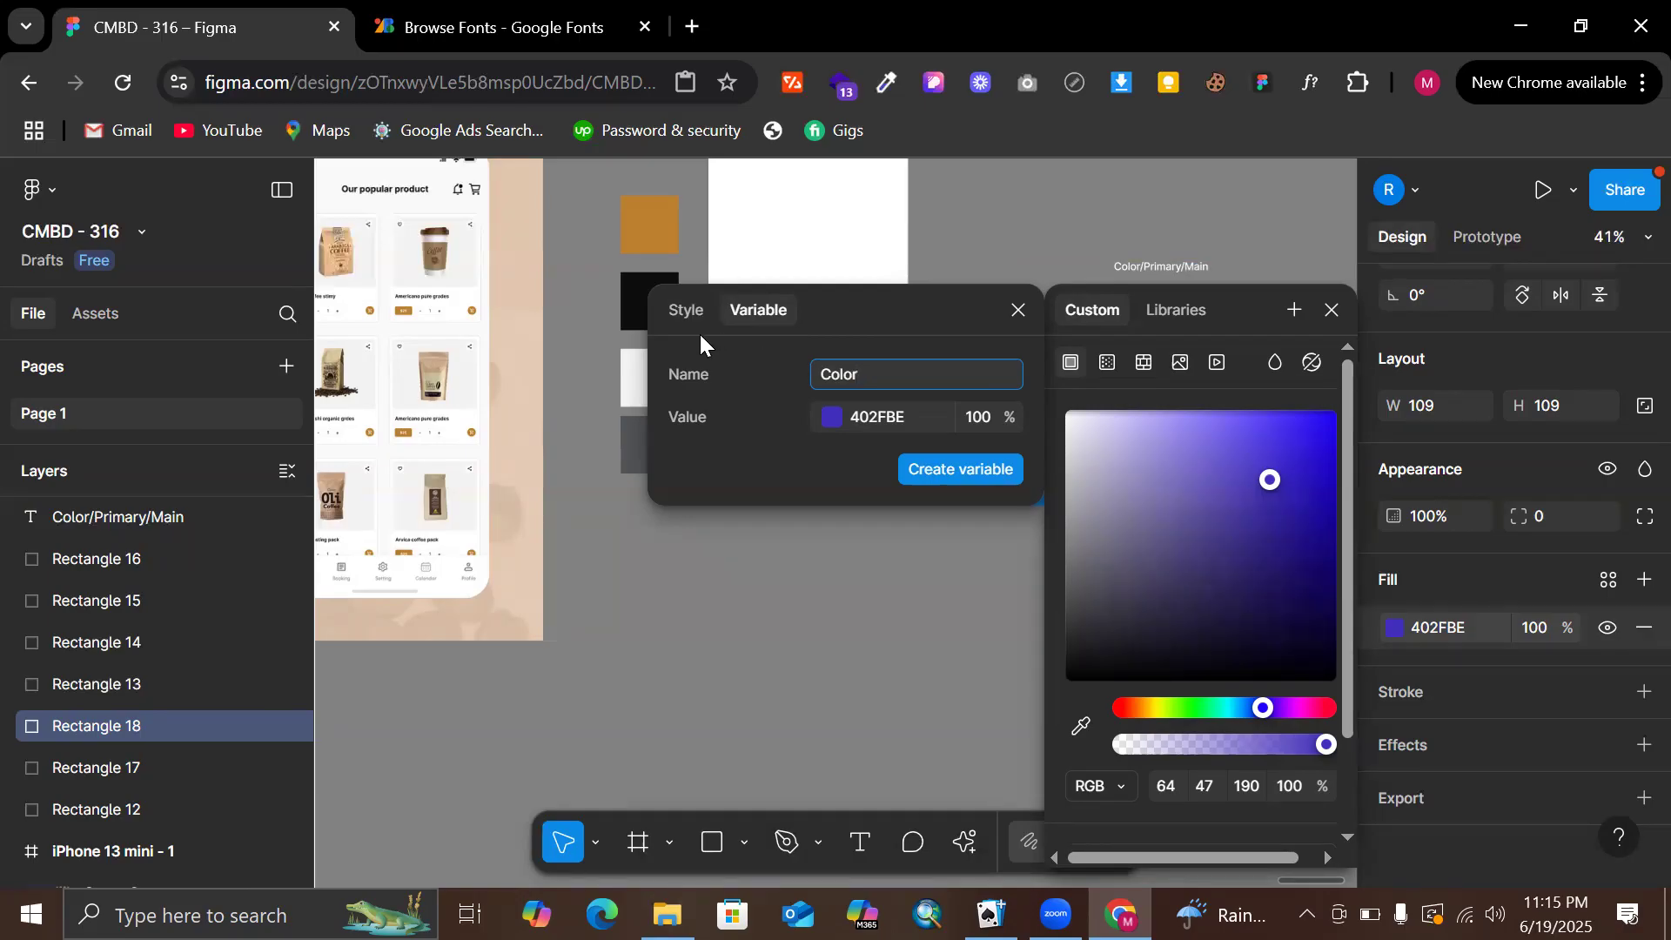
left_click(688, 311)
type("Seconda")
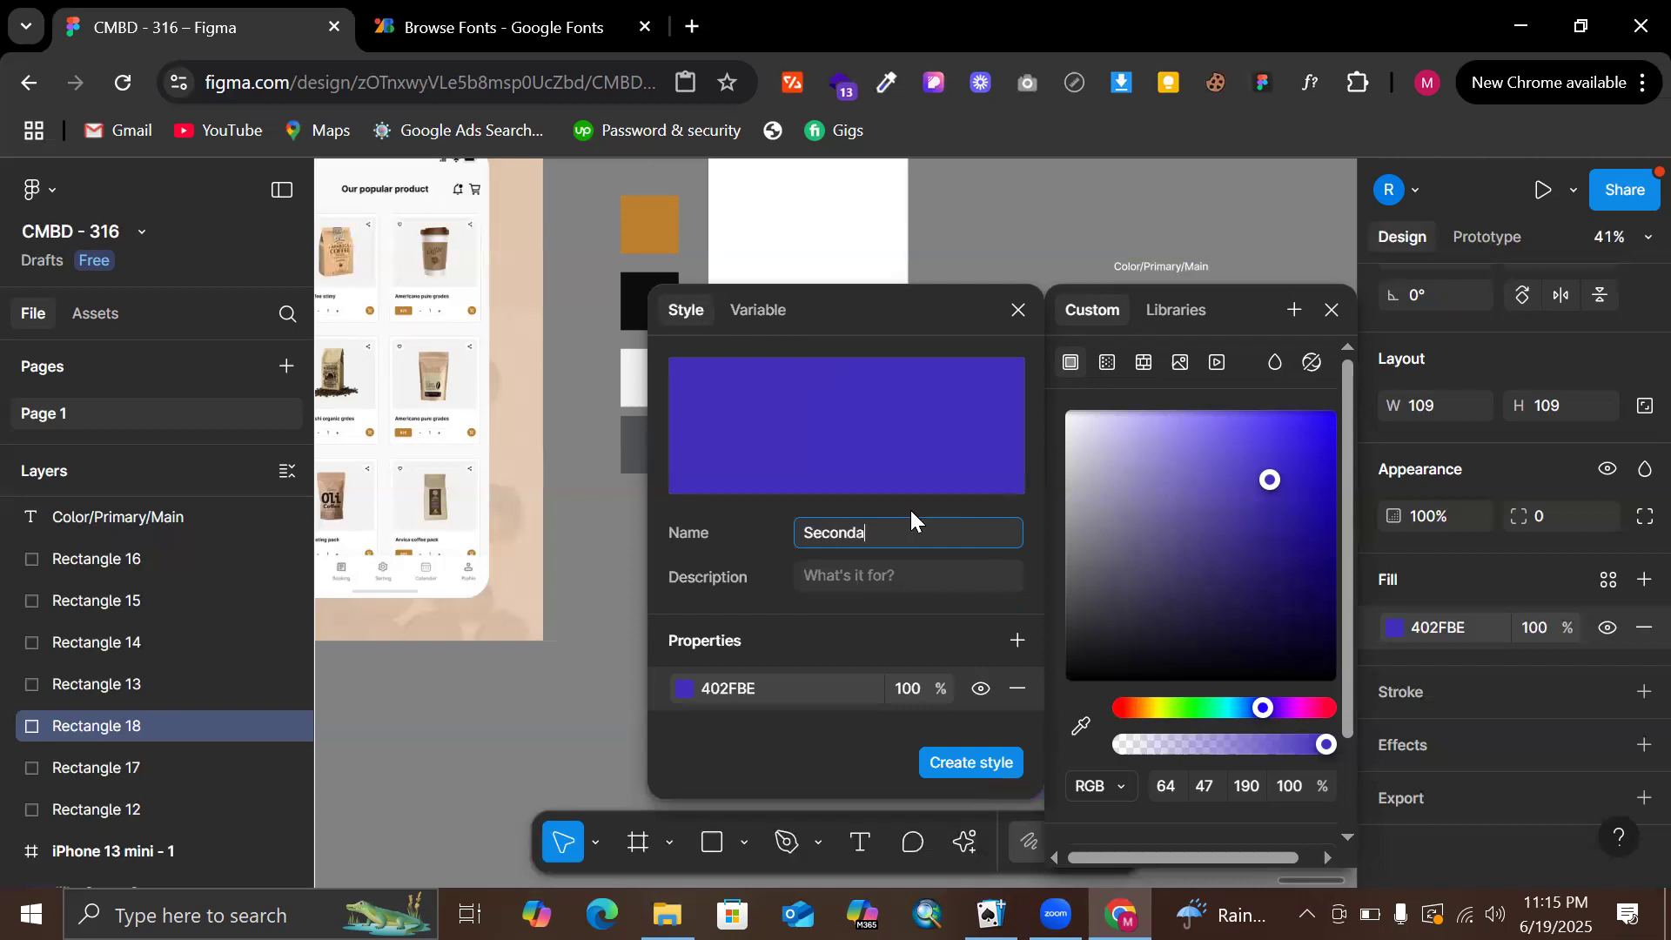
type("ry/50")
Set the lower square's fill opacity to 75% and sample its blended color with the eyedropper as solid 5144AF
left_click(914, 682)
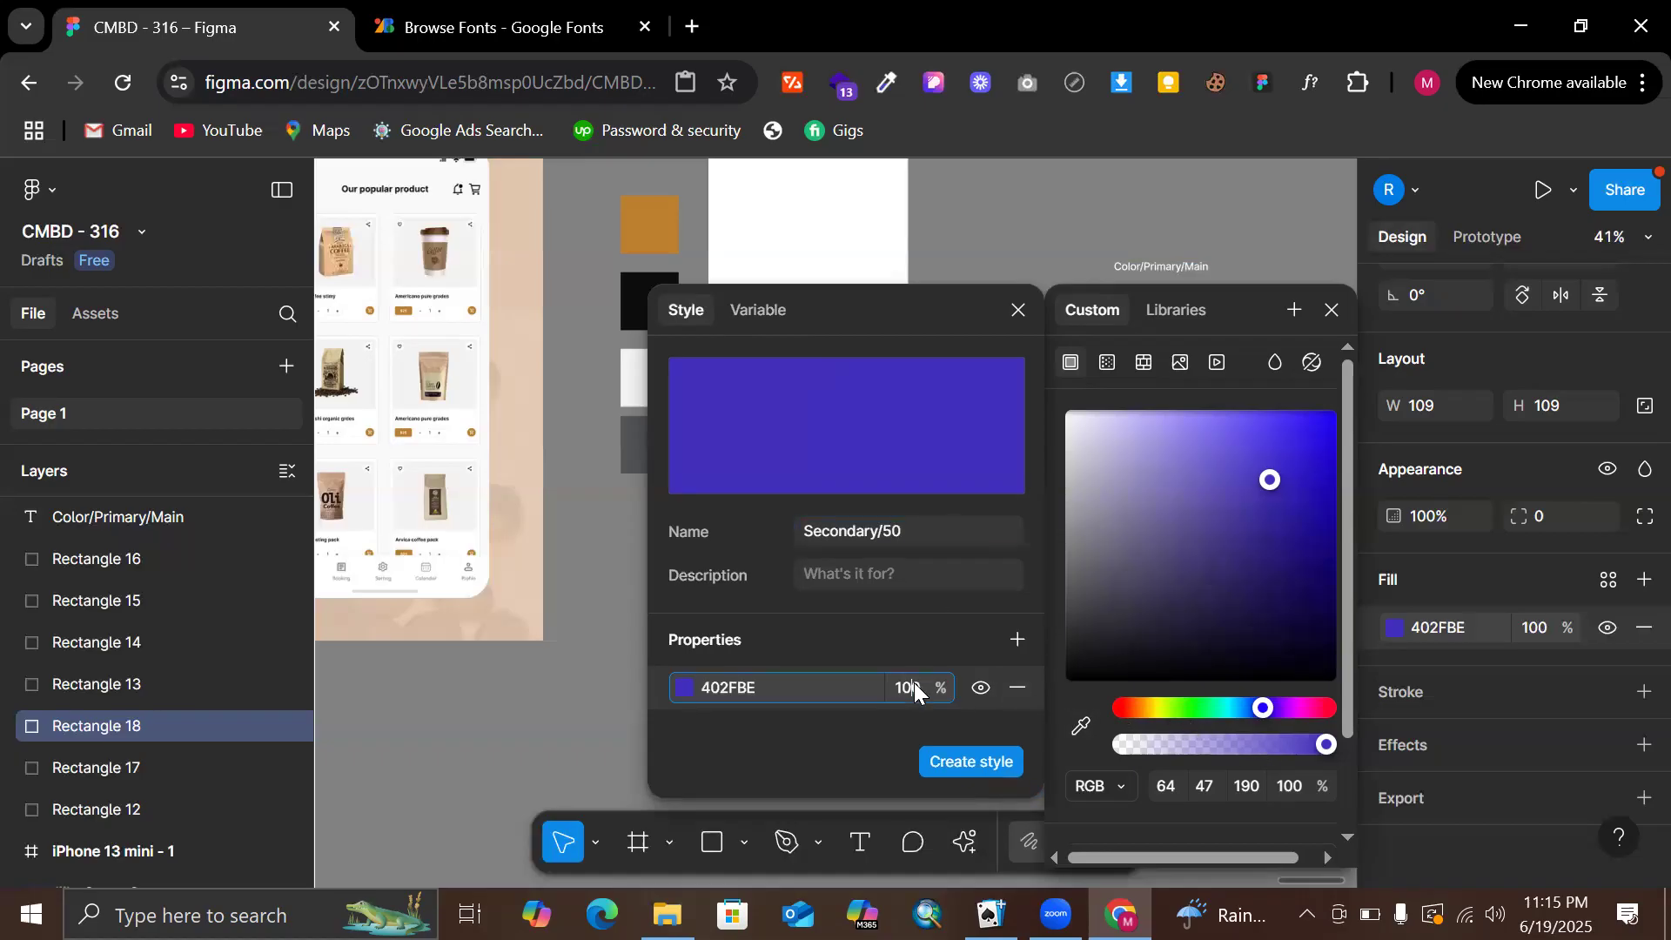
type("75")
key("Return")
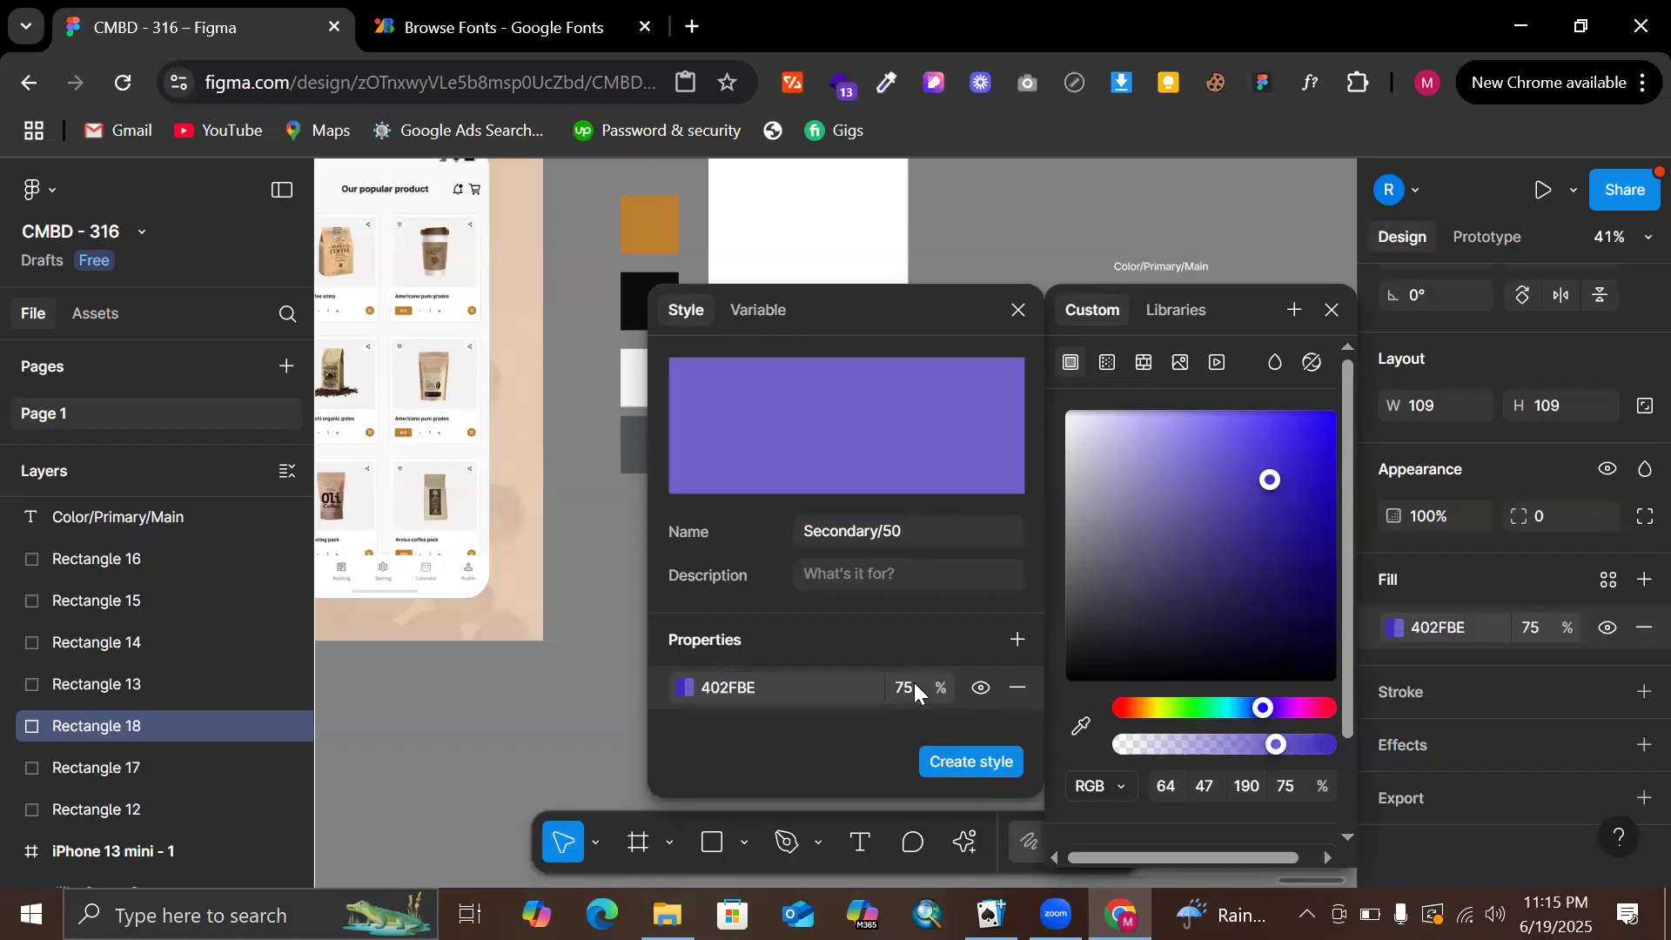
left_click(788, 688)
left_click(1079, 727)
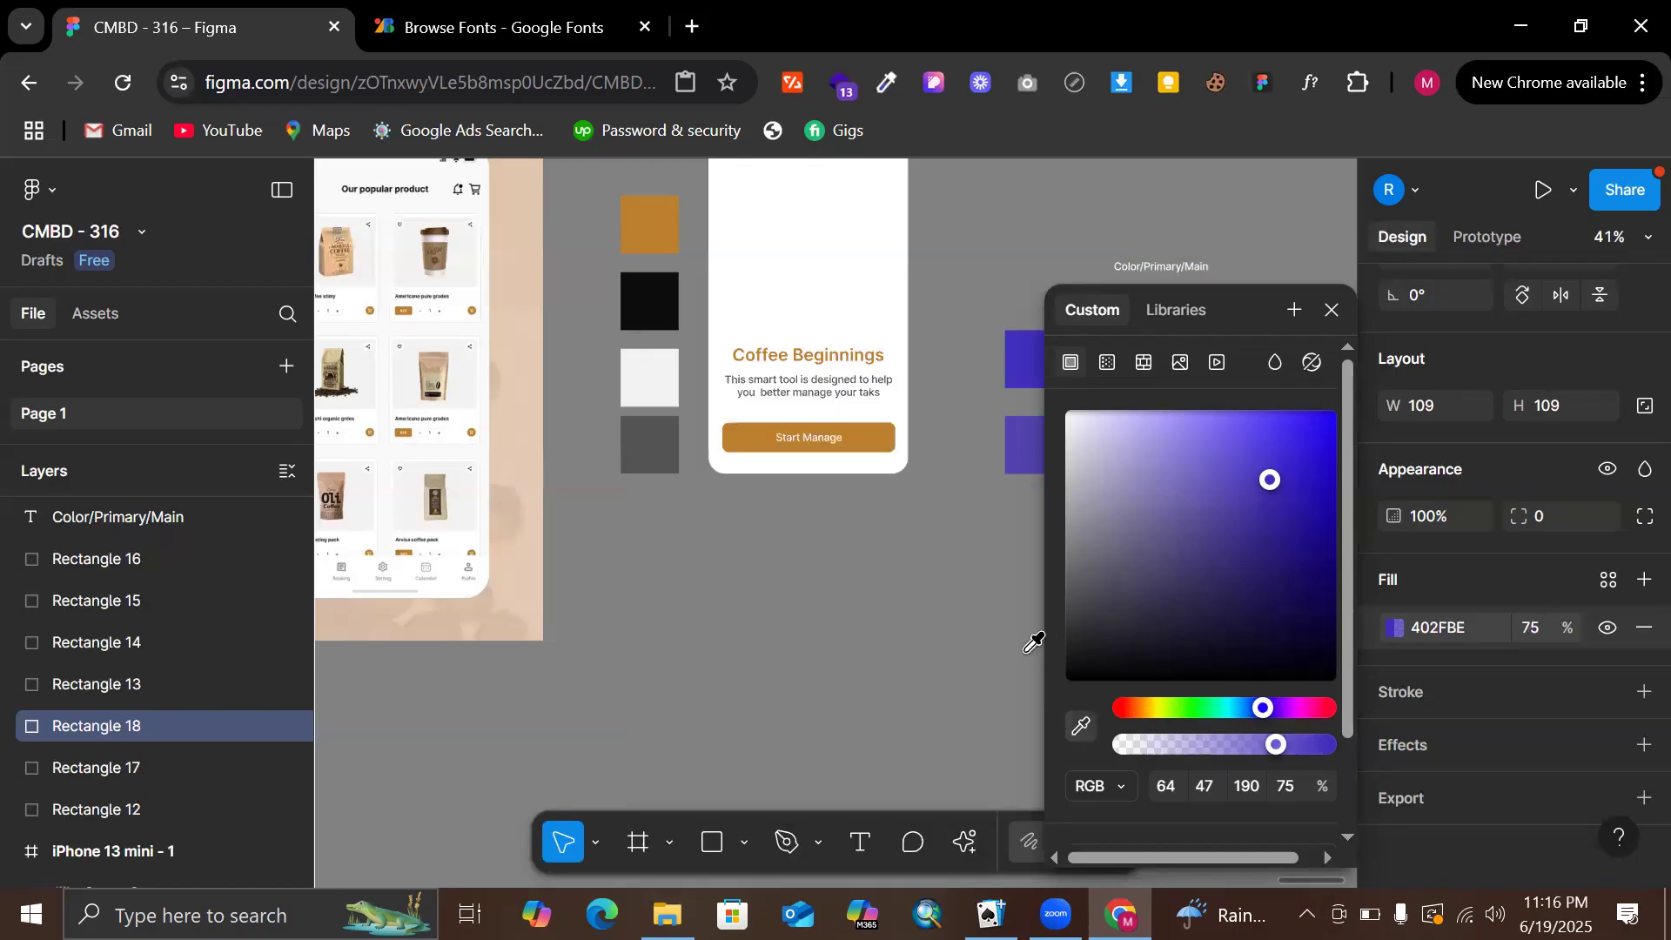
left_click(1012, 425)
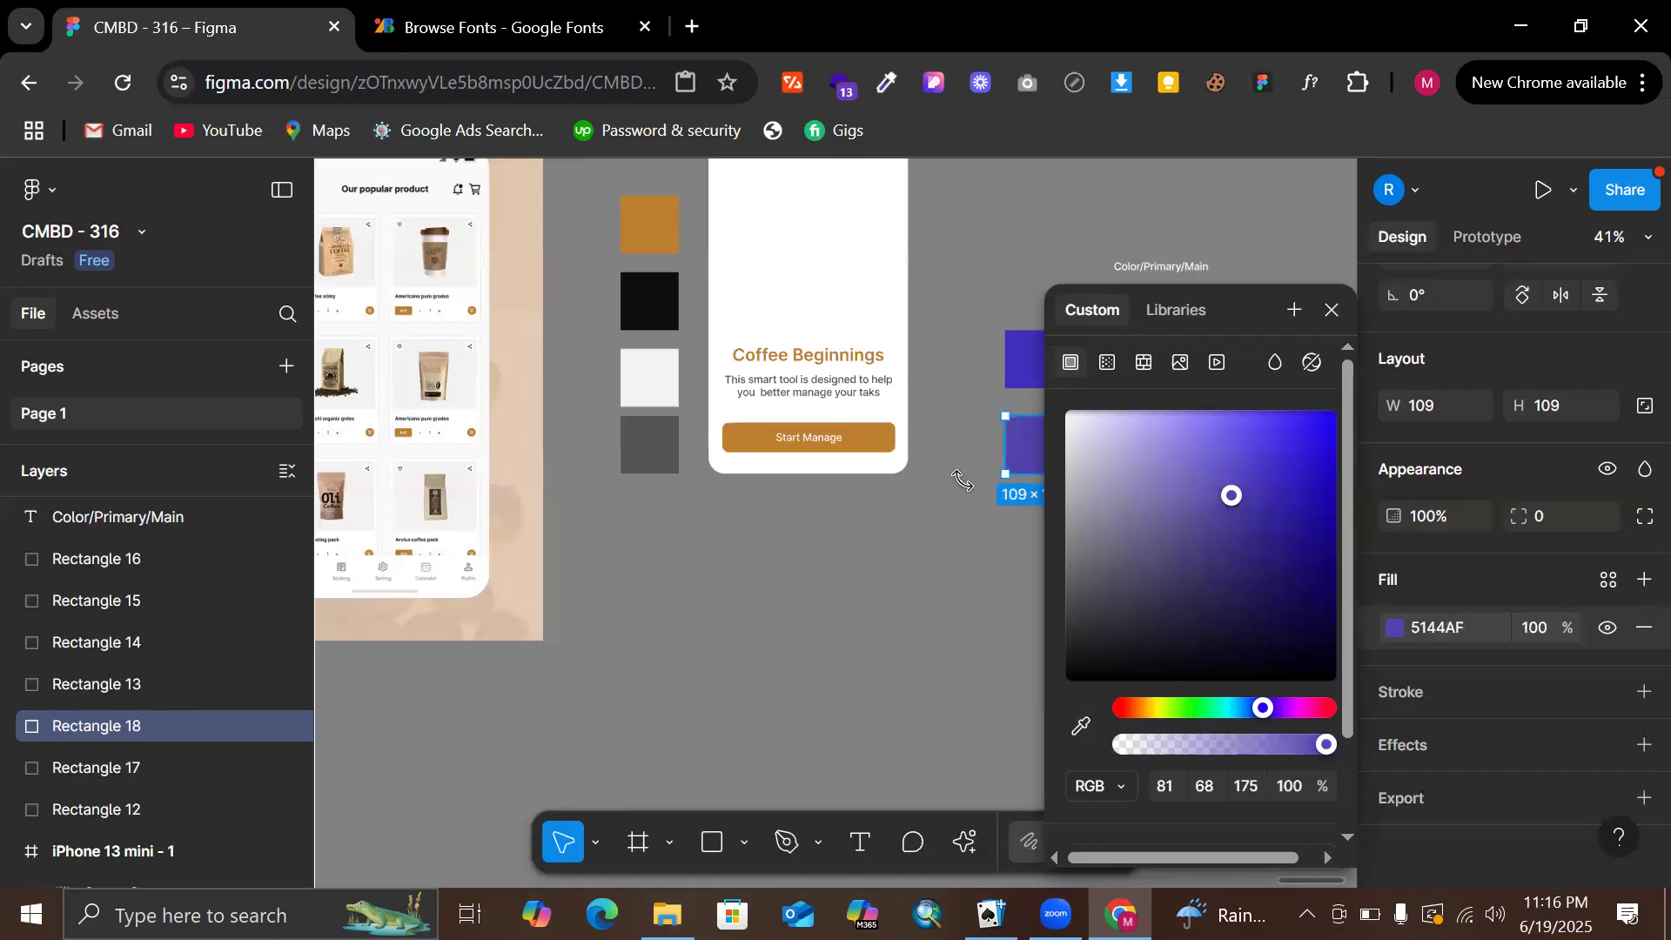
Create a color style named Secondary/75 from the lower square's 5144AF fill
scroll(965, 482, "up", 3)
scroll(836, 395, "up", 4)
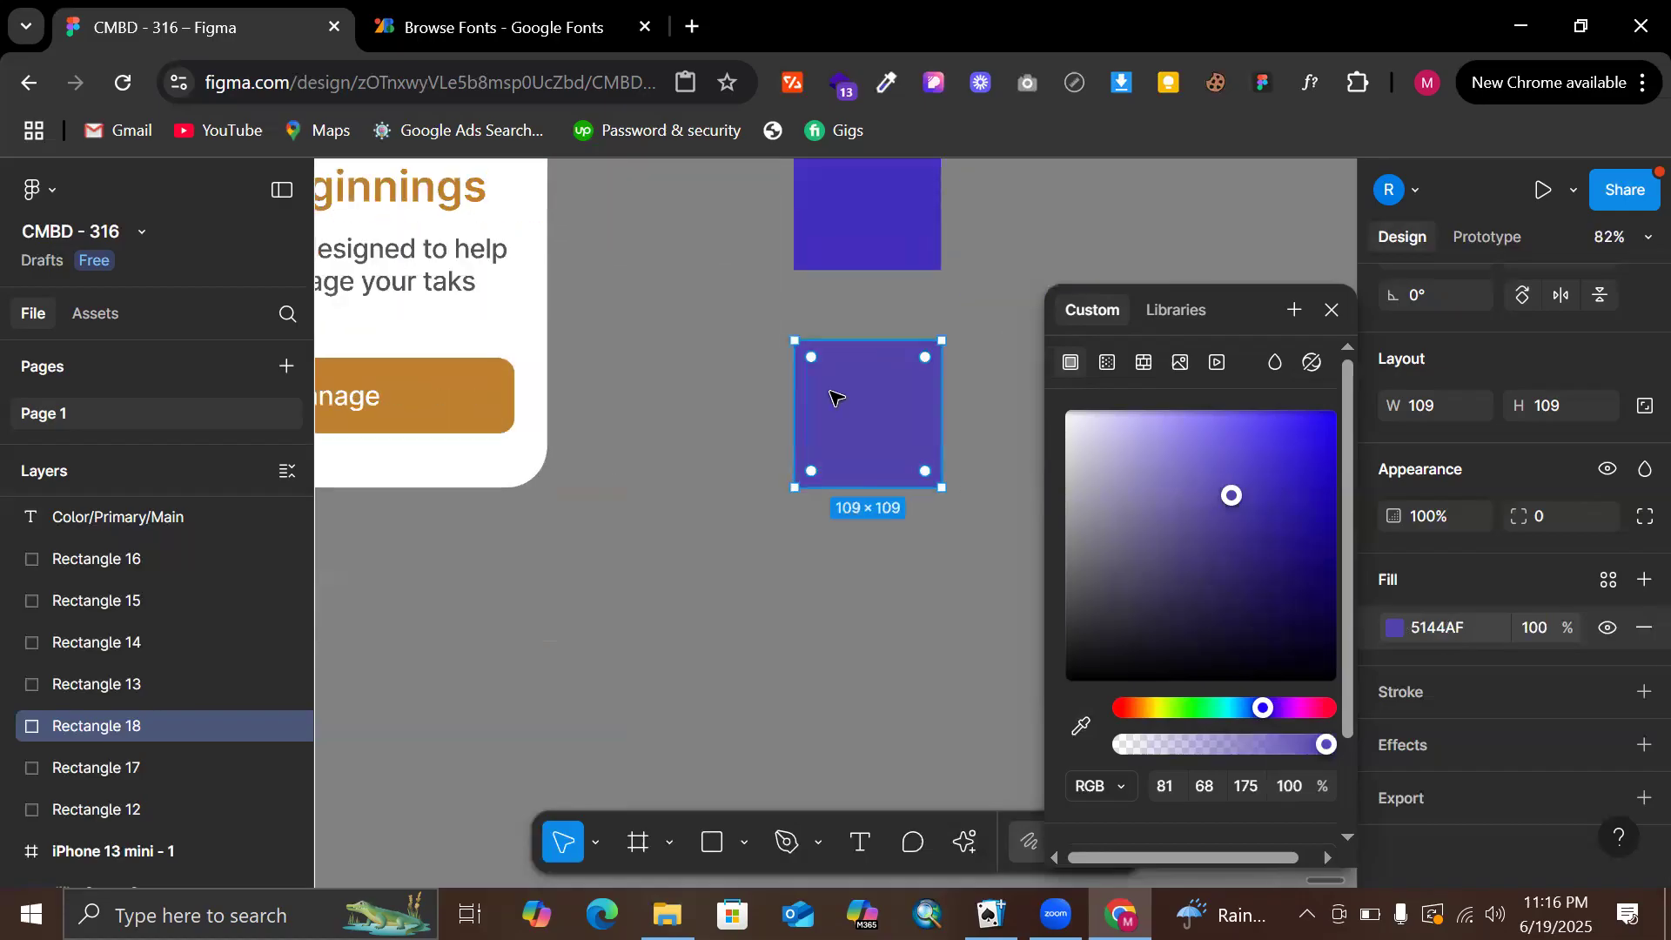
scroll(820, 373, "up", 1)
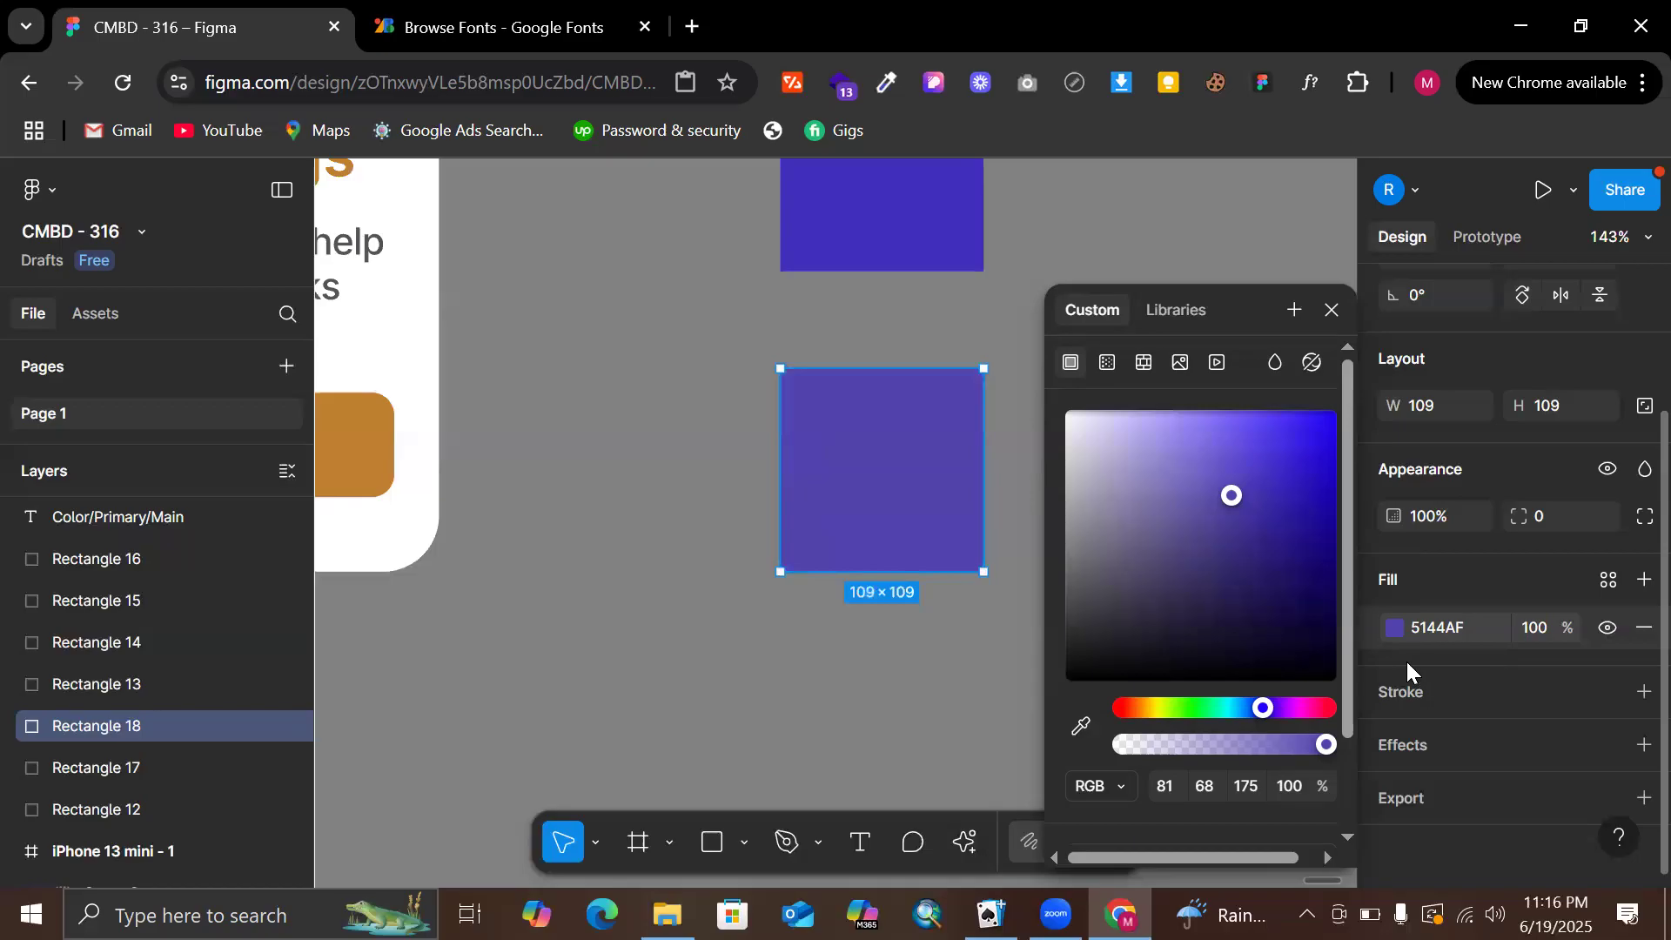
left_click(1405, 630)
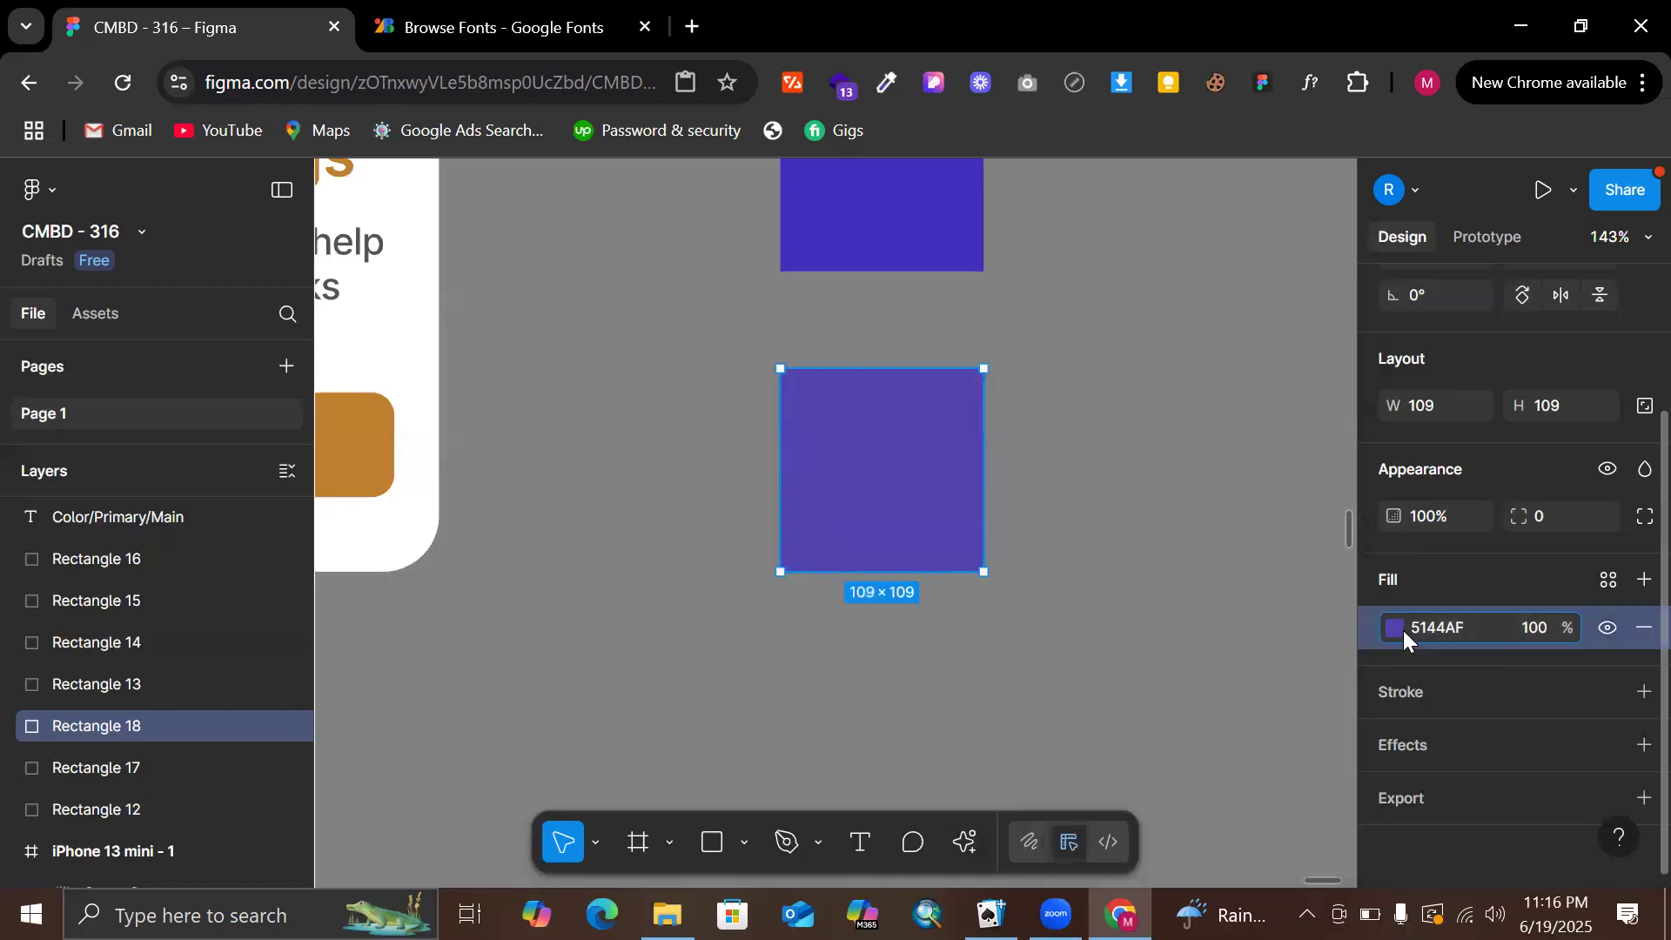
left_click(1387, 627)
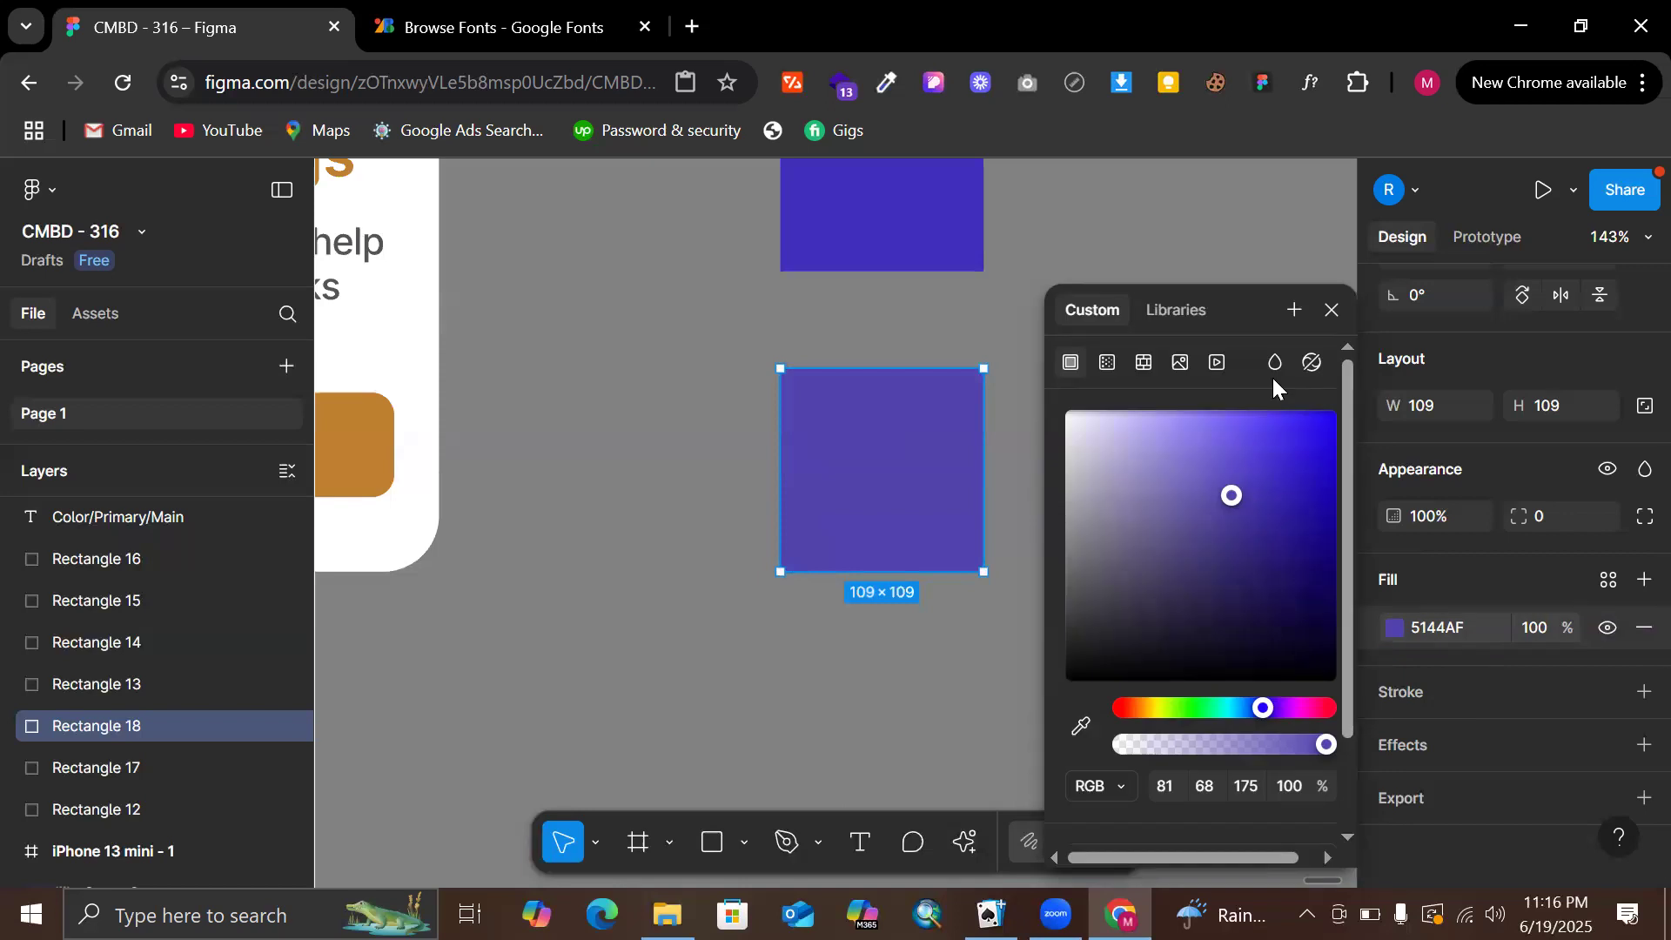
left_click(1280, 318)
left_click(683, 294)
left_click(684, 314)
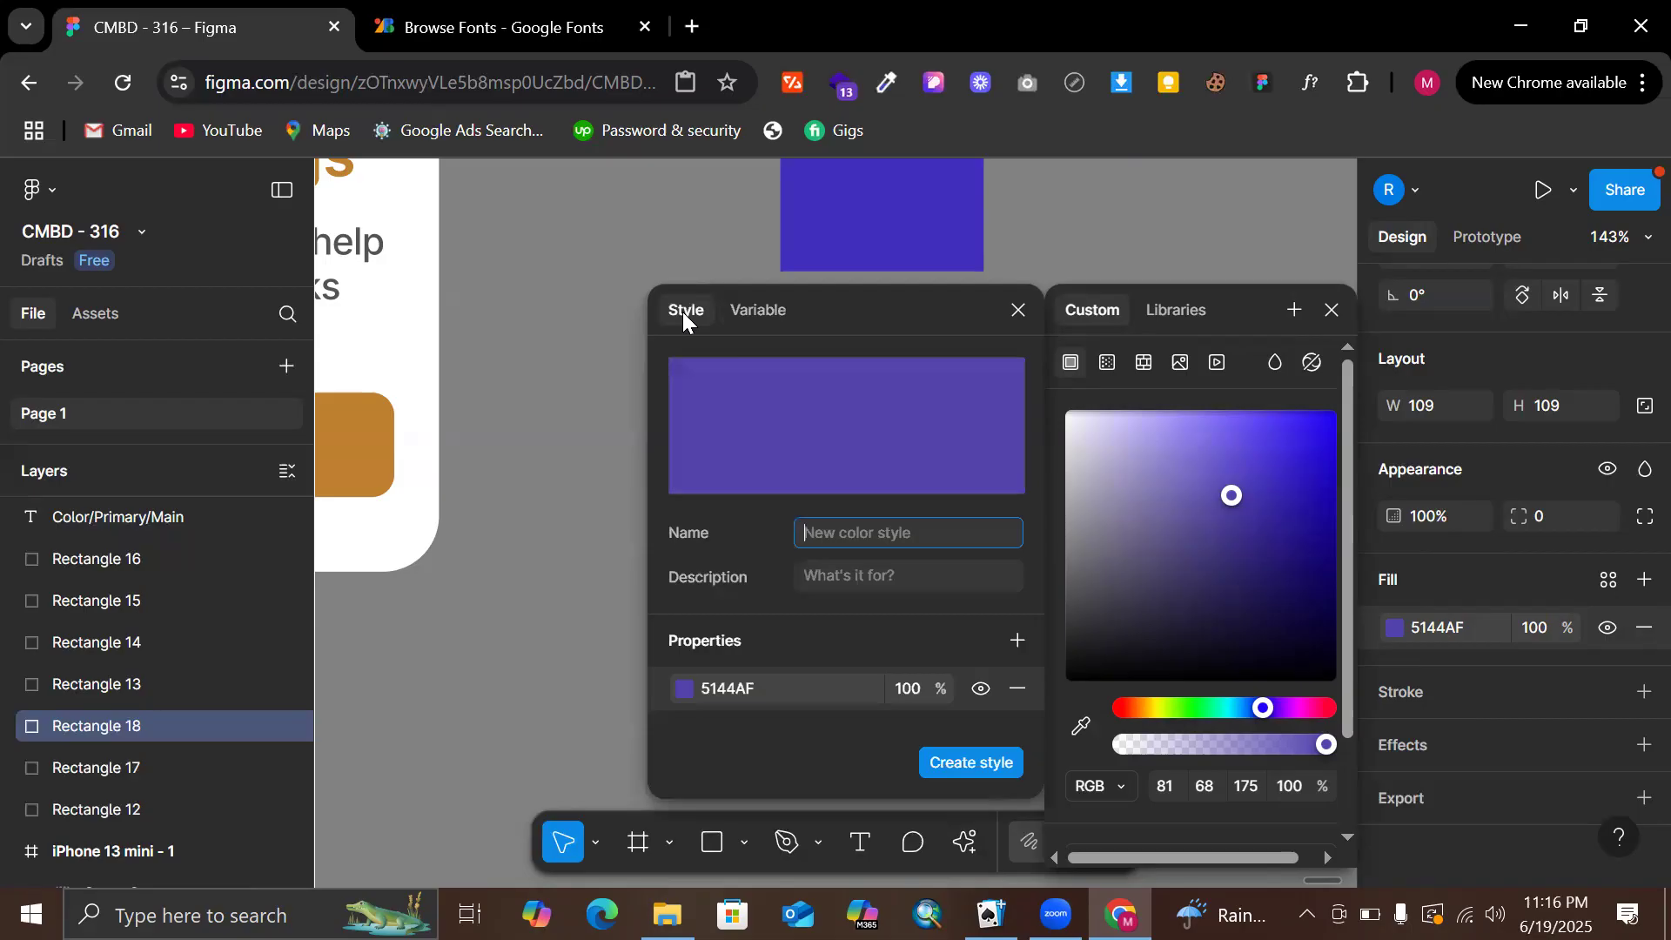
type("Secondary/75")
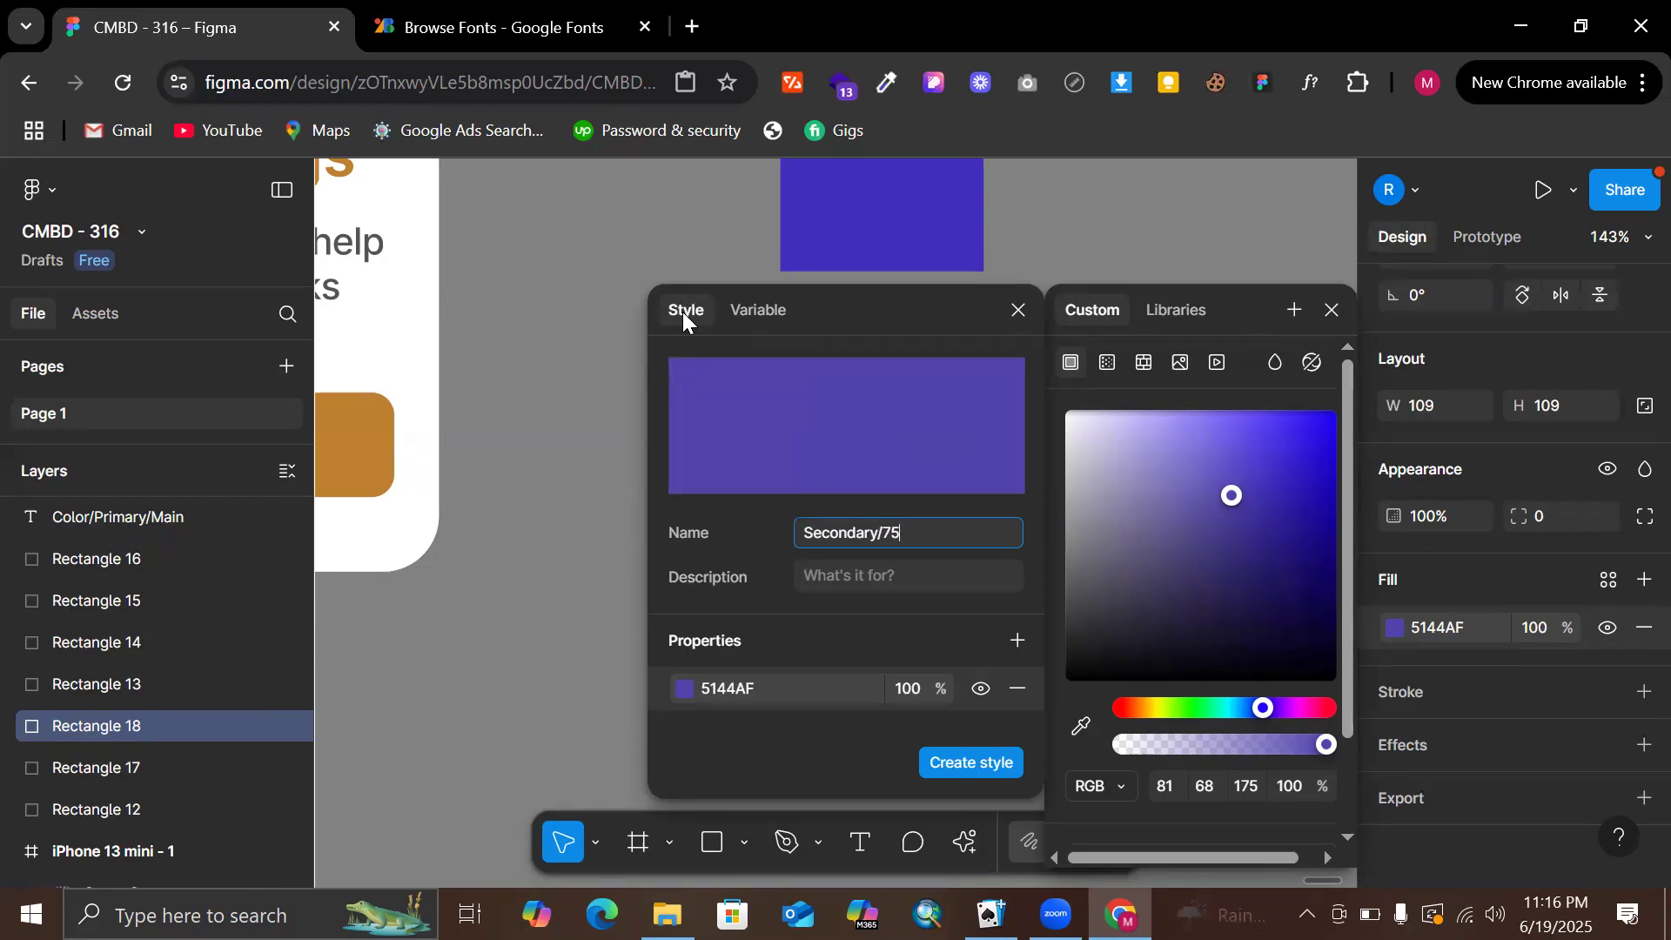
key("Return")
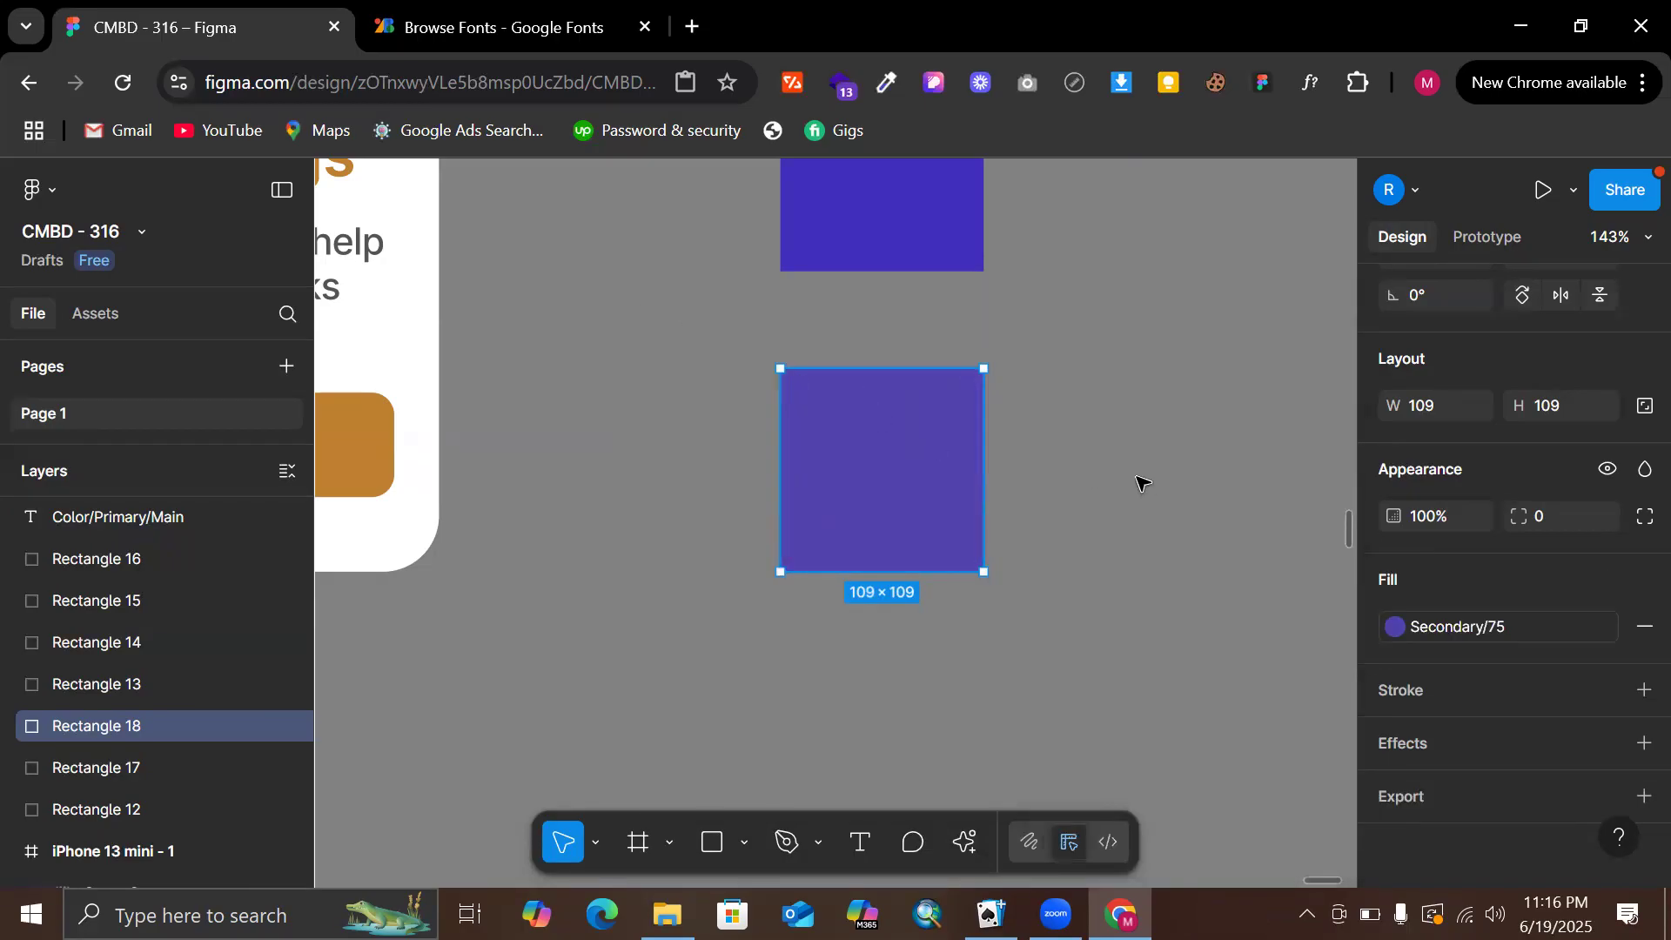
left_click(1140, 483)
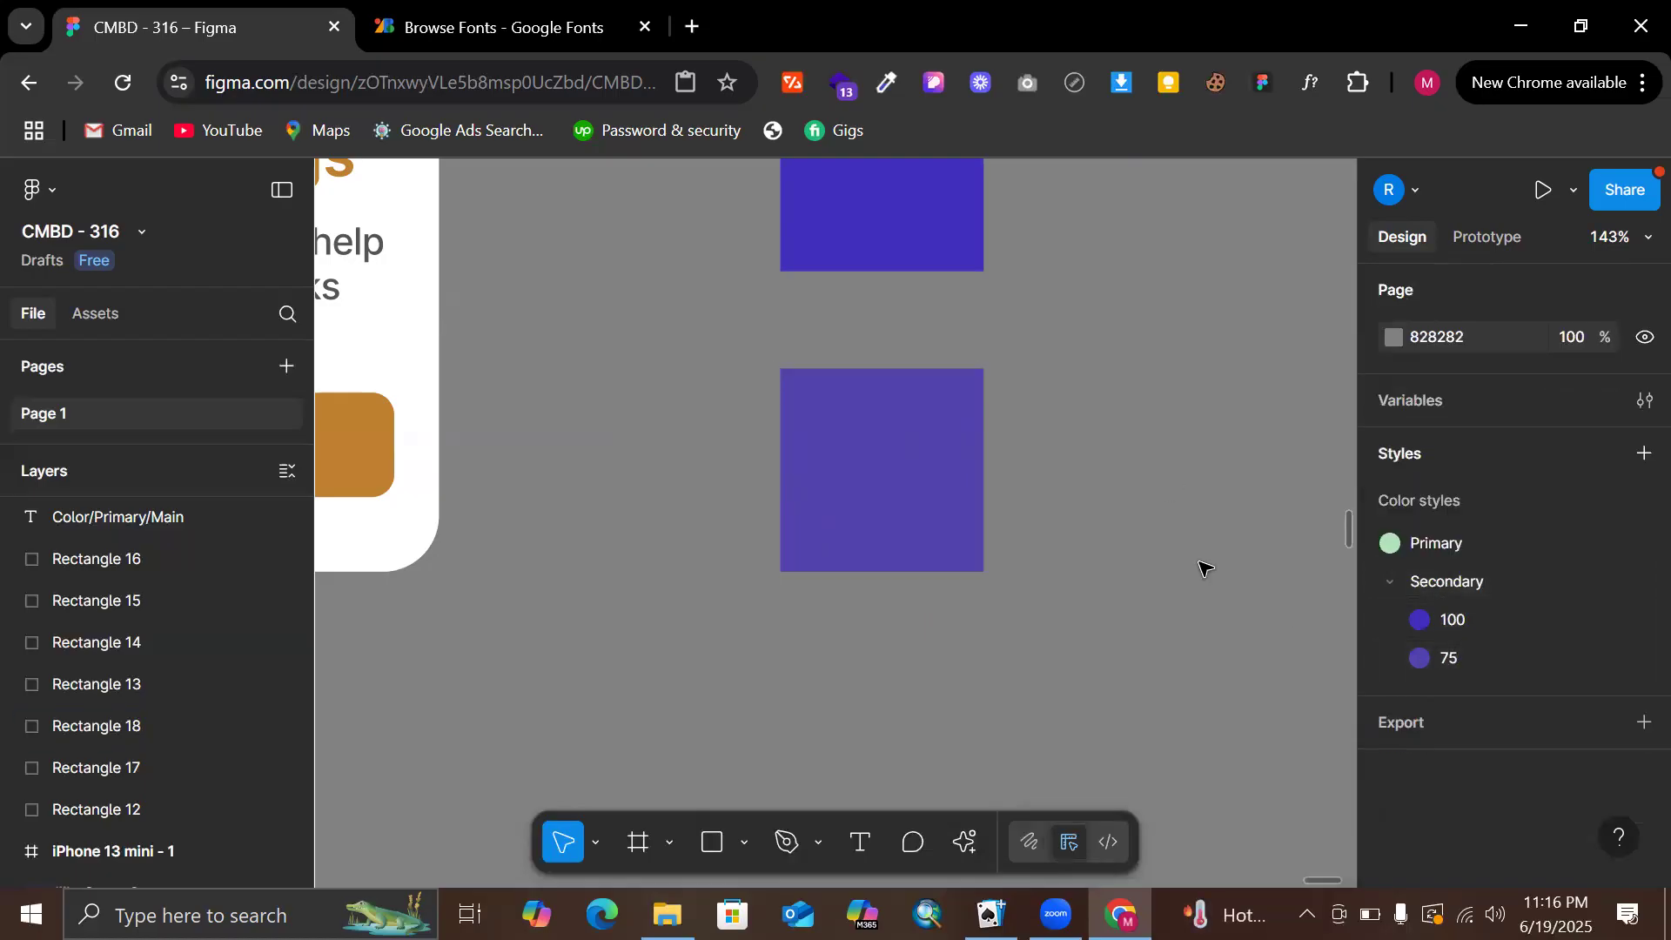
left_click(885, 520)
scroll(880, 519, "down", 3)
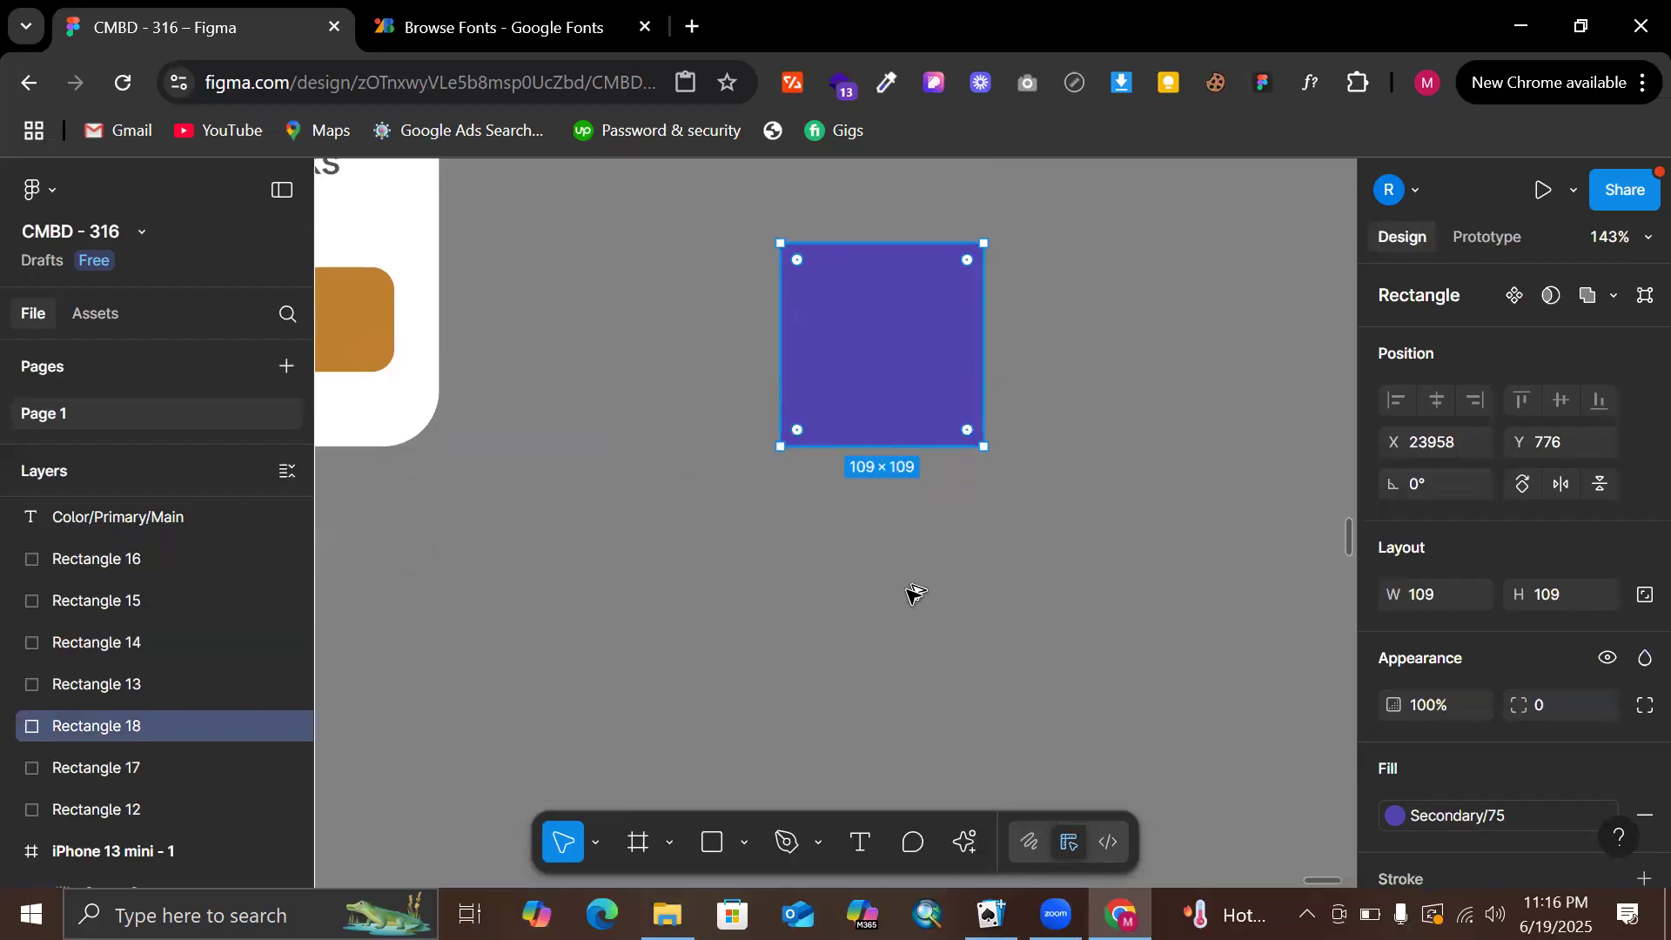
key("ctrl+d")
left_click_drag(911, 530, 914, 575)
scroll(915, 575, "down", 3)
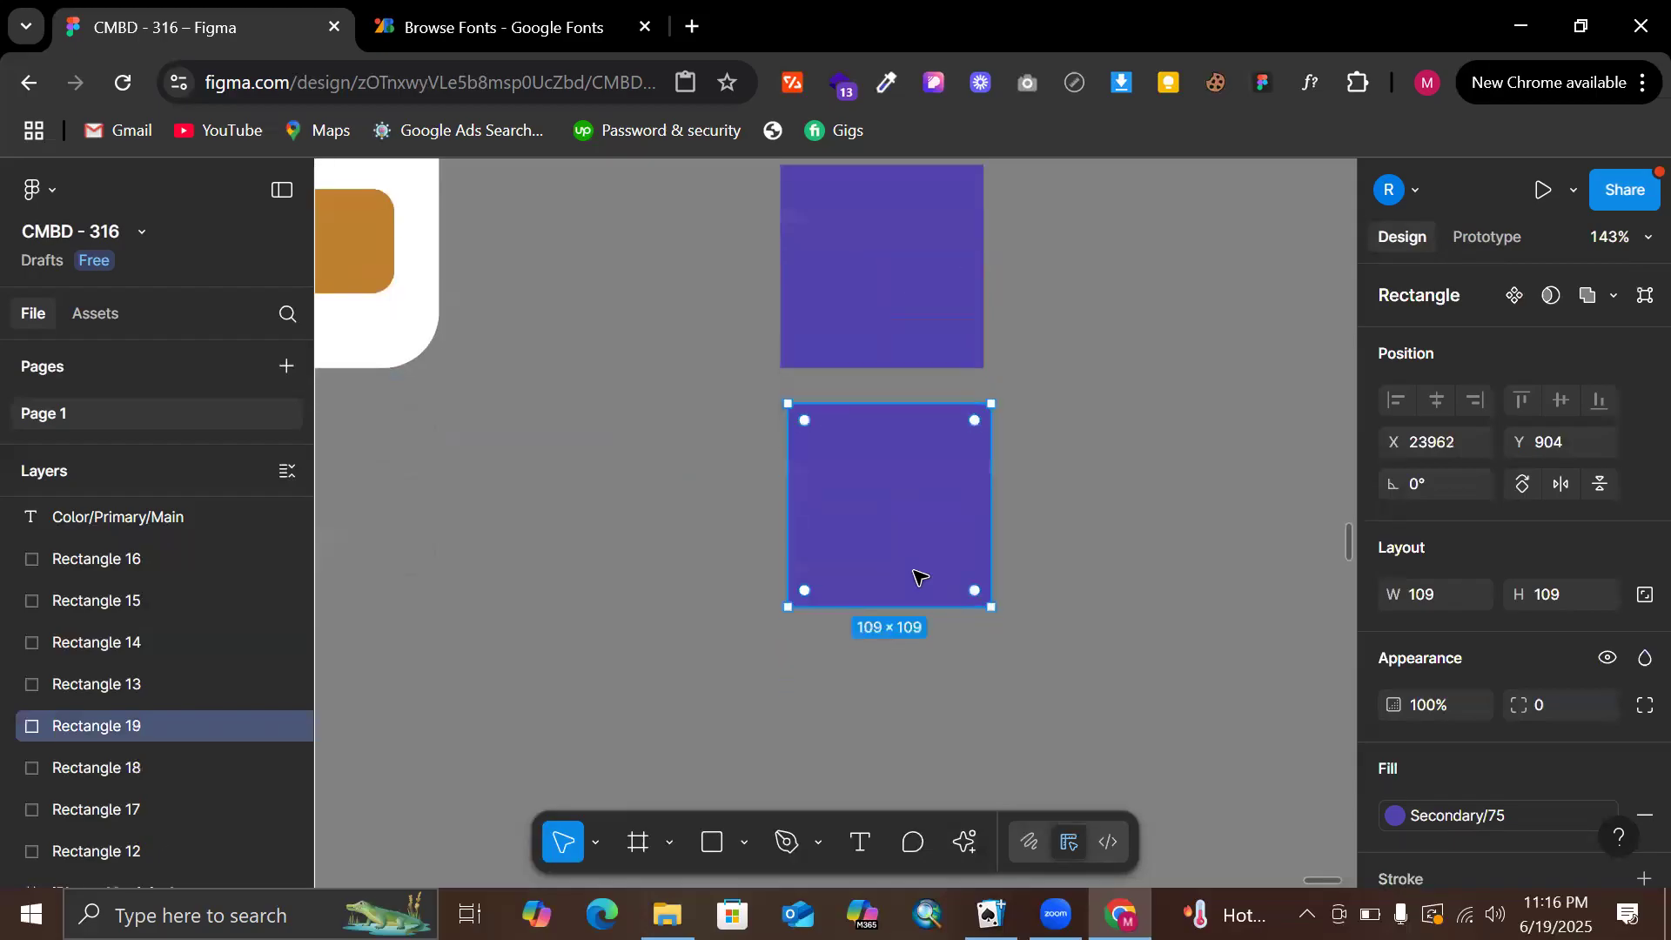
scroll(920, 577, "down", 5)
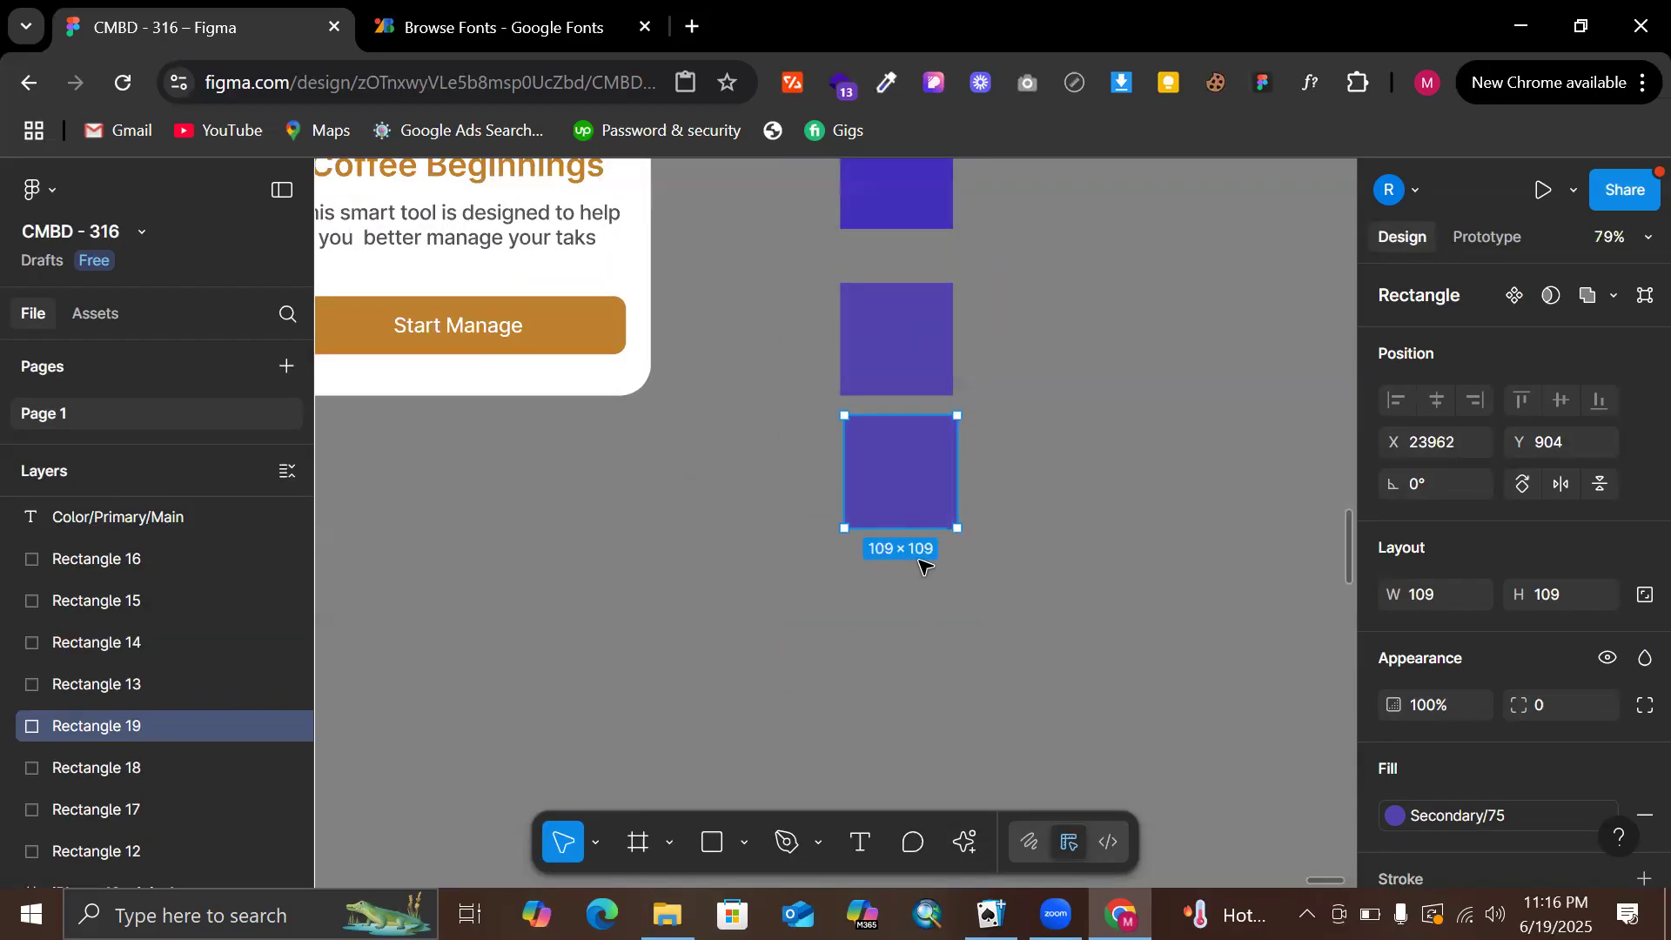
key("Delete")
Delete the remaining purple squares and the Color/Primary/Main text label from the canvas
scroll(921, 566, "up", 3)
scroll(862, 429, "down", 3)
left_click_drag(833, 376, 1007, 705)
key("Delete")
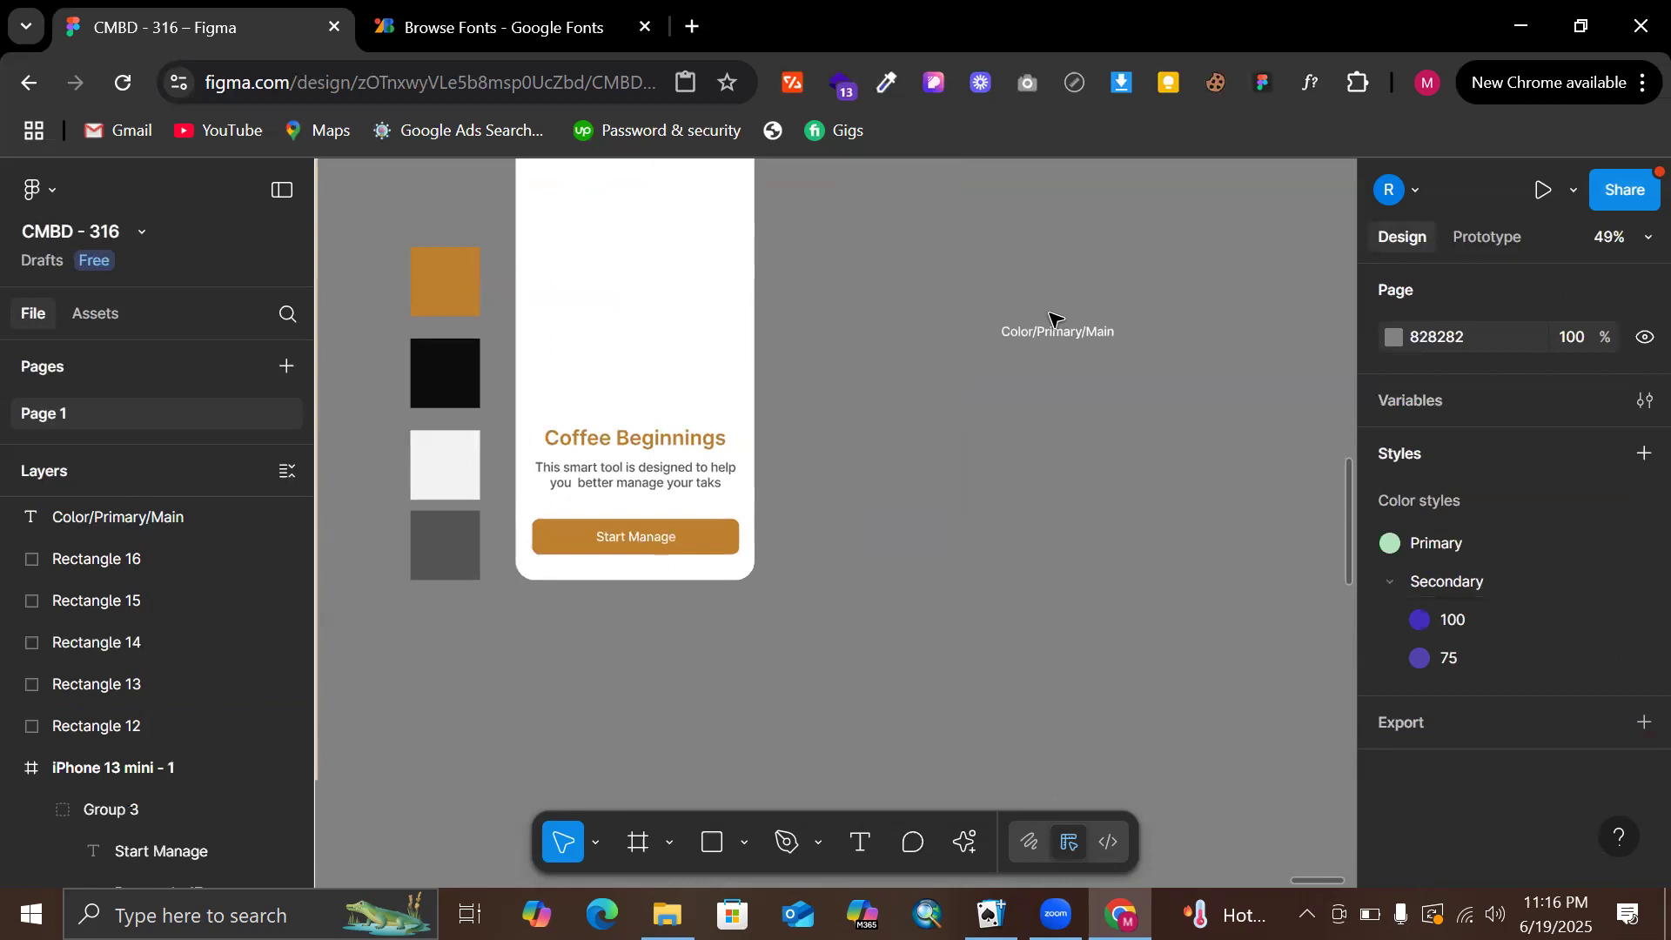
left_click(1055, 331)
key("Delete")
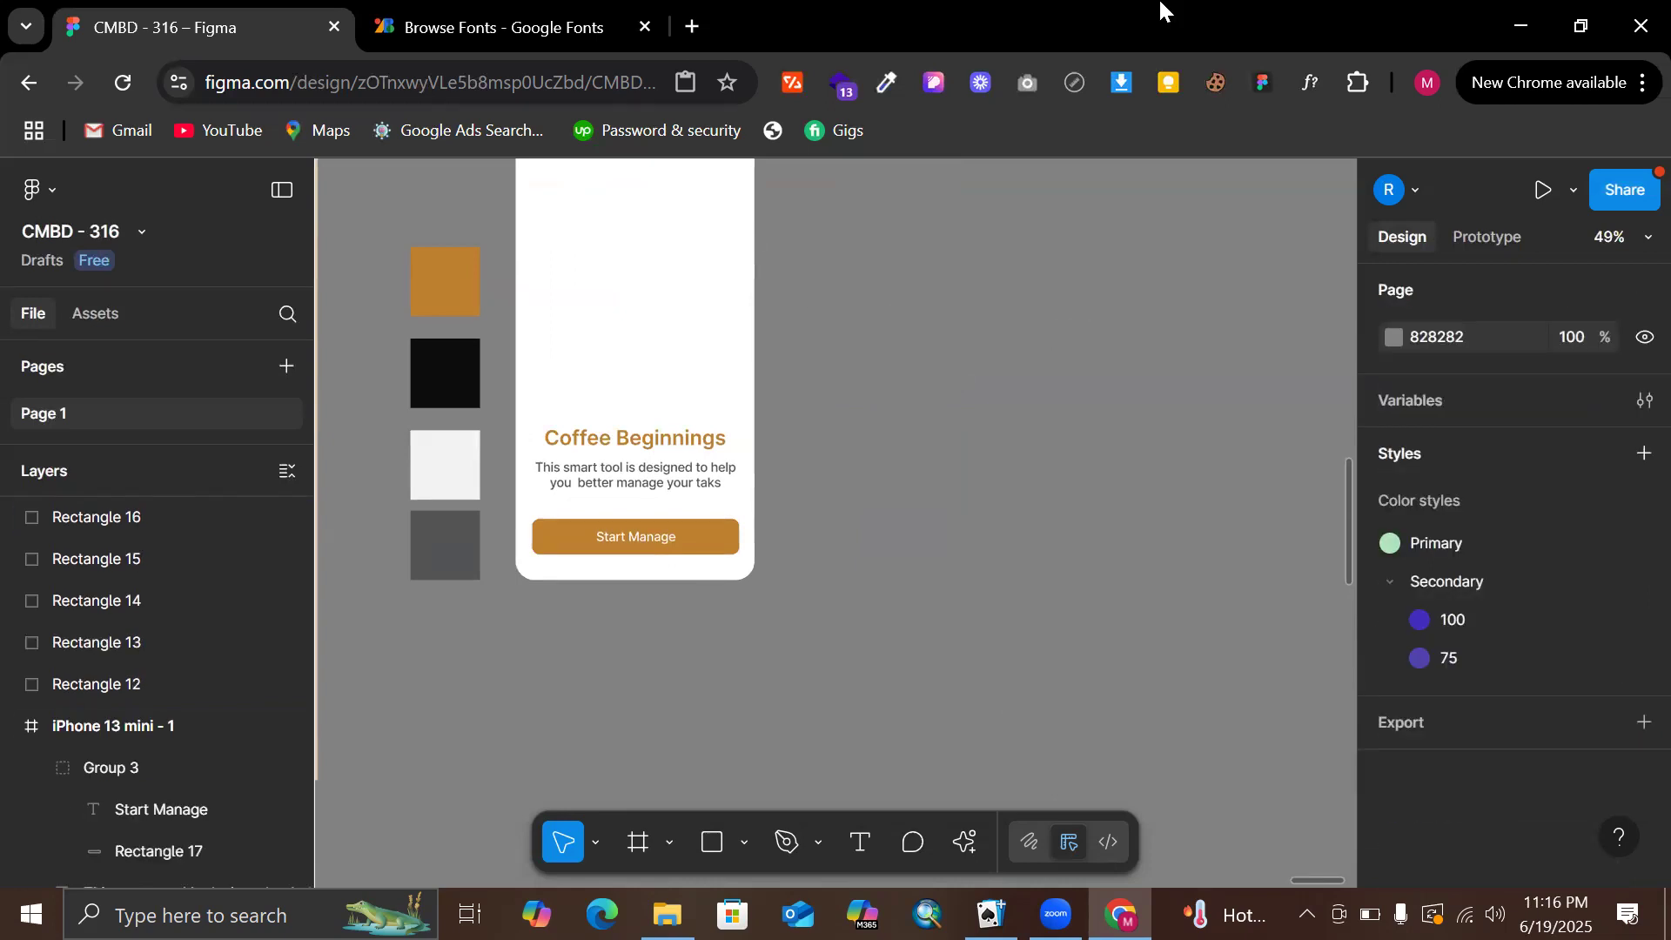
Examine the Secondary color style group and compare the coffee app reference screens with the iPhone 13 mini - 1 frame
scroll(880, 348, "left", 5)
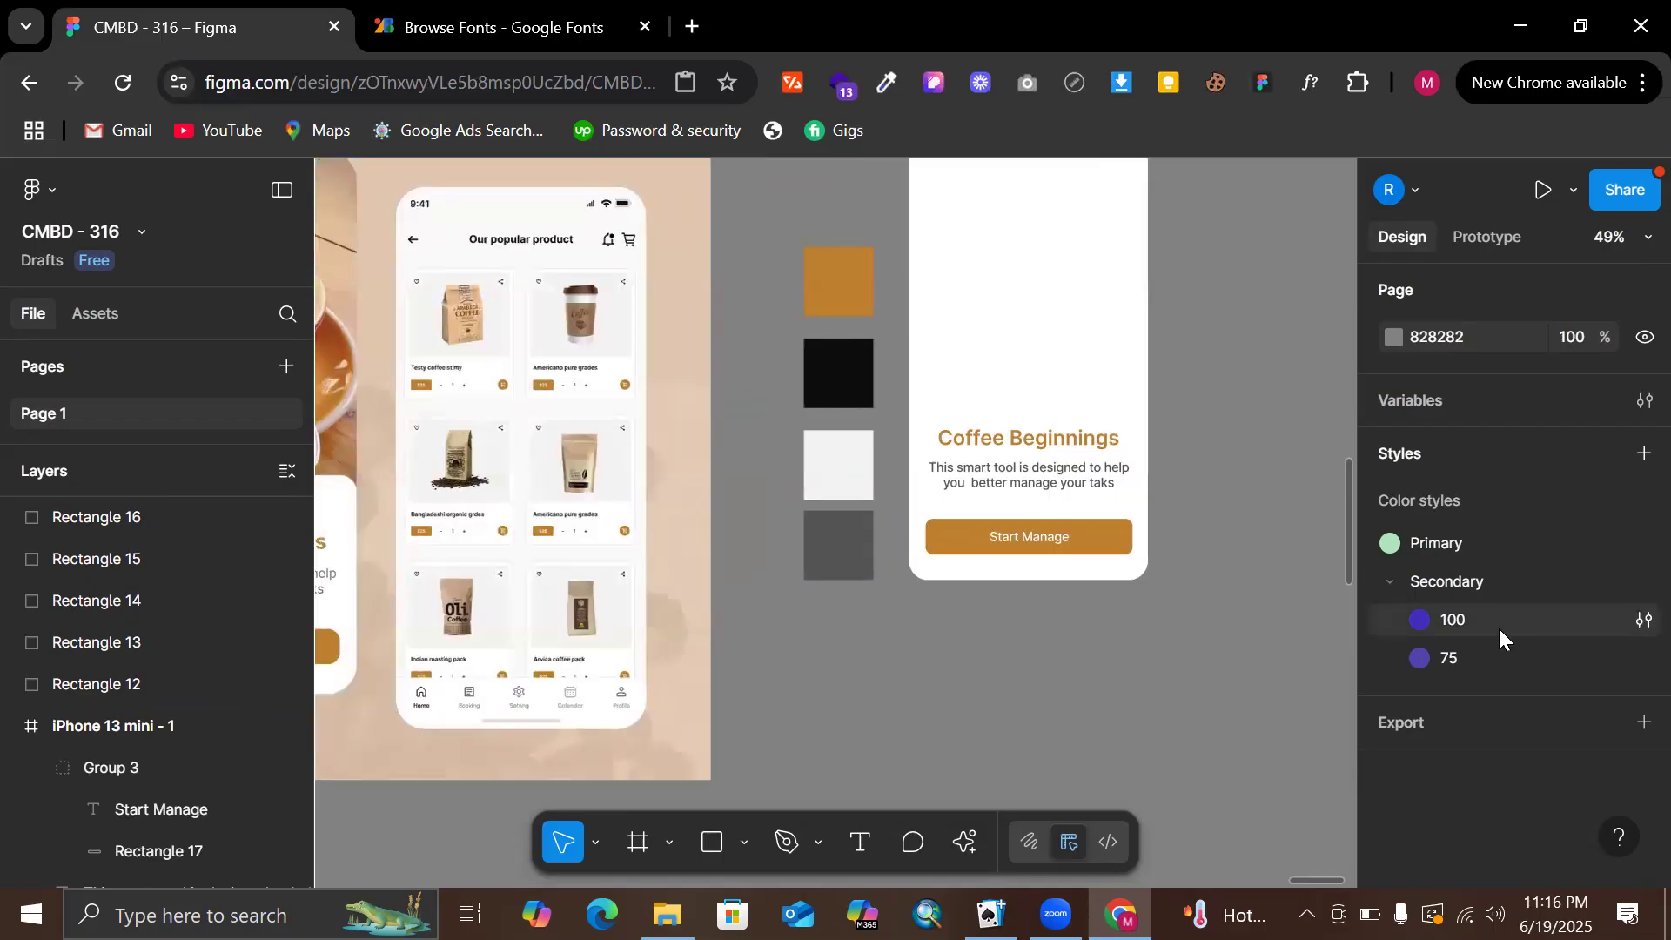
left_click(1428, 581)
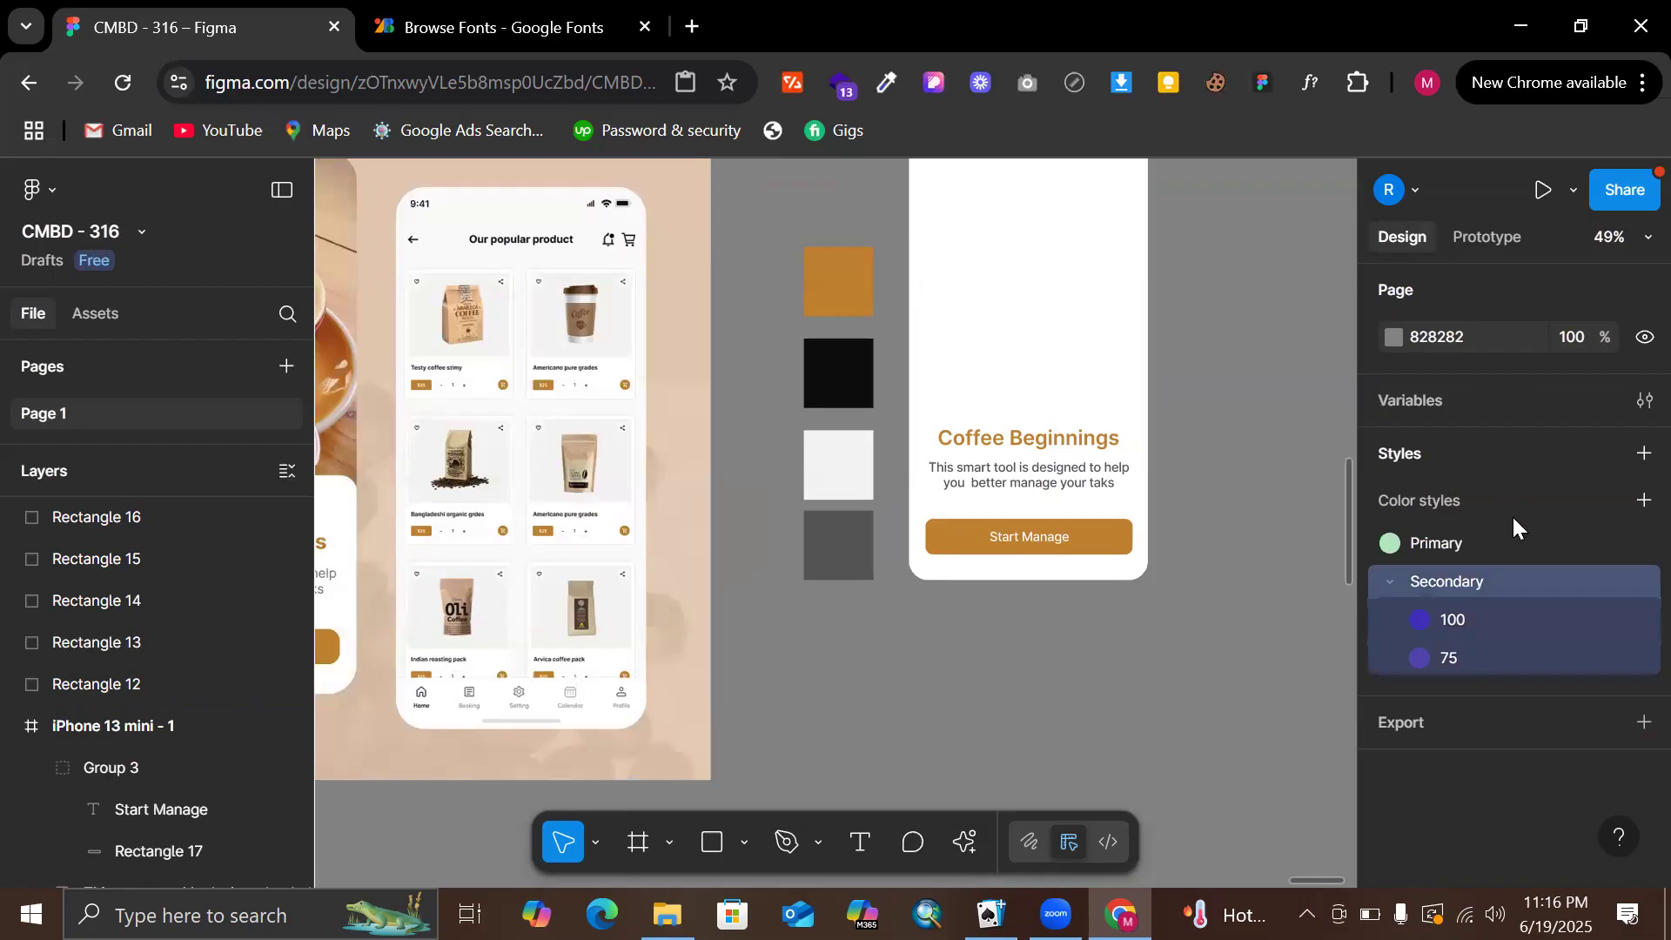
scroll(1154, 387, "down", 3)
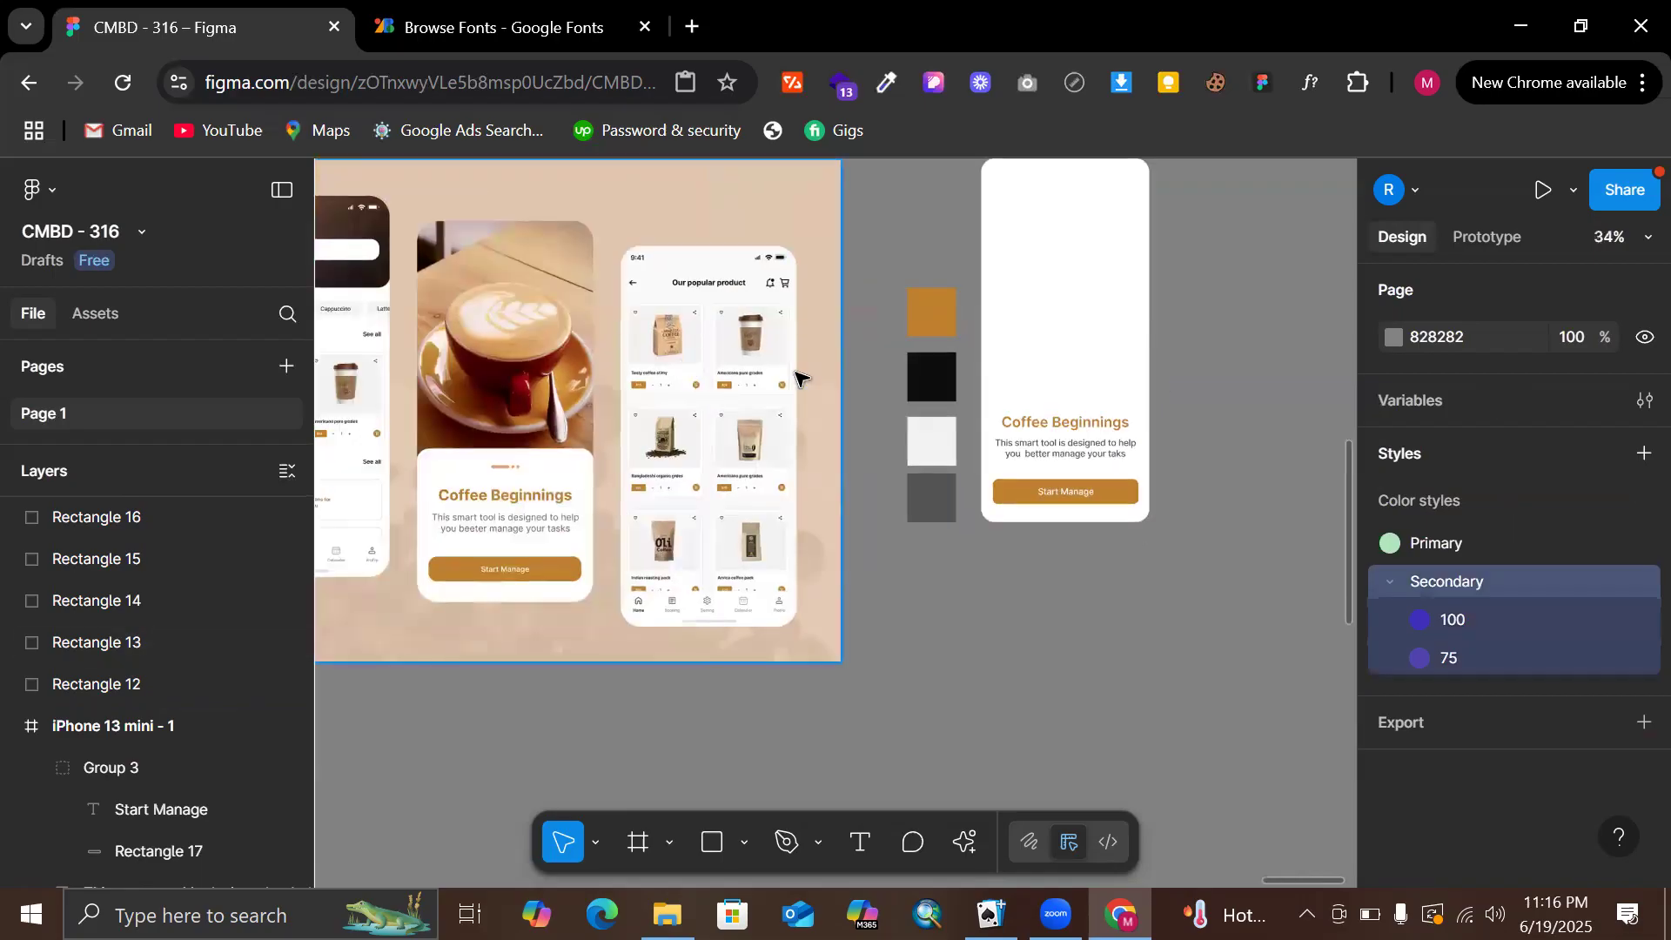
scroll(1053, 398, "up", 3)
scroll(1053, 399, "down", 3)
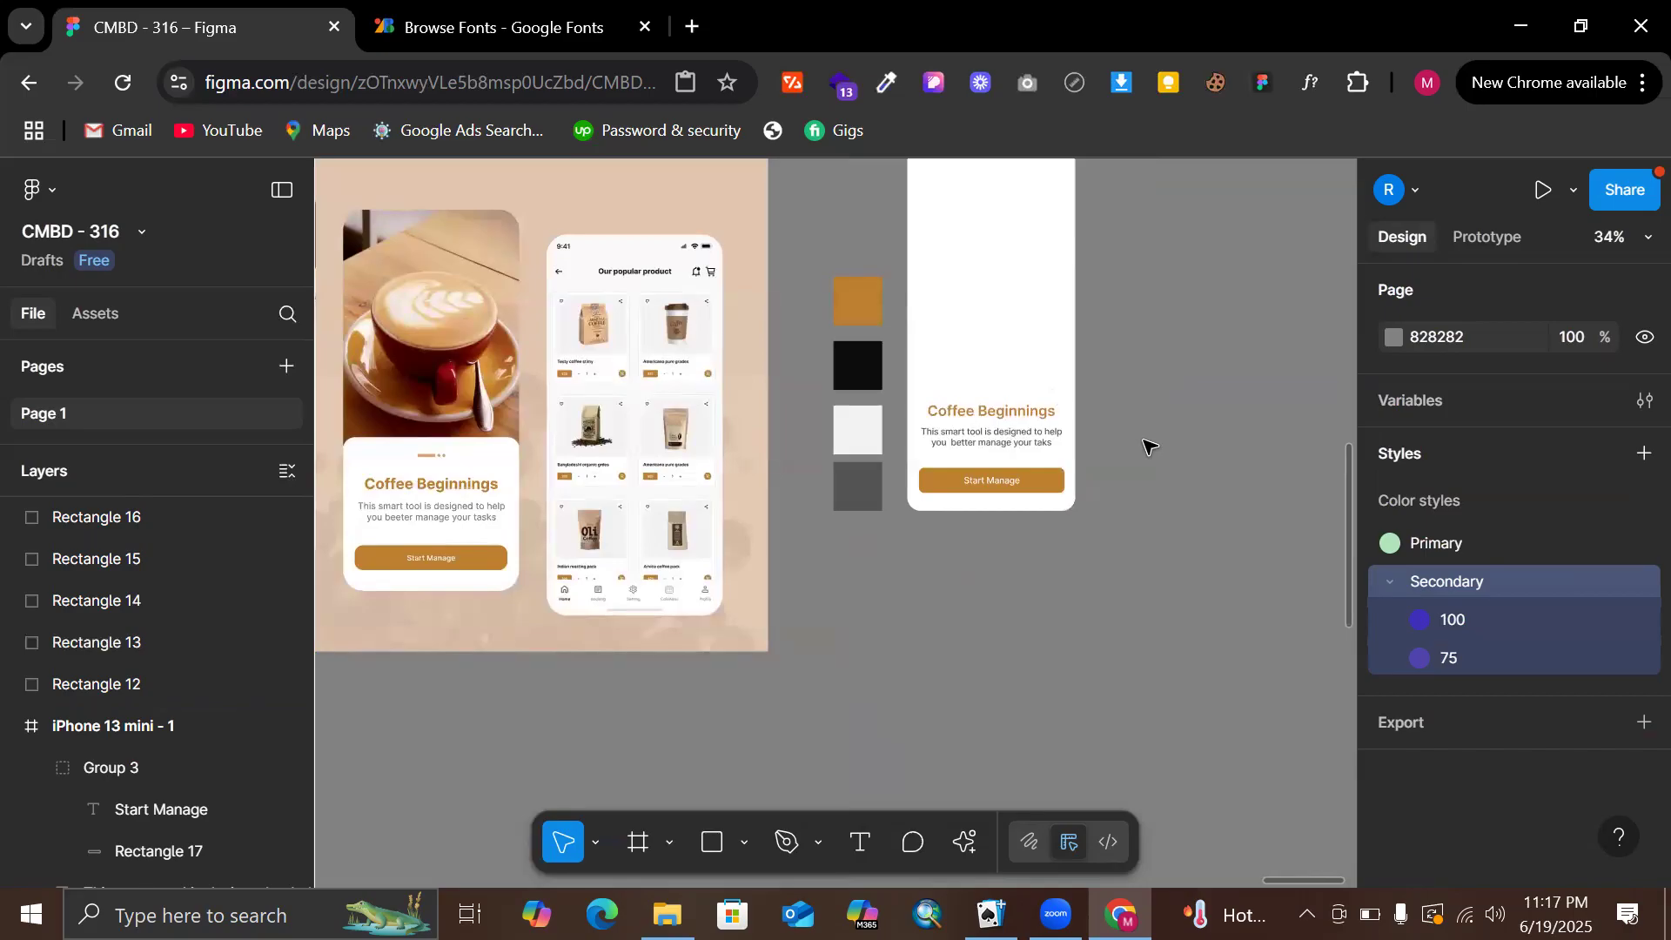
scroll(1147, 445, "up", 1)
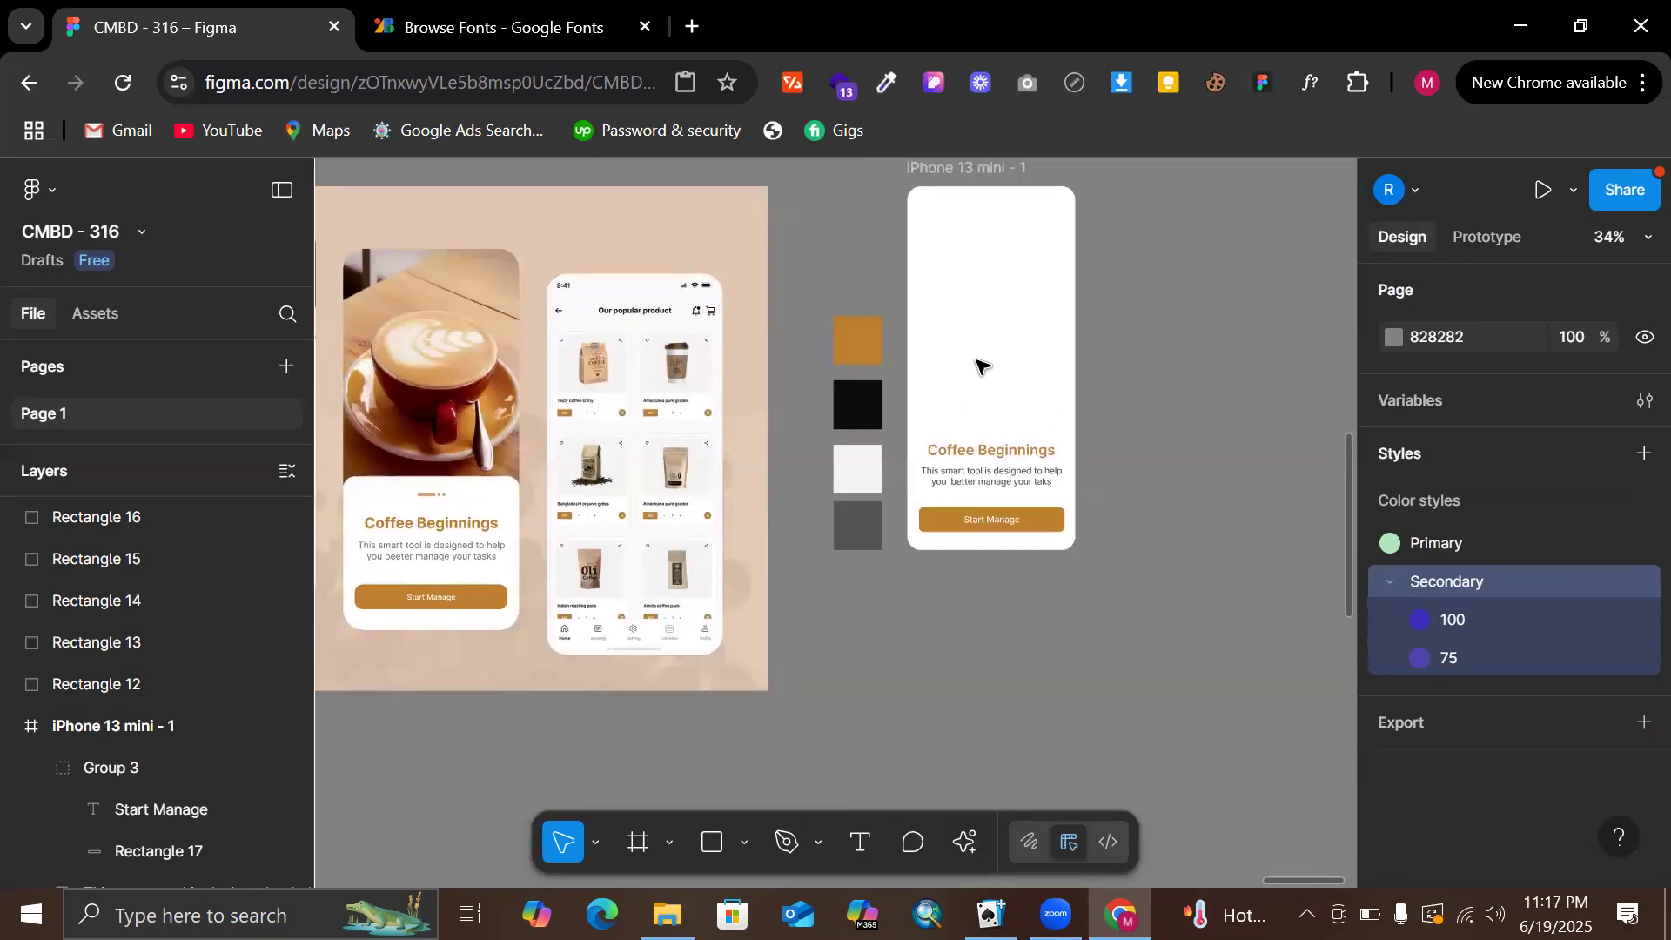
scroll(566, 393, "left", 5)
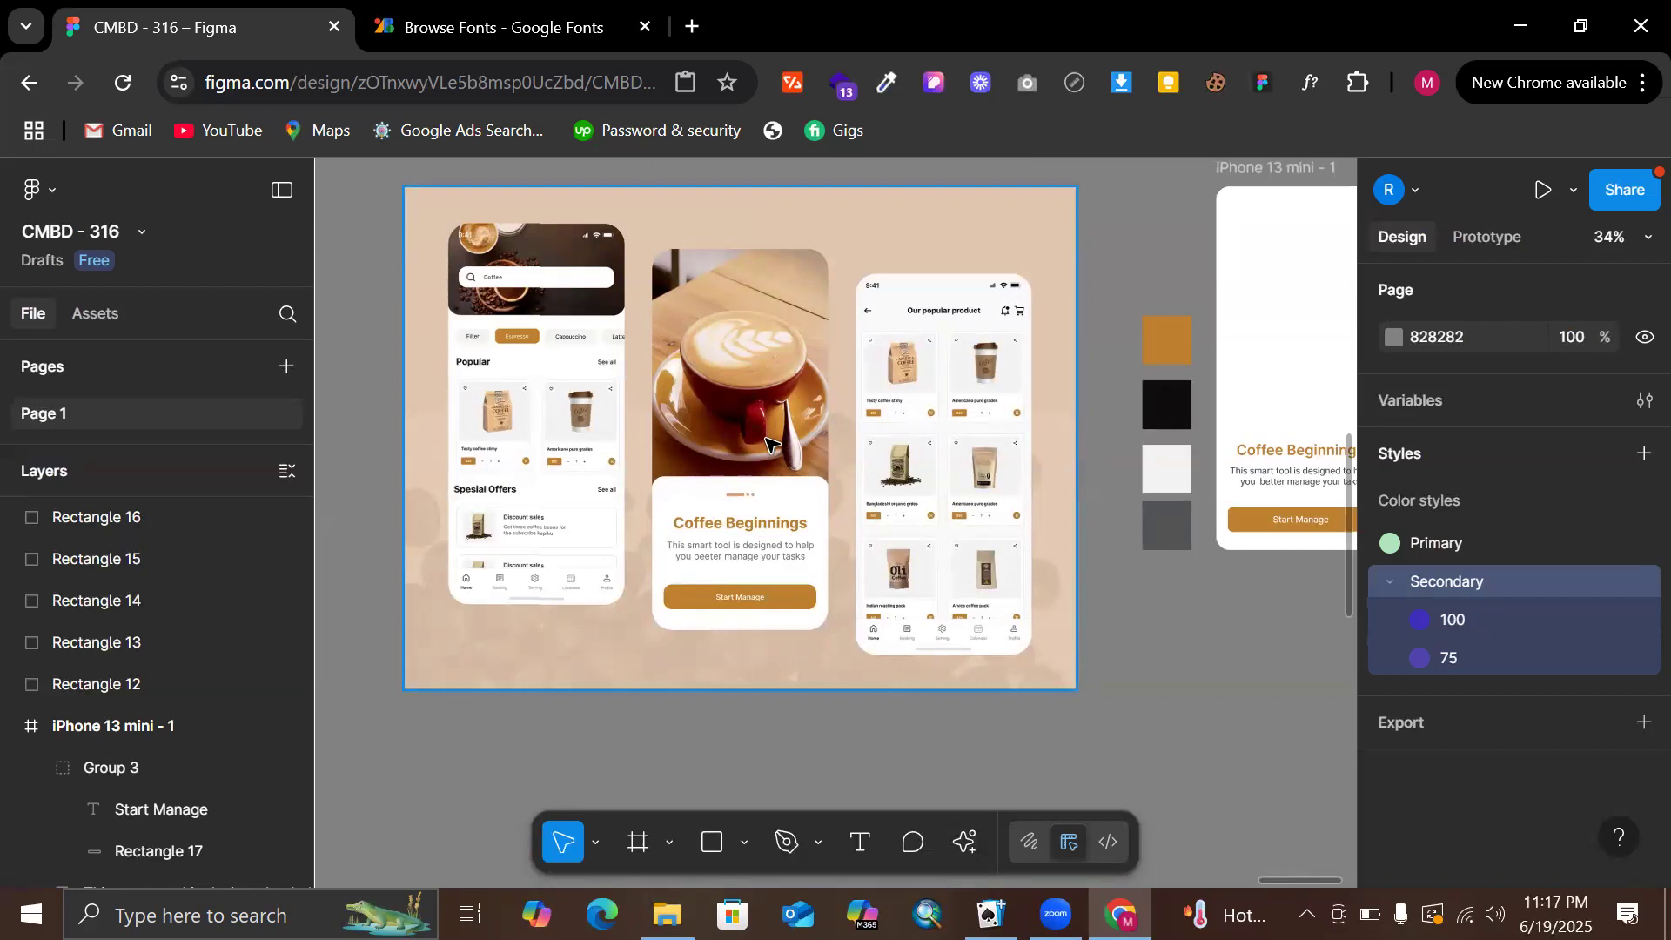
scroll(766, 444, "right", 2)
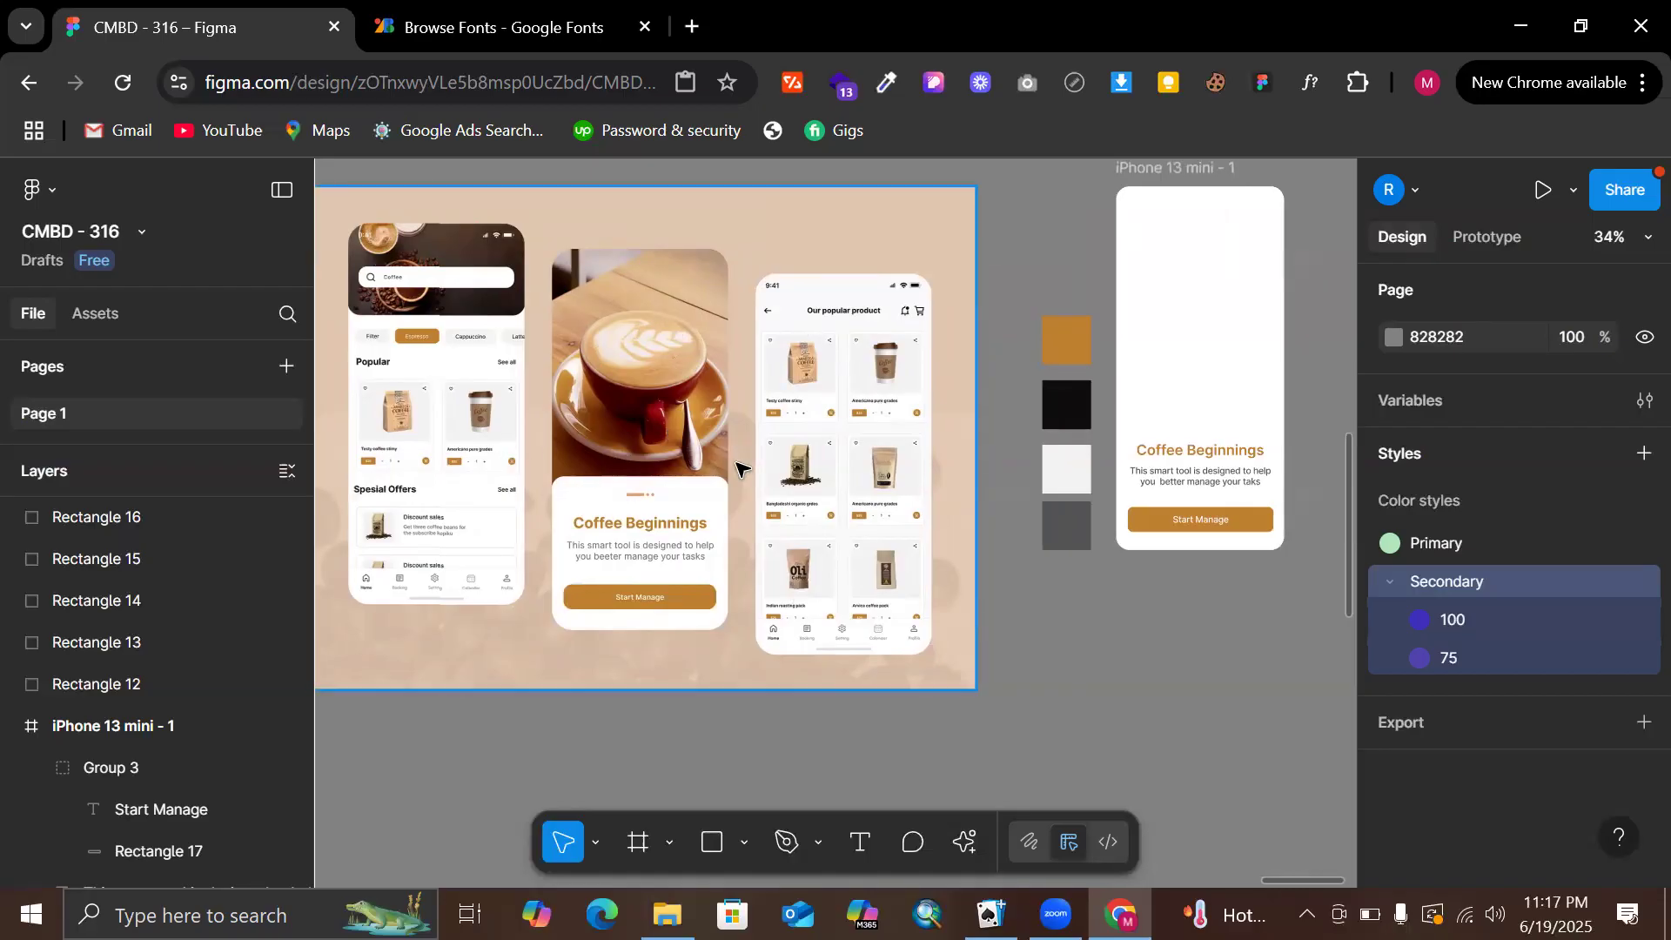
scroll(809, 483, "down", 1)
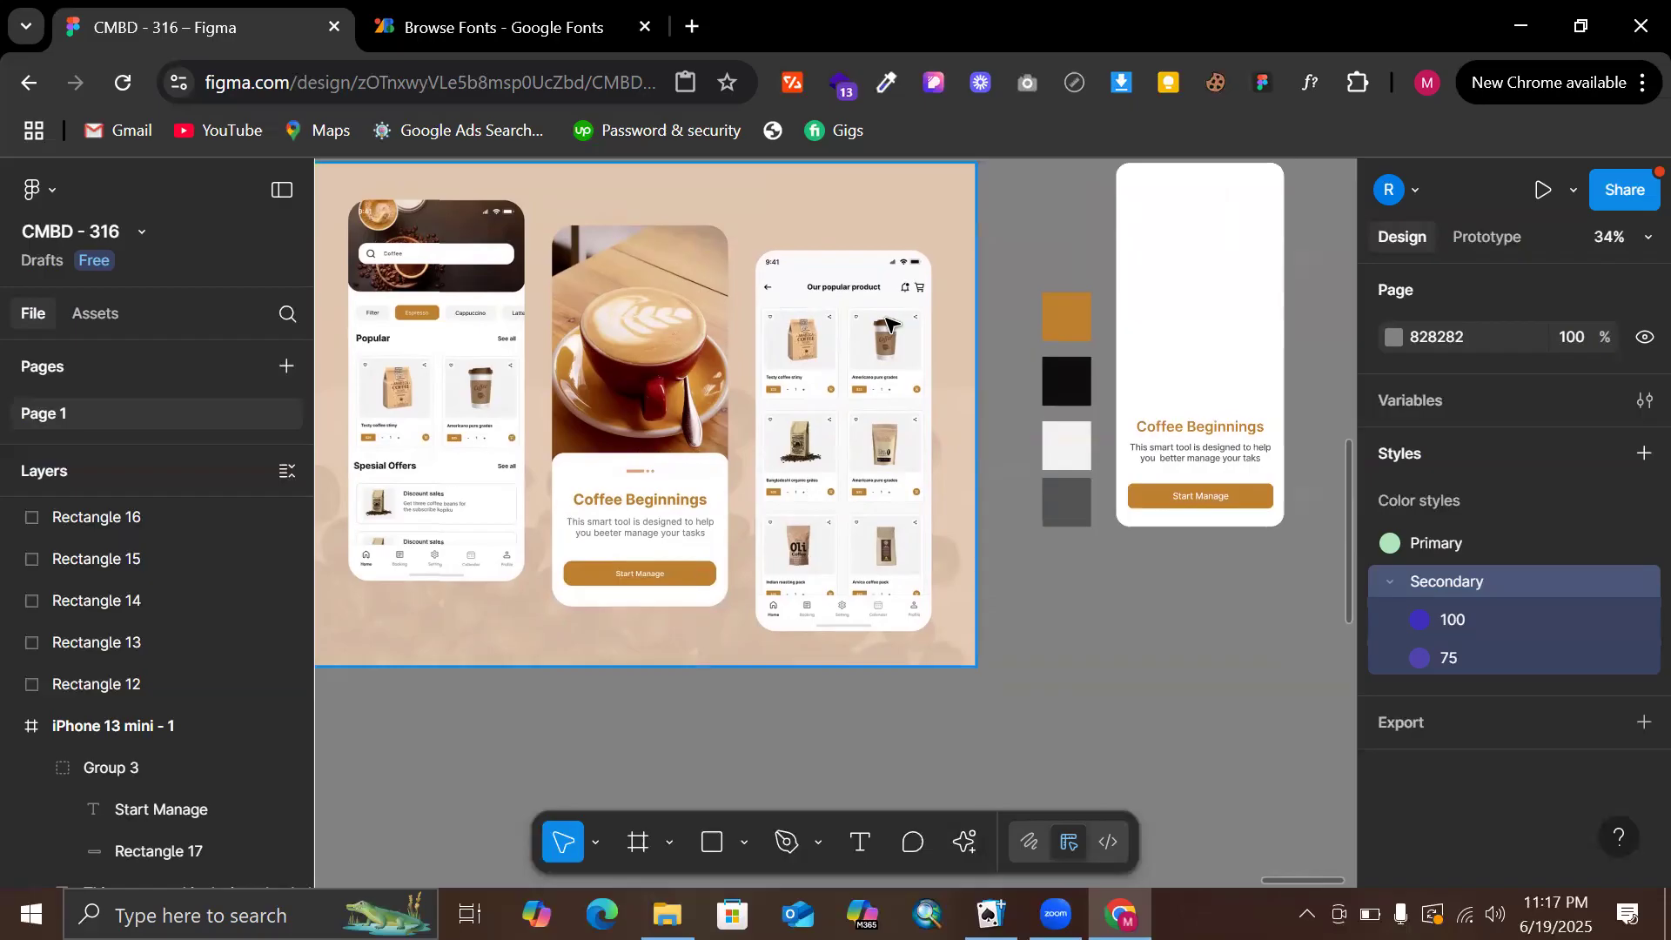
Draw a 375 × 348 rectangle across the lower part of the iPhone 13 mini - 1 frame and send it to the back
scroll(1194, 362, "right", 5)
scroll(1193, 362, "up", 3)
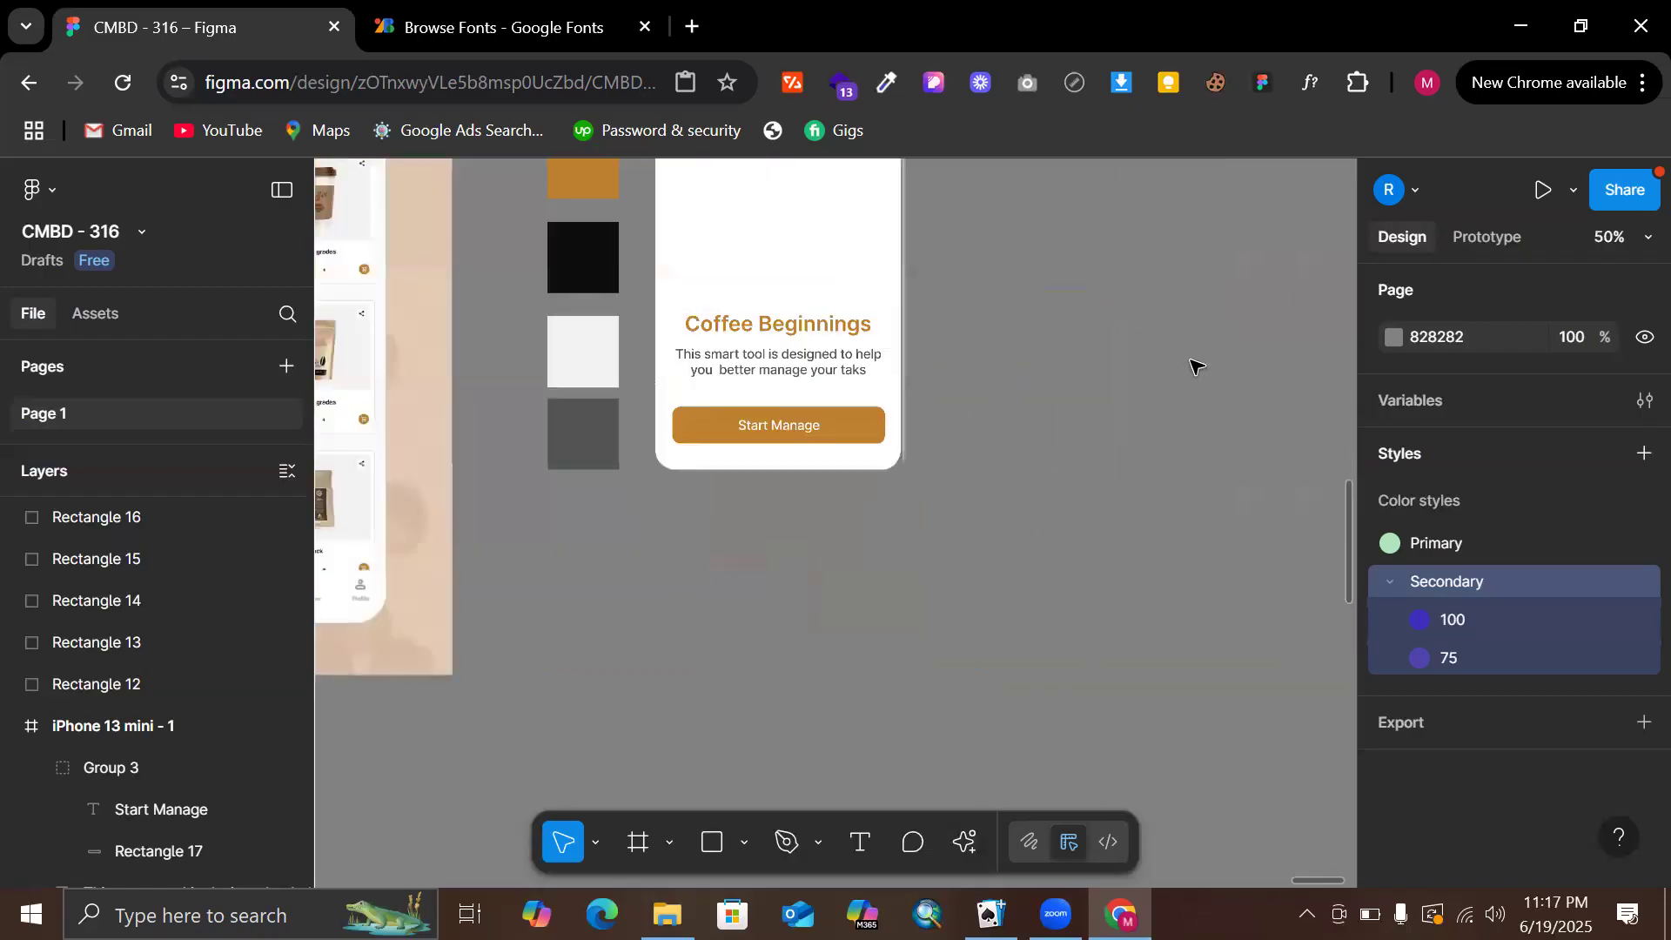
key("r")
scroll(660, 321, "left", 6)
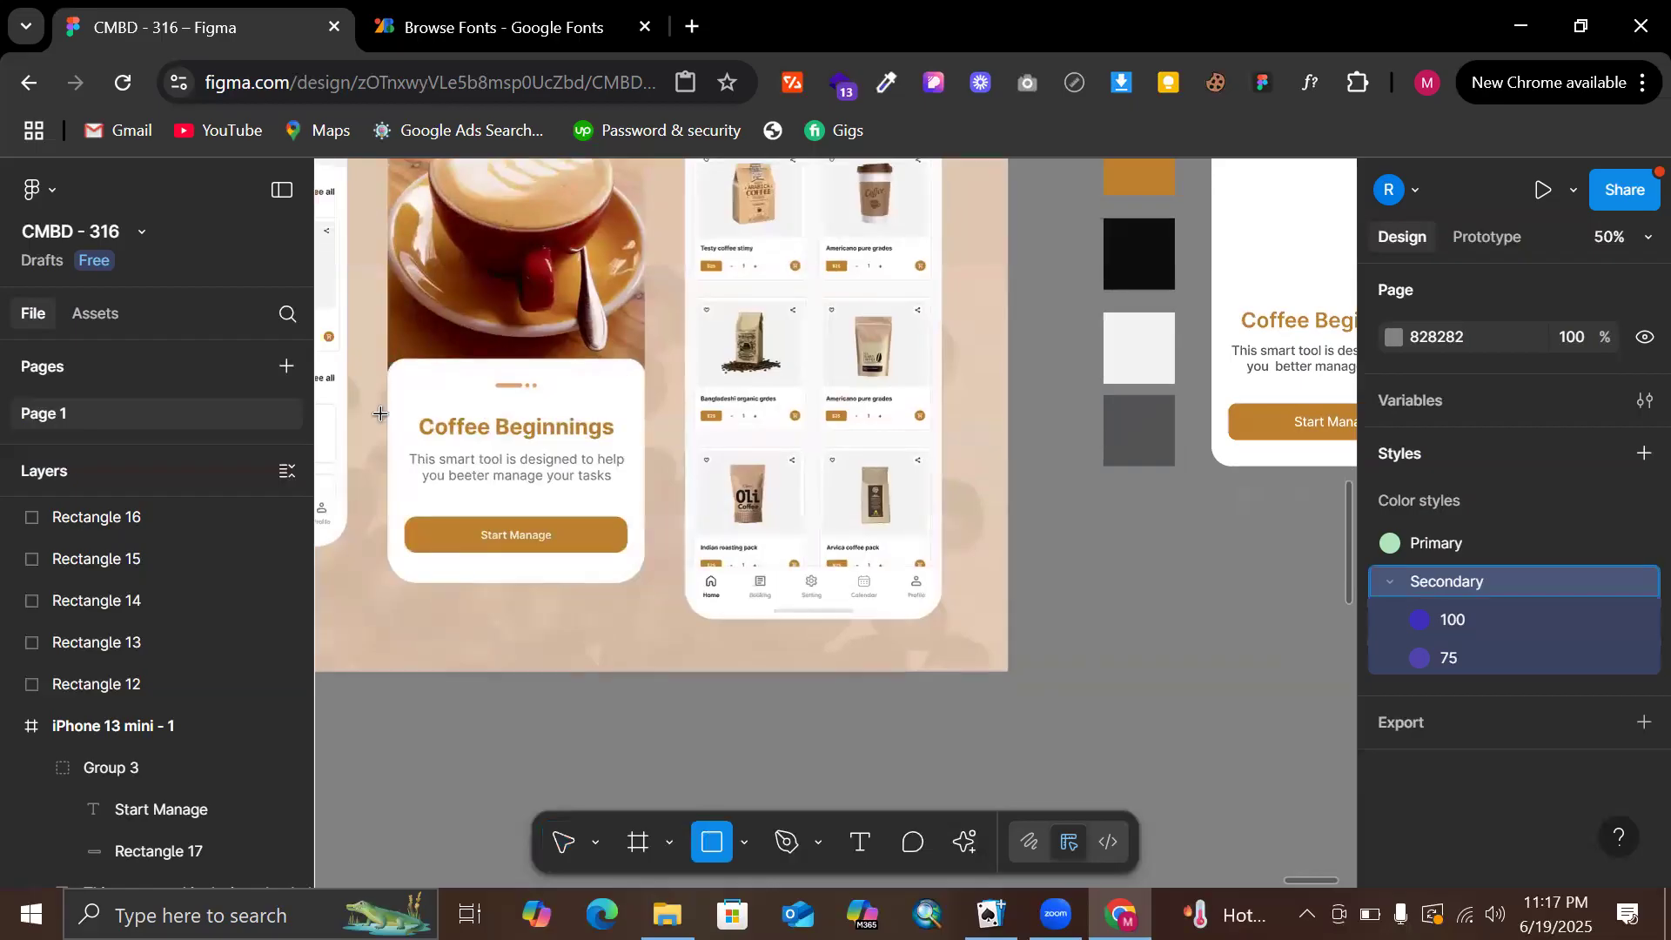
scroll(659, 489, "right", 6)
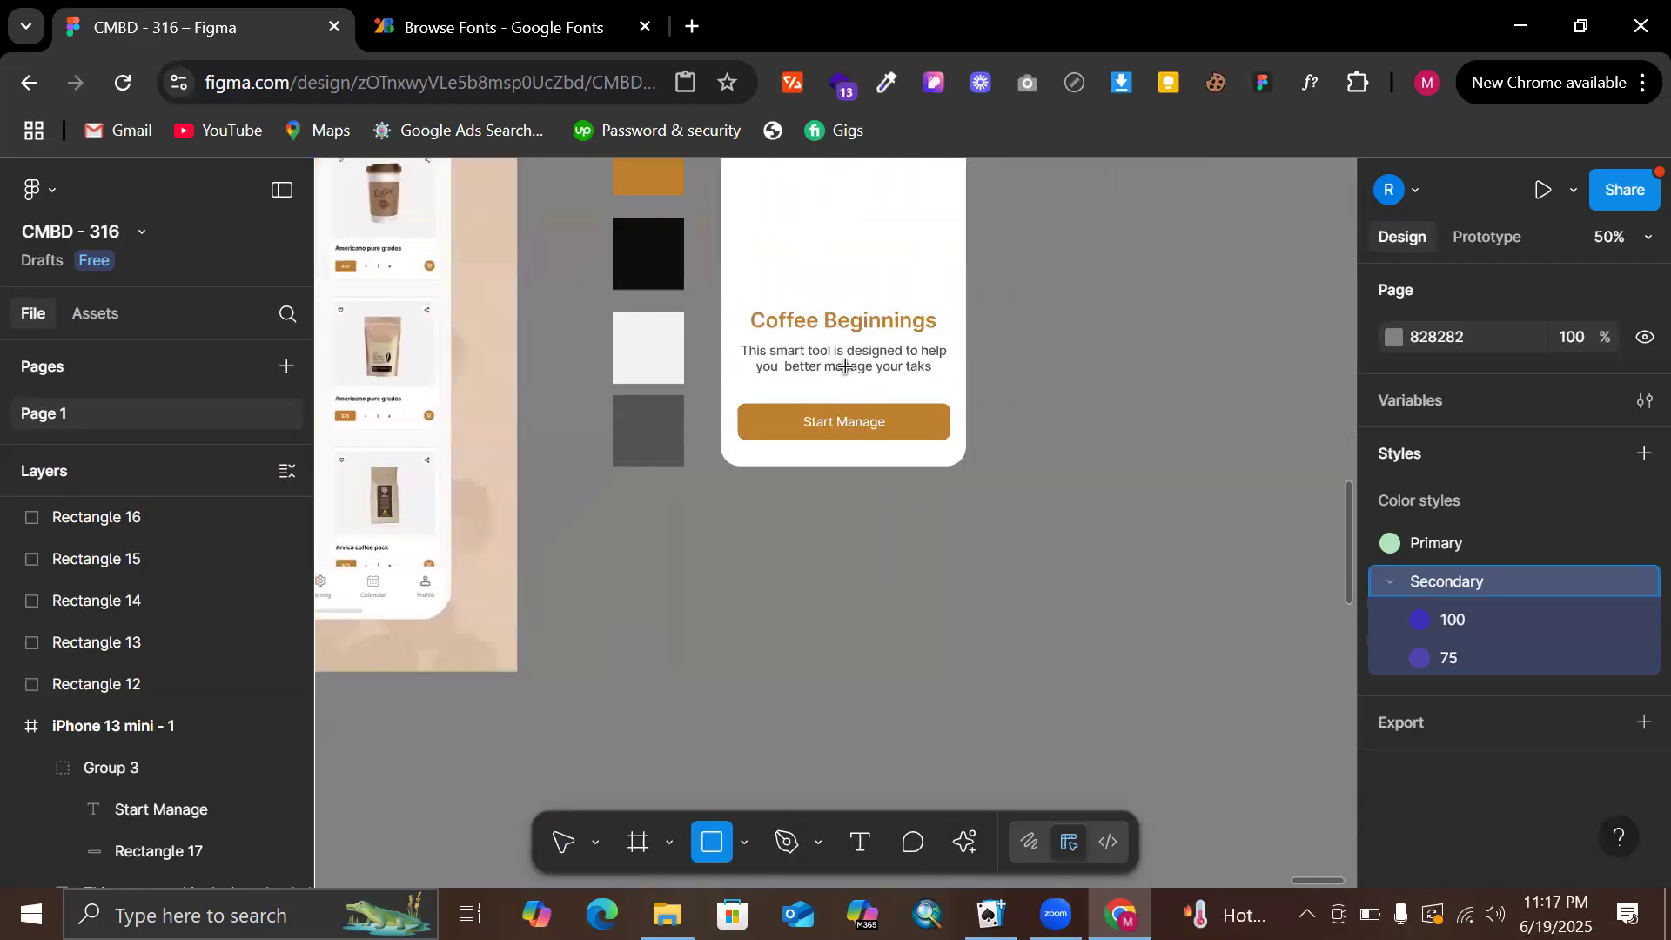
left_click_drag(721, 237, 968, 468)
right_click(888, 246)
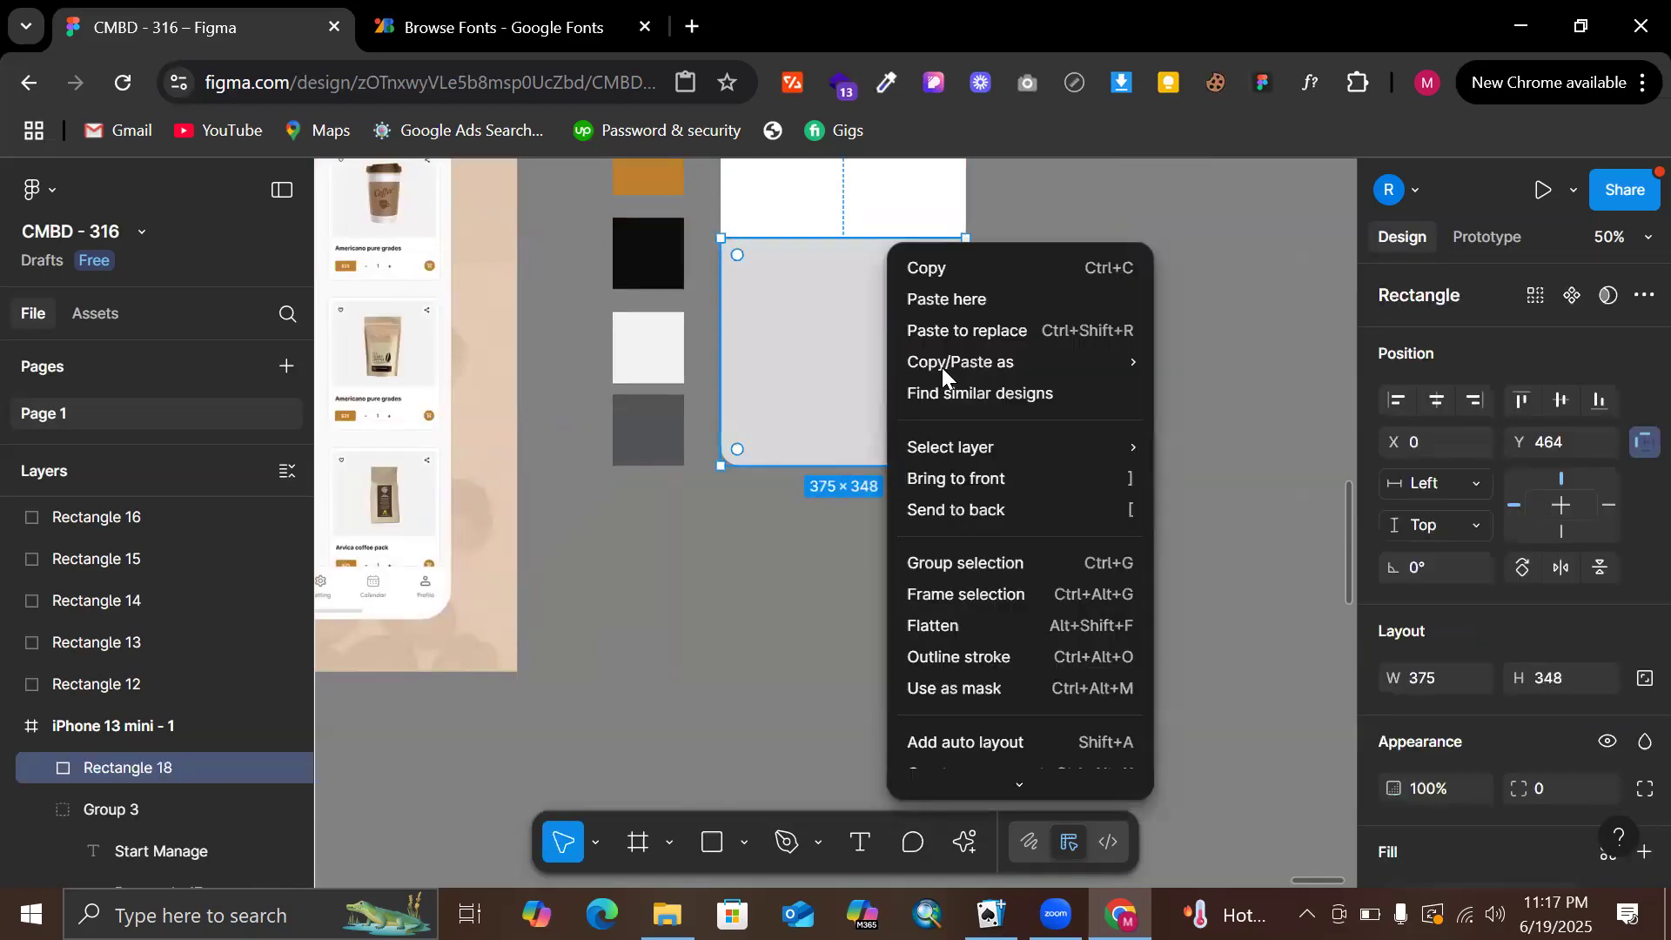
left_click(984, 512)
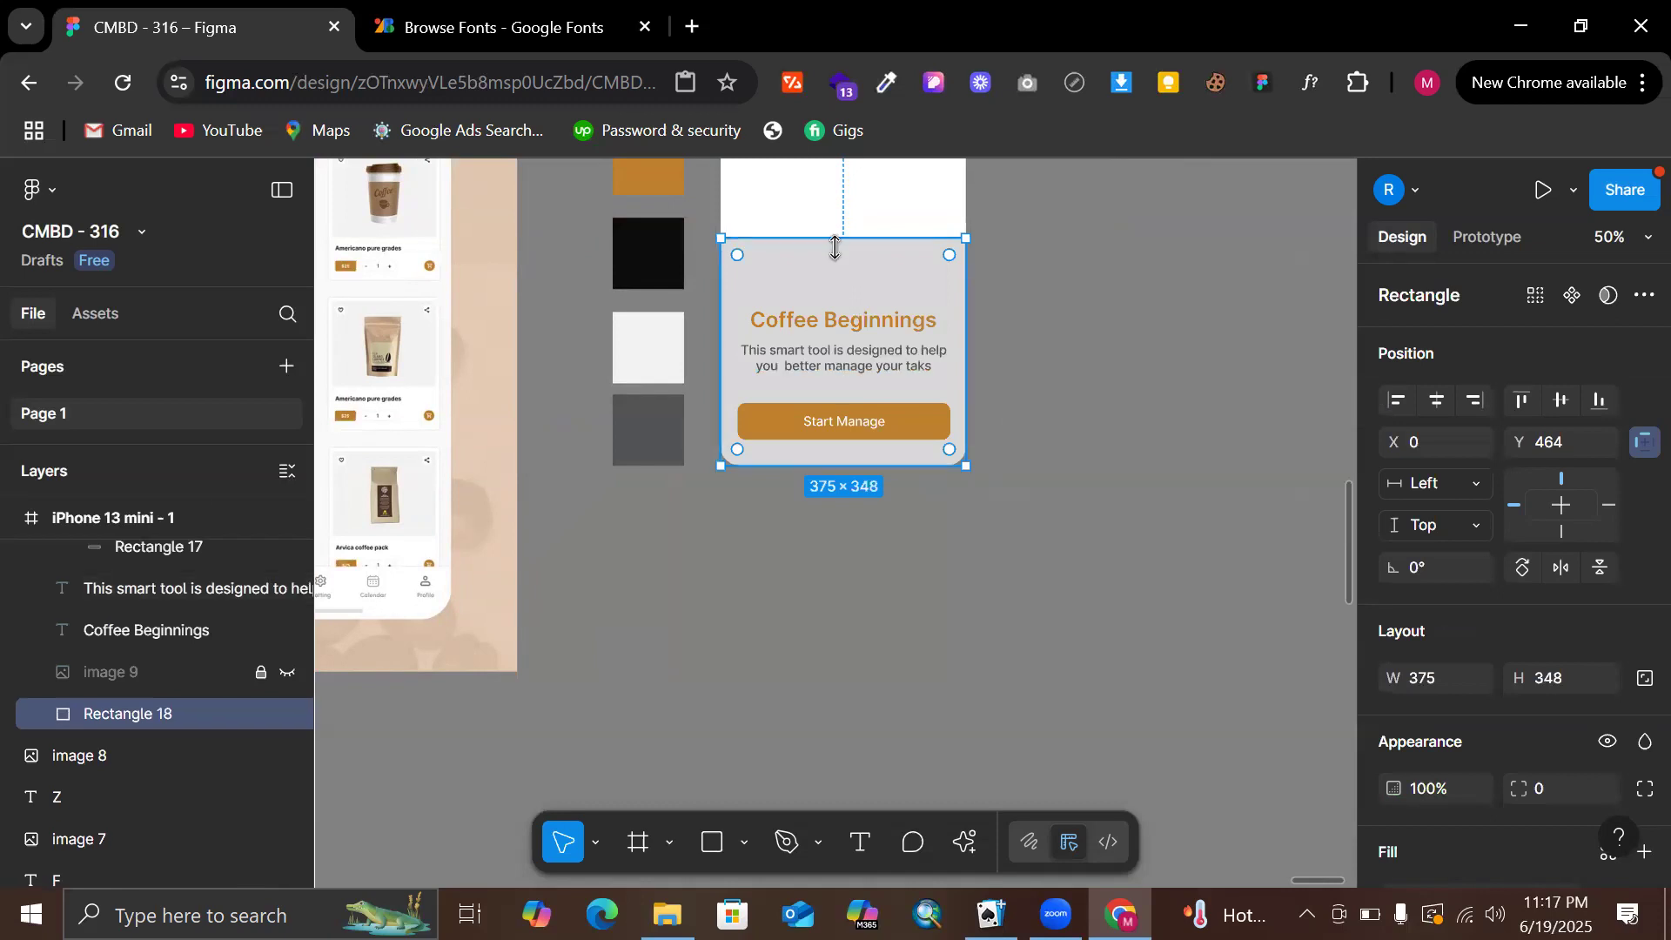
Show the hidden image 9 reference and lower the rectangle's top edge to the white card's edge, making it 324 high
scroll(835, 253, "left", 2)
scroll(836, 253, "up", 1)
scroll(836, 252, "up", 1)
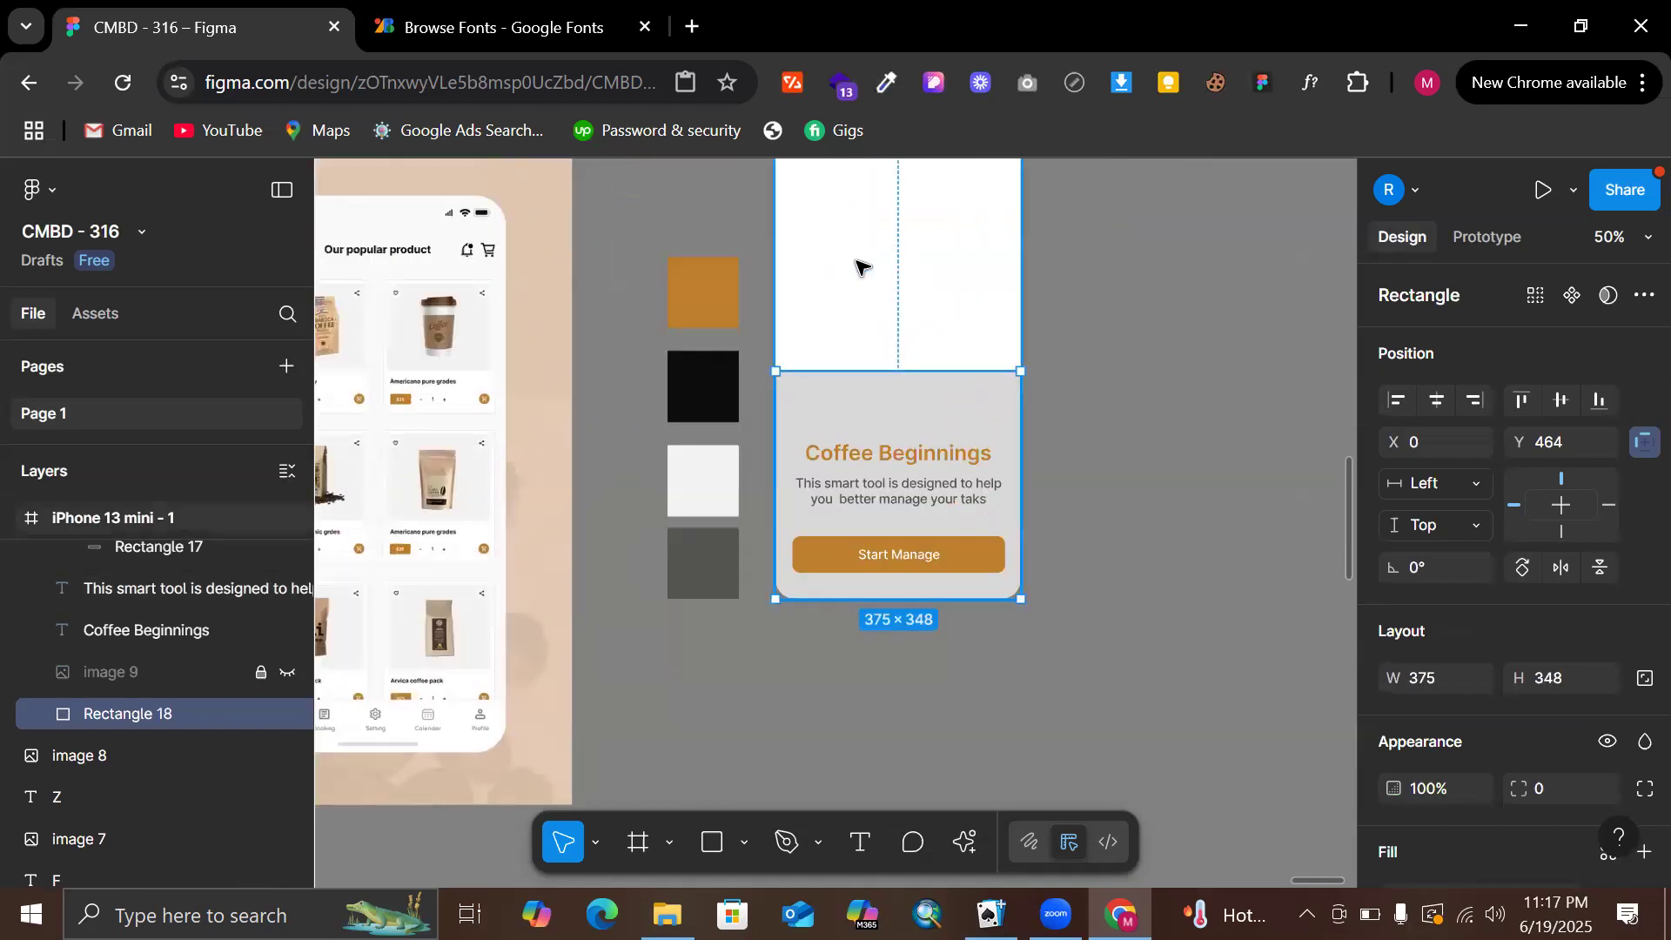
left_click(287, 672)
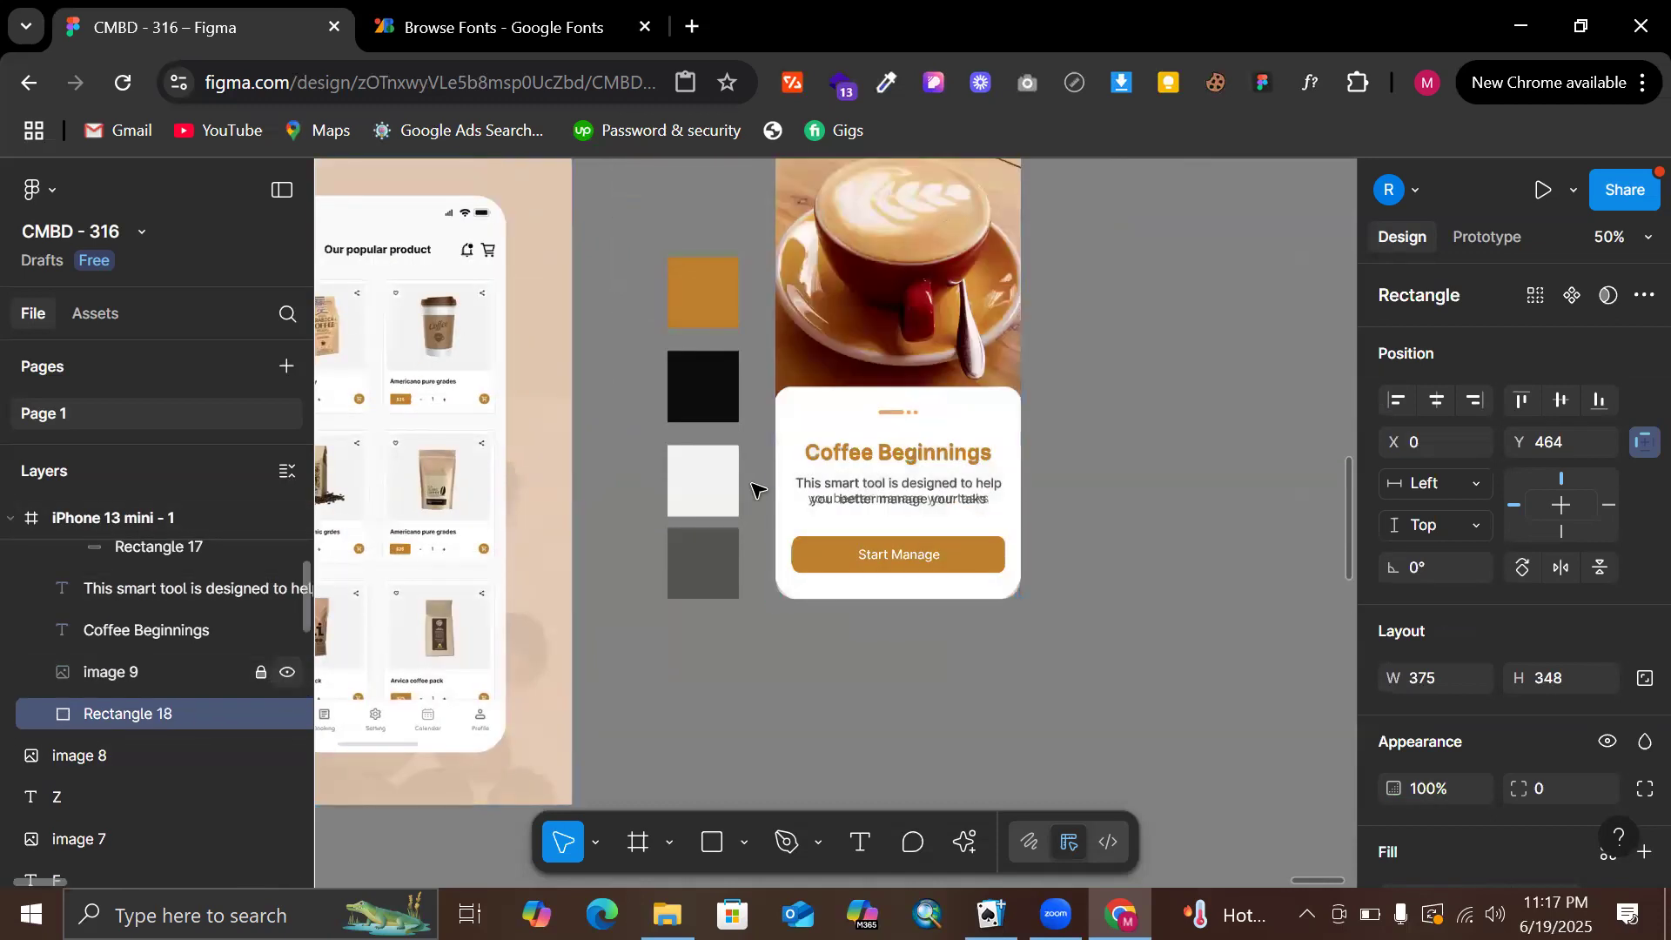
scroll(922, 436, "up", 2, "ctrl")
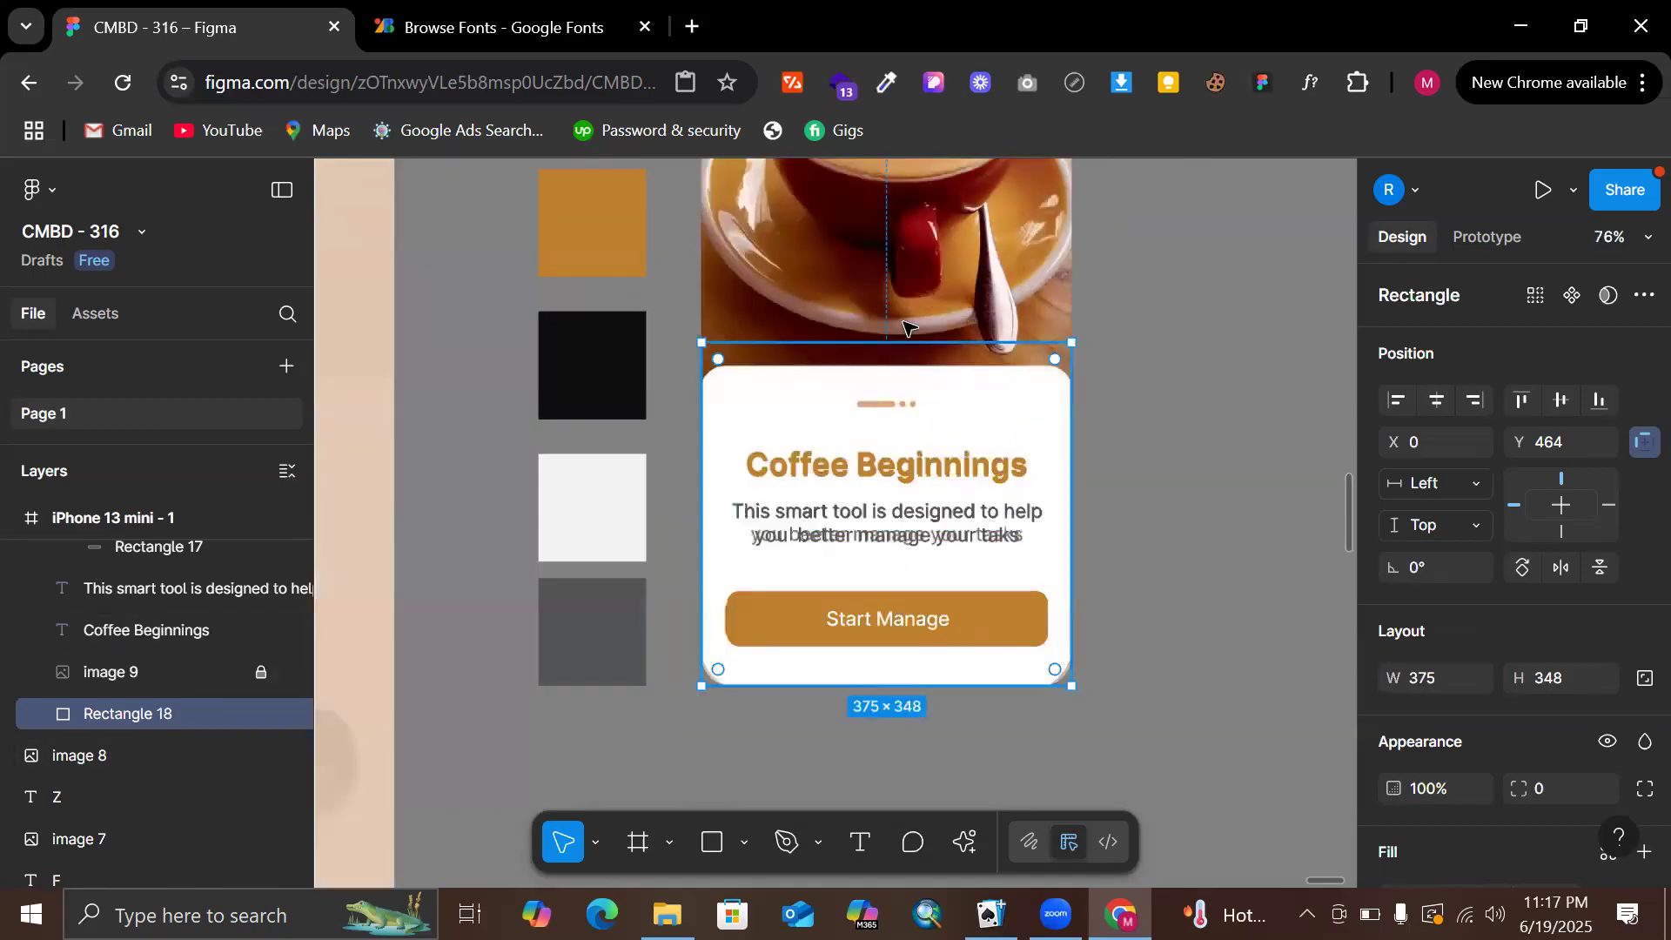
left_click_drag(895, 340, 894, 365)
scroll(988, 384, "up", 3, "ctrl")
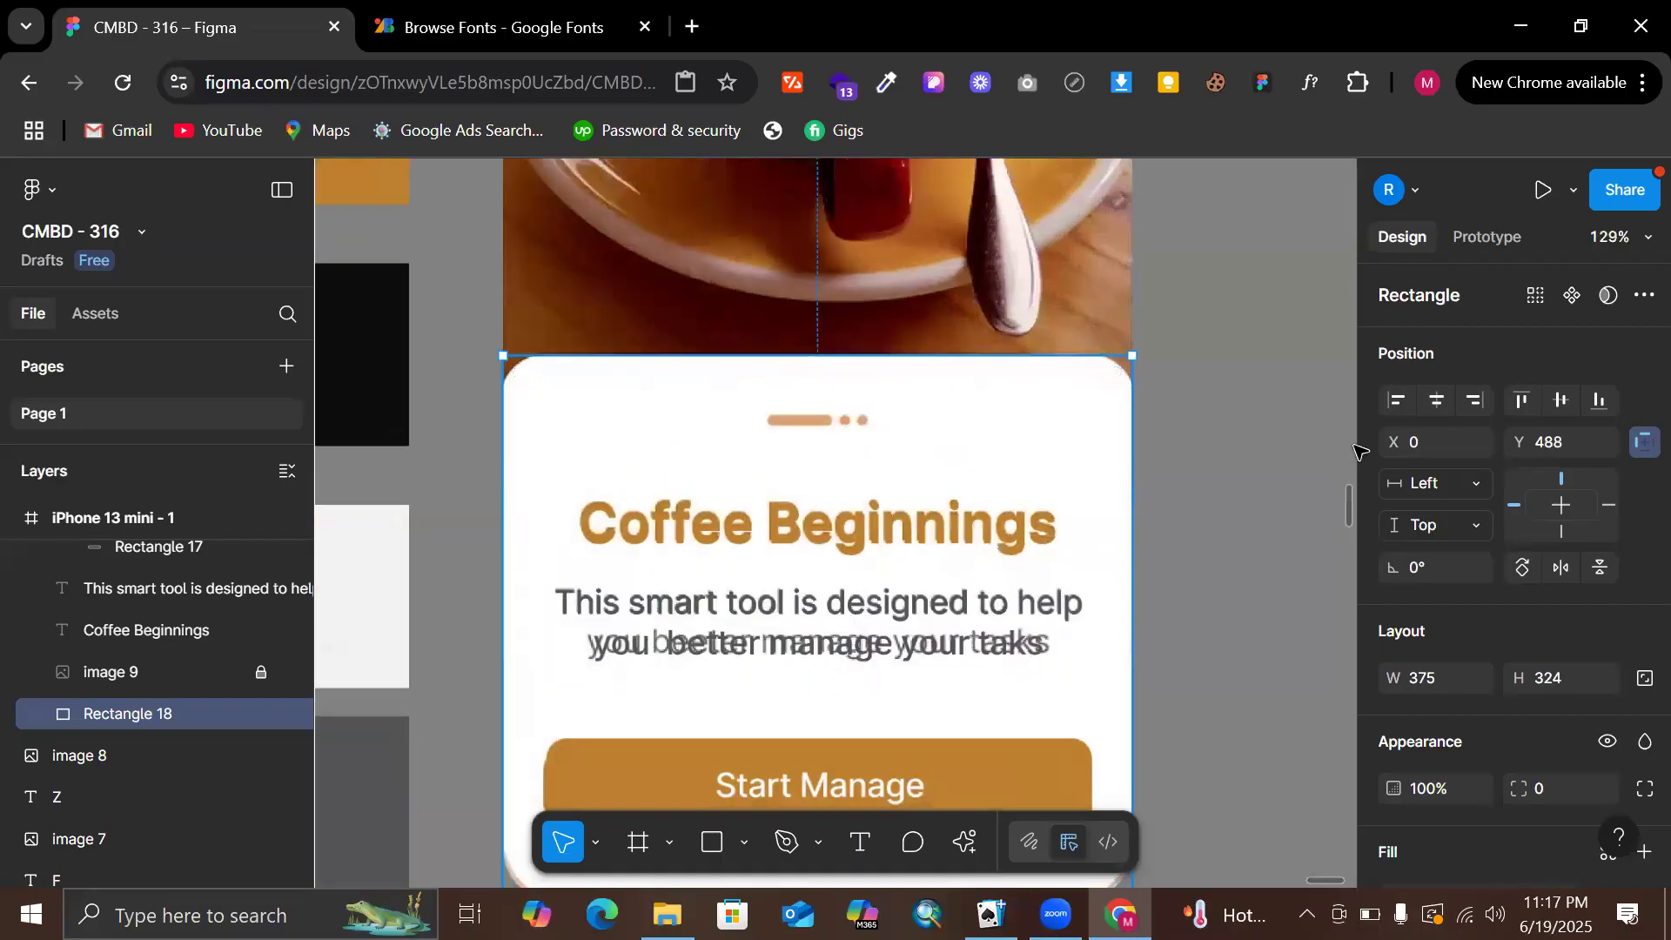
Give the rectangle individual corner radii, with 24 on both the top-left and top-right corners
scroll(1458, 564, "down", 3)
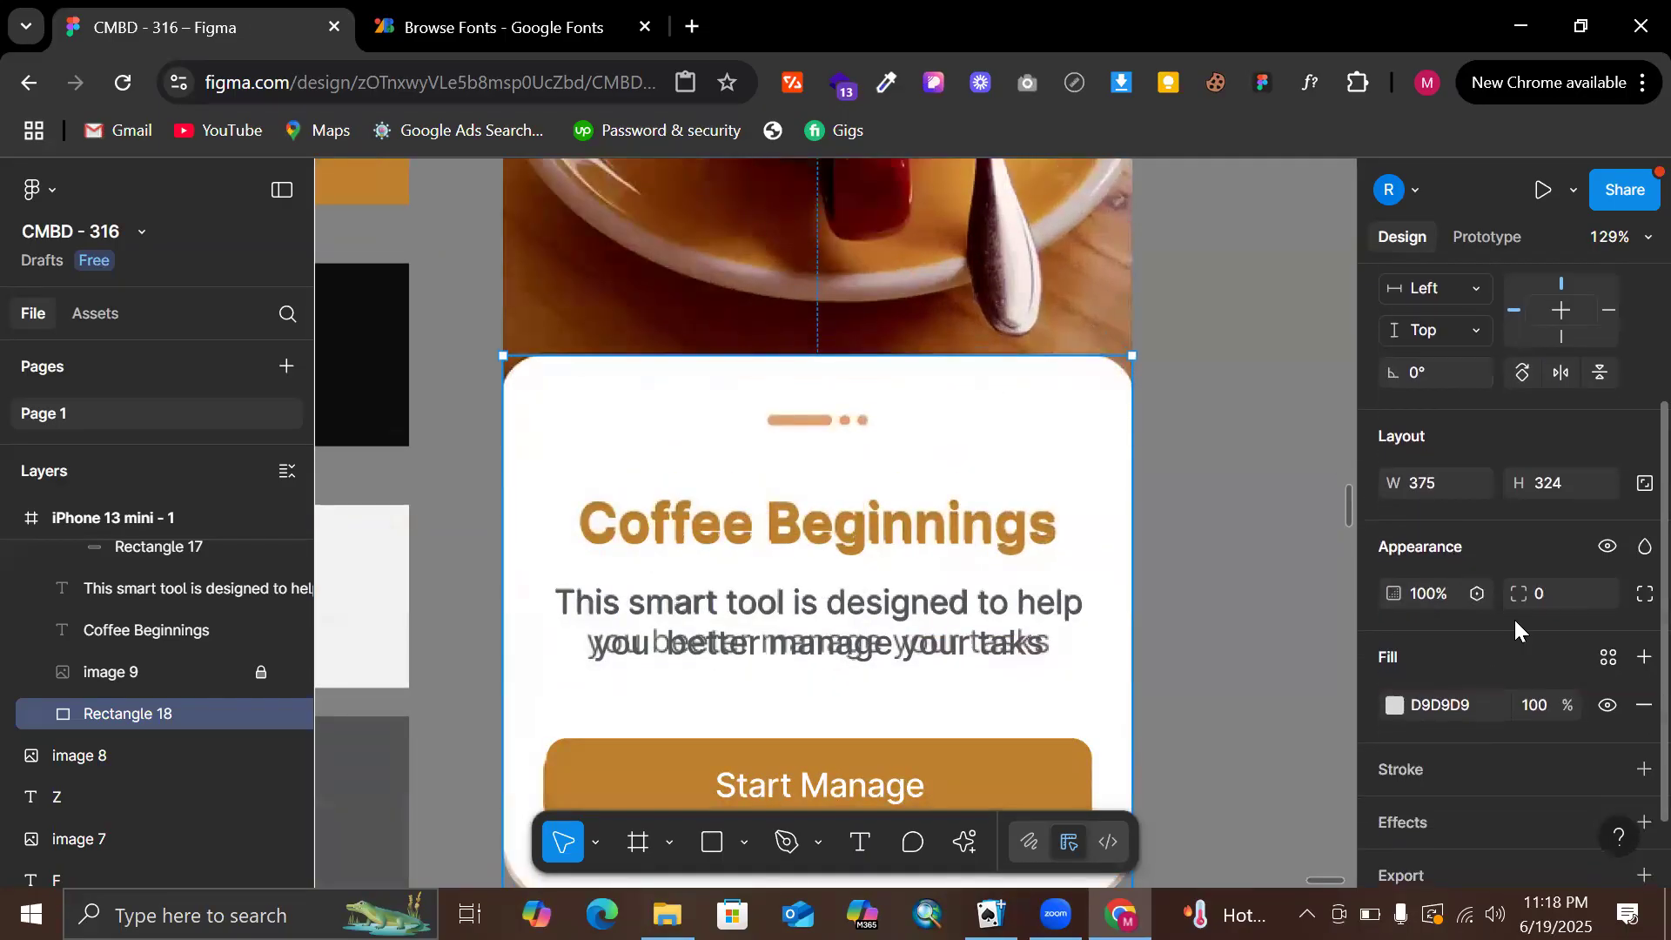
left_click(1588, 597)
left_click(1643, 596)
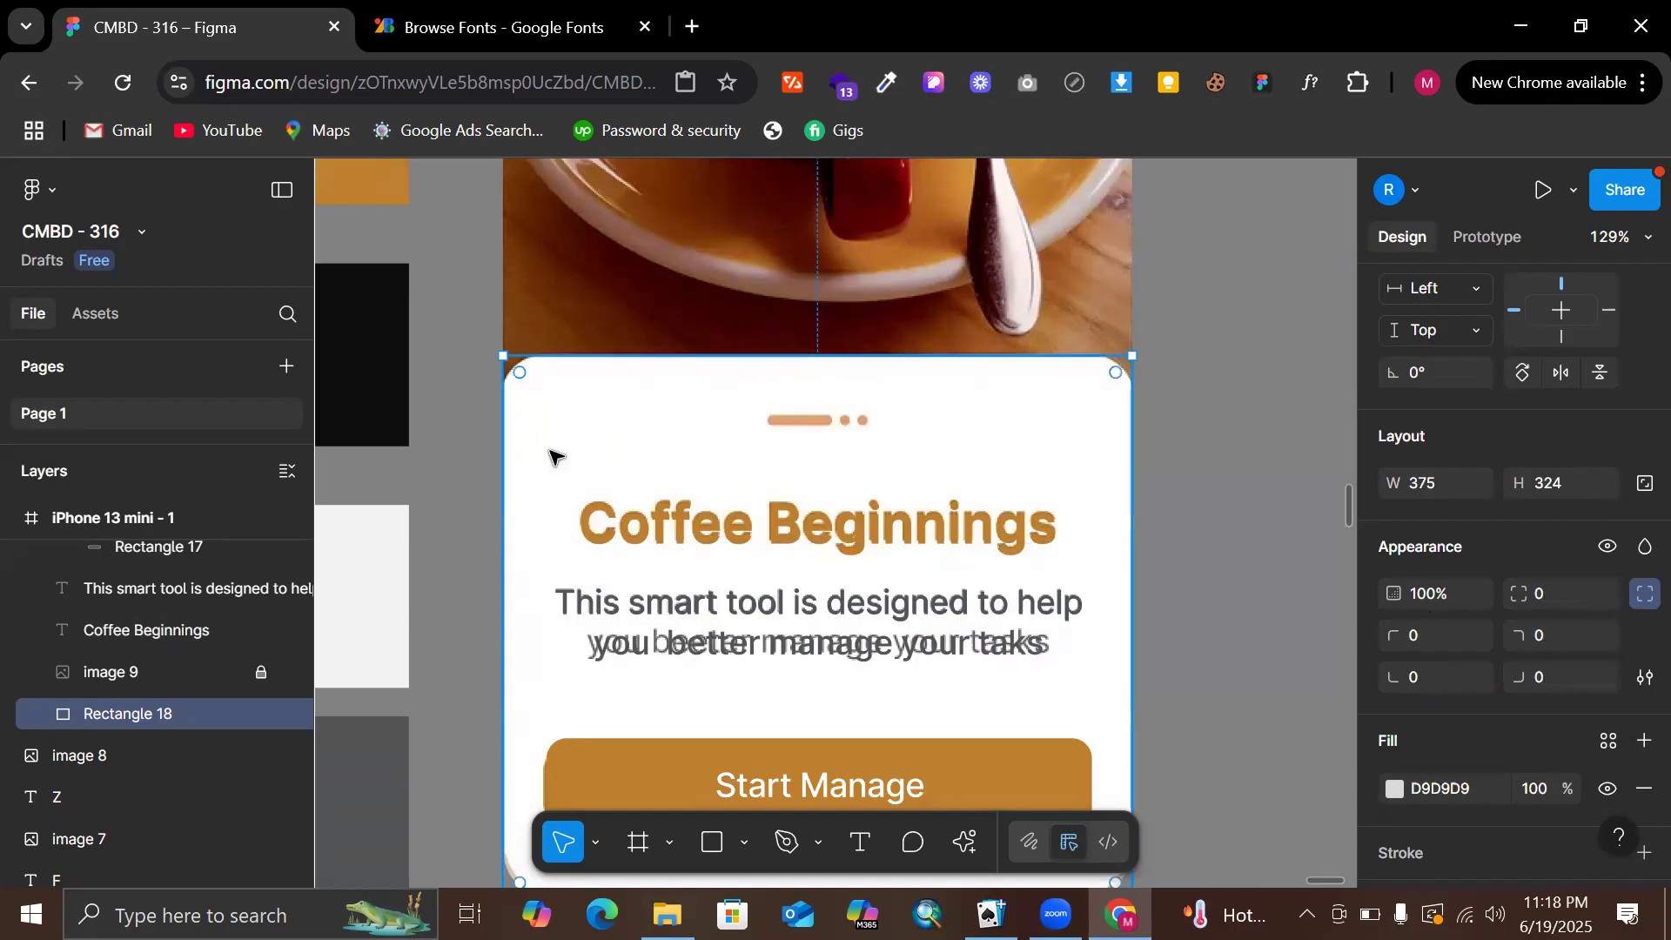
key("Return")
left_click(1426, 635)
key("Down")
key("Down")
key("Down")
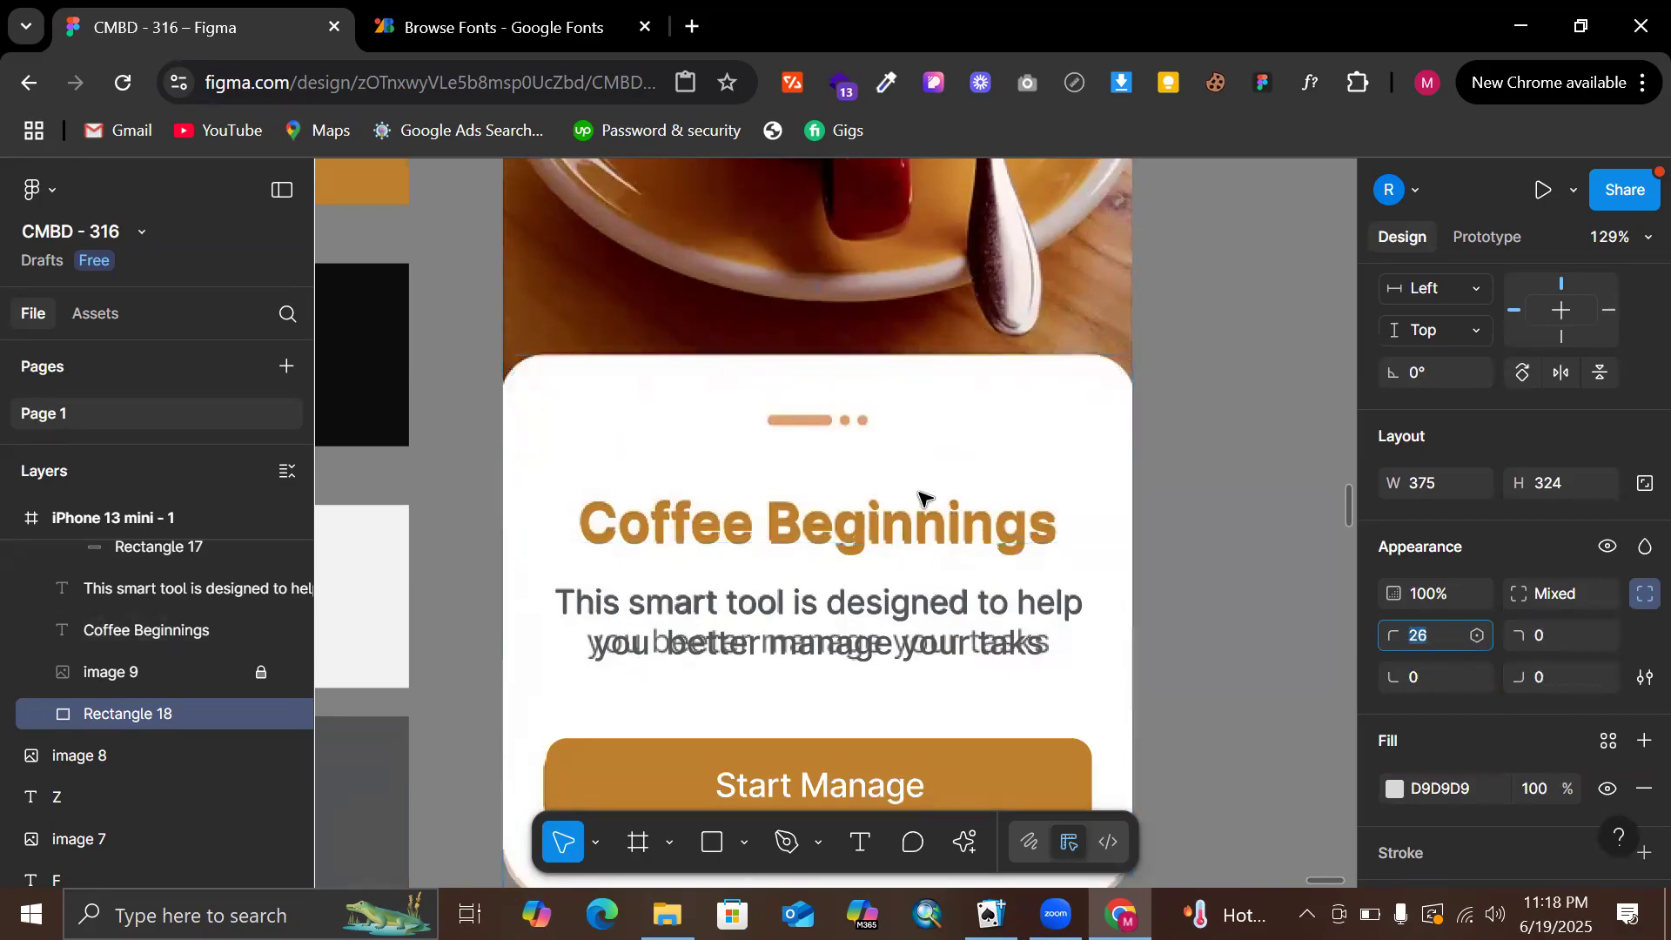
key("Down")
left_click(1560, 635)
key("Return")
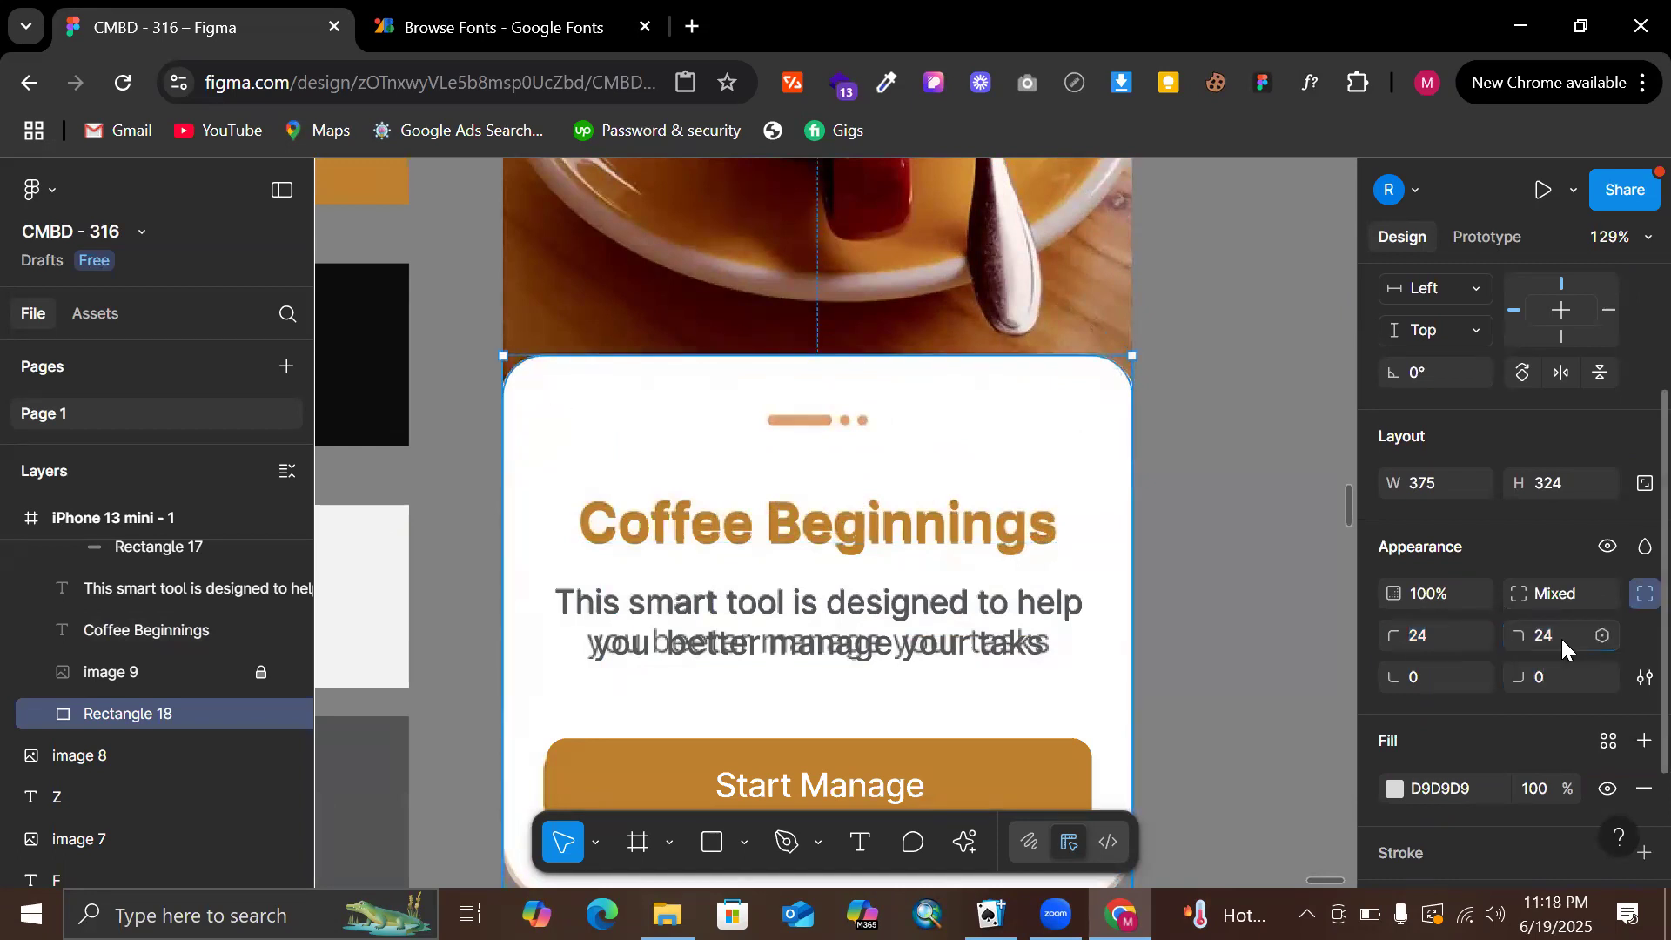
scroll(1254, 462, "down", 5)
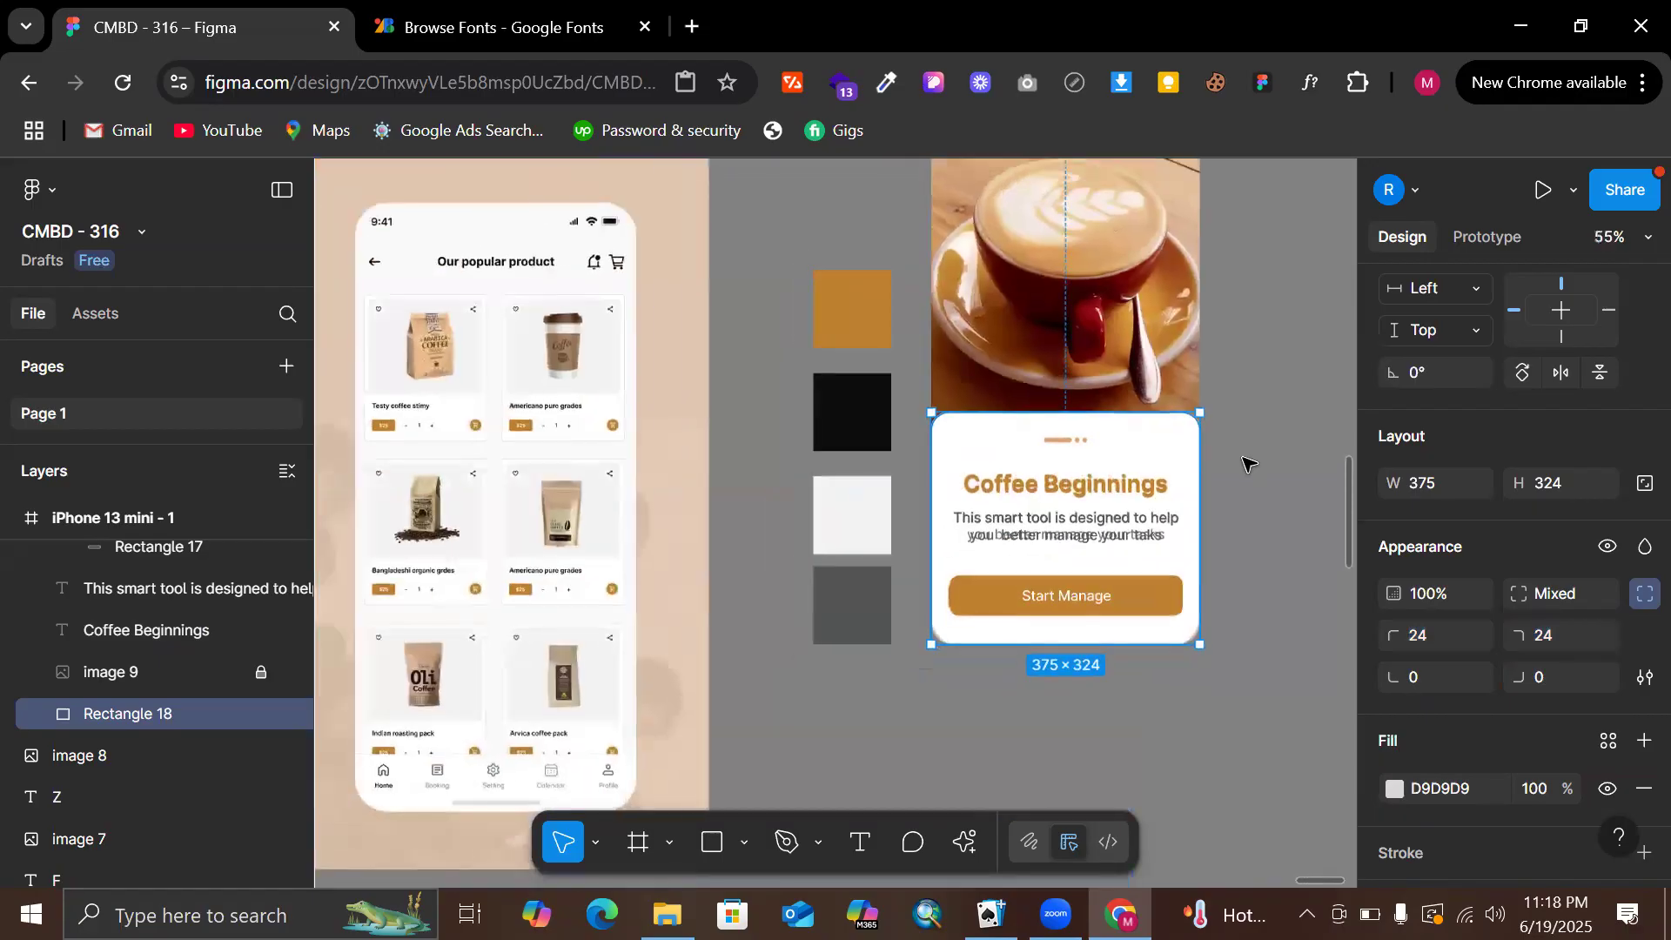
Sample the reference card's white as the fill of the card rectangle, then darken the fill slightly to FDFDFD
key("i")
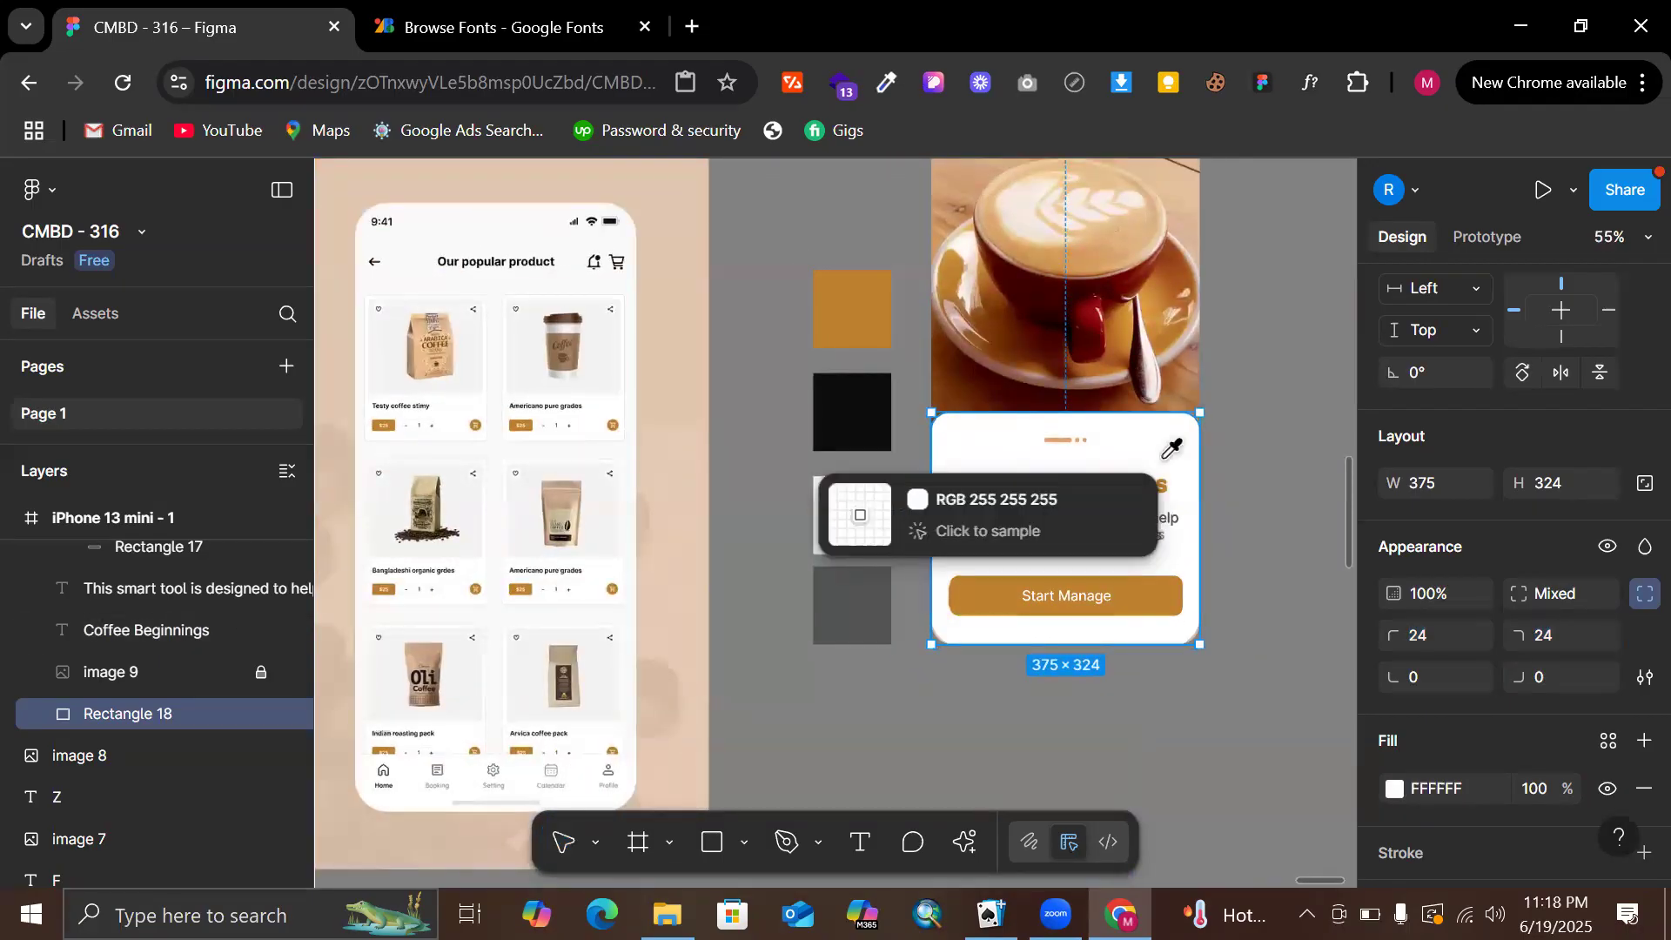
left_click(1164, 456)
left_click(1262, 508)
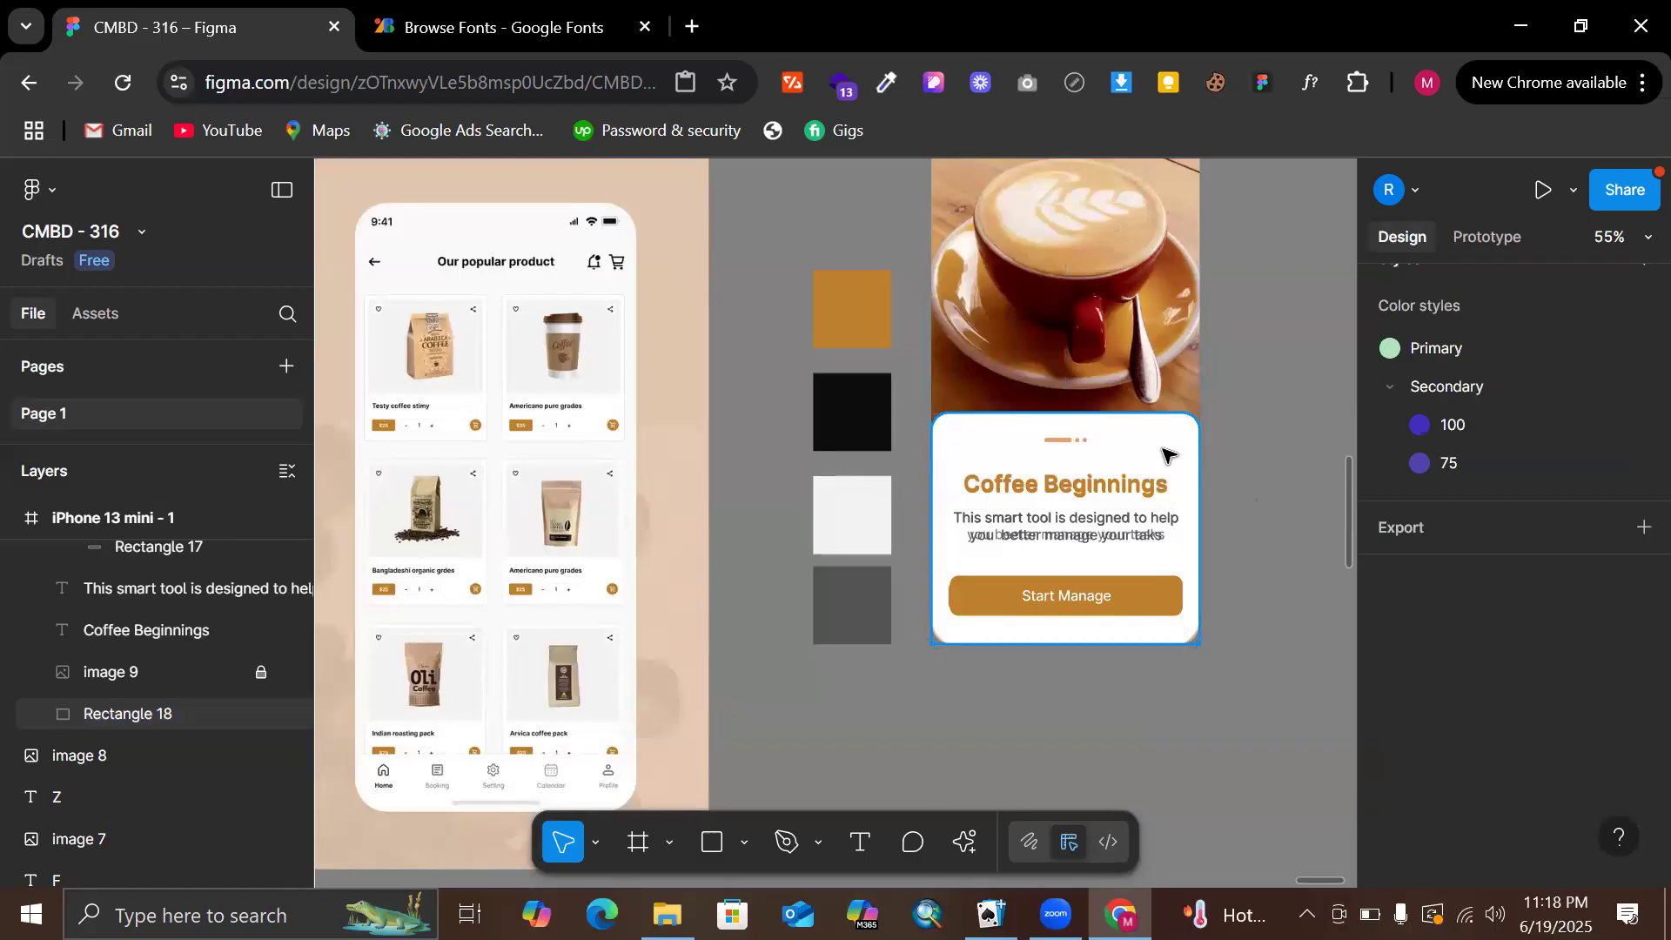
left_click(1167, 456)
scroll(1427, 609, "down", 1)
scroll(1427, 687, "down", 3)
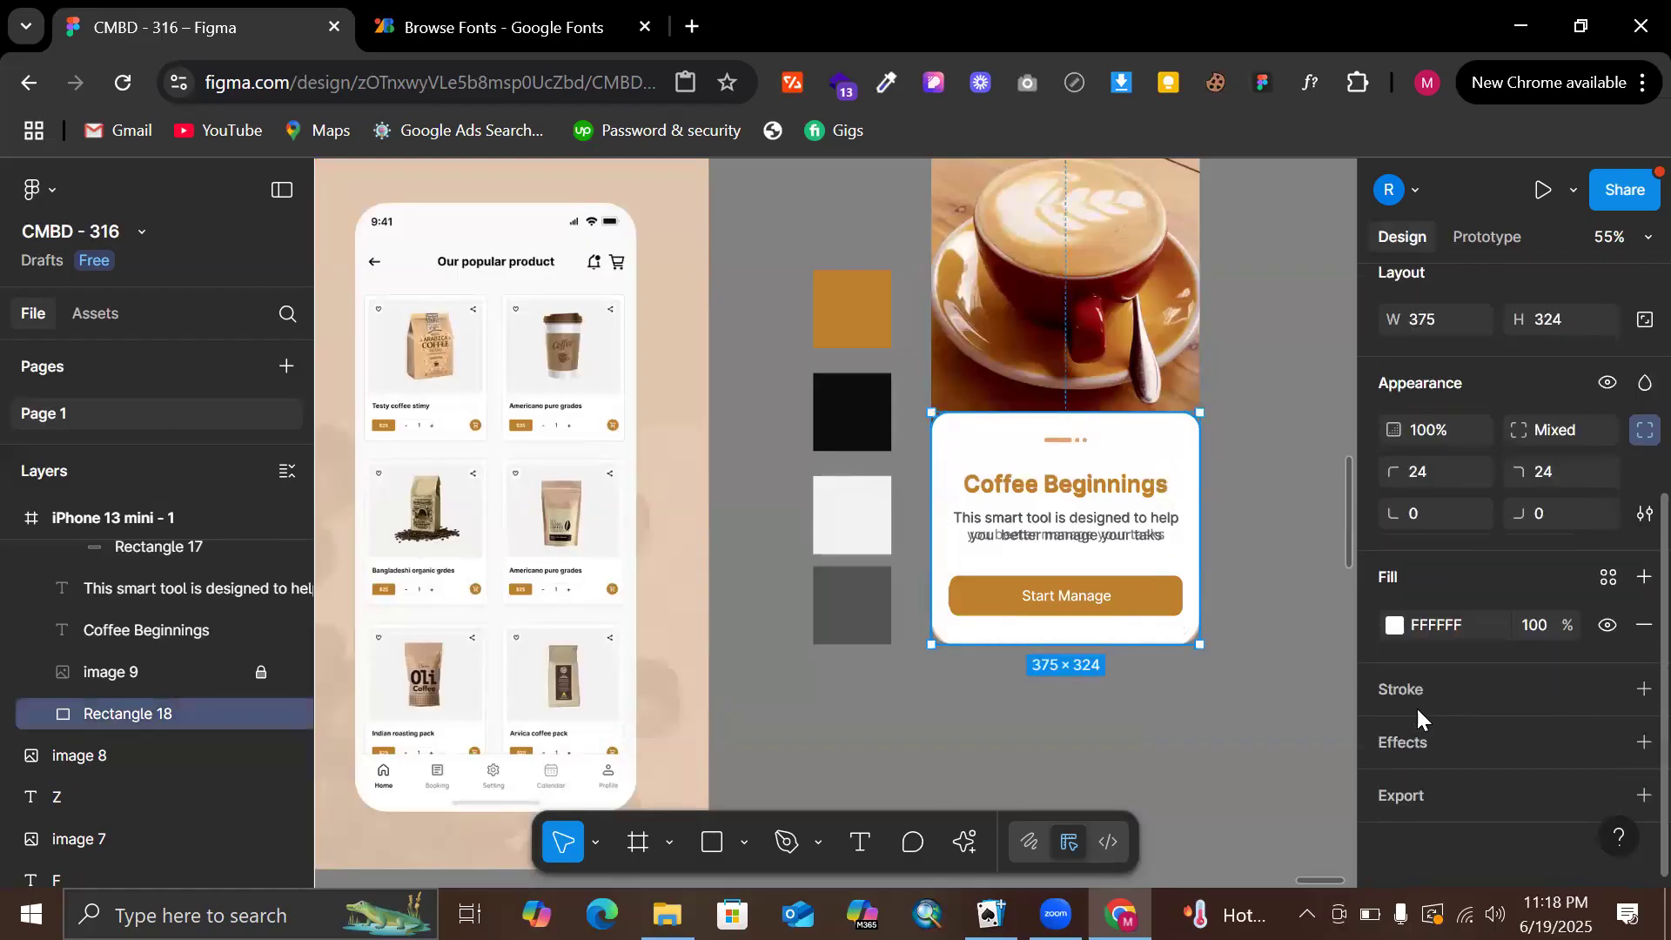
left_click(1397, 624)
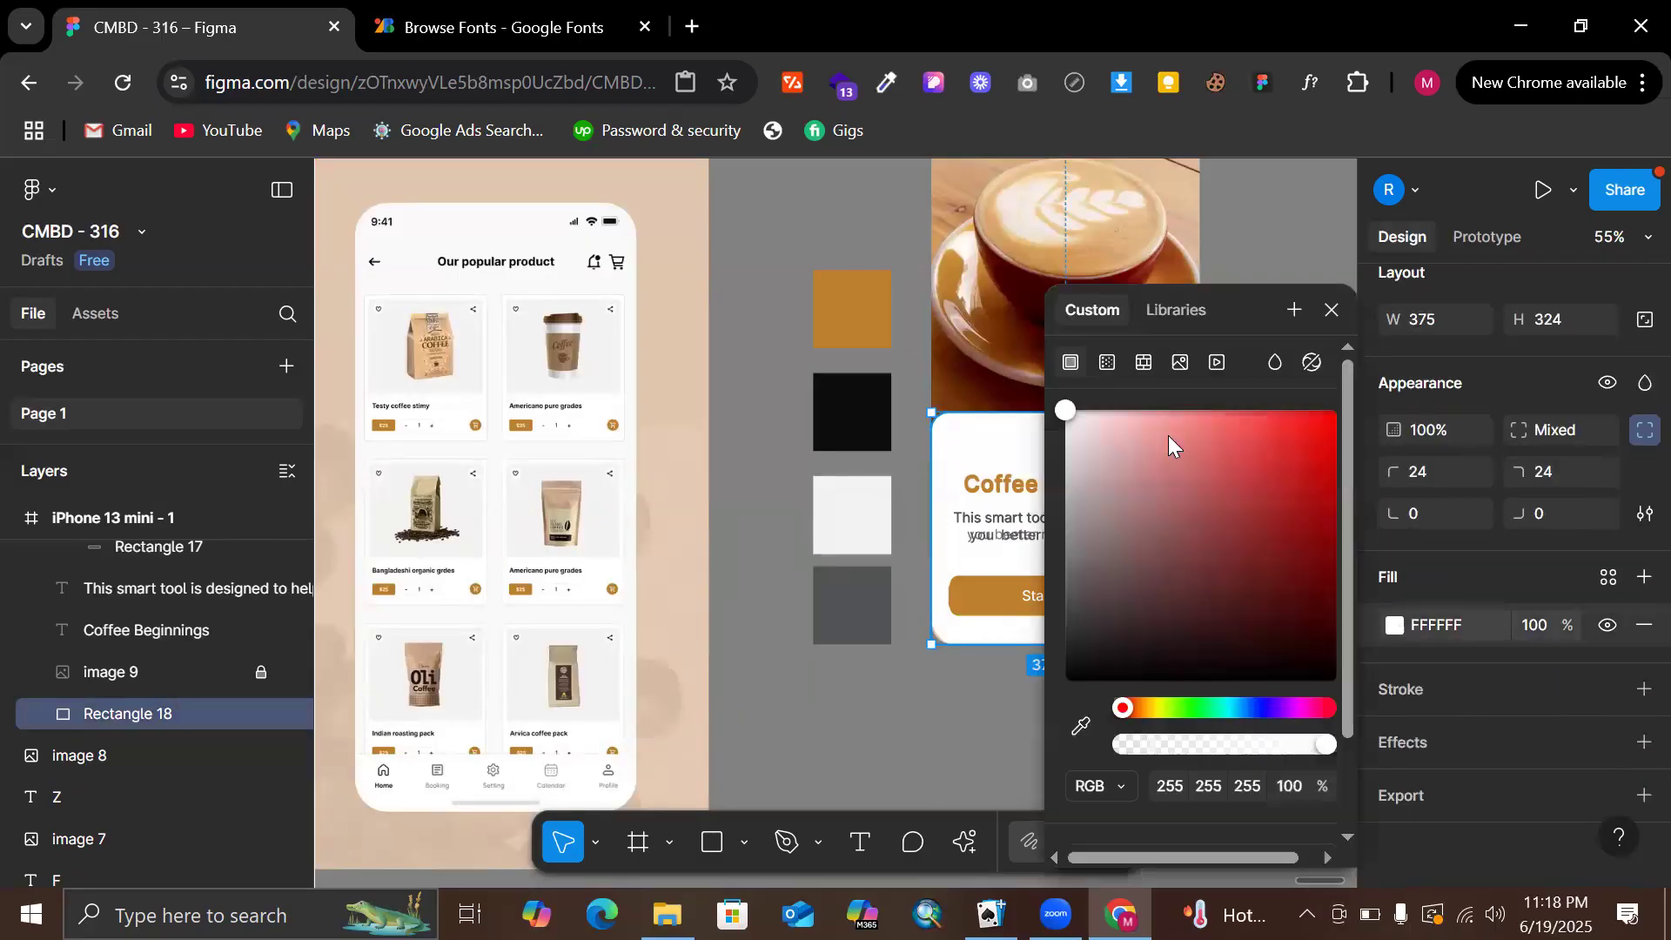
left_click_drag(1065, 410, 1058, 411)
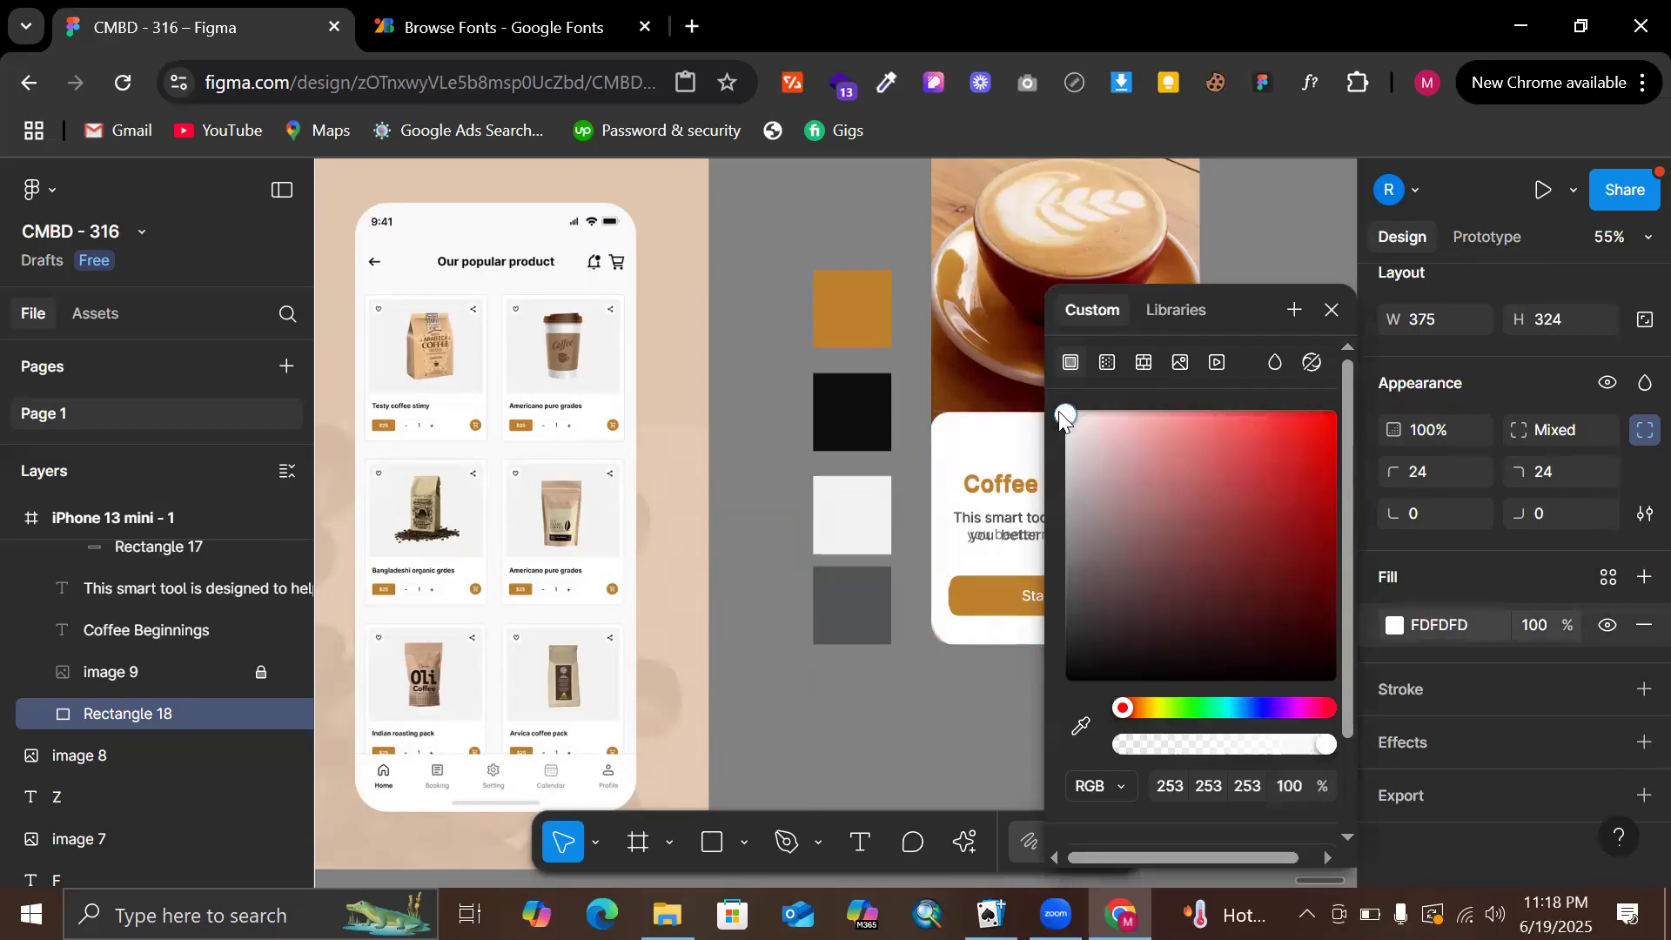
left_click(1283, 255)
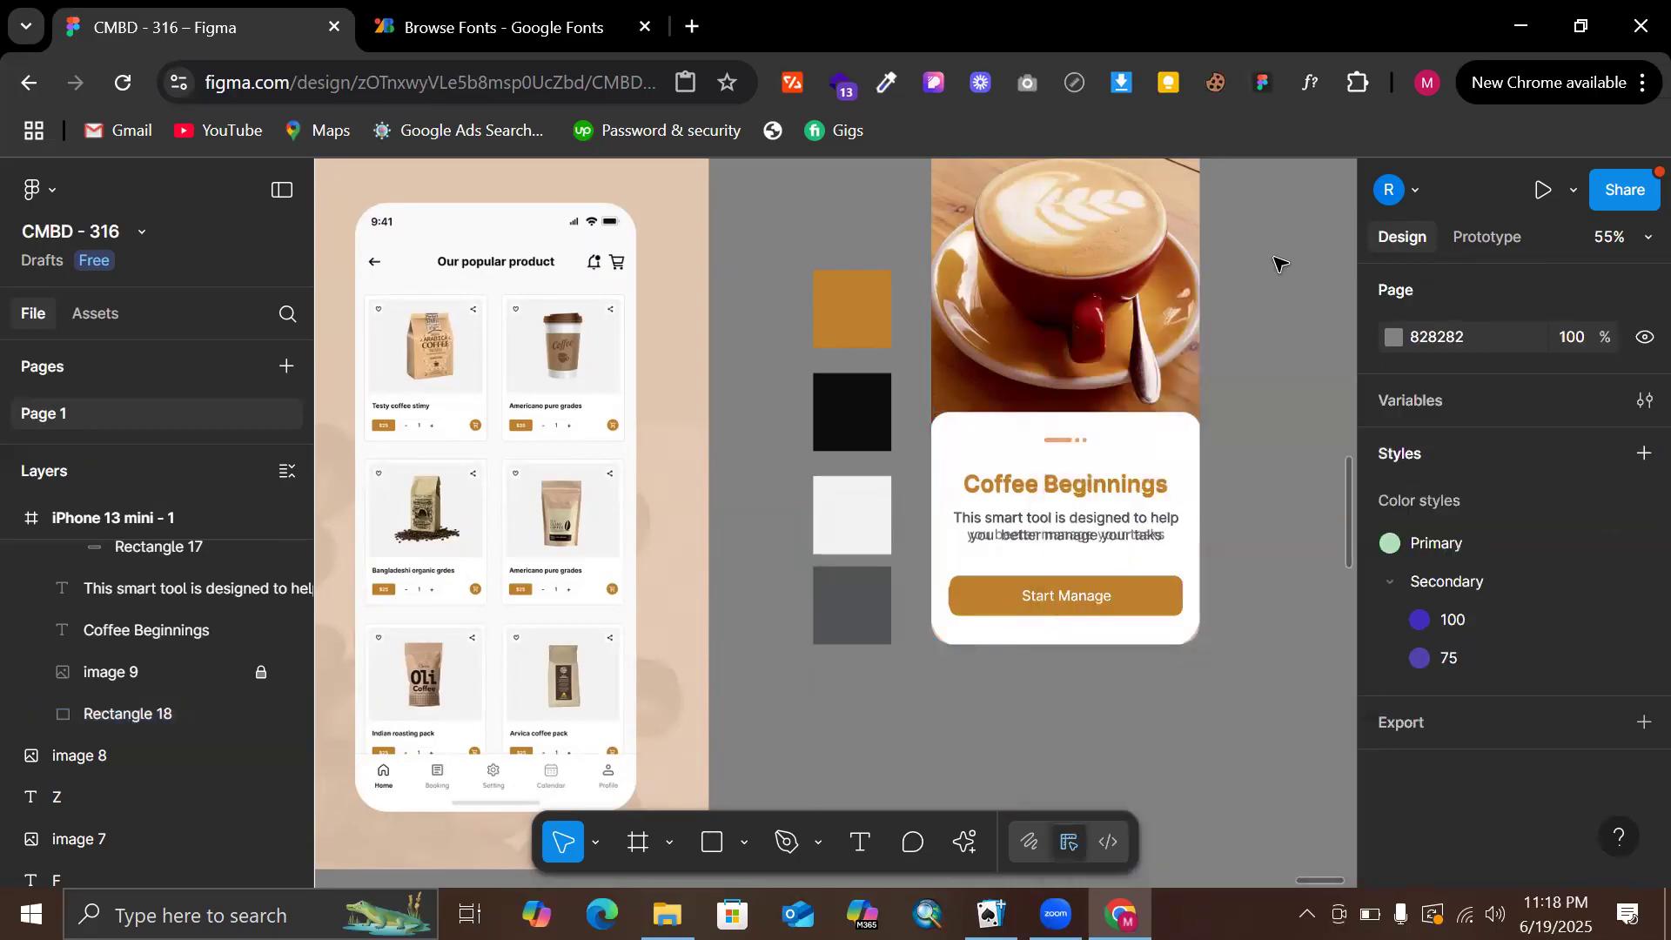
Draw a 38 × 6 rectangle over the reference's indicator bar above the Coffee Beginnings title and raise its top edge to make it 7 high
scroll(1230, 328, "up", 5)
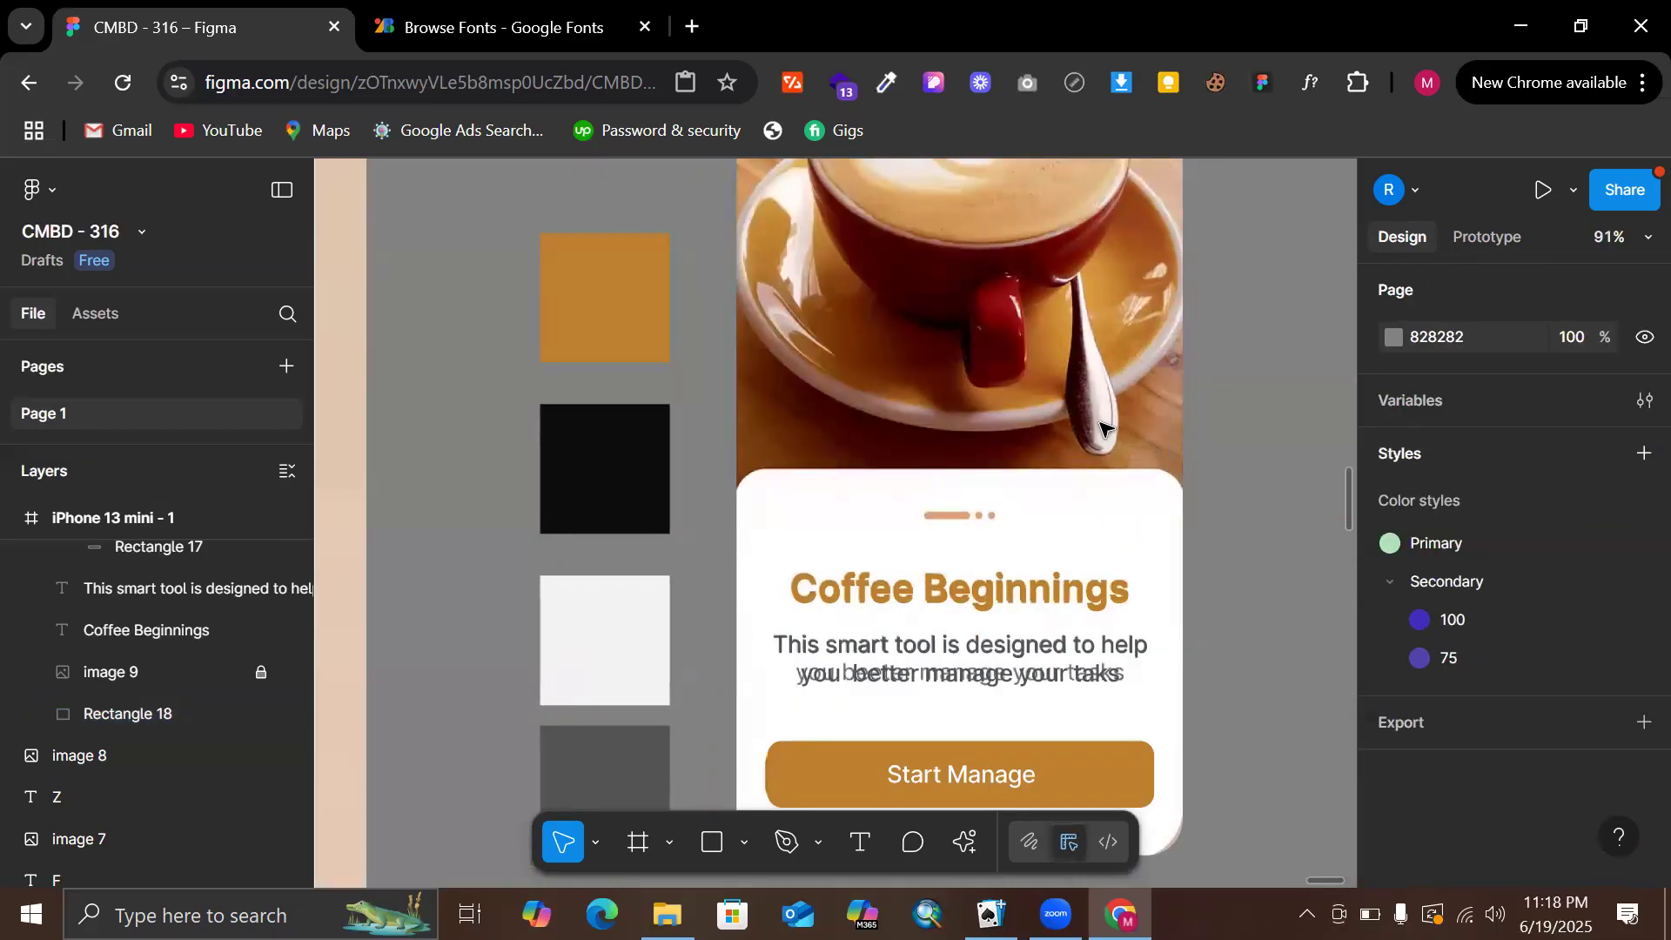
scroll(992, 515, "up", 5)
scroll(979, 519, "down", 2)
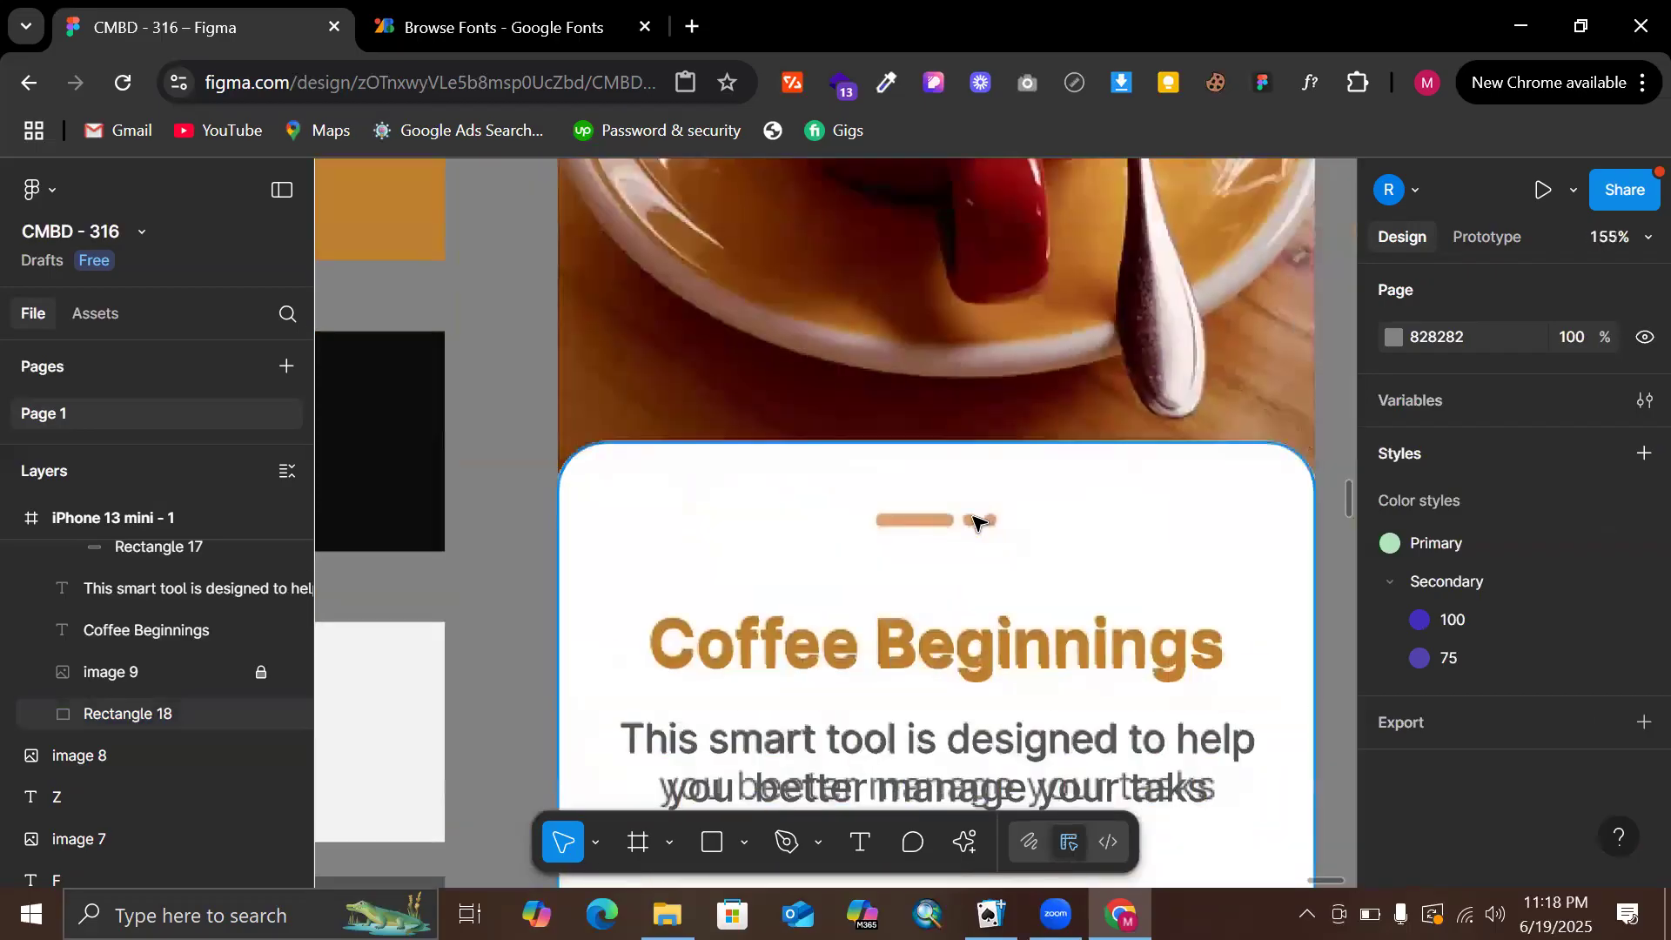
scroll(975, 521, "up", 5)
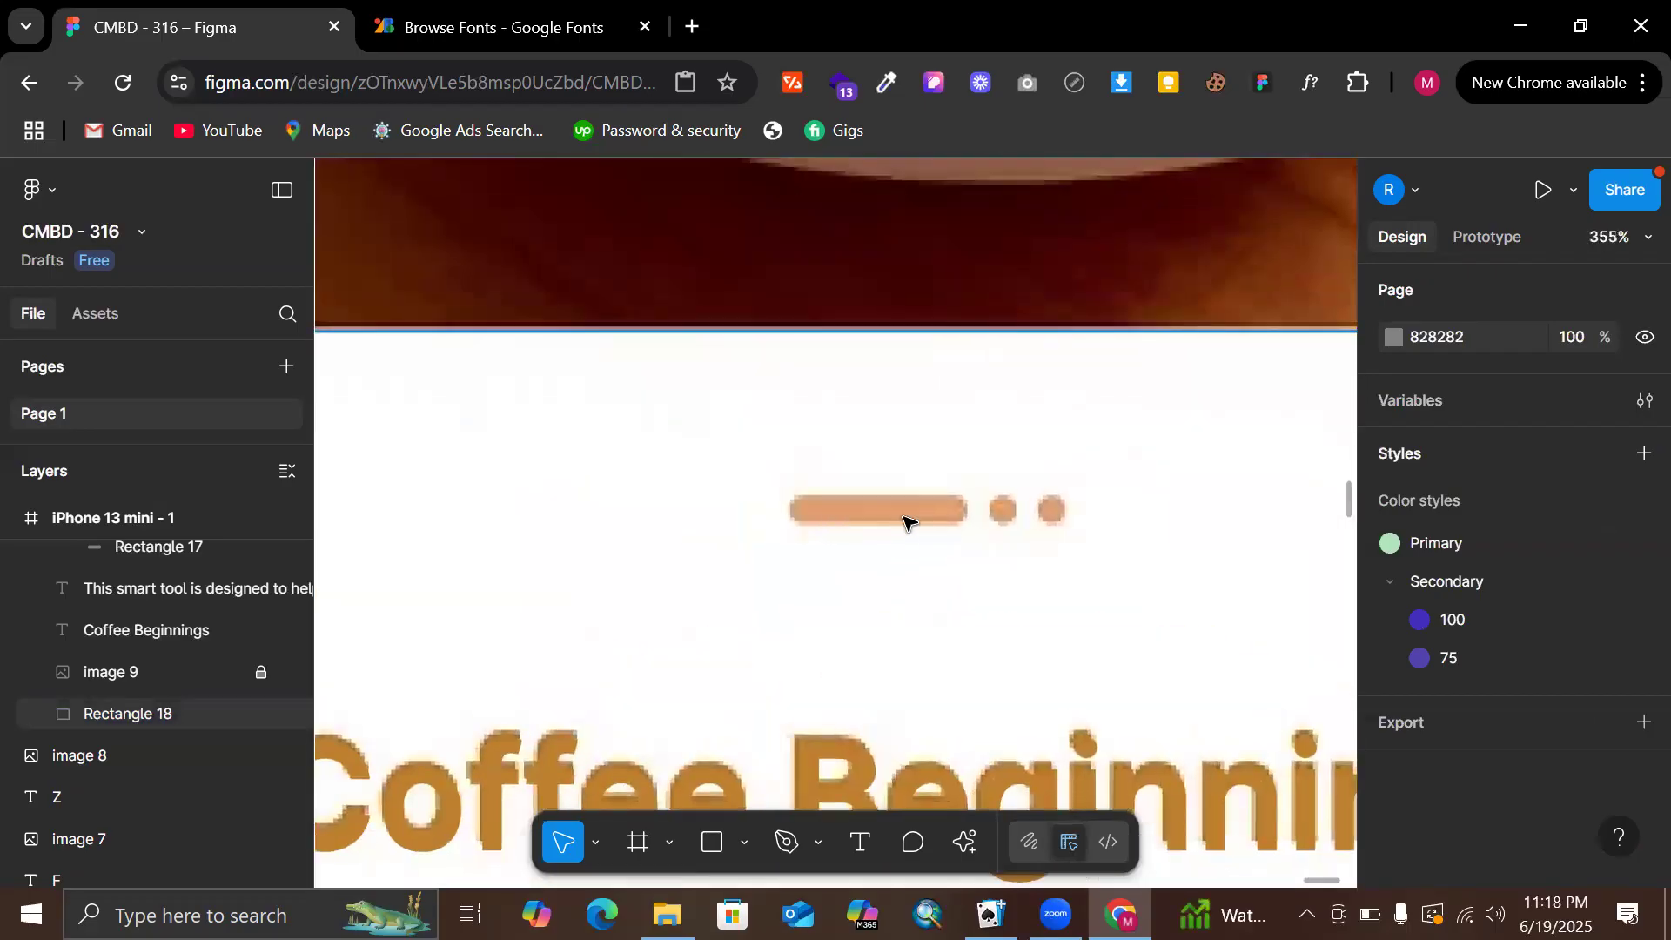
scroll(958, 511, "up", 3)
scroll(871, 511, "down", 5)
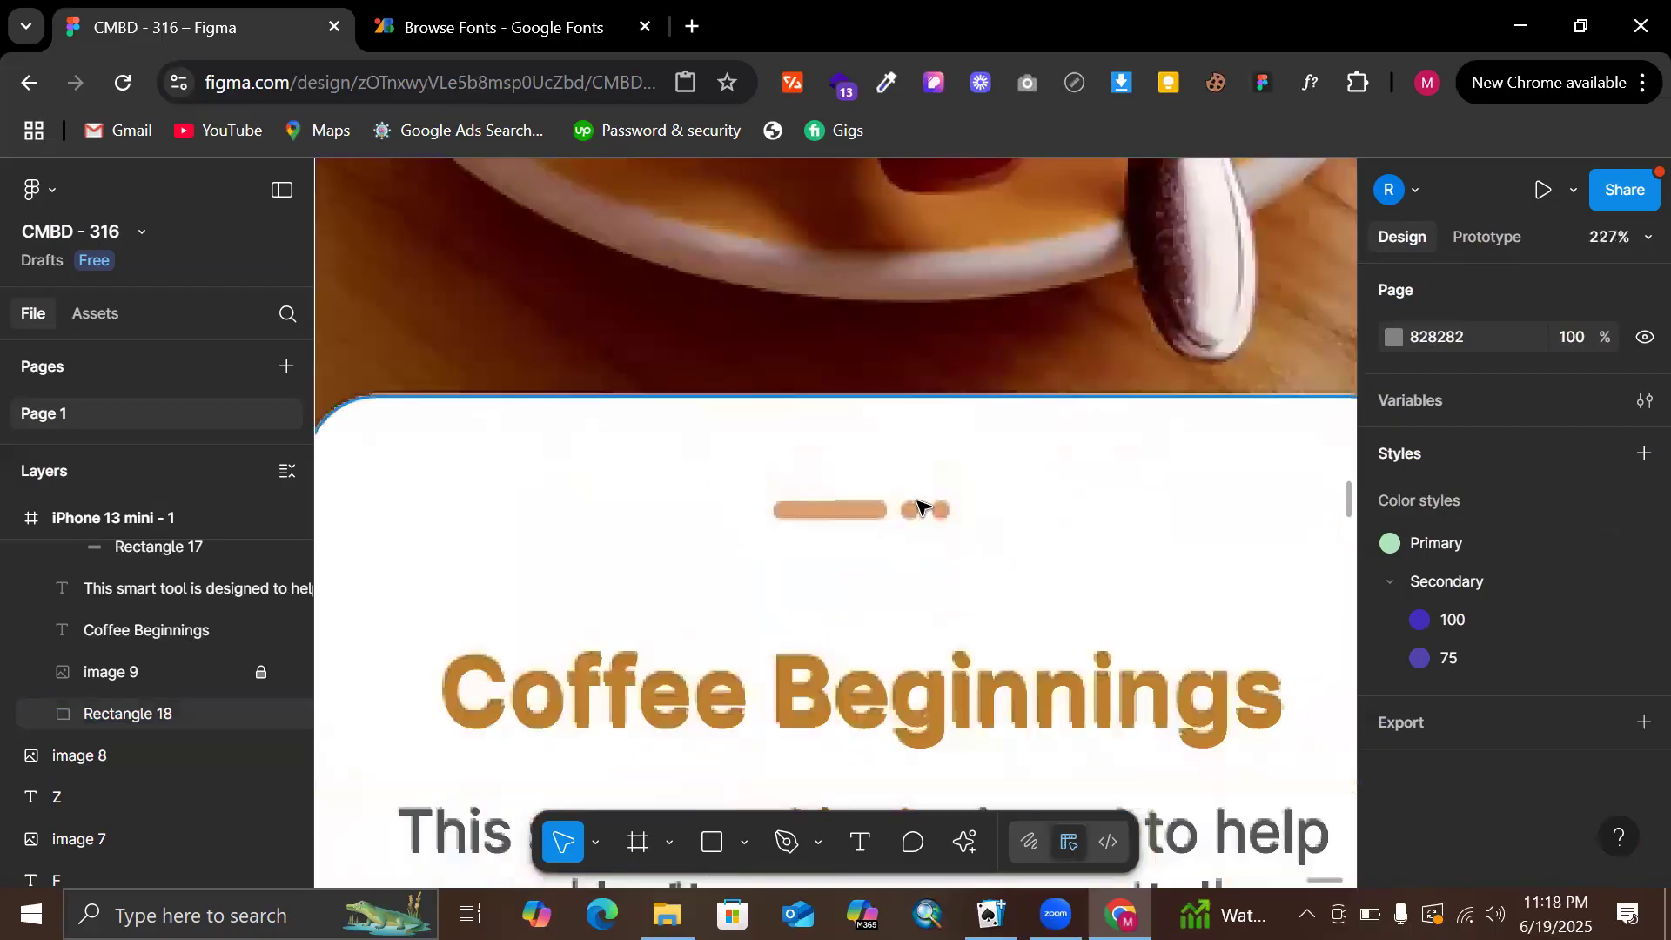
scroll(884, 511, "up", 3)
key("r")
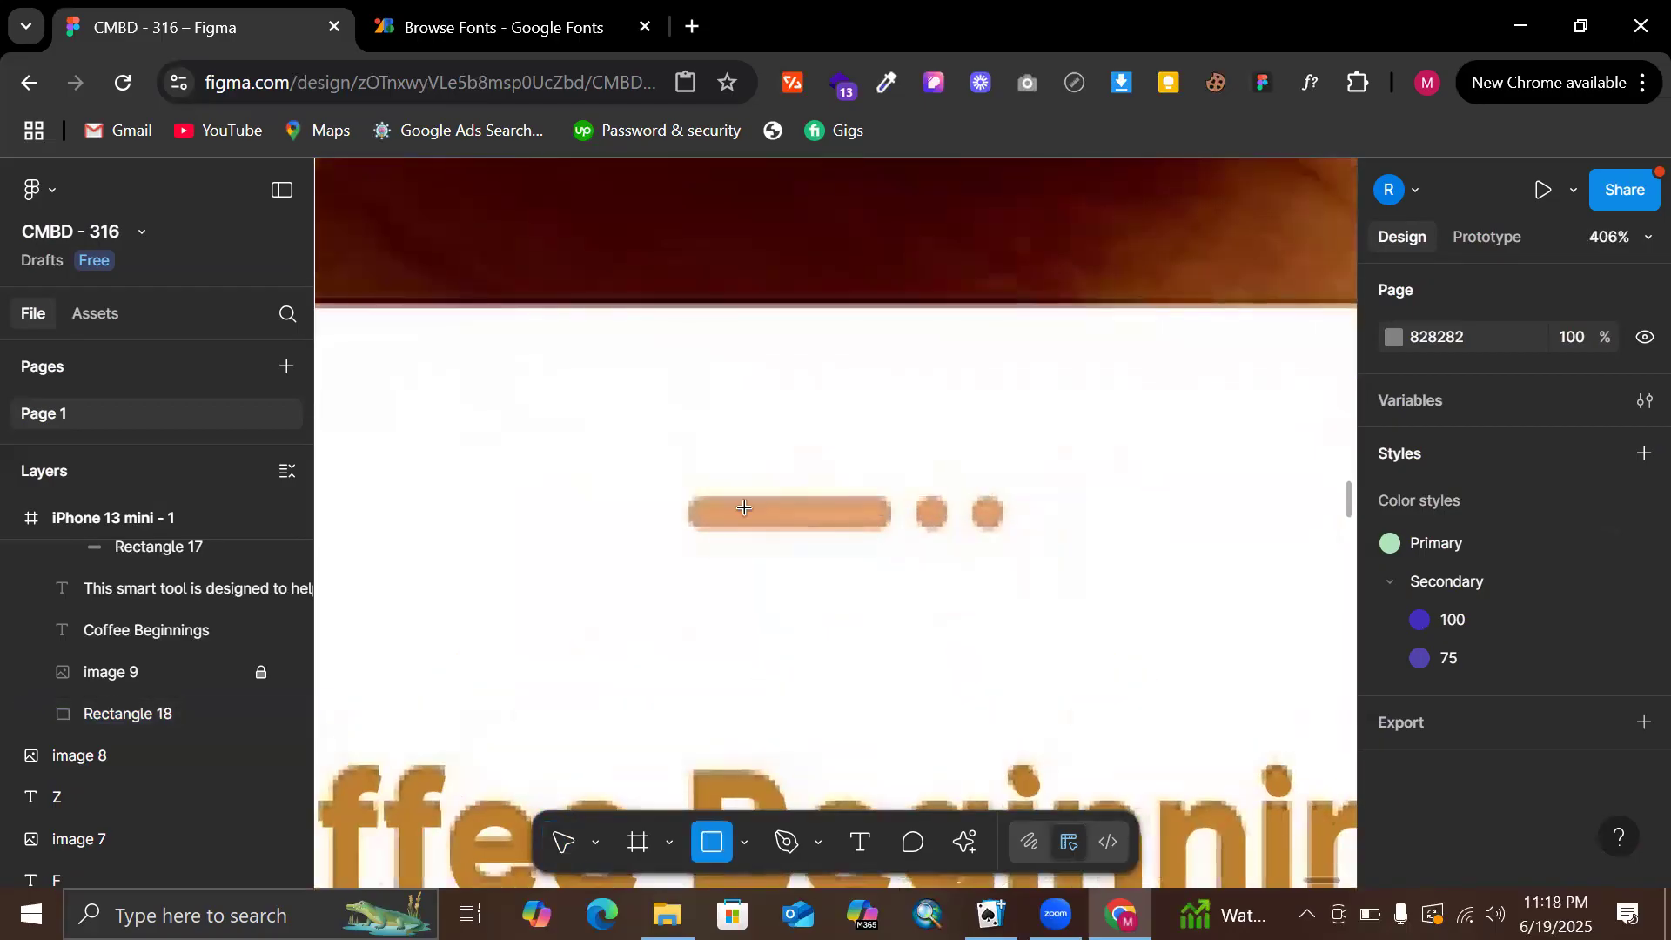
left_click_drag(689, 499, 891, 532)
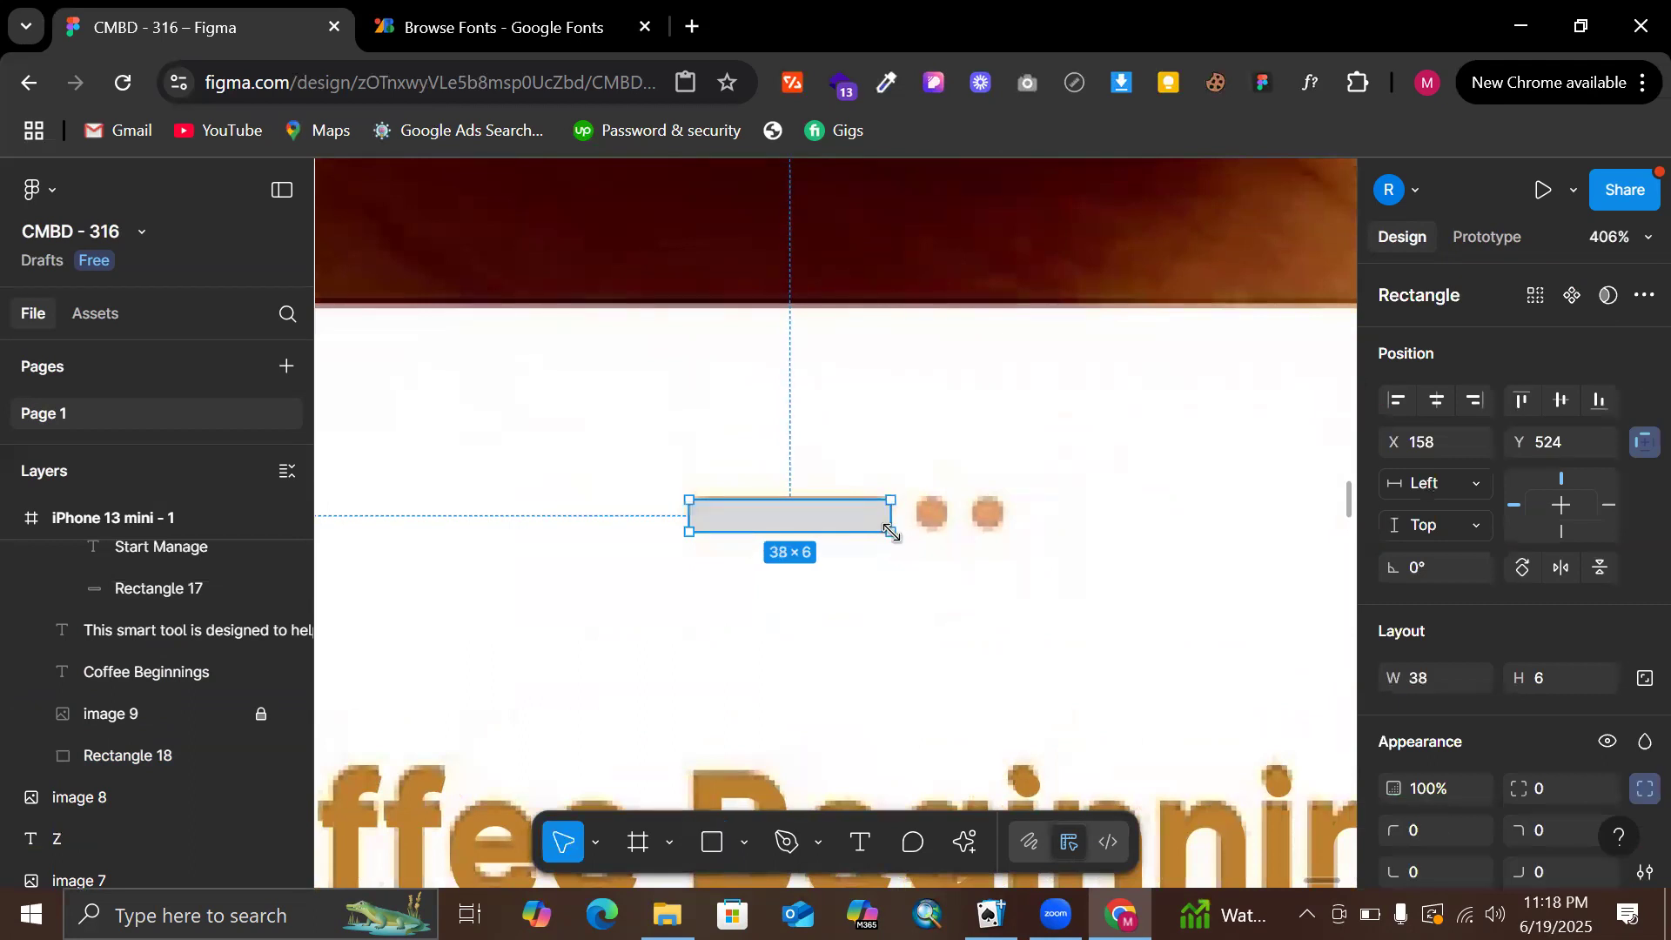
scroll(891, 532, "up", 5)
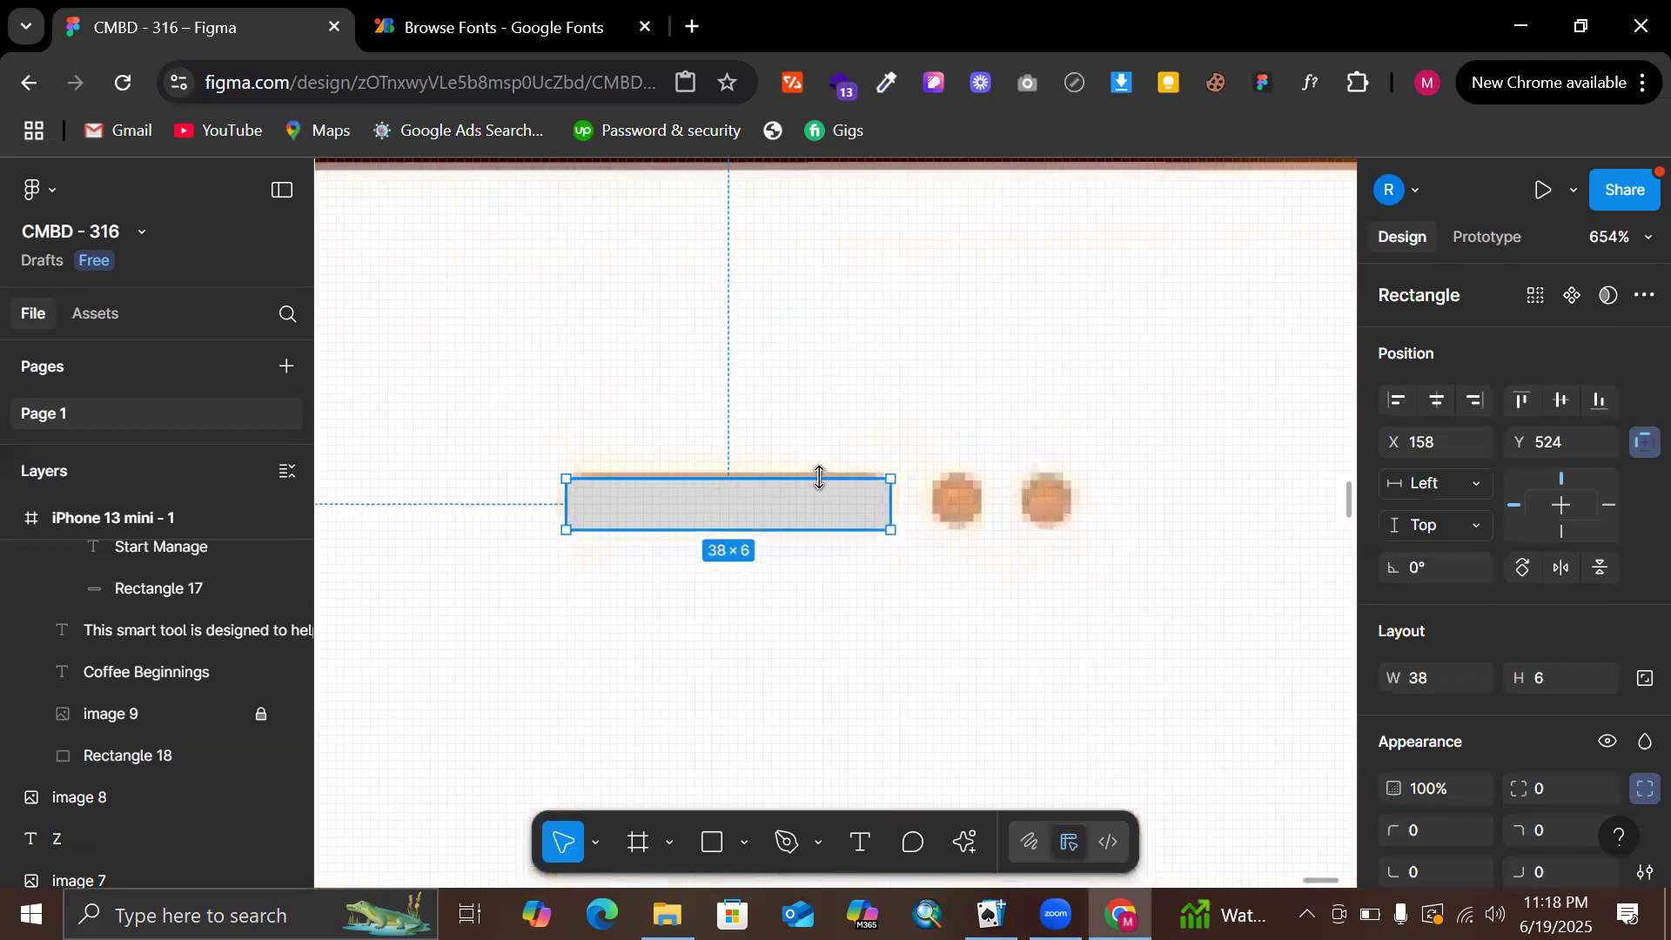
left_click_drag(819, 473, 818, 469)
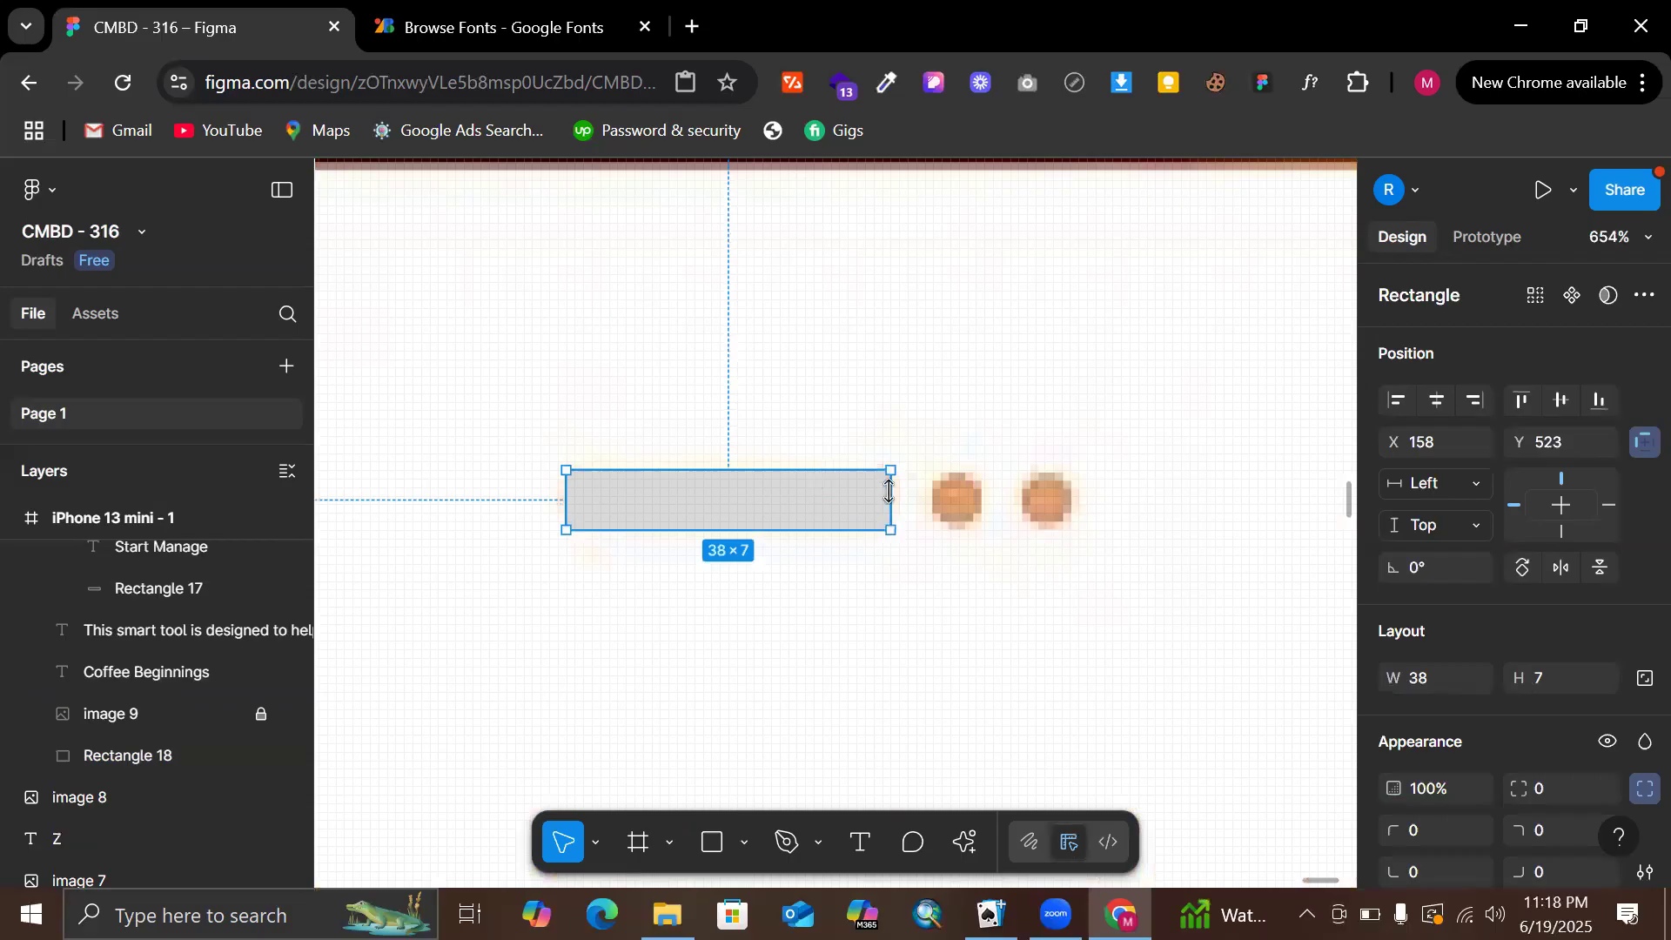
Round the indicator bar's corners with a radius of 200
left_click(1542, 785)
type("200")
key("Return")
Duplicate the indicator bar and narrow the copy to a 7 × 7 dot, placing dots over both reference dots
left_click_drag(843, 532, 985, 526)
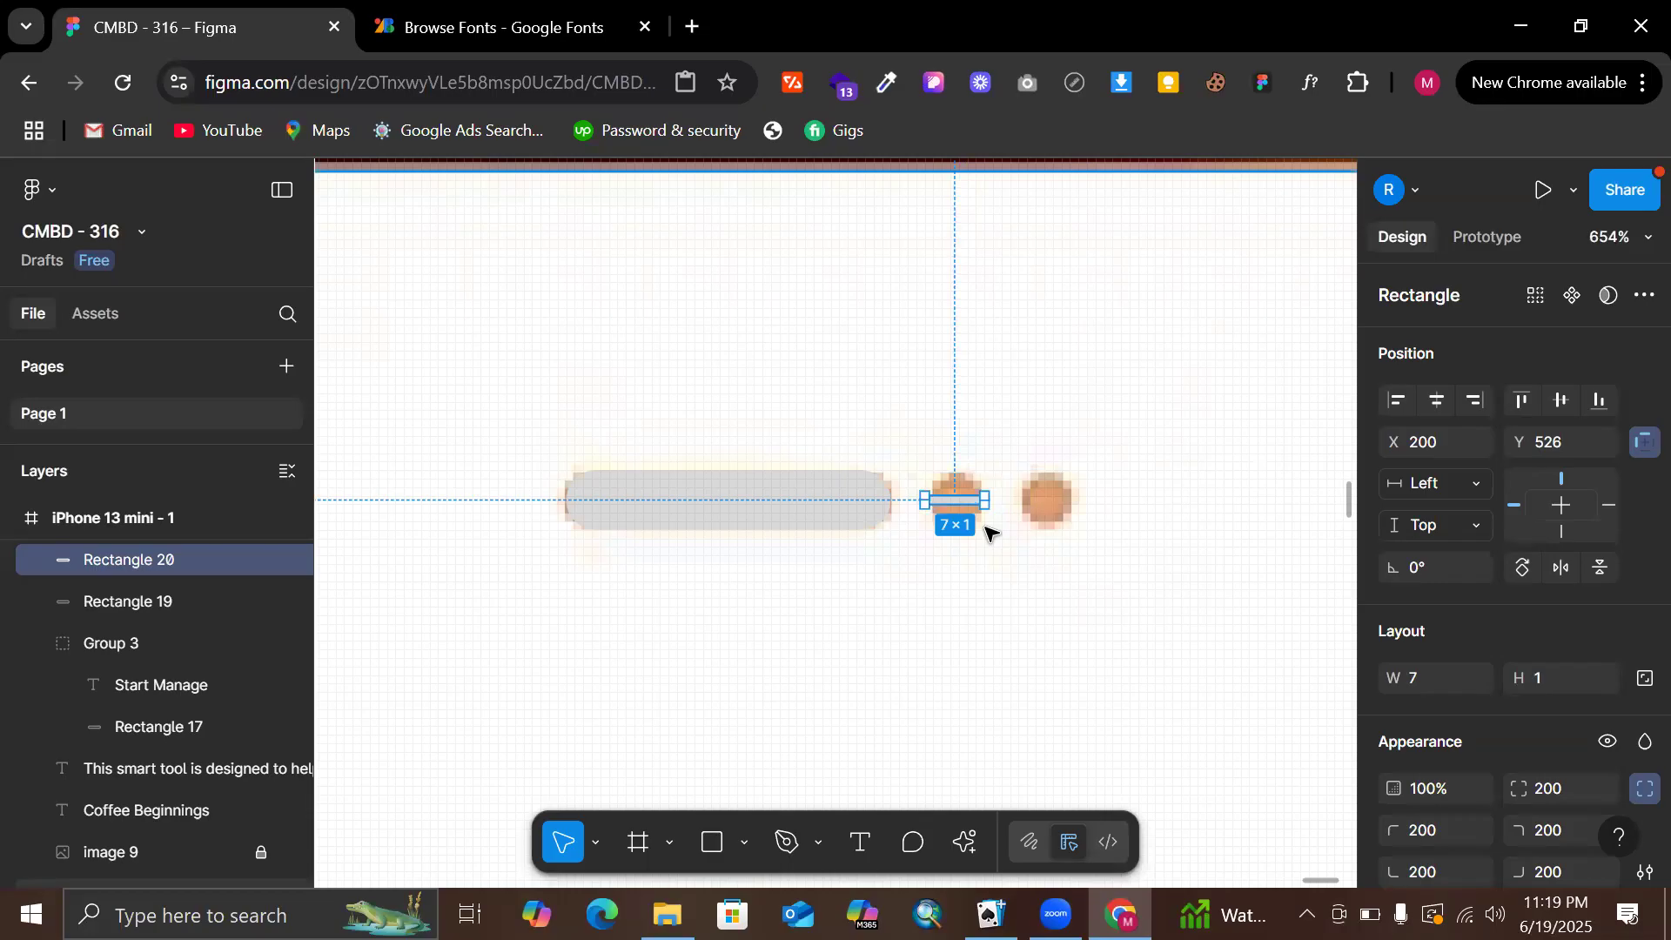
left_click(985, 527)
key("ctrl+z")
key("ctrl+z")
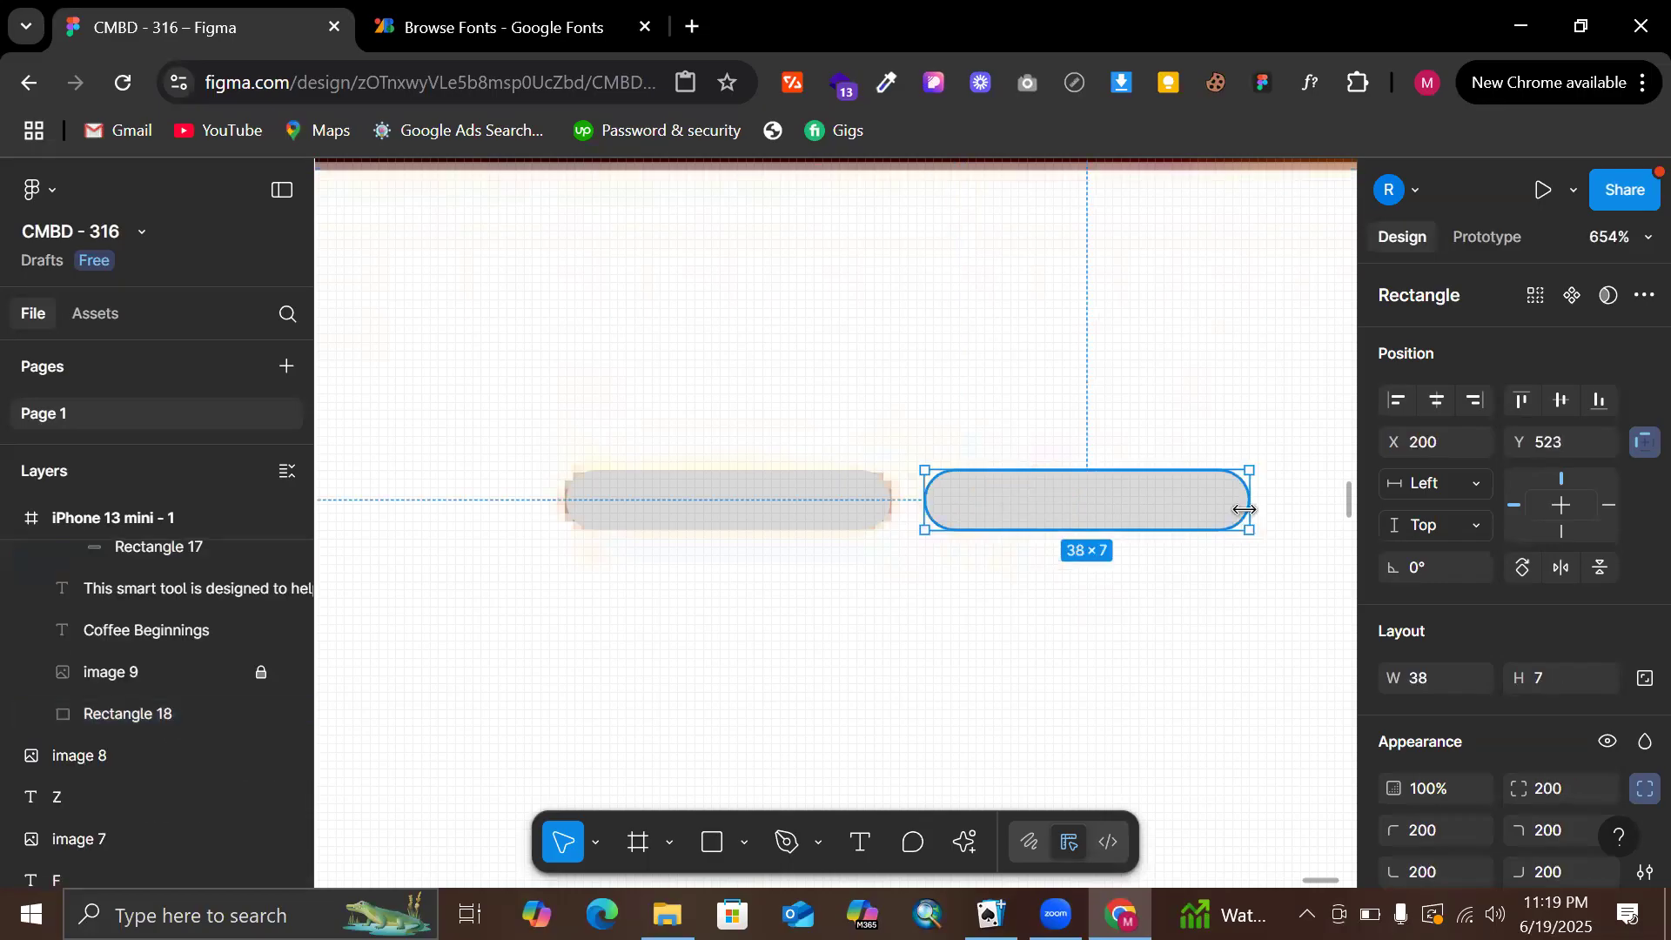
left_click_drag(1249, 509, 1065, 519)
Fill the indicator bar and both dots with the orange-brown BE802F sampled from the palette swatch beside the frame
left_click(956, 505, "shift")
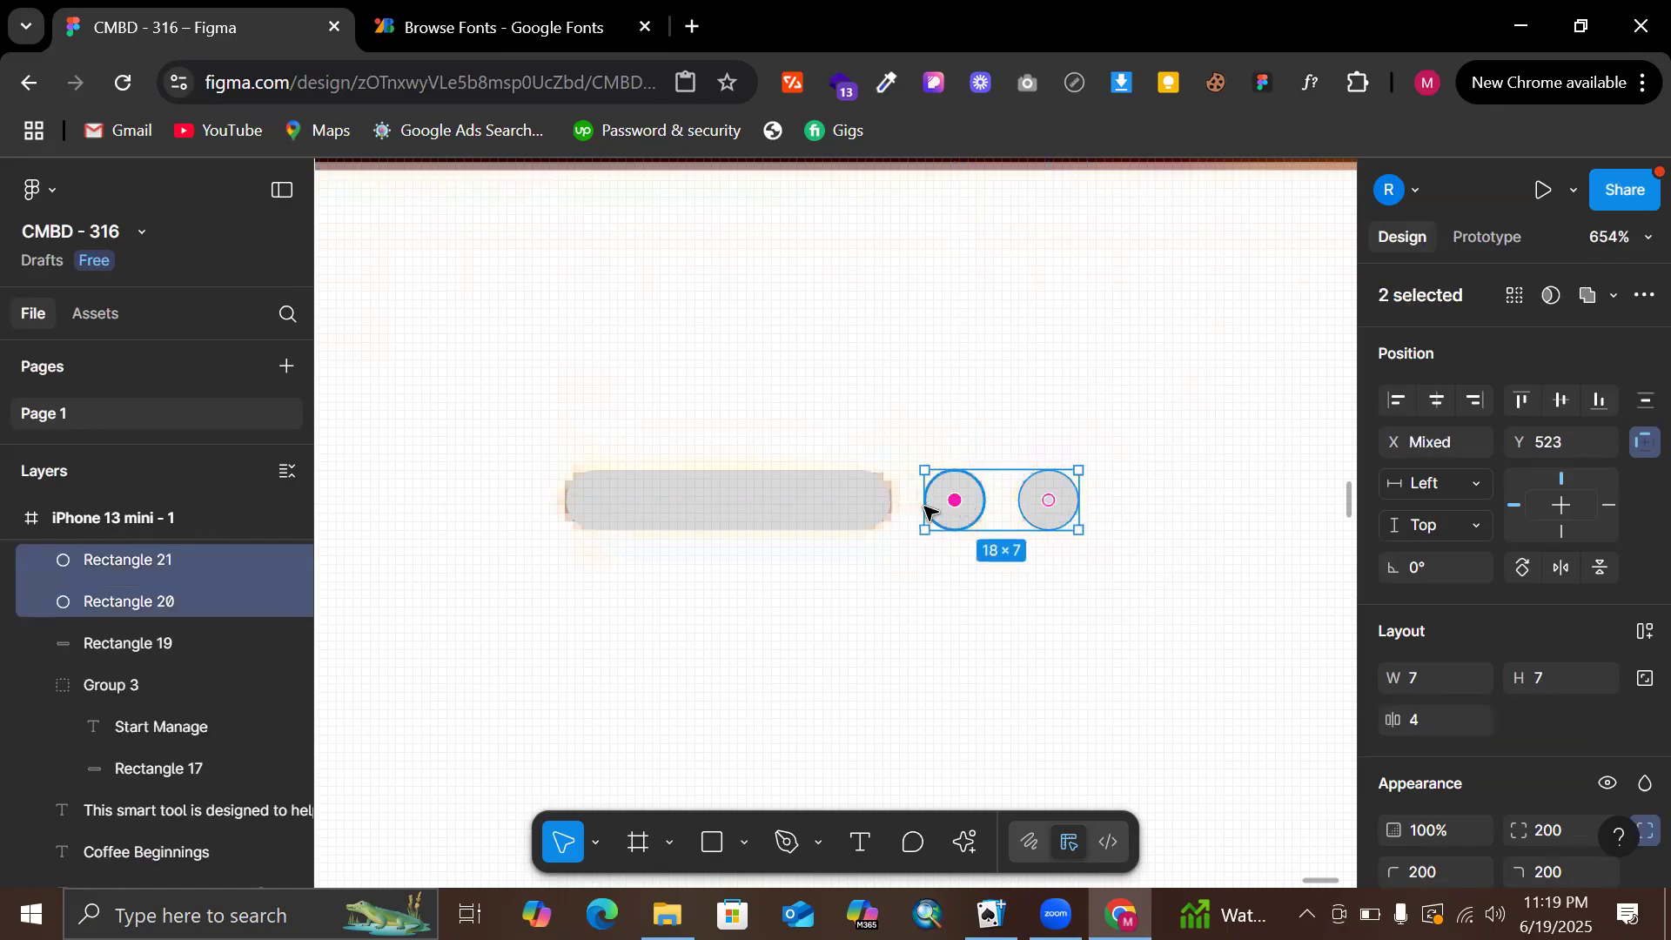
left_click(865, 511, "shift")
scroll(865, 513, "down", 10, "ctrl")
scroll(865, 513, "left", 2)
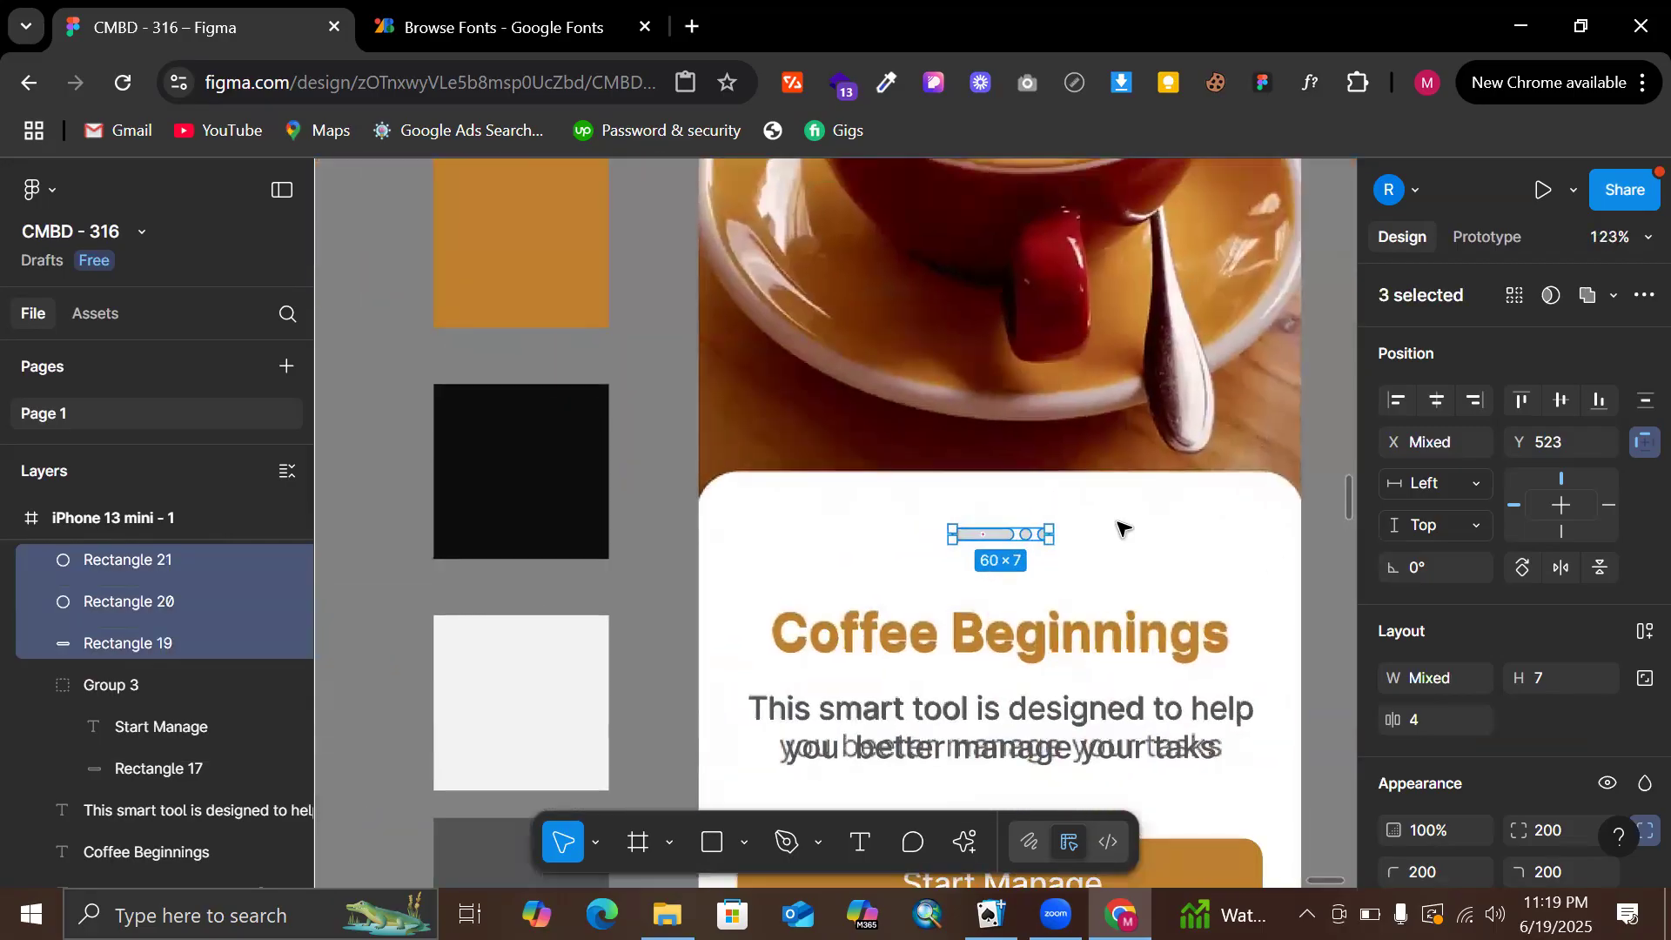
key("i")
left_click(550, 272)
scroll(1280, 396, "right", 4)
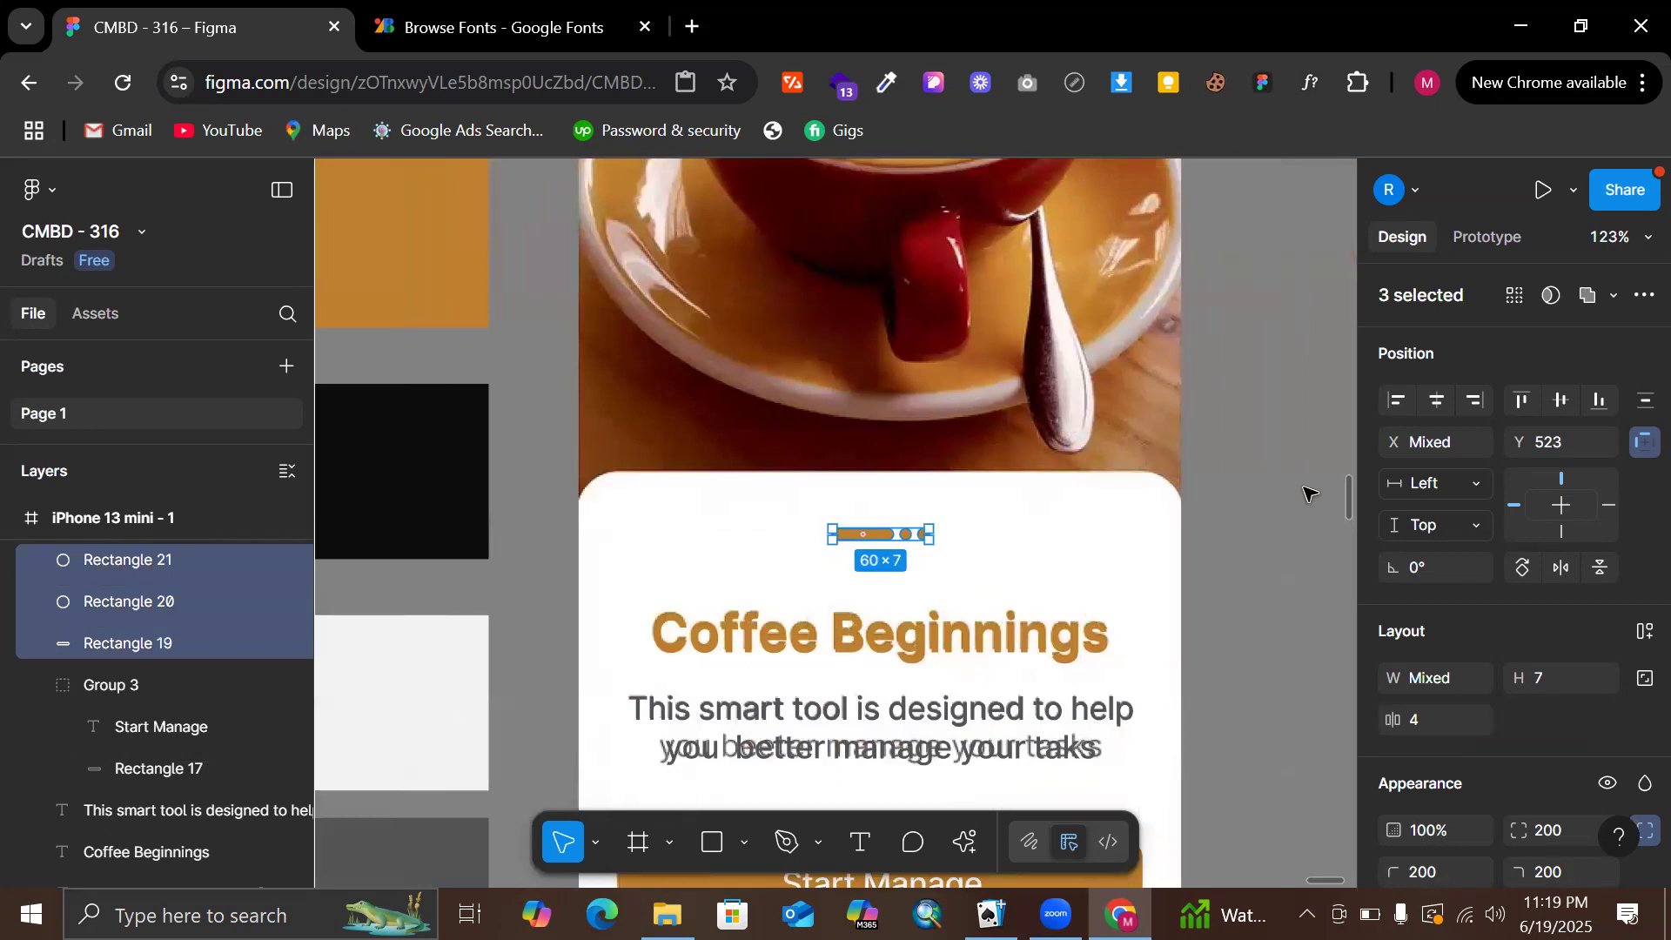
left_click(1300, 600)
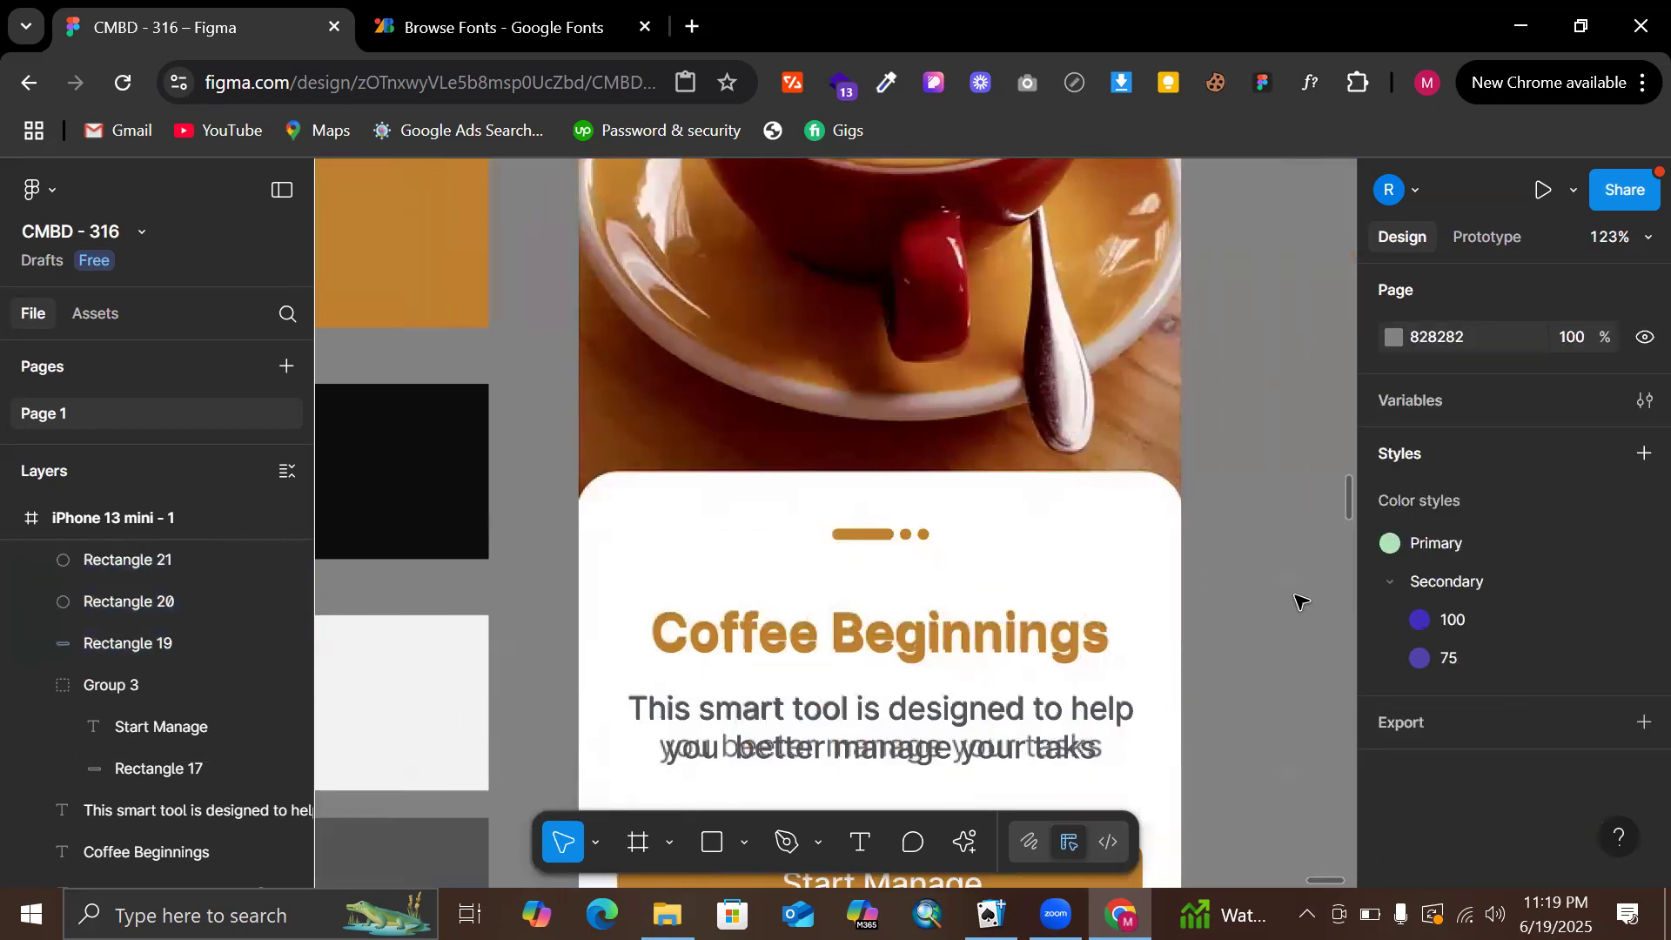
key("ctrl+z")
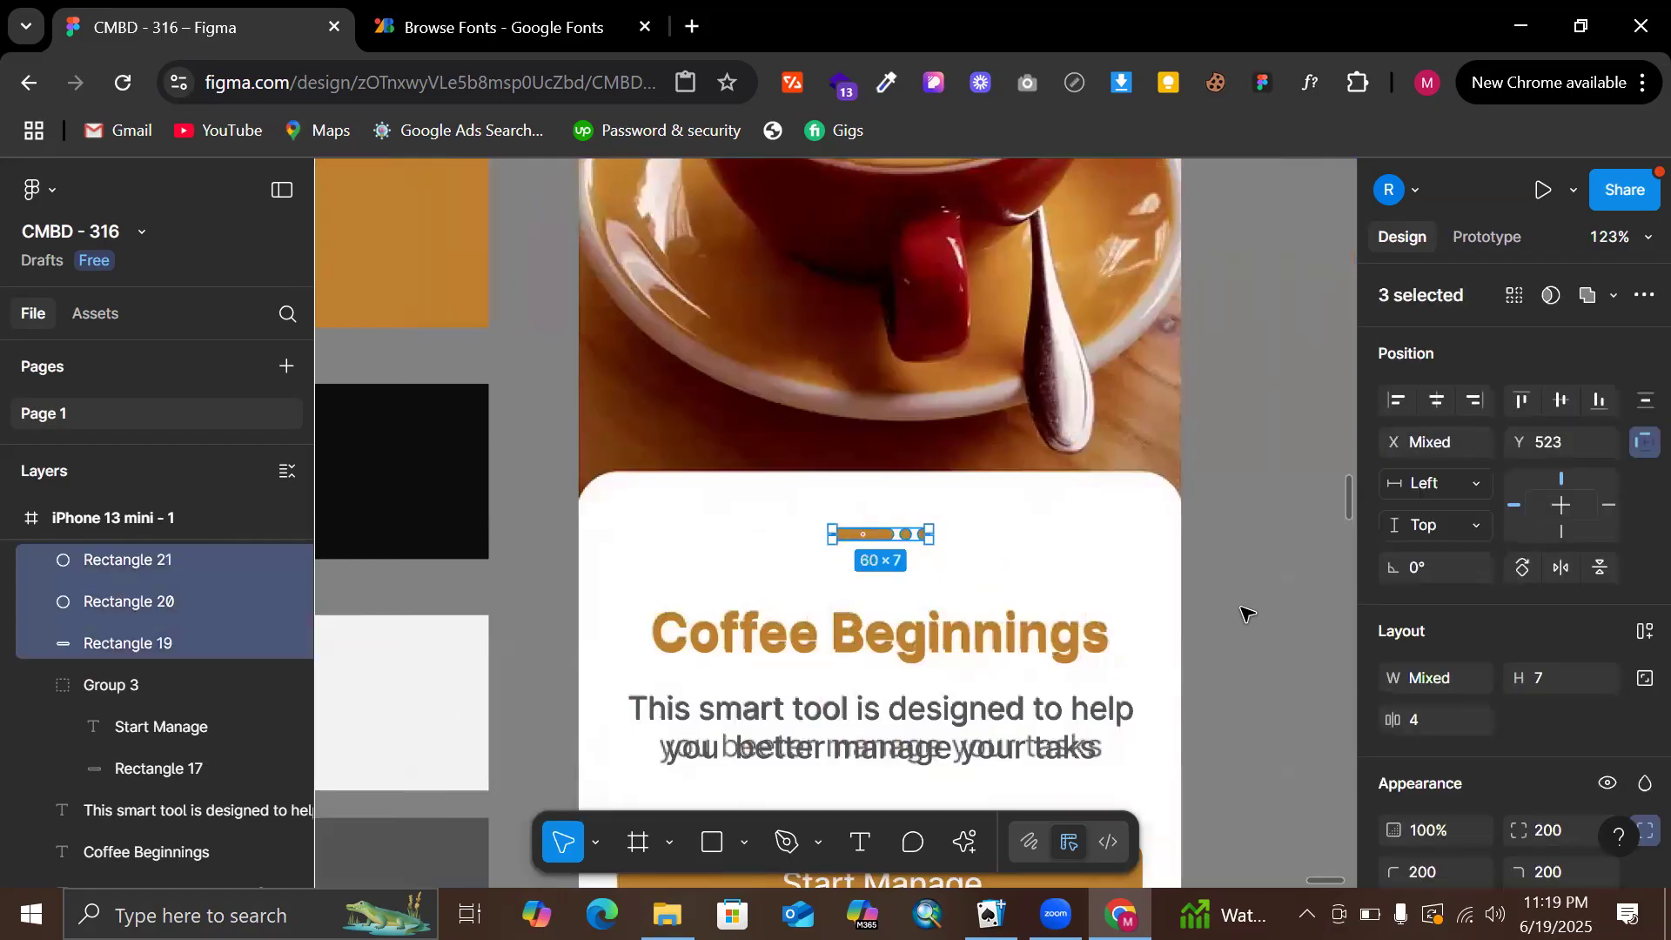
left_click(1247, 613)
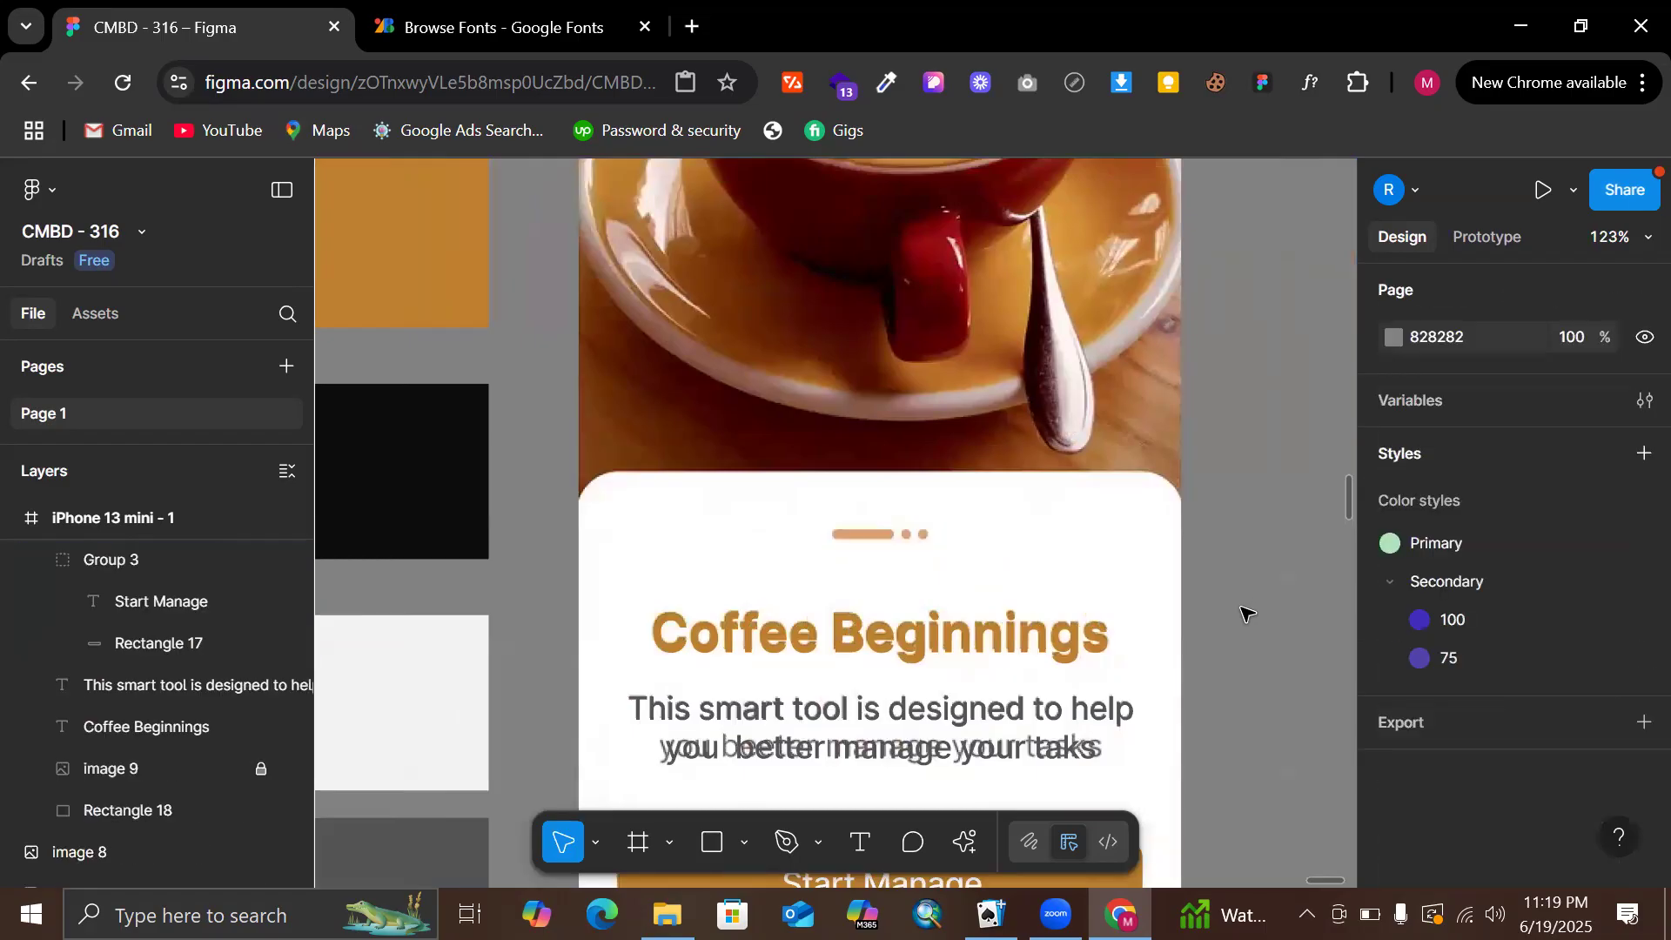
key("ctrl+z")
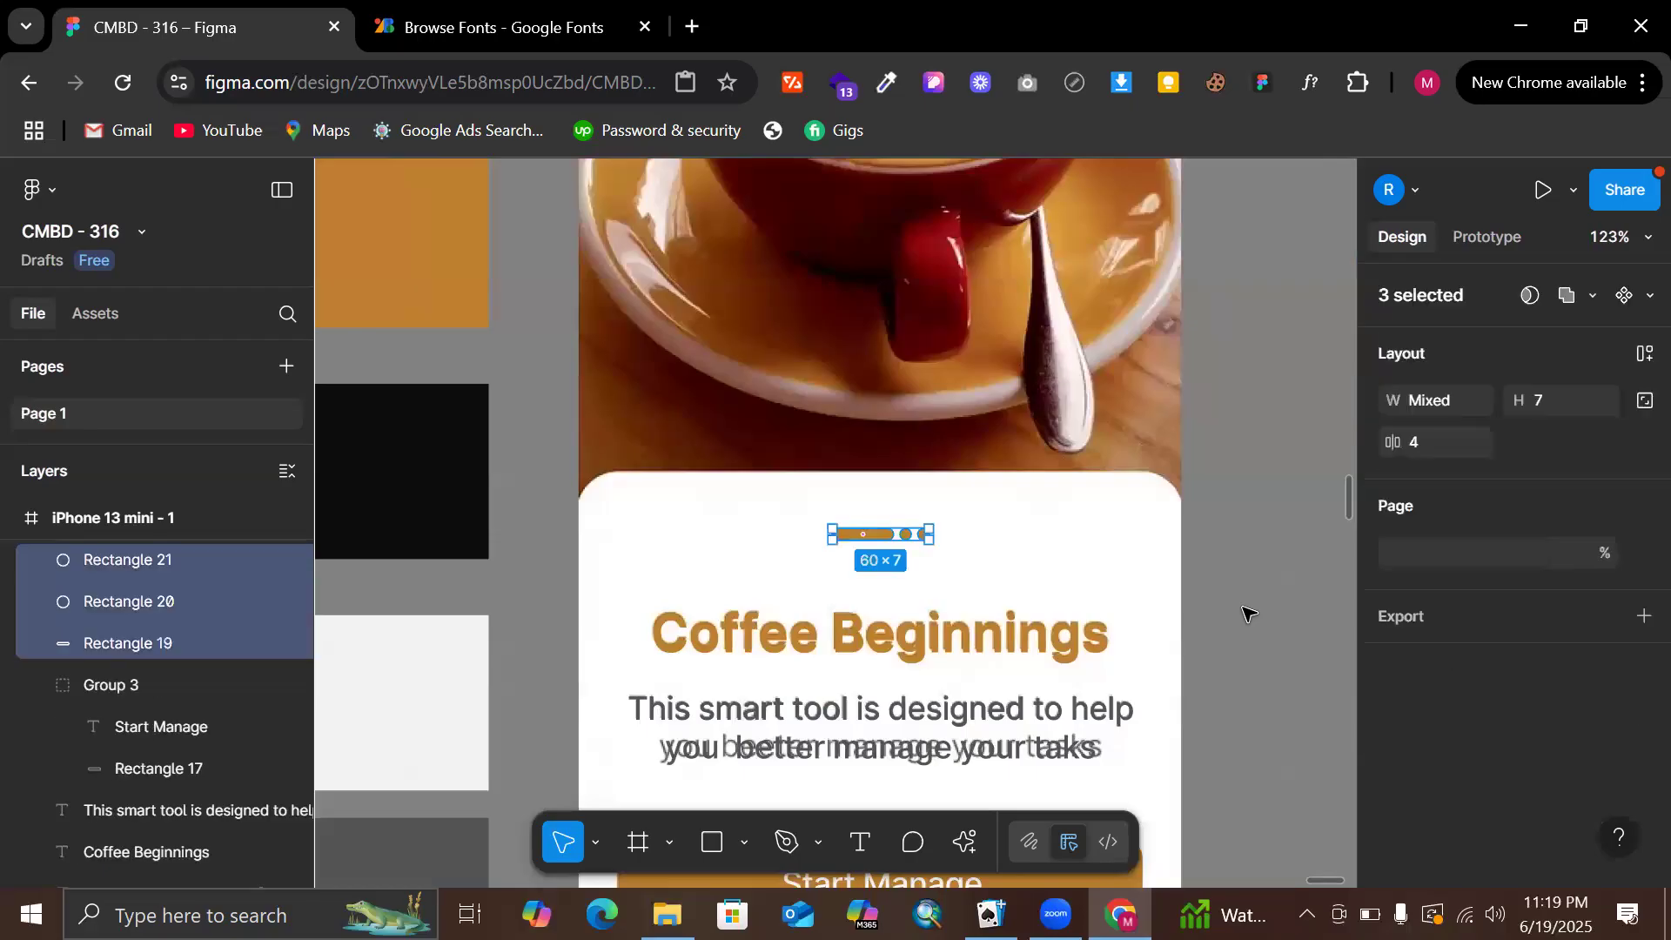
Lighten the fill of the indicator bar and both dots to E1A85E
scroll(1485, 662, "down", 4)
left_click(1395, 744)
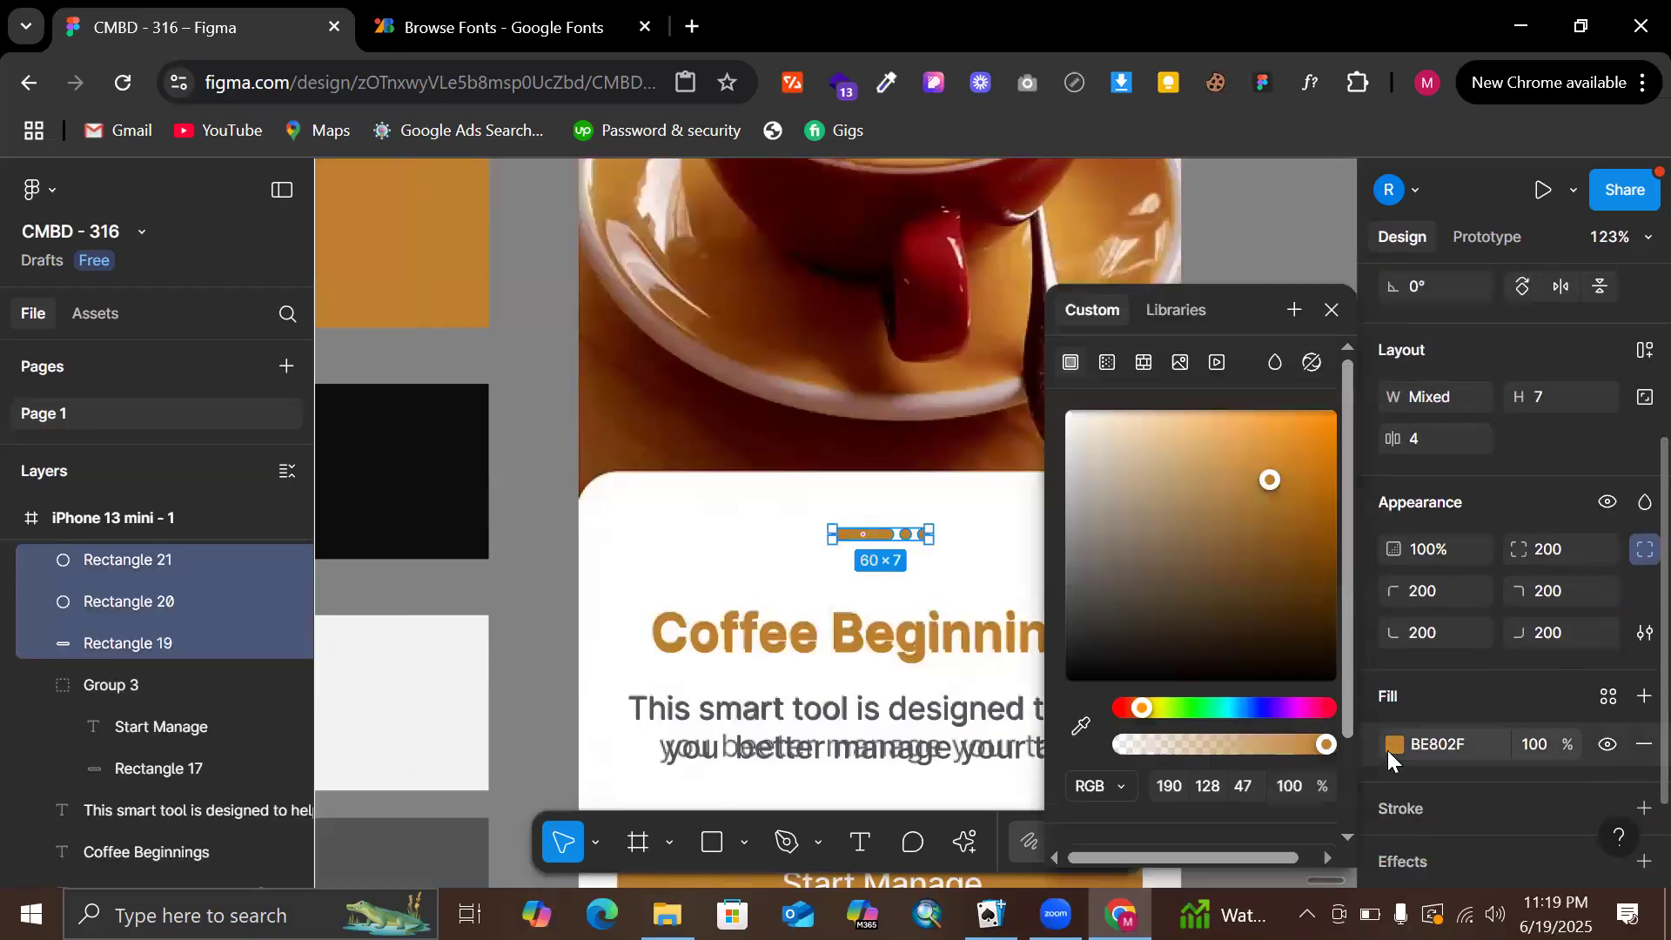
left_click_drag(1252, 470, 1223, 451)
left_click(1295, 260)
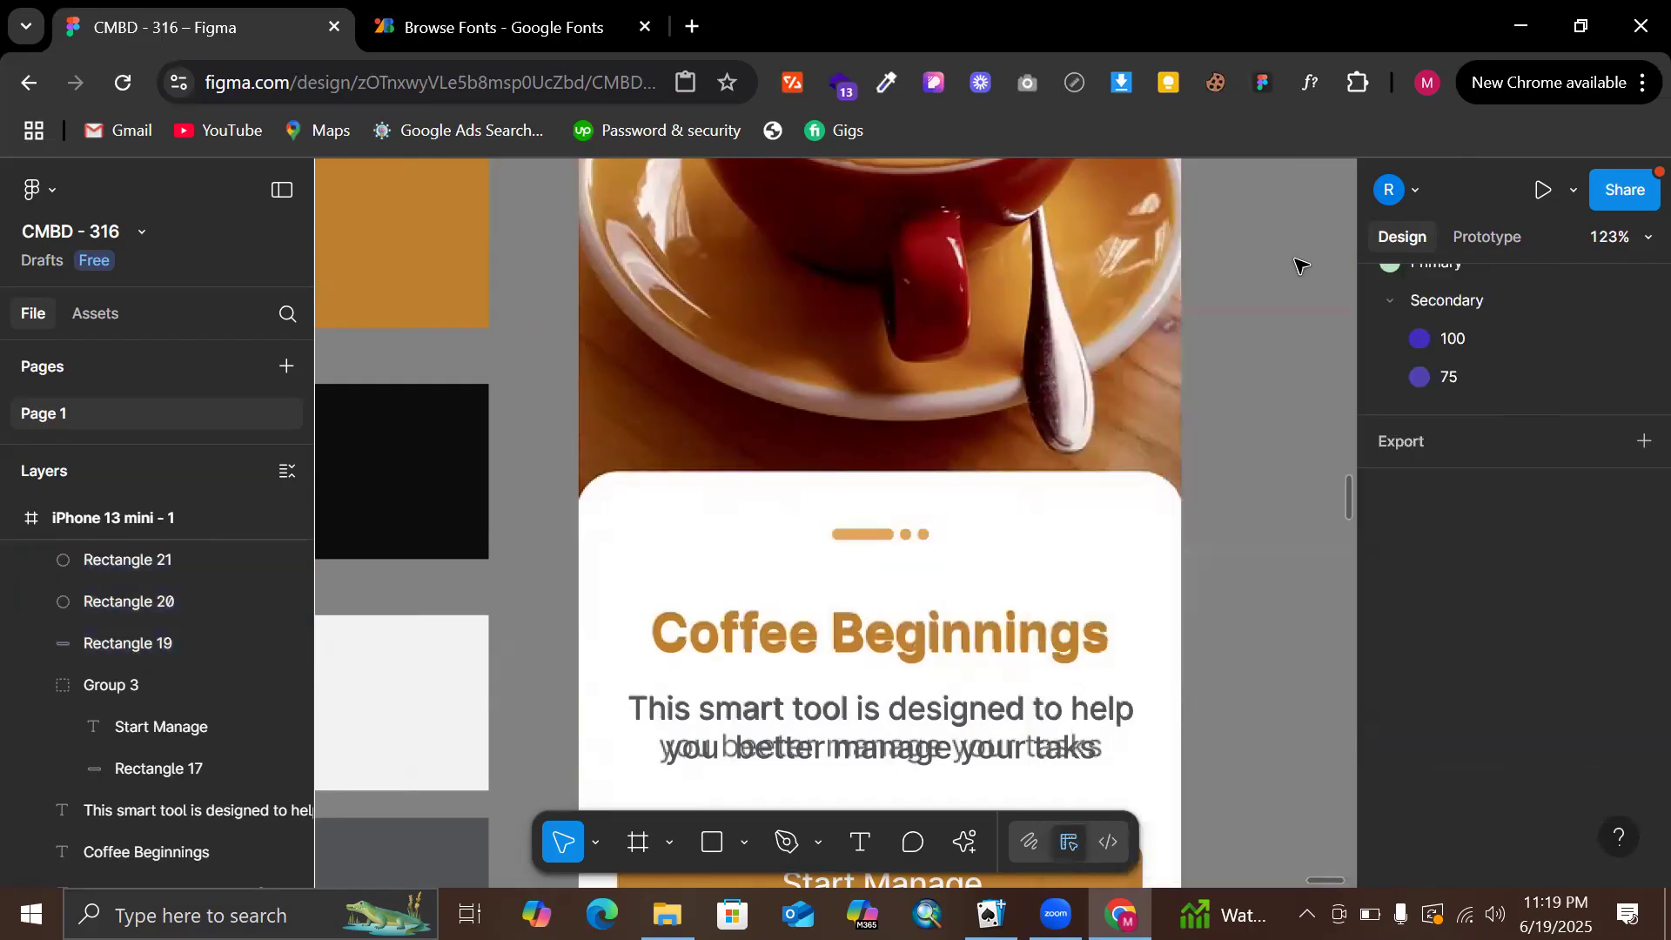
Hide the image 9 reference to examine the rebuilt elements in the iPhone 13 mini - 1 frame, and show it again
scroll(1296, 259, "down", 5)
scroll(1267, 276, "right", 2)
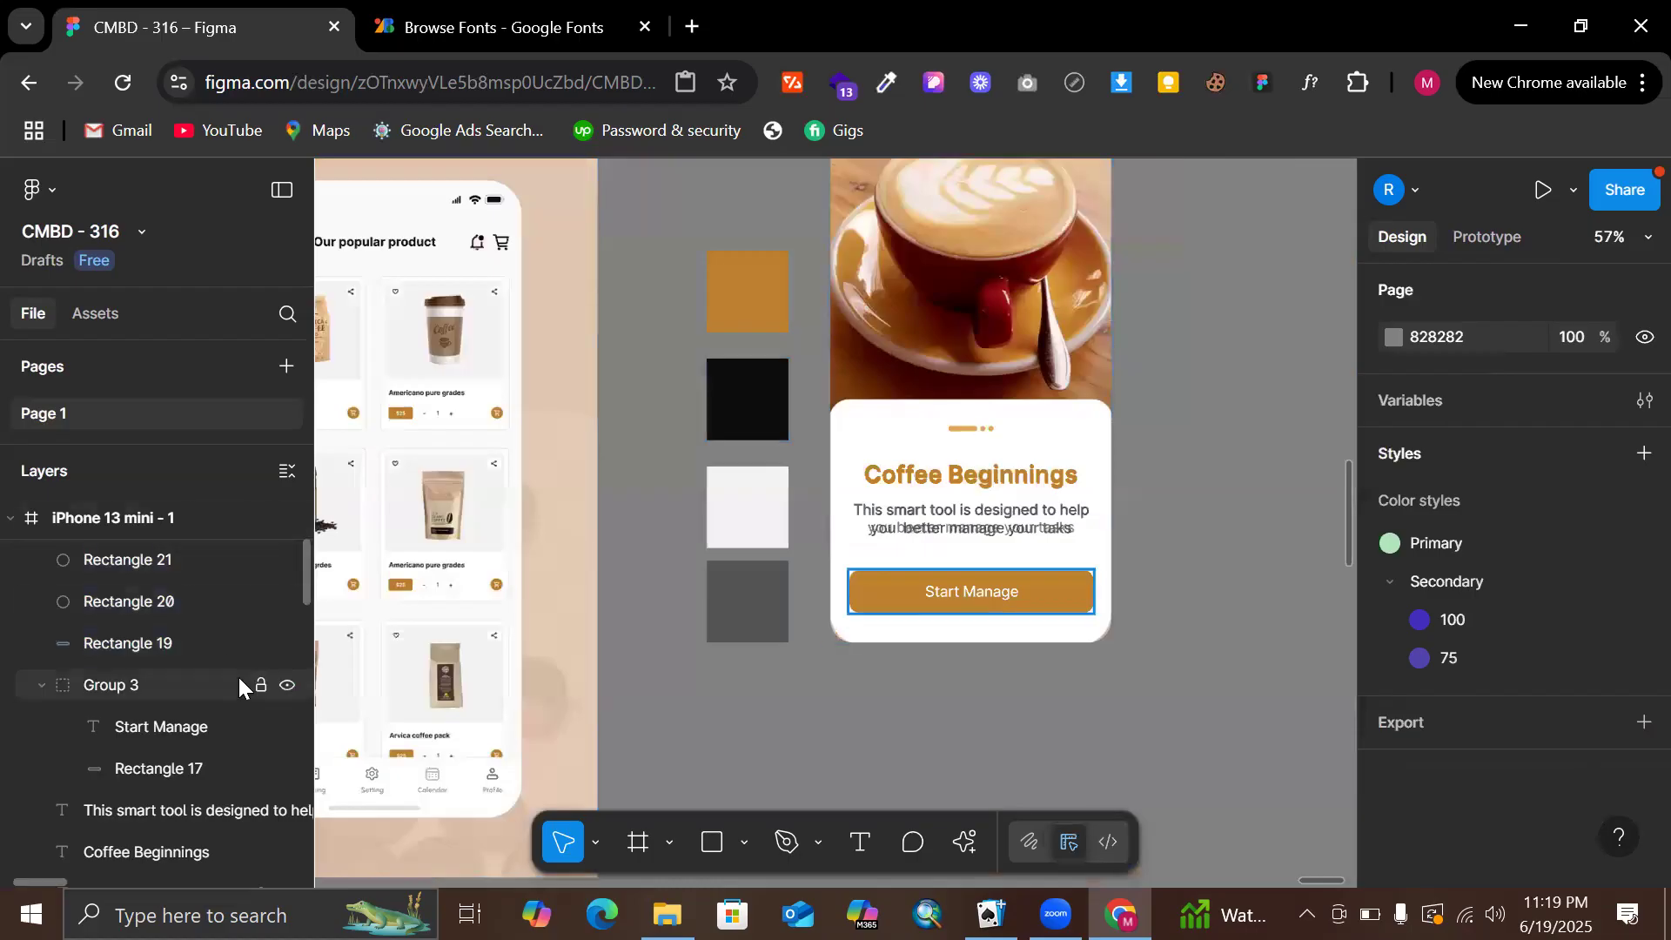
scroll(248, 644, "down", 4)
scroll(253, 630, "up", 1)
scroll(264, 599, "up", 2)
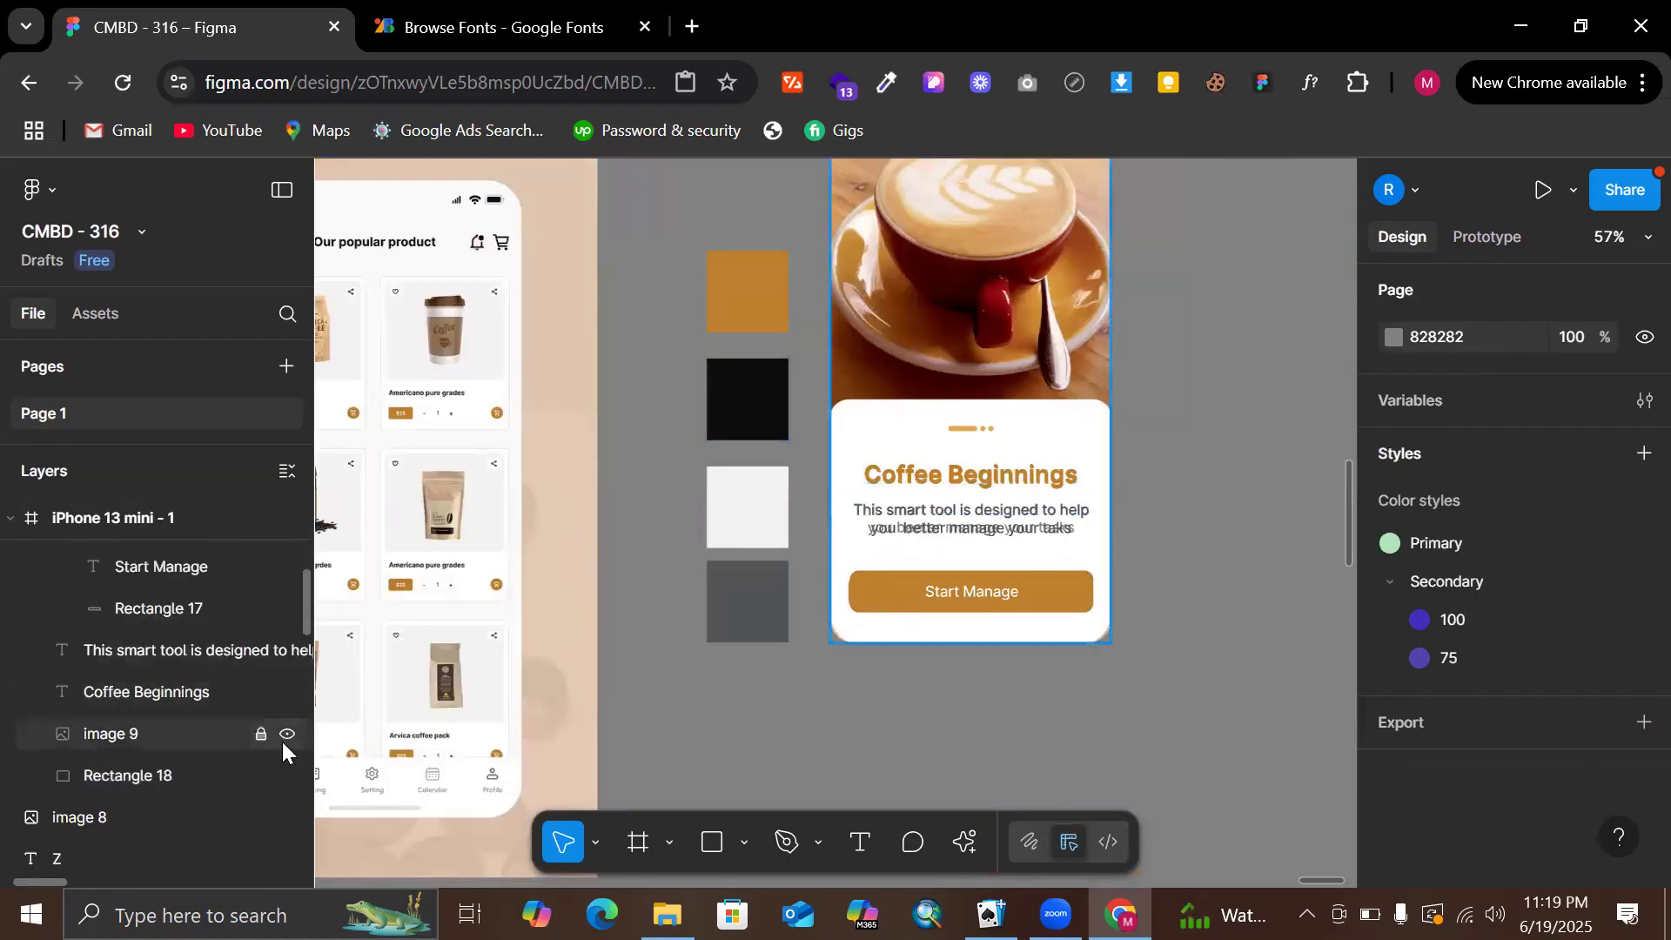
left_click(284, 739)
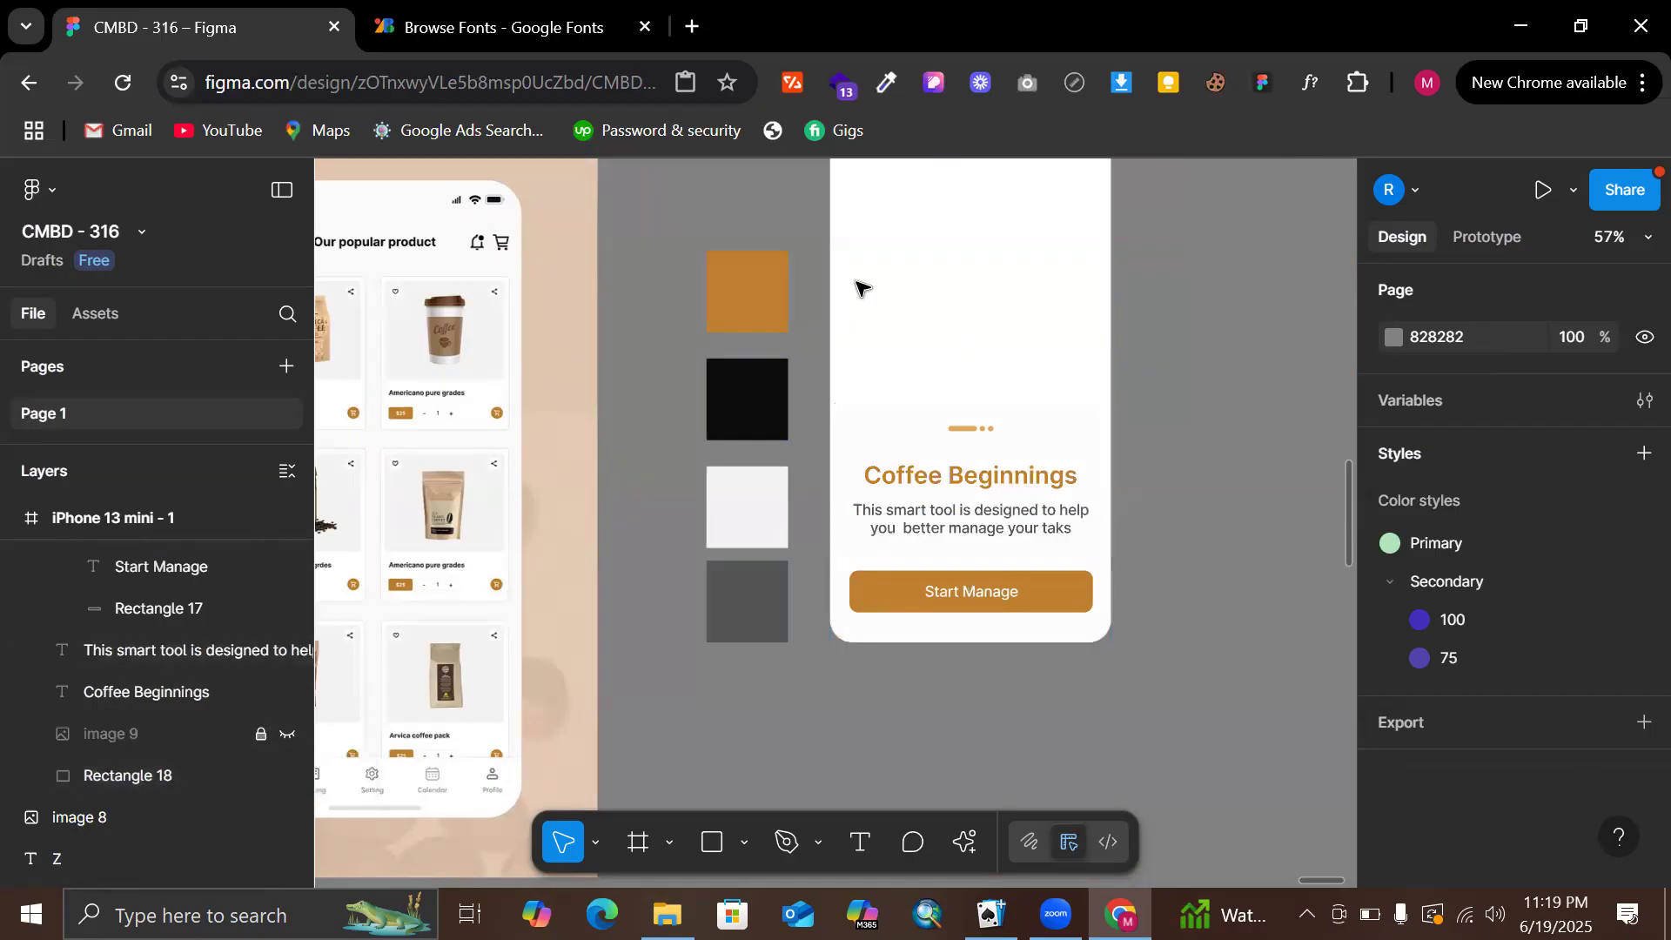
scroll(870, 291, "up", 2)
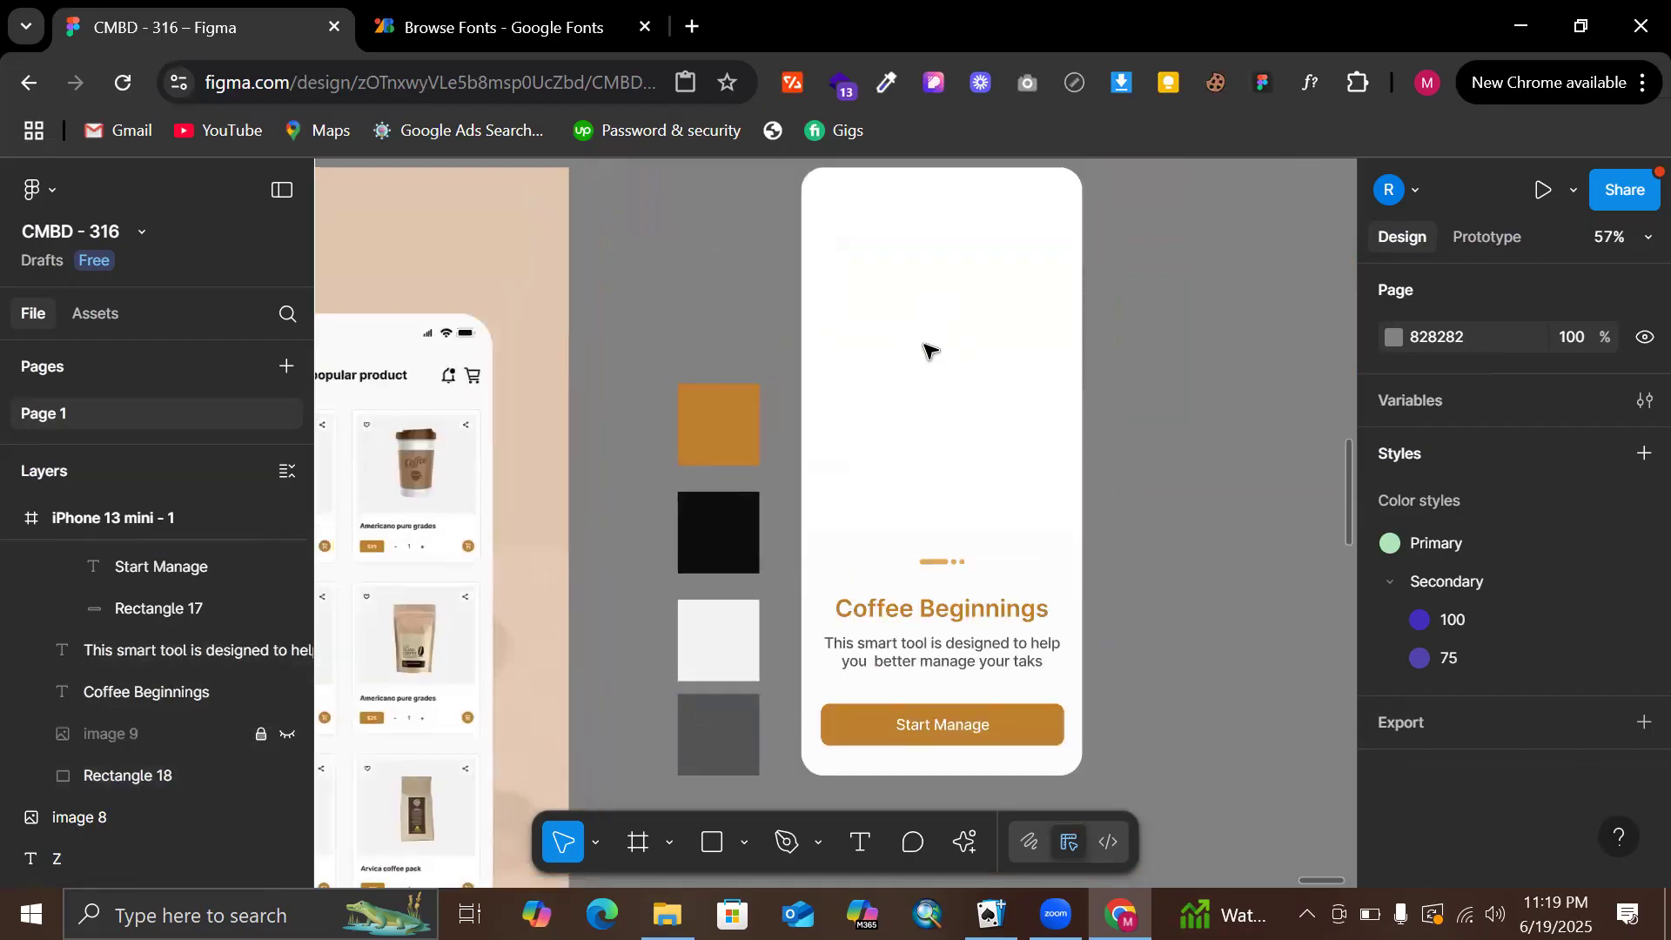
scroll(845, 348, "up", 1)
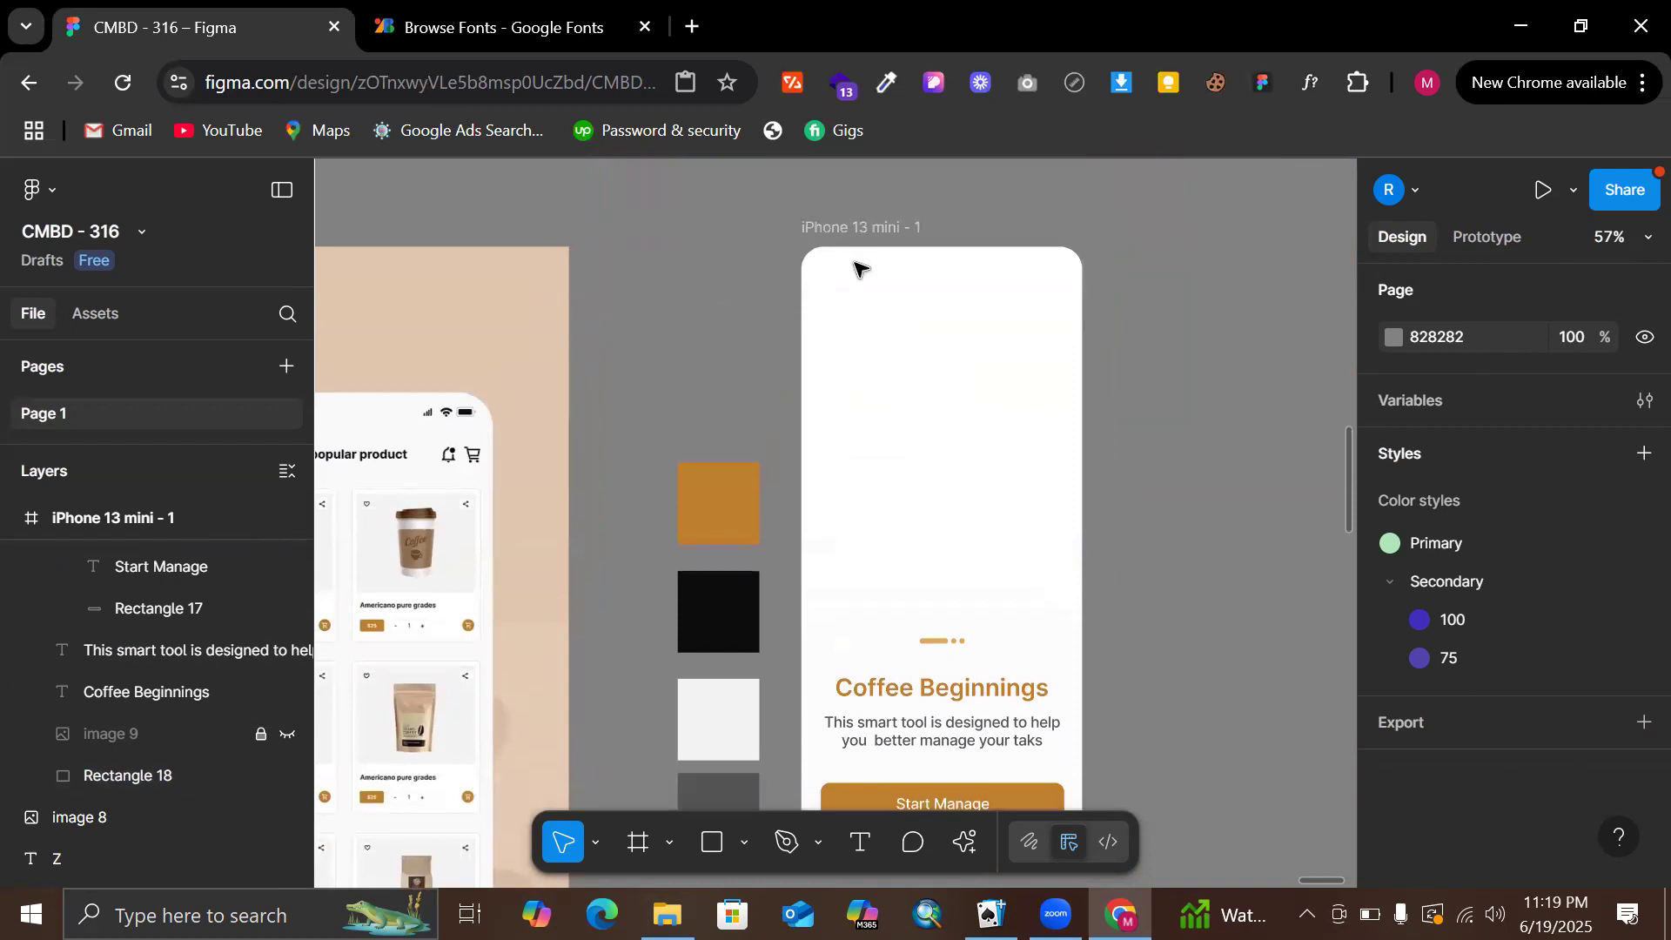
left_click(857, 242)
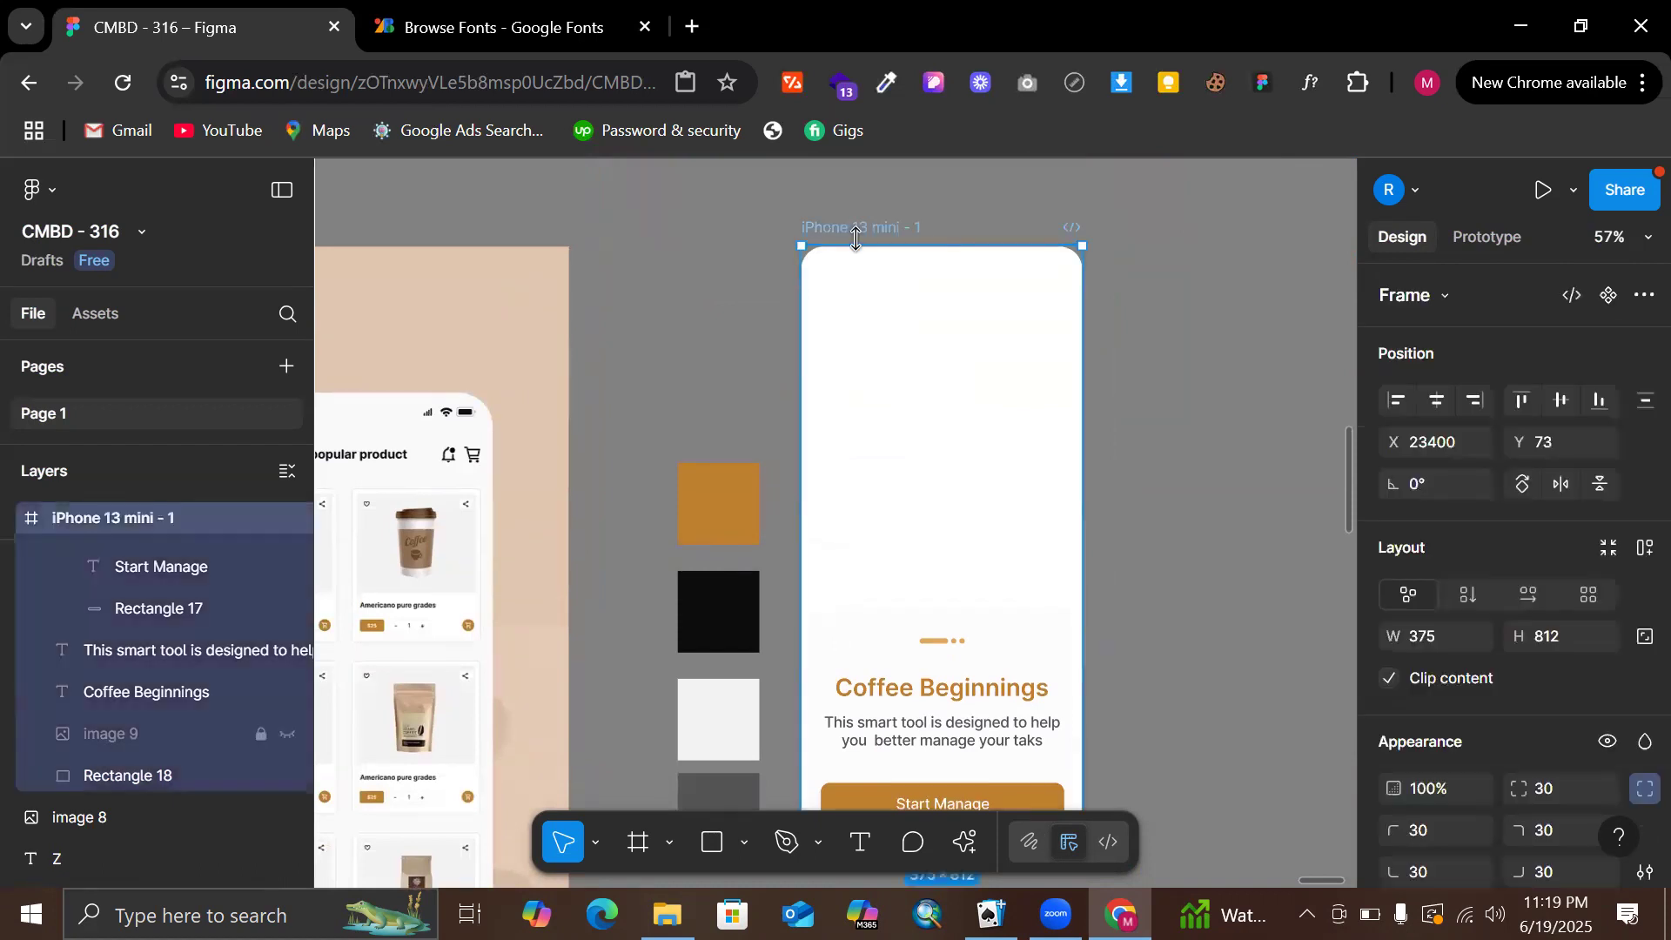
left_click(286, 733)
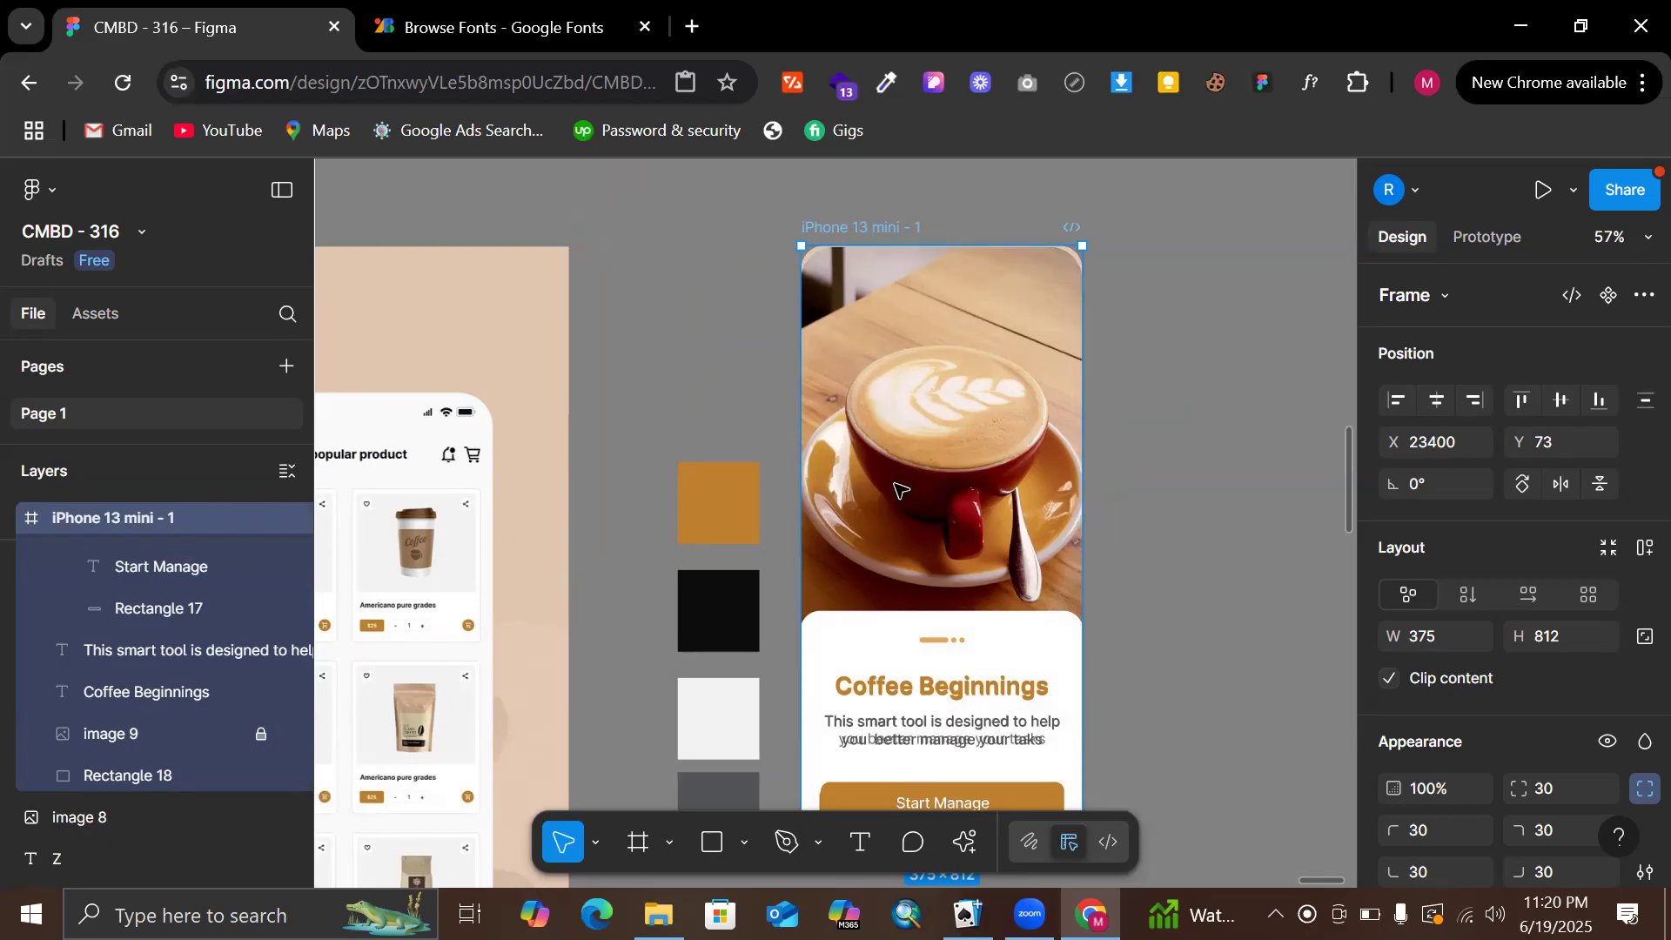
left_click(1171, 524)
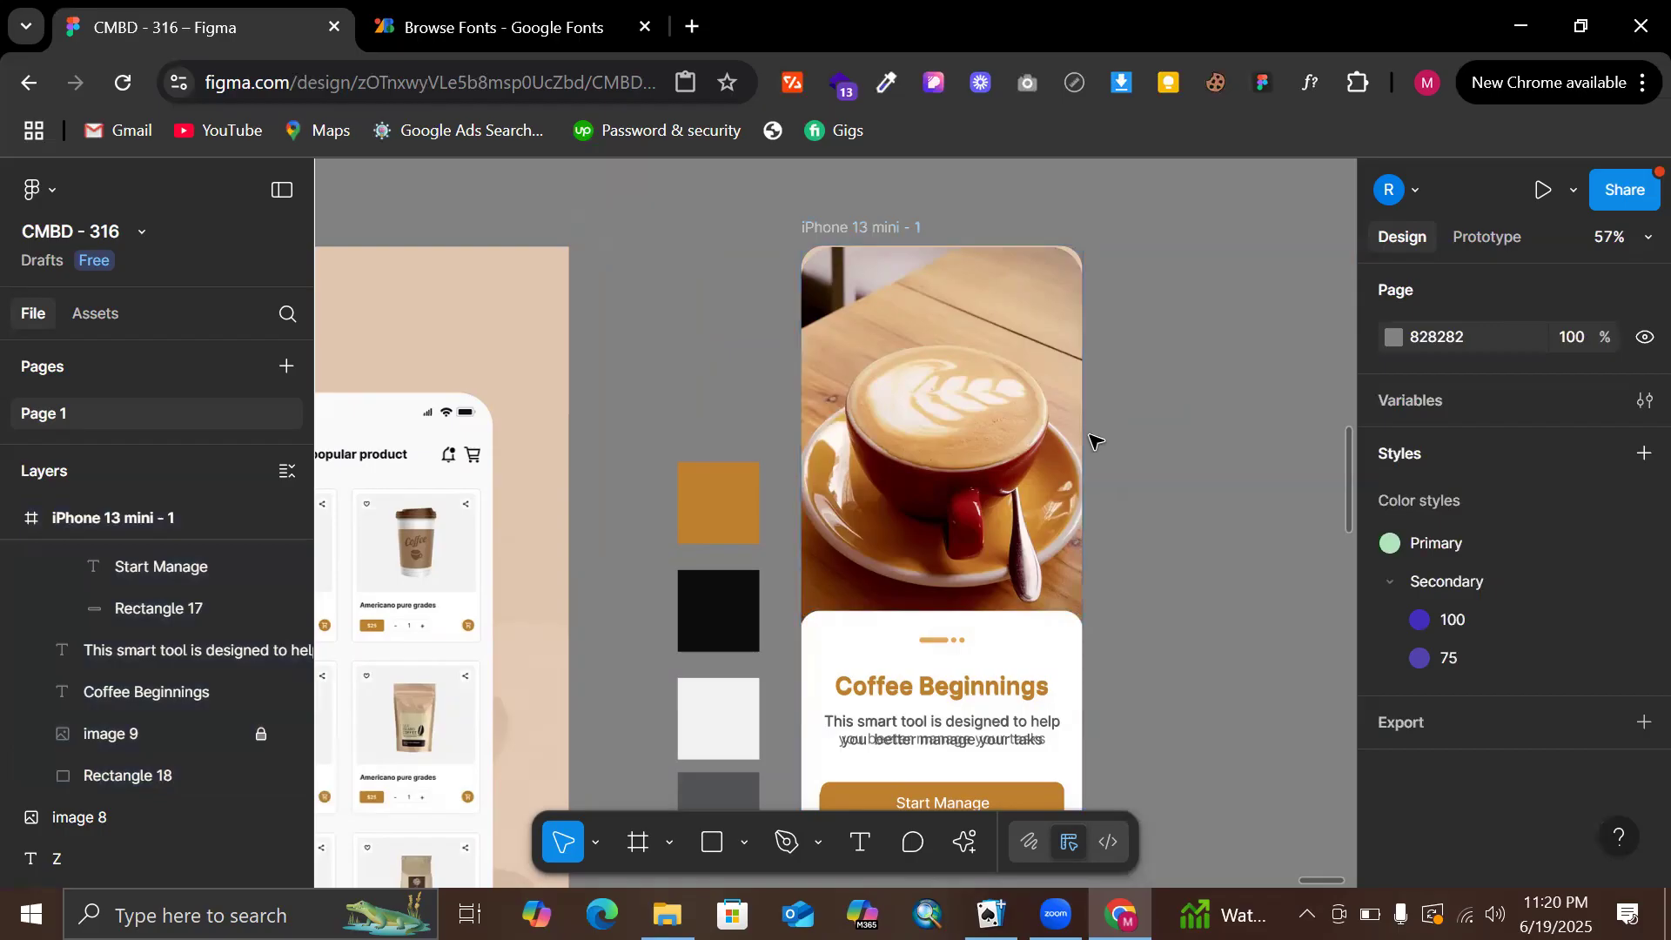
left_click(892, 237)
scroll(967, 265, "up", 3, "ctrl")
scroll(1439, 524, "down", 5)
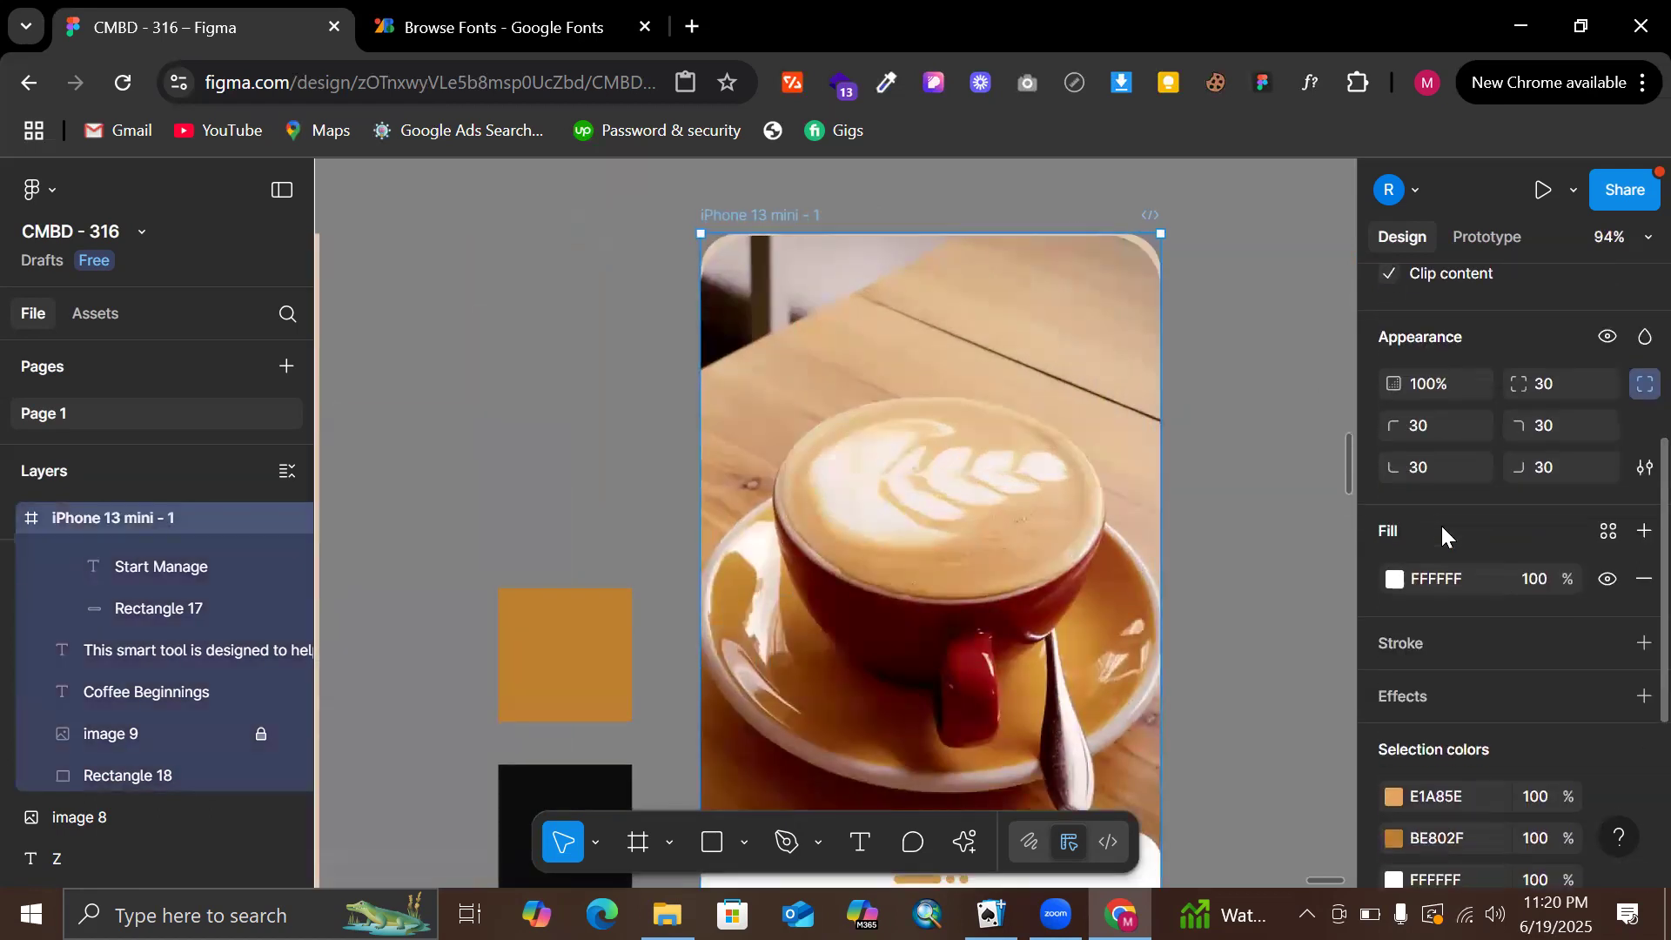
right_click(1063, 409)
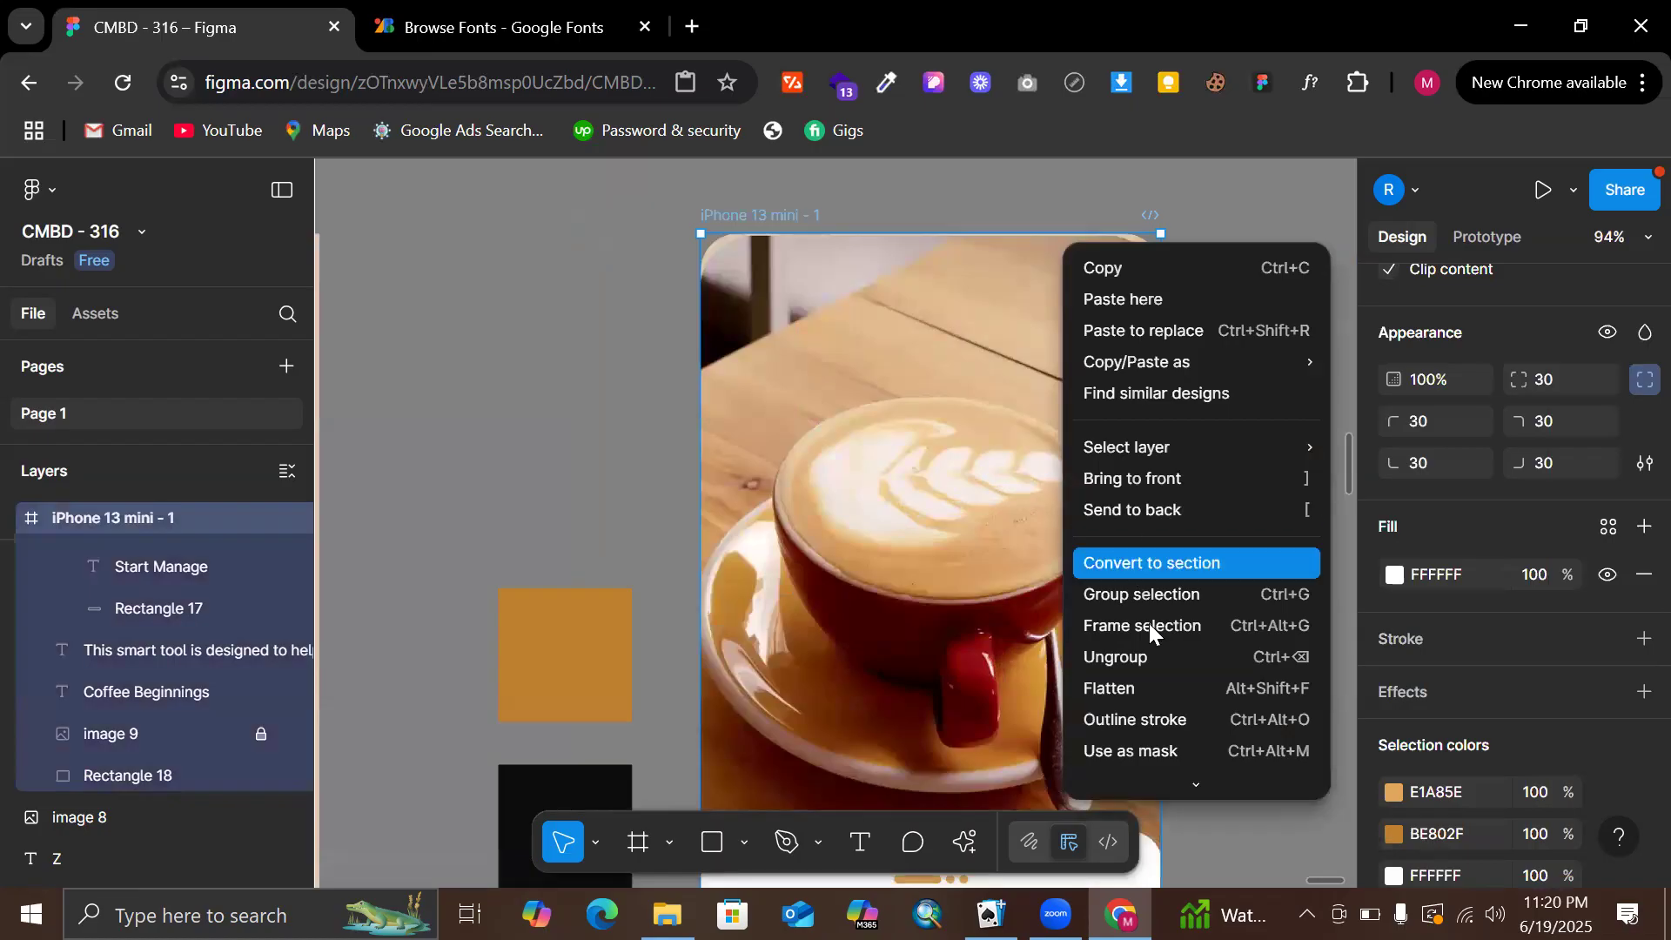
scroll(1151, 660, "down", 1)
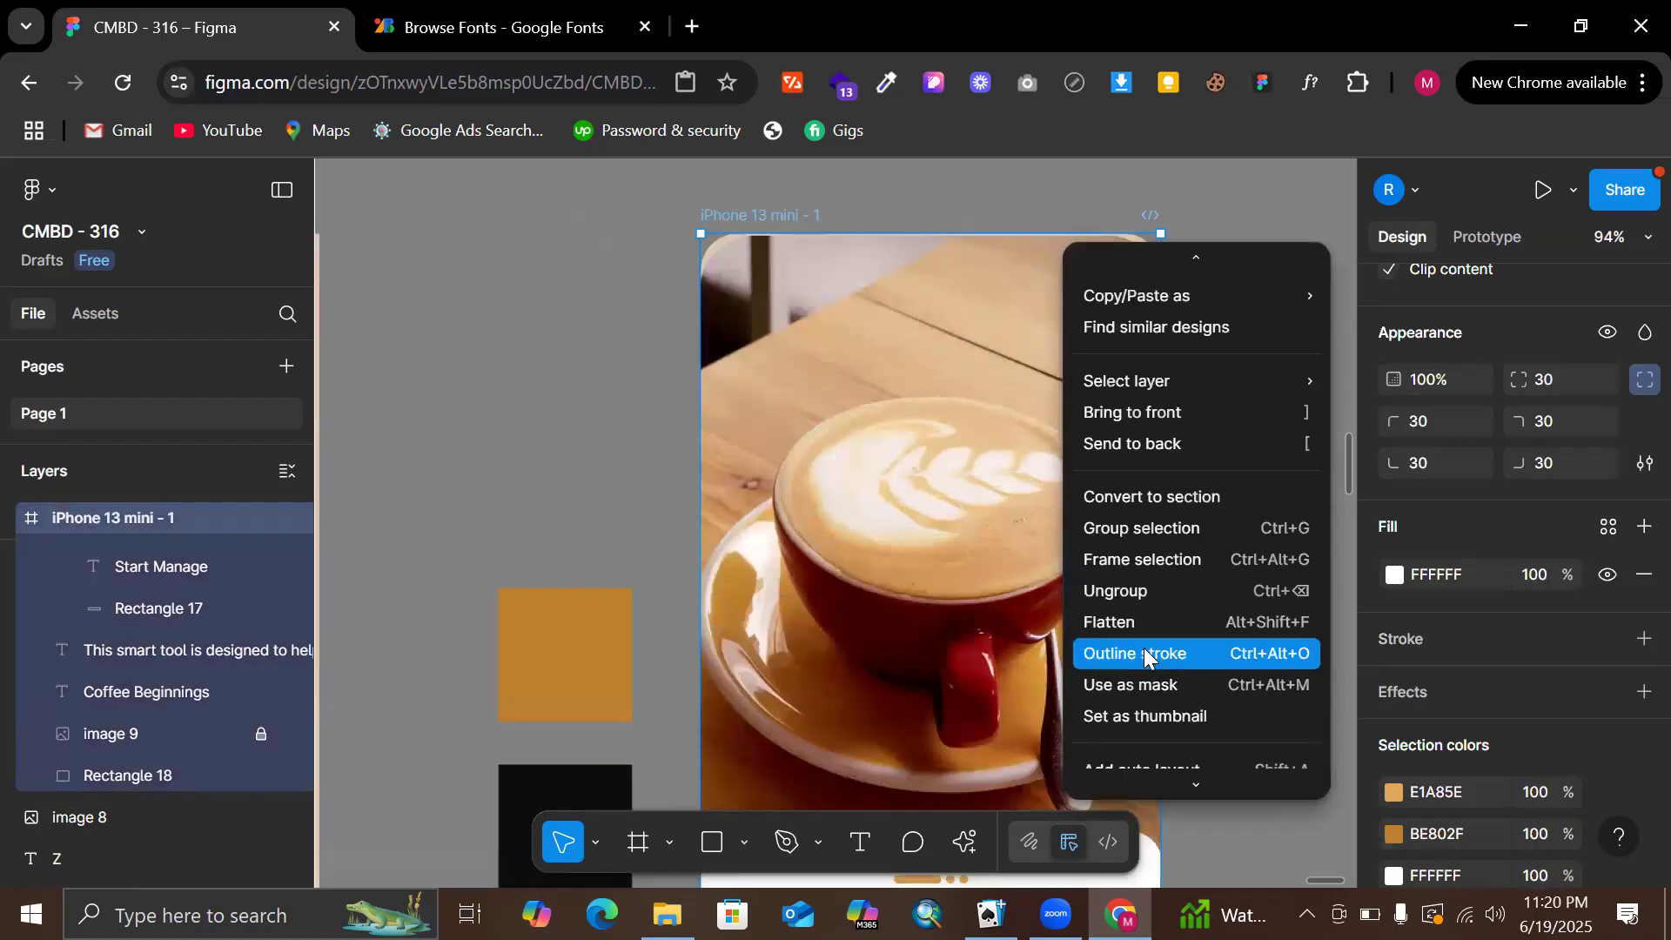
scroll(1144, 648, "down", 1)
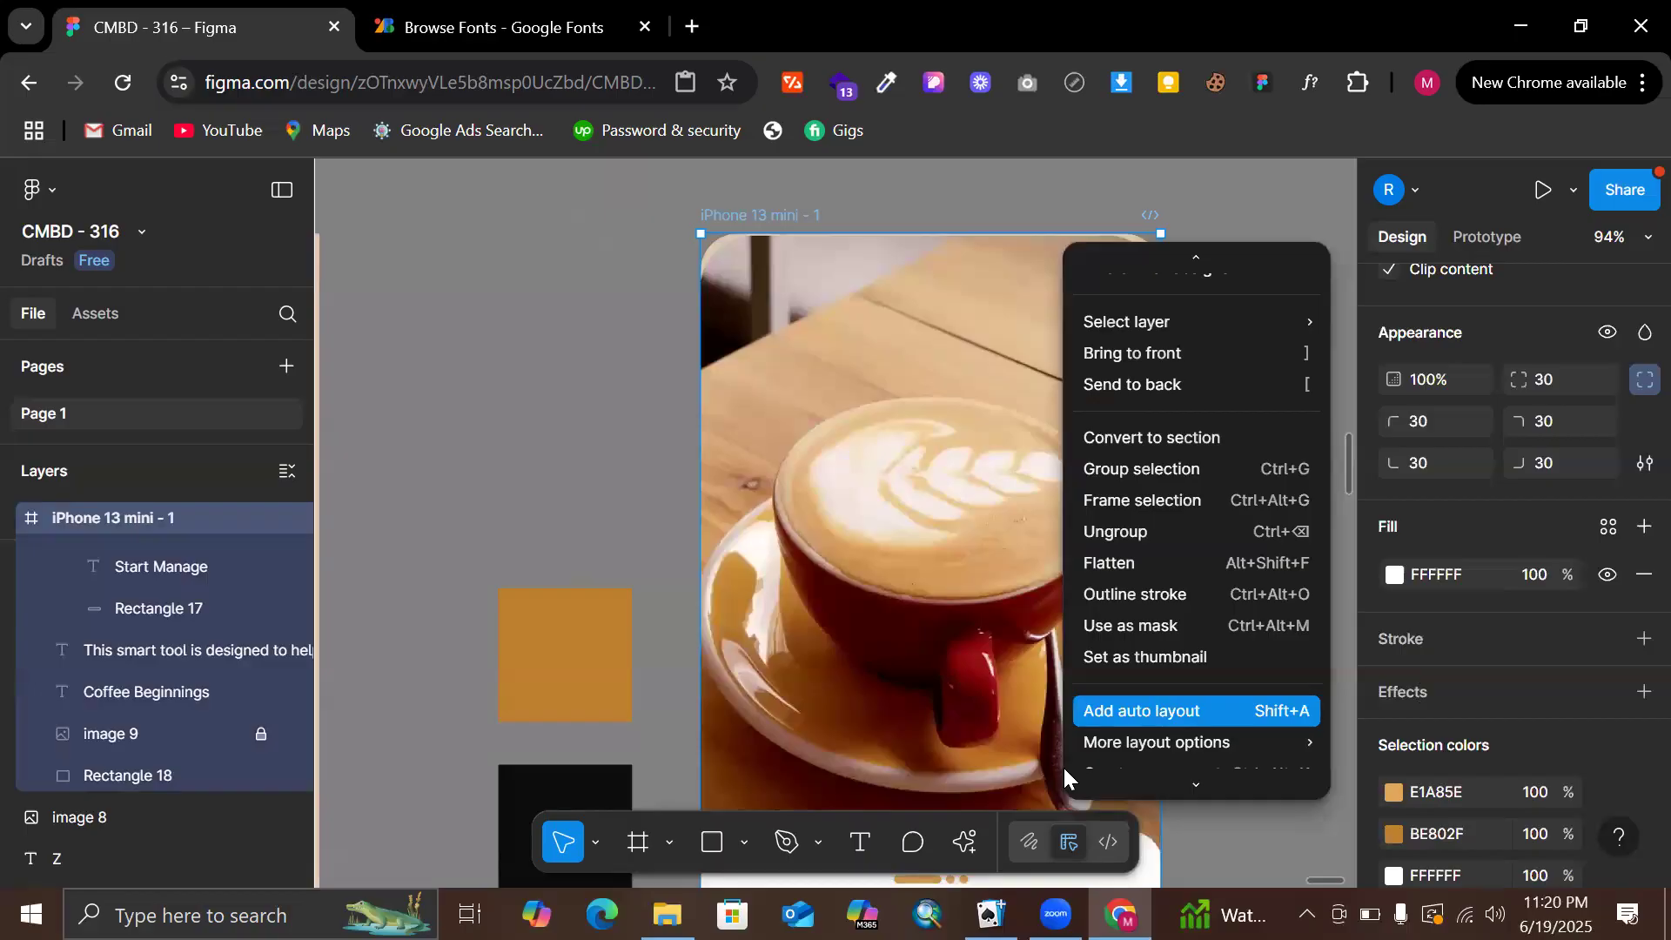
left_click(978, 857)
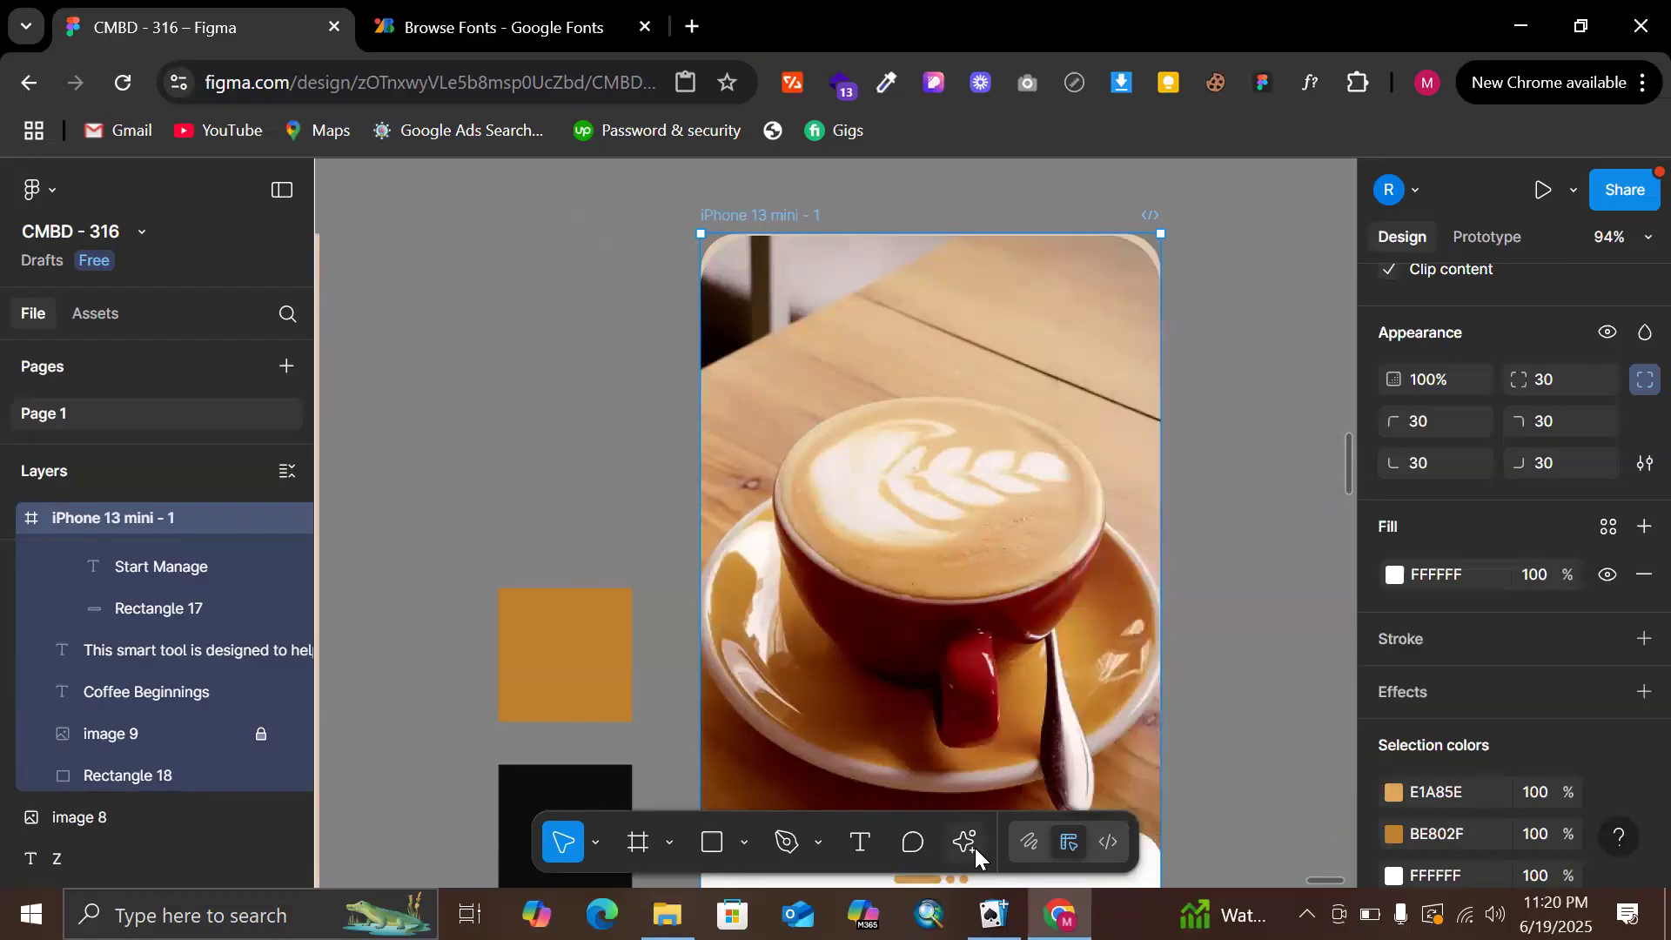
Find the Unsplash plugin by searching plugins and widgets for "unsplash", and run it
left_click(975, 848)
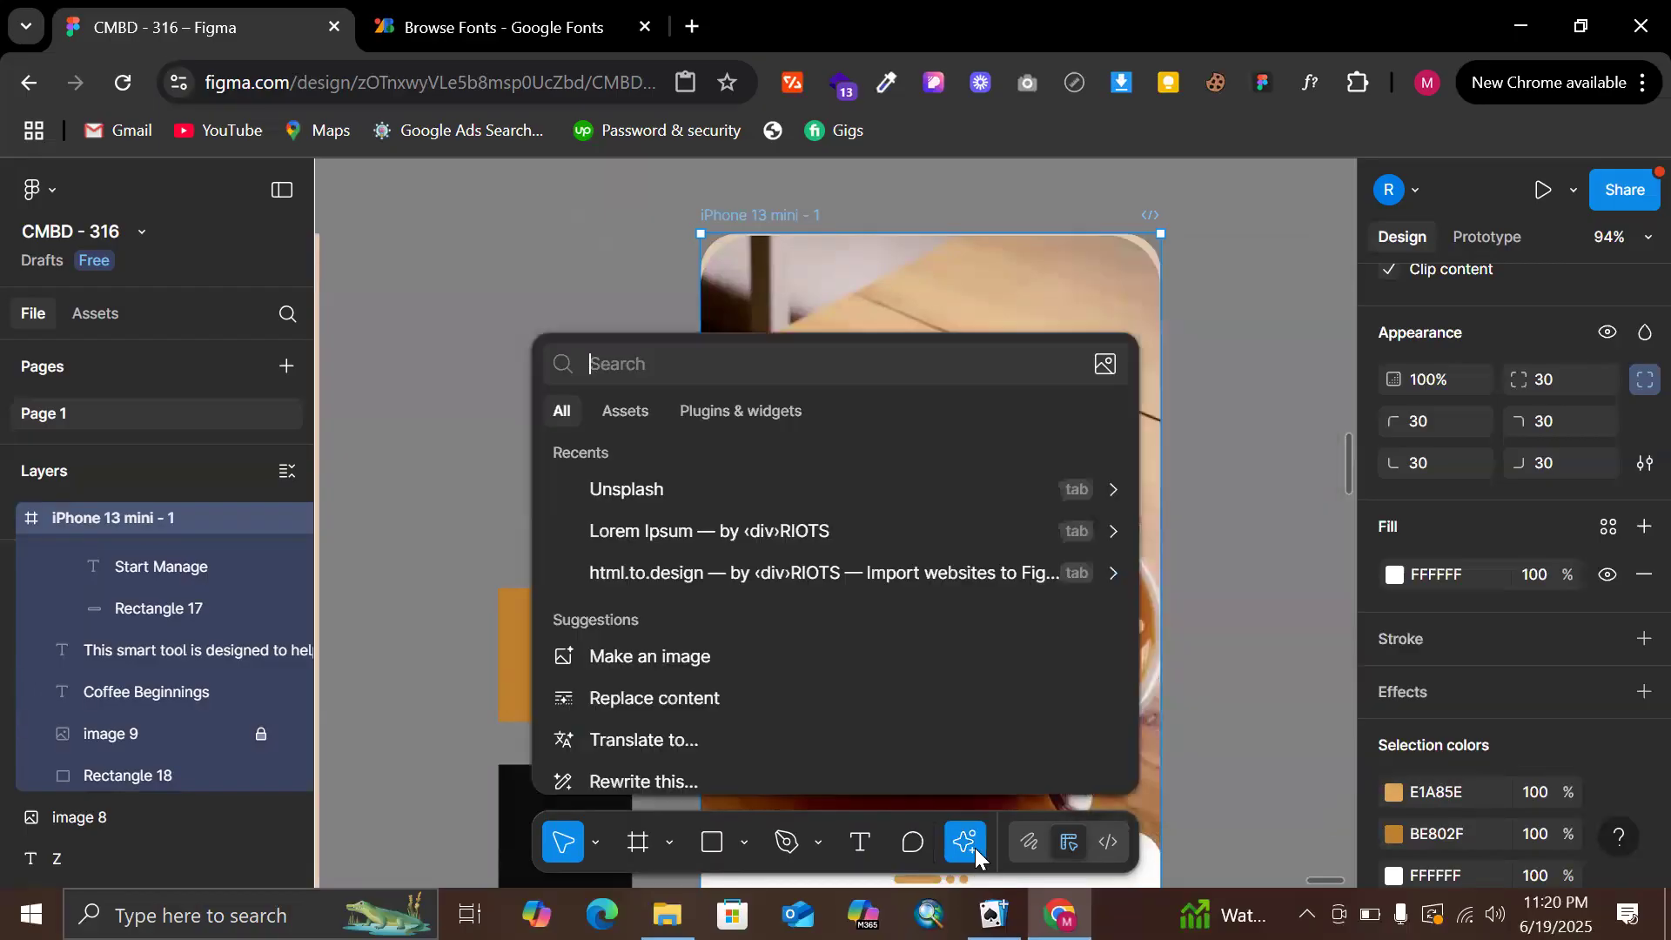
left_click(756, 406)
type("uns")
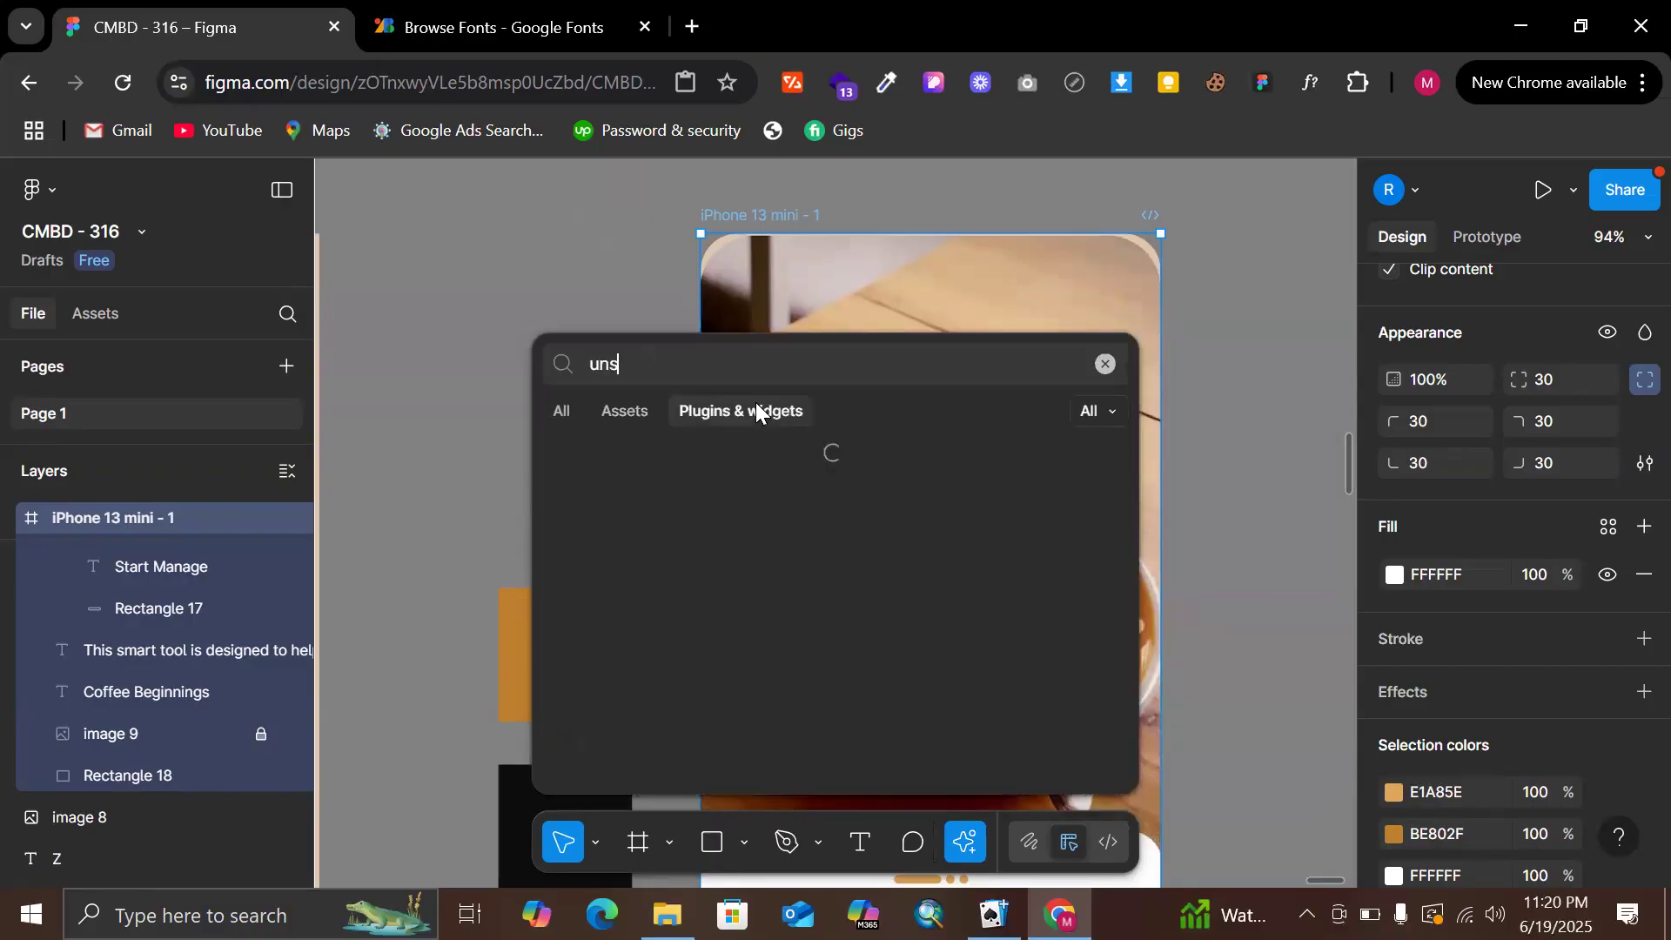
type("plash")
scroll(870, 523, "down", 1)
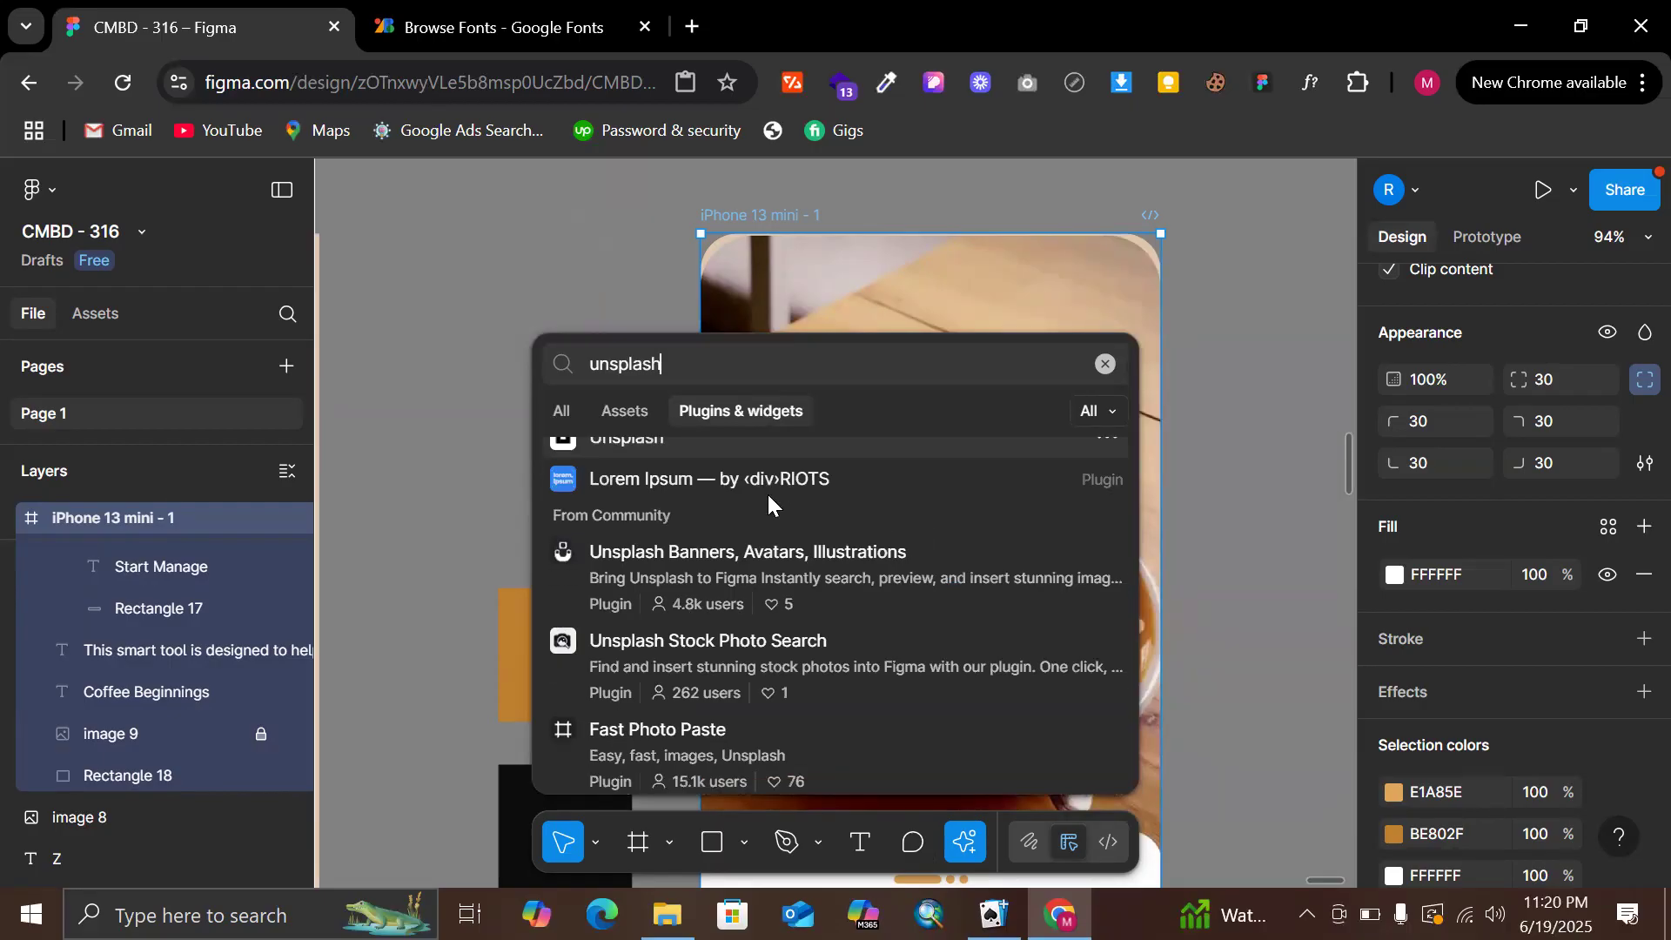
scroll(685, 471, "up", 1)
left_click(654, 470)
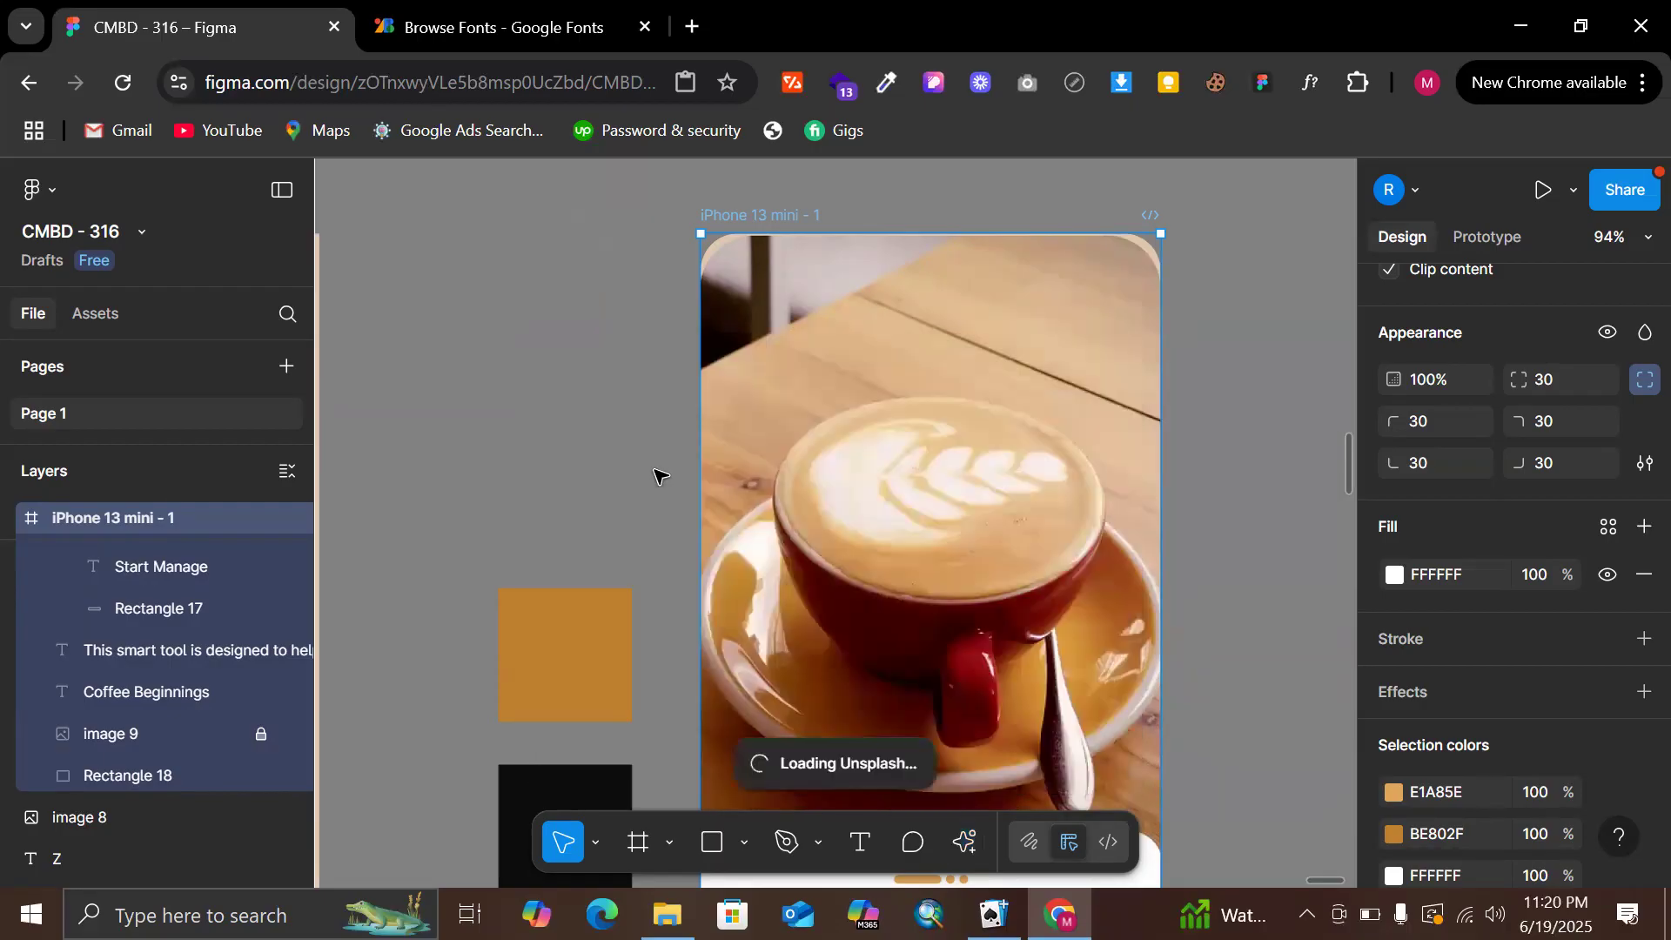
left_click(656, 475)
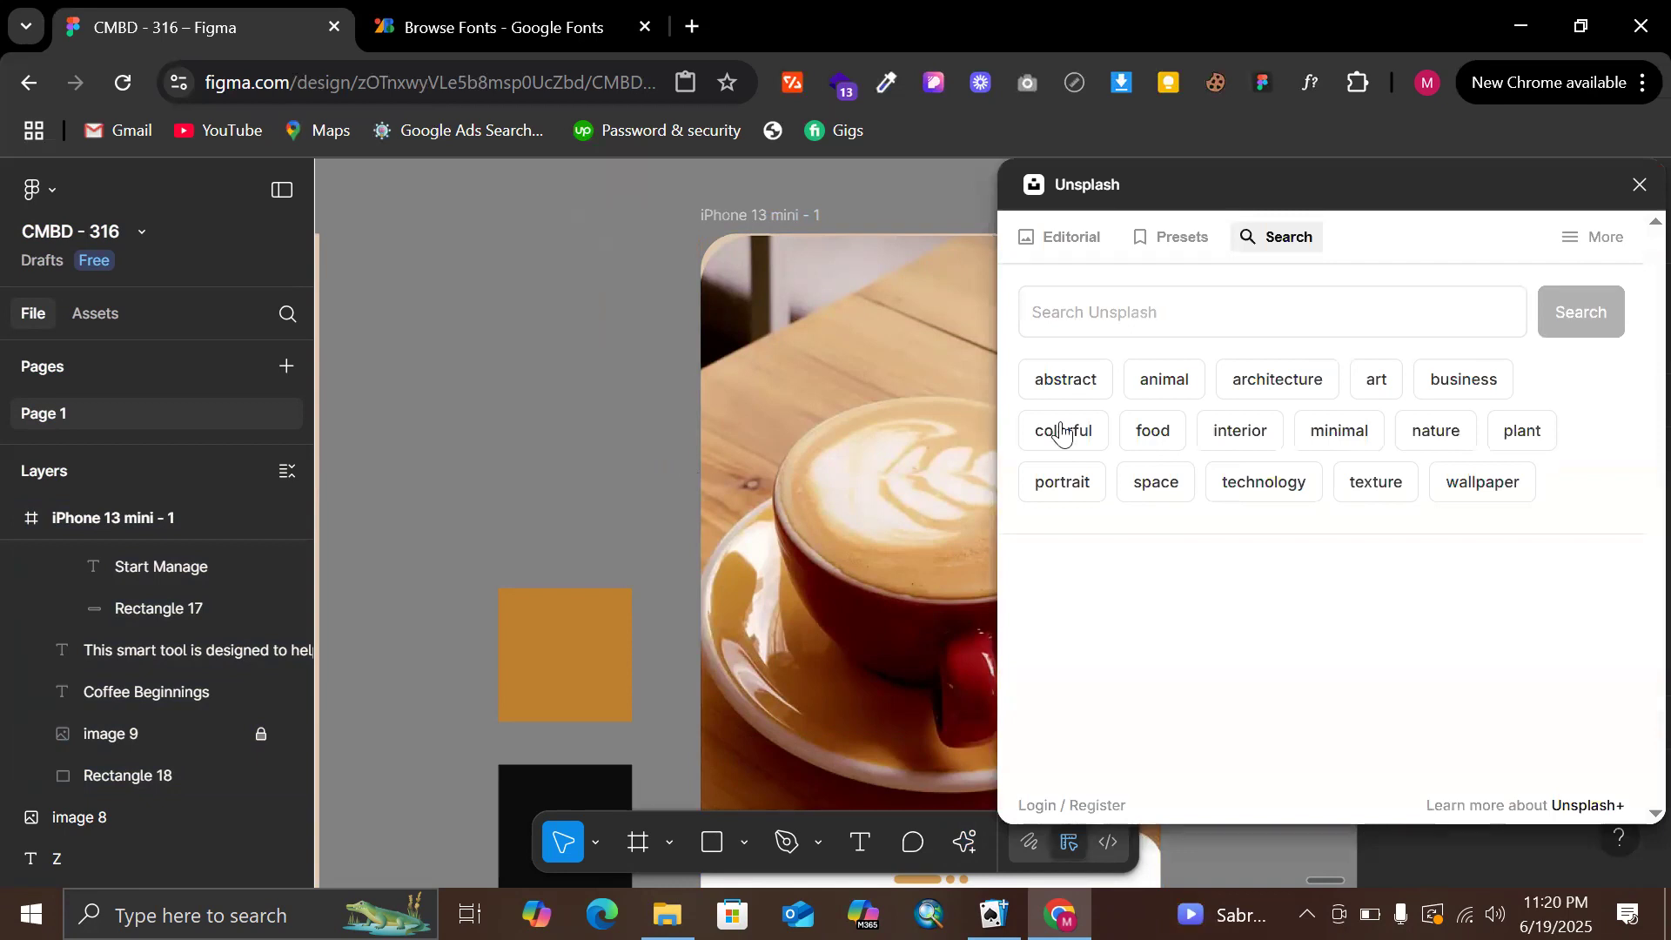
Search Unsplash for "coffee" photos
left_click(1116, 317)
type("coffee")
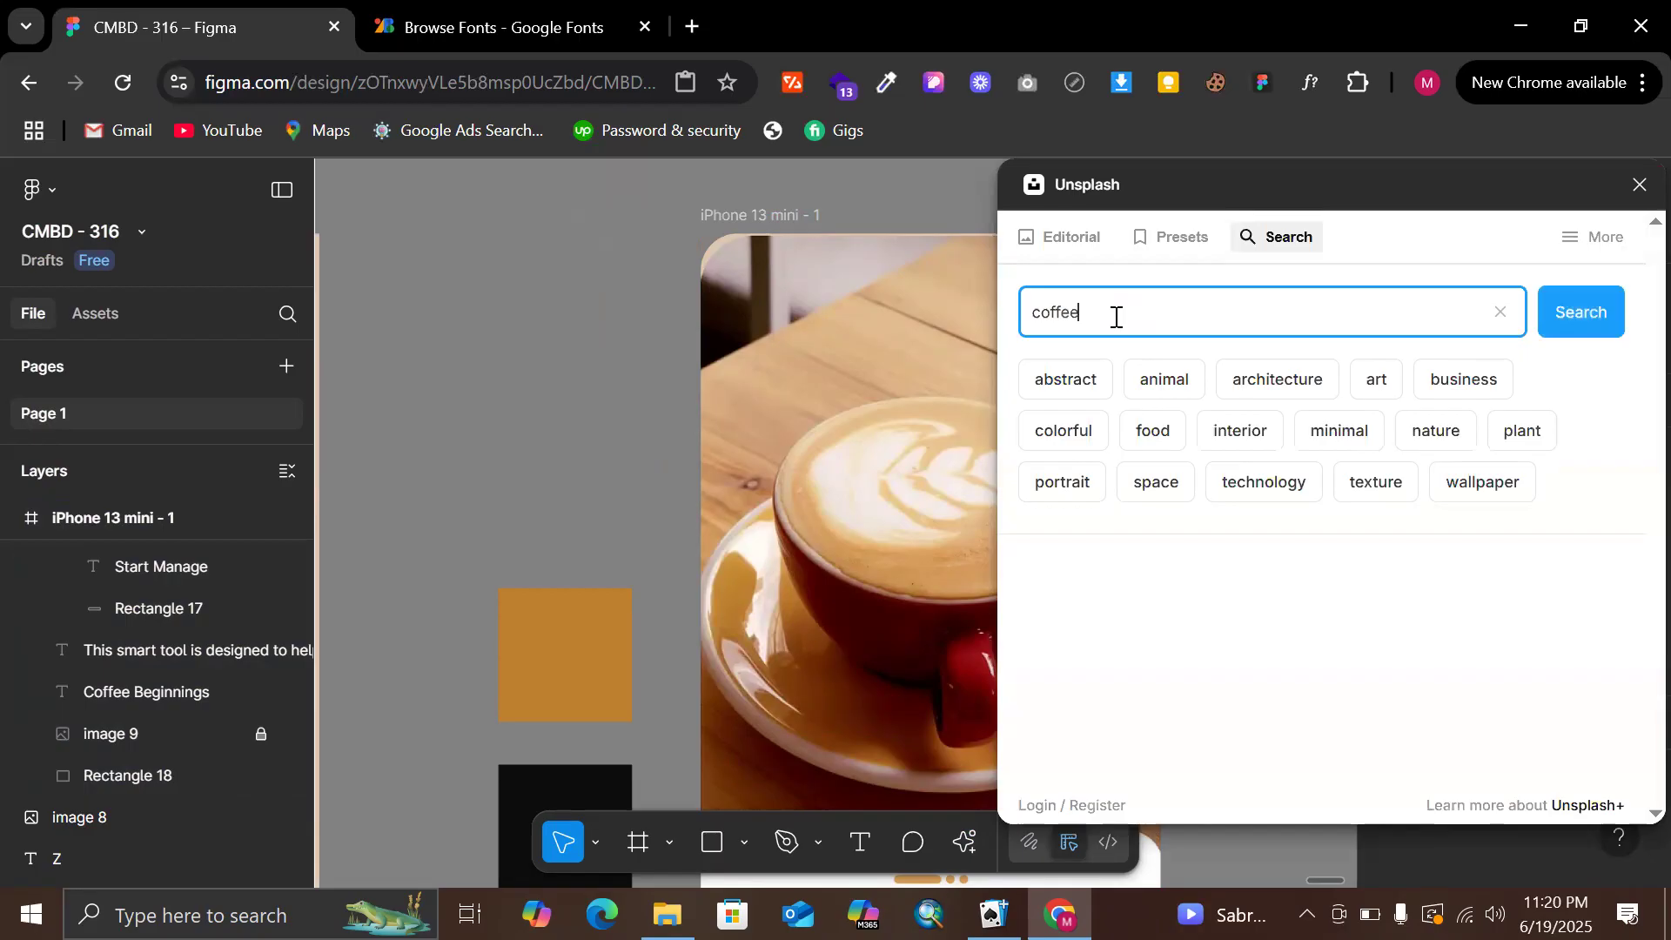
key("Return")
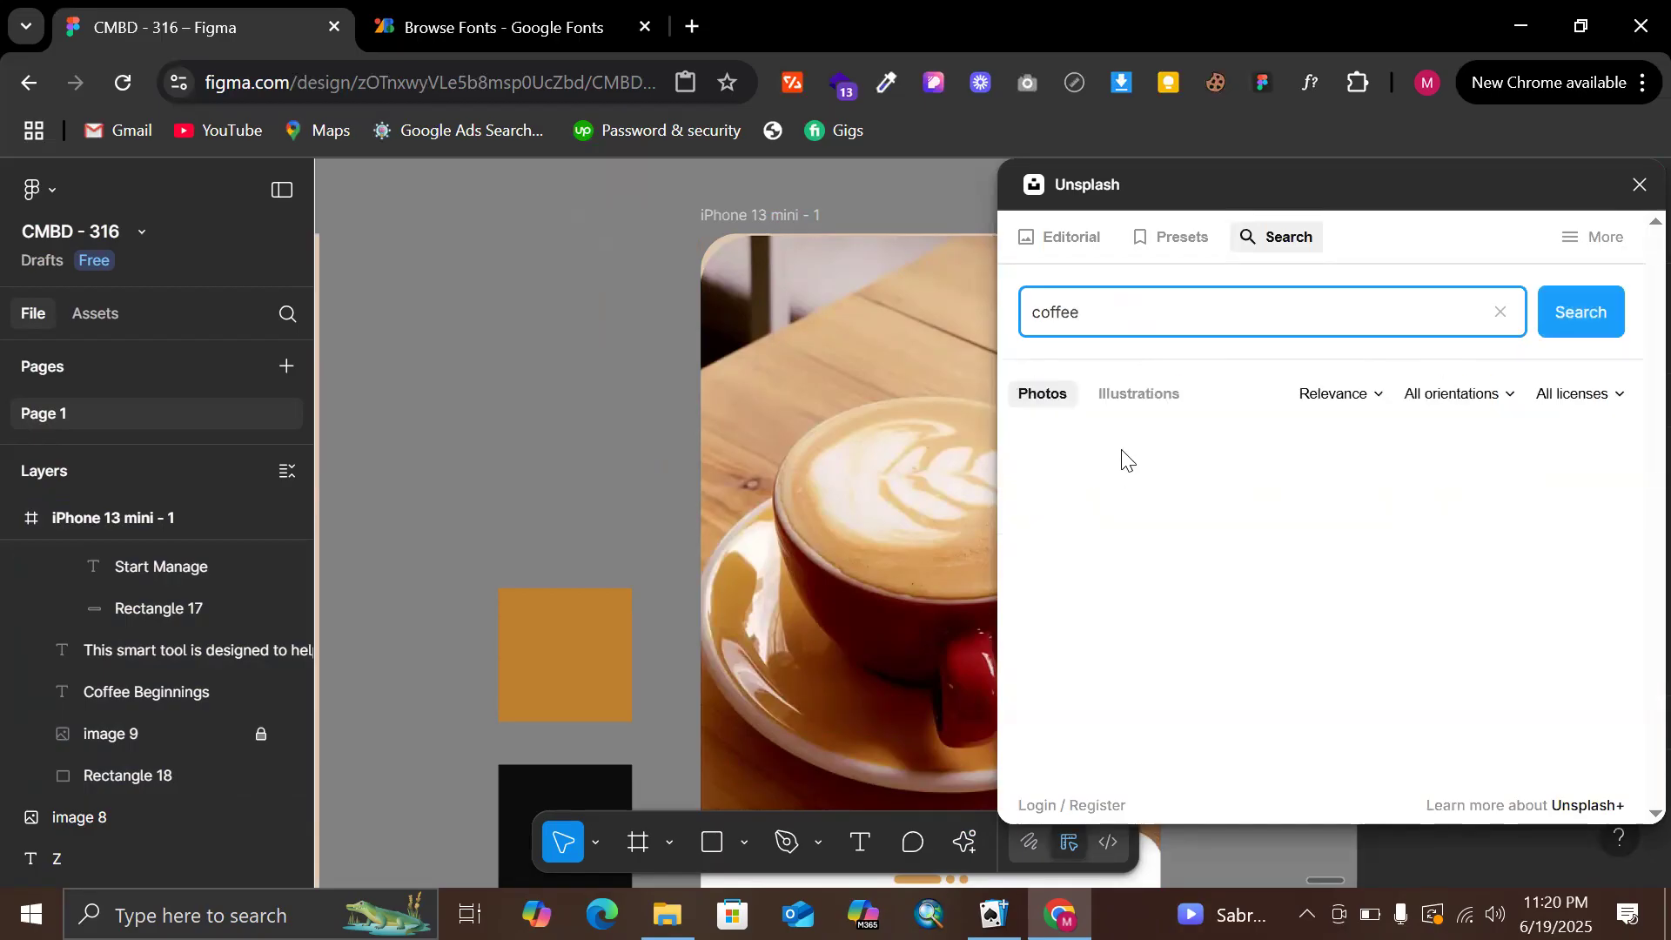
Examine the Unsplash coffee photos for one resembling the latte cup in the reference, and close the plugin
scroll(876, 332, "right", 2)
left_click_drag(1226, 163, 1305, 171)
scroll(1257, 477, "down", 3)
scroll(1257, 475, "down", 5)
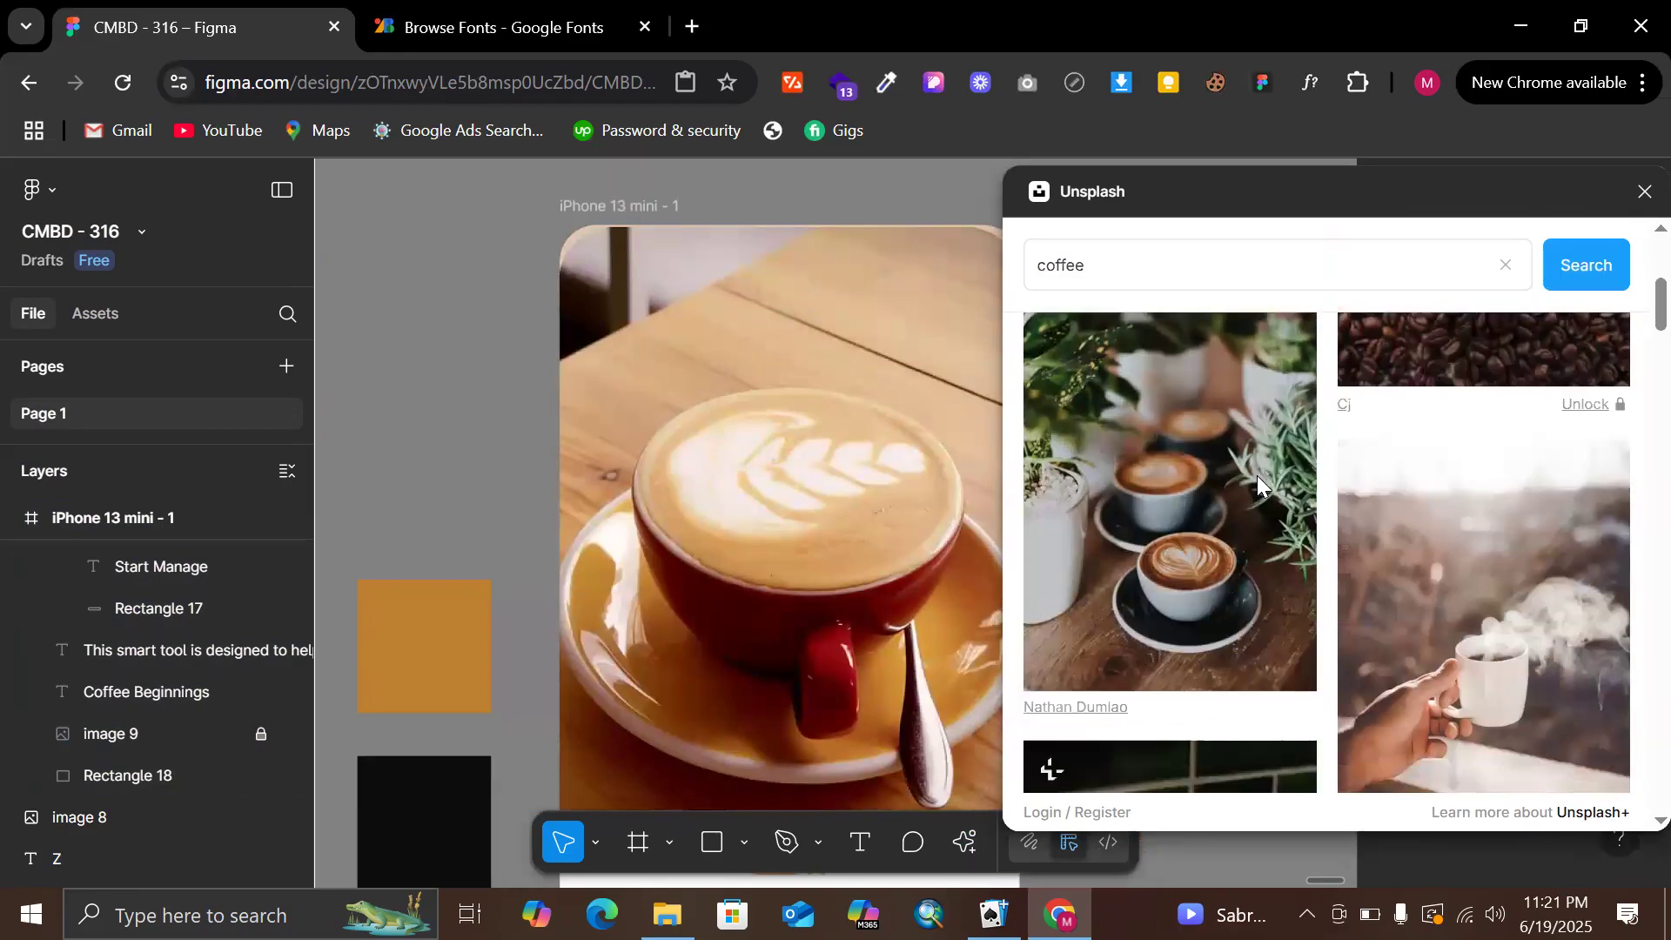
scroll(1259, 484, "down", 5)
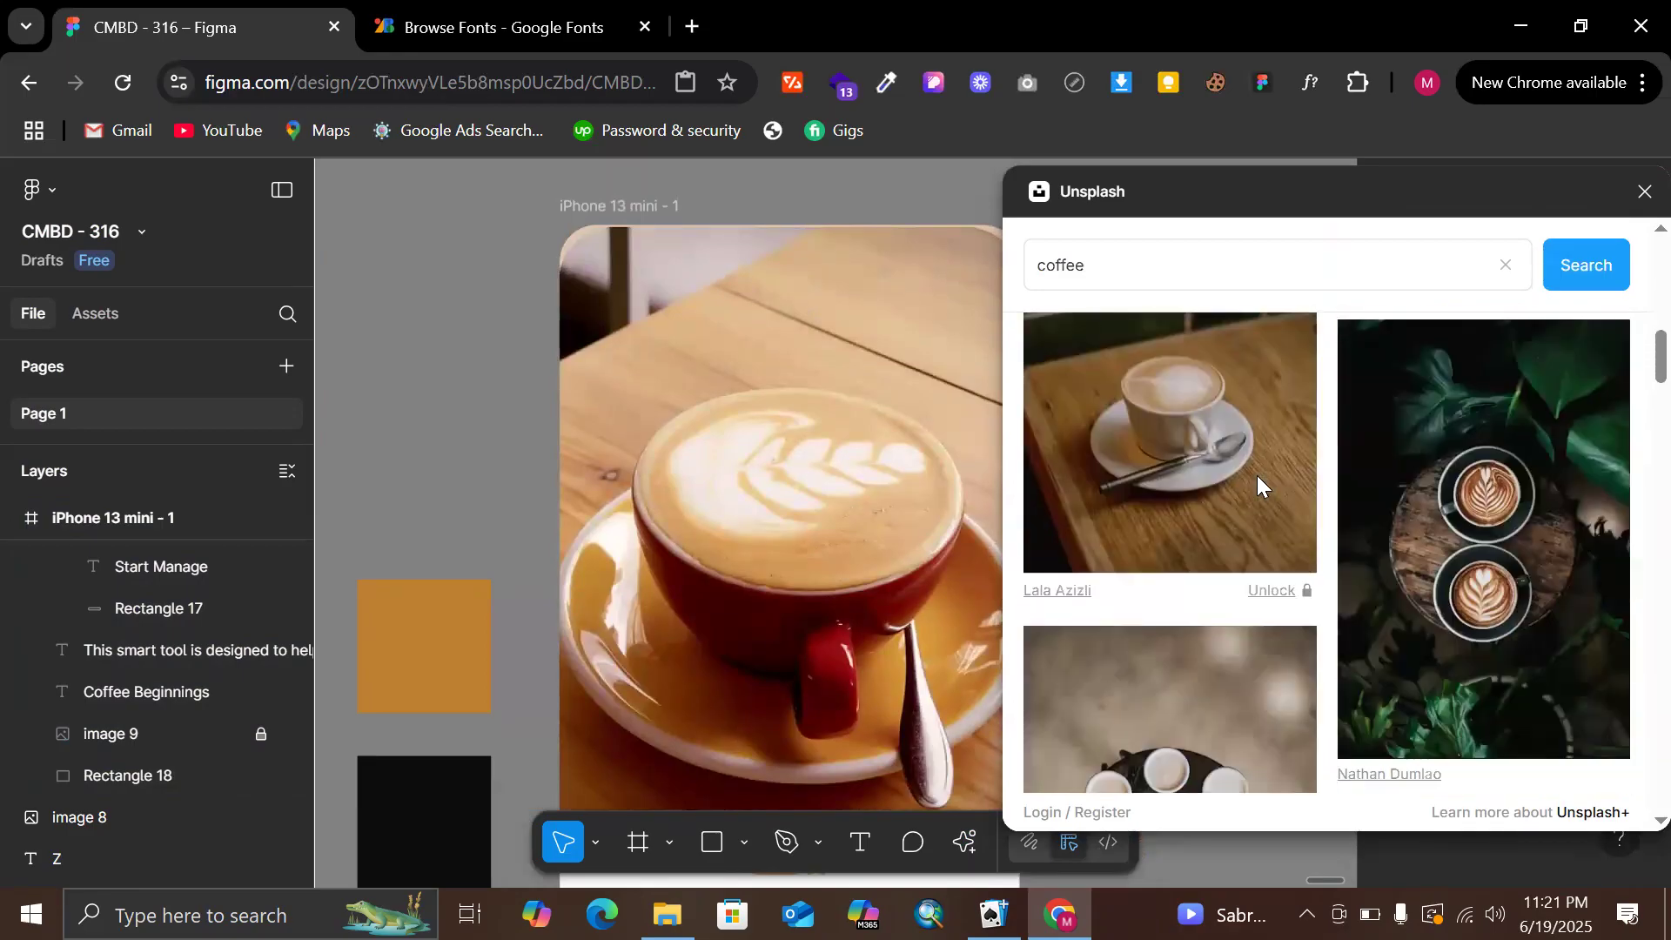
scroll(1257, 475, "down", 5)
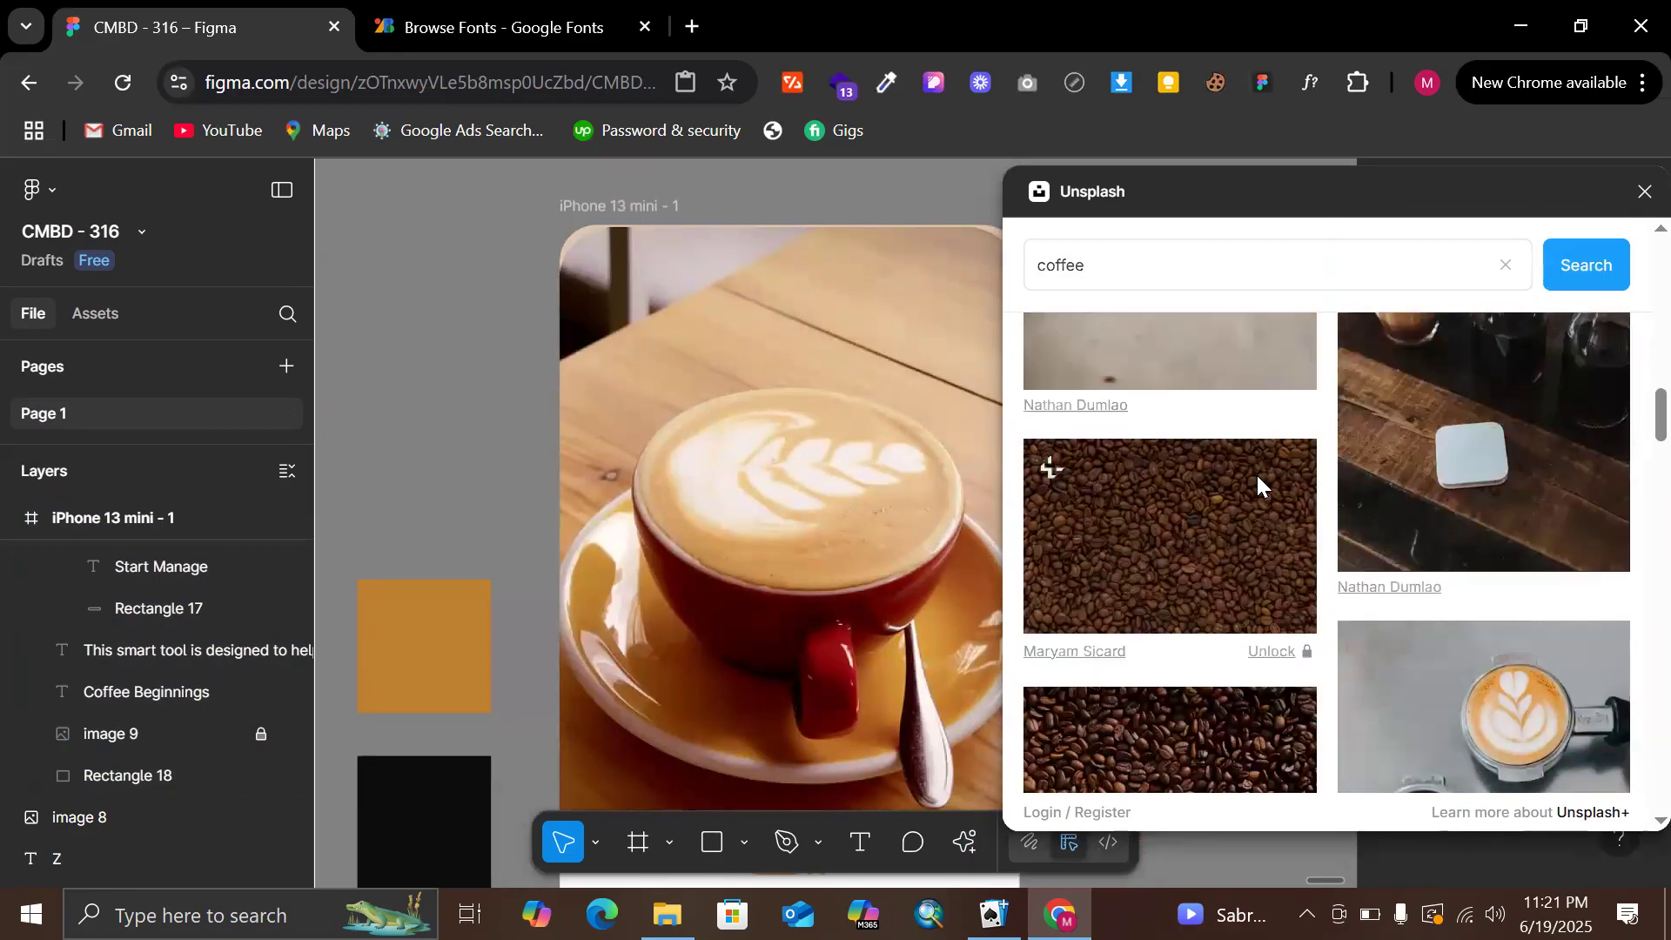
scroll(1372, 482, "down", 5)
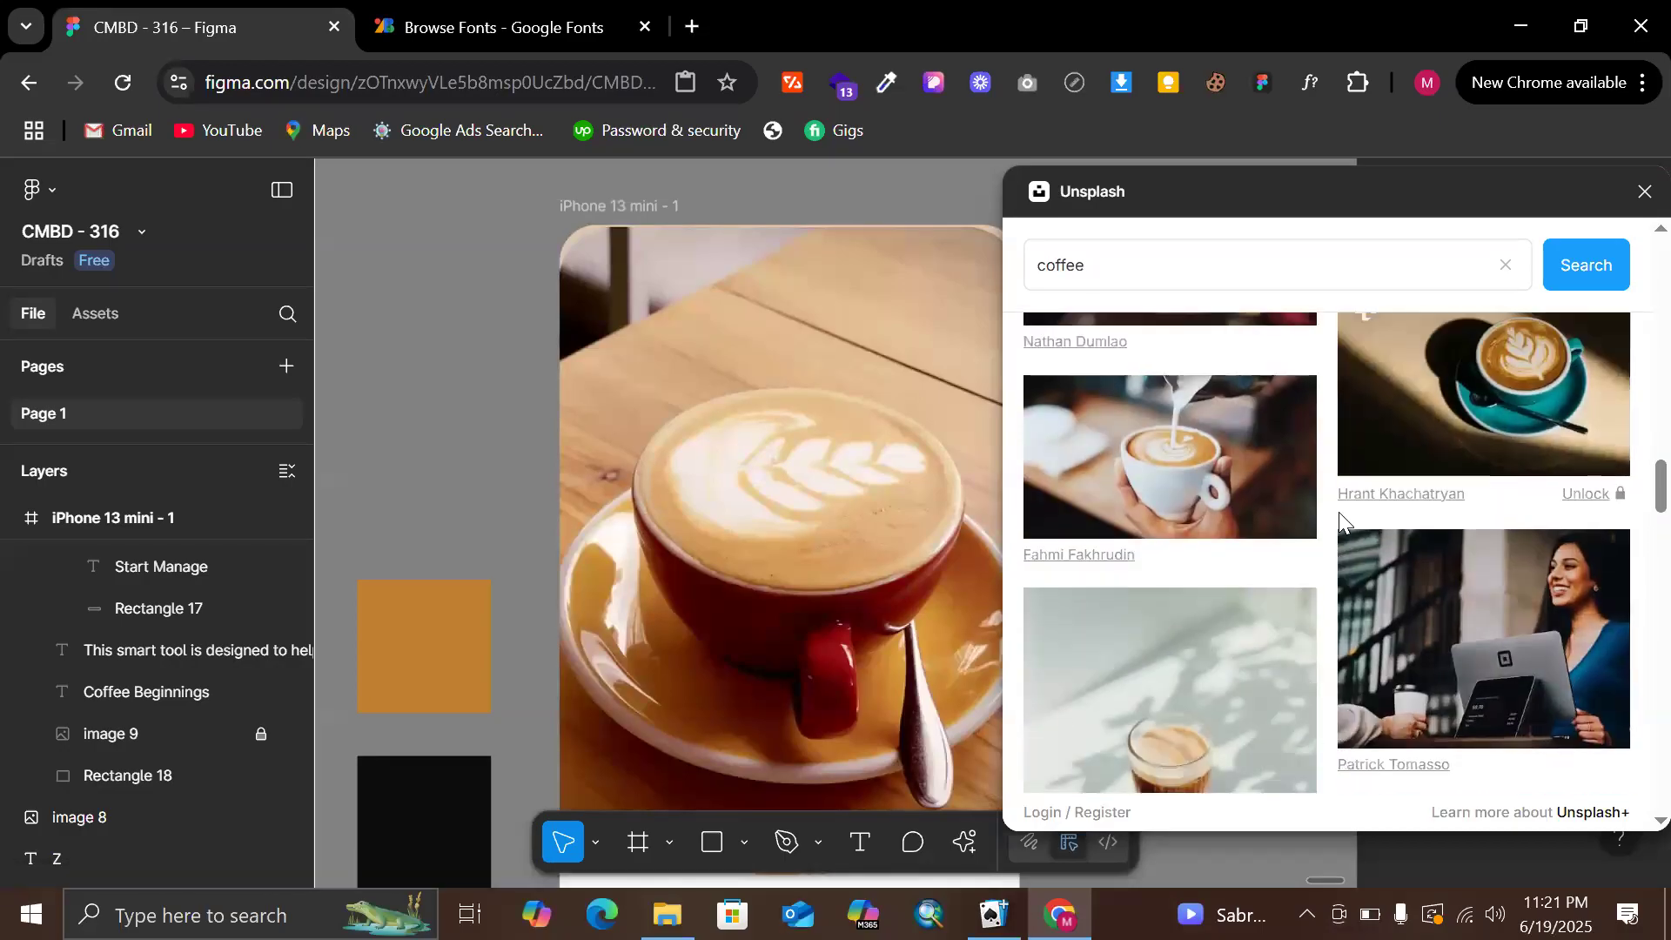
scroll(1246, 488, "down", 5)
scroll(1248, 491, "down", 8)
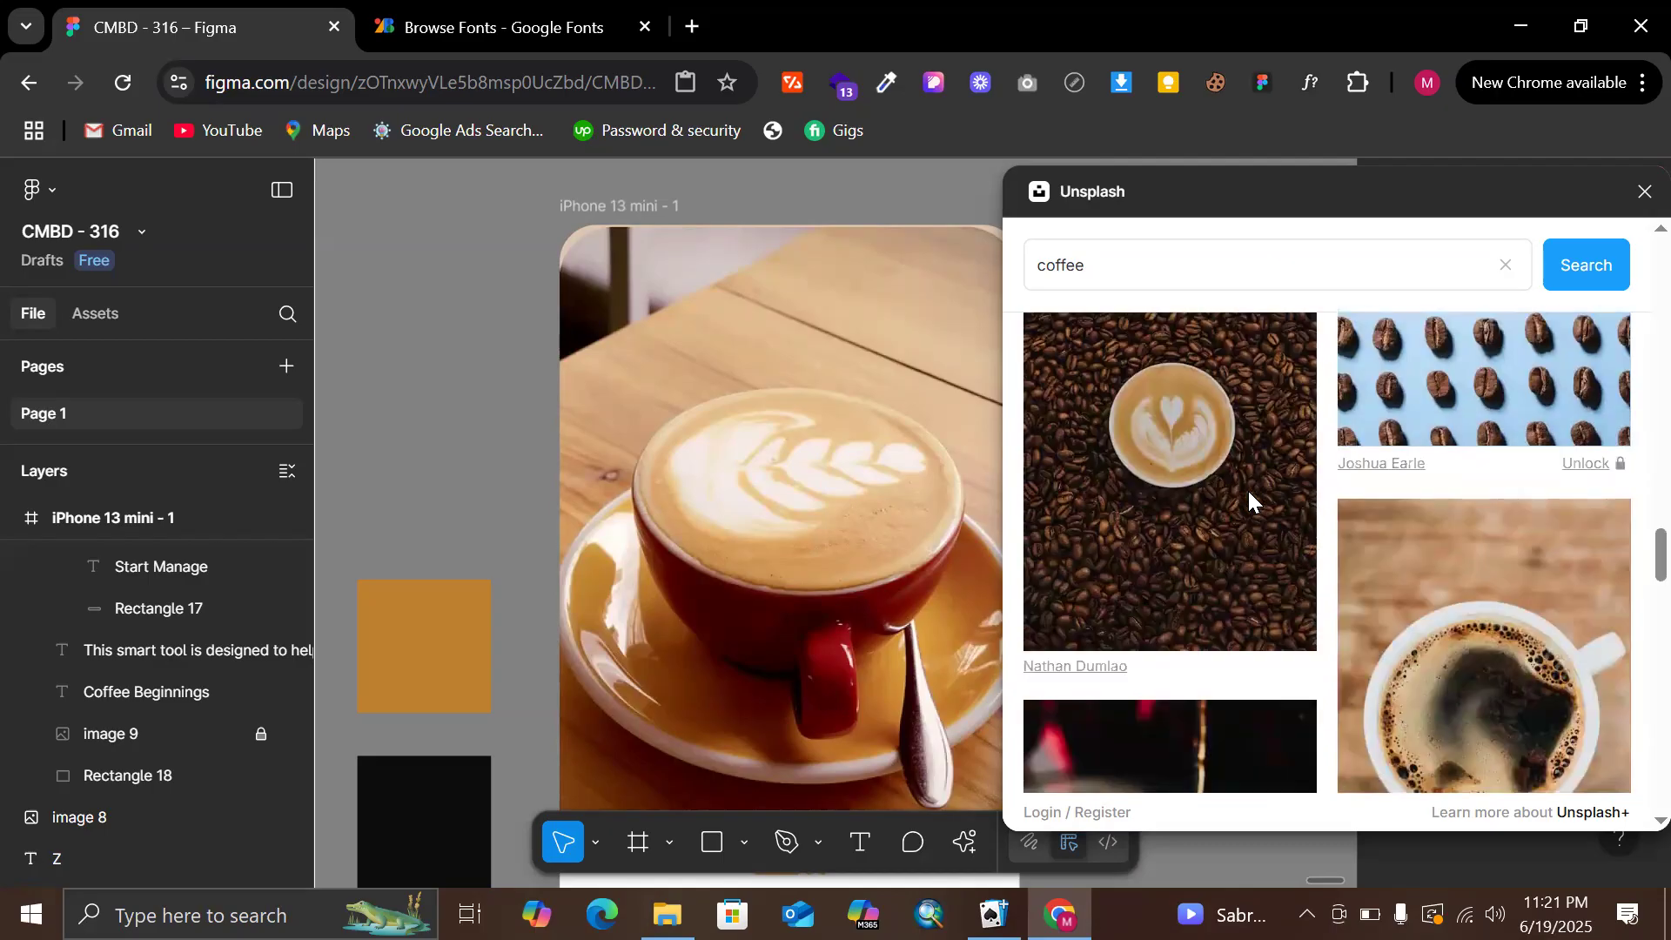
scroll(1248, 498, "down", 10)
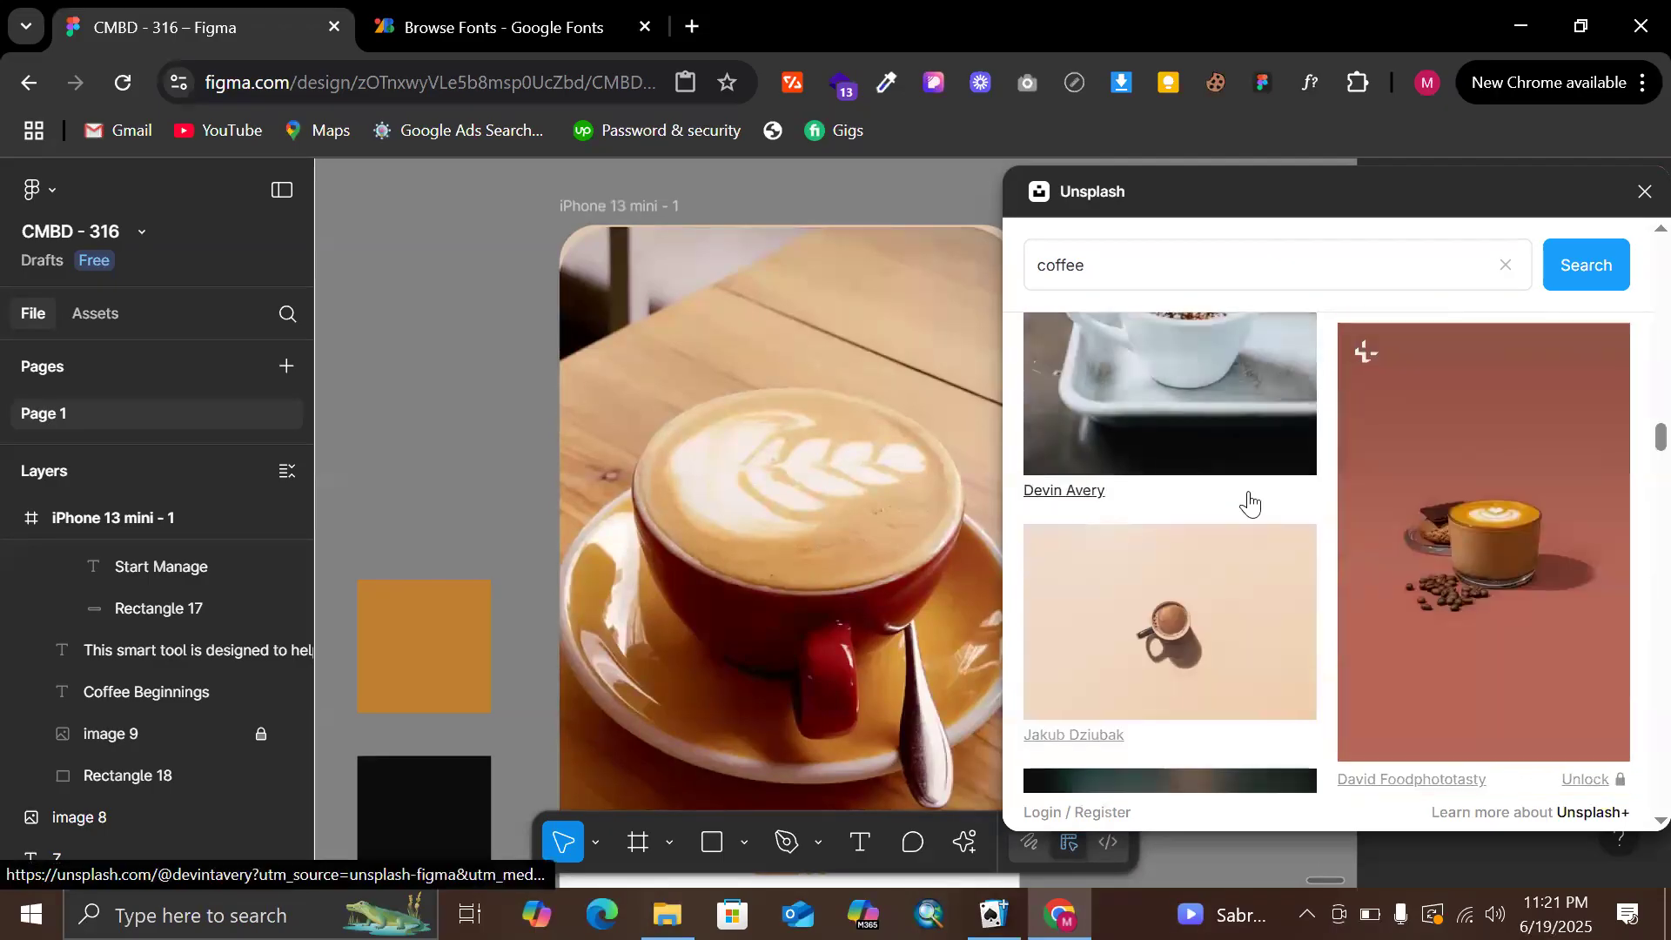
scroll(1248, 491, "down", 3)
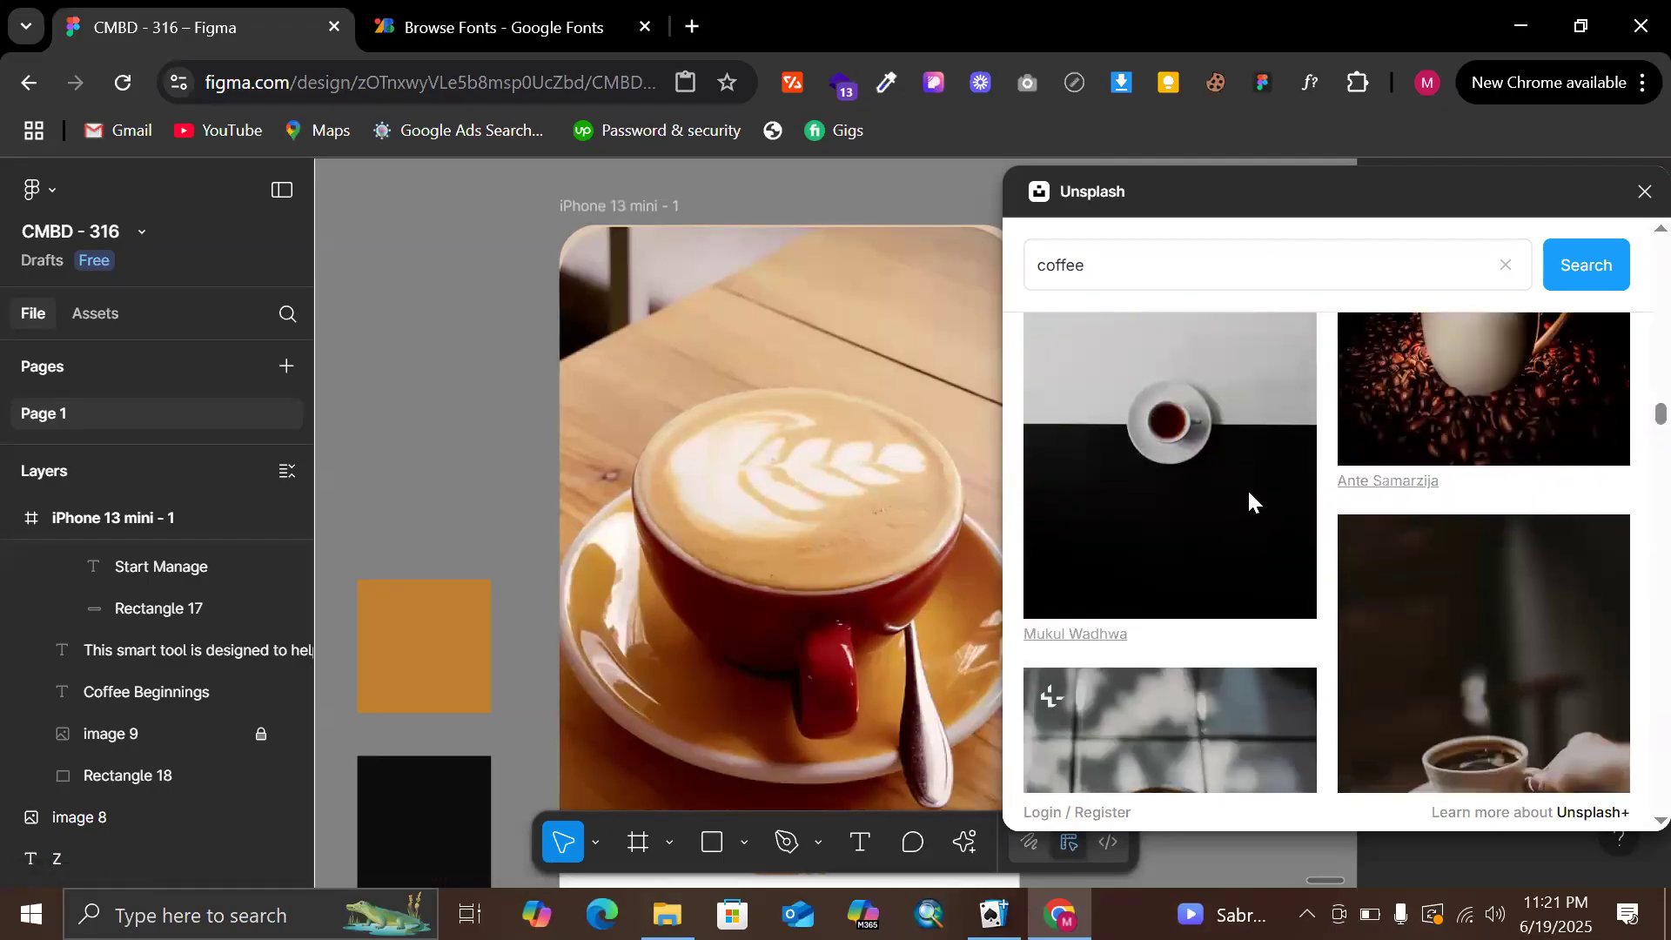
scroll(1248, 491, "down", 10)
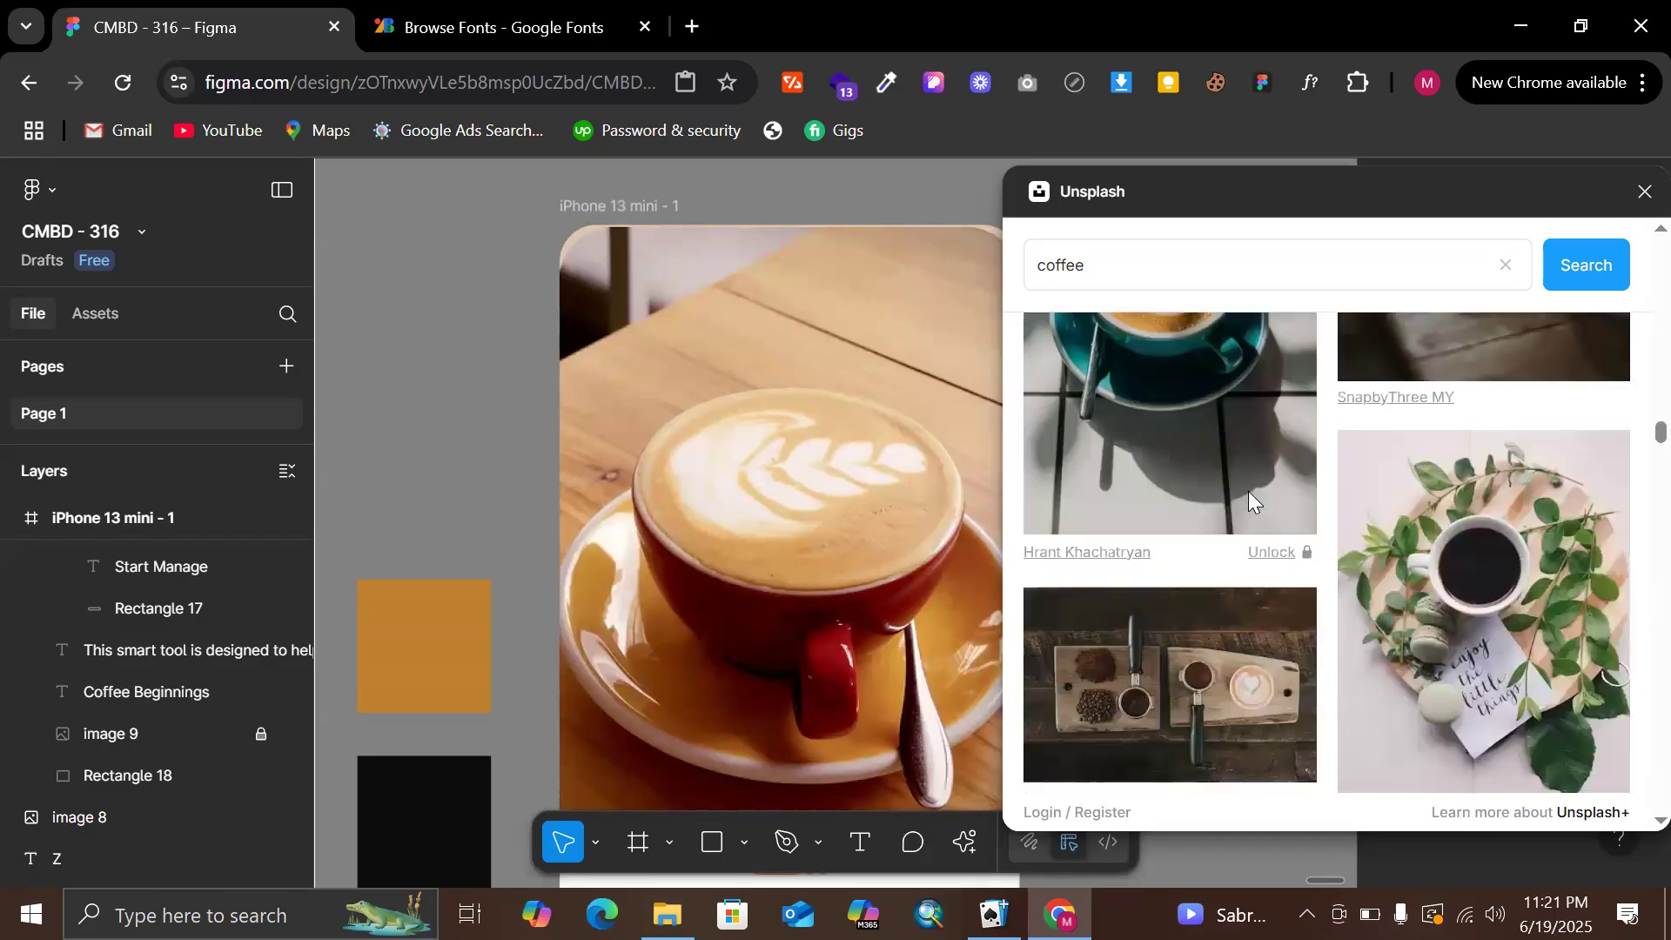
scroll(1249, 492, "down", 5)
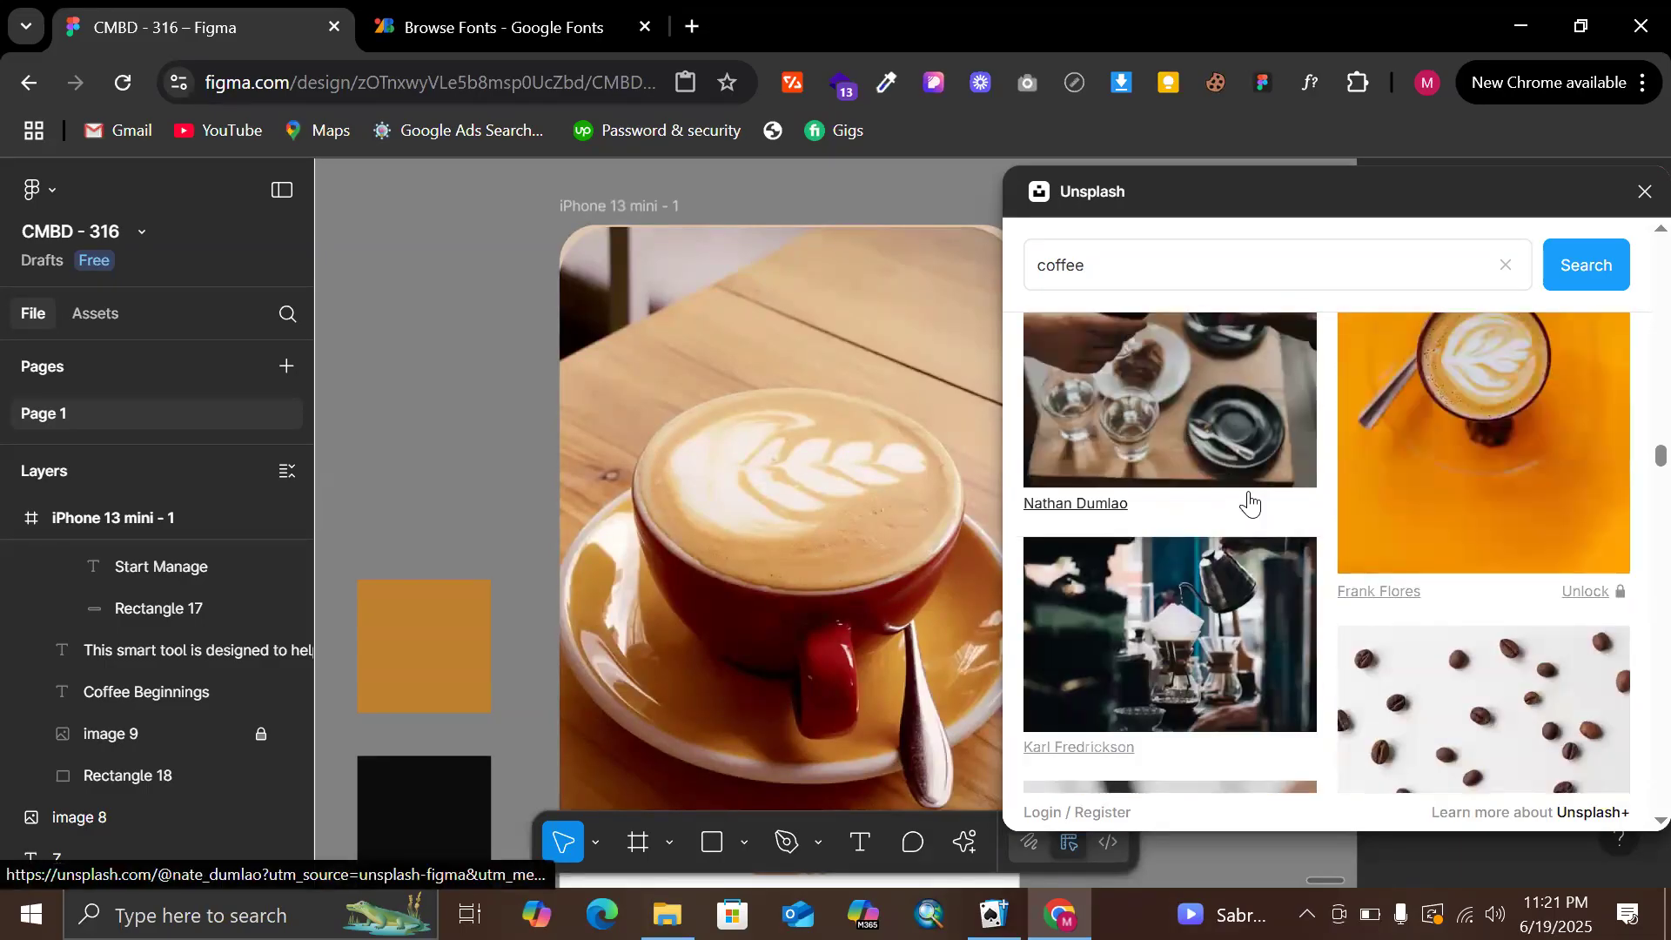
scroll(1248, 495, "down", 5)
scroll(1248, 491, "down", 5)
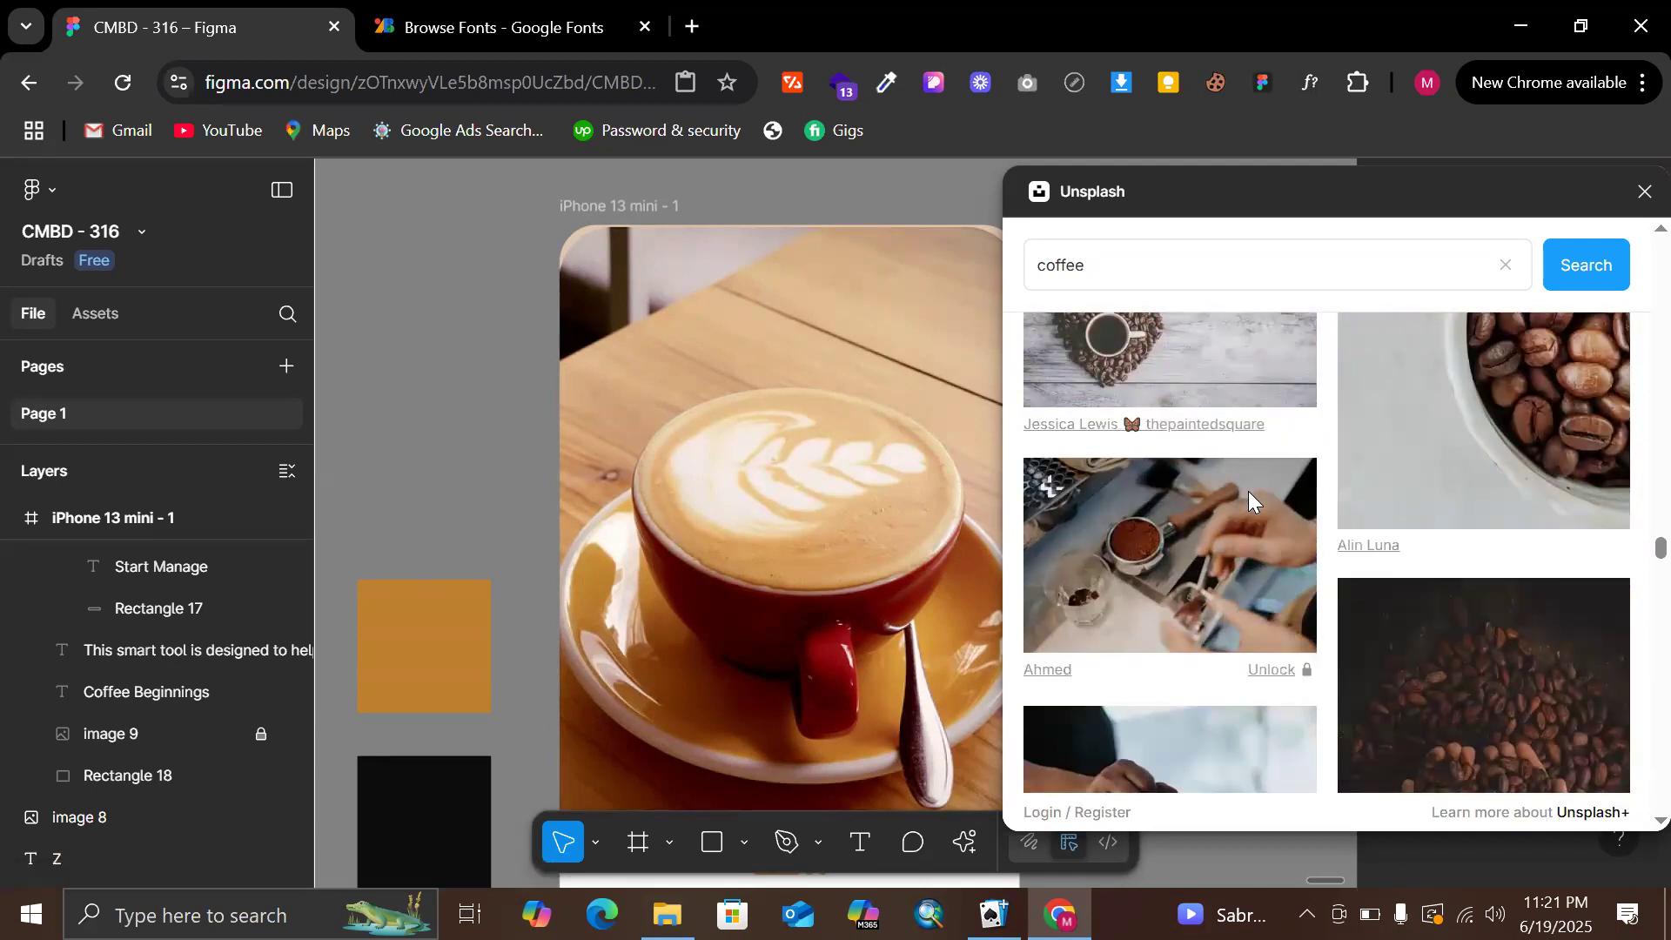
scroll(1248, 491, "down", 3)
scroll(1237, 468, "down", 5)
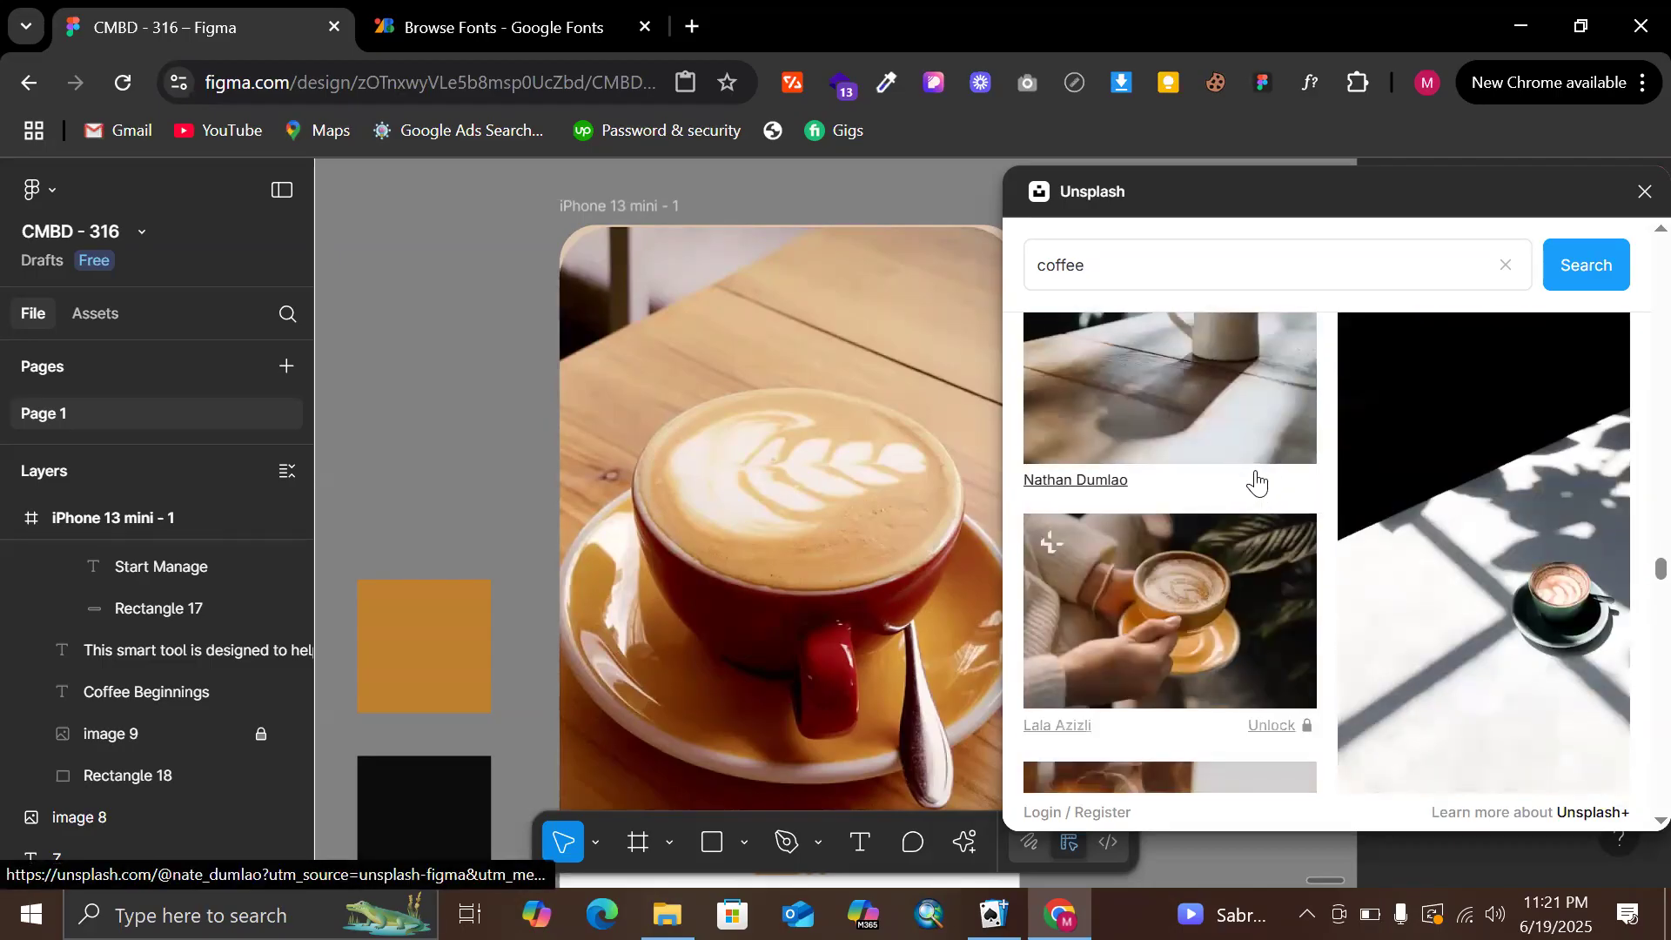
scroll(1256, 480, "down", 5)
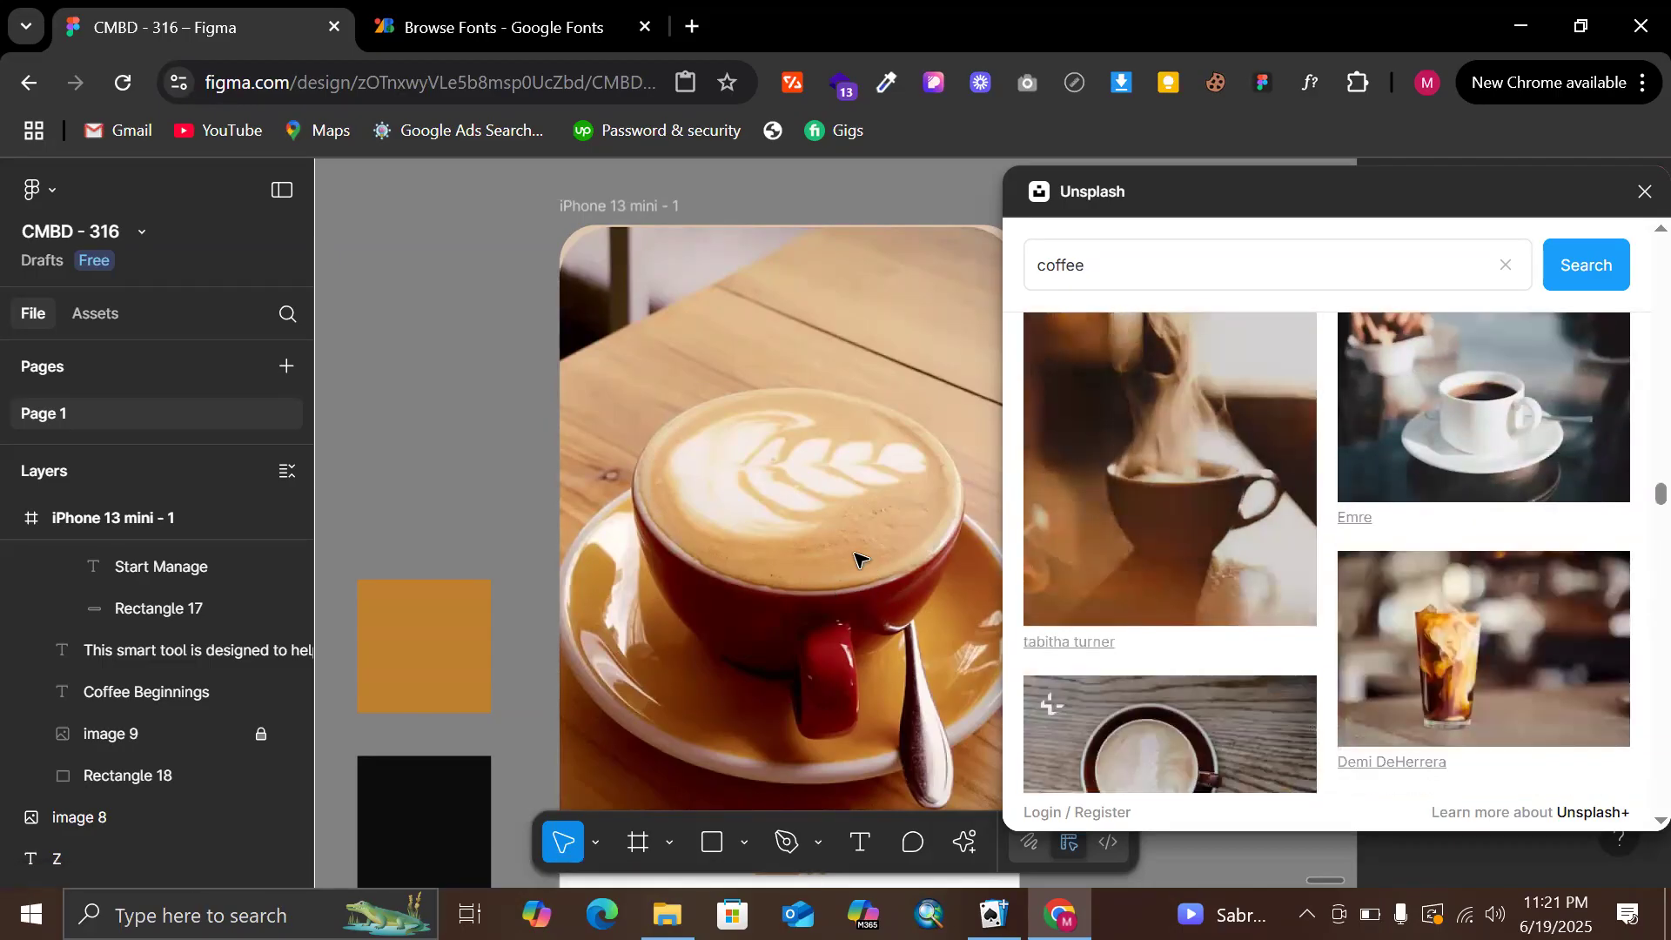
left_click(1640, 192)
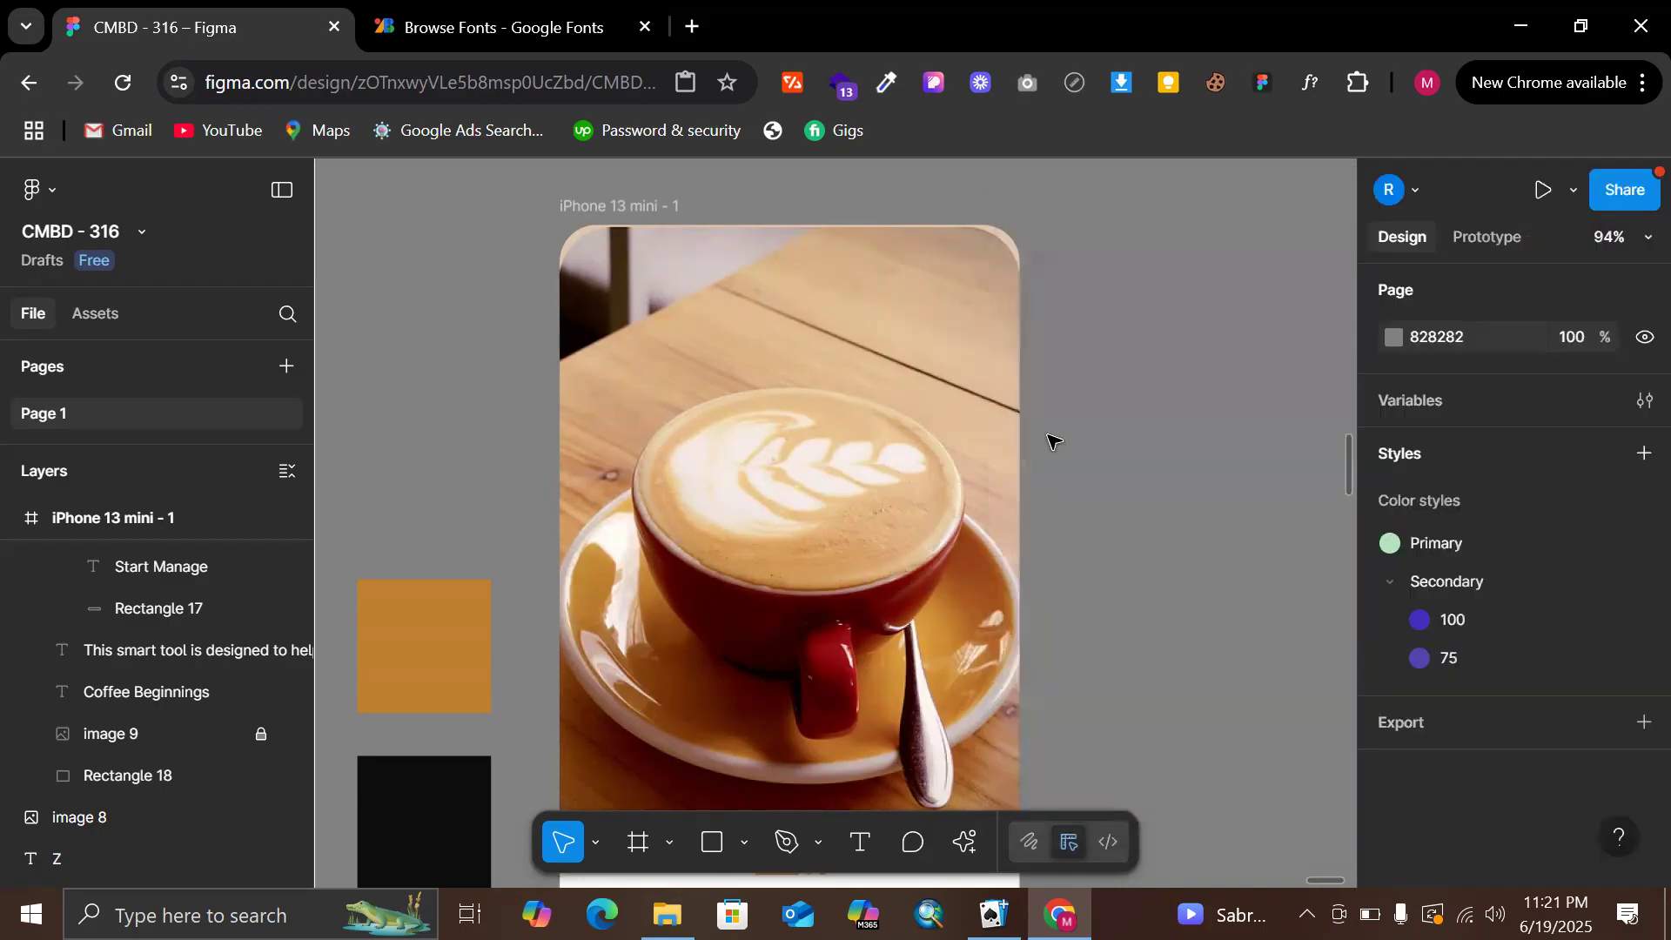
Set the letter spacing of the "This smart tool is designed to help" description text to 0%
scroll(1052, 437, "down", 1)
scroll(1052, 438, "down", 4)
scroll(1052, 438, "down", 2, "ctrl")
scroll(1053, 438, "up", 1)
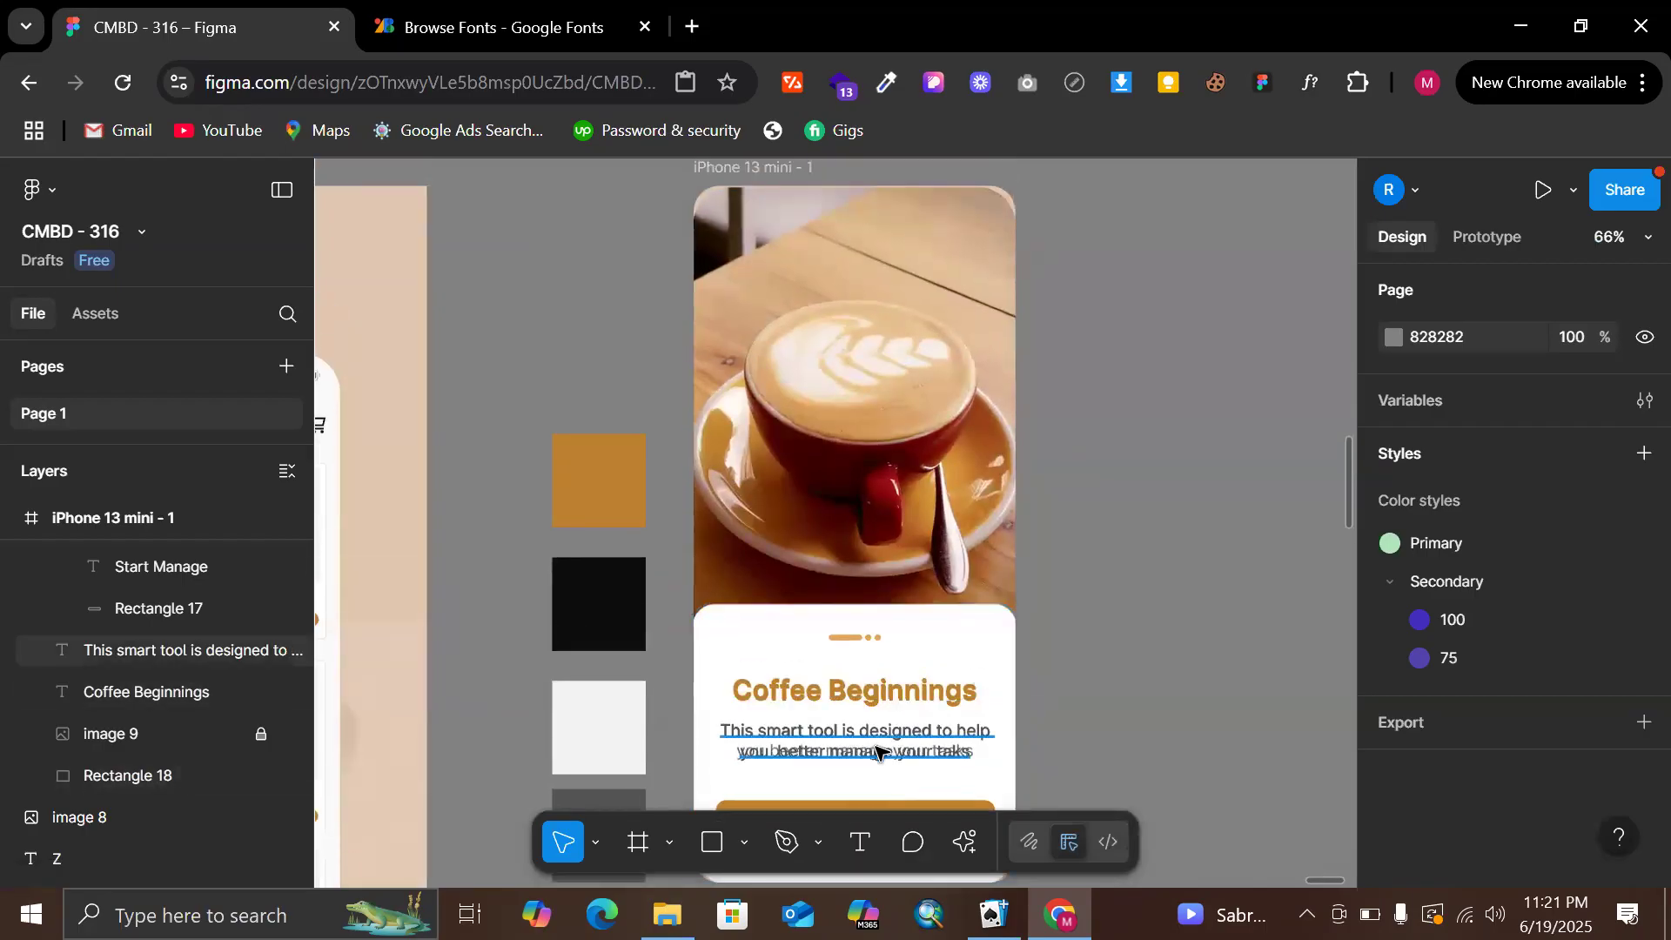
left_click(877, 751)
scroll(877, 750, "up", 2, "ctrl")
scroll(1524, 779, "down", 2)
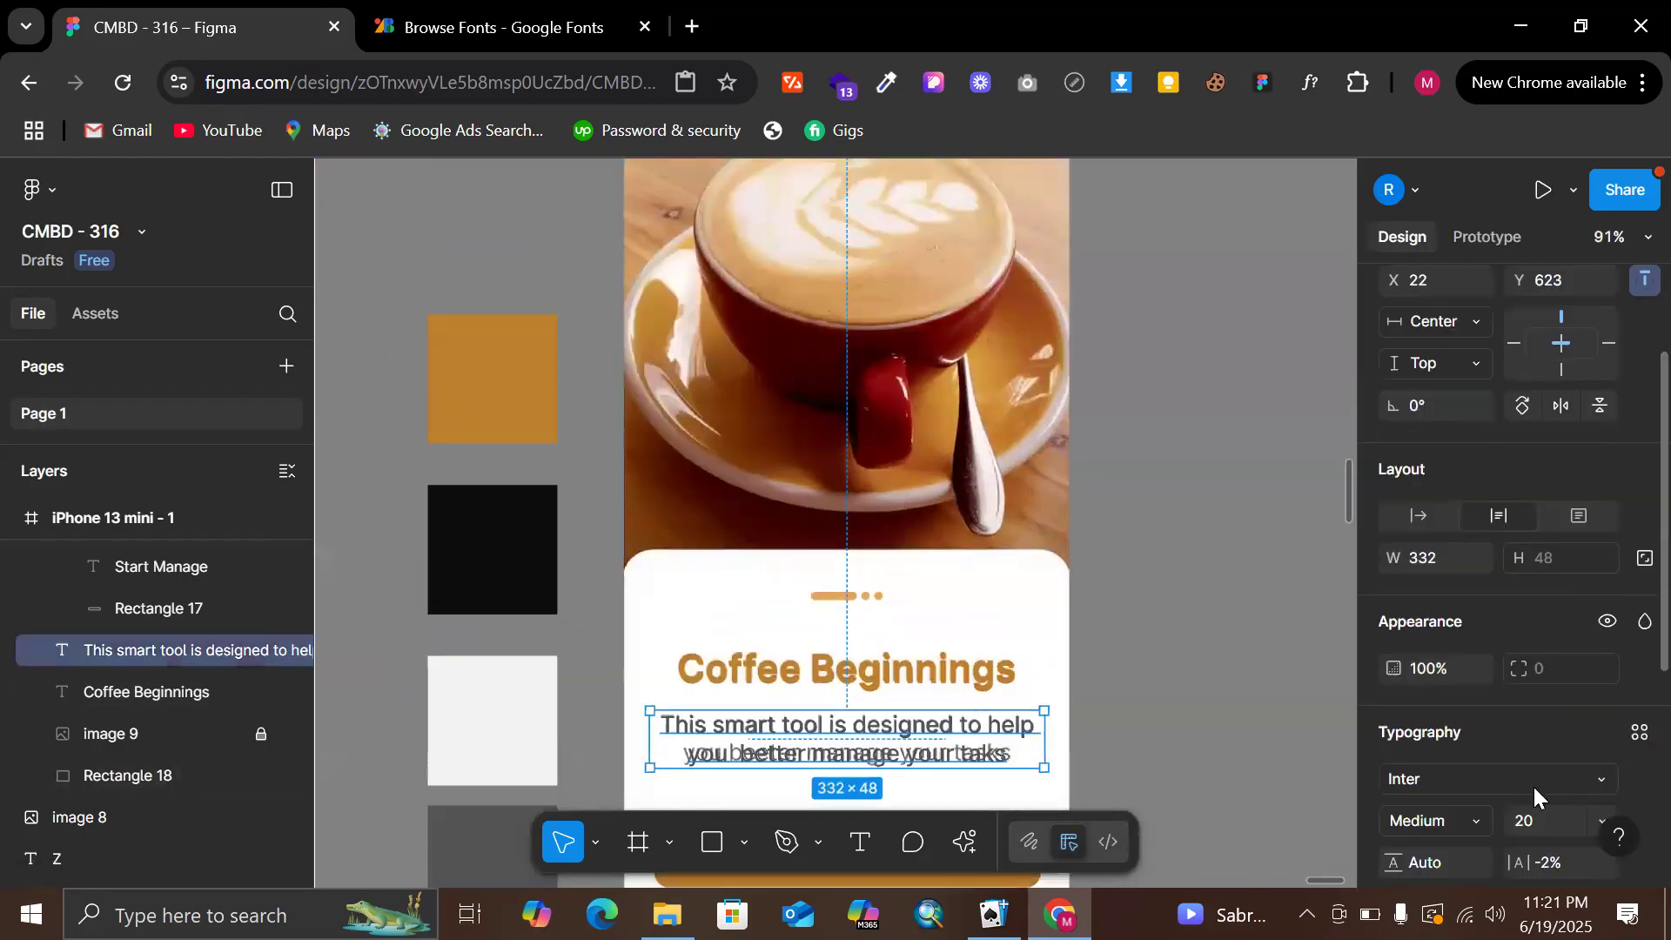
left_click(1546, 872)
type("0")
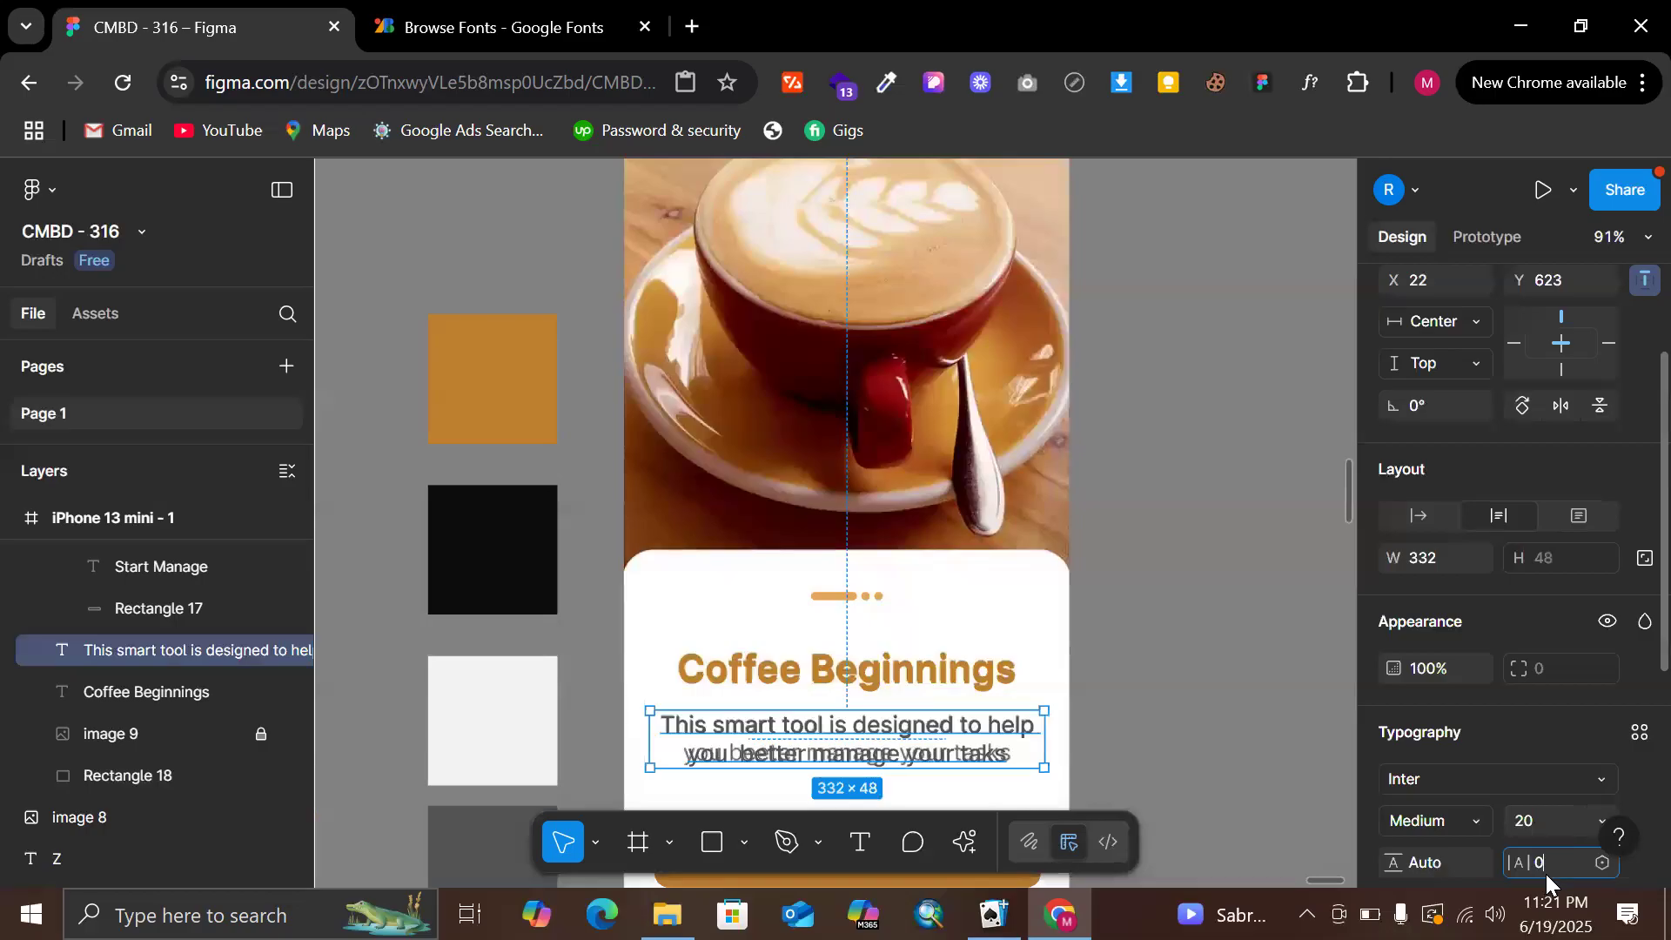
key("Return")
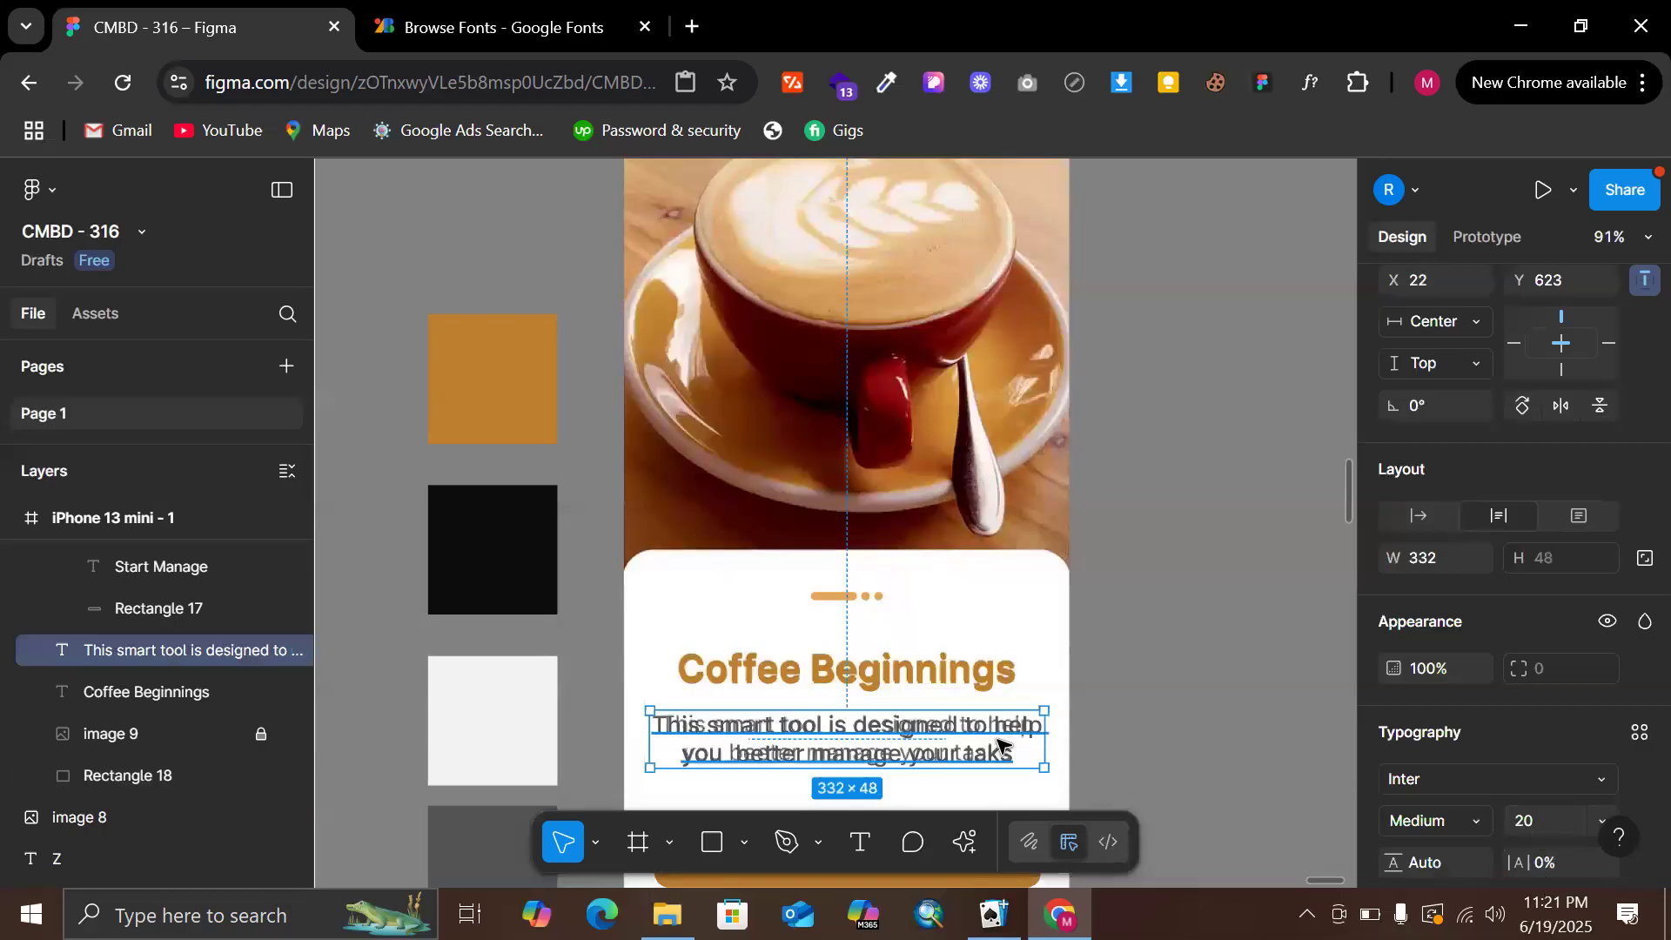
Shift the description text, centre it horizontally in the frame, and nudge it to Y 623 over the reference text
left_click_drag(1004, 736, 1005, 742)
scroll(1494, 434, "up", 2)
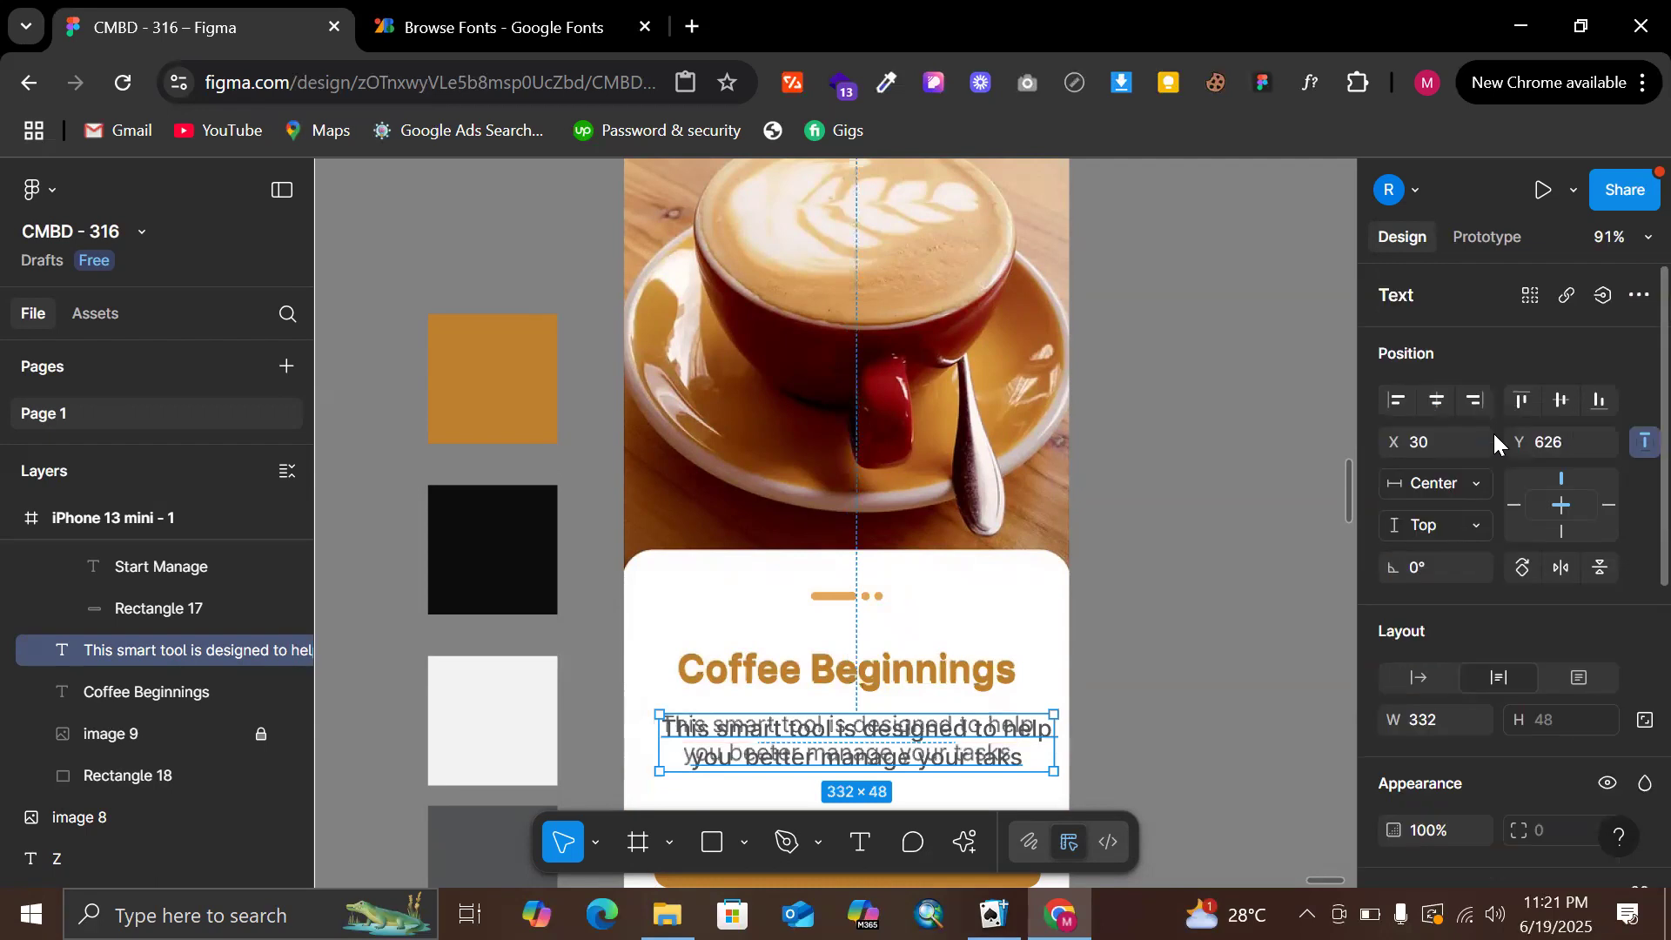
left_click(1438, 401)
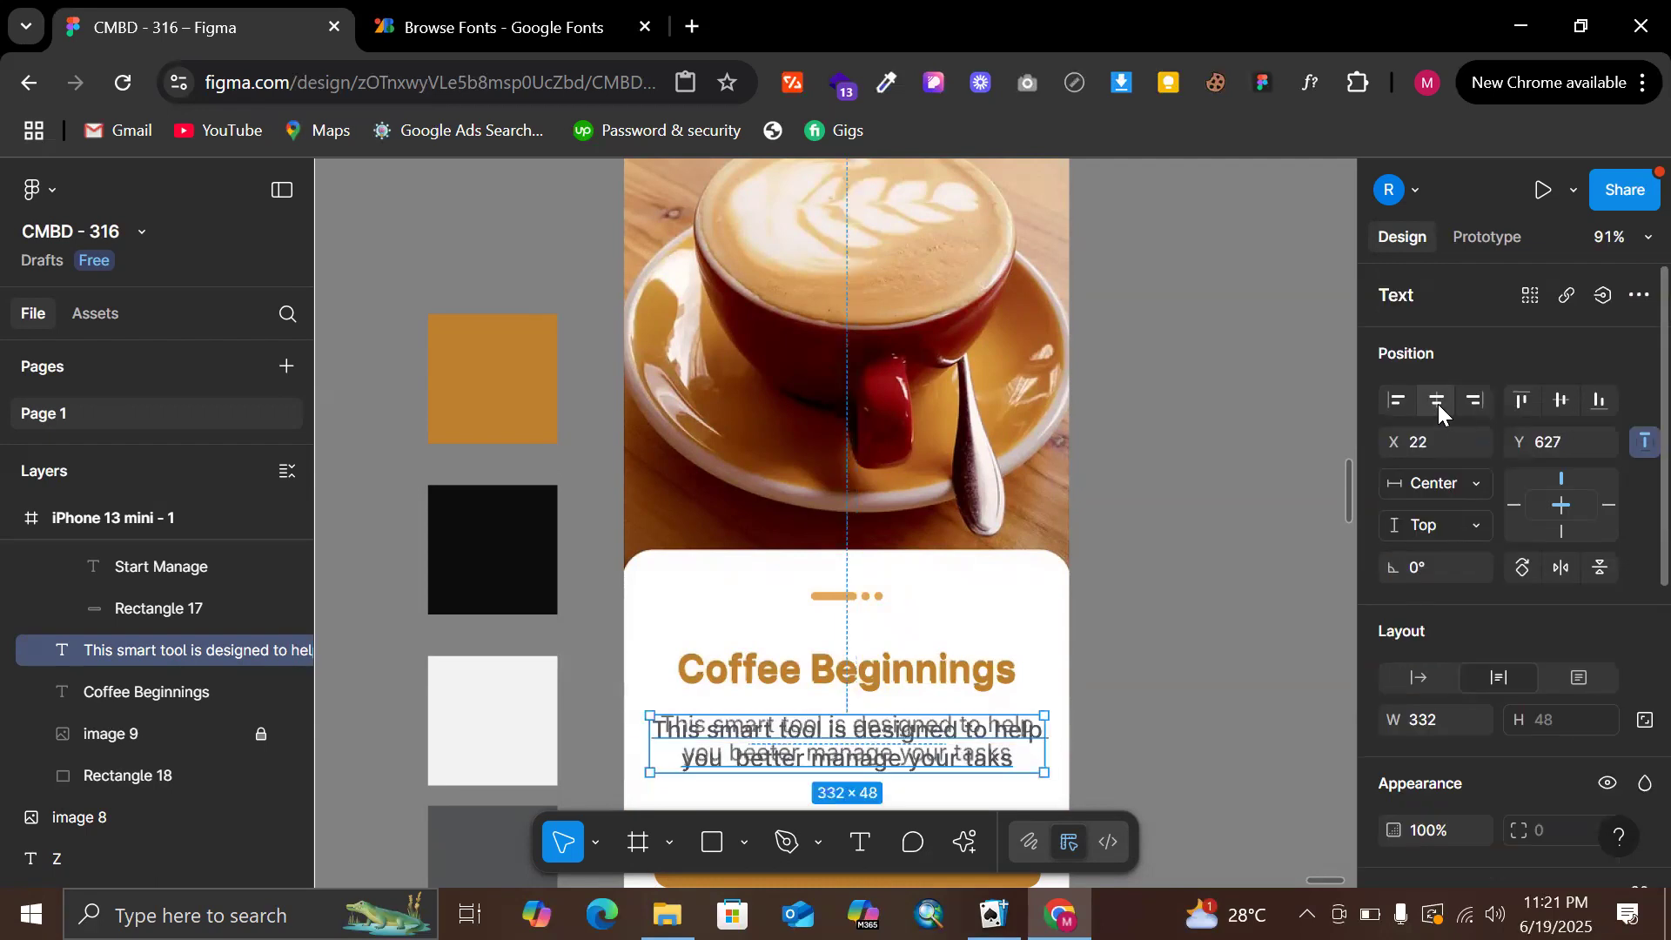
key("Up")
key("Up")
key("Up")
key("Up")
key("Up")
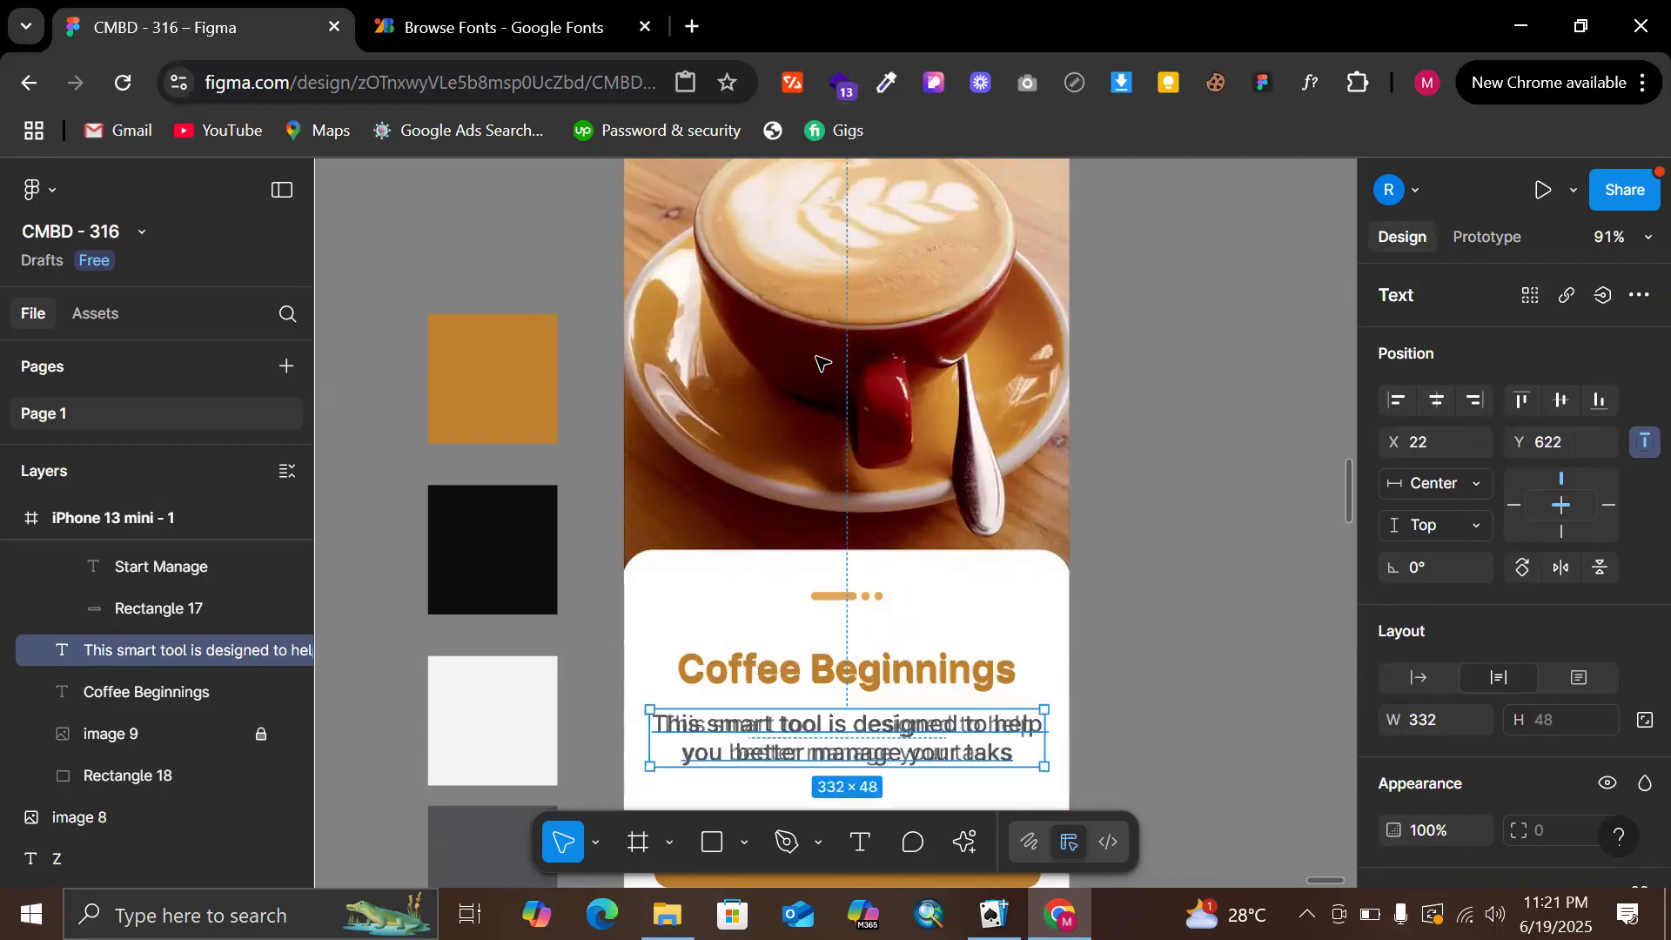
key("Down")
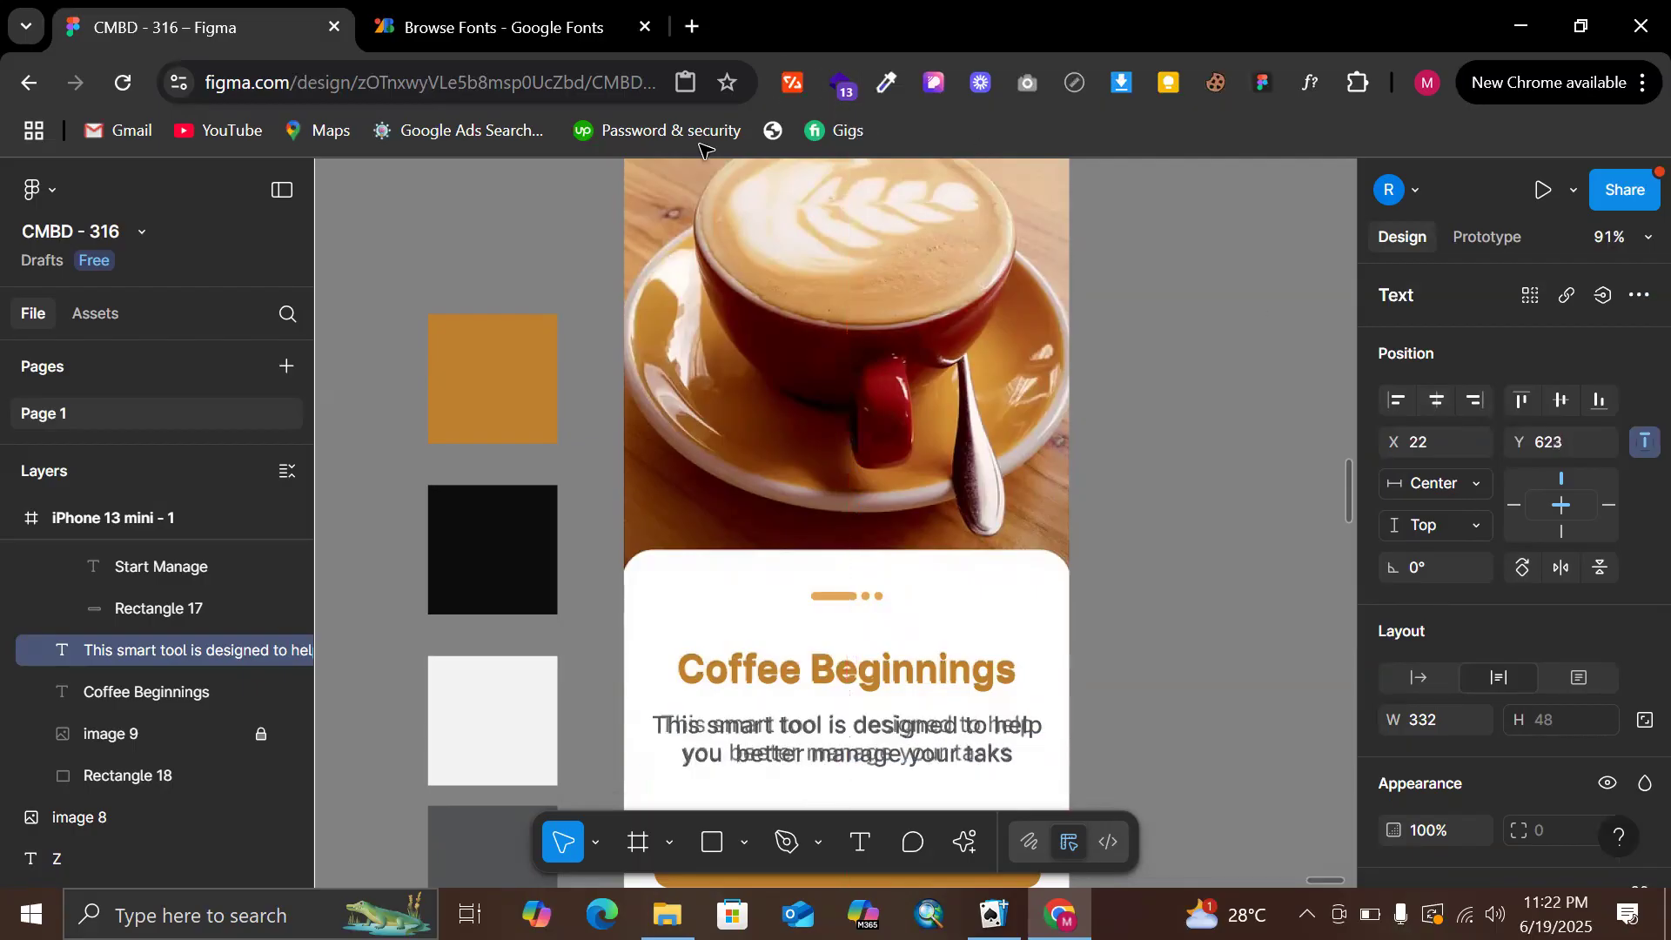
left_click(510, 7)
left_click(306, 11)
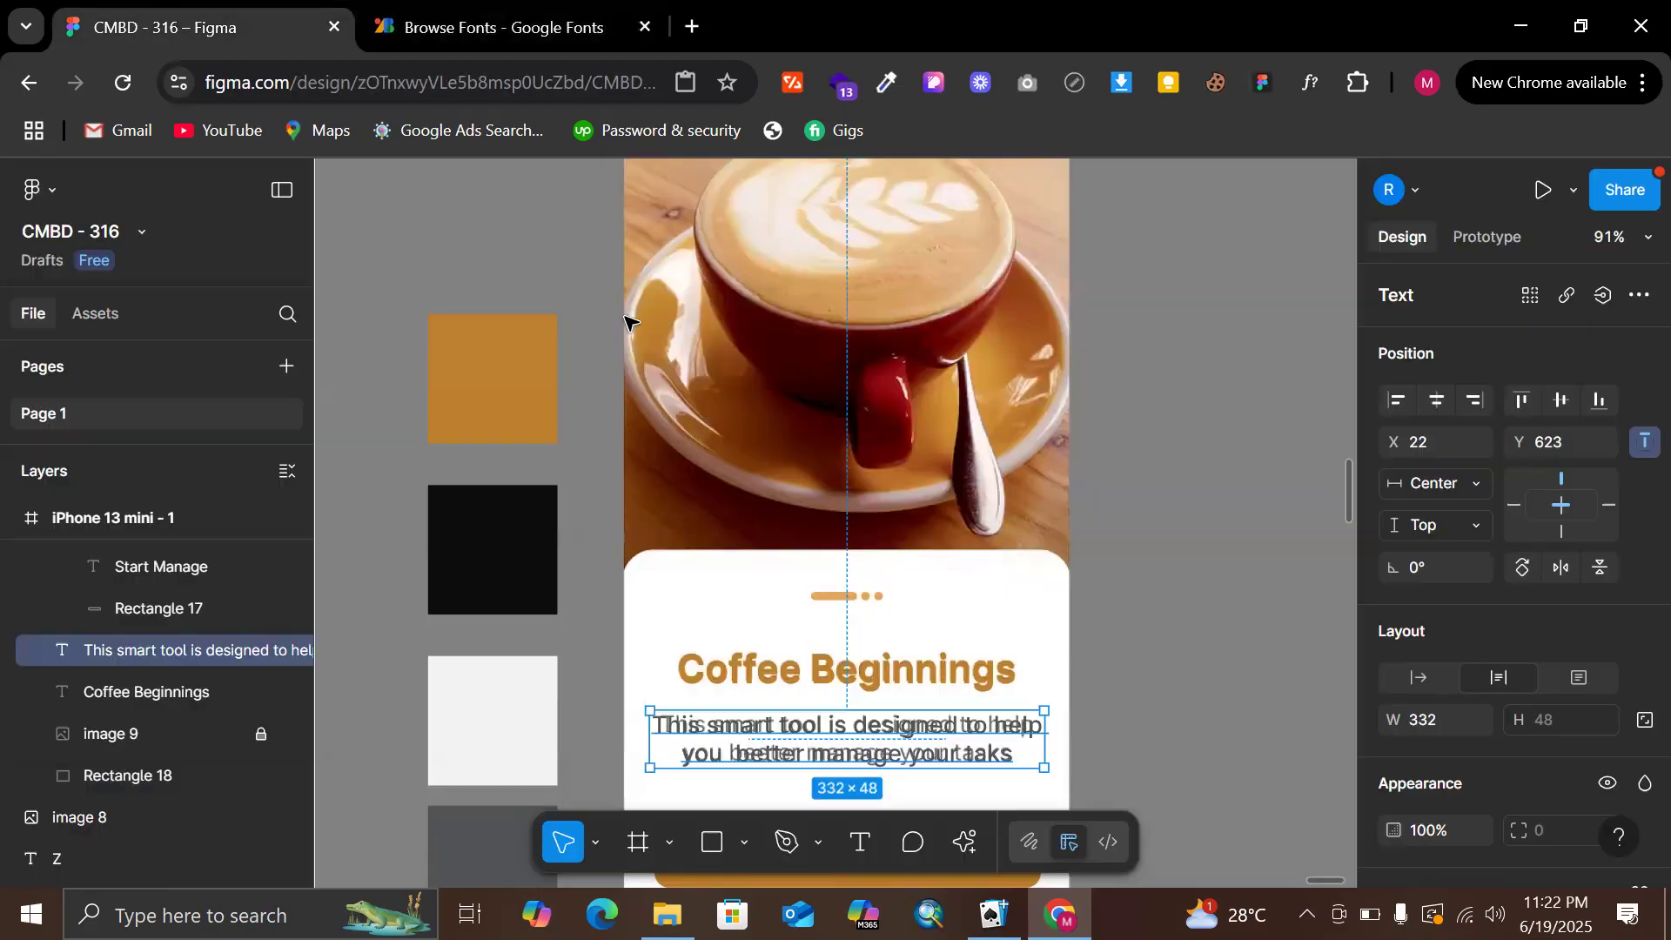
Capture a screenshot of the latte photo in the iPhone 13 mini frame and save it as the PNG file aaa in Pictures
scroll(870, 448, "down", 5, "ctrl")
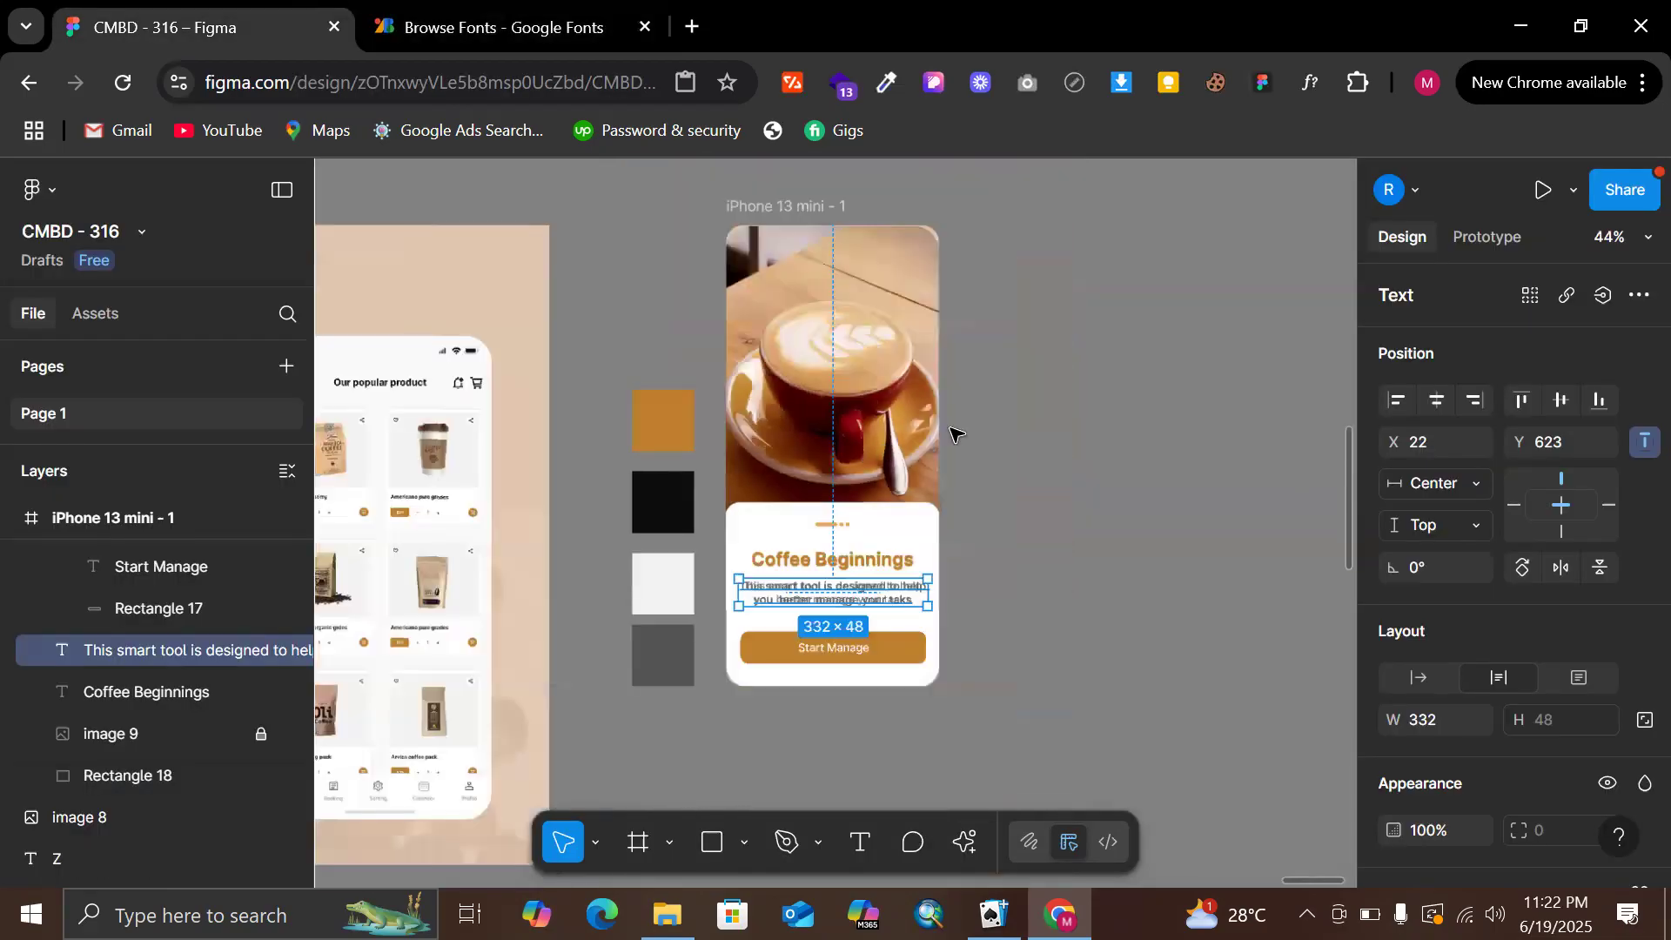
left_click(1123, 452)
key("super+shift+s")
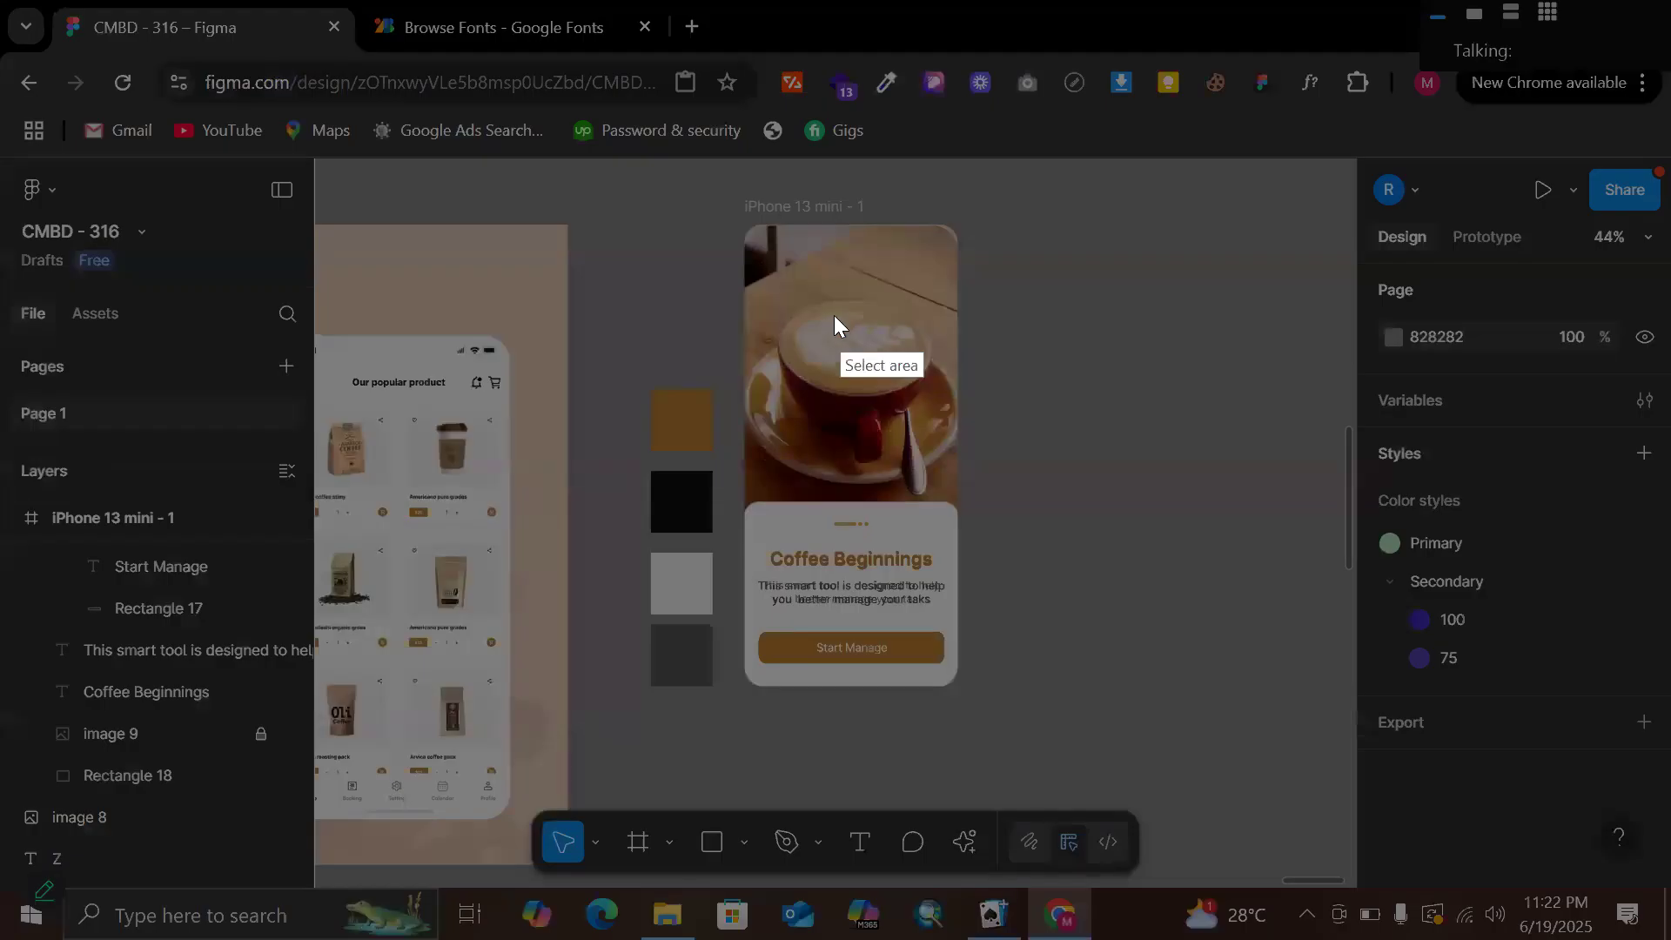
left_click_drag(727, 214, 982, 513)
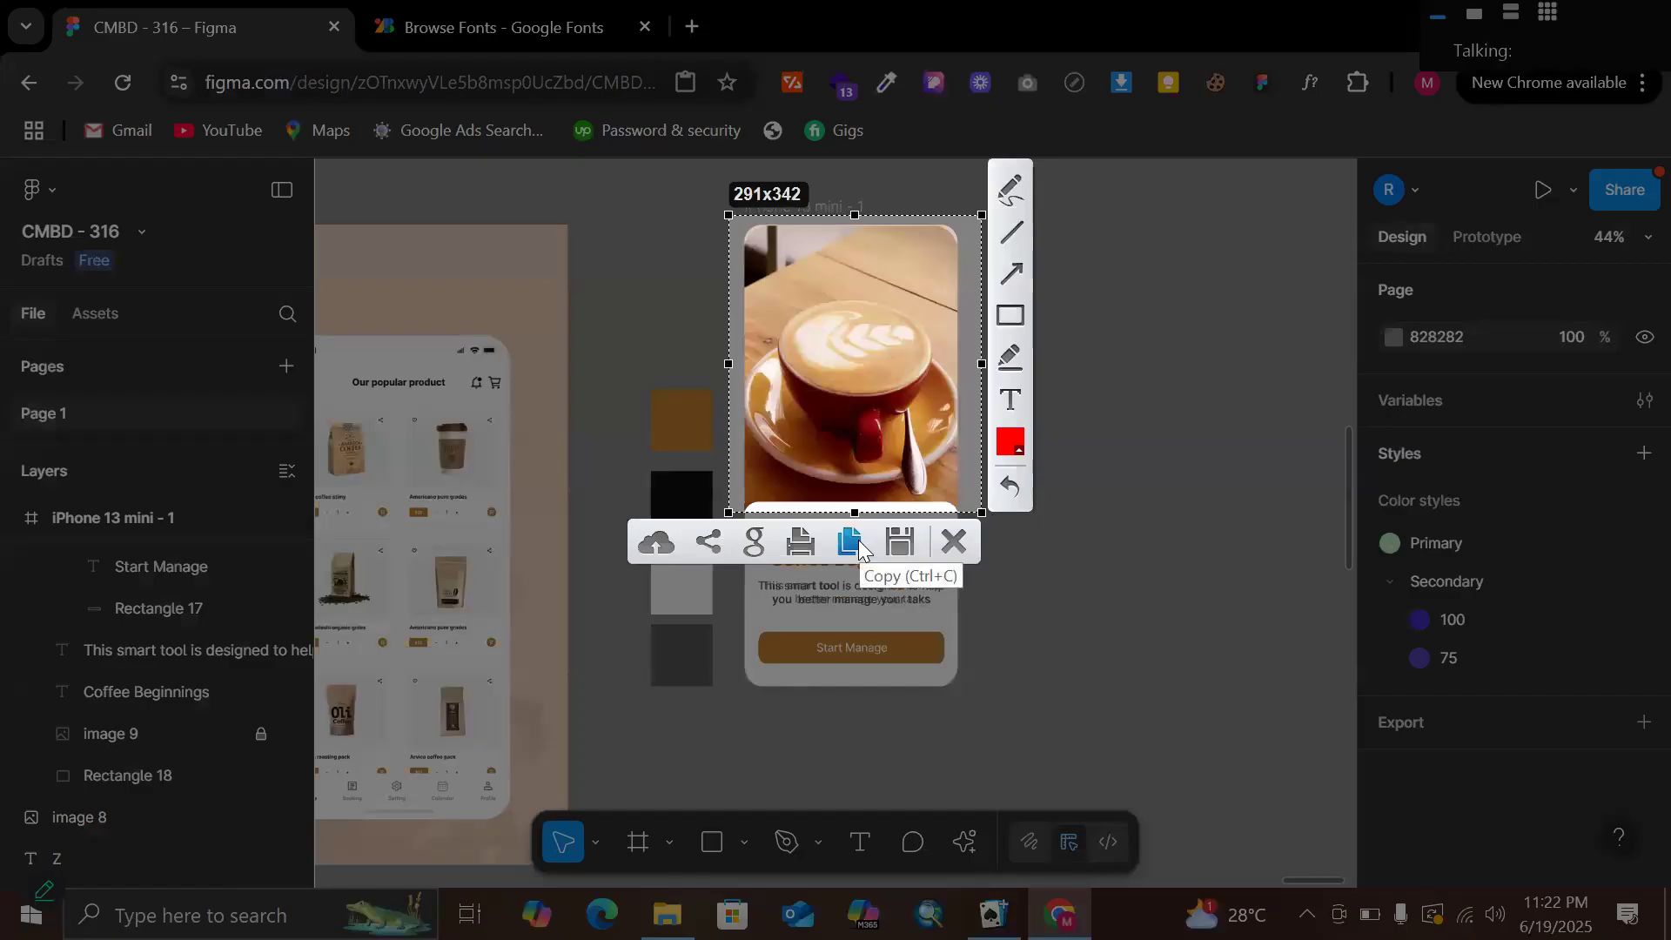
left_click(911, 548)
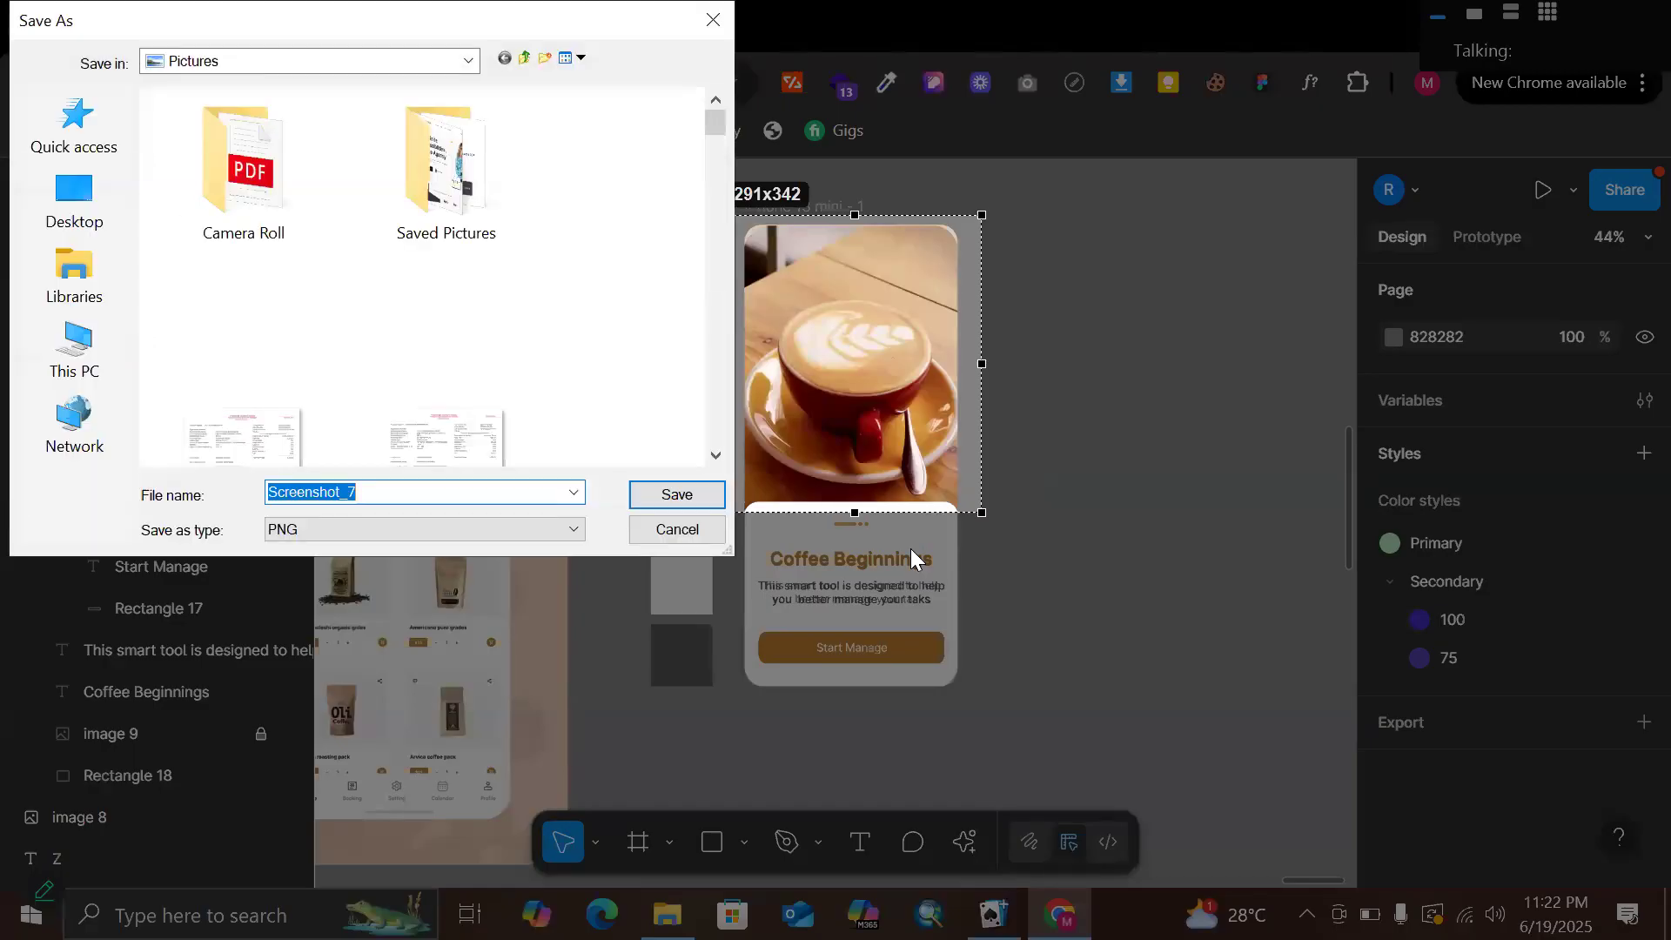
type("aaa")
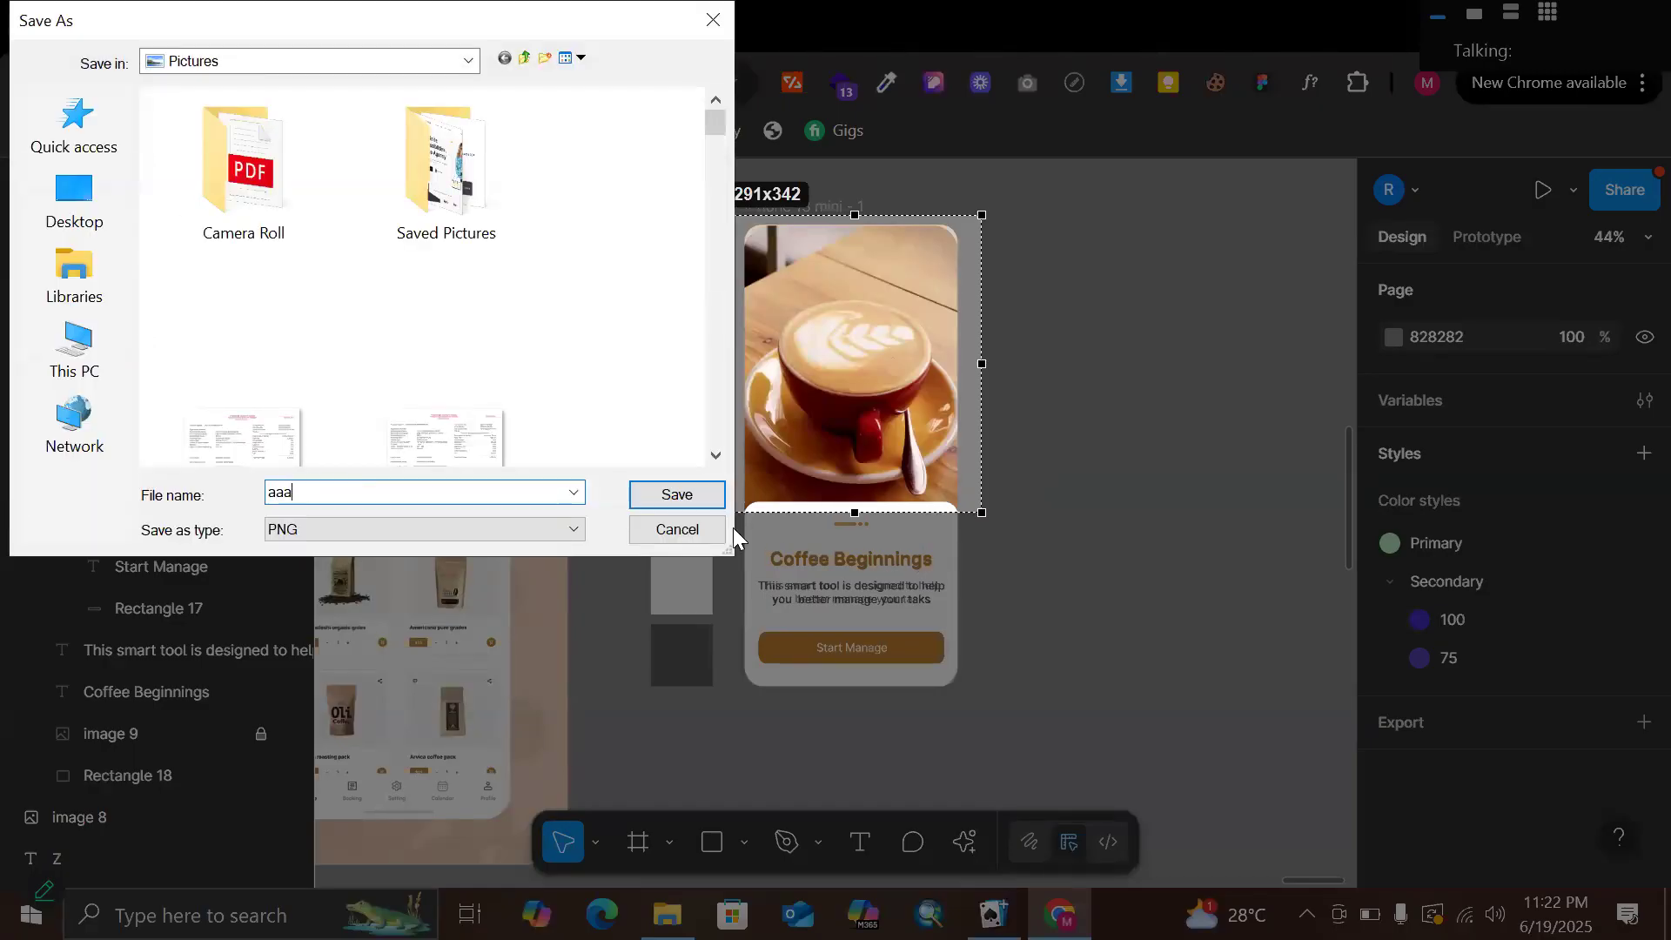
left_click(678, 495)
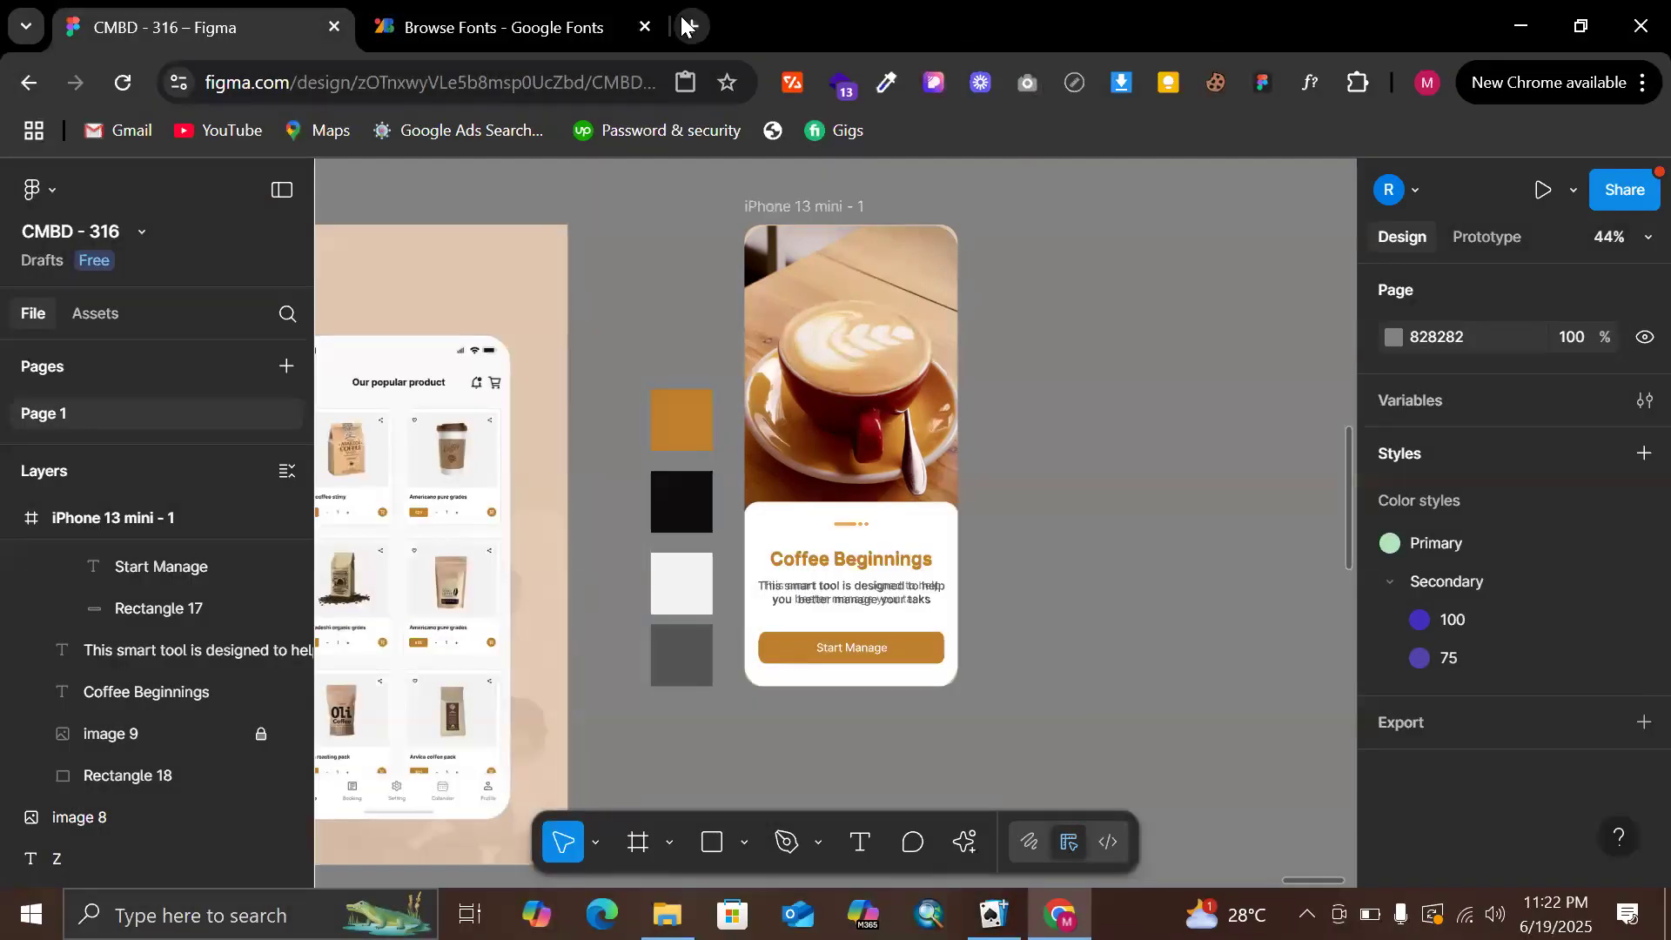
Run a Google Lens image search in a new browser tab with the saved latte screenshot from the Pictures folder
left_click(687, 26)
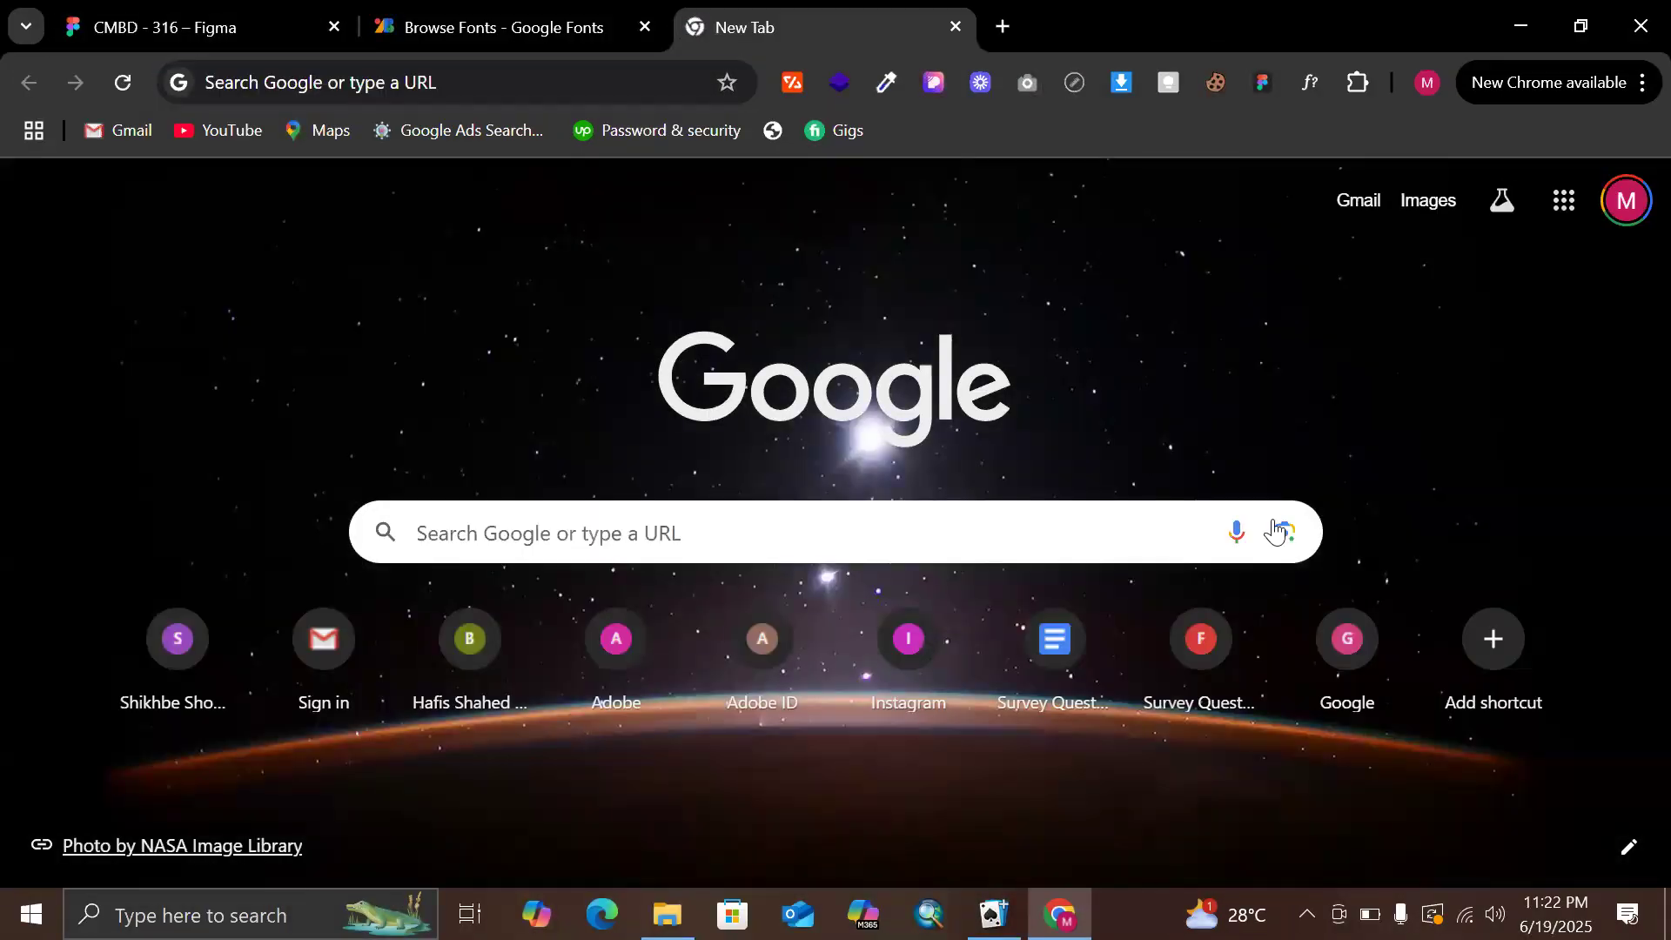
left_click(1278, 531)
left_click(1003, 716)
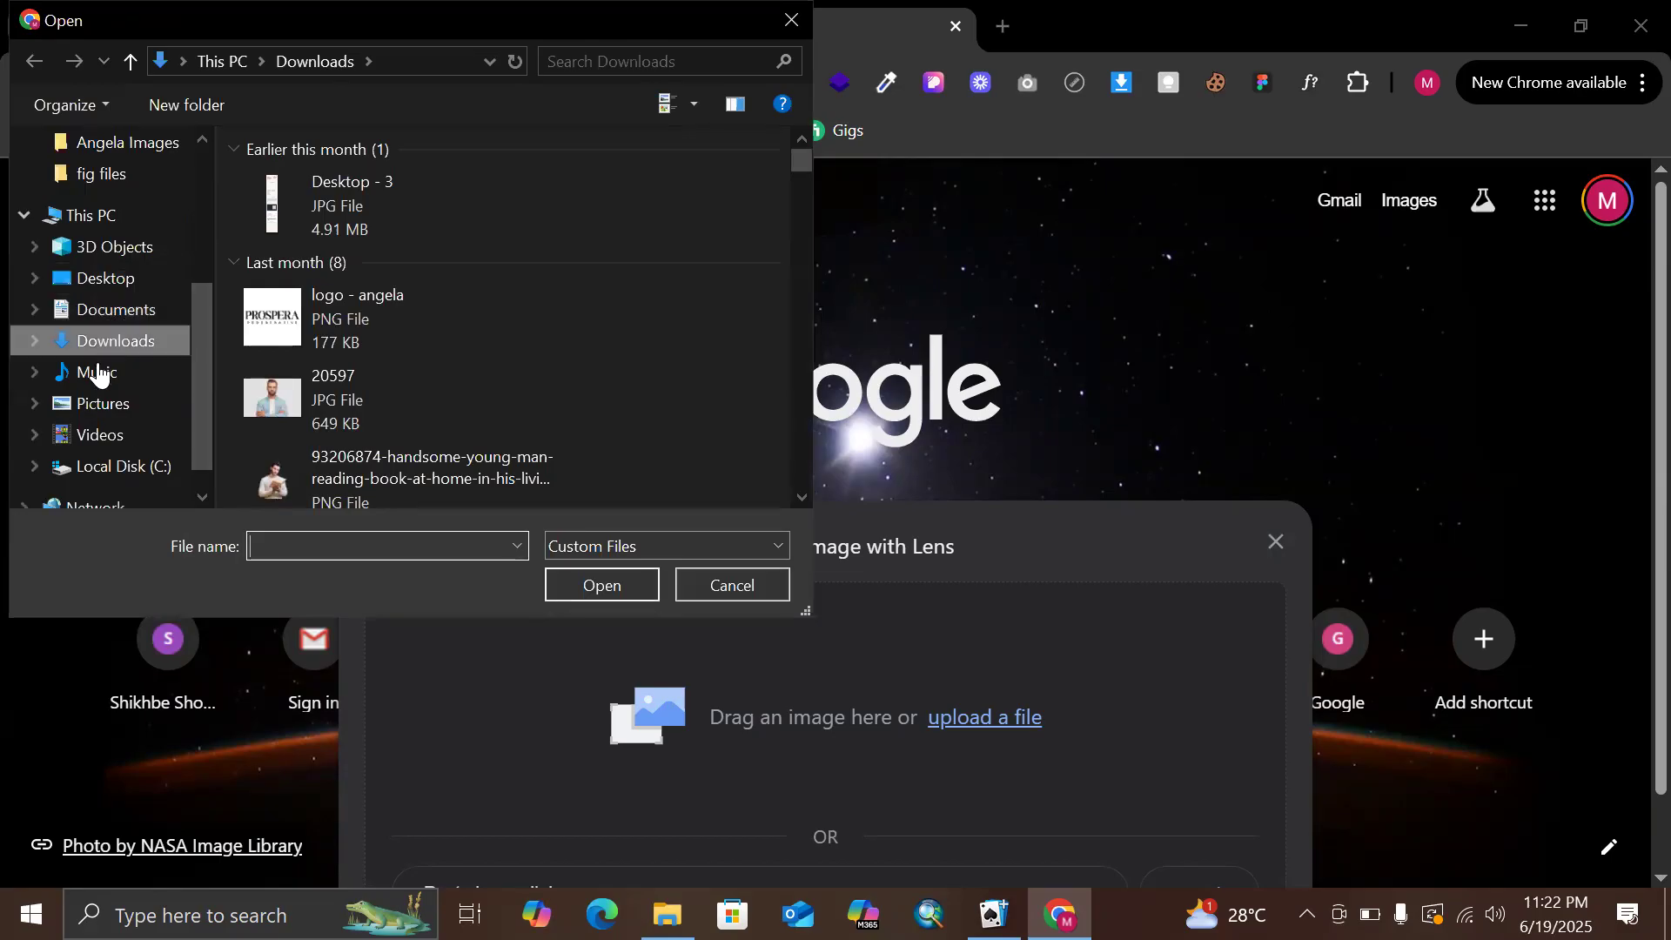
left_click(94, 416)
scroll(488, 375, "down", 1)
scroll(488, 374, "up", 1)
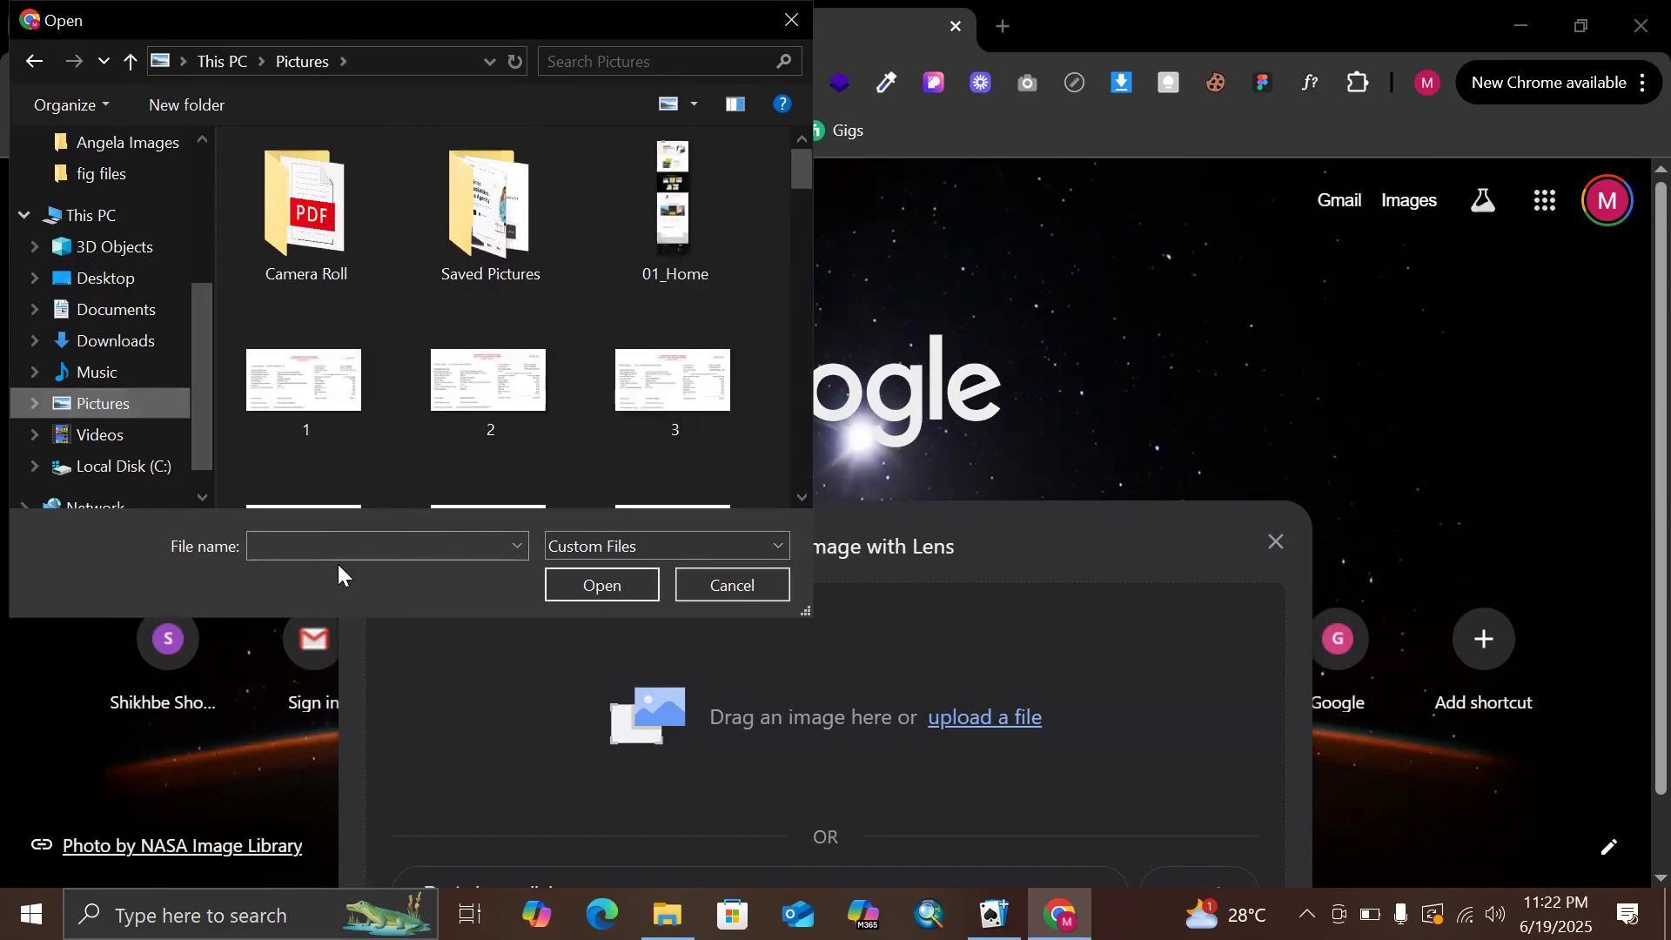
left_click(362, 549)
type("aa")
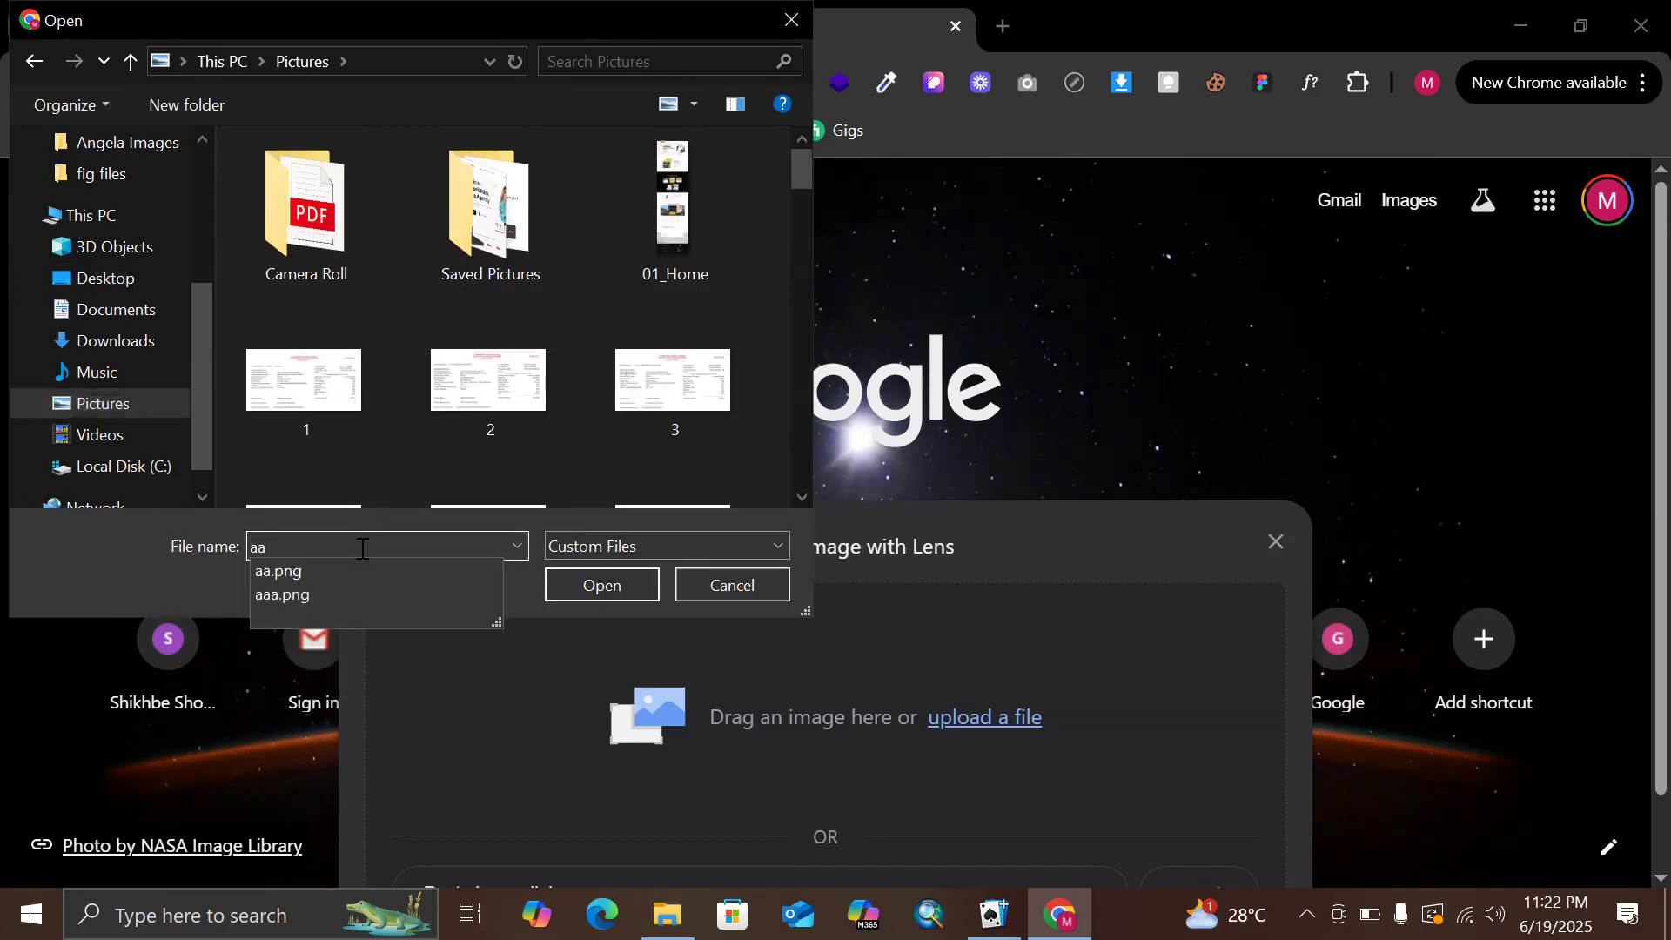
left_click(596, 587)
left_click(597, 587)
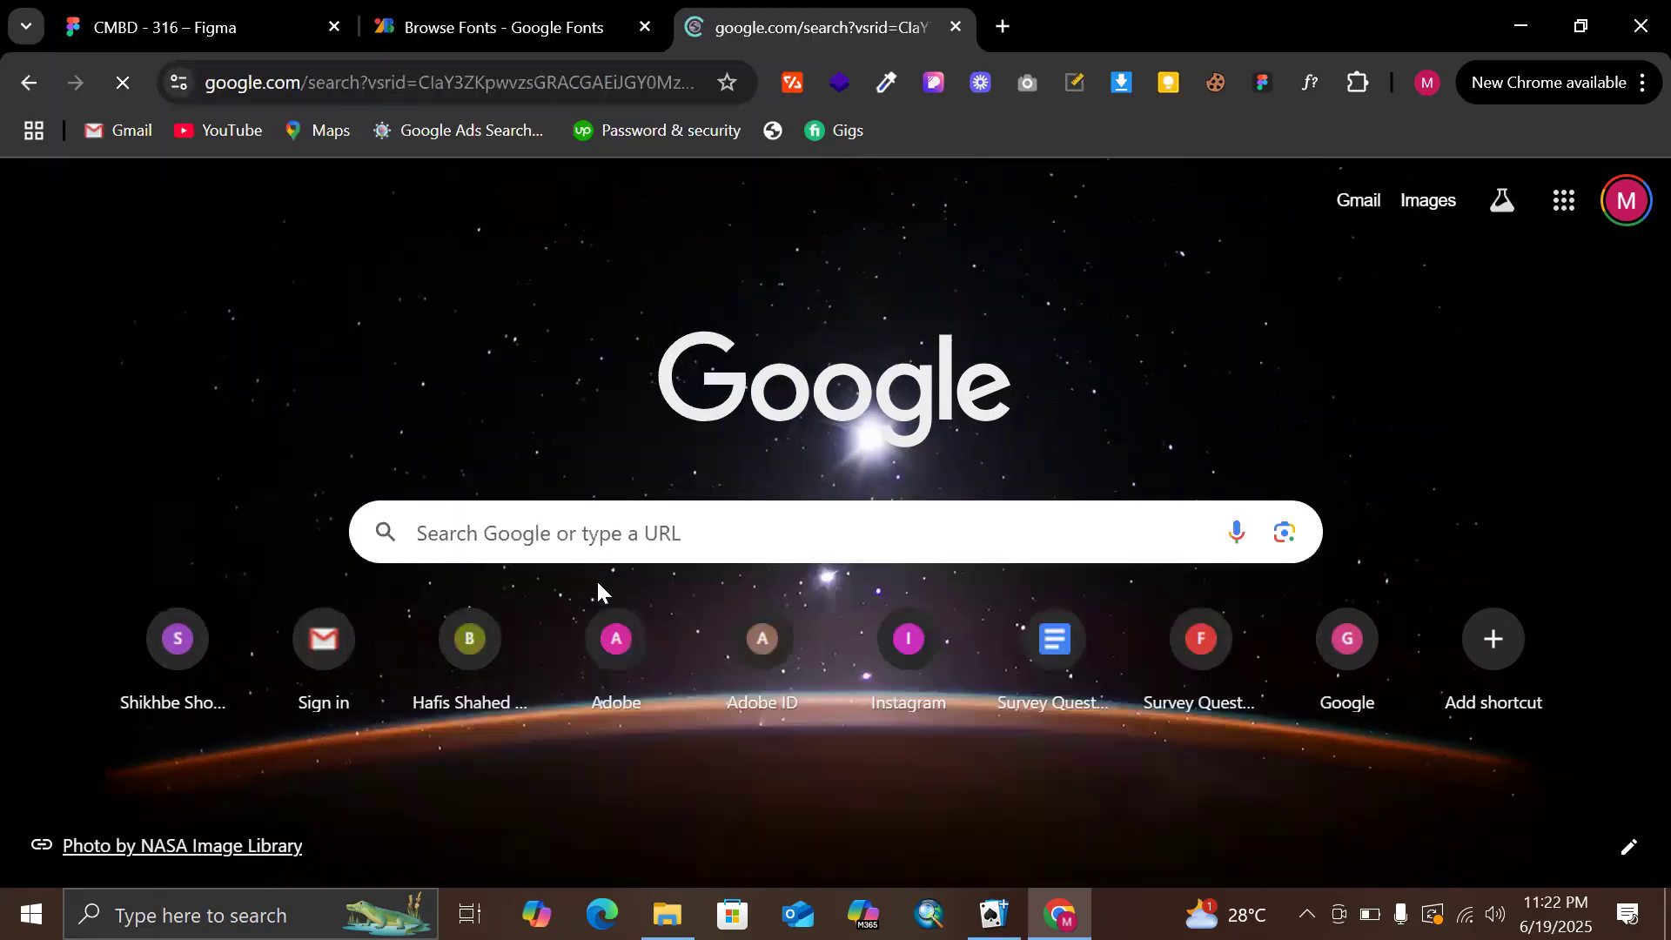
Examine the Google Lens matches for the same red latte cup on a yellow saucer as in the reference photo
scroll(362, 657, "down", 3)
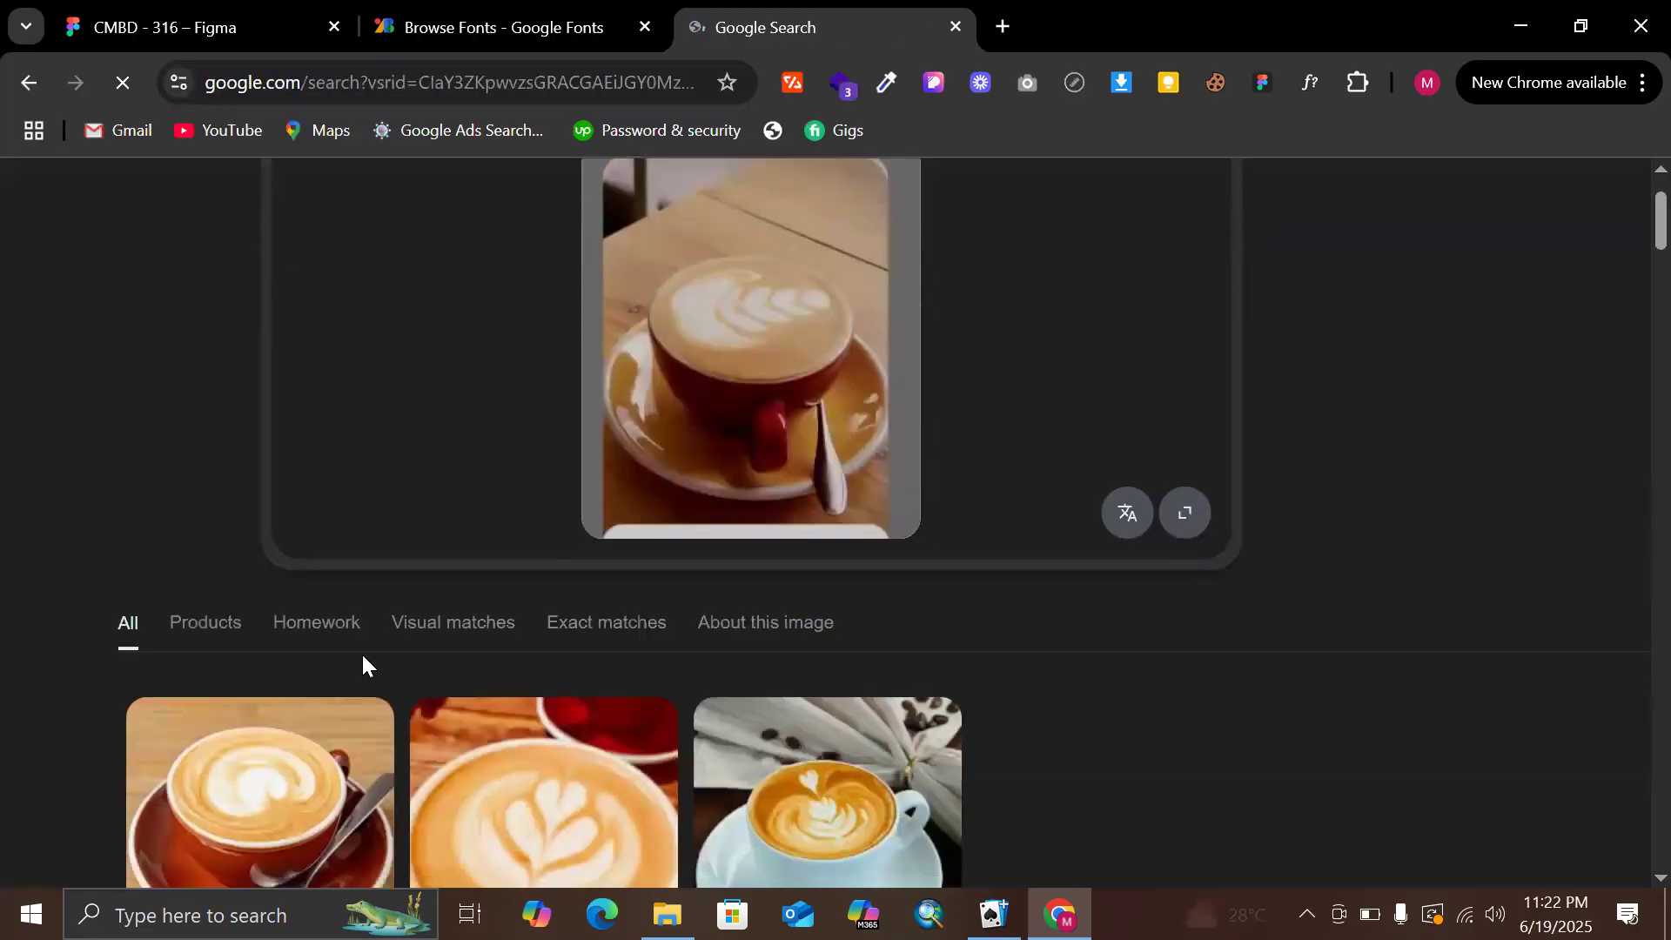
scroll(670, 520, "up", 1)
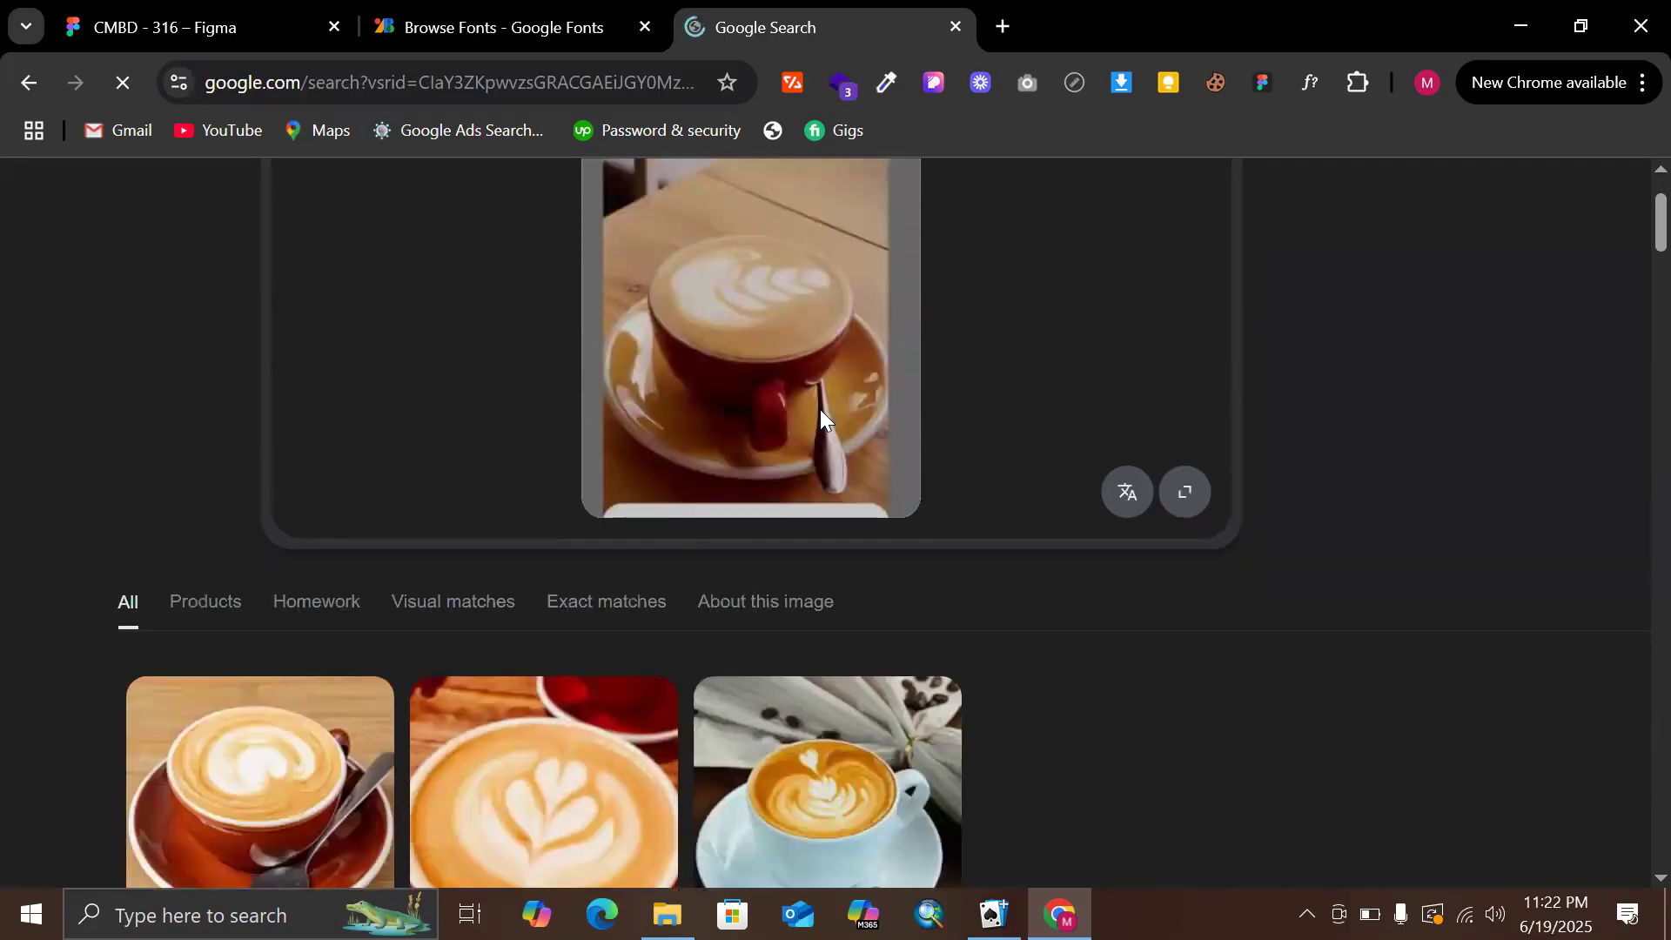
scroll(703, 570, "down", 2)
scroll(343, 608, "up", 4)
scroll(345, 620, "down", 4)
scroll(345, 621, "down", 2)
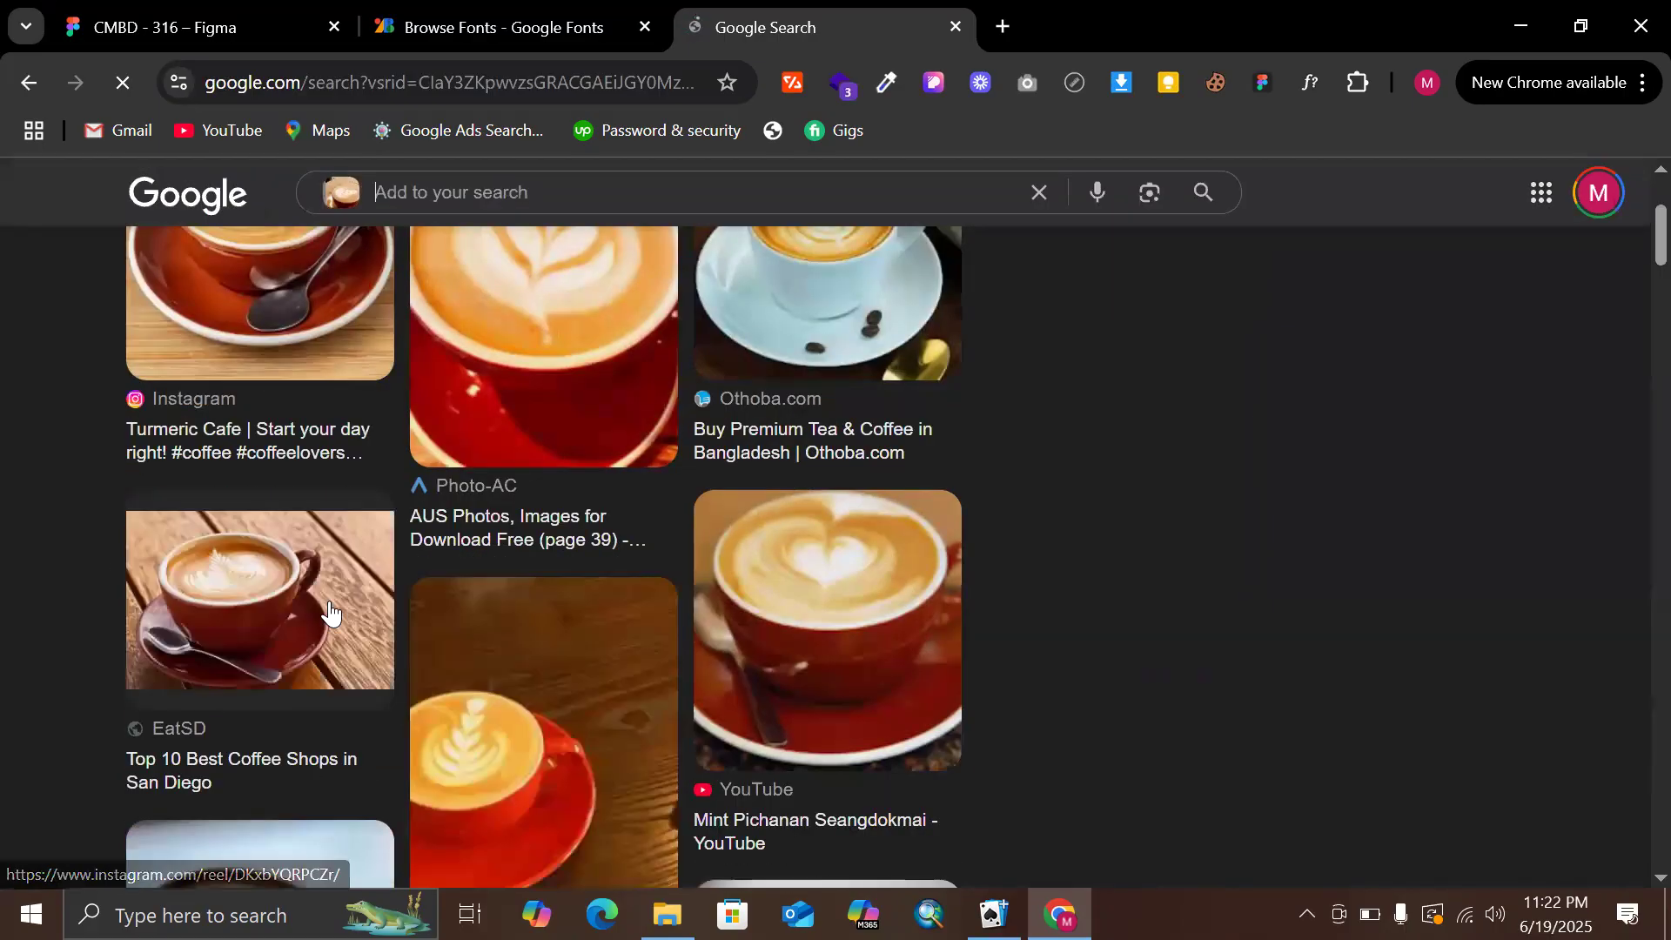
scroll(307, 574, "up", 4)
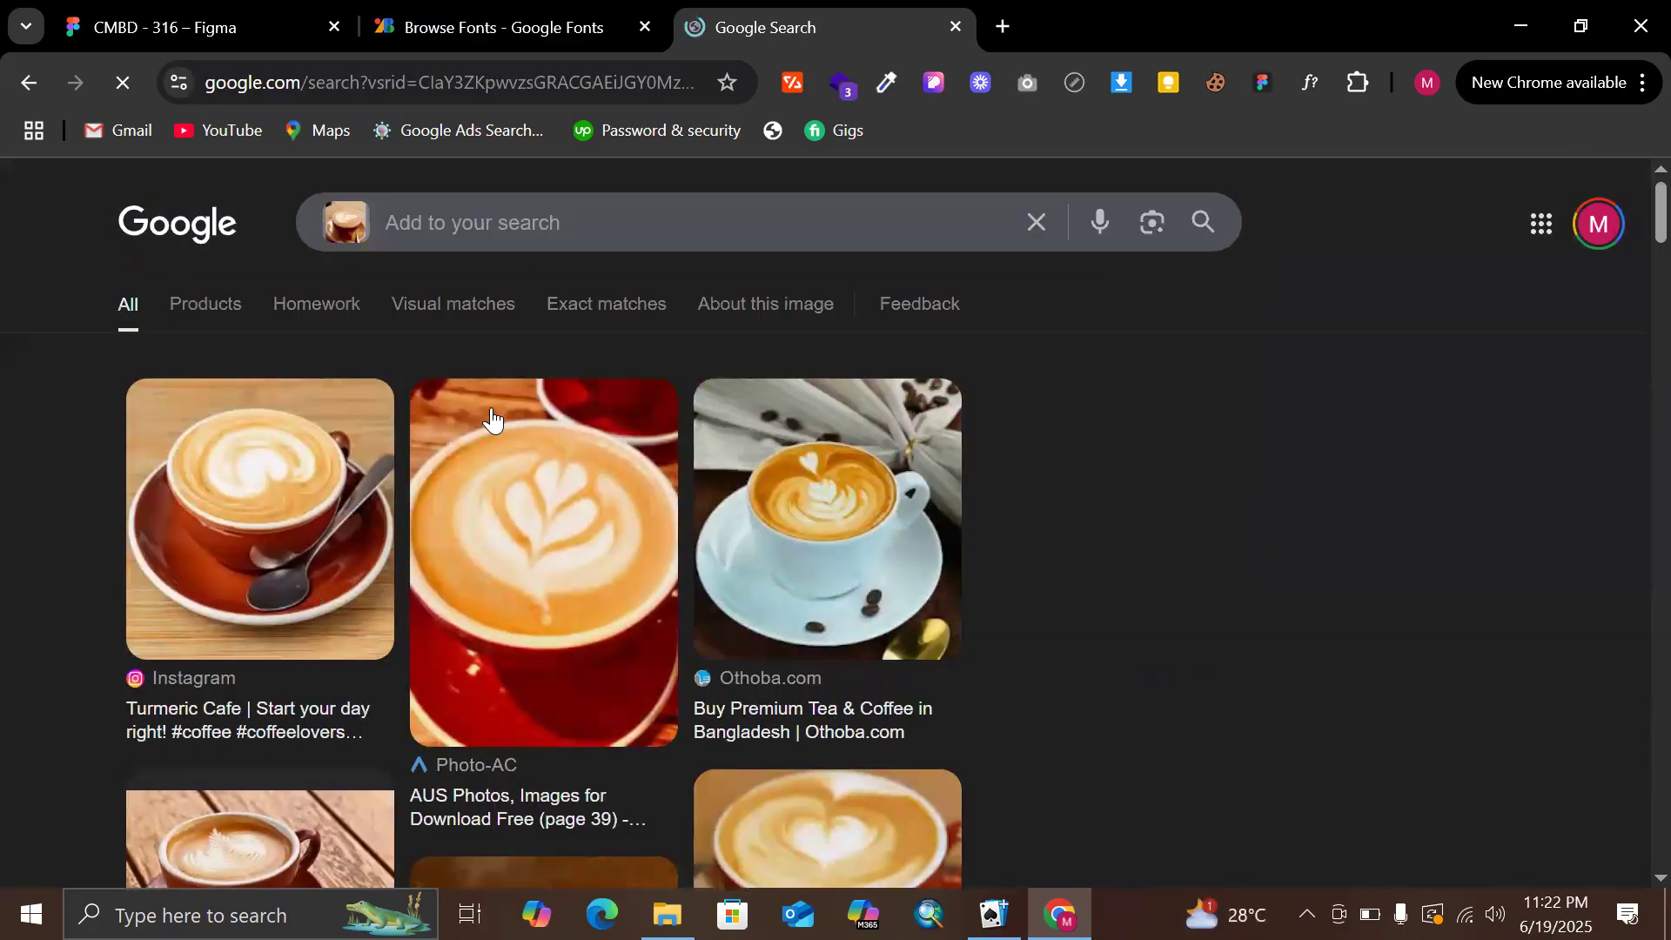
scroll(488, 422, "down", 10)
scroll(489, 420, "down", 1)
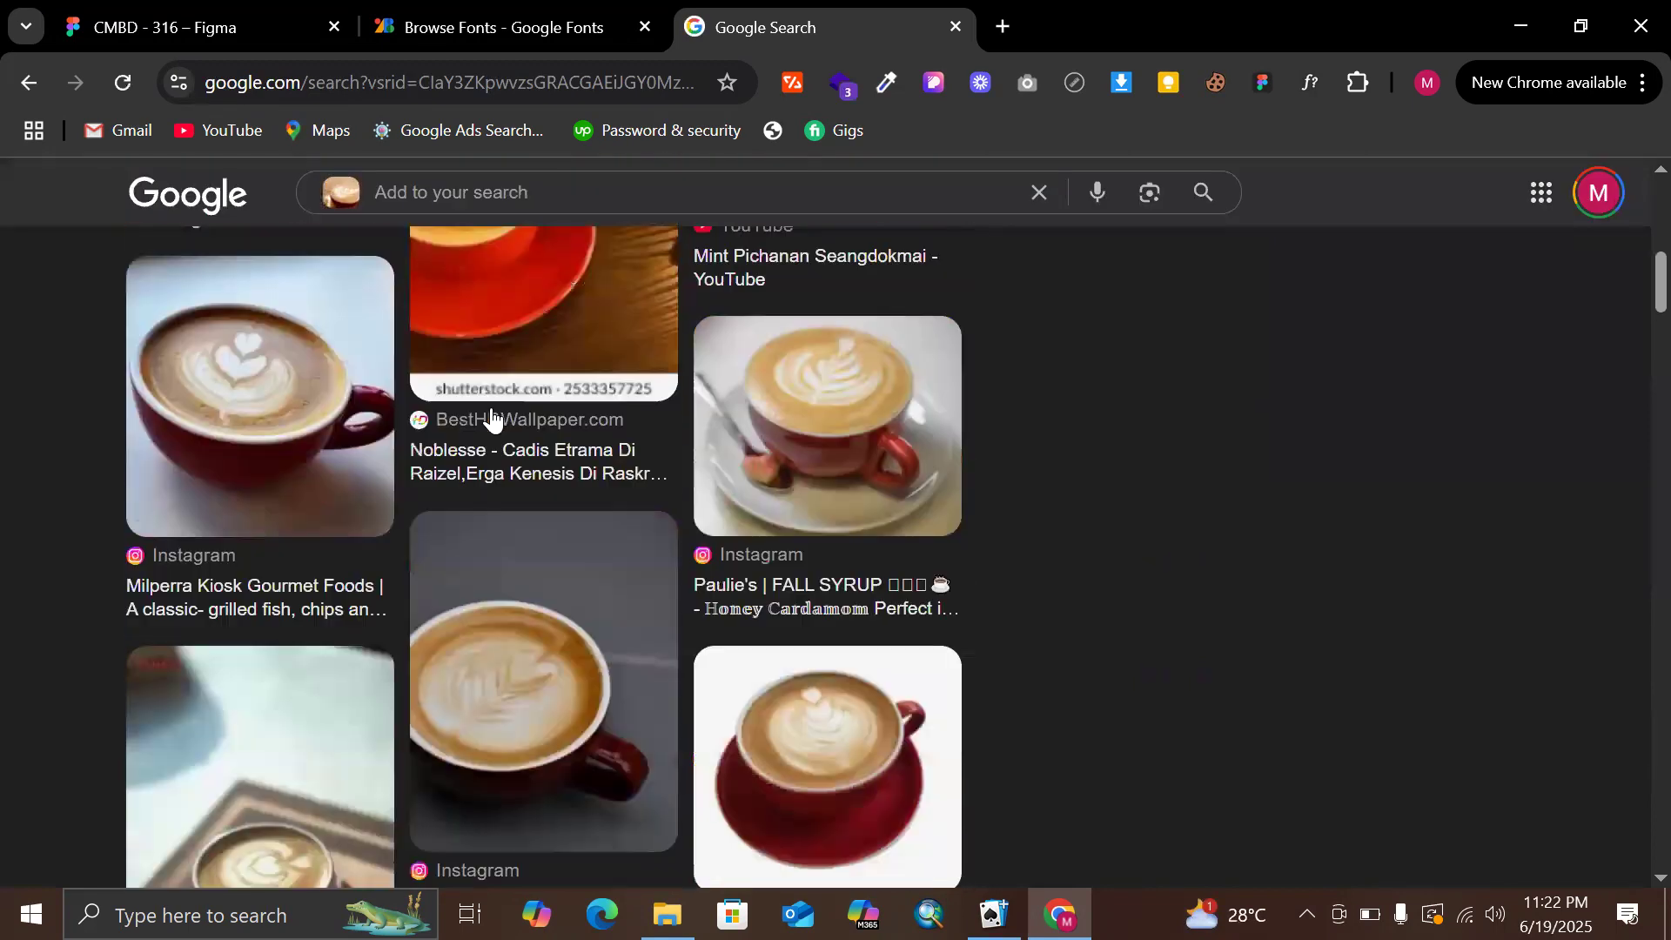
scroll(765, 377, "down", 4)
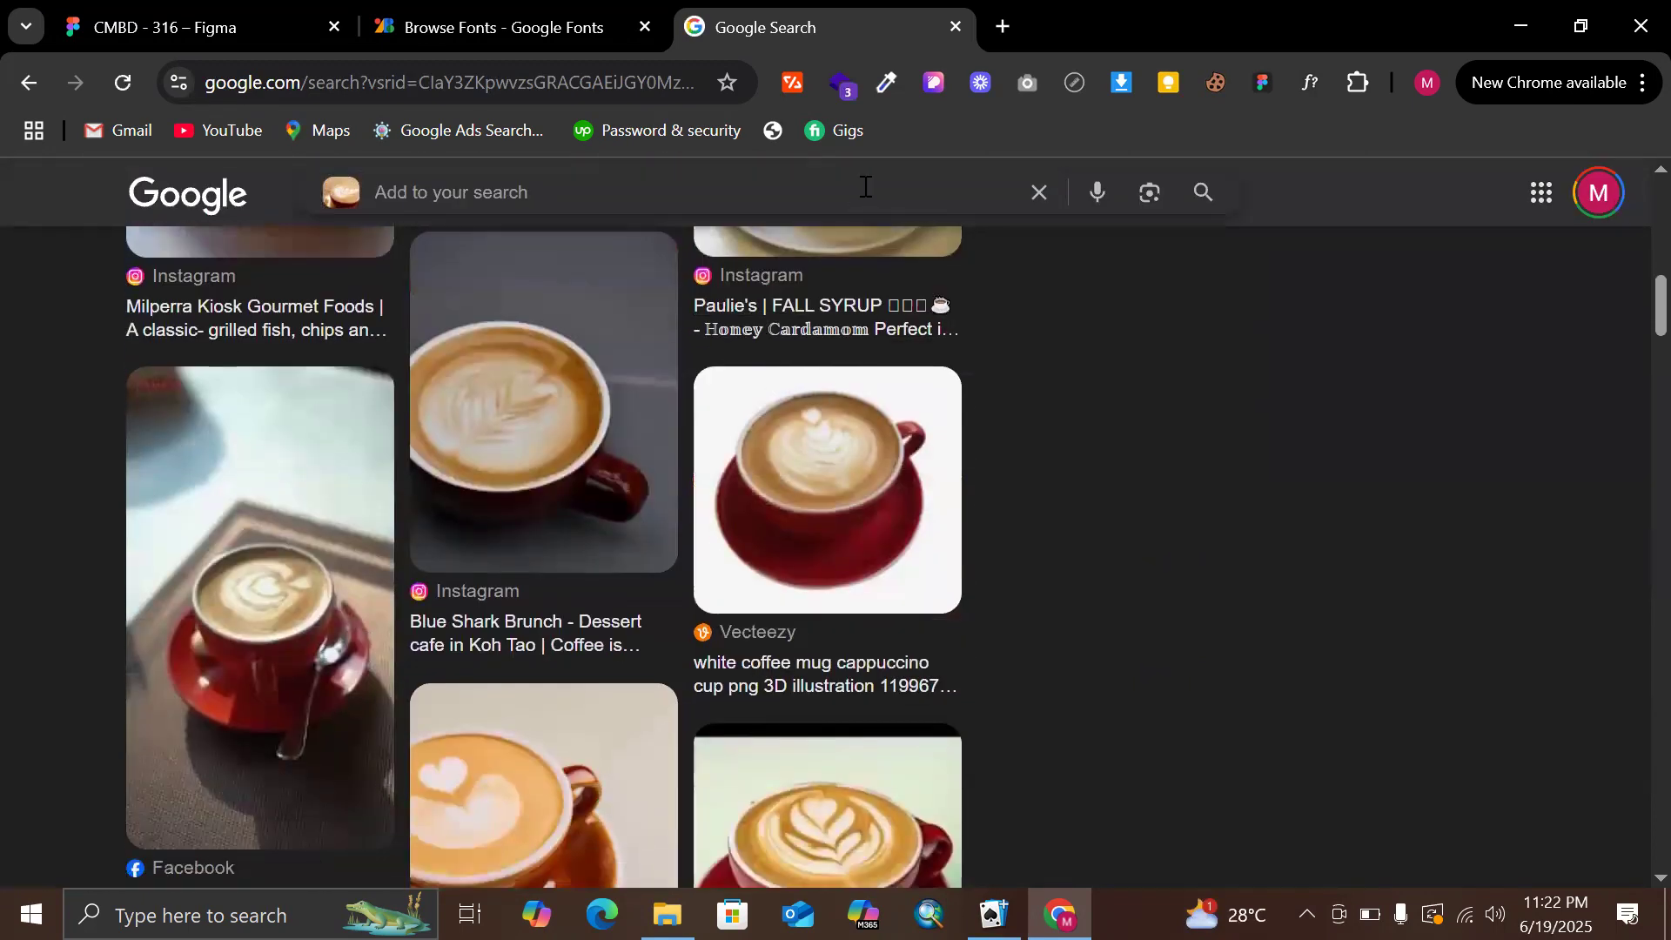
scroll(775, 348, "down", 9)
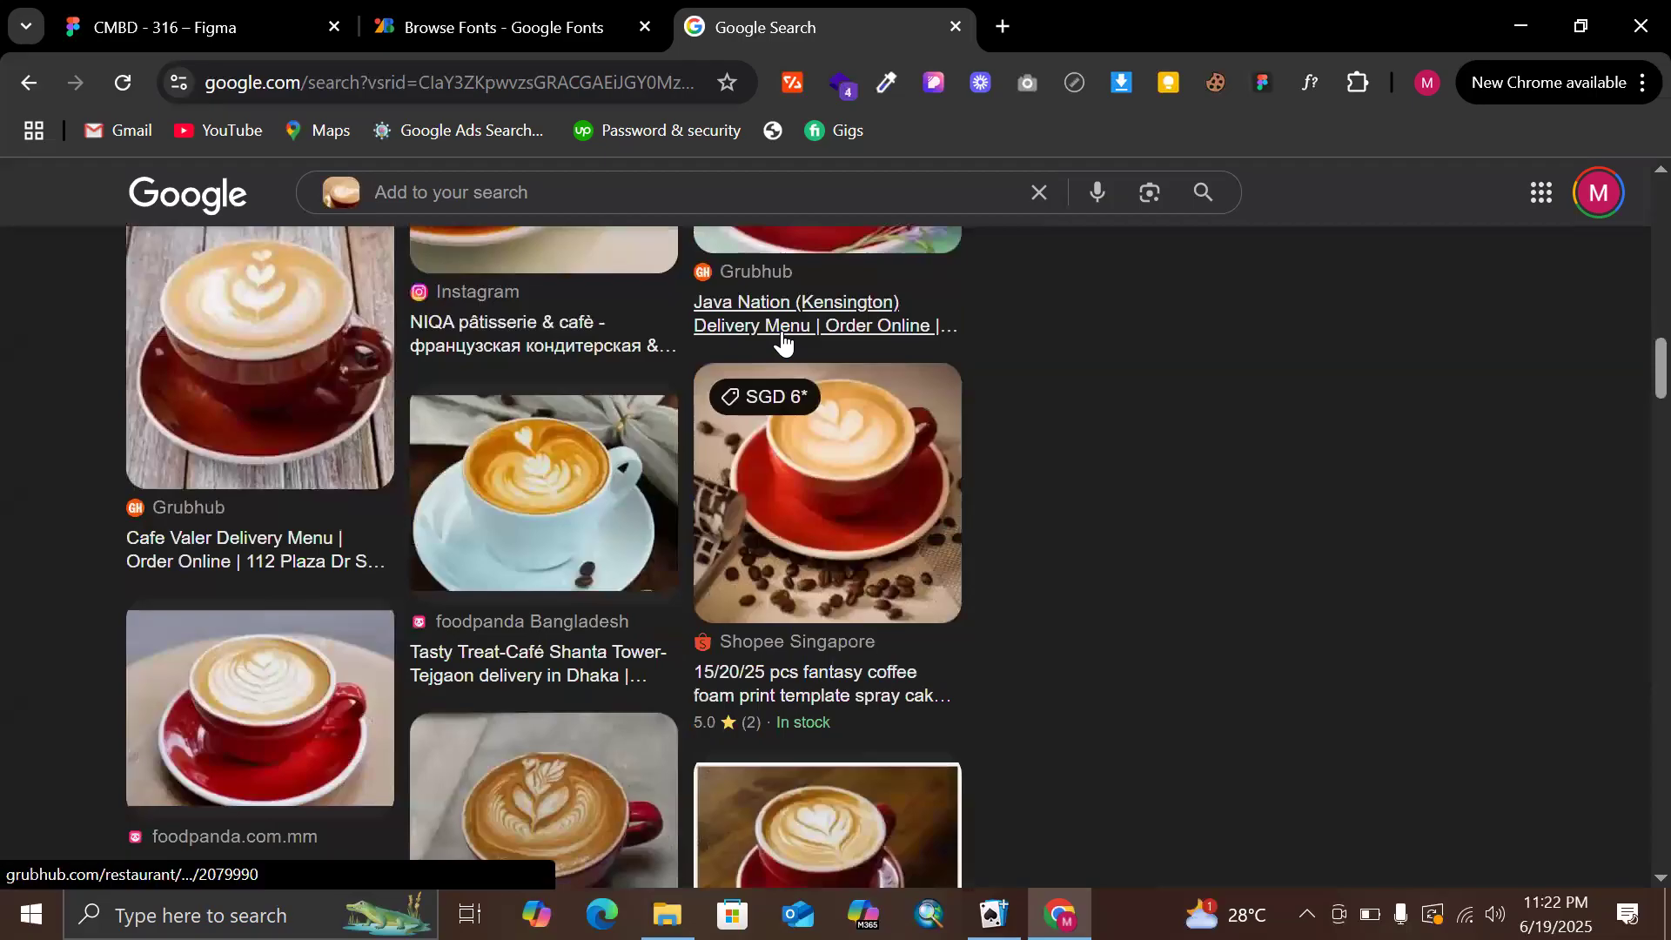
scroll(782, 340, "up", 20)
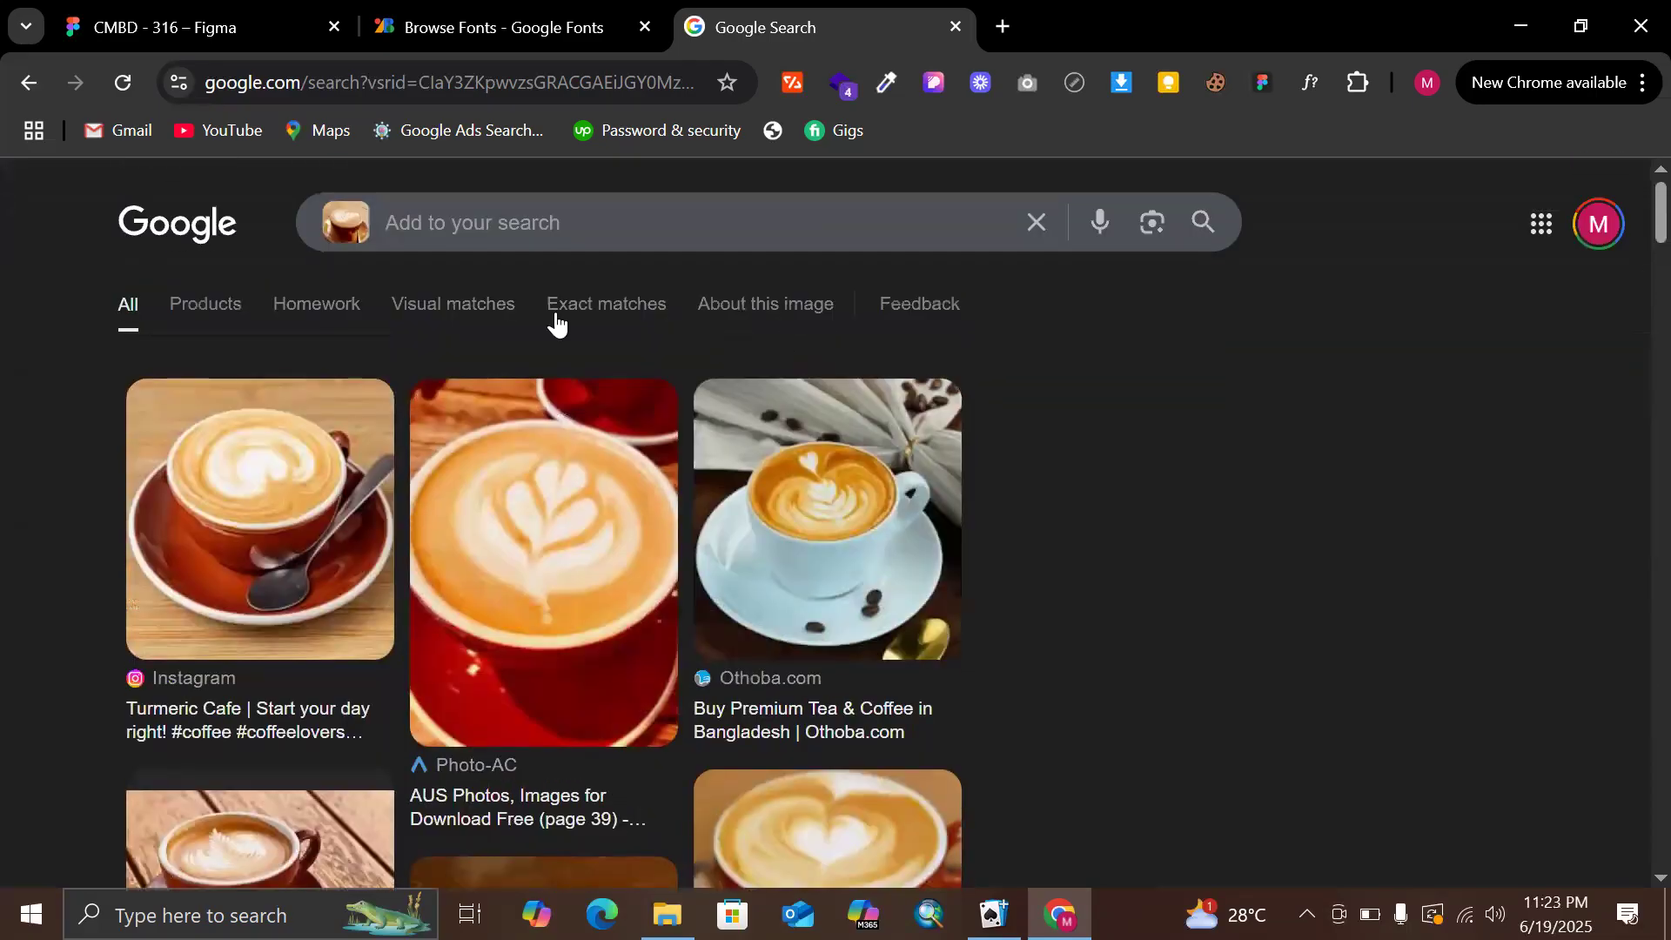
left_click(560, 232)
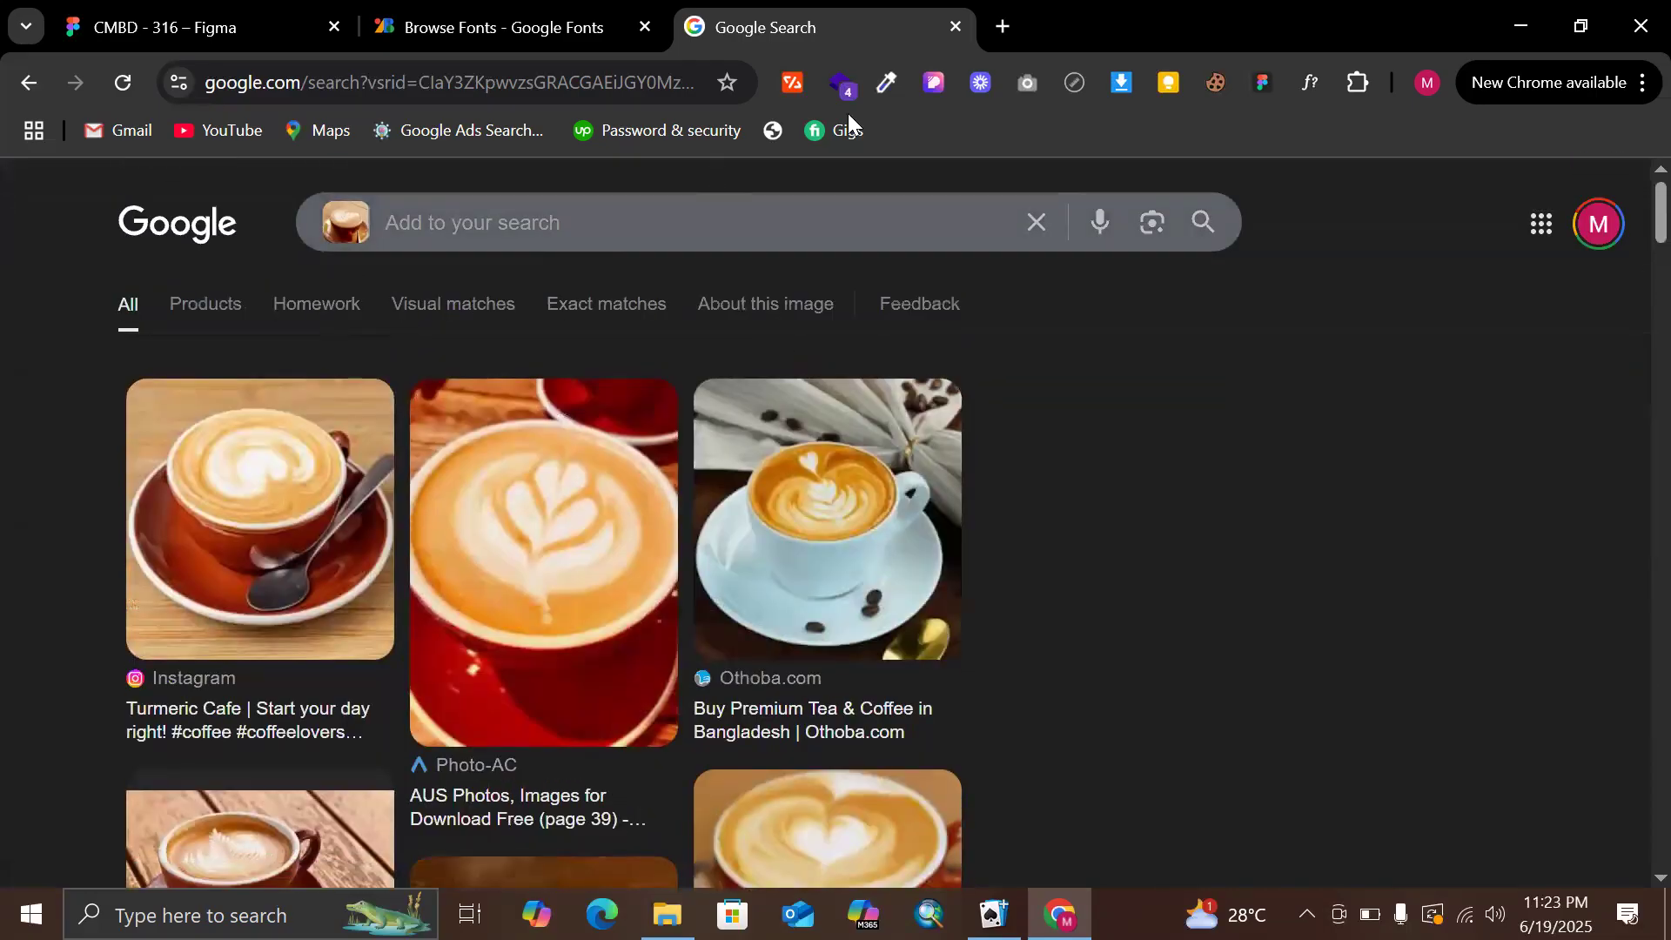
Find Yandex through a Google search in a new browser tab and open its image search
left_click(992, 11)
type("yan")
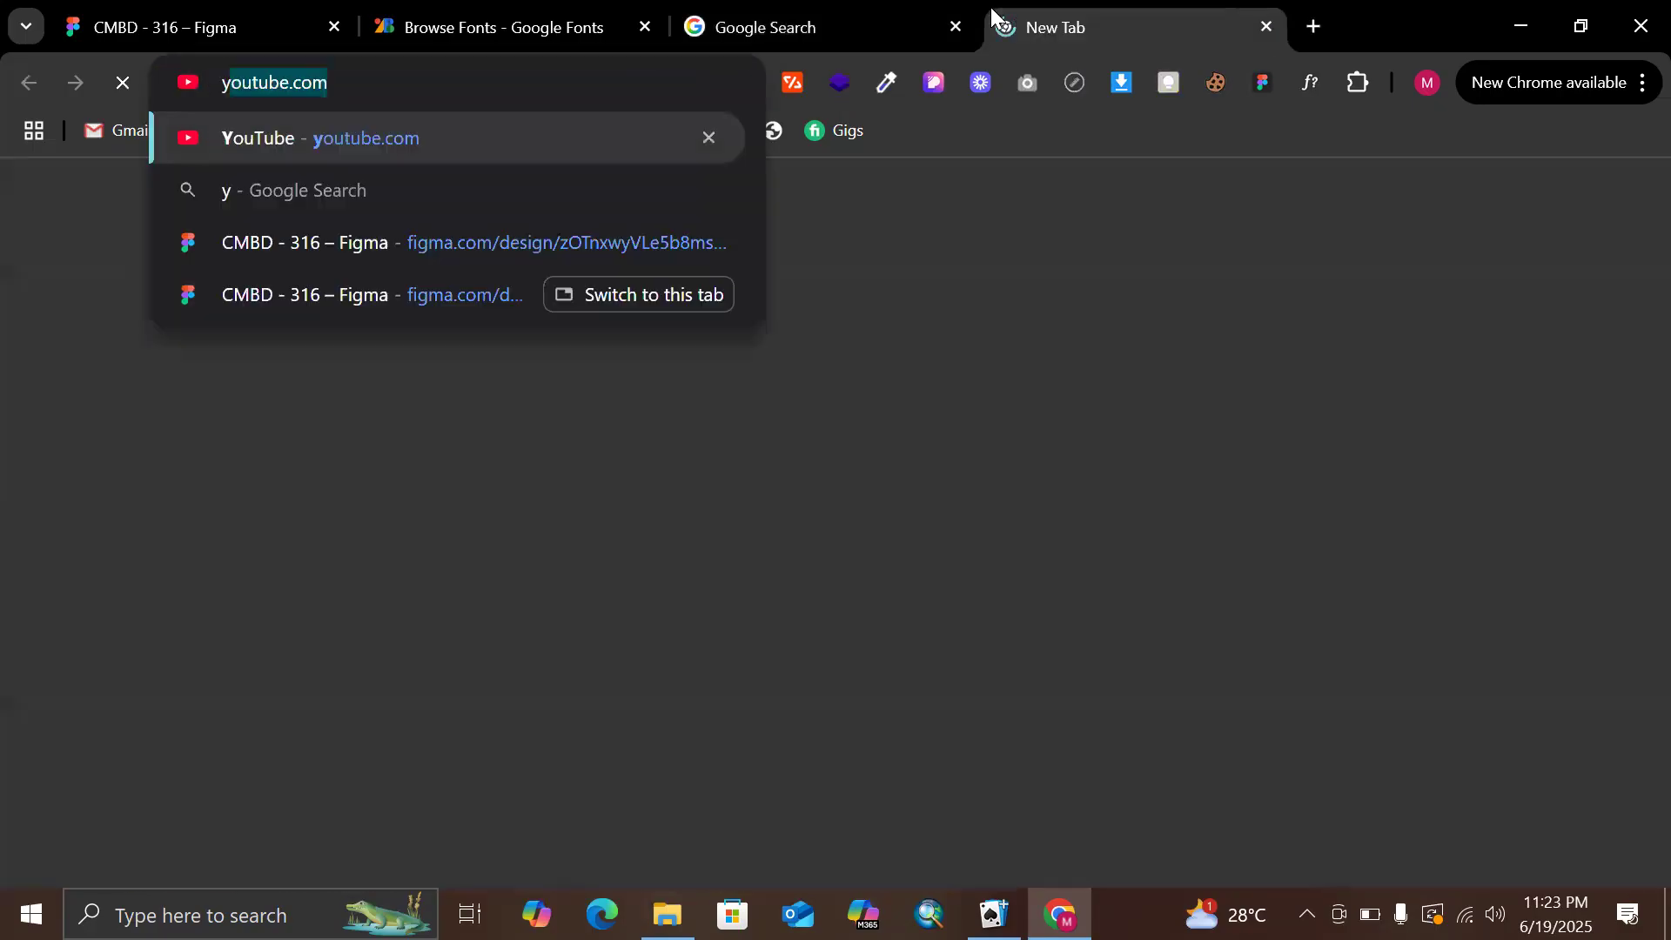
type("dex")
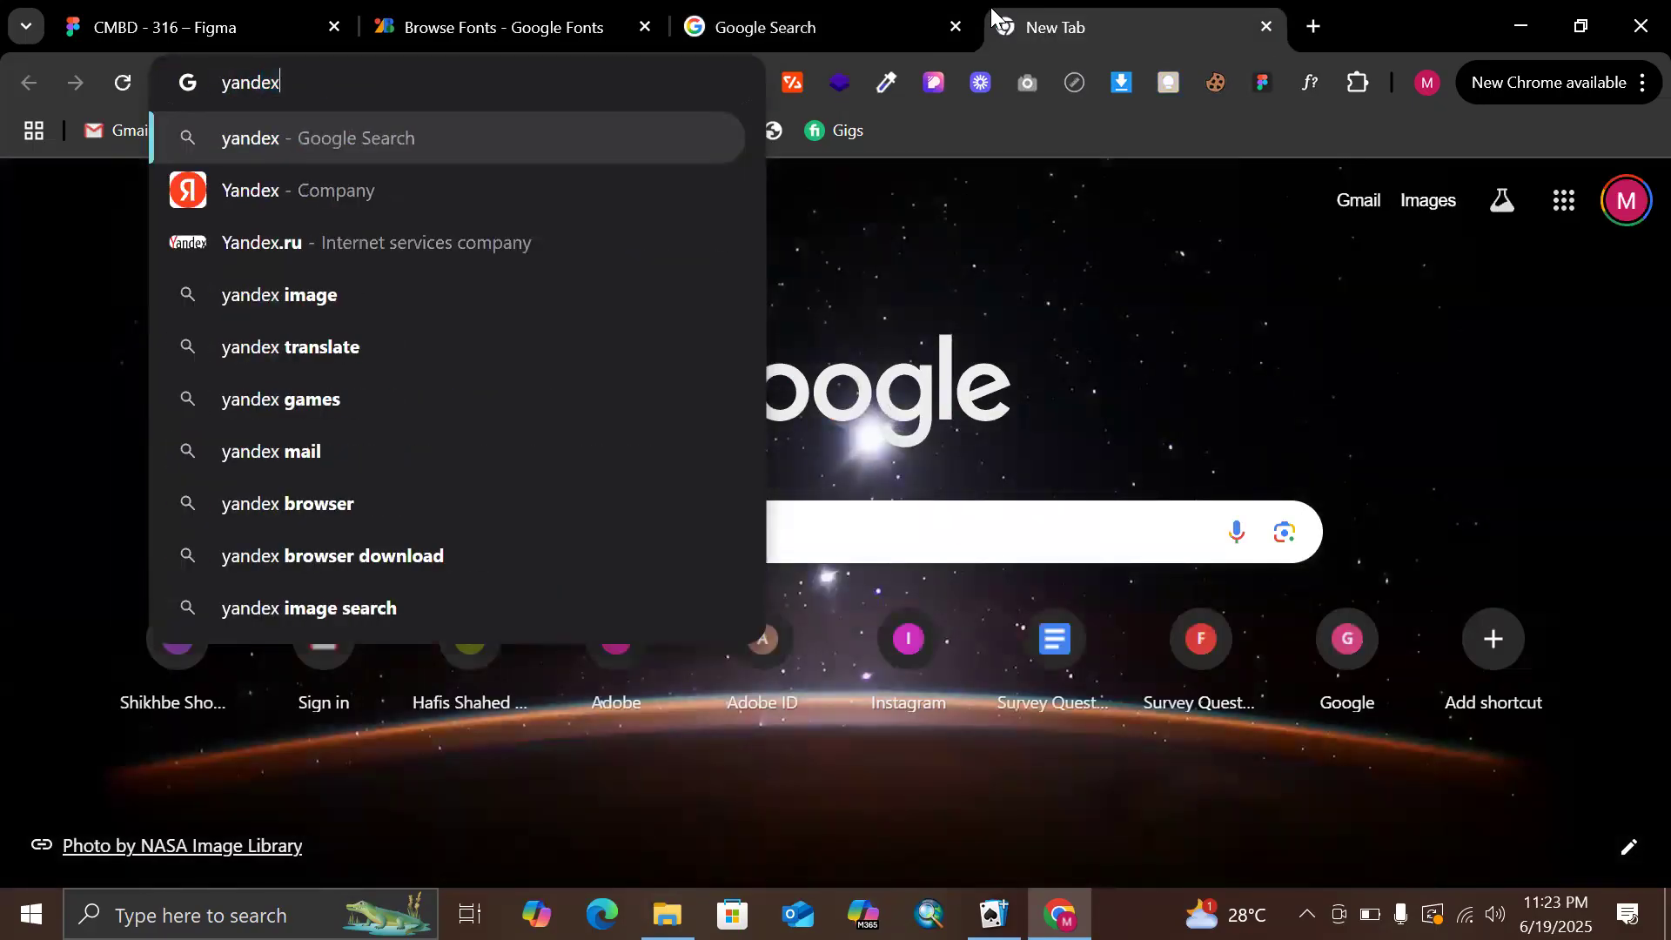
key("Return")
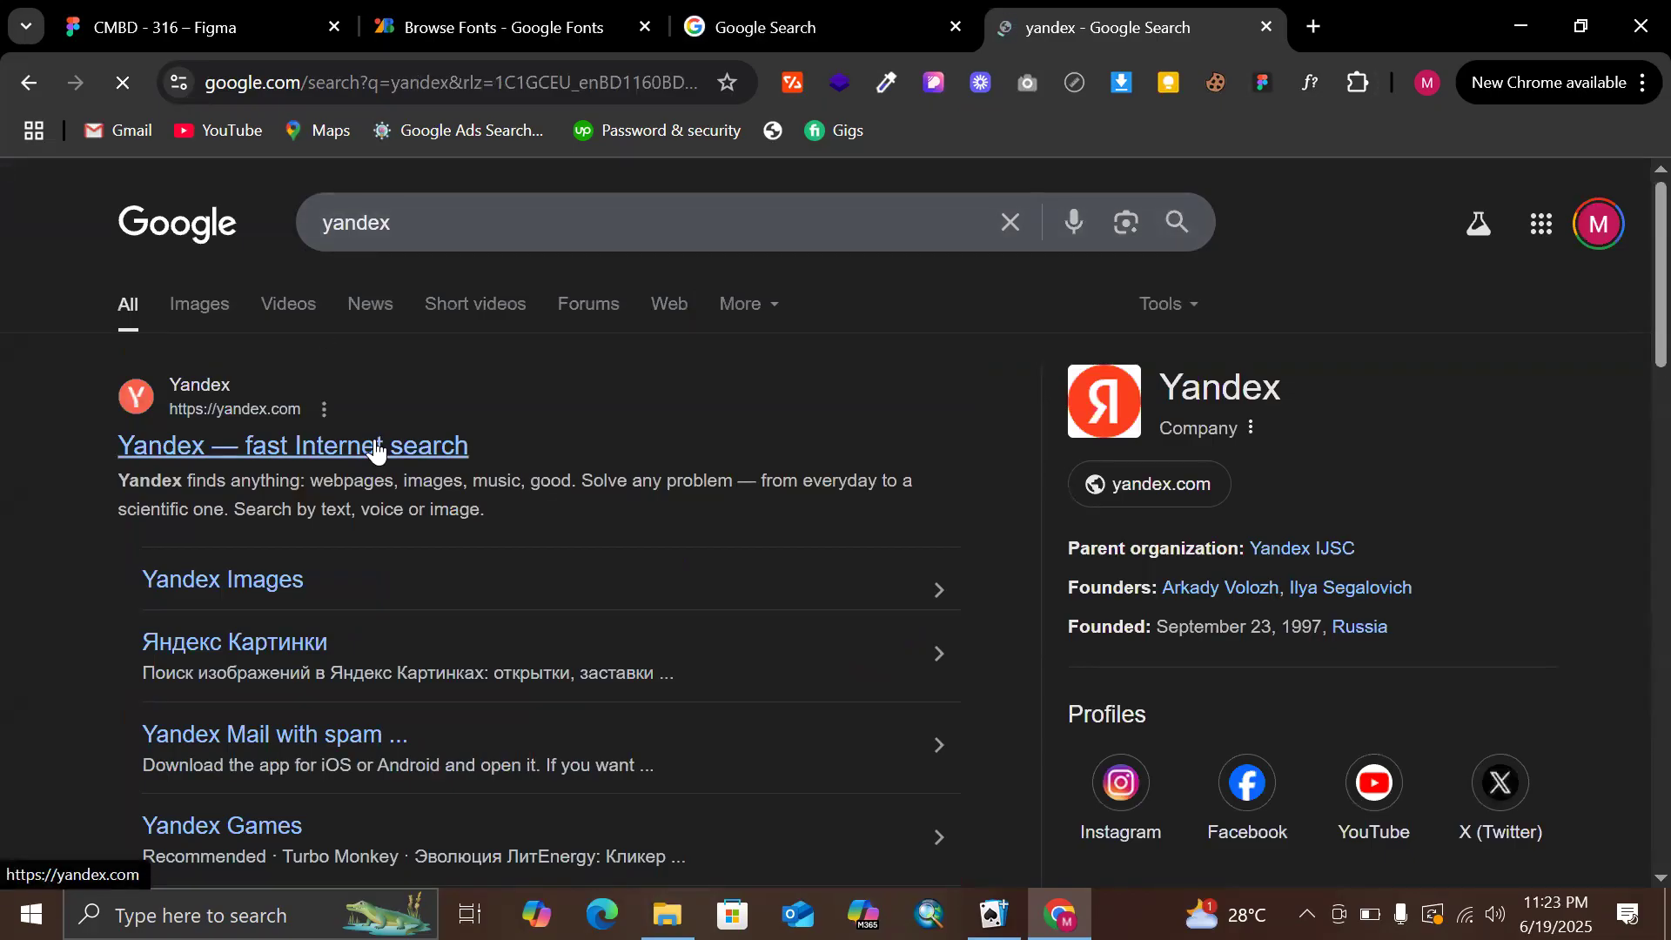
left_click(376, 448)
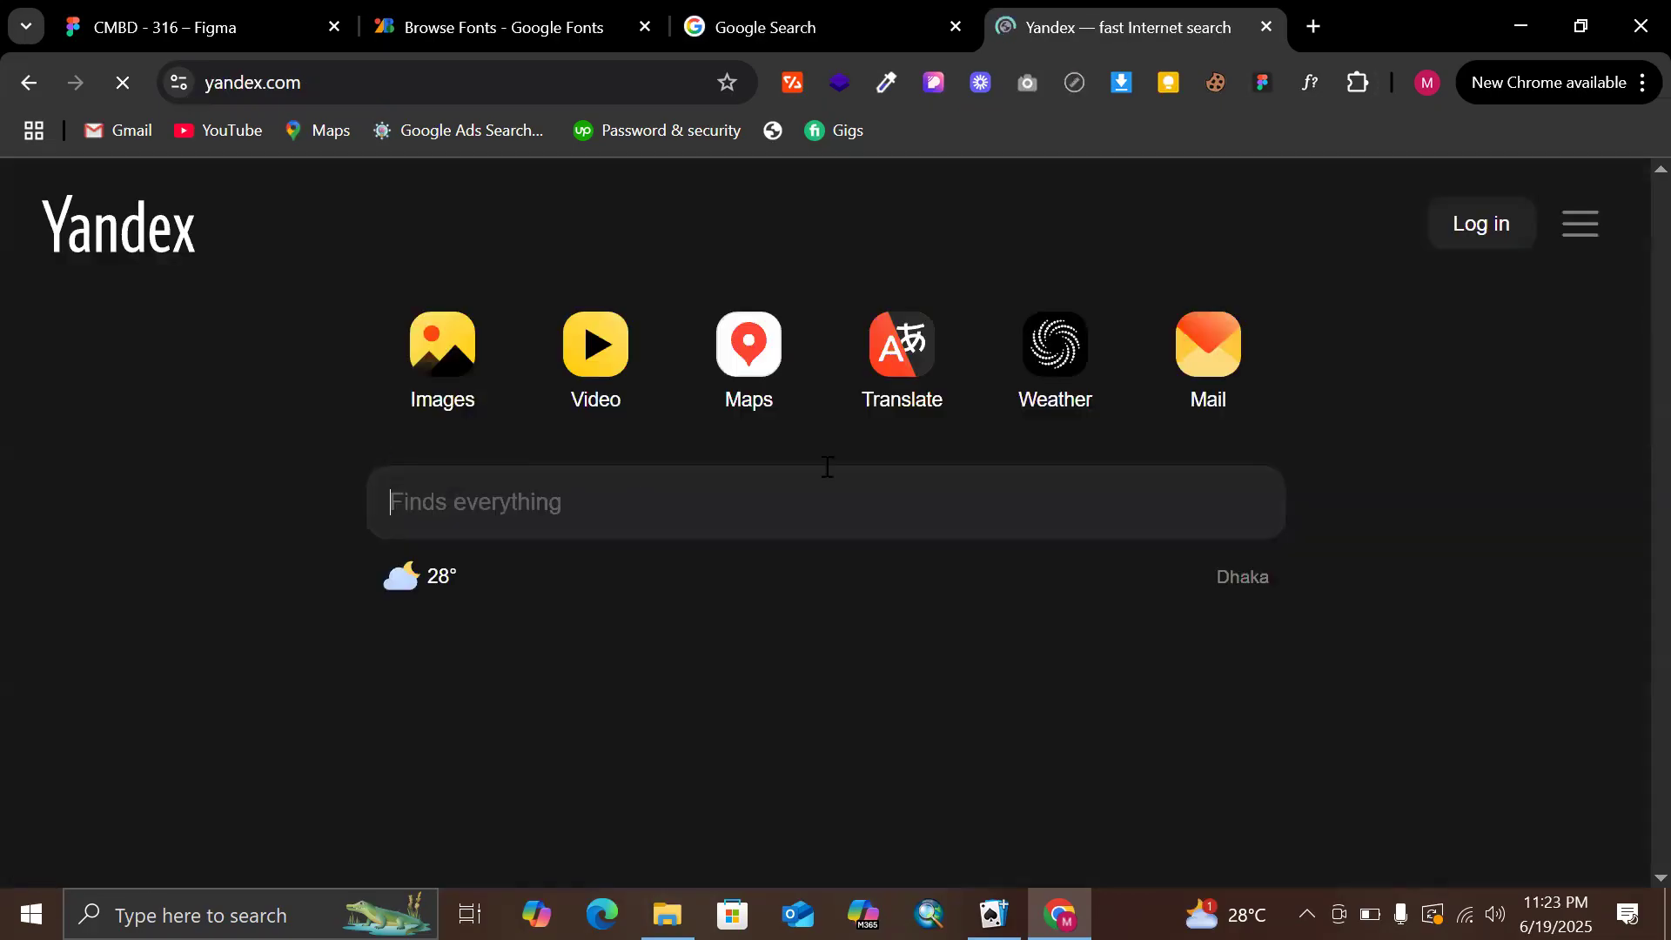
left_click(453, 359)
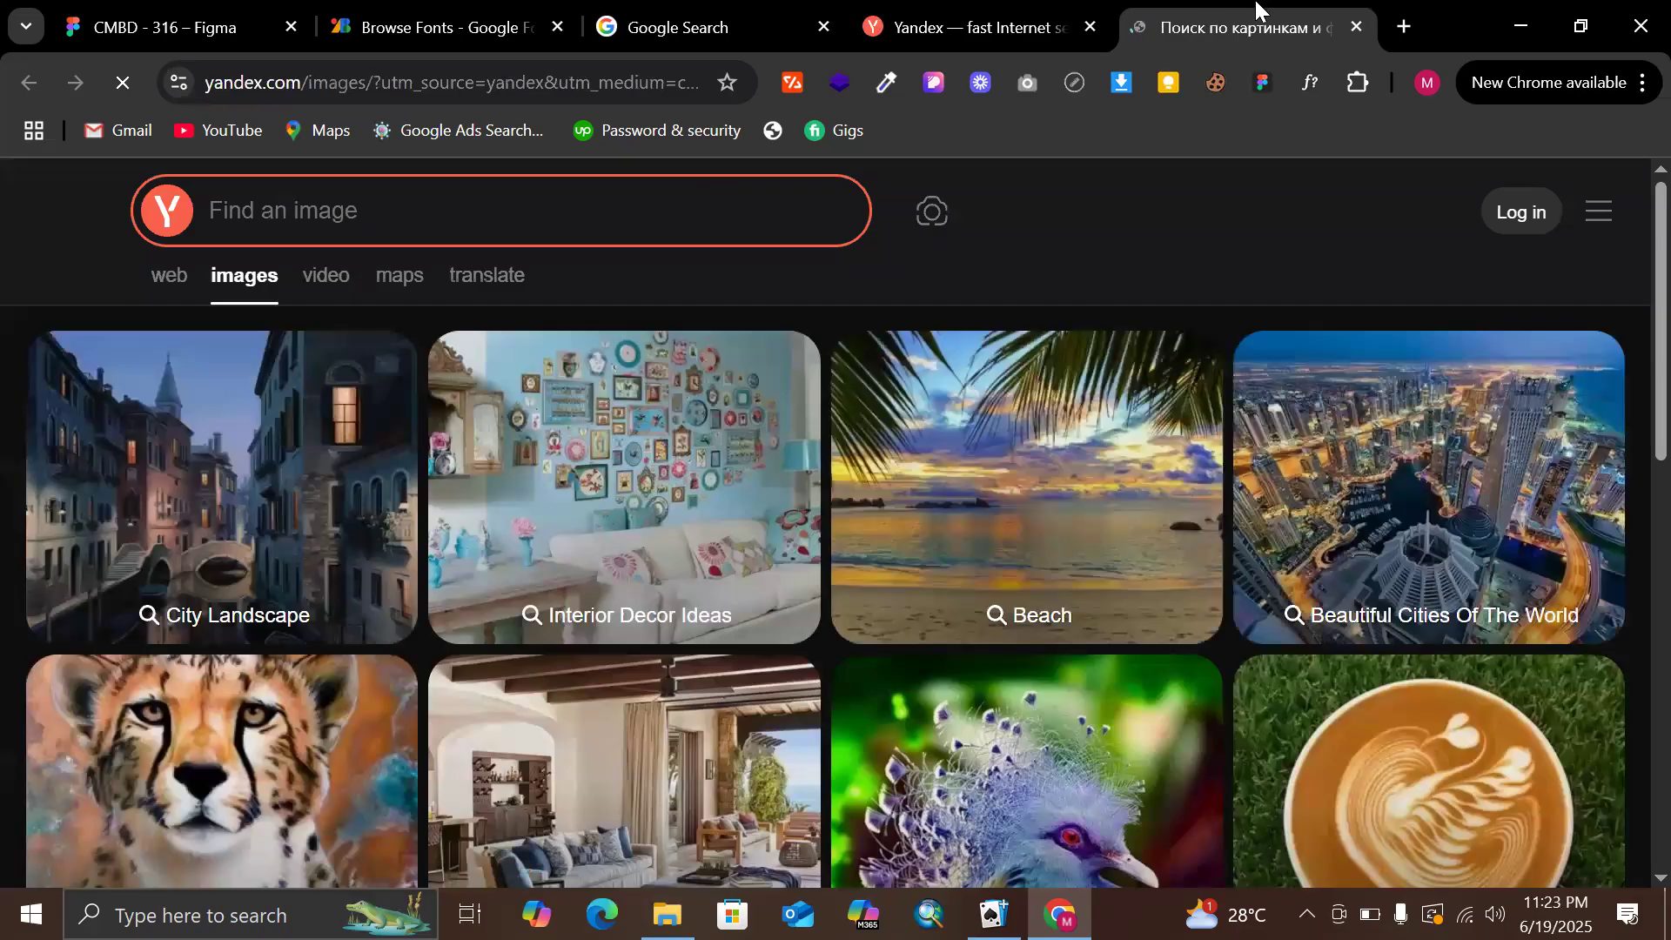
left_click(1051, 4)
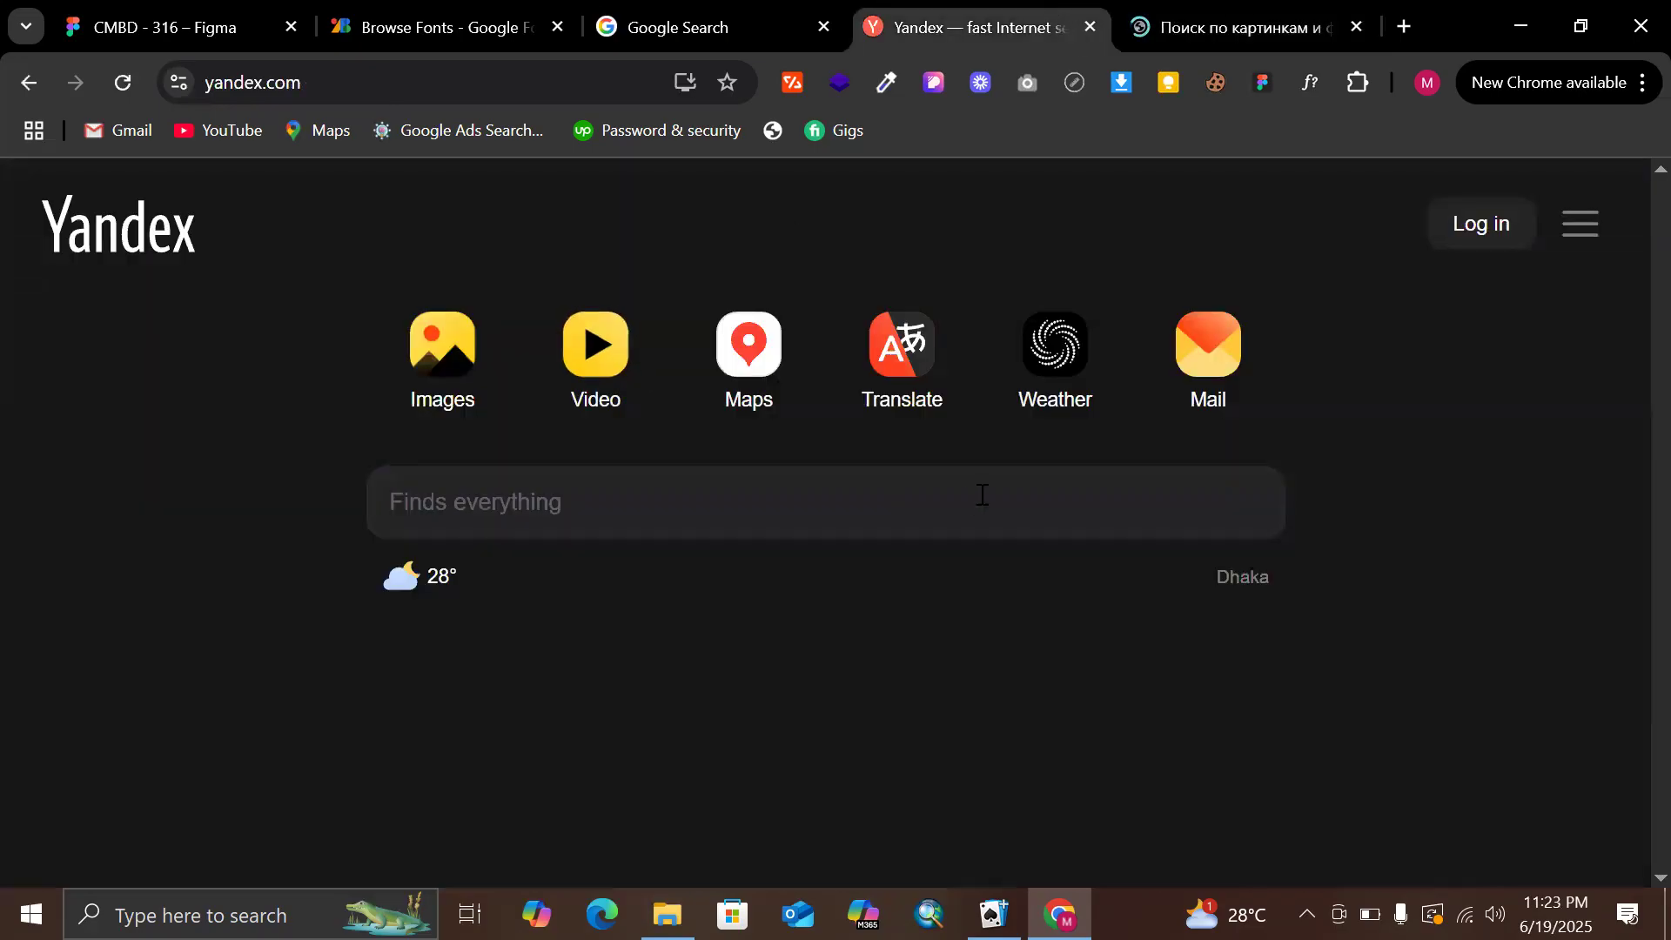
left_click(1179, 17)
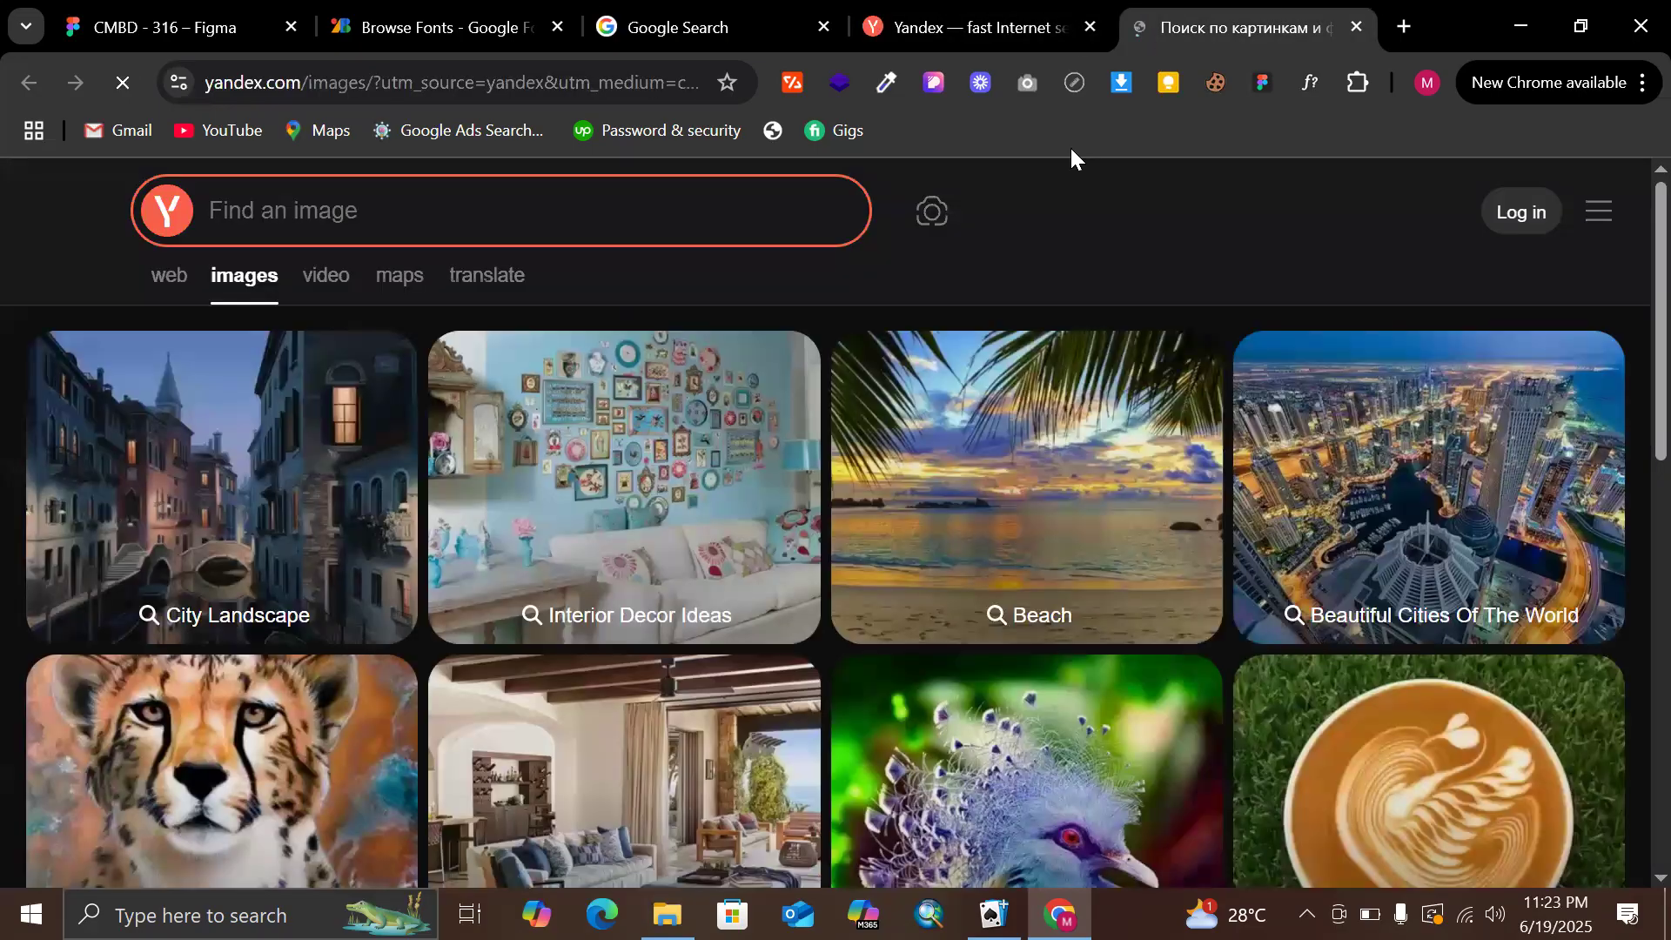
left_click(555, 219)
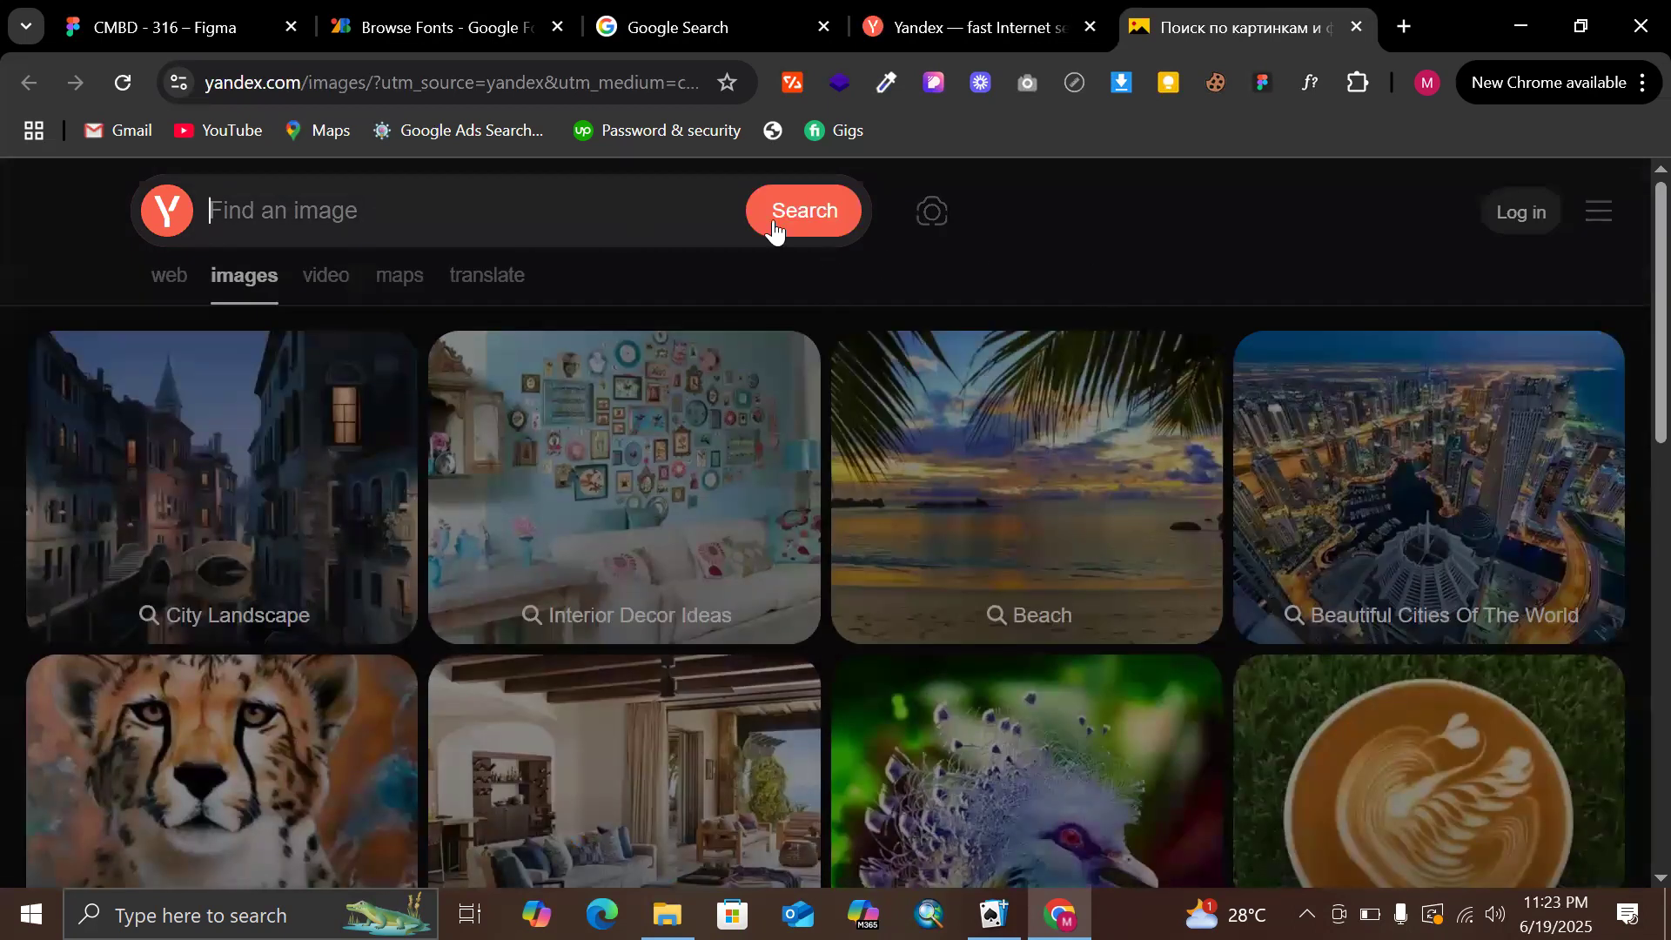
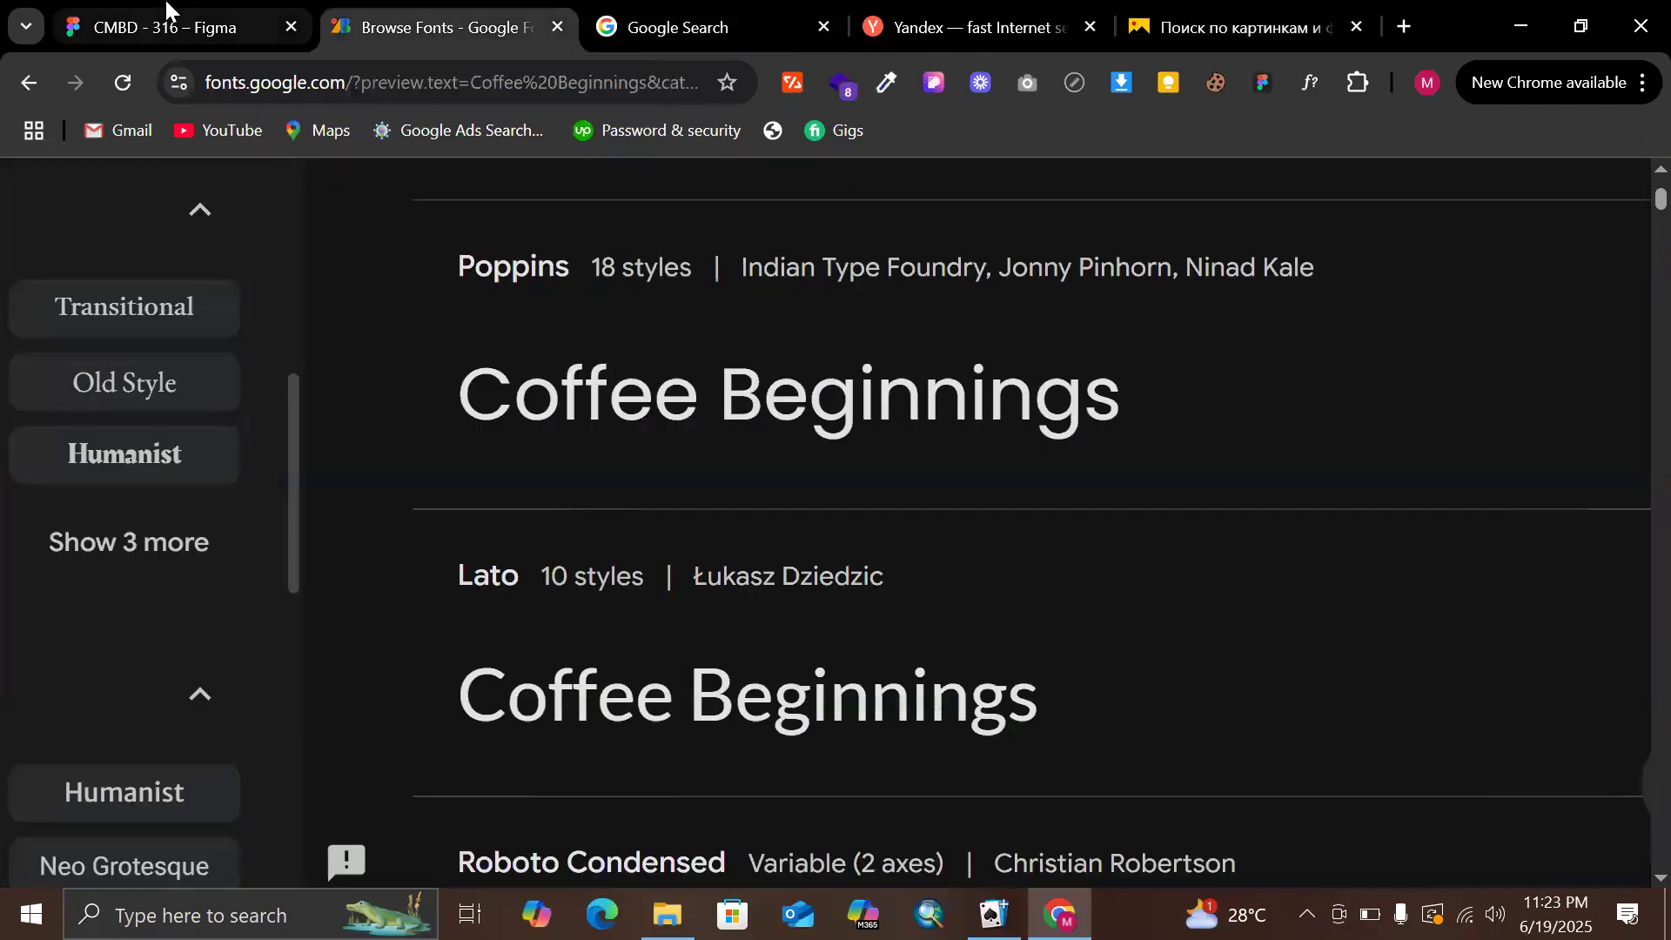
Return to the Figma file, capture the latte photo area of the iPhone 13 mini frame and copy the capture to the clipboard
left_click(167, 7)
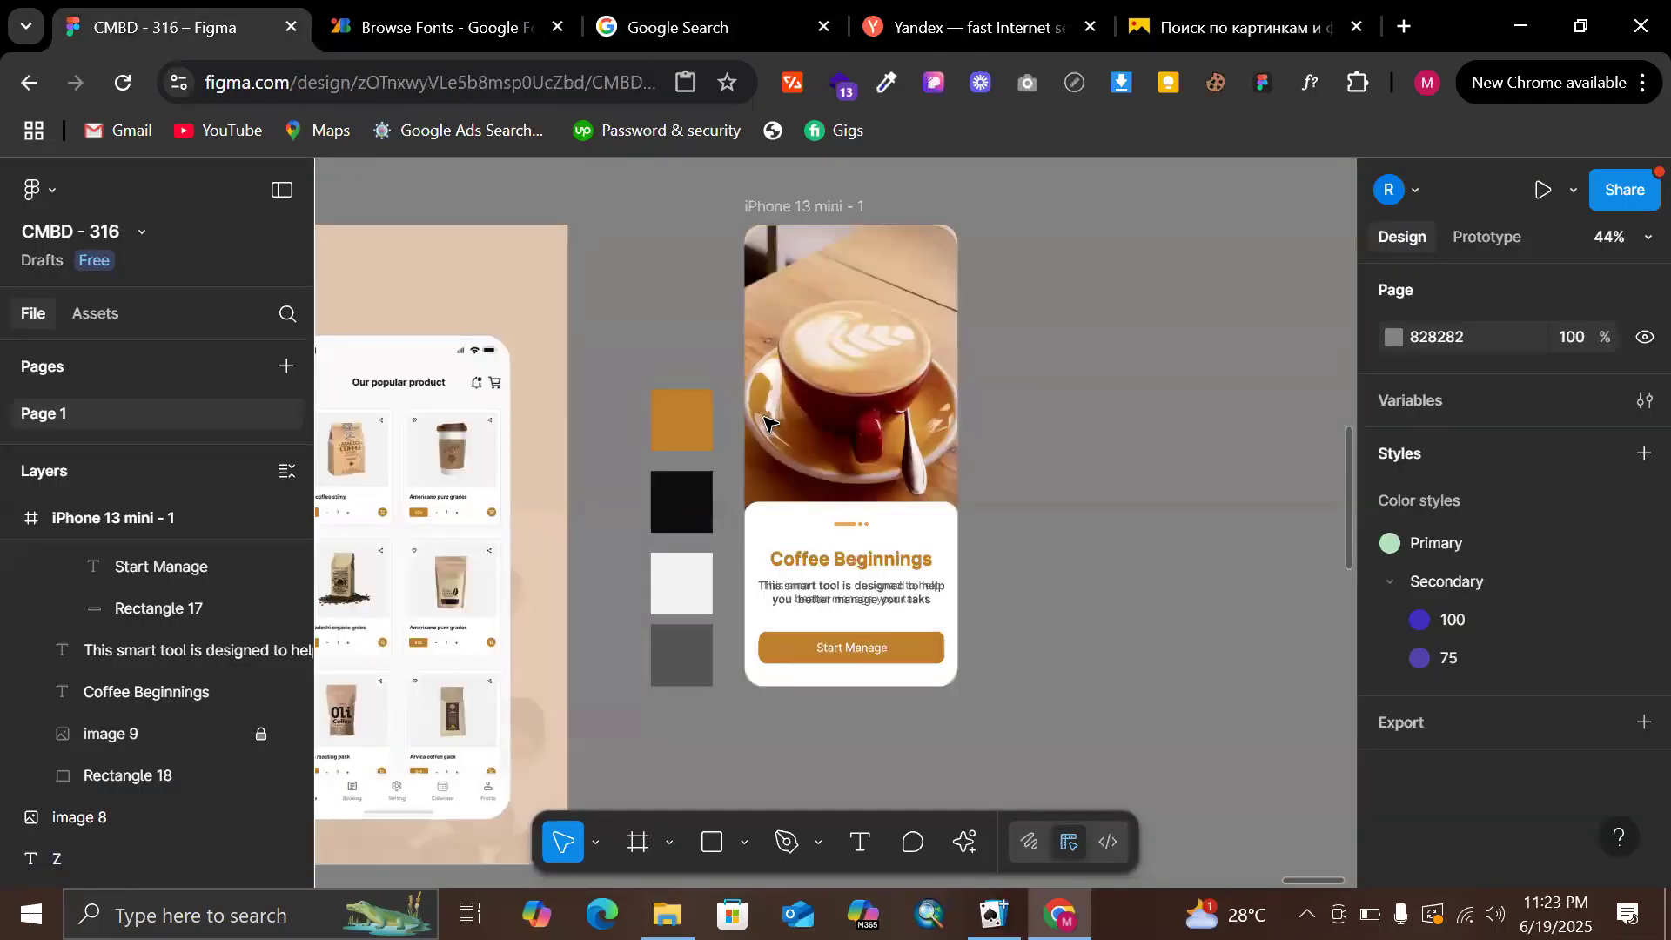
key("super+shift+s")
left_click_drag(726, 218, 987, 503)
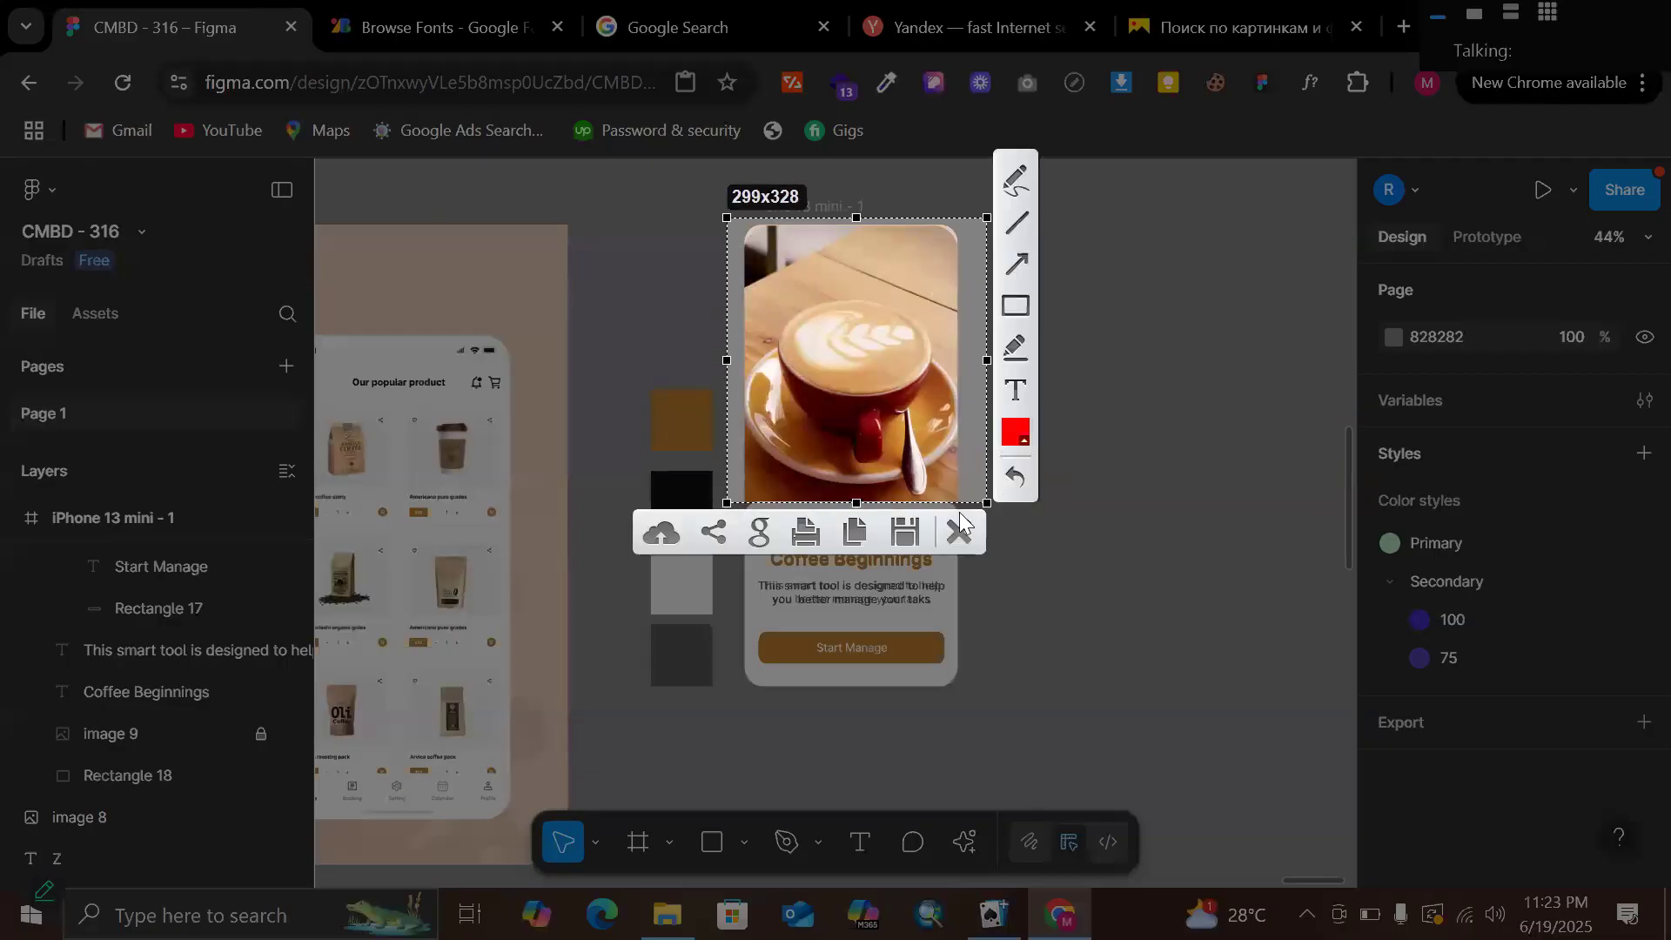
left_click(848, 531)
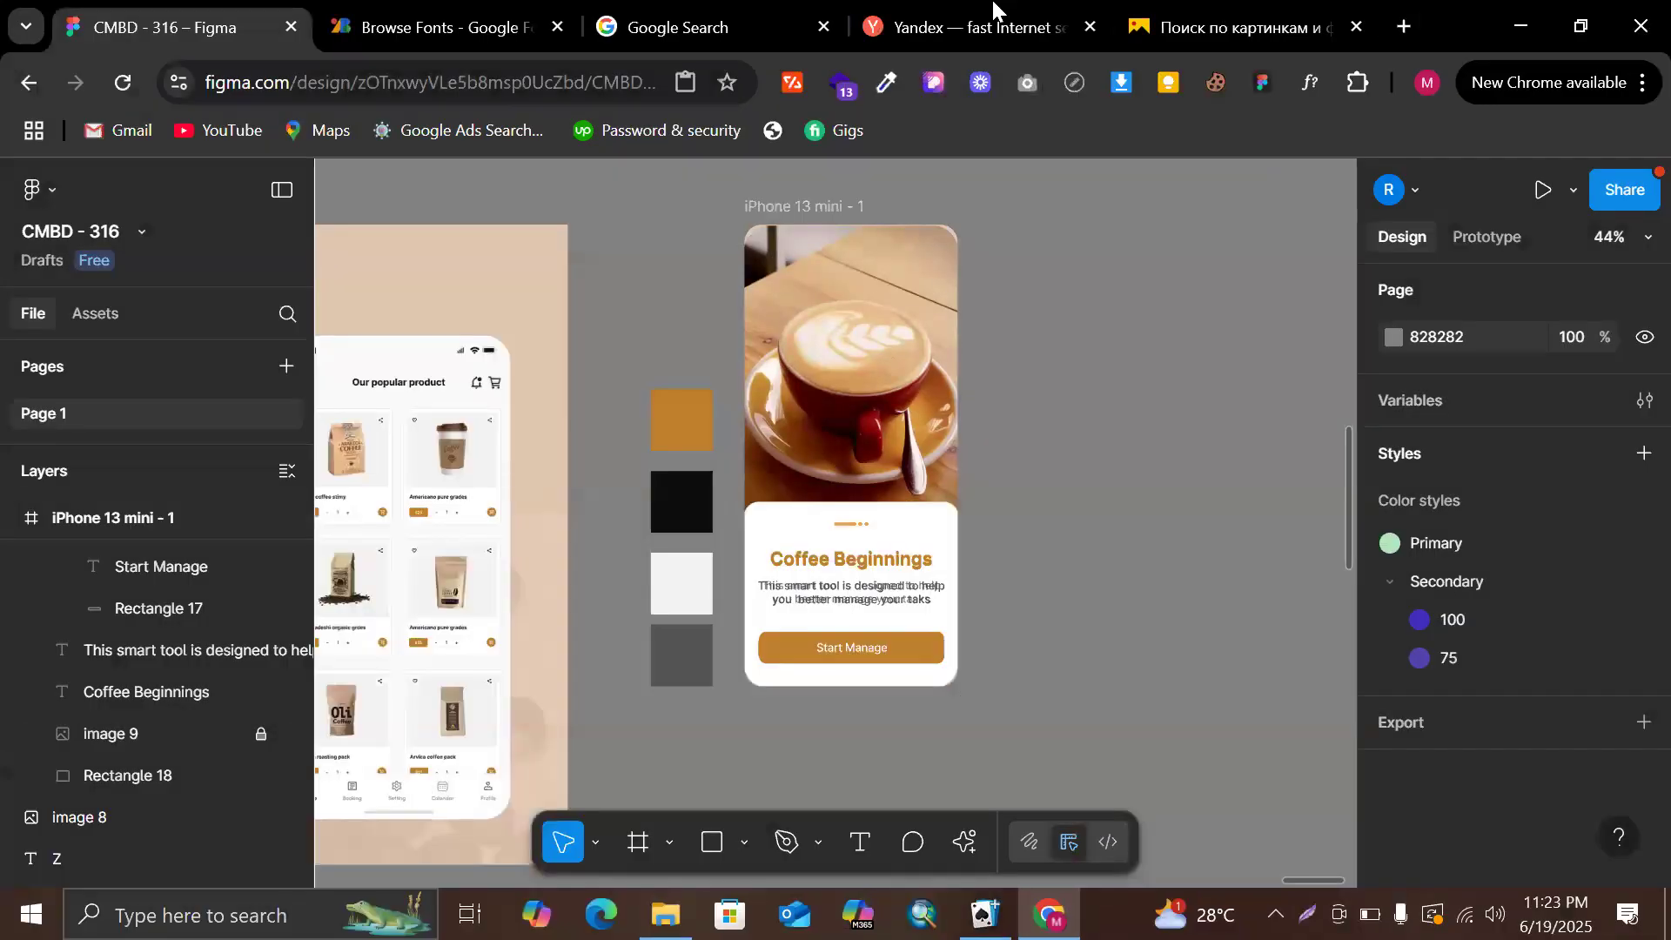
Search Yandex Images with the copied latte capture and look over the similar images
left_click(966, 27)
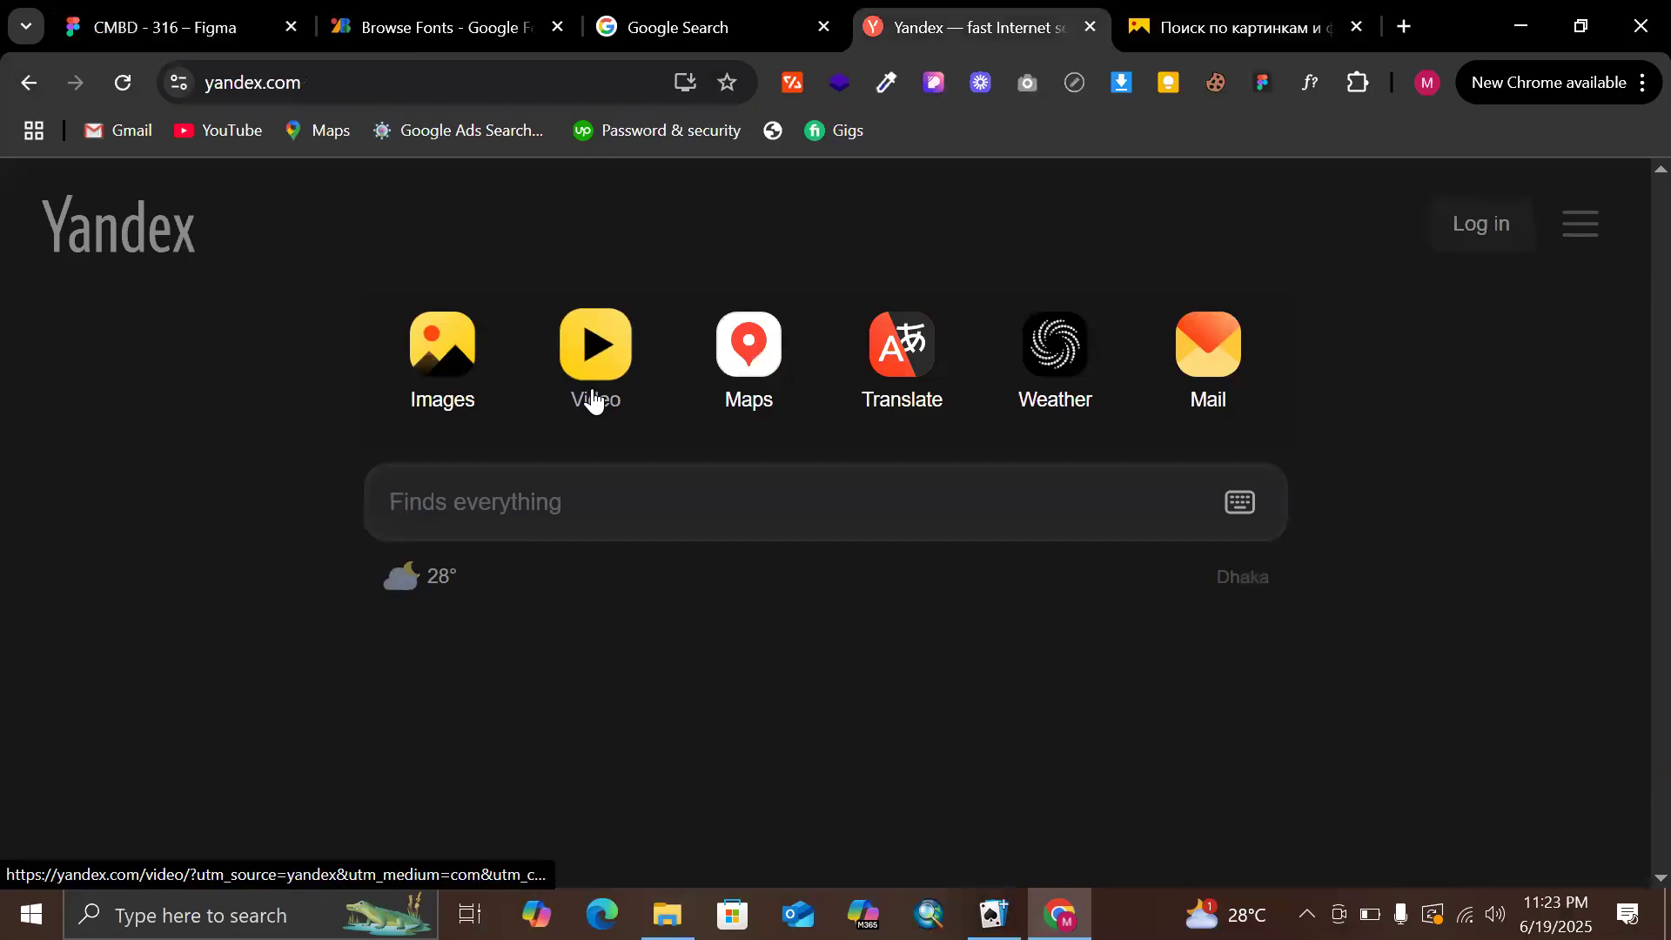
left_click(1187, 29)
key("ctrl+v")
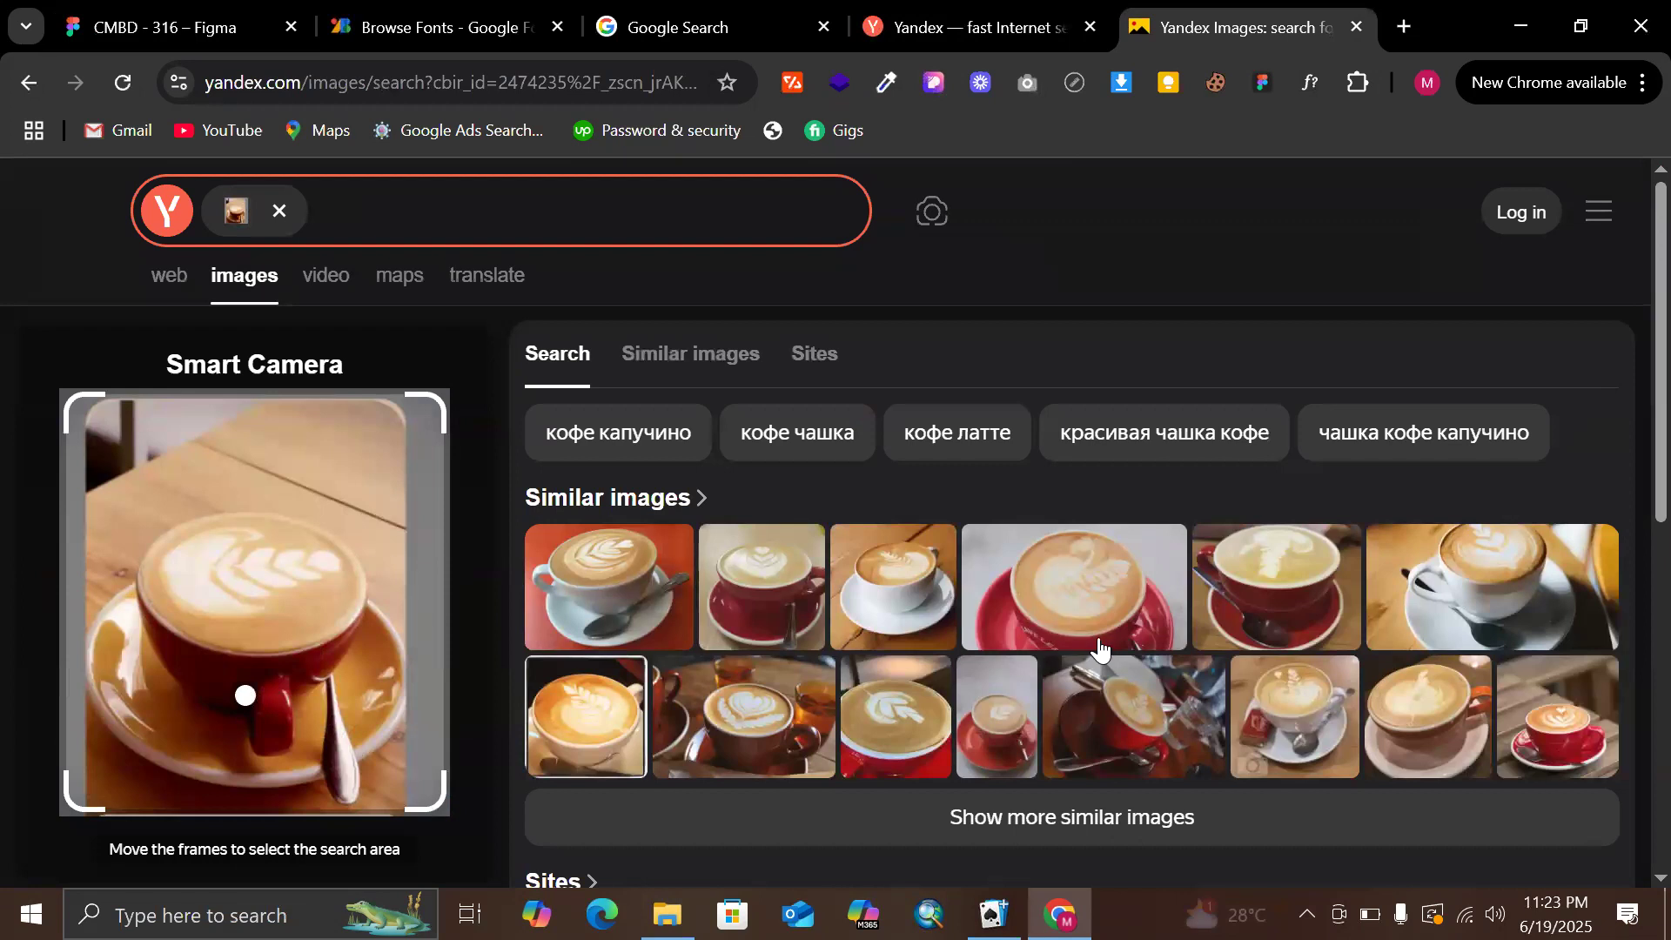
scroll(1101, 662, "down", 2)
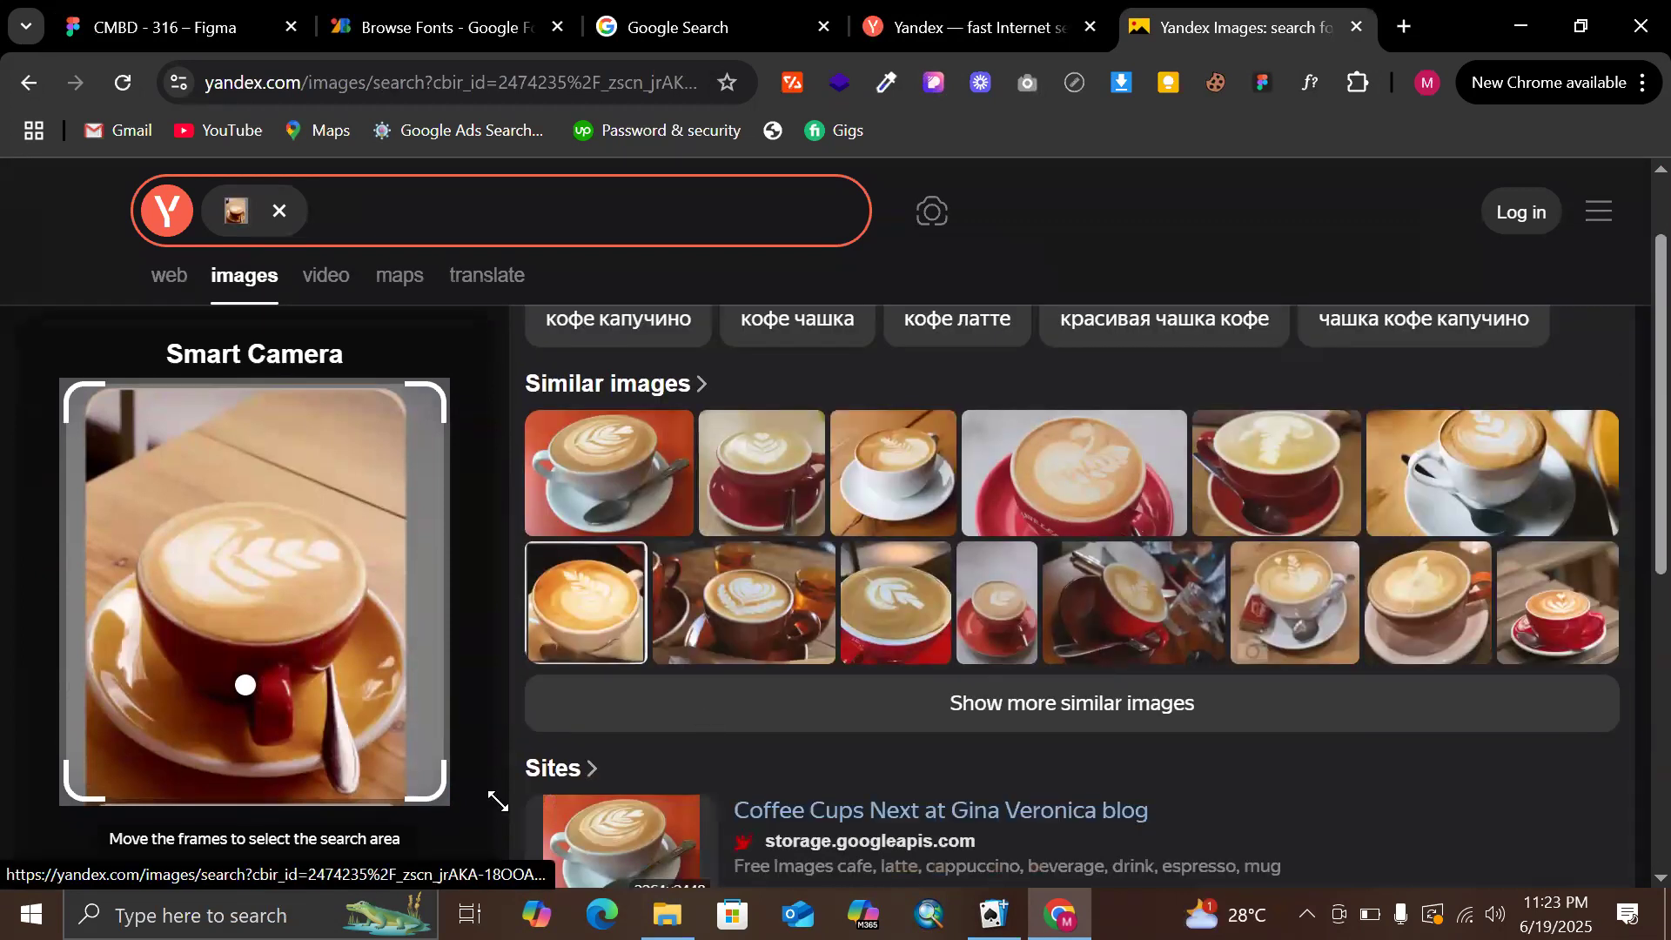
Examine the Yandex similar images and listed sites for a photo matching the red latte cup on the yellow saucer
scroll(712, 784, "down", 1)
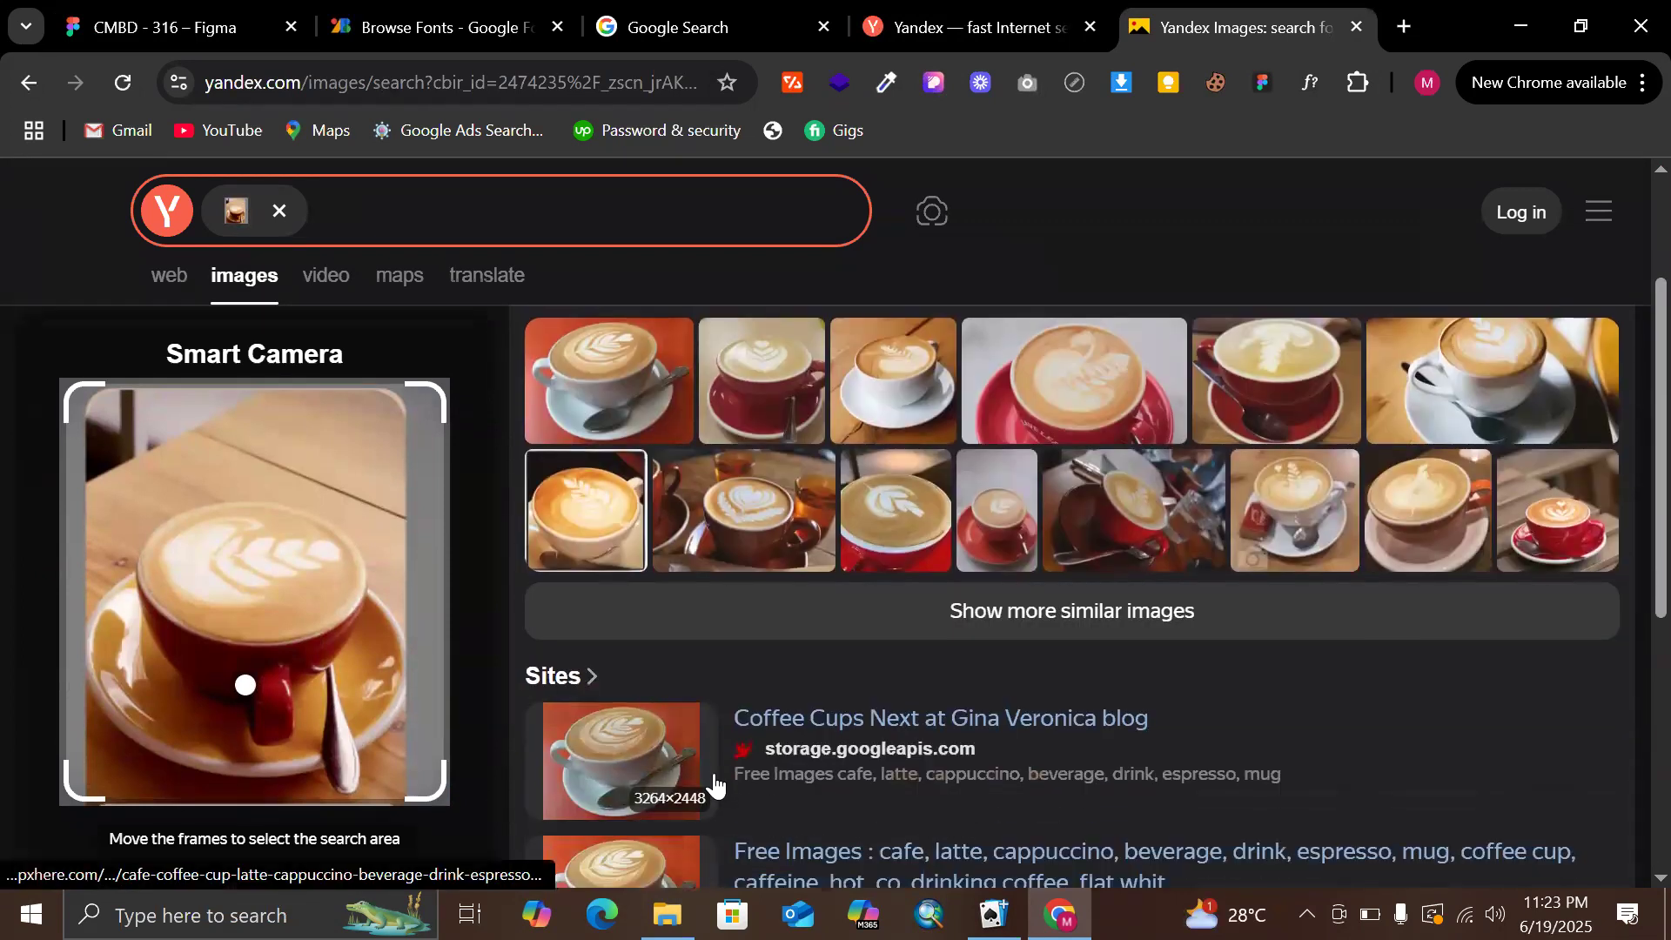
scroll(653, 720, "down", 4)
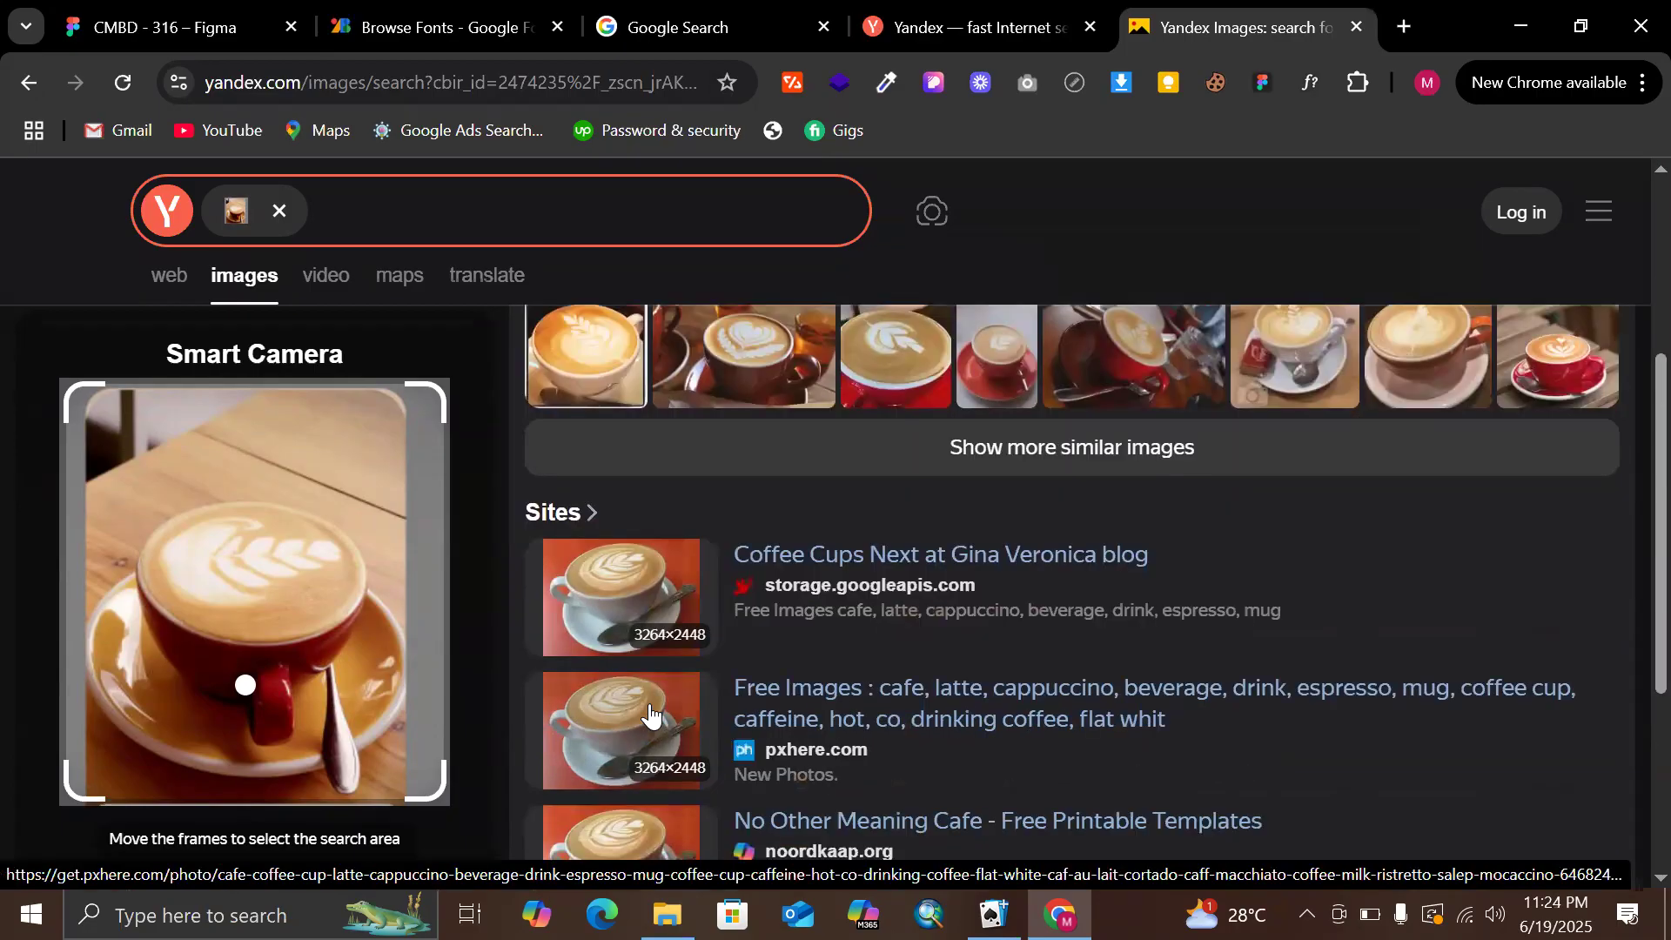
scroll(653, 715, "down", 2)
scroll(664, 548, "up", 8)
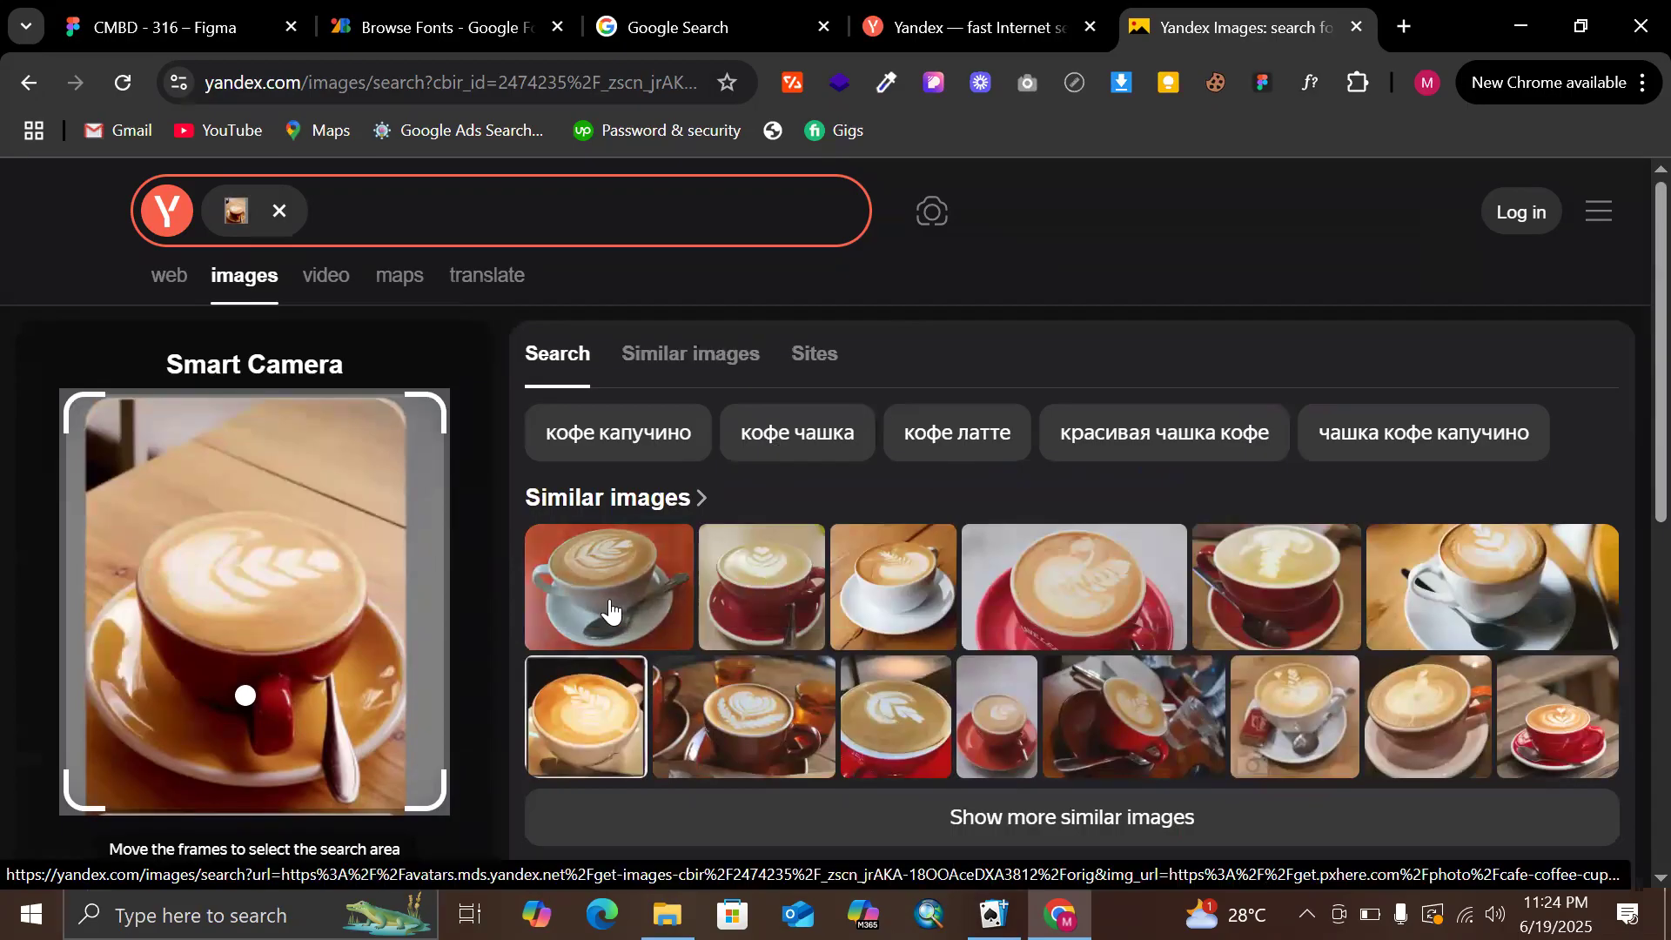
scroll(609, 612, "down", 2)
scroll(610, 601, "up", 2)
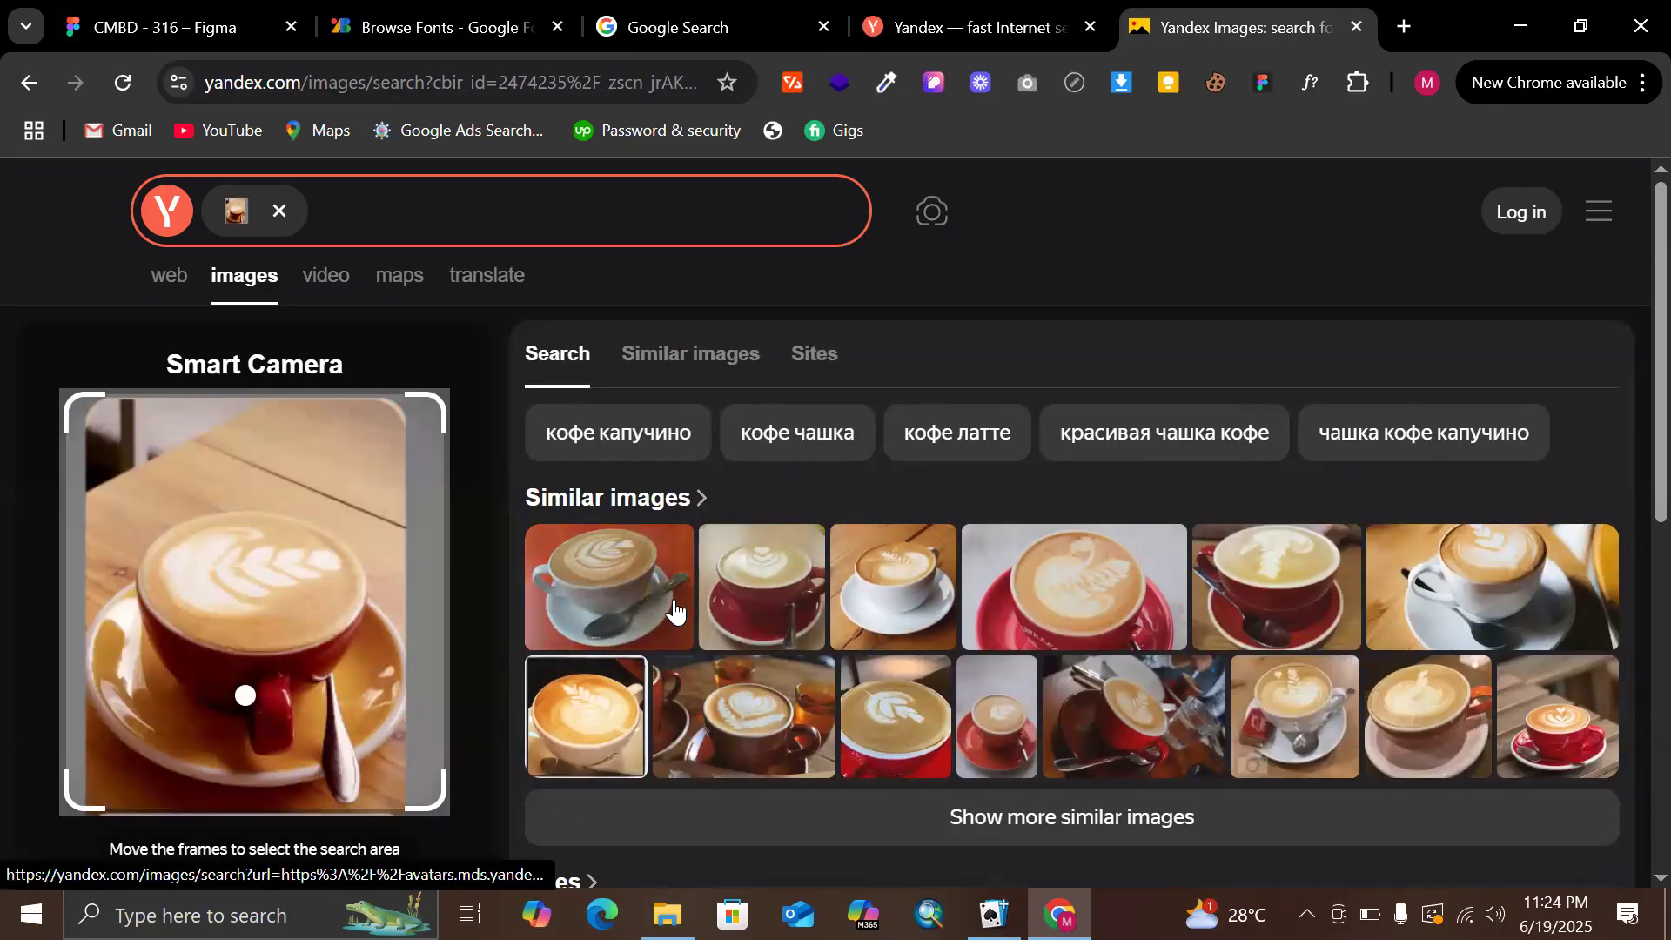
scroll(1056, 570, "down", 2)
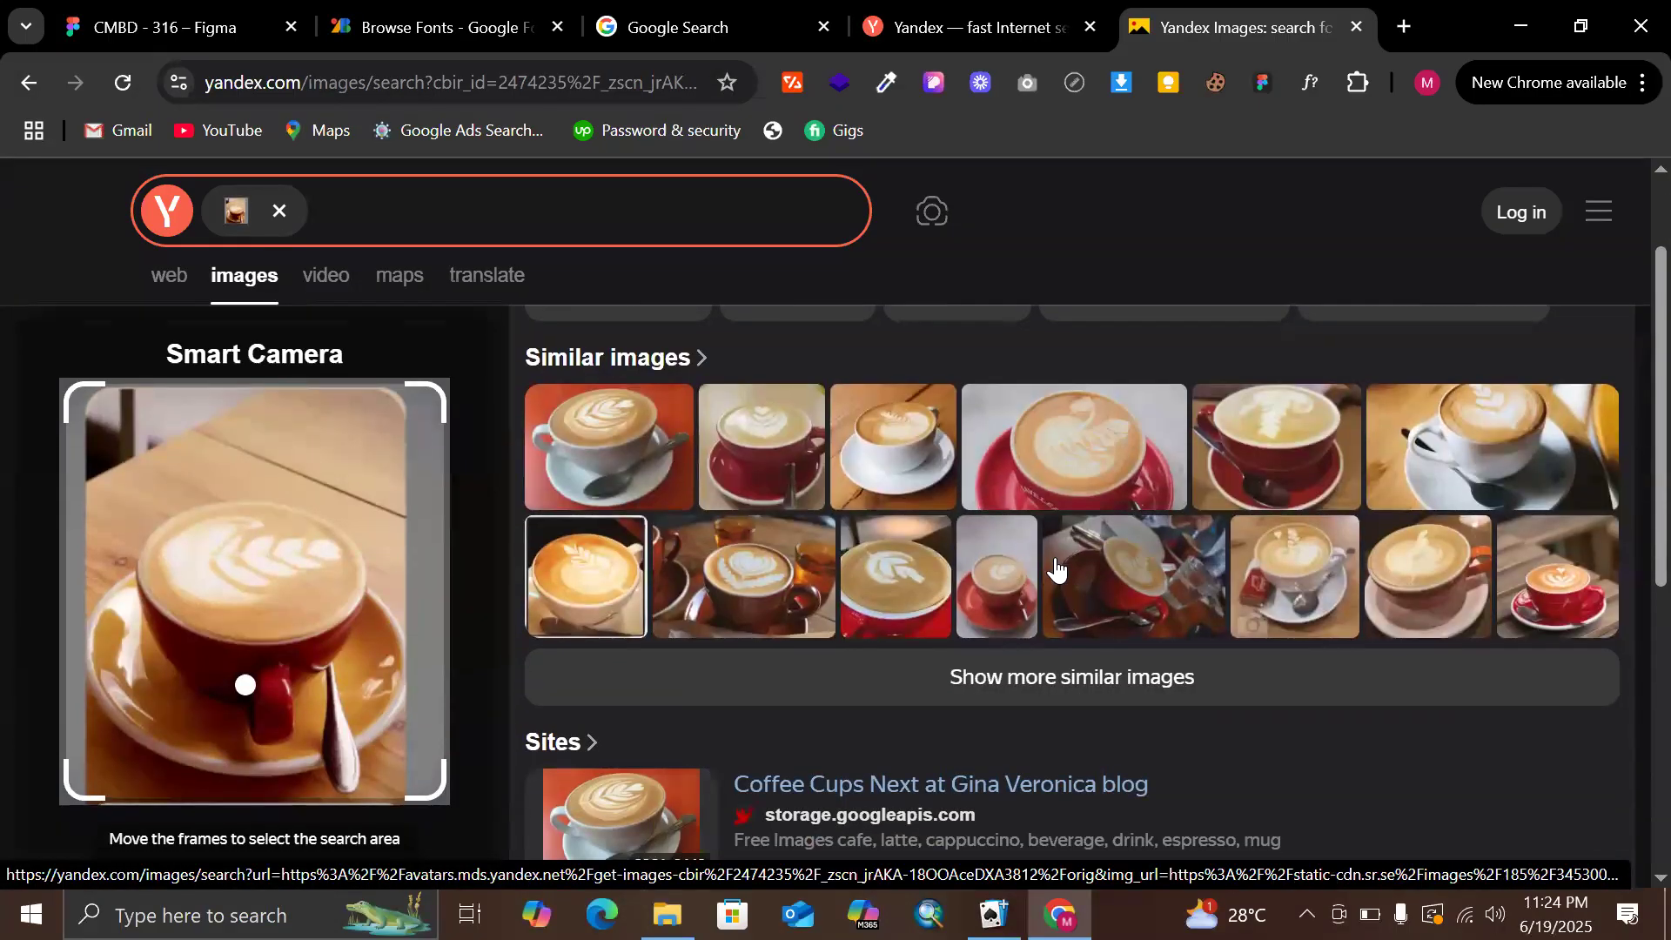
scroll(1055, 570, "up", 2)
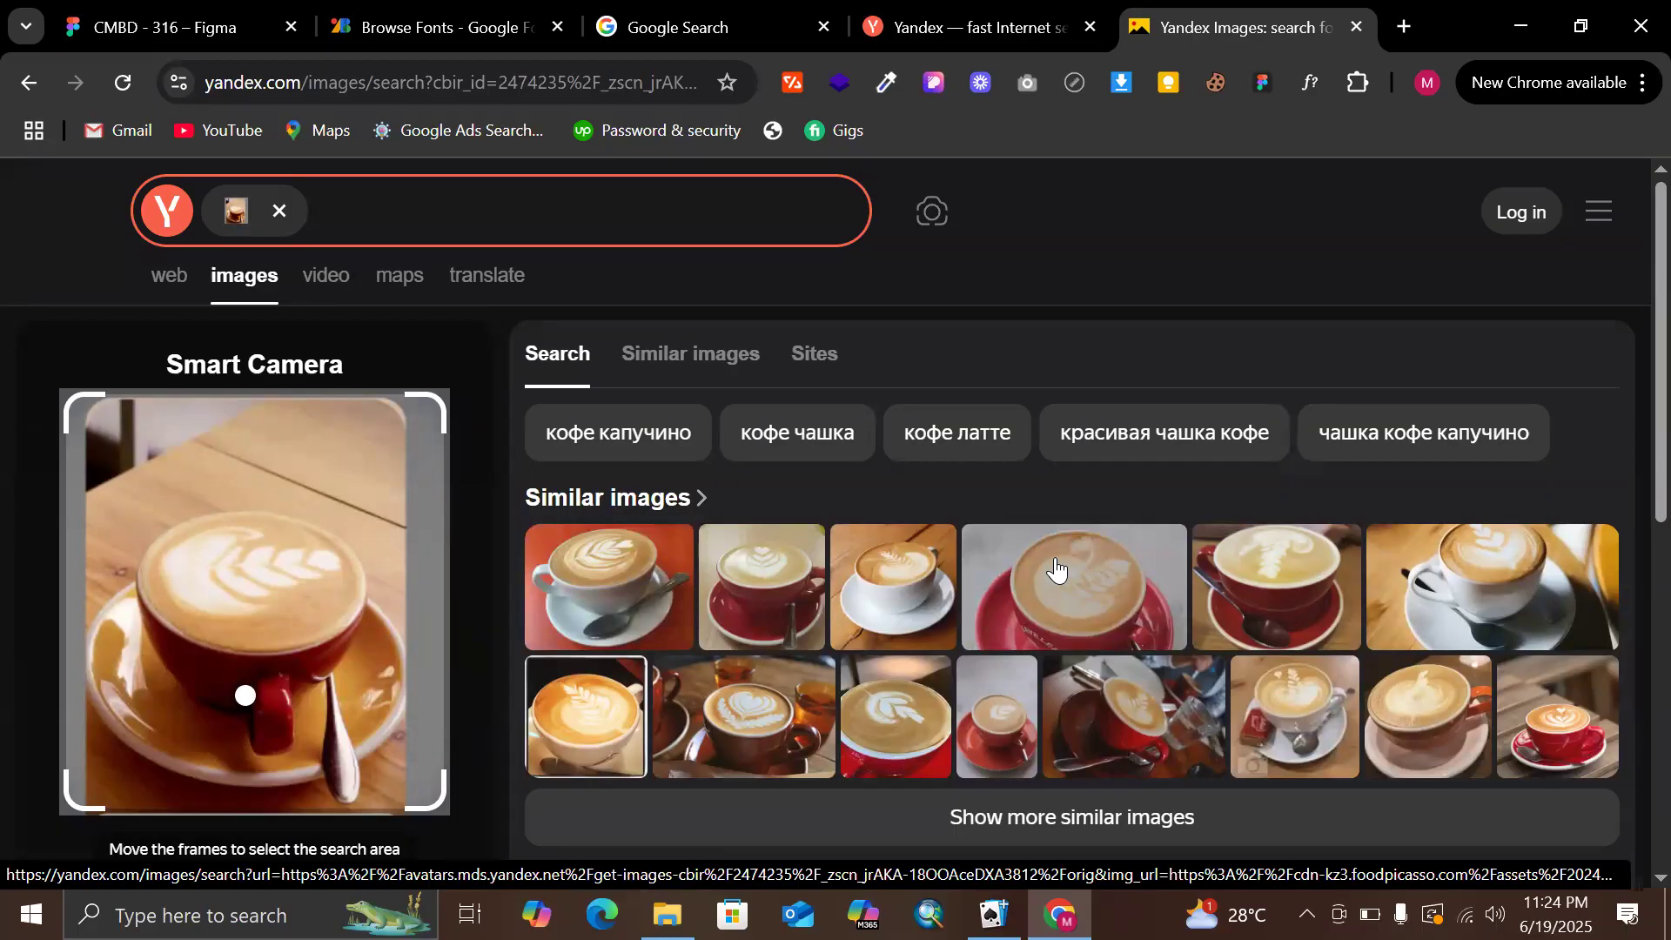
left_click(292, 76)
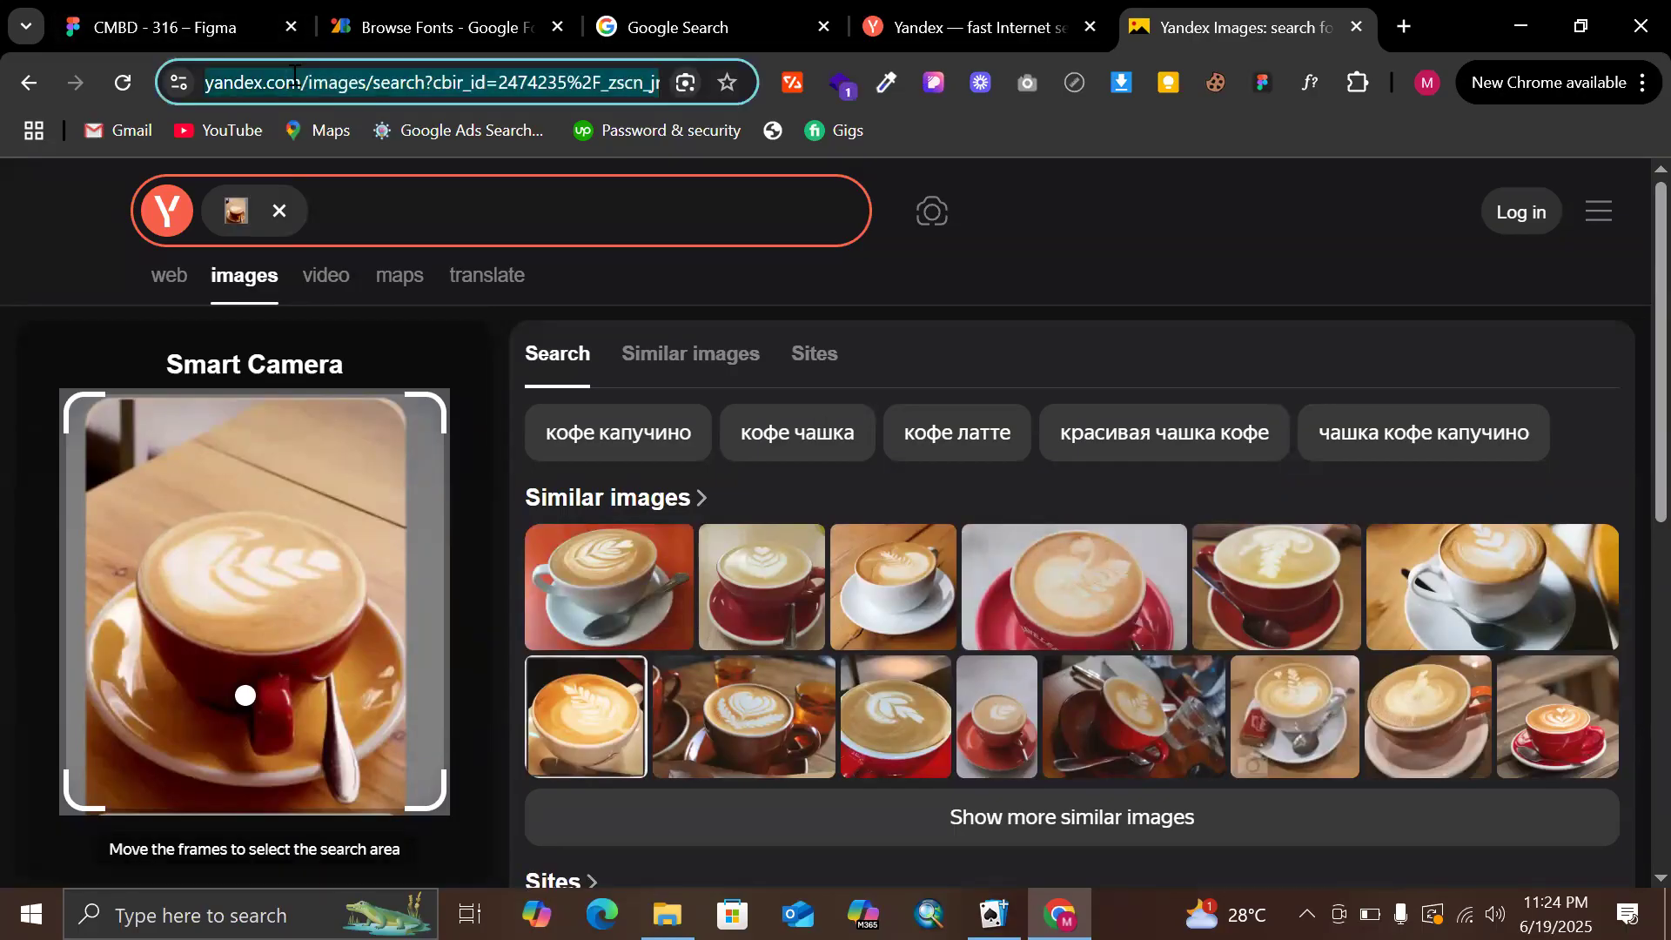
left_click(299, 85)
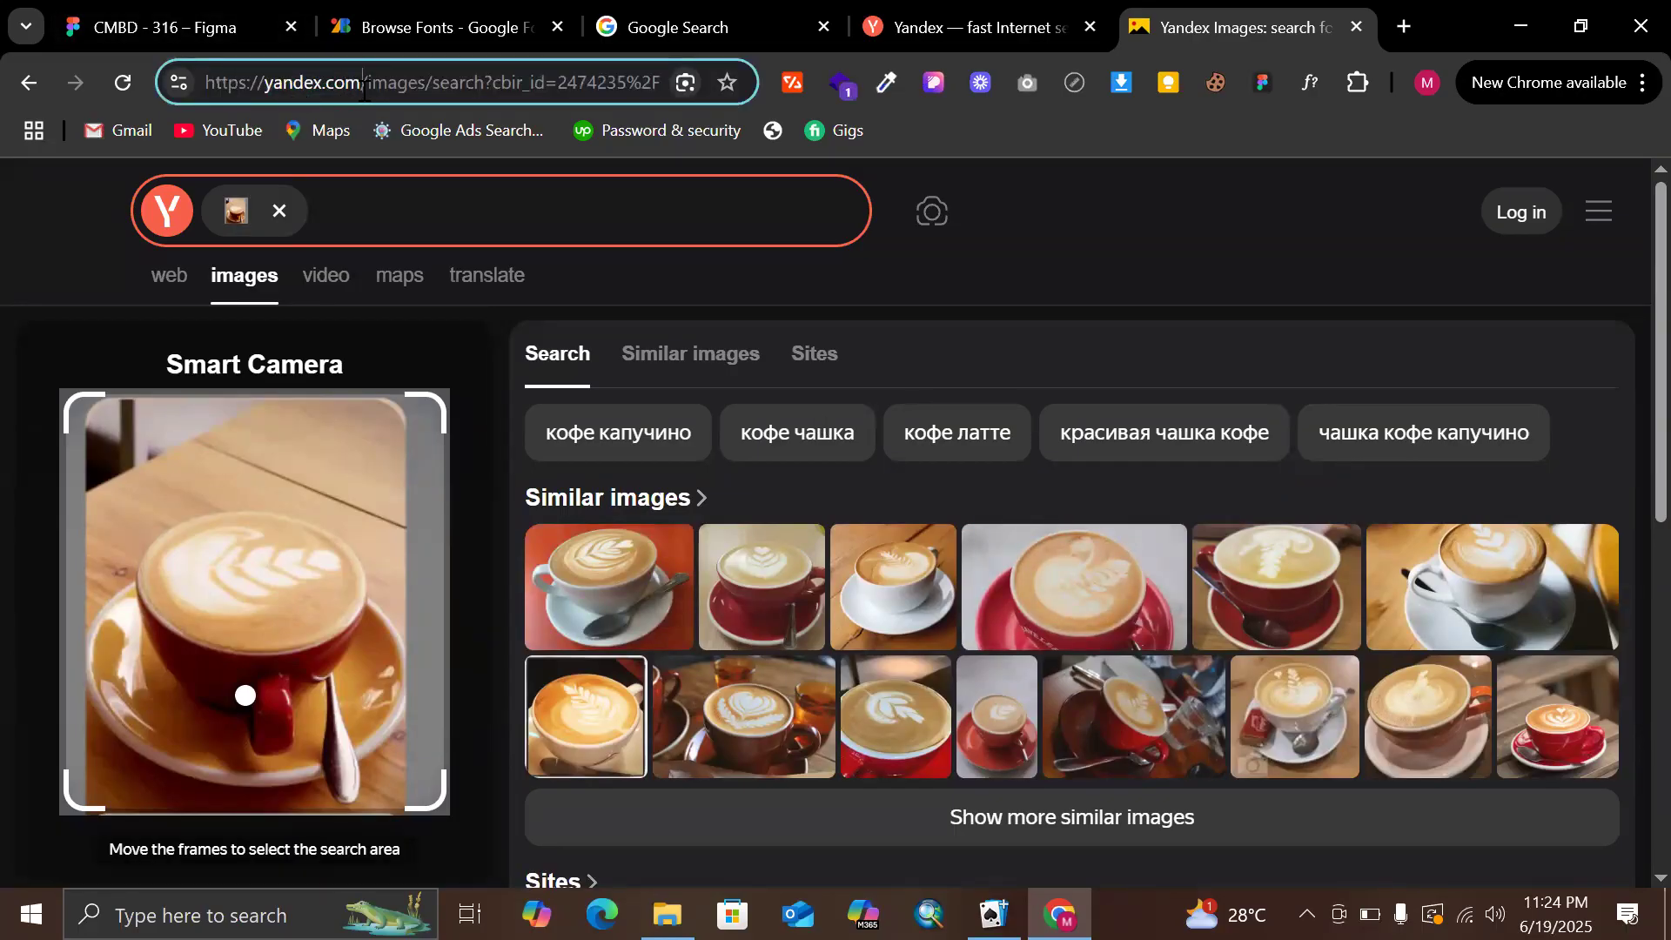
key("shift+Home")
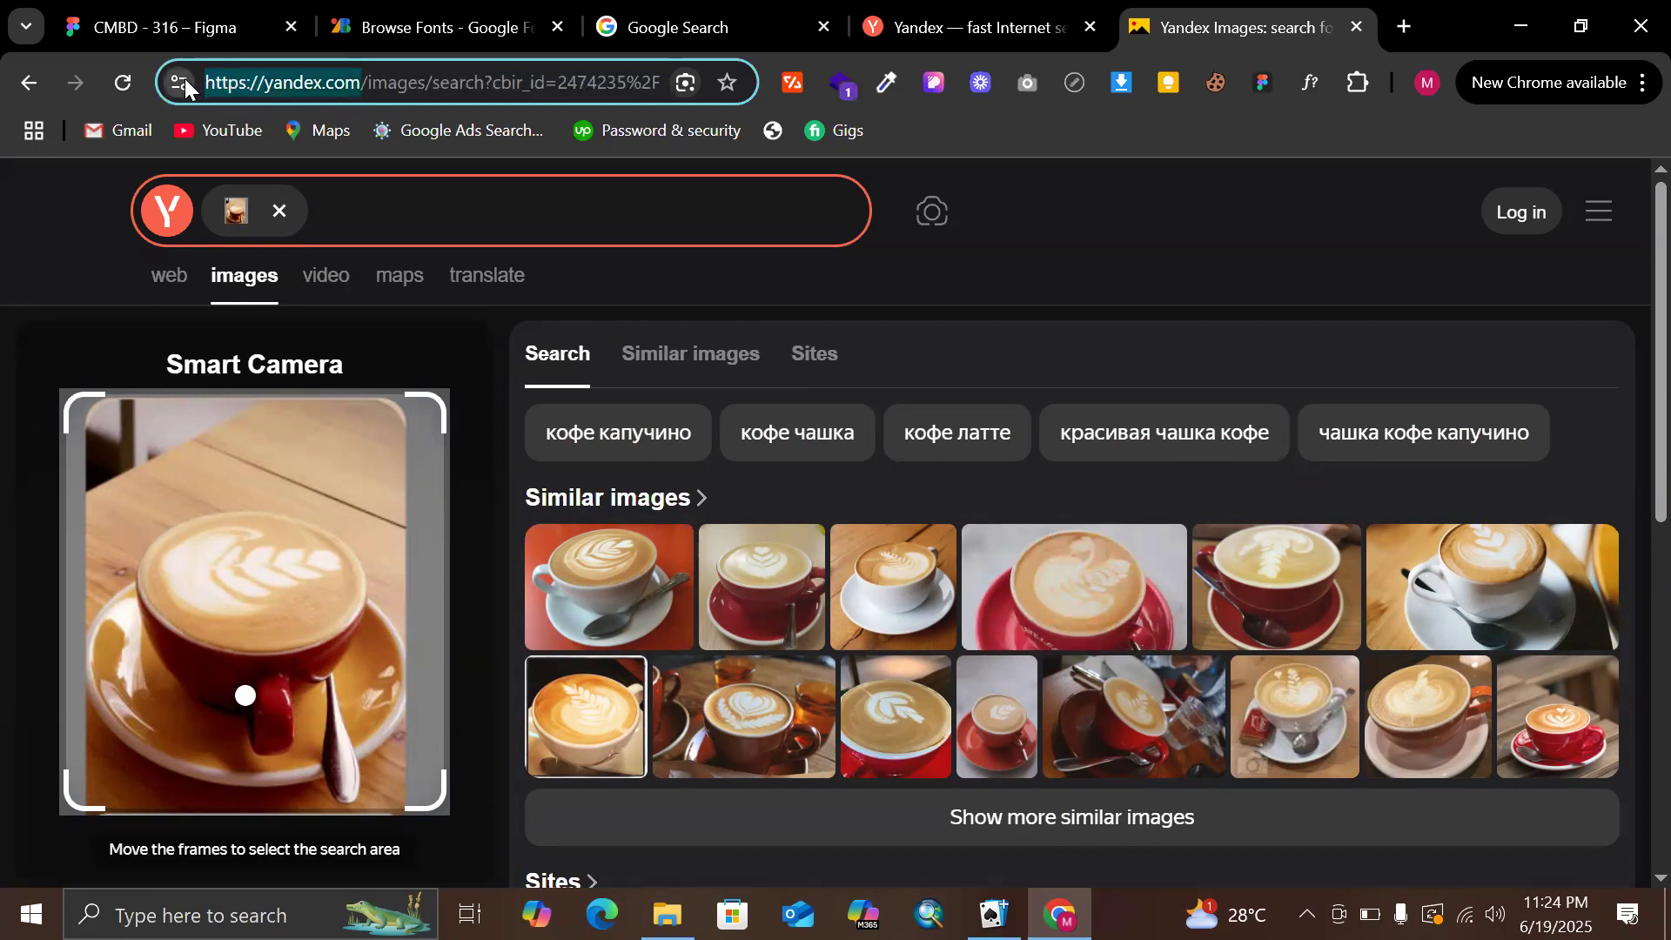
left_click(265, 23)
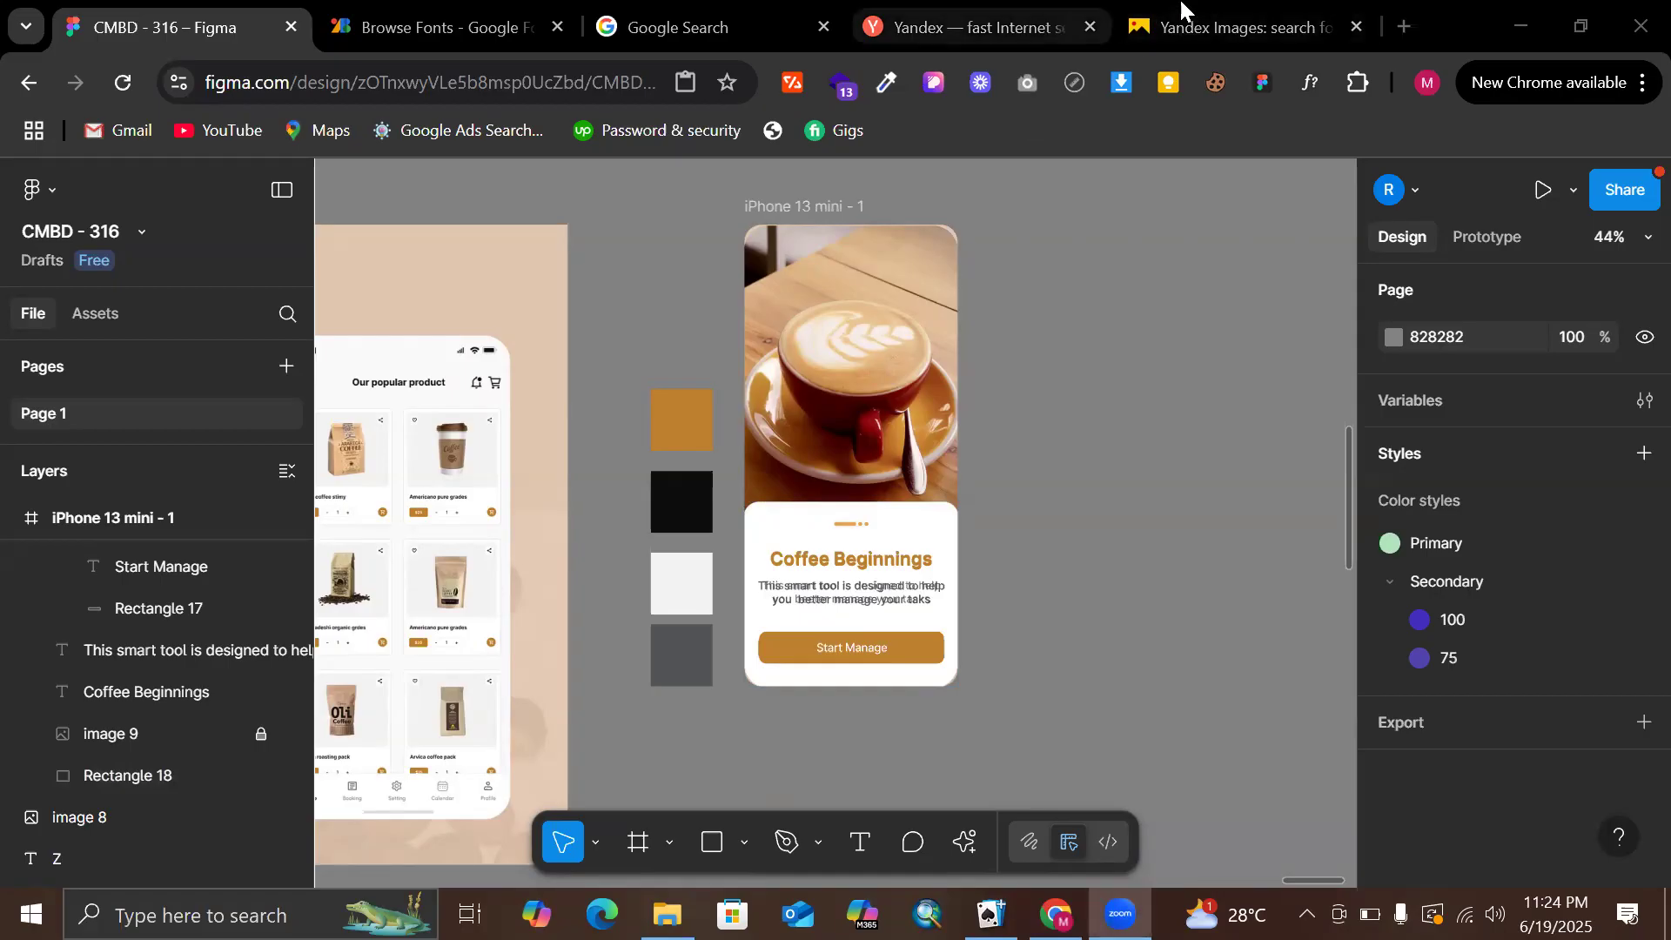
Copy the Yandex similar image of the white latte cup on a red background and return to the Figma file
left_click(1244, 10)
scroll(1120, 350, "down", 1)
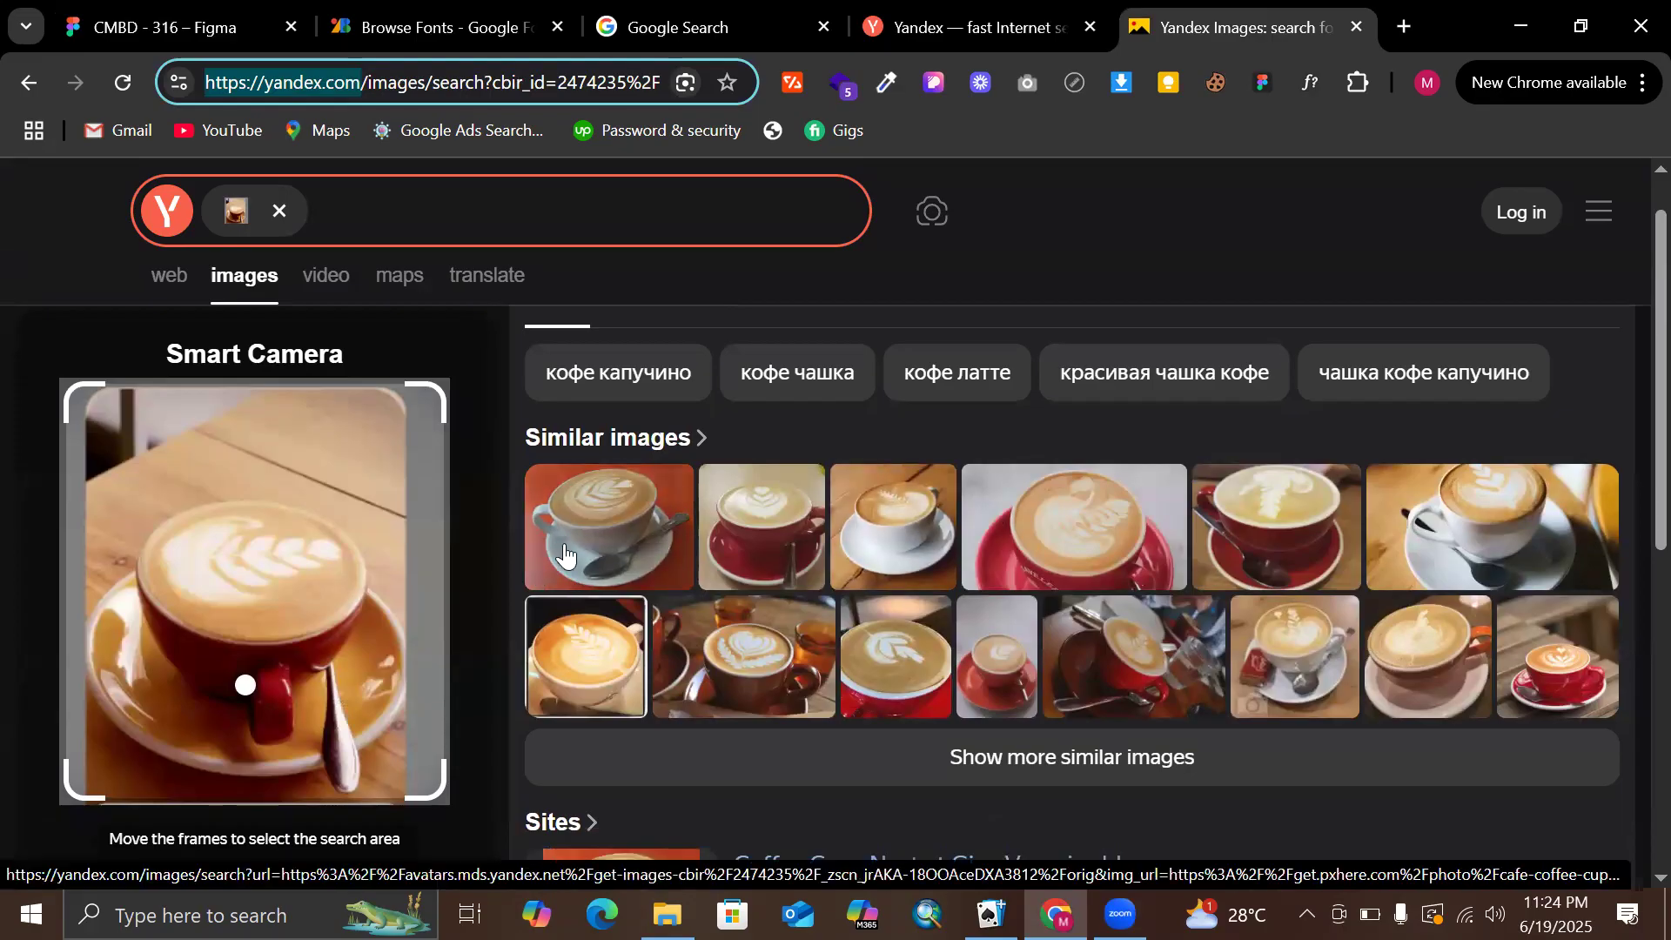
left_click(602, 540)
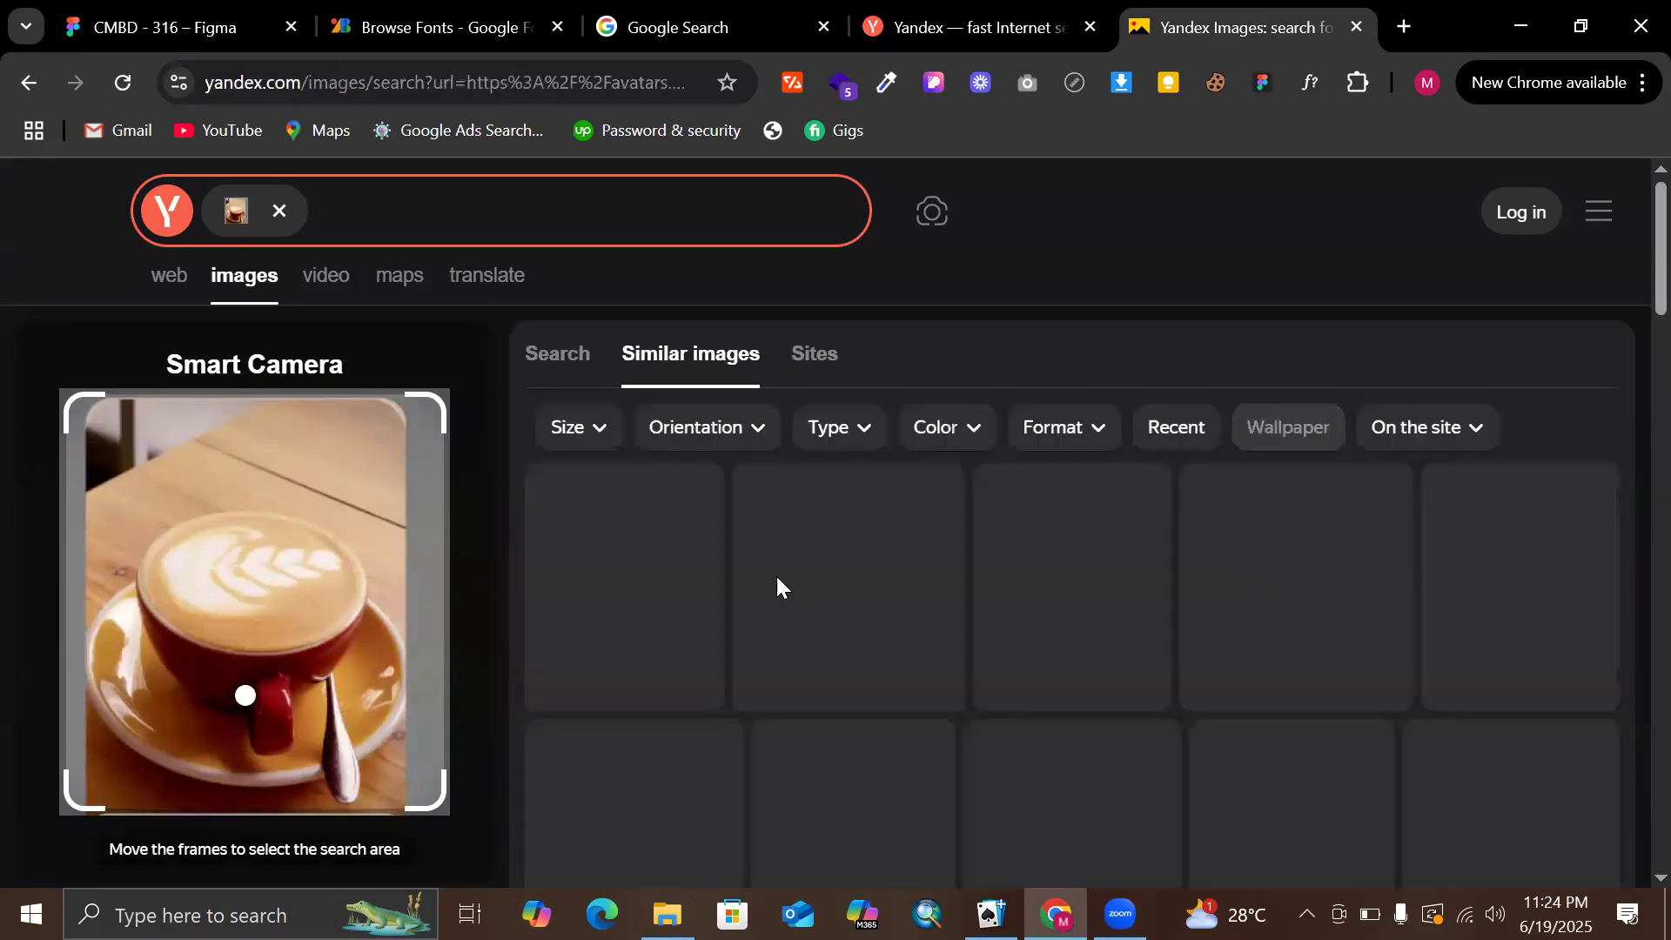
scroll(760, 574, "down", 1)
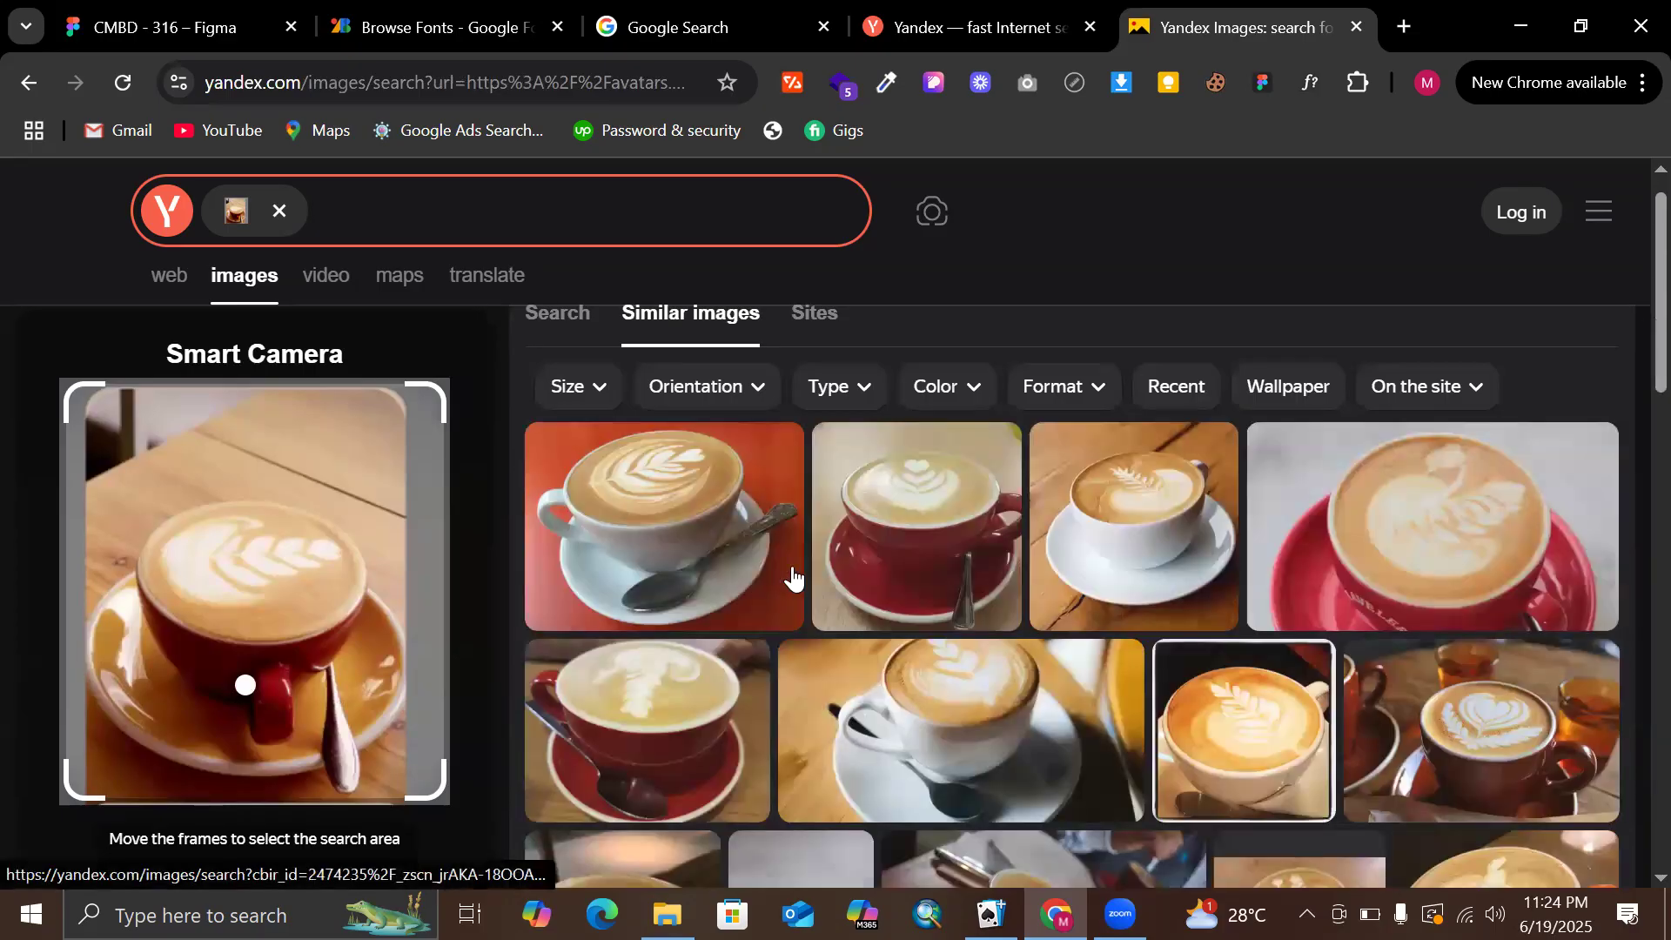
left_click(790, 572)
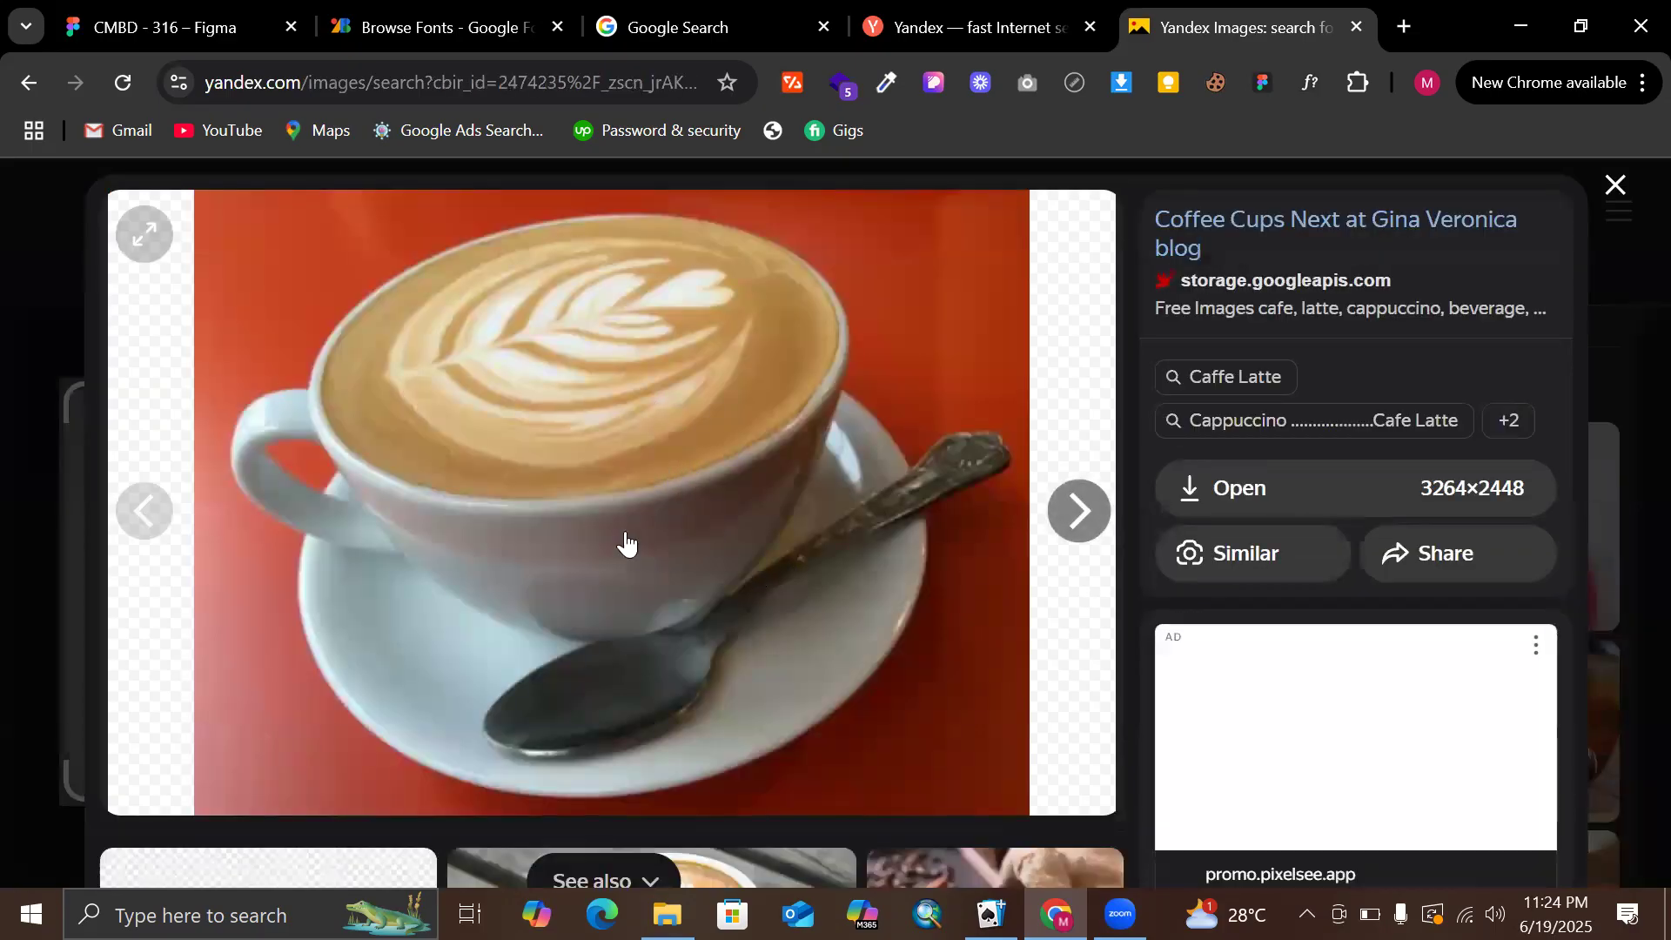
right_click(595, 447)
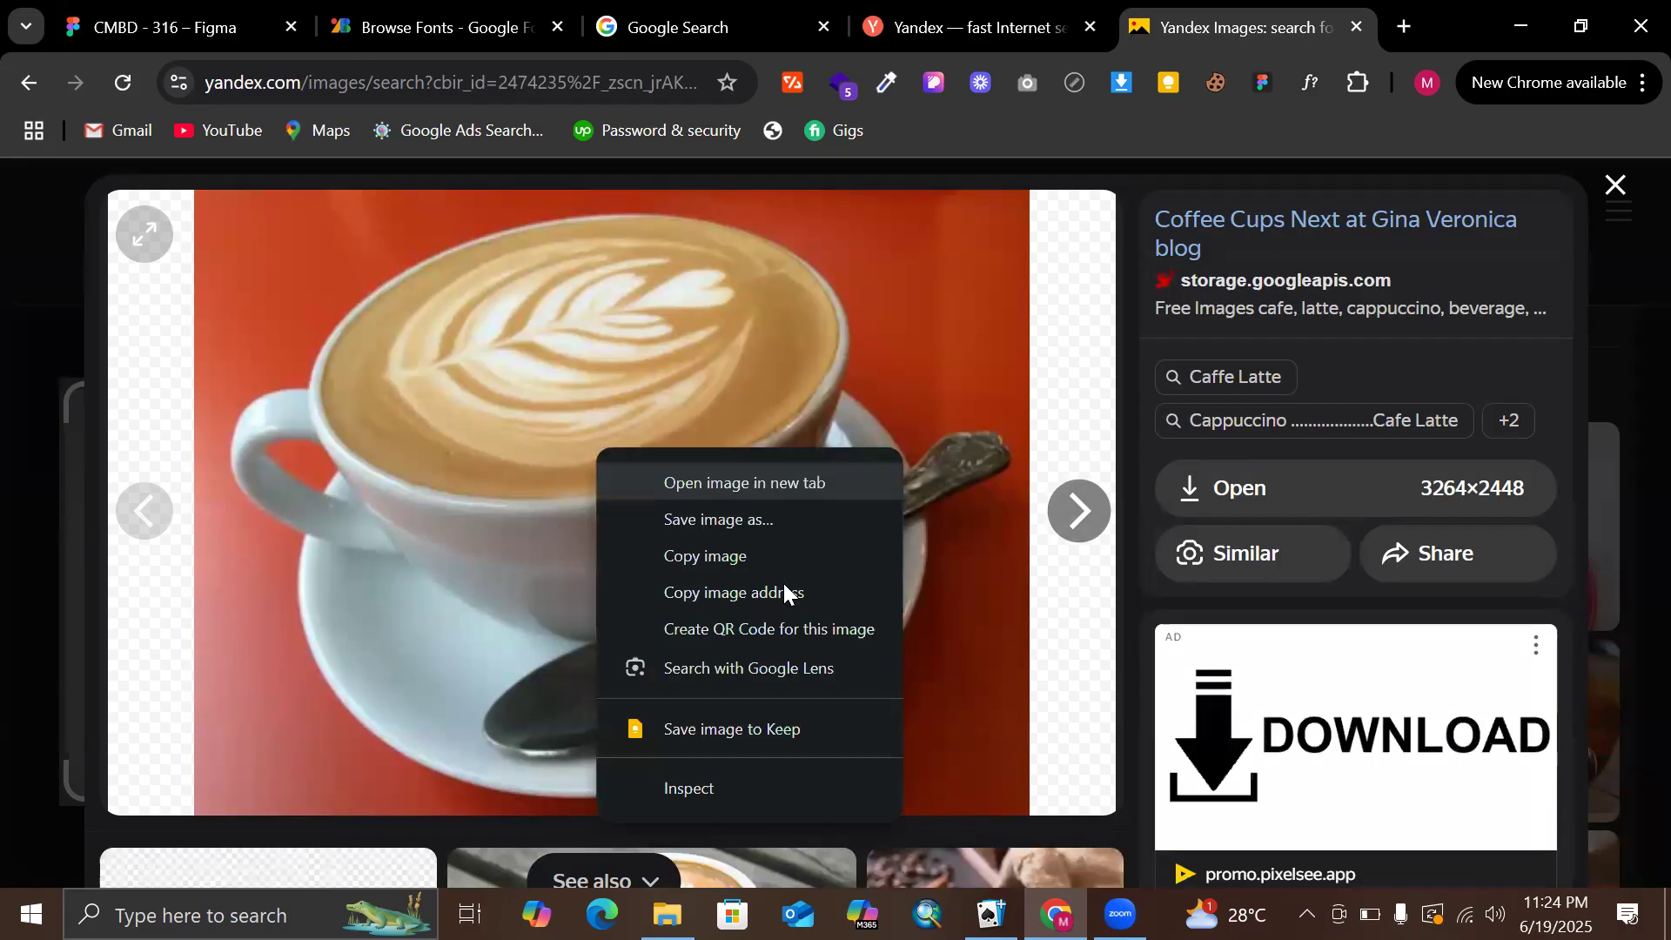
left_click(766, 552)
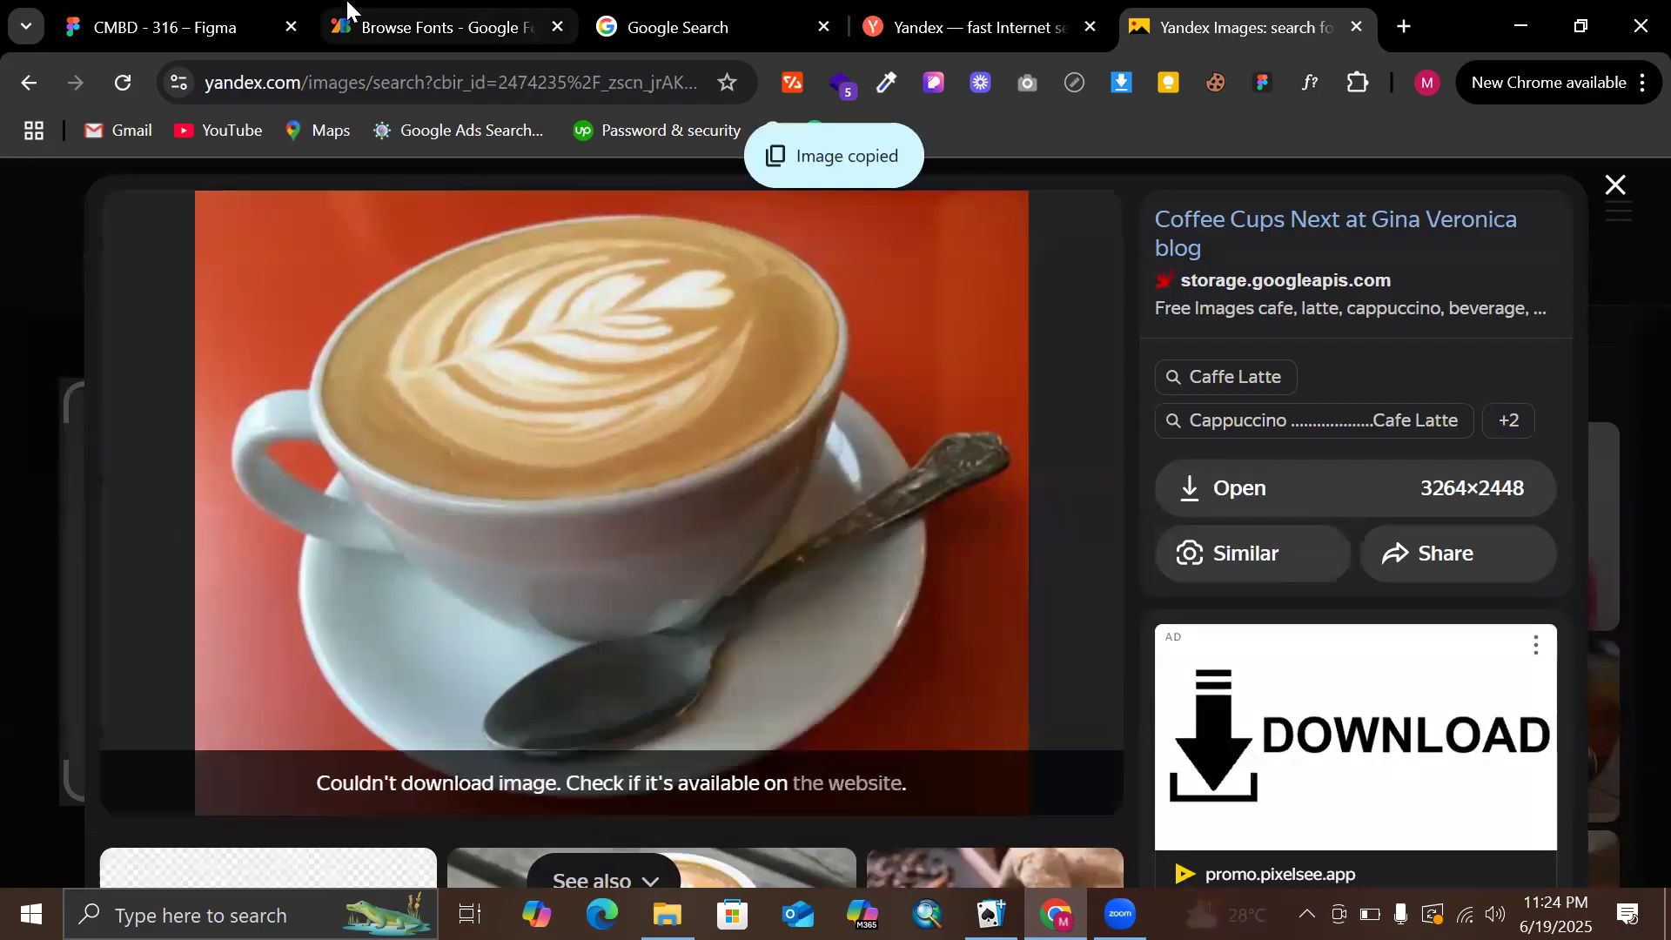
left_click(277, 6)
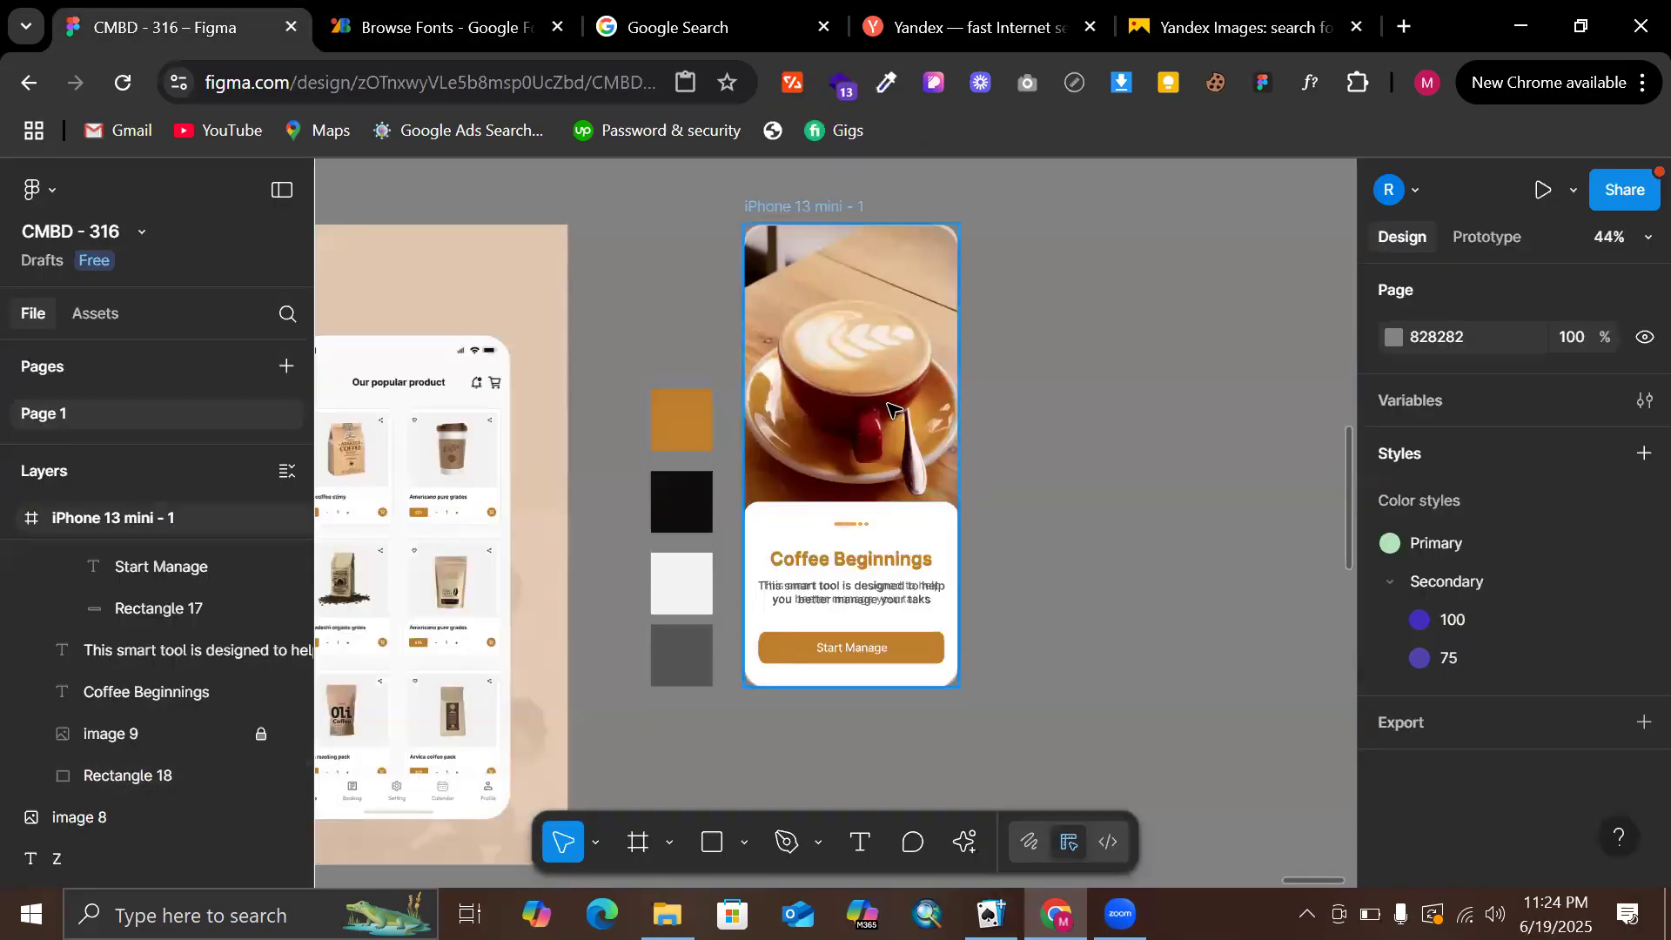
left_click_drag(893, 411, 288, 737)
left_click(287, 736)
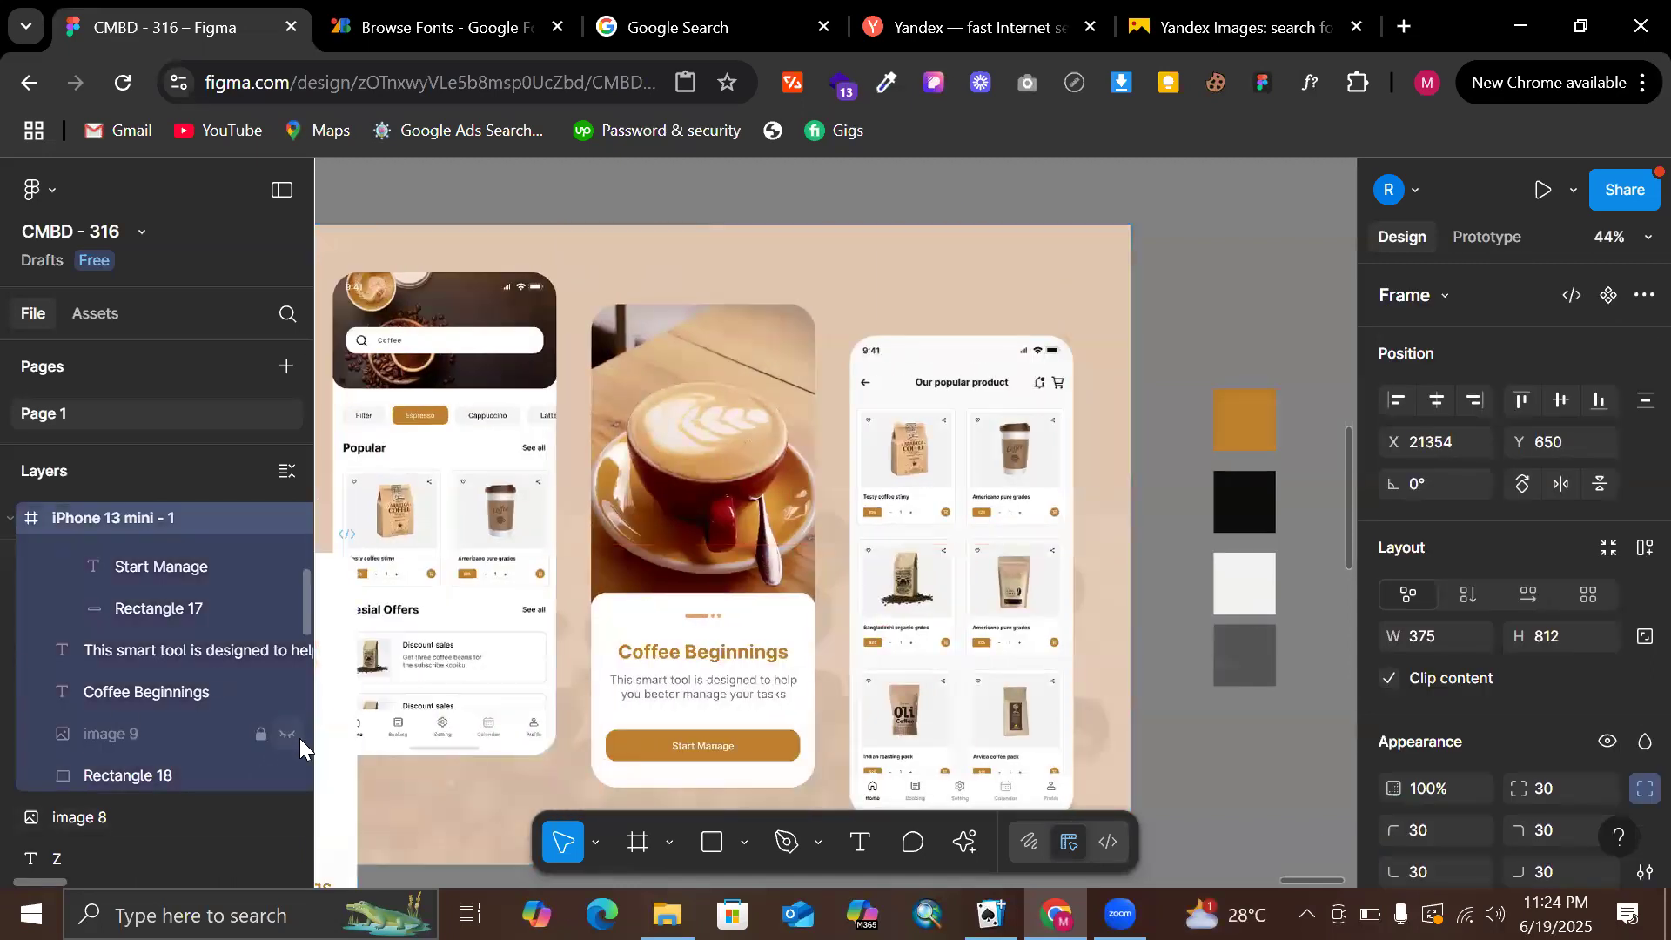
key("ctrl+z")
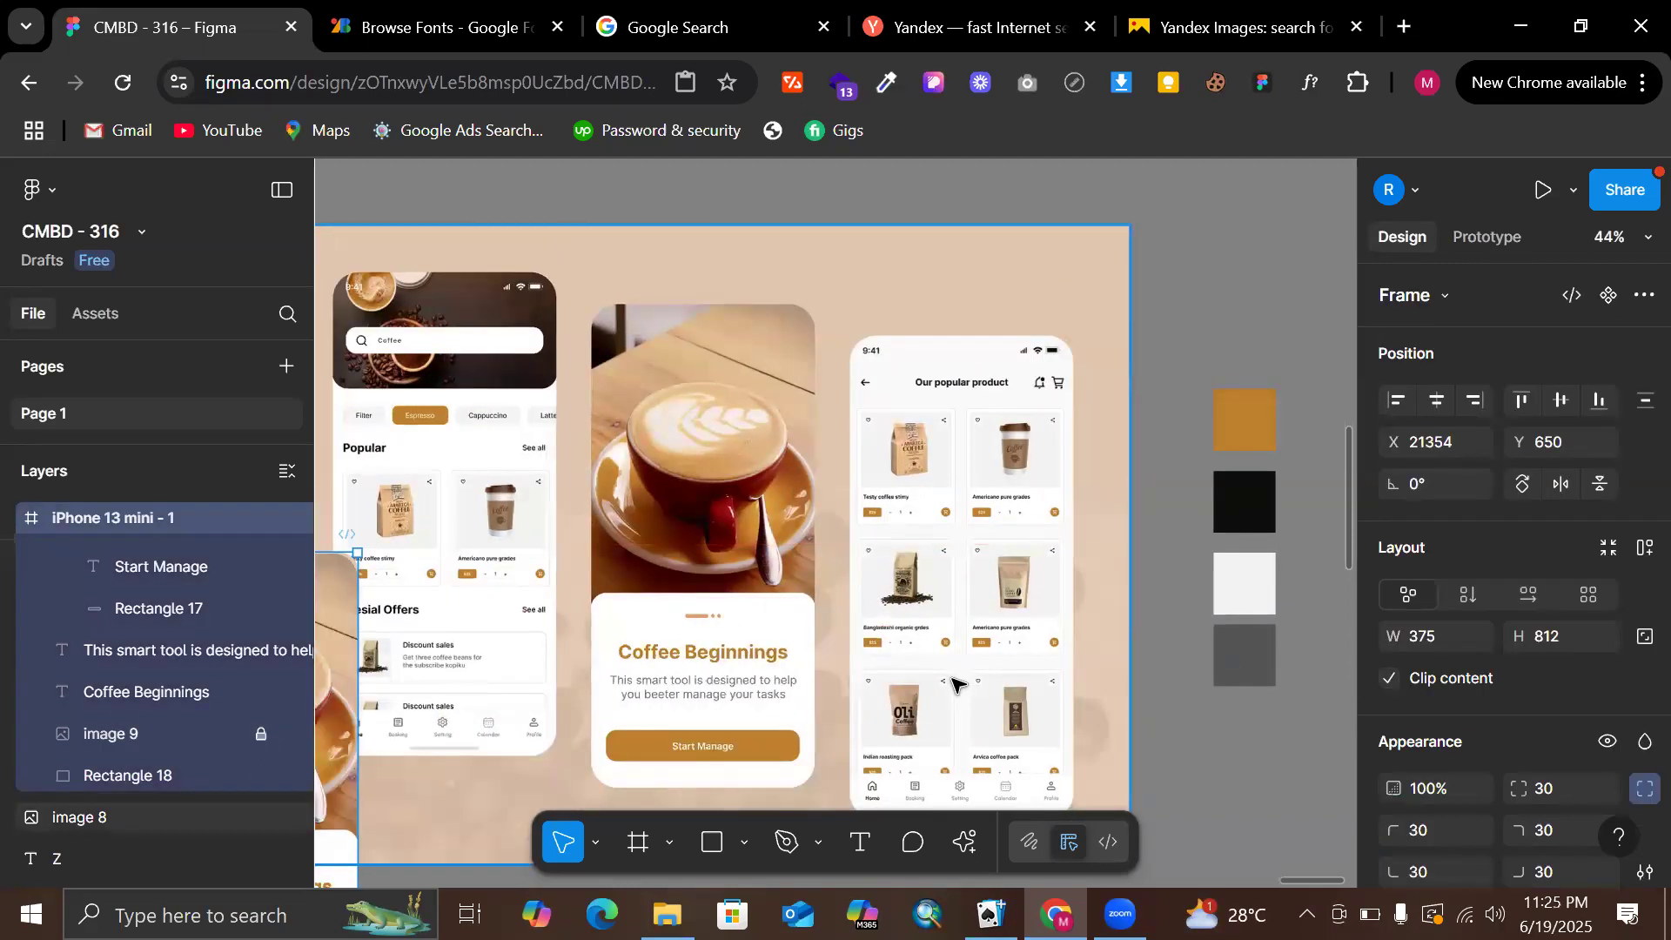
key("ctrl+z")
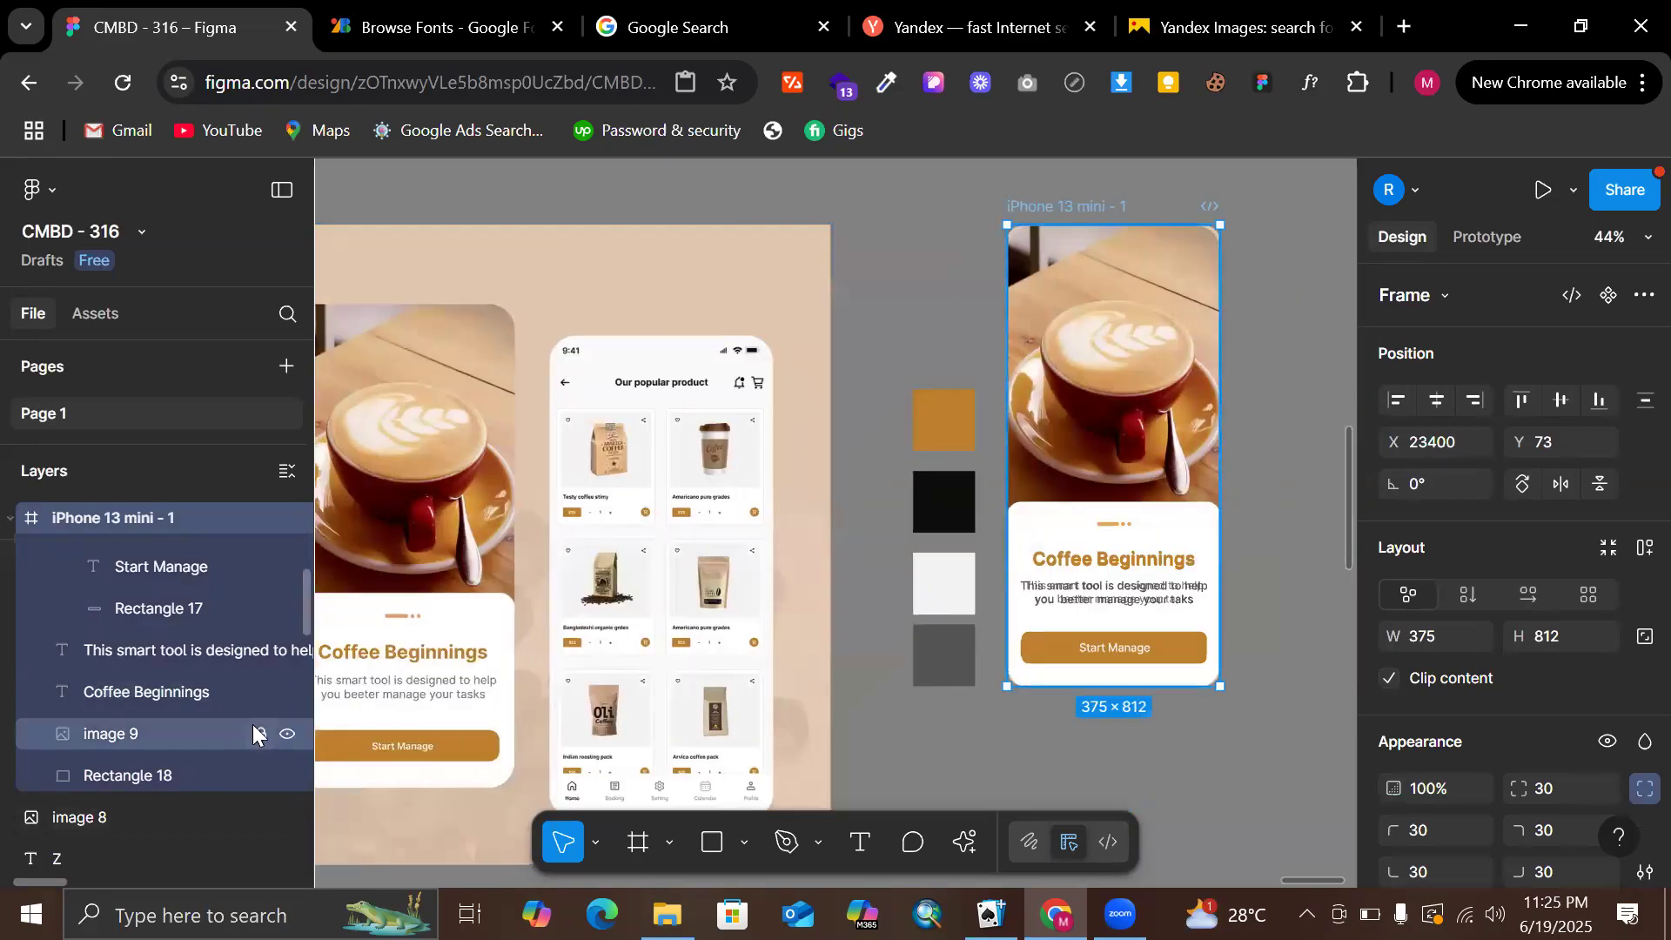
Hide the image 9 layer and paste the copied latte photo into the iPhone 13 mini frame
left_click(288, 735)
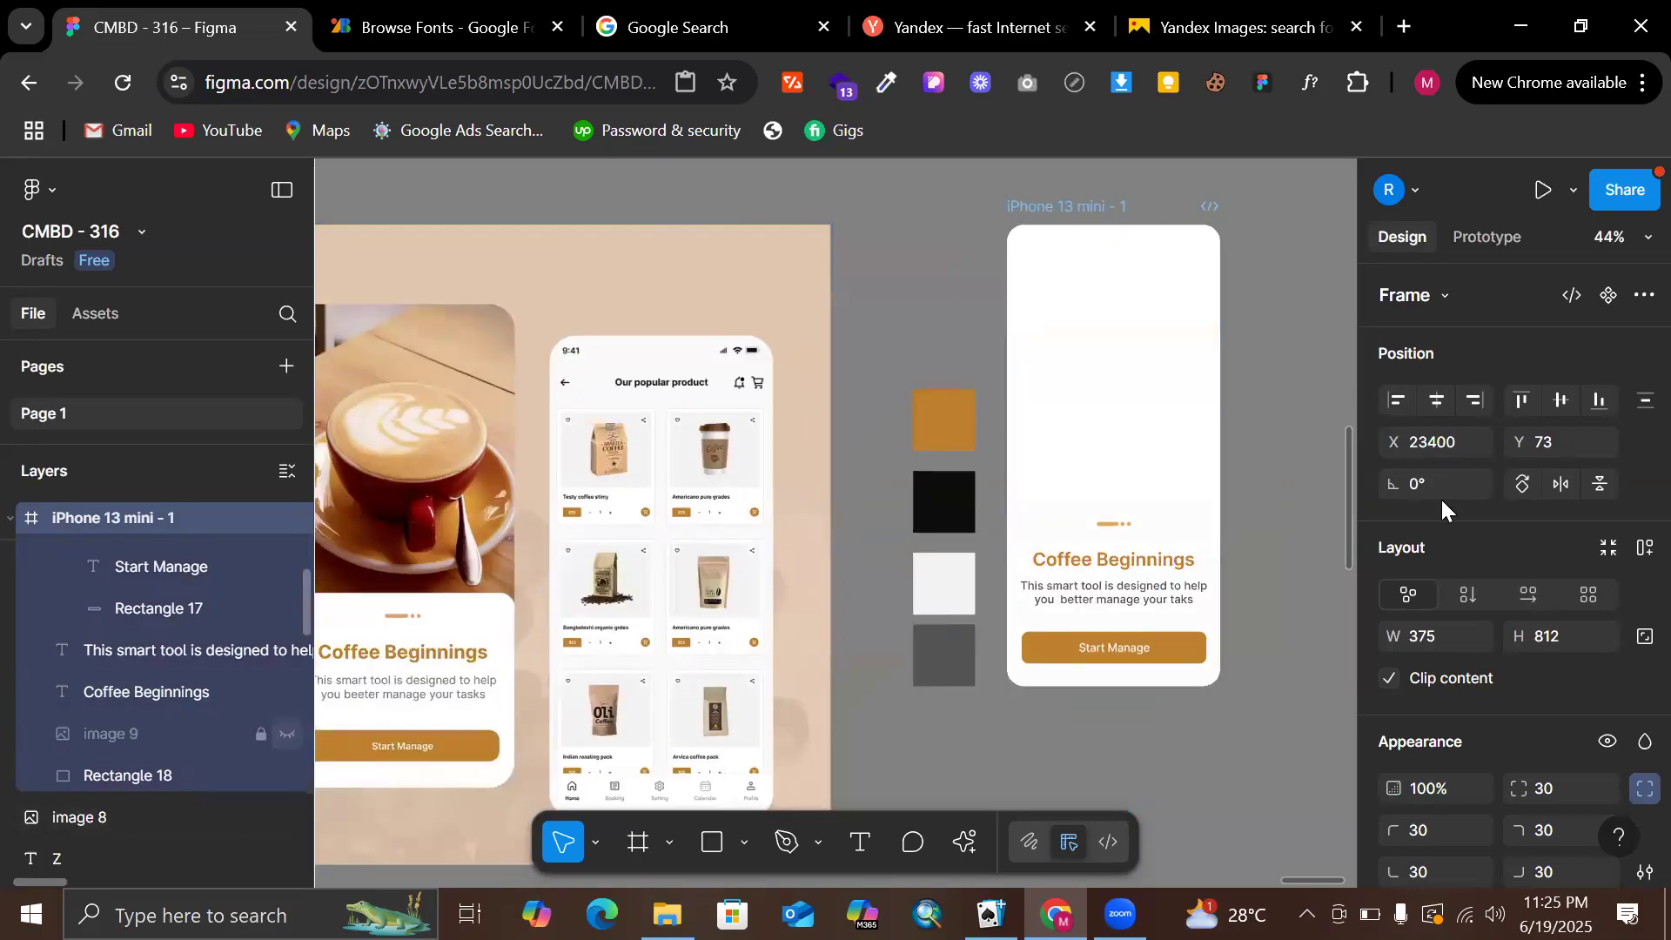
key("ctrl+v")
left_click(1077, 209)
scroll(1100, 347, "right", 1)
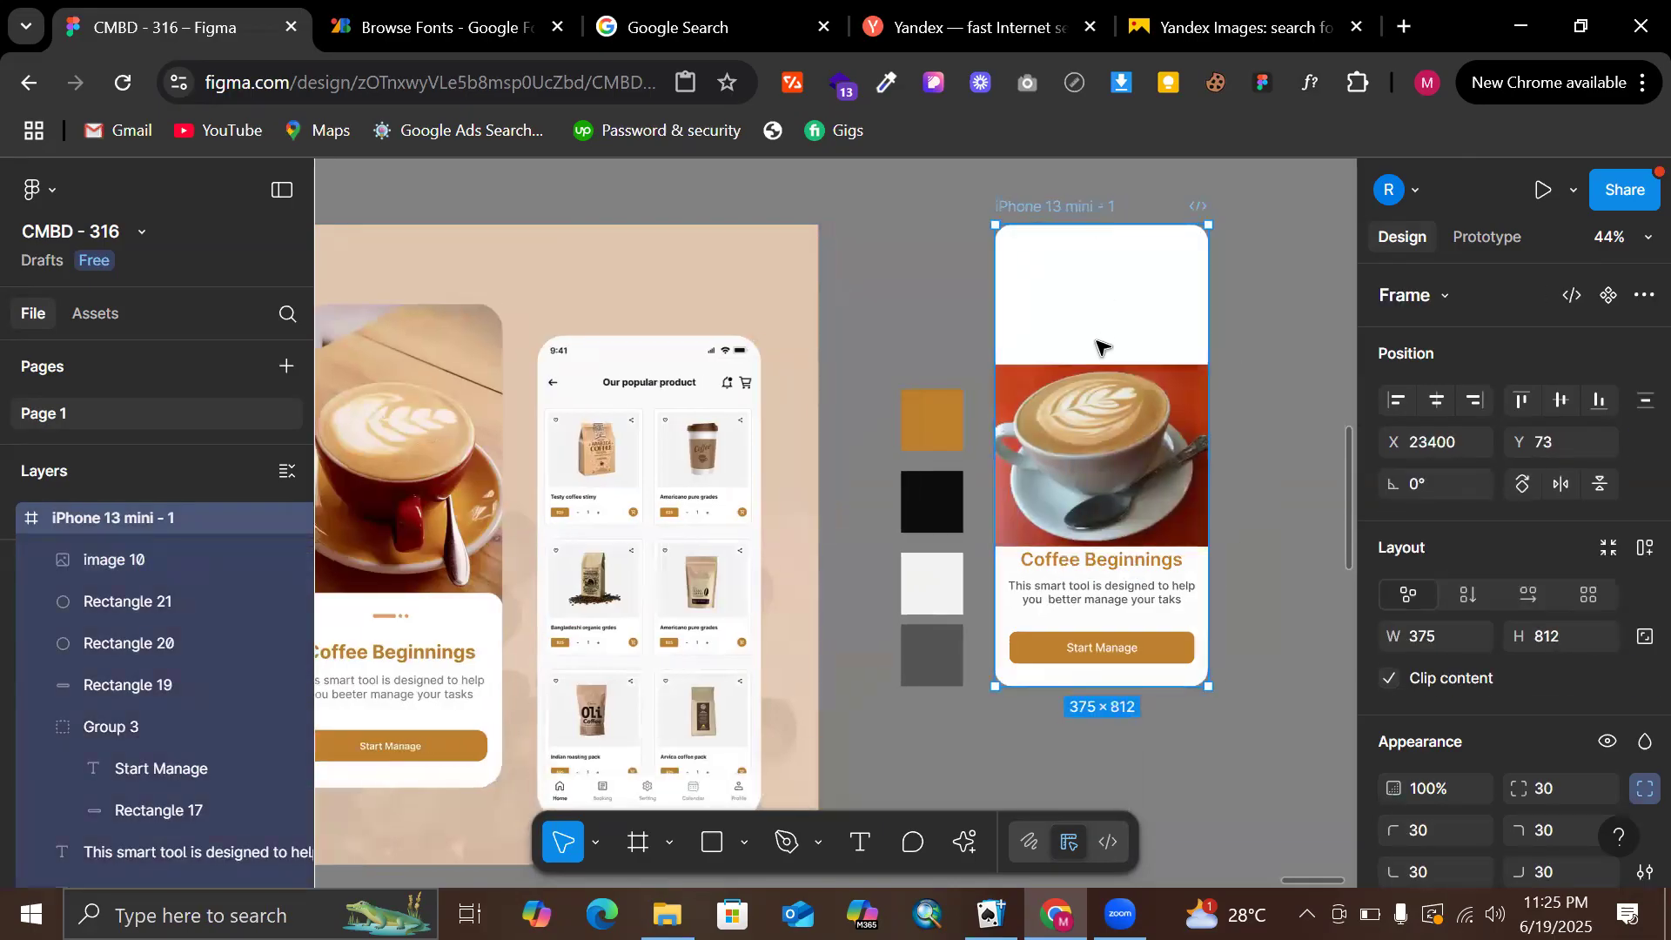
Move the pasted latte photo up to the top edge of the iPhone 13 mini frame, at X -190, Y 0
left_click(1086, 396)
left_click_drag(1083, 355, 1099, 217)
left_click_drag(867, 316, 949, 327)
key("ctrl+z")
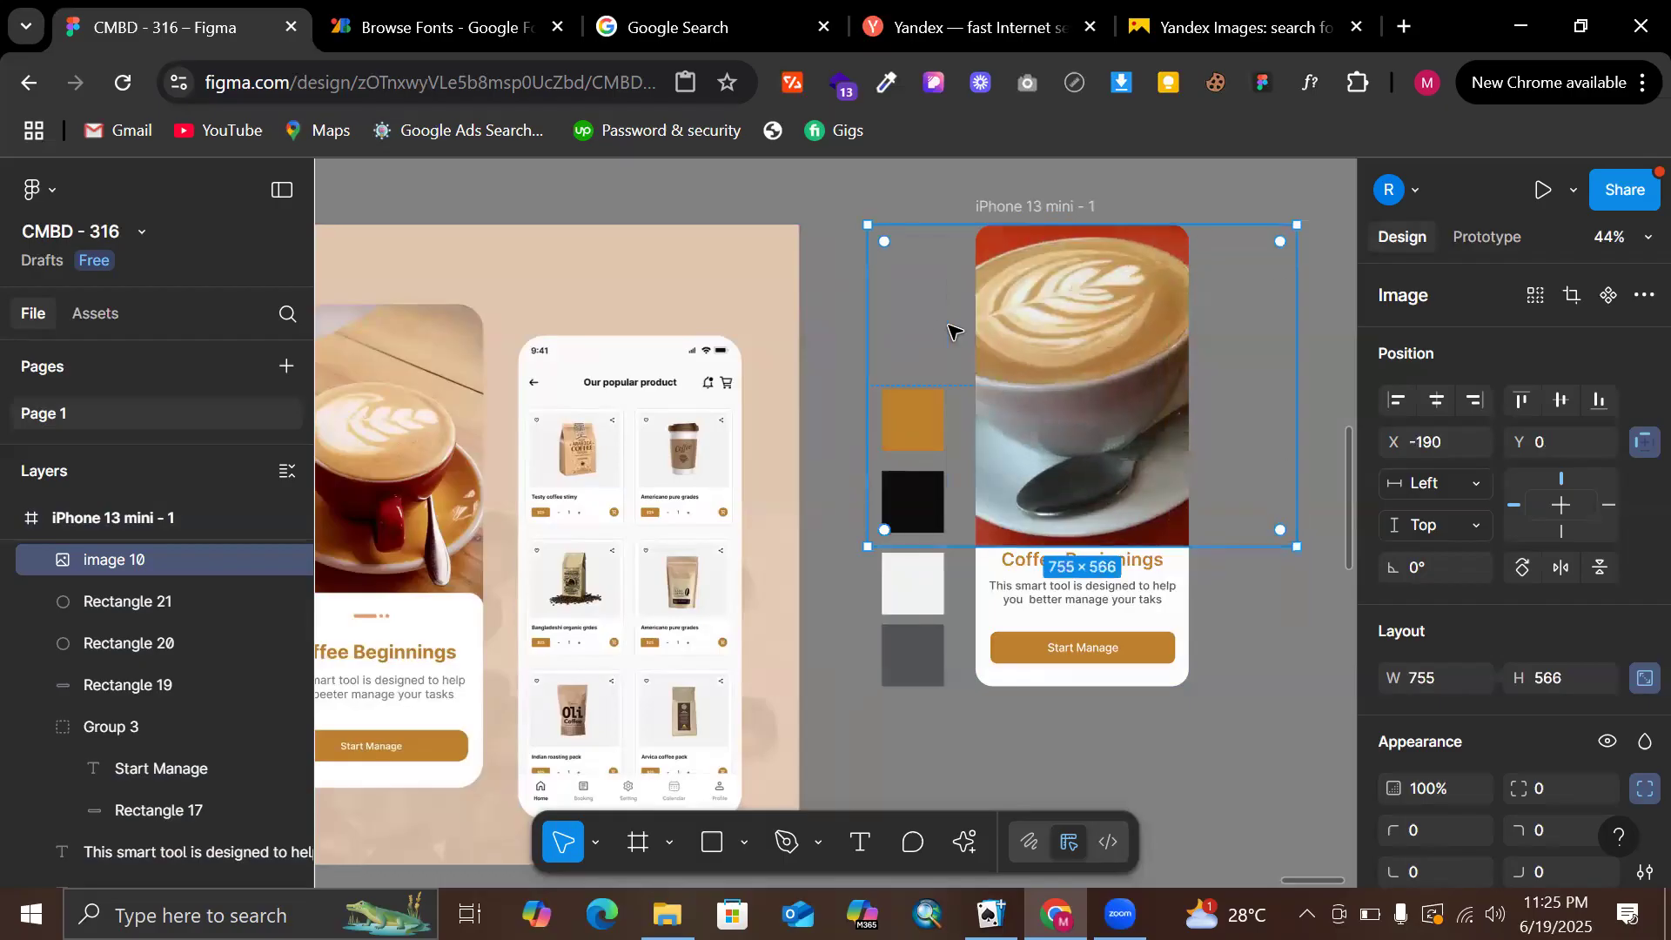
Unlock the latte photo's aspect ratio and crop both sides to the frame edges, making it 375 × 566
left_click(1633, 672)
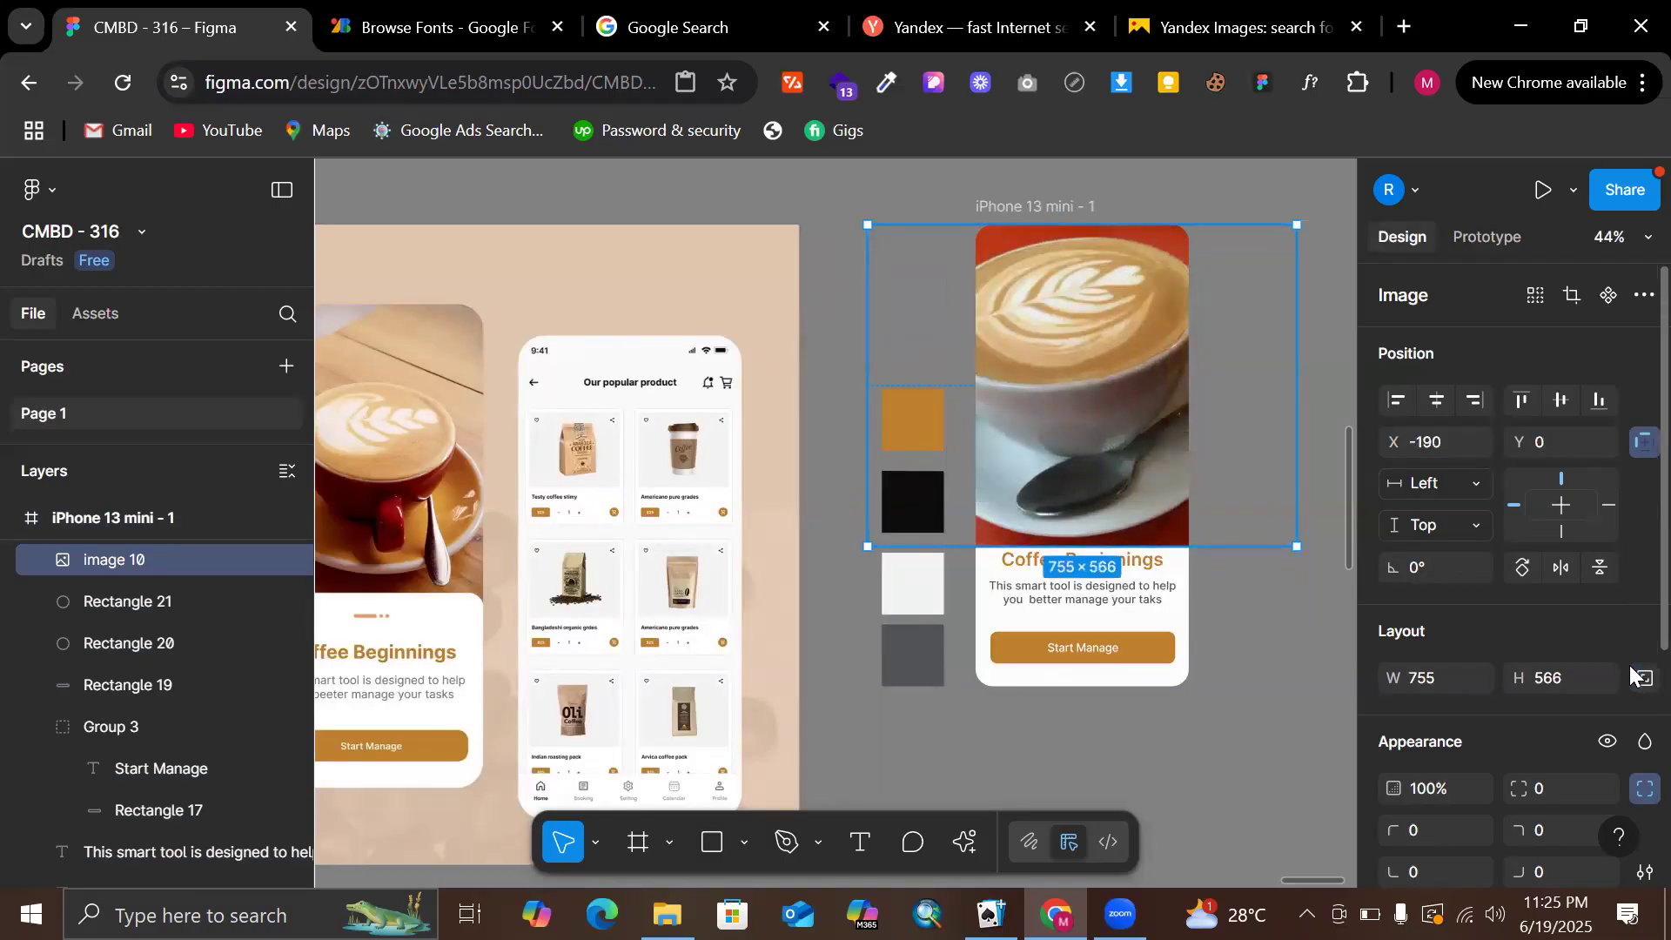
left_click_drag(867, 439, 976, 460)
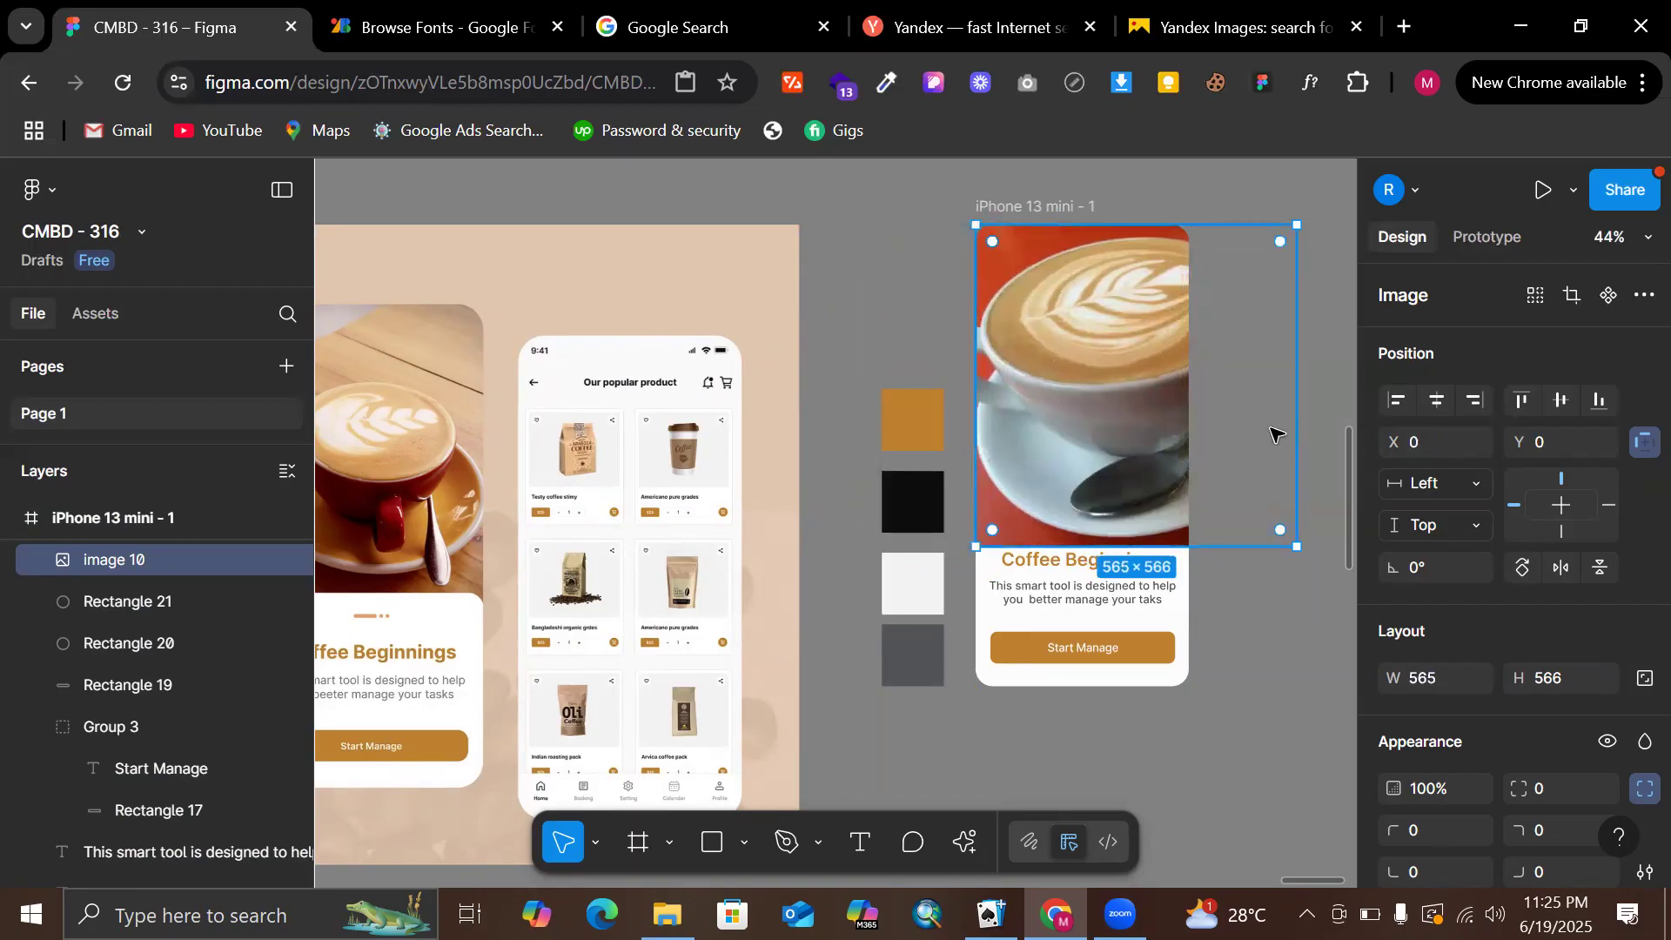
left_click_drag(1294, 427, 1188, 452)
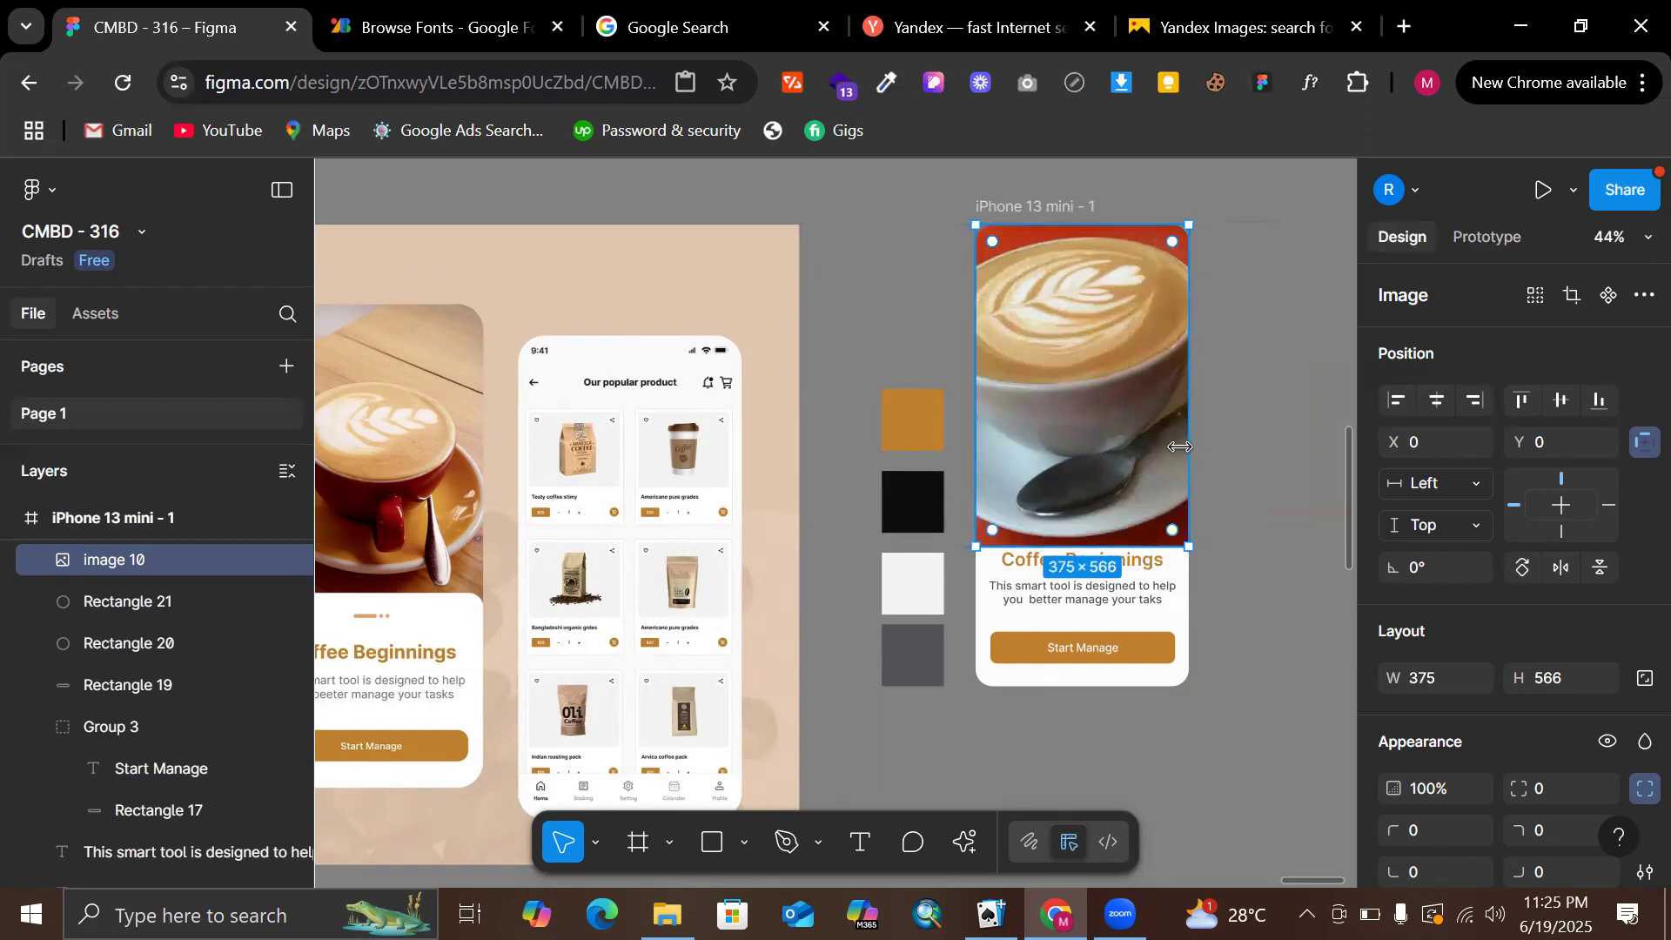
mouse_move(1115, 546)
left_mouse_down()
mouse_move(1108, 673)
mouse_move(1109, 547)
left_mouse_up()
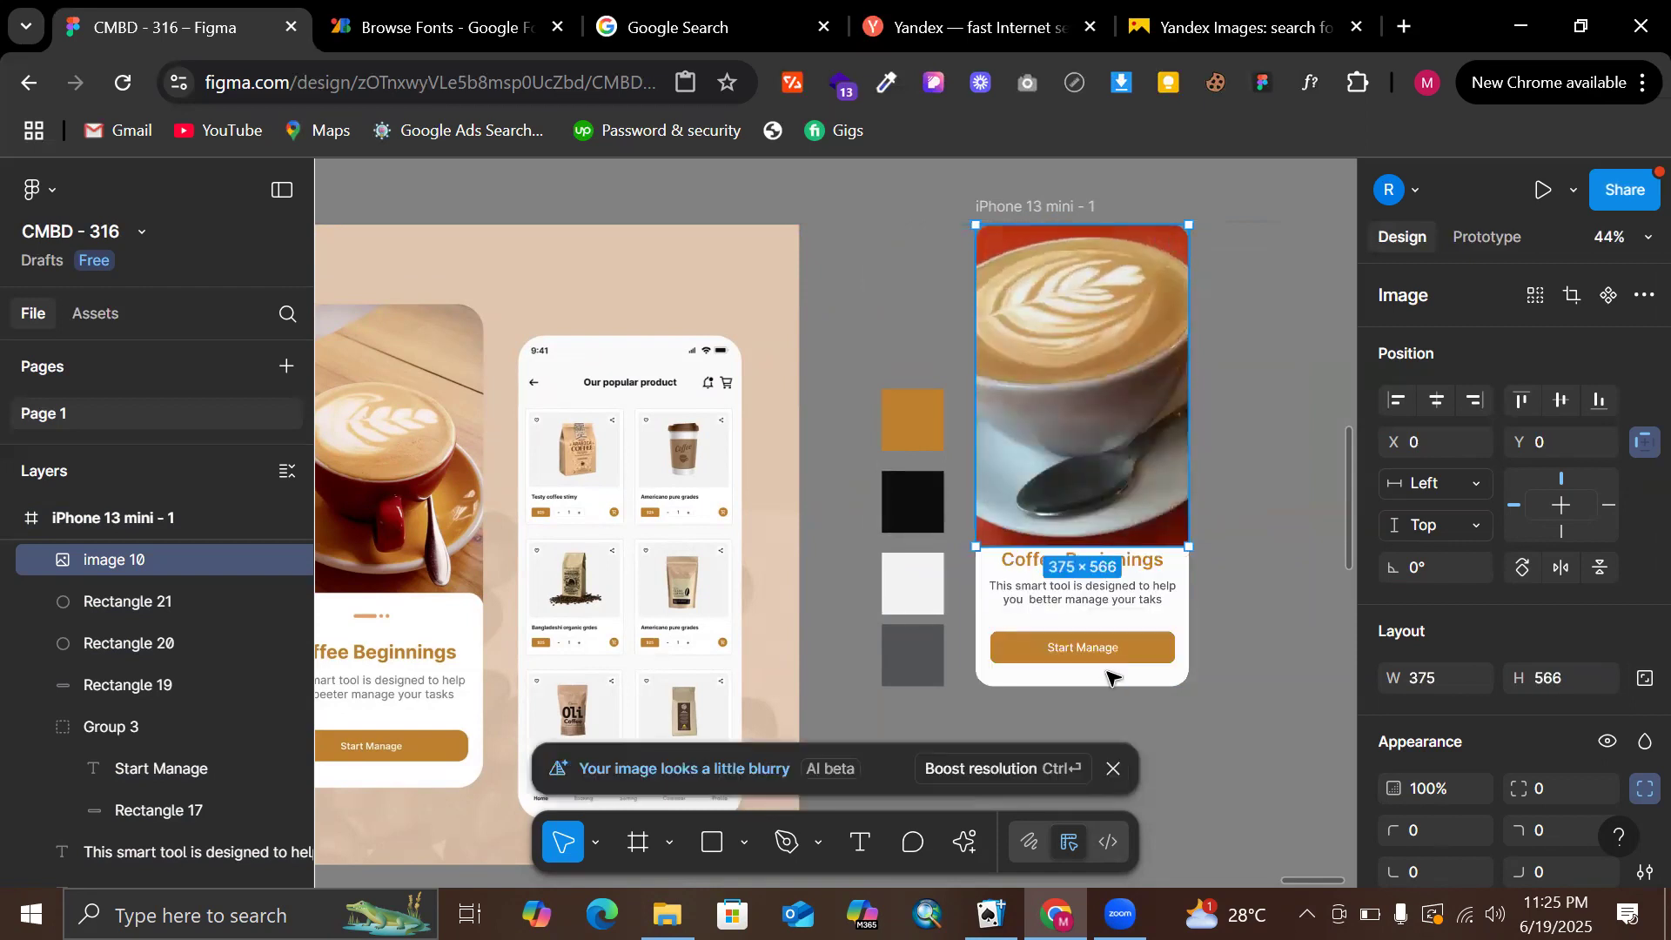
left_click(1245, 468)
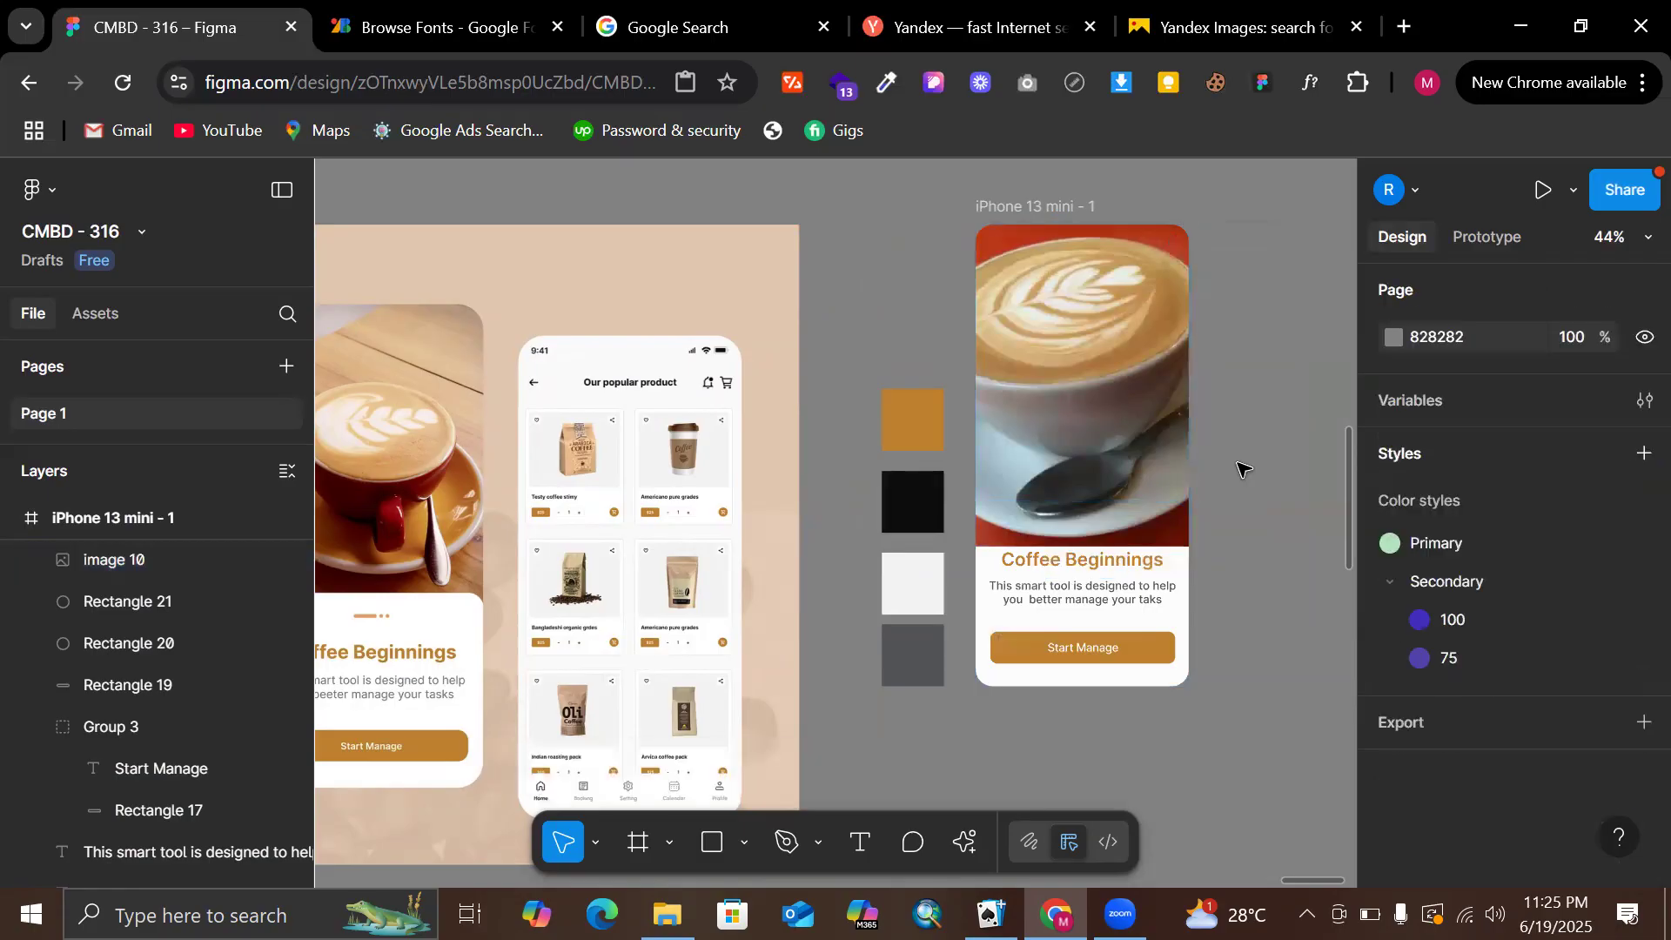
Send the latte photo to the back of the iPhone 13 mini frame, behind the white Coffee Beginnings card
left_click(1136, 499)
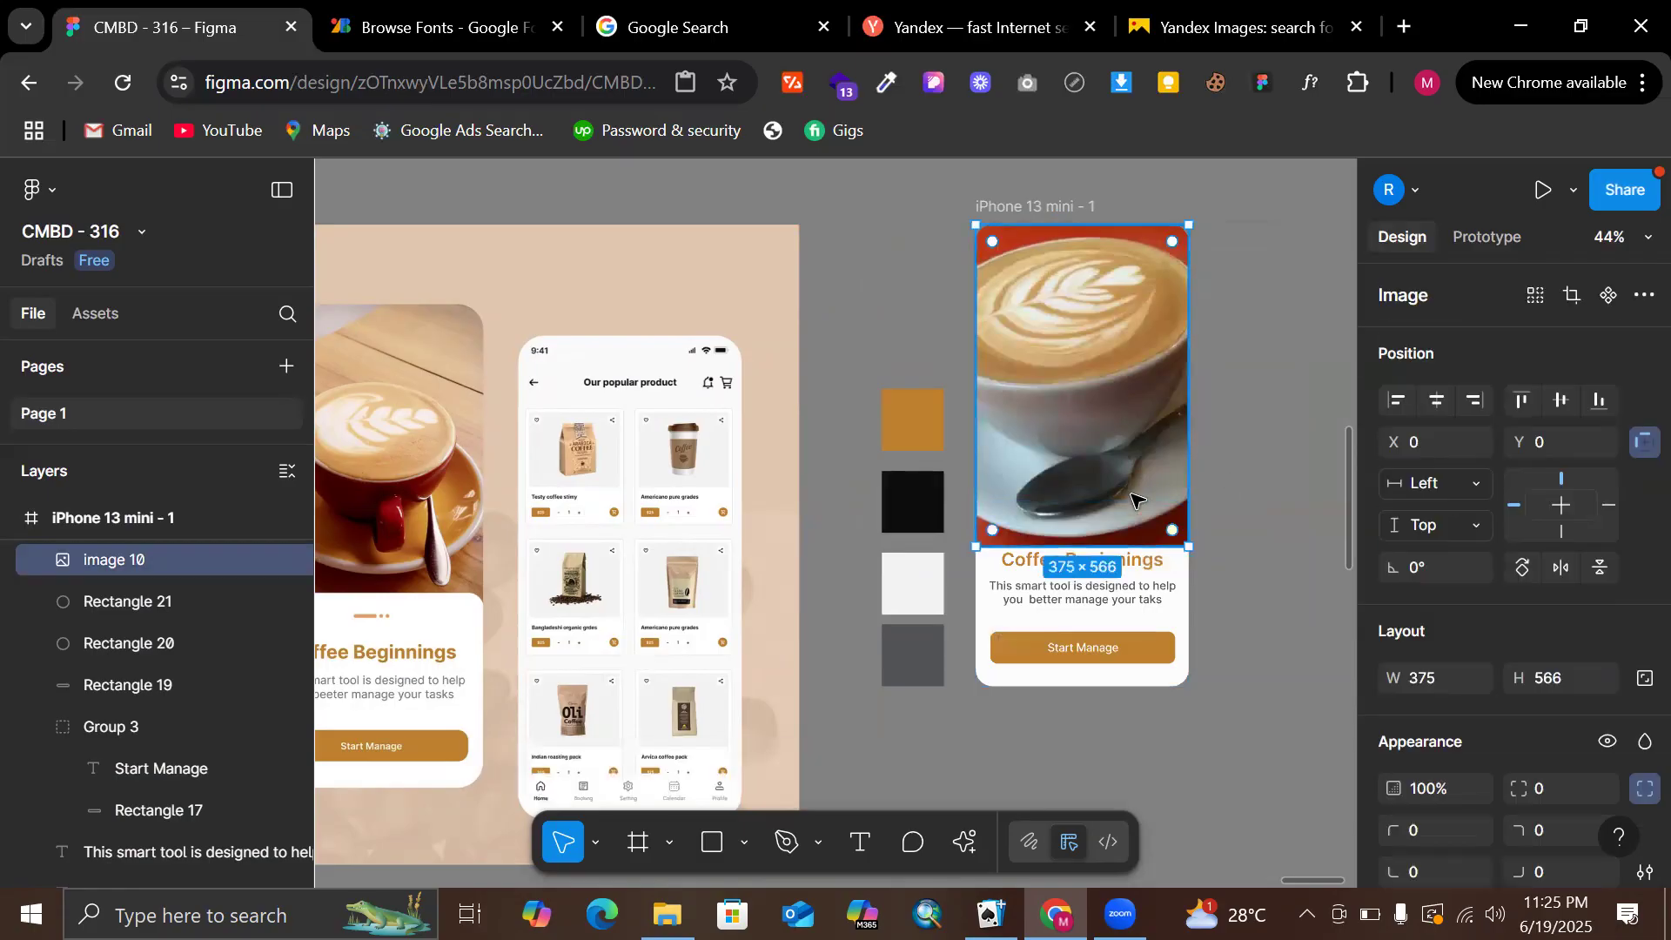
scroll(1136, 303, "right", 3)
scroll(1136, 302, "down", 1)
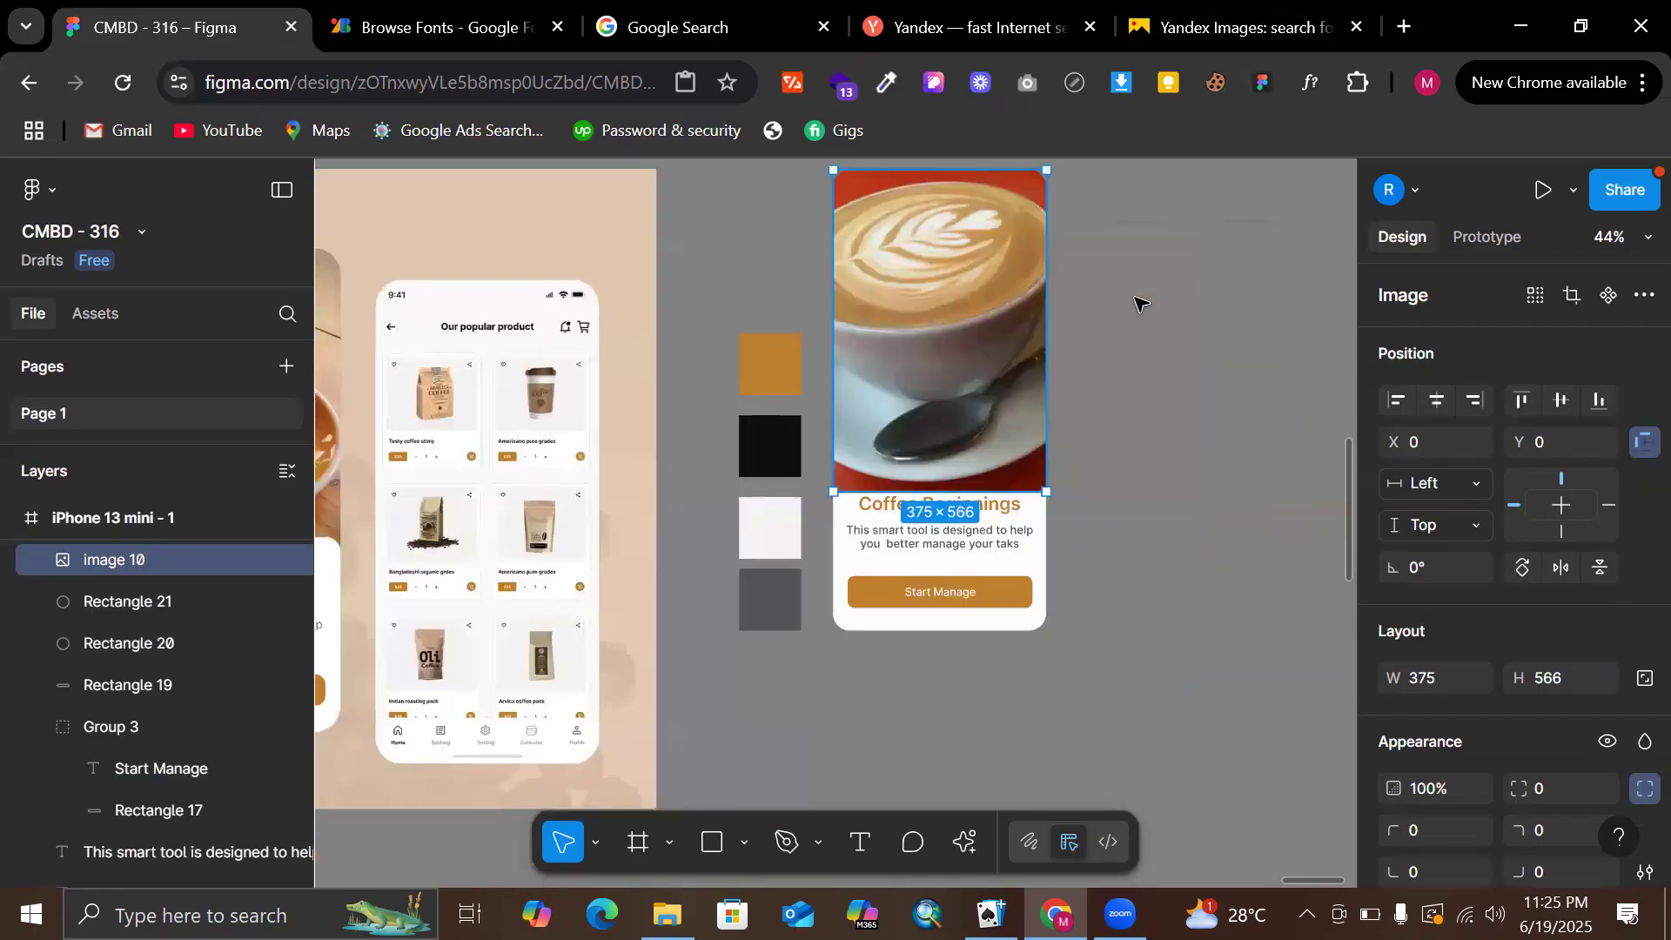
scroll(1123, 306, "down", 4)
left_click(1104, 373)
scroll(1099, 376, "up", 4)
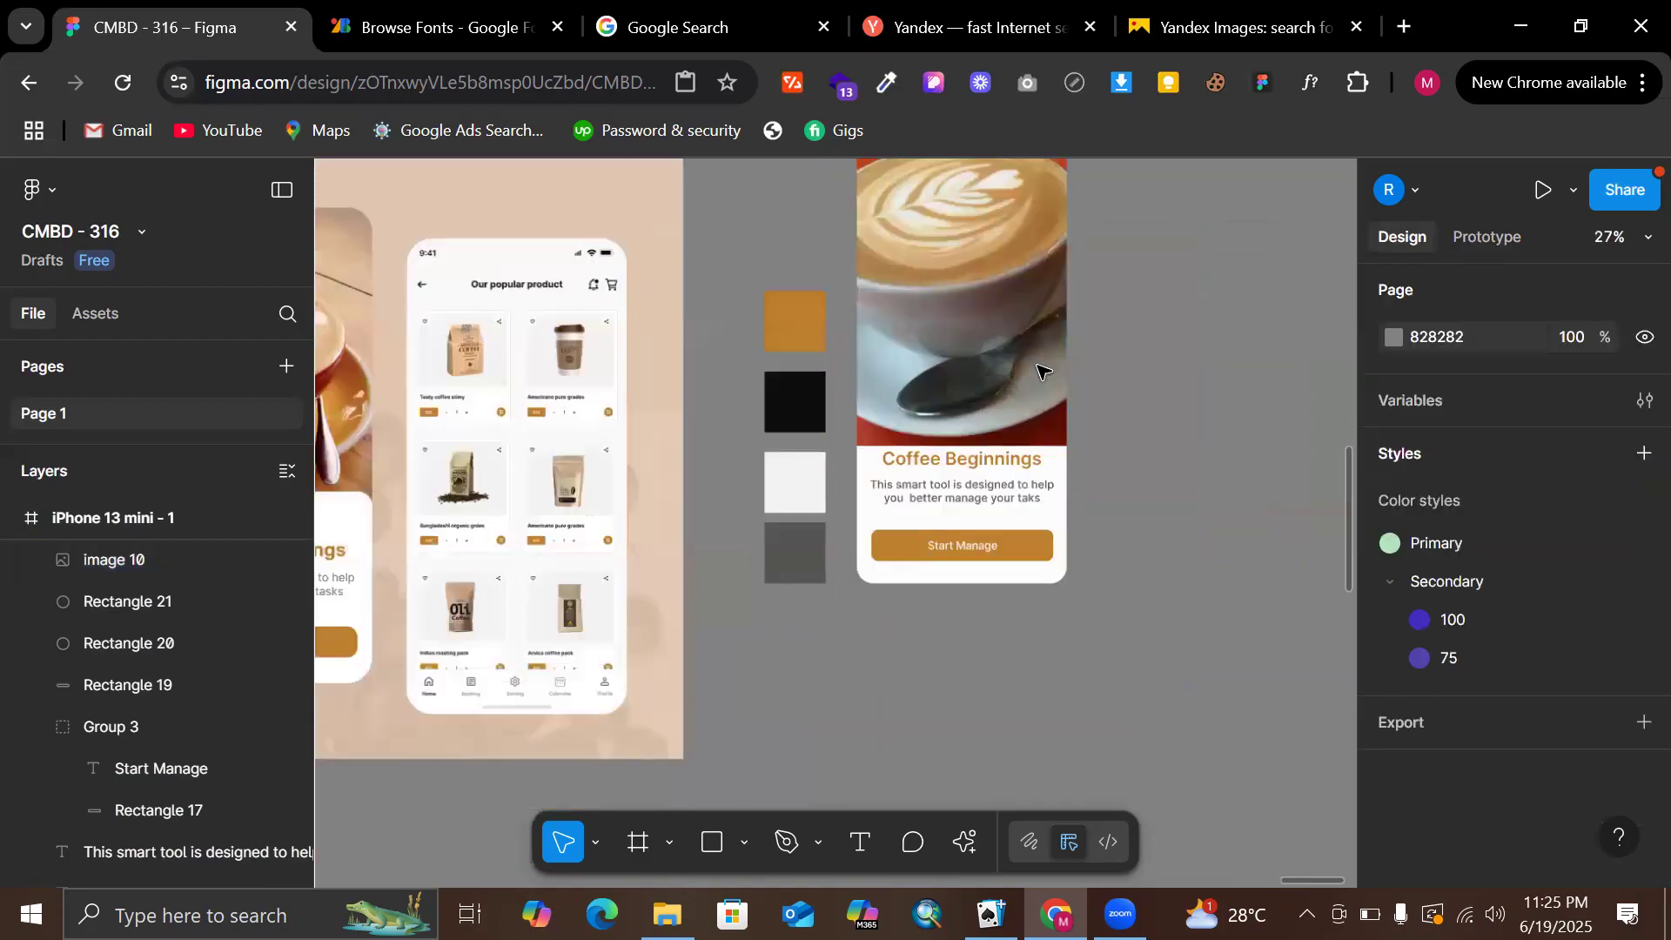
left_click(1005, 370)
right_click(992, 444)
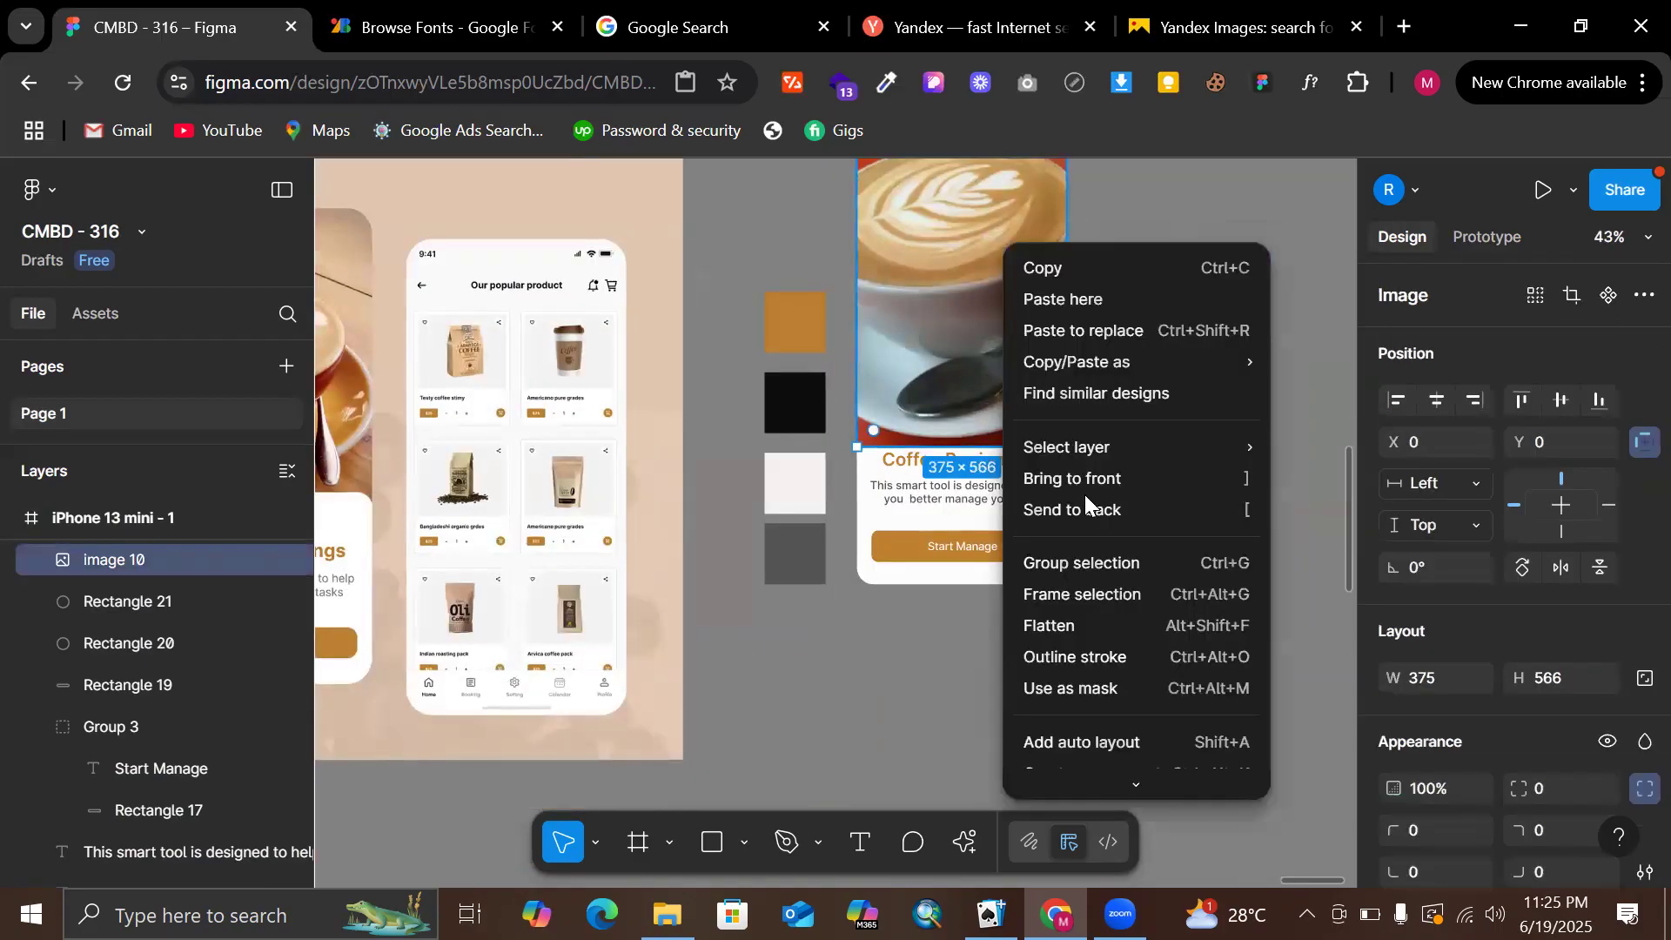
left_click(1084, 506)
left_click(1171, 424)
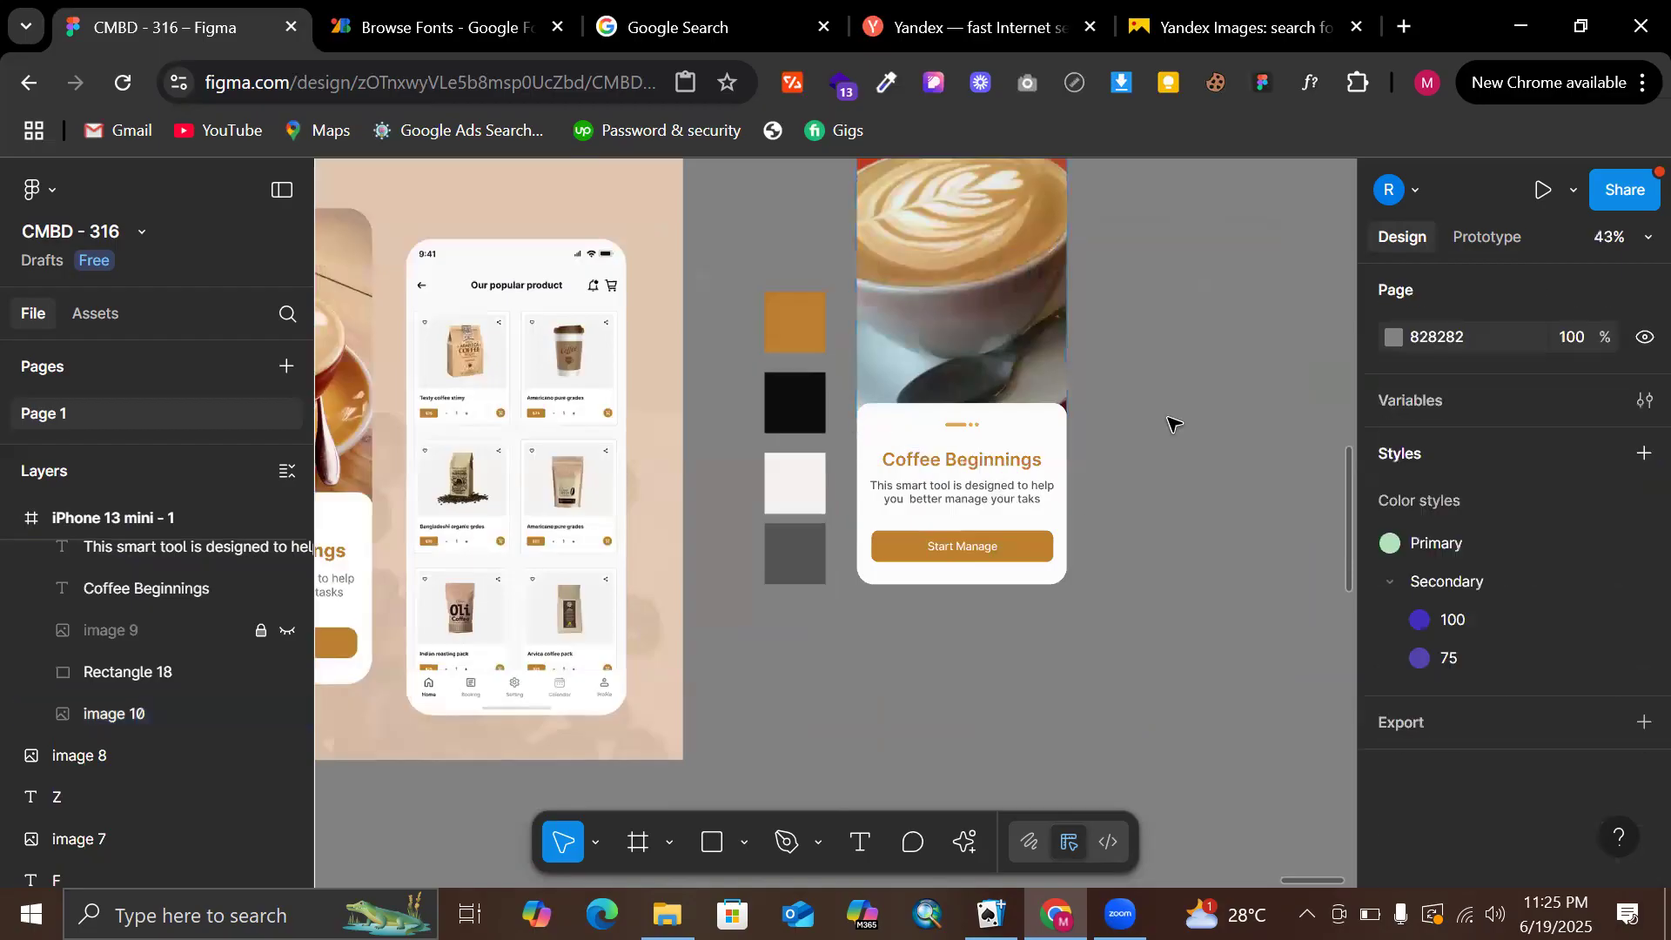
Switch to the Yandex image results and copy the similar photo of a red latte cup on wooden slats
scroll(1171, 424, "up", 2)
left_click(1207, 10)
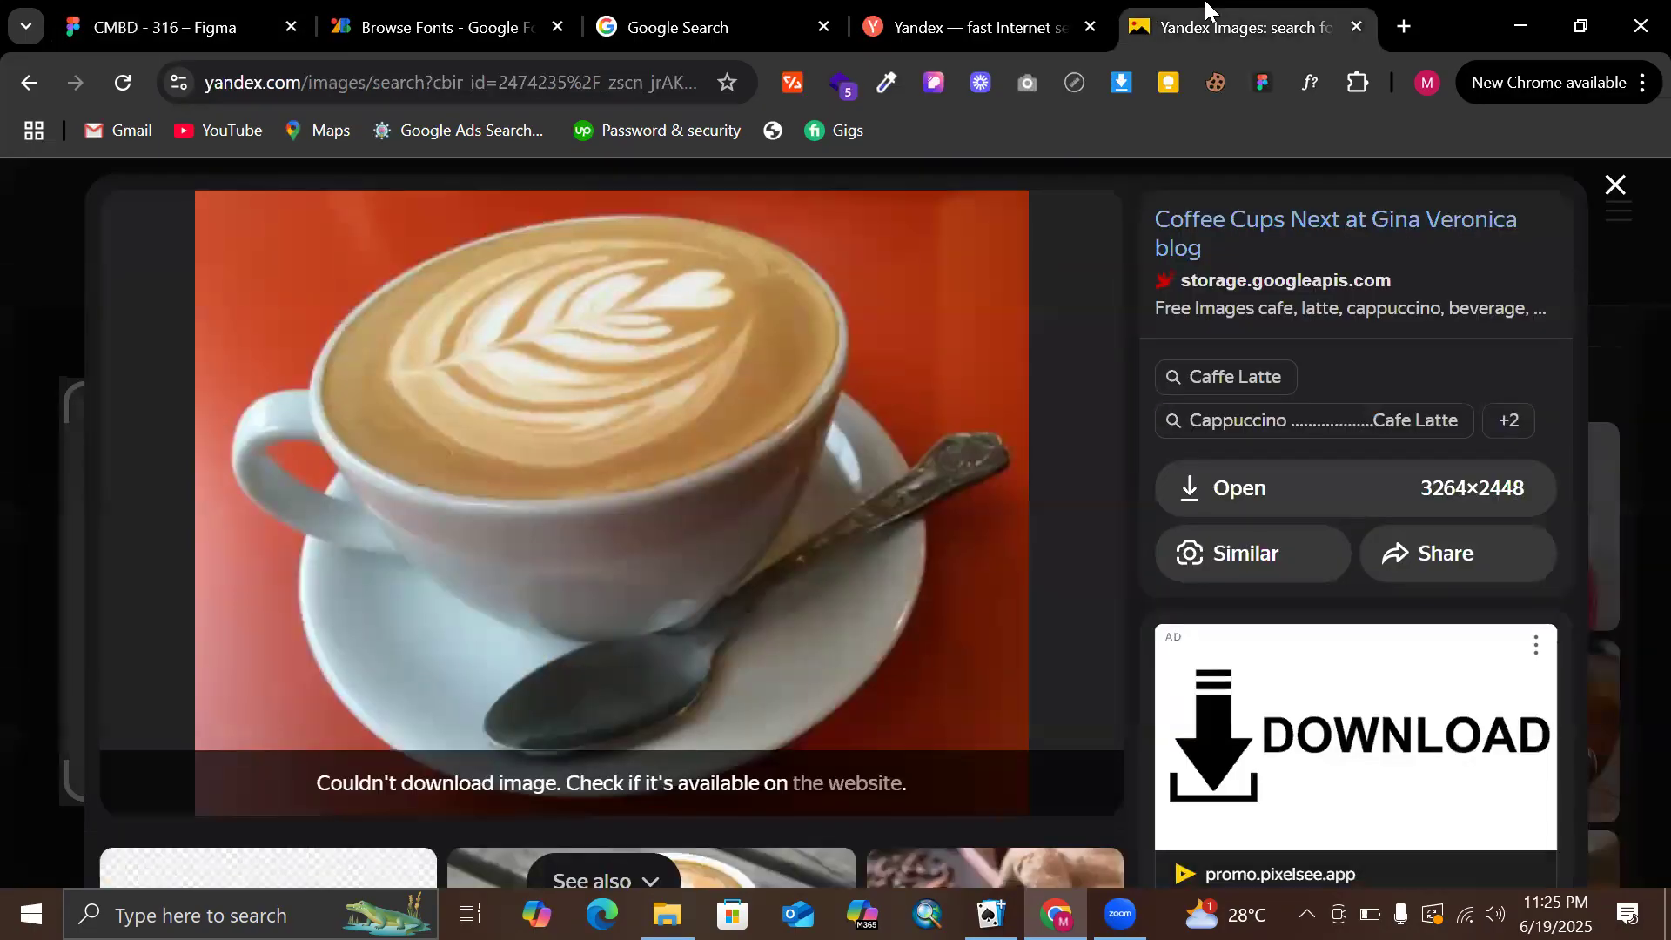
left_click(1613, 188)
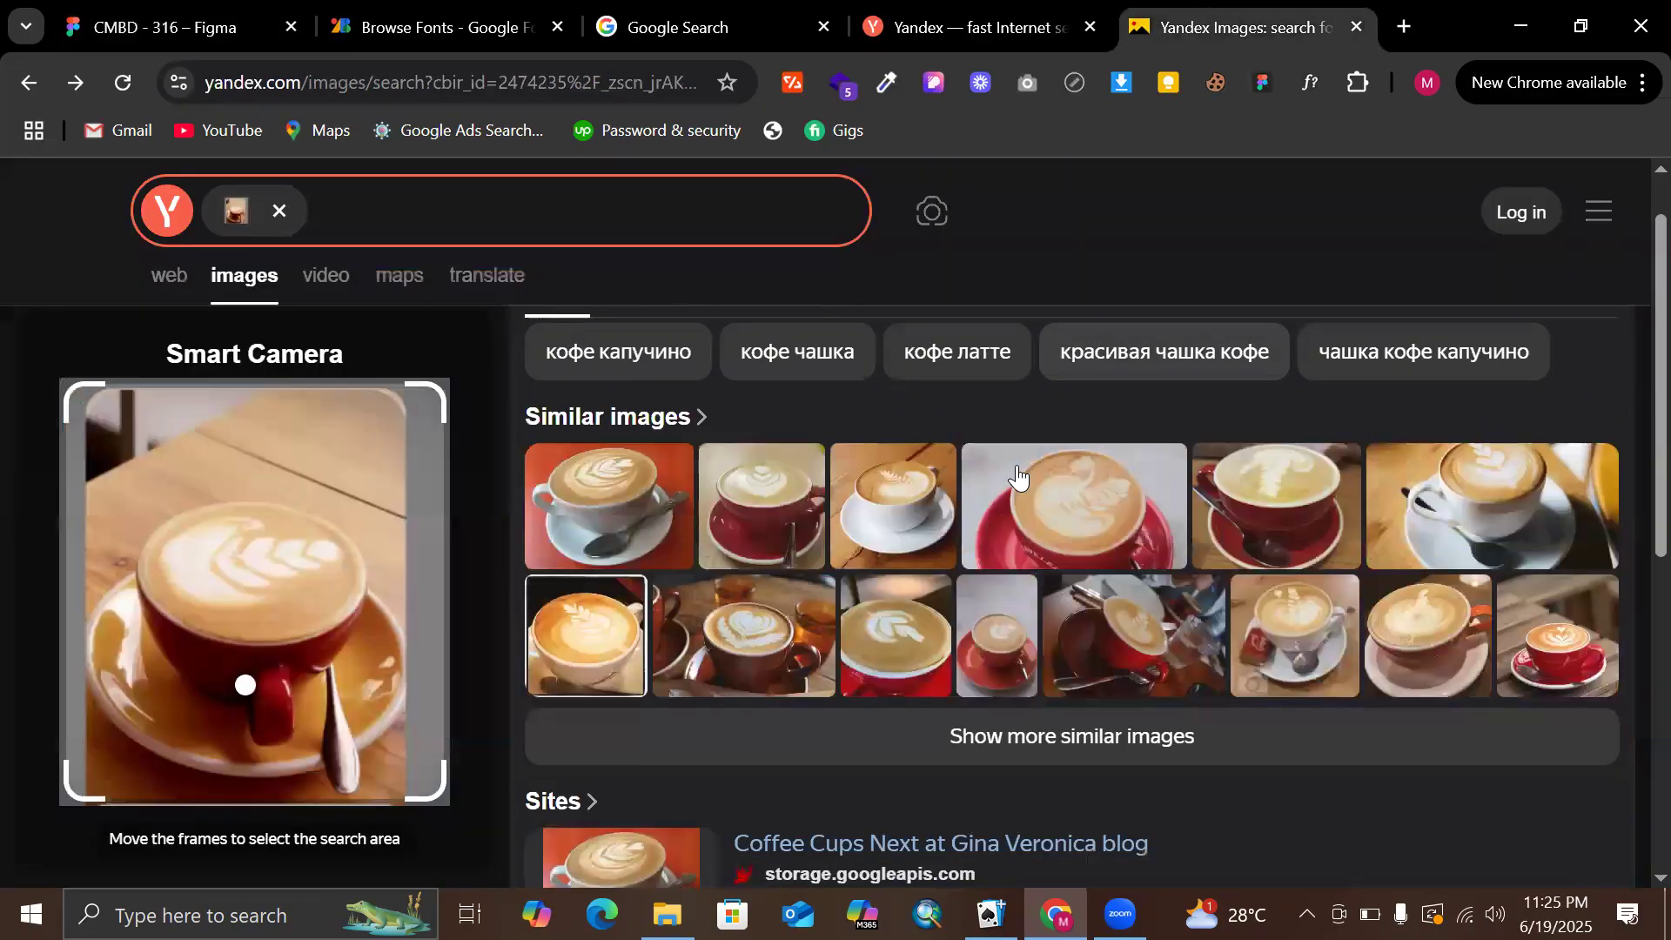
scroll(908, 474, "down", 1)
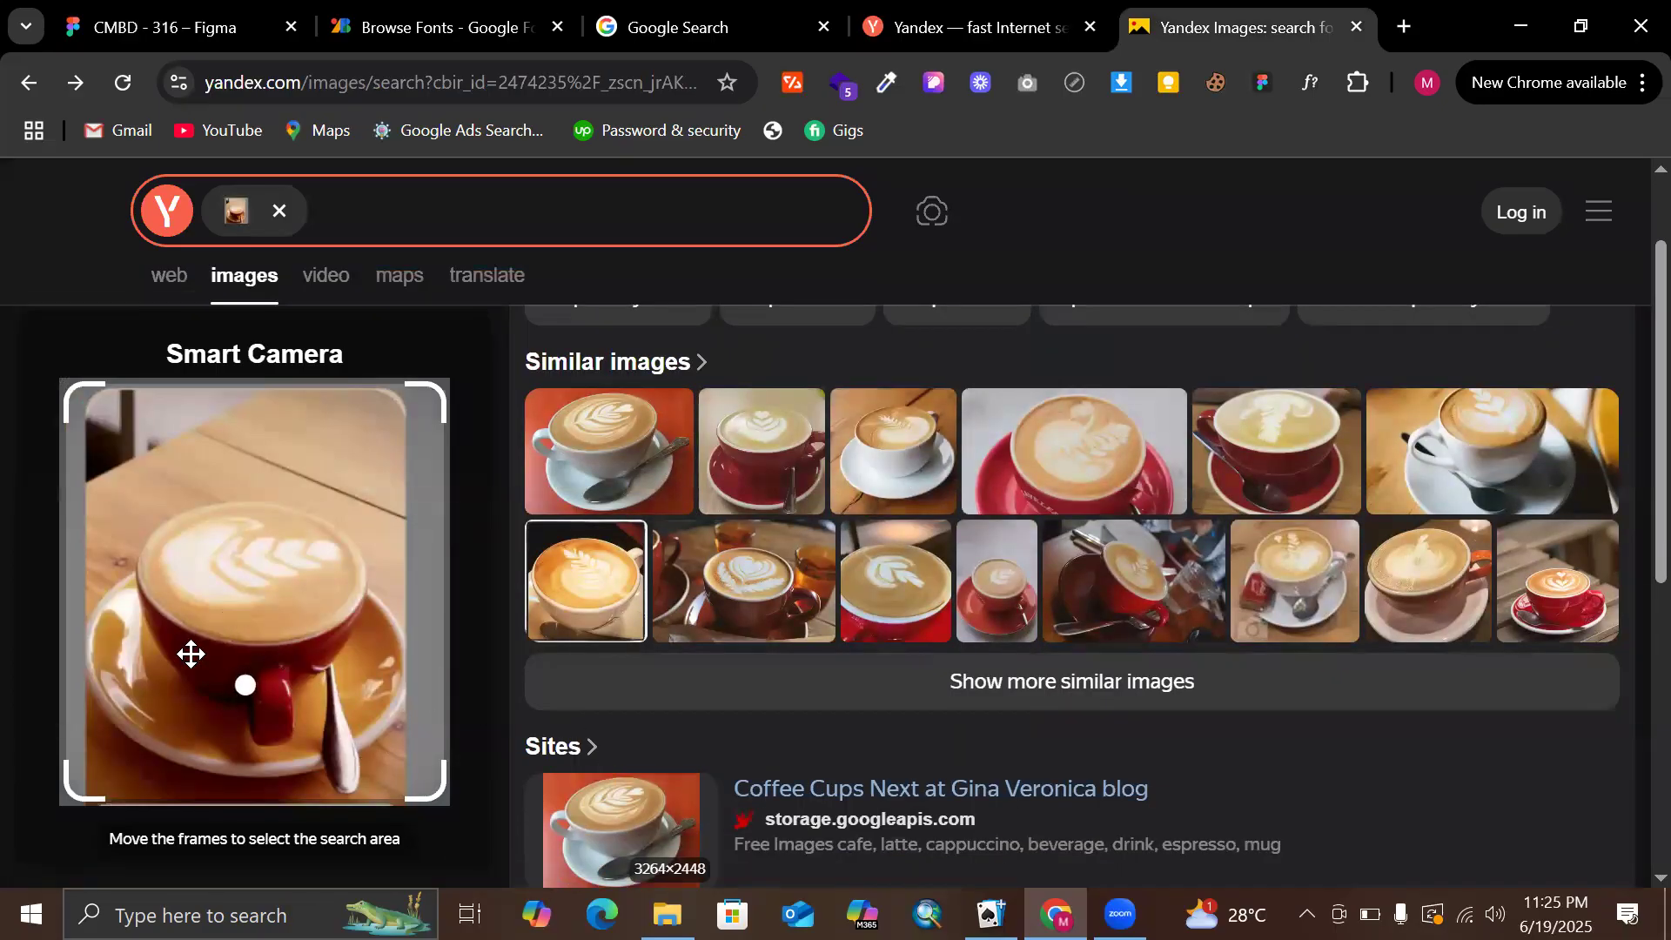
scroll(191, 655, "down", 1)
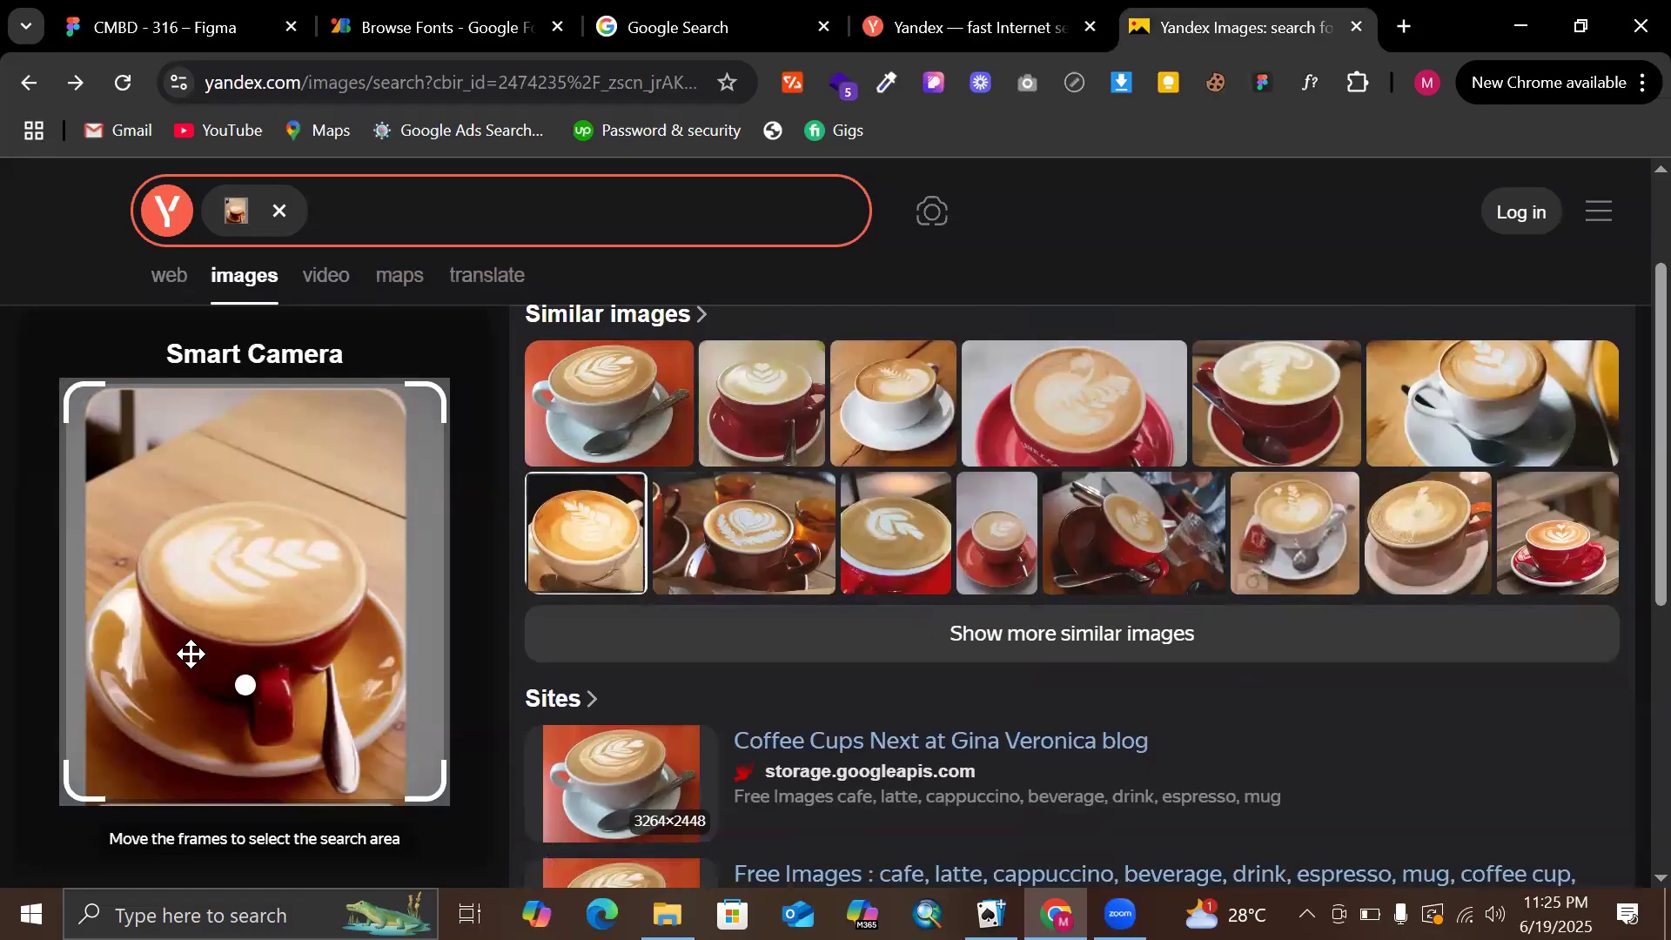
left_click(1564, 557)
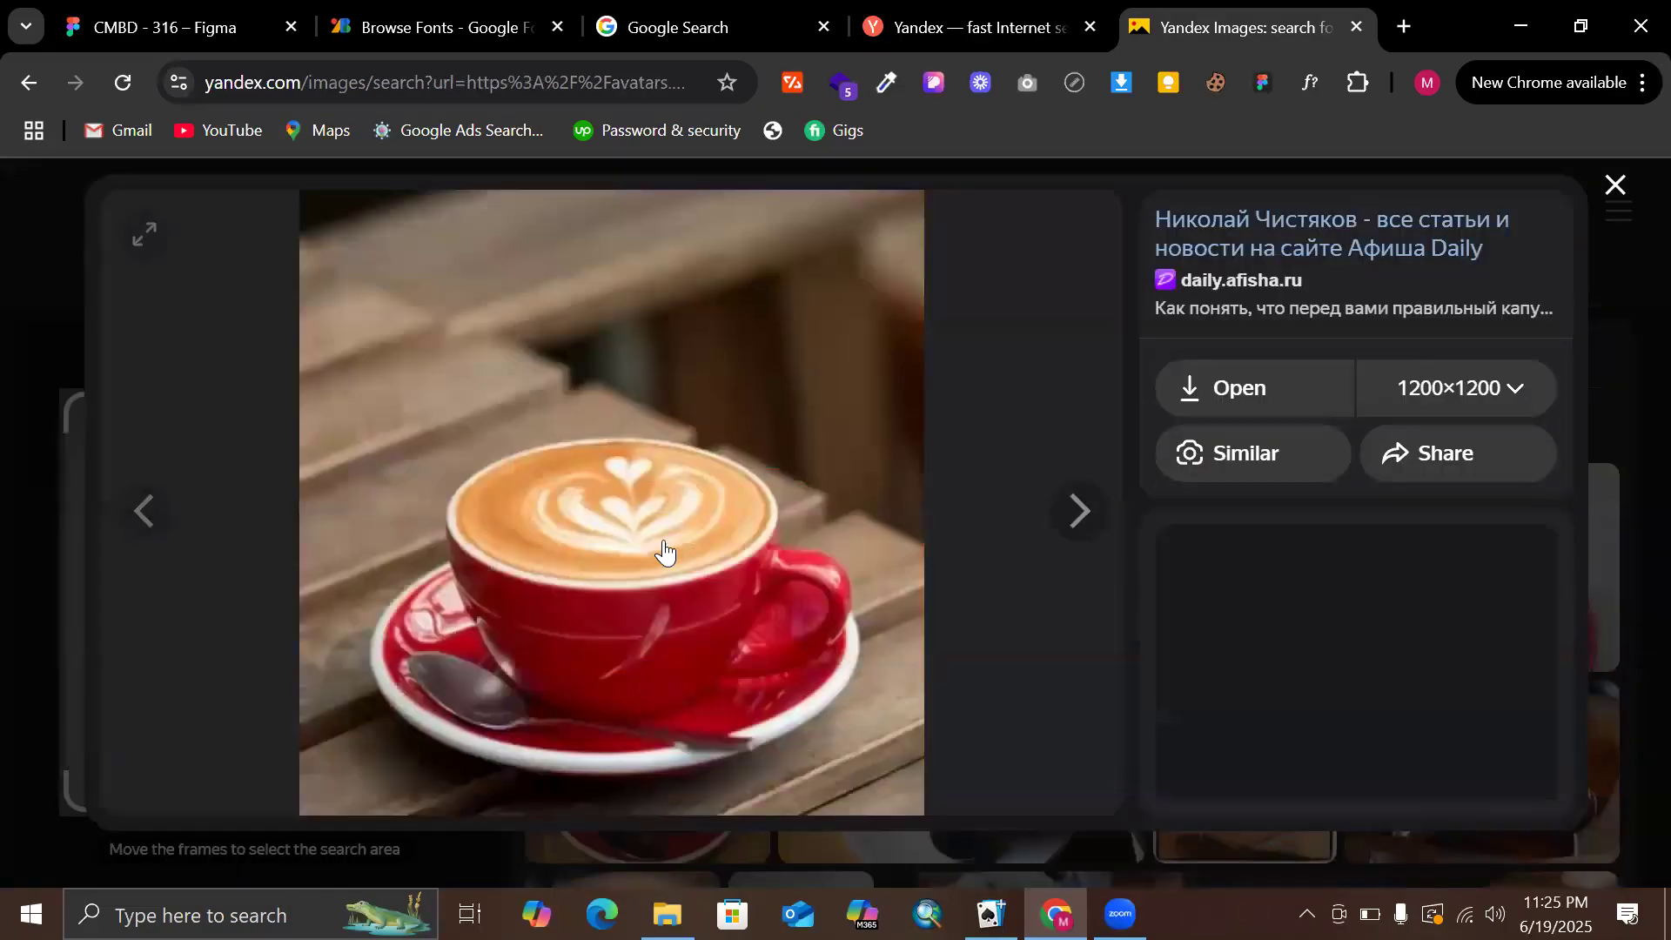
right_click(633, 539)
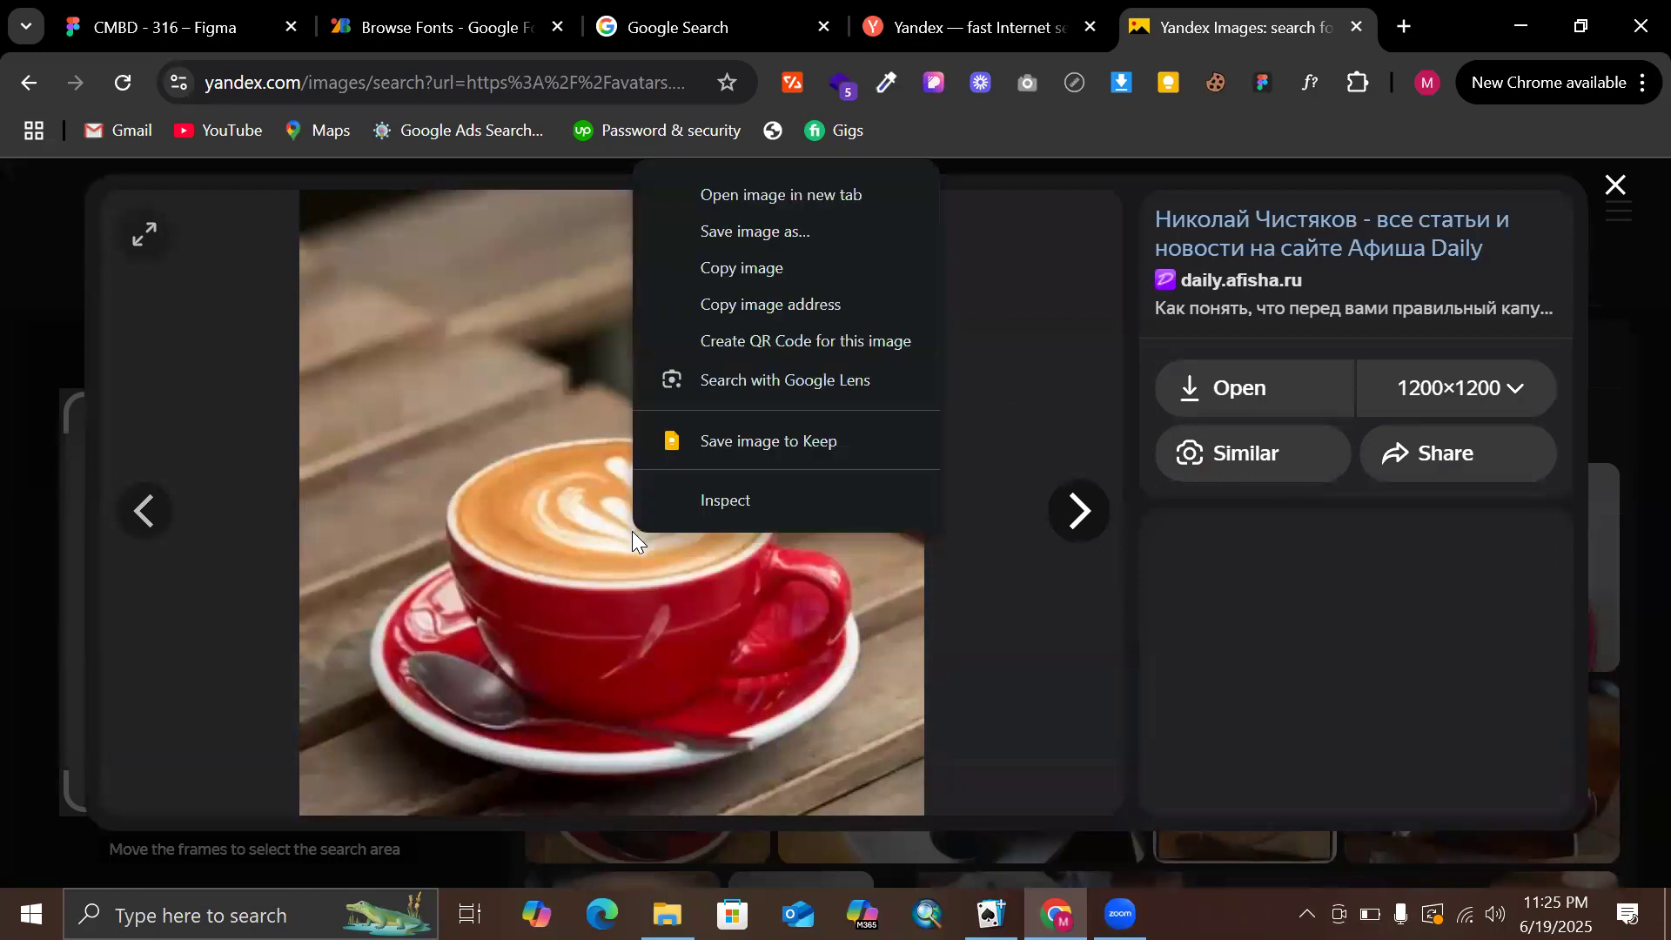
left_click(827, 280)
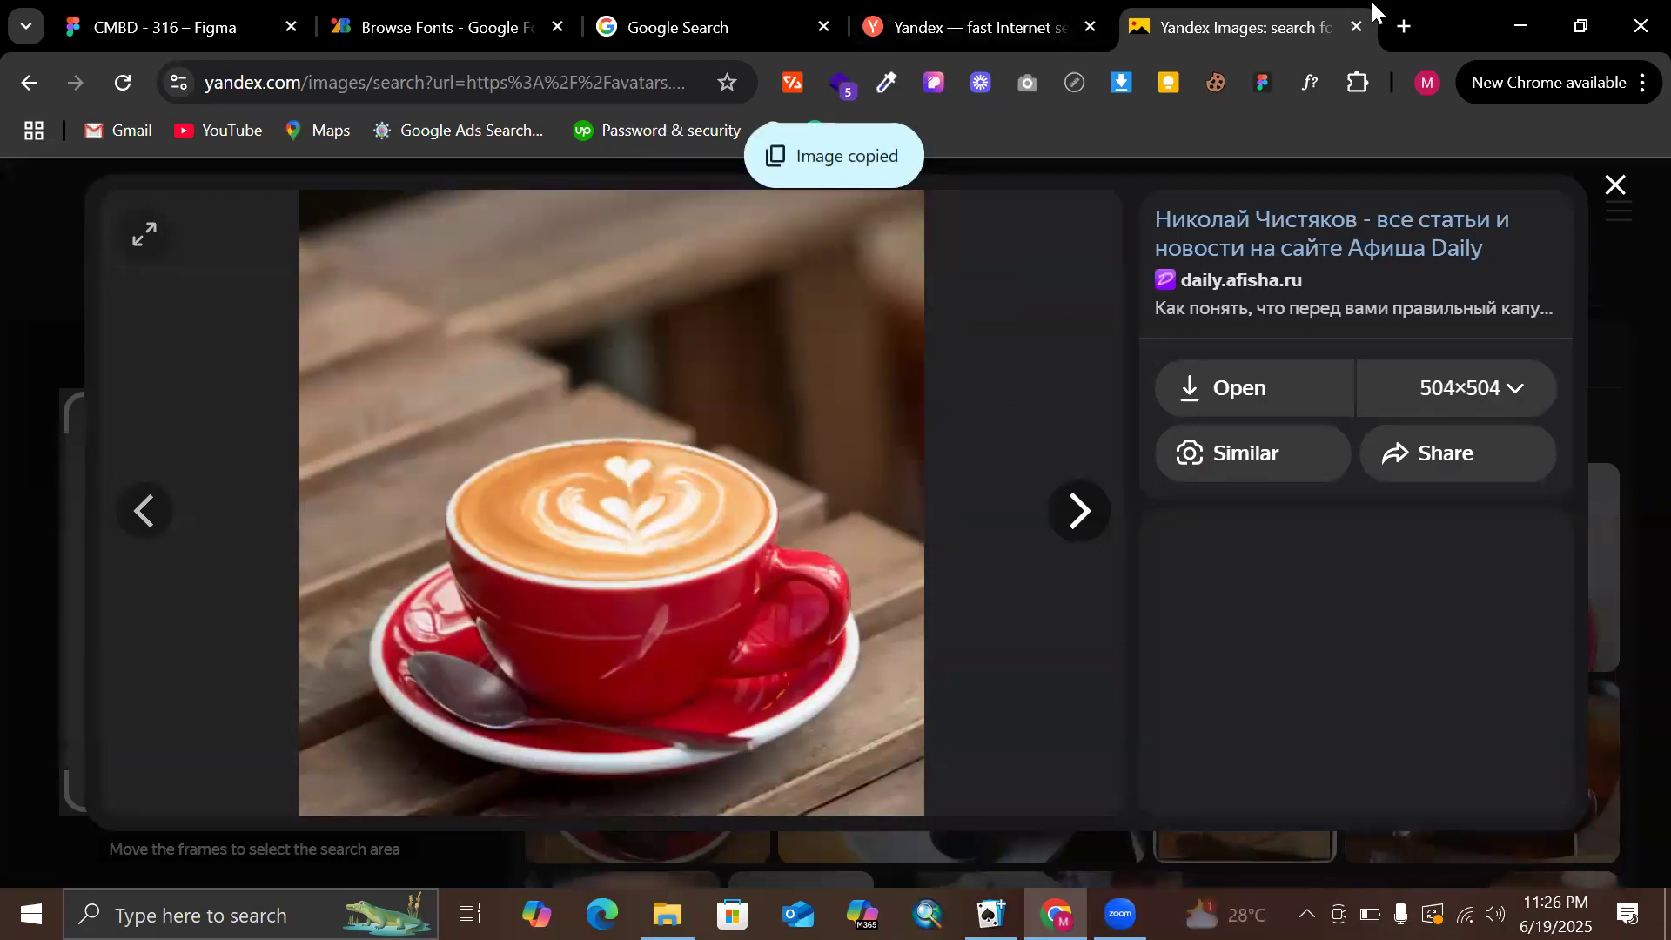
Return to Figma and delete the current latte photo from the iPhone 13 mini frame
left_click(68, 8)
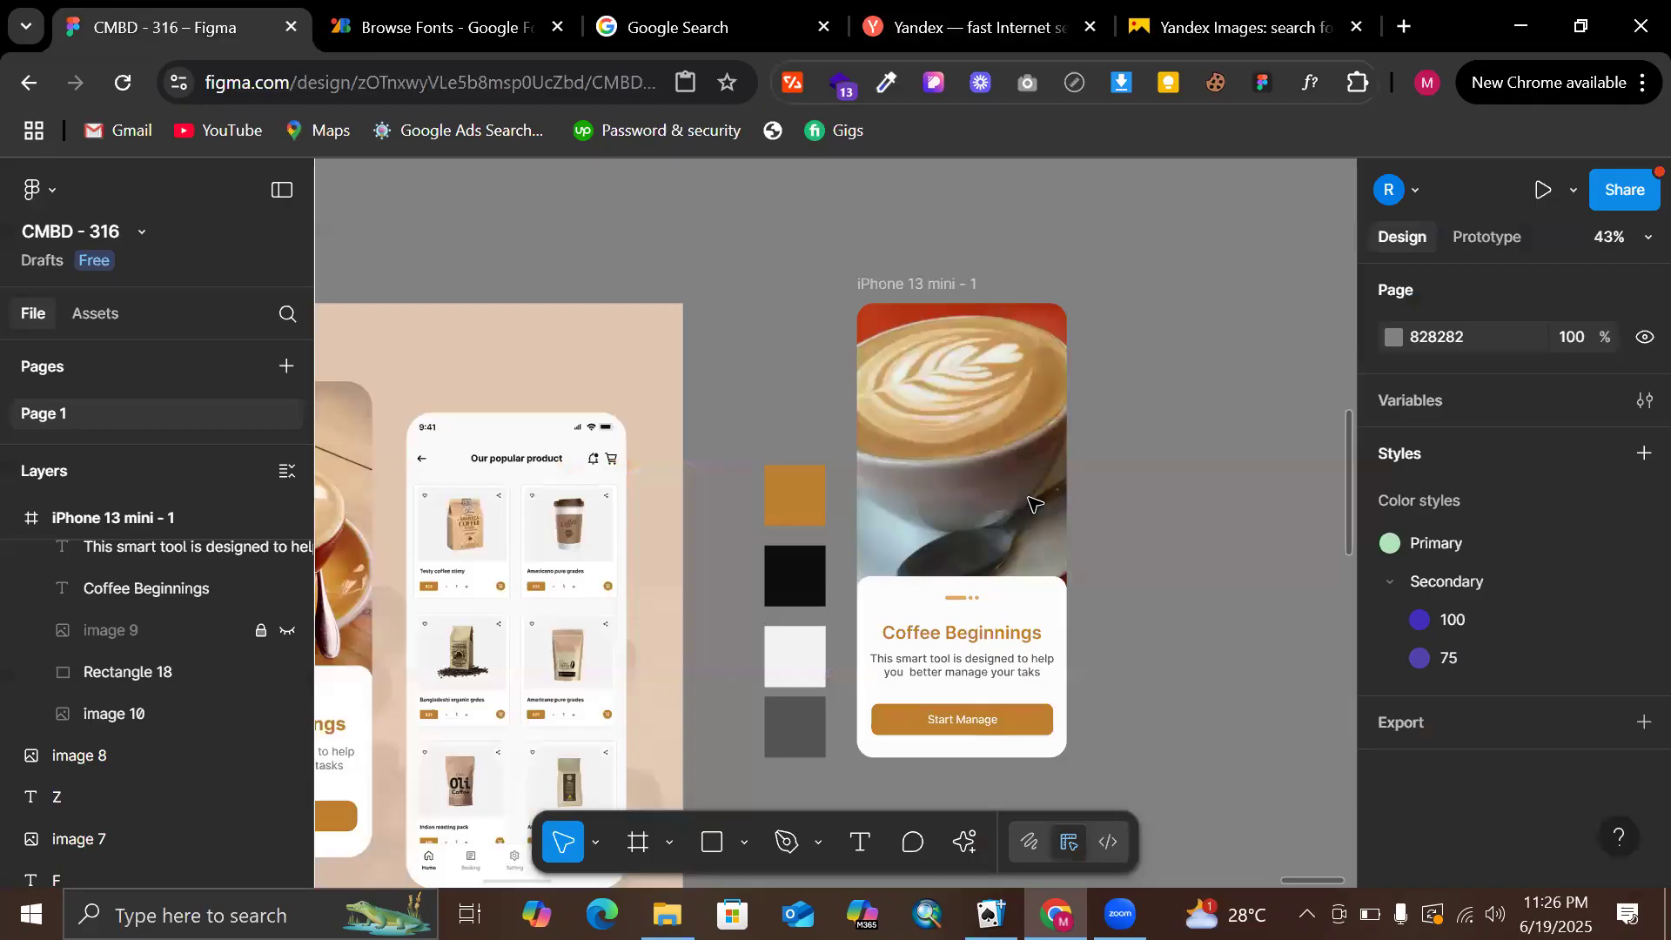
left_click(1042, 497)
key("Delete")
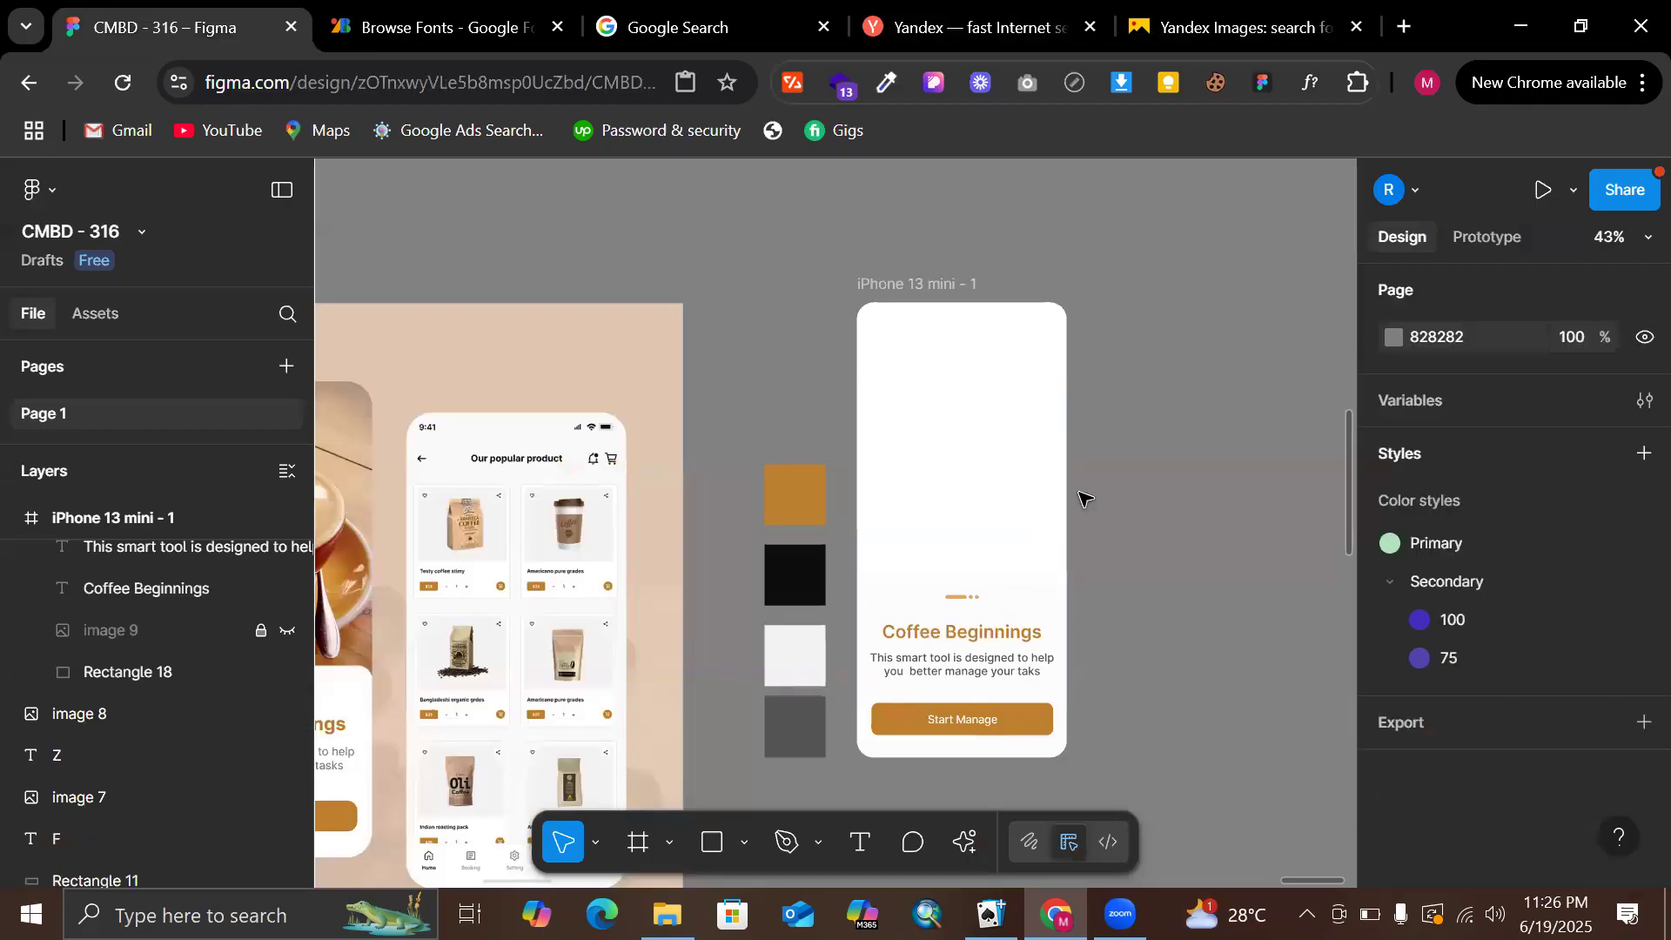
Draw a 375 × 812 rectangle covering the iPhone 13 mini frame and send it to the back
key("r")
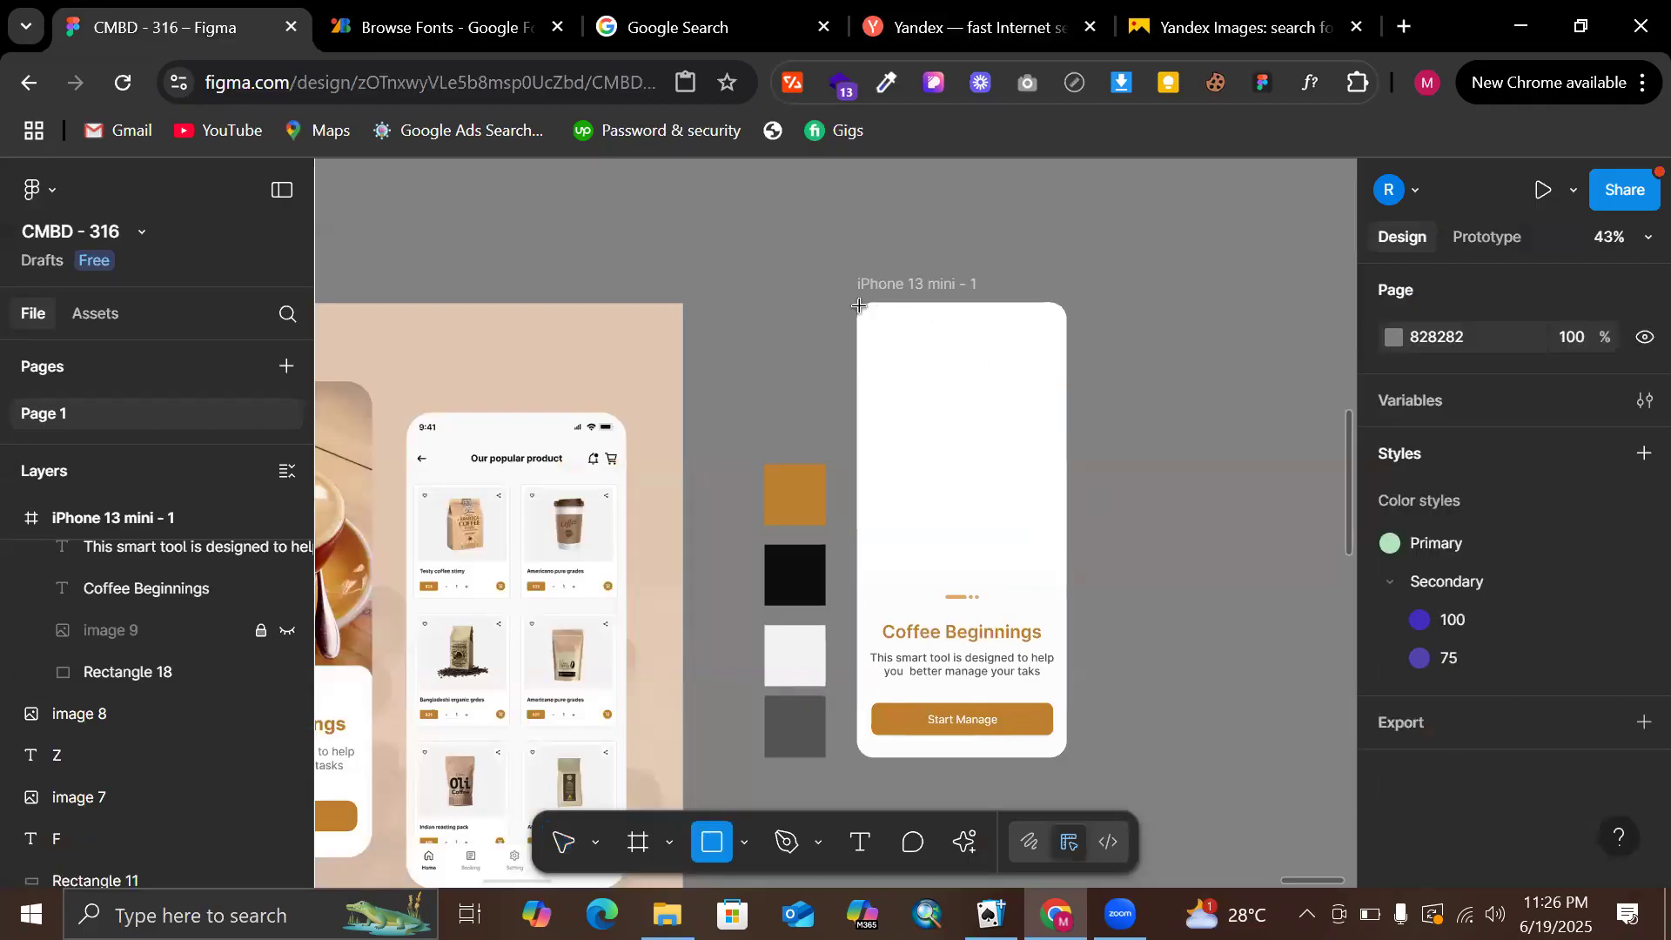
left_click_drag(857, 303, 1056, 755)
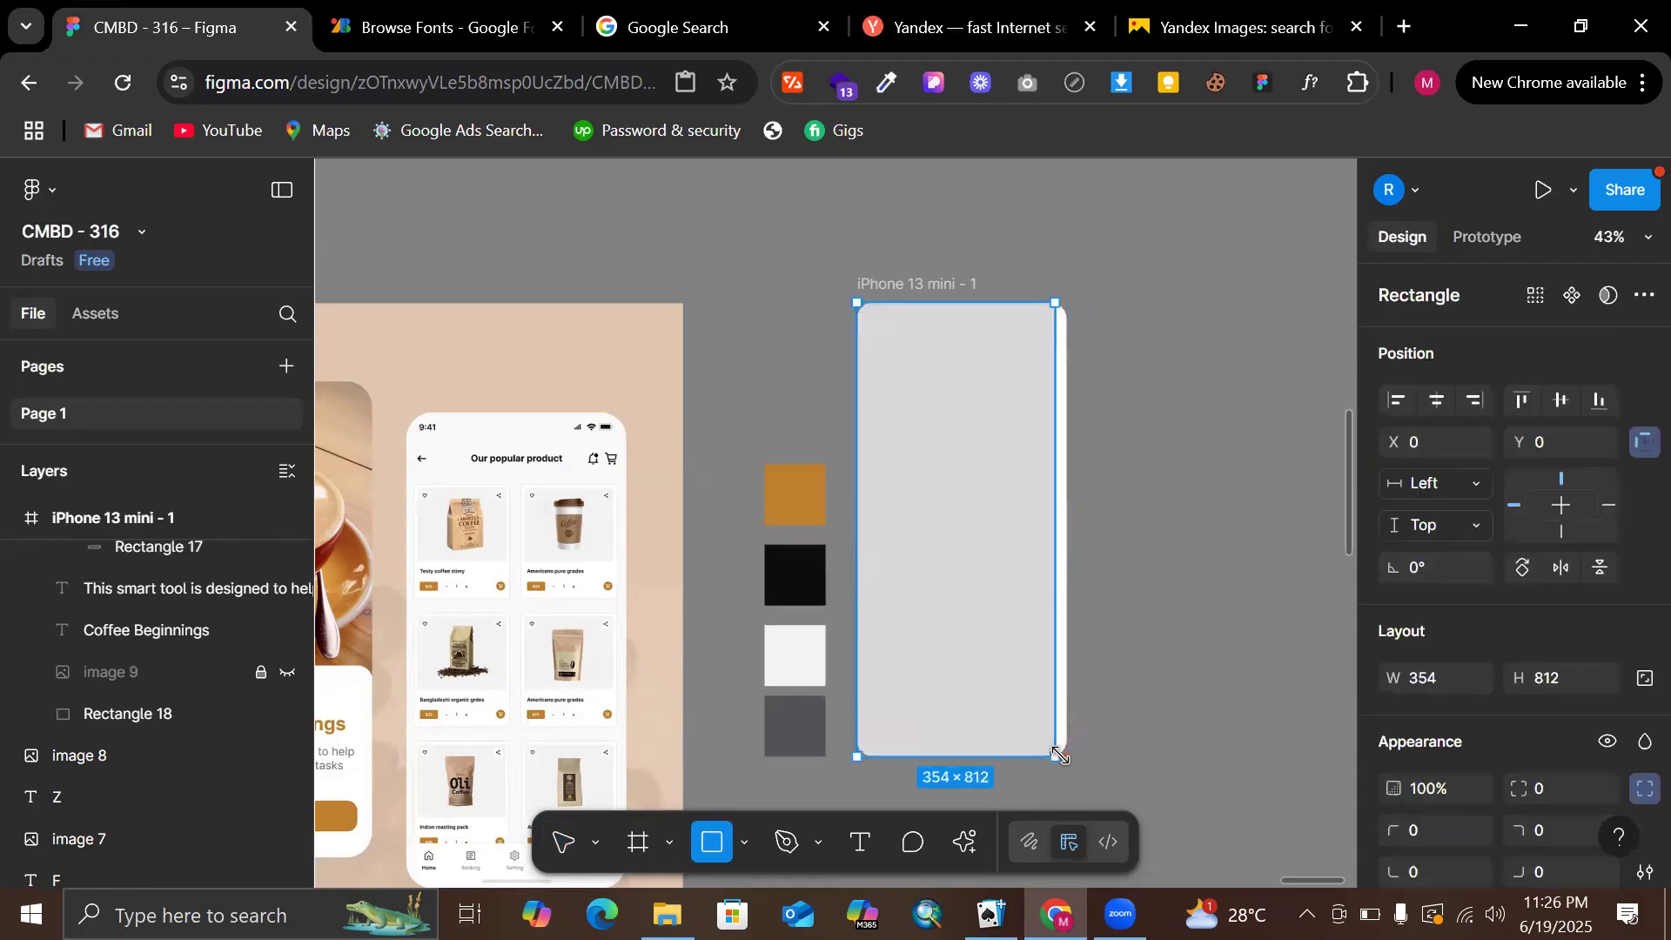
left_click_drag(1067, 689, 1063, 687)
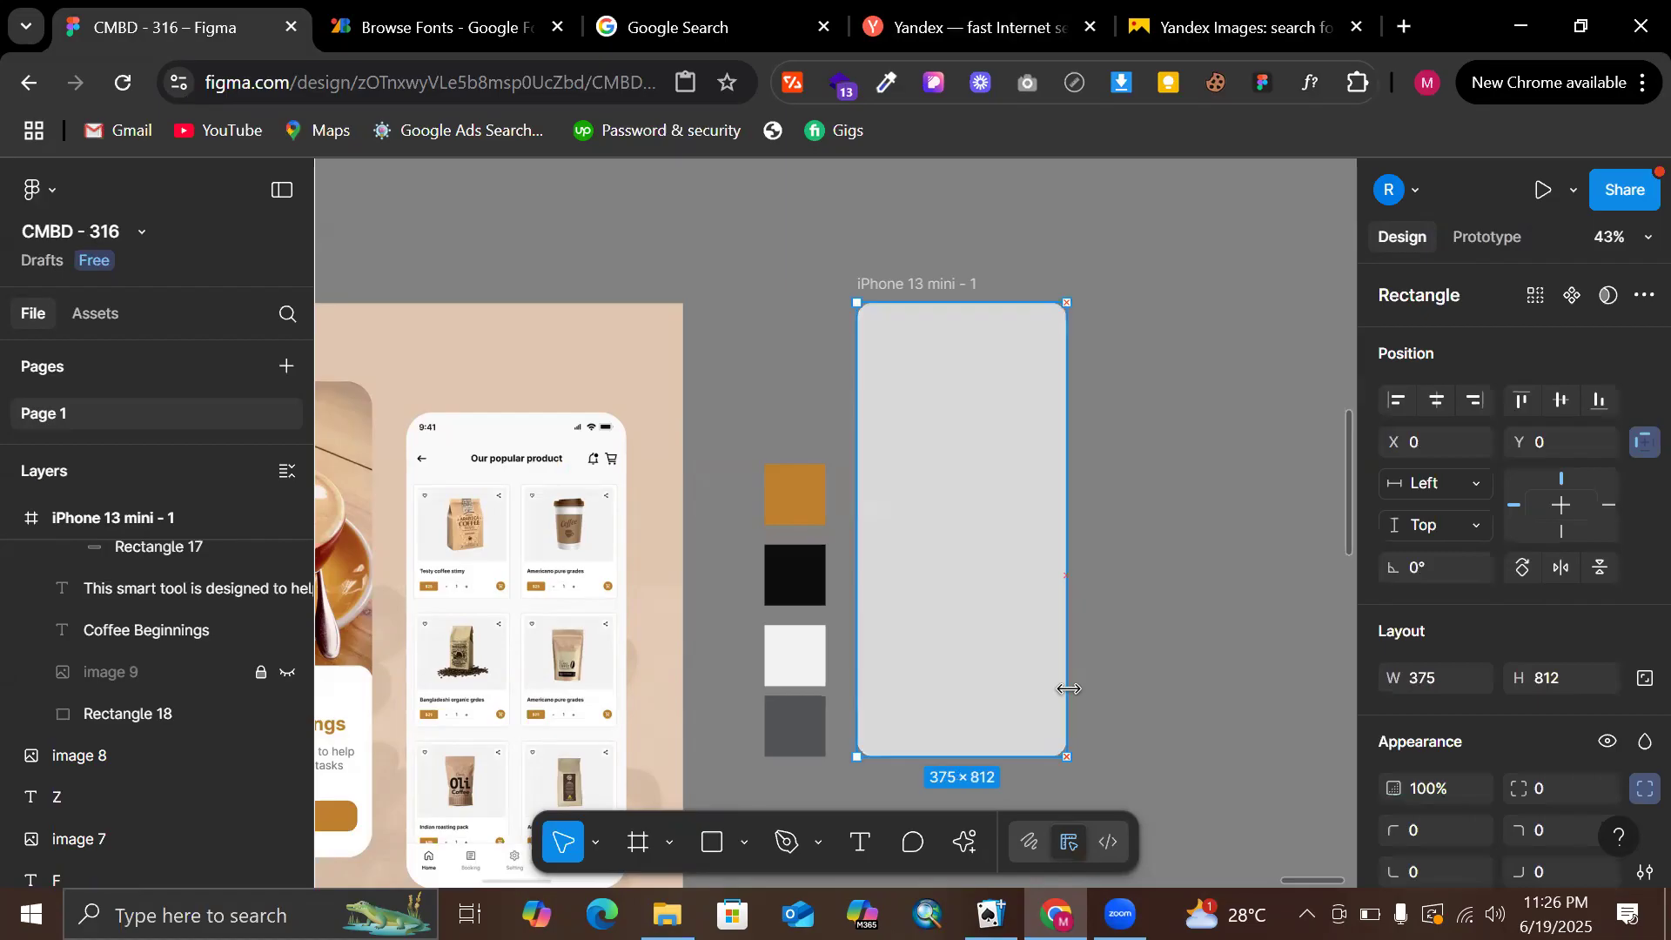
right_click(1015, 635)
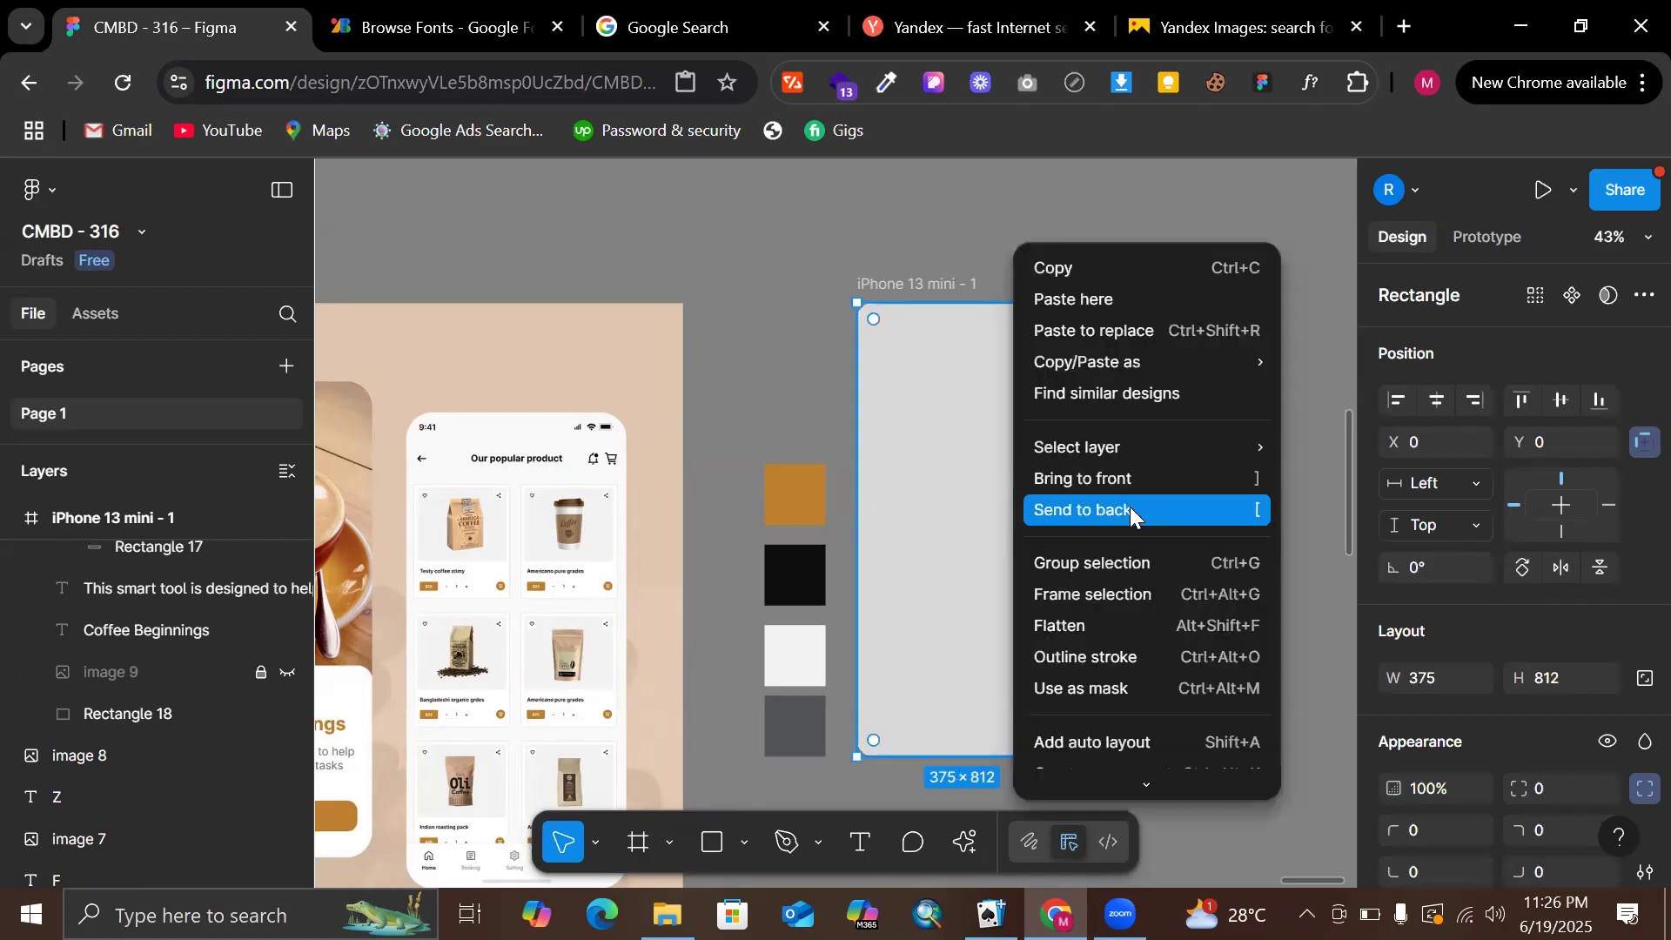
left_click(1130, 508)
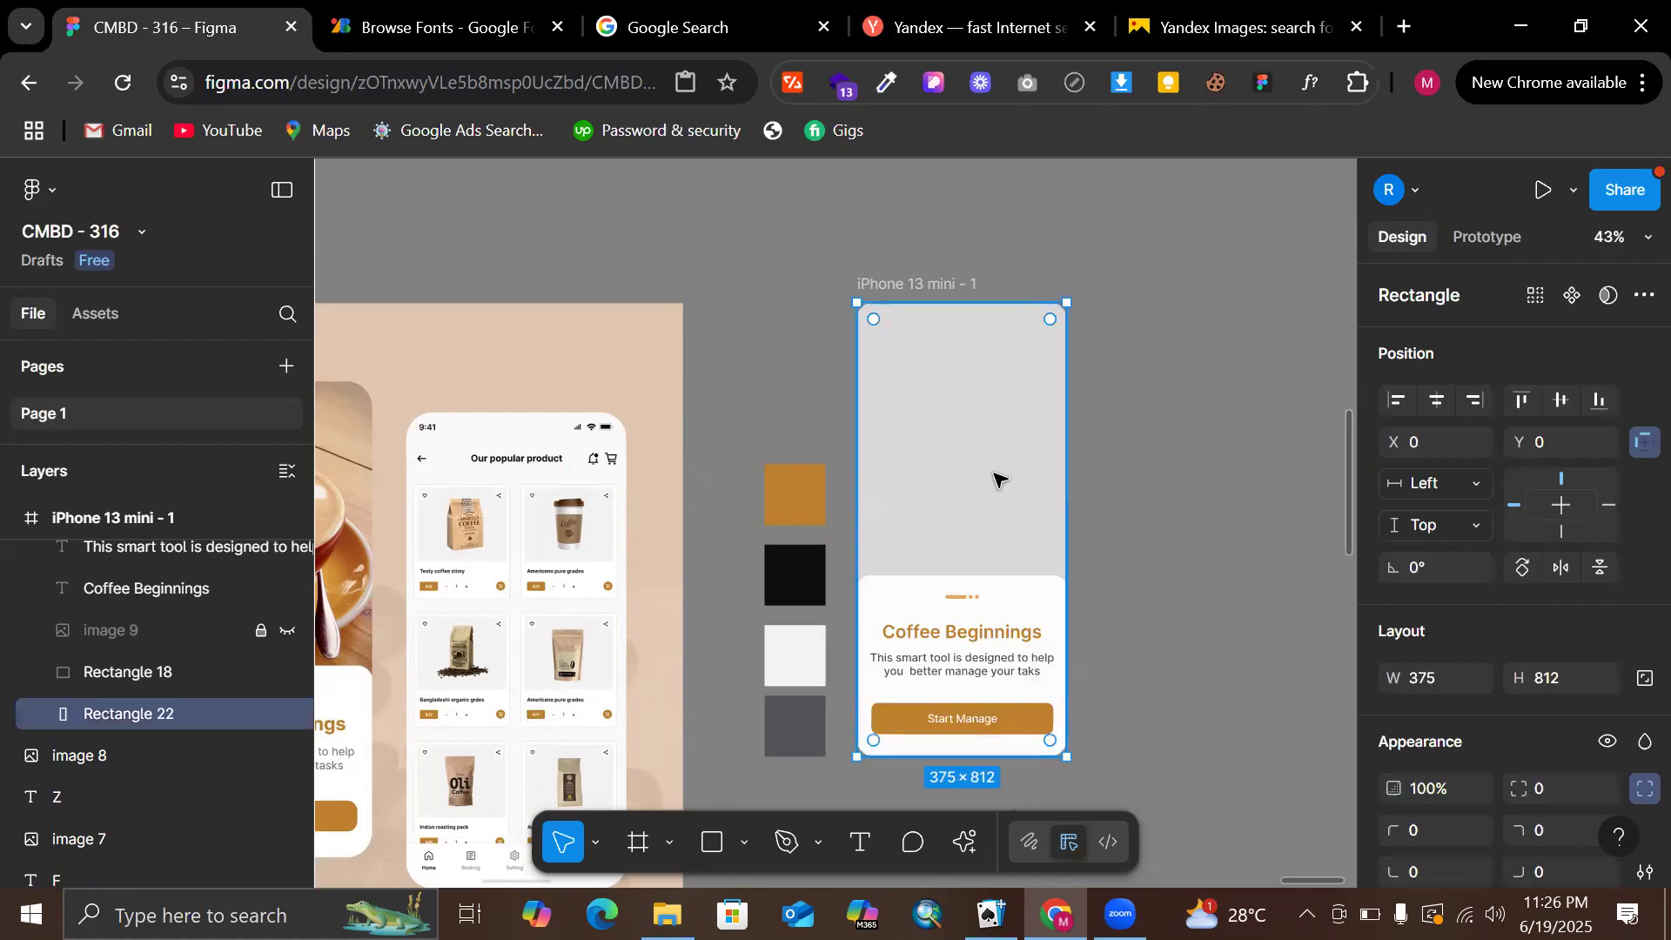
Replace the full-frame rectangle with the copied red-cup photo and switch its image fill mode to Crop
key("ctrl+shift+r")
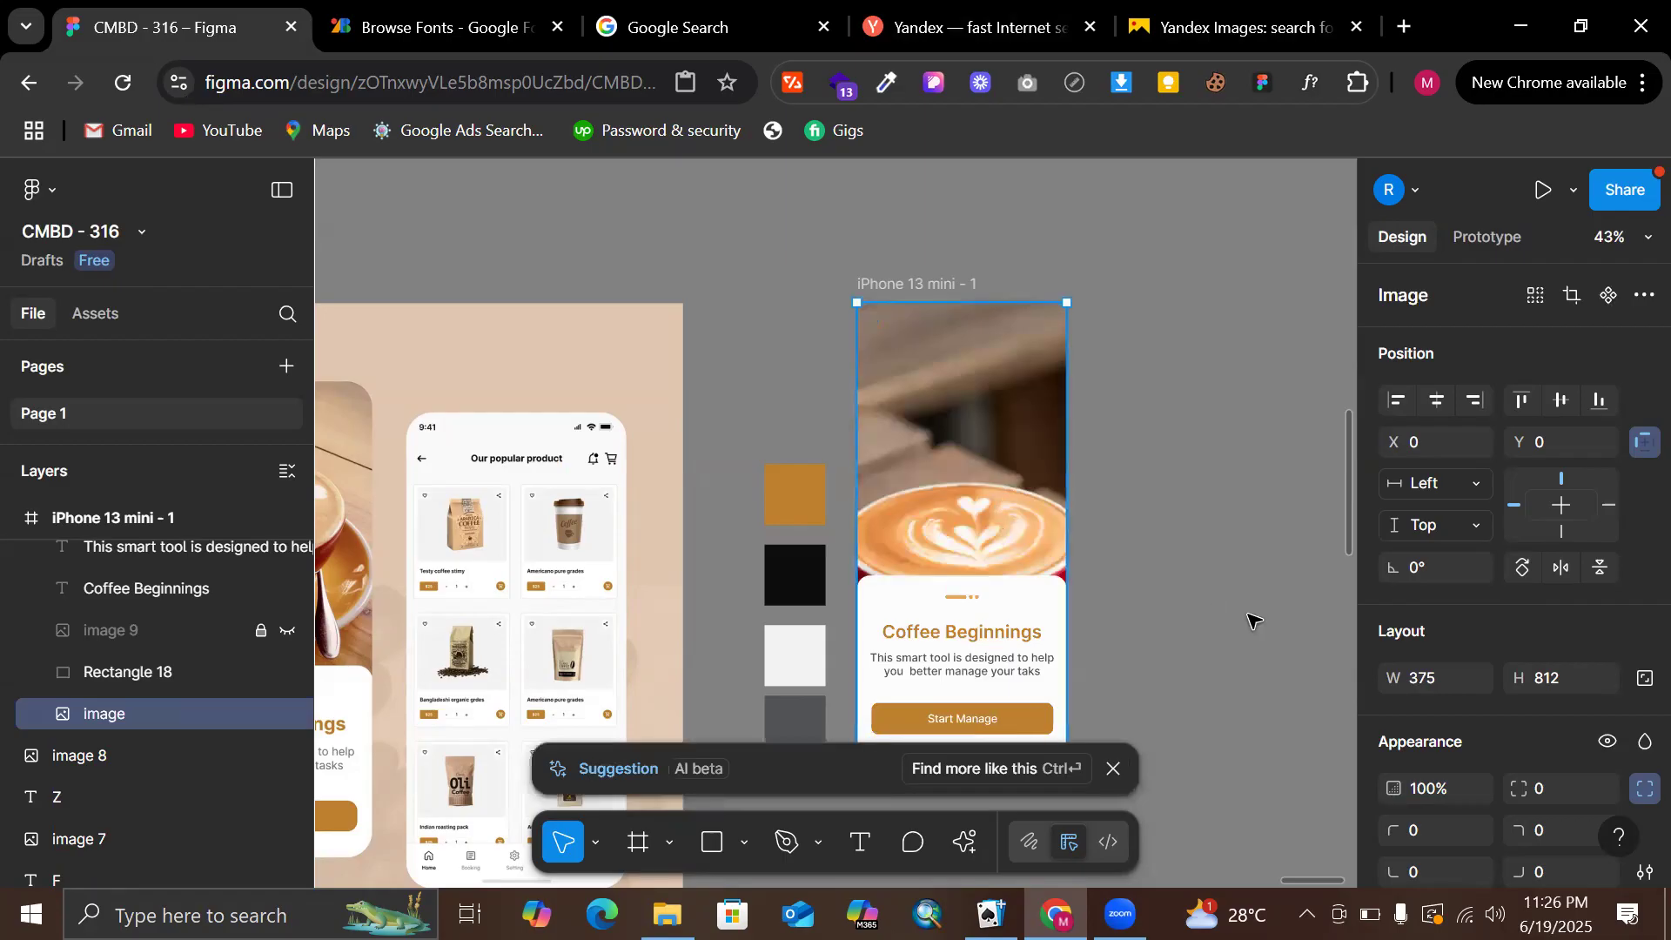
scroll(1459, 697, "down", 3)
left_click(1394, 731)
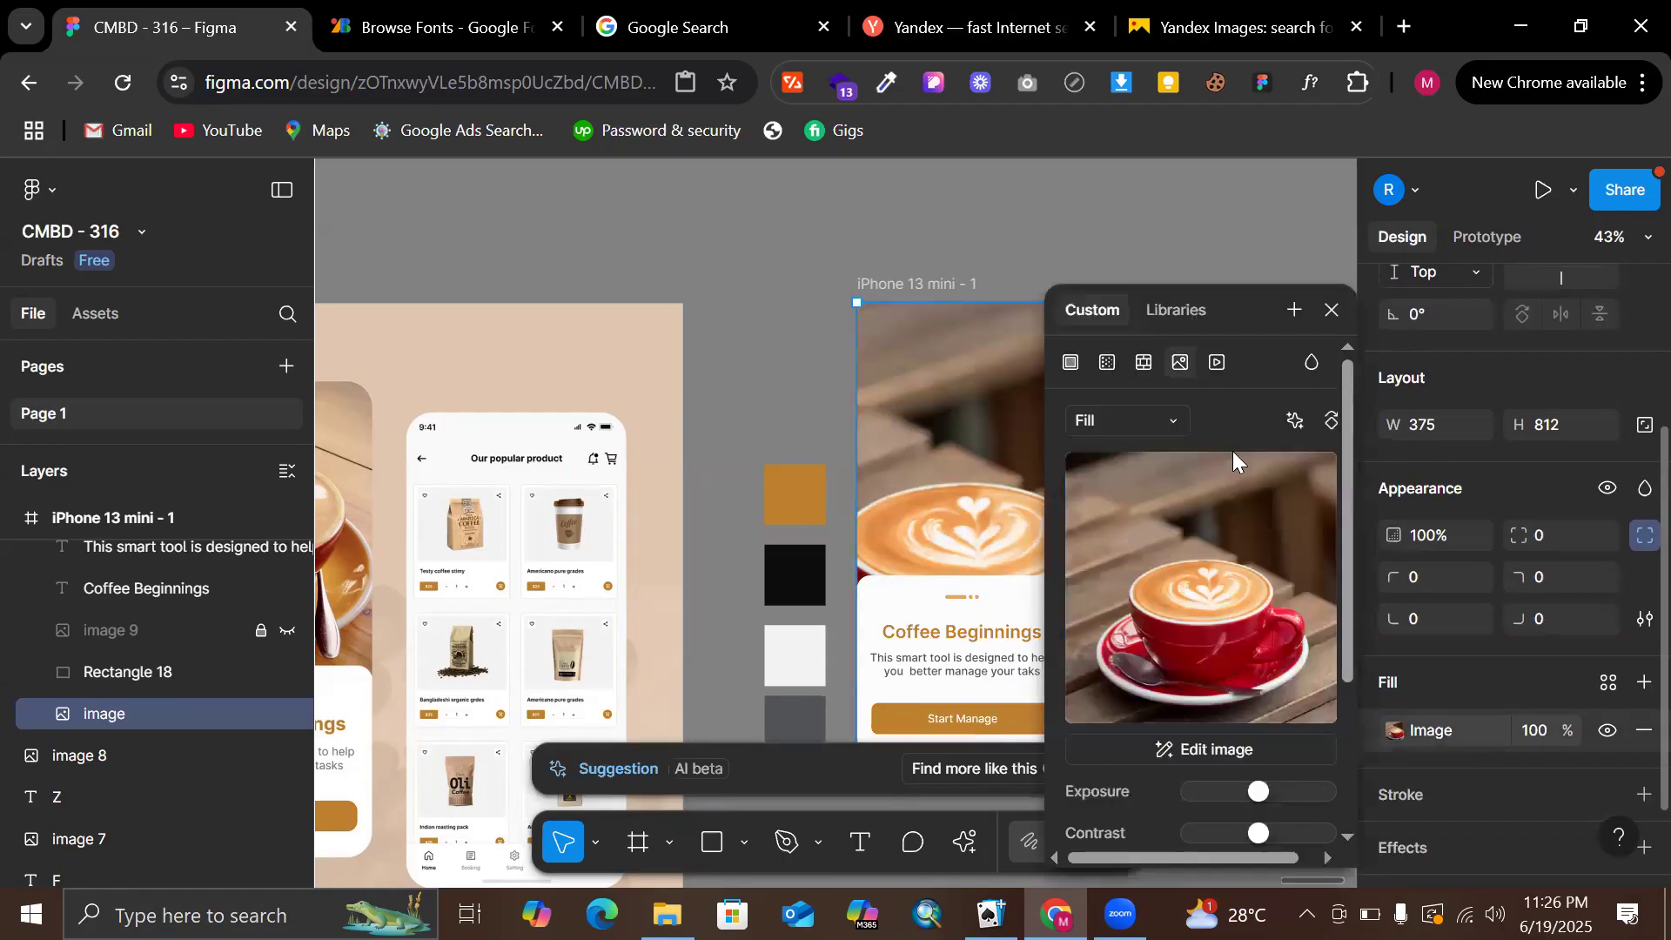
left_click(1152, 426)
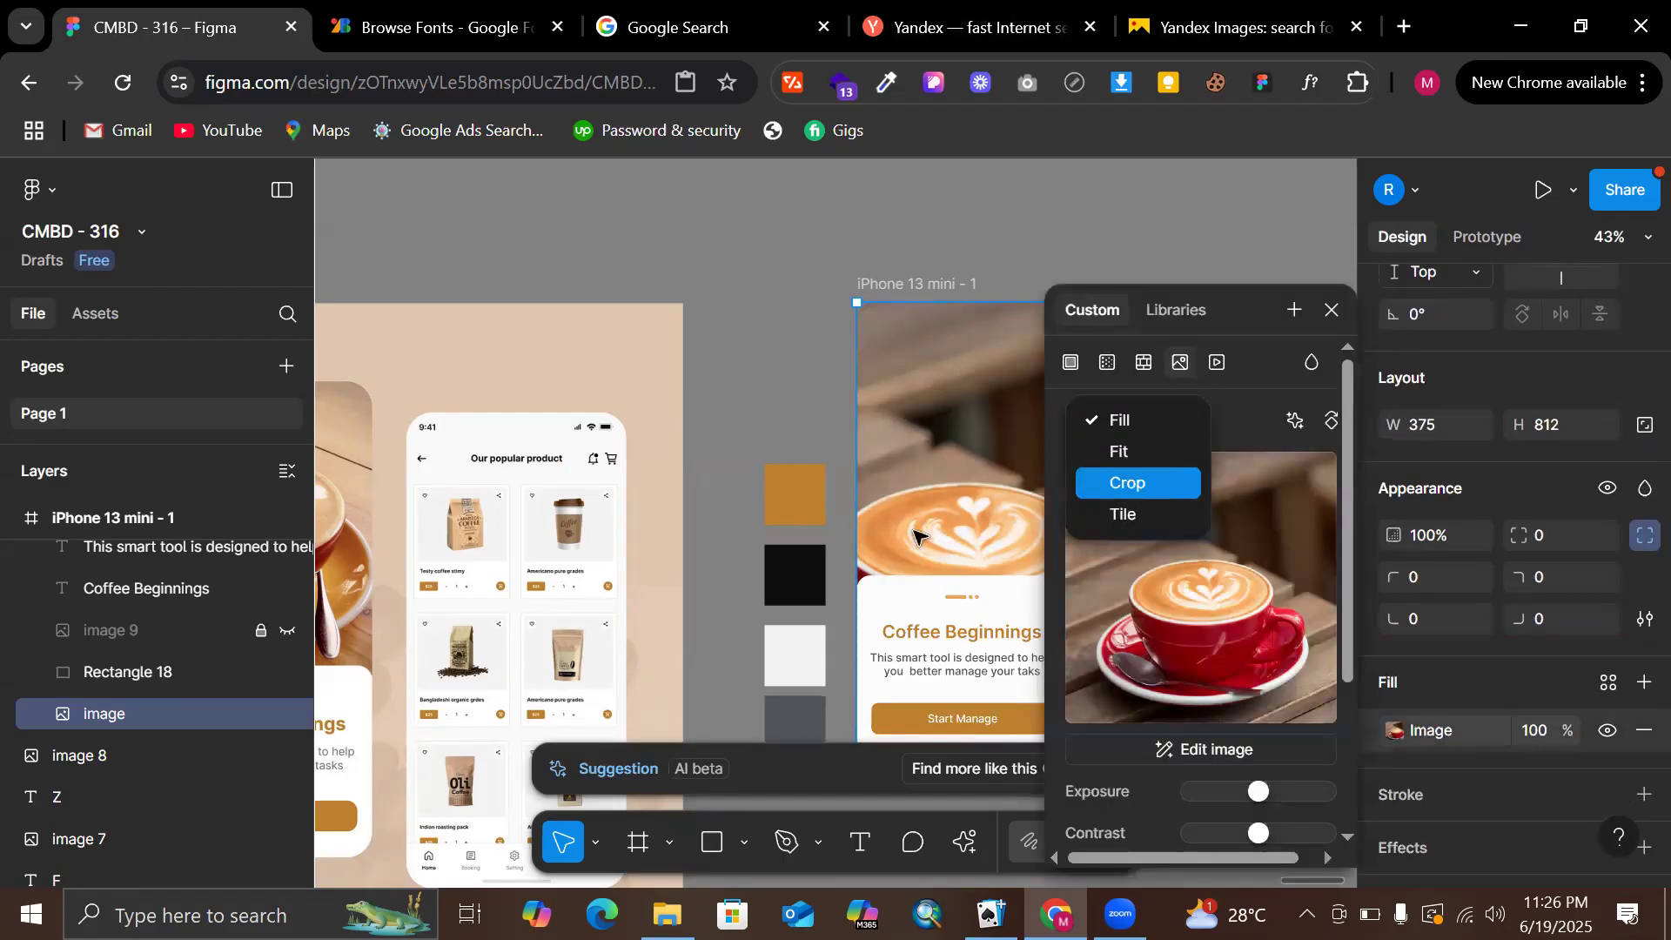
left_click(1133, 480)
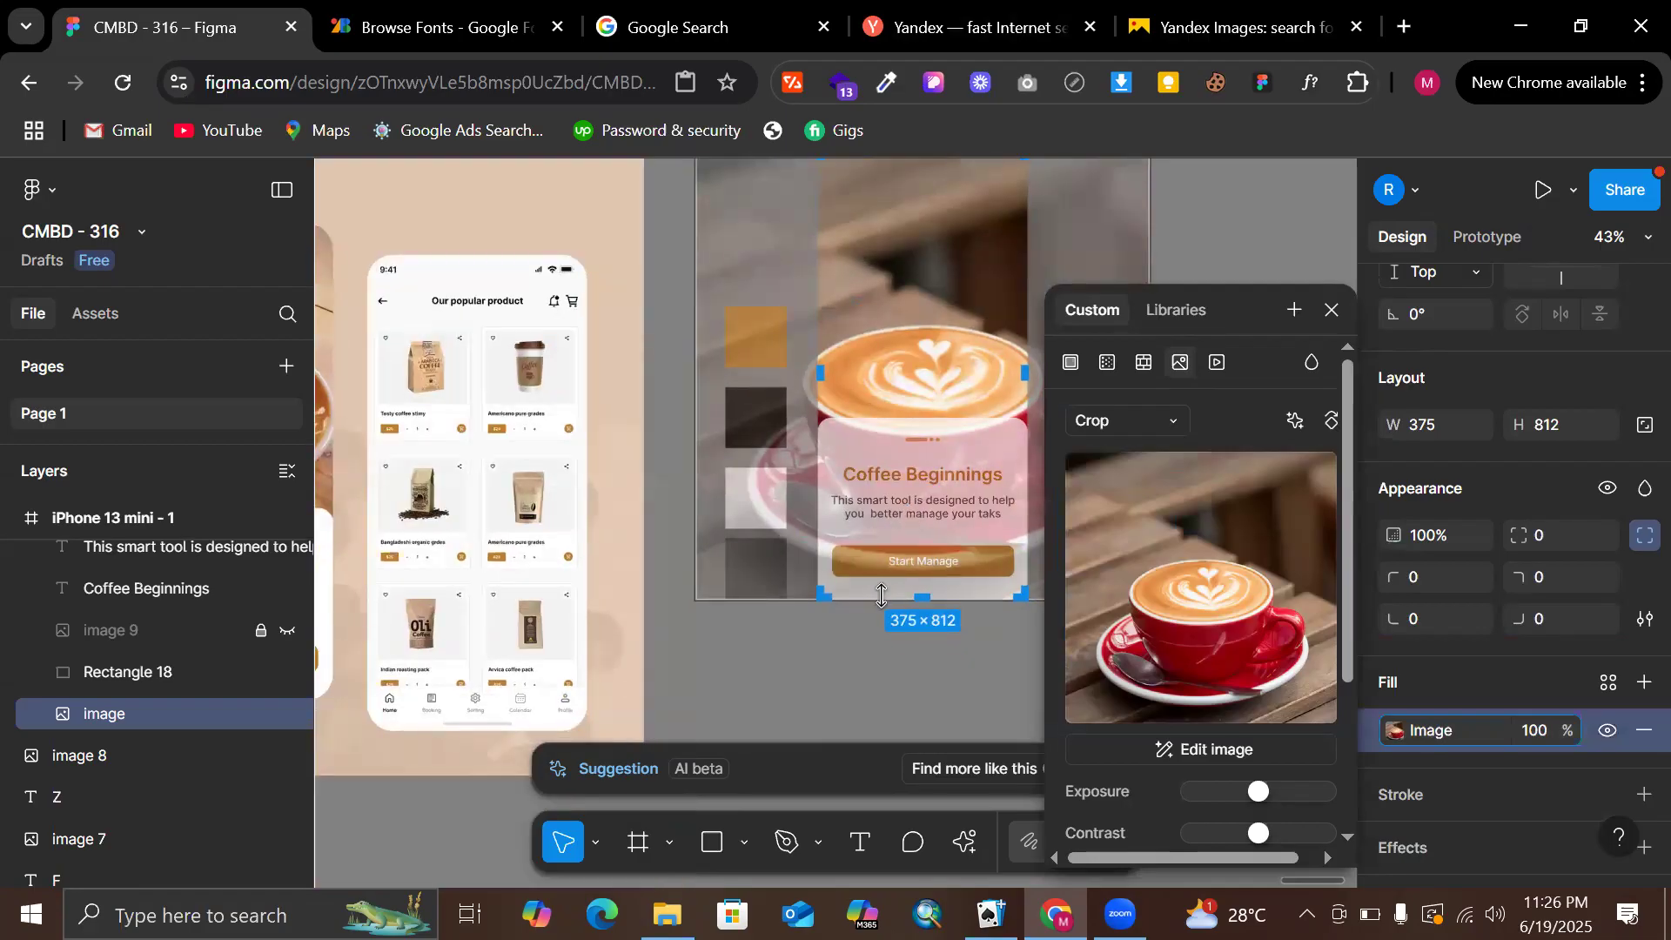
Try squeezing the photo within the crop to fit above the white card, and reset its fill mode to Fill
left_click_drag(900, 518, 903, 491)
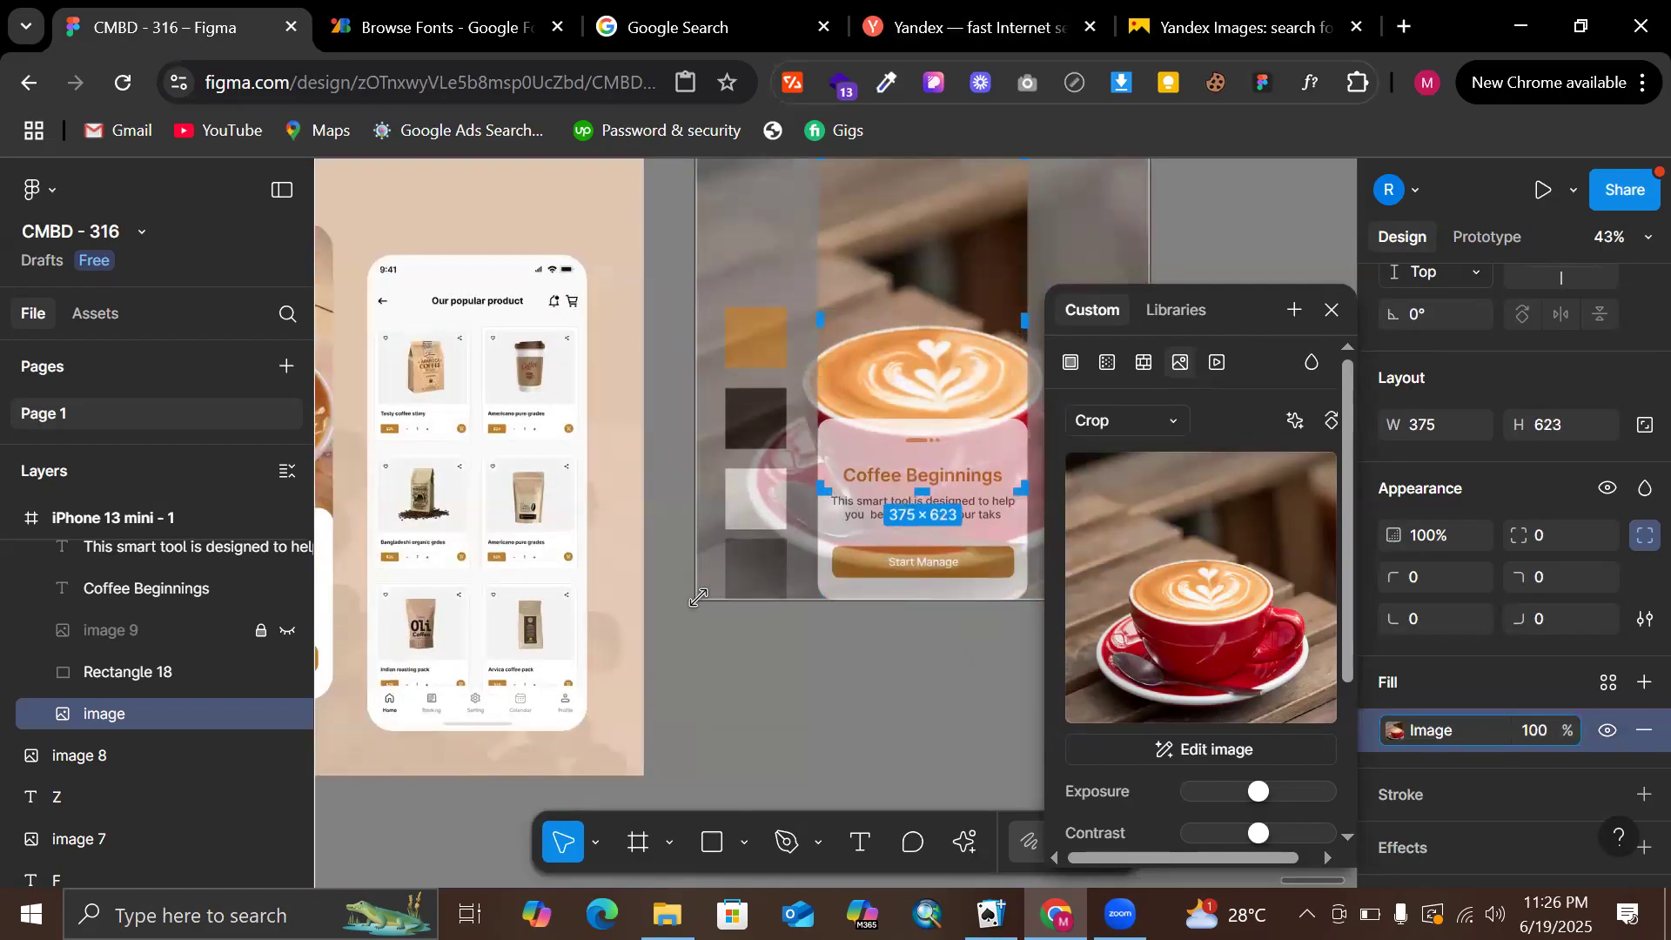
key("ctrl+z")
left_click_drag(729, 601, 765, 433)
left_click_drag(693, 370, 802, 413)
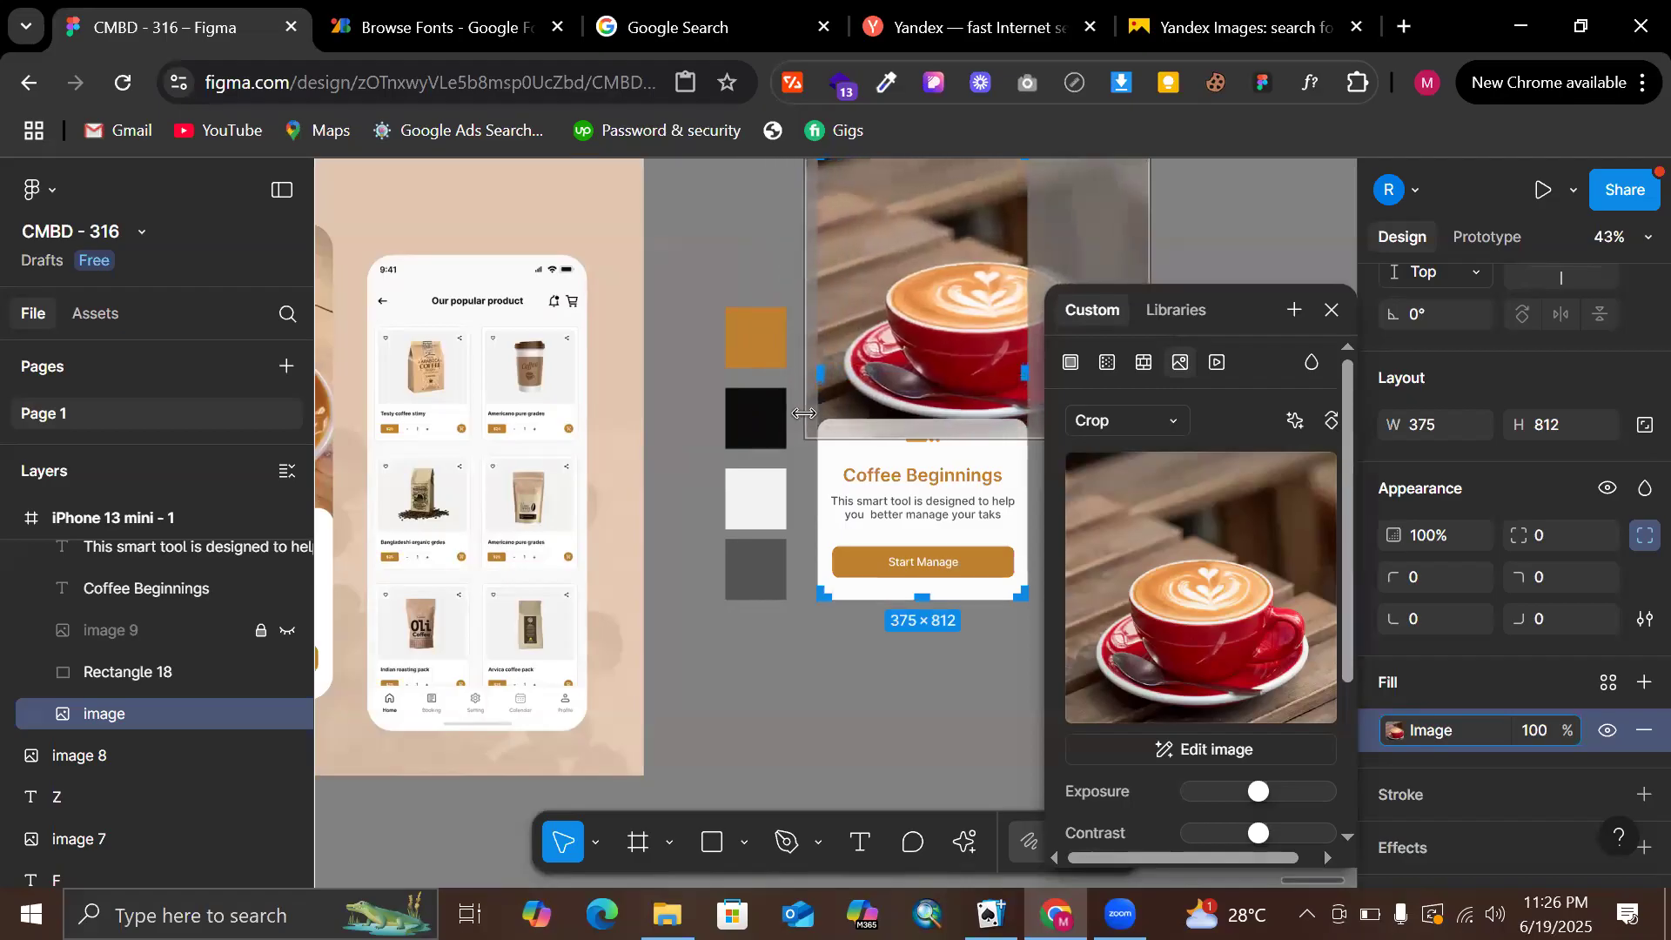
scroll(803, 414, "right", 2)
left_click_drag(1078, 245, 970, 264)
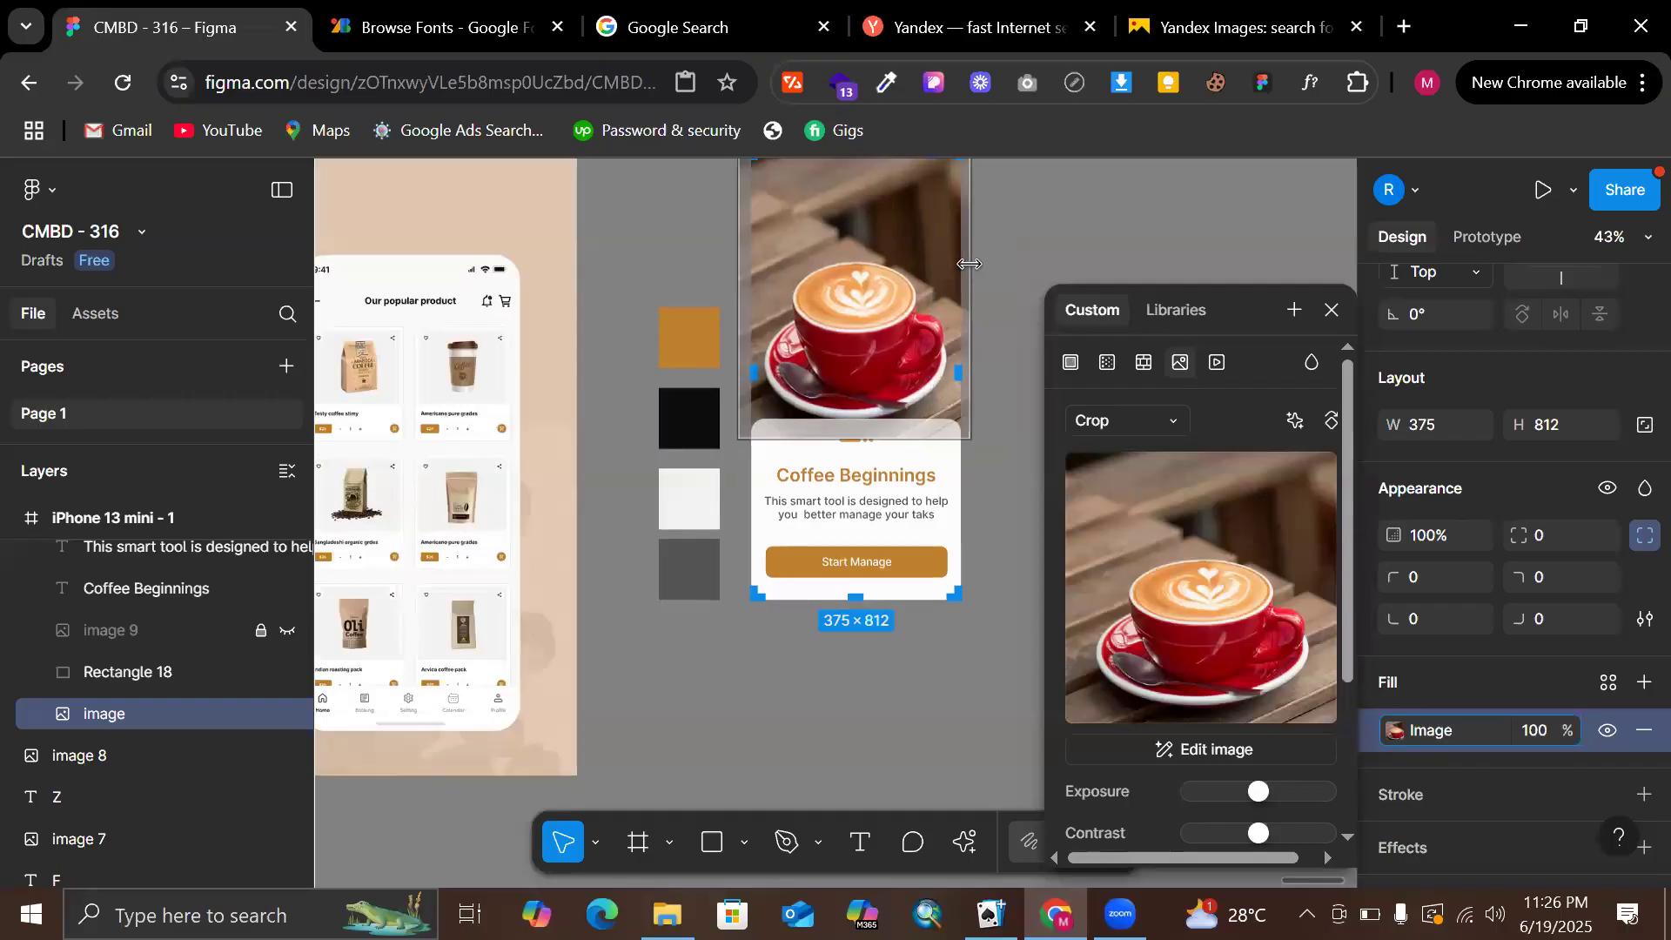
left_click(1172, 426)
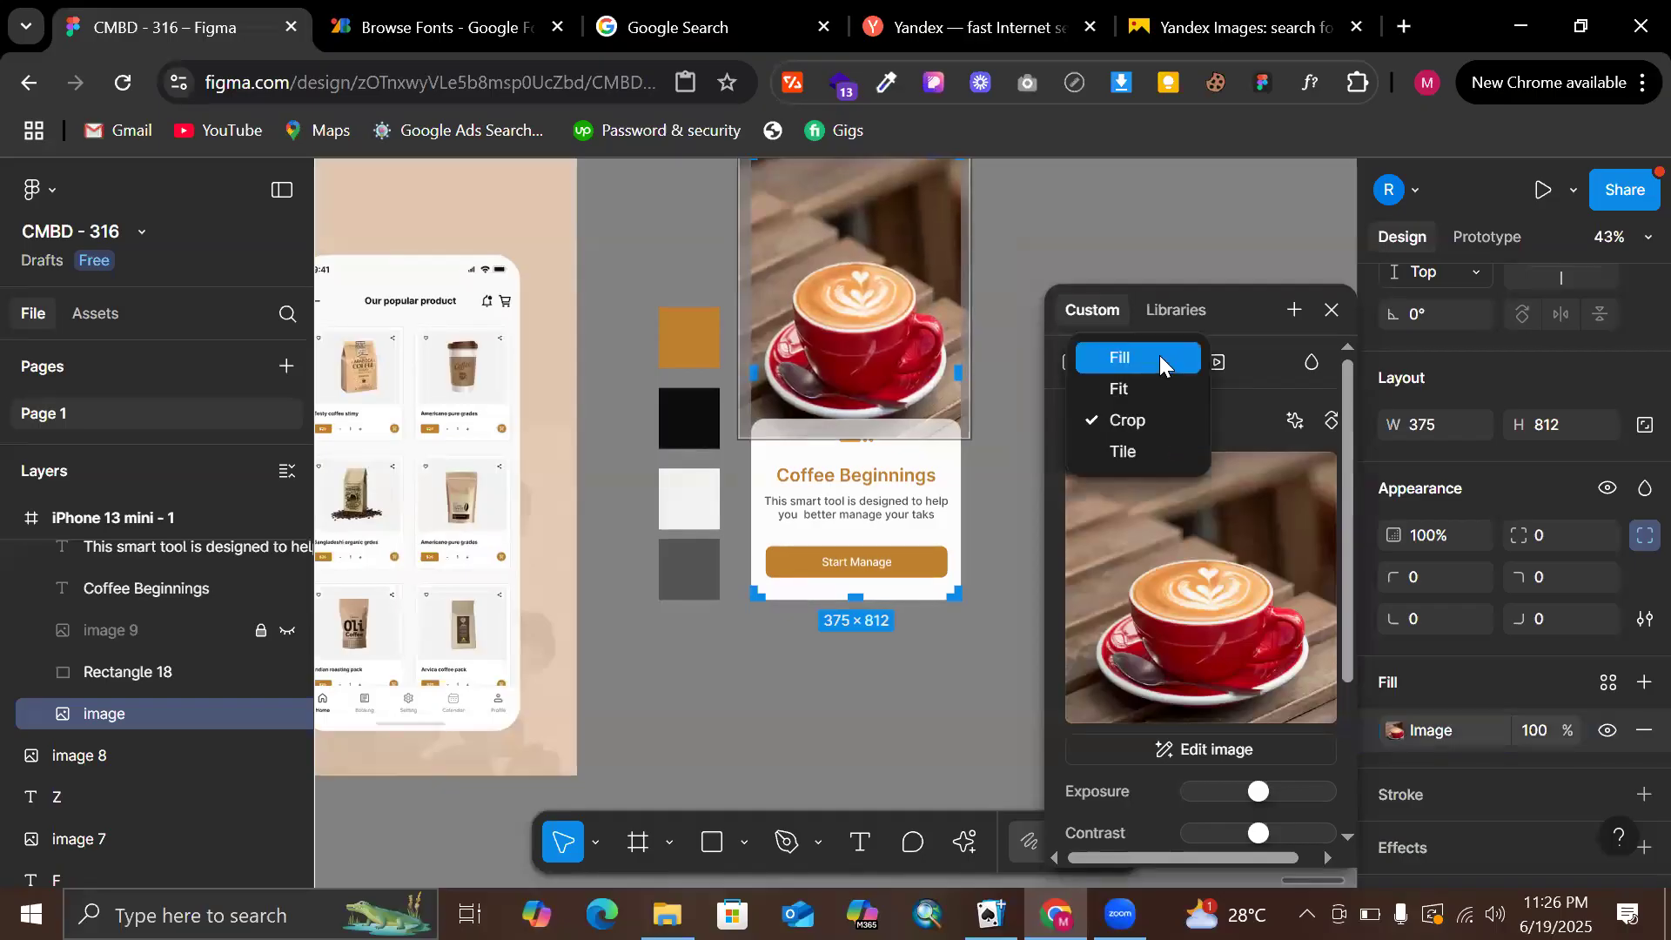
left_click(1159, 355)
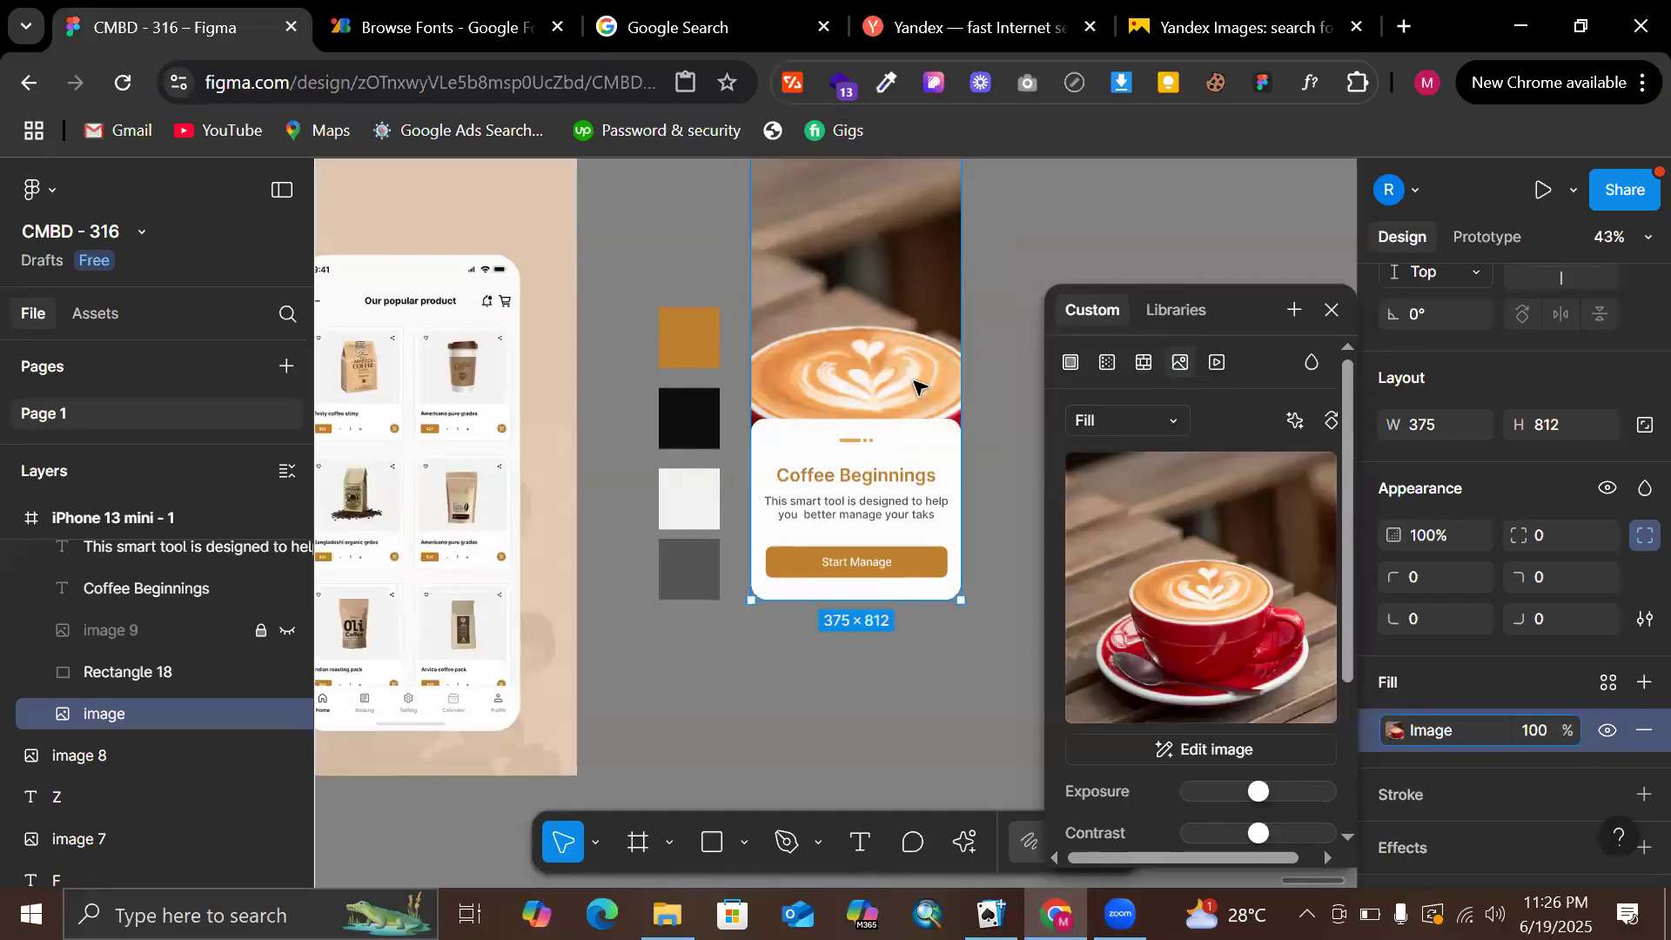
Set the red-cup photo's fill mode to Crop, leave crop editing and deselect the photo
left_click(1151, 423)
left_click(1133, 480)
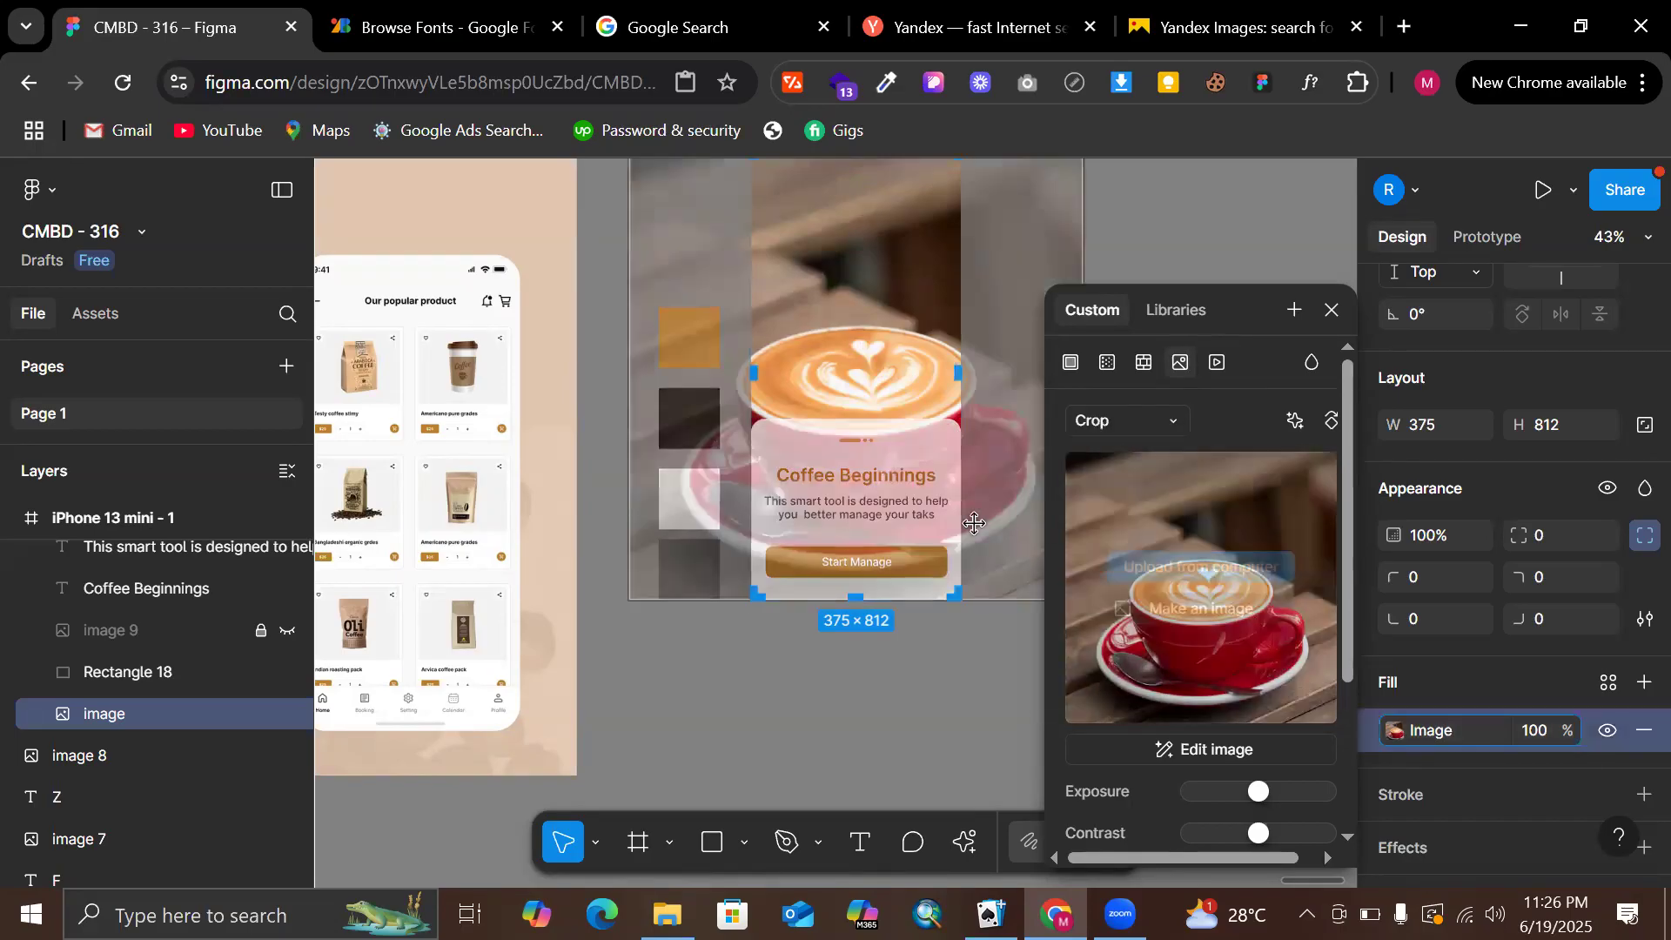
left_click(1120, 421)
key("Escape")
key("Escape")
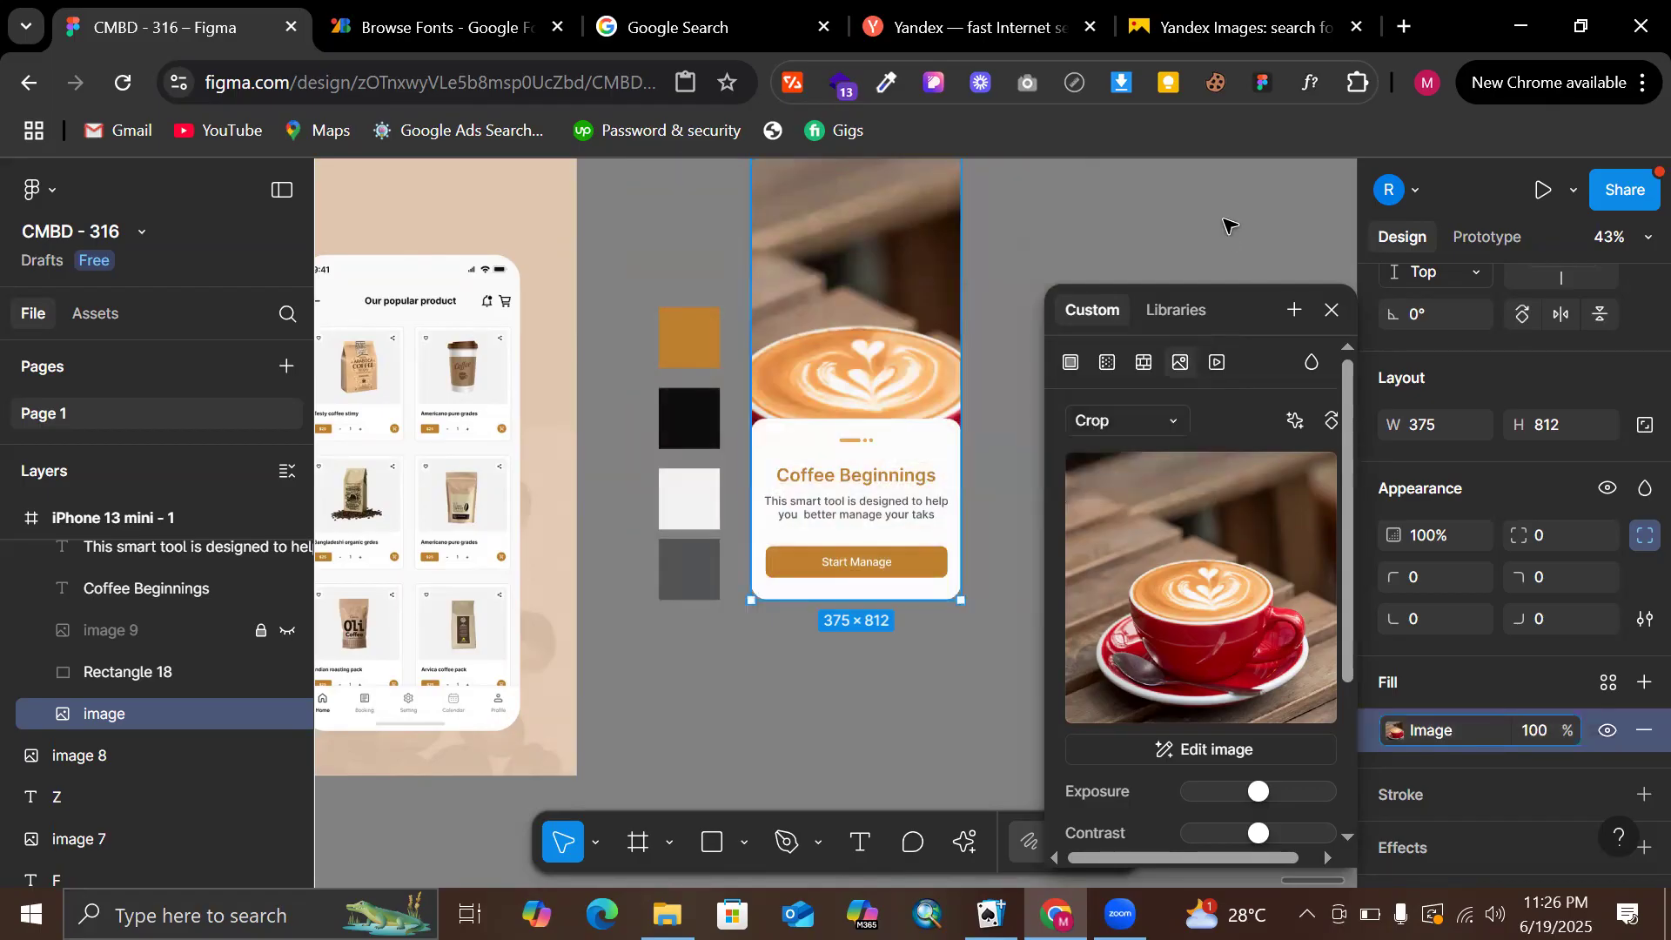
left_click(1228, 226)
Reopen the photo's crop, scale the picture down and move it up so the whole red cup sits above the white card
scroll(1228, 226, "up", 1)
scroll(1228, 226, "down", 2)
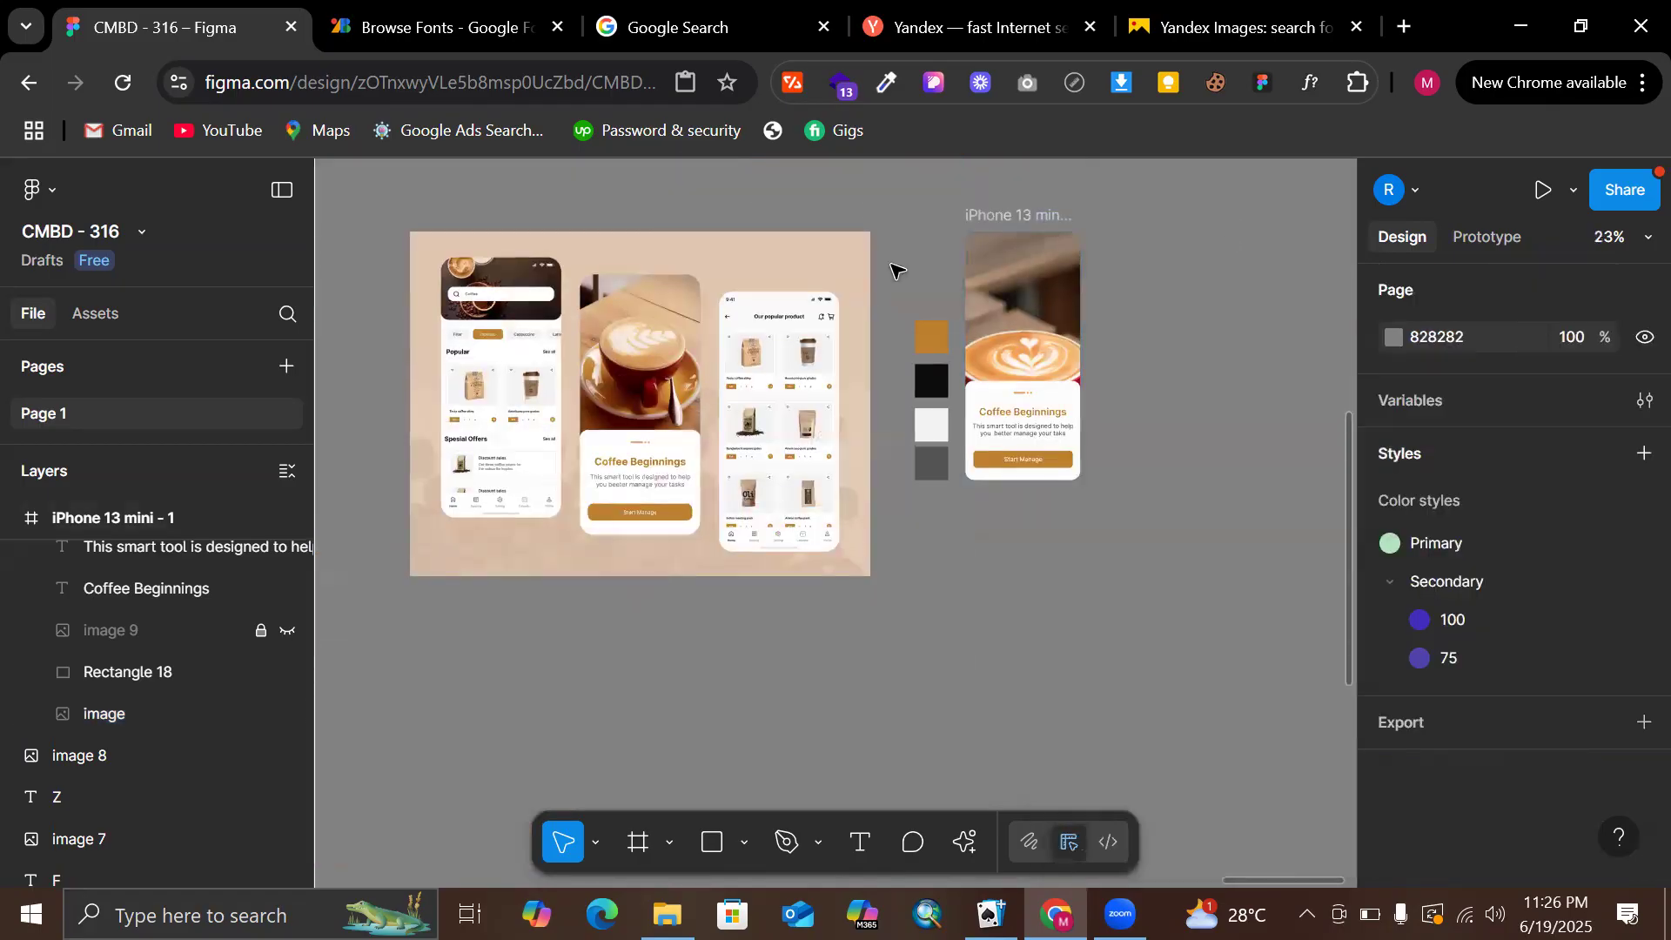
scroll(897, 271, "up", 1)
left_click(741, 353)
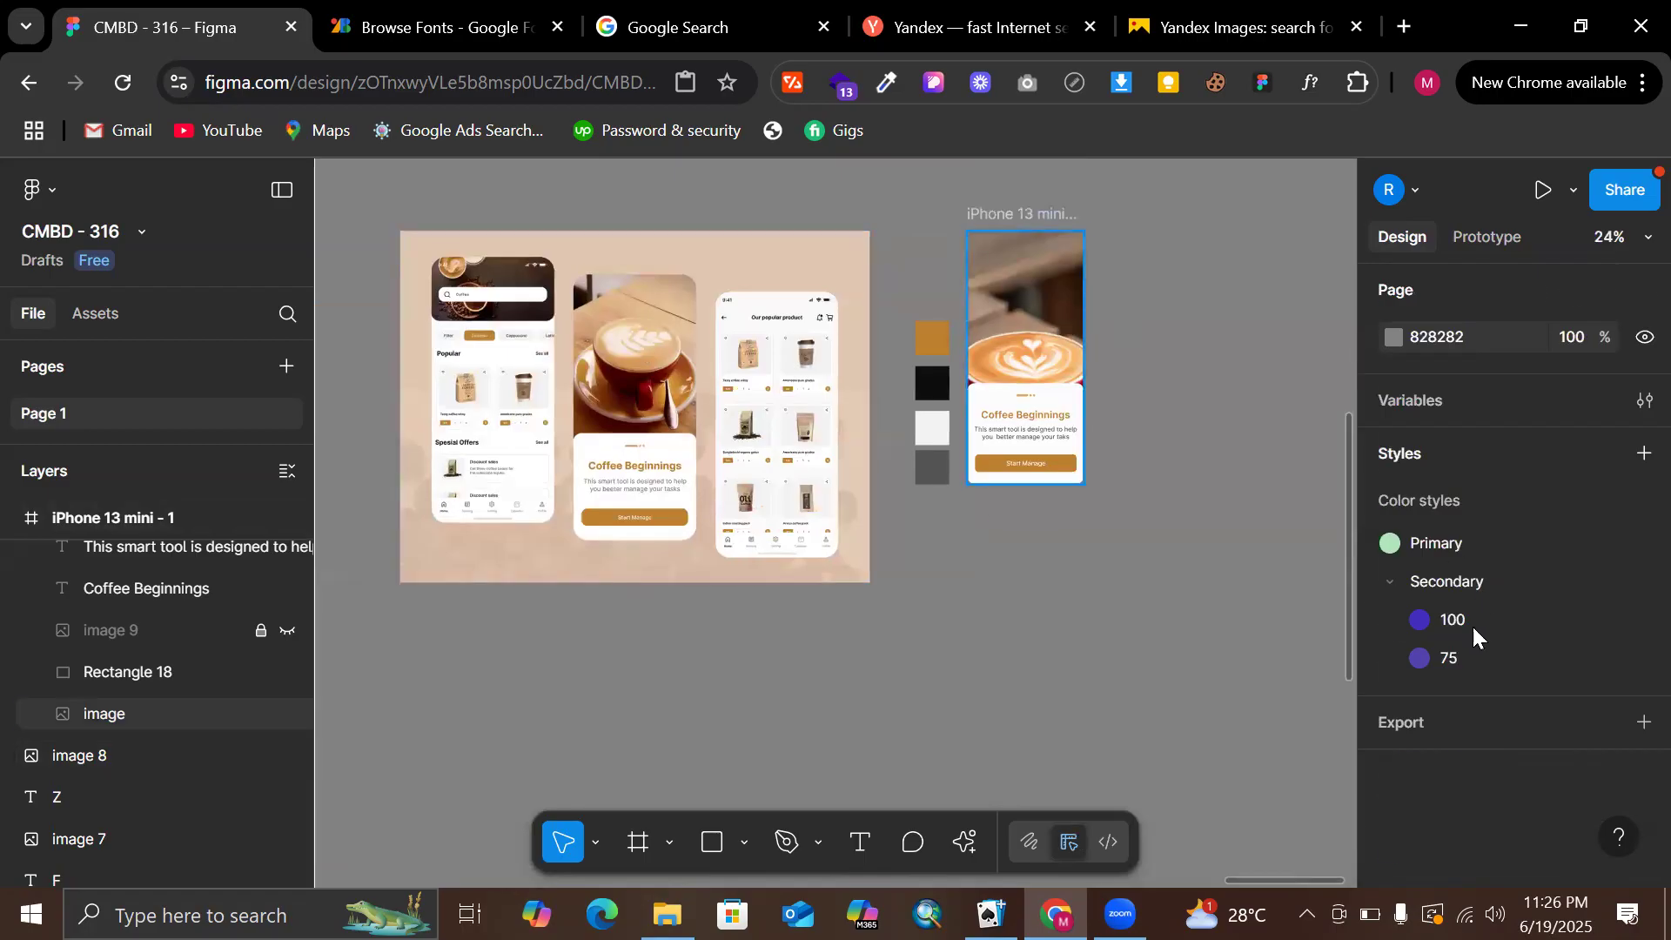
scroll(1435, 687, "down", 1)
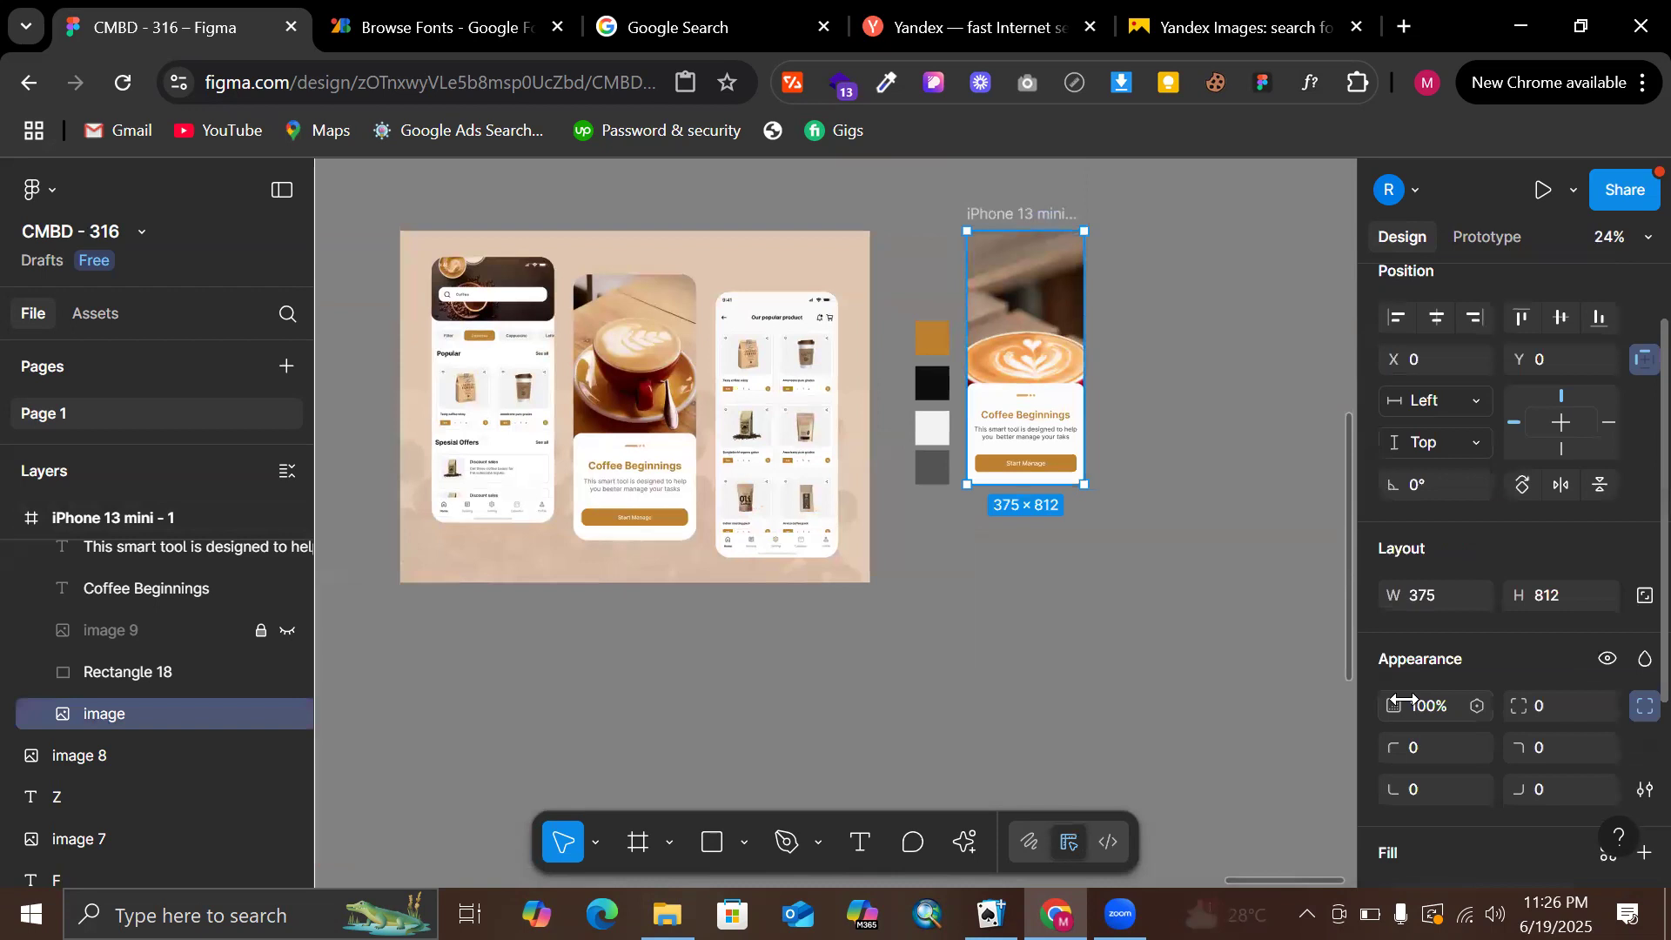
scroll(1419, 696, "down", 3)
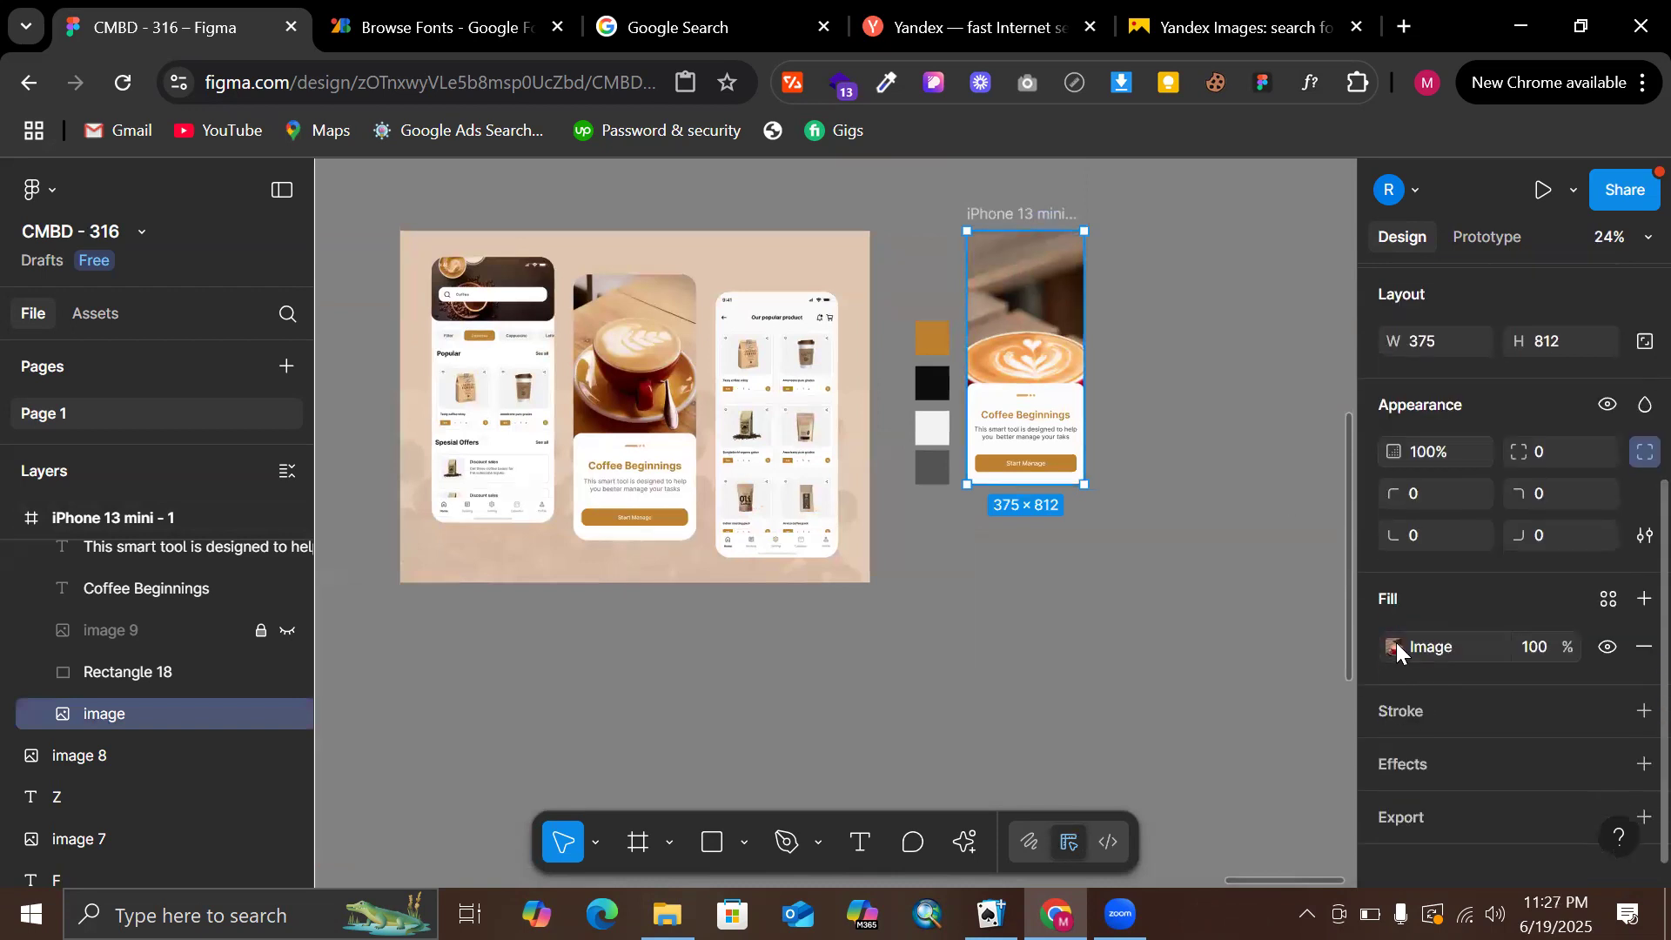
left_click(1394, 647)
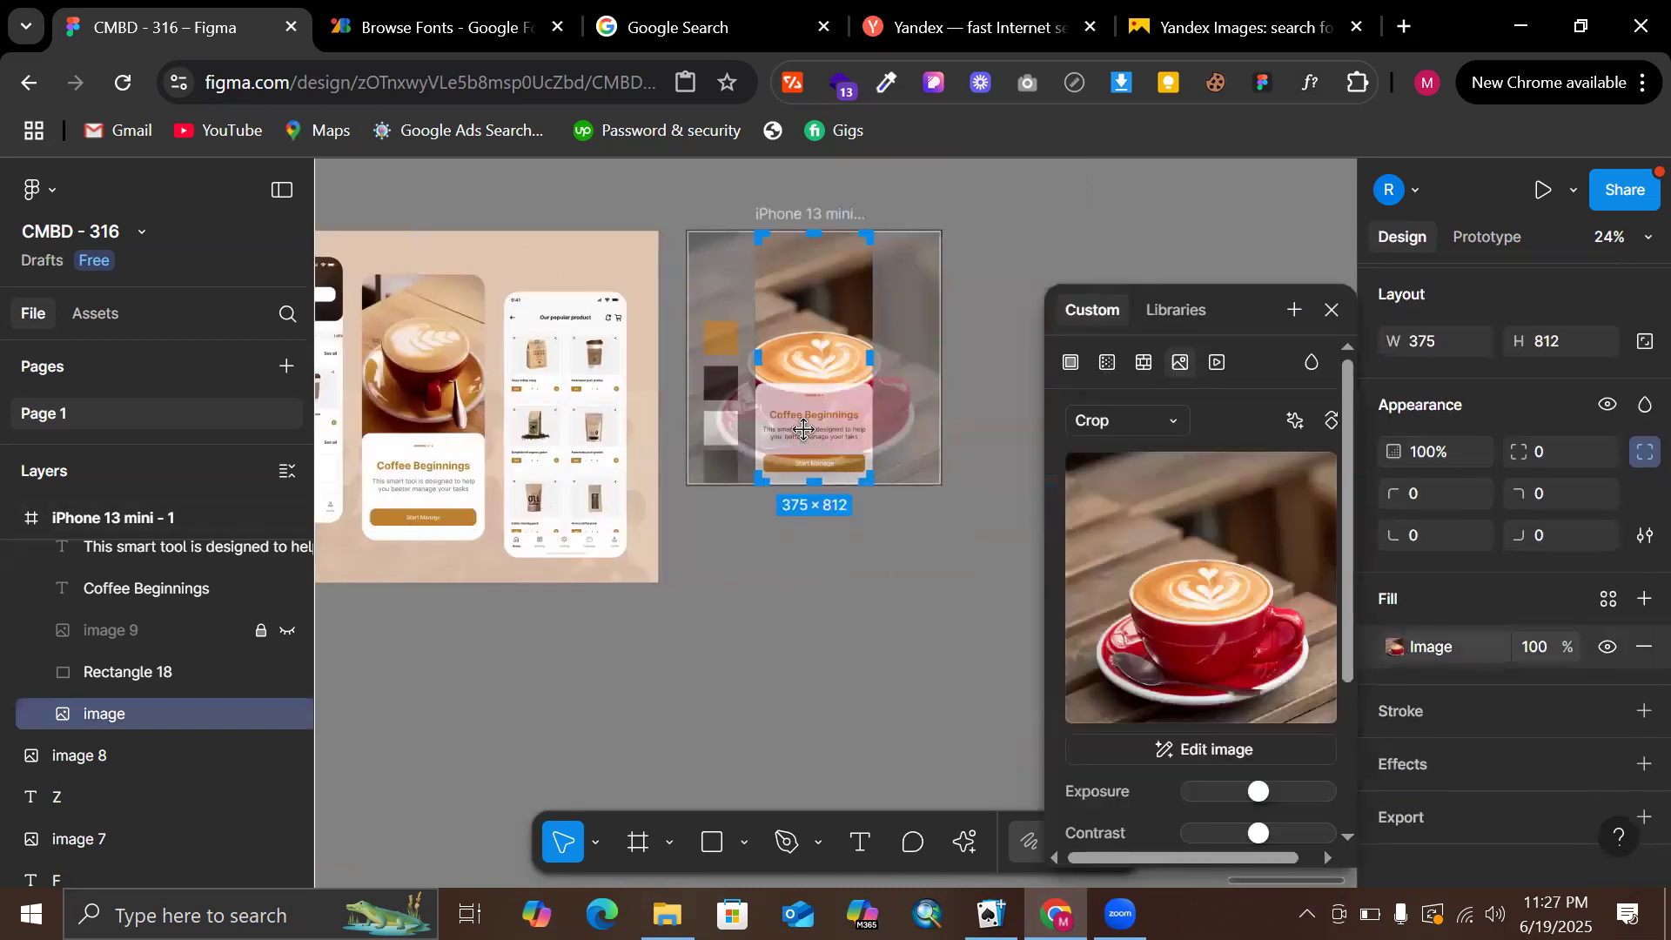
left_click_drag(896, 476, 901, 421)
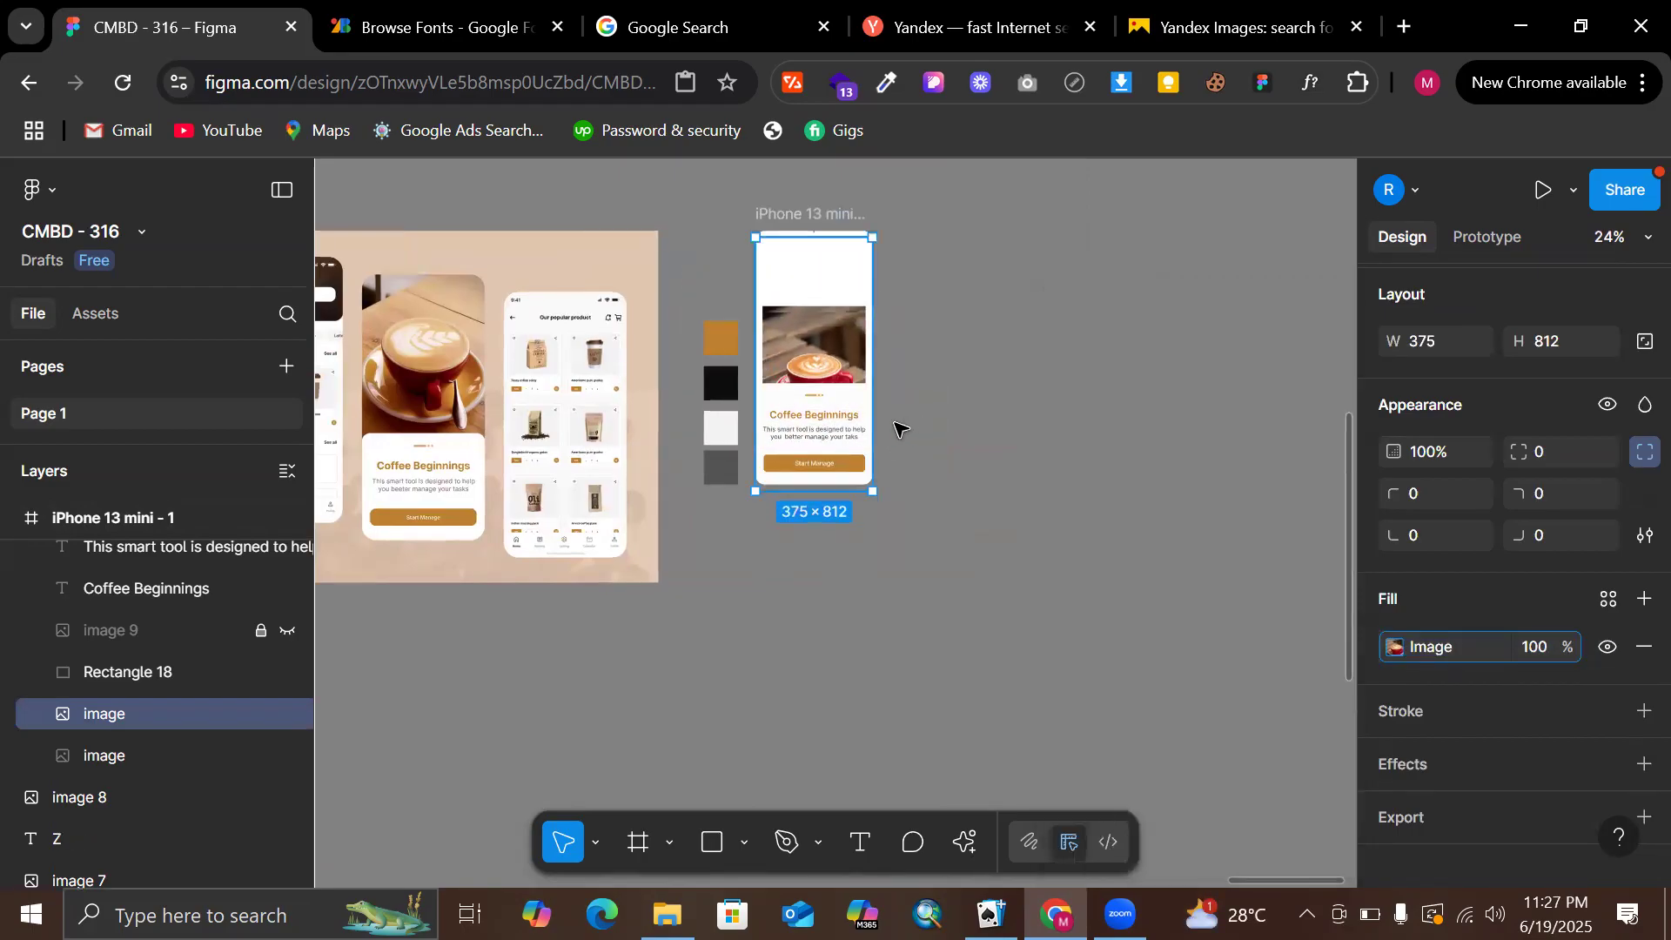
key("ctrl+z")
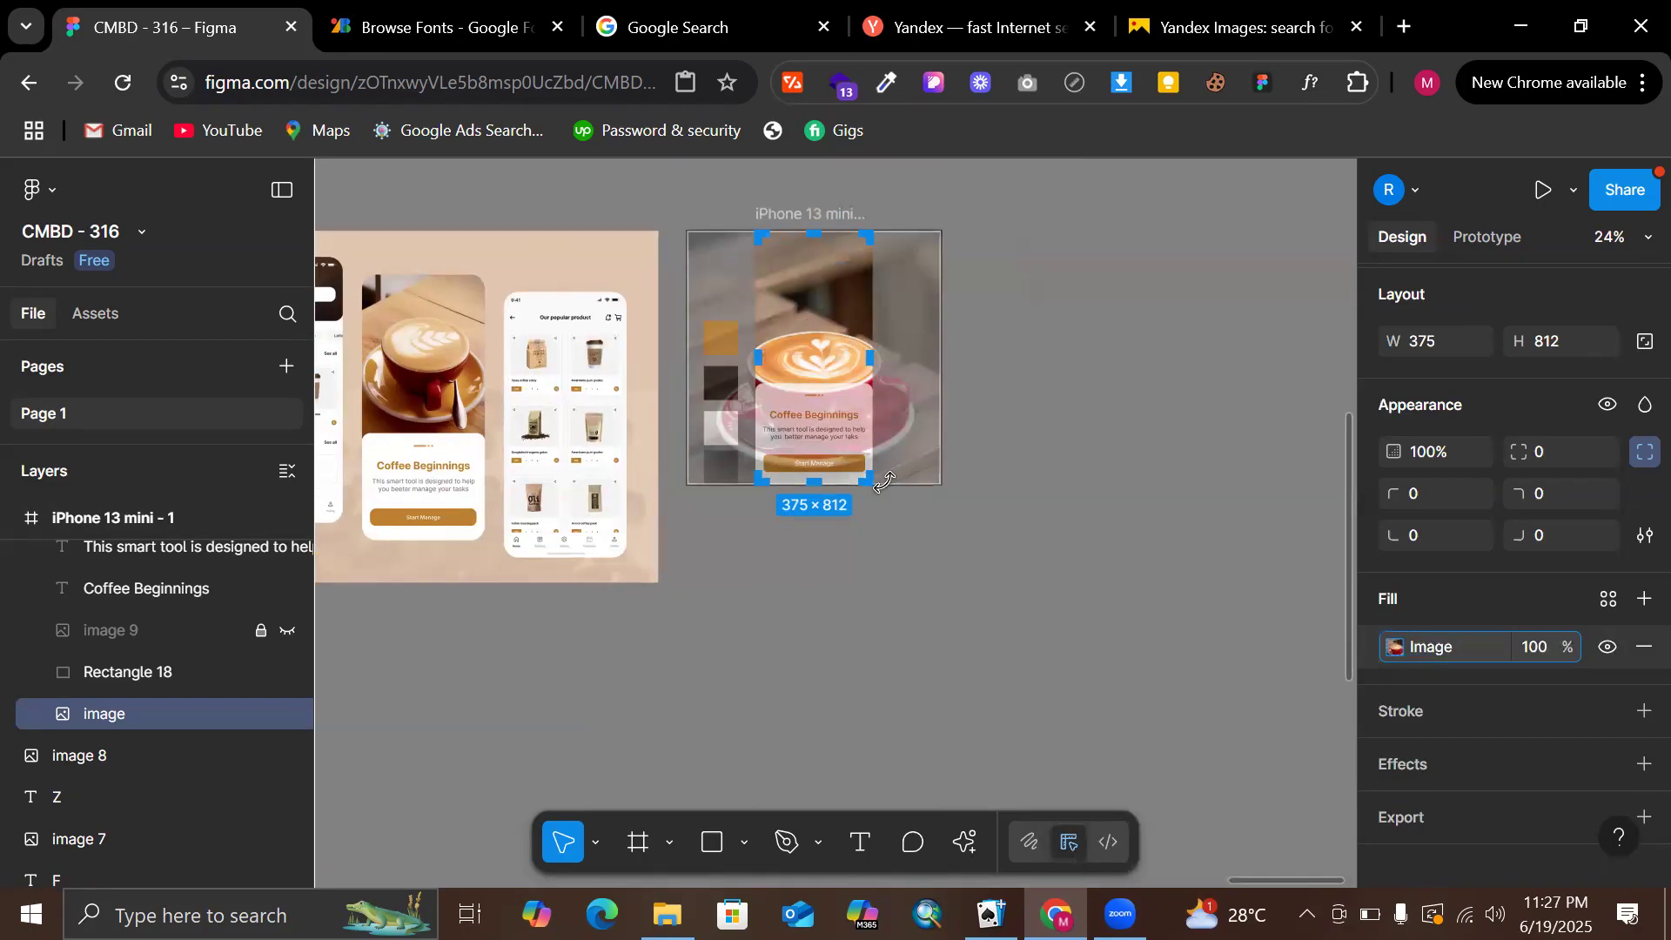
left_click_drag(922, 478, 905, 448)
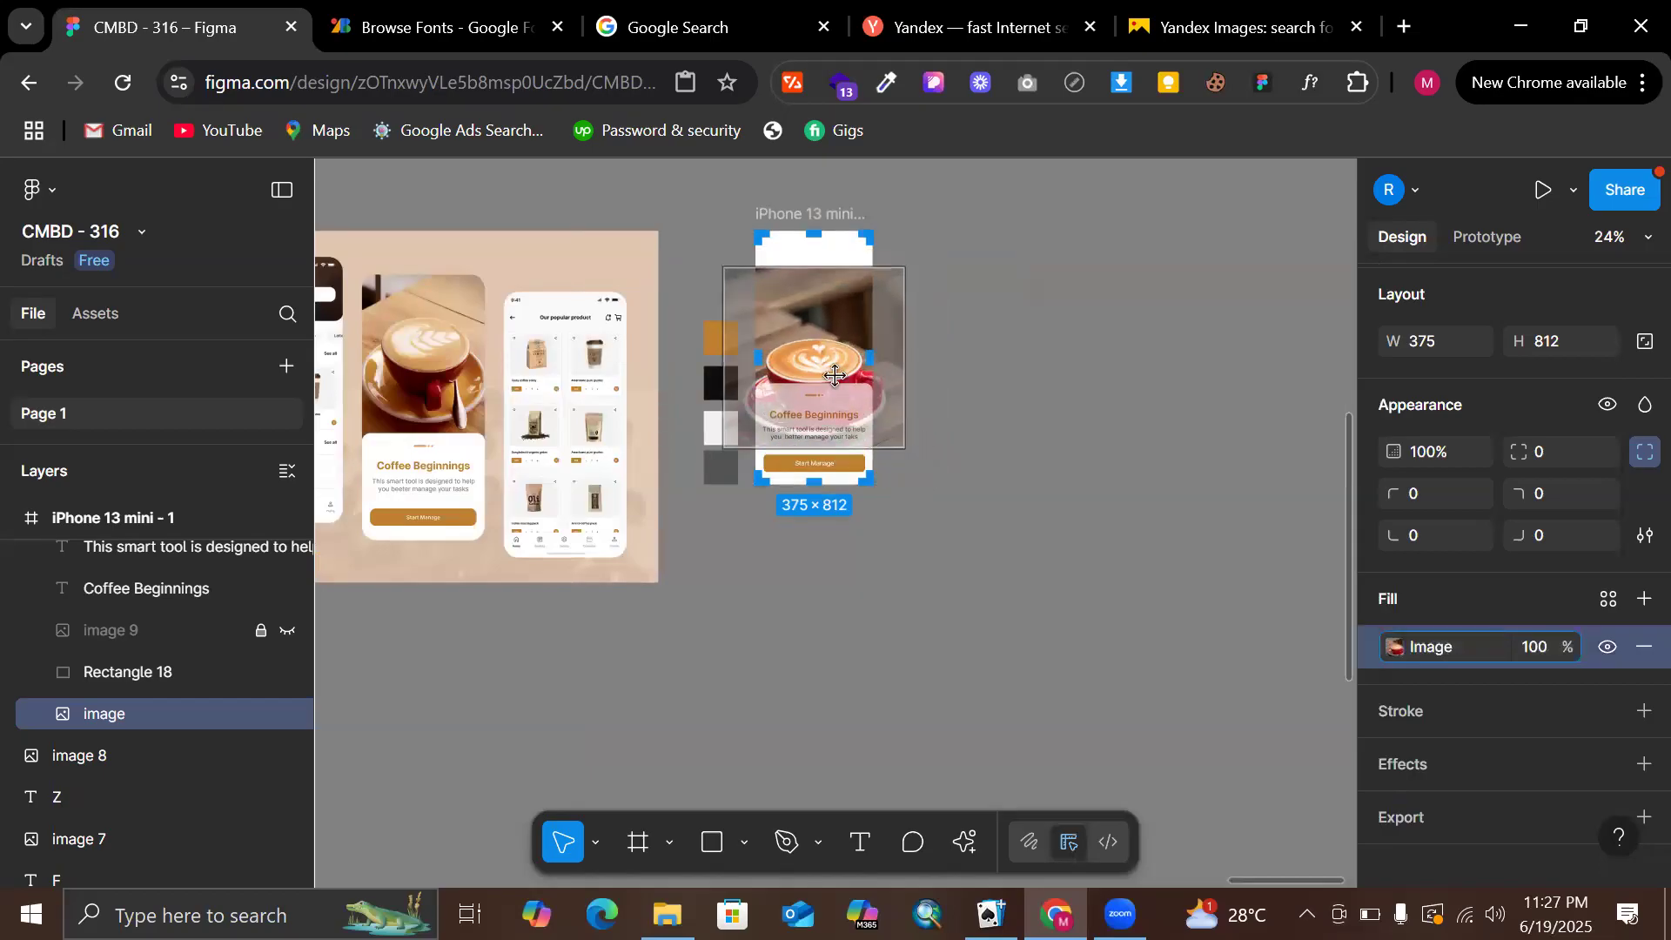
left_click_drag(835, 376, 835, 349)
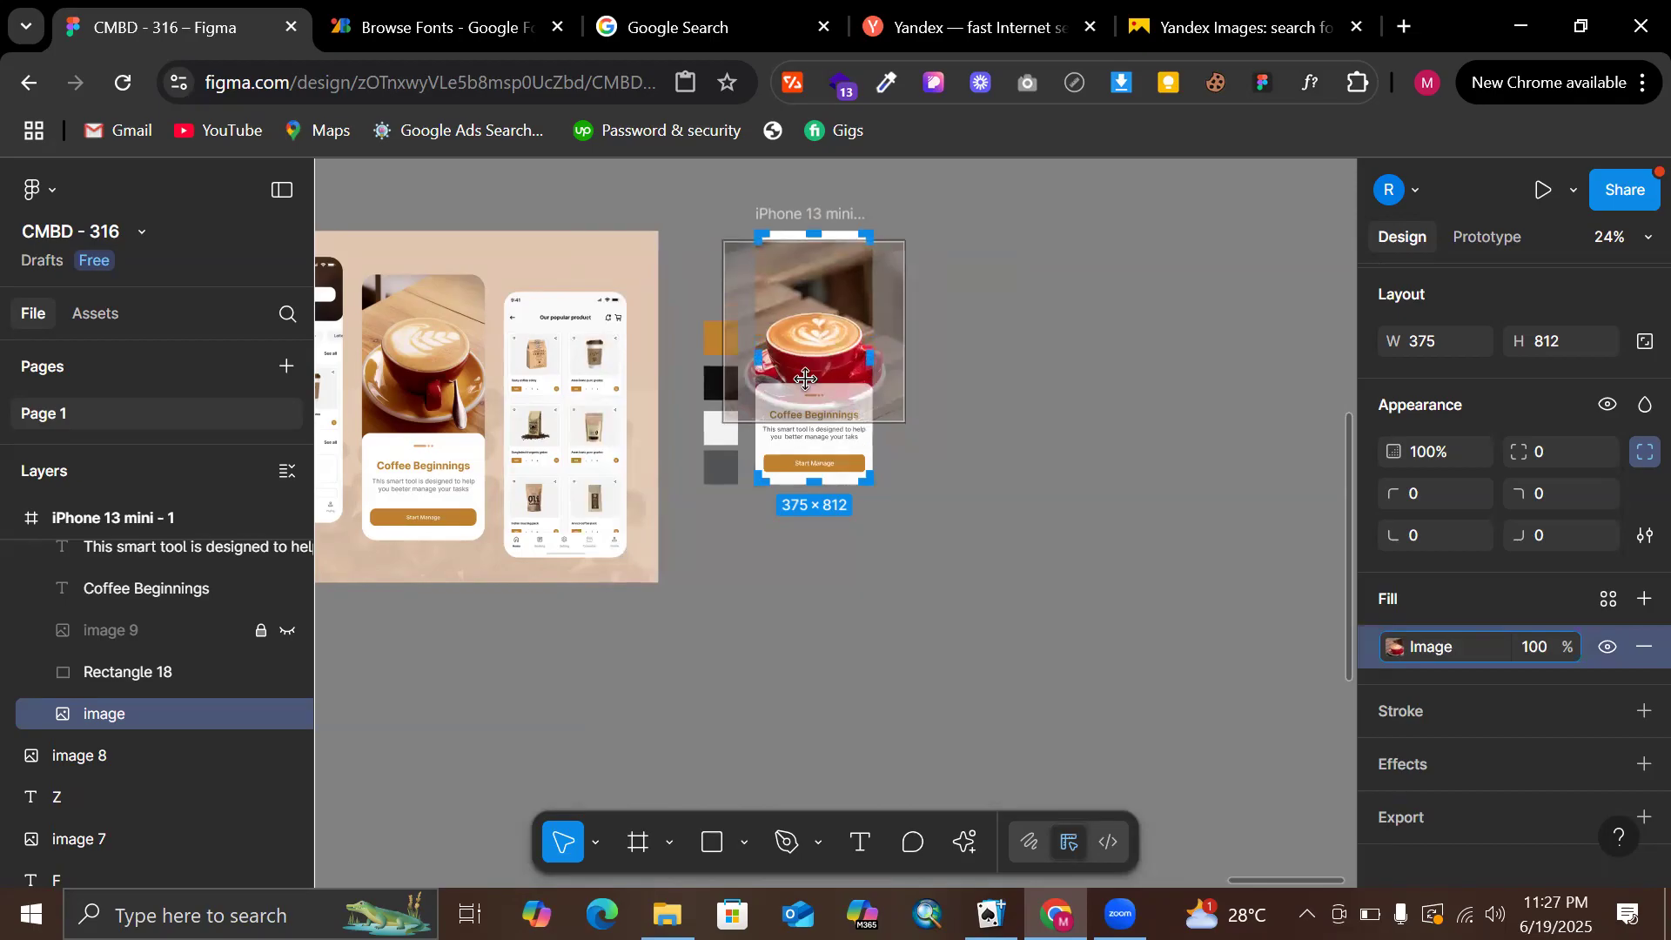
left_click_drag(791, 422, 799, 351)
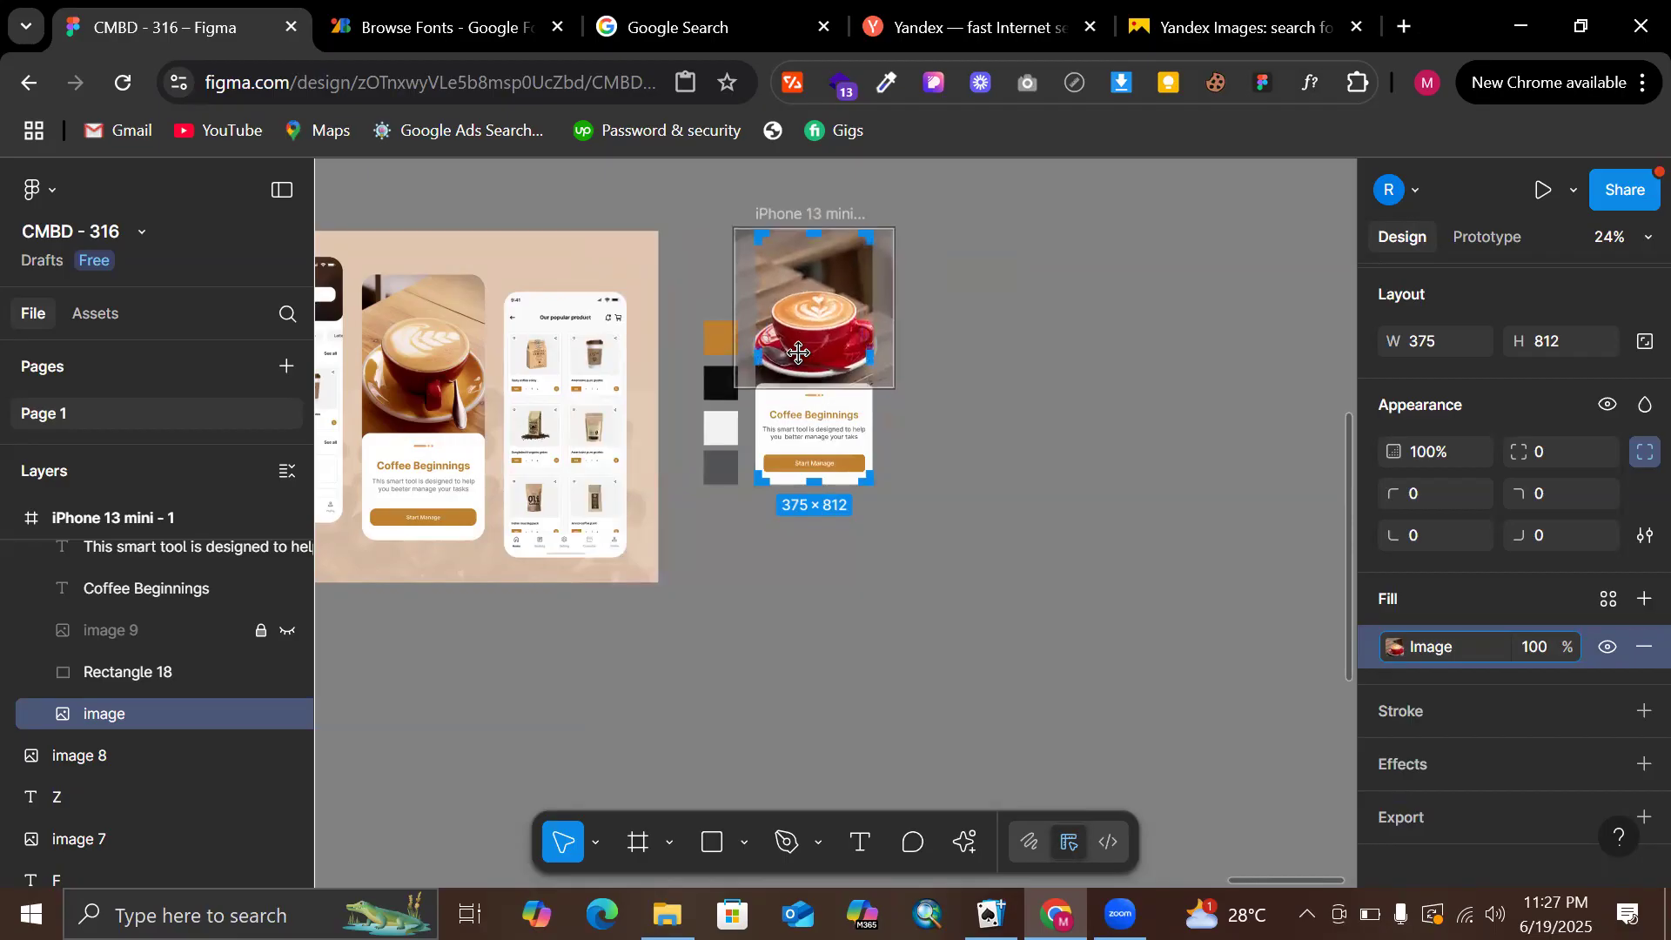
Scale the red-cup picture down slightly more within its crop, leave crop editing and deselect the photo
left_click_drag(856, 395, 849, 384)
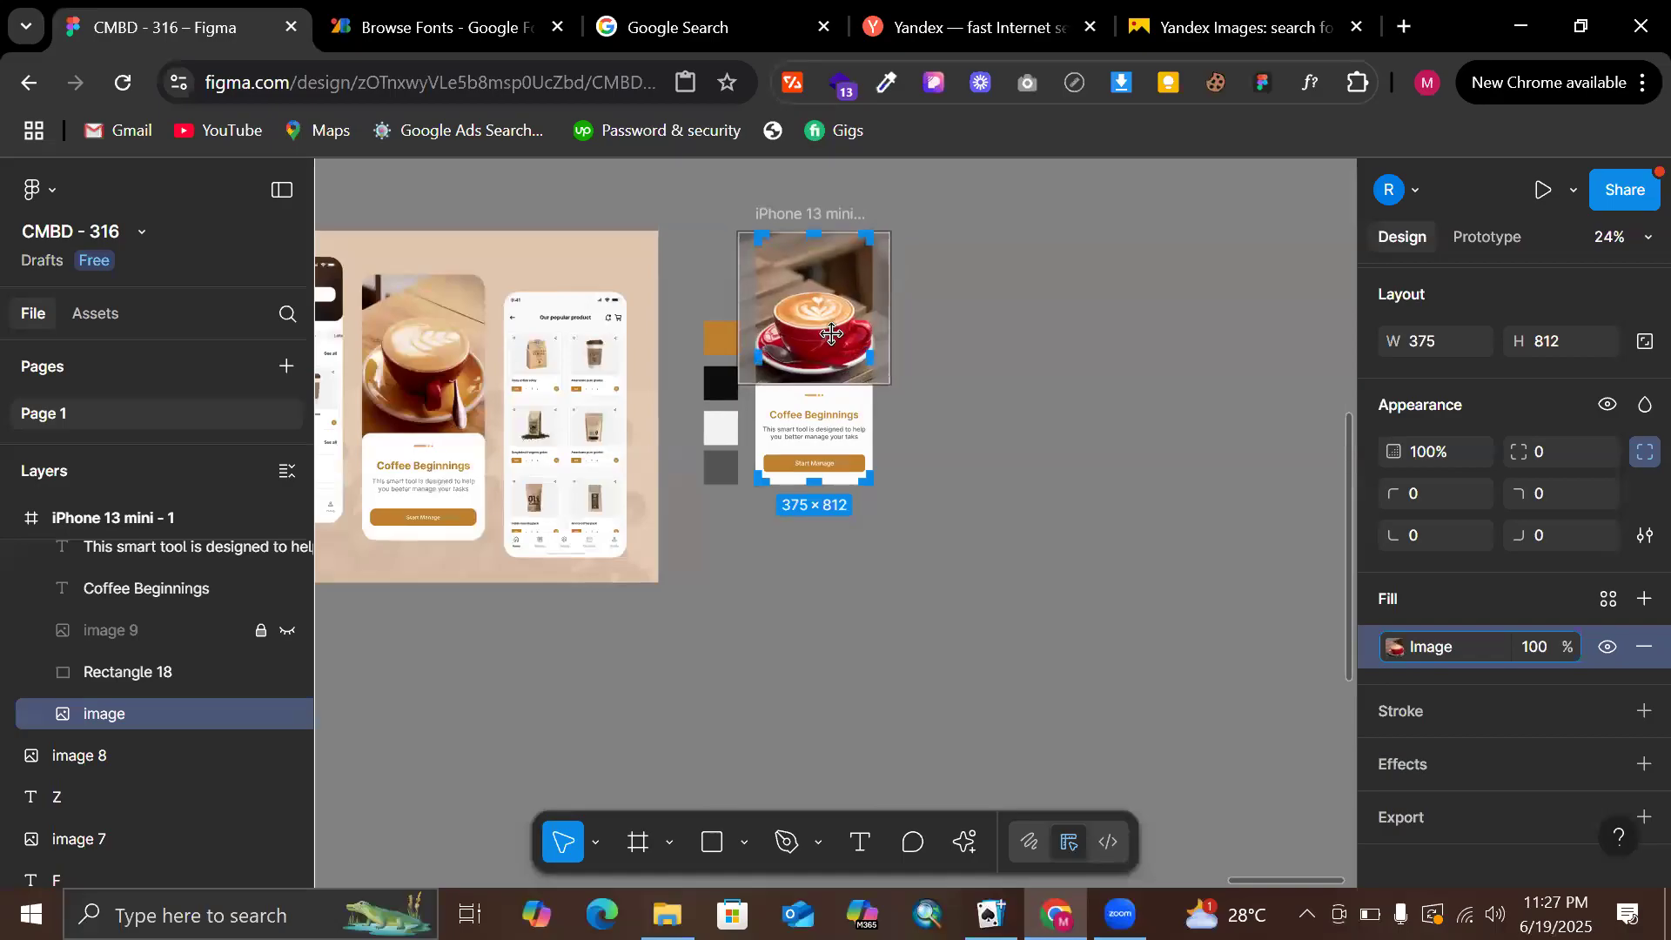
left_click(970, 388)
left_click(970, 388)
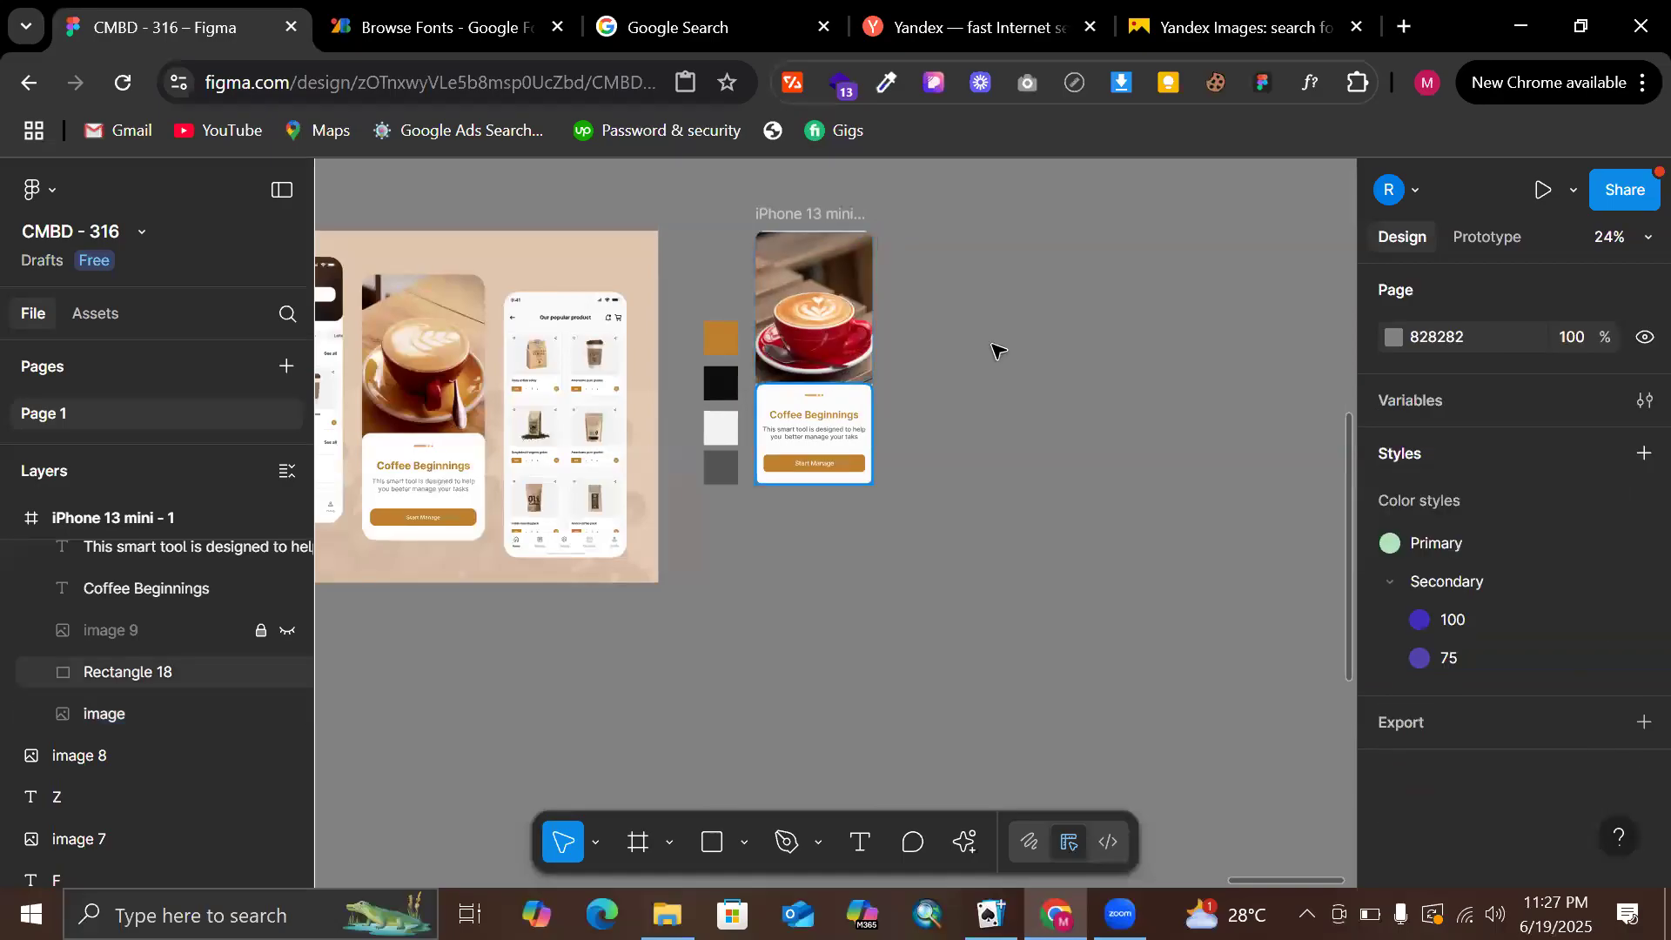
Move the red-cup photo down to Y 21, extend its top edge up to Y -16 for a height of 849, and deselect it
scroll(998, 350, "up", 5)
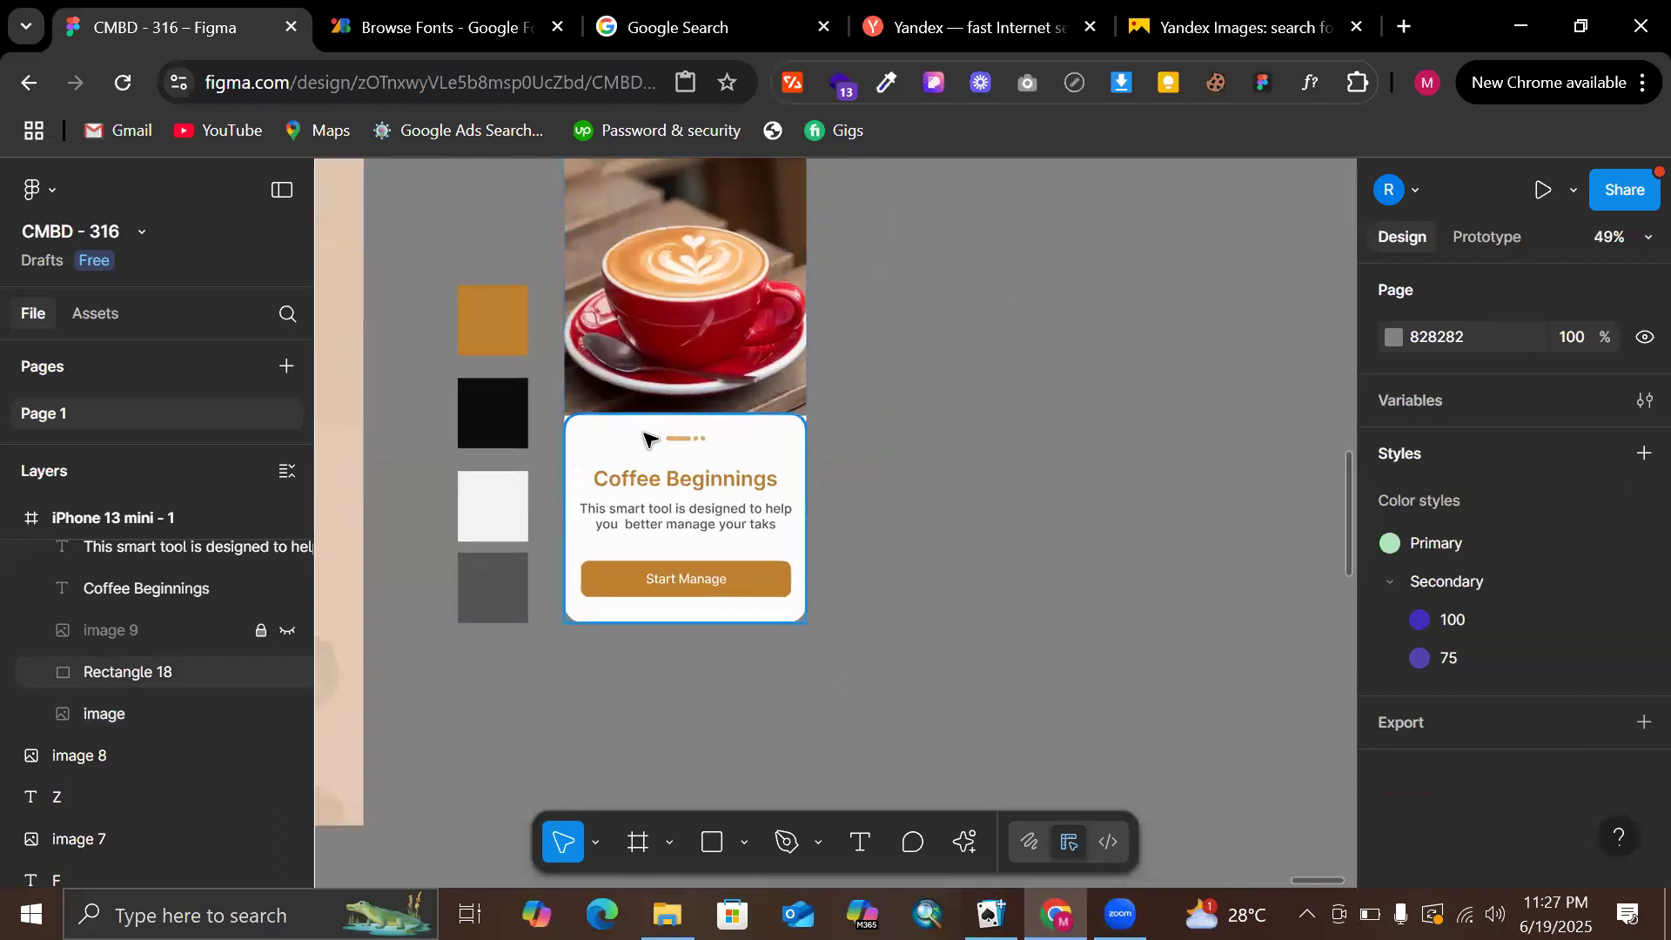
scroll(645, 437, "up", 2)
left_click(784, 409)
left_click(849, 371)
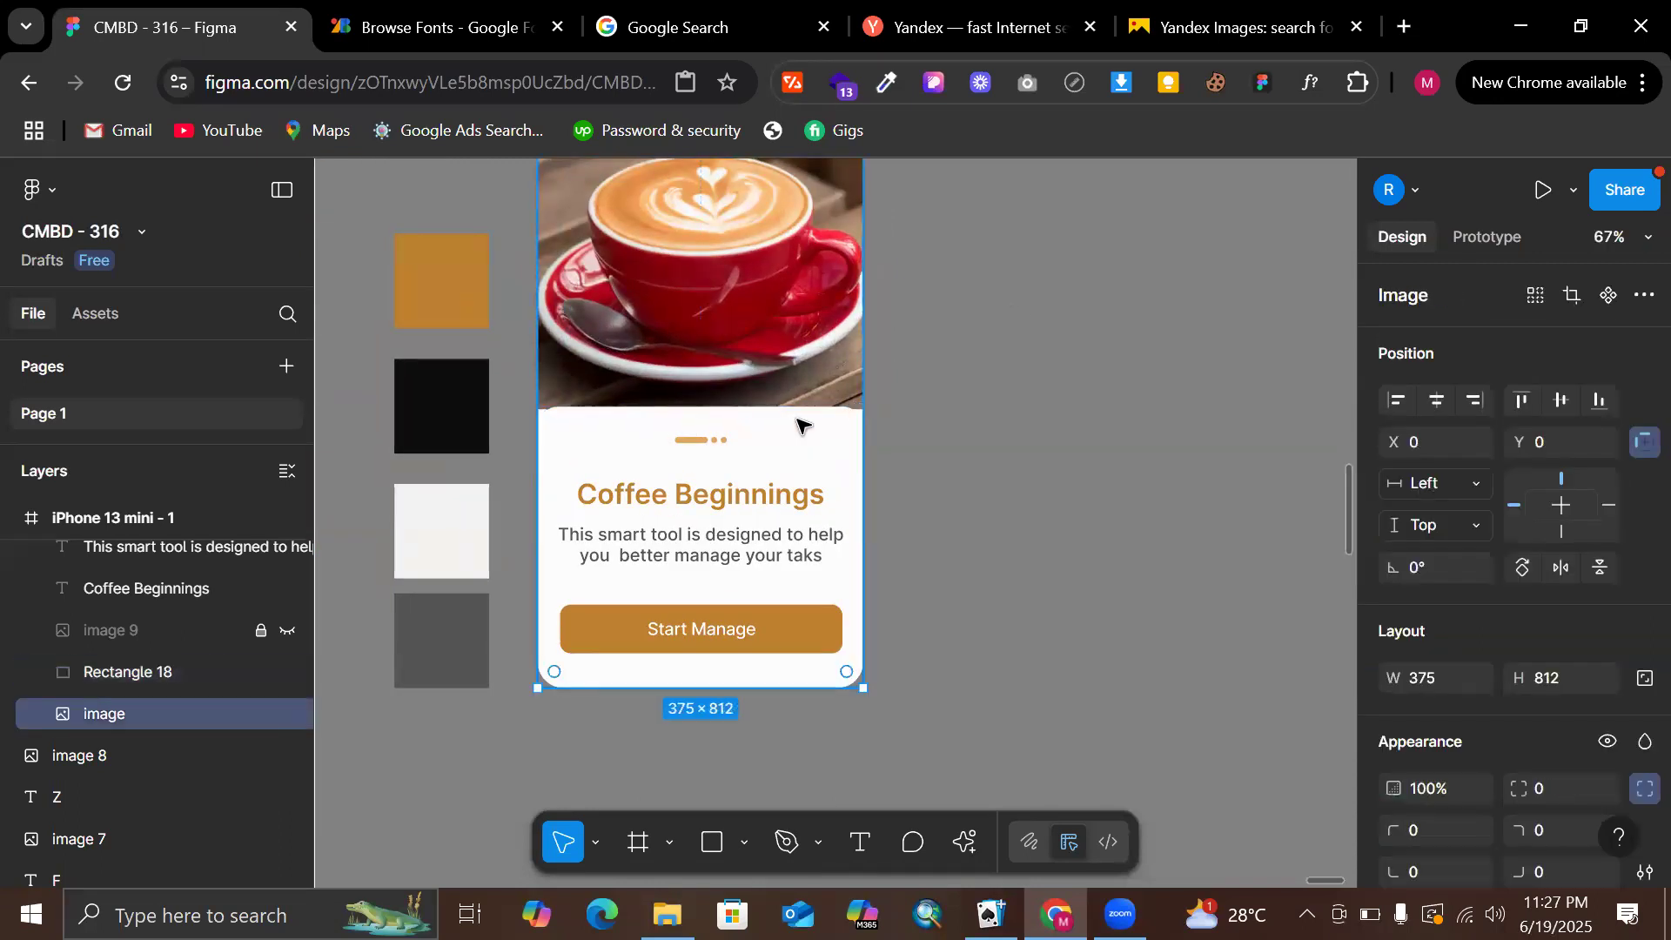
left_click_drag(799, 361, 792, 376)
scroll(792, 379, "up", 3)
scroll(792, 379, "up", 1)
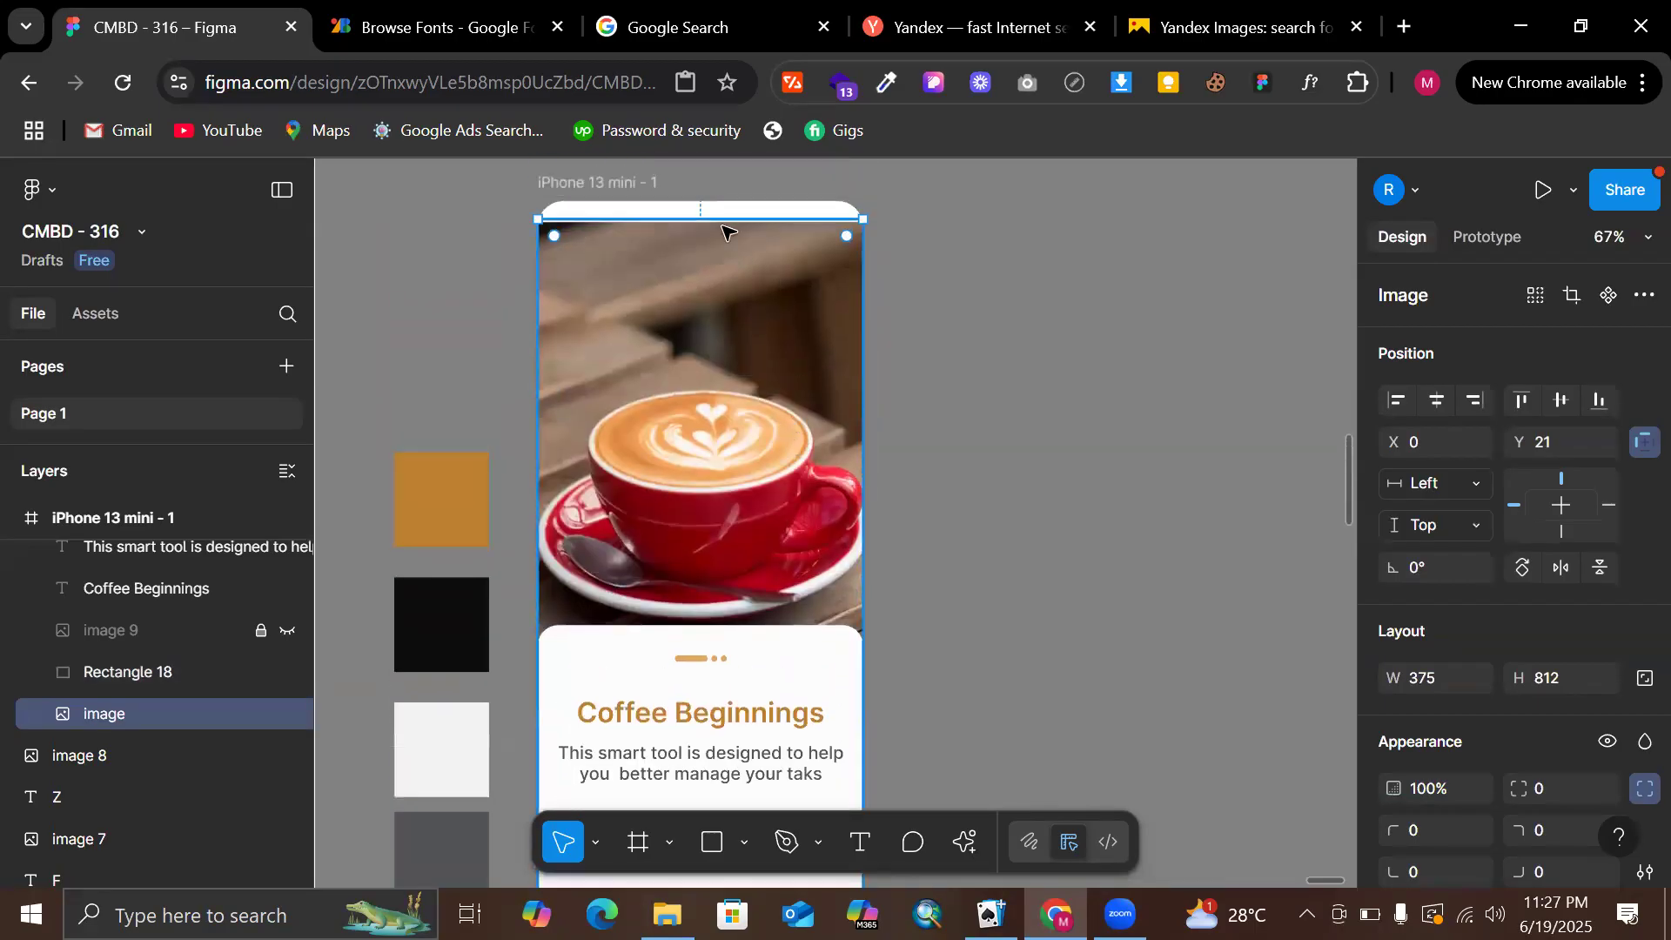
mouse_move(720, 206)
left_mouse_down()
mouse_move(720, 225)
mouse_move(722, 199)
left_mouse_up()
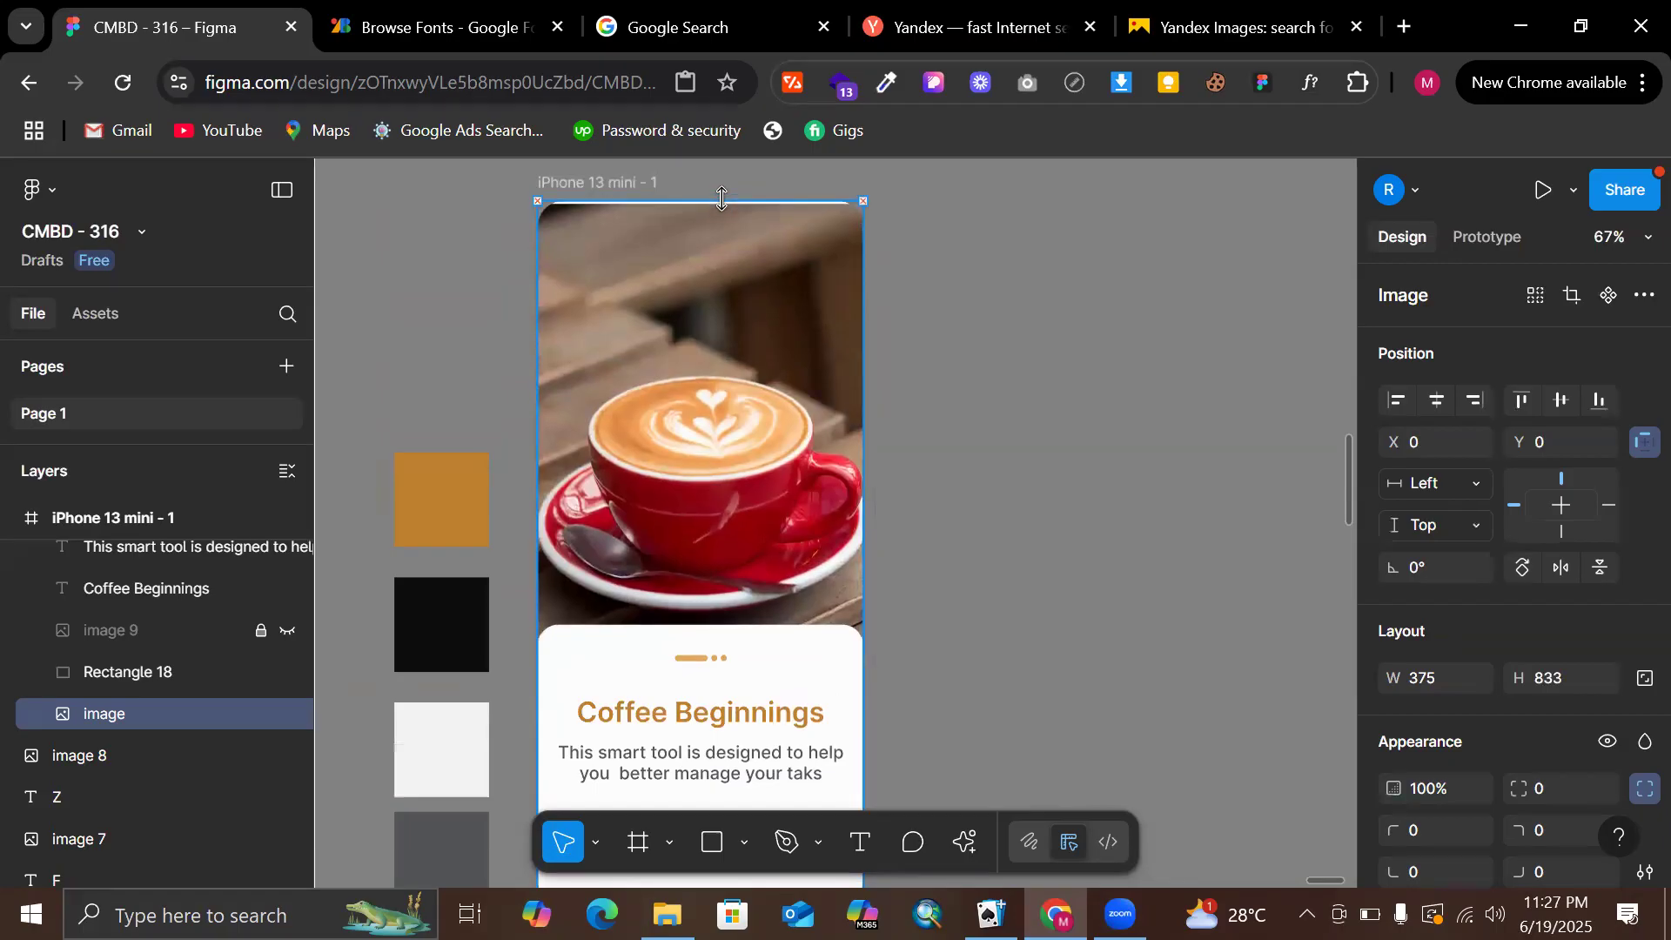
left_click_drag(1018, 366, 832, 261)
left_click_drag(795, 187, 795, 186)
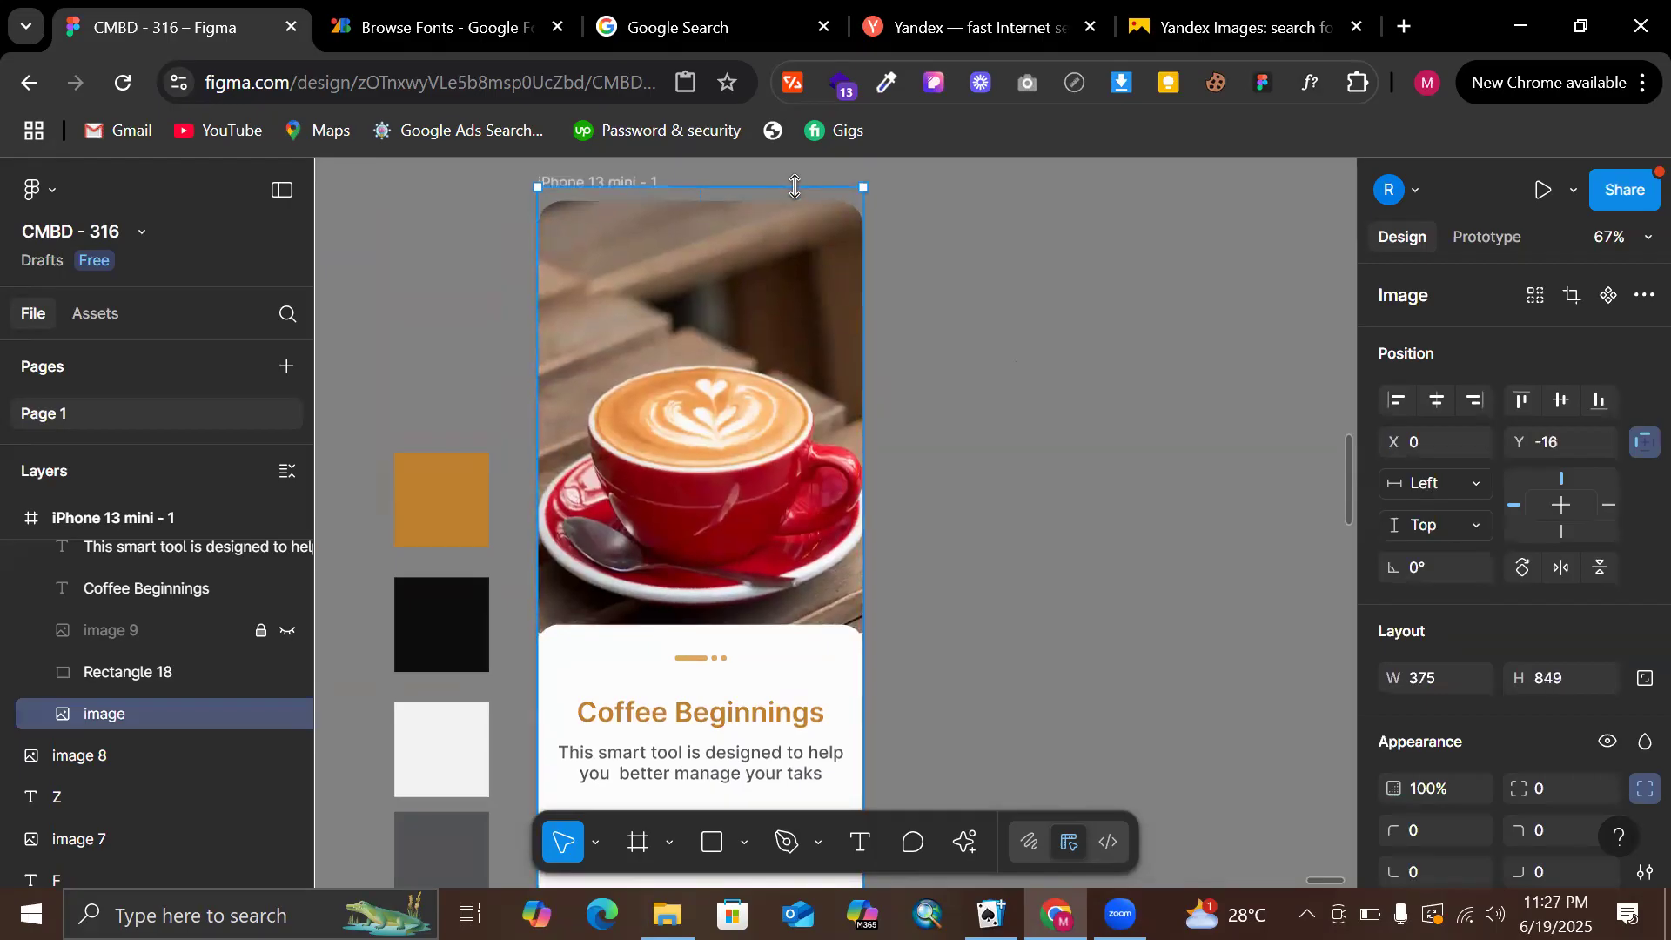
left_click(1075, 396)
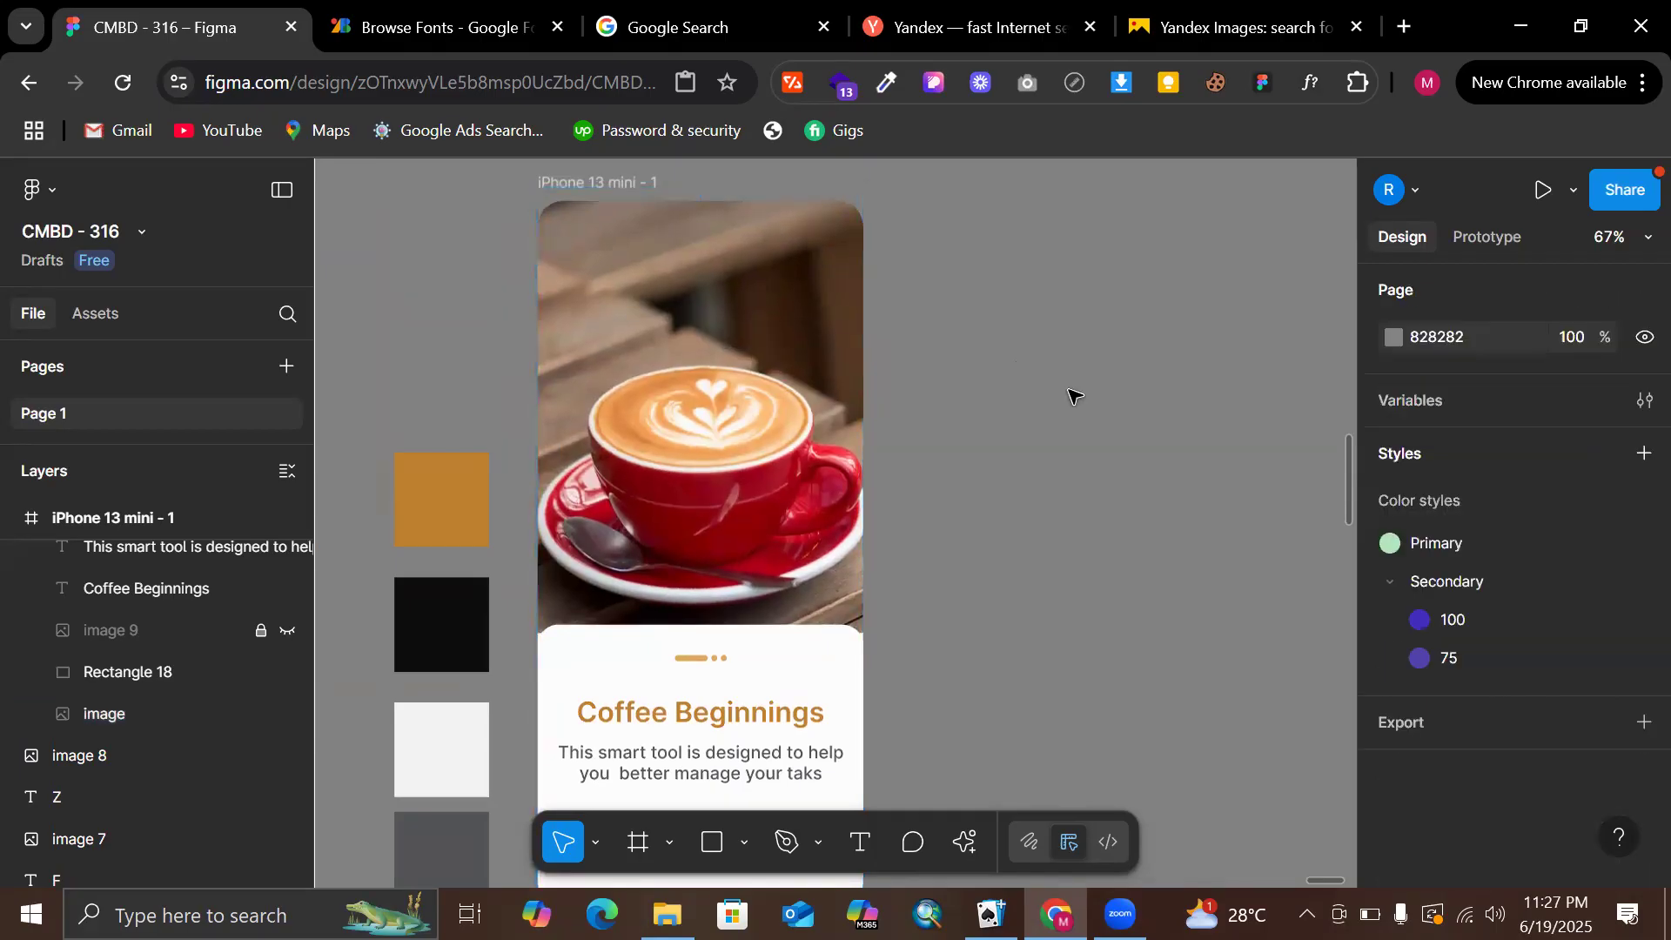
Reopen the photo's crop, extend the picture's bottom edge to just below the white card's top corners, and leave crop editing
left_click(778, 531)
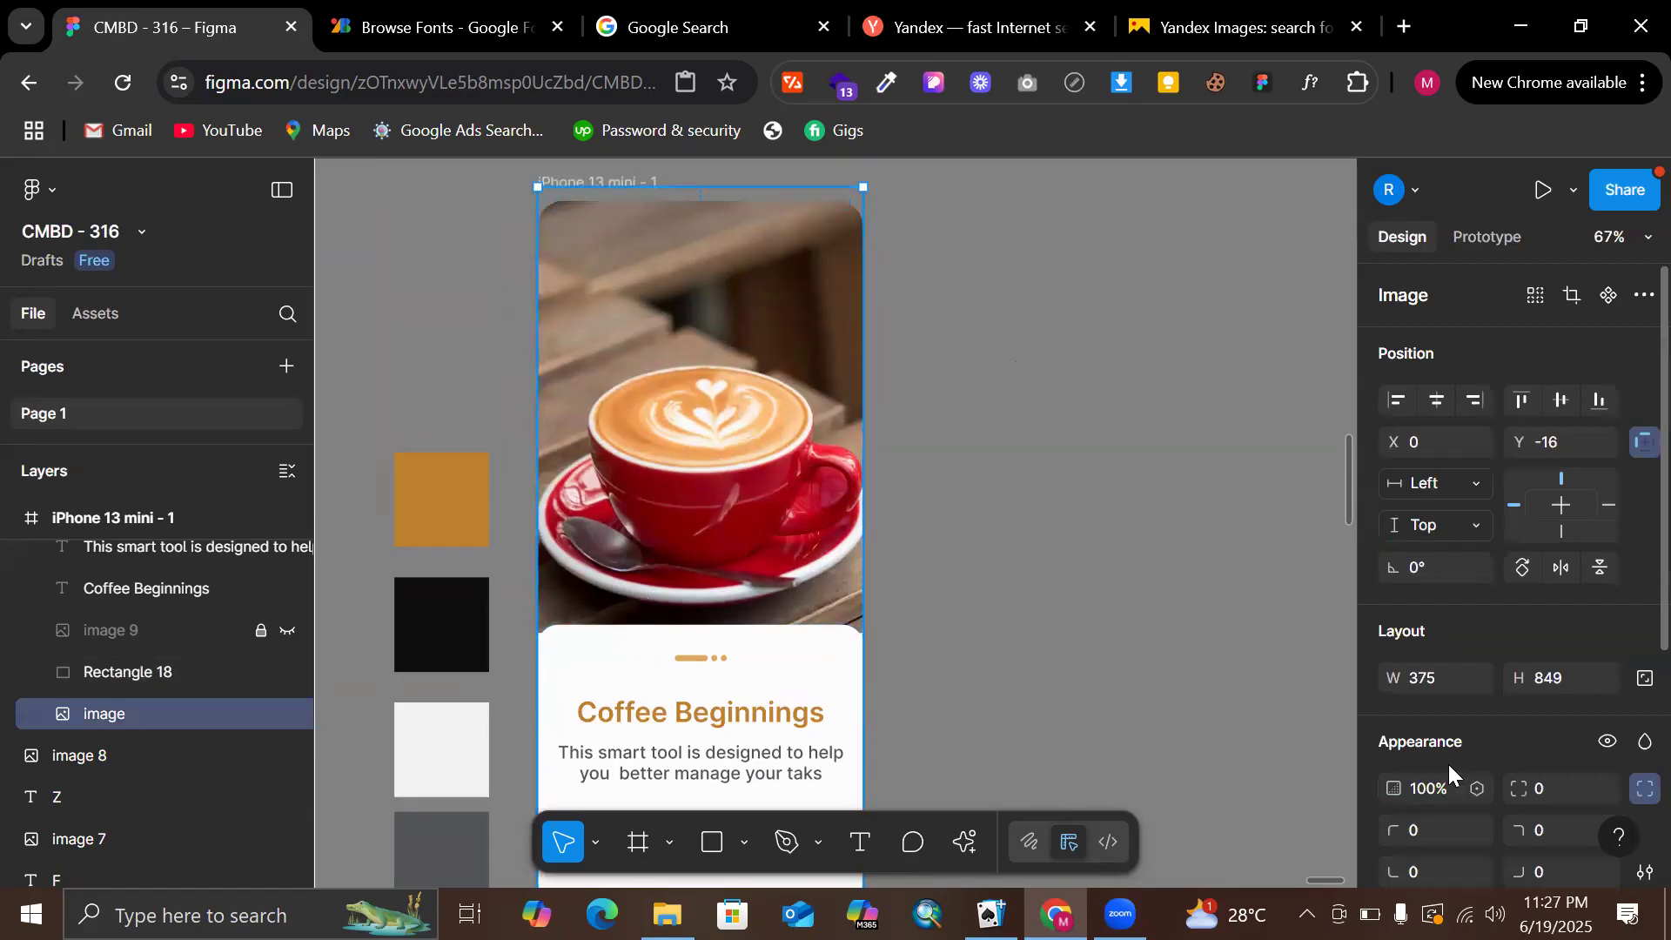
scroll(1455, 746, "down", 3)
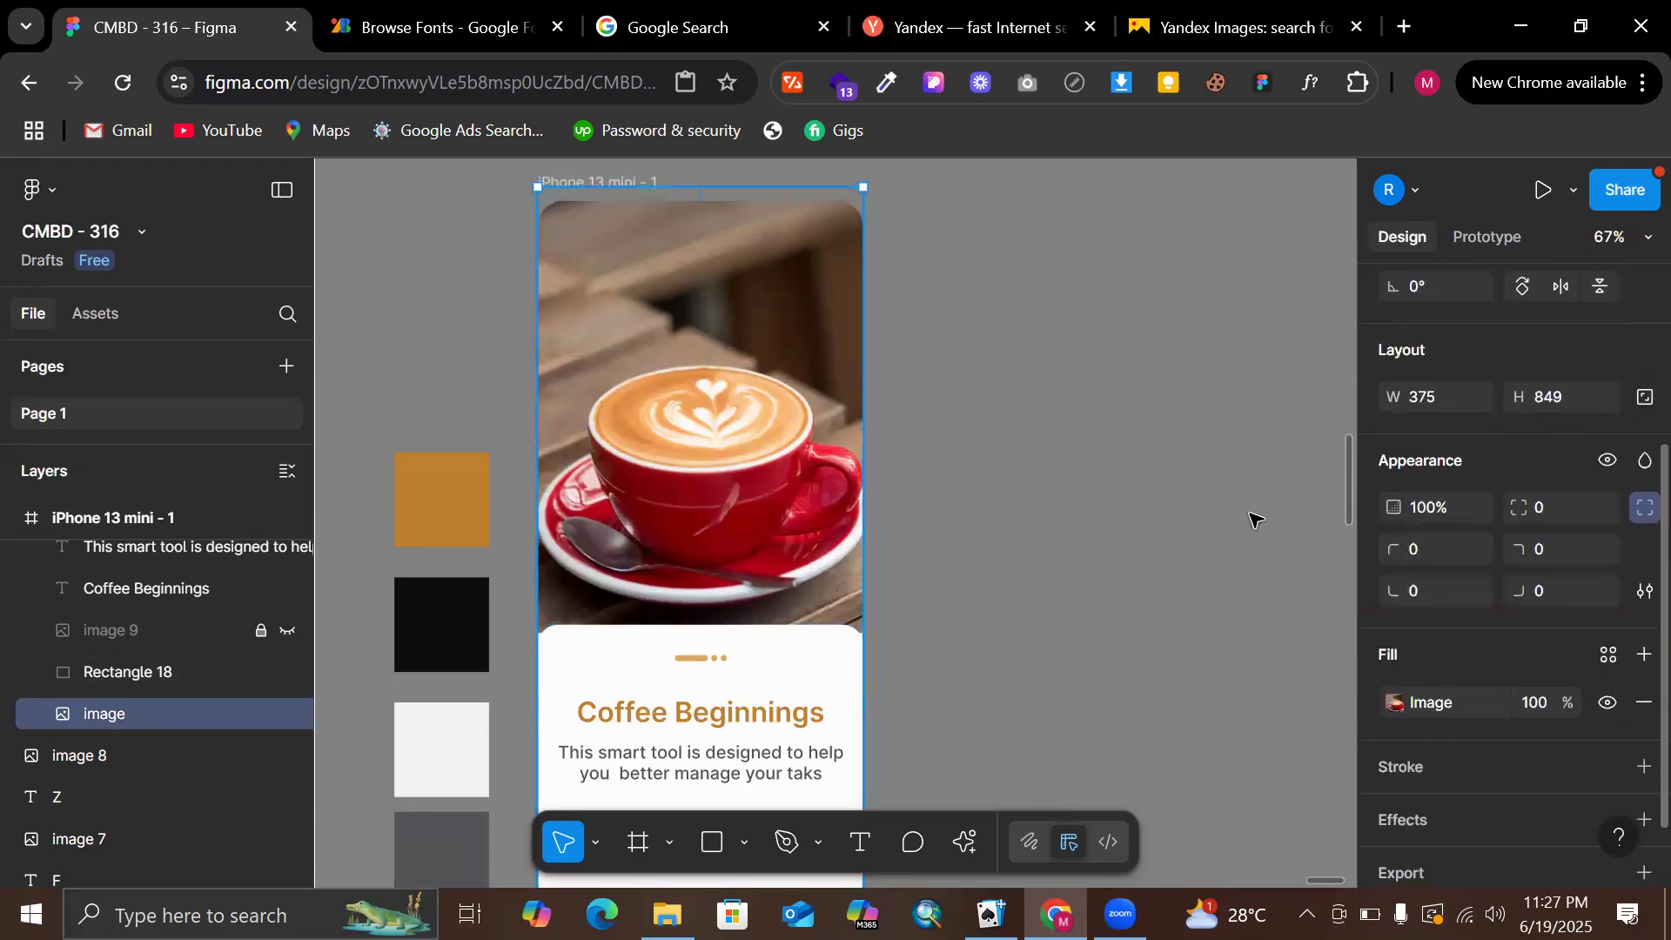
left_click(1385, 703)
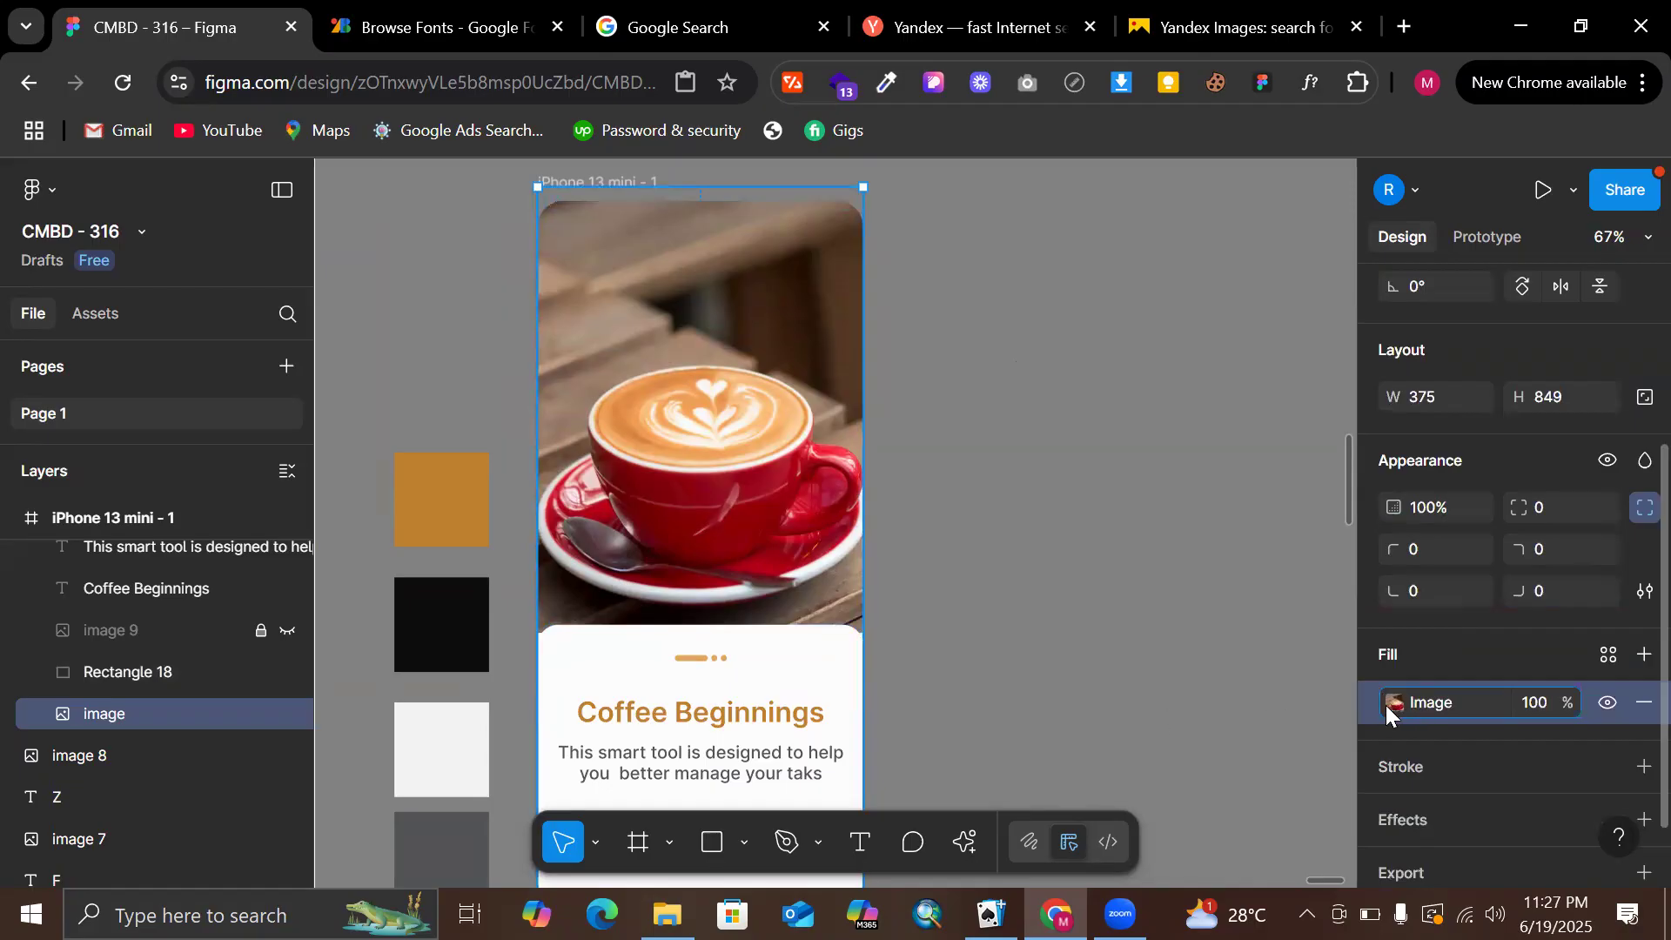
left_click(1390, 707)
left_click_drag(878, 636, 876, 641)
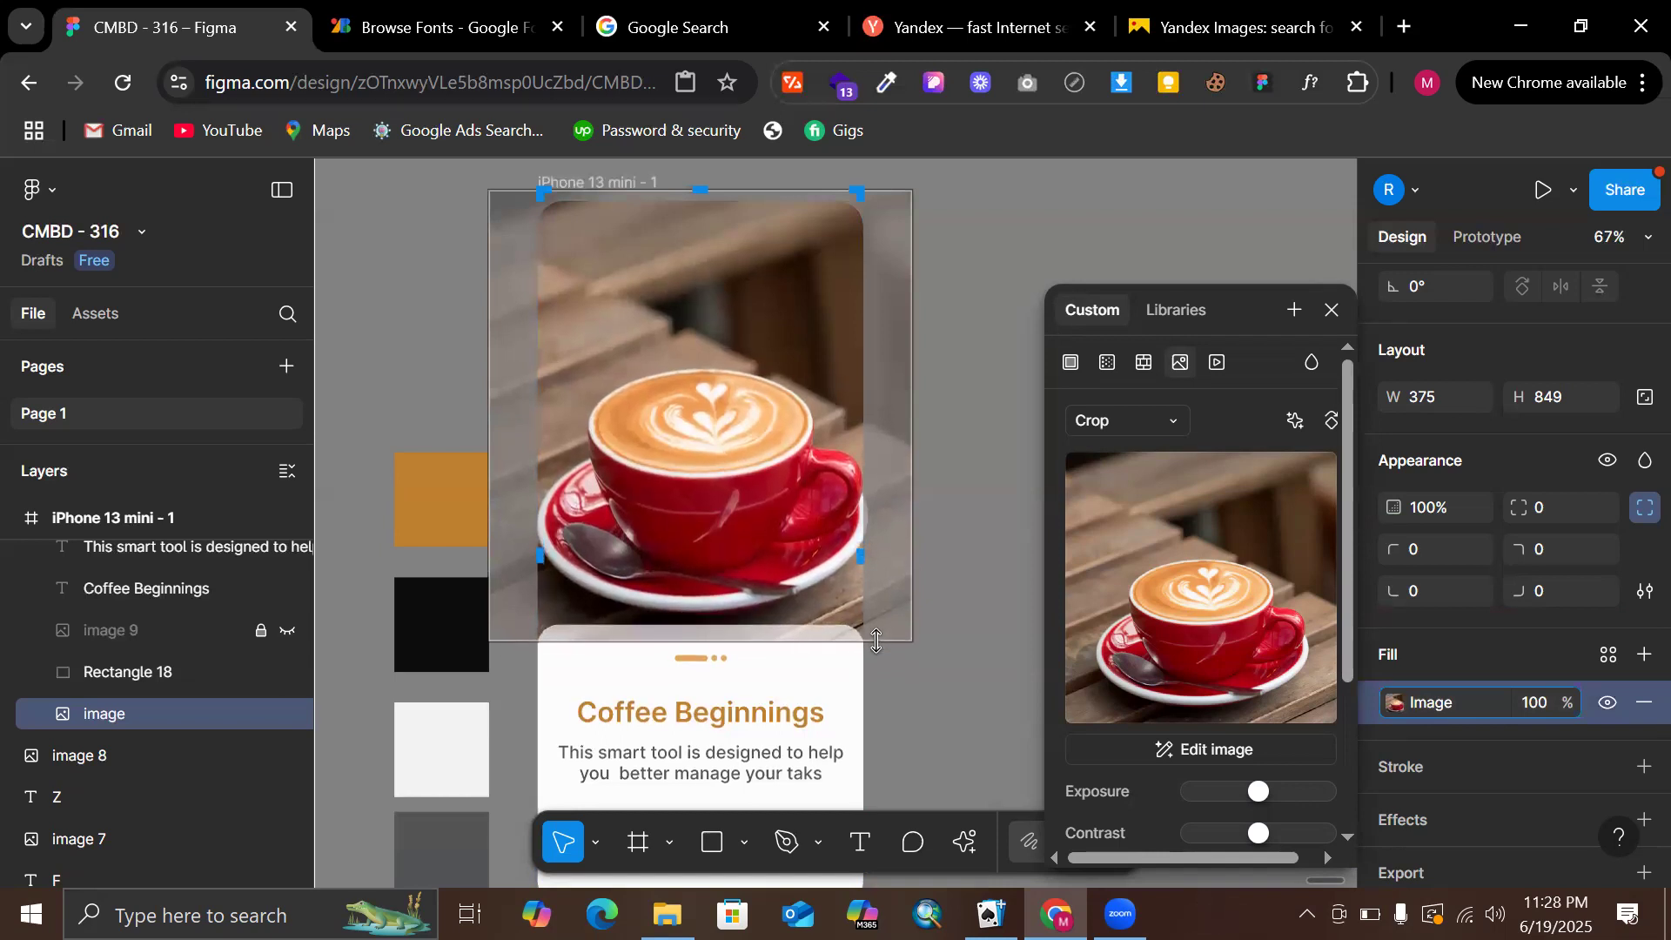
left_click(975, 288)
left_click(975, 288)
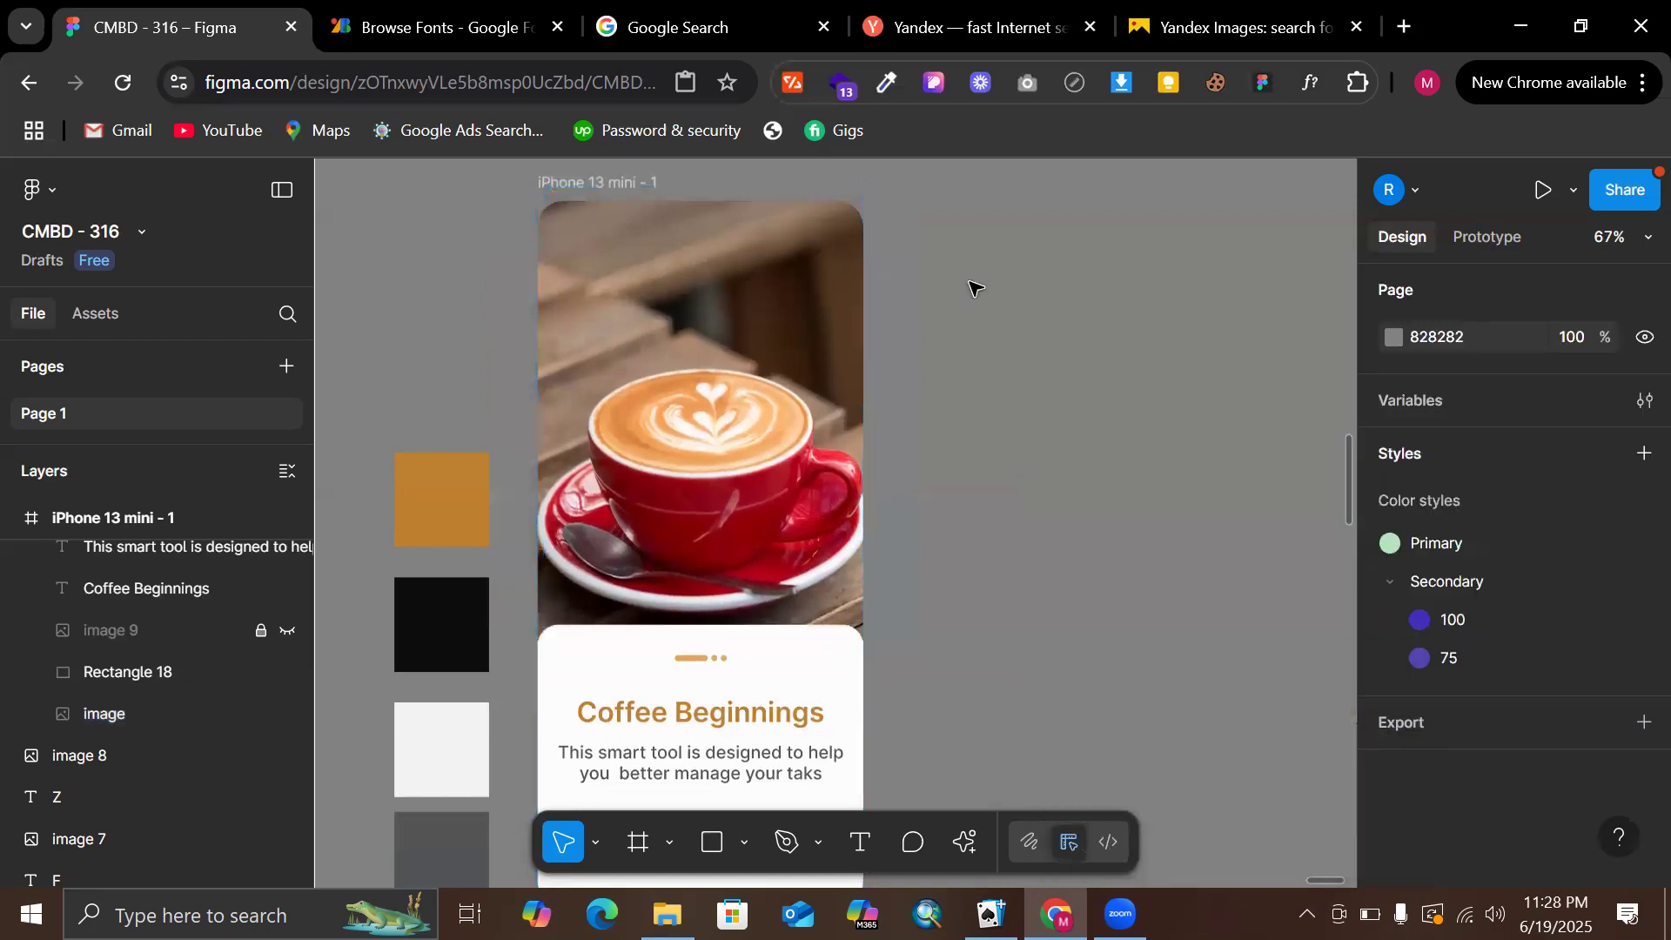
Compare the rebuilt Coffee Beginnings screen with the reference design, checking the photo, card and text styling
scroll(975, 288, "down", 2)
scroll(829, 375, "left", 2)
scroll(783, 395, "down", 4)
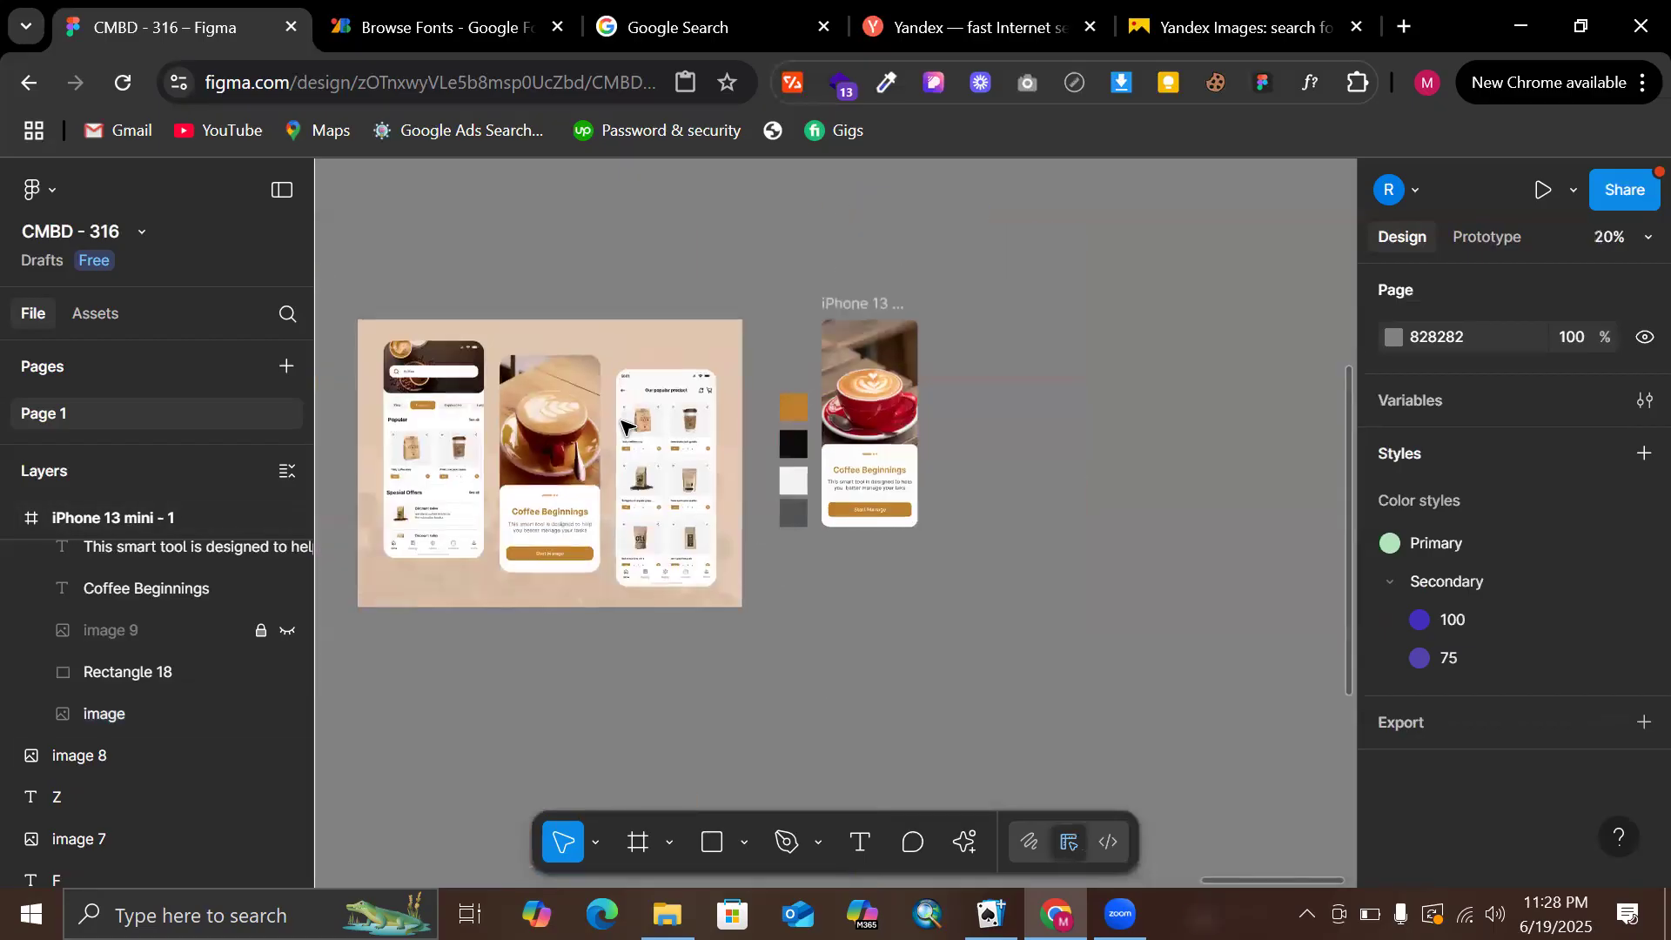
scroll(627, 419, "up", 3)
scroll(1072, 484, "up", 3)
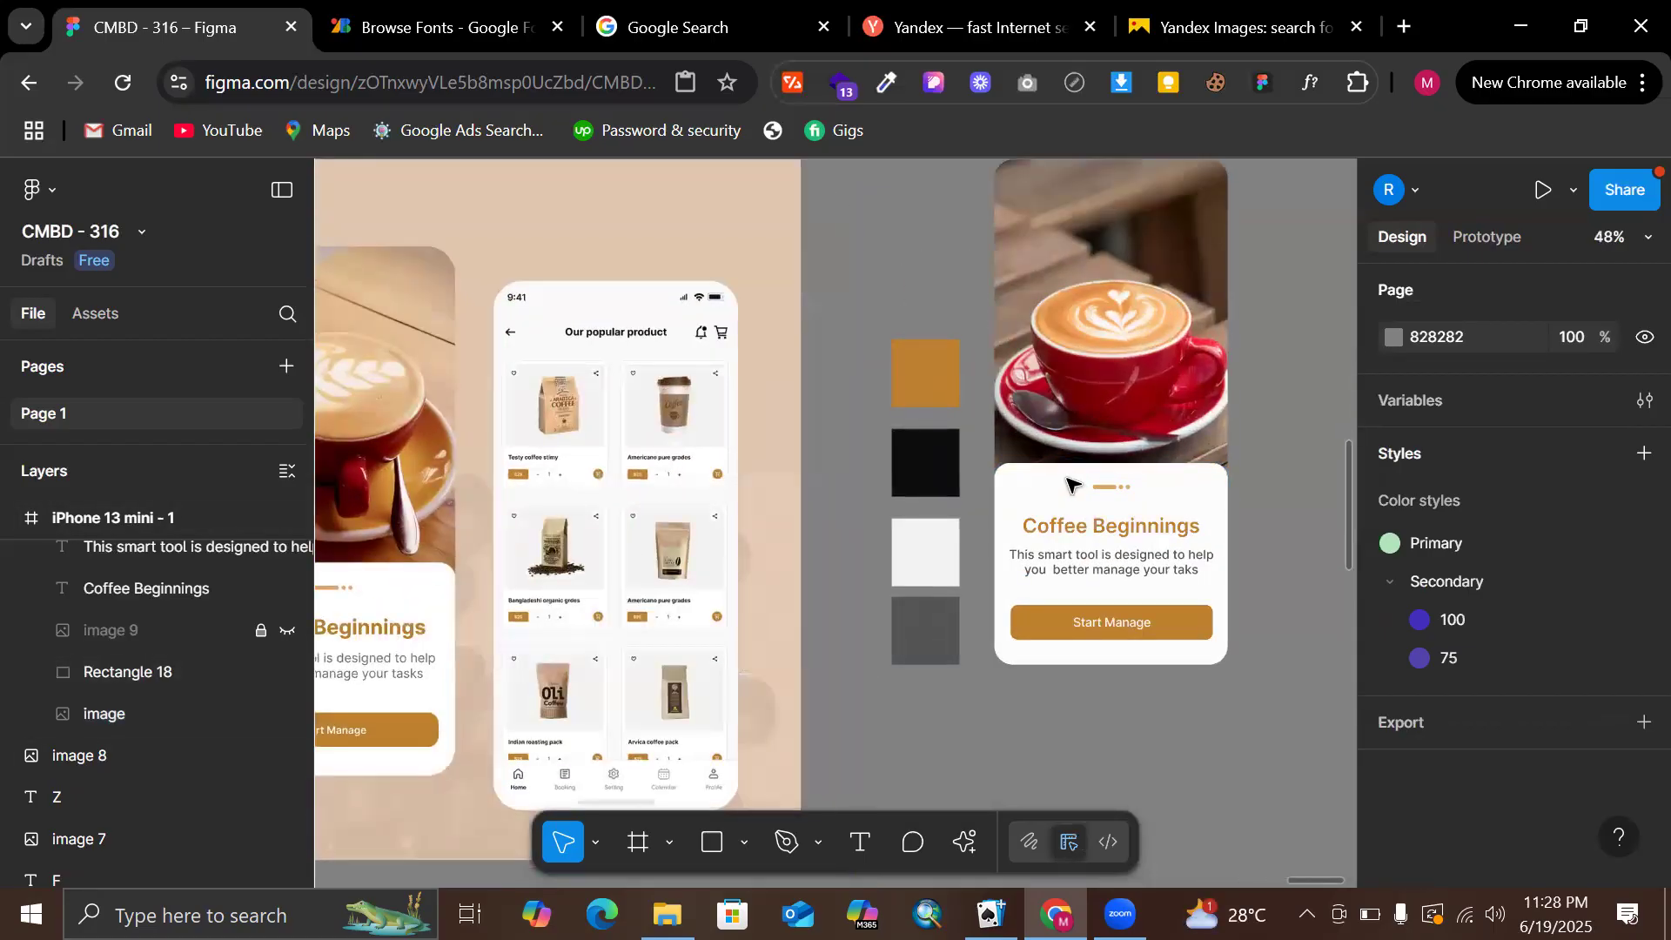
scroll(1177, 437, "left", 3)
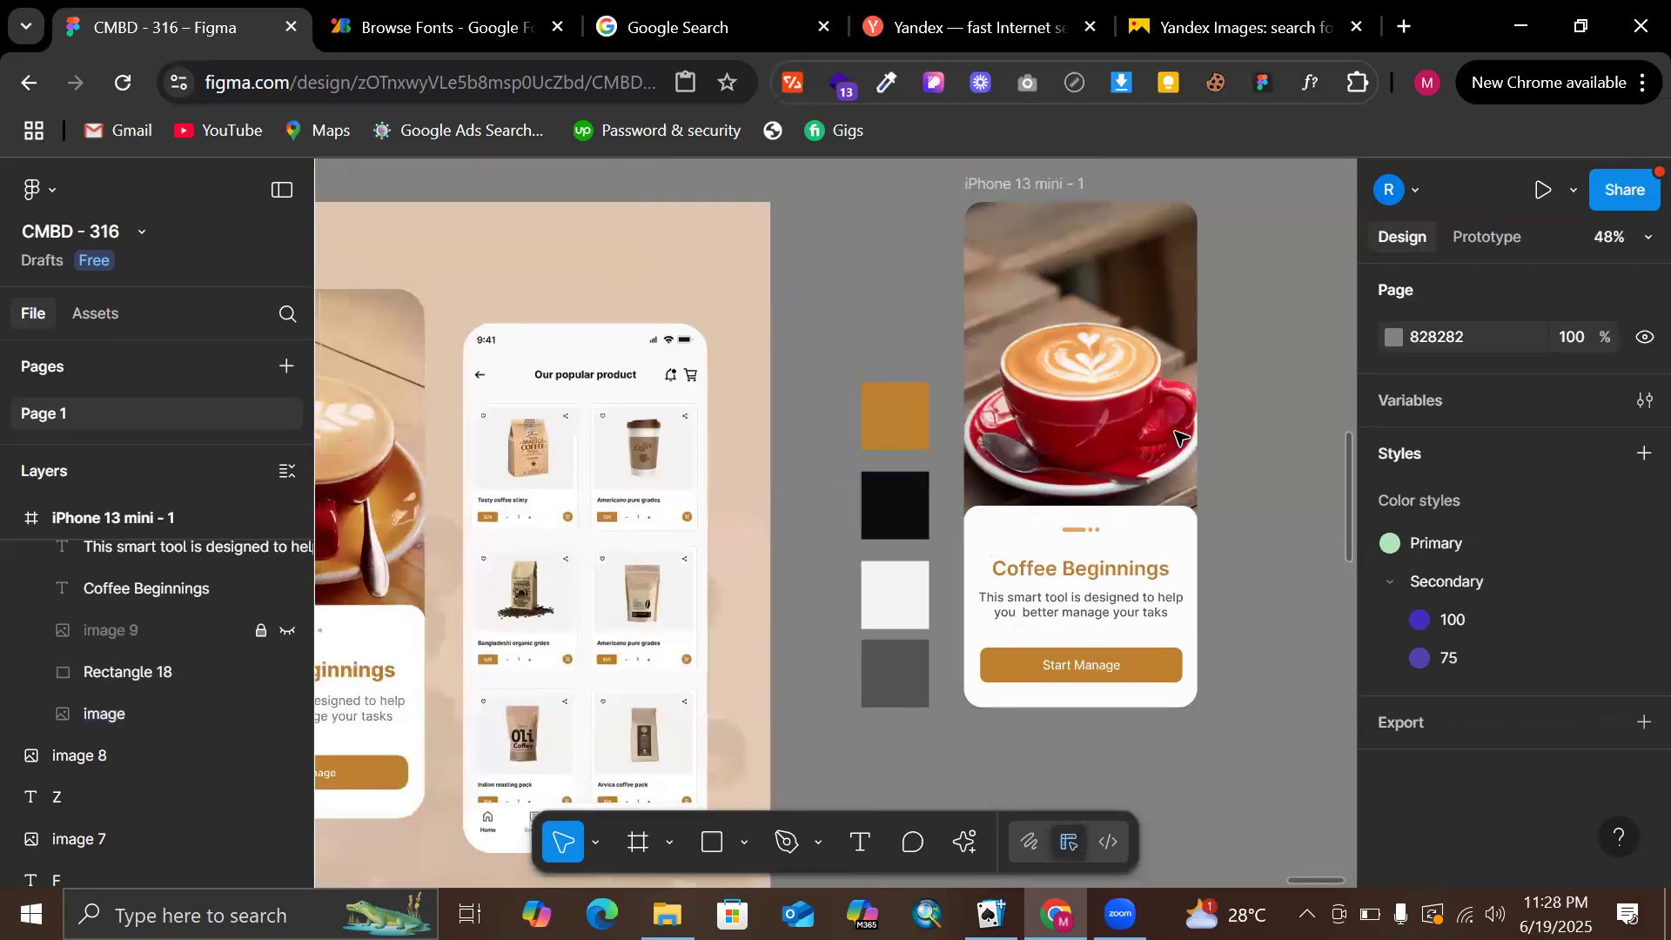
scroll(1177, 444, "down", 3)
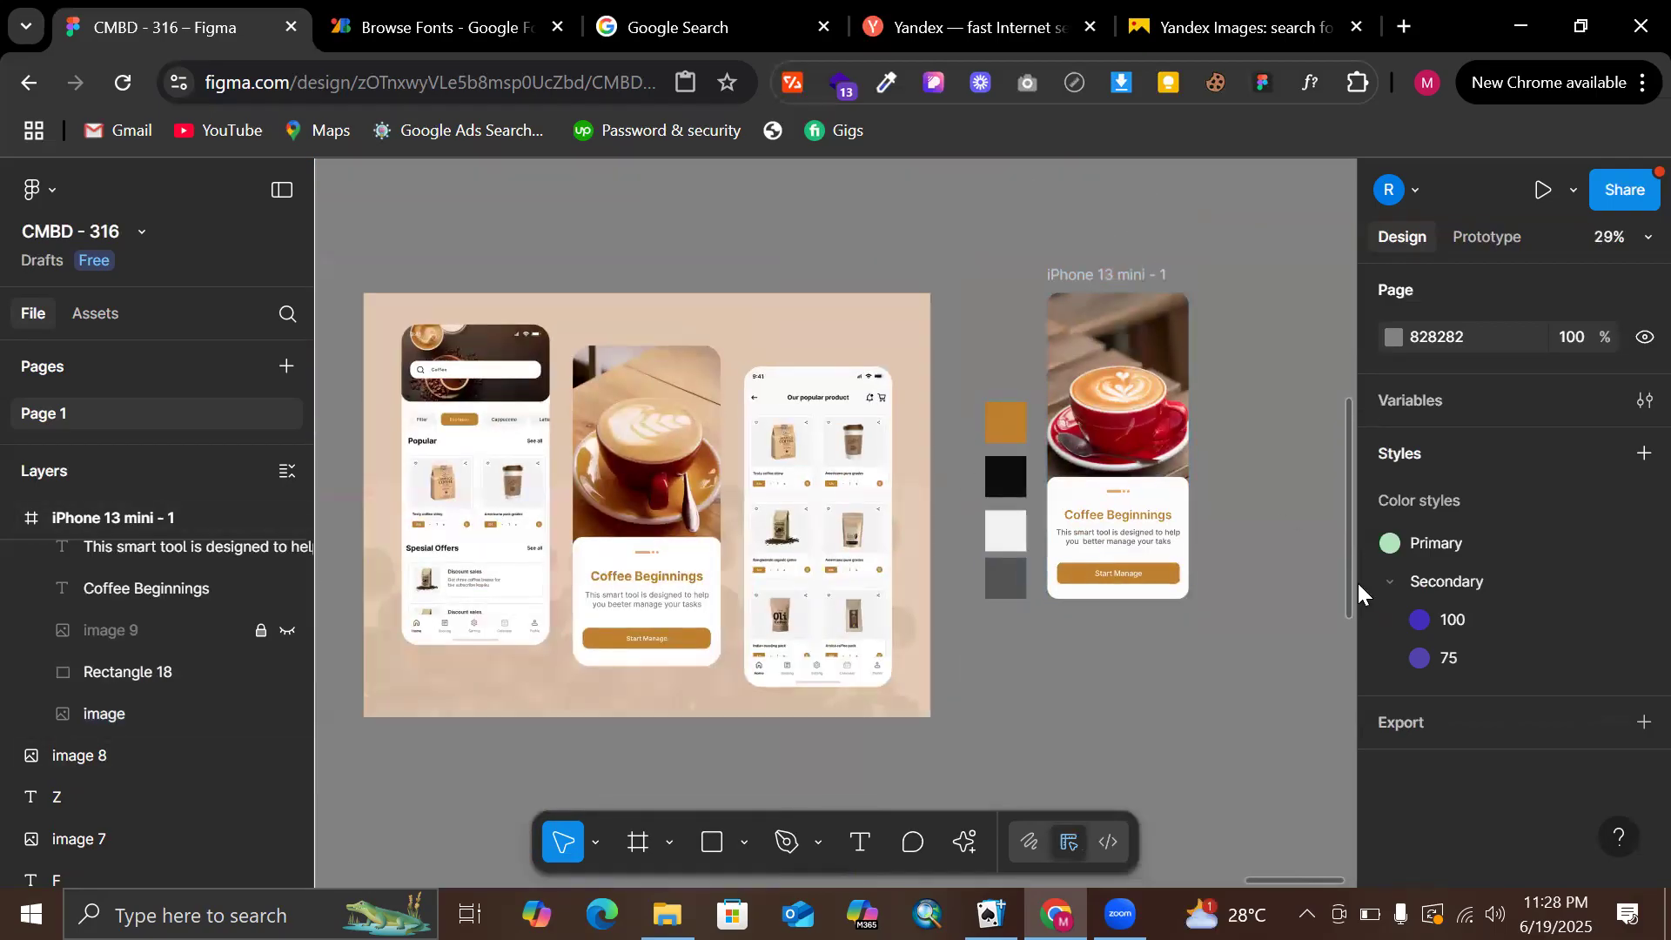
scroll(1227, 436, "right", 2)
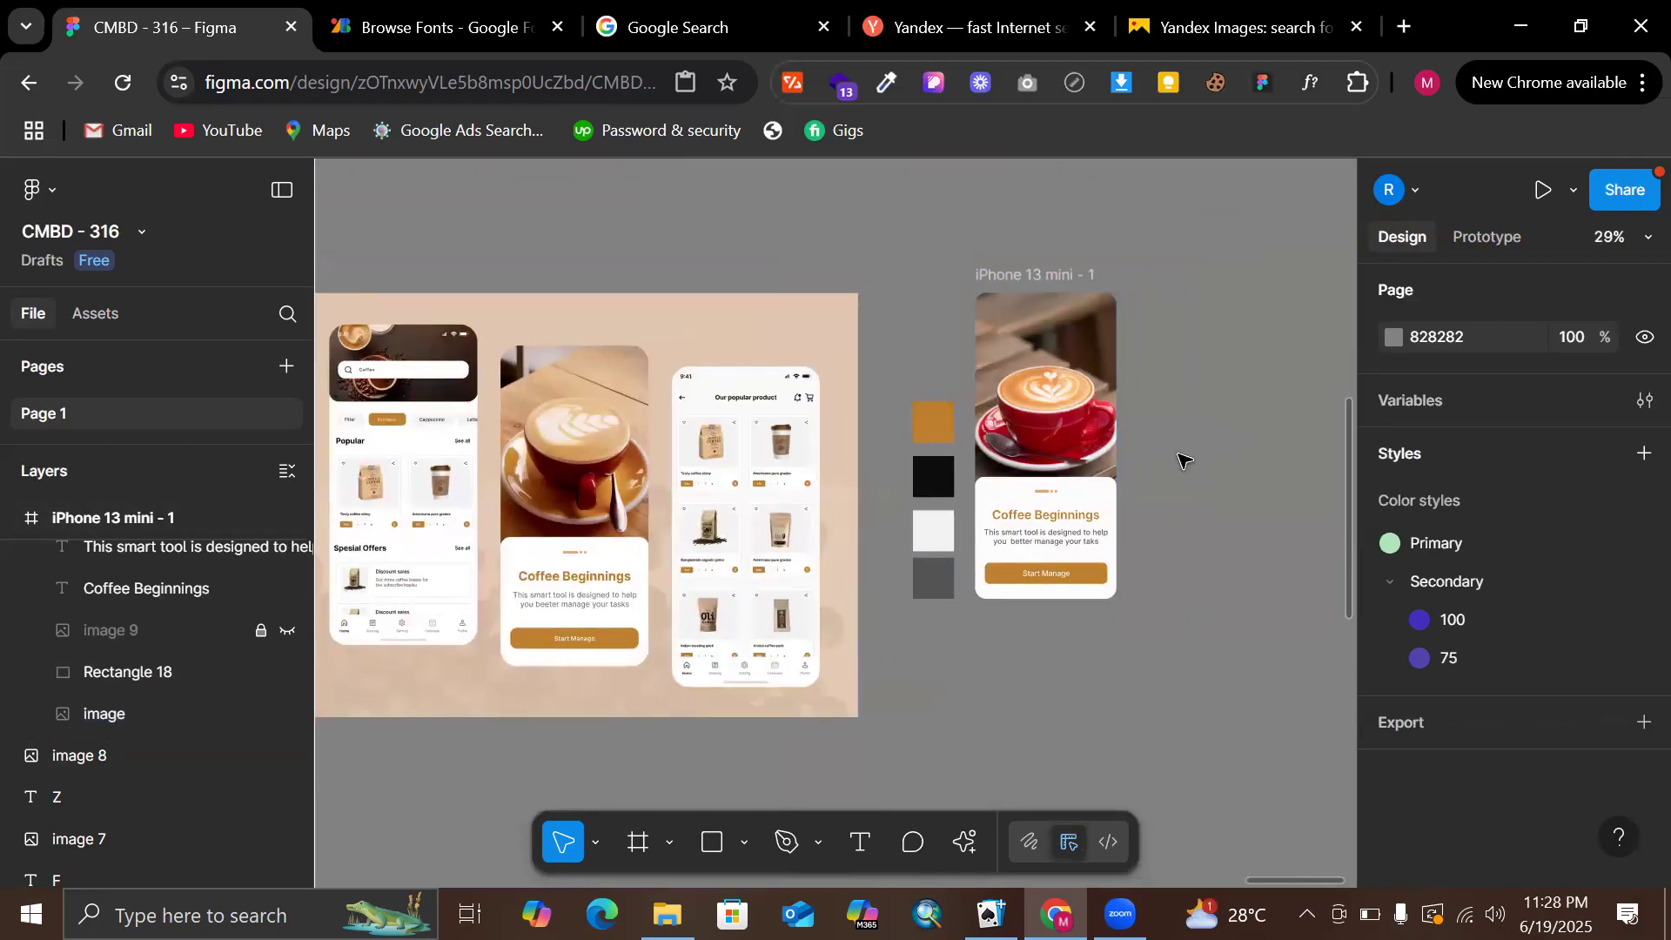
scroll(1180, 459, "up", 1)
scroll(1047, 558, "up", 1)
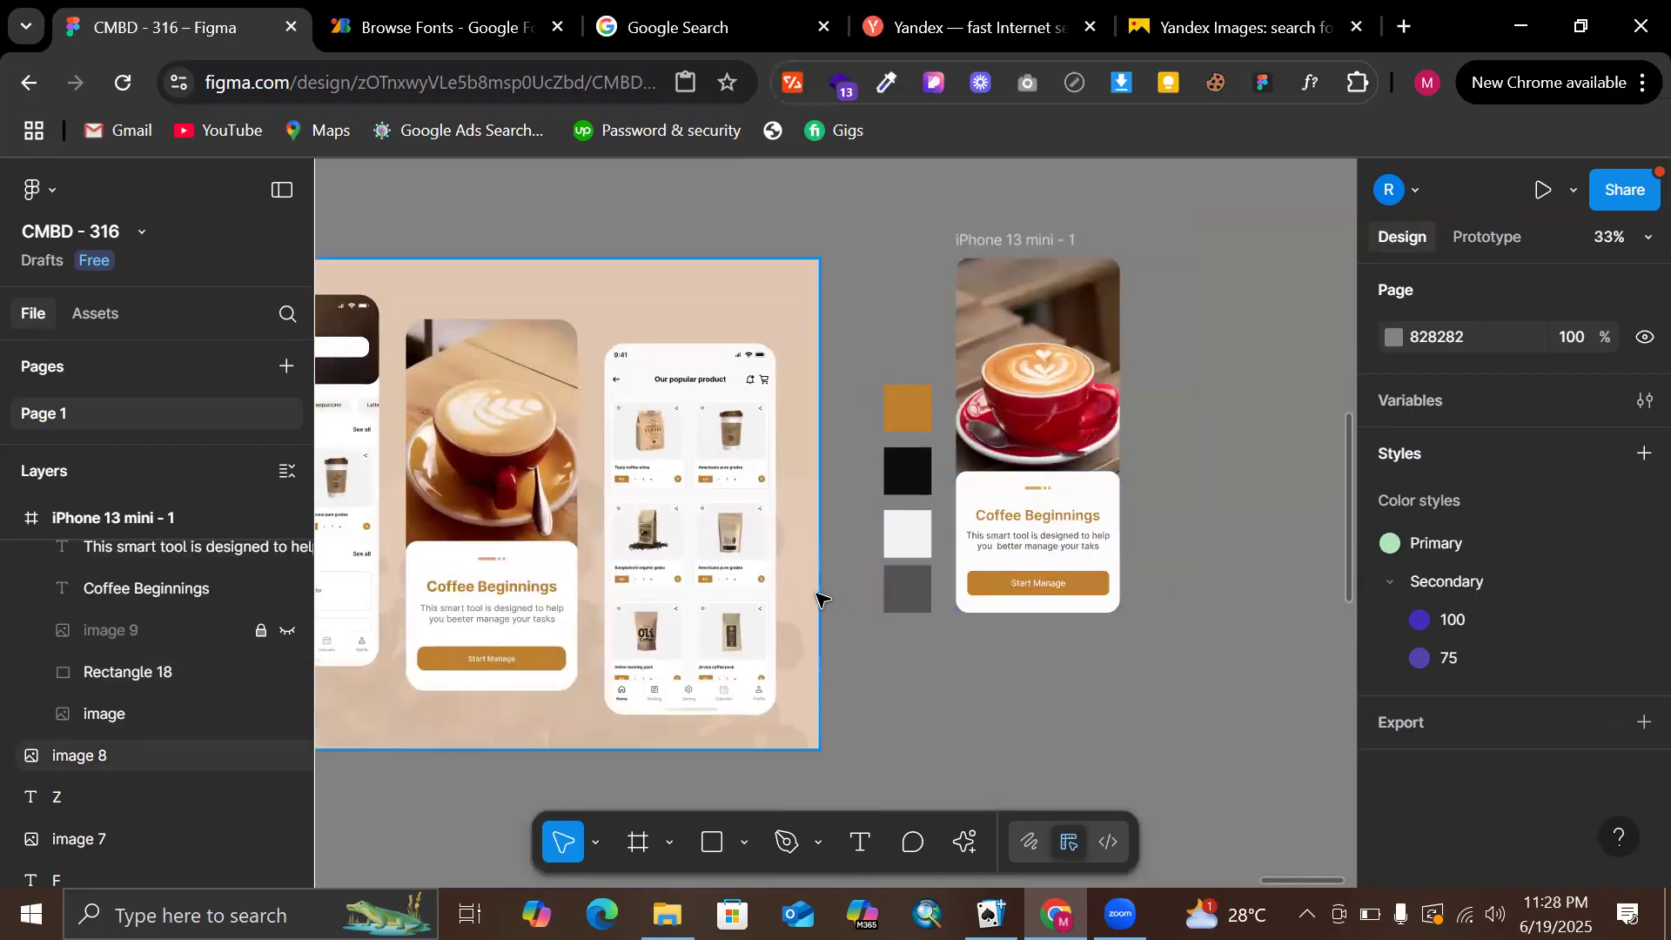
Set the description text under the Coffee Beginnings heading to font size 18 and Regular weight
left_click(1053, 552)
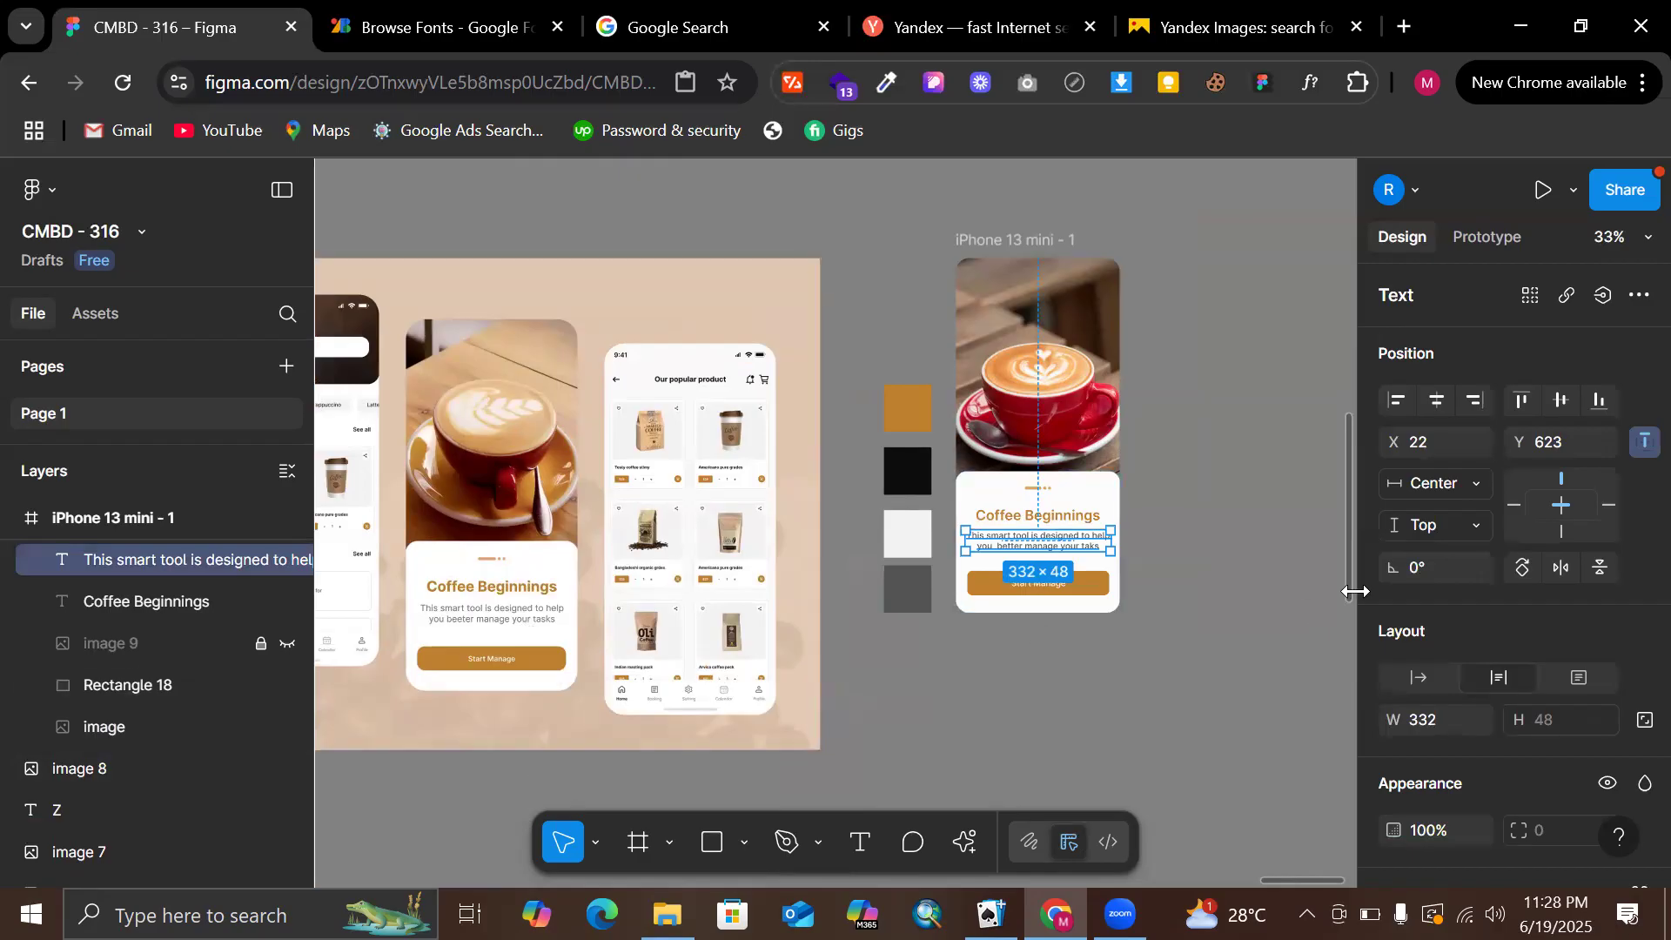
scroll(1477, 661, "down", 4)
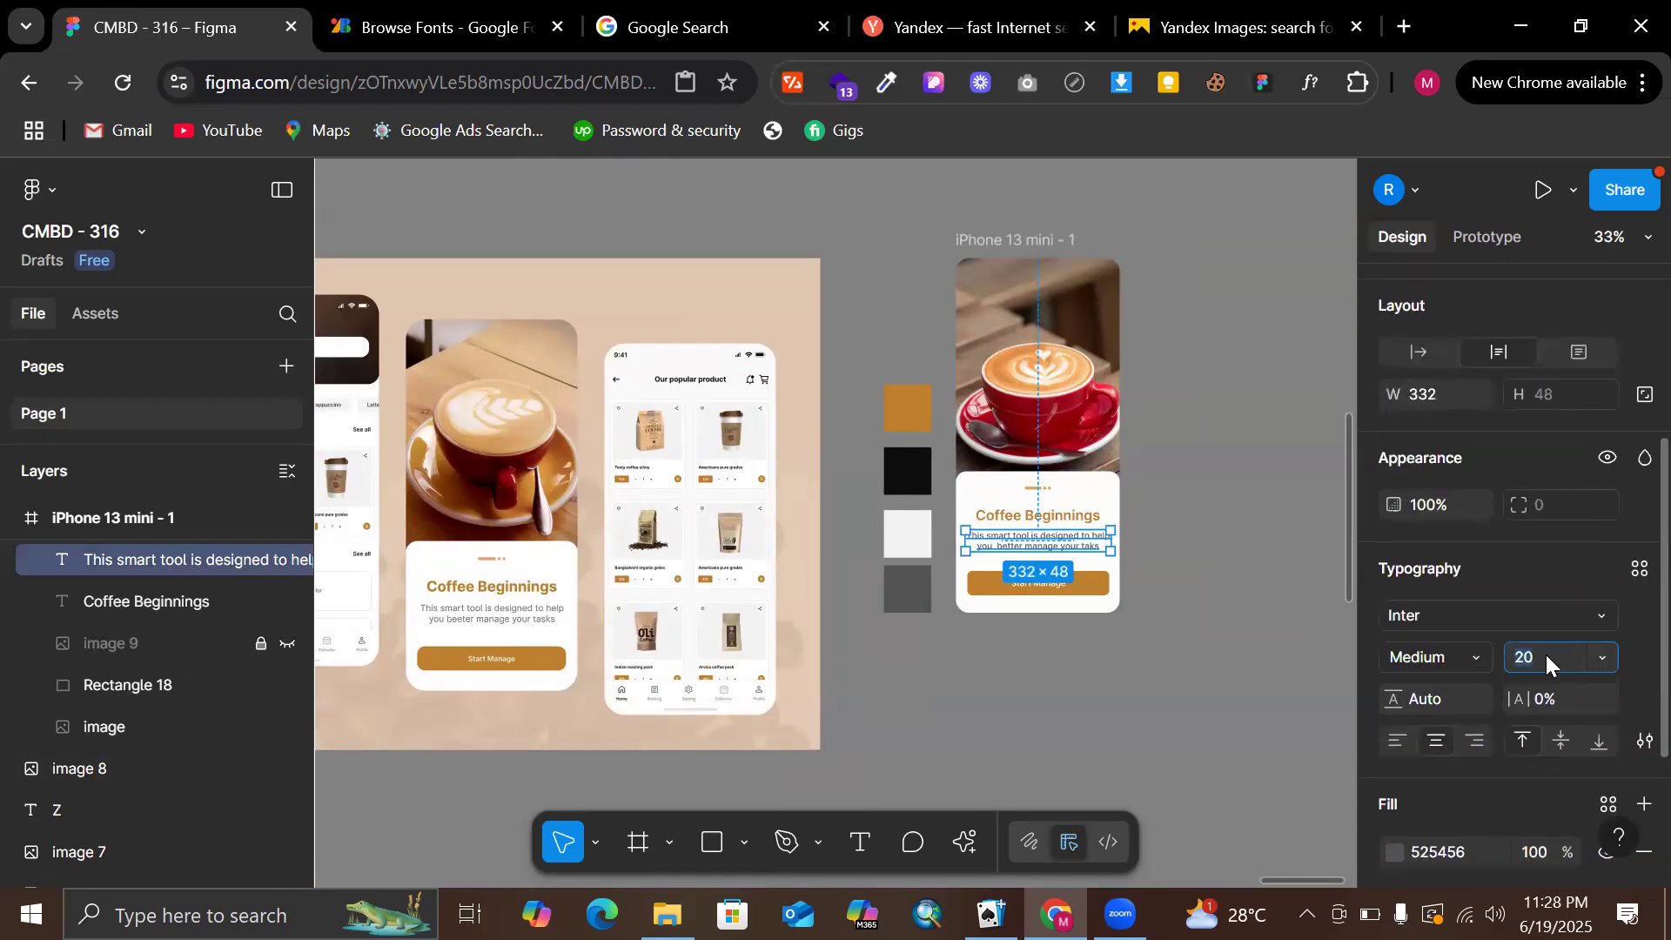
left_click(1546, 655)
type("18")
key("Return")
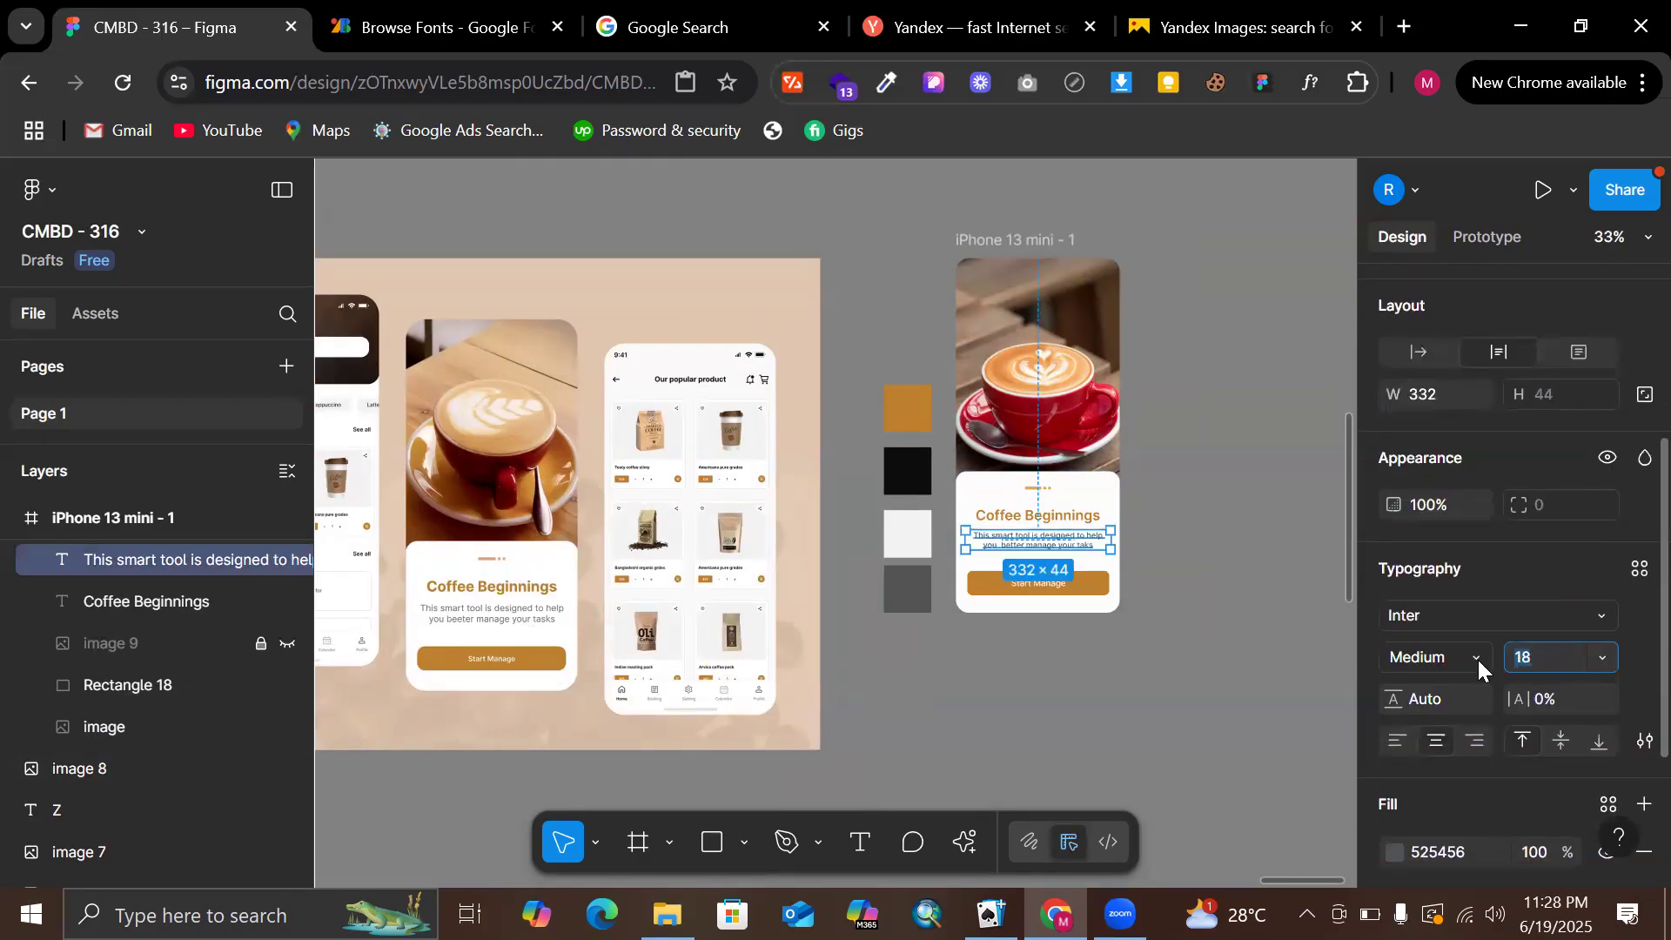
left_click(1478, 660)
left_click(1470, 353)
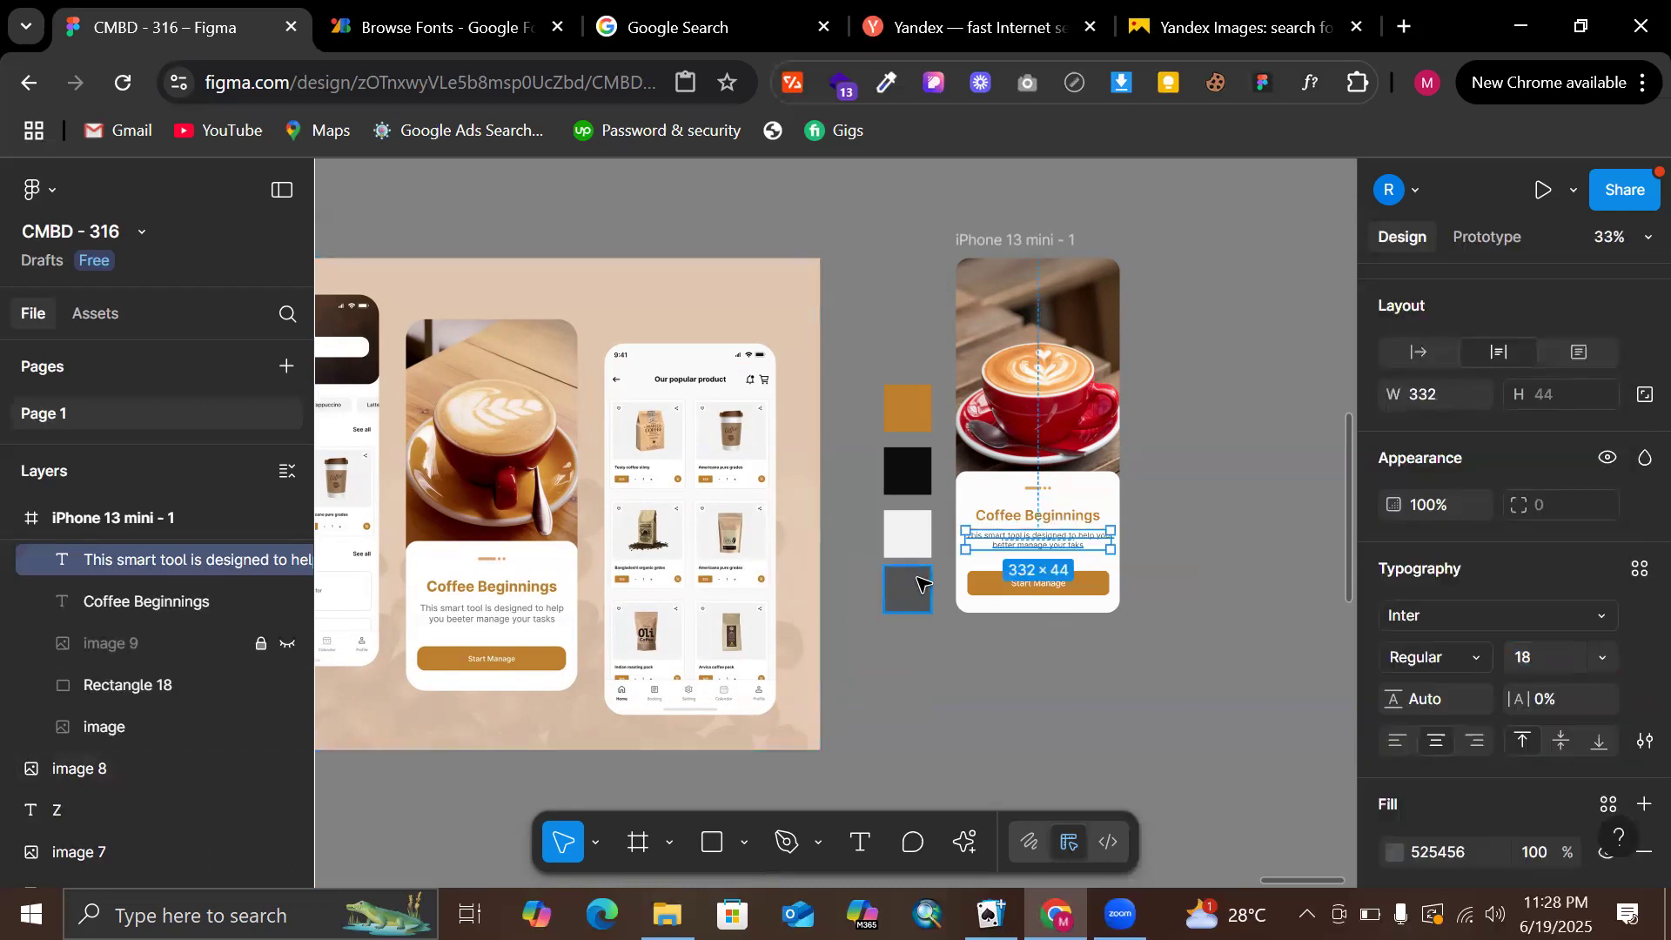
Lighten the description text's fill colour to the neutral grey 7B7B7B
scroll(1496, 735, "down", 3)
left_click(1392, 625)
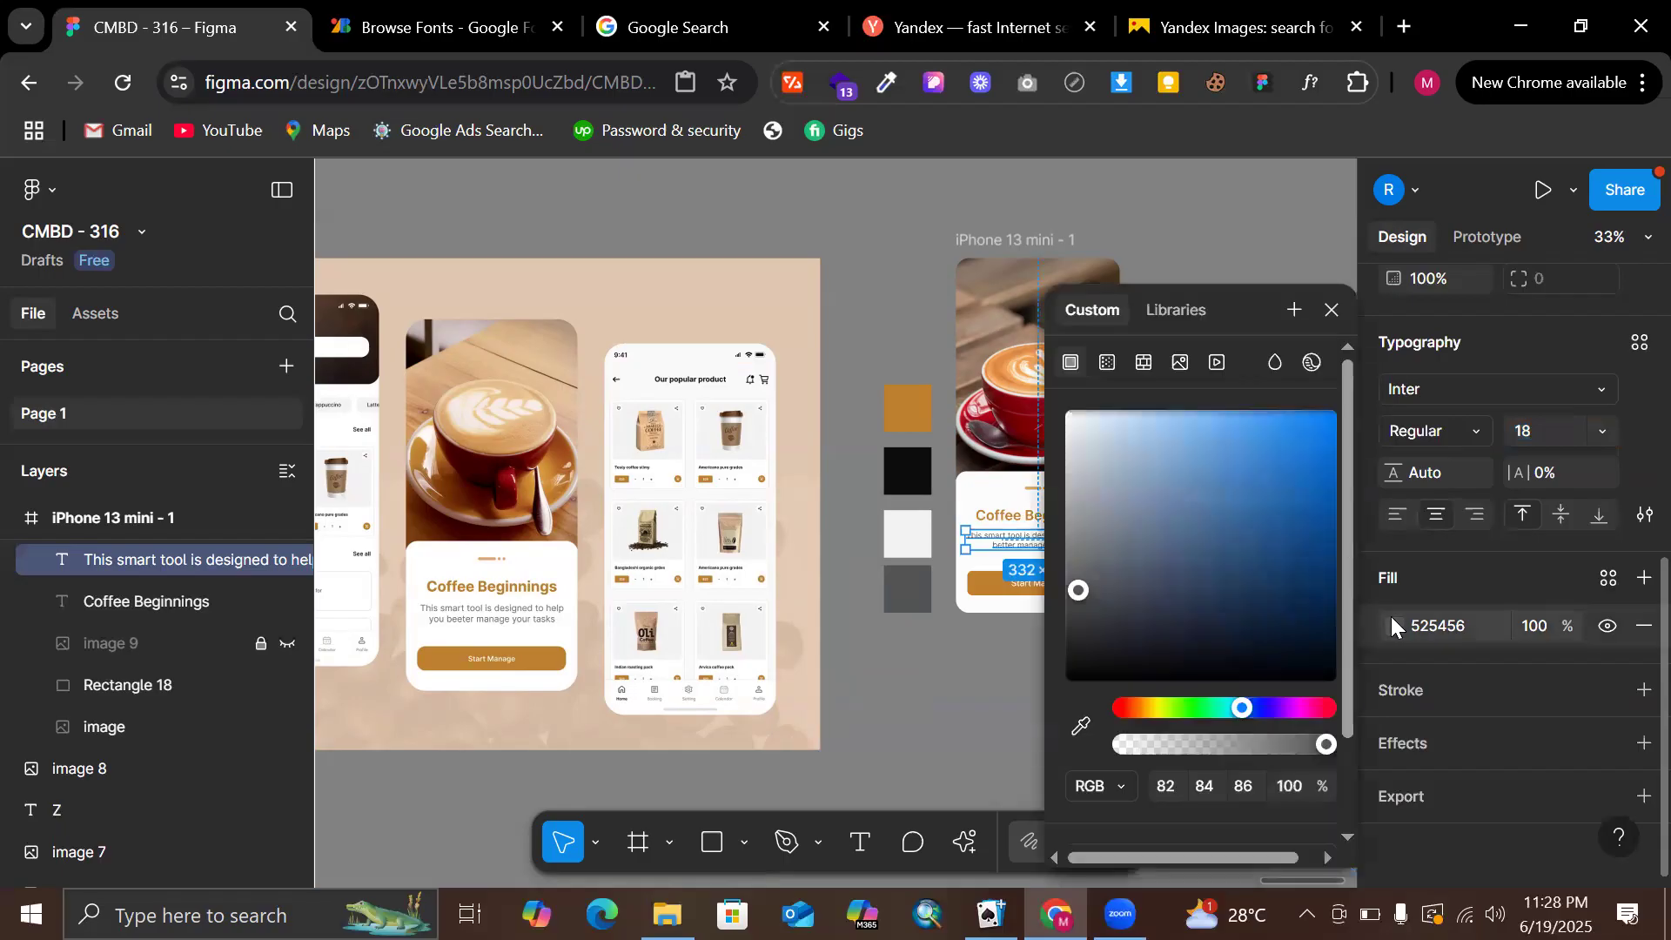
left_click(1067, 580)
mouse_move(1067, 578)
left_mouse_down()
mouse_move(1051, 547)
mouse_move(1047, 564)
left_mouse_up()
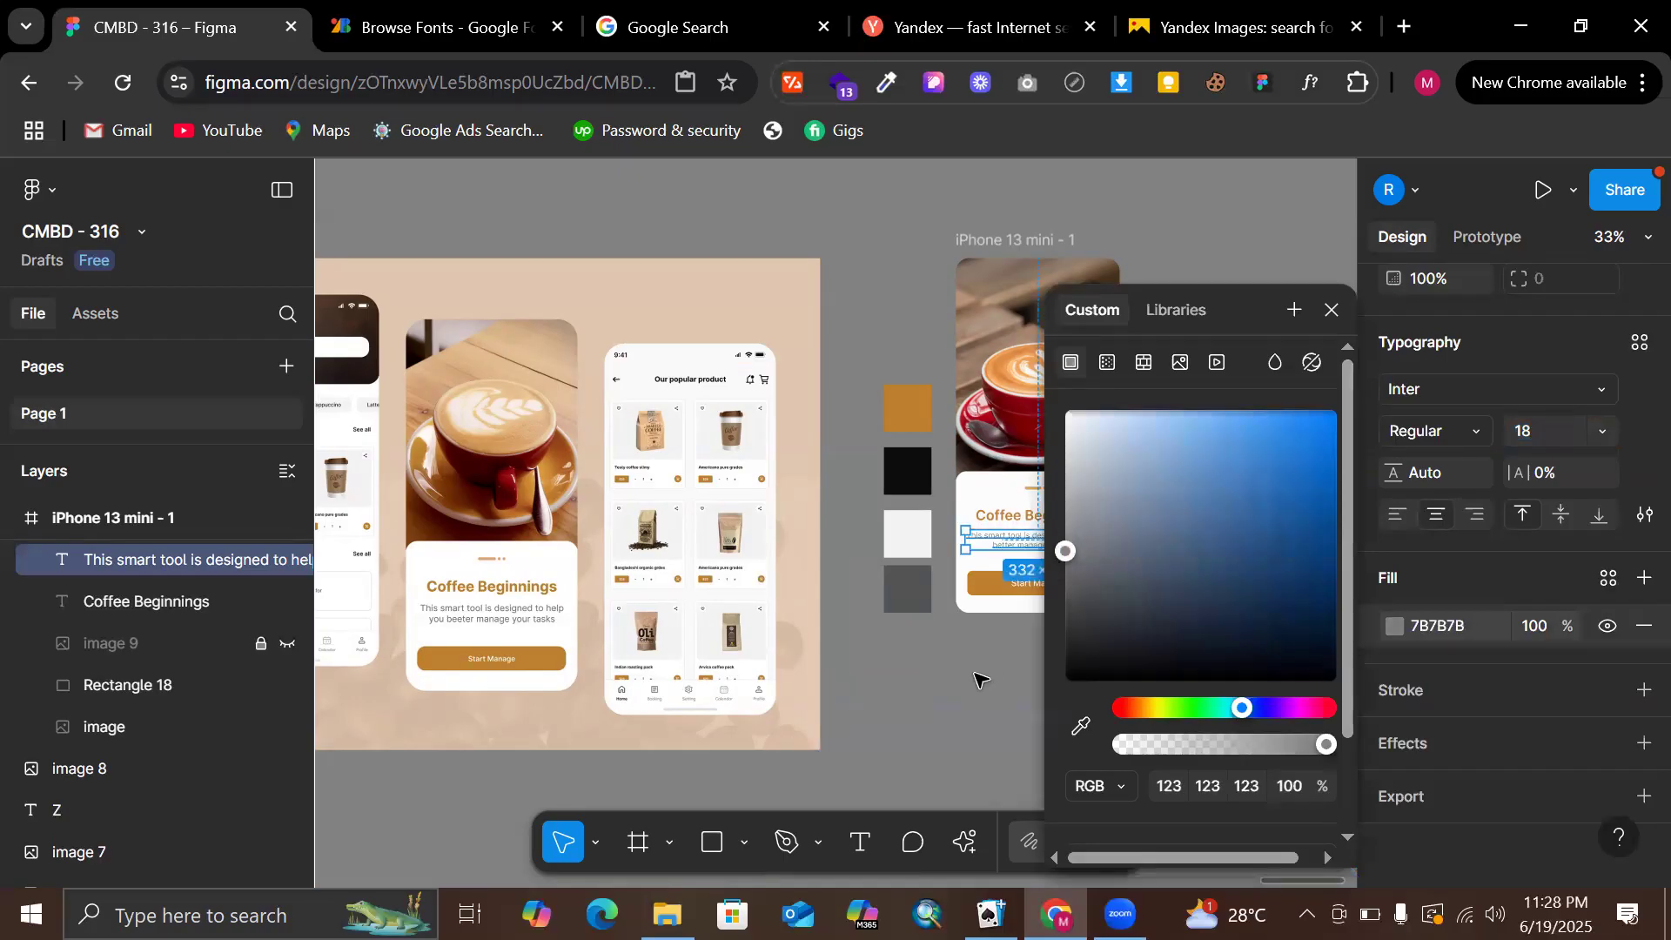
left_click(981, 678)
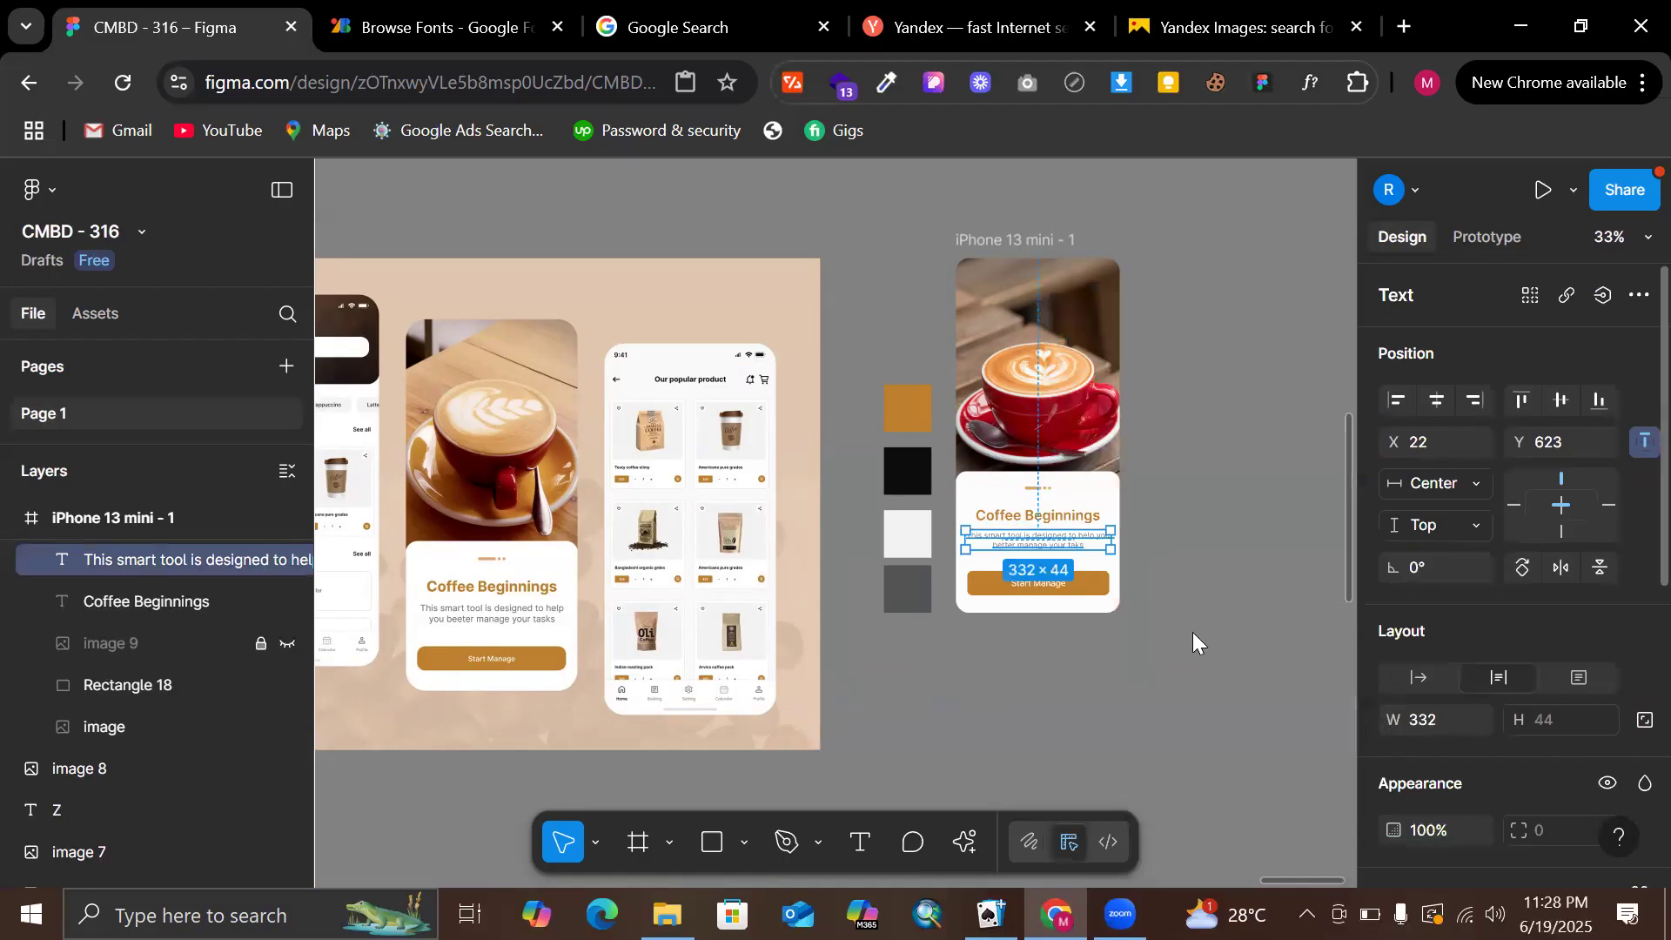
Narrow the description text box to 316 wide and centre it horizontally in the frame
scroll(1137, 616, "up", 5)
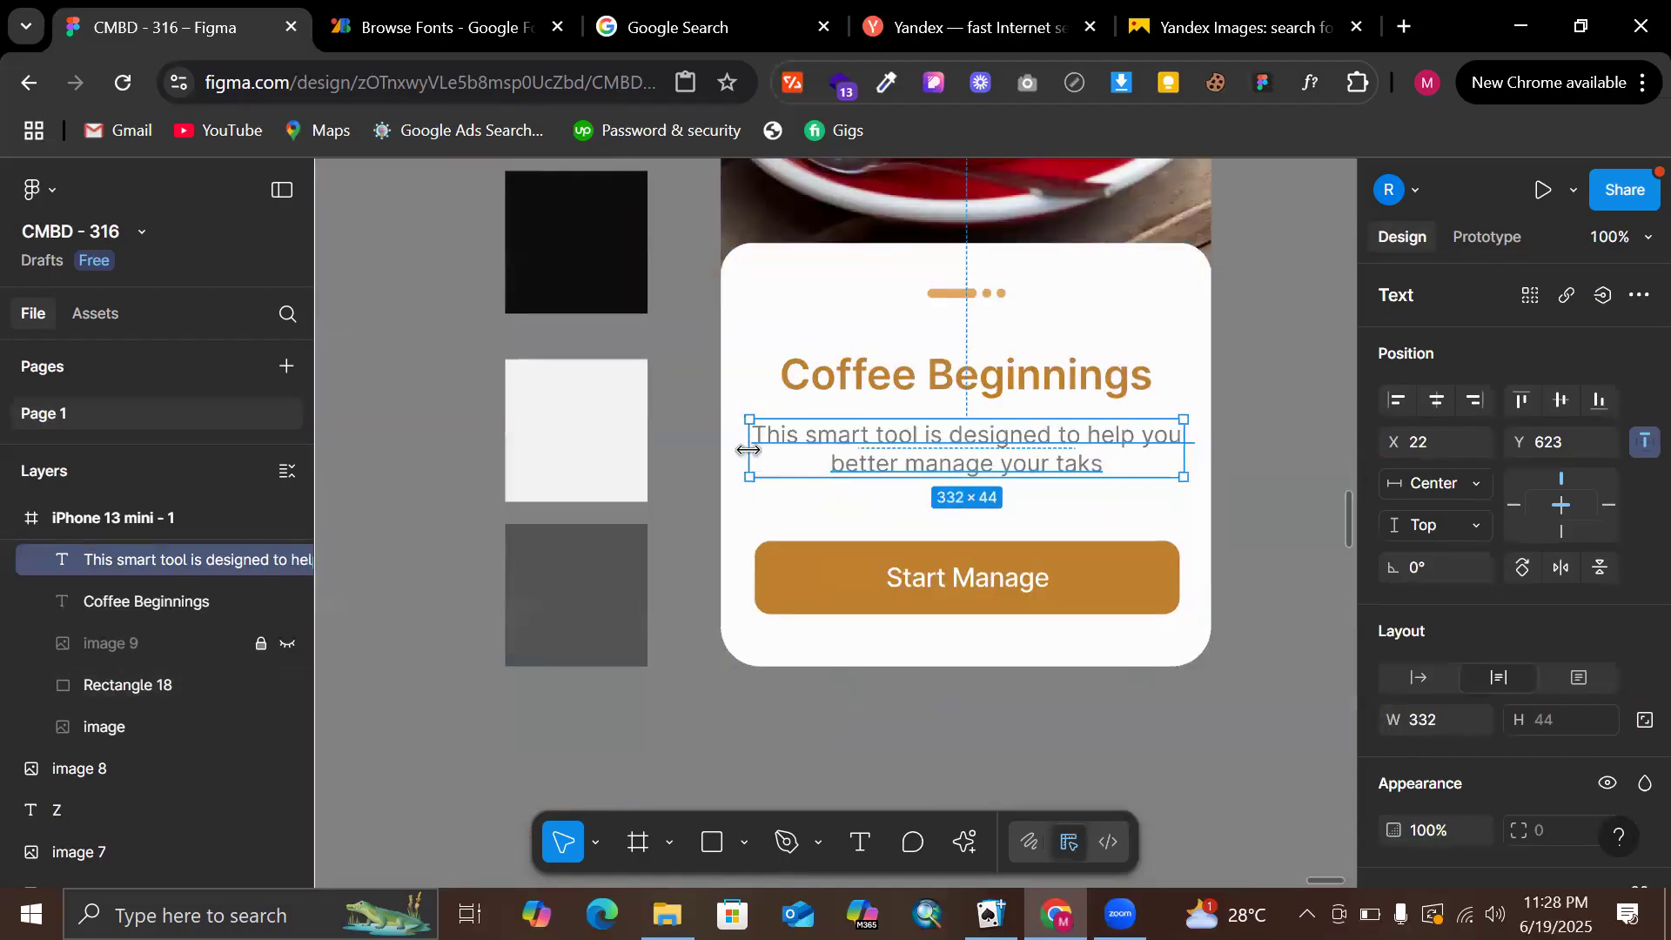
left_click_drag(747, 445, 771, 450)
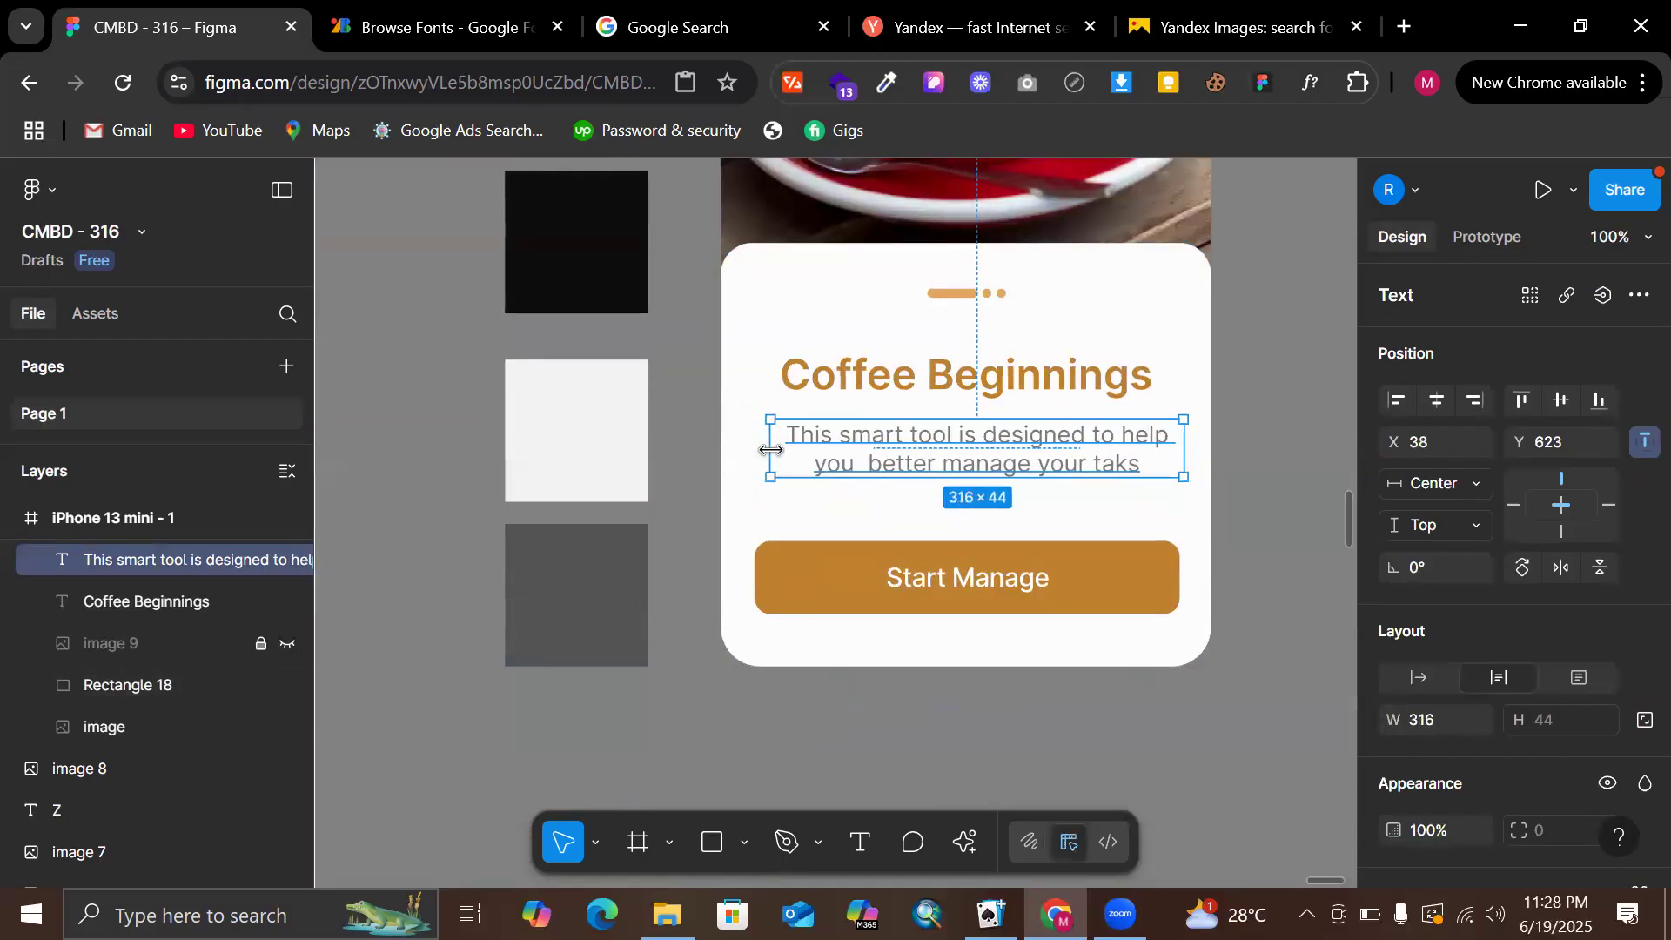
left_click(1433, 399)
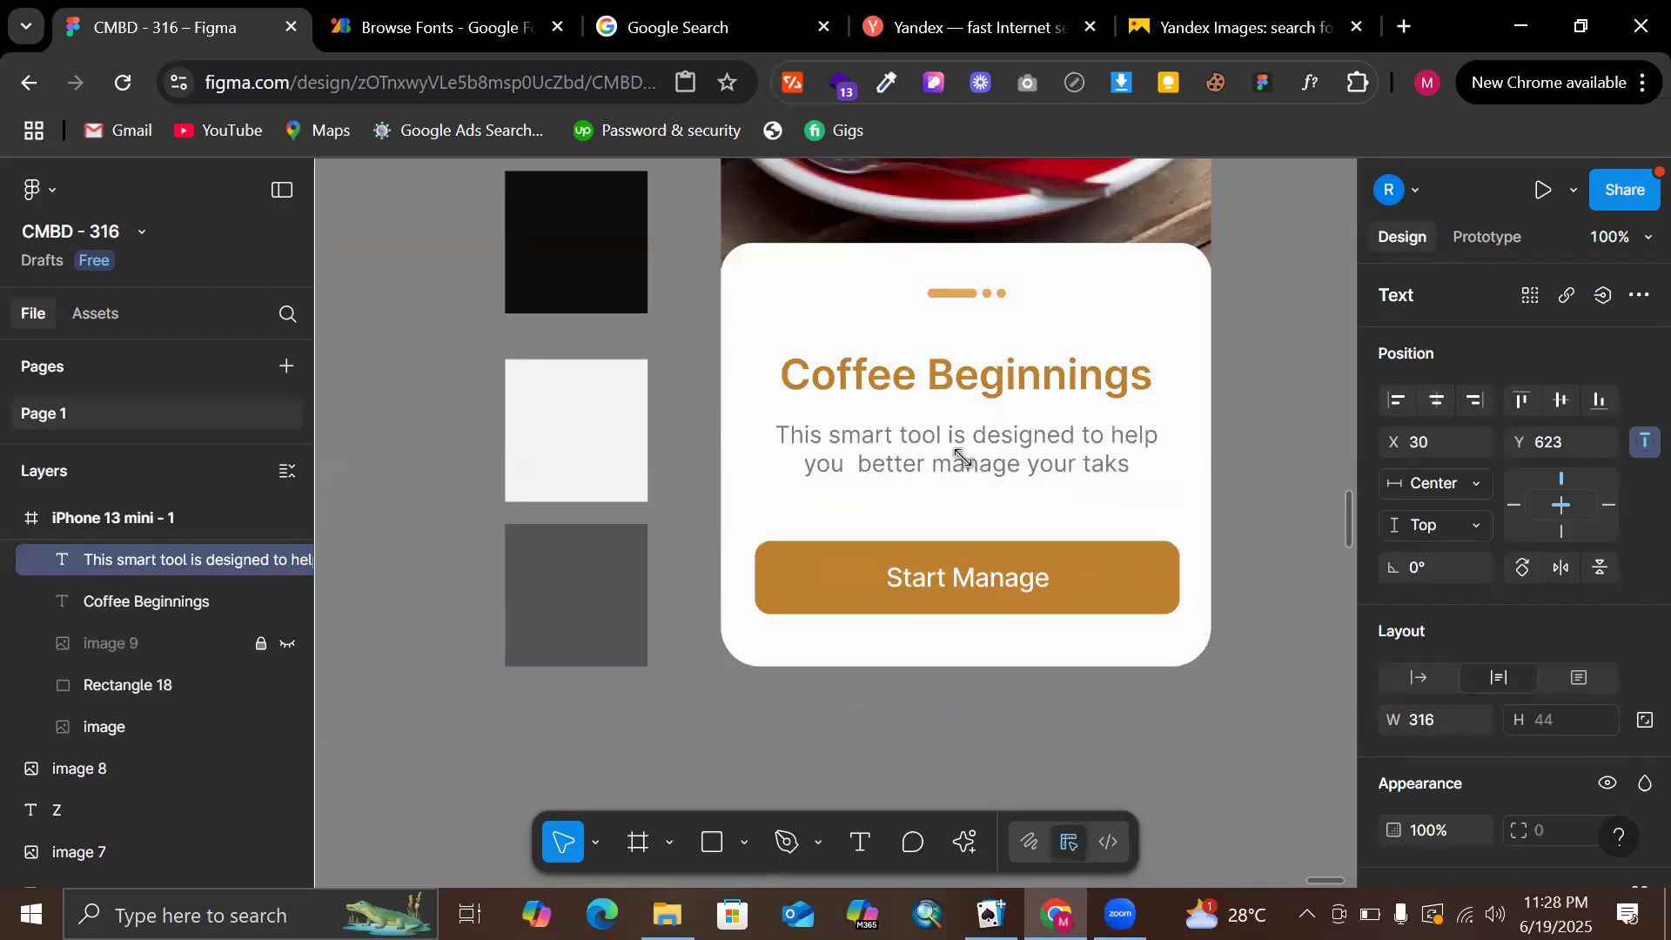
Copy the description text's fill code 7B7B7B and apply it to the dark grey palette swatch
scroll(1446, 618, "down", 5)
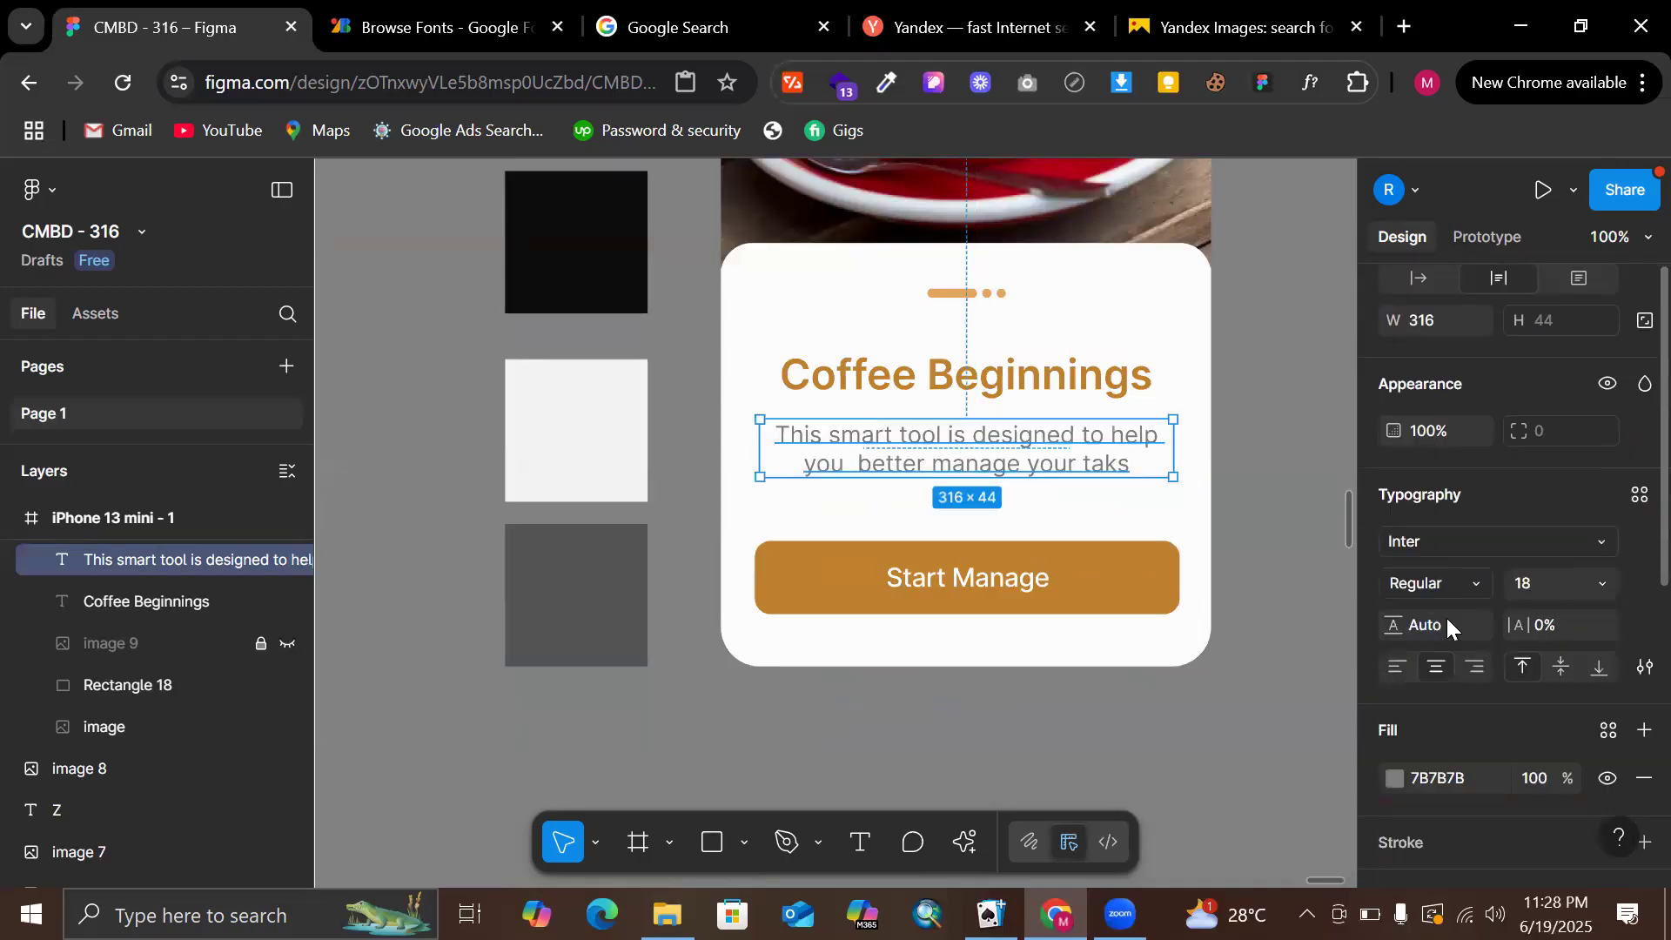
left_click(1445, 768)
key("ctrl+c")
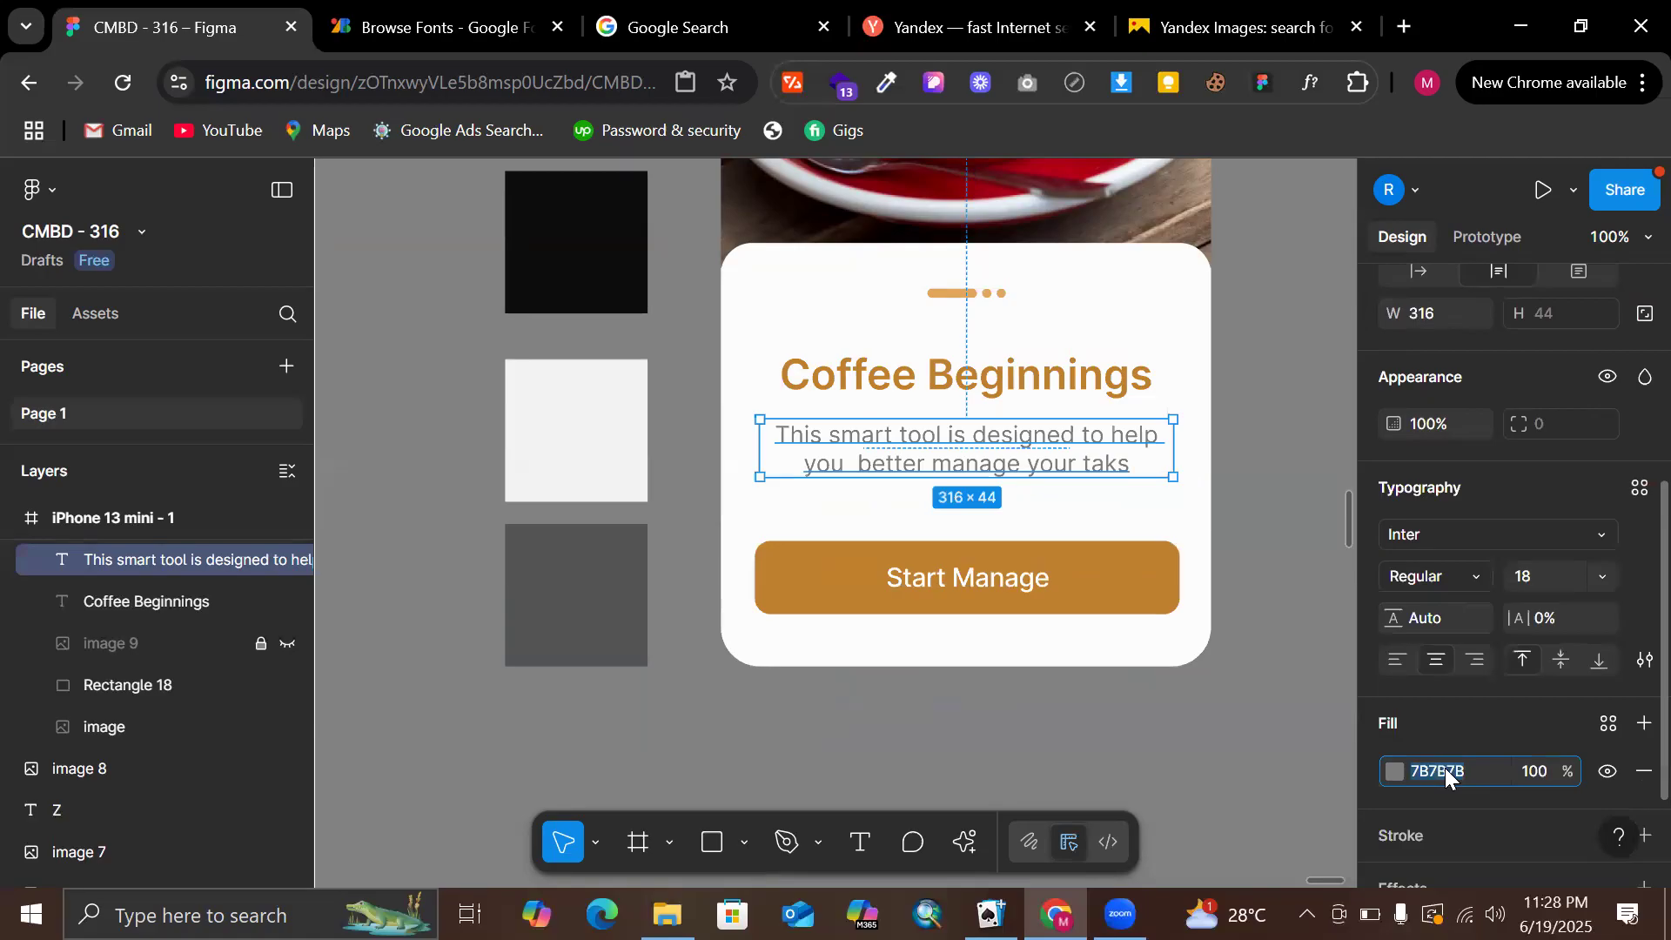
left_click(592, 627)
left_click(1445, 626)
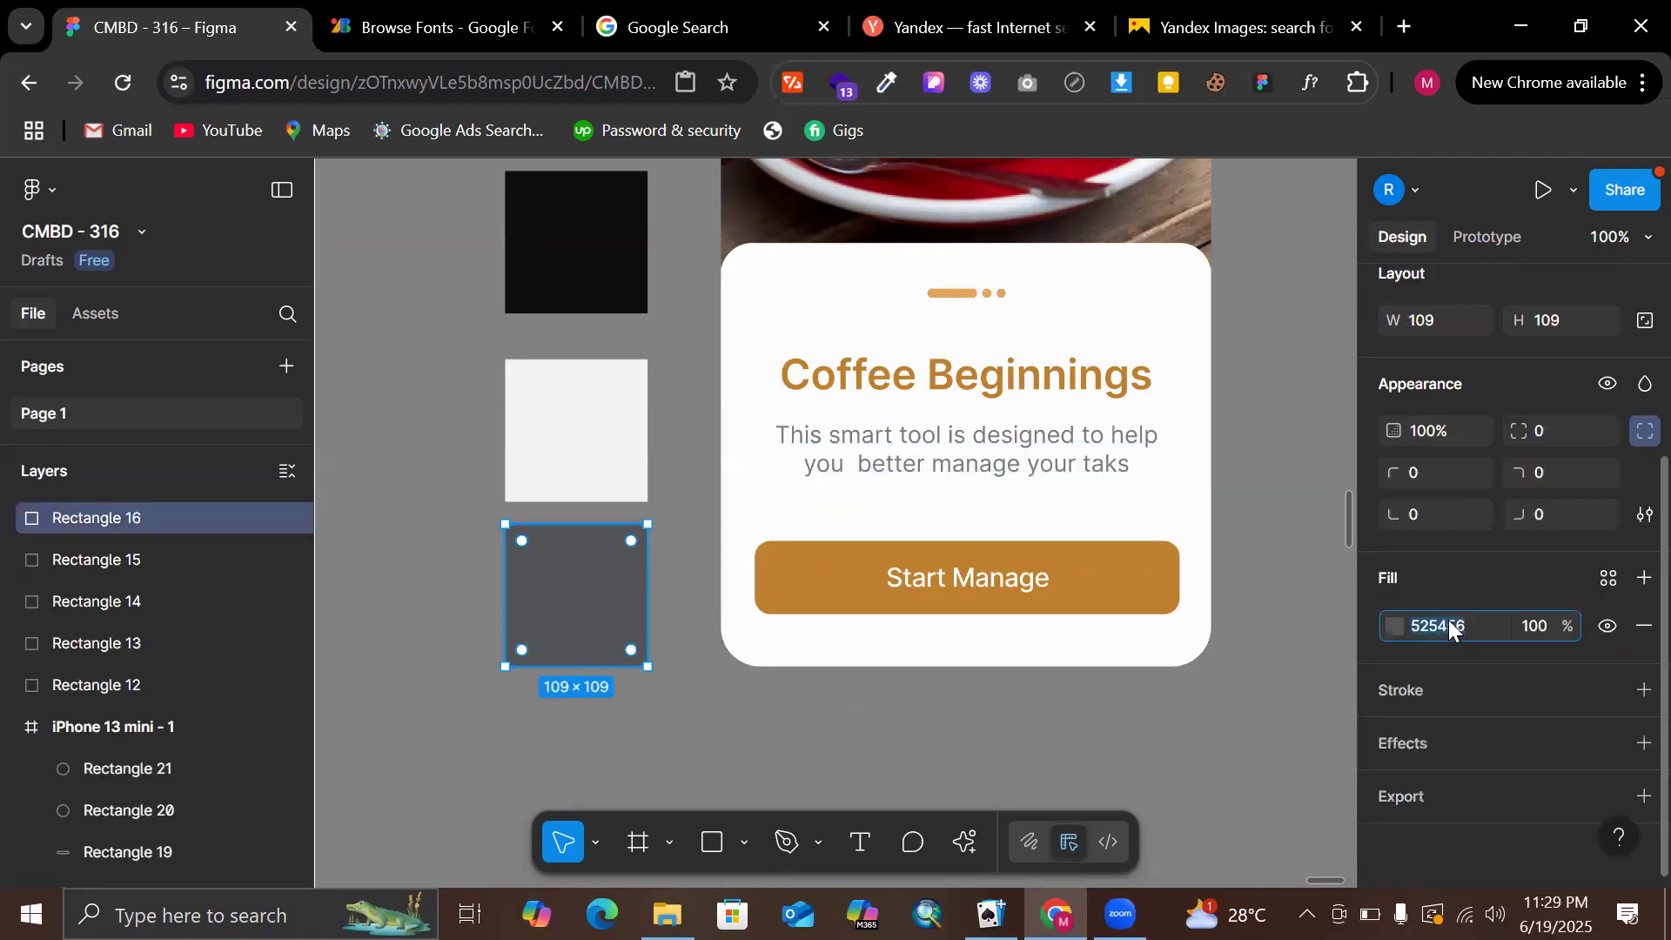
key("ctrl+v")
key("Return")
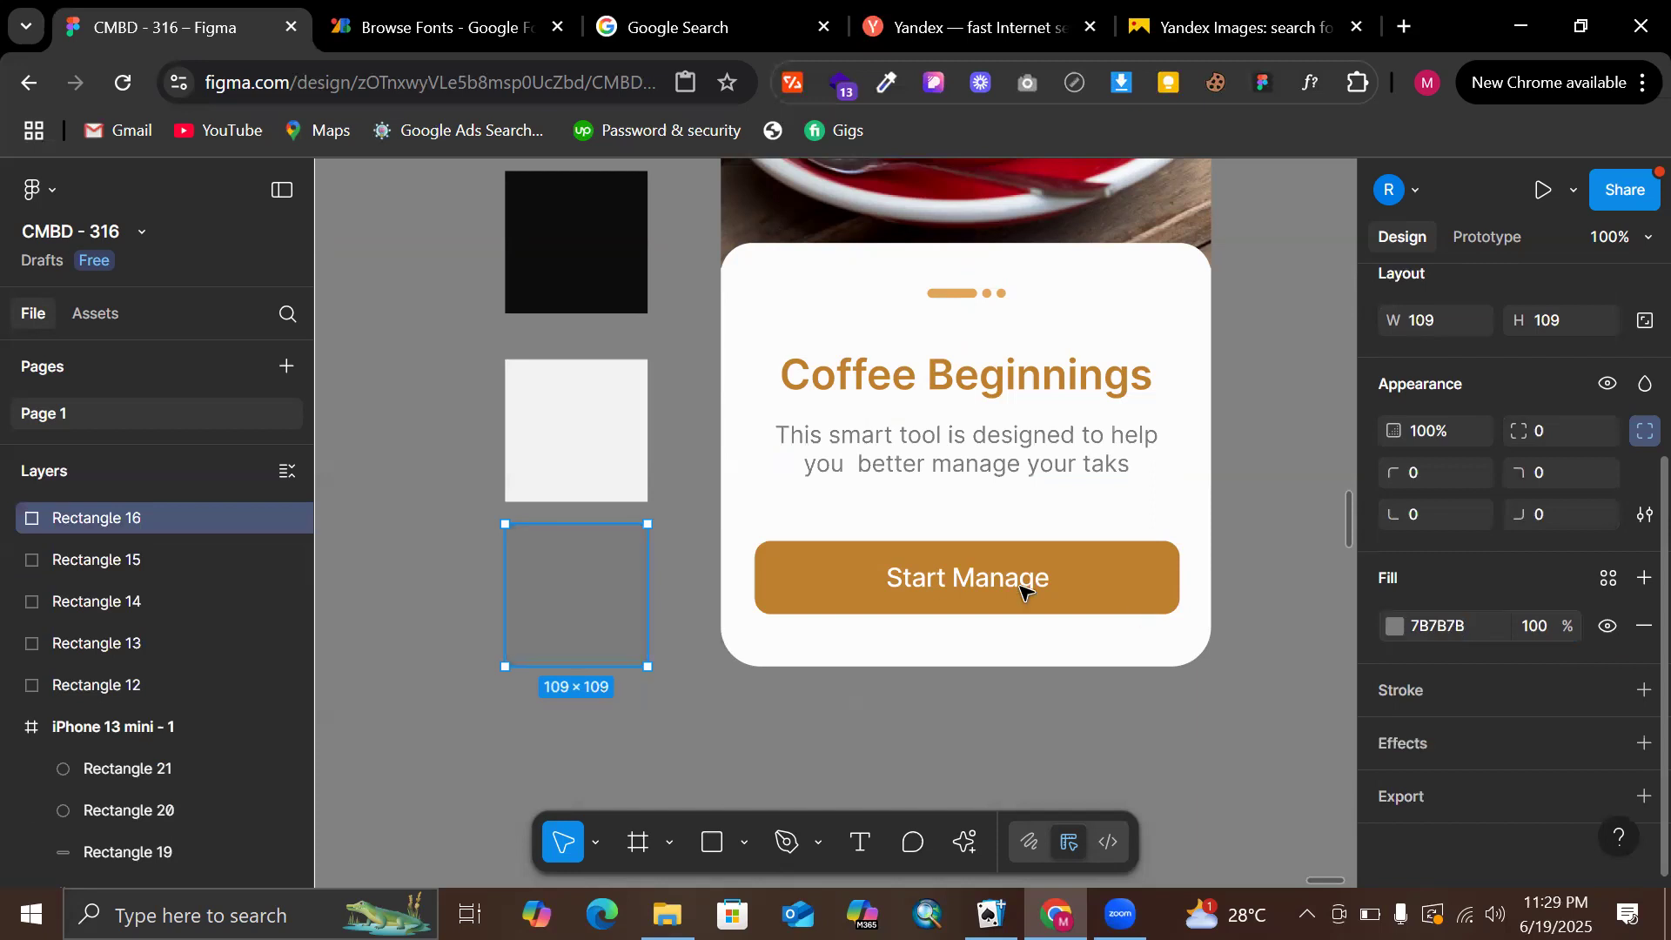
Darken the page background colour to the grey 686868 so the dark grey palette swatch stands out
left_click(760, 690)
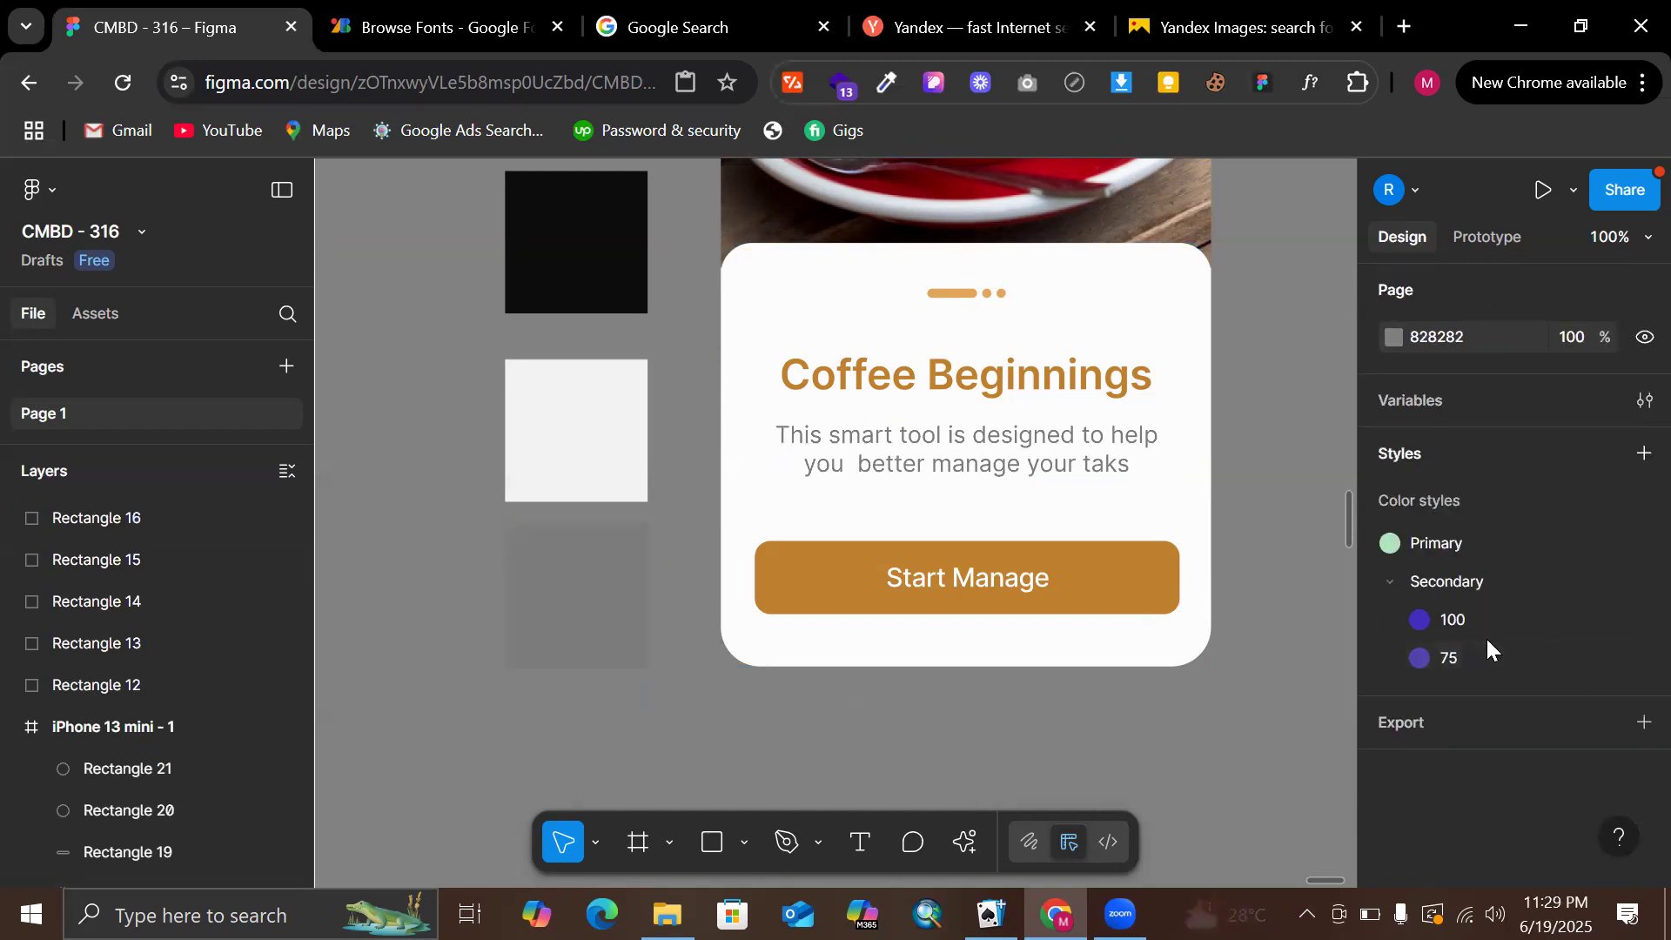
left_click(1393, 337)
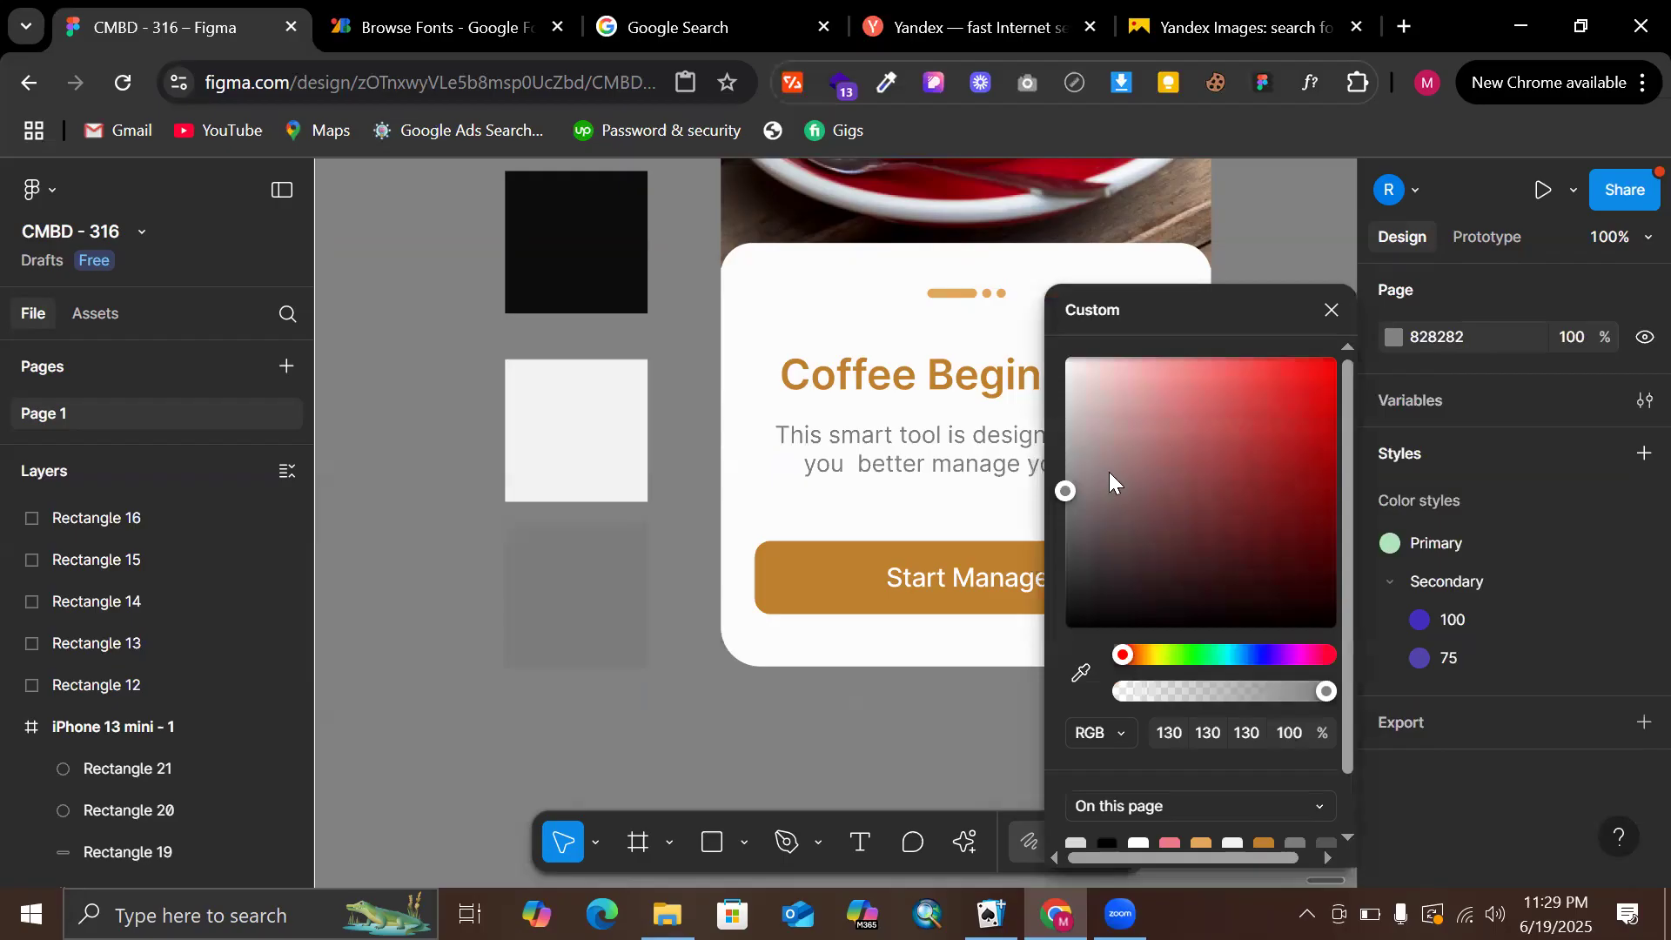
left_click_drag(1068, 480, 1066, 518)
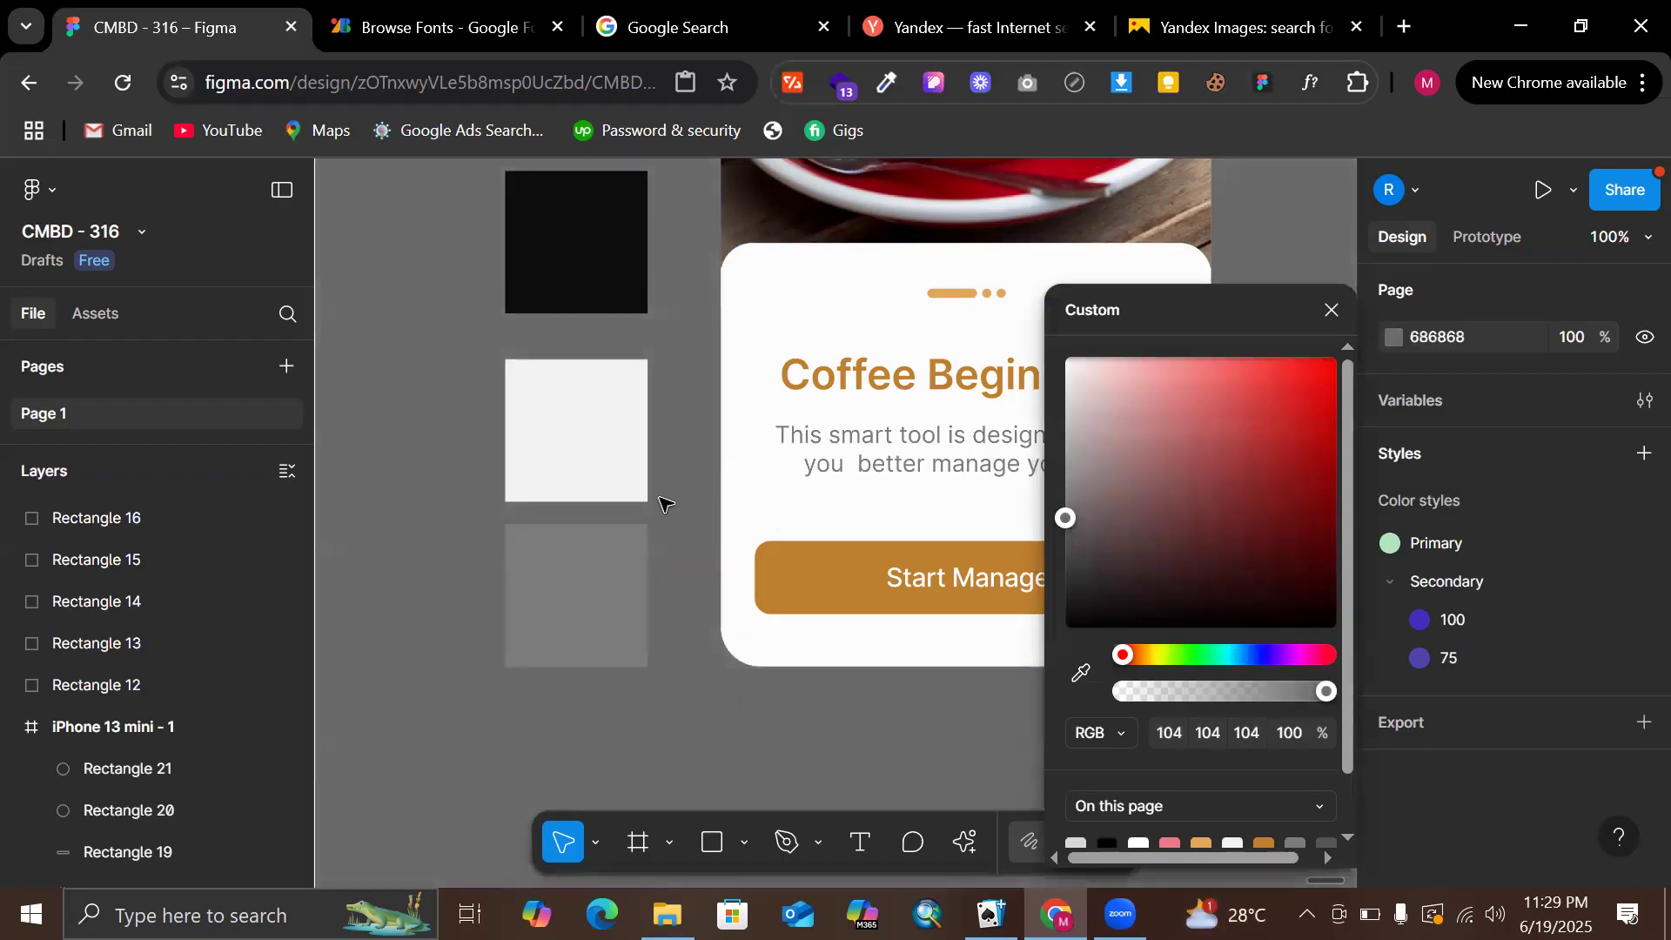
scroll(666, 505, "down", 3)
left_click(978, 426)
Set the Start Manage button label to Semi Bold weight and centre it horizontally in the frame
scroll(977, 427, "down", 1)
scroll(879, 447, "down", 1)
scroll(878, 448, "up", 1)
scroll(704, 473, "left", 3)
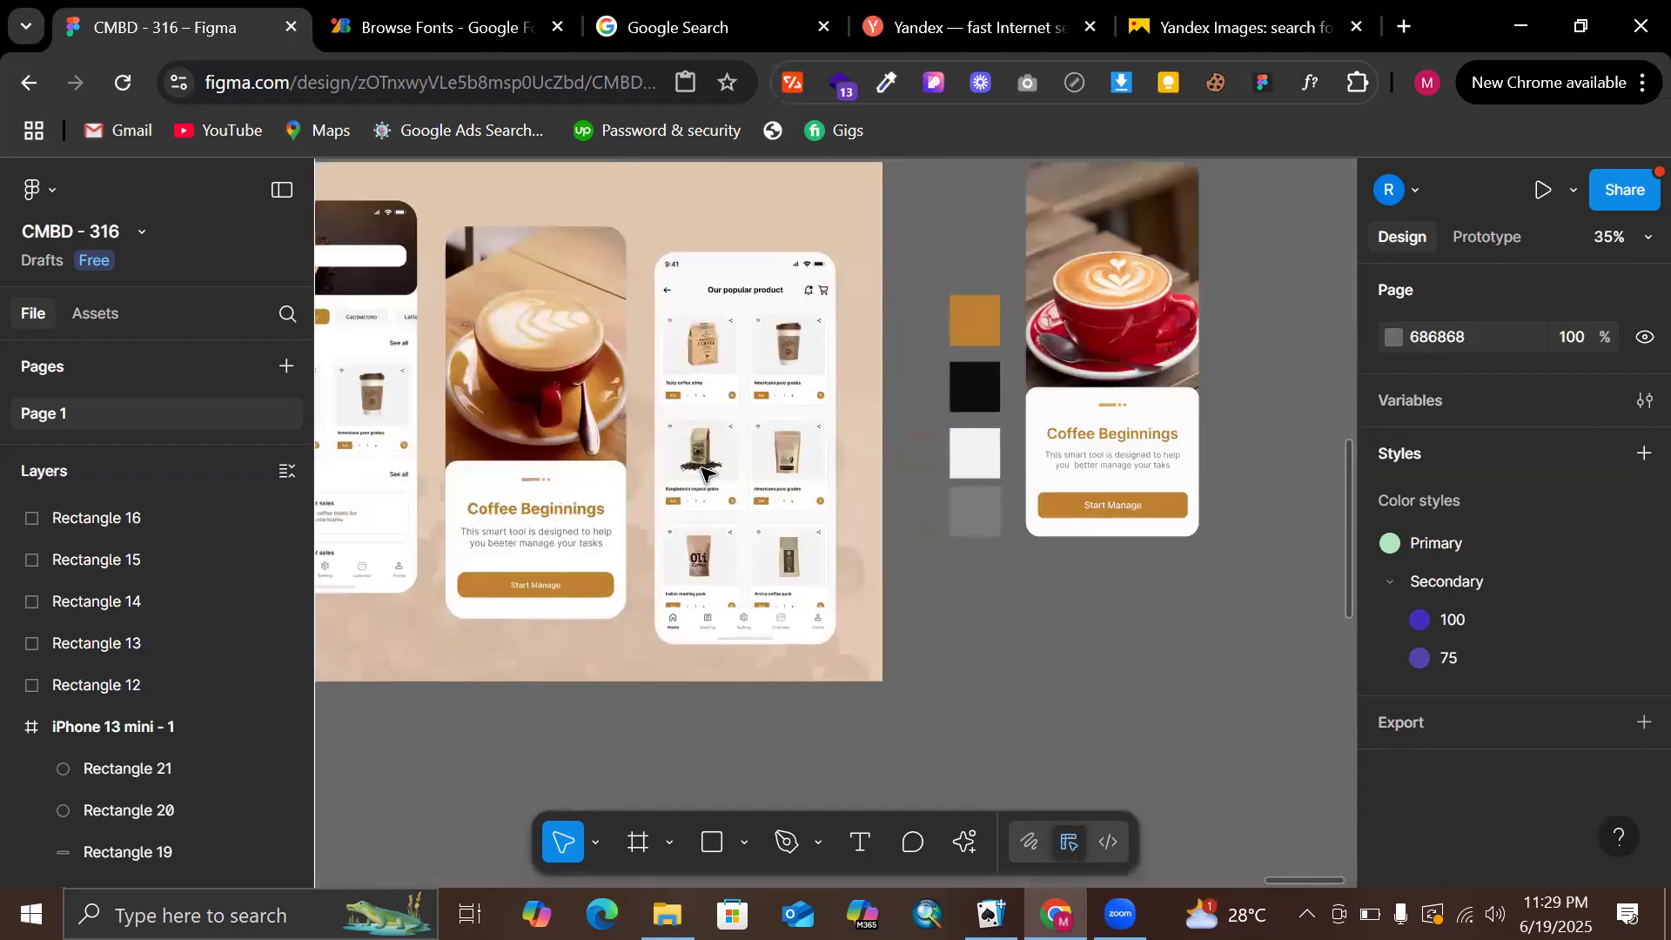
scroll(701, 473, "right", 2)
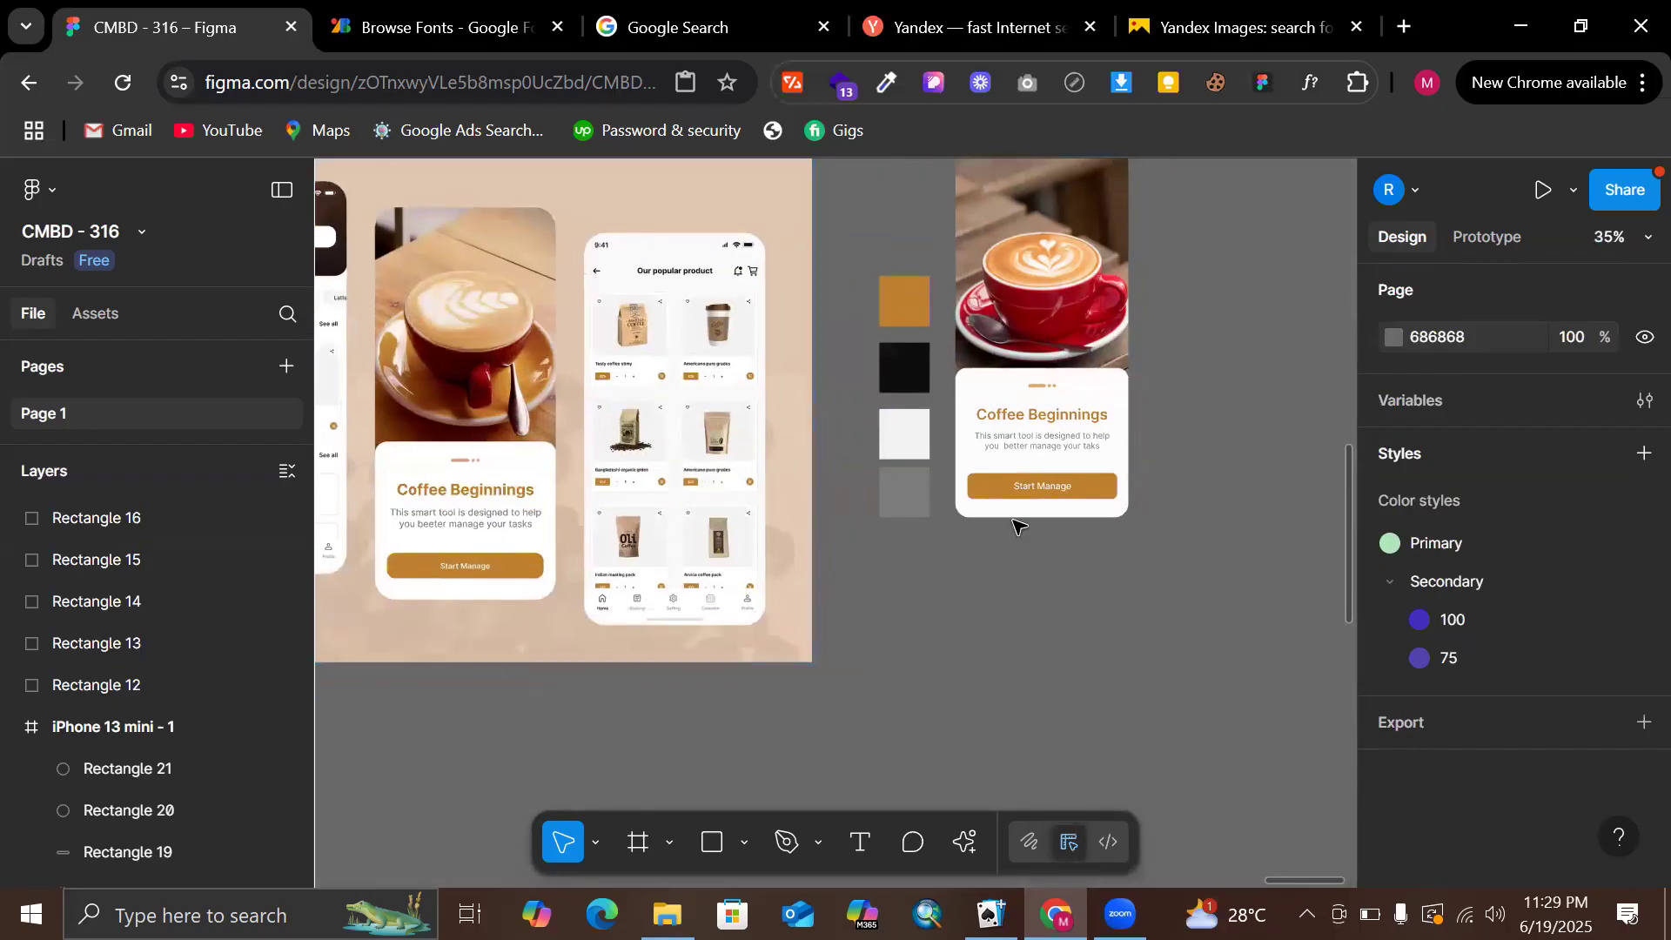
double_click(1072, 491)
left_click(1066, 489)
scroll(1067, 488, "up", 1)
left_click(1130, 501, "shift")
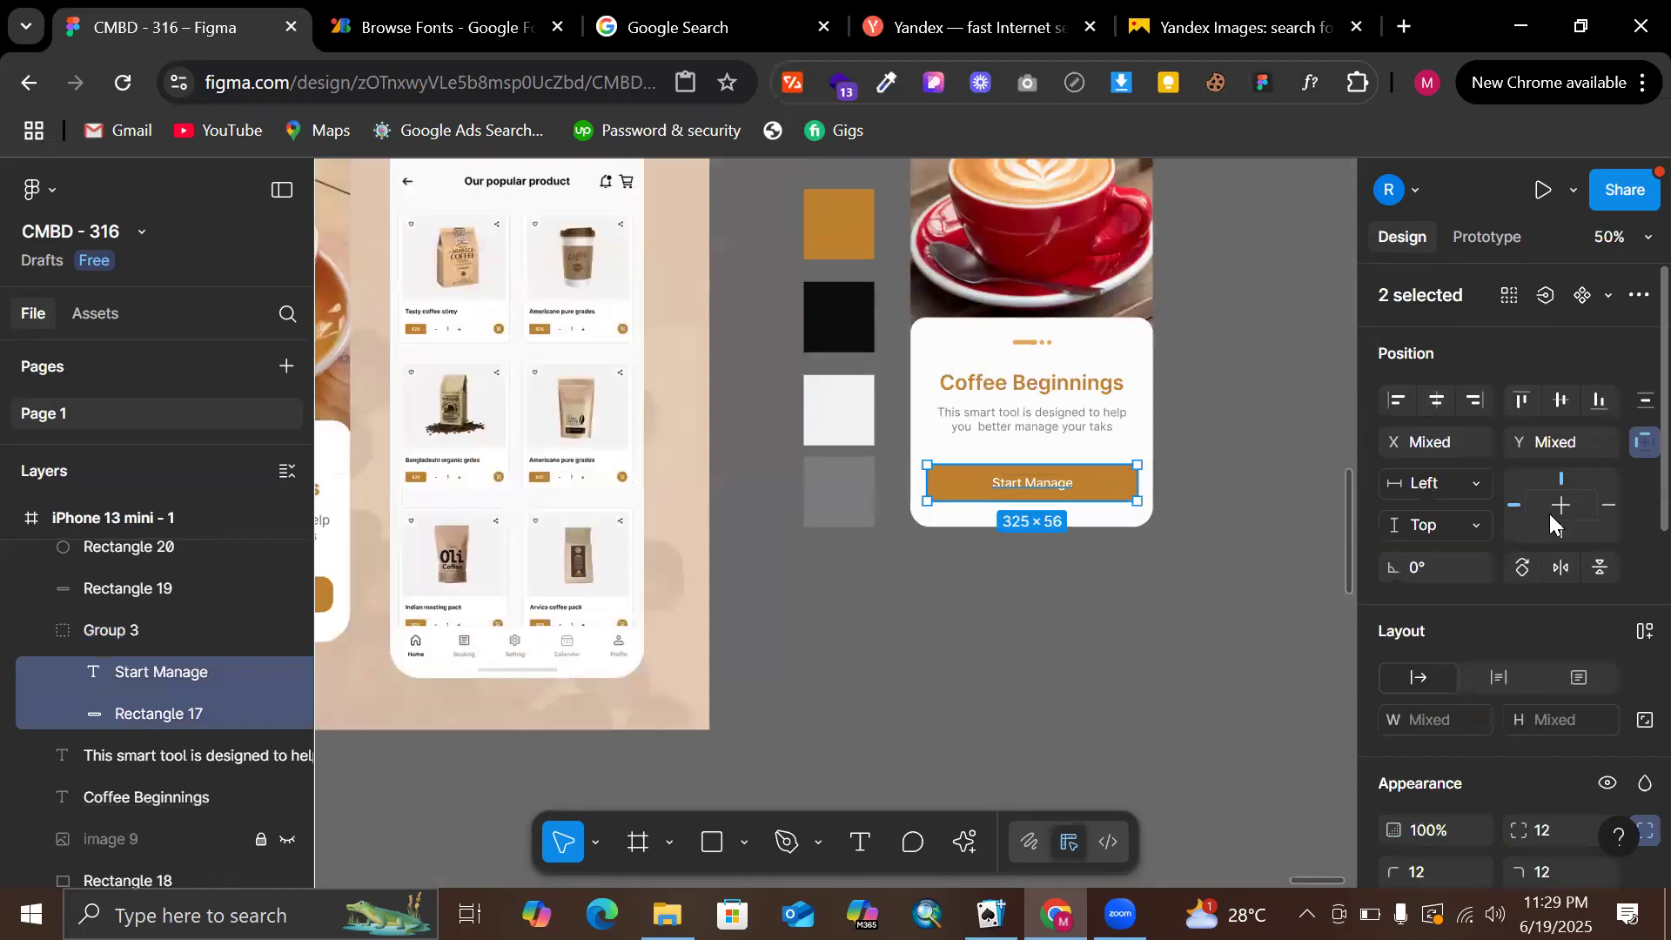
scroll(1552, 526, "down", 3)
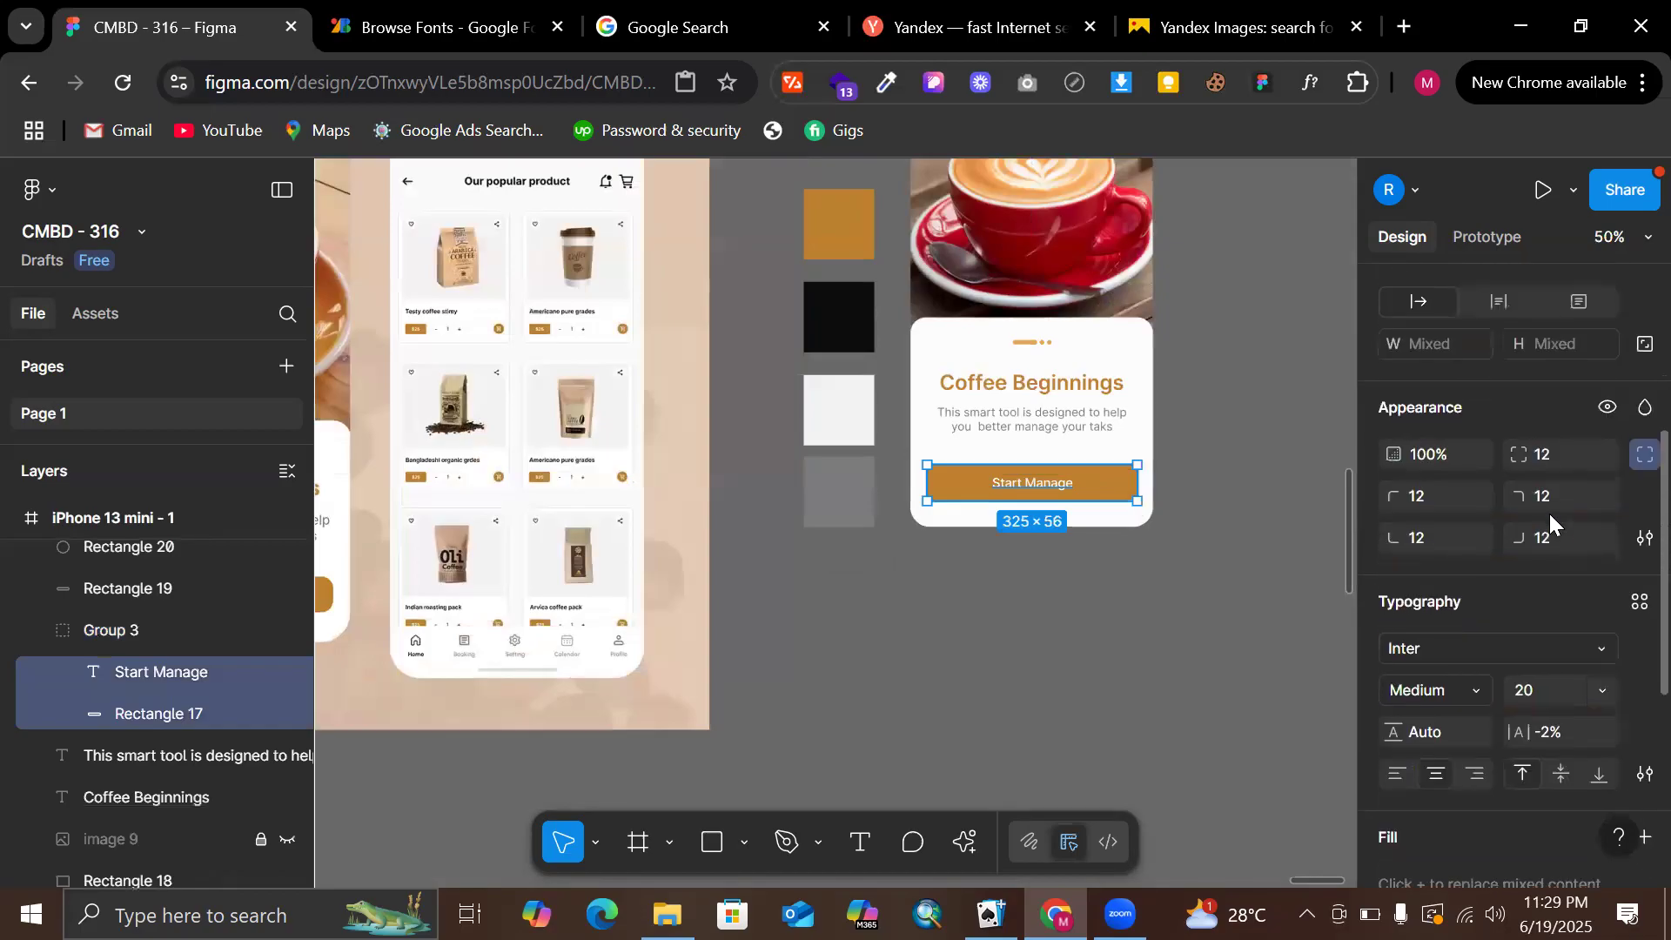
left_click(1048, 489)
scroll(918, 623, "left", 4)
scroll(1126, 664, "right", 5)
scroll(1615, 671, "down", 2)
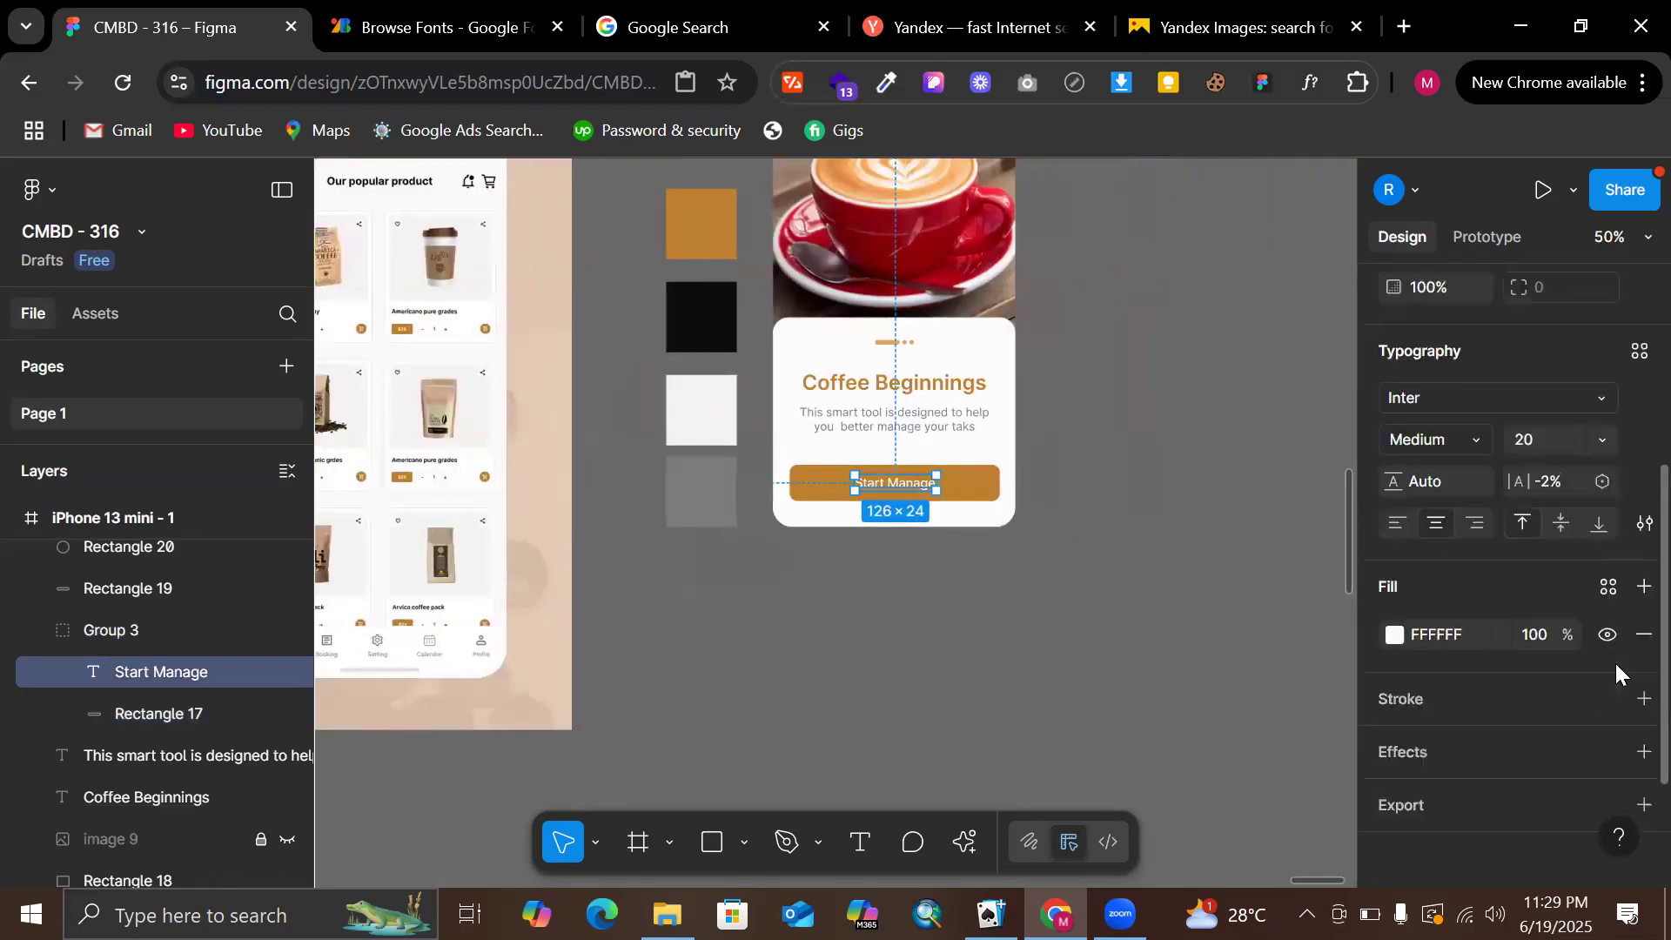
left_click(1459, 430)
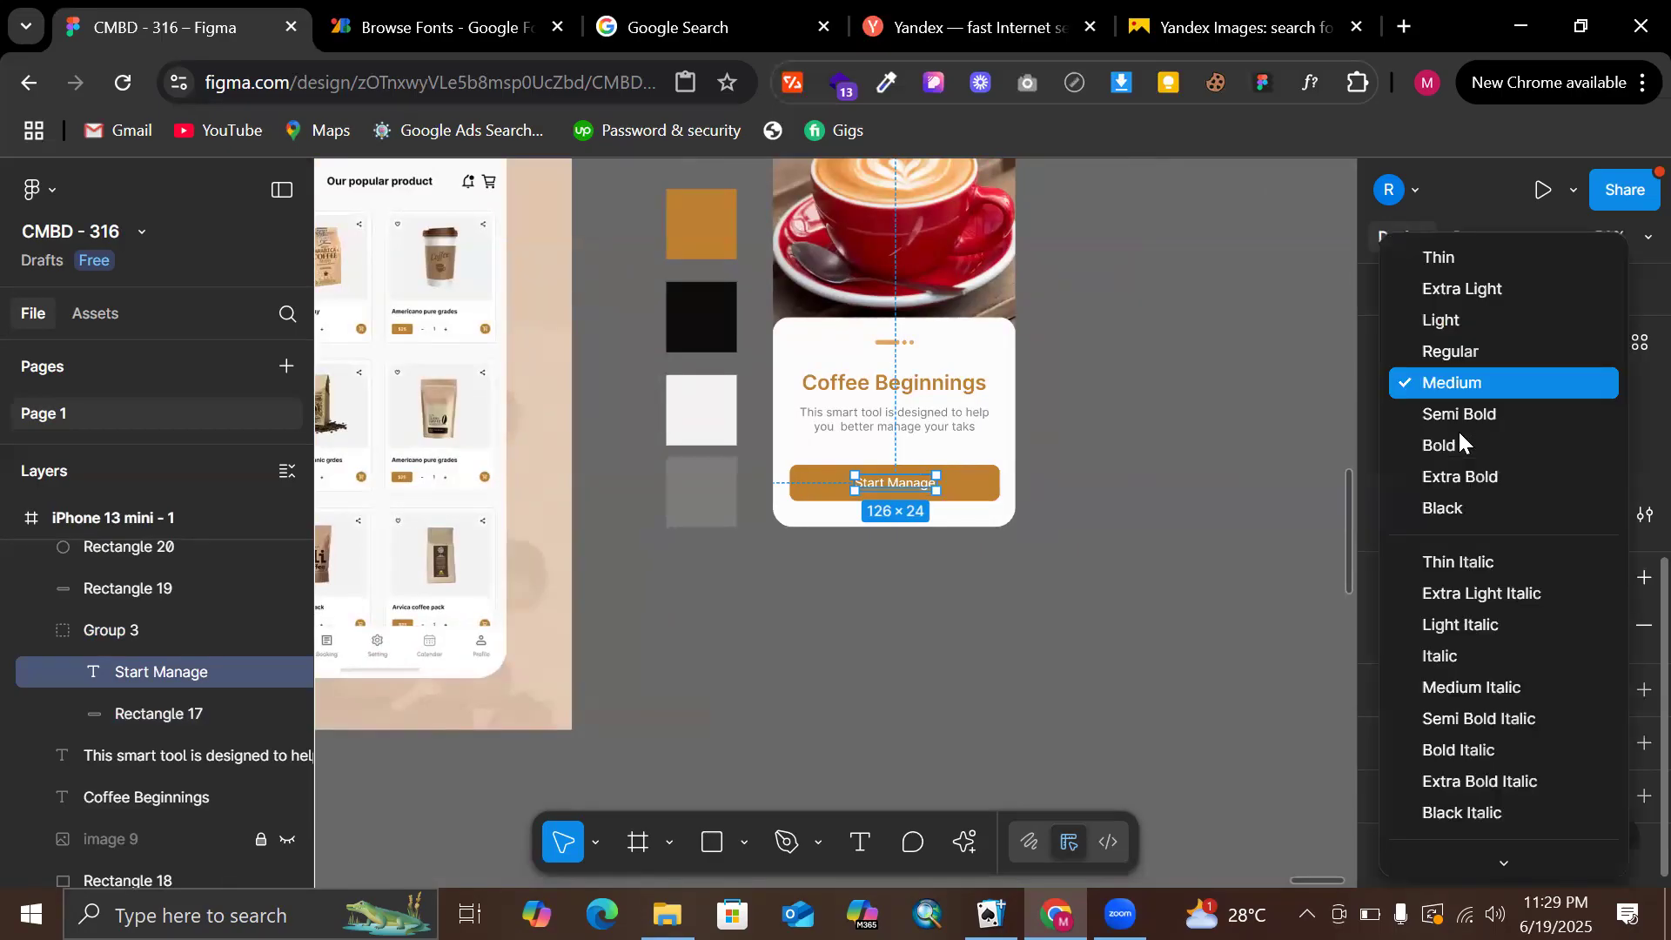
left_click(1464, 420)
scroll(1509, 345, "up", 5)
left_click(1446, 338)
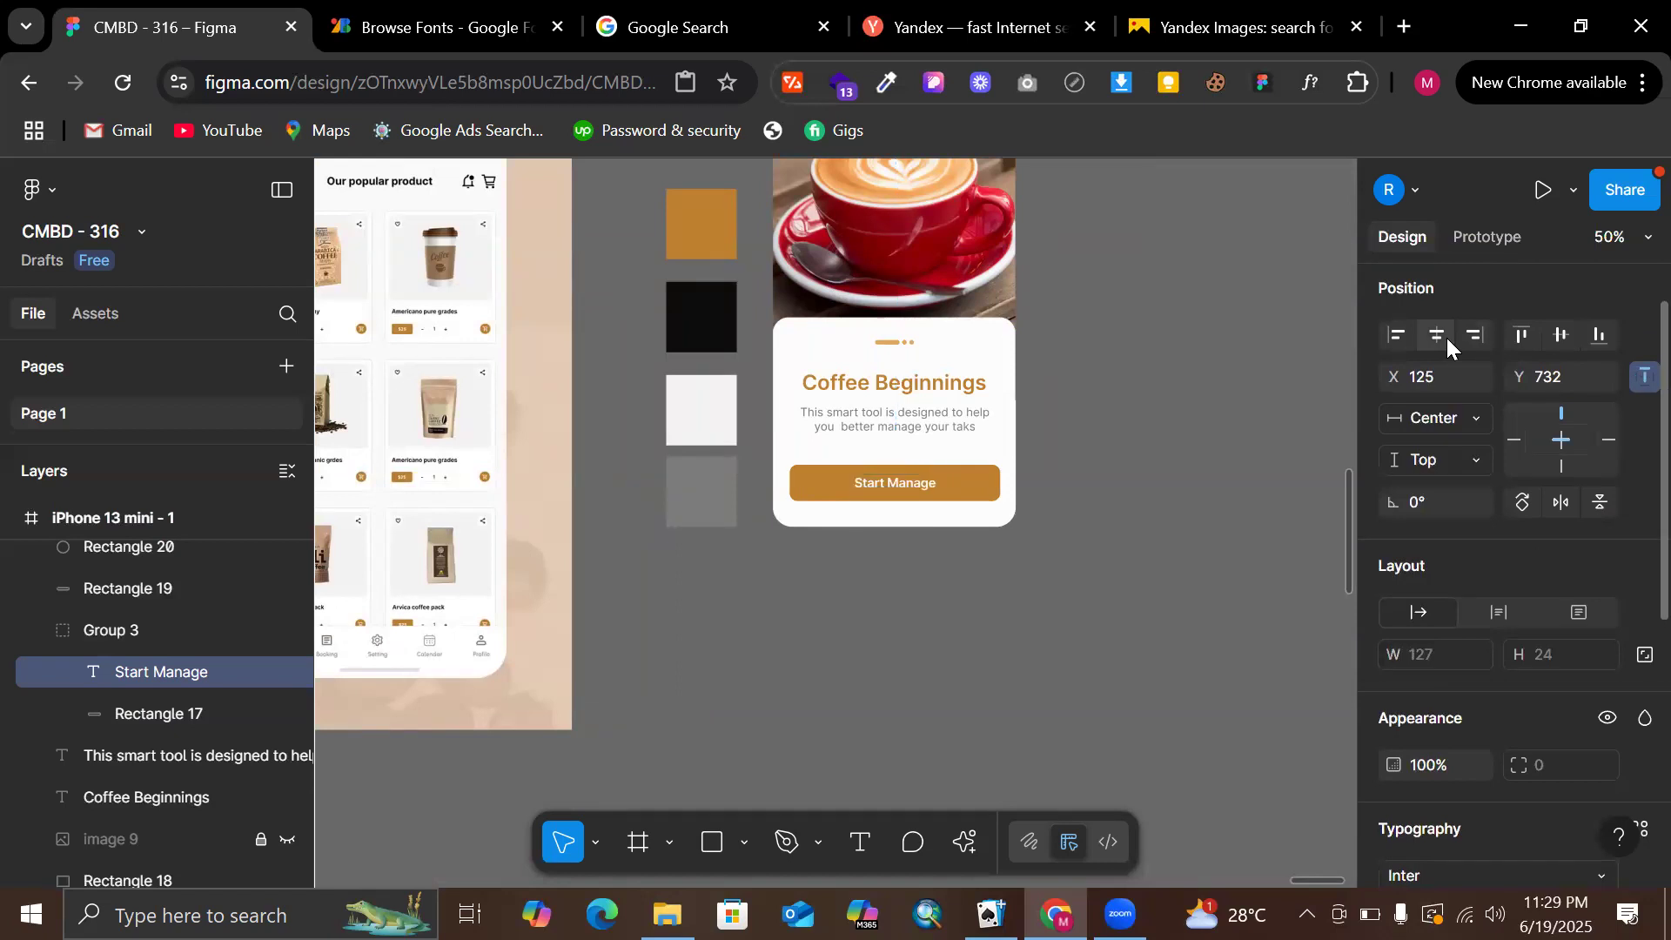
left_click(1043, 447)
Group the bar and two dots of the page indicator above the Coffee Beginnings heading
scroll(1044, 448, "up", 2)
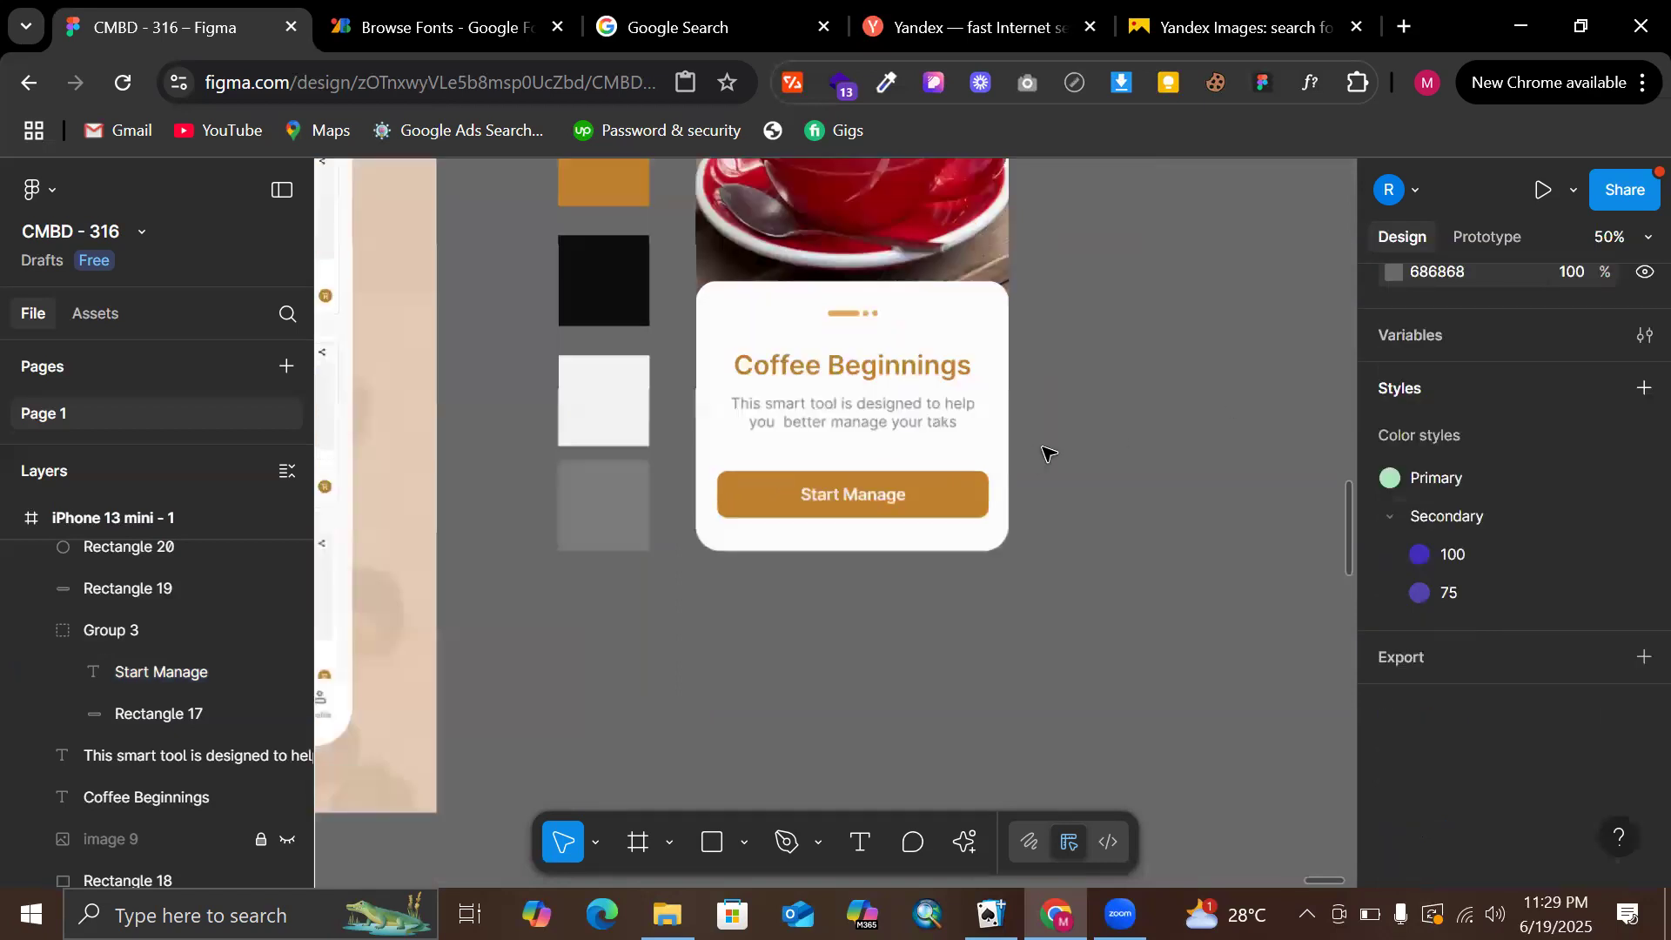
left_click(862, 317)
scroll(861, 317, "up", 1)
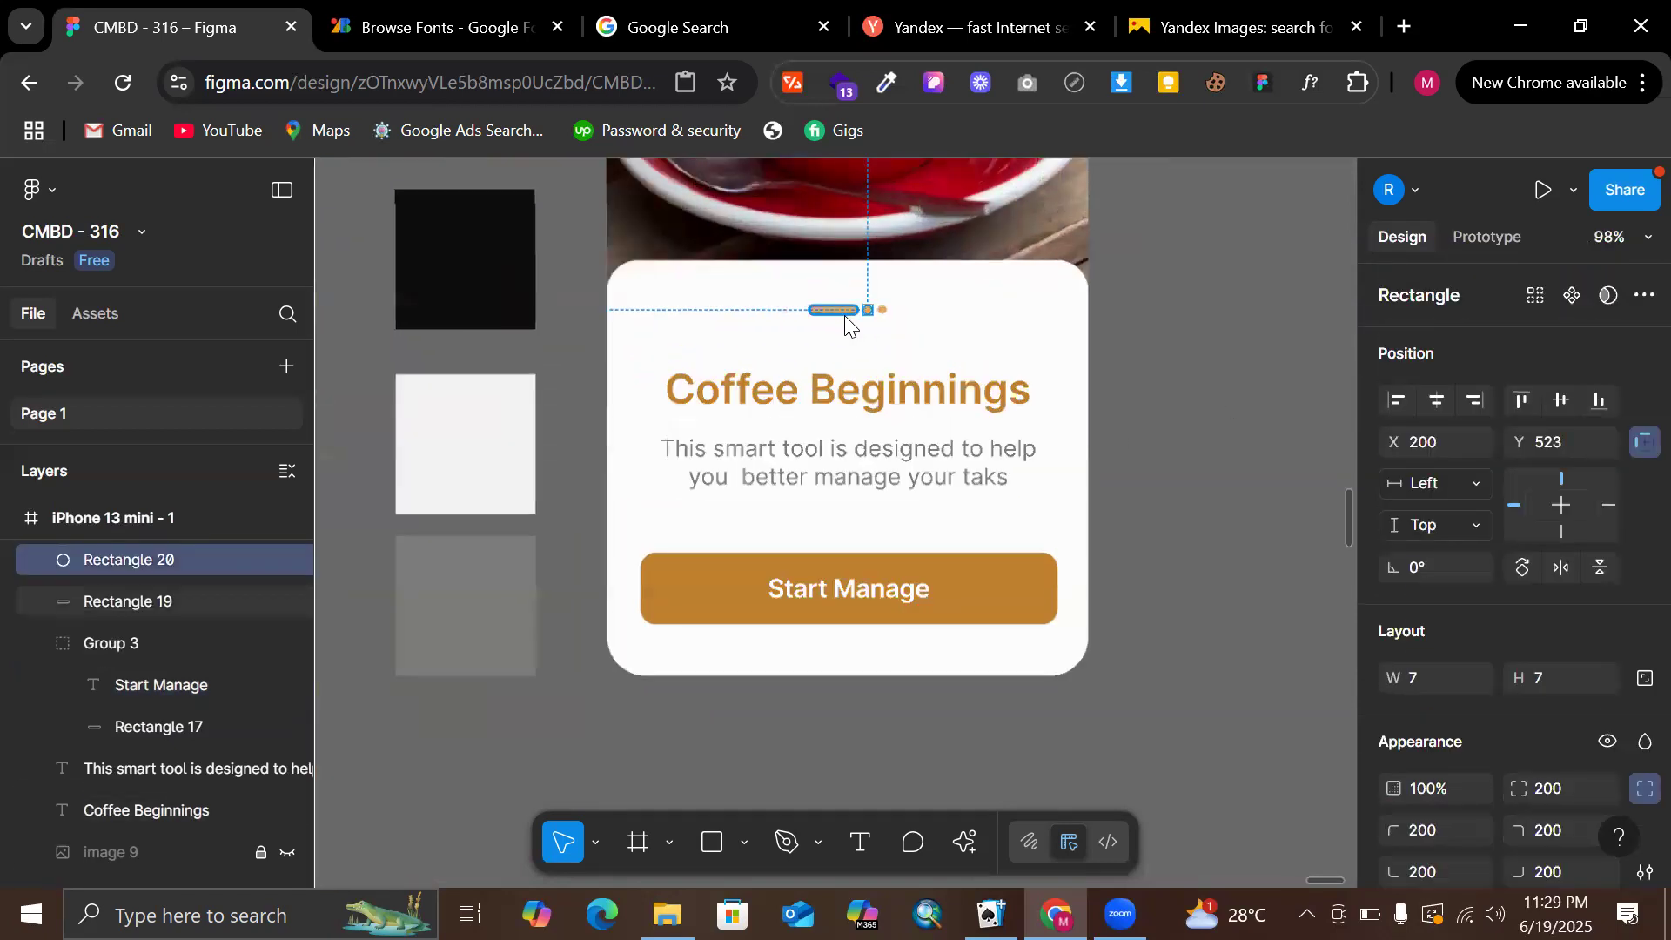
left_click(844, 315, "shift")
scroll(844, 315, "up", 3)
left_click(906, 308, "shift")
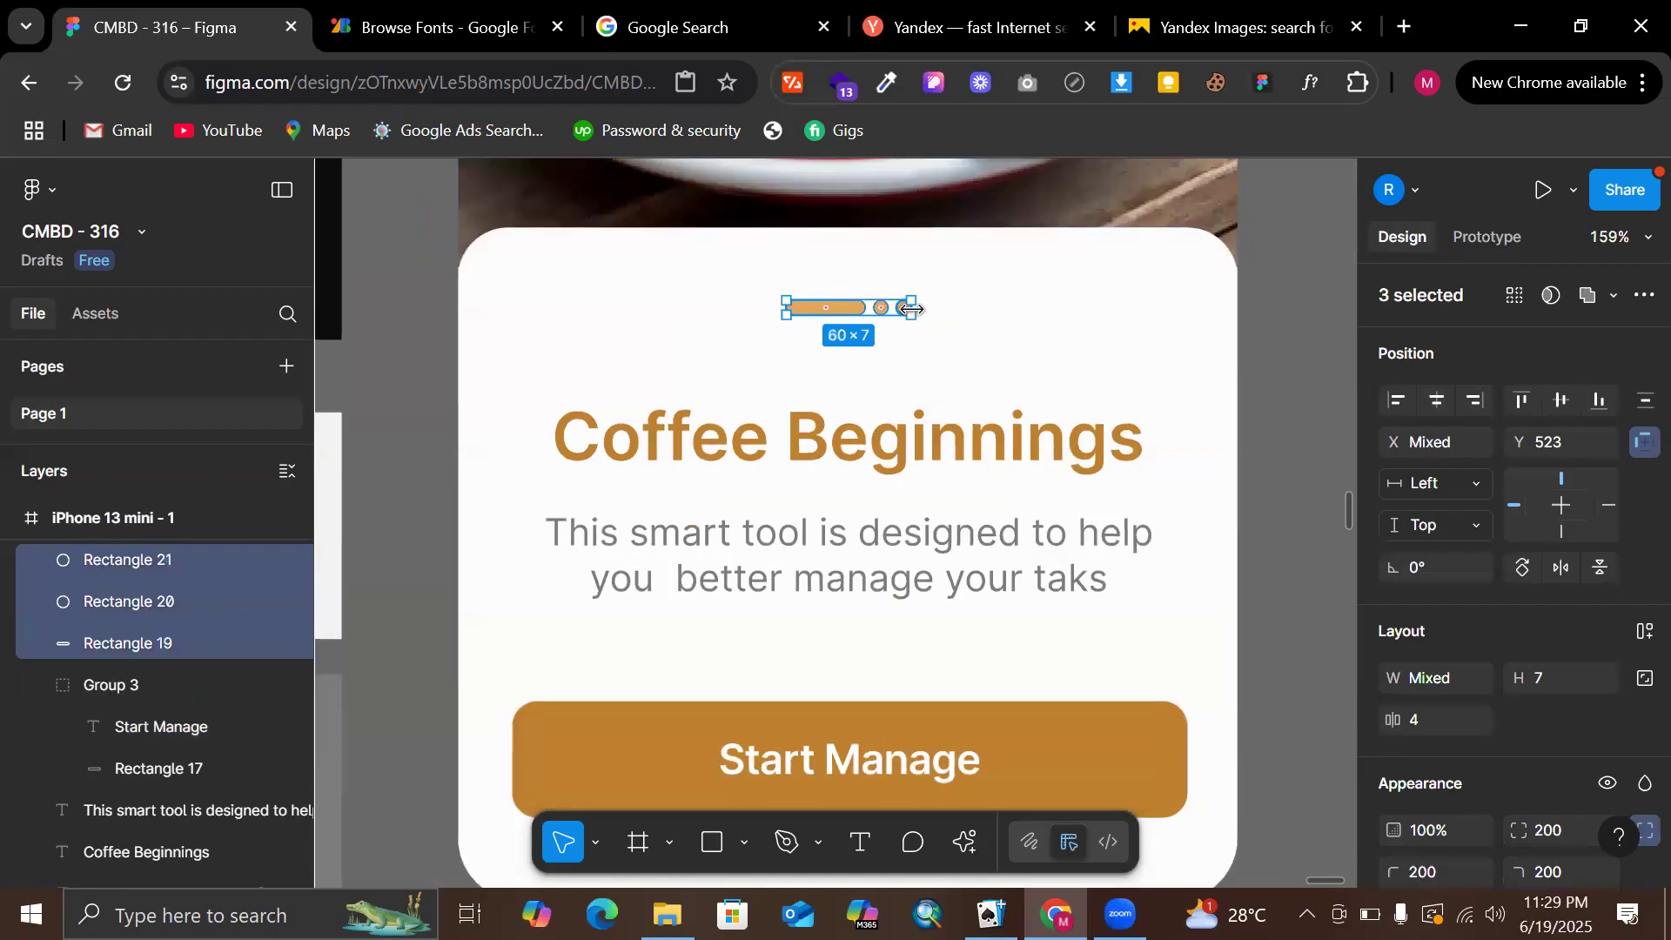
key("ctrl+g")
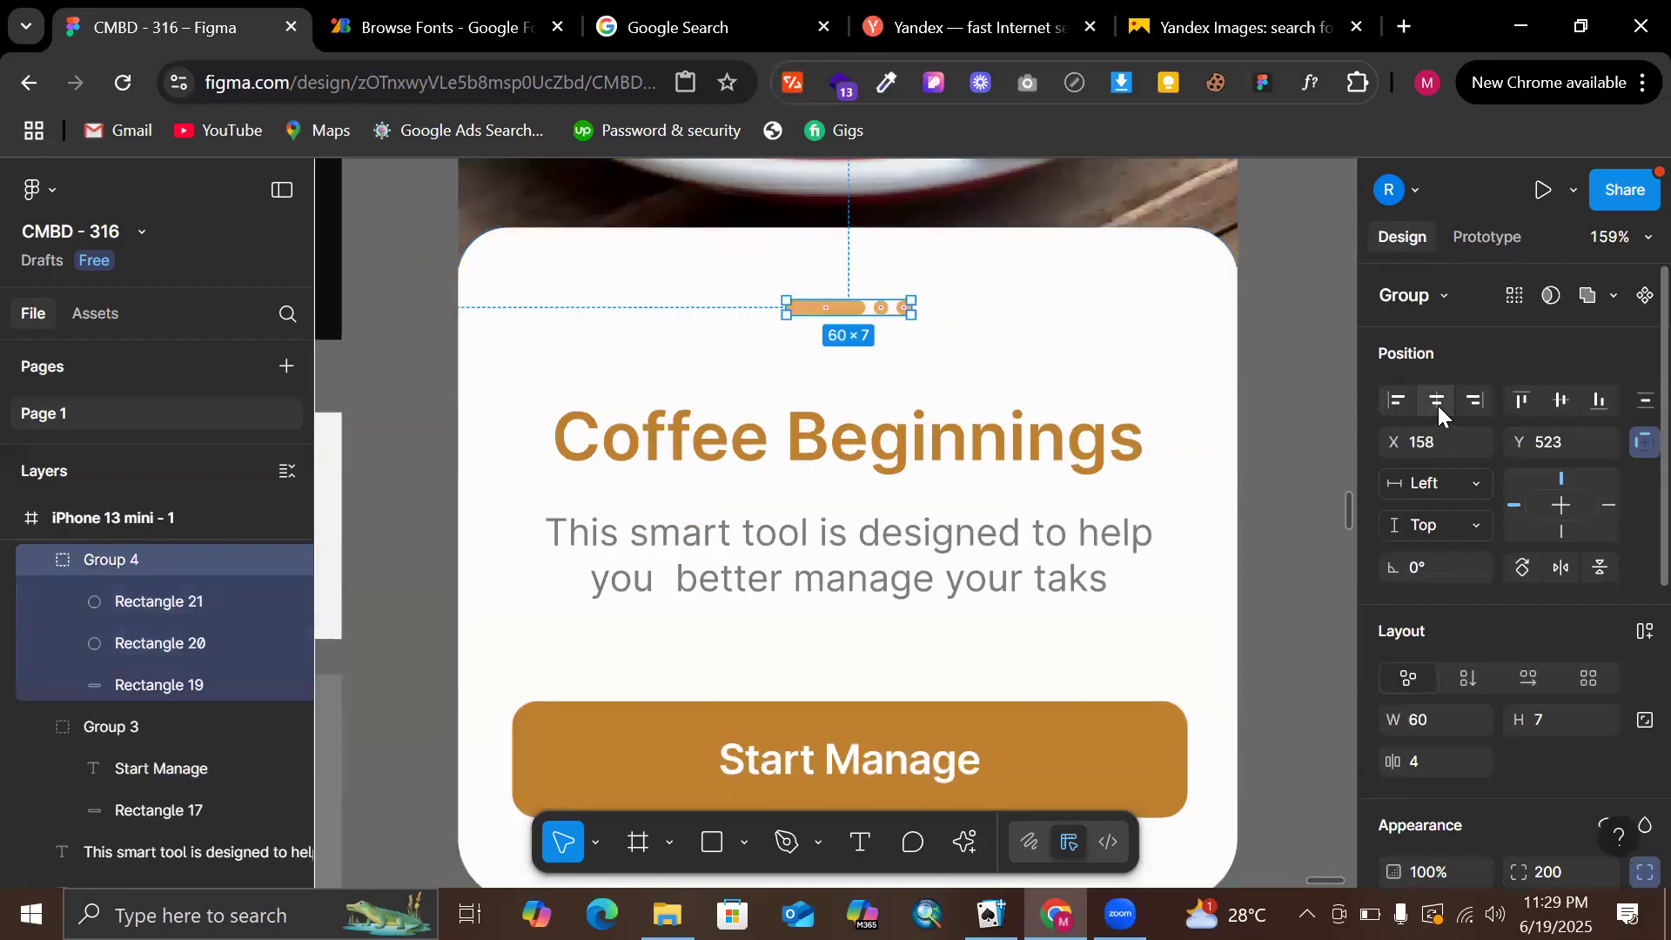
left_click(1335, 410)
Check the heading and description alignment, and centre the Start Manage button group horizontally in the frame
scroll(1332, 409, "down", 2)
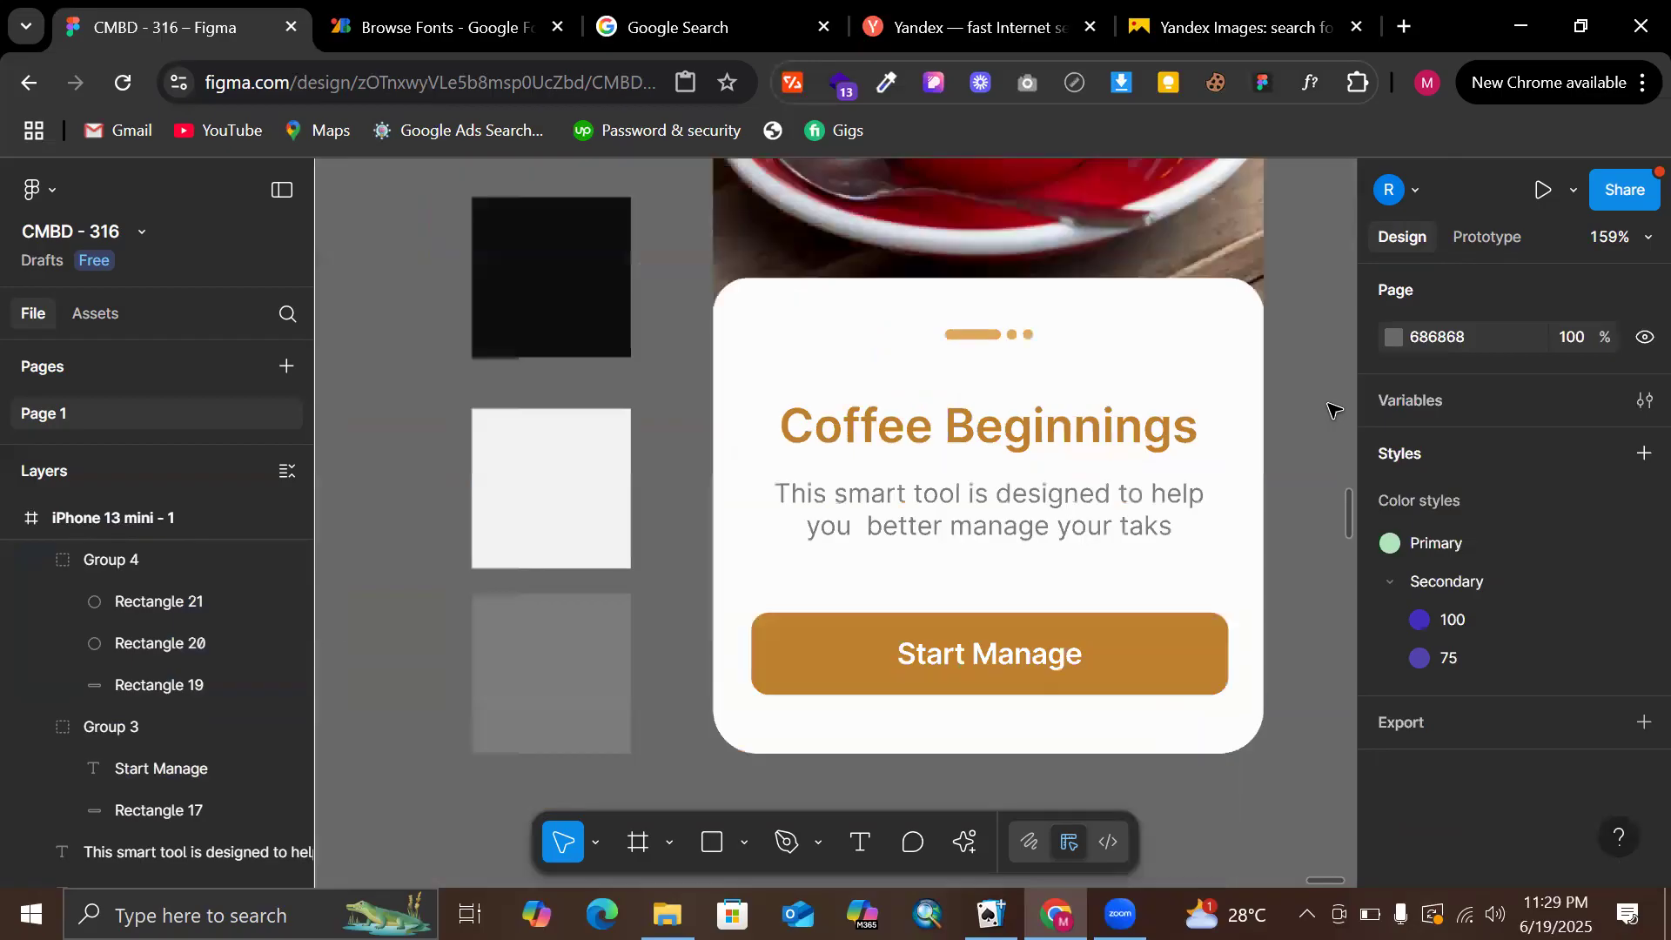
scroll(1141, 410, "down", 3)
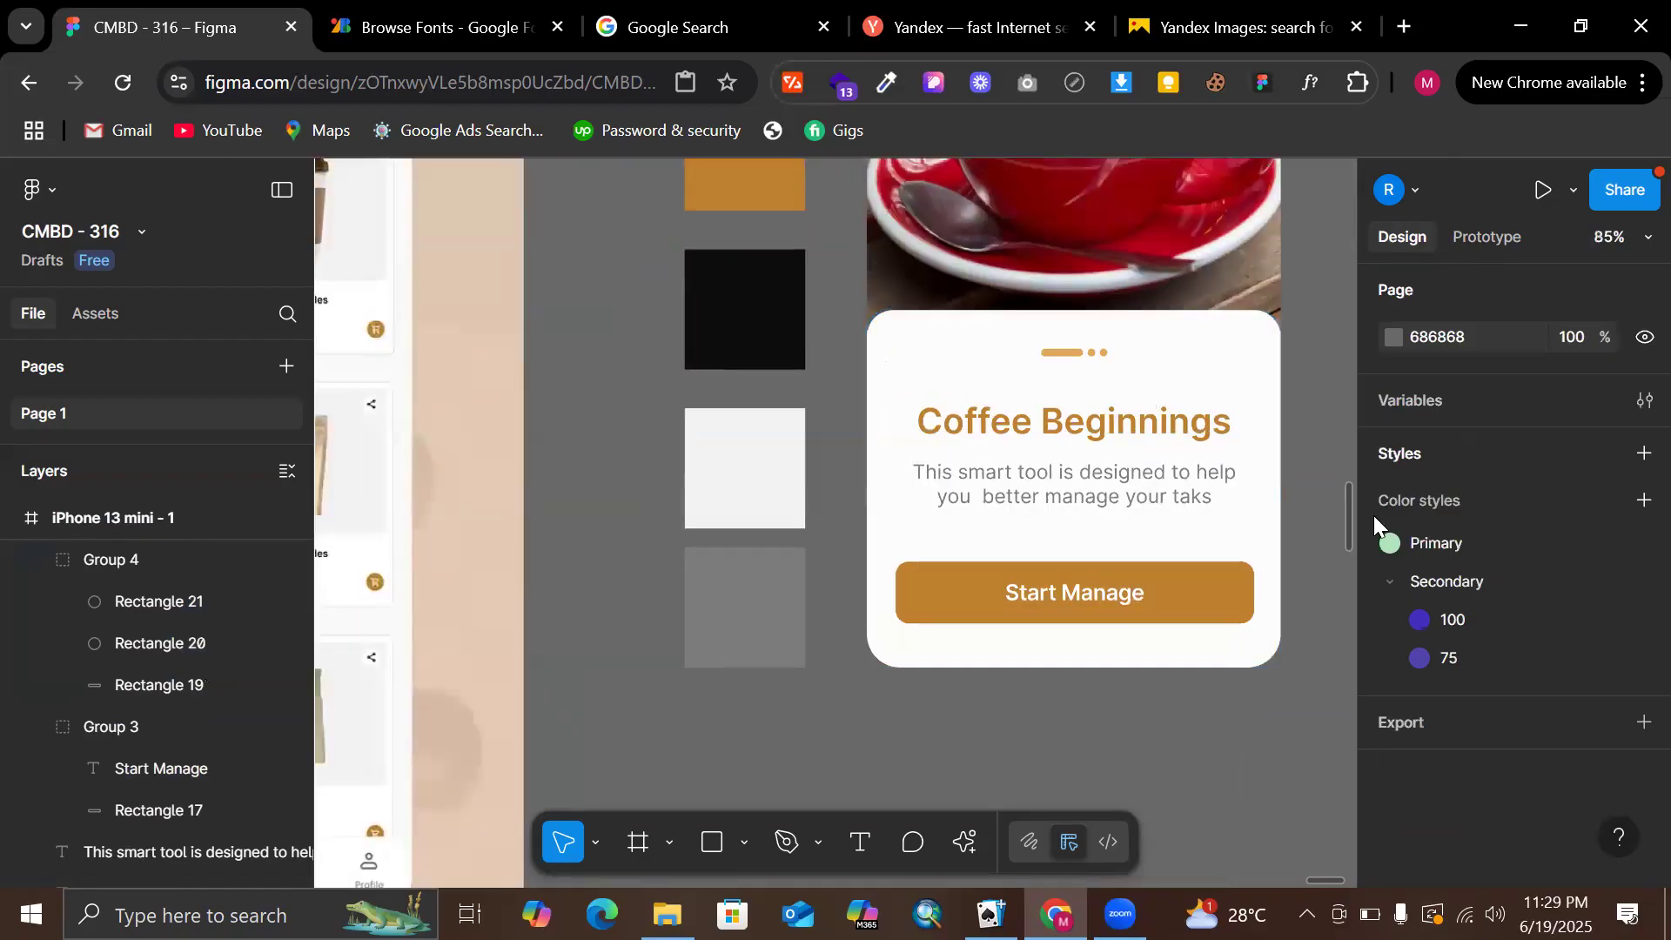
left_click(1170, 426)
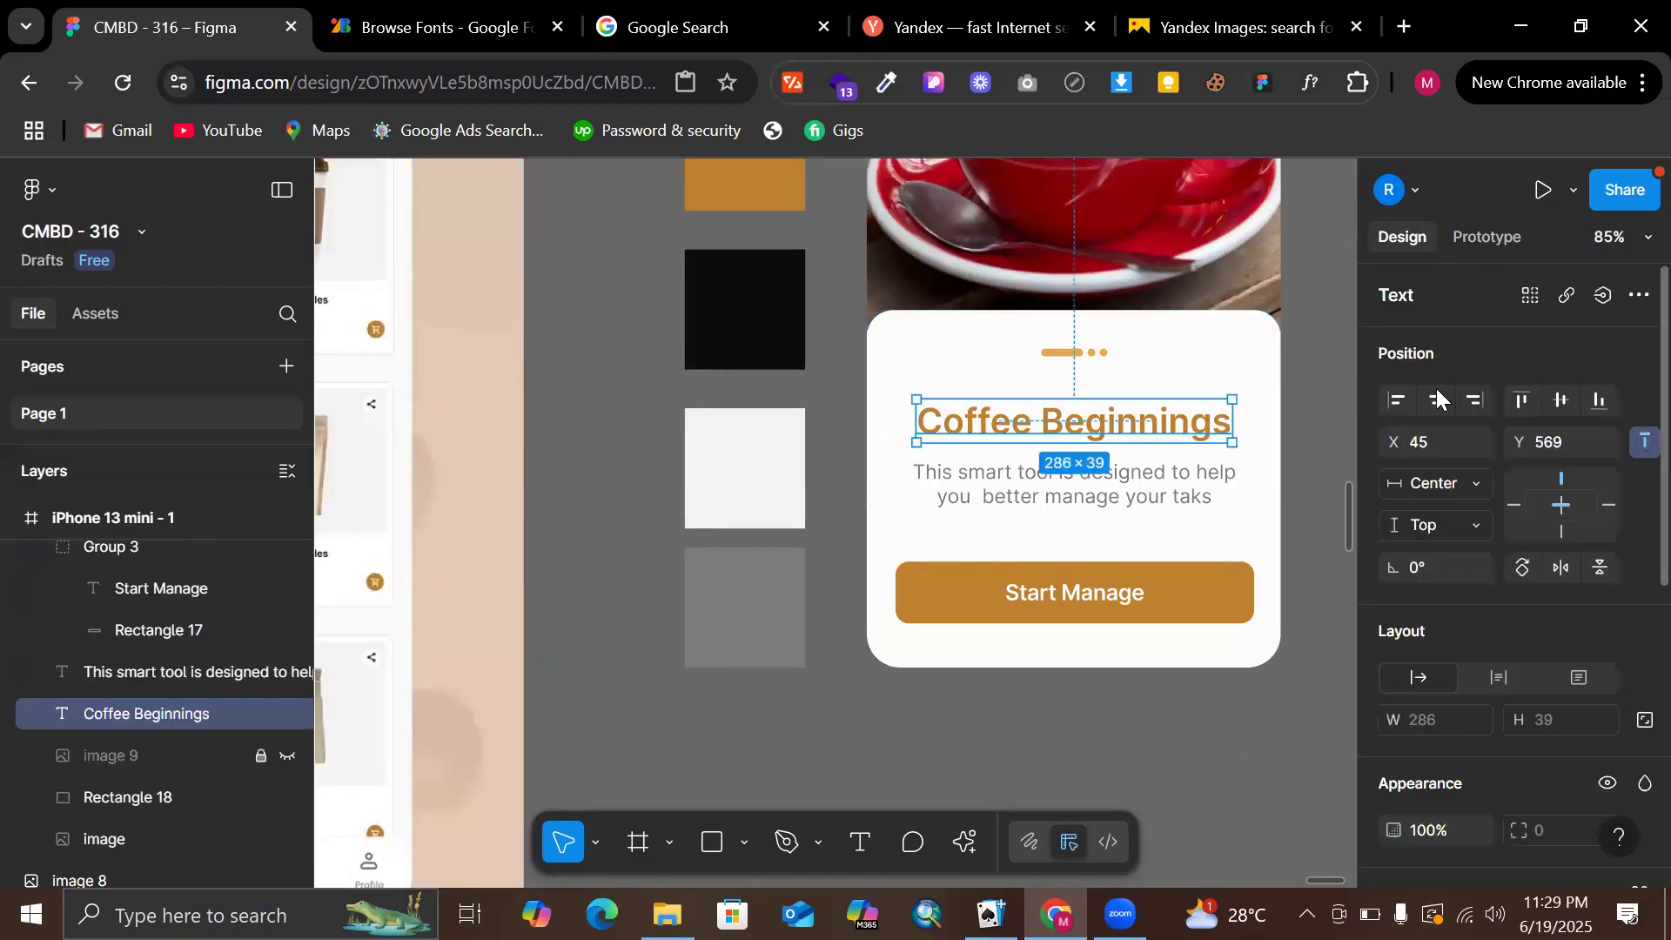
left_click(1186, 475)
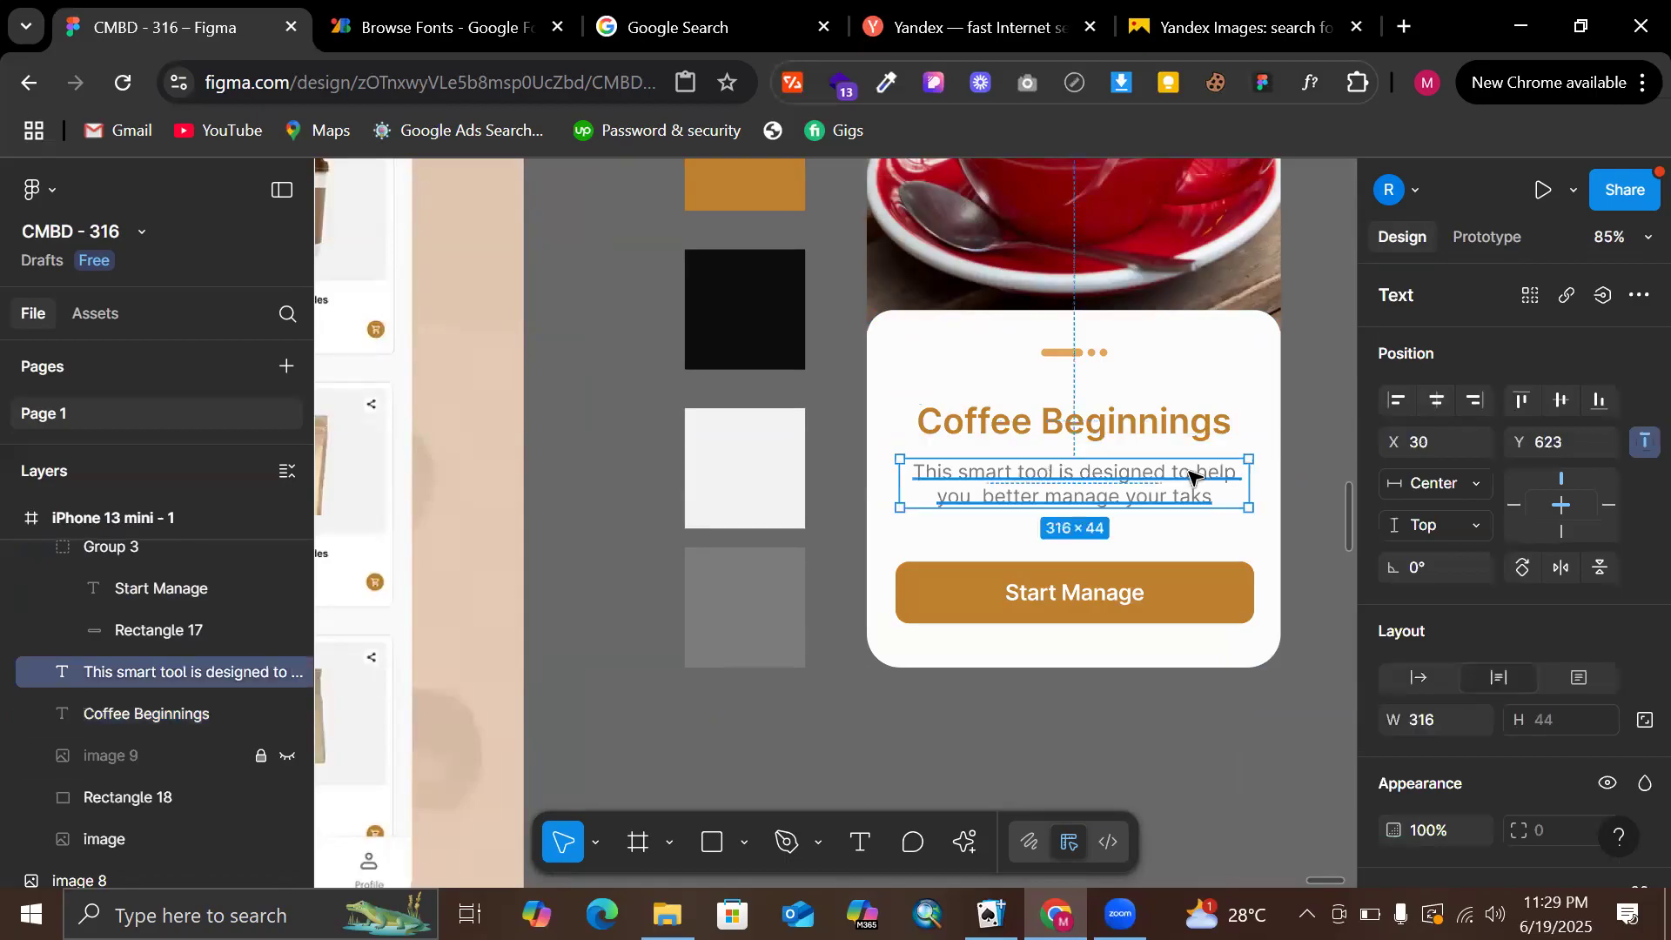
left_click(1104, 611)
left_click(1421, 396)
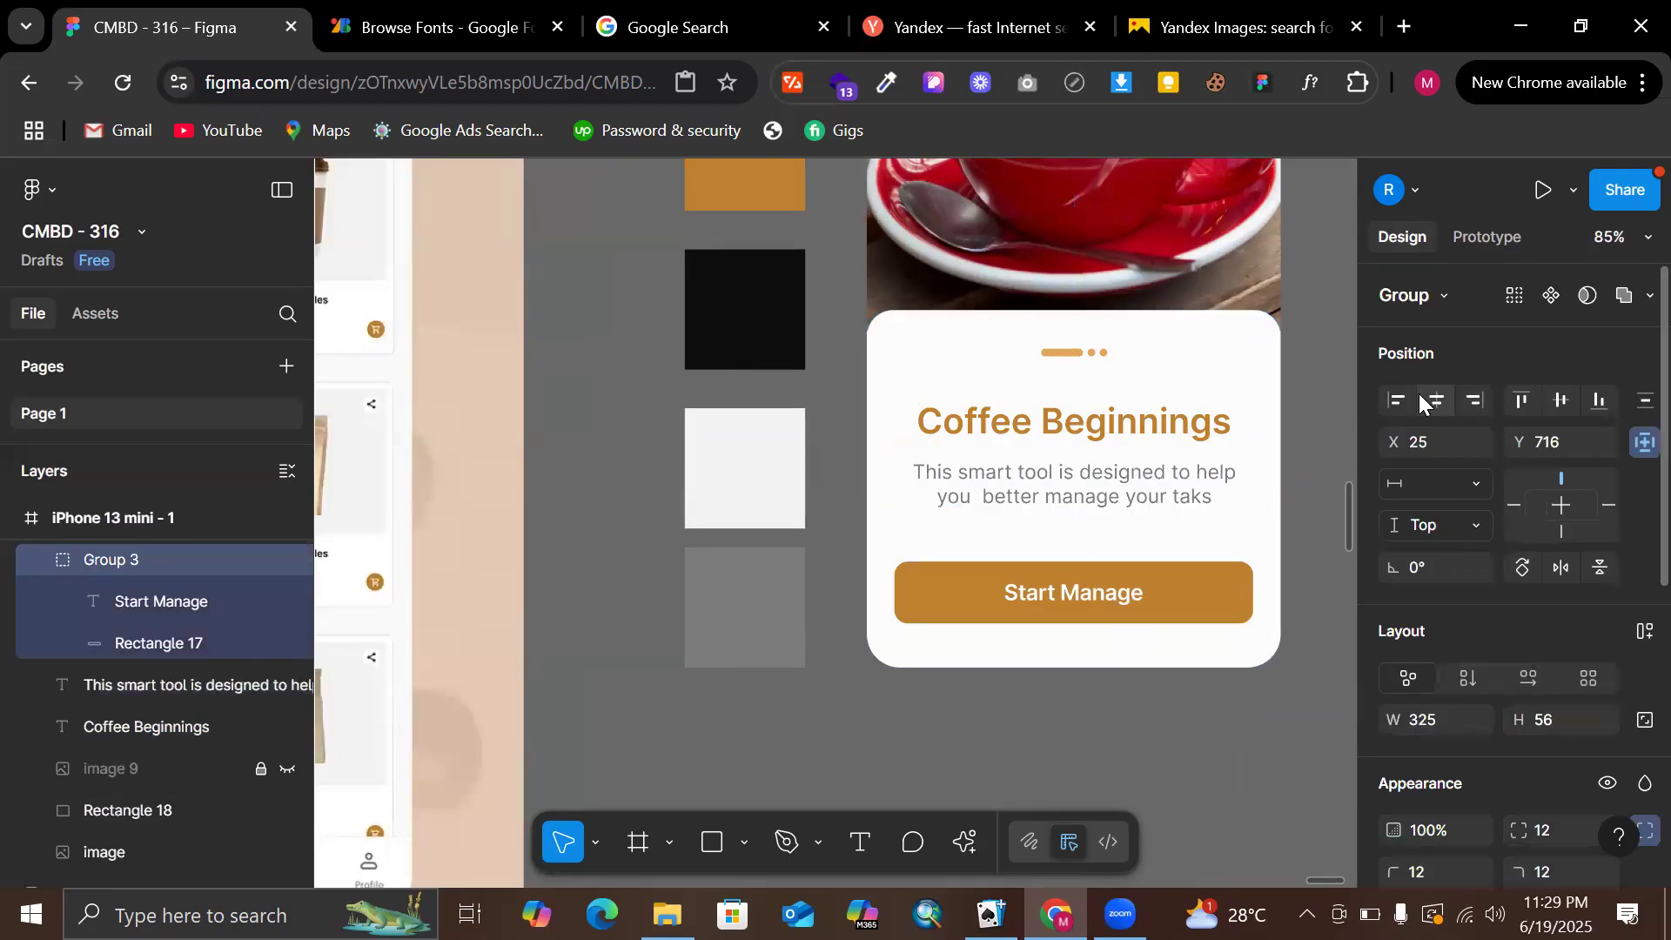
left_click(1310, 519)
Compare the rebuilt Coffee Beginnings screen and its colour swatches with the reference design
scroll(1310, 519, "down", 5)
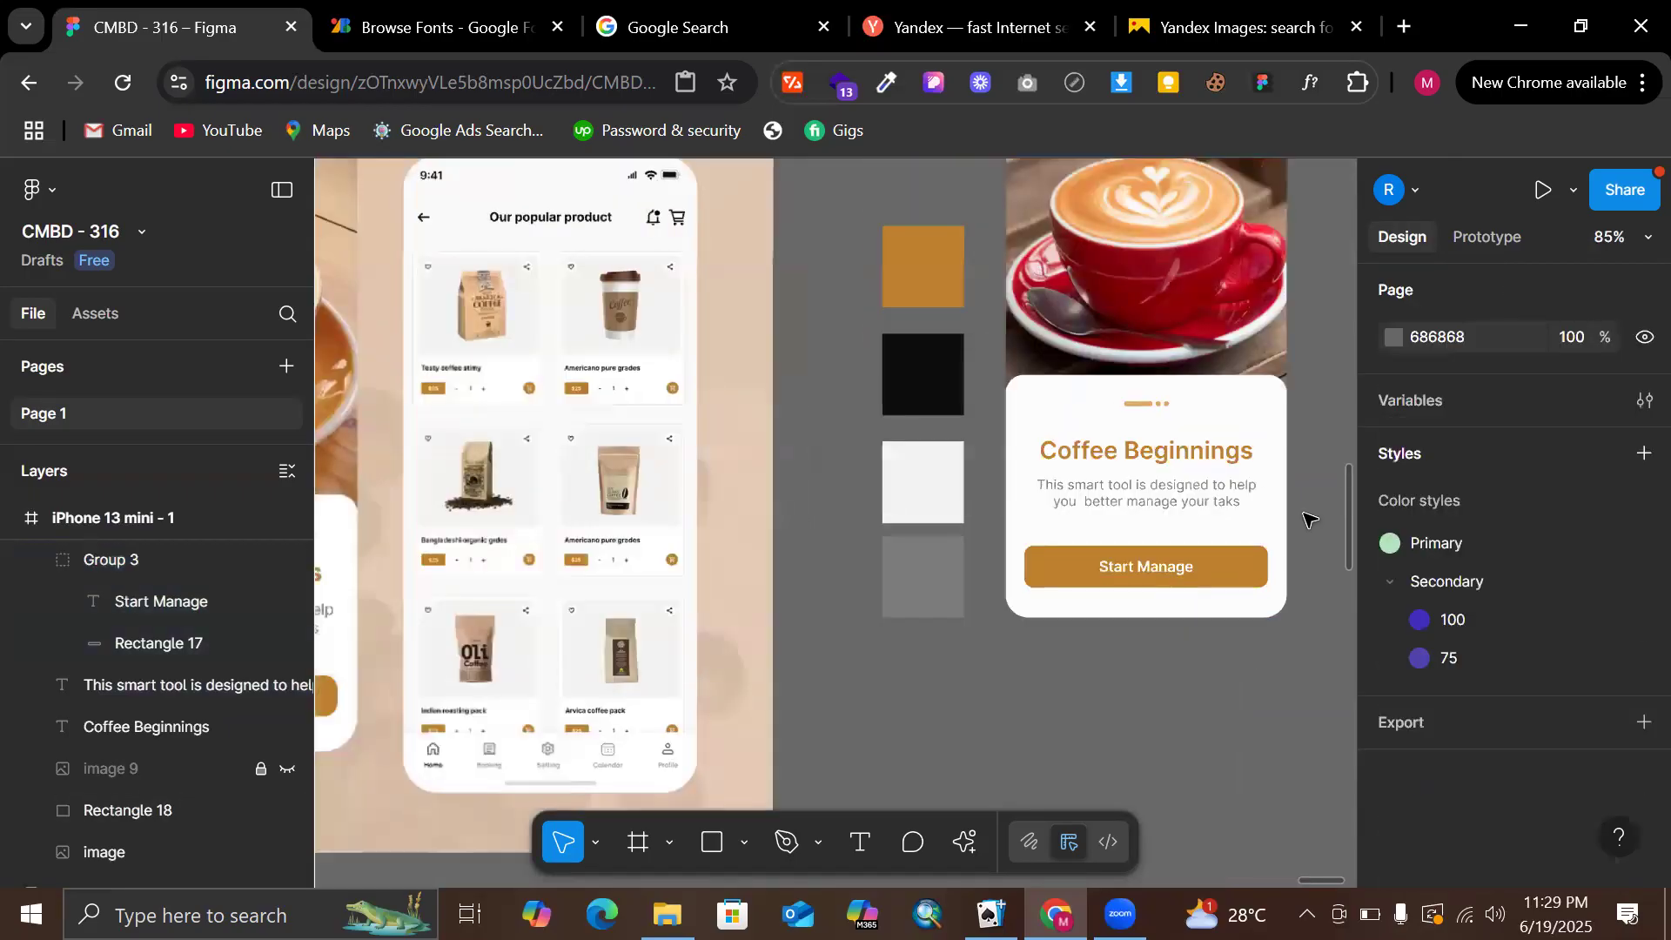
scroll(1225, 501, "up", 2)
scroll(1225, 501, "right", 1)
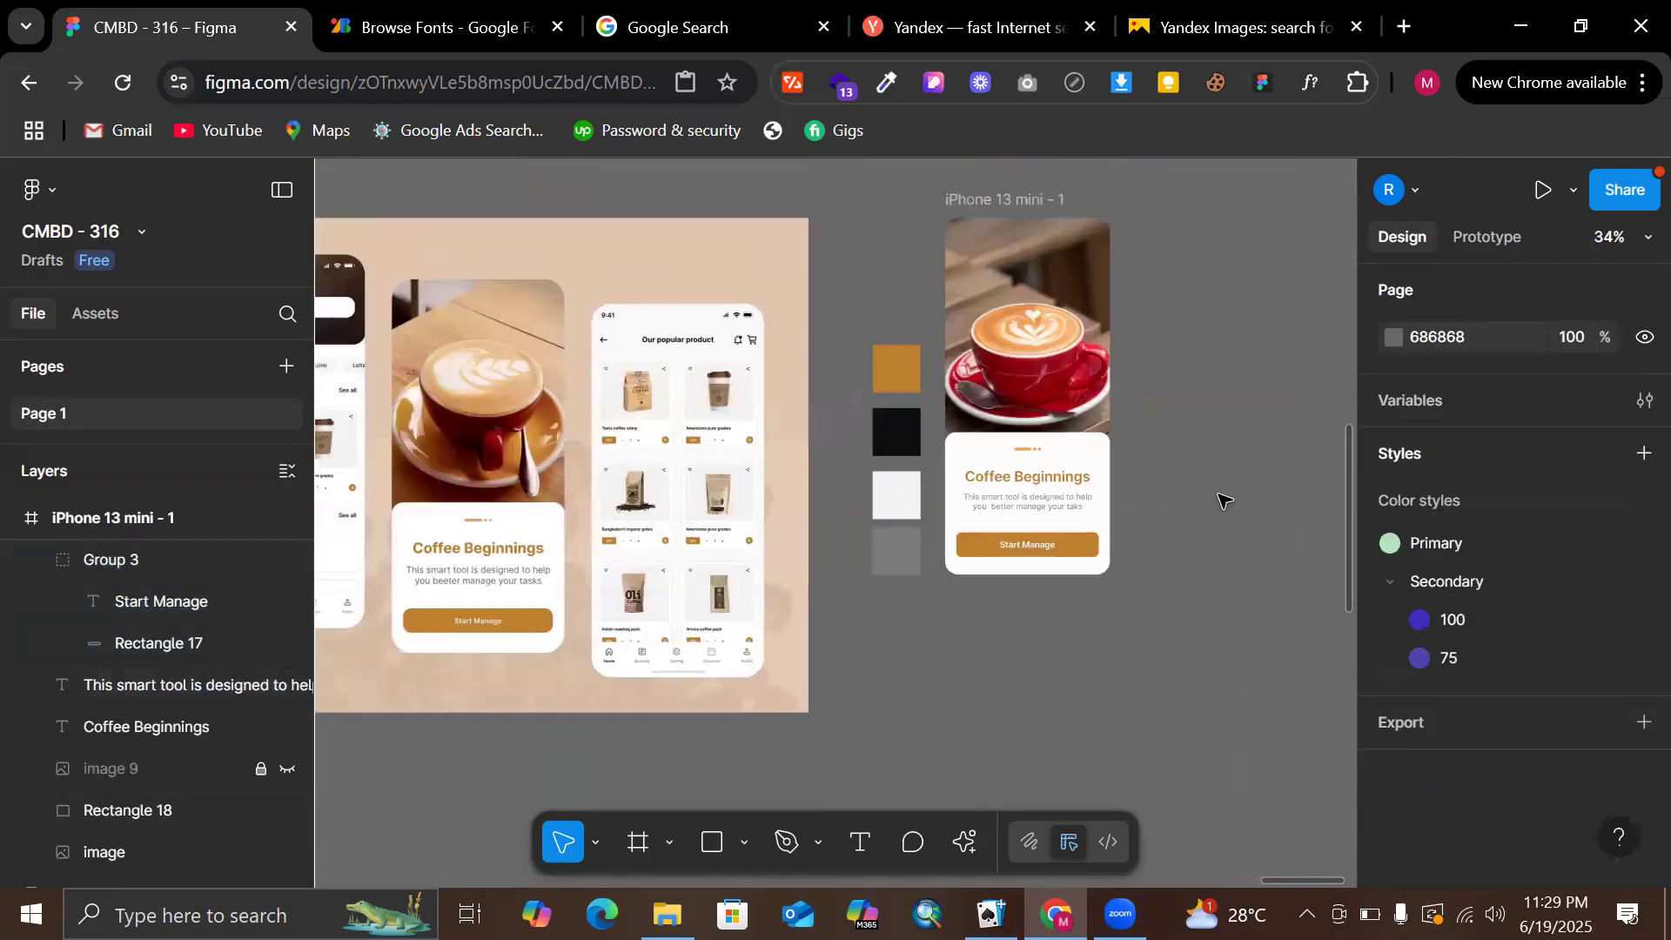
scroll(1225, 500, "right", 1)
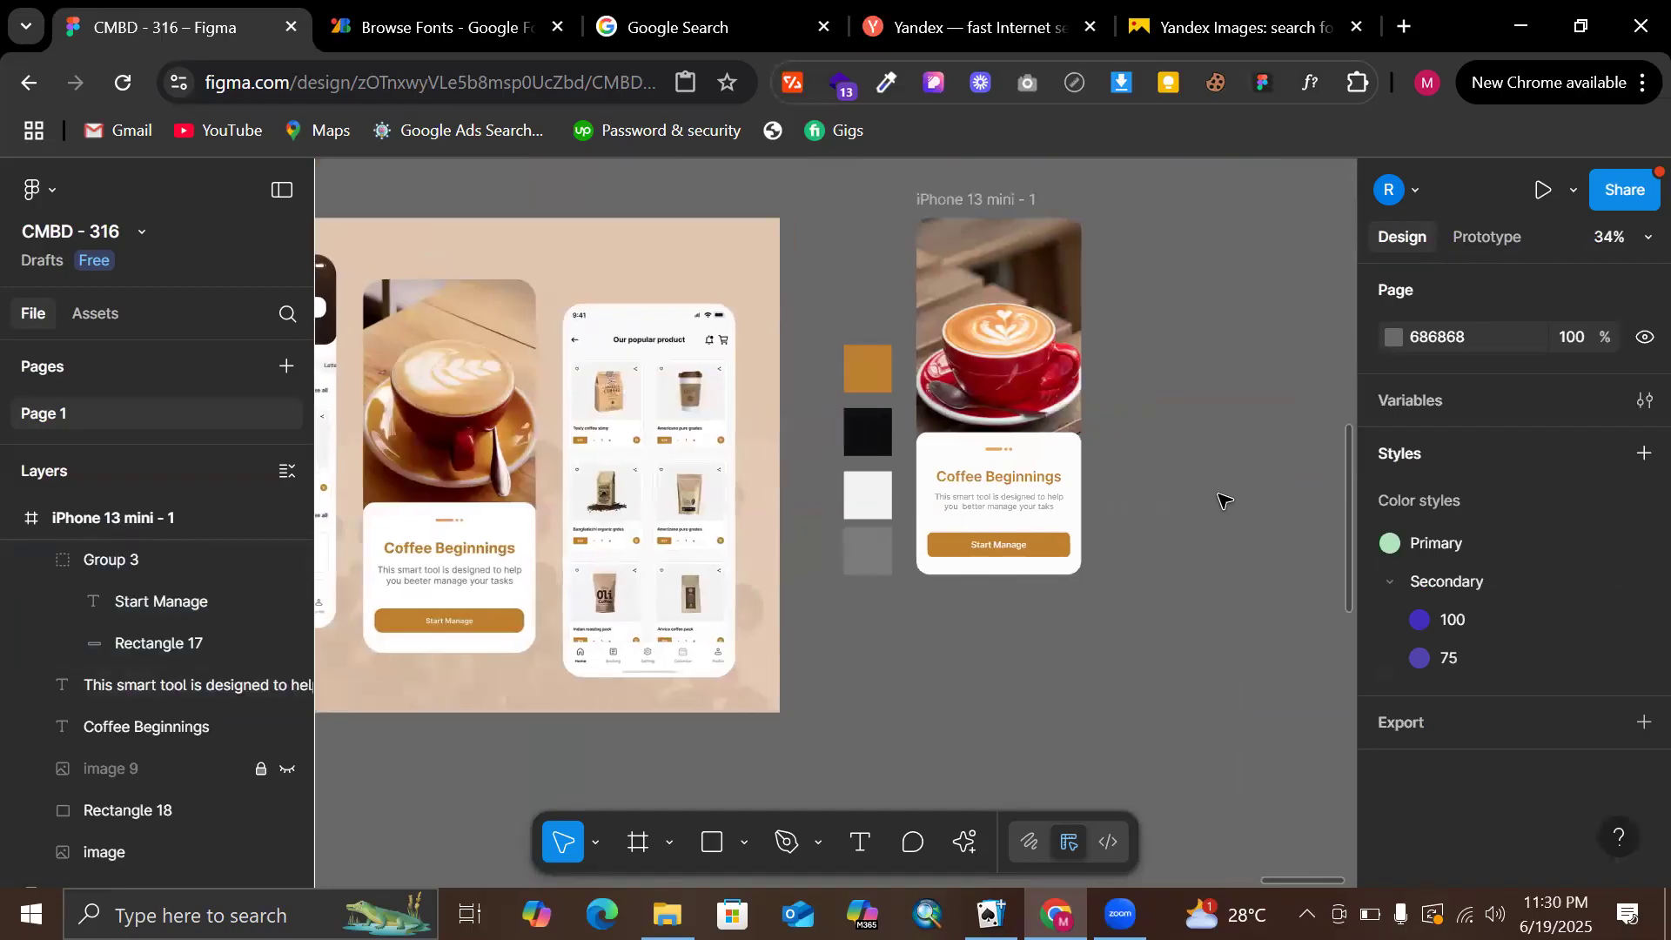
scroll(1224, 501, "left", 1)
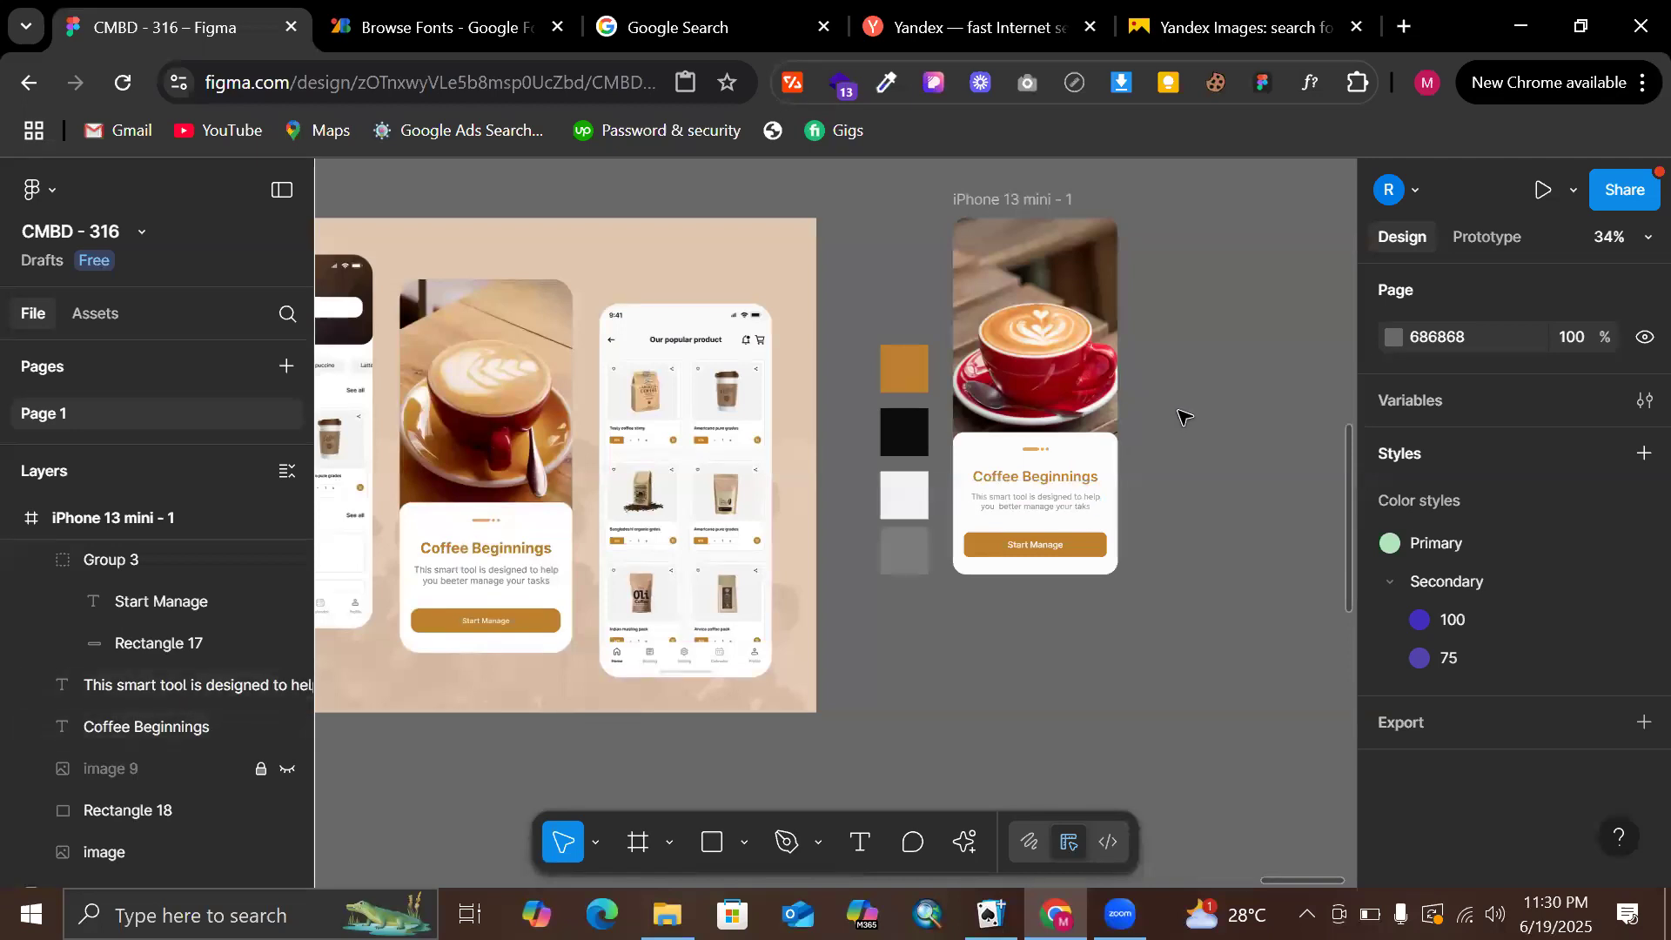
scroll(1179, 418, "left", 1)
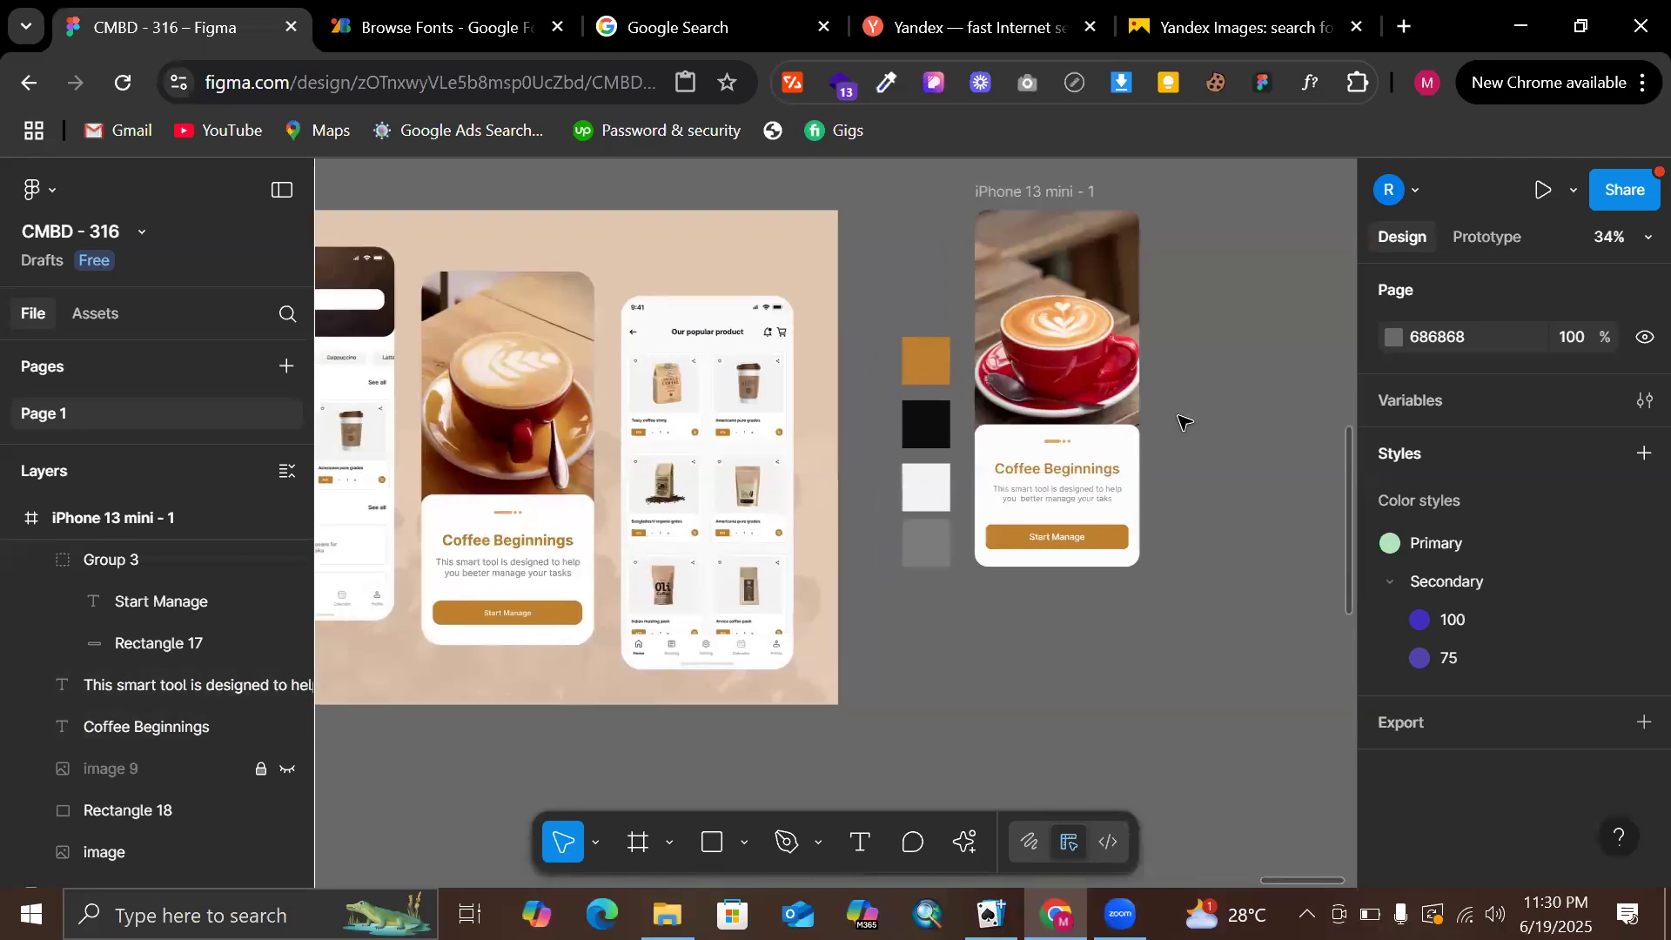
scroll(1181, 421, "right", 1)
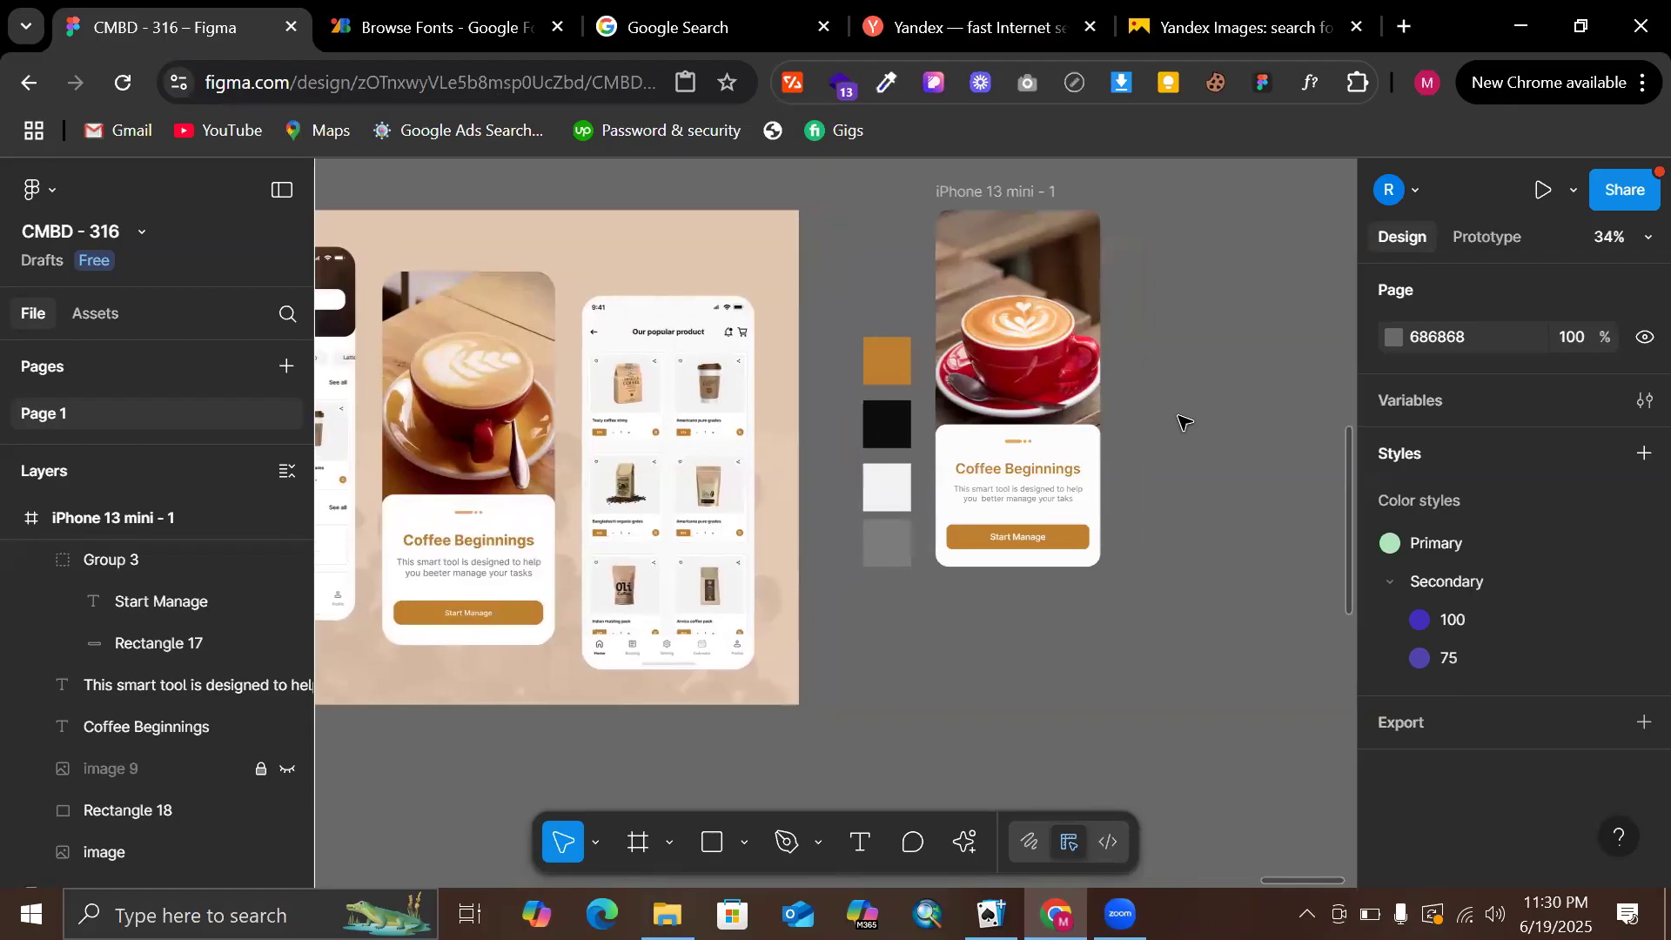
left_click_drag(842, 317, 903, 633)
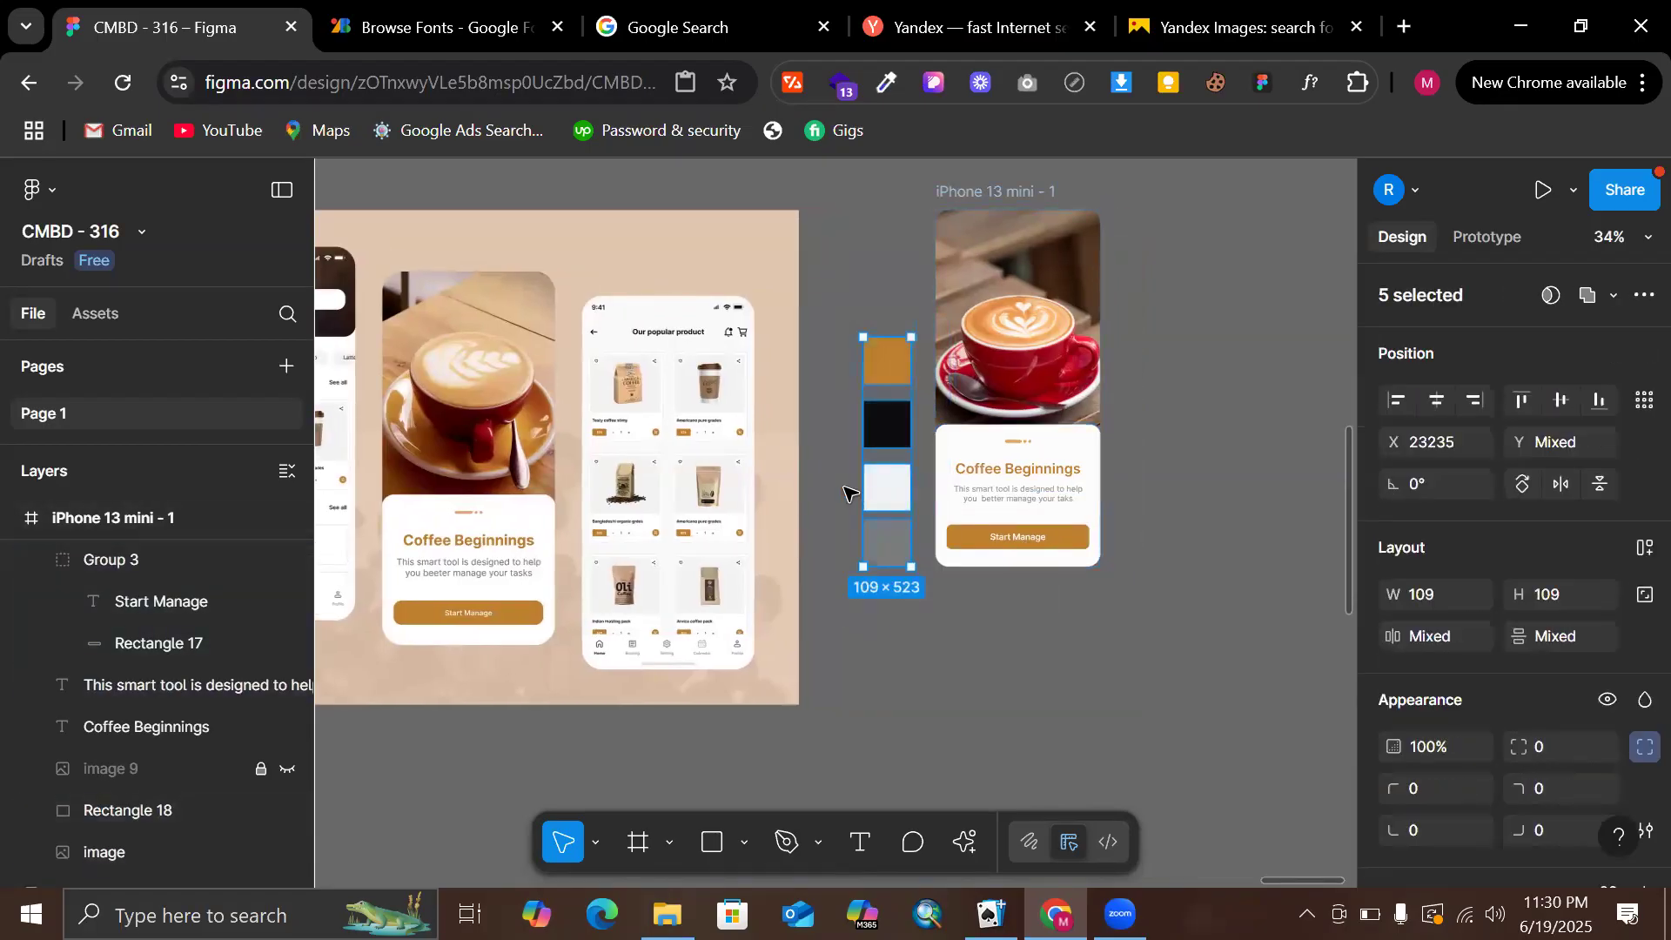
scroll(878, 476, "up", 2)
left_click(787, 362)
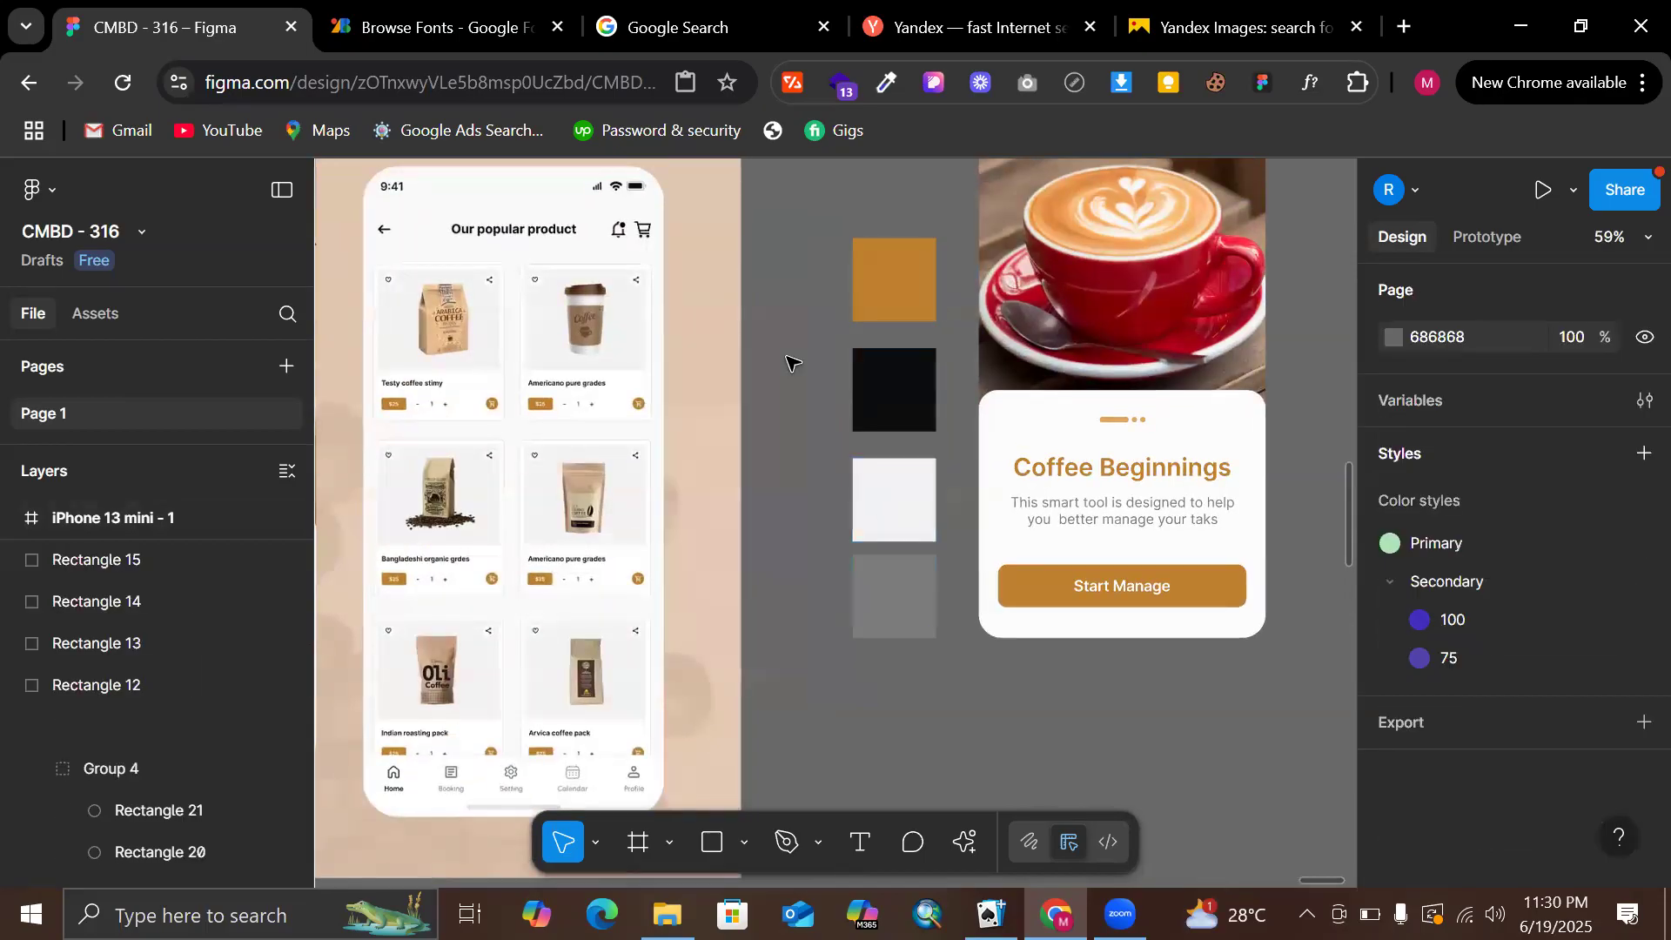
scroll(991, 324, "down", 3)
scroll(966, 174, "up", 2)
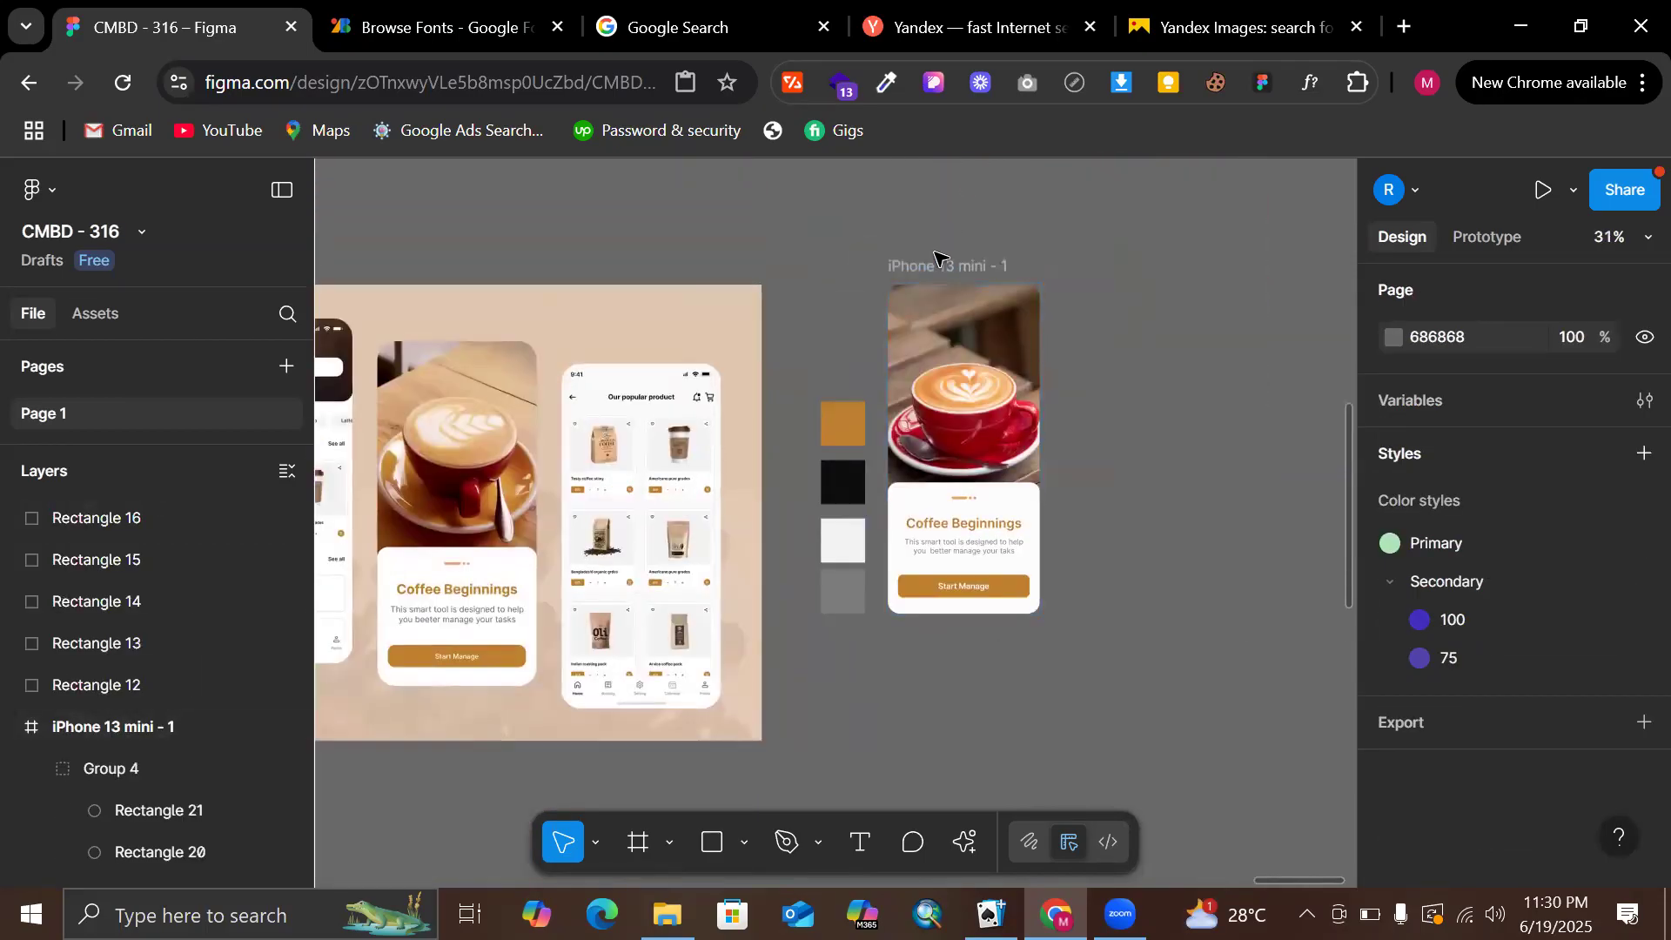
Move the iPhone 13 mini frame further right of the palette swatches, to X 23535 and Y 73
left_click_drag(937, 261, 999, 261)
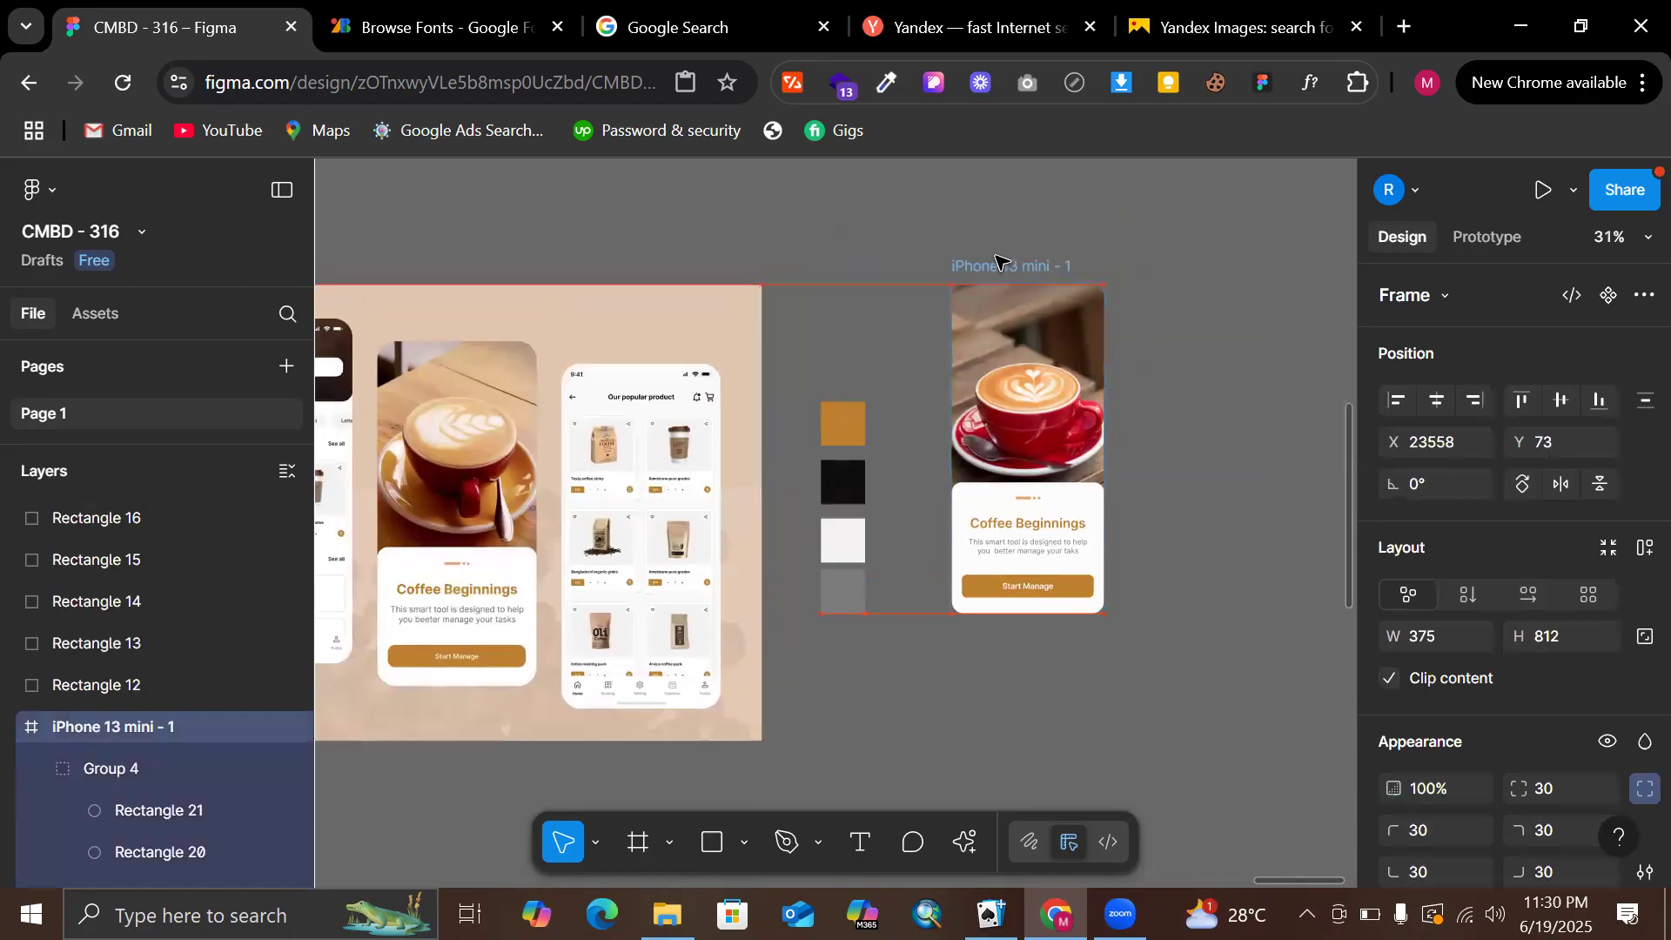
left_click(992, 233)
scroll(992, 233, "right", 2)
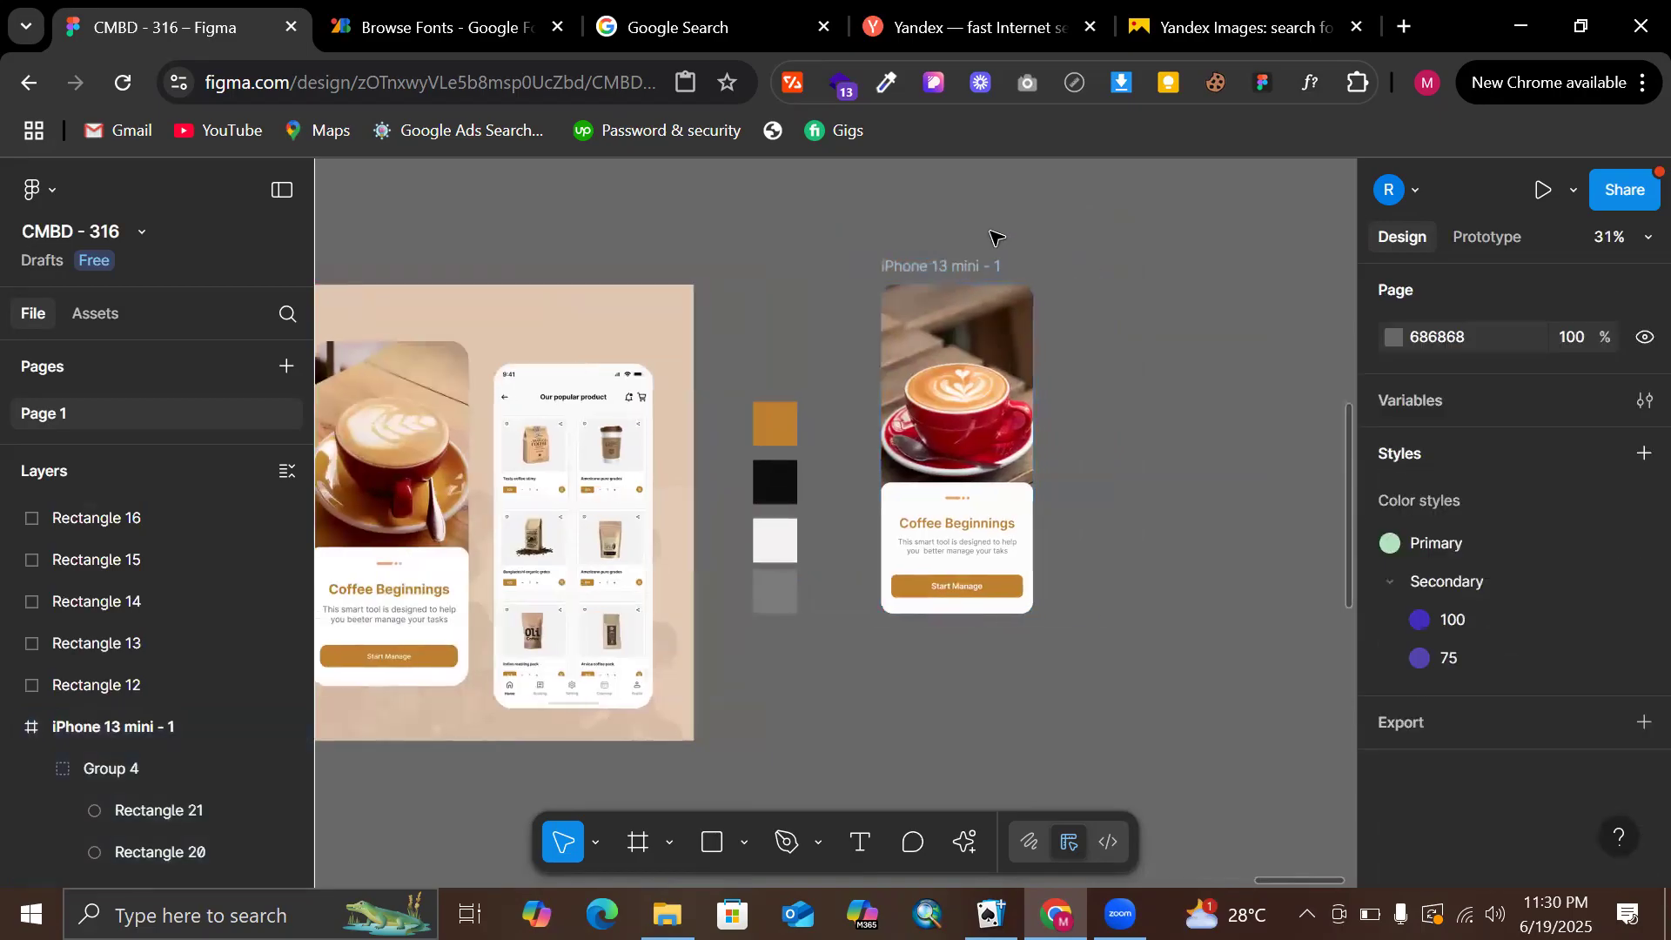
left_click(970, 269)
scroll(970, 270, "left", 10)
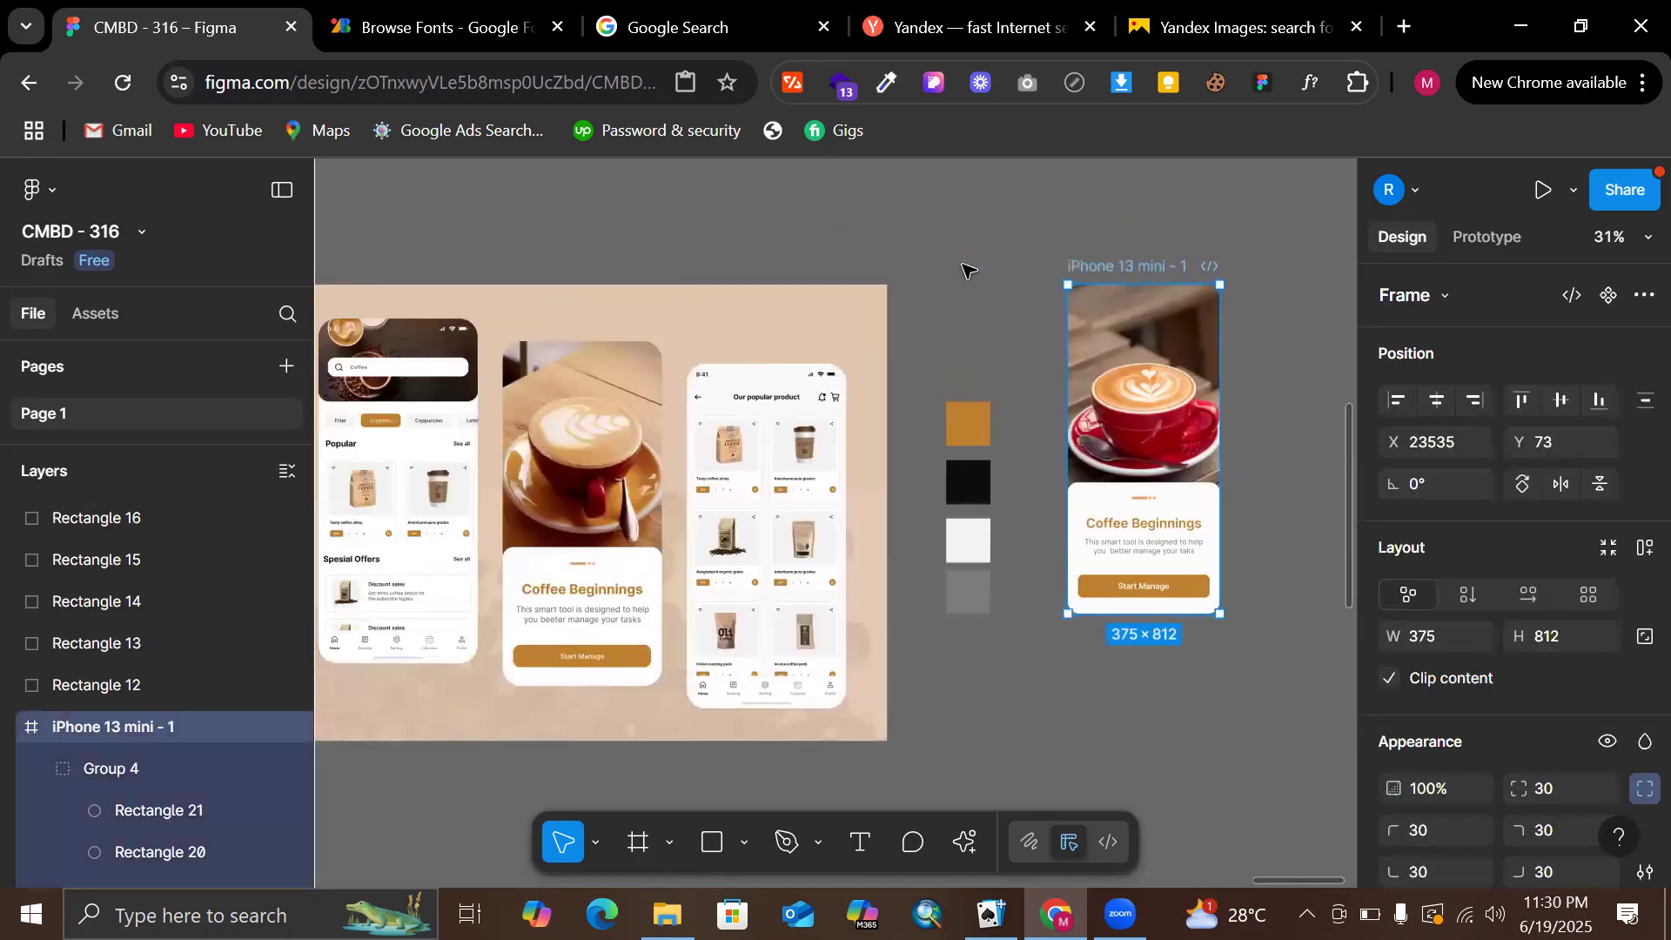
scroll(642, 570, "right", 7)
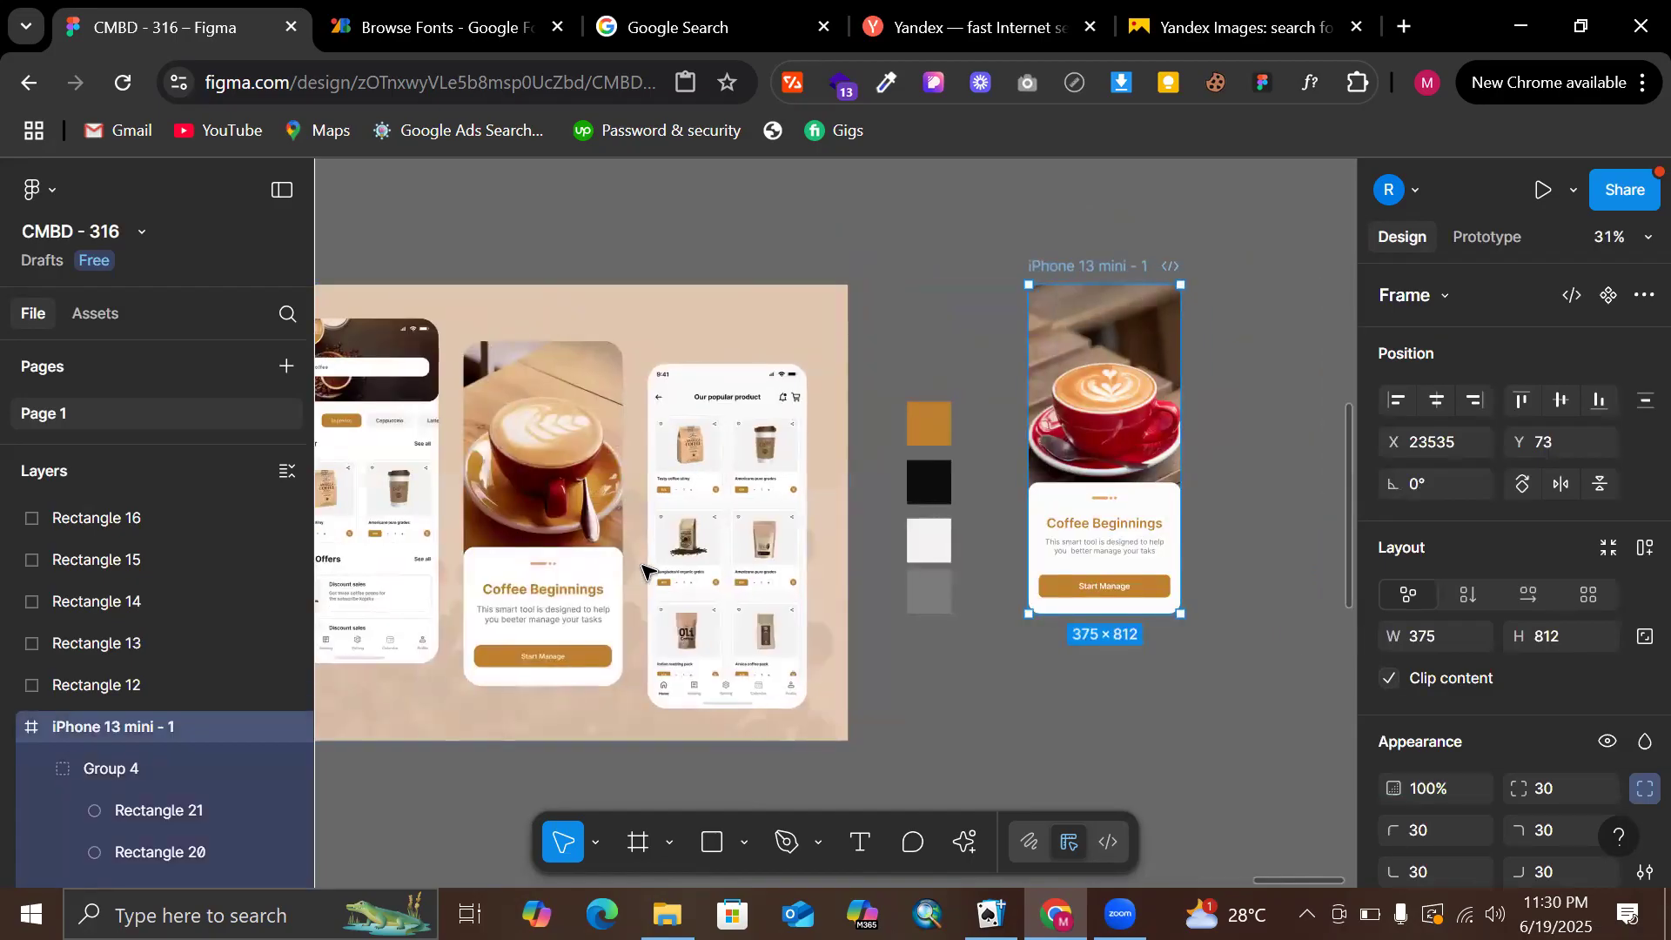
left_click(1277, 510)
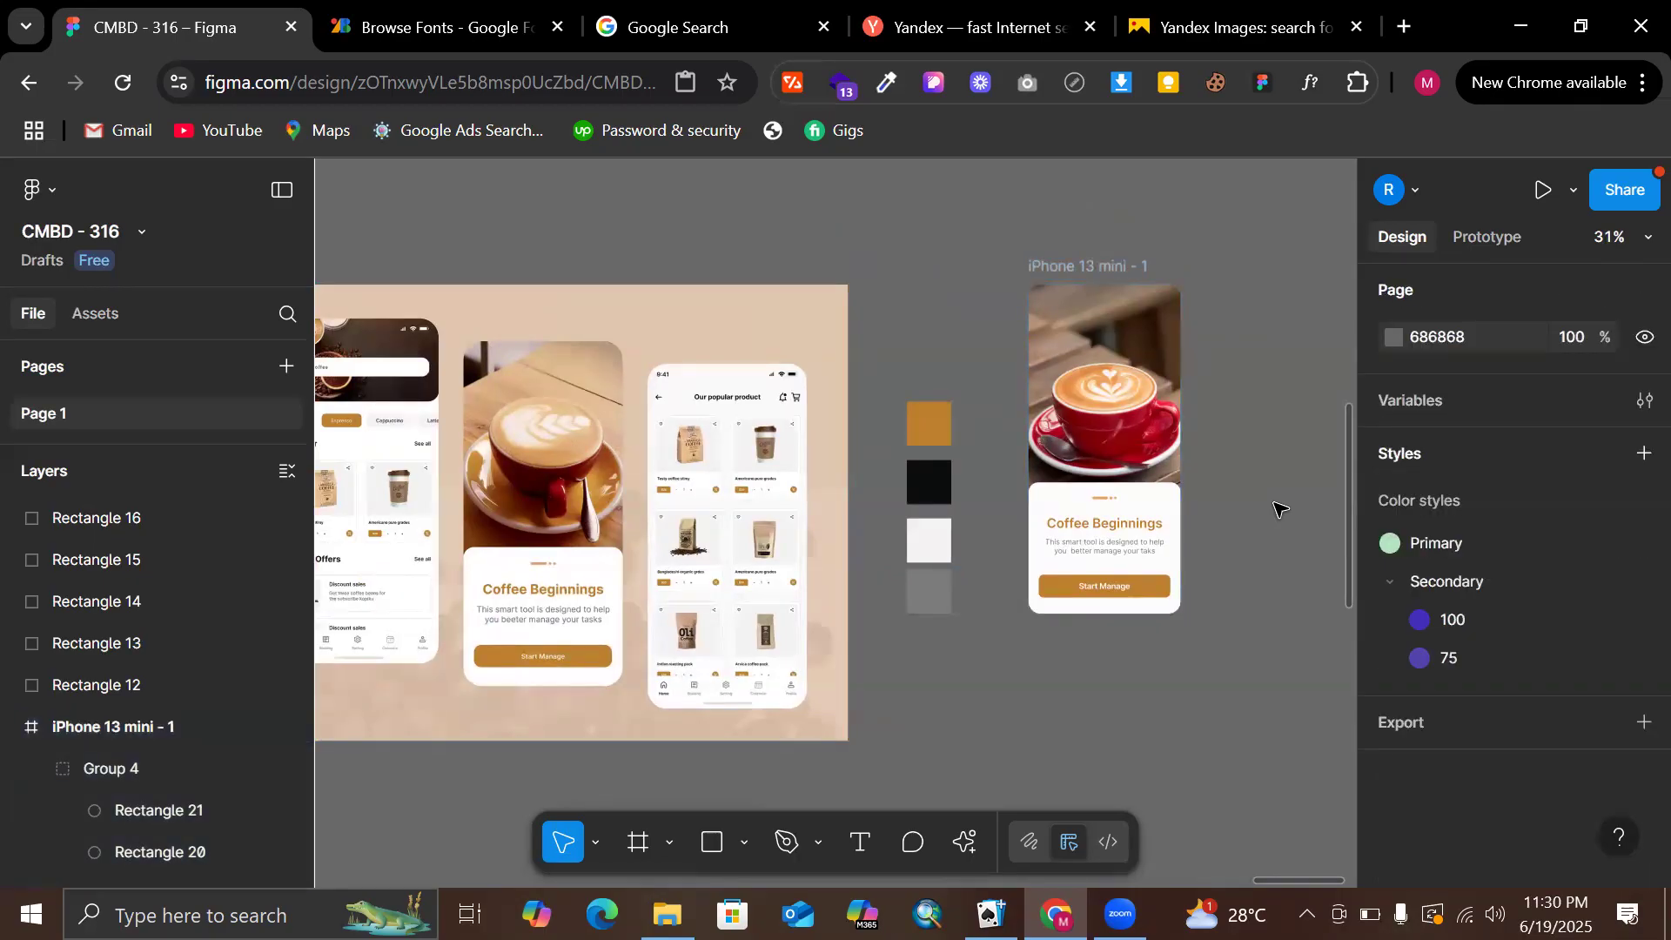
right_click(1277, 509)
key("Escape")
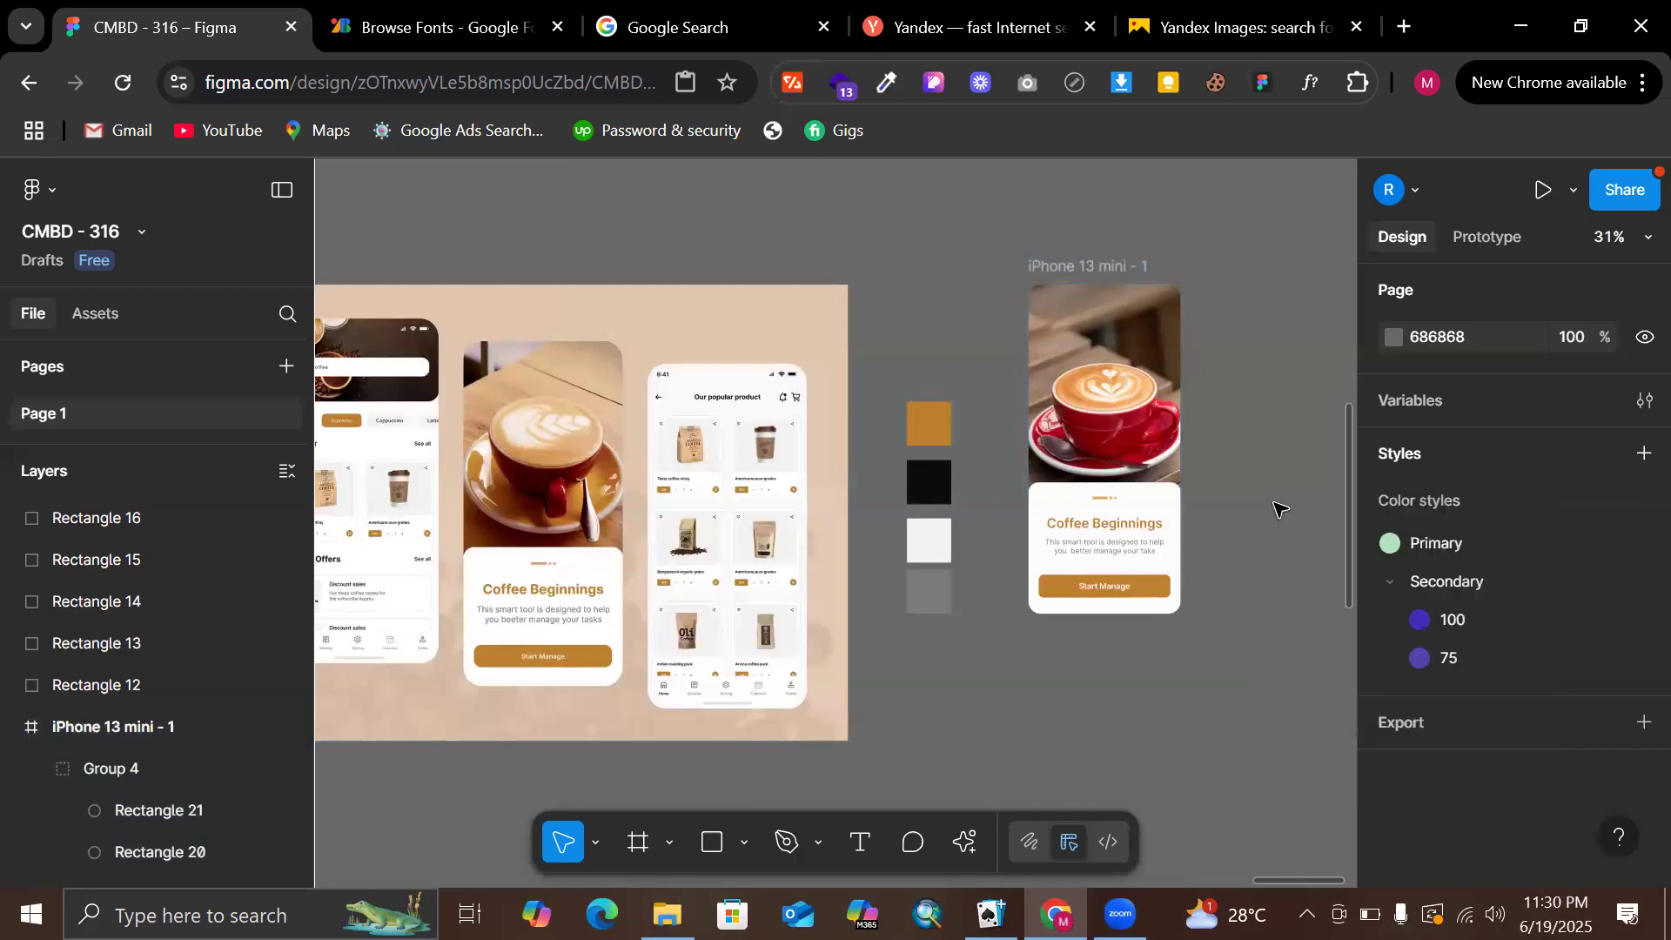